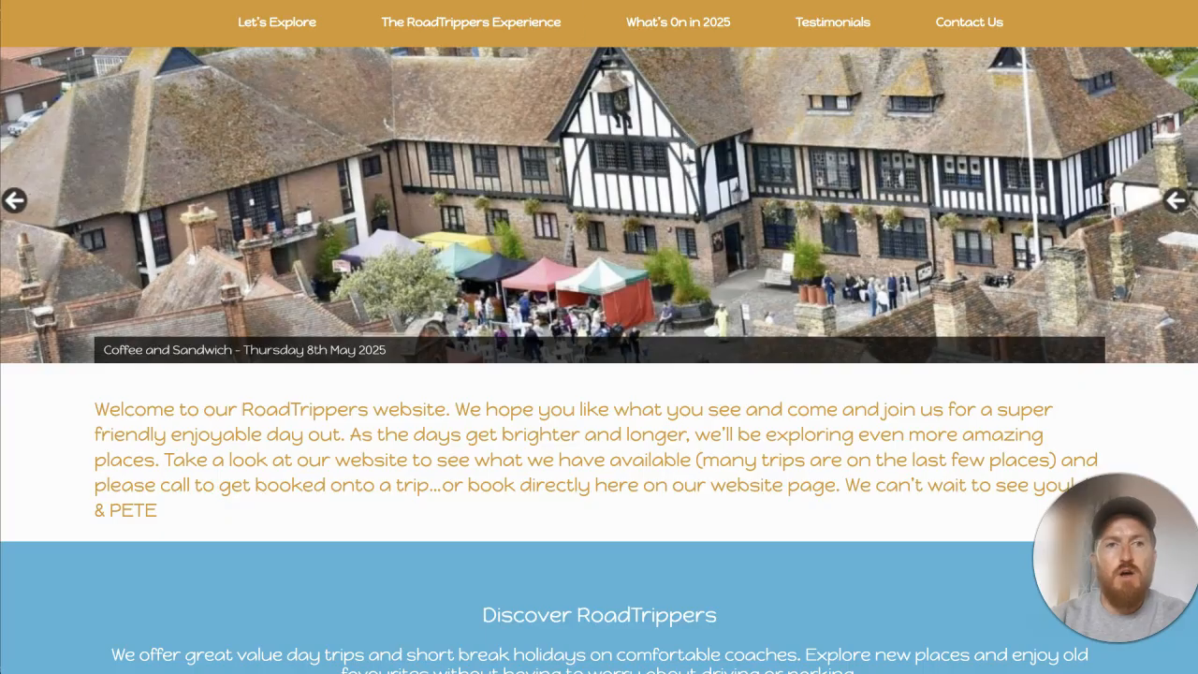
# Step: Search the web for "salient wordpress theme" in a new tab and open Themenectar's Salient WordPress Theme page
pyautogui.hotkey('ctrl', 't')
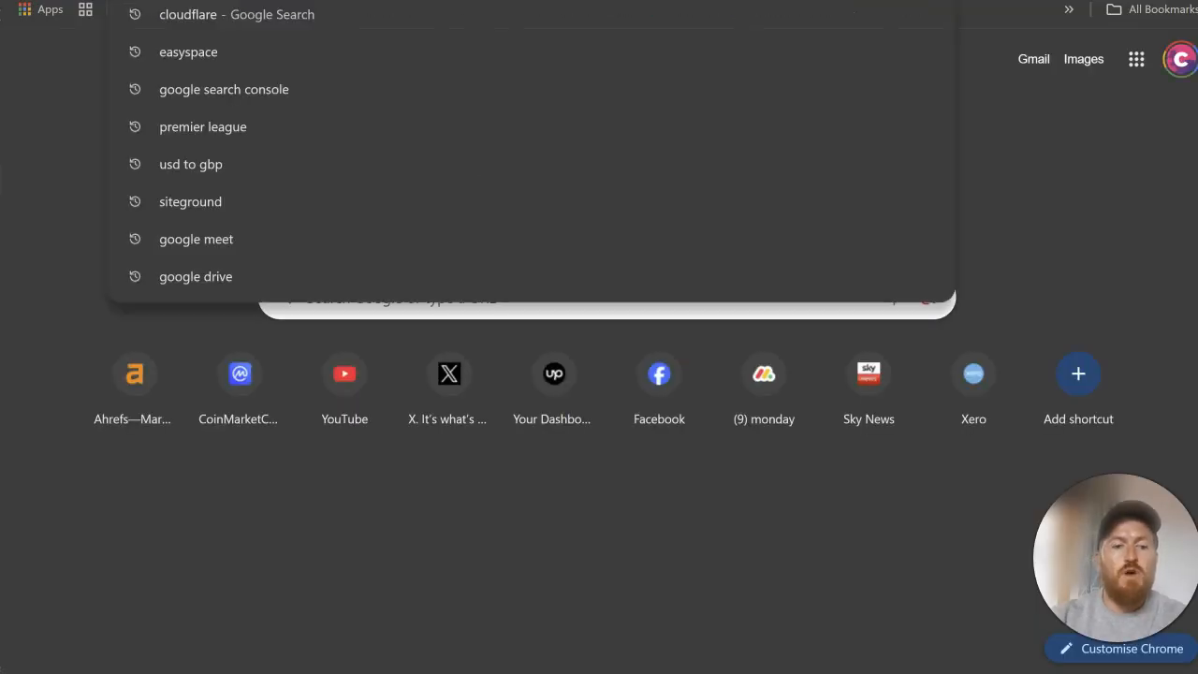
pyautogui.write('salient wordpress theme')
pyautogui.press('Return')
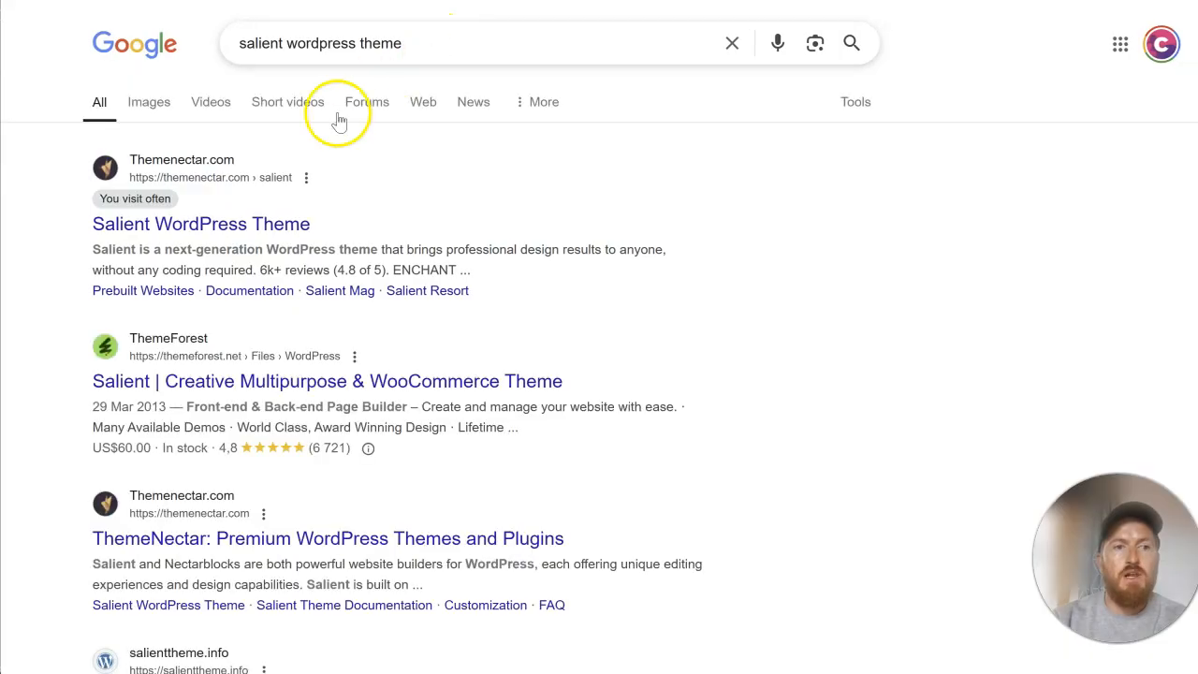
pyautogui.click(260, 224)
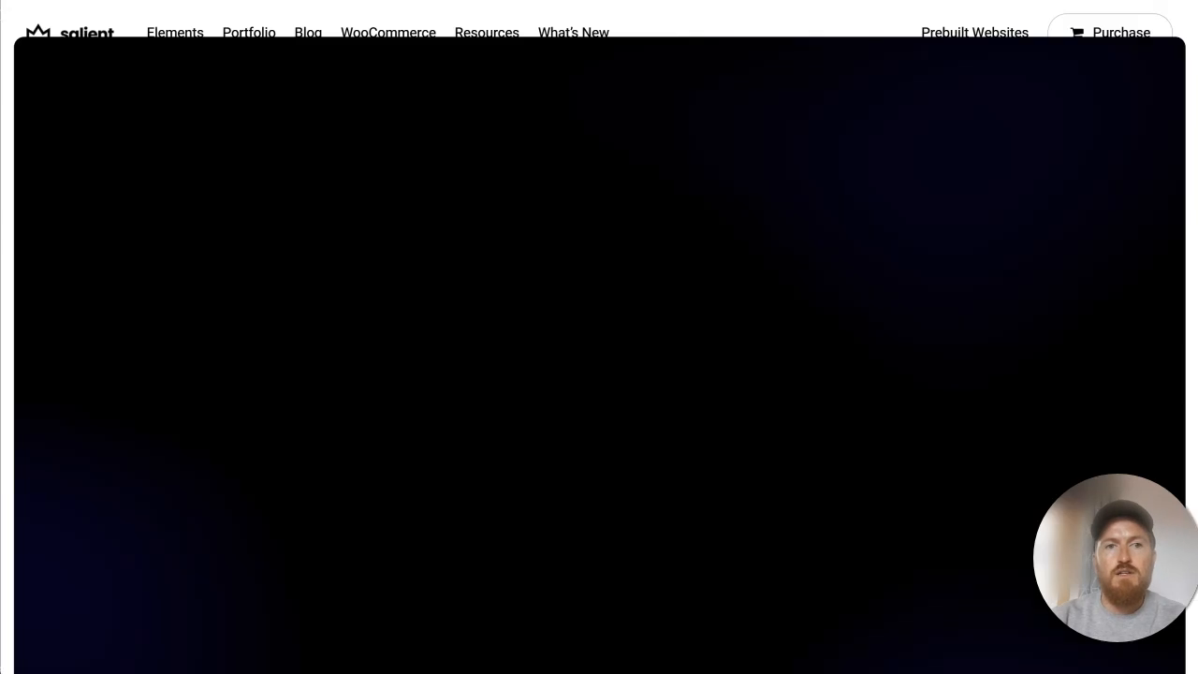
# Step: Look over the Salient home page and browse the designs in its Prebuilt Websites gallery
pyautogui.scroll(-3, 655, 215)
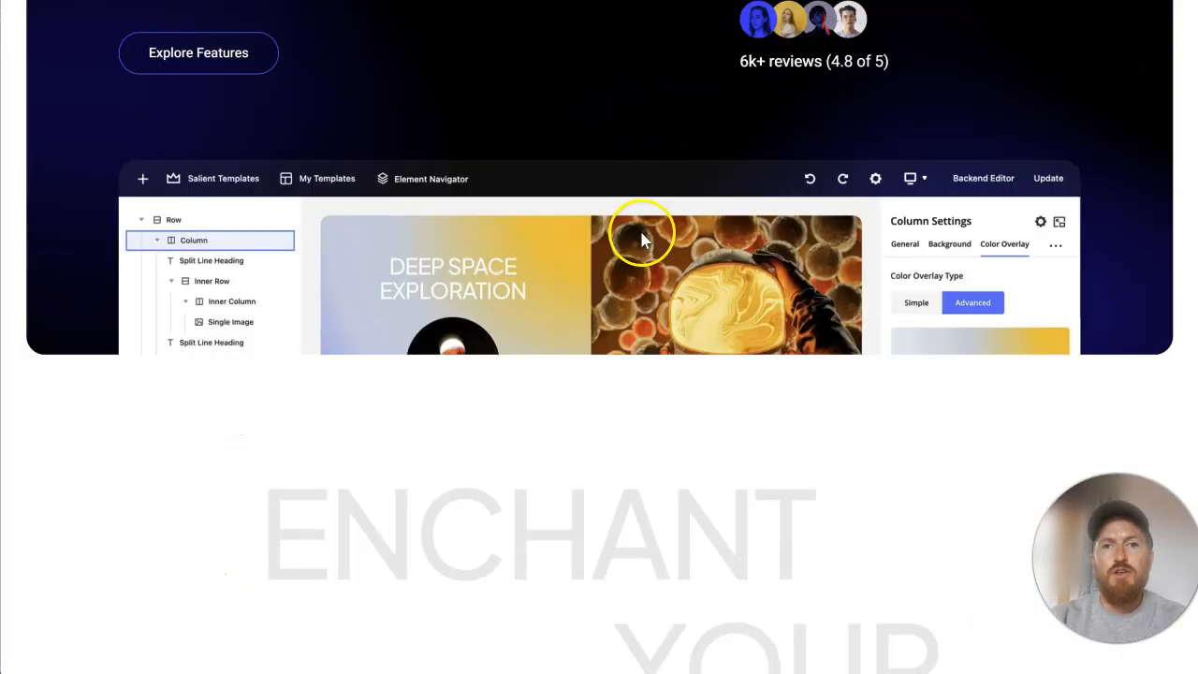
pyautogui.scroll(3, 642, 240)
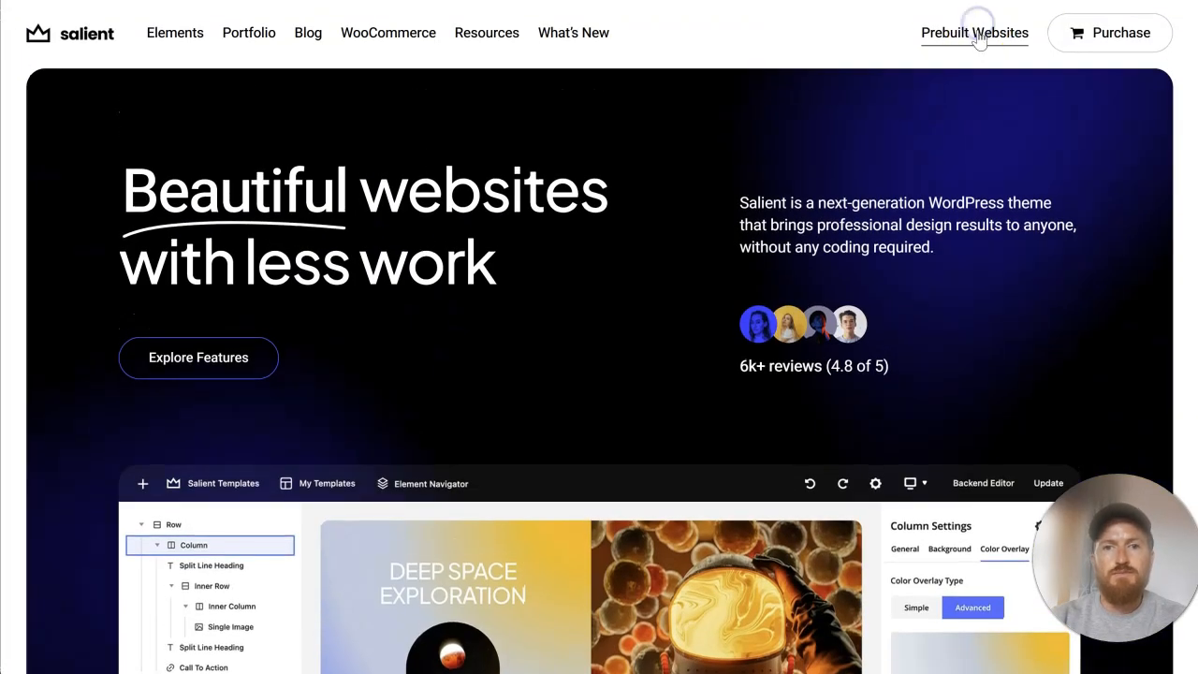
pyautogui.click(978, 36)
pyautogui.scroll(-3, 792, 299)
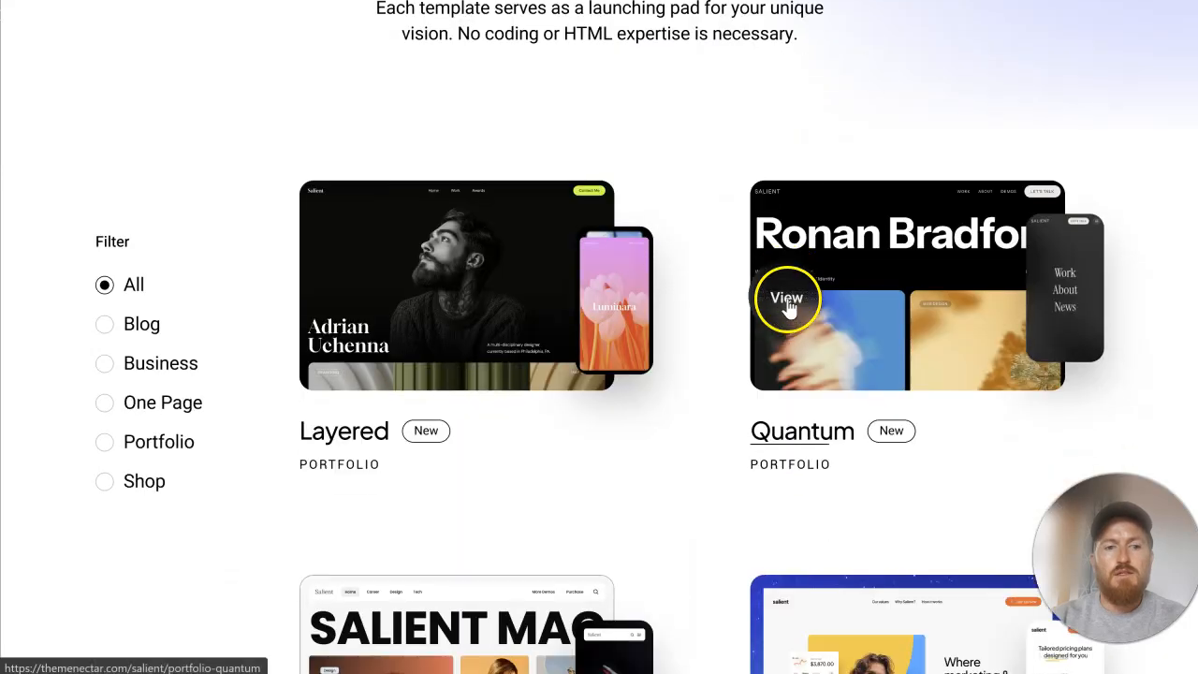
pyautogui.scroll(-15, 786, 304)
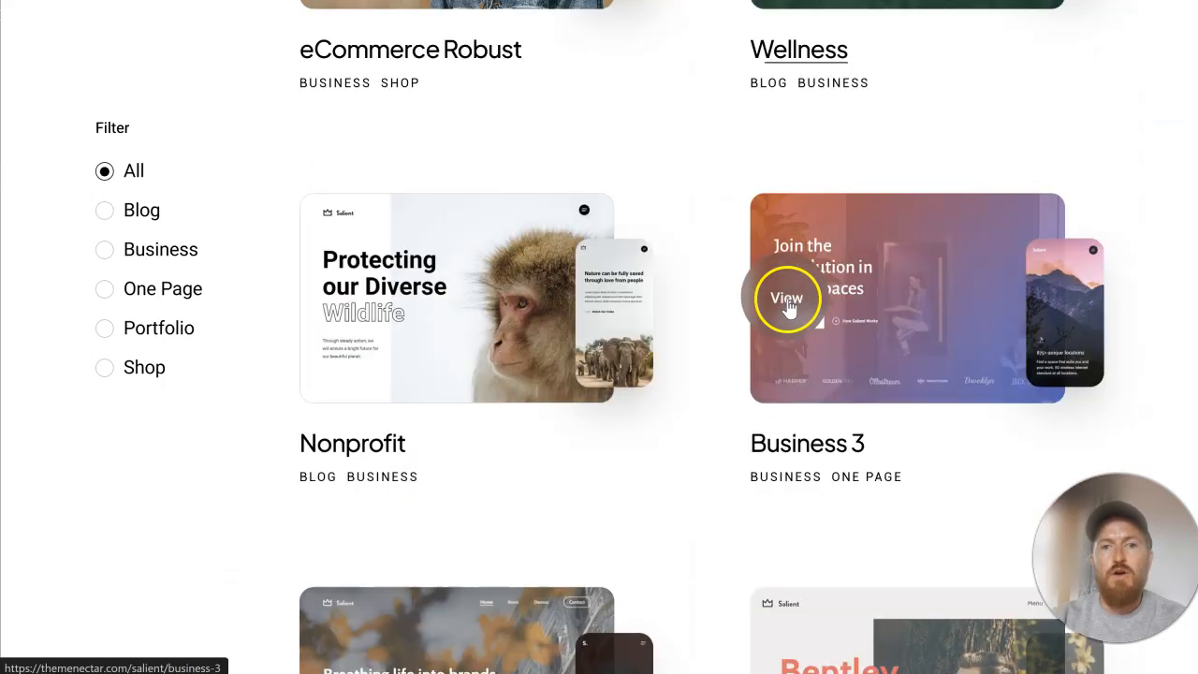
pyautogui.scroll(-3, 788, 304)
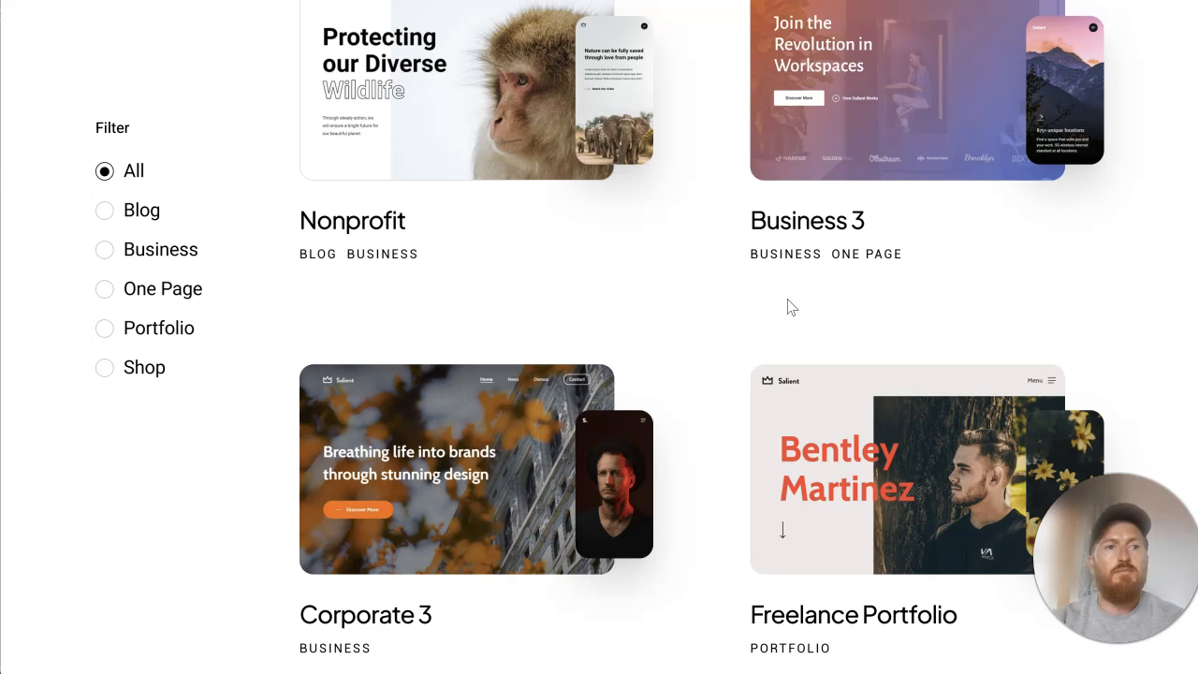
pyautogui.scroll(5, 787, 307)
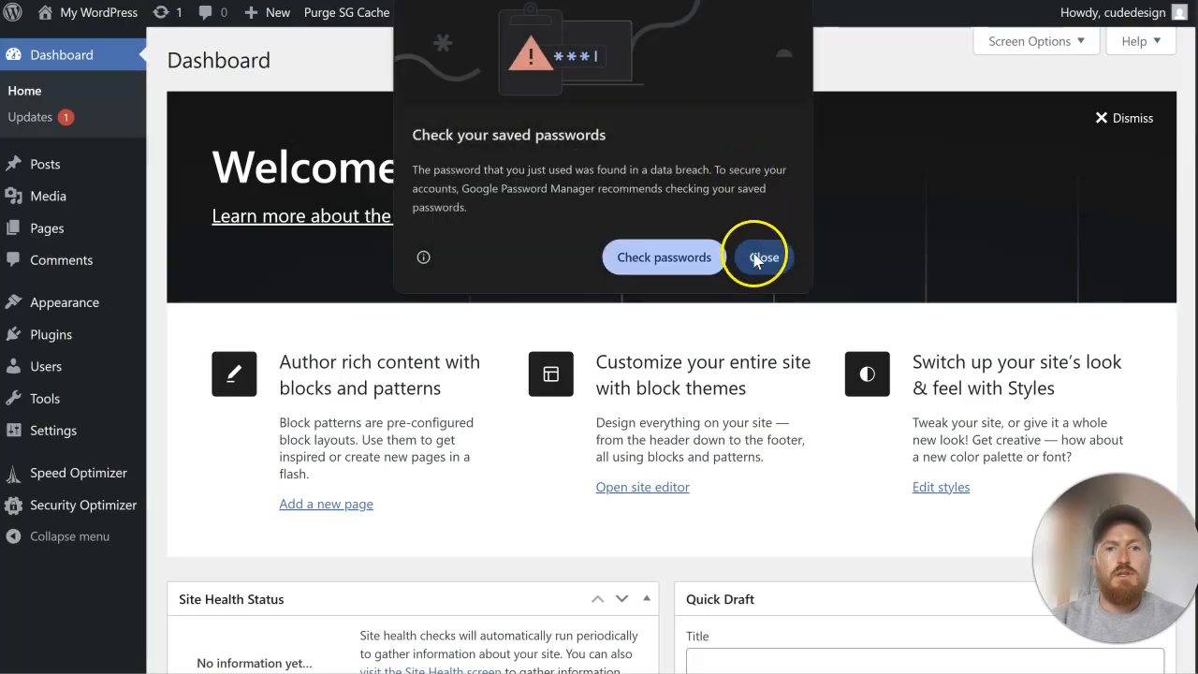
# Step: Review the existing RoadTrippers homepage from its banner to the footer, alongside the new site's WordPress dashboard
pyautogui.click(760, 256)
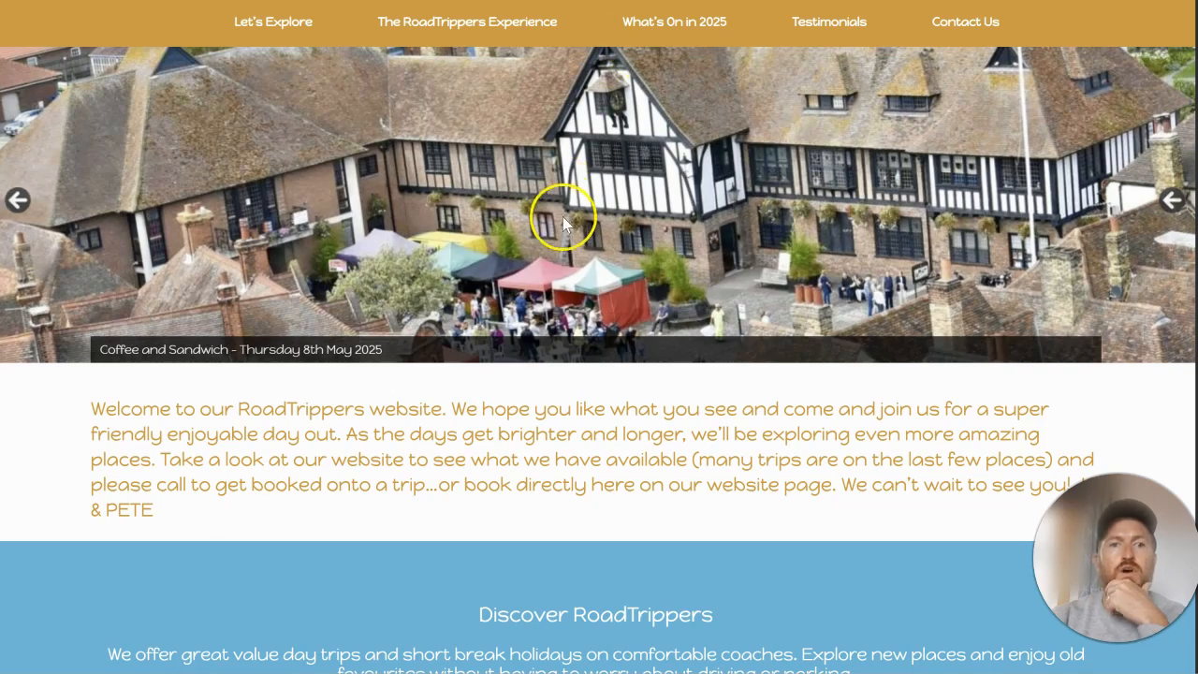
pyautogui.scroll(-6, 561, 220)
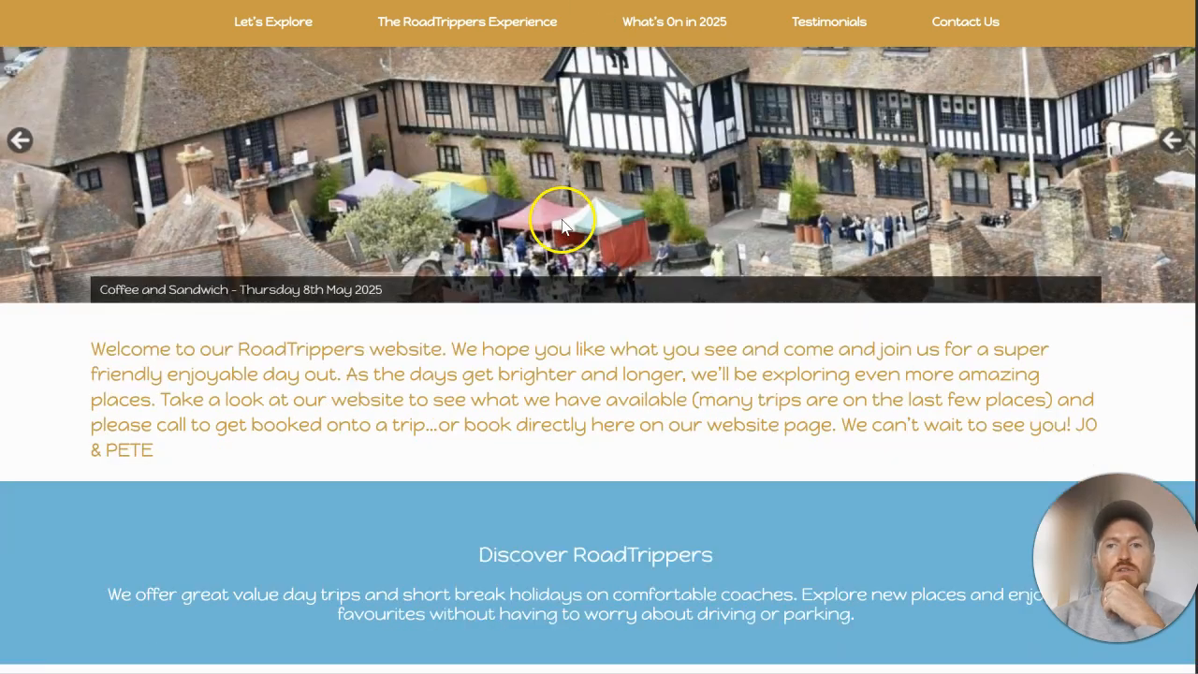
pyautogui.scroll(-2, 560, 223)
pyautogui.scroll(5, 556, 225)
pyautogui.scroll(3, 554, 225)
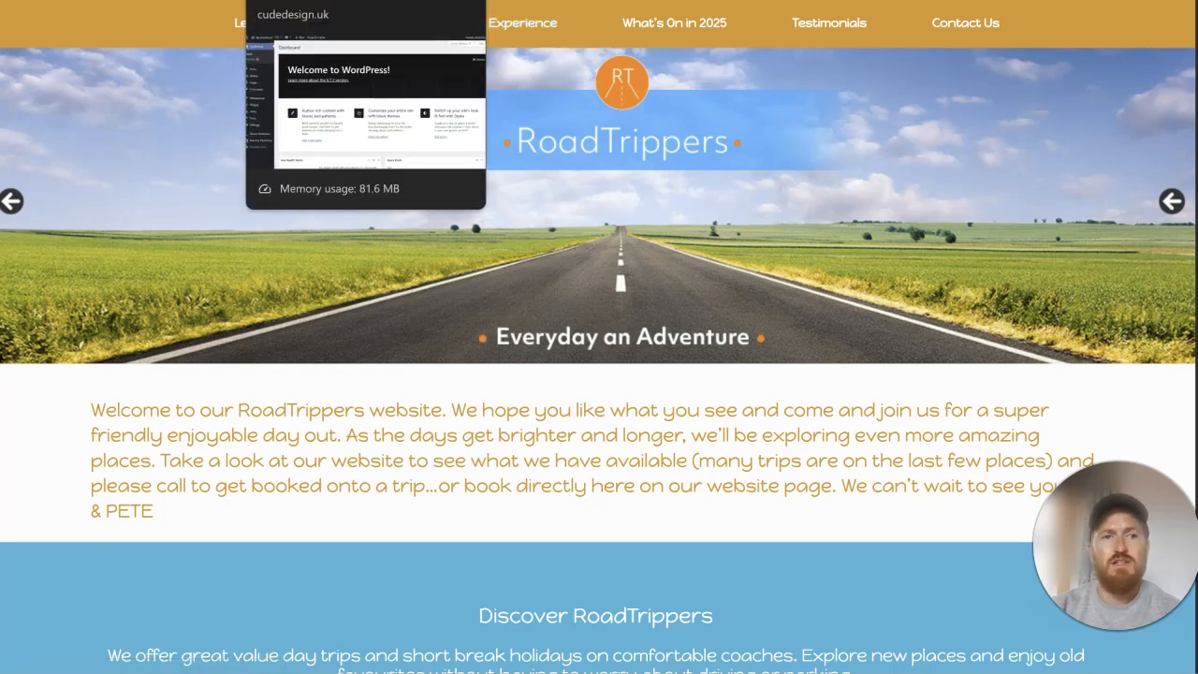
pyautogui.click(328, 1)
pyautogui.click(141, 1)
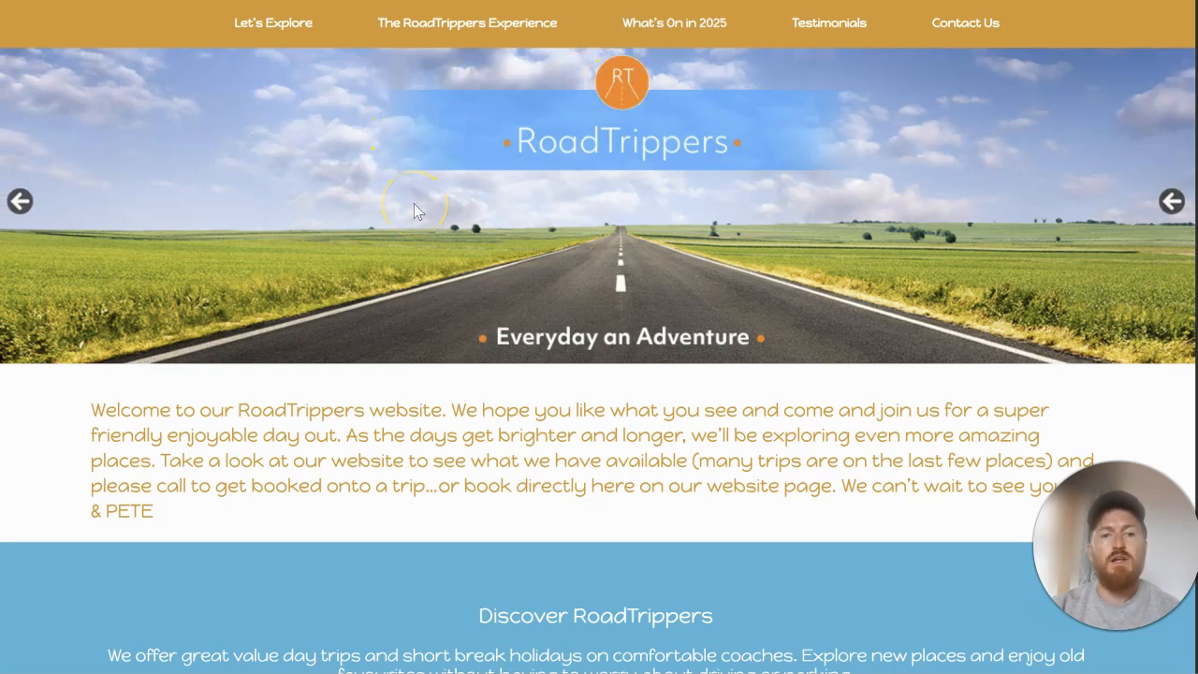
pyautogui.scroll(-4, 414, 203)
pyautogui.scroll(4, 413, 203)
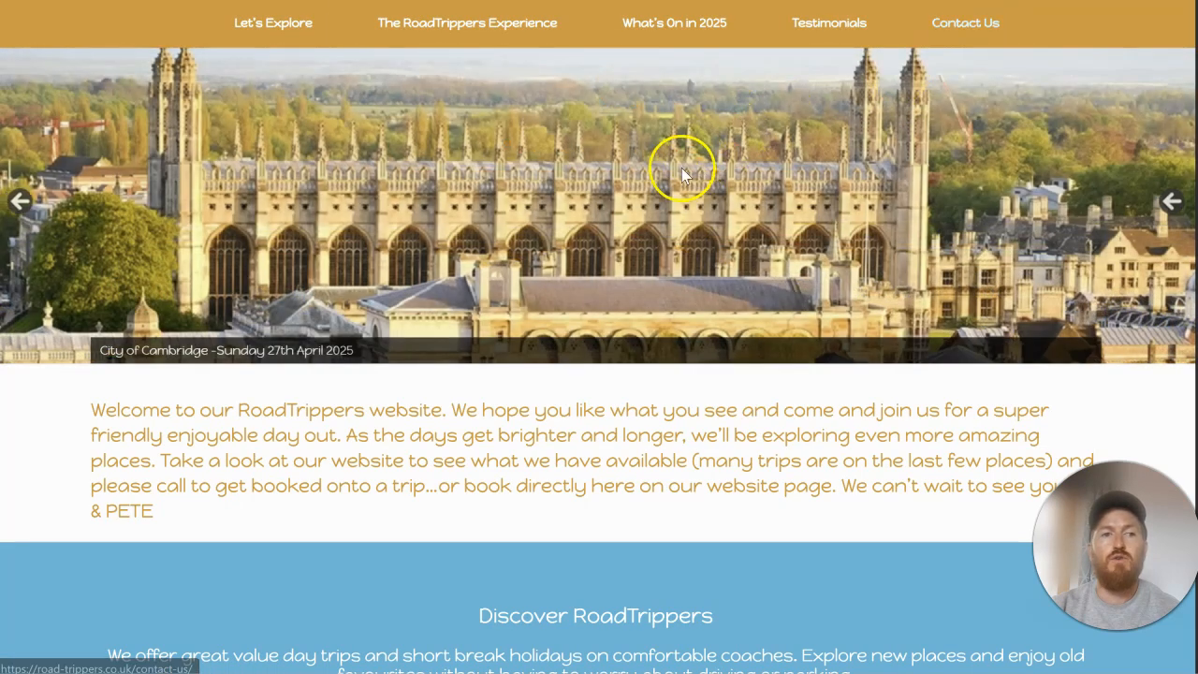
pyautogui.scroll(-5, 632, 185)
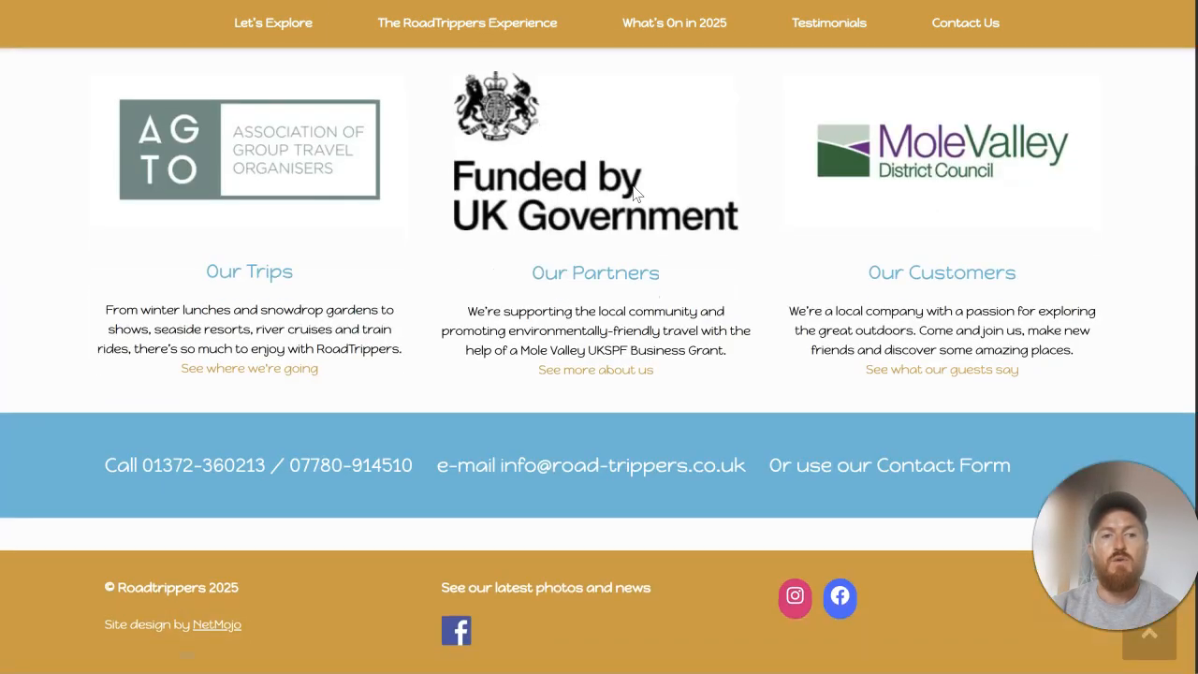
pyautogui.scroll(5, 633, 186)
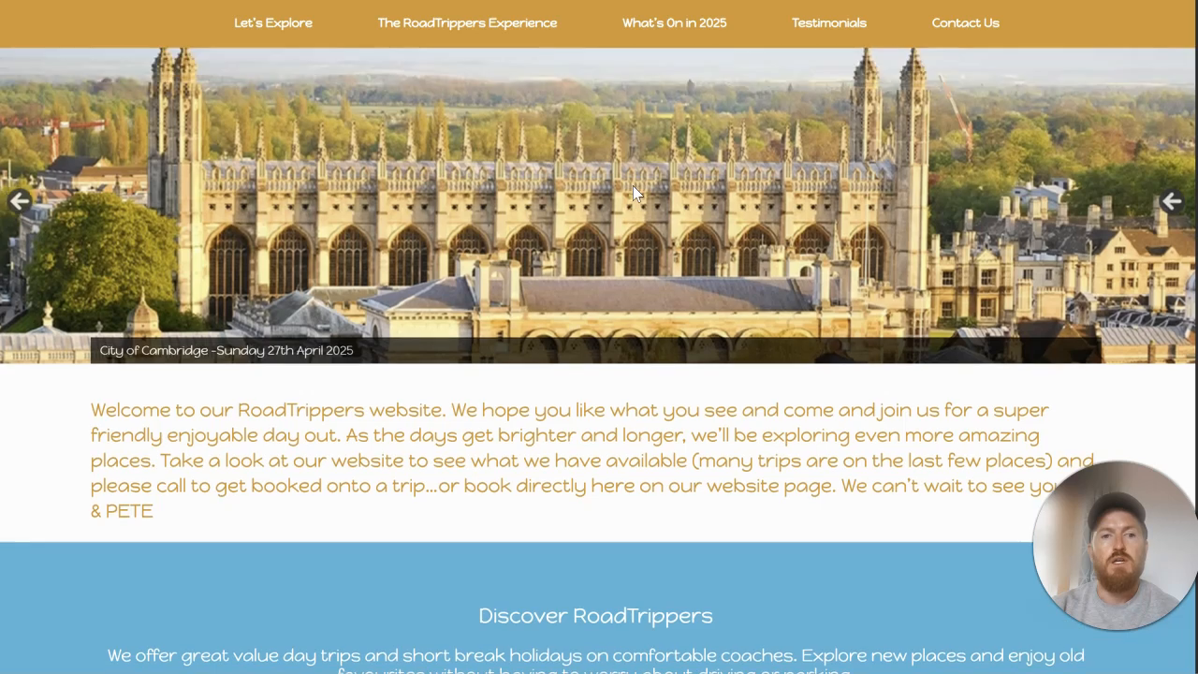
pyautogui.scroll(-5, 636, 210)
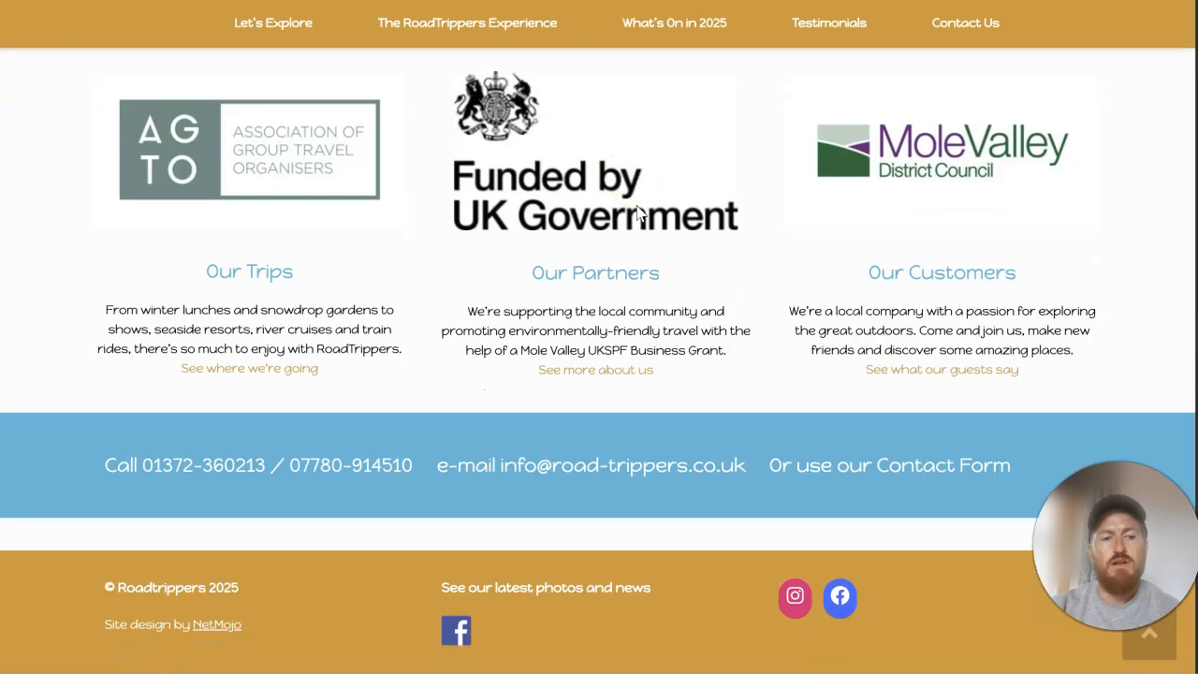
pyautogui.scroll(5, 636, 212)
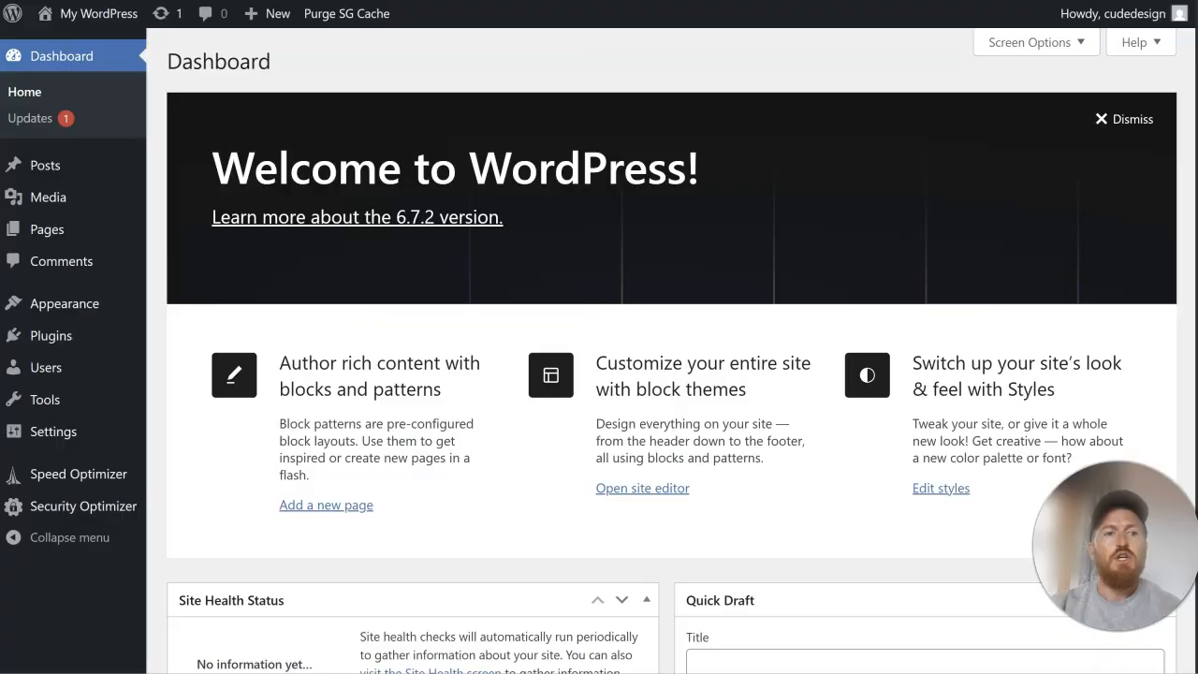
# Step: In the WordPress dashboard, open the theme upload form for adding a new theme
pyautogui.moveTo(93, 315)
pyautogui.click(208, 309)
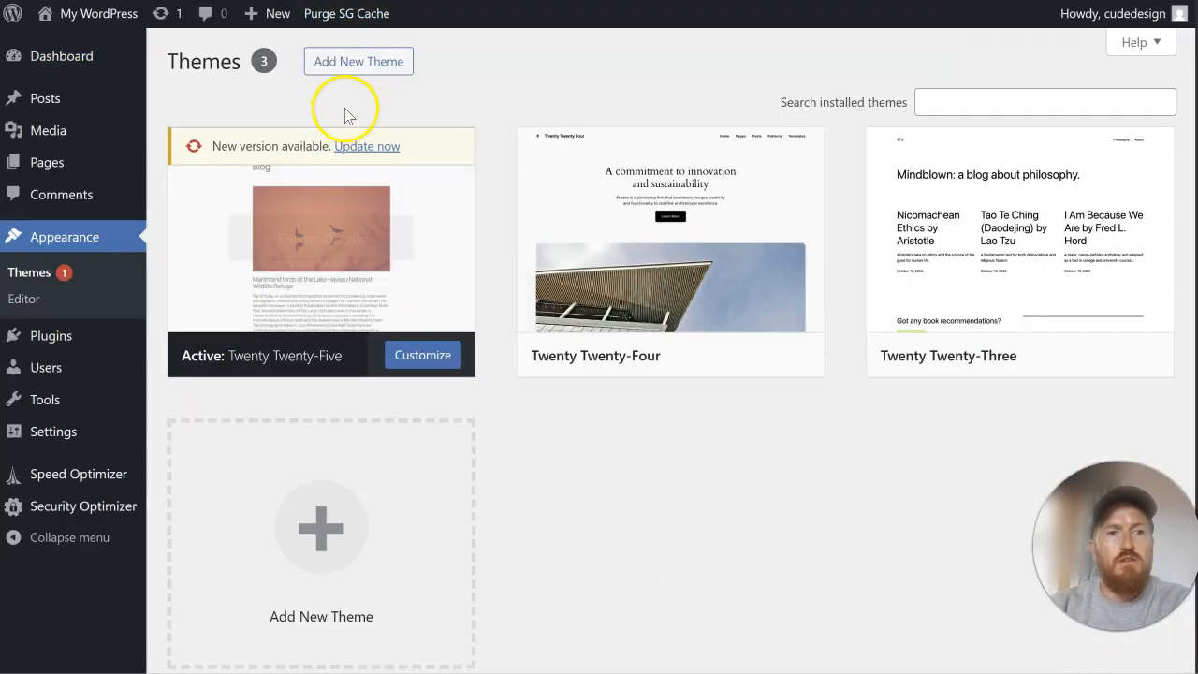
pyautogui.click(364, 58)
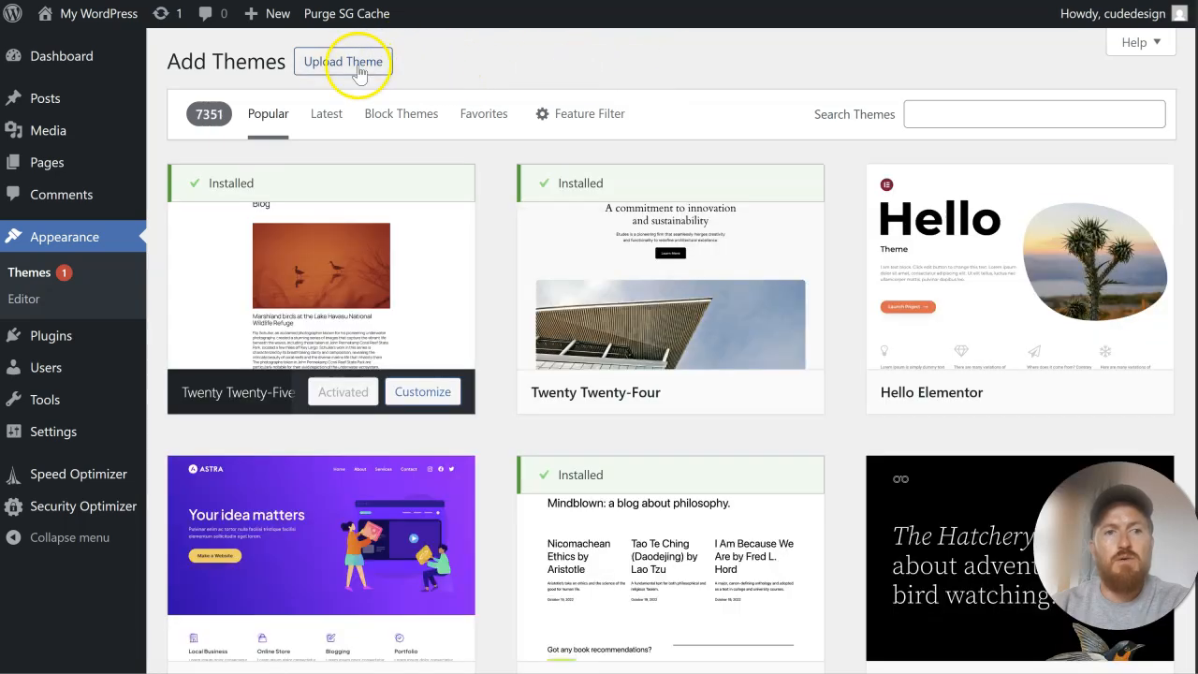
pyautogui.click(357, 68)
# Step: Upload the salient zip file from the extracted ThemeForest Salient folder, install it and activate the theme
pyautogui.click(561, 230)
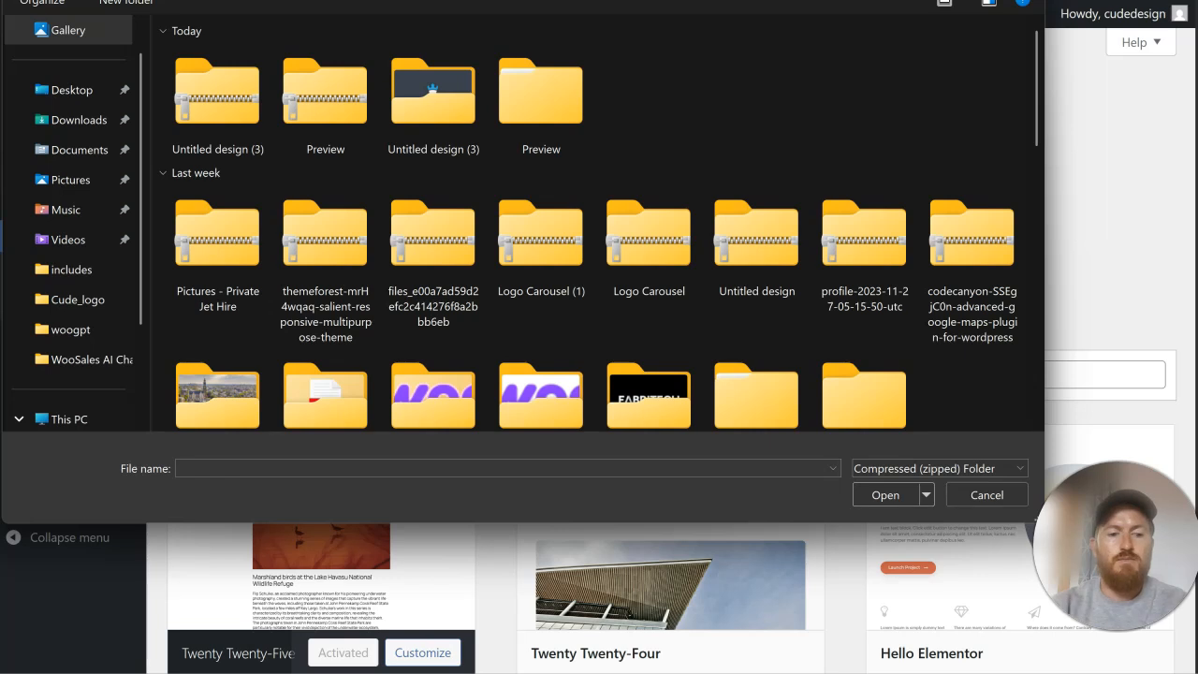
pyautogui.write('salient')
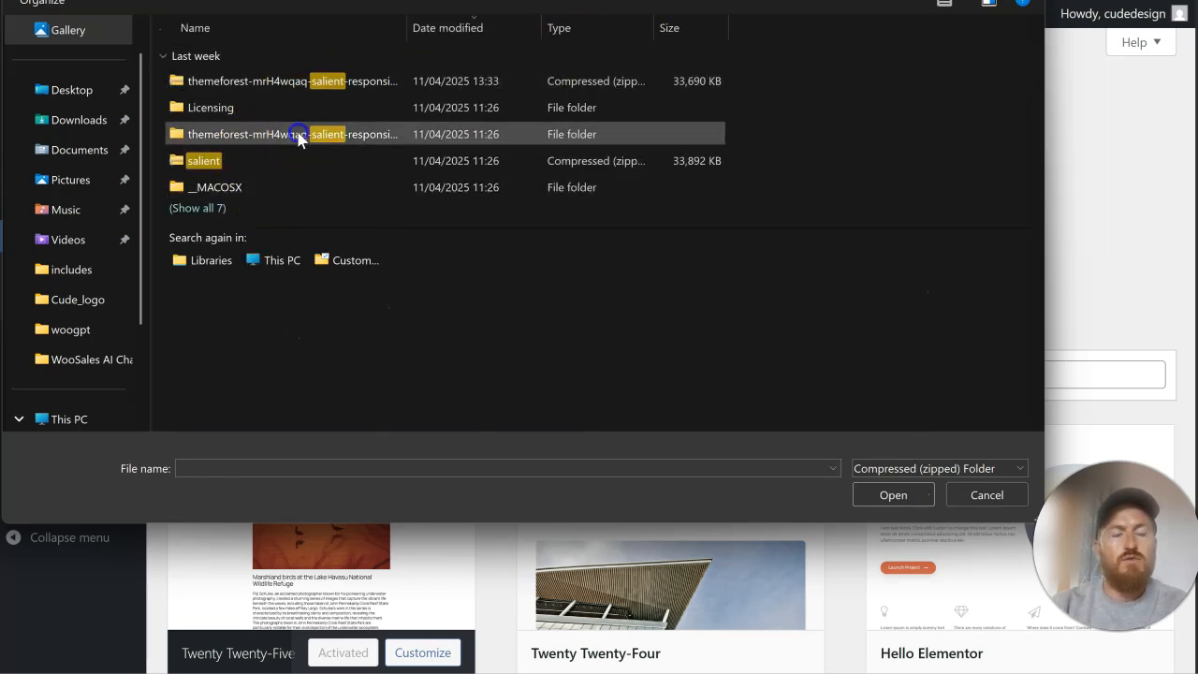
pyautogui.doubleClick(297, 134)
pyautogui.click(290, 81)
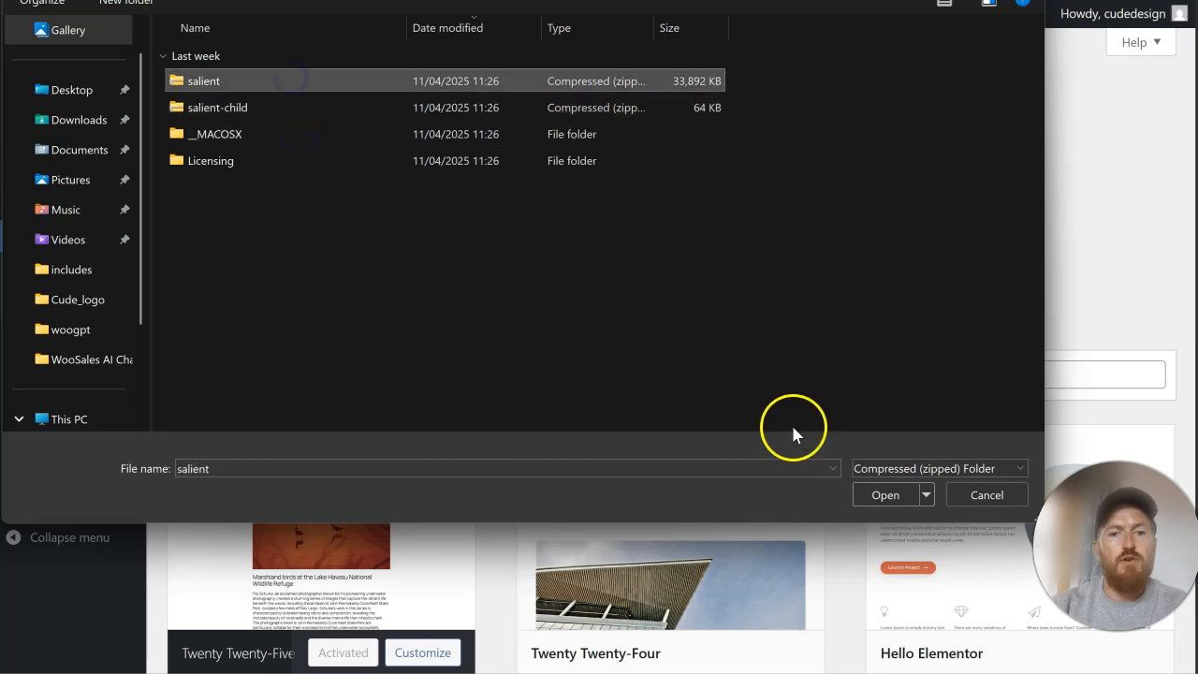
pyautogui.click(909, 495)
pyautogui.click(794, 230)
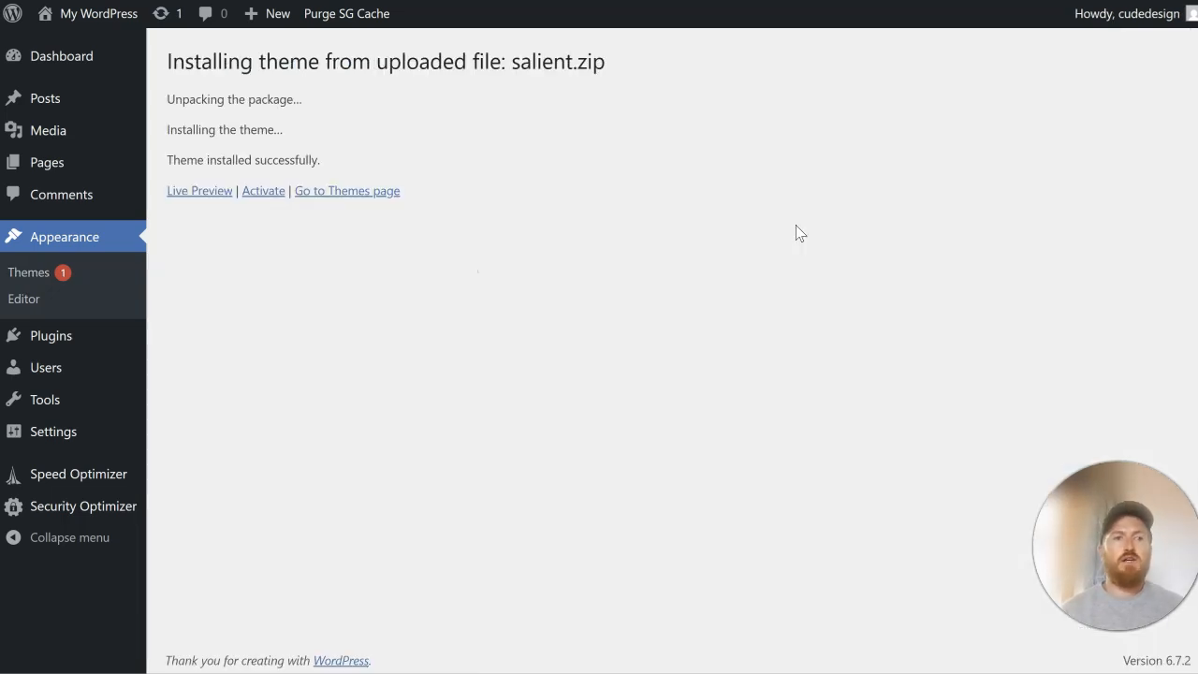
pyautogui.click(269, 198)
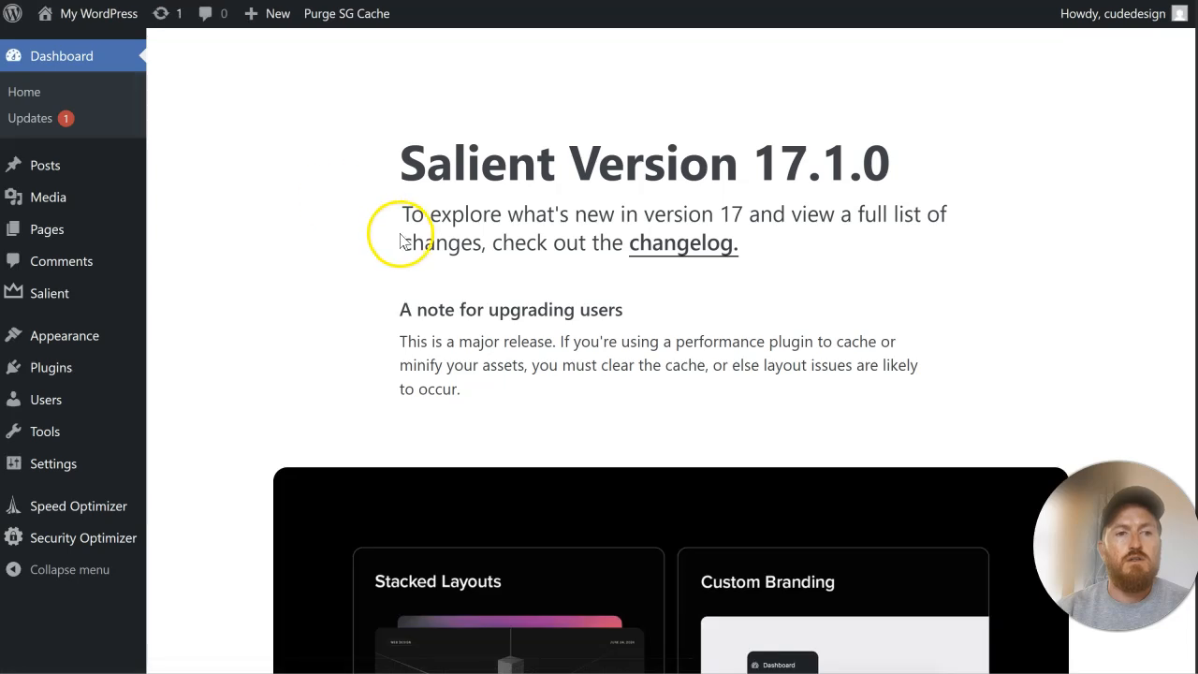
# Step: Bulk-install the theme's Salient Core, WPBakery Page Builder, Home Slider, Nectar Slider, Social and Widgets plugins
pyautogui.click(113, 338)
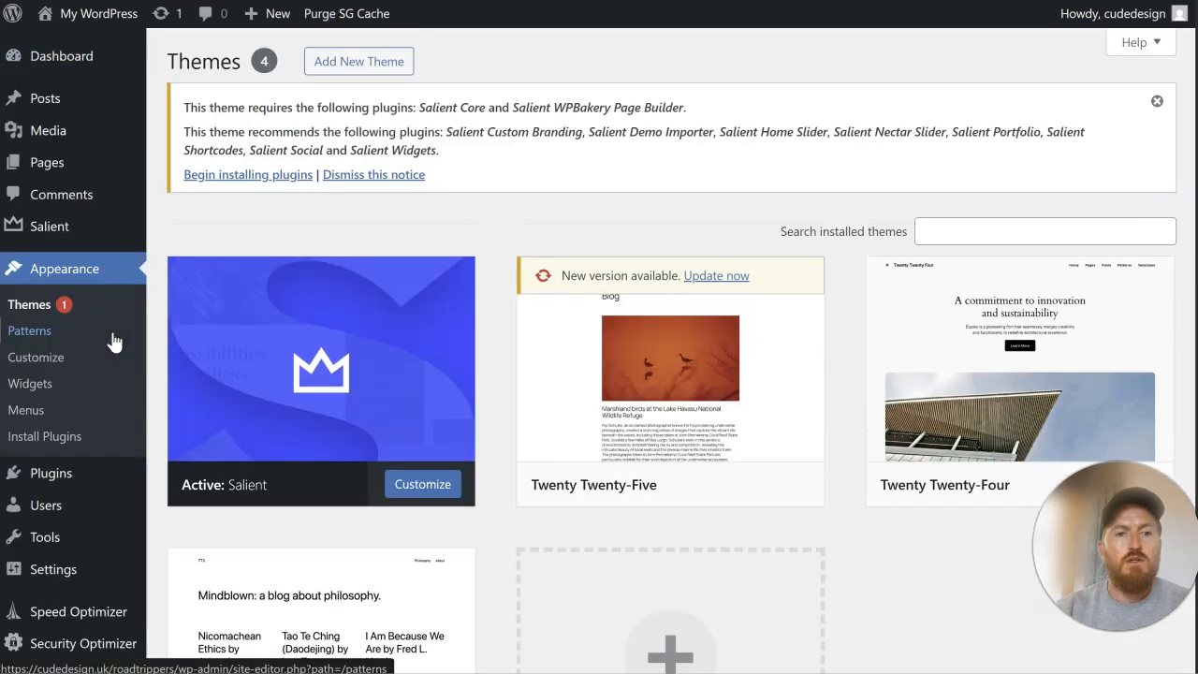
pyautogui.click(222, 174)
pyautogui.click(188, 199)
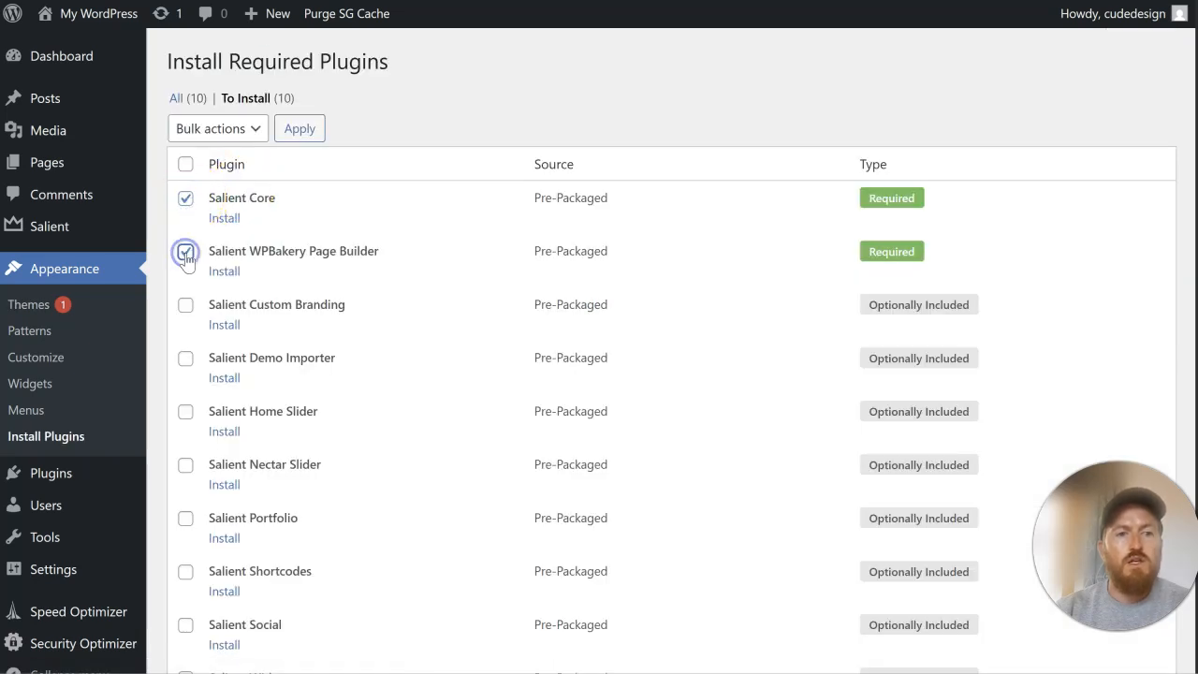
pyautogui.scroll(-1, 248, 330)
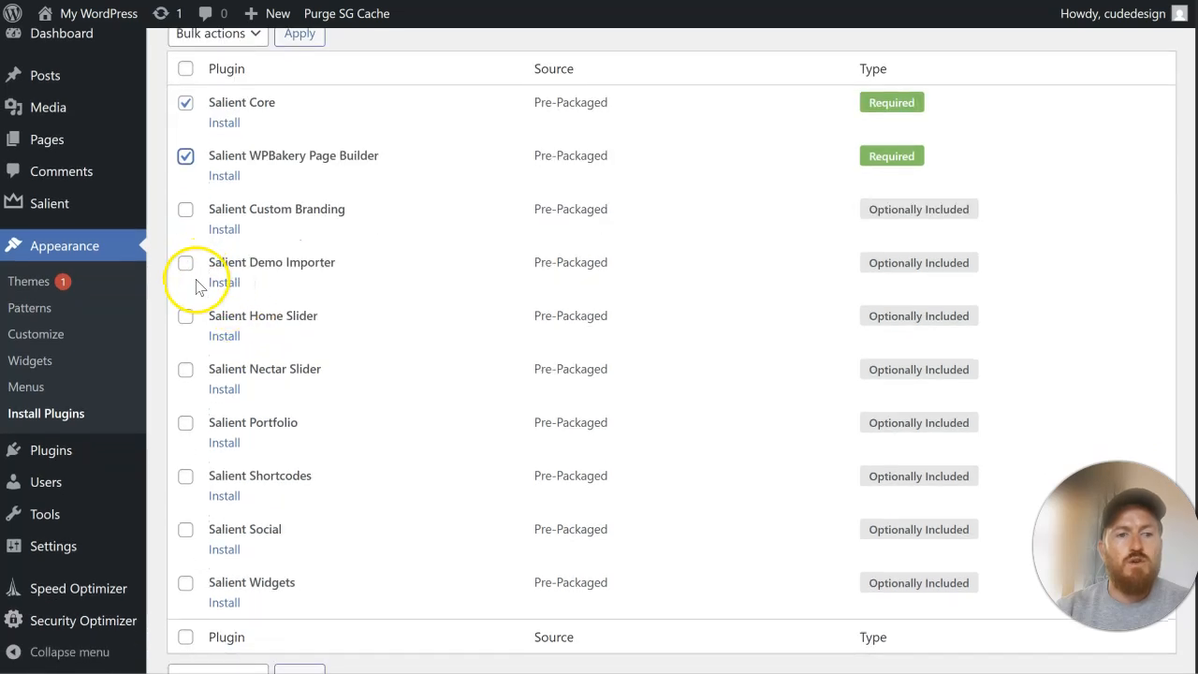
pyautogui.scroll(-1, 192, 279)
pyautogui.click(185, 226)
pyautogui.click(184, 278)
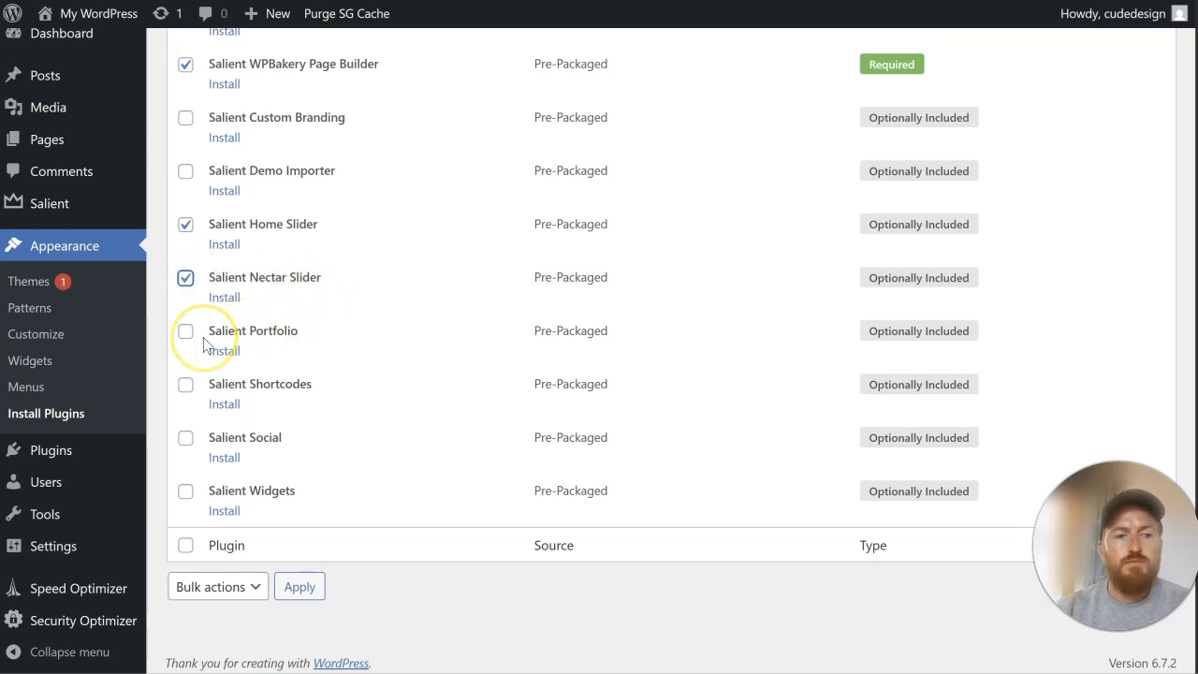
pyautogui.click(185, 436)
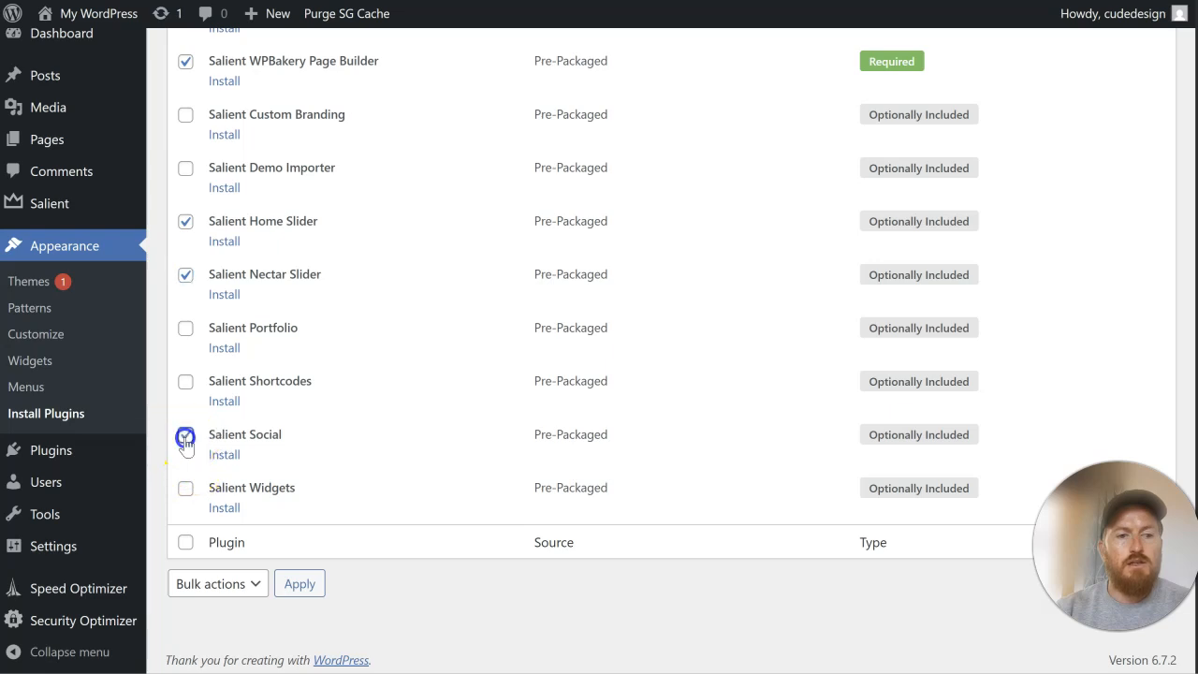
pyautogui.click(185, 488)
pyautogui.click(231, 584)
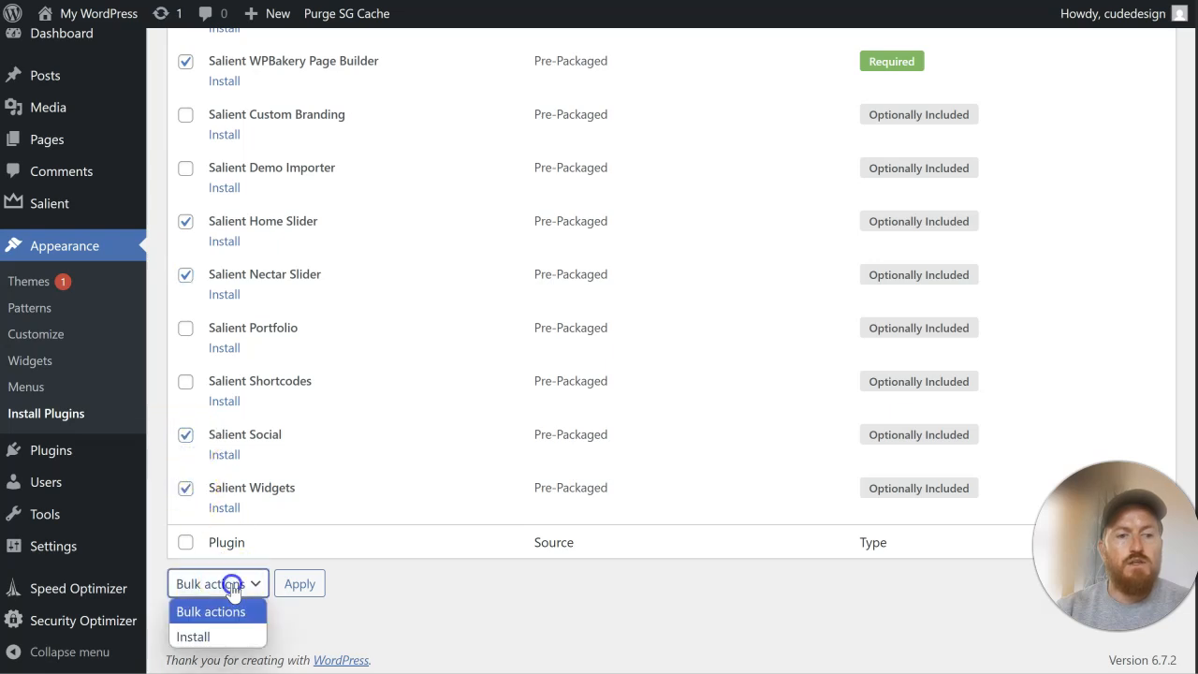
pyautogui.click(224, 636)
pyautogui.click(298, 587)
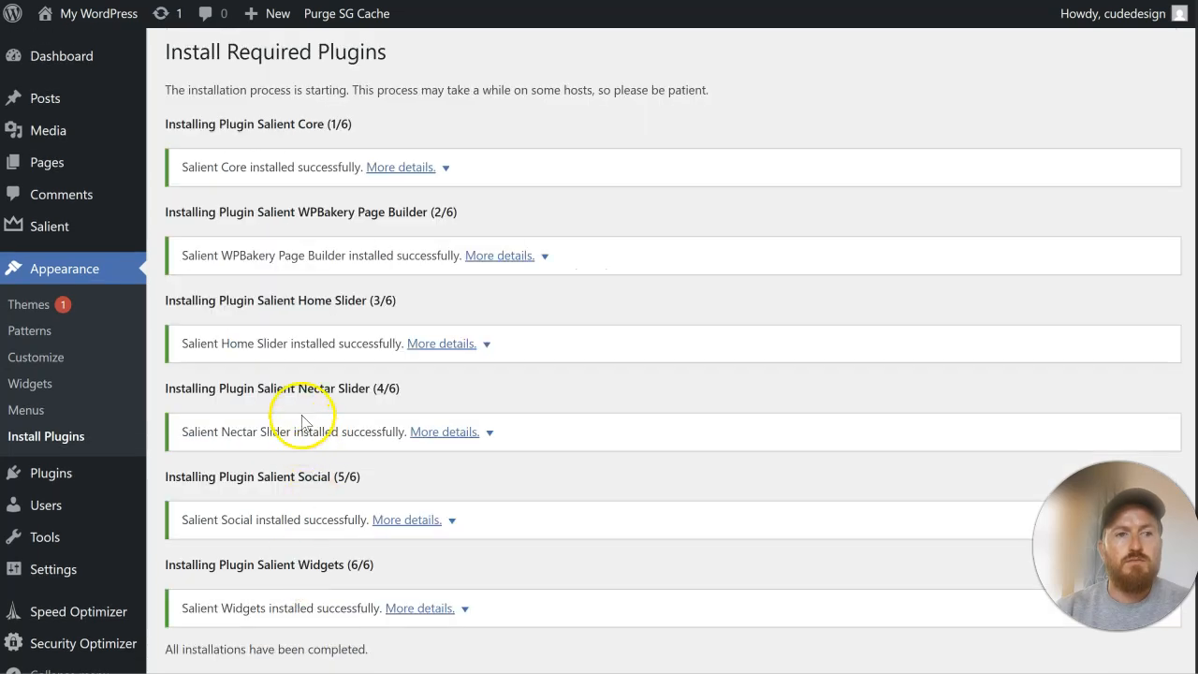
# Step: Bulk-activate the installed Salient Core, WPBakery Page Builder, Home Slider, Nectar Slider, Social and Widgets plugins
pyautogui.scroll(-3, 280, 450)
pyautogui.click(251, 436)
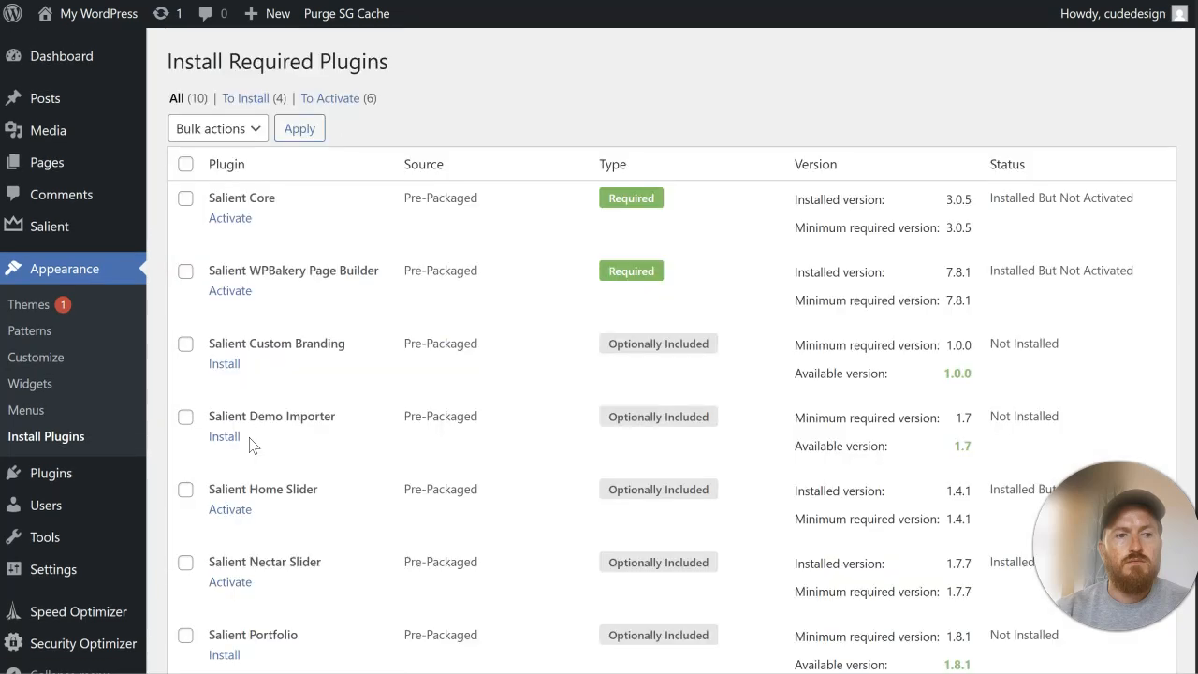
pyautogui.click(185, 199)
pyautogui.click(186, 272)
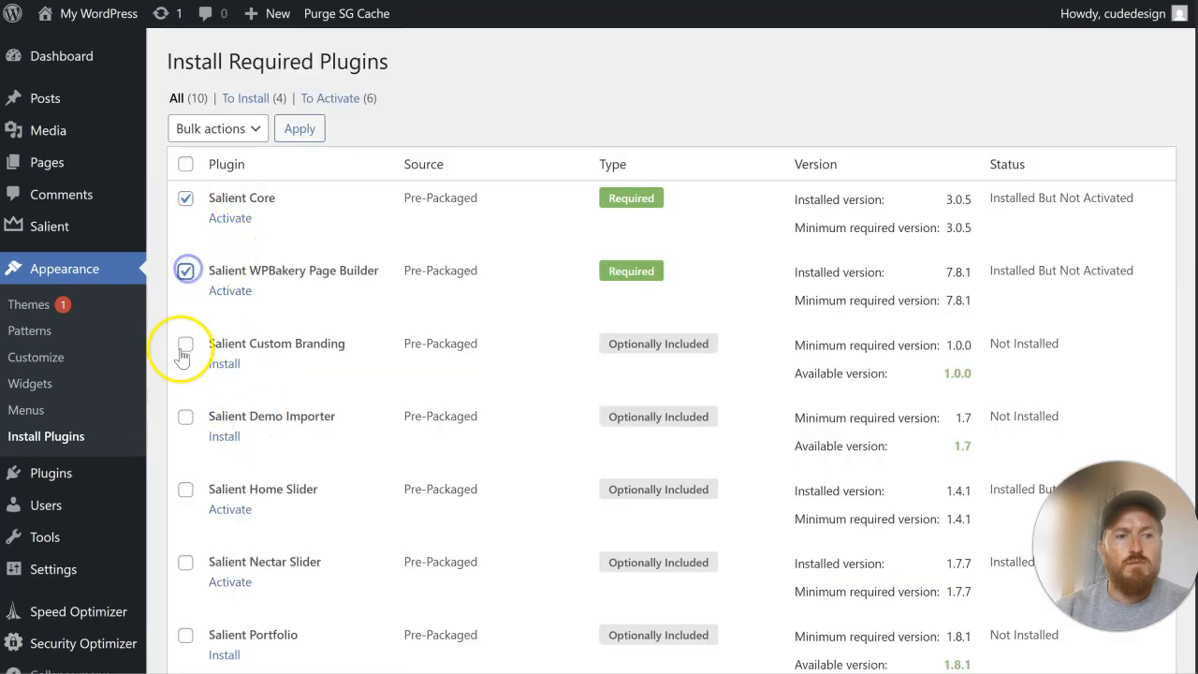
pyautogui.scroll(-1, 183, 402)
pyautogui.click(186, 394)
pyautogui.click(185, 469)
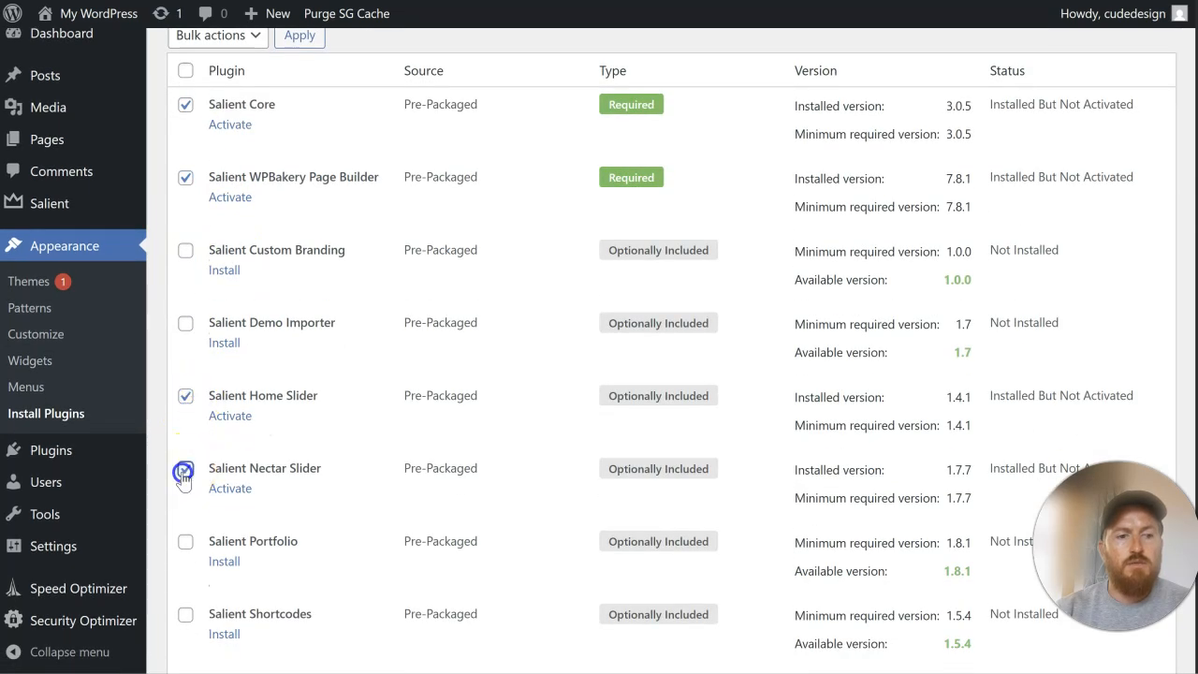
pyautogui.scroll(-2, 182, 476)
pyautogui.click(185, 506)
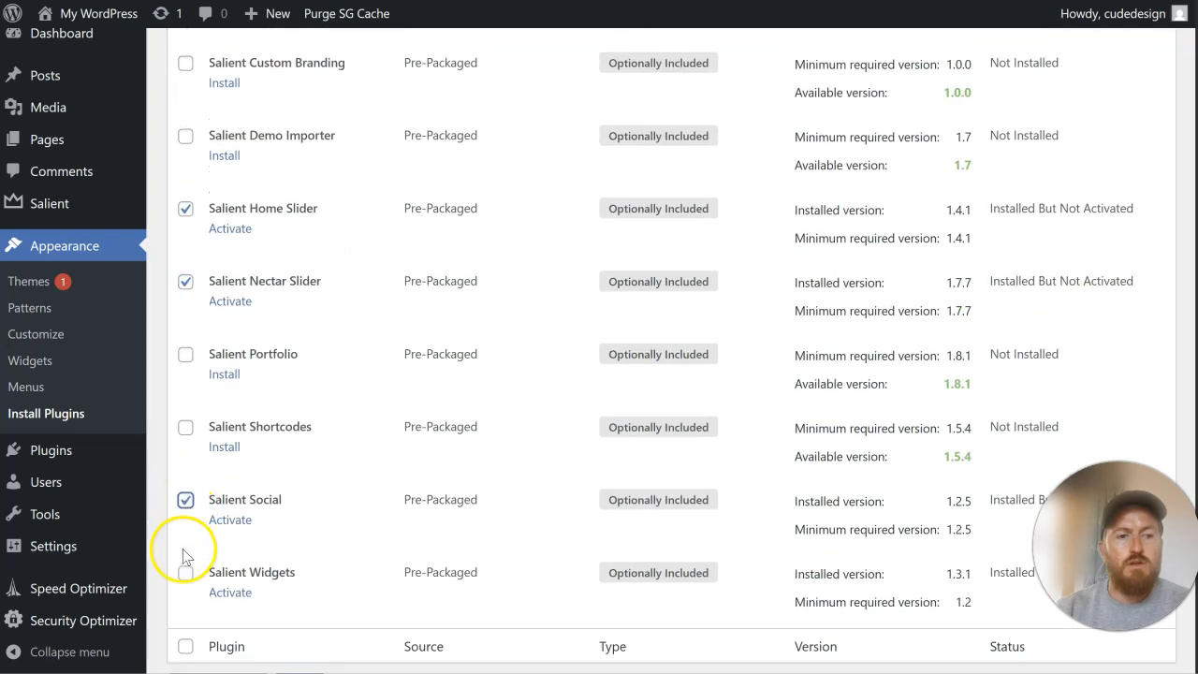
pyautogui.click(185, 573)
pyautogui.scroll(-1, 267, 569)
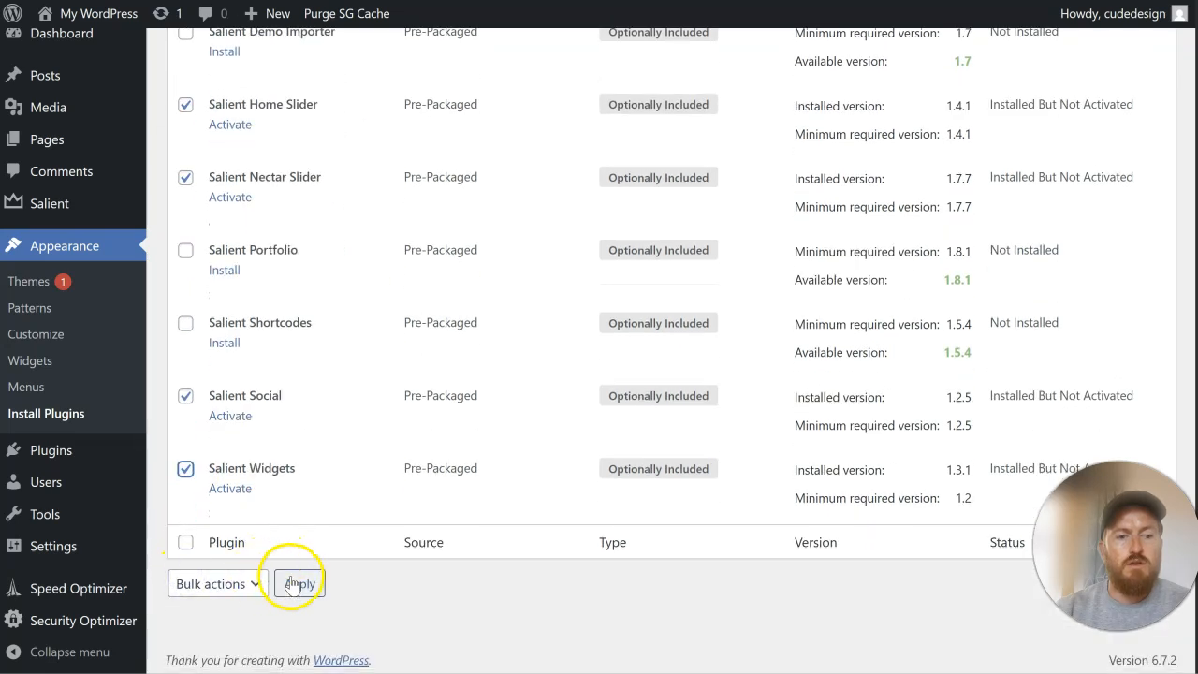
pyautogui.click(299, 583)
pyautogui.click(214, 191)
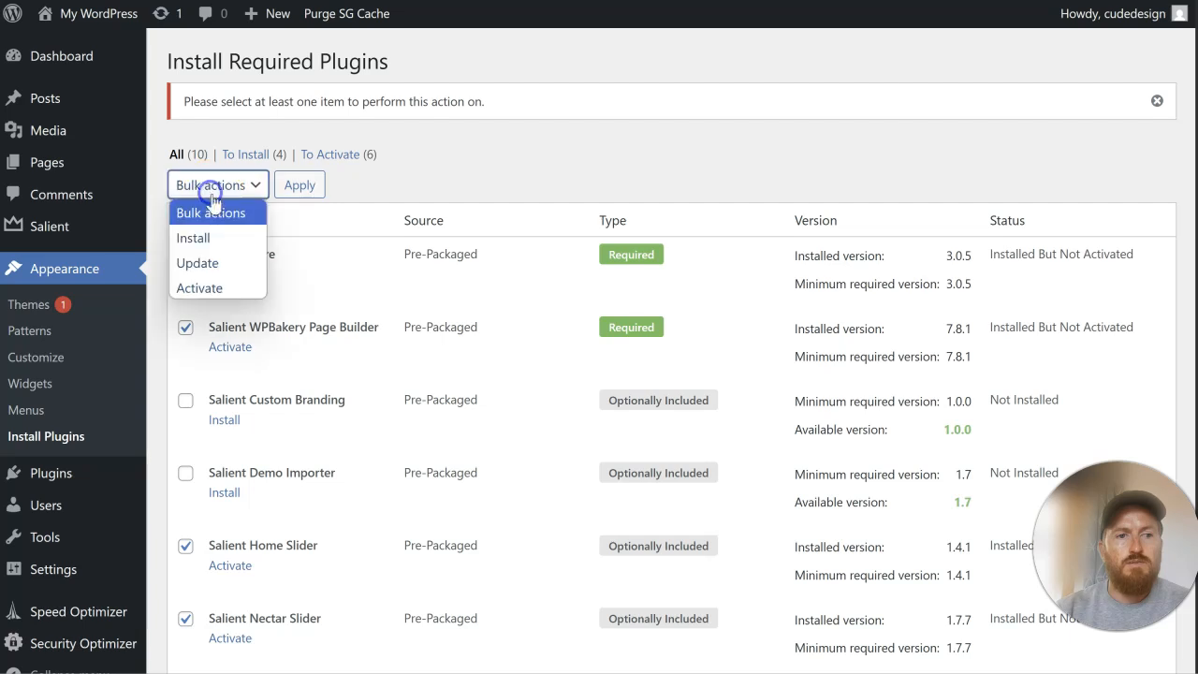
pyautogui.click(229, 287)
pyautogui.click(290, 190)
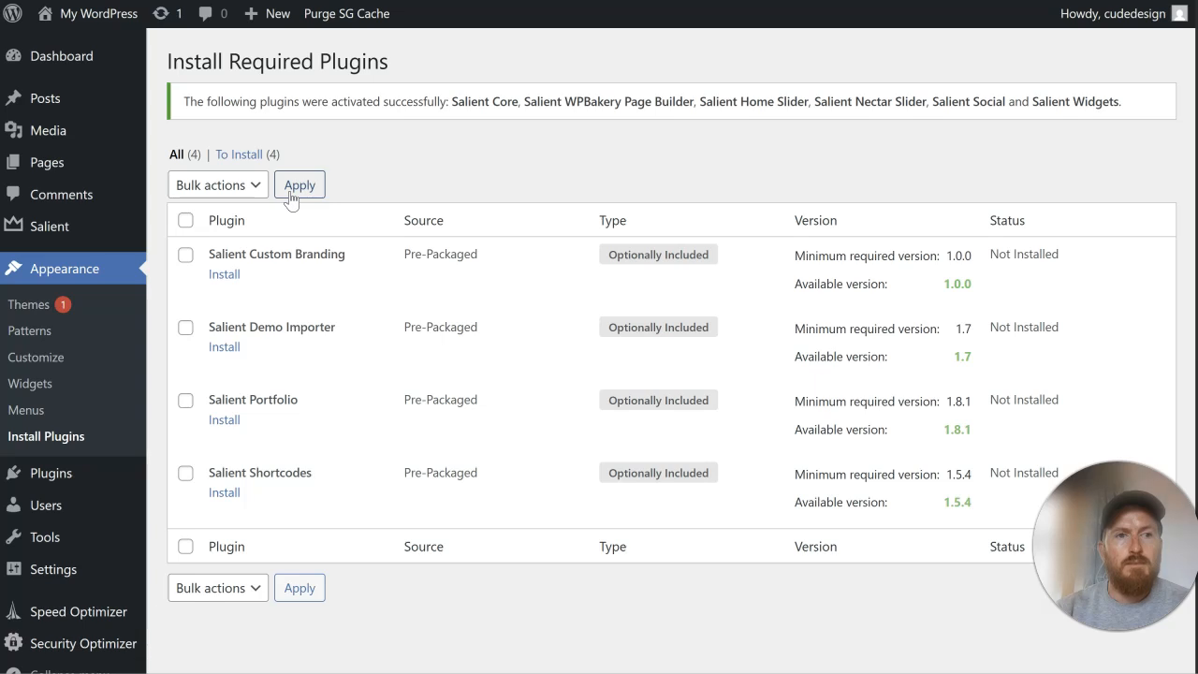
# Step: Add a new theme by uploading the salient-child zip file, then install and activate it
pyautogui.click(96, 316)
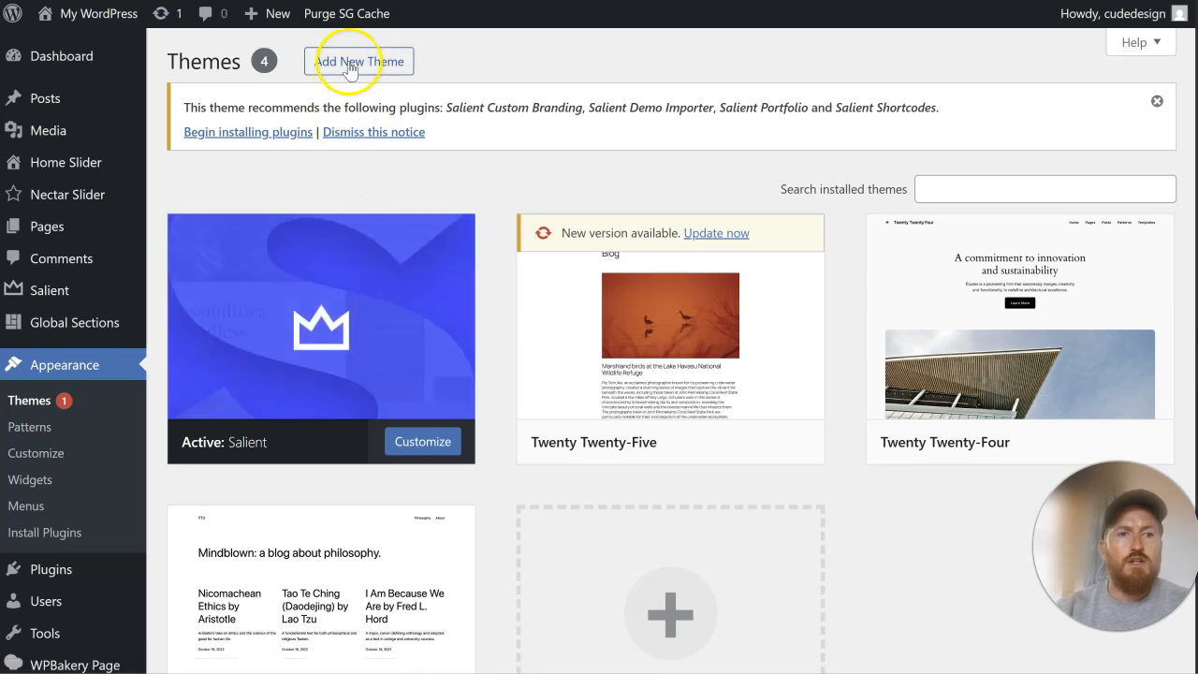
pyautogui.click(346, 61)
pyautogui.click(324, 61)
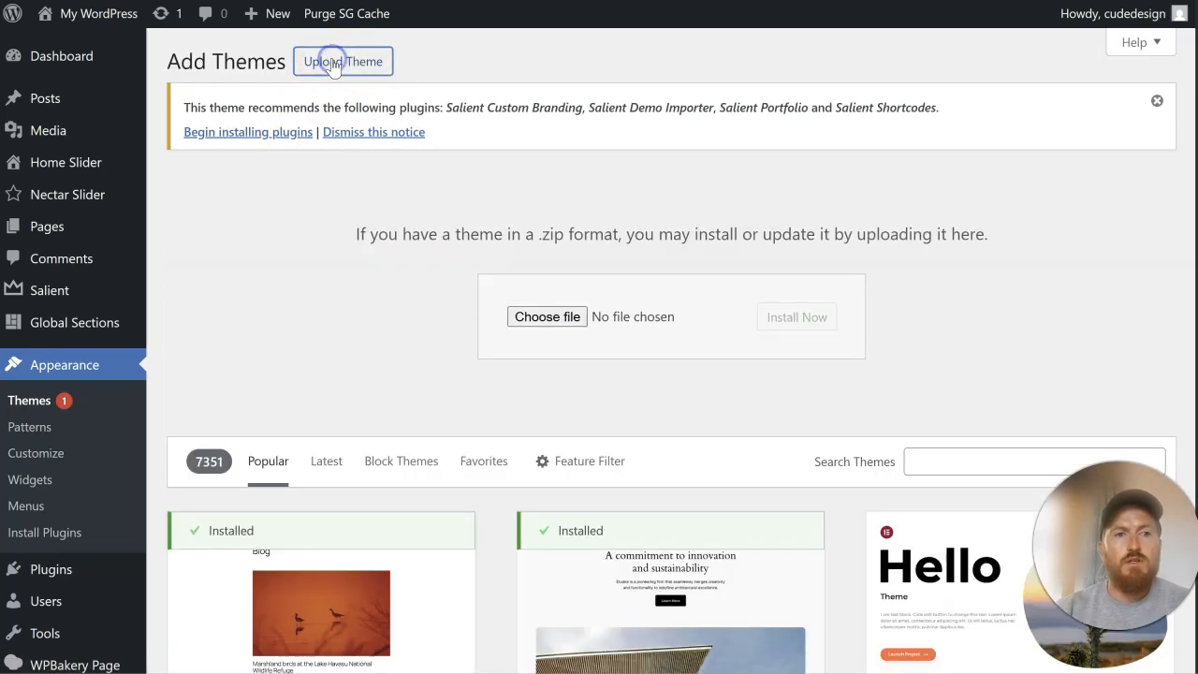
pyautogui.click(541, 304)
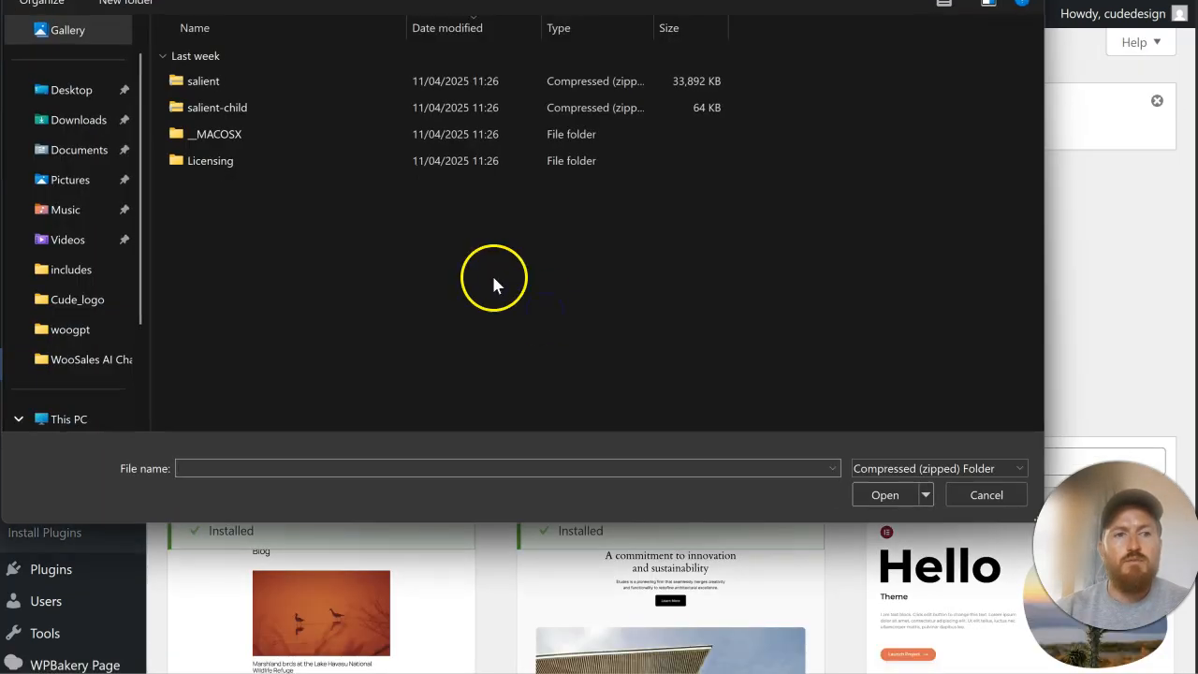
pyautogui.click(273, 111)
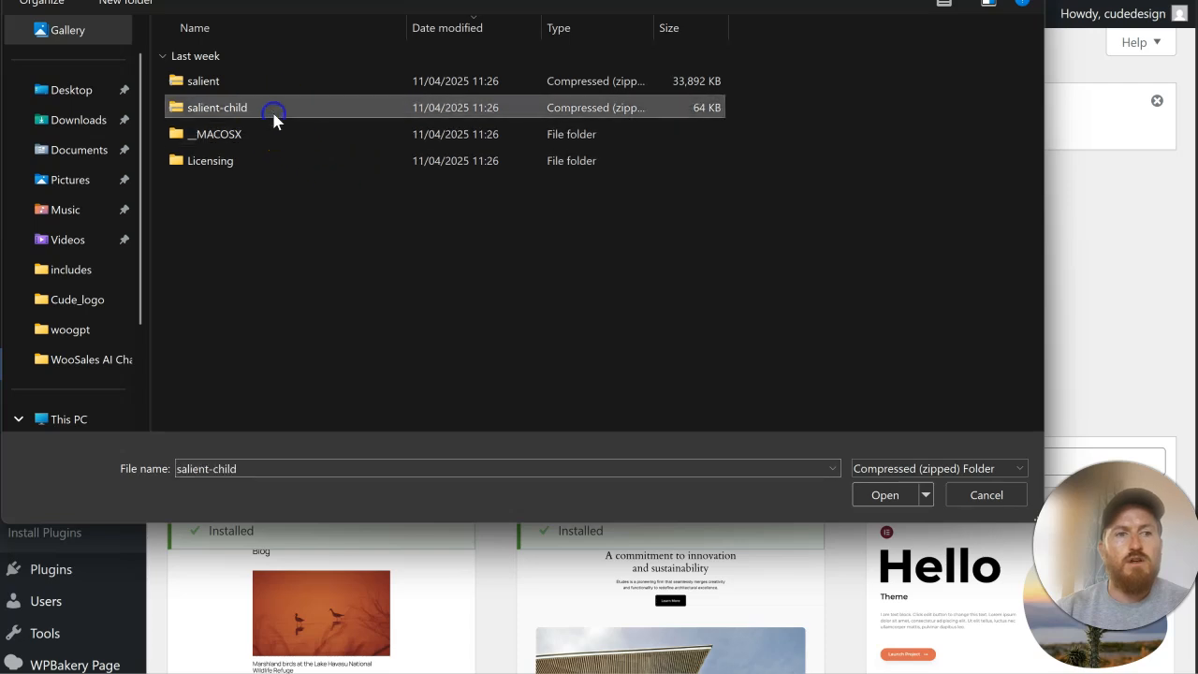
pyautogui.click(869, 493)
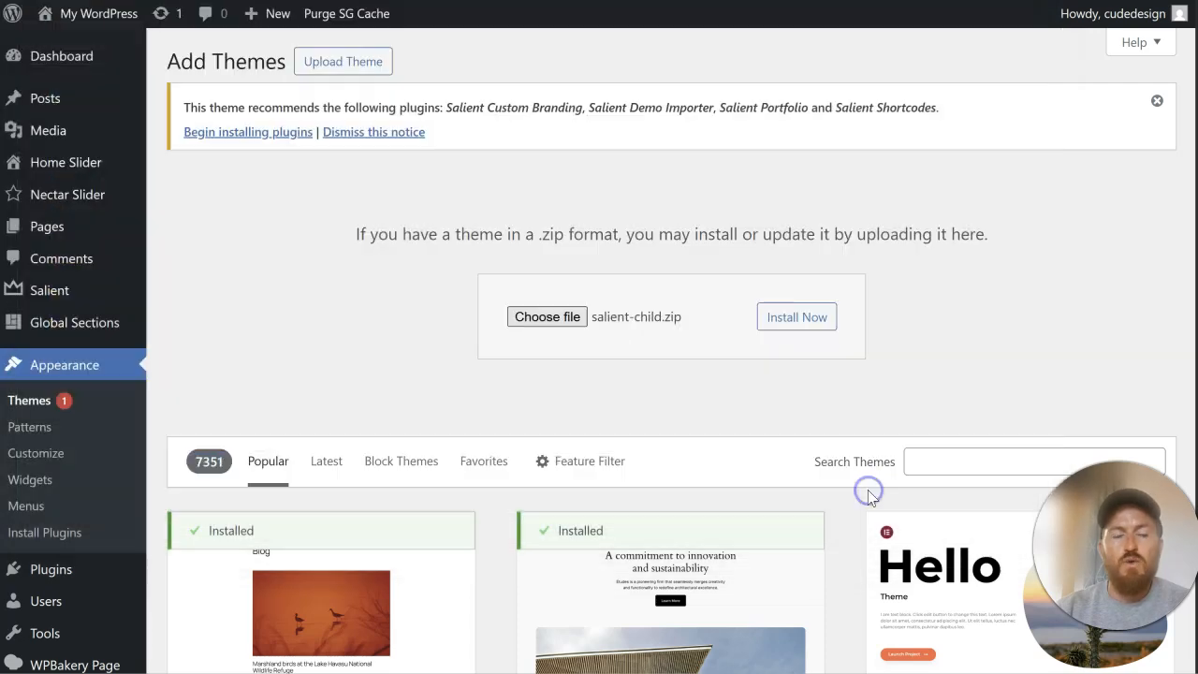
pyautogui.click(792, 319)
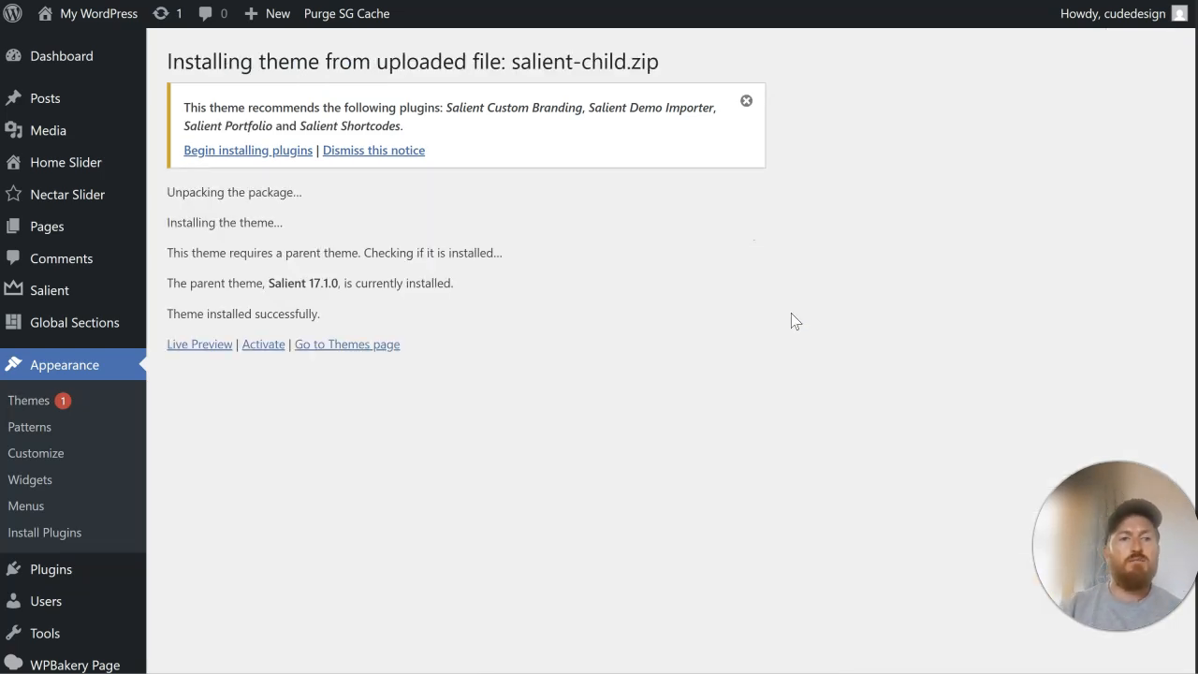
pyautogui.click(268, 344)
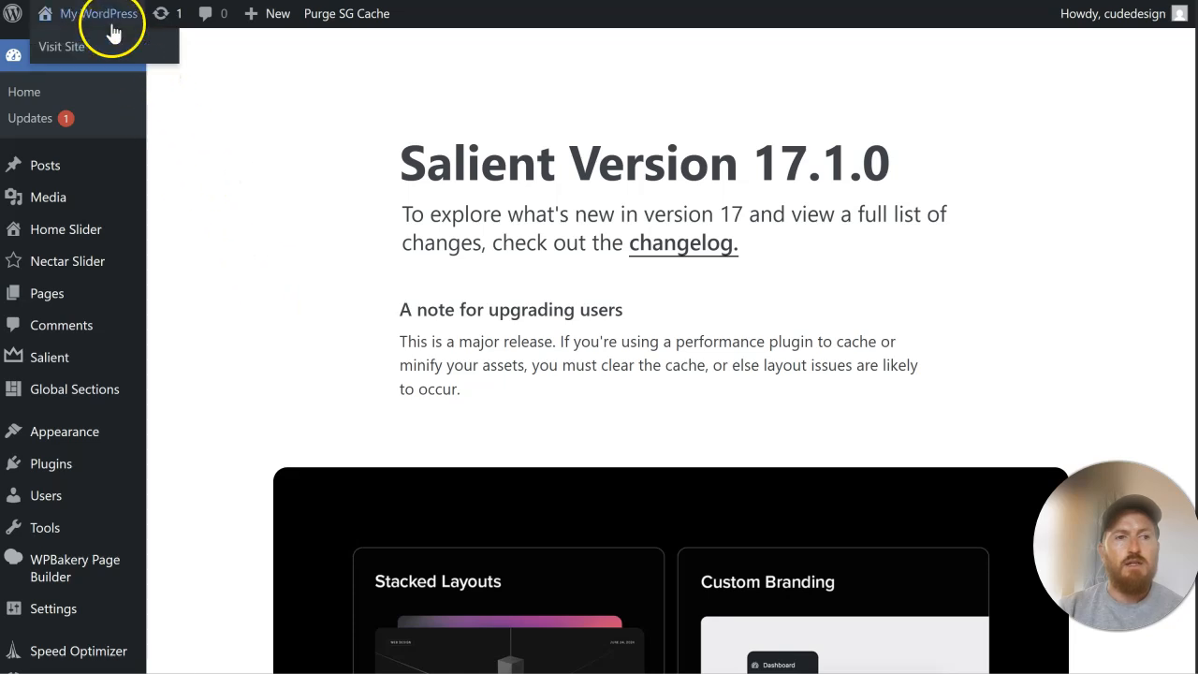
# Step: View the new site's front end in a separate tab, then return to the WordPress dashboard
pyautogui.rightClick(116, 46)
pyautogui.click(150, 59)
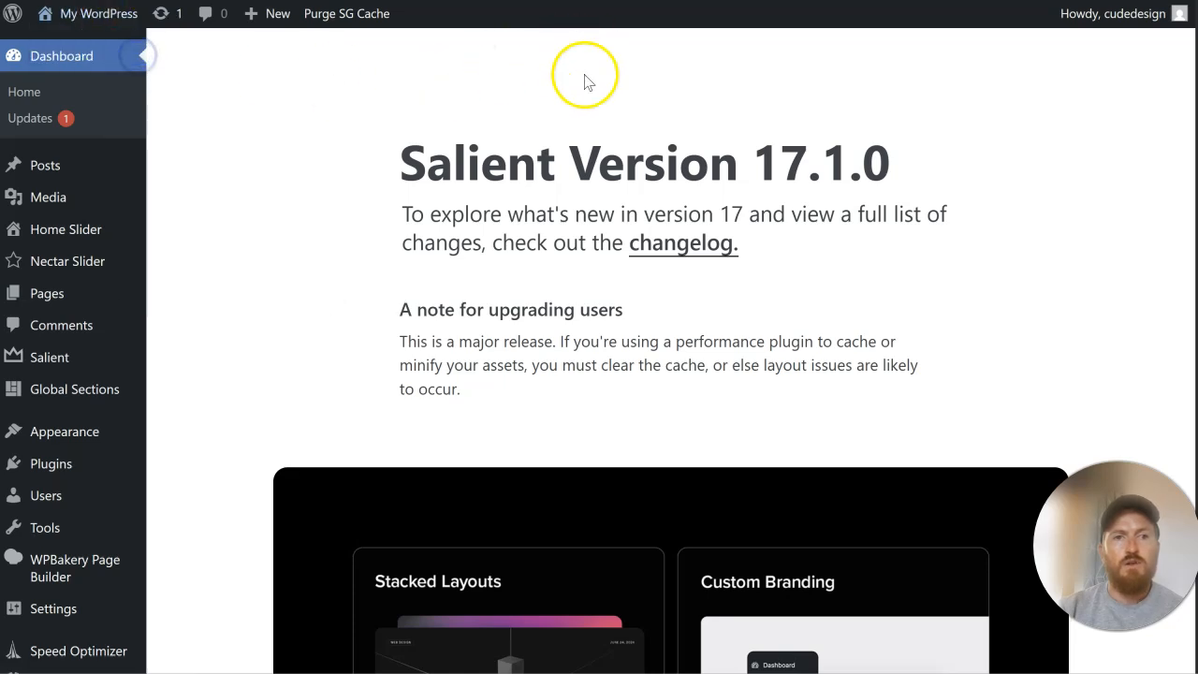
pyautogui.click(618, 0)
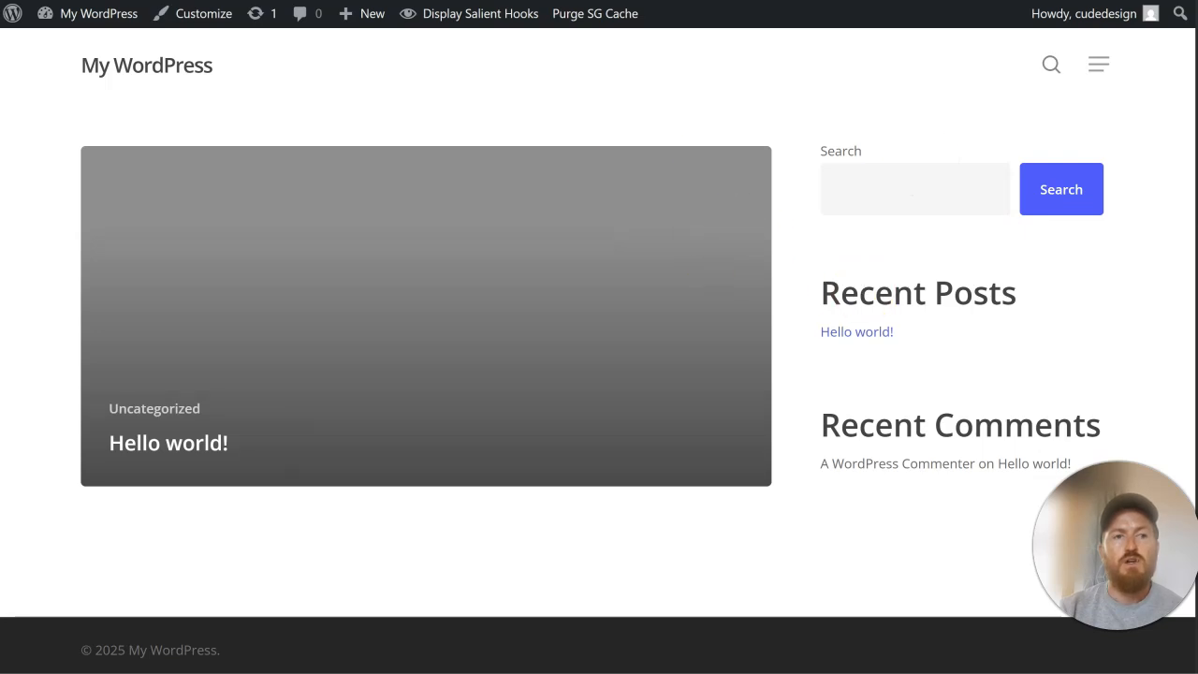
pyautogui.click(309, 1)
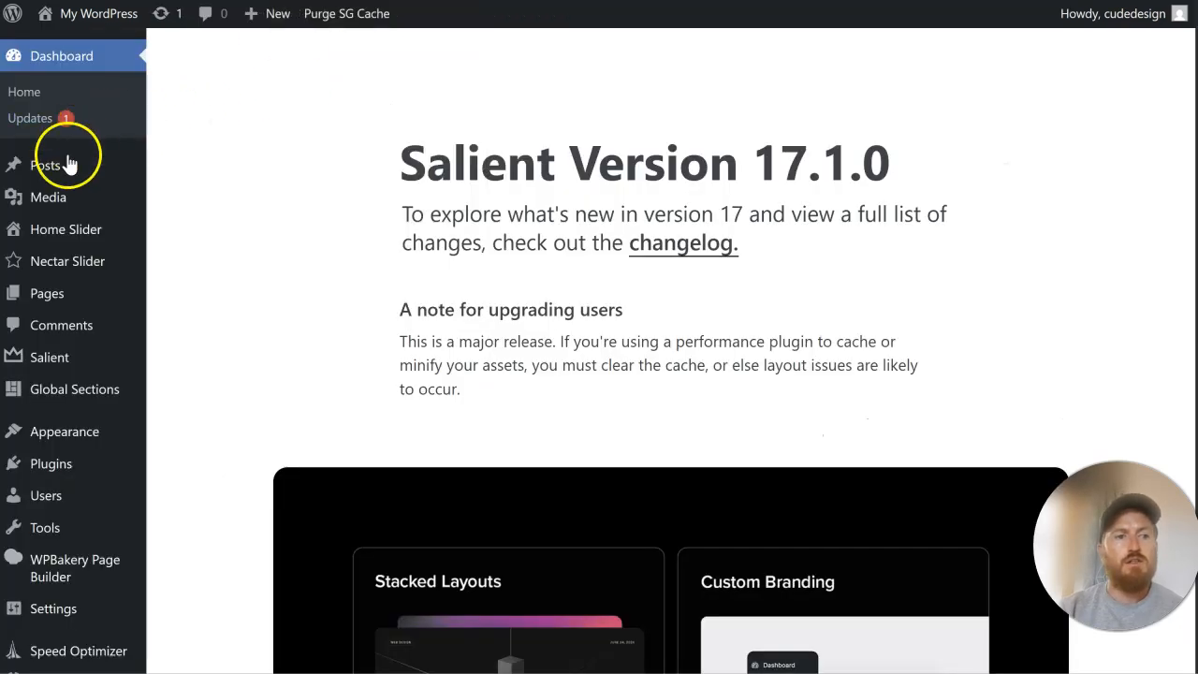
# Step: Quick-edit the Sample Page in the page list, setting its title to Home and its slug to home
pyautogui.moveTo(66, 293)
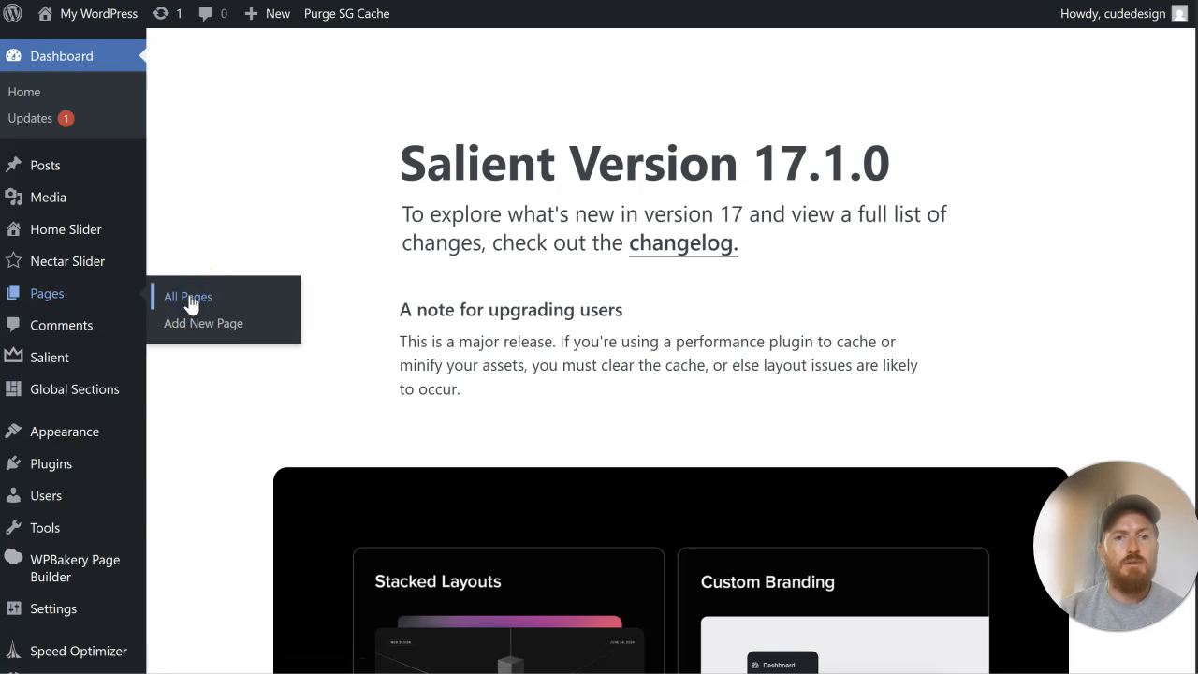
pyautogui.click(188, 296)
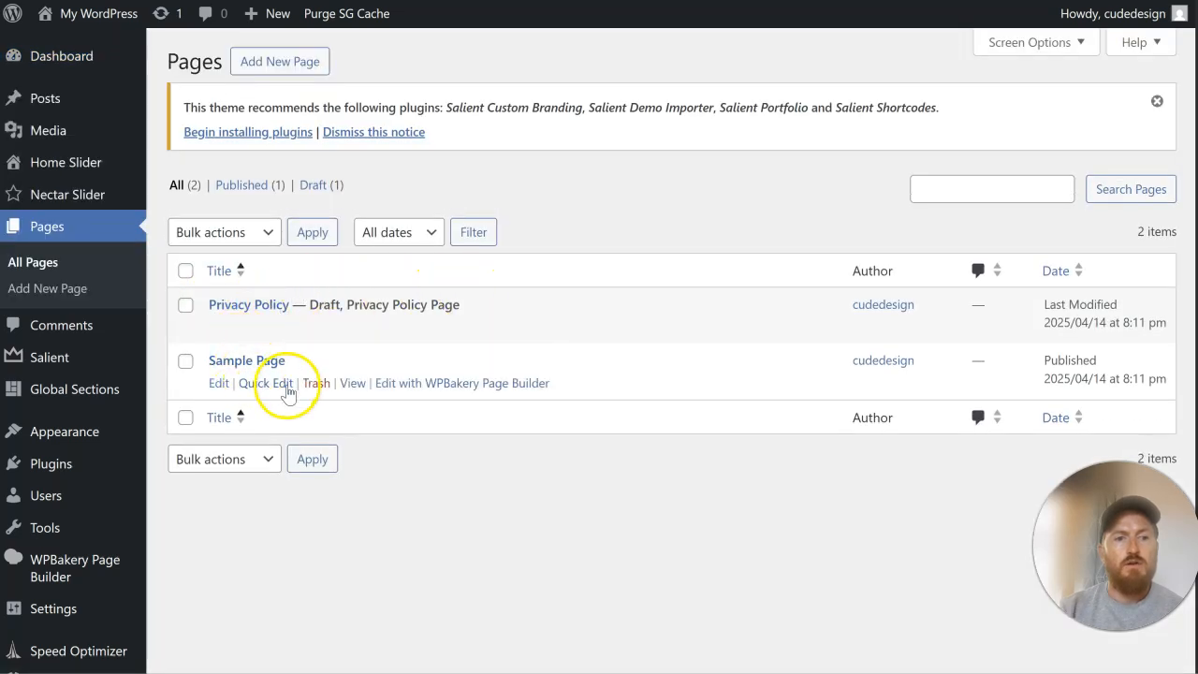
pyautogui.click(287, 385)
pyautogui.moveTo(339, 398); pyautogui.dragTo(207, 383)
pyautogui.write('Home')
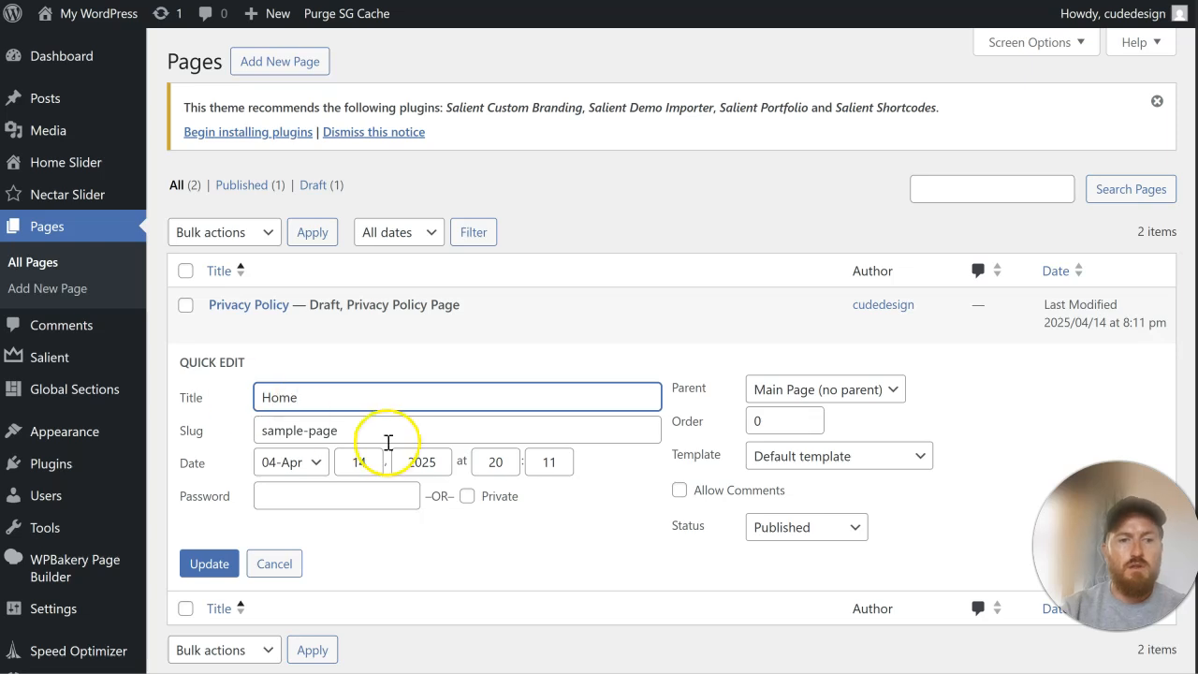
pyautogui.moveTo(388, 442); pyautogui.dragTo(235, 440)
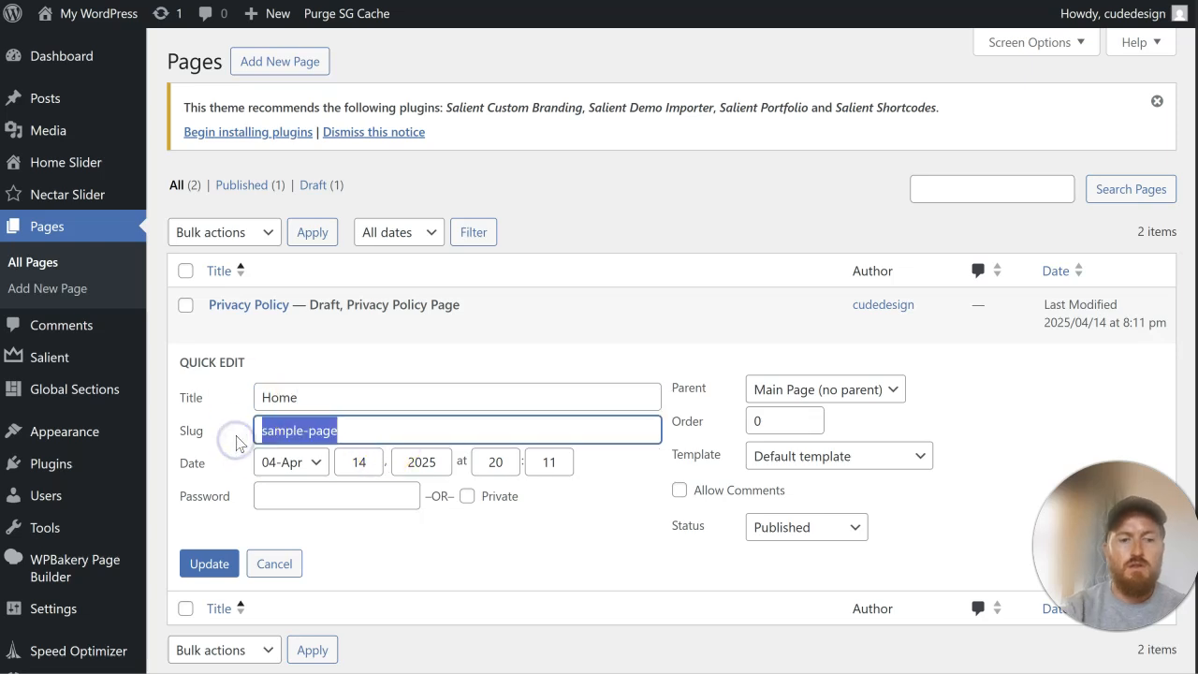
pyautogui.write('home')
pyautogui.click(210, 563)
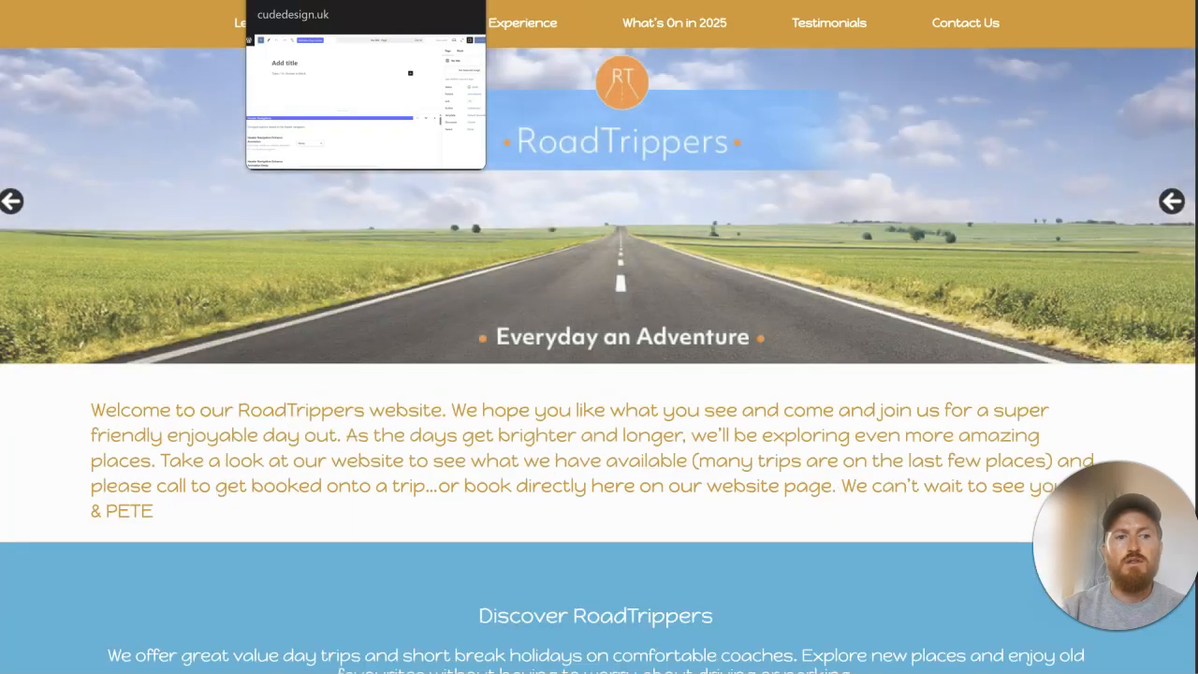
# Step: Review the existing site's homepage and RoadTrippers Experience page, and publish a new WordPress page titled "The Roadtrippers Experience"
pyautogui.scroll(-2, 555, 249)
pyautogui.scroll(-8, 554, 241)
pyautogui.scroll(9, 554, 242)
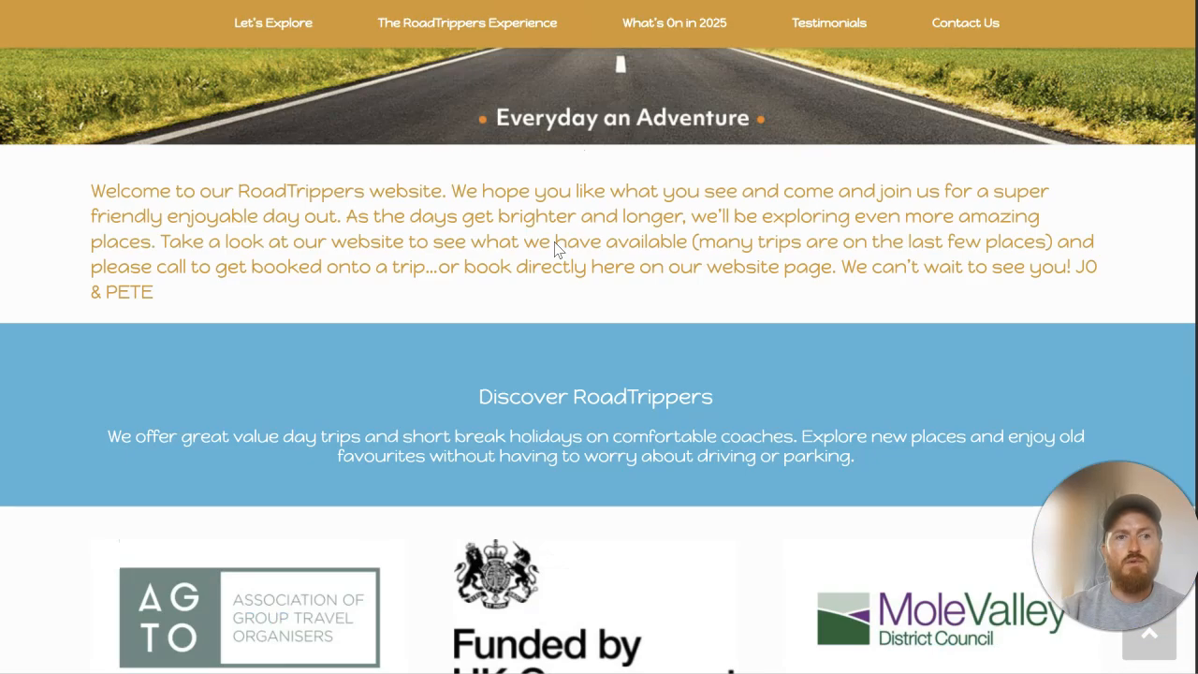
pyautogui.click(501, 24)
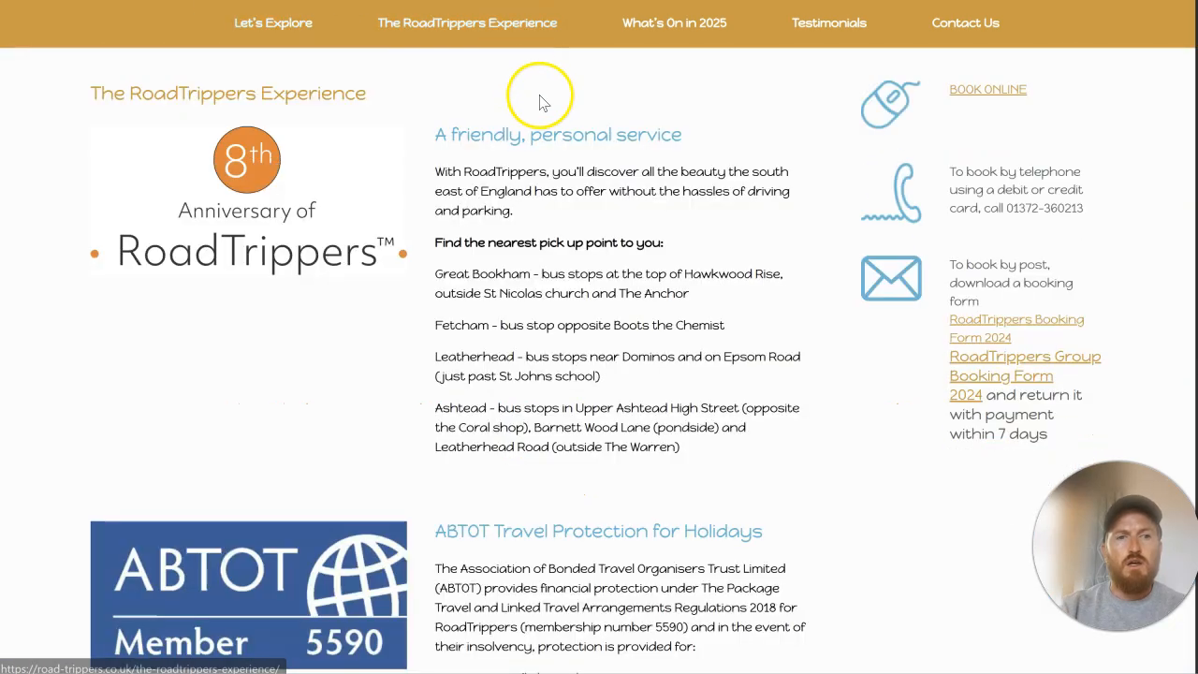
pyautogui.scroll(-2, 571, 130)
pyautogui.scroll(2, 569, 120)
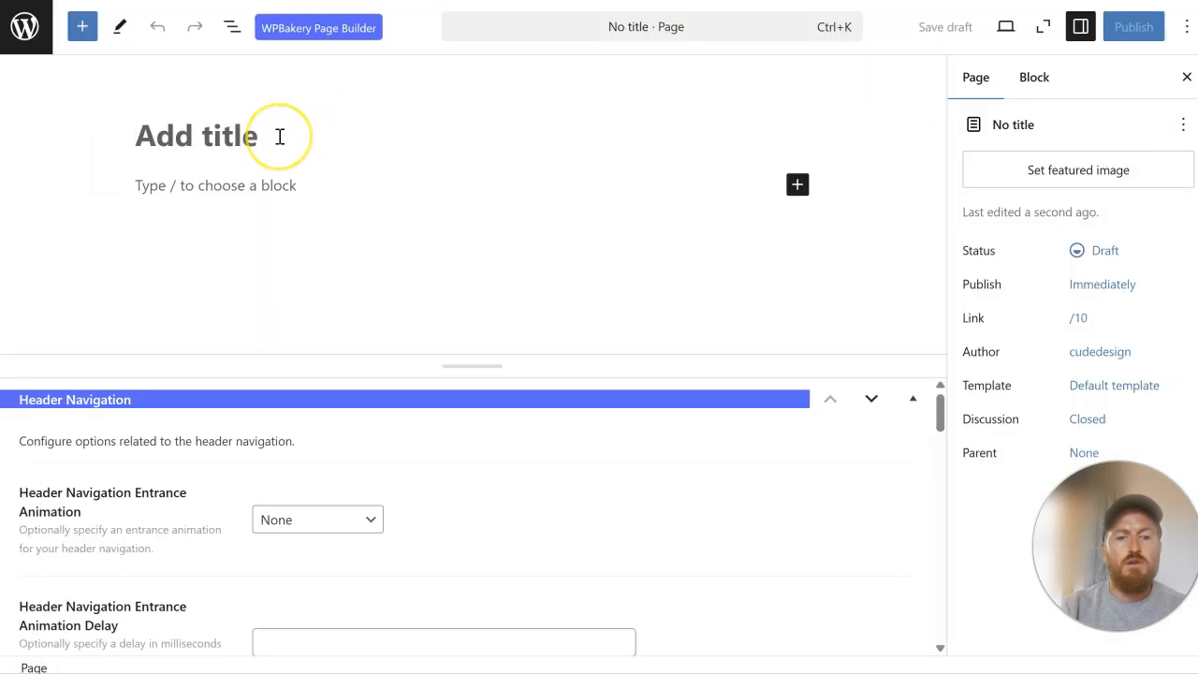
pyautogui.write('The Road')
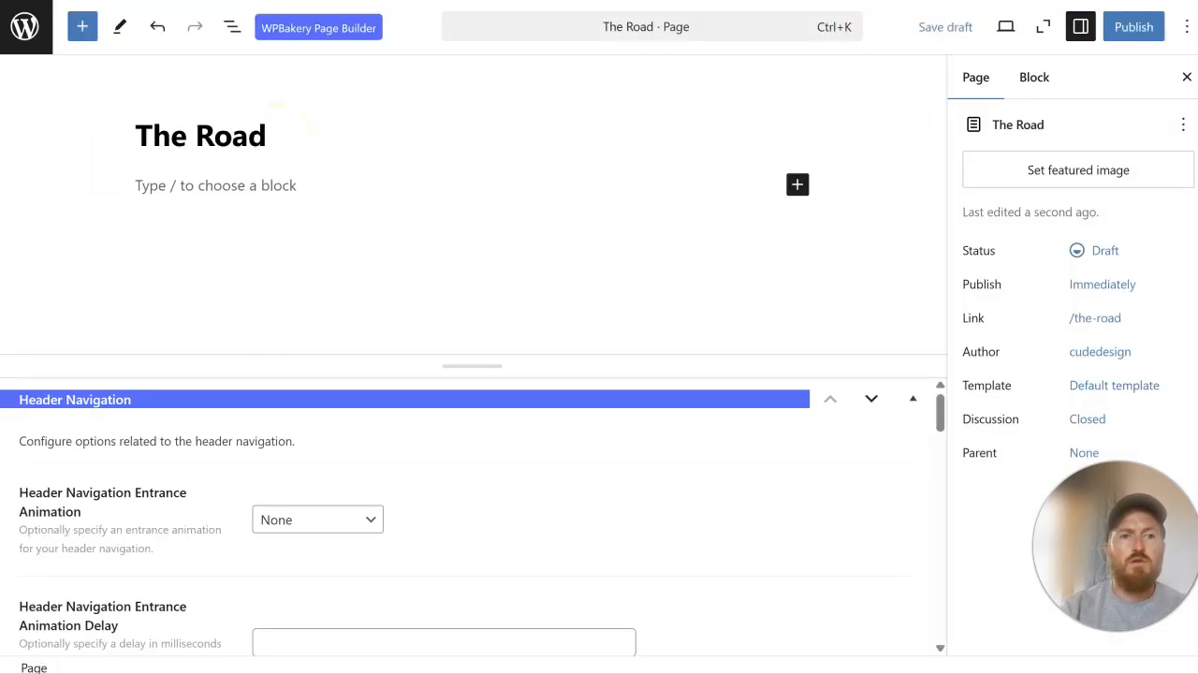
pyautogui.write('trippers Experience')
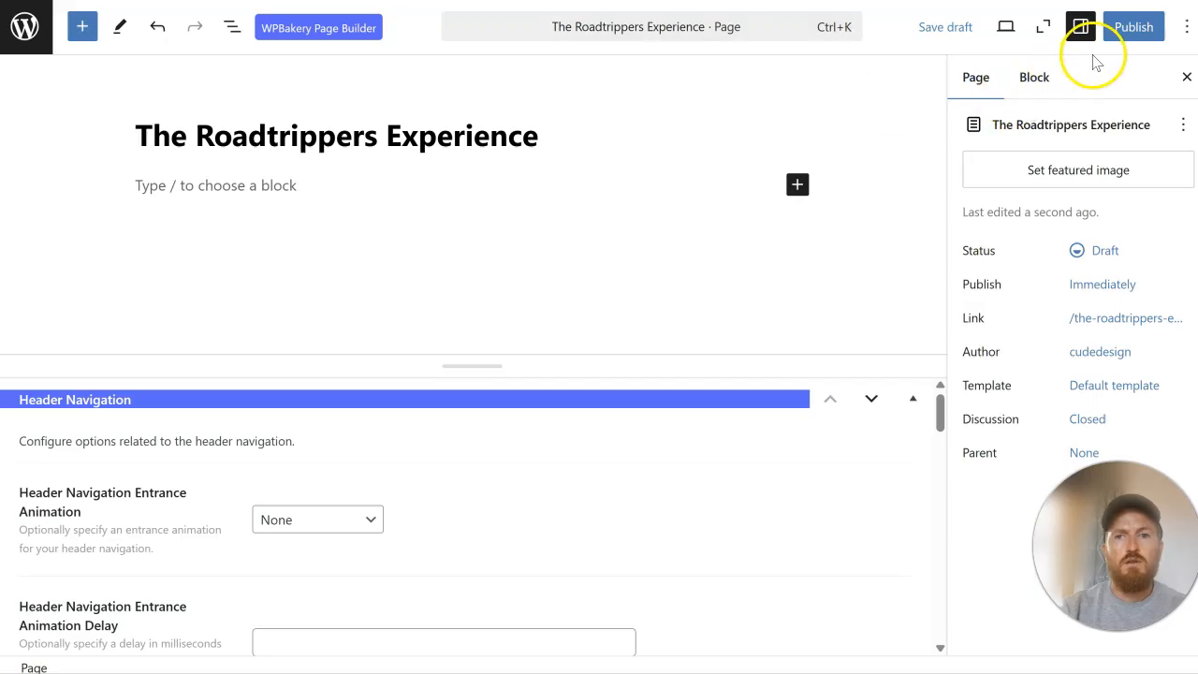
pyautogui.click(1123, 37)
pyautogui.click(1124, 39)
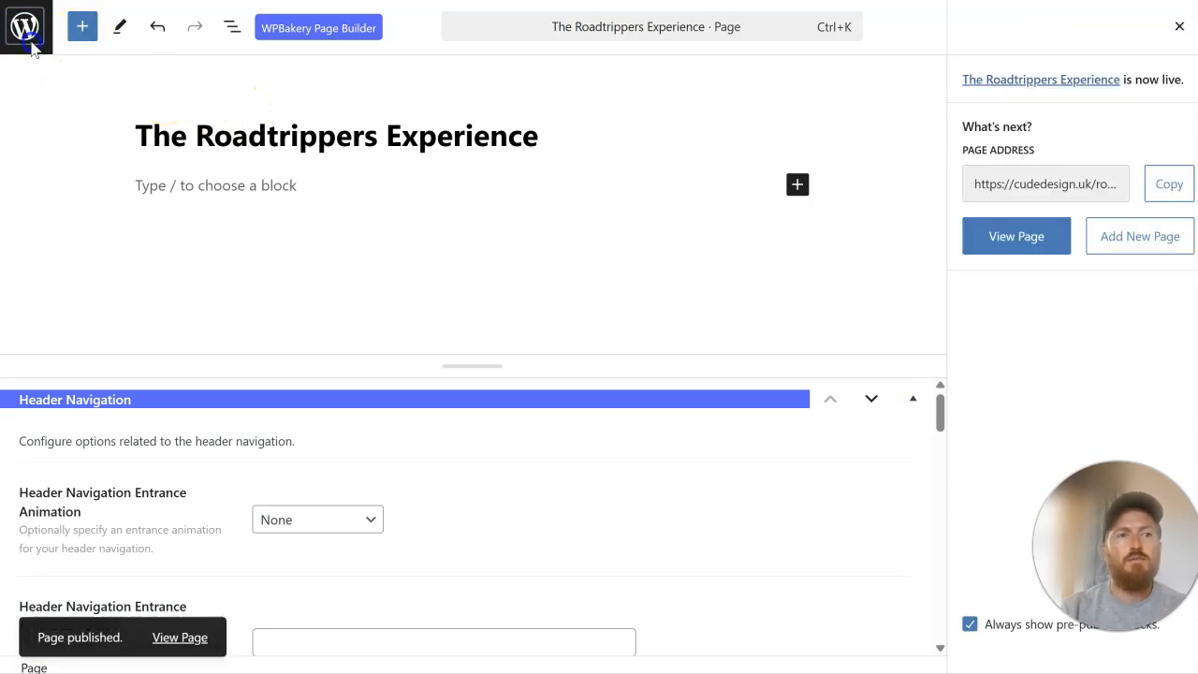
# Step: Check the existing site's What's On in 2025 page and publish a new WordPress page titled "Upcoming Trips"
pyautogui.click(31, 47)
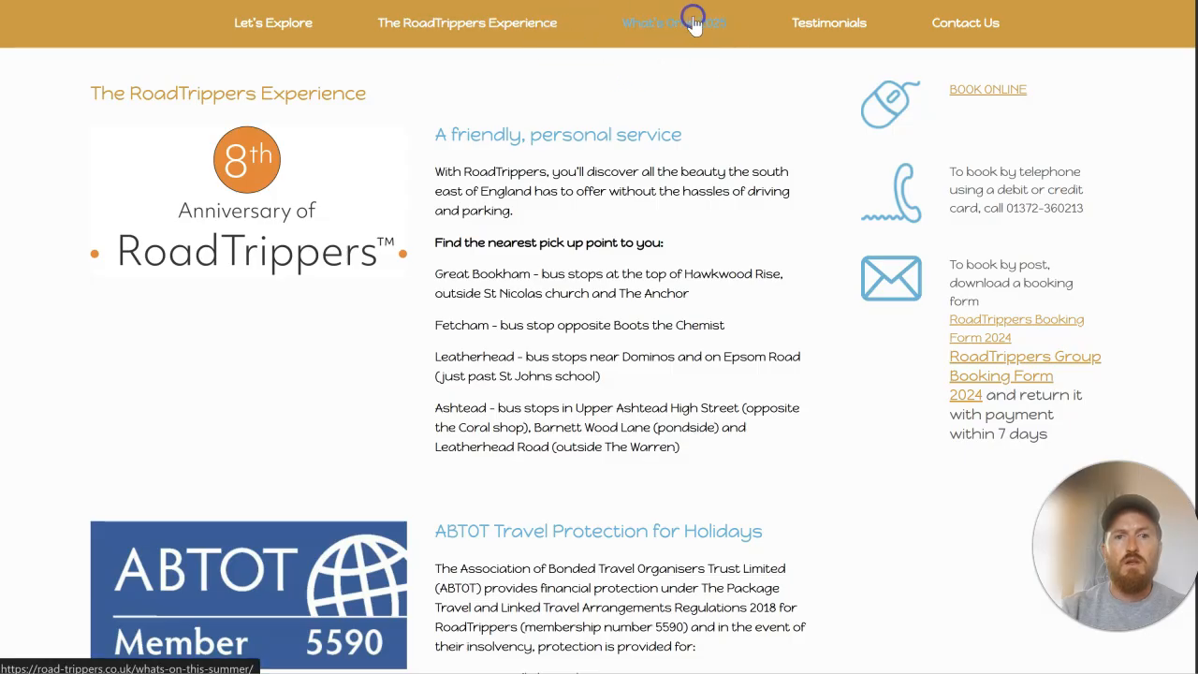
pyautogui.click(692, 26)
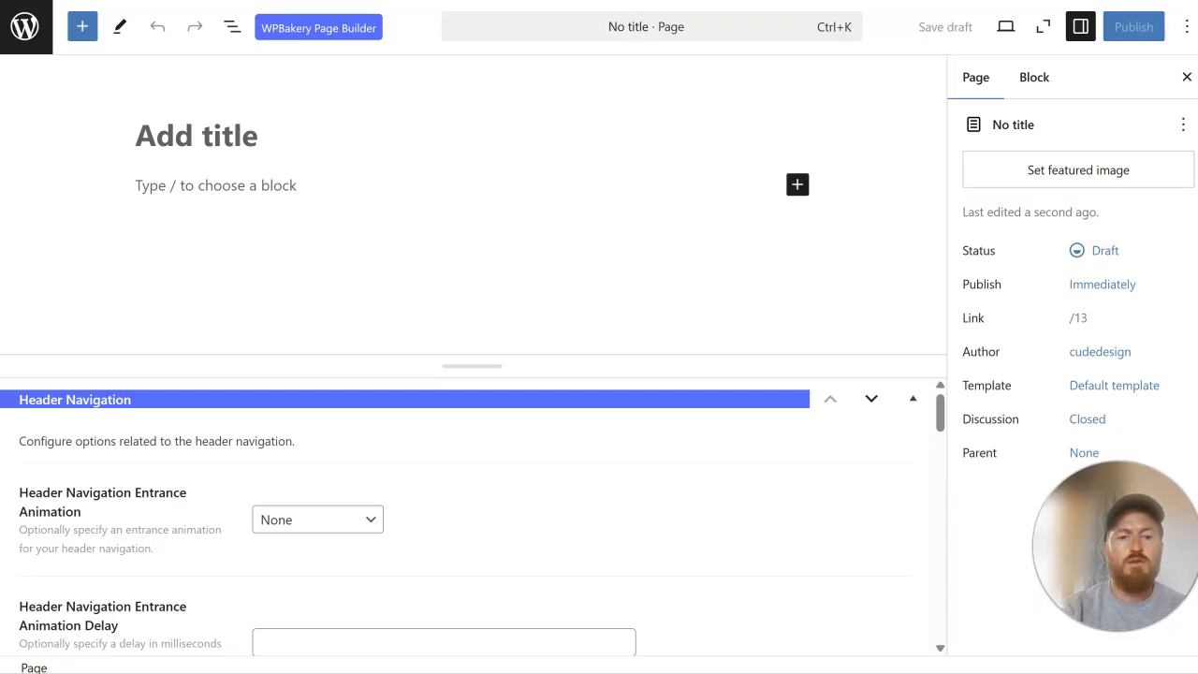
pyautogui.write('Upcoming Trips')
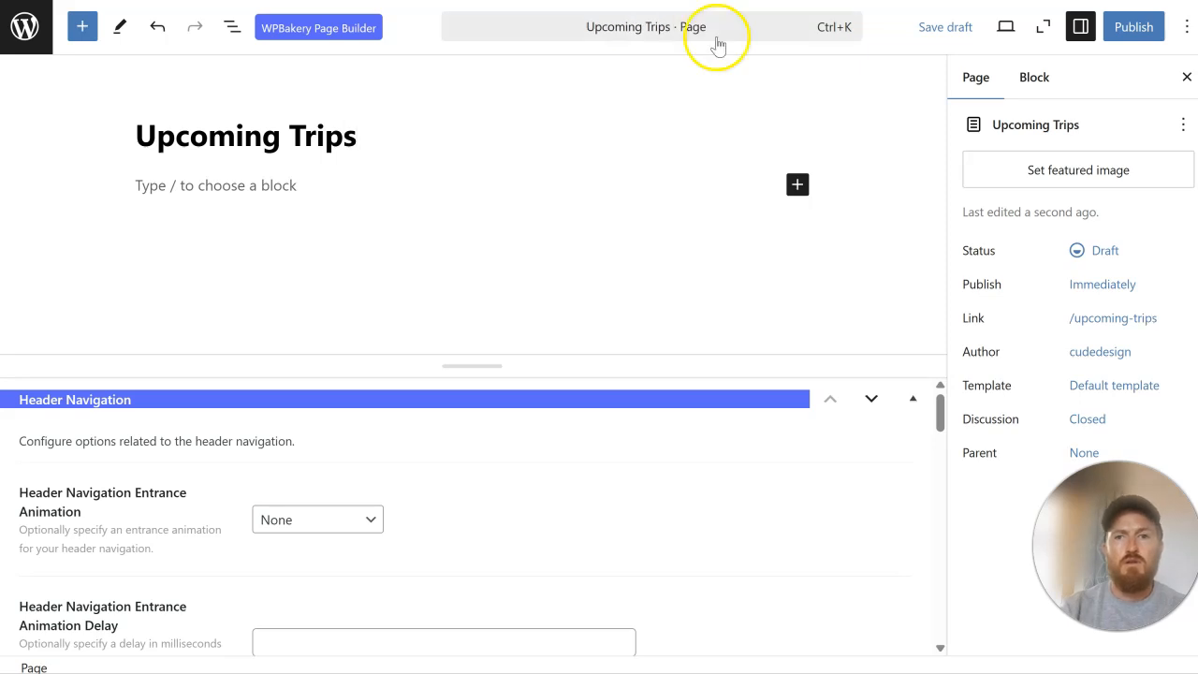
pyautogui.click(1133, 28)
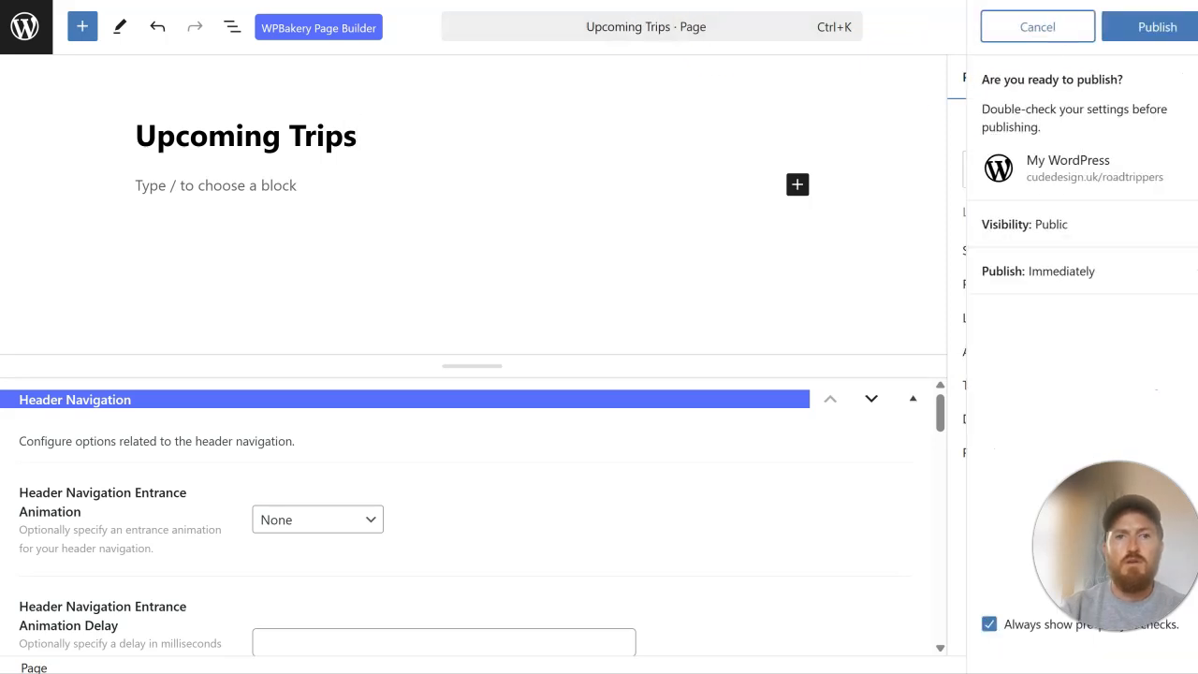
pyautogui.click(1135, 28)
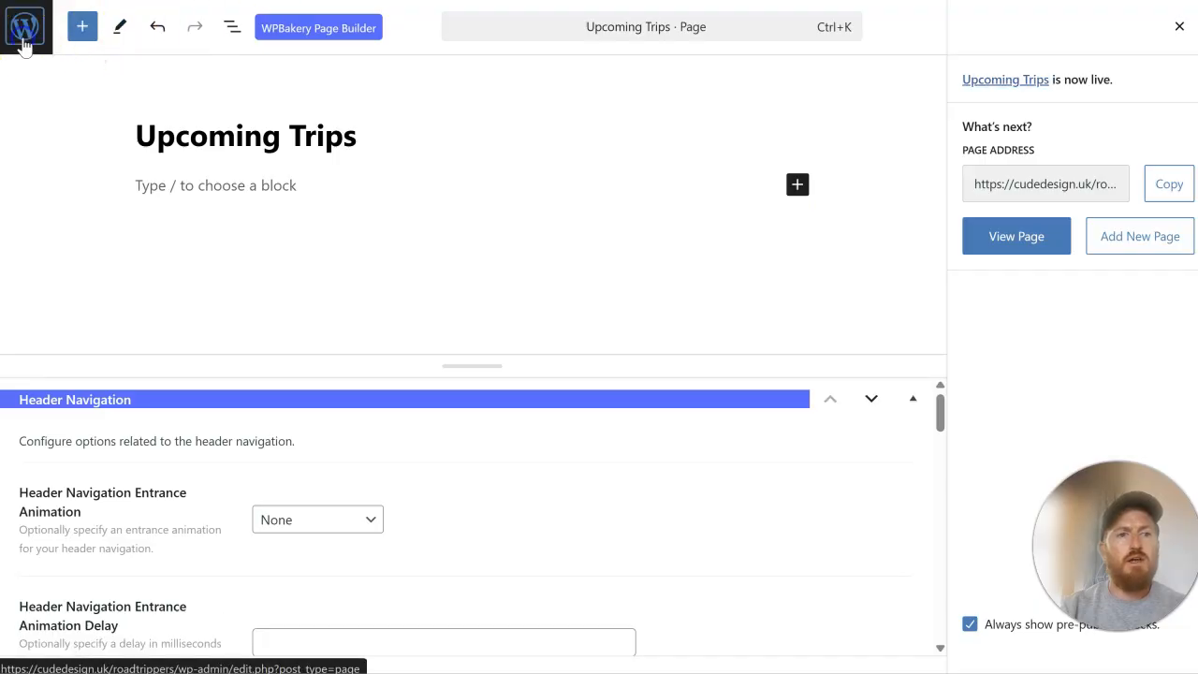
# Step: Create a new page titled "Reviews" and publish it
pyautogui.click(26, 28)
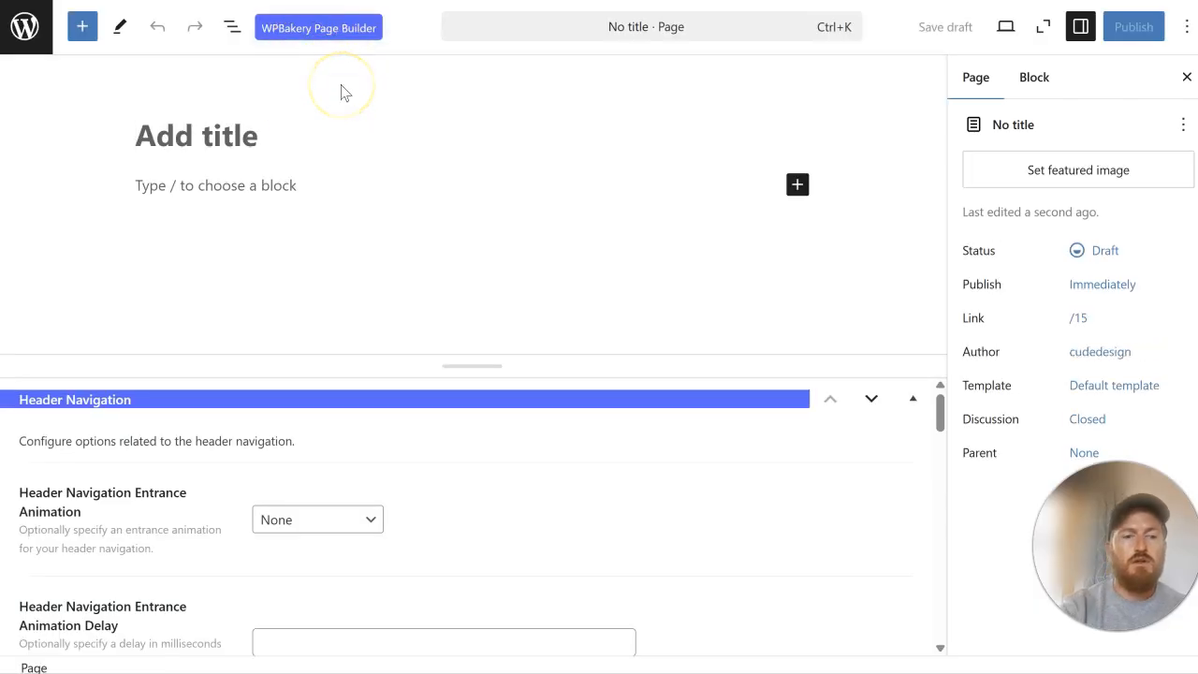
pyautogui.write('TEst')
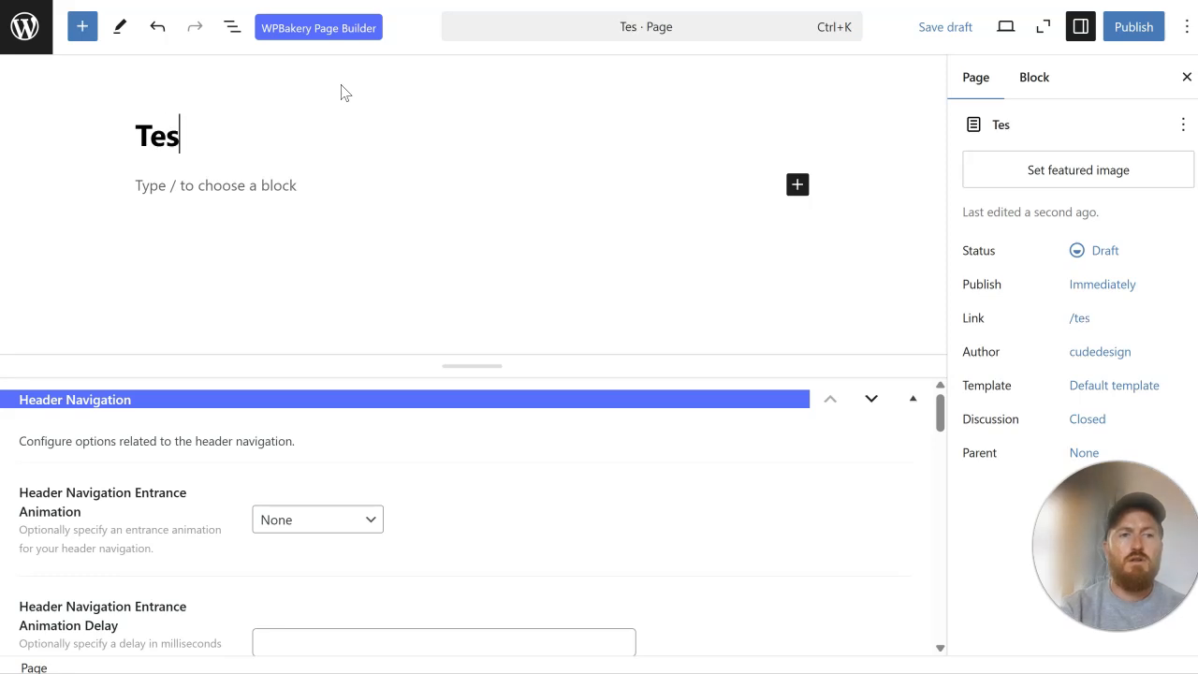
pyautogui.write('timo')
pyautogui.press('BackSpace')
pyautogui.press('BackSpace')
pyautogui.press('BackSpace')
pyautogui.write('Review')
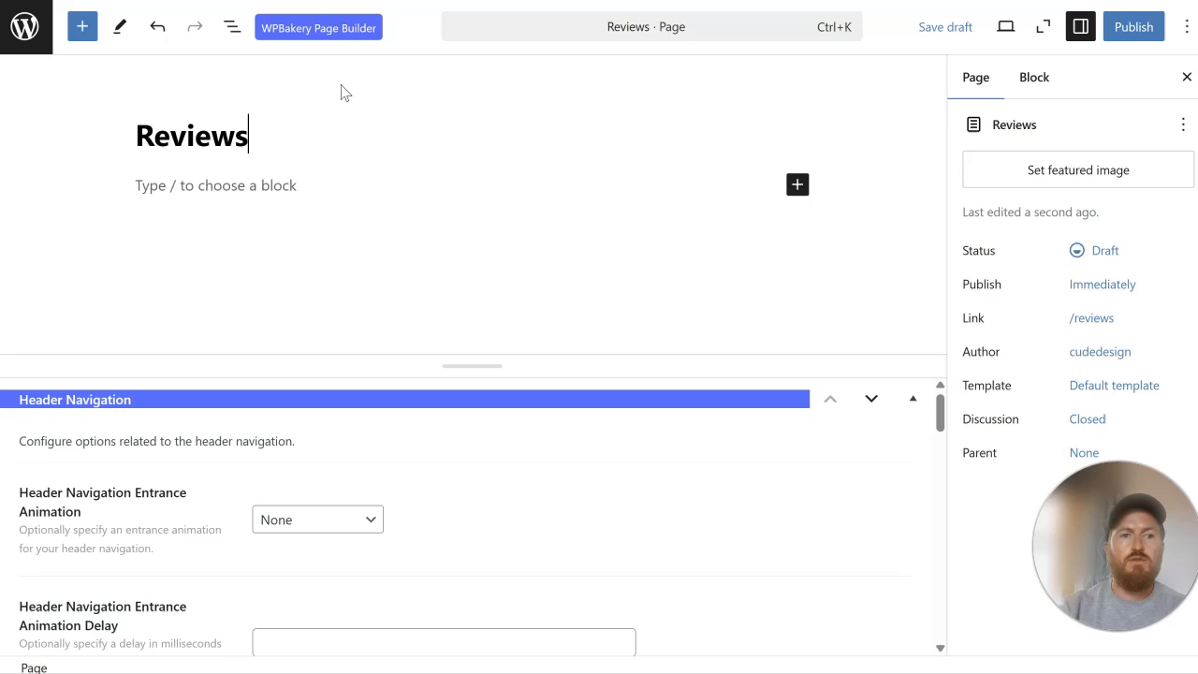
pyautogui.click(1136, 30)
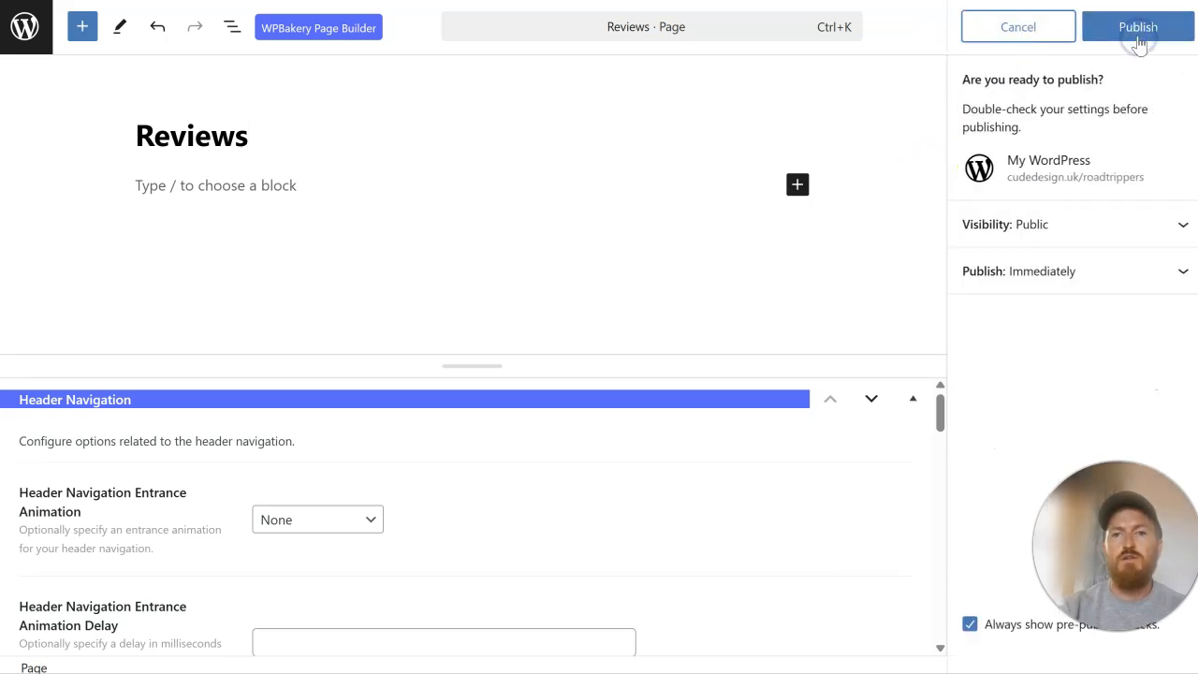
pyautogui.click(1138, 40)
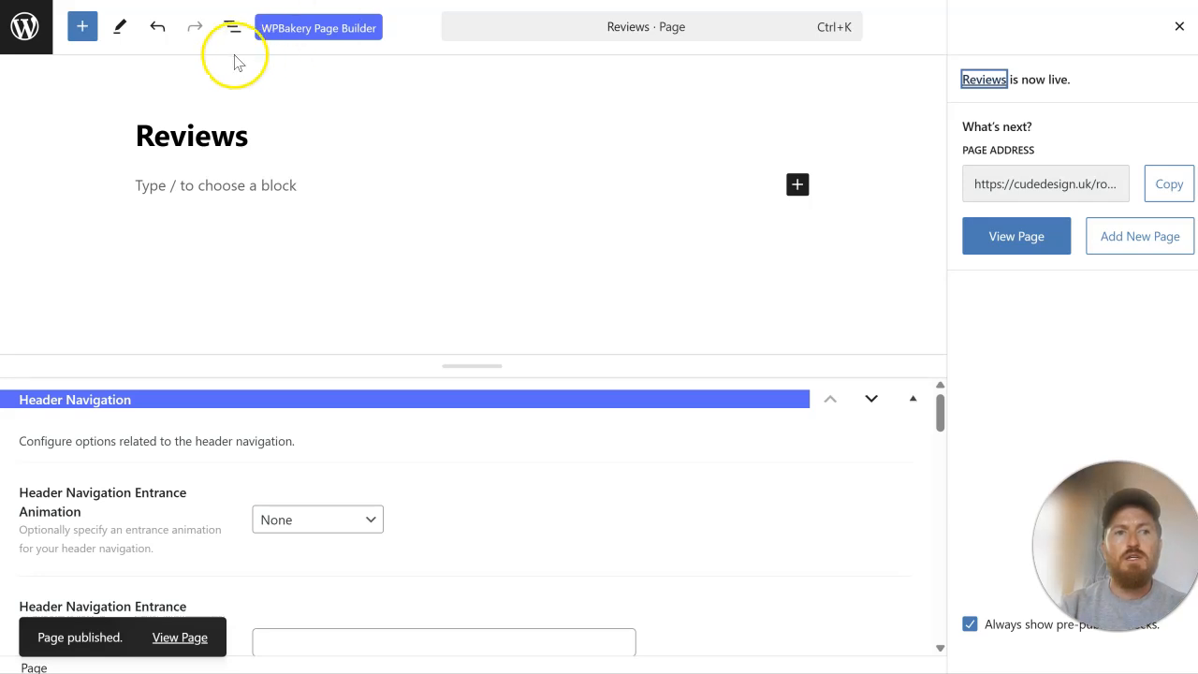
# Step: Create a new page titled "Contact Us" and publish it
pyautogui.click(16, 47)
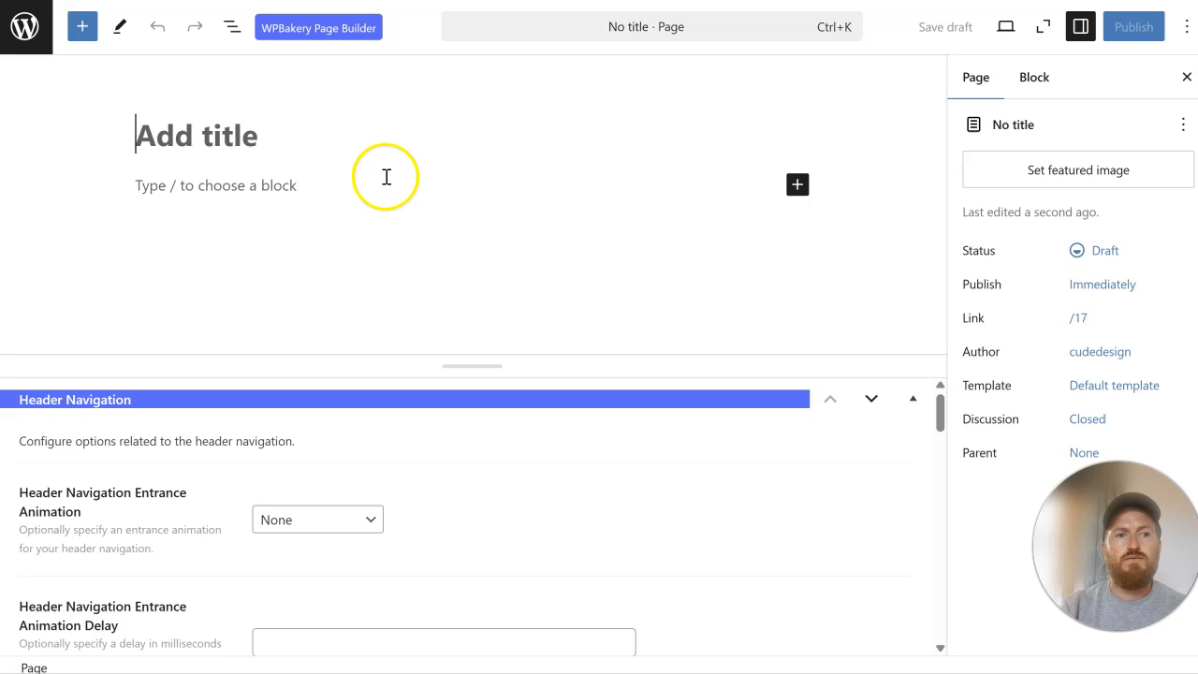
pyautogui.write('Contact Us')
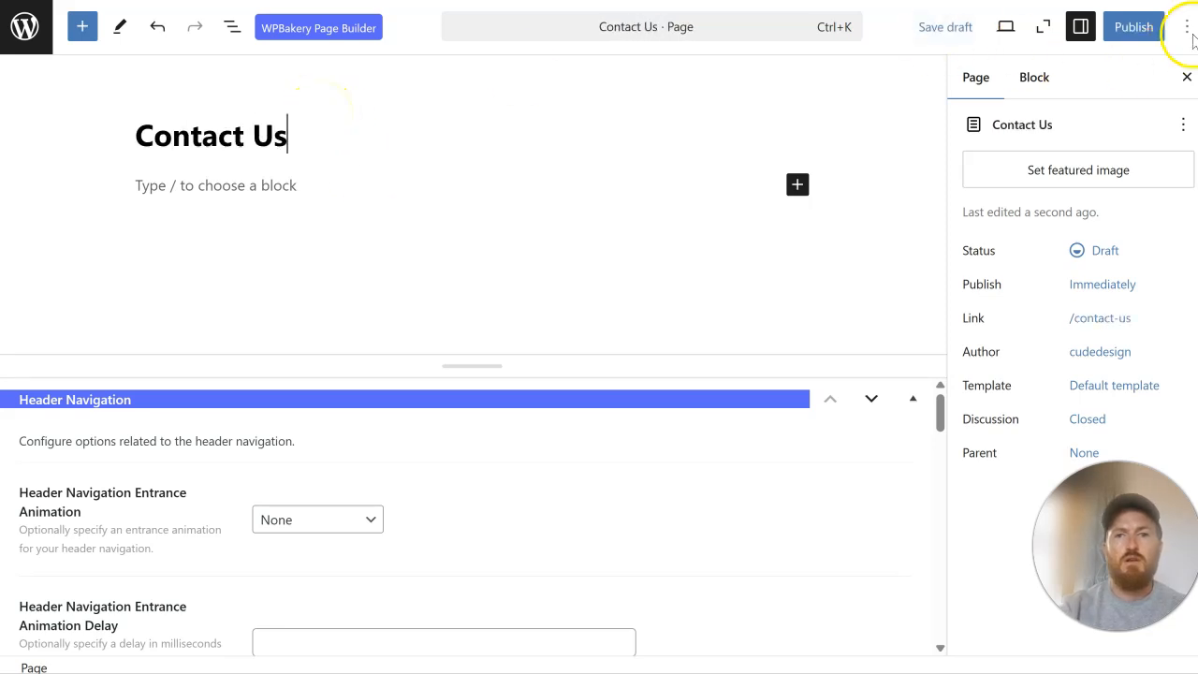
pyautogui.click(1186, 27)
pyautogui.click(1137, 27)
pyautogui.click(1151, 30)
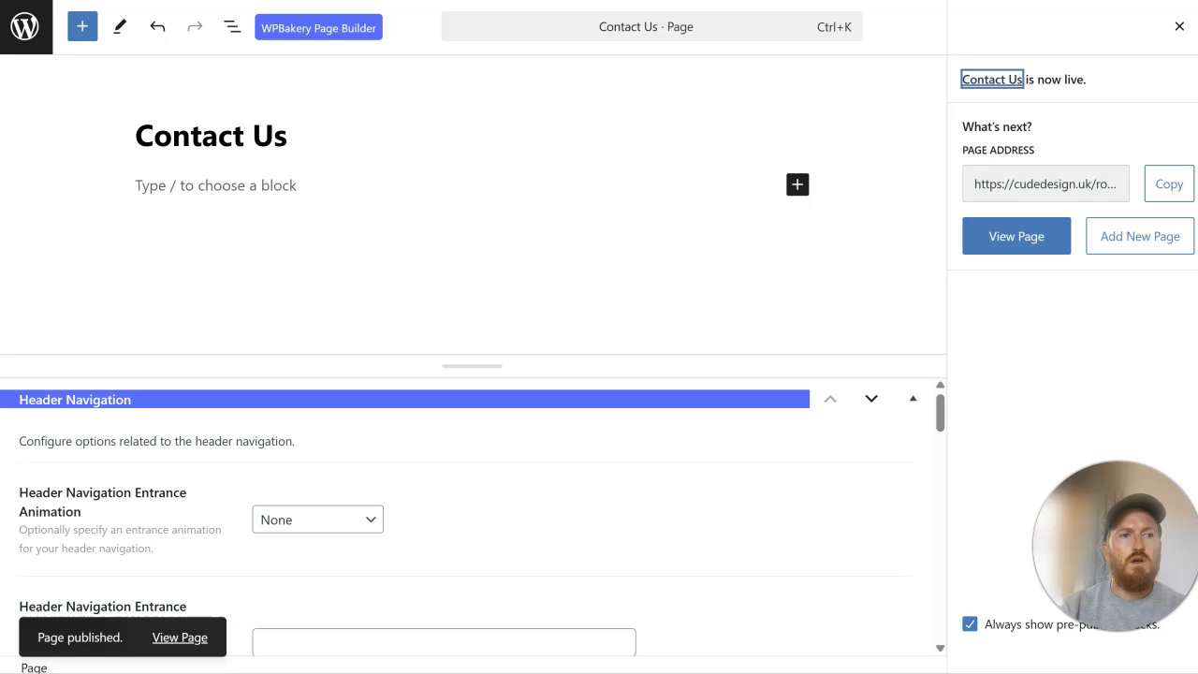
# Step: Go to the site's navigation menu settings and create a menu named "Main Menu"
pyautogui.click(34, 30)
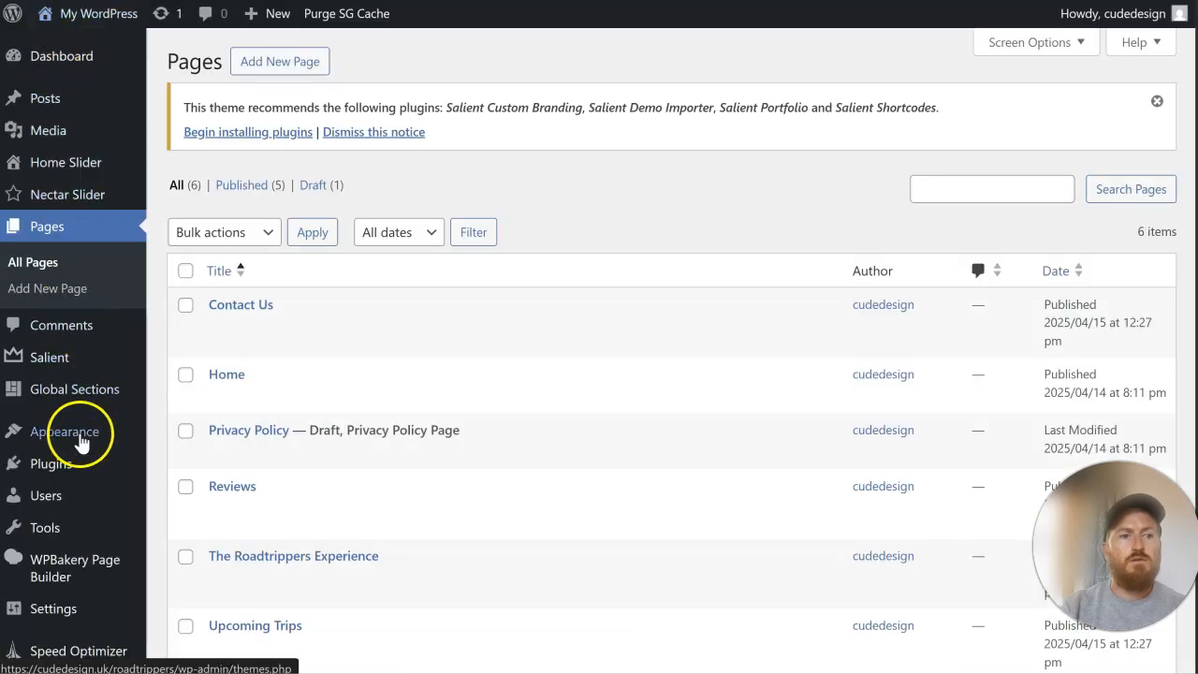
pyautogui.moveTo(80, 437)
pyautogui.click(229, 545)
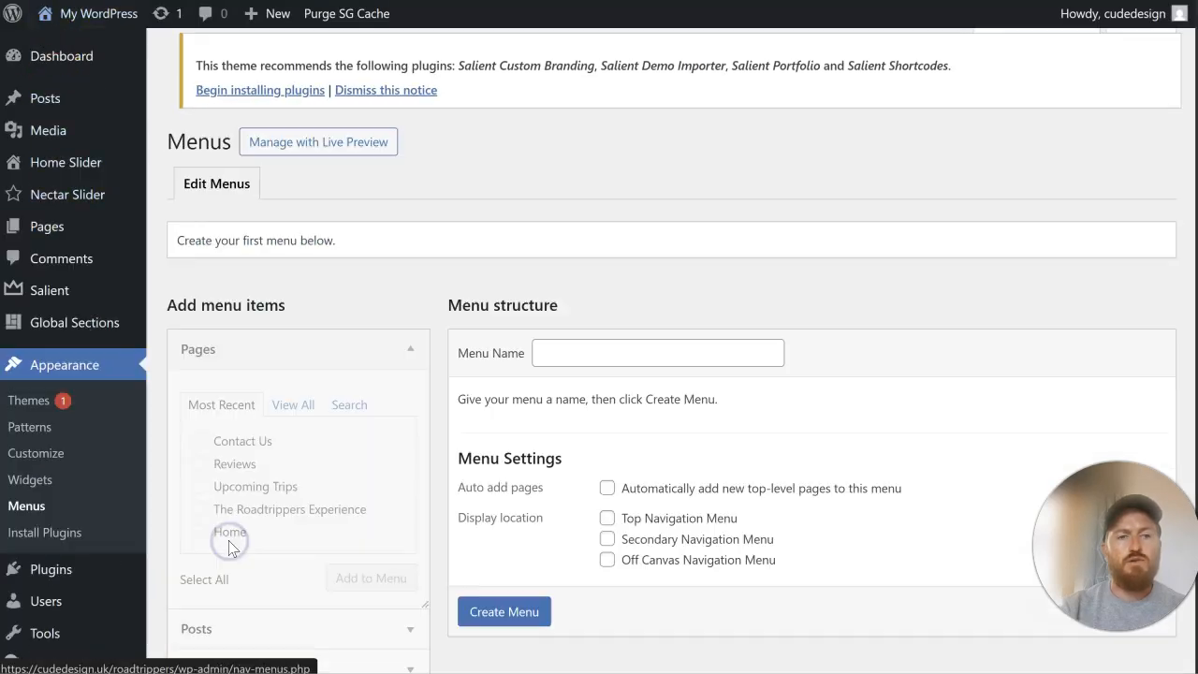
pyautogui.scroll(-1, 543, 369)
pyautogui.click(582, 268)
pyautogui.write('Main Menu')
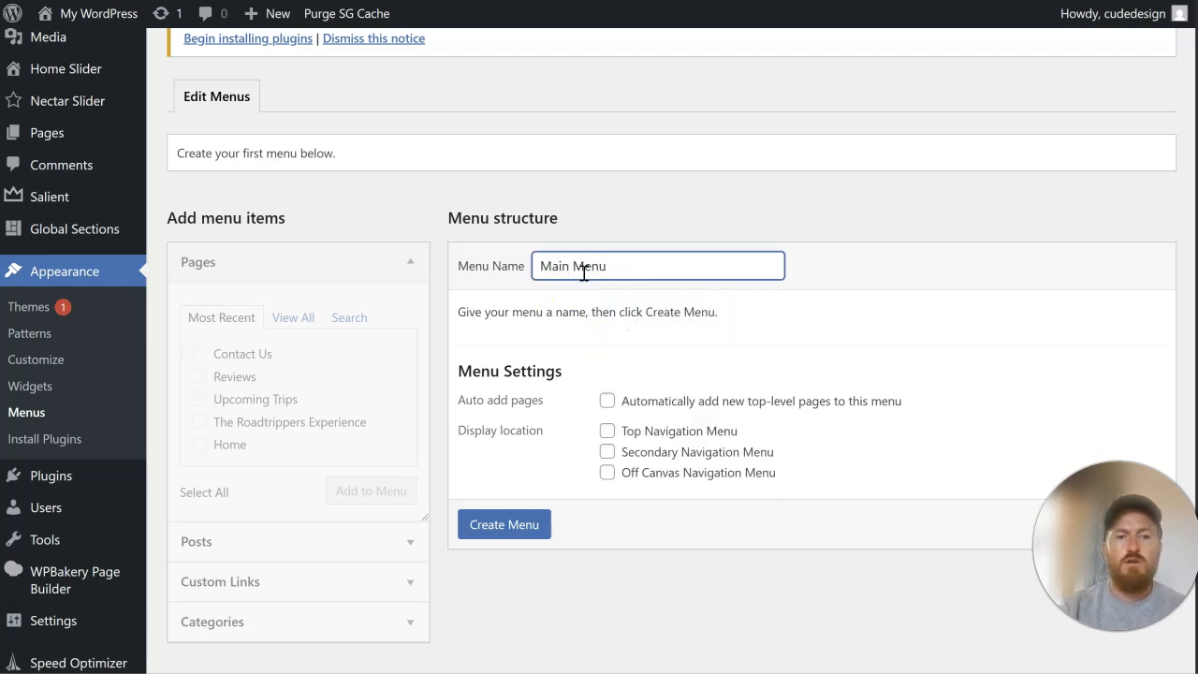
pyautogui.click(535, 525)
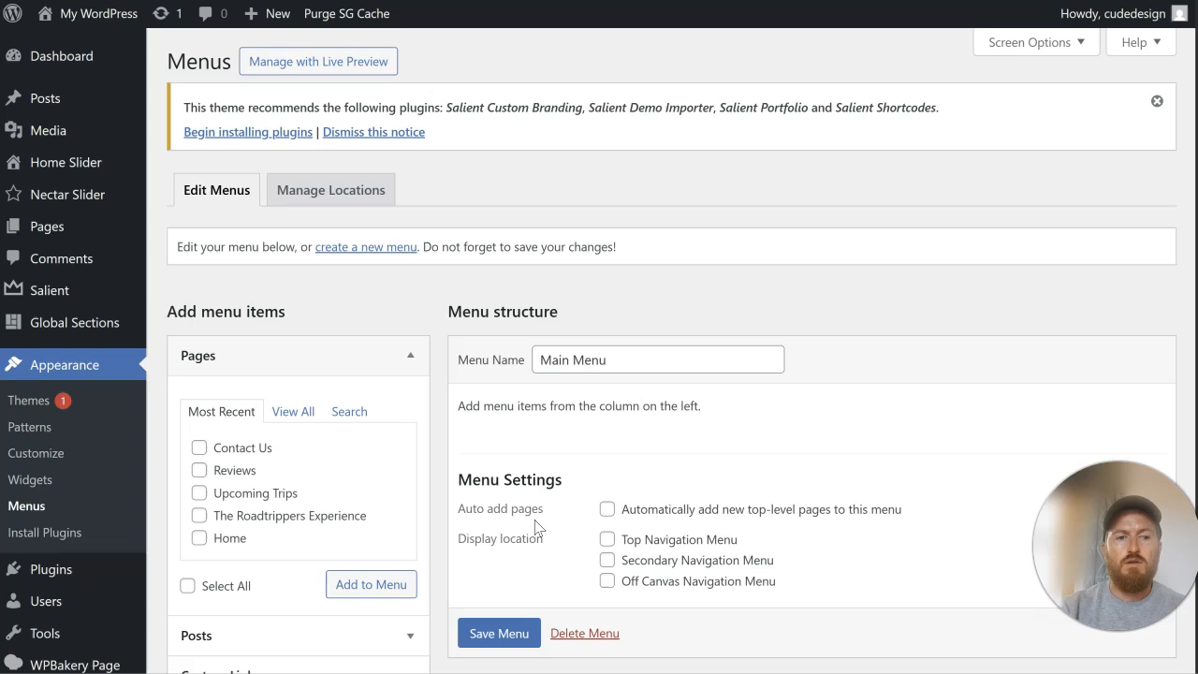
pyautogui.click(239, 493)
pyautogui.click(234, 470)
pyautogui.click(236, 447)
pyautogui.click(509, 635)
pyautogui.scroll(-1, 508, 636)
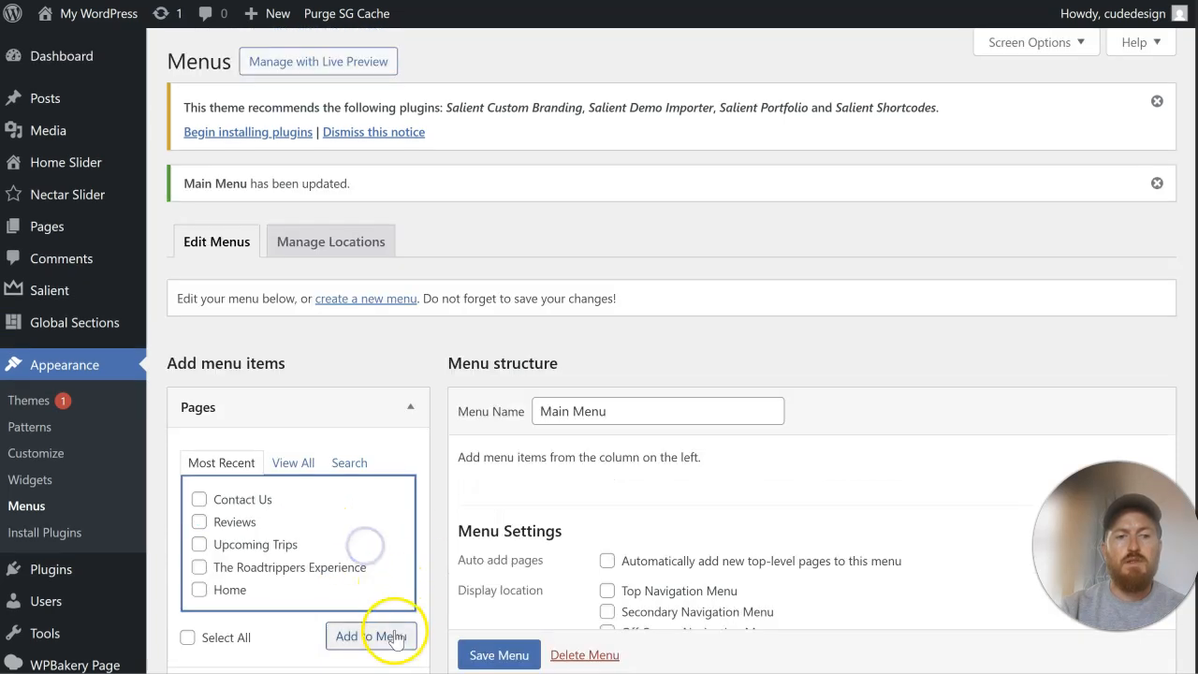
# Step: Add the Contact Us, Reviews, Upcoming Trips, The Roadtrippers Experience and Home pages to Main Menu
pyautogui.click(199, 502)
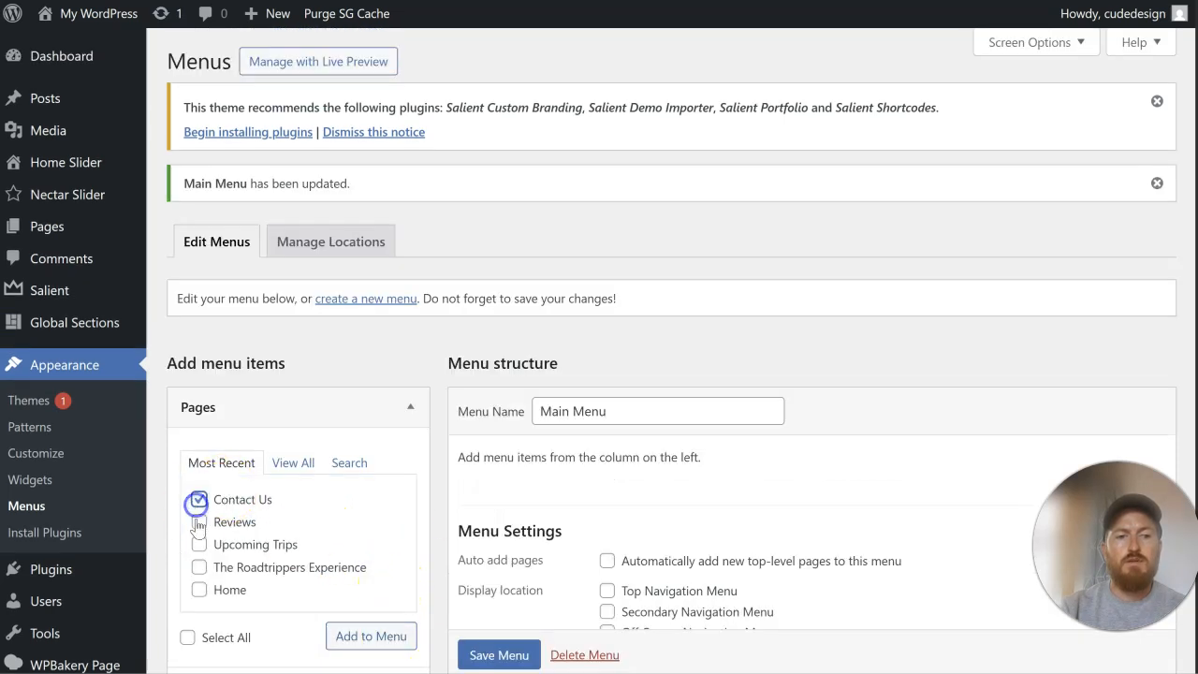
pyautogui.click(199, 591)
pyautogui.click(367, 636)
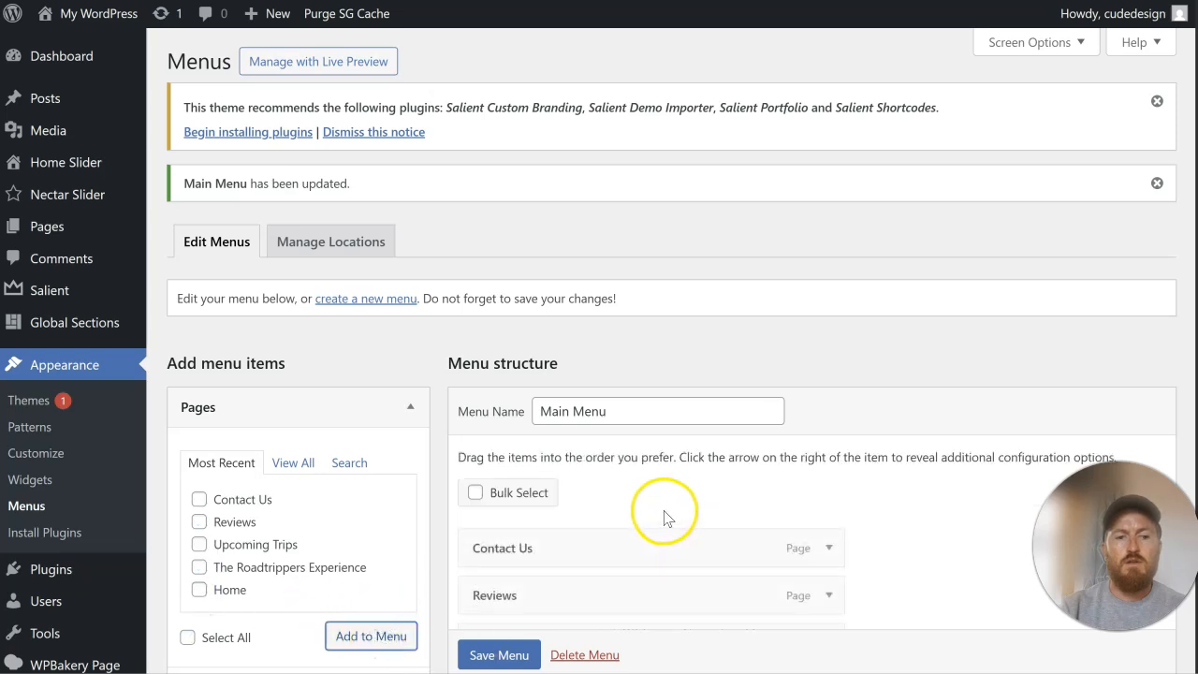
# Step: Reorder Main Menu as Home, The Roadtrippers Experience, Upcoming Trips, Reviews, Contact Us, and save the menu
pyautogui.scroll(-2, 669, 516)
pyautogui.moveTo(548, 558); pyautogui.dragTo(549, 350)
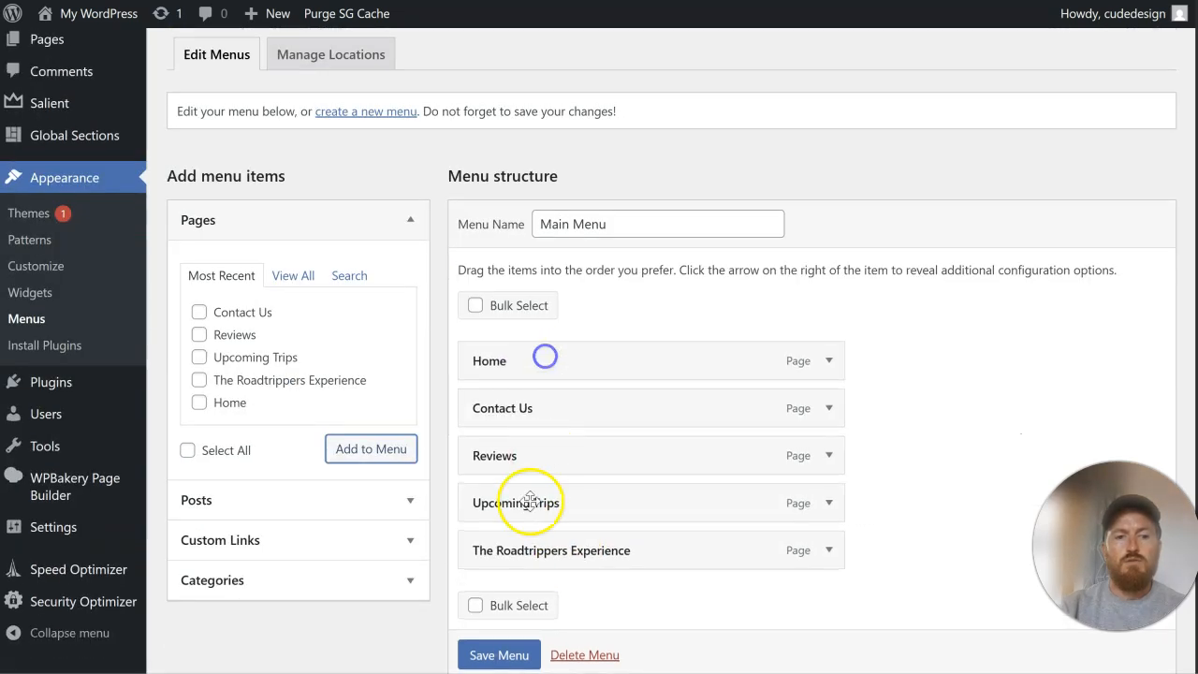
pyautogui.moveTo(529, 409); pyautogui.dragTo(535, 552)
pyautogui.moveTo(524, 506); pyautogui.dragTo(493, 410)
pyautogui.moveTo(548, 483)
pyautogui.mouseDown()
pyautogui.moveTo(543, 458)
pyautogui.moveTo(537, 502)
pyautogui.mouseUp()
pyautogui.scroll(-2, 618, 470)
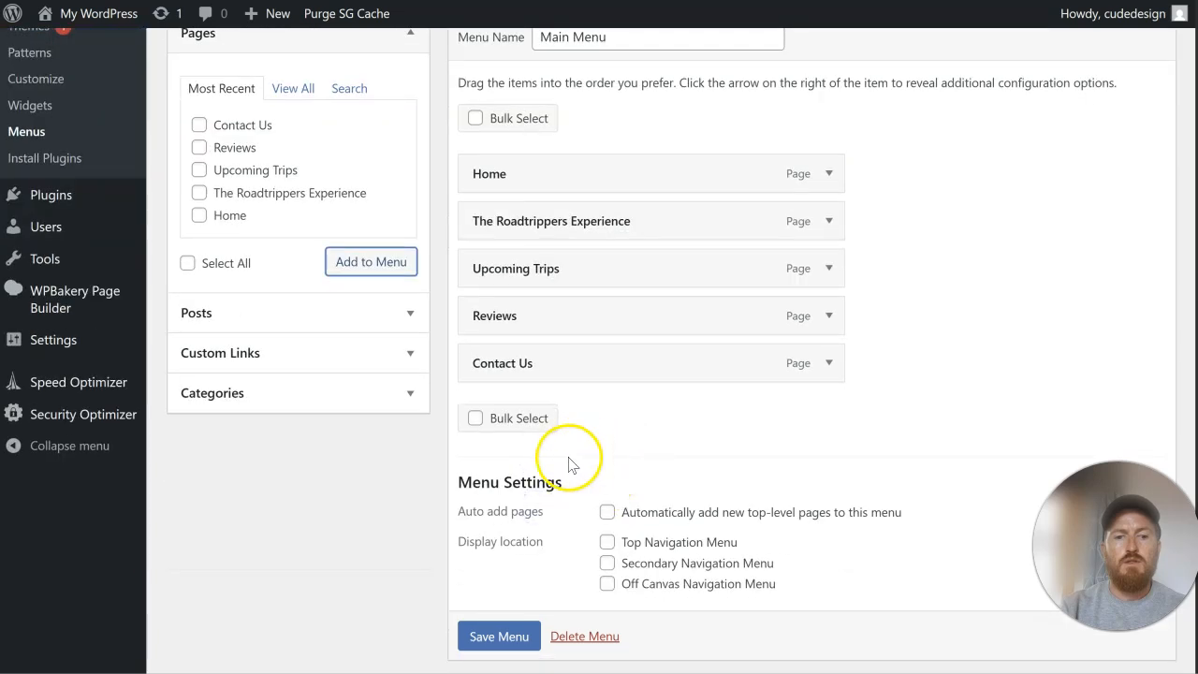
pyautogui.click(502, 644)
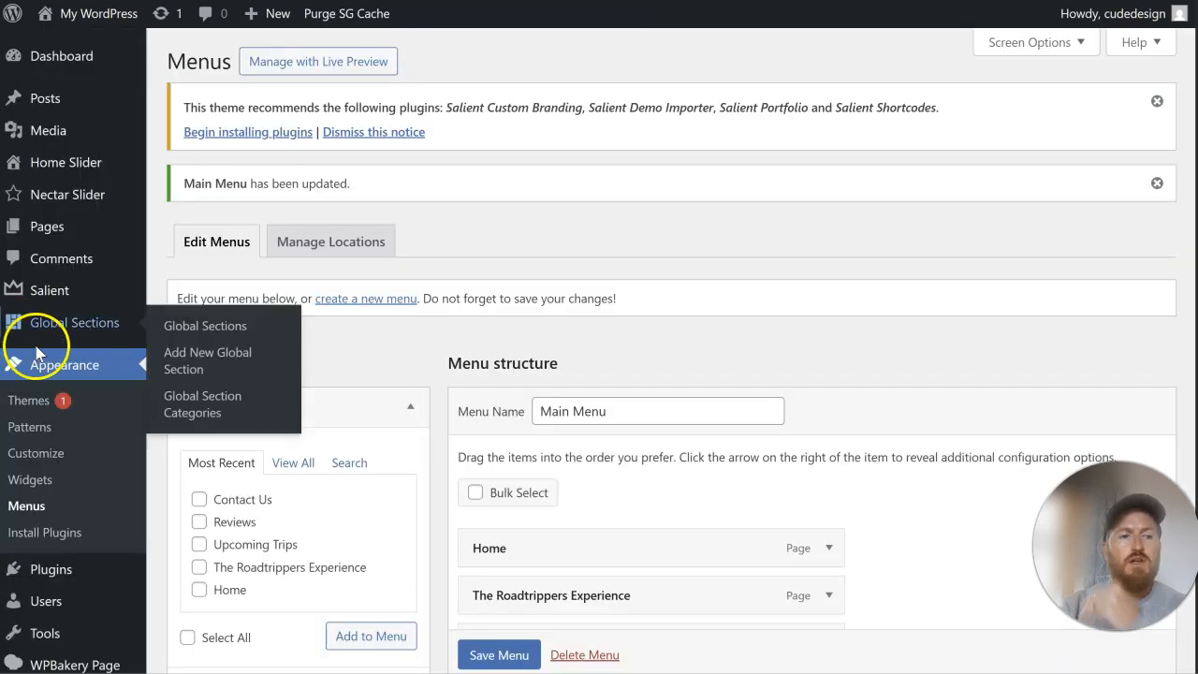
# Step: Check the existing site for its name, then set the WordPress site title to "Road Trippers" and save the general settings
pyautogui.scroll(-4, 94, 393)
pyautogui.moveTo(89, 566)
pyautogui.click(203, 448)
pyautogui.tripleClick(415, 192)
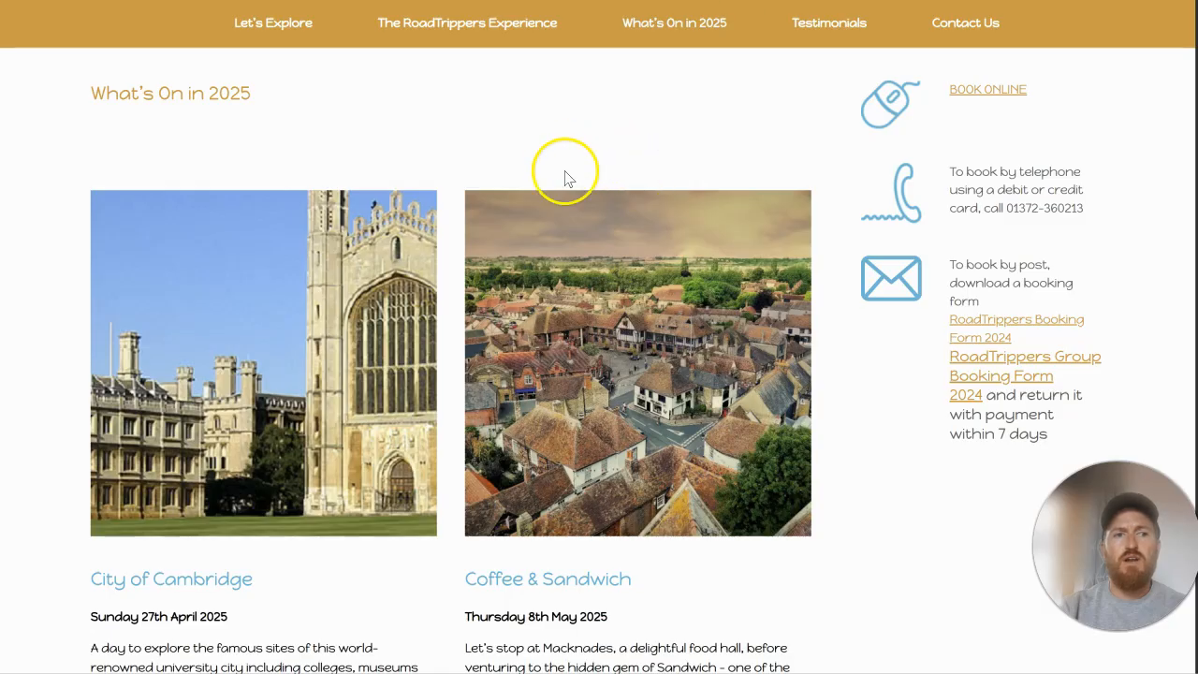
pyautogui.click(258, 26)
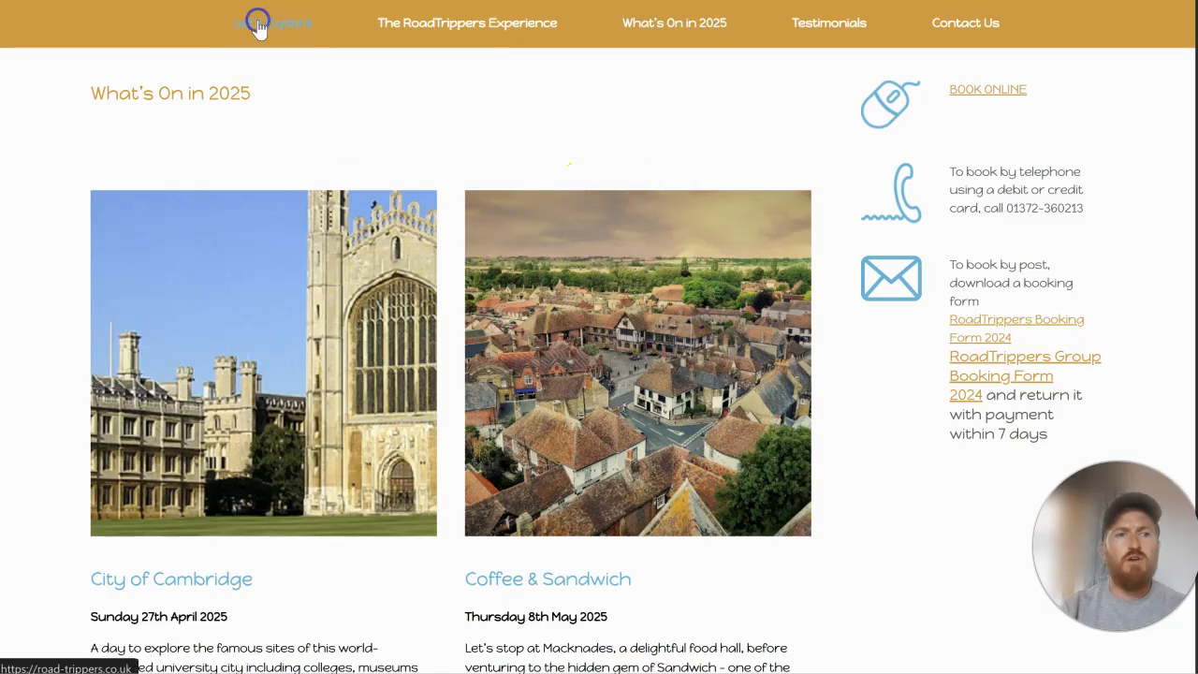
pyautogui.click(126, 21)
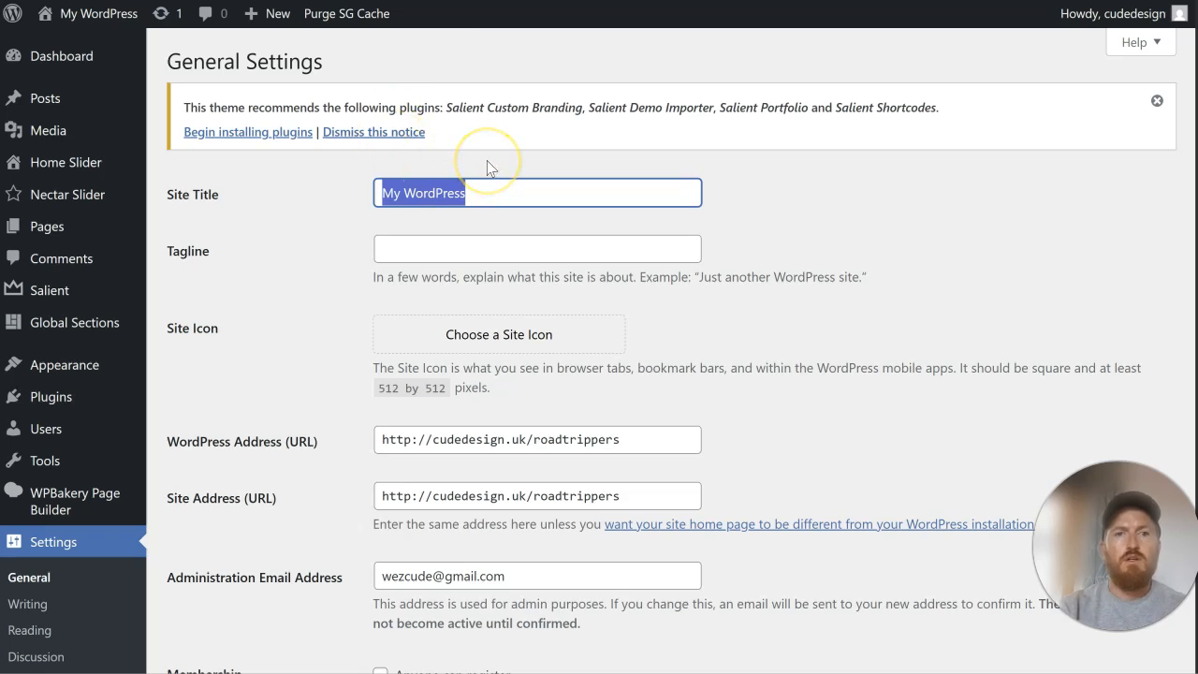
pyautogui.write('Road Trippers')
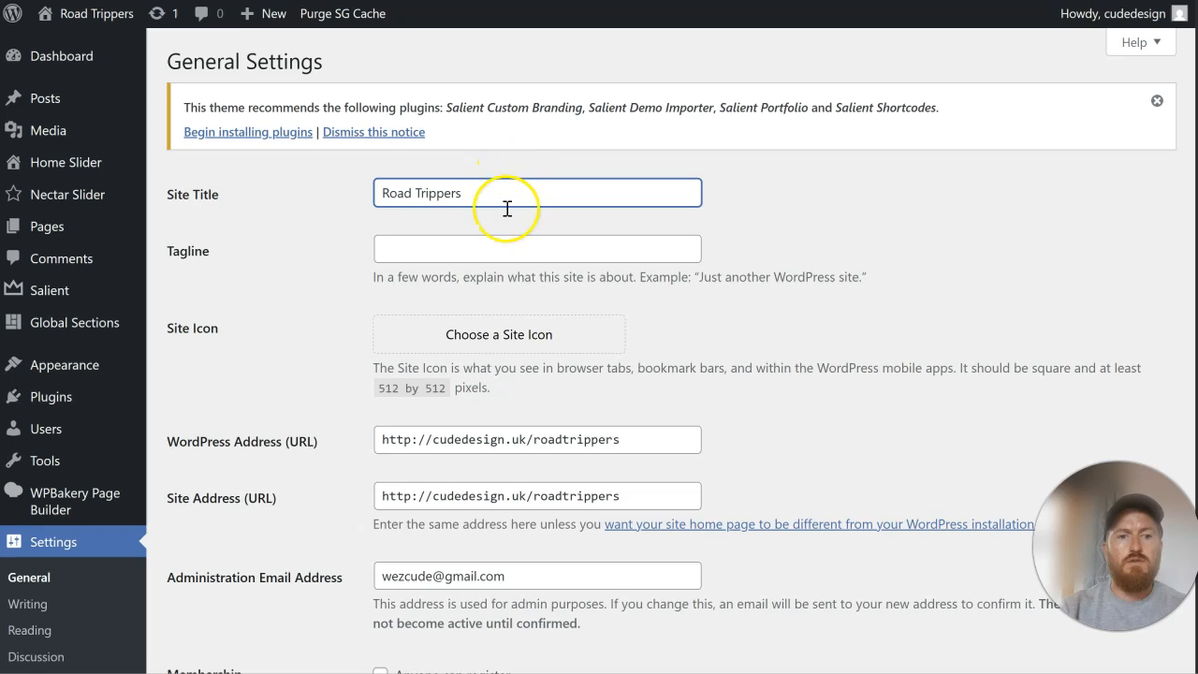
pyautogui.scroll(-8, 281, 409)
pyautogui.click(232, 581)
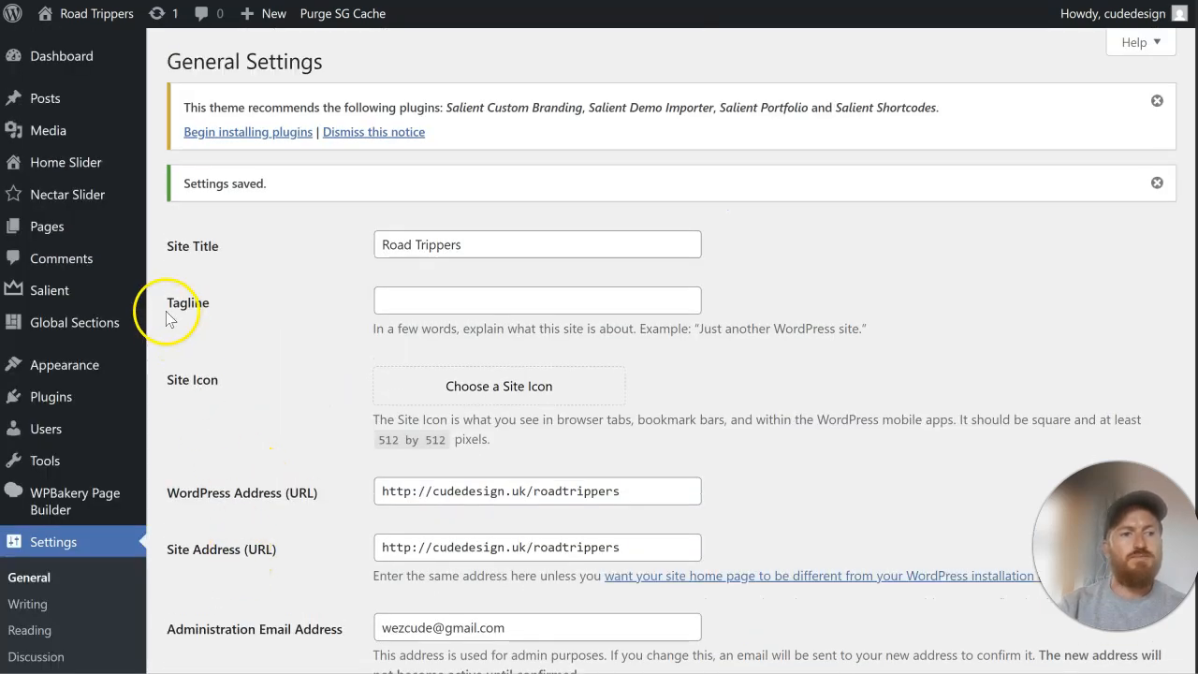
# Step: Open the Salient theme options and dismiss the Salient plugin notice
pyautogui.moveTo(91, 316)
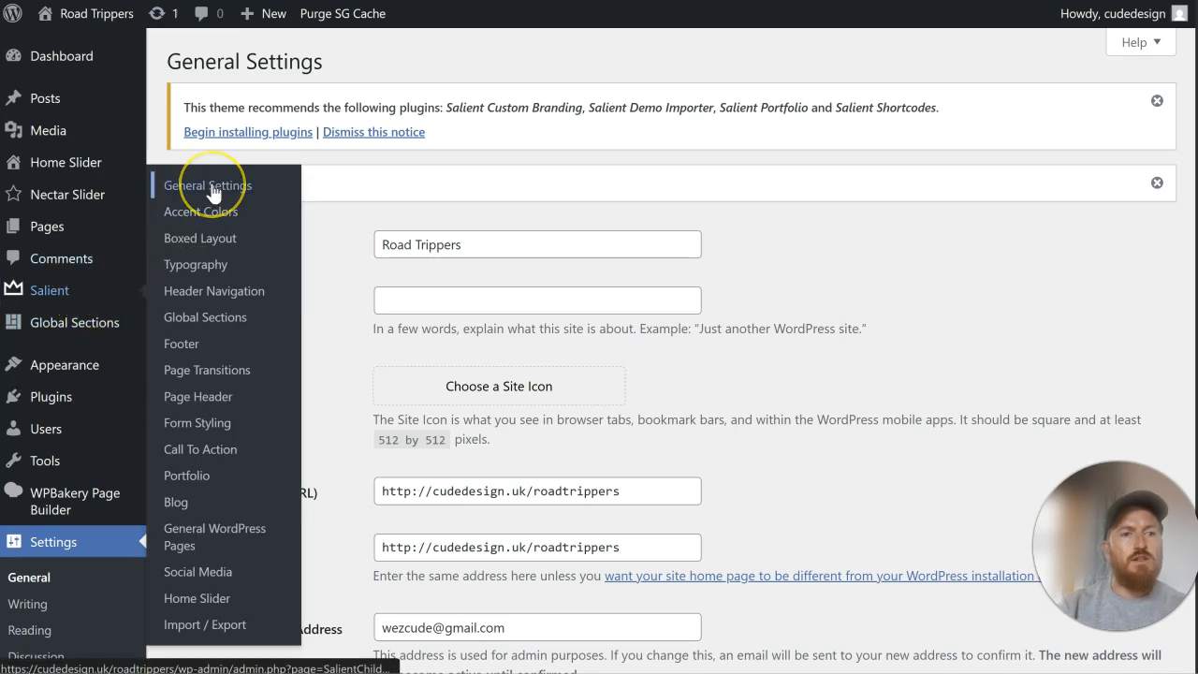
pyautogui.click(218, 195)
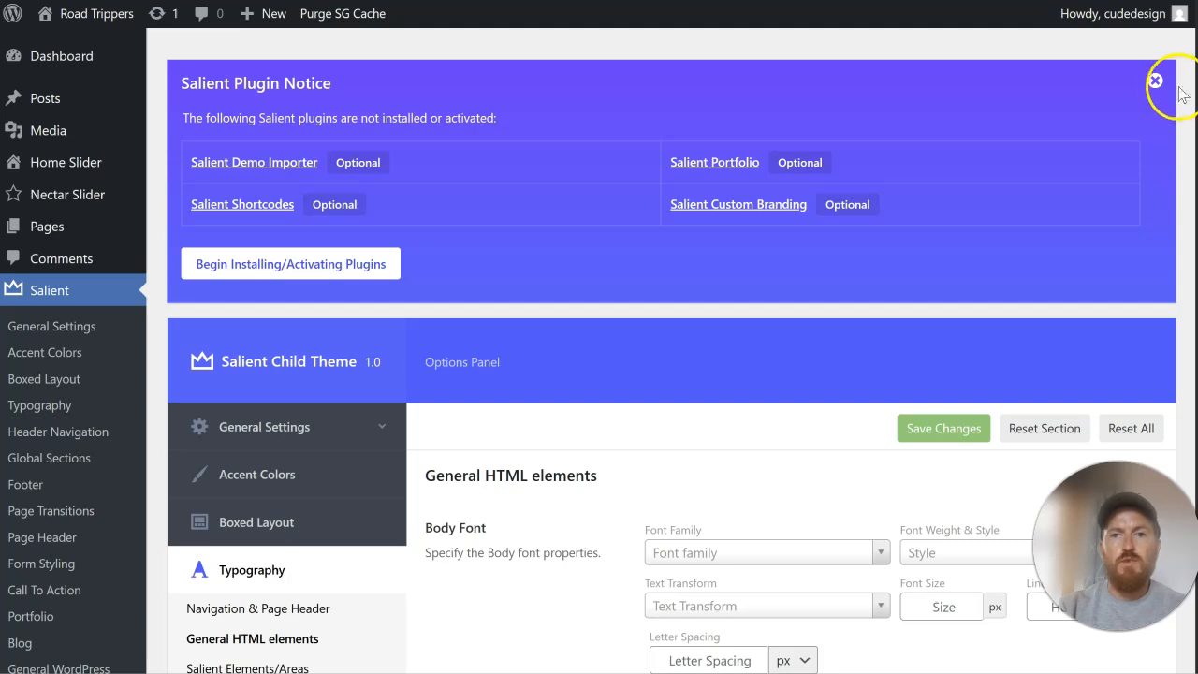
pyautogui.click(1158, 82)
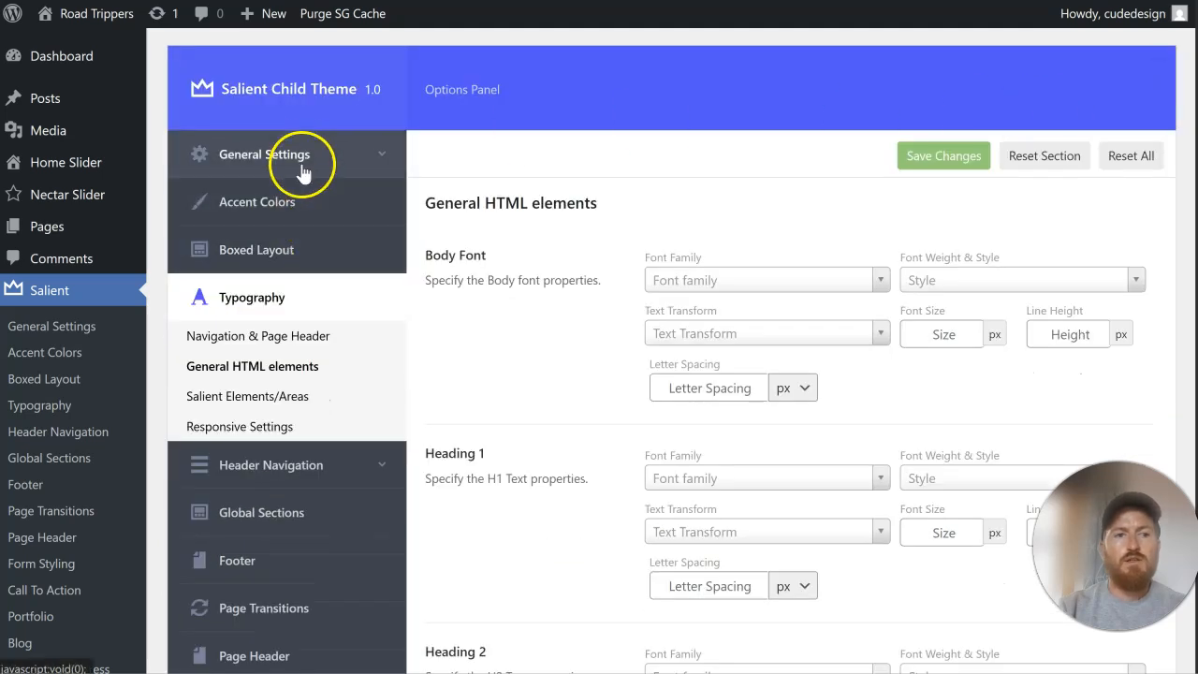
# Step: Review the header navigation's logo and general styling options, set the header layout to Centered Menu and save the theme options
pyautogui.click(312, 468)
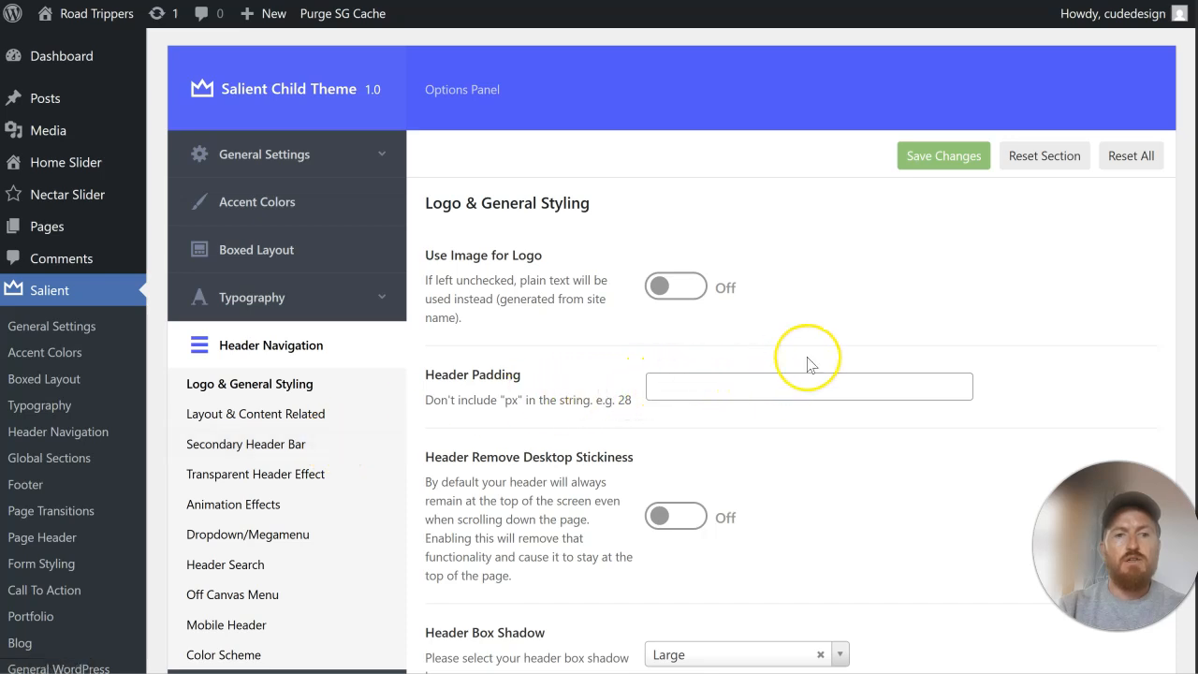
pyautogui.scroll(-2, 811, 364)
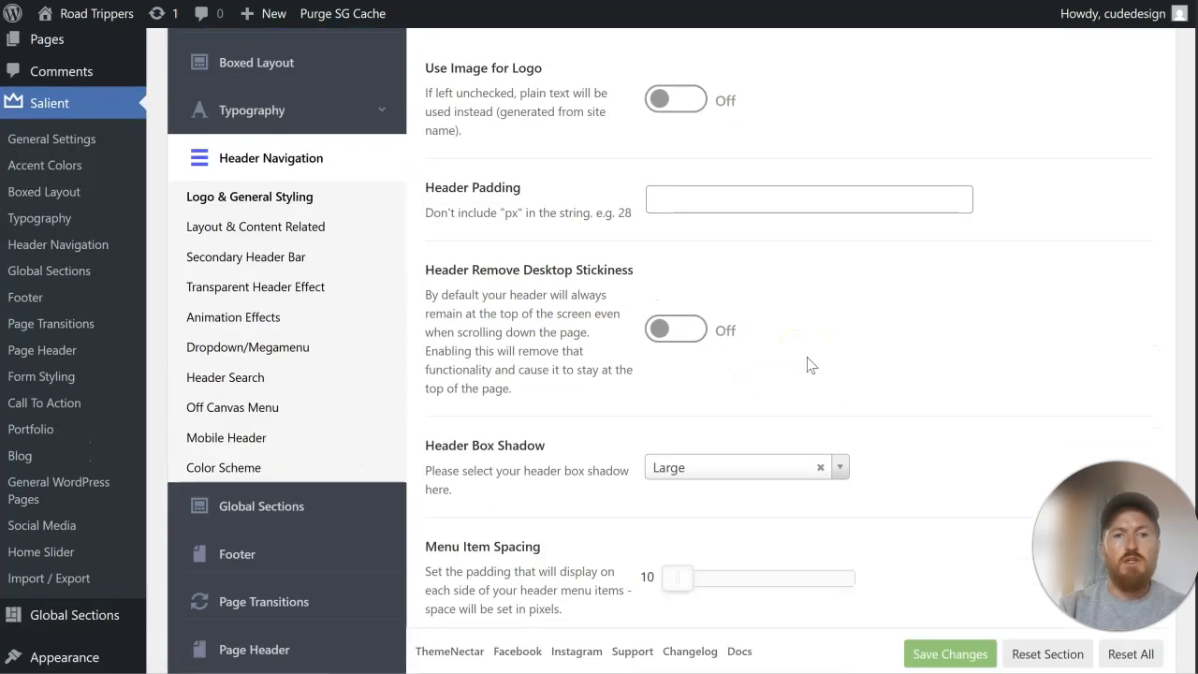
pyautogui.scroll(-4, 810, 364)
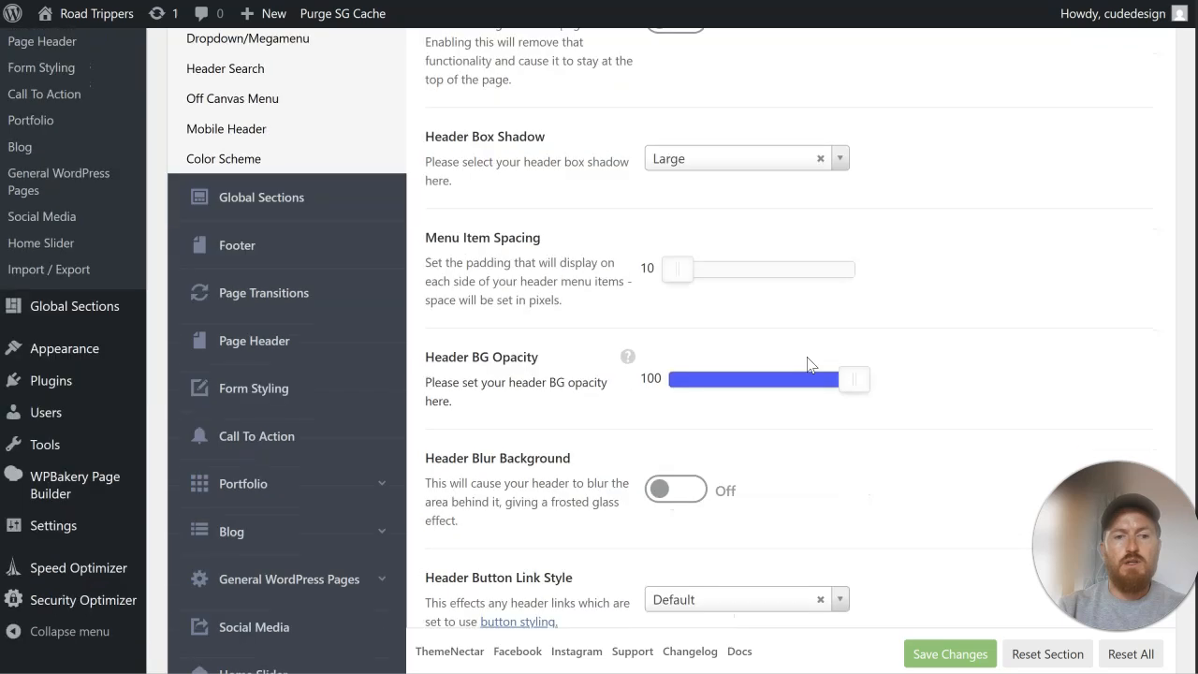
pyautogui.scroll(-1, 810, 364)
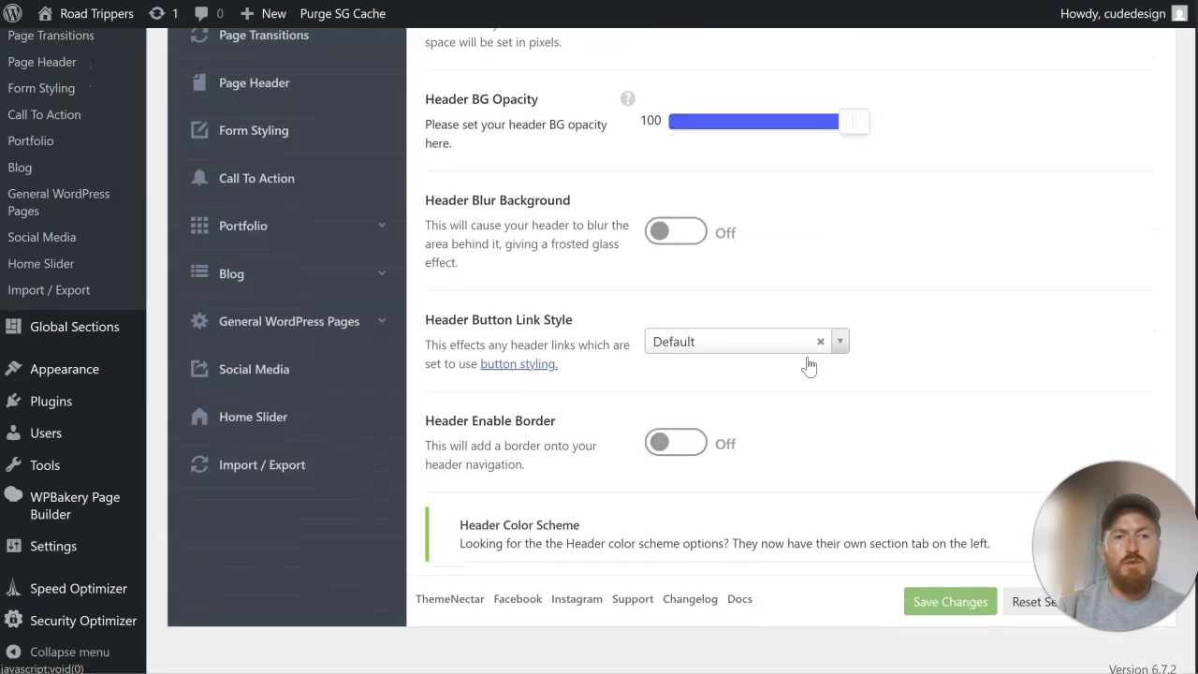
pyautogui.scroll(3, 810, 364)
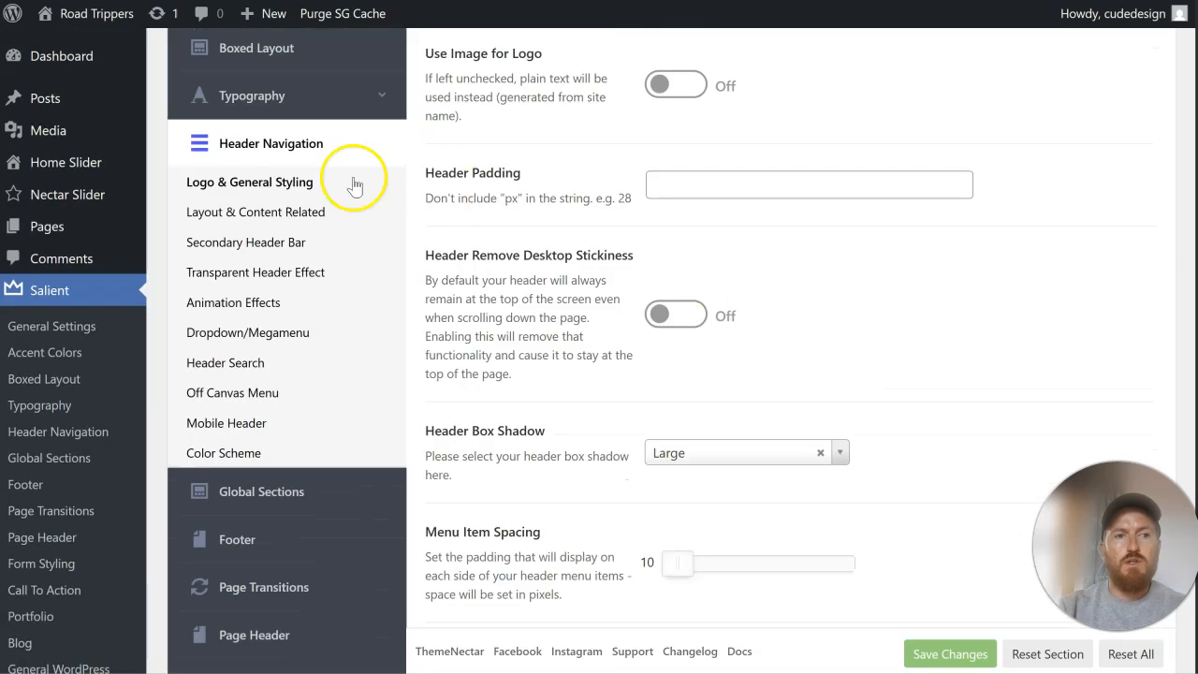
pyautogui.click(234, 212)
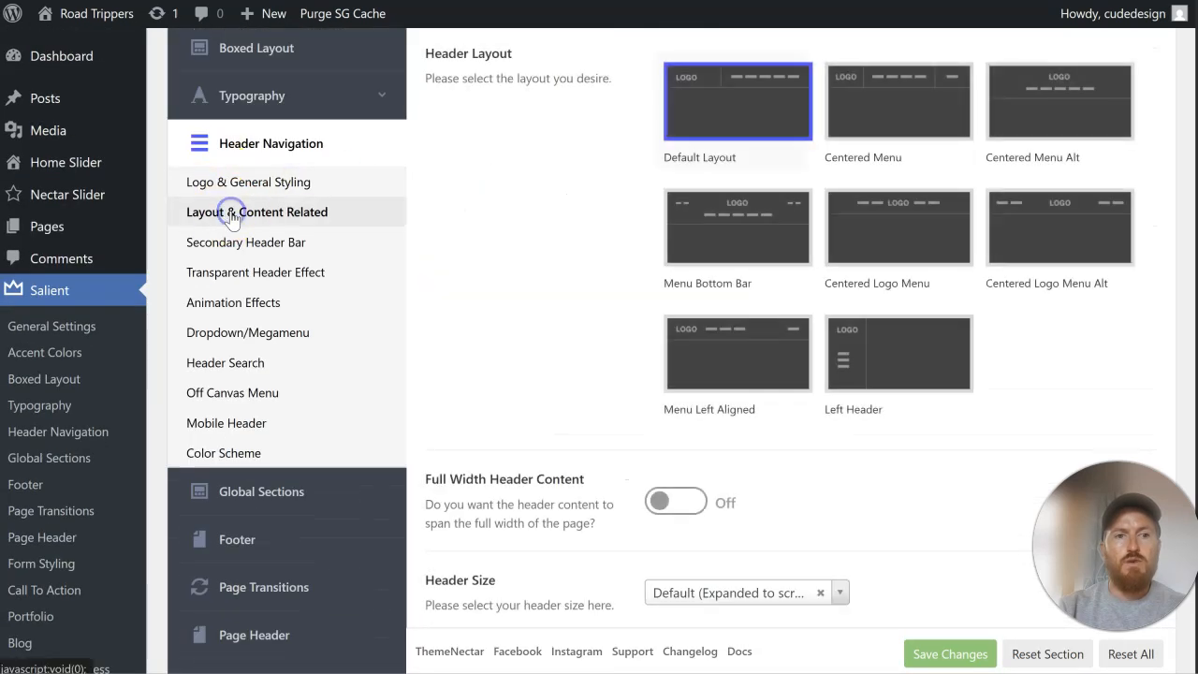
pyautogui.click(913, 116)
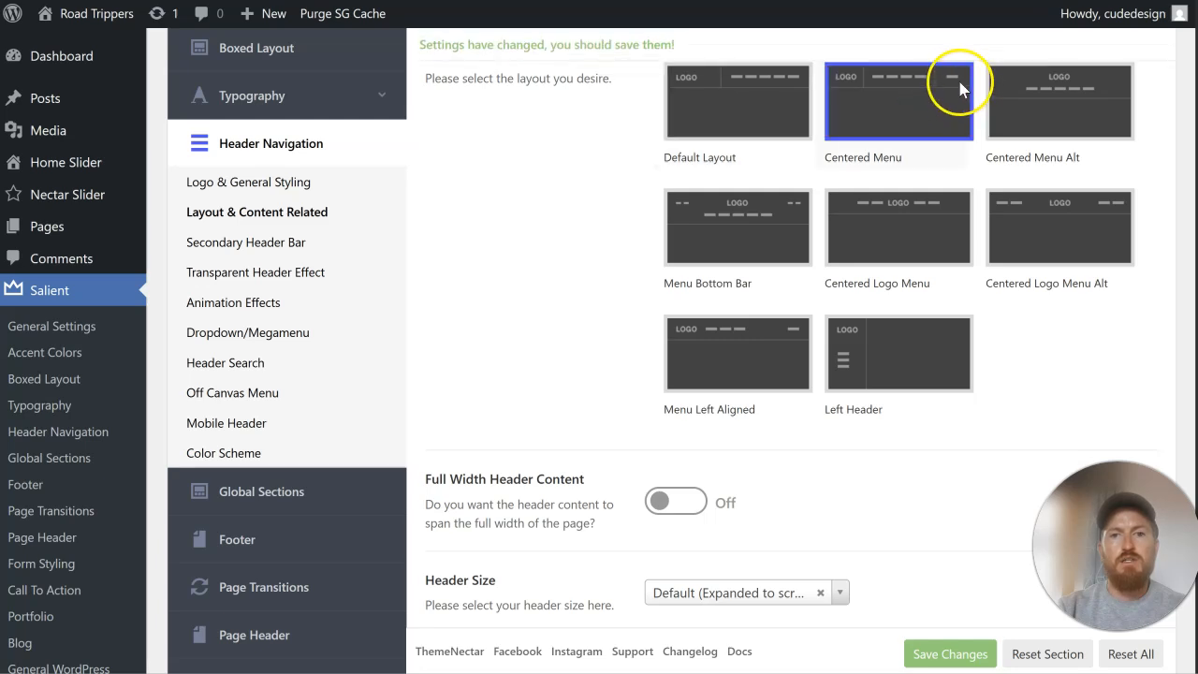
pyautogui.click(969, 655)
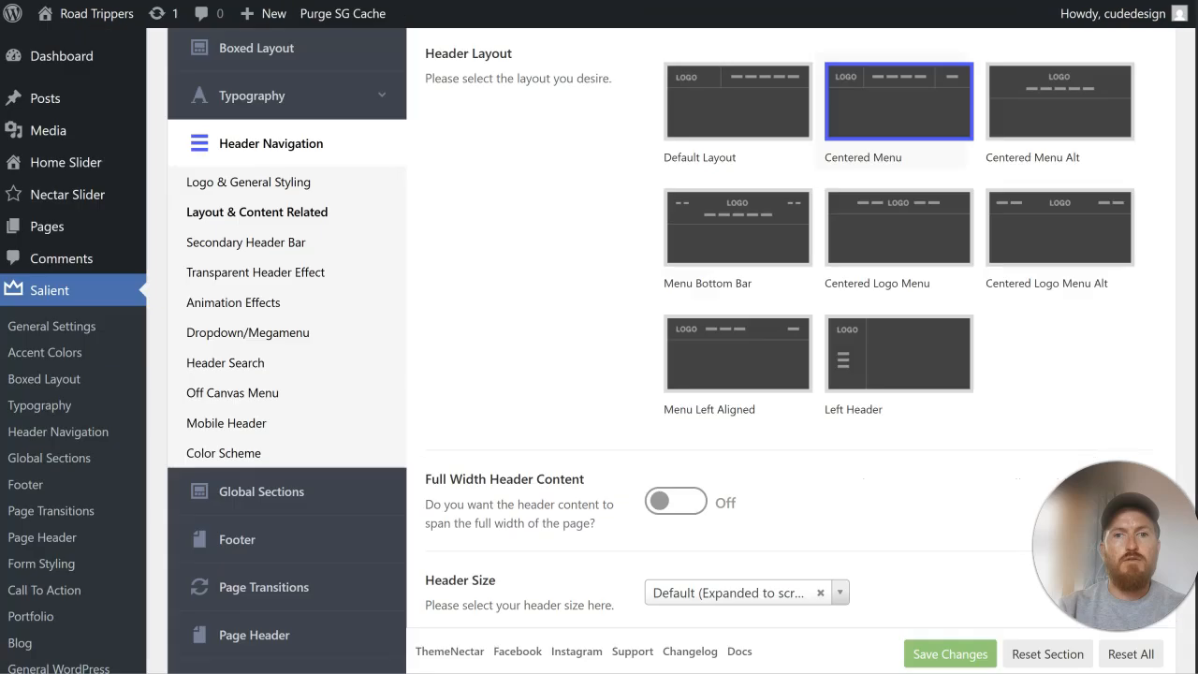
pyautogui.scroll(-2, 749, 374)
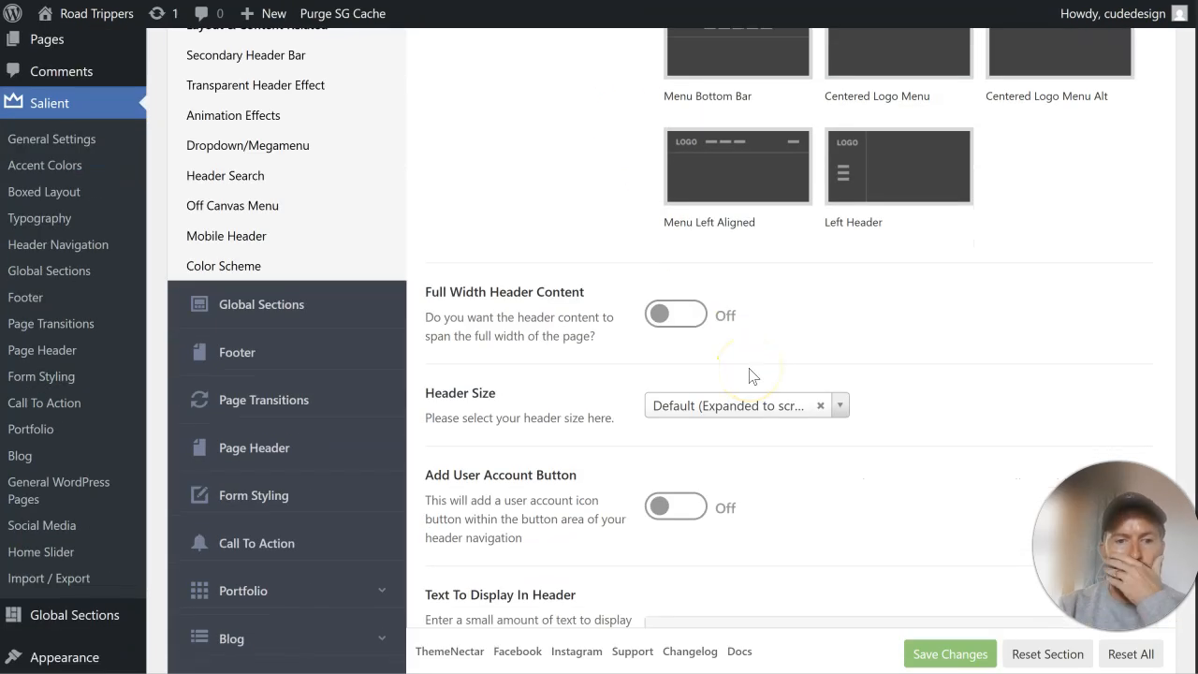
# Step: Enable the user account button in the header's layout and content settings, and save the theme options
pyautogui.click(675, 506)
pyautogui.scroll(-1, 830, 472)
pyautogui.scroll(-5, 829, 473)
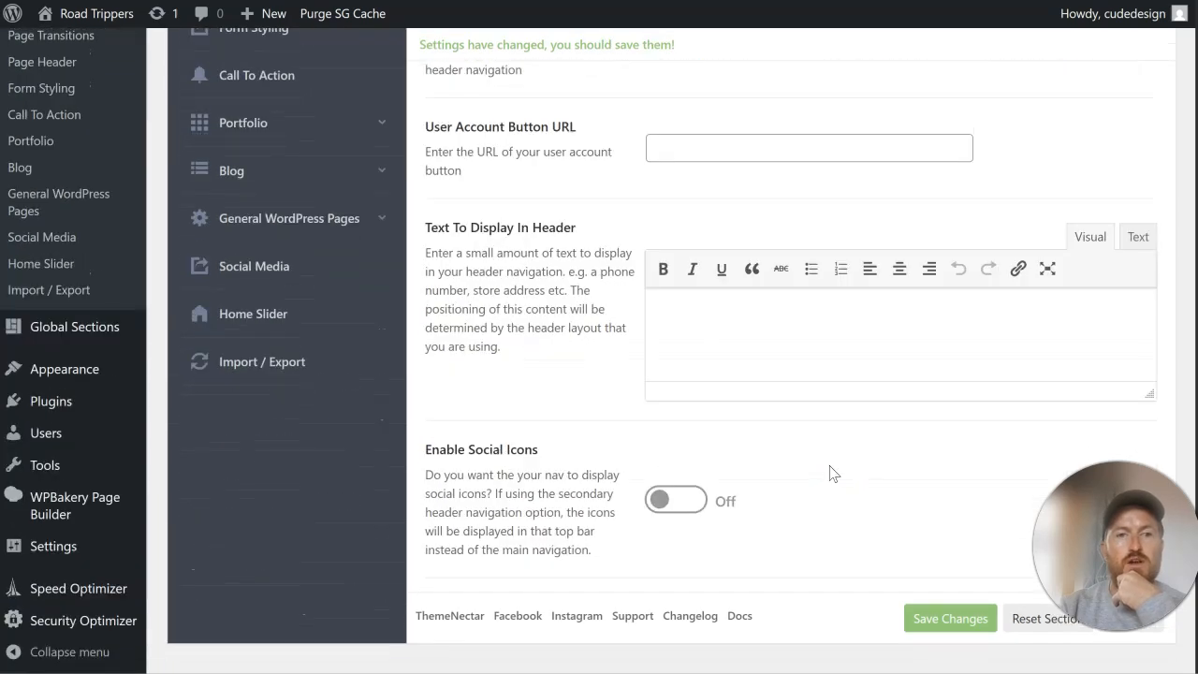
pyautogui.scroll(3, 833, 472)
pyautogui.scroll(-1, 829, 473)
pyautogui.click(938, 652)
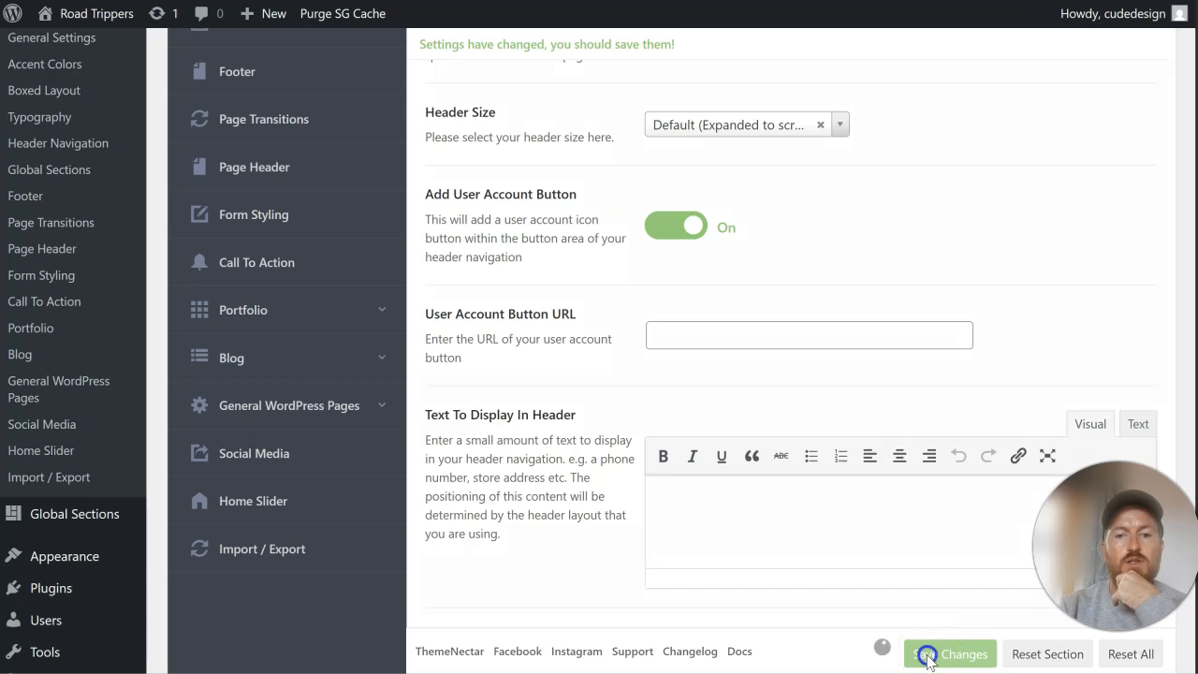
# Step: Turn off the header navigation's Off Canvas Menu, save the theme options and reload the live site
pyautogui.scroll(5, 765, 354)
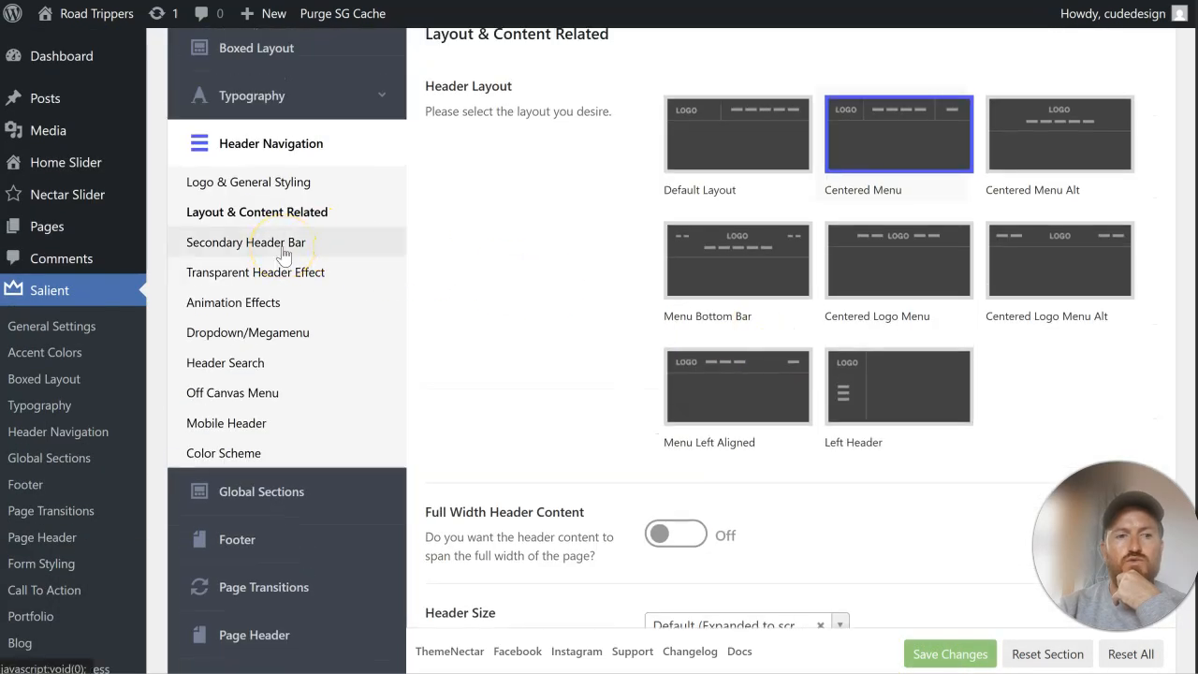
pyautogui.click(265, 427)
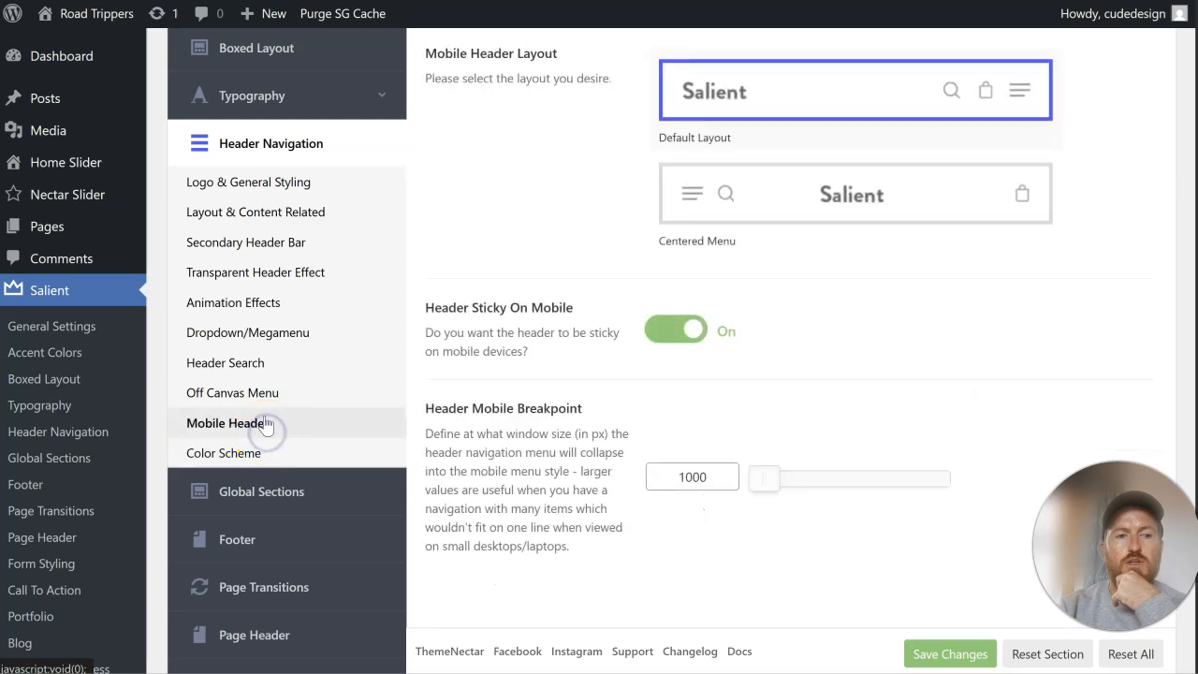
pyautogui.click(264, 393)
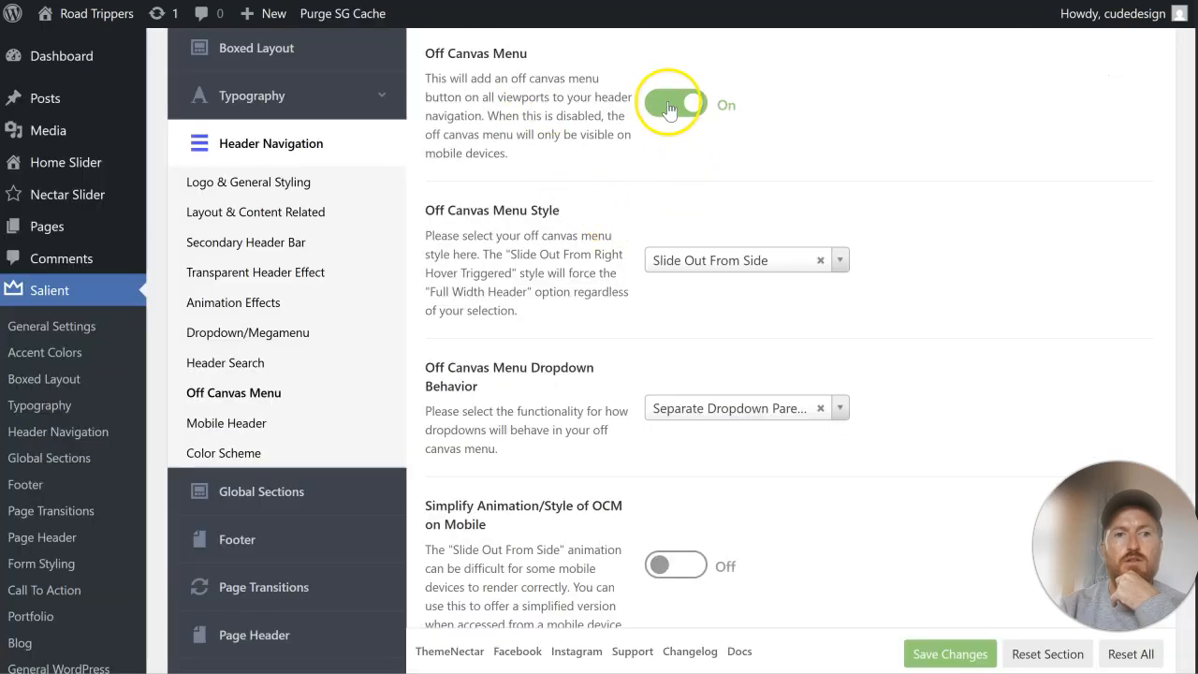
pyautogui.click(676, 104)
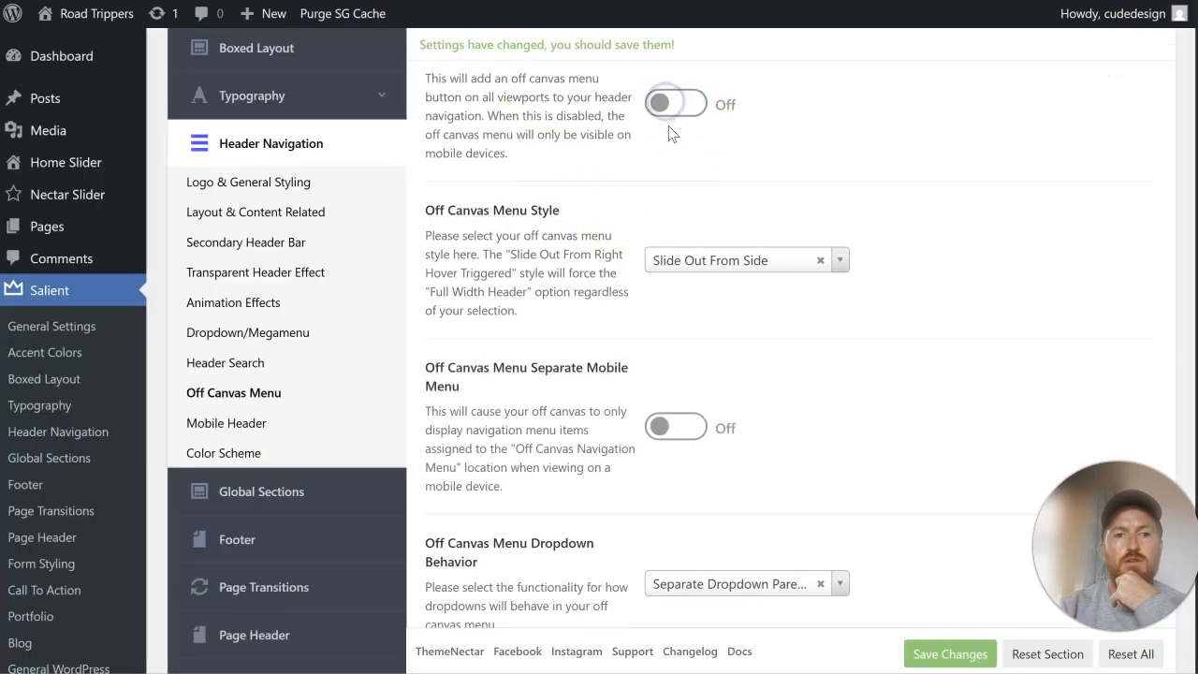
pyautogui.click(950, 655)
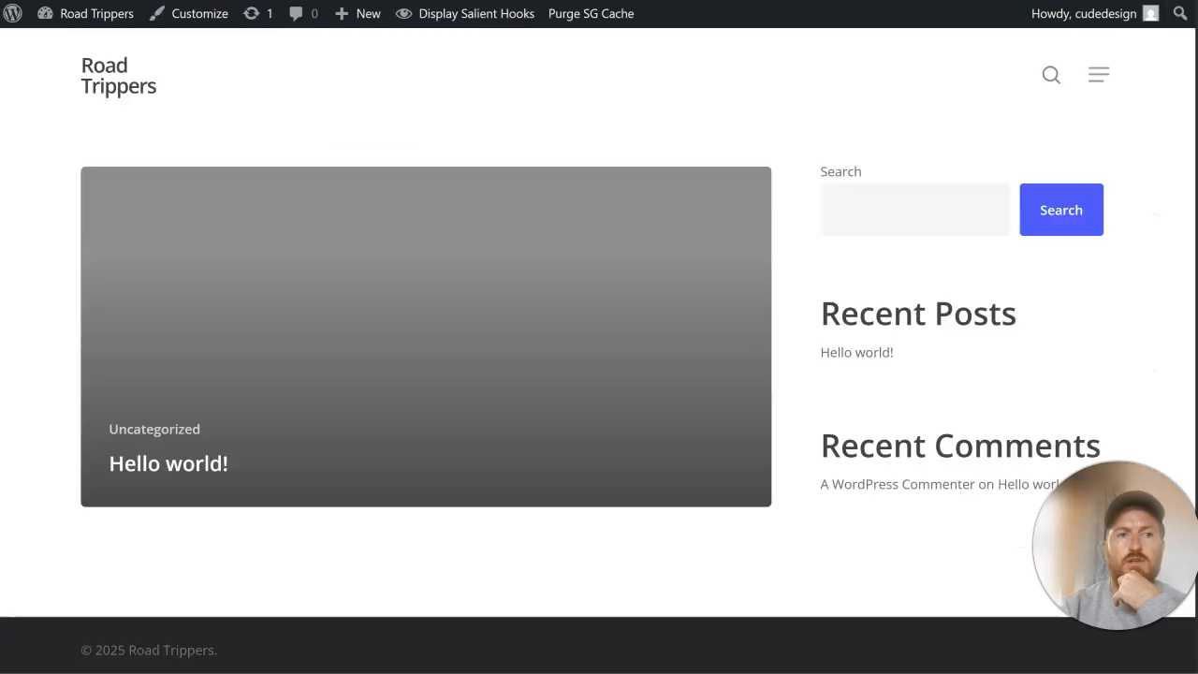
pyautogui.press('F5')
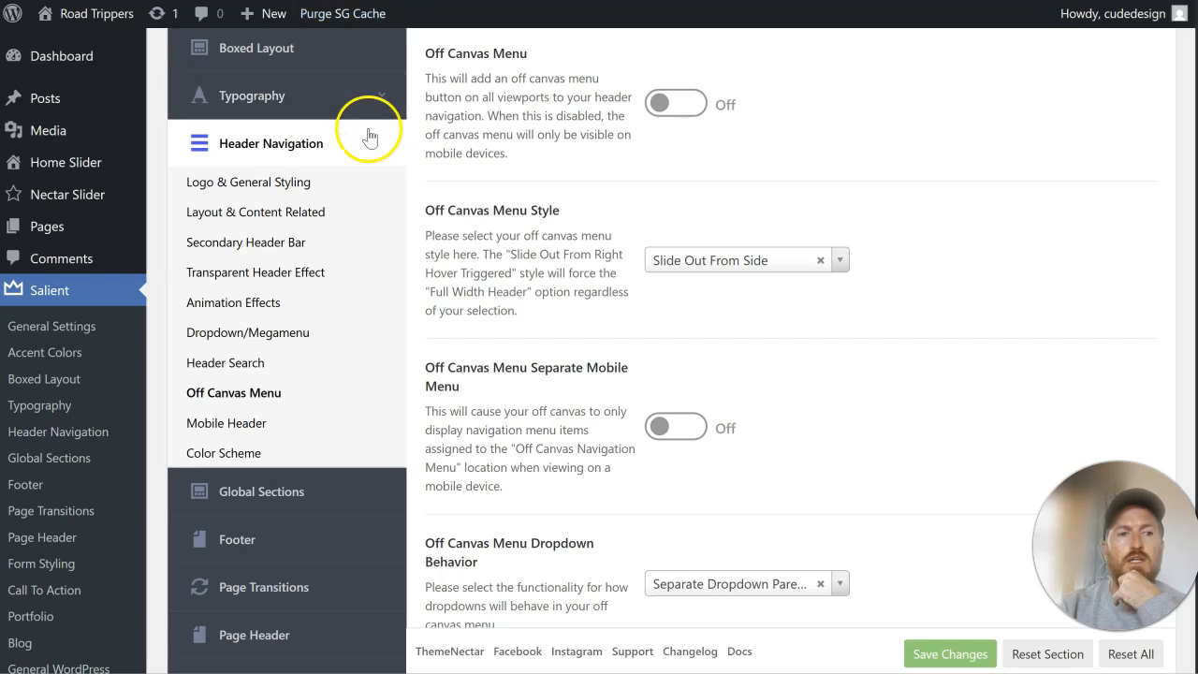
# Step: Remove the search functionality from the header, save the theme options and reload the live site
pyautogui.click(255, 363)
pyautogui.click(652, 77)
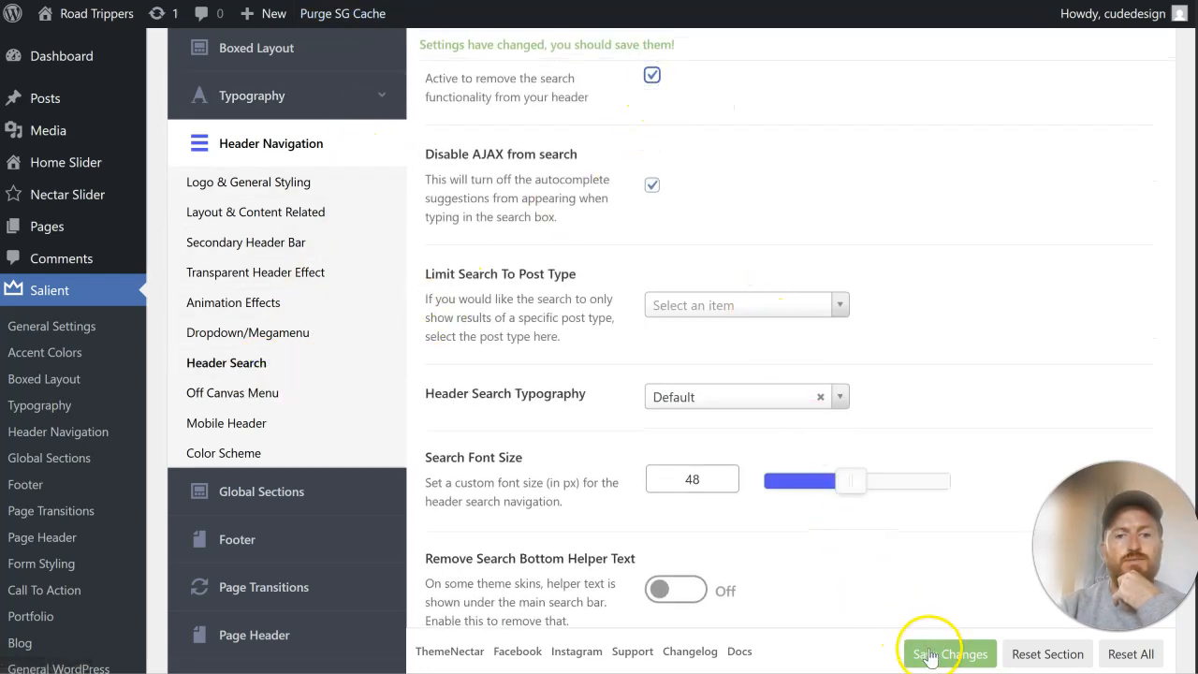
pyautogui.click(926, 655)
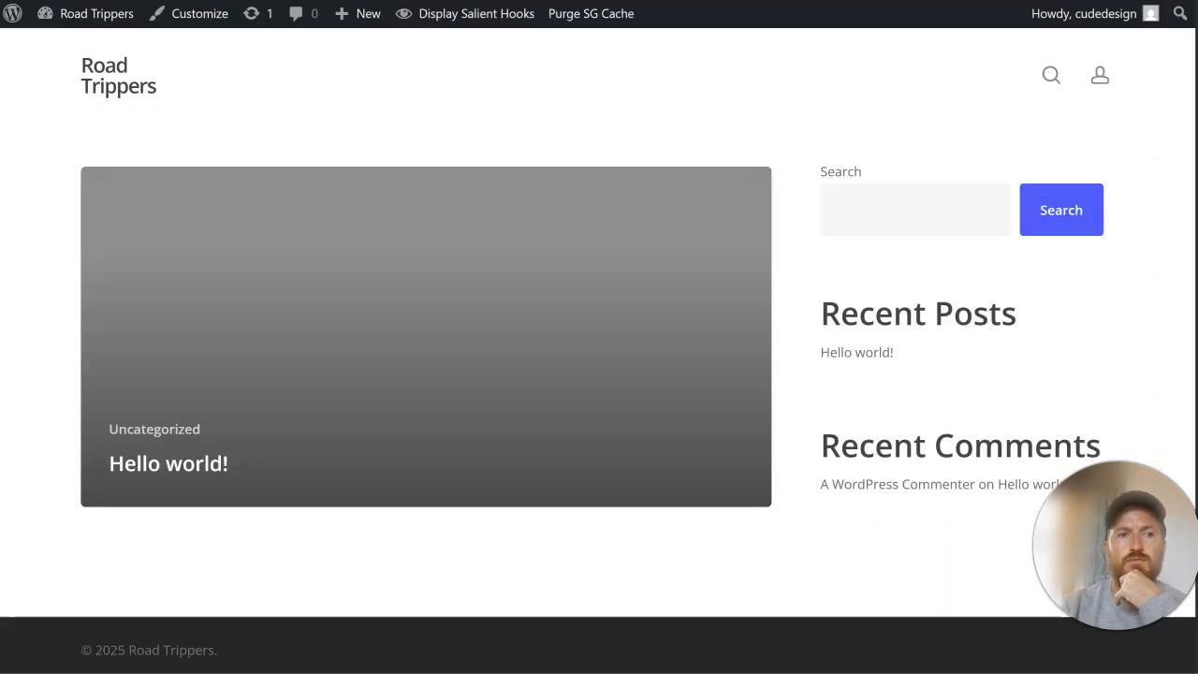
pyautogui.press('F5')
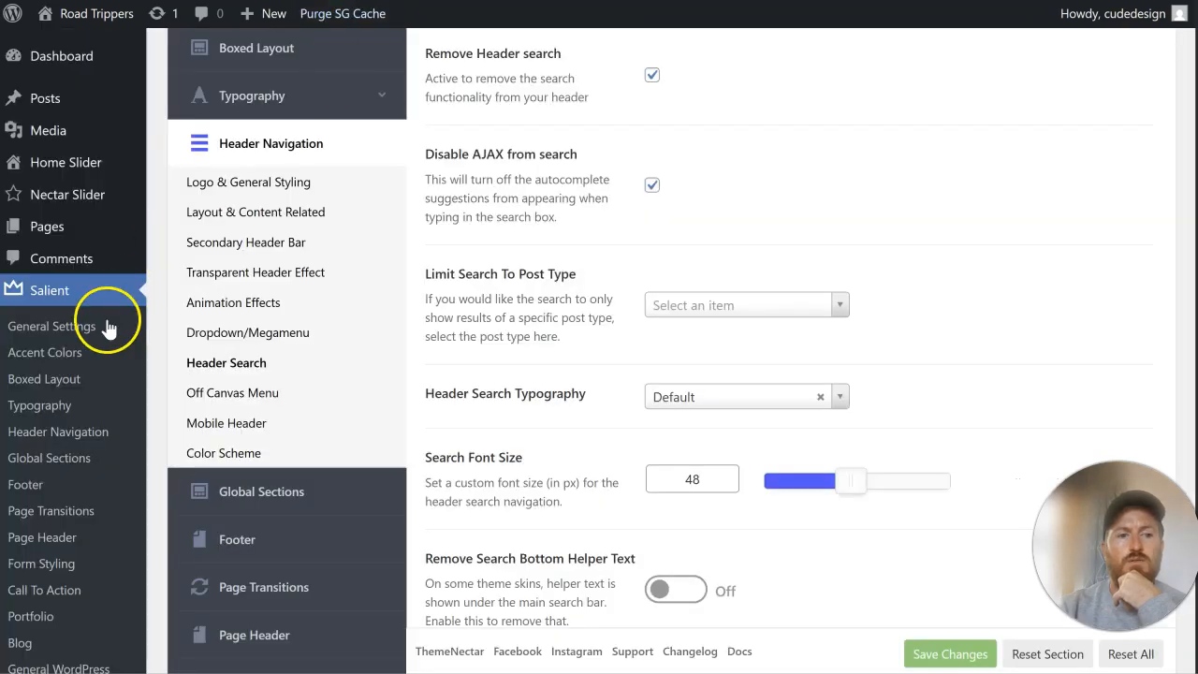
# Step: Assign Main Menu to the Top Navigation Menu display location and save the menu
pyautogui.scroll(-5, 108, 327)
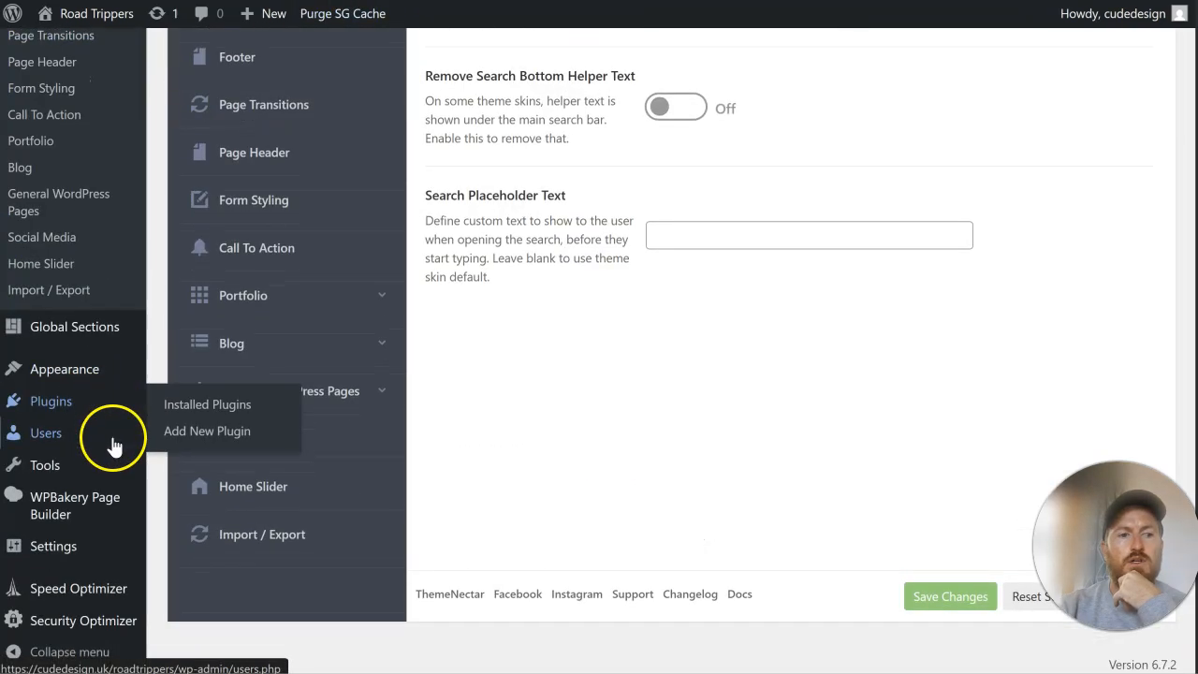
pyautogui.moveTo(84, 370)
pyautogui.click(213, 482)
pyautogui.scroll(-5, 642, 412)
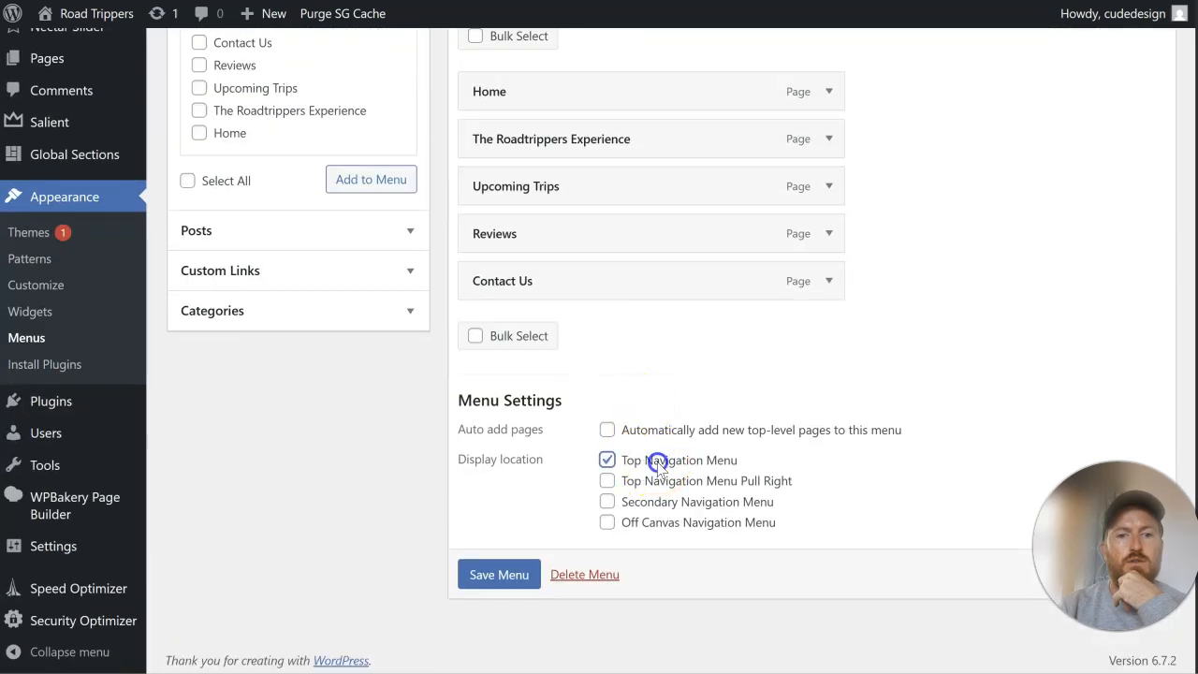
pyautogui.click(505, 576)
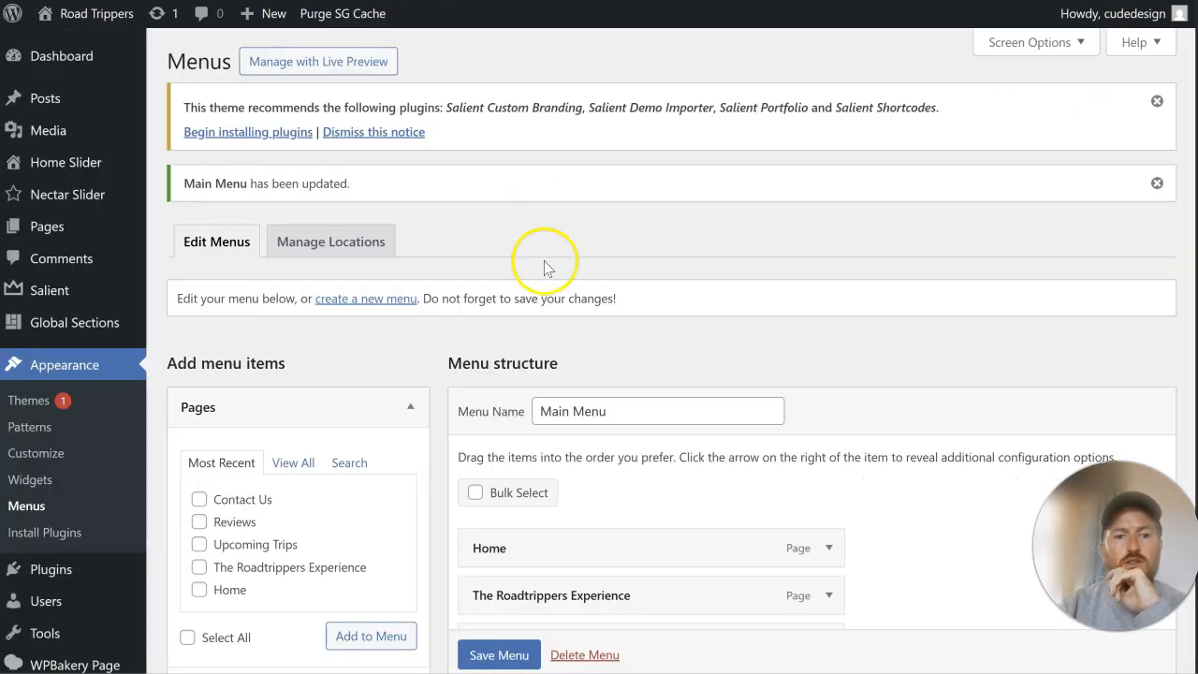
# Step: Create a new navigation menu named "Pull Right"
pyautogui.scroll(-4, 537, 221)
pyautogui.scroll(3, 546, 298)
pyautogui.click(342, 202)
pyautogui.click(555, 363)
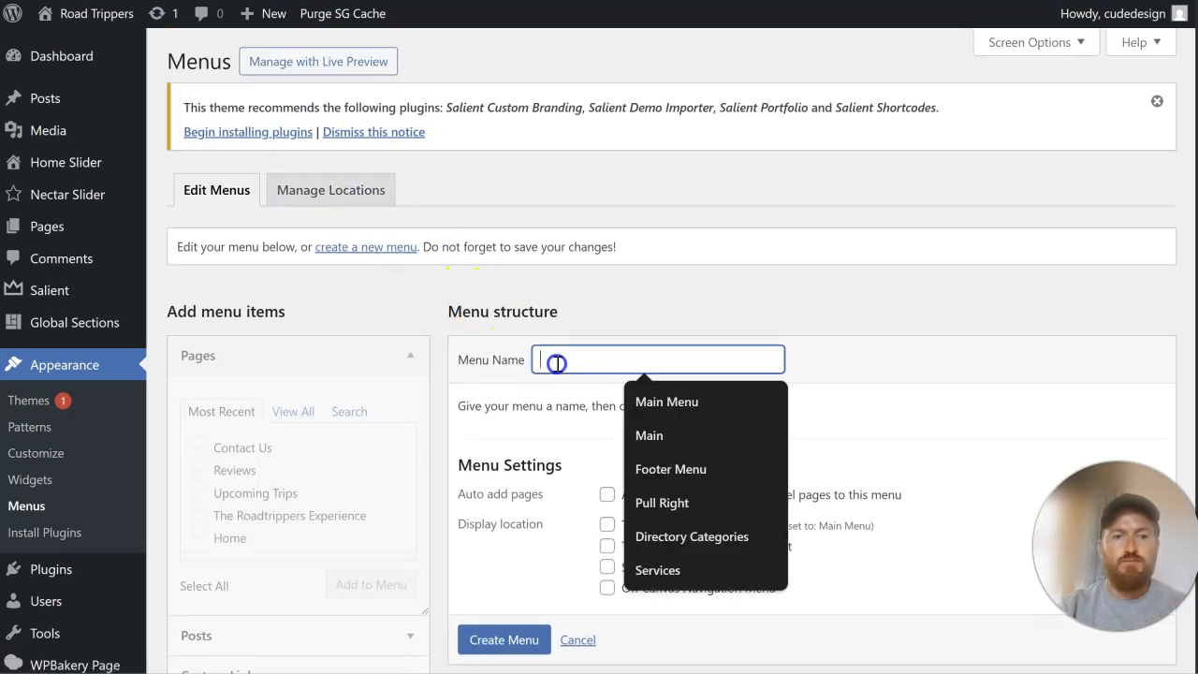
pyautogui.write('Pull Righ')
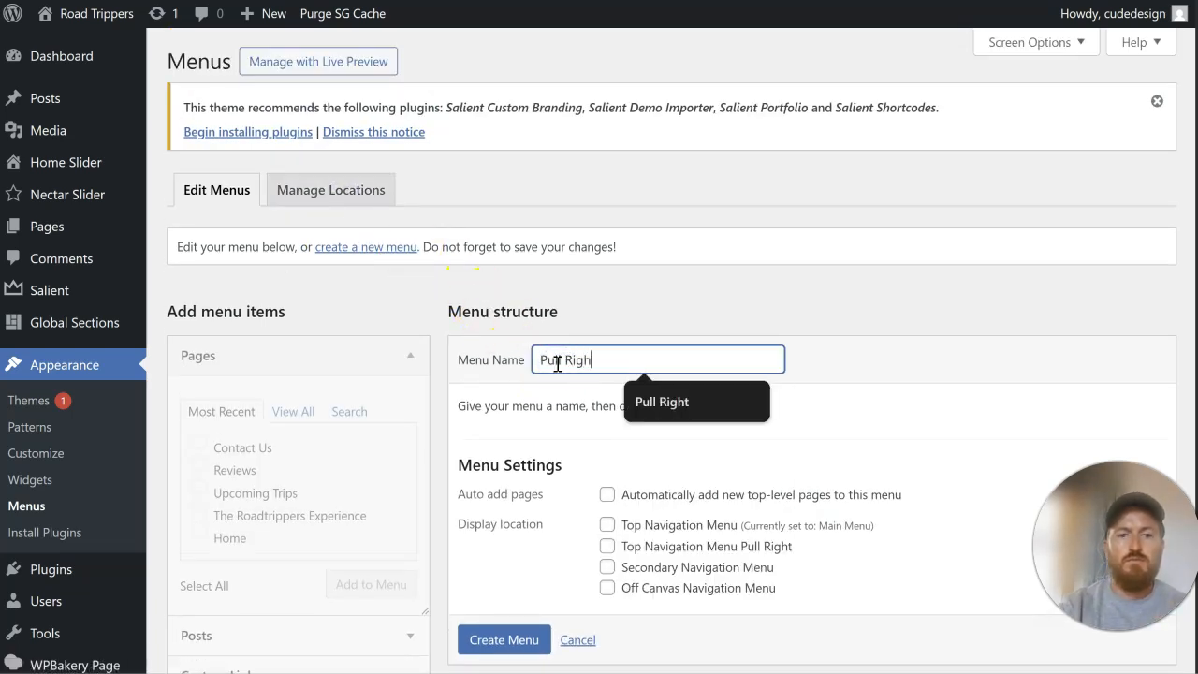
pyautogui.write('t')
pyautogui.scroll(-1, 576, 365)
pyautogui.click(524, 550)
# Step: Add the Upcoming Trips page to the Pull Right menu and set its navigation label to "Book Now"
pyautogui.scroll(-2, 374, 459)
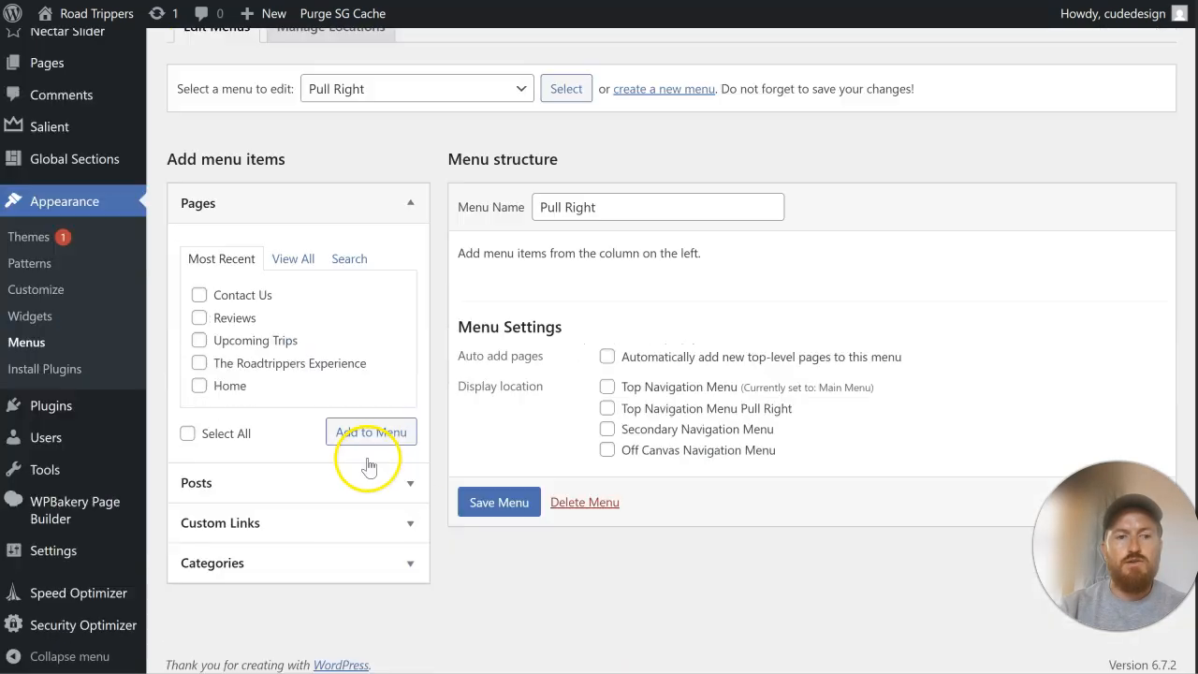
pyautogui.click(236, 333)
pyautogui.click(373, 432)
pyautogui.click(828, 338)
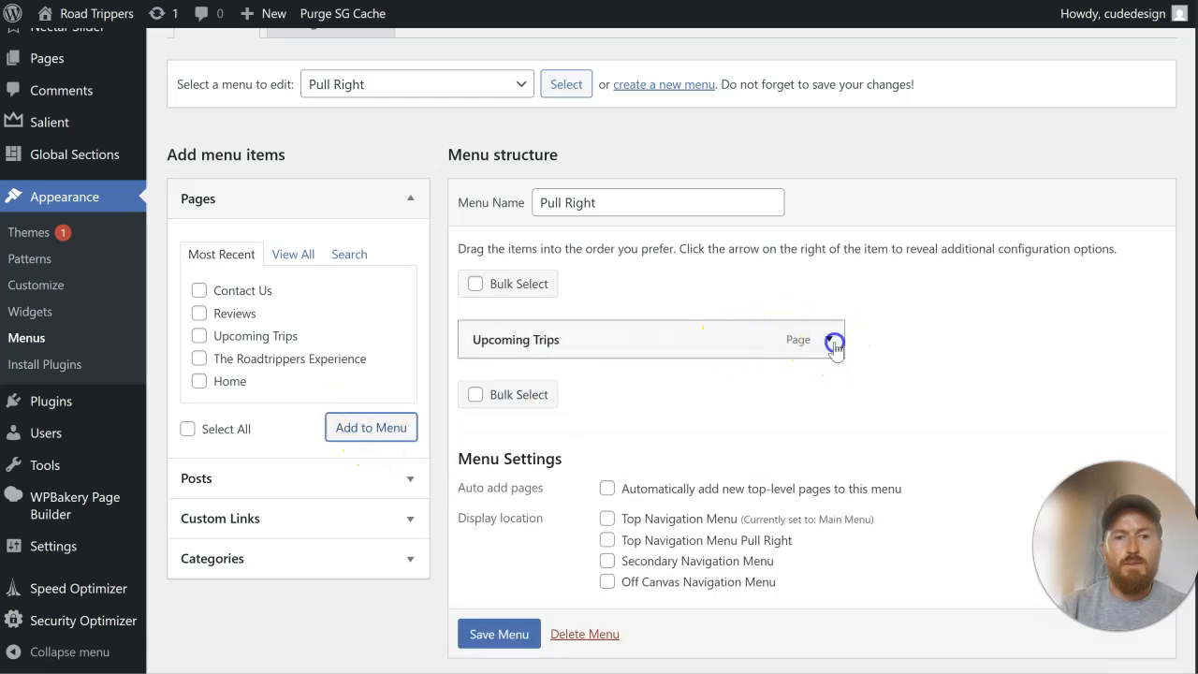
pyautogui.click(577, 450)
pyautogui.moveTo(578, 450); pyautogui.dragTo(436, 447)
pyautogui.write('B')
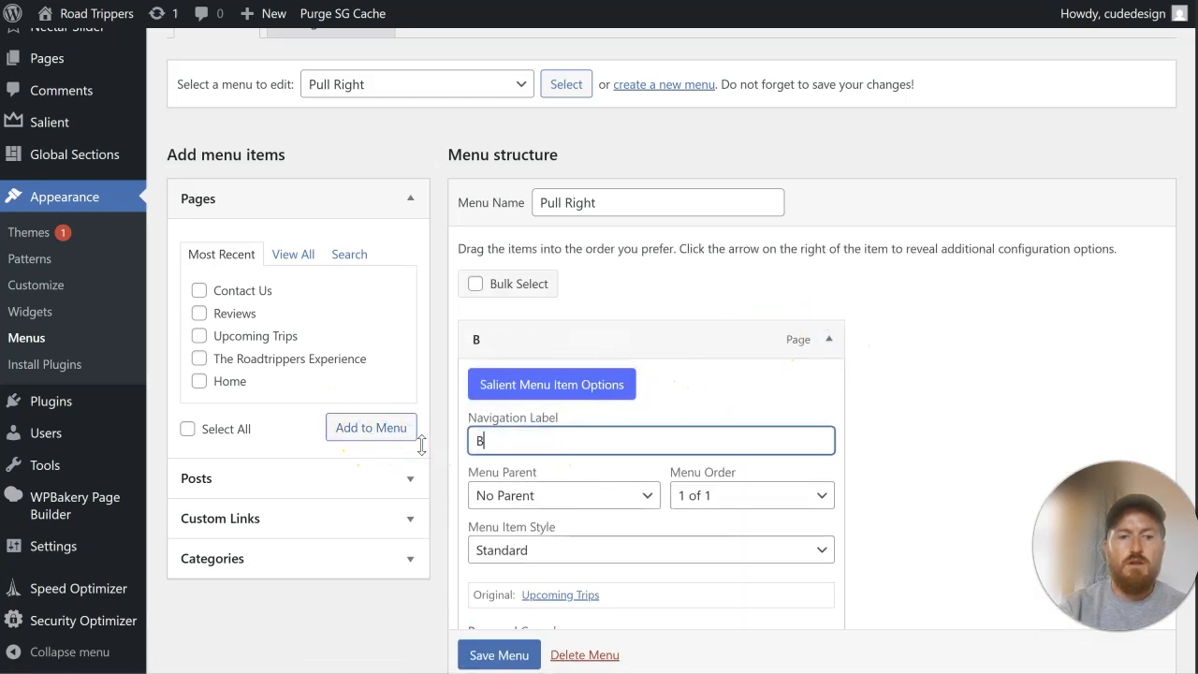
pyautogui.write('ook Now')
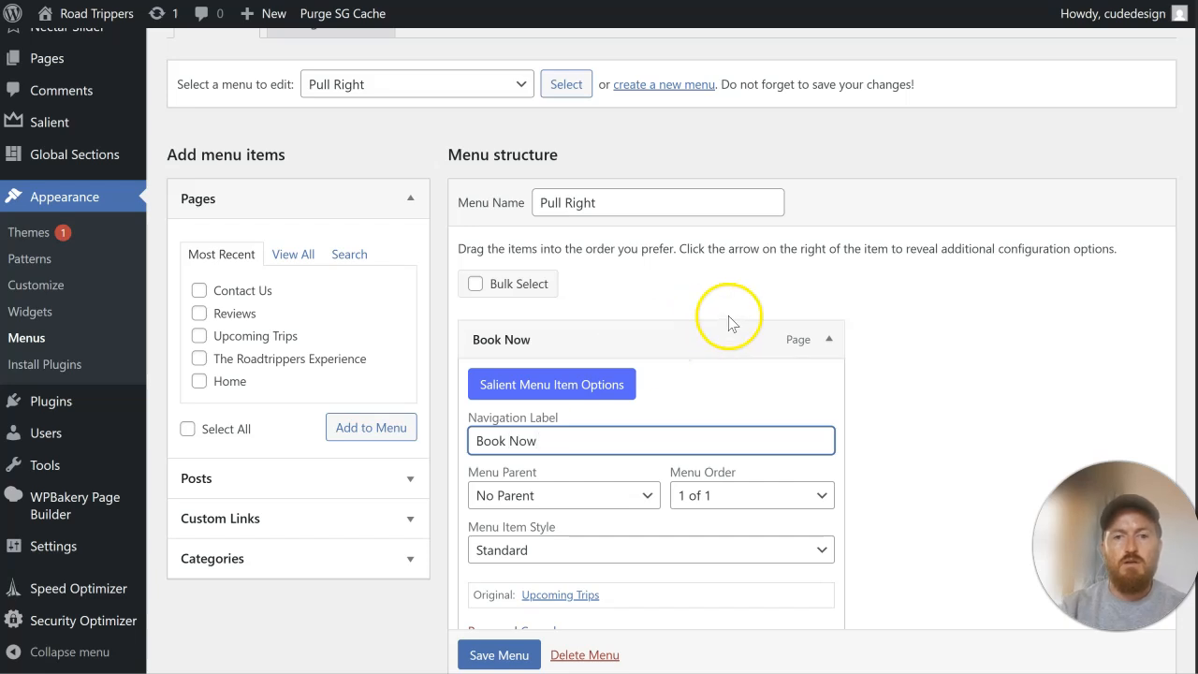
pyautogui.click(828, 339)
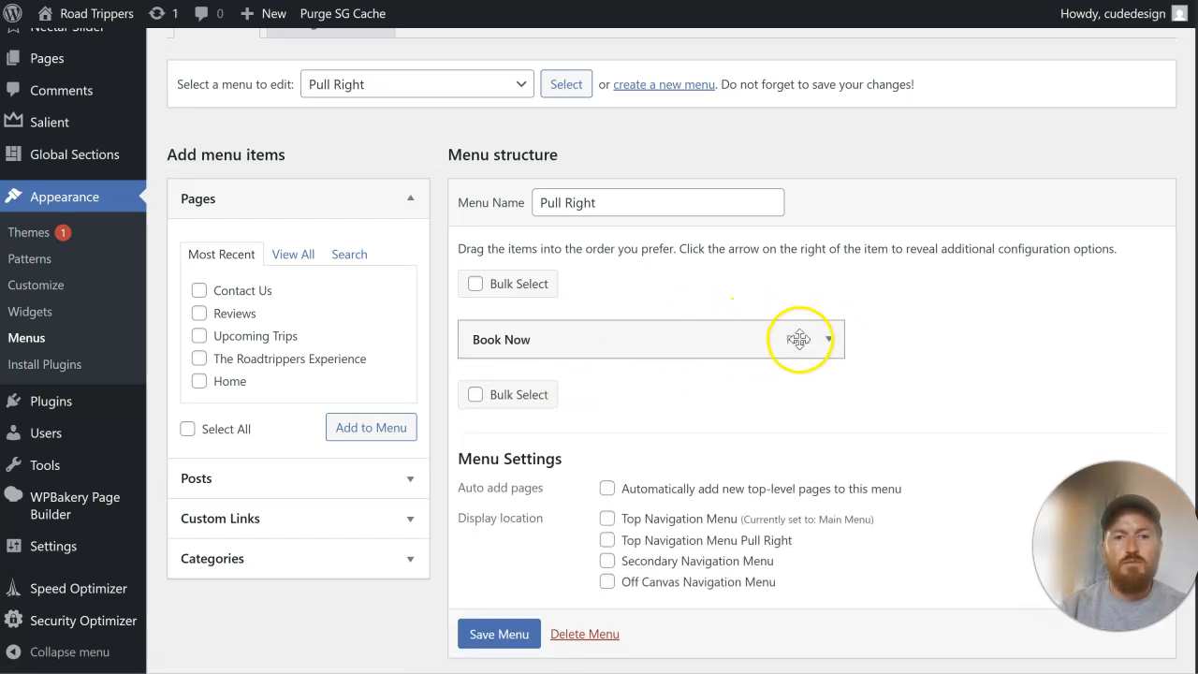
# Step: Set the Book Now item's menu item style to Button Accent Color and save the menu
pyautogui.click(828, 339)
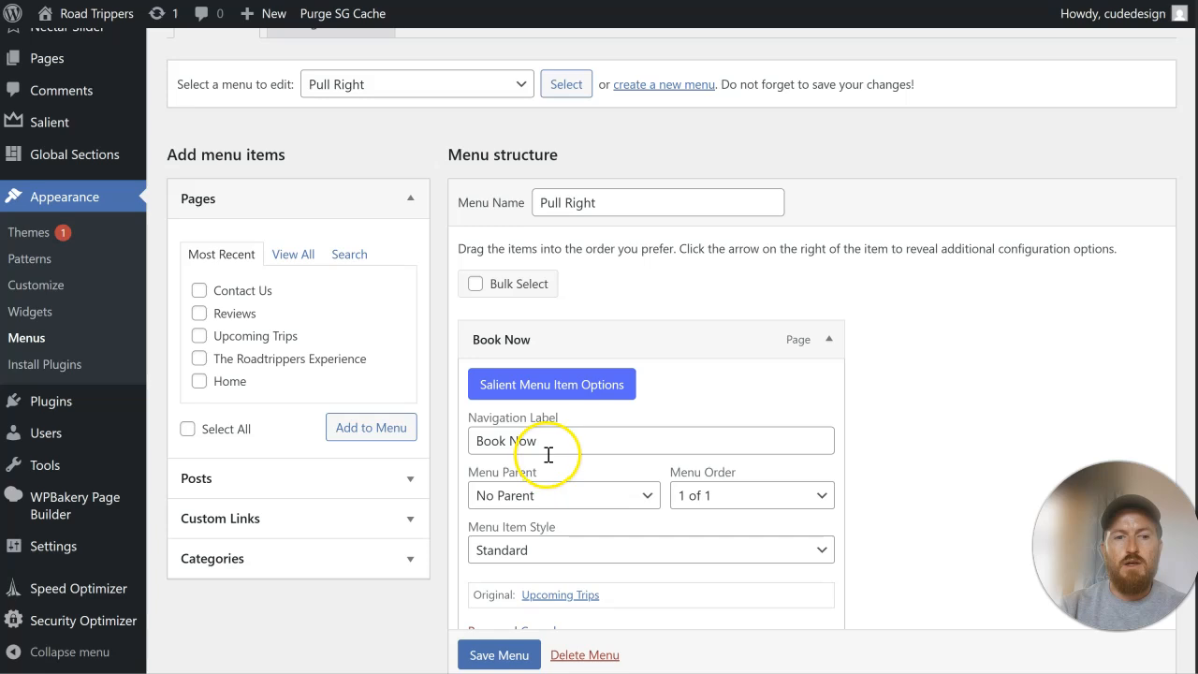
pyautogui.click(573, 551)
pyautogui.click(589, 456)
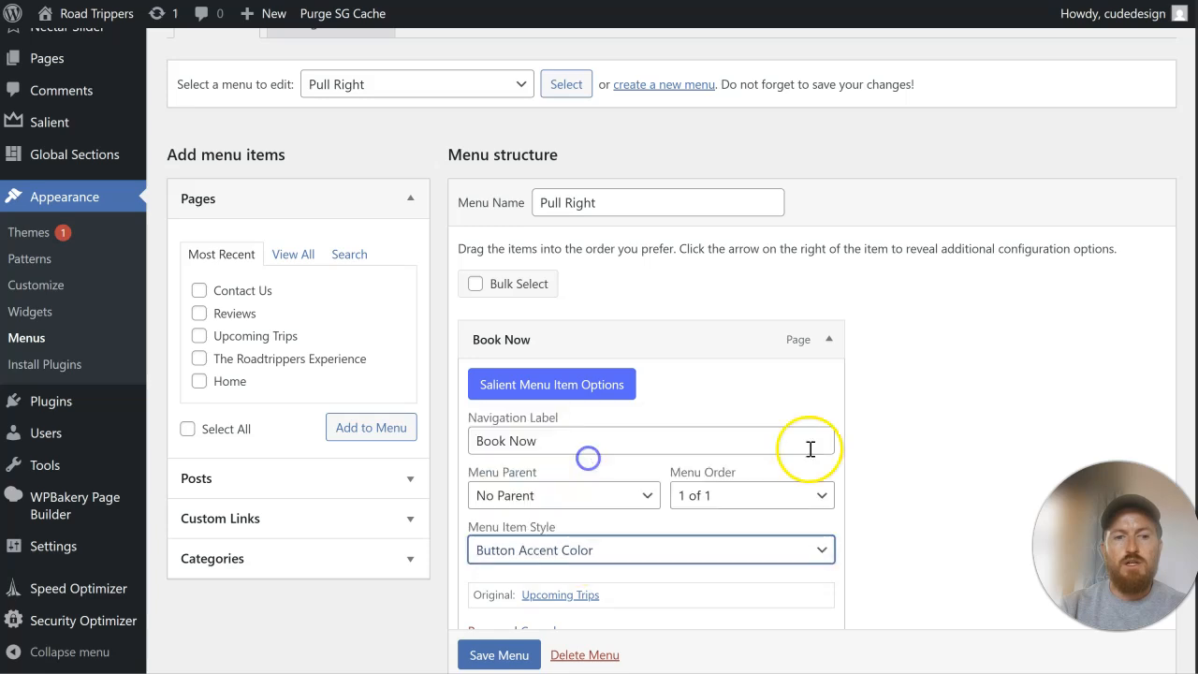
pyautogui.scroll(-2, 931, 408)
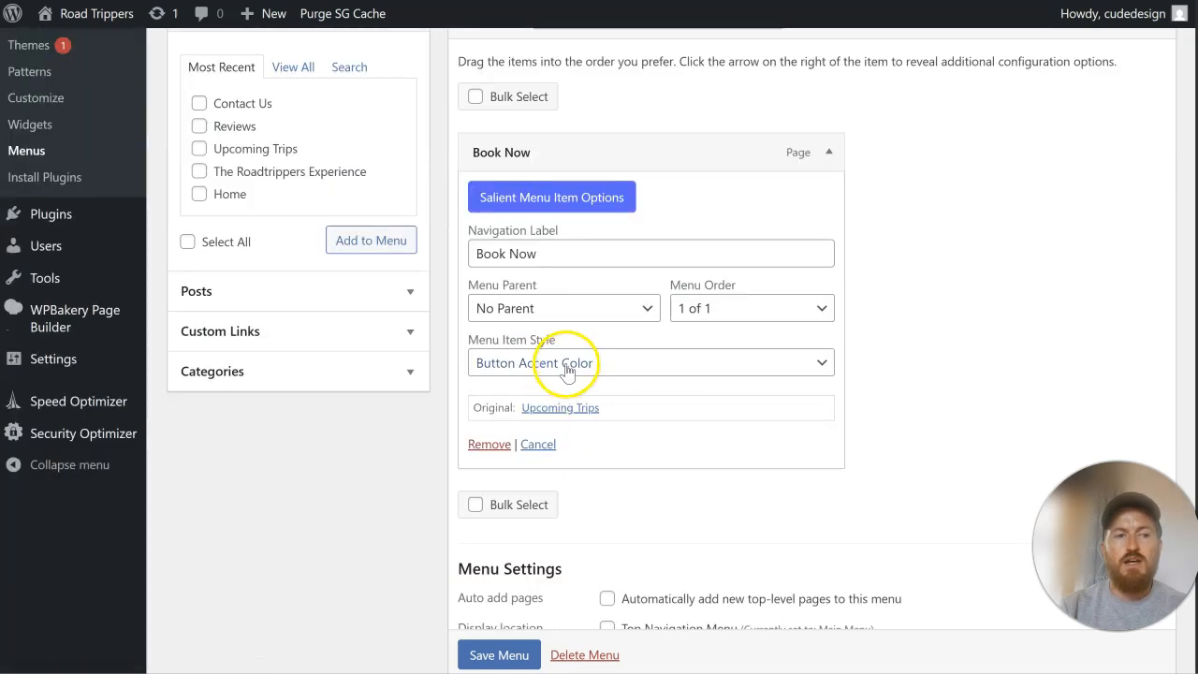
pyautogui.scroll(-1, 512, 661)
pyautogui.click(513, 655)
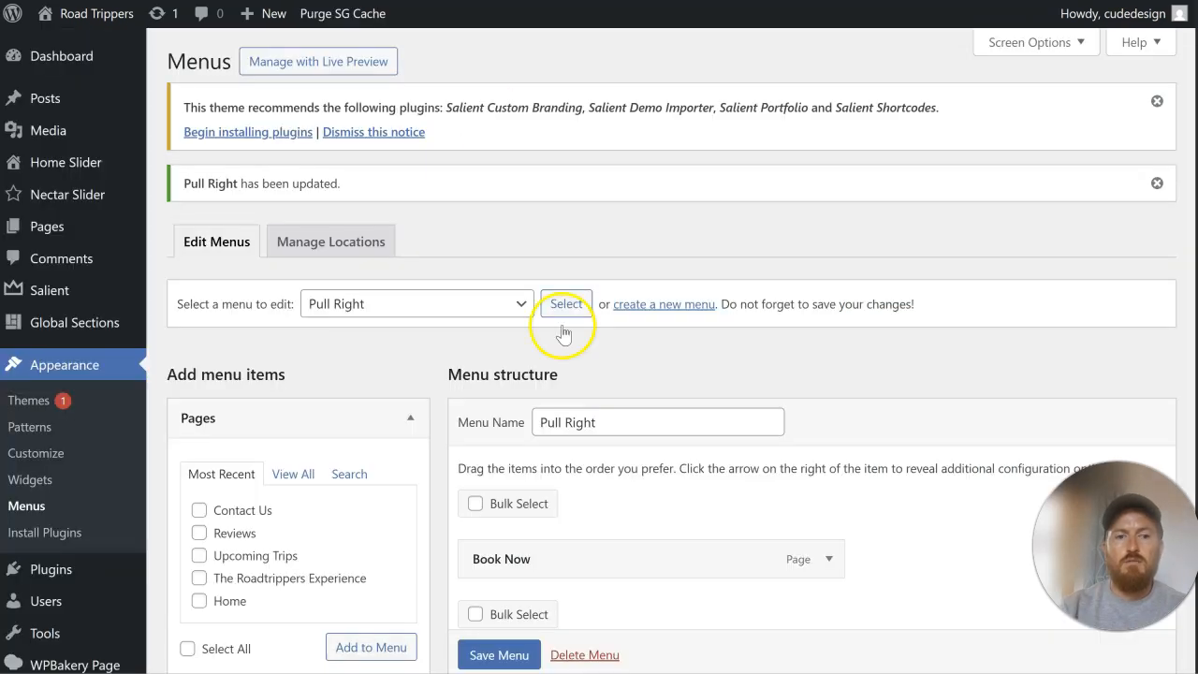
# Step: Assign the Pull Right menu to the Top Navigation Menu Pull Right location, save it and reload the live site
pyautogui.scroll(-3, 561, 328)
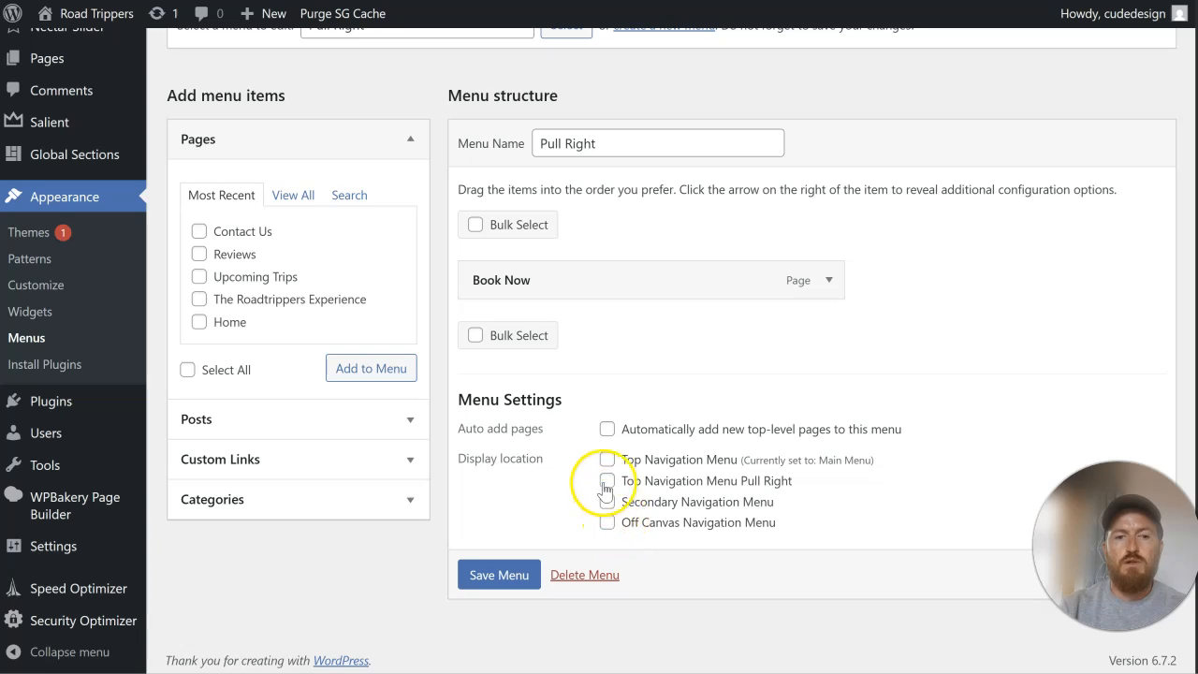
pyautogui.click(499, 576)
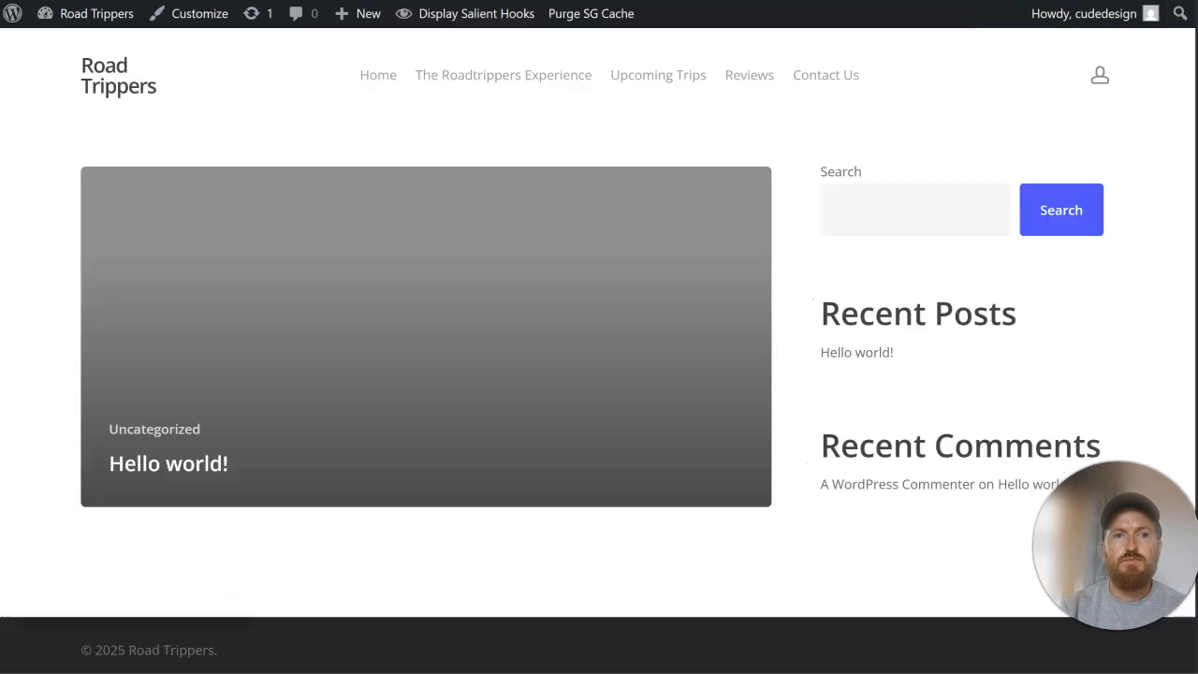
pyautogui.hotkey('ctrl', 'r')
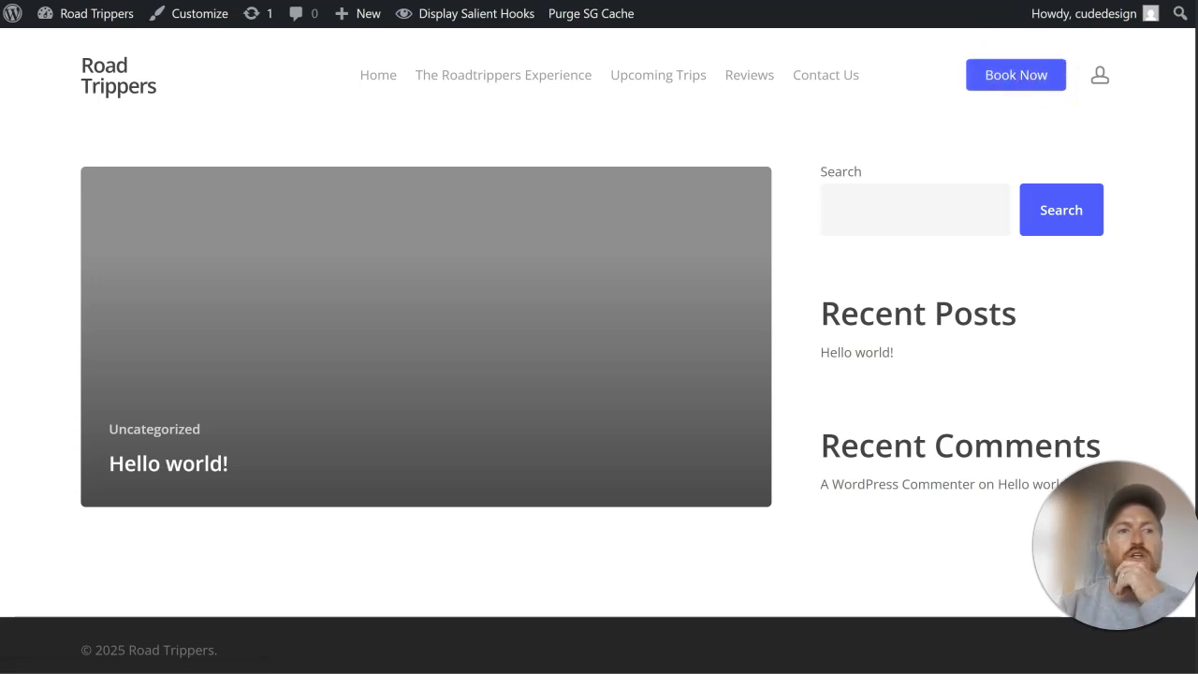
# Step: In the reading settings, make the static Home page the homepage, discourage search engines from indexing the site, and save
pyautogui.hotkey('ctrl', 'Tab')
pyautogui.scroll(-3, 215, 112)
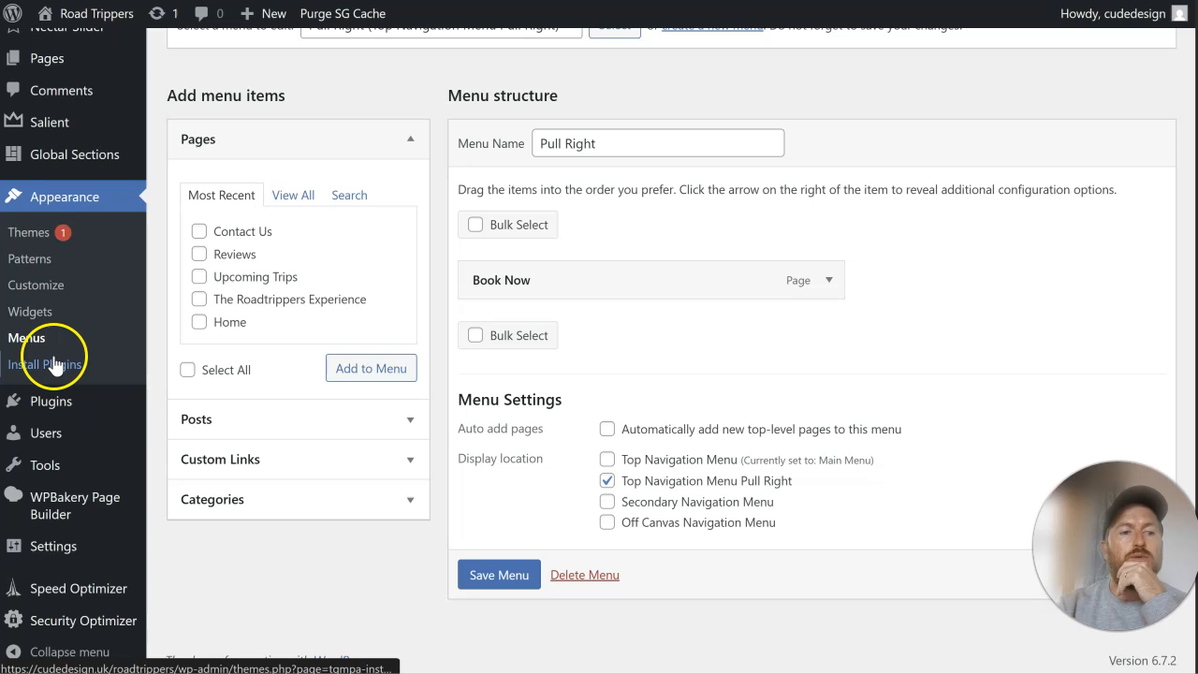
pyautogui.moveTo(54, 546)
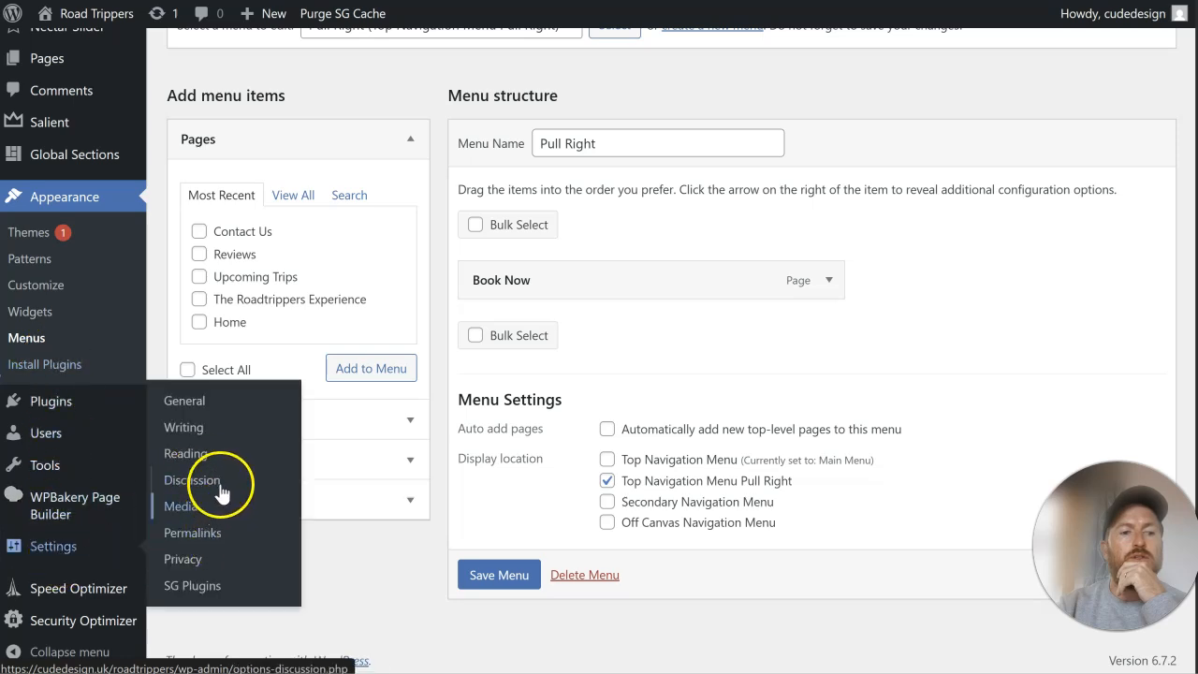
pyautogui.click(213, 454)
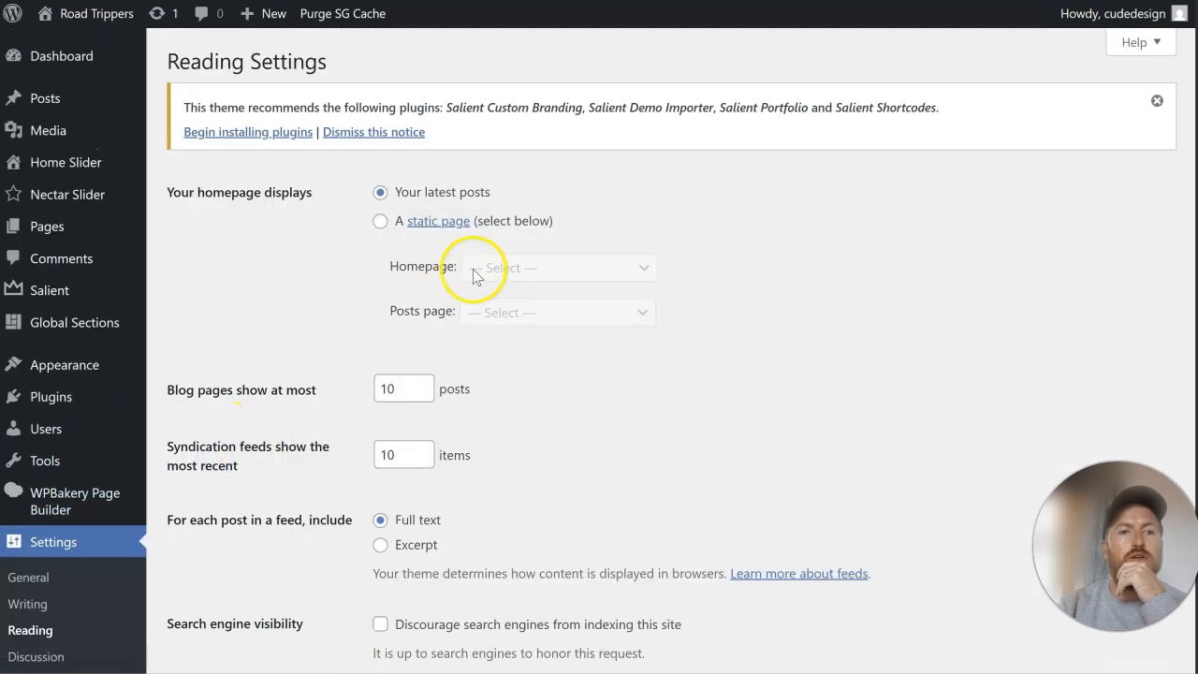
pyautogui.click(380, 220)
pyautogui.click(556, 268)
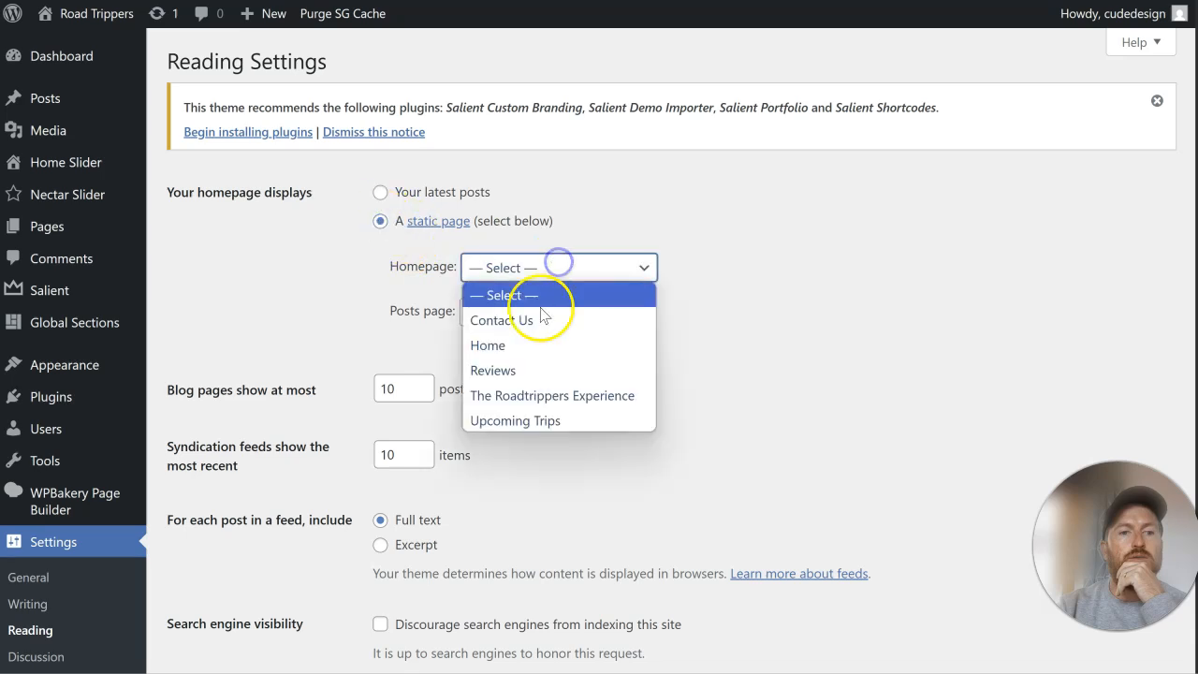
pyautogui.click(540, 352)
pyautogui.scroll(-2, 755, 288)
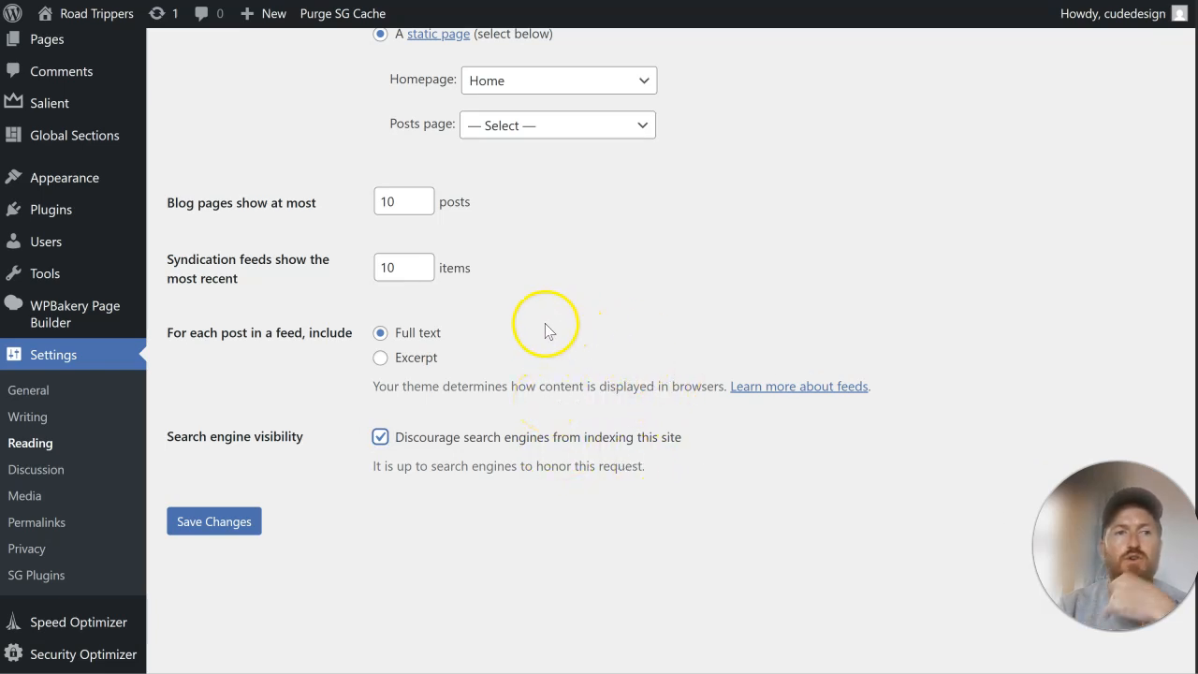
pyautogui.click(219, 529)
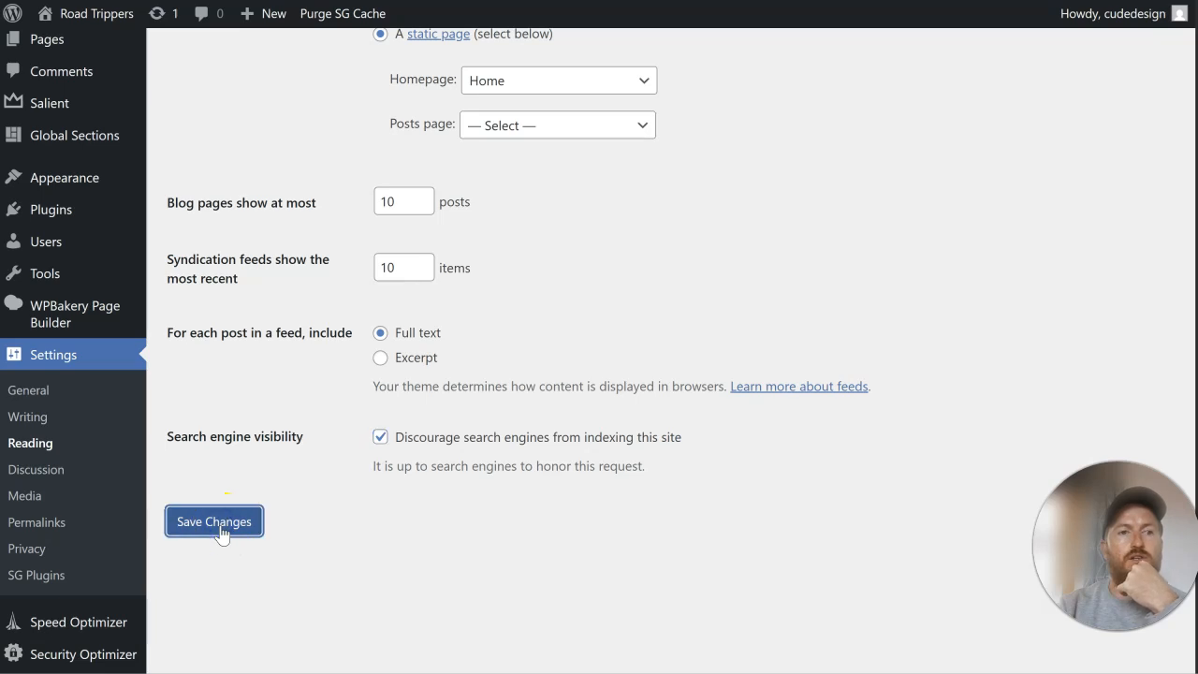
pyautogui.moveTo(75, 236)
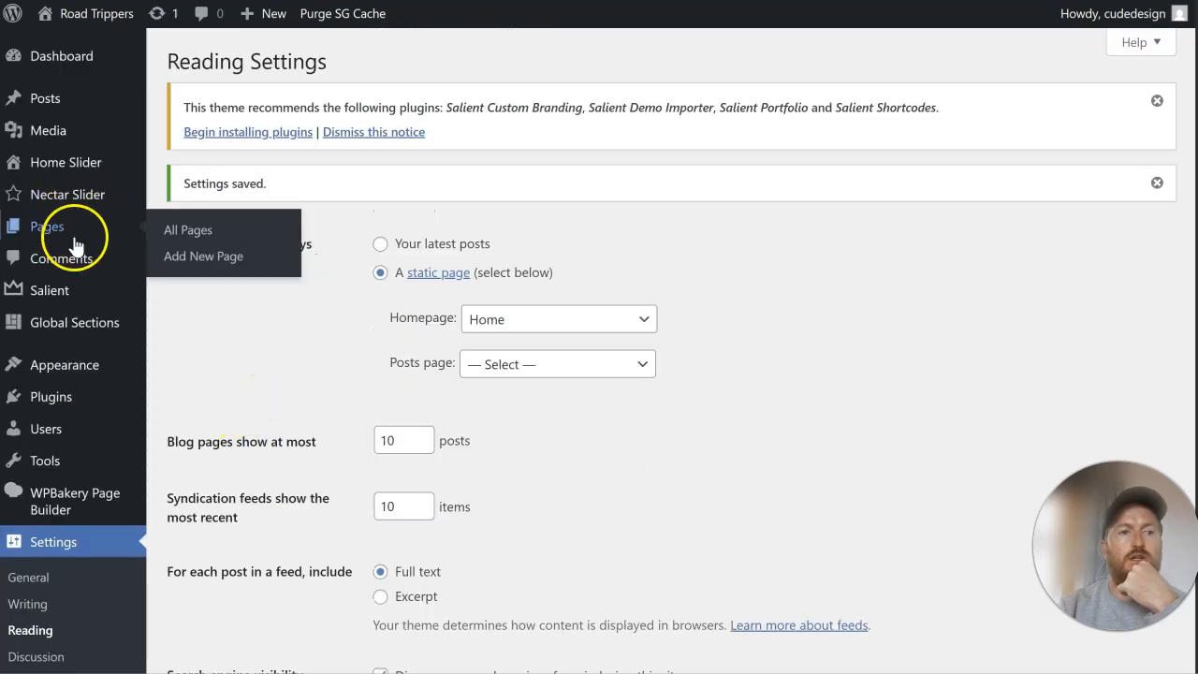
# Step: Open the Home page for editing and switch it to the WPBakery Page Builder
pyautogui.click(195, 234)
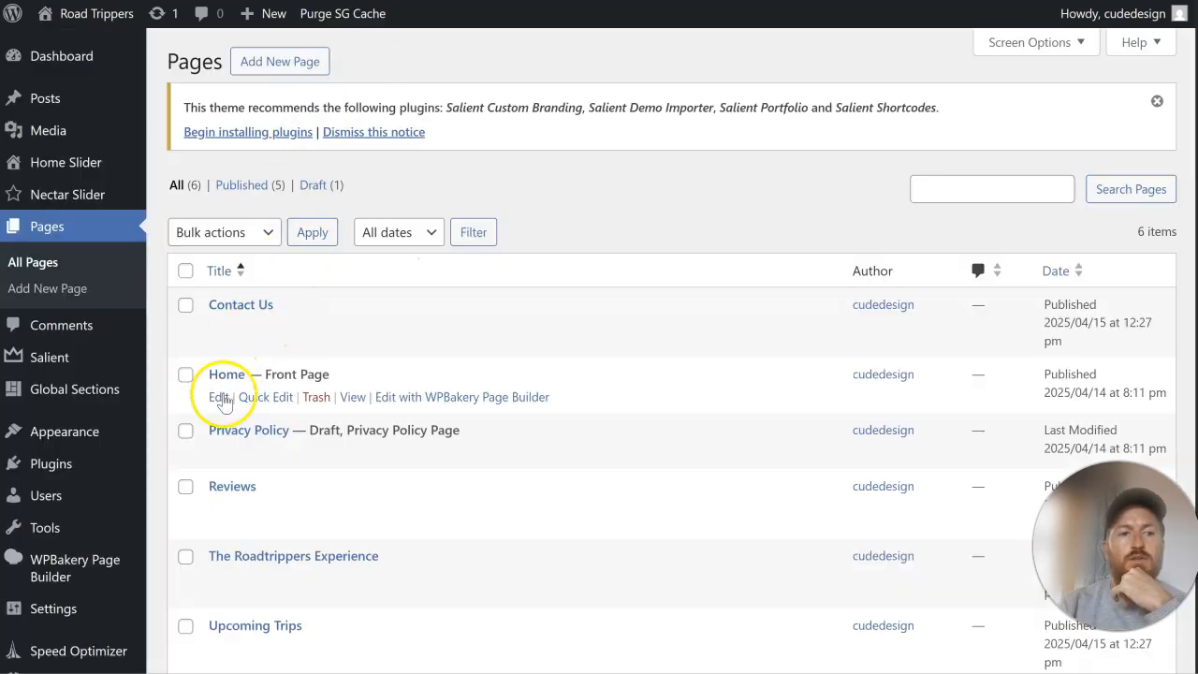
pyautogui.click(220, 397)
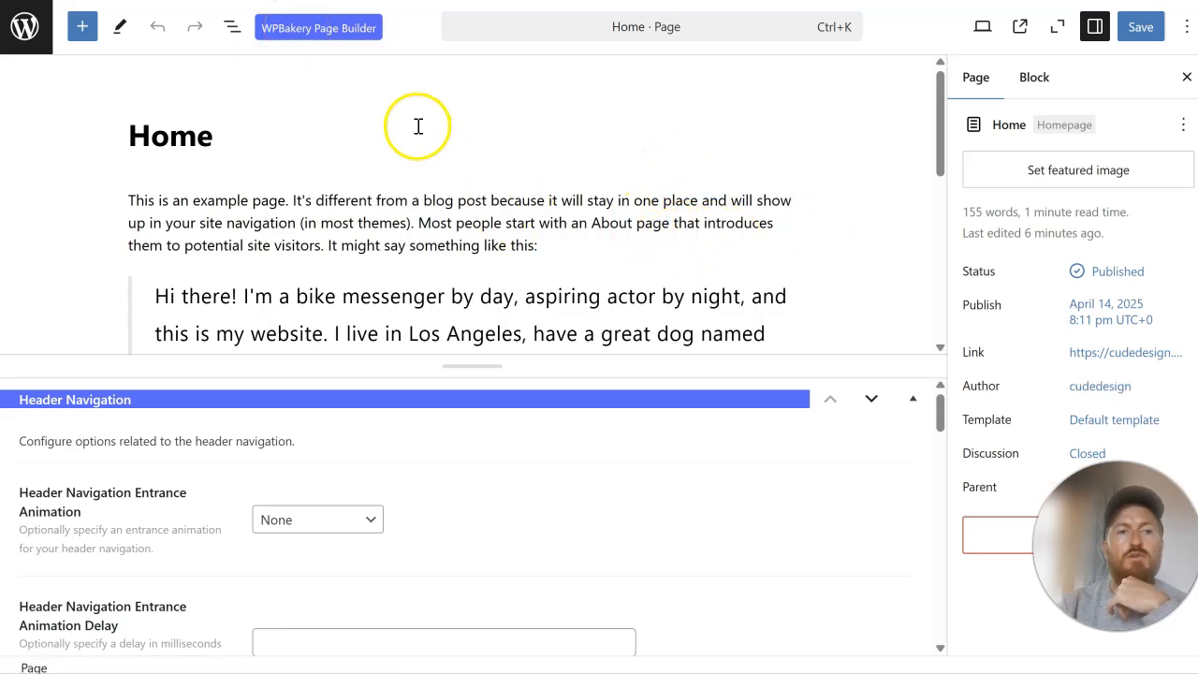
pyautogui.click(305, 28)
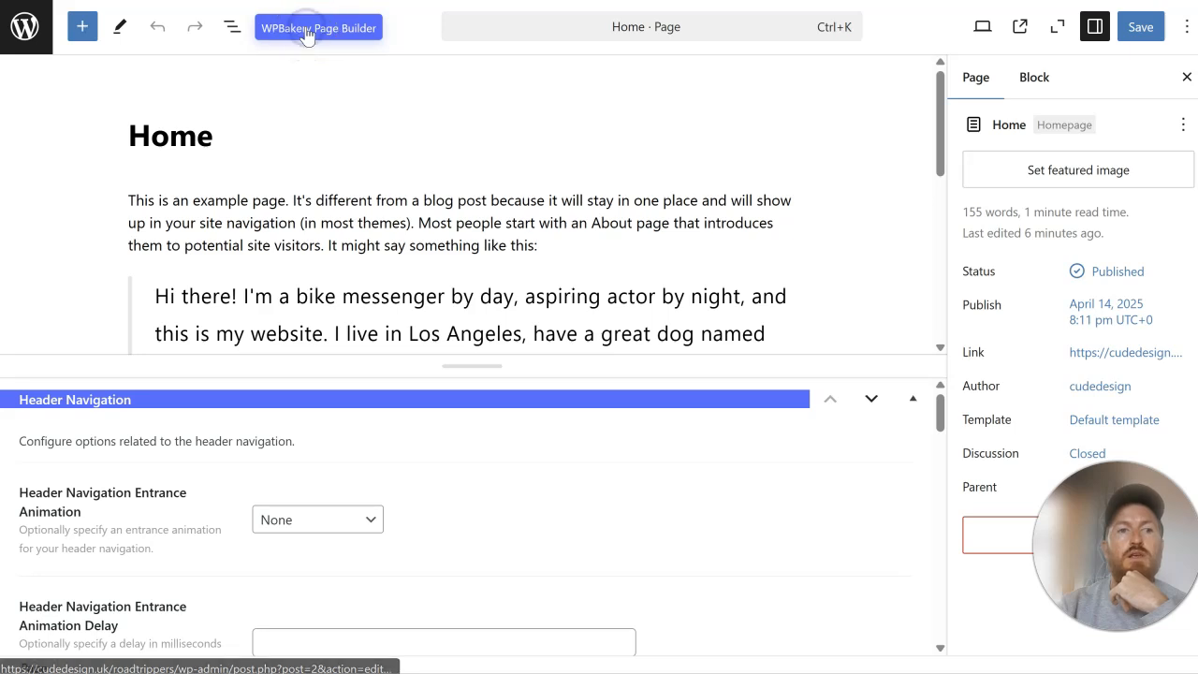
pyautogui.click(852, 56)
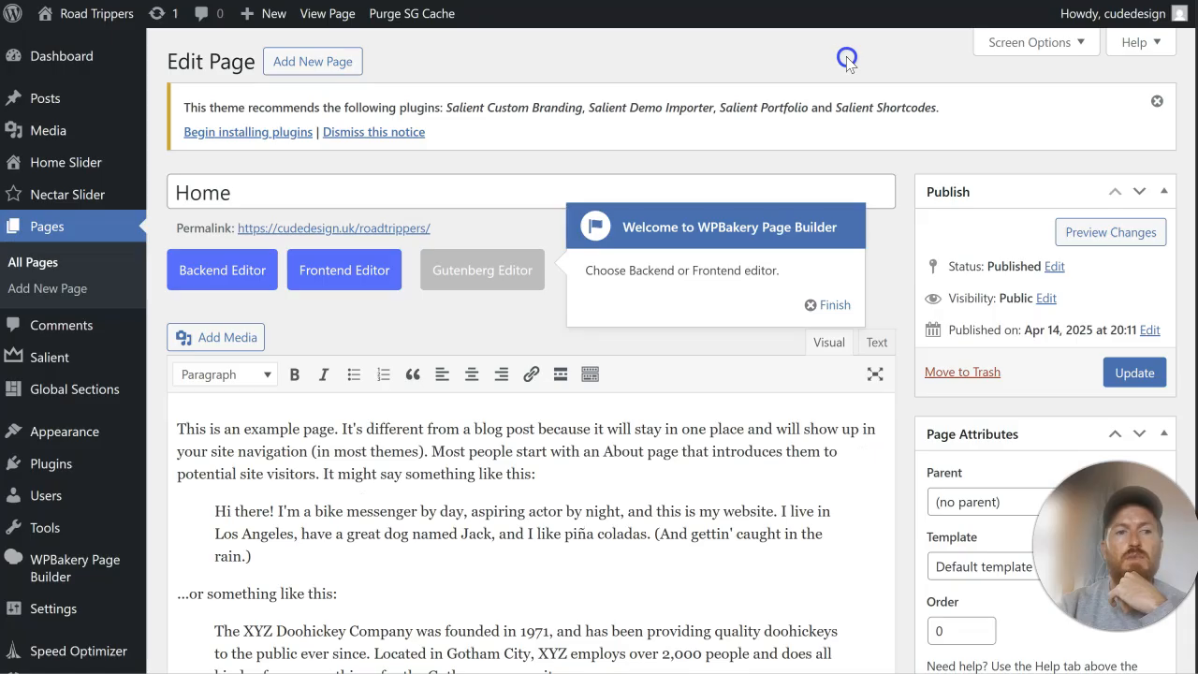
# Step: Delete all the placeholder text from the Home page and switch to the Backend Editor
pyautogui.moveTo(178, 432); pyautogui.dragTo(690, 606)
pyautogui.scroll(-20, 730, 562)
pyautogui.scroll(20, 789, 494)
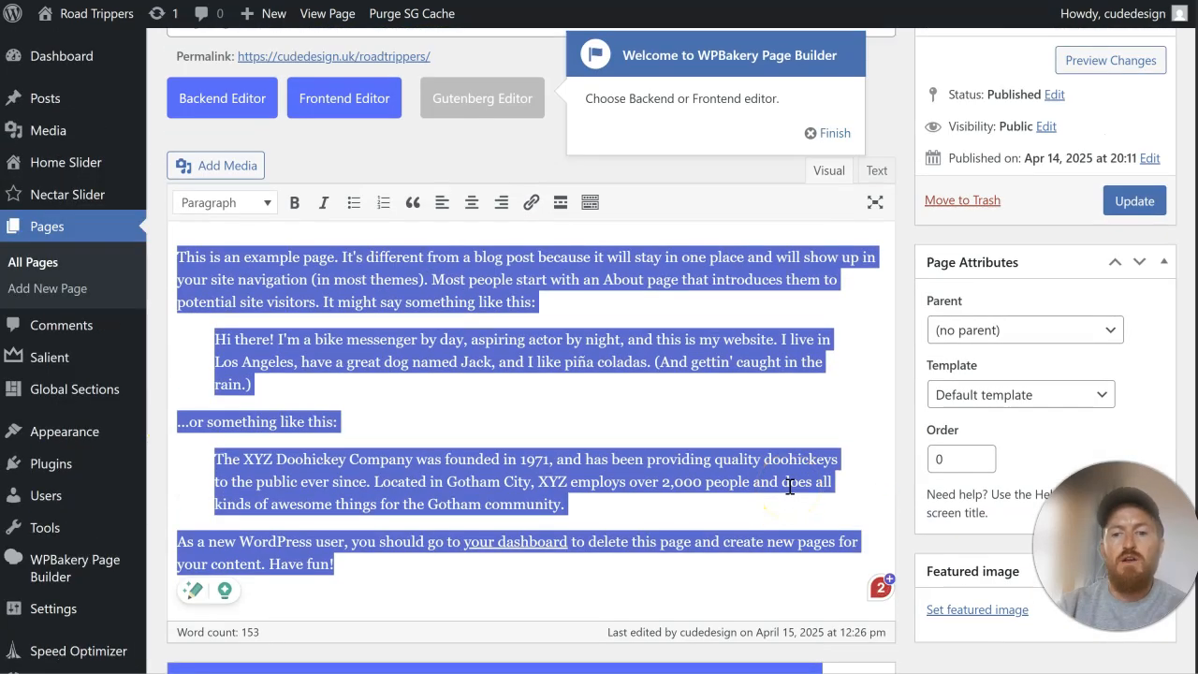
pyautogui.press('BackSpace')
pyautogui.click(246, 103)
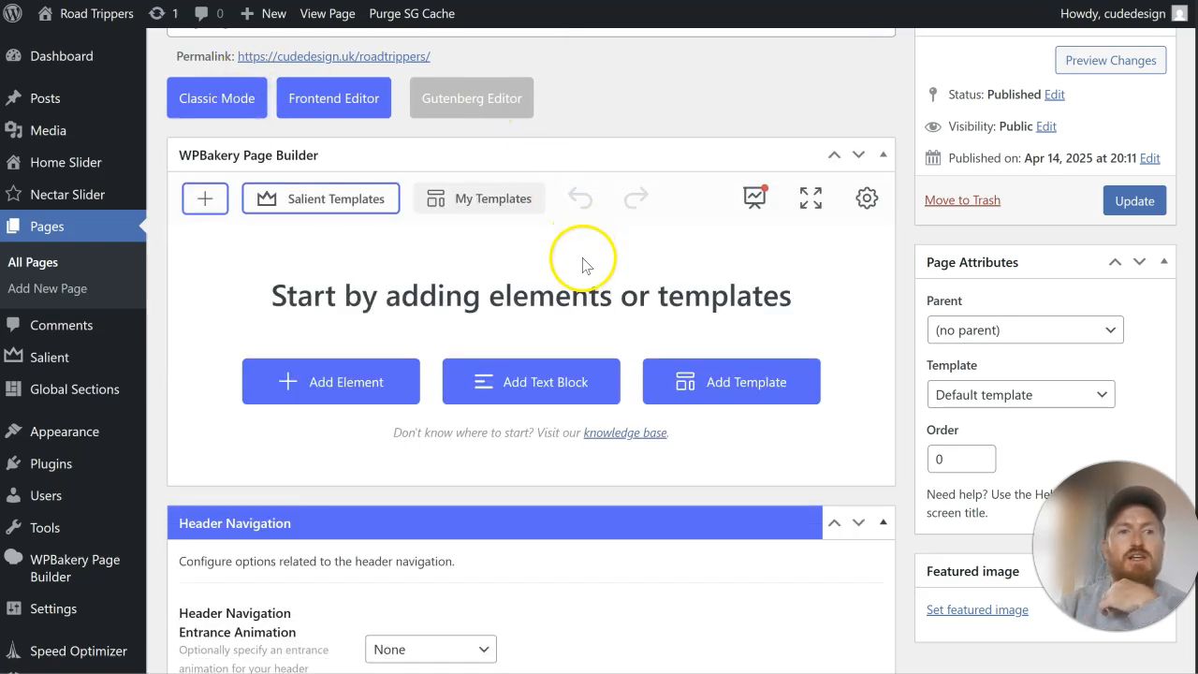
# Step: Add a Row element to the empty Home page layout
pyautogui.scroll(1, 581, 245)
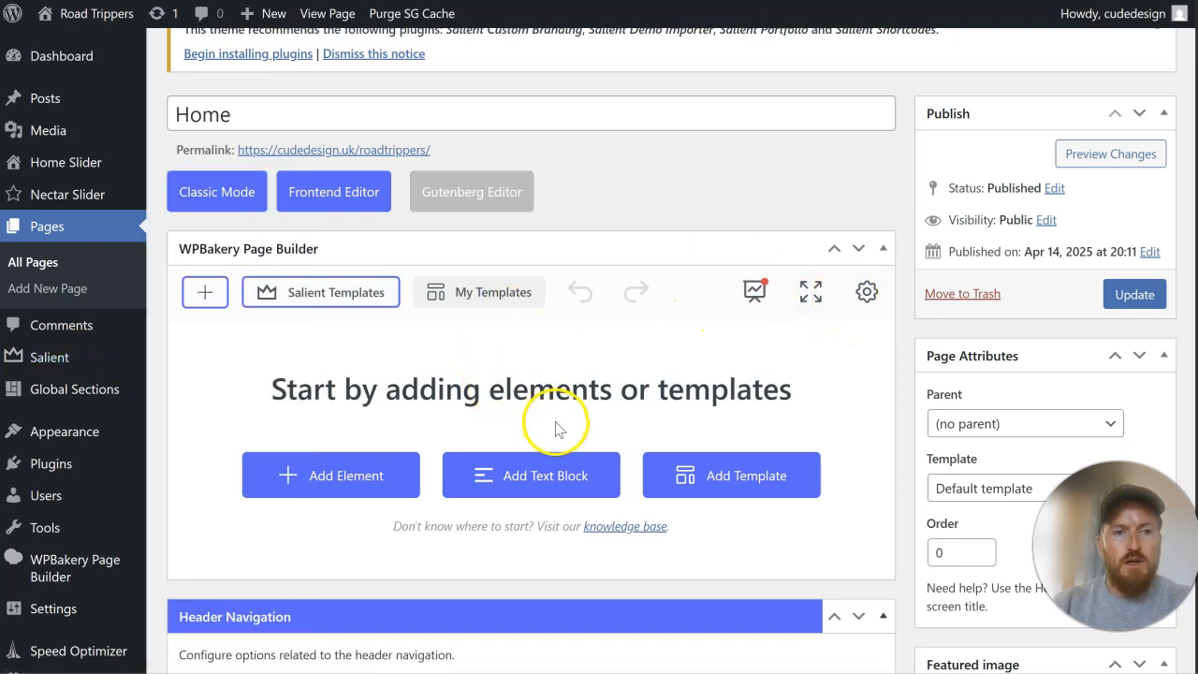
pyautogui.click(355, 476)
pyautogui.click(310, 247)
pyautogui.scroll(-1, 361, 227)
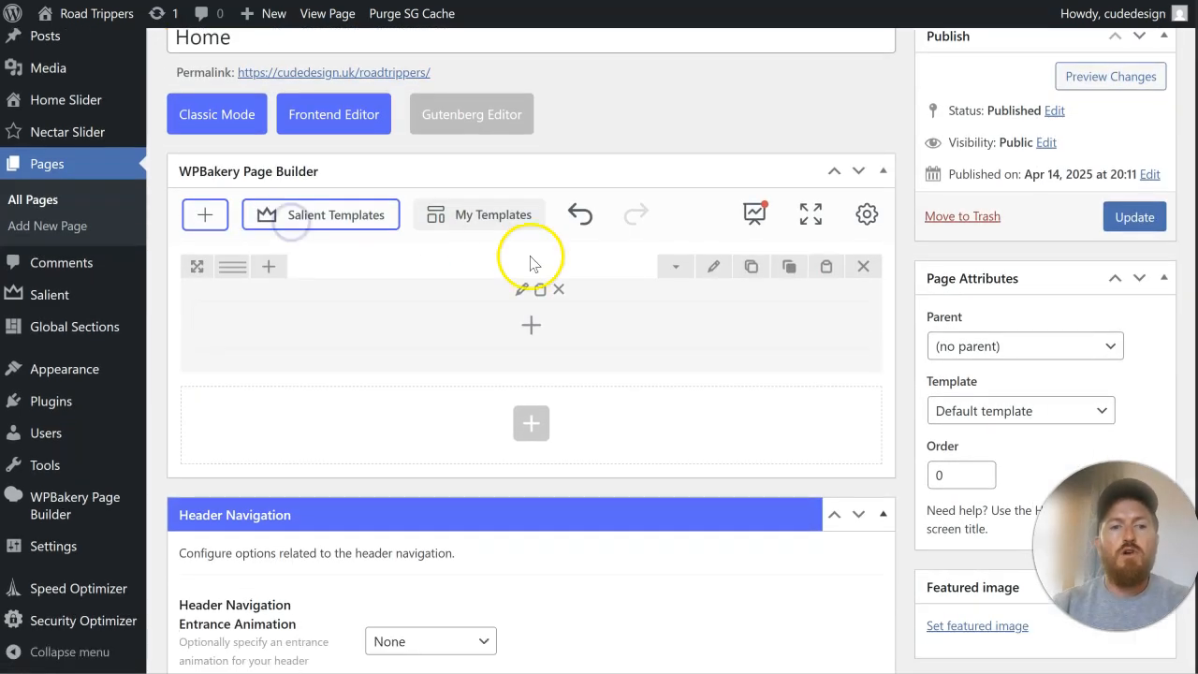
pyautogui.click(714, 247)
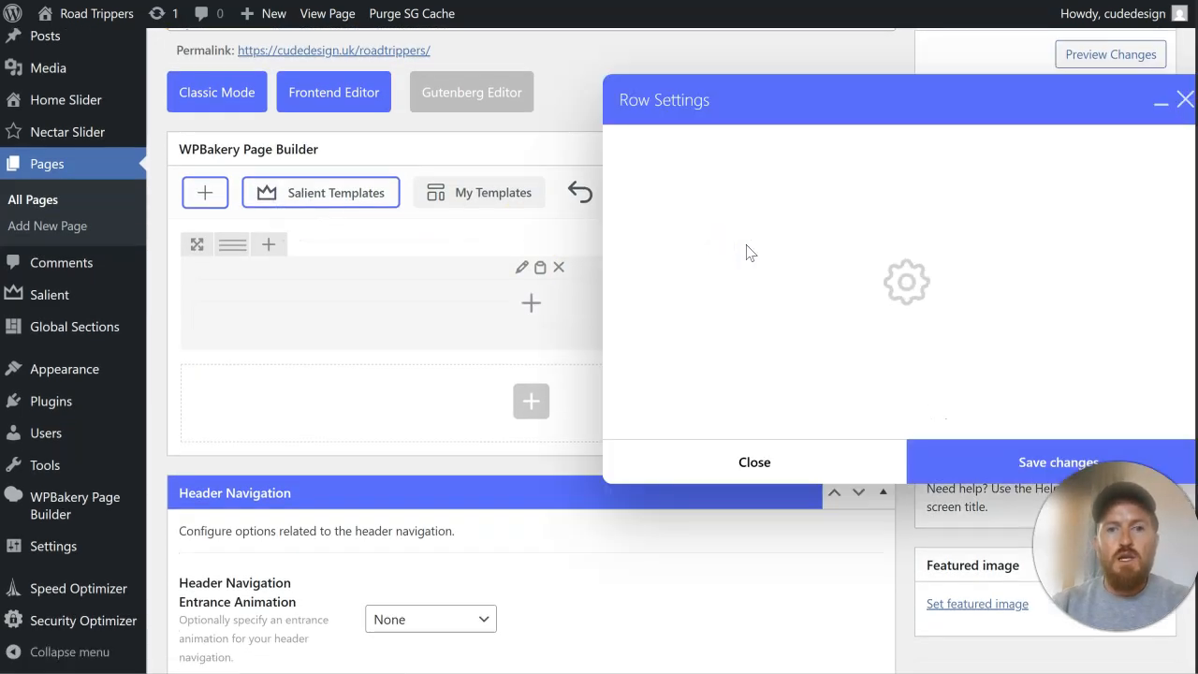
pyautogui.click(713, 152)
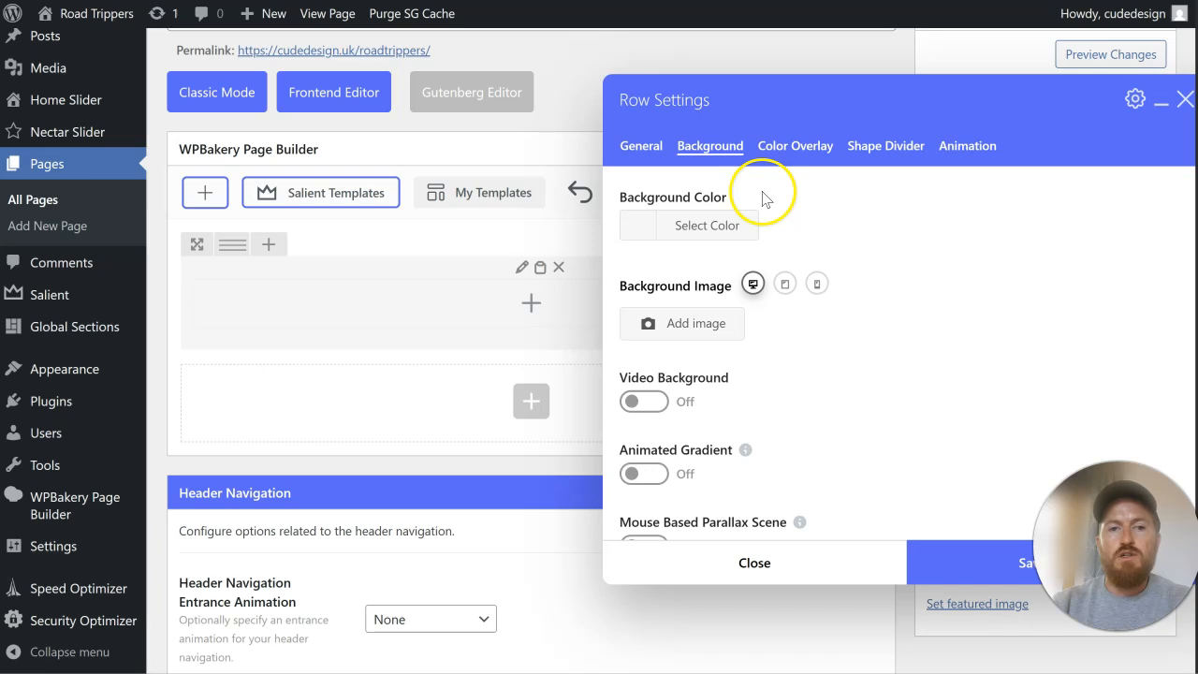
pyautogui.scroll(-2, 802, 269)
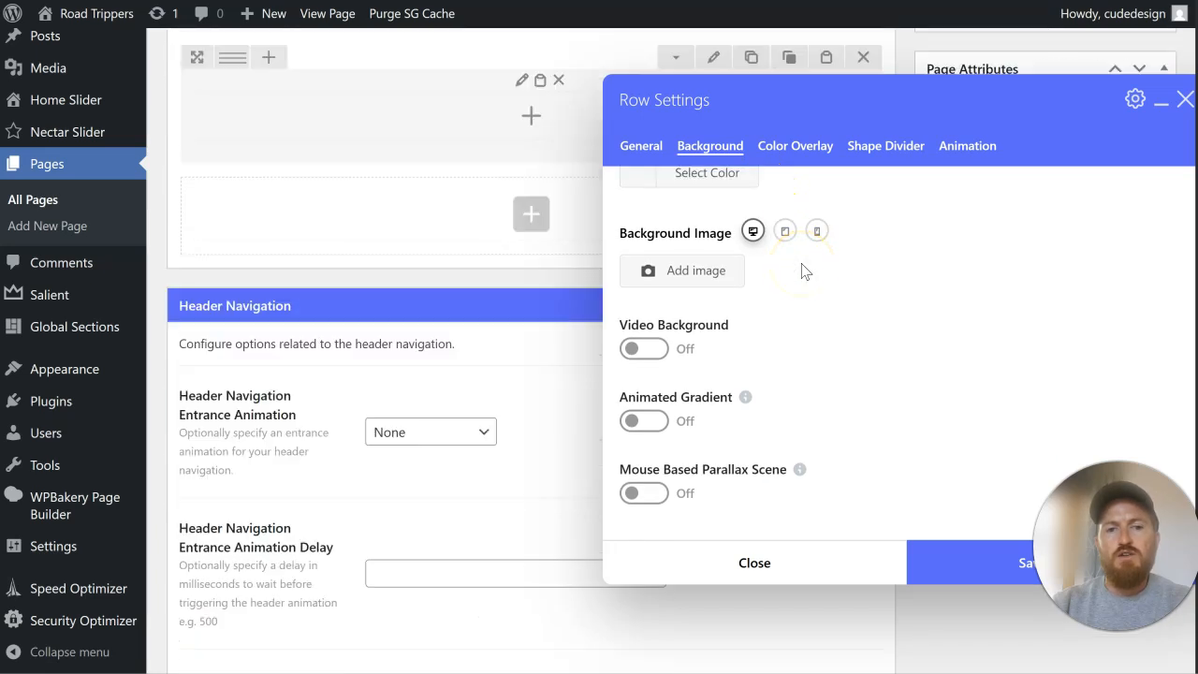
pyautogui.scroll(1, 803, 279)
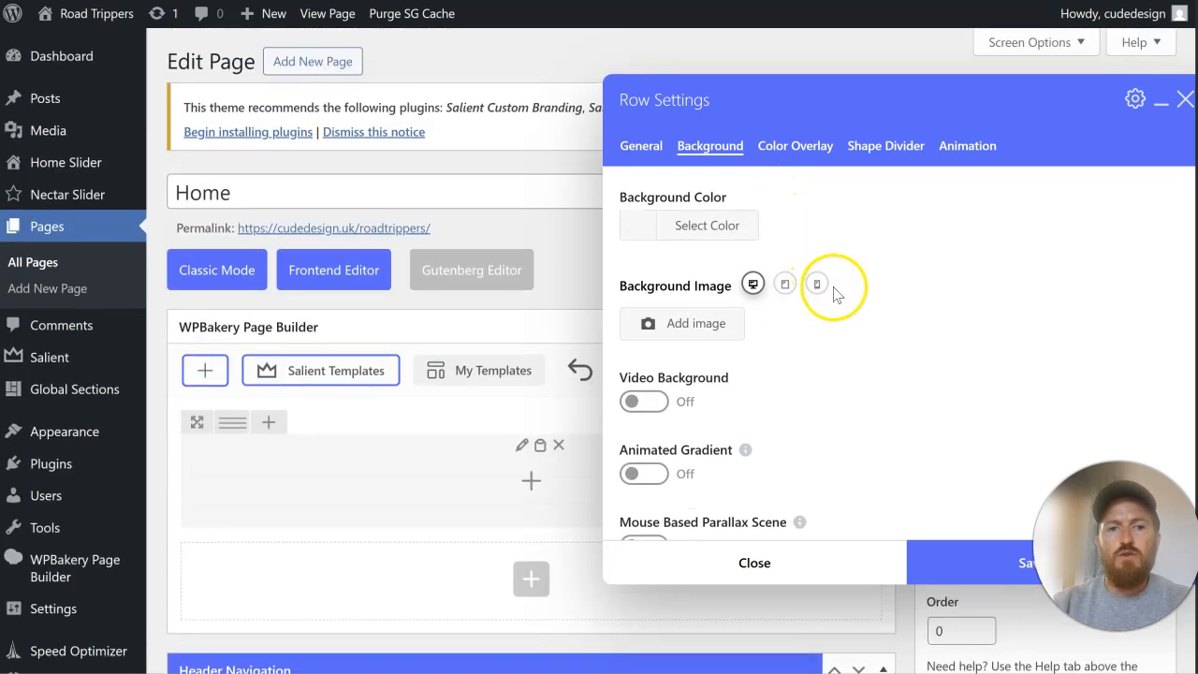
pyautogui.click(700, 328)
pyautogui.click(633, 351)
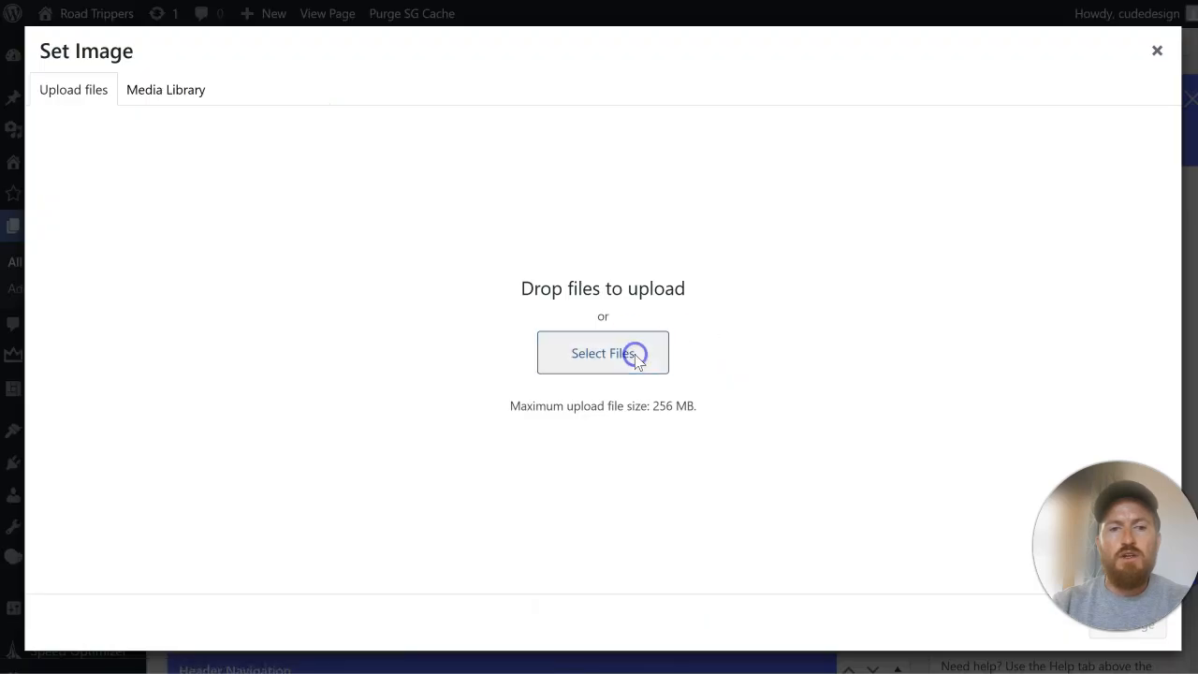
pyautogui.click(82, 122)
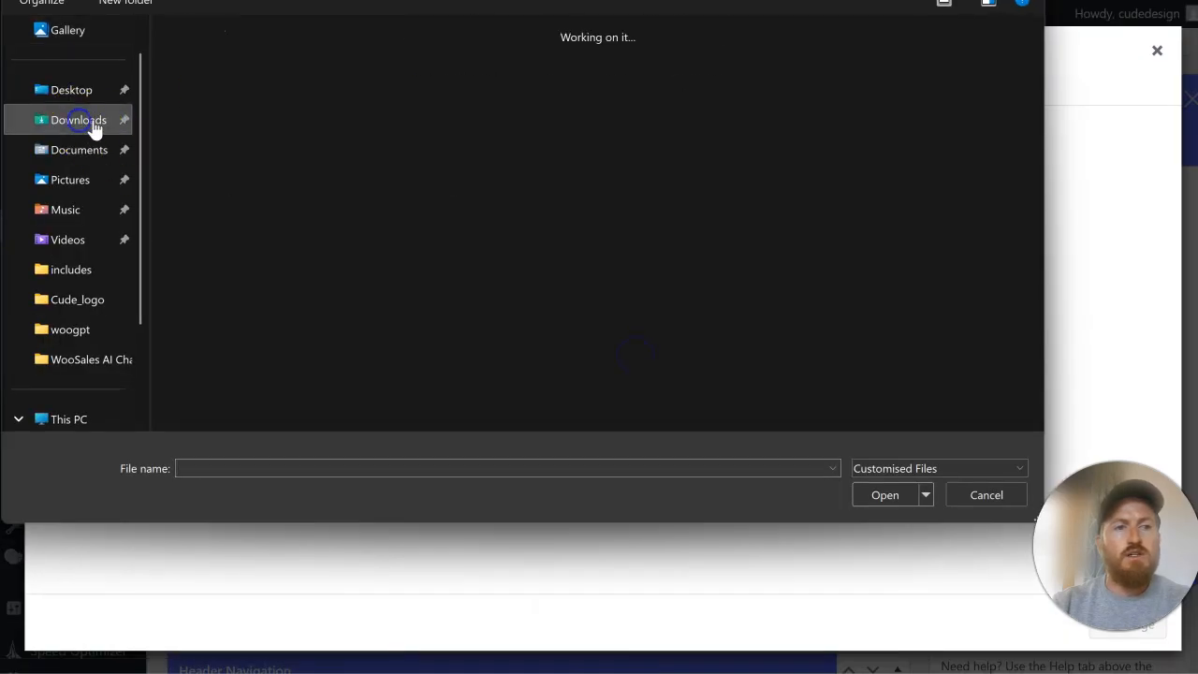
pyautogui.scroll(10, 277, 178)
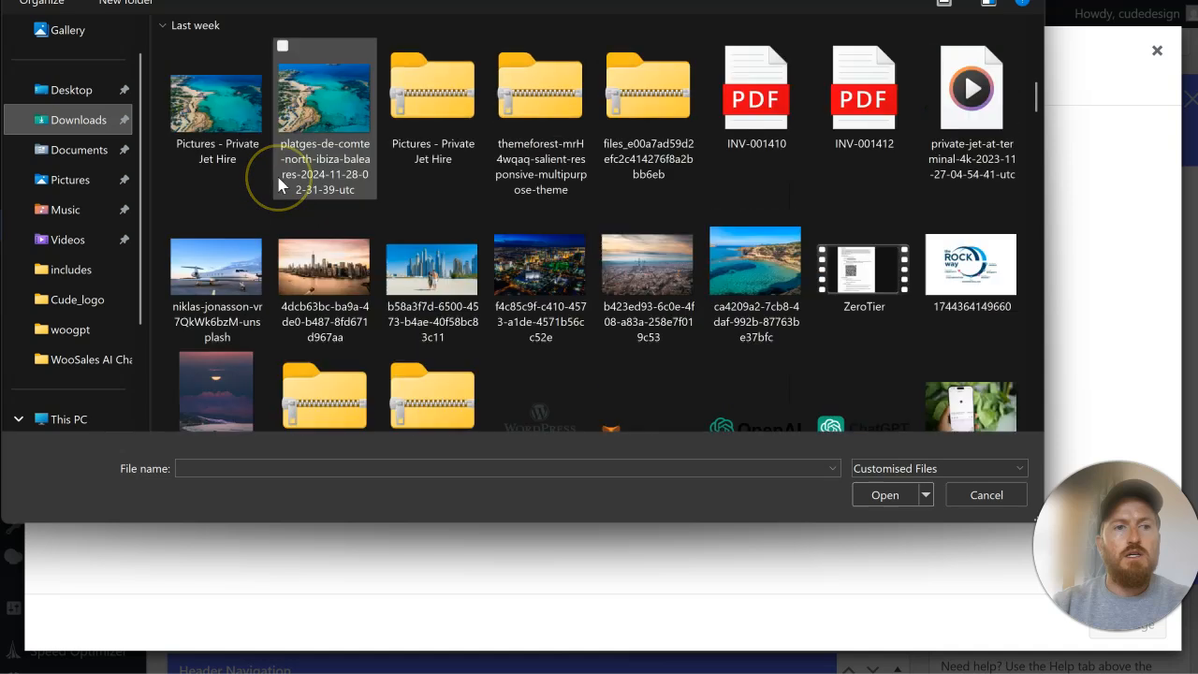
pyautogui.click(253, 145)
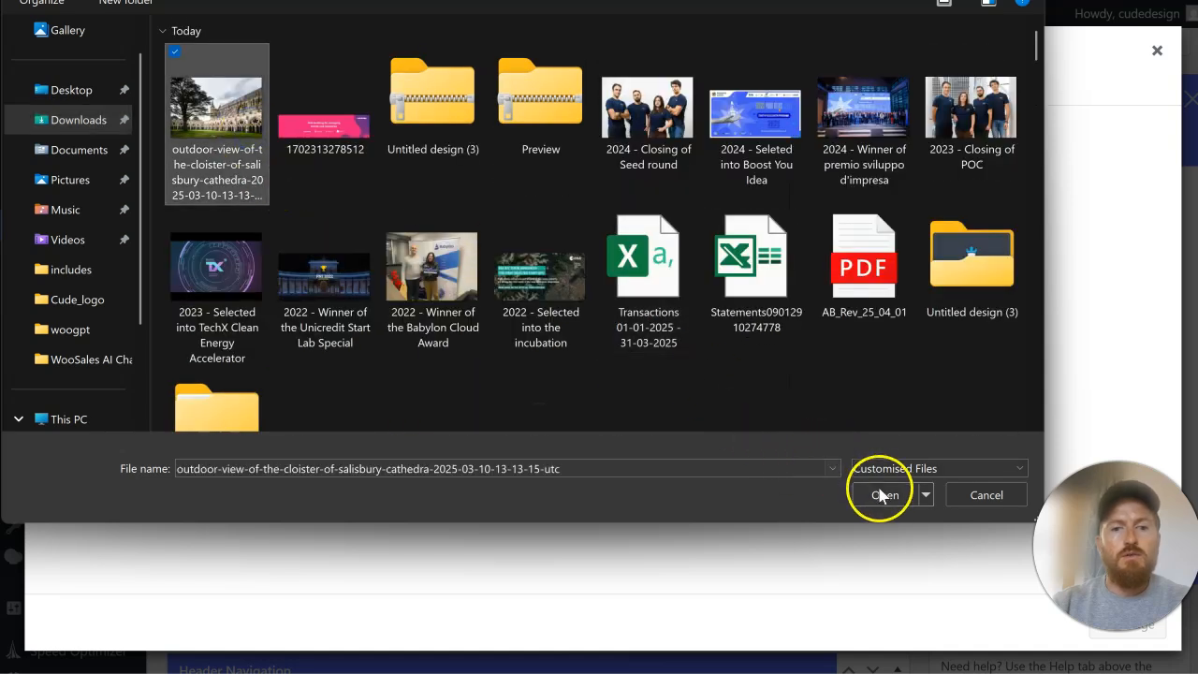
pyautogui.click(884, 494)
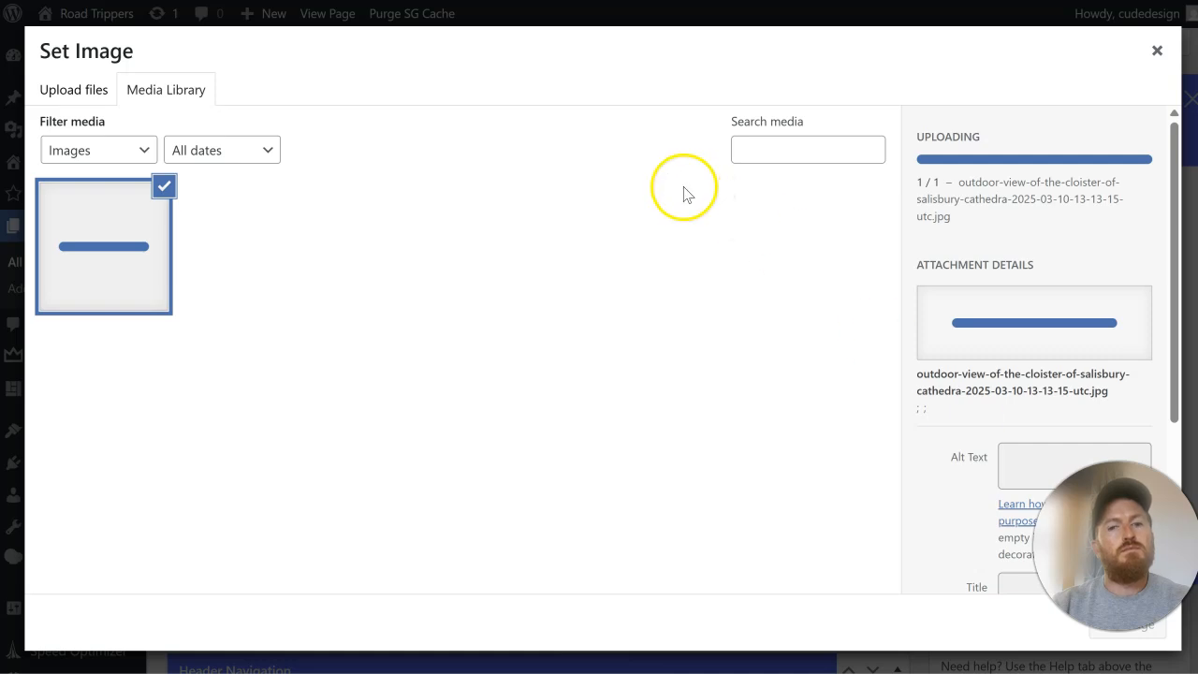
pyautogui.click(1107, 641)
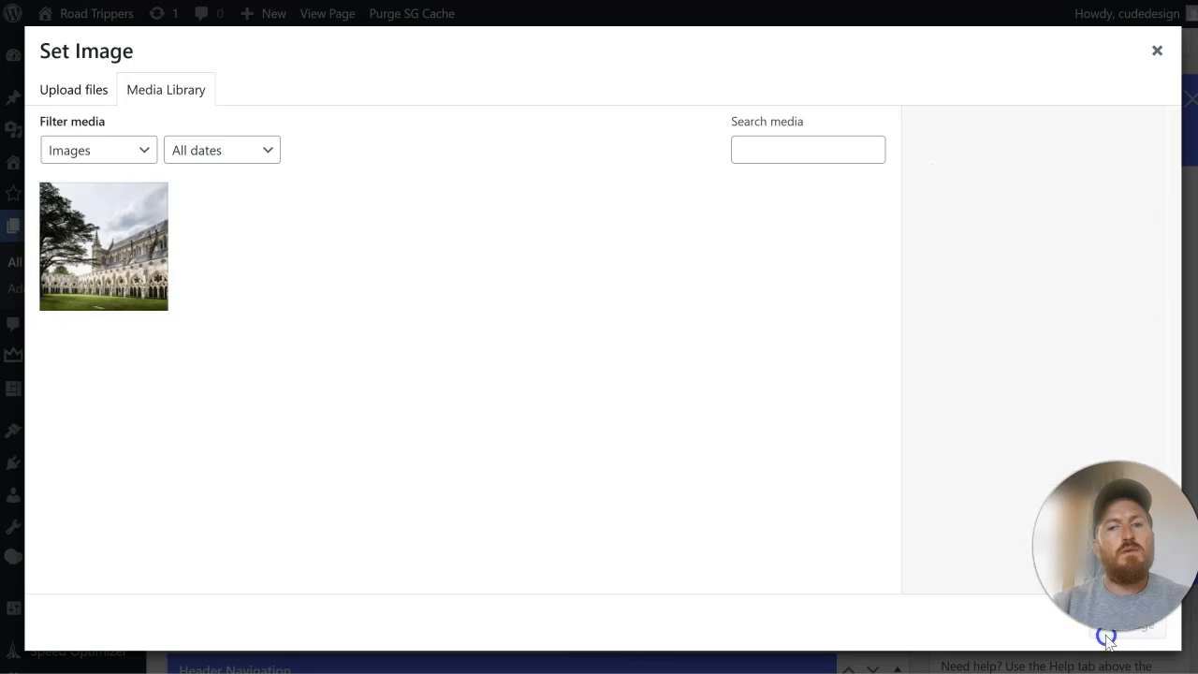
# Step: Set the row's type to Full Width Background and turn on Equal Height Columns
pyautogui.click(634, 147)
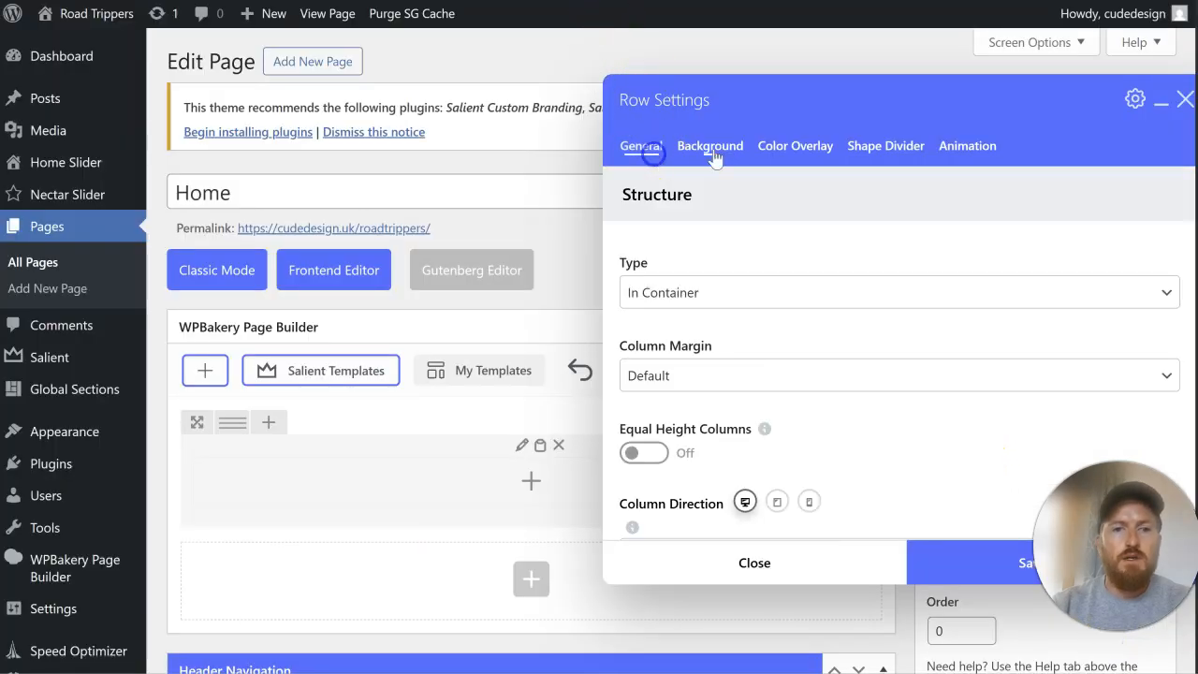
pyautogui.scroll(-2, 776, 262)
pyautogui.scroll(2, 776, 267)
pyautogui.click(770, 293)
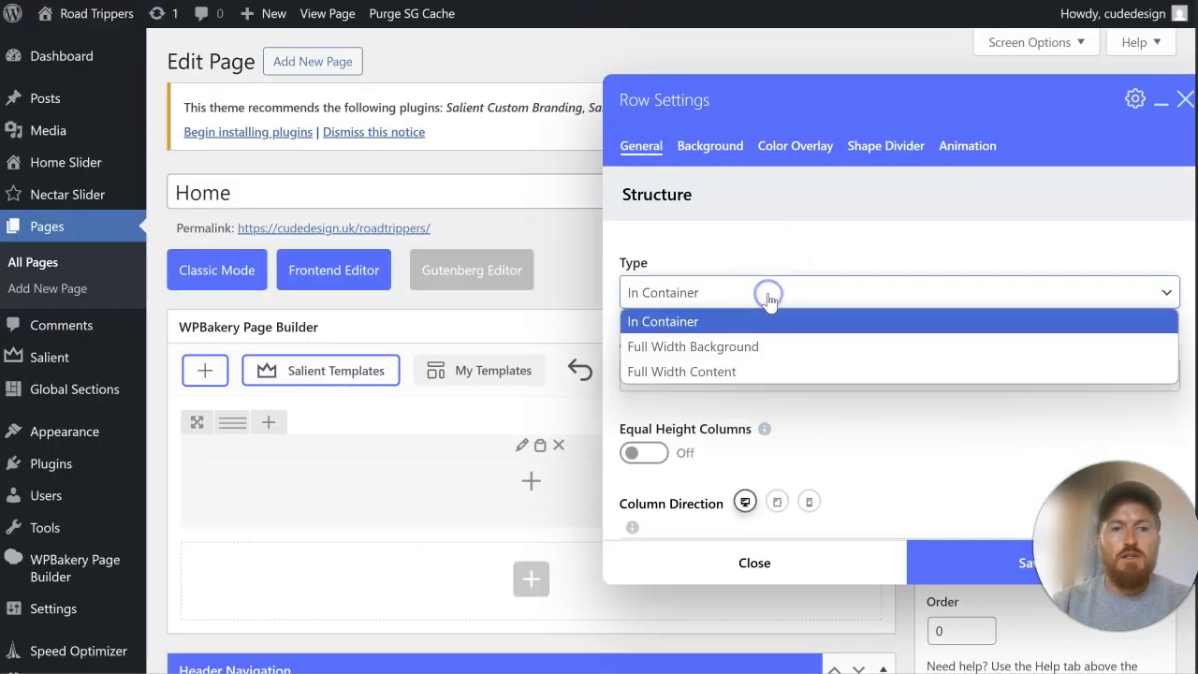
pyautogui.click(785, 348)
pyautogui.scroll(-2, 783, 356)
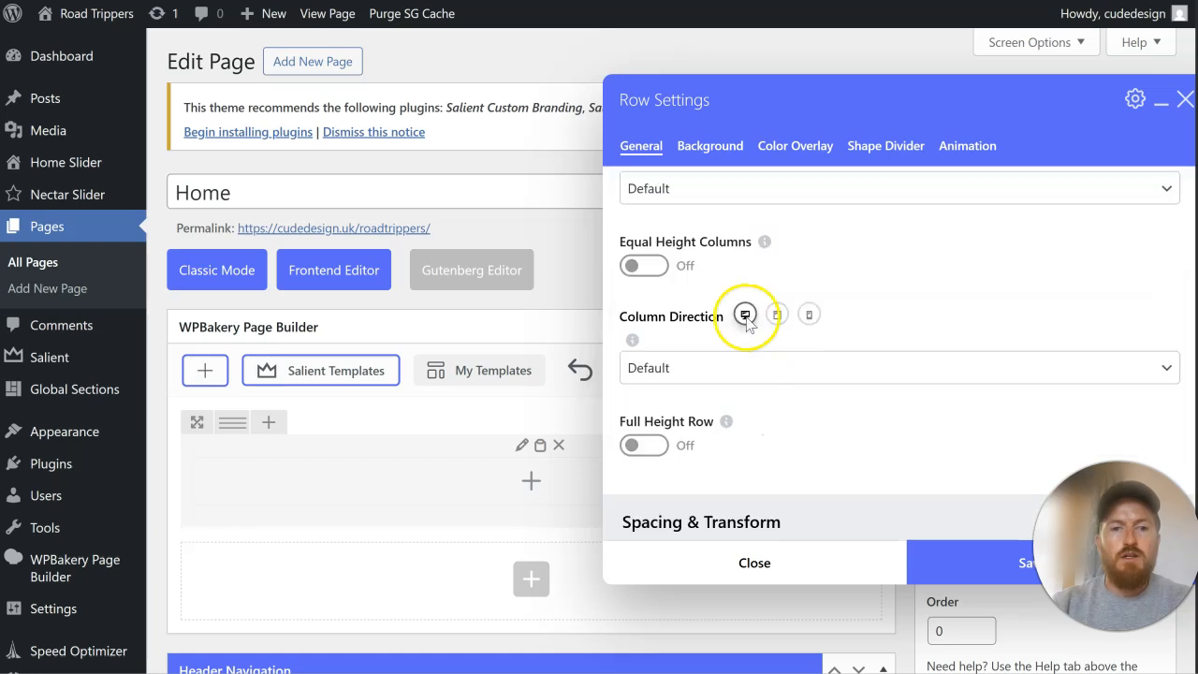
pyautogui.click(645, 265)
pyautogui.scroll(-3, 722, 278)
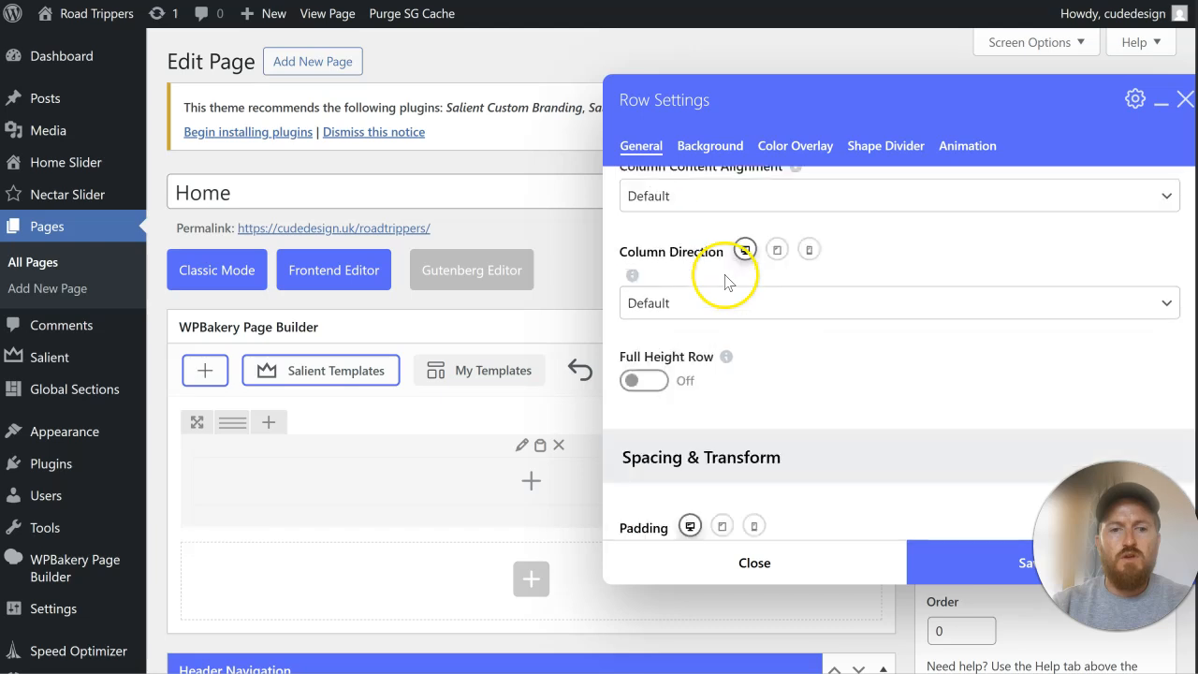
# Step: Set the row's top and bottom padding to a linked 8% and save the row settings
pyautogui.scroll(-4, 727, 283)
pyautogui.scroll(1, 679, 235)
pyautogui.click(669, 256)
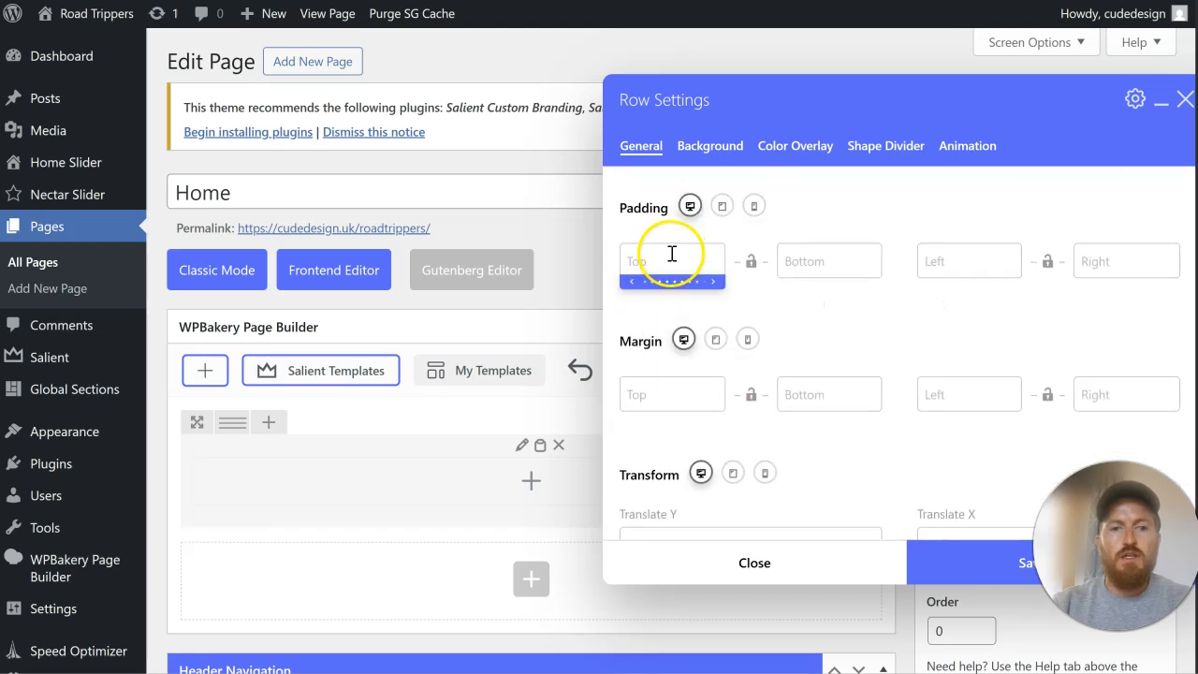
pyautogui.write('8')
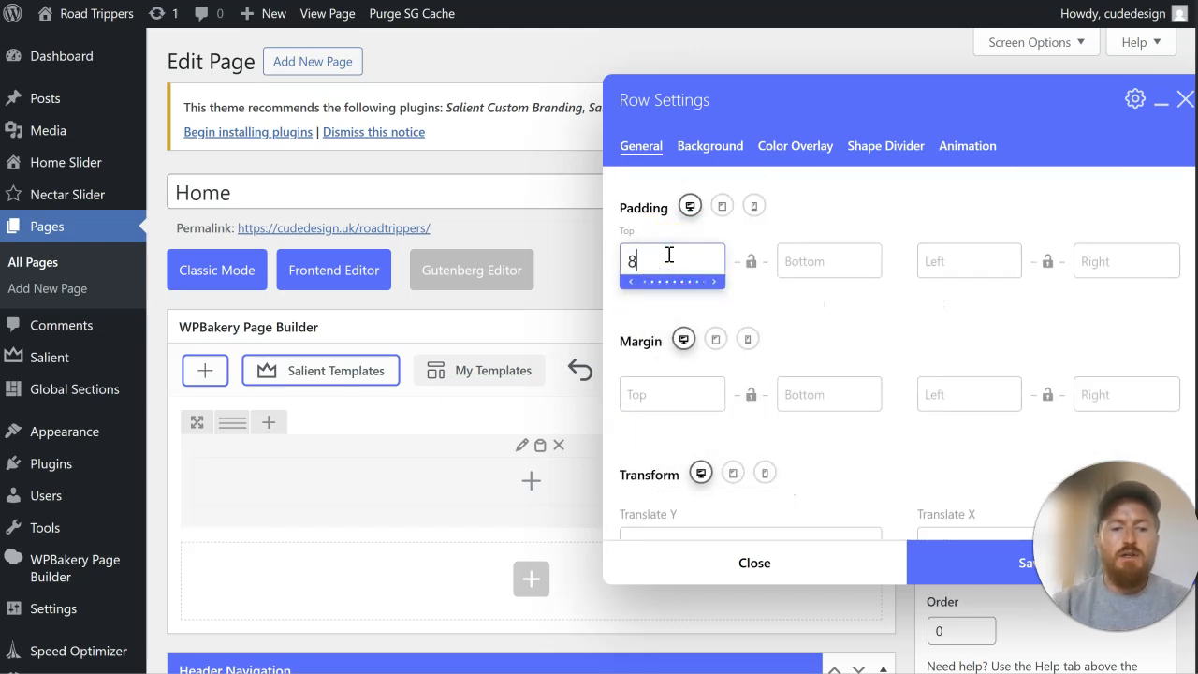
pyautogui.click(750, 262)
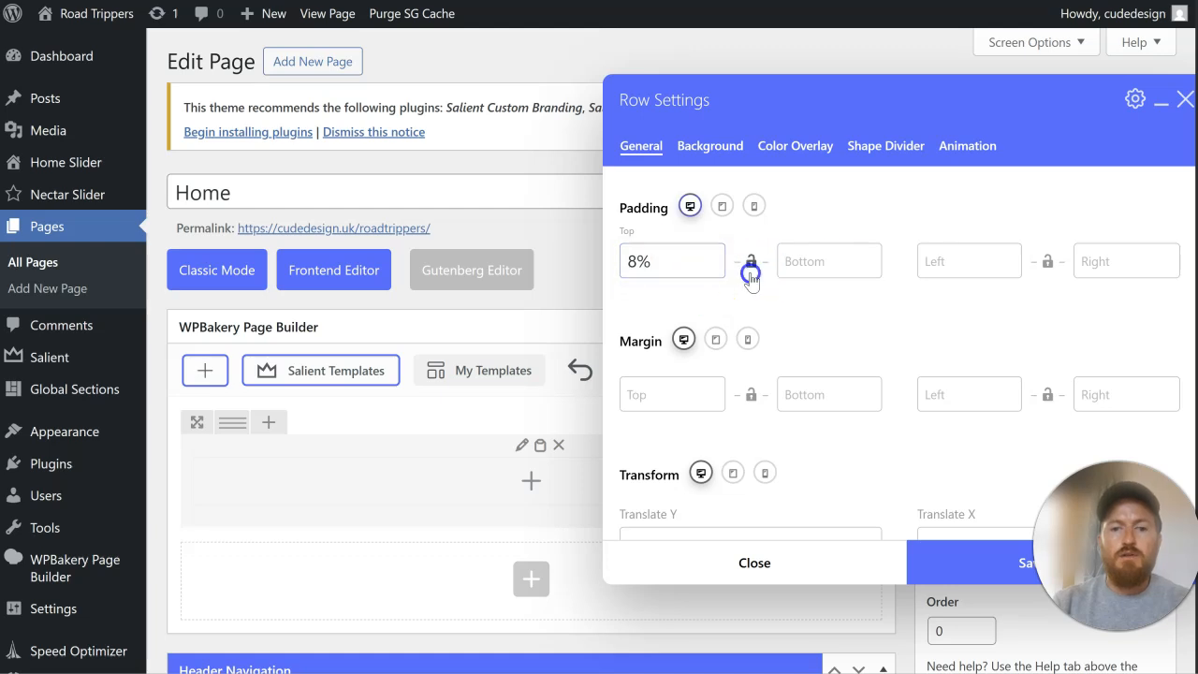
pyautogui.moveTo(841, 108); pyautogui.dragTo(612, 83)
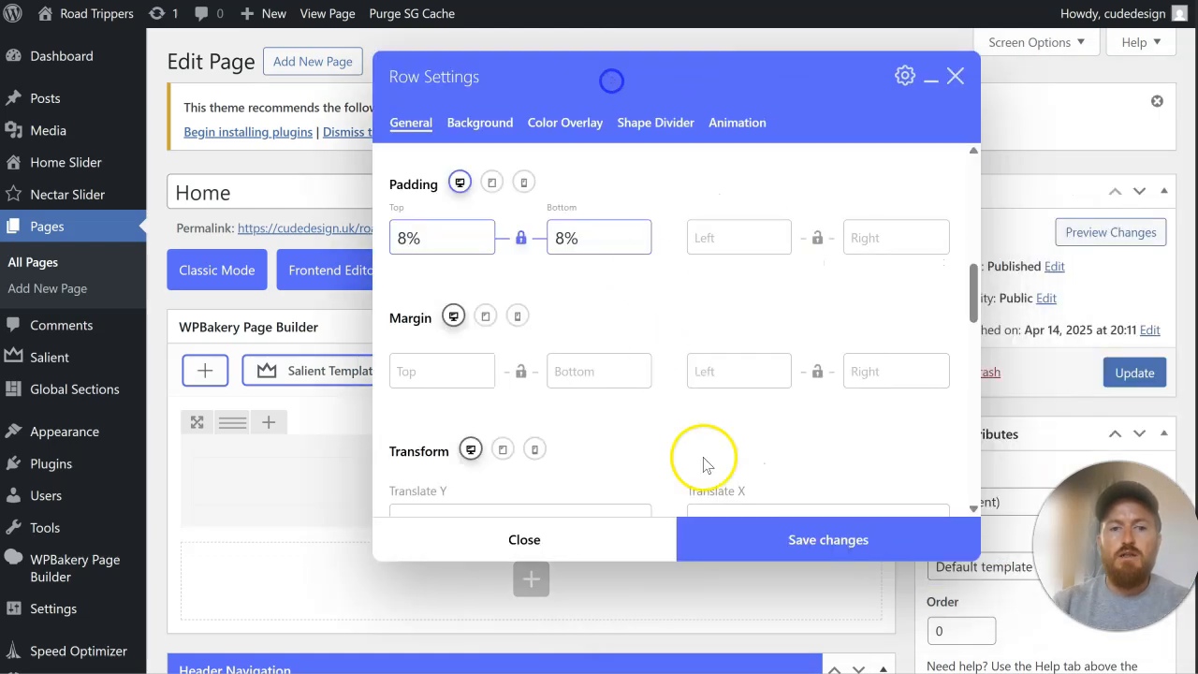
pyautogui.click(743, 543)
# Step: Update the Home page and reload the live site to check the new row
pyautogui.click(1133, 390)
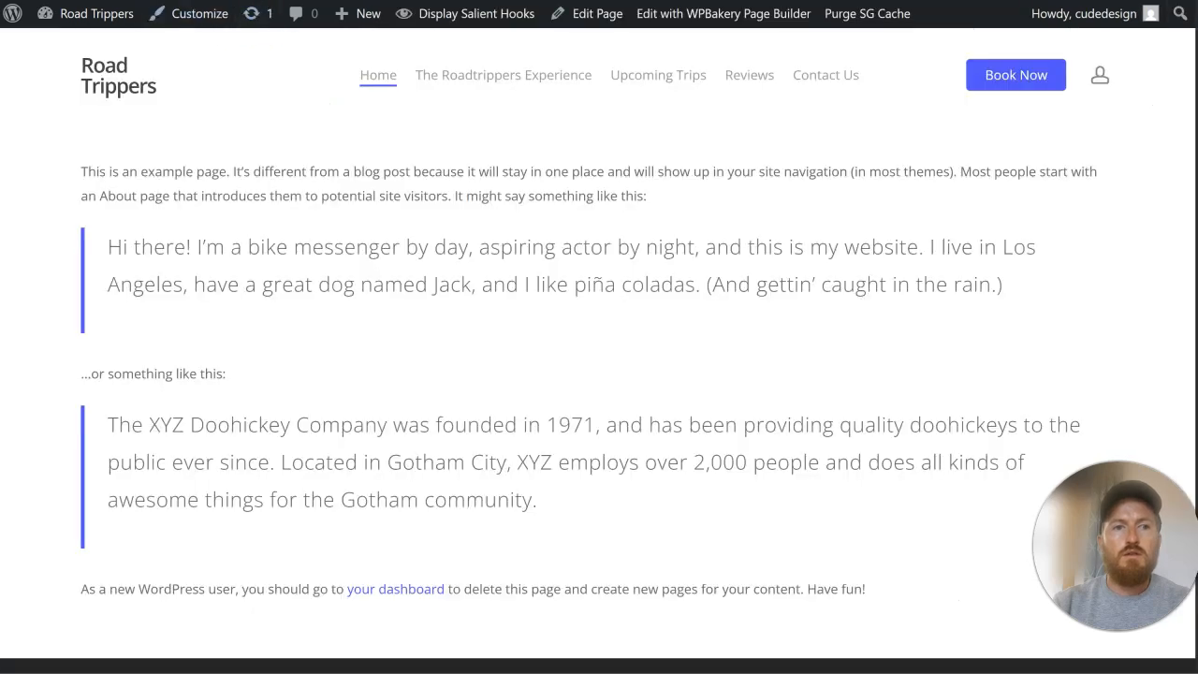
pyautogui.press('F5')
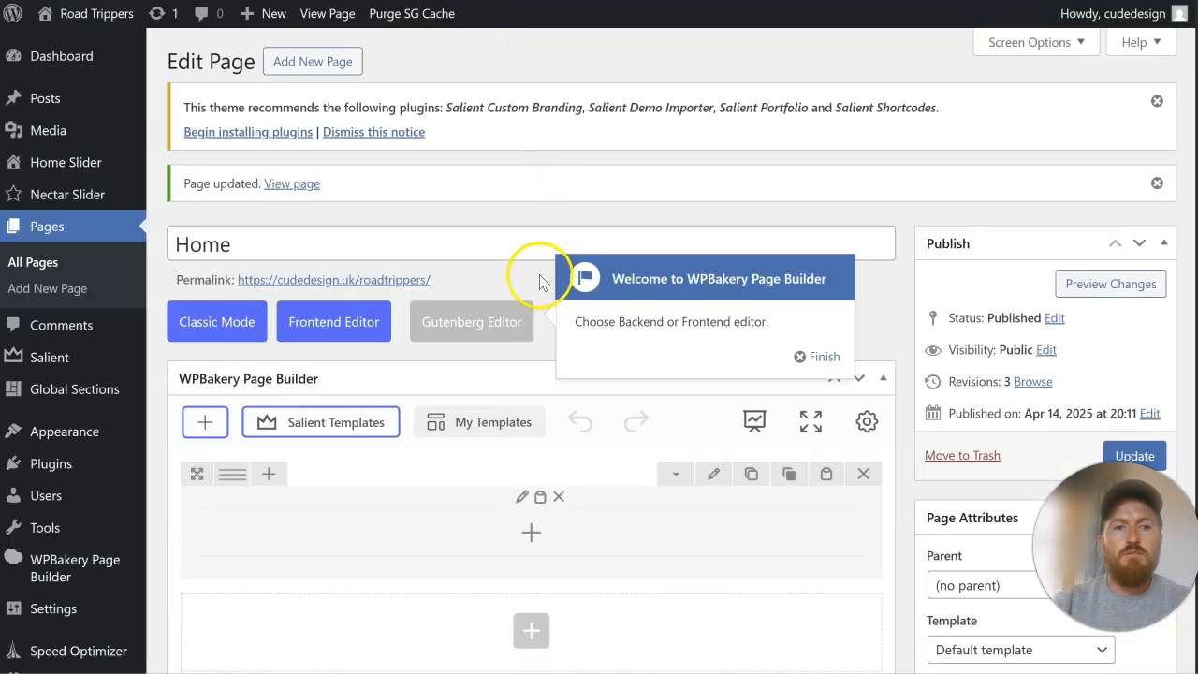
pyautogui.scroll(-3, 535, 285)
# Step: Reopen the row's settings, dismiss the page builder welcome tip and give the background image a dark color overlay
pyautogui.click(714, 286)
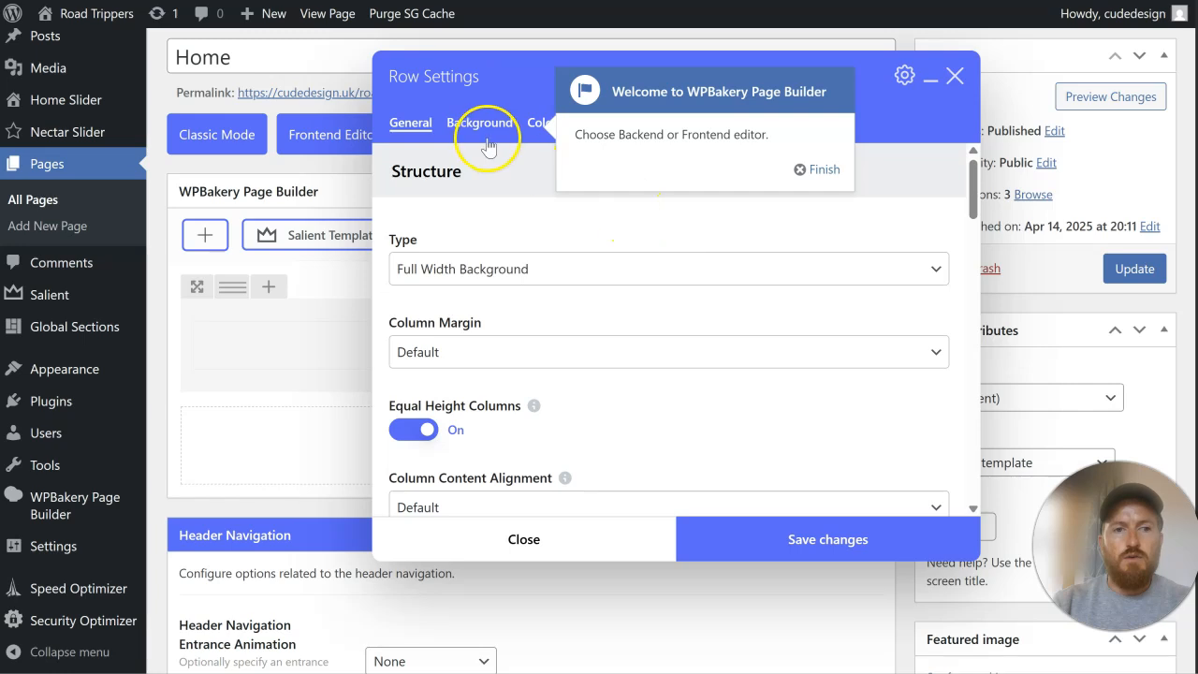
pyautogui.click(828, 172)
pyautogui.click(557, 125)
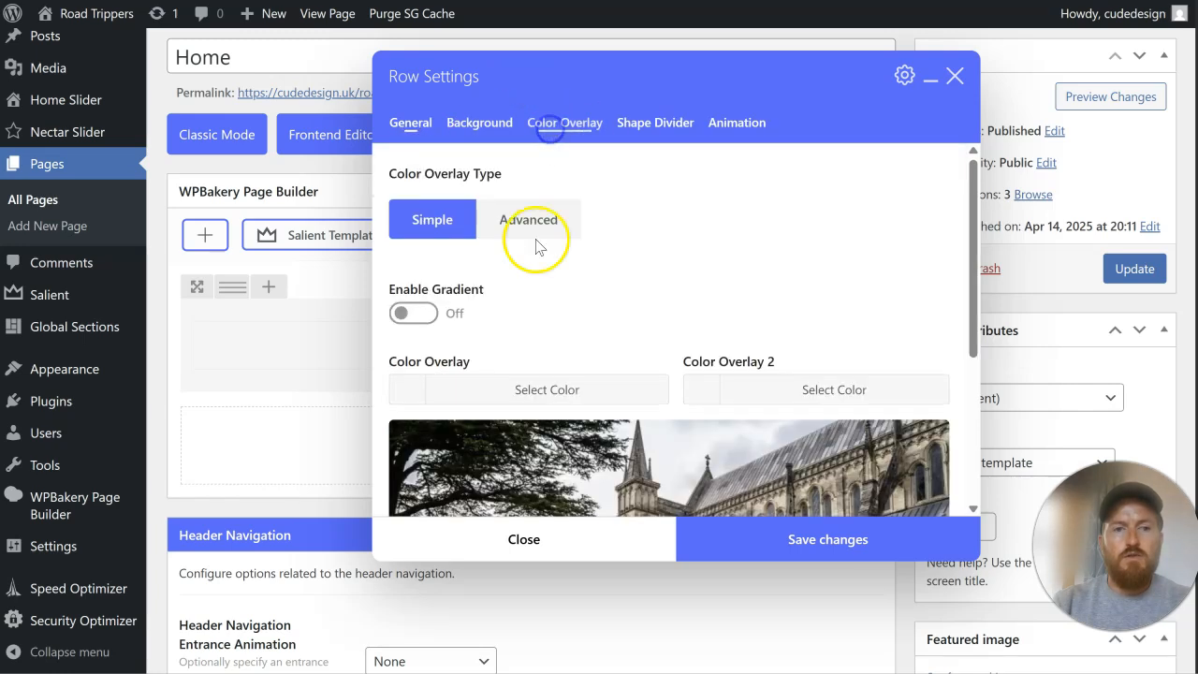
pyautogui.click(477, 131)
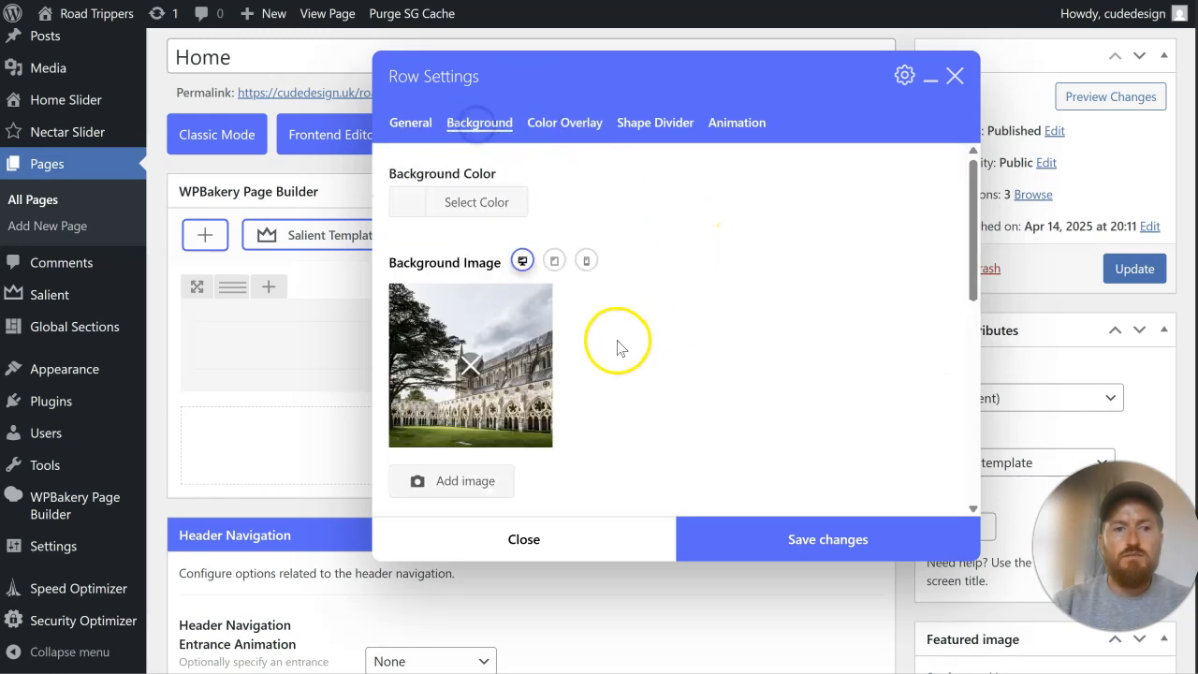
pyautogui.click(564, 127)
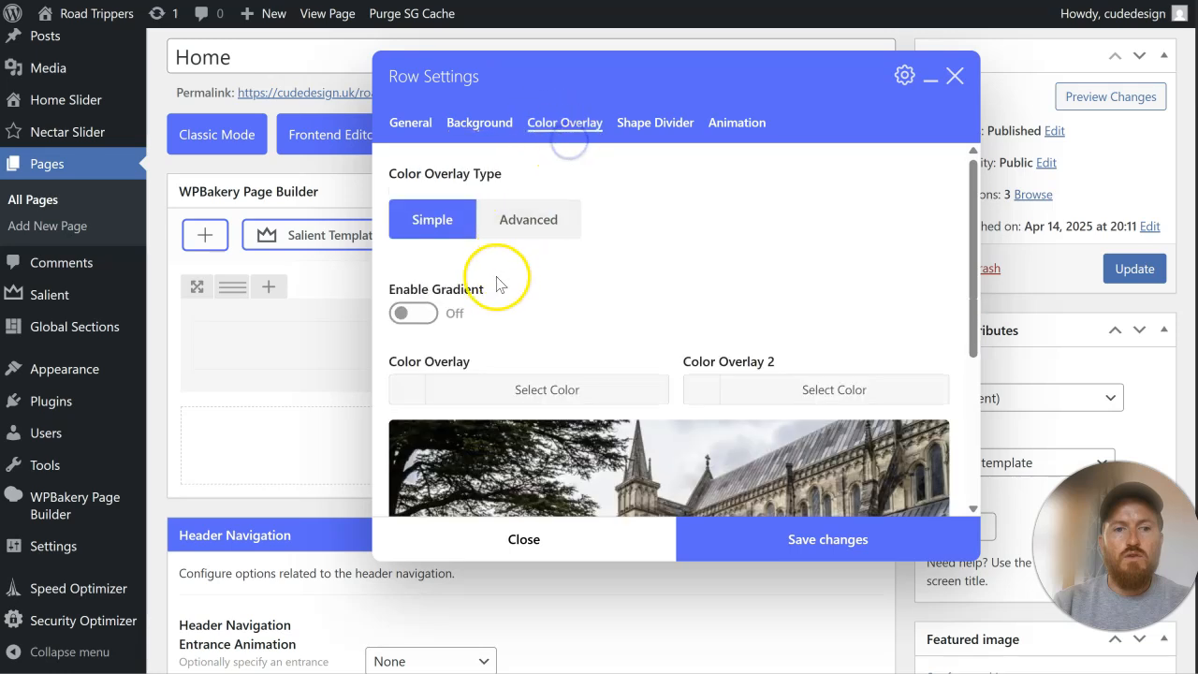
pyautogui.scroll(-1, 468, 290)
pyautogui.click(440, 298)
pyautogui.scroll(-2, 506, 363)
pyautogui.click(408, 316)
pyautogui.click(374, 313)
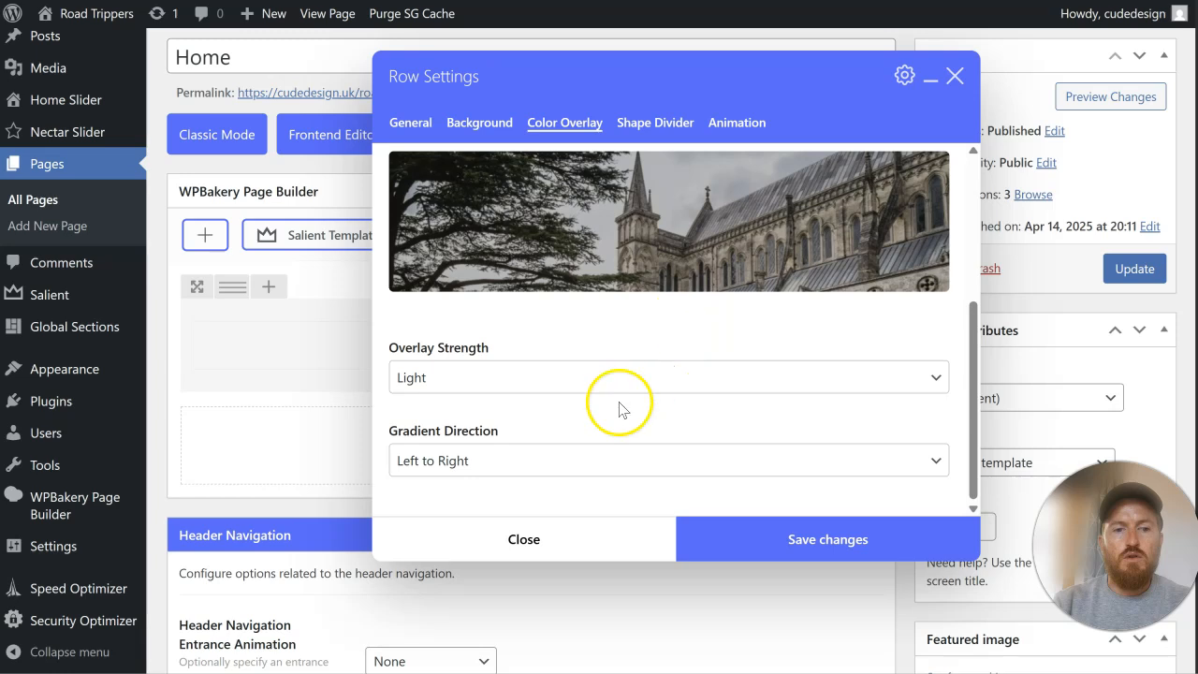
# Step: Set the row's overlay strength to Medium and save the row settings
pyautogui.click(564, 377)
pyautogui.click(560, 431)
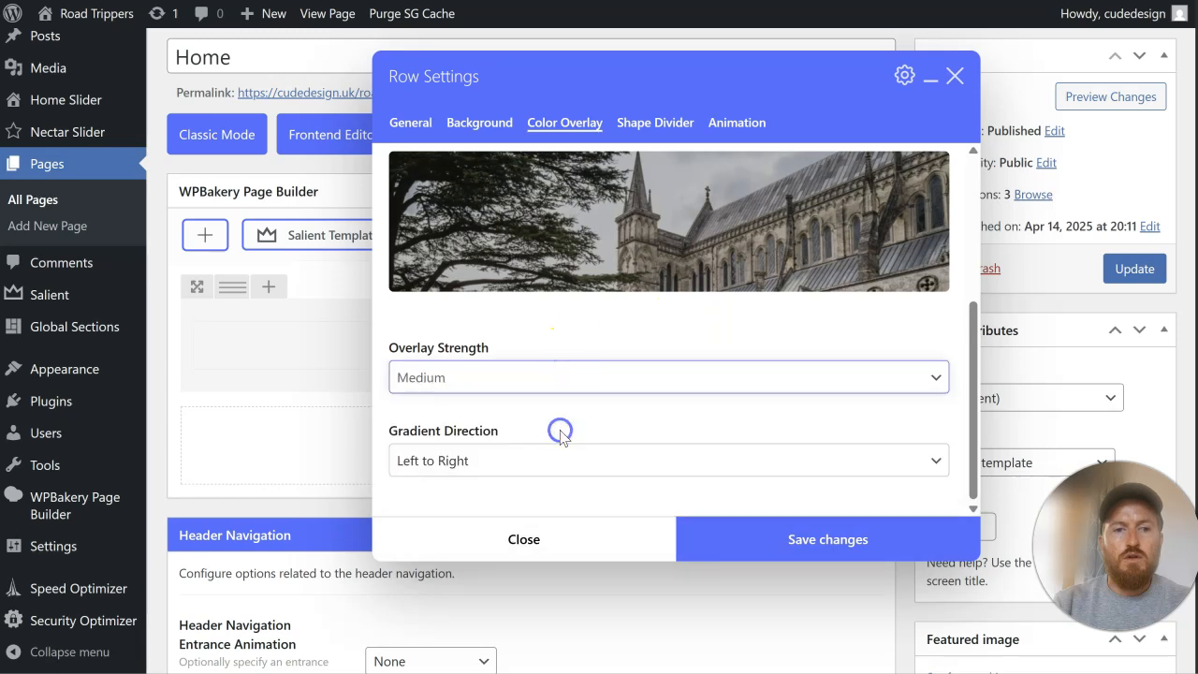
pyautogui.click(784, 543)
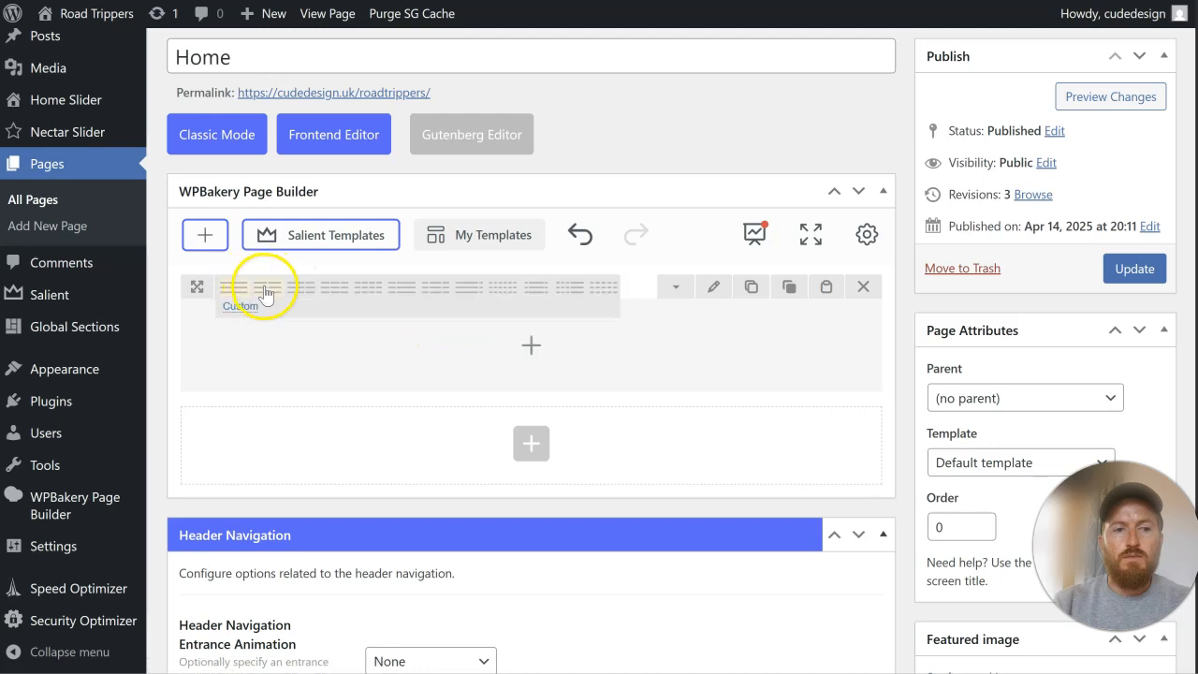
# Step: Split the hero row into two equal columns and add a Text Block element to the first column
pyautogui.click(266, 292)
pyautogui.click(377, 354)
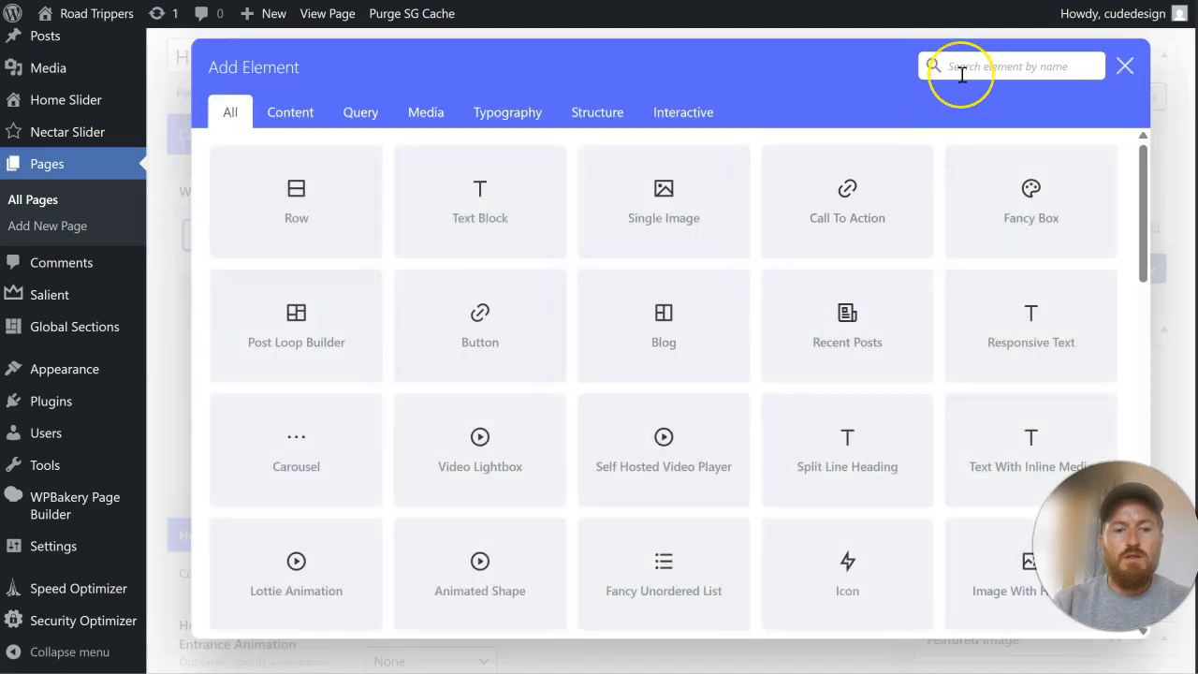
pyautogui.click(961, 74)
pyautogui.write('text')
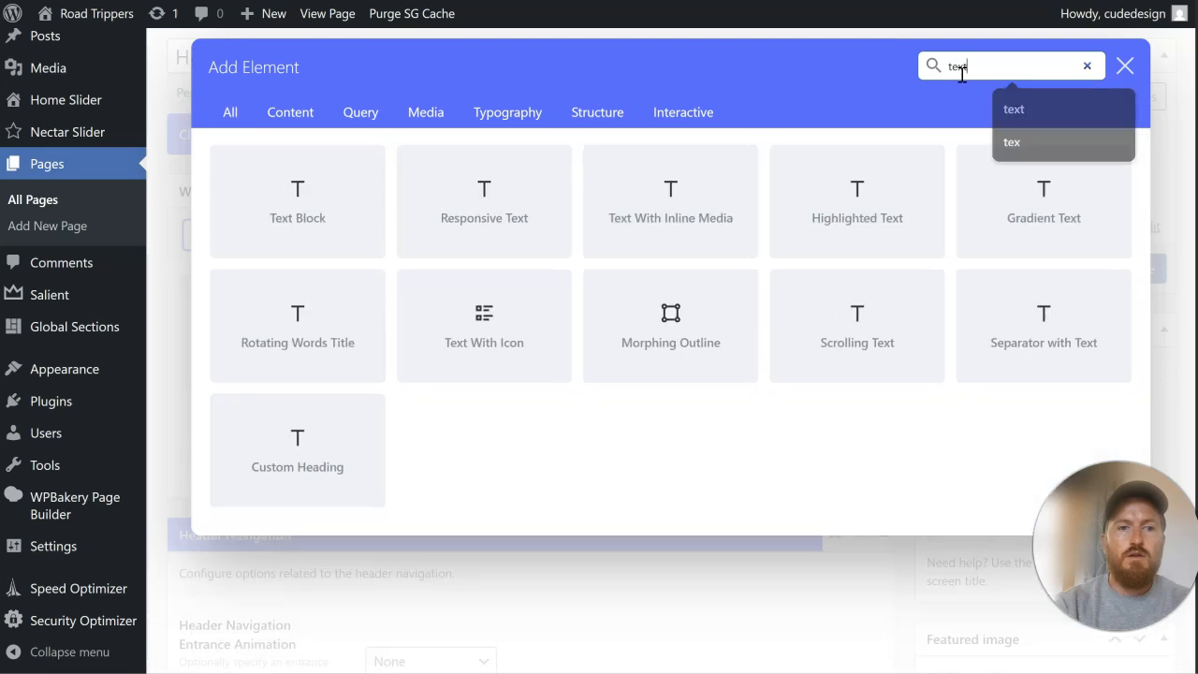
pyautogui.click(323, 220)
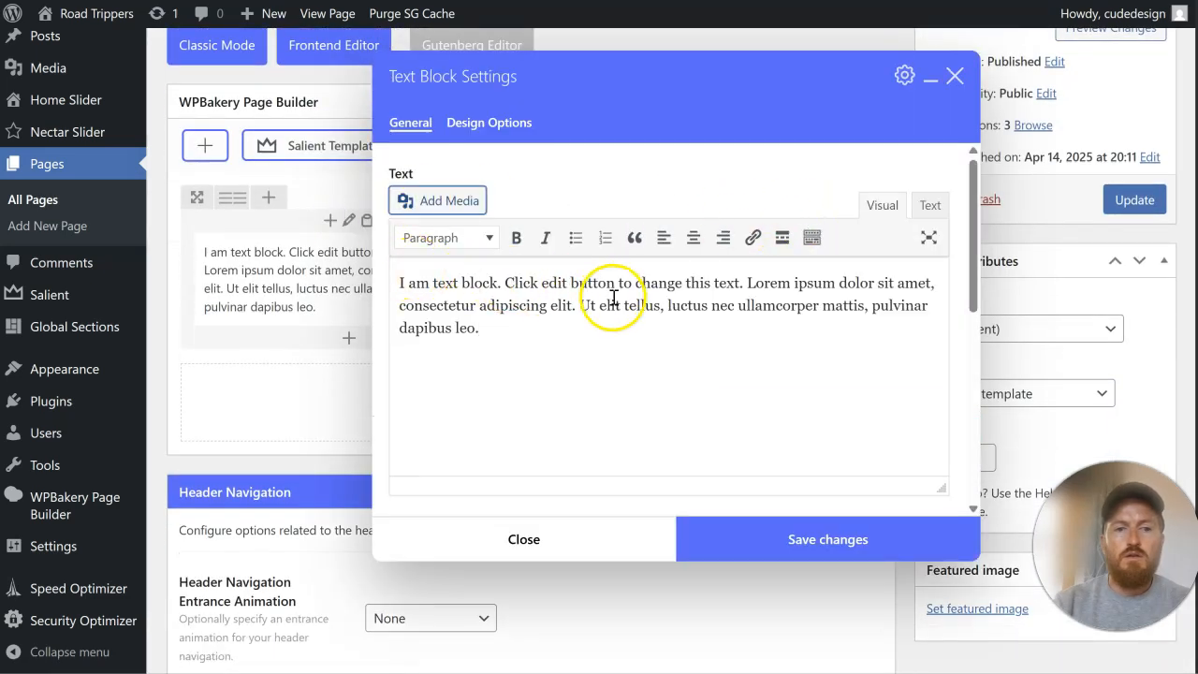
# Step: Wrap "Lorem ipsum dolor sit amet" in <h1> tags in the text block's HTML source
pyautogui.click(951, 206)
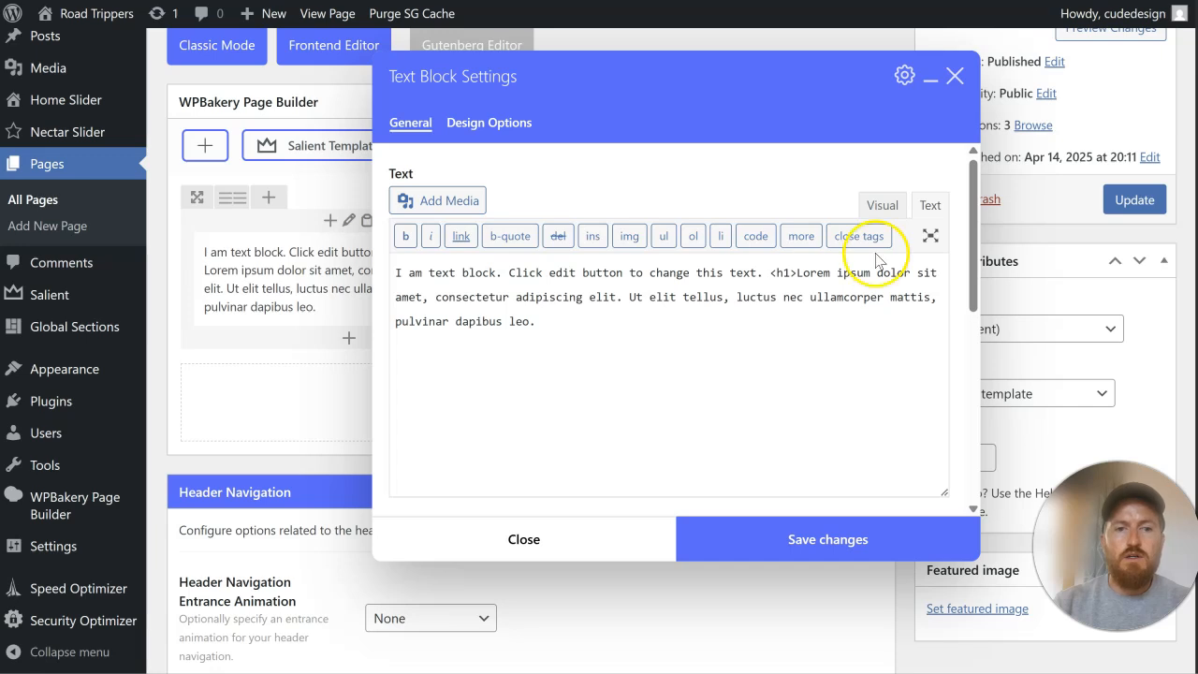
pyautogui.click(424, 304)
pyautogui.write('<')
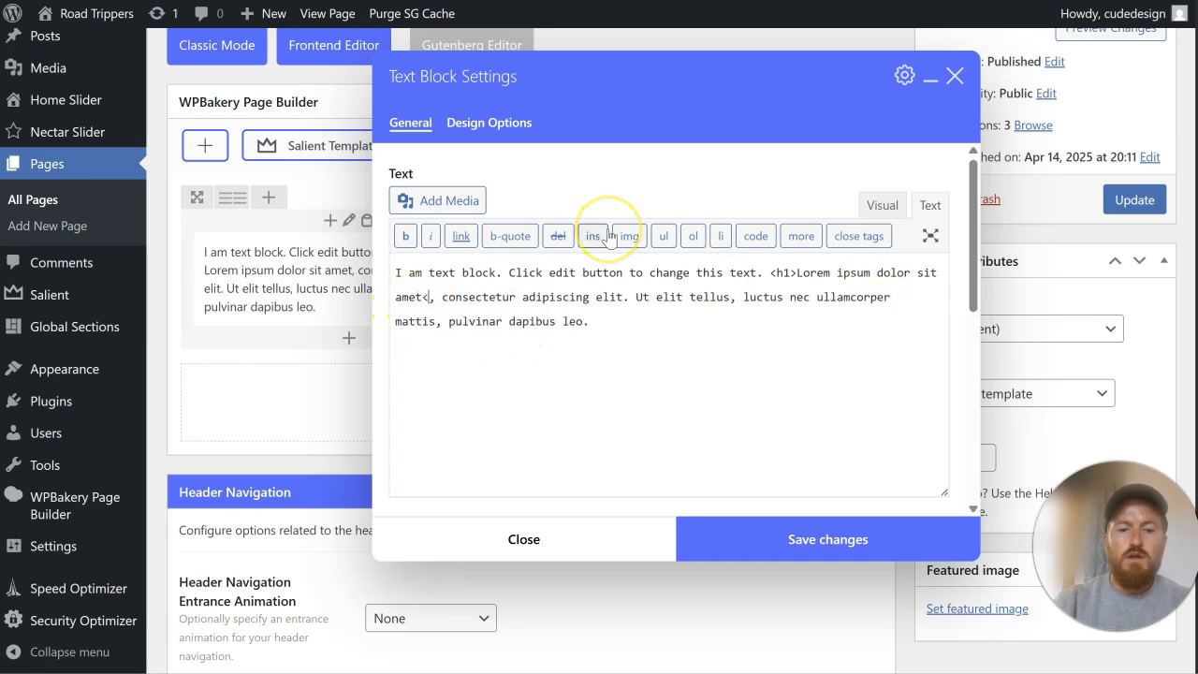
pyautogui.write('h')
pyautogui.press('BackSpace')
pyautogui.write('/h1>')
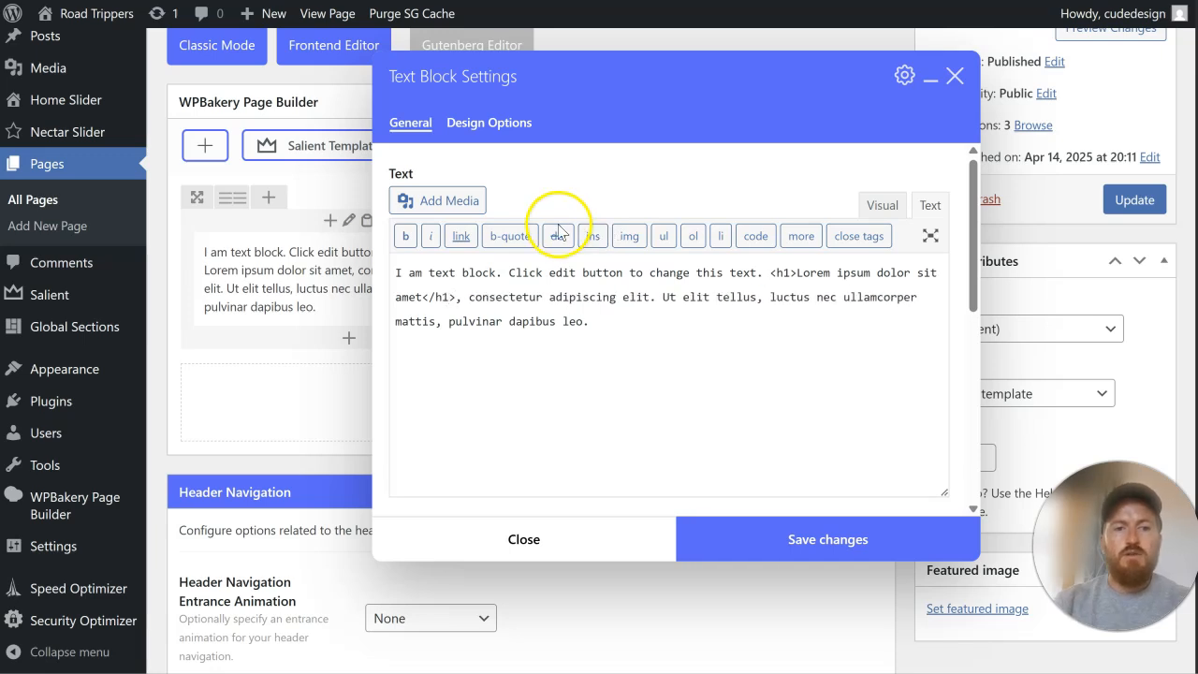
# Step: Delete the placeholder text around the h1 heading, save the text block and update the Home page
pyautogui.moveTo(593, 323); pyautogui.dragTo(492, 307)
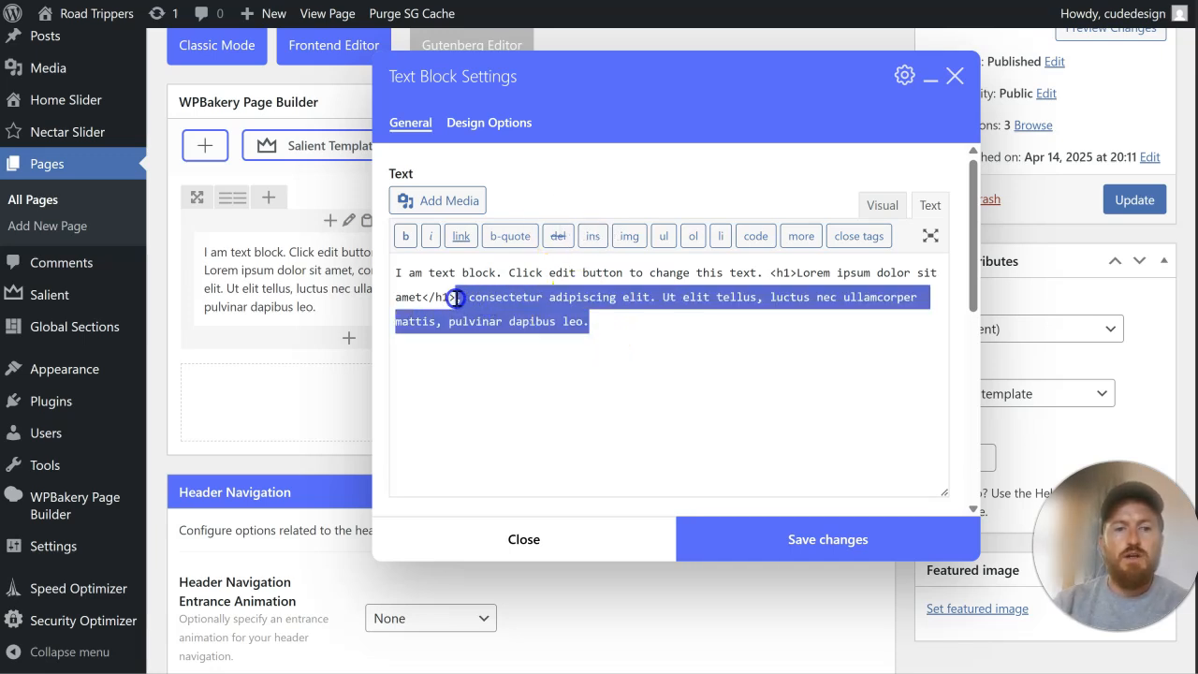
pyautogui.press('BackSpace')
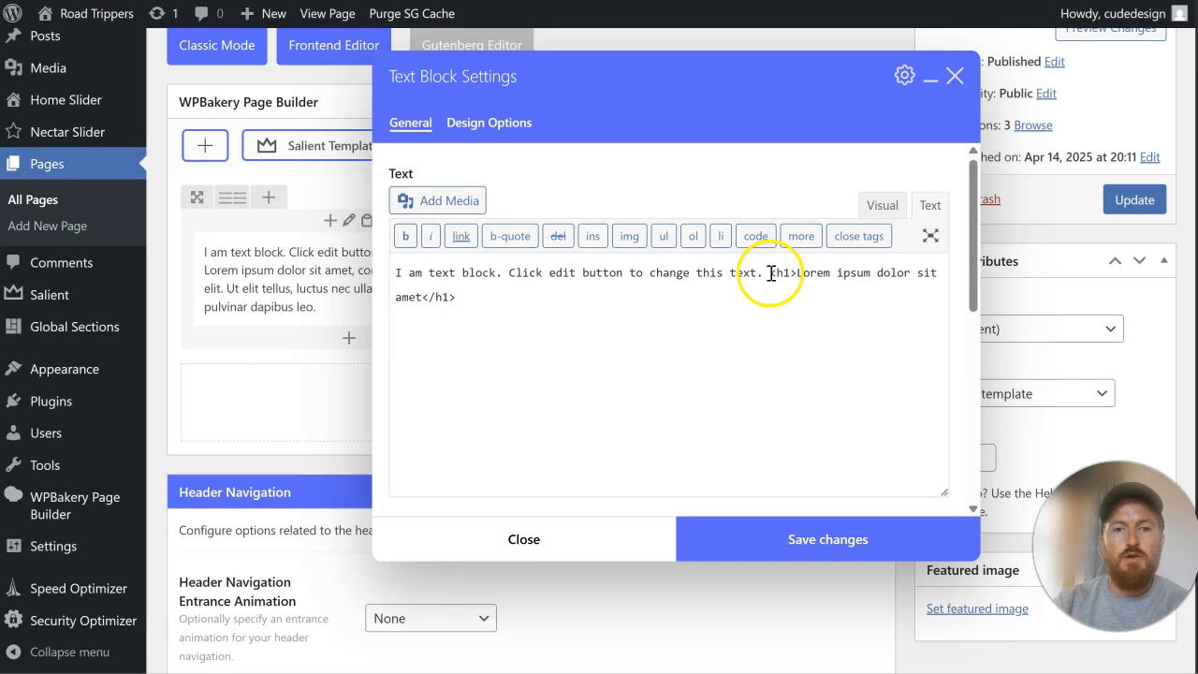
pyautogui.moveTo(769, 272); pyautogui.dragTo(422, 275)
pyautogui.press('BackSpace')
pyautogui.click(786, 534)
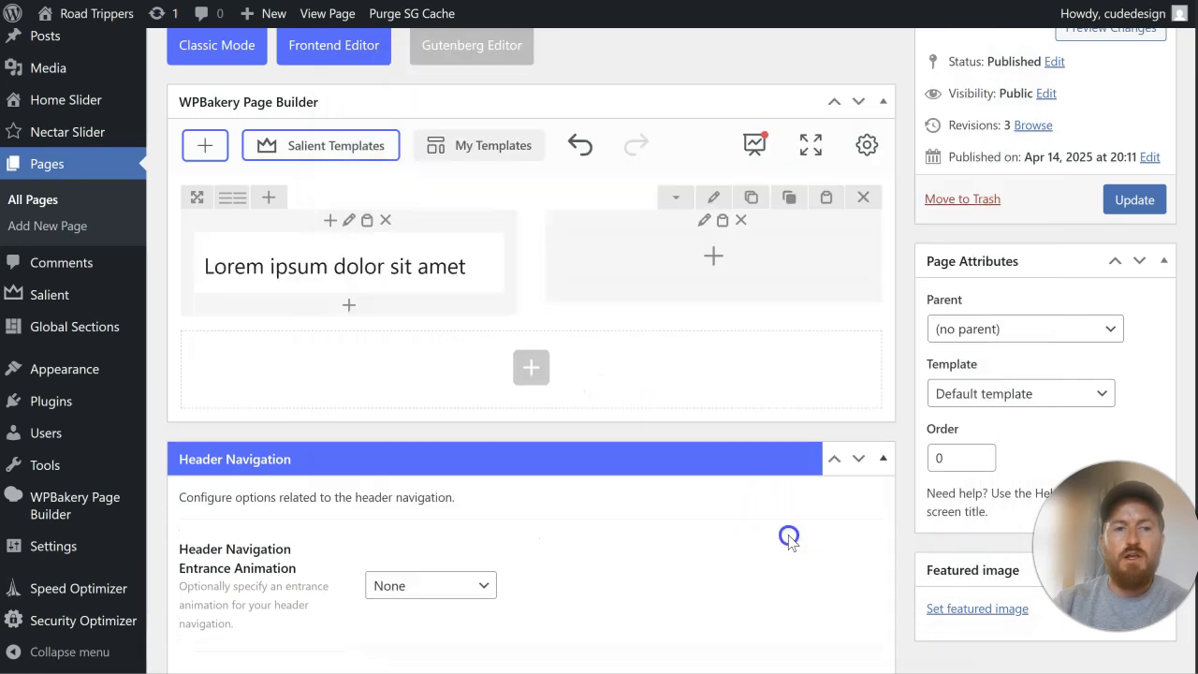
pyautogui.click(1132, 200)
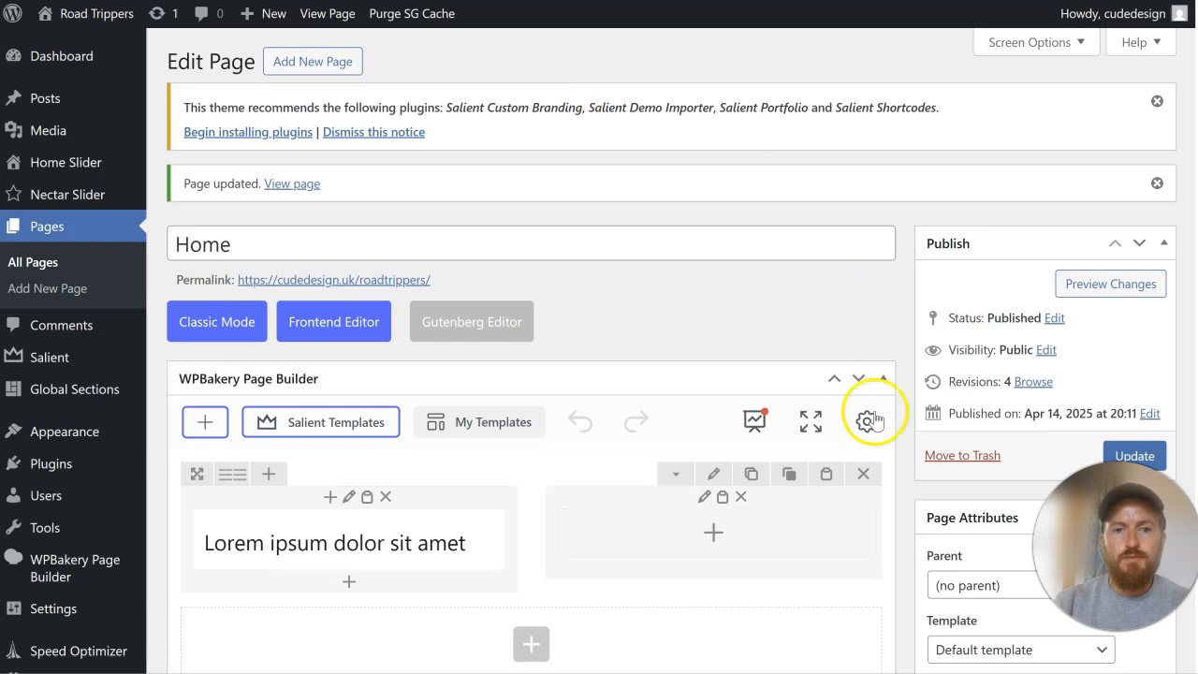
# Step: Set the hero row's text color to Light and save the row settings
pyautogui.click(715, 477)
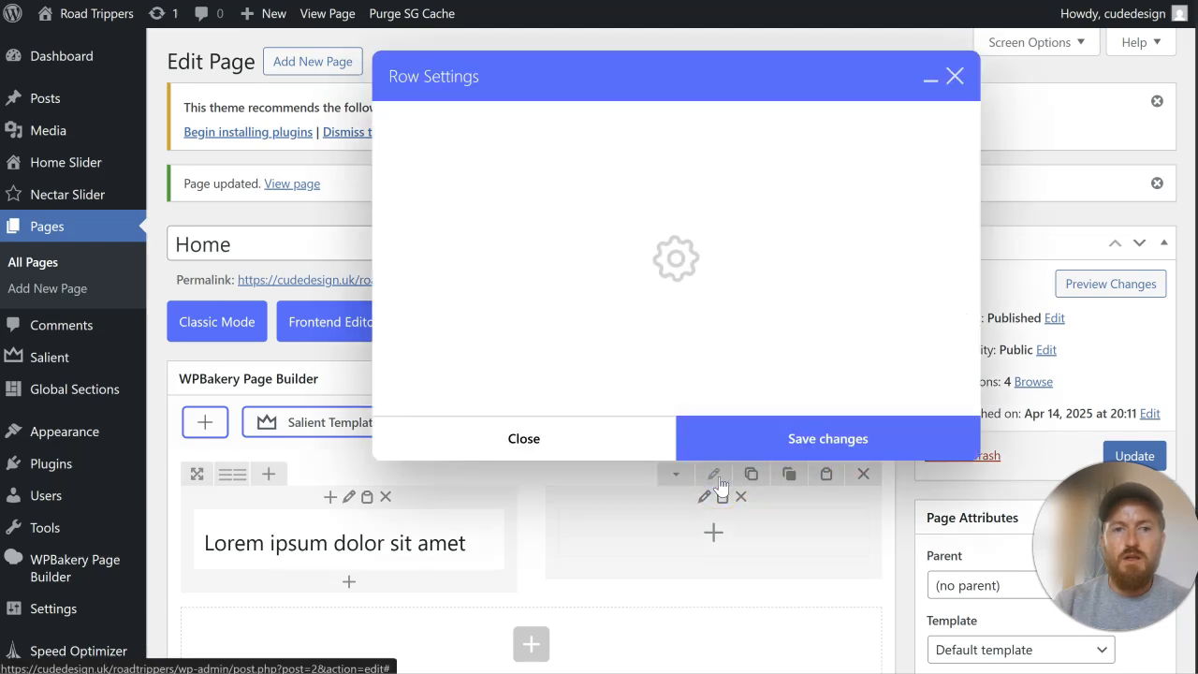
pyautogui.scroll(-3, 608, 348)
pyautogui.scroll(-5, 605, 348)
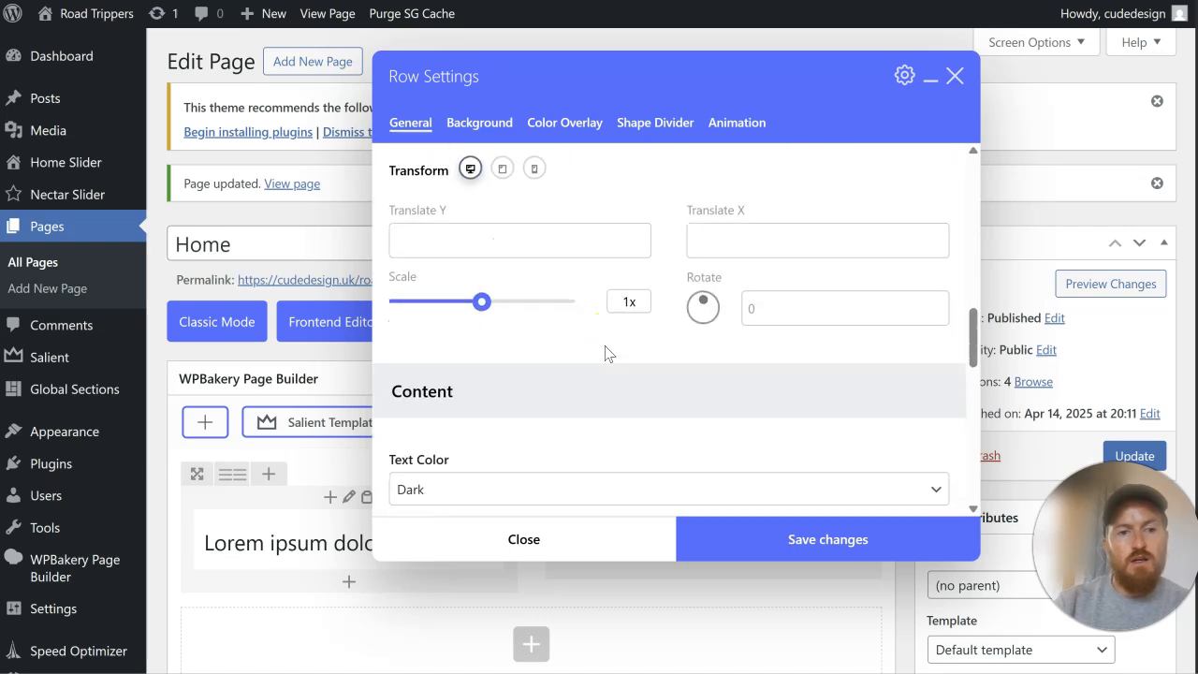
pyautogui.scroll(-2, 606, 351)
pyautogui.click(477, 303)
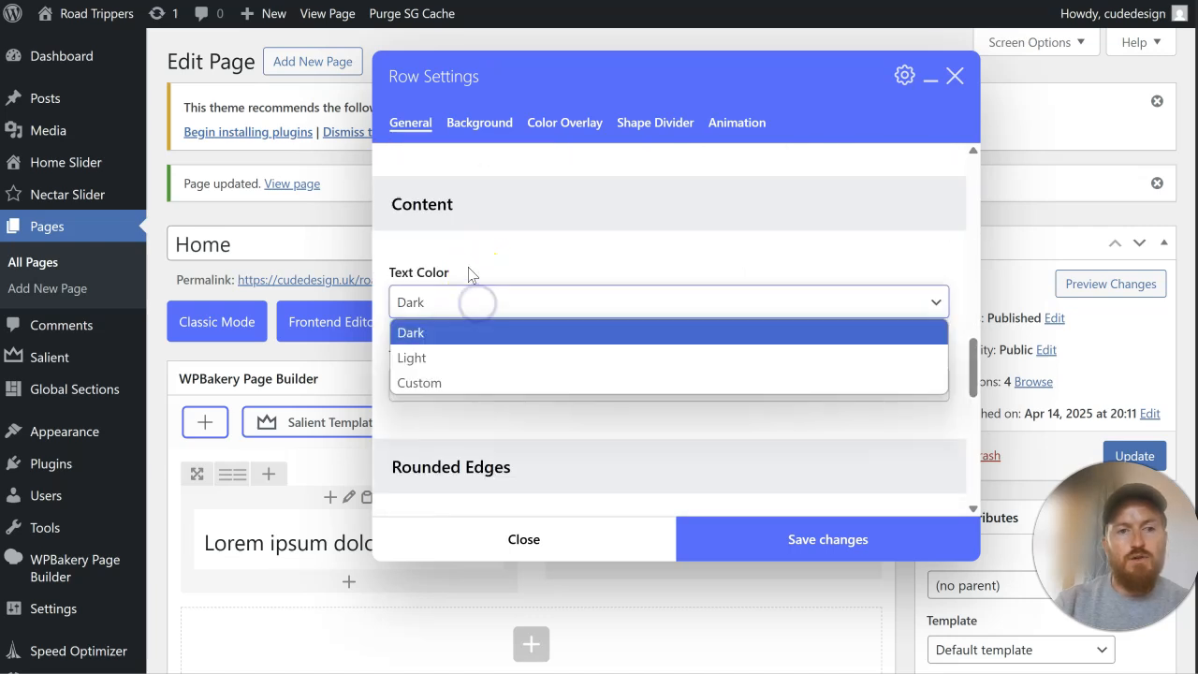
pyautogui.click(471, 356)
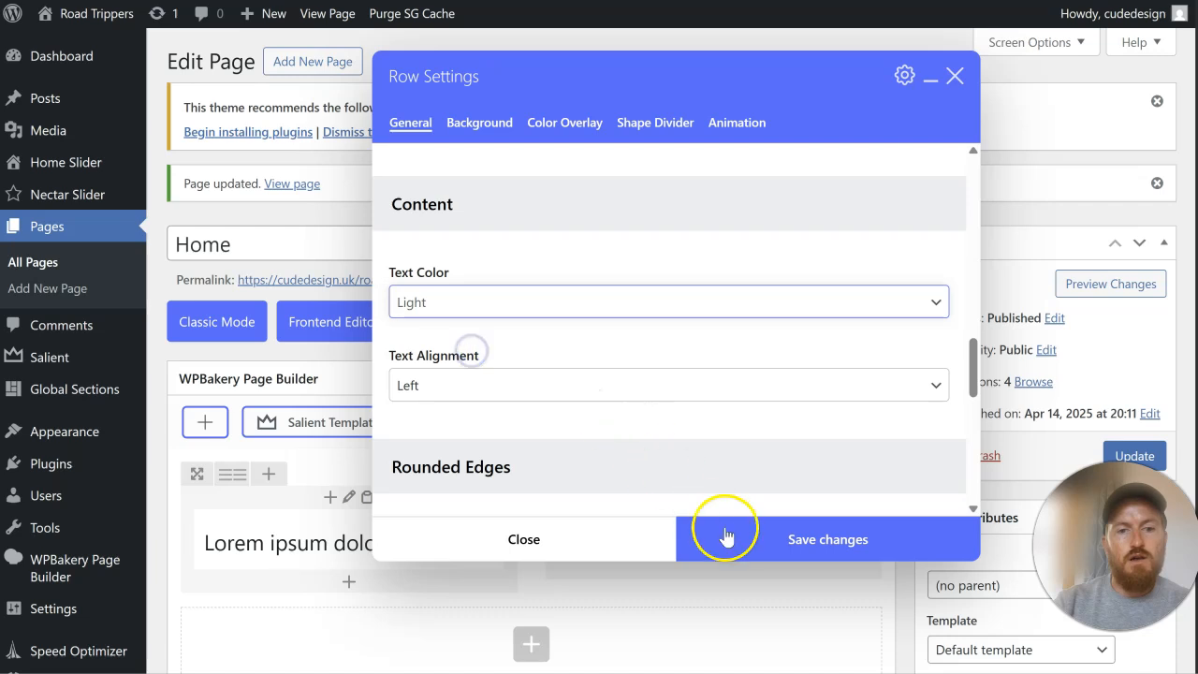
pyautogui.click(717, 527)
pyautogui.scroll(-2, 770, 465)
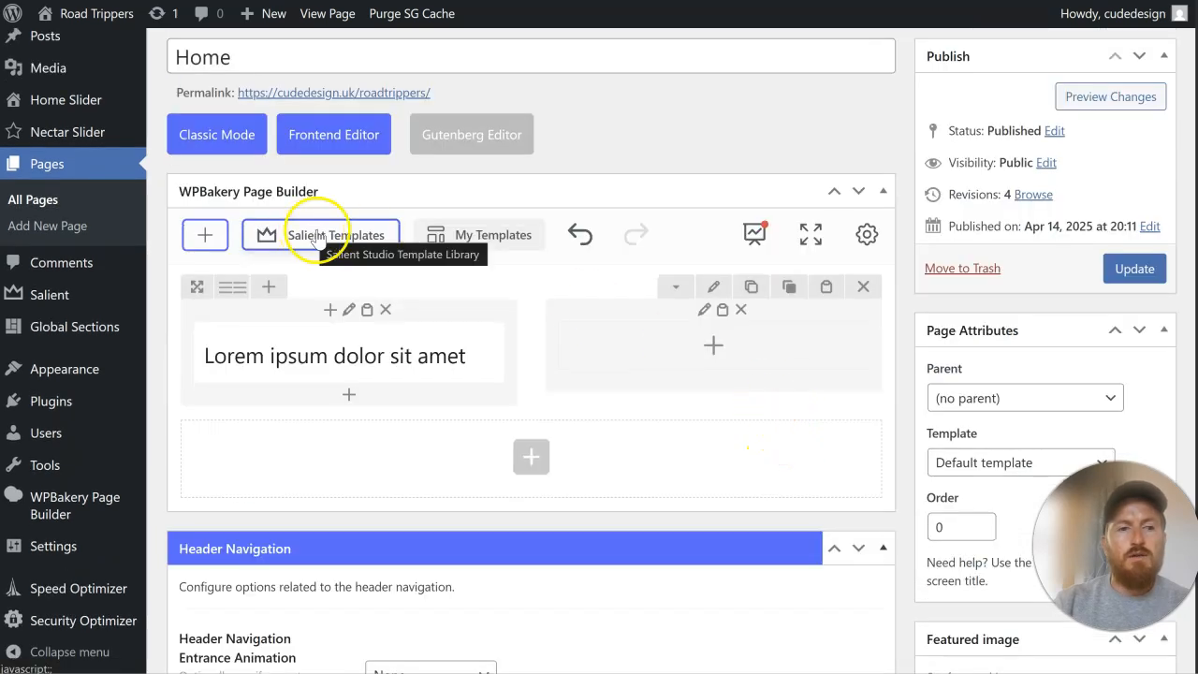
# Step: Browse the Salient Studio template library and add the Friendly Sign Up Form template to the Home page
pyautogui.click(589, 1)
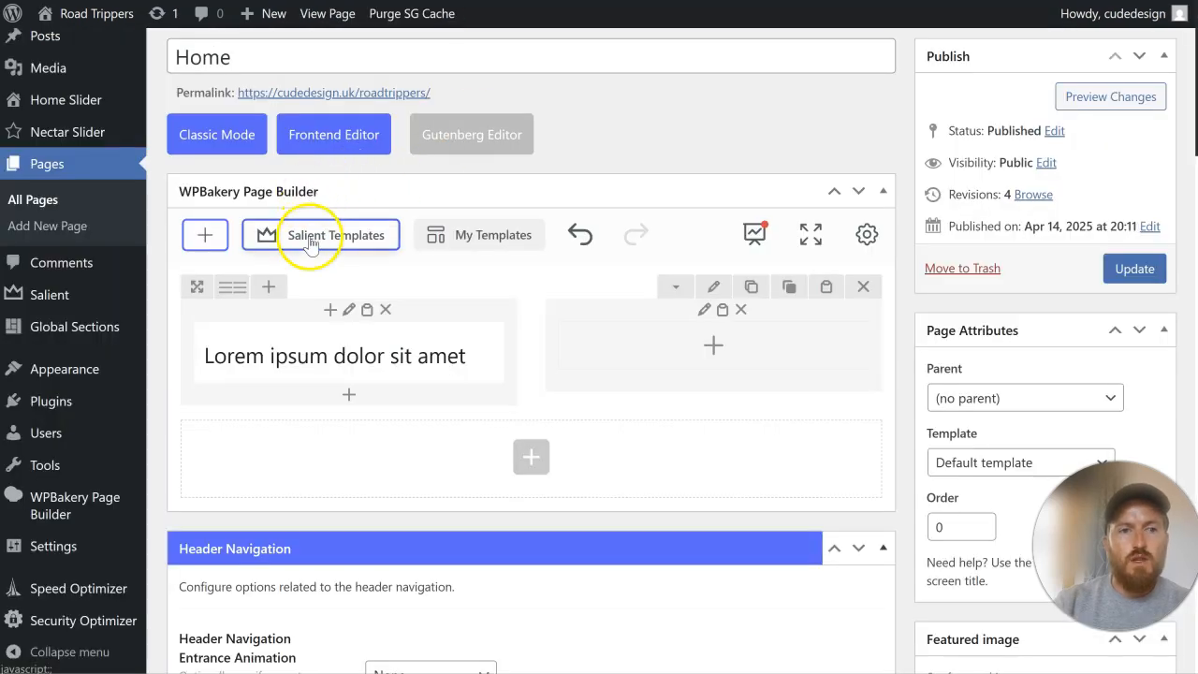
pyautogui.click(302, 239)
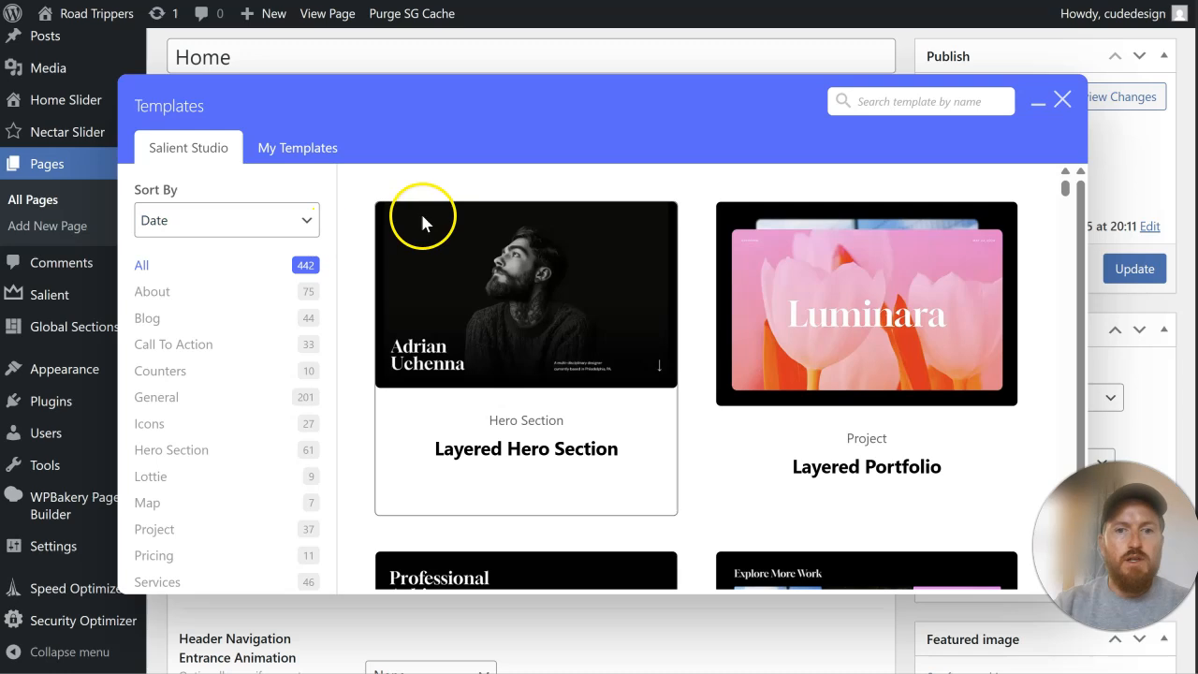
pyautogui.scroll(-3, 653, 272)
pyautogui.scroll(-3, 654, 272)
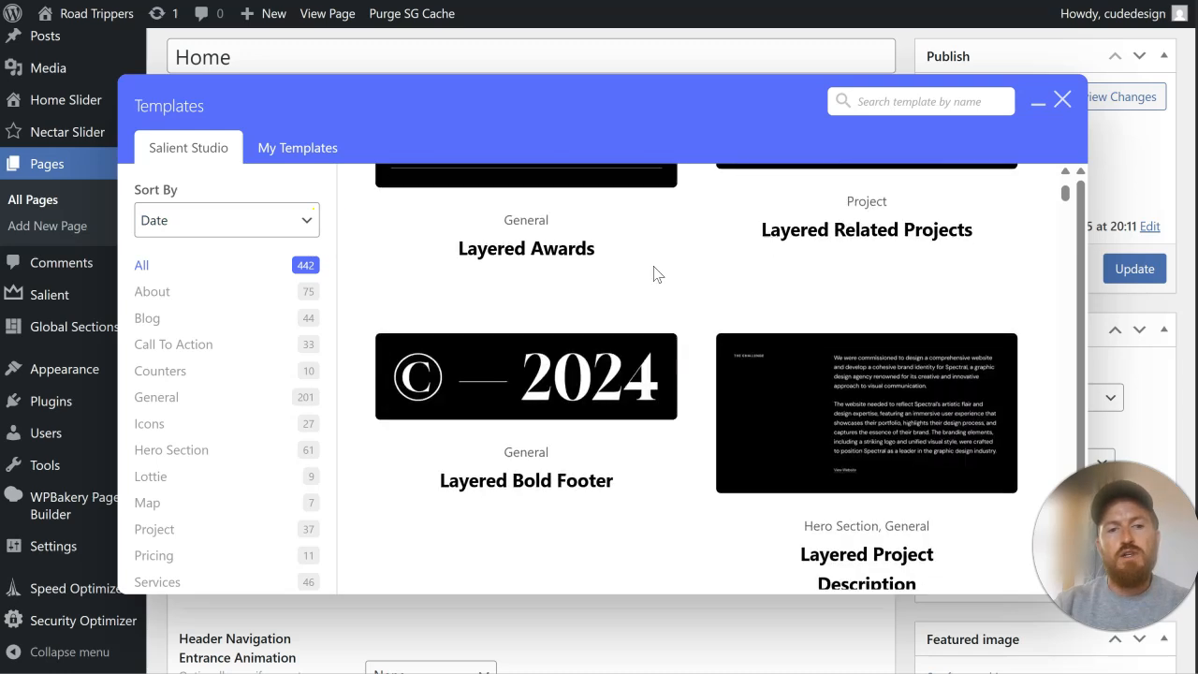
pyautogui.scroll(-3, 728, 271)
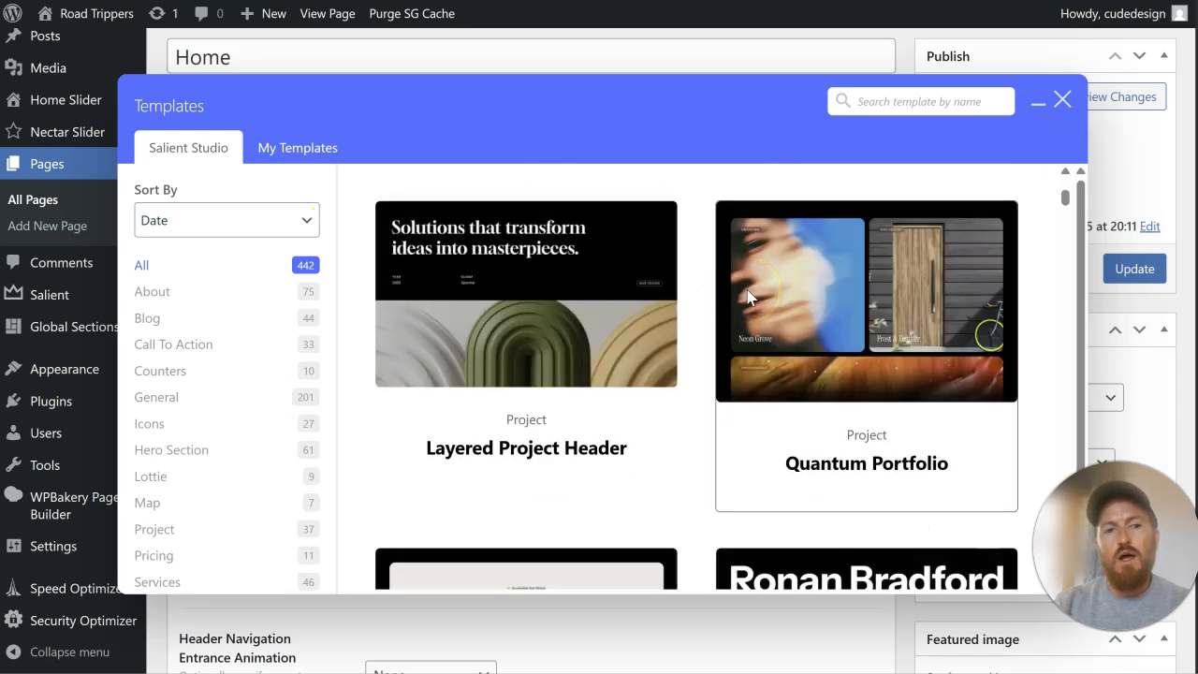
pyautogui.scroll(-3, 747, 297)
pyautogui.scroll(-4, 747, 297)
pyautogui.scroll(-3, 747, 296)
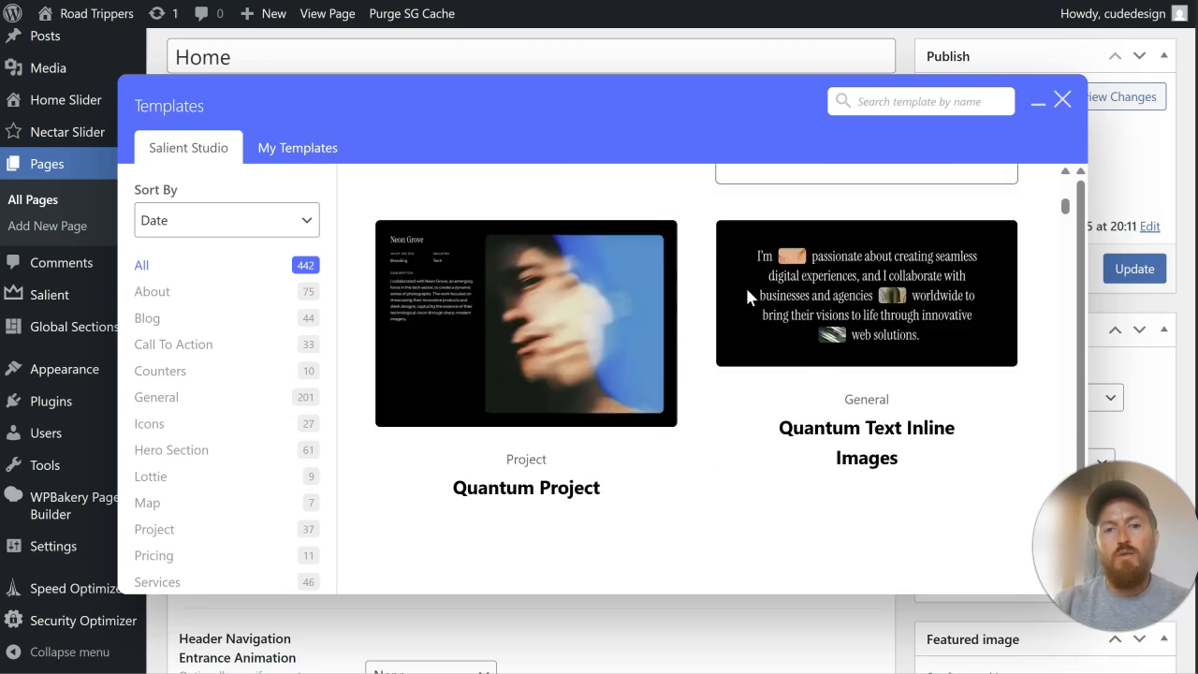
pyautogui.scroll(-5, 747, 296)
pyautogui.scroll(-4, 848, 302)
pyautogui.scroll(-5, 739, 319)
pyautogui.scroll(3, 721, 321)
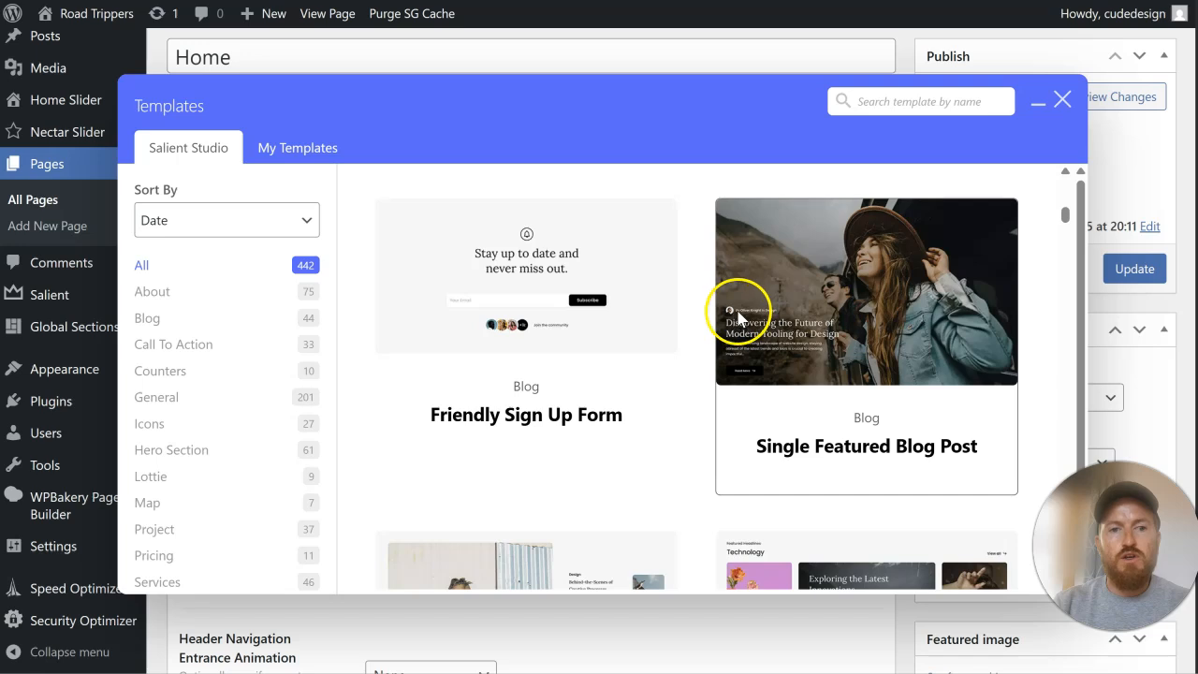
pyautogui.click(557, 421)
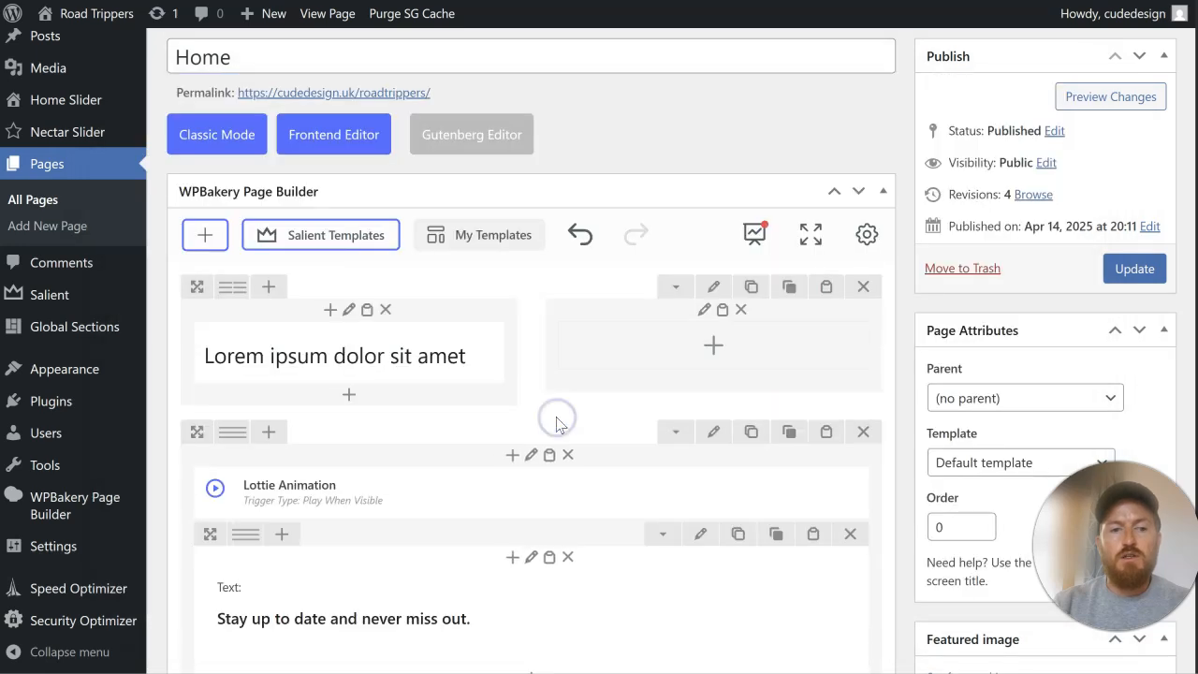
# Step: Update the Home page and reload the live site to check the hero heading and the sign-up section
pyautogui.click(1134, 269)
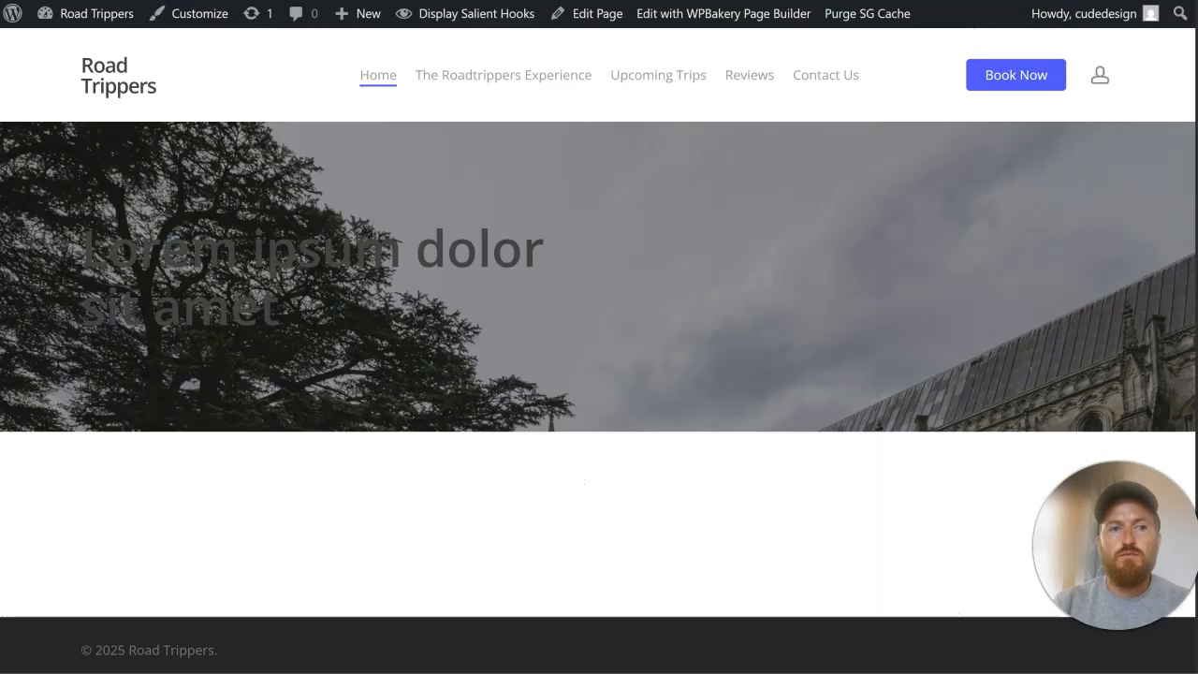
pyautogui.click(122, 73)
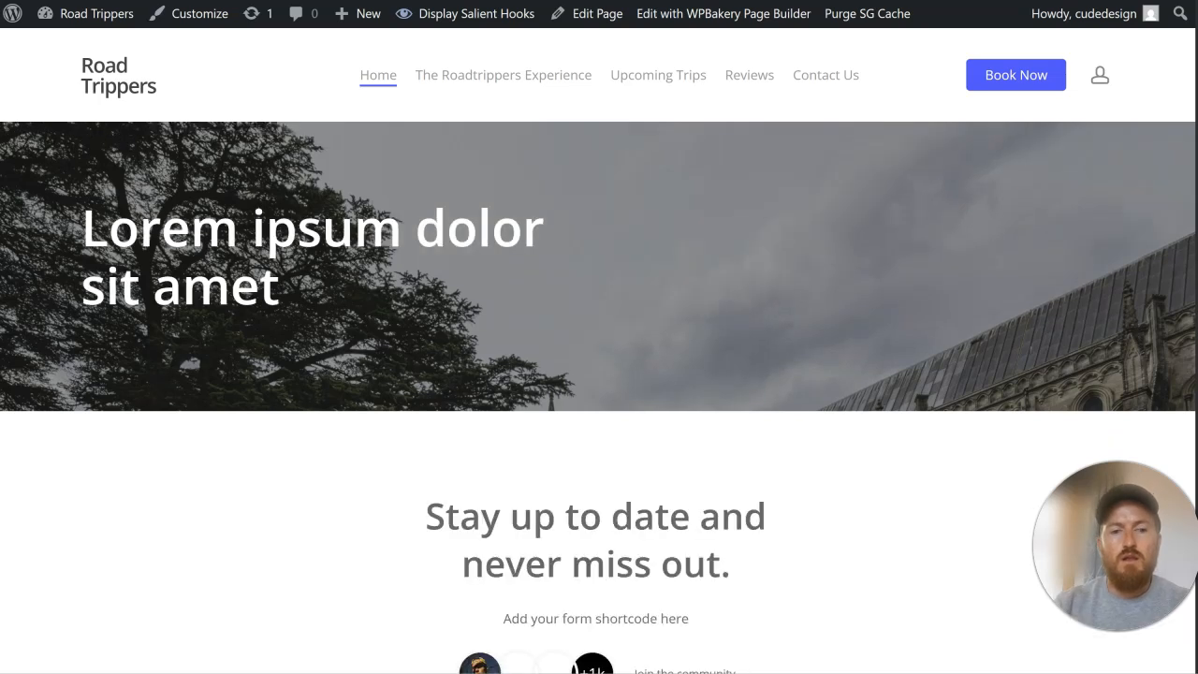
pyautogui.scroll(-3, 663, 200)
pyautogui.scroll(-1, 774, 309)
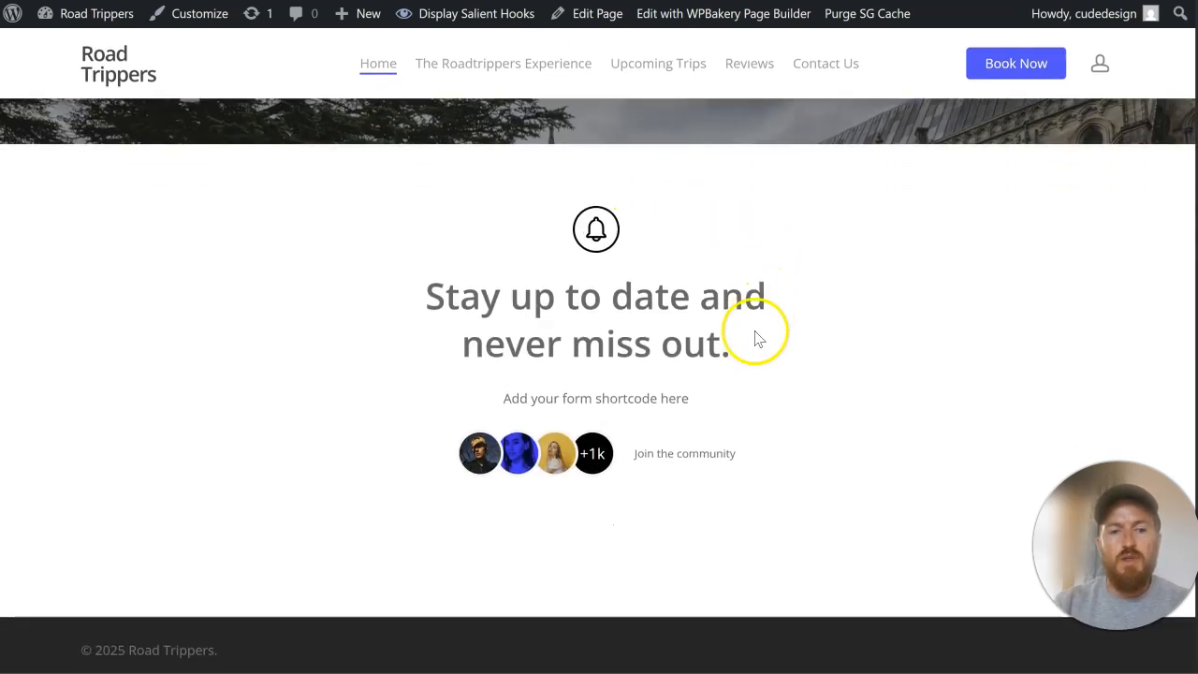
pyautogui.click(480, 17)
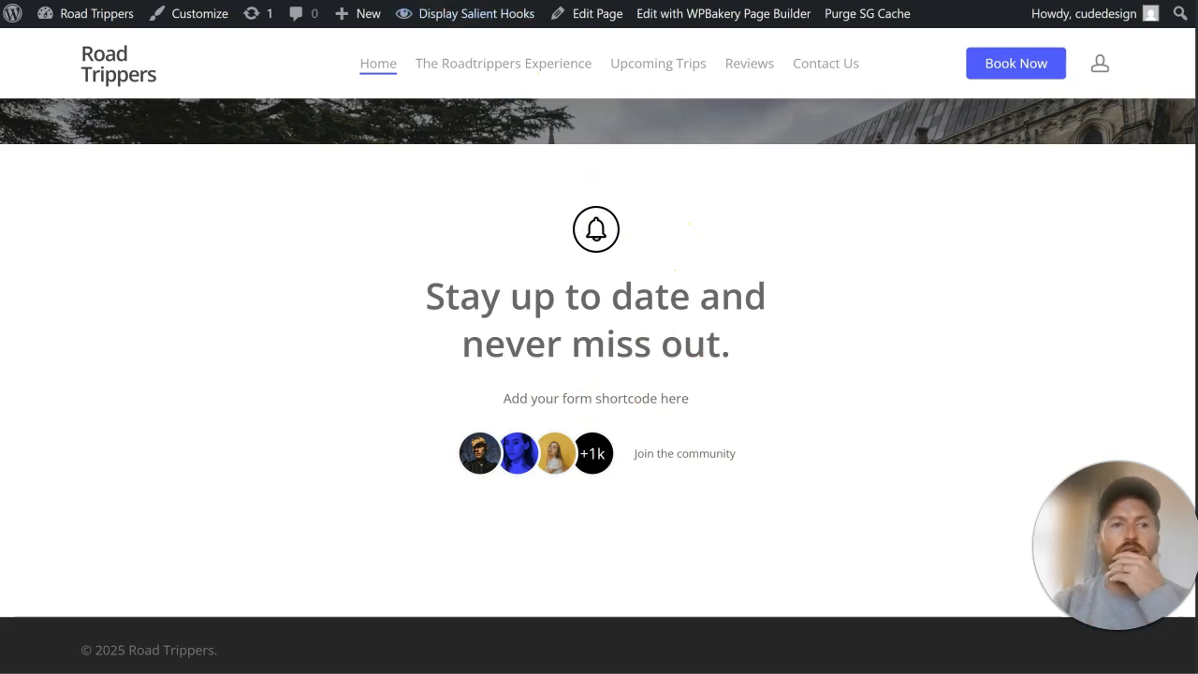
pyautogui.moveTo(690, 404)
pyautogui.mouseDown()
pyautogui.moveTo(489, 403)
pyautogui.moveTo(695, 397)
pyautogui.mouseUp()
pyautogui.click(526, 401)
pyautogui.click(724, 400)
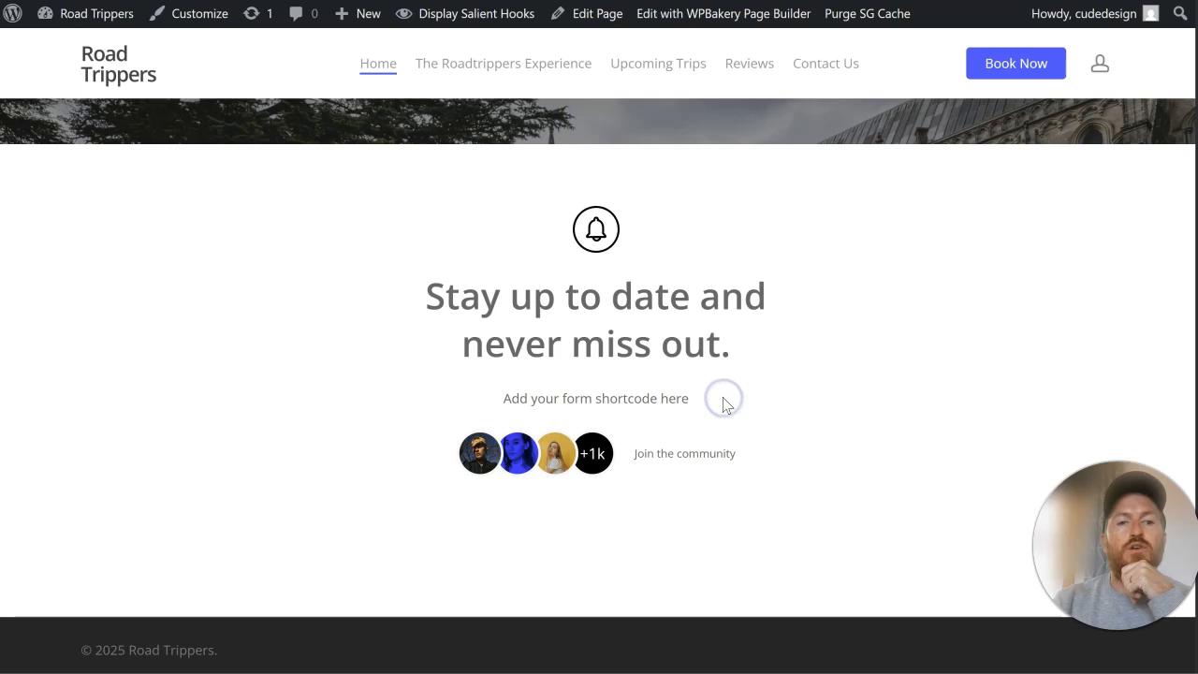
pyautogui.scroll(3, 717, 401)
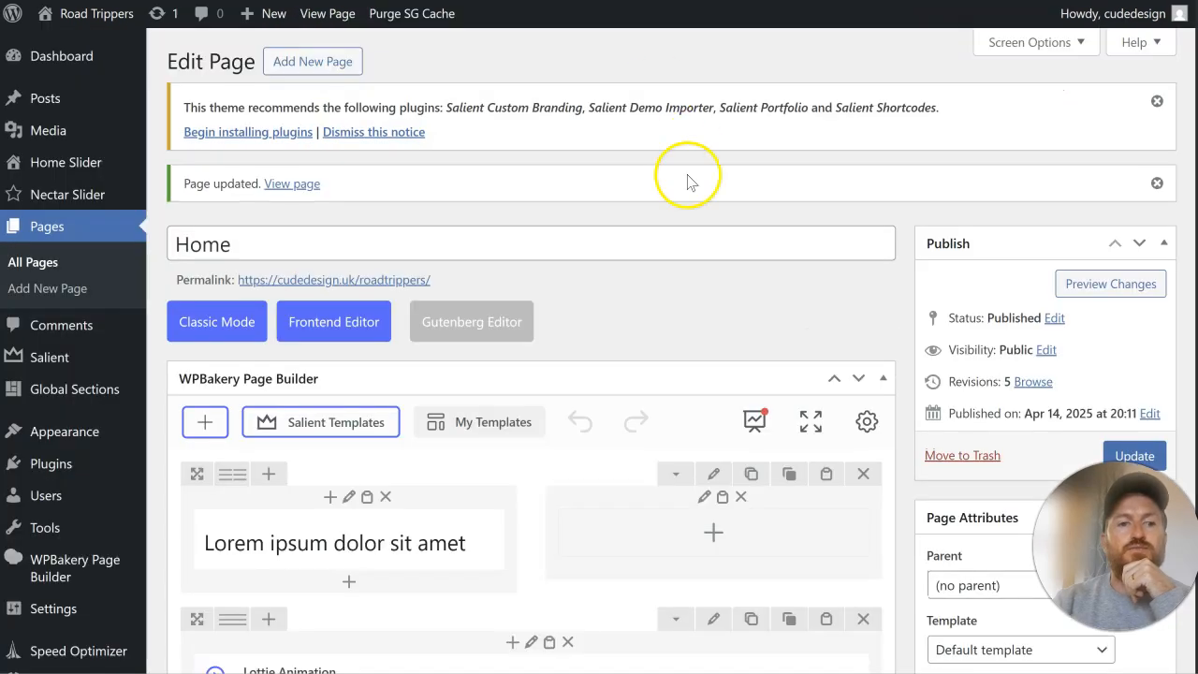
# Step: Look over the page layout in the editor and compare it with the original RoadTrippers homepage's hero and welcome sections
pyautogui.scroll(-5, 655, 234)
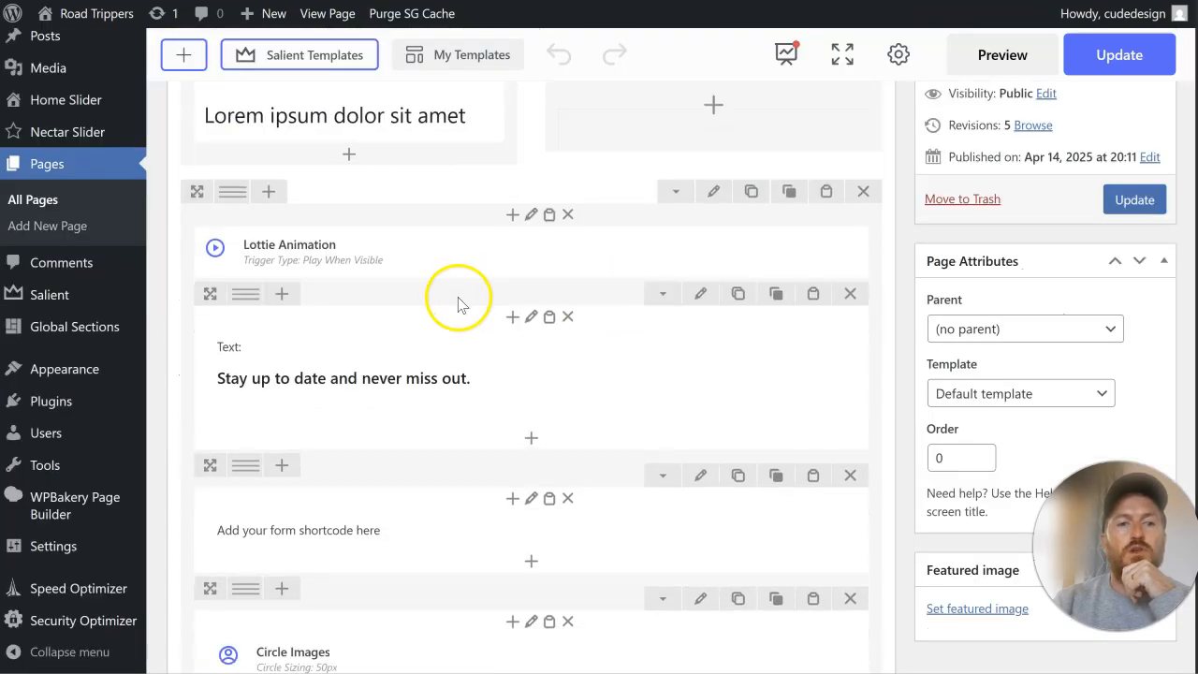
pyautogui.scroll(4, 521, 295)
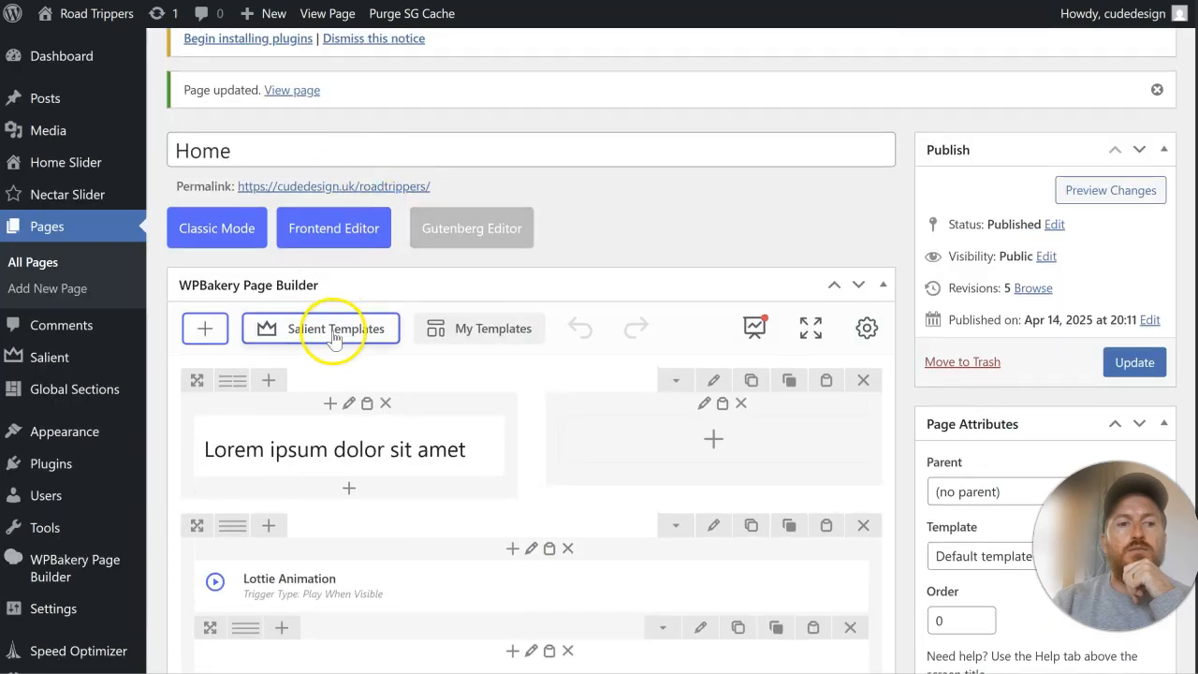
pyautogui.scroll(2, 393, 234)
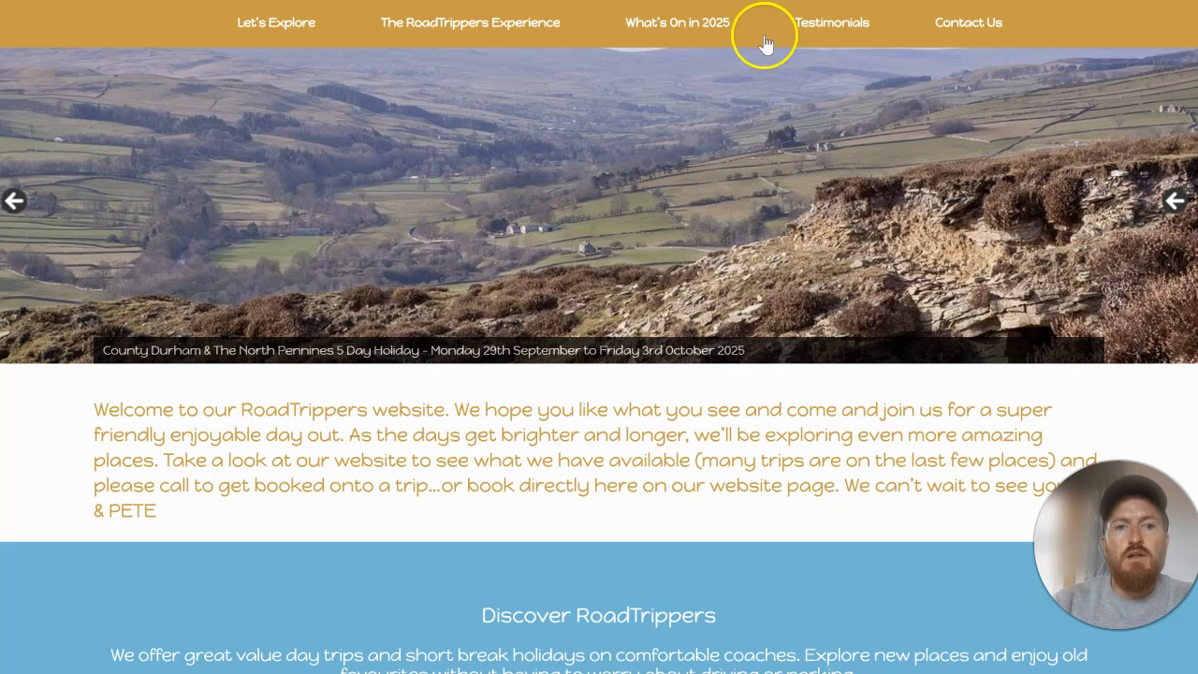
pyautogui.scroll(-8, 660, 318)
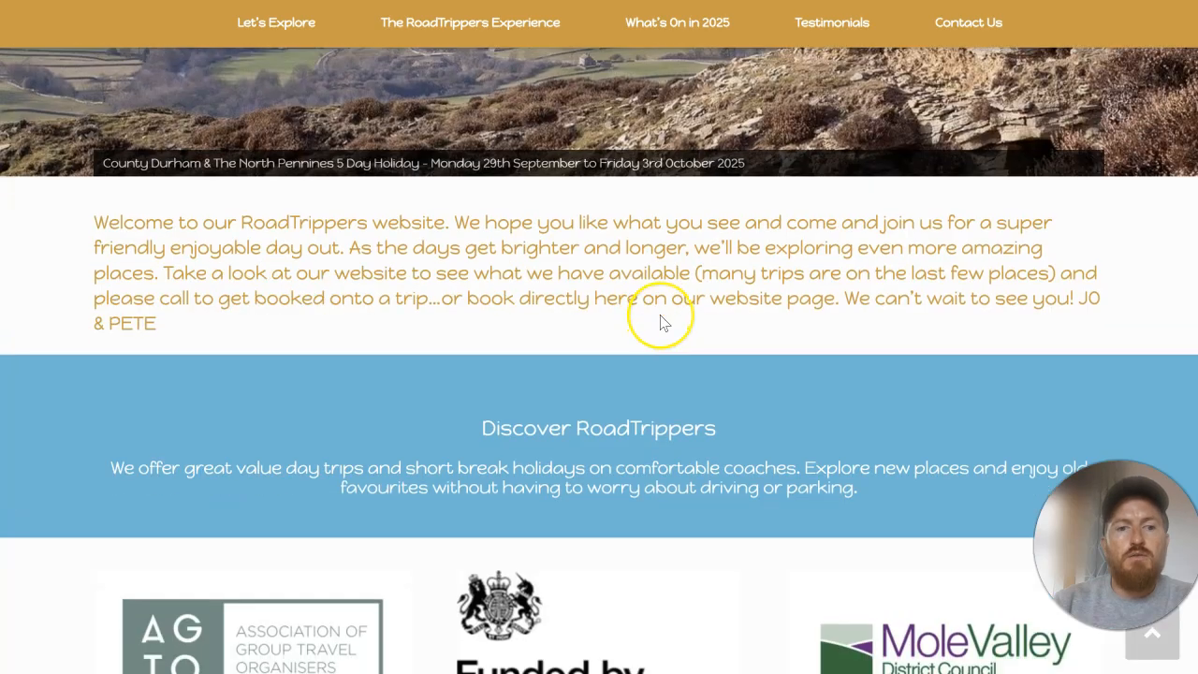
pyautogui.scroll(5, 660, 315)
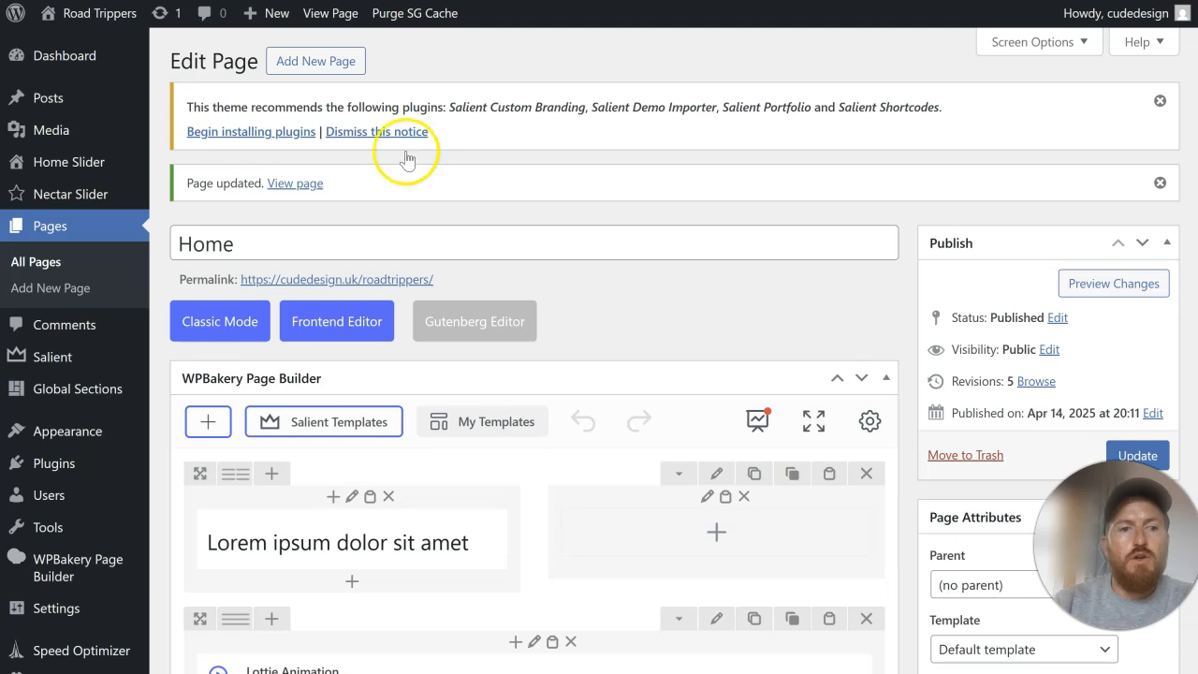
# Step: Search the Salient Studio template library for "text" and add the Parallax Images and Text template to the Home page
pyautogui.scroll(-2, 372, 315)
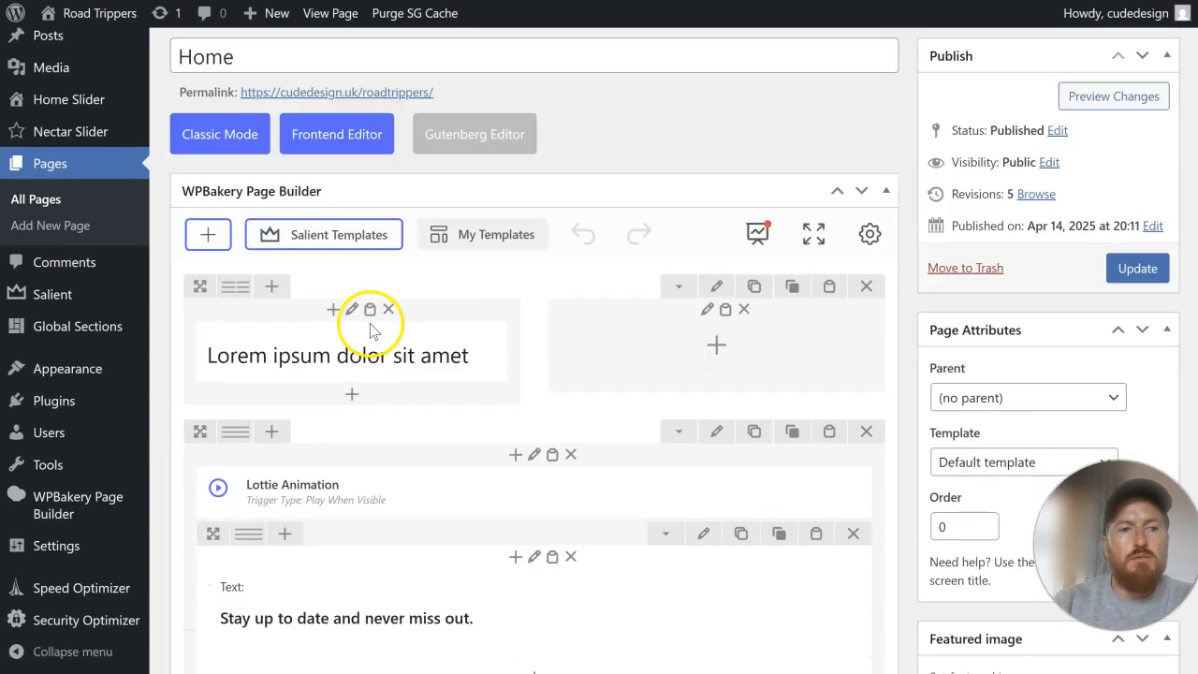
pyautogui.click(302, 238)
pyautogui.scroll(-12, 553, 313)
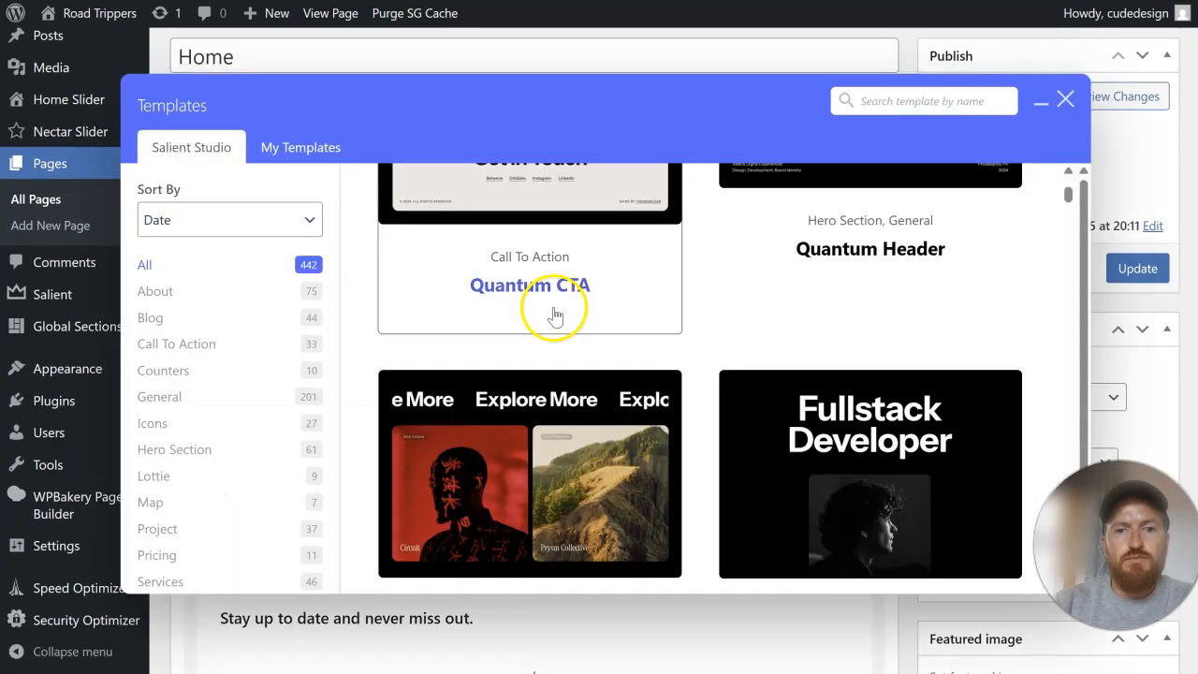
pyautogui.scroll(4, 554, 312)
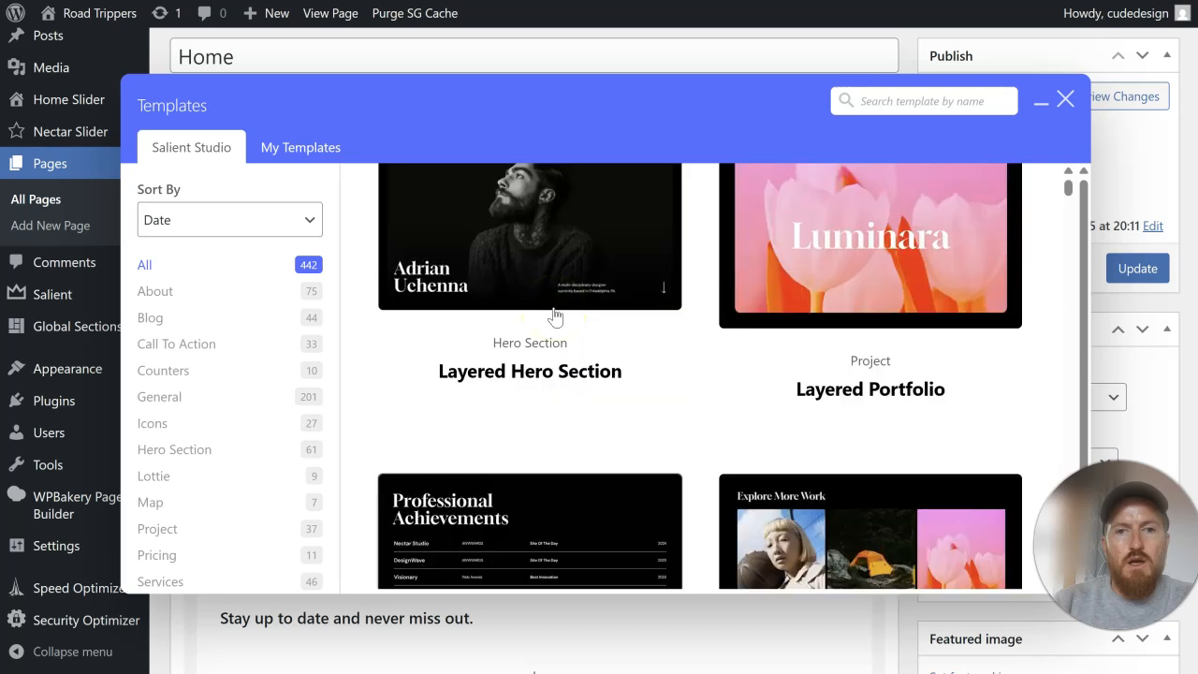
pyautogui.scroll(-15, 554, 312)
pyautogui.scroll(-15, 553, 314)
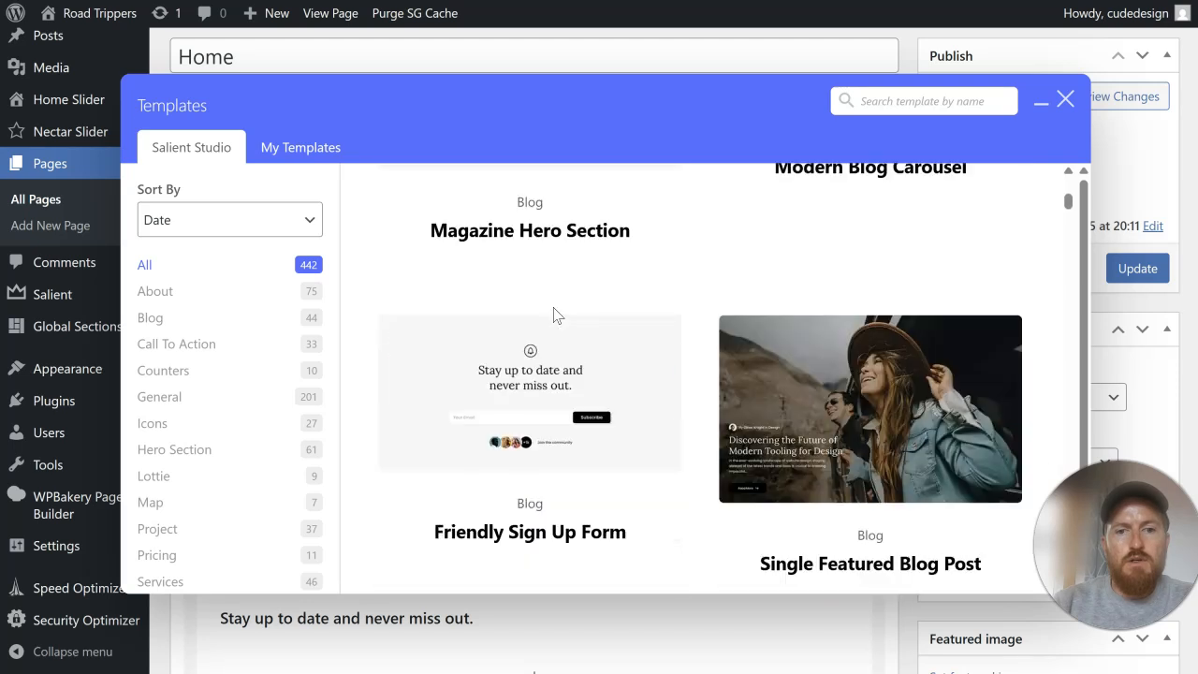
pyautogui.scroll(-10, 754, 327)
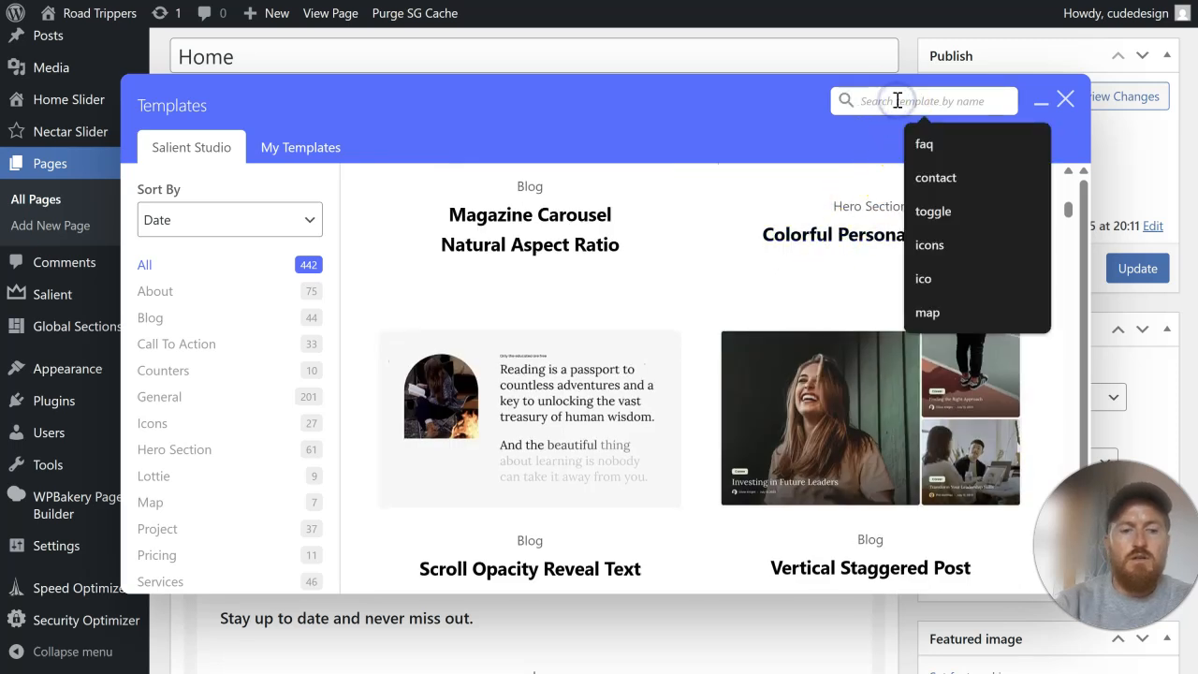
pyautogui.write('text')
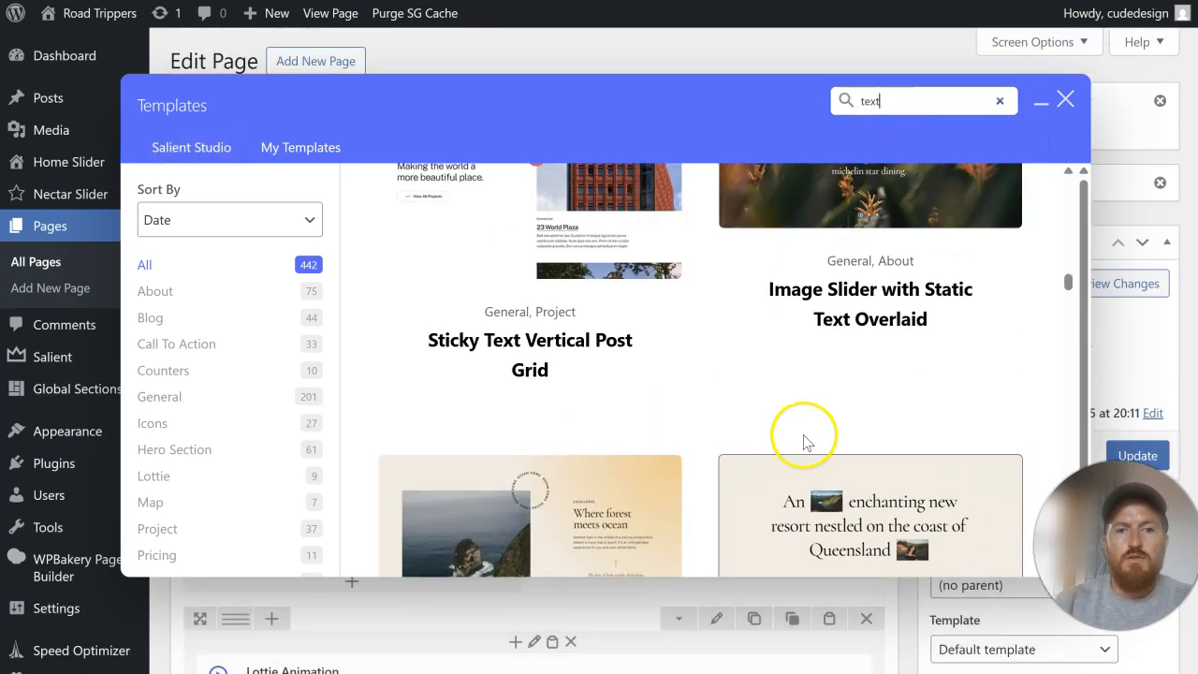
pyautogui.scroll(3, 803, 442)
pyautogui.scroll(-5, 656, 438)
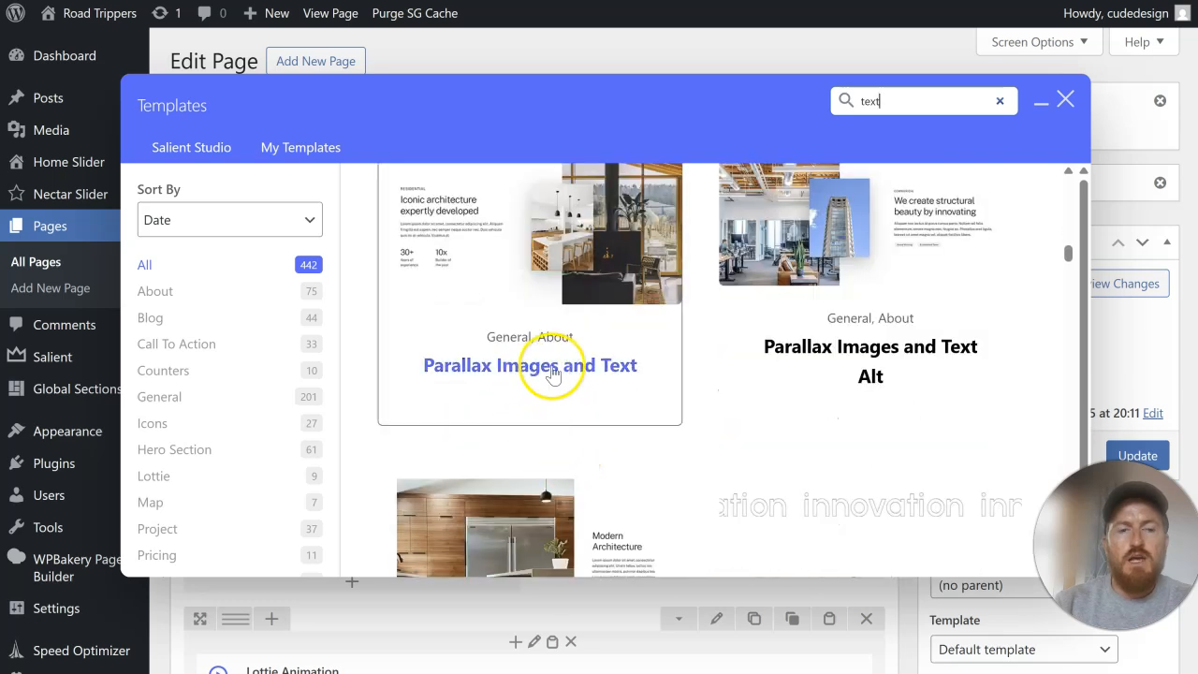
pyautogui.scroll(1, 549, 375)
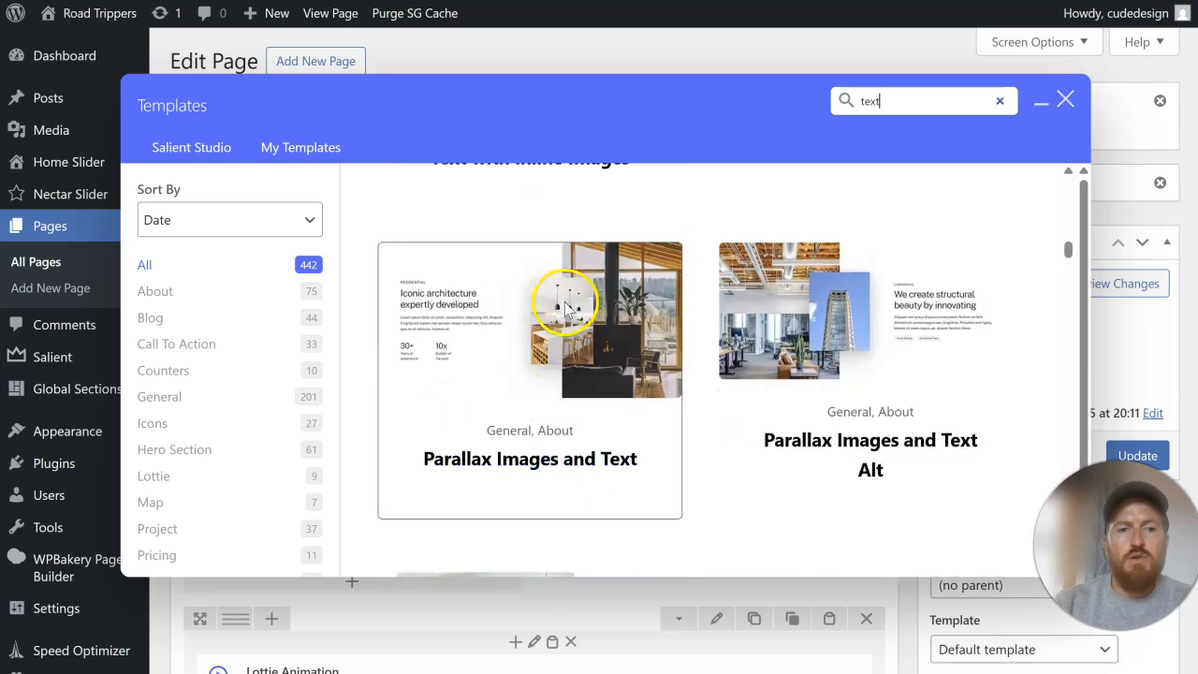
pyautogui.click(565, 471)
# Step: Move the Parallax Images and Text row above the sign-up section, directly below the hero row
pyautogui.scroll(-10, 390, 416)
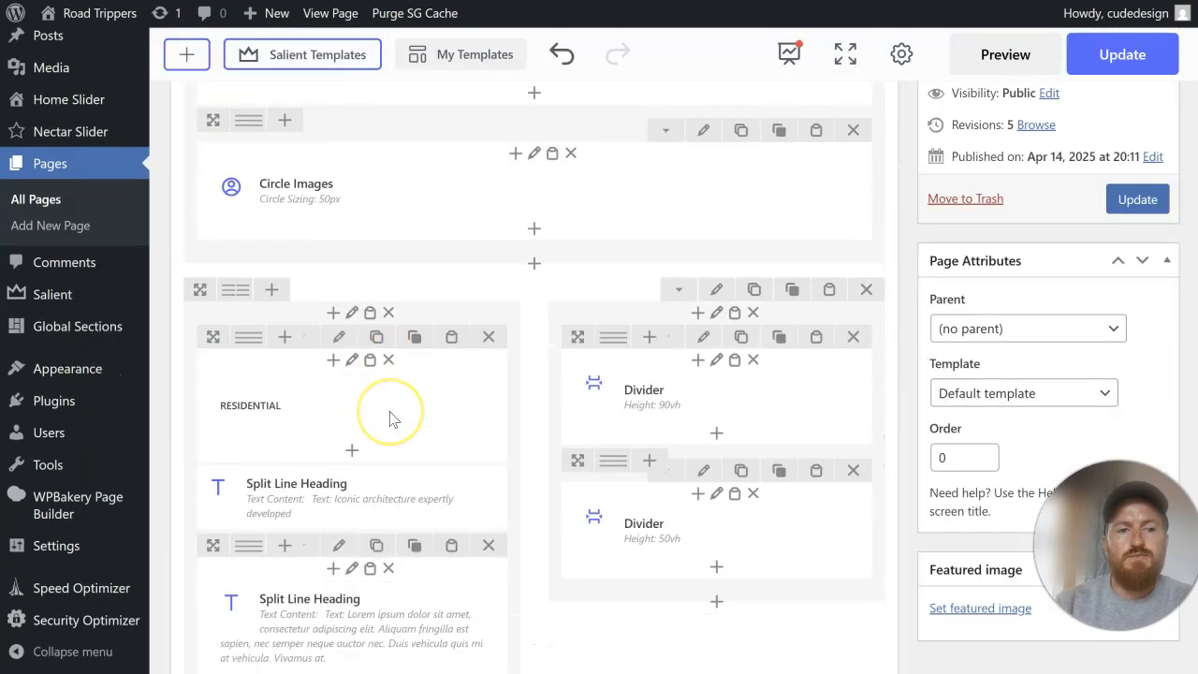
pyautogui.scroll(10, 391, 419)
pyautogui.click(235, 456)
pyautogui.moveTo(203, 471); pyautogui.dragTo(350, 247)
# Step: Delete the inner row holding the 30+ and 10x statistics from the Parallax Images and Text section
pyautogui.scroll(-2, 362, 337)
pyautogui.scroll(-1, 479, 433)
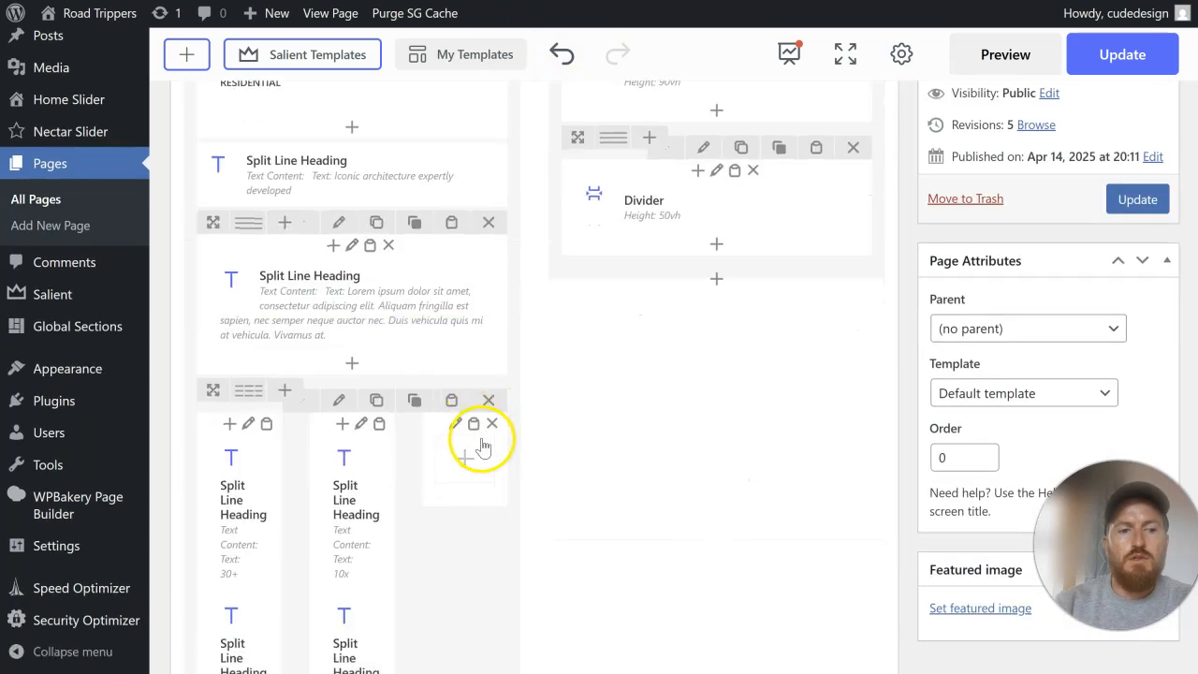
pyautogui.click(488, 400)
pyautogui.scroll(2, 576, 435)
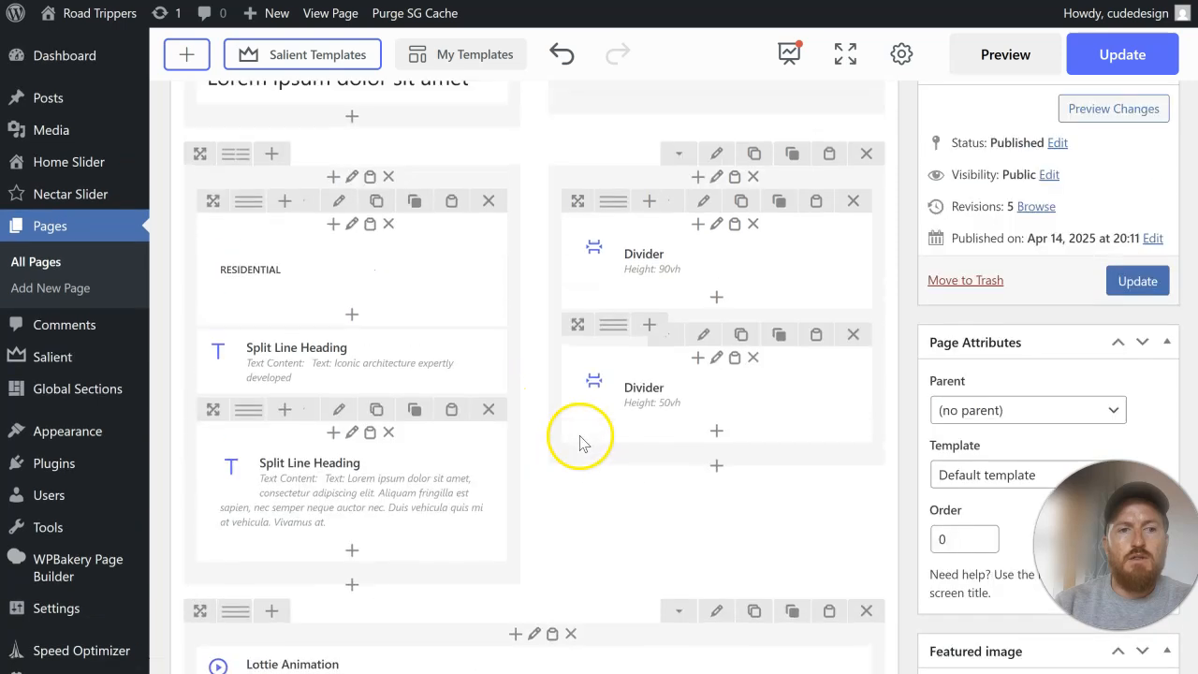
# Step: Update the Home page and reload the live site to check the parallax images and text section below the hero
pyautogui.click(1138, 283)
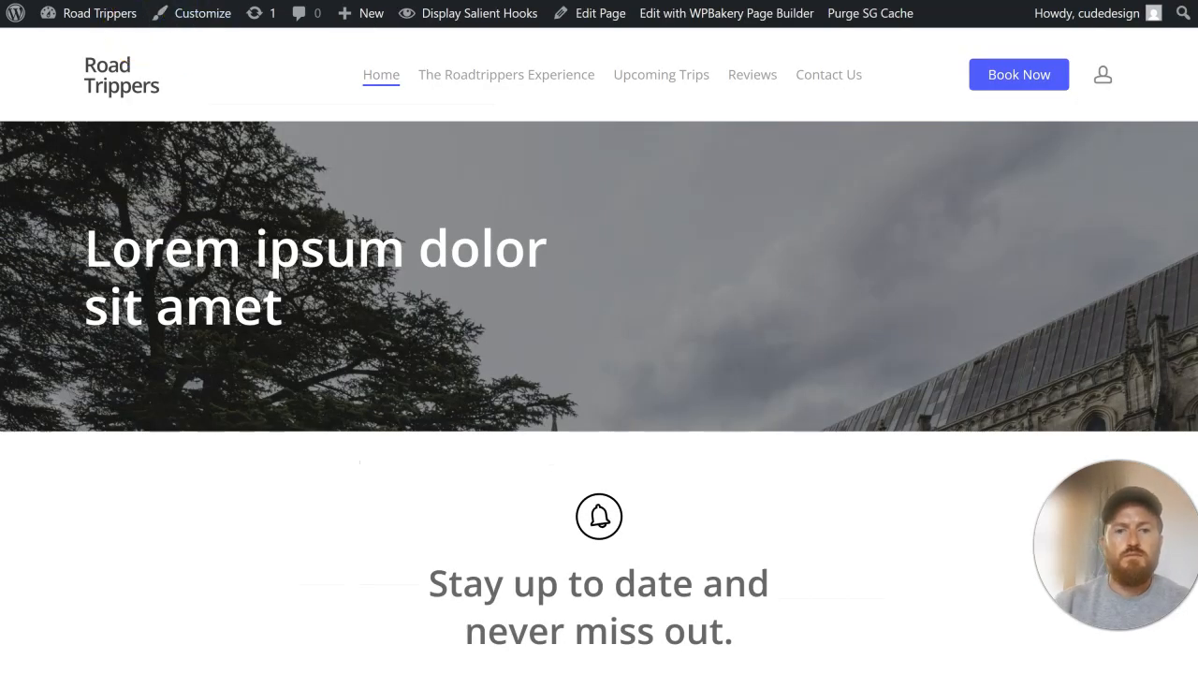
pyautogui.scroll(-5, 588, 342)
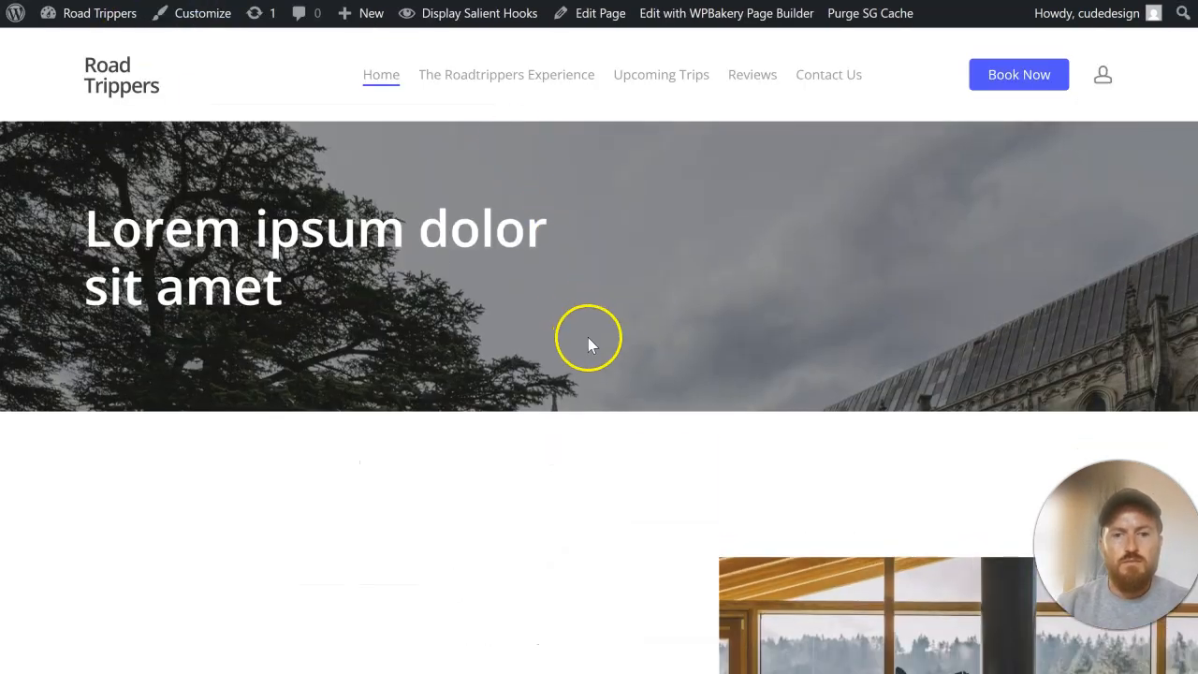
pyautogui.scroll(-6, 588, 345)
pyautogui.scroll(9, 588, 344)
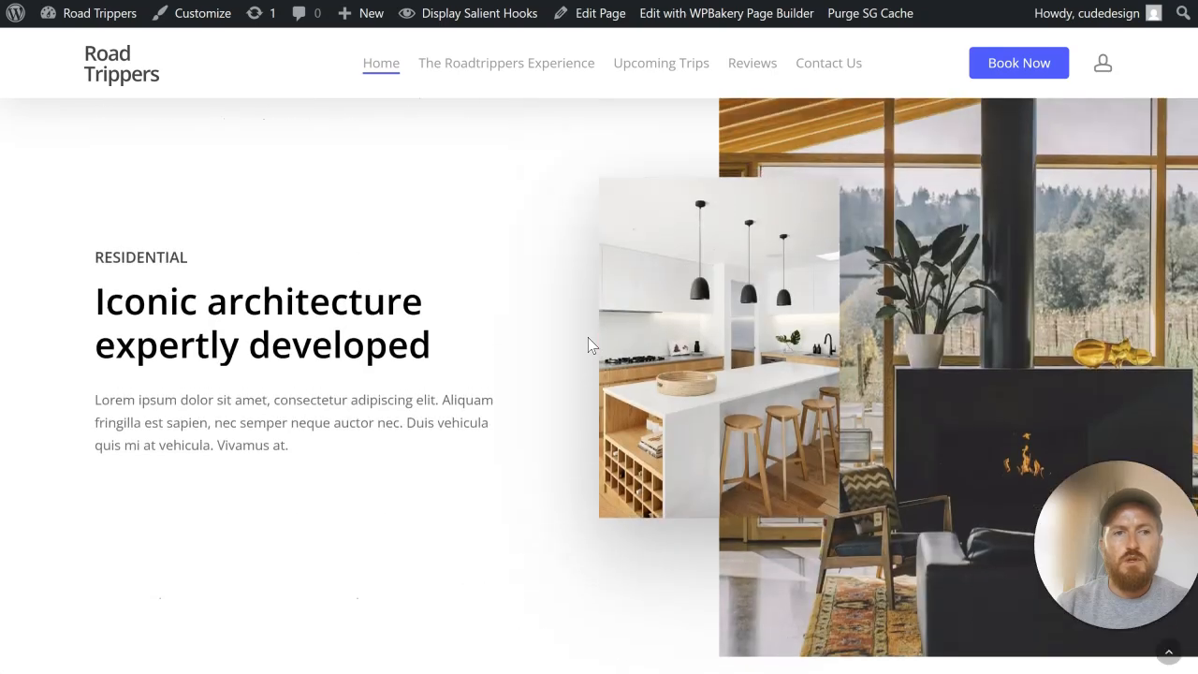
pyautogui.scroll(2, 939, 317)
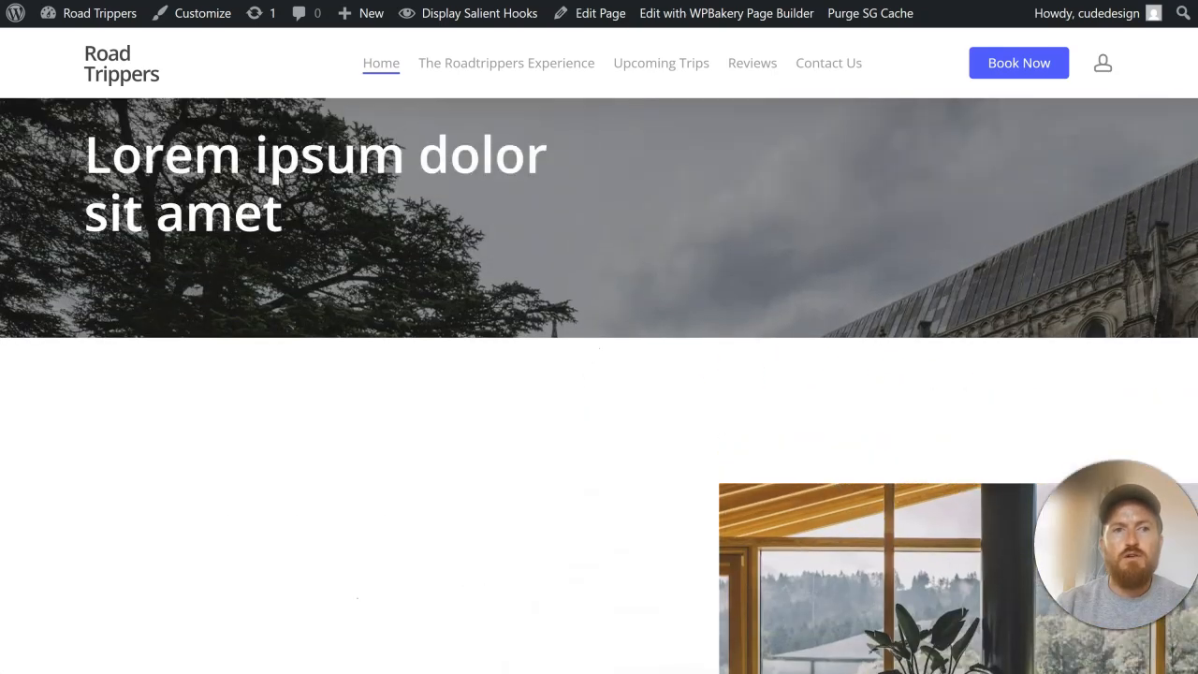
pyautogui.hotkey('ctrl', 'shift', 'Tab')
pyautogui.scroll(-6, 671, 321)
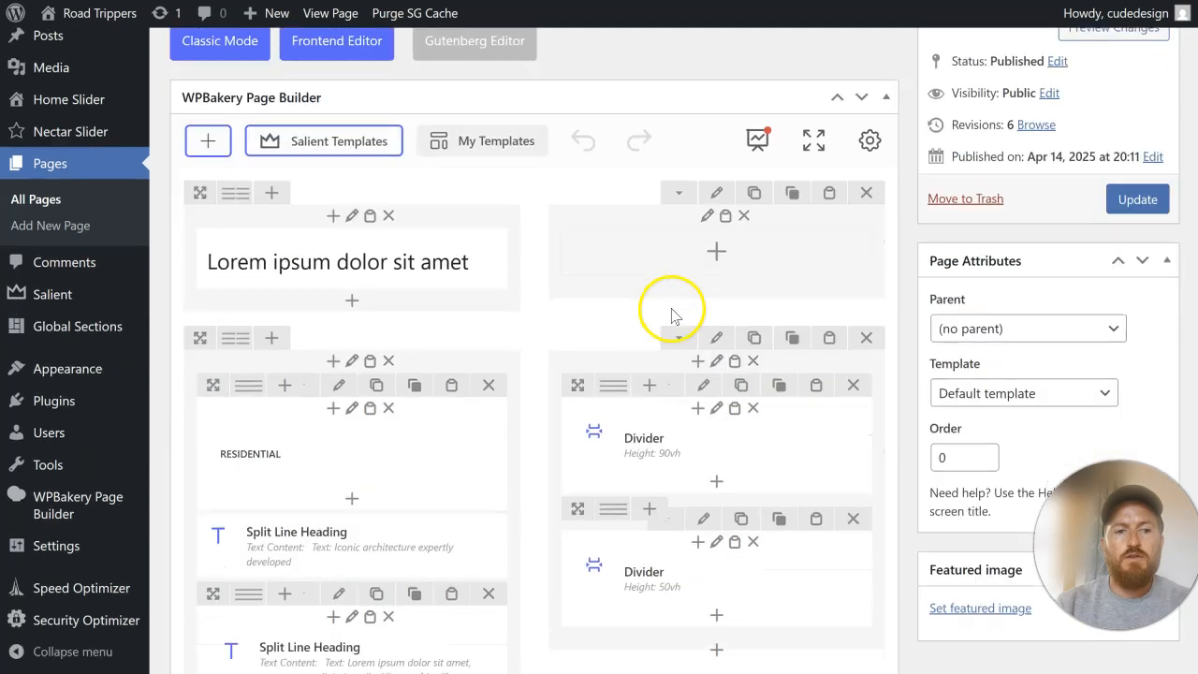
pyautogui.hotkey('ctrl', 'Tab')
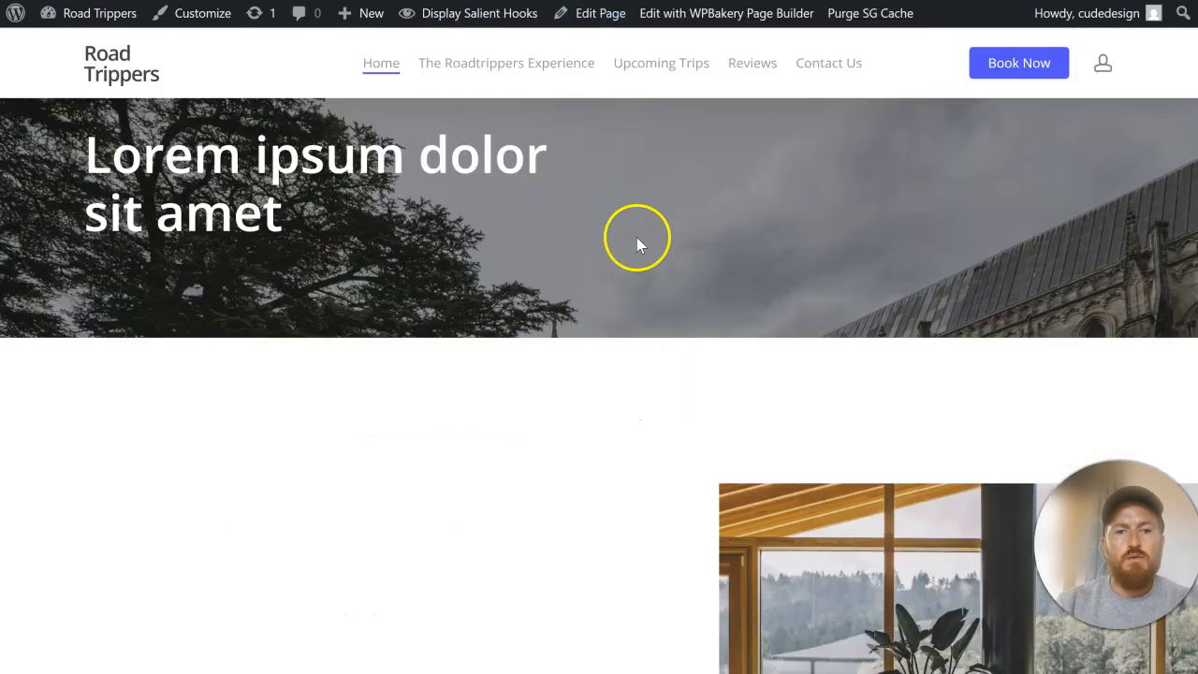
pyautogui.scroll(-5, 748, 369)
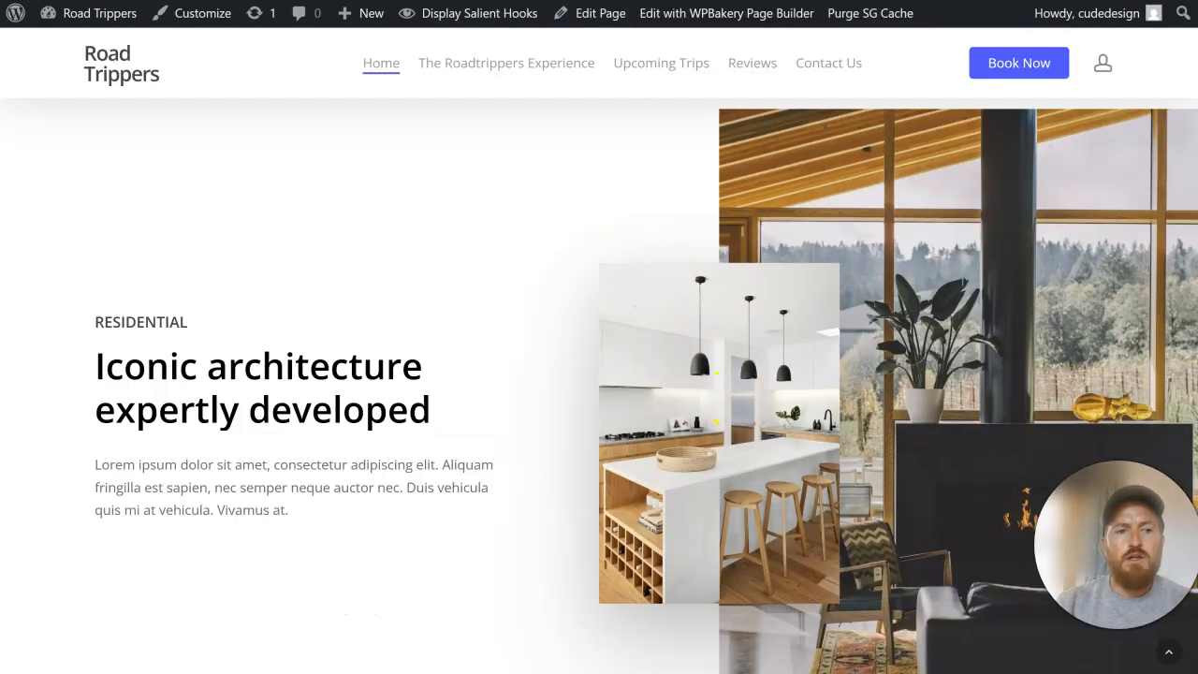
# Step: Copy the "Discover RoadTrippers" heading from the blue section of the original RoadTrippers homepage
pyautogui.hotkey('ctrl', 'Tab')
pyautogui.scroll(-1, 599, 421)
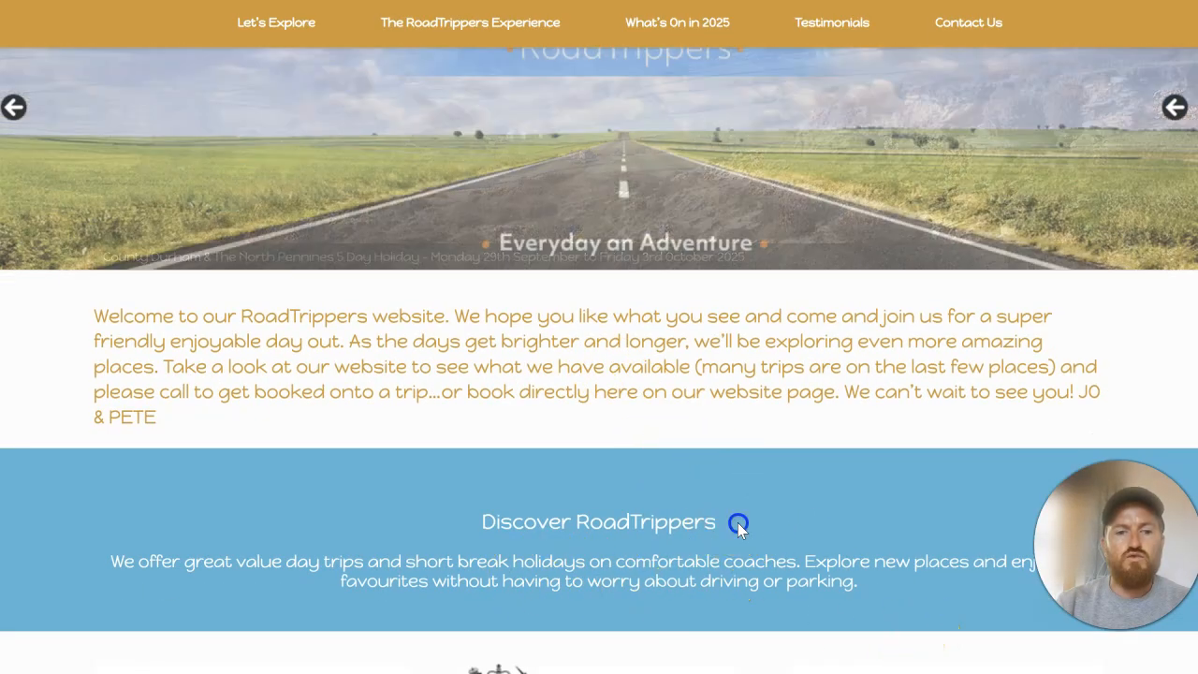
pyautogui.moveTo(737, 522); pyautogui.dragTo(461, 530)
pyautogui.rightClick(570, 525)
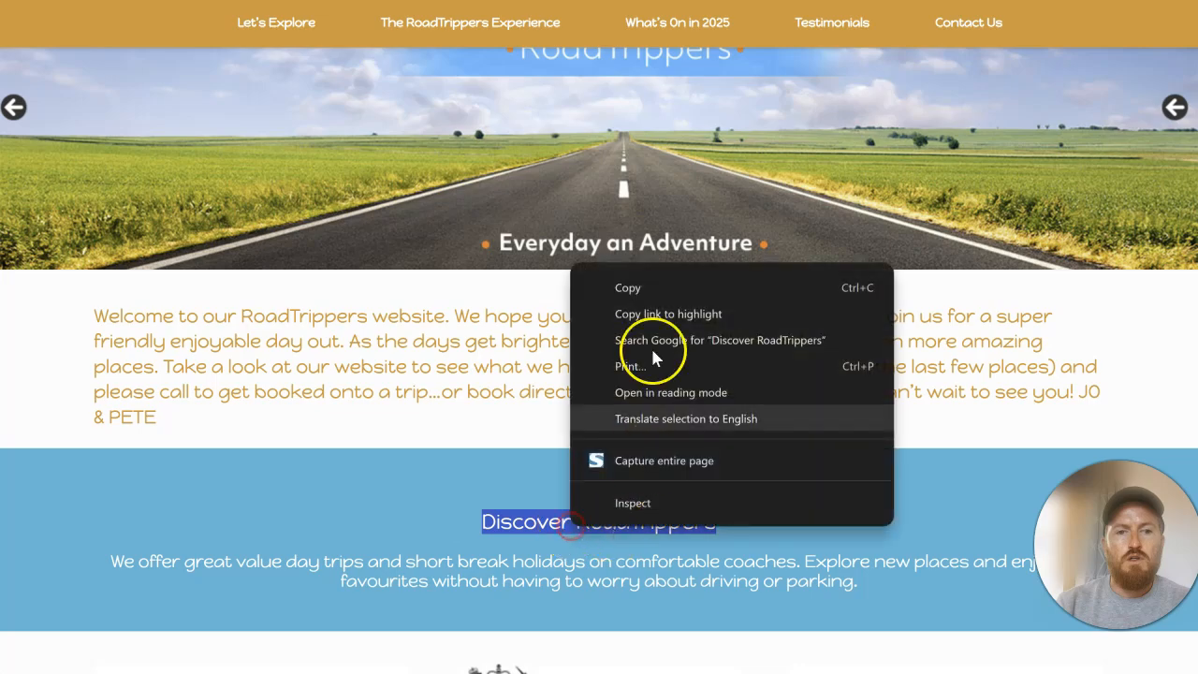
pyautogui.click(669, 288)
# Step: Replace the section's "Iconic architecture expertly developed" heading with "Discover RoadTrippers" in the page editor and save the element
pyautogui.hotkey('ctrl', 'Tab')
pyautogui.hotkey('ctrl', 'Tab')
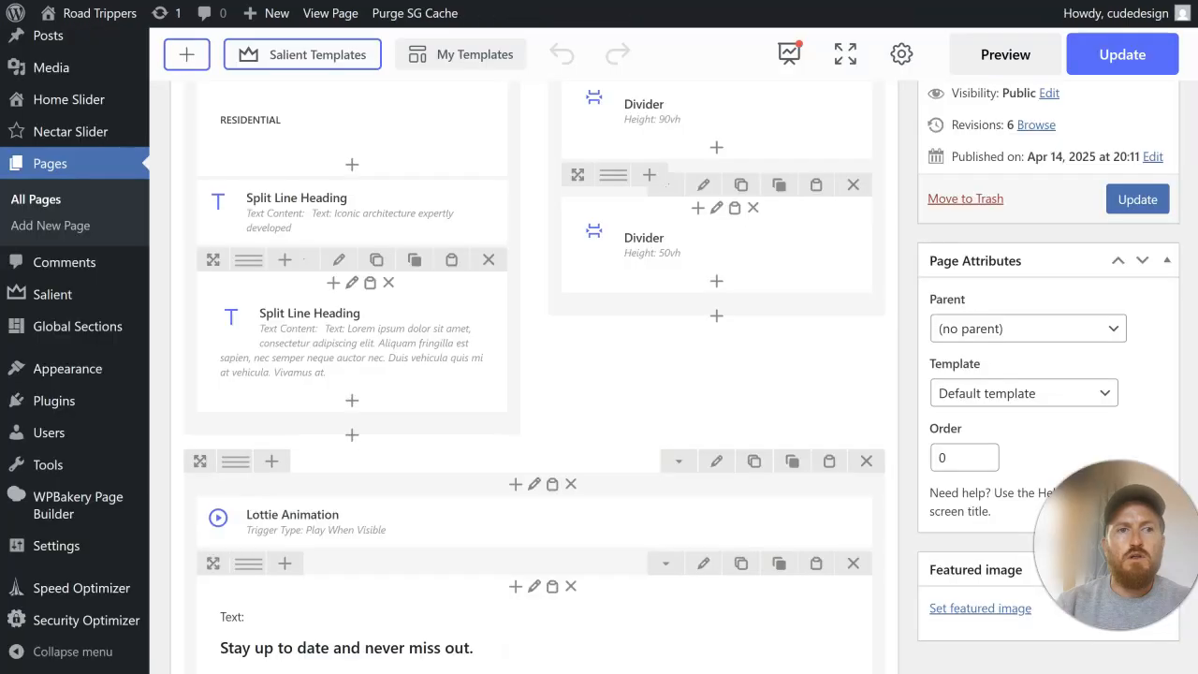
pyautogui.scroll(-4, 343, 318)
pyautogui.scroll(5, 343, 319)
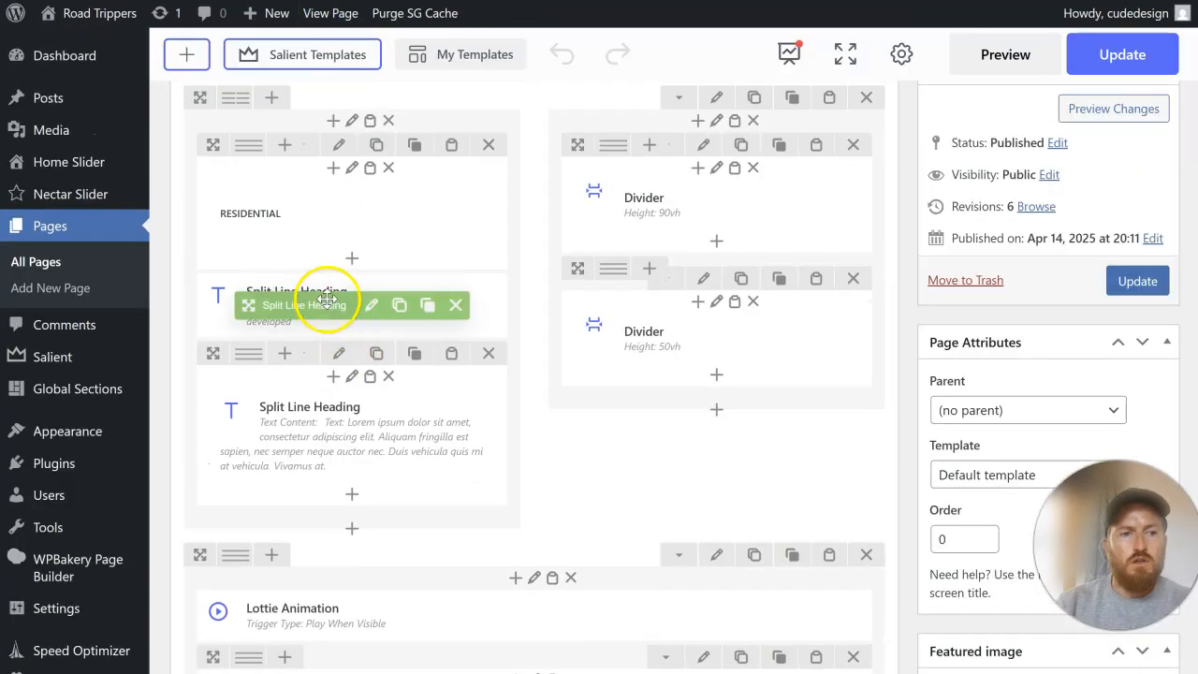
pyautogui.click(366, 307)
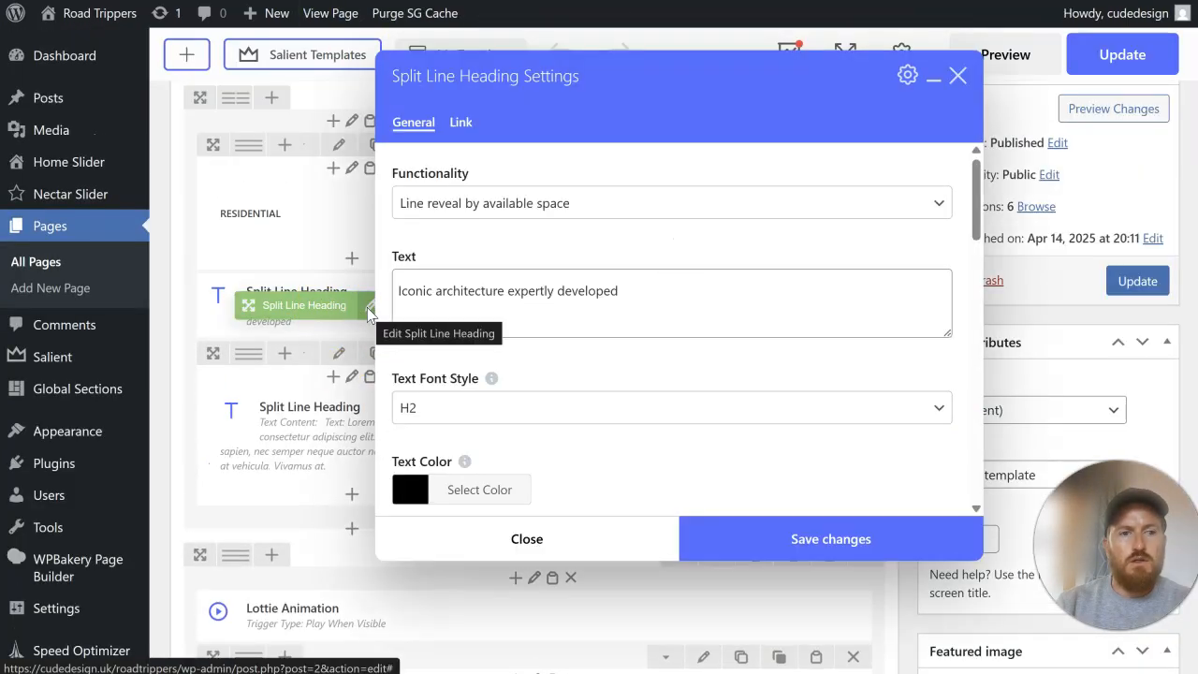
pyautogui.moveTo(657, 288); pyautogui.dragTo(391, 292)
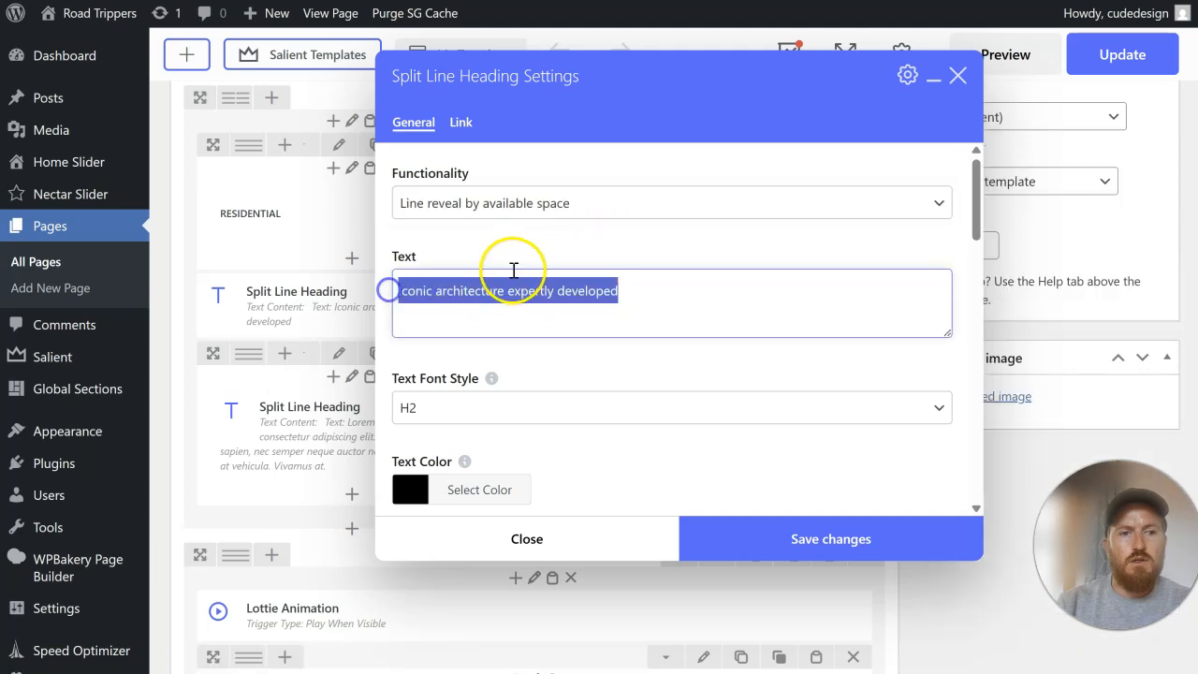
pyautogui.hotkey('ctrl', 'v')
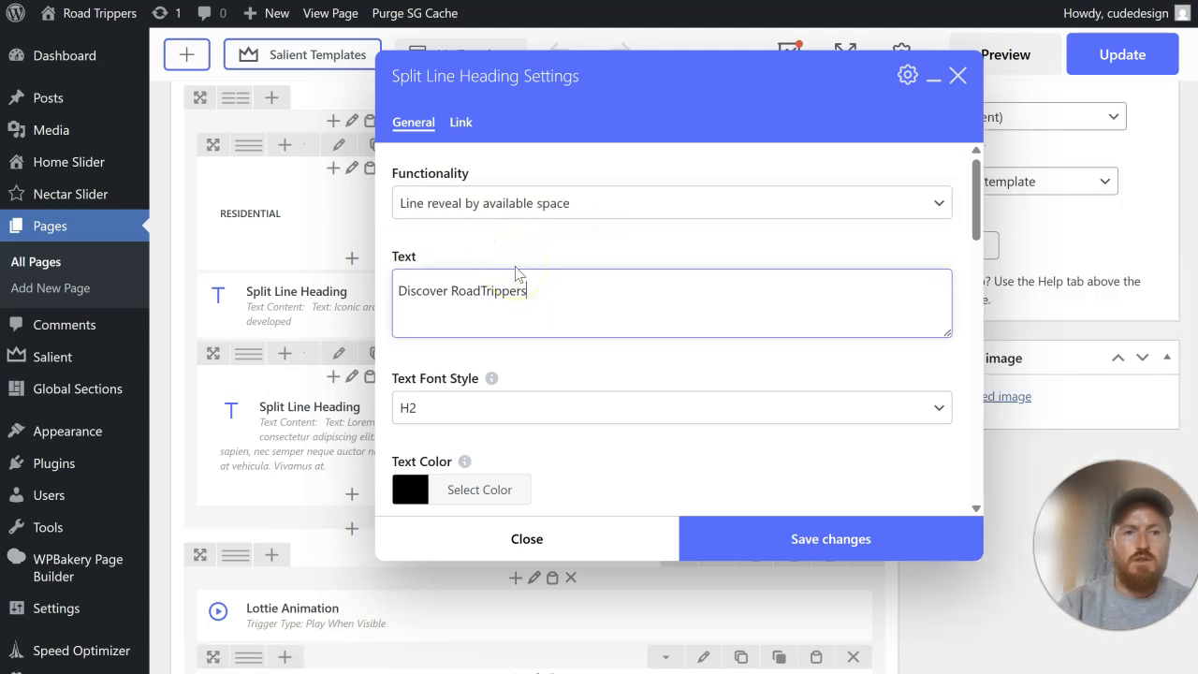
pyautogui.click(758, 510)
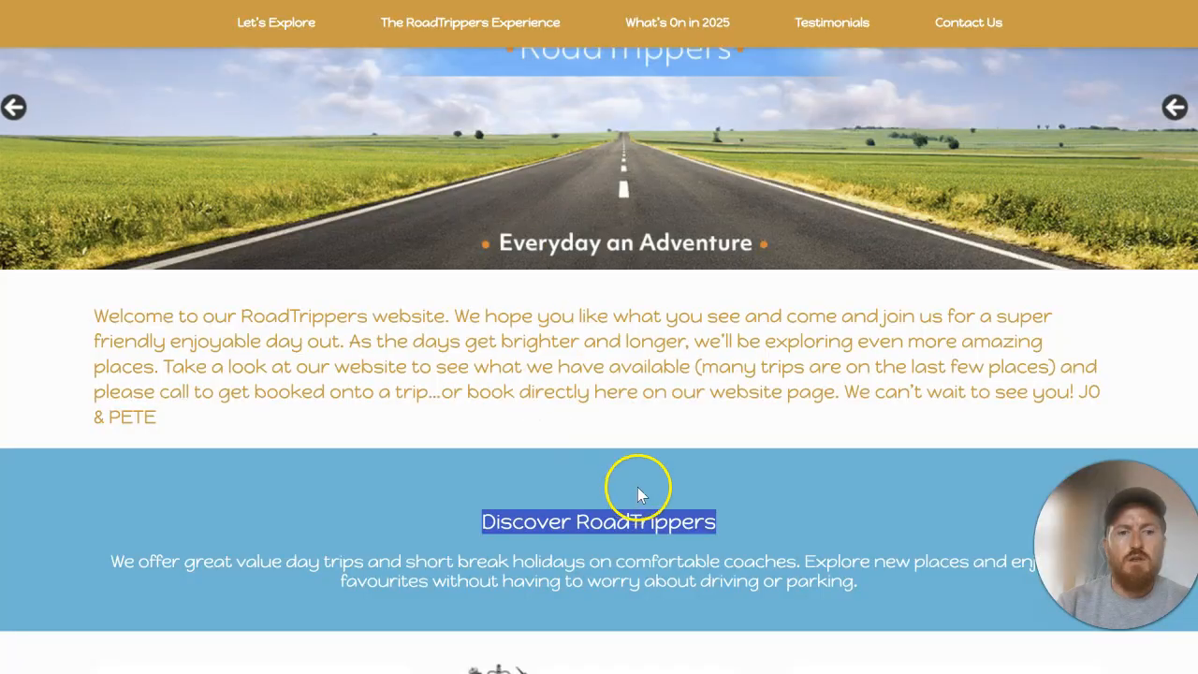
# Step: Replace the section's placeholder paragraph with the welcome text from the original homepage, save it, and delete the RESIDENTIAL text
pyautogui.moveTo(156, 417); pyautogui.dragTo(33, 319)
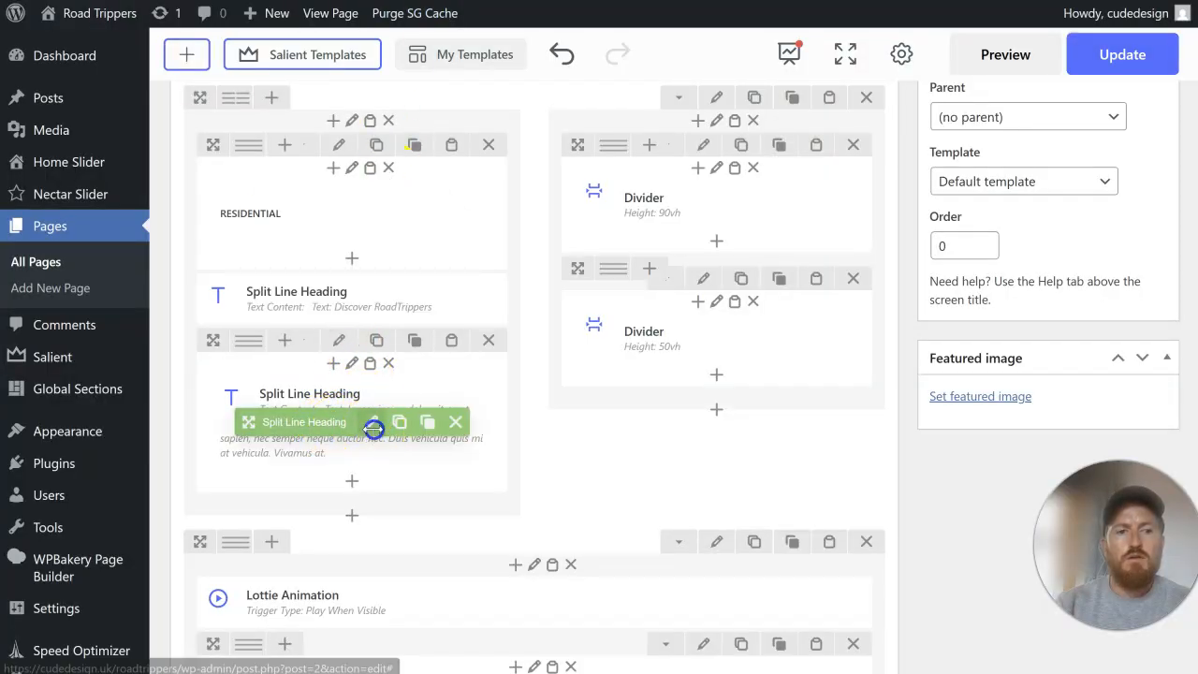
pyautogui.click(374, 426)
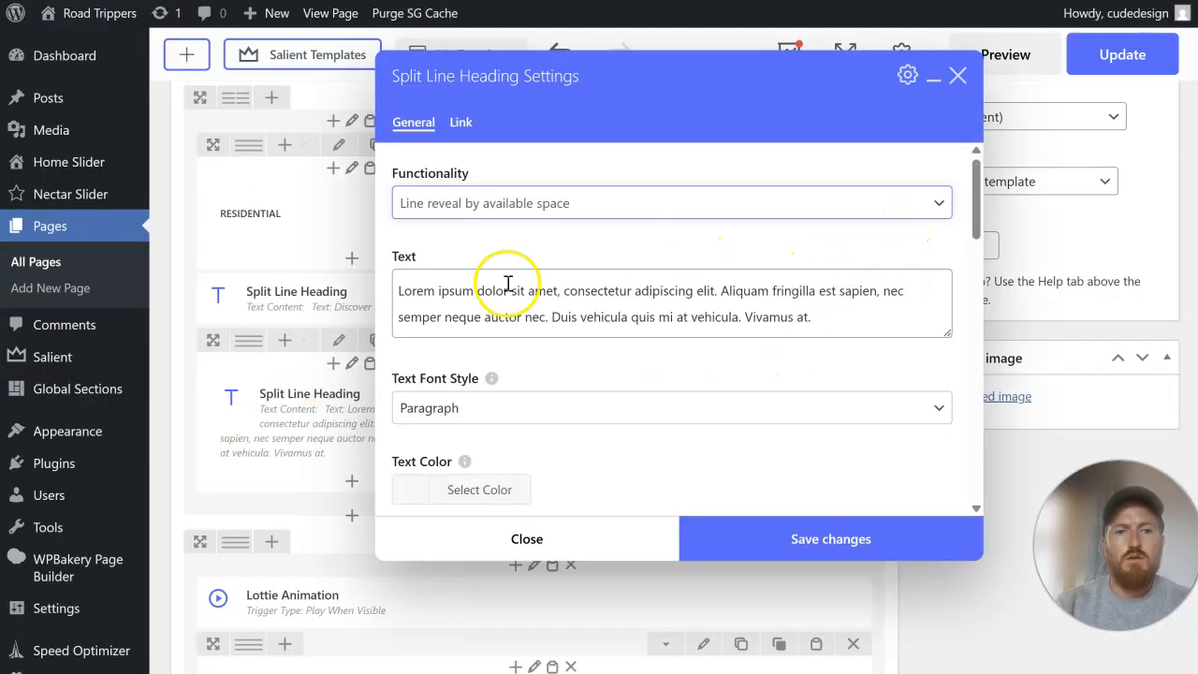
pyautogui.moveTo(395, 293); pyautogui.dragTo(862, 358)
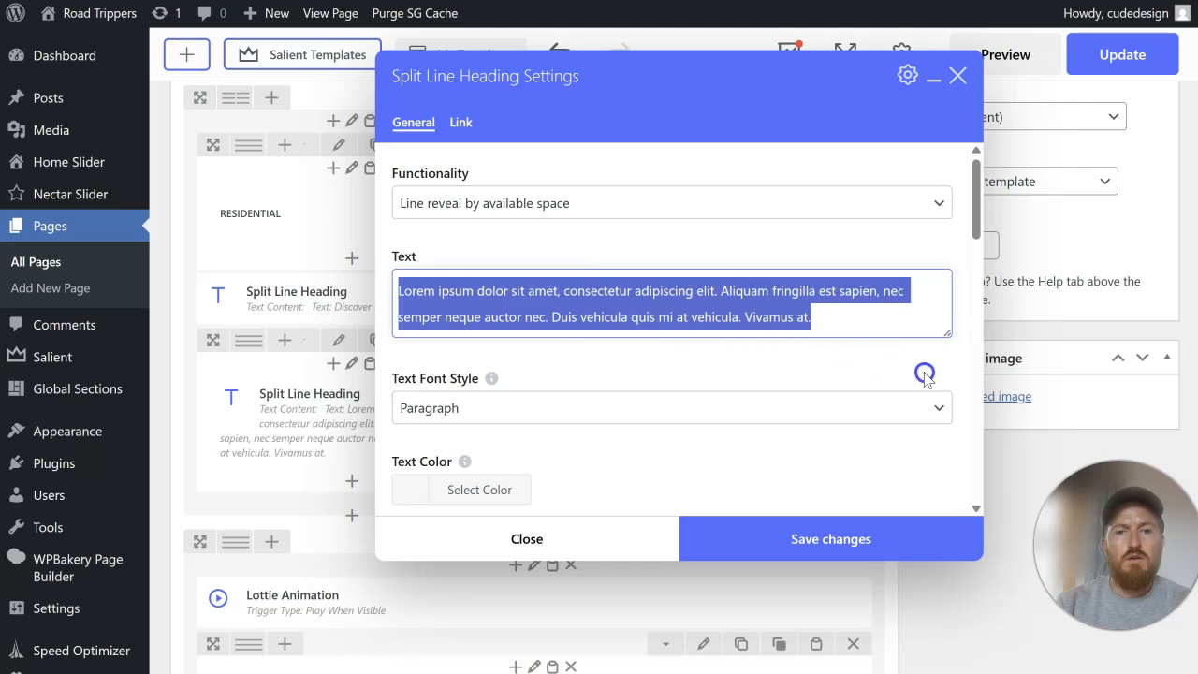
pyautogui.press('BackSpace')
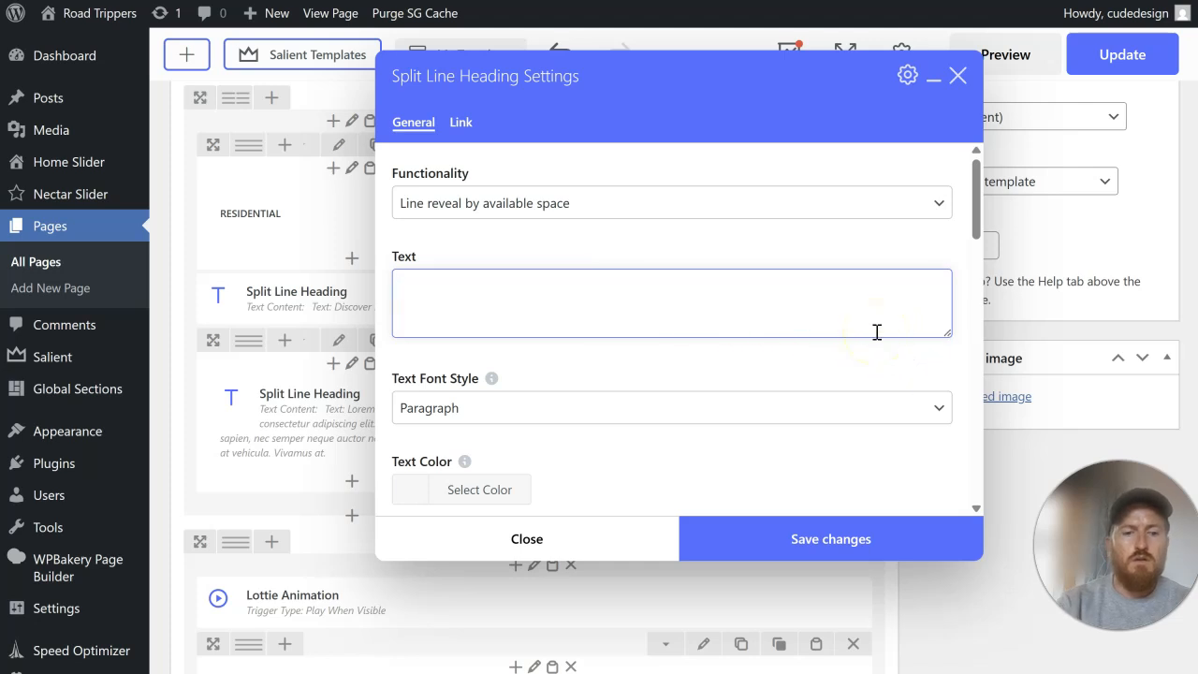
pyautogui.hotkey('ctrl', 'v')
pyautogui.click(837, 536)
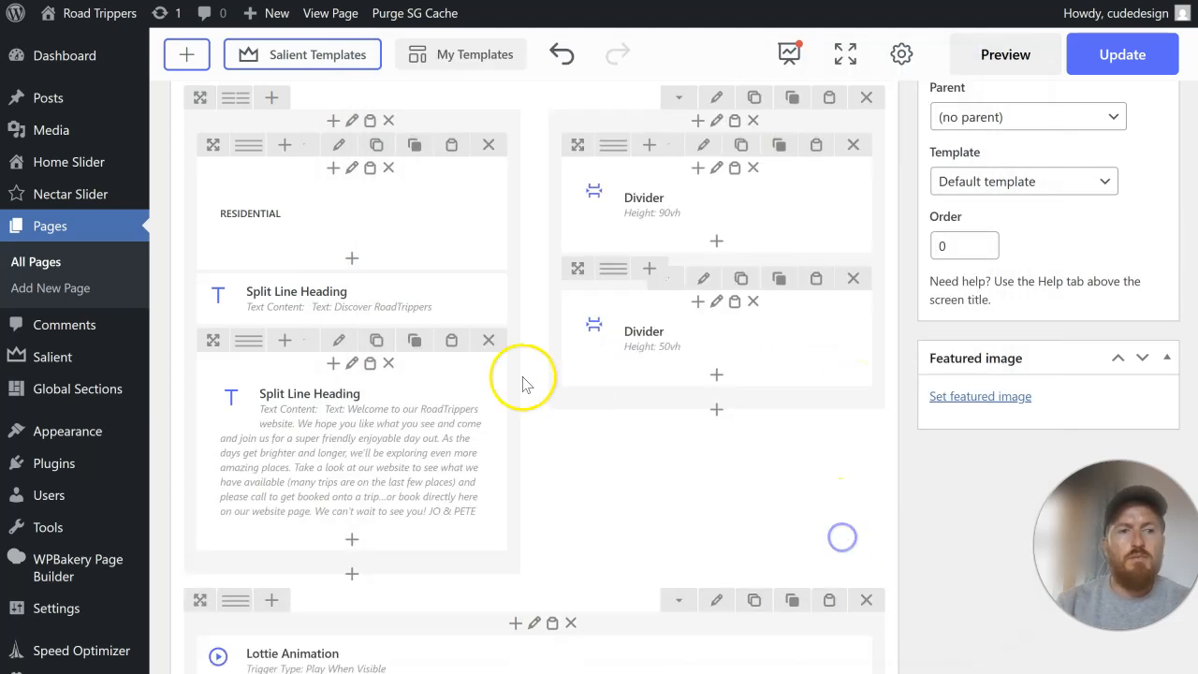
pyautogui.moveTo(403, 166); pyautogui.dragTo(721, 348)
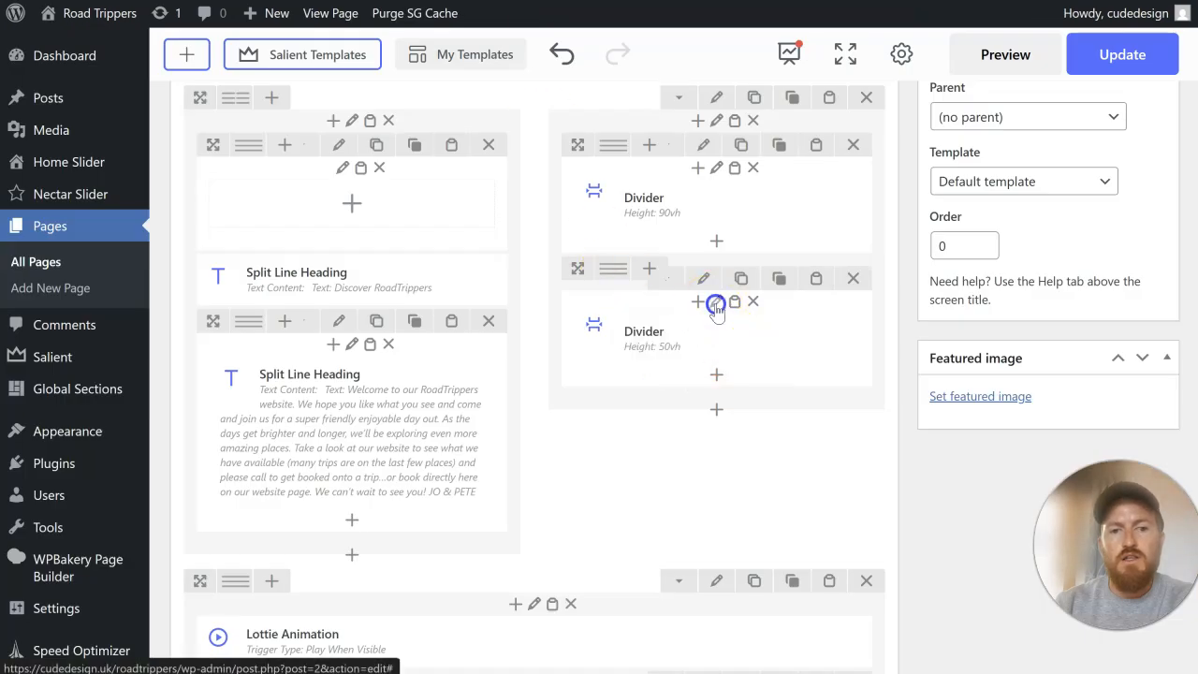
# Step: Inspect the background image settings of the inner column with the 50vh divider, close them, and view the section's images on the live page
pyautogui.click(715, 306)
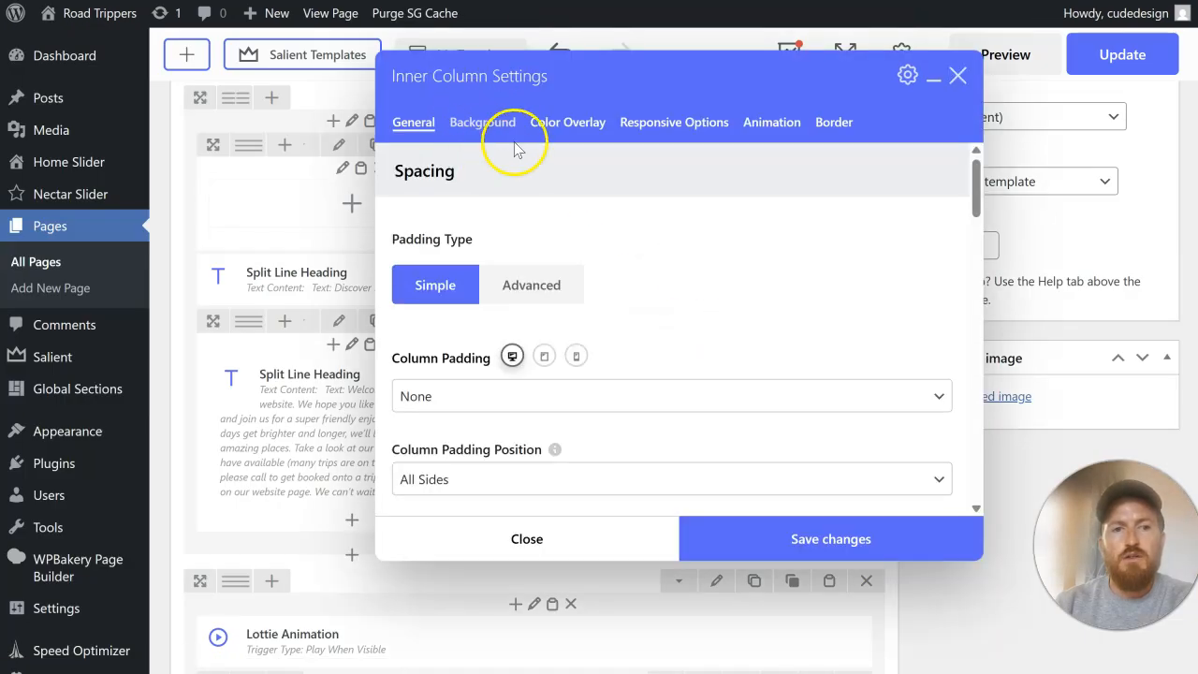
pyautogui.click(509, 126)
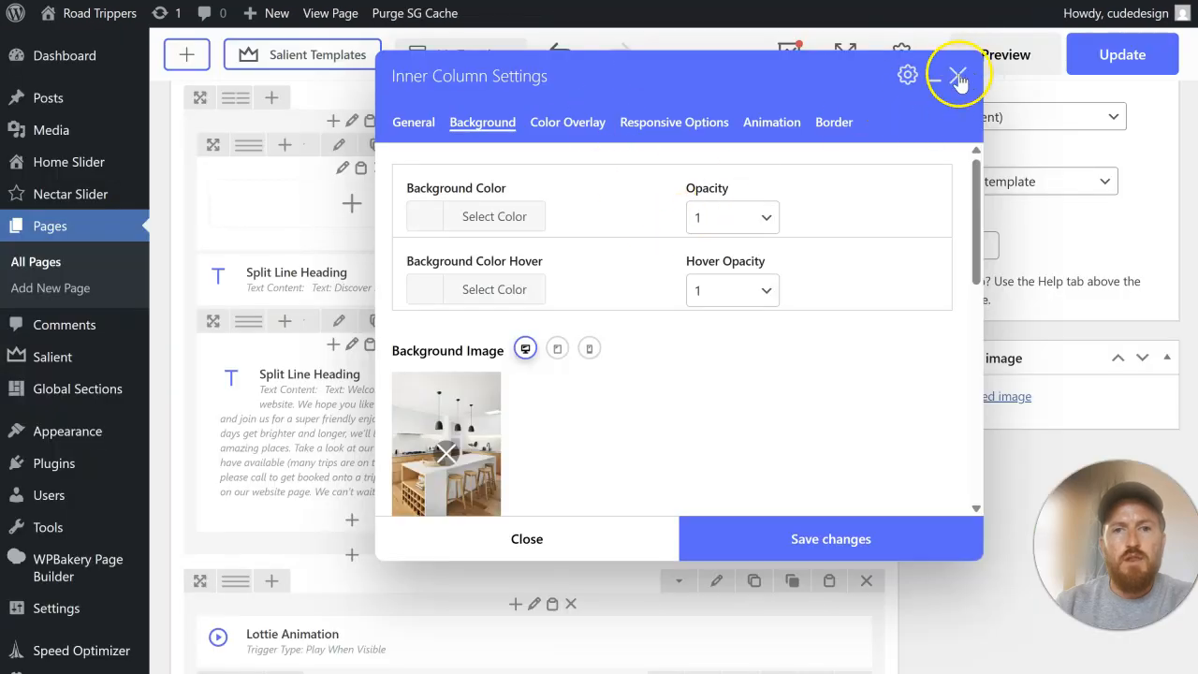
pyautogui.click(959, 79)
pyautogui.moveTo(693, 266); pyautogui.dragTo(739, 221)
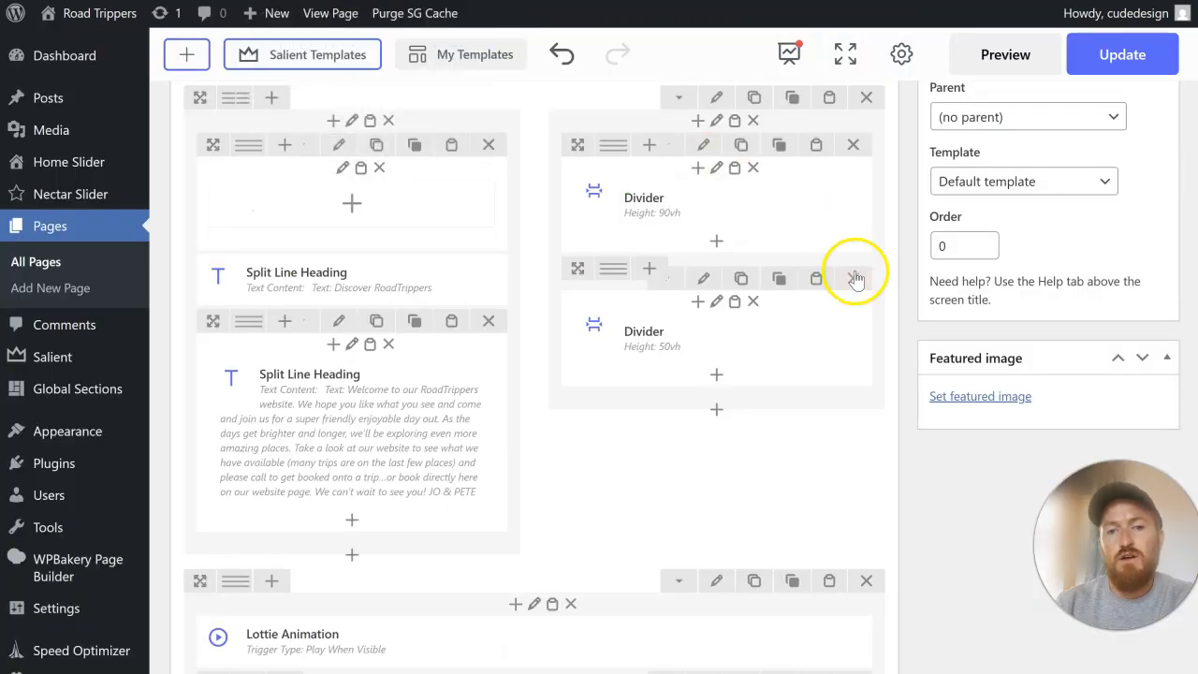
# Step: Delete the inner row with the 50vh divider from the section, update the page and view it live
pyautogui.click(854, 278)
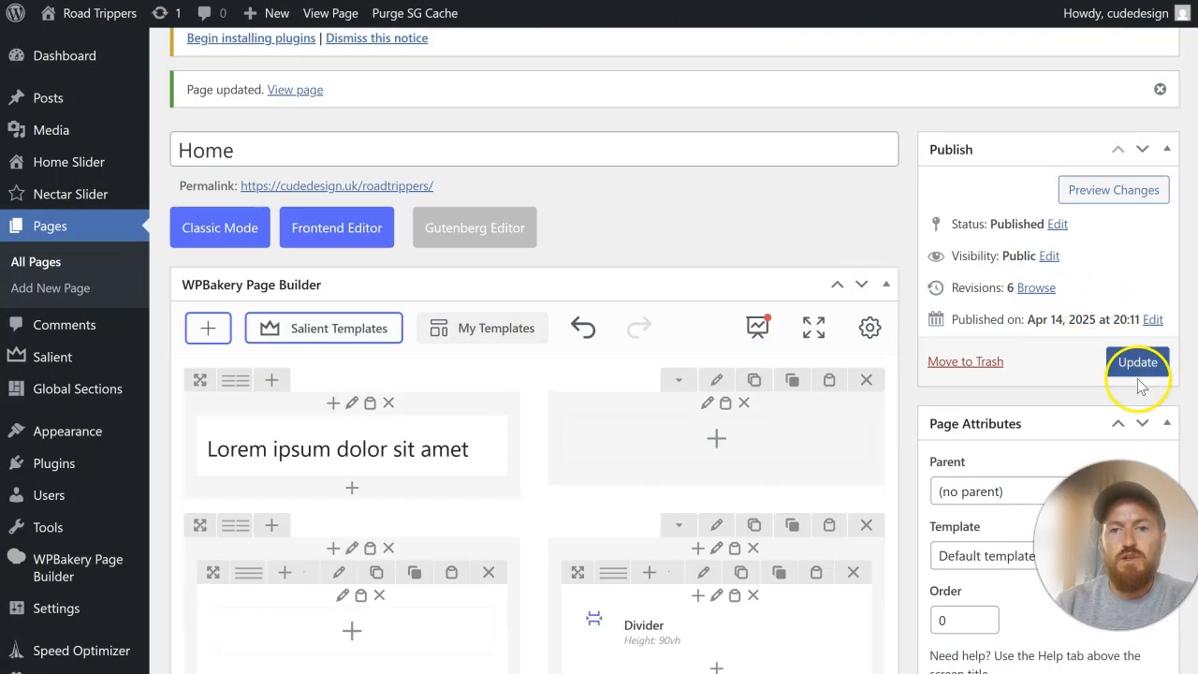
pyautogui.click(1140, 363)
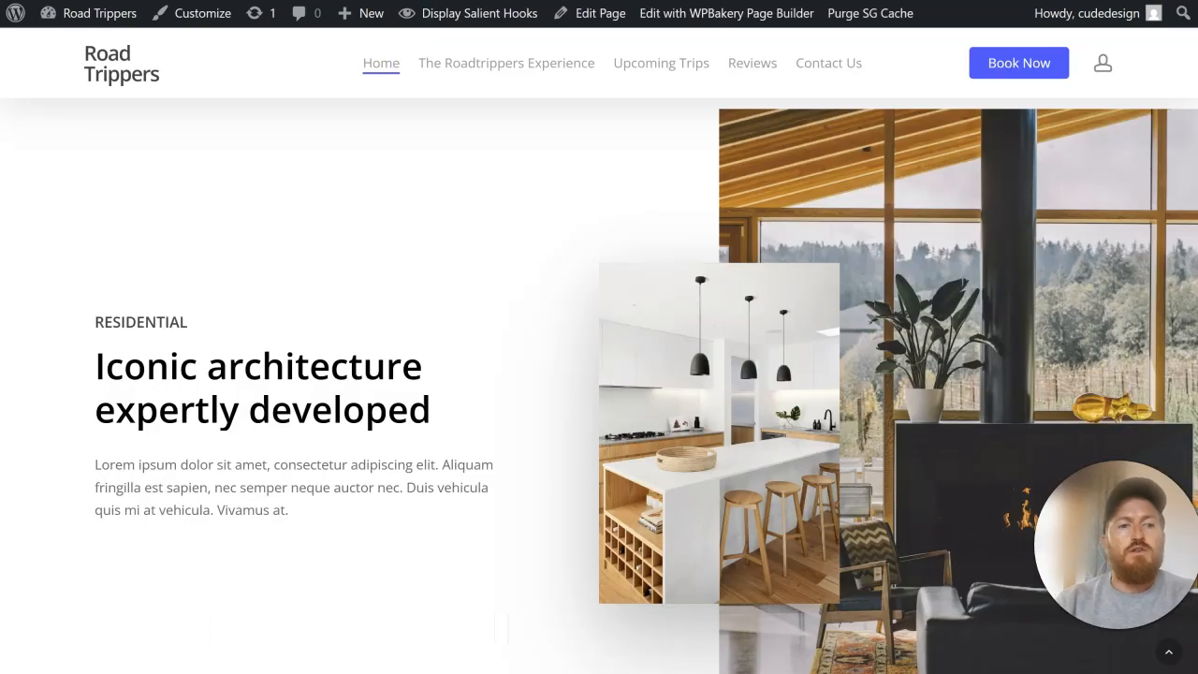
pyautogui.scroll(5, 599, 374)
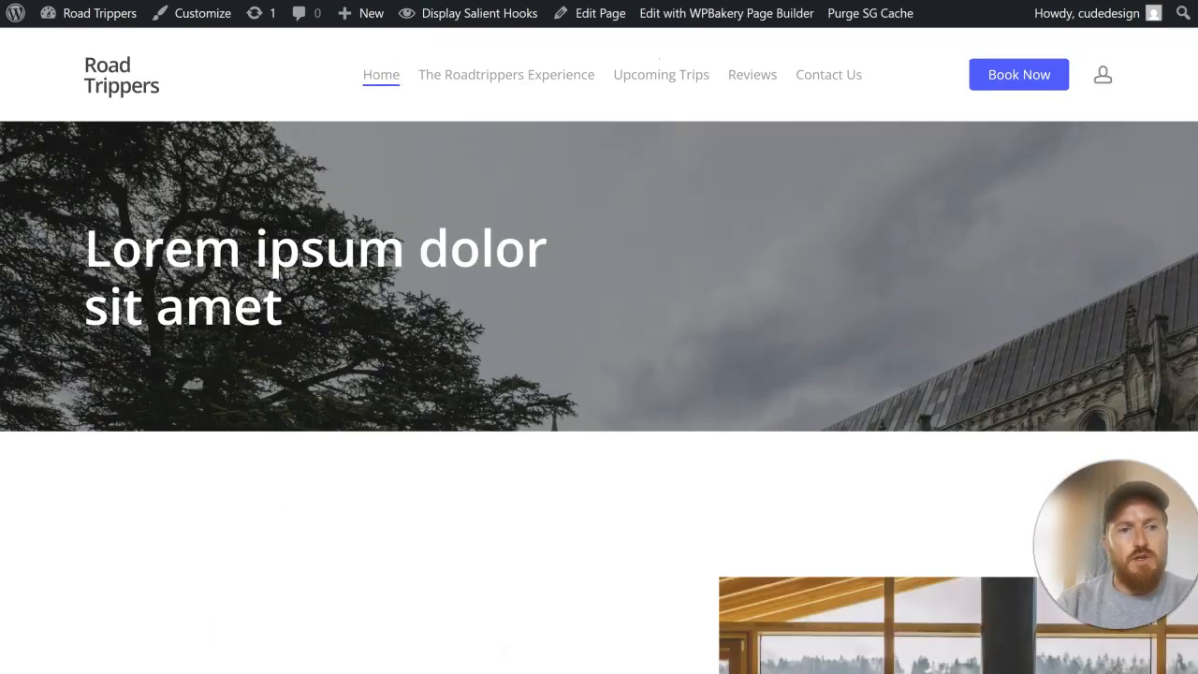
pyautogui.scroll(-5, 530, 164)
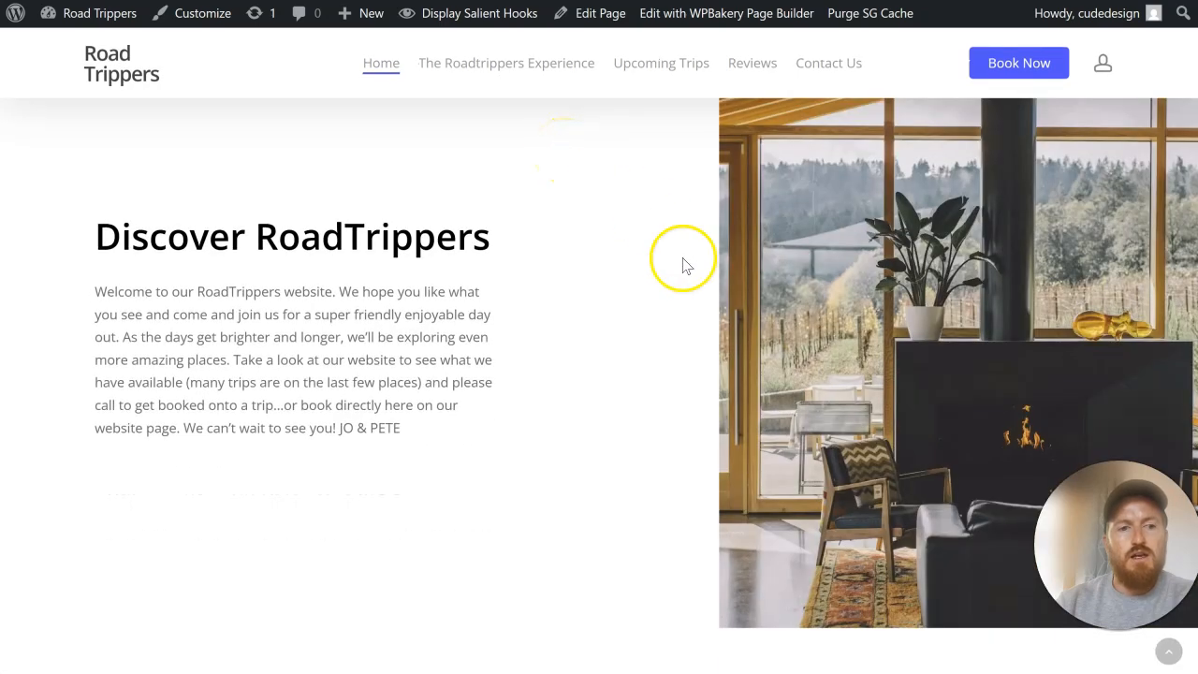
# Step: Examine the spacing around the Discover RoadTrippers section and its image on the live page
pyautogui.scroll(5, 706, 293)
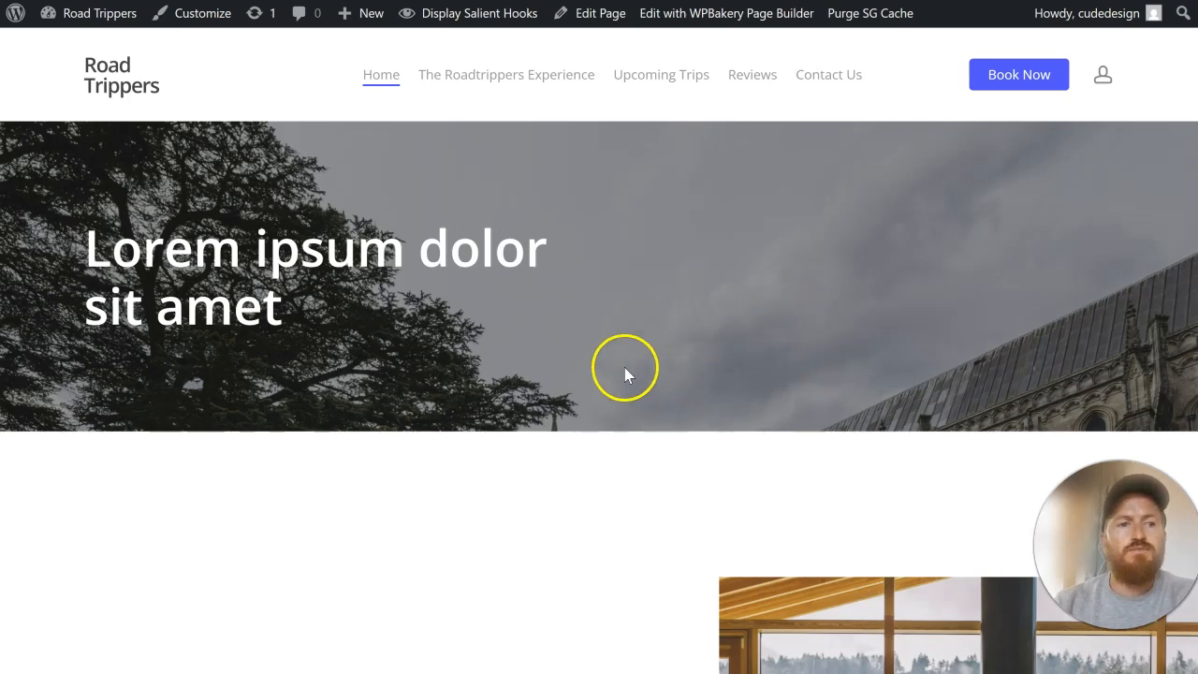
pyautogui.scroll(-5, 597, 349)
pyautogui.scroll(3, 599, 354)
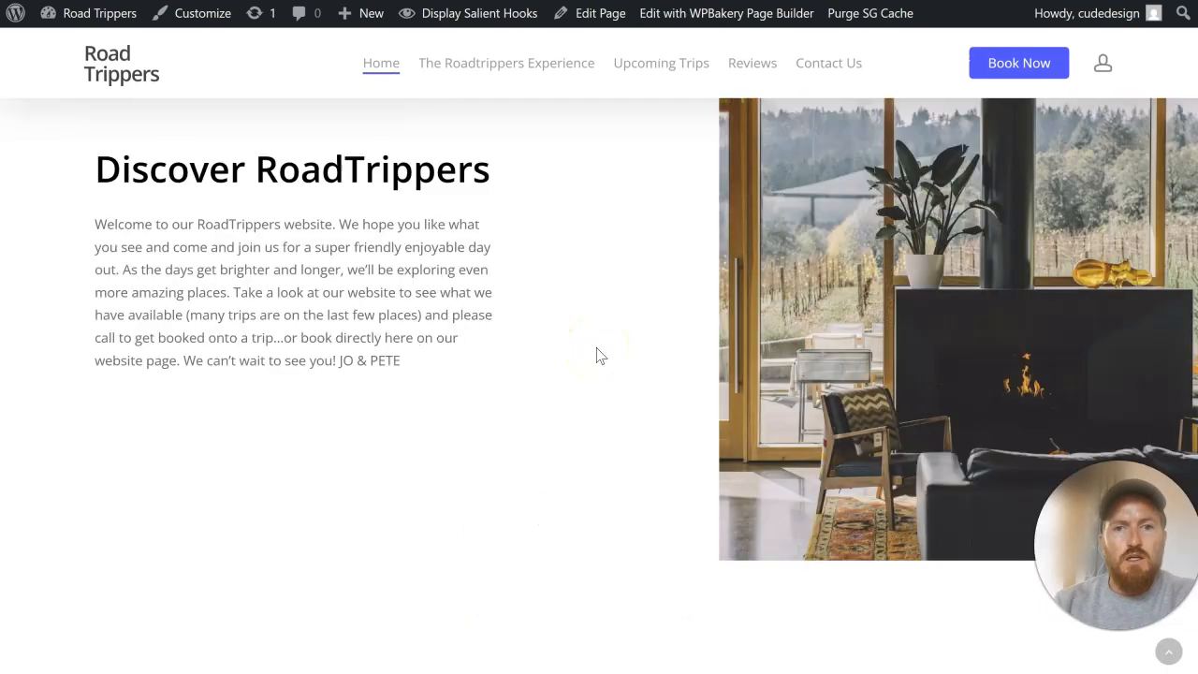
pyautogui.scroll(3, 600, 356)
pyautogui.scroll(-2, 600, 355)
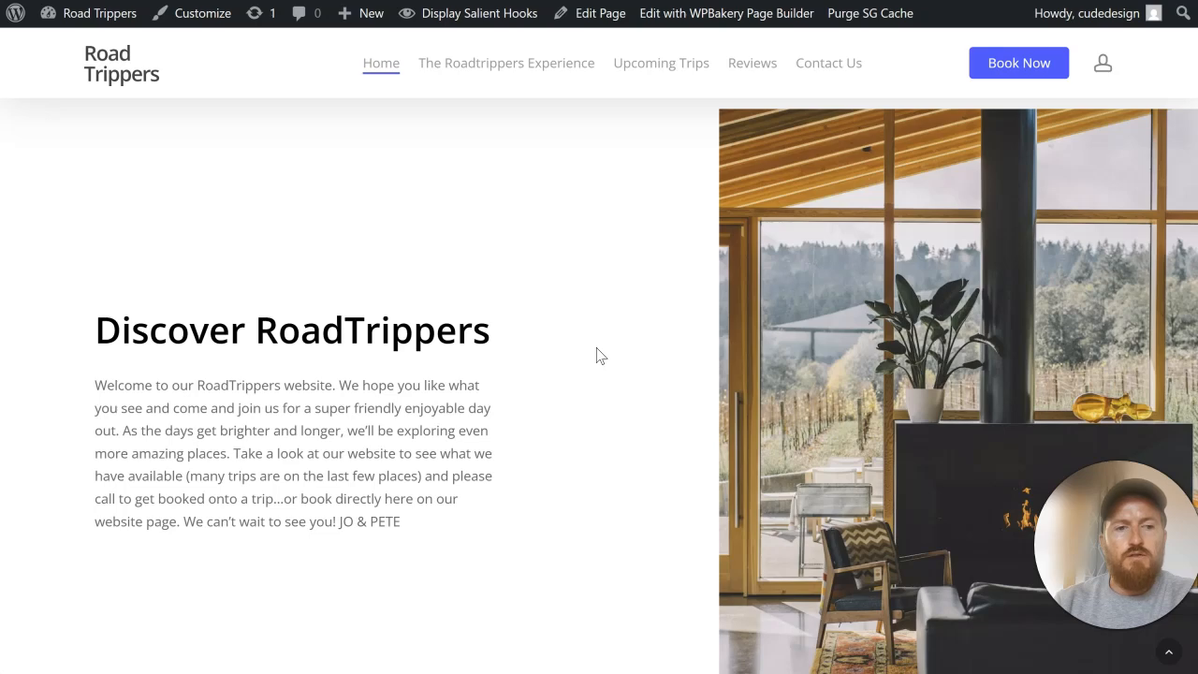
pyautogui.scroll(4, 599, 353)
pyautogui.scroll(-4, 588, 251)
pyautogui.scroll(4, 662, 386)
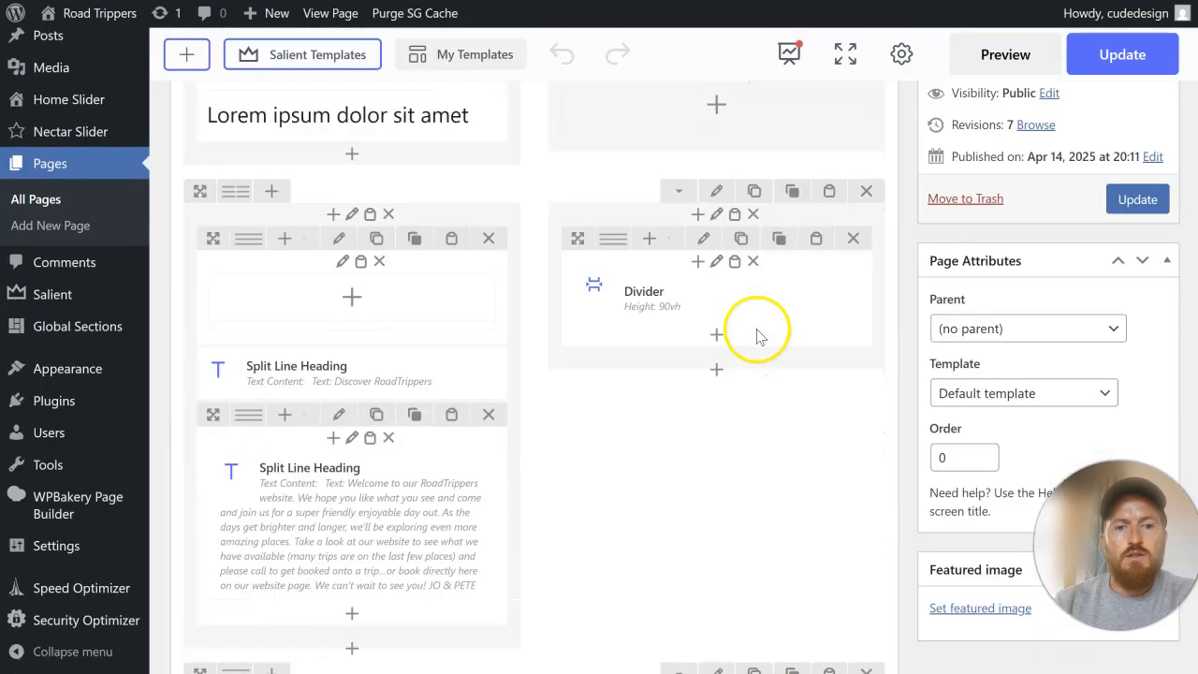
# Step: Set the Discover RoadTrippers row's top padding to 8%, update the page and check the spacing live
pyautogui.click(717, 191)
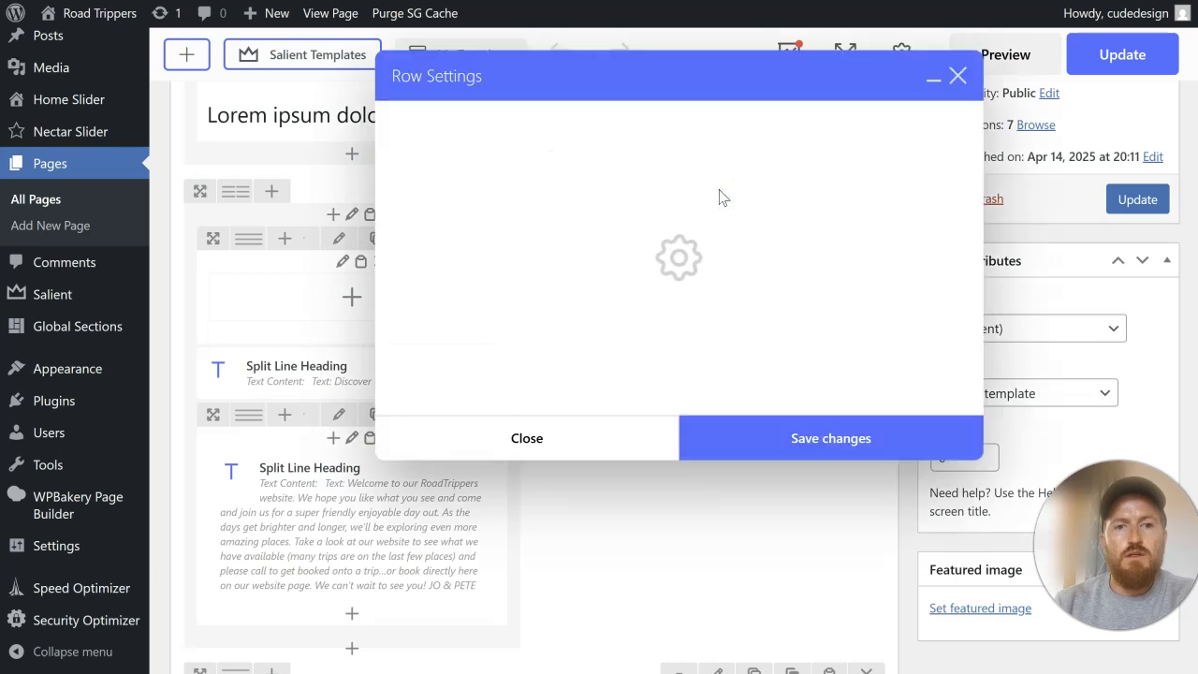
pyautogui.click(603, 291)
pyautogui.scroll(-10, 603, 291)
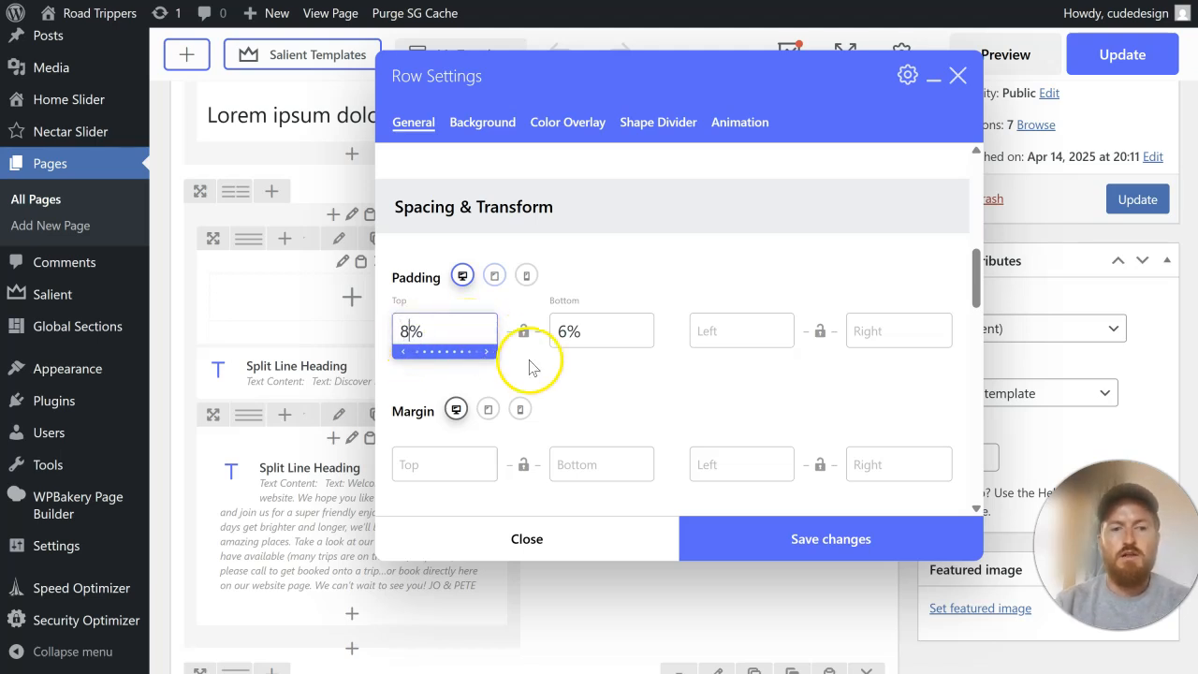
pyautogui.click(782, 532)
pyautogui.click(1132, 199)
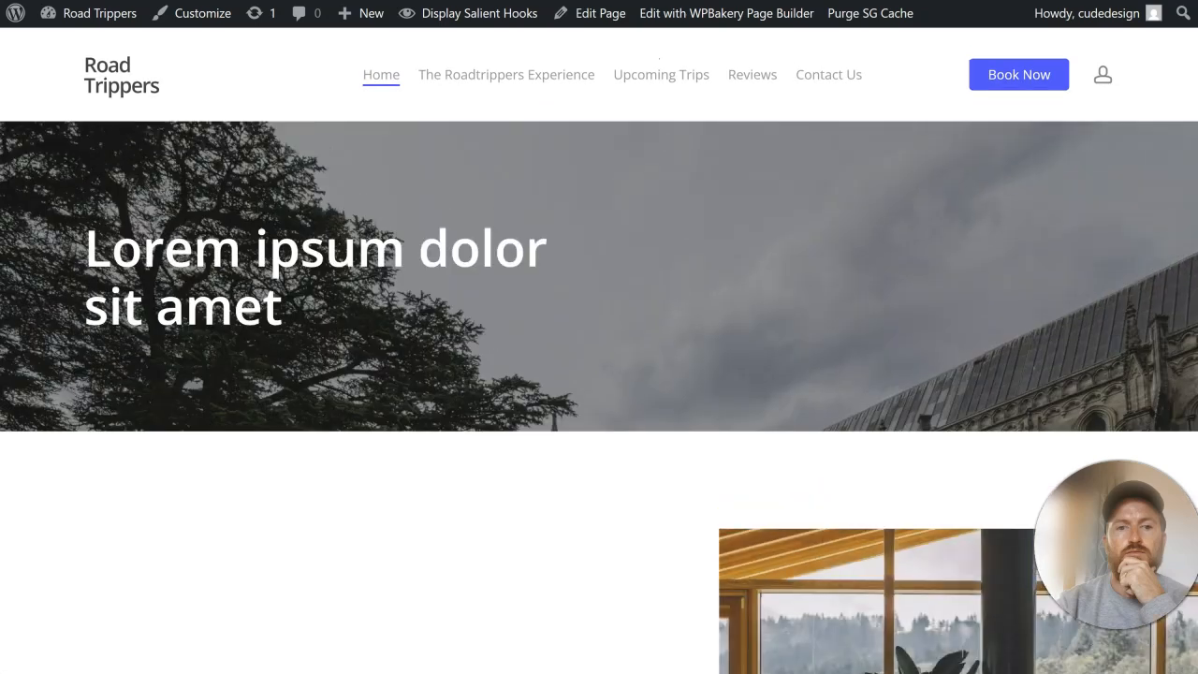
pyautogui.scroll(-5, 602, 247)
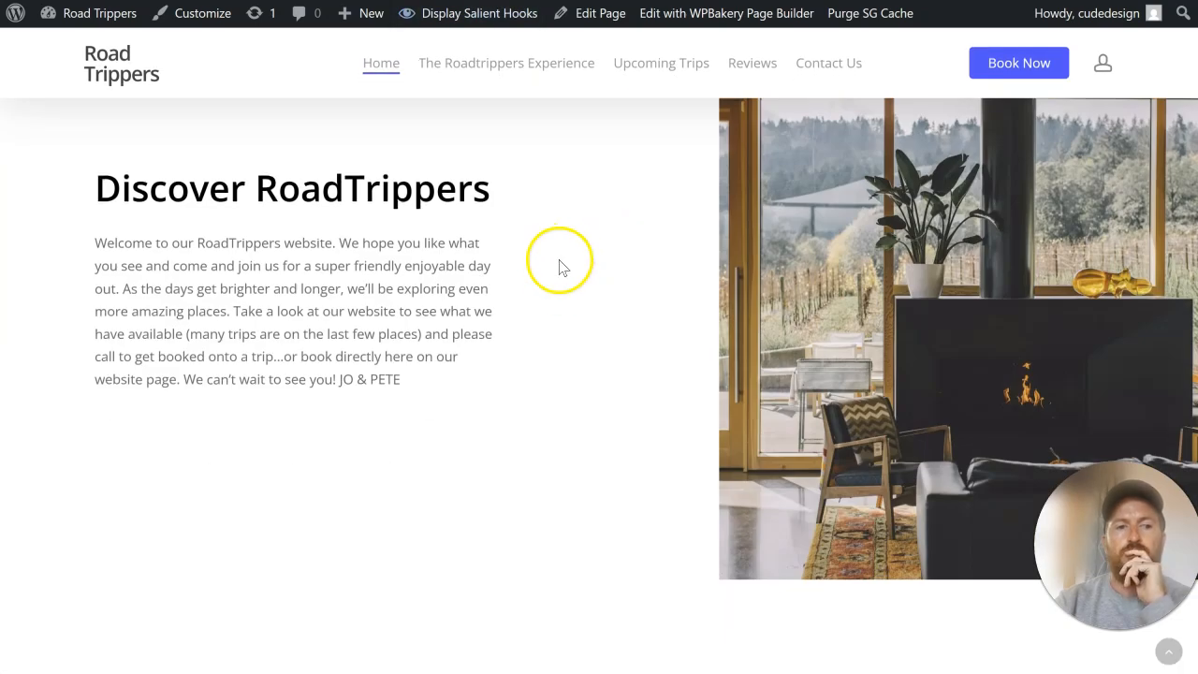
pyautogui.scroll(-4, 559, 266)
pyautogui.scroll(5, 559, 268)
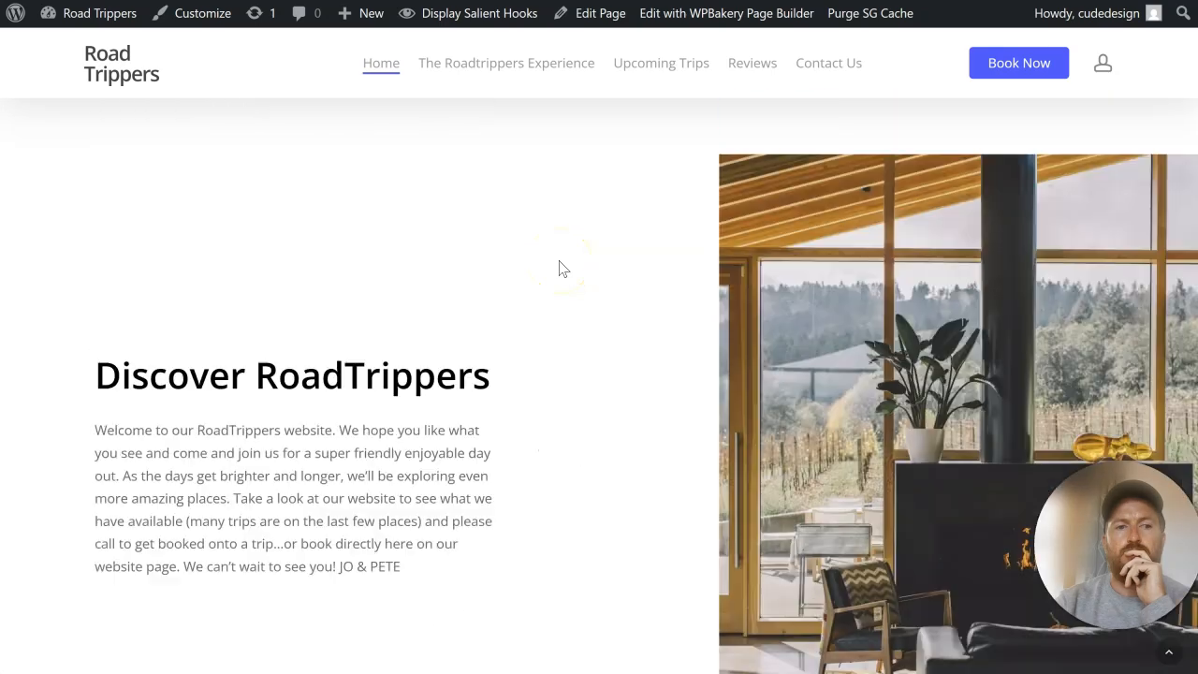
pyautogui.scroll(3, 560, 270)
pyautogui.scroll(-3, 558, 265)
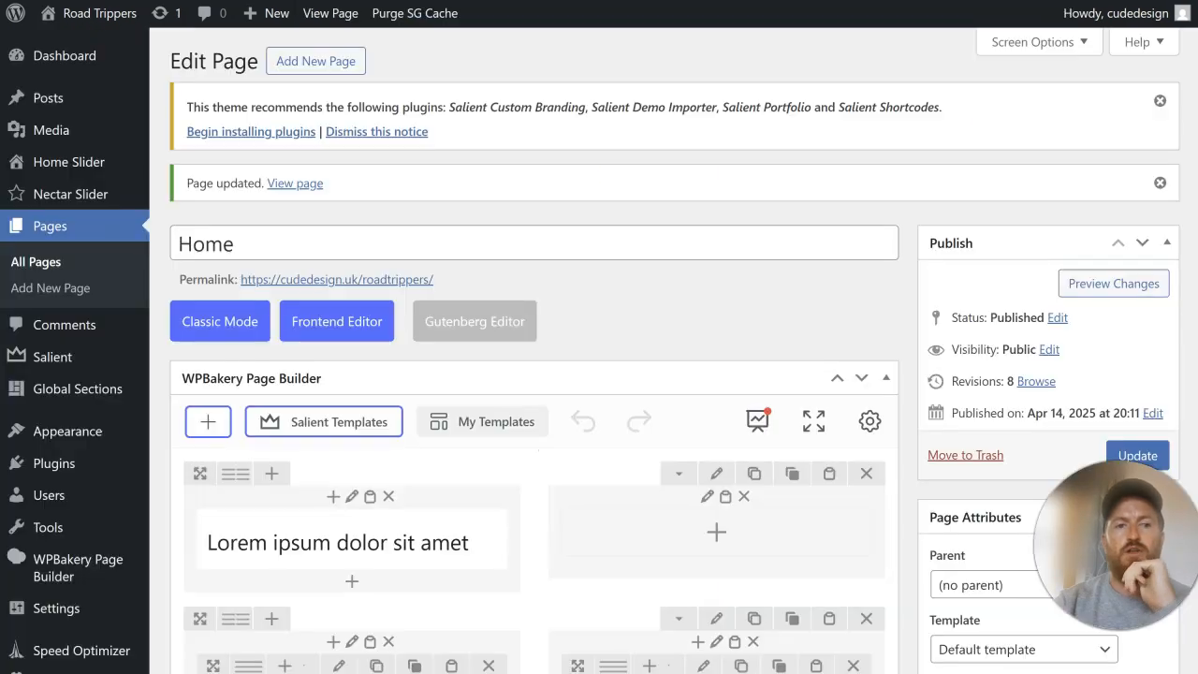
# Step: Add a text block below the welcome paragraph and copy the section's heading and paragraph from the live page
pyautogui.scroll(-3, 499, 308)
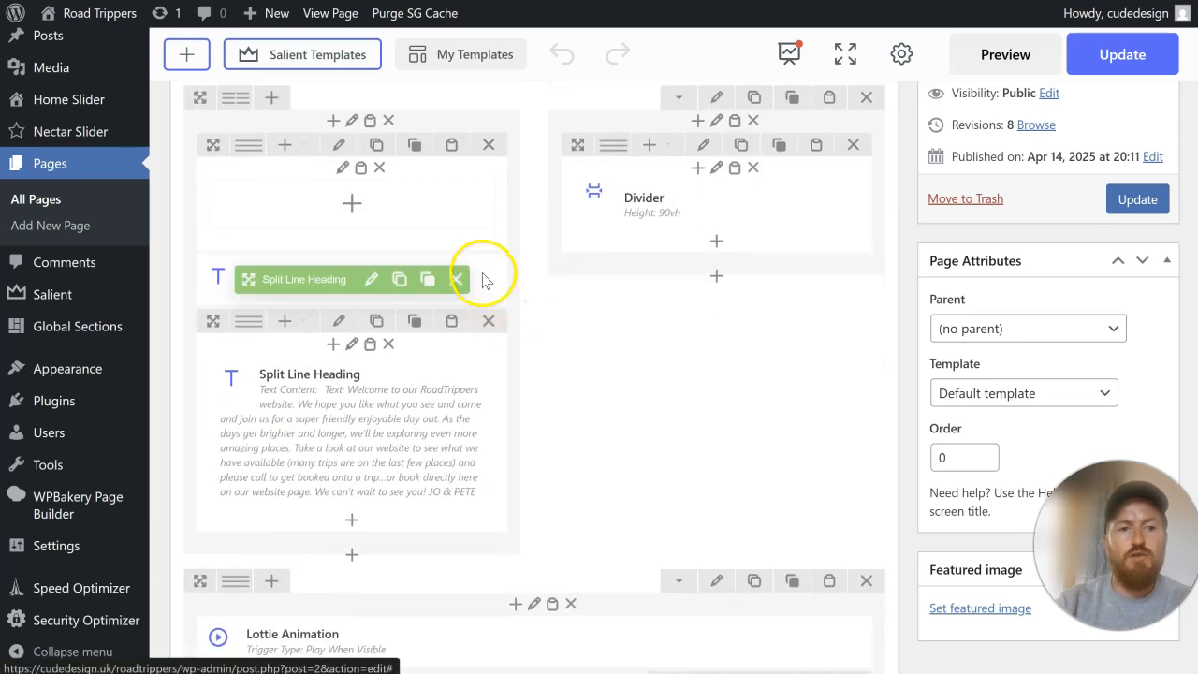
pyautogui.click(350, 521)
pyautogui.click(334, 212)
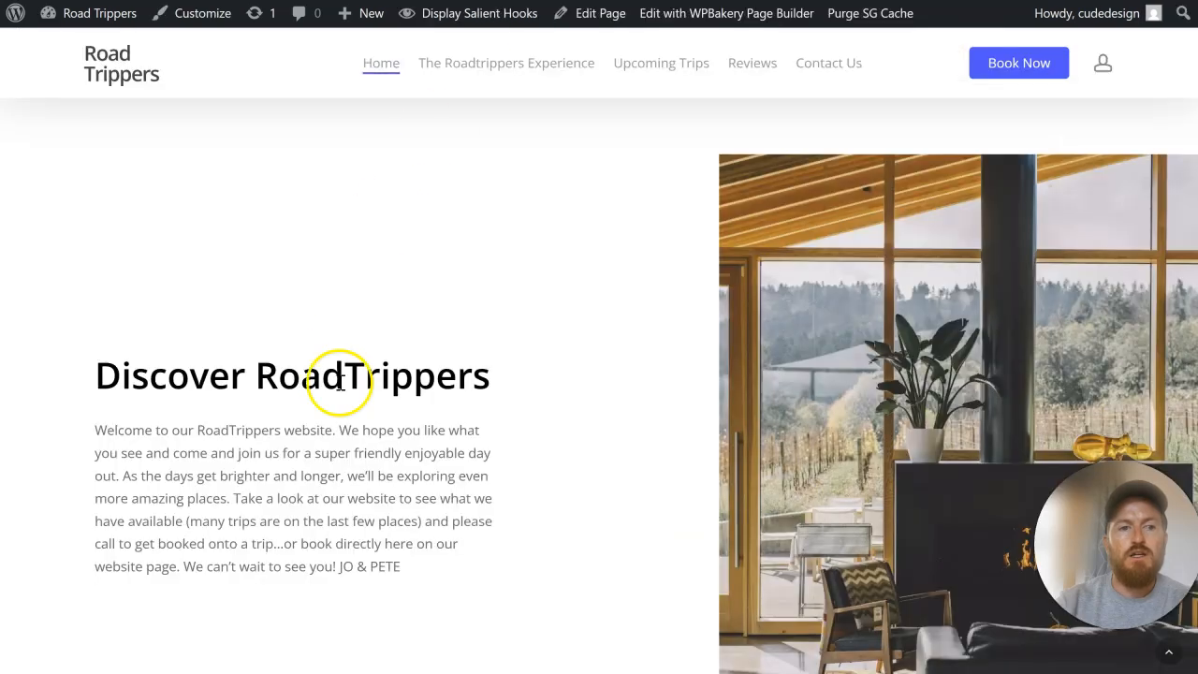
pyautogui.moveTo(432, 573); pyautogui.dragTo(235, 361)
pyautogui.rightClick(235, 365)
pyautogui.click(295, 389)
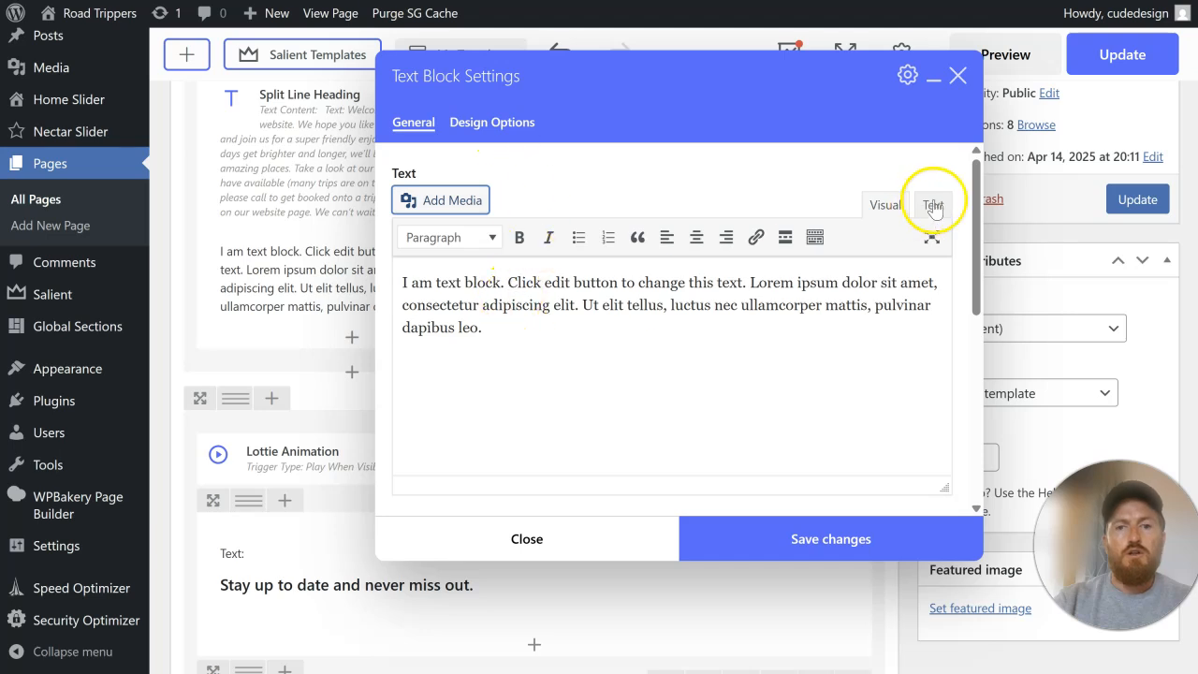
# Step: Replace the text block's placeholder with the copied heading and welcome paragraph, using its HTML text view
pyautogui.click(933, 205)
pyautogui.moveTo(513, 350); pyautogui.dragTo(370, 271)
pyautogui.hotkey('shift', 'Right')
pyautogui.hotkey('shift', 'Right')
pyautogui.hotkey('shift', 'Right')
pyautogui.hotkey('shift', 'Right')
pyautogui.hotkey('shift', 'Right')
pyautogui.hotkey('shift', 'Right')
pyautogui.hotkey('shift', 'Right')
pyautogui.hotkey('shift', 'Right')
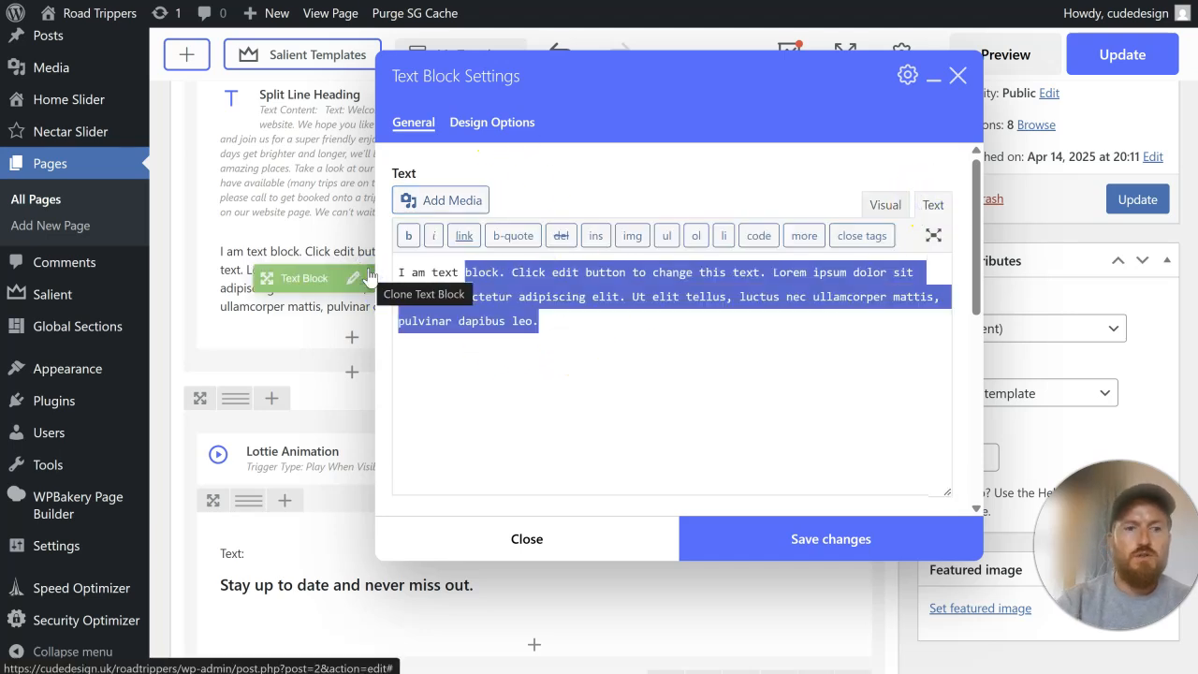
pyautogui.press('BackSpace')
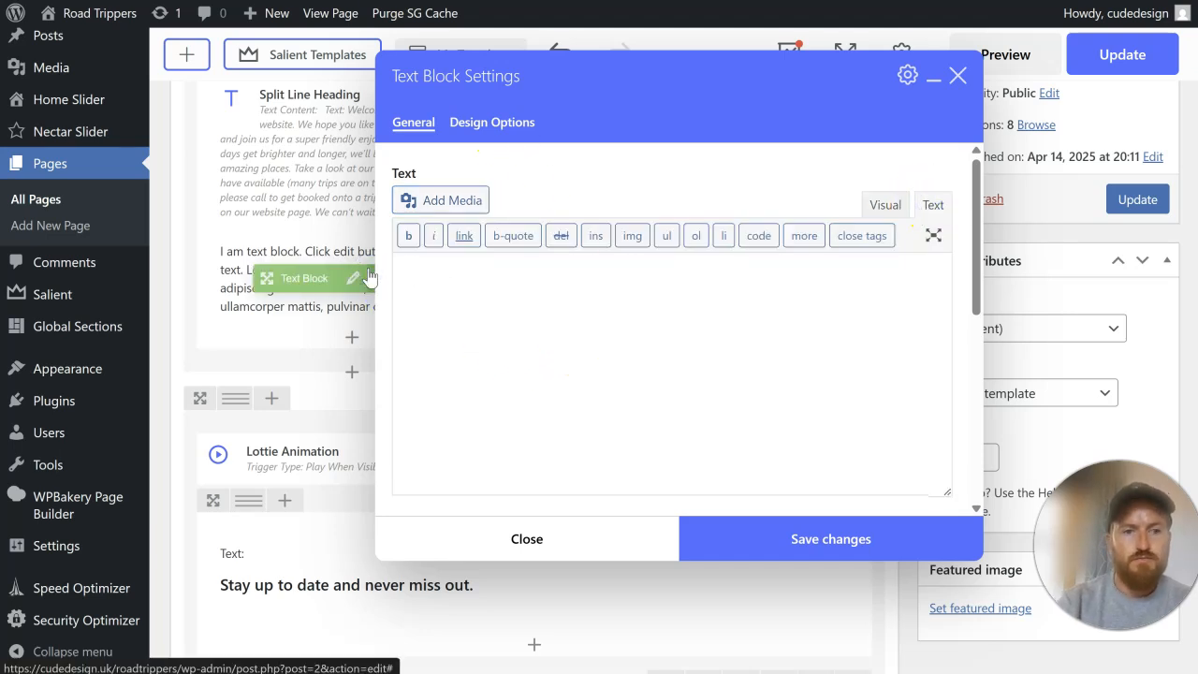
pyautogui.hotkey('ctrl', 'v')
# Step: Wrap "Discover RoadTrippers" in h2 tags, start a new paragraph at "Take a look at our website", and save the block
pyautogui.click(406, 274)
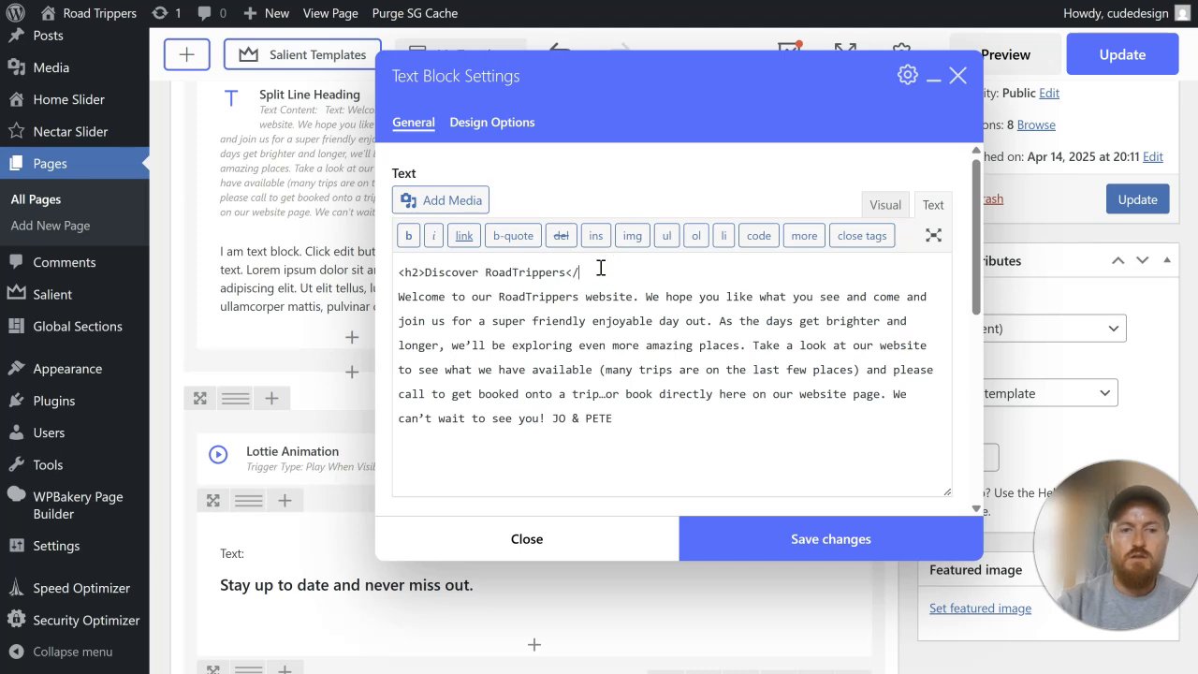
pyautogui.click(758, 347)
pyautogui.press('Return')
pyautogui.press('Return')
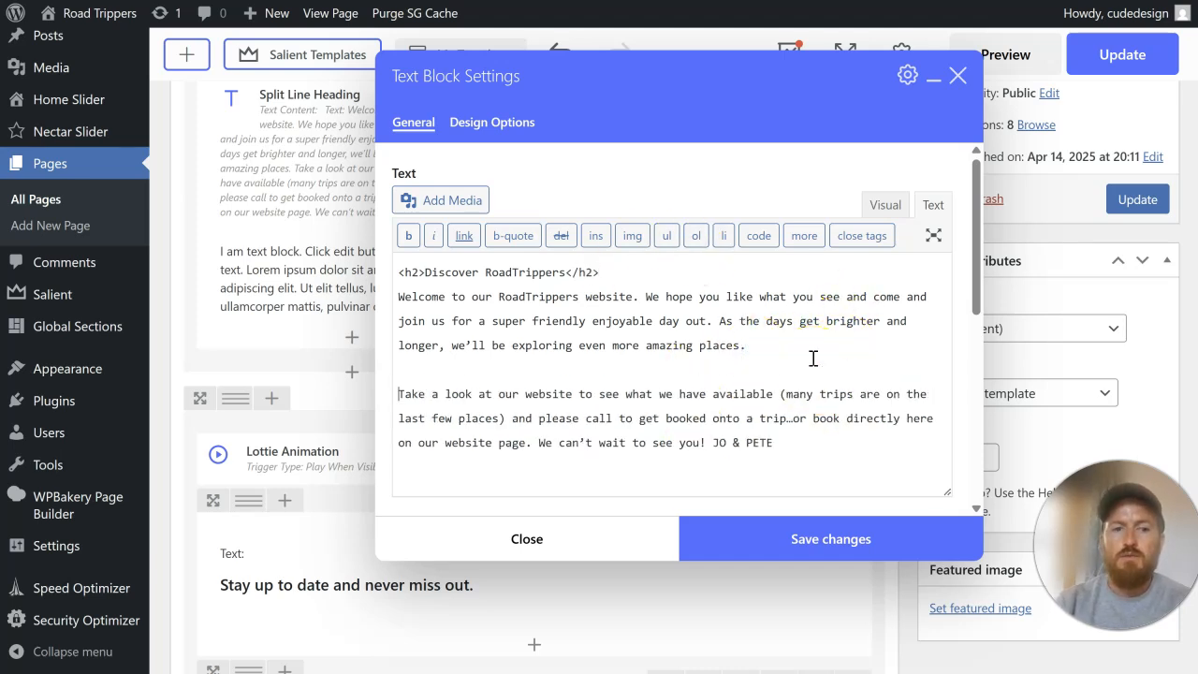
pyautogui.click(811, 543)
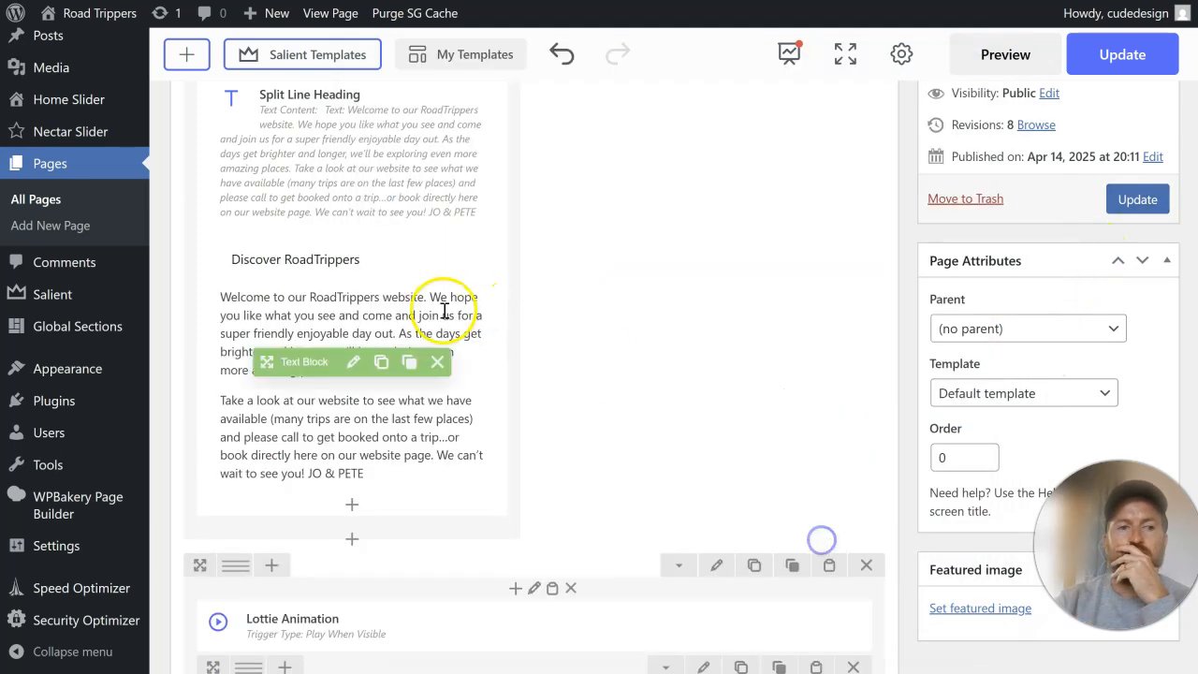
# Step: Delete both split line headings and the empty inner row, update the page and check the section live
pyautogui.click(454, 245)
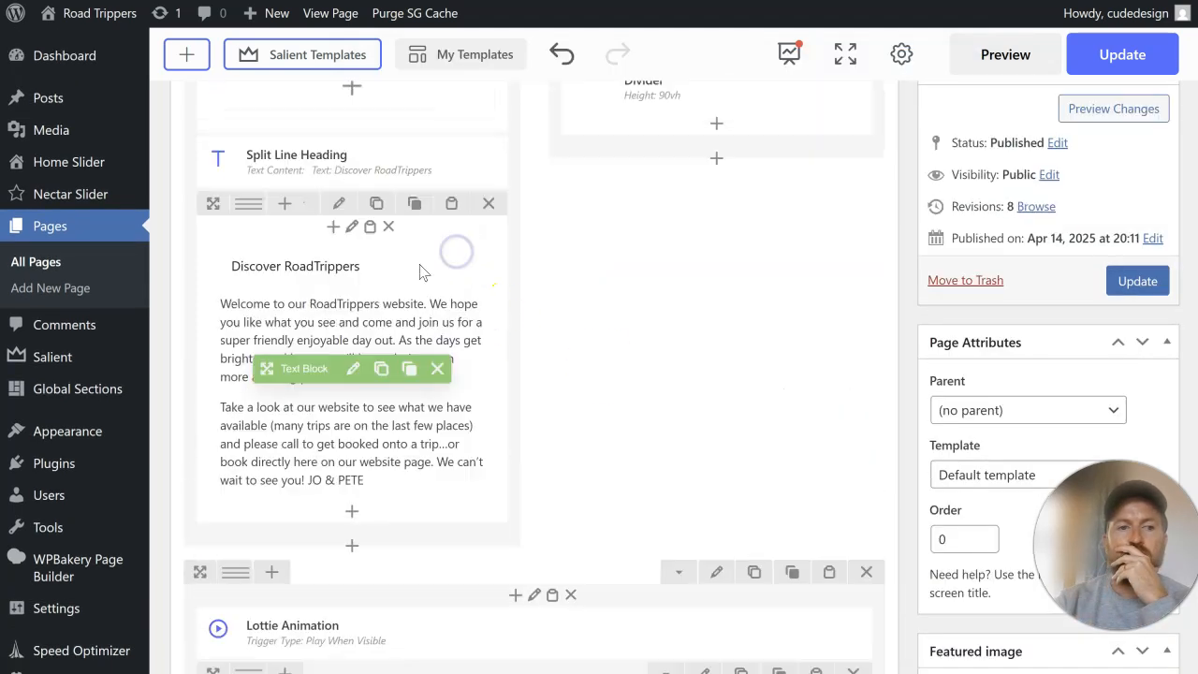
pyautogui.click(454, 281)
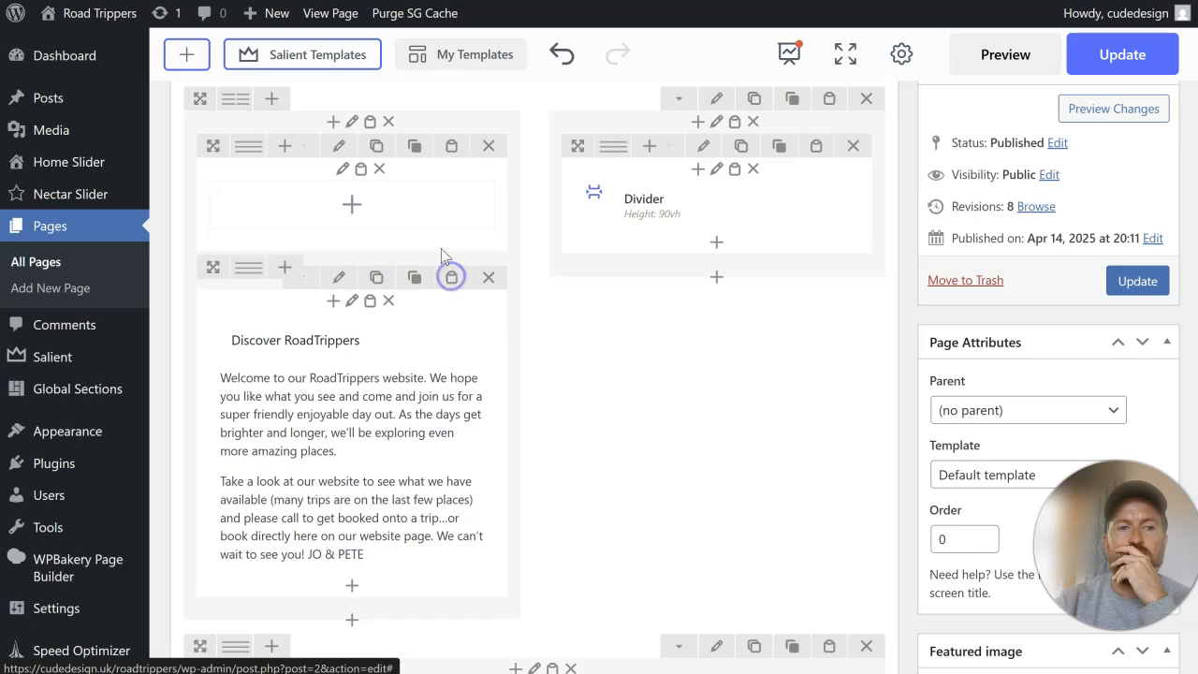
pyautogui.click(487, 151)
pyautogui.click(1137, 281)
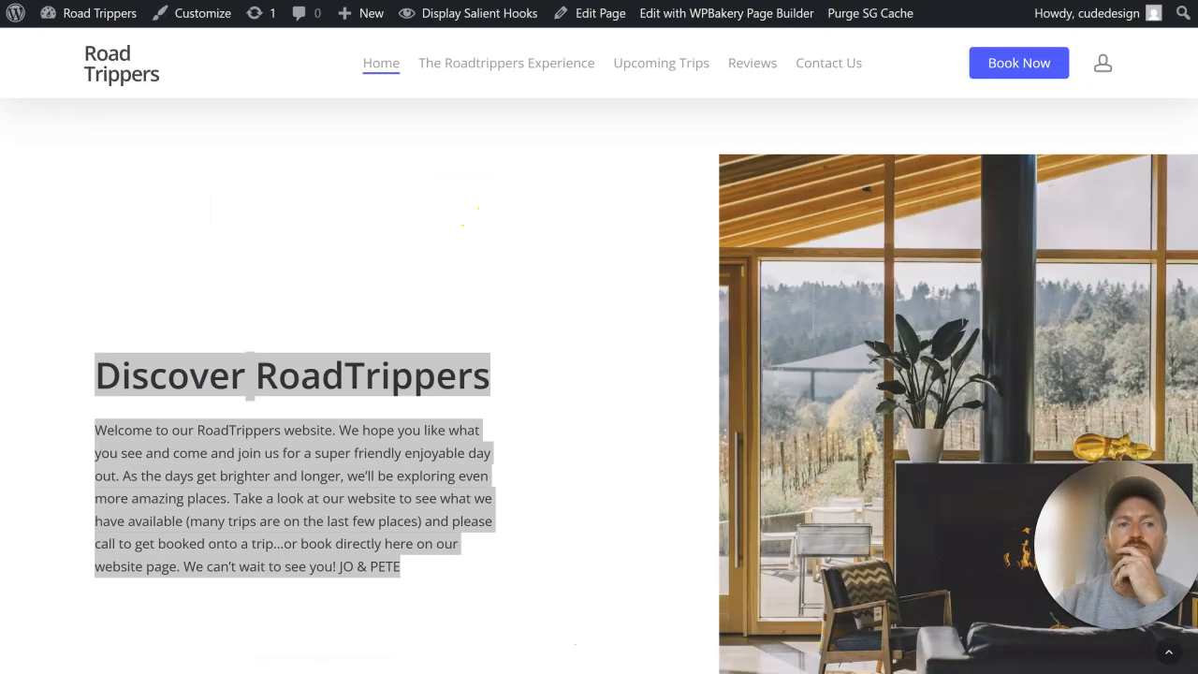
pyautogui.press('F5')
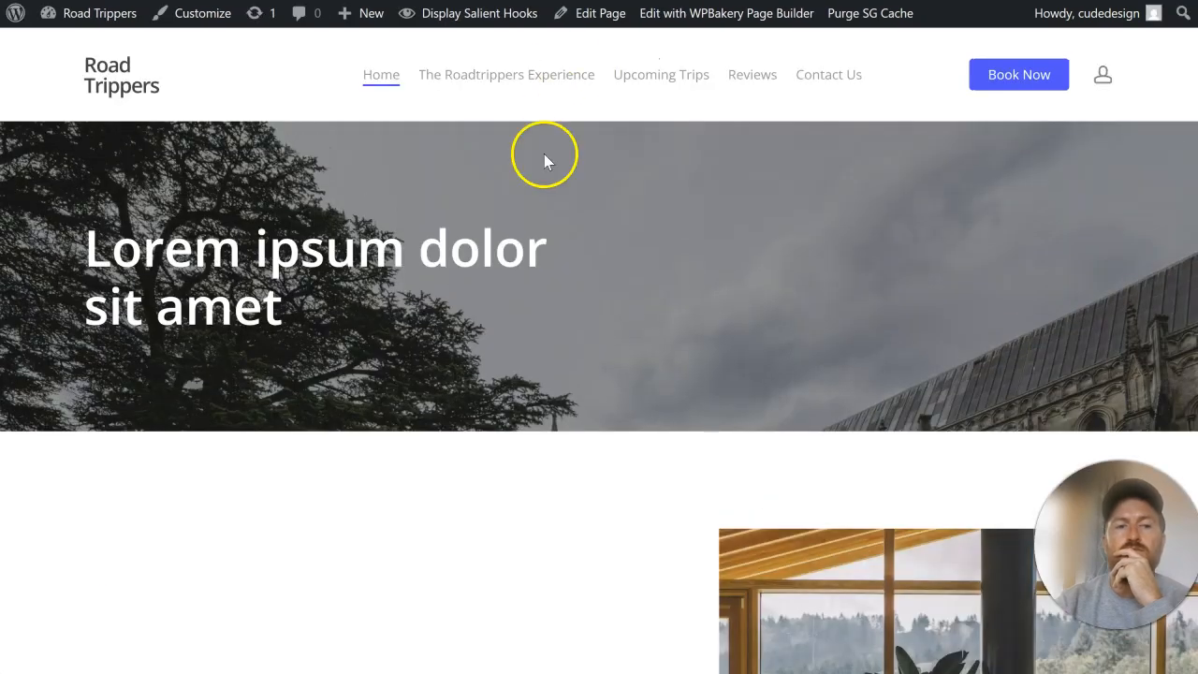
pyautogui.scroll(-3, 544, 178)
pyautogui.scroll(-3, 543, 195)
pyautogui.scroll(6, 593, 227)
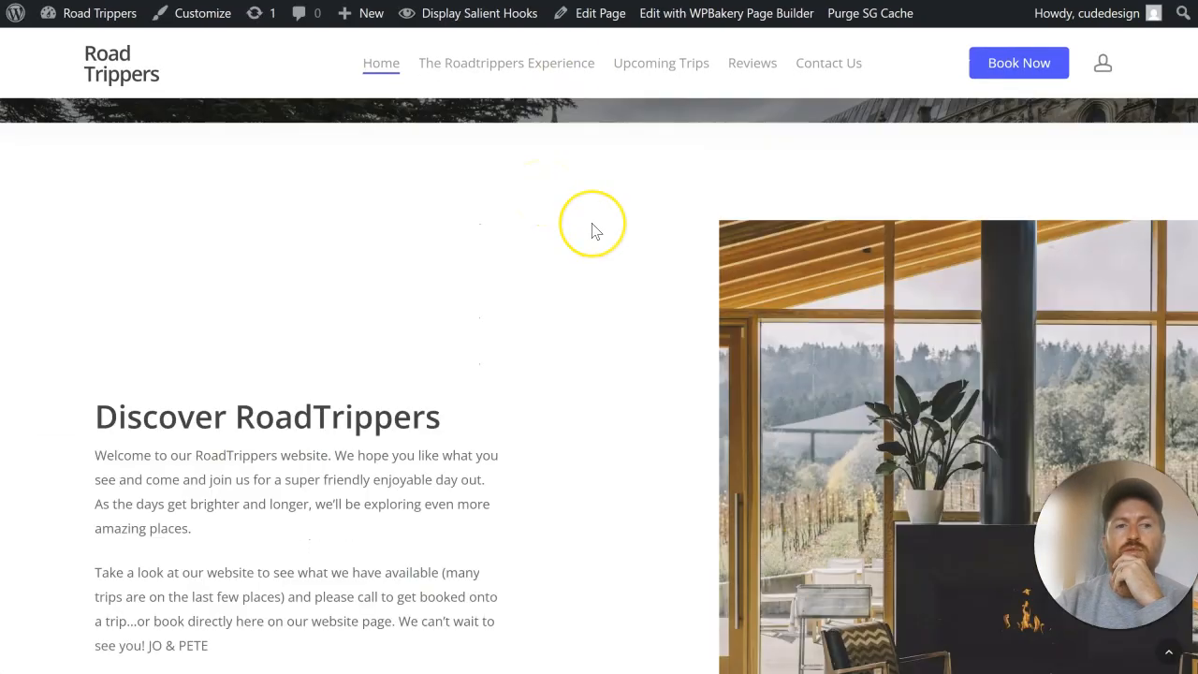
pyautogui.scroll(-5, 592, 227)
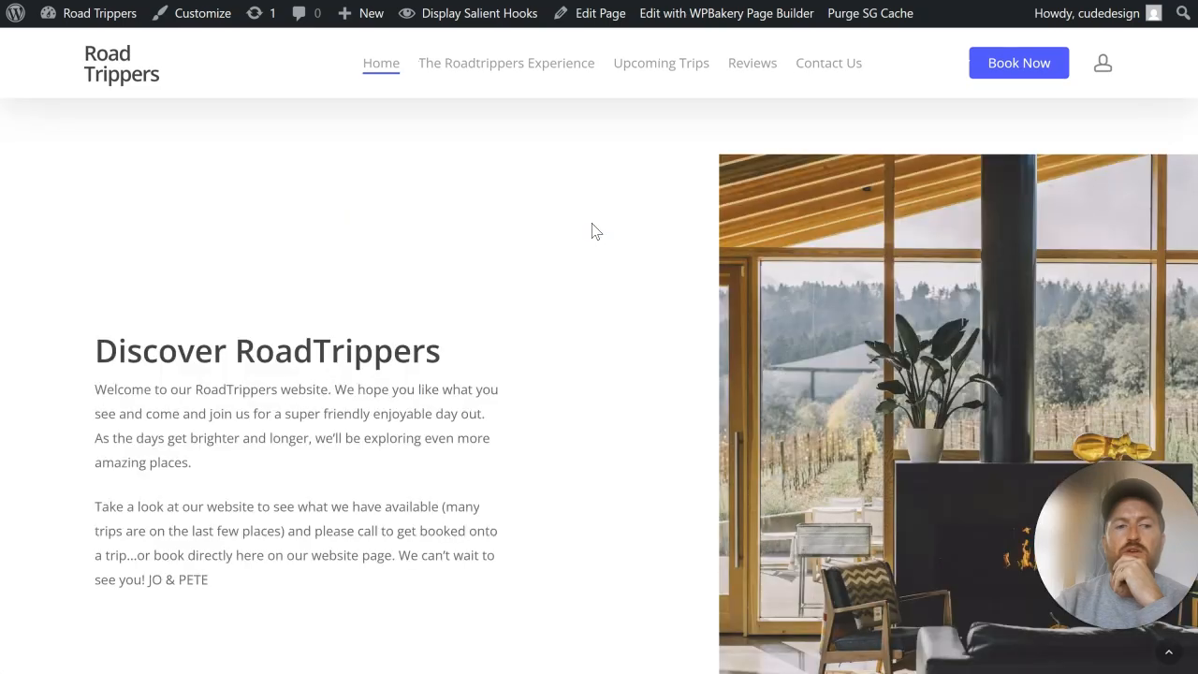
# Step: Copy the "We offer great value day trips" text below the Discover RoadTrippers heading on the original homepage
pyautogui.hotkey('ctrl', 'Tab')
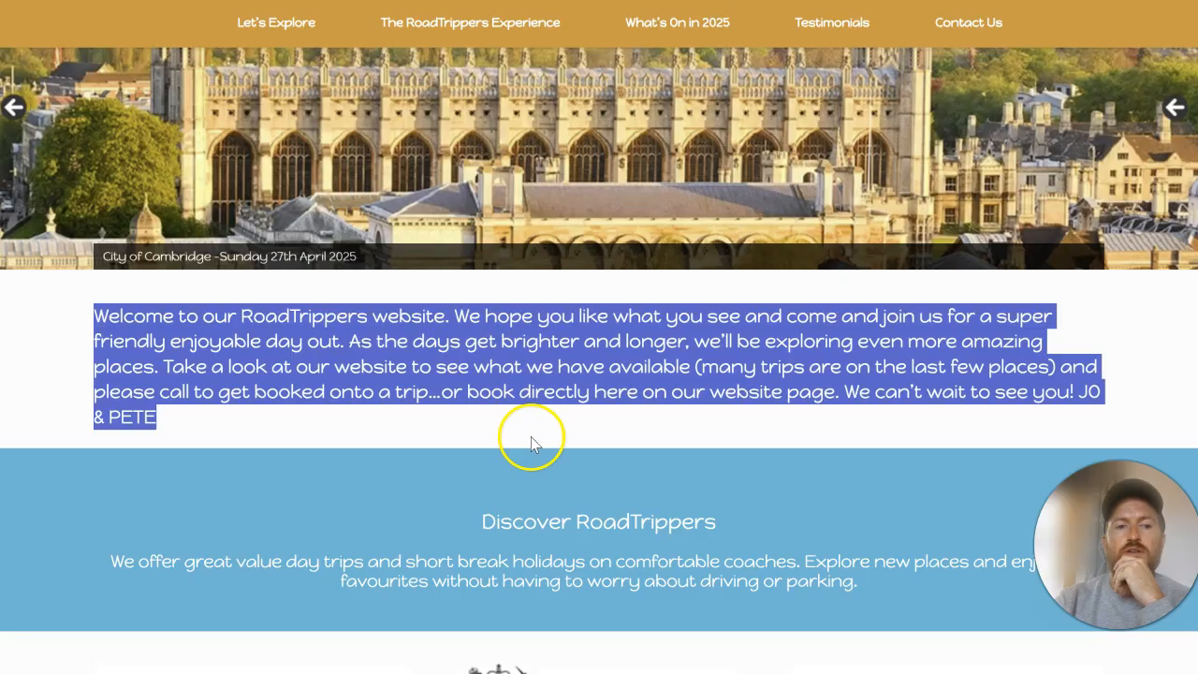
pyautogui.scroll(-2, 531, 436)
pyautogui.moveTo(892, 403); pyautogui.dragTo(114, 374)
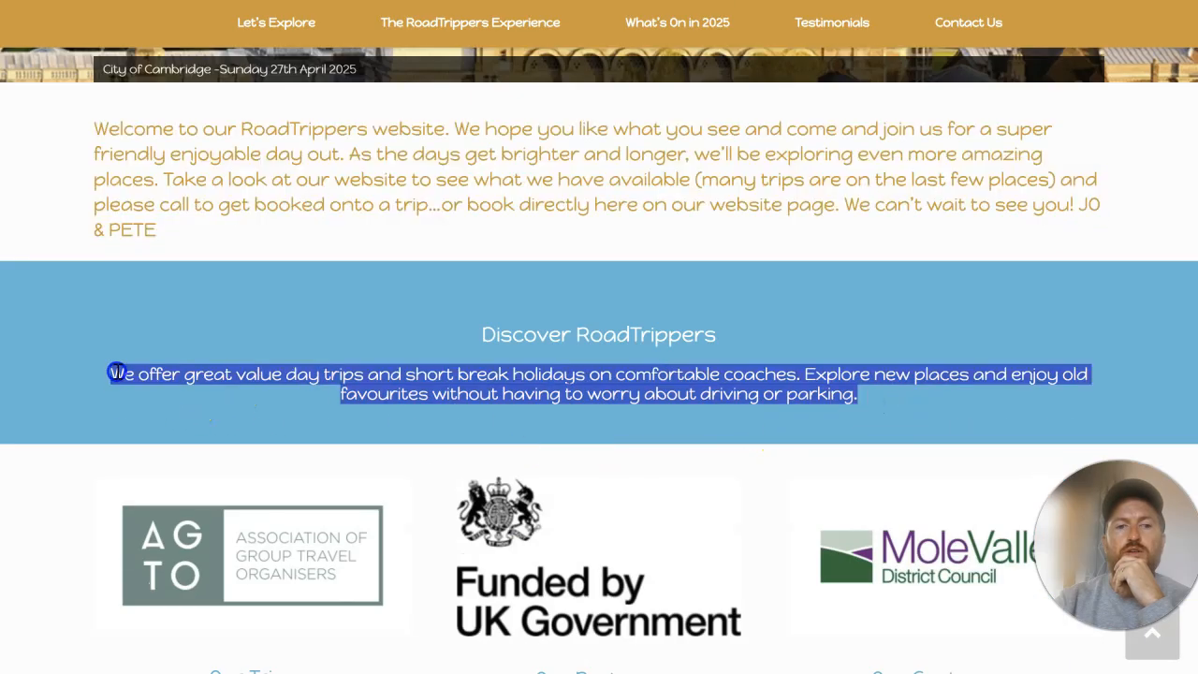
pyautogui.rightClick(315, 372)
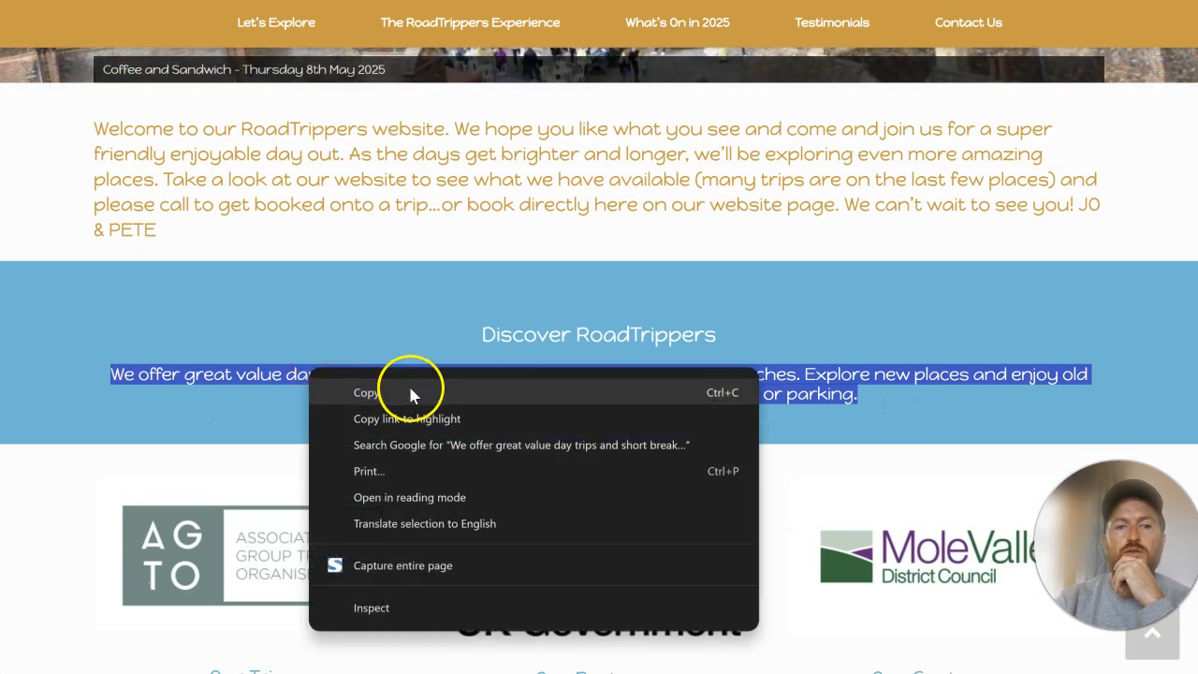
pyautogui.click(413, 391)
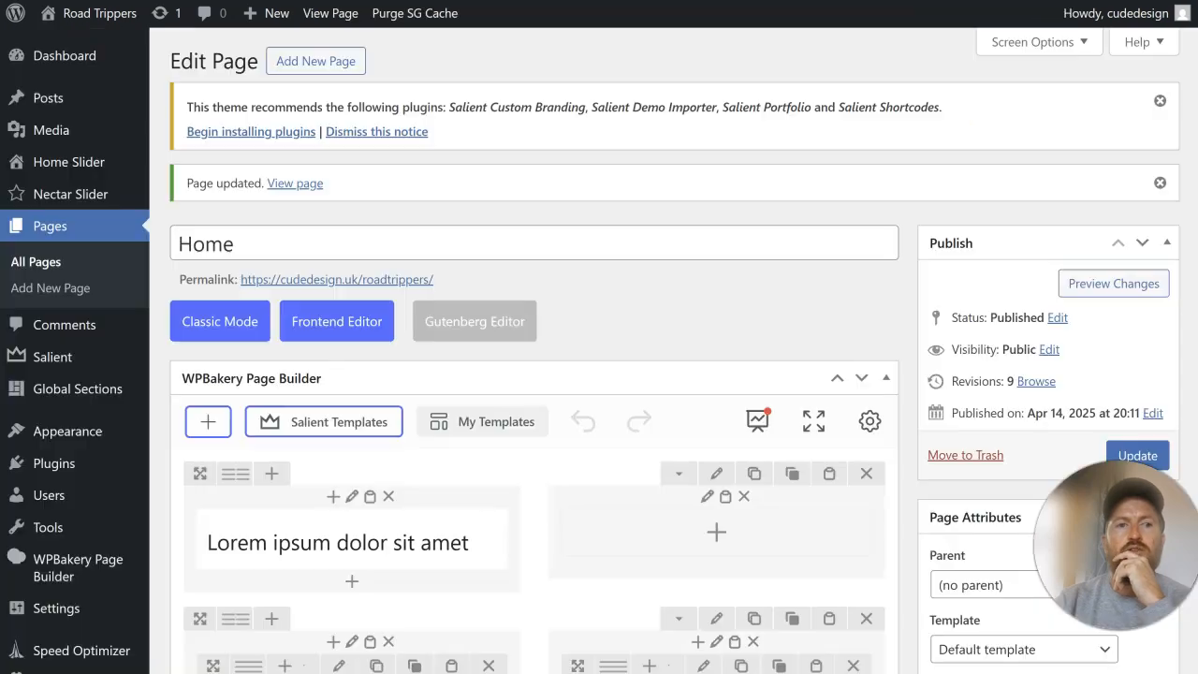
# Step: Insert the copied "We offer great value day trips" text after the first paragraph of the Discover RoadTrippers text block
pyautogui.scroll(-2, 490, 271)
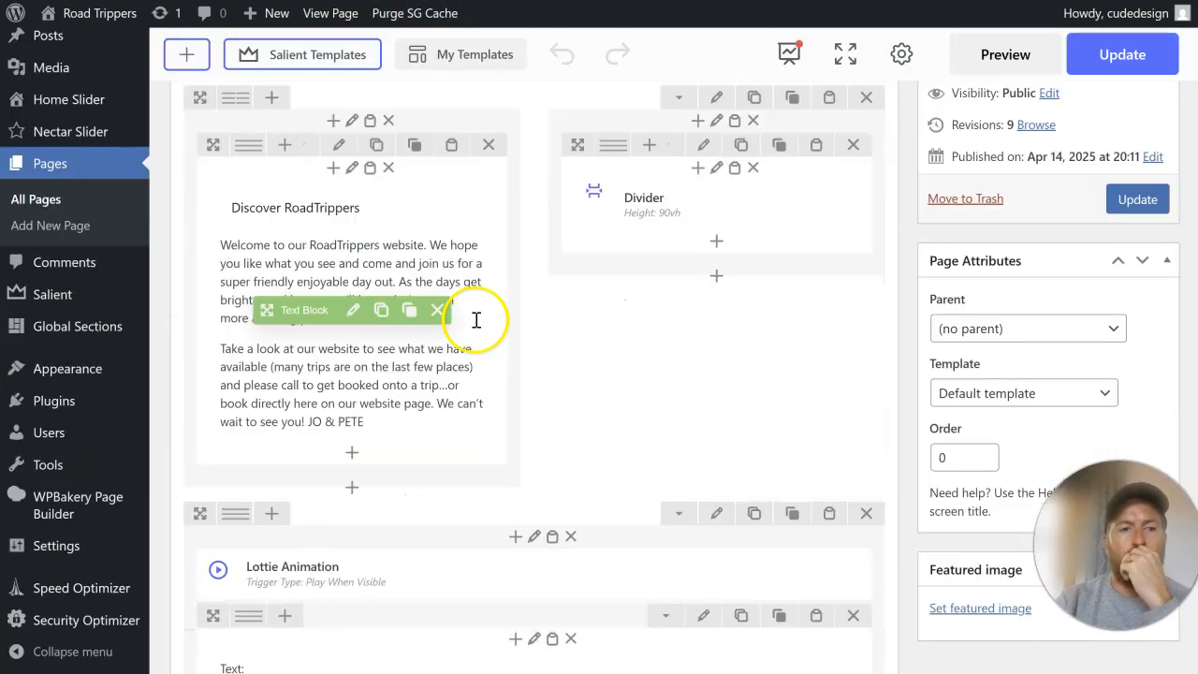
pyautogui.click(349, 310)
pyautogui.scroll(-2, 580, 300)
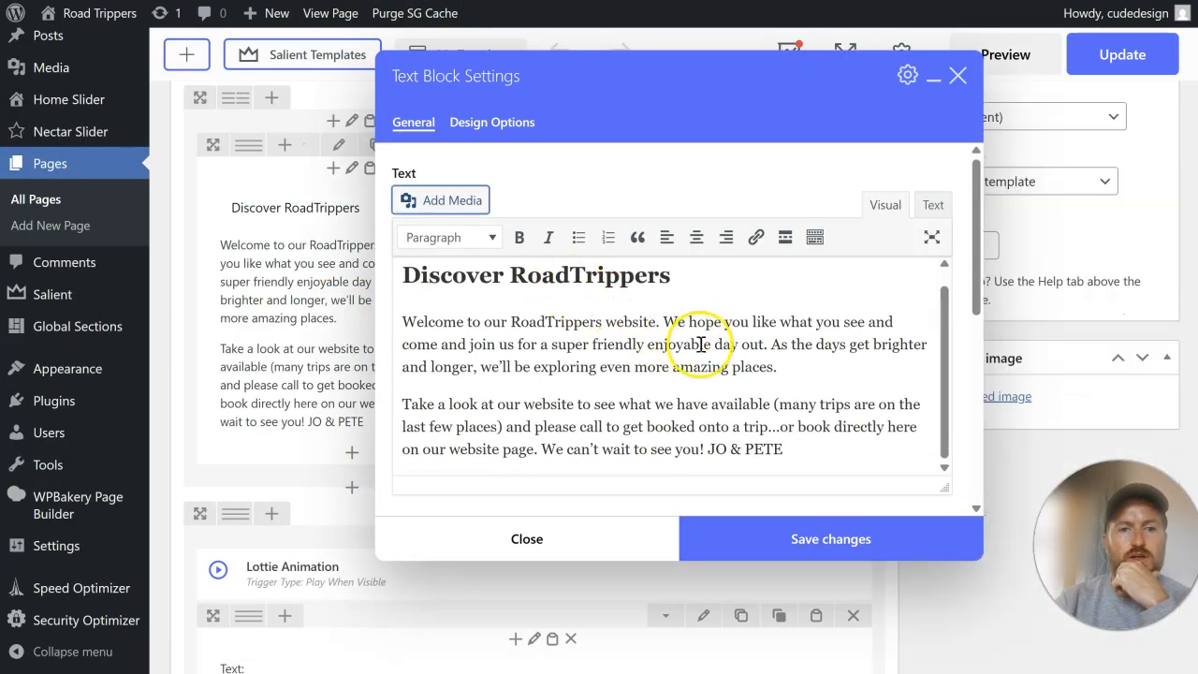
pyautogui.click(803, 372)
pyautogui.hotkey('ctrl', 'v')
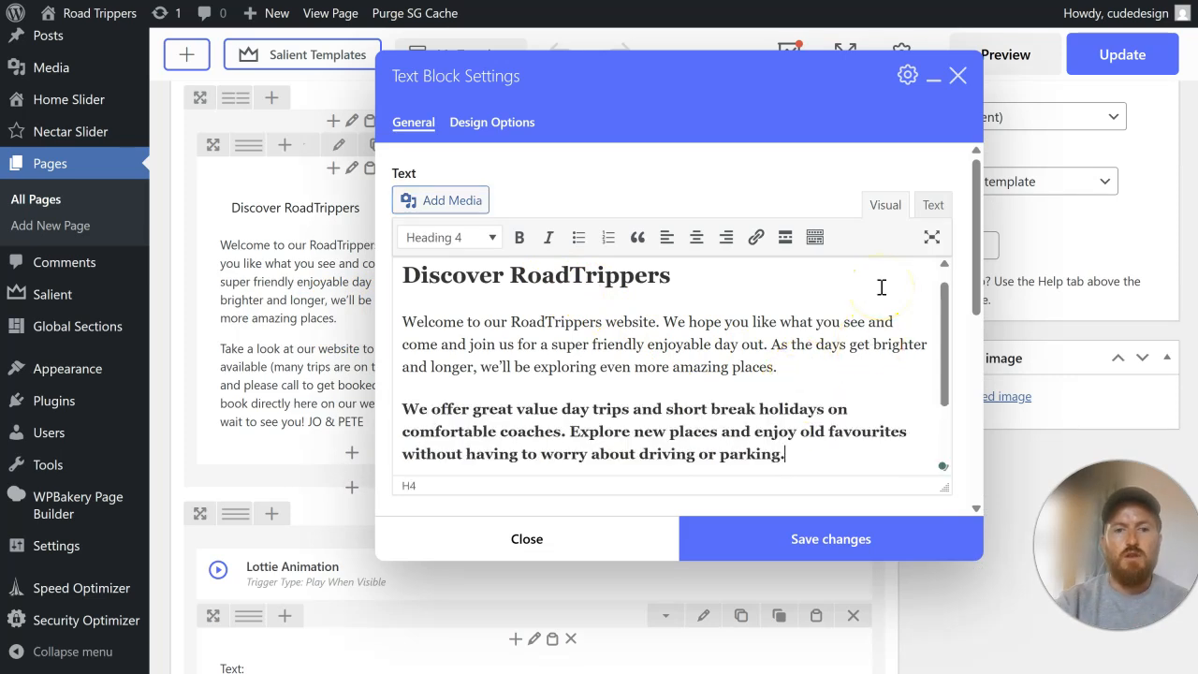
# Step: Undo the heading-styled insertion and add the "We offer great value day trips" text unformatted in the HTML source after "amazing places."
pyautogui.hotkey('ctrl', 'z')
pyautogui.click(933, 204)
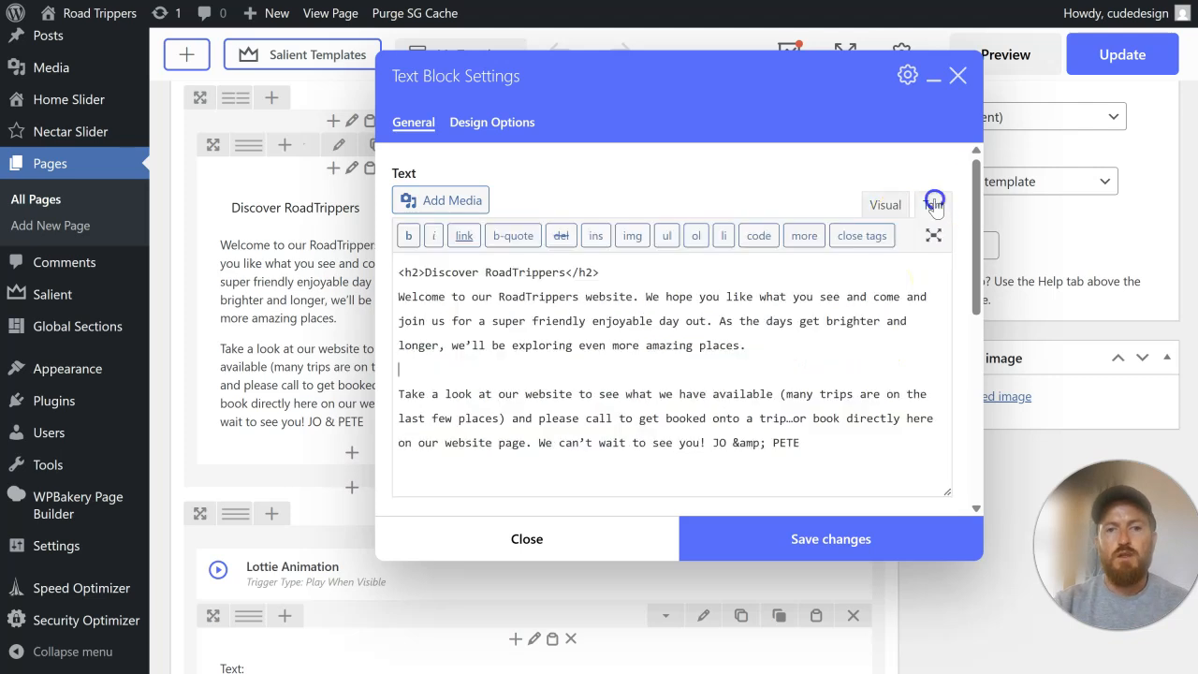
pyautogui.click(801, 348)
pyautogui.hotkey('ctrl', 'v')
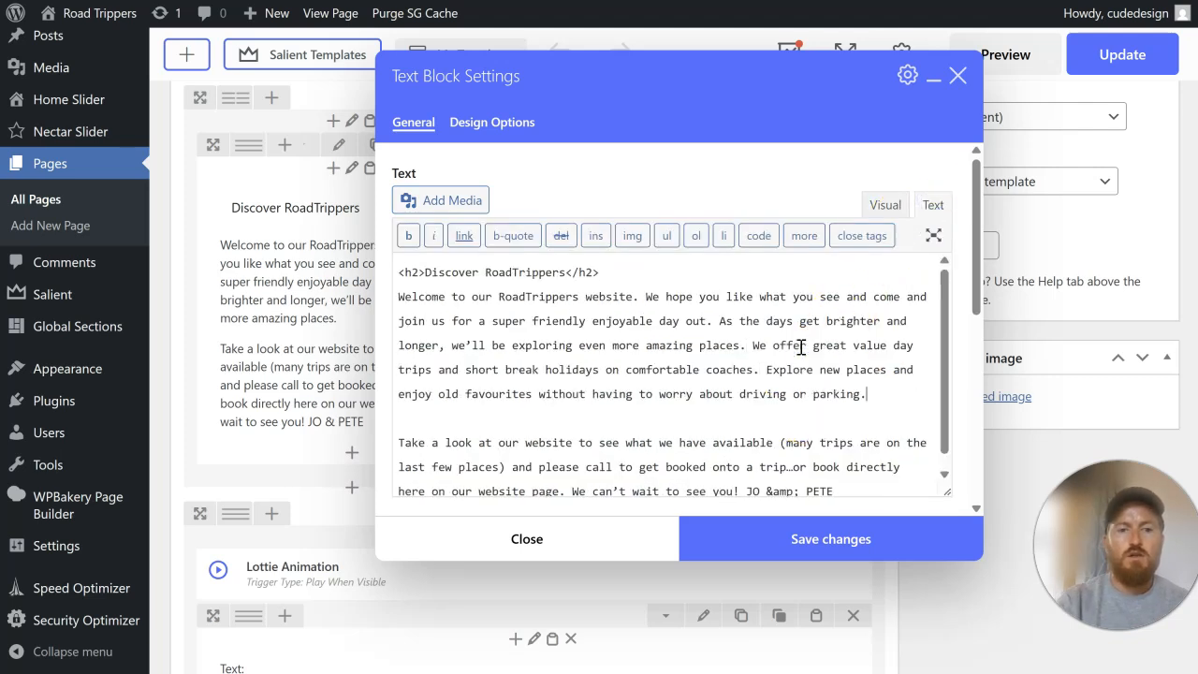
# Step: Start a new paragraph at "We offer great value day trips" and save the Discover RoadTrippers text block
pyautogui.click(755, 347)
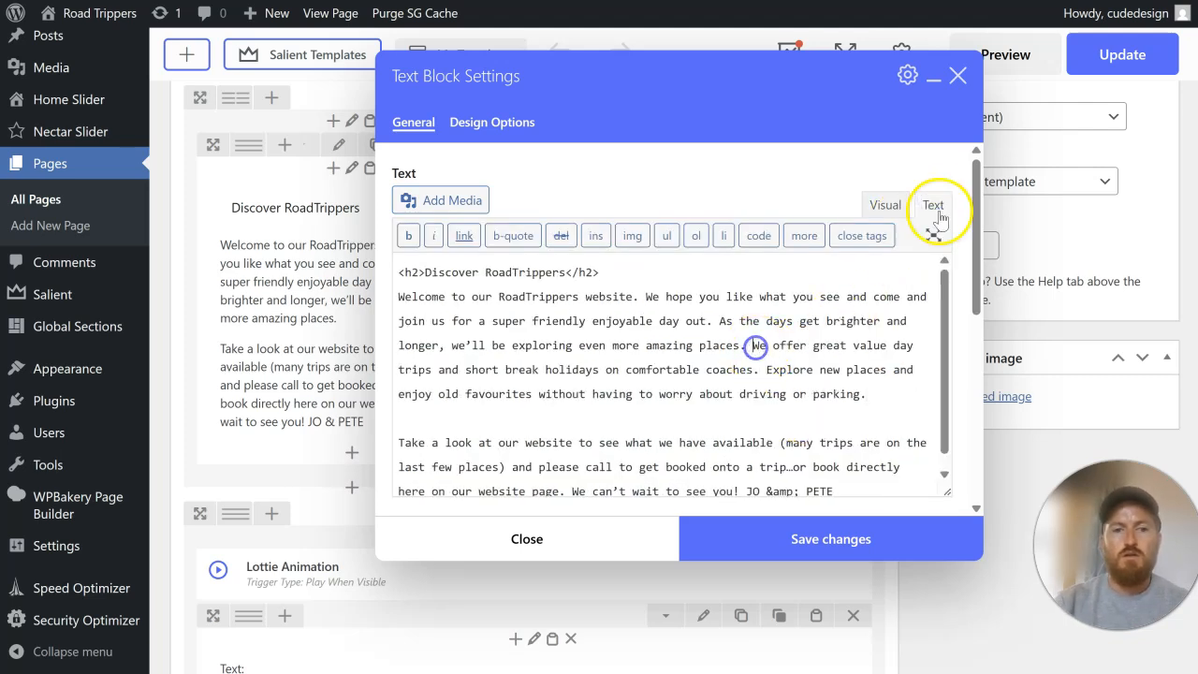
pyautogui.press('Return')
pyautogui.press('Return')
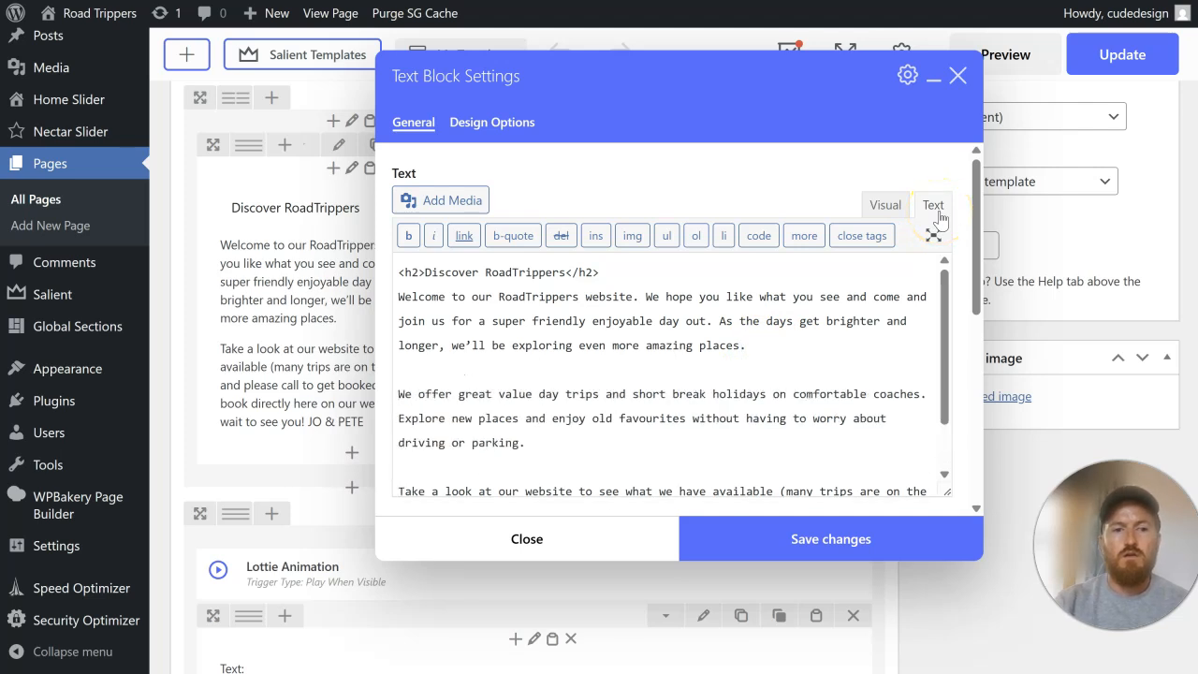
pyautogui.scroll(-2, 796, 268)
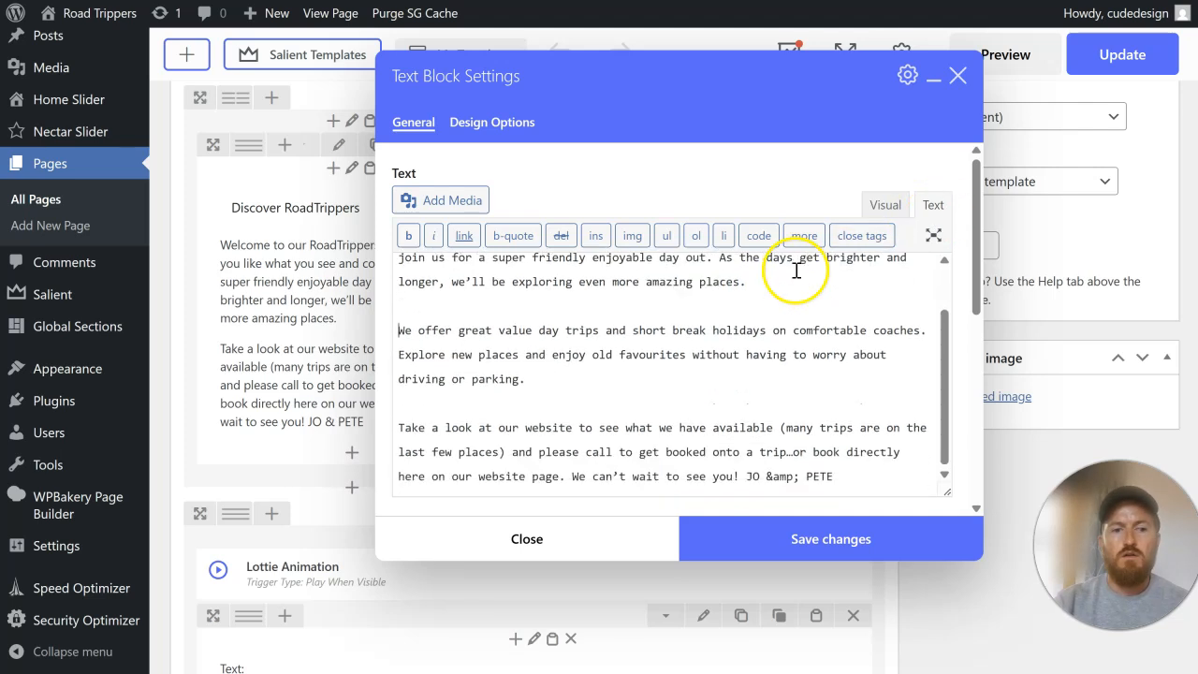
pyautogui.click(774, 541)
# Step: Update the page, reload the live homepage and check the Discover RoadTrippers section's text beside its image
pyautogui.scroll(5, 941, 428)
pyautogui.click(1121, 363)
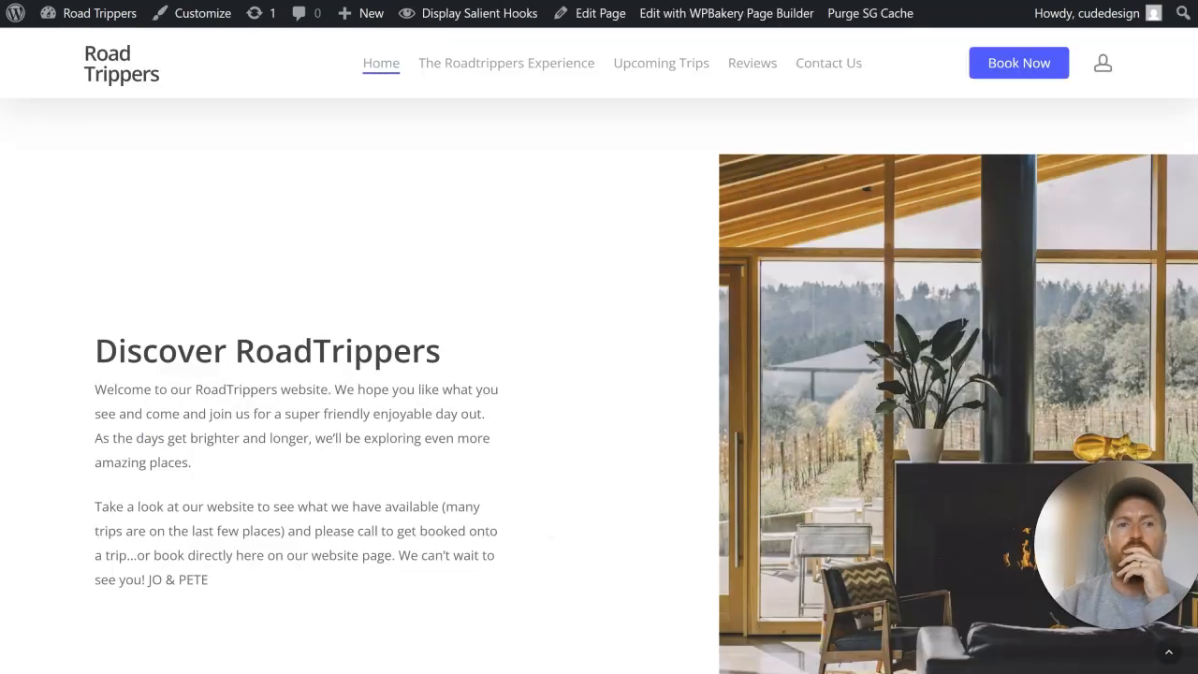
pyautogui.press('F5')
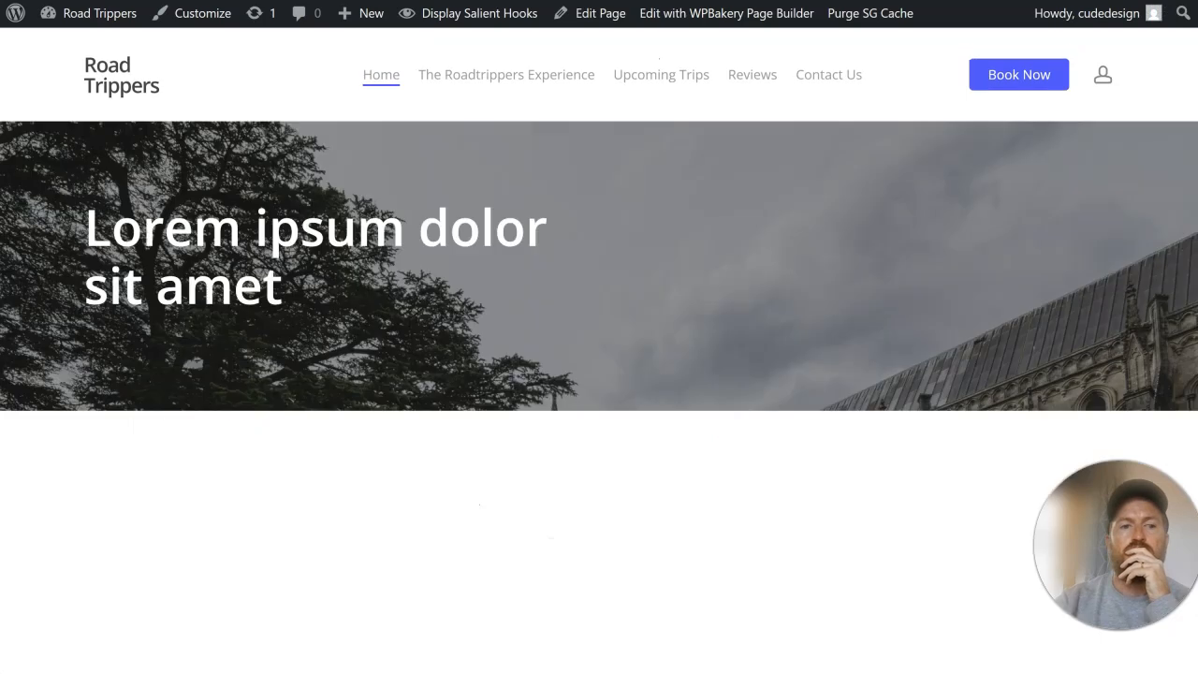
pyautogui.scroll(-6, 612, 212)
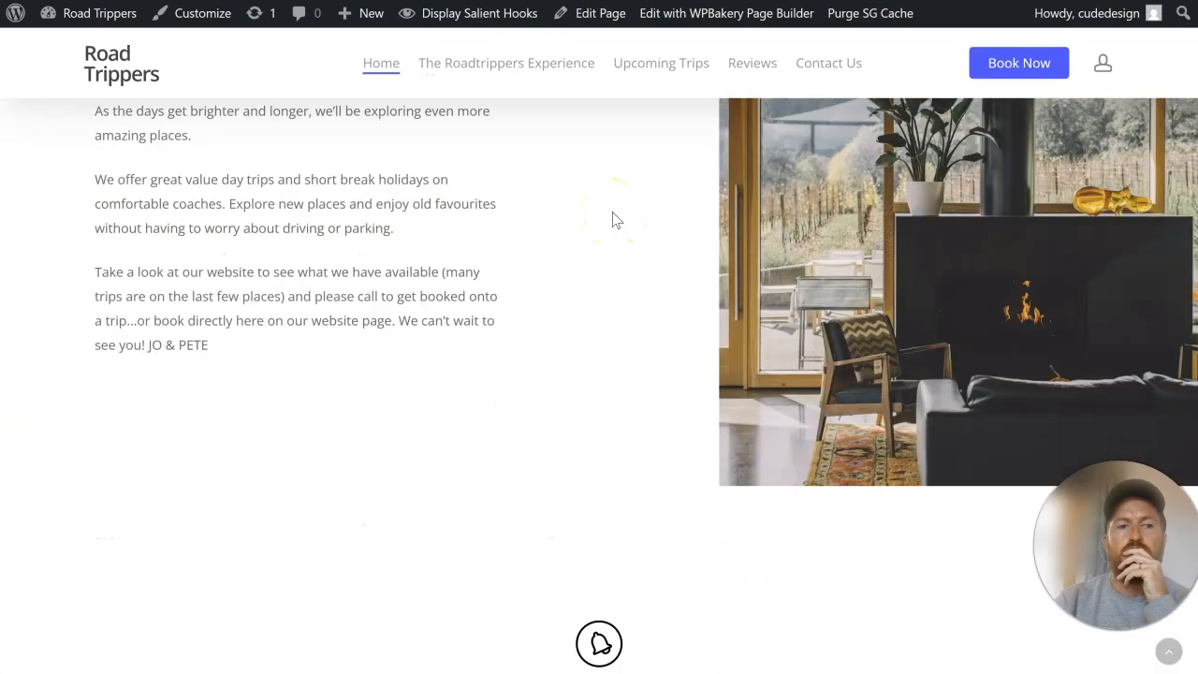
pyautogui.scroll(2, 612, 217)
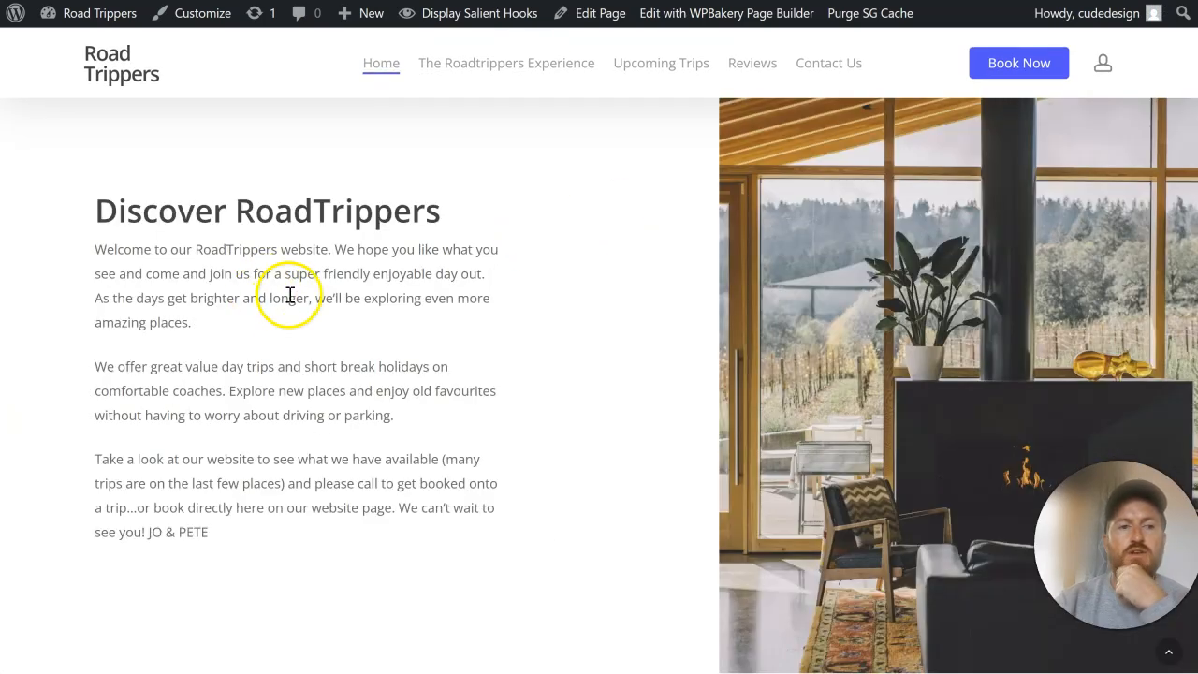
pyautogui.scroll(5, 401, 355)
pyautogui.scroll(-10, 404, 360)
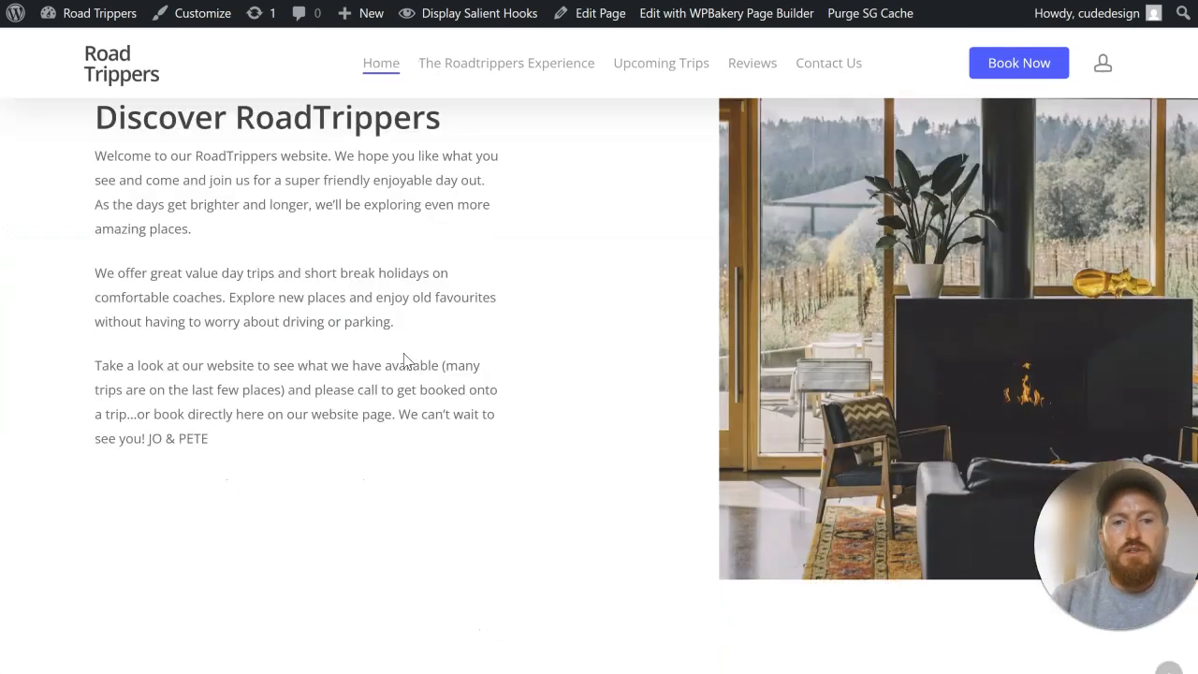
pyautogui.scroll(4, 898, 75)
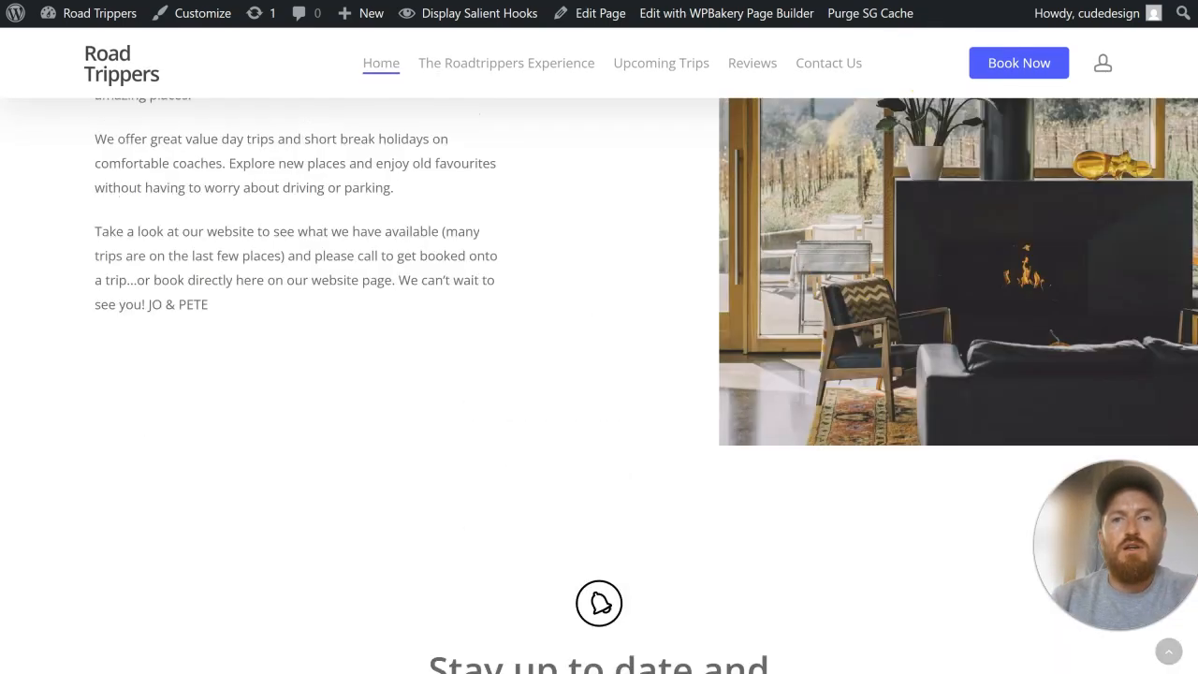
# Step: Review the Our Trips, Our Partners and Our Customers columns and the contact strip on the original homepage
pyautogui.click(786, 1)
pyautogui.scroll(3, 735, 224)
pyautogui.scroll(-5, 729, 234)
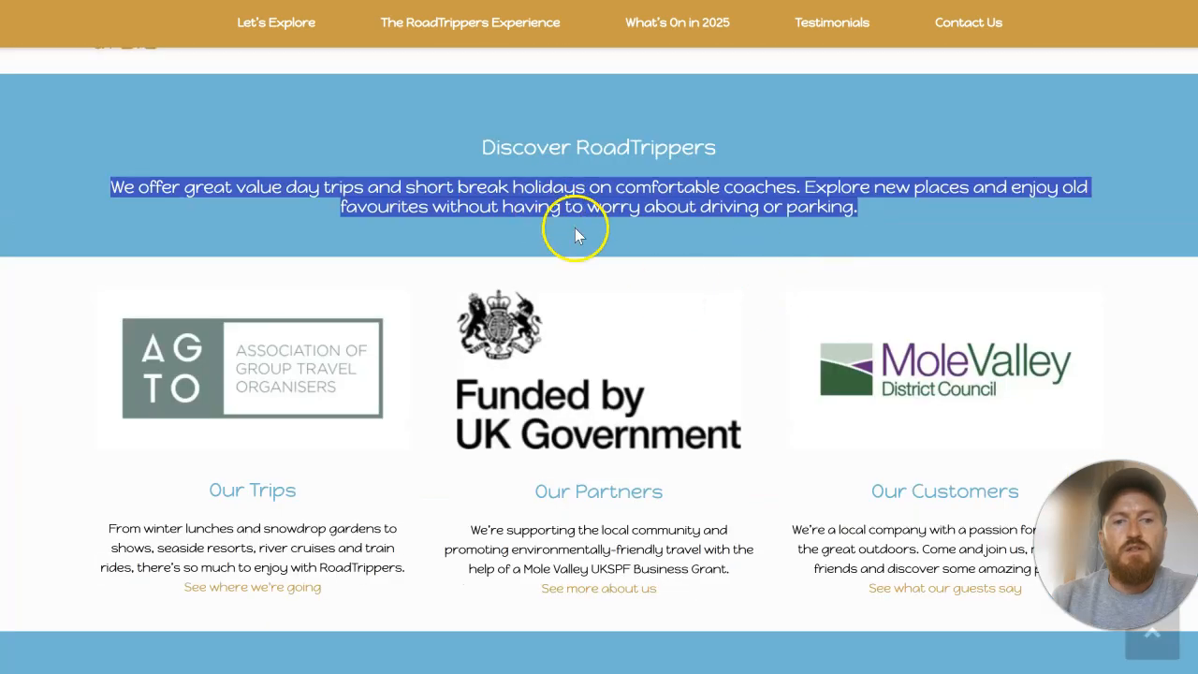
pyautogui.scroll(-3, 575, 228)
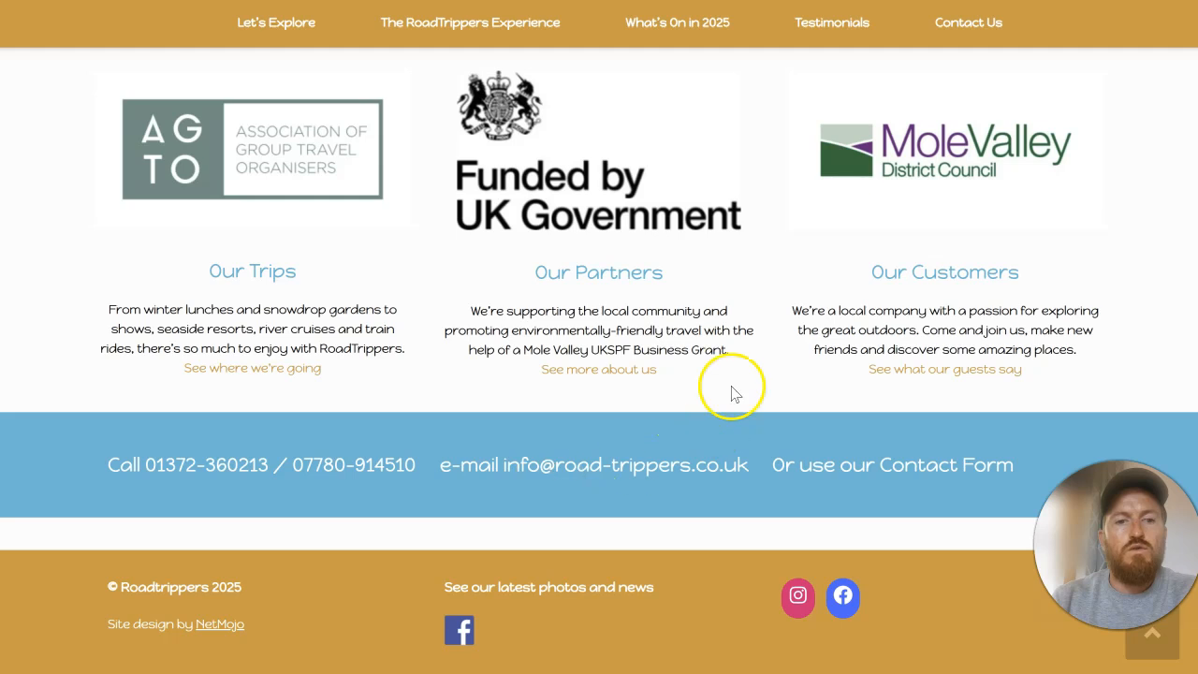
pyautogui.scroll(2, 684, 262)
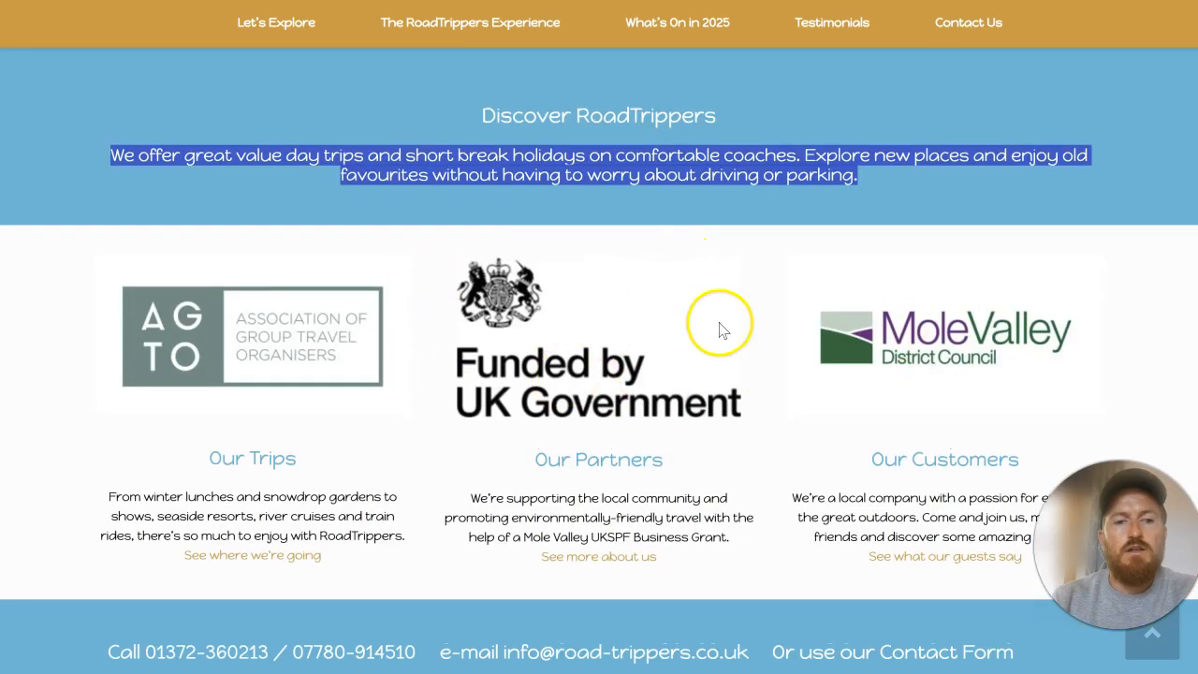
pyautogui.scroll(-2, 789, 391)
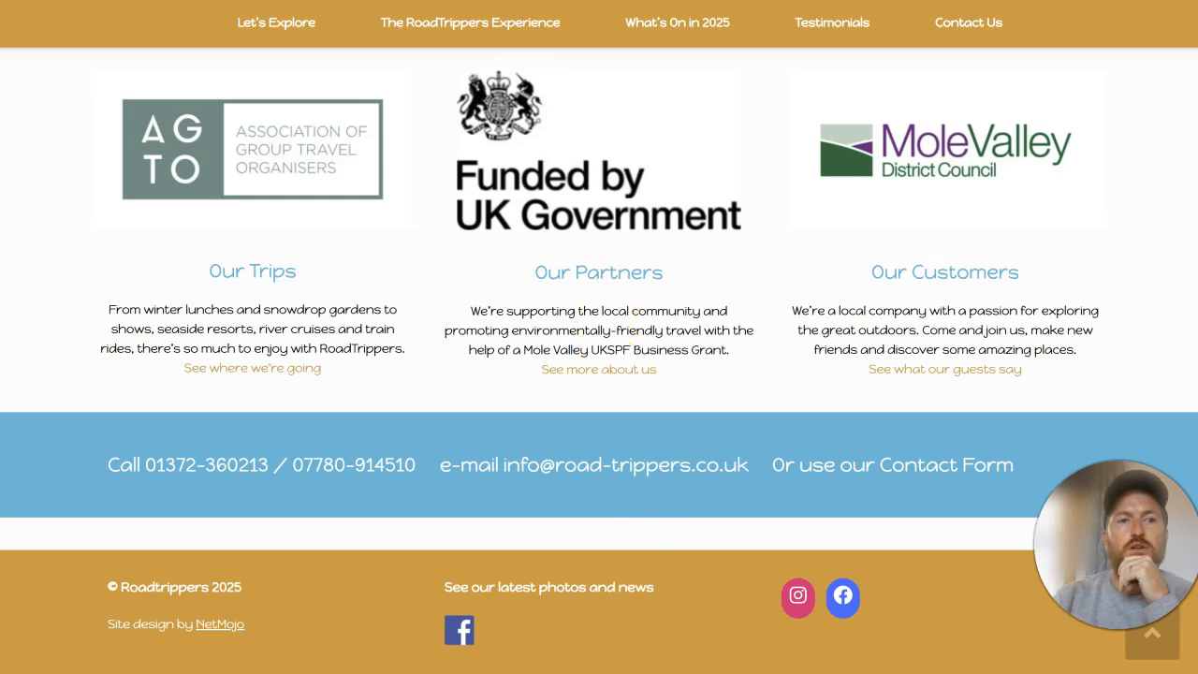
# Step: Return to the page editor and search the Salient template library for "contact"
pyautogui.scroll(6, 634, 327)
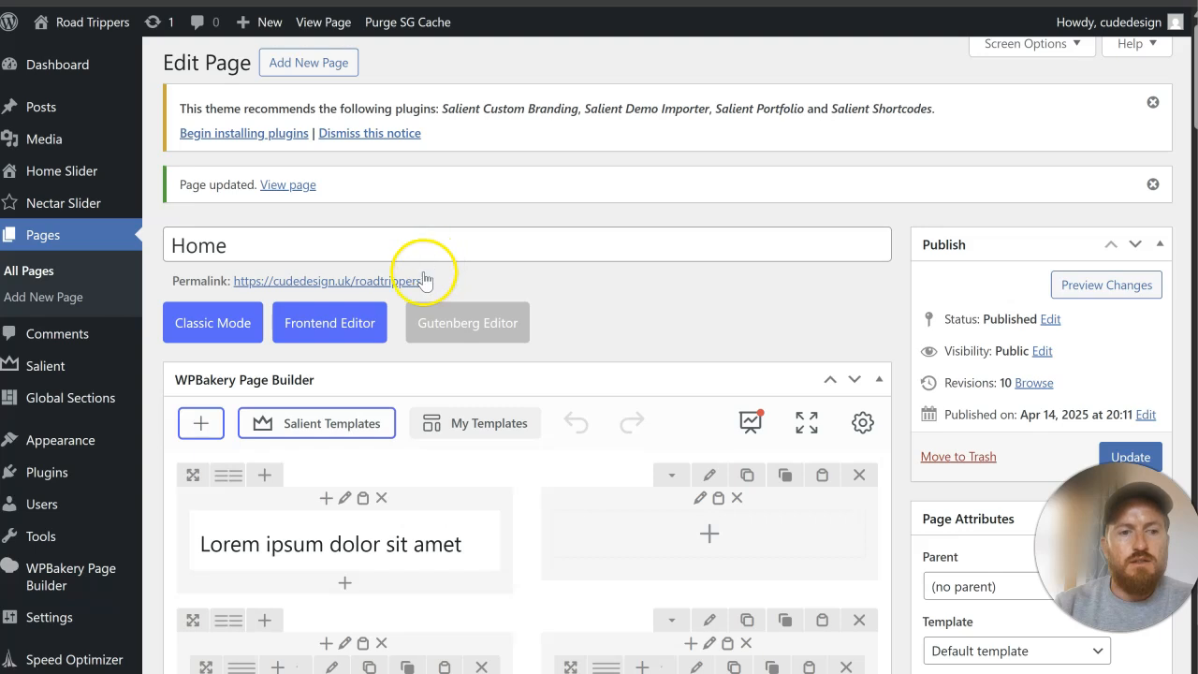
pyautogui.click(347, 422)
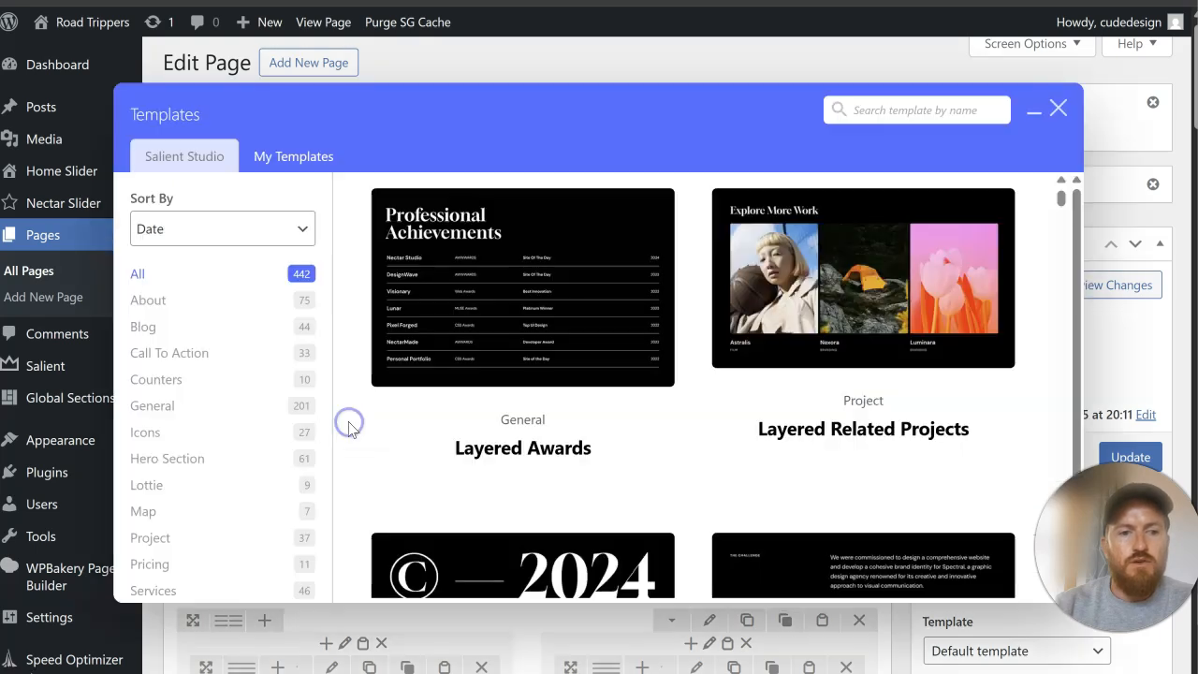
pyautogui.click(871, 108)
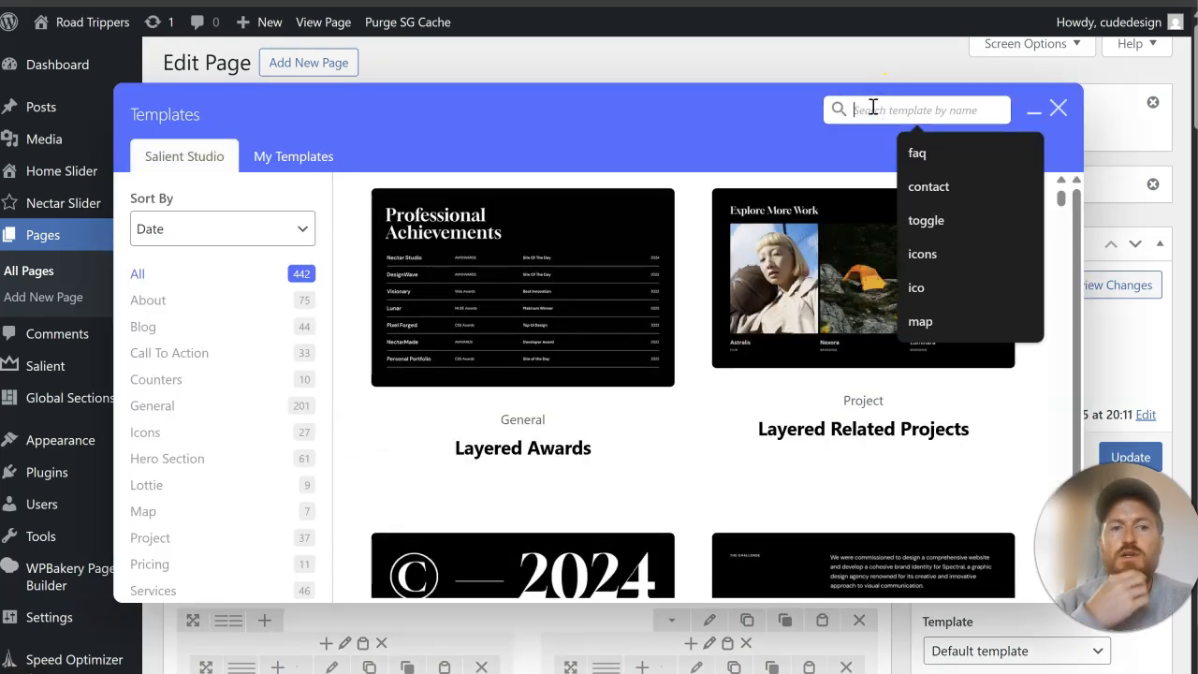
pyautogui.write('contact')
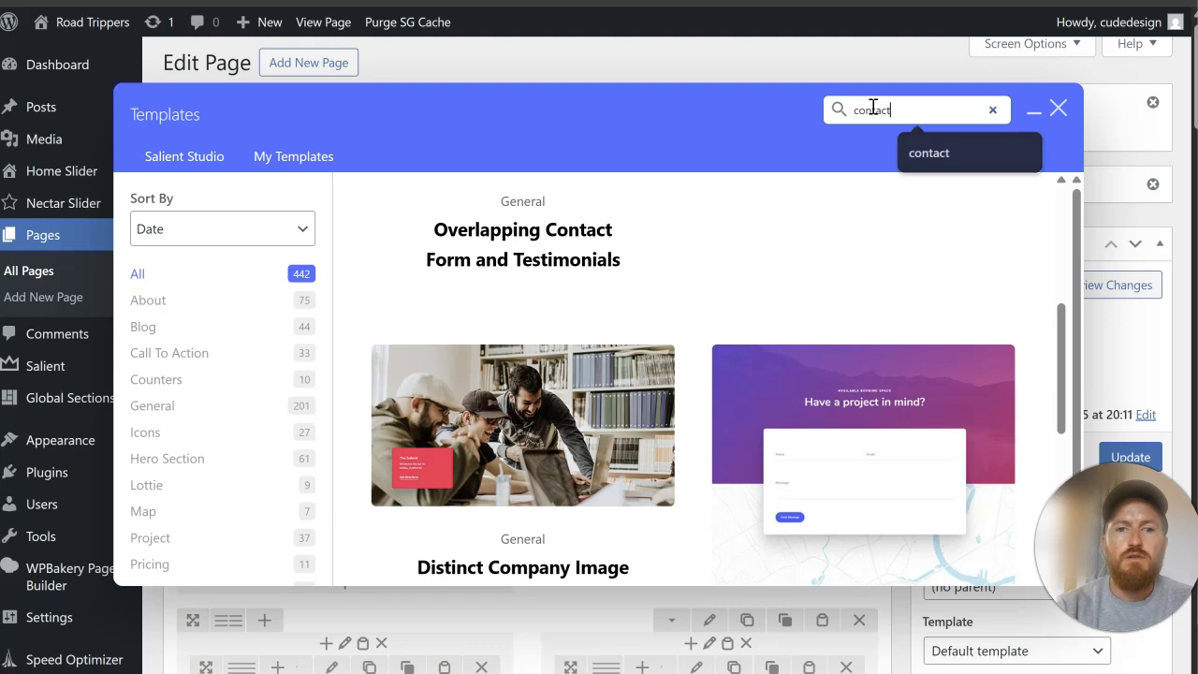
pyautogui.scroll(4, 740, 345)
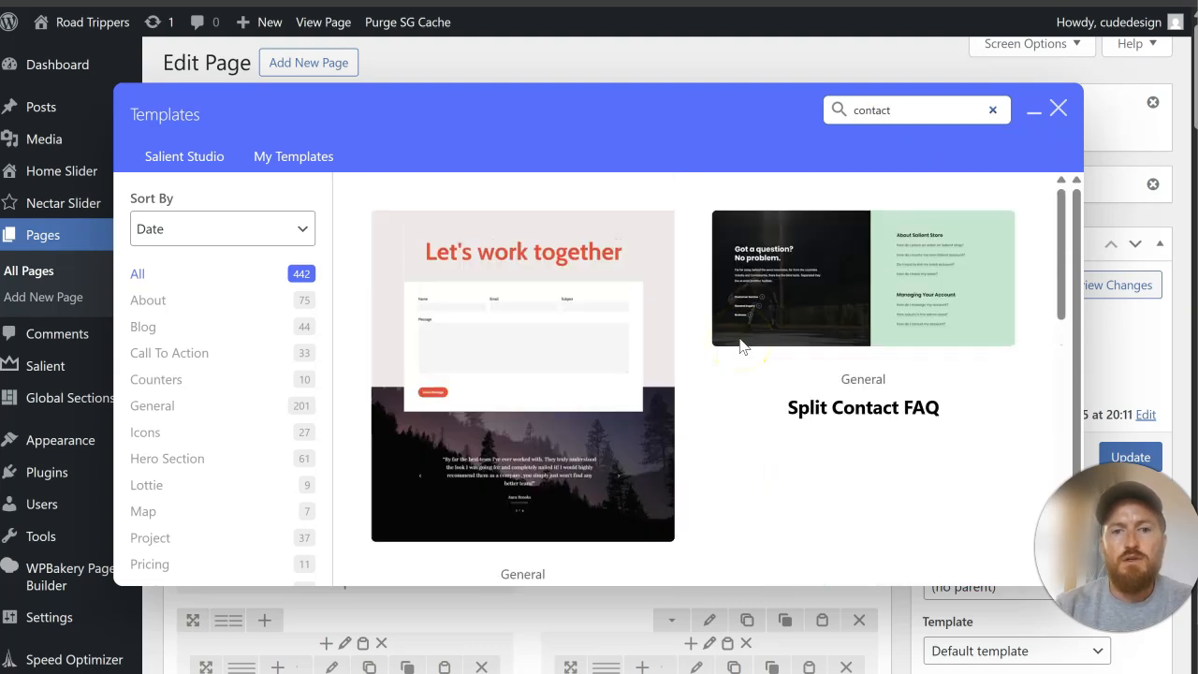
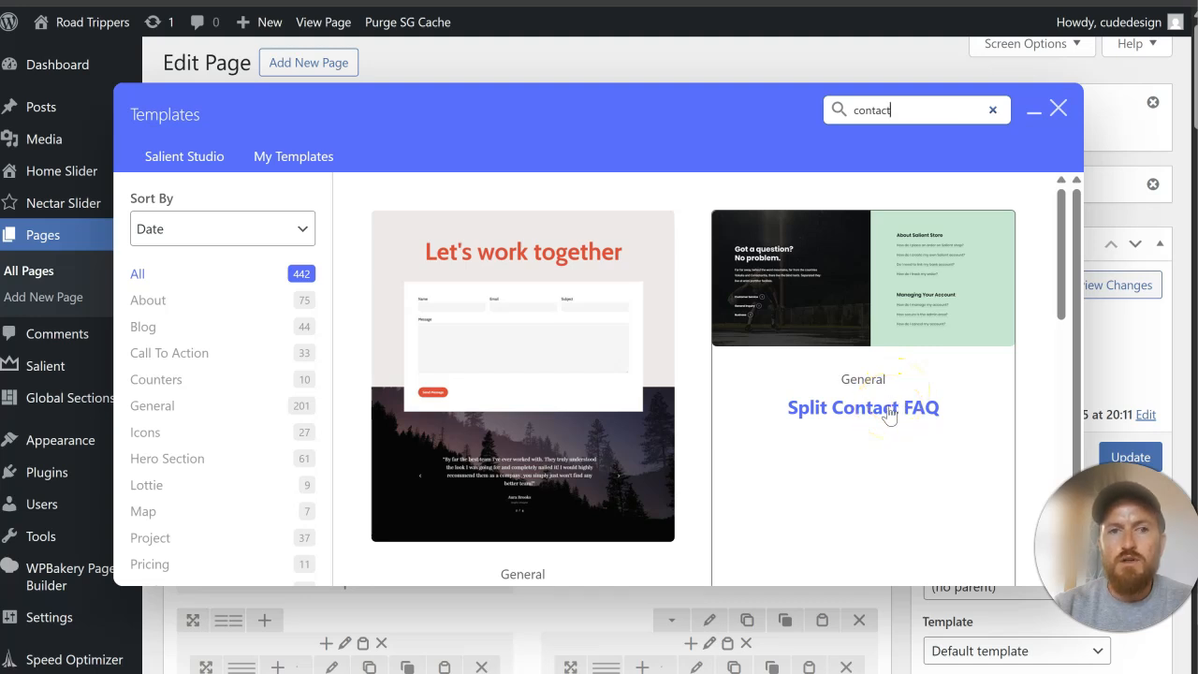
# Step: Insert the Split Contact FAQ template and move its row directly below the Discover RoadTrippers section
pyautogui.click(888, 416)
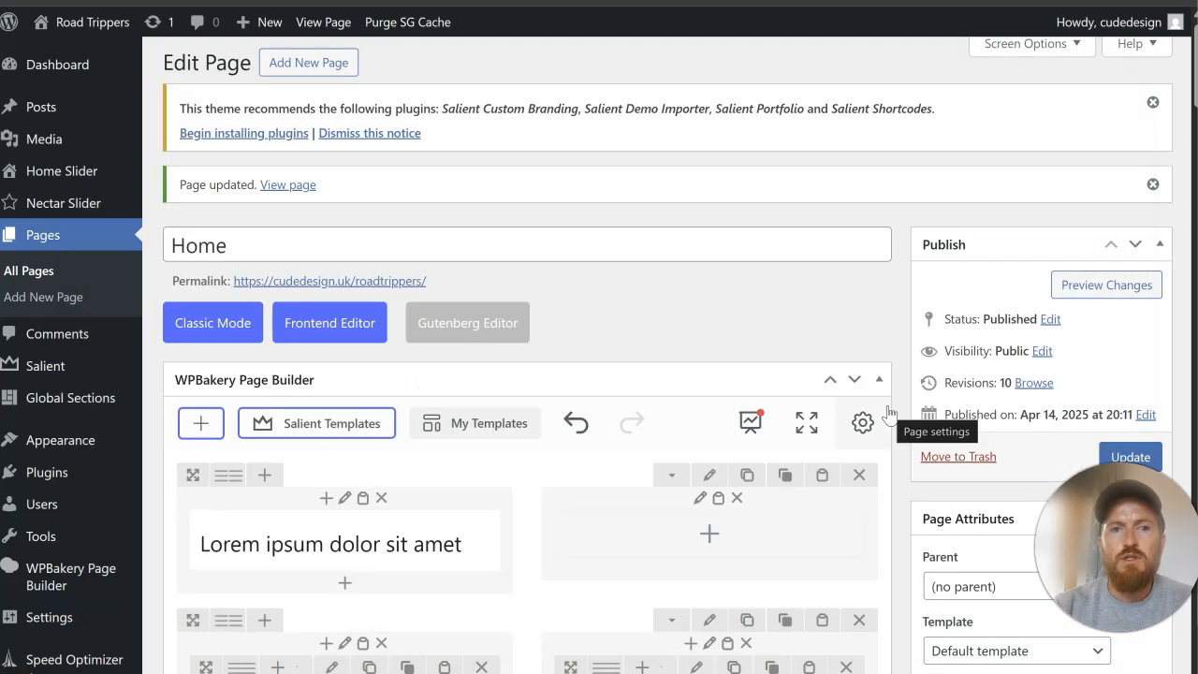
pyautogui.scroll(-3, 505, 402)
pyautogui.scroll(-15, 503, 409)
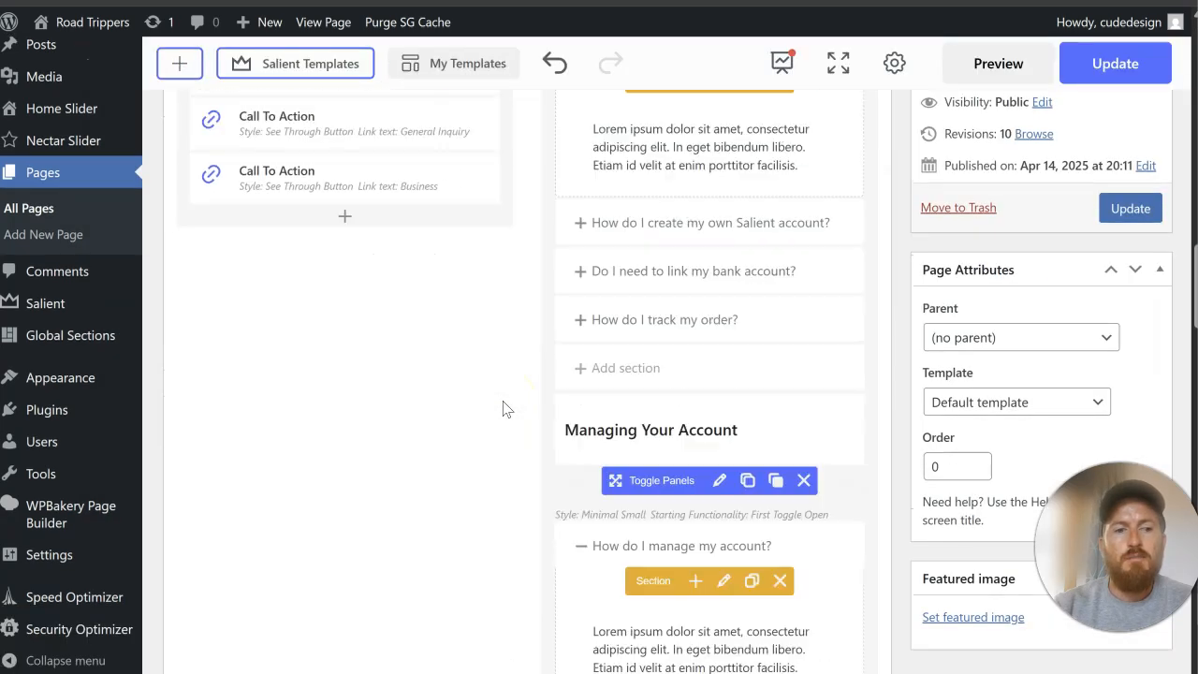
pyautogui.scroll(15, 501, 402)
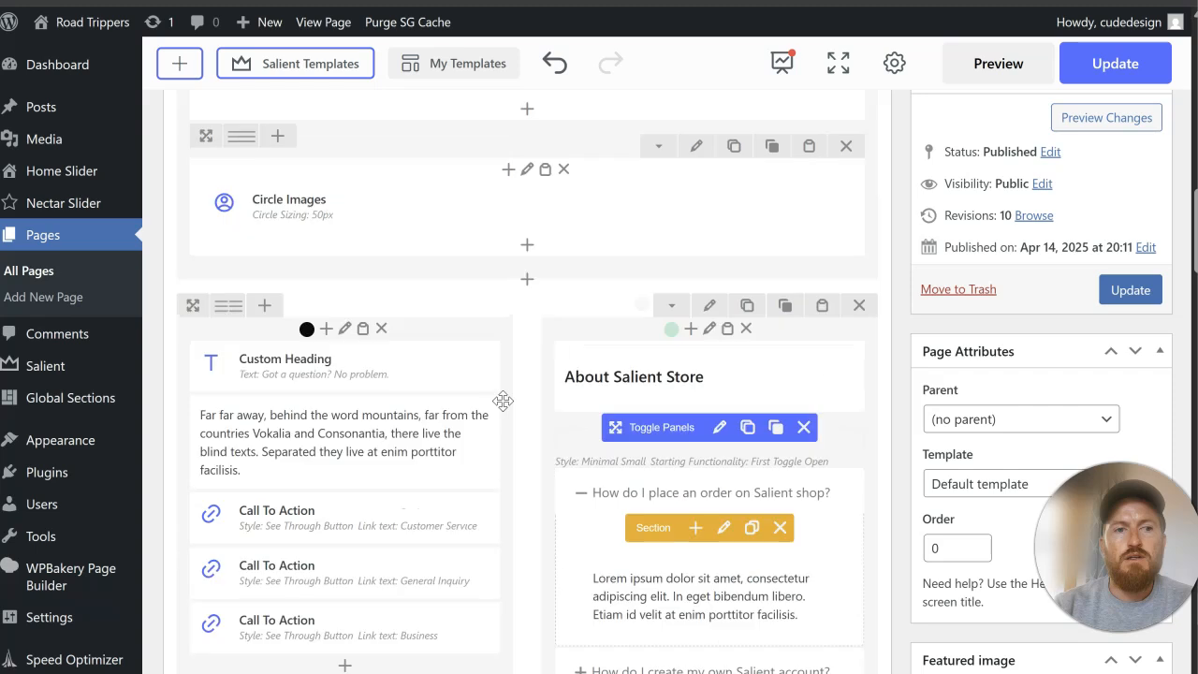
pyautogui.moveTo(207, 417); pyautogui.dragTo(433, 340)
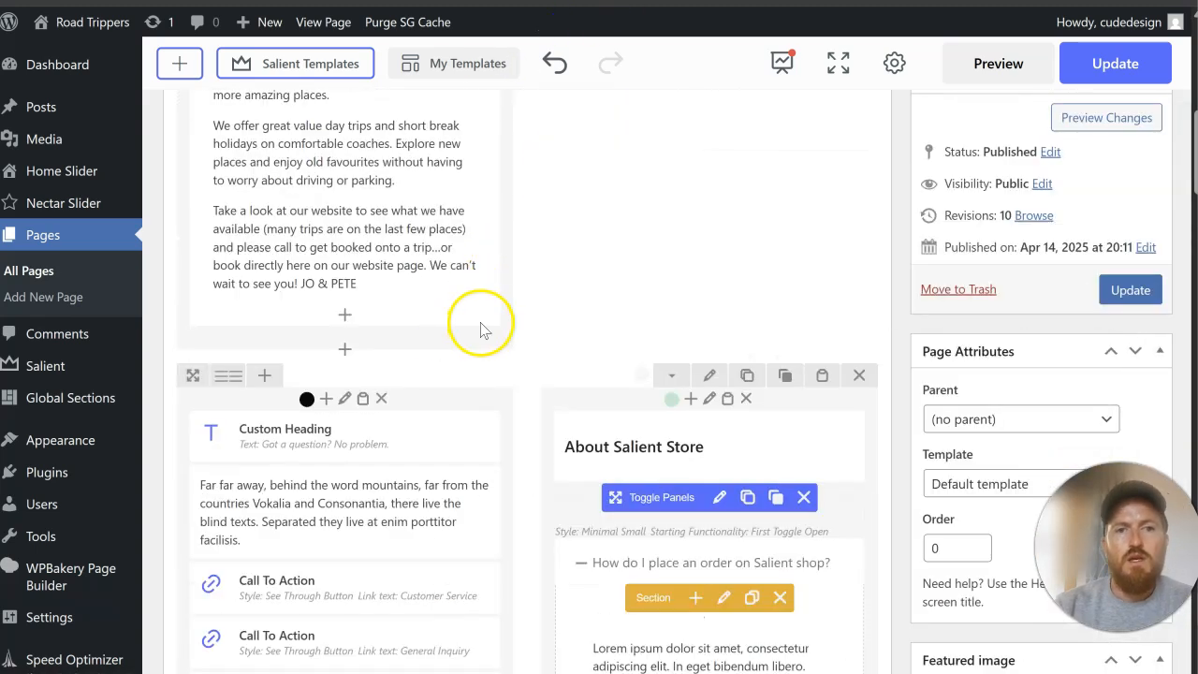
# Step: Search the Salient template library for "testimonial"
pyautogui.click(299, 66)
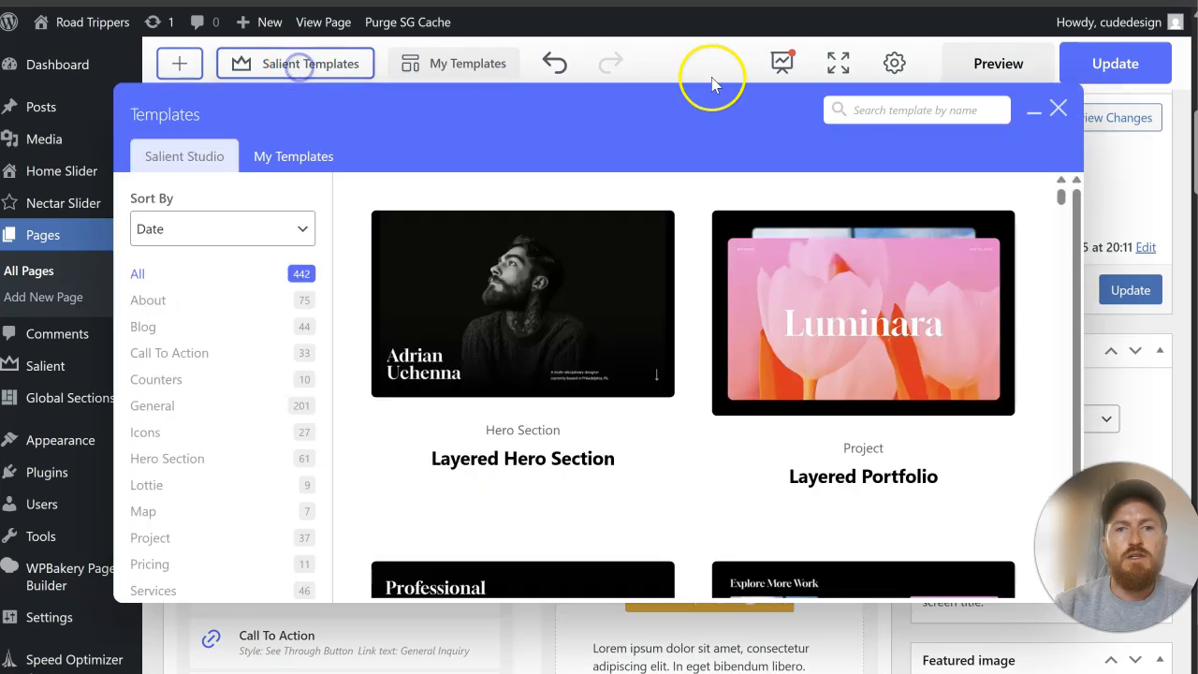
pyautogui.click(884, 103)
pyautogui.write('tex')
pyautogui.press('BackSpace')
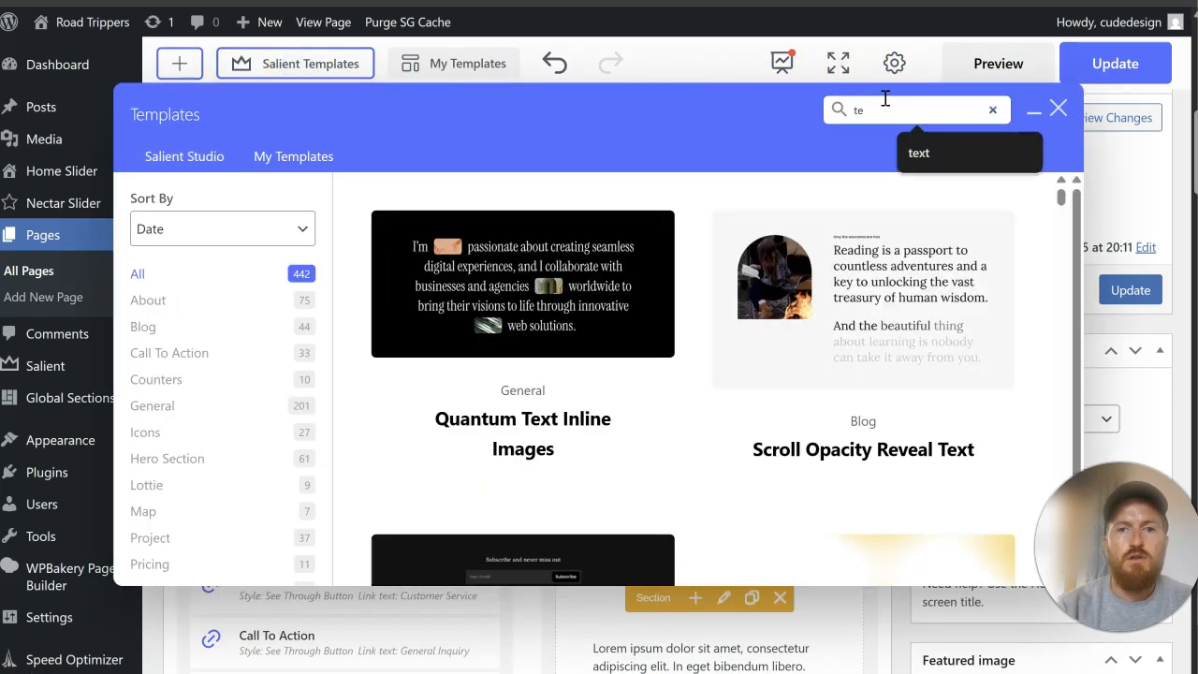
pyautogui.write('sti')
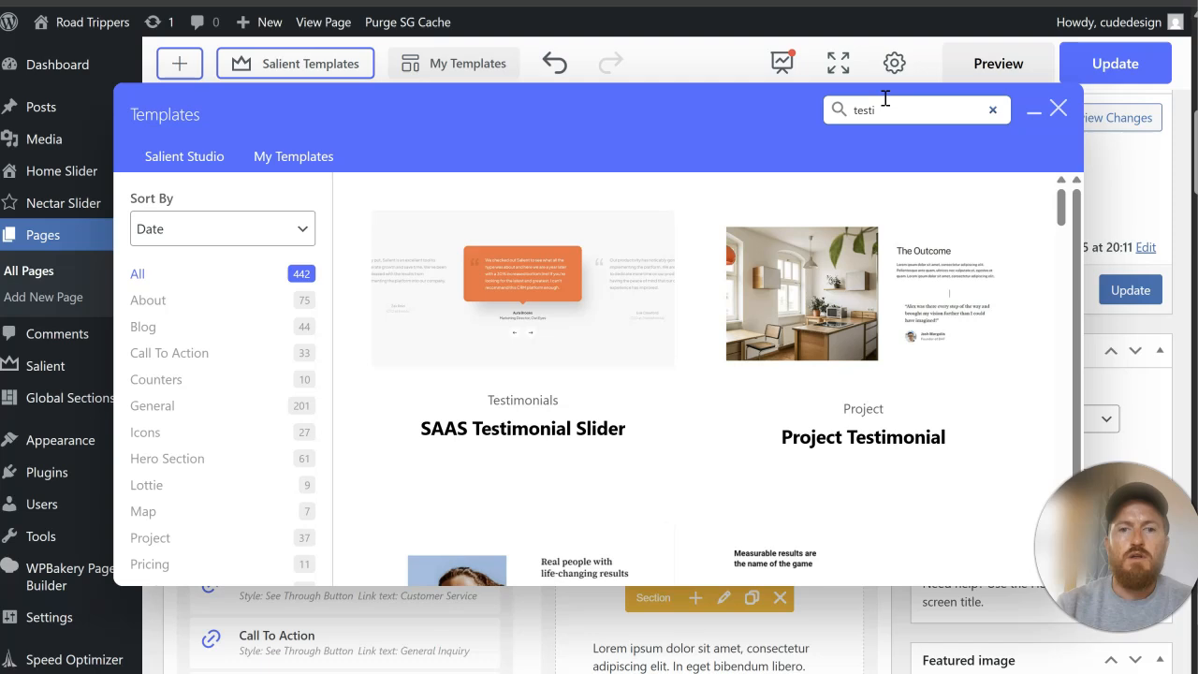
pyautogui.scroll(-6, 869, 271)
pyautogui.write('i')
pyautogui.scroll(2, 880, 234)
pyautogui.write('monial')
pyautogui.scroll(4, 854, 403)
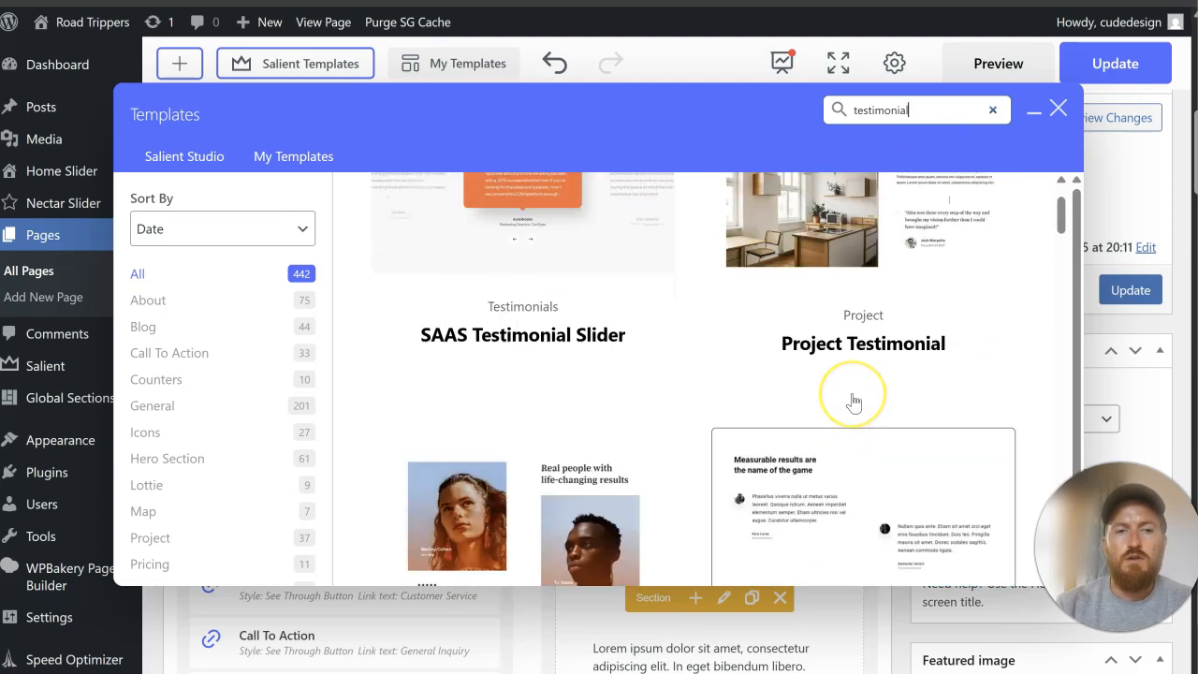
# Step: Look through the testimonial templates for a simple slider design that suits the homepage
pyautogui.scroll(1, 854, 403)
pyautogui.scroll(-10, 919, 309)
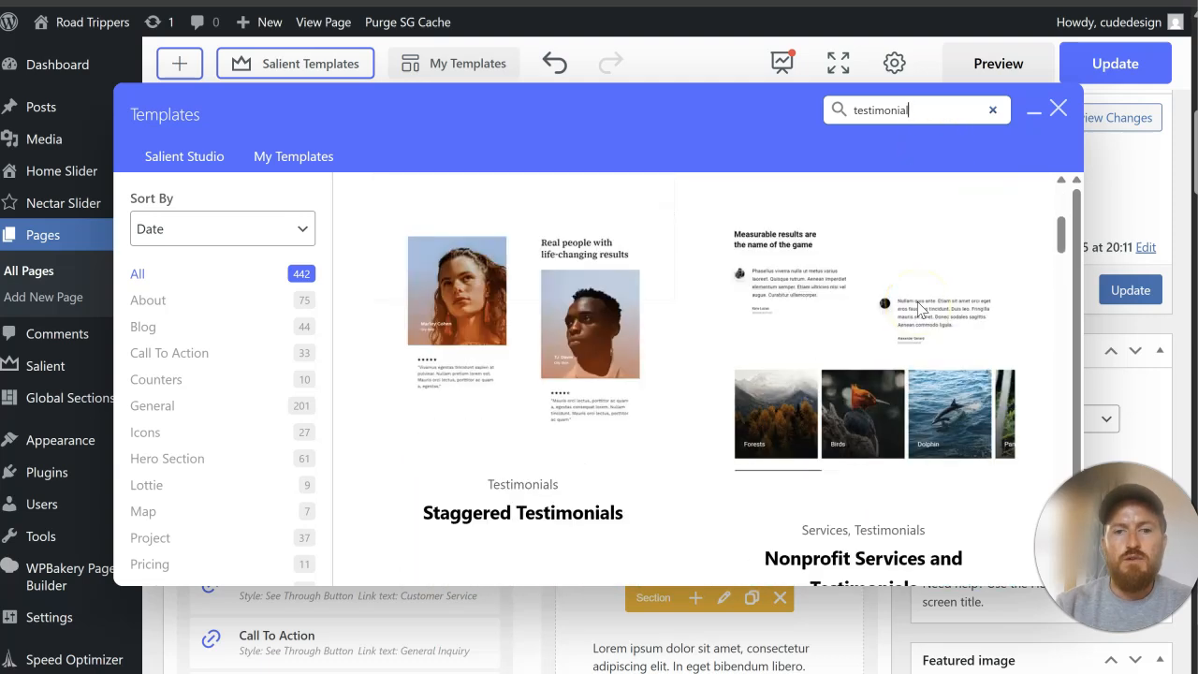
pyautogui.scroll(-4, 919, 309)
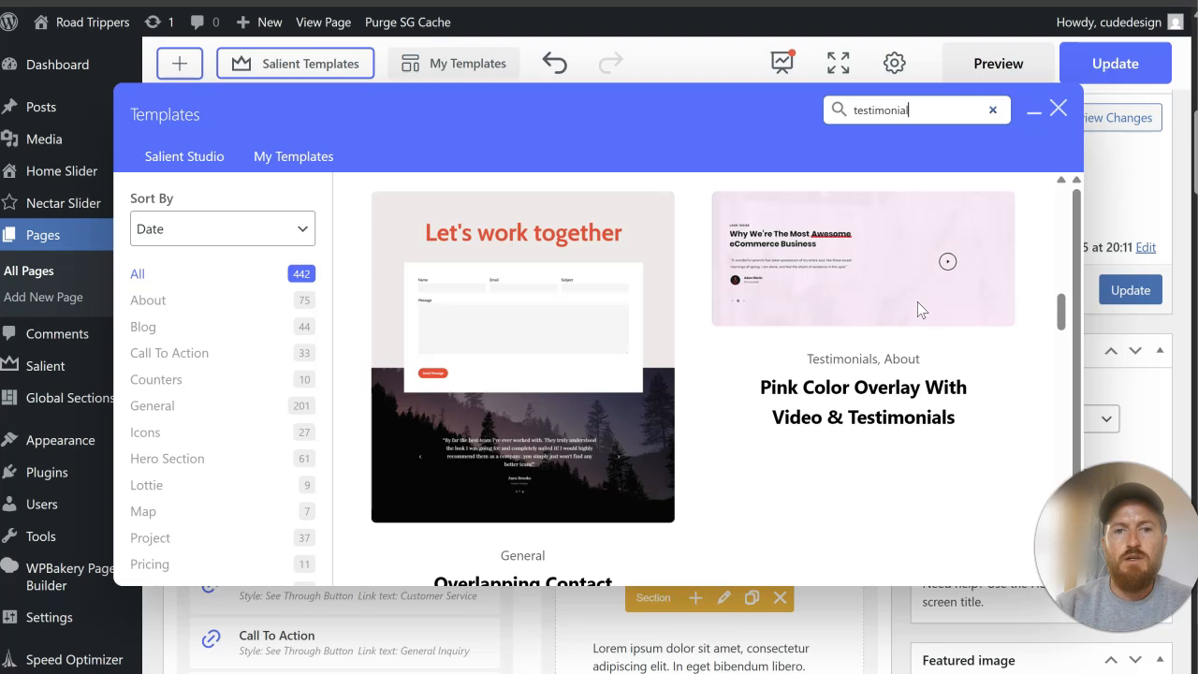
pyautogui.scroll(-4, 919, 309)
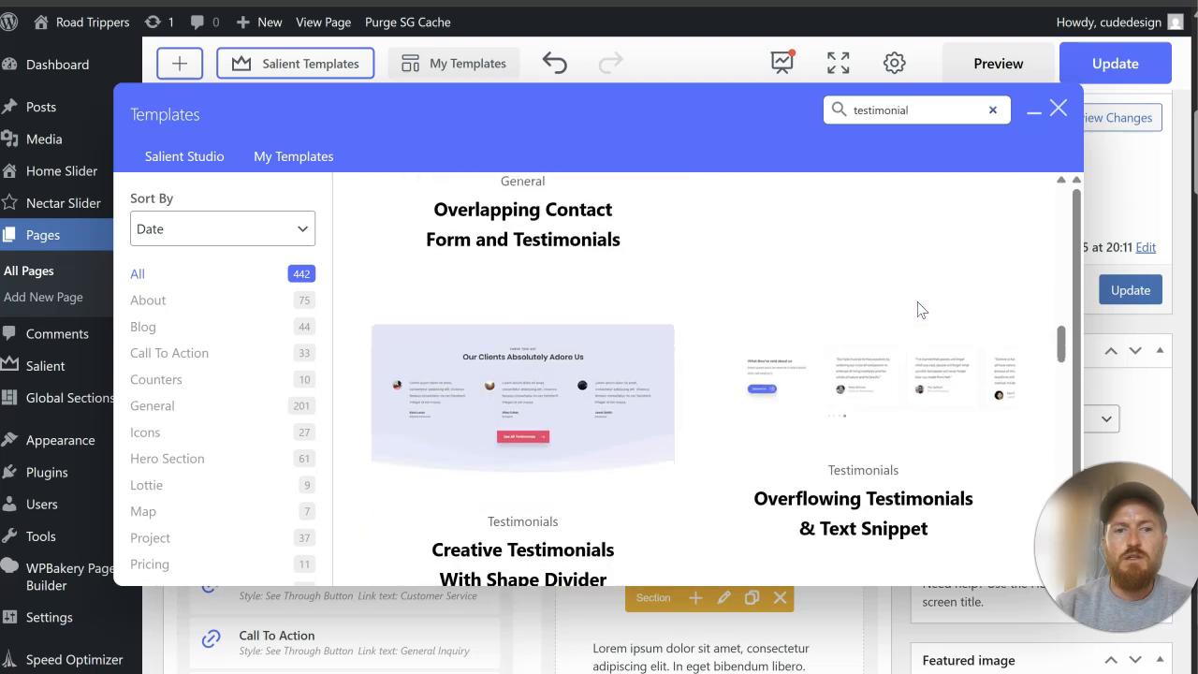
pyautogui.scroll(-6, 919, 309)
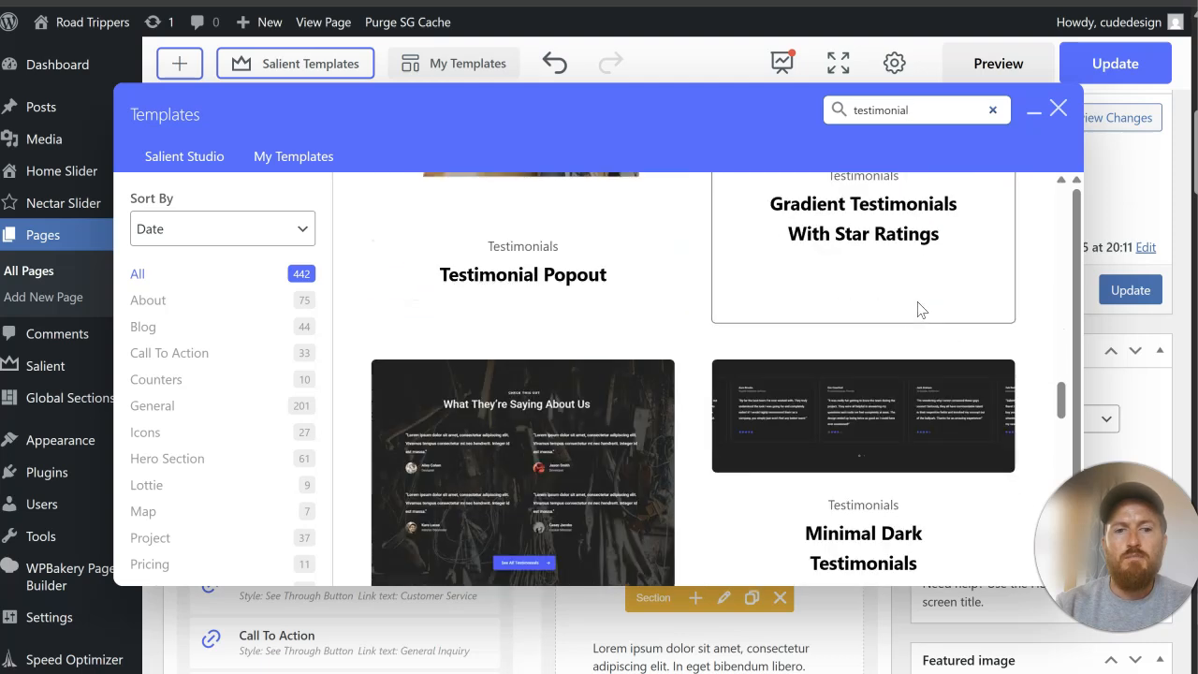
pyautogui.scroll(-2, 919, 309)
pyautogui.scroll(1, 919, 308)
pyautogui.scroll(-2, 919, 309)
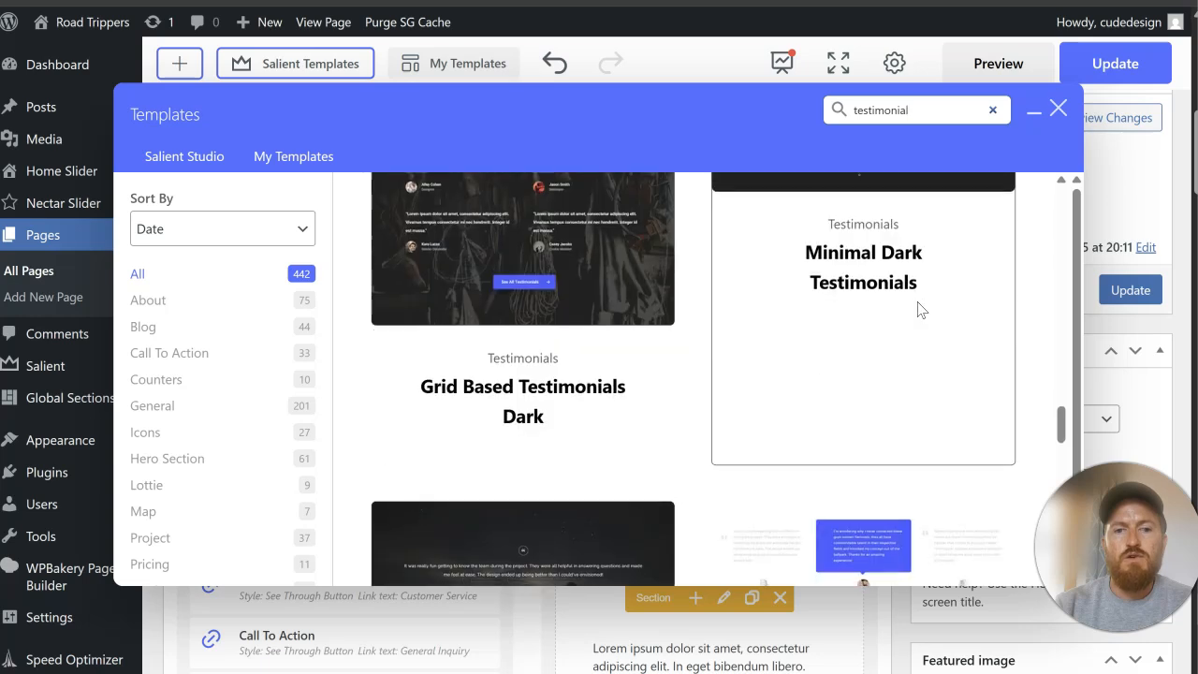
pyautogui.scroll(-3, 919, 309)
pyautogui.scroll(-1, 919, 309)
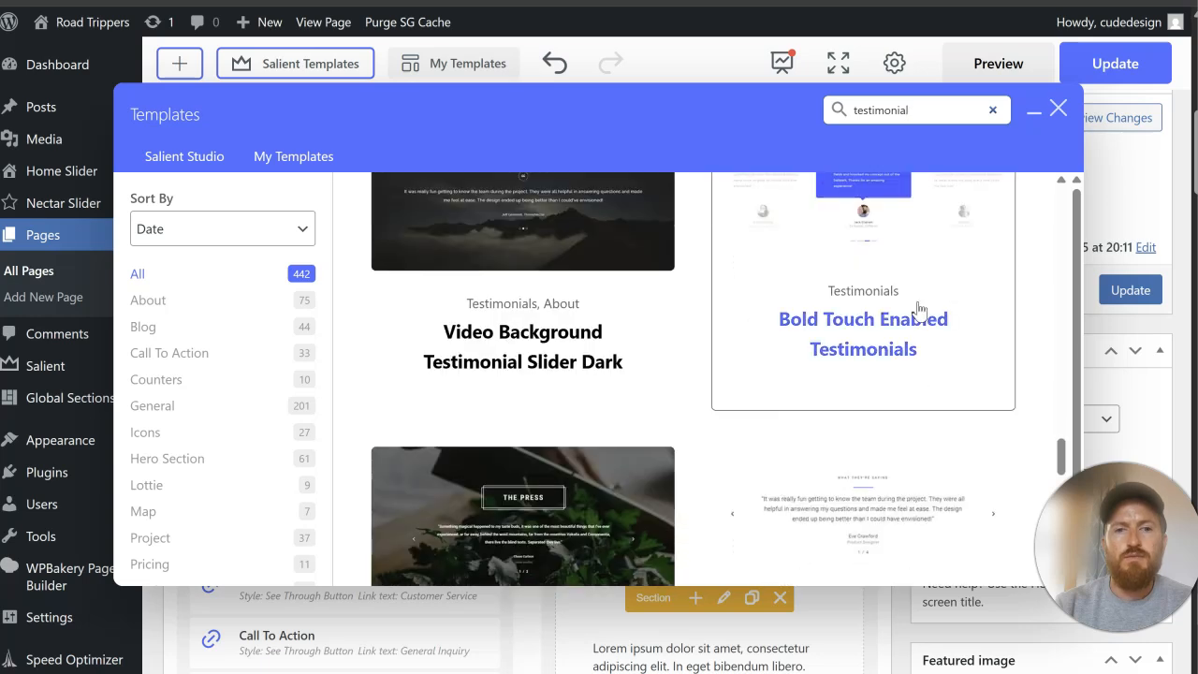
pyautogui.scroll(-2, 524, 337)
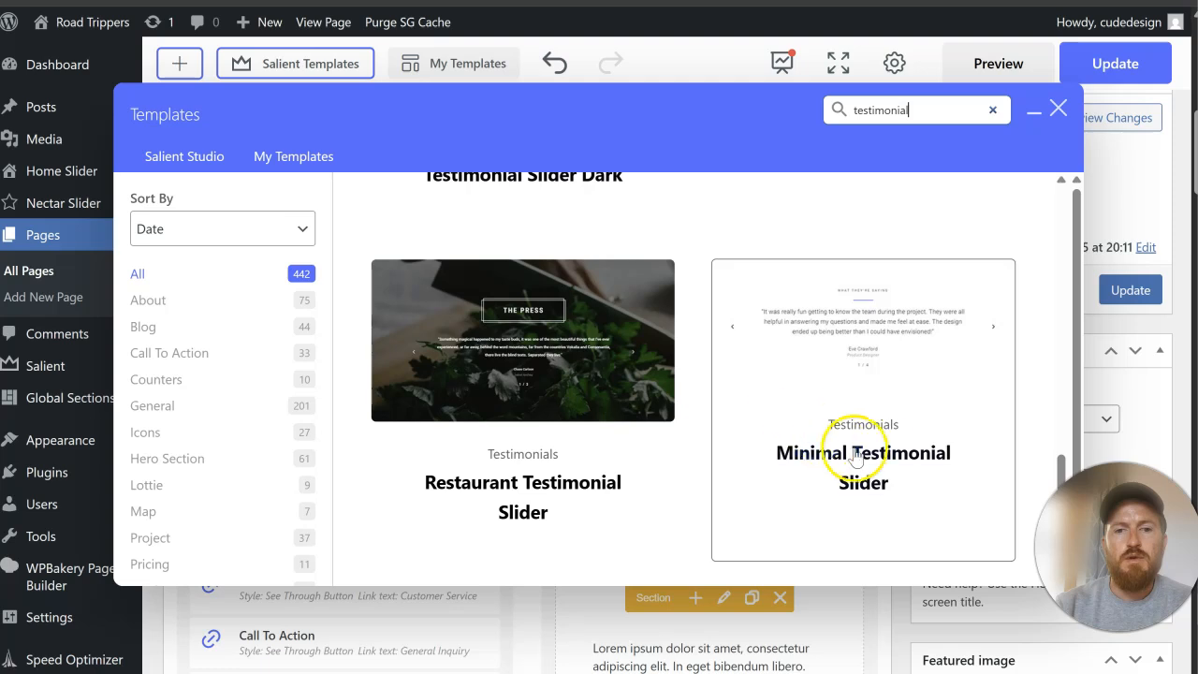
pyautogui.scroll(4, 881, 459)
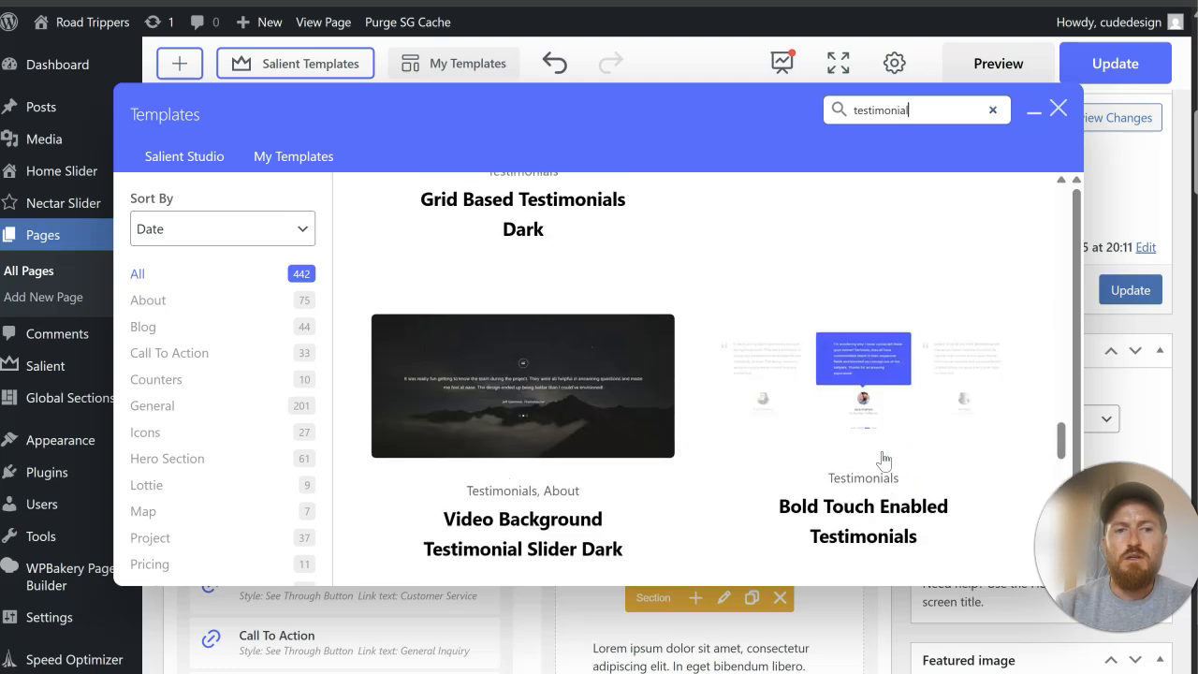
pyautogui.scroll(-5, 882, 460)
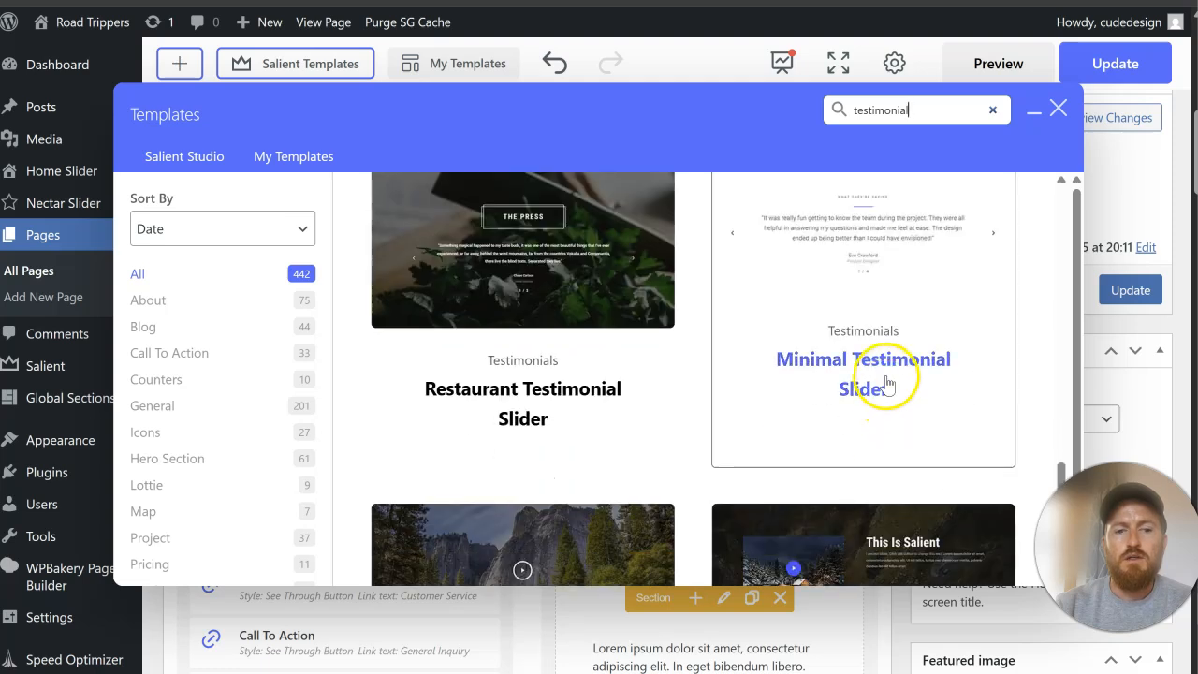
# Step: Insert the Minimal Testimonial Slider template and move its row between Discover RoadTrippers and the contact FAQ section
pyautogui.click(887, 384)
pyautogui.scroll(-10, 460, 415)
pyautogui.scroll(-9, 462, 417)
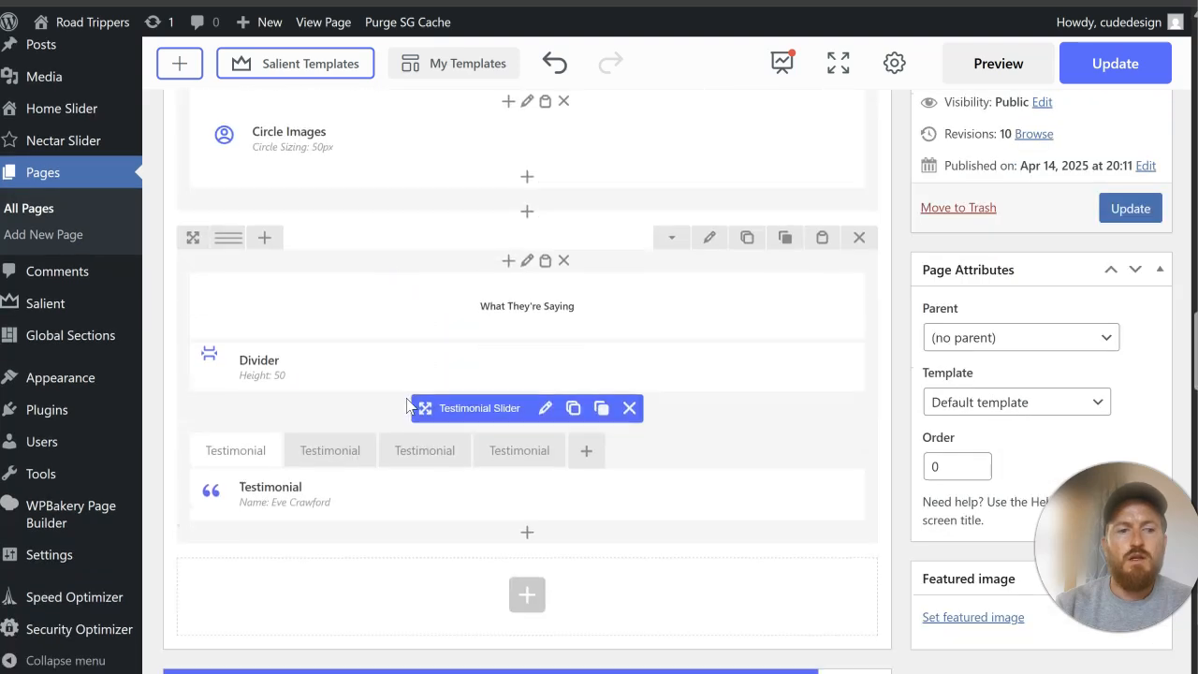
pyautogui.moveTo(195, 237); pyautogui.dragTo(476, 378)
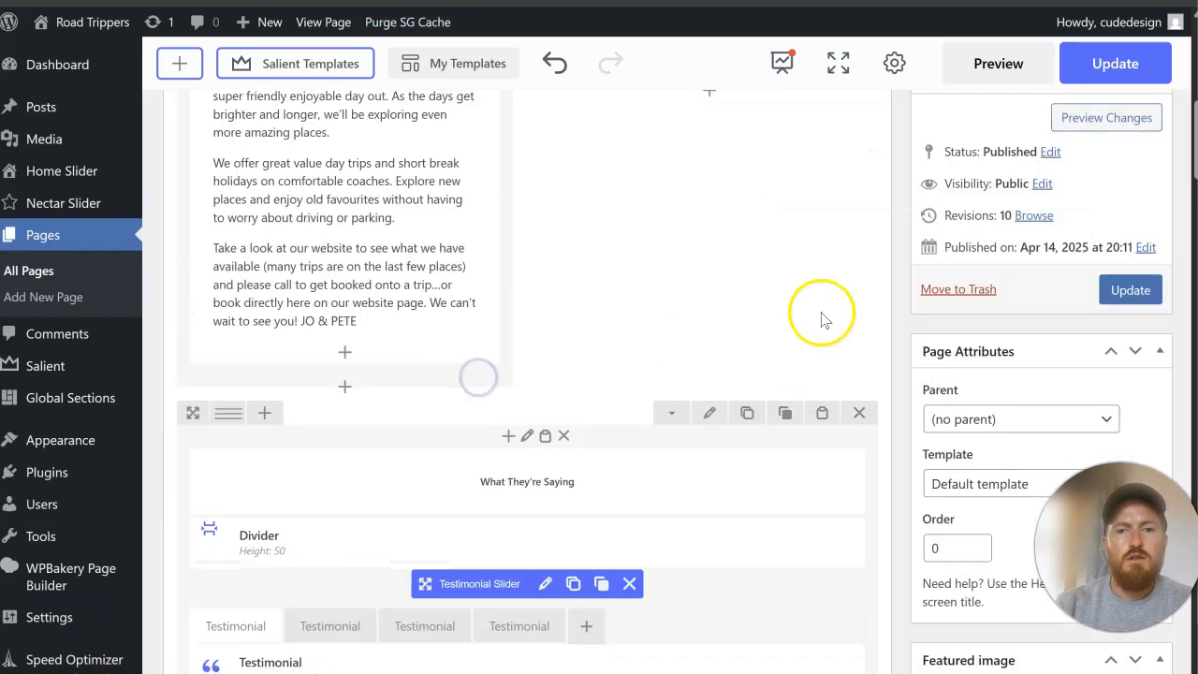
# Step: Update the page and review the testimonial slider and remaining sections on the live homepage against the original website
pyautogui.click(1129, 290)
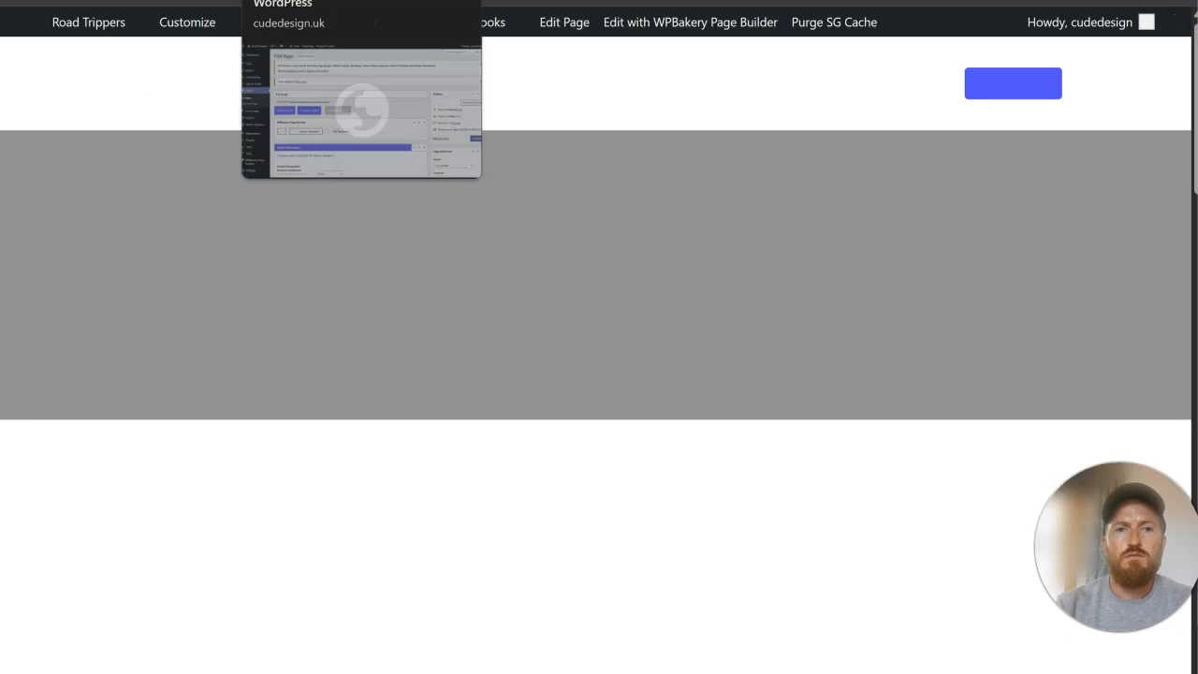
pyautogui.scroll(-4, 758, 225)
pyautogui.scroll(-8, 758, 224)
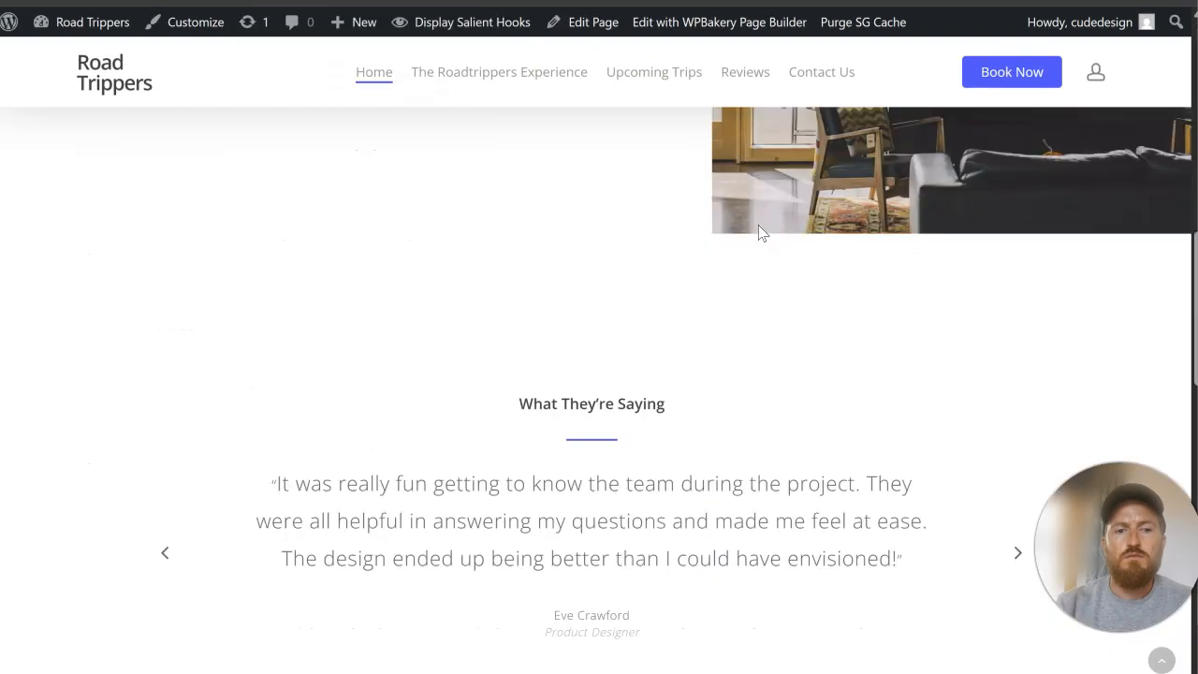
pyautogui.scroll(4, 760, 225)
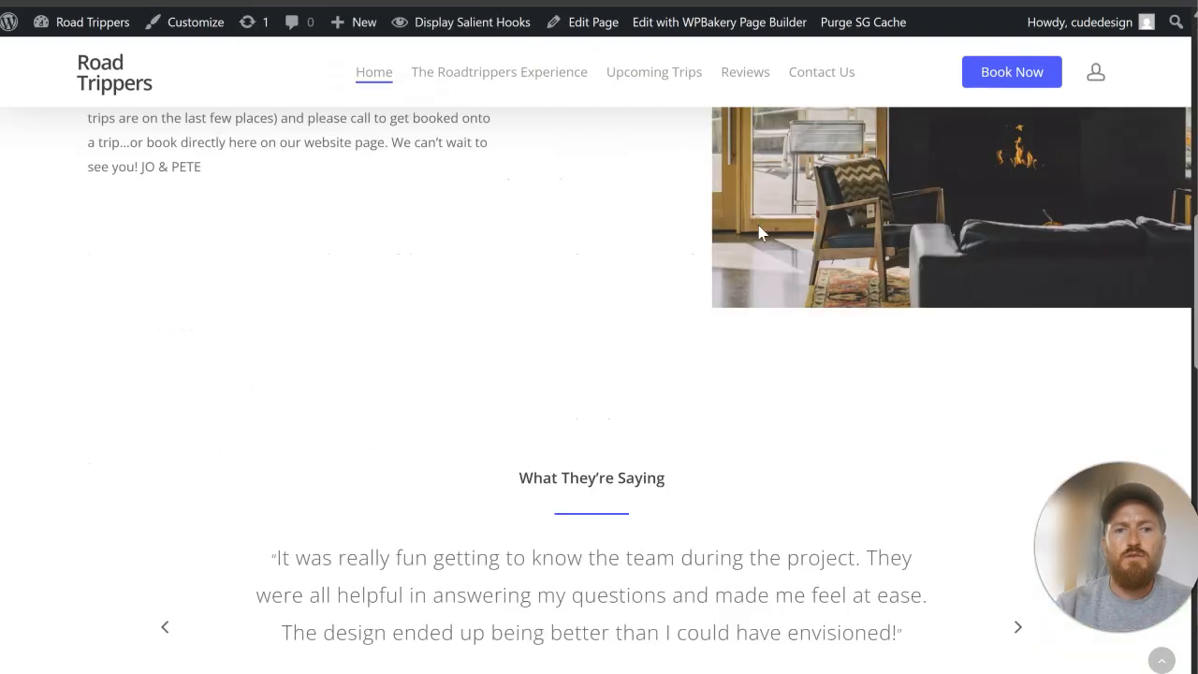
pyautogui.scroll(9, 758, 224)
pyautogui.scroll(-9, 758, 225)
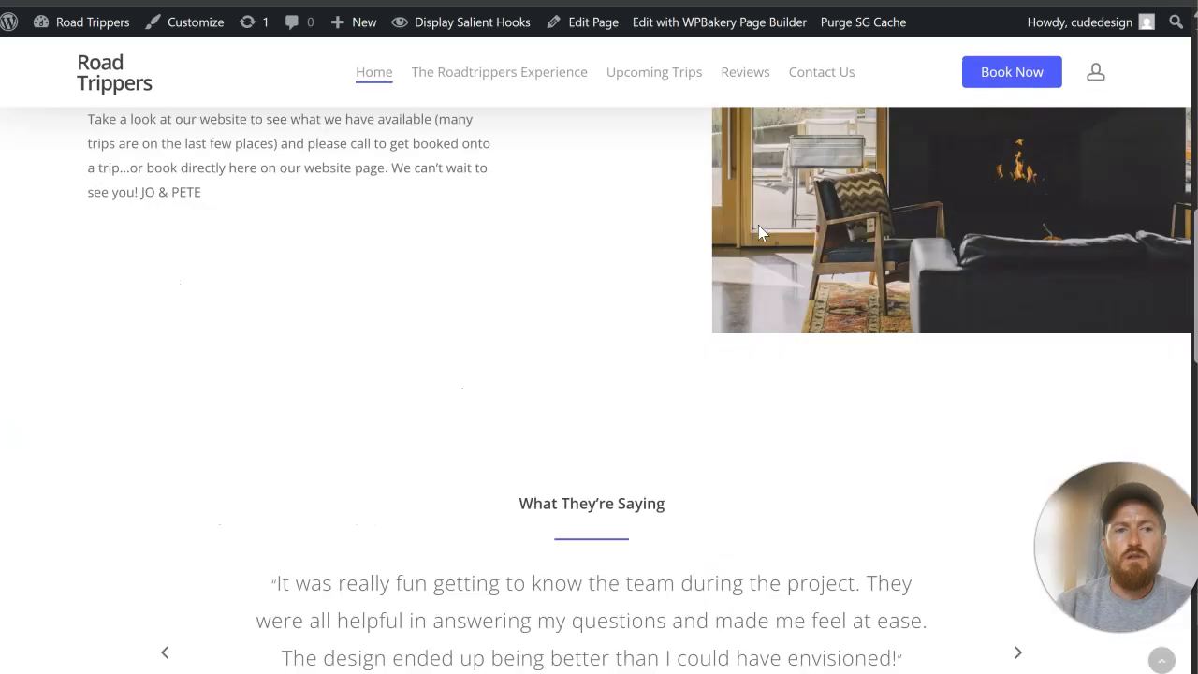
pyautogui.scroll(-12, 758, 225)
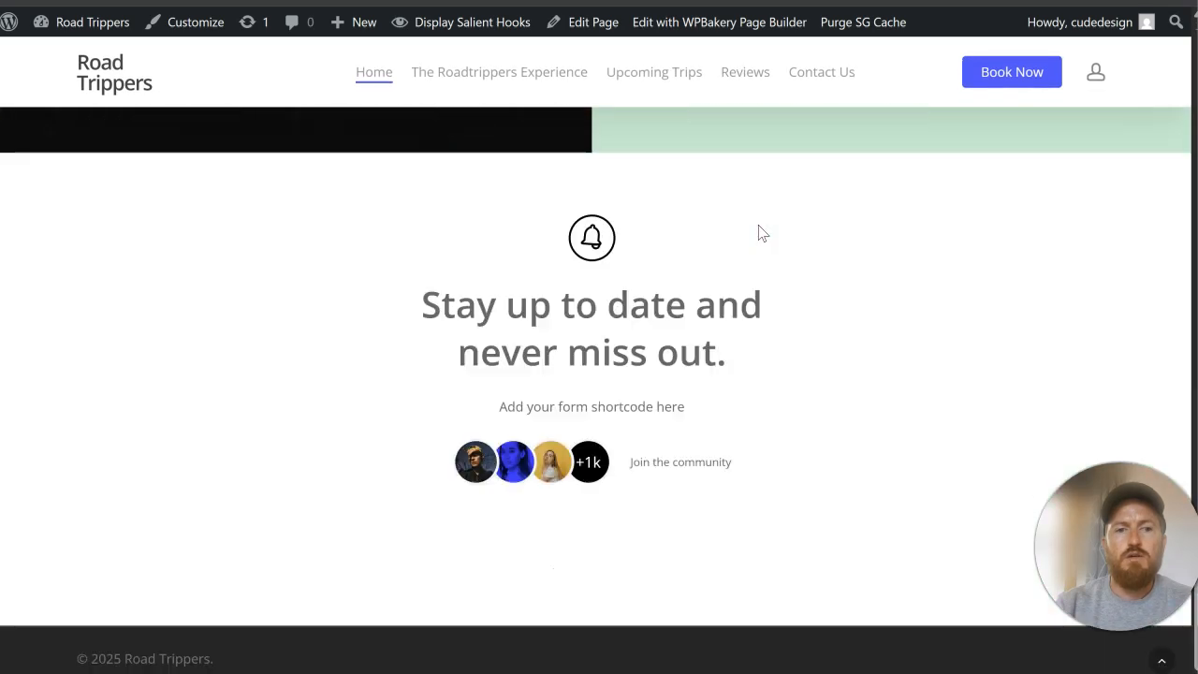
pyautogui.scroll(12, 759, 226)
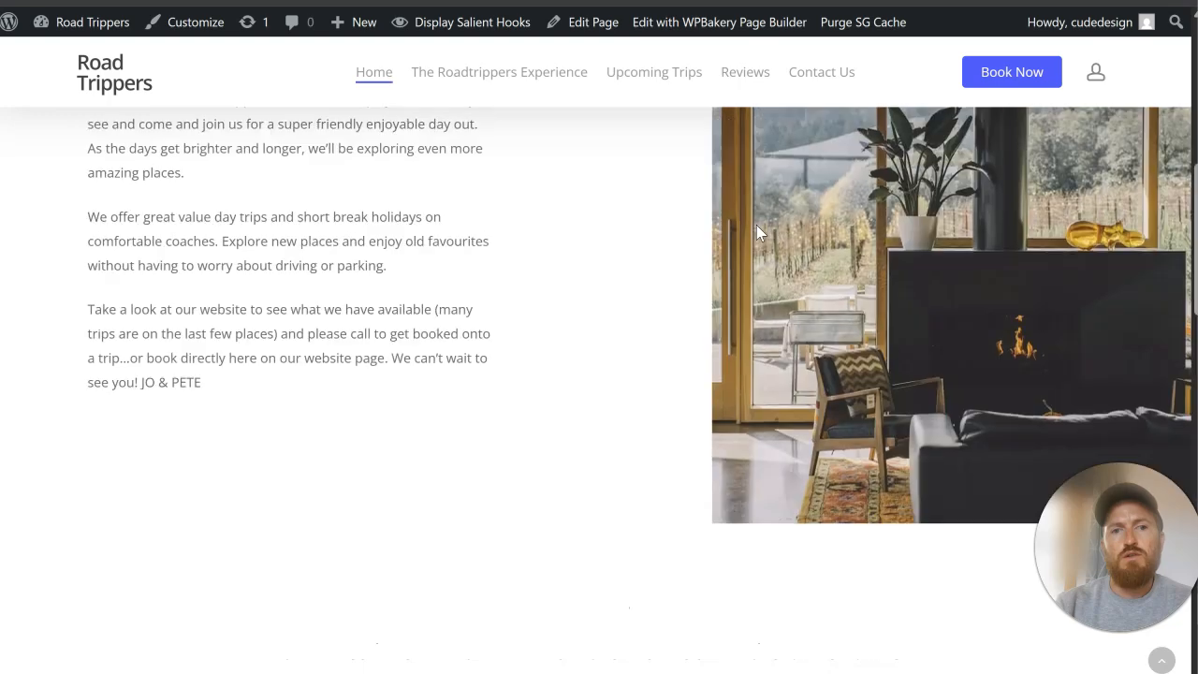
pyautogui.scroll(9, 757, 224)
pyautogui.click(777, 174)
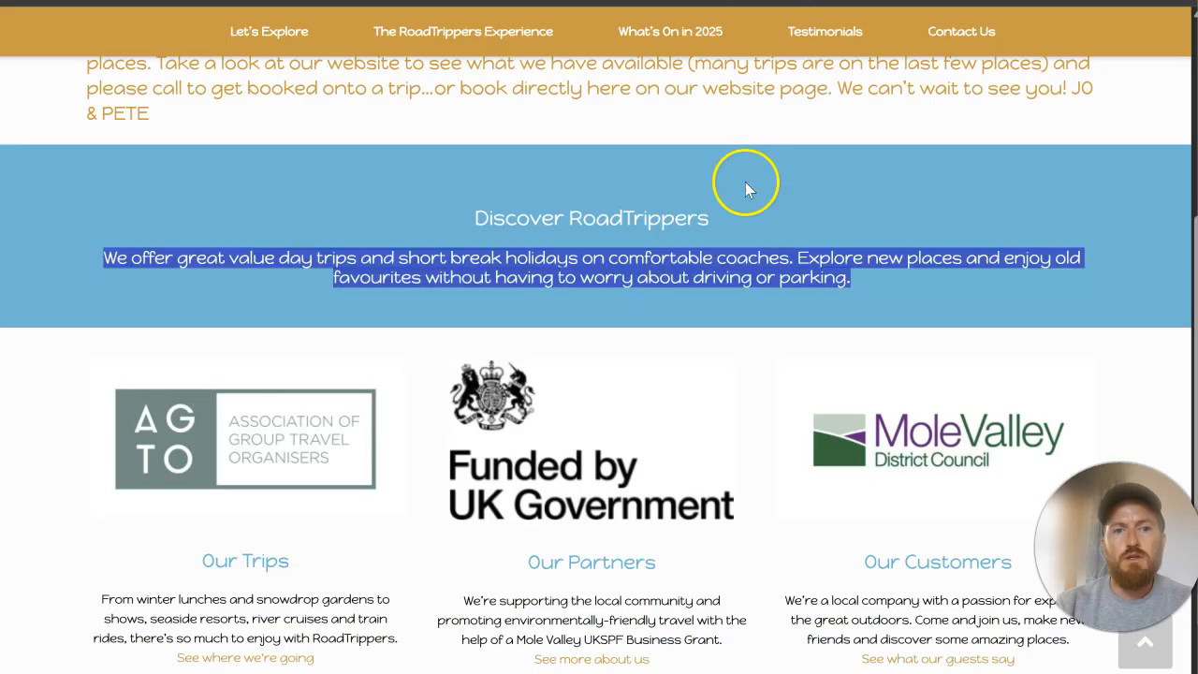
pyautogui.scroll(-3, 741, 283)
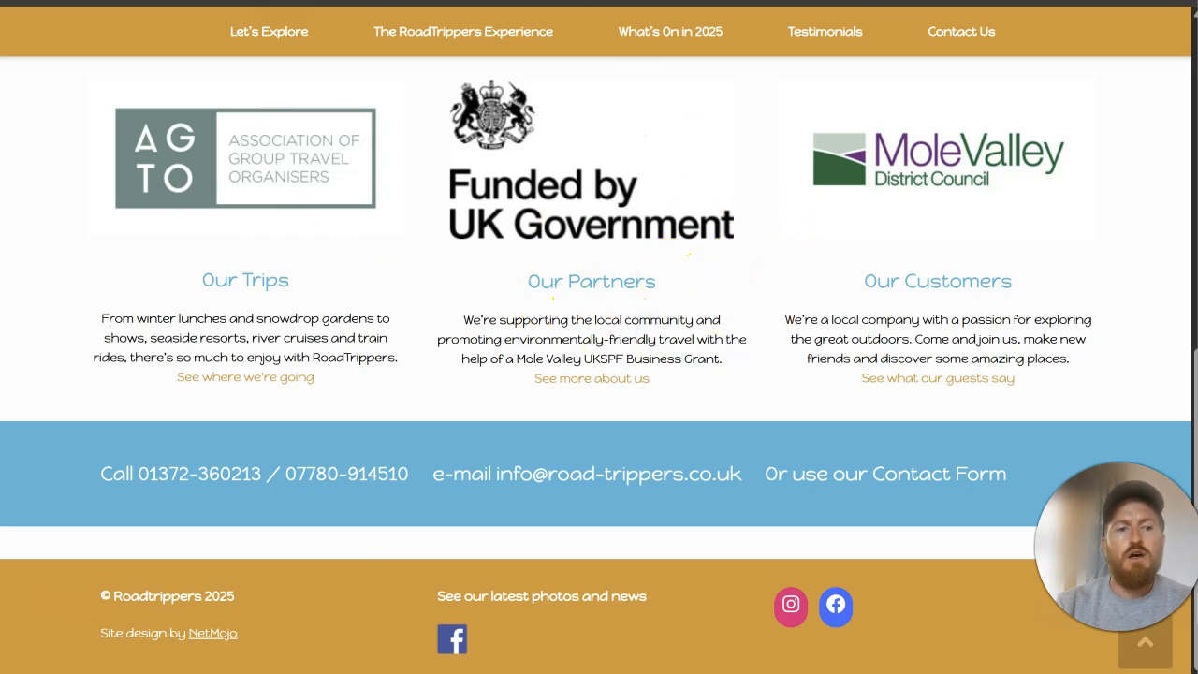
# Step: Return to the WordPress dashboard, search the plugin directory for "woocommerce", and install and activate WooCommerce
pyautogui.click(301, 1)
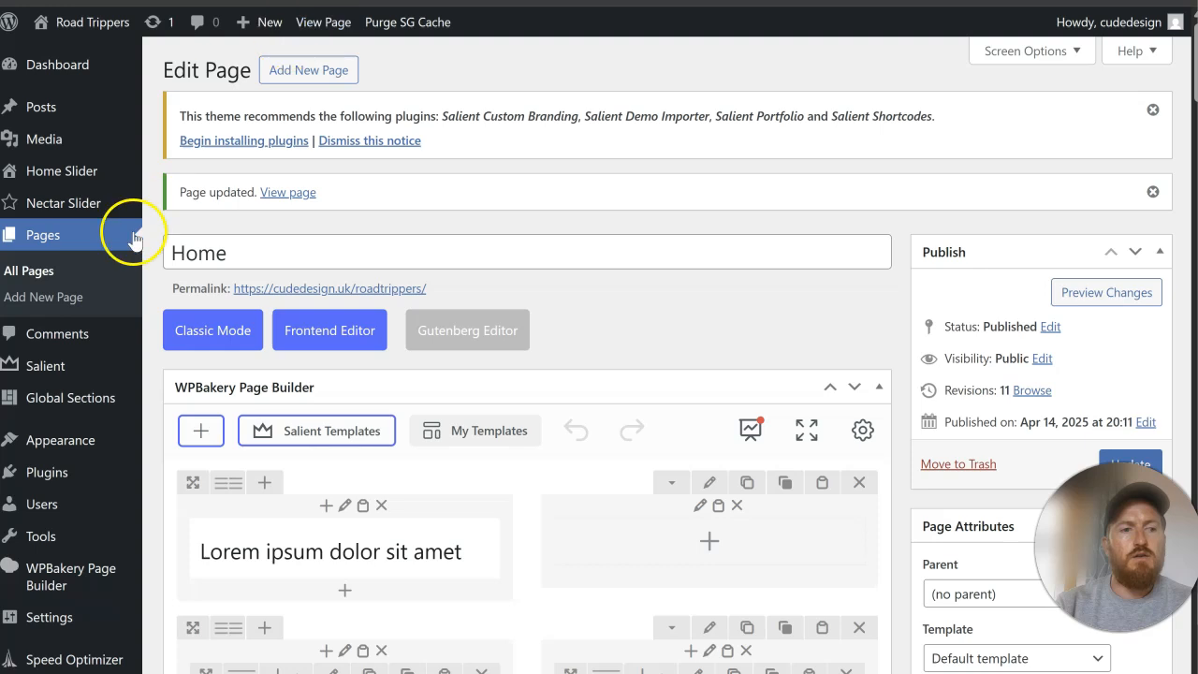
pyautogui.click(203, 501)
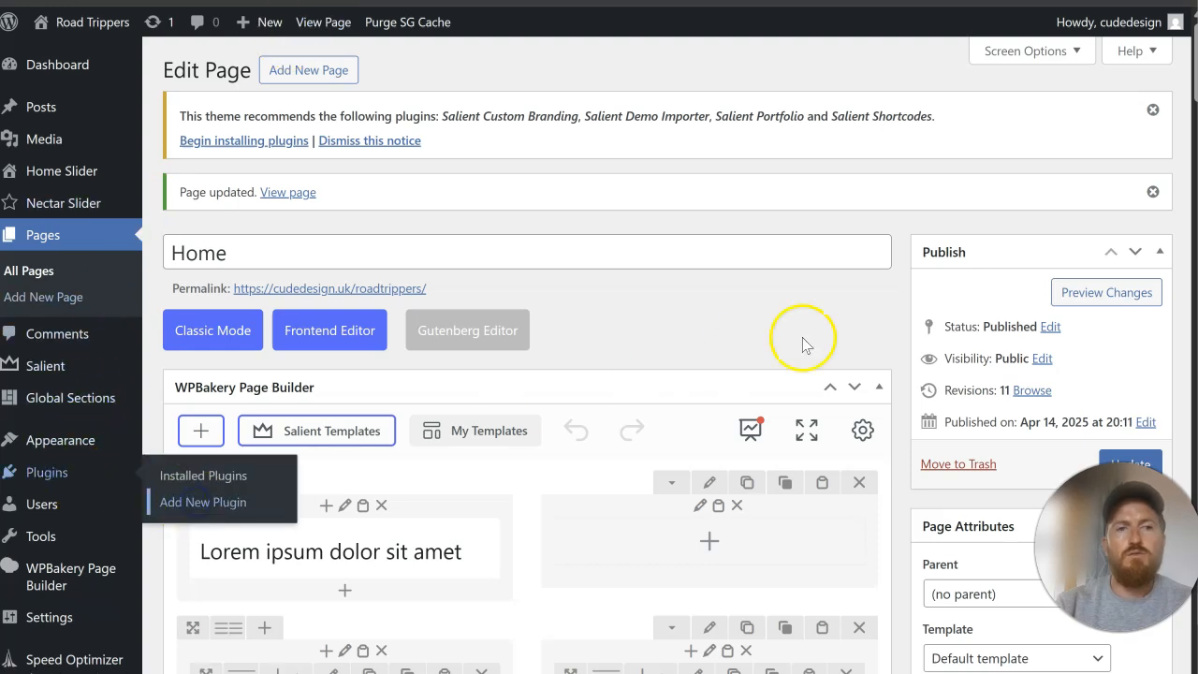
pyautogui.click(924, 196)
pyautogui.write('wo')
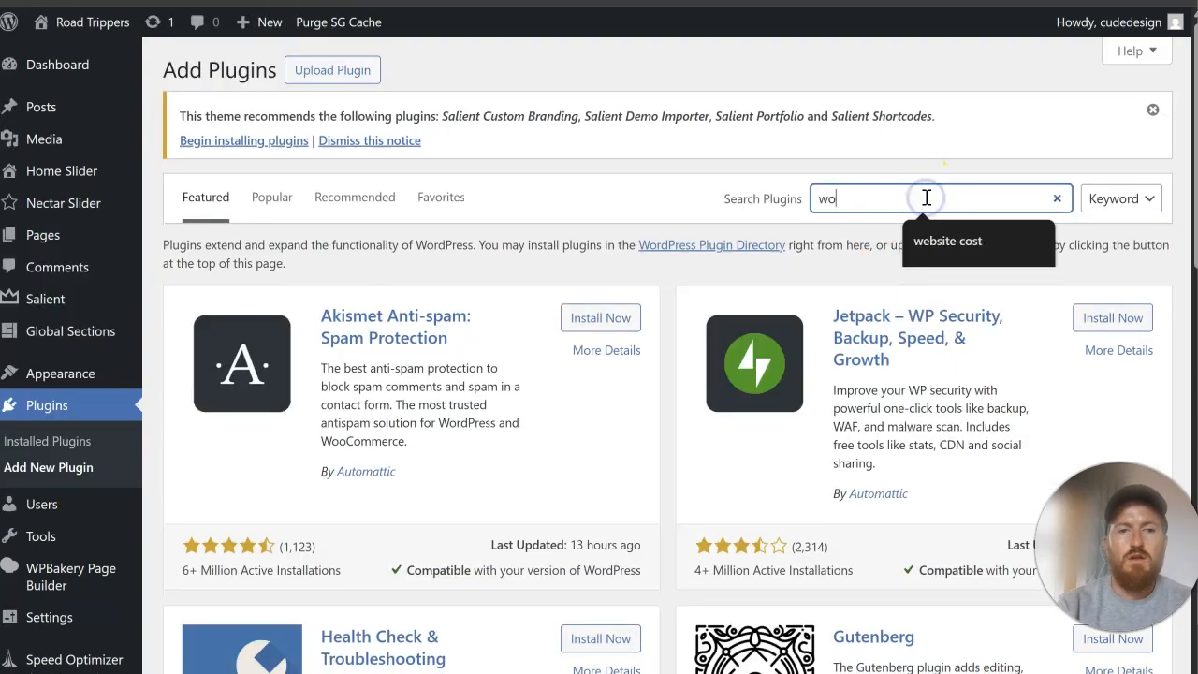
pyautogui.write('ocommerce')
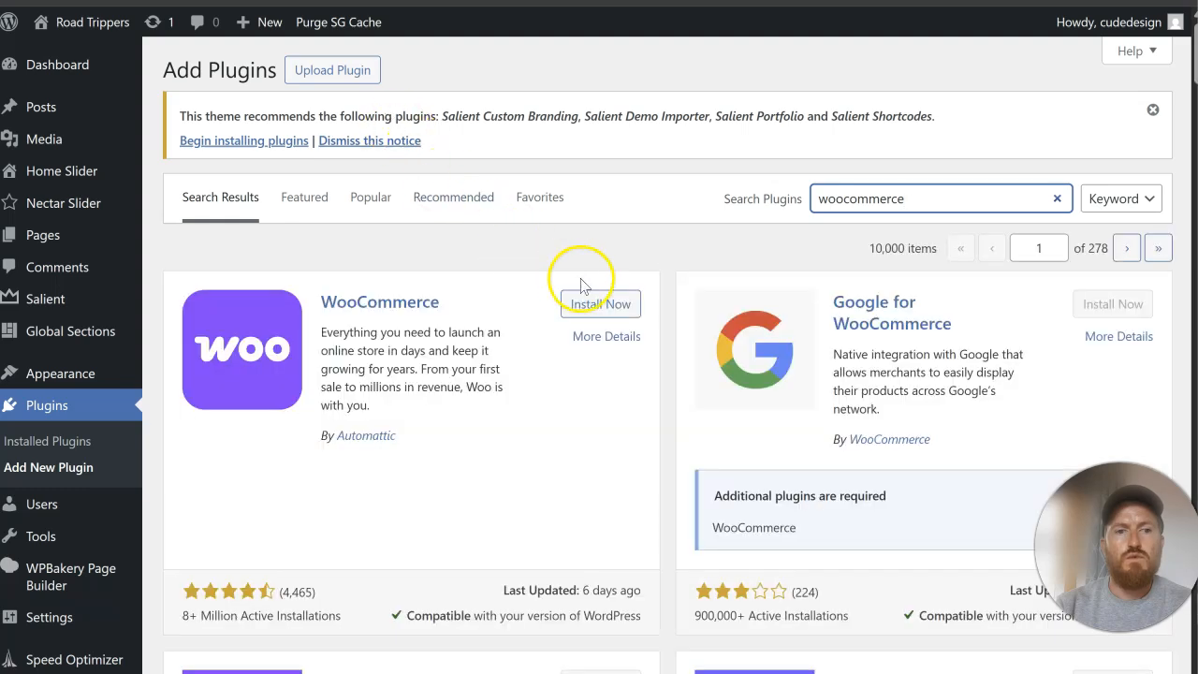
pyautogui.click(604, 311)
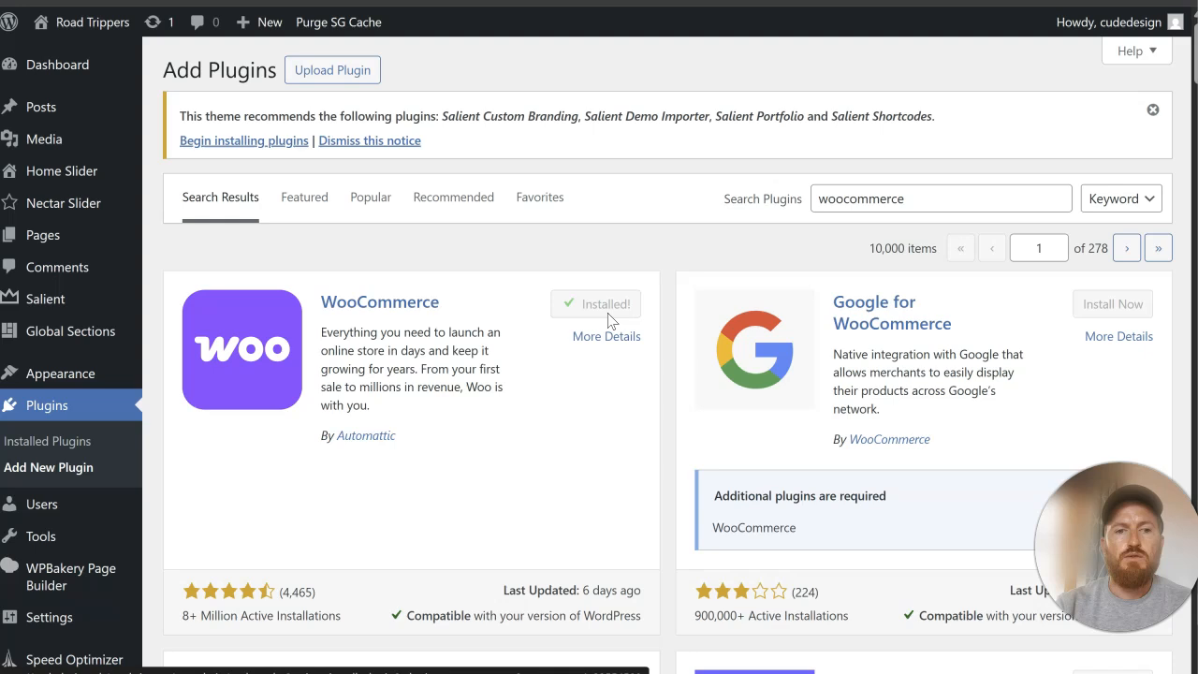
pyautogui.click(625, 300)
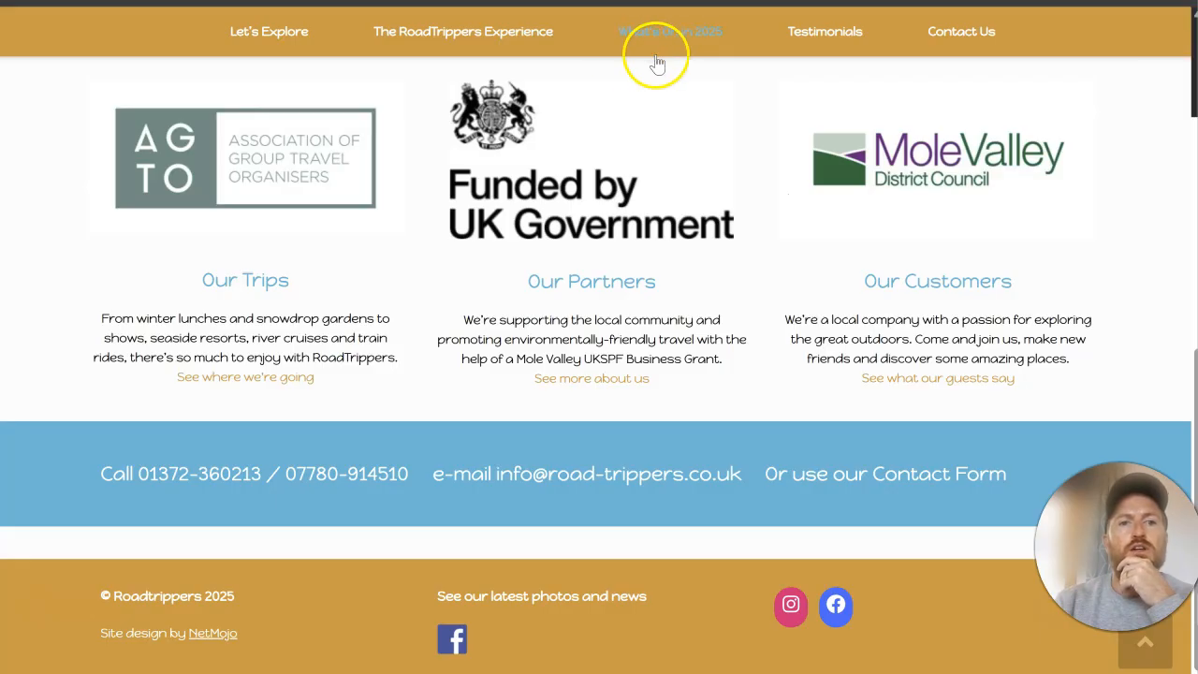
# Step: Open the original website's What's On in 2025 page and look through its listed trips and their details
pyautogui.click(660, 37)
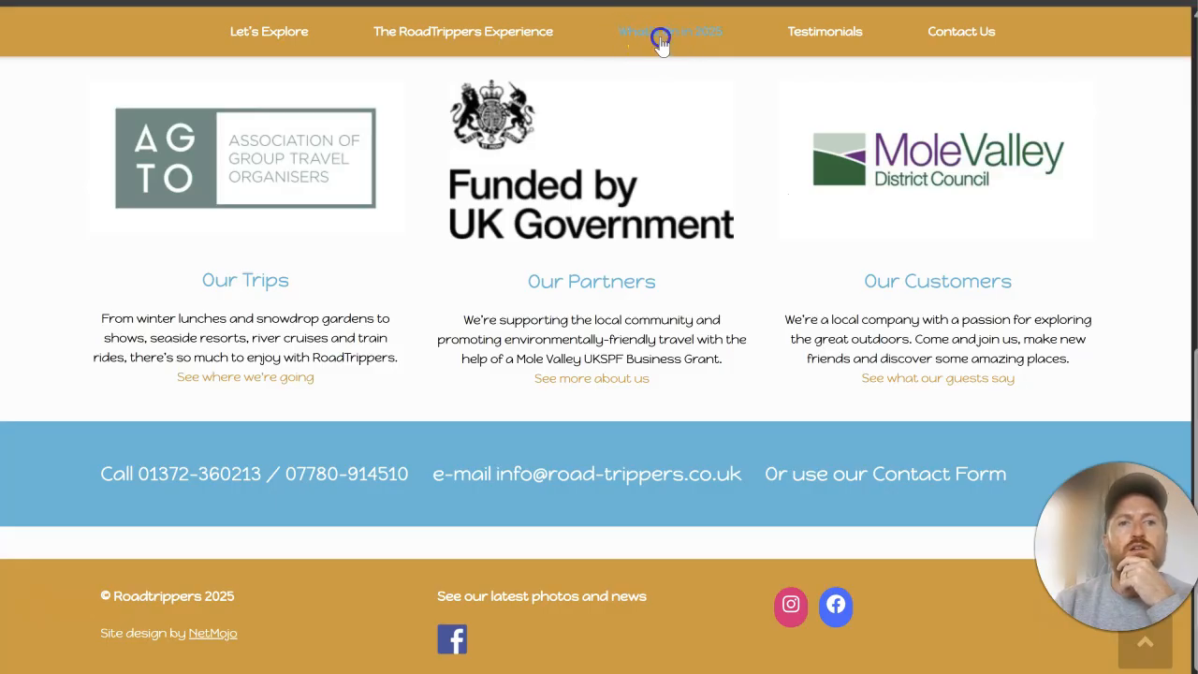
pyautogui.click(696, 143)
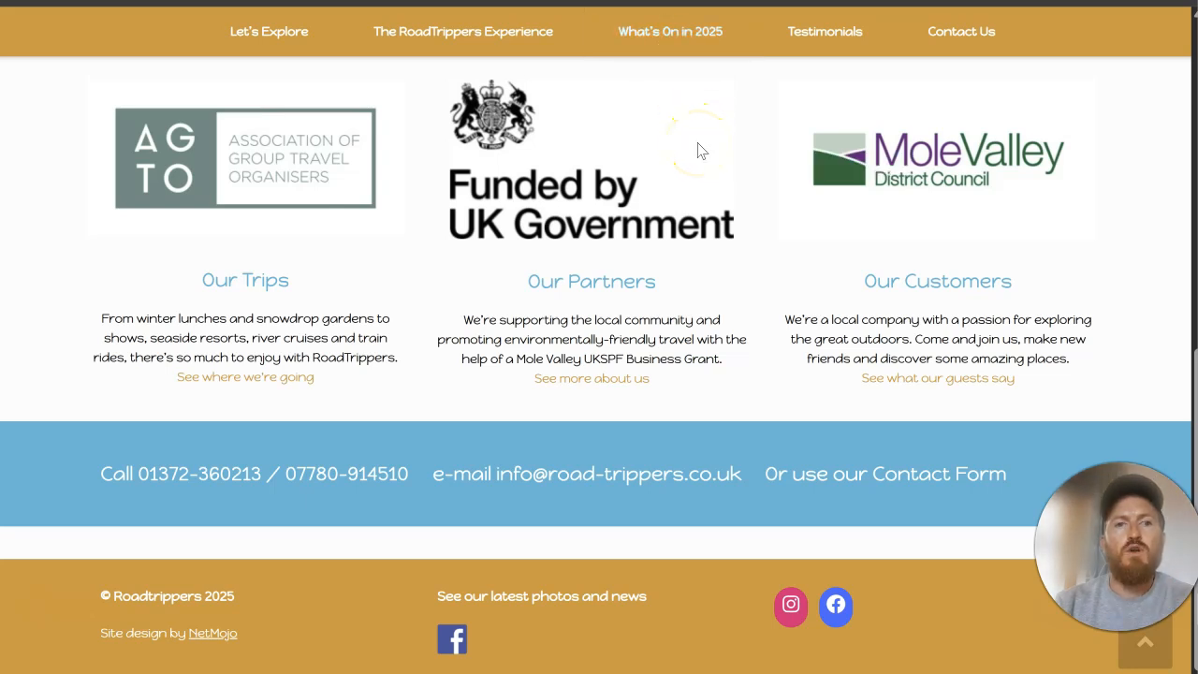
pyautogui.scroll(-5, 673, 233)
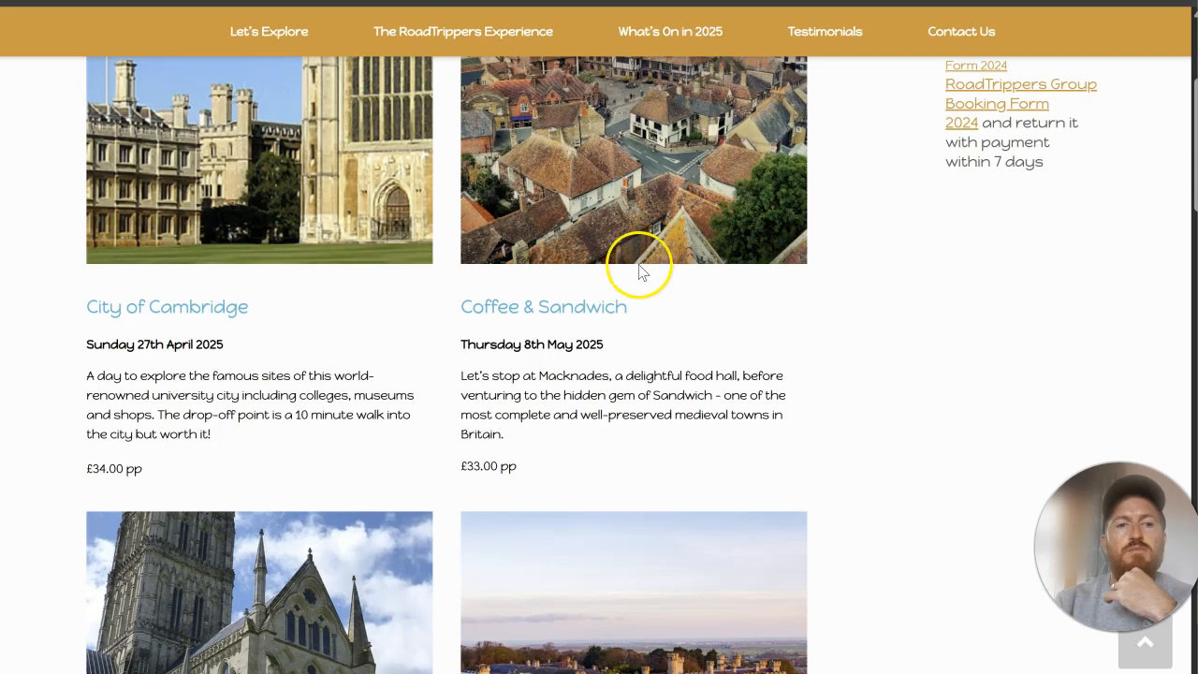
pyautogui.scroll(-2, 628, 325)
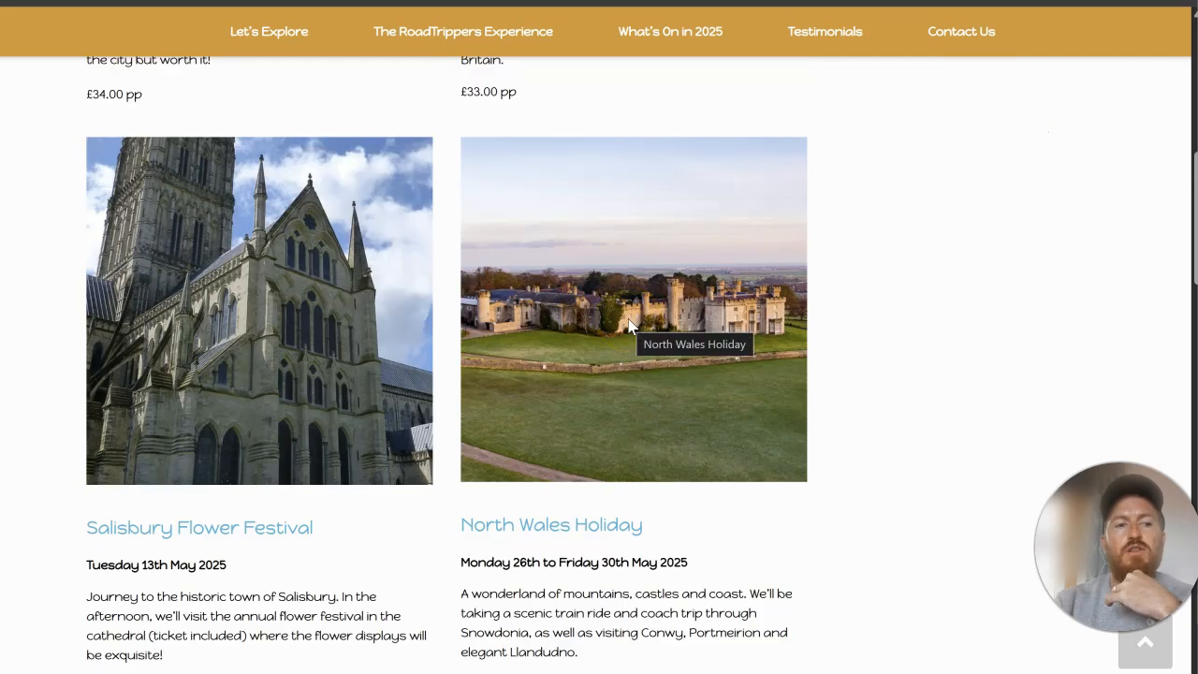
pyautogui.scroll(-4, 631, 325)
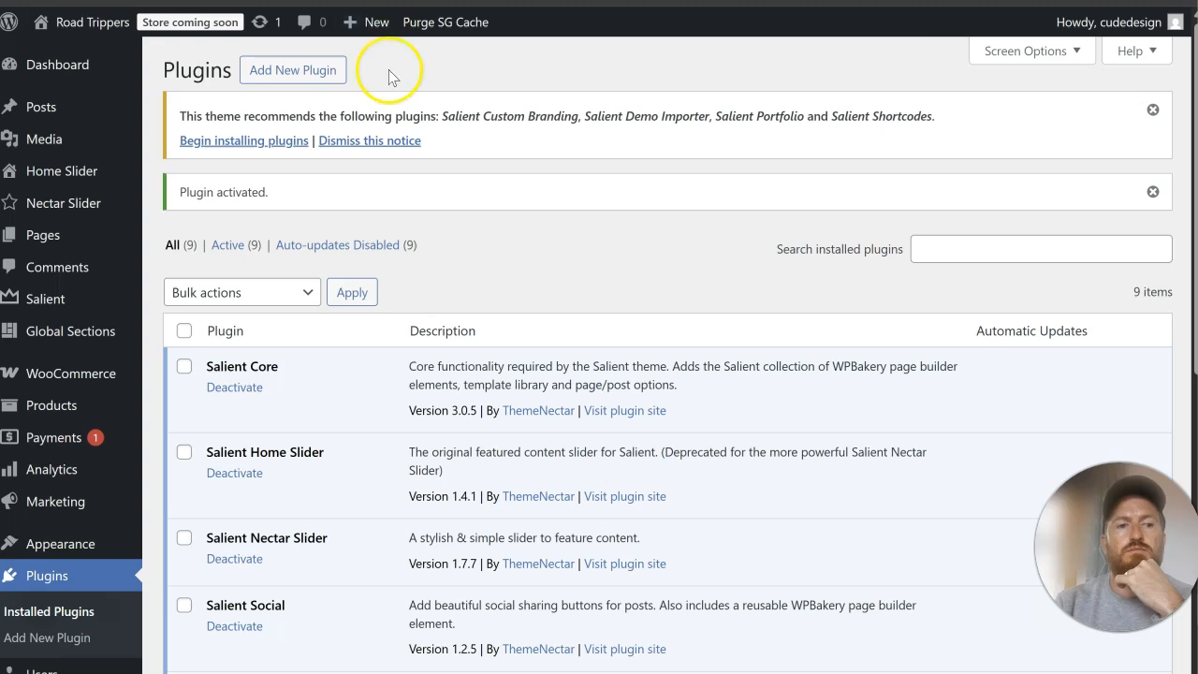
pyautogui.scroll(-6, 321, 219)
pyautogui.scroll(2, 340, 227)
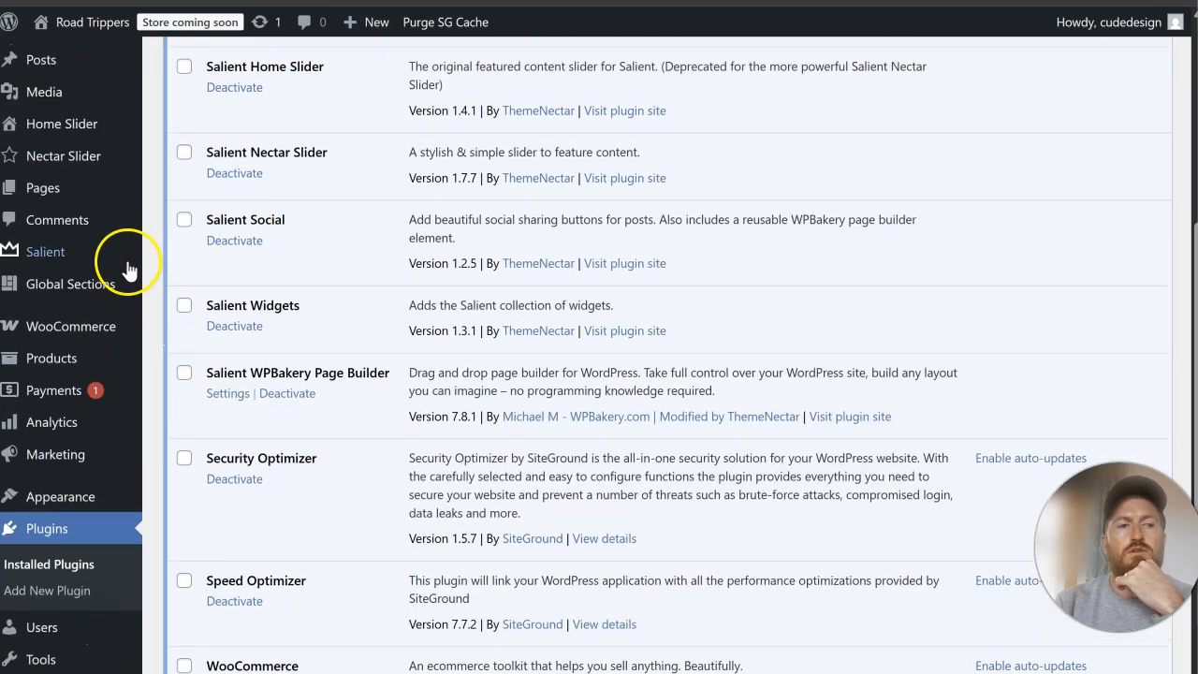
# Step: Start a new WooCommerce product and name it "City of Cambridge", copying the trip title from the original website
pyautogui.moveTo(91, 363)
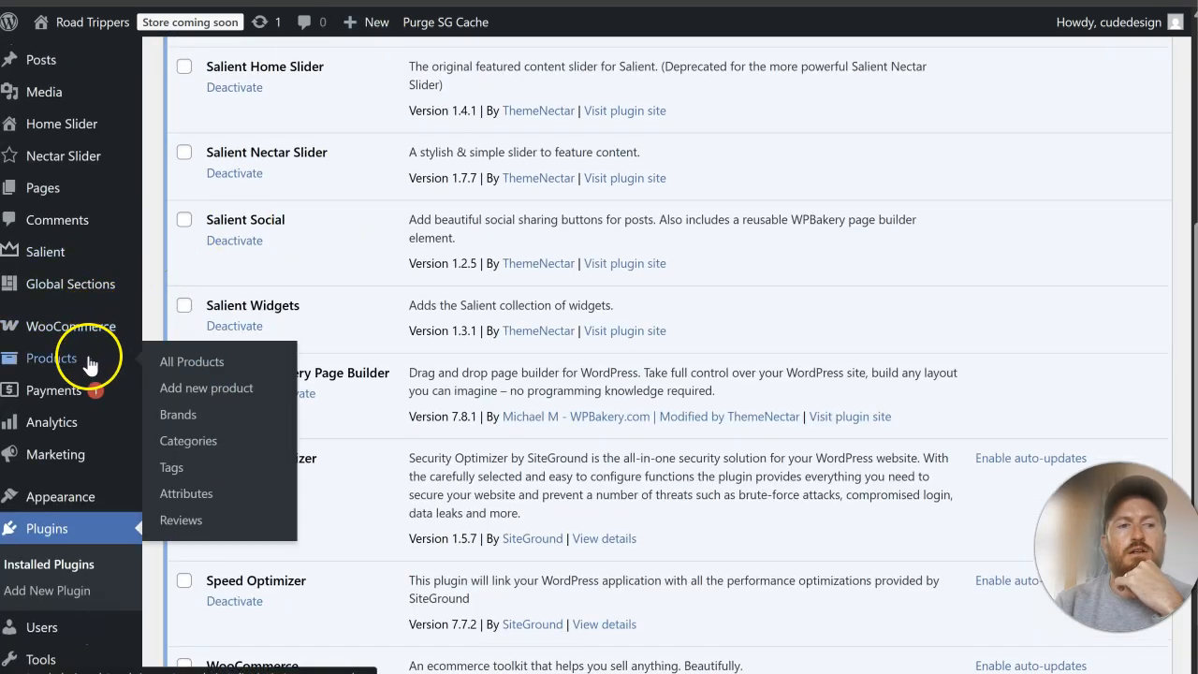
pyautogui.click(184, 395)
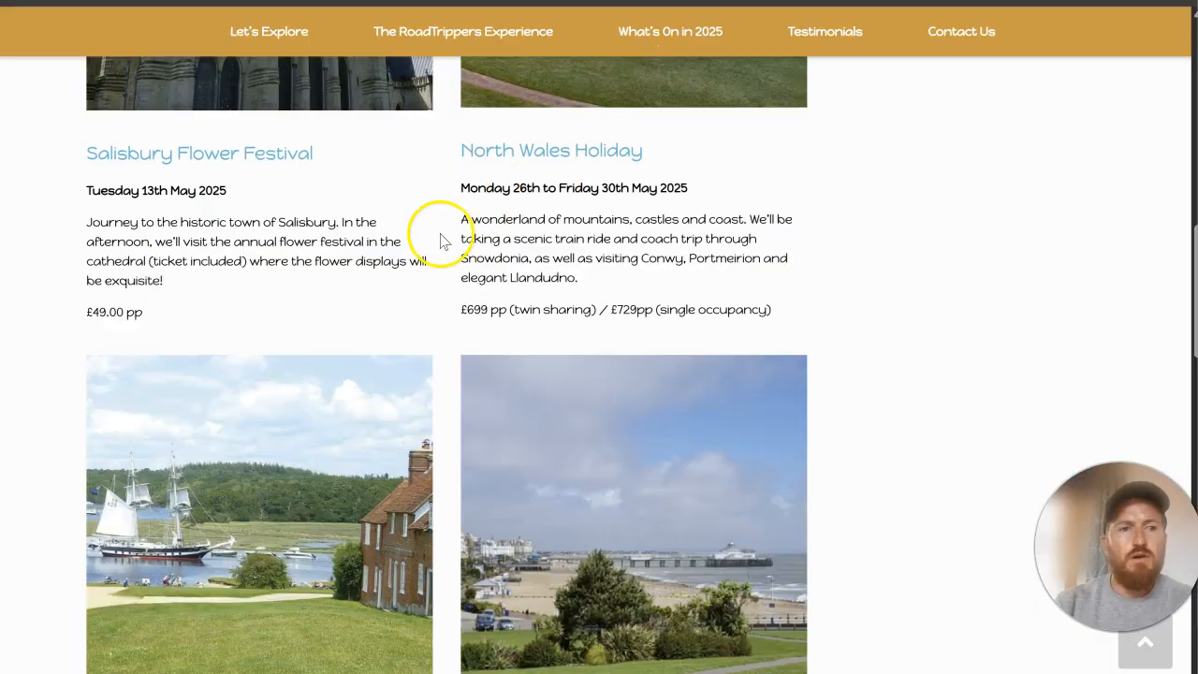
pyautogui.scroll(10, 441, 239)
pyautogui.scroll(-3, 437, 232)
pyautogui.moveTo(262, 307)
pyautogui.mouseDown()
pyautogui.moveTo(69, 310)
pyautogui.moveTo(256, 313)
pyautogui.mouseUp()
pyautogui.click(112, 310)
pyautogui.rightClick(255, 314)
pyautogui.click(309, 333)
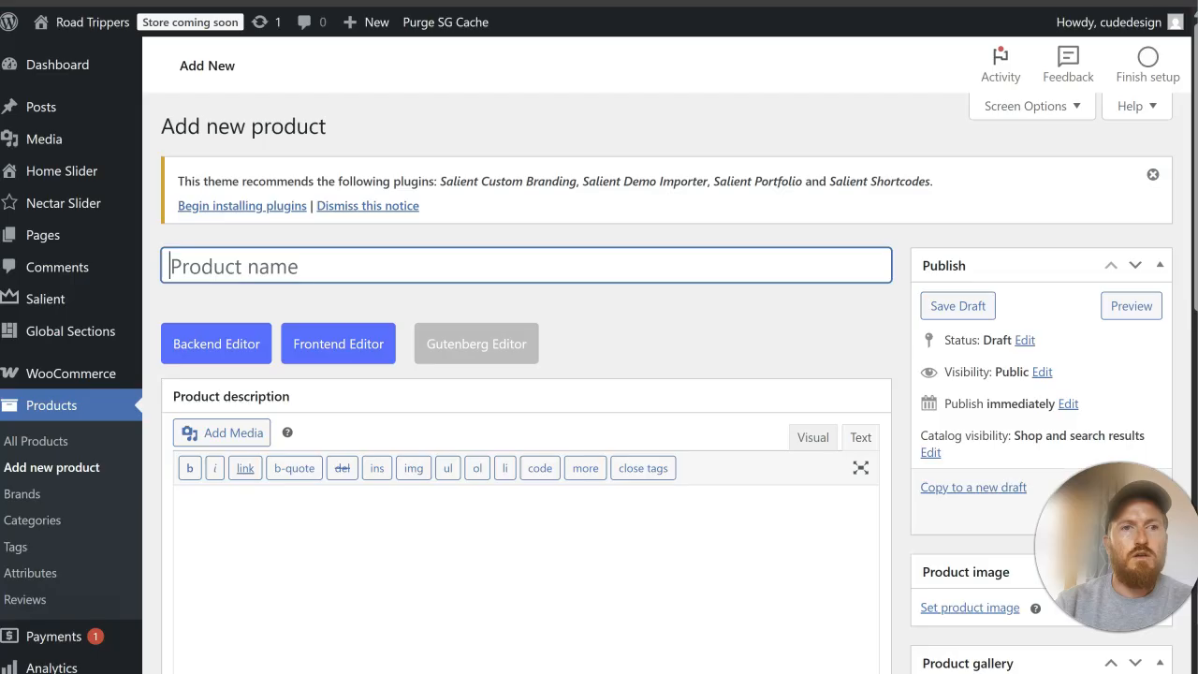
pyautogui.hotkey('ctrl', 'v')
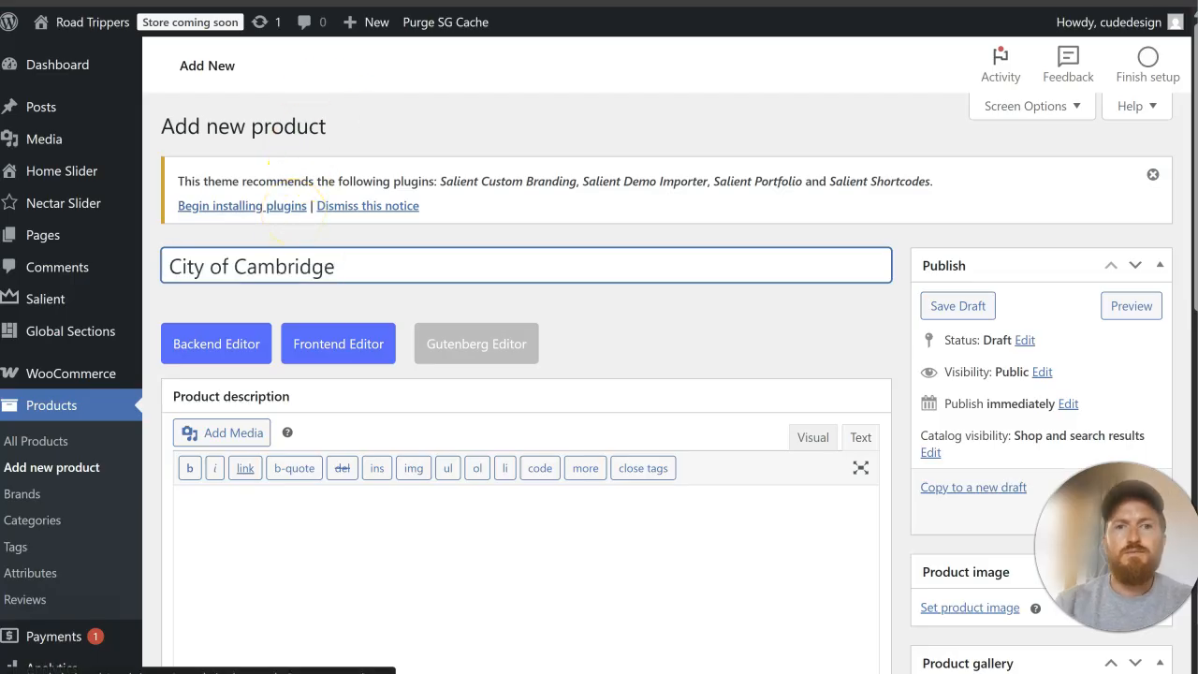
# Step: Save the City of Cambridge trip photo from the original website to the computer
pyautogui.hotkey('ctrl', 'shift', 'Tab')
pyautogui.rightClick(409, 82)
pyautogui.click(454, 124)
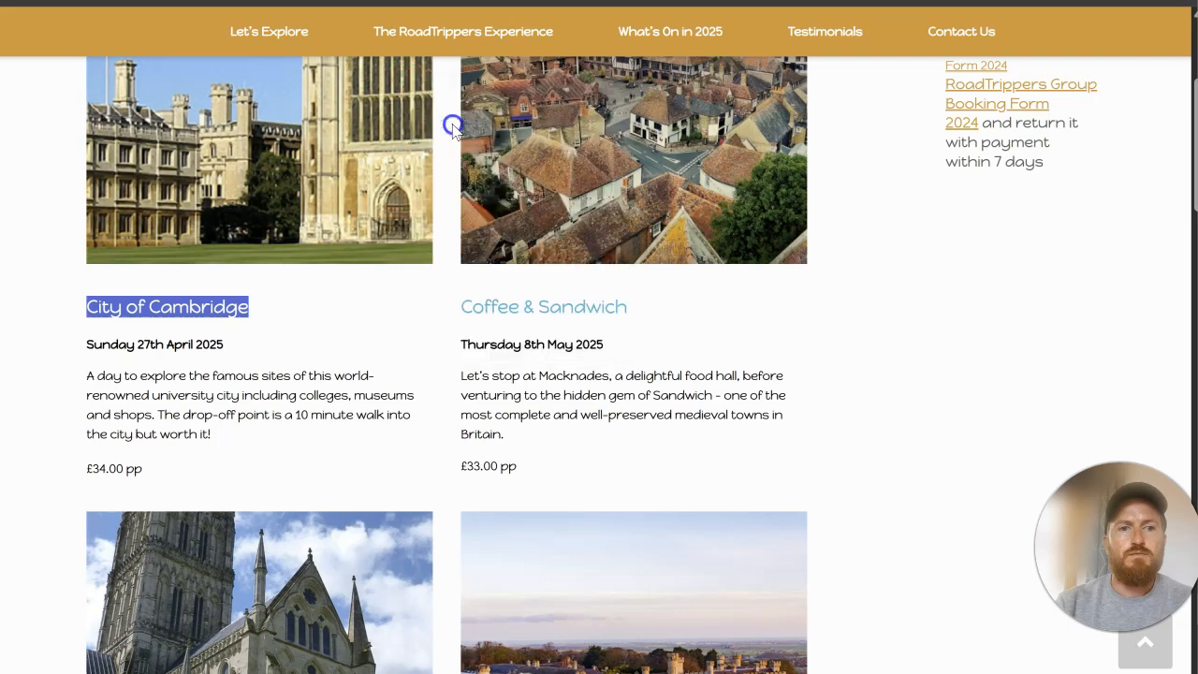
pyautogui.click(886, 506)
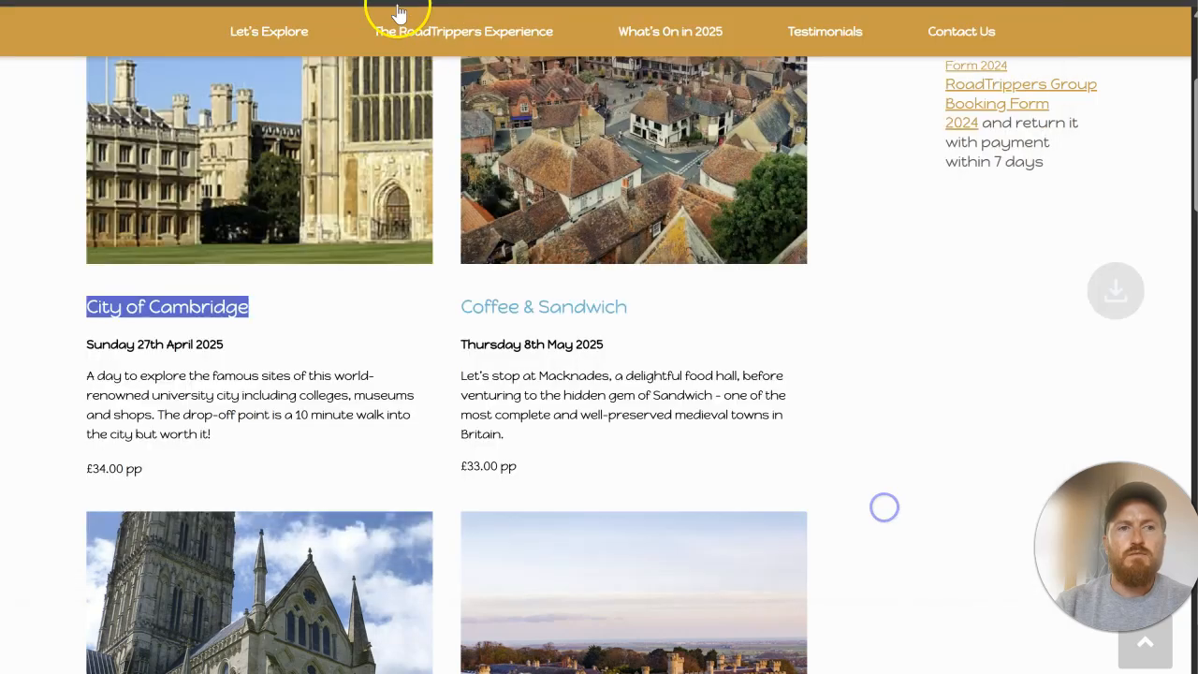
pyautogui.hotkey('ctrl', 'Tab')
pyautogui.scroll(-15, 877, 340)
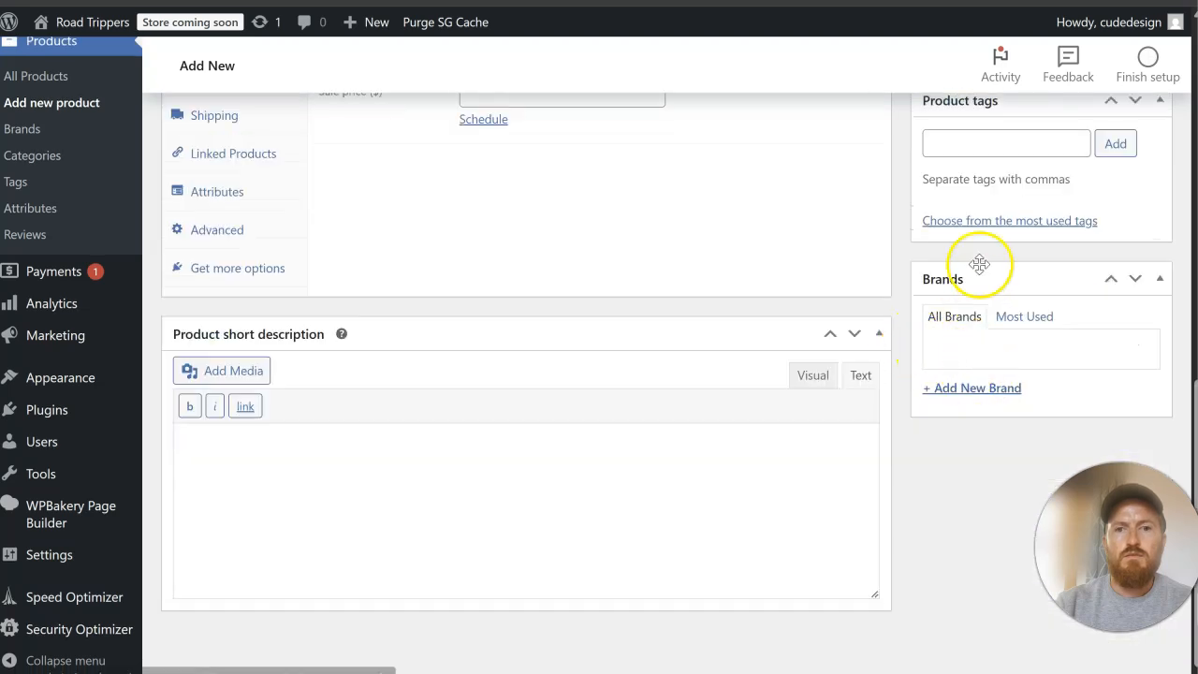
pyautogui.scroll(5, 979, 262)
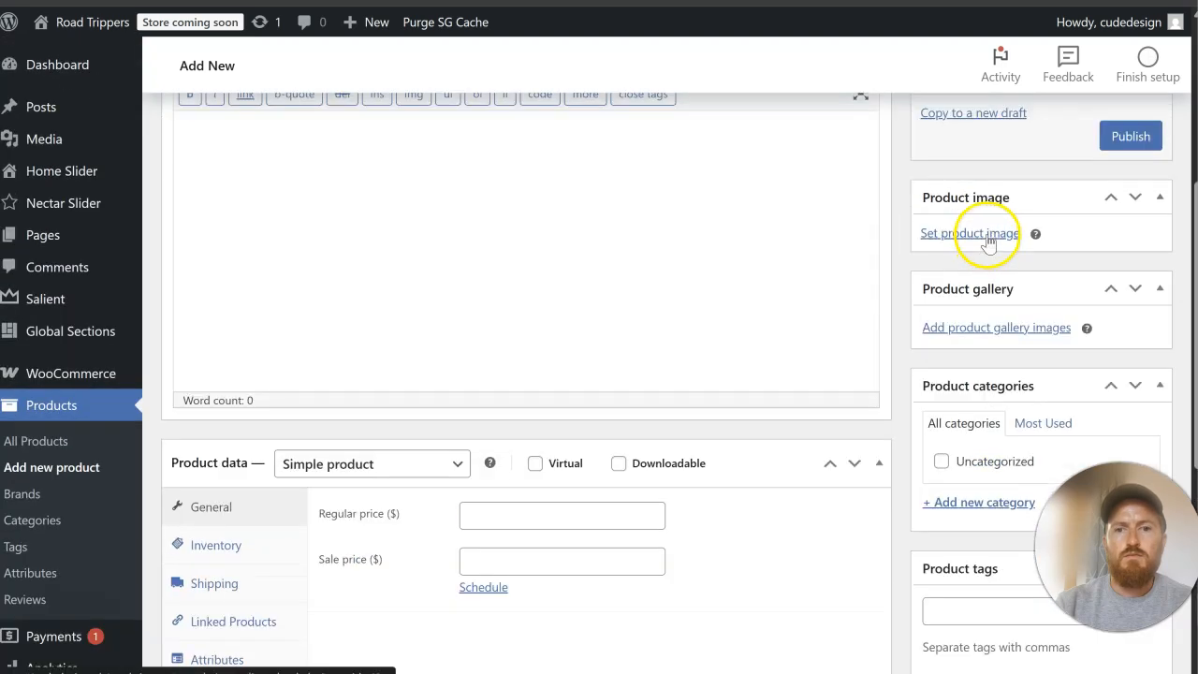
pyautogui.click(985, 235)
pyautogui.click(62, 105)
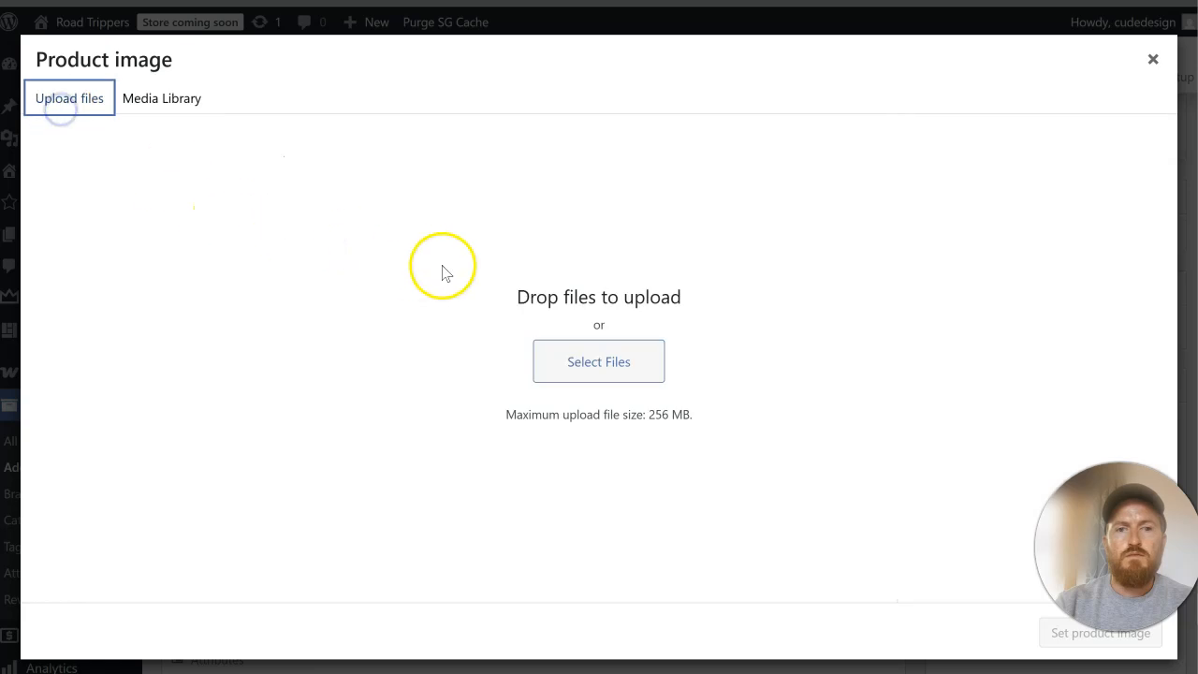
pyautogui.click(1152, 60)
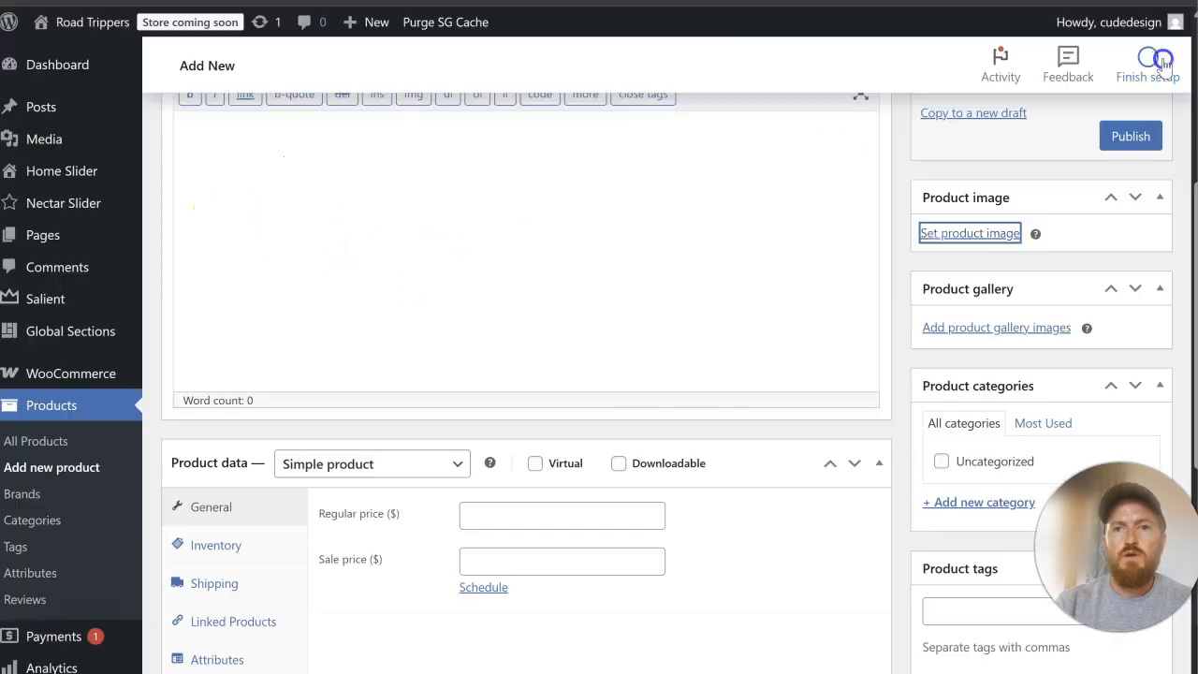
# Step: Publish the City of Cambridge product and open a new blank product
pyautogui.click(1132, 138)
pyautogui.moveTo(124, 348)
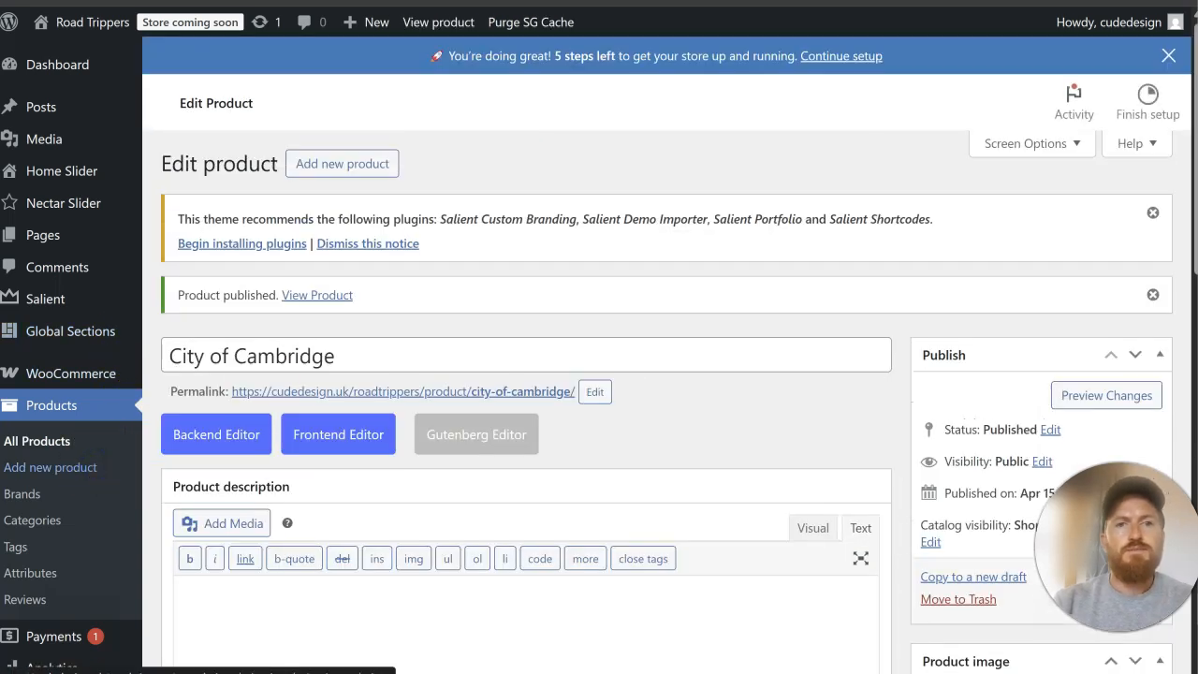
pyautogui.click(50, 467)
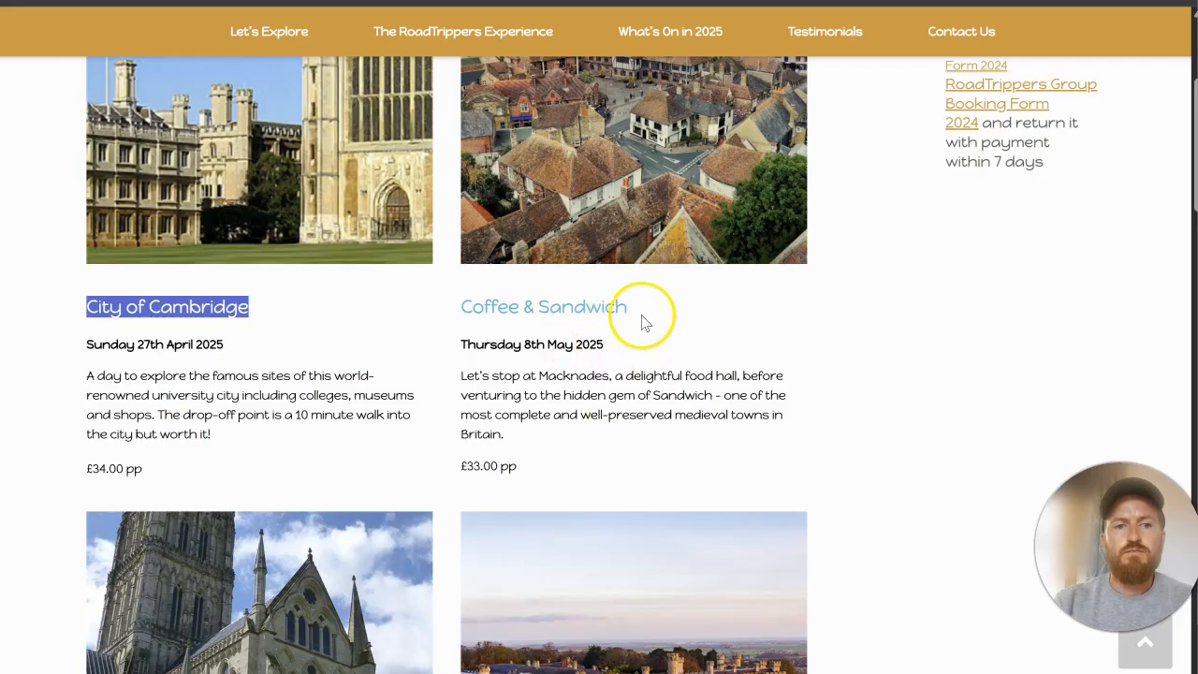
# Step: Name the blank product "Coffee & Sandwich", copying the trip title from the original website, and publish it
pyautogui.moveTo(644, 322); pyautogui.dragTo(471, 314)
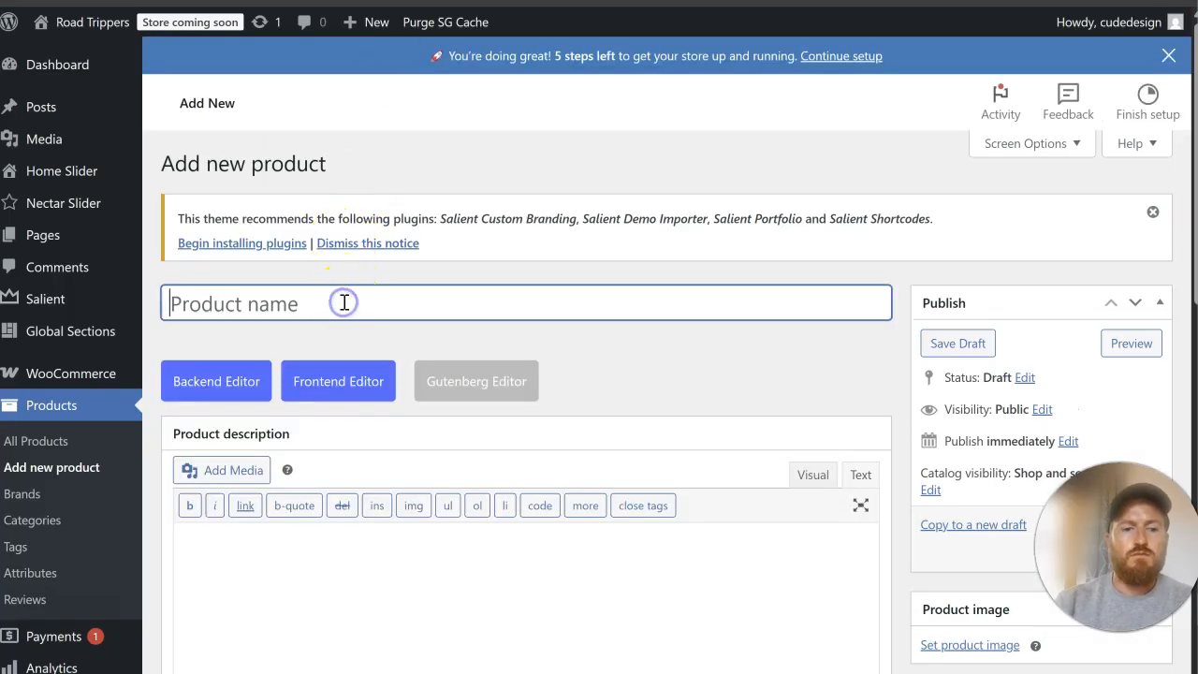
pyautogui.hotkey('ctrl', 'v')
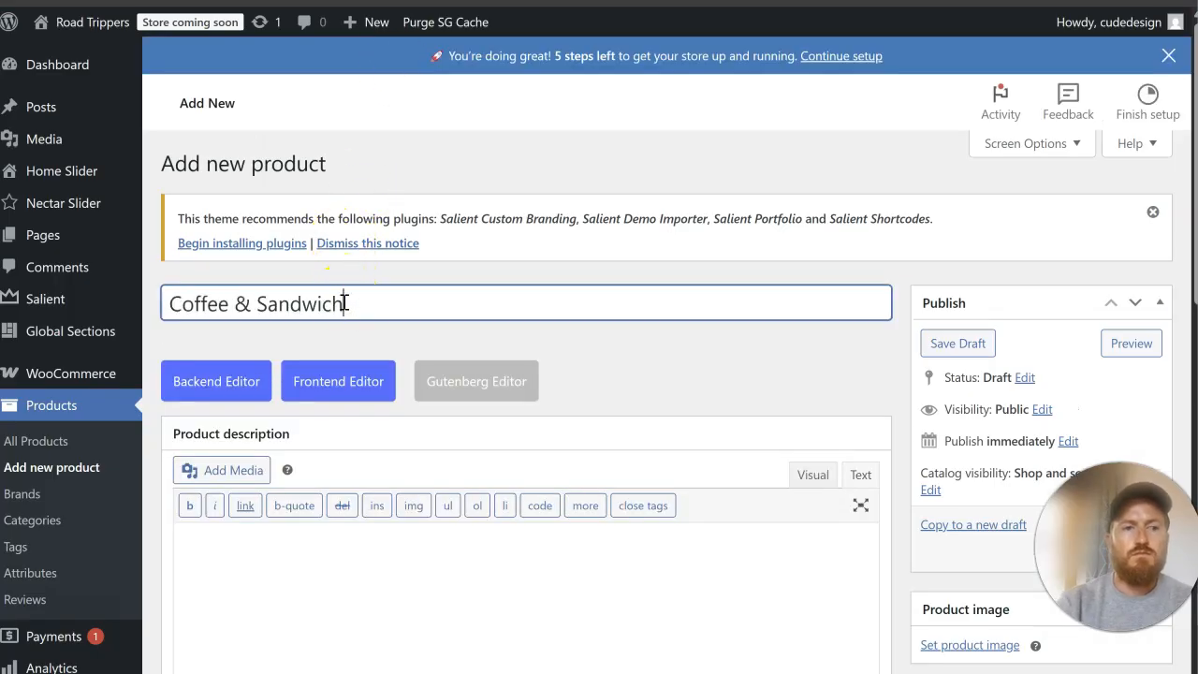
pyautogui.scroll(-3, 990, 254)
pyautogui.click(1128, 273)
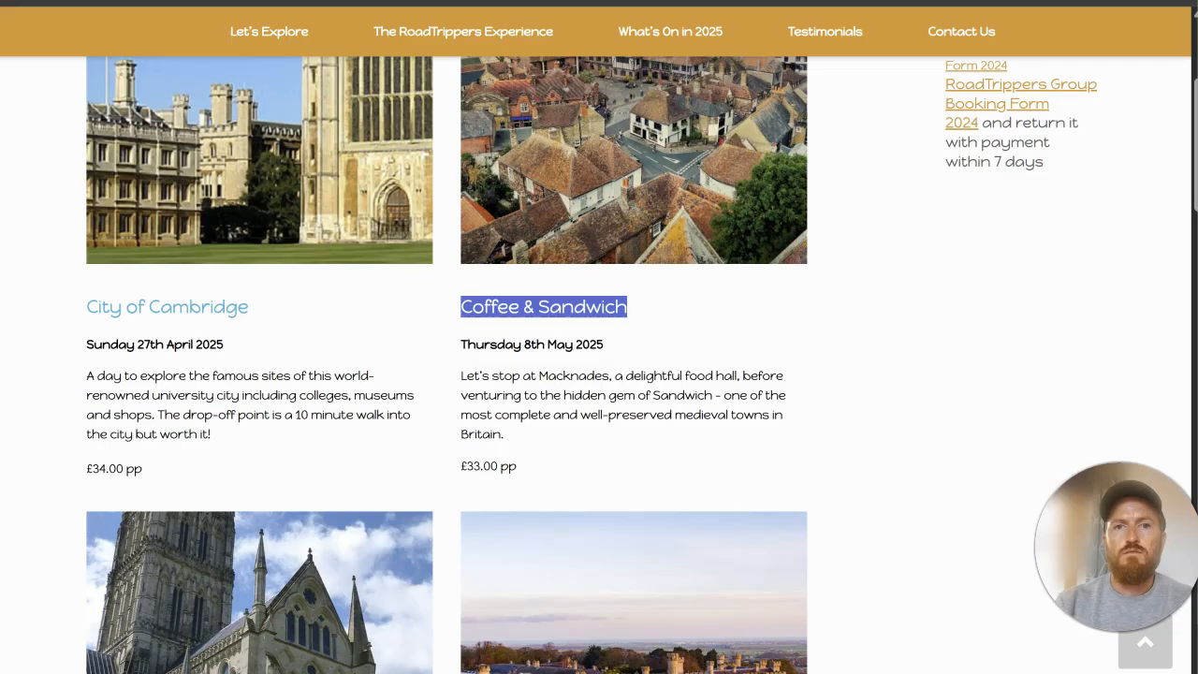
# Step: Create and publish another product named "Salisbury Flower Festival", using the trip title copied from the original website
pyautogui.scroll(-5, 353, 387)
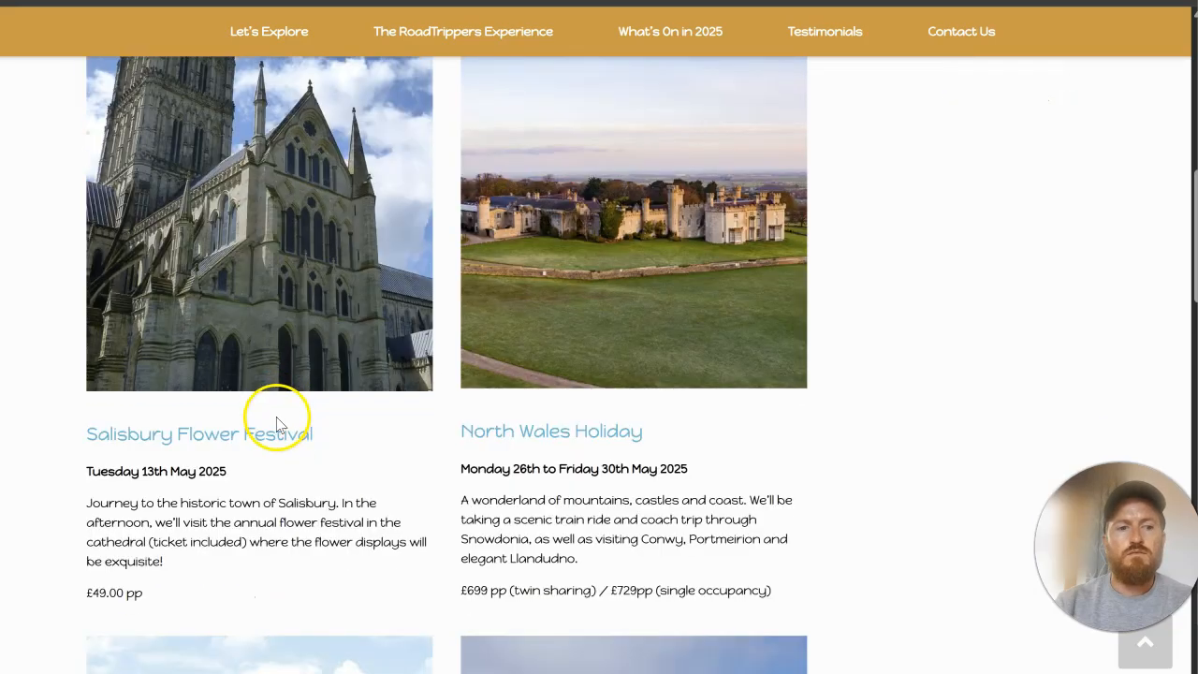
pyautogui.moveTo(339, 440); pyautogui.dragTo(78, 431)
pyautogui.click(84, 436)
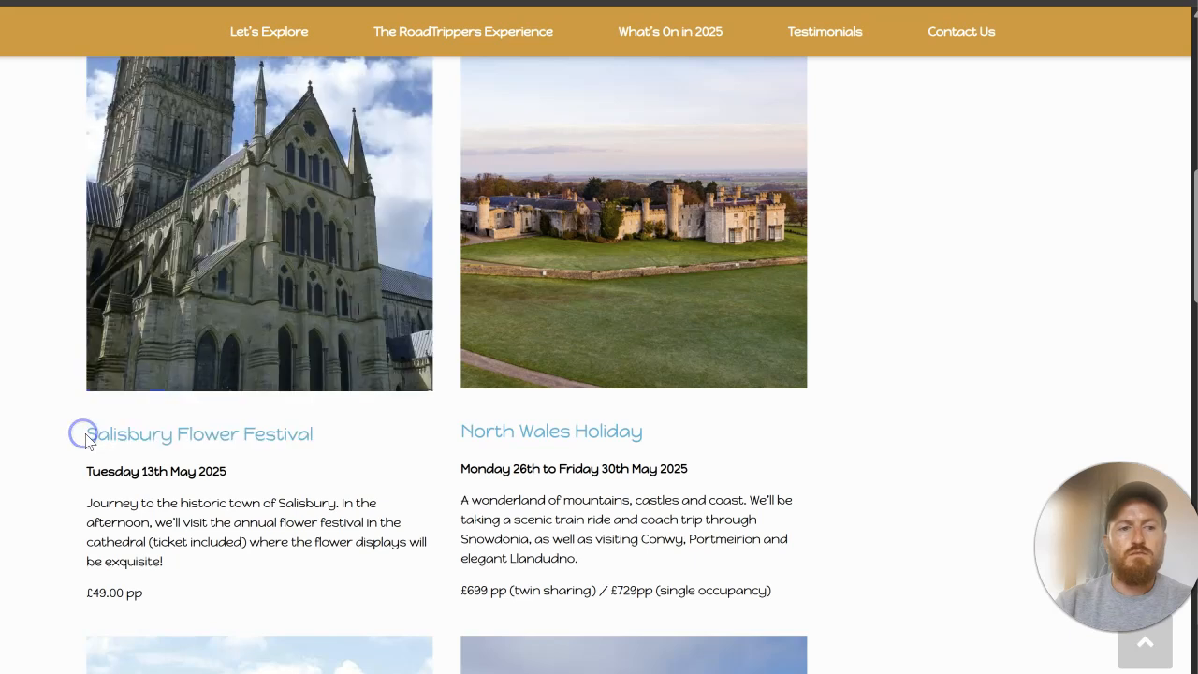
pyautogui.moveTo(220, 434); pyautogui.dragTo(351, 445)
pyautogui.hotkey('ctrl', 'c')
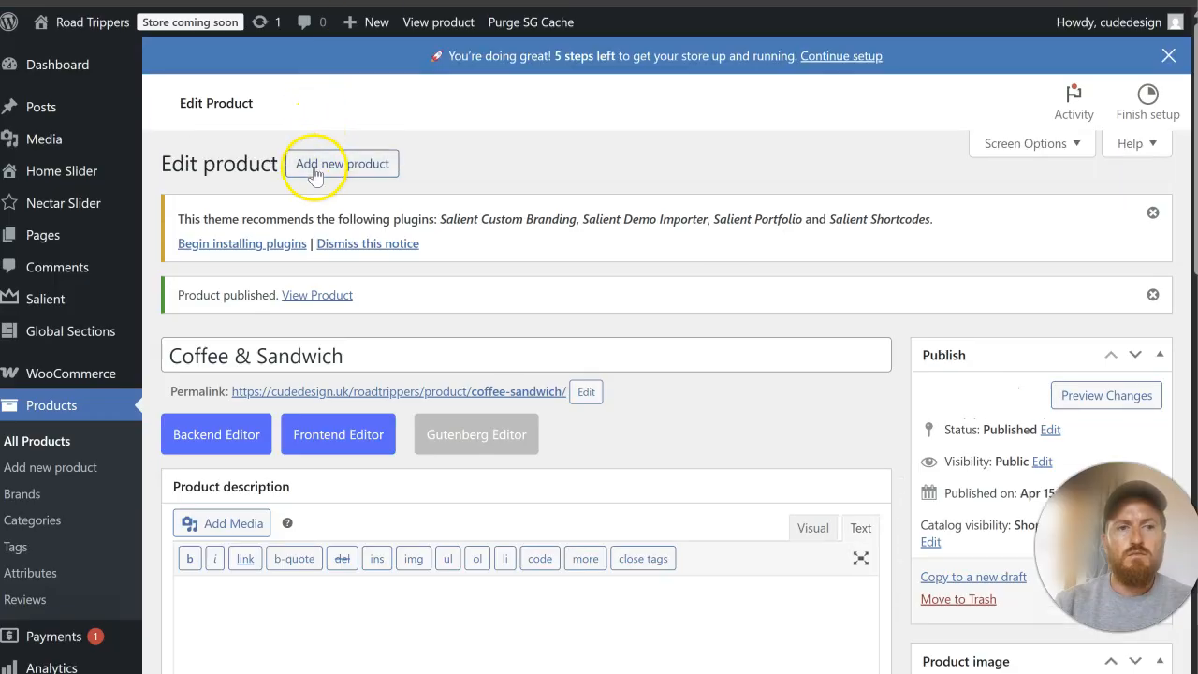
pyautogui.click(317, 167)
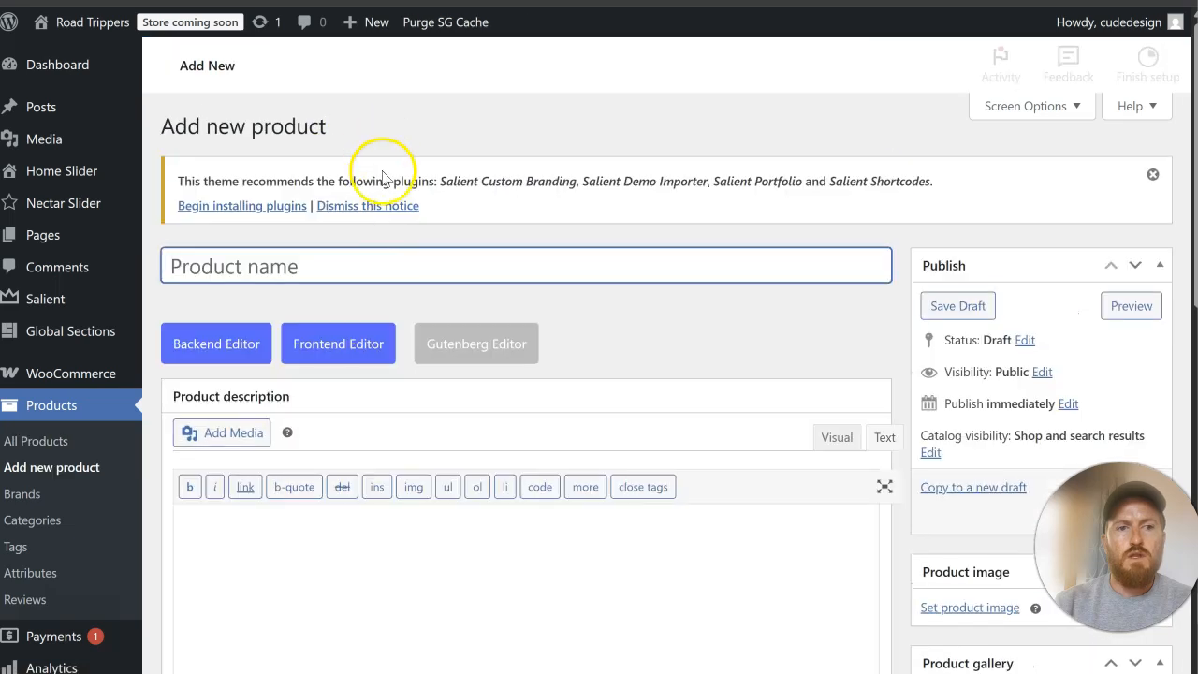
pyautogui.click(419, 293)
pyautogui.hotkey('ctrl', 'v')
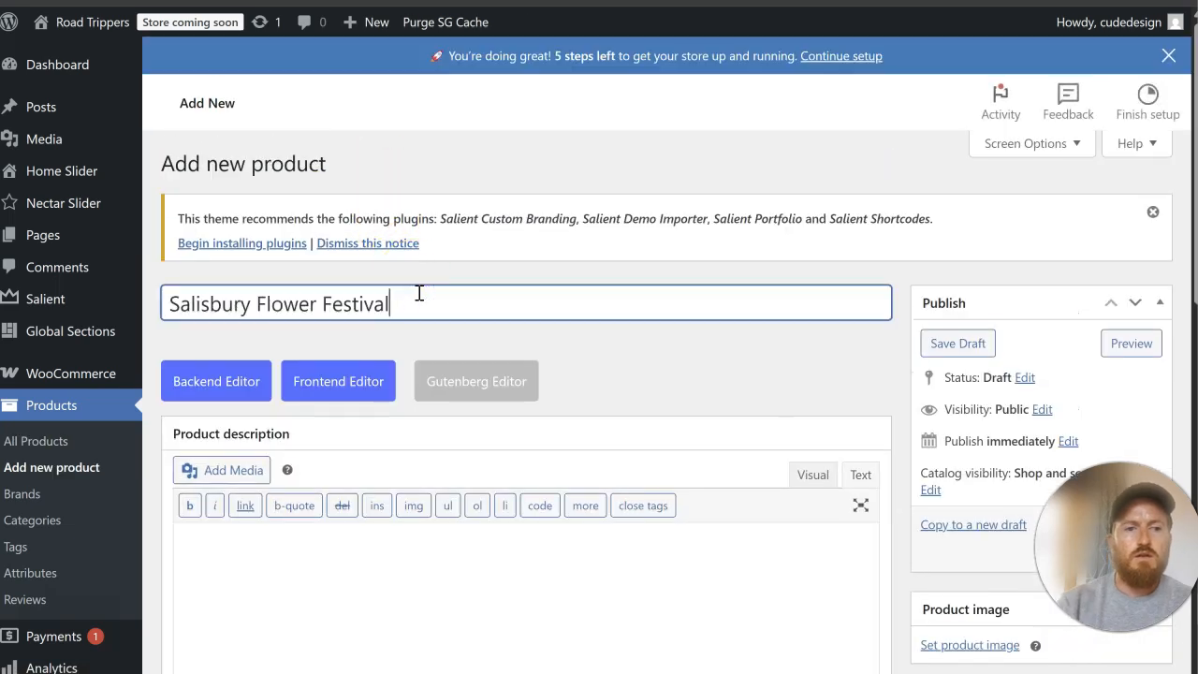
pyautogui.scroll(-2, 941, 309)
pyautogui.click(1128, 360)
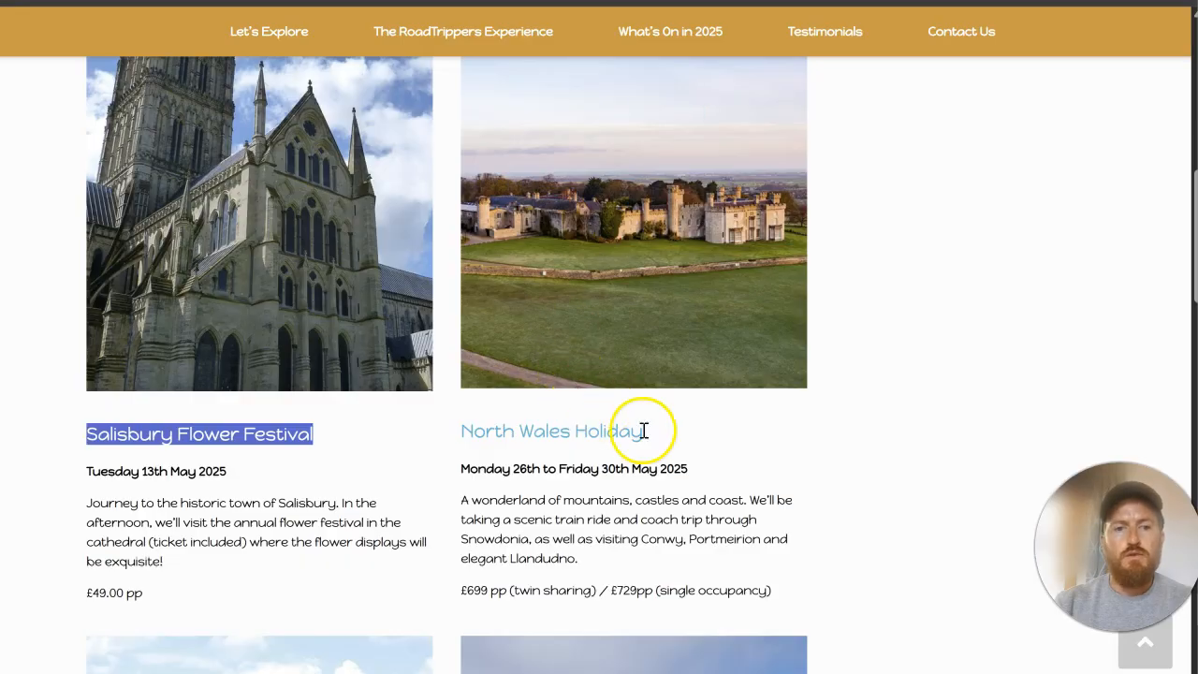
# Step: Create and publish a product named "North Wales Holiday", using the trip title from the original website
pyautogui.moveTo(644, 431); pyautogui.dragTo(514, 432)
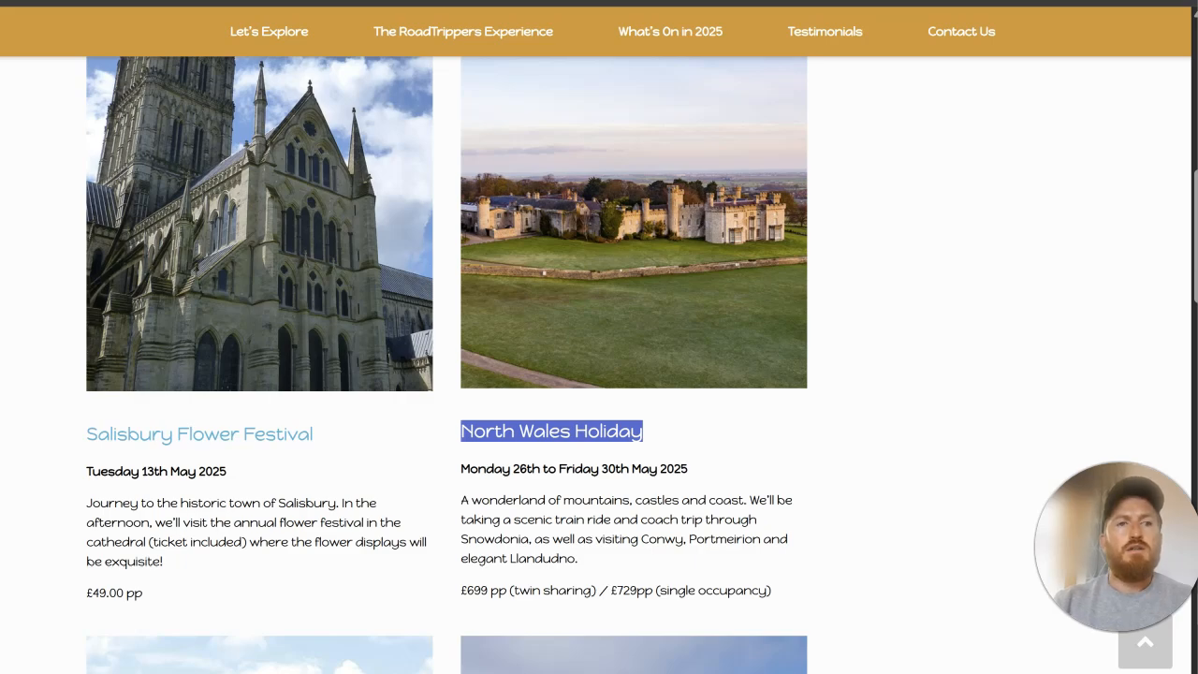
pyautogui.click(359, 2)
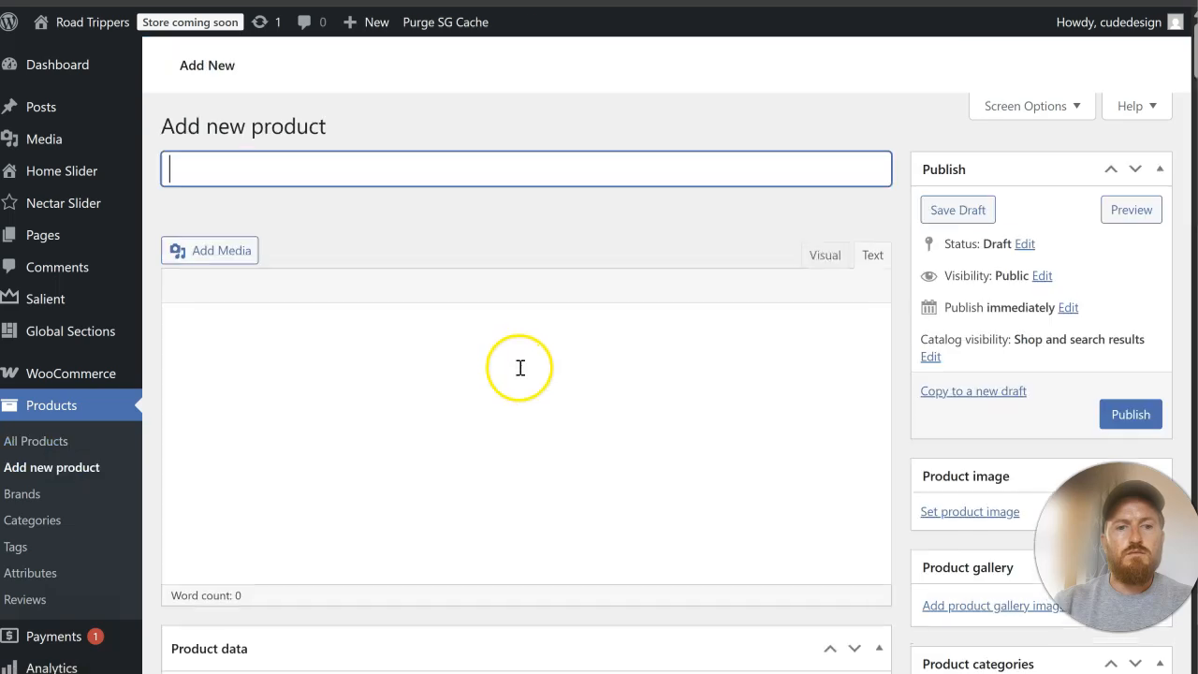
pyautogui.click(490, 271)
pyautogui.write('North Wales Holiday')
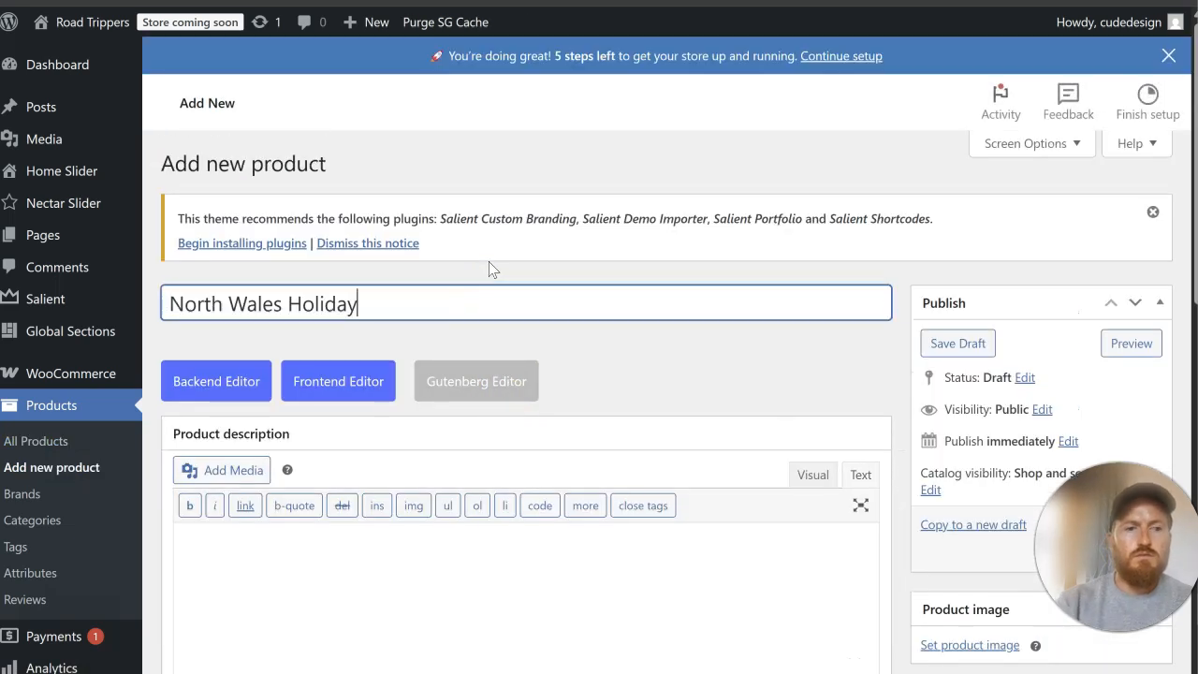
pyautogui.scroll(-3, 625, 260)
pyautogui.click(1129, 265)
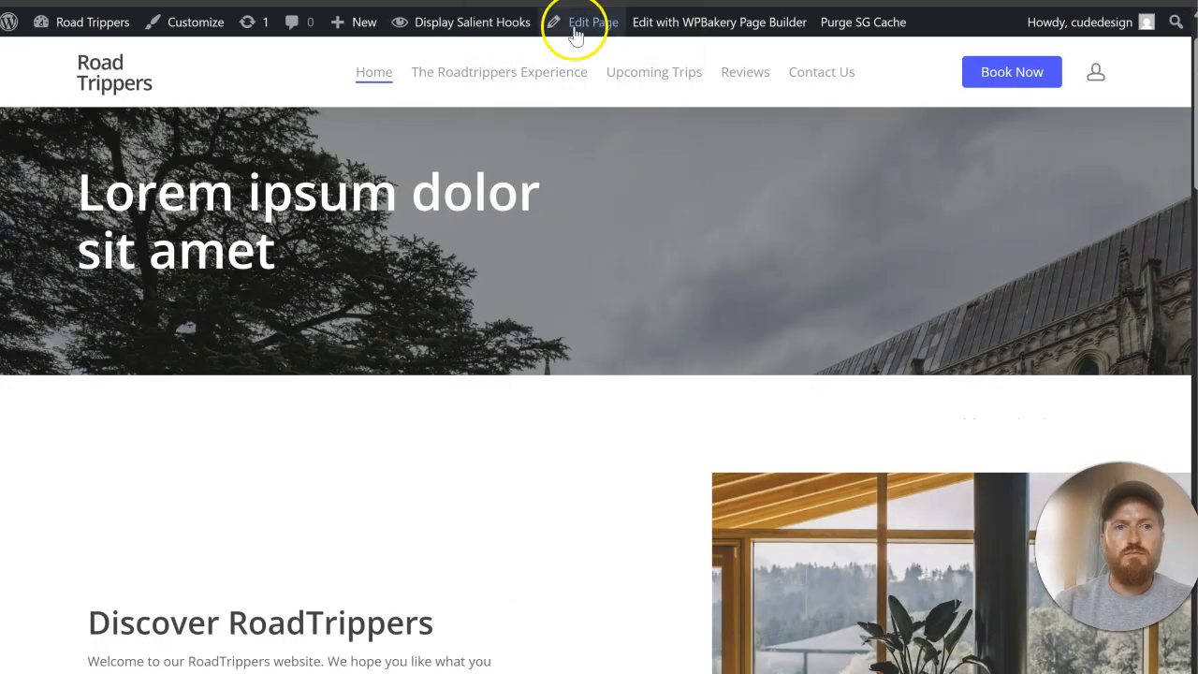
# Step: From the live homepage, open the Home page for editing in a new browser tab
pyautogui.rightClick(578, 24)
pyautogui.click(597, 42)
pyautogui.hotkey('ctrl', 'Tab')
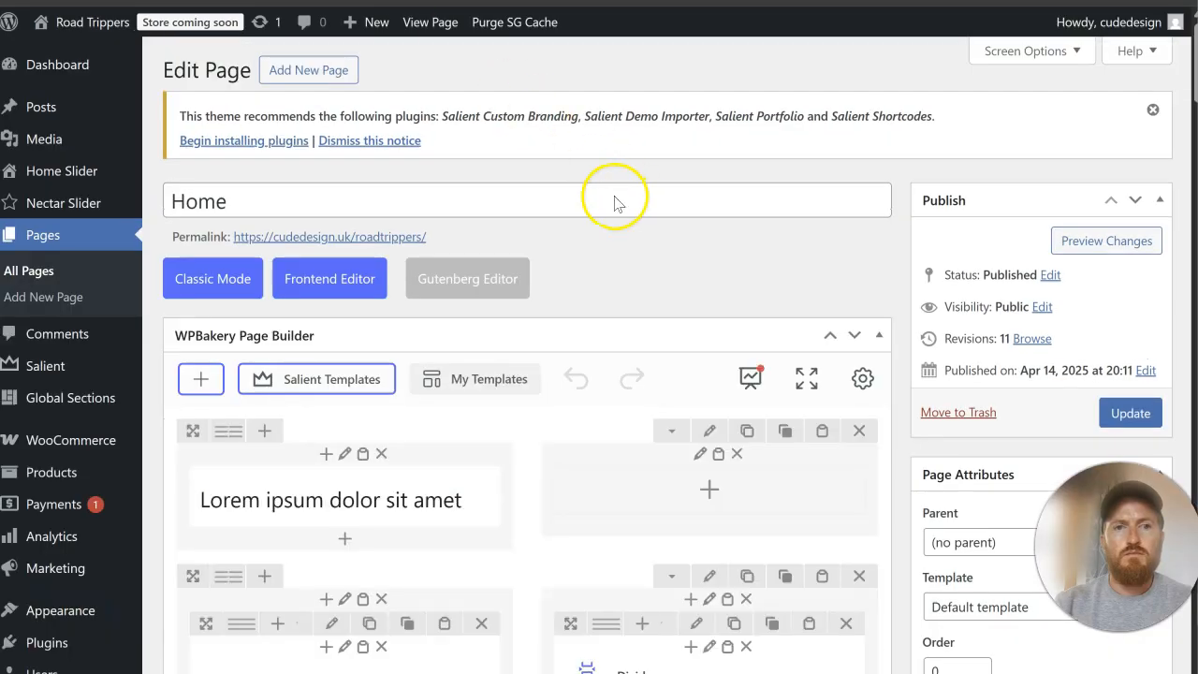
pyautogui.scroll(-5, 569, 275)
pyautogui.scroll(5, 569, 275)
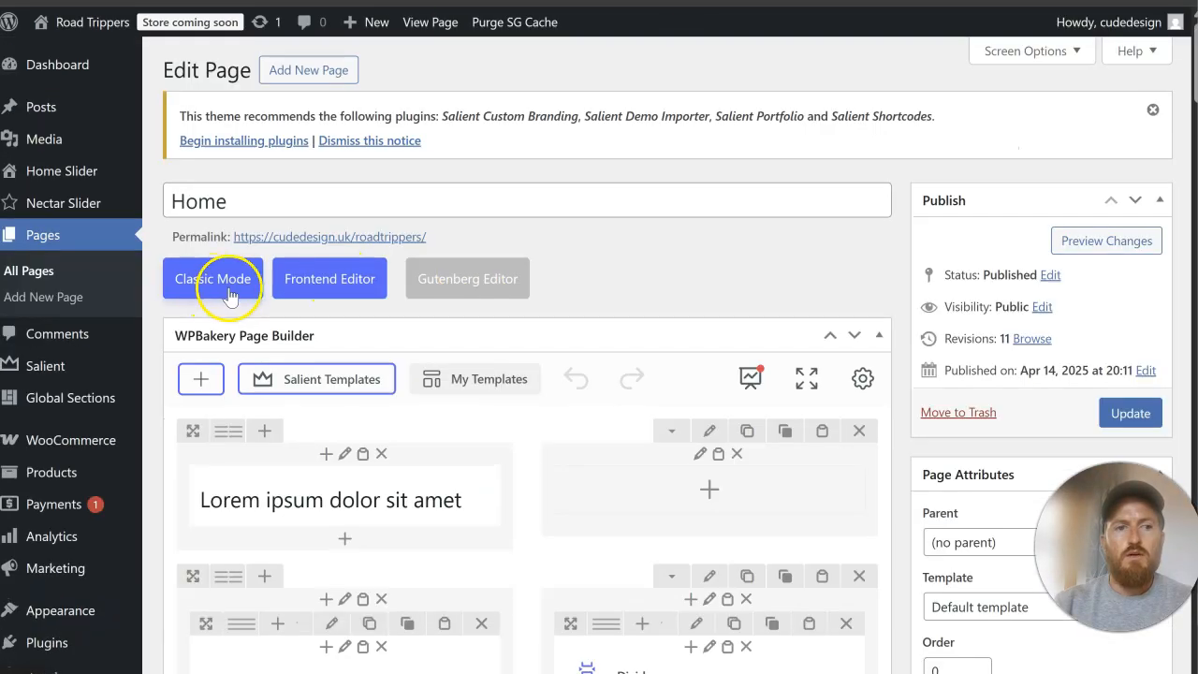
# Step: Search the Salient templates for "products"
pyautogui.click(292, 376)
pyautogui.click(927, 113)
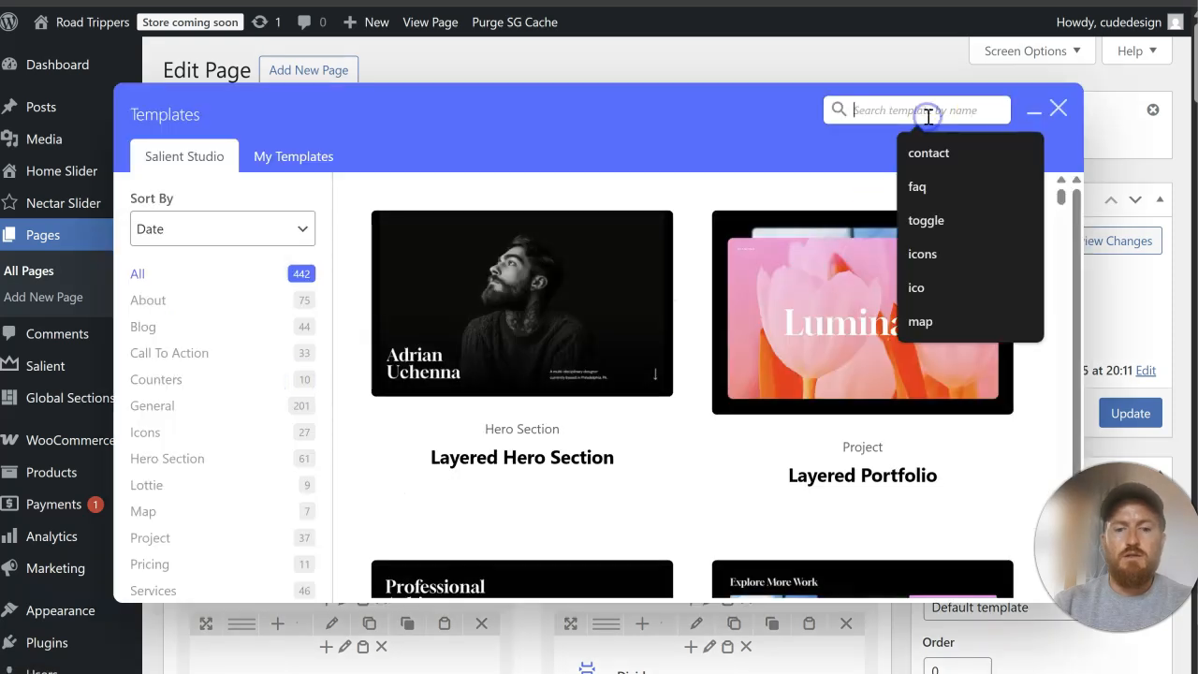
pyautogui.write('products')
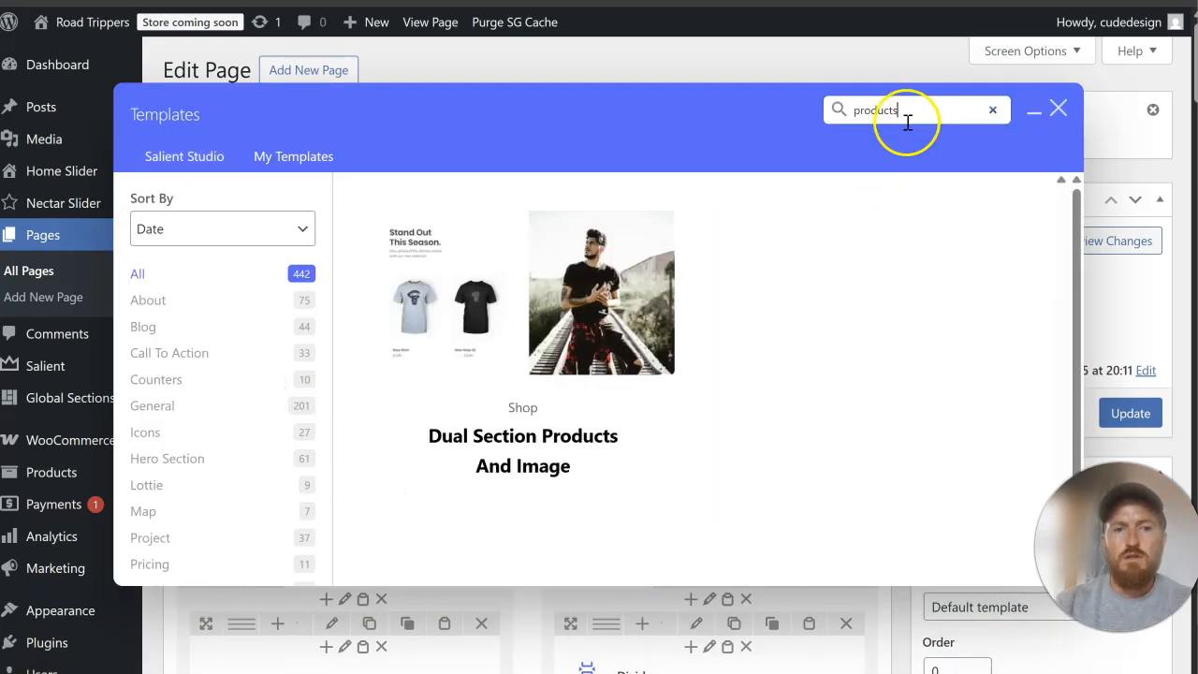
# Step: Search the Salient templates for "product" and add the "Fullwidth Product Carousel With Split Color BG" template to the page
pyautogui.press('BackSpace')
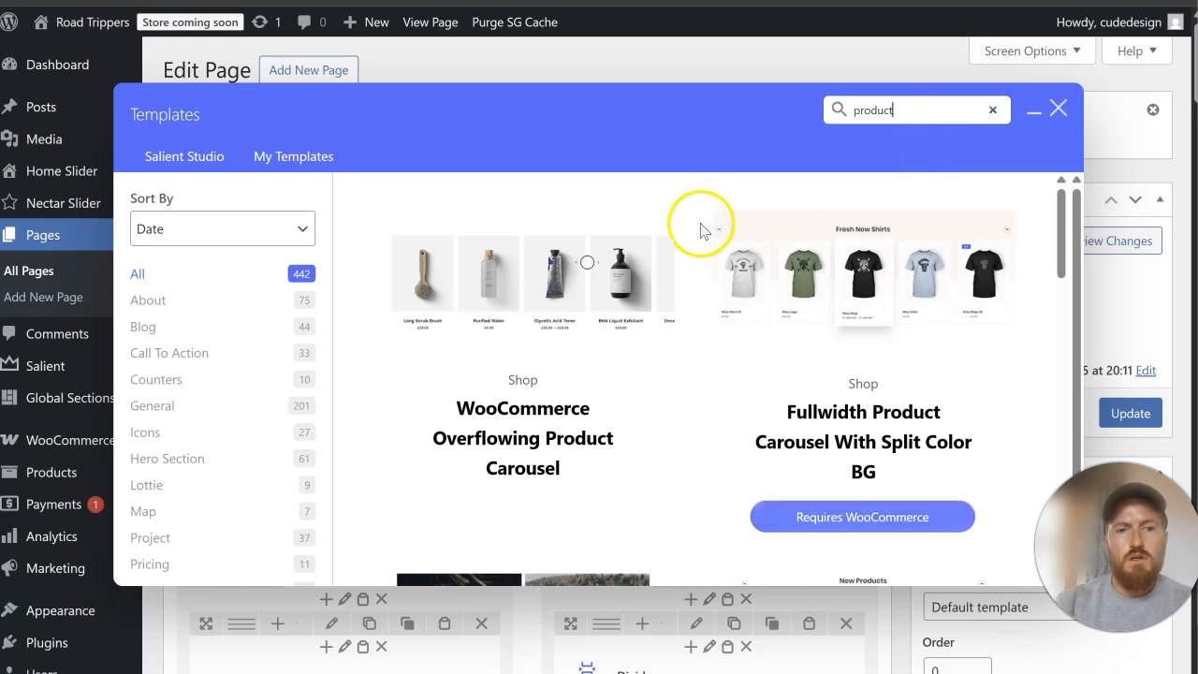
pyautogui.scroll(-2, 639, 306)
pyautogui.scroll(-3, 640, 307)
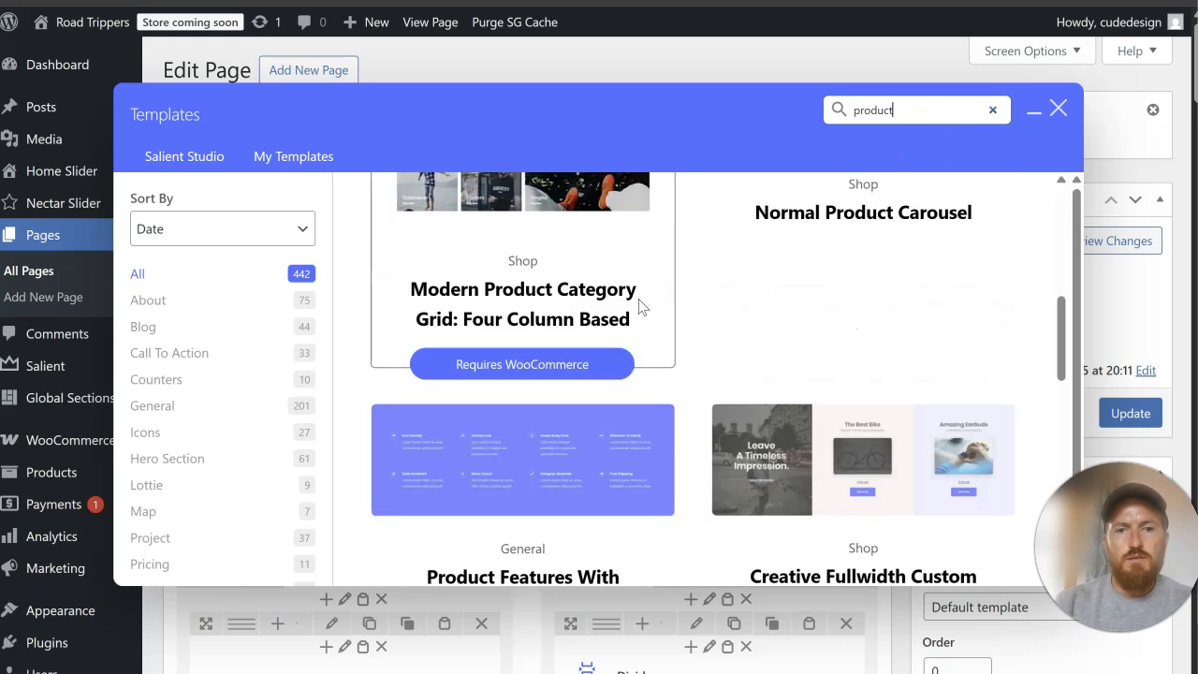
pyautogui.scroll(-2, 639, 306)
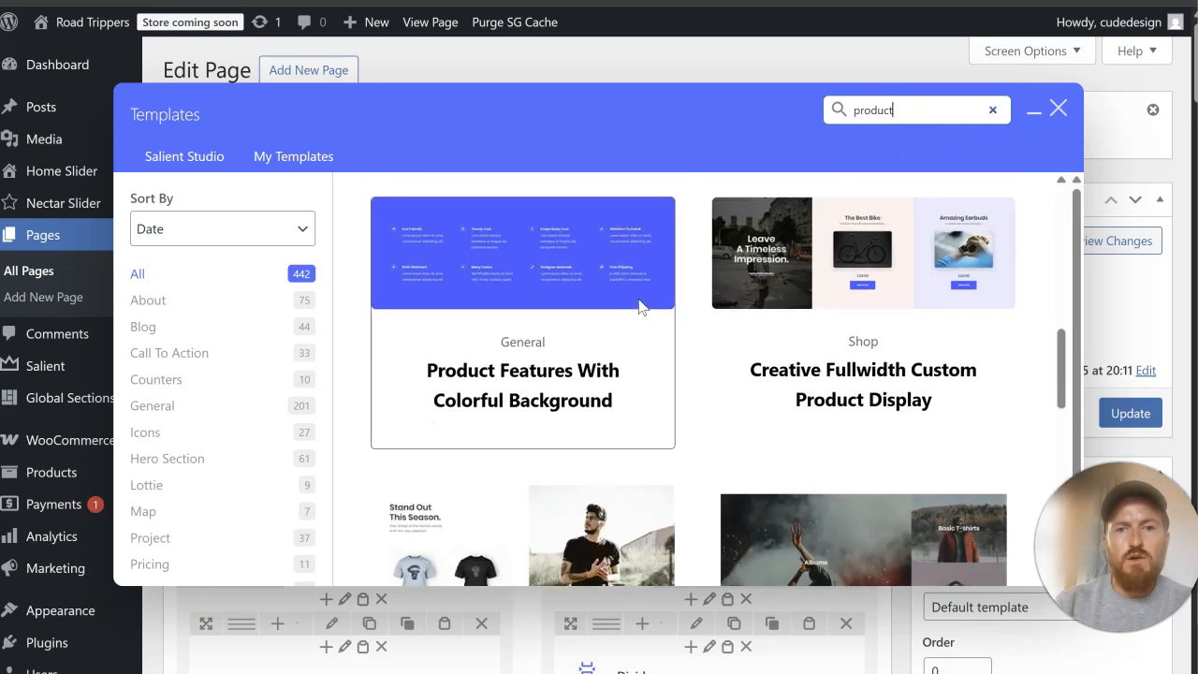
pyautogui.scroll(5, 639, 306)
pyautogui.scroll(-8, 639, 306)
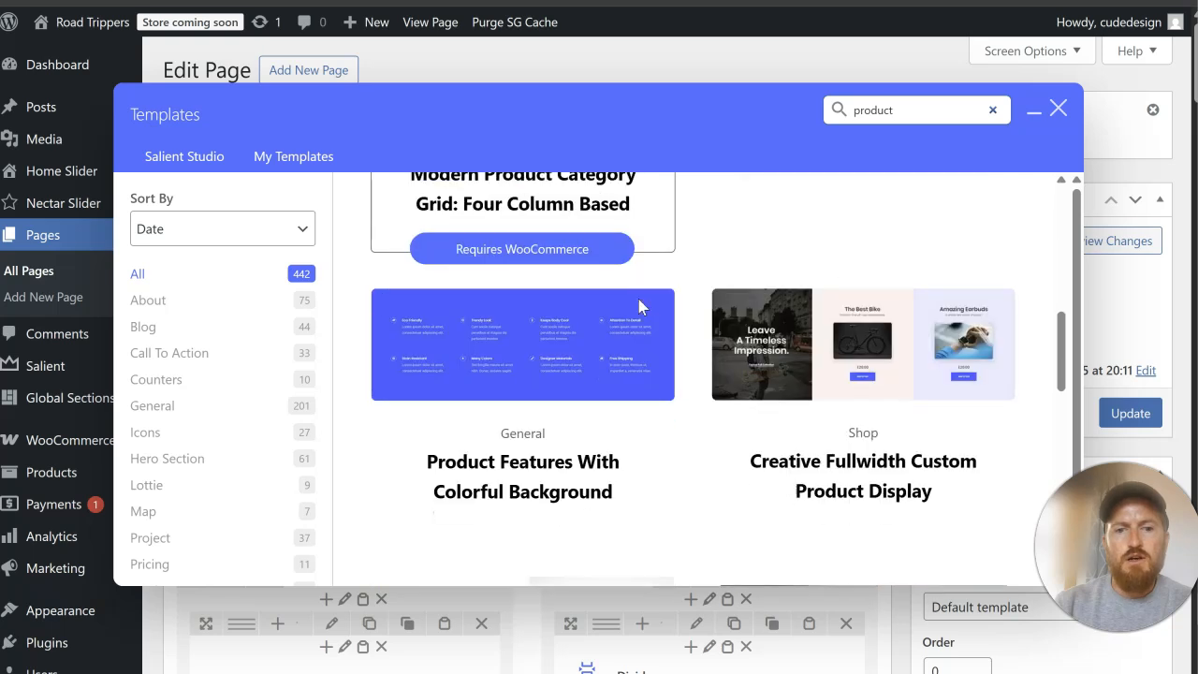
pyautogui.scroll(-8, 640, 306)
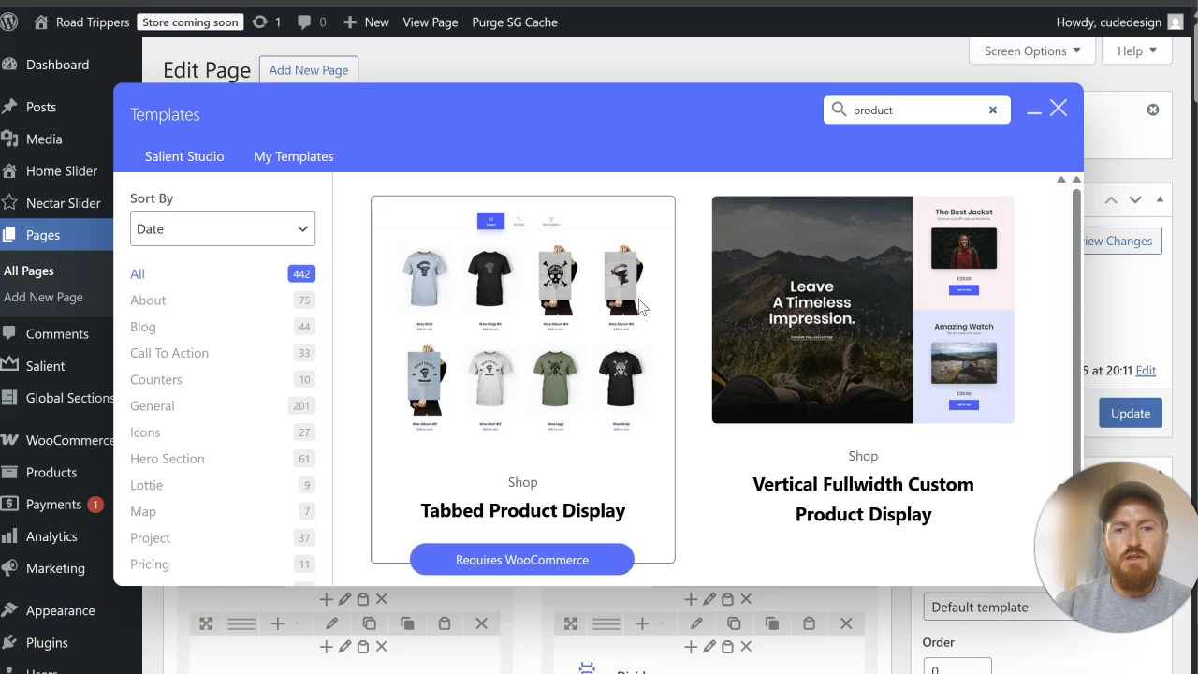
pyautogui.scroll(-8, 640, 306)
pyautogui.scroll(-2, 636, 294)
pyautogui.scroll(5, 638, 294)
pyautogui.scroll(15, 749, 369)
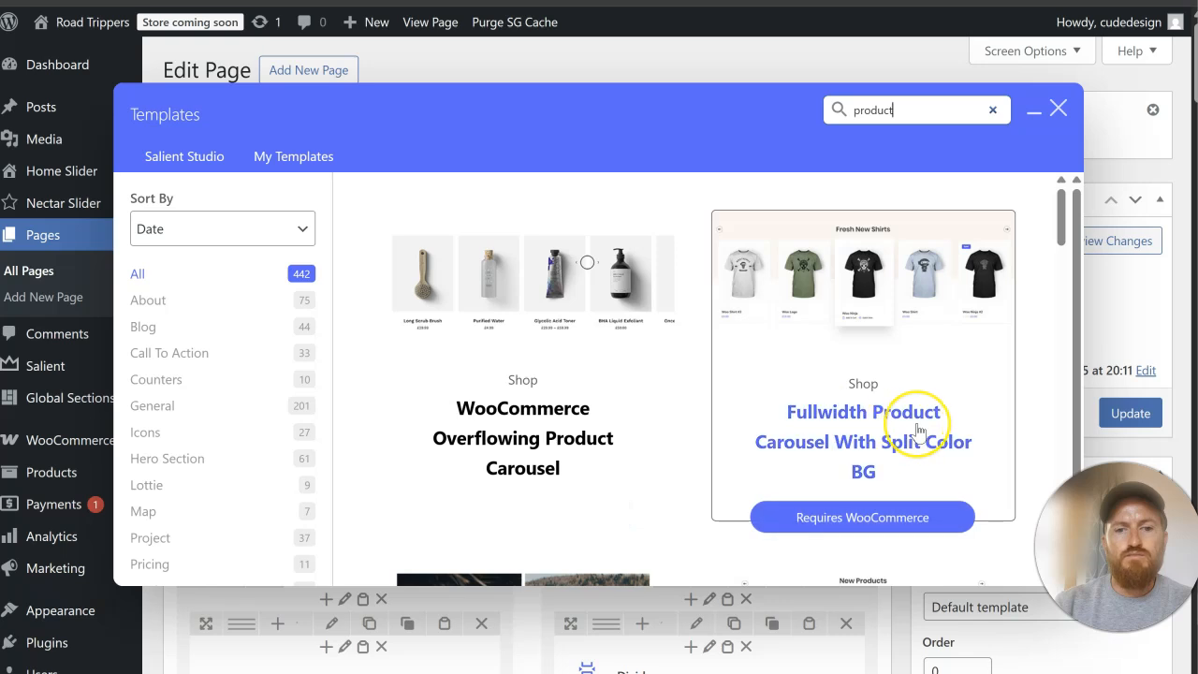
pyautogui.scroll(-1, 919, 431)
pyautogui.scroll(1, 919, 432)
pyautogui.click(877, 438)
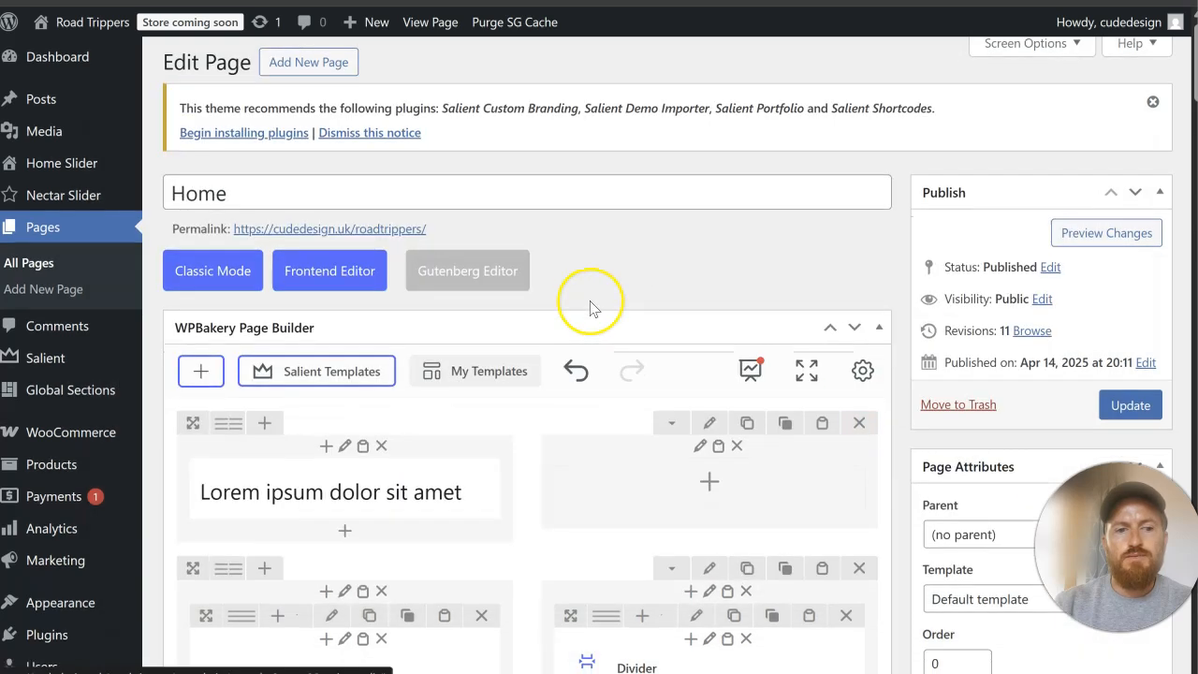
# Step: Move the new WooCommerce Products row from the end of the page to just above the "What They're Saying" testimonial row
pyautogui.scroll(-10, 589, 302)
pyautogui.scroll(-12, 591, 307)
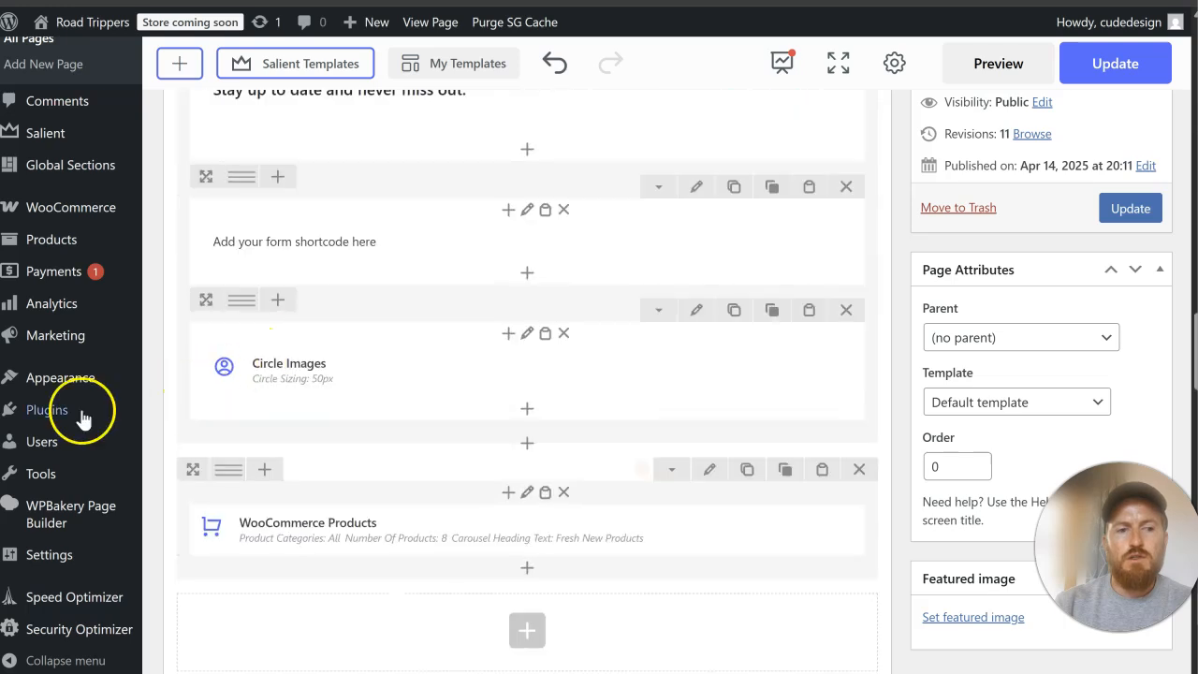
pyautogui.moveTo(183, 470); pyautogui.dragTo(383, 440)
pyautogui.scroll(-3, 453, 400)
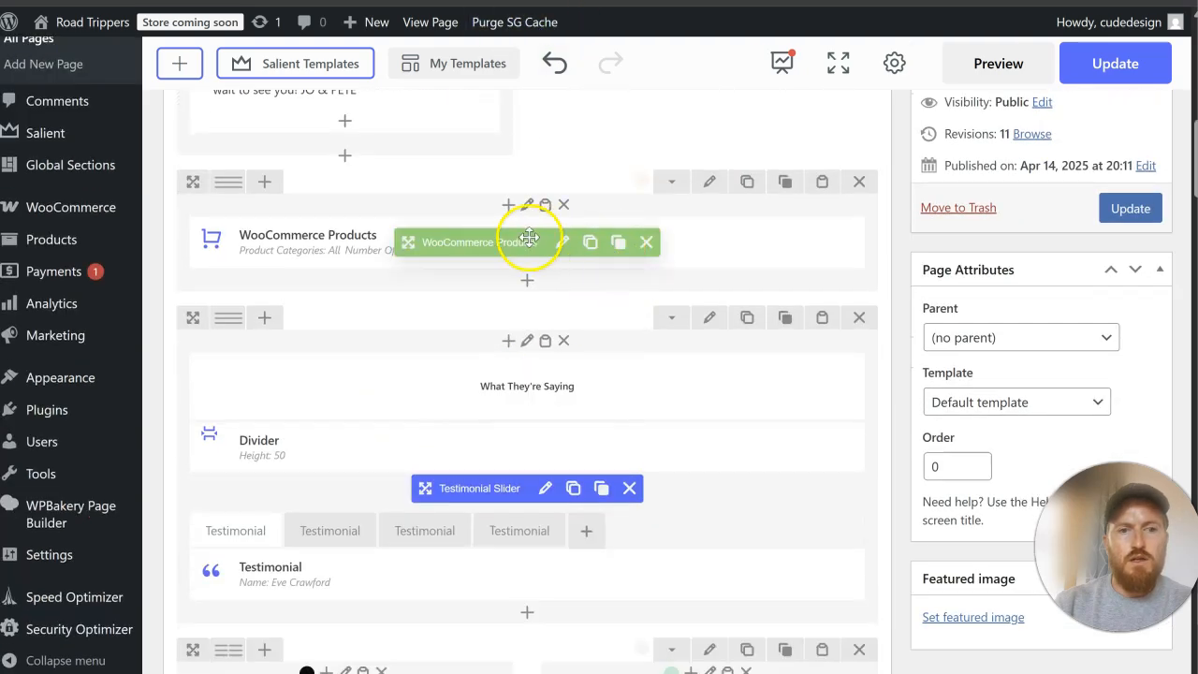
# Step: In the WooCommerce Products element's settings, set the number of columns to 4 and the number of products to 4
pyautogui.click(556, 245)
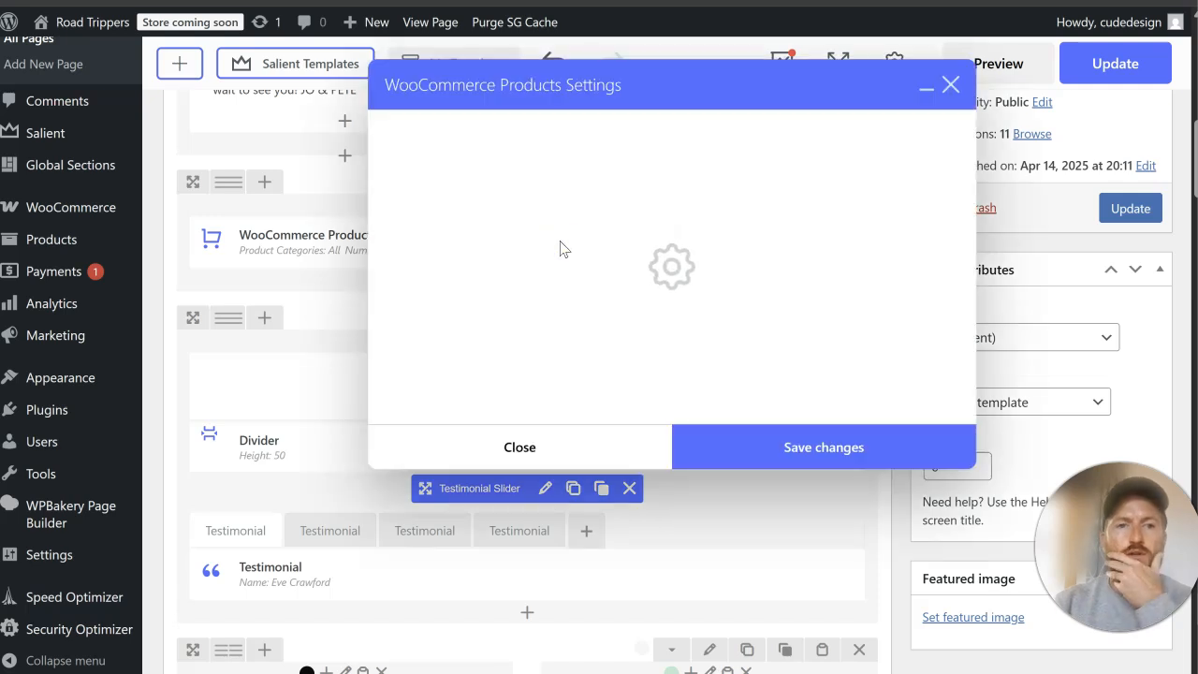
pyautogui.scroll(-2, 637, 326)
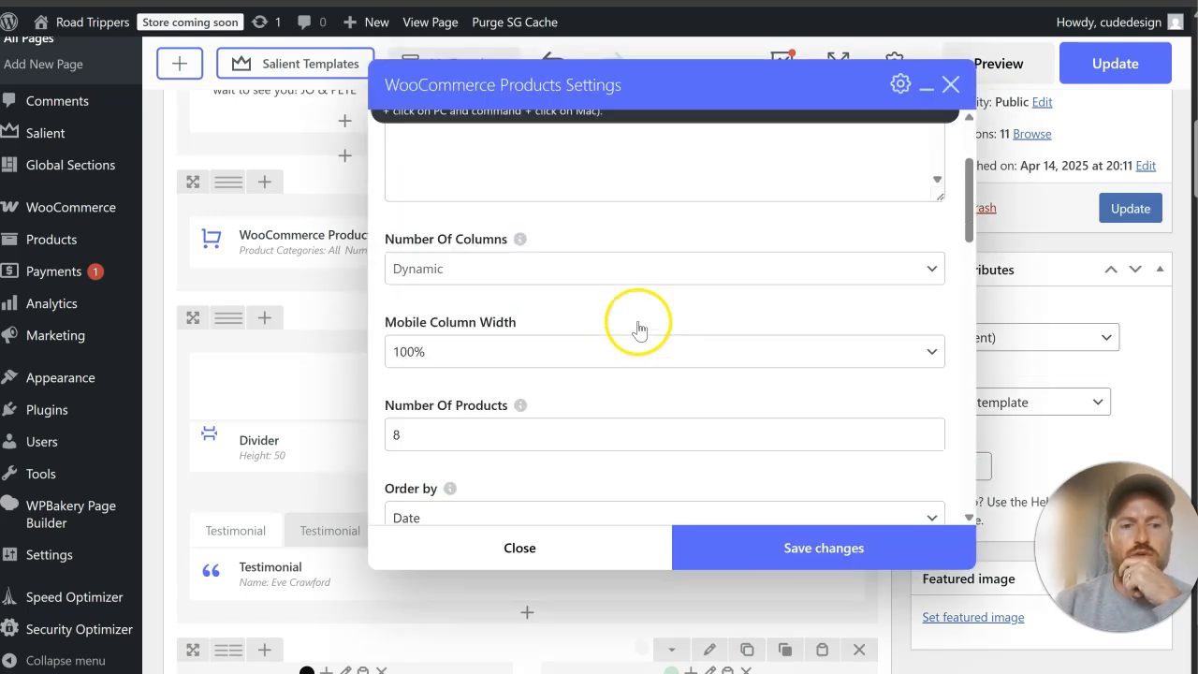
pyautogui.click(546, 239)
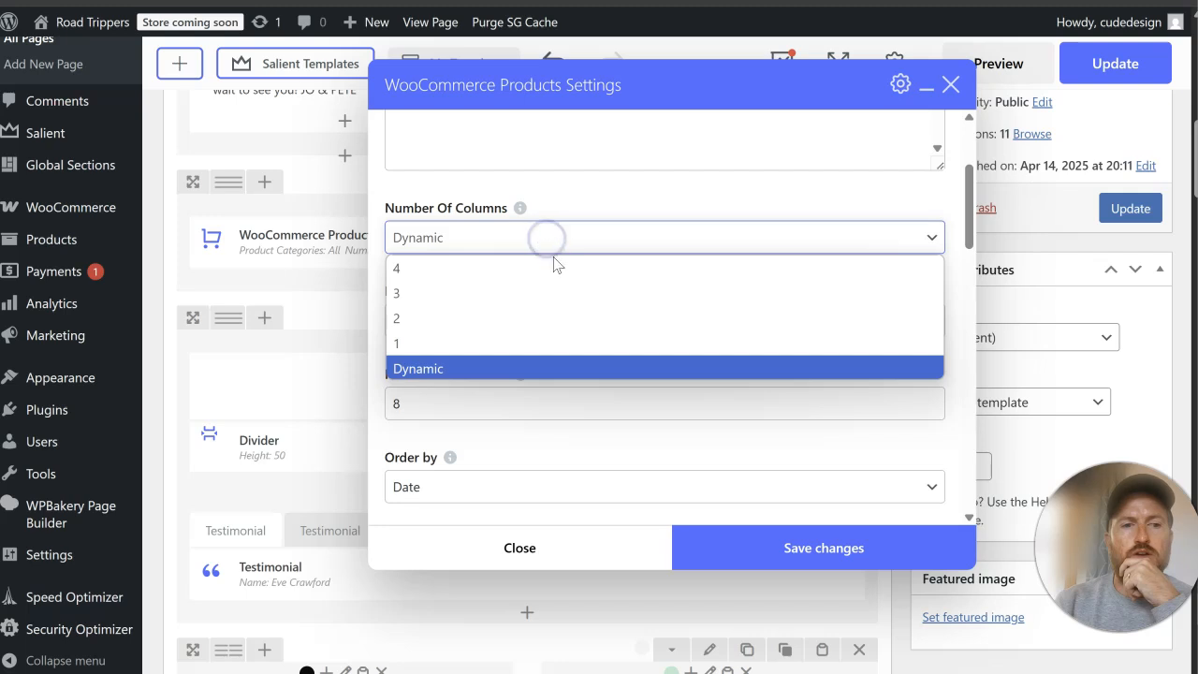
pyautogui.click(559, 269)
pyautogui.scroll(-1, 559, 204)
pyautogui.click(484, 309)
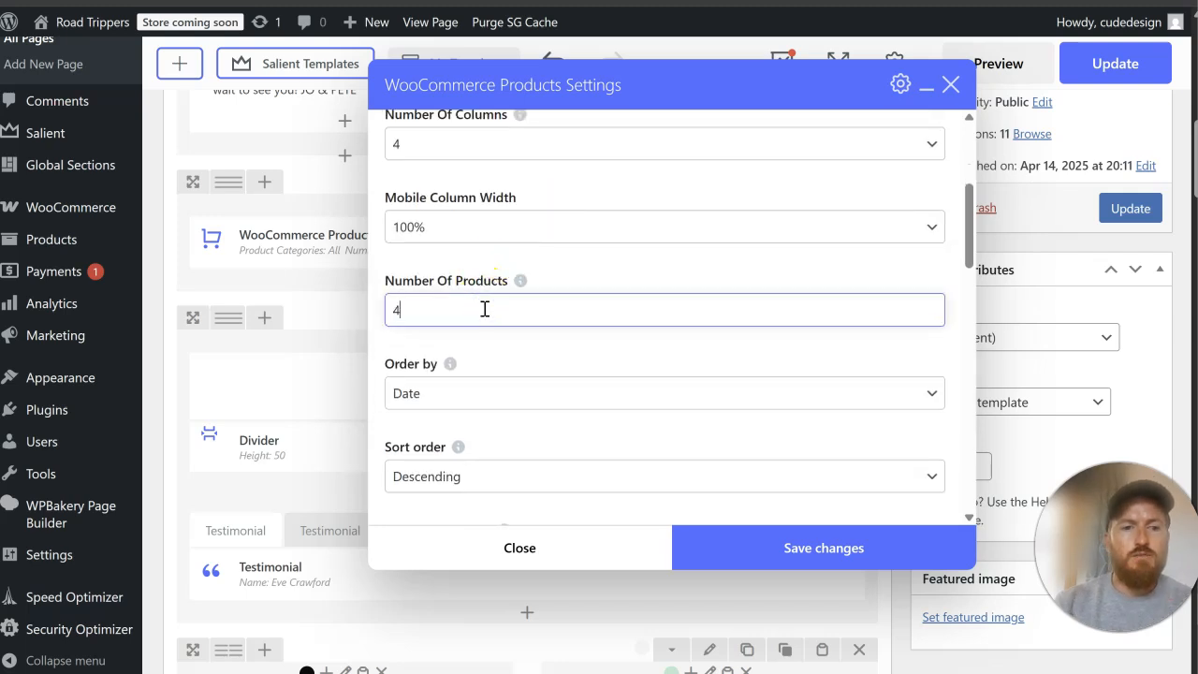
# Step: Disable the carousel display for the WooCommerce Products element and save its settings
pyautogui.scroll(-2, 500, 344)
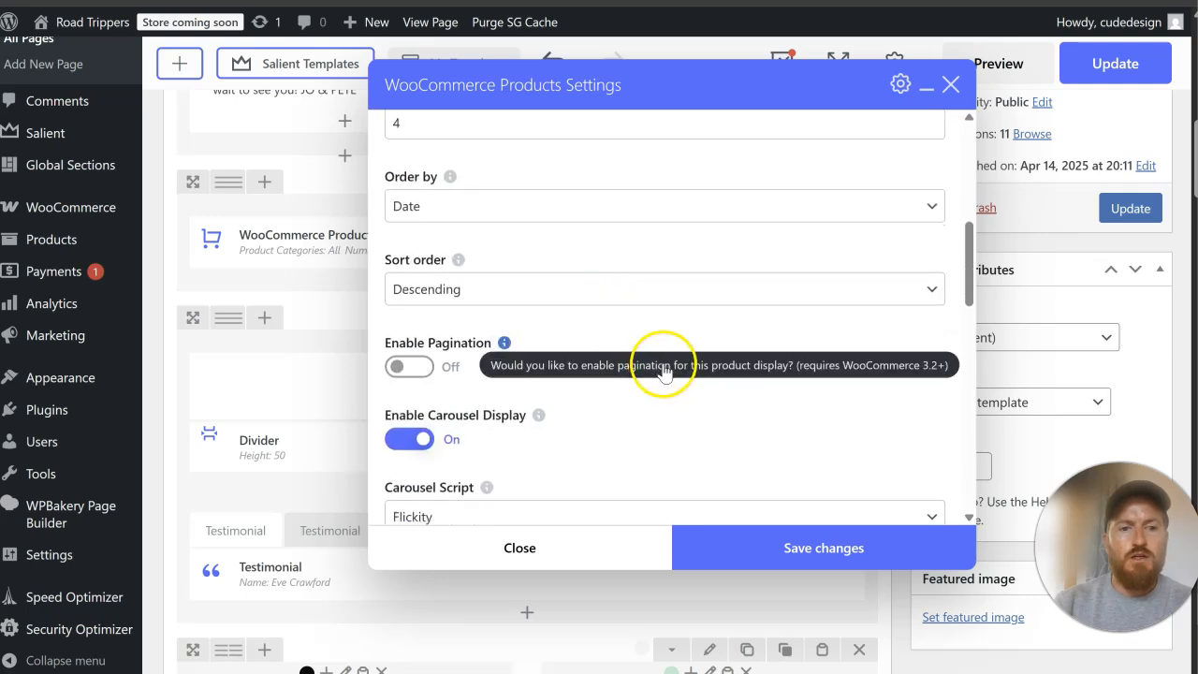
pyautogui.scroll(1, 412, 444)
pyautogui.click(409, 494)
pyautogui.scroll(-2, 603, 421)
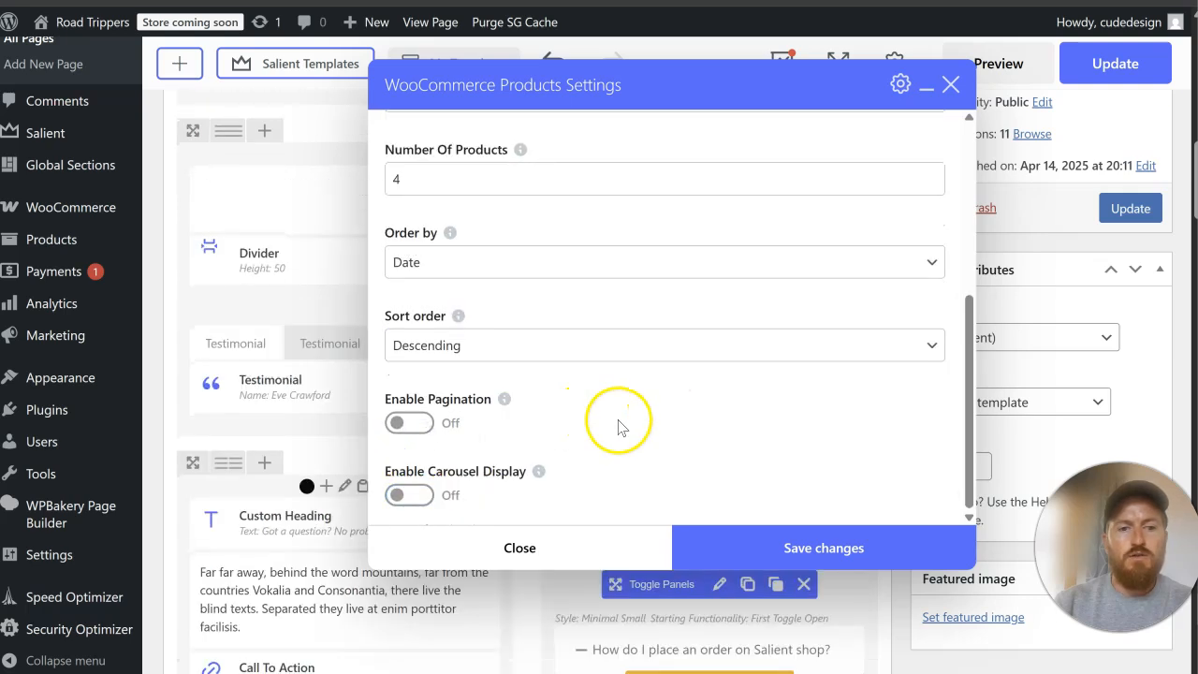
pyautogui.click(777, 545)
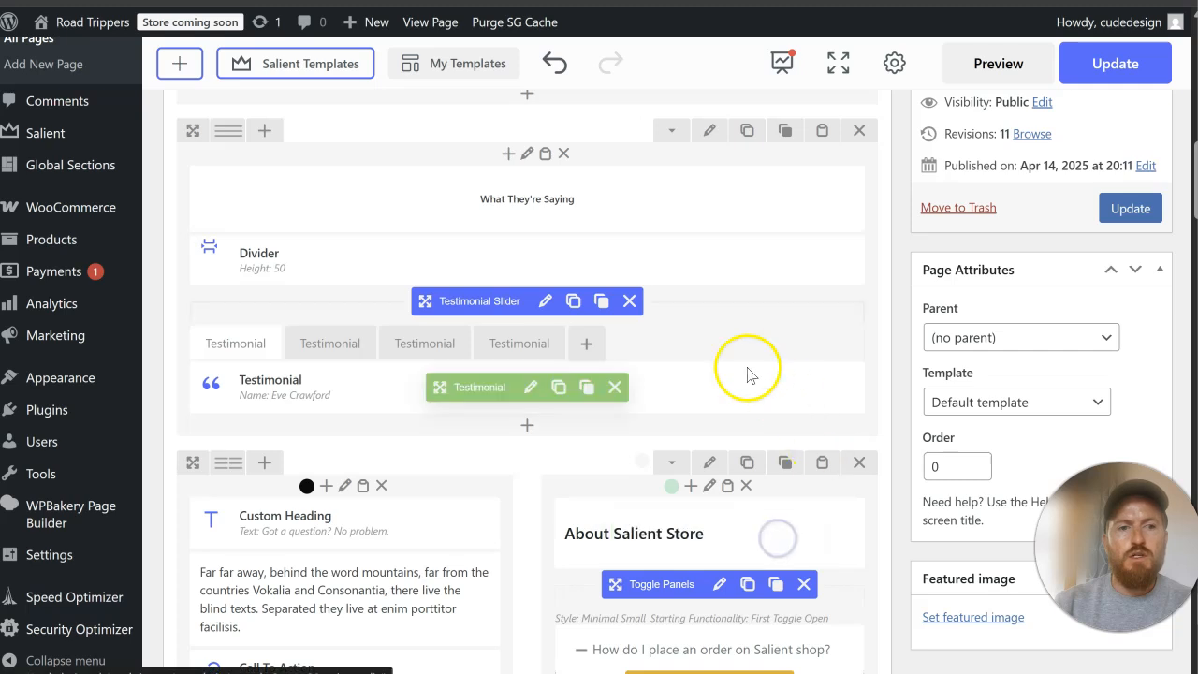
# Step: Update the Home page with the relocated products section
pyautogui.scroll(2, 725, 365)
pyautogui.scroll(3, 720, 363)
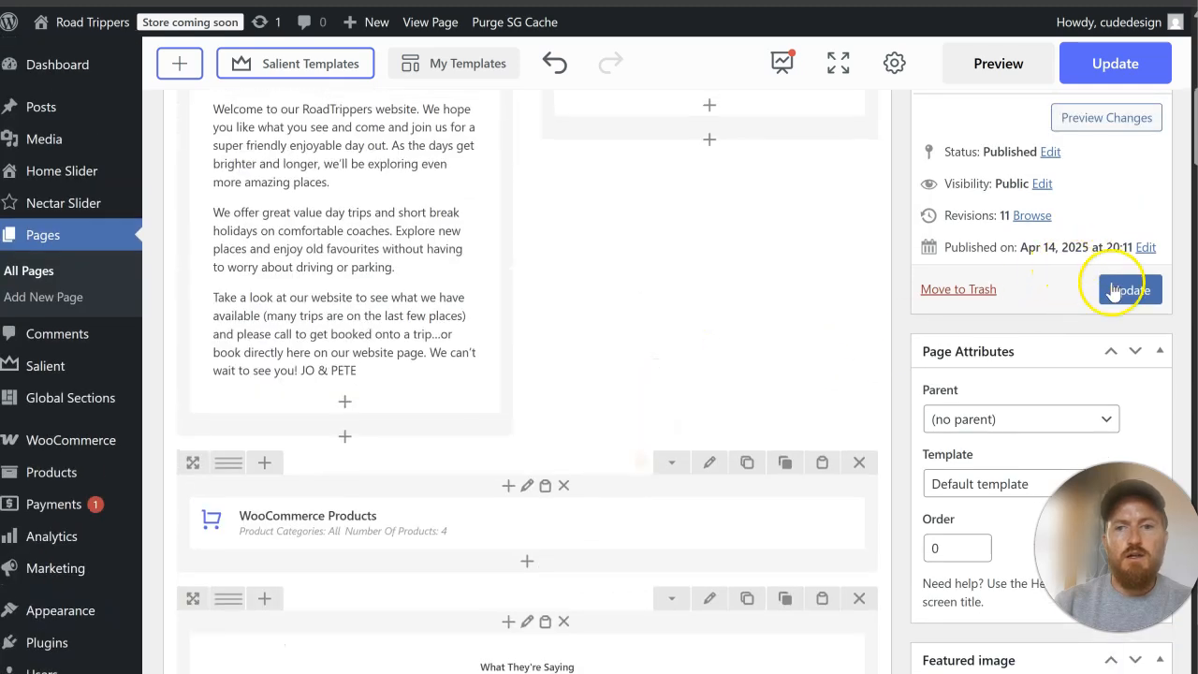
pyautogui.click(1126, 292)
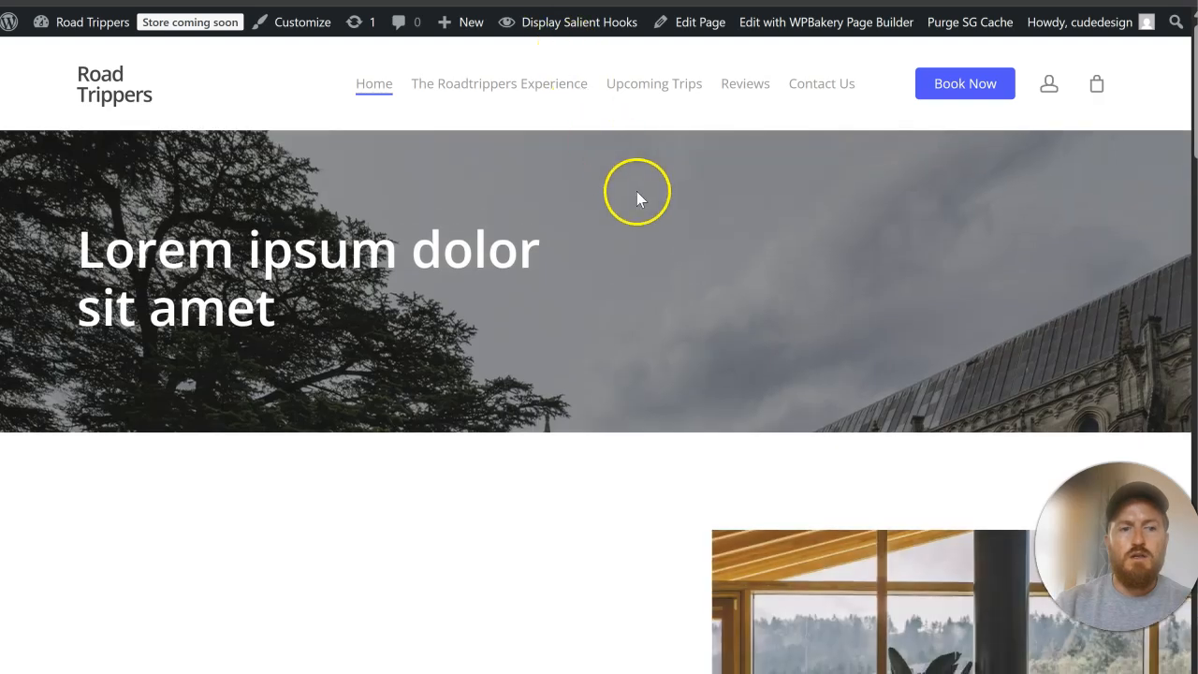
# Step: Review the live homepage, examining the layout of the four-product row and the sections around it
pyautogui.scroll(-3, 636, 191)
pyautogui.scroll(-7, 636, 188)
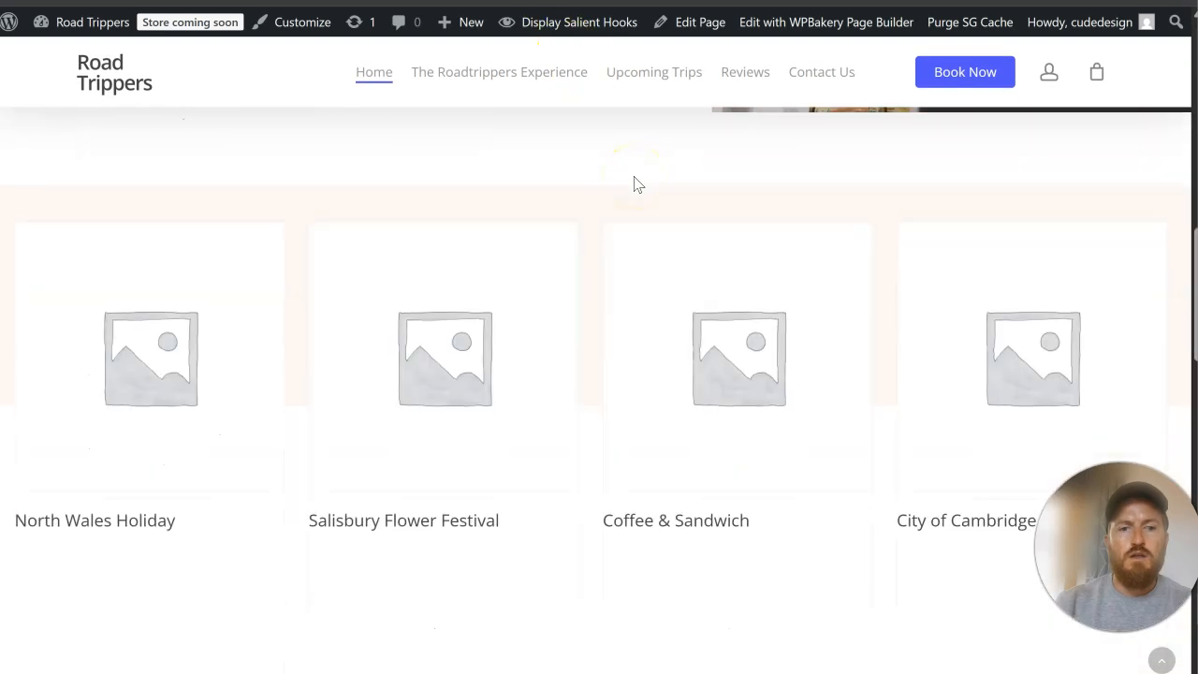
pyautogui.scroll(-2, 635, 185)
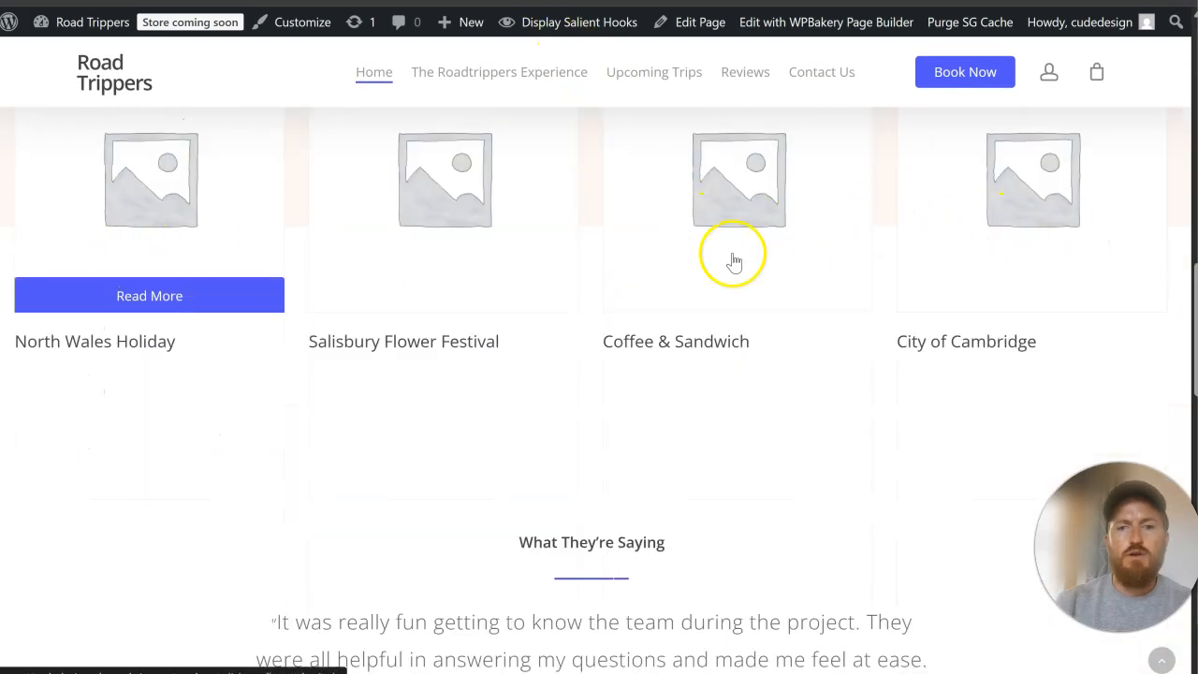
pyautogui.scroll(3, 604, 329)
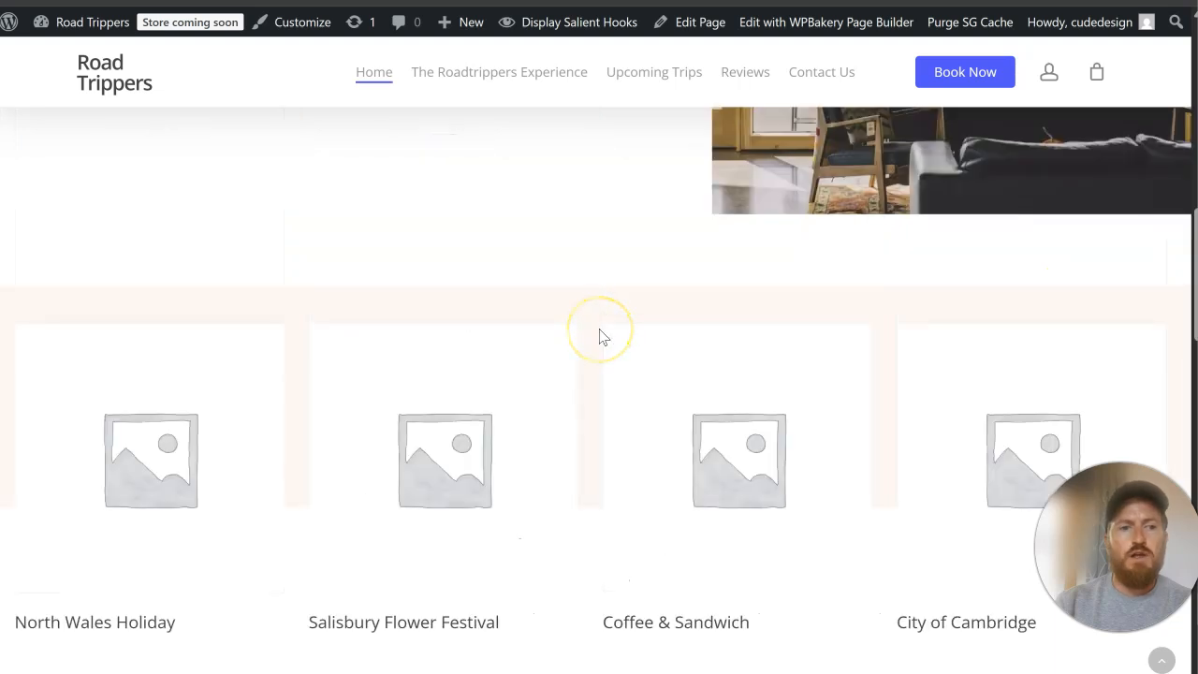
pyautogui.scroll(-2, 602, 337)
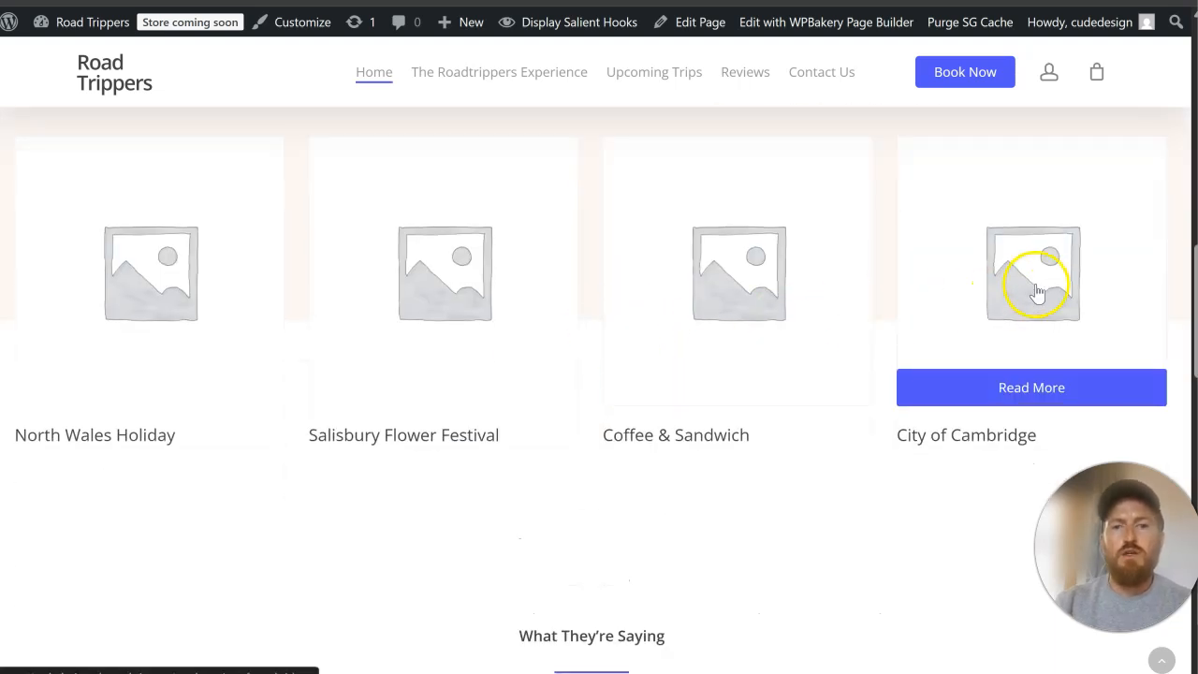
pyautogui.scroll(2, 982, 285)
pyautogui.scroll(-5, 981, 286)
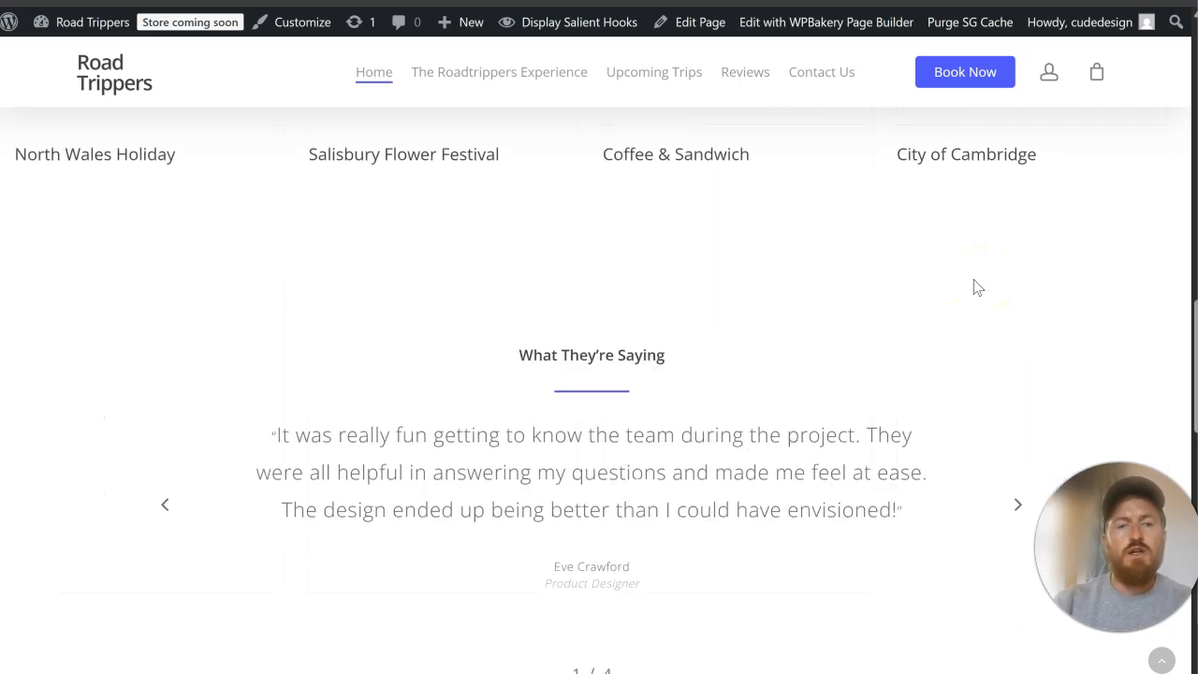
pyautogui.scroll(-12, 975, 286)
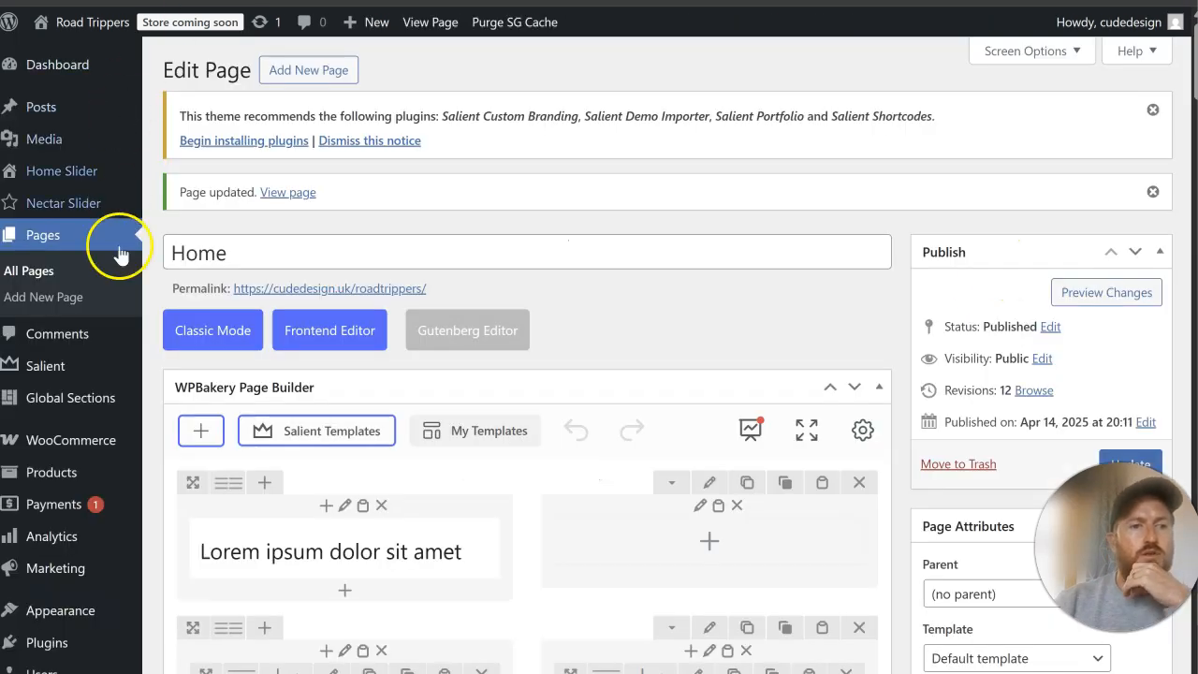
# Step: Open the Salient Footer options in a new browser tab and check the footer of the original RoadTrippers website for reference
pyautogui.moveTo(77, 370)
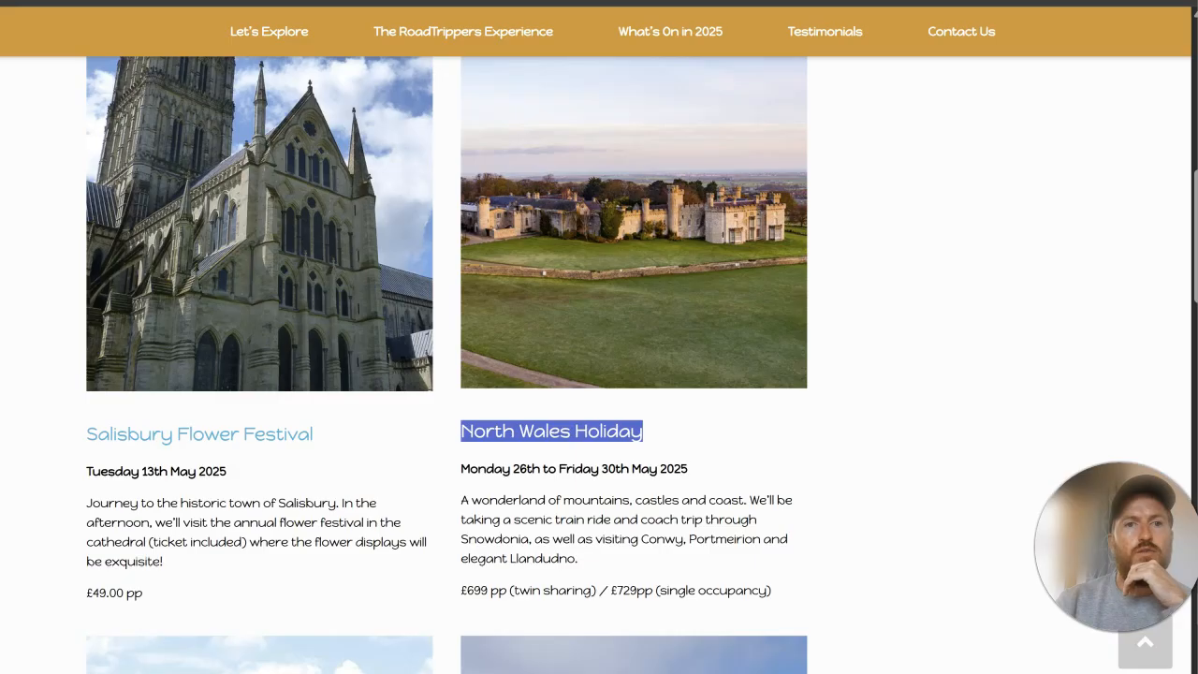
pyautogui.scroll(-12, 836, 319)
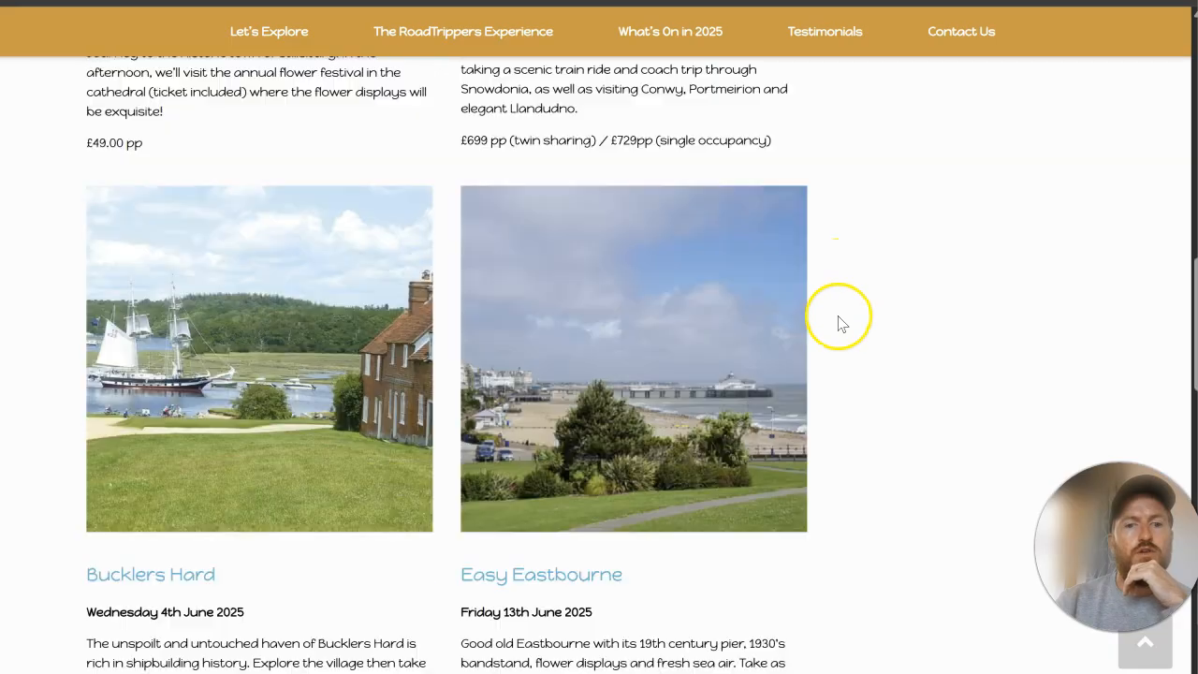
pyautogui.scroll(-5, 839, 324)
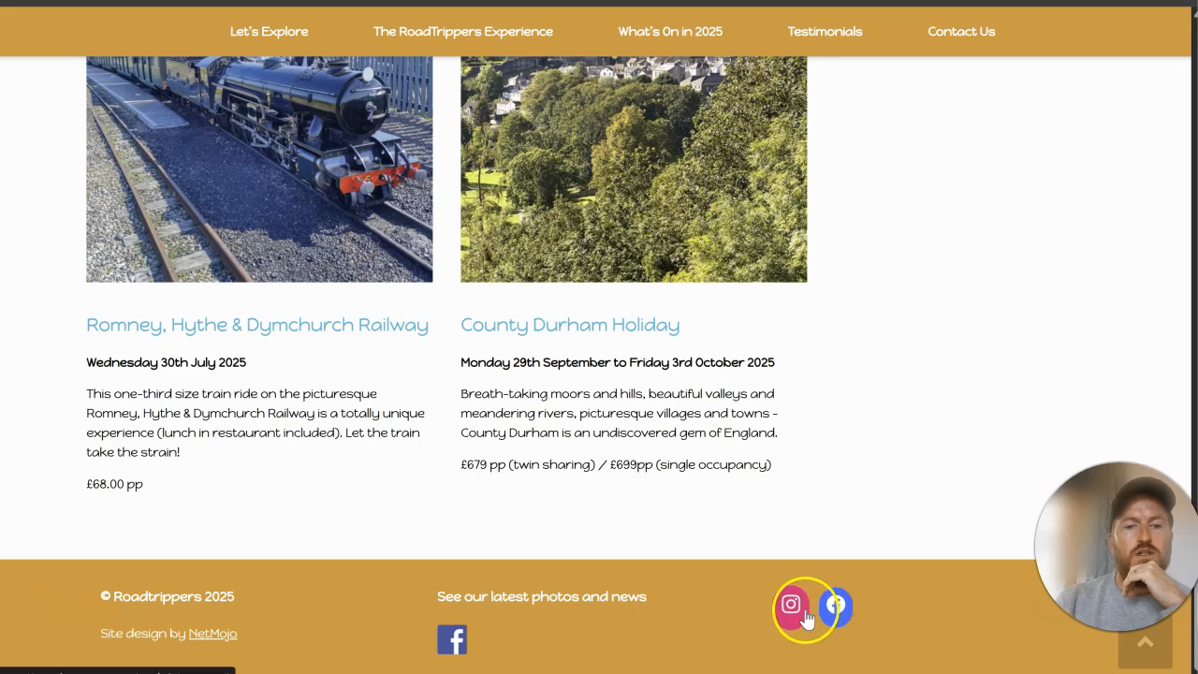
pyautogui.hotkey('ctrl', 'Tab')
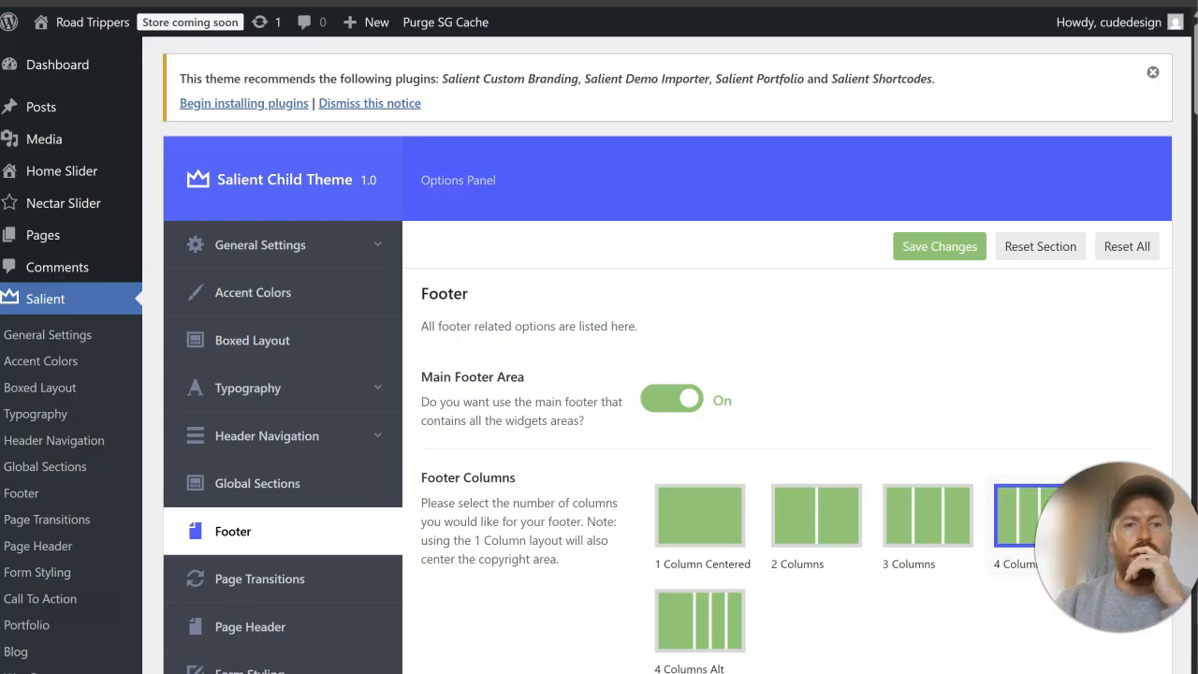
# Step: Set the footer columns to the 1 Column Centered layout and enable the footer's Facebook icon
pyautogui.scroll(-2, 700, 271)
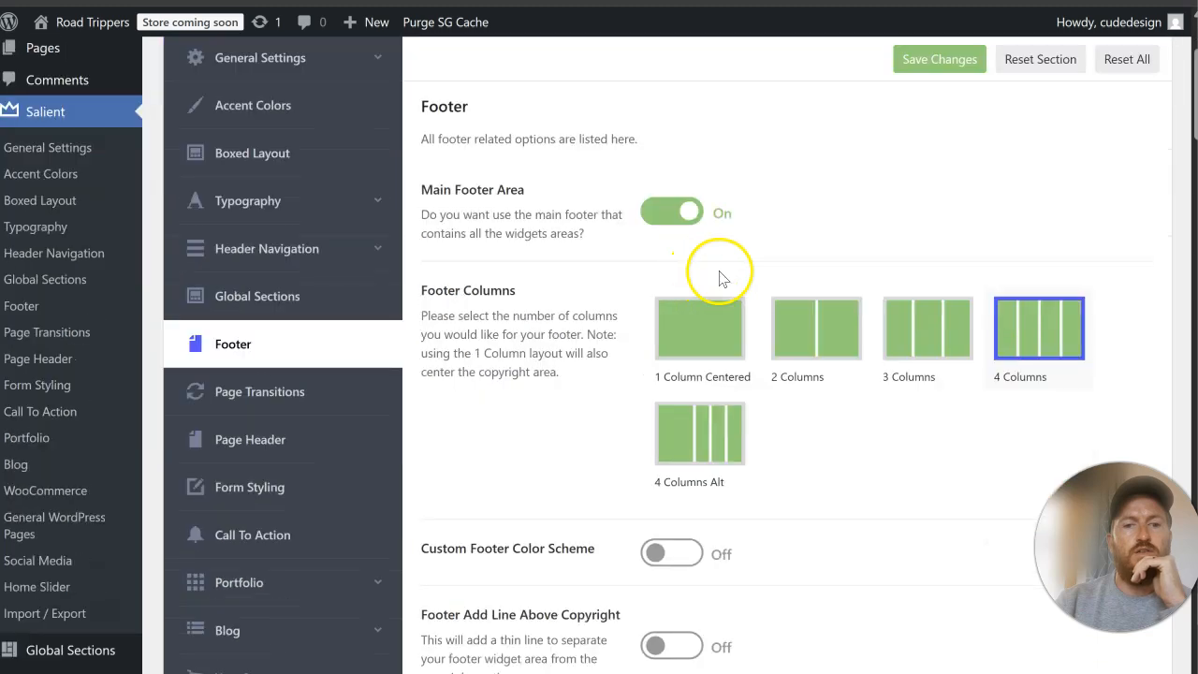
pyautogui.click(735, 322)
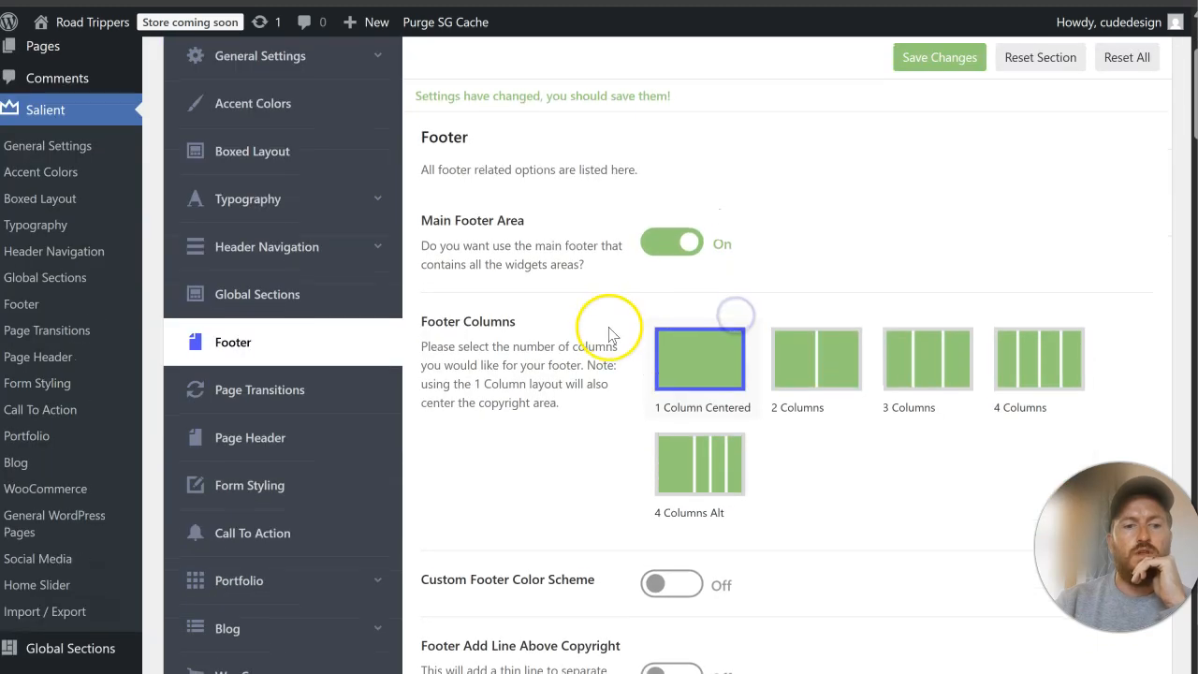
pyautogui.scroll(-2, 609, 334)
pyautogui.scroll(-2, 617, 334)
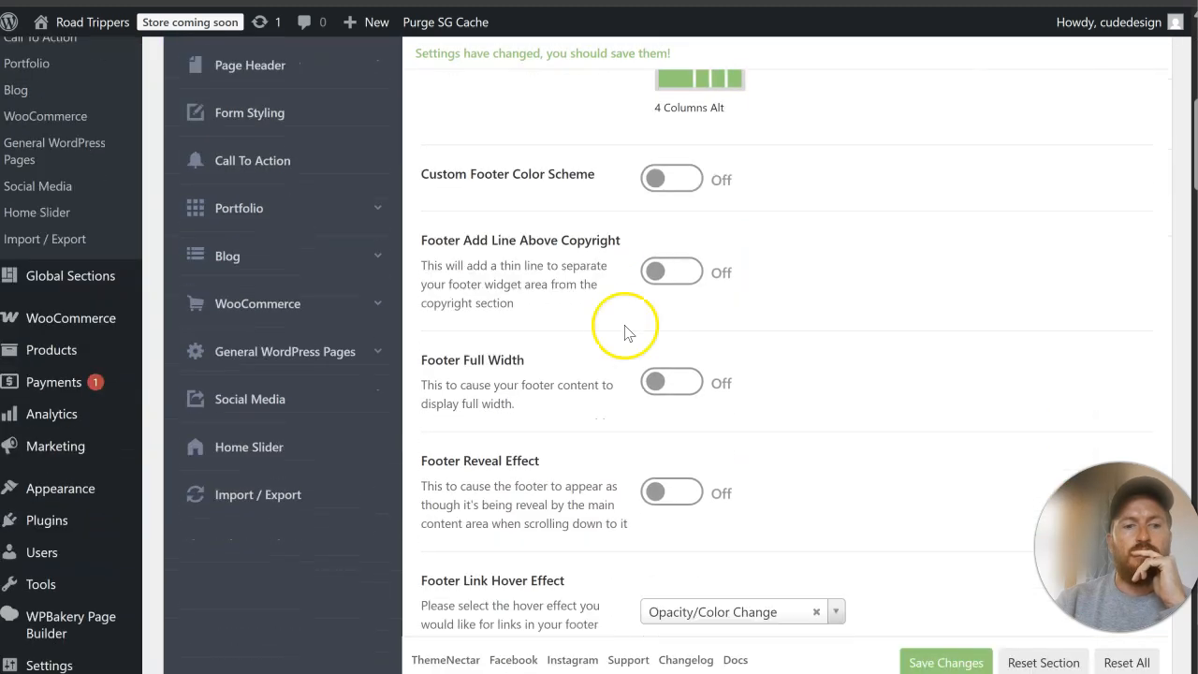
pyautogui.scroll(-6, 636, 328)
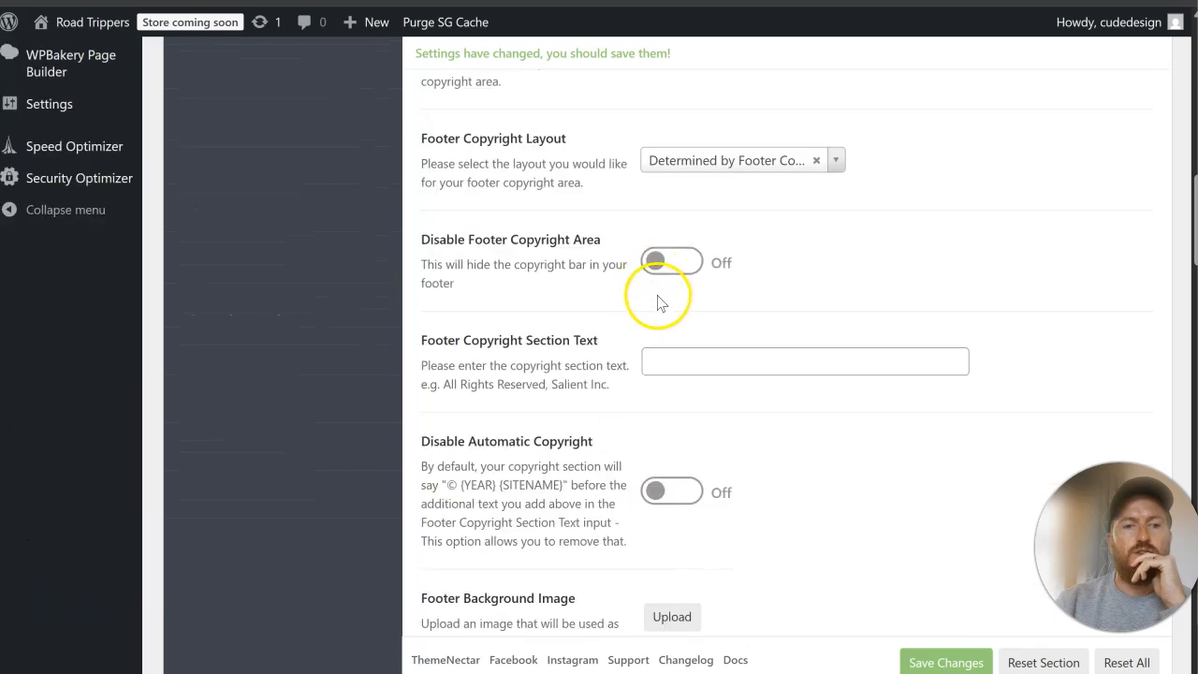
pyautogui.scroll(-5, 660, 311)
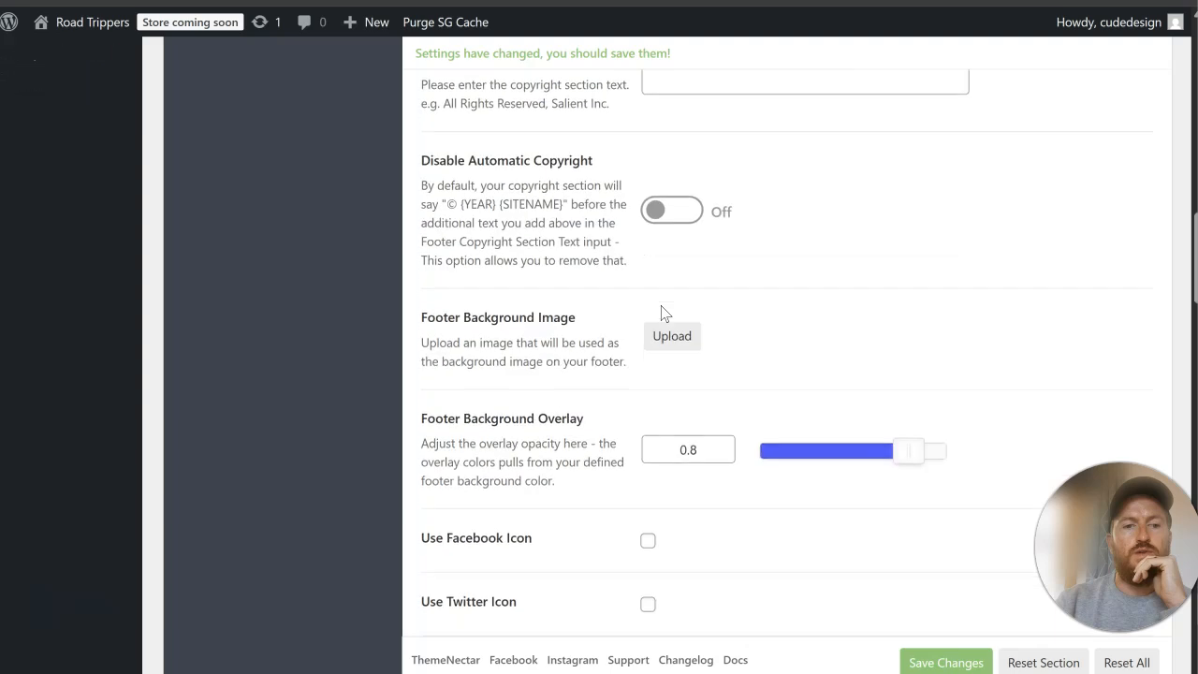
pyautogui.scroll(-1, 662, 290)
pyautogui.click(662, 255)
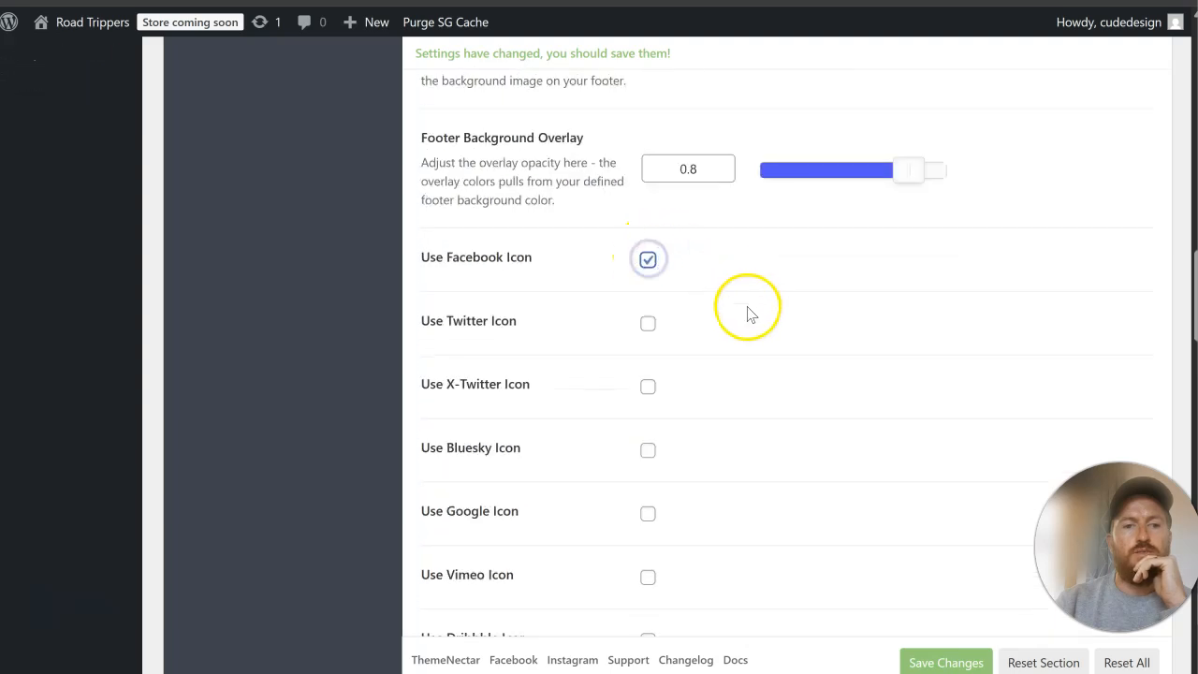
# Step: Enable the footer's Instagram icon, using the original website's footer as reference, and save the theme options
pyautogui.scroll(-1, 746, 312)
pyautogui.hotkey('ctrl', 'Tab')
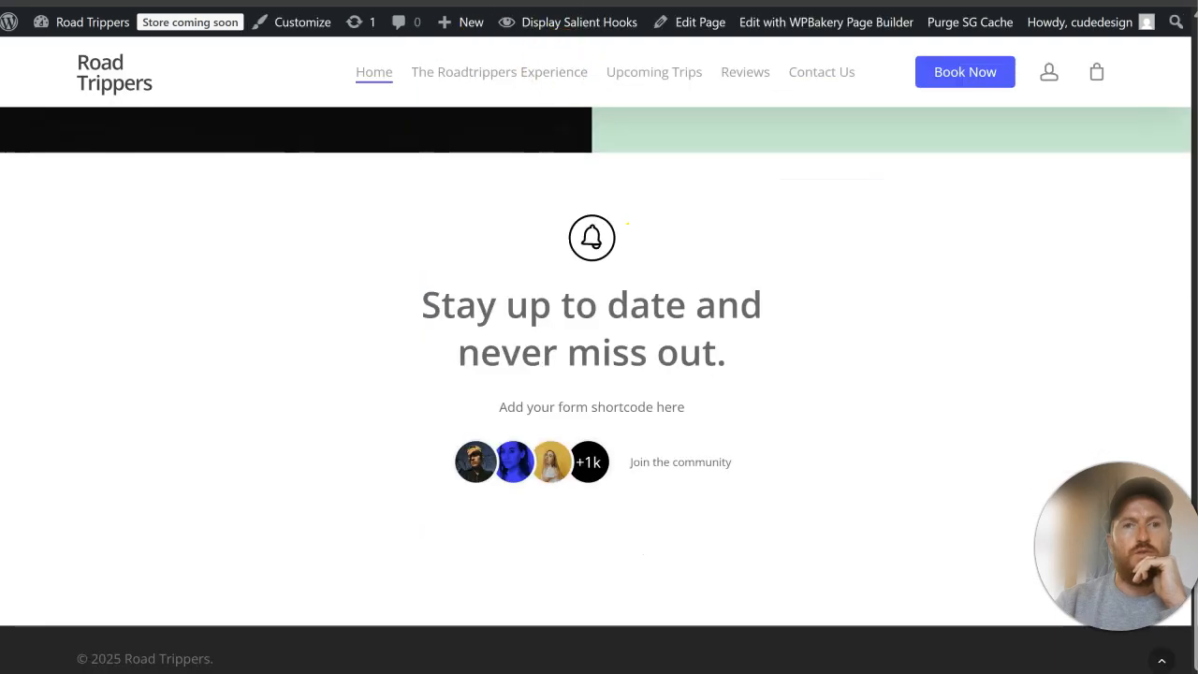
pyautogui.hotkey('ctrl', 'Tab')
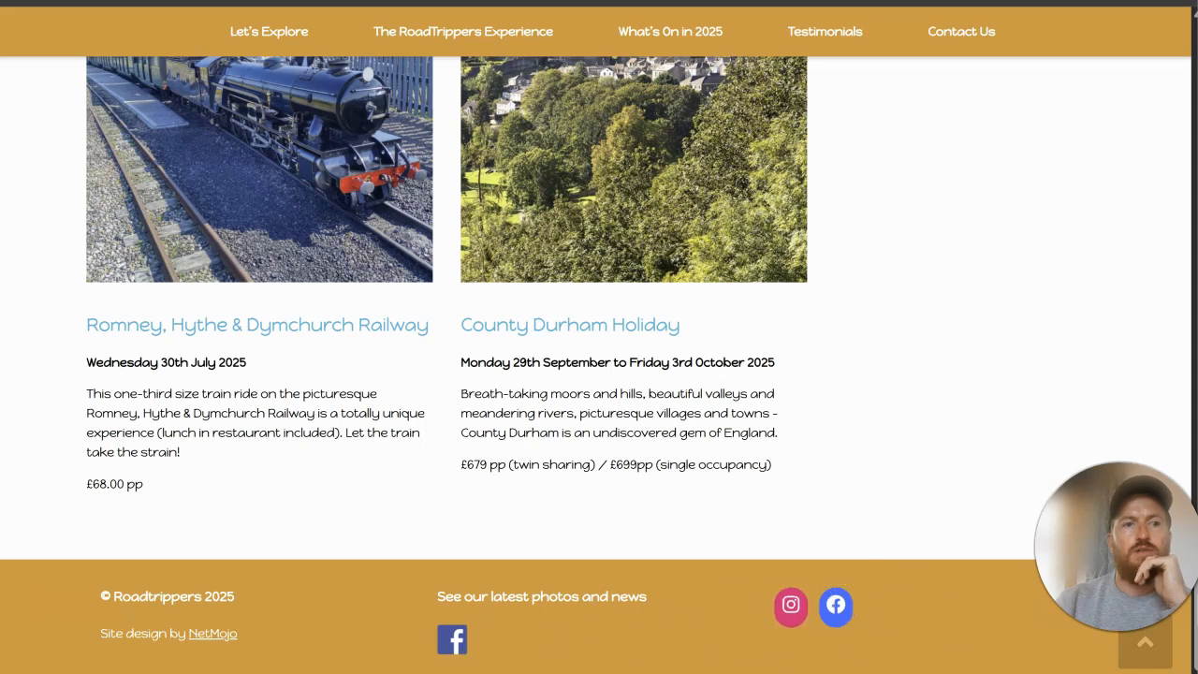
pyautogui.click(360, 3)
pyautogui.scroll(-2, 767, 314)
pyautogui.scroll(-2, 767, 313)
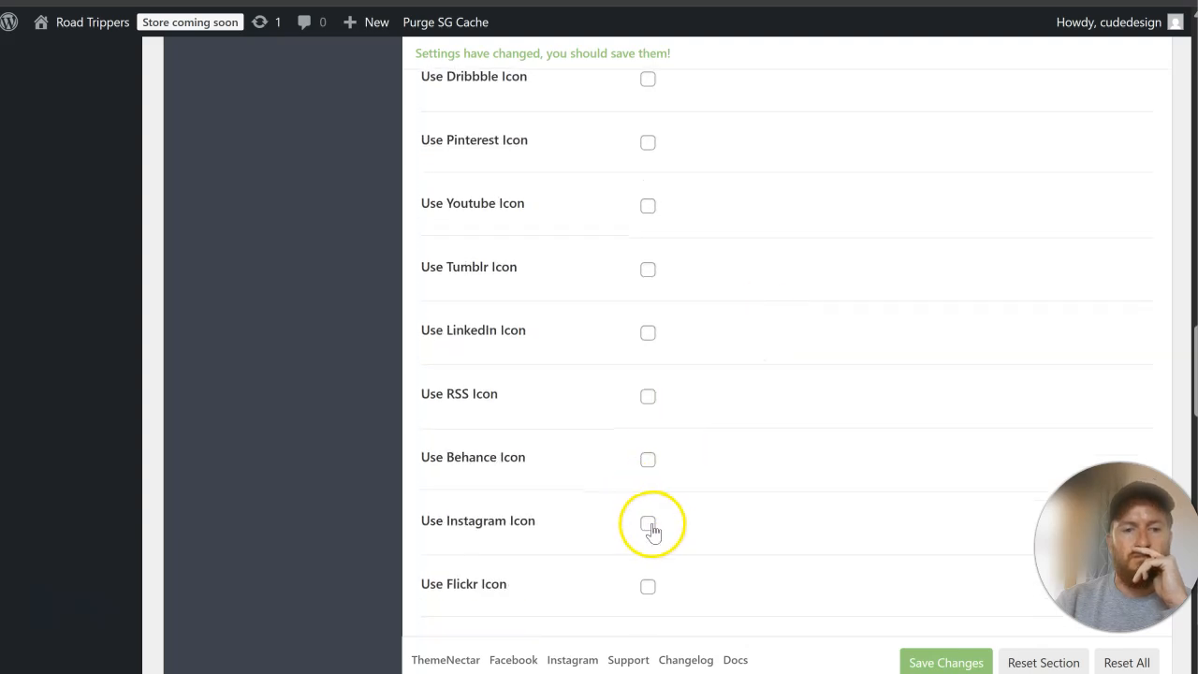
pyautogui.click(950, 660)
# Step: Open the theme's Social Media options, where the profile URLs are entered
pyautogui.scroll(6, 201, 318)
pyautogui.scroll(5, 201, 309)
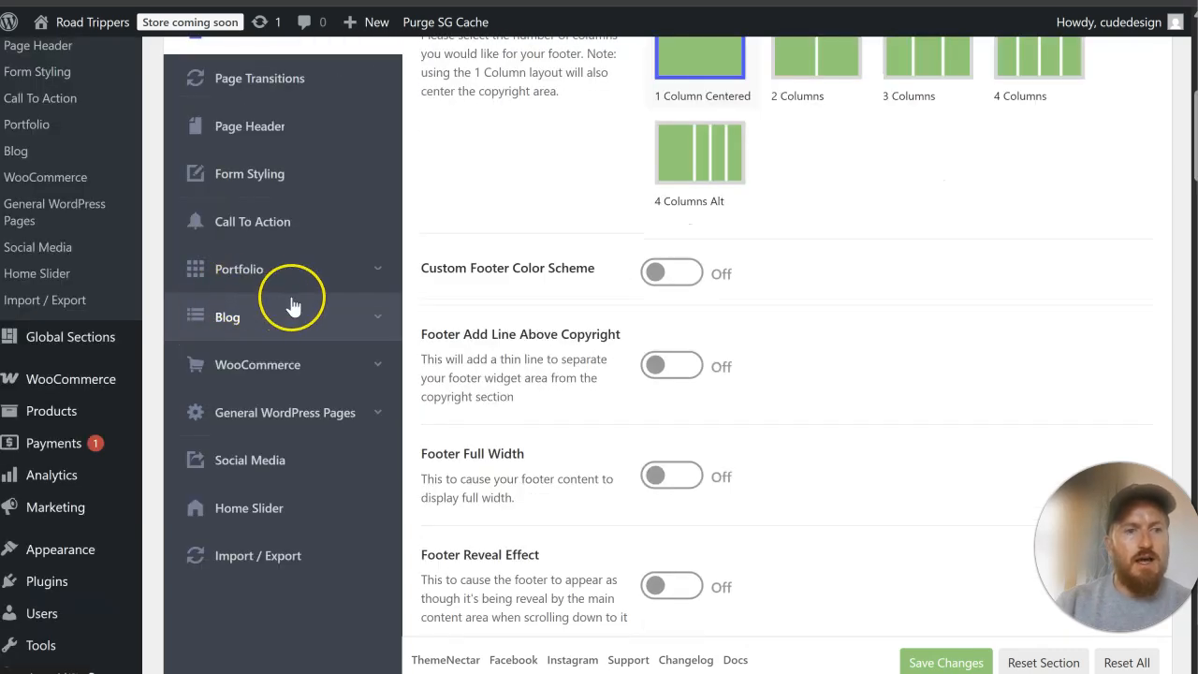
pyautogui.scroll(5, 292, 304)
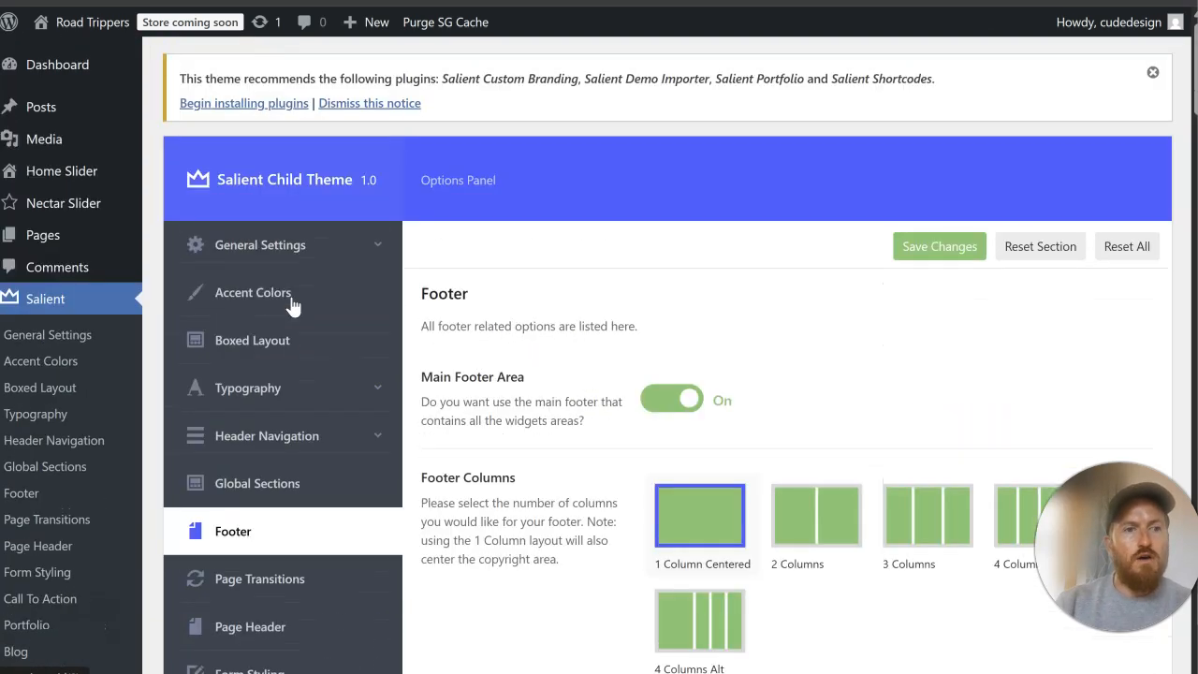
pyautogui.scroll(-7, 290, 304)
pyautogui.click(300, 318)
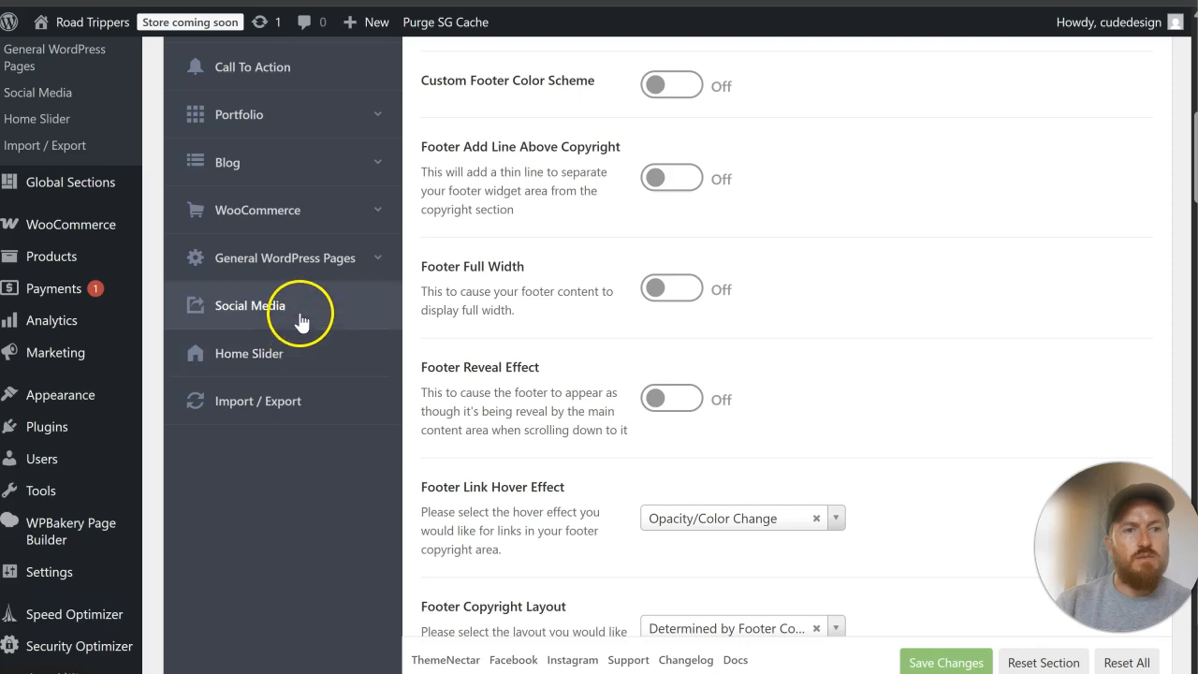
pyautogui.scroll(4, 717, 249)
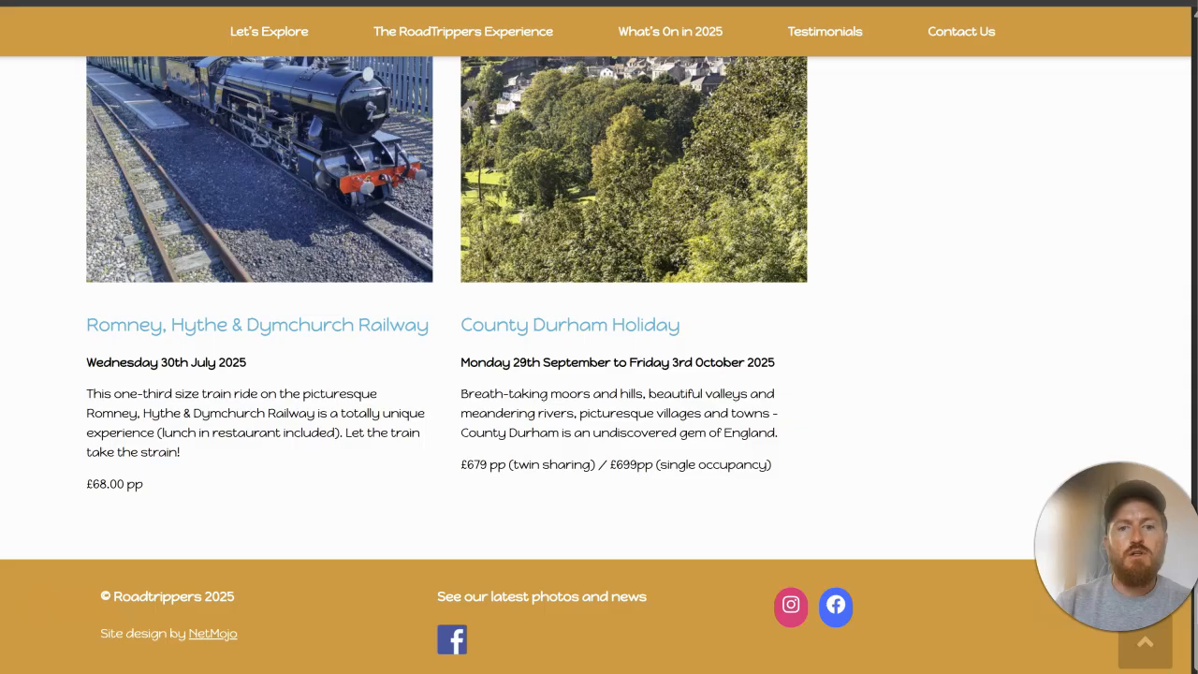
# Step: Copy the Instagram link from the original website's footer and enter it as the Instagram URL
pyautogui.rightClick(791, 604)
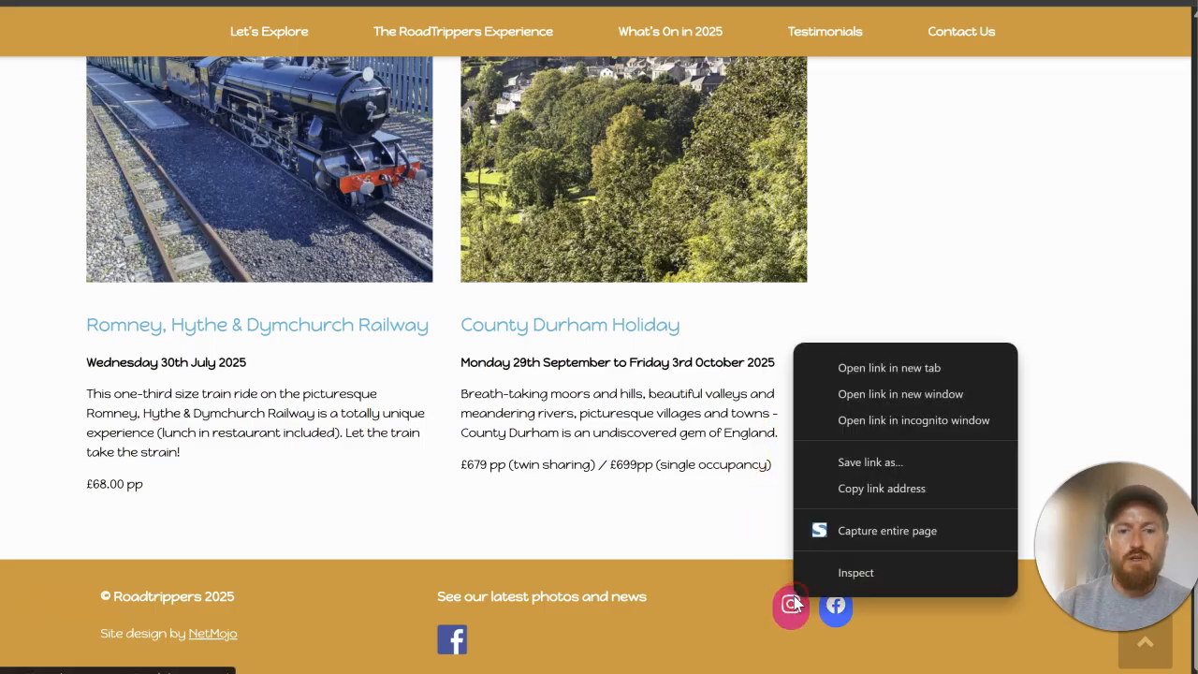
pyautogui.click(847, 490)
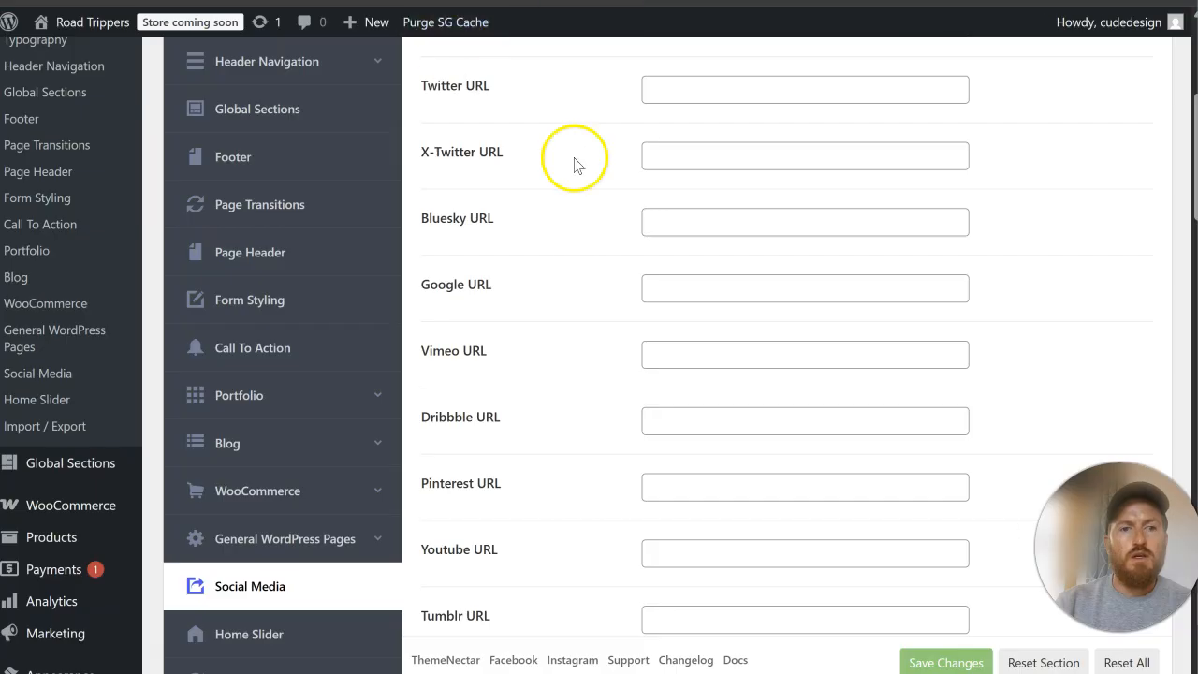
pyautogui.scroll(3, 668, 249)
pyautogui.scroll(-5, 588, 308)
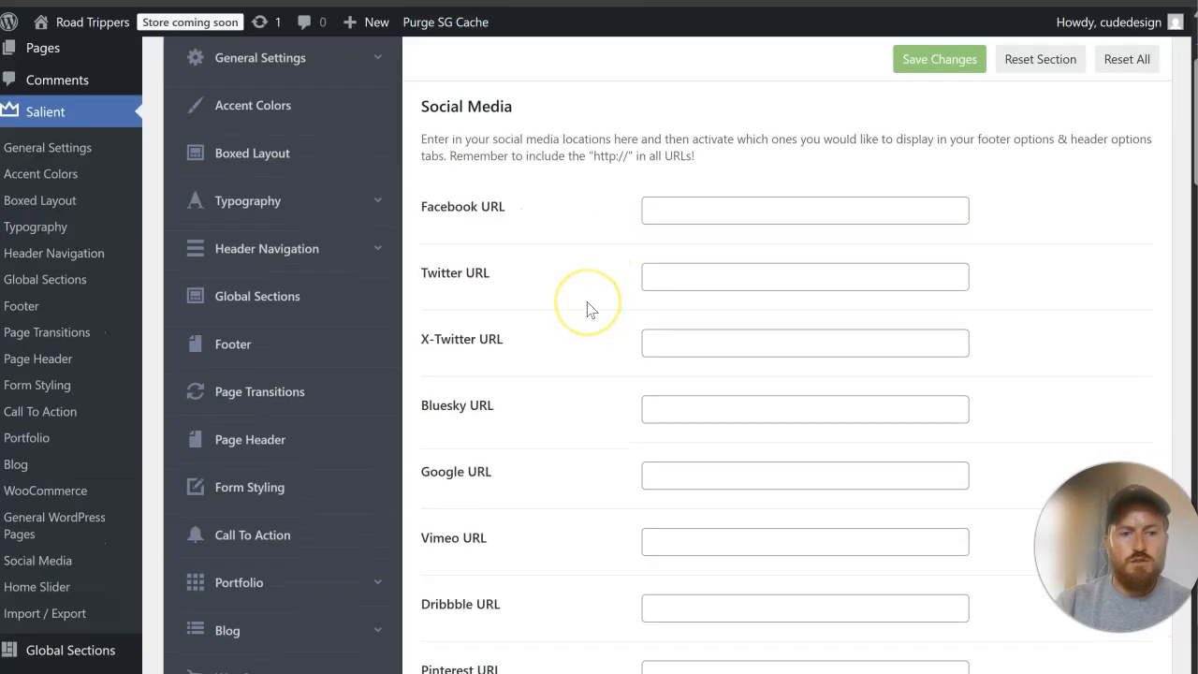
pyautogui.scroll(-4, 588, 309)
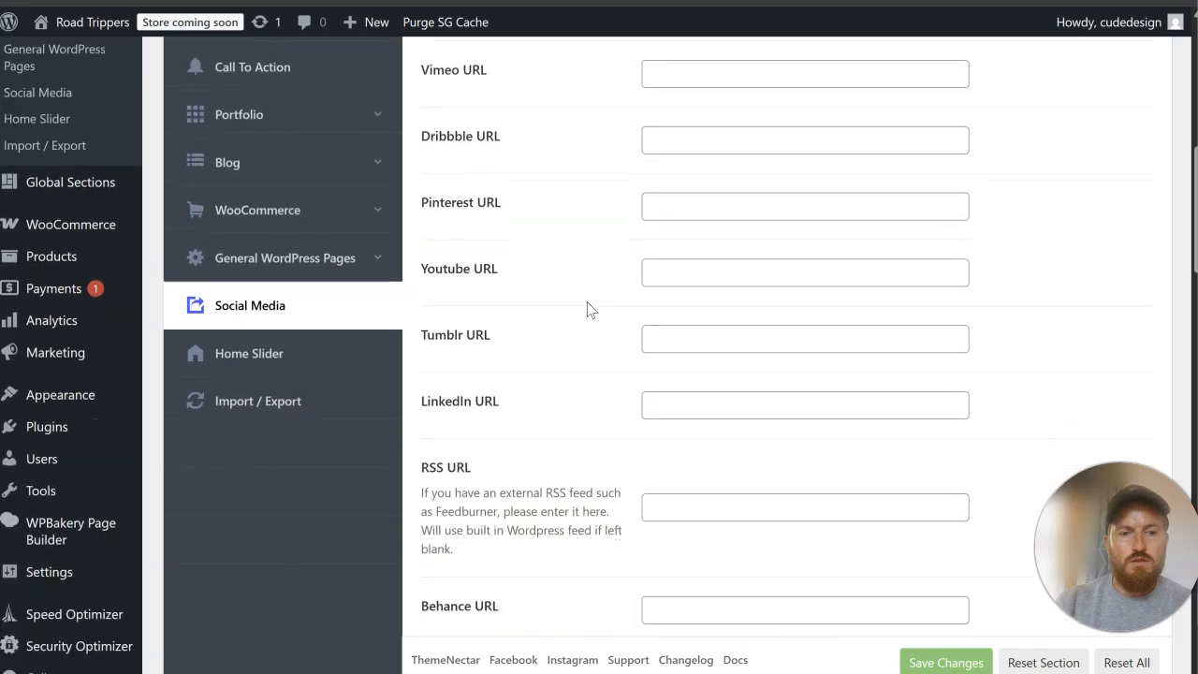
pyautogui.scroll(-1, 588, 309)
pyautogui.click(726, 425)
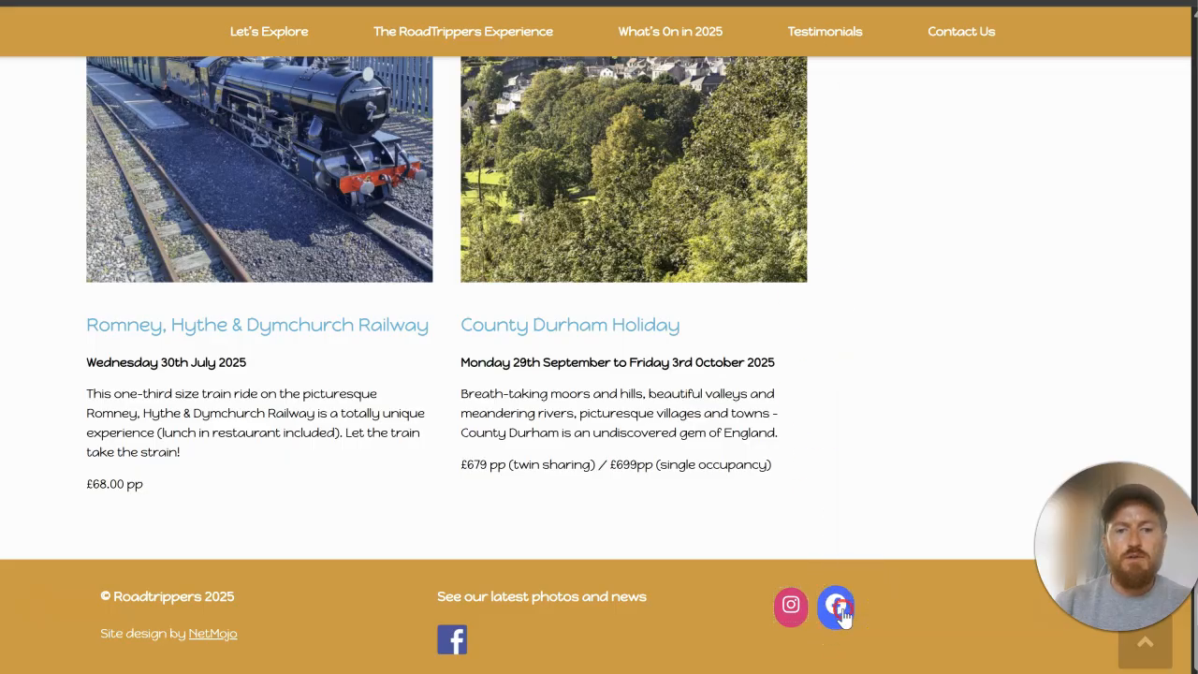
# Step: Copy the Facebook link from the original website's footer, enter it as the Facebook URL and save the settings
pyautogui.rightClick(834, 605)
pyautogui.click(899, 504)
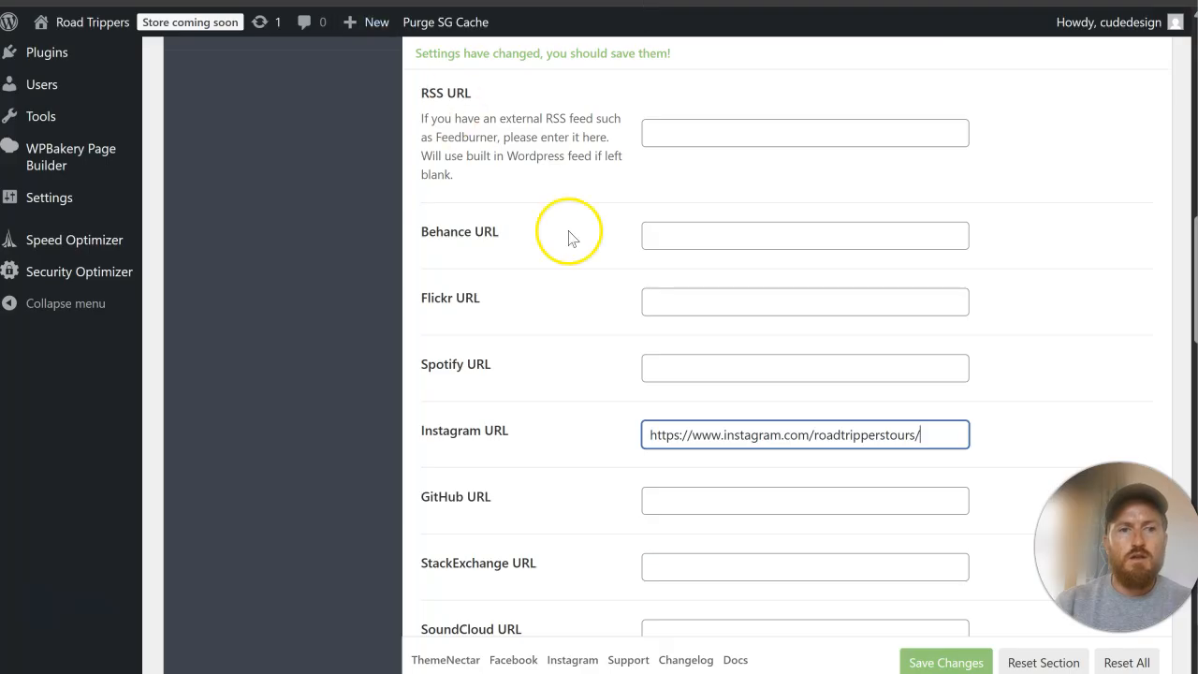
pyautogui.scroll(6, 621, 302)
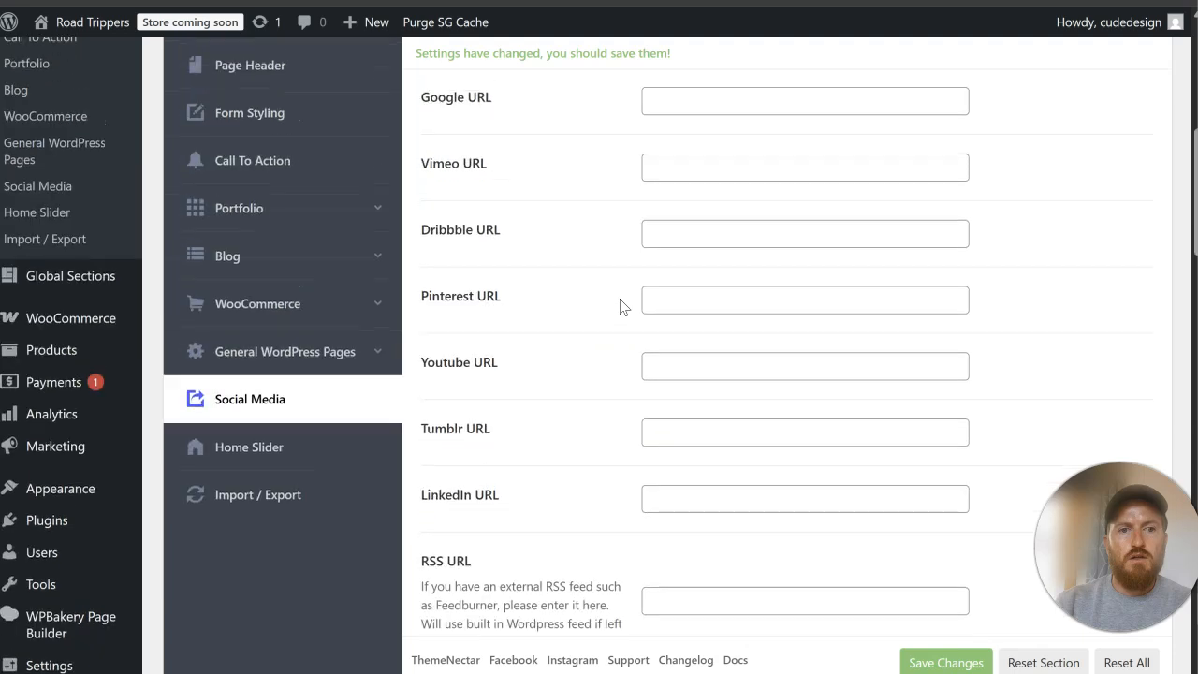
pyautogui.scroll(5, 621, 302)
pyautogui.click(681, 239)
pyautogui.hotkey('ctrl', 'v')
pyautogui.click(937, 63)
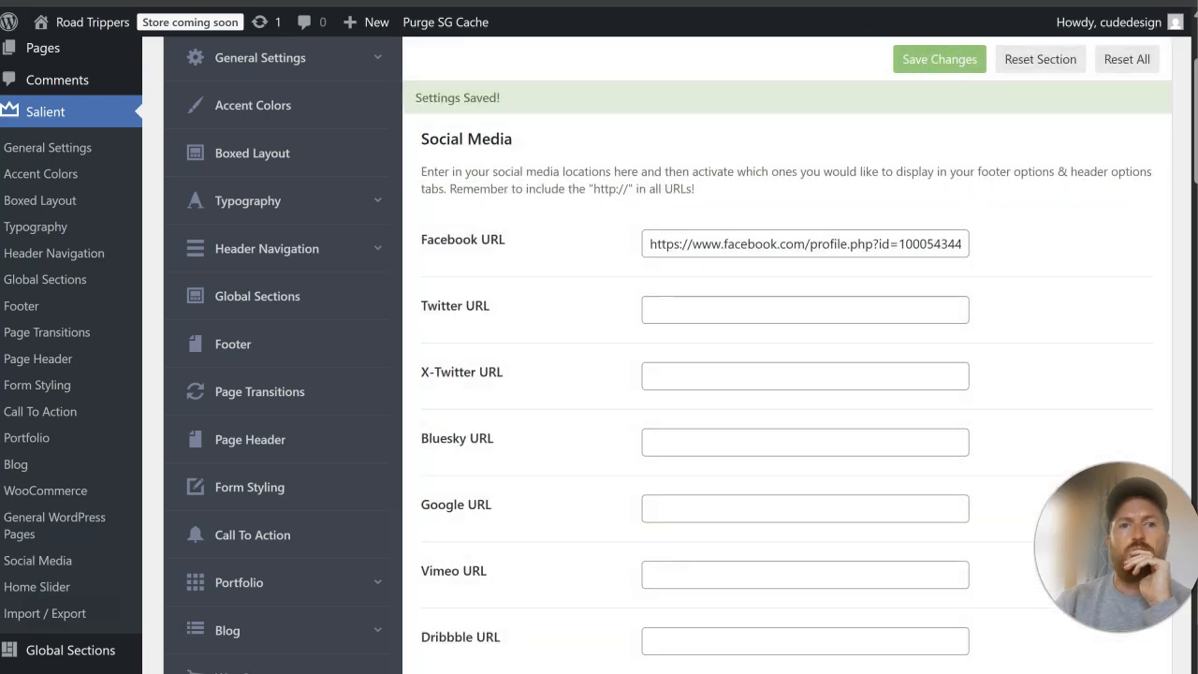
# Step: Check the social icons in the live homepage's footer and review the sections above it
pyautogui.click(161, 11)
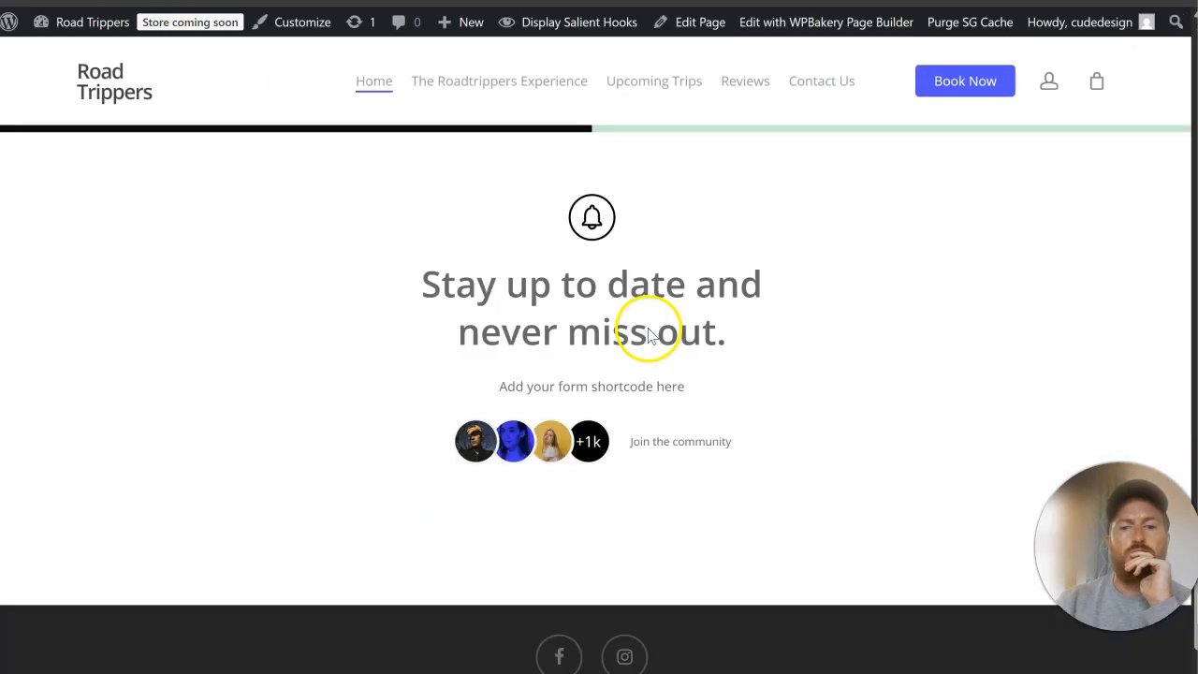
pyautogui.scroll(-2, 669, 374)
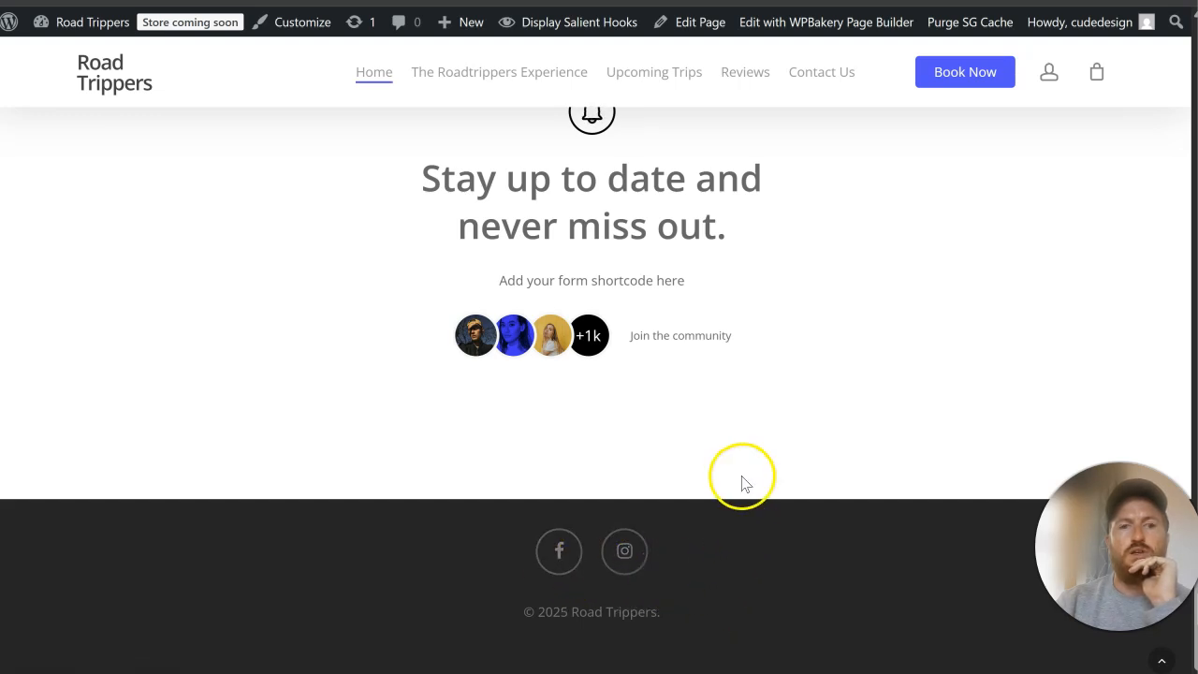
pyautogui.scroll(8, 740, 482)
pyautogui.scroll(15, 740, 482)
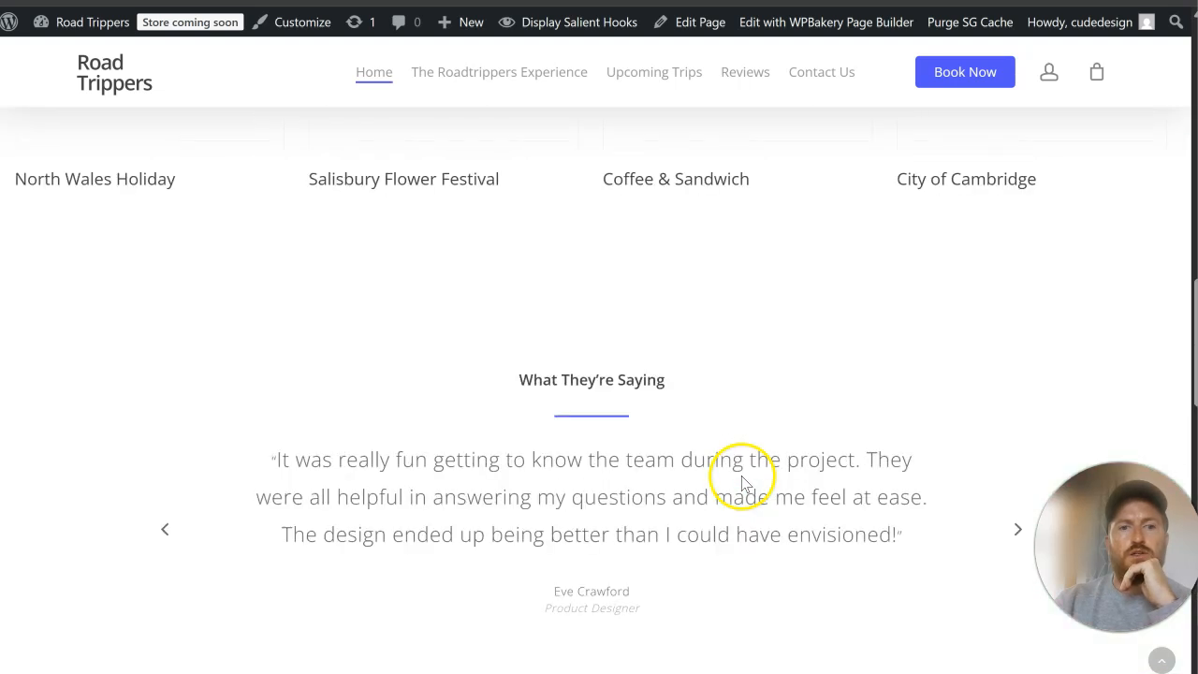
pyautogui.scroll(10, 740, 482)
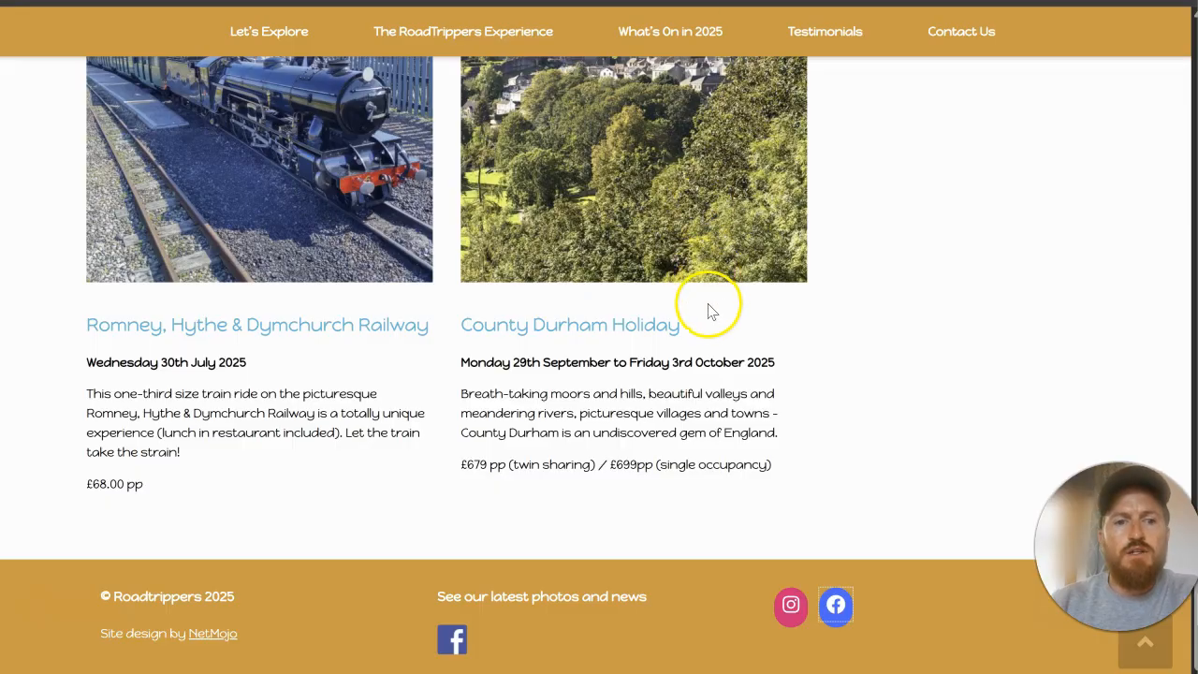
# Step: Open the original website's Let's Explore page and compare its content with the rebuilt homepage from hero to footer
pyautogui.scroll(12, 709, 311)
pyautogui.click(286, 33)
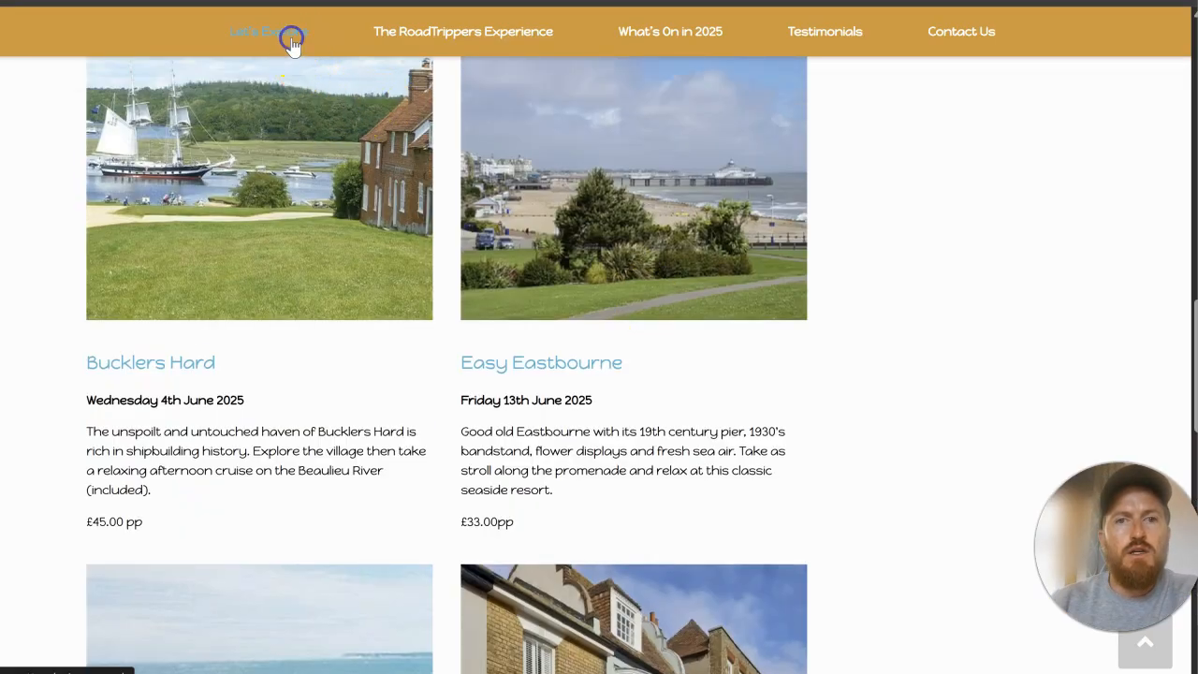
pyautogui.click(692, 355)
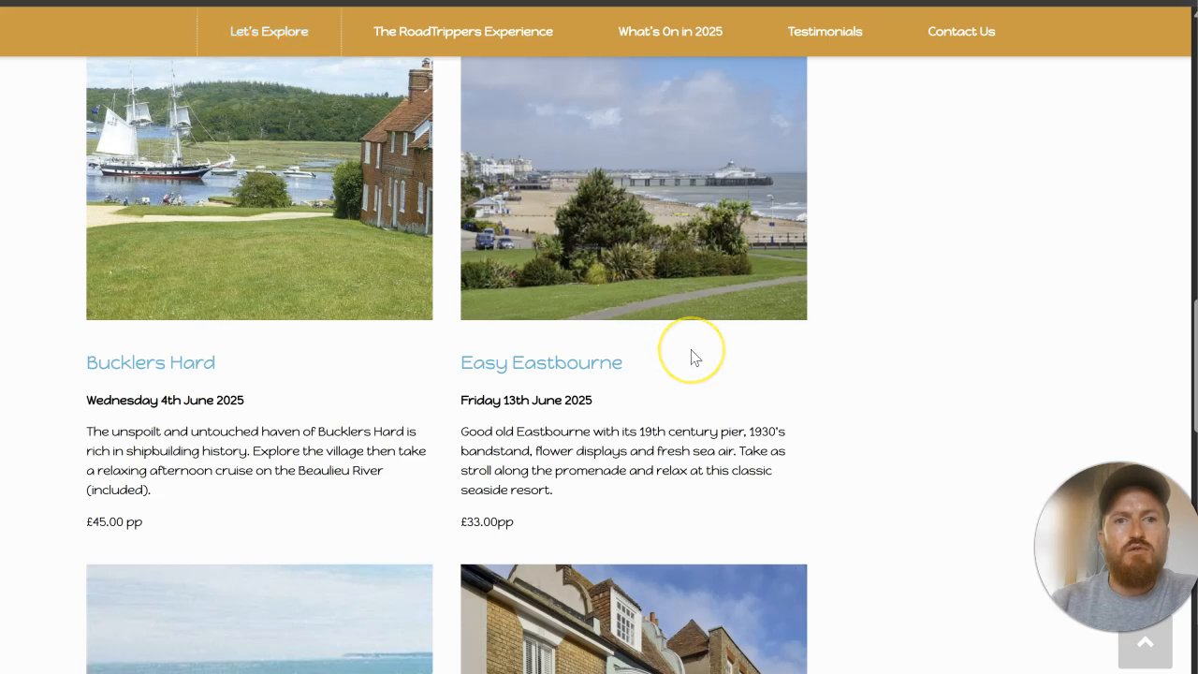
pyautogui.scroll(-10, 690, 355)
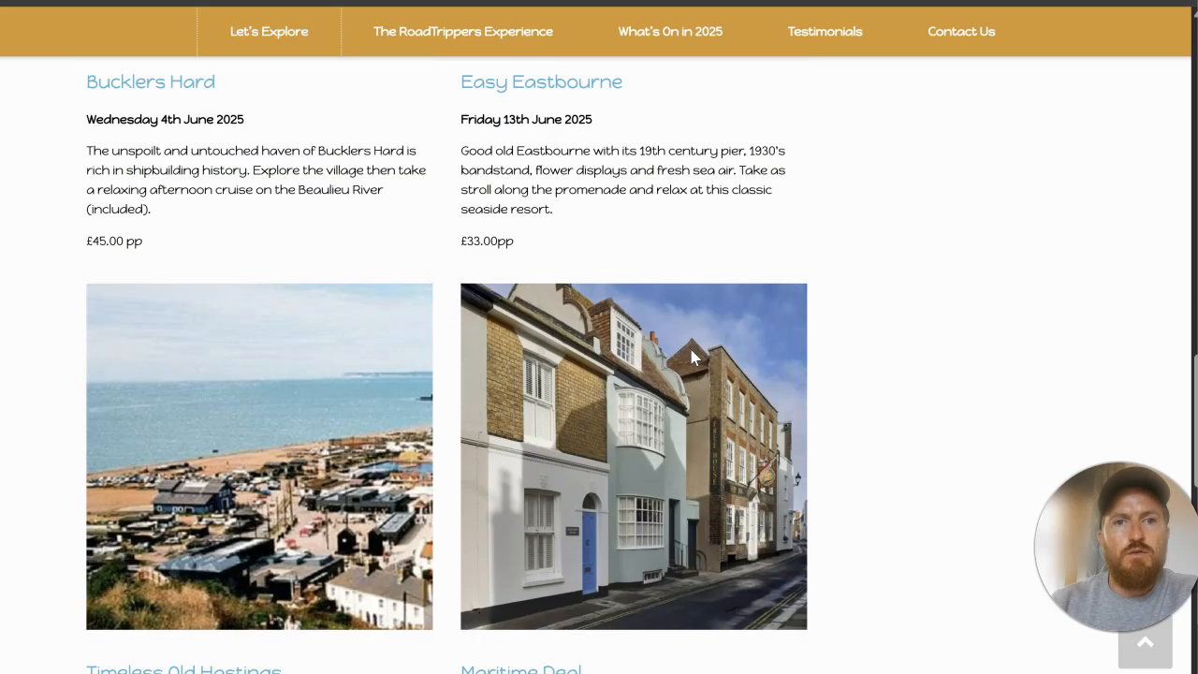
pyautogui.scroll(-2, 693, 356)
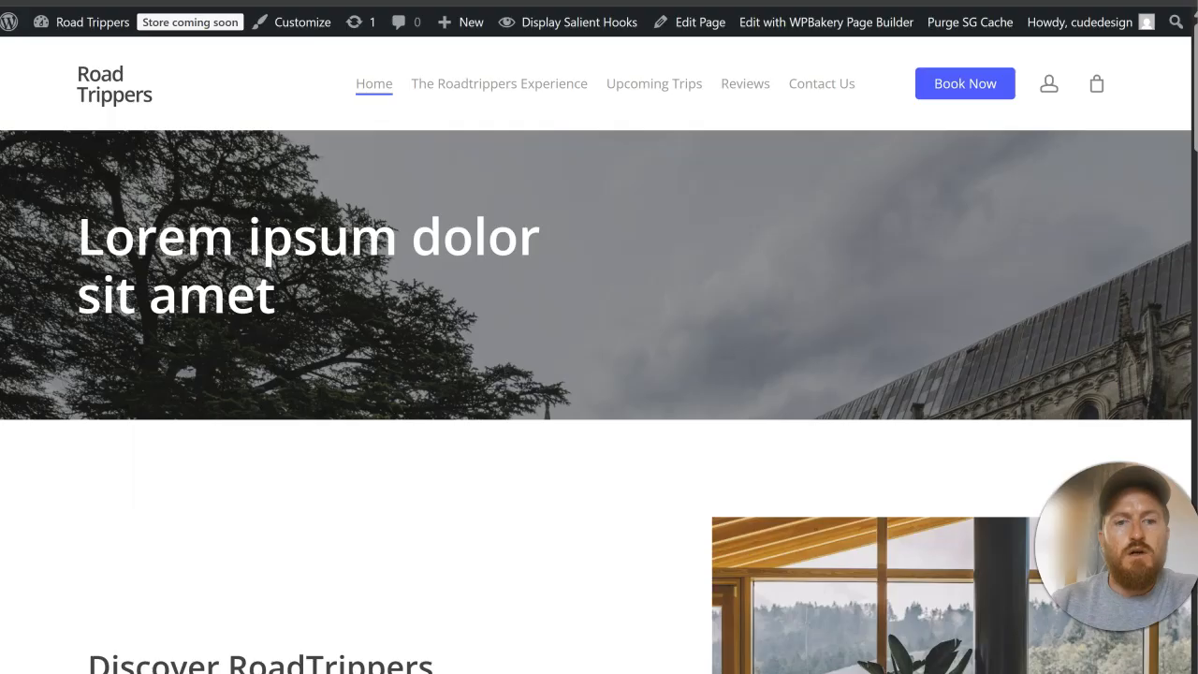
pyautogui.scroll(-10, 570, 238)
pyautogui.scroll(-7, 571, 242)
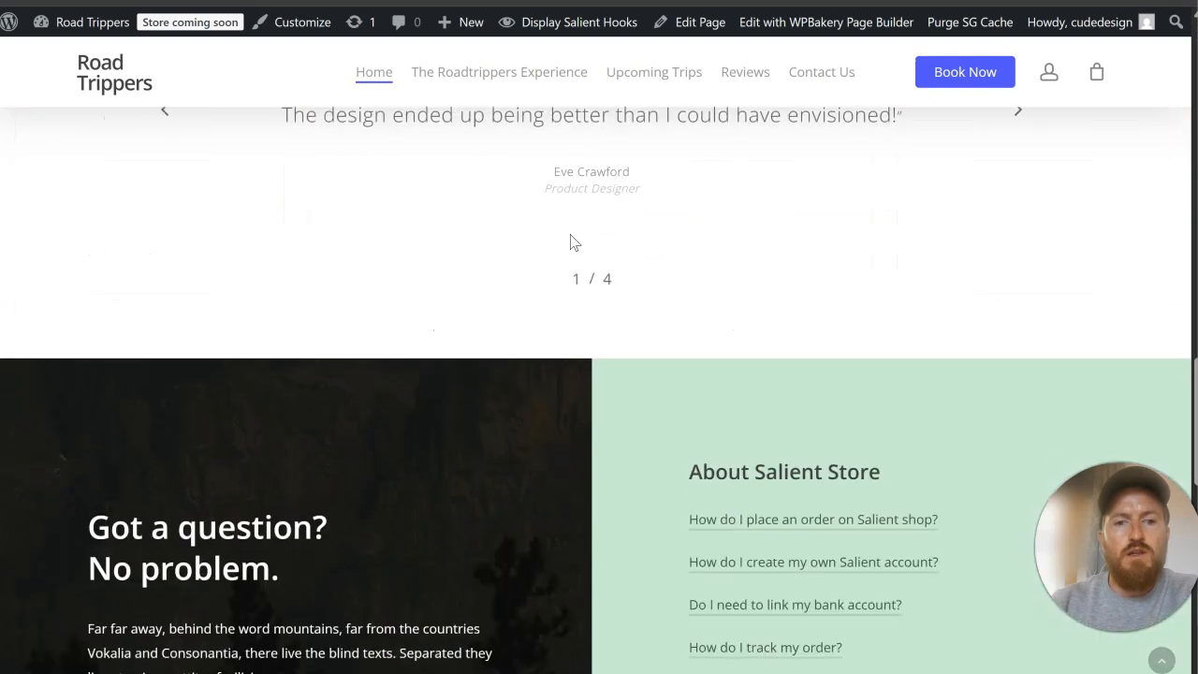
pyautogui.scroll(-10, 573, 238)
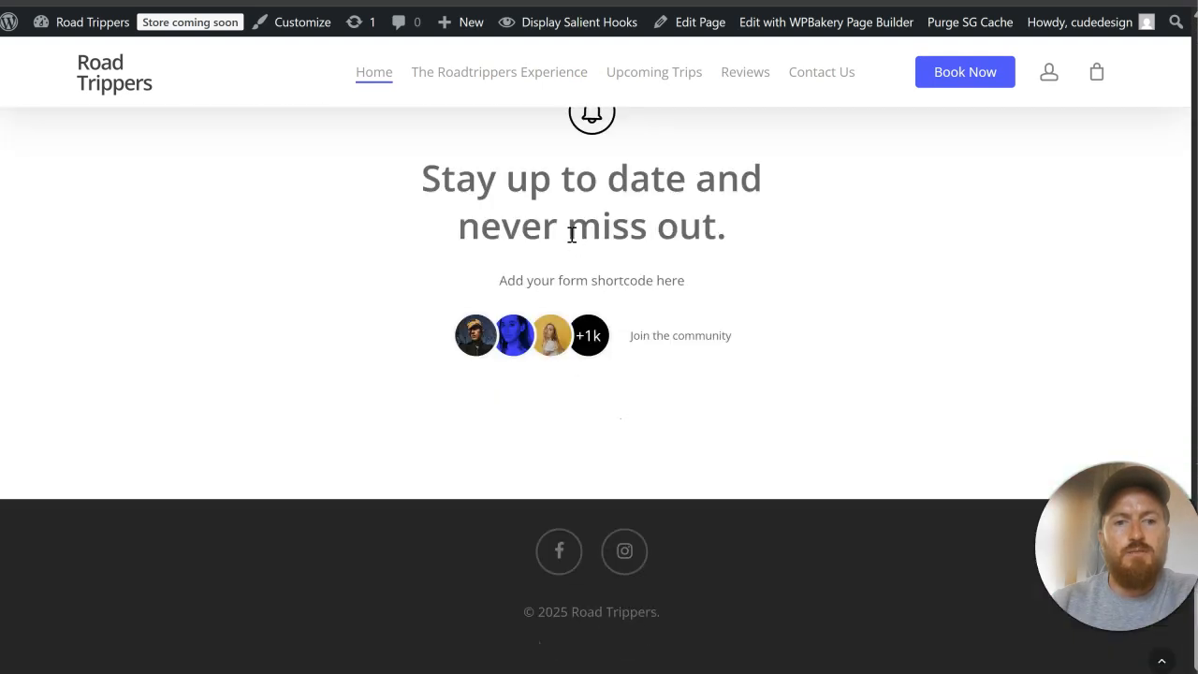
pyautogui.scroll(15, 571, 236)
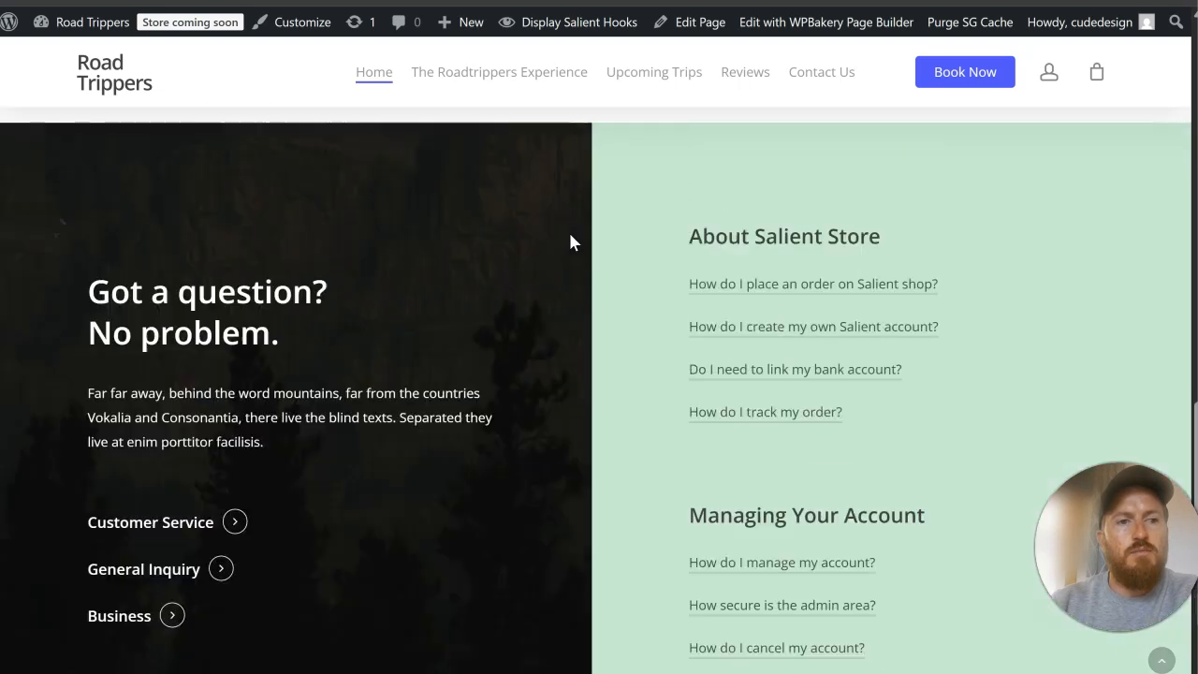
pyautogui.scroll(7, 572, 244)
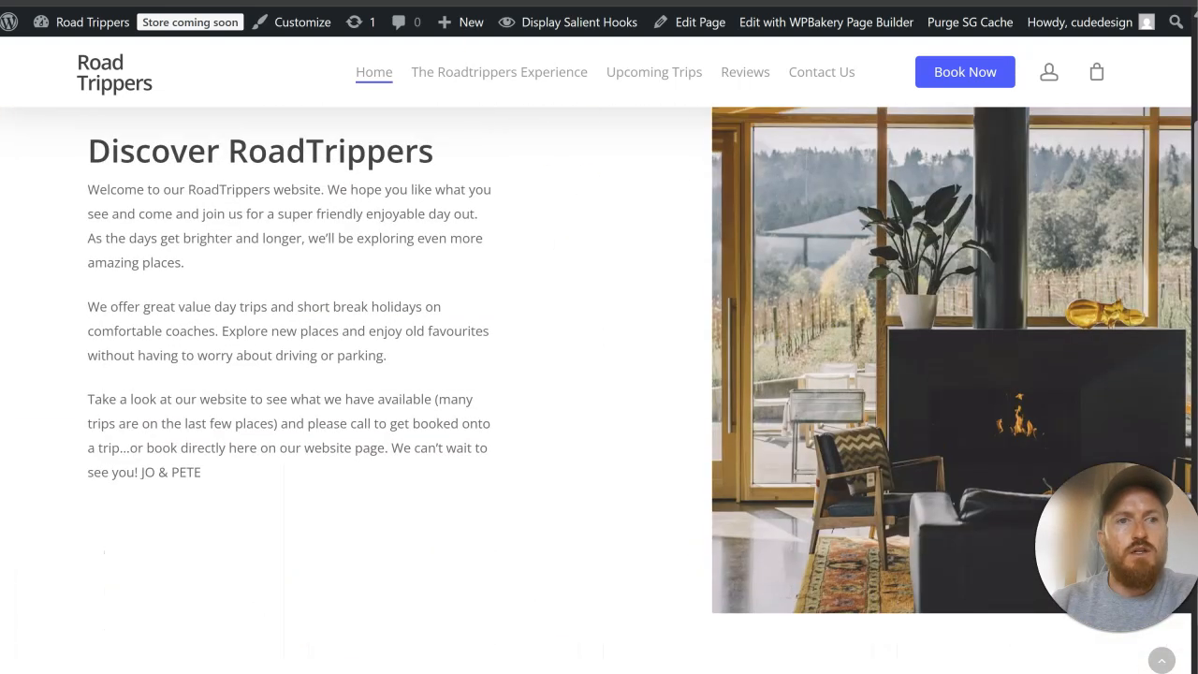
# Step: Open the Home page for editing in a new browser tab and bring up the Salient template library
pyautogui.rightClick(663, 24)
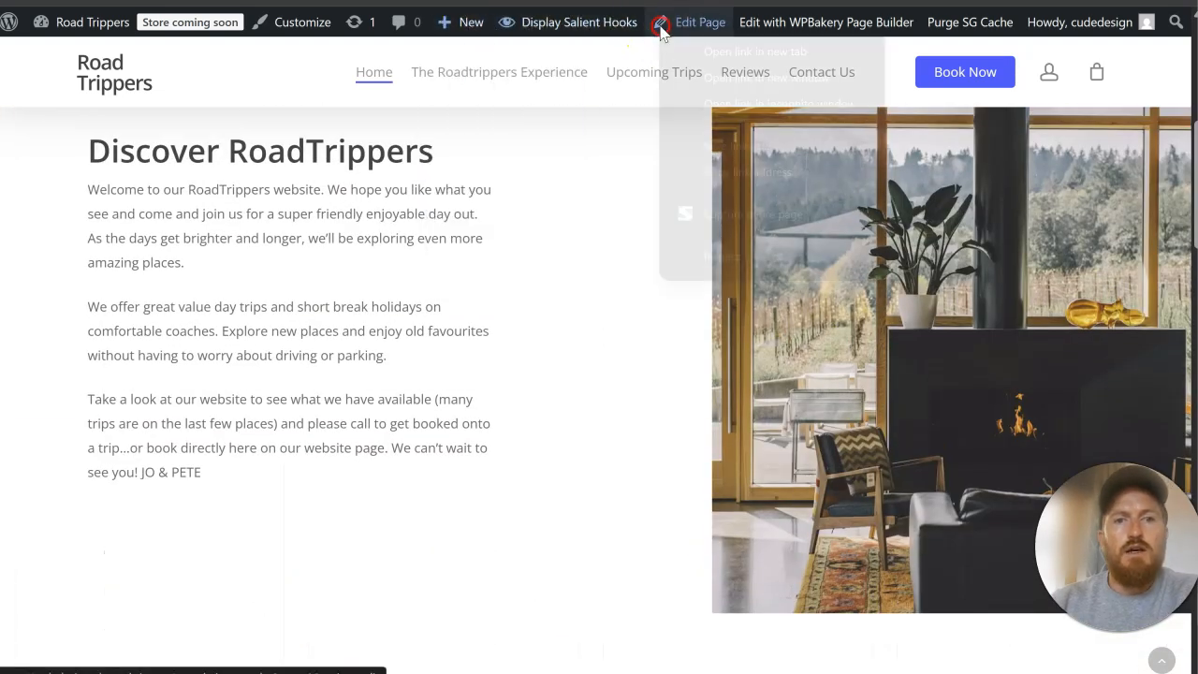
pyautogui.click(740, 52)
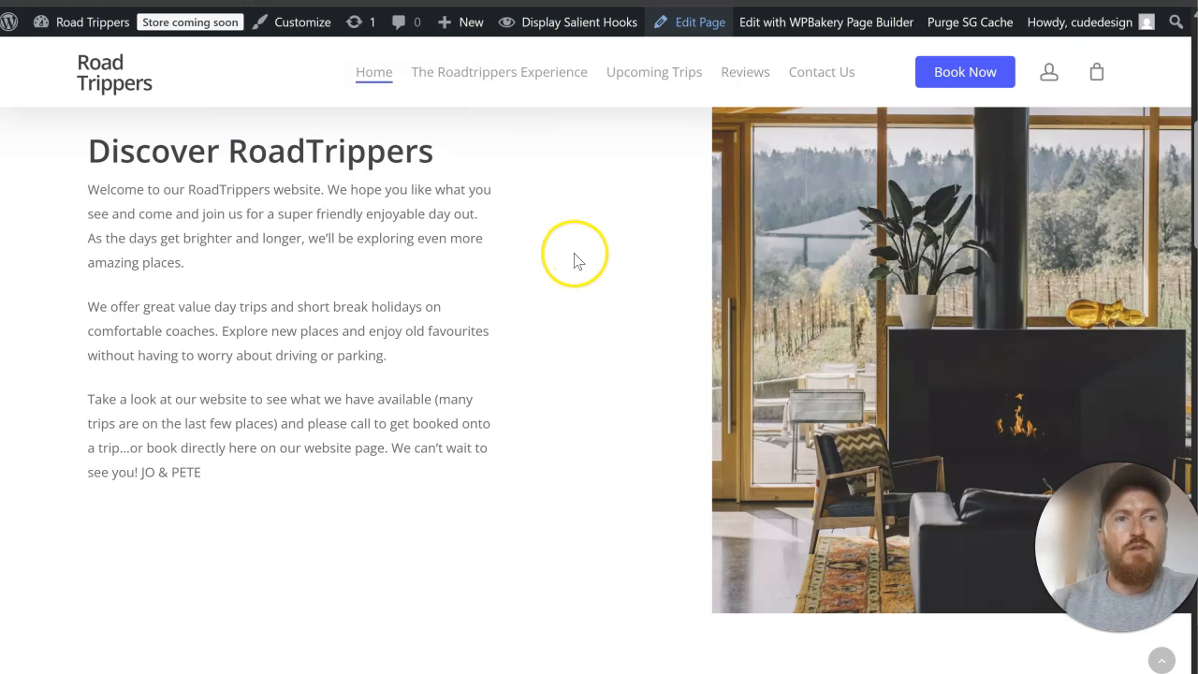
pyautogui.hotkey('ctrl', 'Tab')
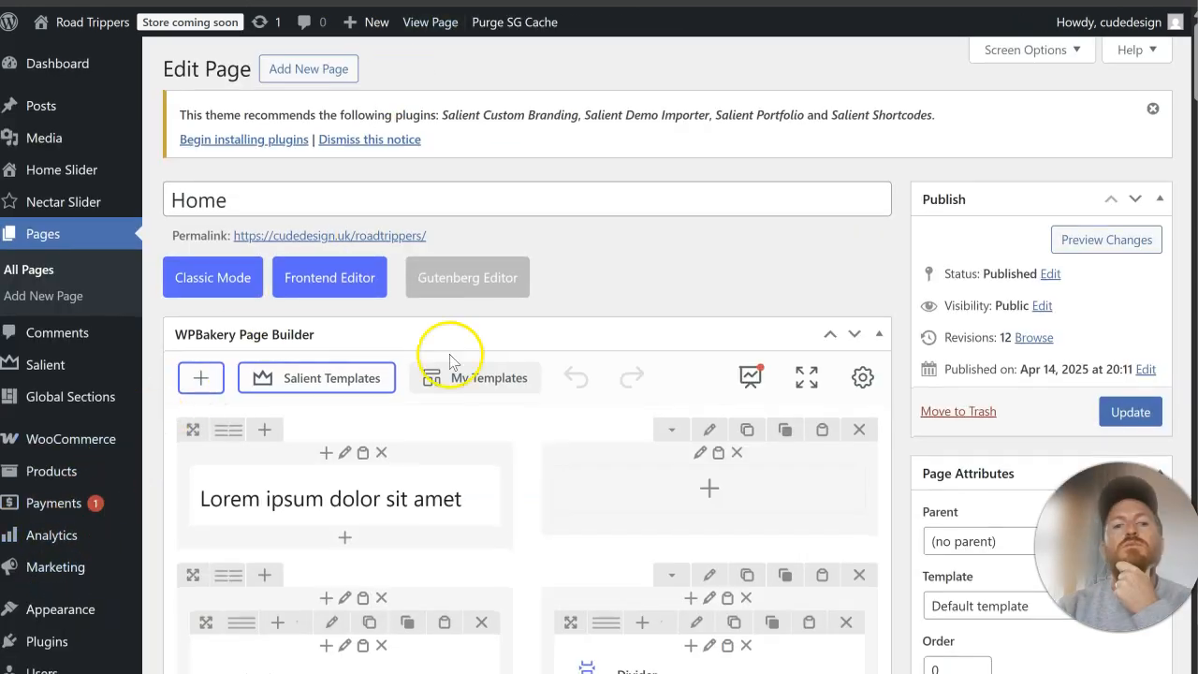
pyautogui.click(294, 387)
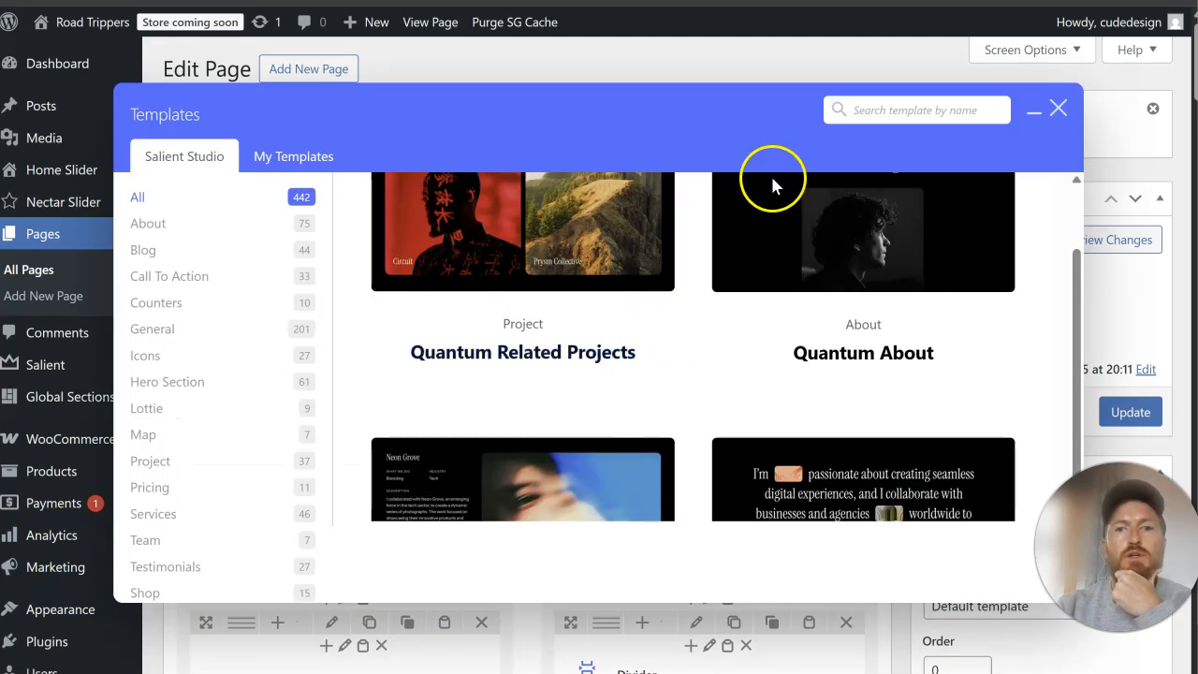
# Step: Search the template library for "services" and add the Services With BG Hover template, using the original site's three-column section as reference
pyautogui.click(796, 2)
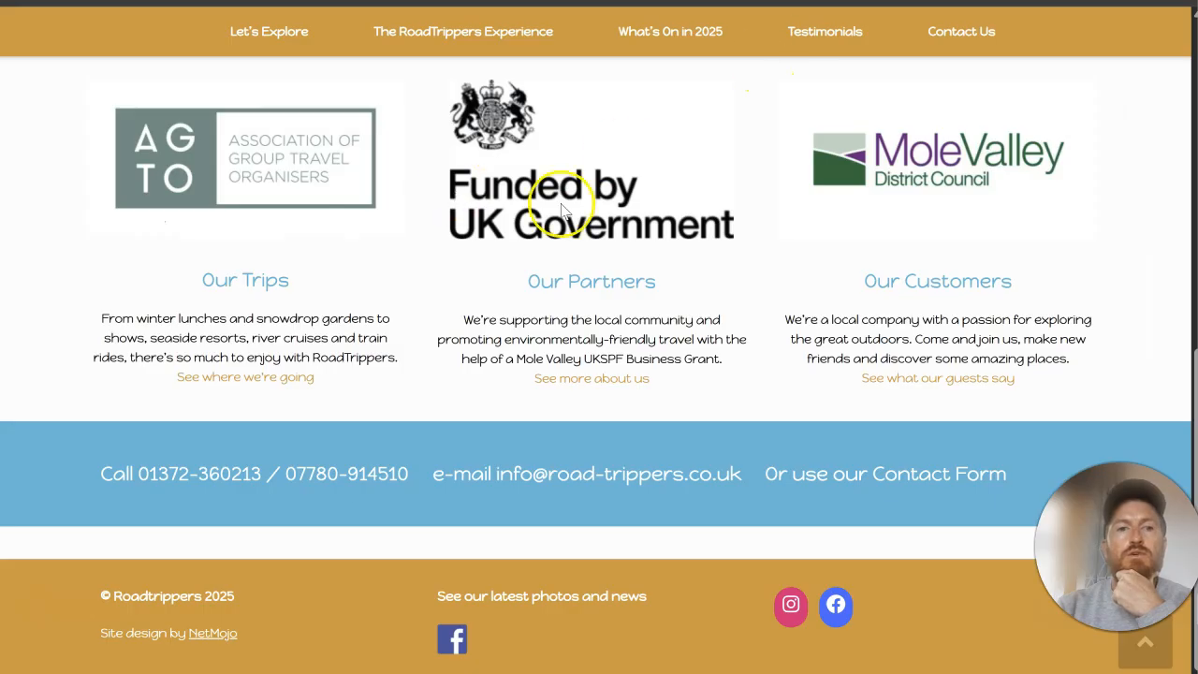
pyautogui.click(697, 2)
pyautogui.click(856, 102)
pyautogui.write('serv')
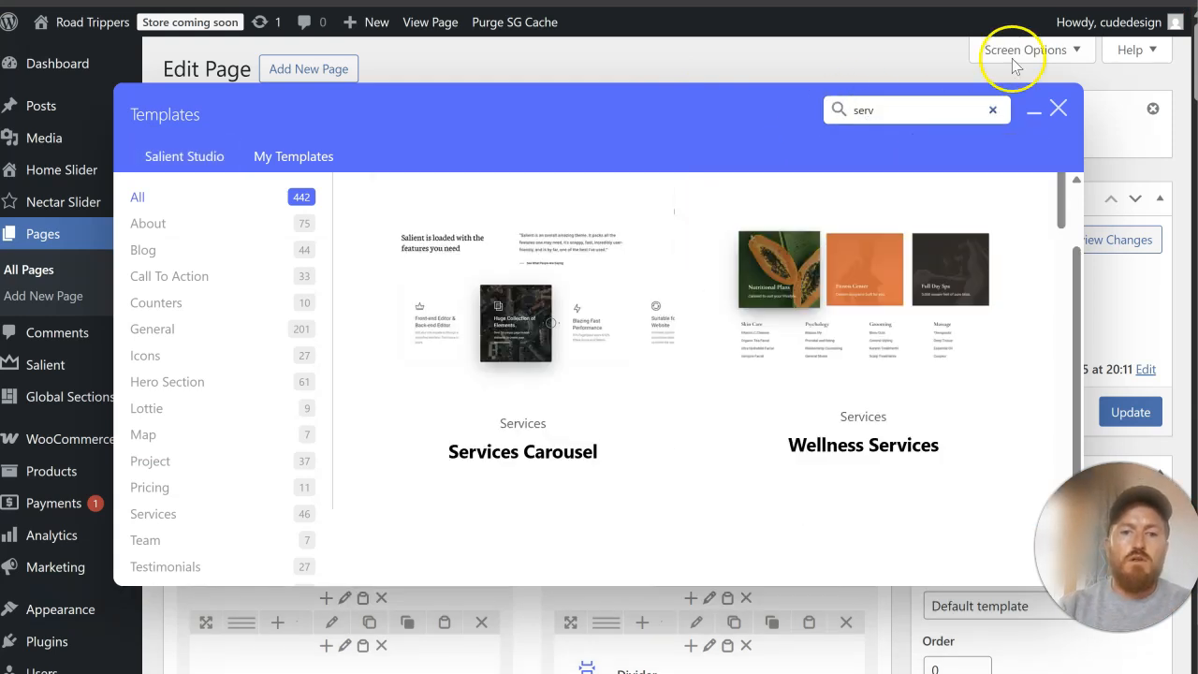
pyautogui.scroll(-5, 936, 342)
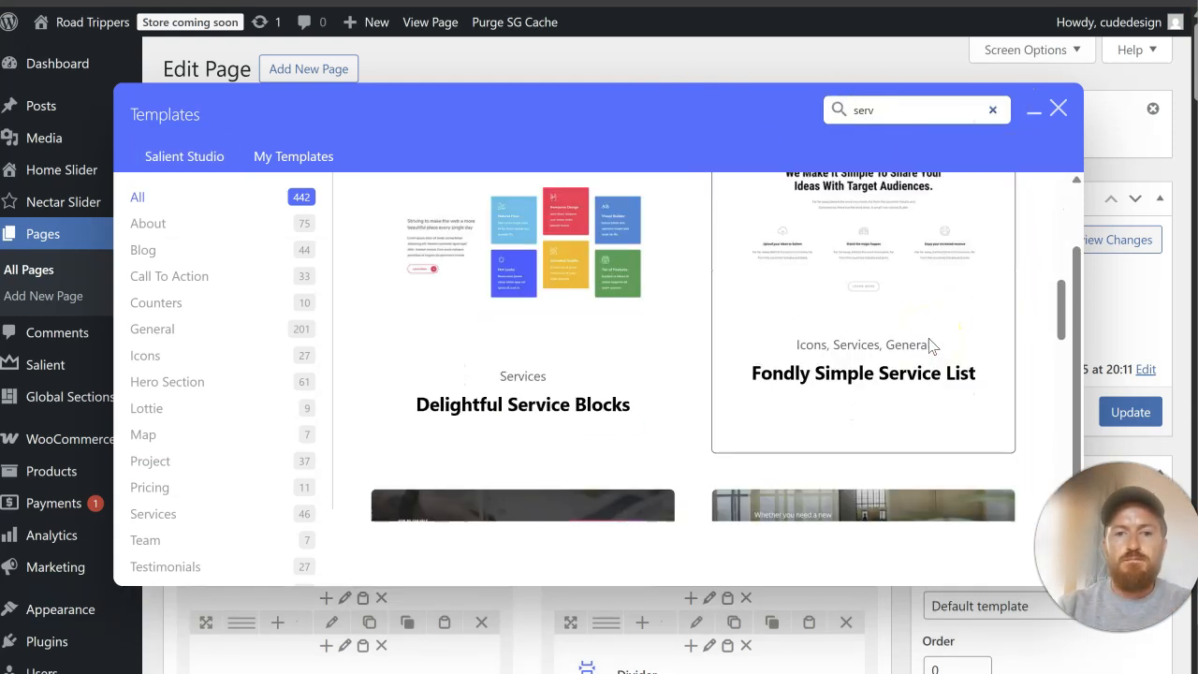
pyautogui.scroll(-10, 931, 346)
pyautogui.scroll(1, 931, 347)
pyautogui.write('ices')
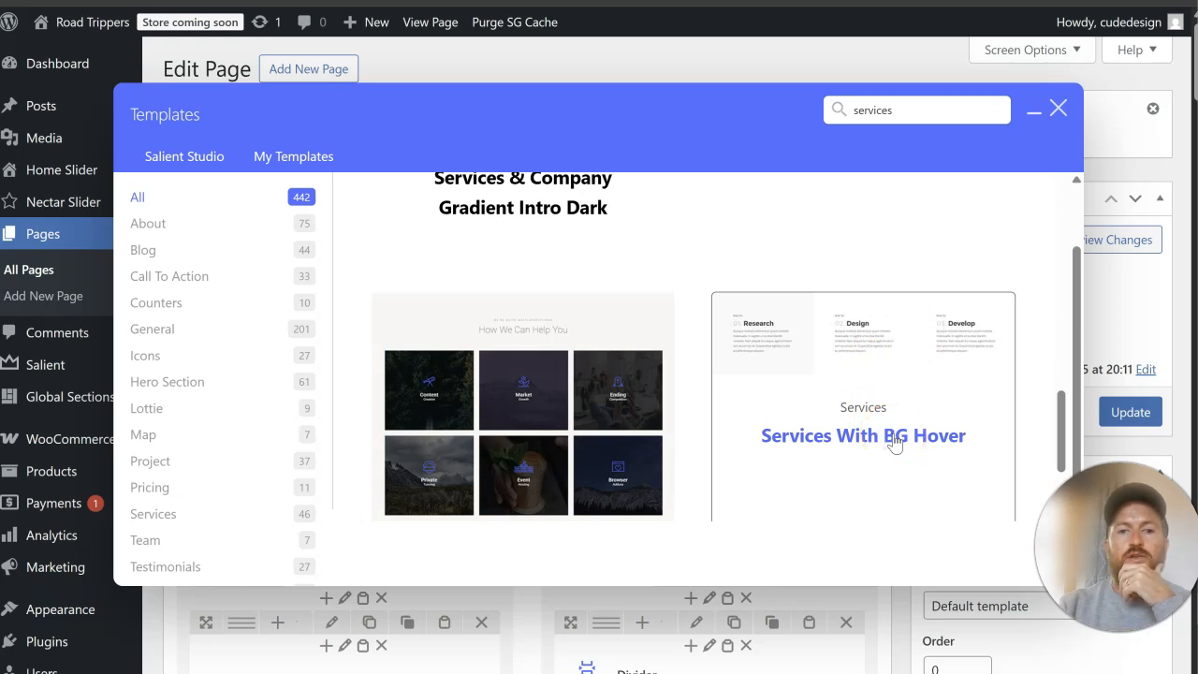
pyautogui.click(894, 442)
pyautogui.scroll(-15, 436, 408)
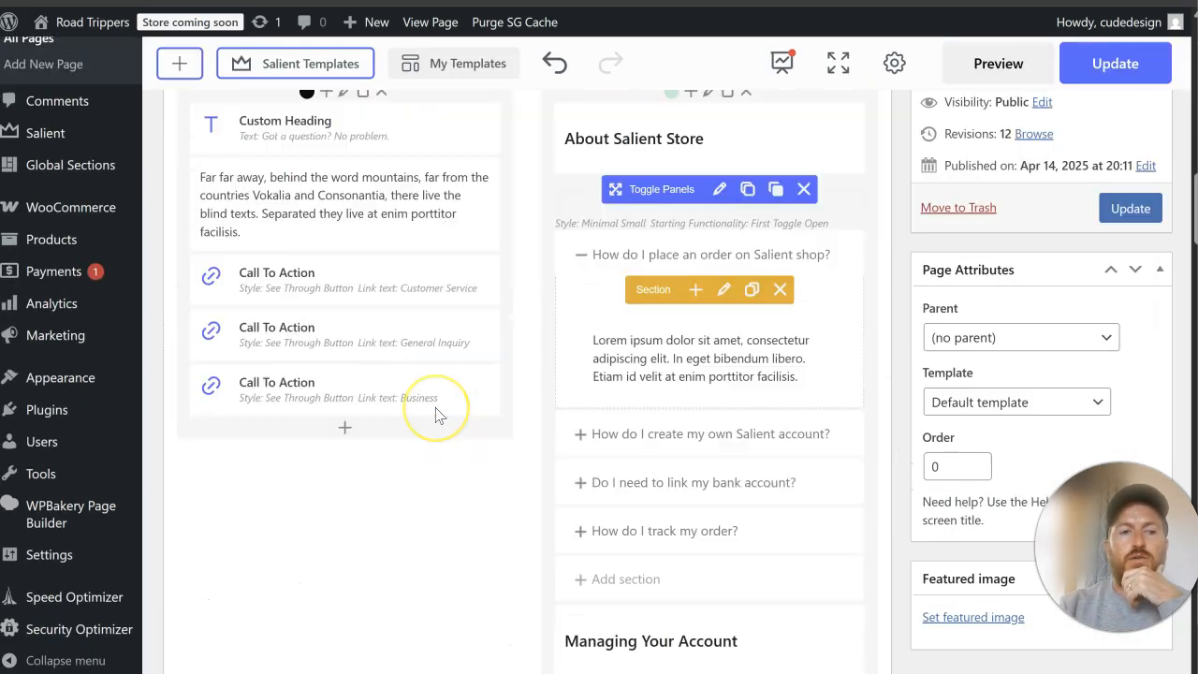
# Step: Replace the first column's heading, including its numbered span, with "Our Trips" copied from the original site
pyautogui.scroll(-5, 436, 415)
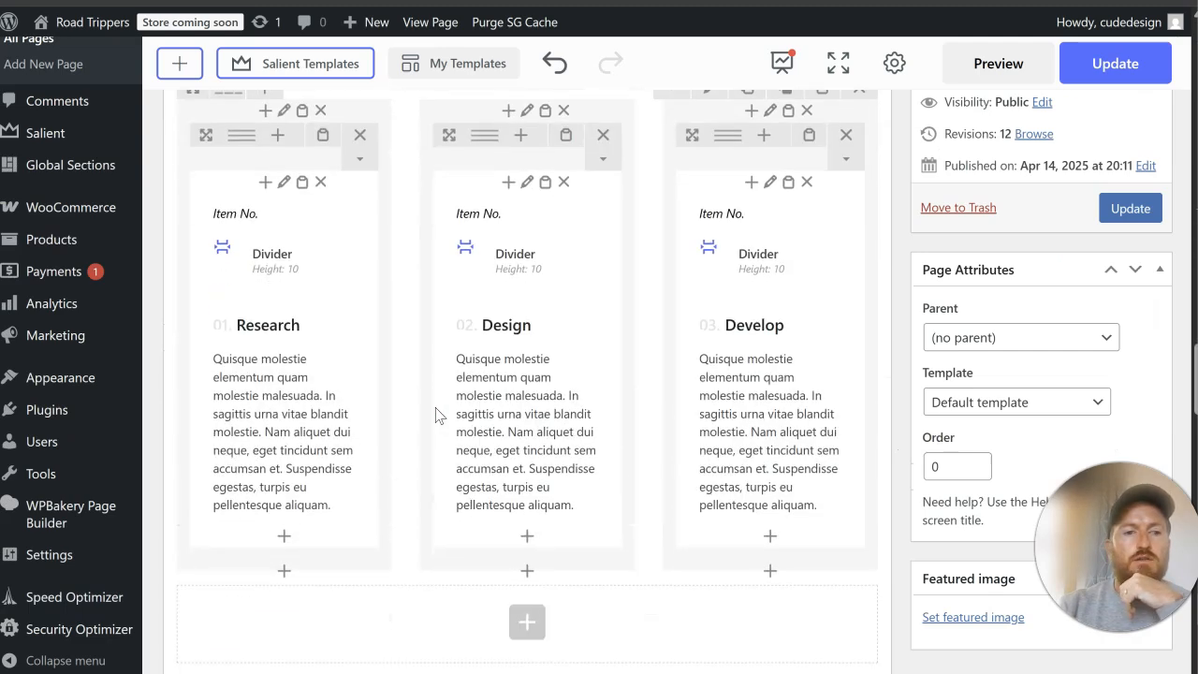
pyautogui.scroll(3, 436, 415)
pyautogui.moveTo(193, 417); pyautogui.dragTo(315, 372)
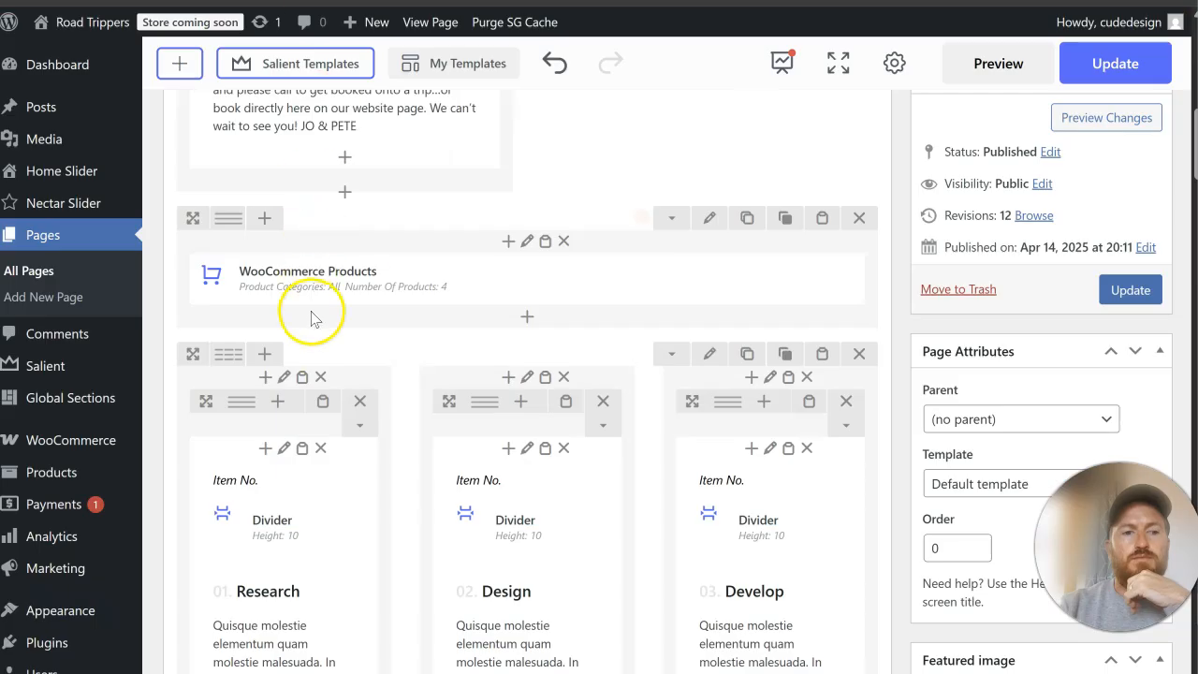
pyautogui.scroll(-2, 309, 313)
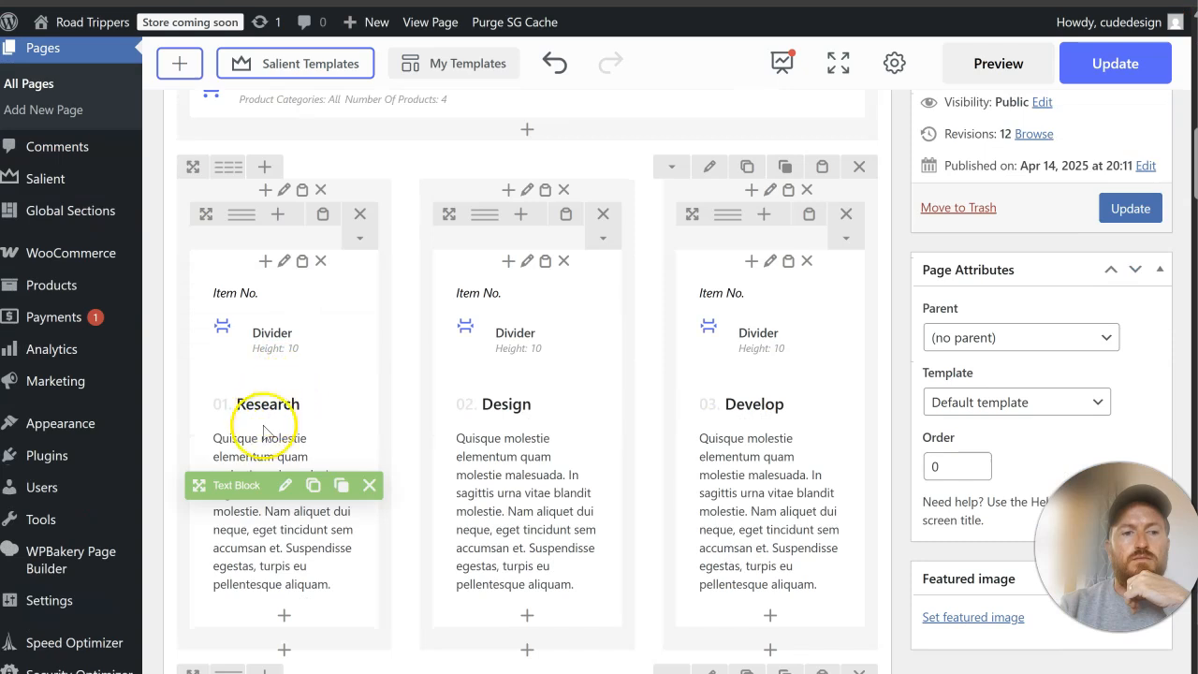
pyautogui.click(285, 485)
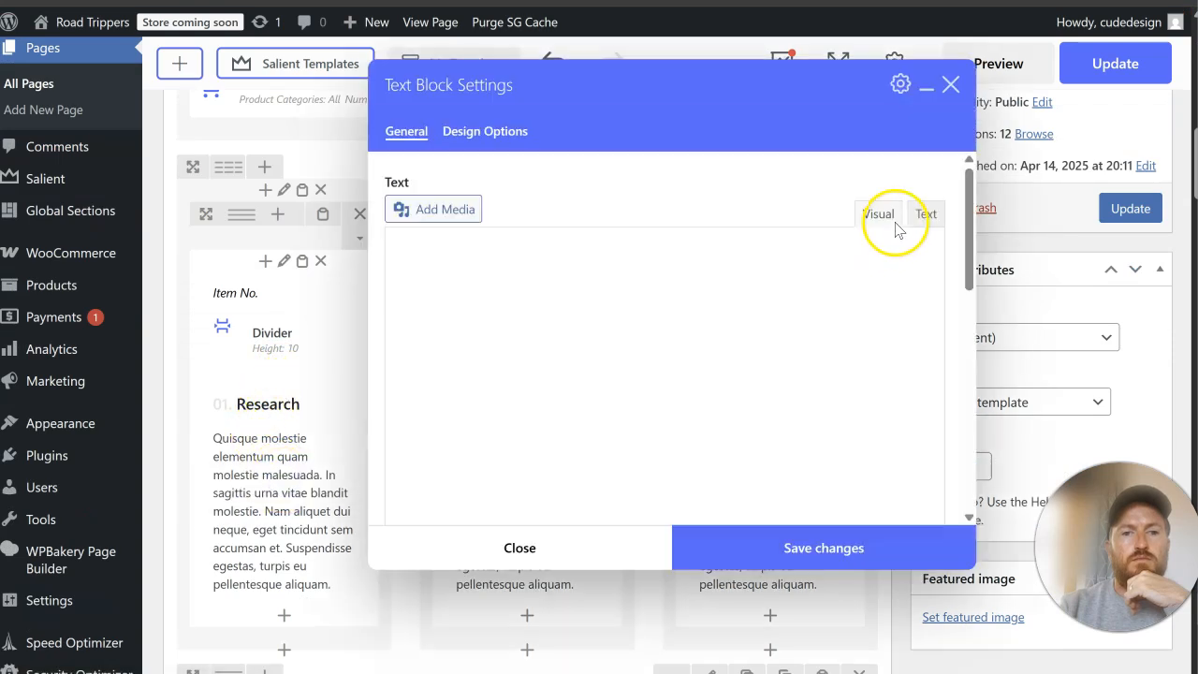
pyautogui.click(925, 218)
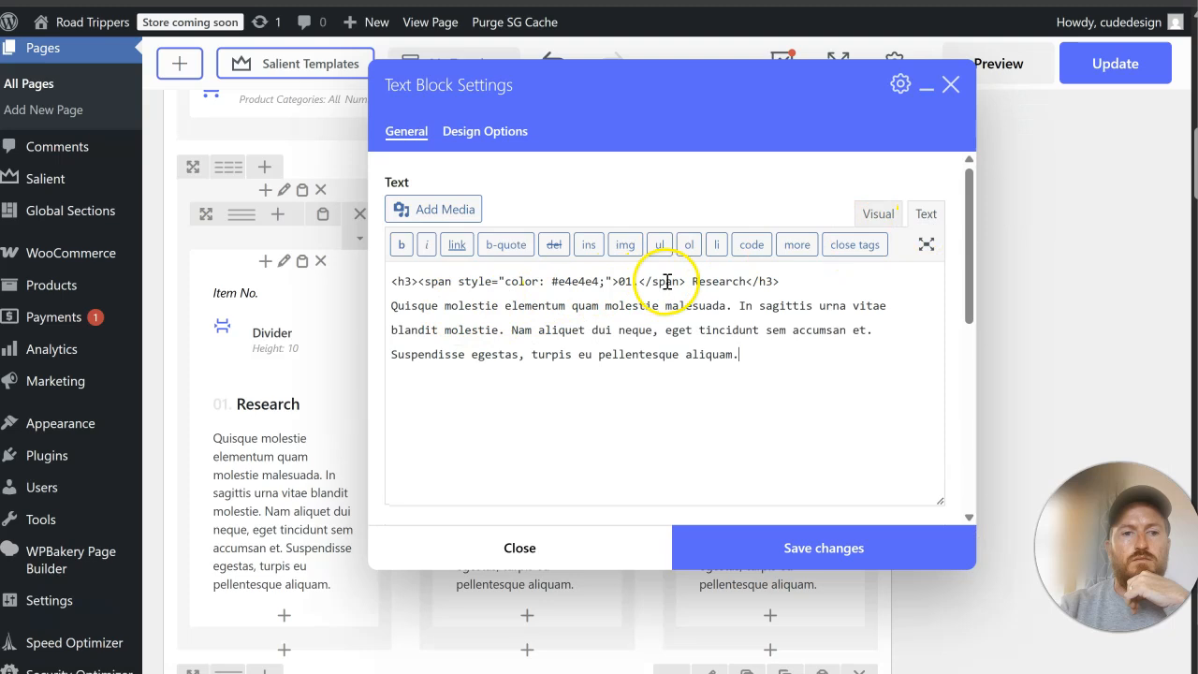
pyautogui.moveTo(708, 284); pyautogui.dragTo(446, 287)
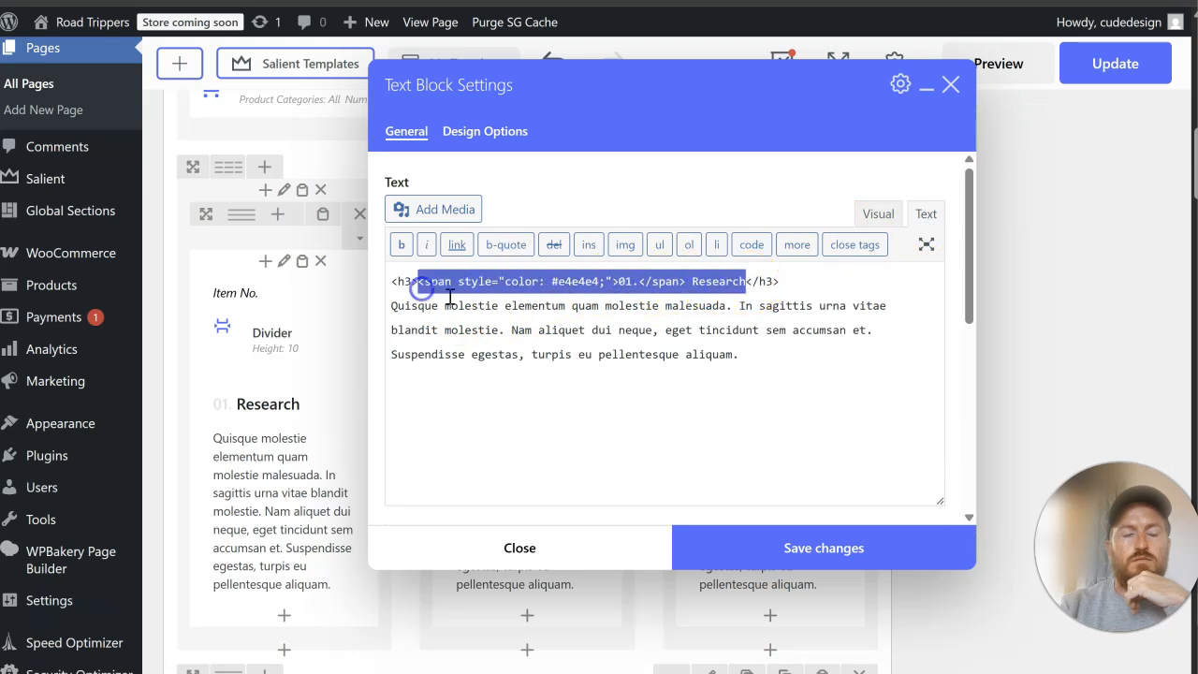
pyautogui.rightClick(449, 296)
pyautogui.click(420, 292)
pyautogui.moveTo(420, 287); pyautogui.dragTo(696, 278)
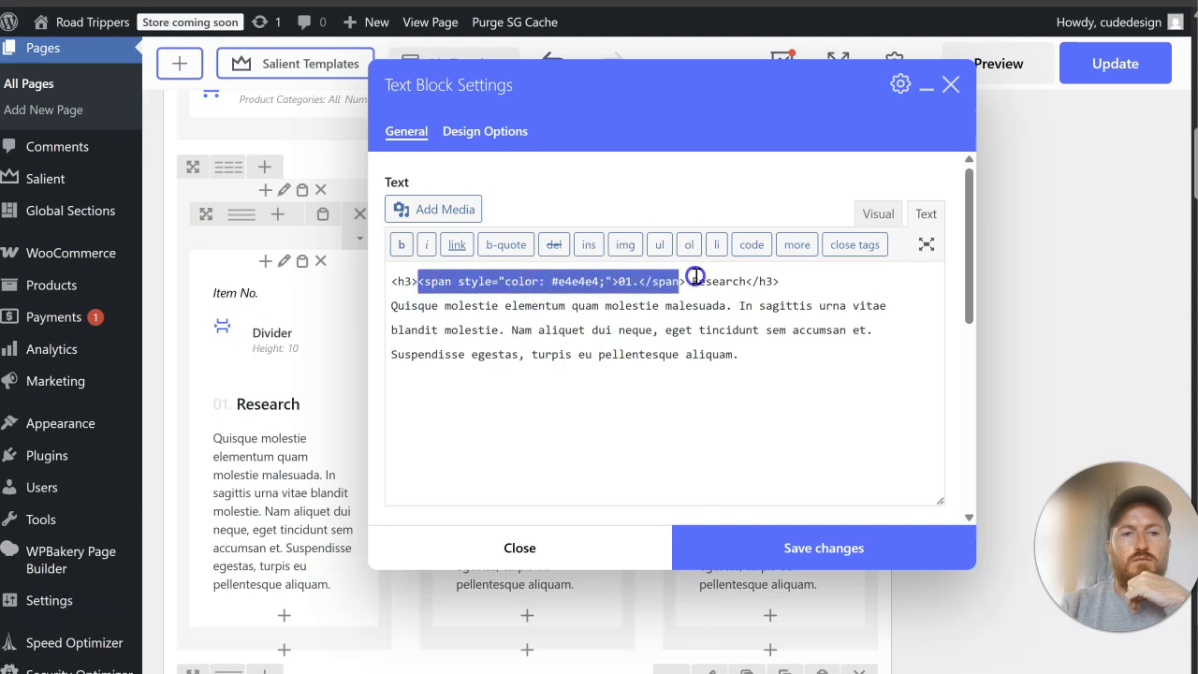
pyautogui.rightClick(729, 282)
pyautogui.click(776, 343)
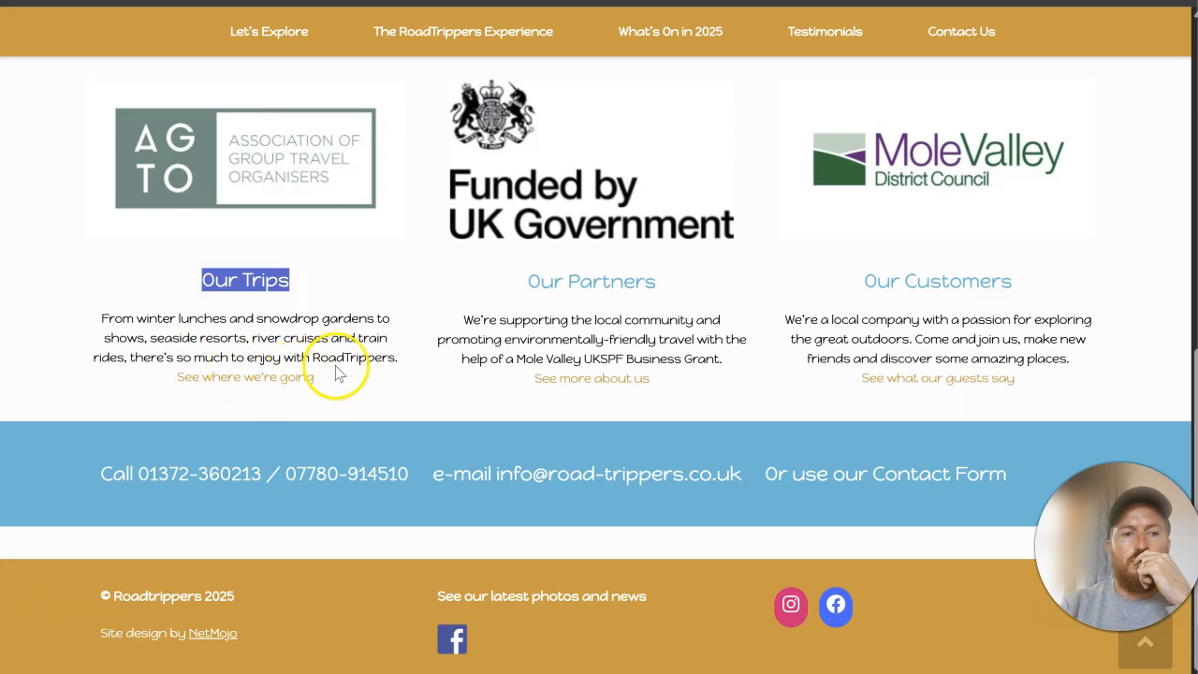
# Step: Replace the first column's placeholder paragraph with the original site's "From winter lunches and snowdrop gardens…" text and save the text block
pyautogui.moveTo(399, 360); pyautogui.dragTo(82, 332)
pyautogui.rightClick(171, 324)
pyautogui.click(187, 343)
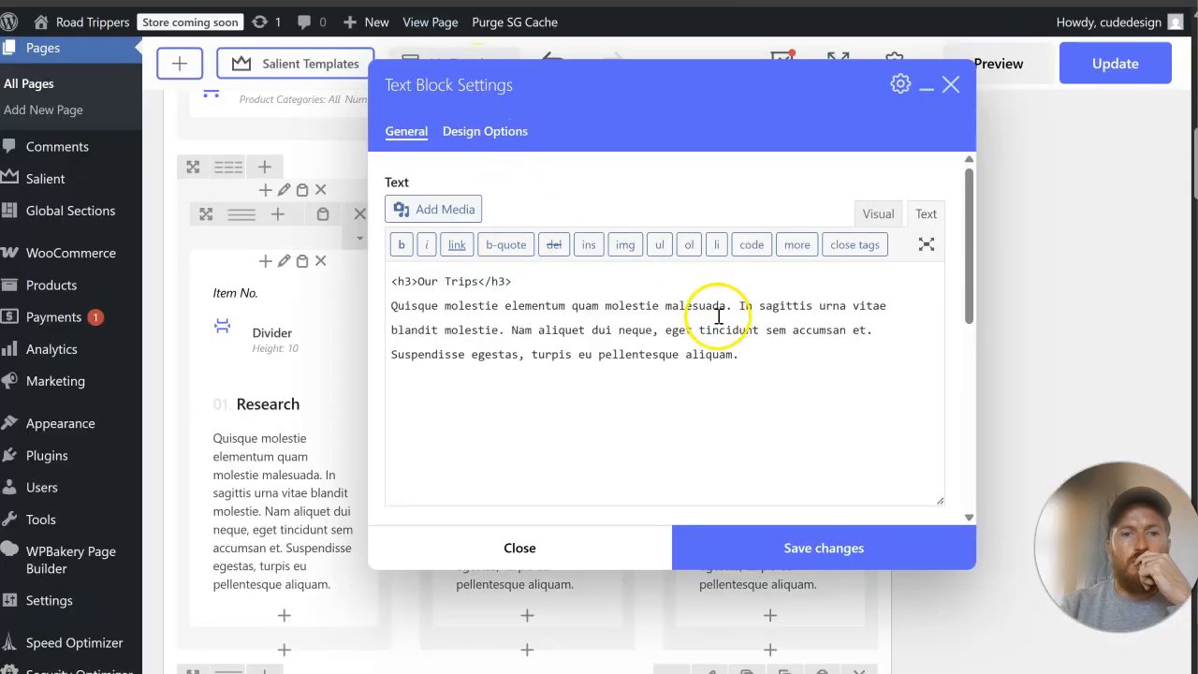
pyautogui.moveTo(721, 361); pyautogui.dragTo(385, 310)
pyautogui.rightClick(423, 310)
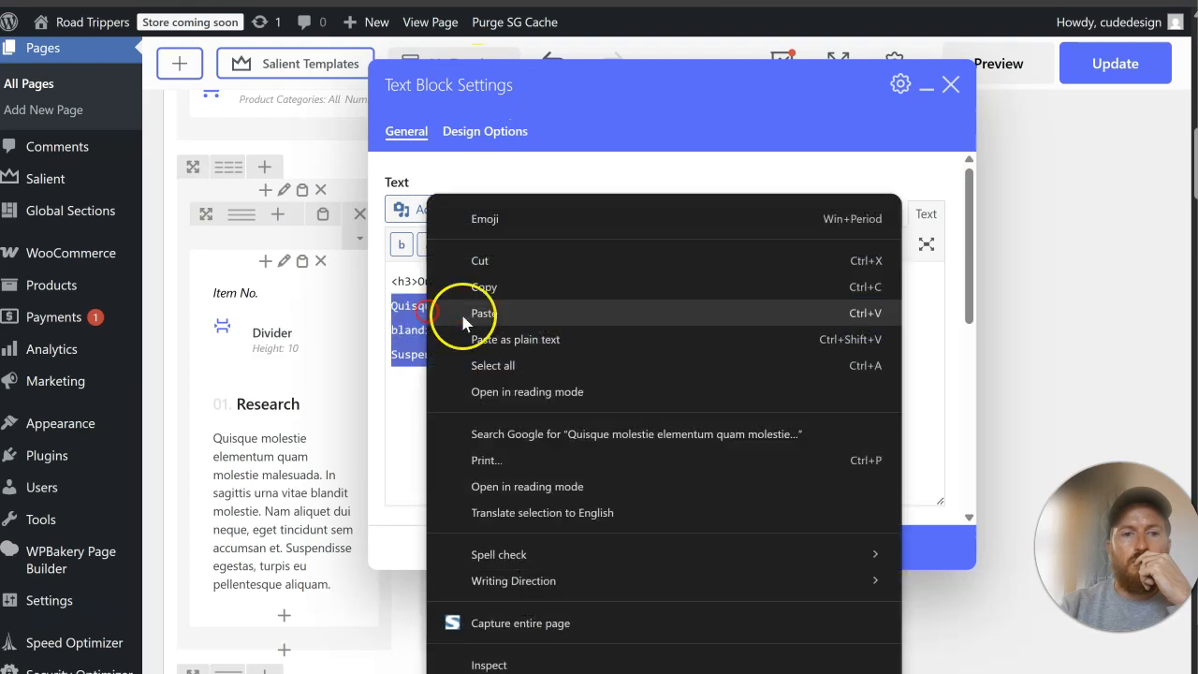
pyautogui.click(484, 313)
pyautogui.click(767, 548)
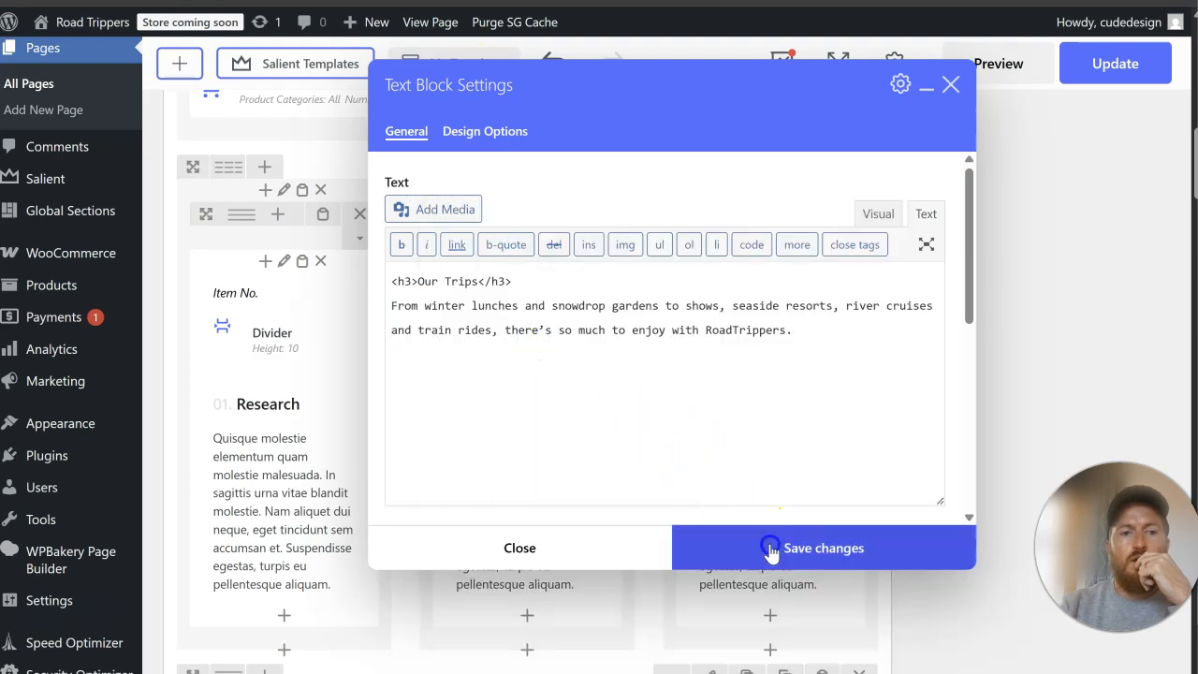
# Step: Replace the second column's placeholder paragraph with the original site's "We're supporting the local community…" text
pyautogui.click(375, 3)
pyautogui.moveTo(723, 361); pyautogui.dragTo(466, 325)
pyautogui.rightClick(505, 326)
pyautogui.click(540, 350)
pyautogui.click(234, 3)
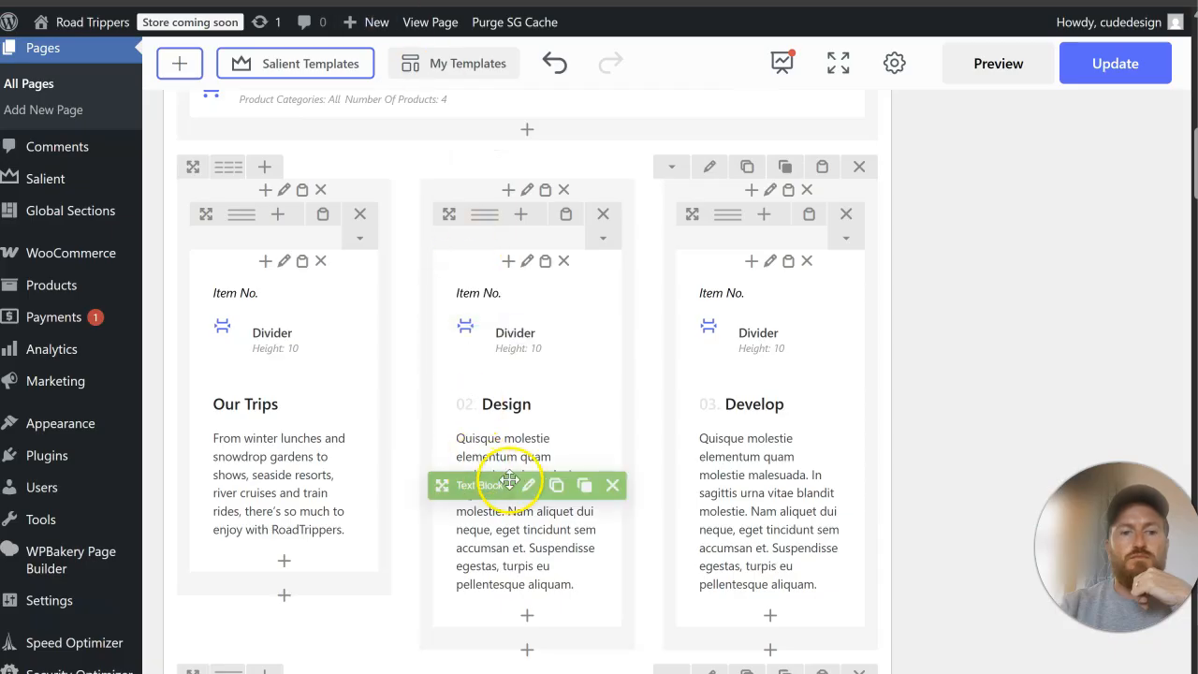
pyautogui.click(527, 485)
pyautogui.click(924, 214)
pyautogui.moveTo(827, 345); pyautogui.dragTo(383, 310)
pyautogui.rightClick(461, 313)
pyautogui.click(599, 339)
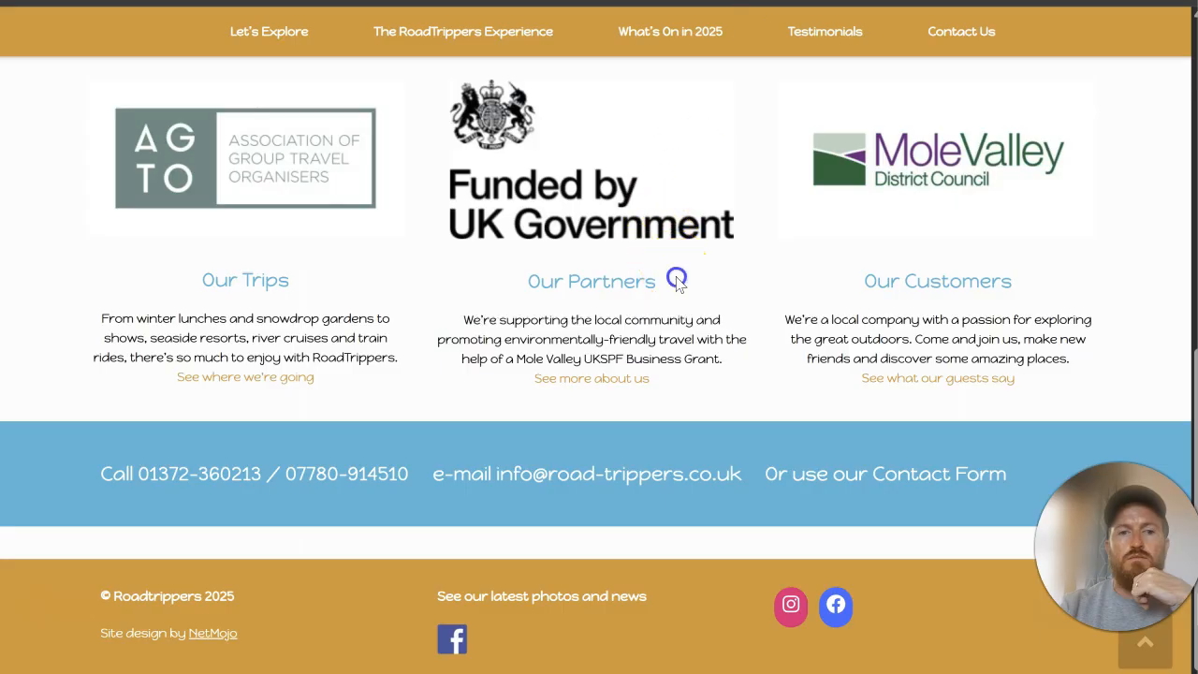
# Step: Replace the second column's numbered "Design" heading with "Our Partners" copied from the original site and save the text block
pyautogui.moveTo(676, 275); pyautogui.dragTo(526, 281)
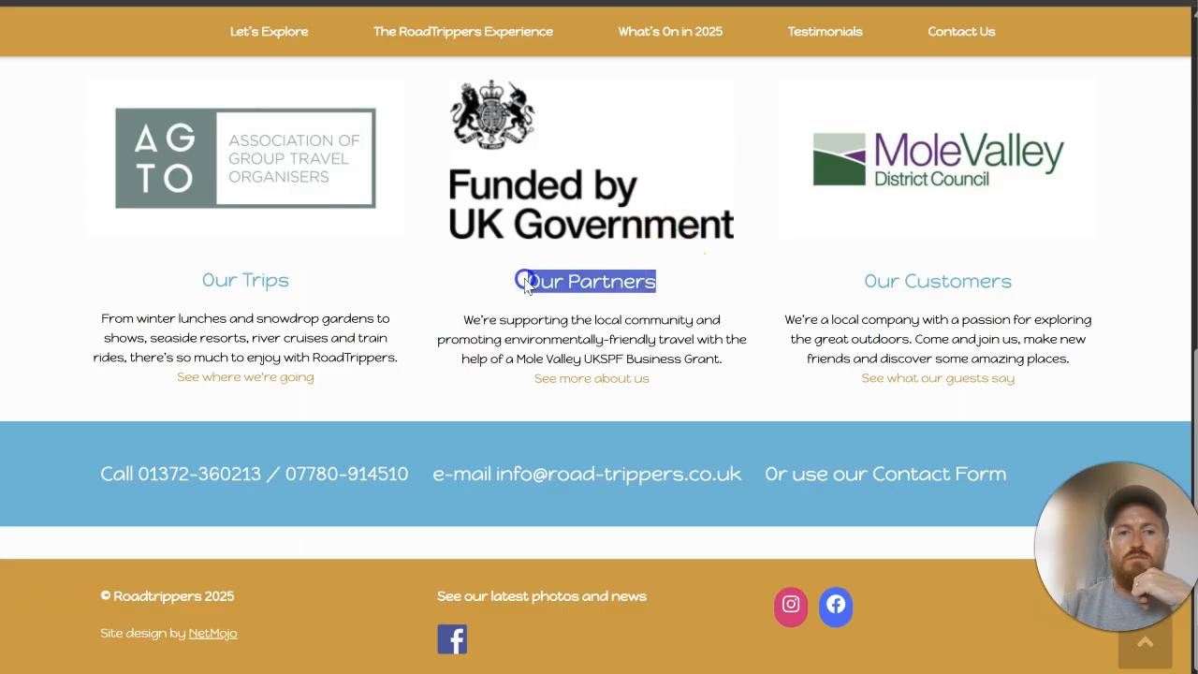
pyautogui.rightClick(543, 279)
pyautogui.click(574, 297)
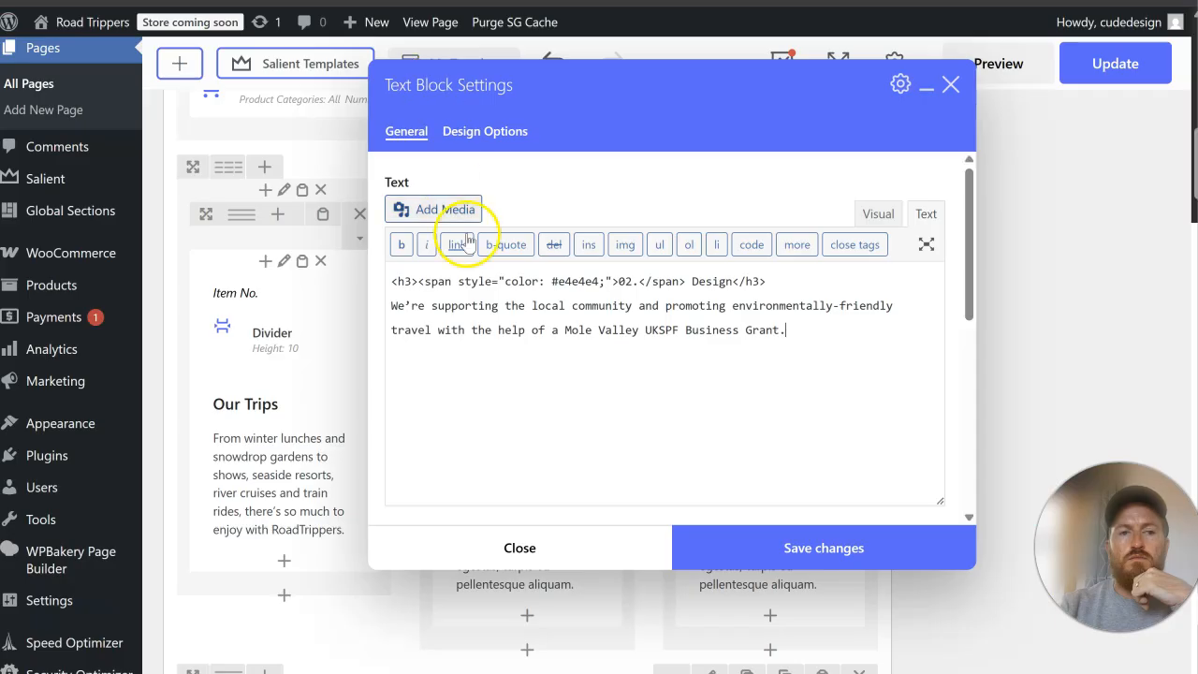
pyautogui.moveTo(419, 281); pyautogui.dragTo(663, 282)
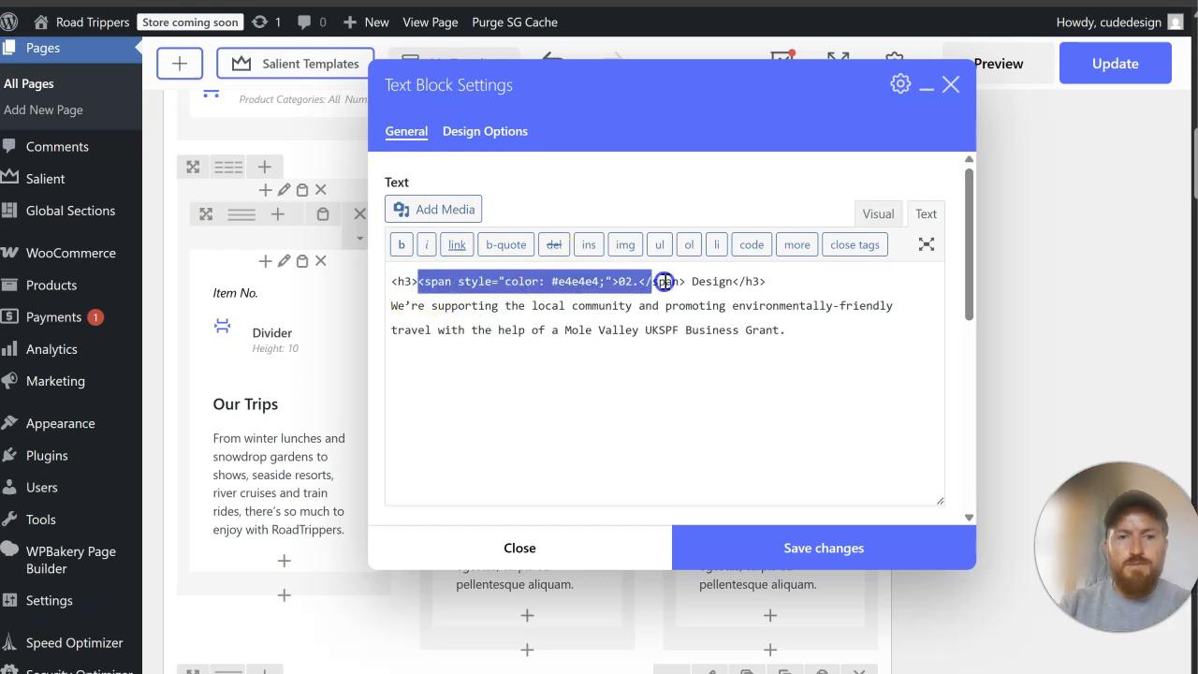
pyautogui.rightClick(734, 283)
pyautogui.click(836, 268)
pyautogui.click(822, 560)
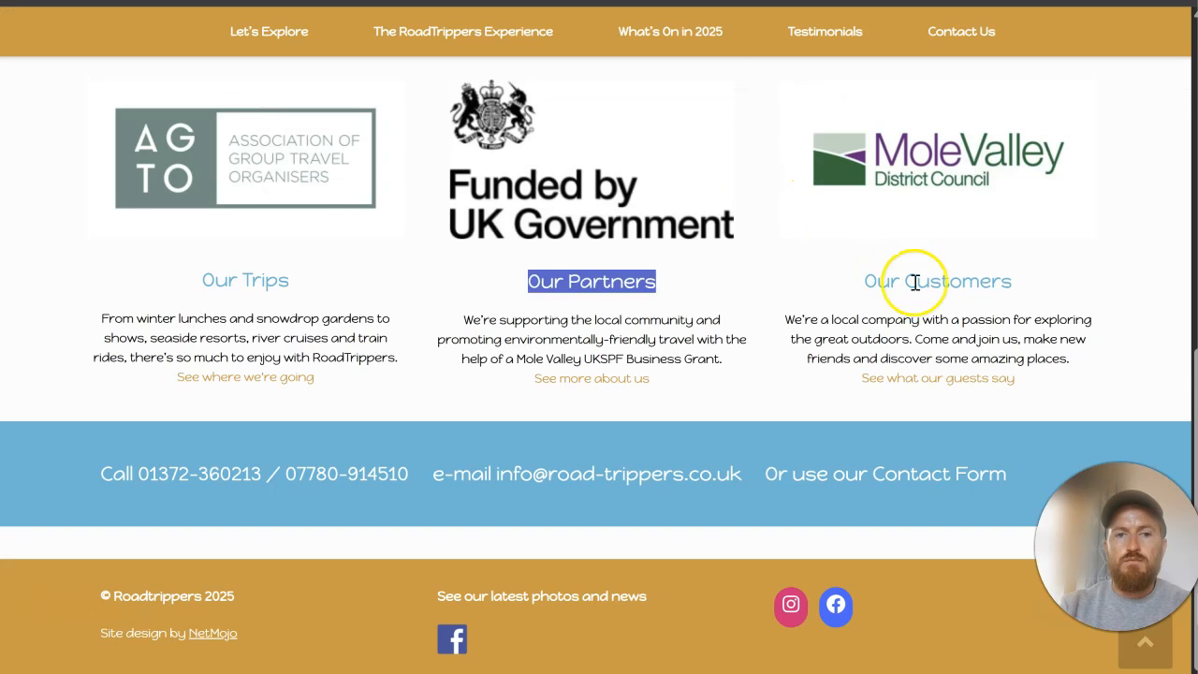
# Step: Replace the third column's numbered "Develop" heading with "Our Customers" copied from the original site
pyautogui.moveTo(1018, 290); pyautogui.dragTo(842, 280)
pyautogui.rightClick(878, 279)
pyautogui.click(925, 306)
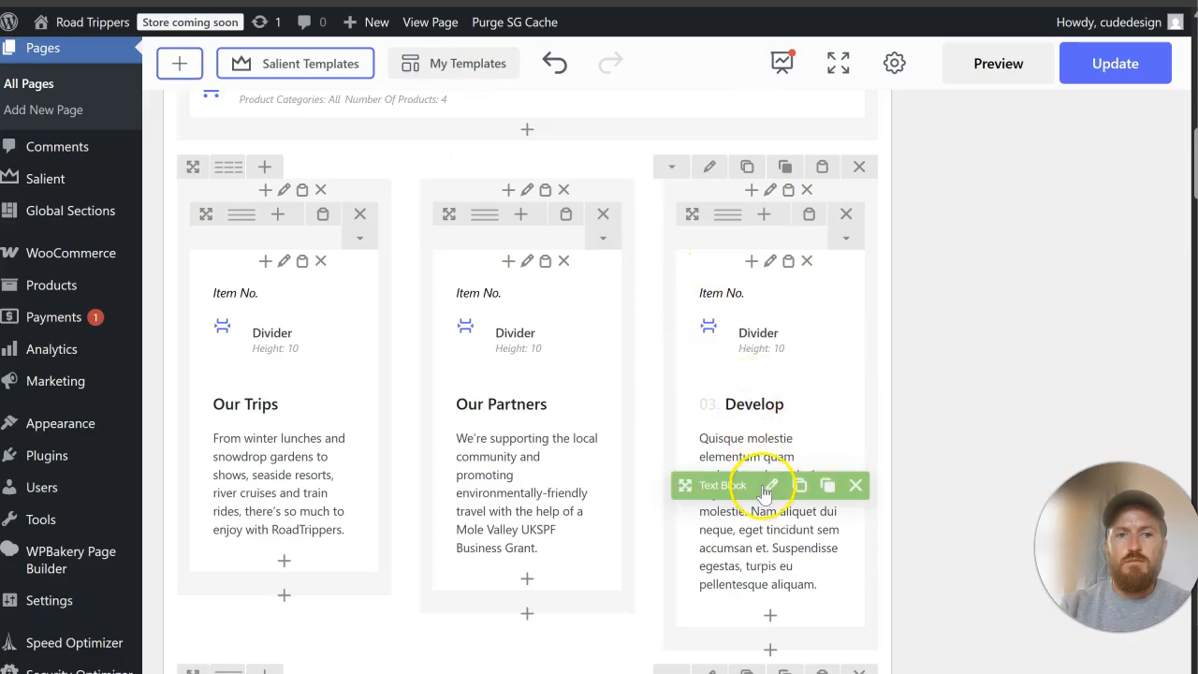
pyautogui.click(768, 487)
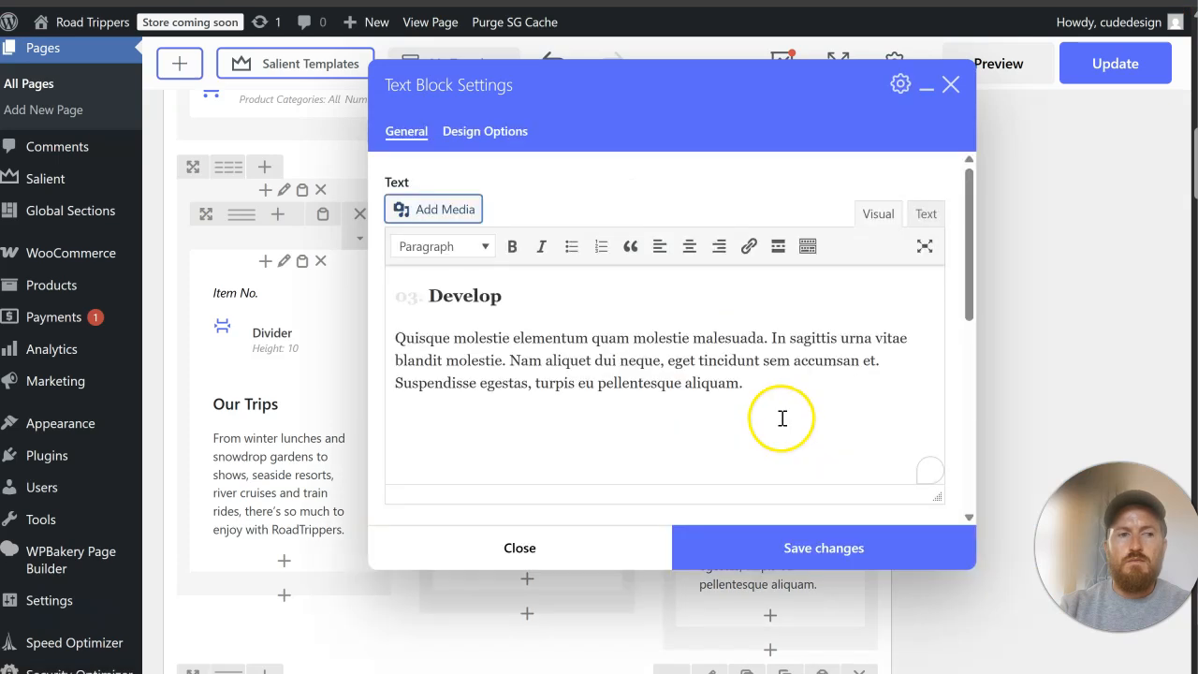
pyautogui.click(938, 214)
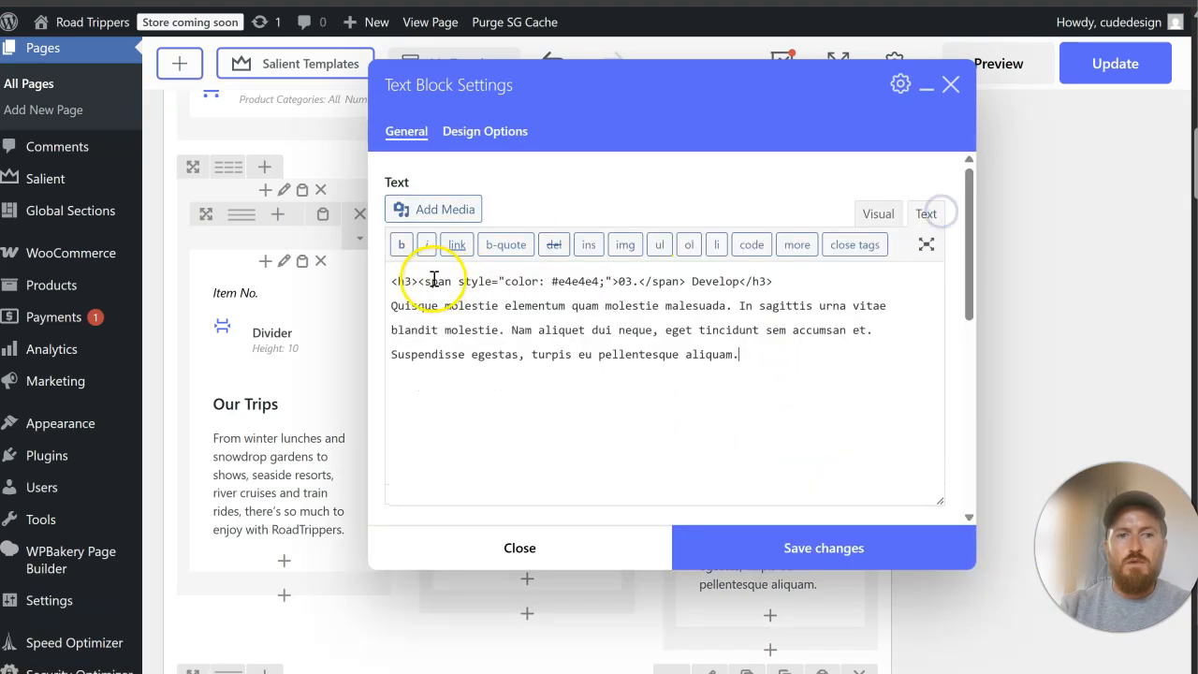
pyautogui.moveTo(424, 282); pyautogui.dragTo(744, 281)
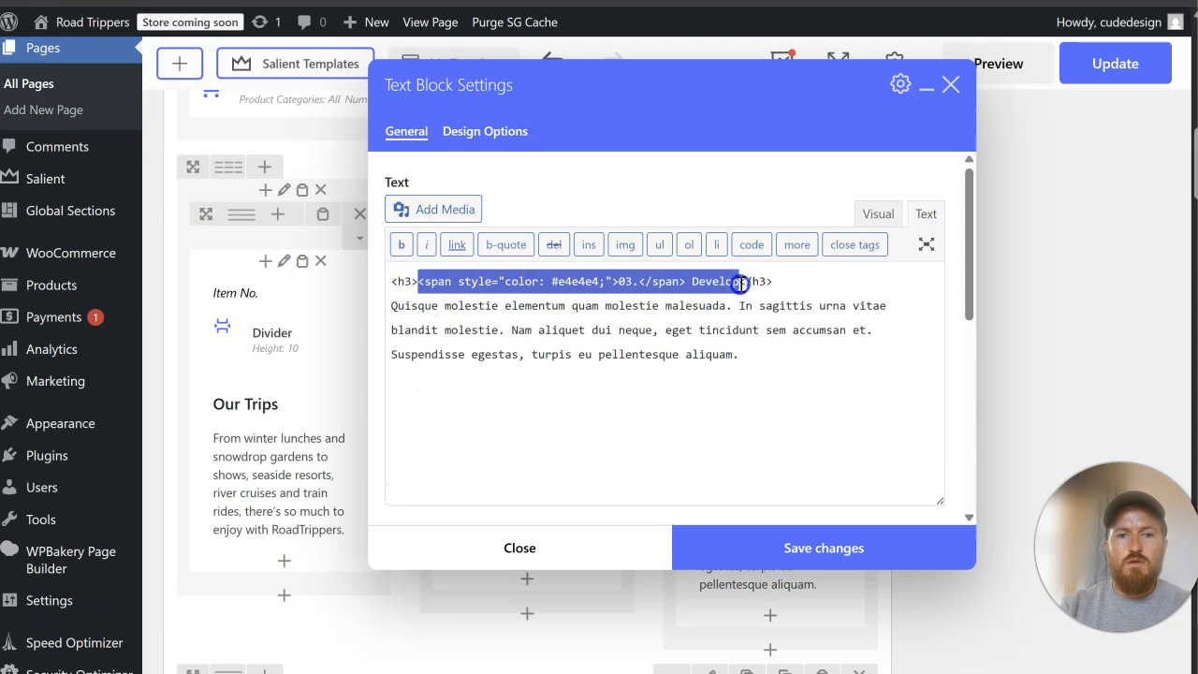
pyautogui.rightClick(735, 285)
pyautogui.click(805, 313)
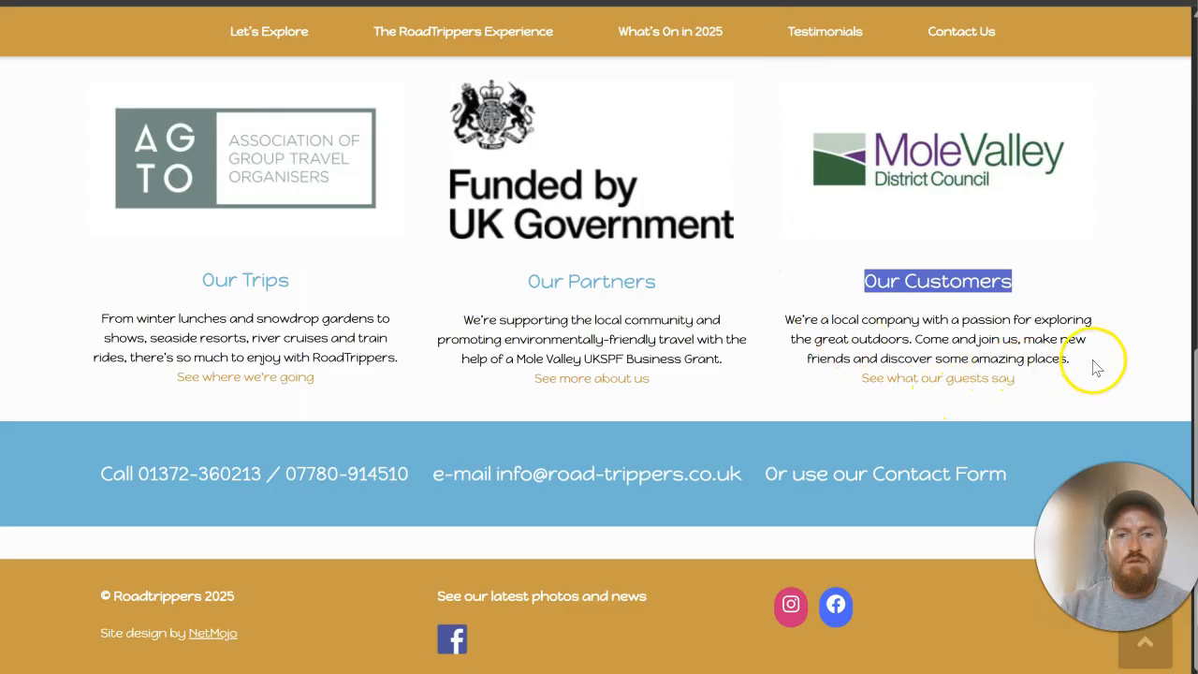
# Step: Replace the third column's placeholder paragraph with the original site's "We're a local company with a passion…" text and save the text block
pyautogui.moveTo(1097, 366); pyautogui.dragTo(786, 324)
pyautogui.rightClick(788, 328)
pyautogui.click(823, 348)
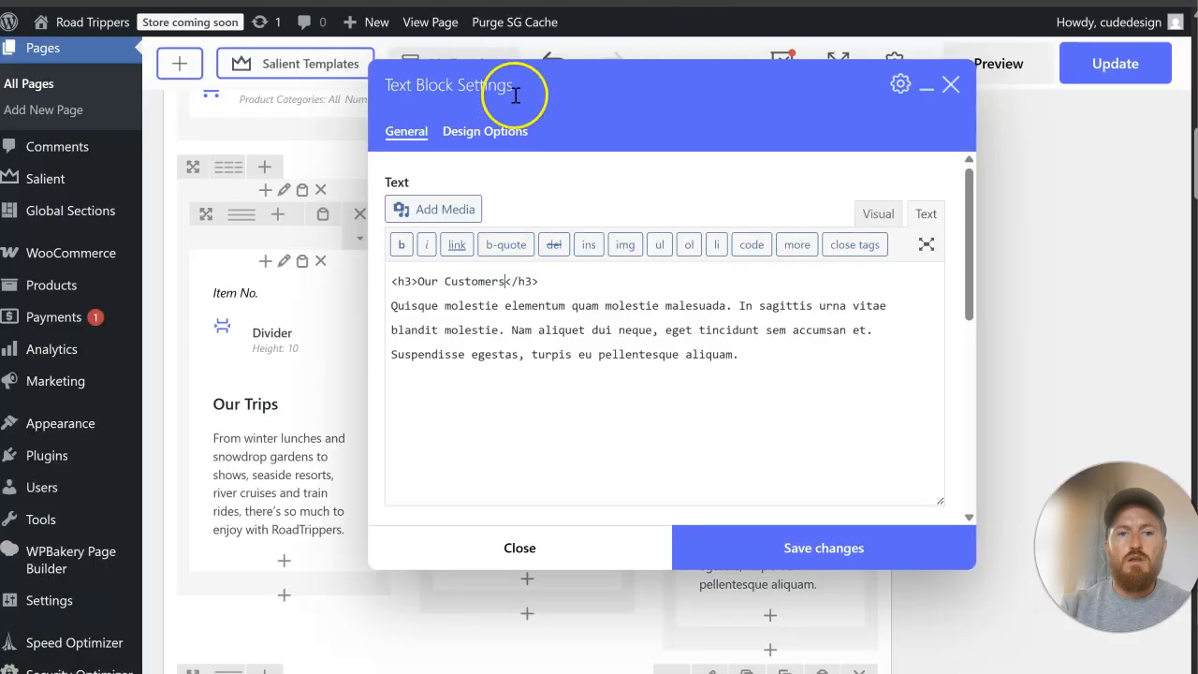
pyautogui.moveTo(760, 359); pyautogui.dragTo(379, 316)
pyautogui.rightClick(461, 320)
pyautogui.click(486, 265)
pyautogui.click(817, 550)
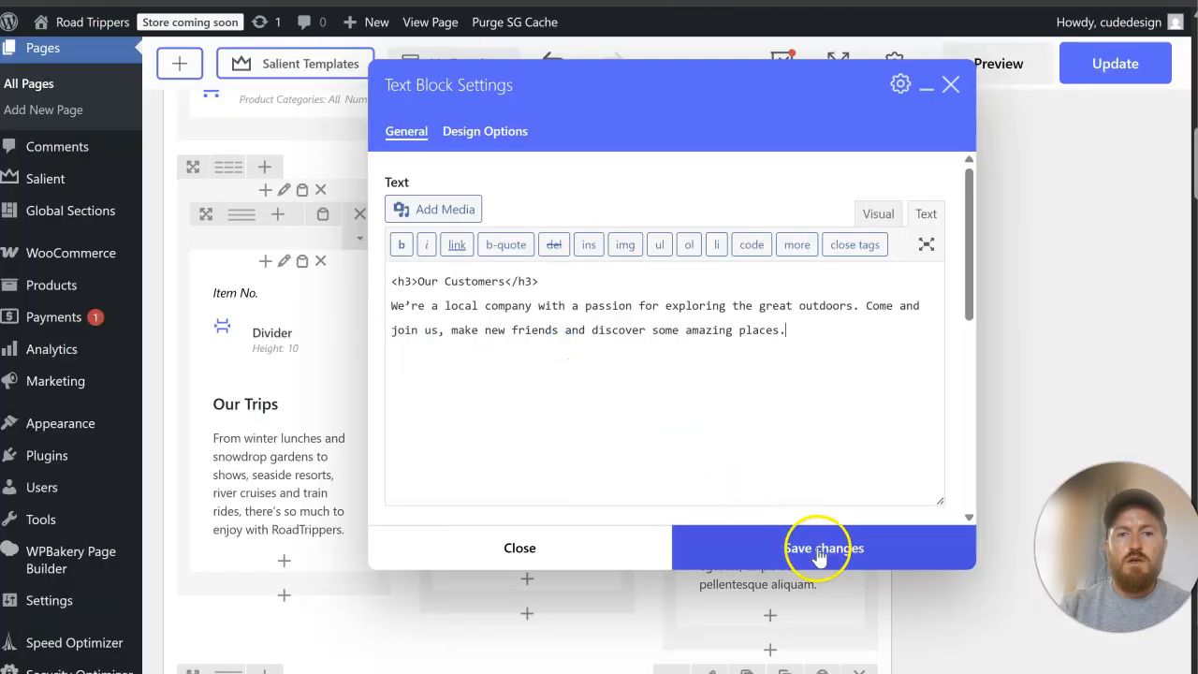
# Step: Update the Home page to publish the edited three-column section
pyautogui.scroll(10, 969, 374)
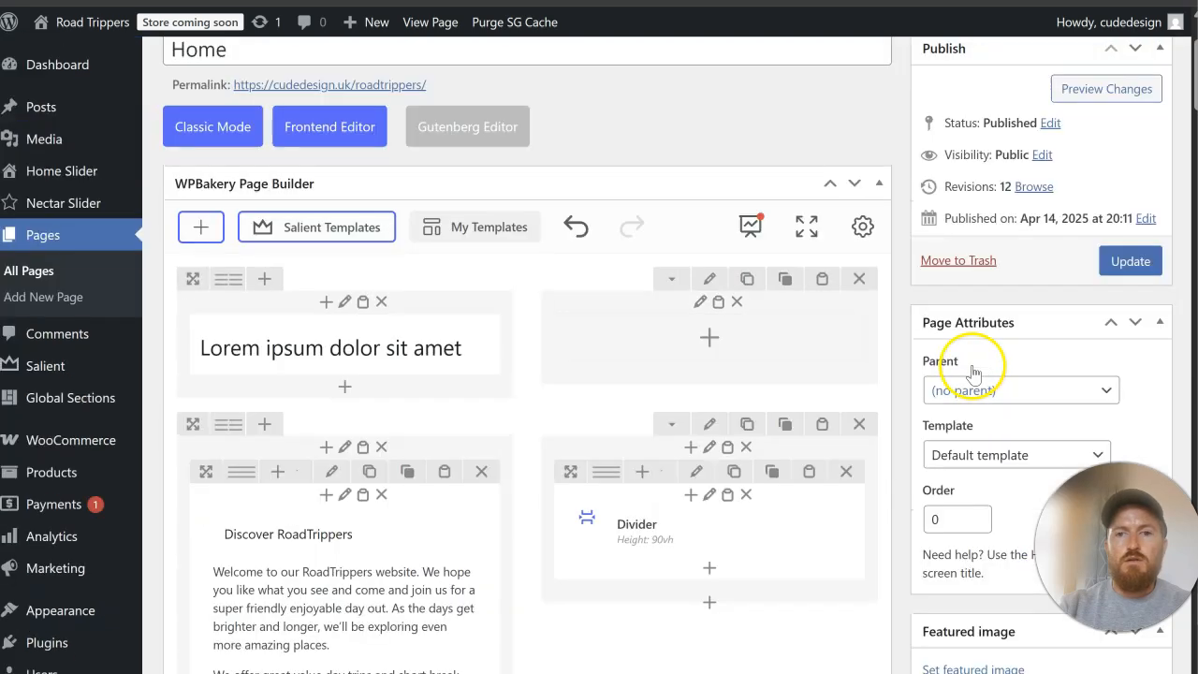
pyautogui.scroll(2, 972, 372)
pyautogui.click(1128, 412)
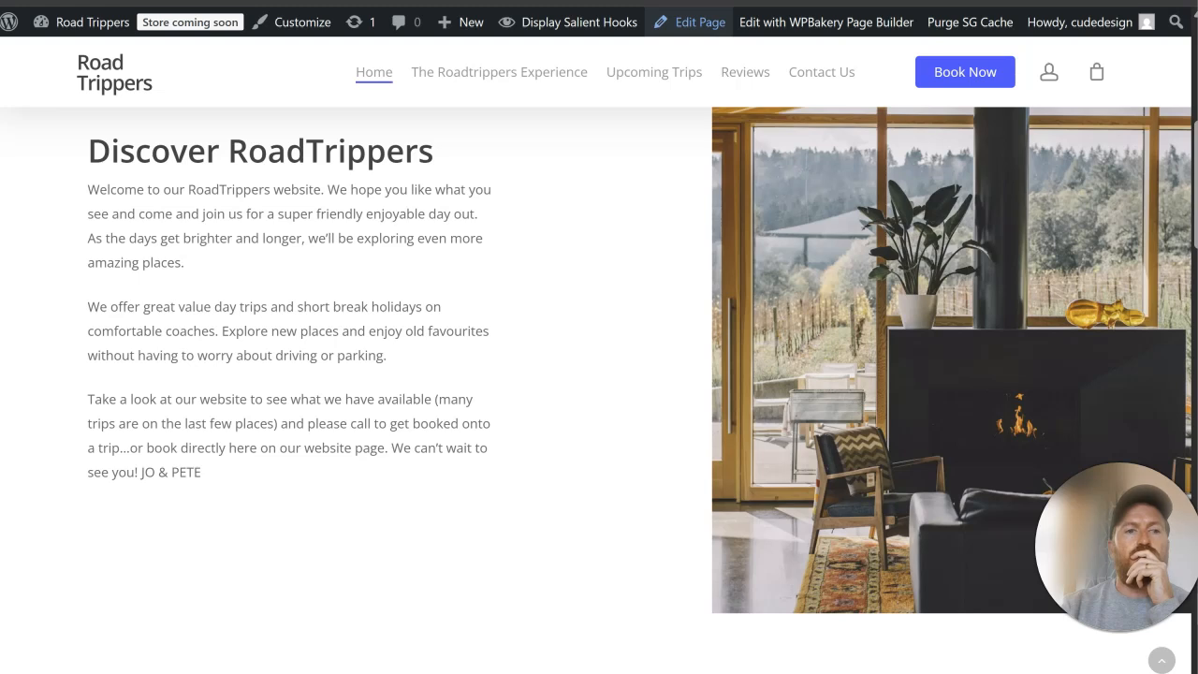
# Step: Reload the live homepage and review the new three-column section and the other sections from hero to footer
pyautogui.press('F5')
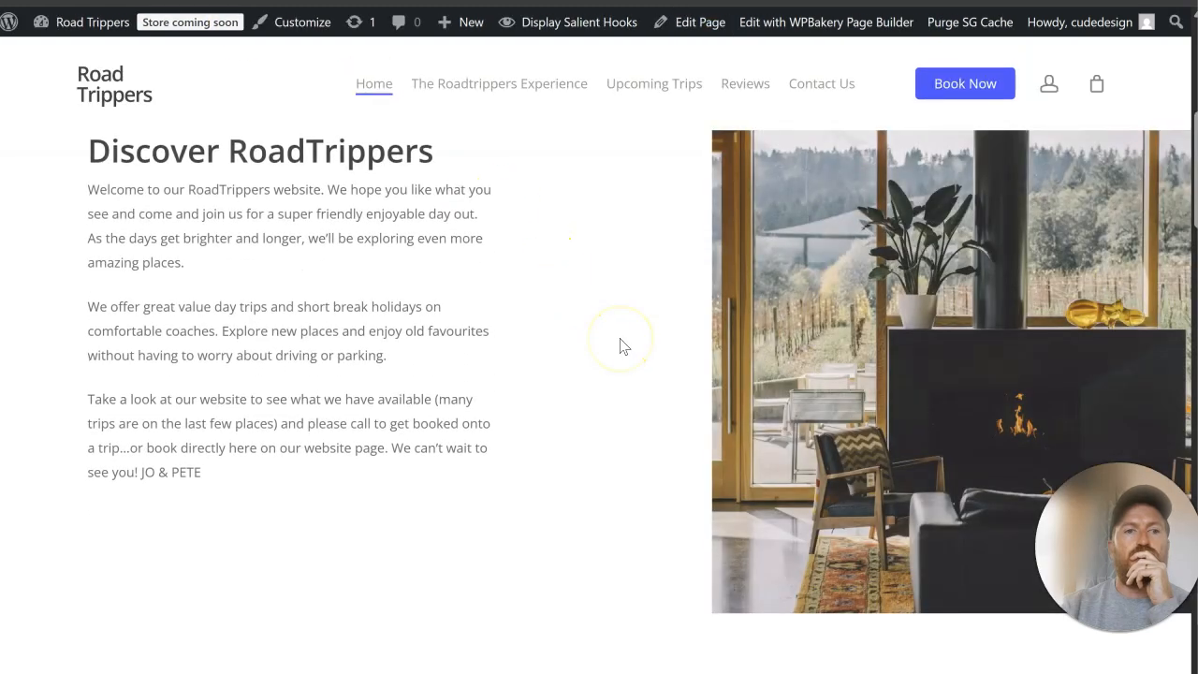
pyautogui.scroll(-10, 619, 347)
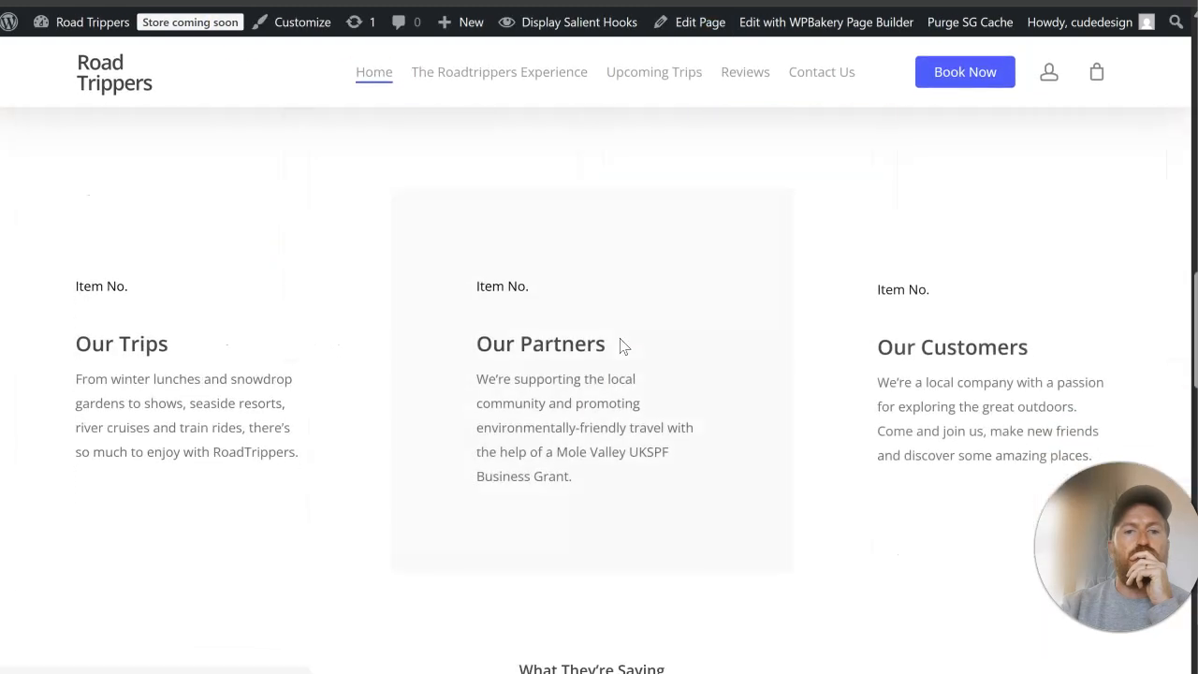
pyautogui.scroll(-2, 619, 346)
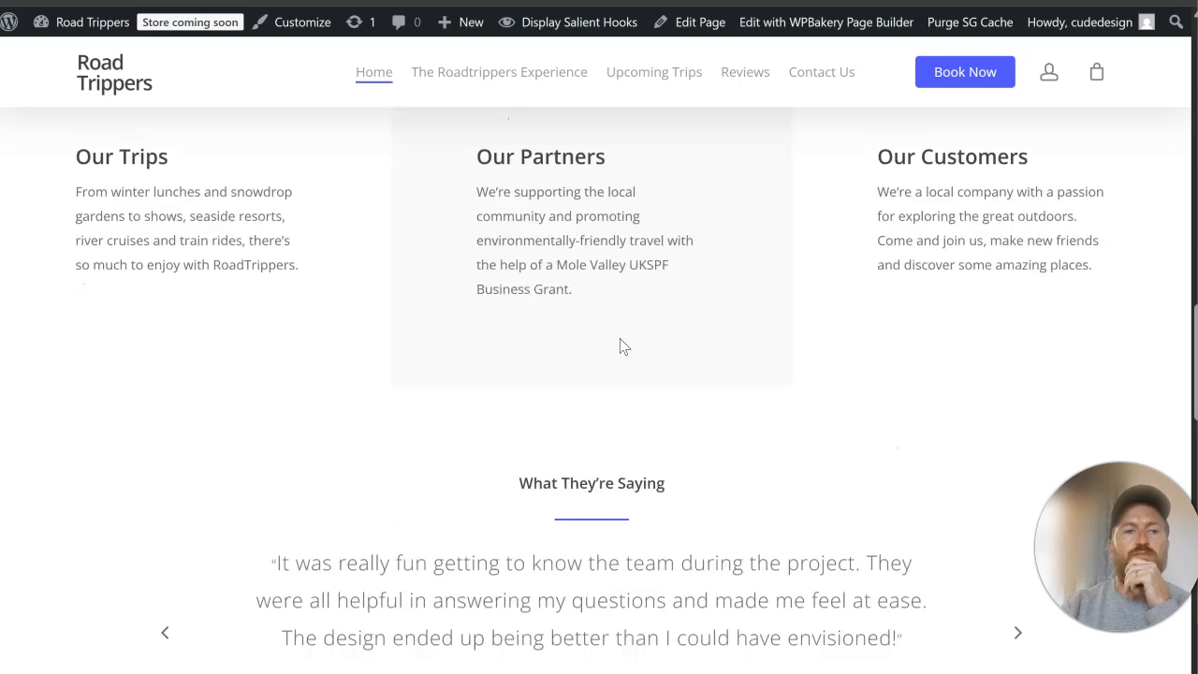
pyautogui.scroll(-15, 619, 347)
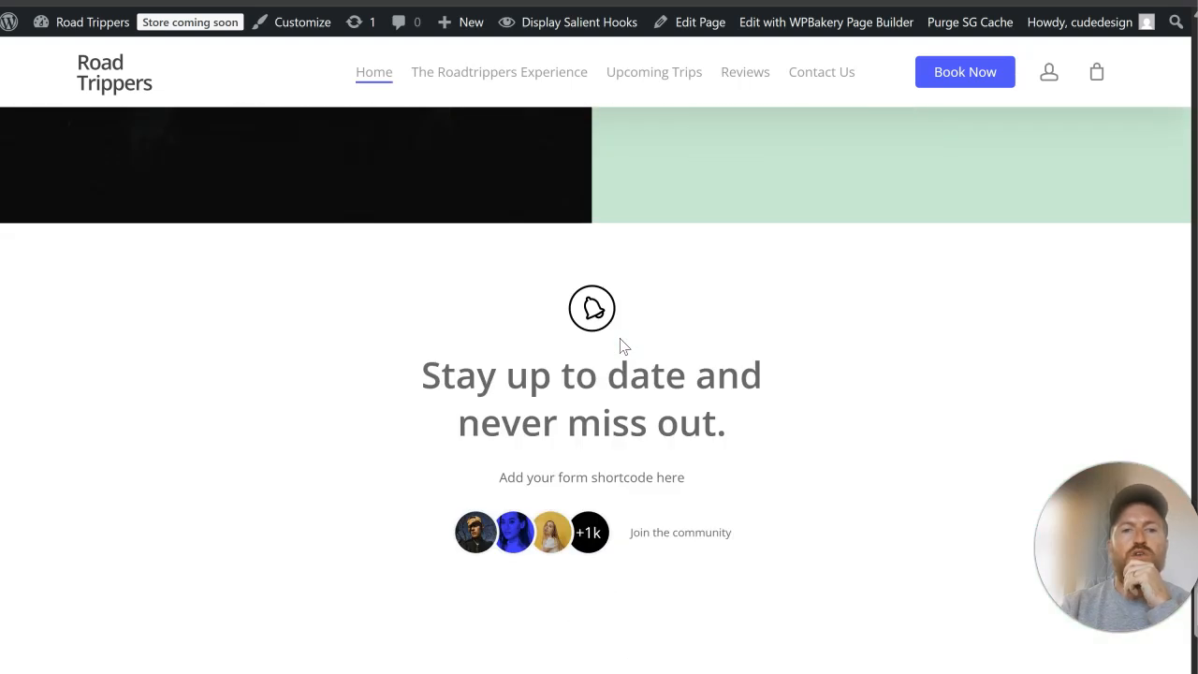
pyautogui.scroll(-3, 625, 346)
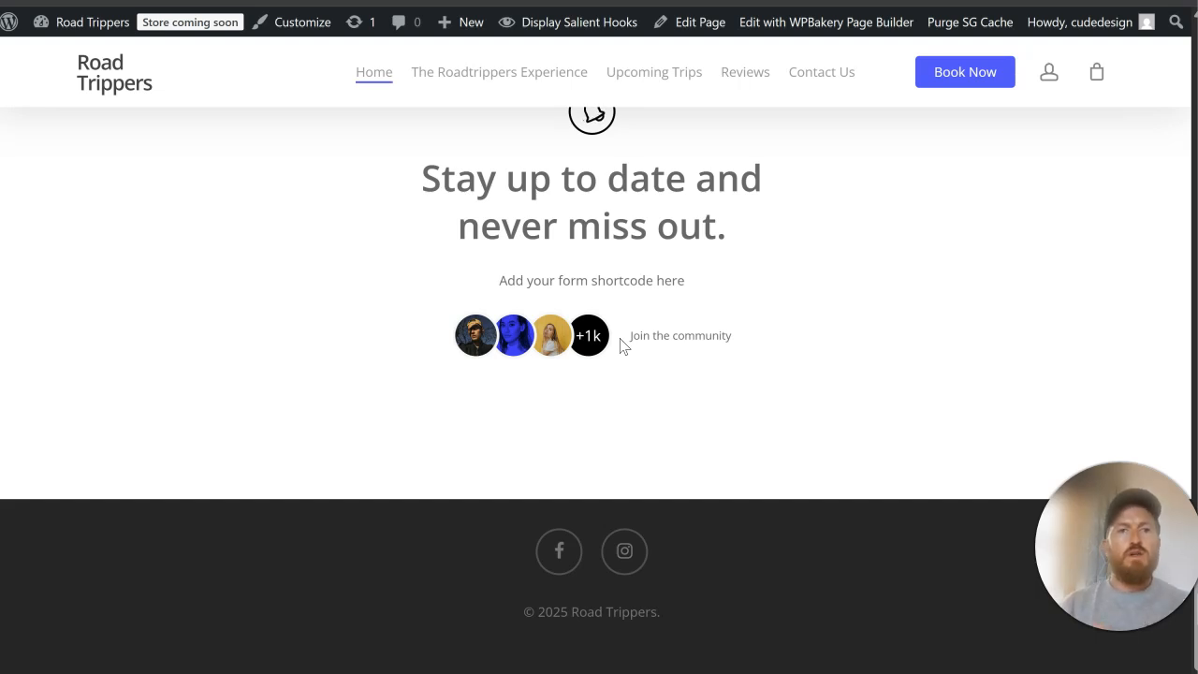
pyautogui.scroll(15, 752, 171)
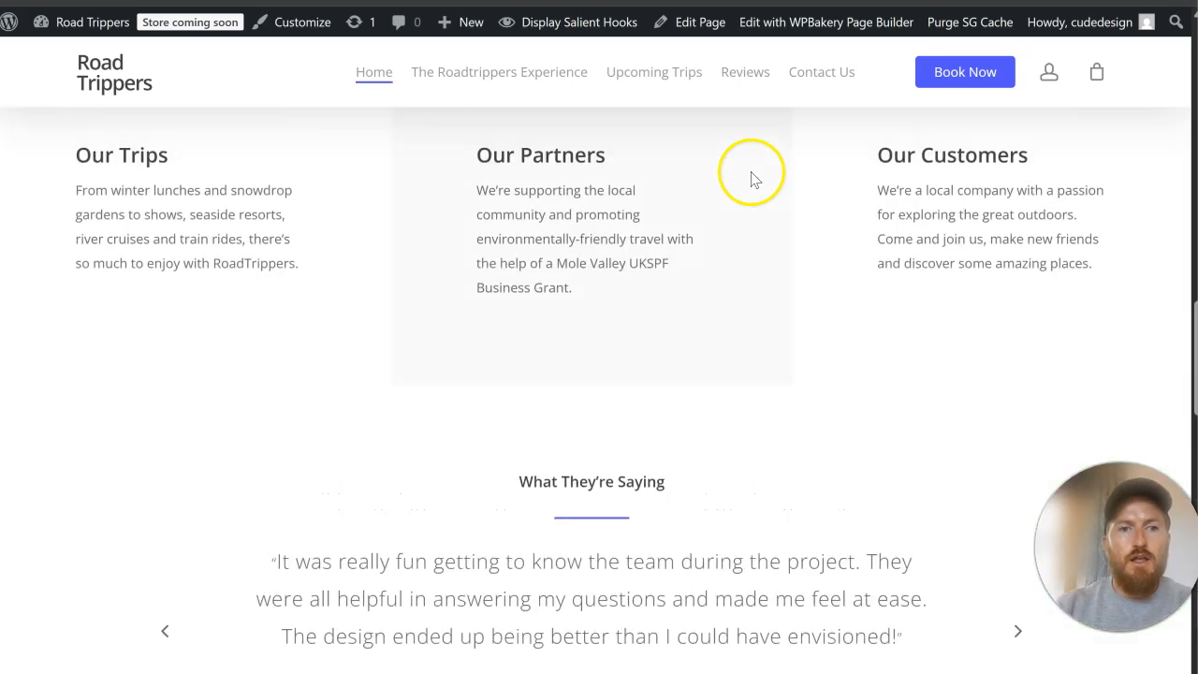
pyautogui.scroll(10, 750, 171)
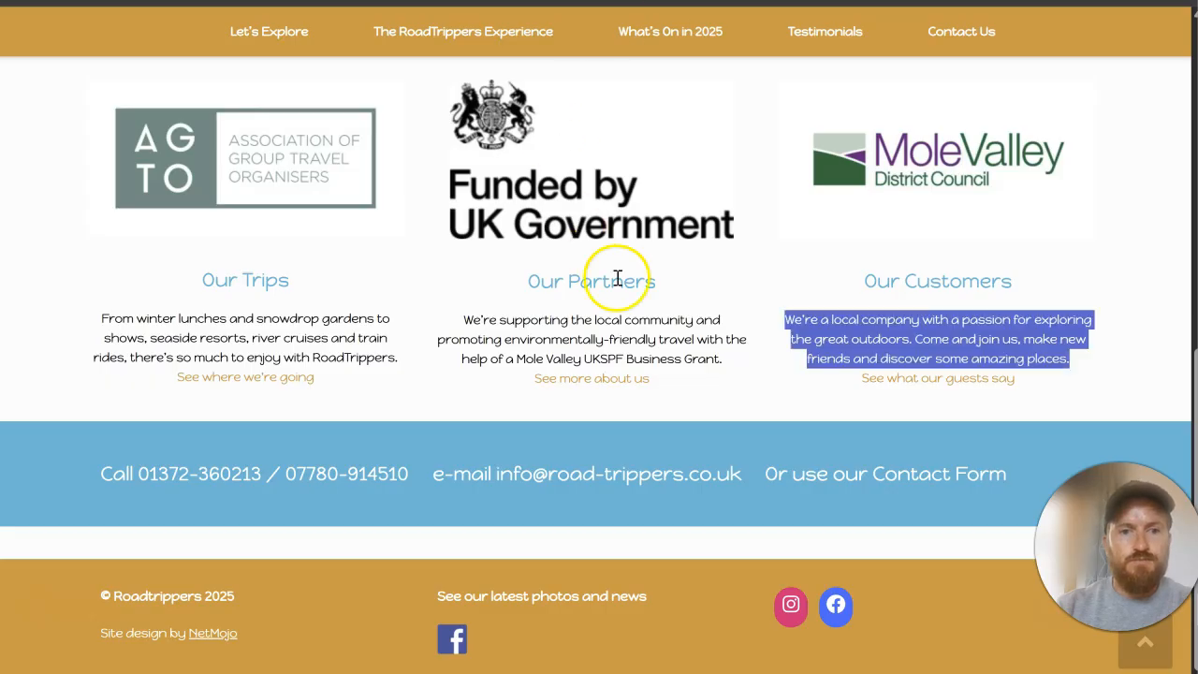
# Step: Return to the original website and inspect its footer's social section in the browser's developer tools
pyautogui.scroll(8, 618, 278)
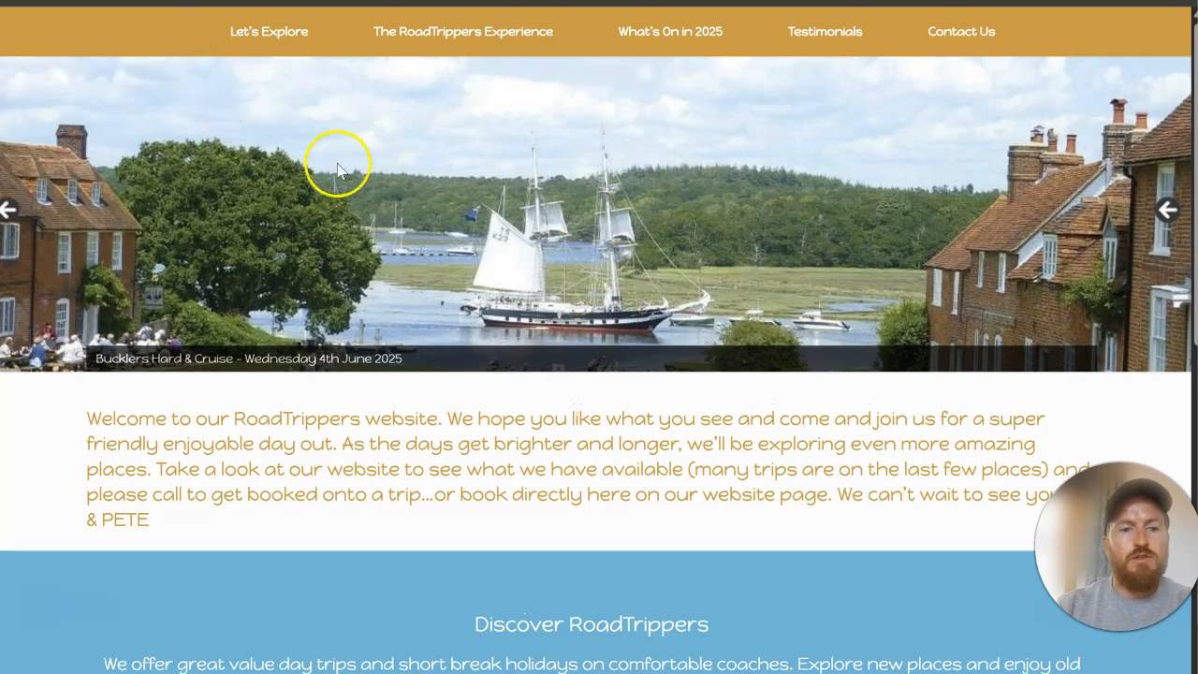
pyautogui.scroll(-8, 527, 348)
pyautogui.rightClick(681, 620)
pyautogui.click(746, 610)
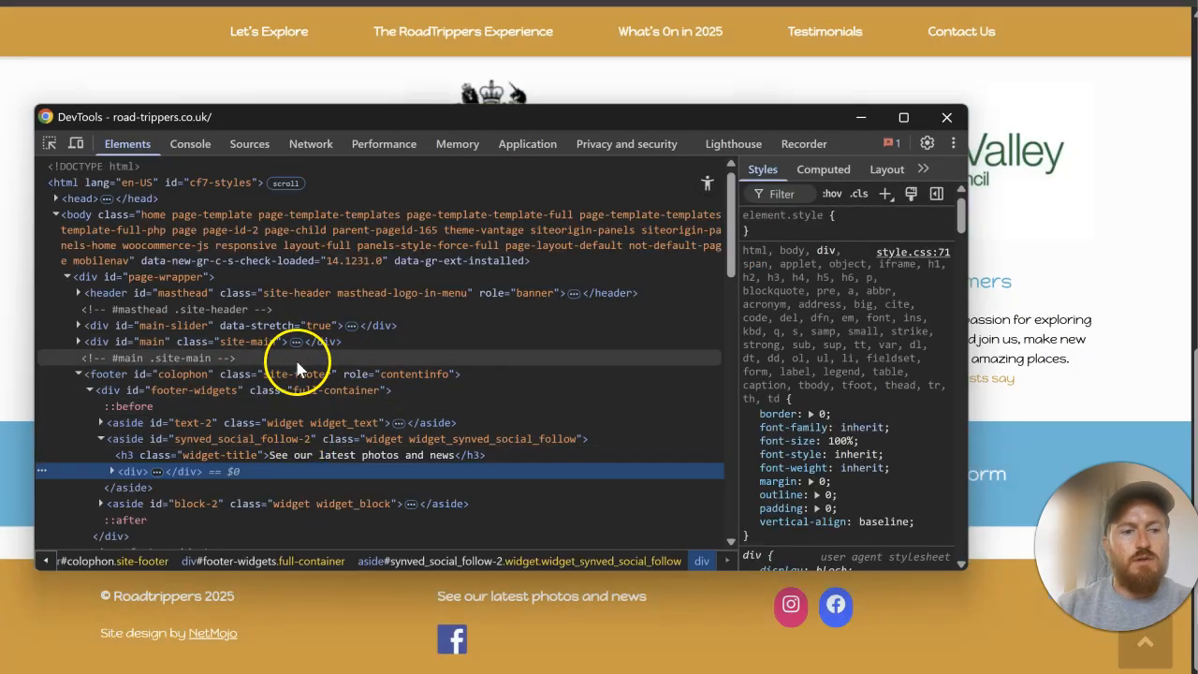
# Step: Select the original site's footer element in the developer tools and copy its background colour #dd9933
pyautogui.click(300, 374)
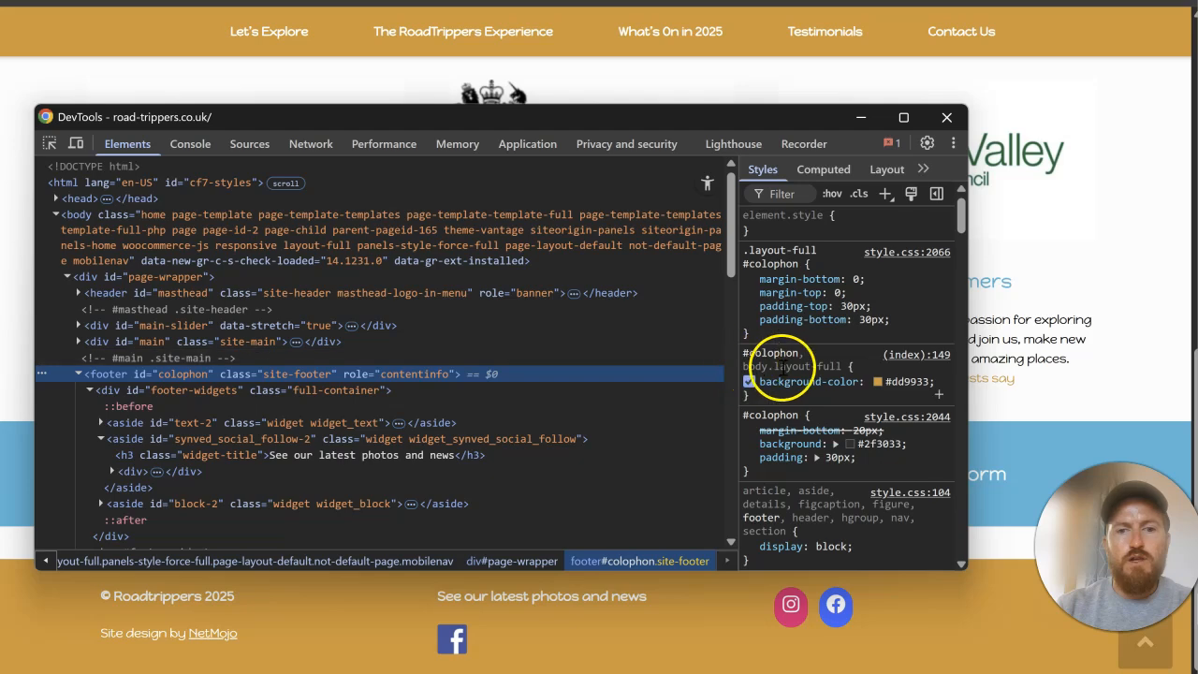
pyautogui.click(906, 381)
pyautogui.rightClick(904, 387)
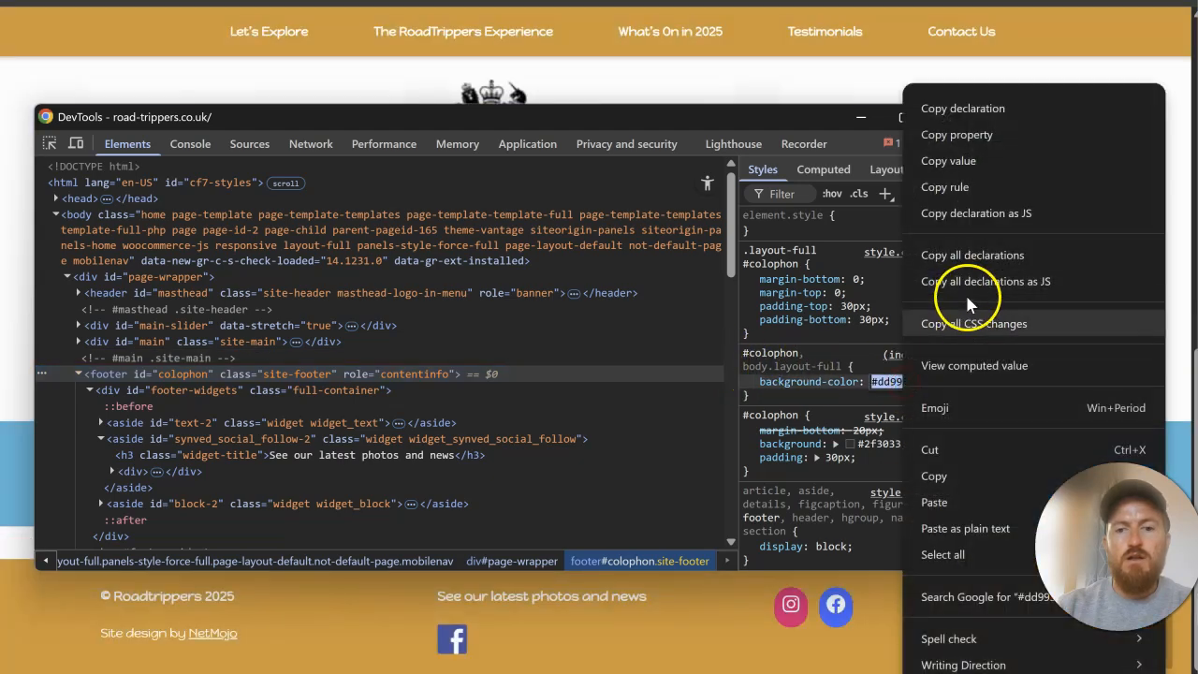
pyautogui.click(969, 474)
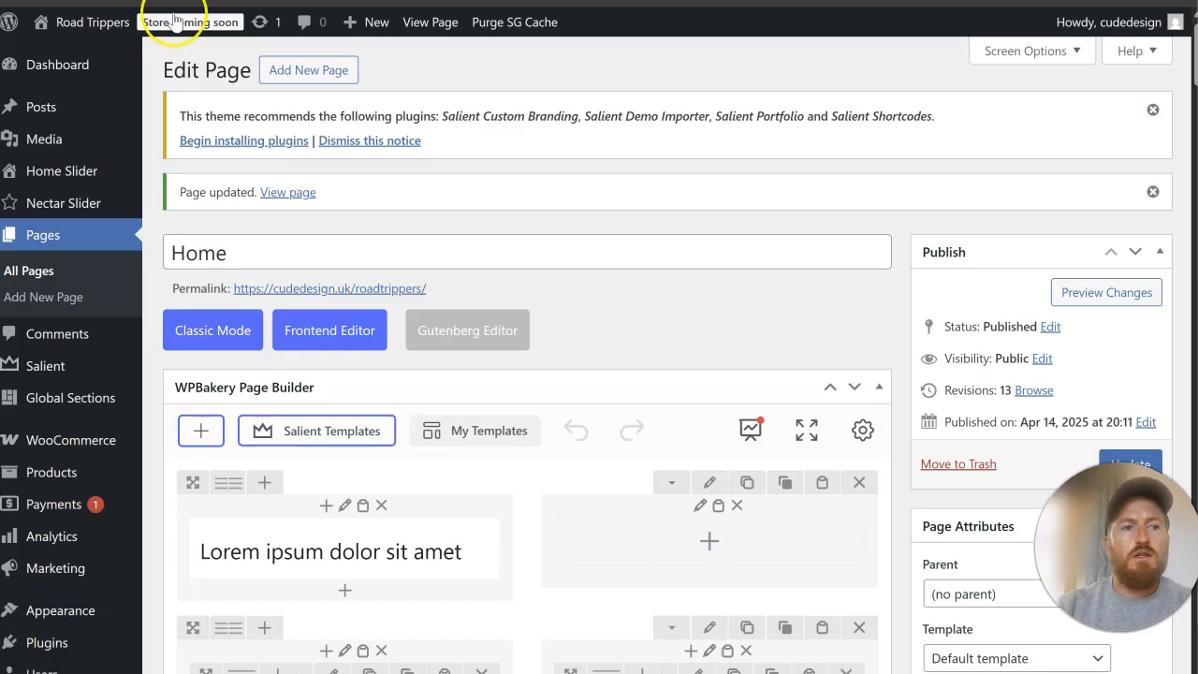
# Step: Switch to WordPress and set the Salient theme's main Accent Color to #dd9933
pyautogui.moveTo(86, 375)
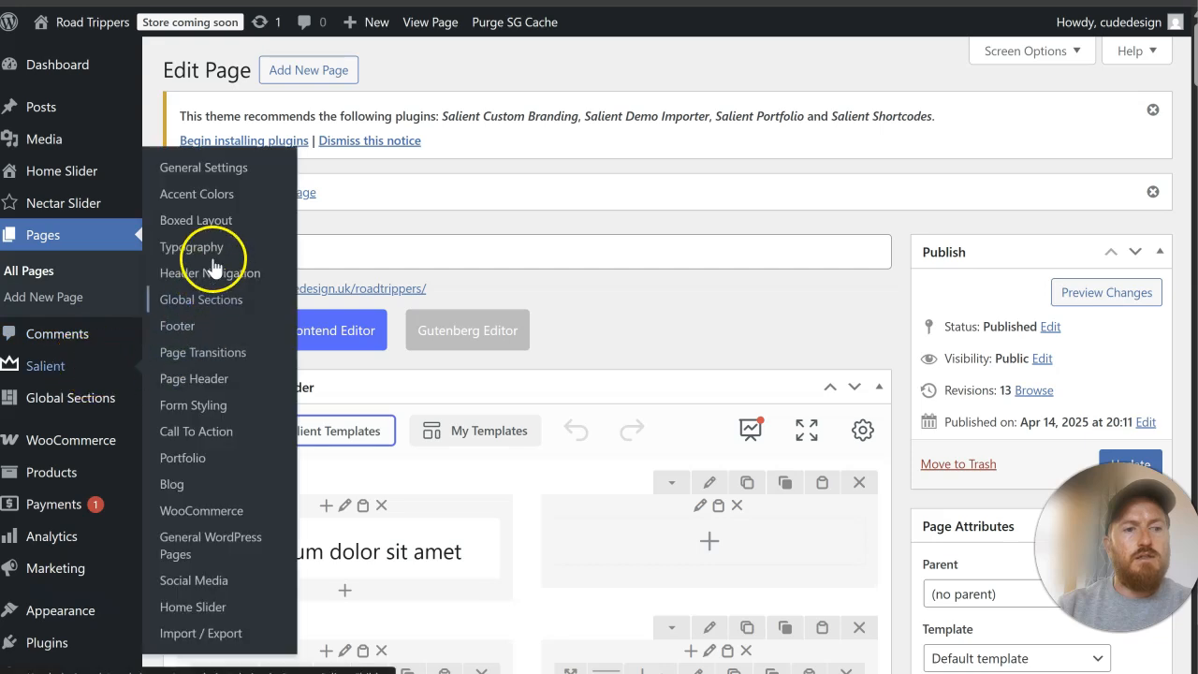
pyautogui.click(218, 193)
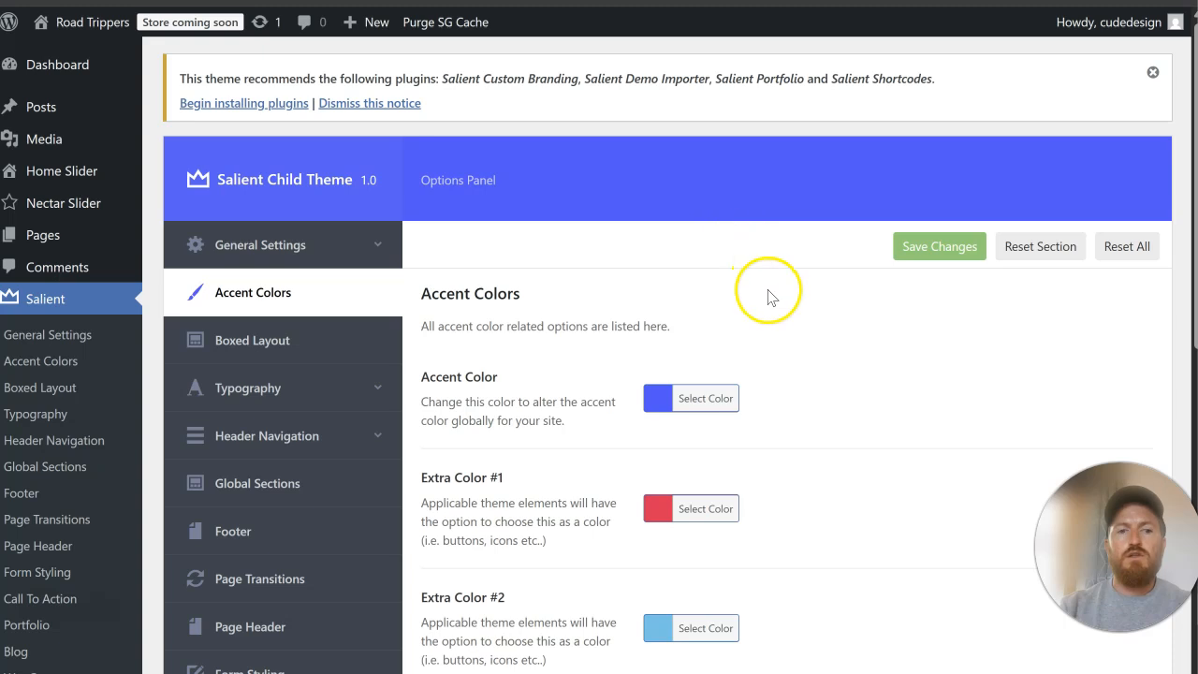
pyautogui.scroll(-2, 769, 281)
pyautogui.click(708, 210)
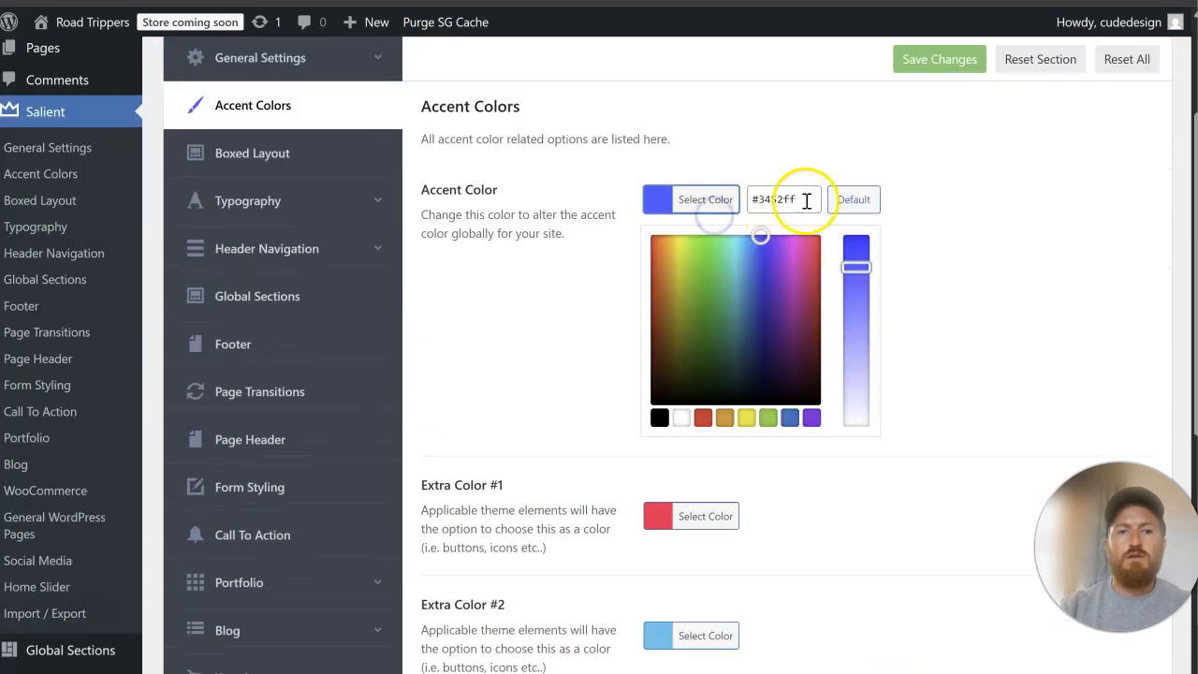
pyautogui.moveTo(802, 200); pyautogui.dragTo(742, 206)
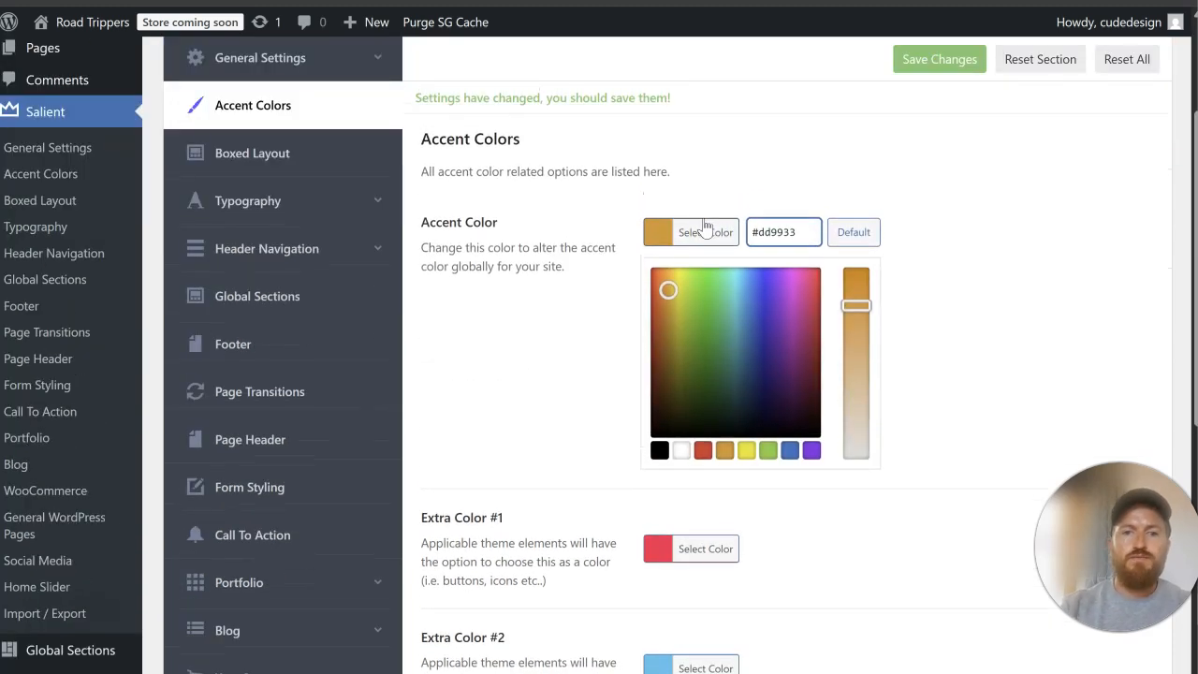
pyautogui.click(948, 206)
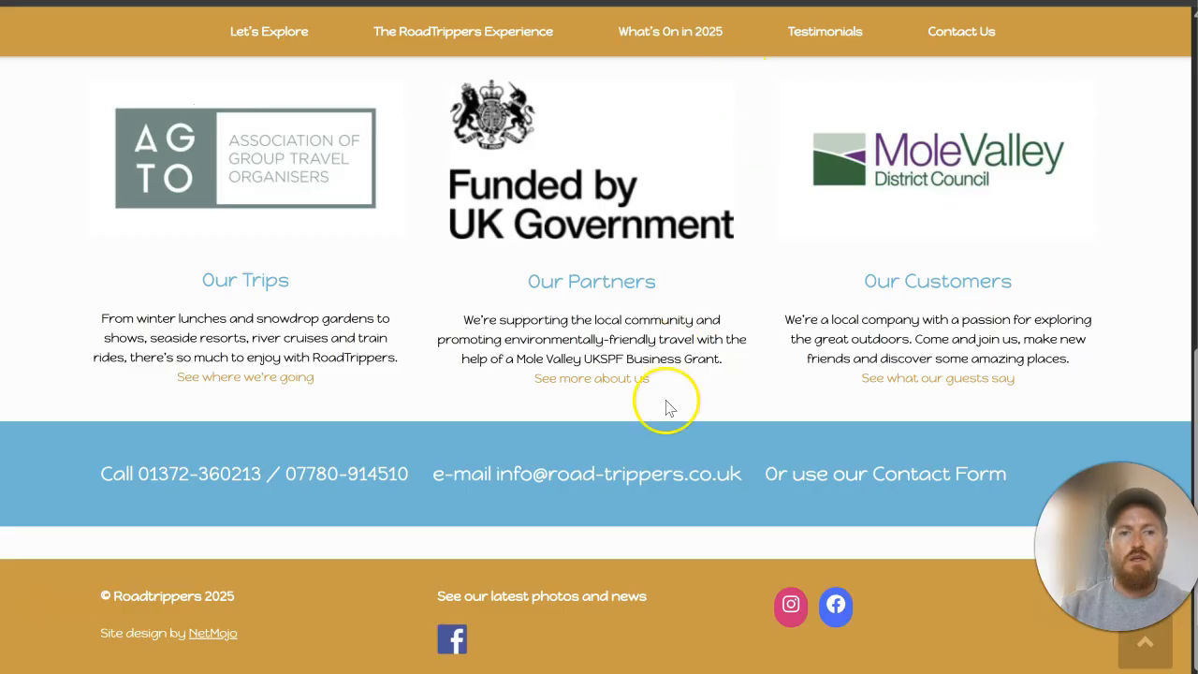
# Step: Inspect the blue band above the original site's footer and copy its row background colour #20b7d6
pyautogui.rightClick(635, 450)
pyautogui.click(678, 427)
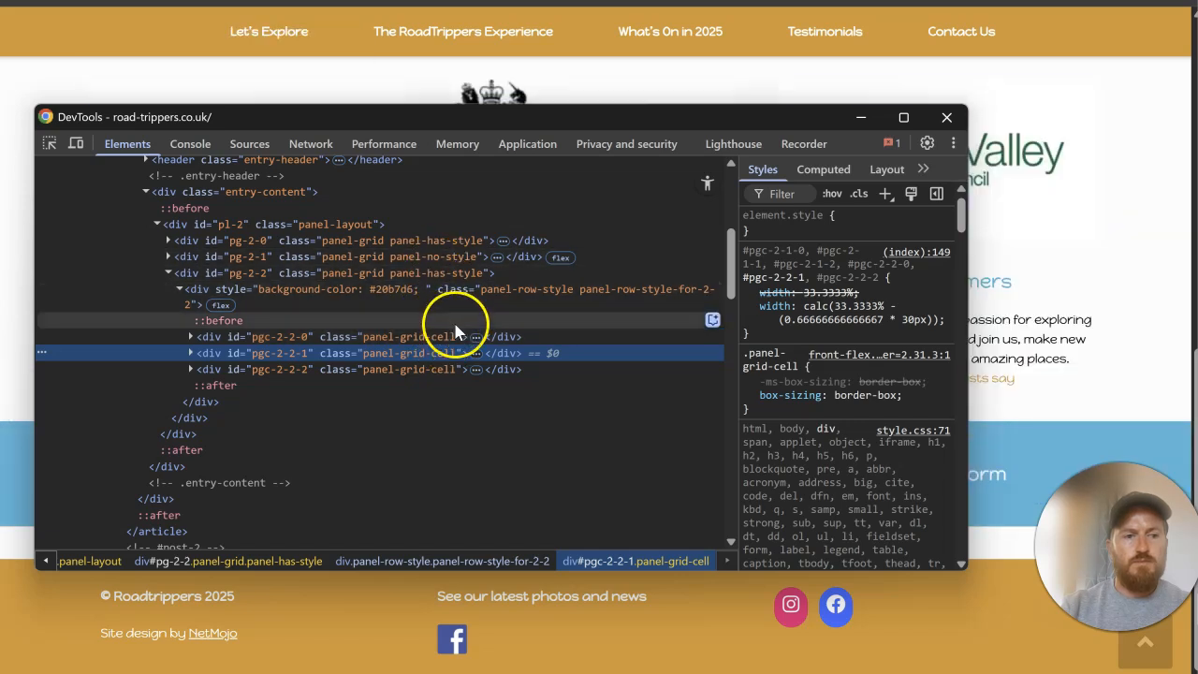
pyautogui.click(455, 296)
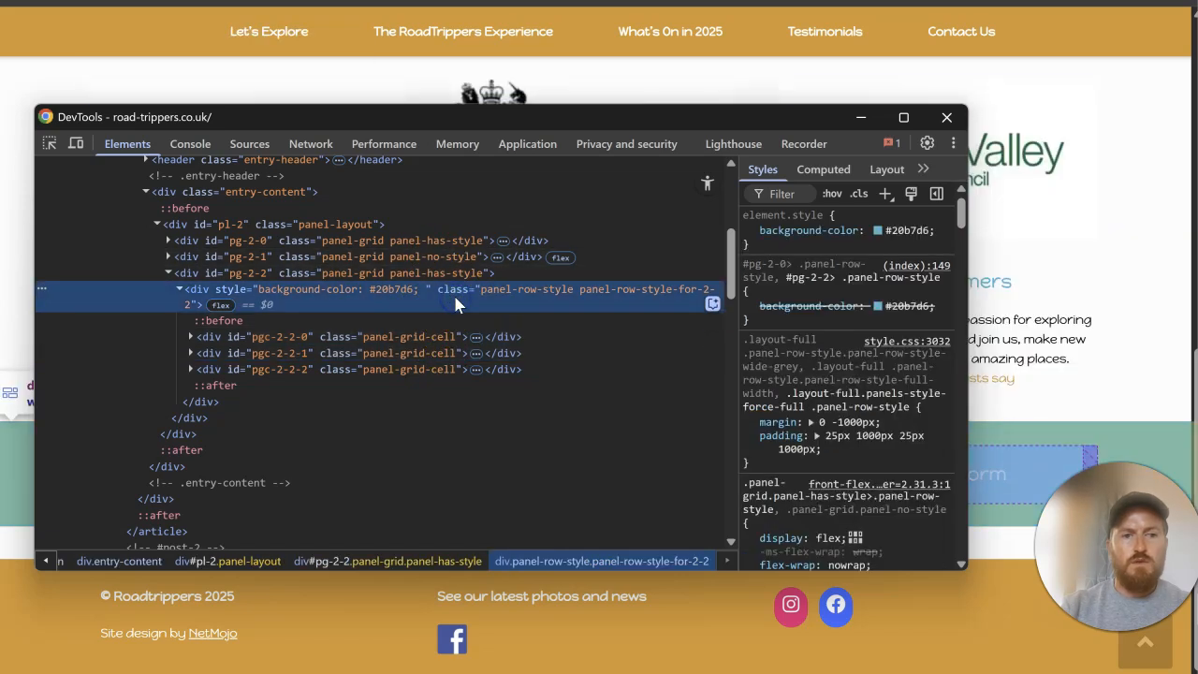
pyautogui.click(910, 229)
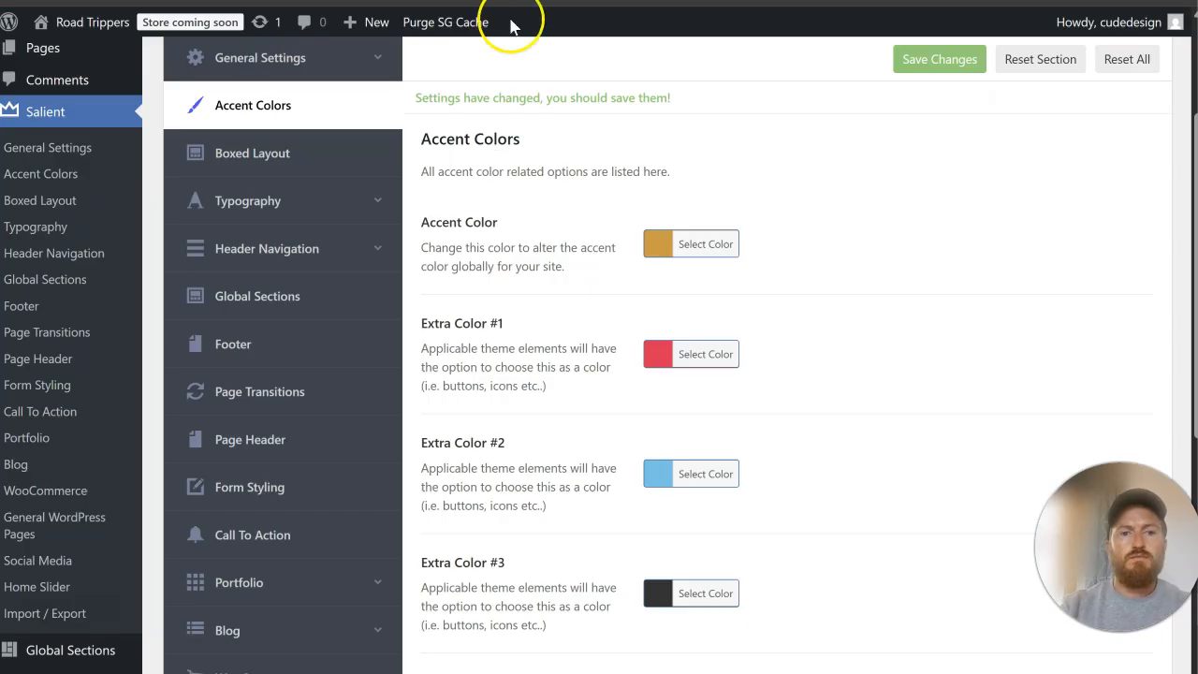
# Step: Set Extra Color #1 to #20b7d6 in the Salient accent colours and save the changes
pyautogui.click(716, 352)
pyautogui.moveTo(797, 333); pyautogui.dragTo(713, 332)
pyautogui.hotkey('ctrl', 'v')
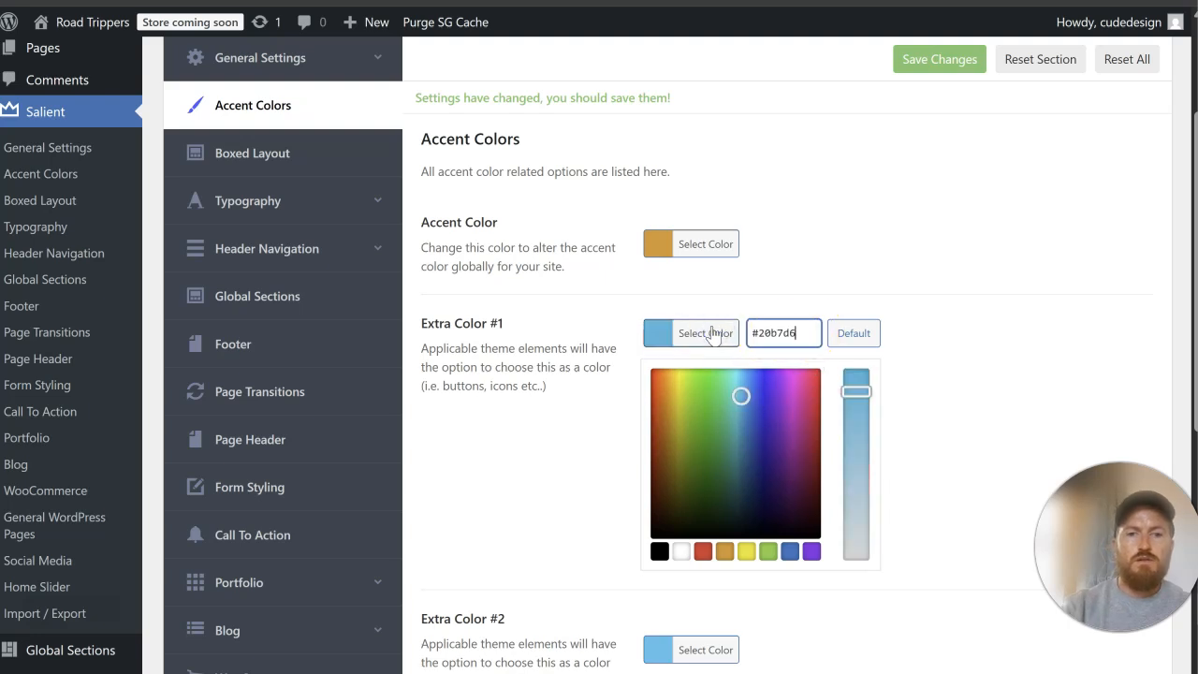
pyautogui.click(694, 247)
pyautogui.click(928, 65)
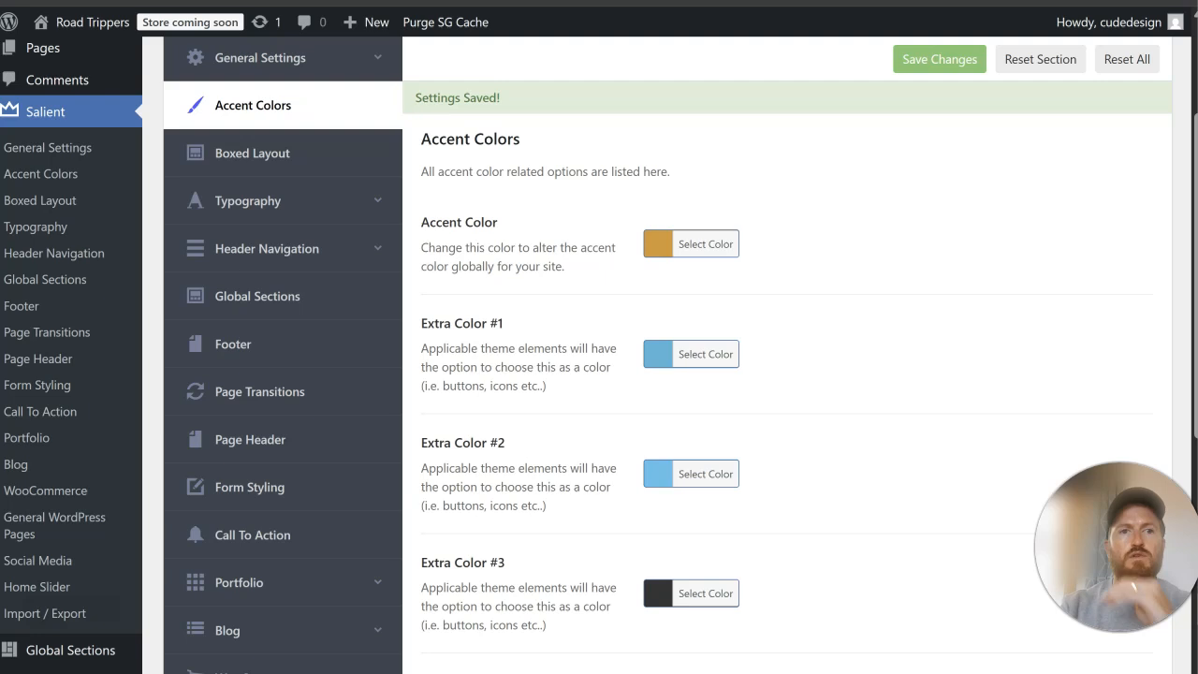
# Step: Reload the live homepage and review how the new accent colours apply across its sections
pyautogui.click(486, 2)
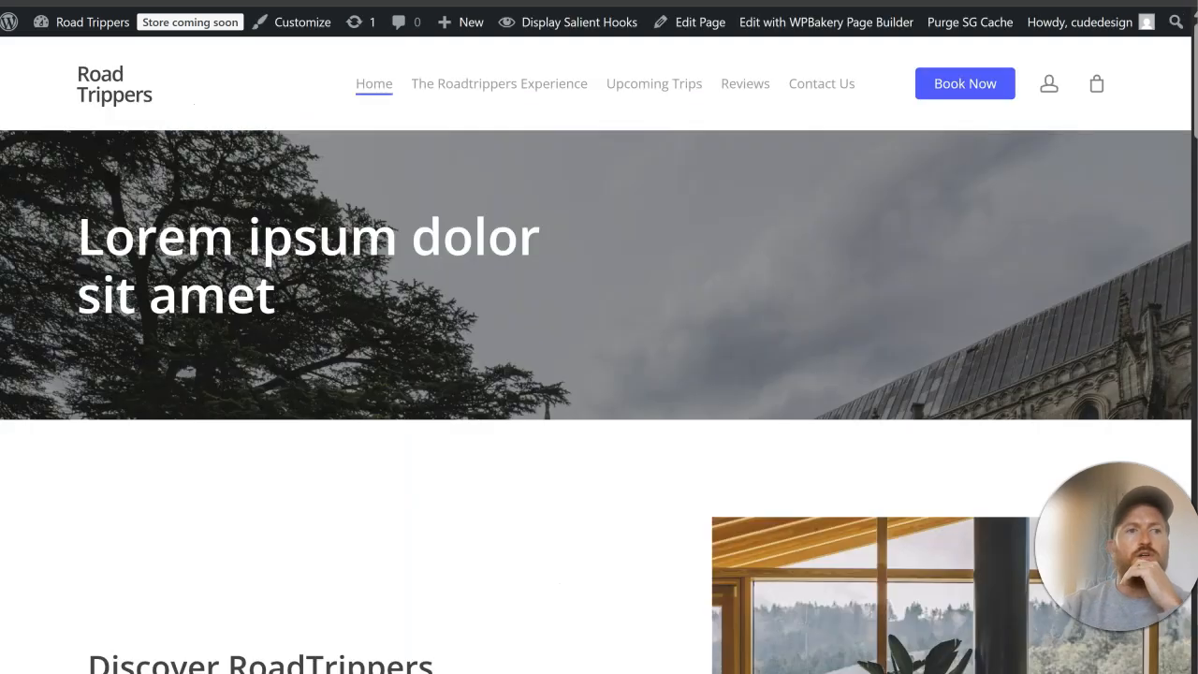
pyautogui.press('F5')
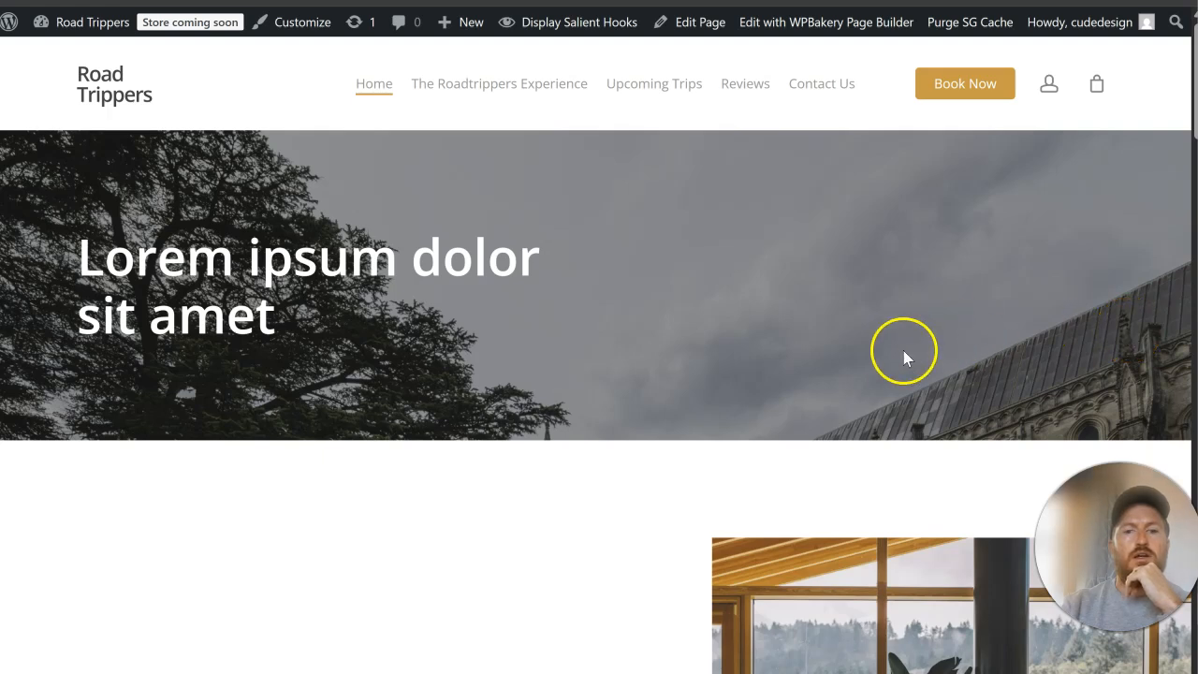
pyautogui.scroll(-3, 903, 352)
pyautogui.scroll(-8, 892, 357)
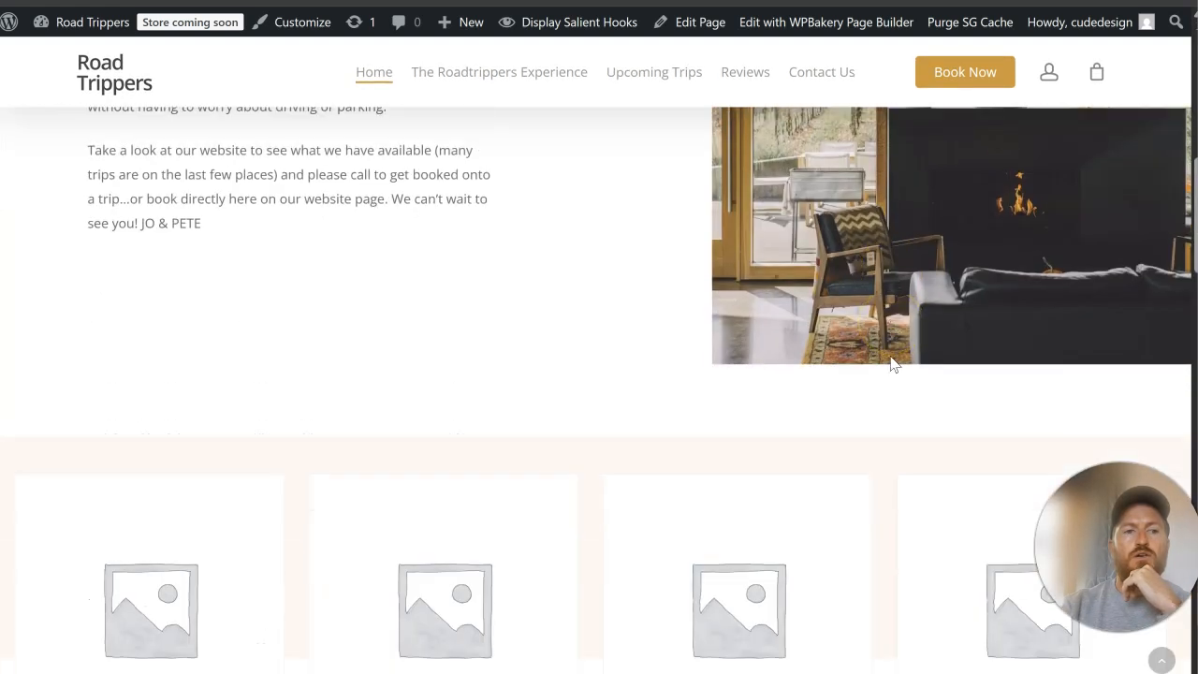
pyautogui.scroll(-5, 892, 360)
pyautogui.scroll(15, 892, 364)
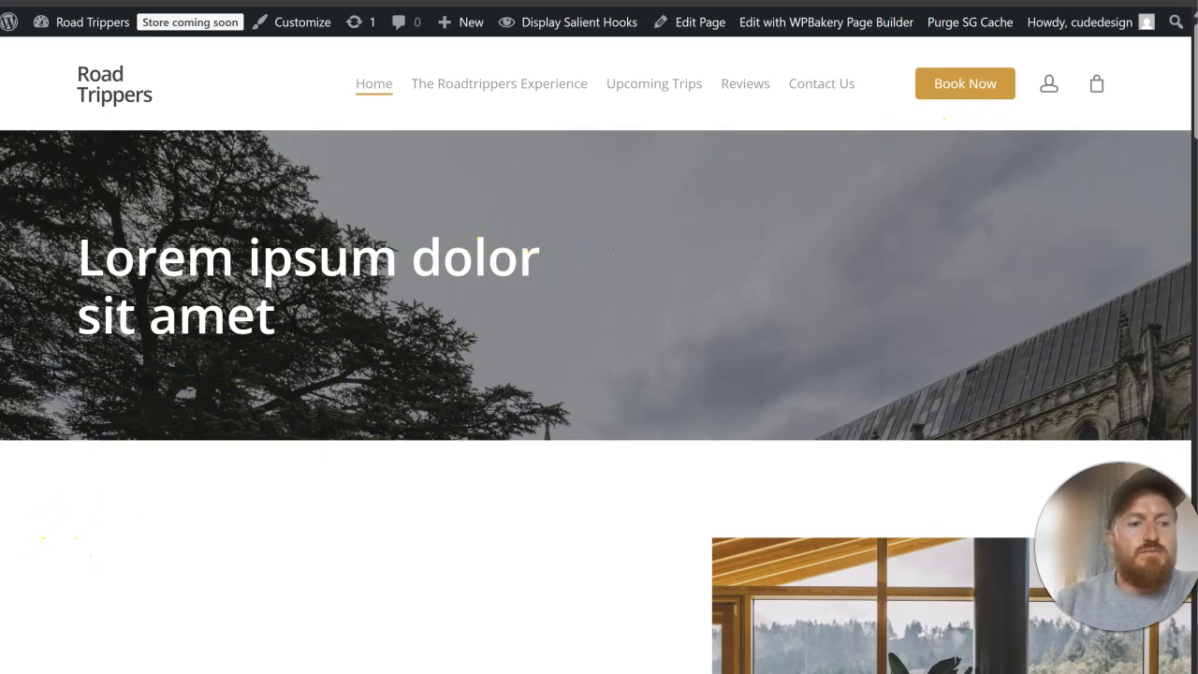
pyautogui.scroll(-1, 52, 584)
# Step: Return to the WordPress dashboard and open Salient's Navigation & Page Header typography settings
pyautogui.click(309, 2)
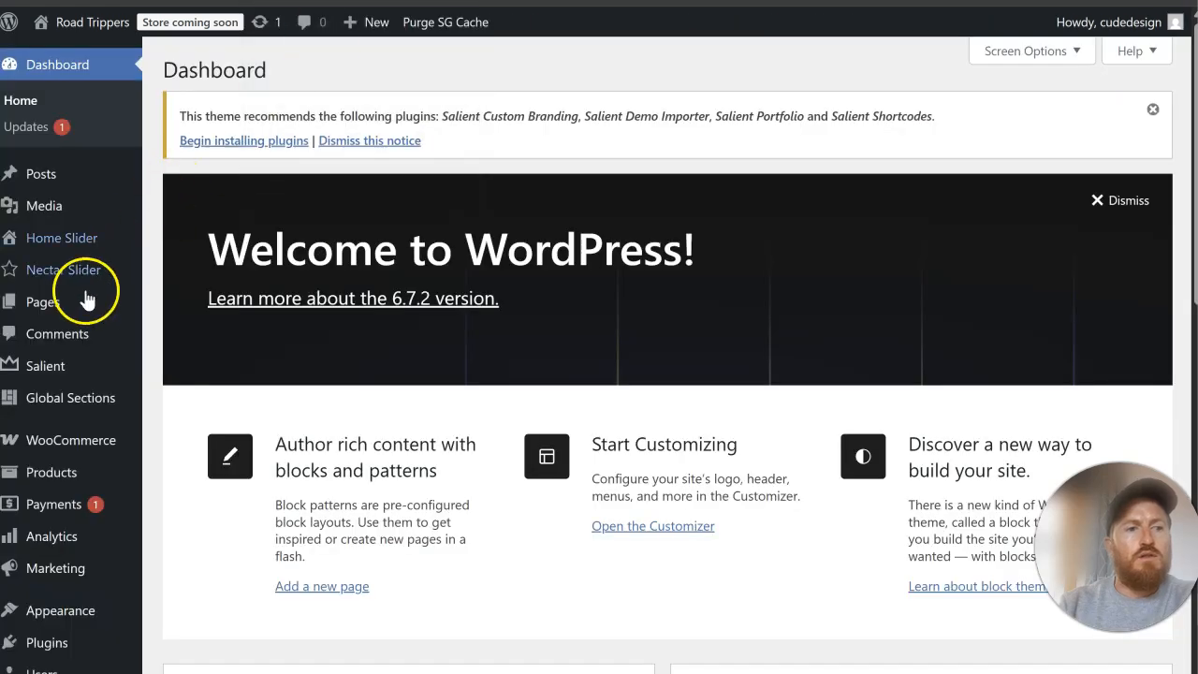
pyautogui.scroll(-1, 81, 271)
pyautogui.moveTo(84, 271)
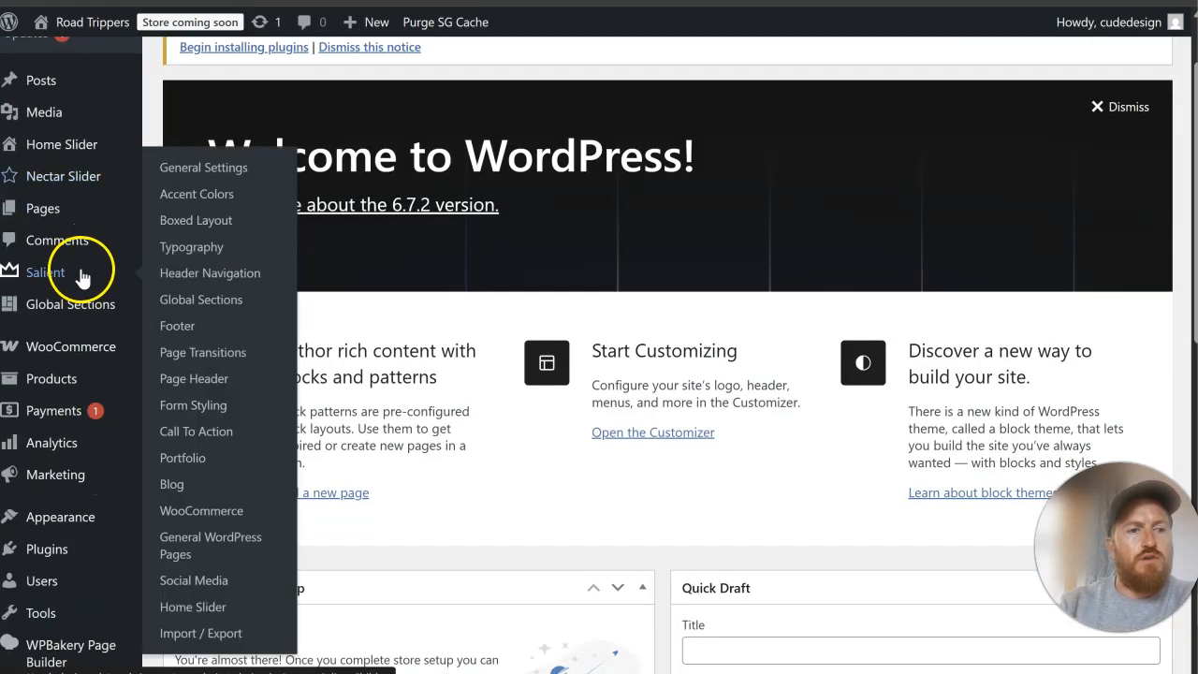
pyautogui.click(188, 254)
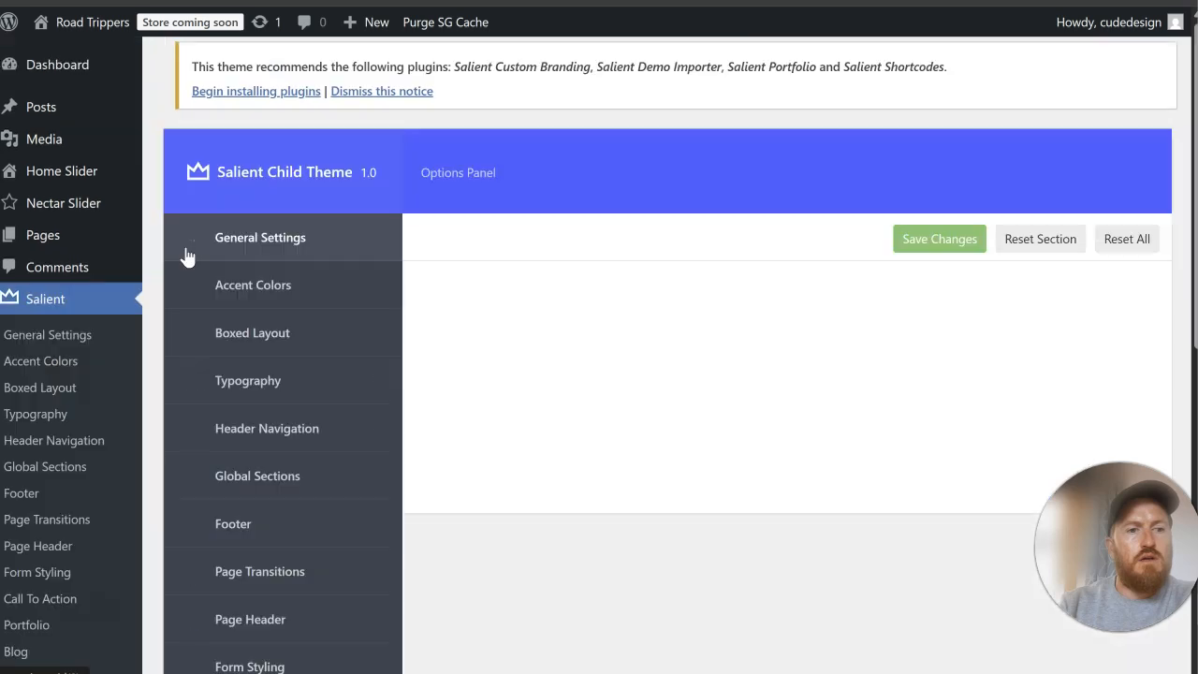
pyautogui.scroll(-2, 676, 240)
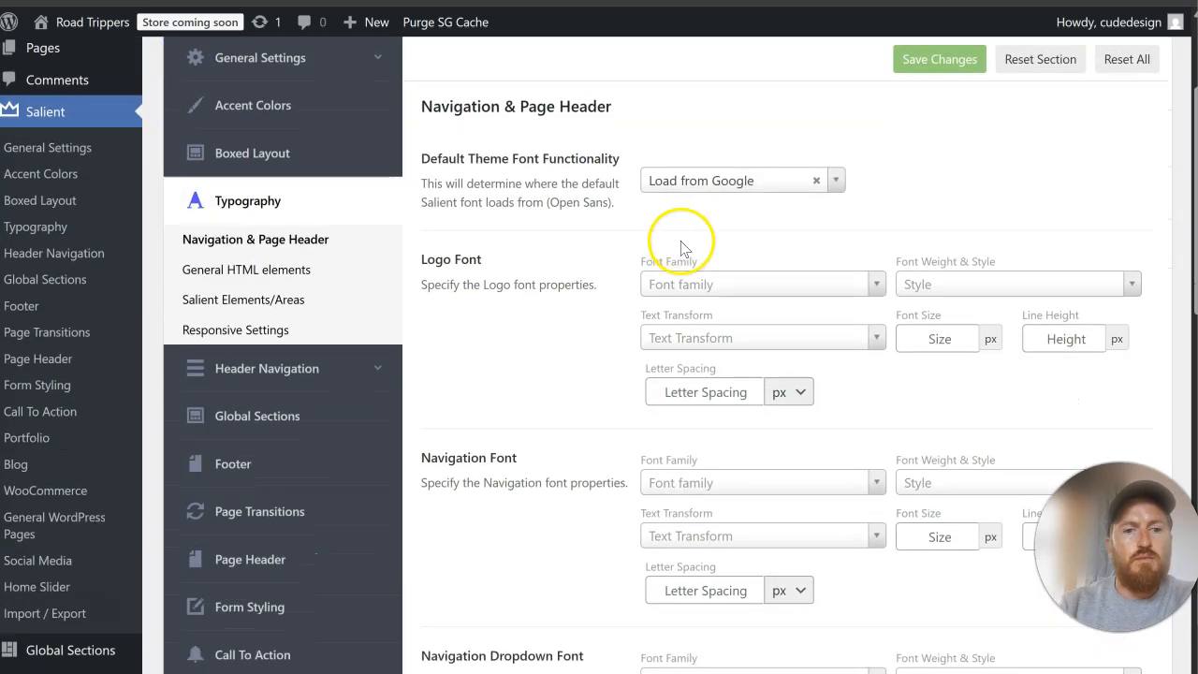
pyautogui.click(711, 285)
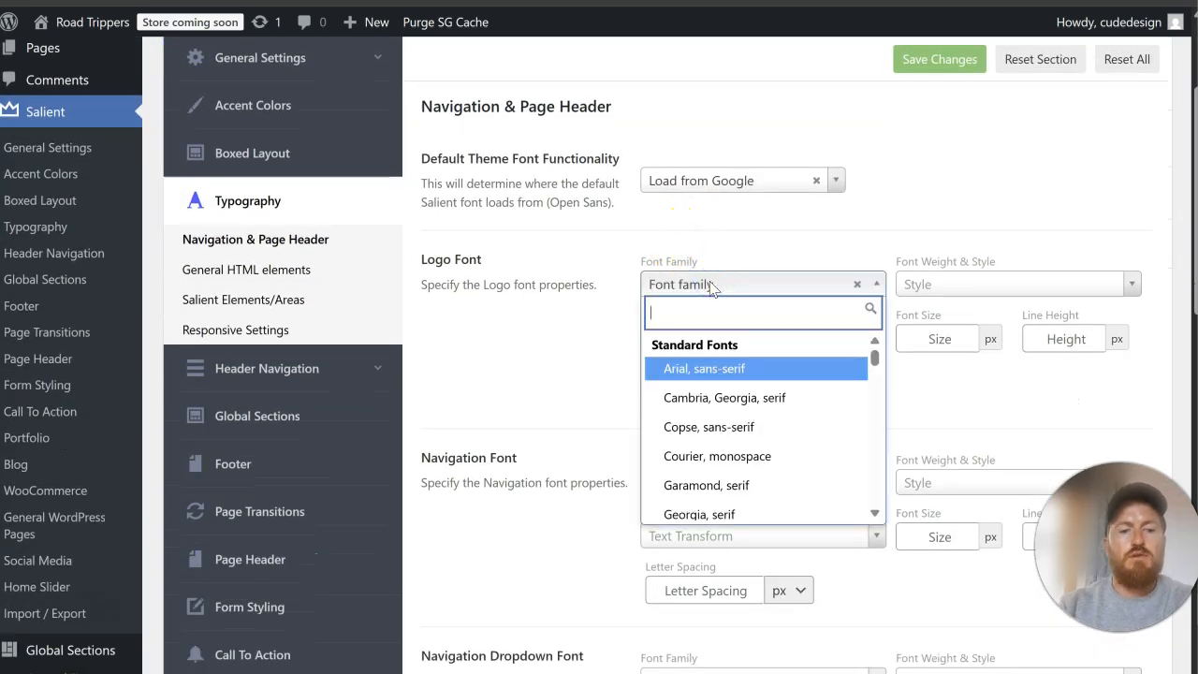
pyautogui.write('robot')
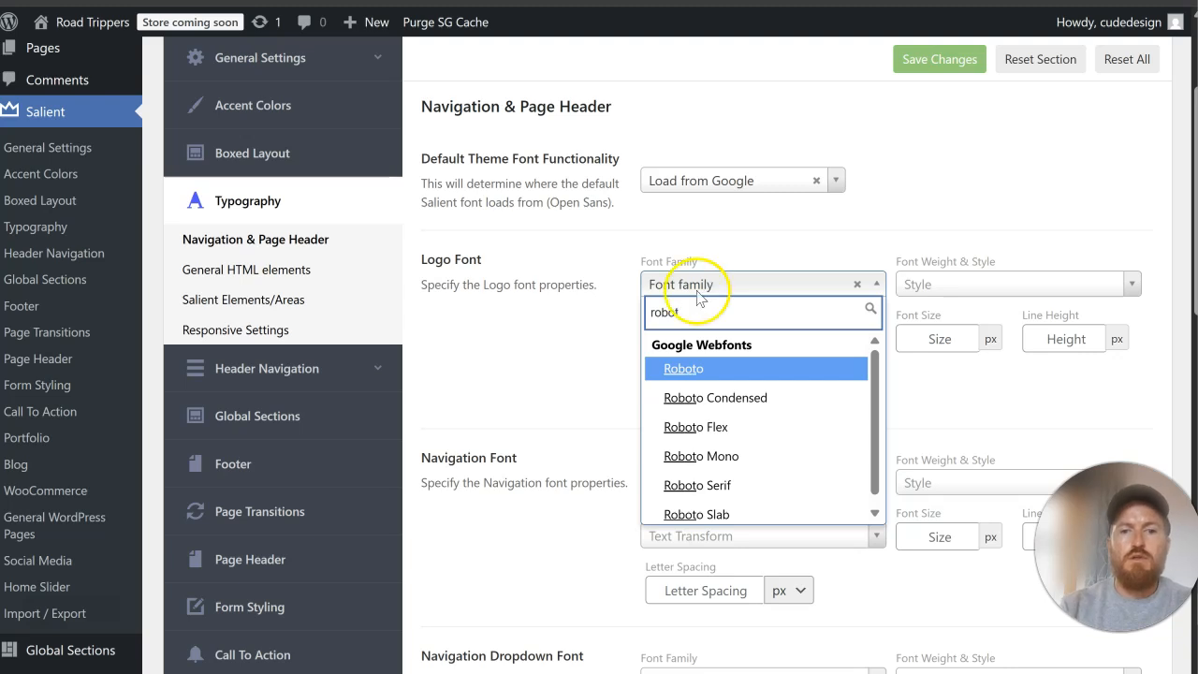
pyautogui.click(722, 368)
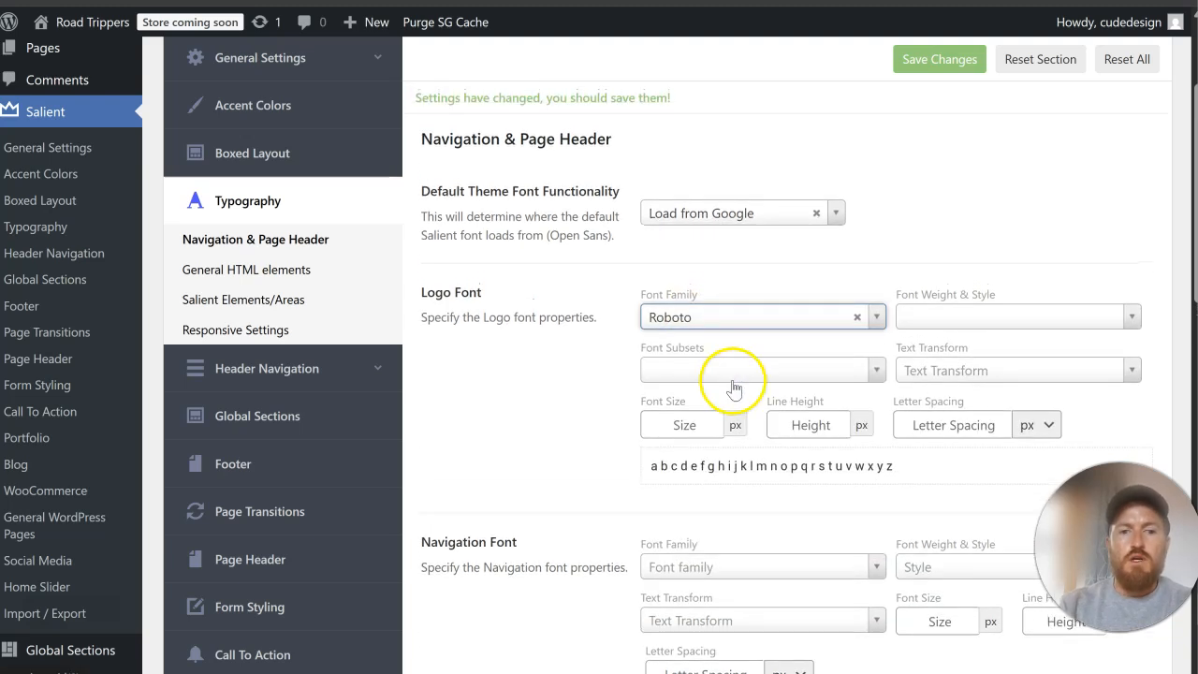
pyautogui.click(681, 425)
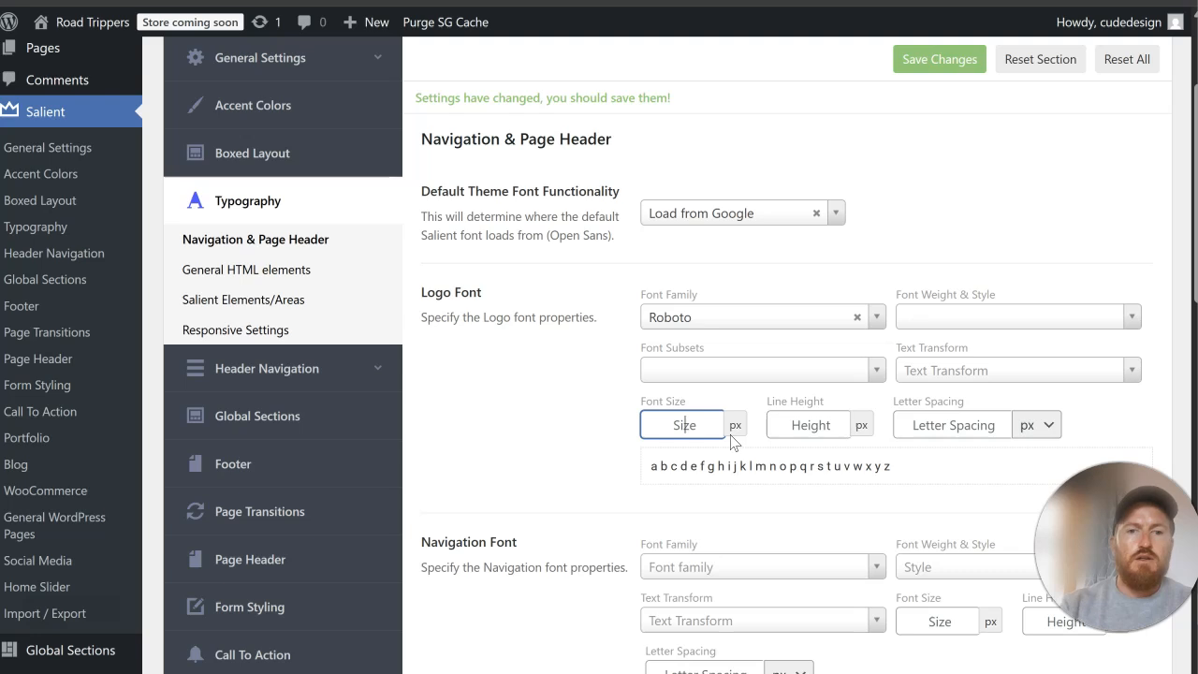
pyautogui.click(857, 318)
# Step: Set the Navigation Font to Roboto with a font size of 18 px
pyautogui.scroll(-2, 723, 347)
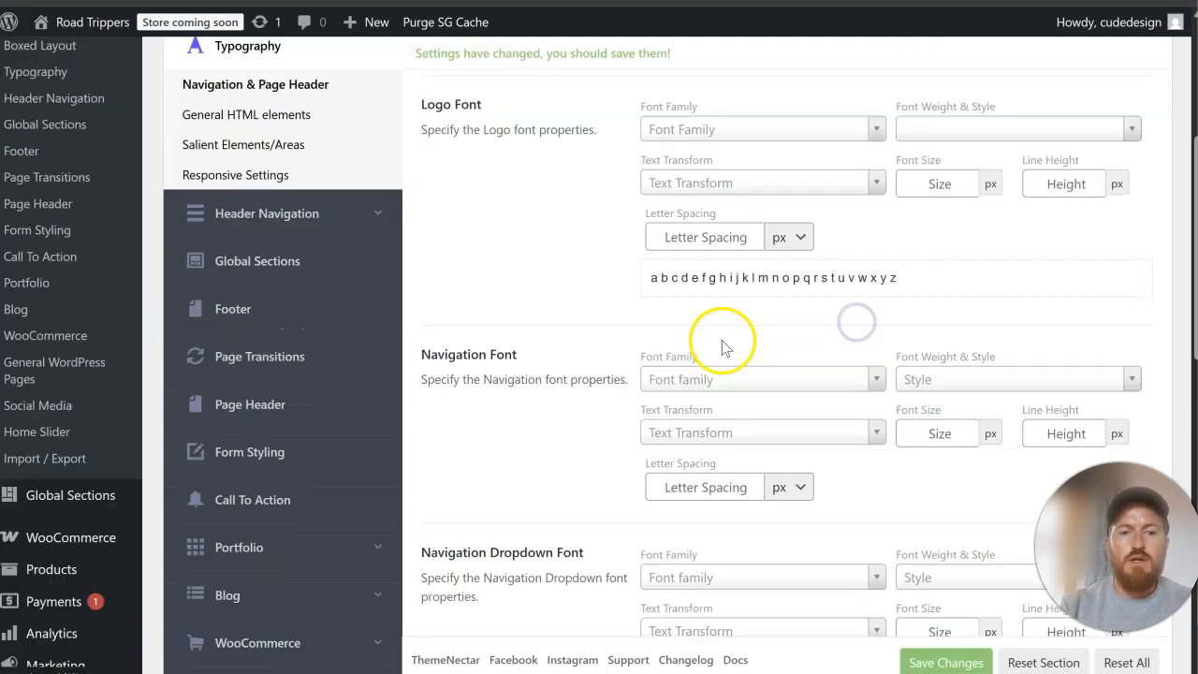
pyautogui.scroll(-1, 722, 347)
pyautogui.click(711, 343)
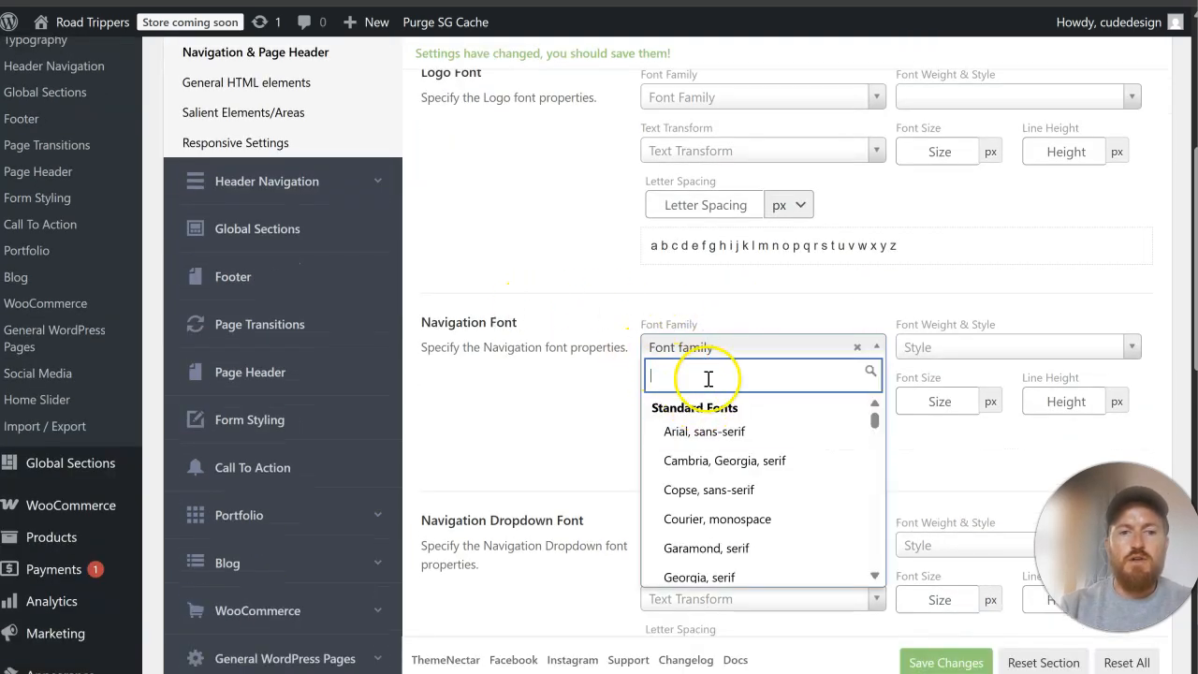
pyautogui.write('robot')
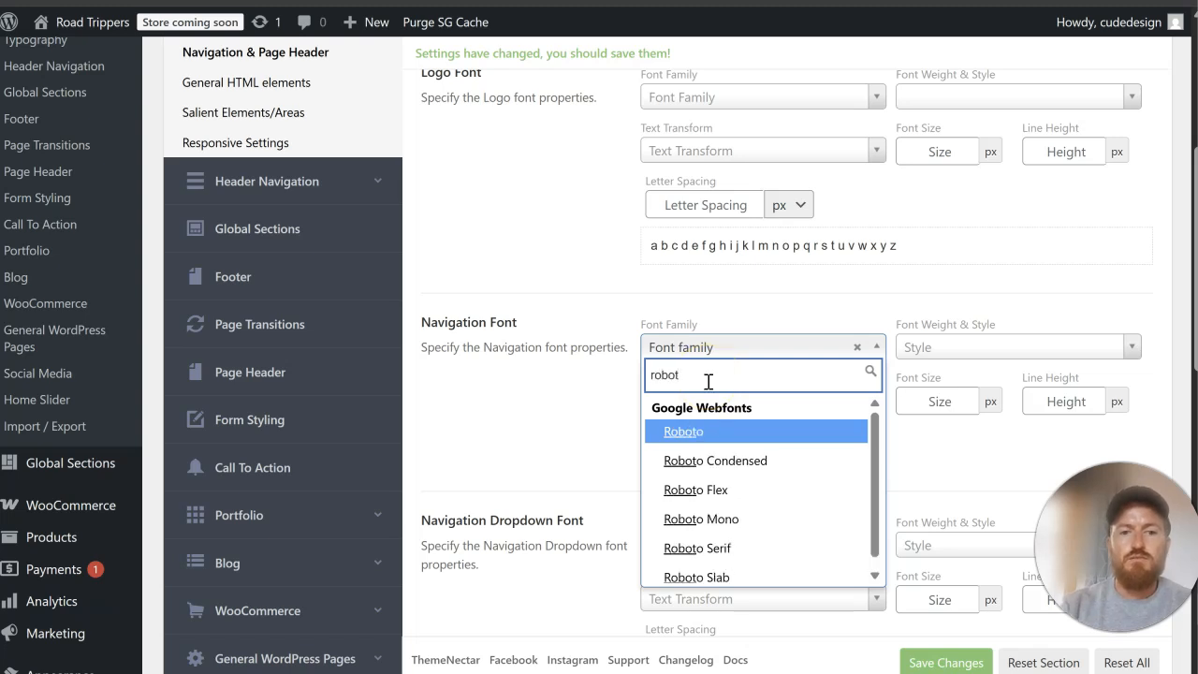
pyautogui.click(707, 430)
pyautogui.click(683, 453)
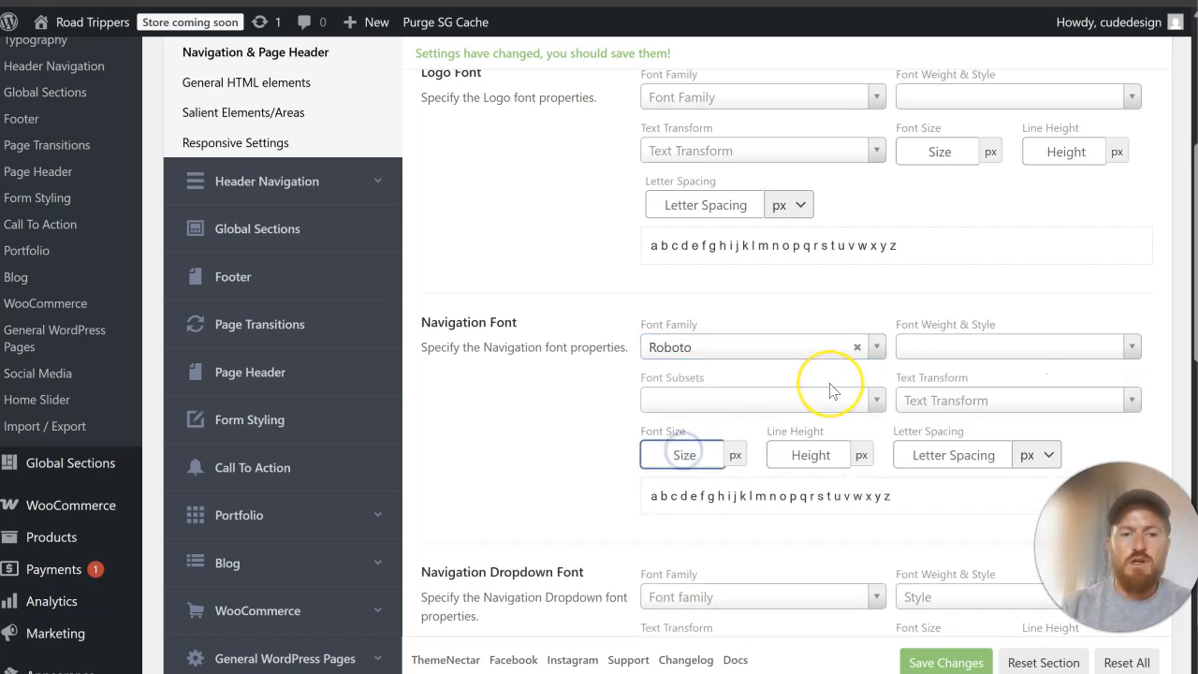
pyautogui.write('18')
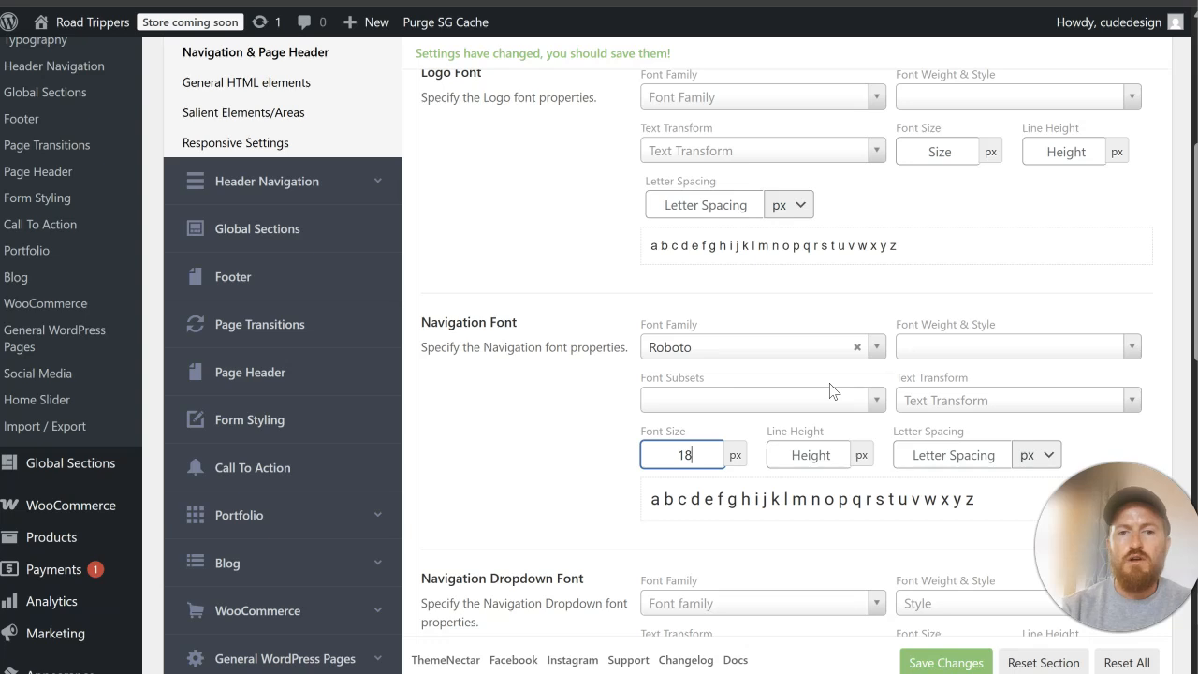
# Step: Set the Navigation Font's weight to Medium 500 and save the typography changes
pyautogui.click(919, 356)
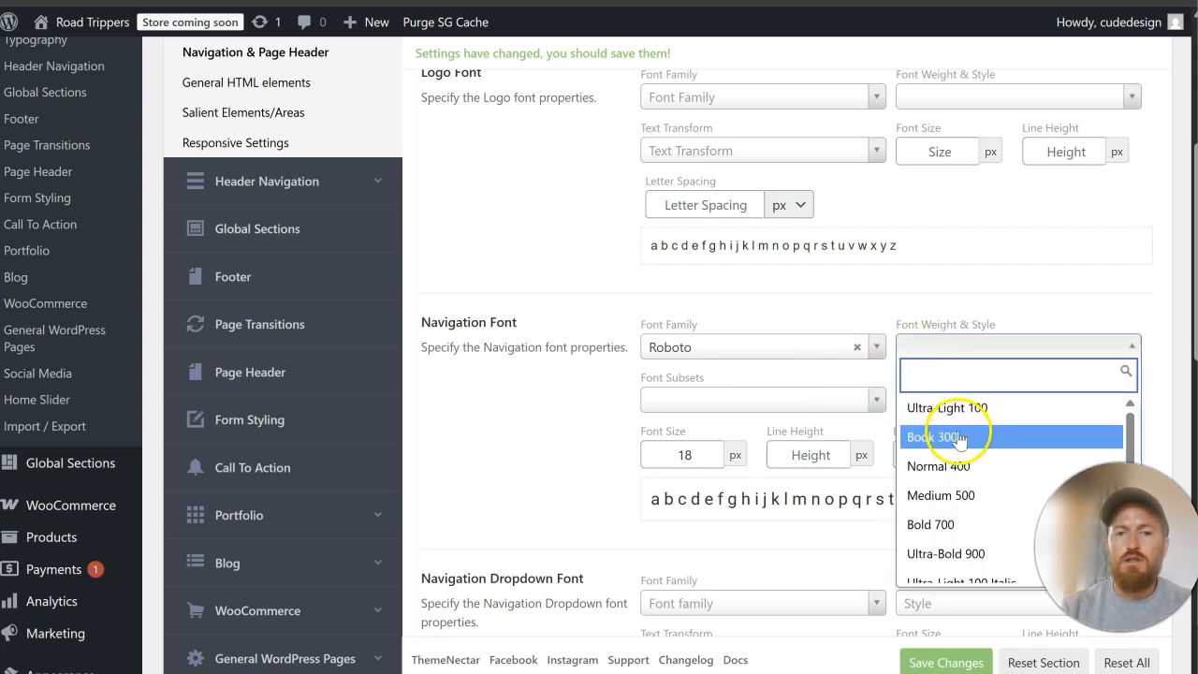
pyautogui.click(962, 460)
pyautogui.click(966, 347)
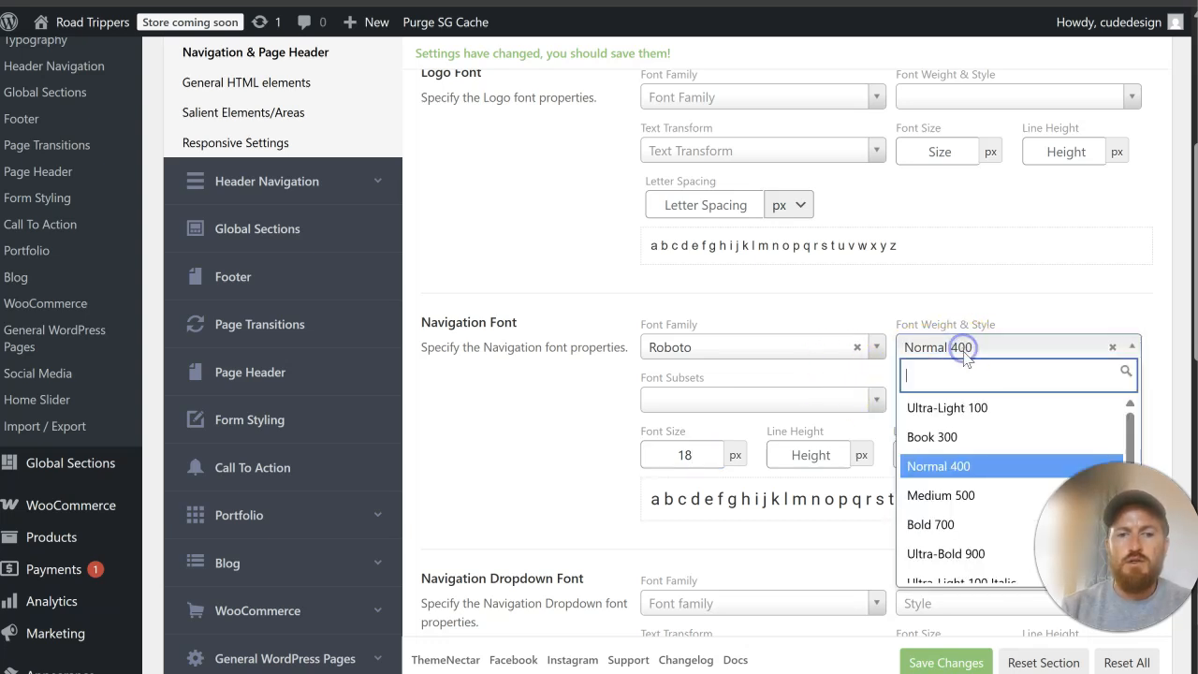
pyautogui.click(964, 494)
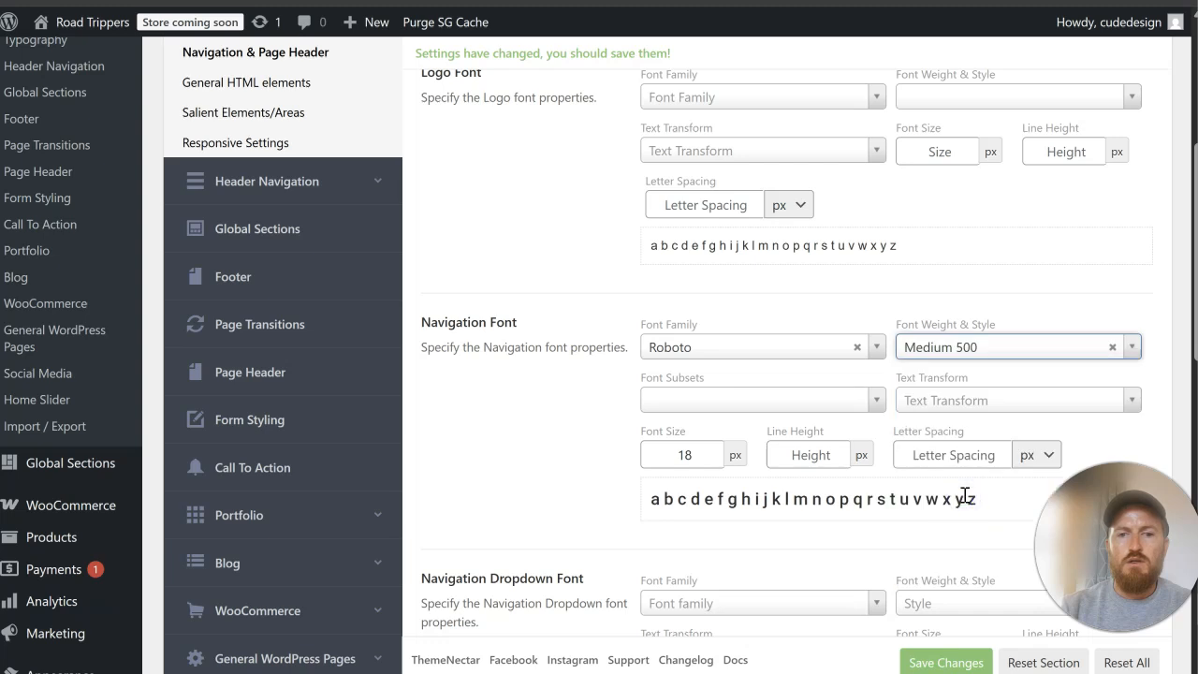
pyautogui.click(946, 662)
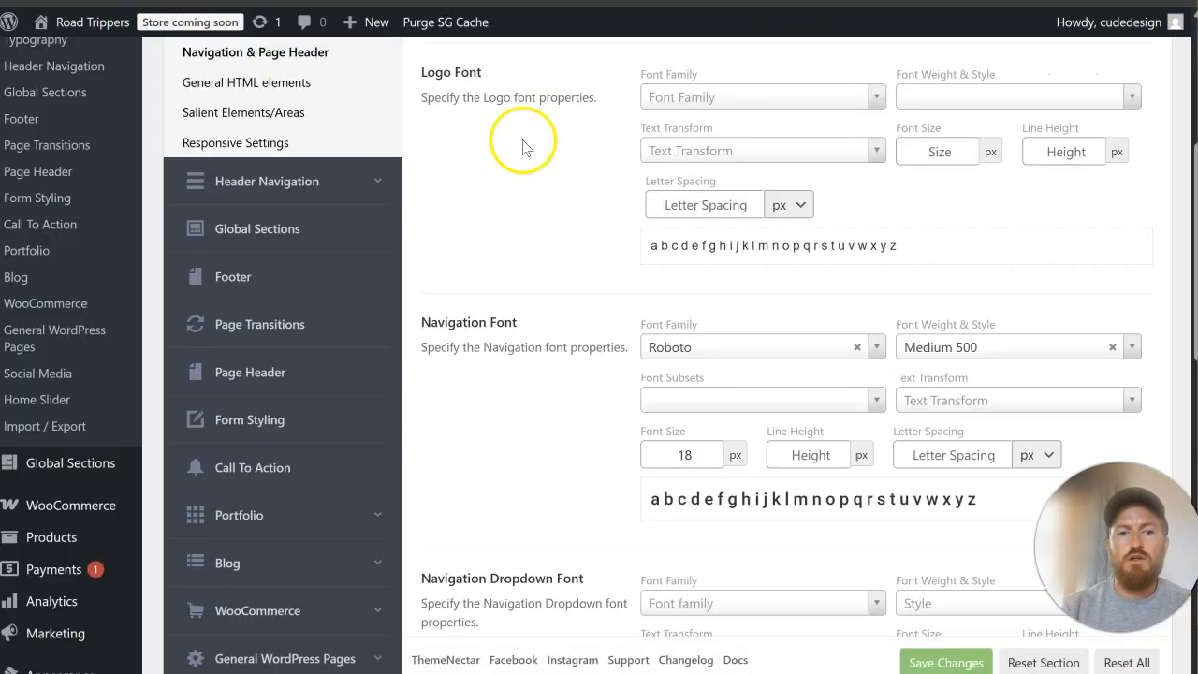
# Step: Change the Navigation Font's weight to Normal 400
pyautogui.click(710, 453)
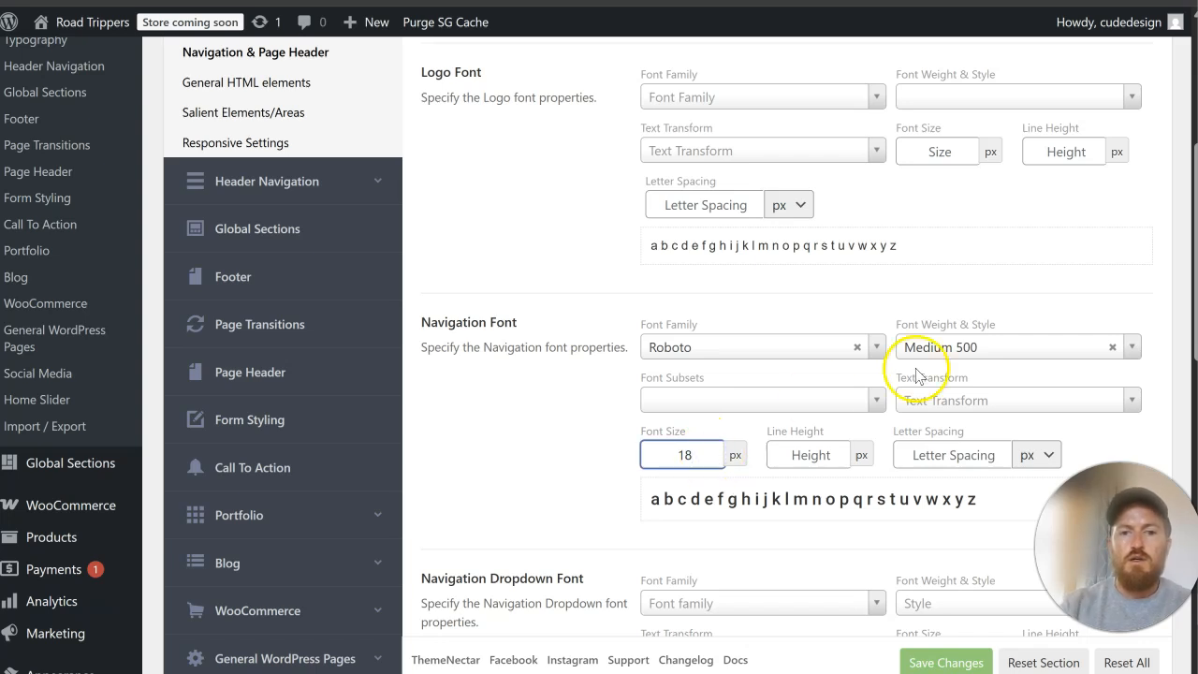
pyautogui.click(1006, 348)
pyautogui.click(955, 458)
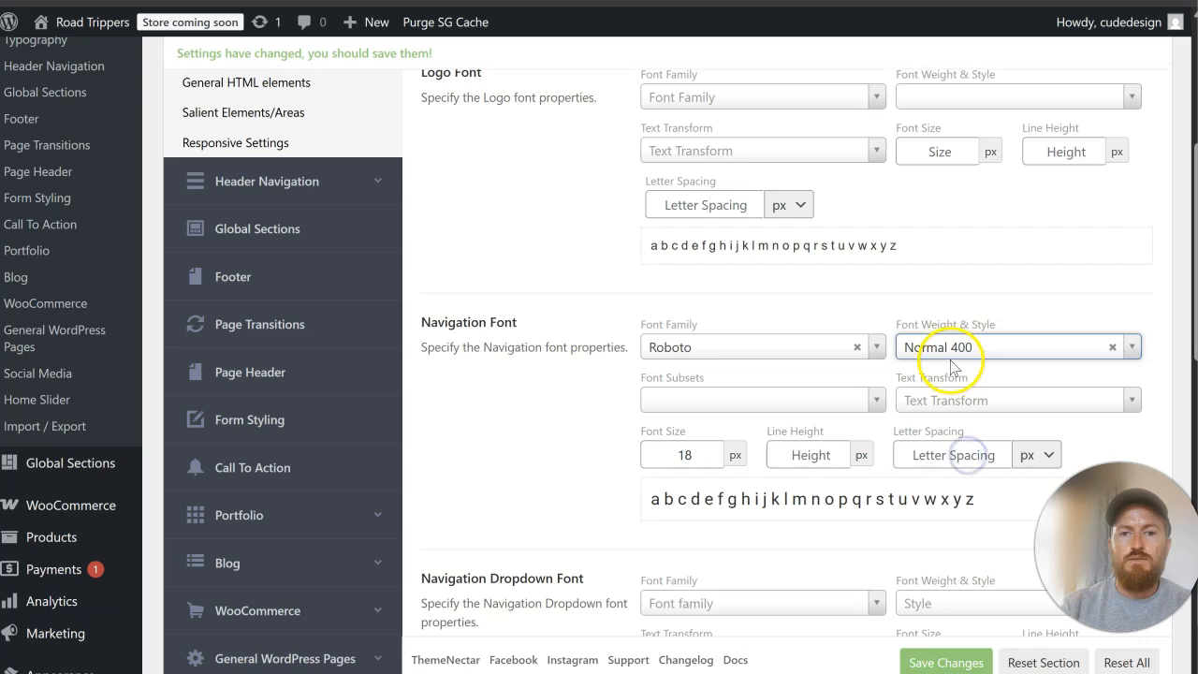
# Step: Save the Navigation Font's weight, set its font size to 16 px, and check the saved changes on the homepage
pyautogui.click(946, 661)
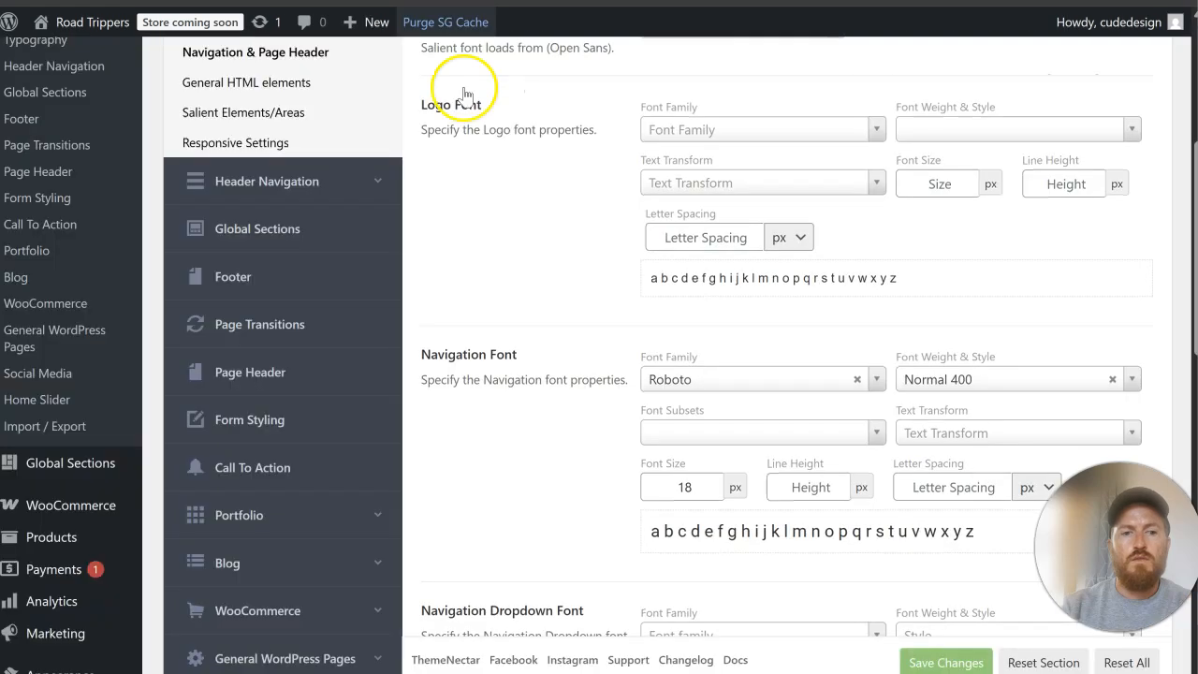
pyautogui.scroll(-1, 726, 483)
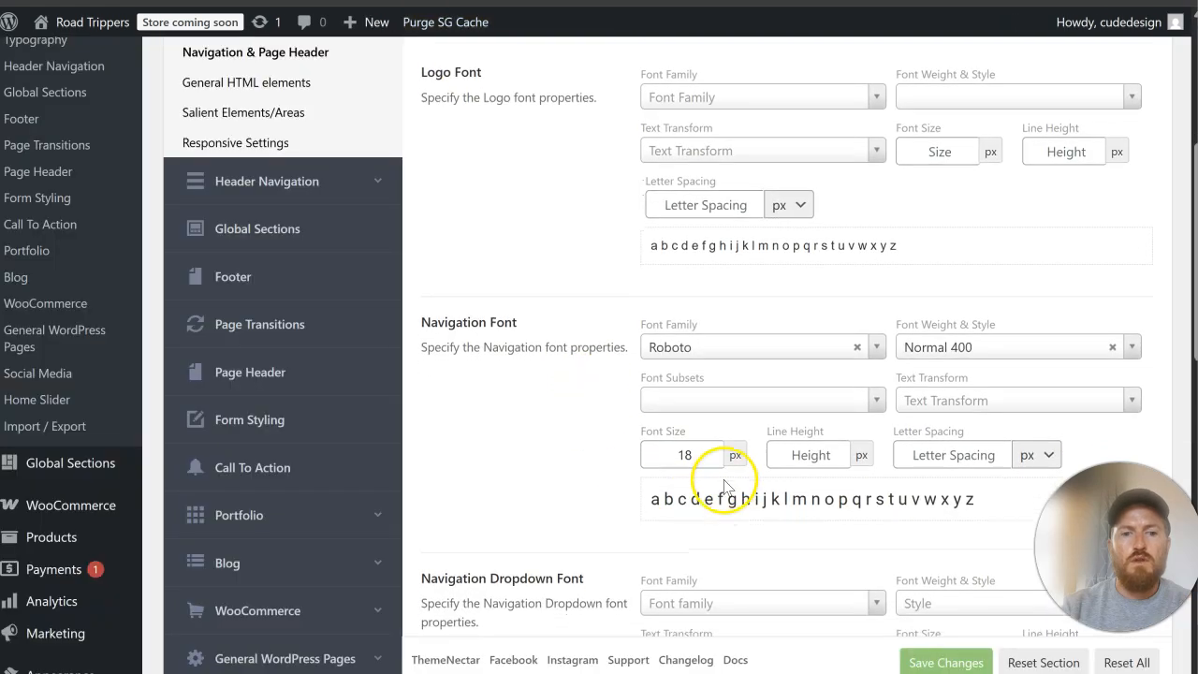
pyautogui.press('BackSpace')
pyautogui.write('6')
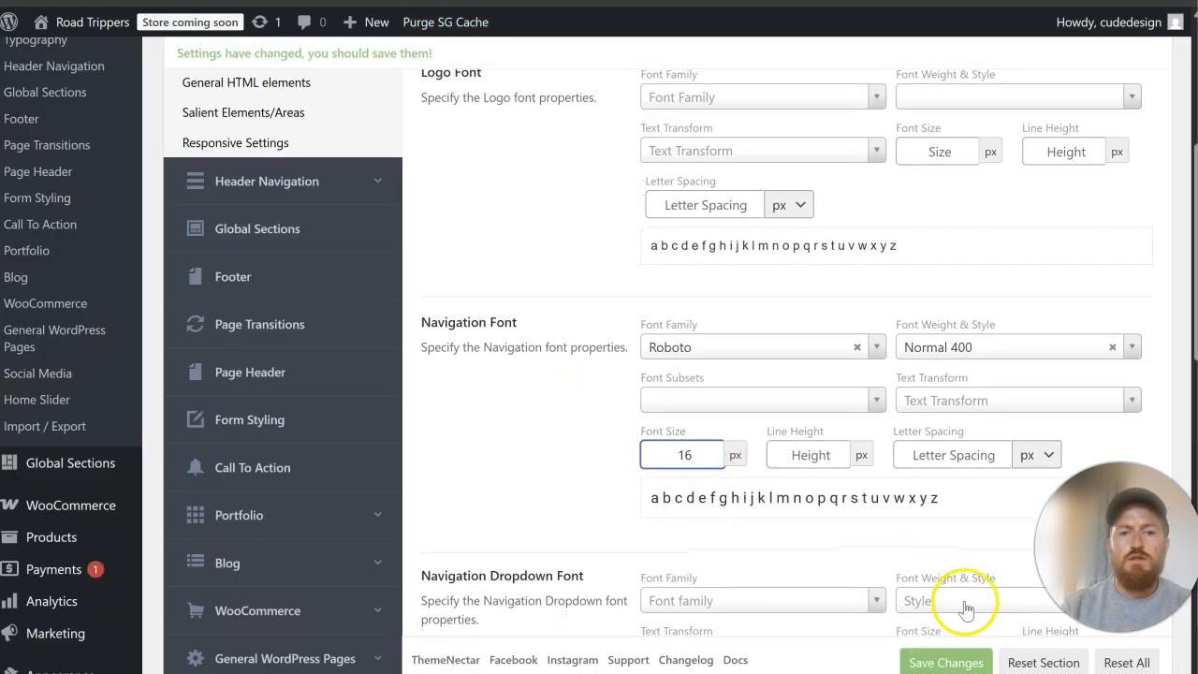
pyautogui.click(974, 662)
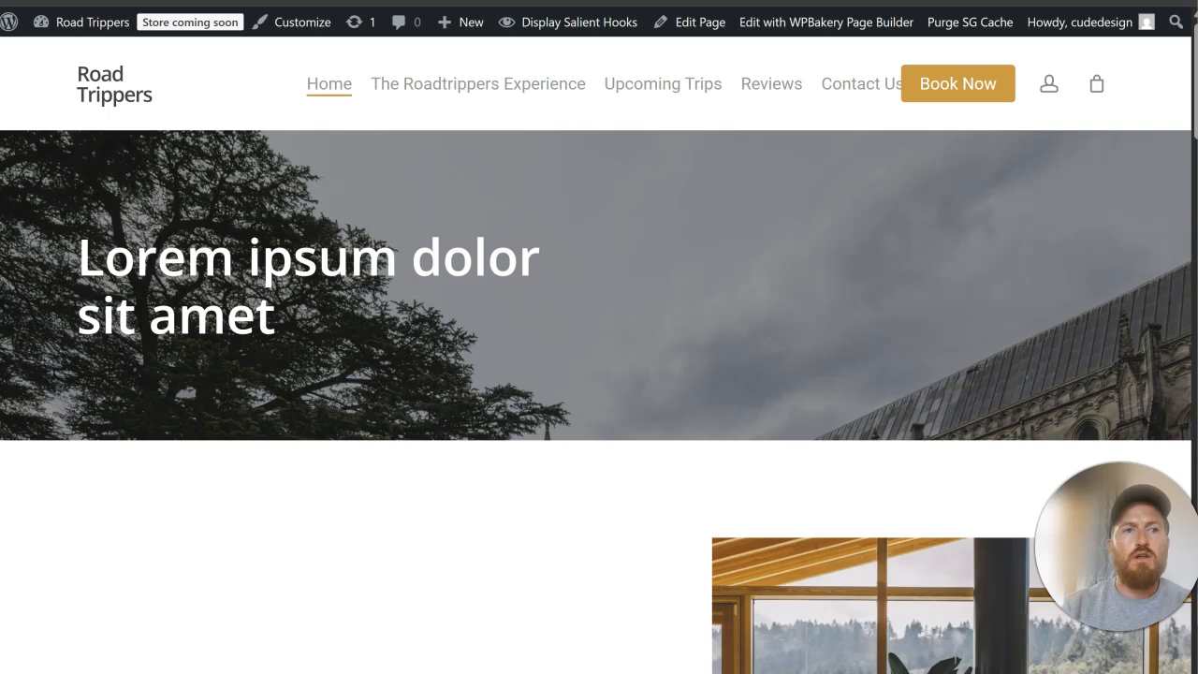
pyautogui.click(84, 1)
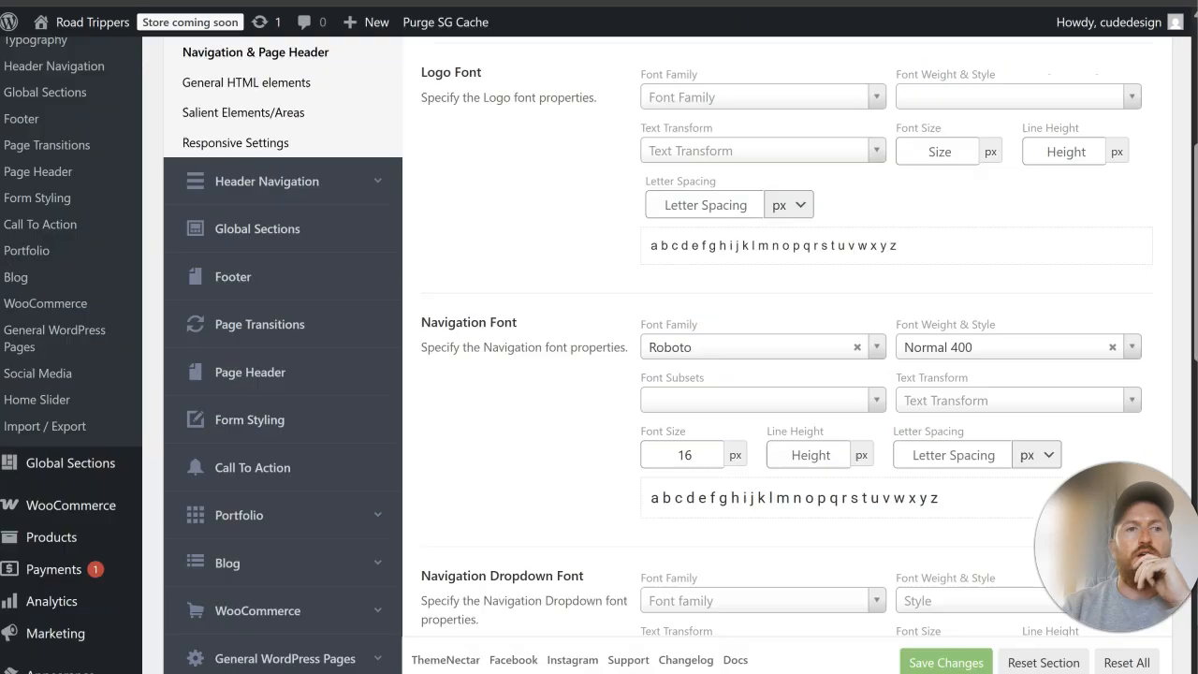
# Step: Examine the styling options in Salient's General Settings for one that controls the text color
pyautogui.scroll(3, 206, 219)
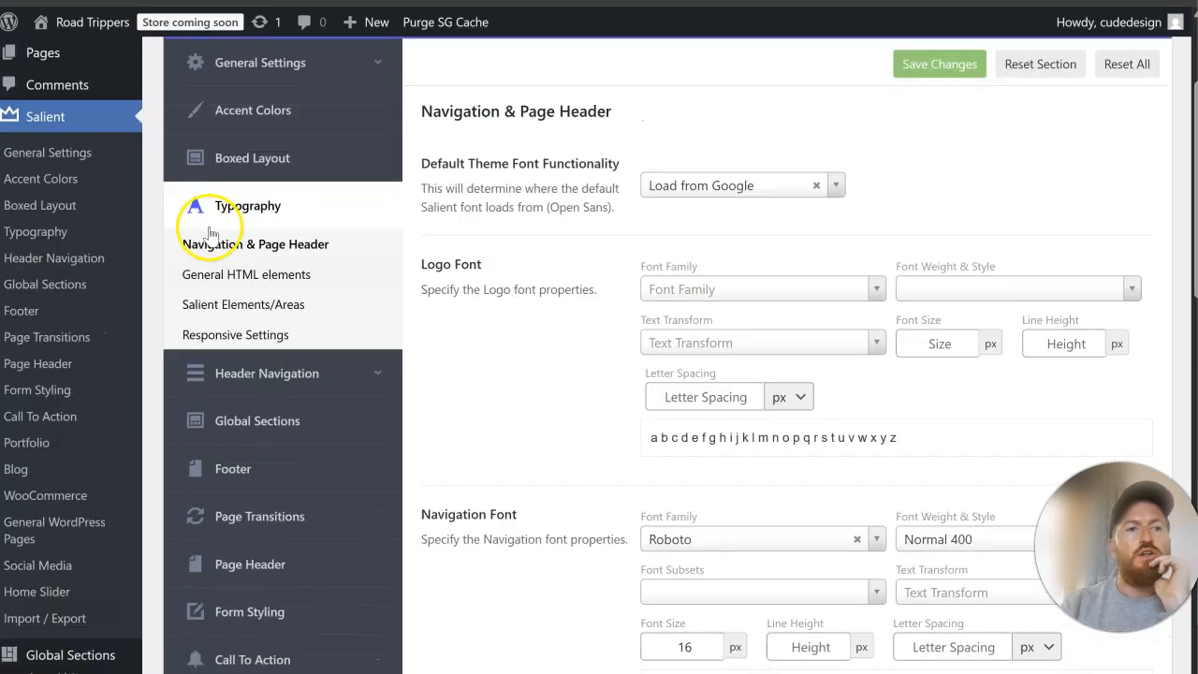
pyautogui.click(300, 166)
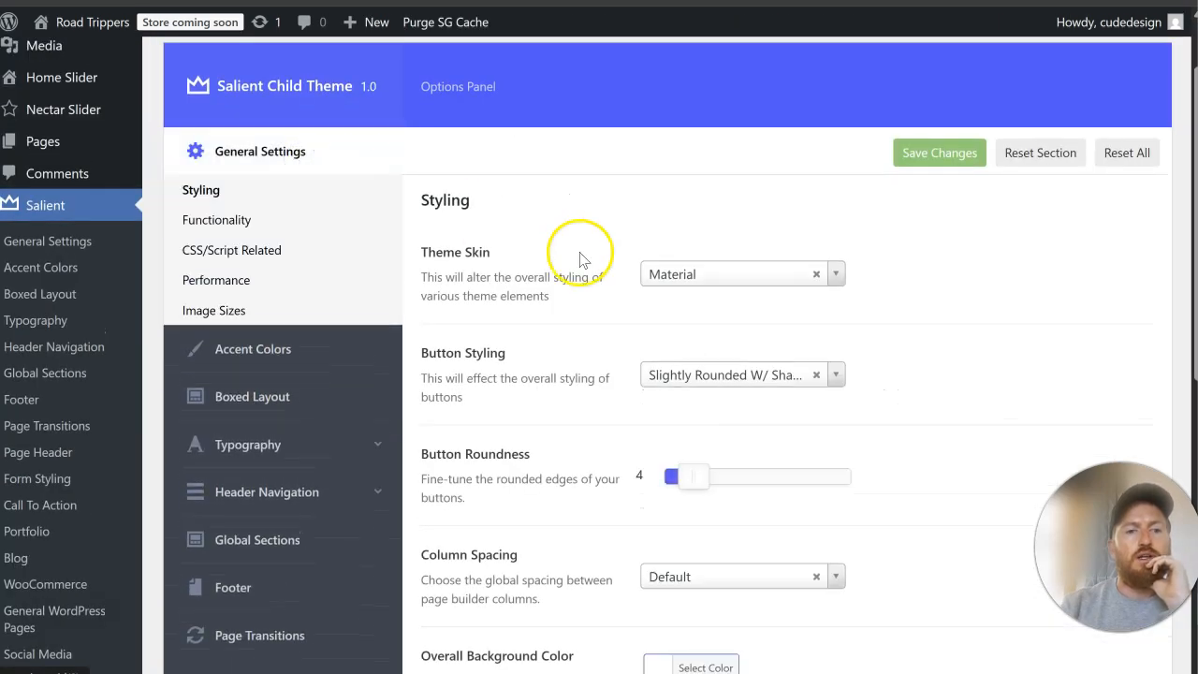
pyautogui.scroll(-4, 599, 281)
pyautogui.scroll(-2, 625, 337)
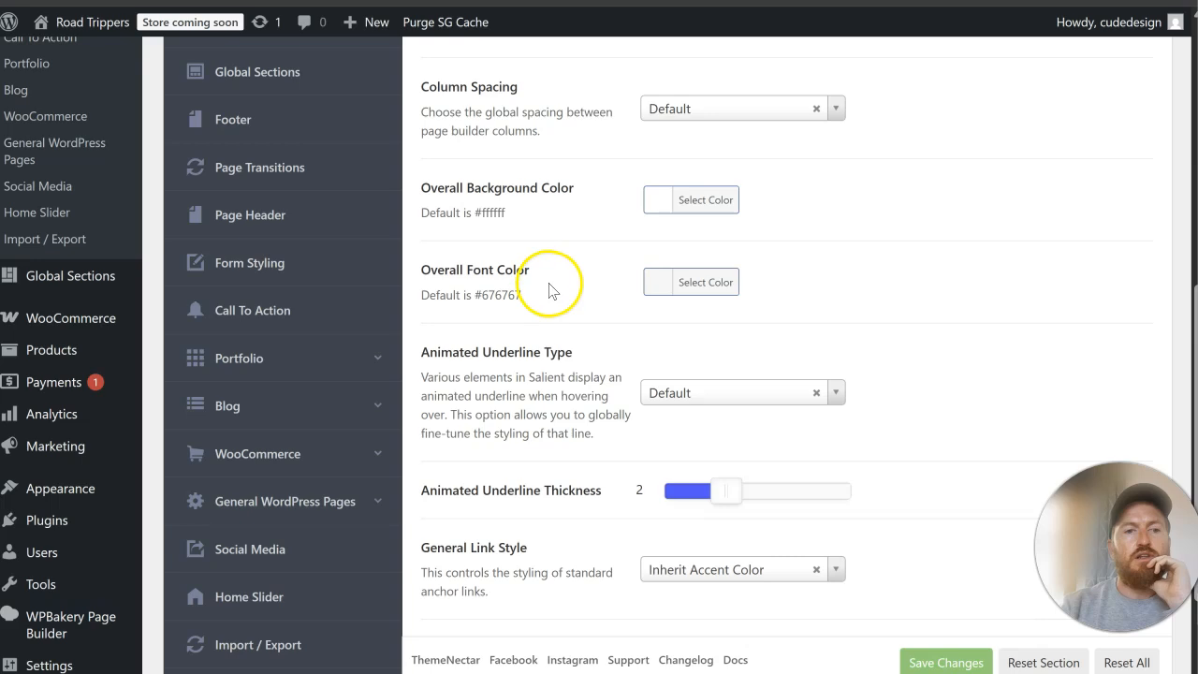
pyautogui.scroll(6, 550, 291)
pyautogui.scroll(-4, 355, 347)
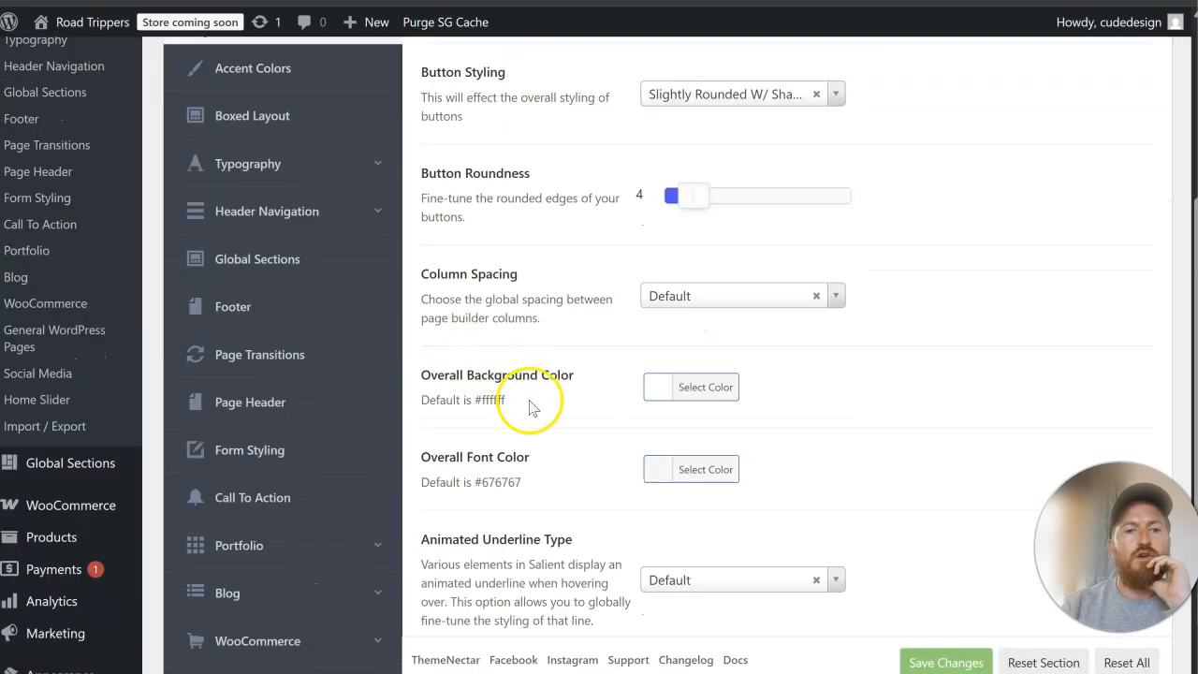
pyautogui.scroll(3, 547, 453)
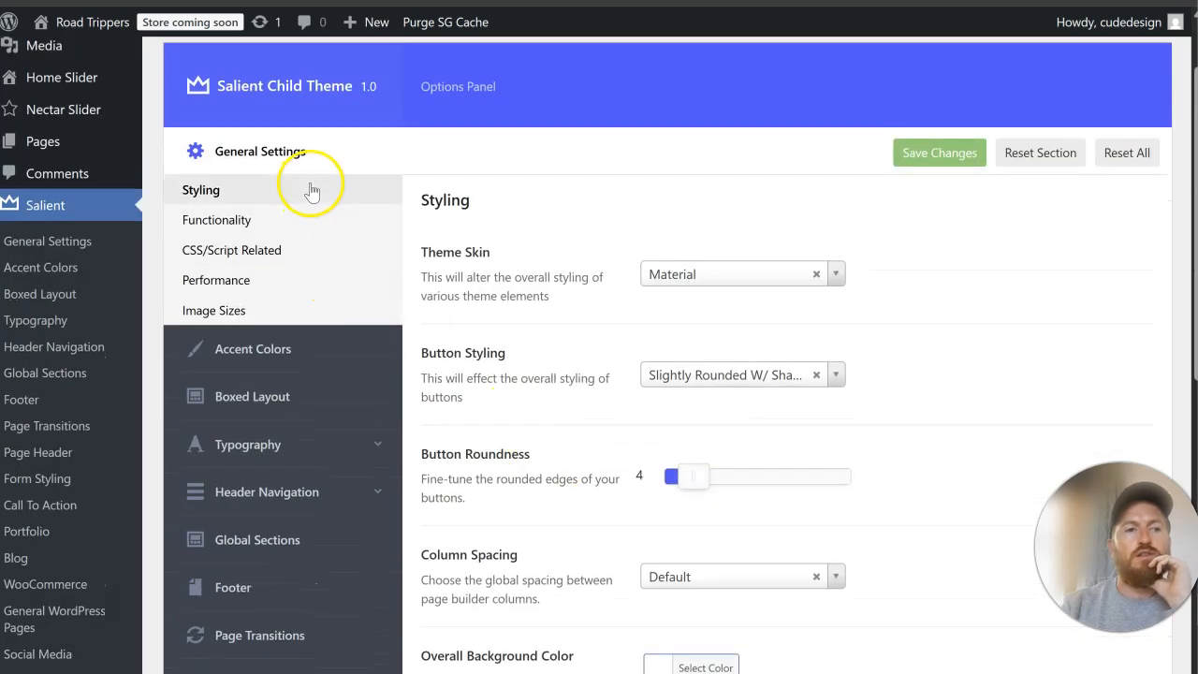
pyautogui.scroll(-3, 477, 298)
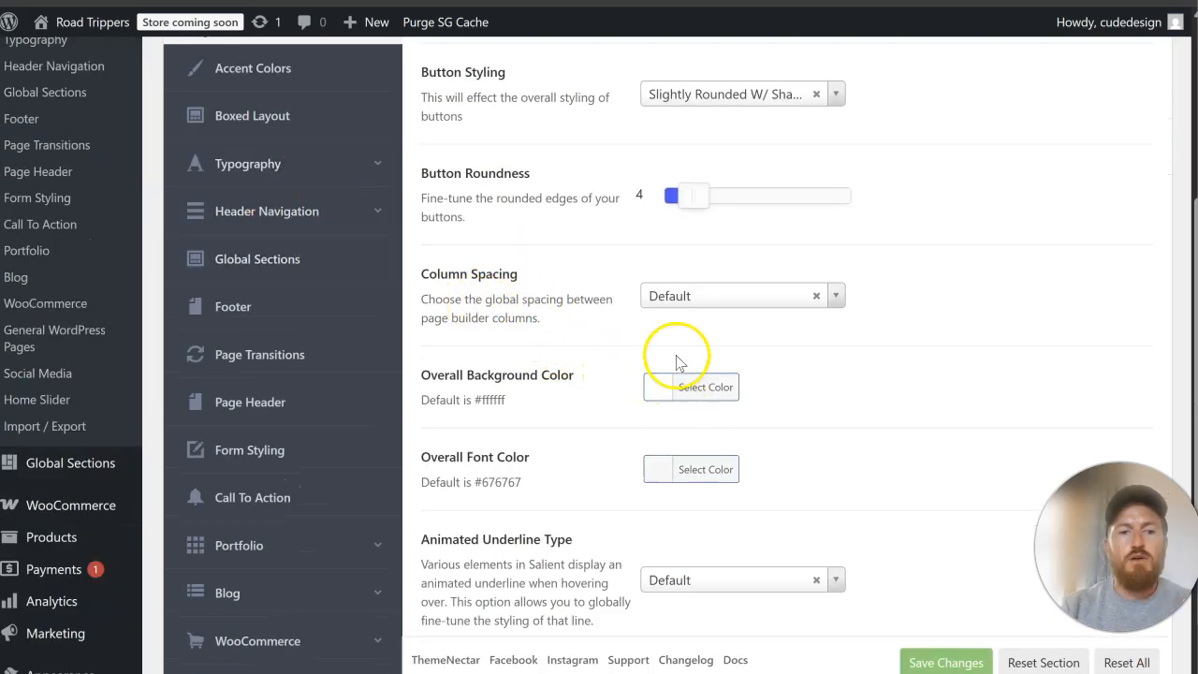
# Step: Set the Overall Font Color to #444444, save the settings, and refresh the homepage to check it
pyautogui.click(726, 475)
pyautogui.click(783, 471)
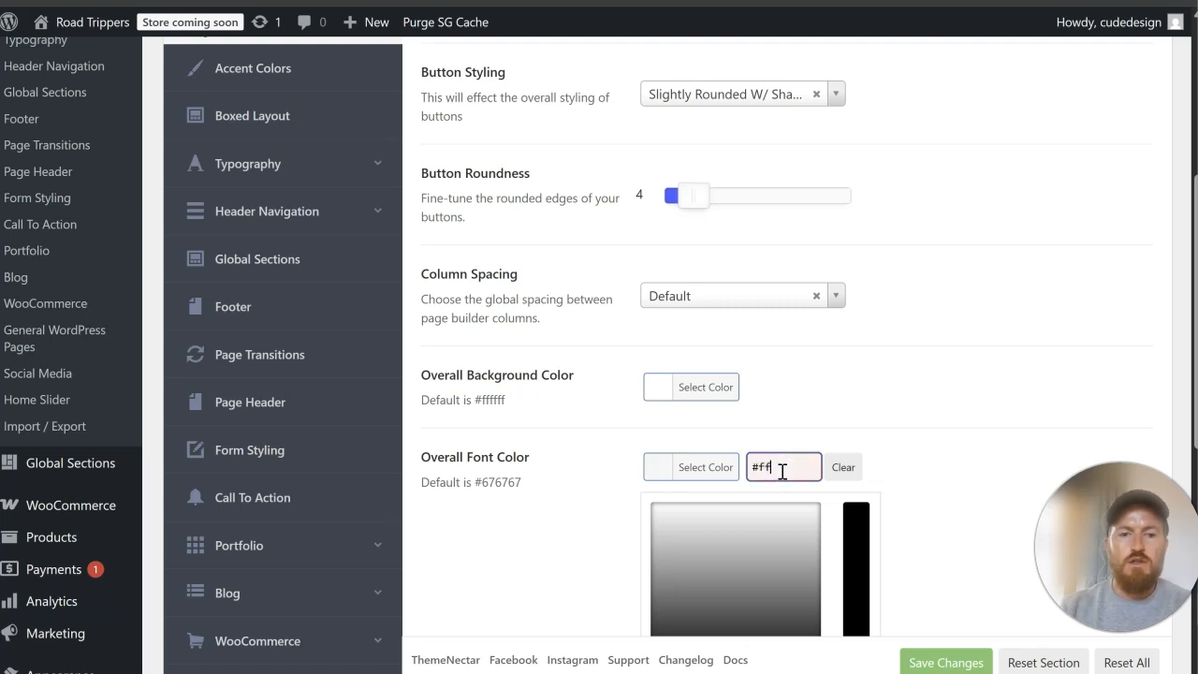
pyautogui.write('#44444')
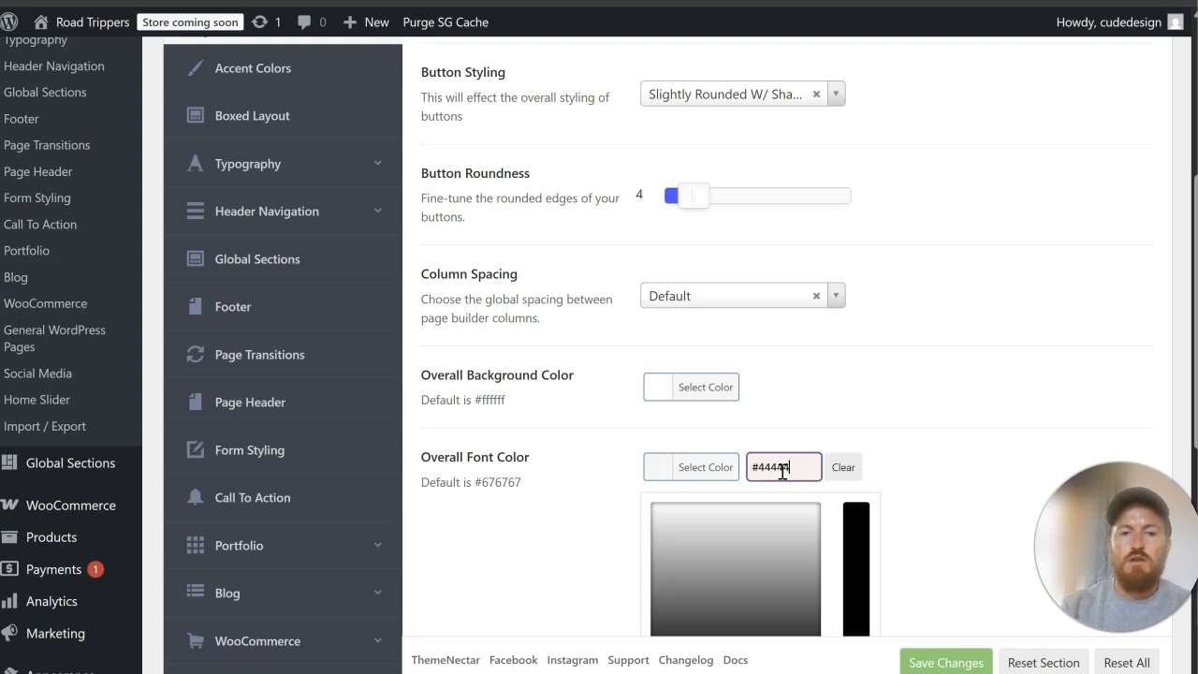
pyautogui.write('4')
pyautogui.click(942, 460)
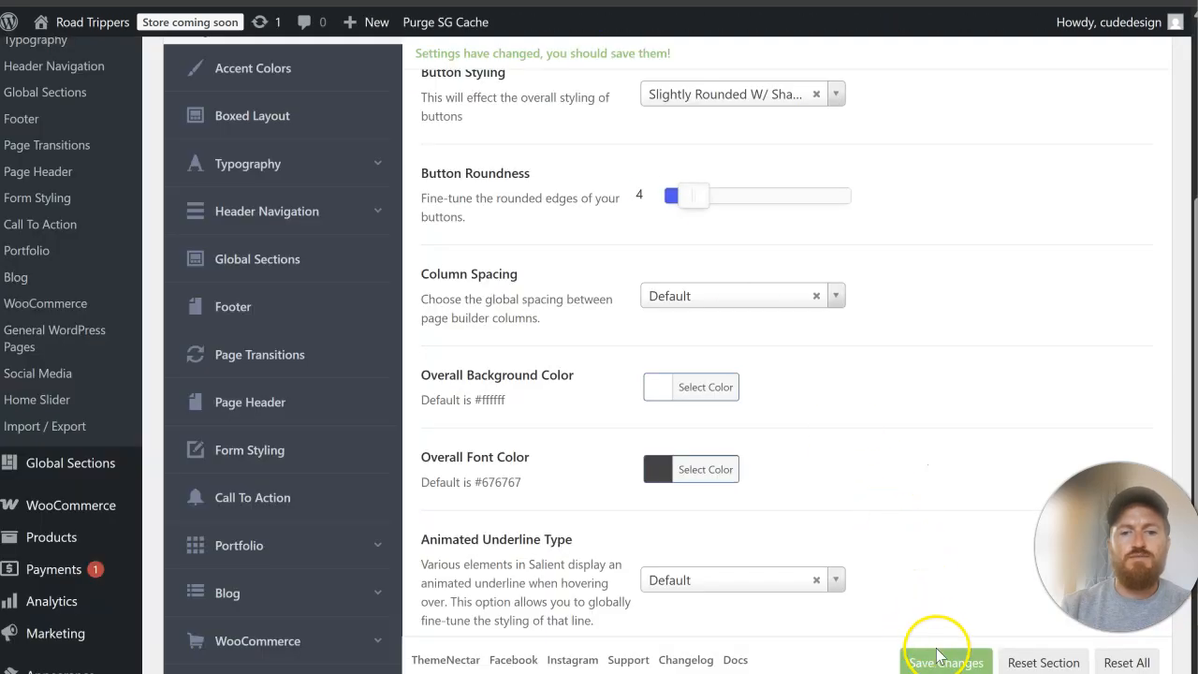
pyautogui.click(940, 661)
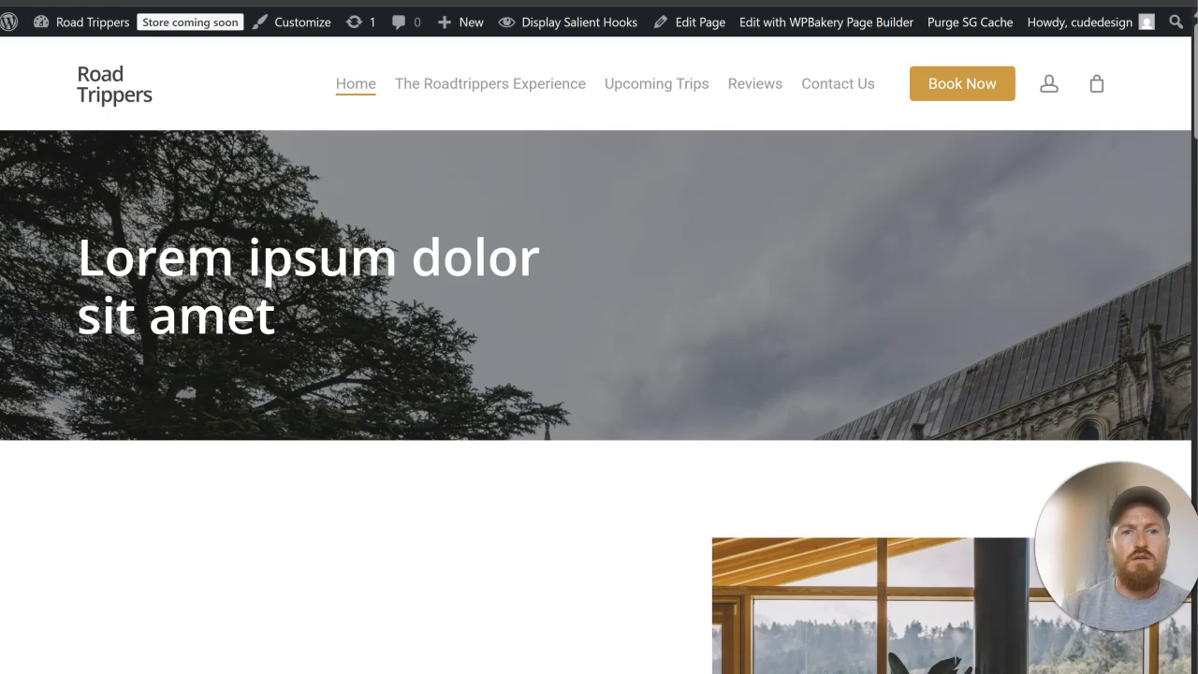
pyautogui.press('F5')
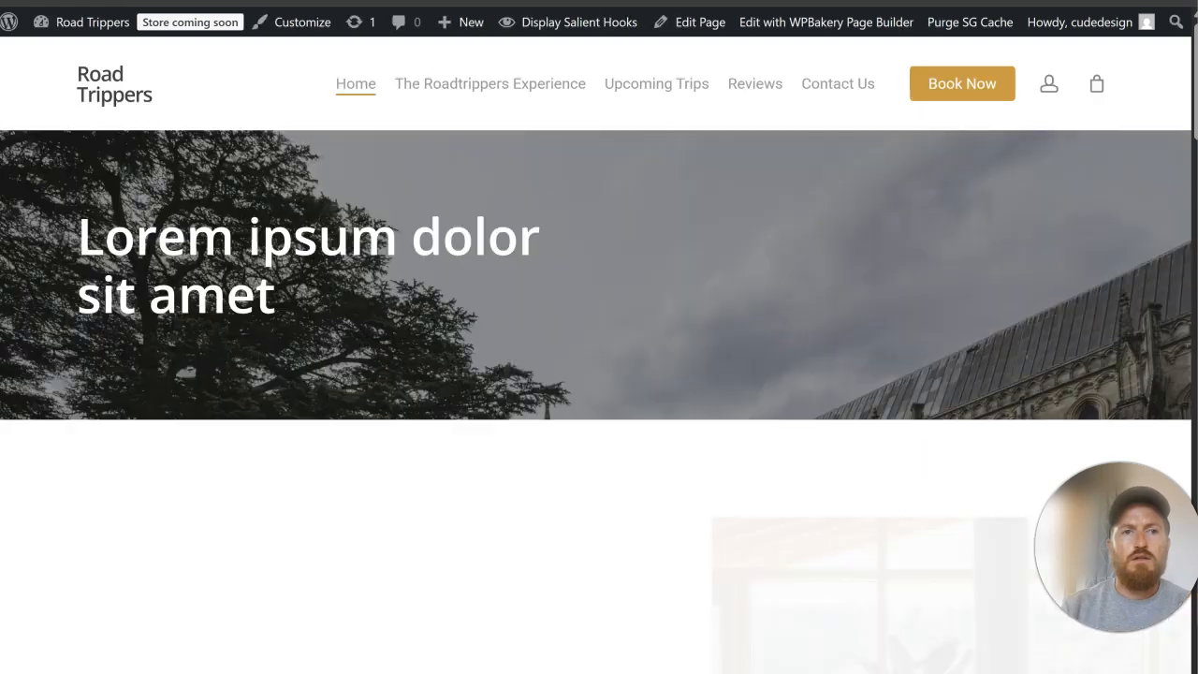
pyautogui.scroll(-5, 467, 307)
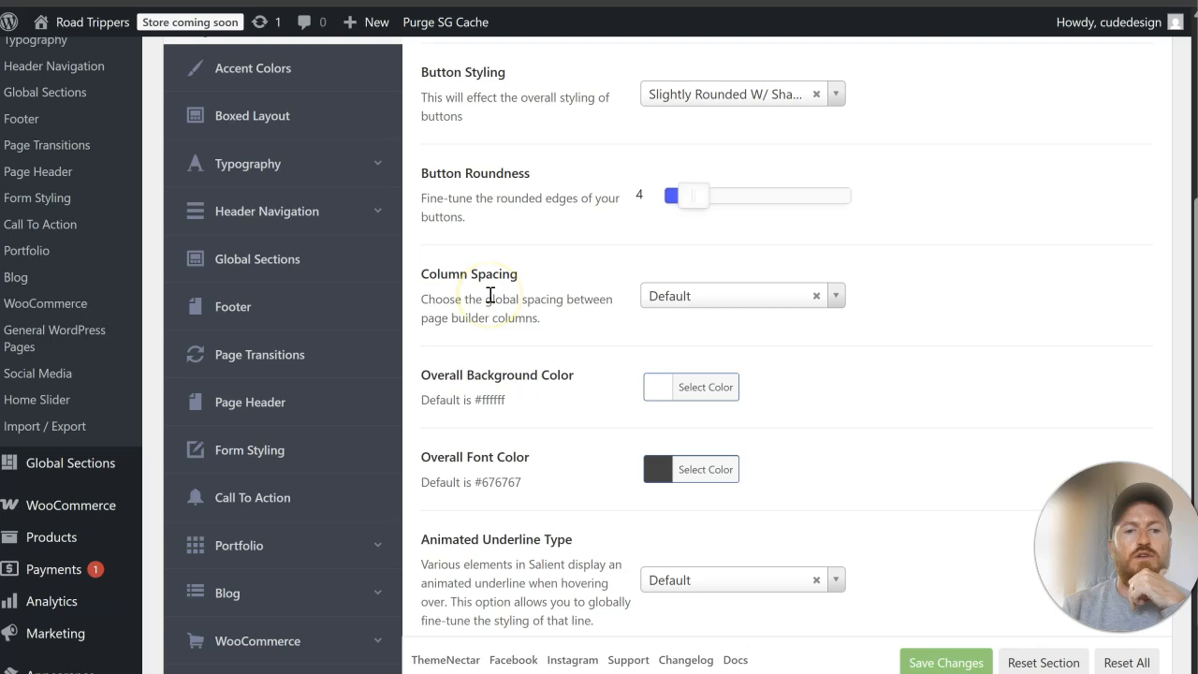
# Step: Look through Salient's Typography subsections, including General HTML elements, Salient Elements/Areas and Responsive Settings, for a menu text color option
pyautogui.scroll(3, 491, 295)
pyautogui.scroll(-1, 346, 299)
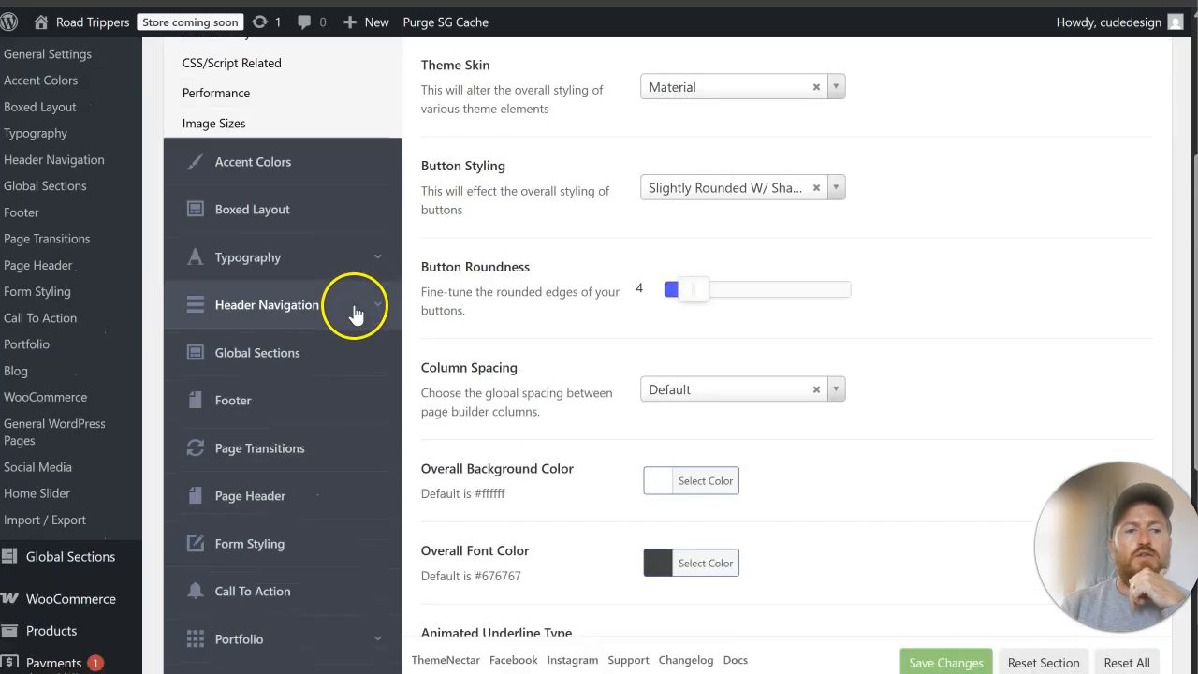
pyautogui.click(340, 269)
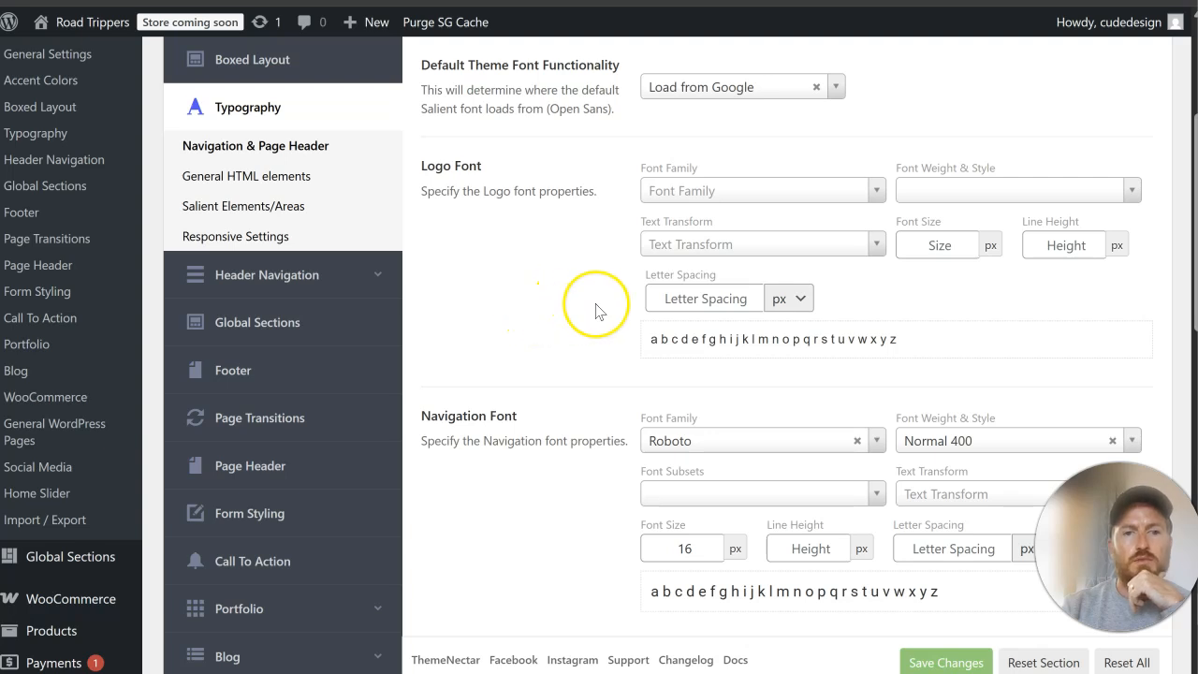
pyautogui.scroll(-3, 599, 311)
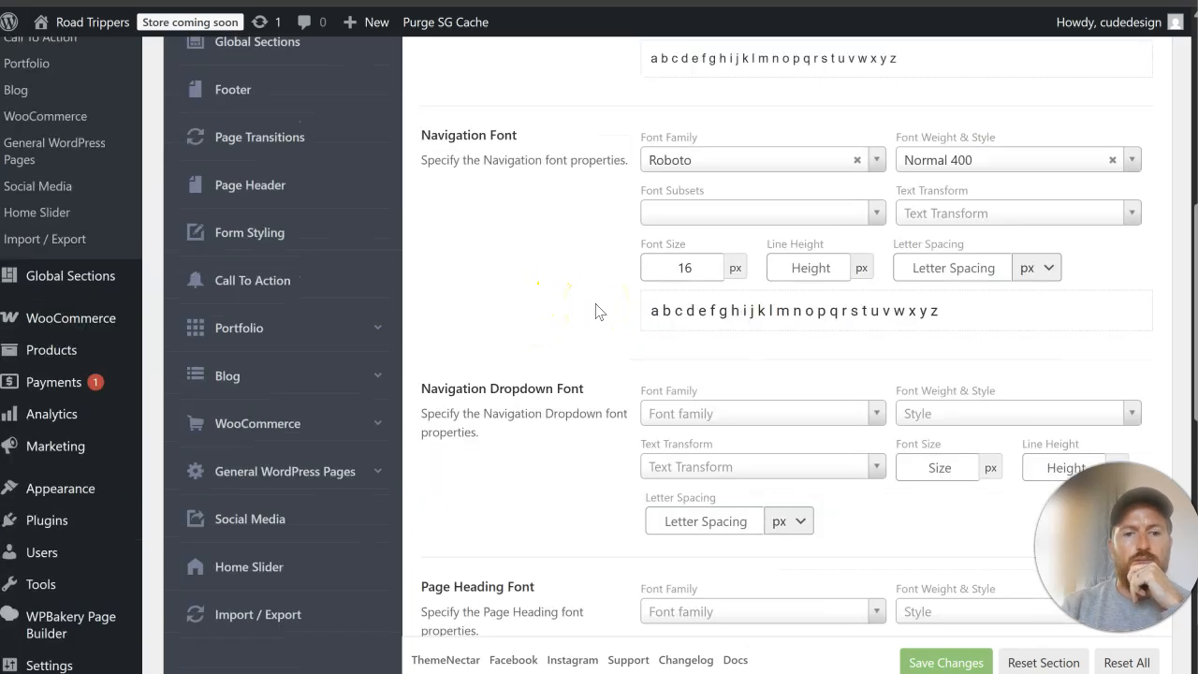
pyautogui.scroll(3, 599, 311)
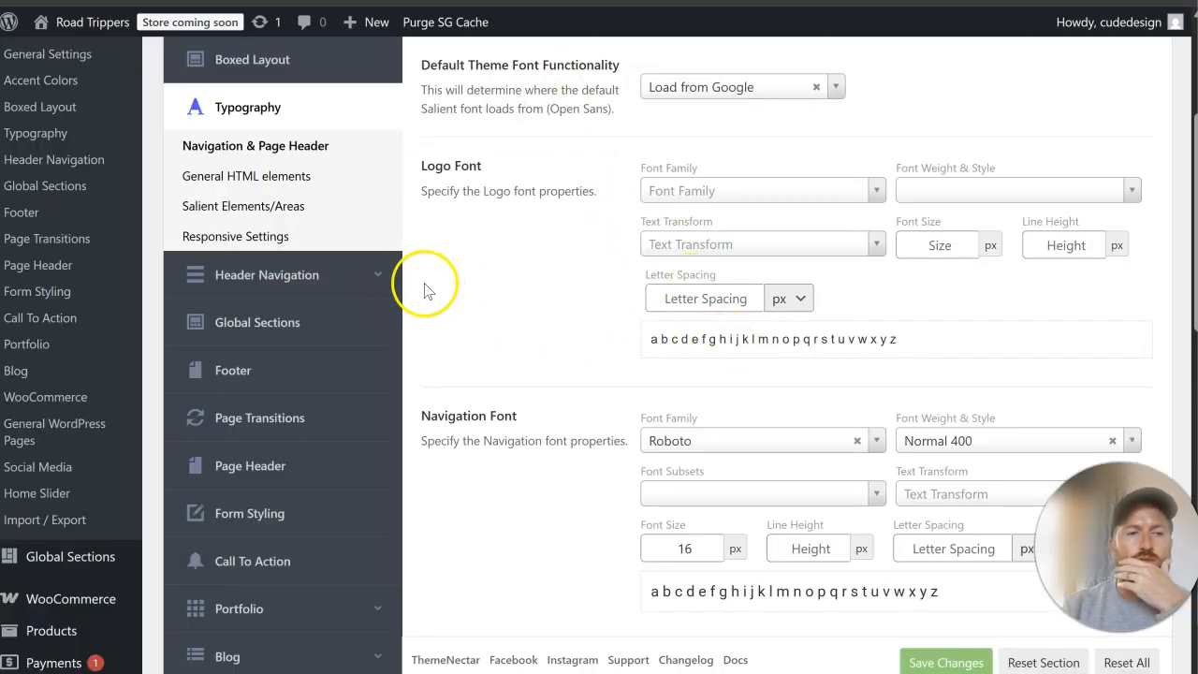
pyautogui.scroll(1, 384, 295)
pyautogui.click(365, 276)
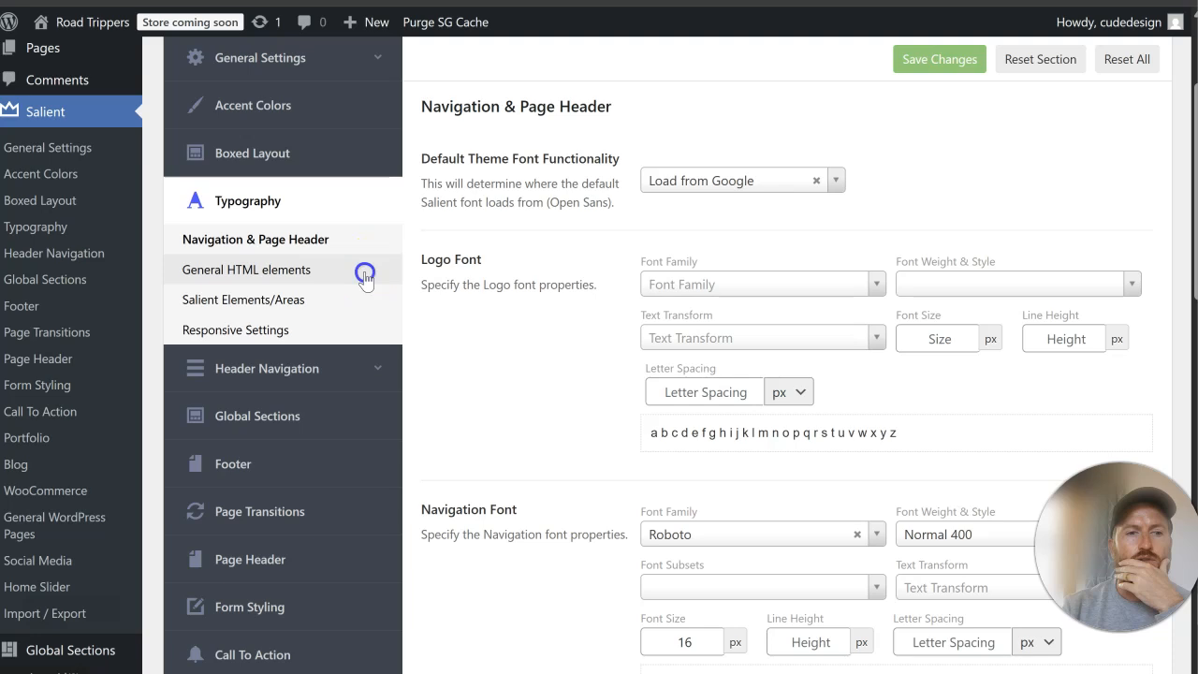
pyautogui.scroll(3, 471, 291)
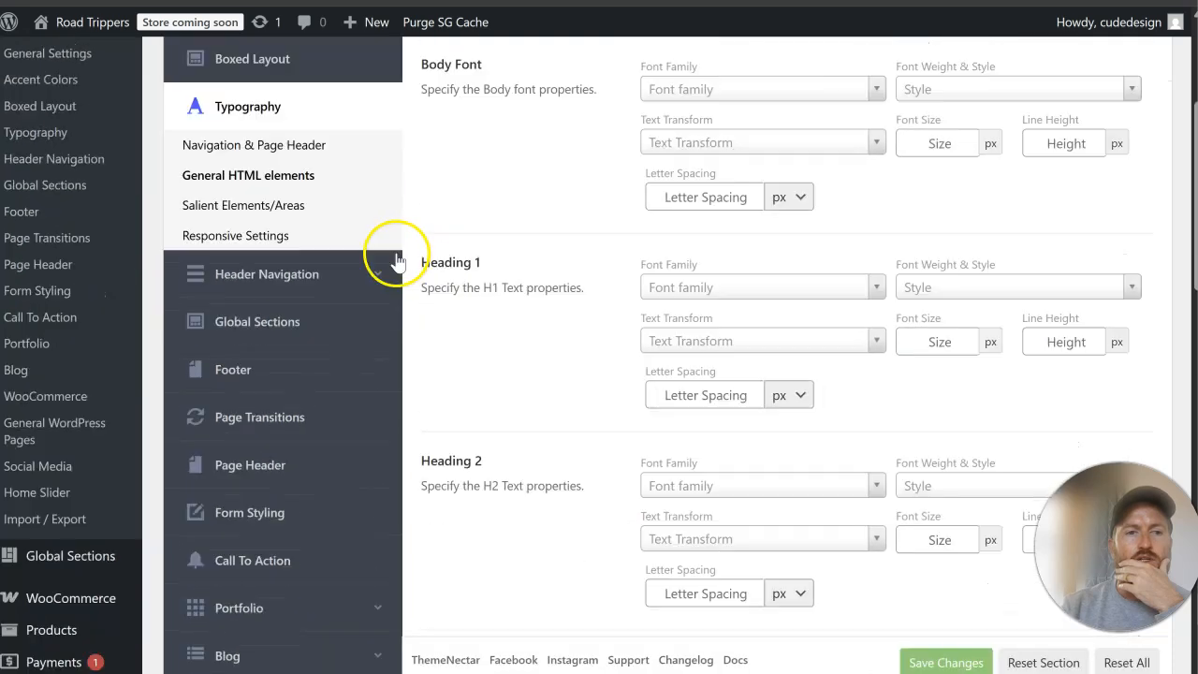
pyautogui.click(316, 207)
pyautogui.scroll(2, 471, 263)
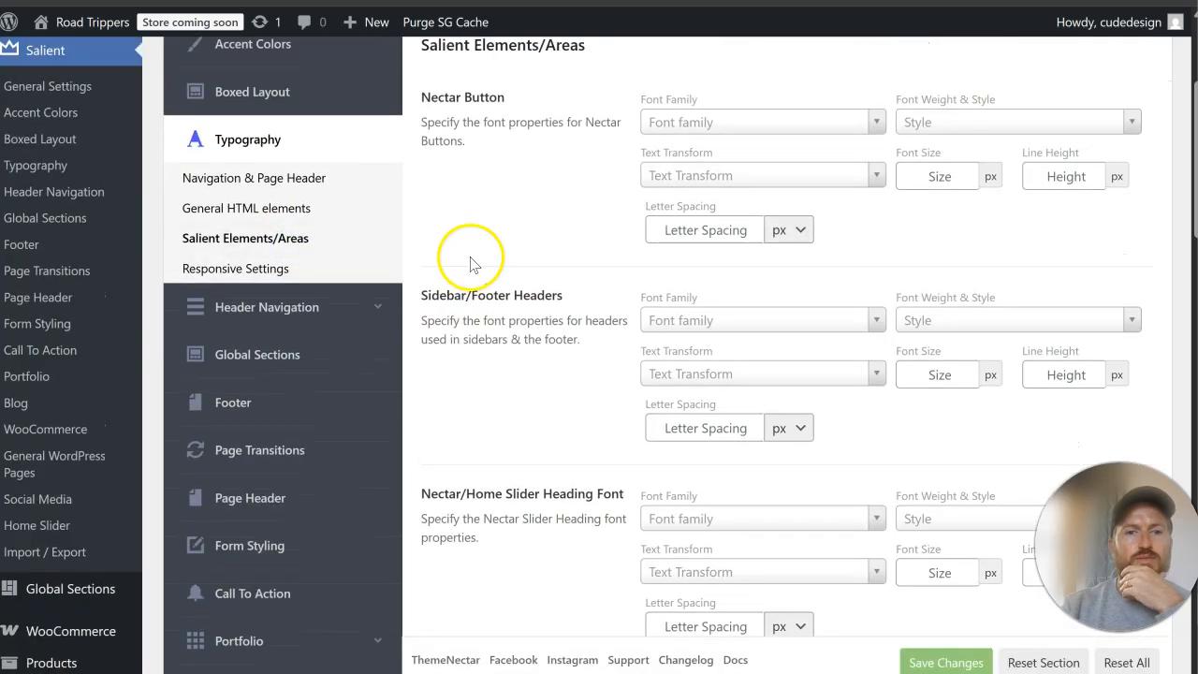
pyautogui.scroll(-2, 471, 259)
pyautogui.click(327, 238)
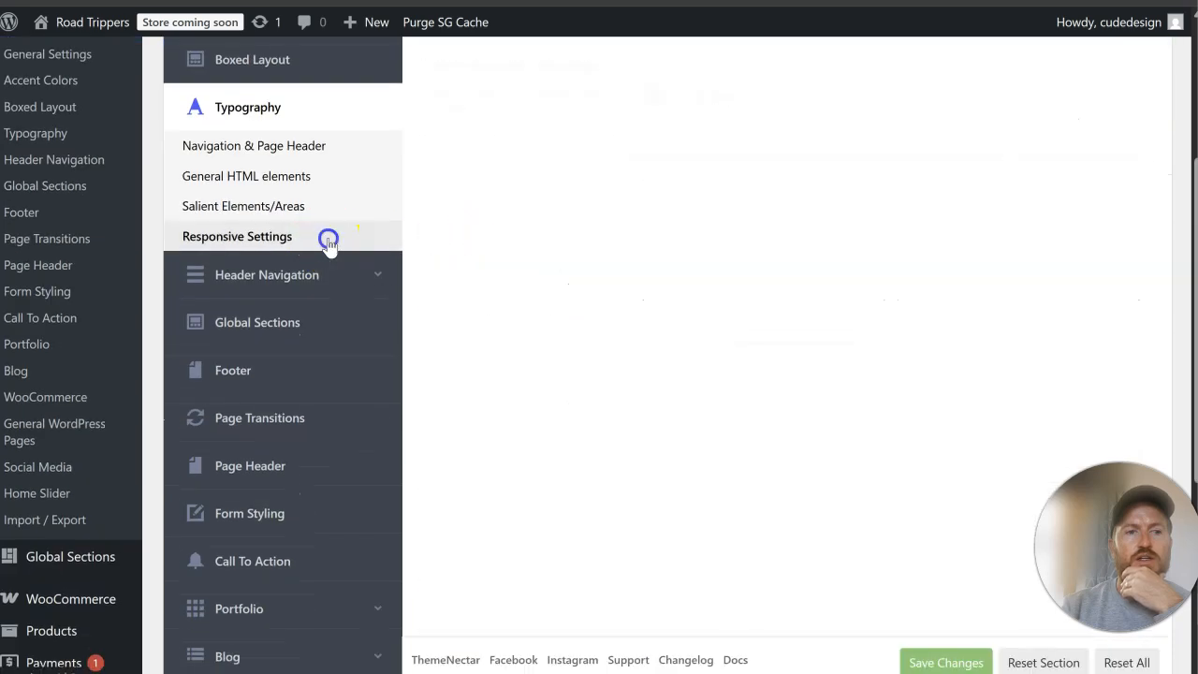
pyautogui.scroll(2, 431, 304)
# Step: Review the Accent Colors settings down to the extra color gradients for a menu text color option
pyautogui.click(315, 193)
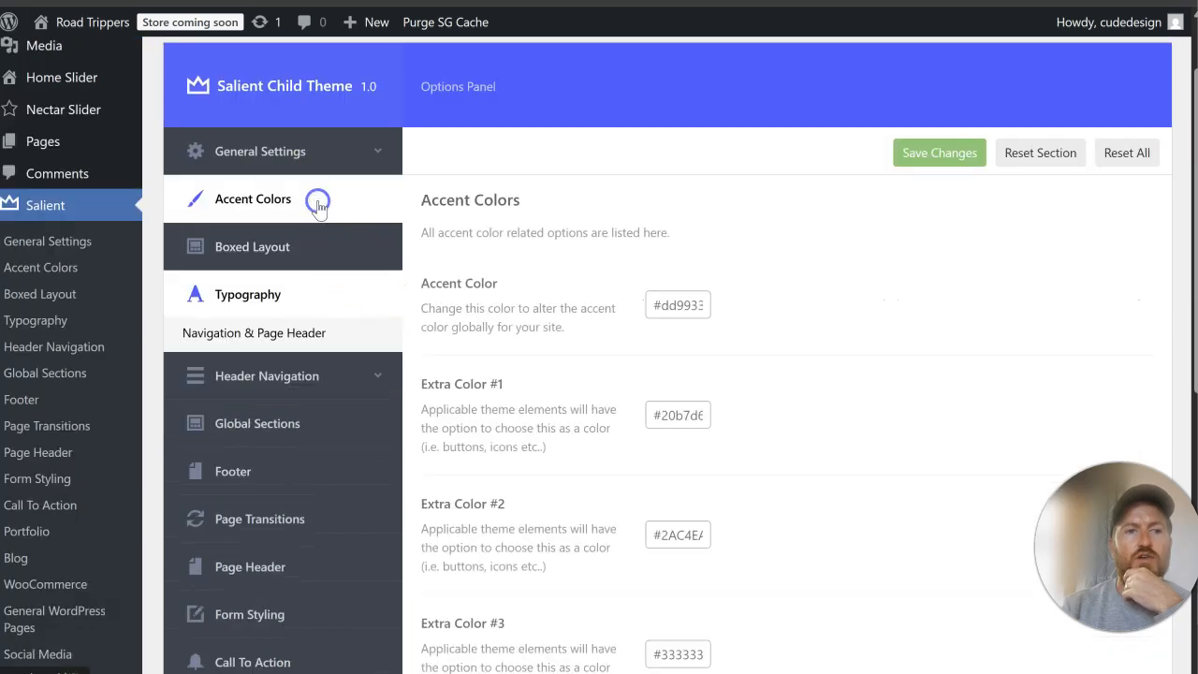
pyautogui.scroll(-6, 748, 328)
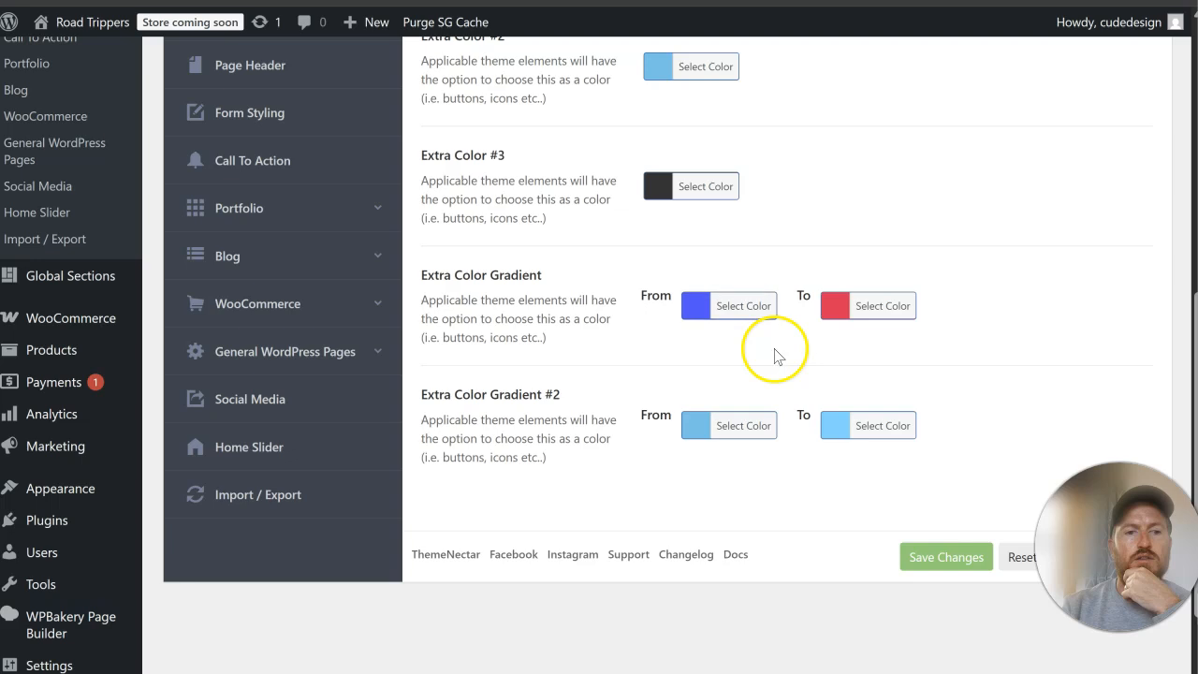
pyautogui.scroll(8, 774, 355)
# Step: Open the color scheme settings for Header Navigation and set the Header Color Scheme to Custom
pyautogui.click(278, 447)
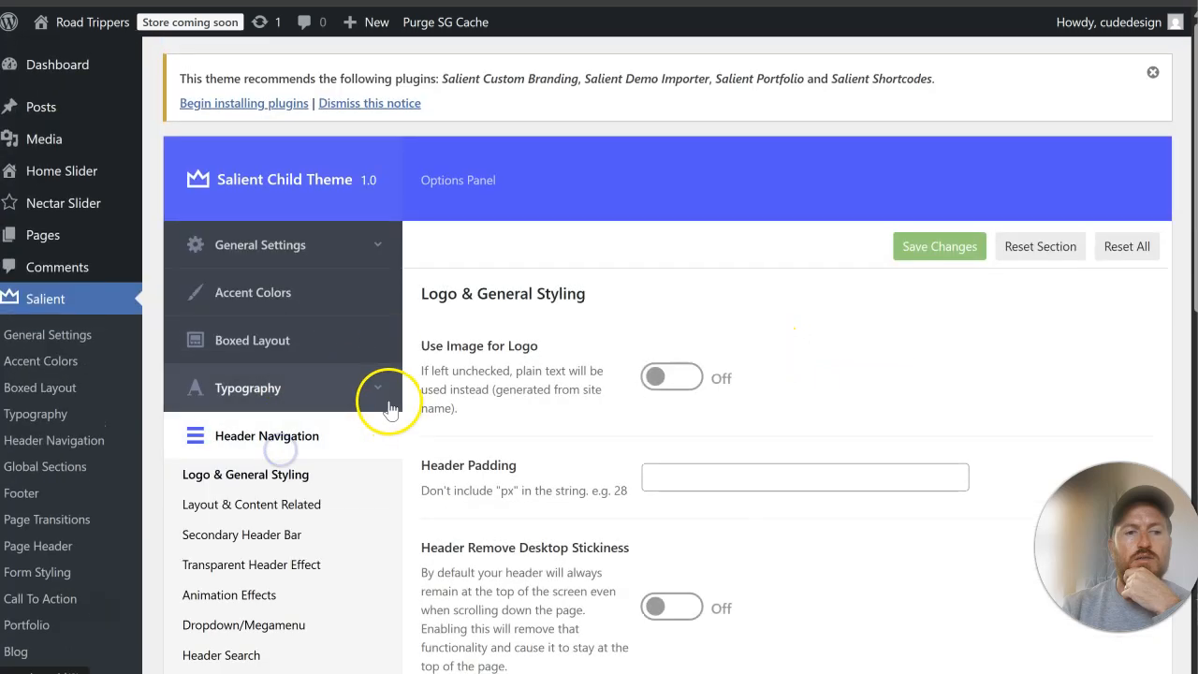
pyautogui.scroll(-2, 390, 409)
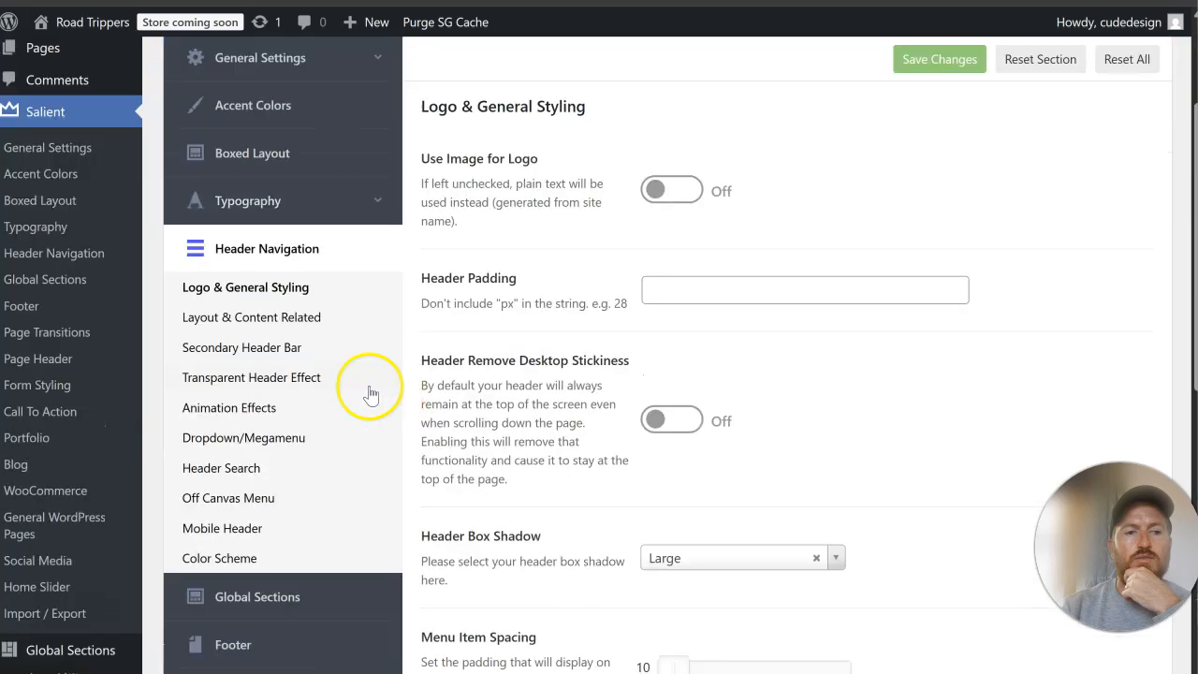
pyautogui.click(313, 315)
pyautogui.scroll(-4, 588, 334)
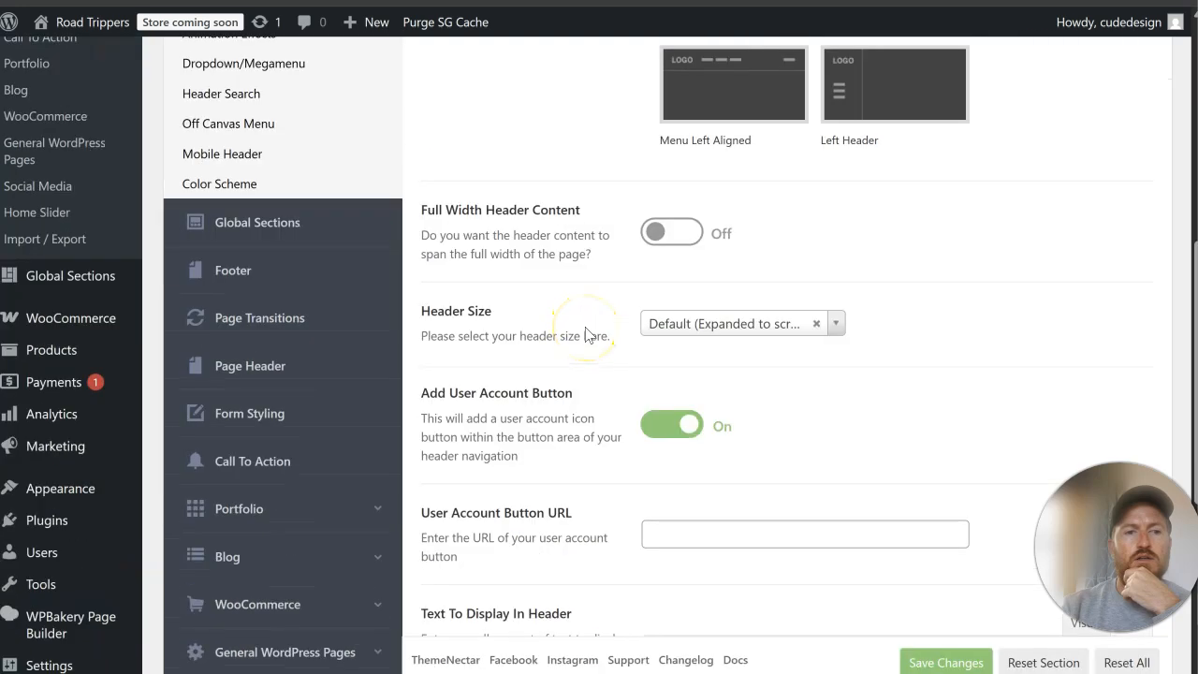
pyautogui.click(294, 185)
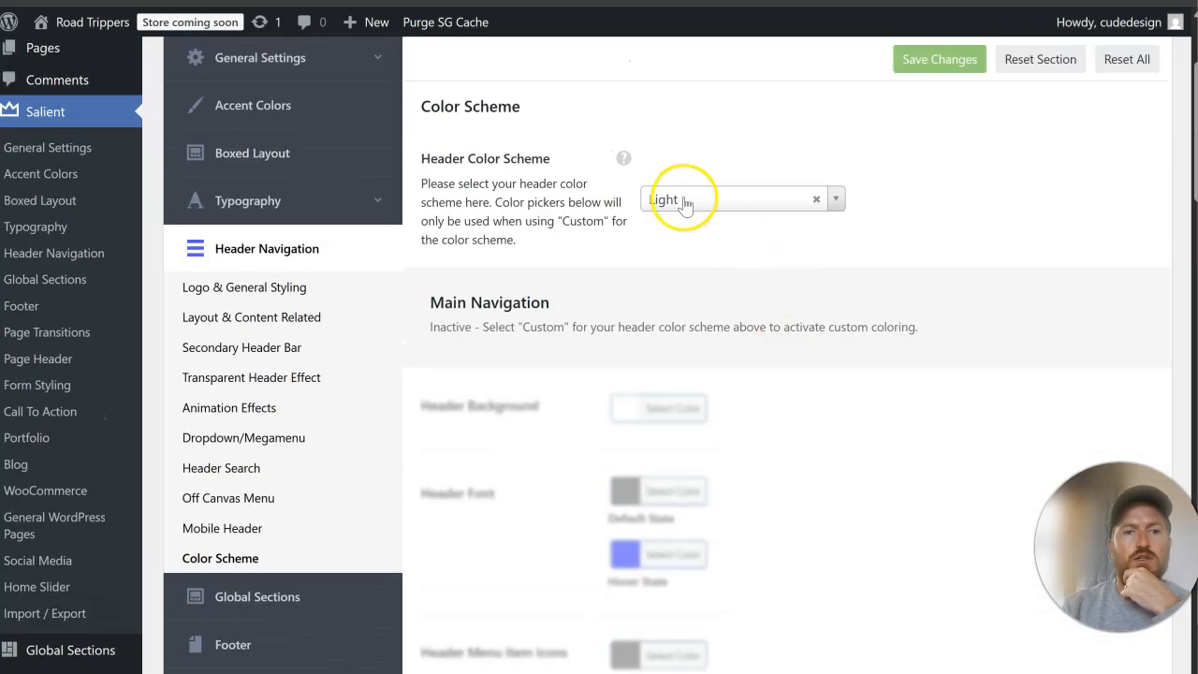
pyautogui.click(684, 204)
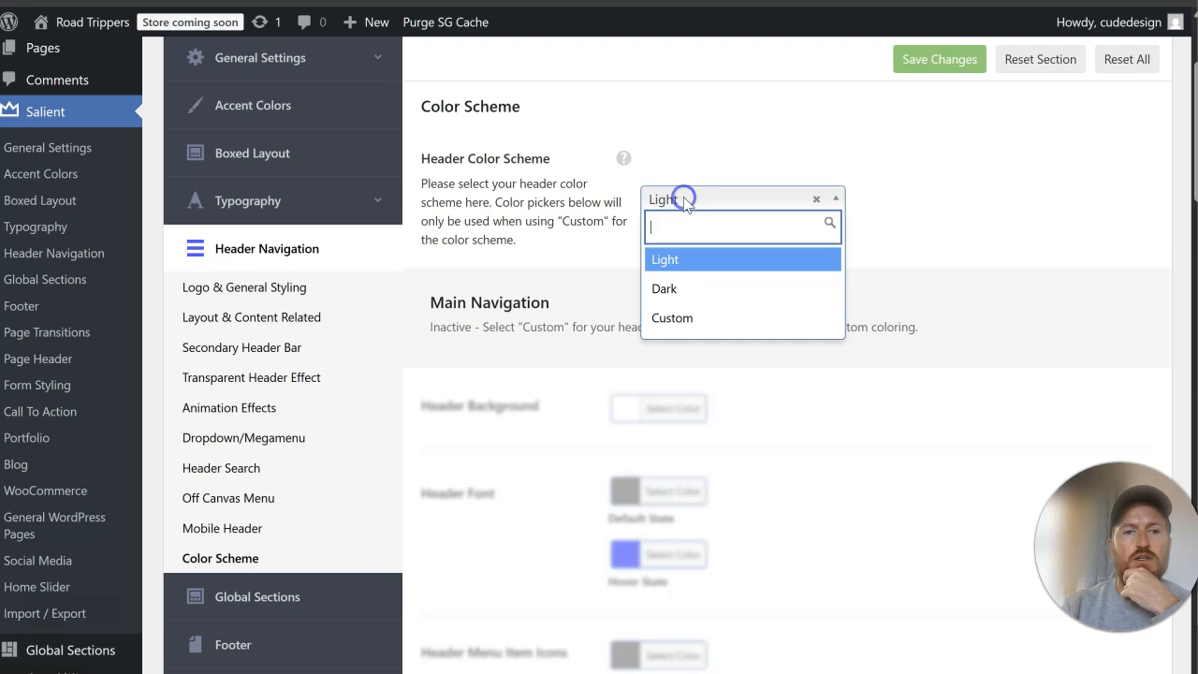
pyautogui.click(722, 316)
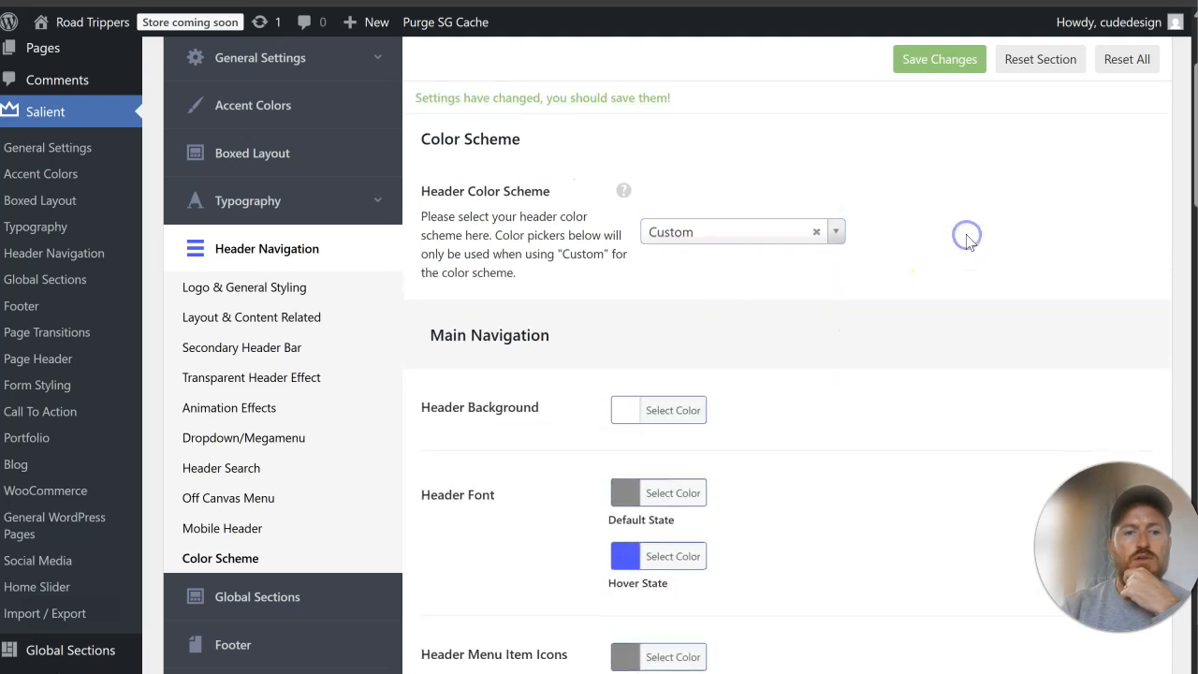
# Step: Set the Main Navigation's Header Font default state color to #ffffff
pyautogui.scroll(-2, 842, 244)
pyautogui.click(680, 271)
pyautogui.click(777, 266)
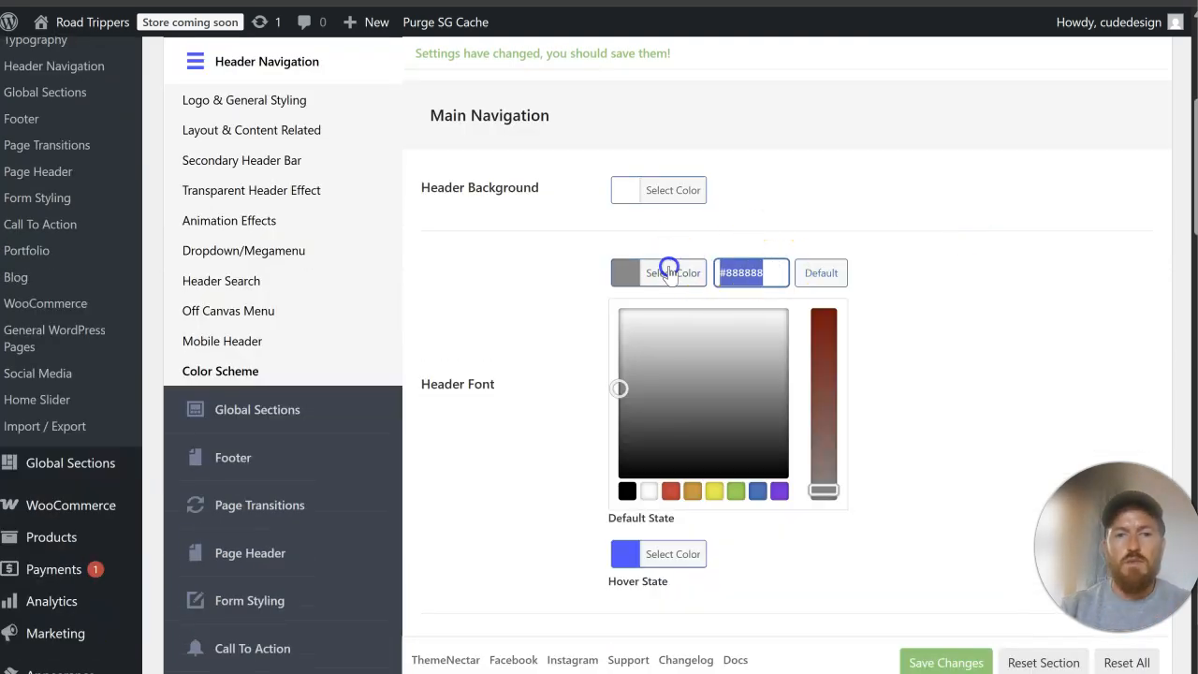
pyautogui.write('#ffffff')
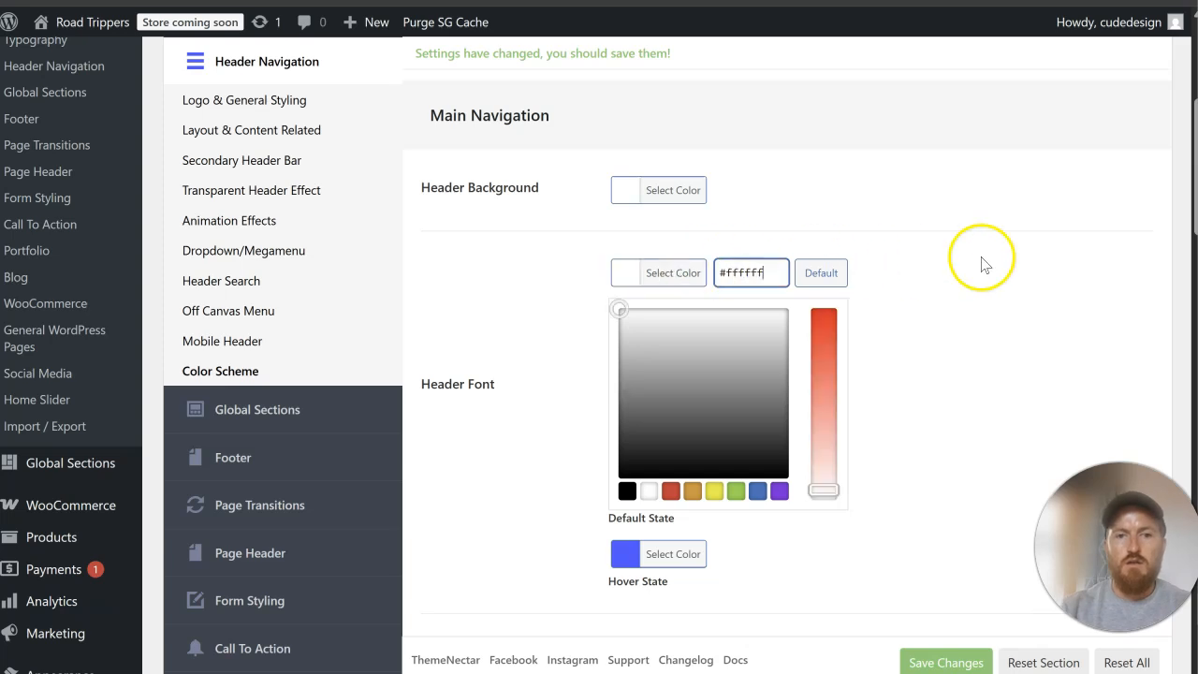
# Step: Set the Main Navigation's Header Font default state color to #444444, save the theme options and reload the live page
pyautogui.click(992, 262)
pyautogui.click(674, 278)
pyautogui.click(774, 272)
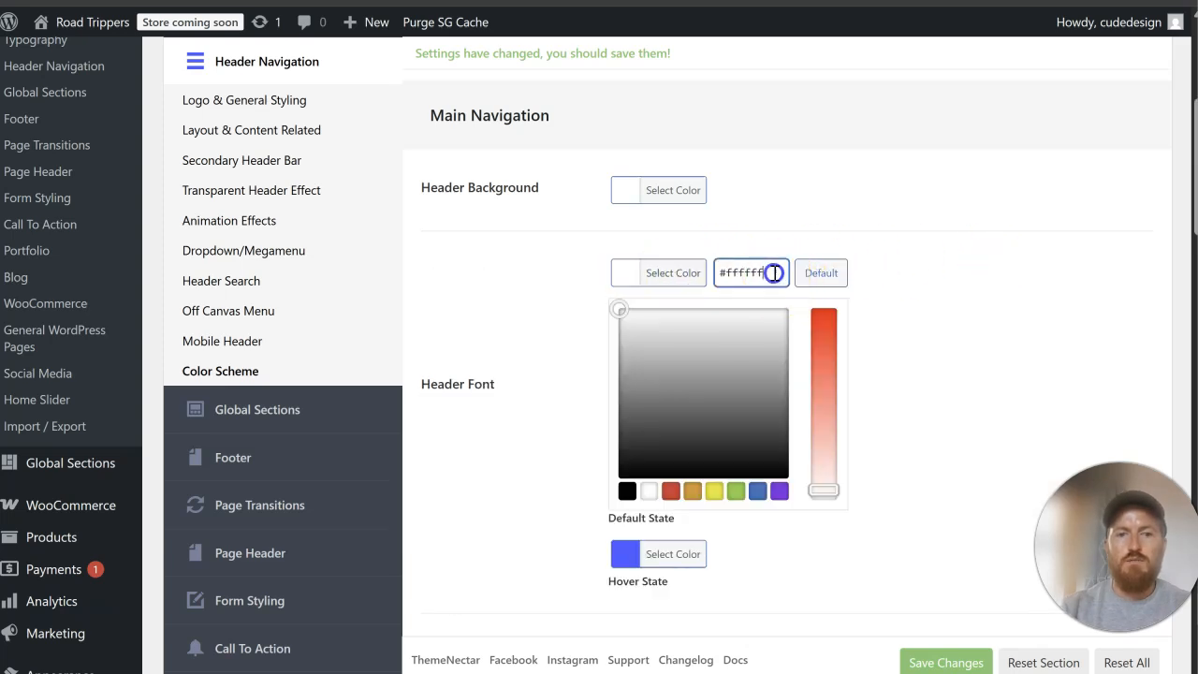
pyautogui.write('#4444')
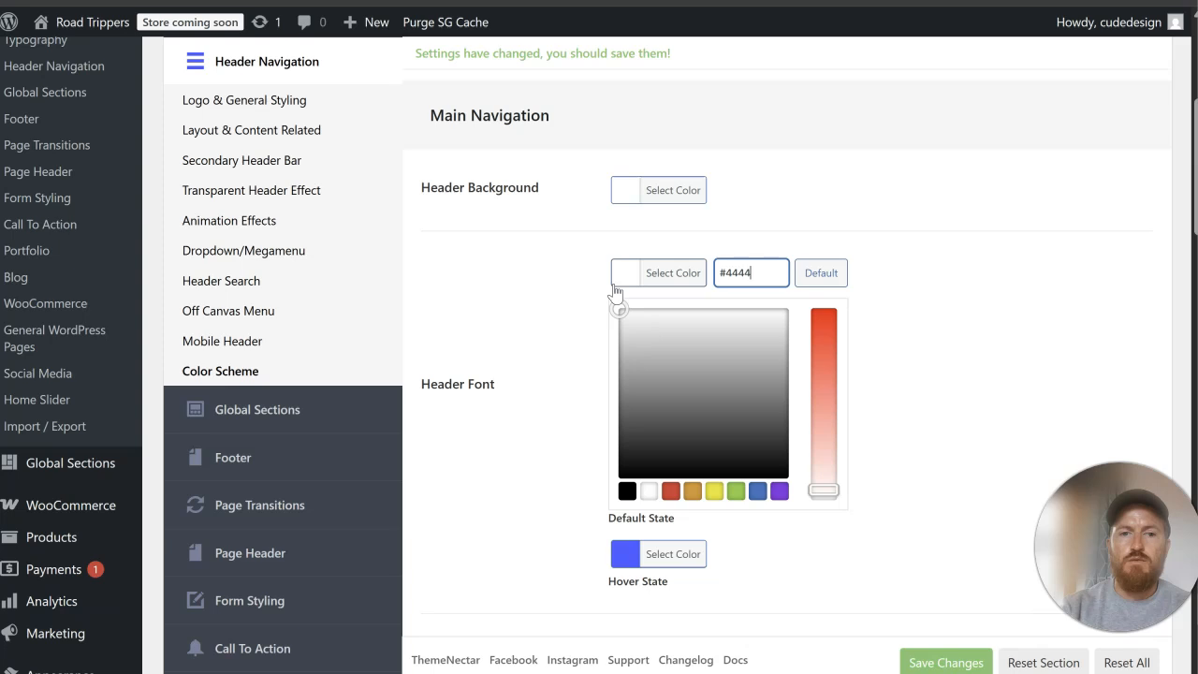
pyautogui.write('44')
pyautogui.click(918, 245)
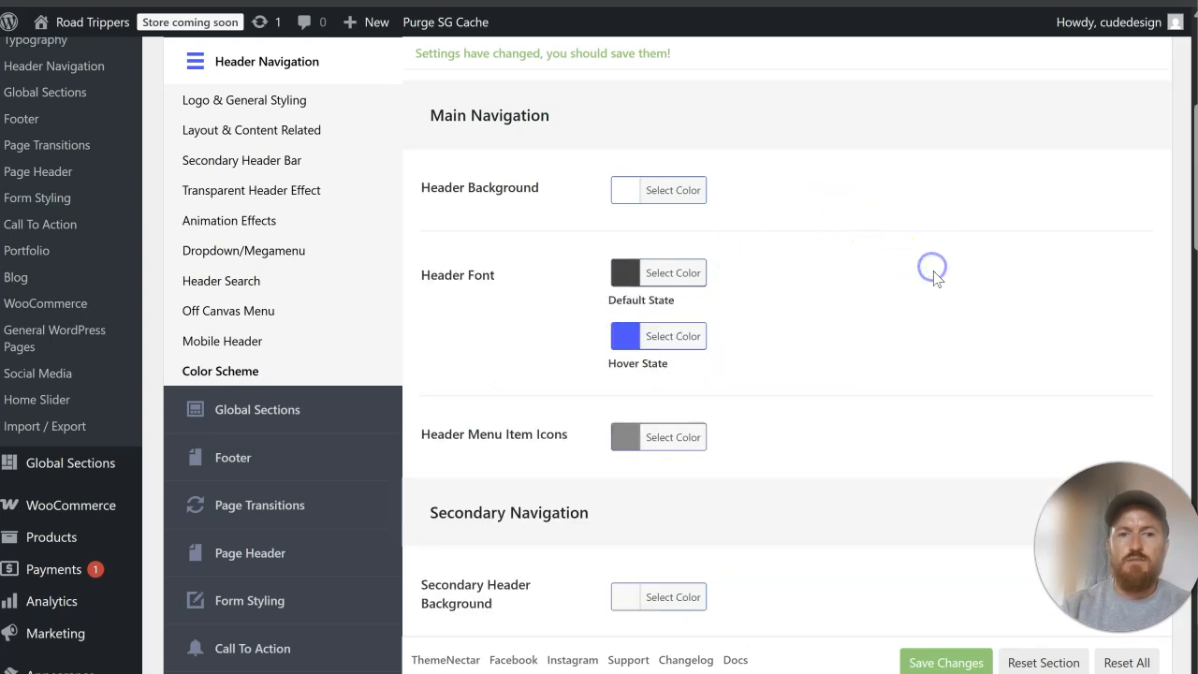
pyautogui.click(925, 659)
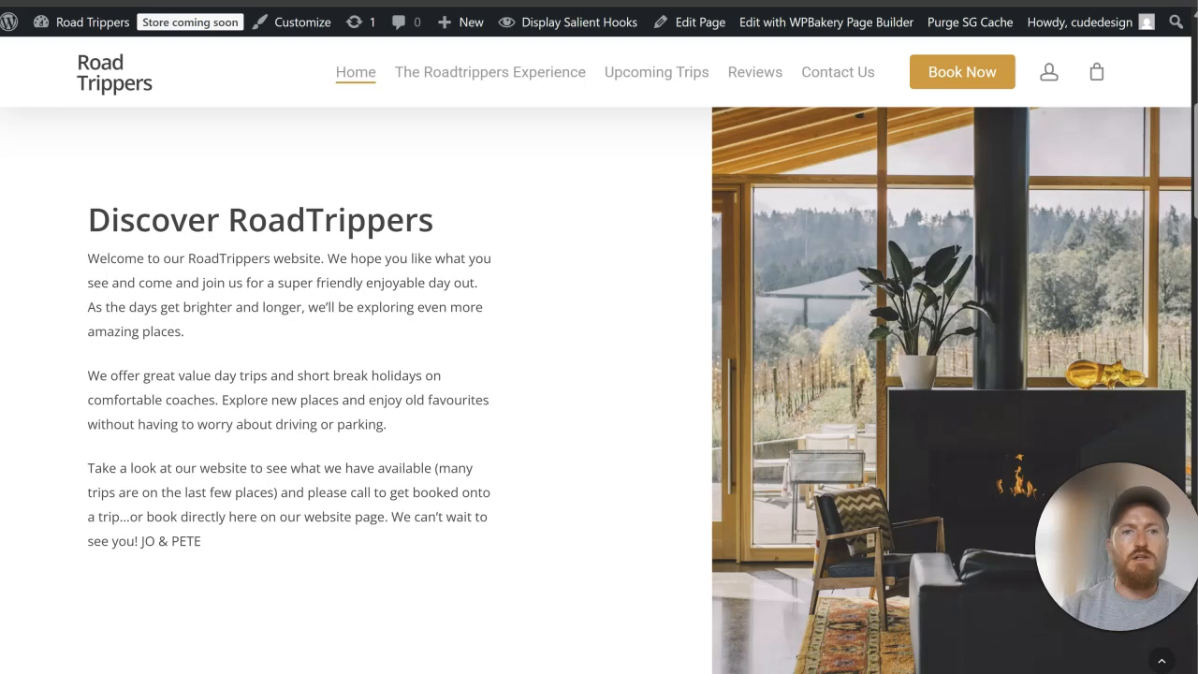
pyautogui.press('F5')
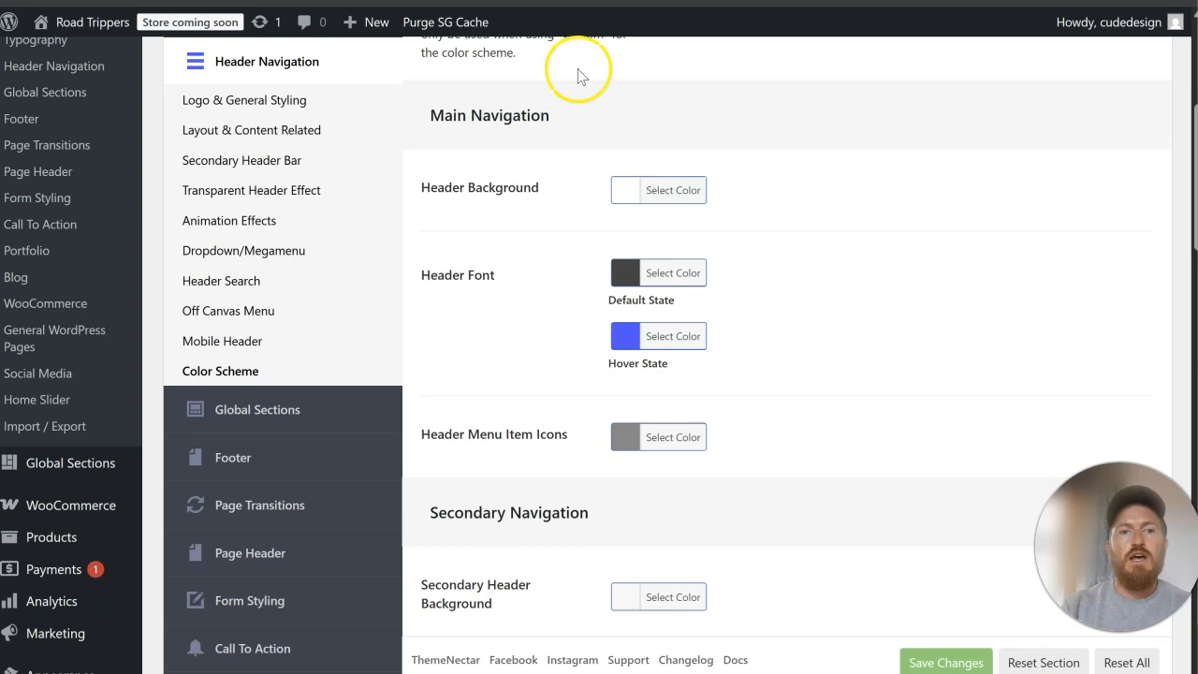
# Step: Copy the main Accent Color's hex code, #dd9933, from the Accent Colors settings
pyautogui.click(660, 337)
pyautogui.click(976, 283)
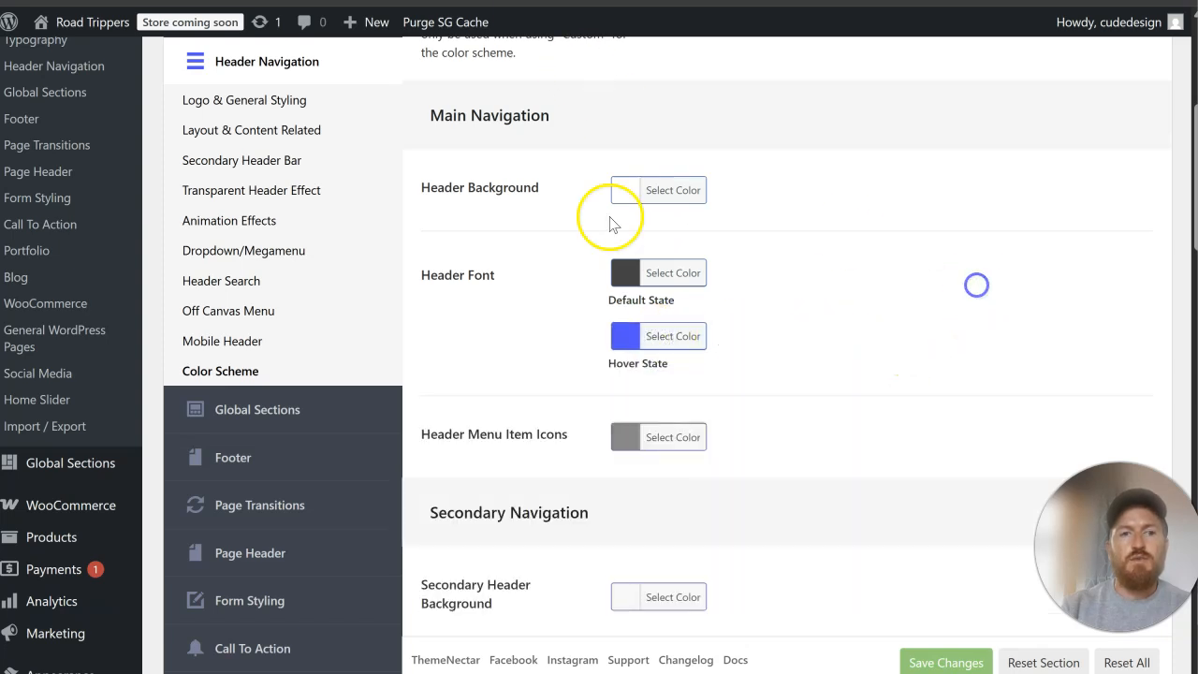
pyautogui.scroll(3, 347, 253)
pyautogui.click(285, 212)
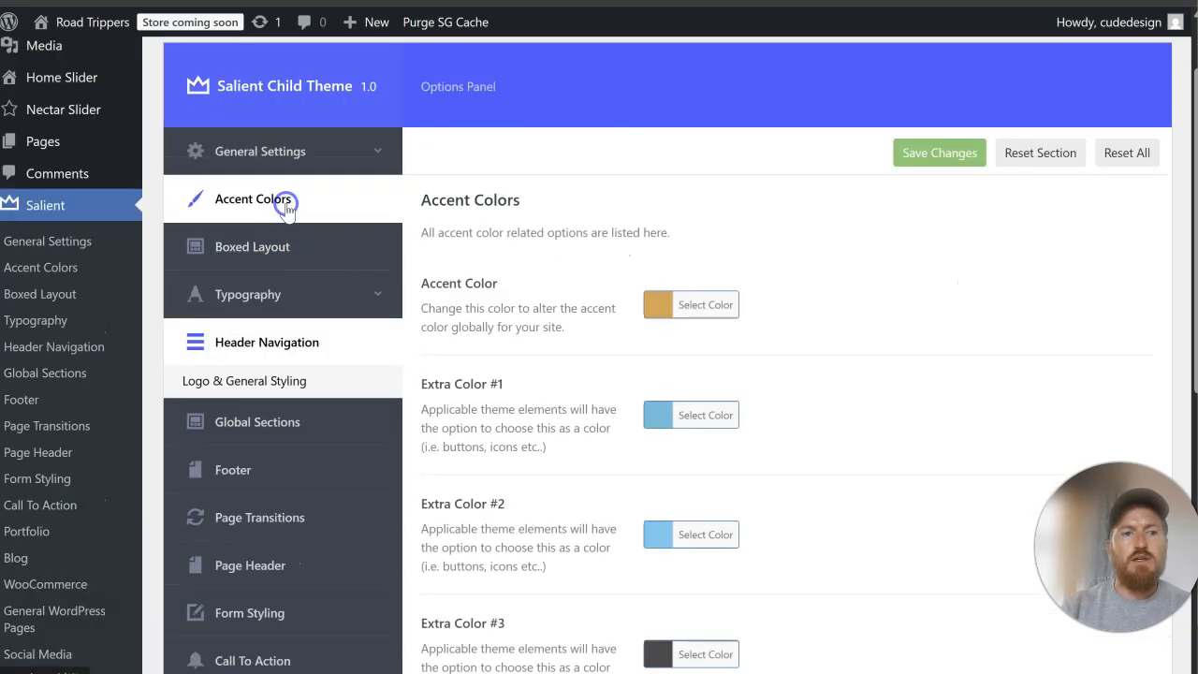
pyautogui.click(693, 297)
pyautogui.click(807, 294)
pyautogui.moveTo(810, 298); pyautogui.dragTo(702, 296)
pyautogui.hotkey('ctrl', 'c')
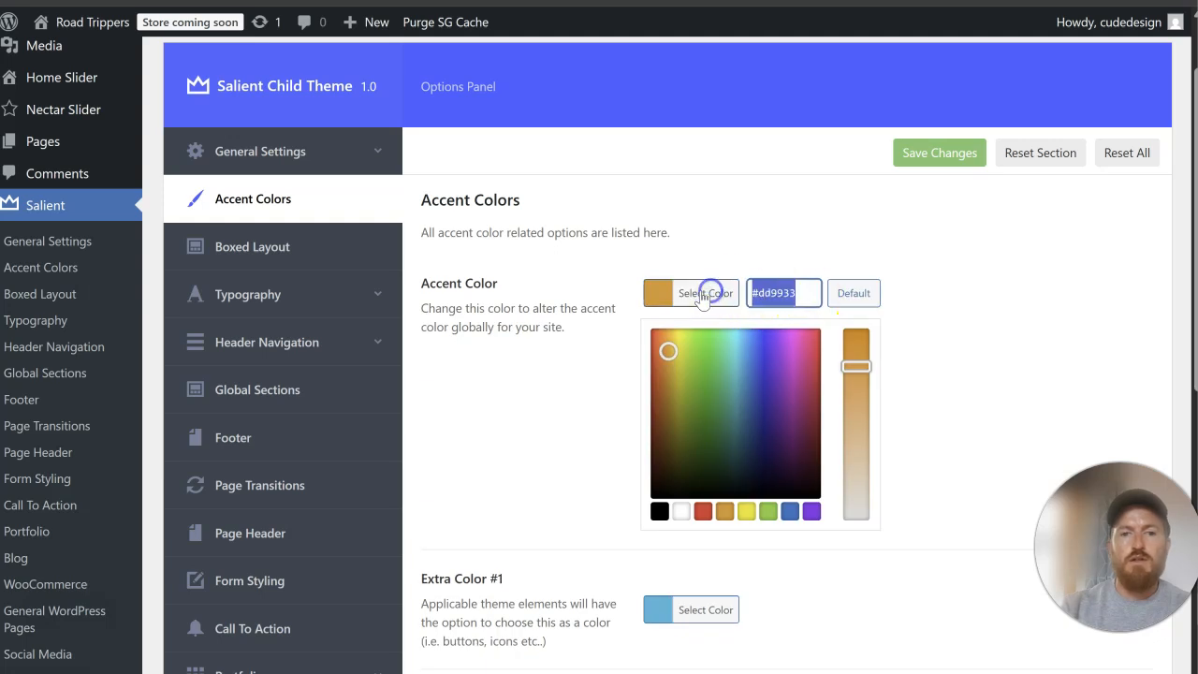
# Step: Set the Main Navigation's Header Font hover state color to #dd9933 in the Header Navigation color scheme and save the theme options
pyautogui.click(319, 298)
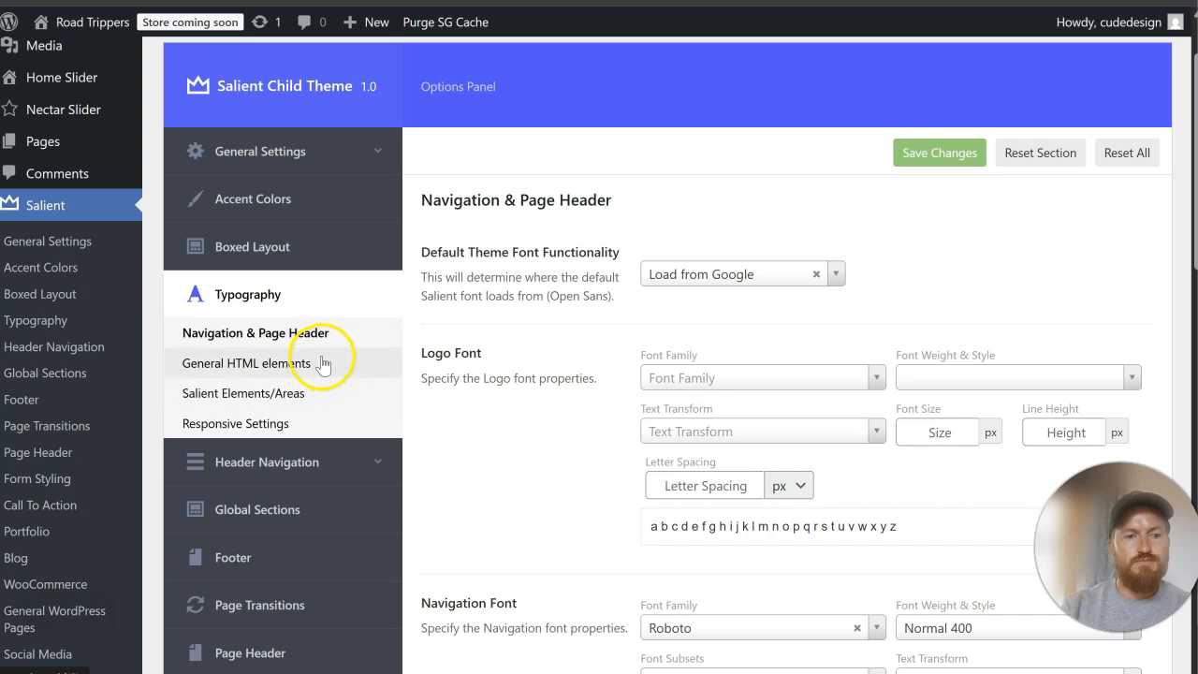
pyautogui.scroll(-2, 347, 384)
pyautogui.click(356, 377)
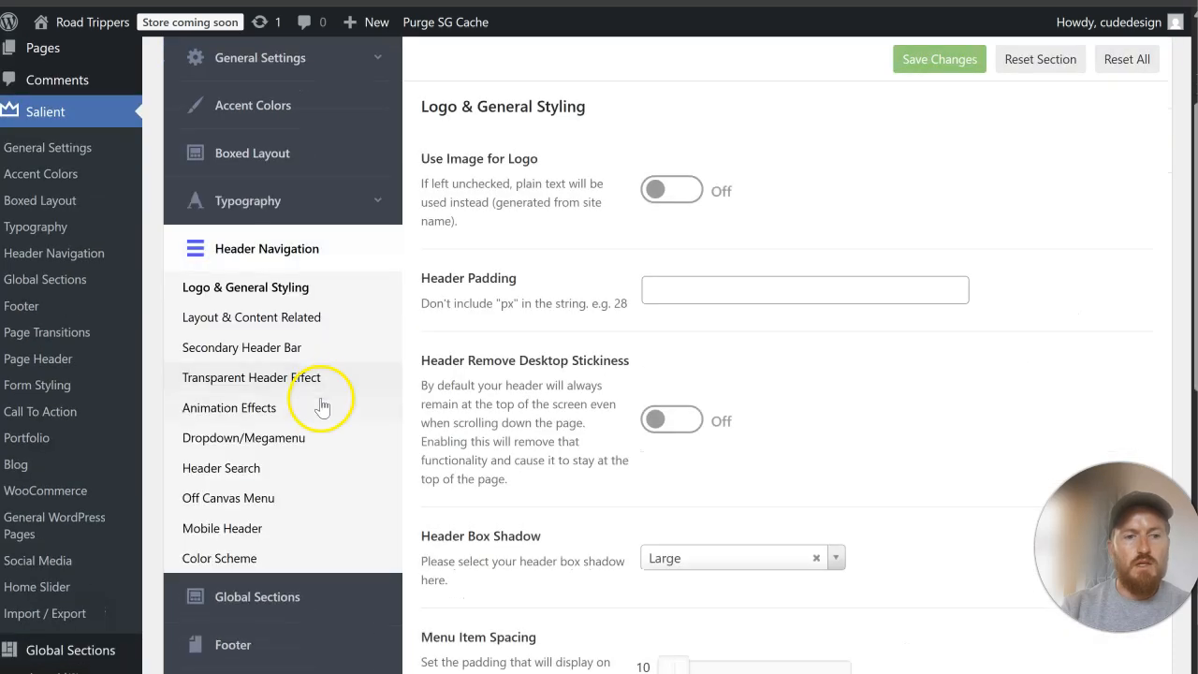
pyautogui.click(309, 556)
pyautogui.scroll(-1, 814, 426)
pyautogui.scroll(-1, 814, 422)
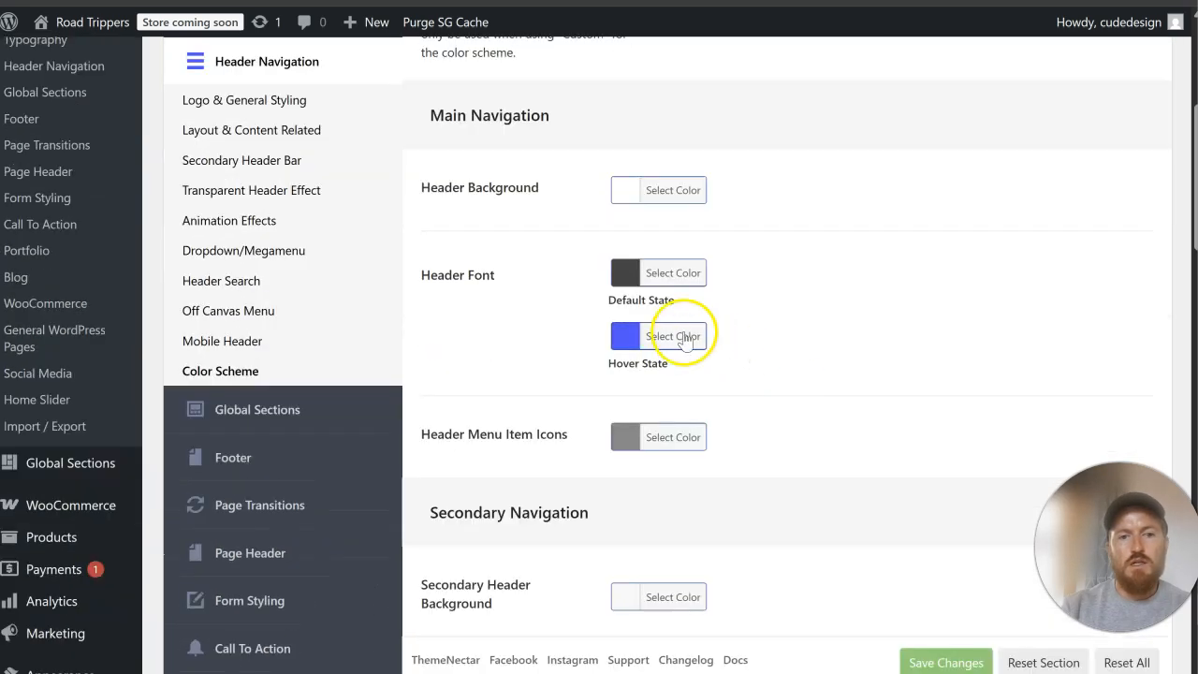
pyautogui.click(685, 335)
pyautogui.moveTo(776, 340); pyautogui.dragTo(695, 336)
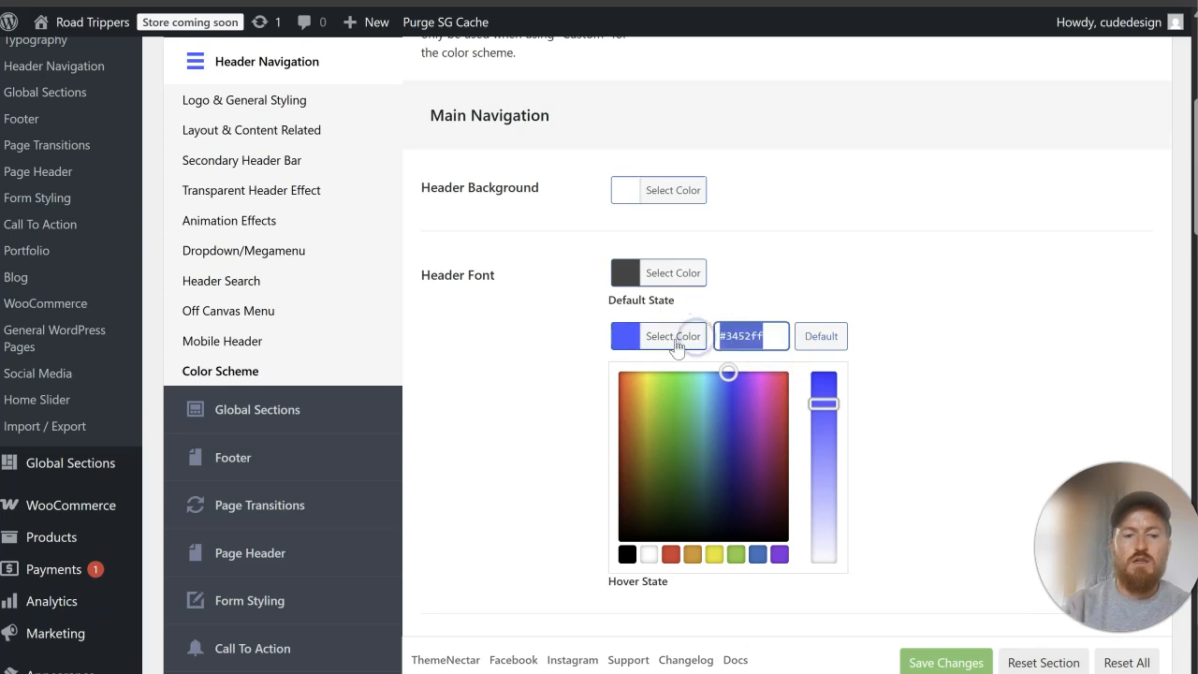
pyautogui.hotkey('ctrl', 'v')
pyautogui.click(892, 375)
pyautogui.click(927, 641)
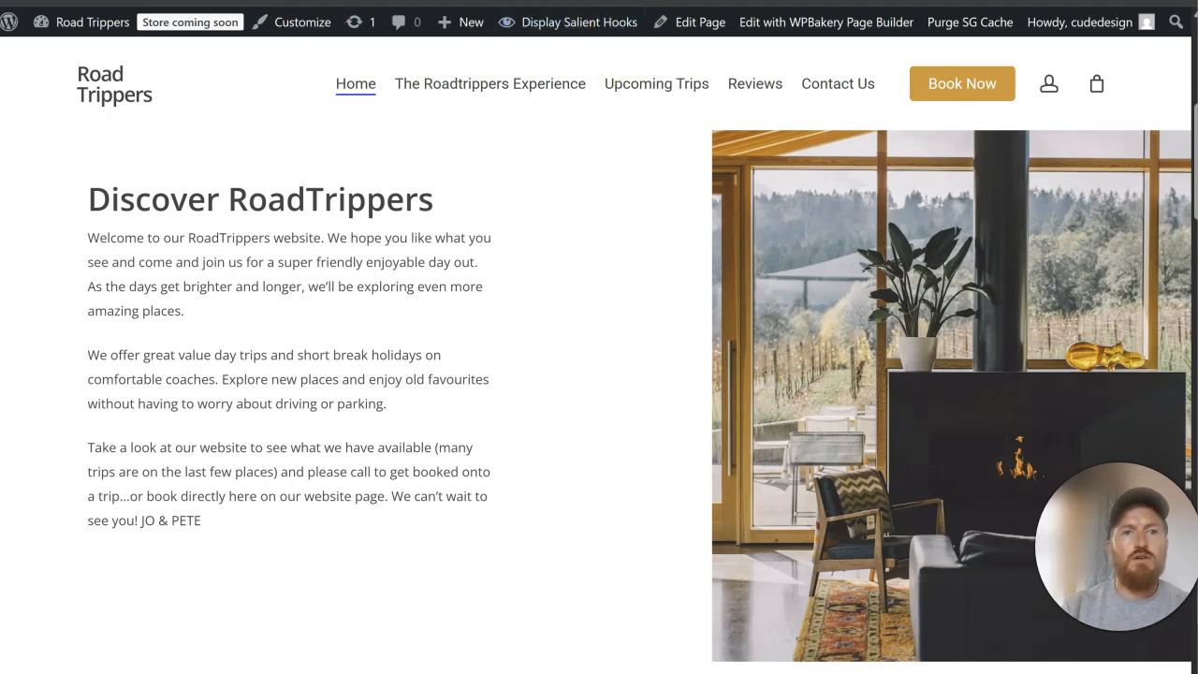
# Step: Return to the live Home page and open its page editor in a new browser tab
pyautogui.click(90, 1)
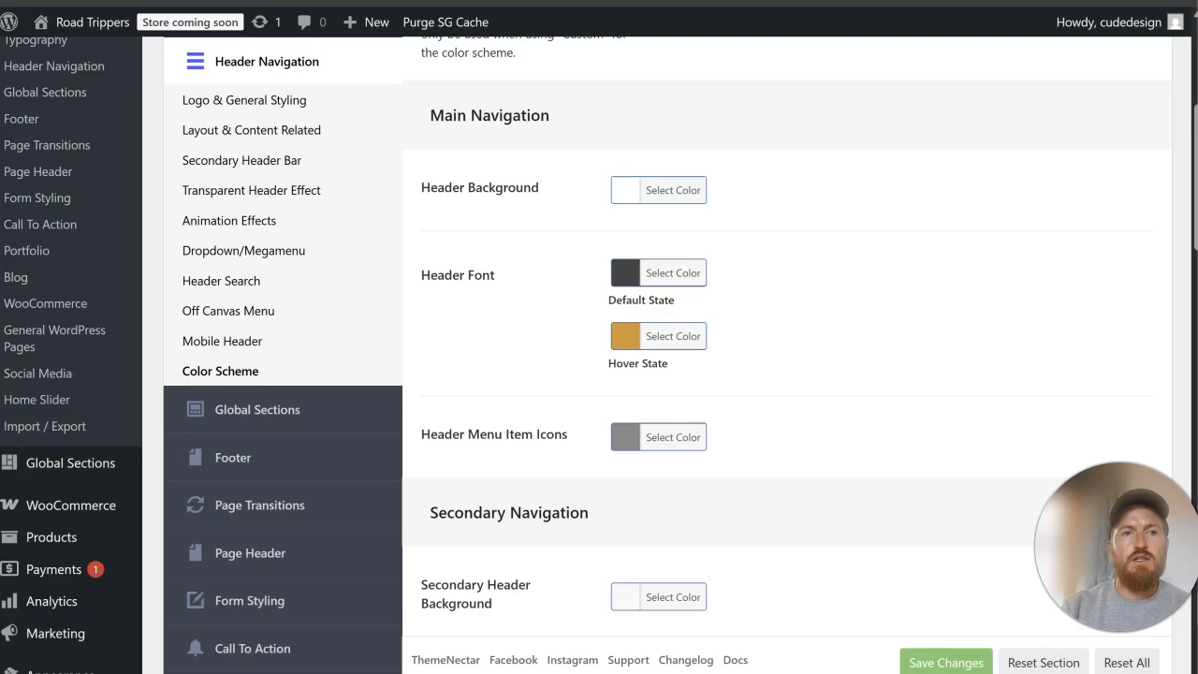
pyautogui.scroll(3, 387, 285)
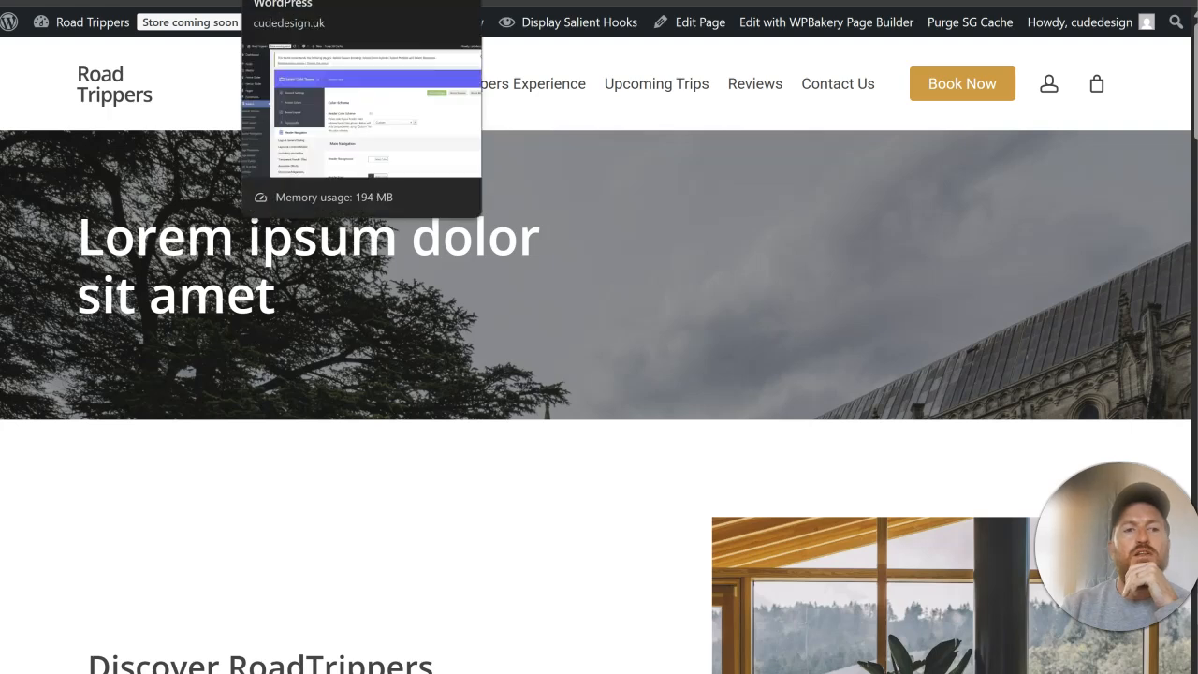
pyautogui.rightClick(702, 22)
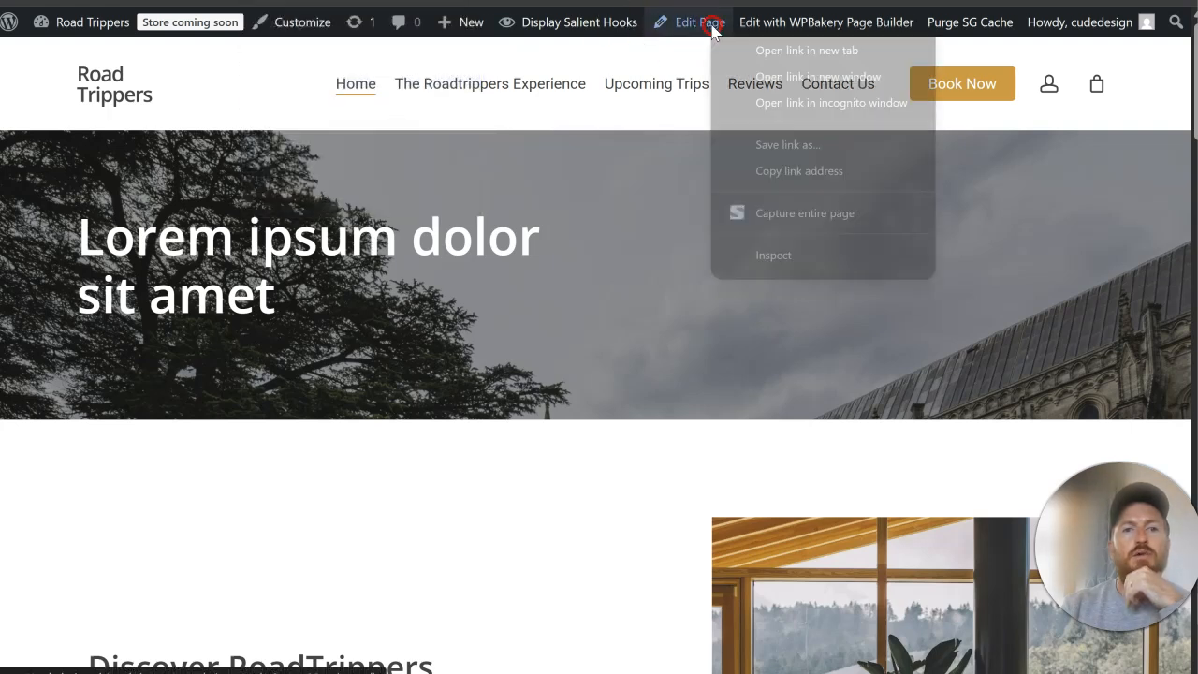
pyautogui.click(751, 42)
pyautogui.click(618, 2)
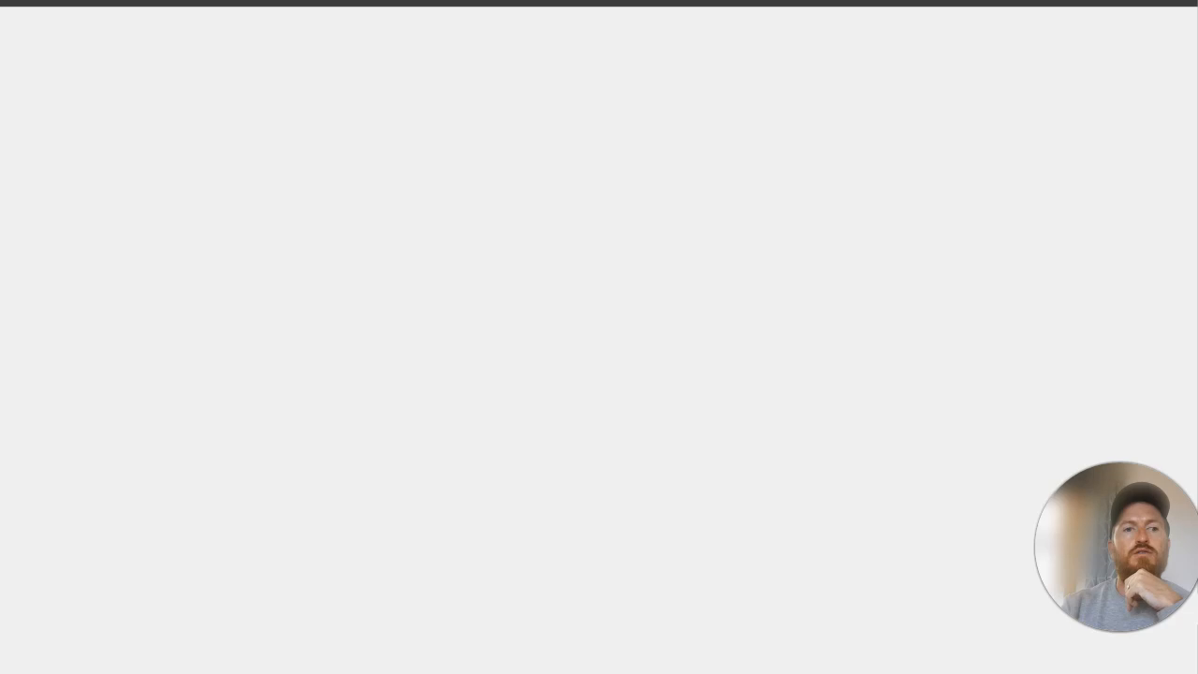
pyautogui.click(599, 2)
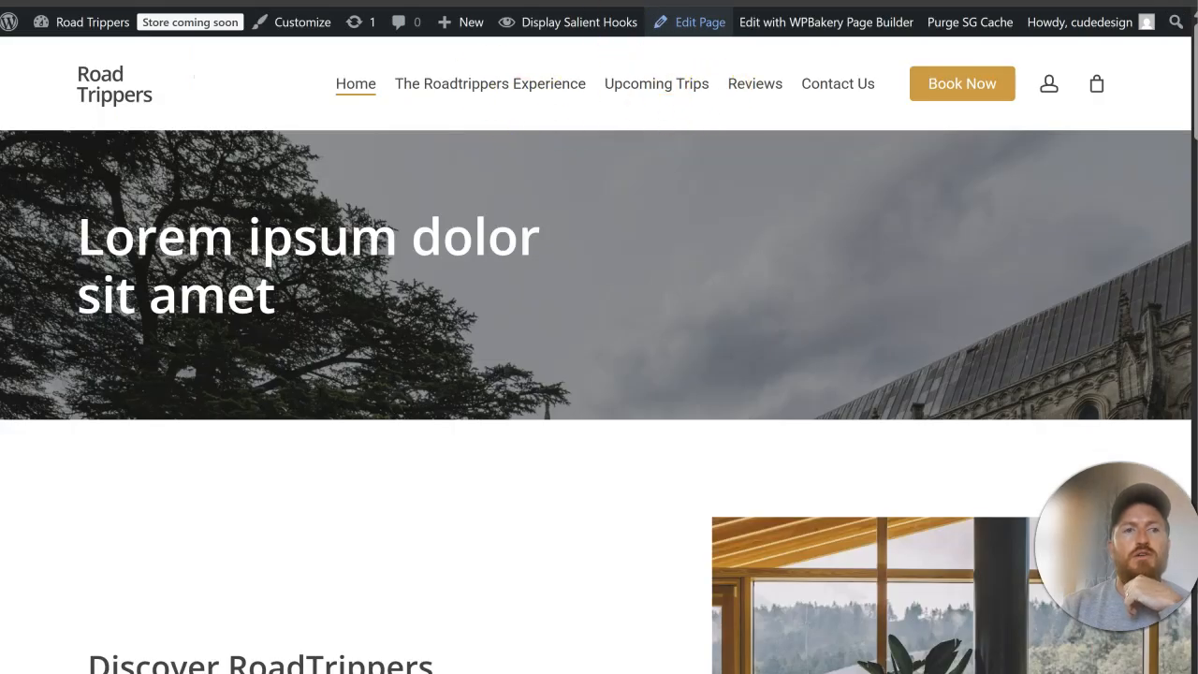
# Step: Inspect the first paragraph under Discover RoadTrippers in DevTools to examine the style rules for its text color
pyautogui.scroll(-4, 439, 314)
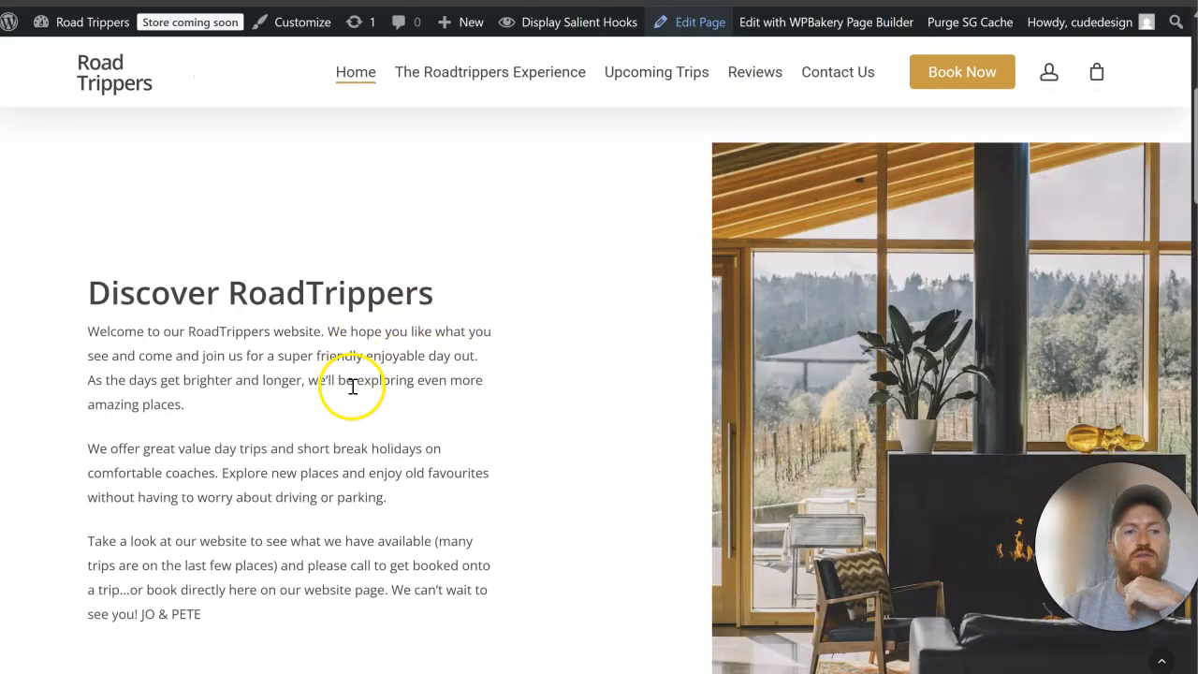
pyautogui.moveTo(356, 379); pyautogui.dragTo(240, 427)
pyautogui.rightClick(251, 391)
pyautogui.click(387, 604)
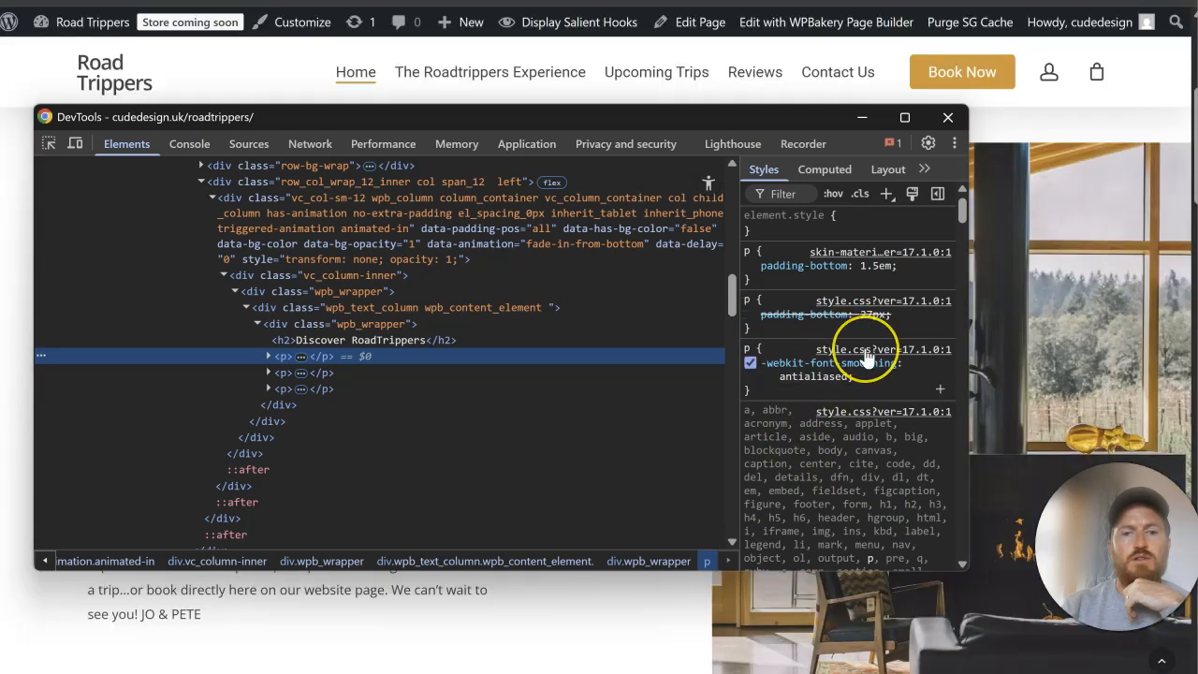
pyautogui.scroll(-5, 867, 356)
pyautogui.scroll(-3, 866, 354)
pyautogui.scroll(-6, 865, 351)
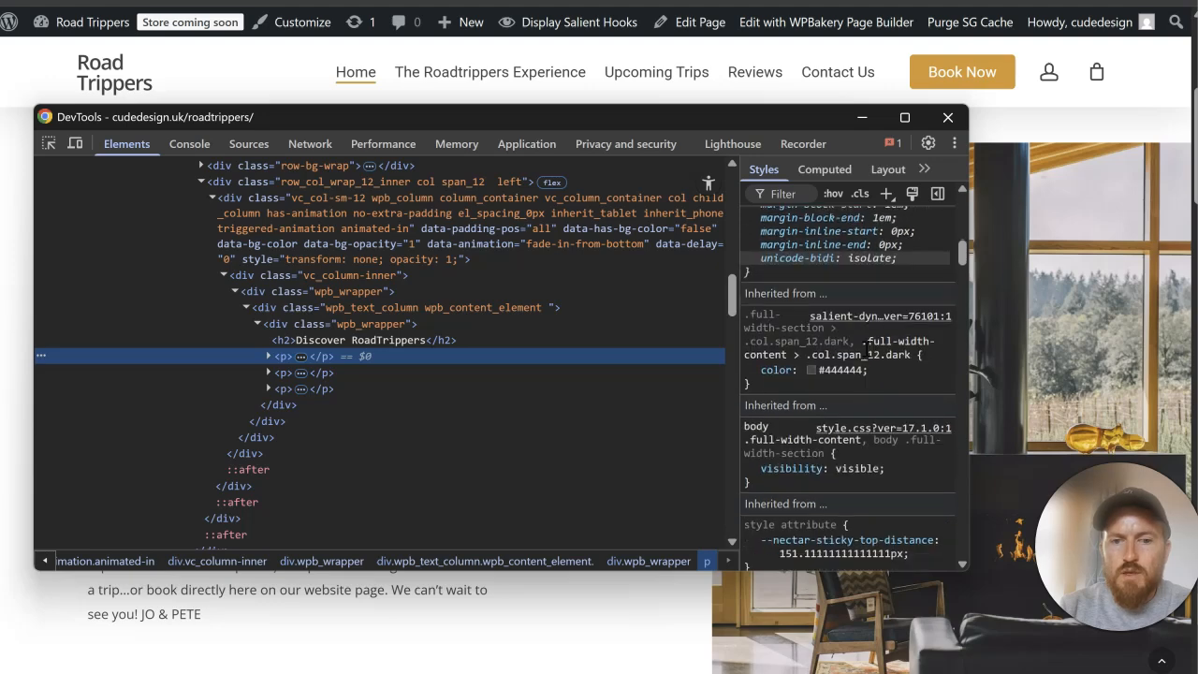
pyautogui.scroll(-10, 866, 349)
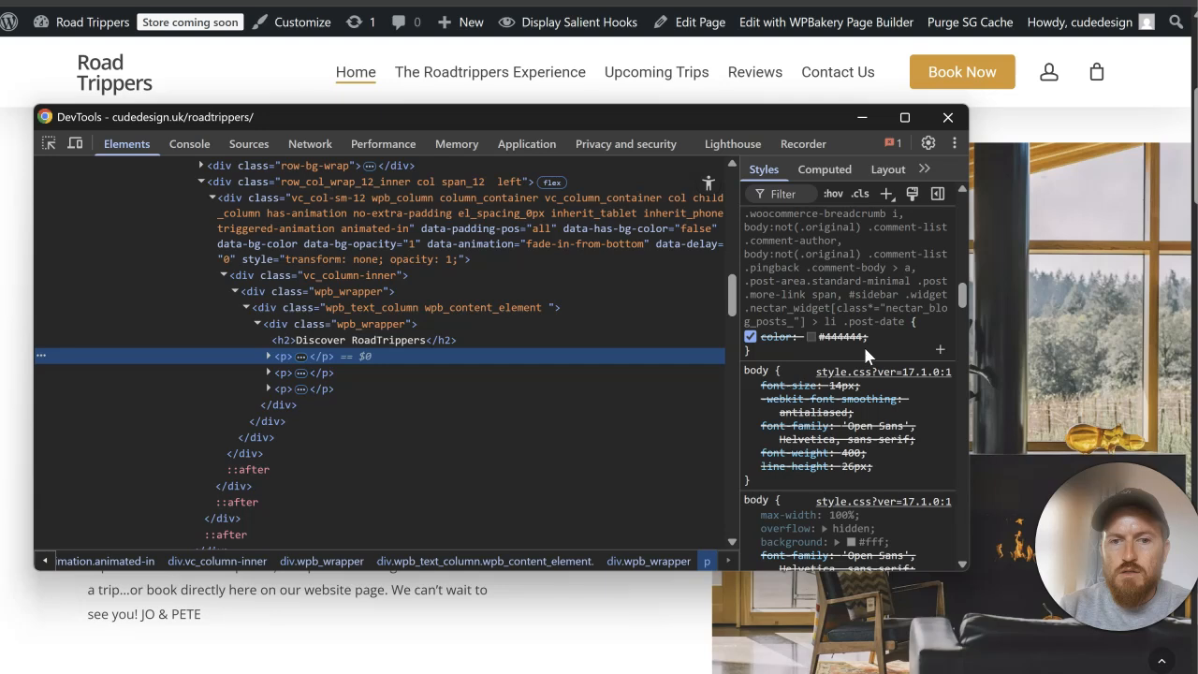
pyautogui.scroll(-1, 894, 467)
pyautogui.scroll(1, 894, 462)
pyautogui.click(947, 118)
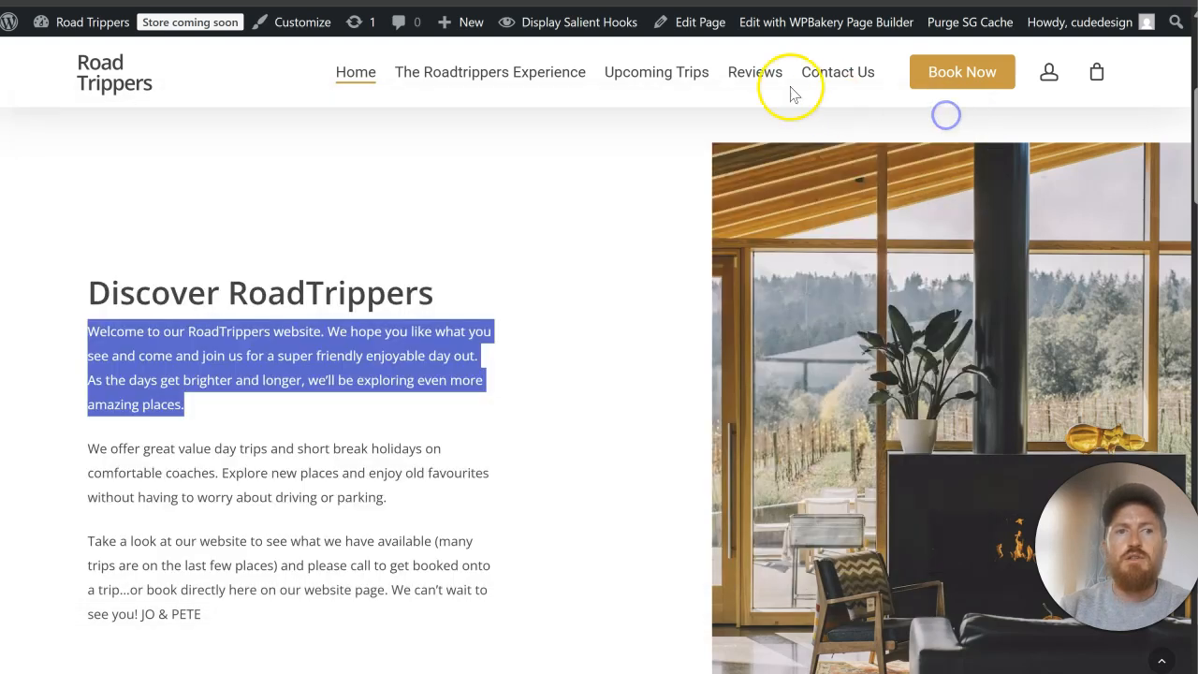
pyautogui.click(614, 299)
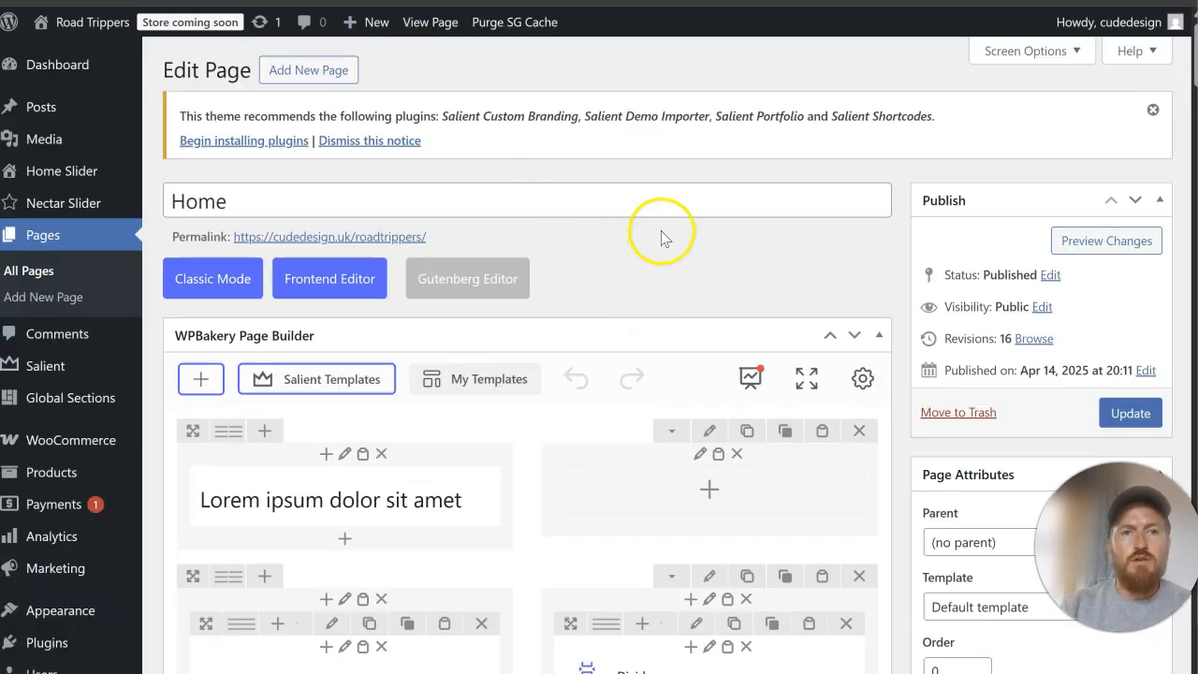
# Step: Open the Salient template library in the Home page editor and search it for "hero"
pyautogui.click(315, 380)
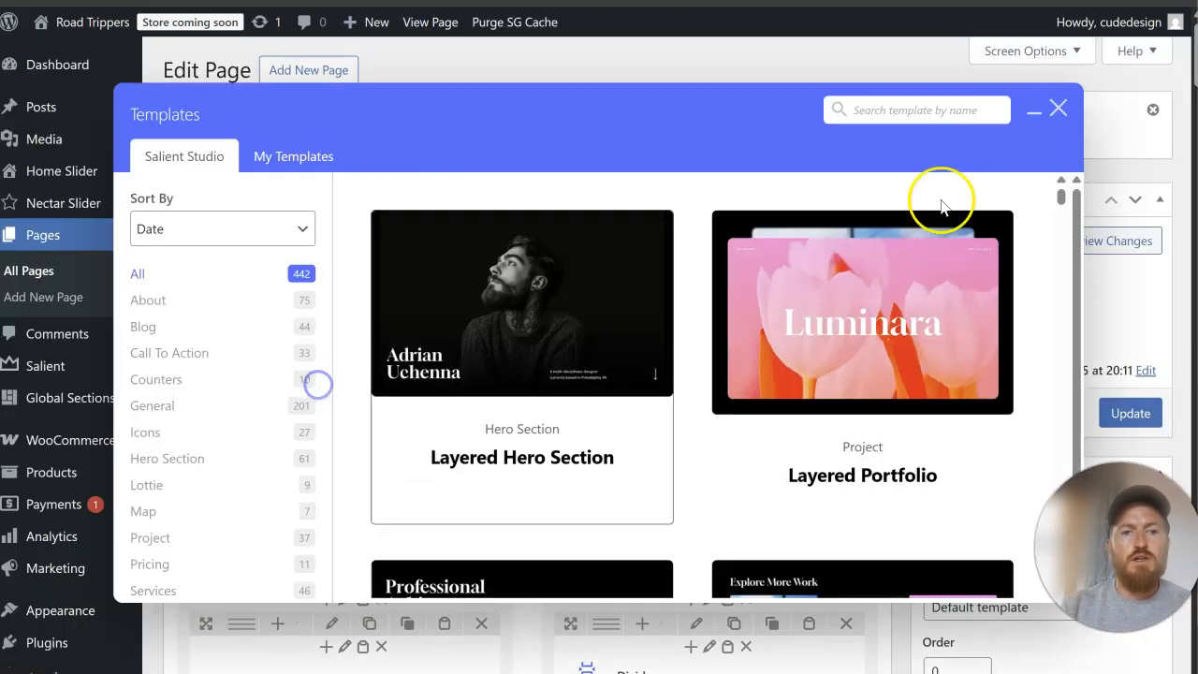
pyautogui.click(946, 112)
pyautogui.write('hero')
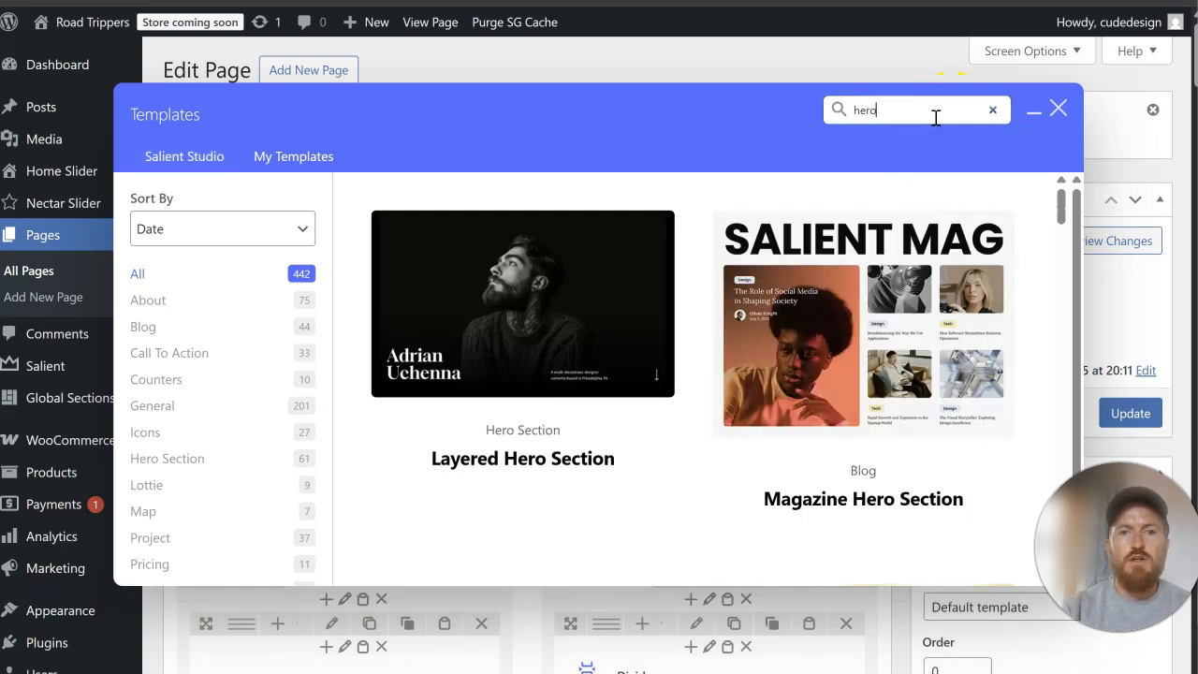
# Step: Insert the Forward Hero Section template into the Home page and go to its row below the existing content
pyautogui.scroll(-8, 644, 201)
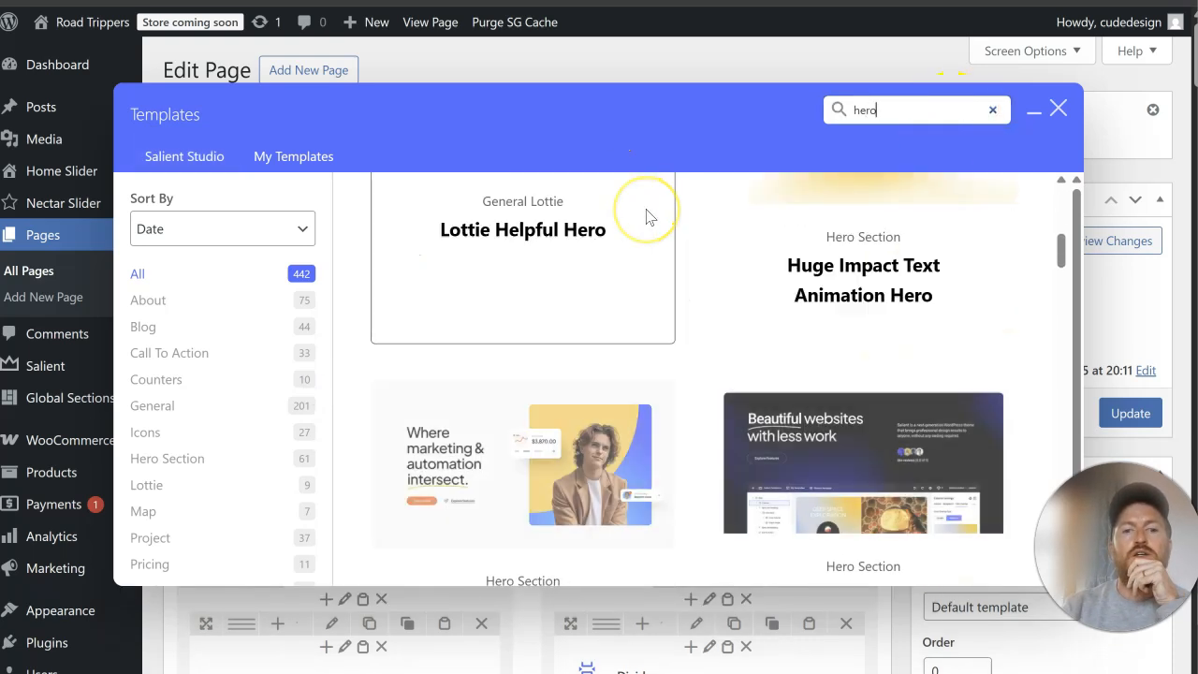
pyautogui.scroll(-7, 646, 218)
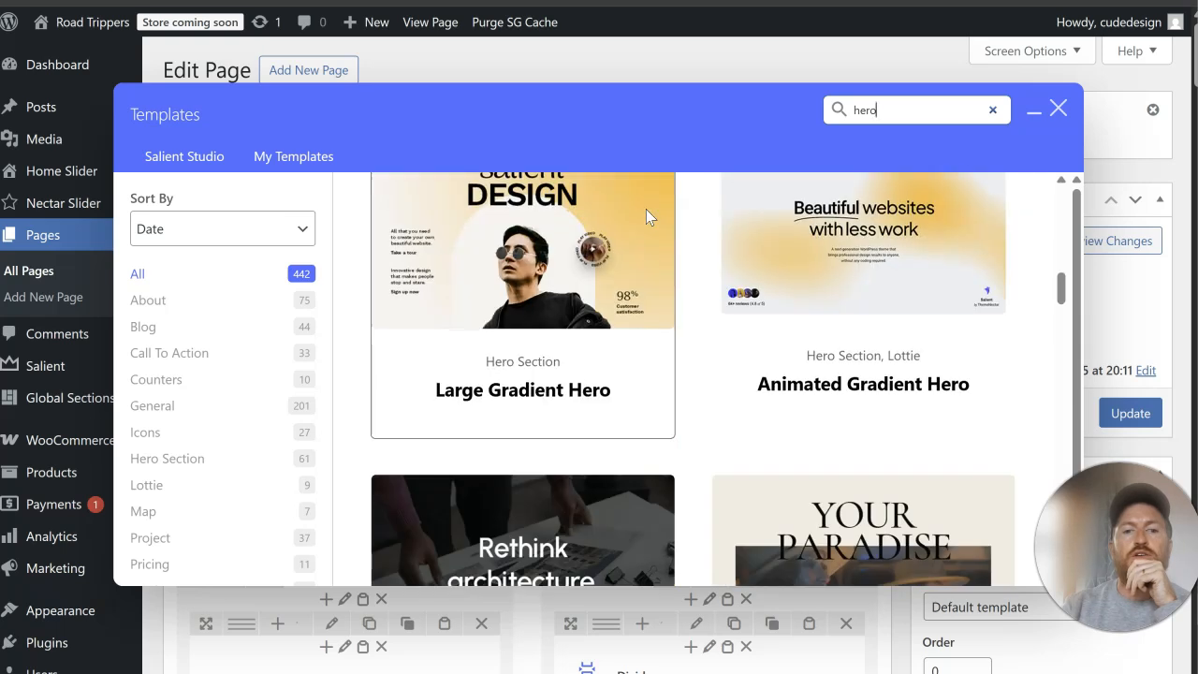
pyautogui.scroll(-8, 646, 217)
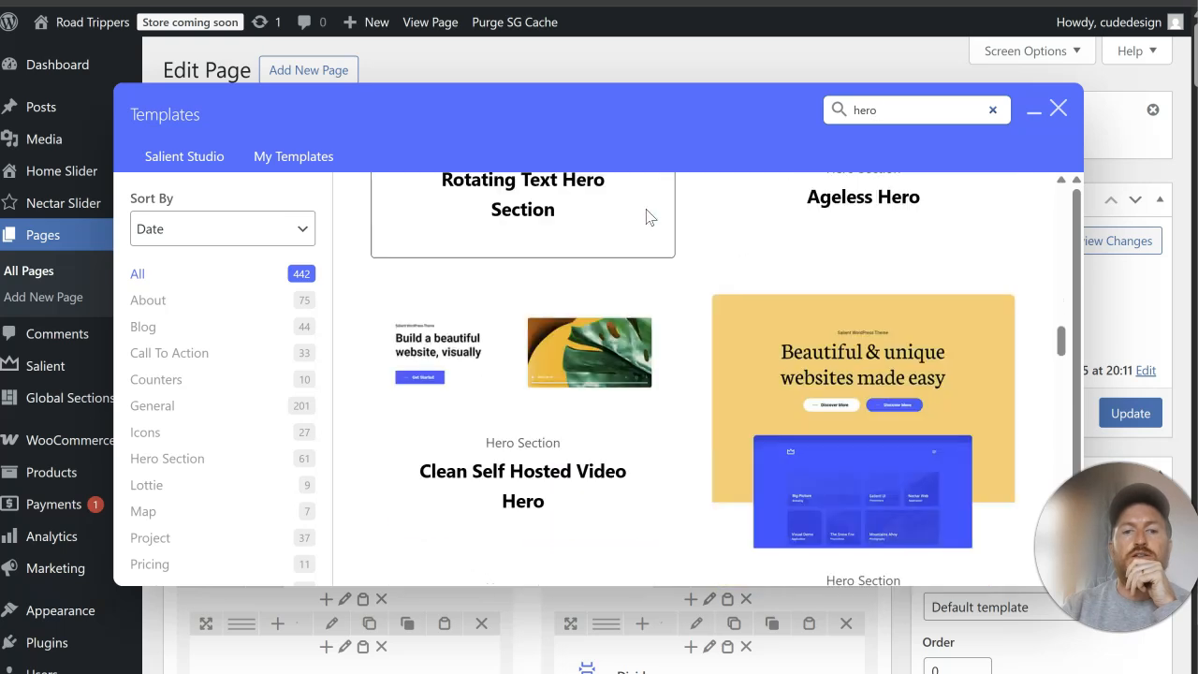
pyautogui.scroll(-3, 646, 217)
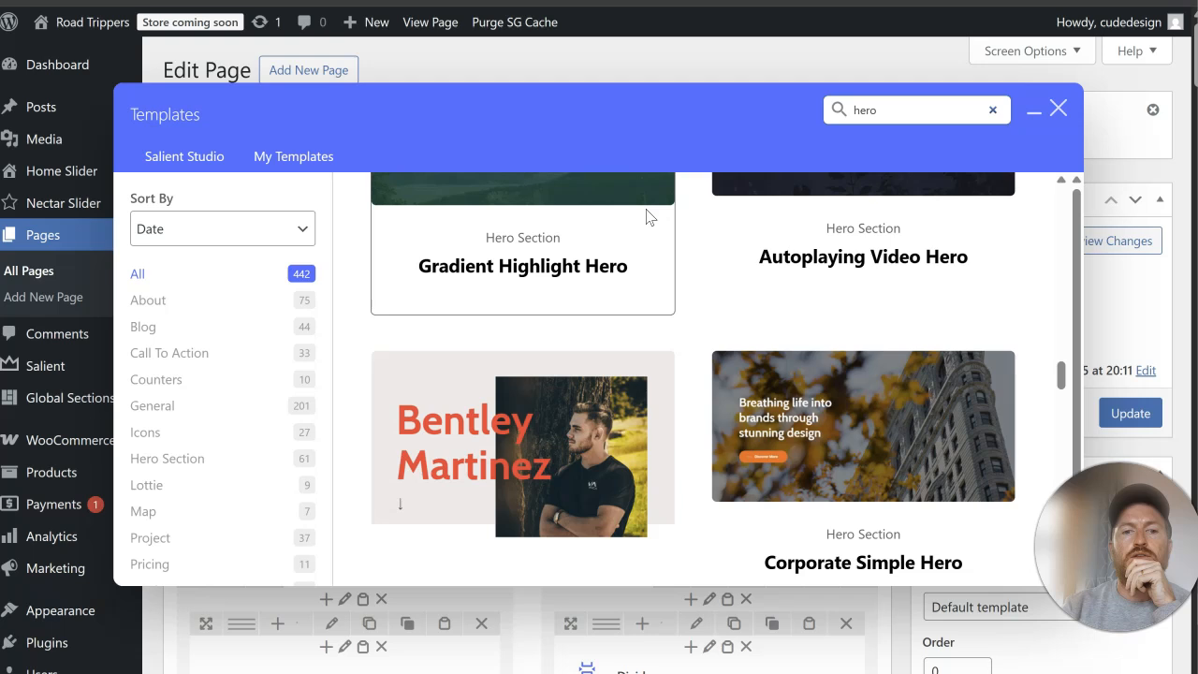
pyautogui.scroll(-2, 646, 217)
pyautogui.click(950, 286)
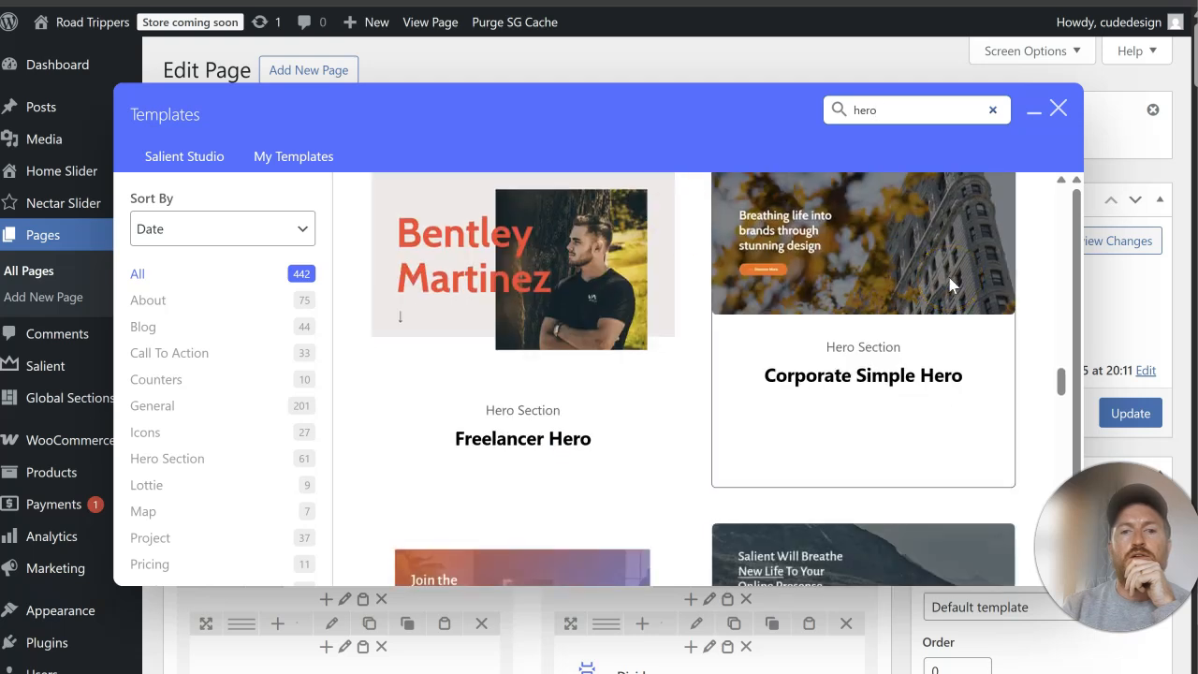
pyautogui.scroll(1, 950, 286)
pyautogui.scroll(-4, 950, 285)
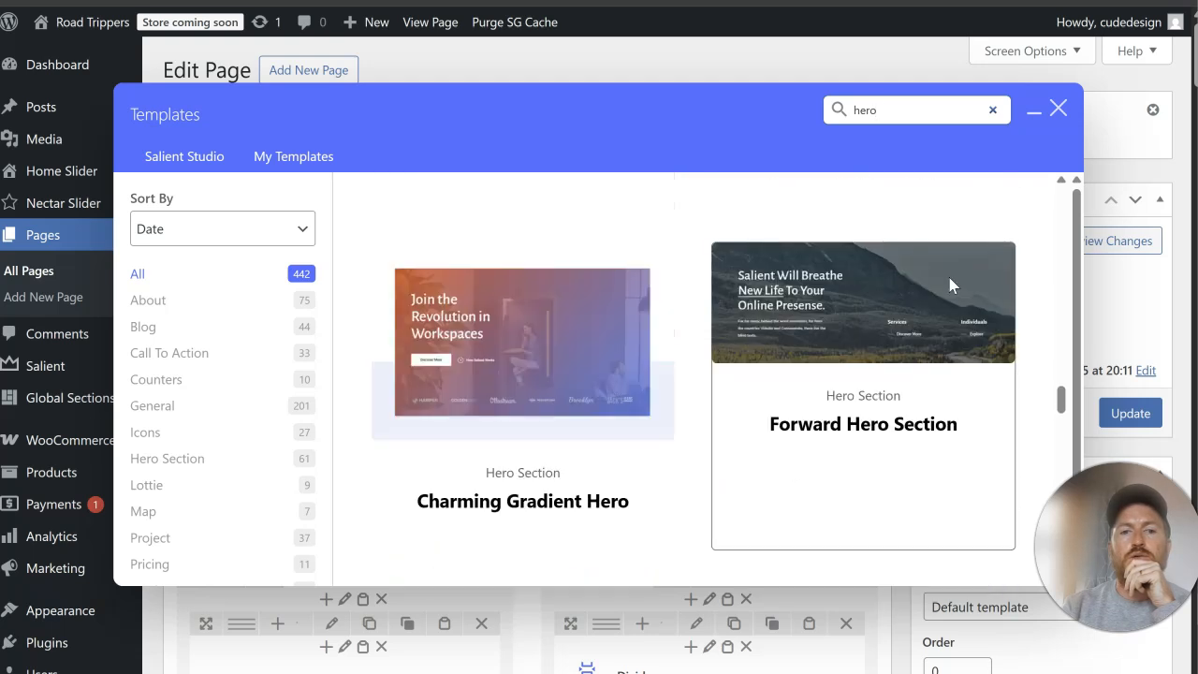
pyautogui.click(885, 404)
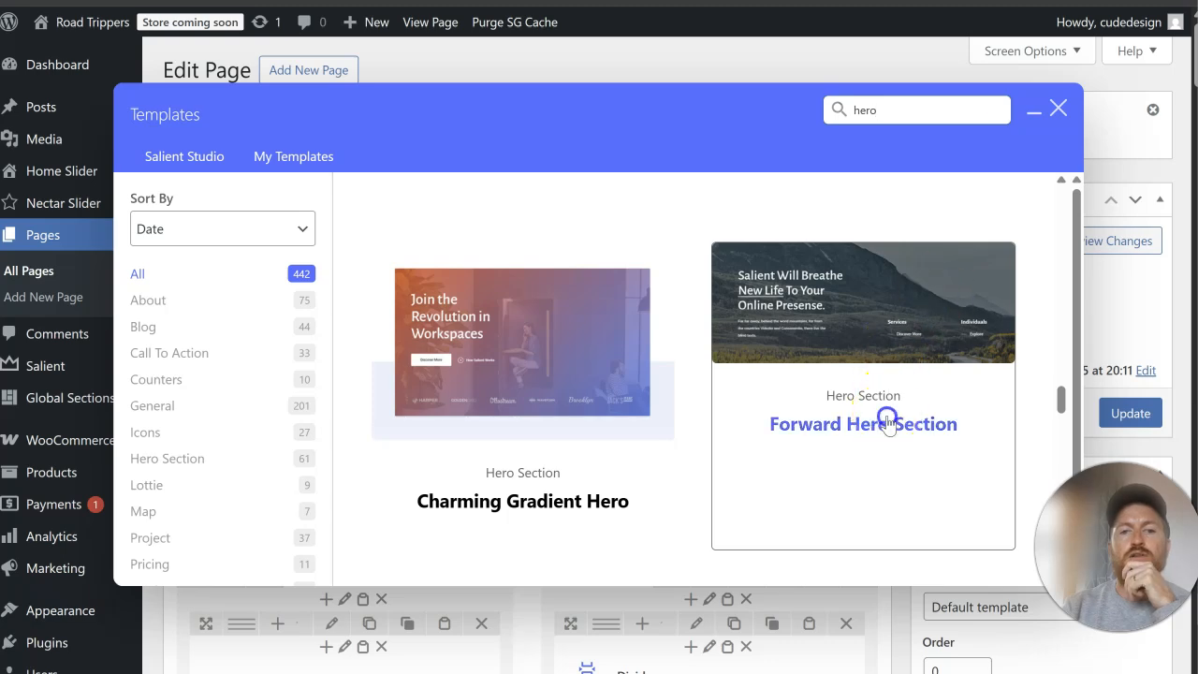
pyautogui.scroll(-10, 551, 427)
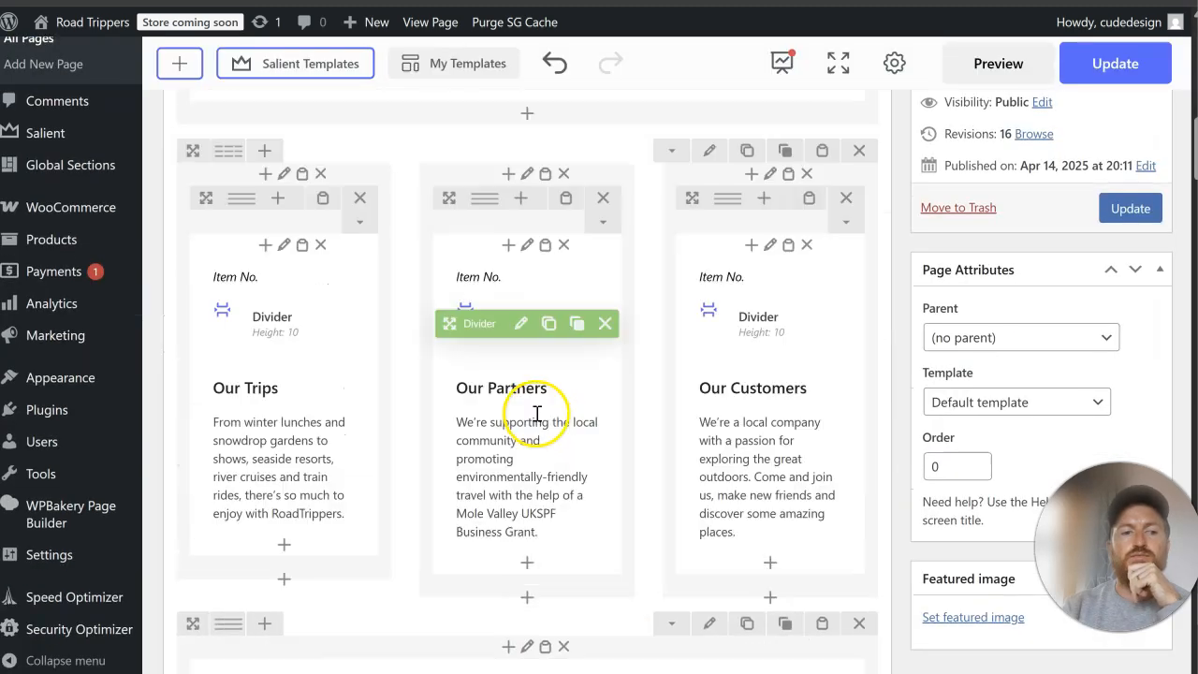
pyautogui.scroll(-10, 537, 412)
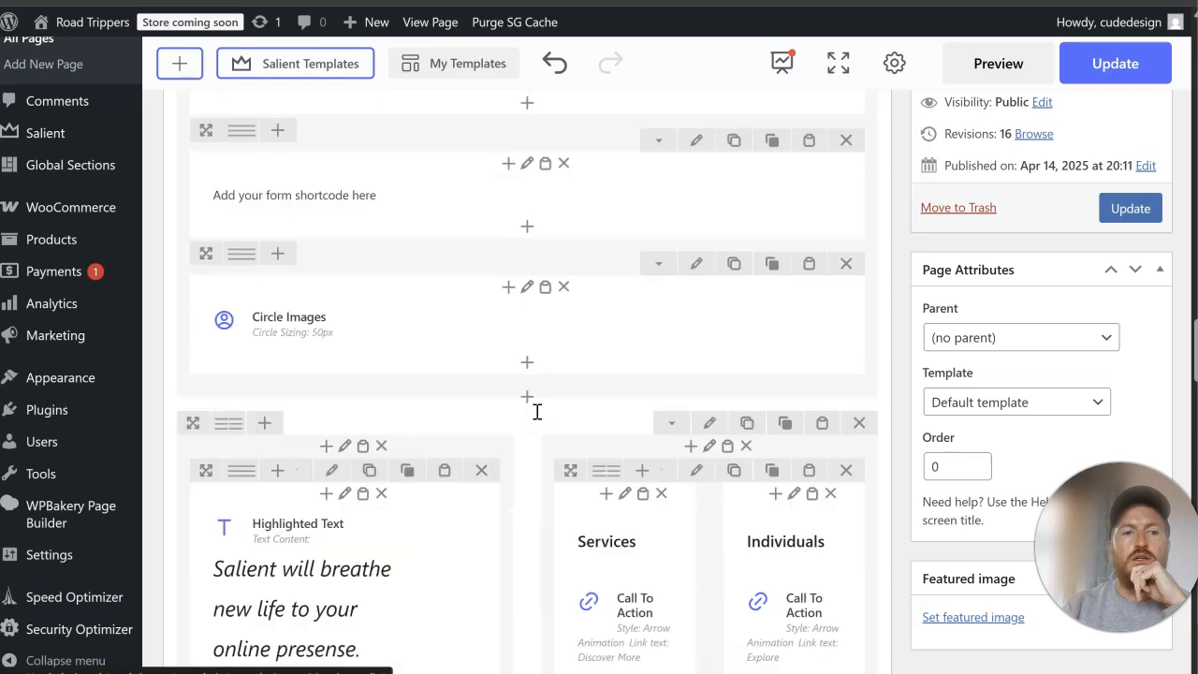
# Step: Move the Forward Hero Section row to the start of the Home page, above all existing content
pyautogui.moveTo(200, 141); pyautogui.dragTo(409, 49)
pyautogui.moveTo(379, 7); pyautogui.dragTo(294, 378)
pyautogui.scroll(-5, 327, 426)
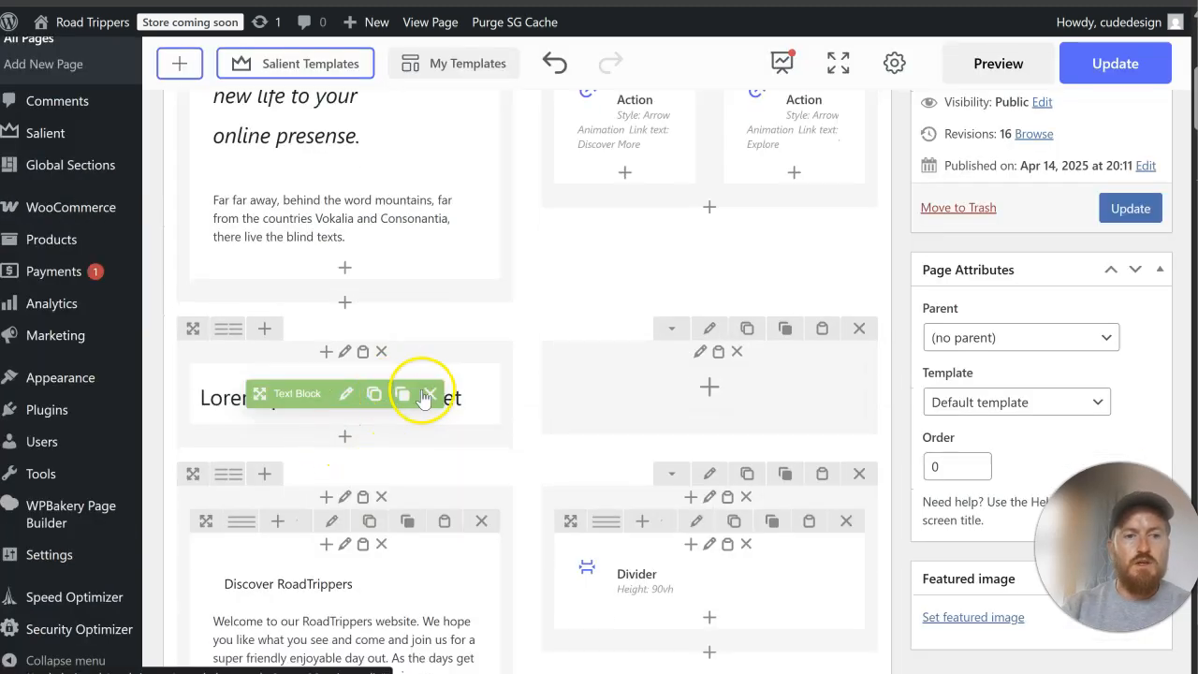
# Step: Delete the Lorem ipsum text block and the emptied two-column row between the hero and the Discover RoadTrippers section
pyautogui.click(421, 396)
pyautogui.scroll(4, 674, 315)
pyautogui.scroll(-3, 814, 502)
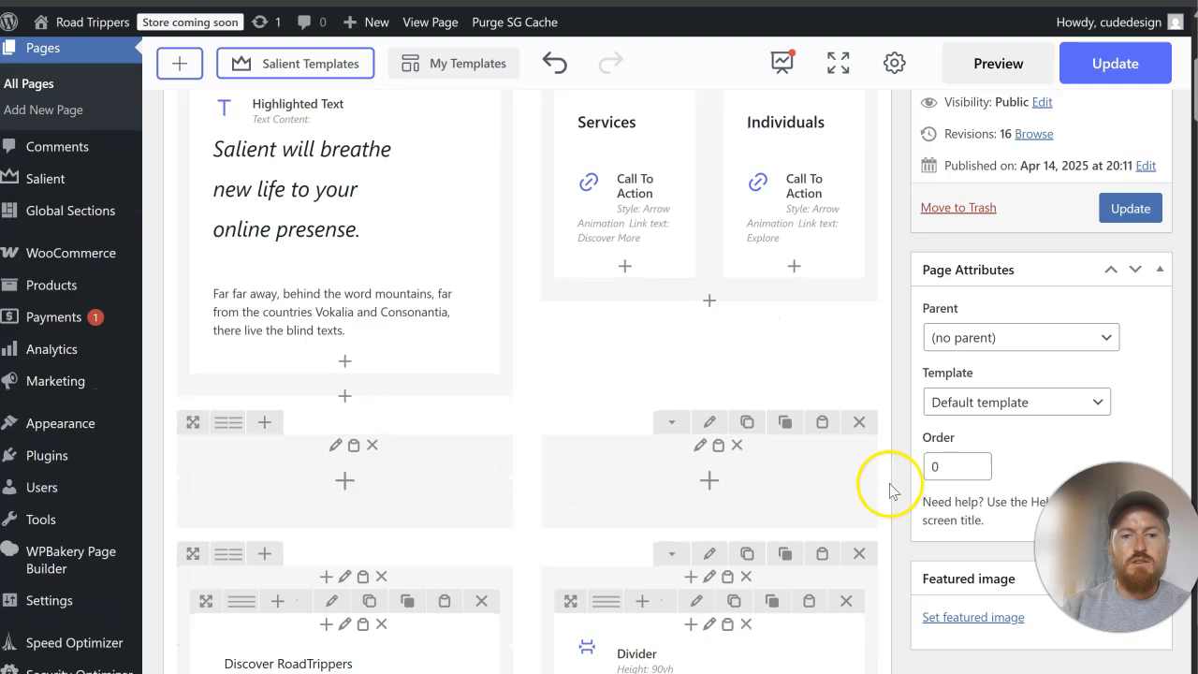
pyautogui.click(859, 421)
# Step: Update the Home page and review its hero section and header on the live site
pyautogui.click(1144, 208)
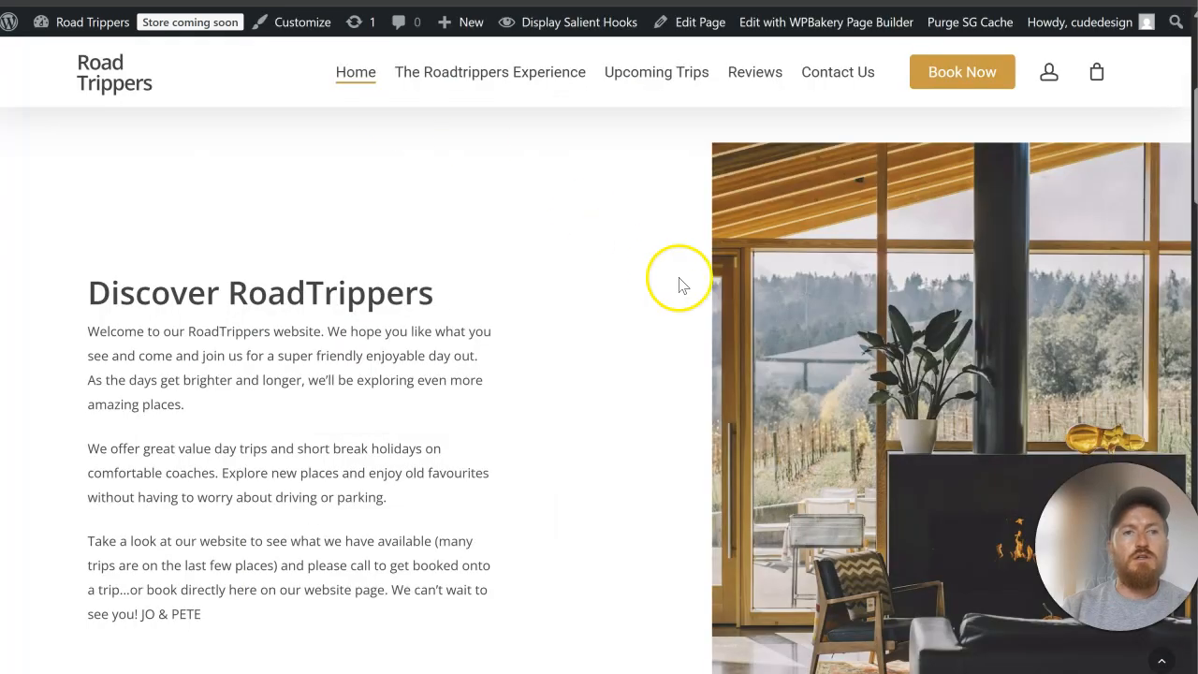
pyautogui.scroll(5, 680, 285)
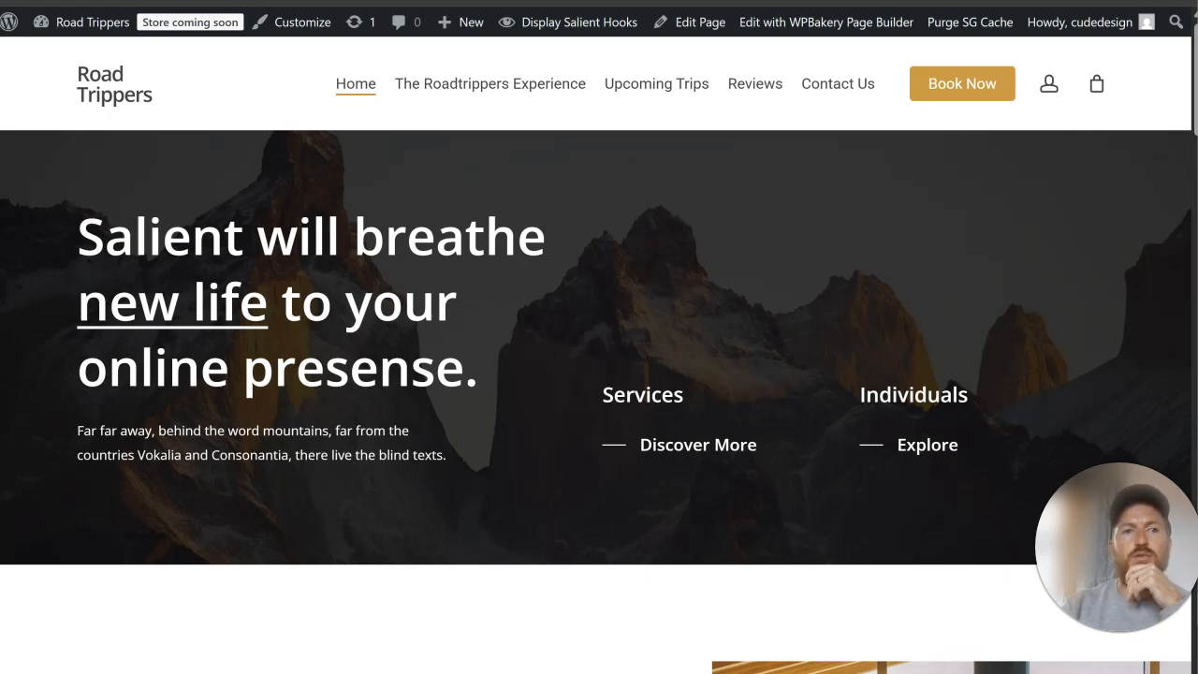
pyautogui.scroll(-5, 553, 253)
pyautogui.scroll(5, 553, 253)
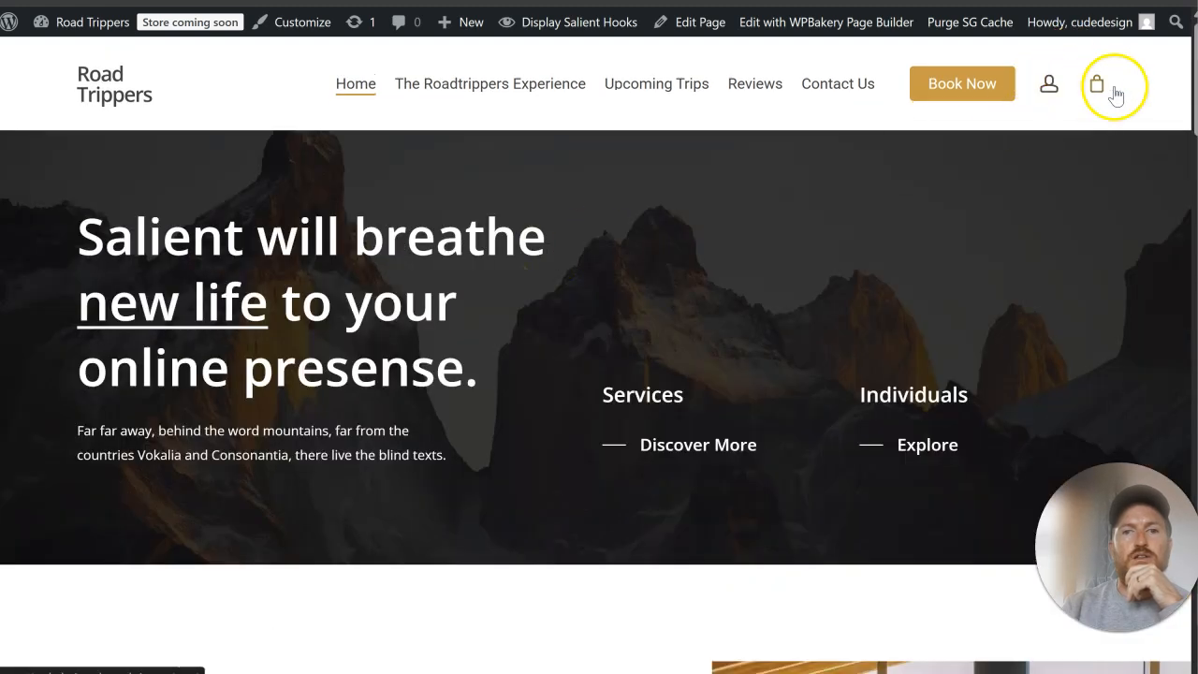
pyautogui.moveTo(1092, 101)
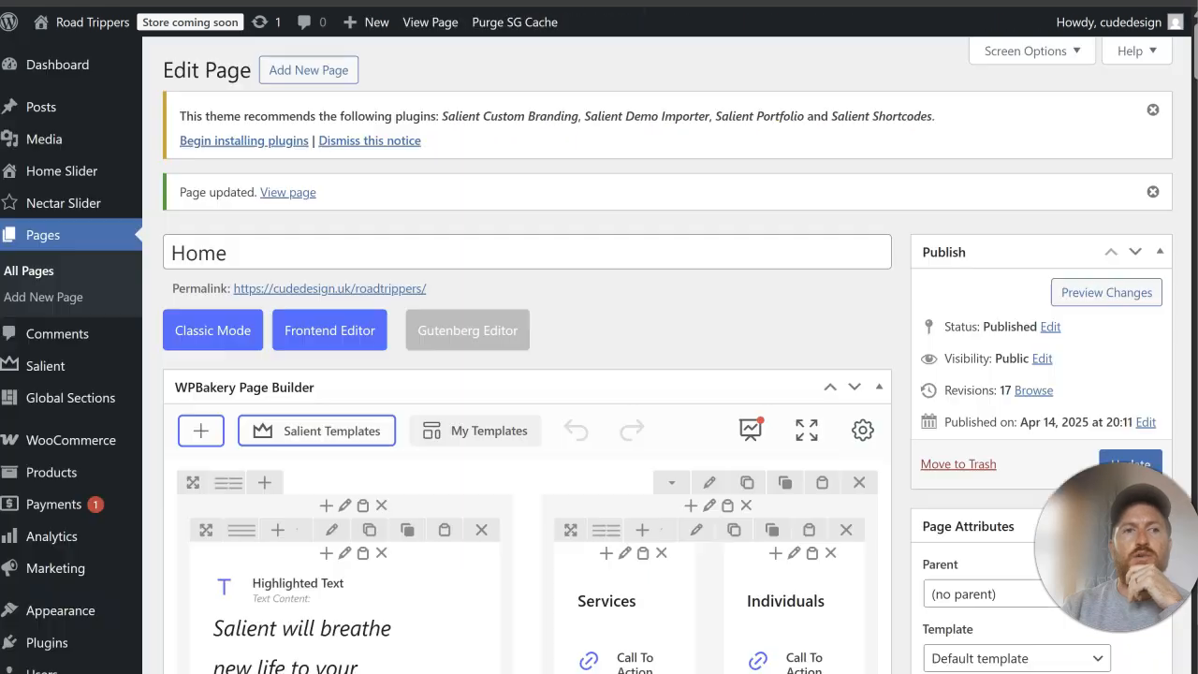
# Step: Set the hero row's color overlay strength to Medium and save the row settings
pyautogui.moveTo(94, 372)
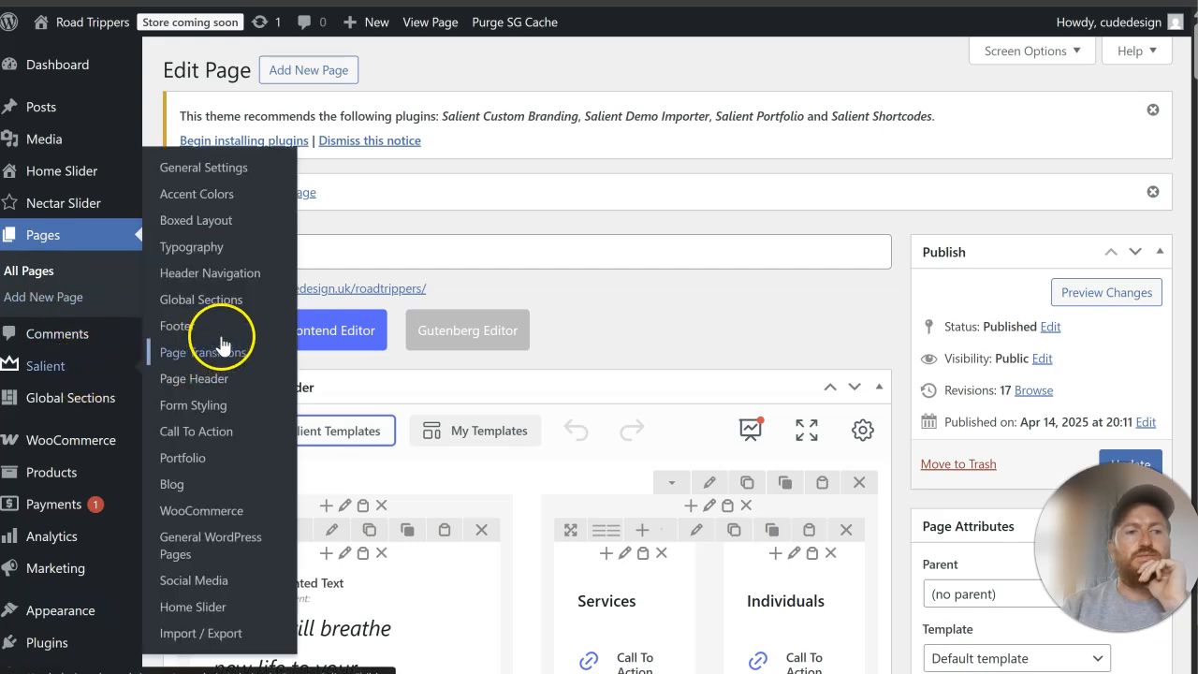
pyautogui.scroll(-2, 776, 321)
pyautogui.click(712, 296)
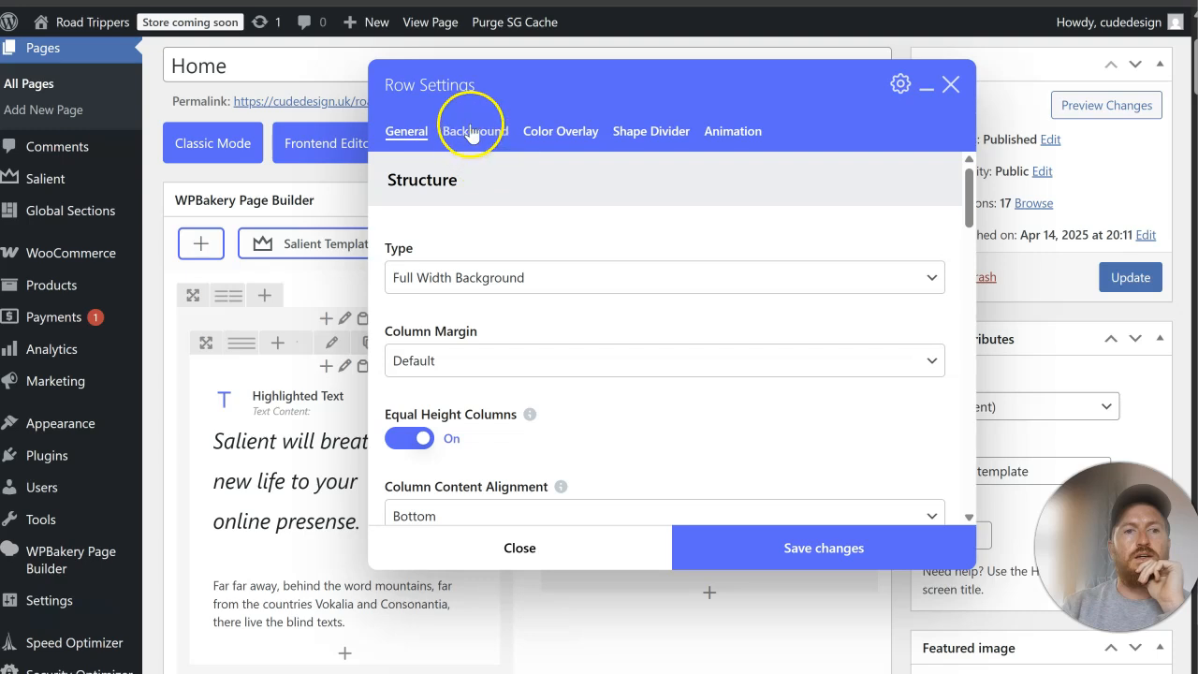
pyautogui.click(472, 134)
pyautogui.scroll(-2, 643, 248)
pyautogui.scroll(2, 549, 195)
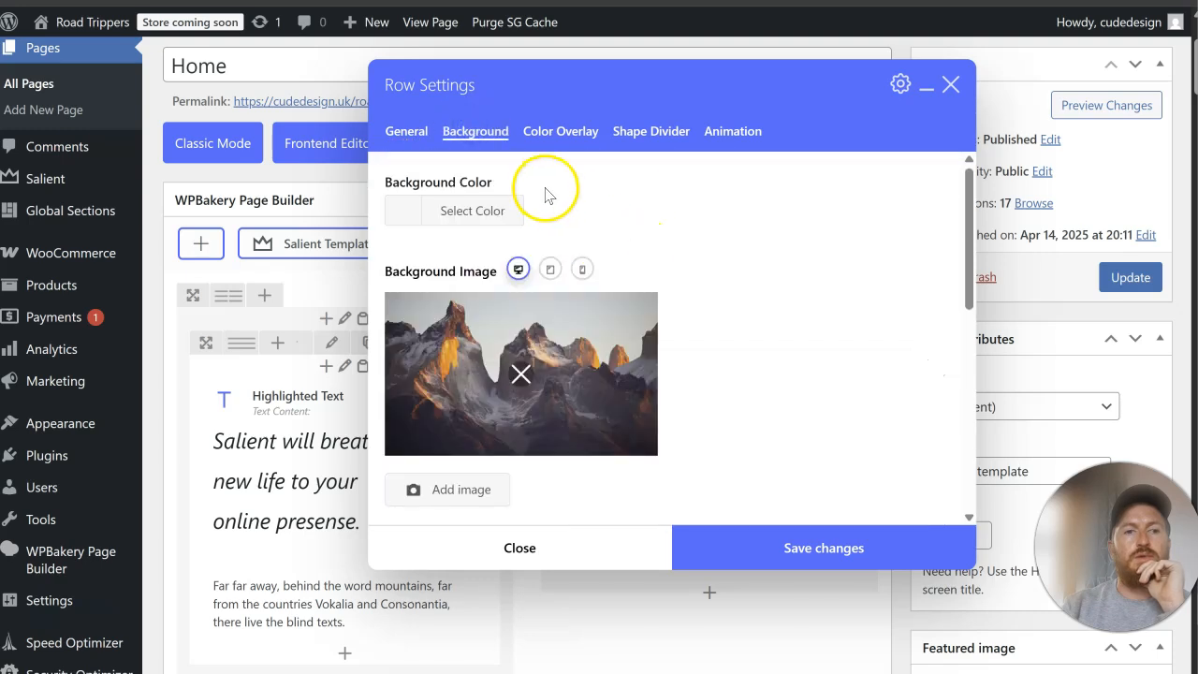
pyautogui.click(572, 131)
pyautogui.scroll(-2, 609, 358)
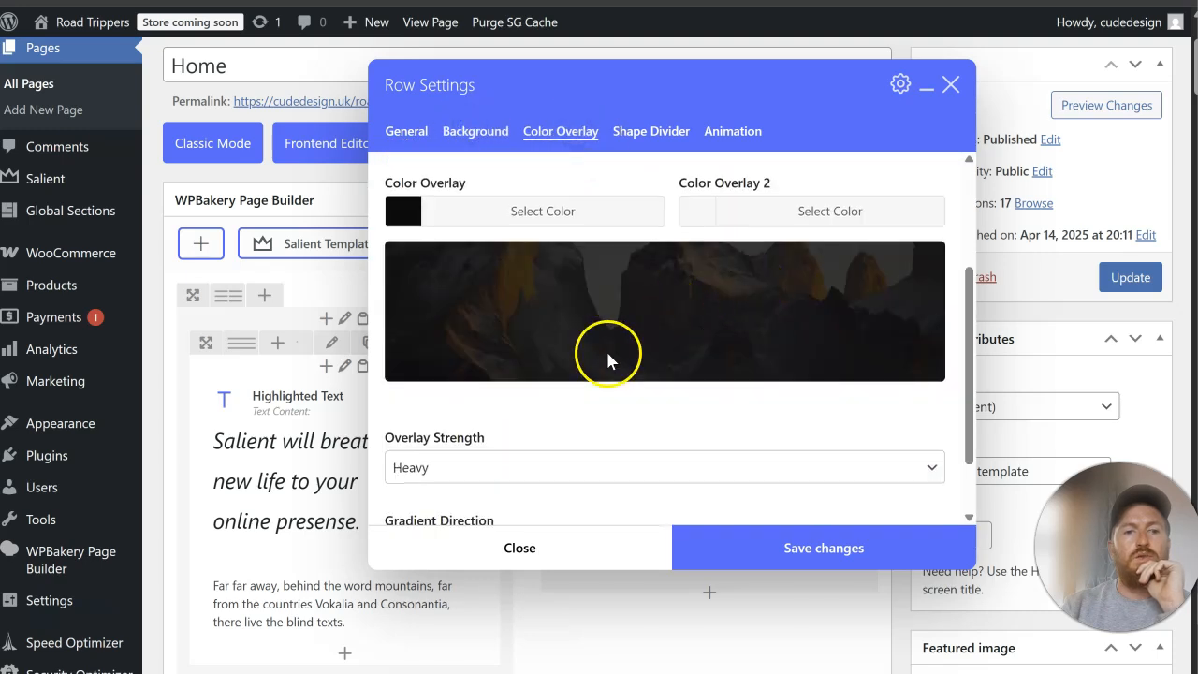
pyautogui.click(557, 460)
pyautogui.click(563, 514)
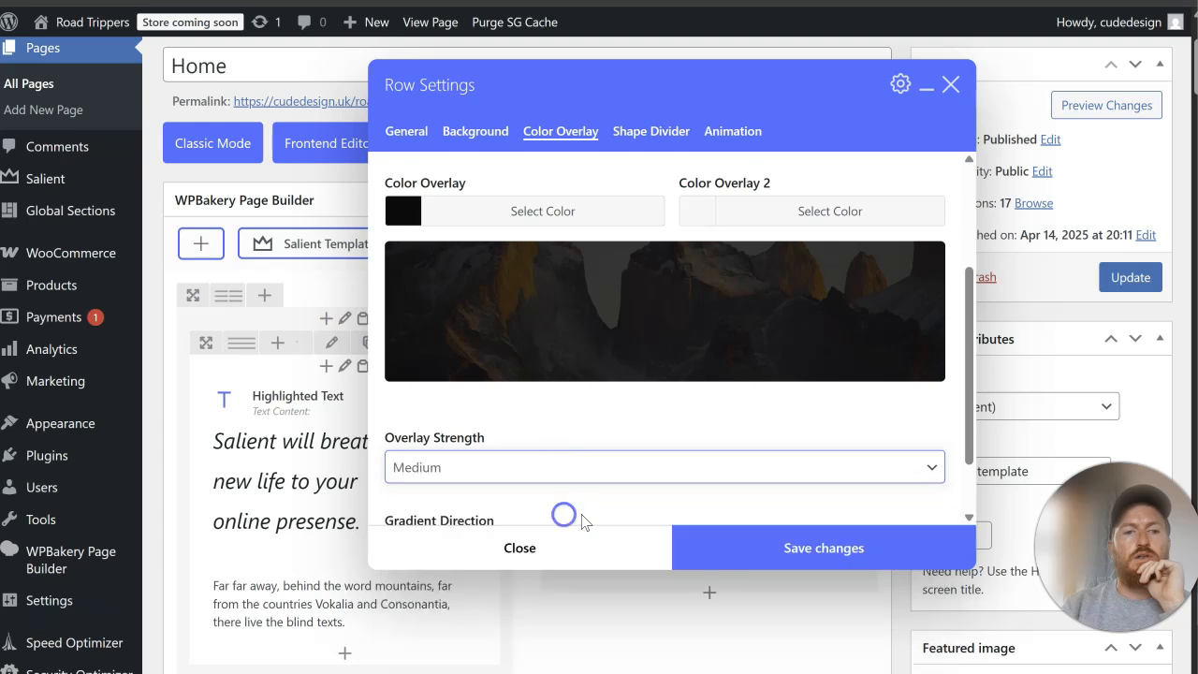
pyautogui.click(802, 559)
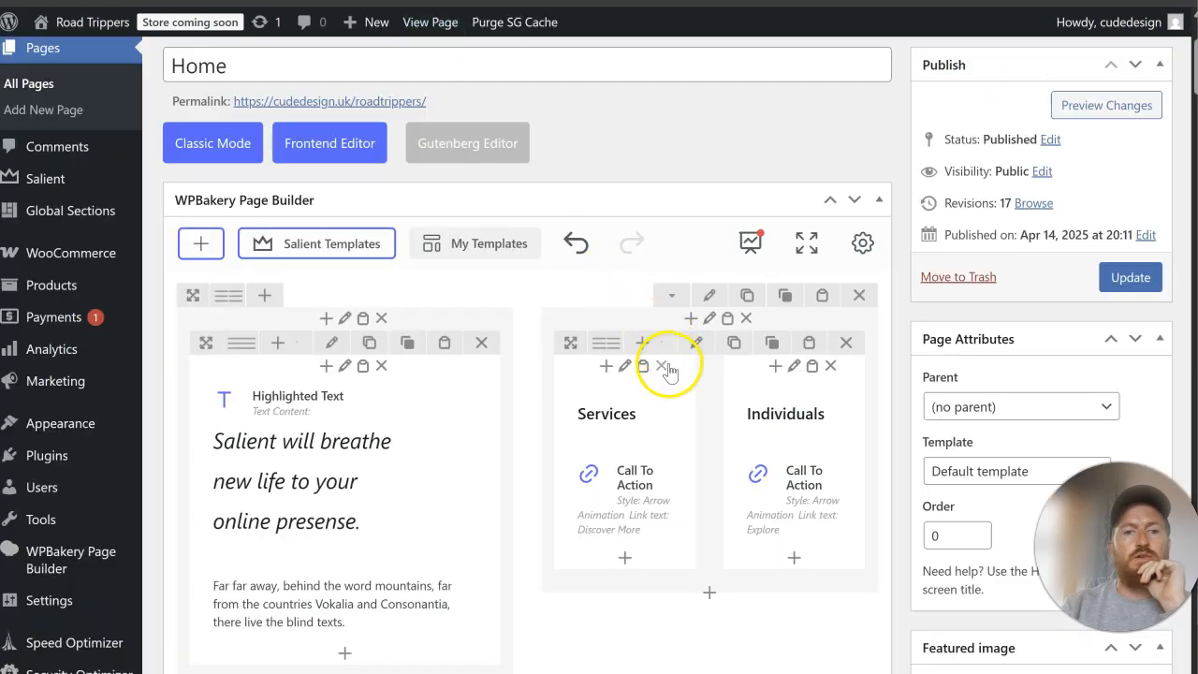
# Step: Delete the Services and Individuals columns from the hero row and update the Home page
pyautogui.click(662, 366)
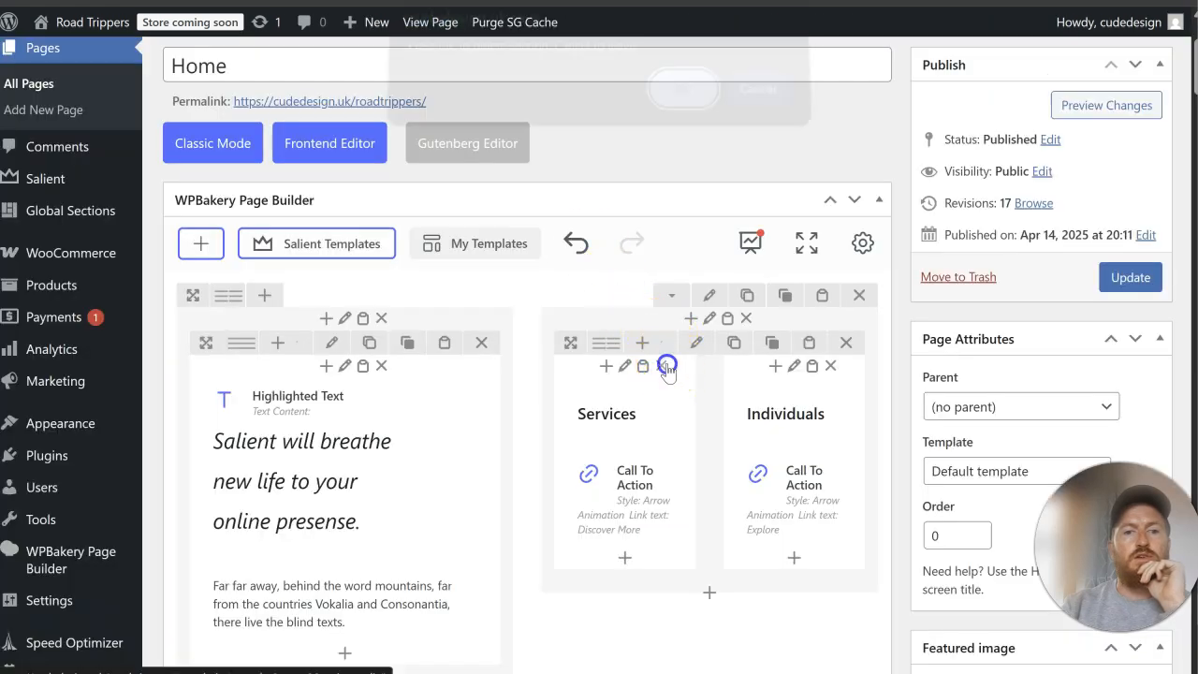
pyautogui.click(700, 107)
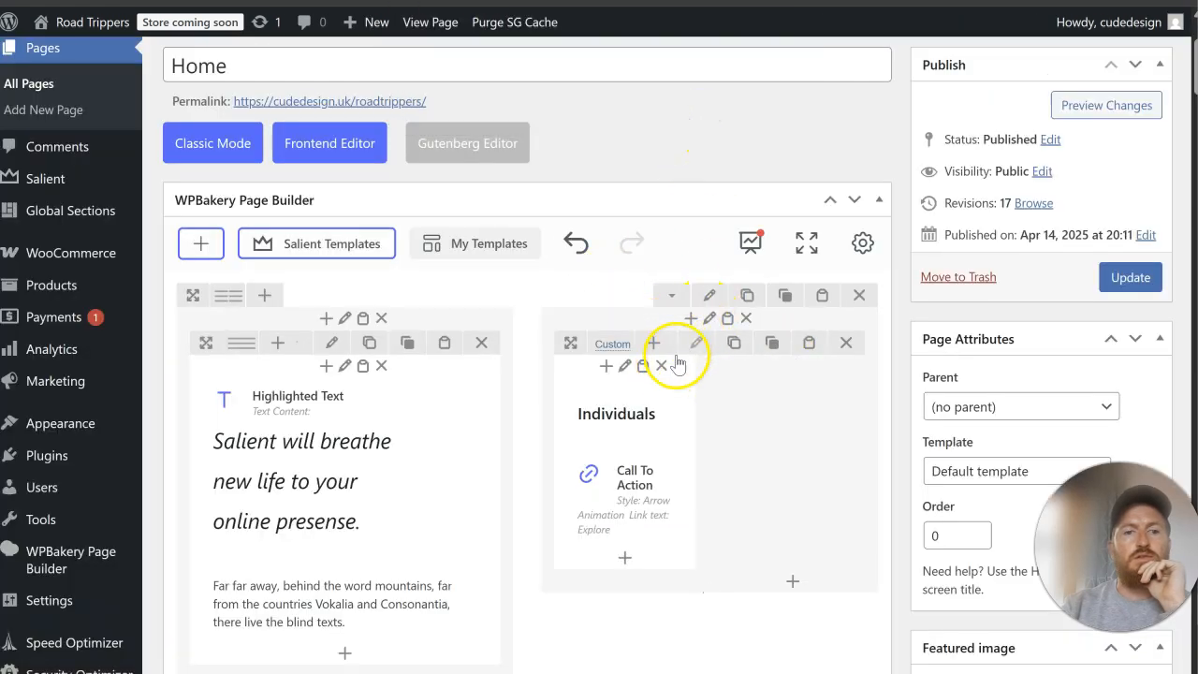
pyautogui.click(666, 368)
pyautogui.click(684, 101)
pyautogui.click(1126, 280)
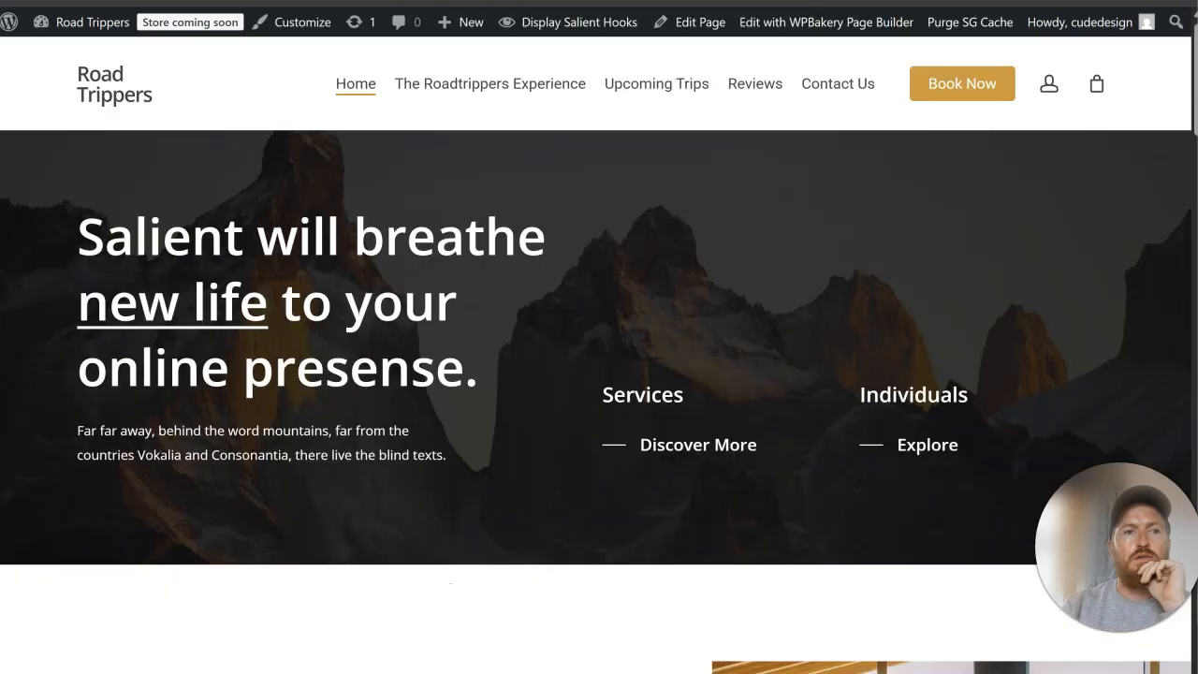
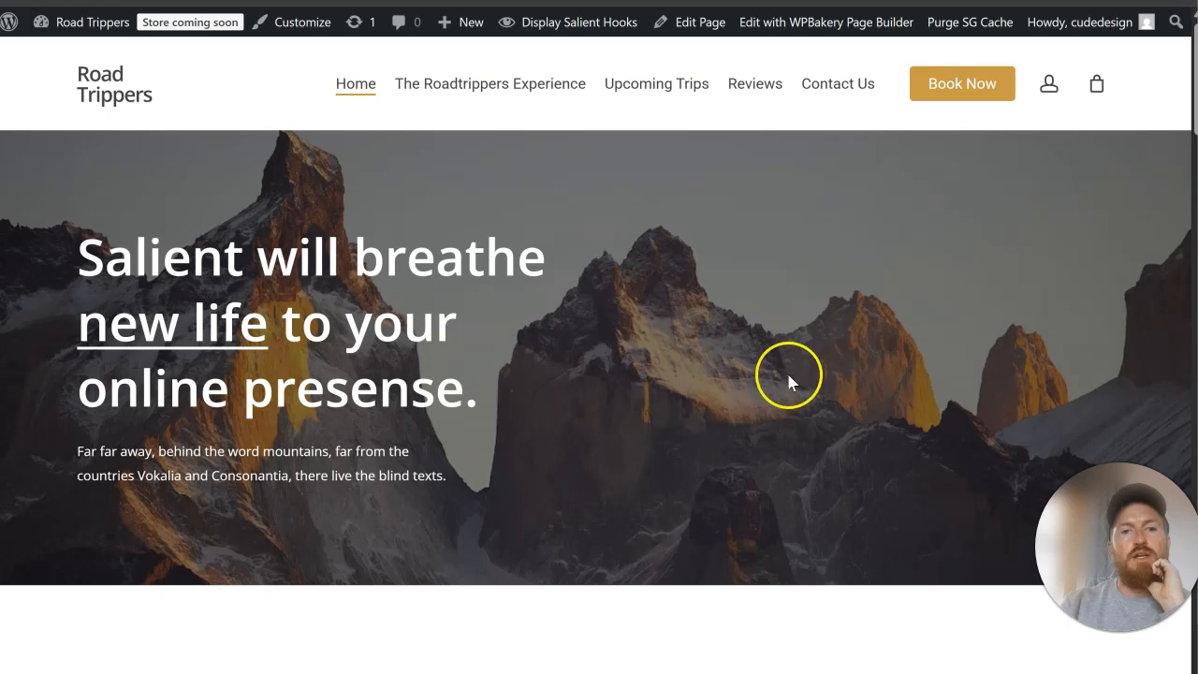
# Step: Review the hero and the Discover RoadTrippers section on the live Home page
pyautogui.scroll(5, 711, 279)
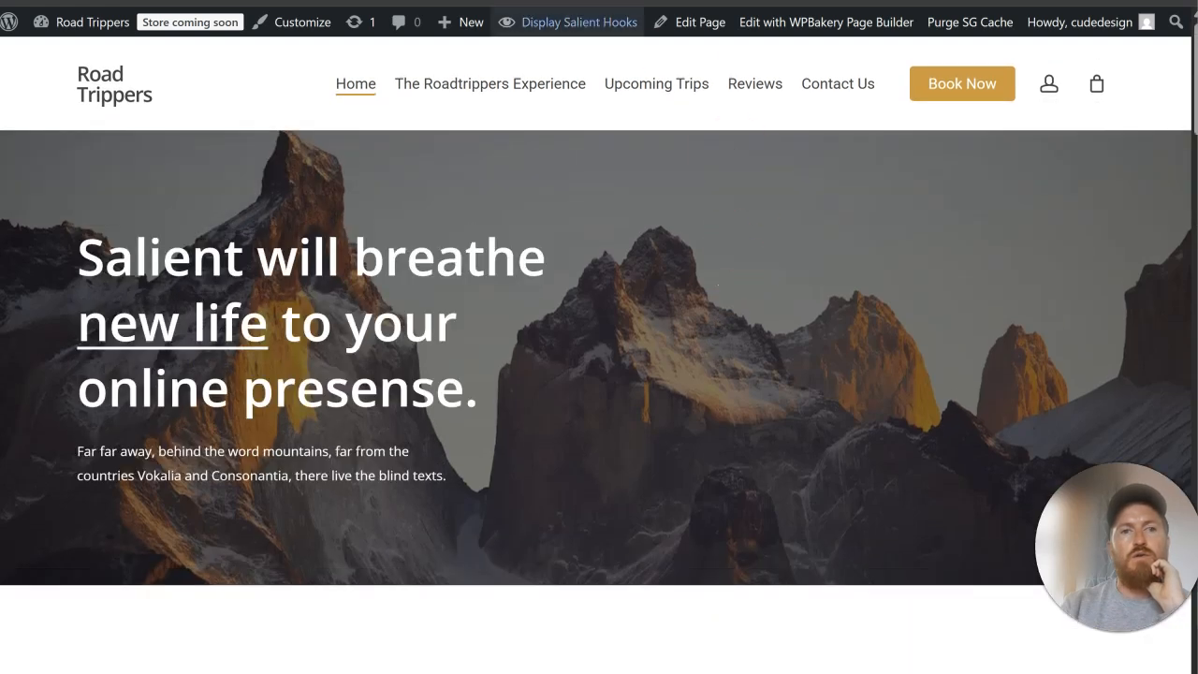
pyautogui.click(393, 1)
pyautogui.hotkey('ctrl', 'Tab')
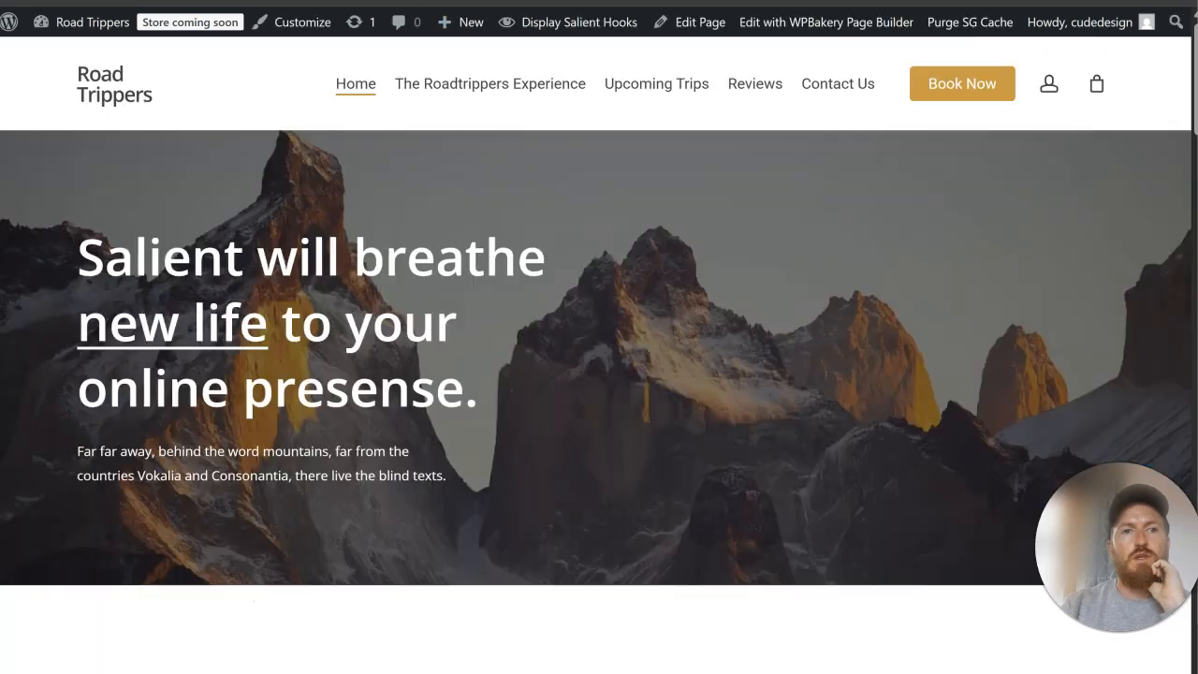
pyautogui.scroll(-5, 582, 220)
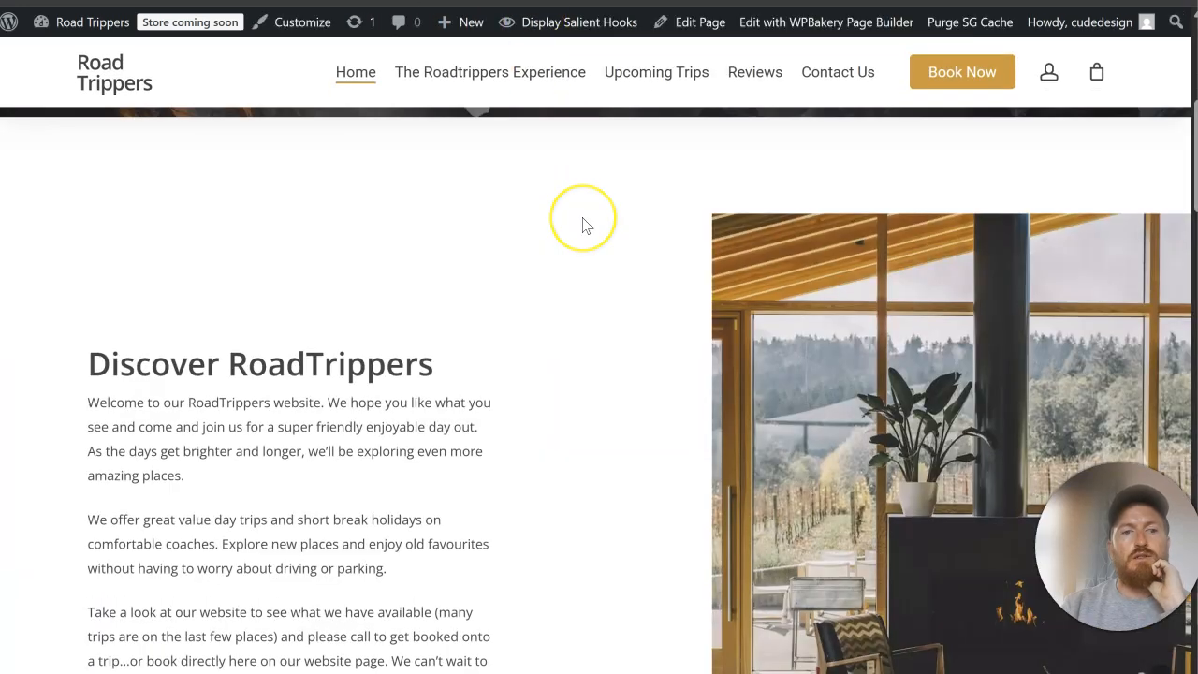
pyautogui.scroll(-3, 582, 225)
pyautogui.scroll(8, 583, 205)
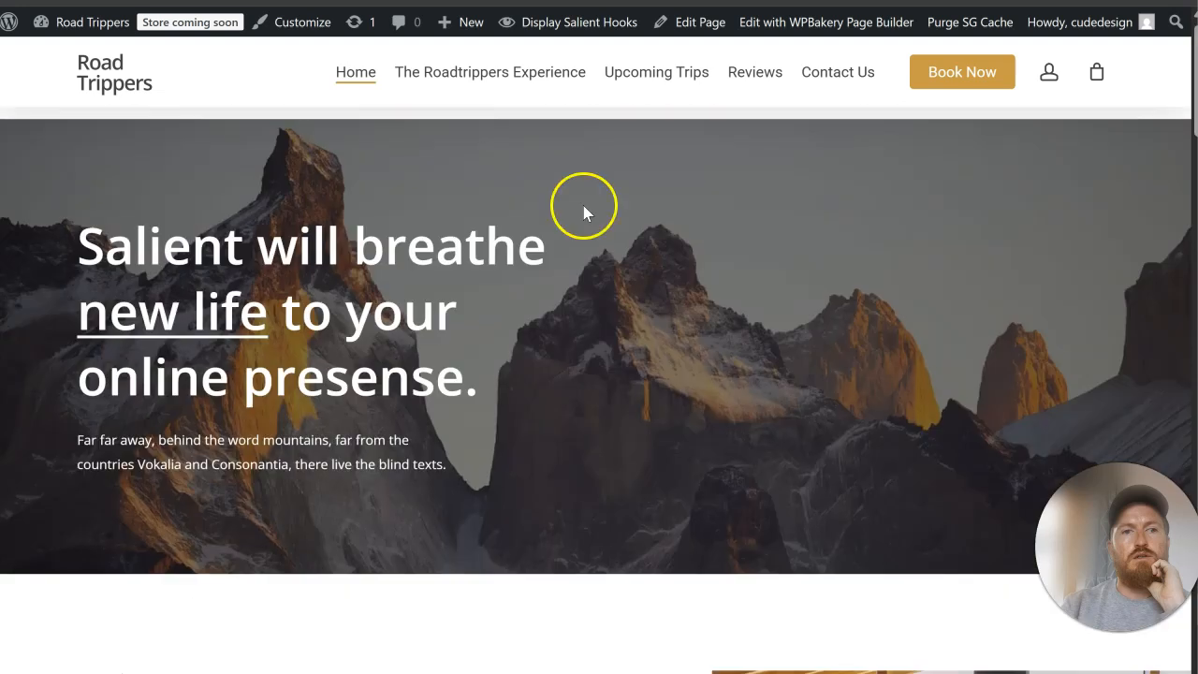
# Step: Open the Salient theme options and examine the header color scheme and the navigation typography settings
pyautogui.hotkey('ctrl', 'shift', 'Tab')
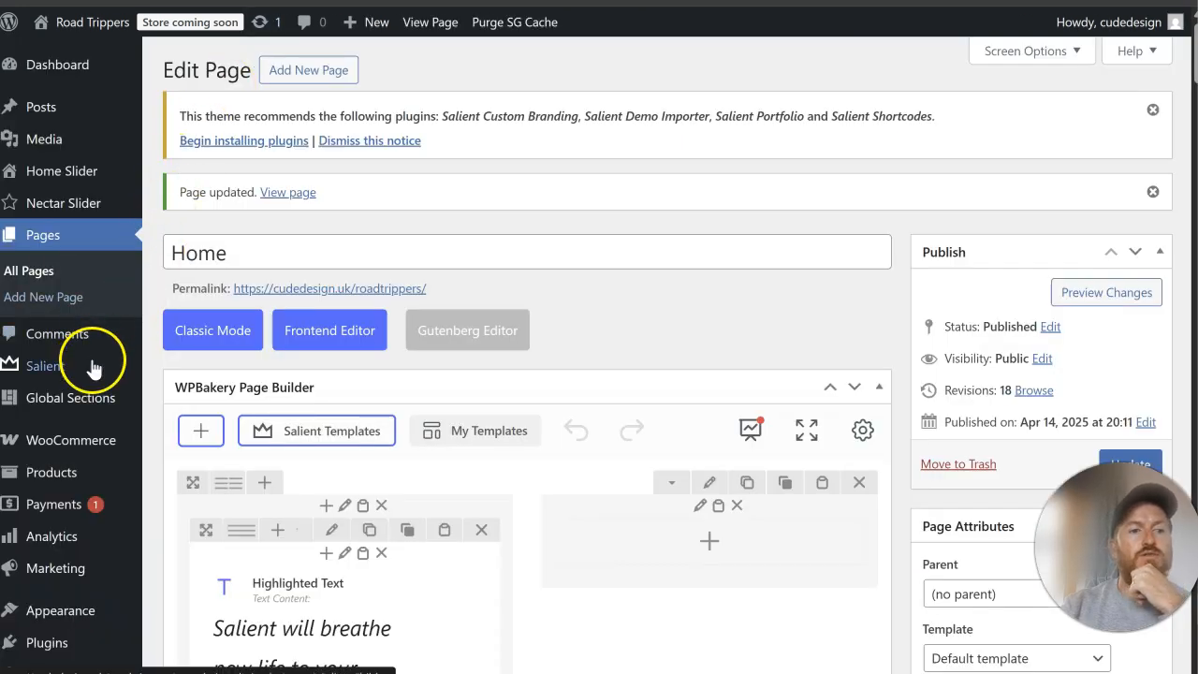
pyautogui.moveTo(88, 363)
pyautogui.click(212, 251)
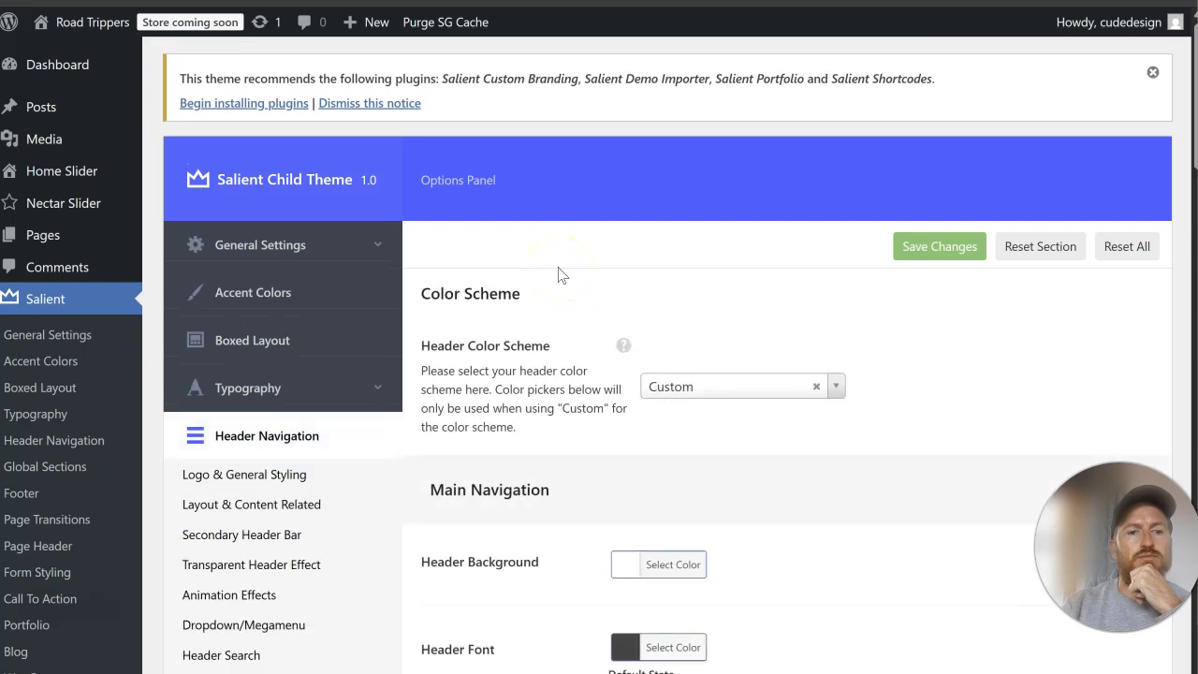
pyautogui.scroll(-2, 558, 274)
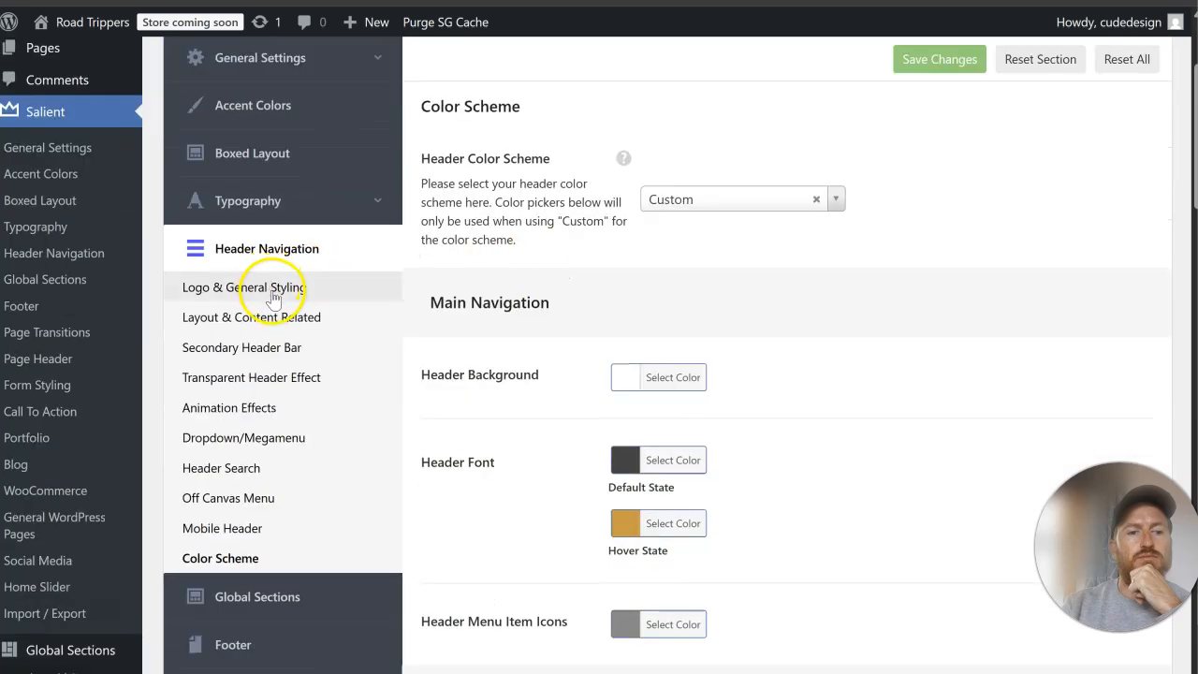
pyautogui.scroll(-2, 281, 299)
pyautogui.scroll(3, 271, 294)
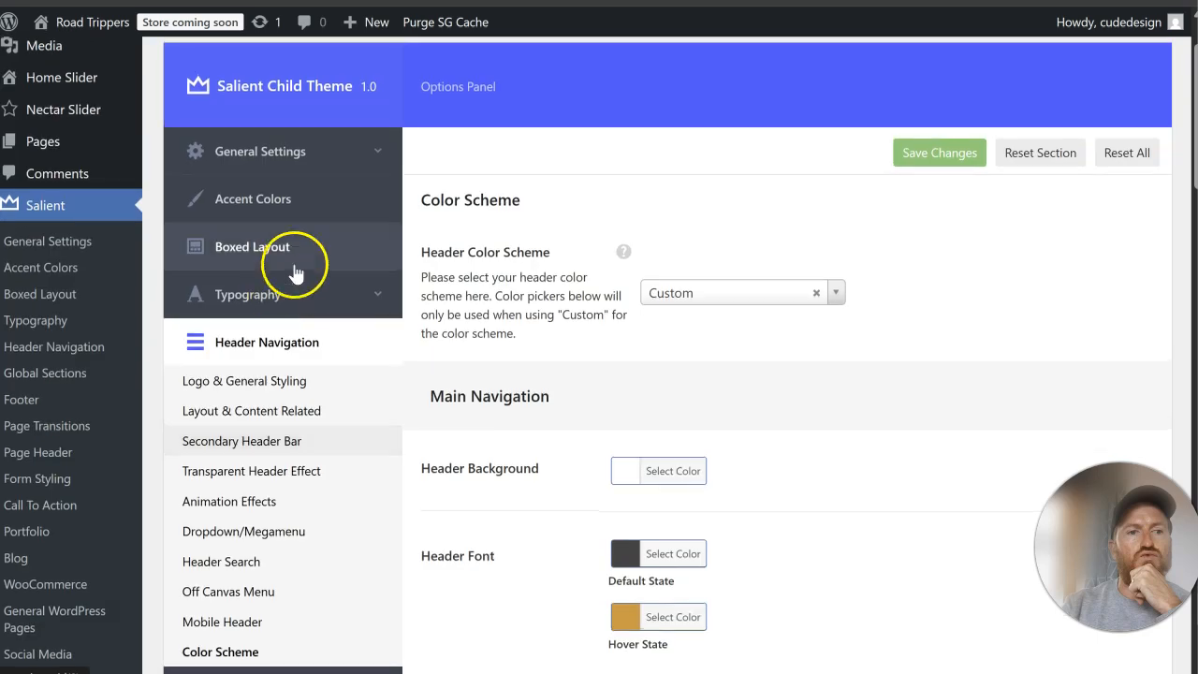
pyautogui.click(315, 296)
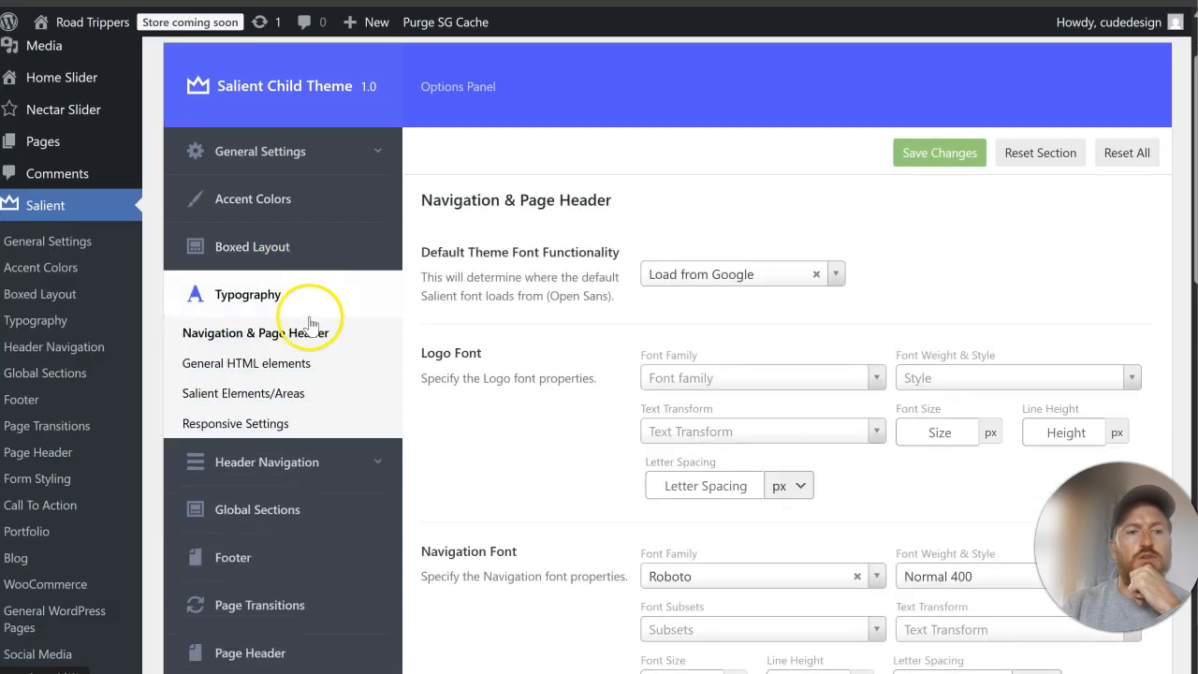
pyautogui.scroll(-3, 762, 309)
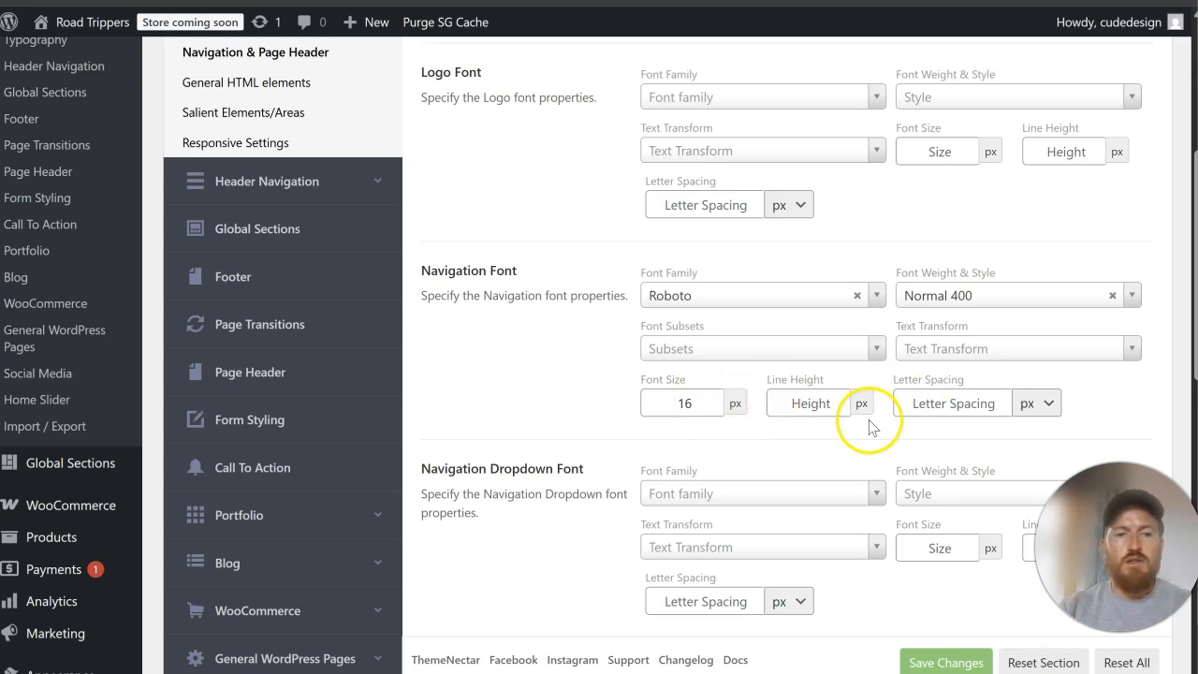
pyautogui.scroll(-2, 849, 393)
pyautogui.scroll(-2, 845, 396)
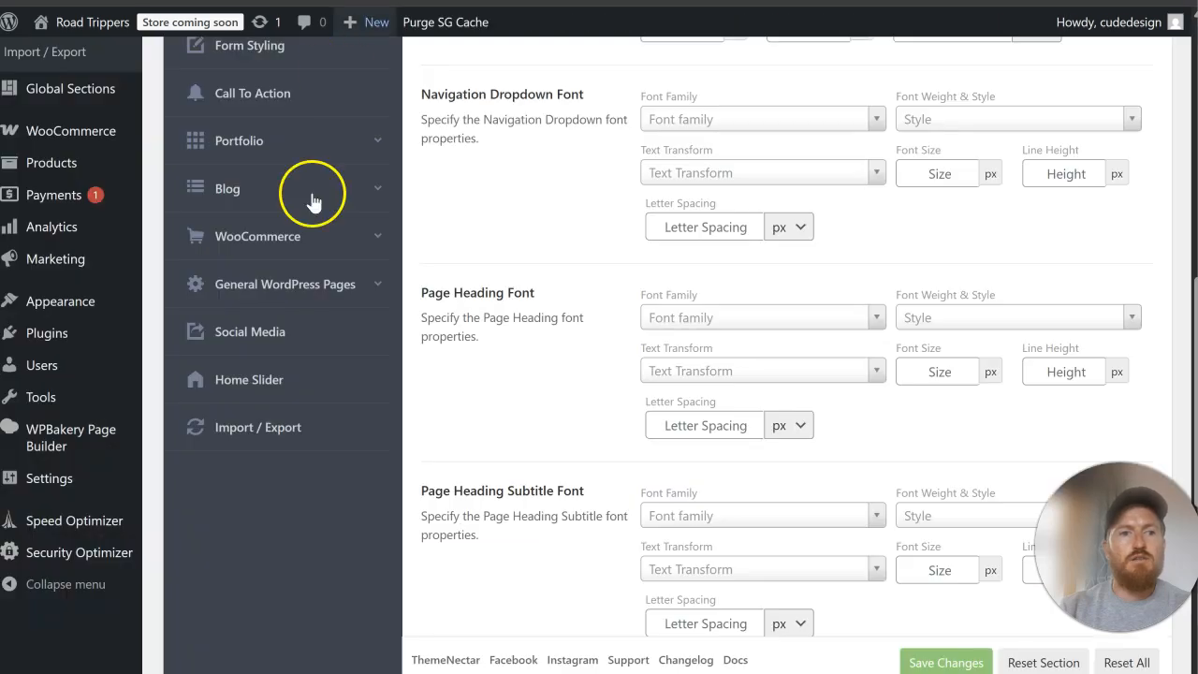
# Step: Open the header's Logo & General Styling options and look through its padding, shadow, spacing and opacity settings
pyautogui.scroll(4, 318, 281)
pyautogui.click(334, 193)
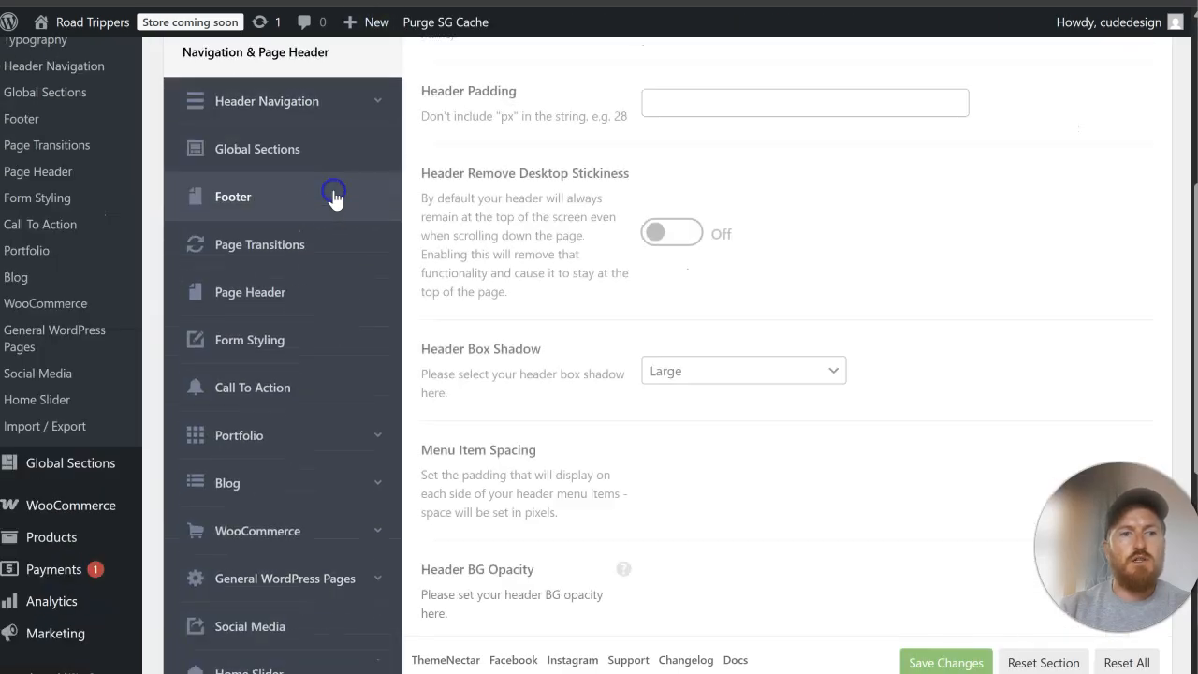
pyautogui.scroll(2, 712, 309)
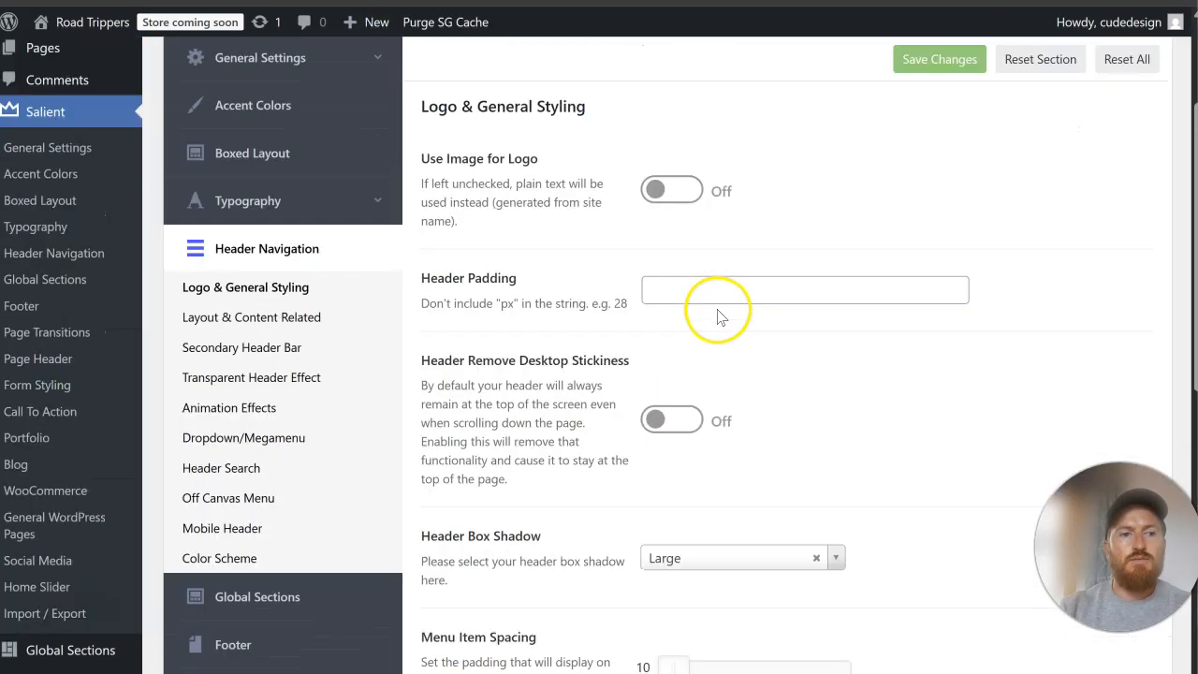
pyautogui.scroll(-2, 804, 281)
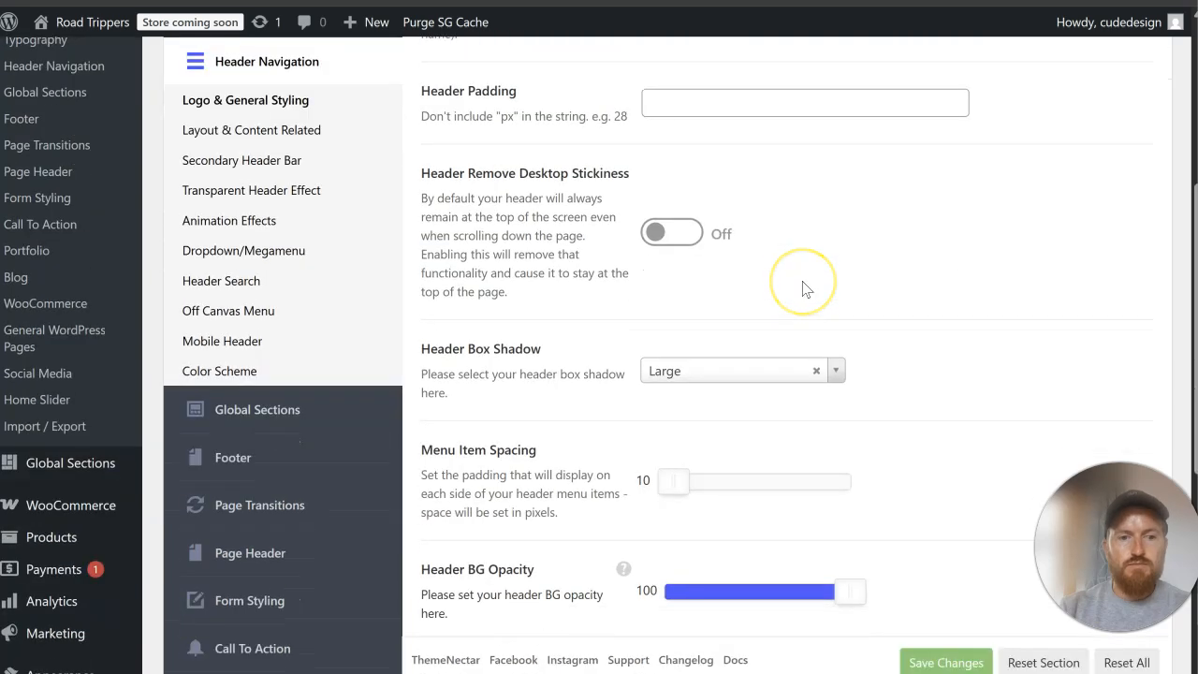
pyautogui.scroll(-2, 802, 288)
pyautogui.scroll(-2, 802, 288)
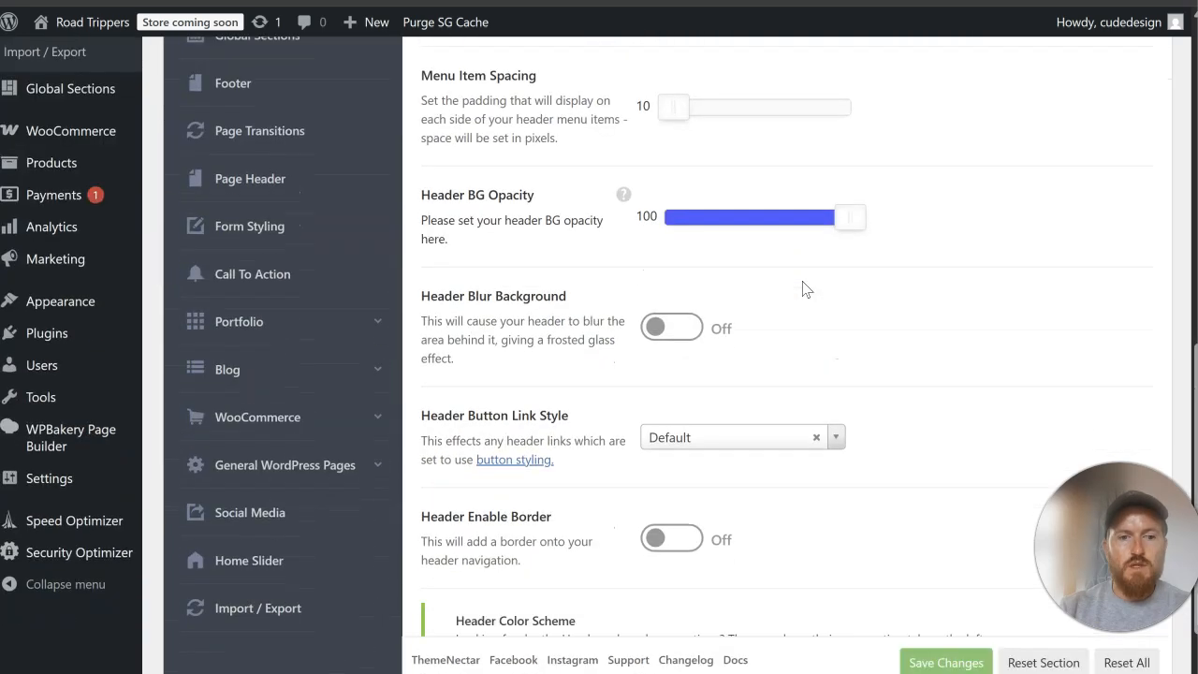
pyautogui.scroll(4, 802, 288)
# Step: Turn on Full Width Header Content in the header's Layout & Content Related options and save the changes
pyautogui.click(363, 125)
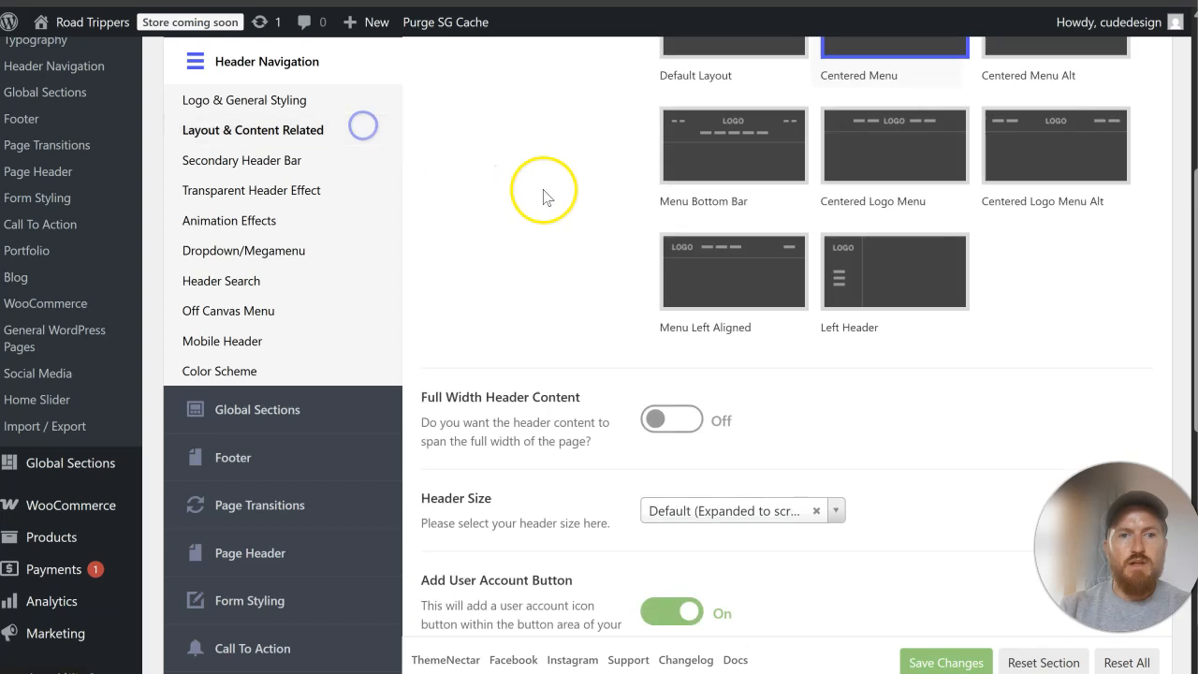
pyautogui.click(681, 431)
pyautogui.scroll(-1, 829, 431)
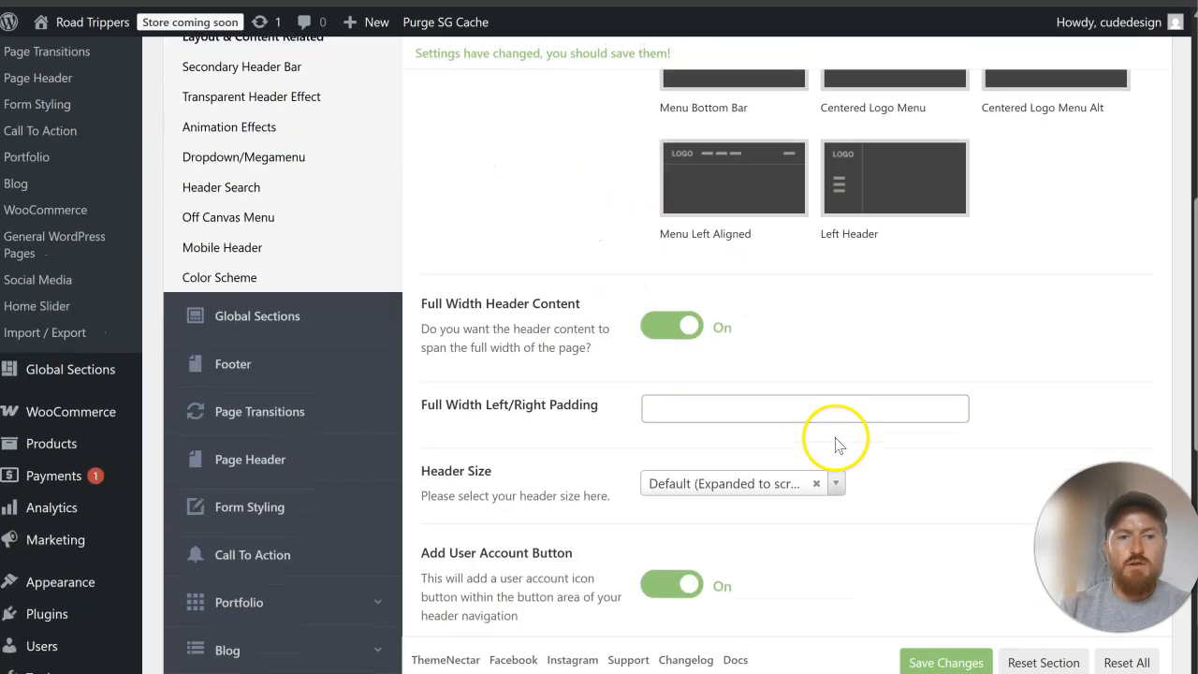
pyautogui.click(946, 663)
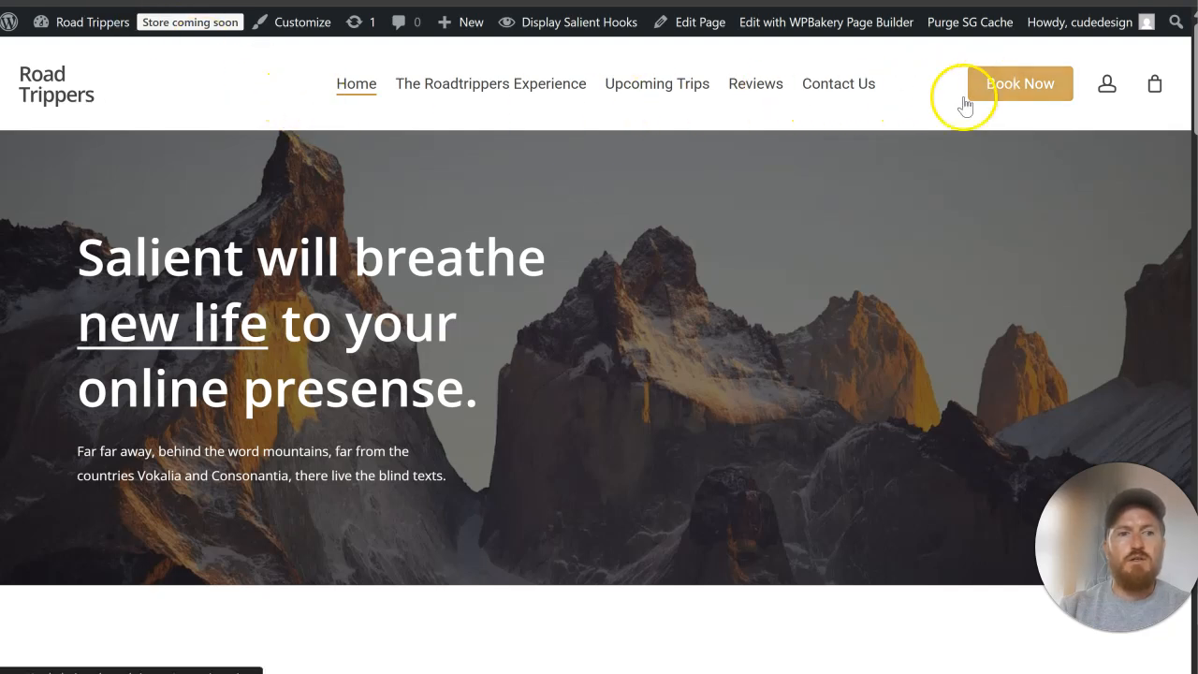
# Step: Review the header across the live Home page's hero and Discover RoadTrippers section
pyautogui.scroll(-6, 858, 180)
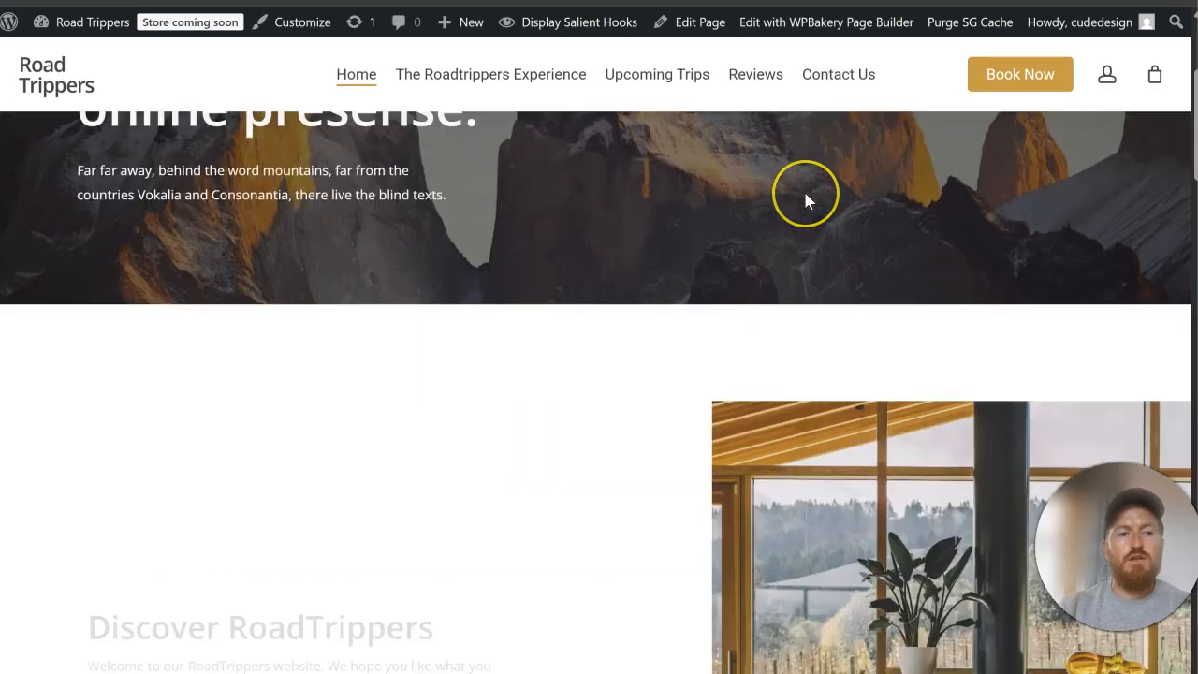
pyautogui.scroll(2, 804, 198)
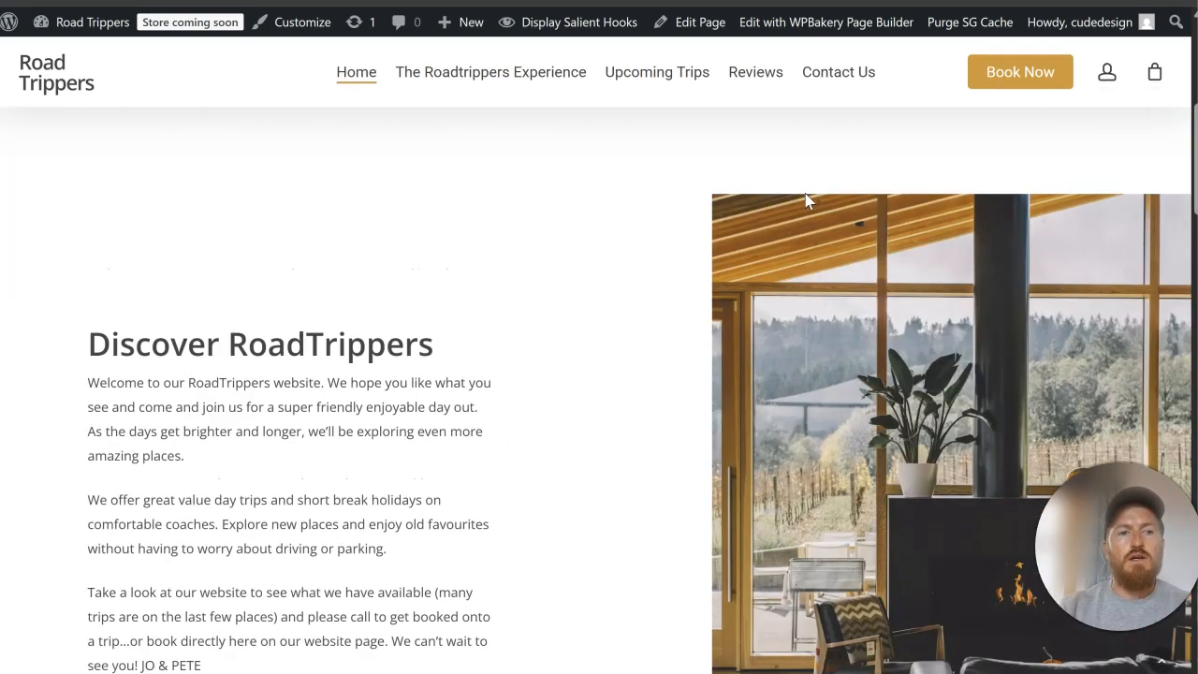
pyautogui.scroll(-2, 805, 197)
# Step: Return to the Salient options and examine the body and heading font settings under Typography's General HTML elements
pyautogui.click(440, 204)
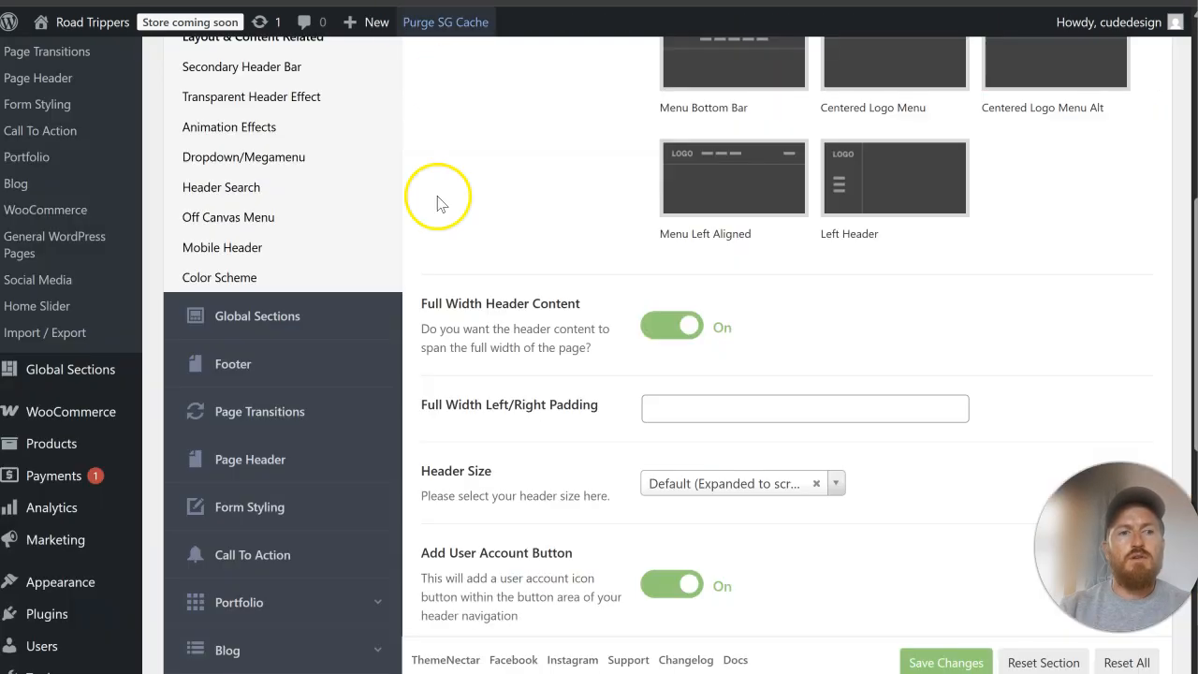
pyautogui.scroll(5, 356, 246)
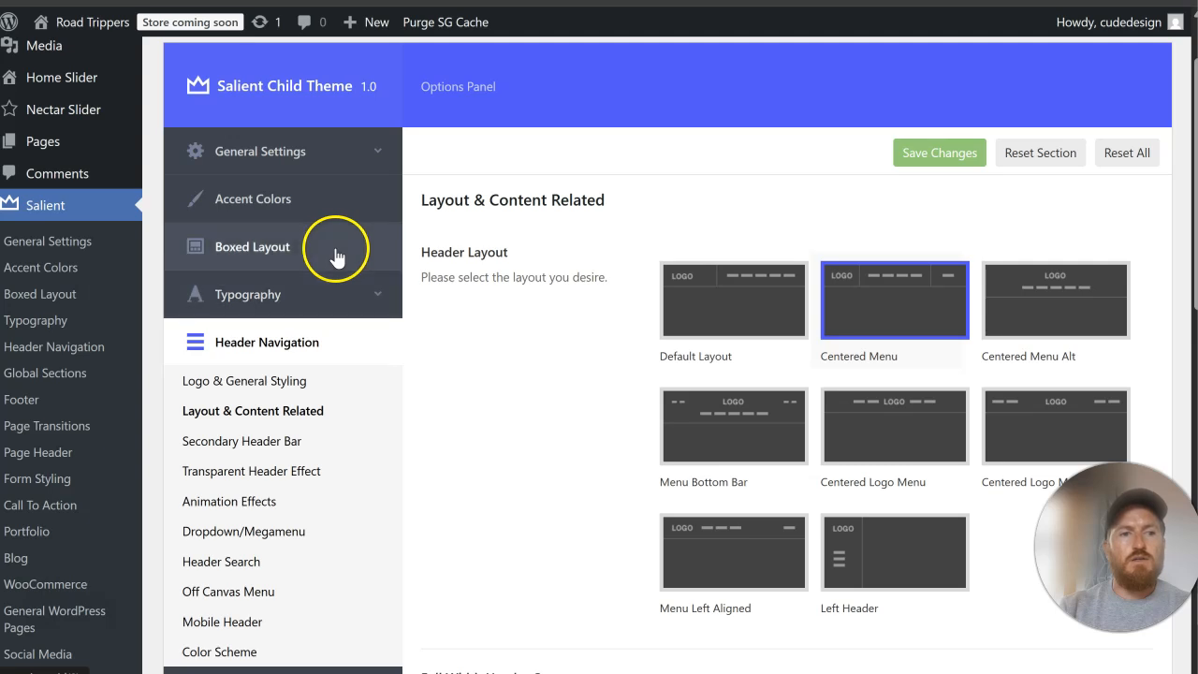
pyautogui.scroll(-1, 325, 323)
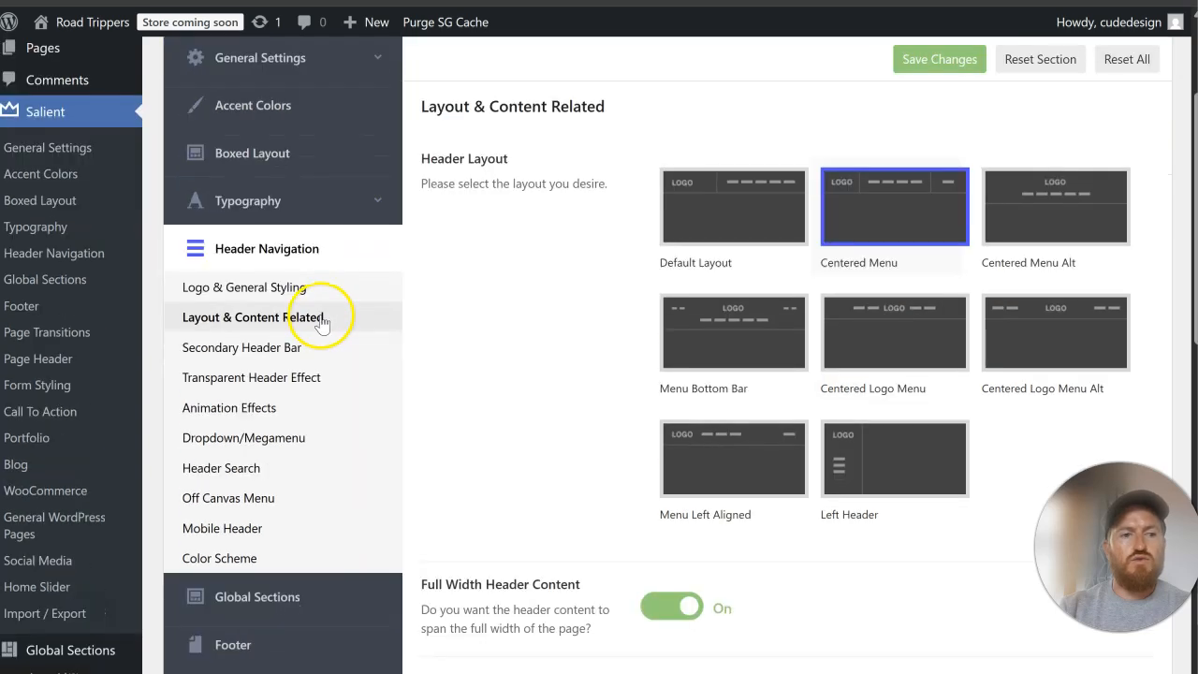
pyautogui.click(296, 208)
pyautogui.click(283, 266)
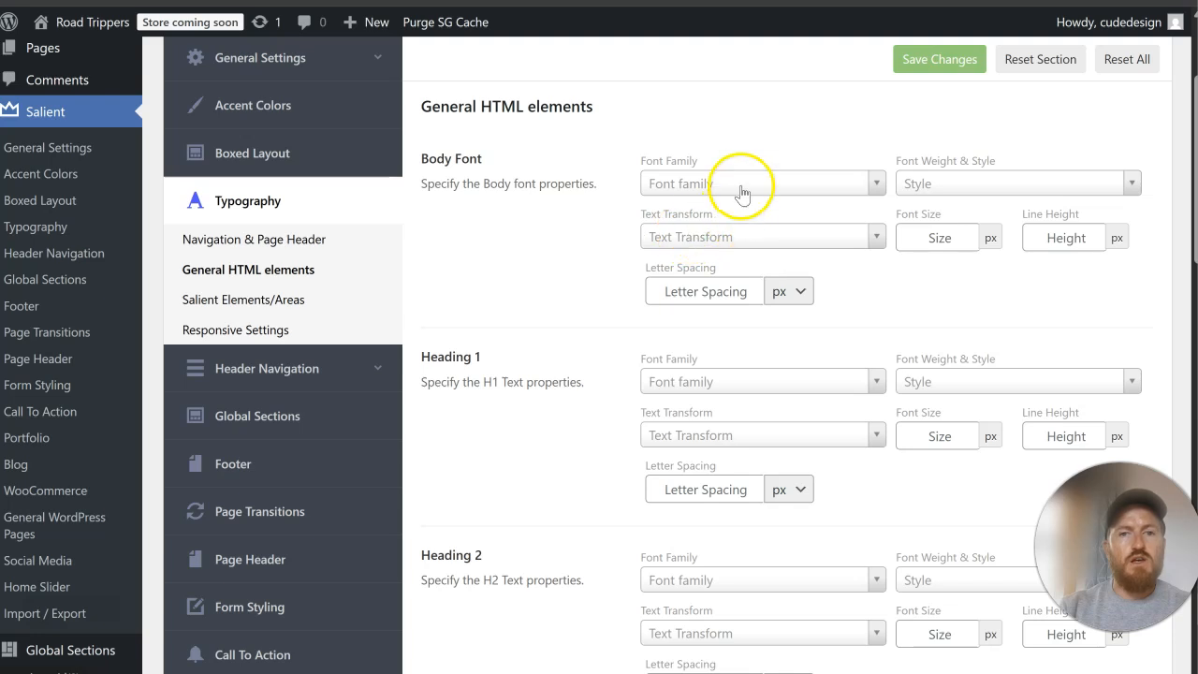
pyautogui.scroll(-5, 690, 393)
pyautogui.scroll(2, 655, 388)
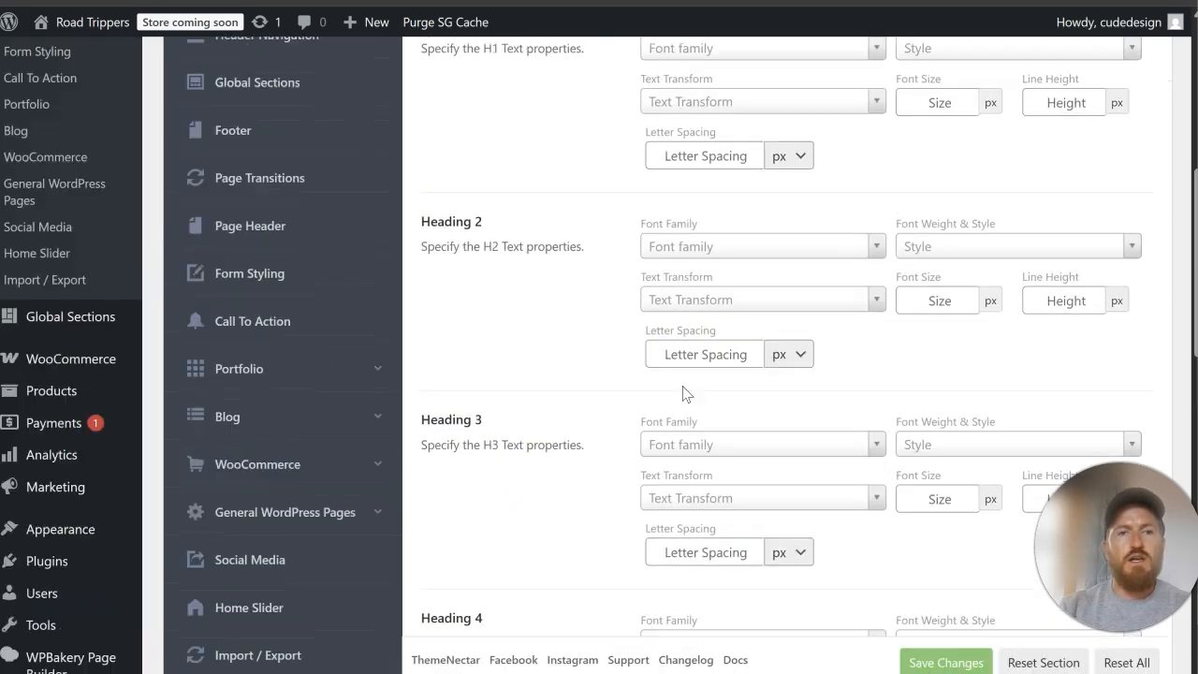
pyautogui.scroll(6, 683, 393)
pyautogui.click(905, 70)
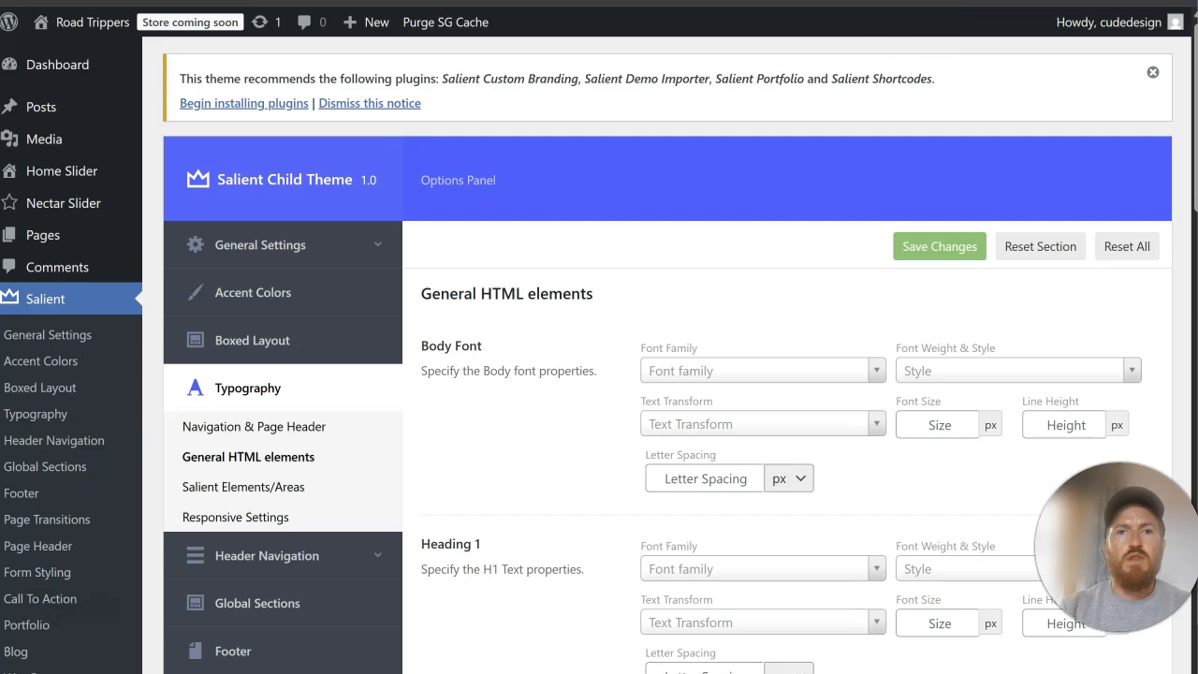
# Step: Search Google for "fonts that go with roboto" and open Figma's Roboto font pairings page
pyautogui.hotkey('ctrl', 't')
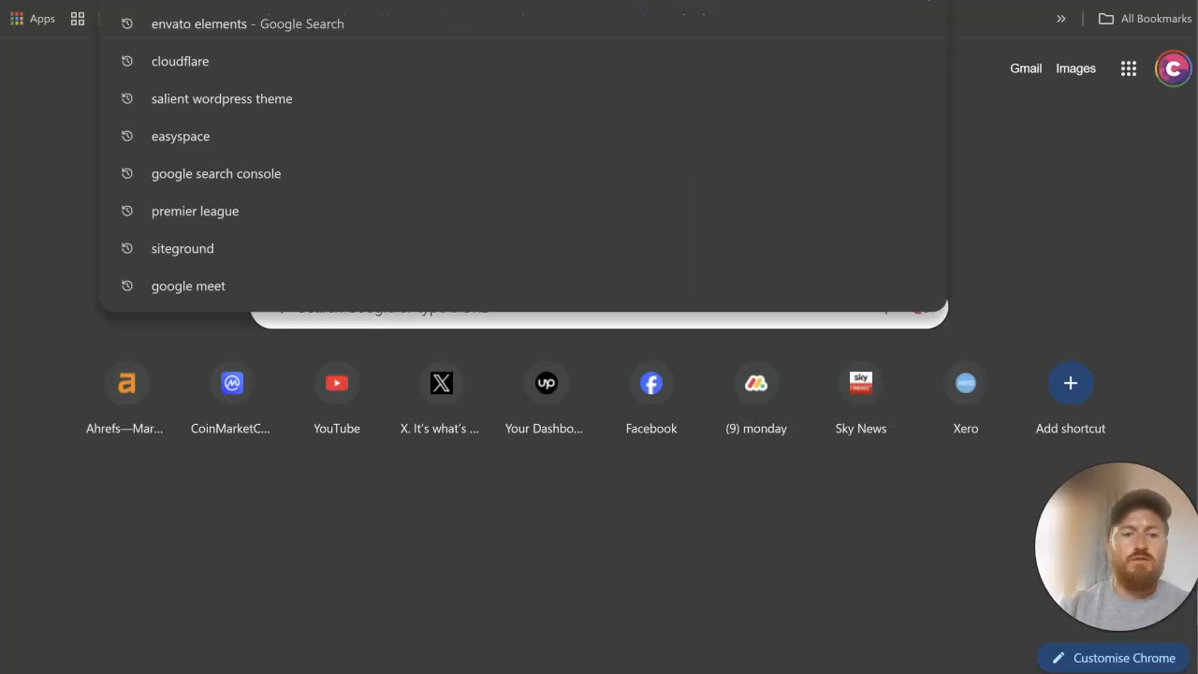
pyautogui.write('fonts that go')
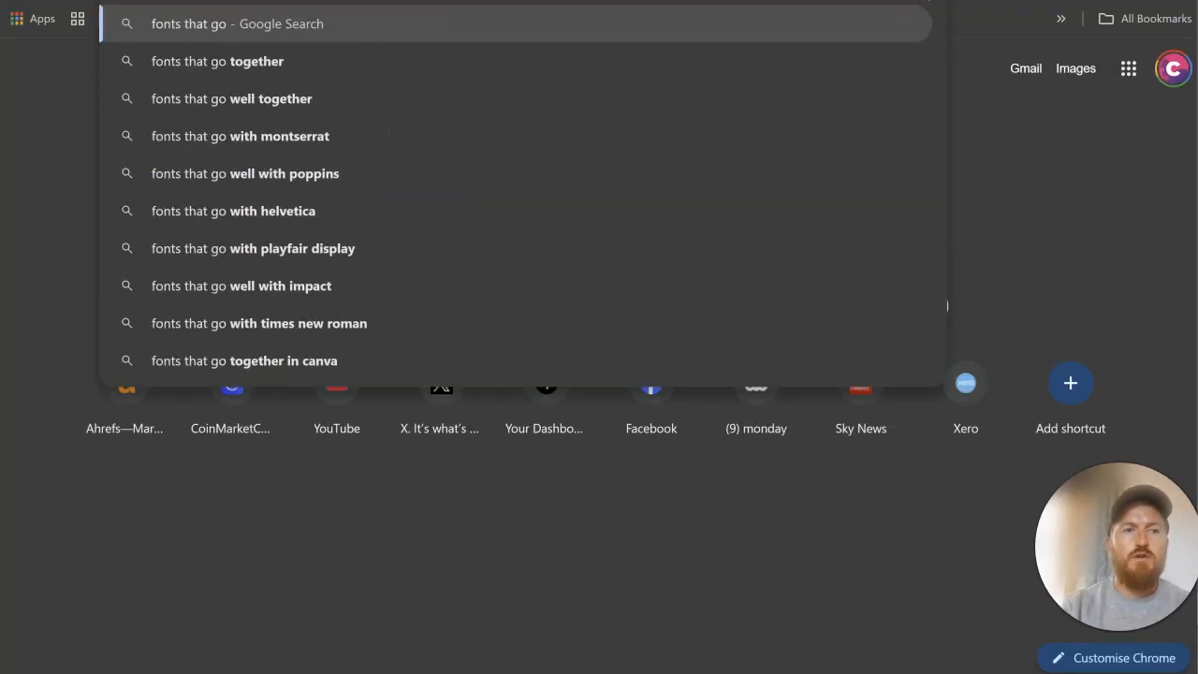
pyautogui.write(' with roboto')
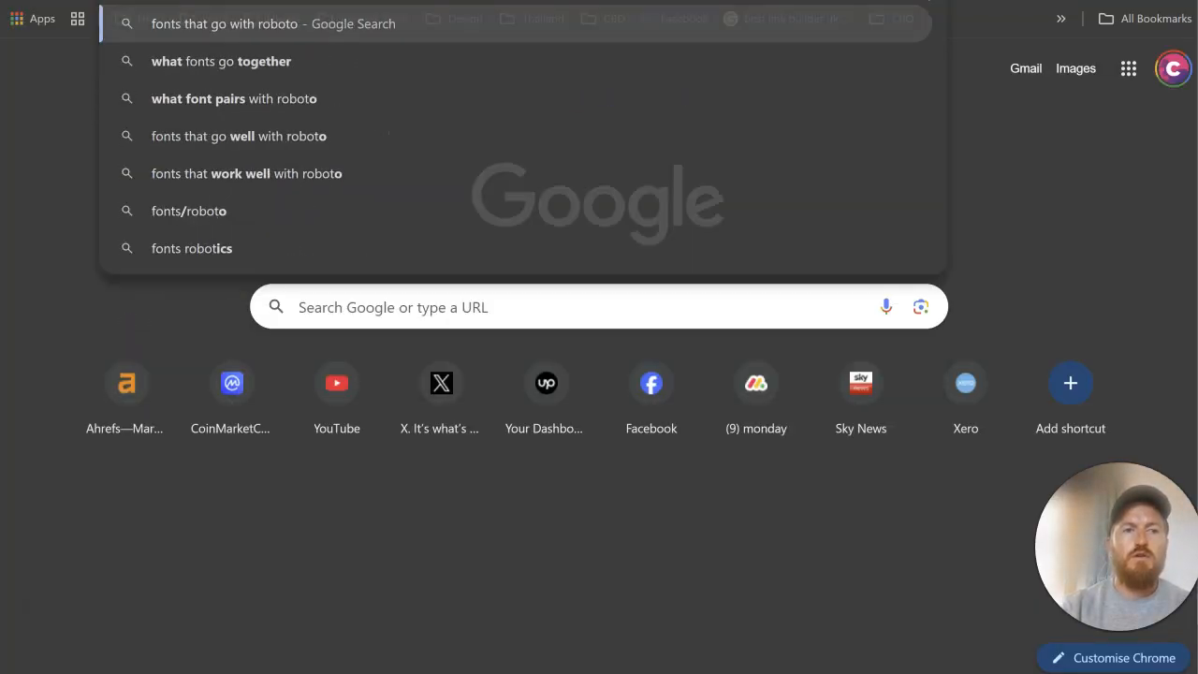
pyautogui.press('Return')
pyautogui.click(242, 224)
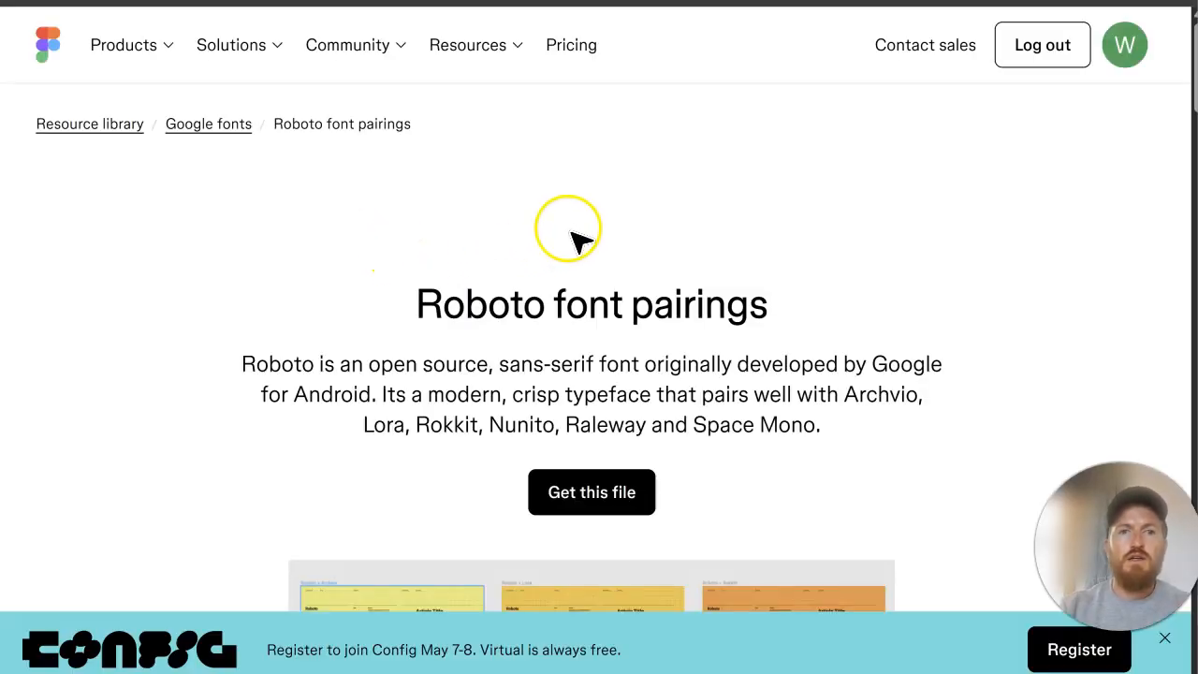
# Step: Look through the Roboto font pairings and switch to the original RoadTrippers website
pyautogui.scroll(-6, 672, 267)
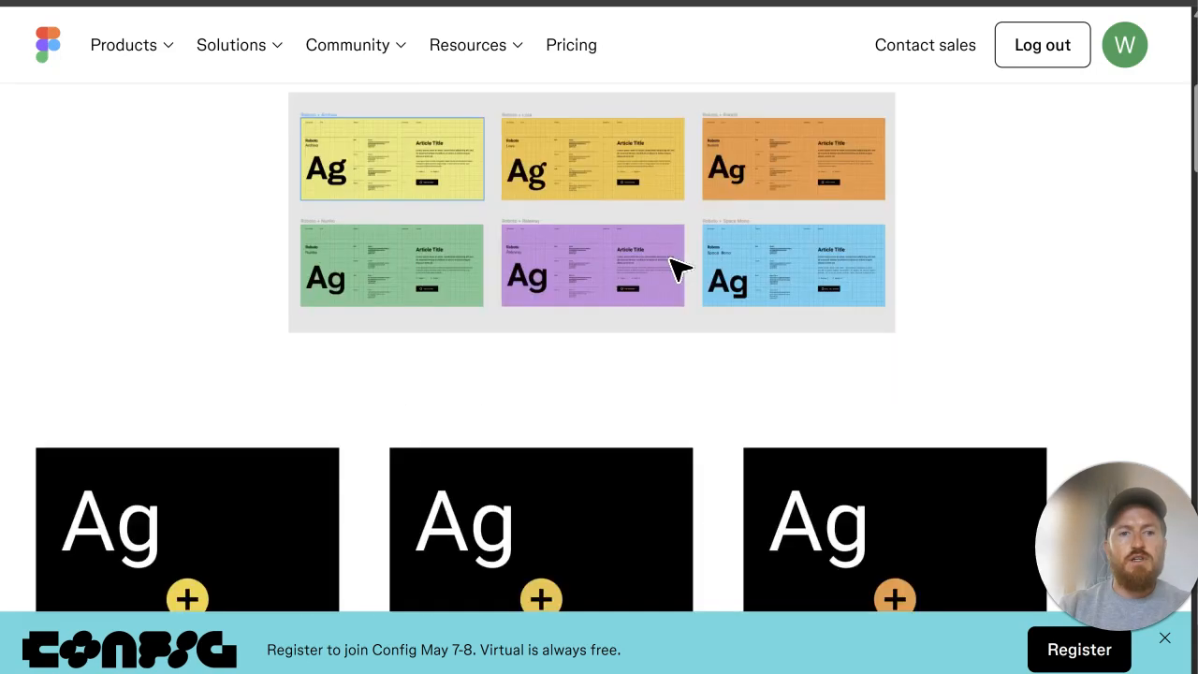
pyautogui.scroll(5, 672, 267)
pyautogui.scroll(-8, 681, 280)
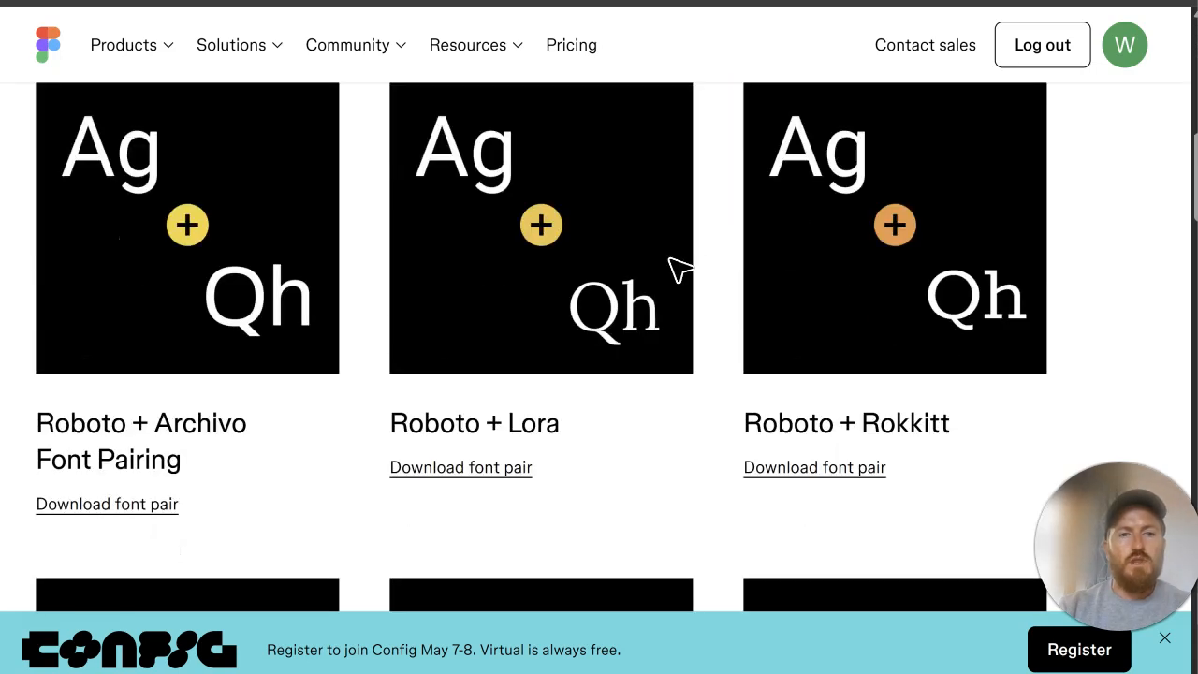
pyautogui.scroll(-4, 721, 288)
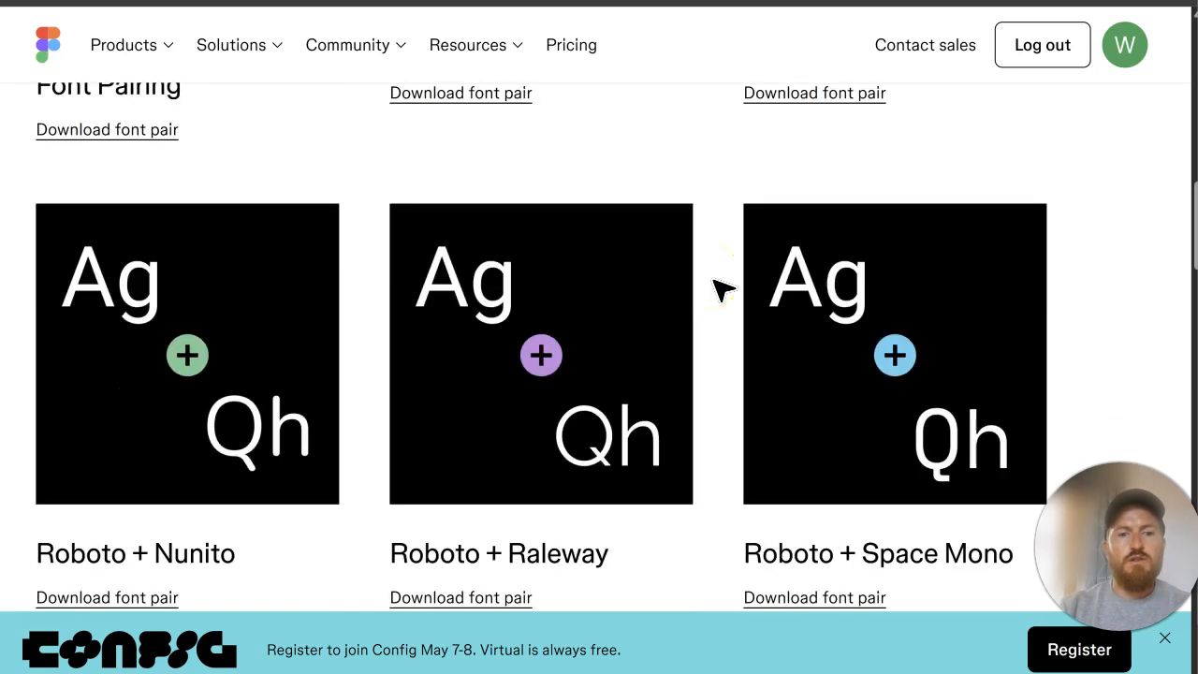
pyautogui.scroll(-2, 721, 288)
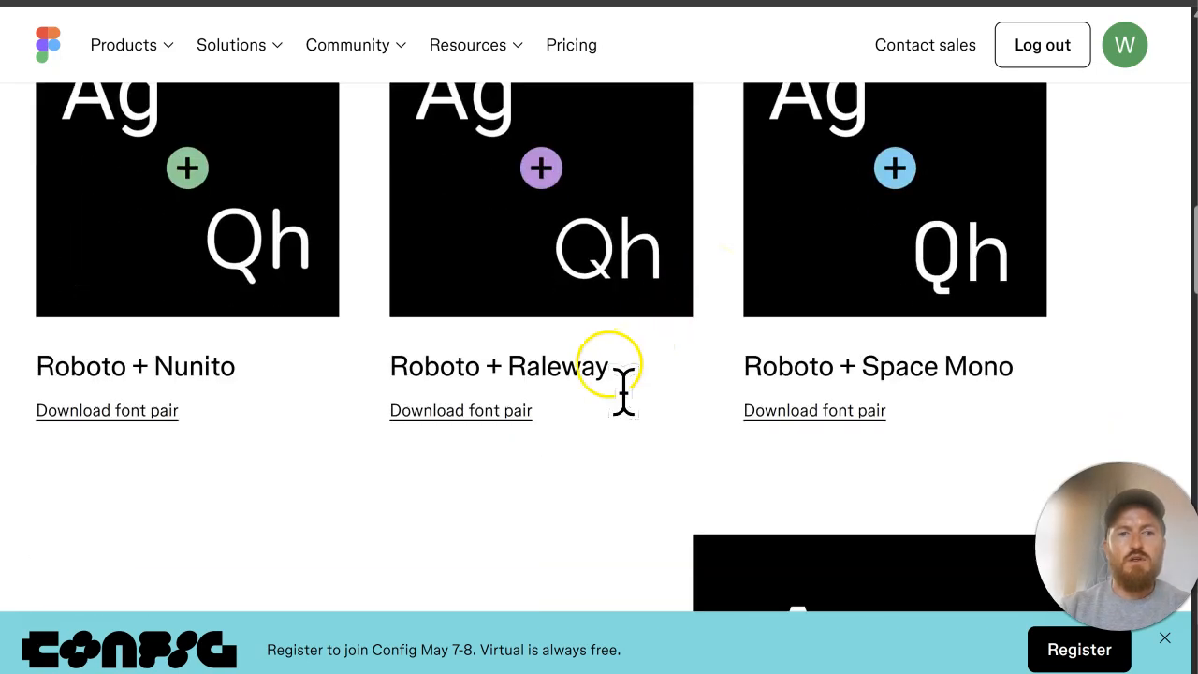
pyautogui.scroll(1, 621, 383)
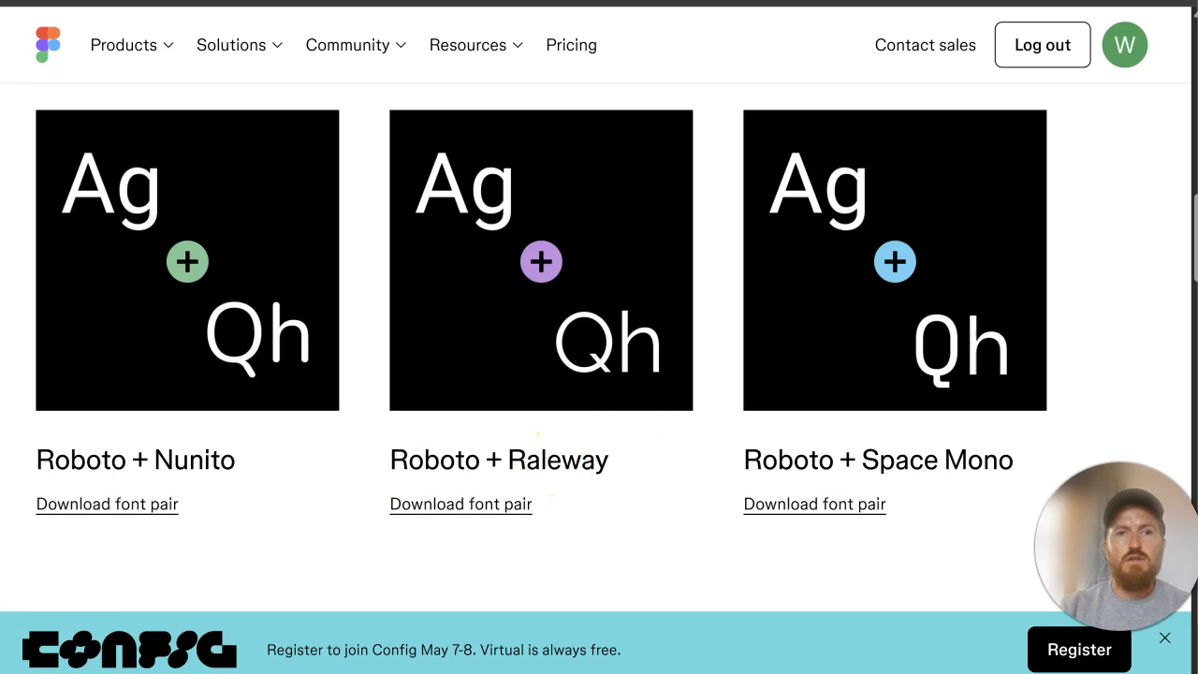
pyautogui.click(659, 2)
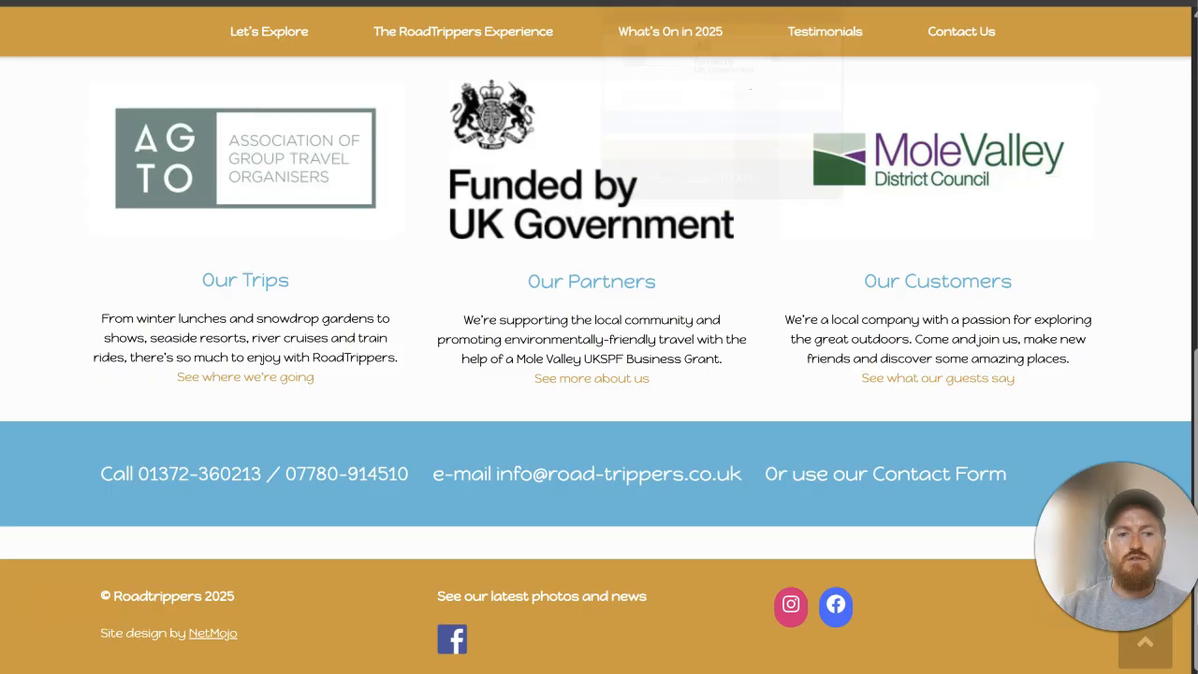
# Step: Return to the Salient typography options and set the body font family to Raleway with a font size of 16 px
pyautogui.click(496, 2)
pyautogui.click(337, 2)
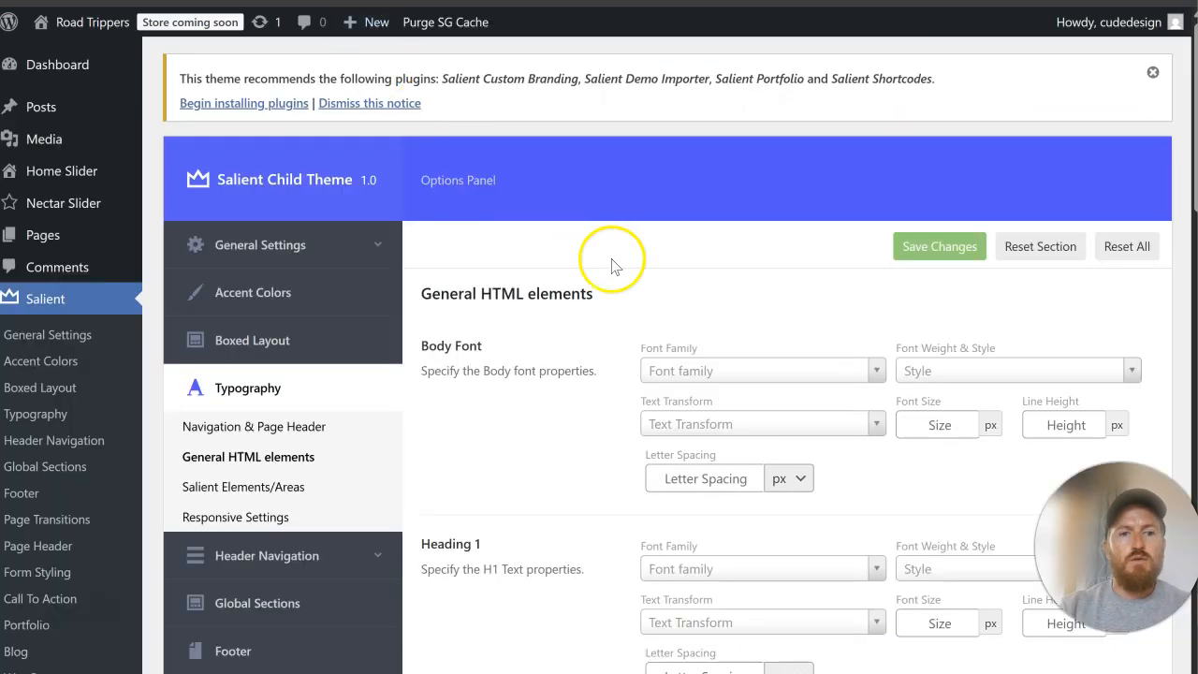
pyautogui.click(707, 375)
pyautogui.write('ralwa')
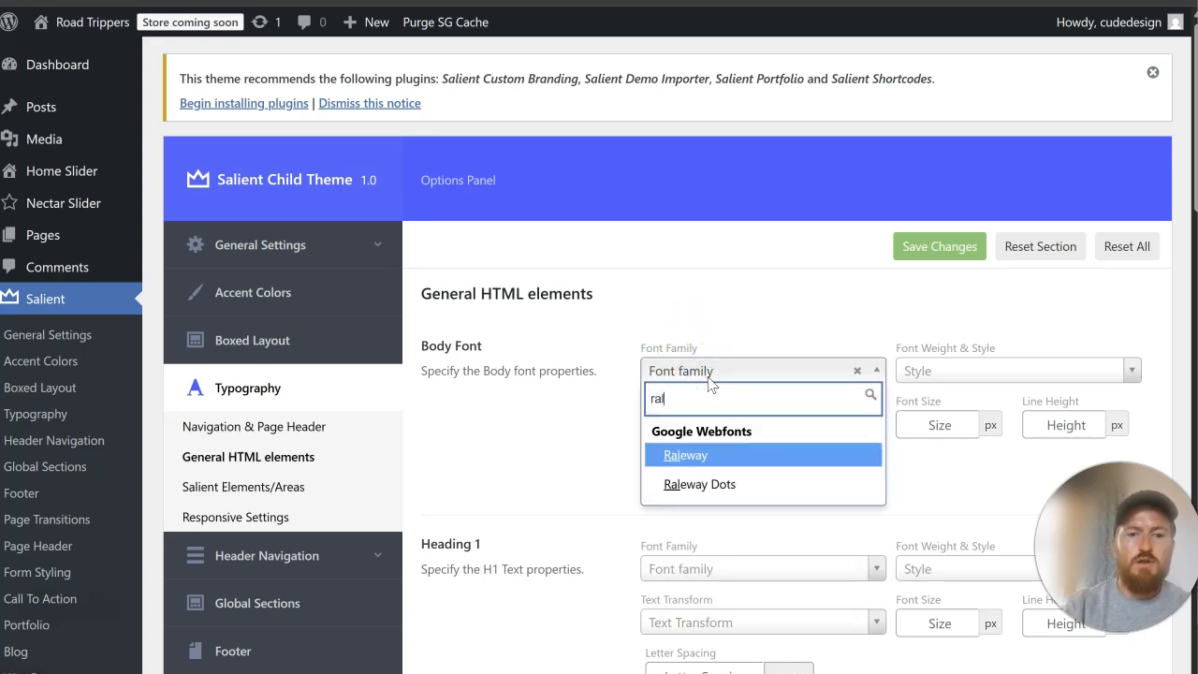
pyautogui.press('BackSpace')
pyautogui.press('BackSpace')
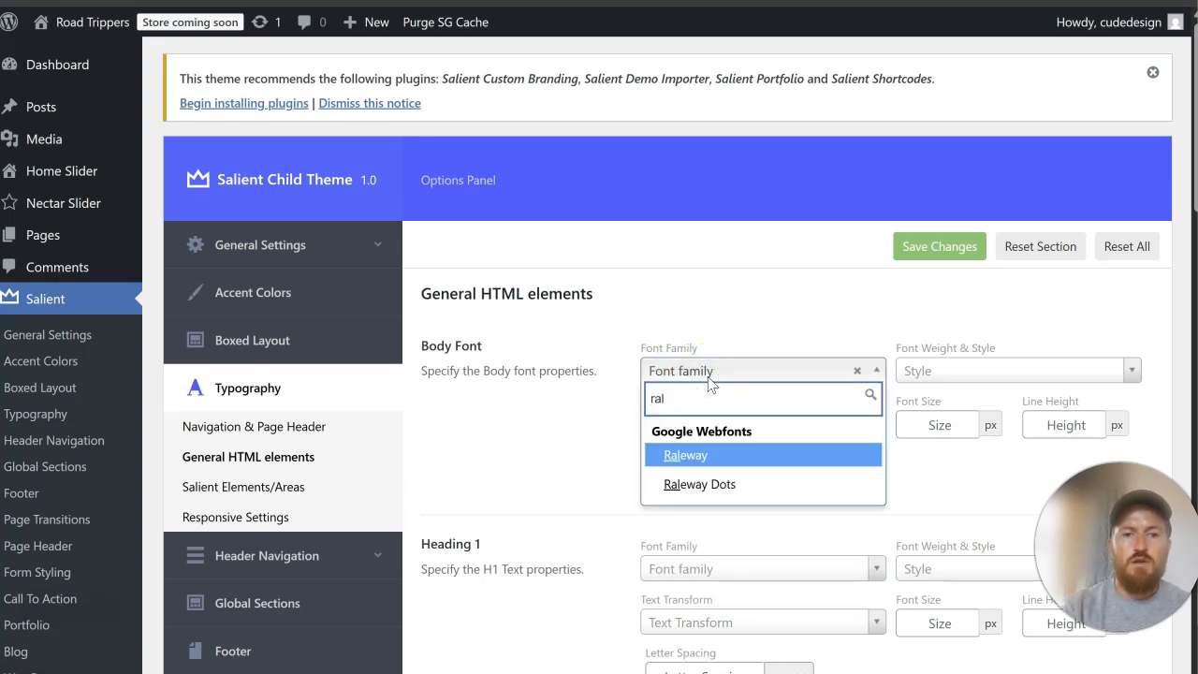
pyautogui.click(743, 455)
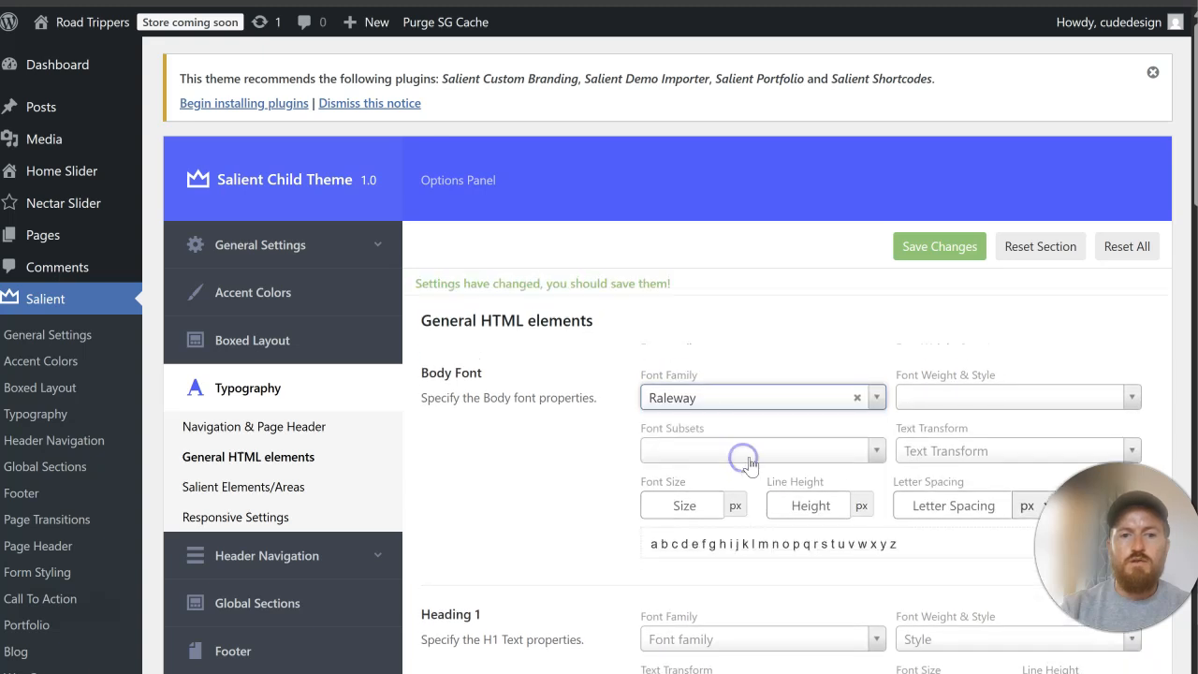
pyautogui.scroll(-2, 712, 393)
pyautogui.click(699, 325)
pyautogui.write('1')
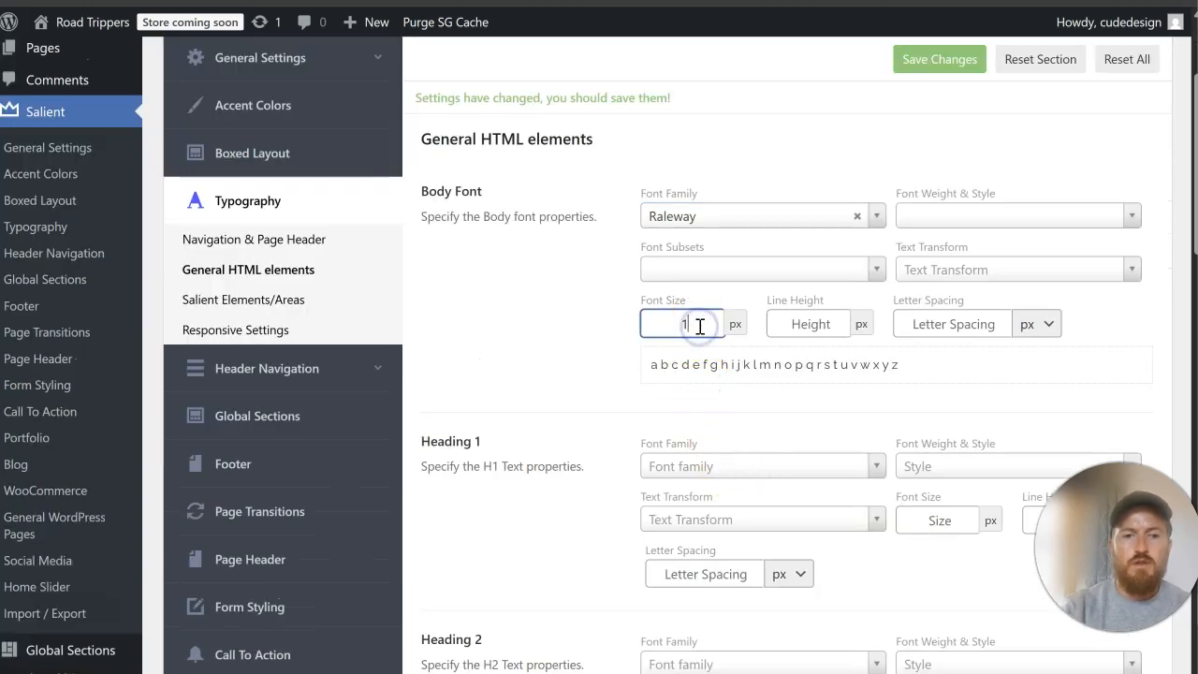
pyautogui.write('6')
# Step: Try several body font weights, choose Medium 500, set the line height to 26 px, and save the changes
pyautogui.click(964, 224)
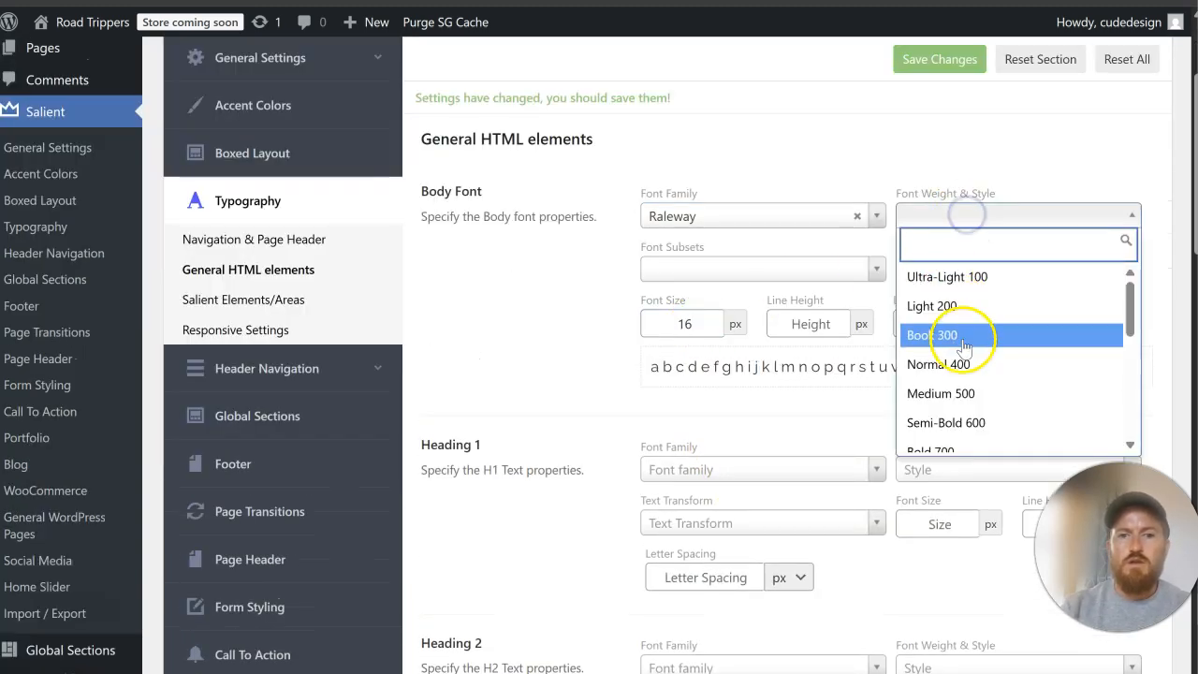
pyautogui.click(964, 342)
pyautogui.click(979, 224)
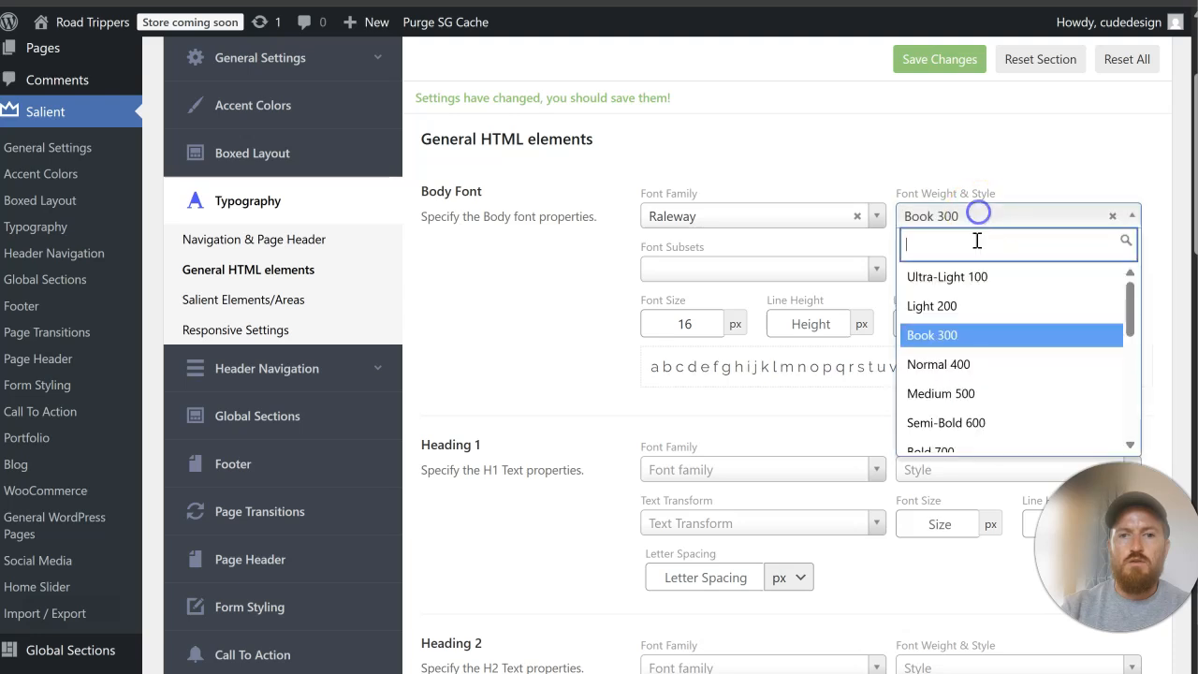
pyautogui.click(978, 365)
pyautogui.click(988, 226)
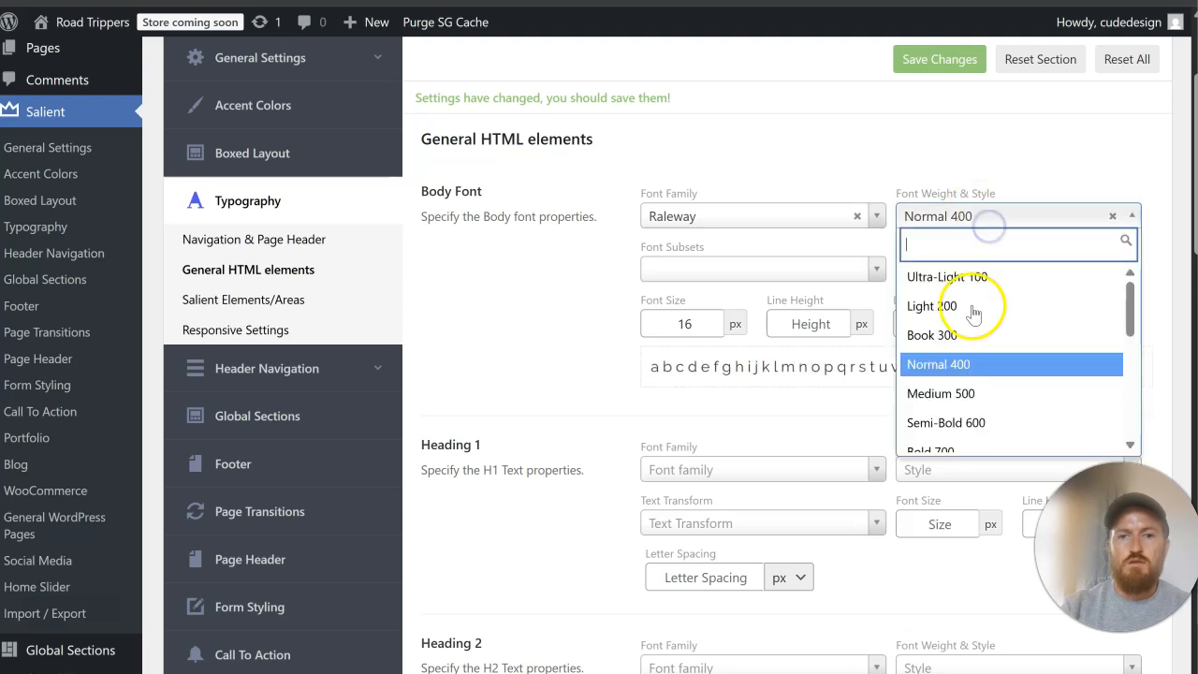
pyautogui.click(970, 395)
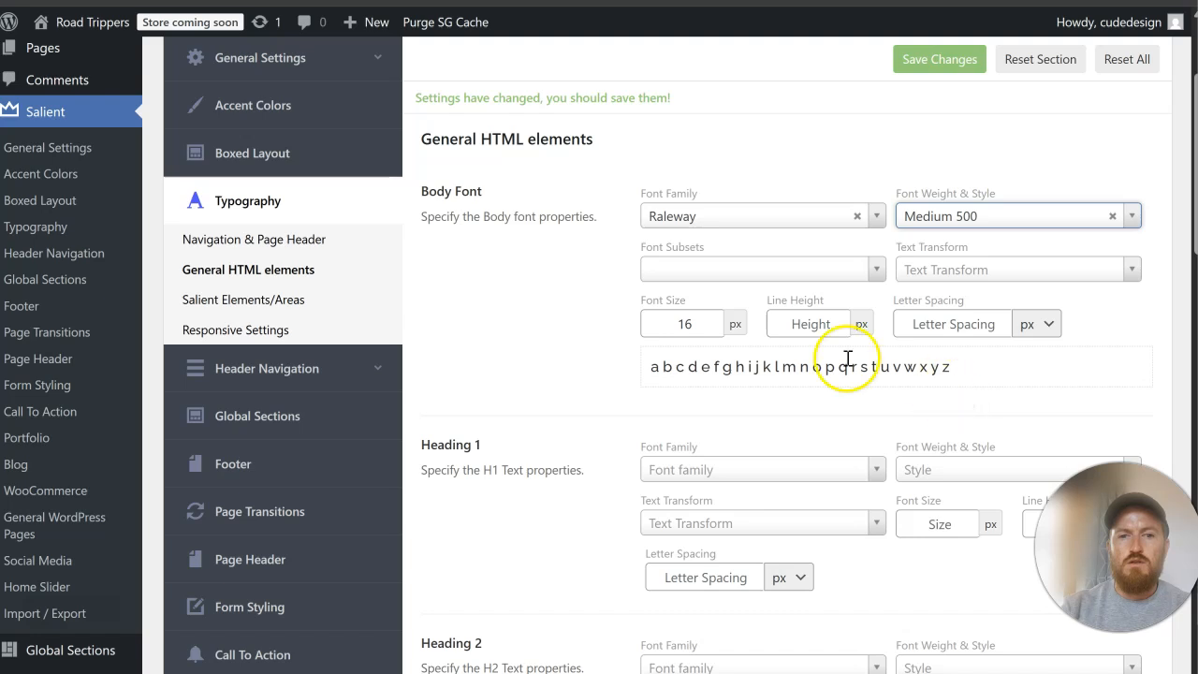
pyautogui.click(812, 325)
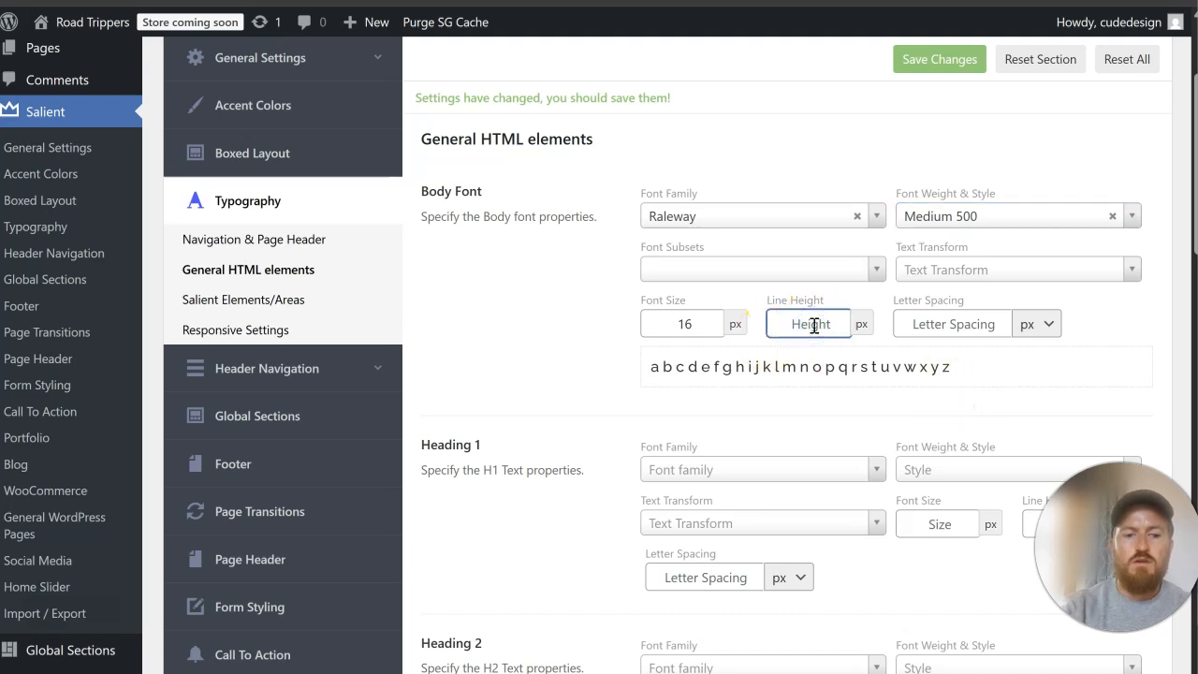
pyautogui.write('26')
pyautogui.click(947, 59)
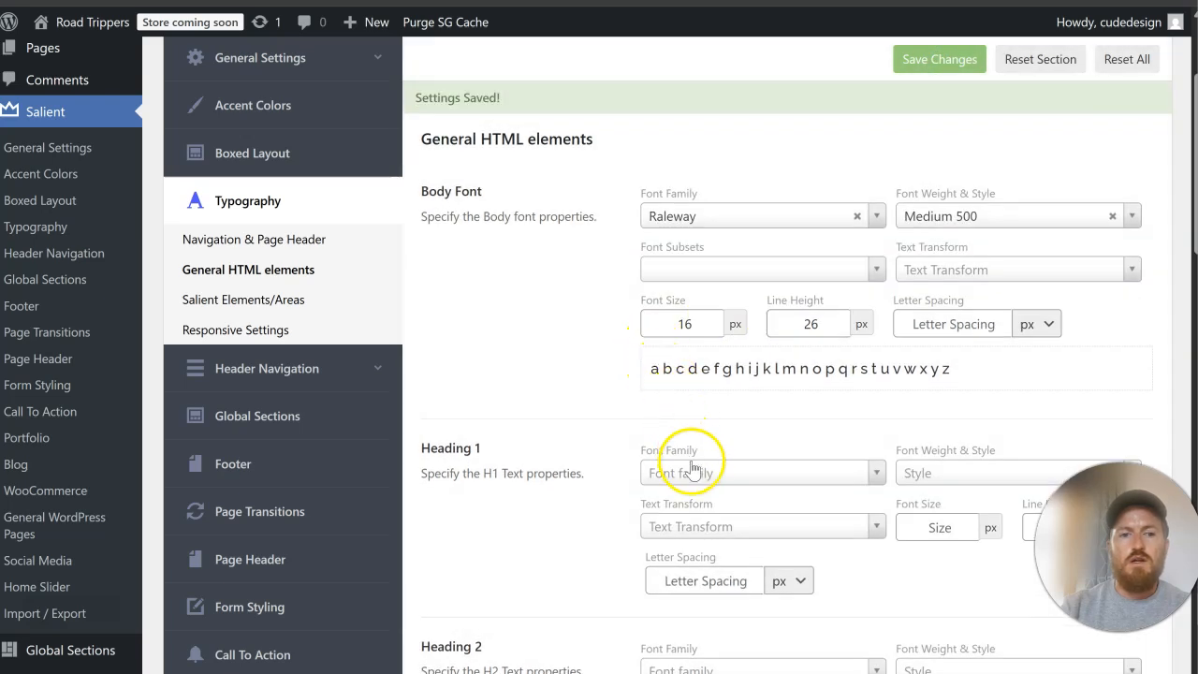
# Step: Set the Heading 1 and Heading 2 font families to Roboto and save the changes
pyautogui.click(696, 475)
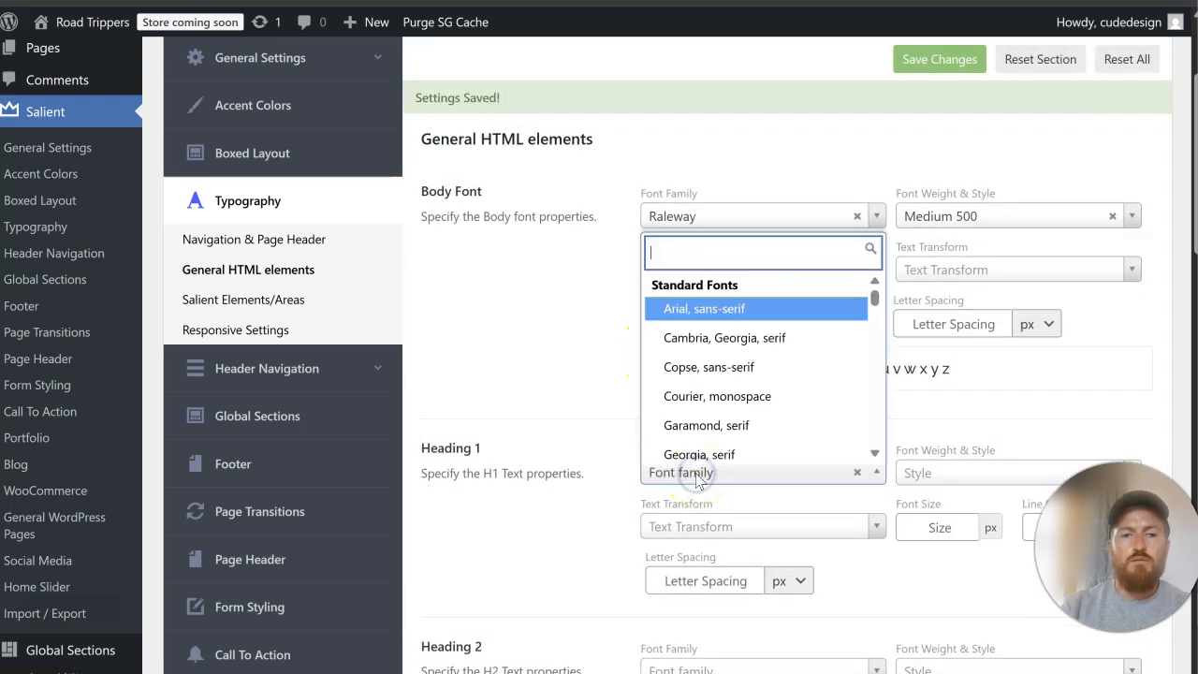
pyautogui.write('roboto')
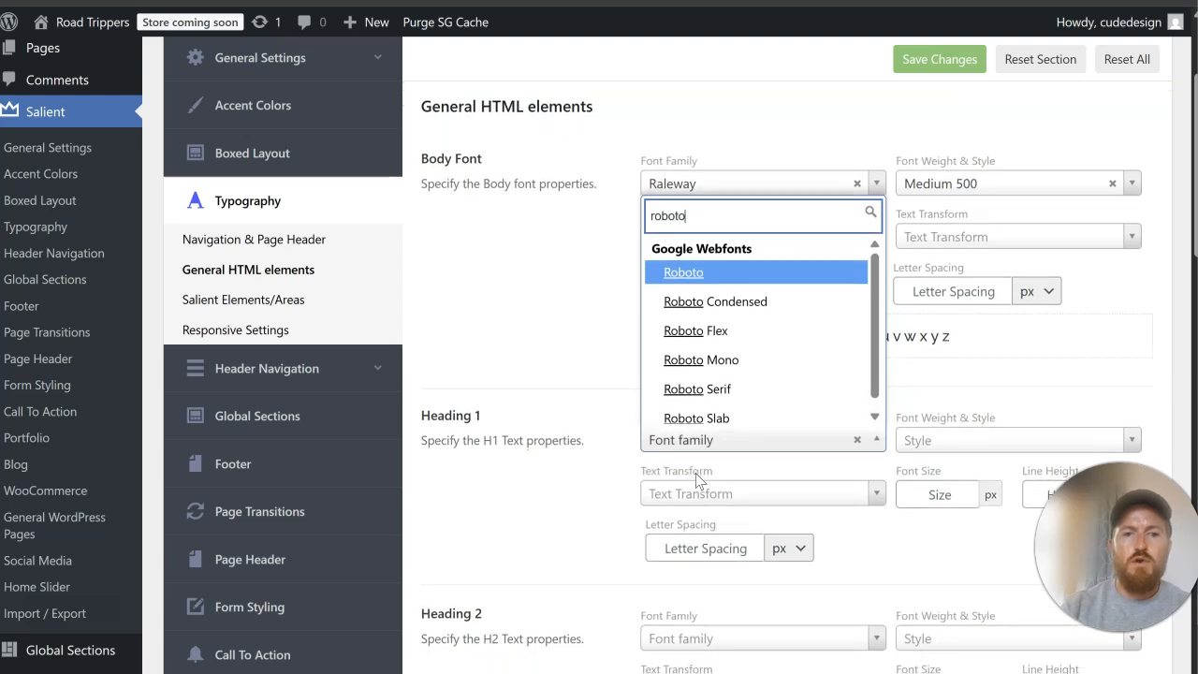
pyautogui.click(696, 271)
pyautogui.scroll(-2, 775, 389)
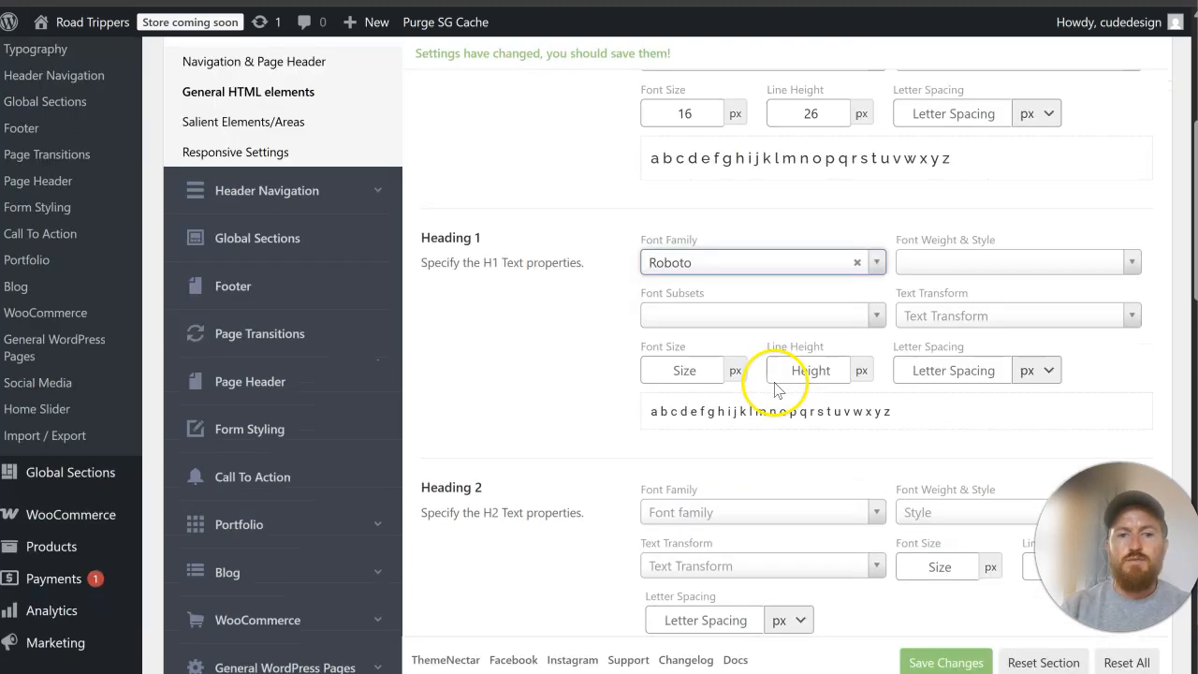
pyautogui.click(708, 506)
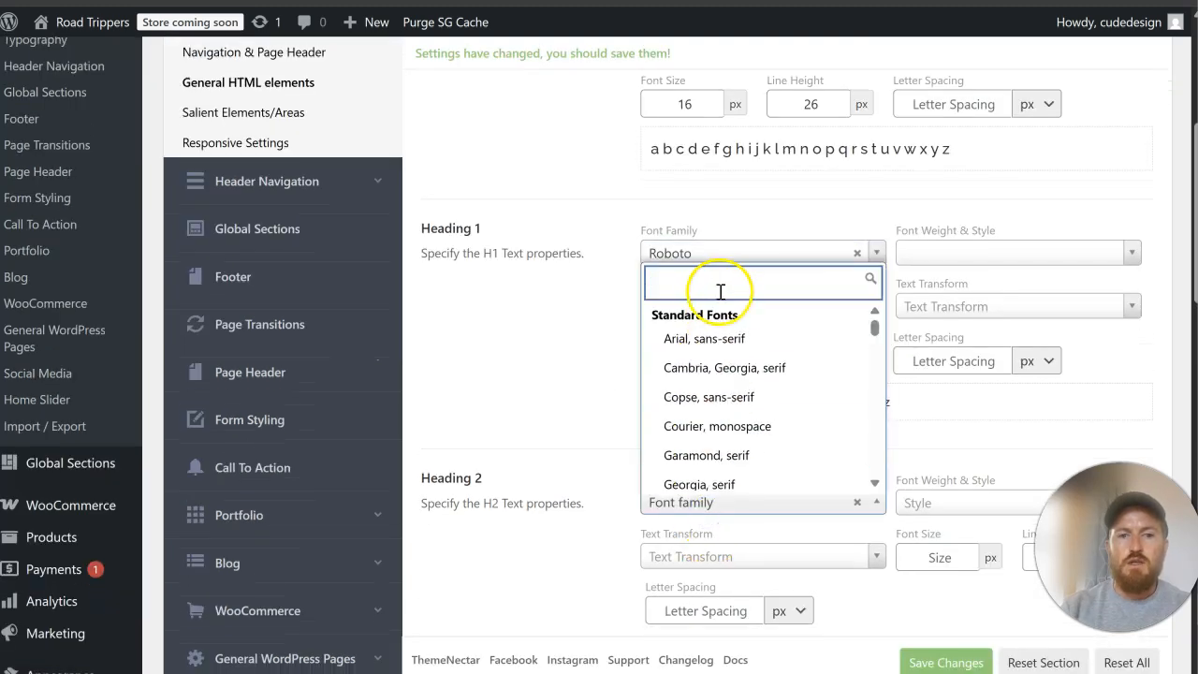
pyautogui.write('roboto')
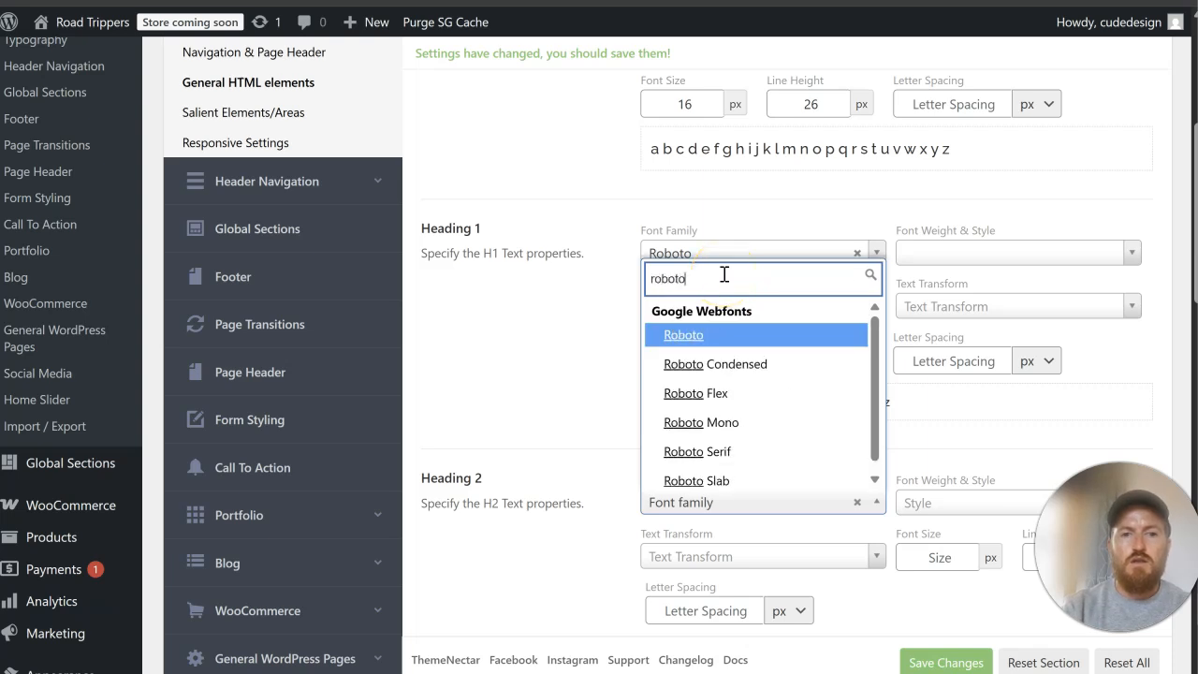
pyautogui.click(721, 334)
pyautogui.click(963, 662)
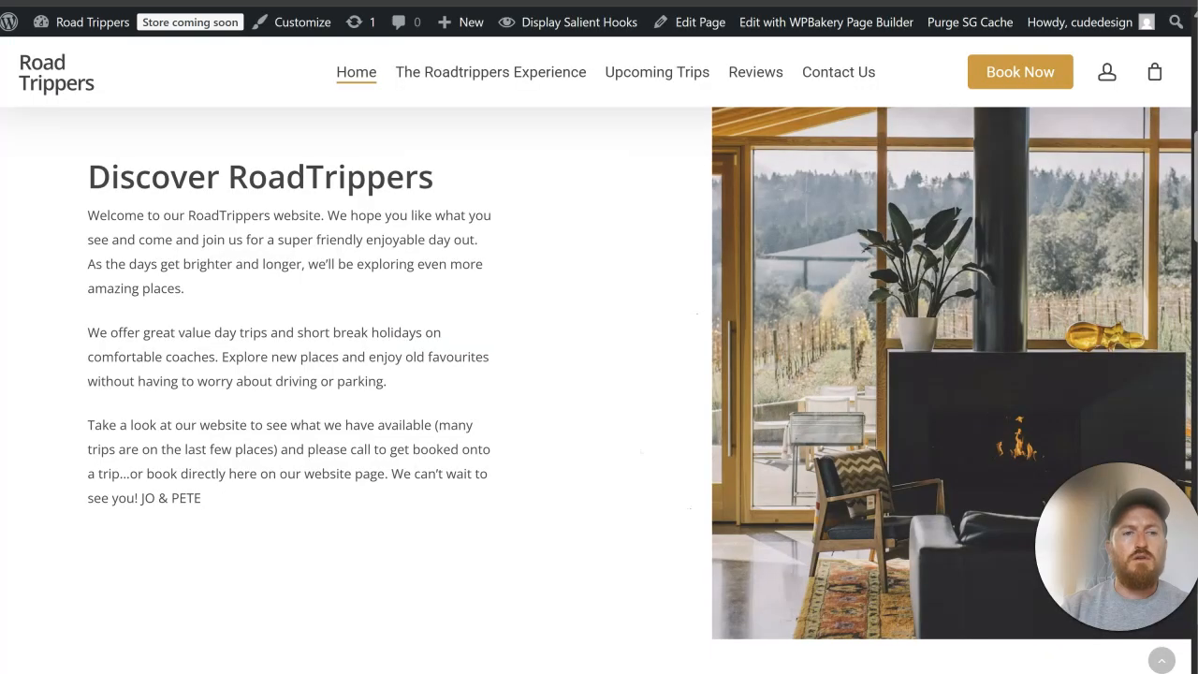
# Step: Reload the live Home page and check the heading and body fonts in the Discover RoadTrippers section
pyautogui.press('F5')
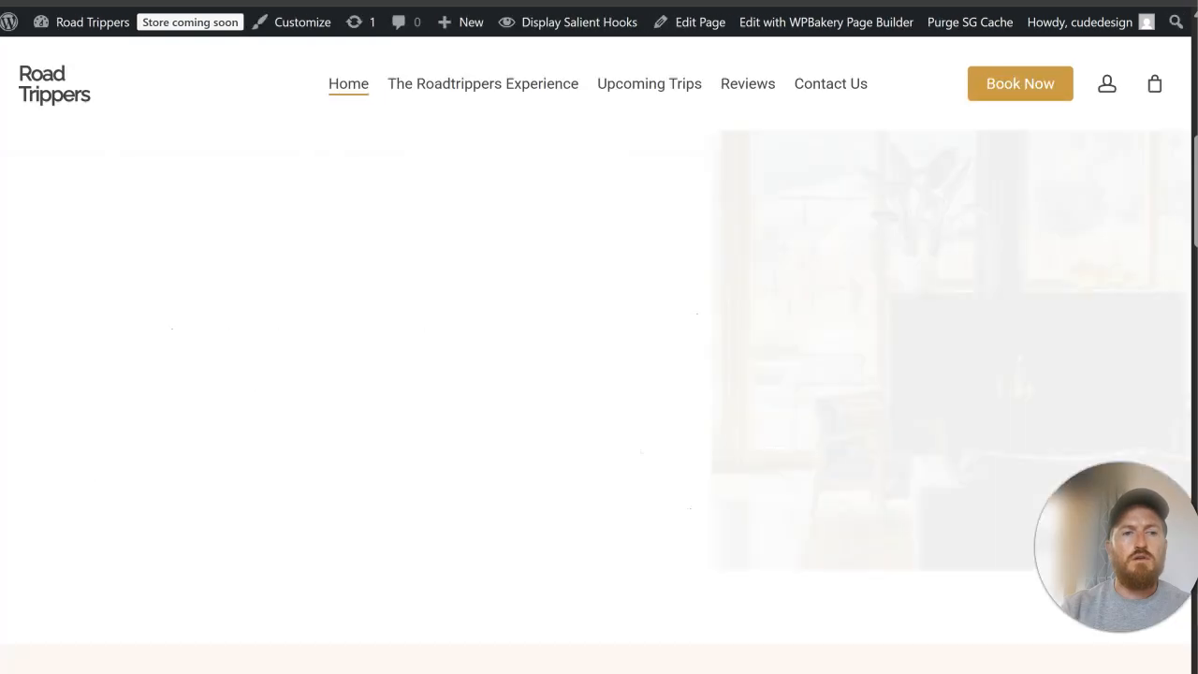
pyautogui.scroll(1, 411, 359)
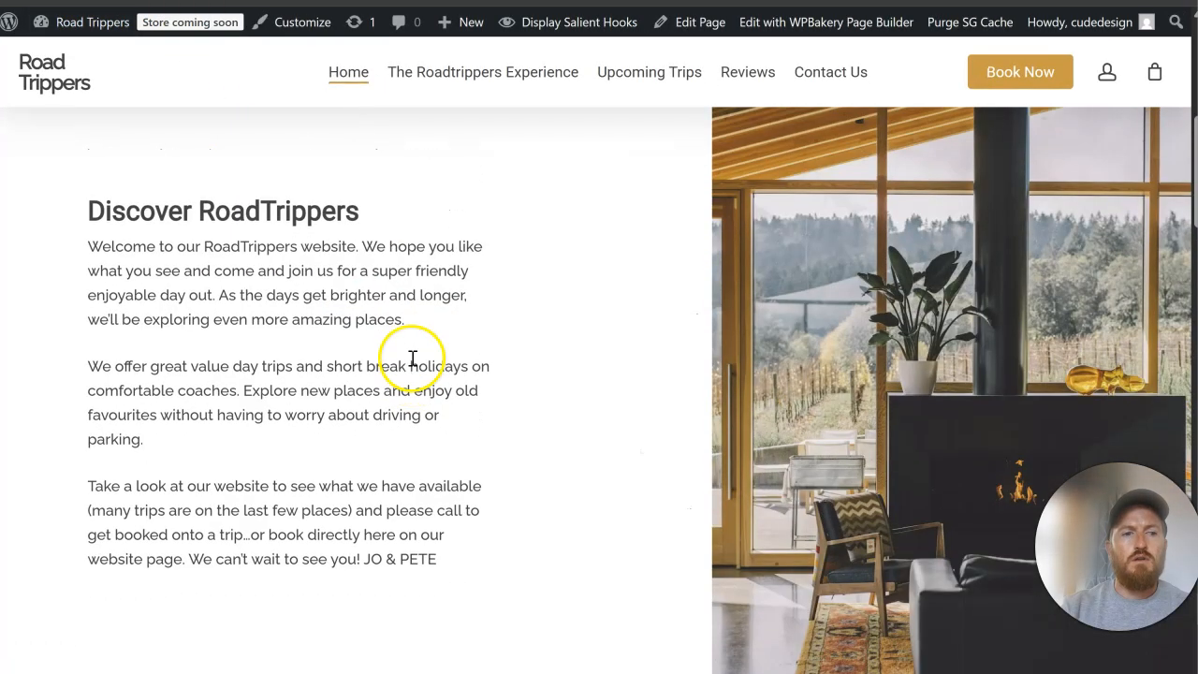
pyautogui.moveTo(99, 270); pyautogui.dragTo(253, 271)
pyautogui.click(268, 288)
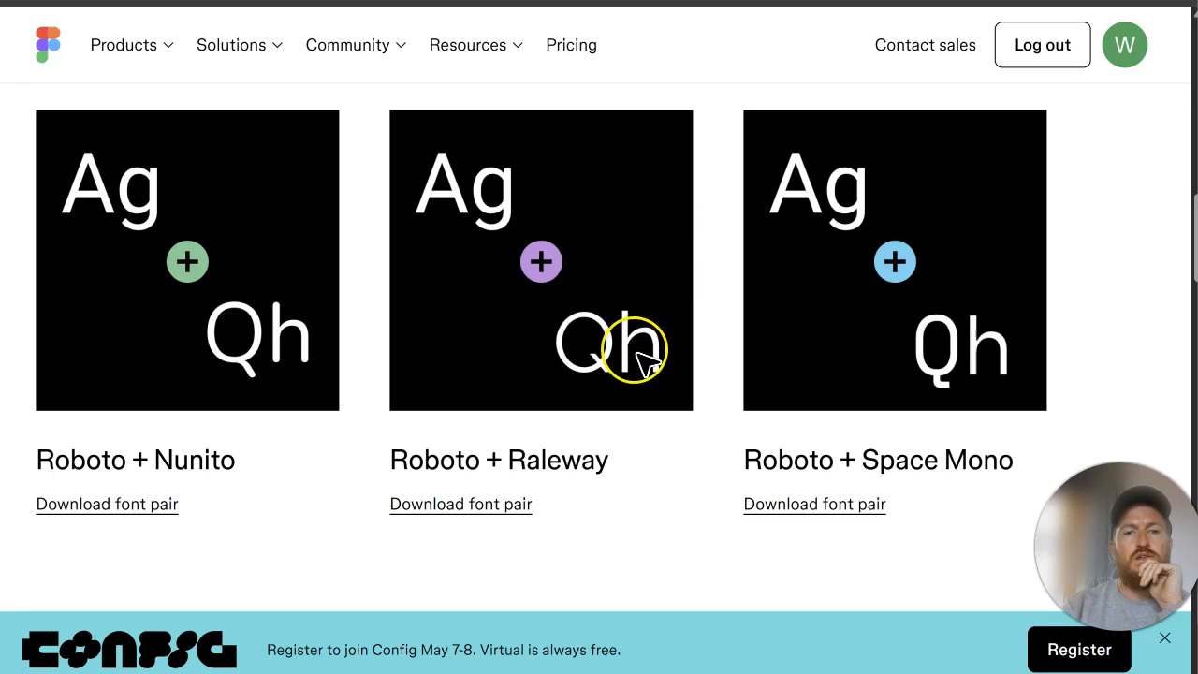
# Step: Look through the rest of Figma's Roboto page, including its font weights, and return to the live Home page hero
pyautogui.scroll(-10, 639, 353)
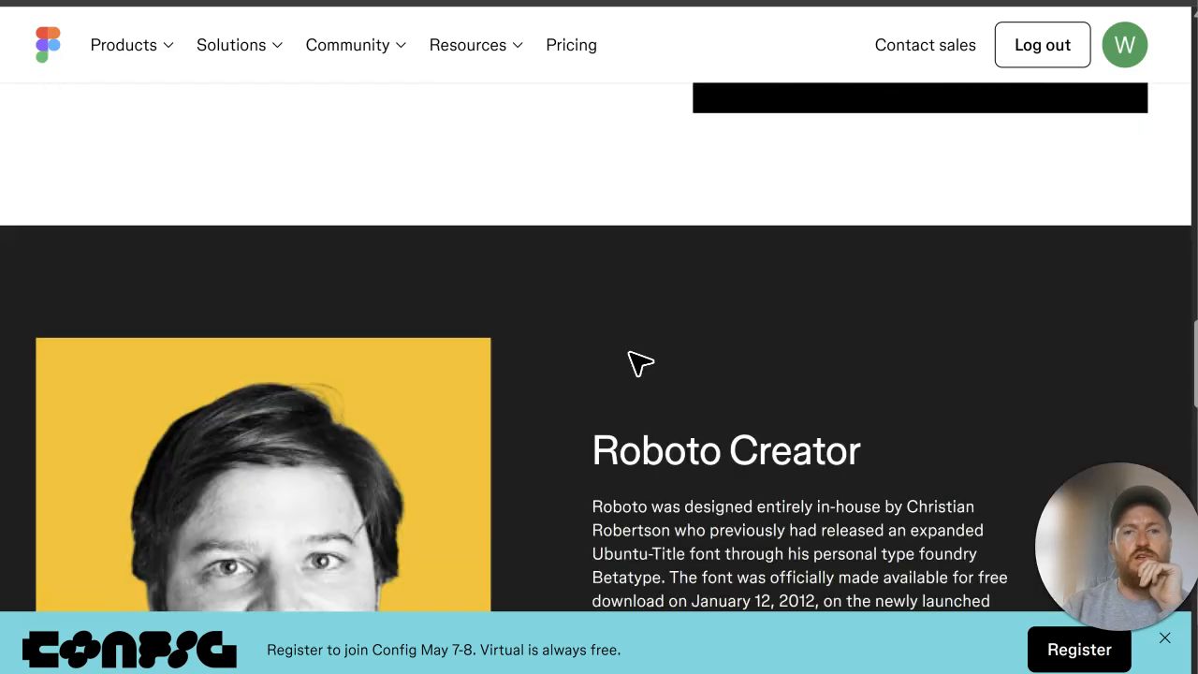
pyautogui.scroll(-10, 639, 363)
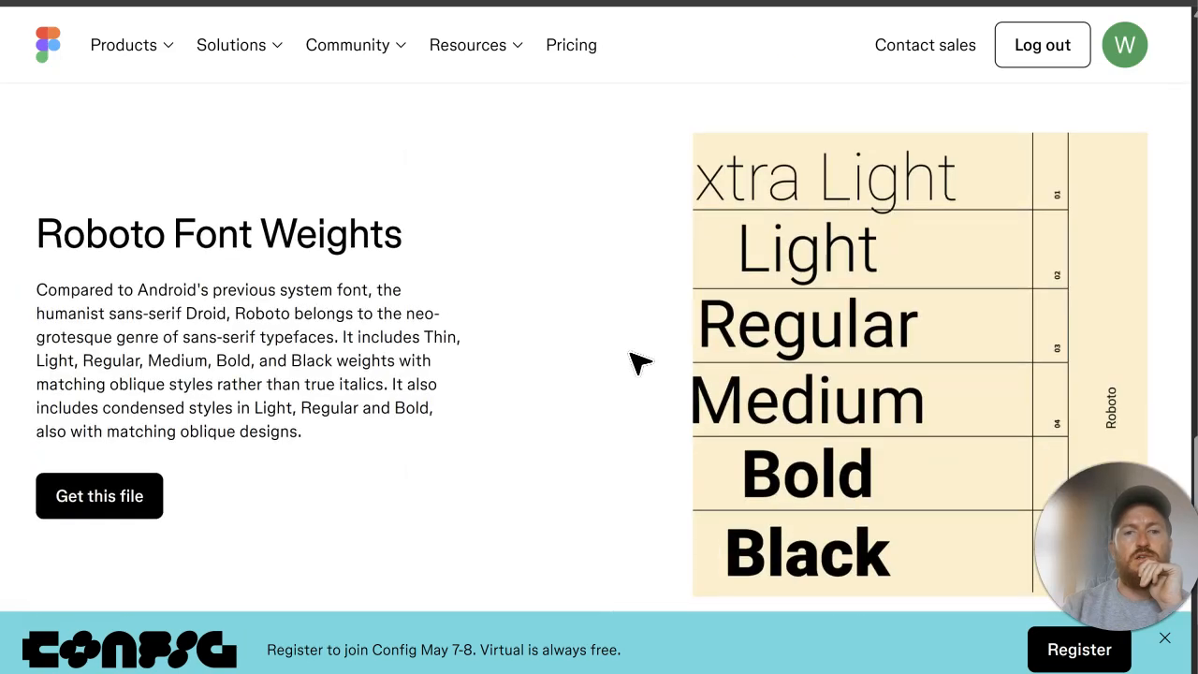
pyautogui.scroll(-5, 639, 363)
pyautogui.scroll(20, 635, 360)
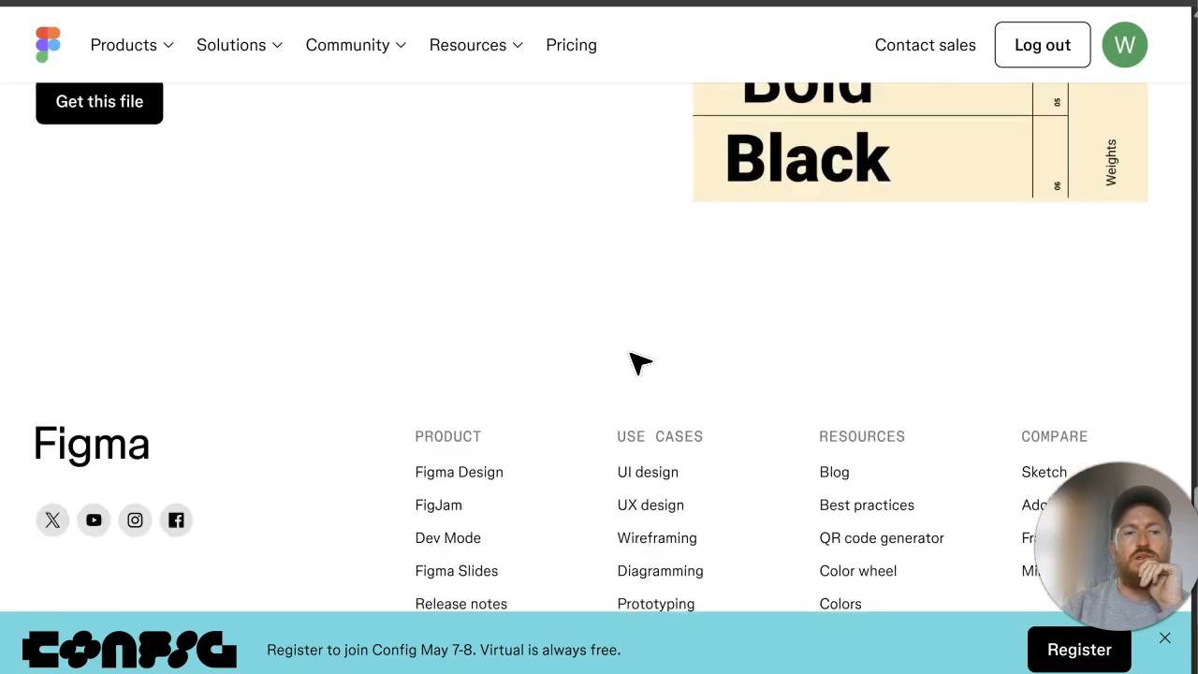
pyautogui.hotkey('ctrl', 'Tab')
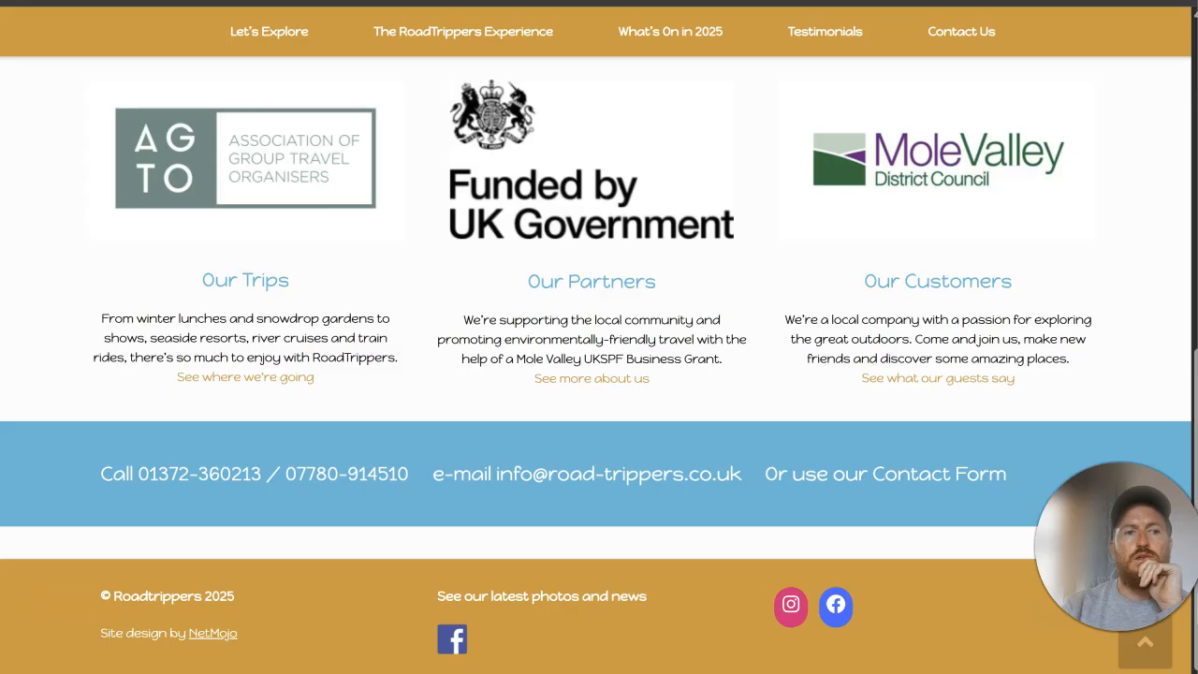
pyautogui.hotkey('ctrl', 'Tab')
pyautogui.scroll(5, 314, 384)
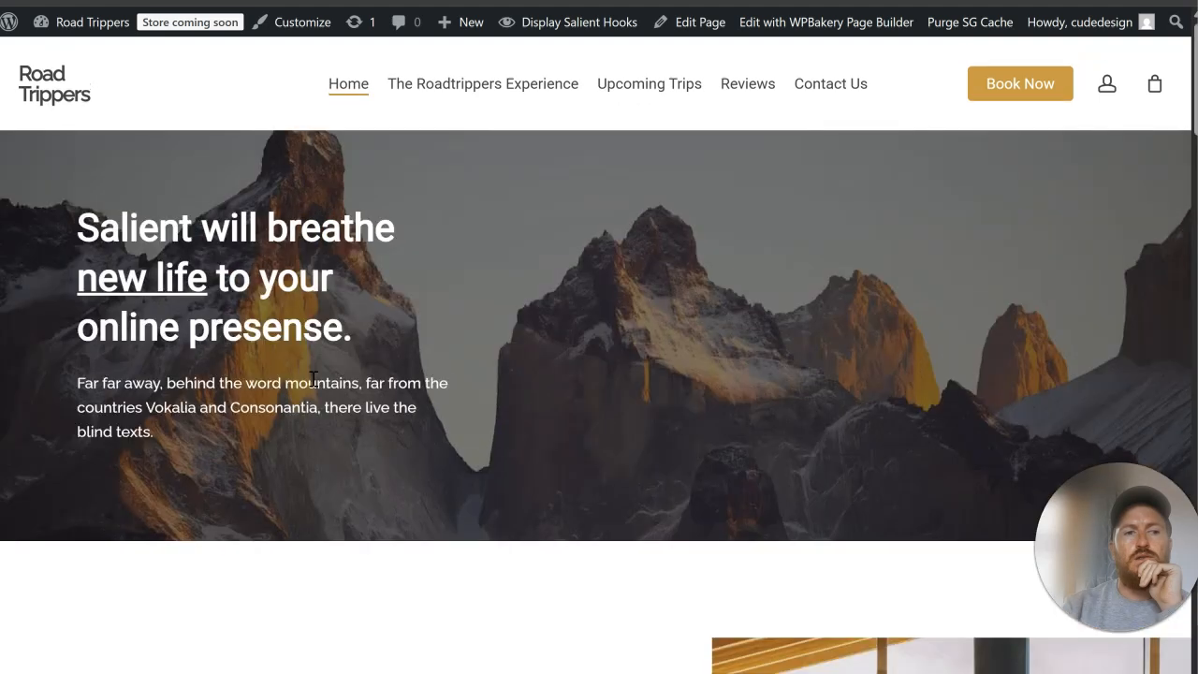
# Step: Go back to the Salient typography options and change the body font family to Open Sans
pyautogui.hotkey('ctrl', 'Tab')
pyautogui.scroll(5, 728, 279)
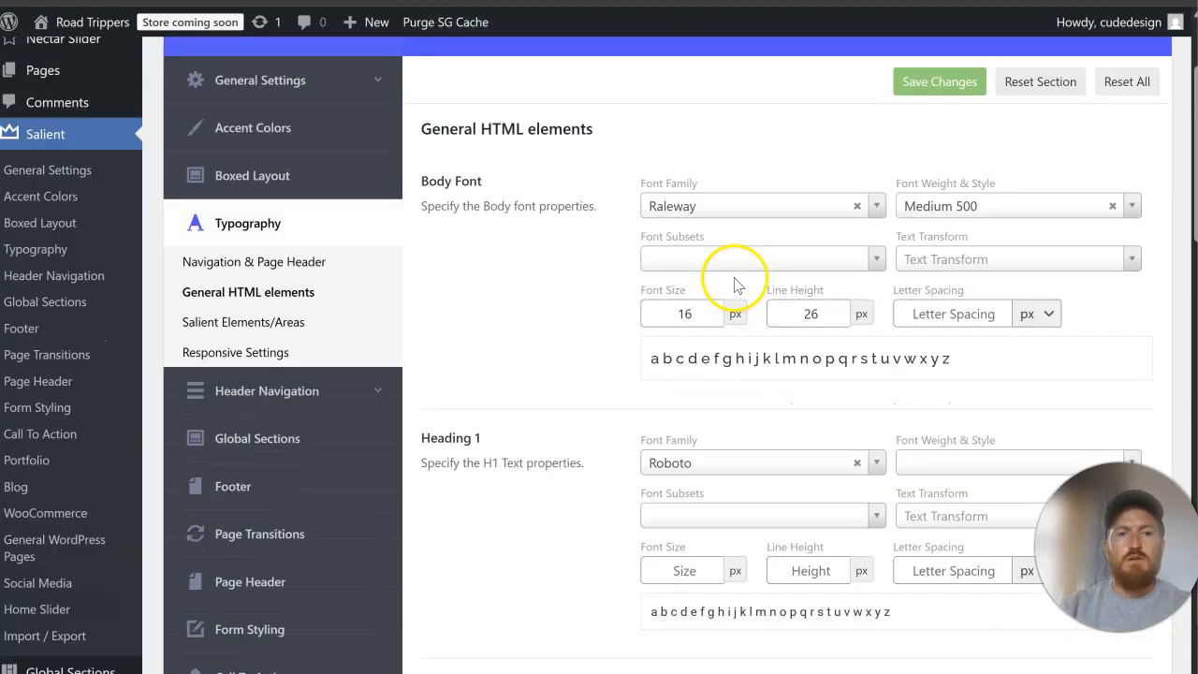
pyautogui.click(733, 374)
pyautogui.write('open')
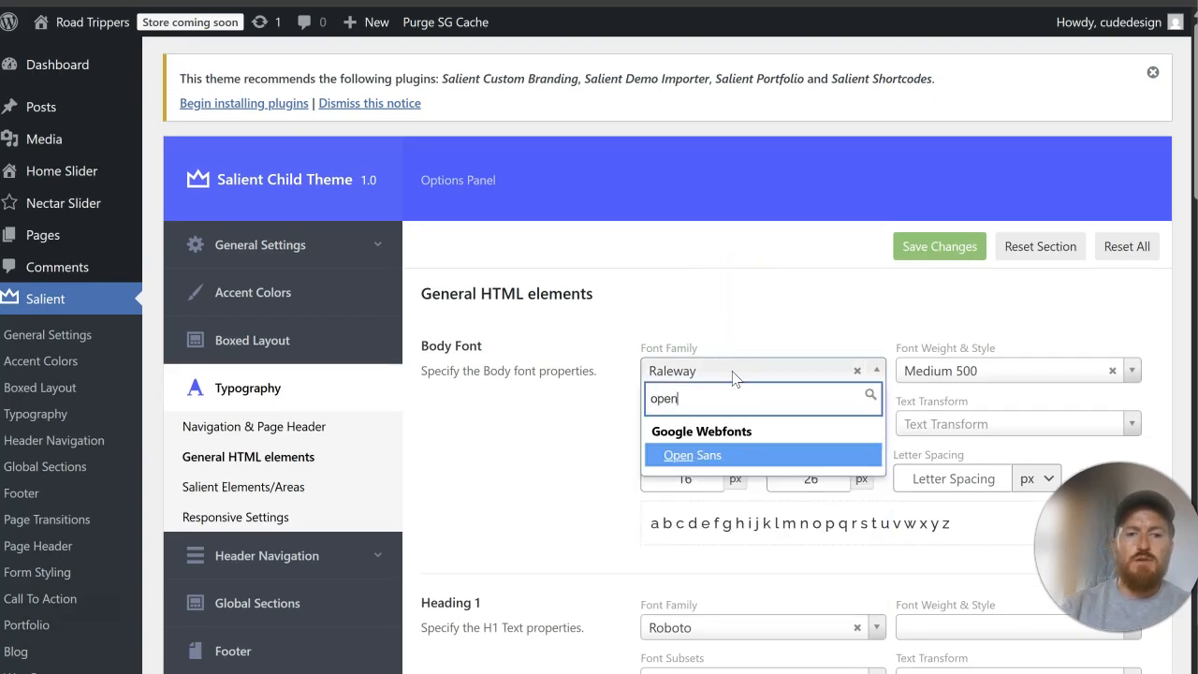
pyautogui.click(750, 463)
pyautogui.click(940, 249)
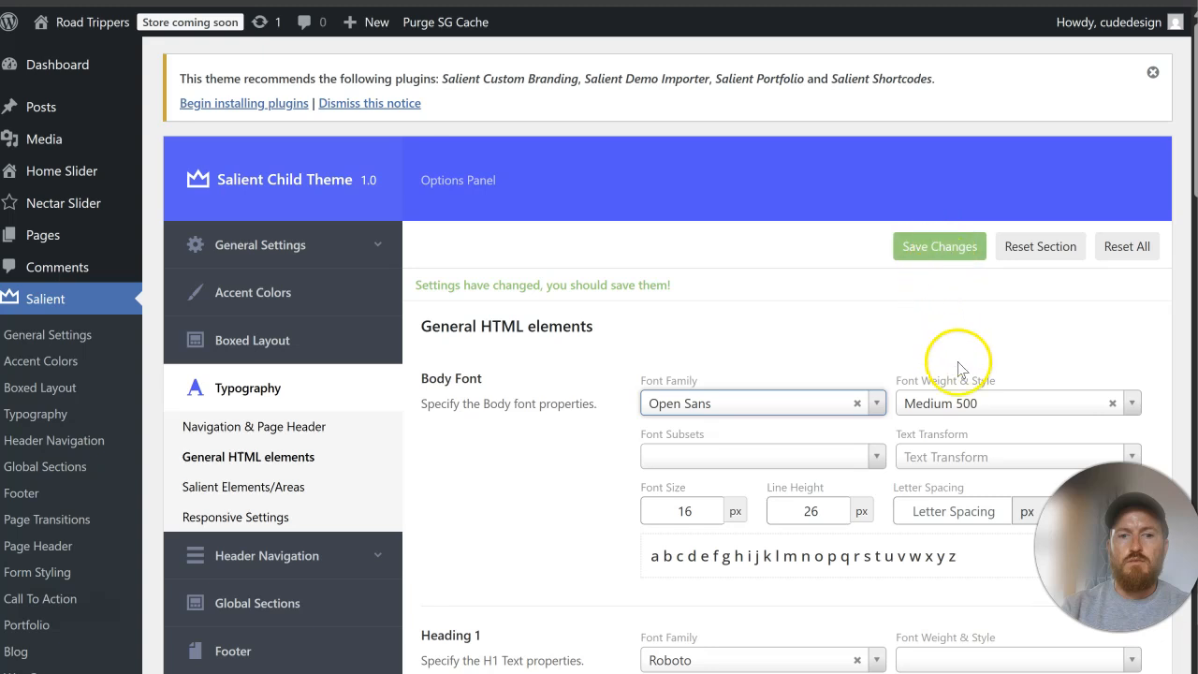
# Step: Set the body font size to 18 px and its weight to Normal 400, and save the changes
pyautogui.click(699, 516)
pyautogui.press('BackSpace')
pyautogui.write('8')
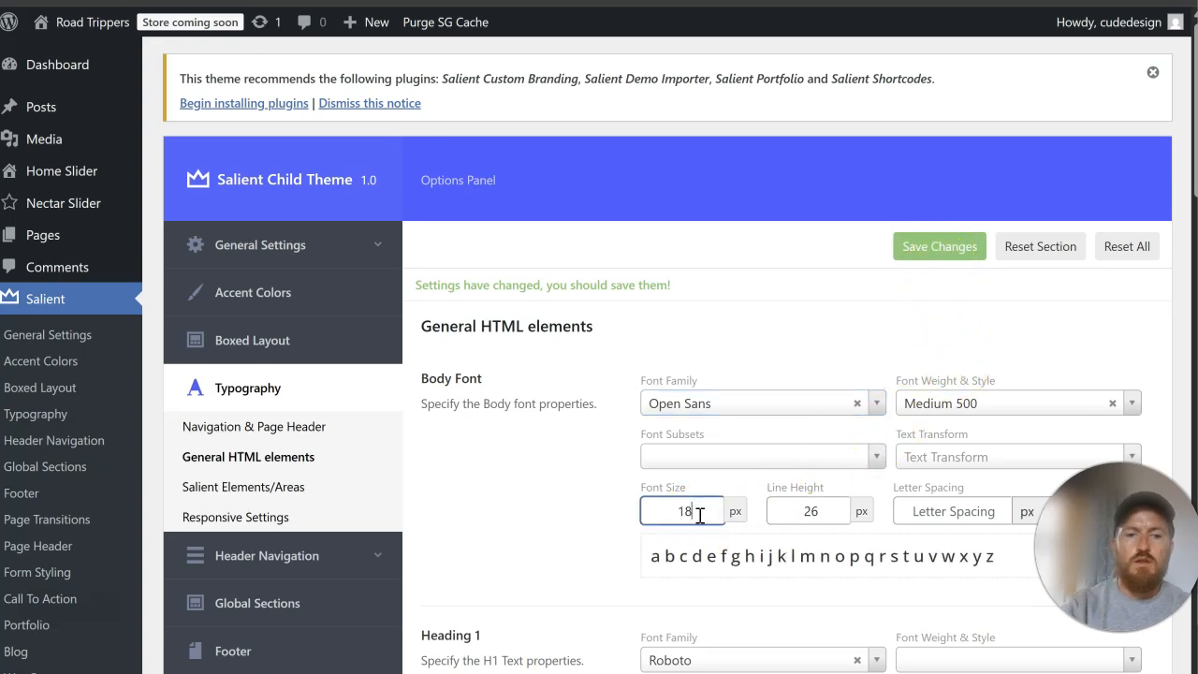
pyautogui.click(938, 403)
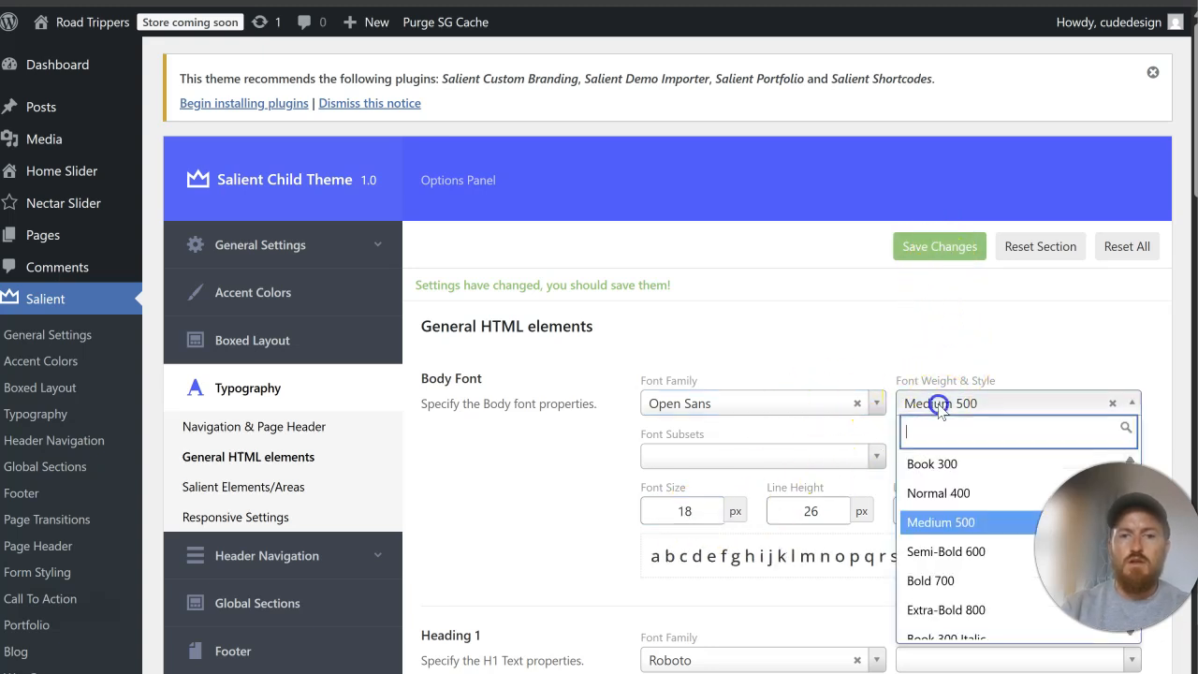
pyautogui.click(950, 492)
pyautogui.click(939, 246)
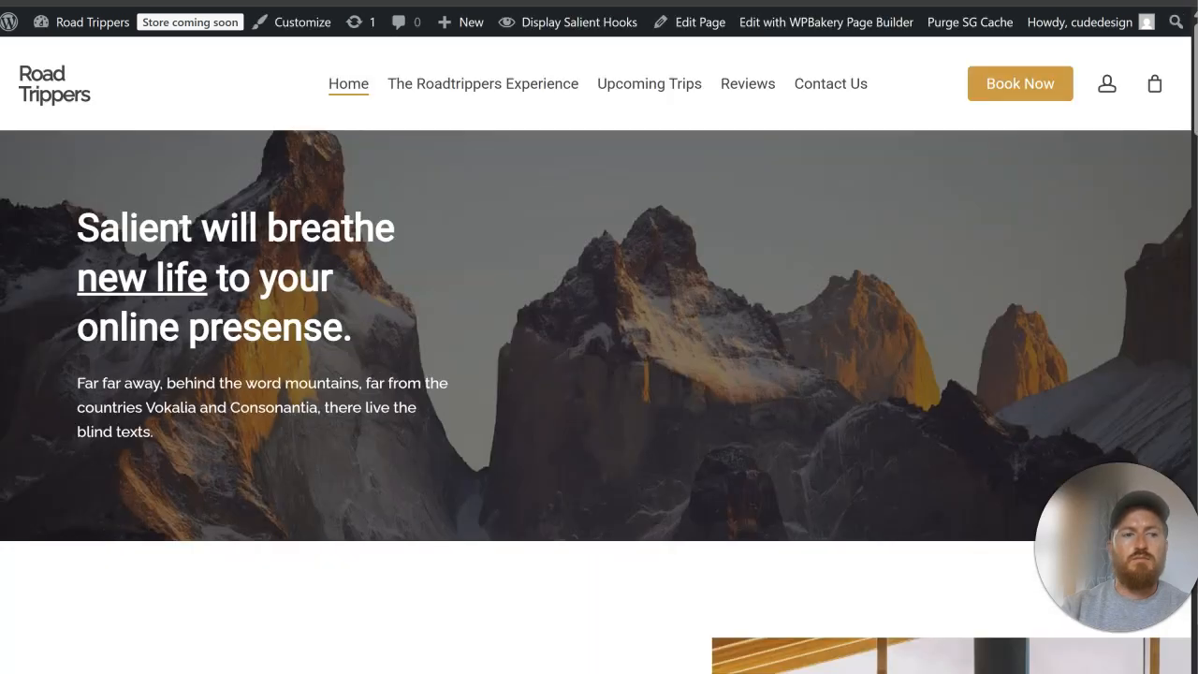
# Step: Reload the live Home page and review the new body font in the hero and Discover RoadTrippers section
pyautogui.click(88, 2)
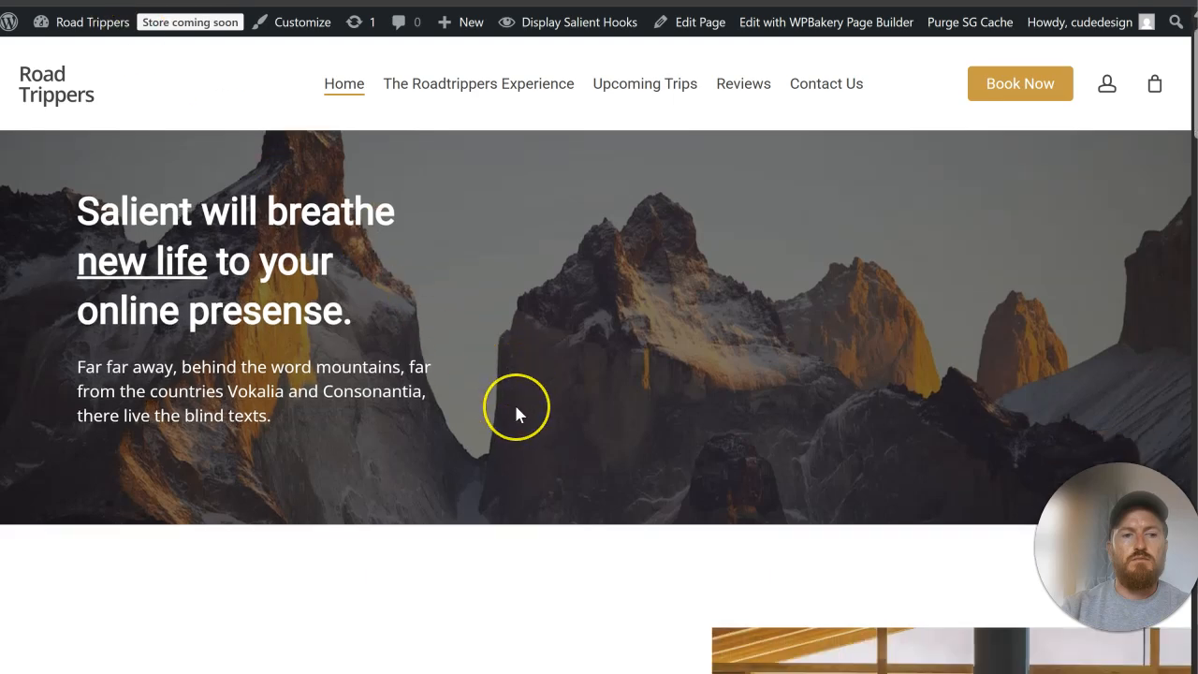
pyautogui.scroll(-5, 516, 414)
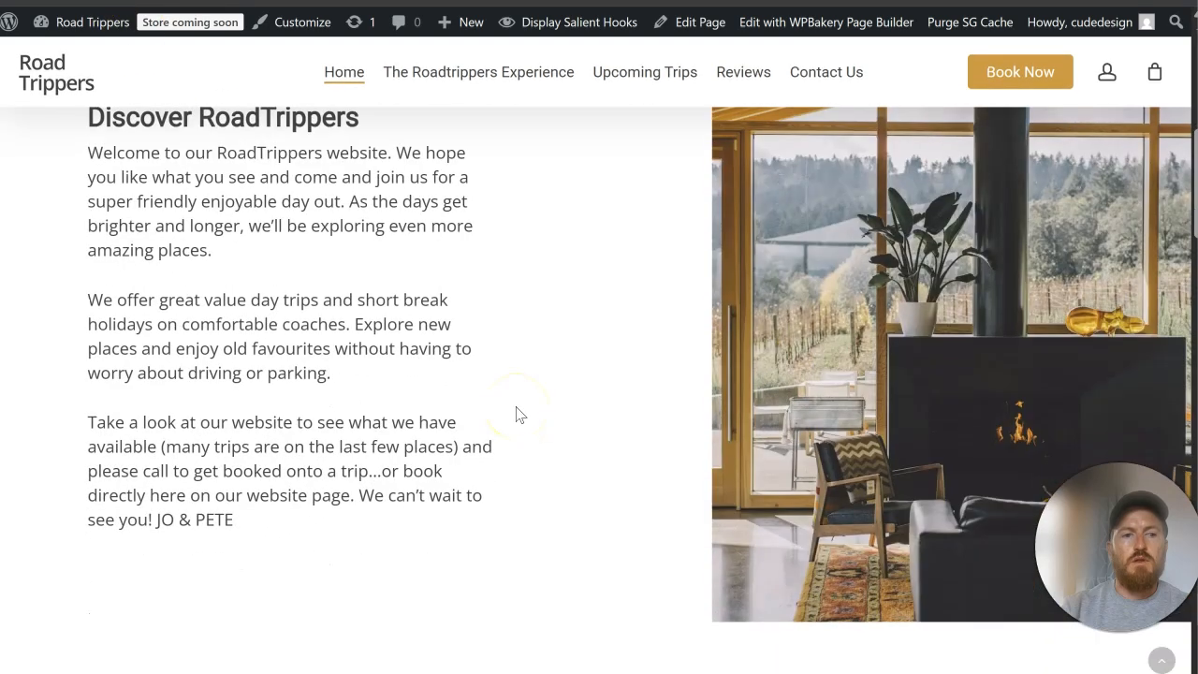
pyautogui.scroll(5, 518, 415)
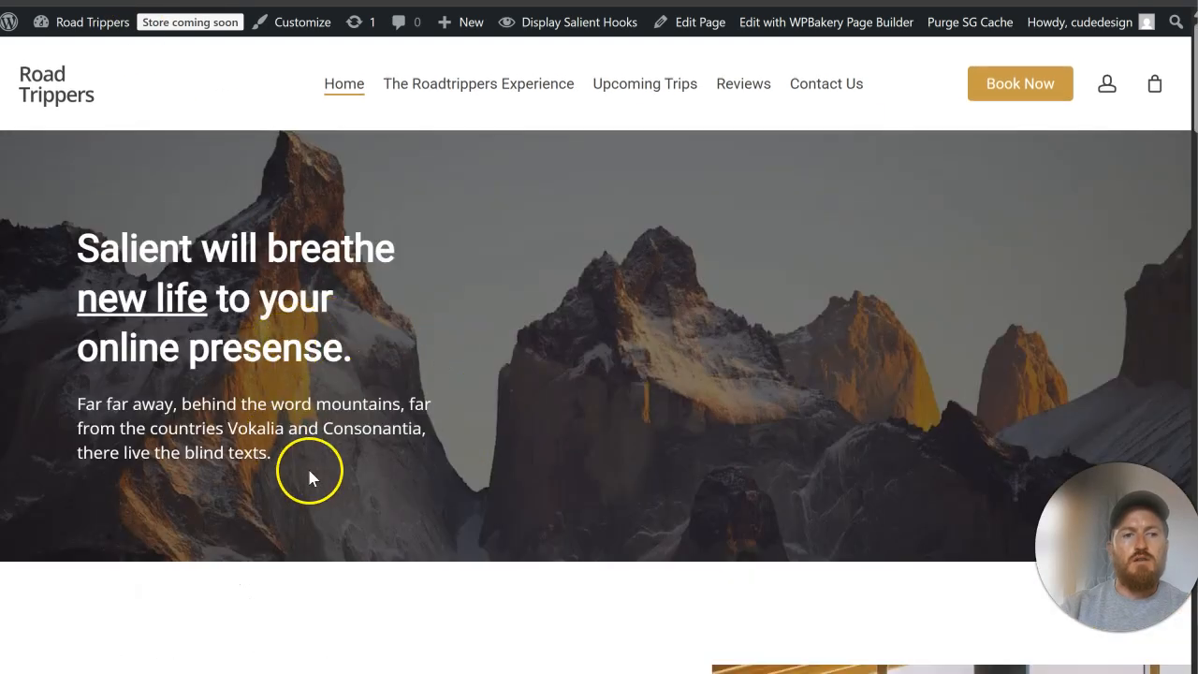
pyautogui.scroll(-5, 374, 455)
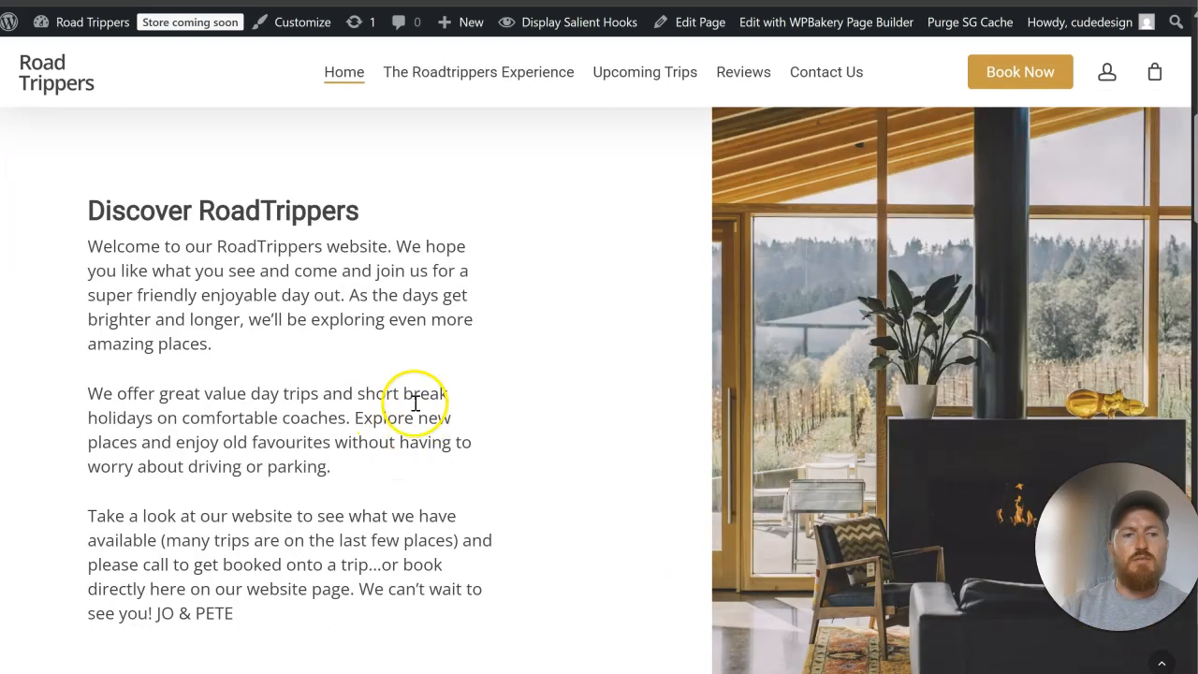
# Step: Examine the body font in the Discover RoadTrippers section and the sections below it on the live Home page, returning to the hero
pyautogui.scroll(2, 419, 407)
pyautogui.scroll(-3, 419, 407)
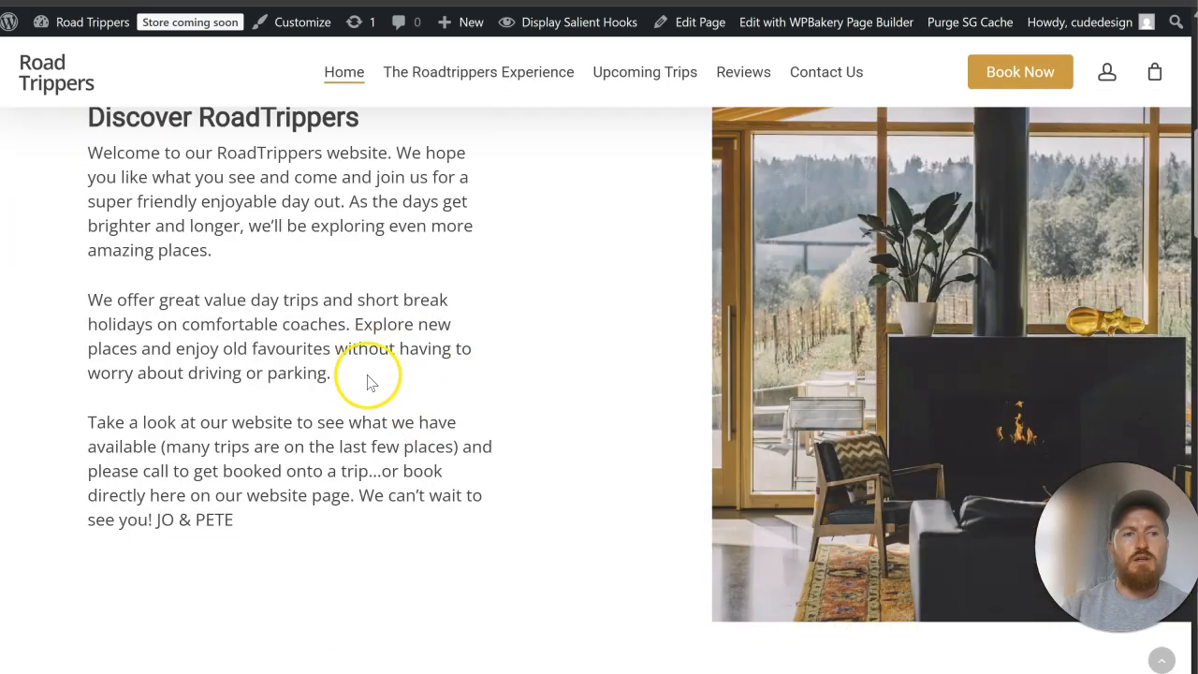
pyautogui.scroll(1, 370, 365)
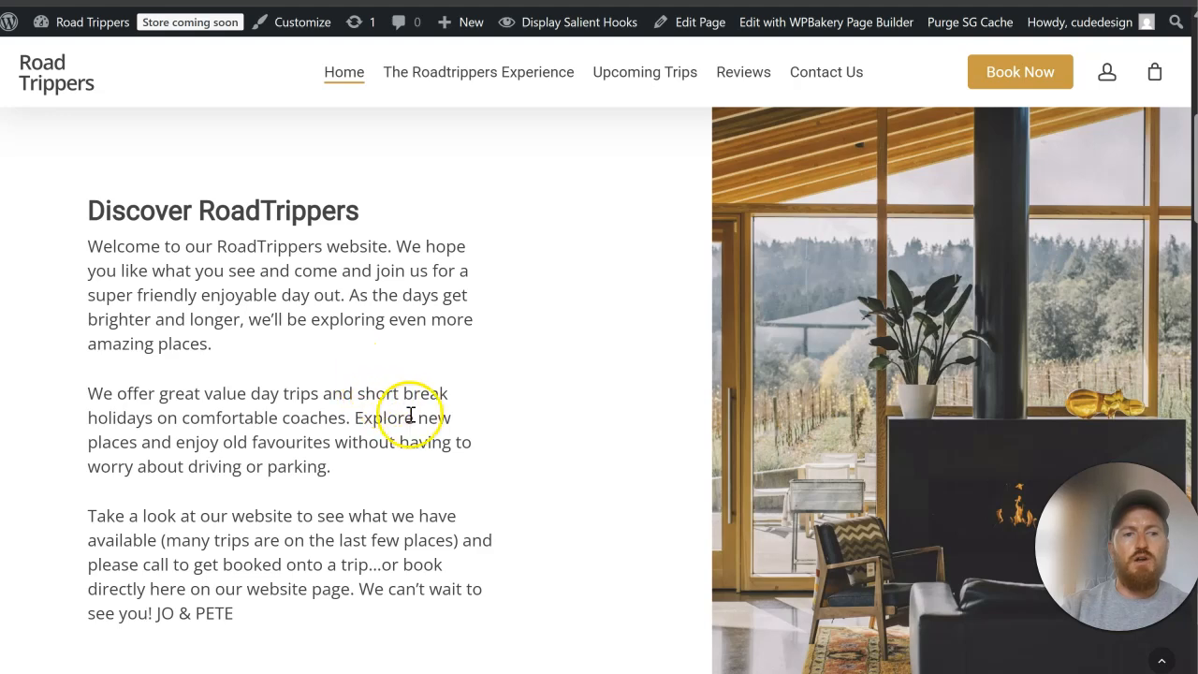
pyautogui.scroll(-2, 410, 414)
pyautogui.scroll(2, 410, 421)
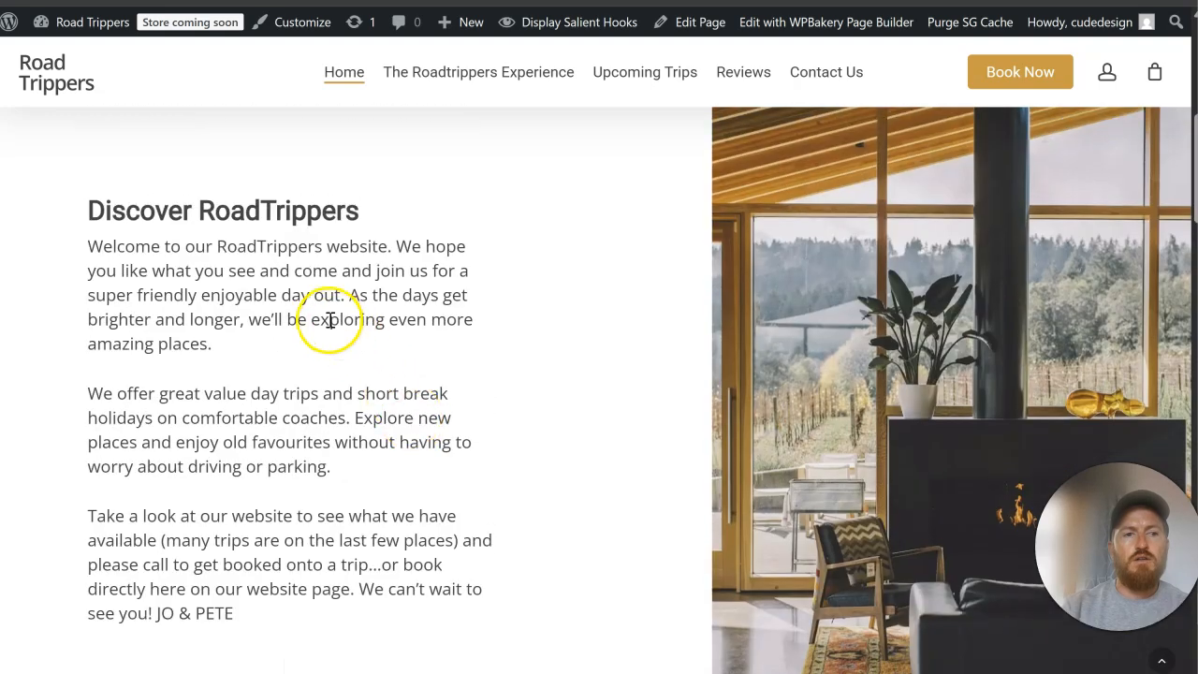
pyautogui.scroll(5, 330, 320)
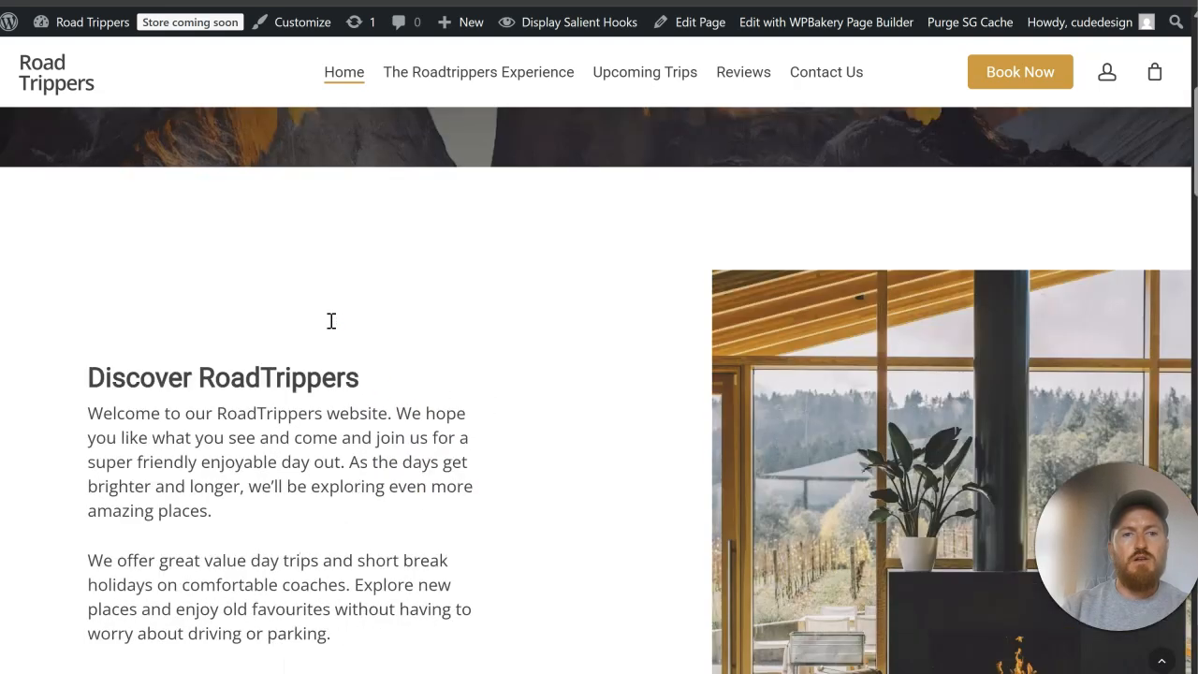
pyautogui.scroll(-15, 329, 329)
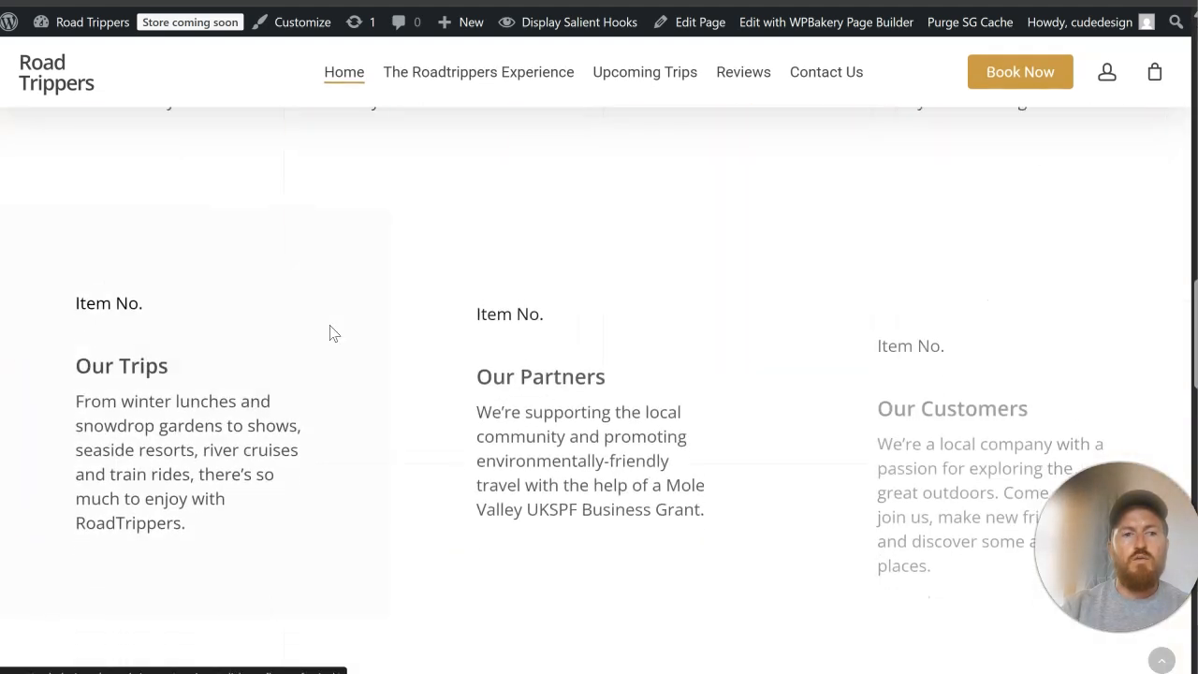
pyautogui.scroll(4, 331, 331)
pyautogui.scroll(-3, 339, 337)
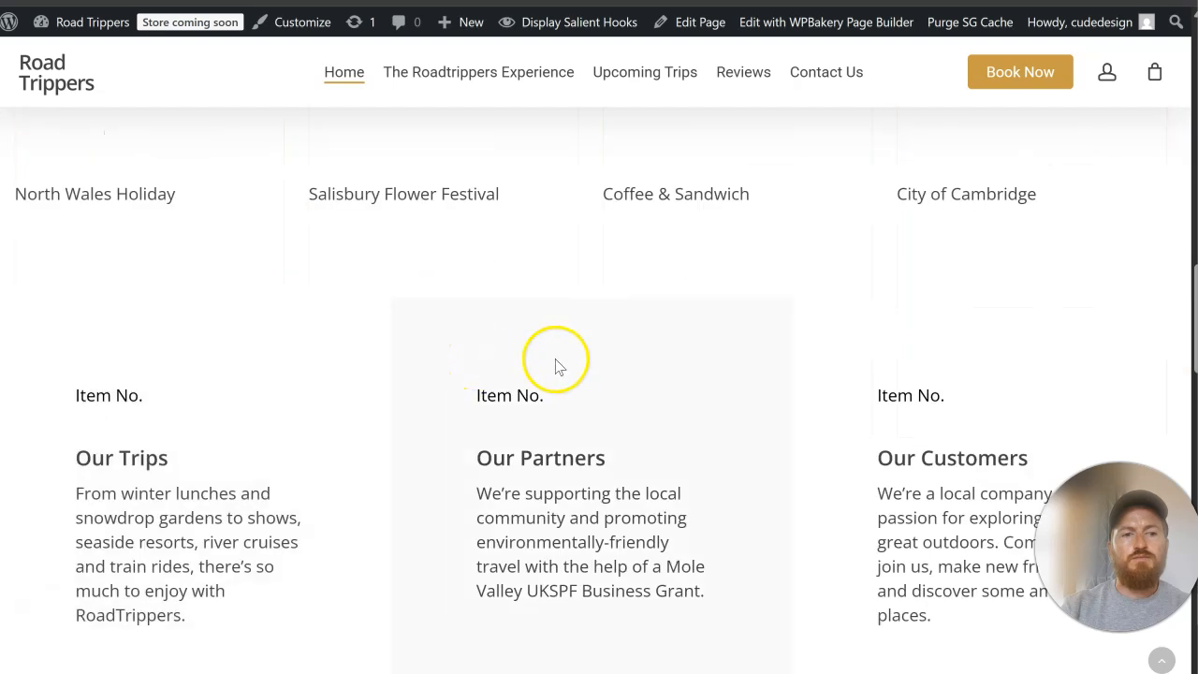
pyautogui.scroll(-10, 741, 449)
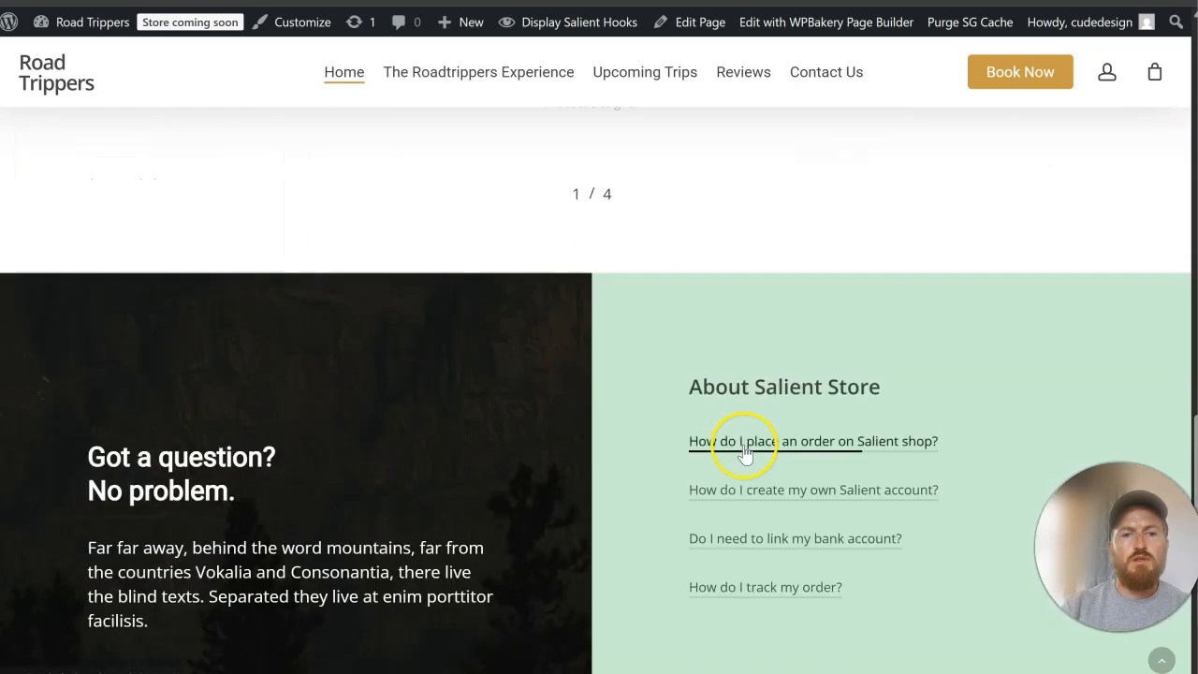
pyautogui.scroll(-2, 744, 447)
pyautogui.scroll(20, 749, 344)
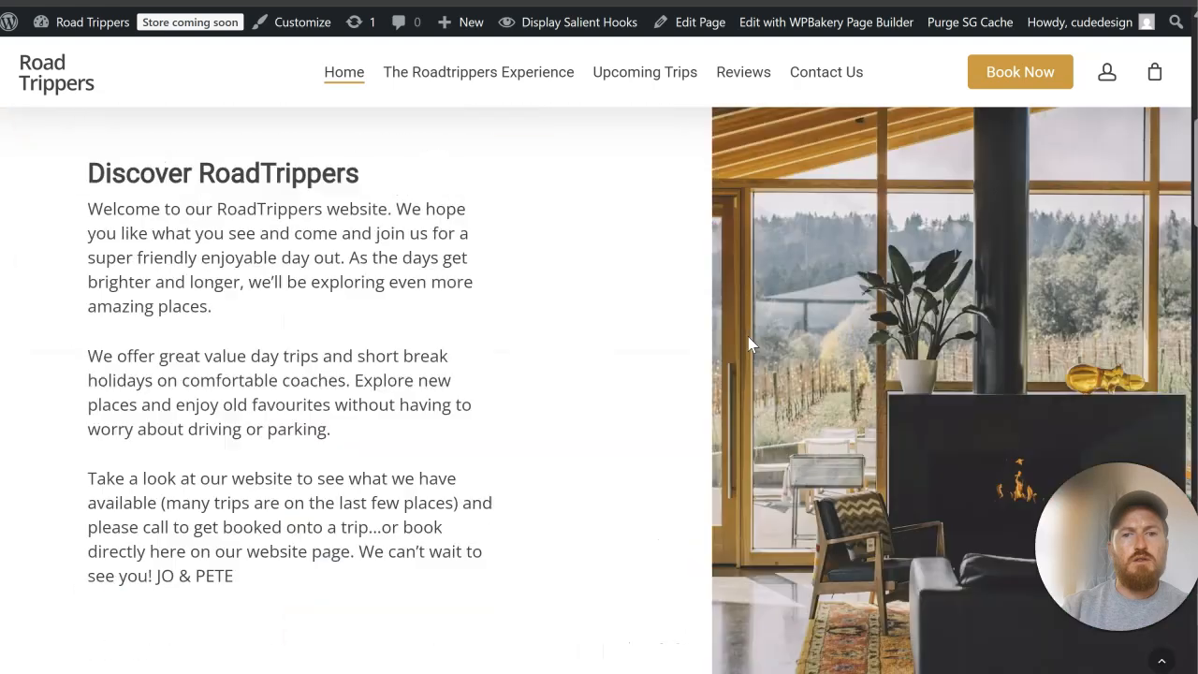
pyautogui.scroll(5, 747, 337)
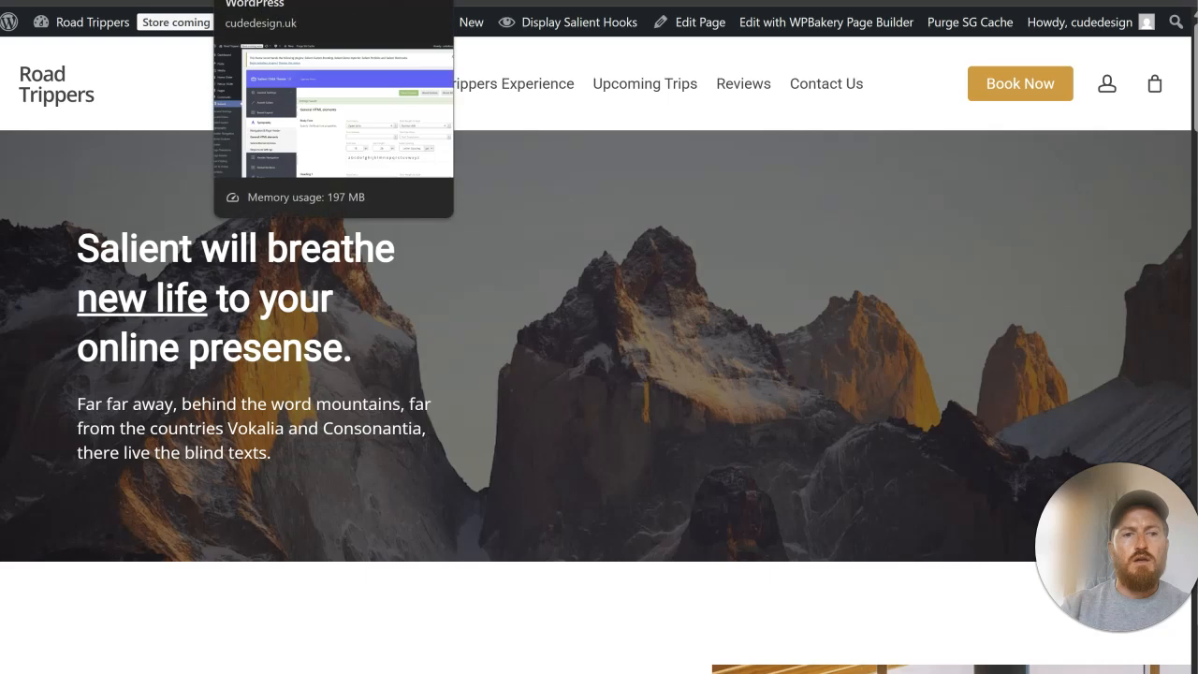
# Step: Review the live Home page again from the hero through the trips, testimonials and question sections down to the FAQ area
pyautogui.click(281, 2)
pyautogui.hotkey('ctrl', 'Tab')
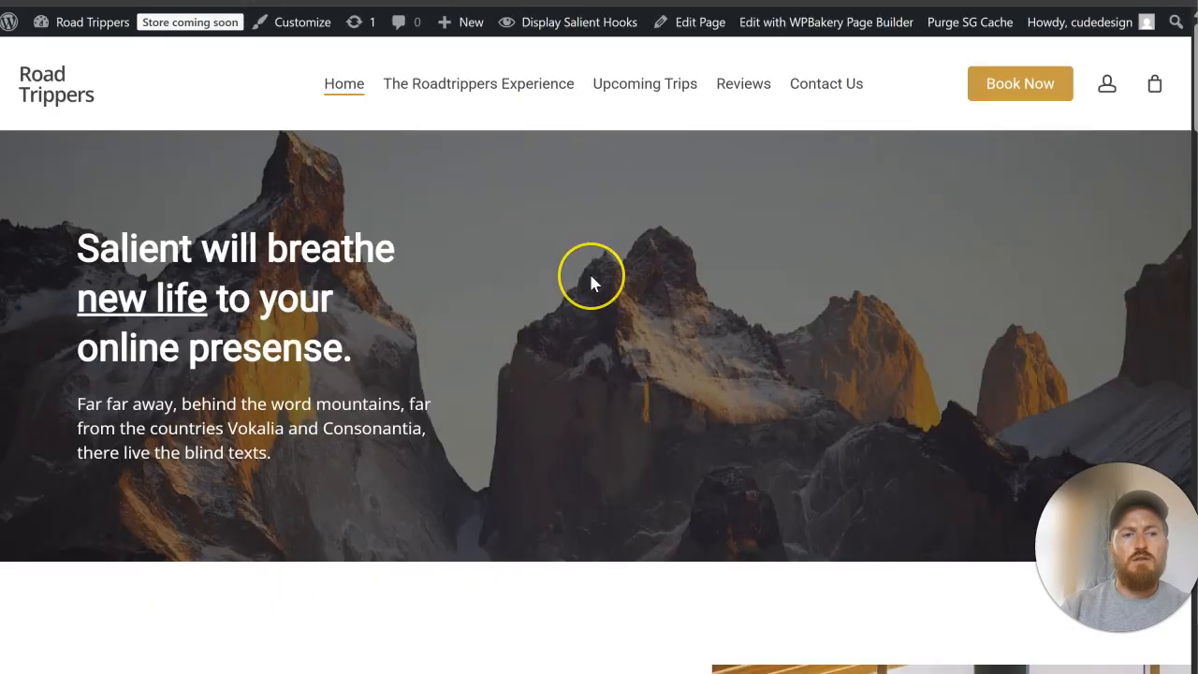
pyautogui.scroll(-5, 590, 280)
pyautogui.scroll(-5, 590, 281)
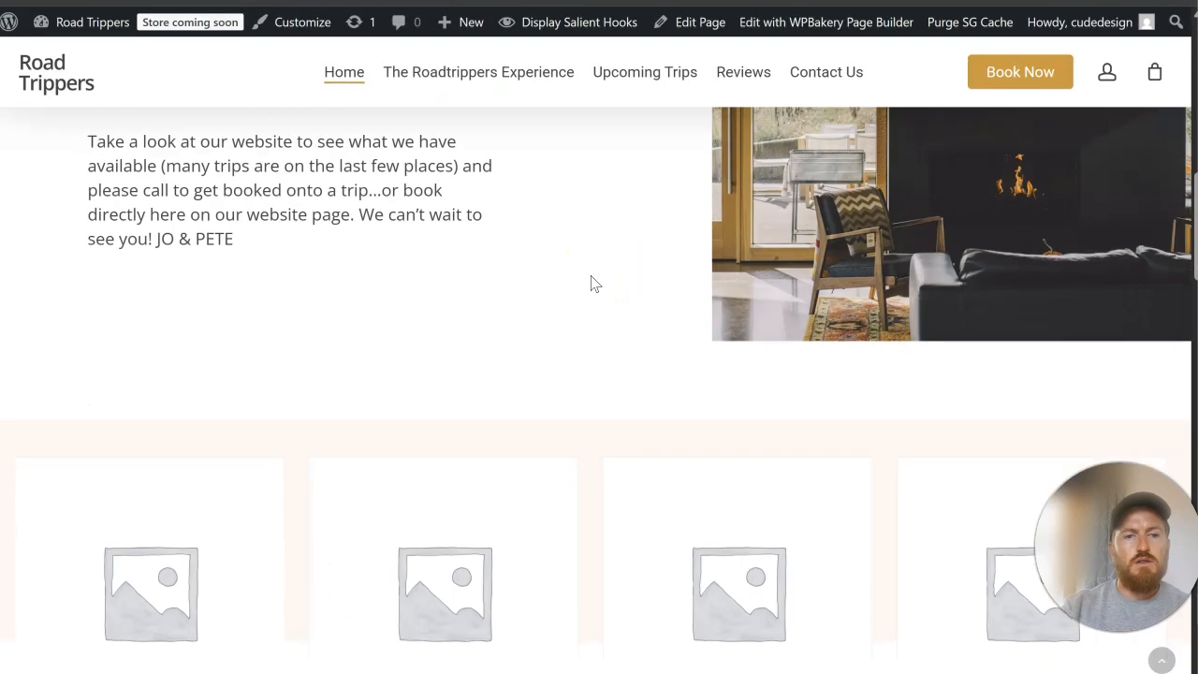
pyautogui.scroll(-4, 590, 283)
pyautogui.scroll(-4, 591, 284)
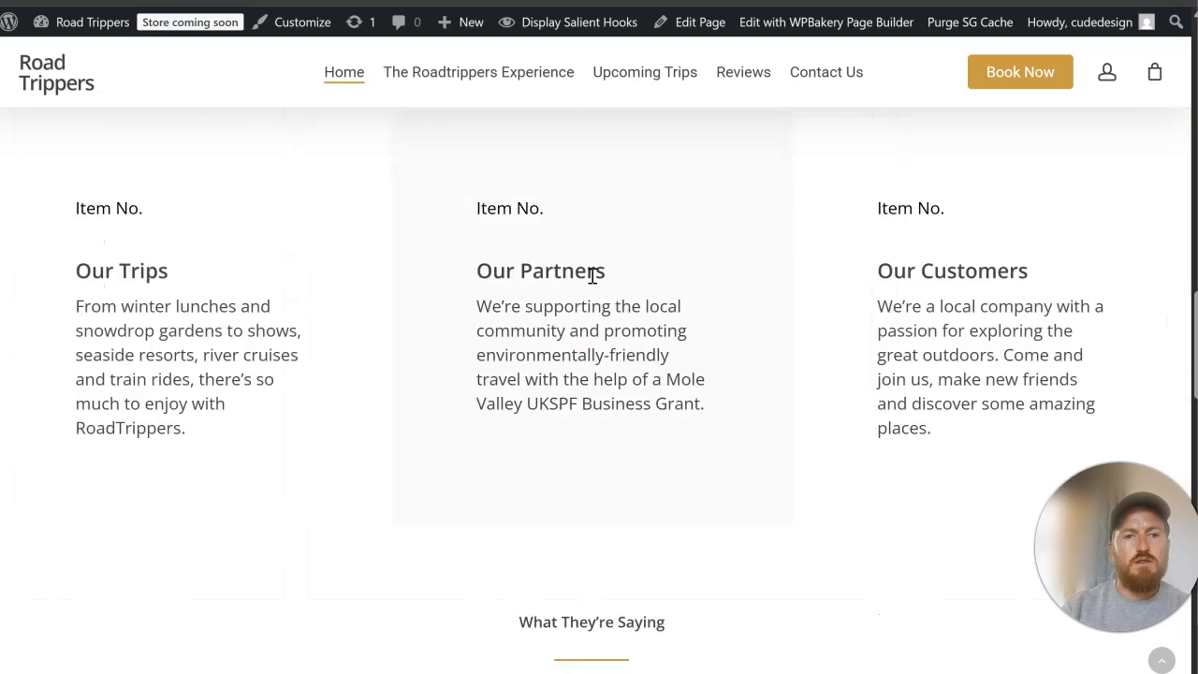
pyautogui.scroll(-4, 592, 276)
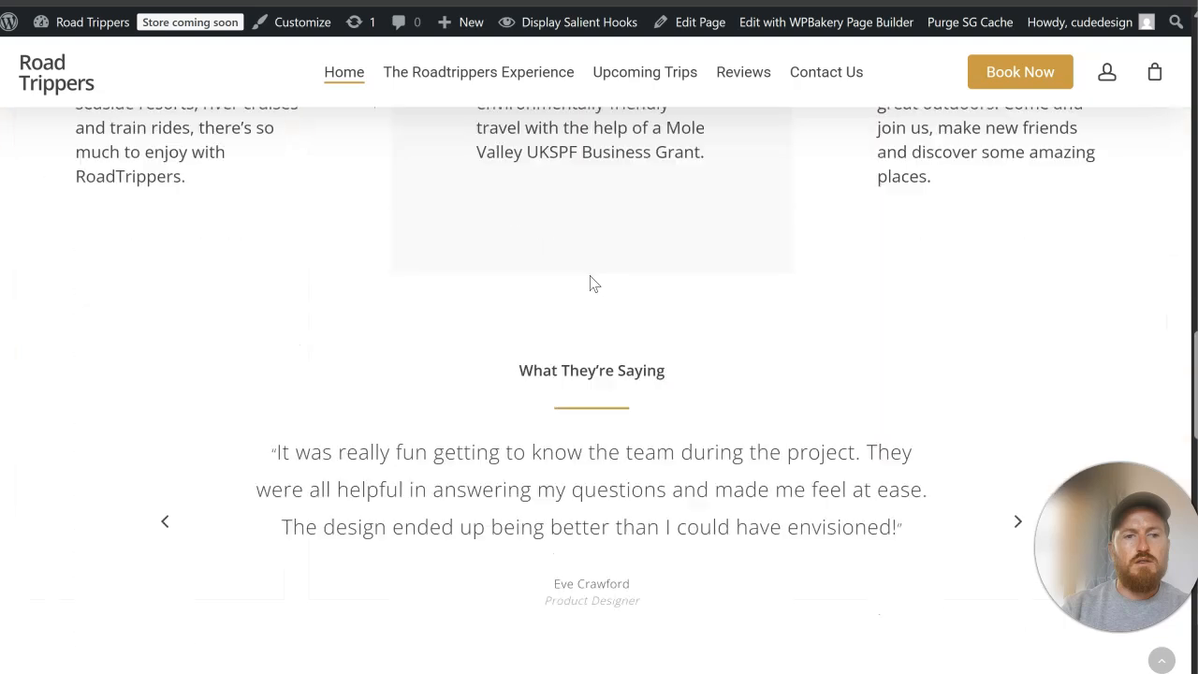
pyautogui.scroll(-3, 590, 280)
pyautogui.scroll(-4, 591, 281)
pyautogui.scroll(-5, 591, 281)
pyautogui.scroll(5, 590, 284)
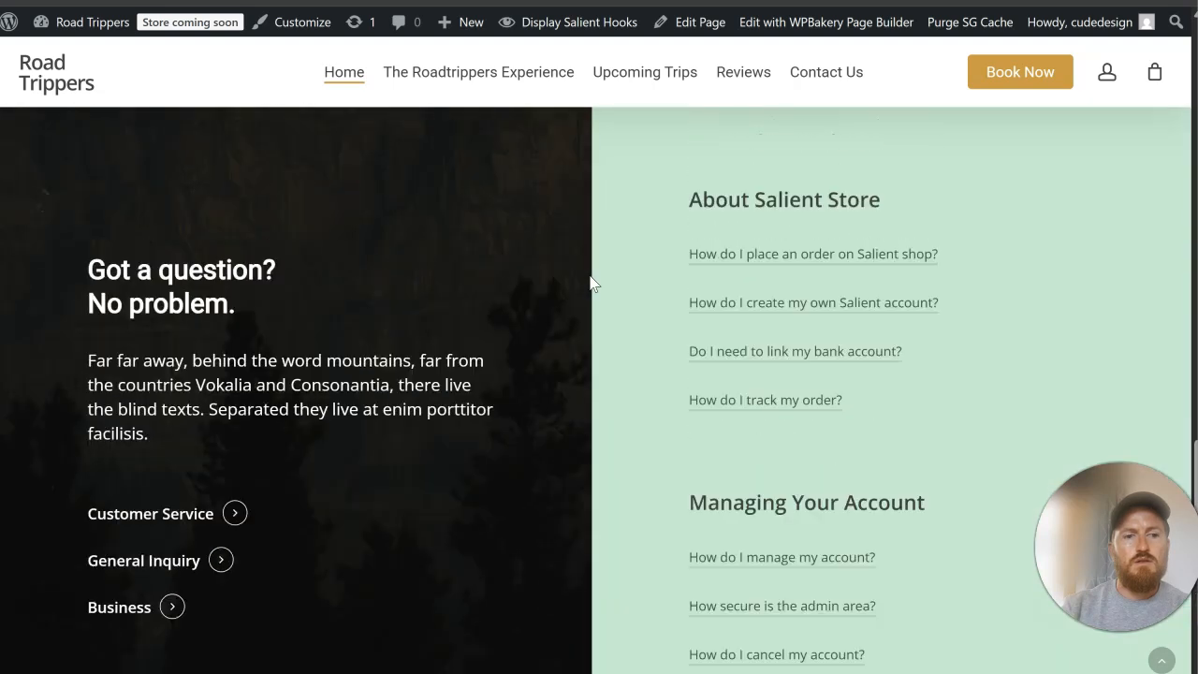
pyautogui.scroll(-8, 591, 279)
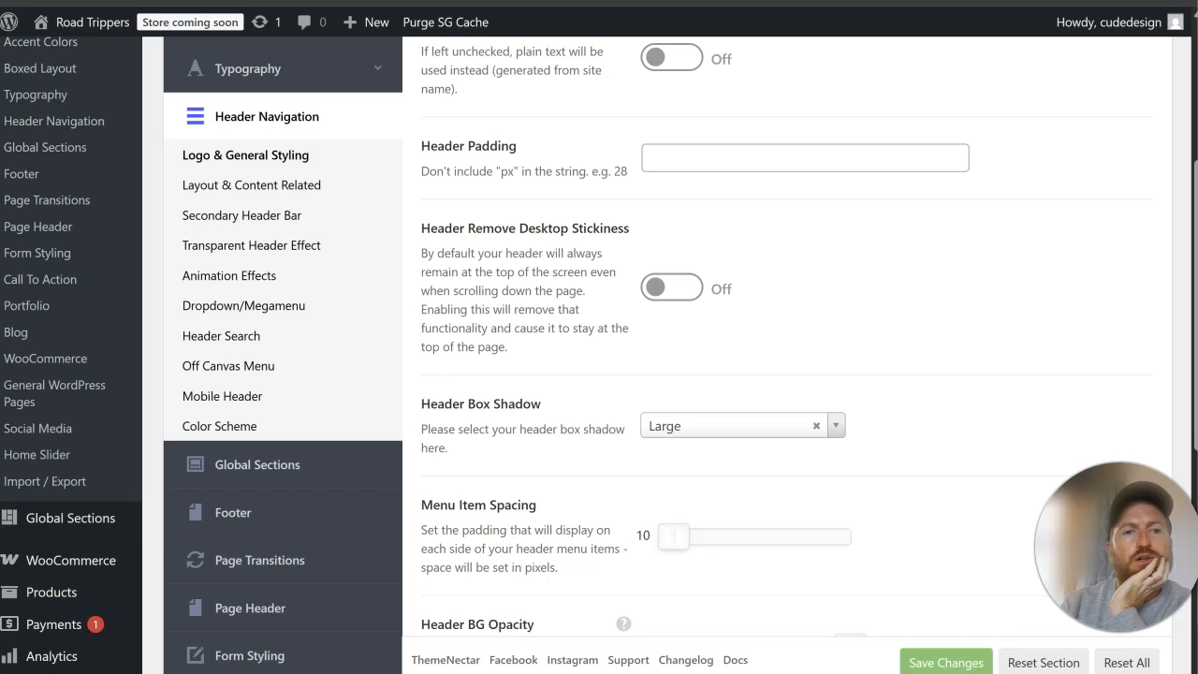
# Step: Set the Menu Item Spacing in Salient's header Logo & General Styling options to 15 and save the changes
pyautogui.scroll(3, 411, 234)
pyautogui.scroll(-4, 452, 260)
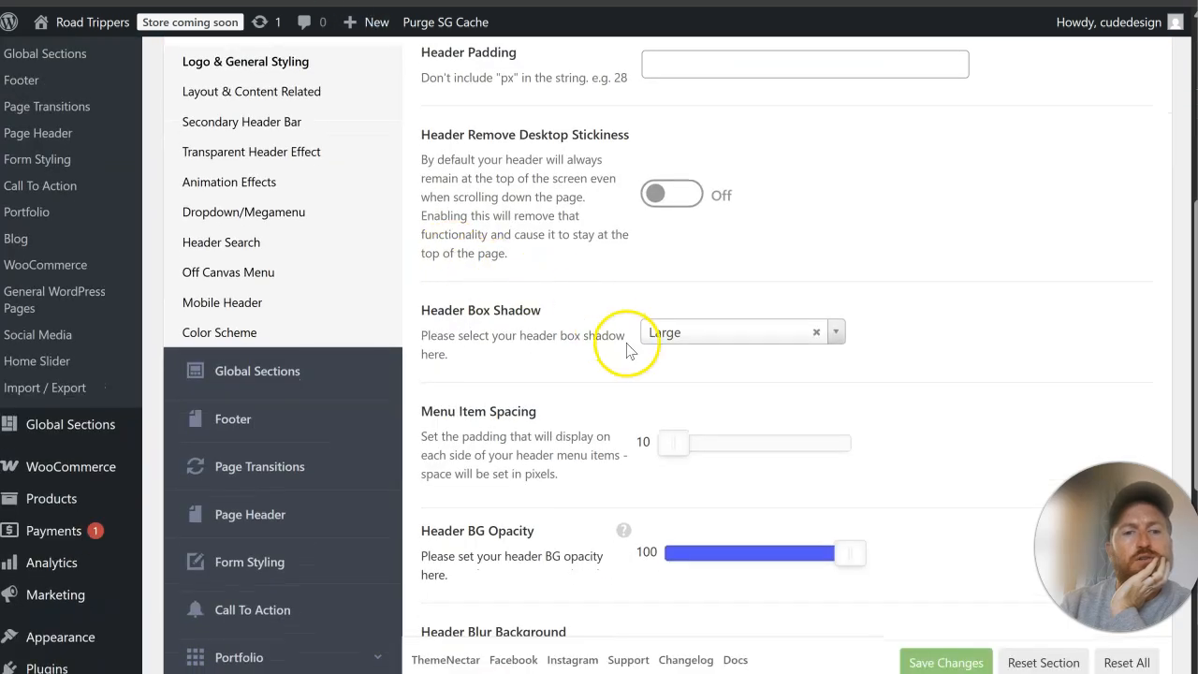
pyautogui.moveTo(674, 441); pyautogui.dragTo(690, 446)
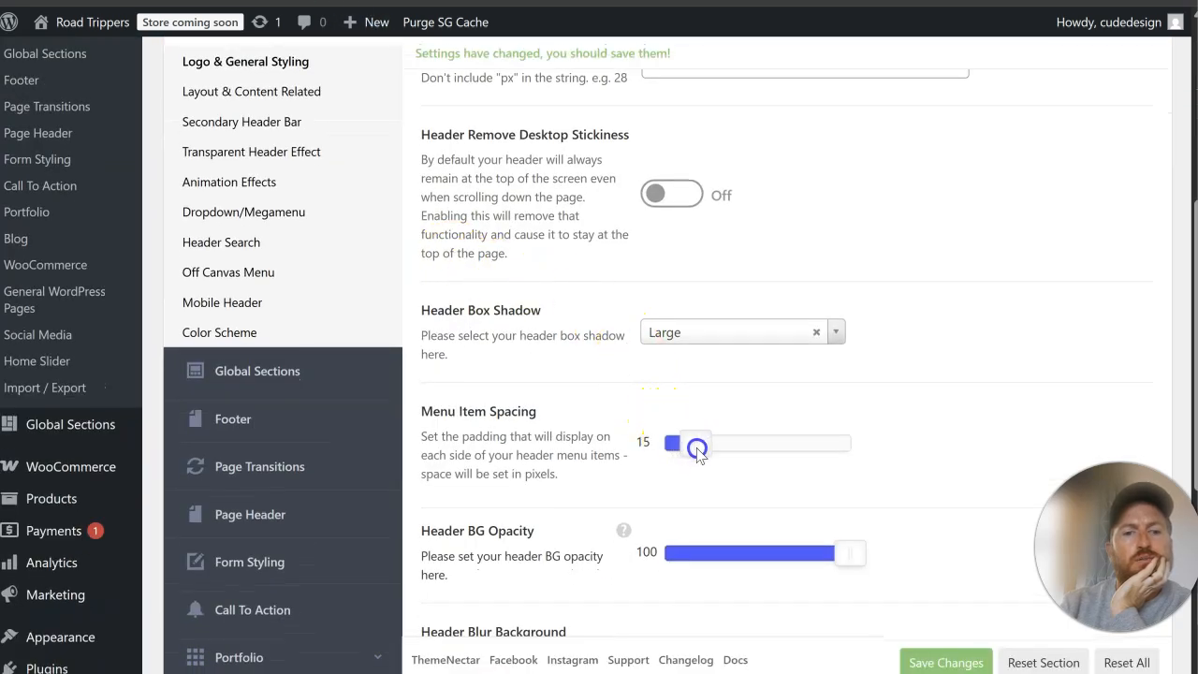
pyautogui.click(924, 655)
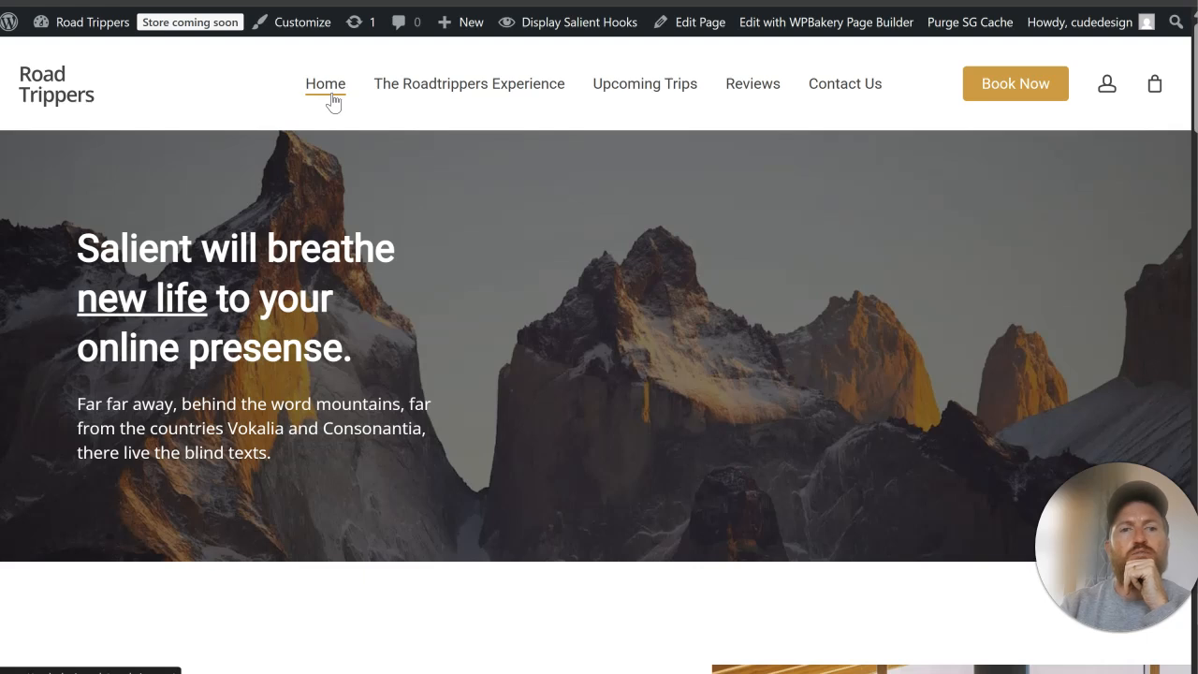
# Step: Set the header's Menu Item Spacing to 20, save the changes, and check the navigation menu on the live Home page
pyautogui.click(440, 2)
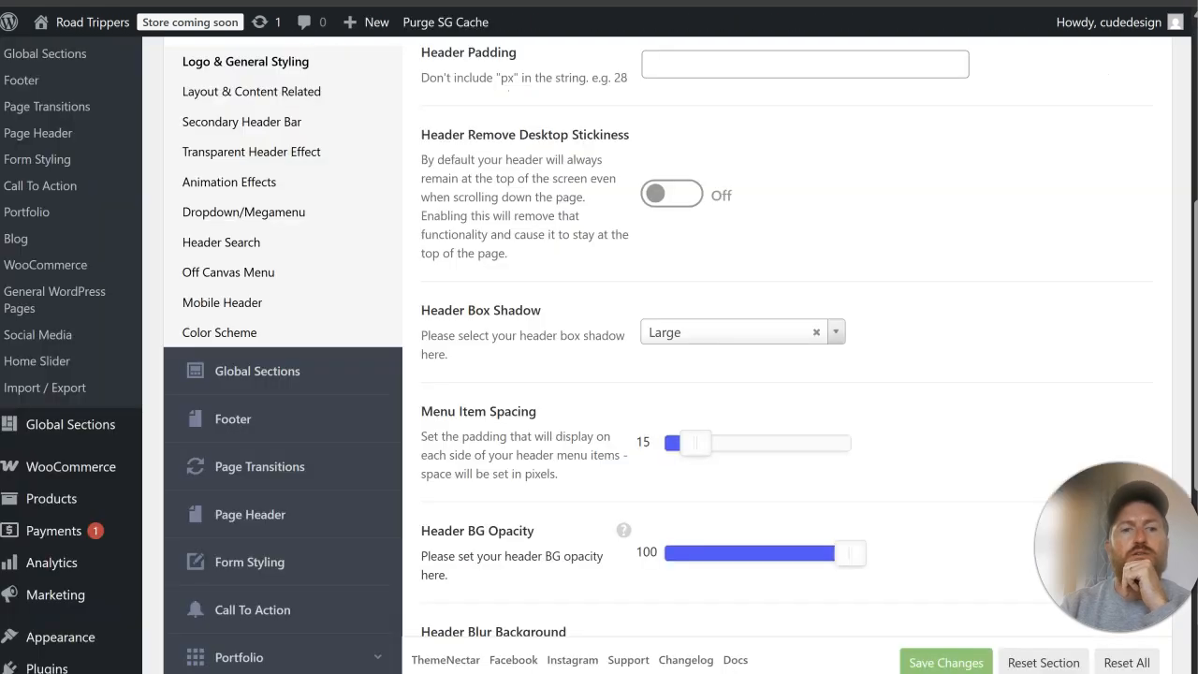
pyautogui.moveTo(707, 447); pyautogui.dragTo(721, 450)
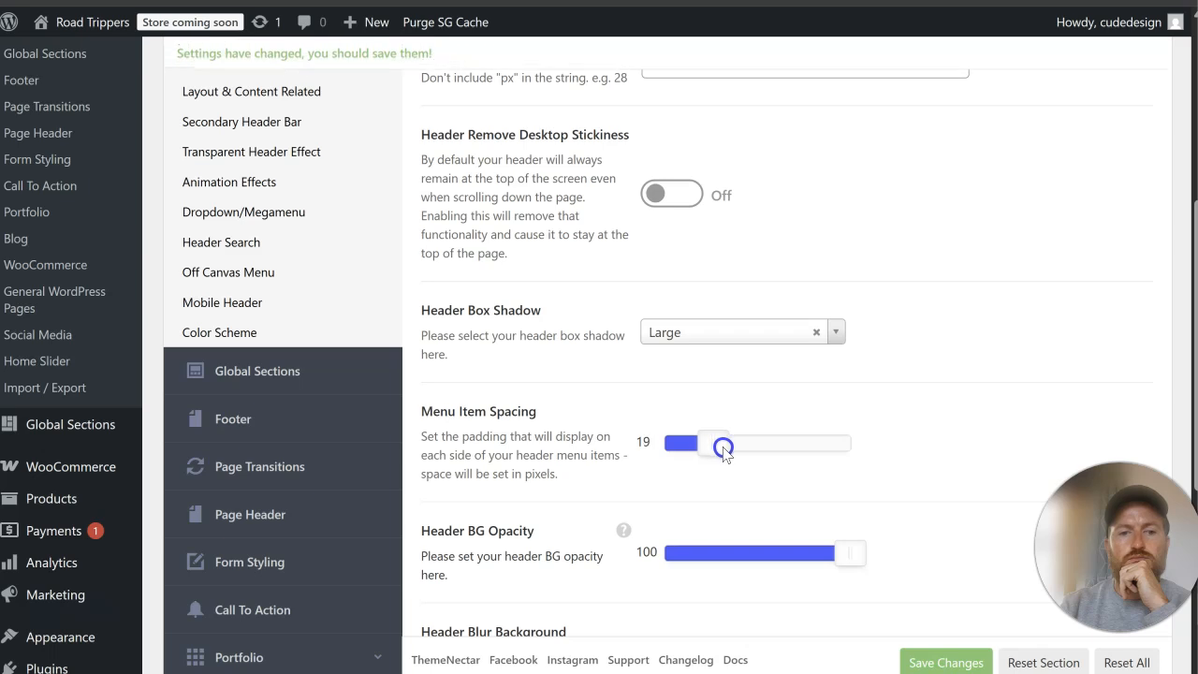
pyautogui.click(940, 659)
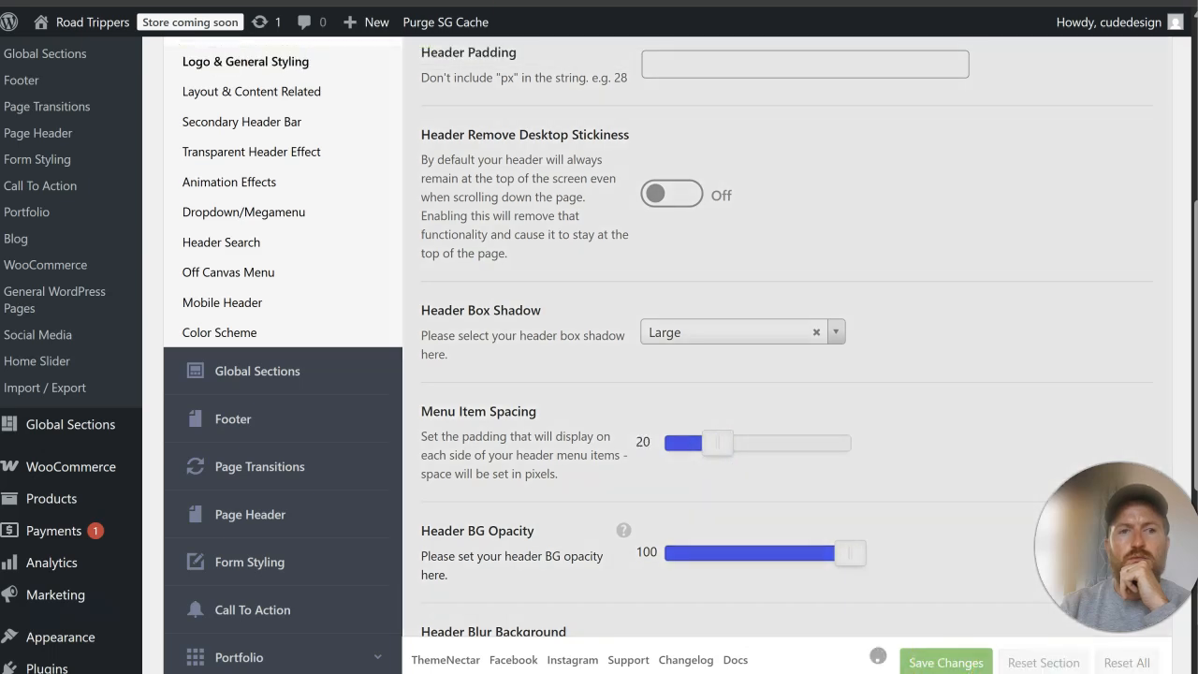
pyautogui.click(281, 2)
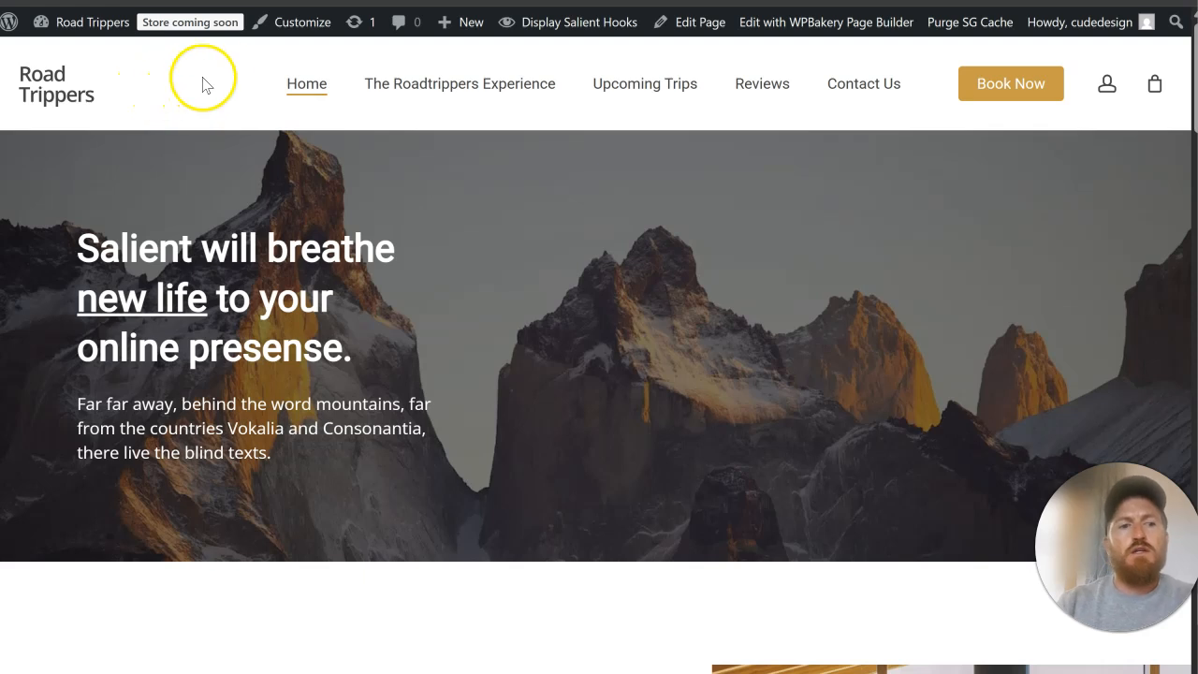
pyautogui.scroll(-5, 567, 215)
pyautogui.scroll(5, 561, 208)
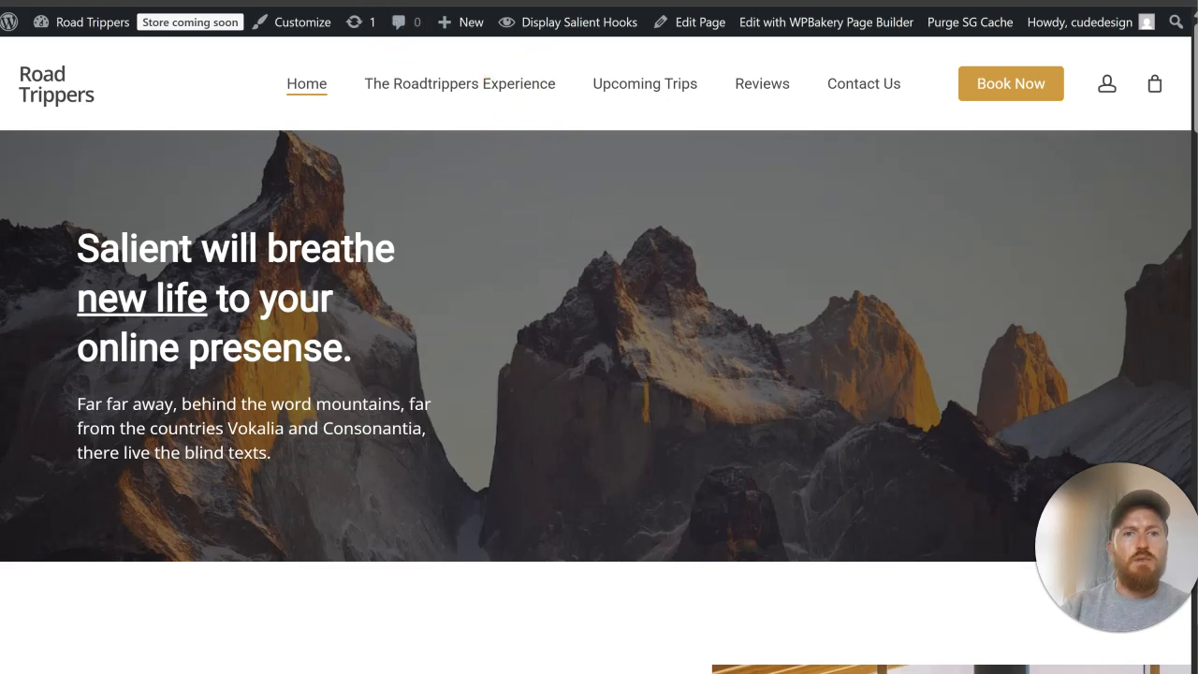
# Step: Open the Home page for editing in a new browser tab and bring its WPBakery Page Builder content into view
pyautogui.rightClick(698, 26)
pyautogui.click(746, 48)
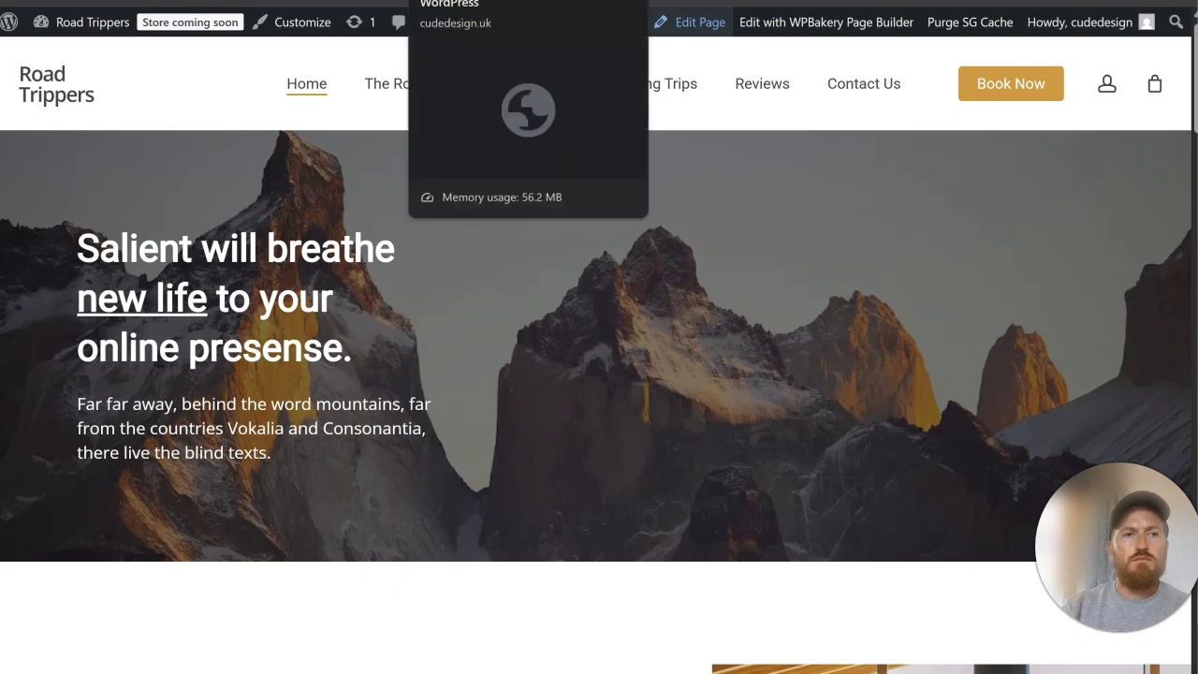
pyautogui.click(468, 1)
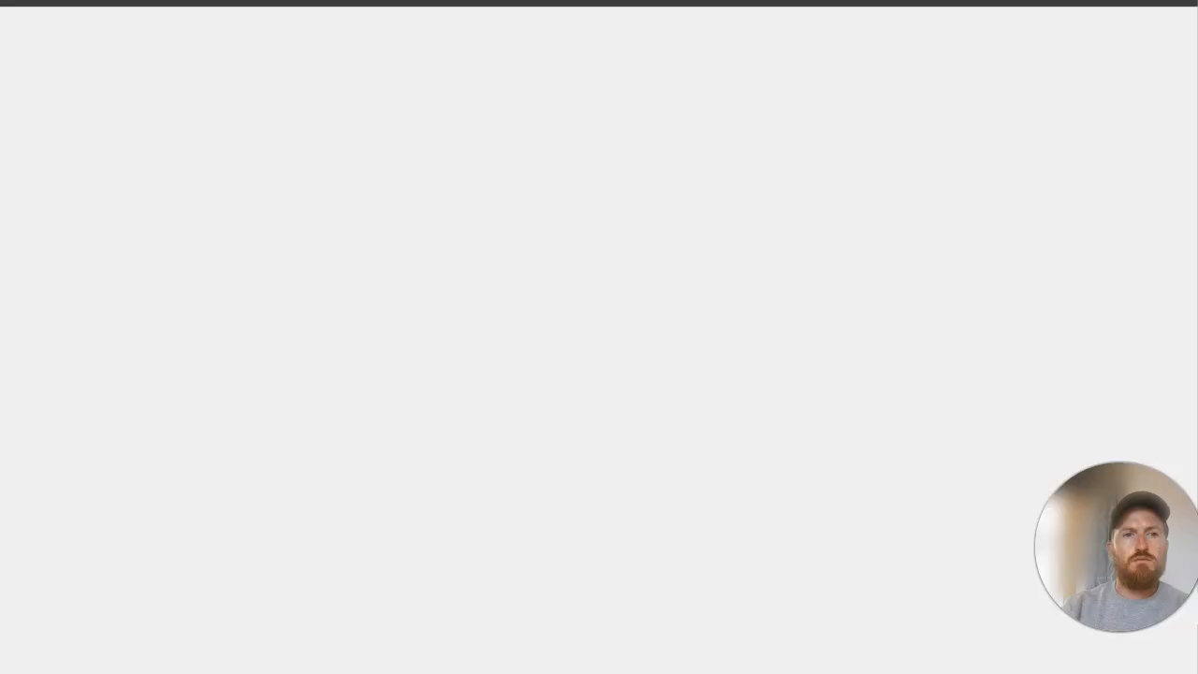
pyautogui.scroll(-1, 740, 281)
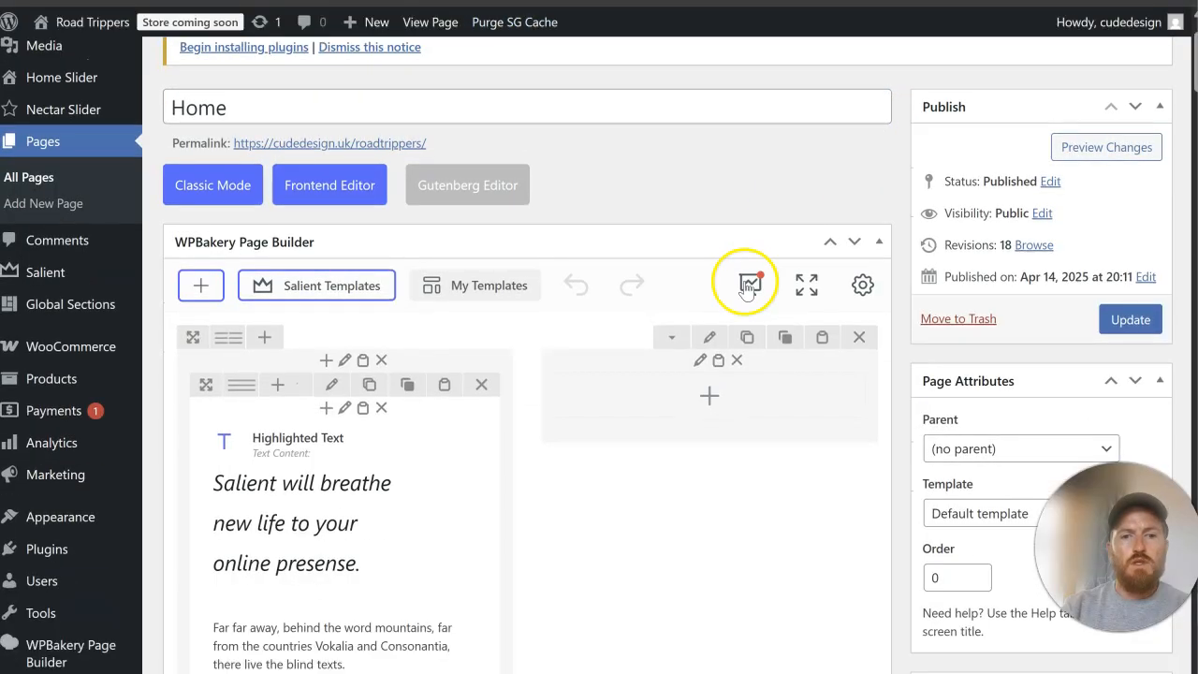
# Step: Open the hero row's background settings and remove its mountain background image, leaving the background colour unset
pyautogui.click(709, 337)
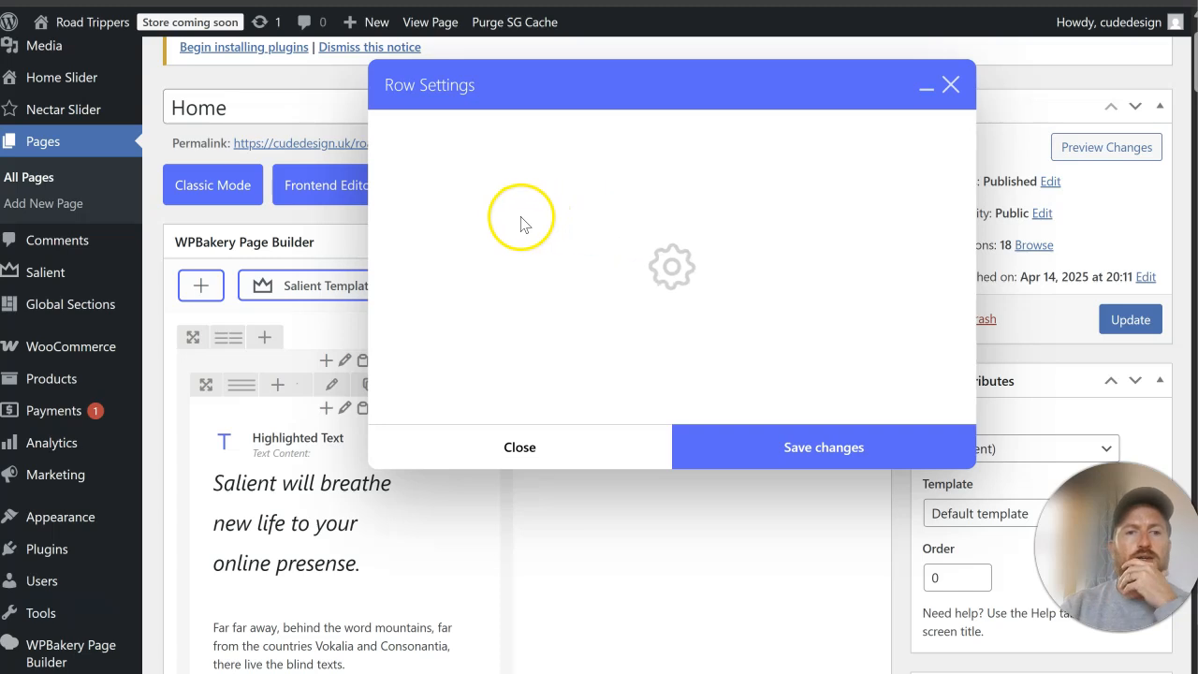
pyautogui.click(485, 132)
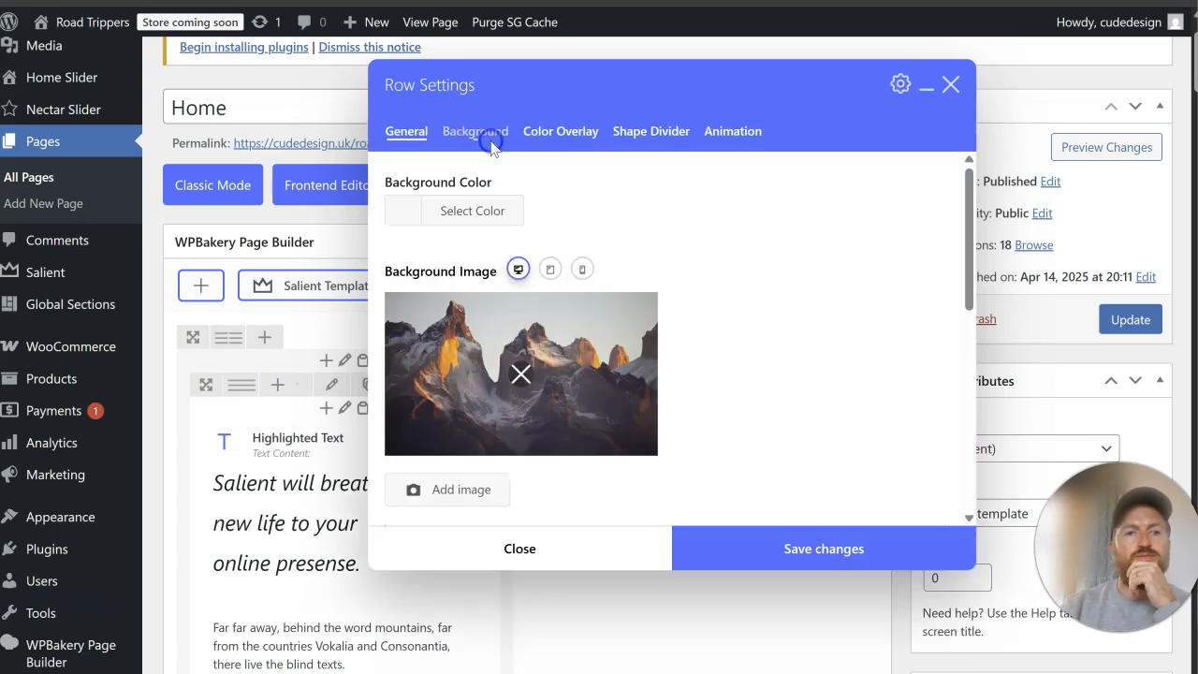
pyautogui.click(523, 370)
pyautogui.click(477, 224)
pyautogui.click(682, 200)
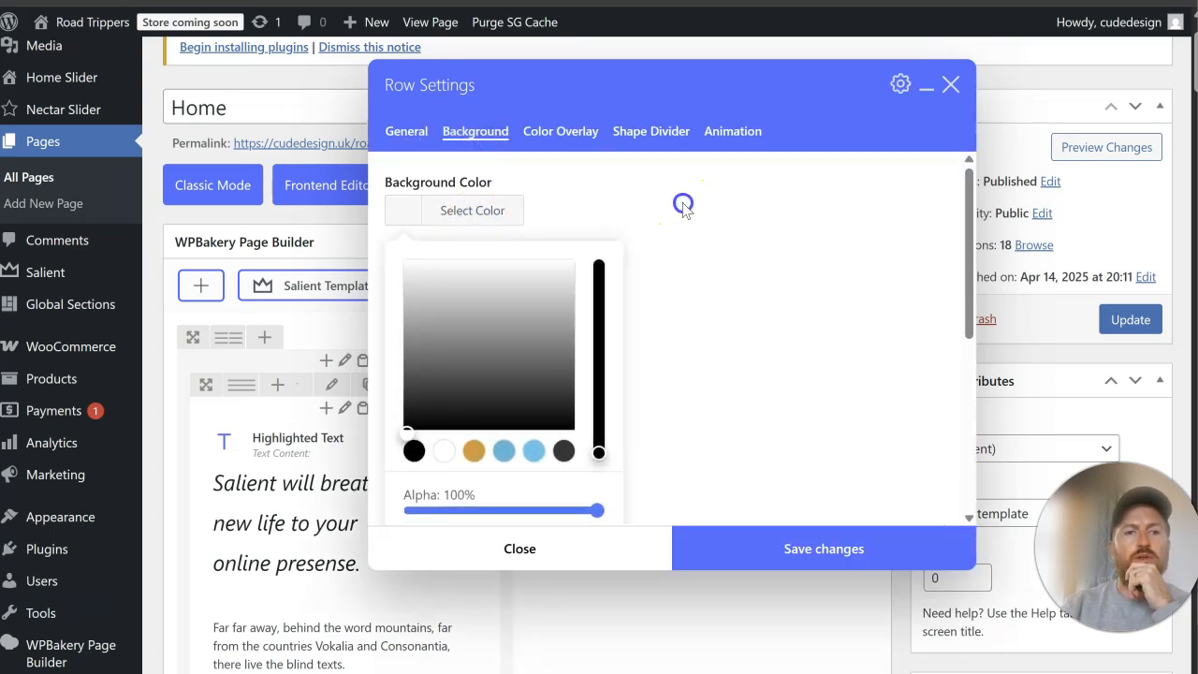
# Step: Set the Salisbury cathedral cloister photo from the Media Library as the hero row's background image
pyautogui.click(459, 312)
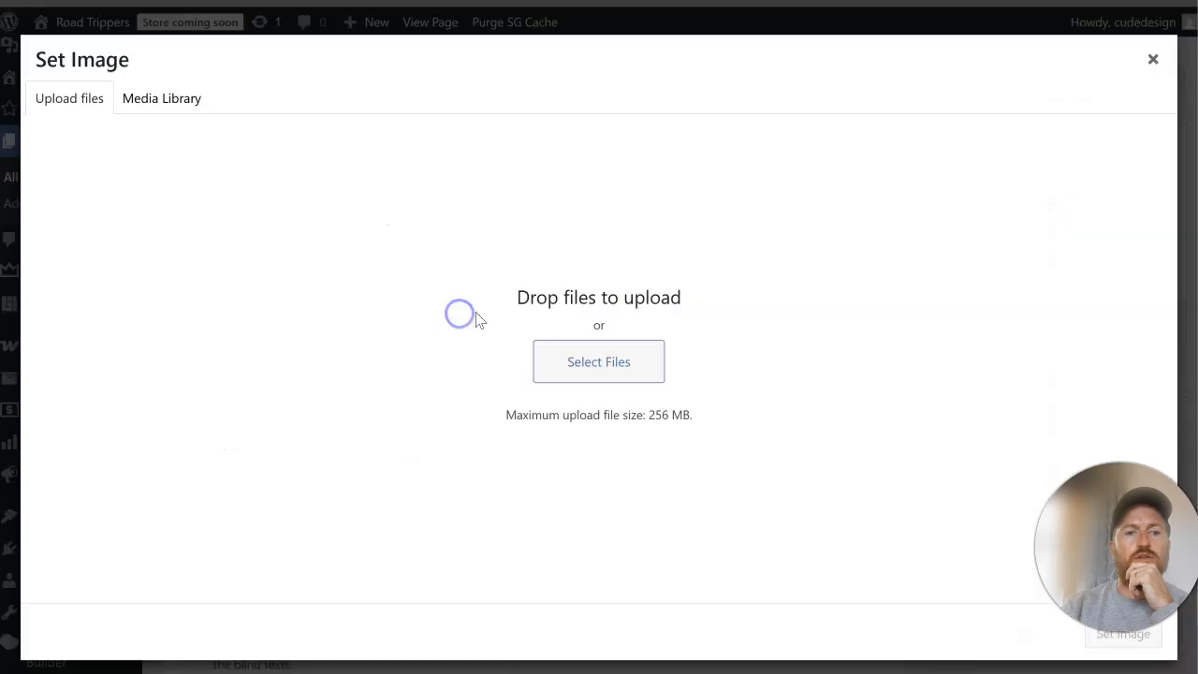
pyautogui.click(185, 98)
pyautogui.click(238, 281)
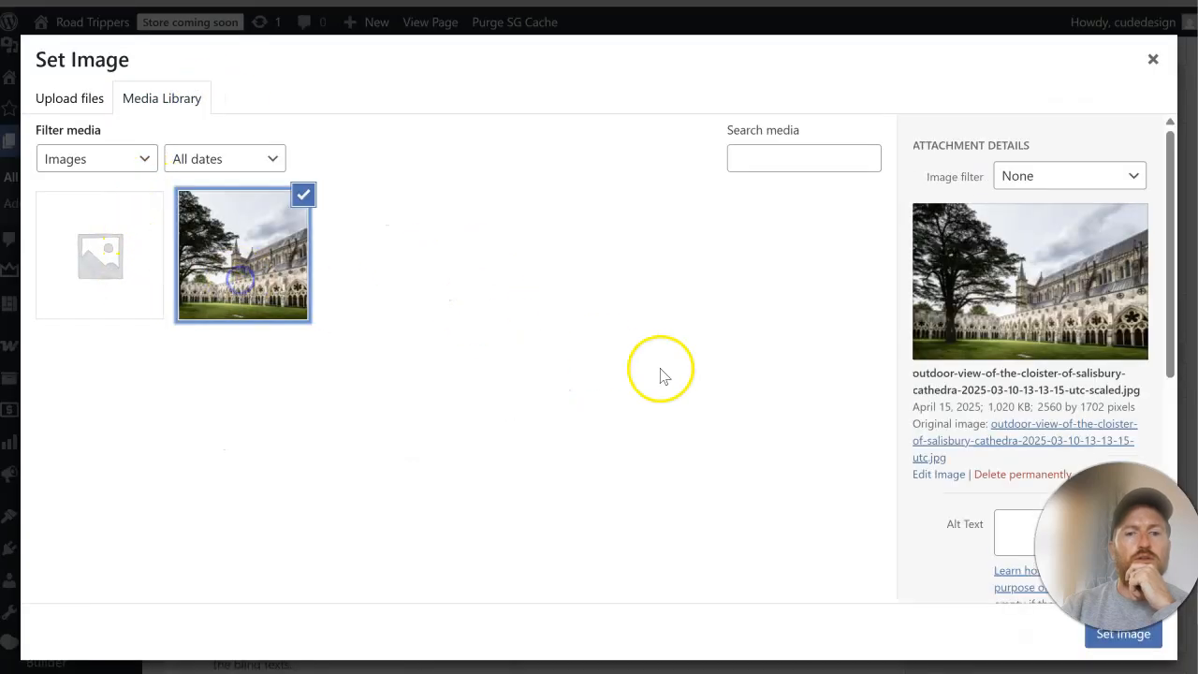
pyautogui.click(1127, 638)
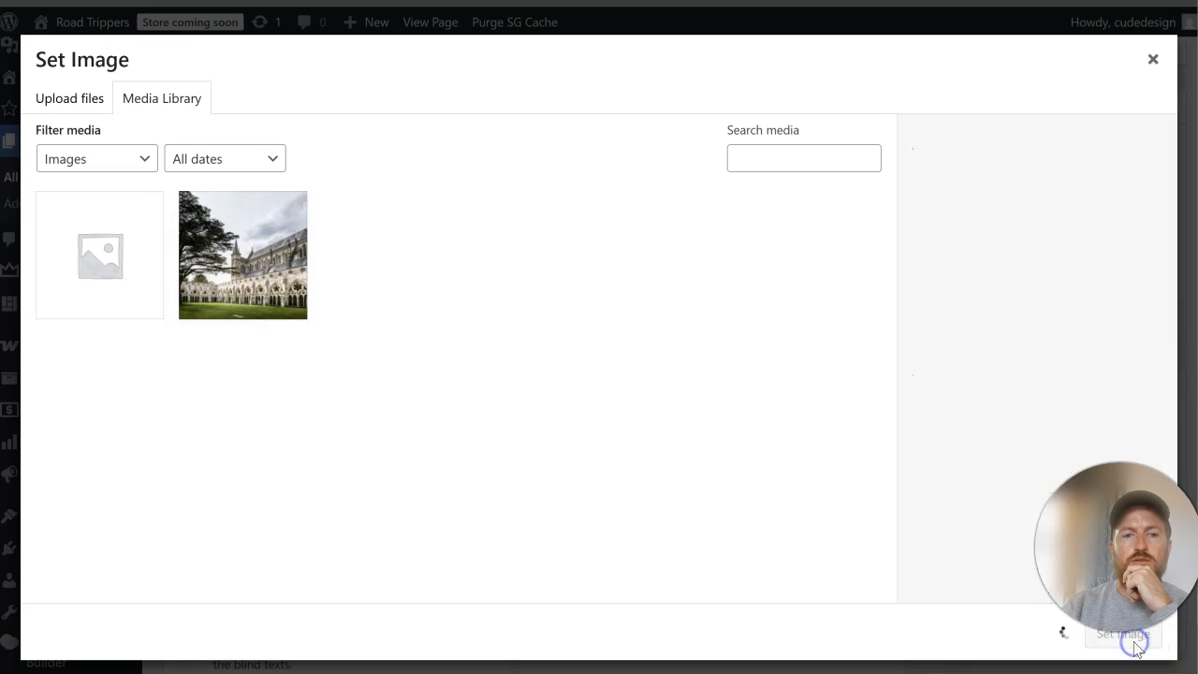
# Step: Set the hero row's background position to Center Center, save the row settings, and update the Home page
pyautogui.scroll(-5, 599, 370)
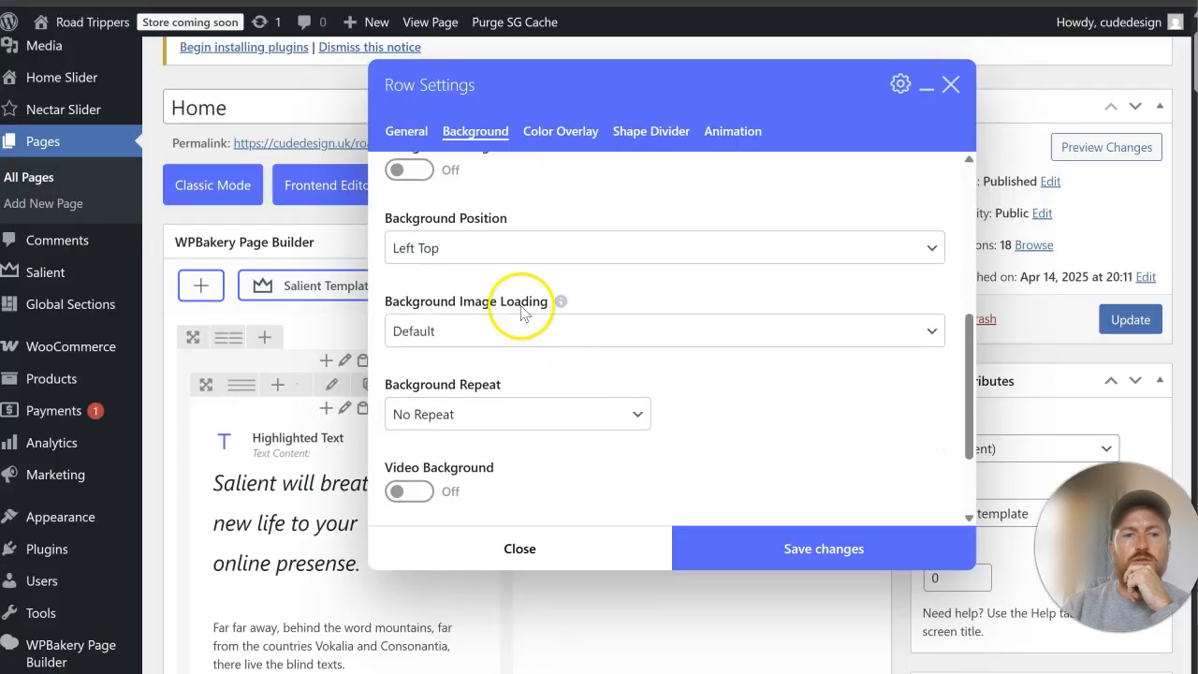
pyautogui.click(509, 243)
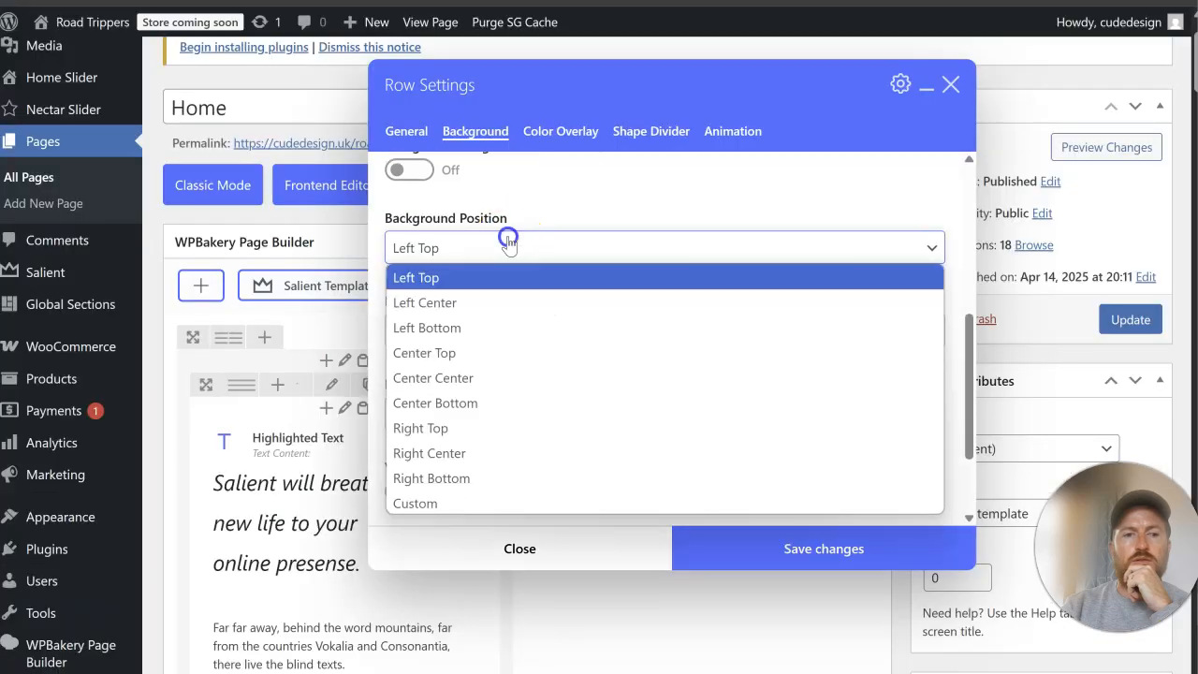
pyautogui.click(529, 377)
pyautogui.click(744, 543)
pyautogui.click(1129, 319)
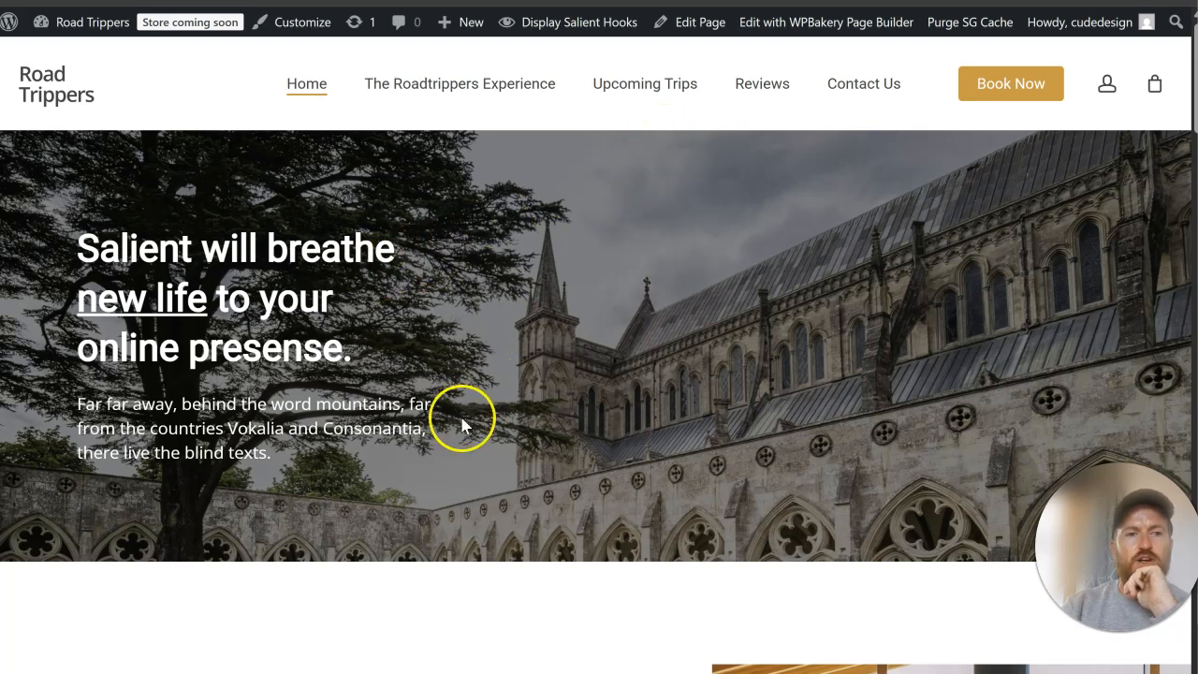
pyautogui.moveTo(72, 229); pyautogui.dragTo(482, 430)
pyautogui.click(379, 475)
pyautogui.tripleClick(225, 301)
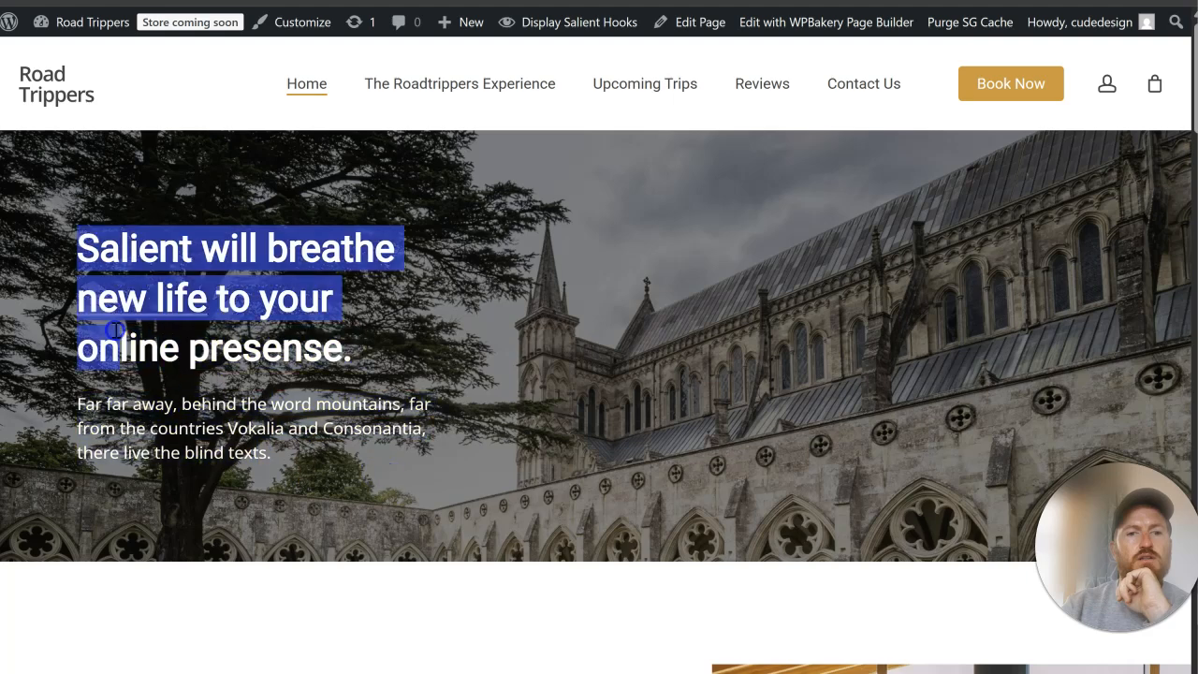
pyautogui.click(431, 342)
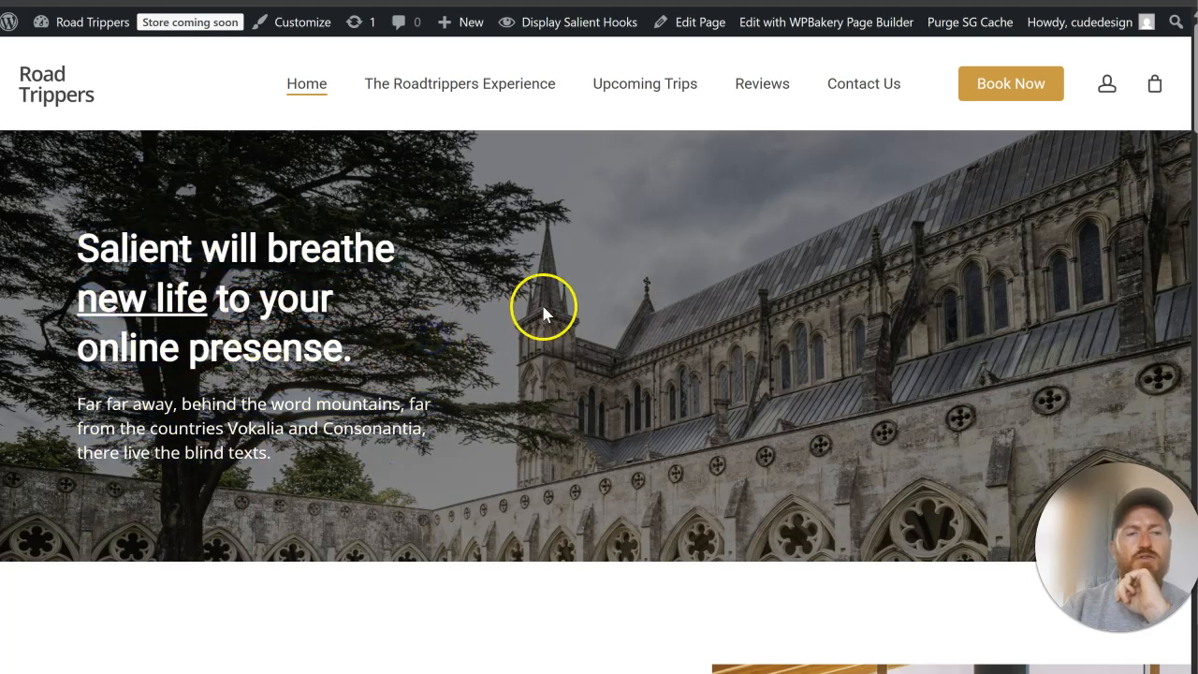
# Step: Set the hero row's desktop top and bottom padding to 10%, save the row settings, and update the Home page
pyautogui.click(300, 2)
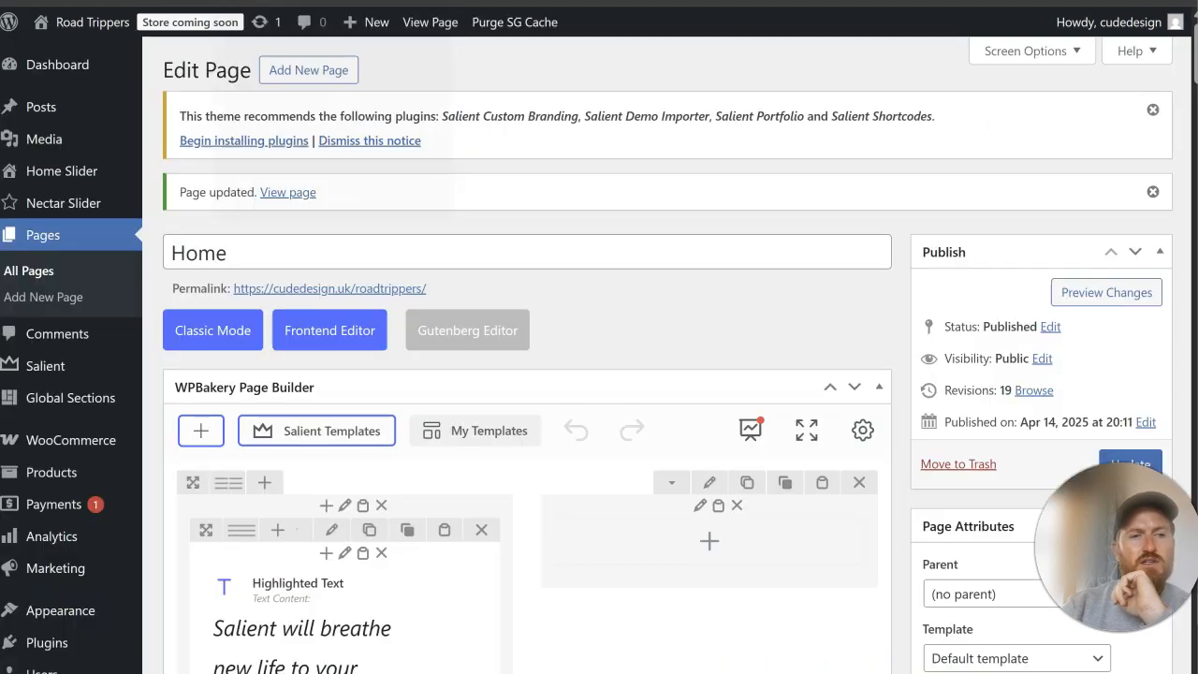
pyautogui.scroll(-2, 721, 259)
pyautogui.click(710, 294)
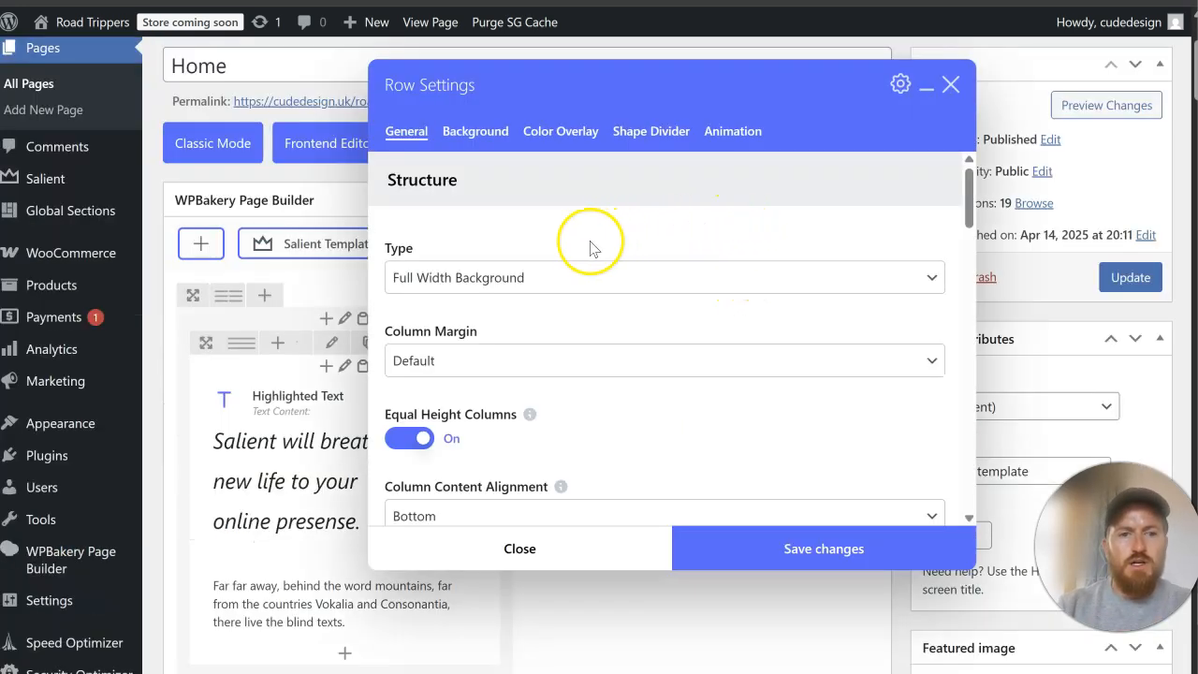
pyautogui.scroll(-5, 588, 246)
pyautogui.scroll(-2, 583, 253)
pyautogui.click(407, 339)
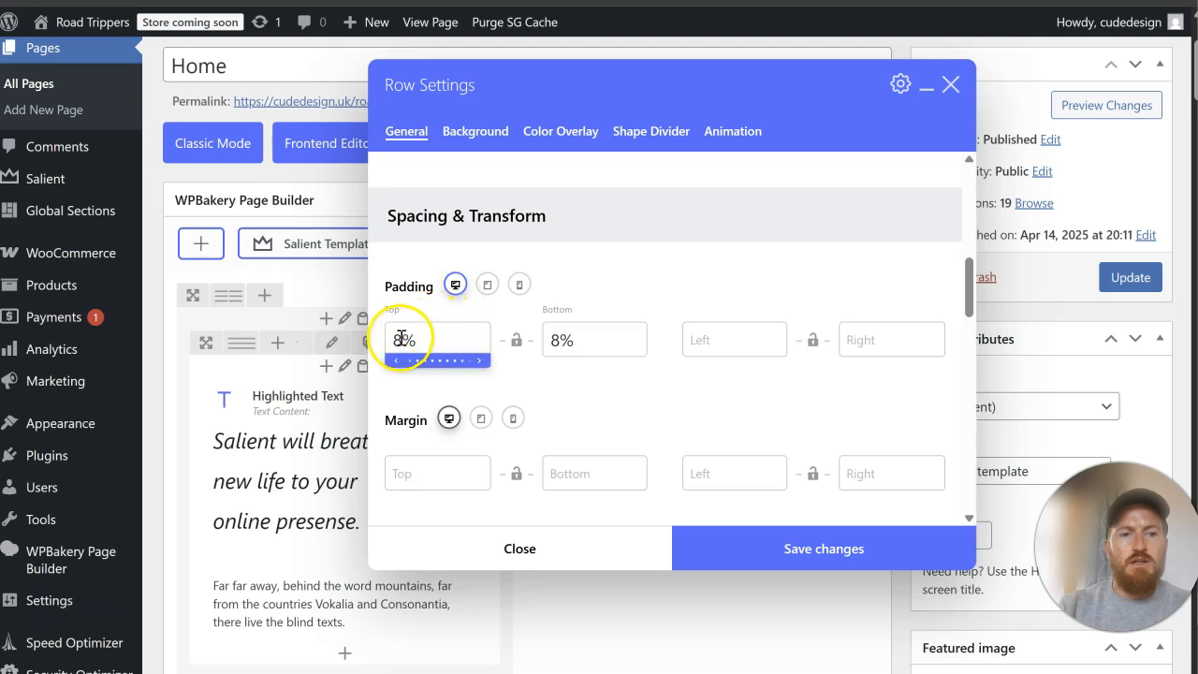
pyautogui.press('BackSpace')
pyautogui.write('10')
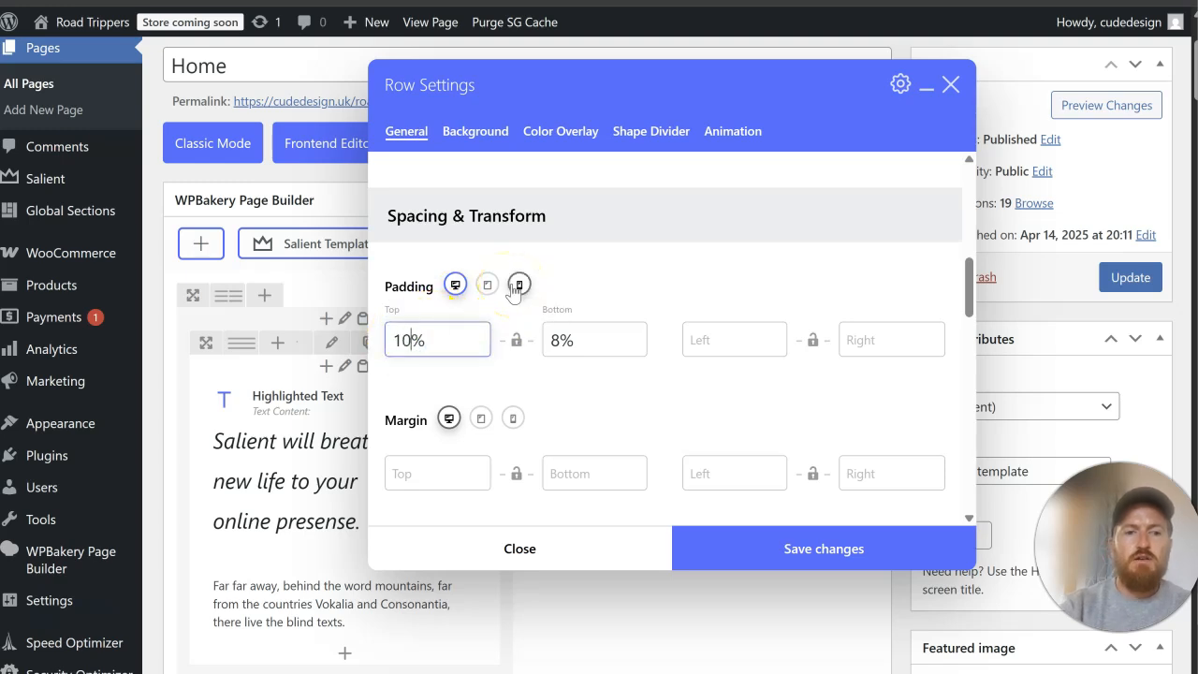
pyautogui.click(567, 341)
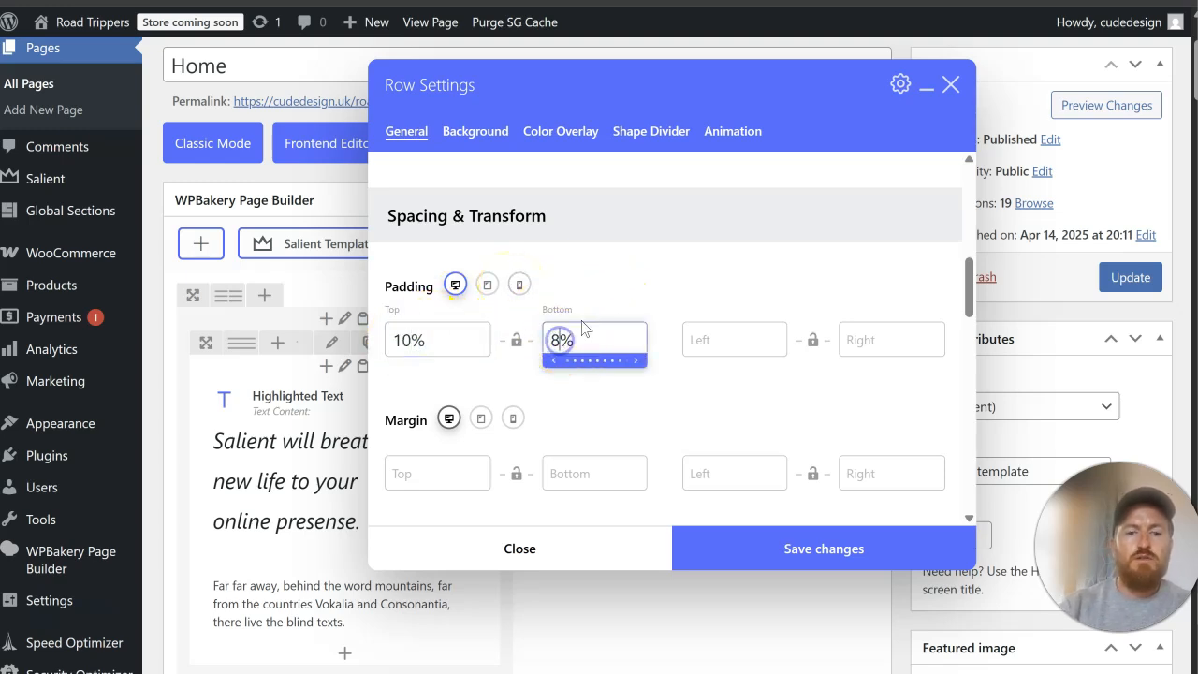
pyautogui.click(738, 549)
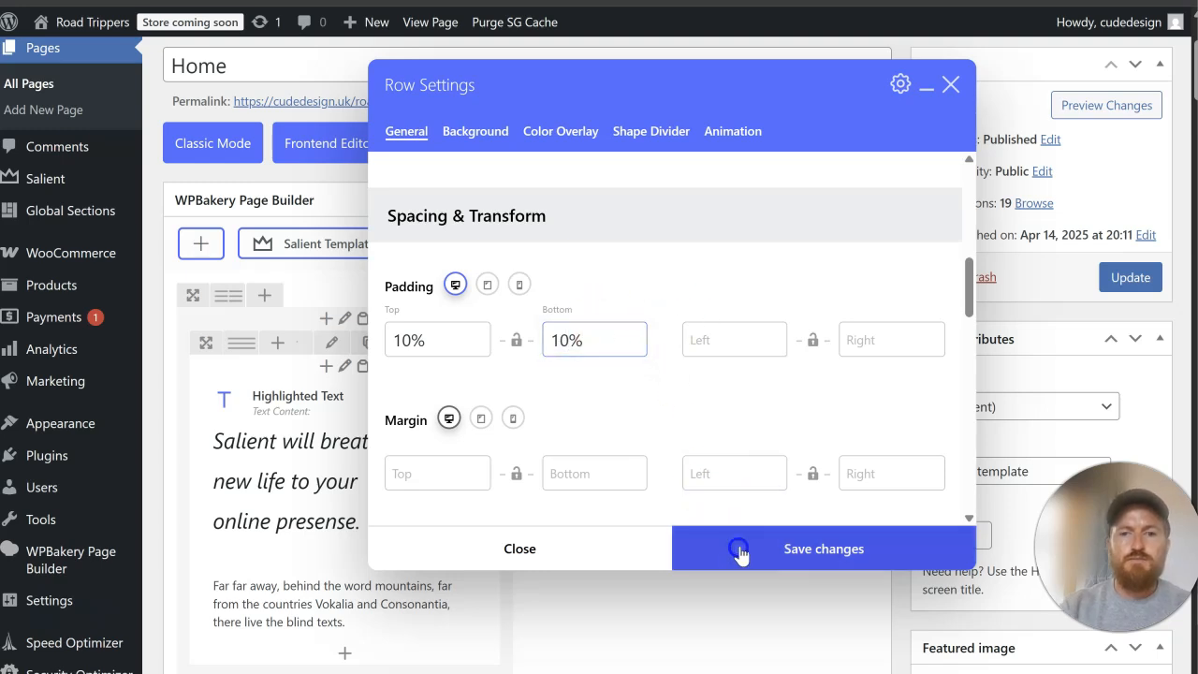
pyautogui.click(1129, 283)
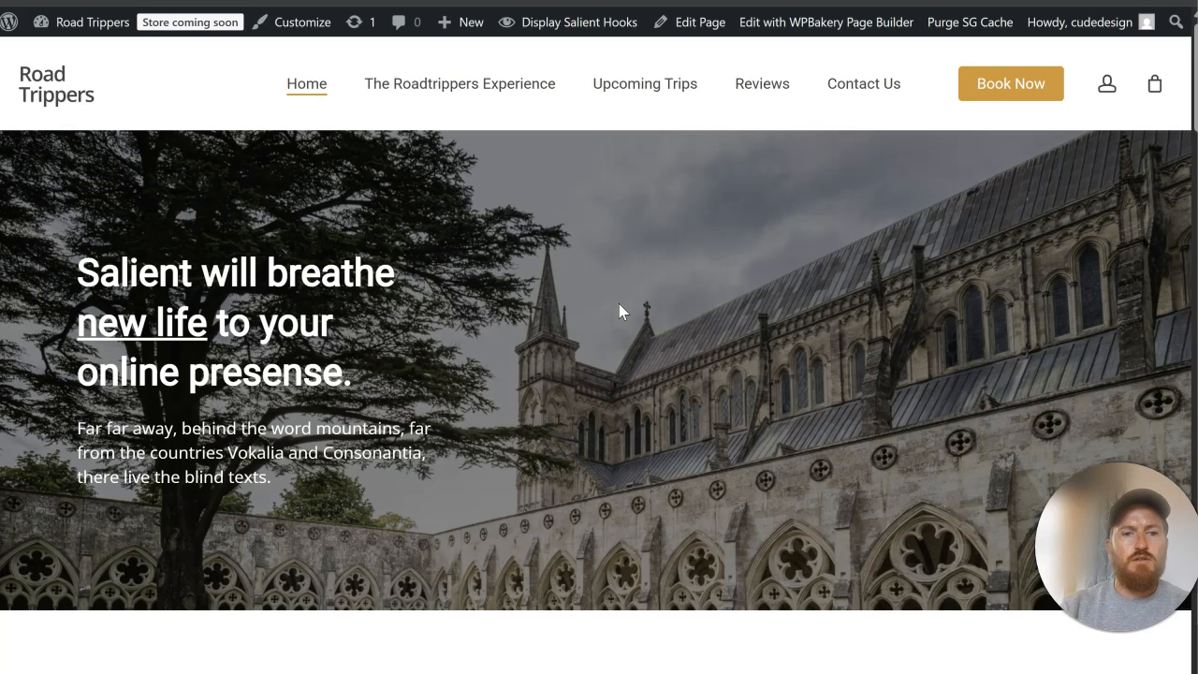
# Step: Review the hero spacing and the Discover RoadTrippers section on the live Home page
pyautogui.moveTo(78, 273); pyautogui.dragTo(240, 391)
pyautogui.click(386, 511)
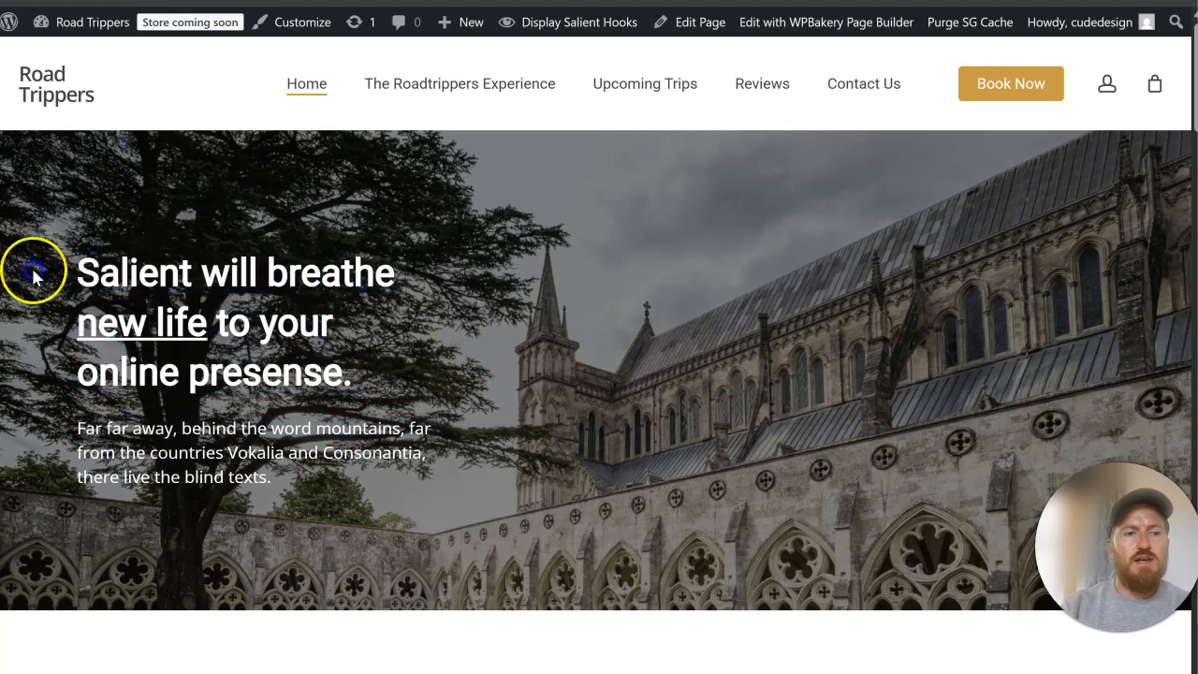
pyautogui.scroll(-5, 691, 273)
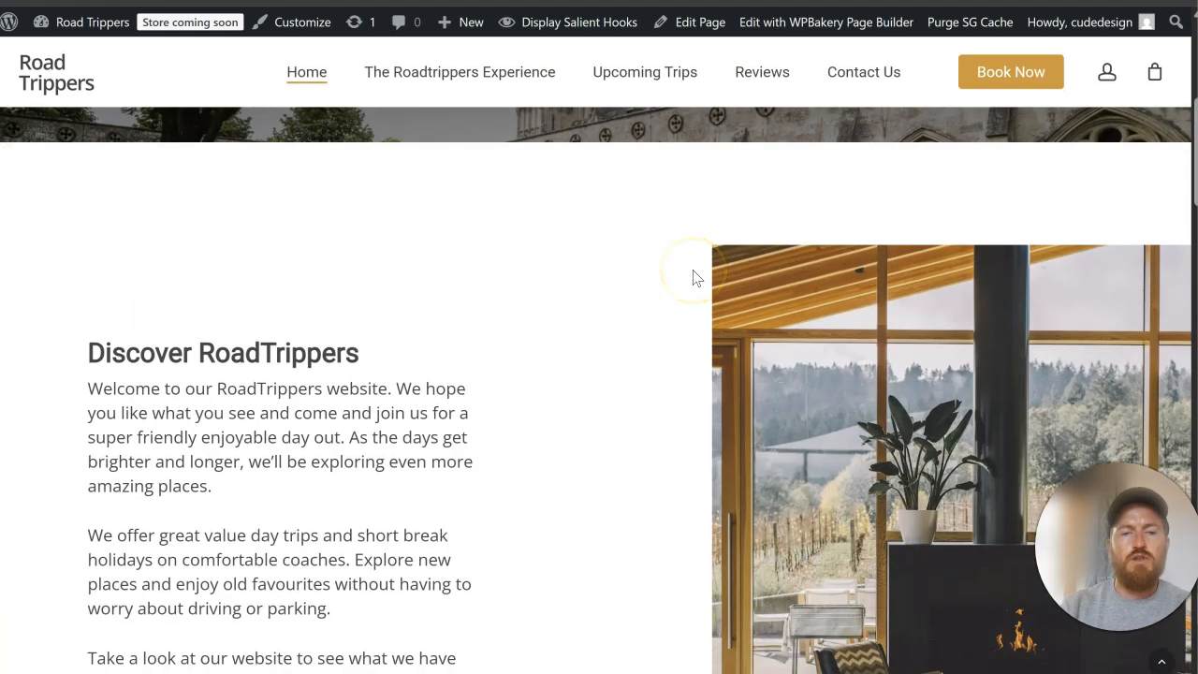
pyautogui.scroll(-2, 693, 277)
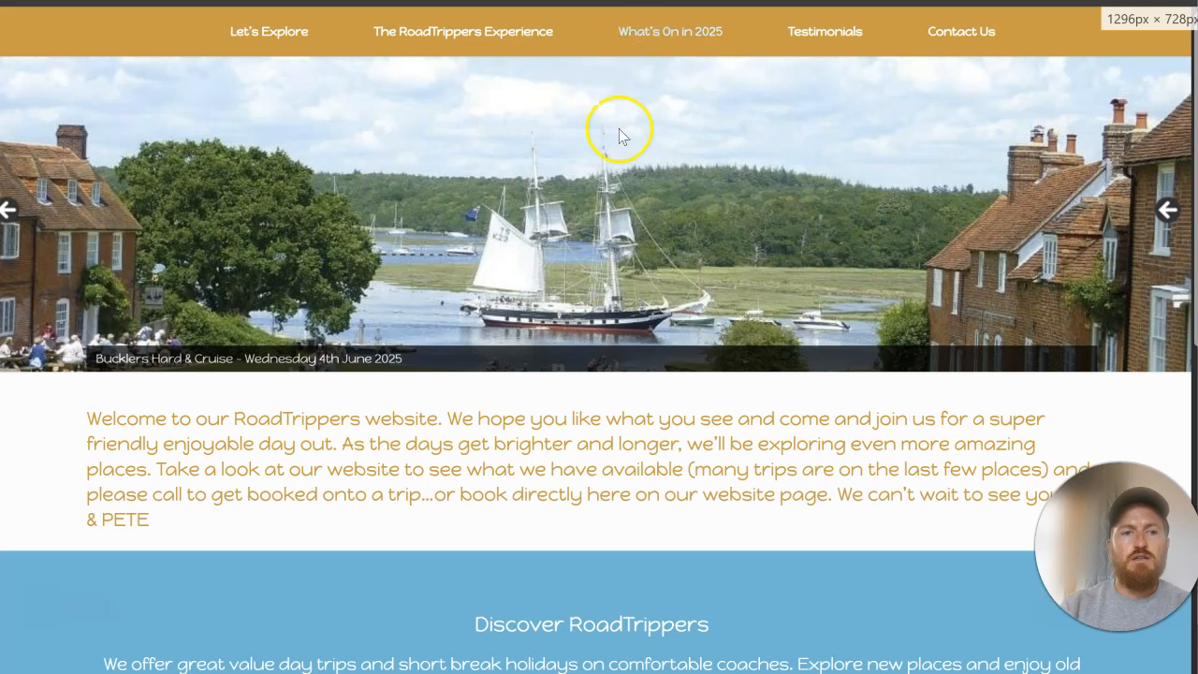
pyautogui.scroll(-5, 618, 178)
pyautogui.scroll(5, 646, 140)
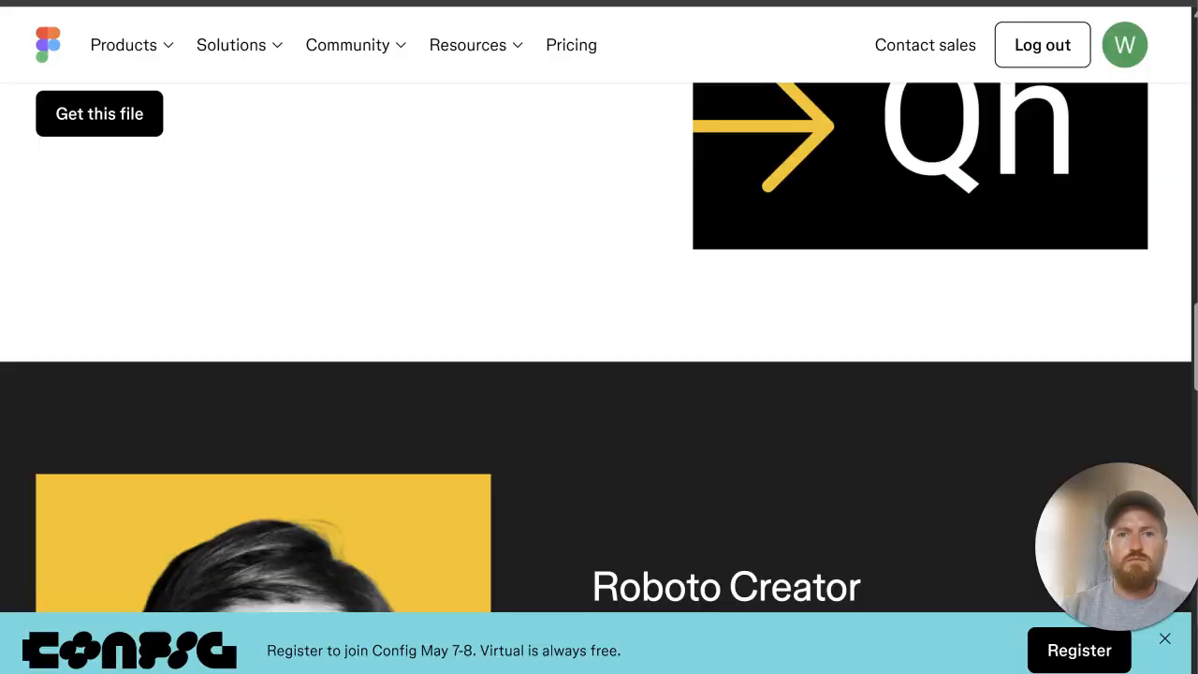
# Step: Search the web for "envato elements" and open the Envato site
pyautogui.write('envato elements')
pyautogui.press('Return')
pyautogui.click(381, 211)
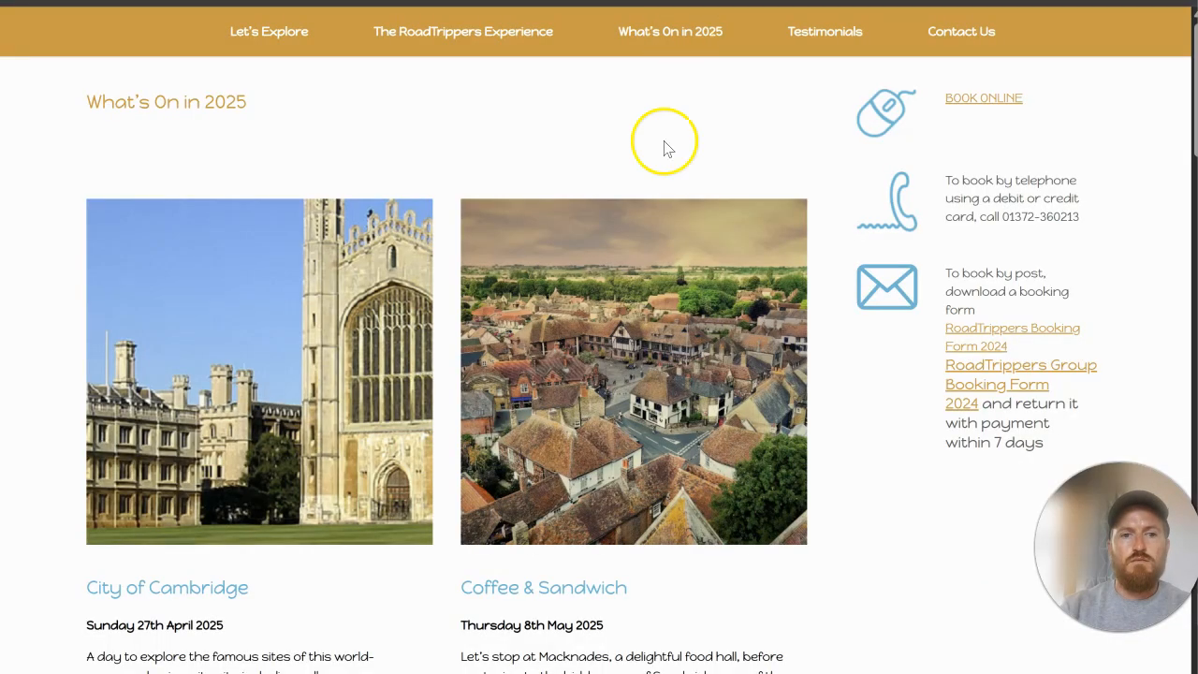
# Step: Look through the trips and their photos on the original RoadTrippers site's What's On in 2025 page
pyautogui.scroll(-6, 653, 234)
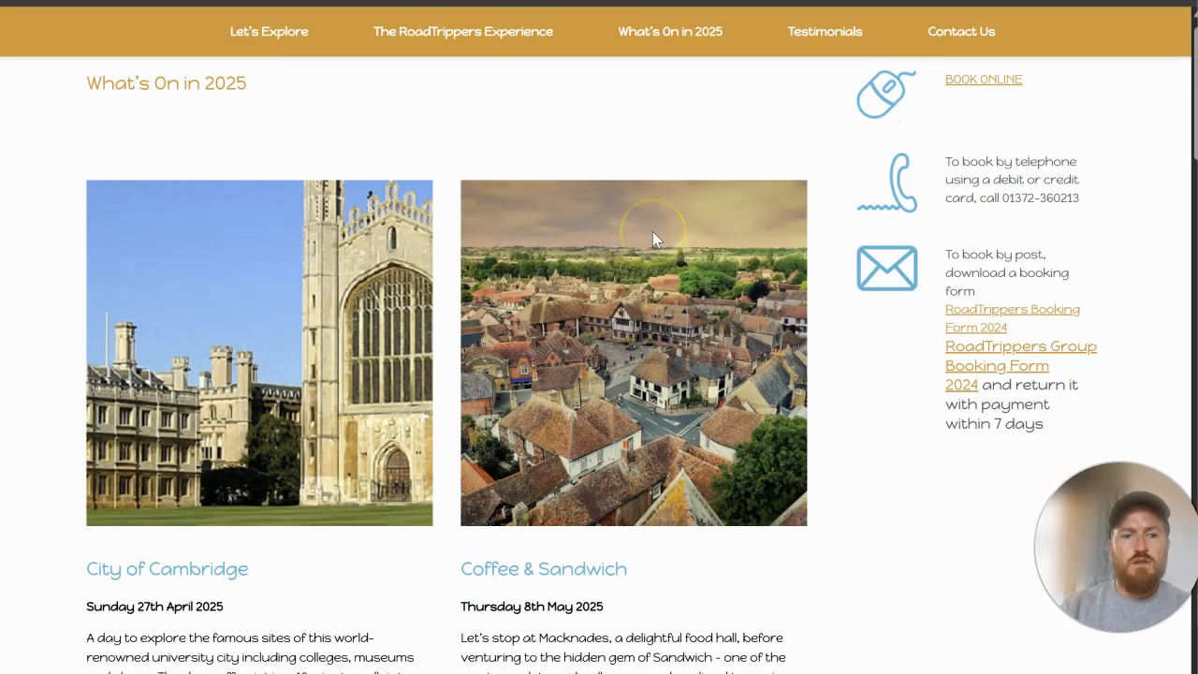
pyautogui.scroll(-3, 653, 233)
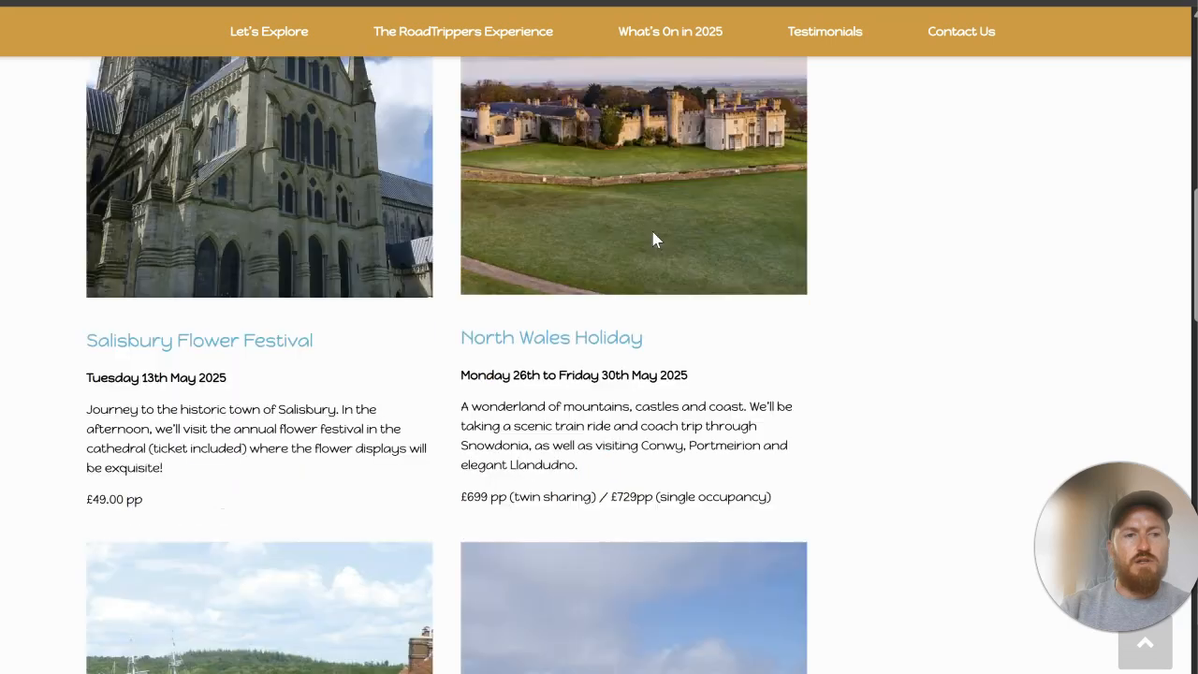
pyautogui.scroll(-4, 654, 240)
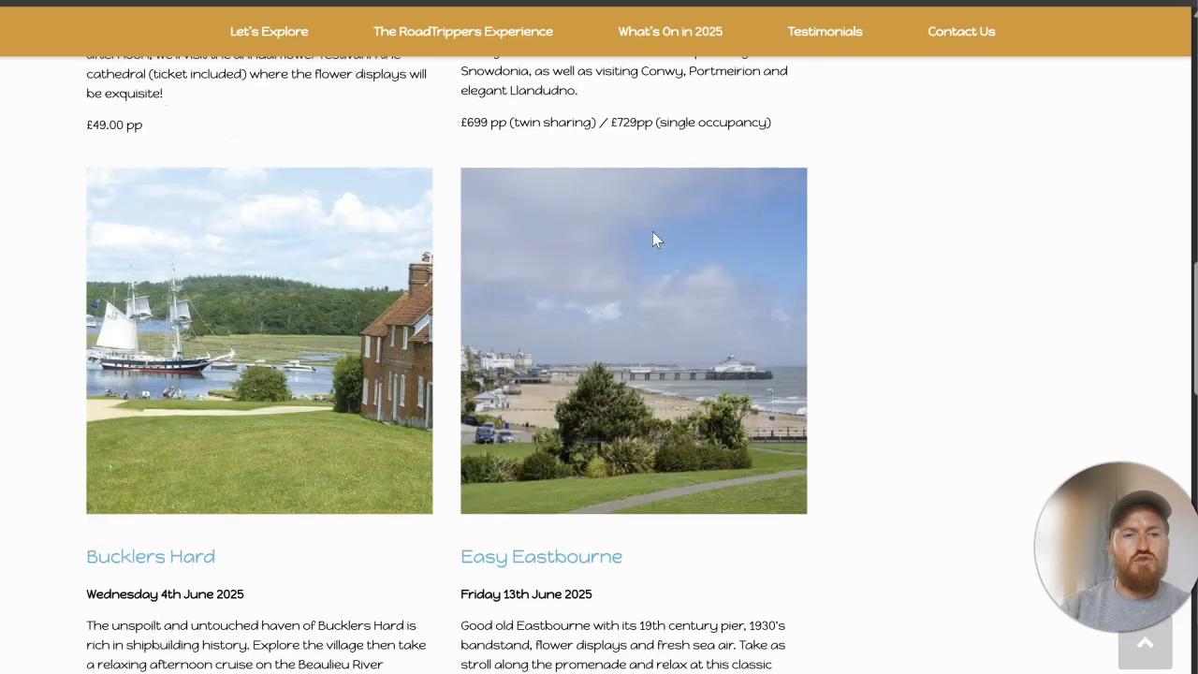
pyautogui.scroll(-4, 652, 234)
pyautogui.scroll(-4, 652, 231)
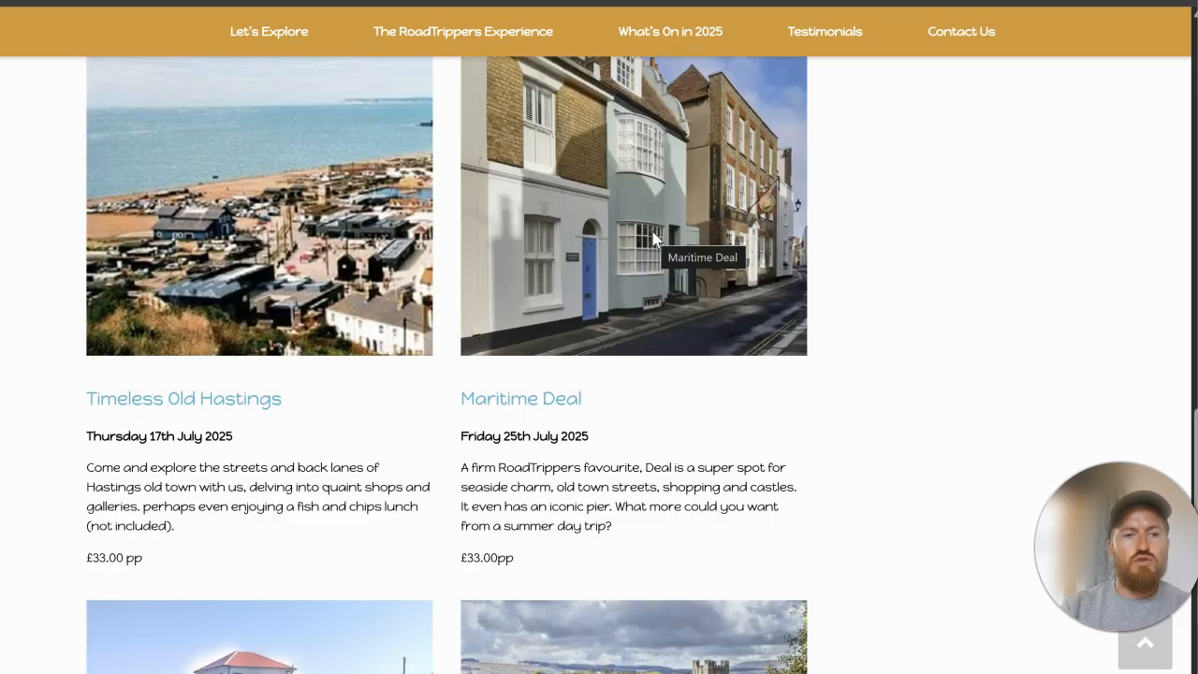
pyautogui.scroll(-5, 652, 232)
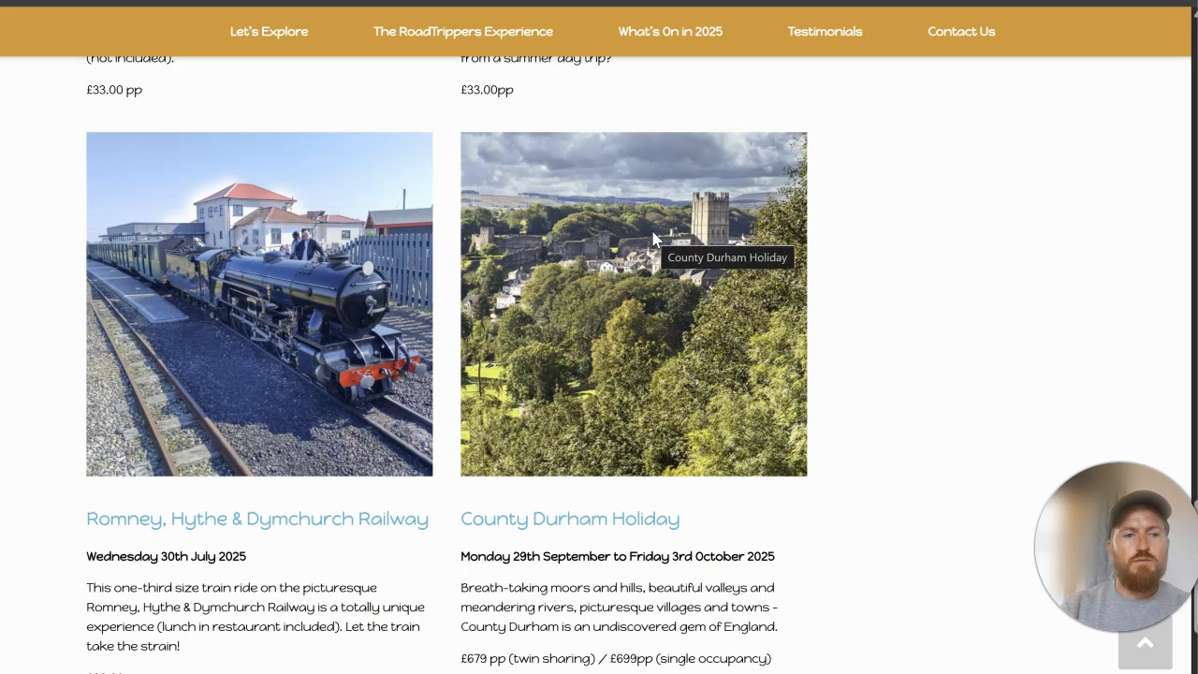
pyautogui.scroll(-2, 652, 234)
pyautogui.scroll(5, 653, 234)
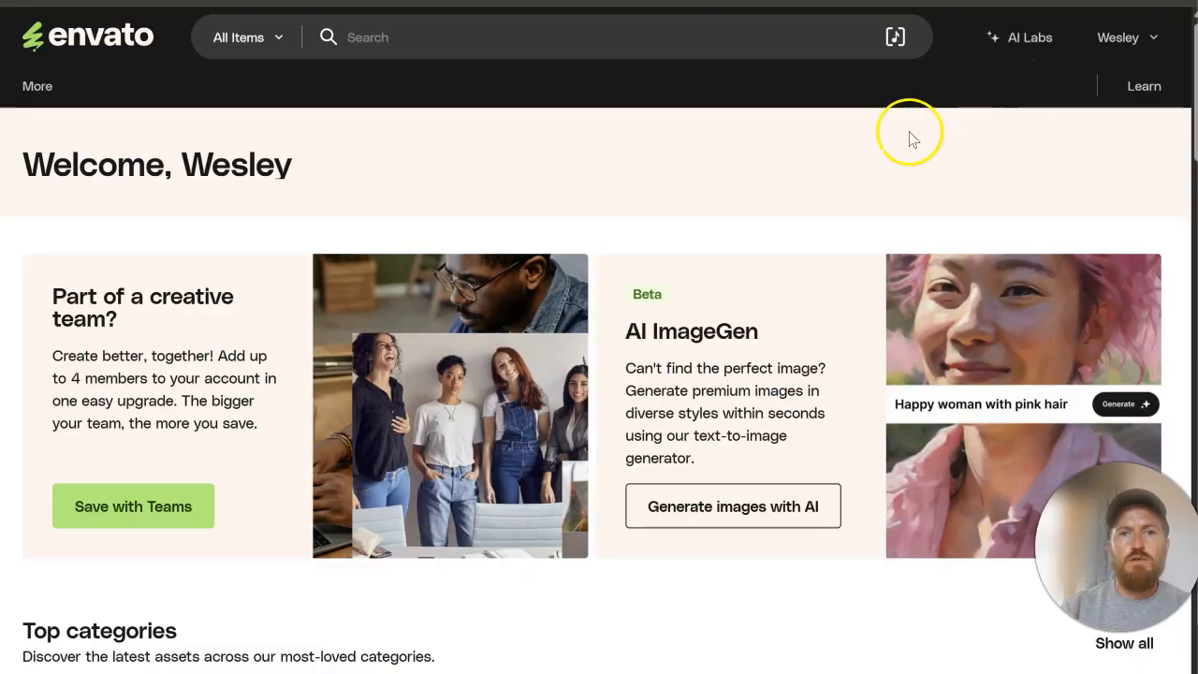
# Step: Search Envato's stock photos for "north wales"
pyautogui.click(889, 86)
pyautogui.click(660, 40)
pyautogui.write('north wales')
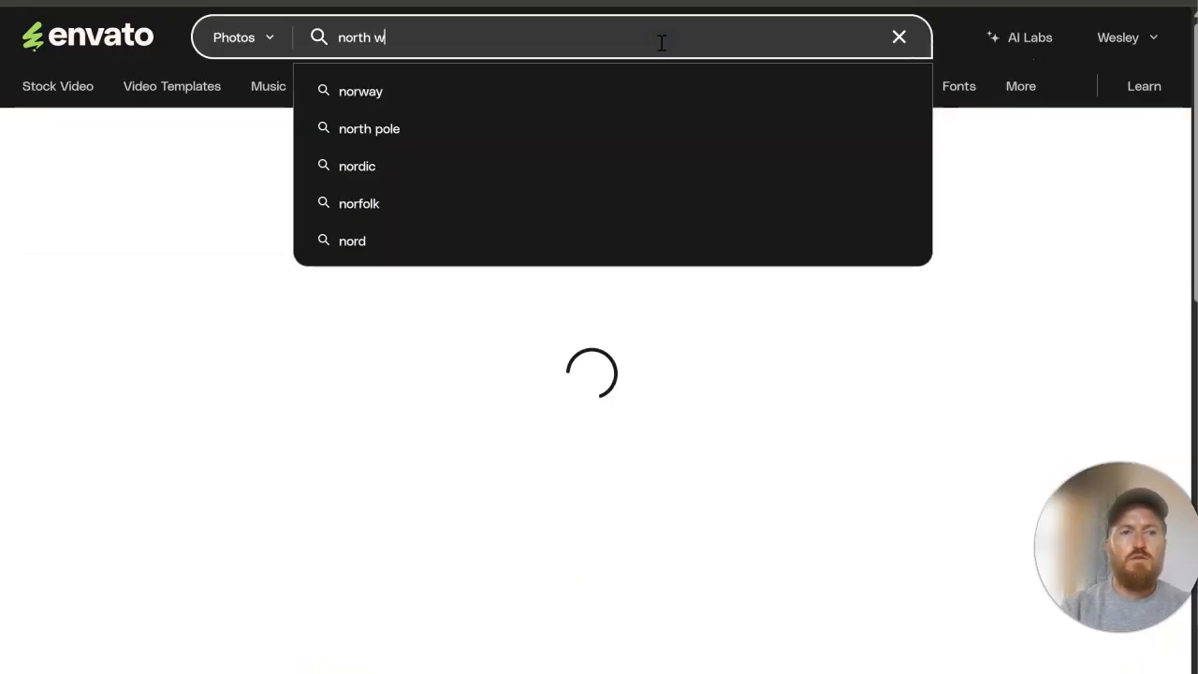
pyautogui.press('Return')
pyautogui.moveTo(681, 119)
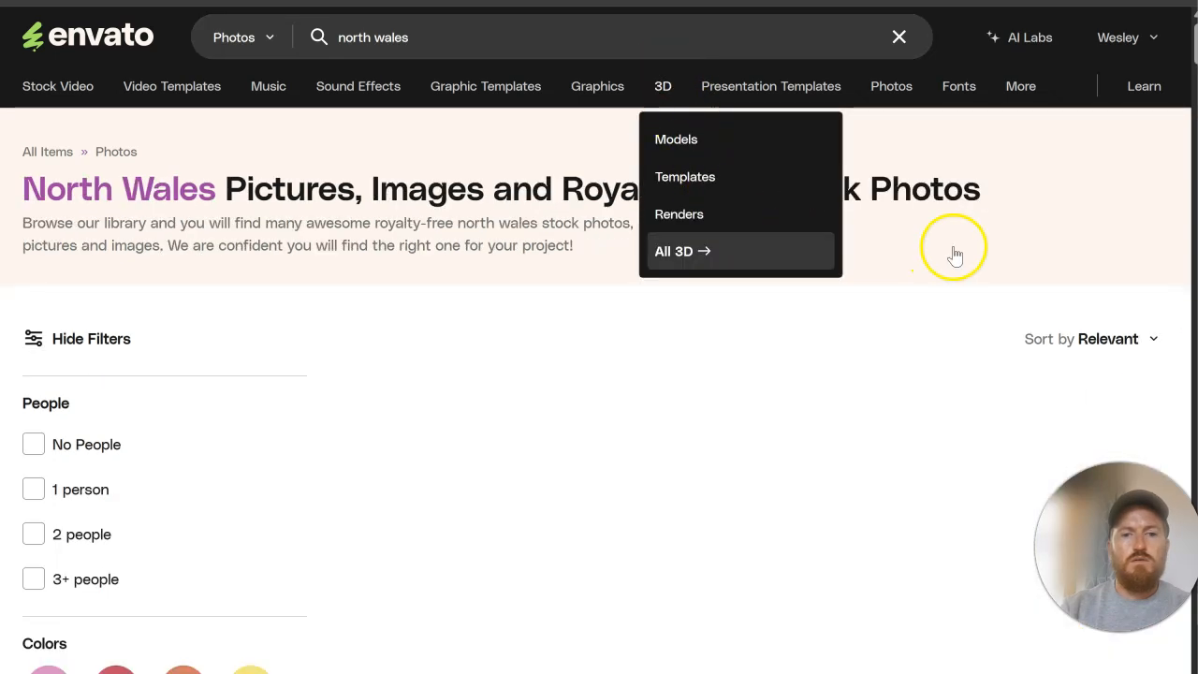
# Step: Download the photo of the Llandudno sea front in North Wales from the Envato results
pyautogui.scroll(-2, 955, 248)
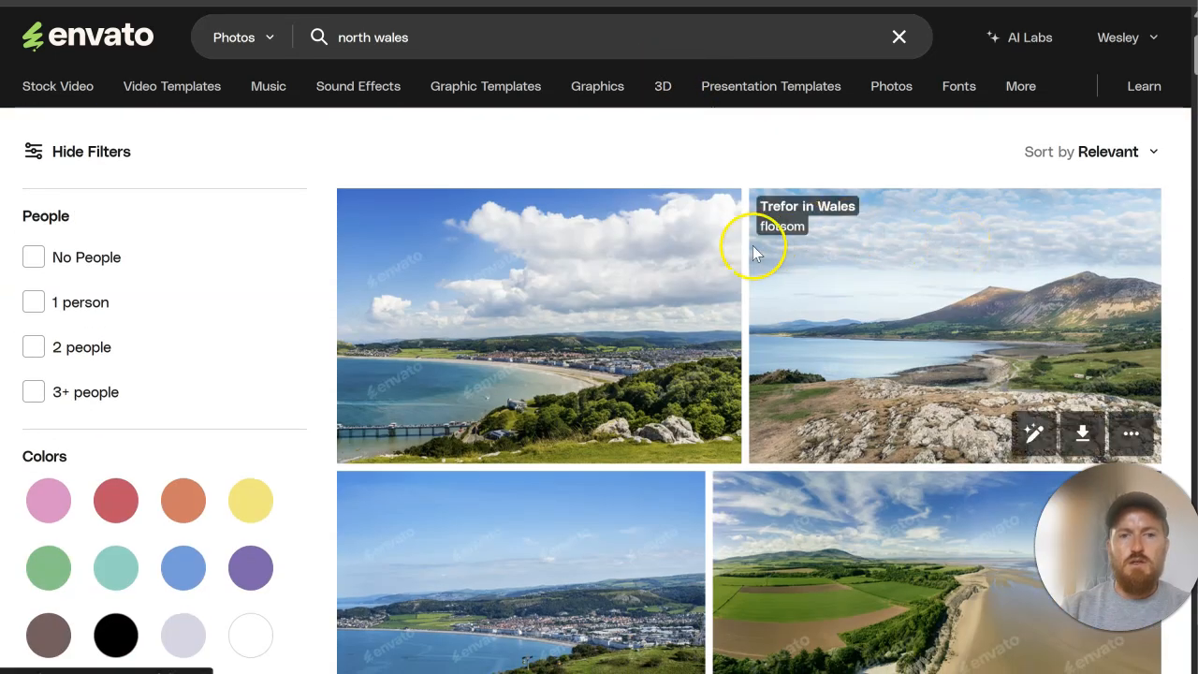
pyautogui.scroll(-1, 674, 347)
pyautogui.click(671, 353)
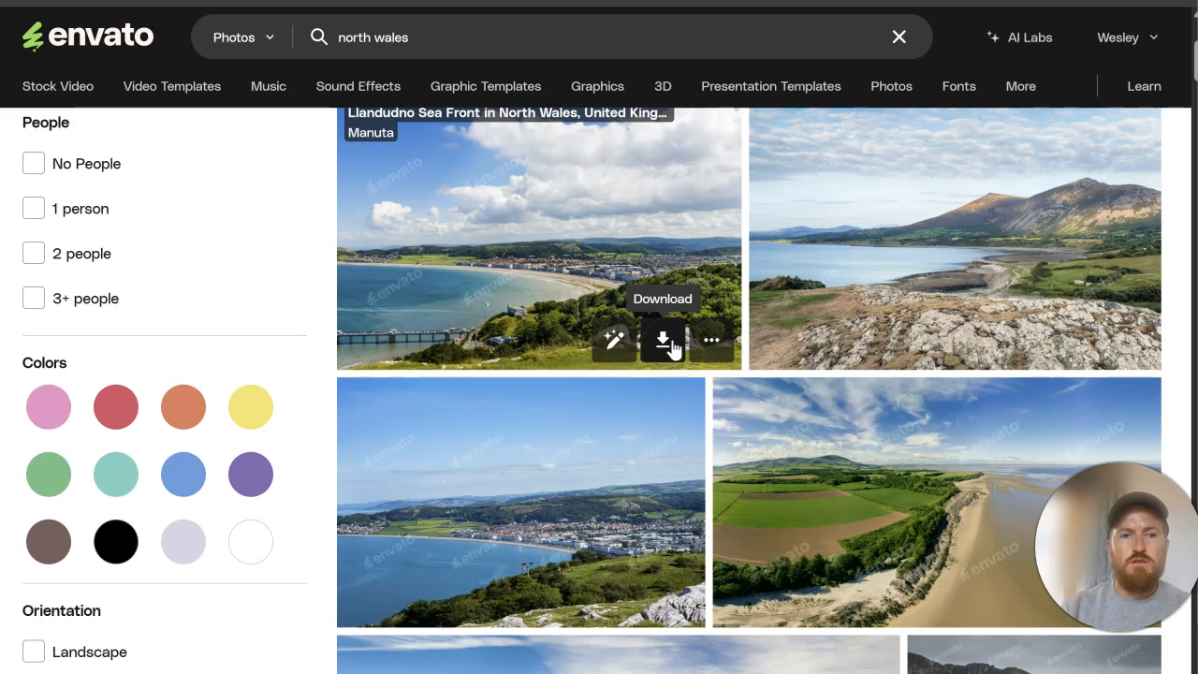
pyautogui.click(670, 340)
pyautogui.click(380, 337)
pyautogui.click(524, 516)
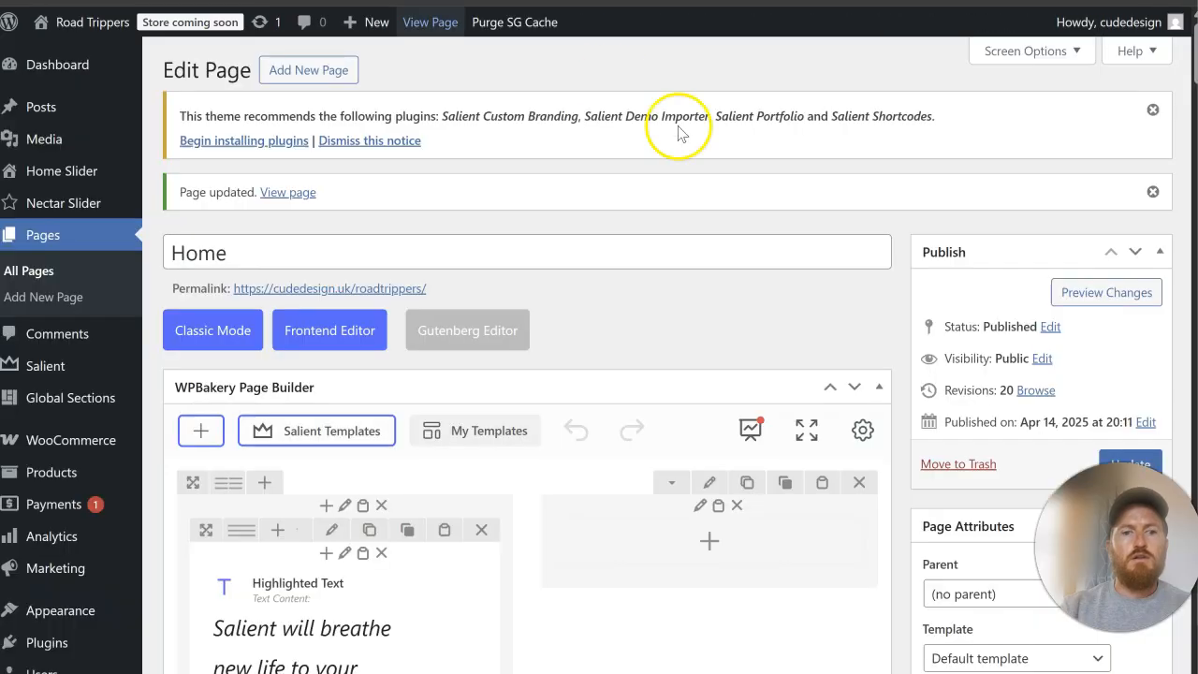
# Step: In the Home page editor, remove the background image from the inner column beside the Discover RoadTrippers text
pyautogui.scroll(-5, 773, 297)
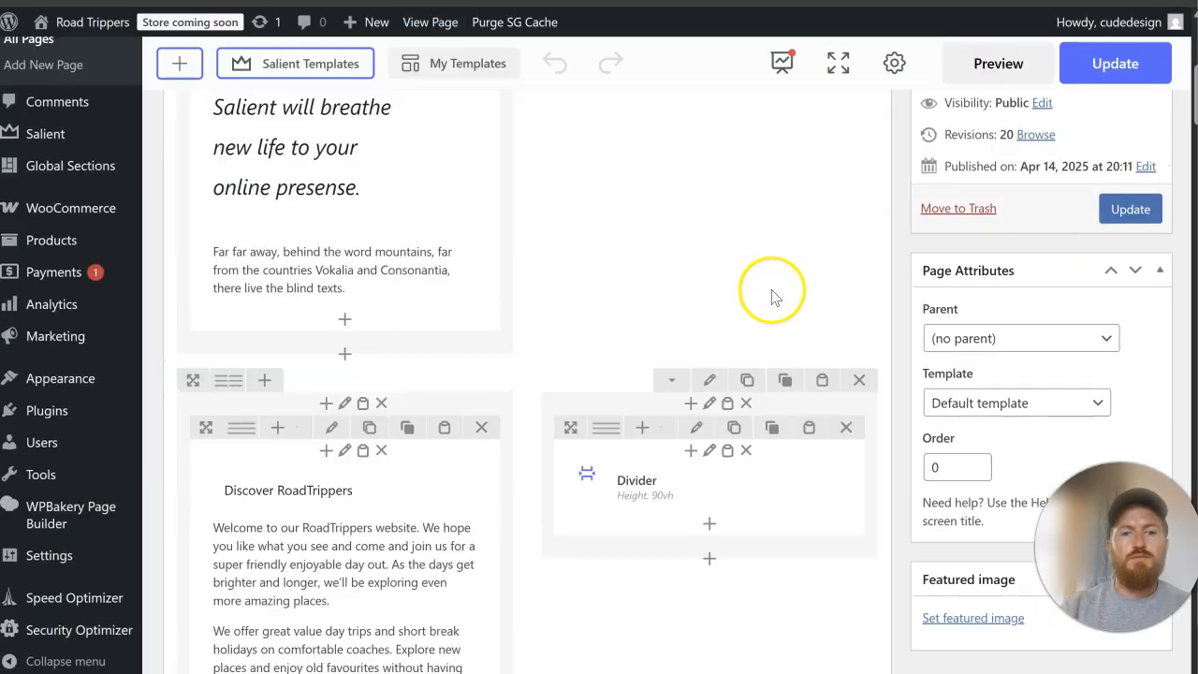
pyautogui.click(709, 453)
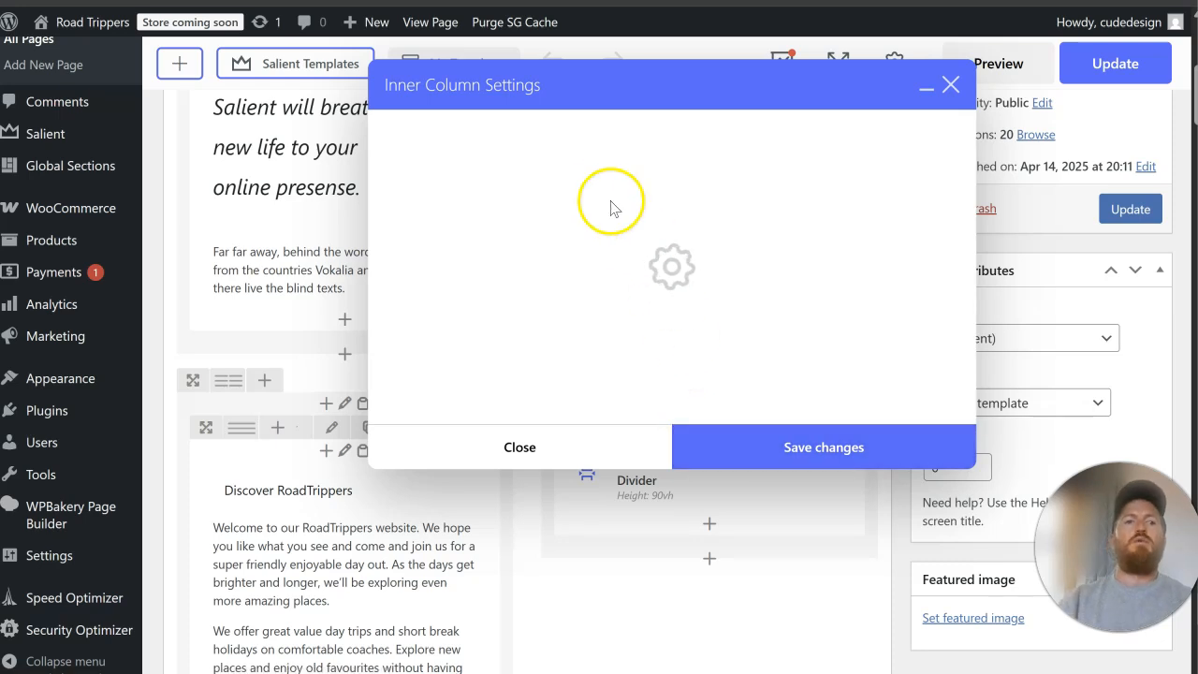
pyautogui.click(477, 132)
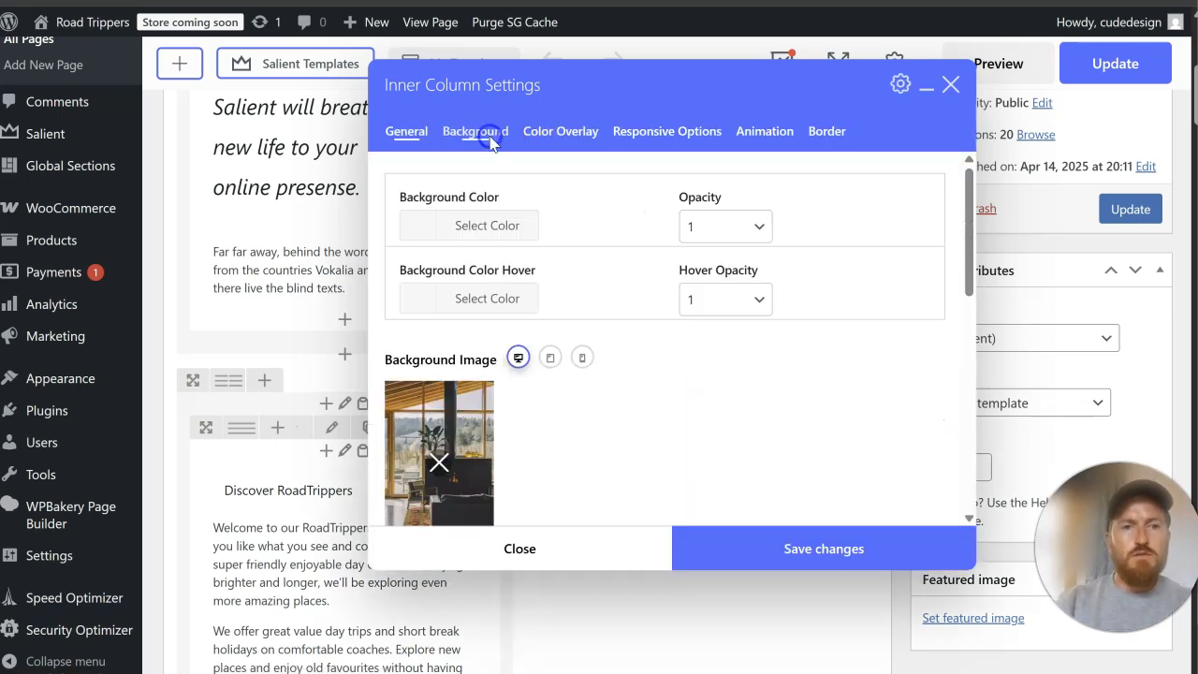
pyautogui.scroll(-2, 604, 324)
pyautogui.click(436, 270)
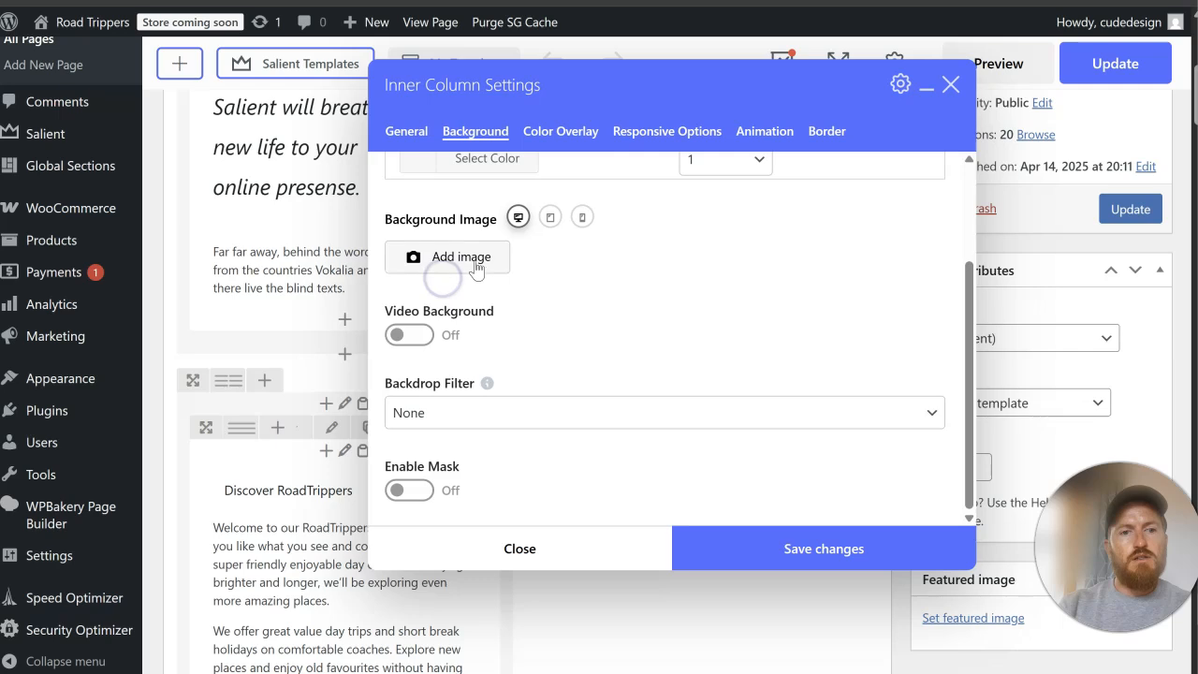
# Step: Upload the downloaded Llandudno sea front photo and set it as the inner column's background image
pyautogui.click(473, 262)
pyautogui.click(98, 93)
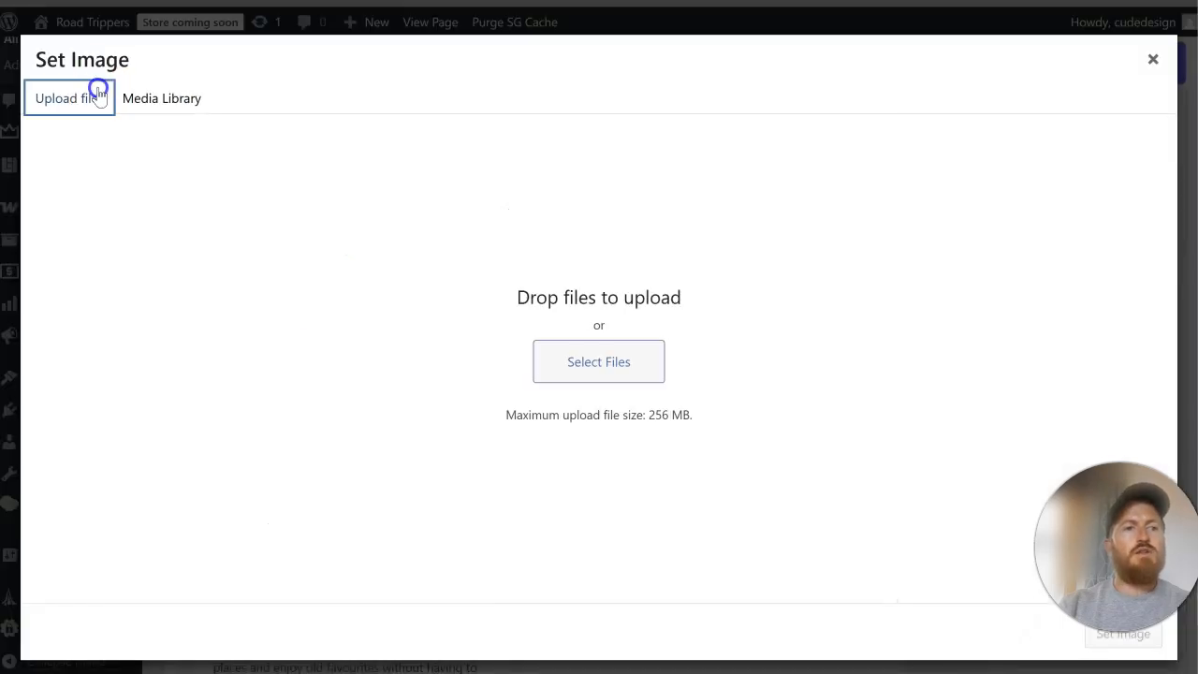
pyautogui.click(644, 360)
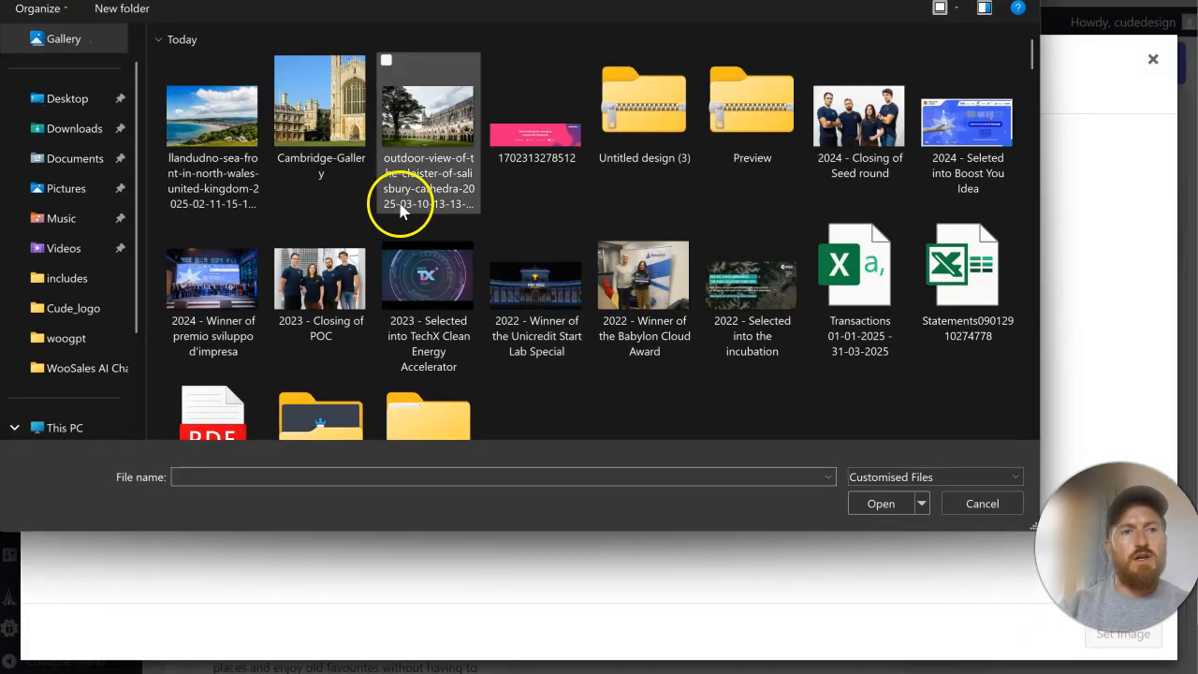
pyautogui.click(223, 156)
pyautogui.click(881, 503)
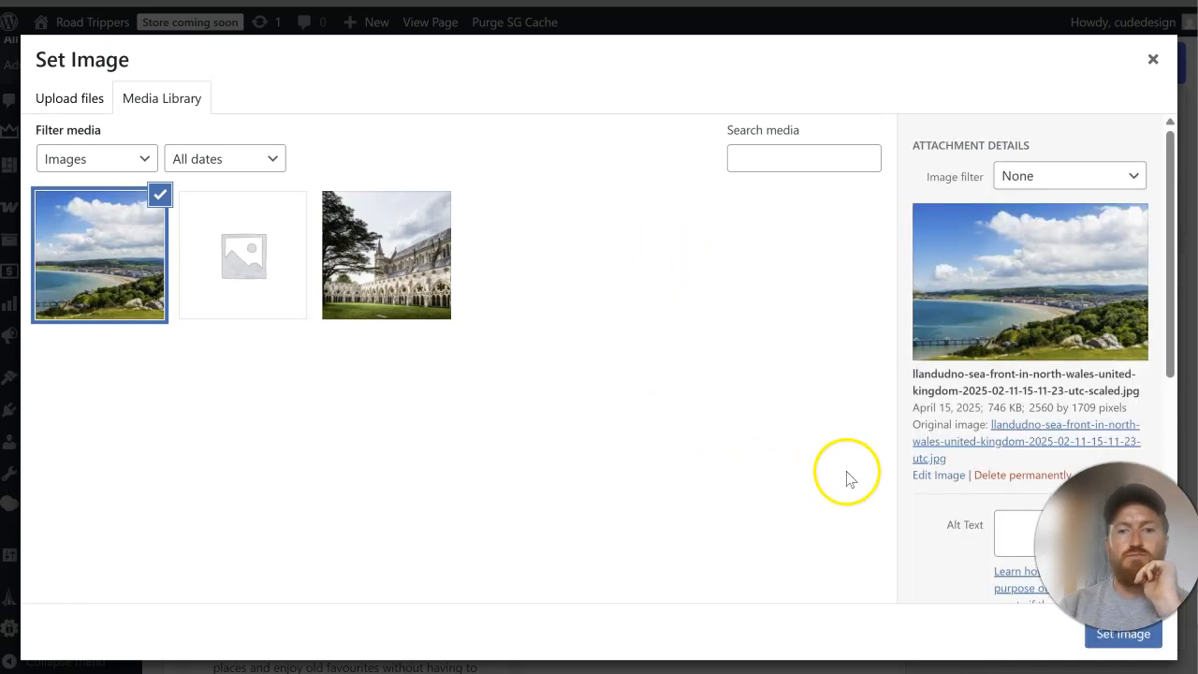
pyautogui.click(1100, 646)
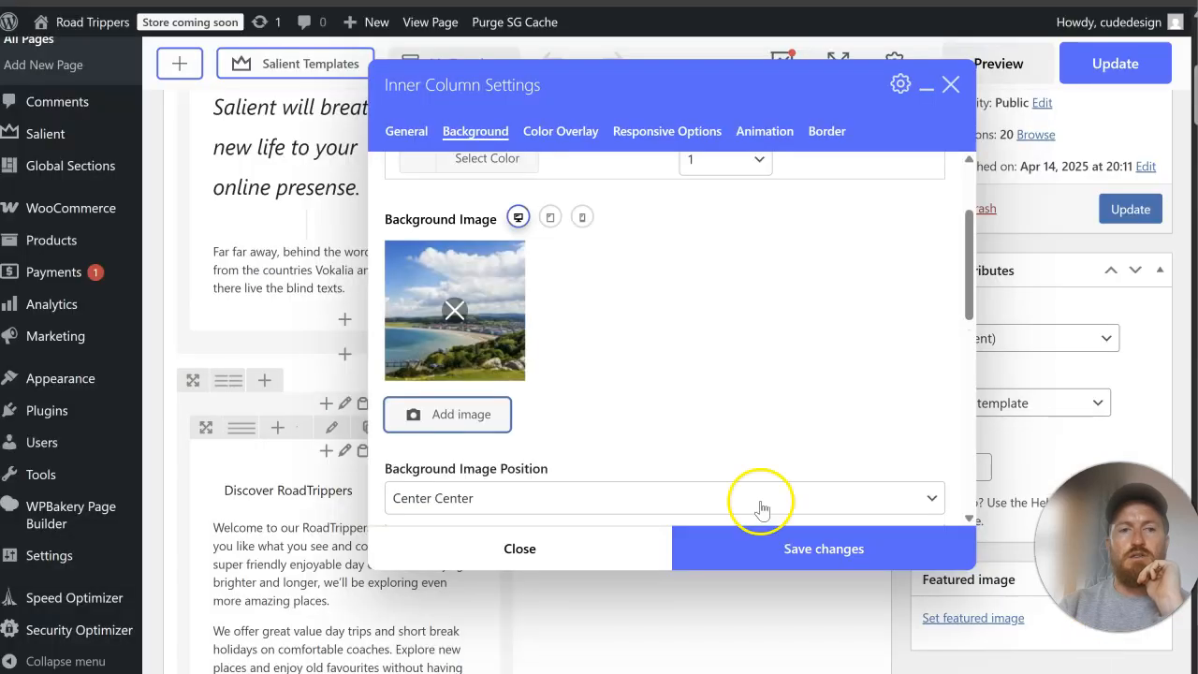
# Step: Save the inner column settings, update the Home page, and check the Discover RoadTrippers section on the reloaded live page
pyautogui.click(743, 549)
pyautogui.click(1145, 214)
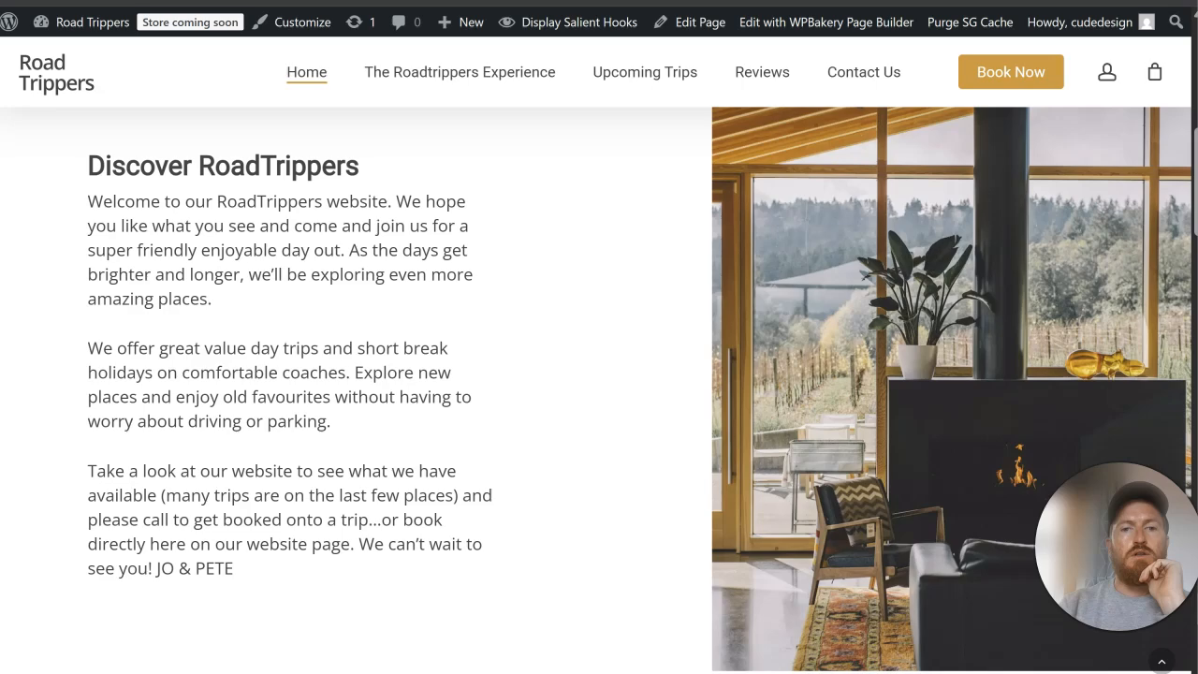
pyautogui.press('F5')
pyautogui.scroll(-3, 849, 366)
pyautogui.scroll(8, 854, 374)
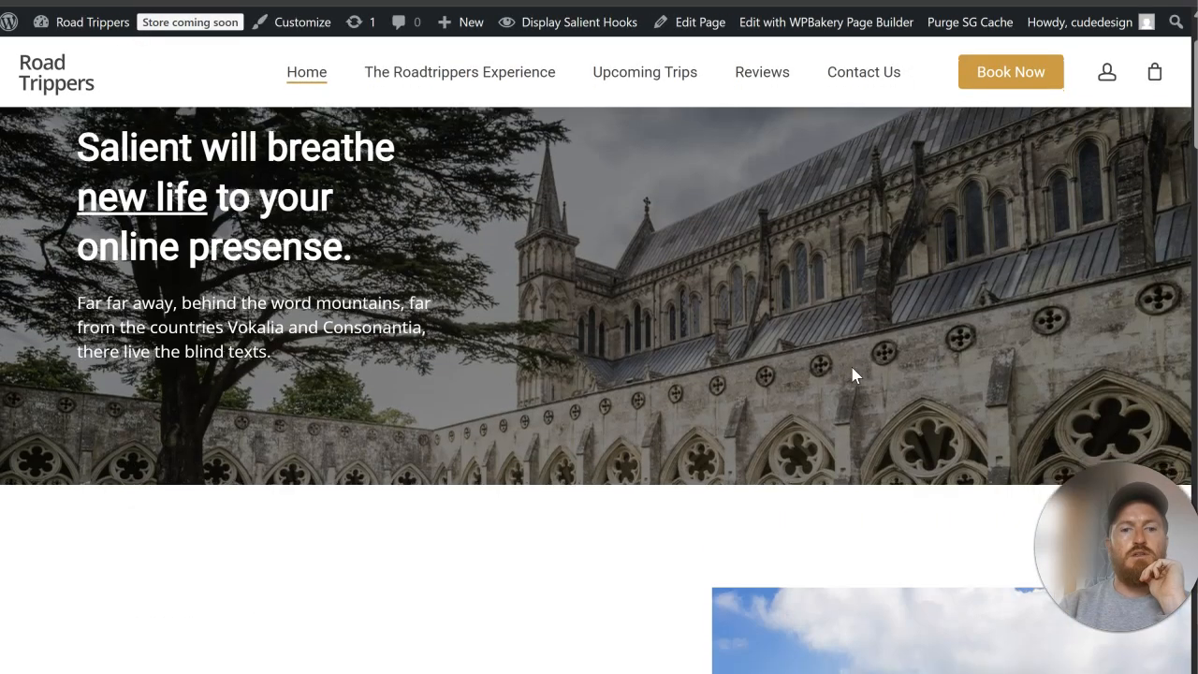
pyautogui.scroll(-7, 796, 356)
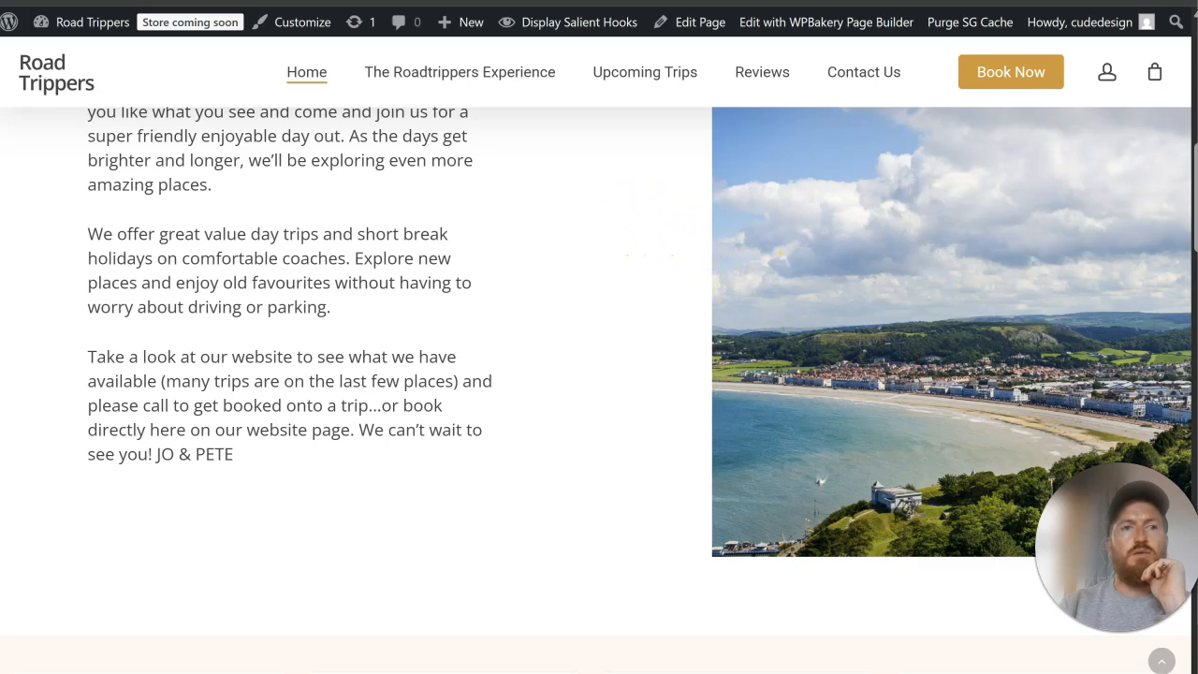
# Step: Review the general and spacing settings of the Discover RoadTrippers row in the Home page editor
pyautogui.hotkey('alt', 'Left')
pyautogui.scroll(-3, 657, 296)
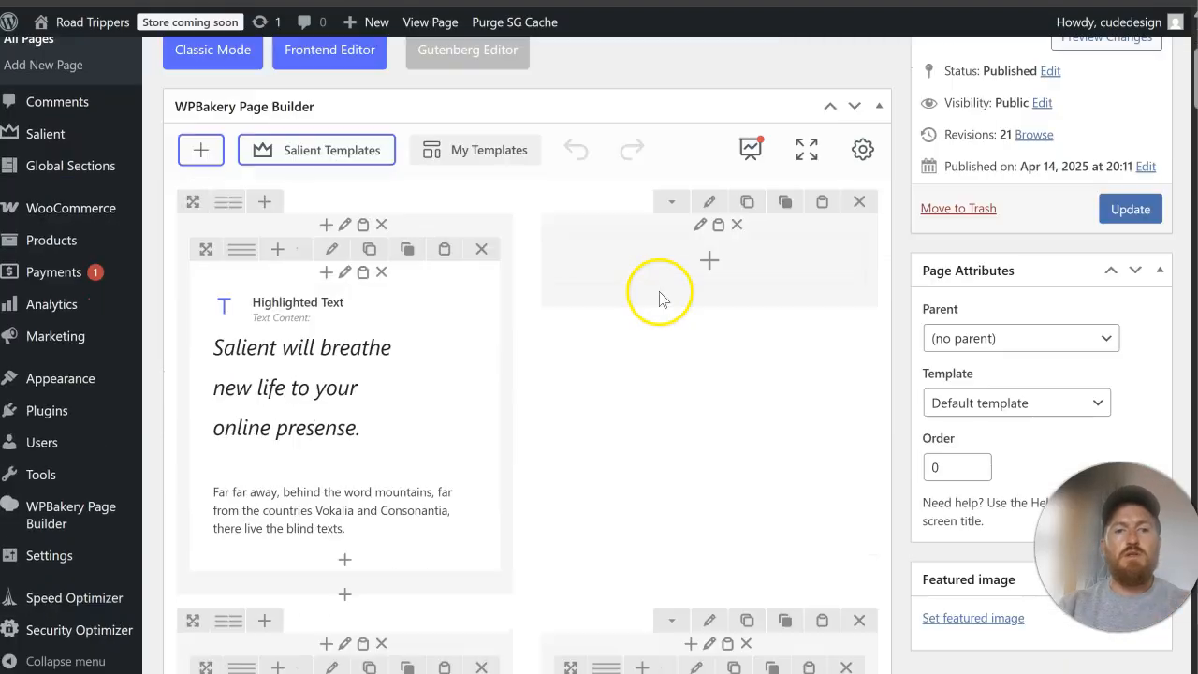
pyautogui.scroll(-5, 659, 298)
pyautogui.click(711, 194)
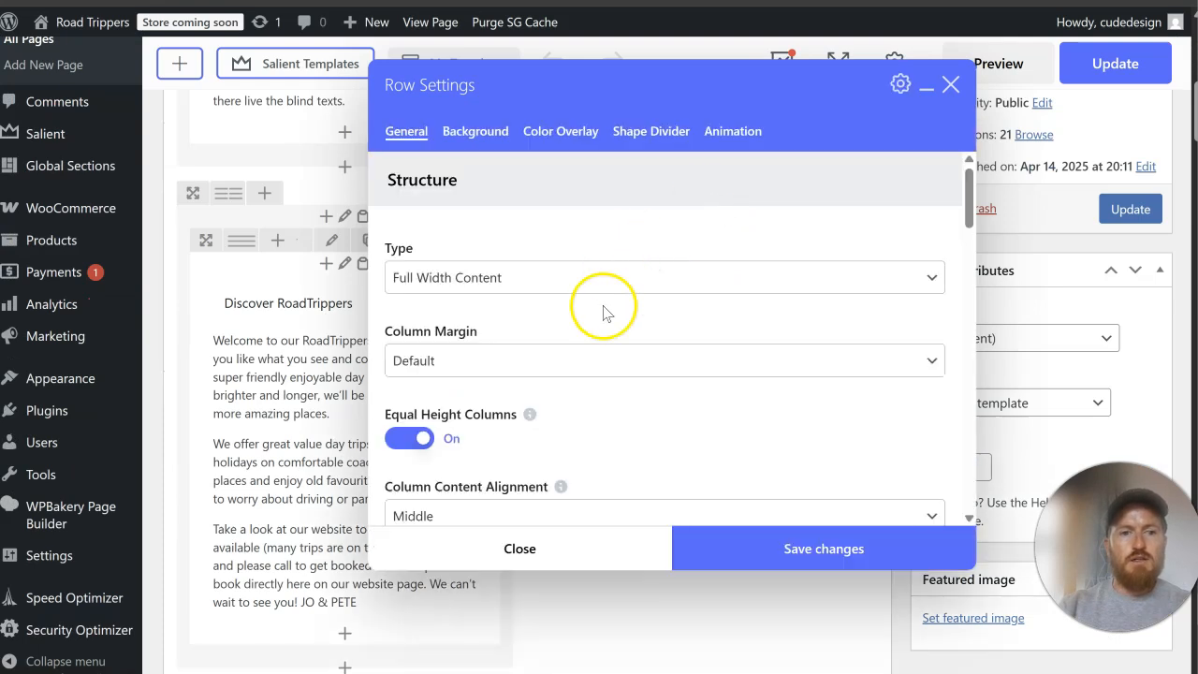
pyautogui.scroll(-2, 604, 313)
pyautogui.scroll(-5, 604, 313)
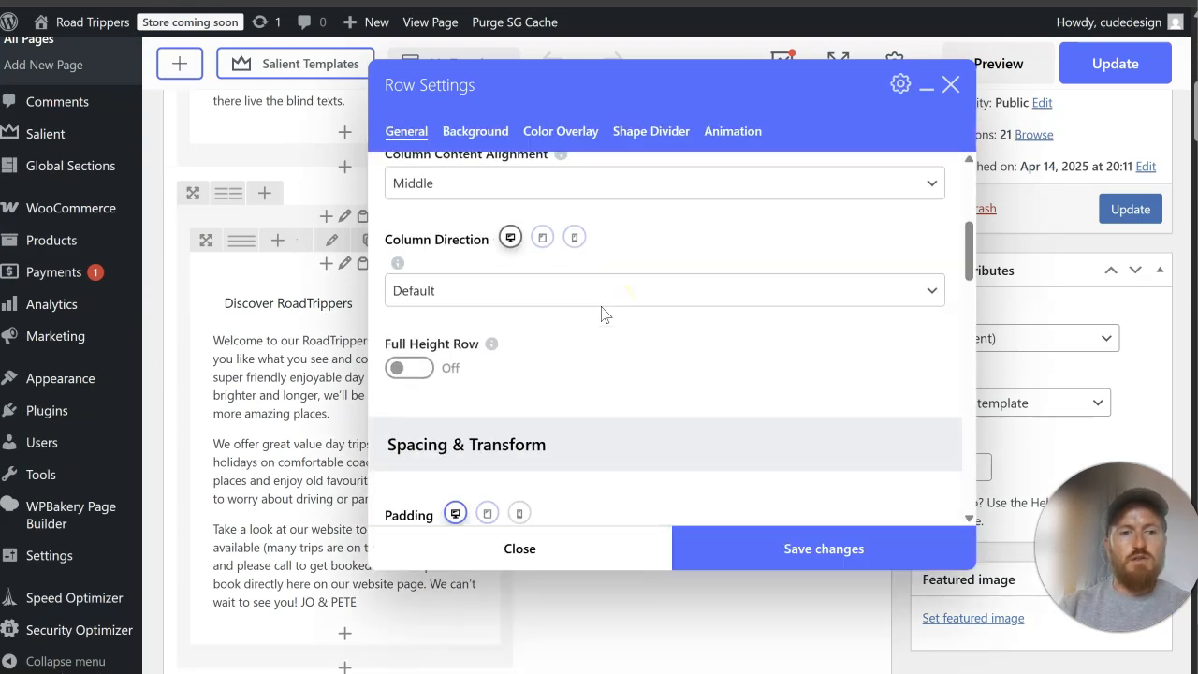
pyautogui.scroll(-6, 603, 313)
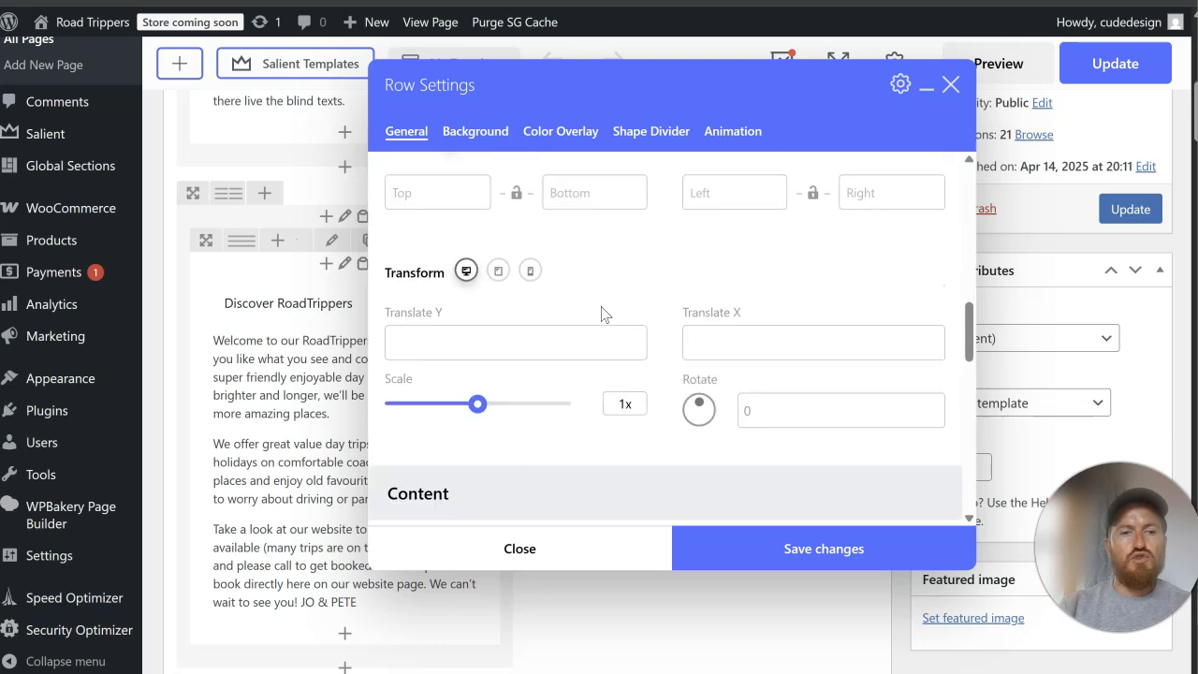
pyautogui.scroll(-3, 603, 312)
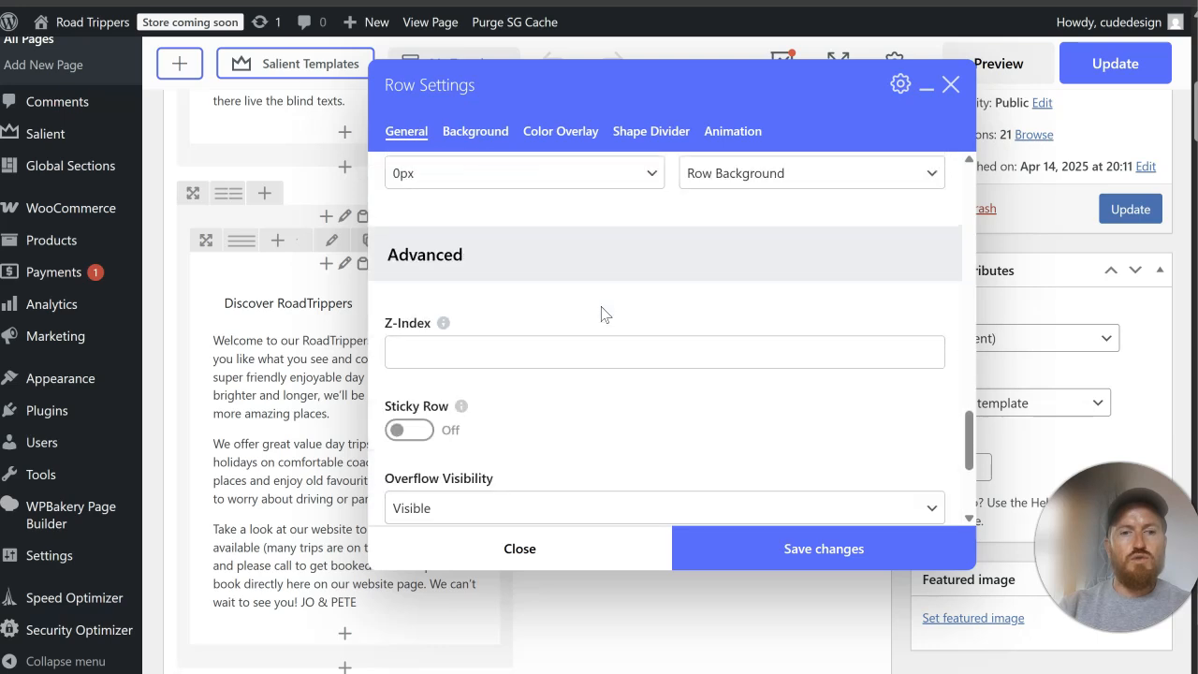
pyautogui.scroll(4, 583, 378)
pyautogui.scroll(8, 583, 376)
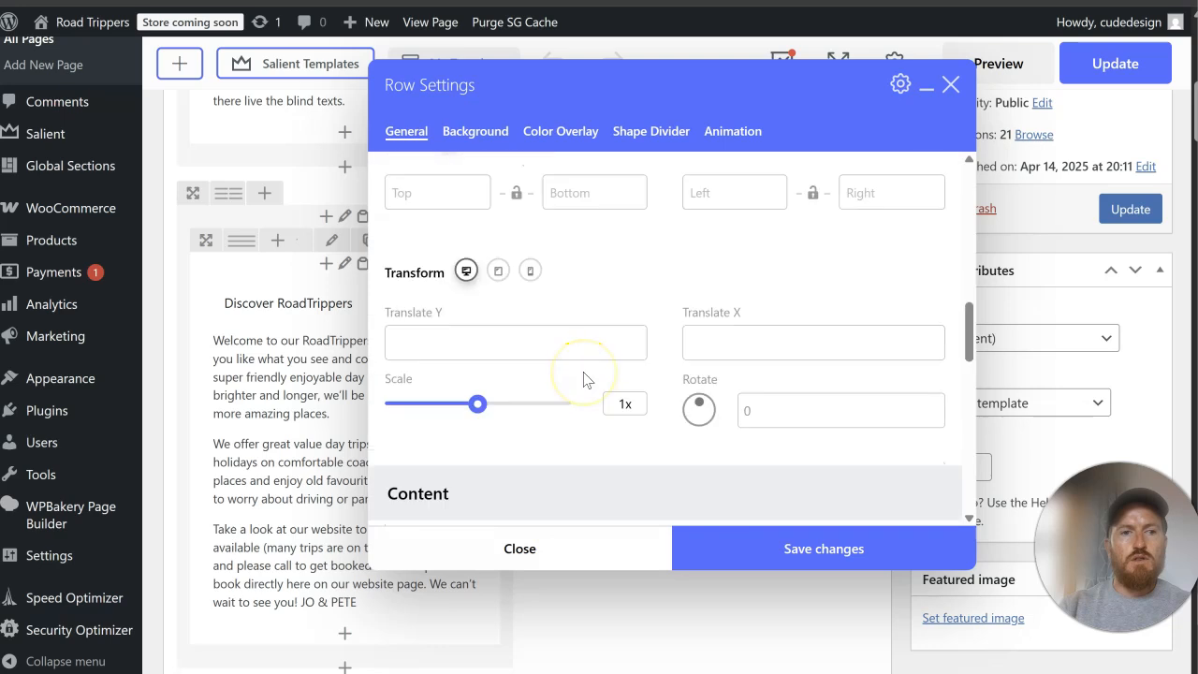
pyautogui.click(570, 562)
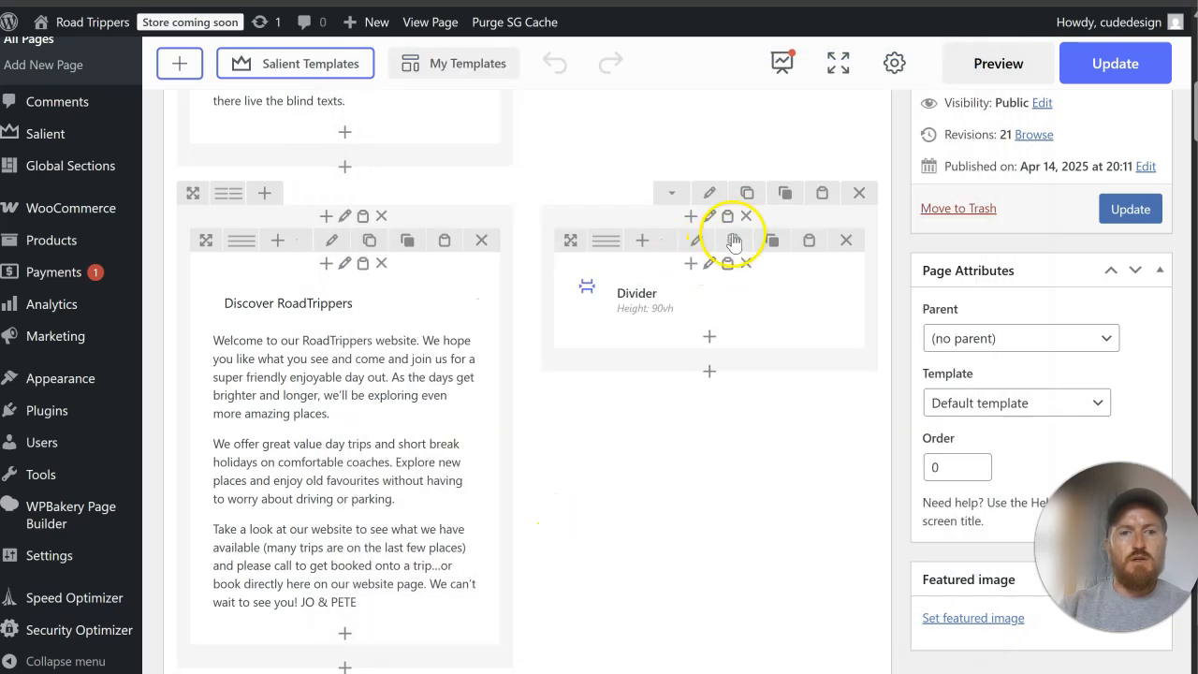
# Step: Review the general settings of the image column beside the Discover RoadTrippers text
pyautogui.click(708, 216)
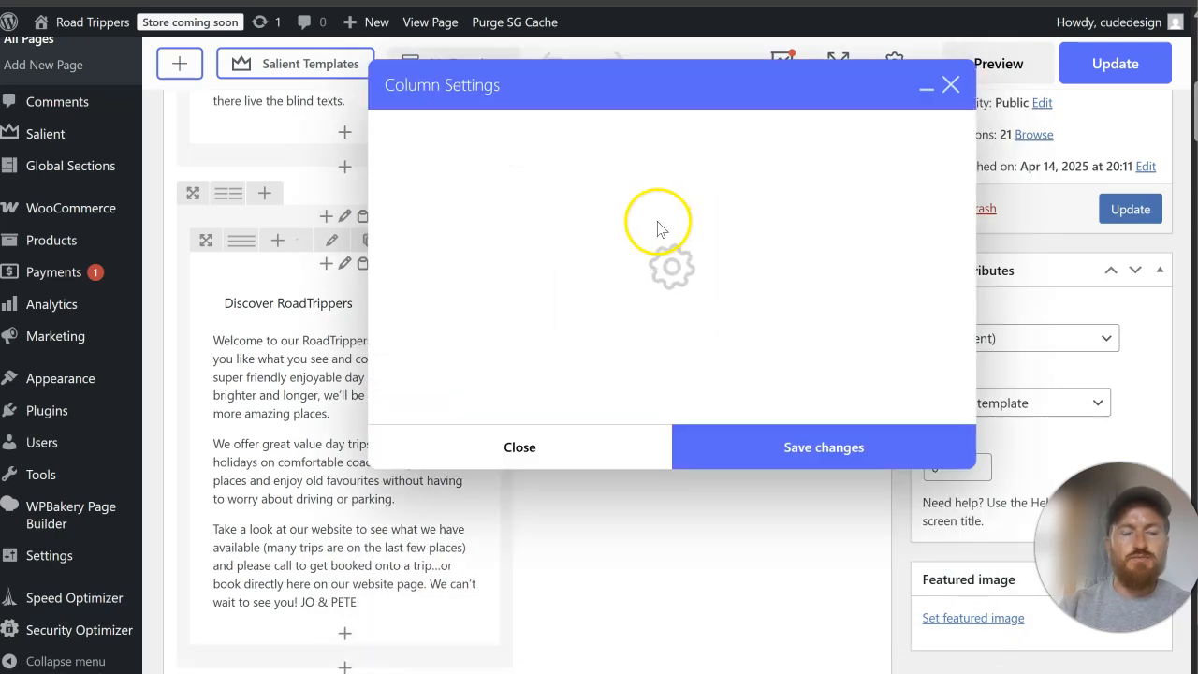
pyautogui.scroll(-2, 589, 235)
pyautogui.scroll(-7, 589, 246)
pyautogui.scroll(-7, 589, 247)
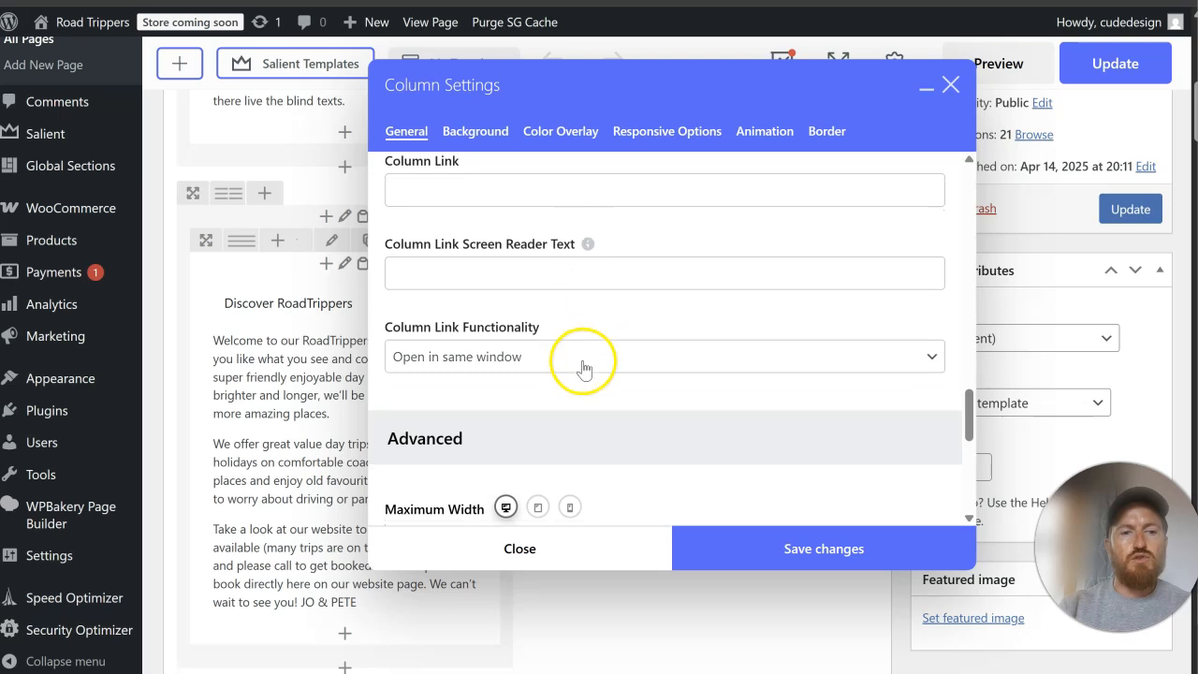
pyautogui.click(568, 562)
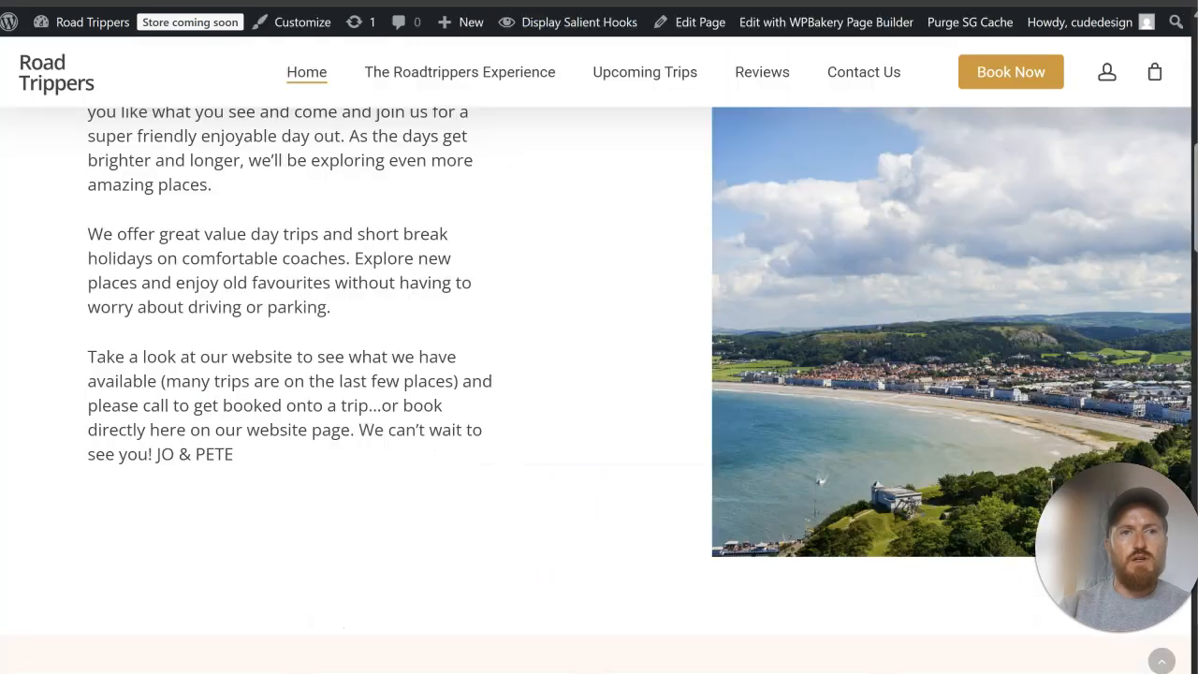
# Step: Set the background colour of the WooCommerce Products row to the gold palette swatch and save the row settings
pyautogui.scroll(3, 854, 346)
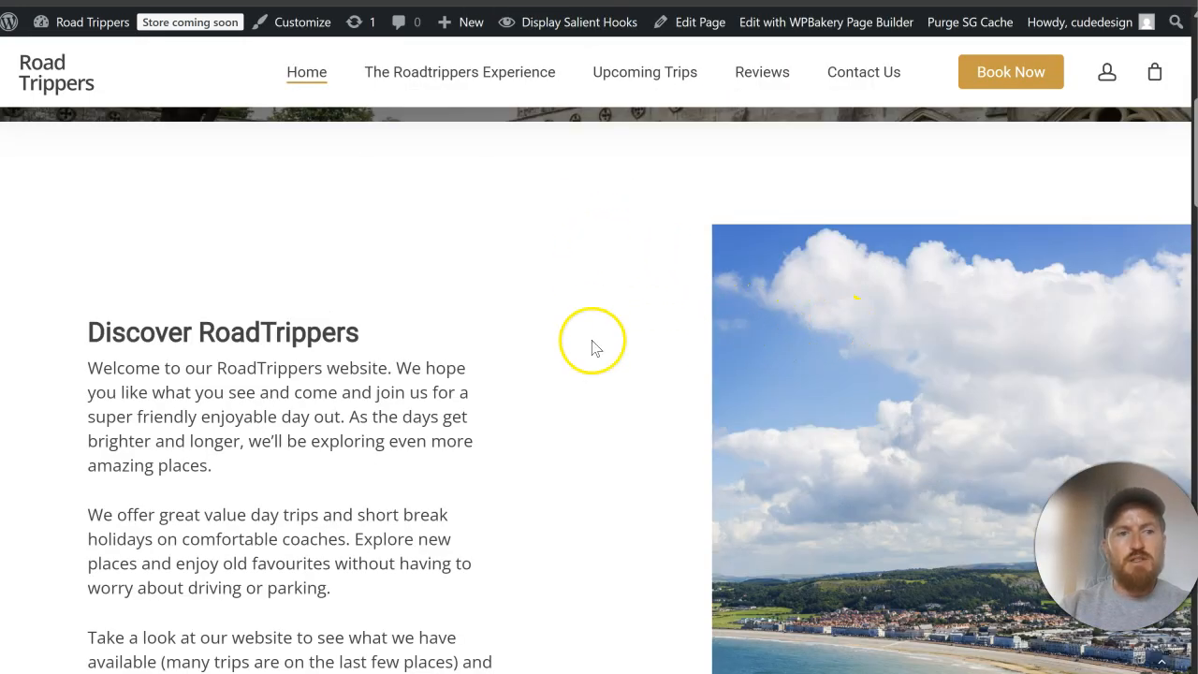
pyautogui.scroll(-7, 730, 321)
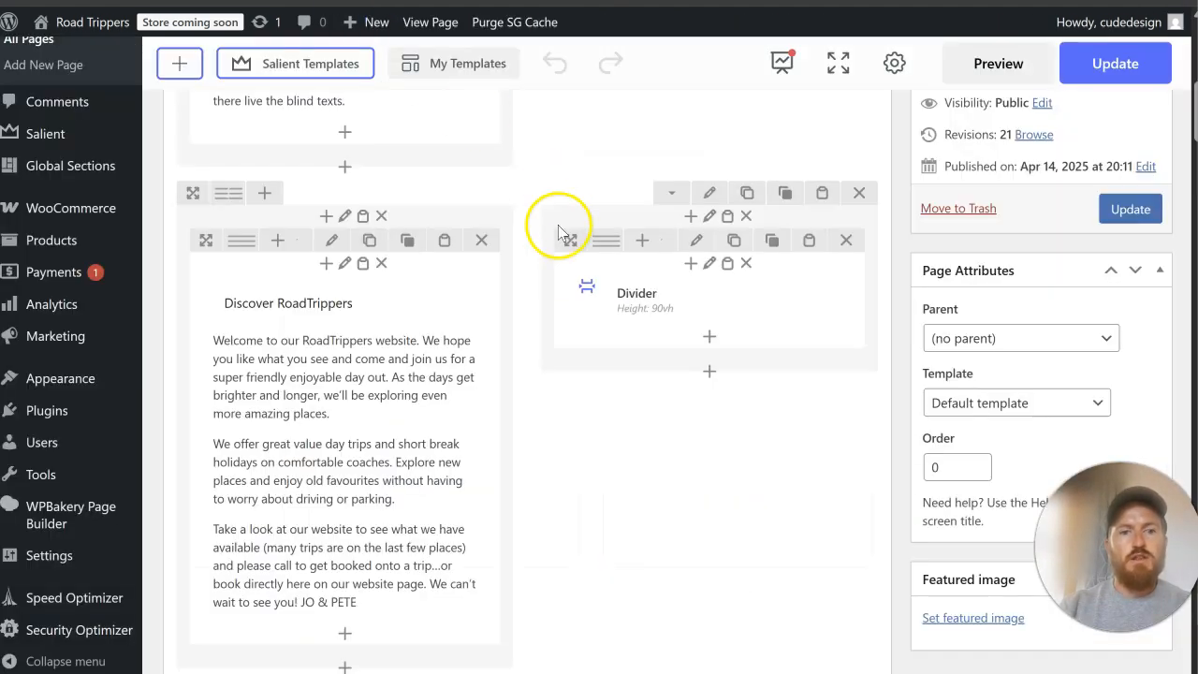
pyautogui.scroll(-5, 562, 227)
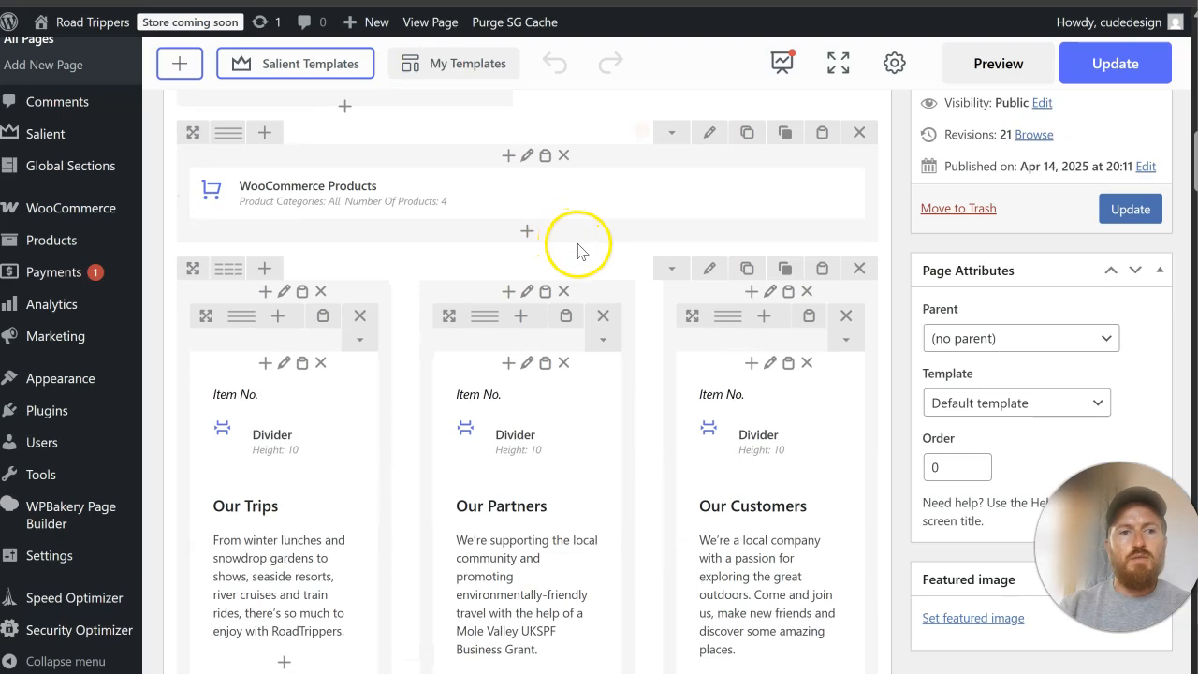
pyautogui.click(706, 132)
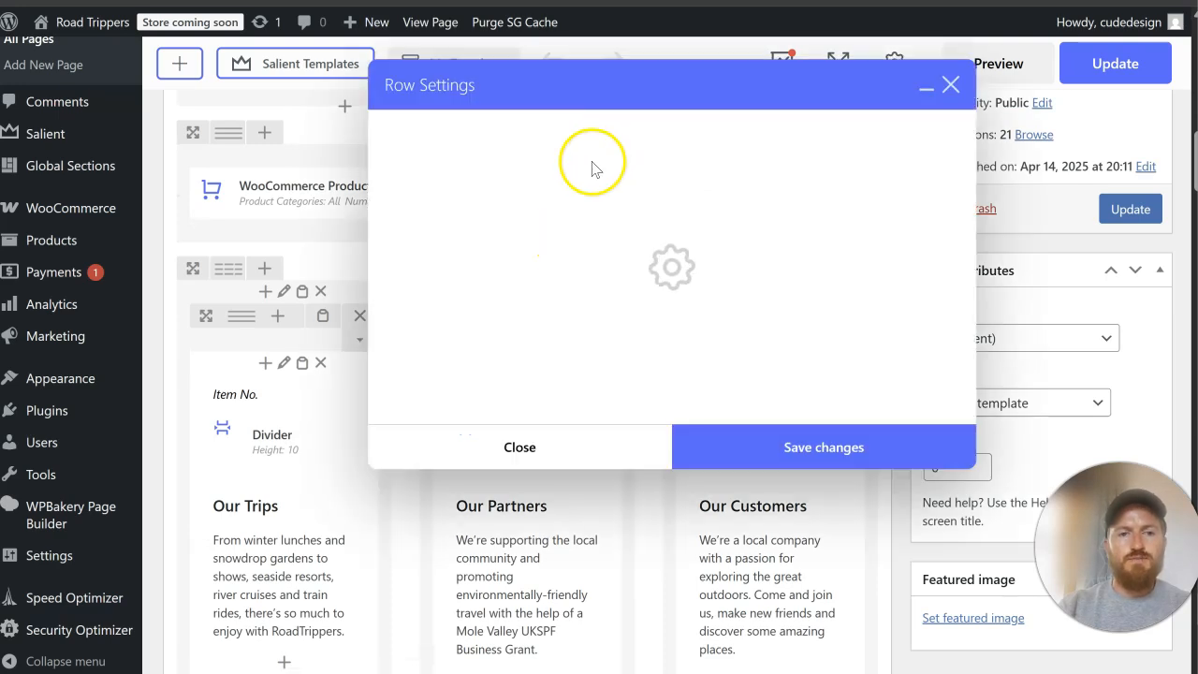
pyautogui.click(464, 132)
pyautogui.click(479, 210)
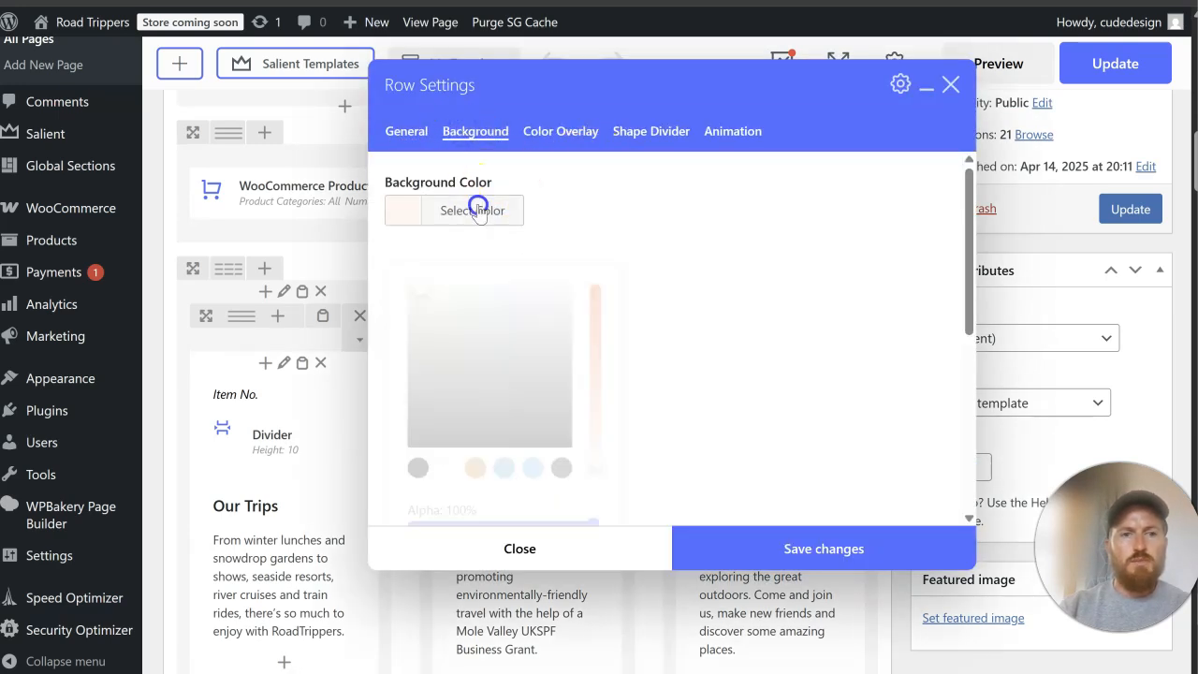
pyautogui.click(474, 451)
pyautogui.click(741, 365)
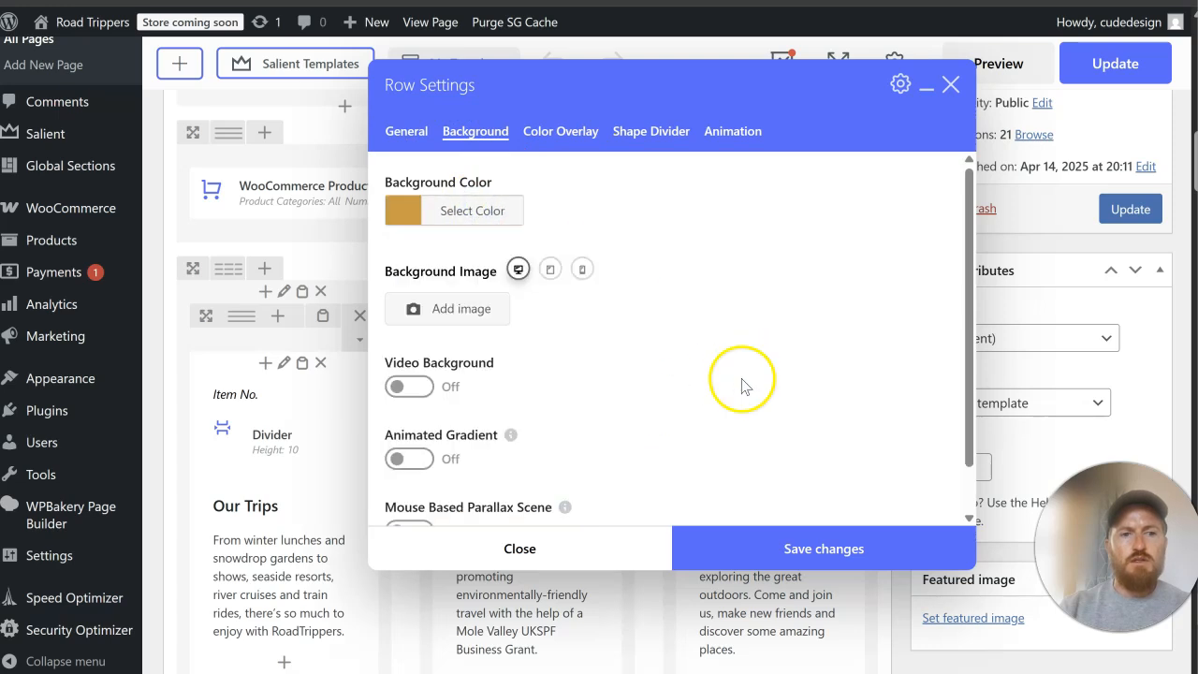
pyautogui.click(730, 543)
# Step: Update the Home page and check the gold products section against the sections above it on the live page
pyautogui.click(1123, 217)
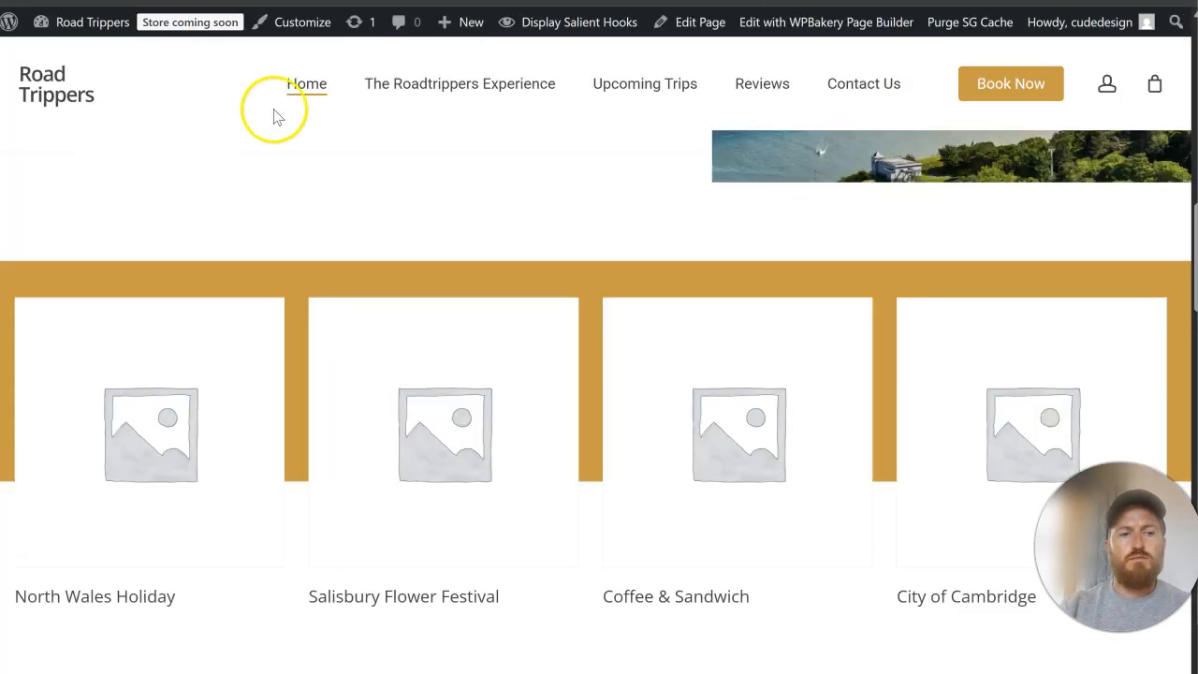
pyautogui.scroll(15, 509, 210)
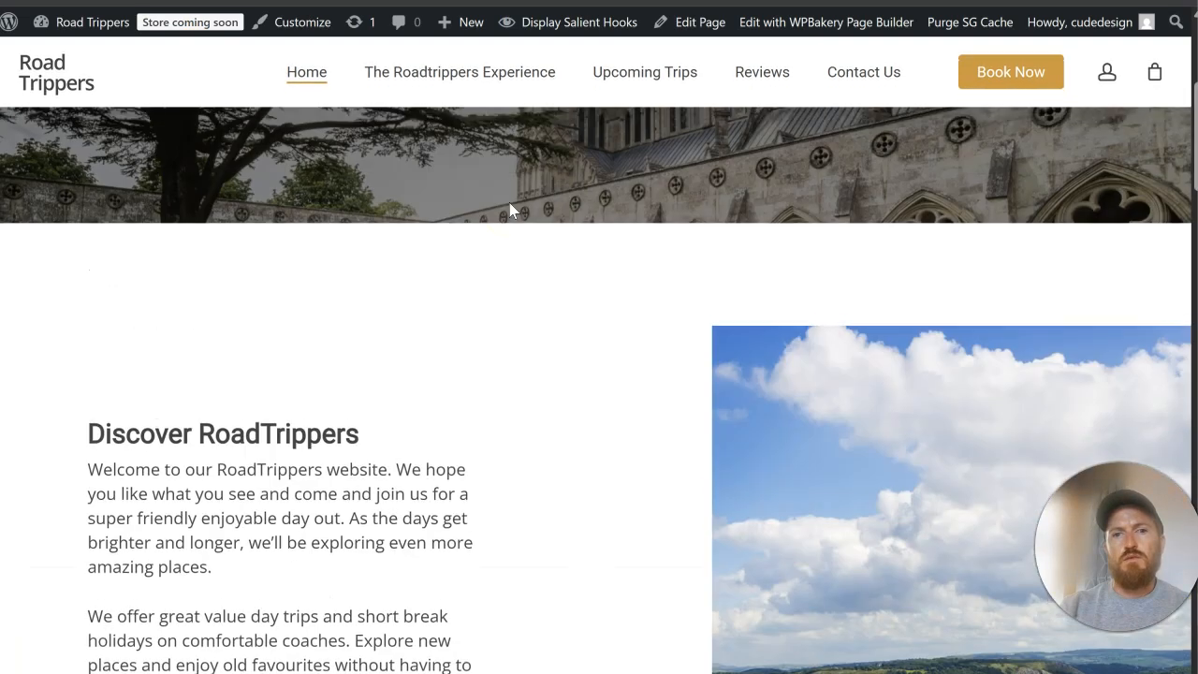
pyautogui.scroll(-10, 509, 209)
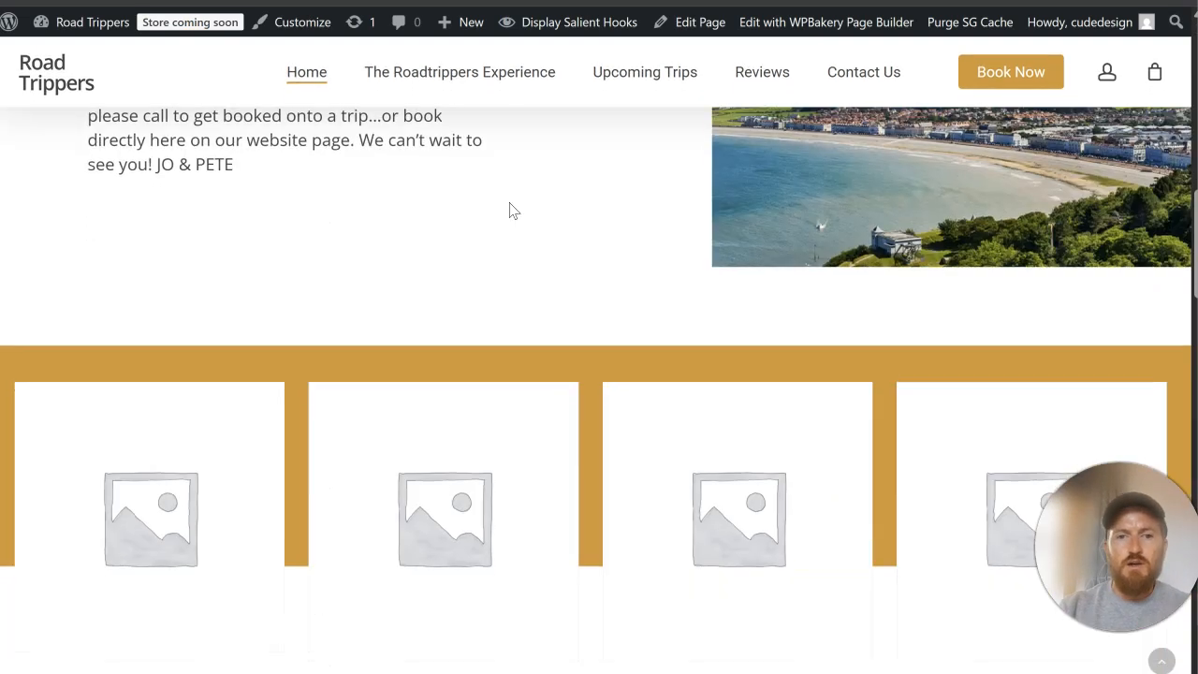
pyautogui.scroll(3, 589, 117)
# Step: Change the WooCommerce Products row's background colour to the darker blue palette swatch and save the row settings
pyautogui.click(524, 2)
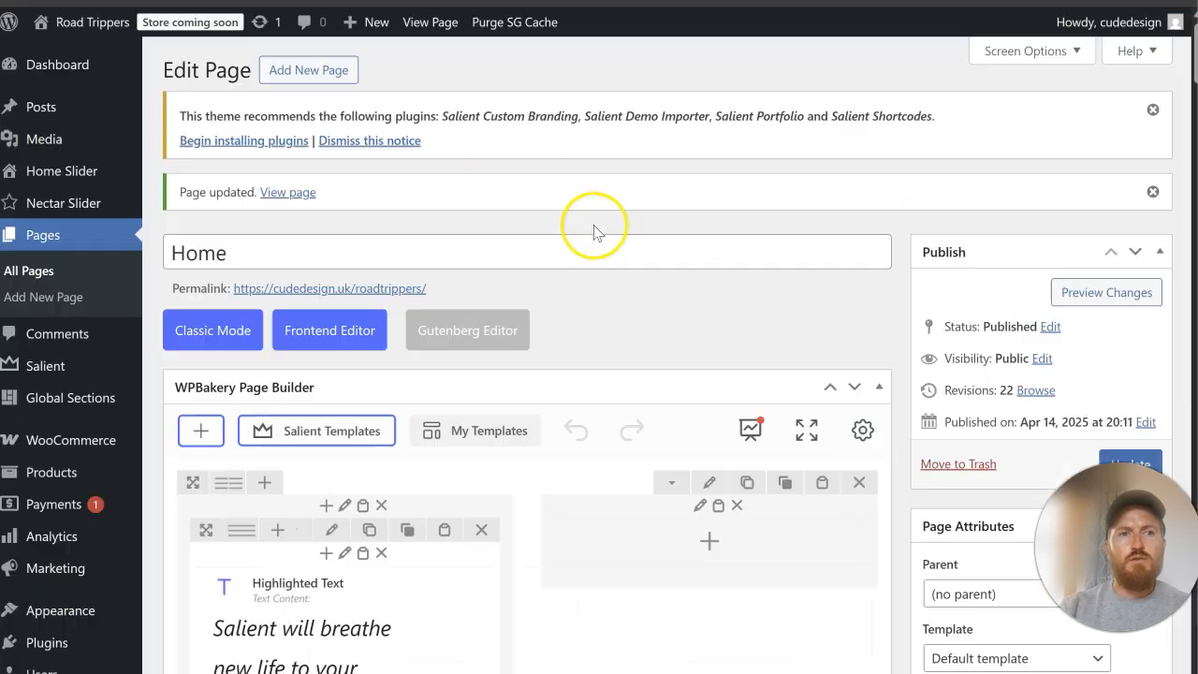
pyautogui.scroll(-10, 613, 313)
pyautogui.scroll(-2, 655, 336)
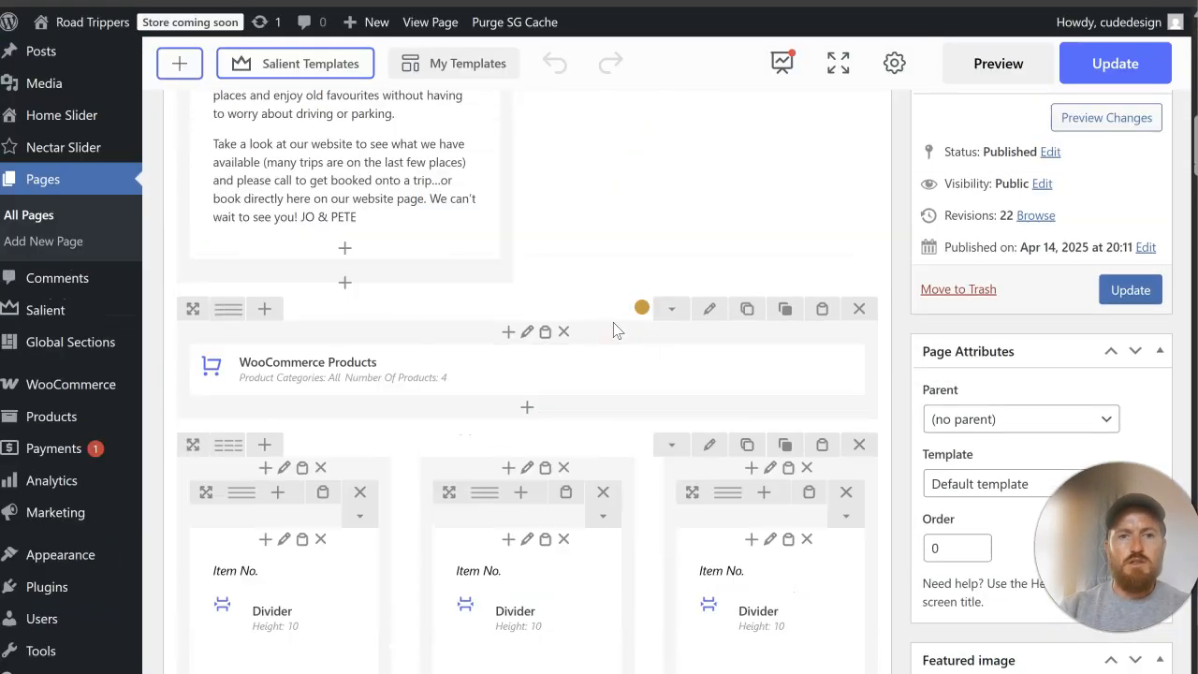
pyautogui.click(709, 319)
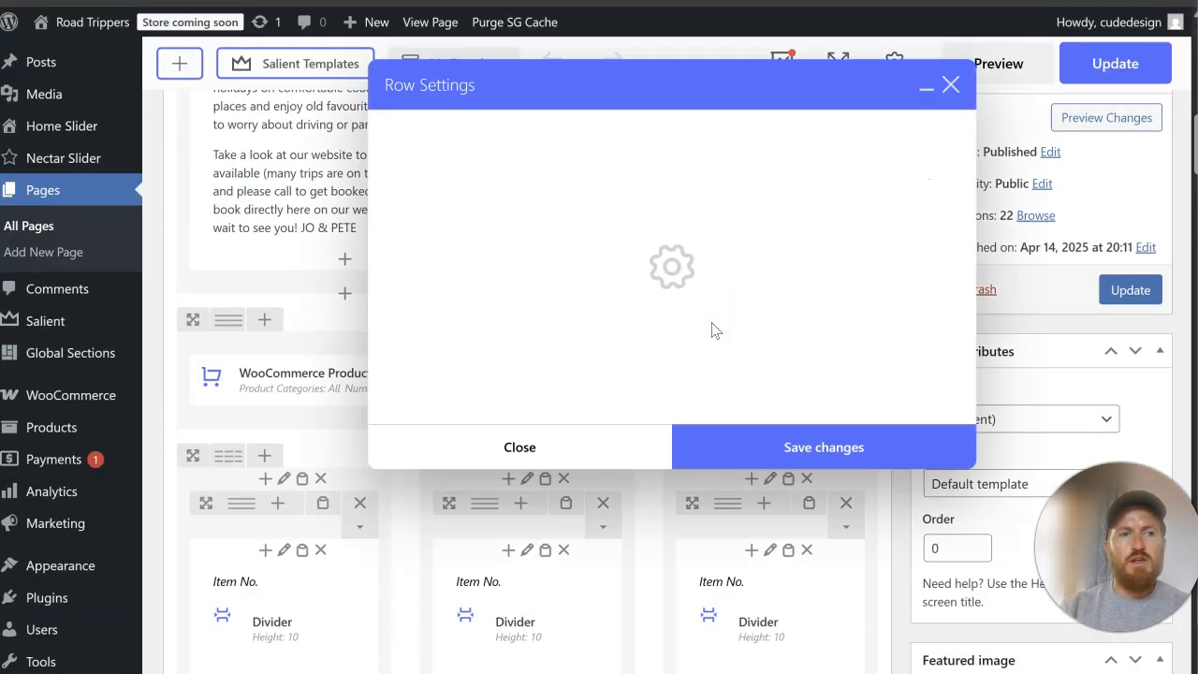
pyautogui.click(683, 235)
pyautogui.click(511, 133)
pyautogui.click(488, 217)
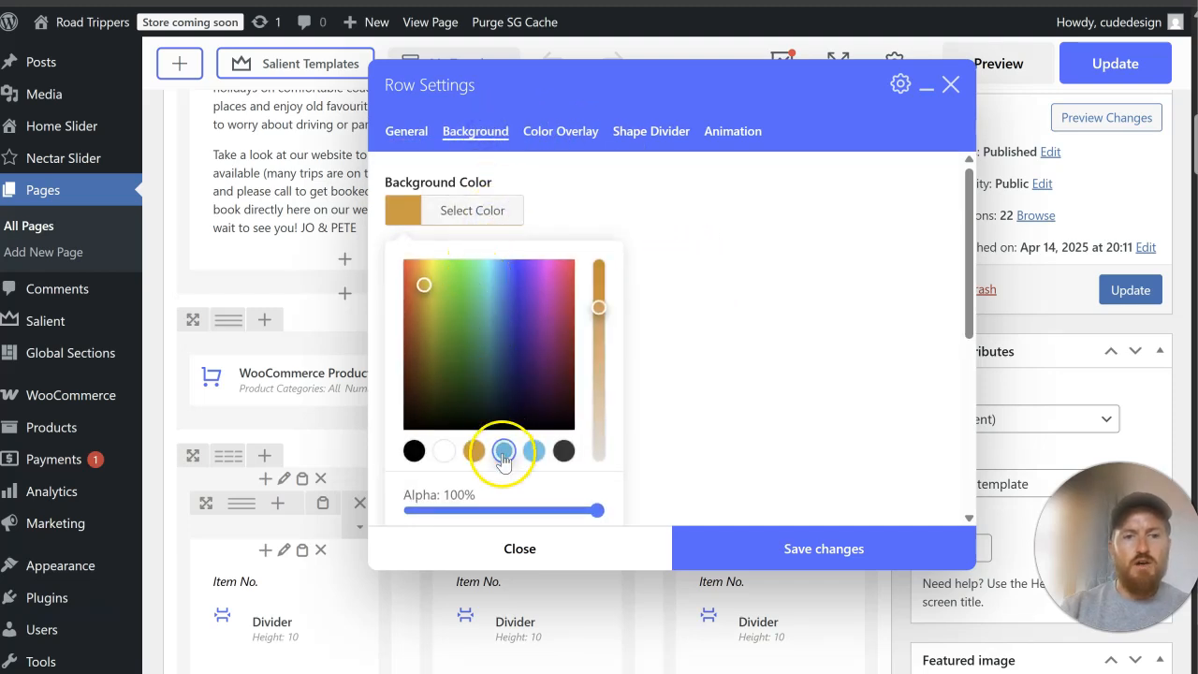
pyautogui.click(504, 451)
pyautogui.click(745, 343)
pyautogui.click(759, 520)
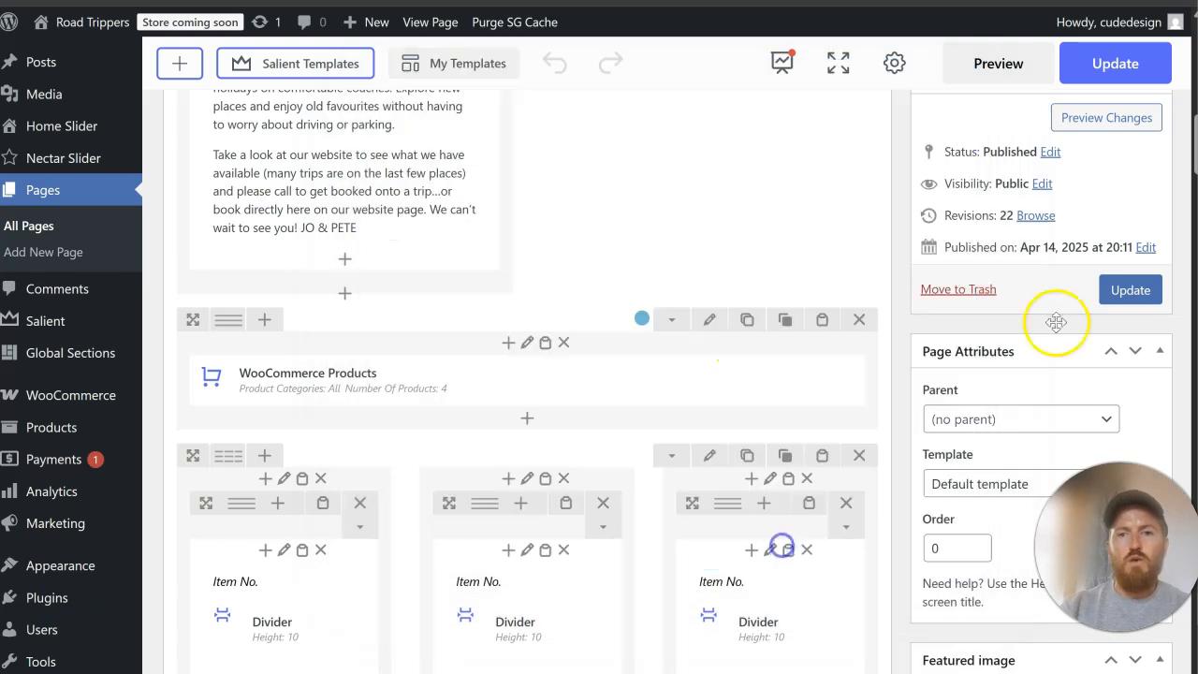
# Step: Update the Home page and check the blue products section and its surroundings on the reloaded live page
pyautogui.click(1130, 291)
pyautogui.hotkey('ctrl', 'Tab')
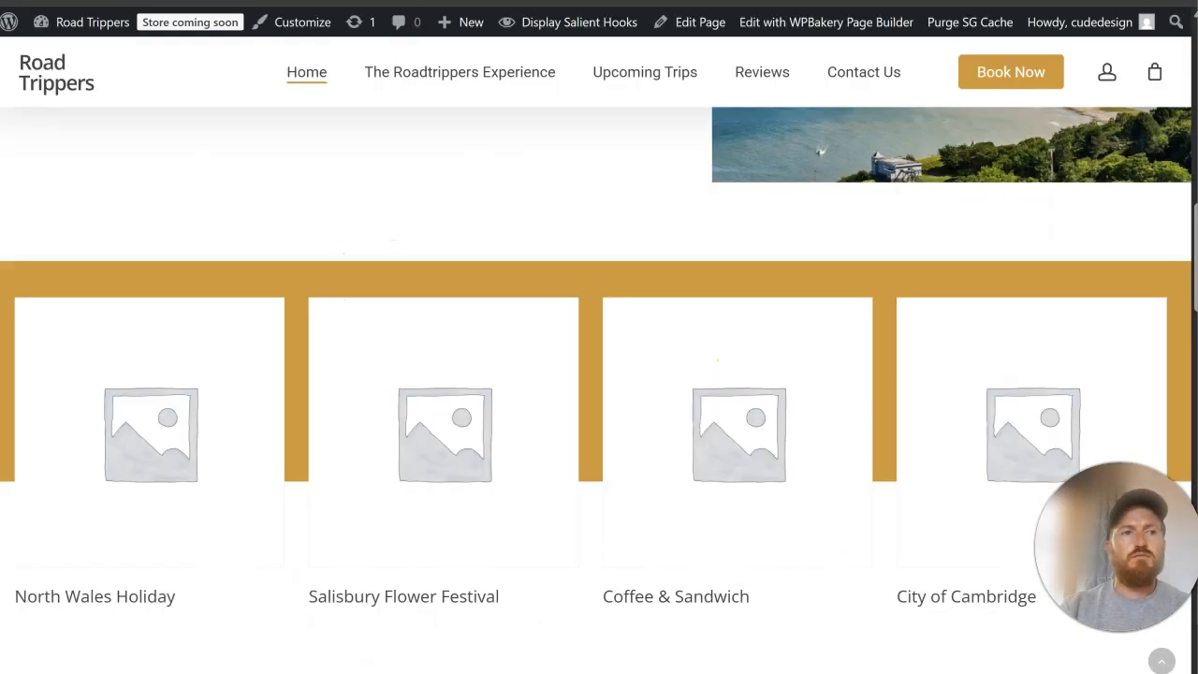
pyautogui.press('F5')
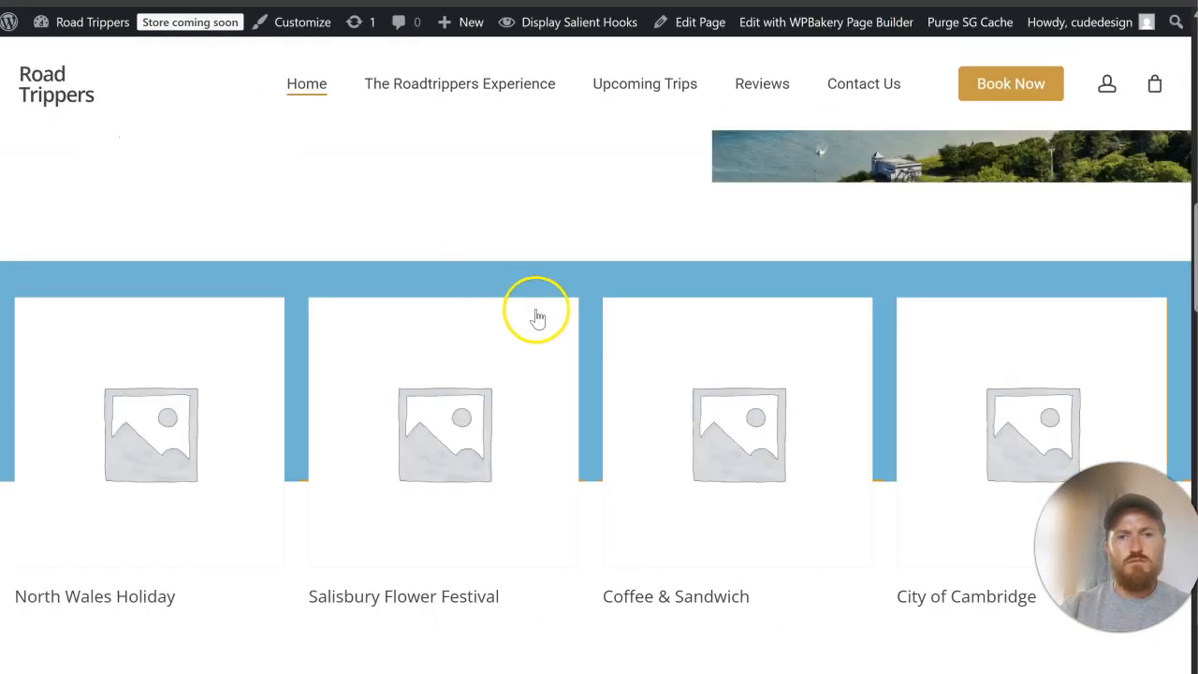
pyautogui.scroll(12, 538, 319)
pyautogui.scroll(-6, 538, 310)
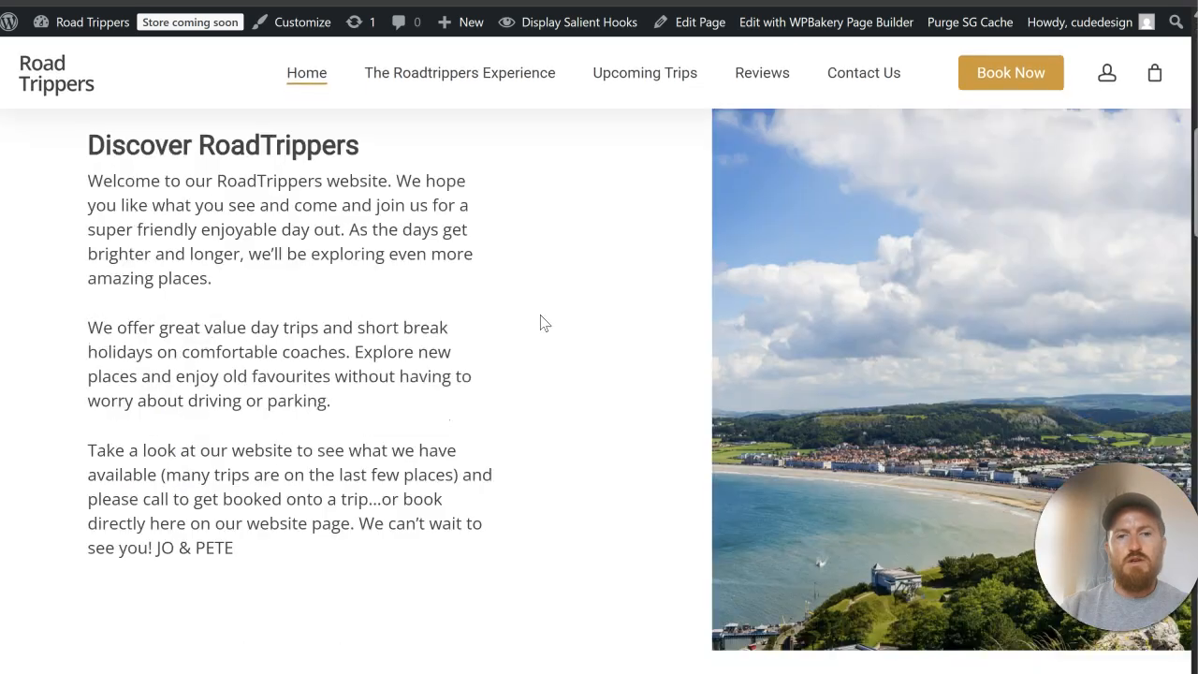
pyautogui.scroll(-8, 540, 324)
pyautogui.scroll(2, 492, 255)
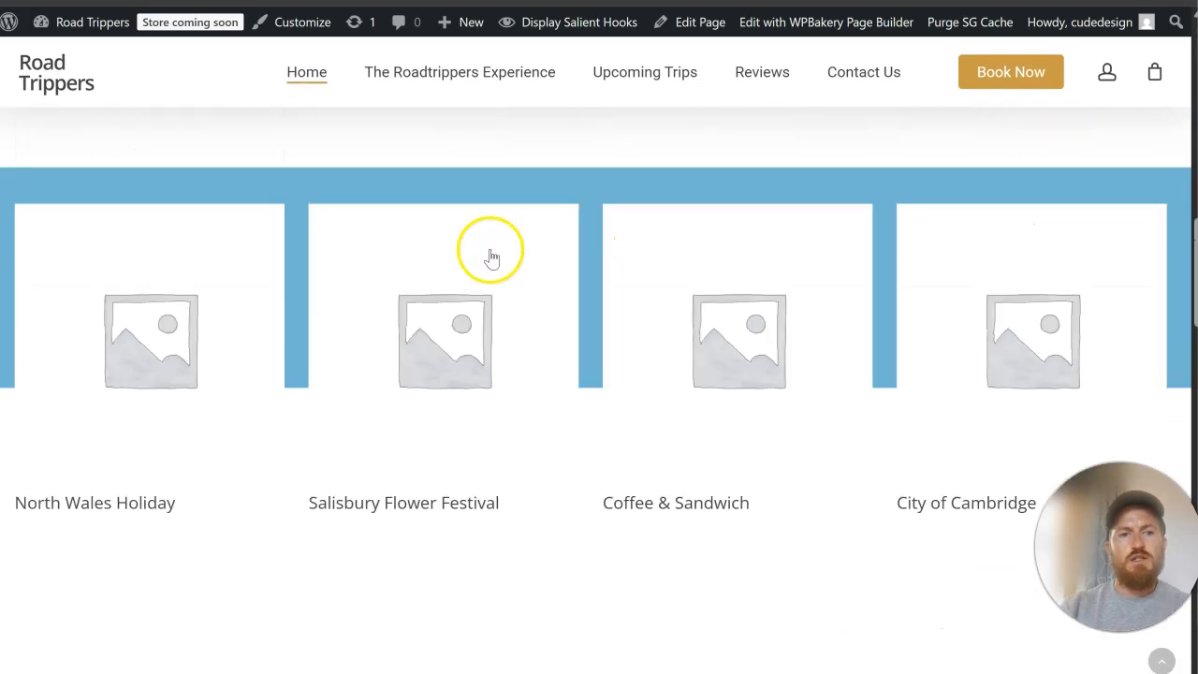
pyautogui.scroll(-3, 471, 339)
pyautogui.scroll(4, 561, 308)
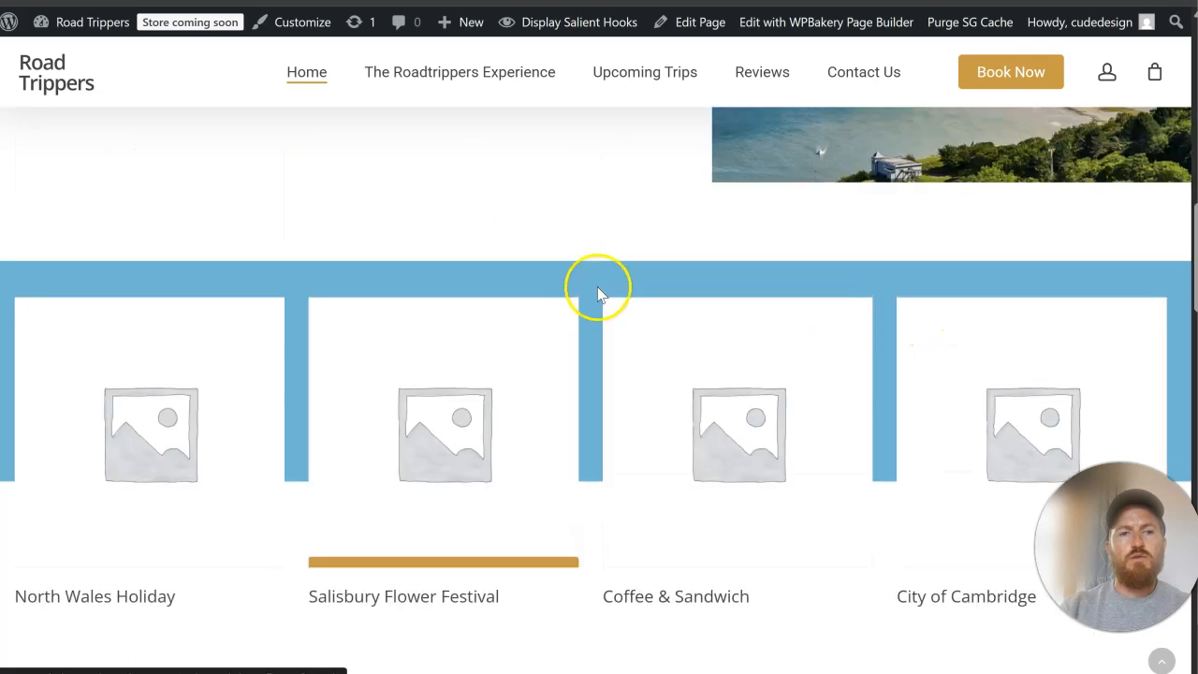
pyautogui.scroll(2, 561, 290)
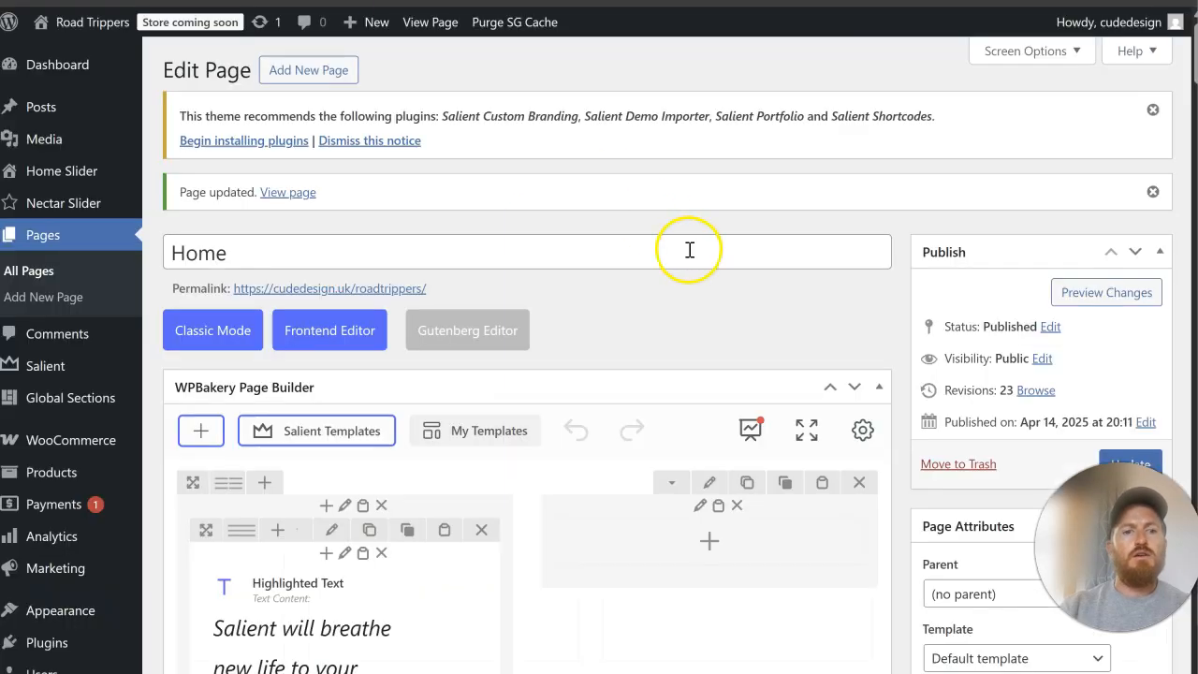
pyautogui.scroll(-5, 688, 252)
# Step: Open the Salient template library from the Home page editor and search it for "title"
pyautogui.scroll(-2, 690, 258)
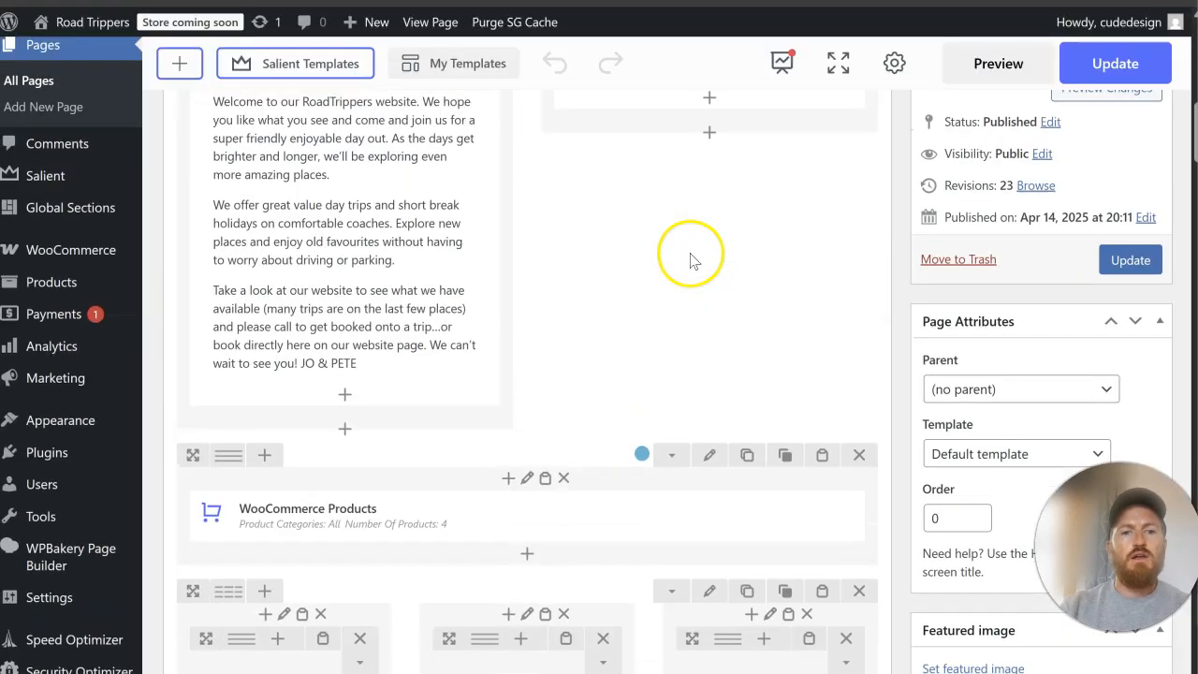
pyautogui.scroll(10, 678, 256)
pyautogui.click(299, 435)
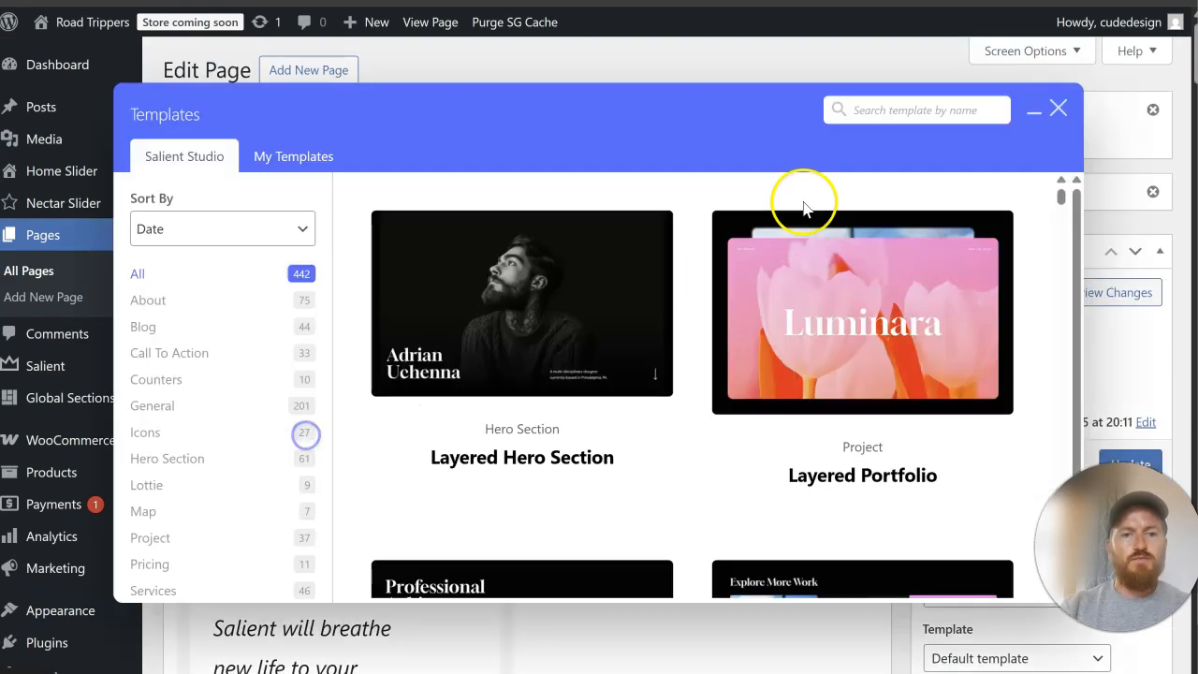
pyautogui.click(871, 103)
pyautogui.write('title')
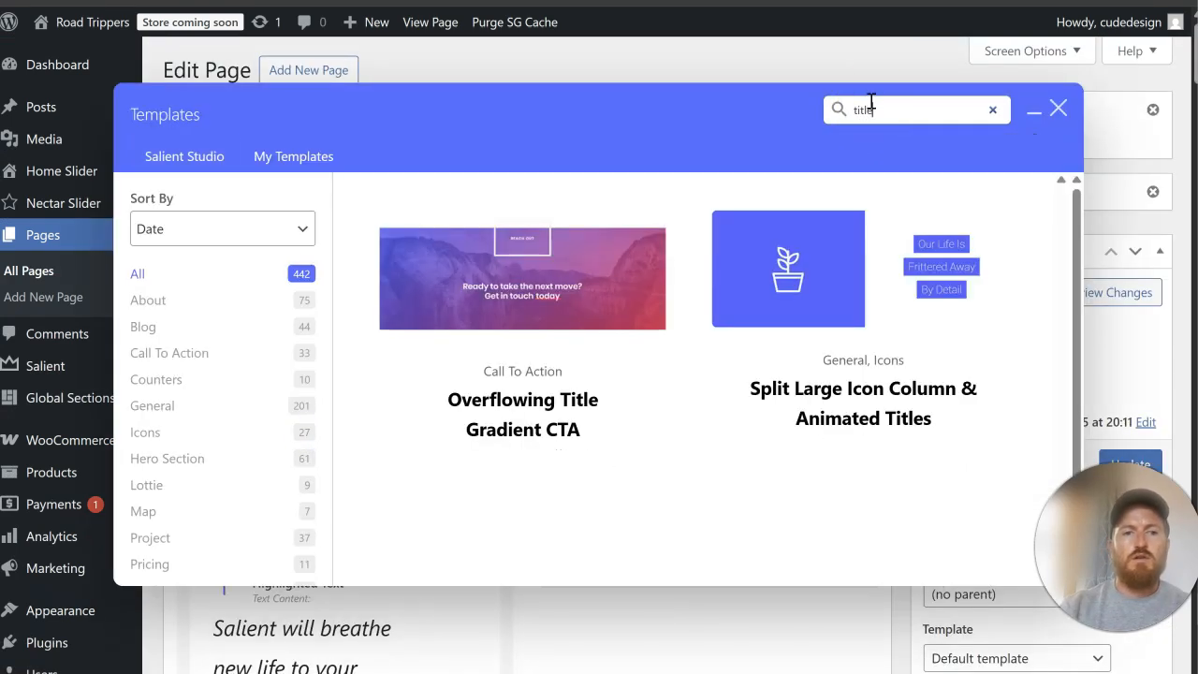
pyautogui.scroll(-1, 753, 287)
pyautogui.scroll(1, 752, 288)
# Step: Search the Salient templates for "heading" and add the Minimal Underlined Heading template to the Home page
pyautogui.moveTo(875, 114); pyautogui.dragTo(773, 110)
pyautogui.write('heading')
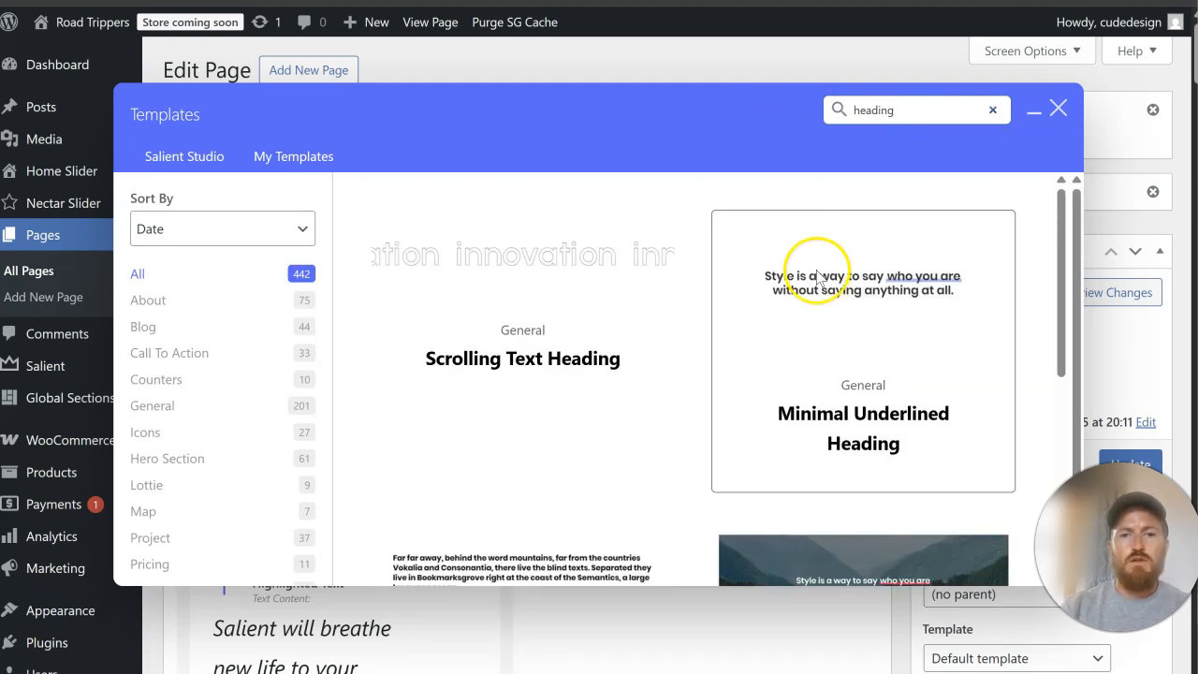
pyautogui.scroll(-3, 875, 277)
pyautogui.scroll(1, 875, 274)
pyautogui.click(896, 225)
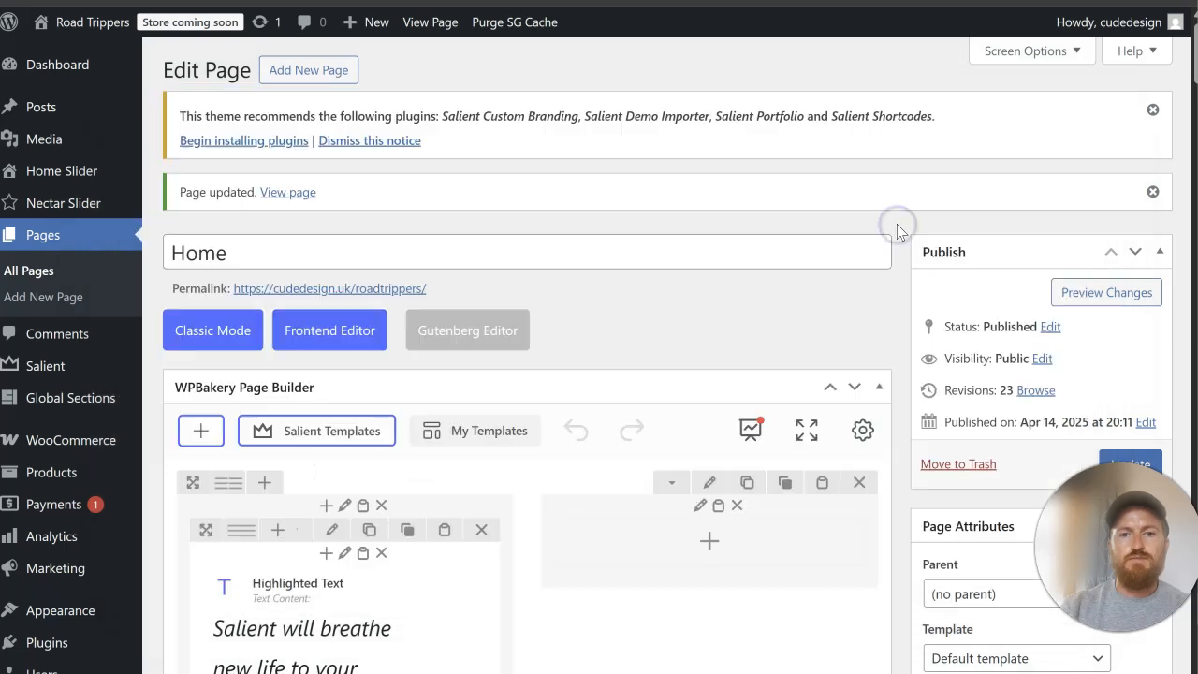
# Step: Copy the Highlighted Text heading from the end of the Home page into the blue products column and place it above WooCommerce Products
pyautogui.scroll(-10, 458, 383)
pyautogui.scroll(-10, 396, 414)
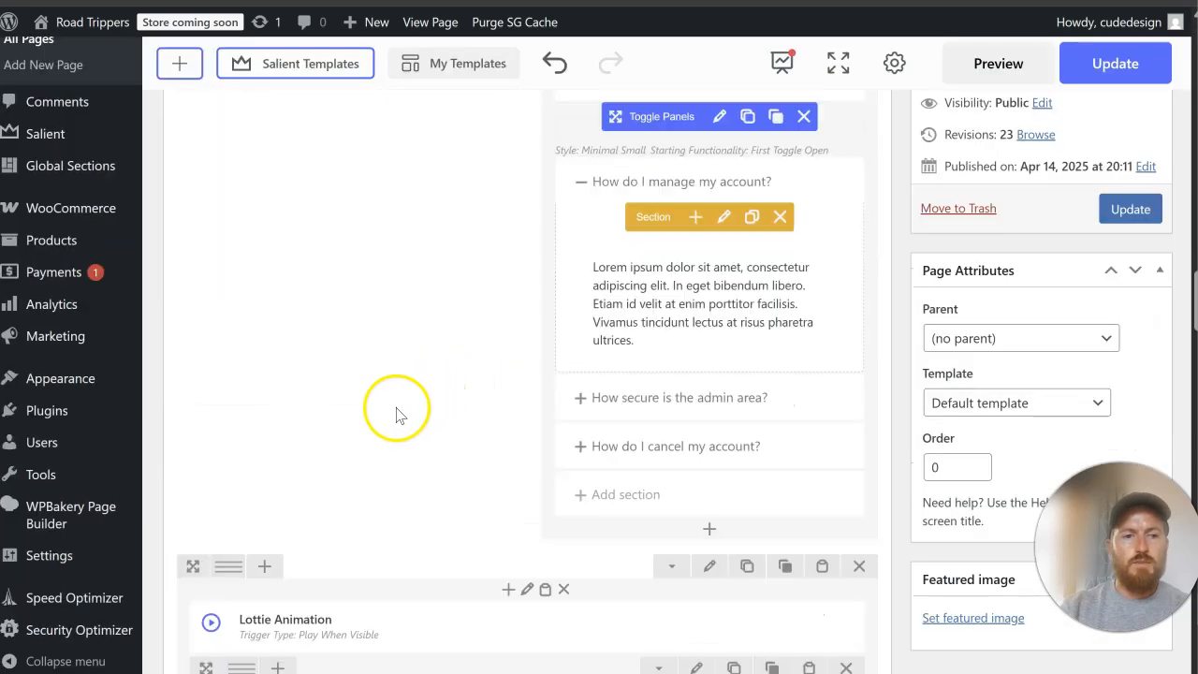
pyautogui.scroll(5, 377, 406)
pyautogui.moveTo(483, 428)
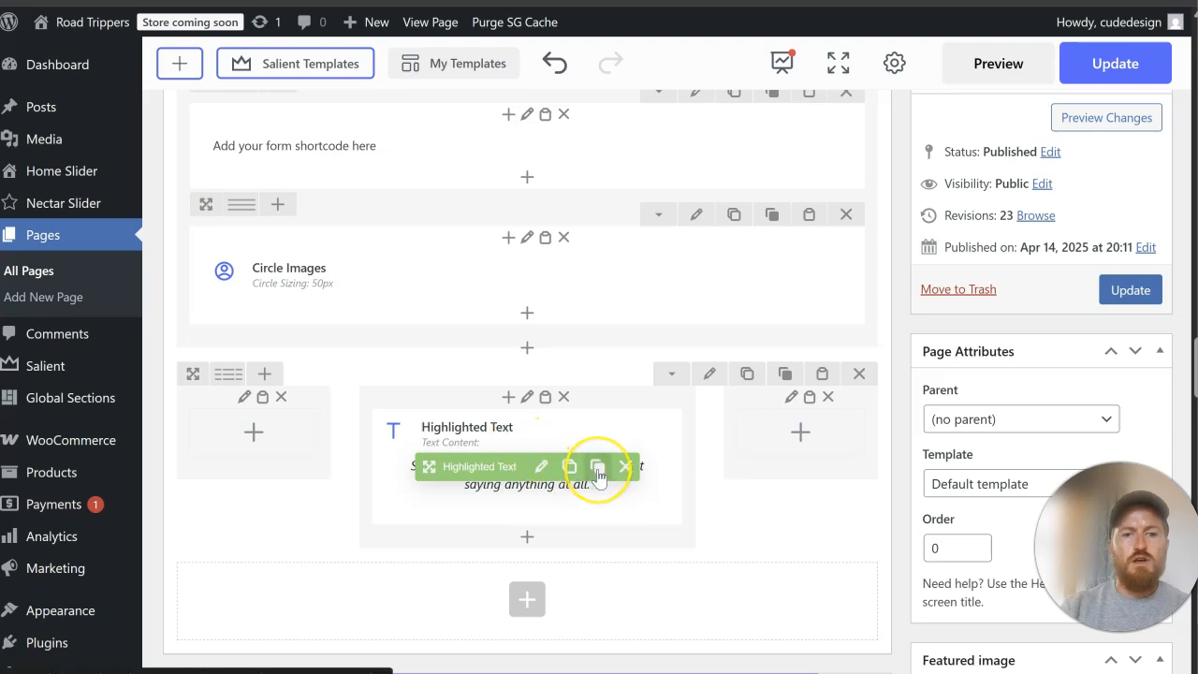
pyautogui.scroll(15, 591, 467)
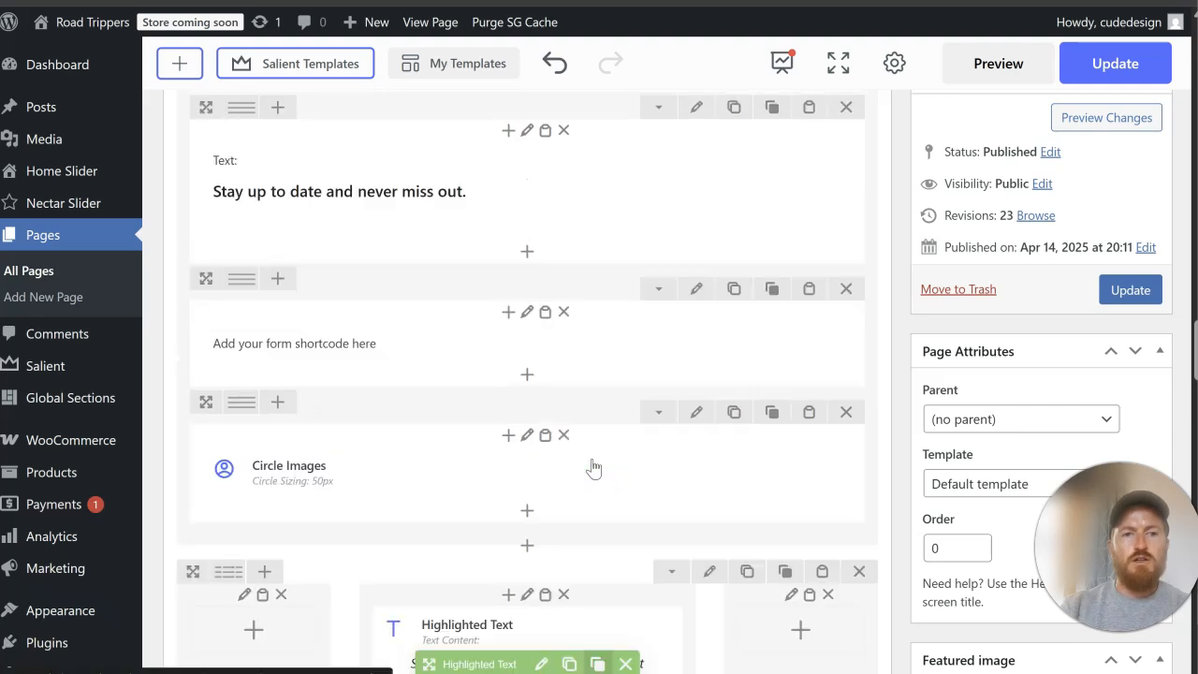
pyautogui.scroll(4, 591, 462)
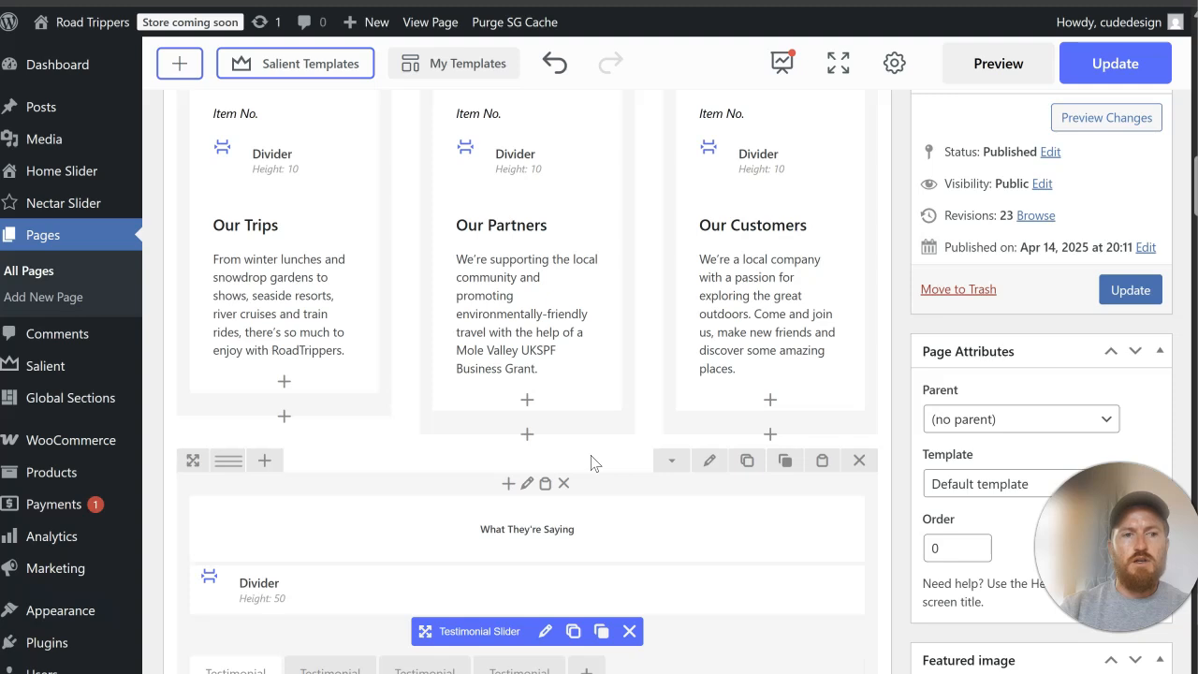
pyautogui.scroll(10, 591, 462)
pyautogui.scroll(-3, 592, 462)
pyautogui.click(648, 474)
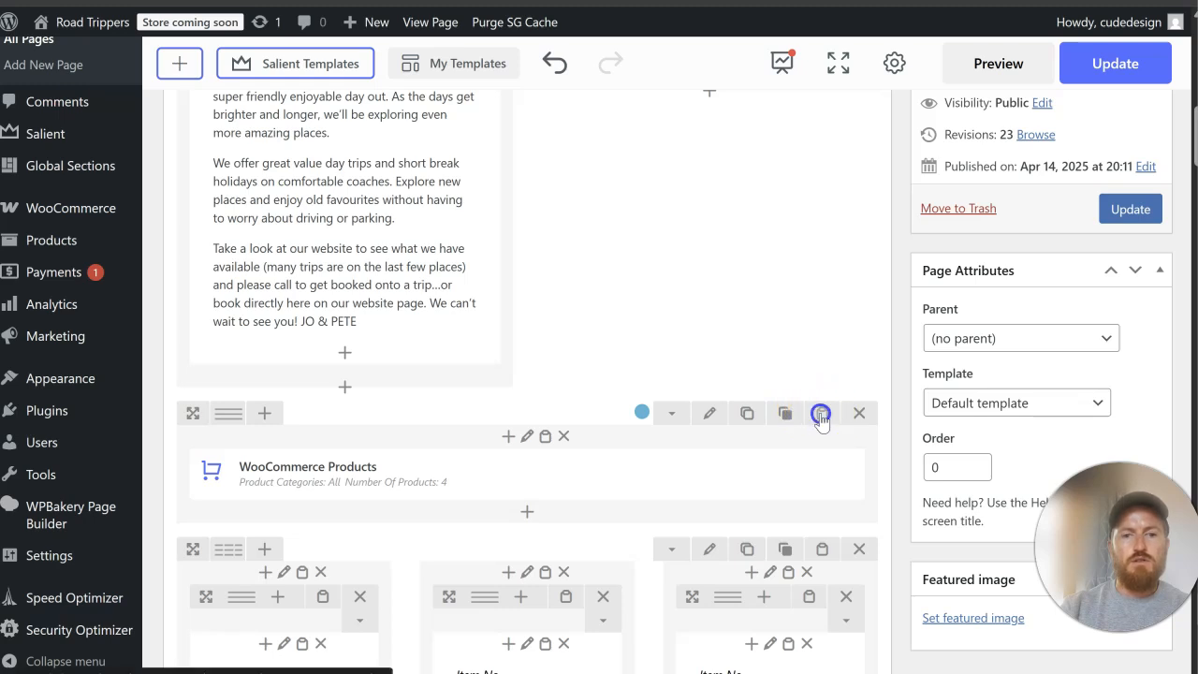
pyautogui.click(544, 436)
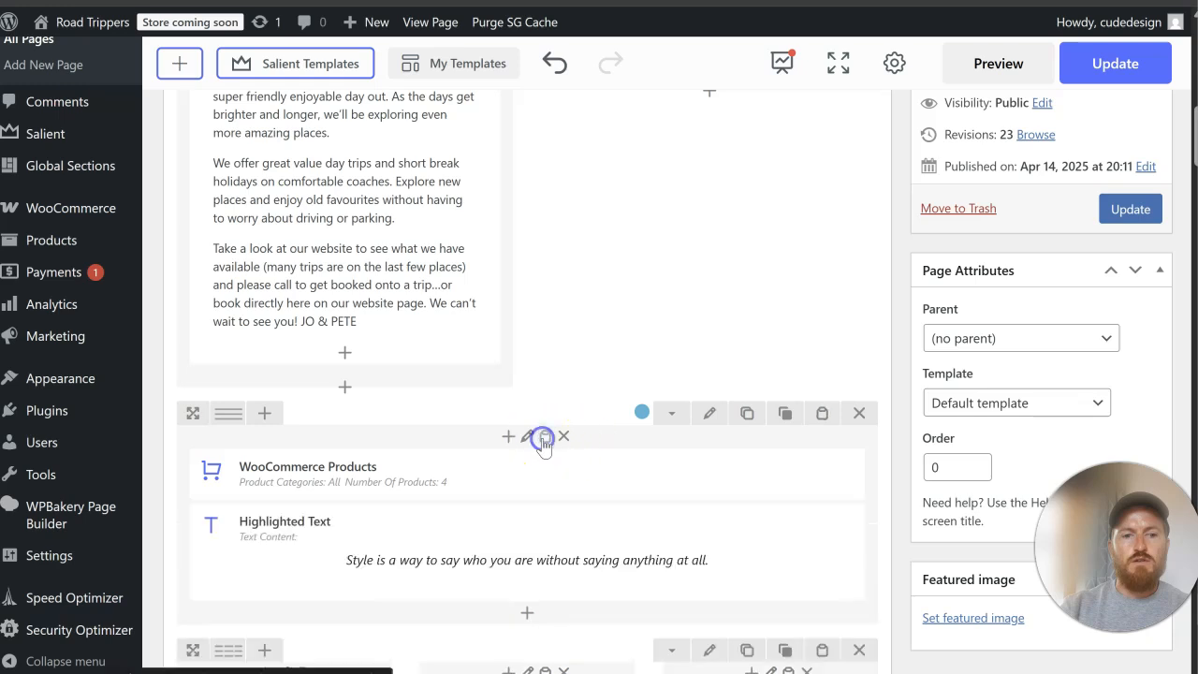
pyautogui.moveTo(478, 541); pyautogui.dragTo(510, 461)
# Step: Update the Home page and check the heading above the products on the reloaded live page
pyautogui.click(1131, 210)
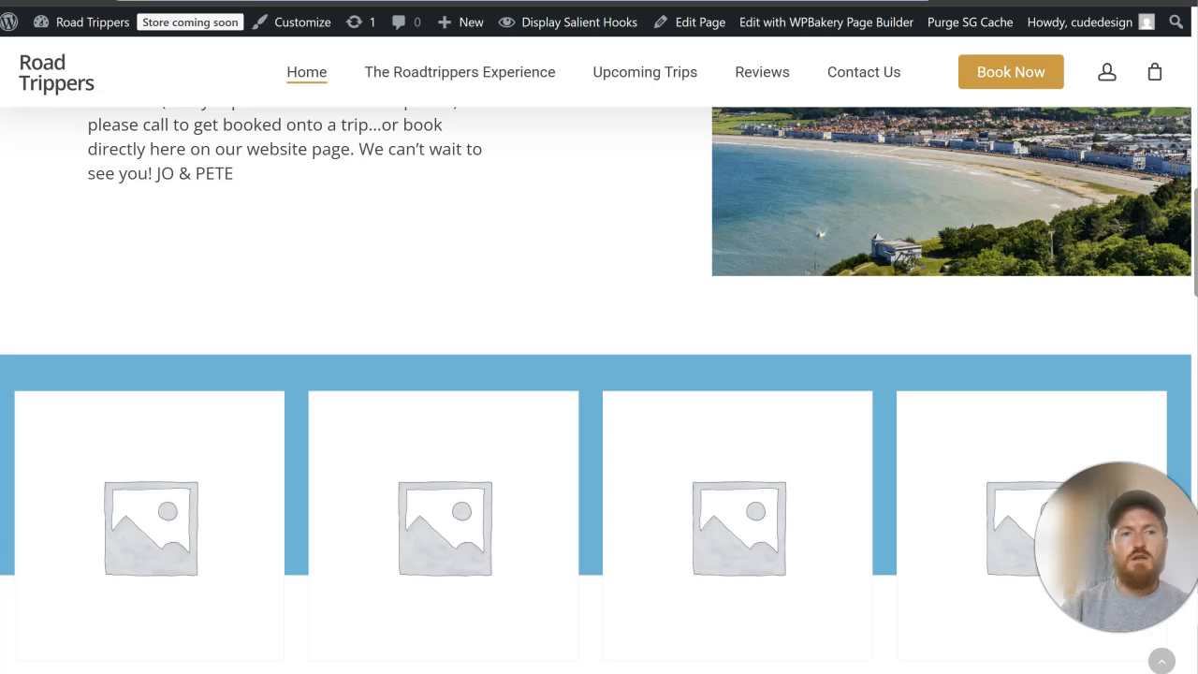
pyautogui.scroll(10, 599, 374)
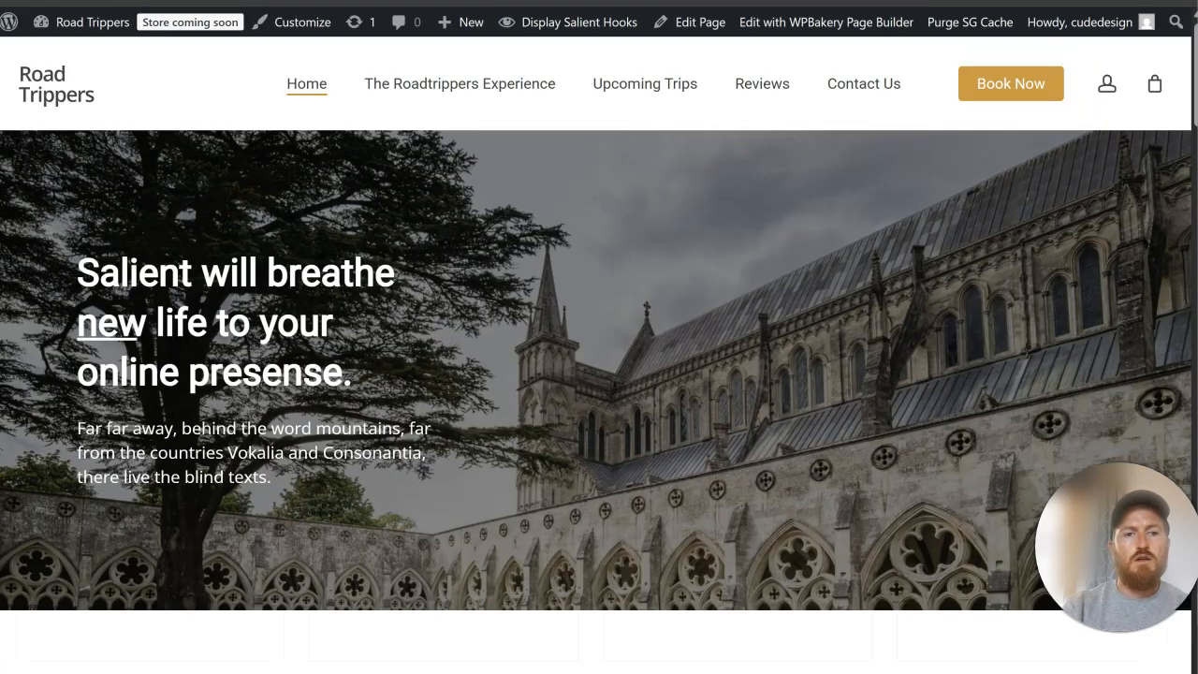
pyautogui.scroll(-10, 677, 268)
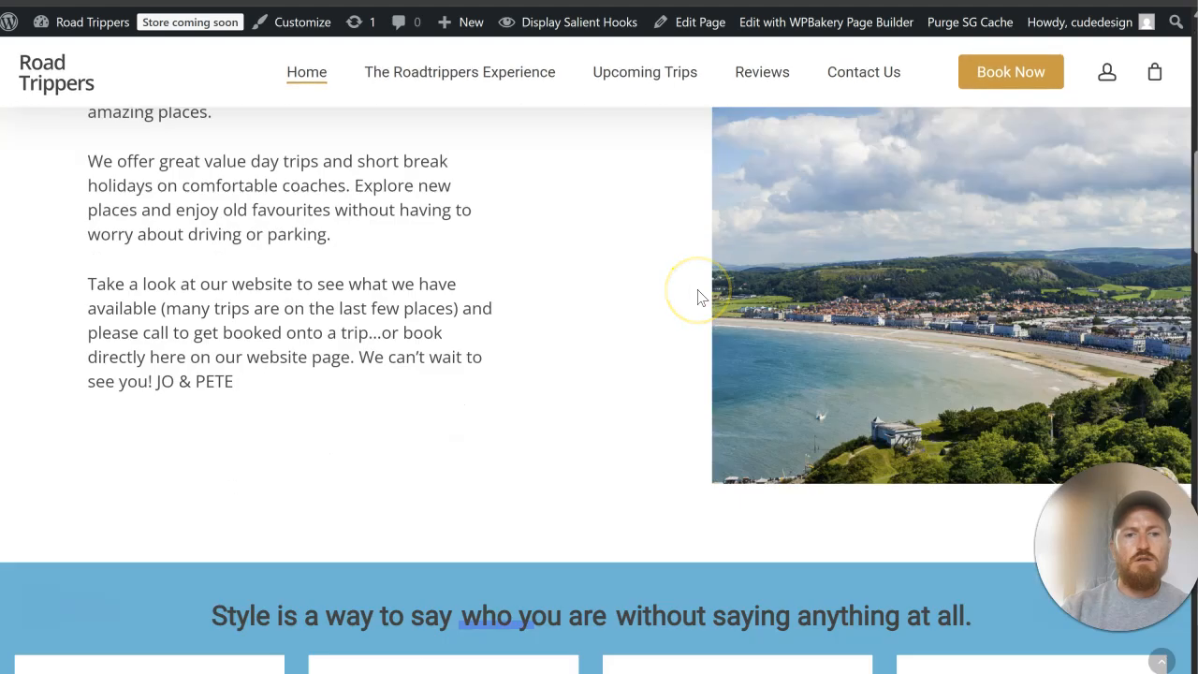
pyautogui.scroll(1, 749, 304)
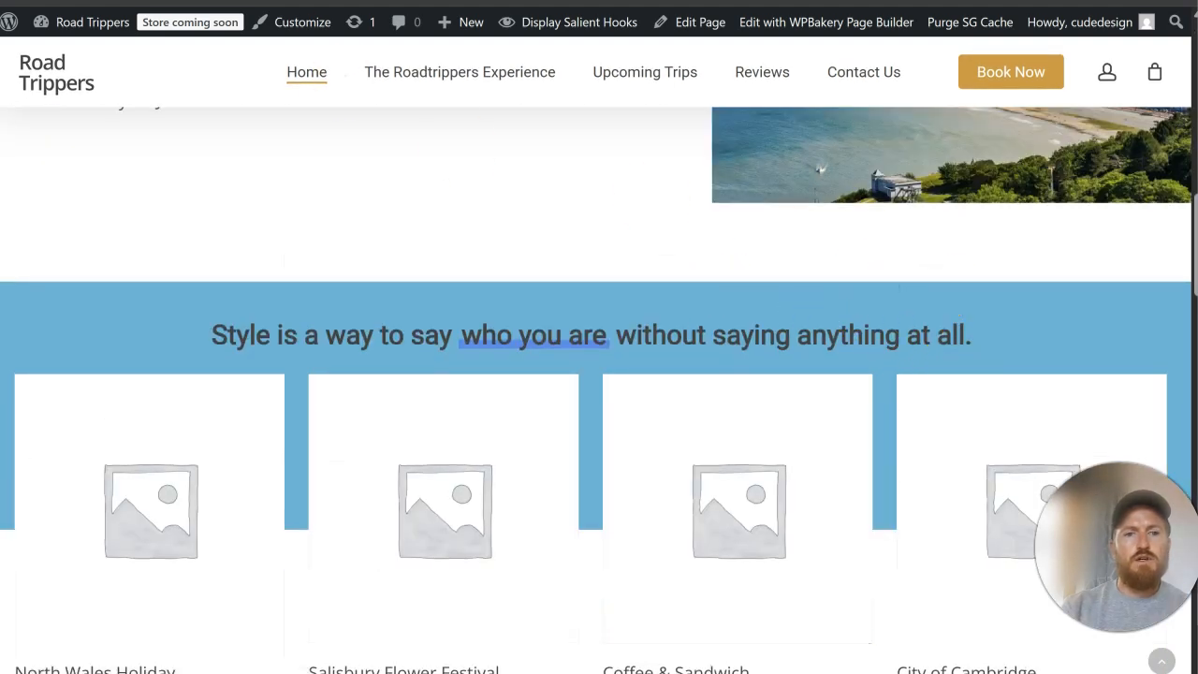
# Step: Replace the products section's Highlighted Text content with "Popular Upcoming Trips" and wrap the whole phrase in emphasis tags within the centred H2
pyautogui.hotkey('ctrl', 'shift', 'Tab')
pyautogui.scroll(-14, 543, 223)
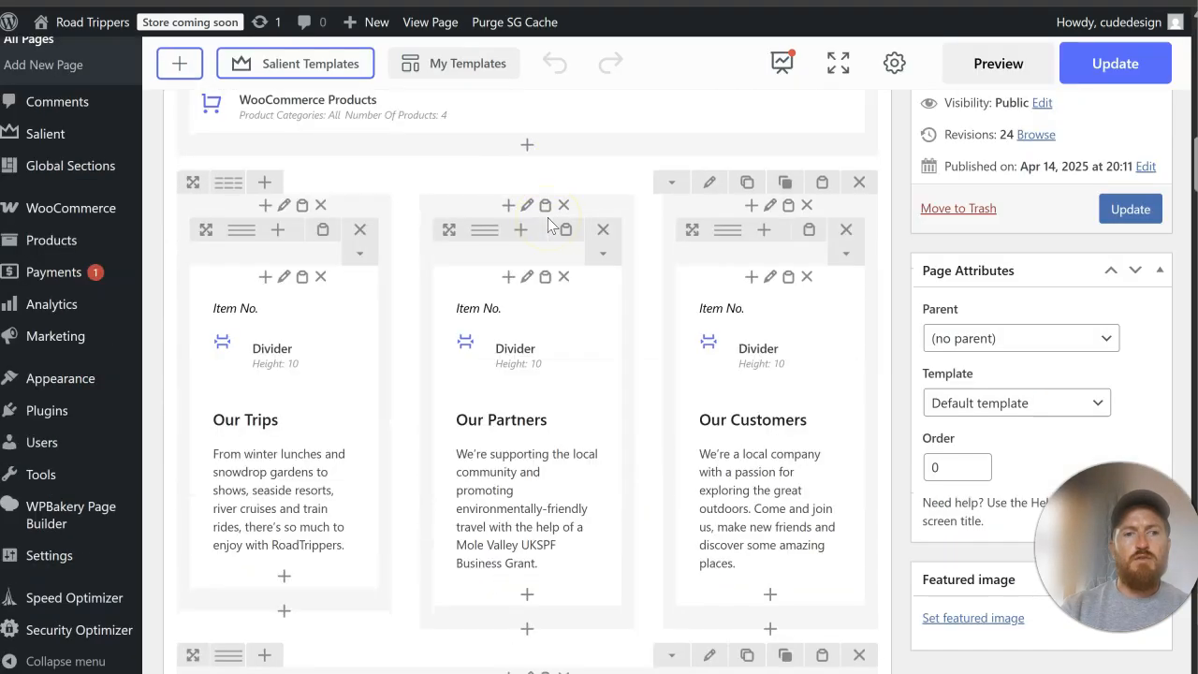
pyautogui.scroll(3, 552, 230)
pyautogui.click(542, 309)
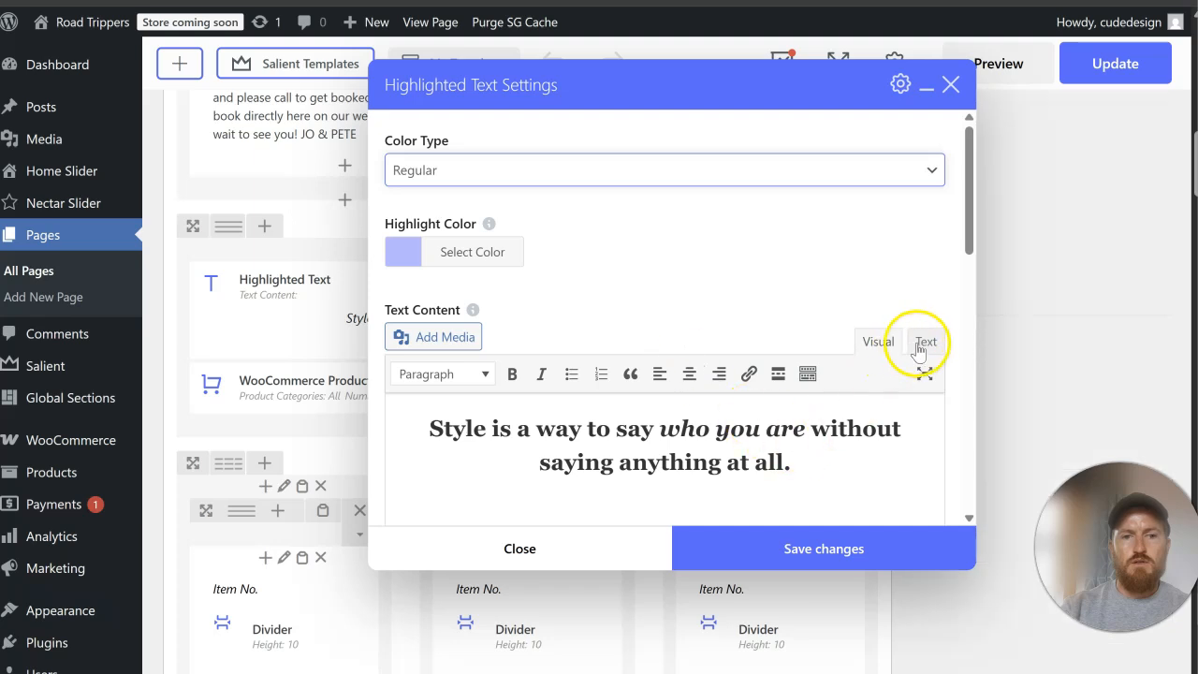
pyautogui.click(922, 342)
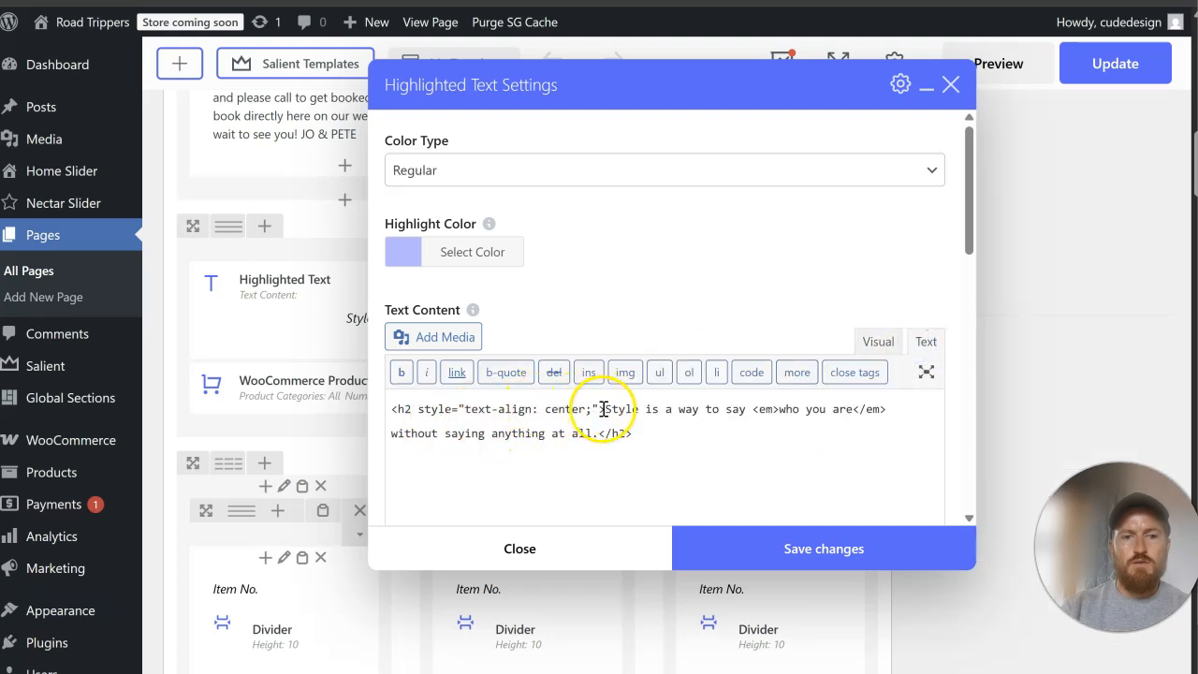
pyautogui.moveTo(605, 409); pyautogui.dragTo(596, 435)
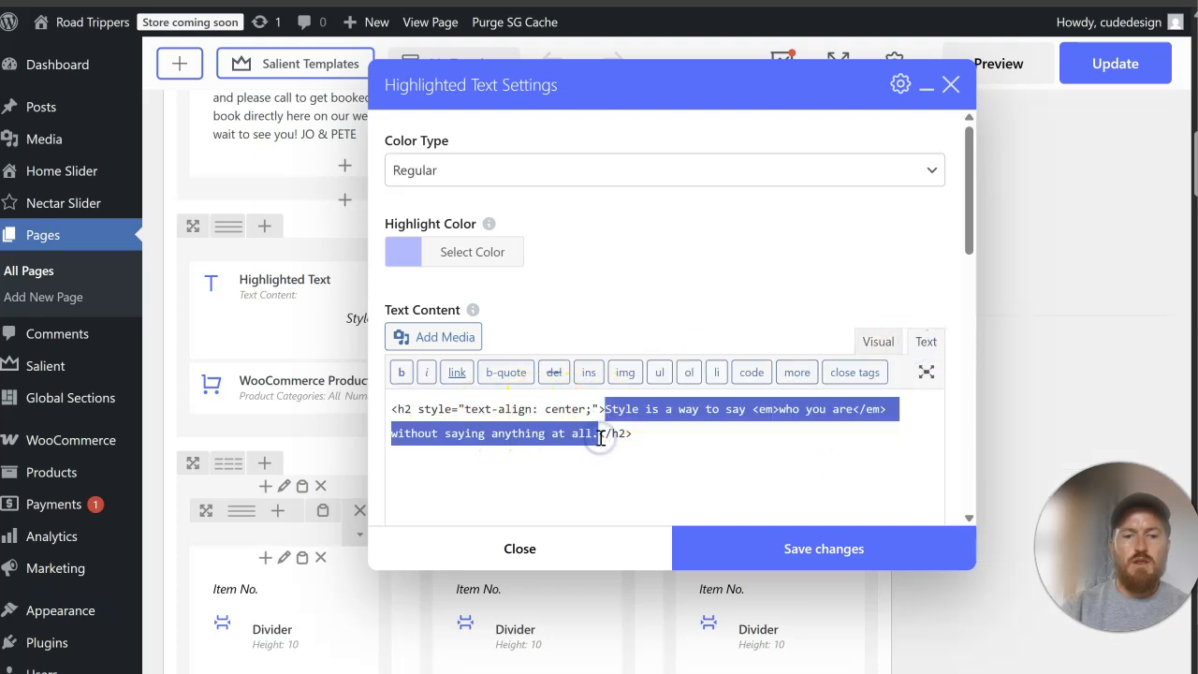
pyautogui.write('Upcoming Trips')
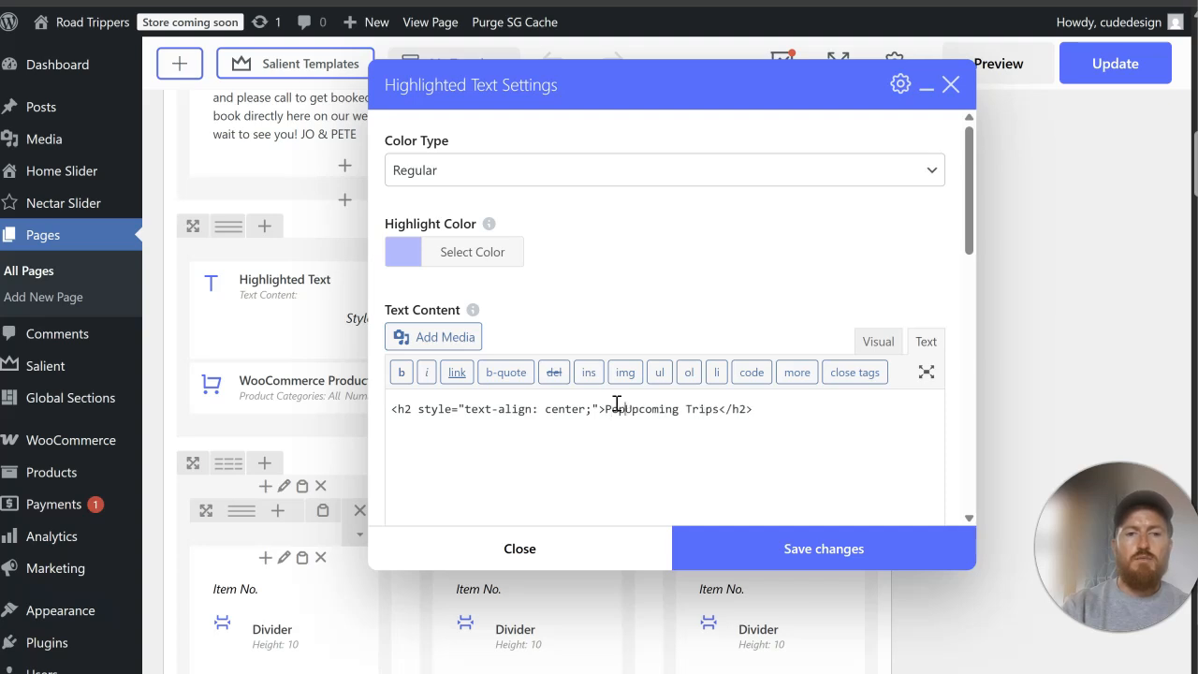
pyautogui.click(658, 408)
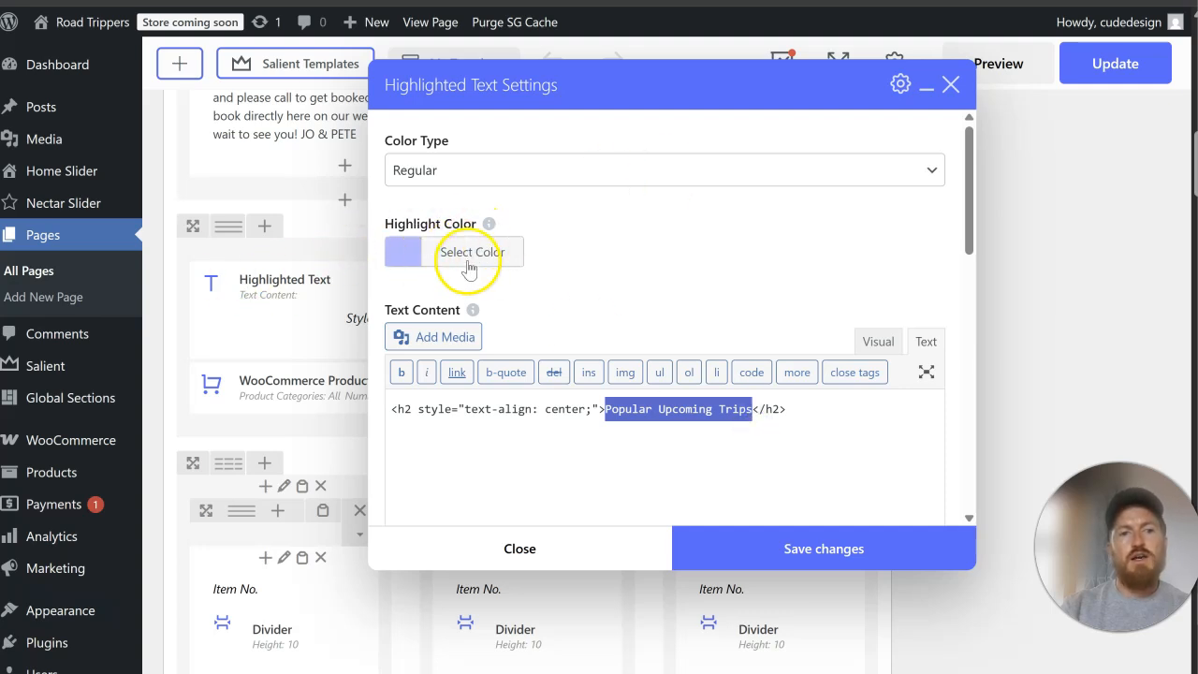
pyautogui.click(426, 375)
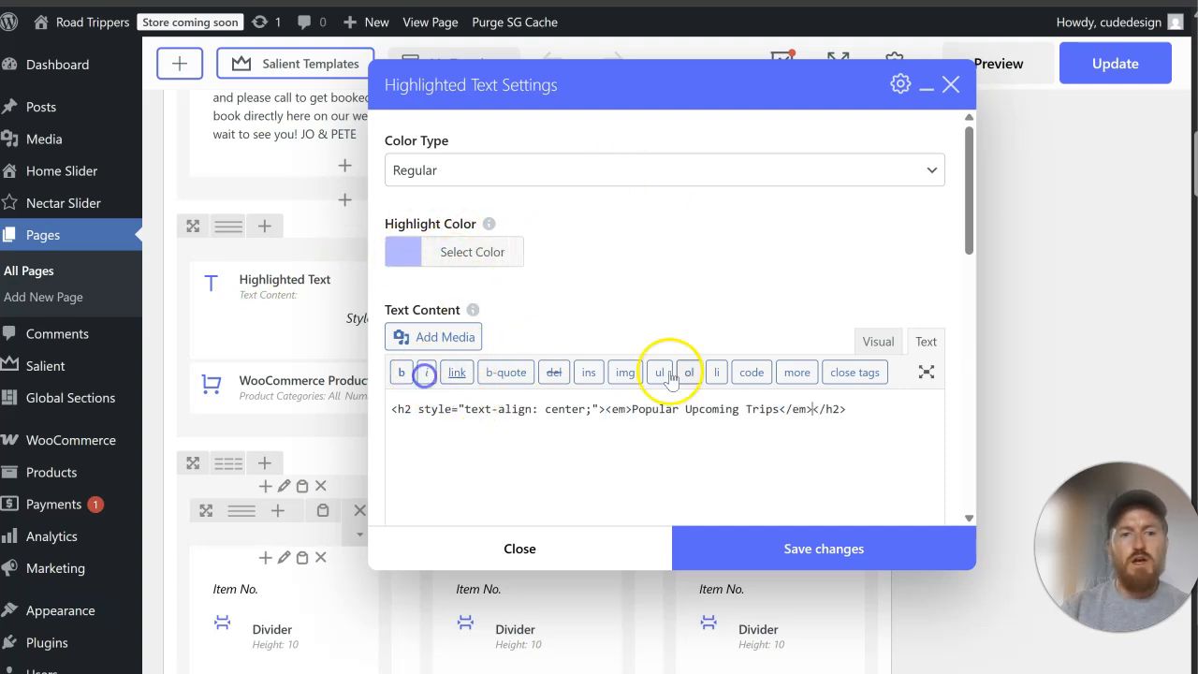
pyautogui.click(880, 342)
# Step: Set the "Popular Upcoming Trips" heading's text colour to #efefef, keep the Fancy Underline style and save the element's settings
pyautogui.scroll(-5, 737, 332)
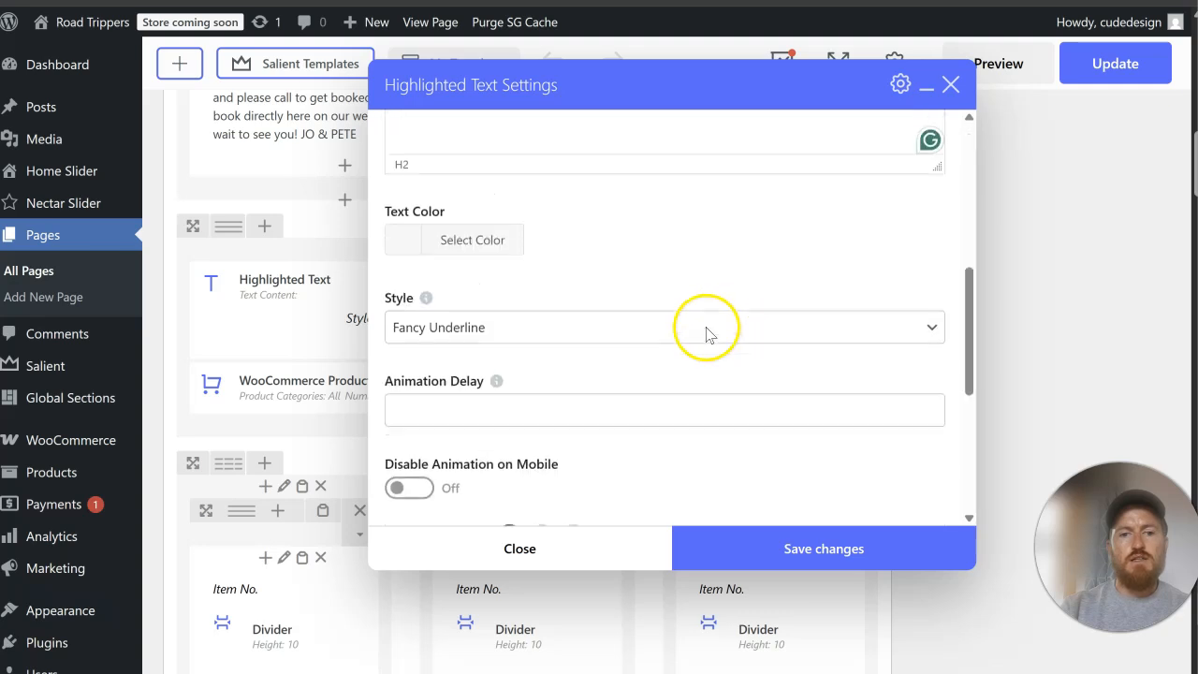
pyautogui.scroll(-2, 617, 342)
pyautogui.scroll(-6, 601, 348)
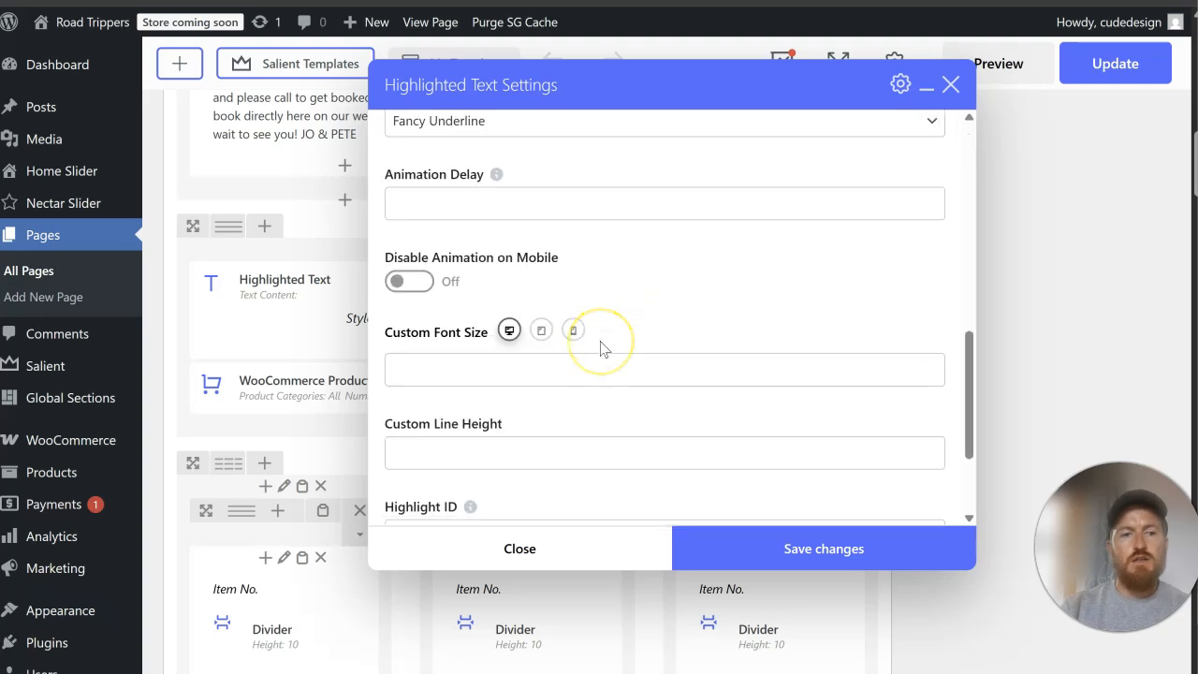
pyautogui.scroll(10, 602, 346)
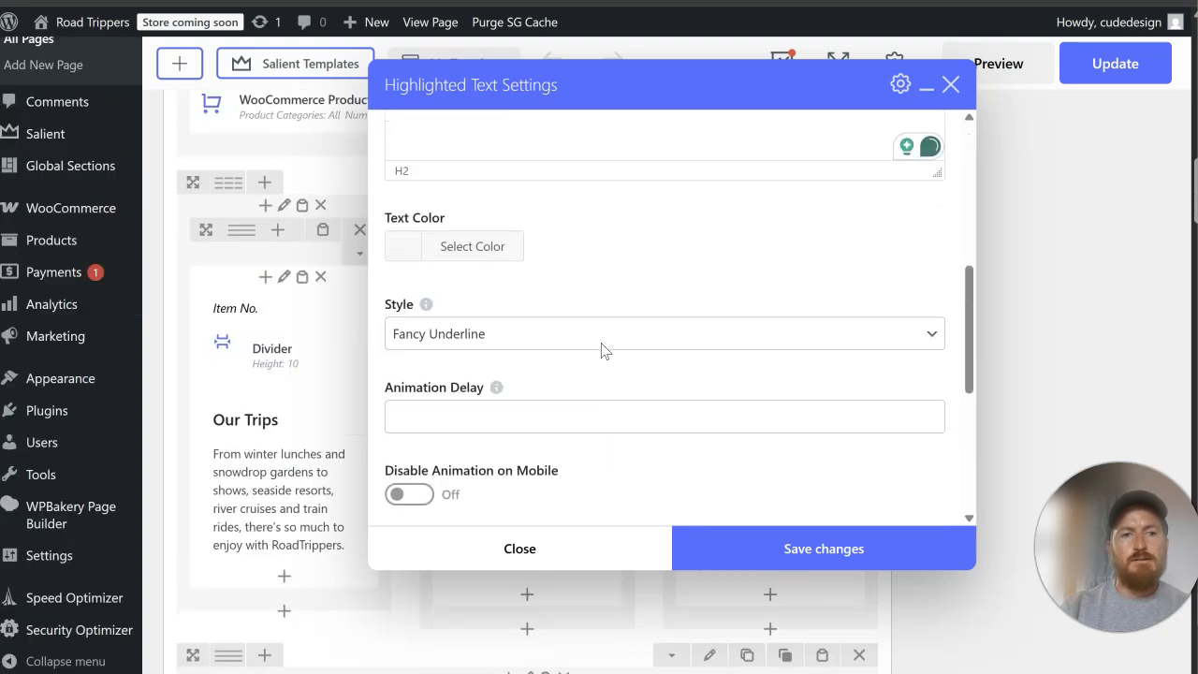
pyautogui.scroll(-2, 603, 348)
pyautogui.click(463, 350)
pyautogui.scroll(-2, 561, 356)
pyautogui.moveTo(439, 324); pyautogui.dragTo(376, 211)
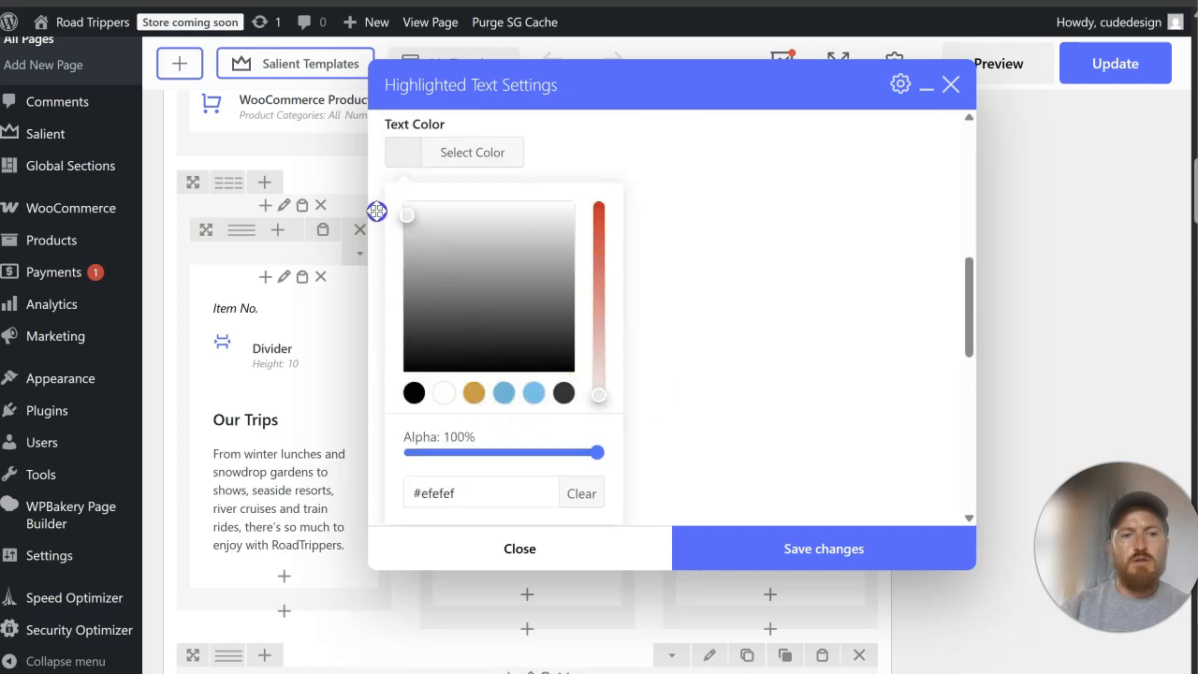
pyautogui.click(815, 459)
pyautogui.click(829, 553)
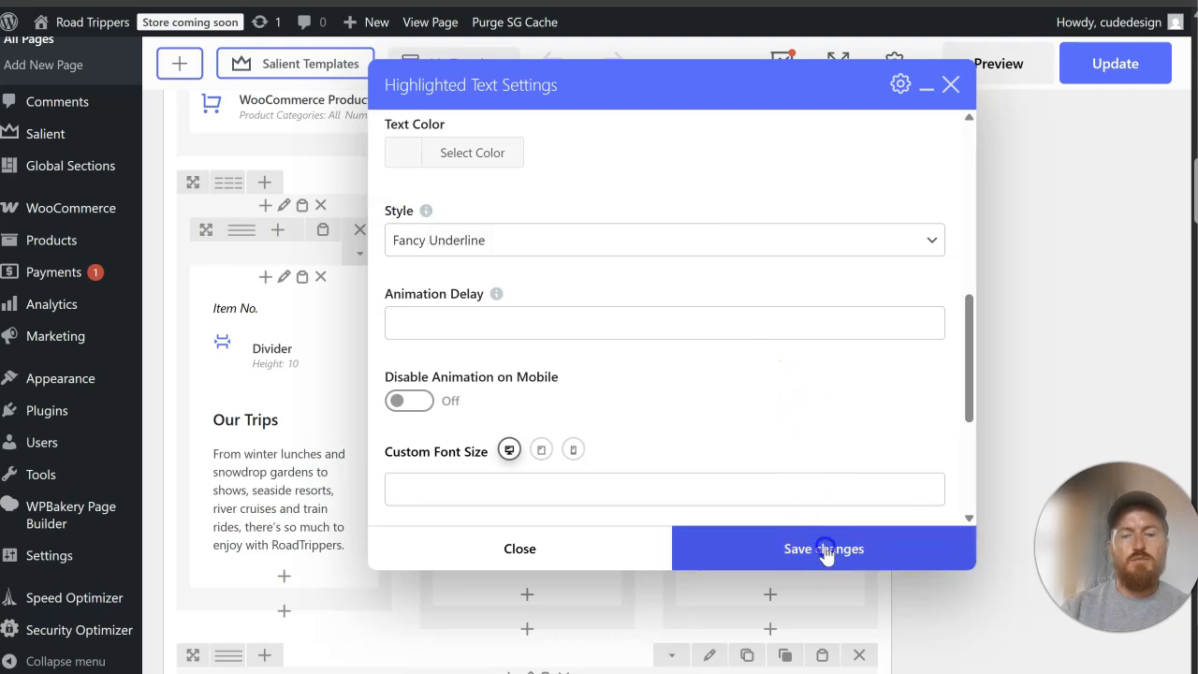
# Step: Add a Divider with a height of 30 to the products column and place it between the heading and the WooCommerce Products element
pyautogui.scroll(5, 968, 259)
pyautogui.scroll(5, 1097, 312)
pyautogui.scroll(-10, 599, 365)
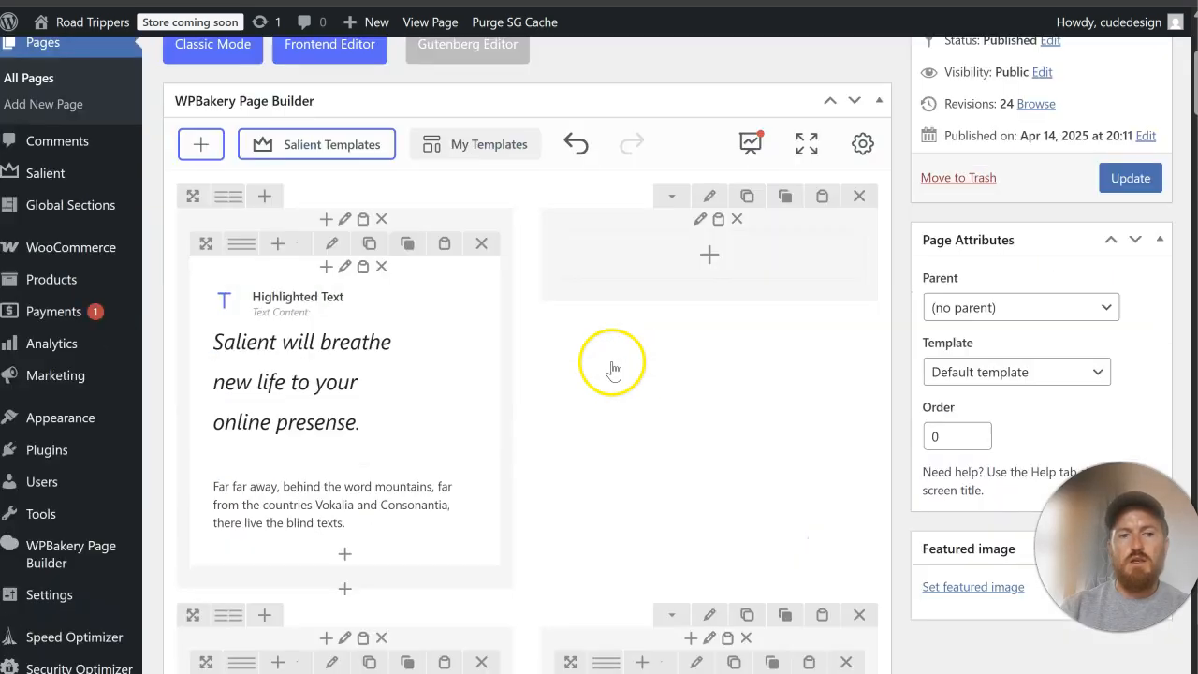
pyautogui.scroll(2, 582, 363)
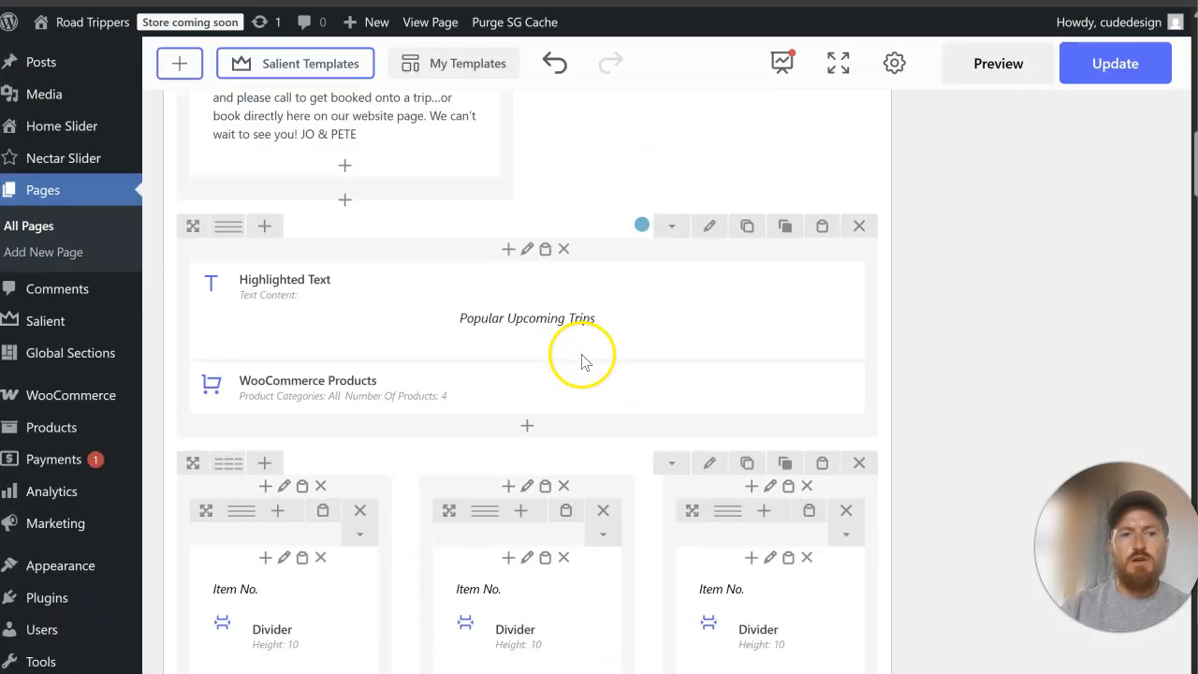
pyautogui.click(532, 425)
pyautogui.write('divi')
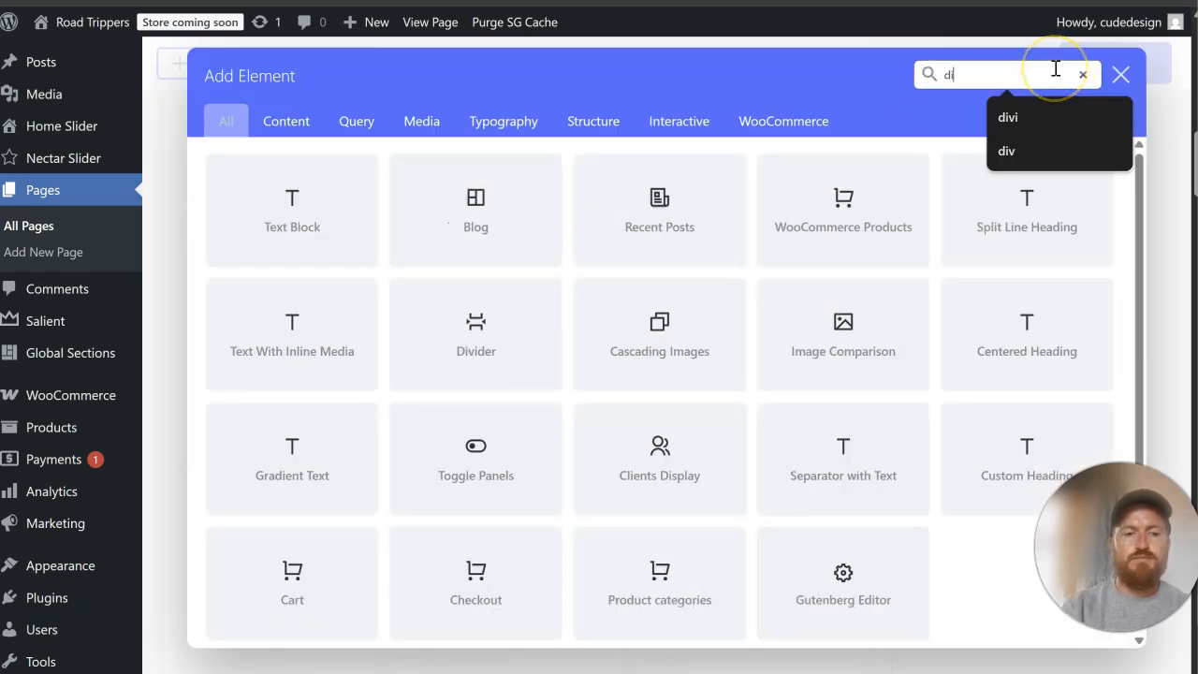
pyautogui.click(280, 230)
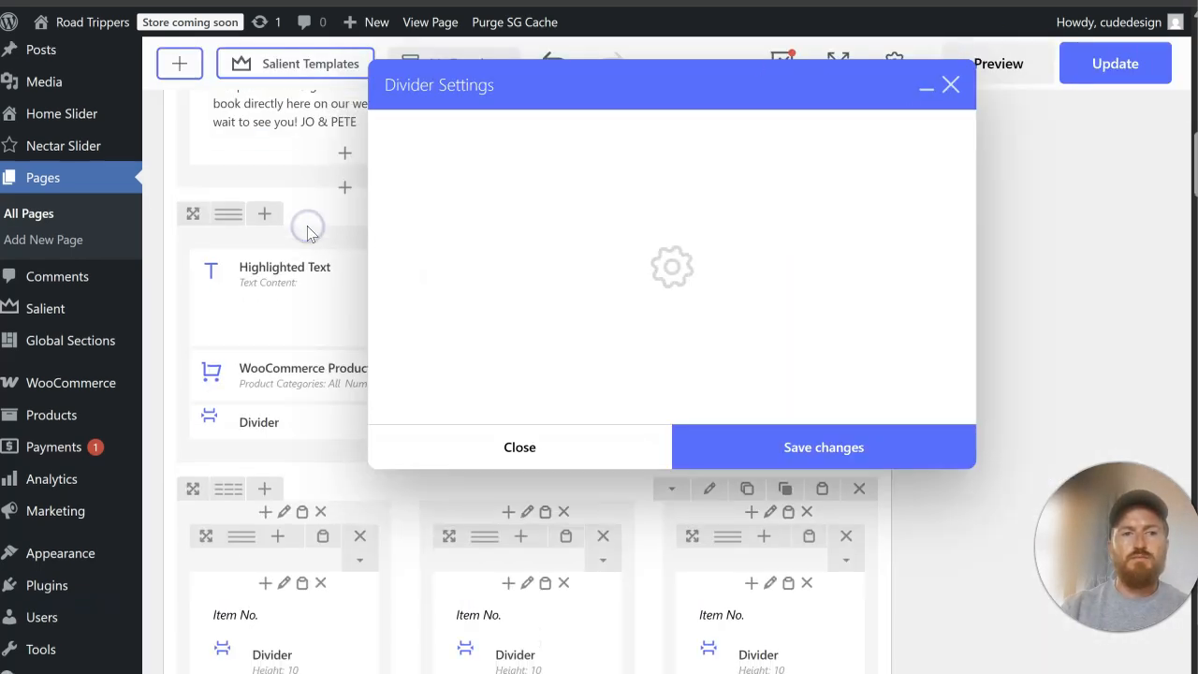
pyautogui.scroll(-3, 318, 221)
pyautogui.click(465, 202)
pyautogui.write('30')
pyautogui.click(761, 432)
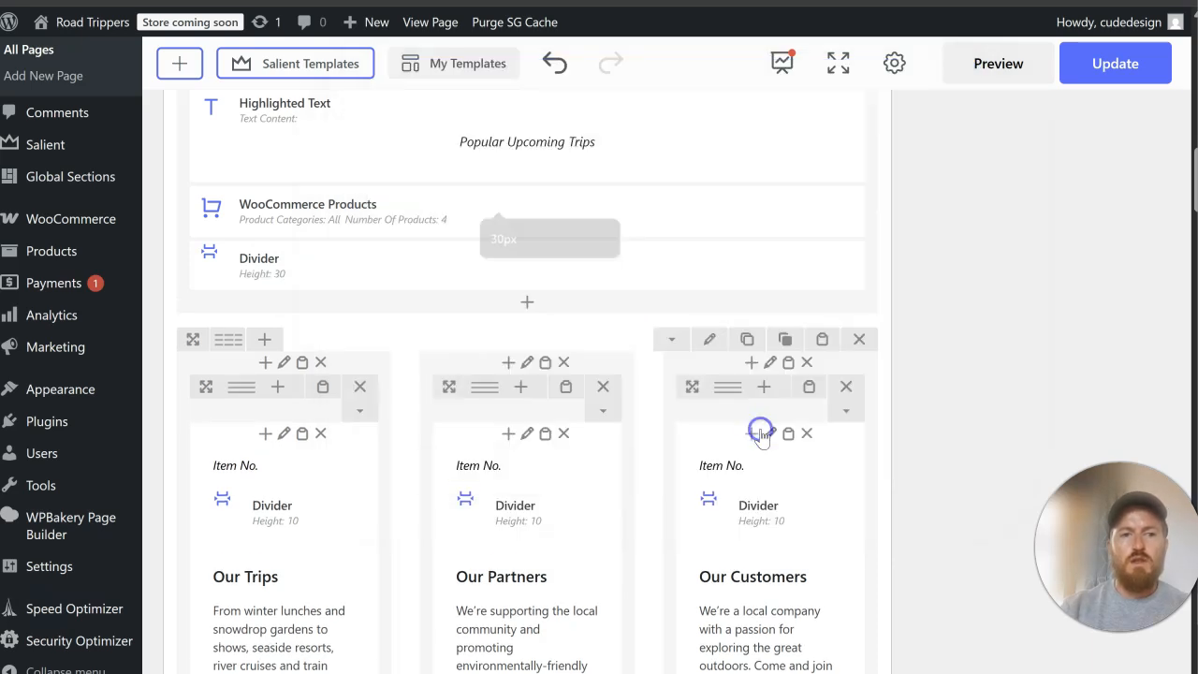
pyautogui.moveTo(481, 260); pyautogui.dragTo(521, 201)
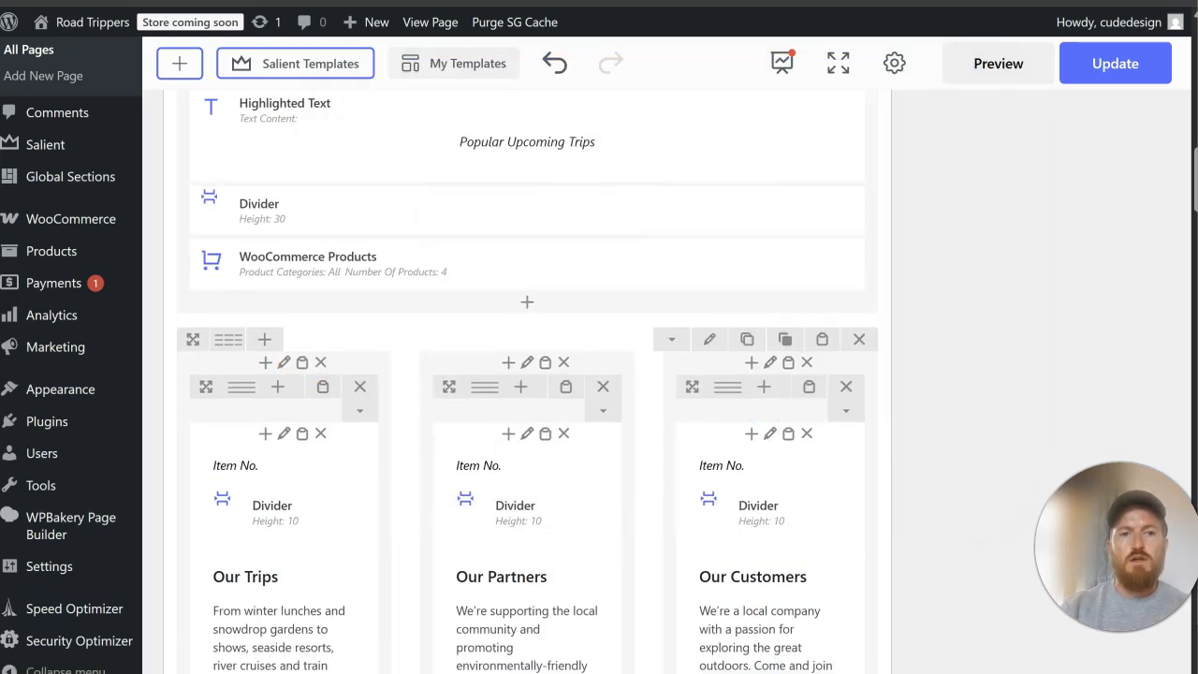
# Step: Update the Home page and check the "Popular Upcoming Trips" section and the remaining sections down to the footer on the live page
pyautogui.scroll(15, 1104, 249)
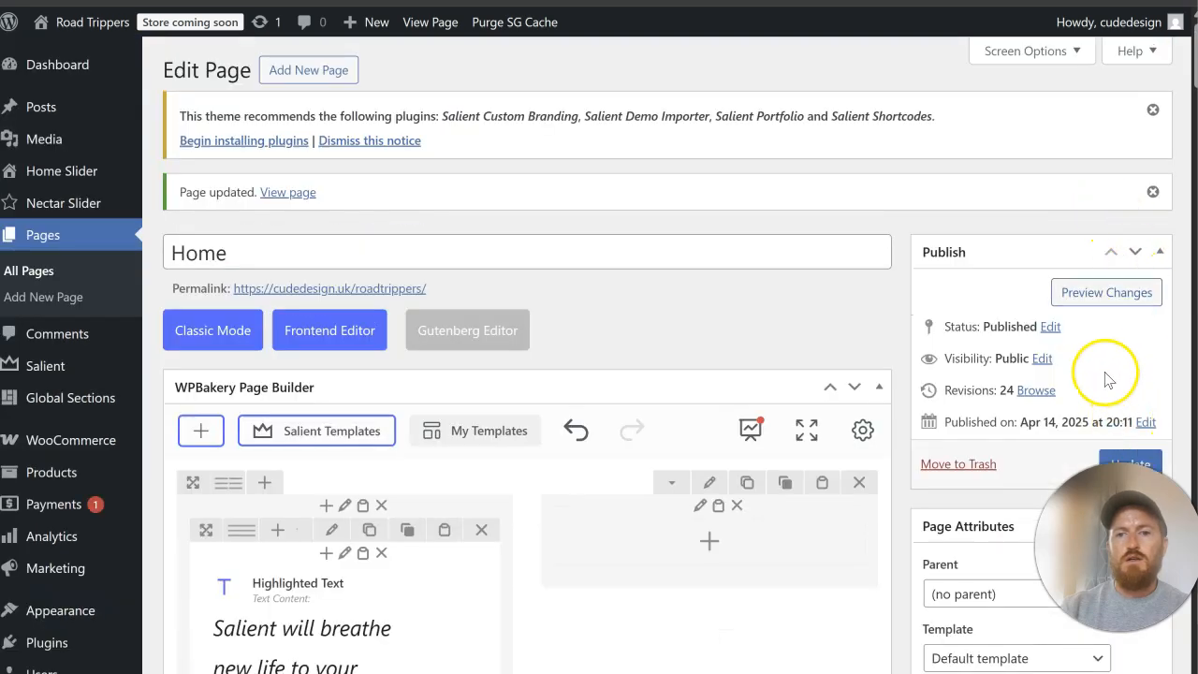
pyautogui.scroll(-2, 1118, 365)
pyautogui.click(1128, 277)
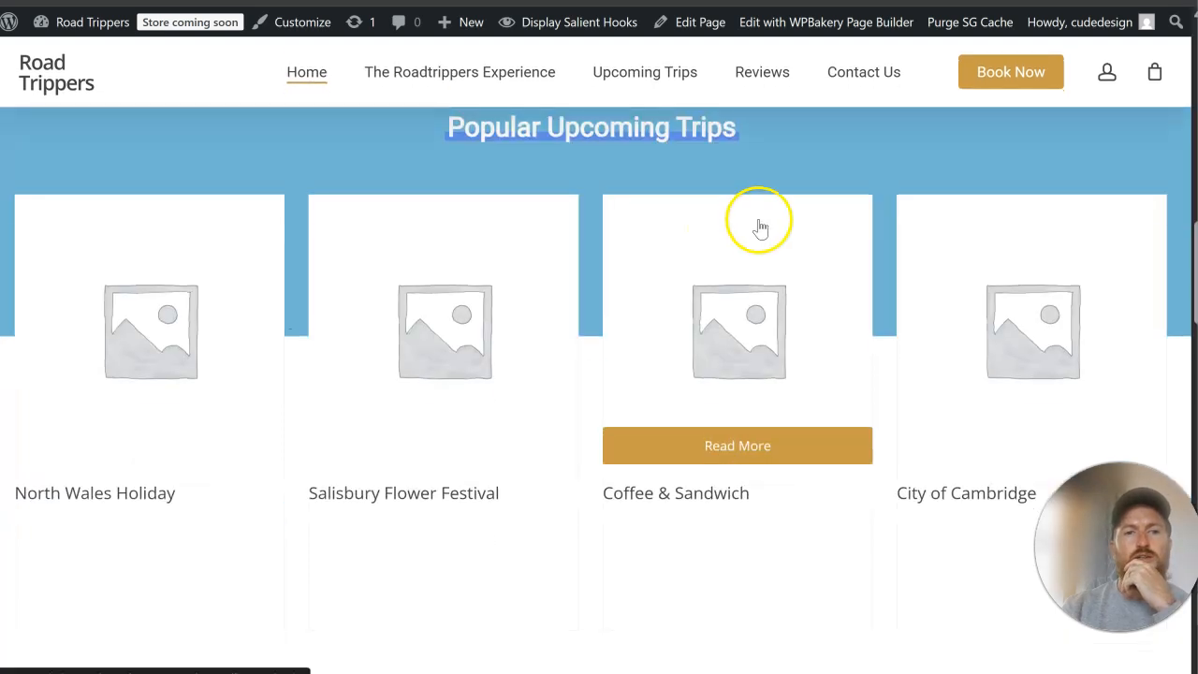
pyautogui.scroll(1, 759, 228)
pyautogui.moveTo(747, 234); pyautogui.dragTo(415, 224)
pyautogui.click(813, 223)
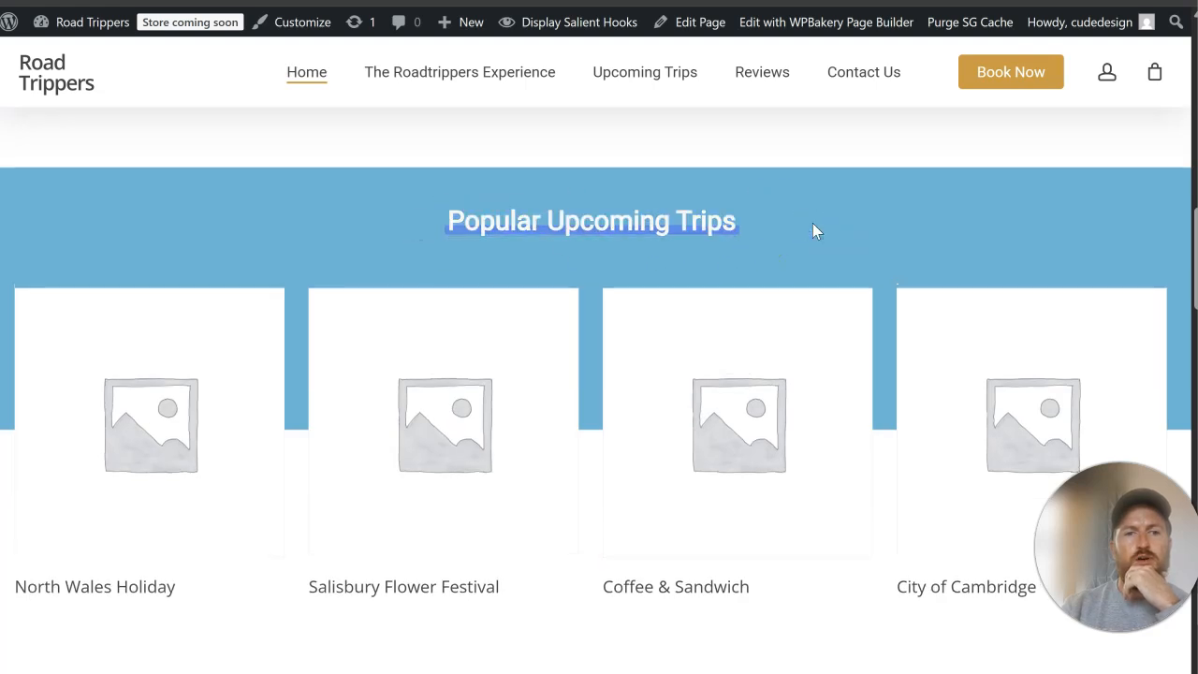
pyautogui.scroll(-3, 812, 228)
pyautogui.scroll(5, 761, 239)
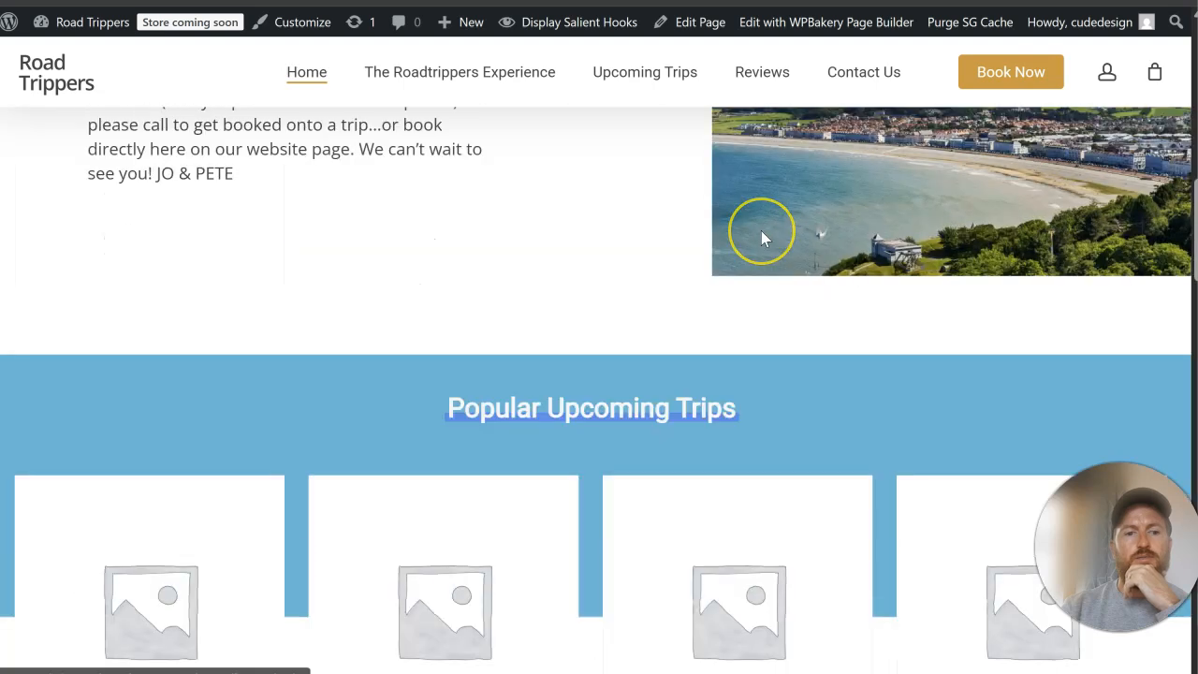
pyautogui.scroll(-12, 761, 239)
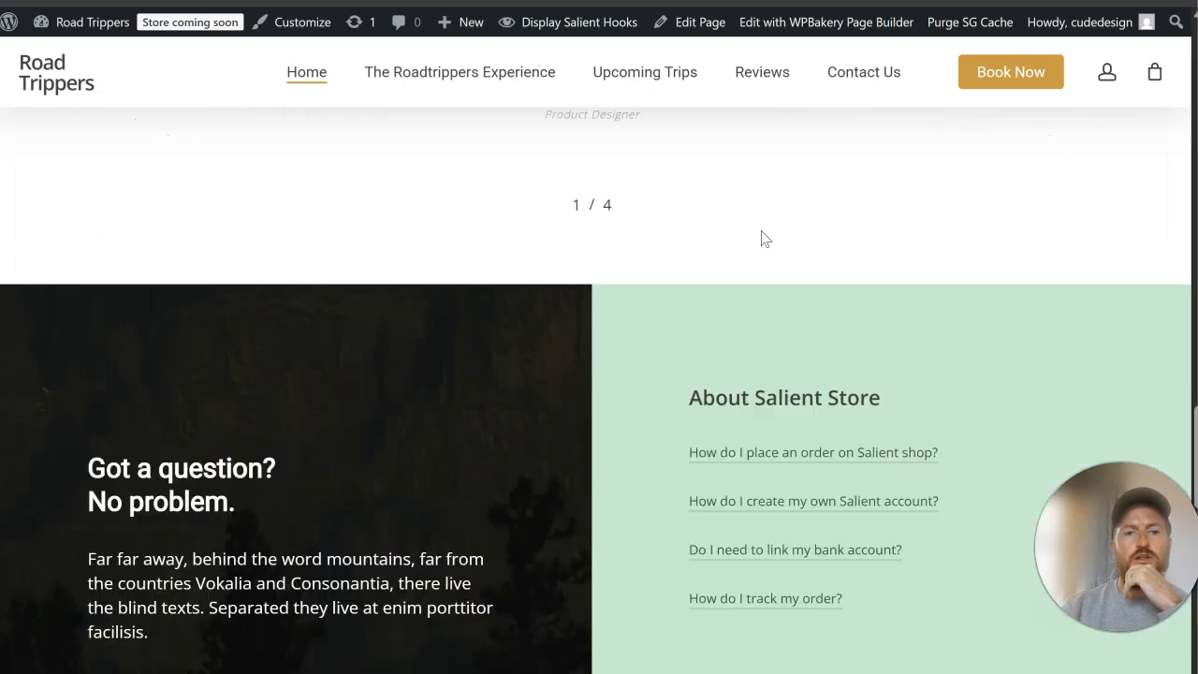
pyautogui.scroll(-12, 761, 239)
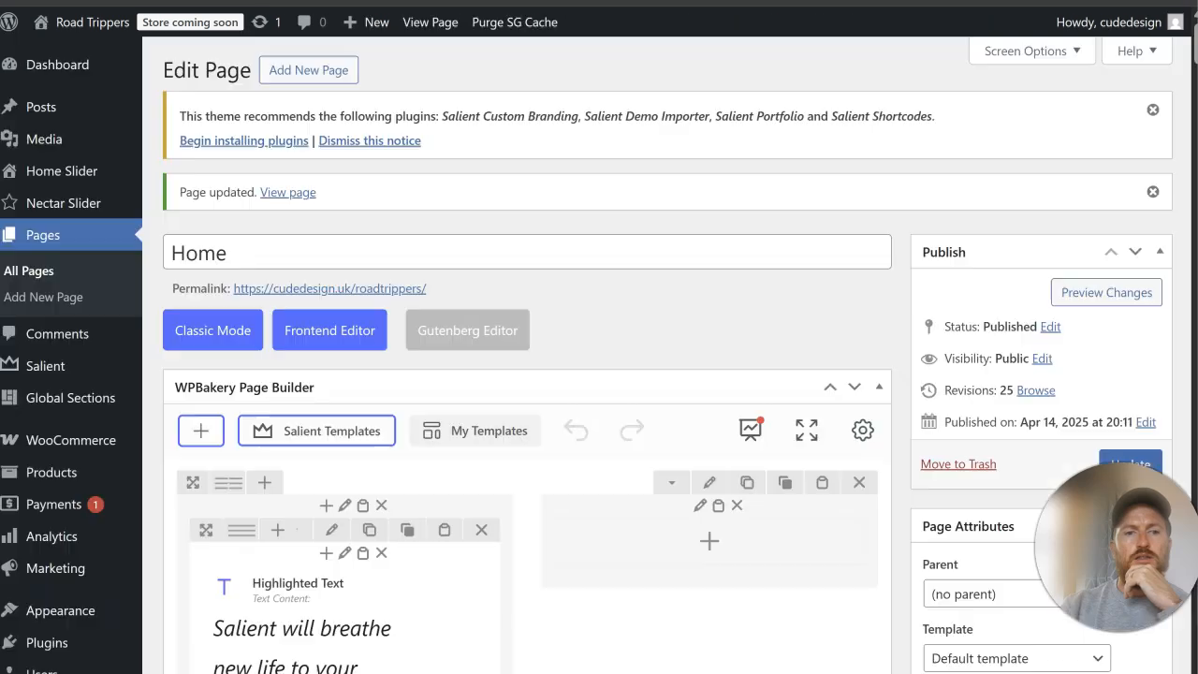
pyautogui.scroll(-10, 784, 382)
pyautogui.scroll(-10, 784, 381)
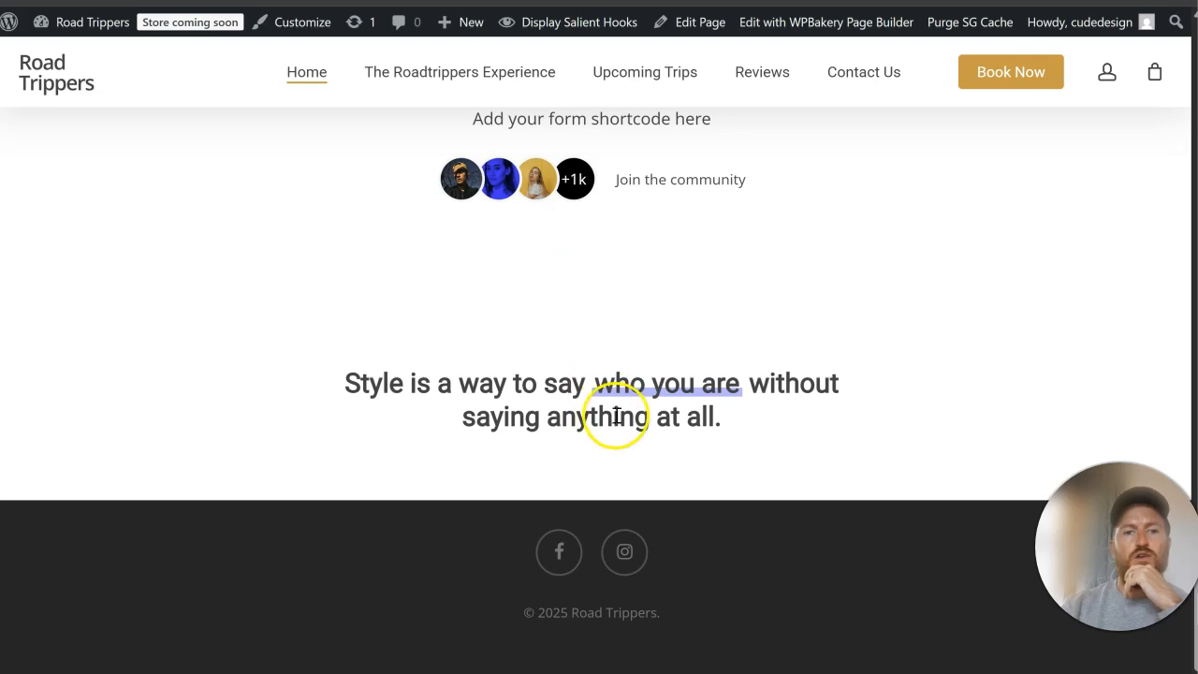
# Step: Examine the live Home page's sections from "Popular Upcoming Trips" down to the footer for leftover template content
pyautogui.scroll(15, 621, 419)
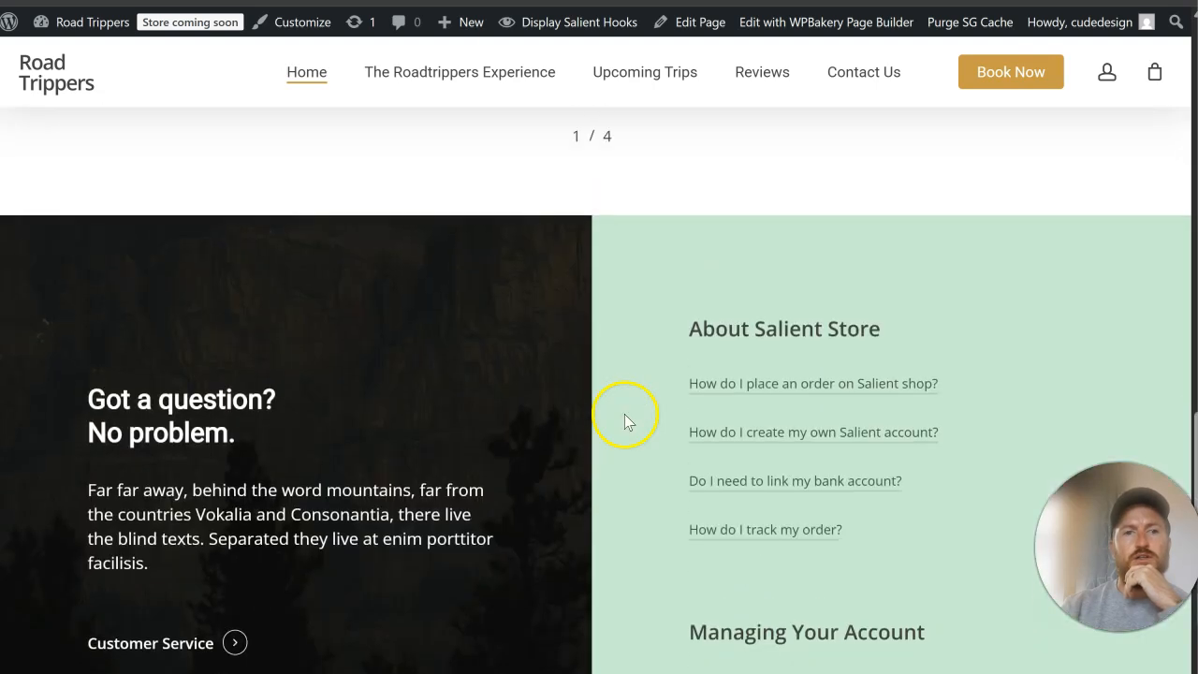
pyautogui.scroll(1, 626, 421)
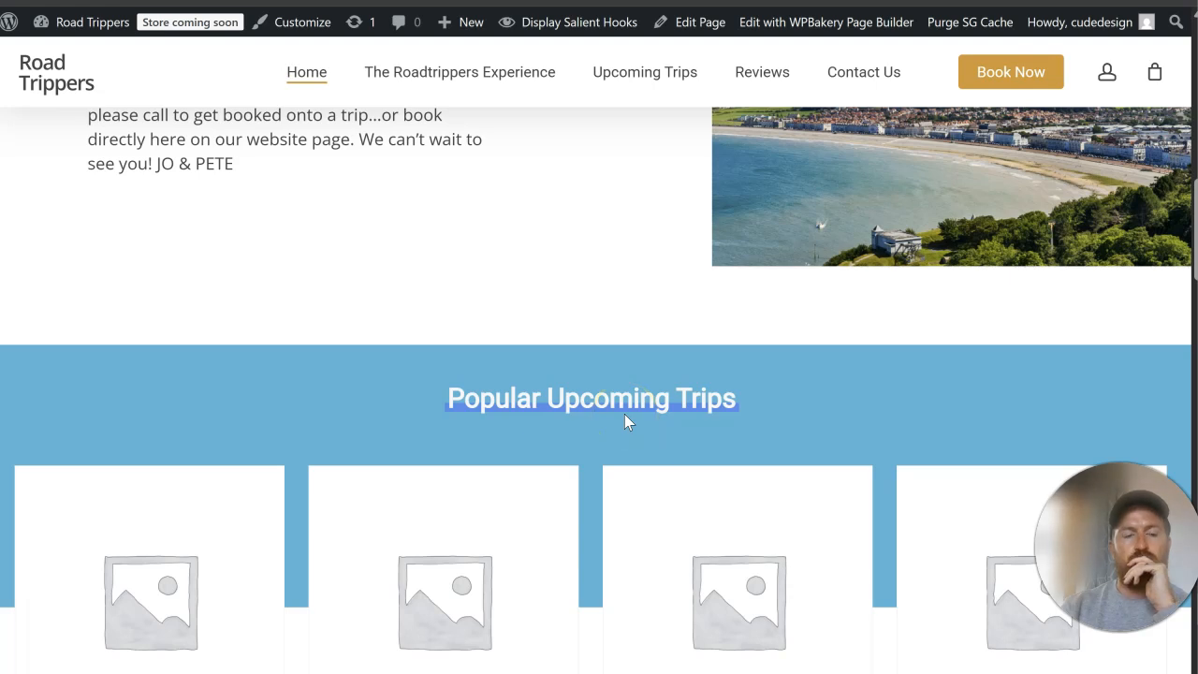
pyautogui.scroll(-4, 625, 417)
pyautogui.scroll(3, 625, 417)
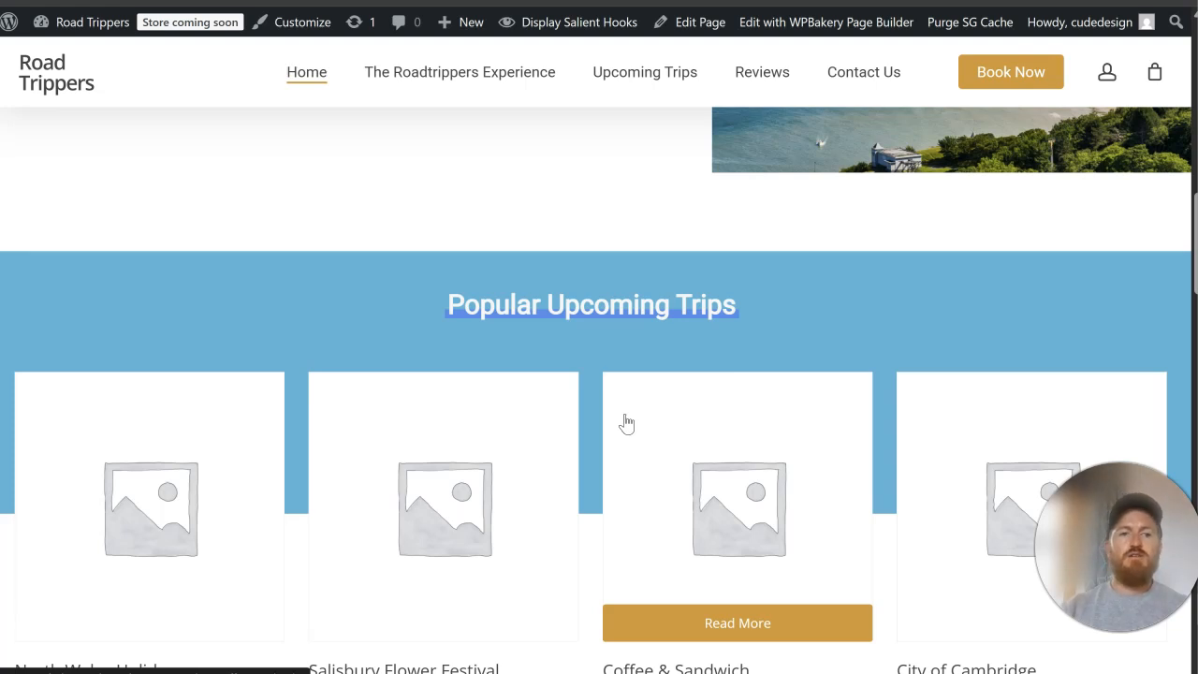
pyautogui.scroll(-15, 624, 331)
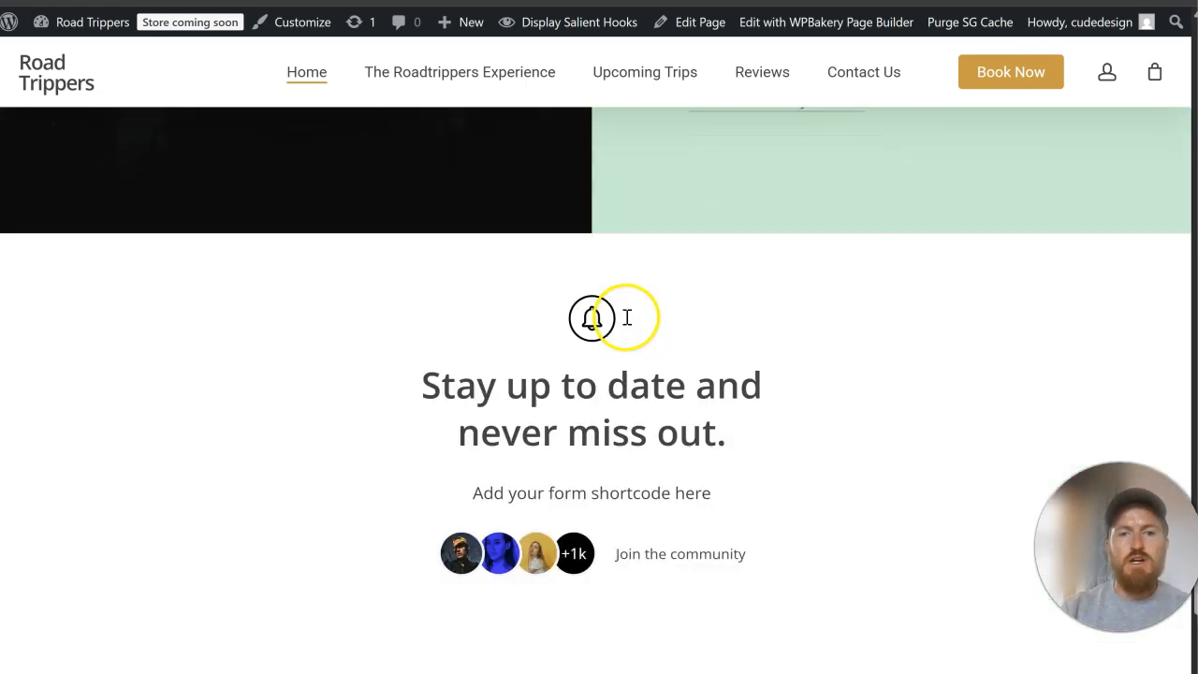
pyautogui.scroll(-4, 627, 318)
pyautogui.scroll(18, 625, 323)
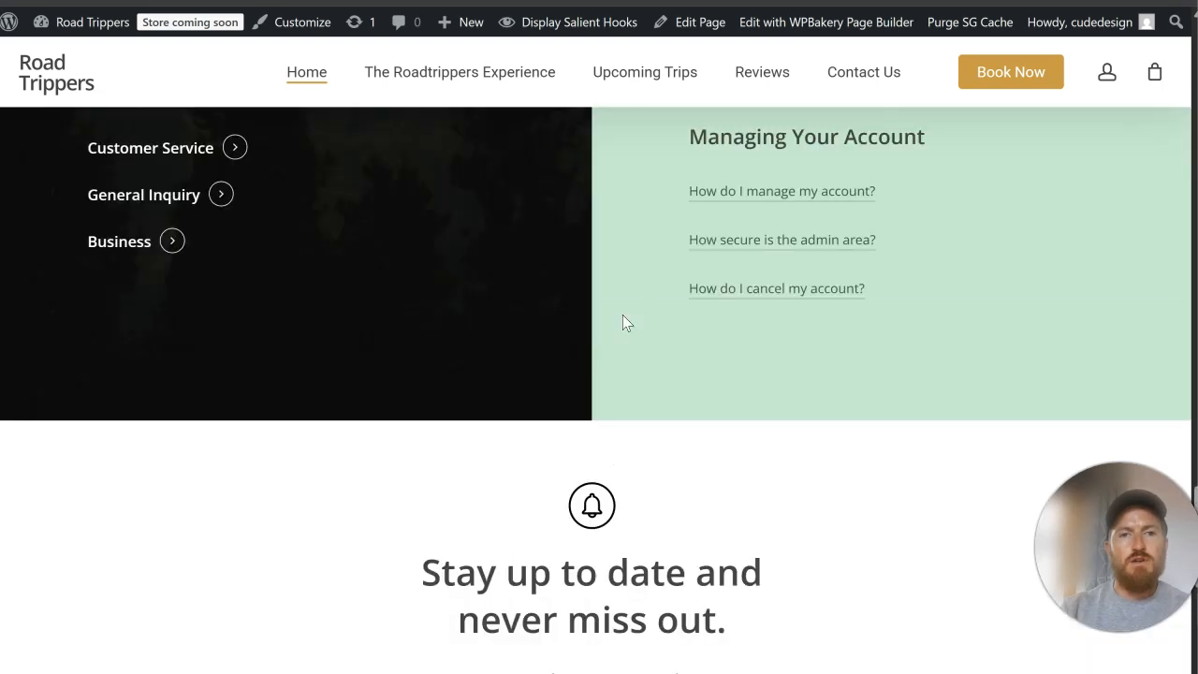
pyautogui.scroll(3, 624, 316)
pyautogui.scroll(-3, 624, 315)
# Step: Delete the last row with the "Style is a way to say who you are without saying anything at all." text and update the Home page
pyautogui.scroll(4, 624, 316)
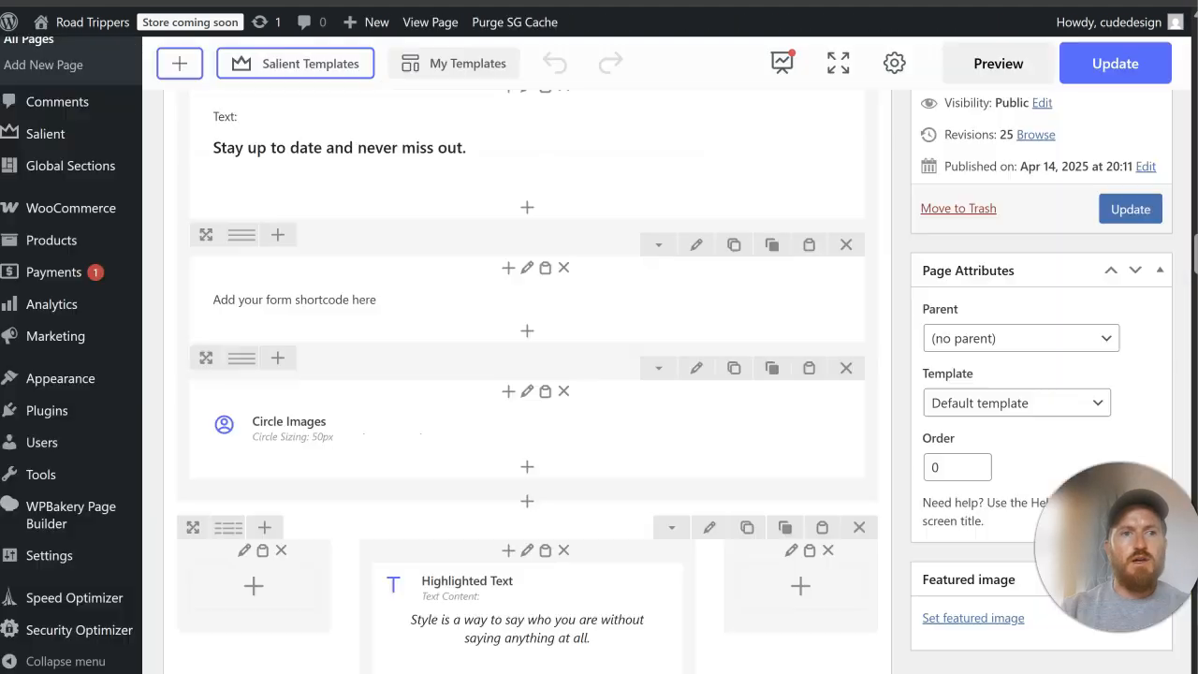
pyautogui.scroll(-10, 711, 346)
pyautogui.scroll(6, 712, 346)
pyautogui.scroll(3, 740, 309)
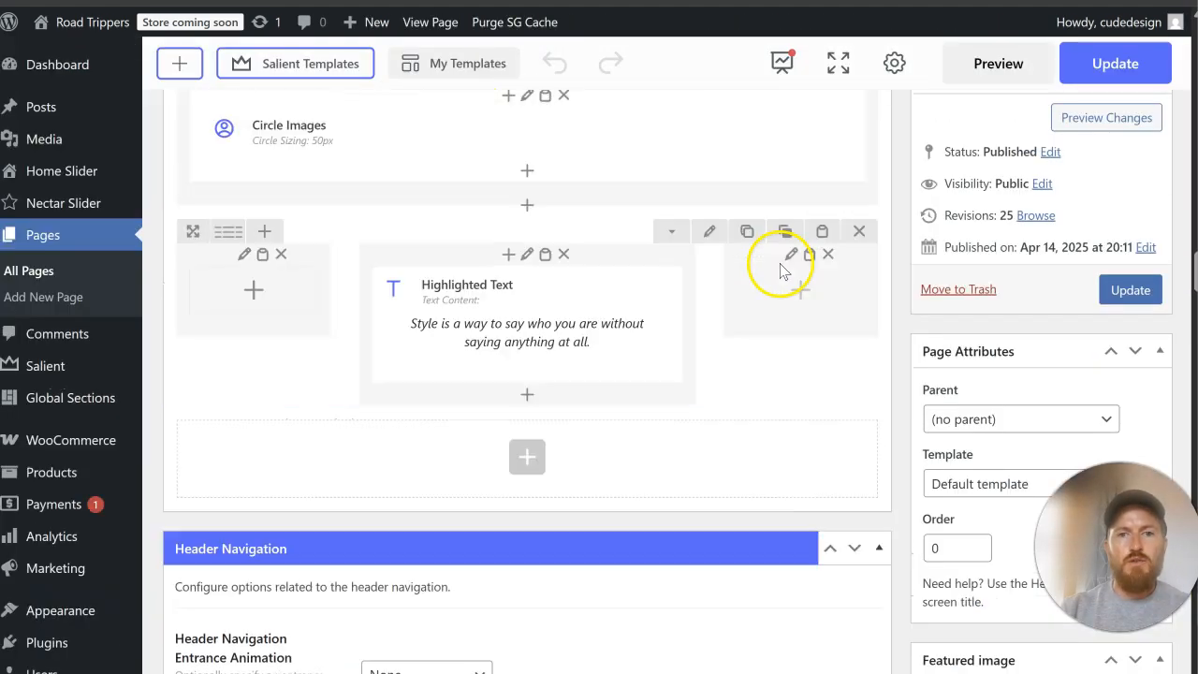
pyautogui.click(856, 254)
pyautogui.click(1114, 290)
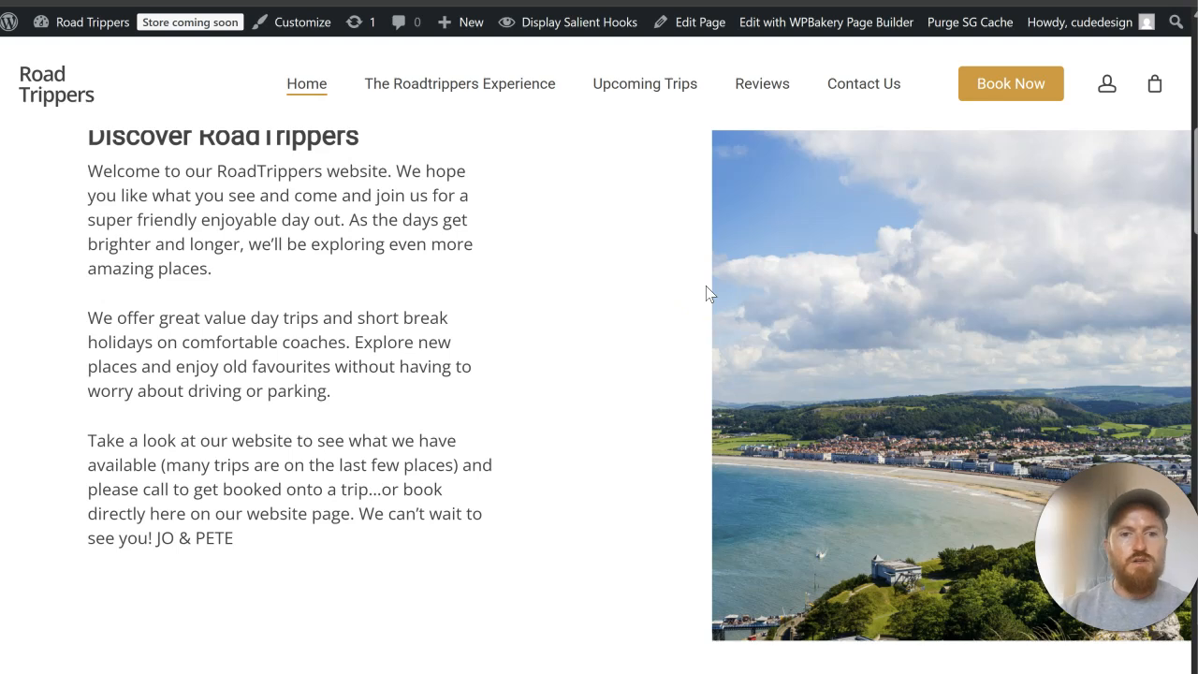
# Step: Review the live Home page from "Discover RoadTrippers" down to the footer, including the Our Trips, Our Partners and Our Customers columns
pyautogui.scroll(-8, 705, 286)
pyautogui.scroll(2, 791, 246)
pyautogui.moveTo(802, 219); pyautogui.dragTo(750, 214)
pyautogui.scroll(-10, 750, 217)
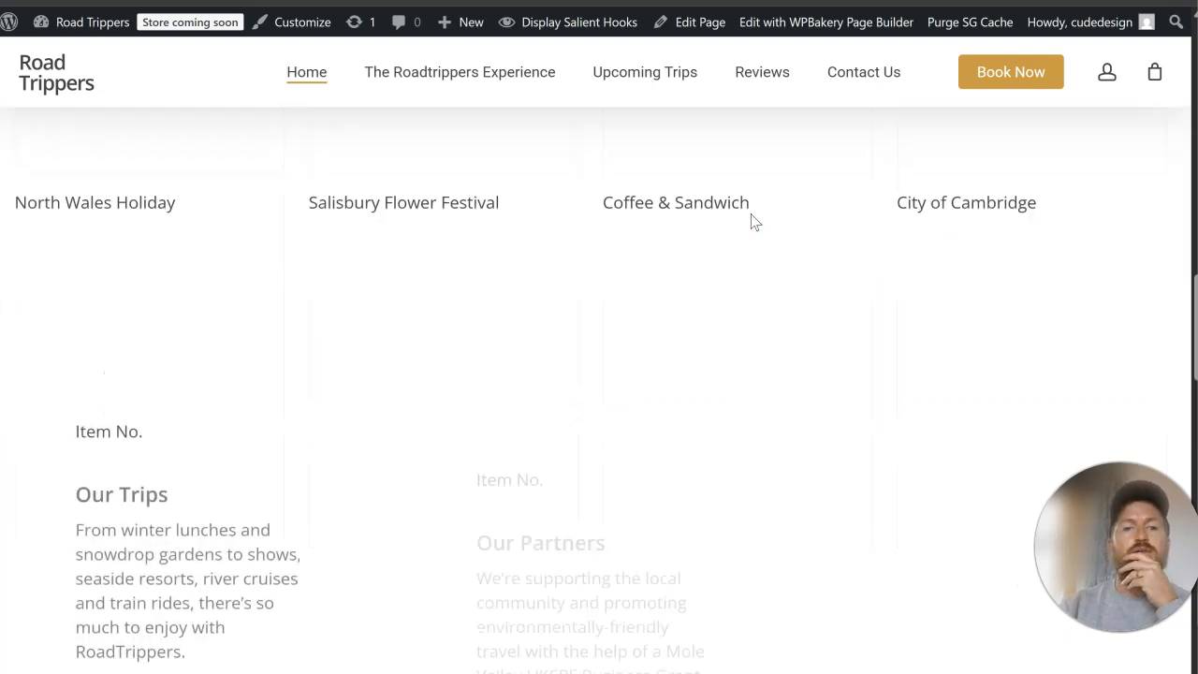
pyautogui.scroll(-10, 753, 222)
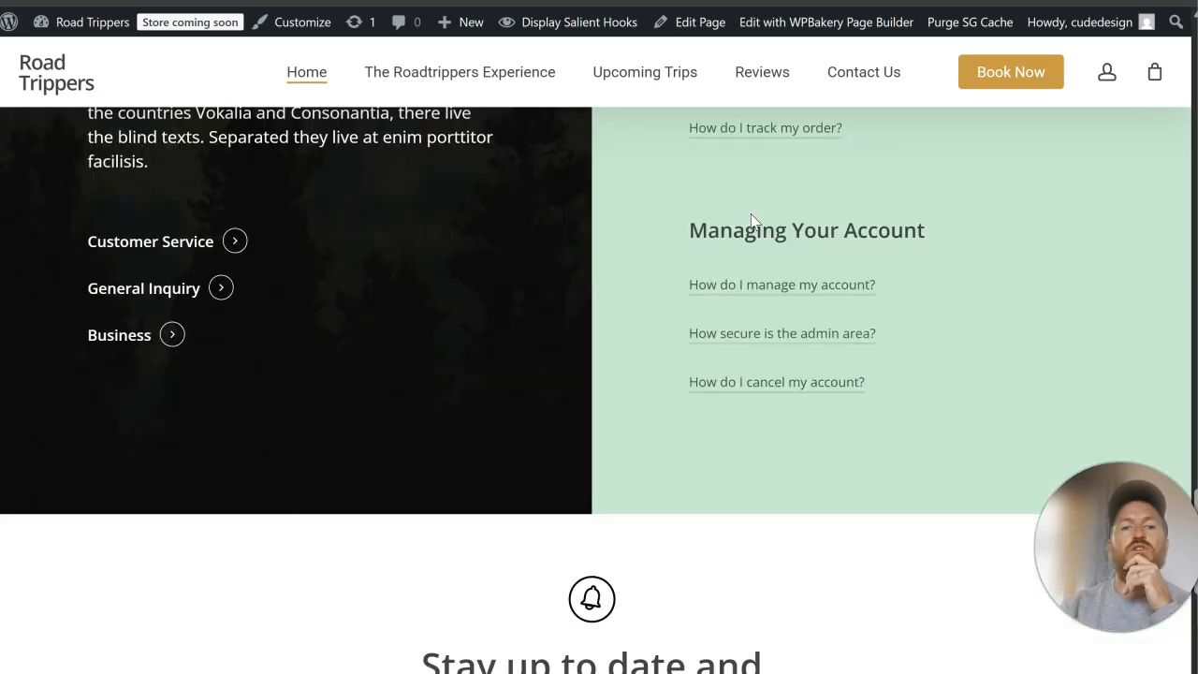
pyautogui.scroll(-4, 750, 221)
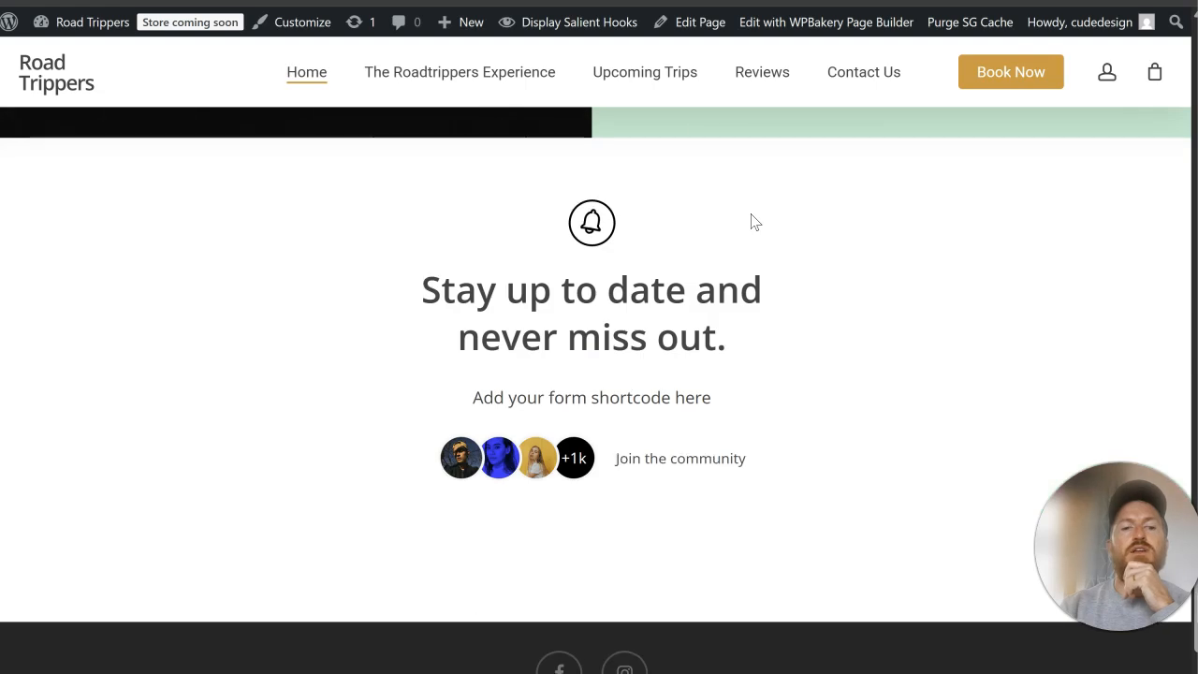
pyautogui.scroll(-2, 753, 222)
pyautogui.scroll(20, 752, 221)
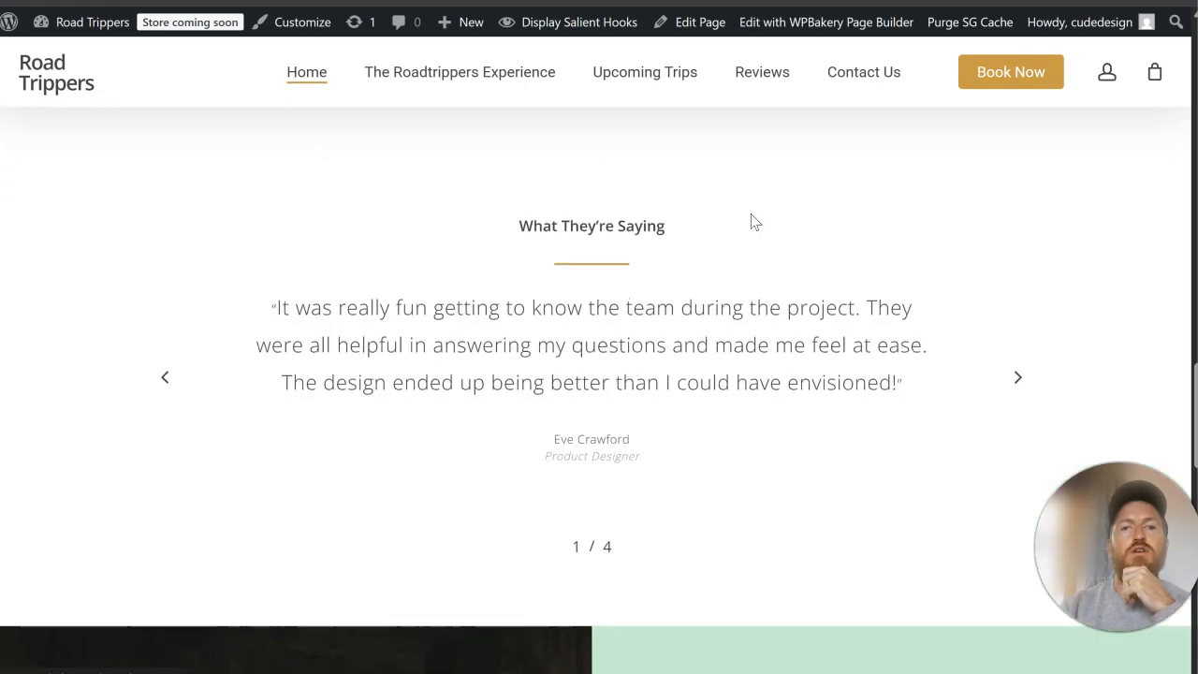
pyautogui.scroll(5, 751, 220)
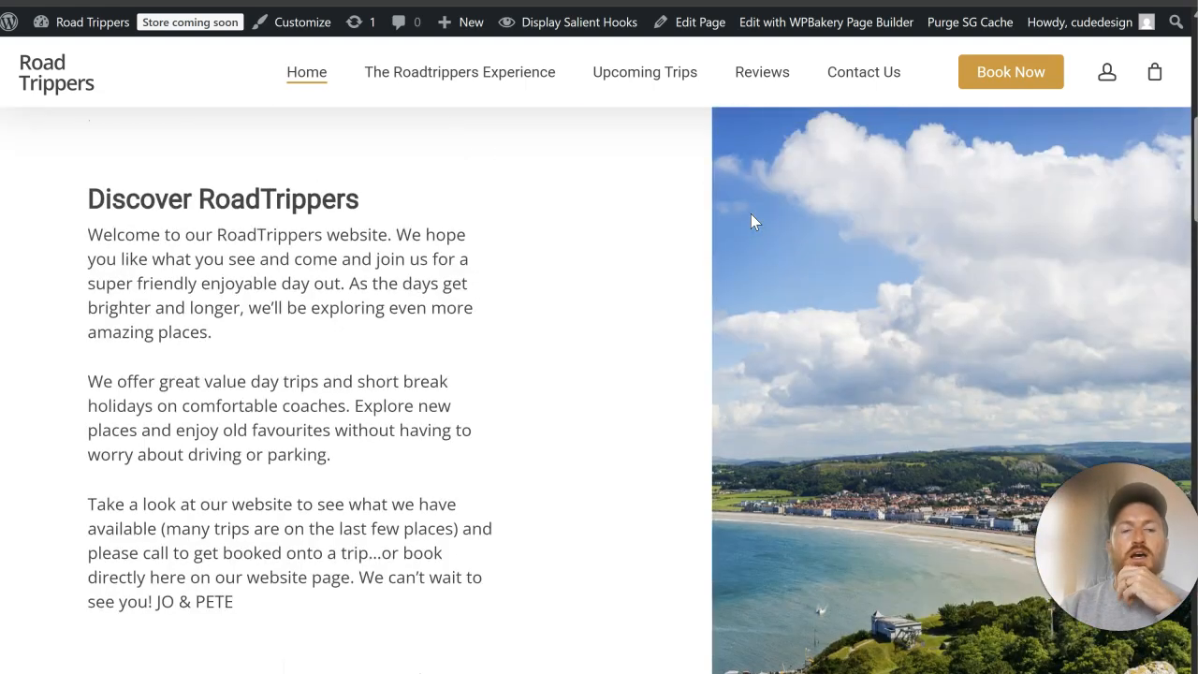
pyautogui.scroll(-1, 752, 220)
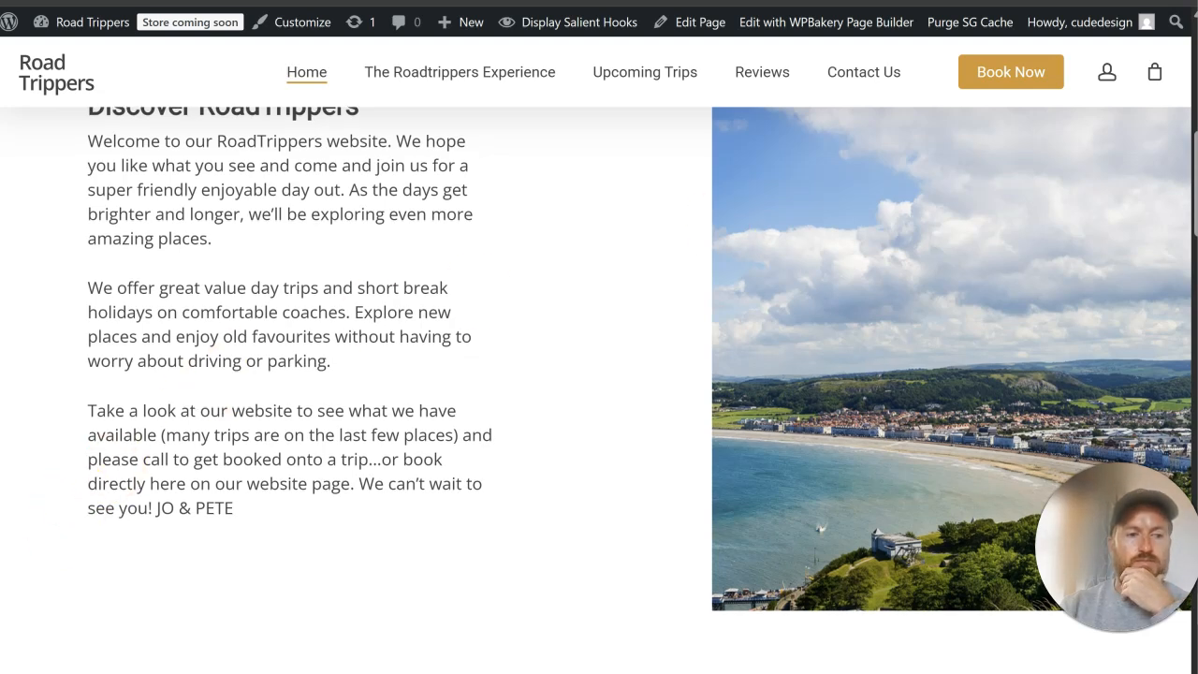
pyautogui.scroll(-5, 94, 343)
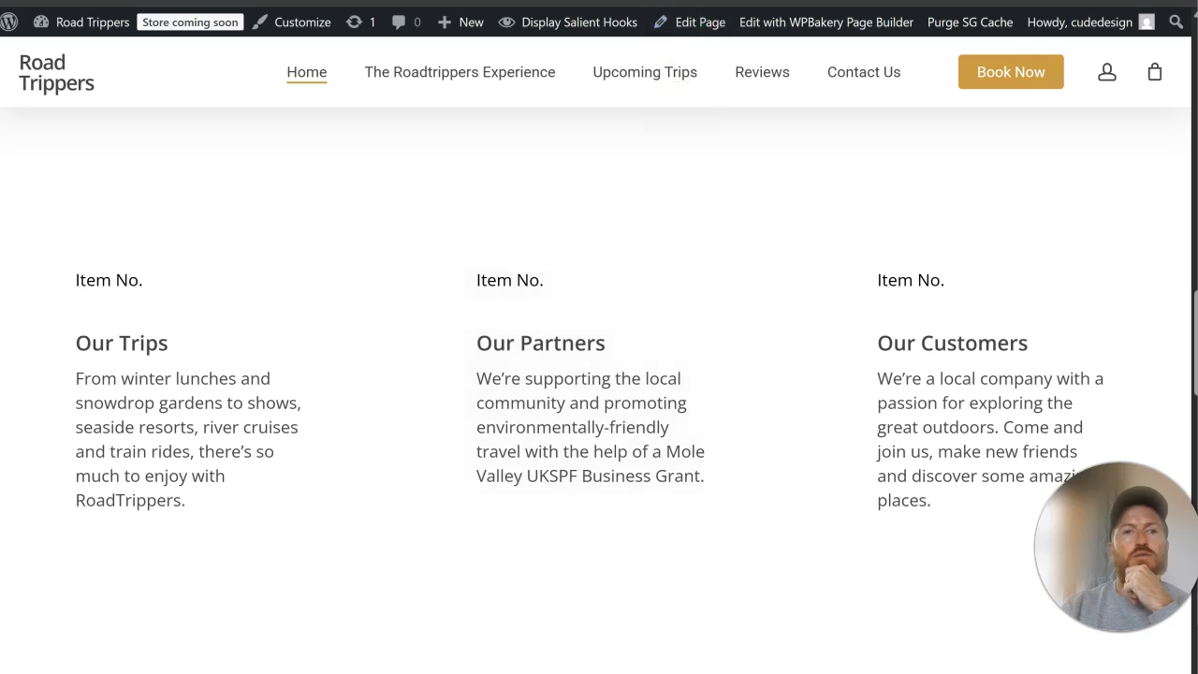
# Step: Compare the original site's three logos with those uploaded in Canva: AGTO, Funded by UK Government and Mole Valley District Council
pyautogui.click(552, 2)
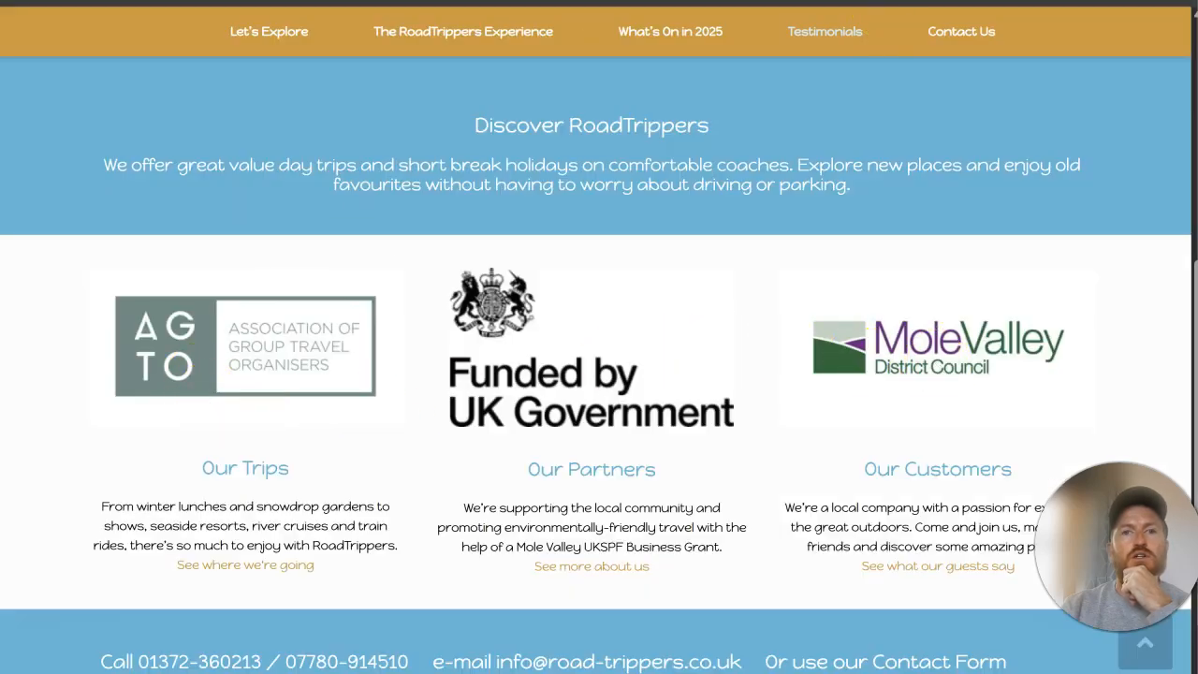
pyautogui.click(824, 2)
pyautogui.scroll(-1, 159, 412)
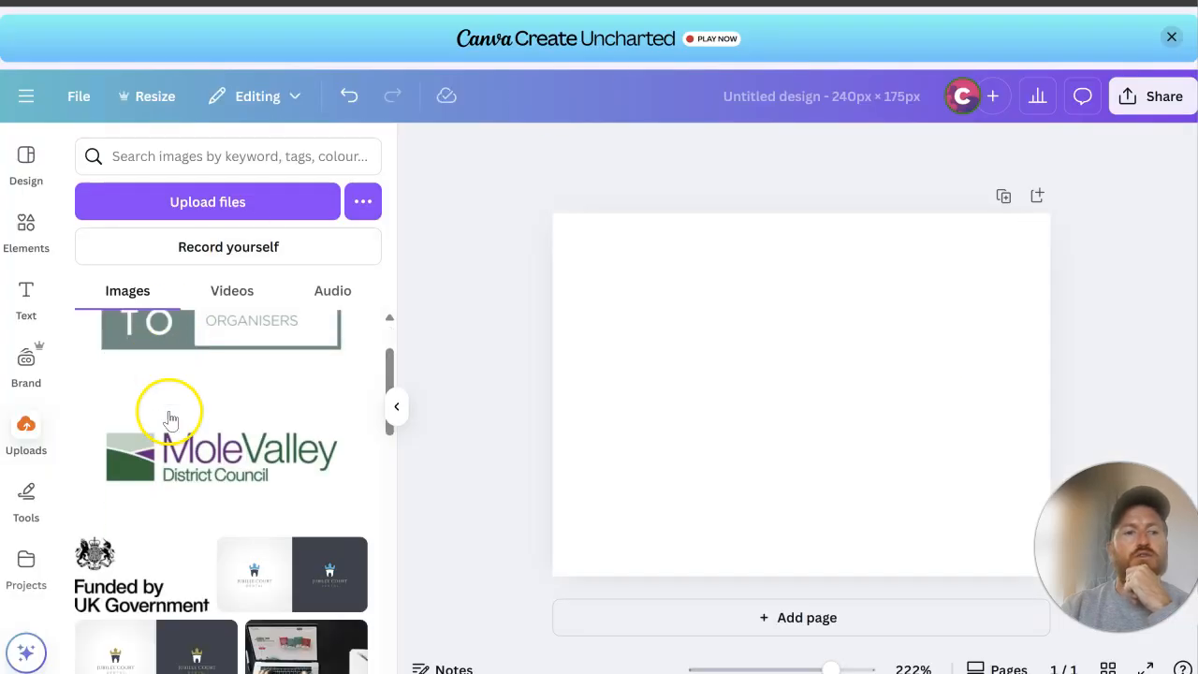
pyautogui.click(543, 2)
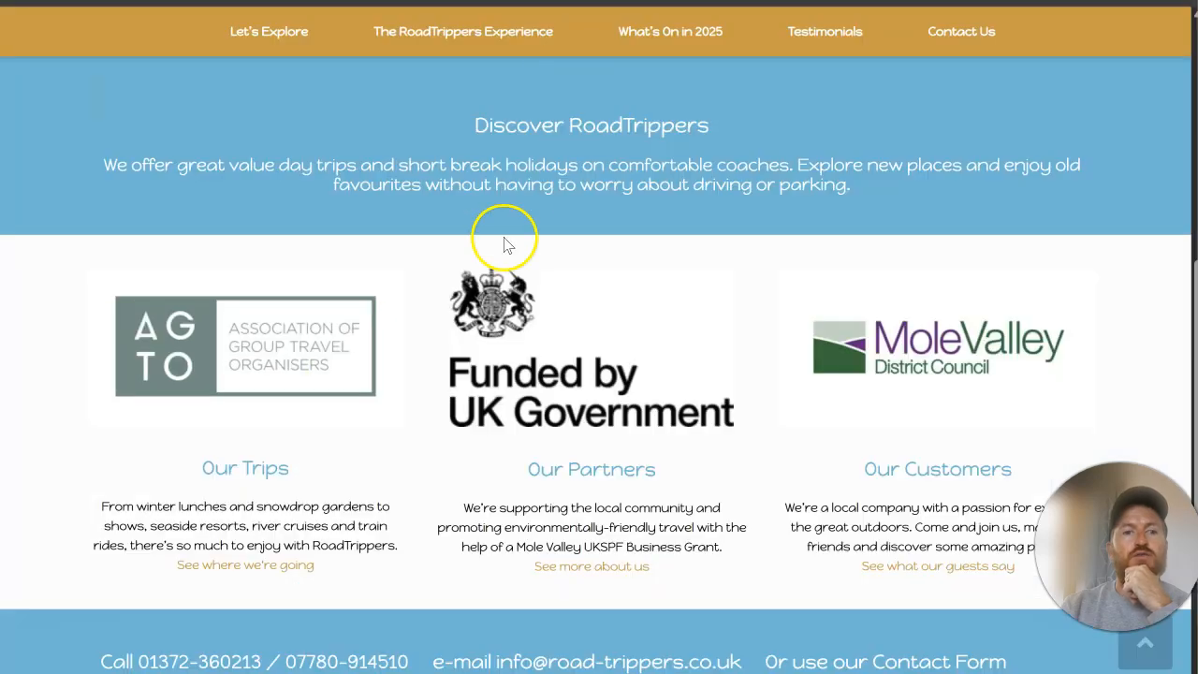
pyautogui.click(823, 2)
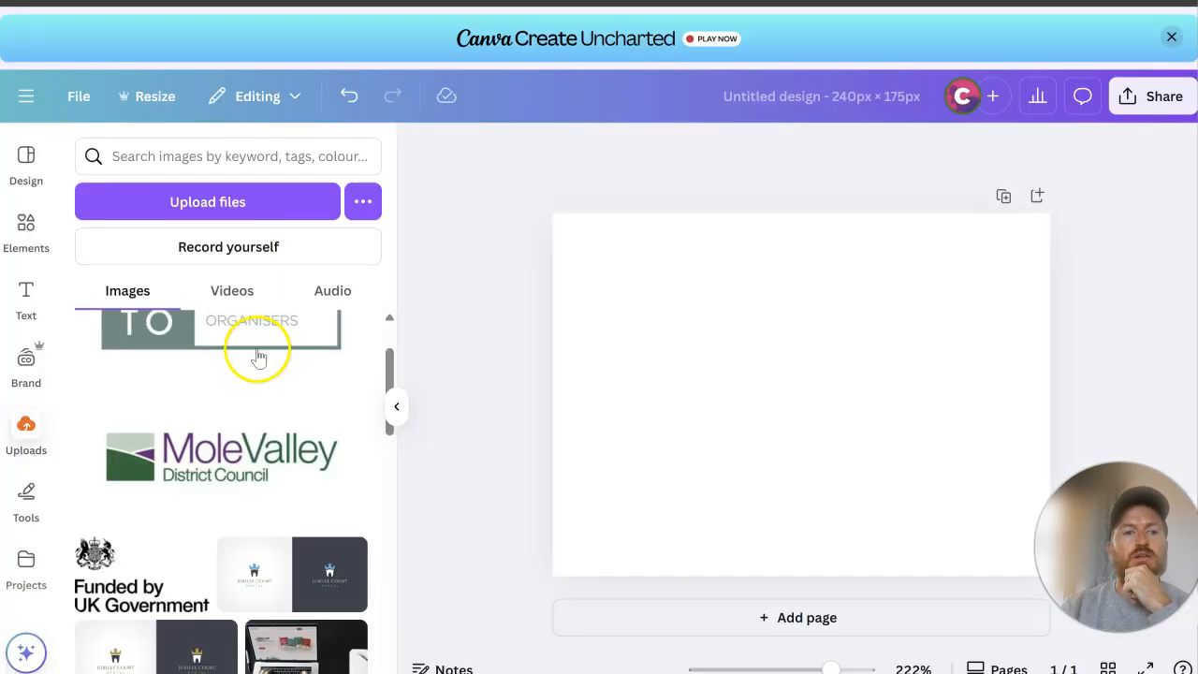
pyautogui.scroll(1, 221, 382)
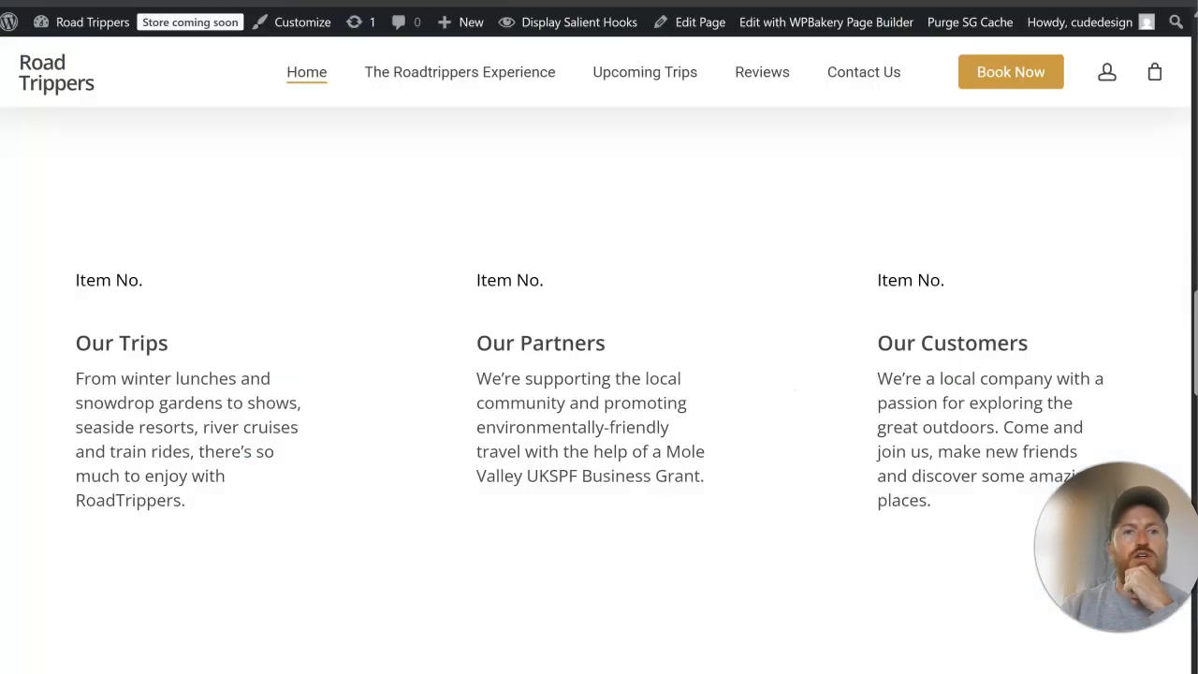
# Step: Inspect the "Our Trips" column on the live Home page to read its size, and close the developer tools
pyautogui.rightClick(201, 352)
pyautogui.click(267, 663)
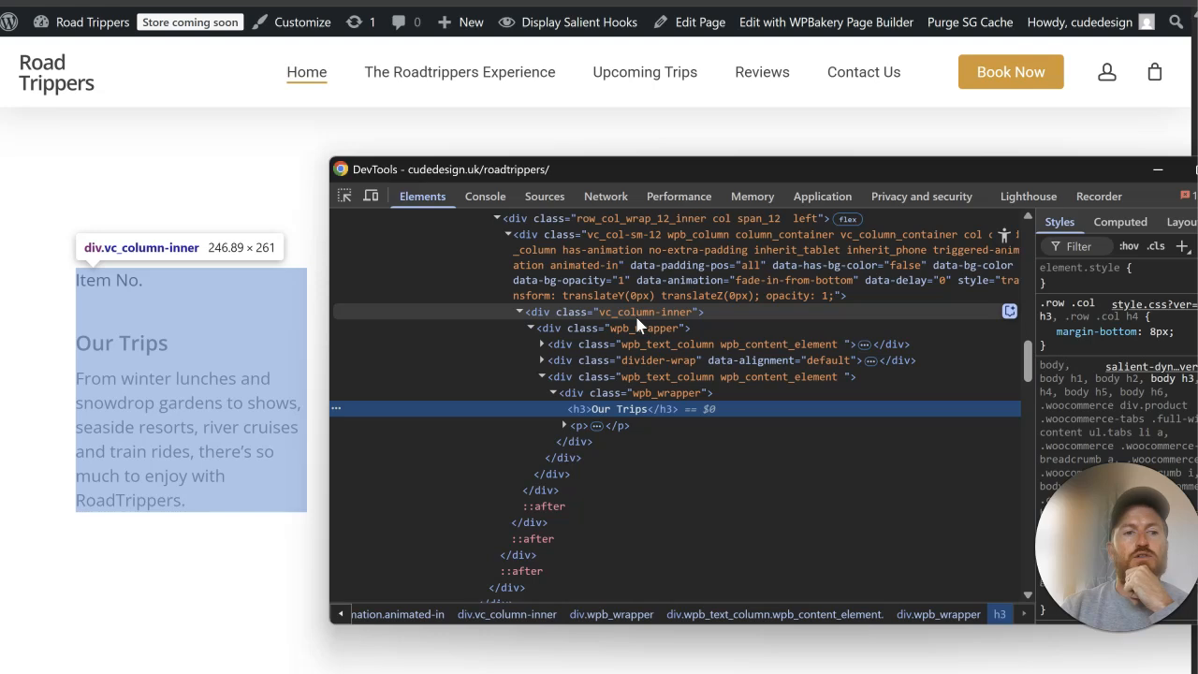
pyautogui.moveTo(973, 179); pyautogui.dragTo(744, 193)
pyautogui.click(1015, 182)
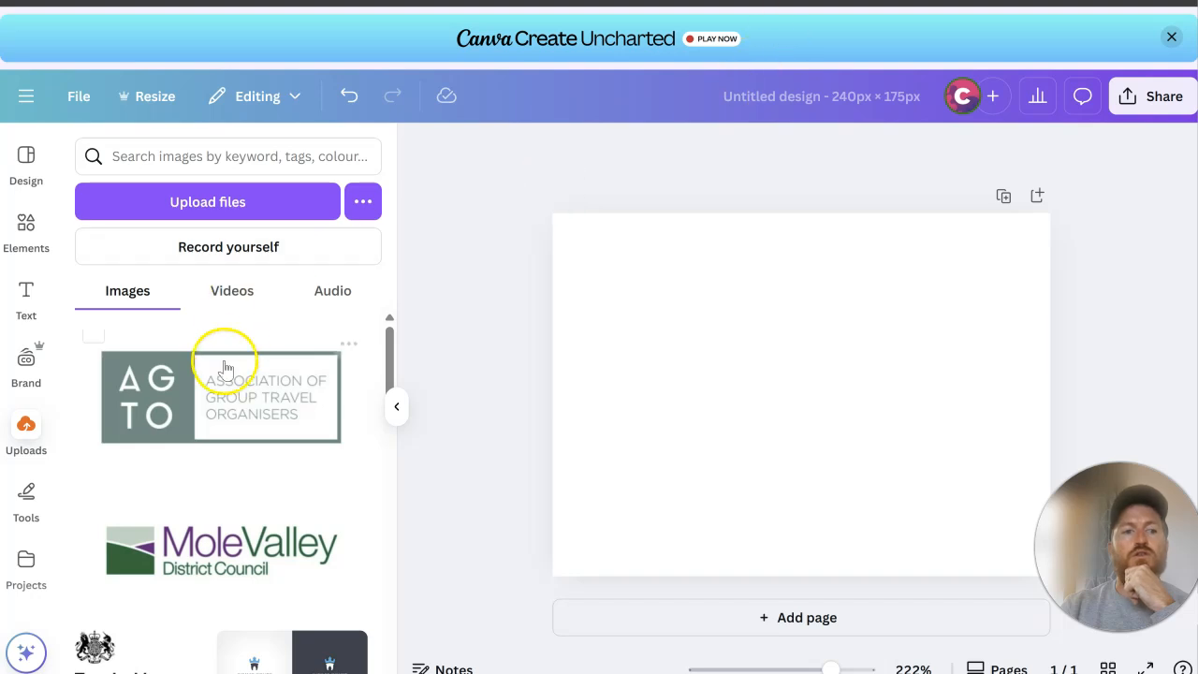
# Step: Place the AGTO logo in the 240 × 175 px Canva design, enlarge it to nearly the full page width and centre it
pyautogui.moveTo(222, 366); pyautogui.dragTo(805, 379)
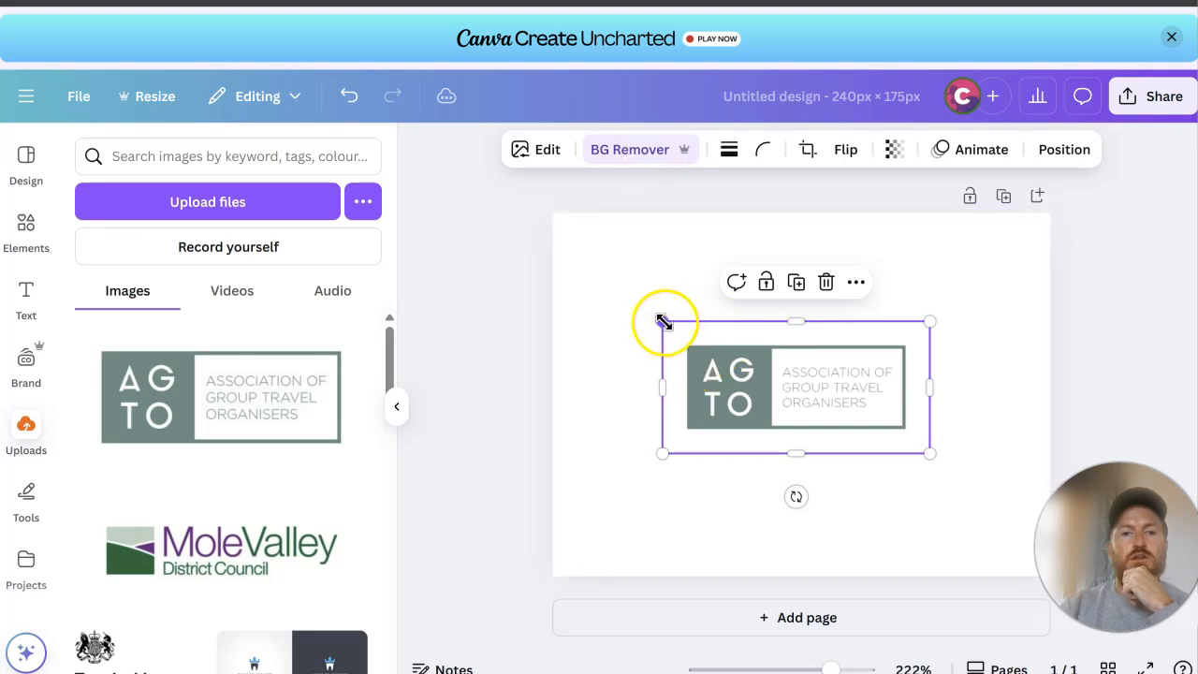
pyautogui.moveTo(663, 321); pyautogui.dragTo(553, 272)
pyautogui.moveTo(926, 452); pyautogui.dragTo(1067, 521)
pyautogui.moveTo(844, 372)
pyautogui.mouseDown()
pyautogui.moveTo(844, 354)
pyautogui.moveTo(835, 358)
pyautogui.mouseUp()
pyautogui.moveTo(548, 250); pyautogui.dragTo(486, 222)
pyautogui.moveTo(772, 346); pyautogui.dragTo(807, 365)
pyautogui.moveTo(511, 240); pyautogui.dragTo(505, 233)
pyautogui.moveTo(714, 369); pyautogui.dragTo(718, 379)
pyautogui.click(1120, 221)
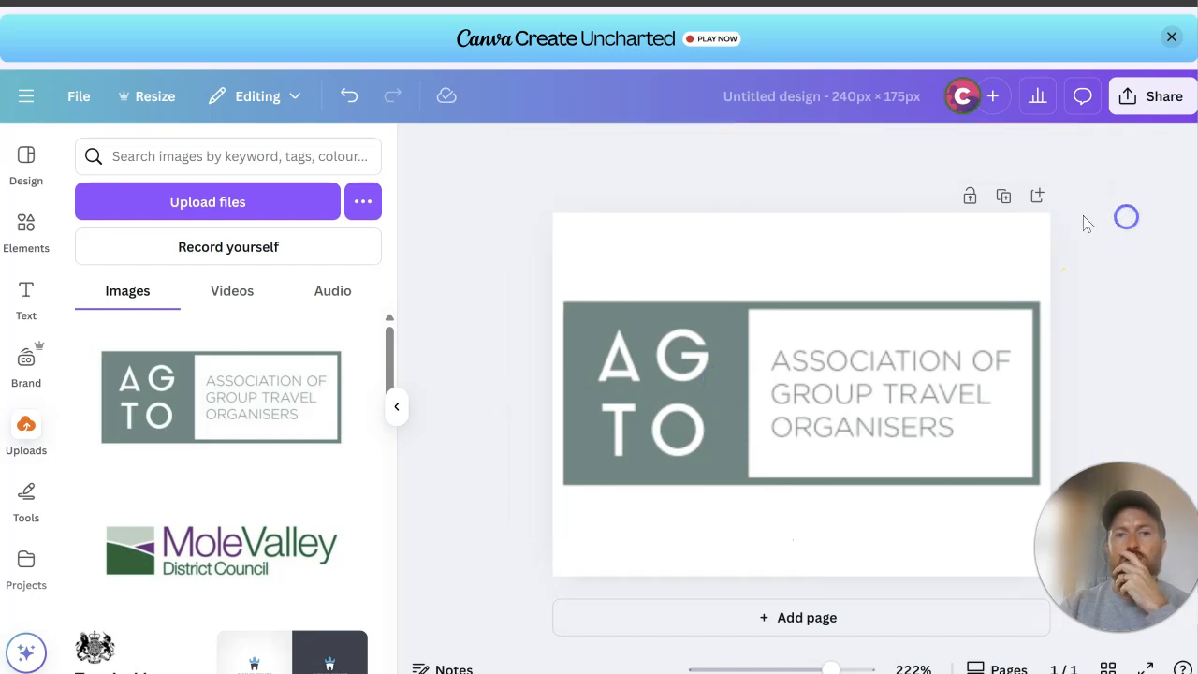
# Step: Duplicate the AGTO page and replace its logo on page 2 with the Mole Valley District Council logo
pyautogui.click(1003, 200)
pyautogui.click(698, 363)
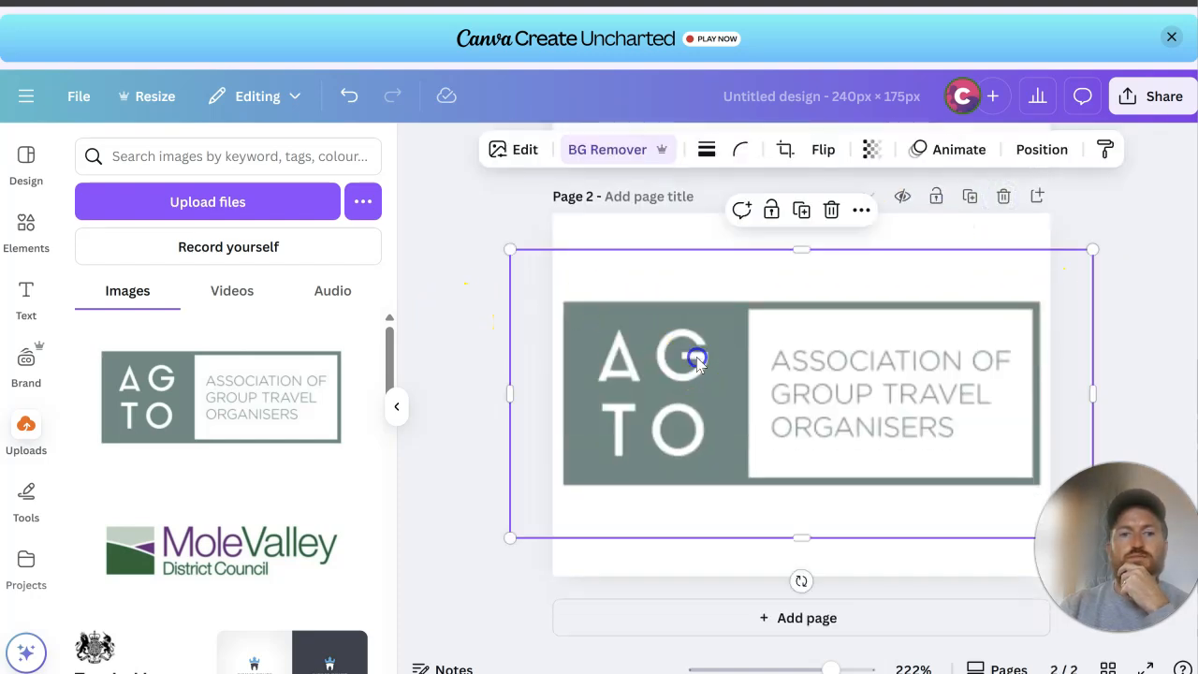
pyautogui.moveTo(201, 545); pyautogui.dragTo(753, 412)
# Step: Check the background removal on the Mole Valley logo and the AGTO logo with the Background Remover
pyautogui.click(615, 152)
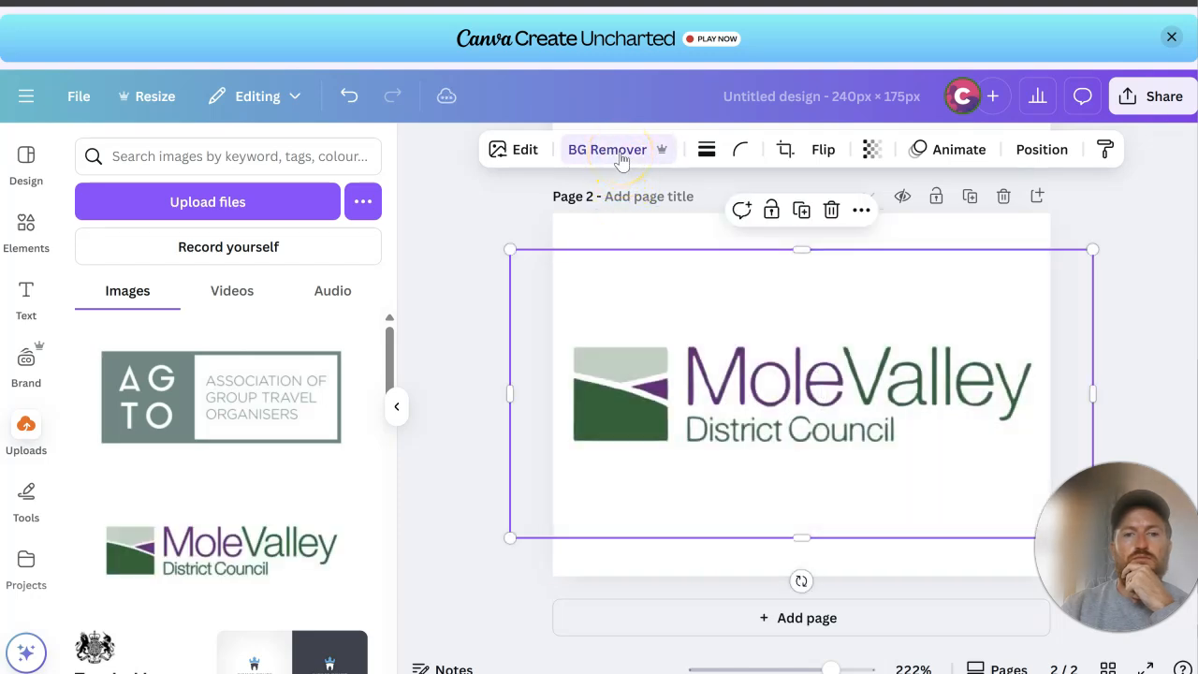
pyautogui.click(619, 152)
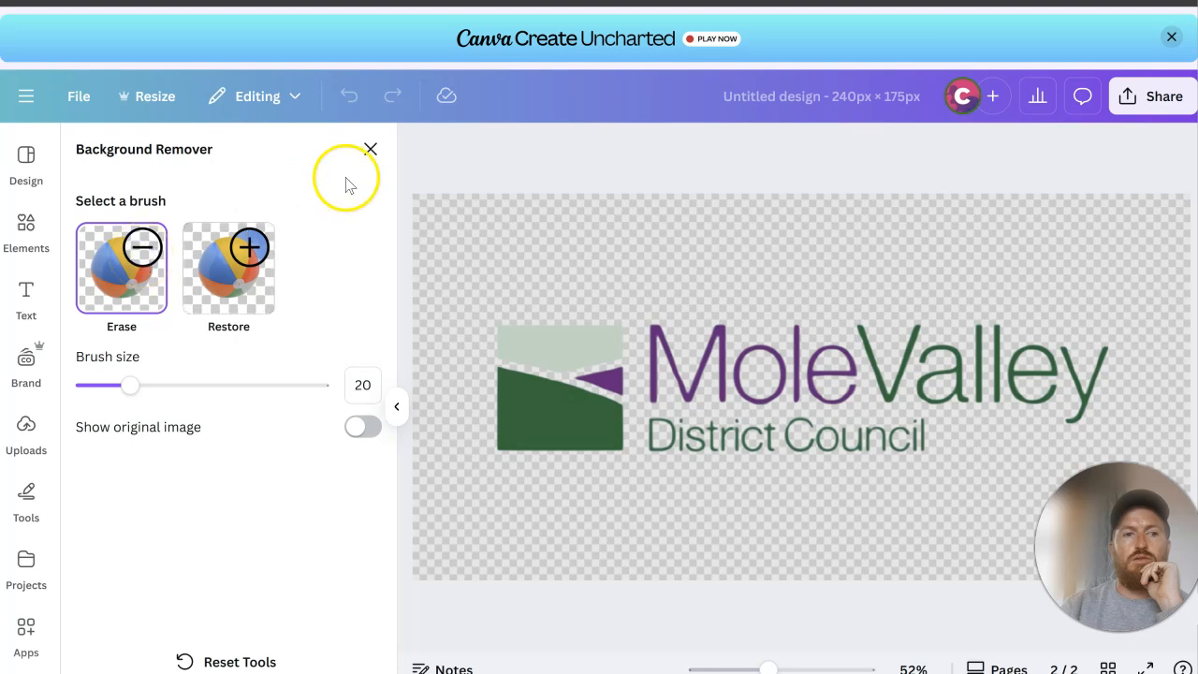
pyautogui.click(370, 149)
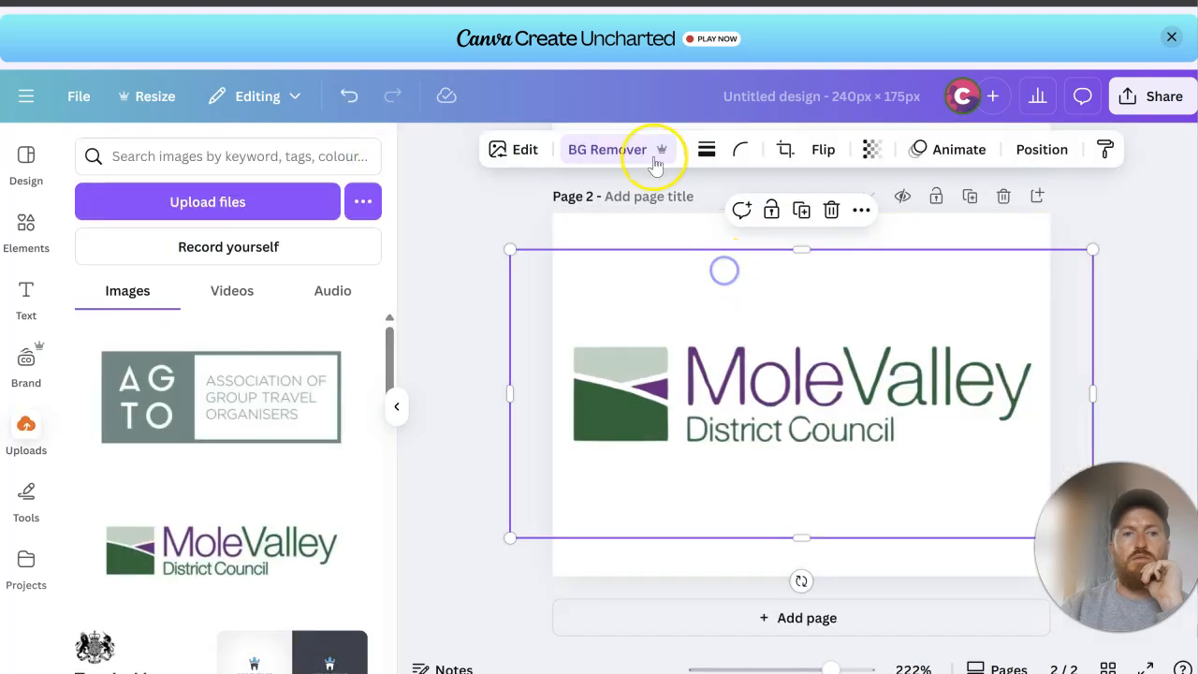
pyautogui.scroll(4, 651, 288)
pyautogui.click(664, 322)
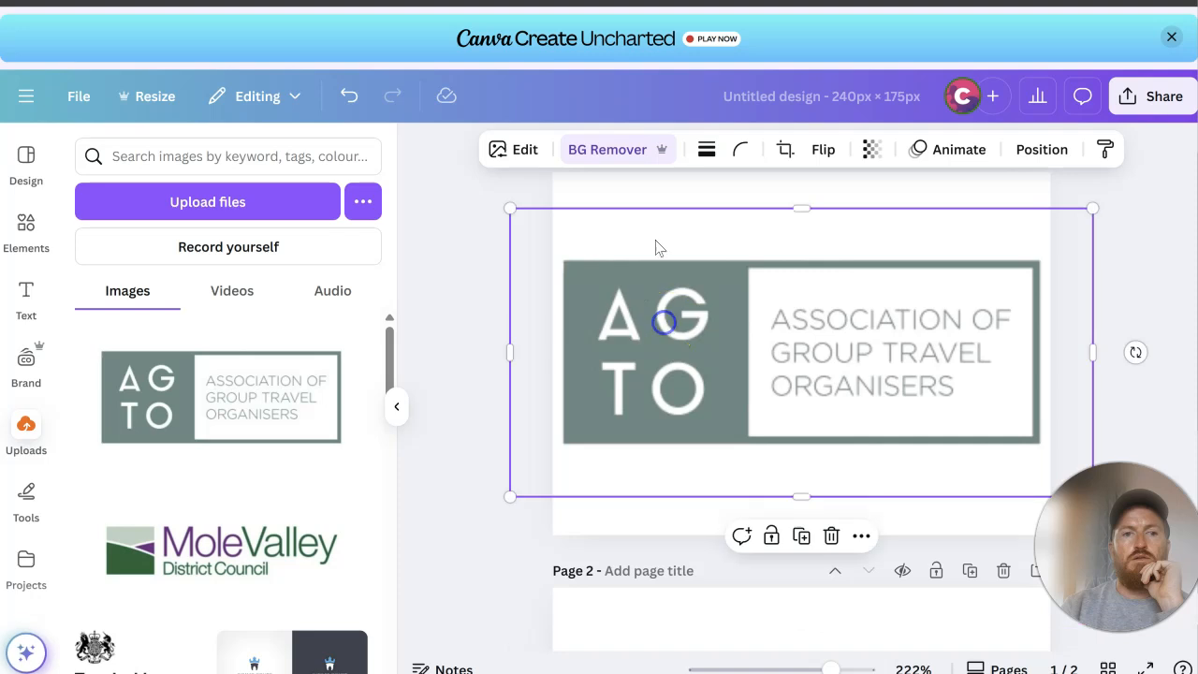
pyautogui.click(623, 158)
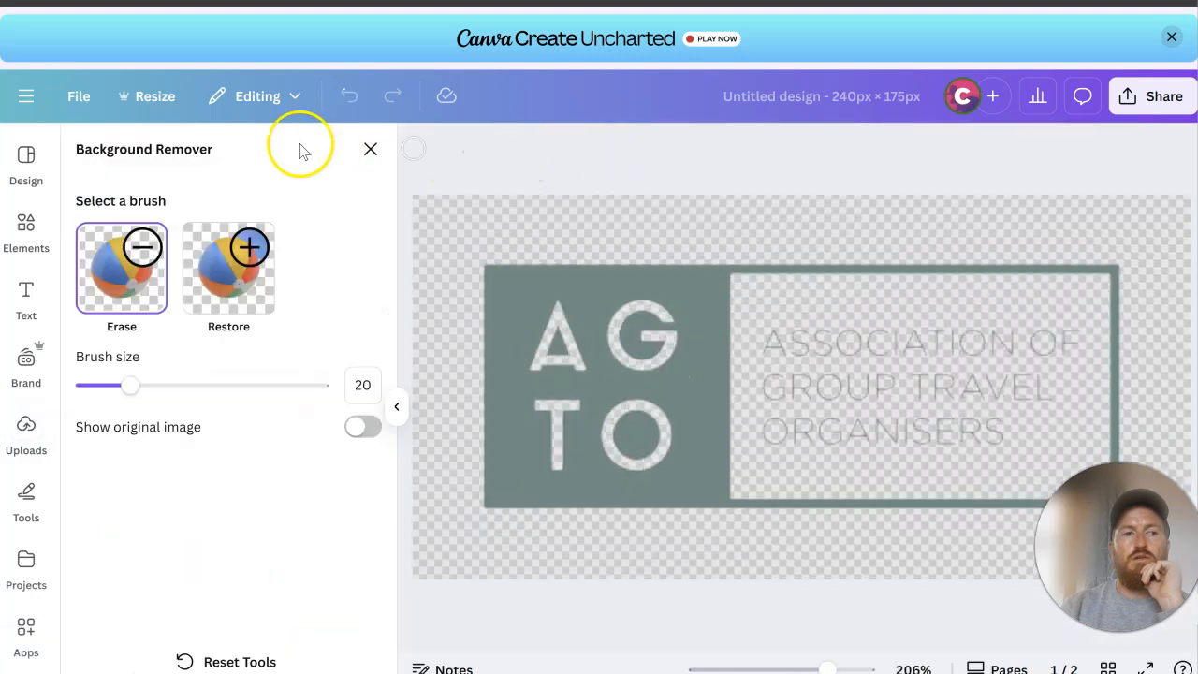
pyautogui.click(370, 149)
# Step: Duplicate page 2, delete the Mole Valley logo from the copy and add the "Funded by UK Government" logo to page 3
pyautogui.scroll(-4, 798, 368)
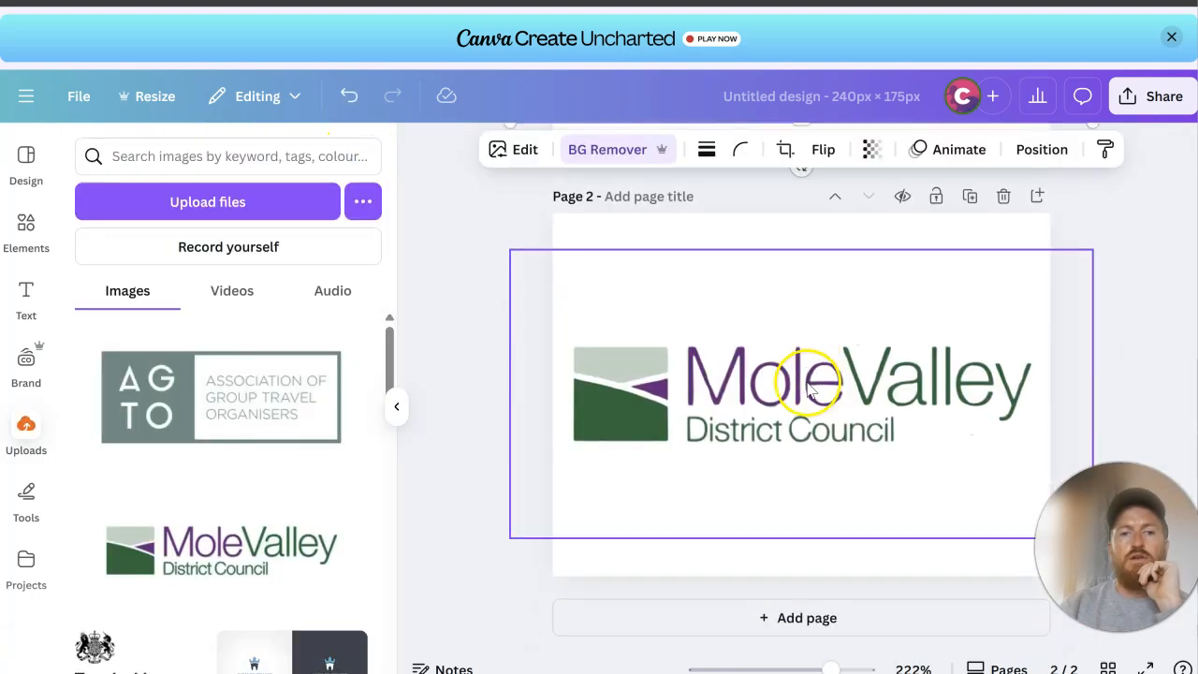
pyautogui.click(969, 195)
pyautogui.moveTo(126, 662); pyautogui.dragTo(182, 613)
pyautogui.click(917, 343)
pyautogui.press('Delete')
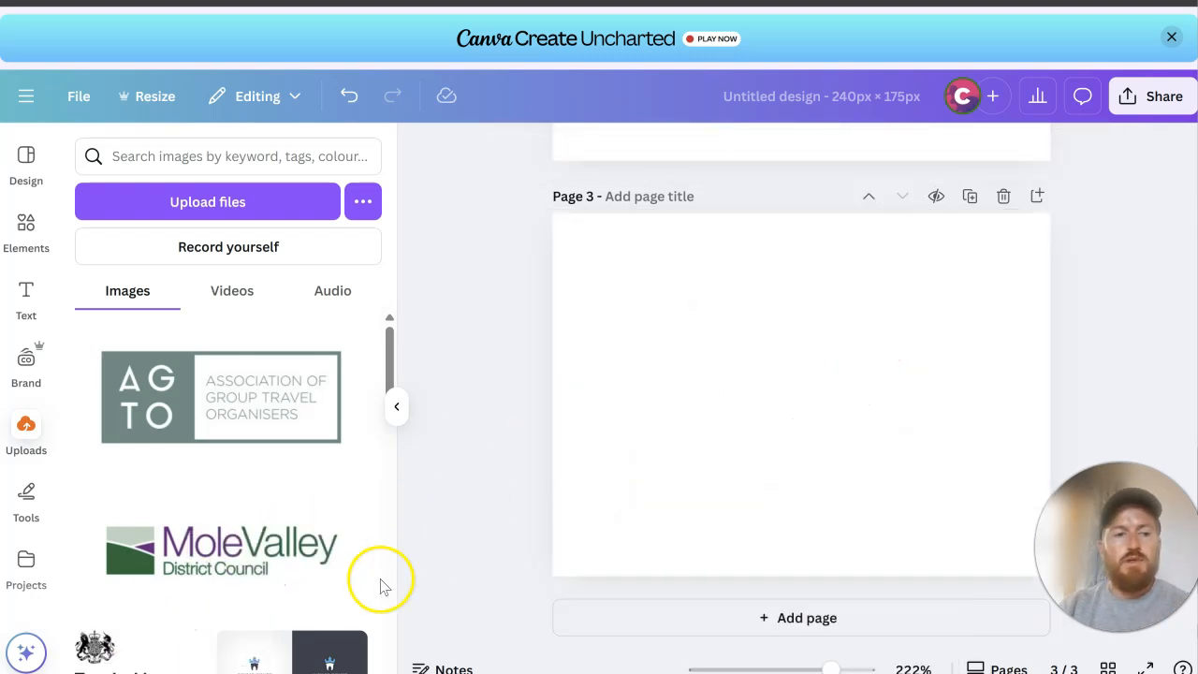
pyautogui.click(145, 665)
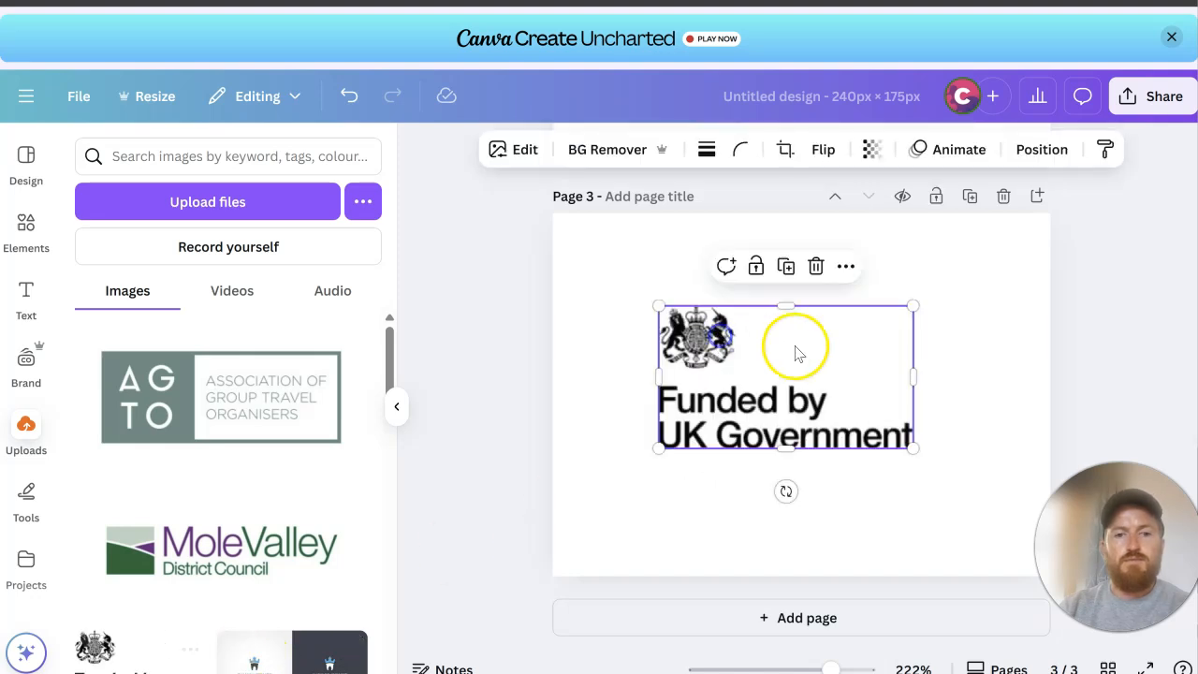
# Step: Enlarge the "Funded by UK Government" logo to nearly the full width of page 3 and centre it
pyautogui.moveTo(915, 304); pyautogui.dragTo(1054, 265)
pyautogui.moveTo(775, 388); pyautogui.dragTo(737, 436)
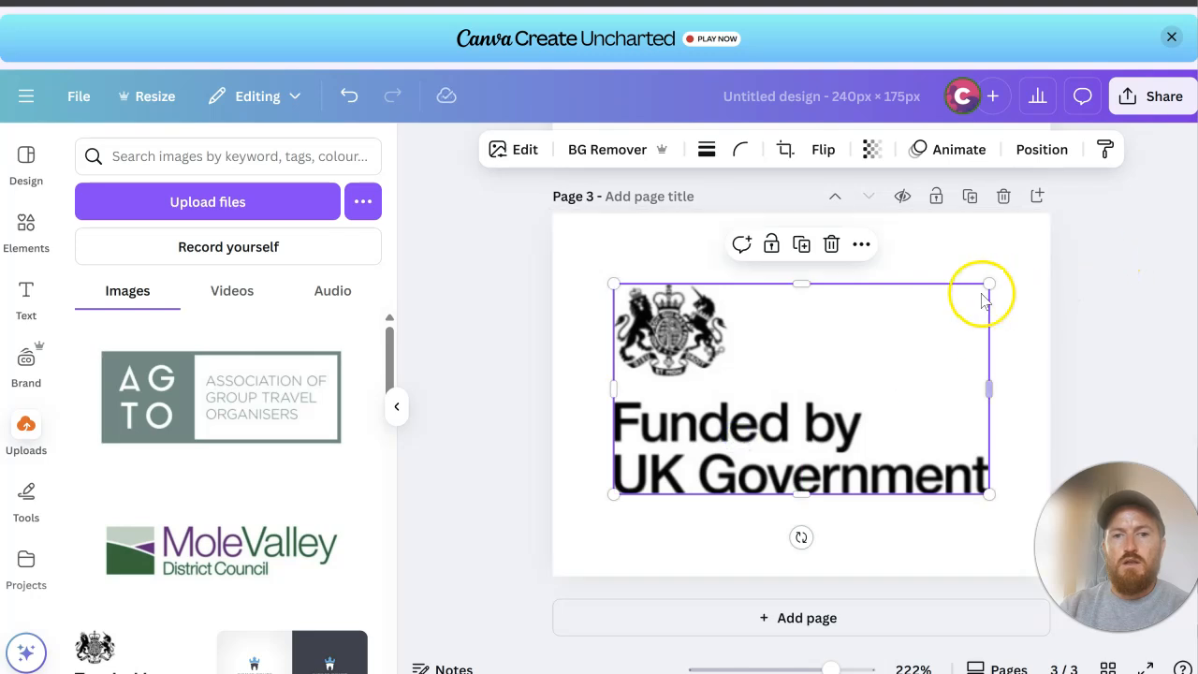
pyautogui.moveTo(994, 281); pyautogui.dragTo(1080, 235)
pyautogui.moveTo(857, 354); pyautogui.dragTo(836, 384)
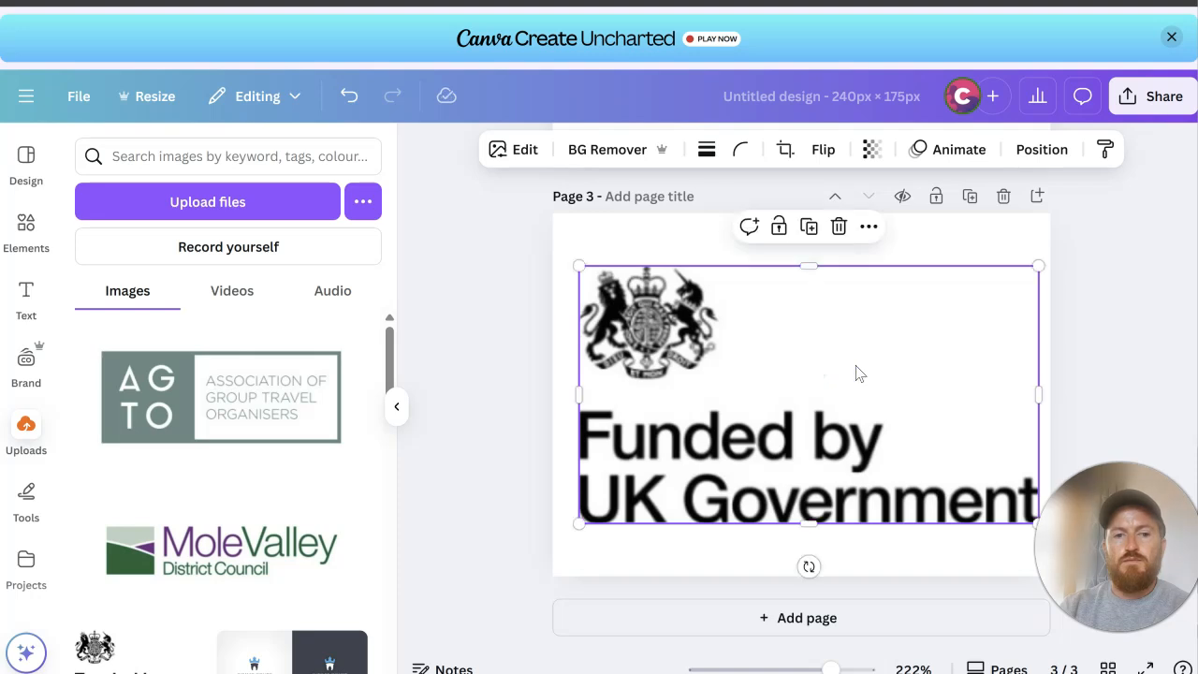
# Step: Remove the background from the "Funded by UK Government" logo and download pages 1–3 as 240 × 175 px PNGs with a transparent background
pyautogui.click(606, 150)
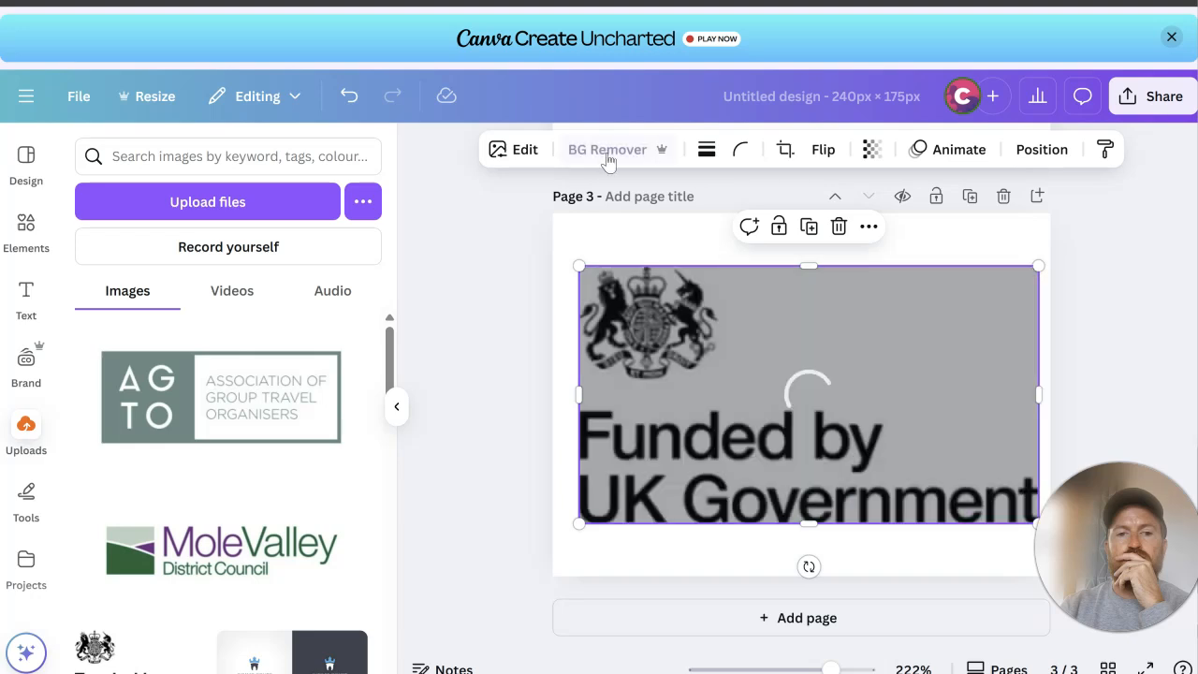
pyautogui.click(1150, 97)
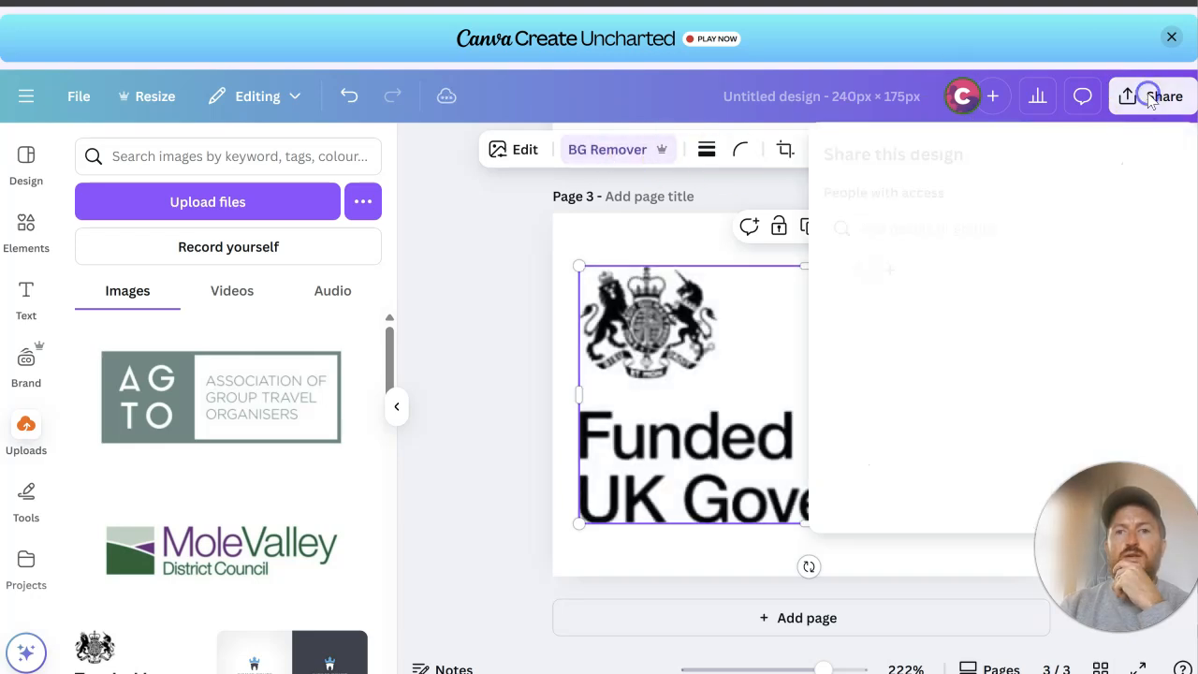
pyautogui.click(856, 480)
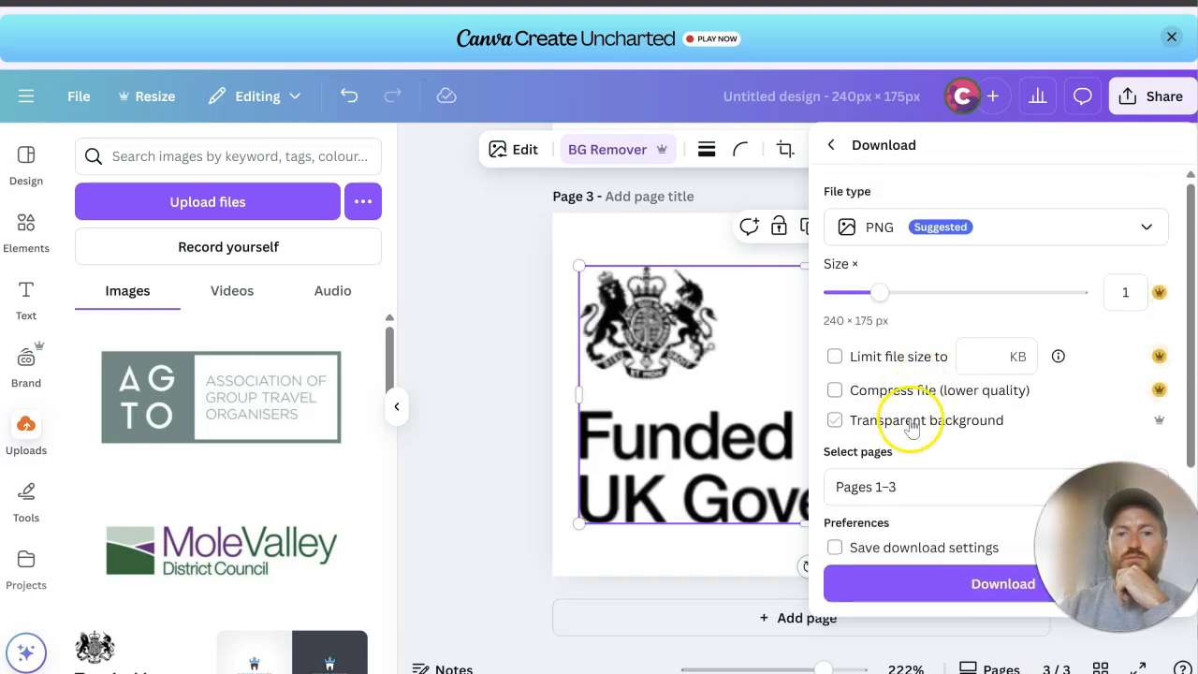
pyautogui.click(945, 584)
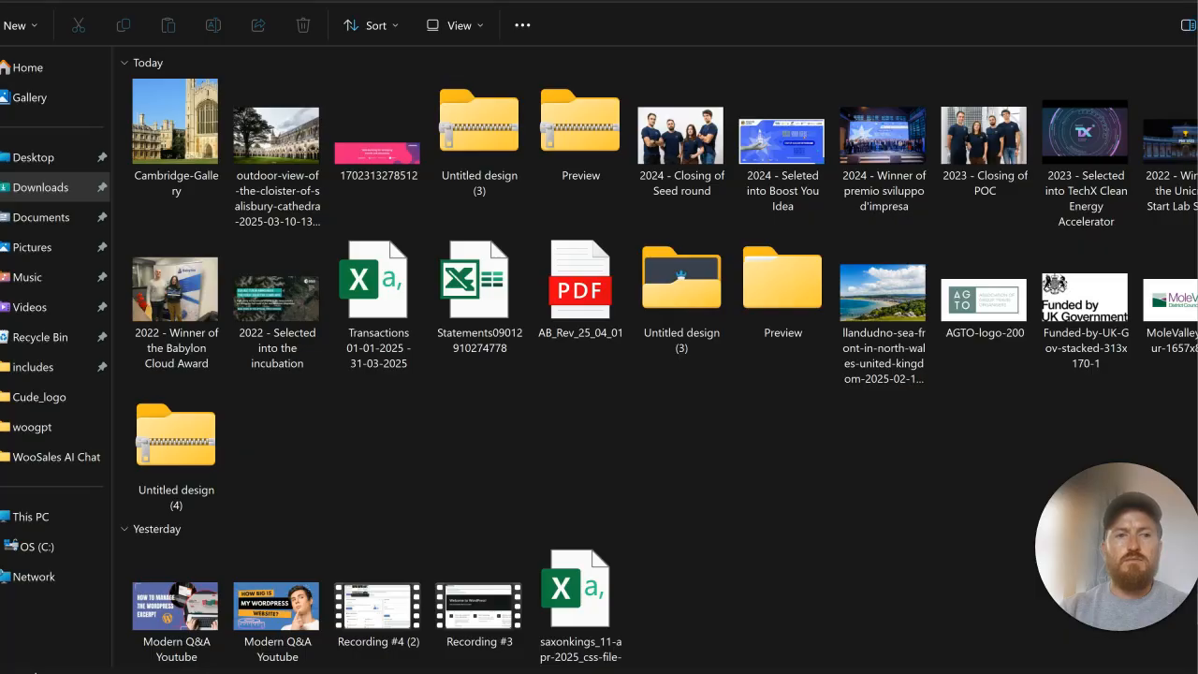
# Step: Extract the downloaded zip archive "Untitled design (4)" into a folder of the same name in Downloads
pyautogui.rightClick(176, 450)
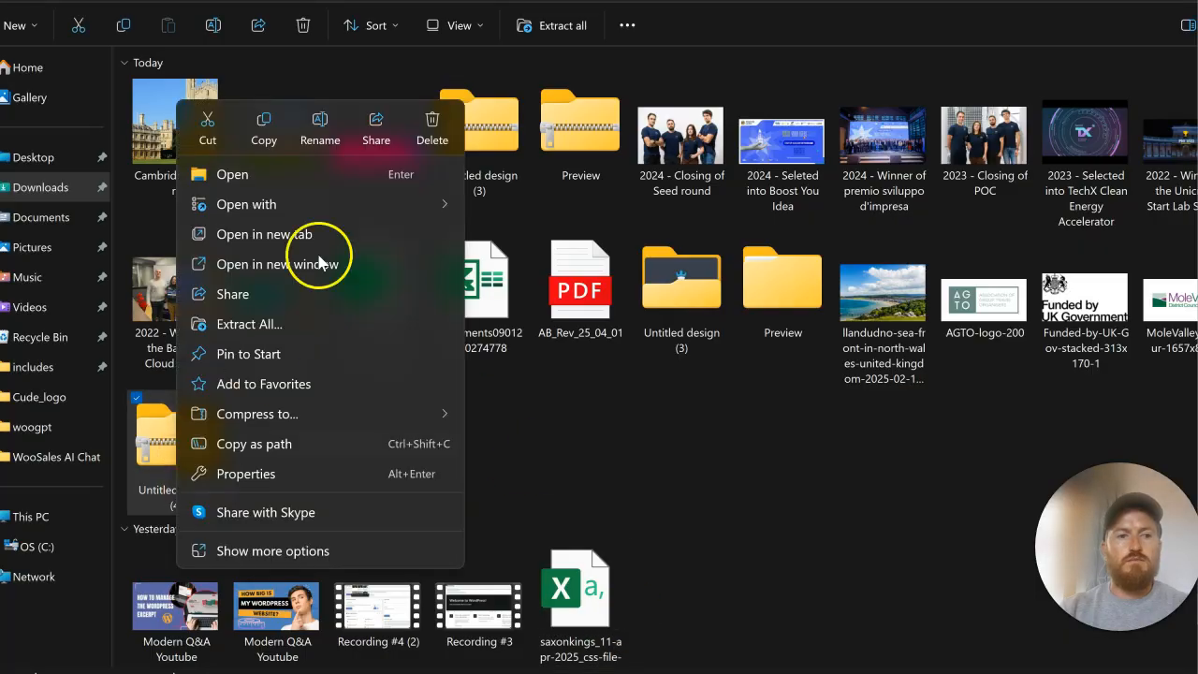
pyautogui.click(304, 322)
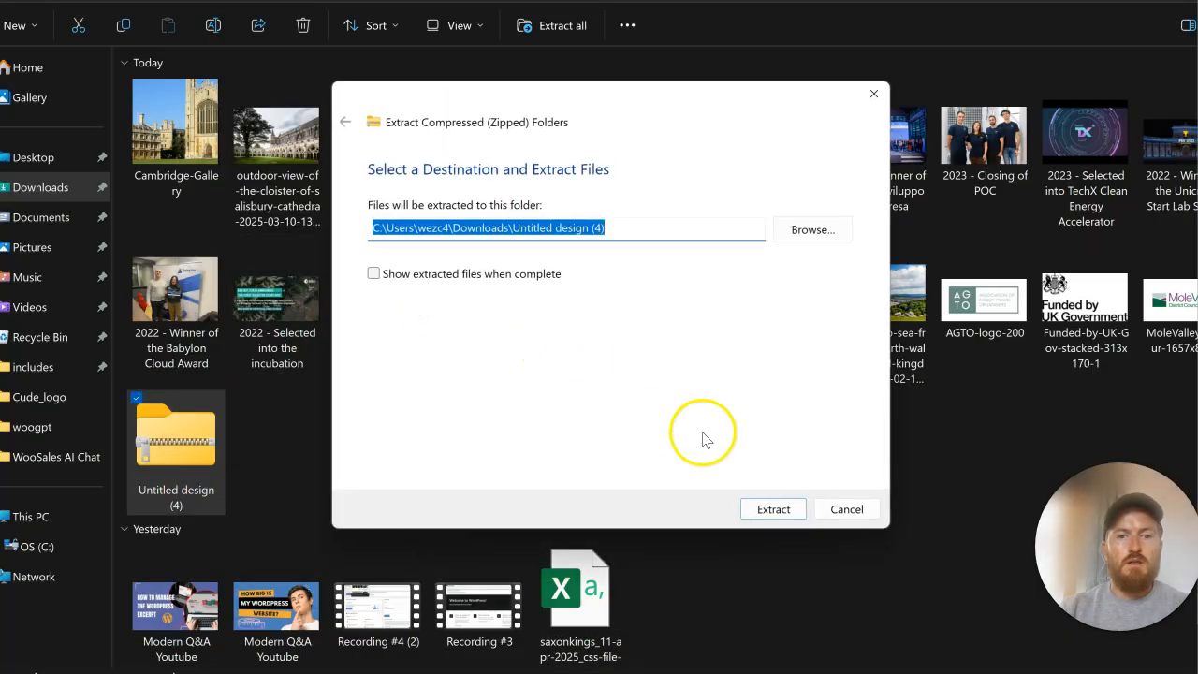
pyautogui.click(765, 509)
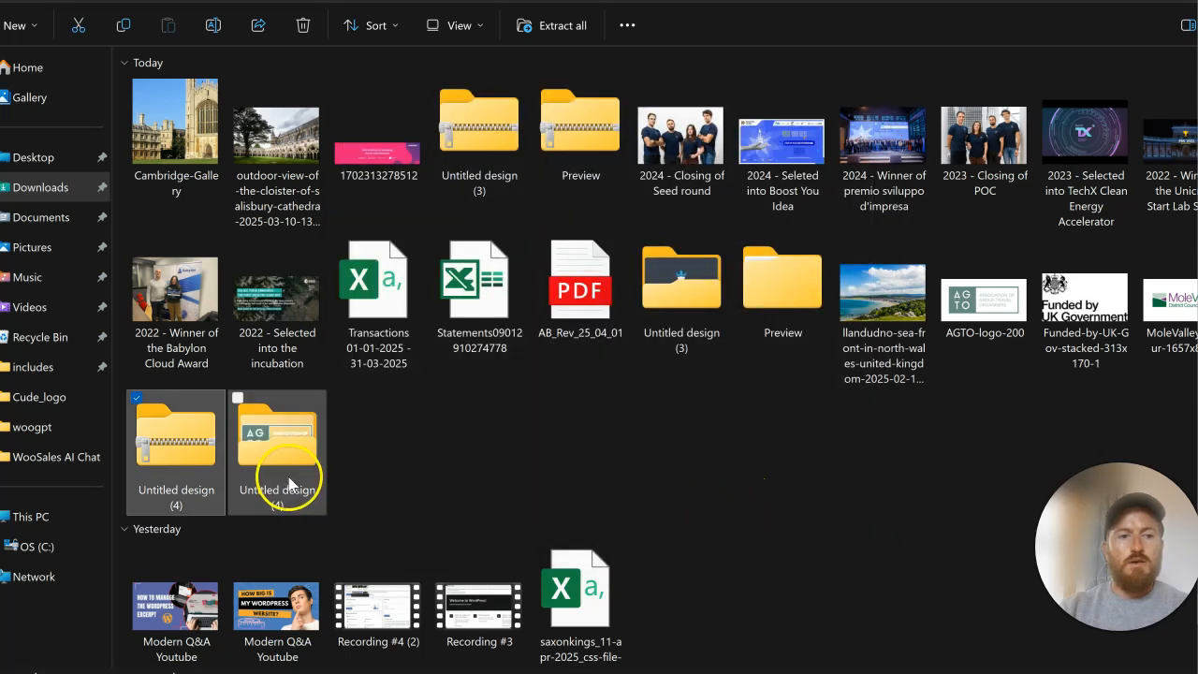
# Step: Switch to the Home page editor in WordPress, delete "Item No." from the Our Trips column and add a Single Image element below its text
pyautogui.hotkey('alt', 'Tab')
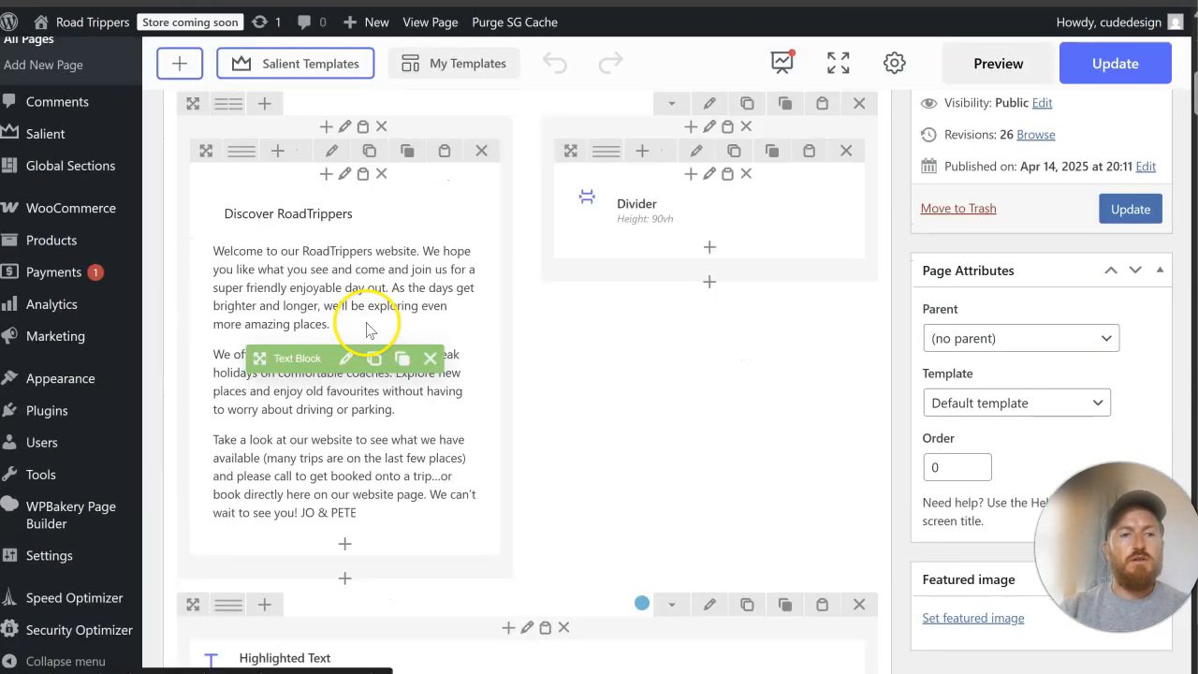
pyautogui.scroll(-10, 367, 330)
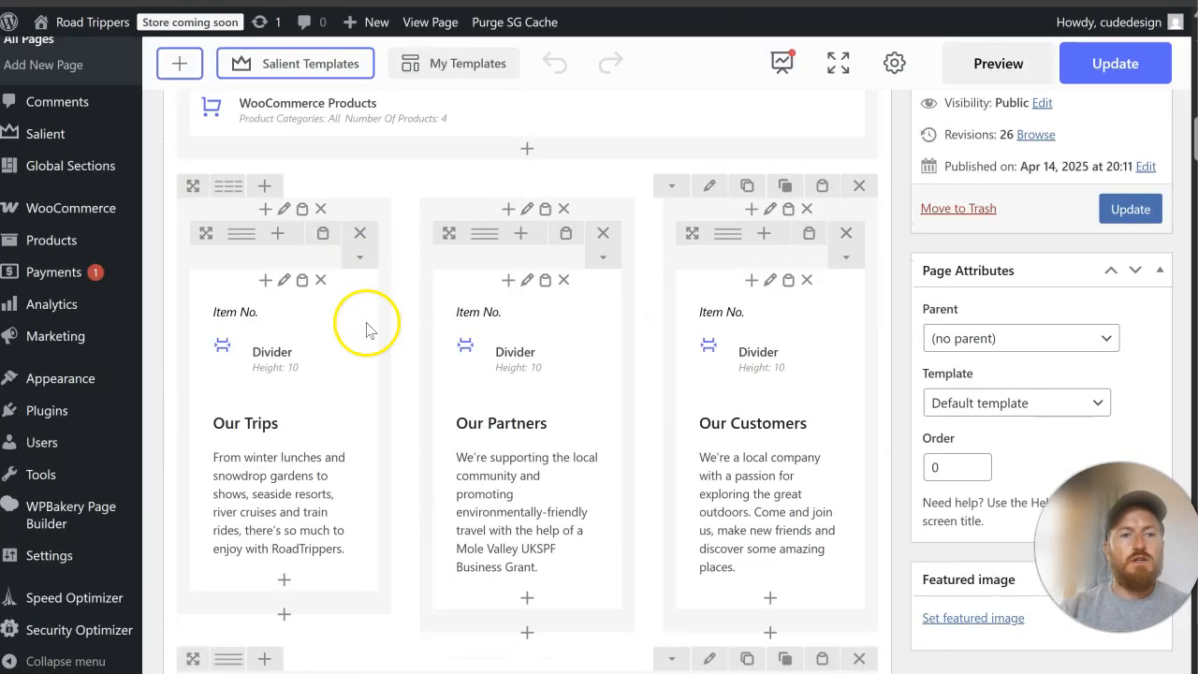
pyautogui.click(367, 177)
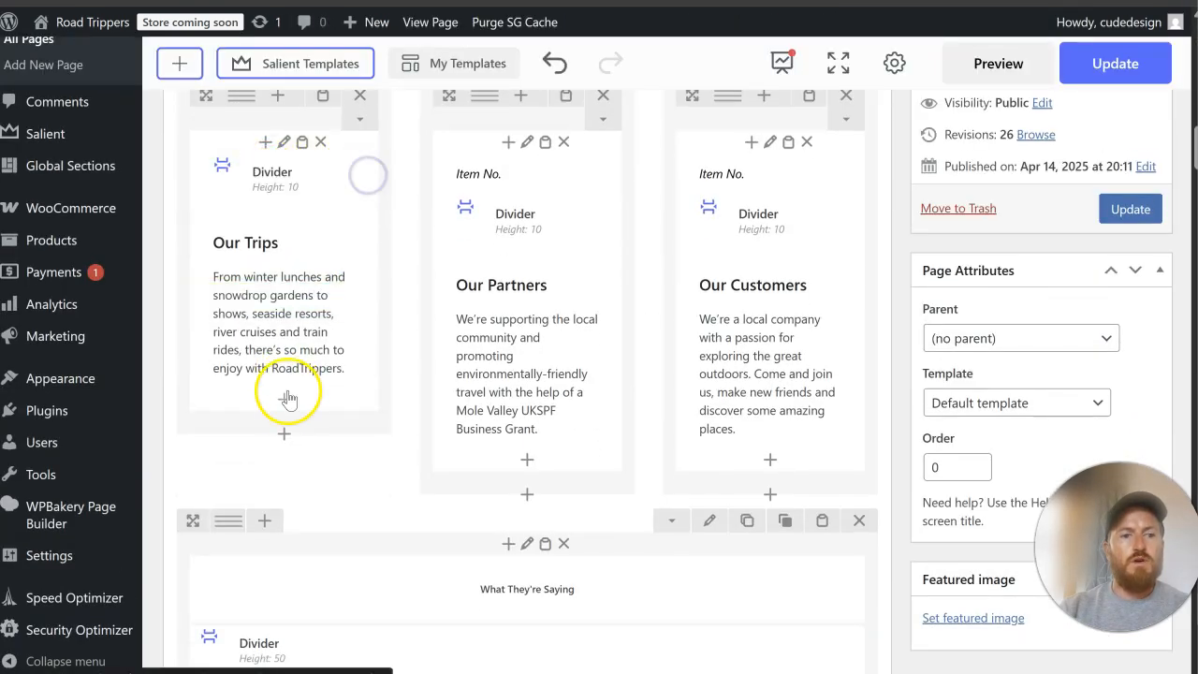
pyautogui.click(286, 397)
pyautogui.write('image')
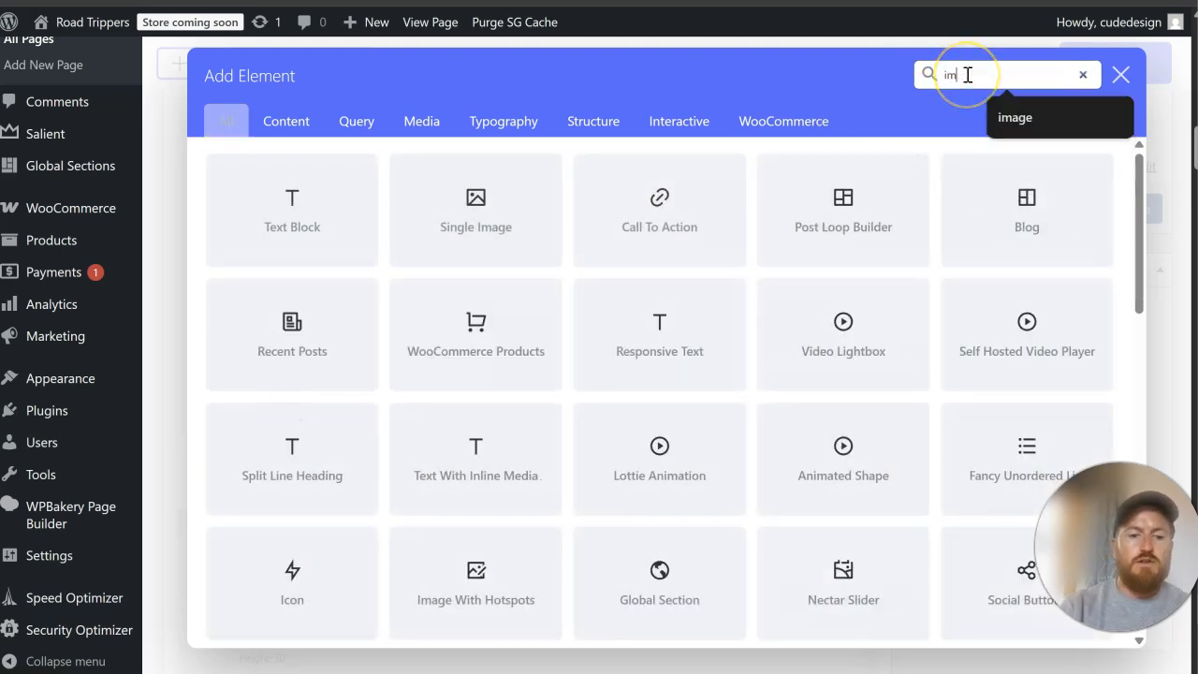
pyautogui.scroll(-2, 465, 216)
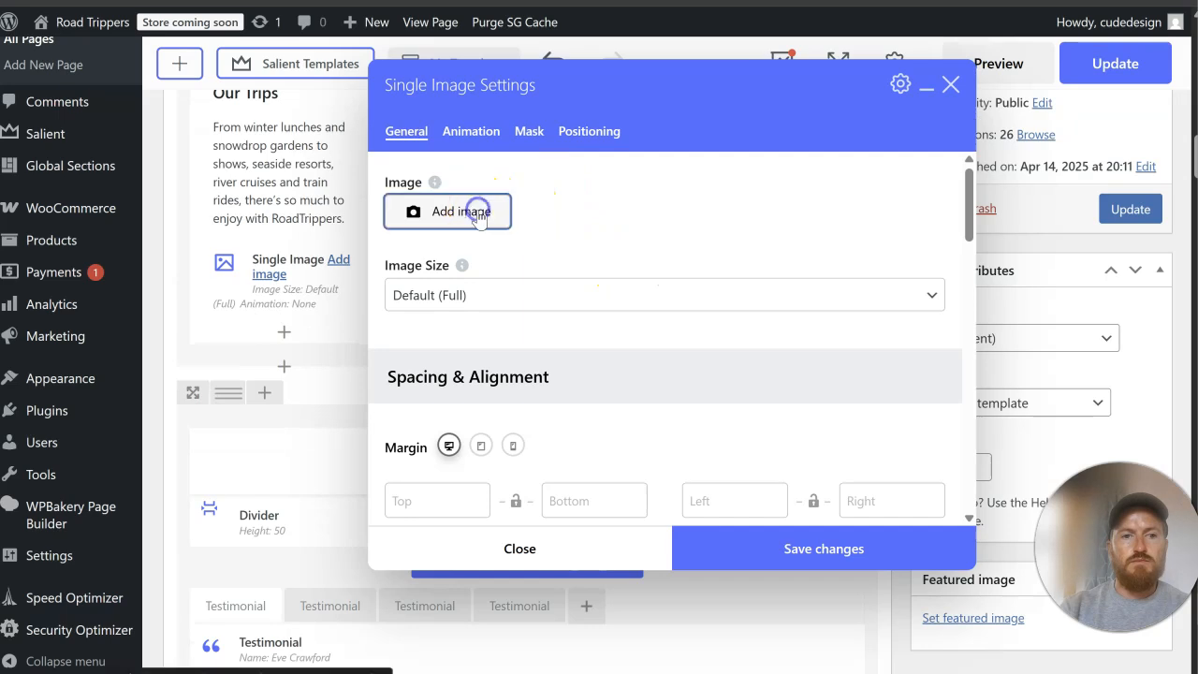
# Step: Upload the PNG files 1, 2 and 3 from the "Untitled design (4)" folder to the media library through the Single Image settings
pyautogui.click(501, 221)
pyautogui.click(73, 99)
pyautogui.click(596, 362)
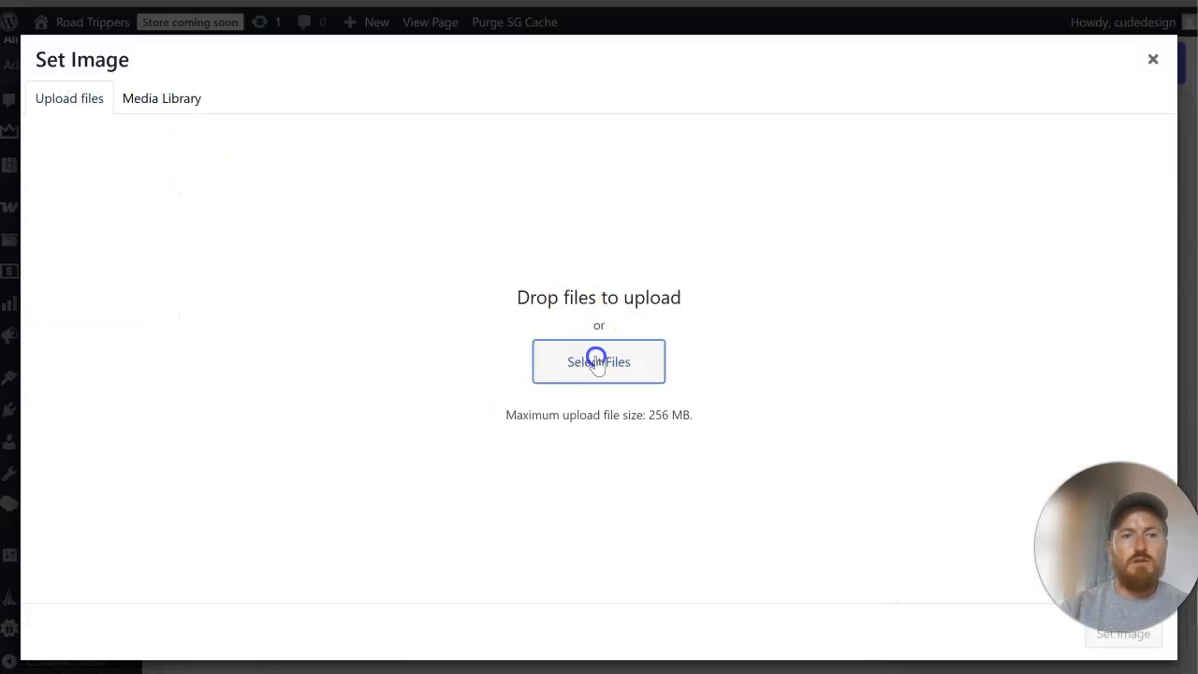
pyautogui.click(227, 104)
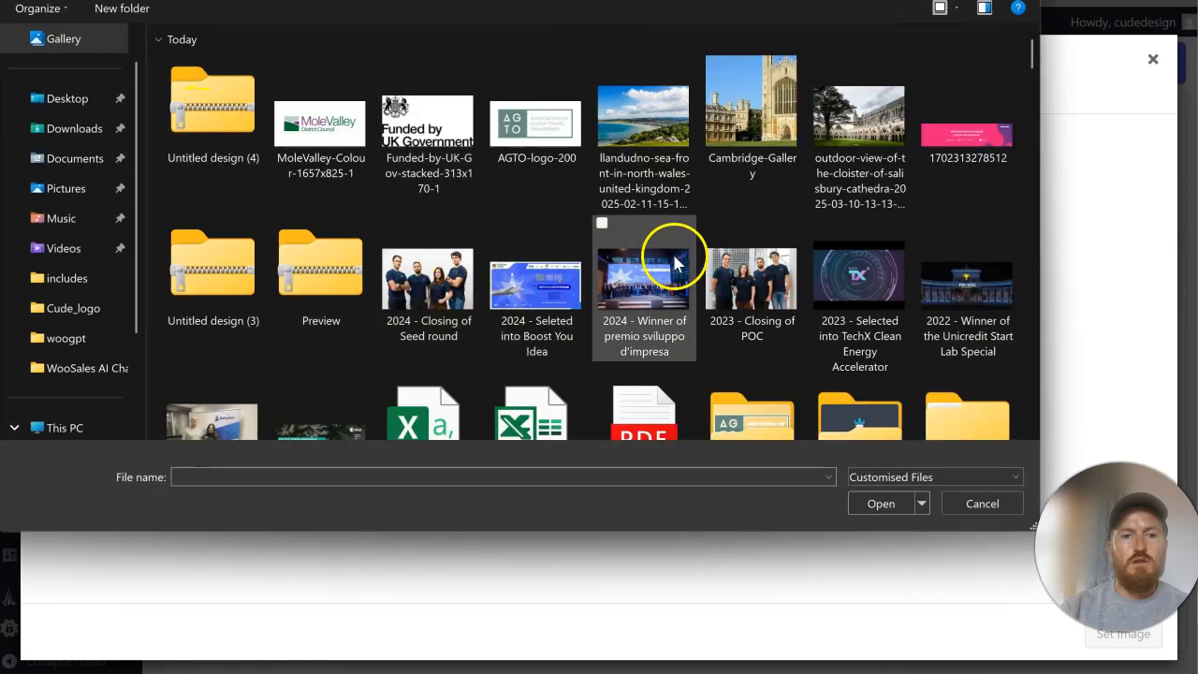
pyautogui.scroll(-2, 679, 262)
pyautogui.doubleClick(752, 318)
pyautogui.click(193, 89)
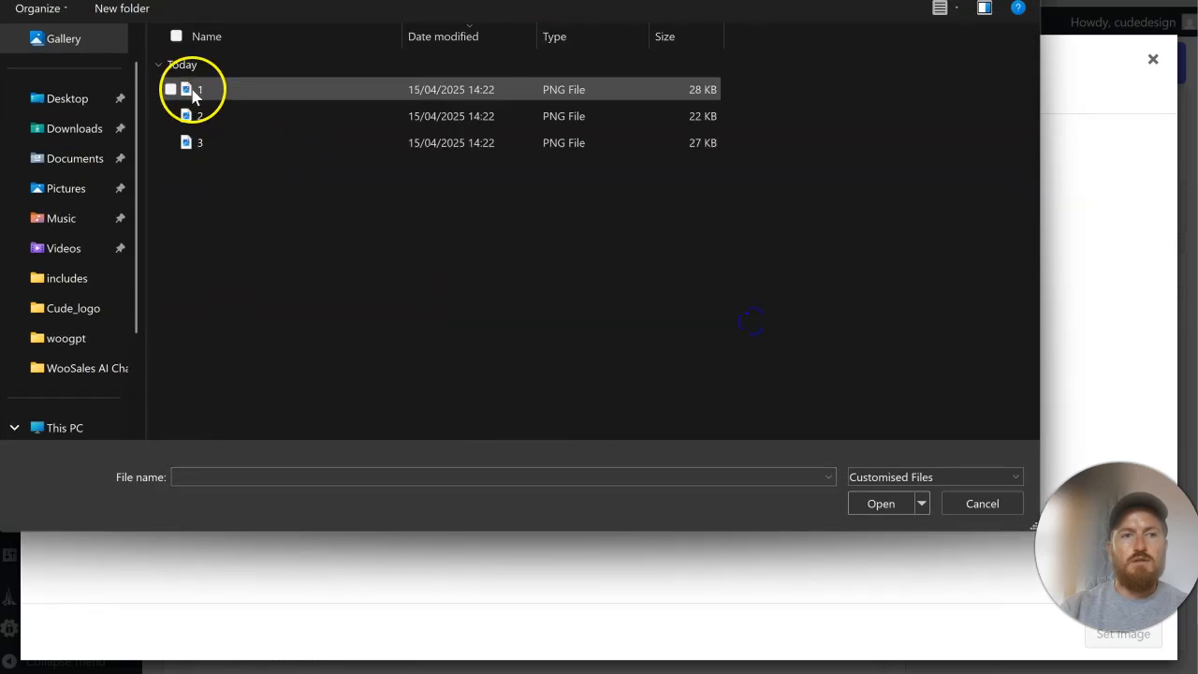
pyautogui.keyDown('shift'); pyautogui.click(214, 143); pyautogui.keyUp('shift')
pyautogui.click(881, 502)
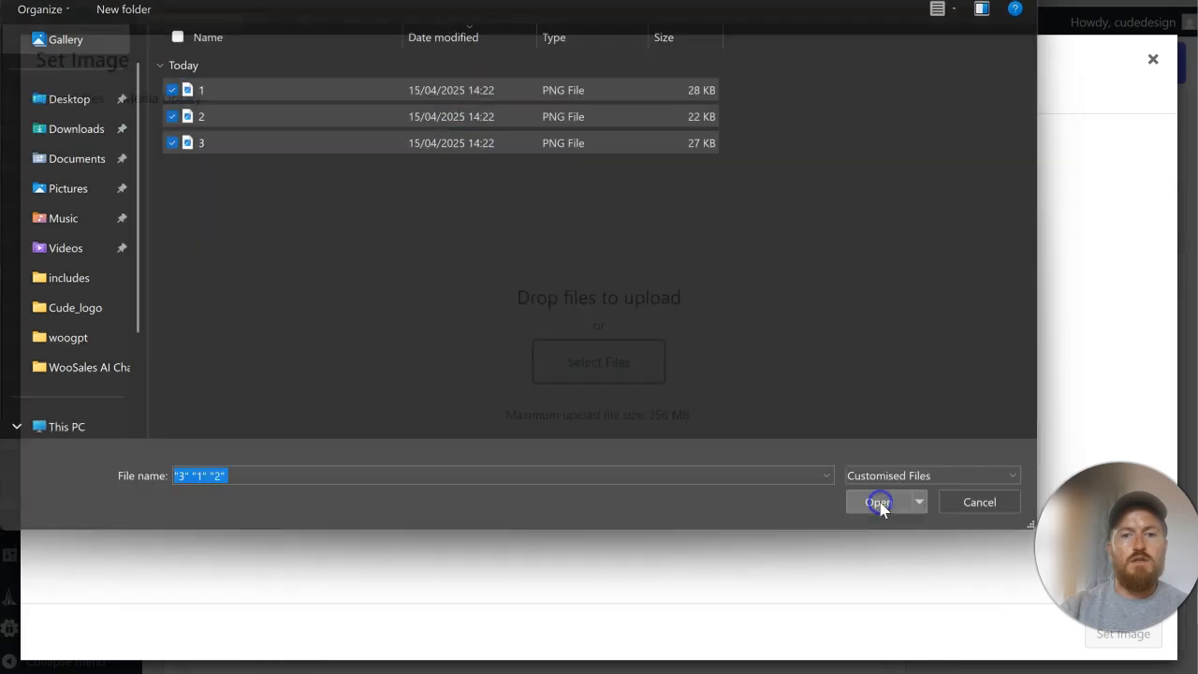
# Step: Set the AGTO logo (1.png) as the Single Image's picture and save the element's settings
pyautogui.click(402, 270)
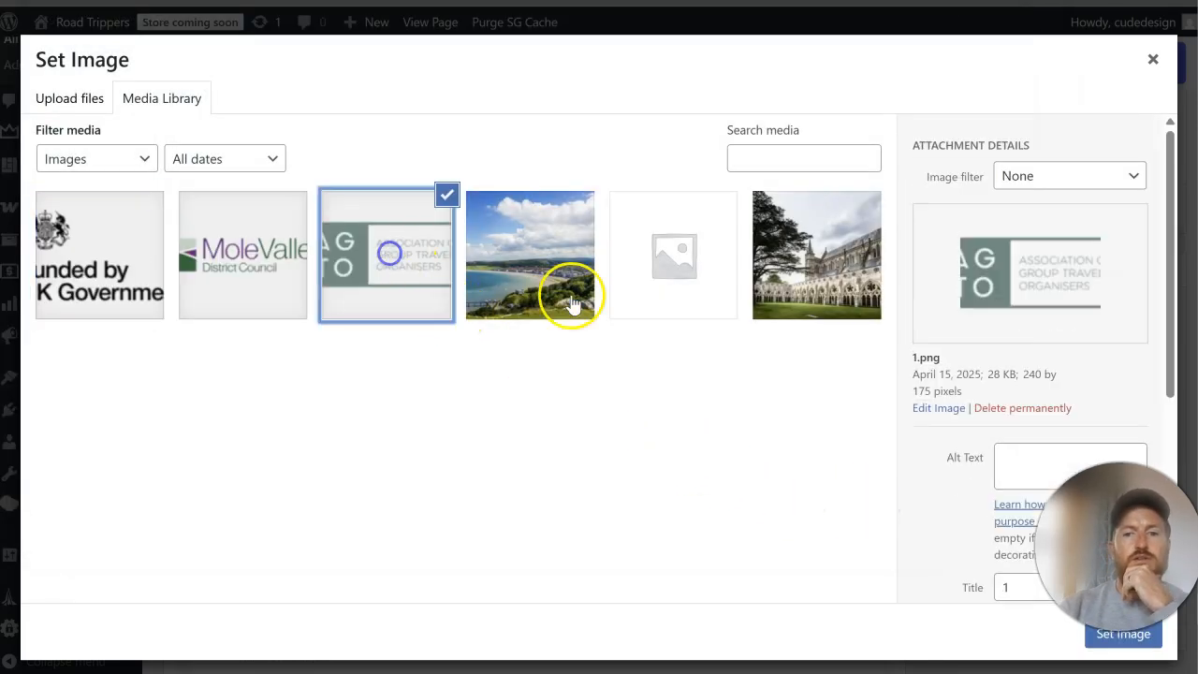
pyautogui.click(1123, 635)
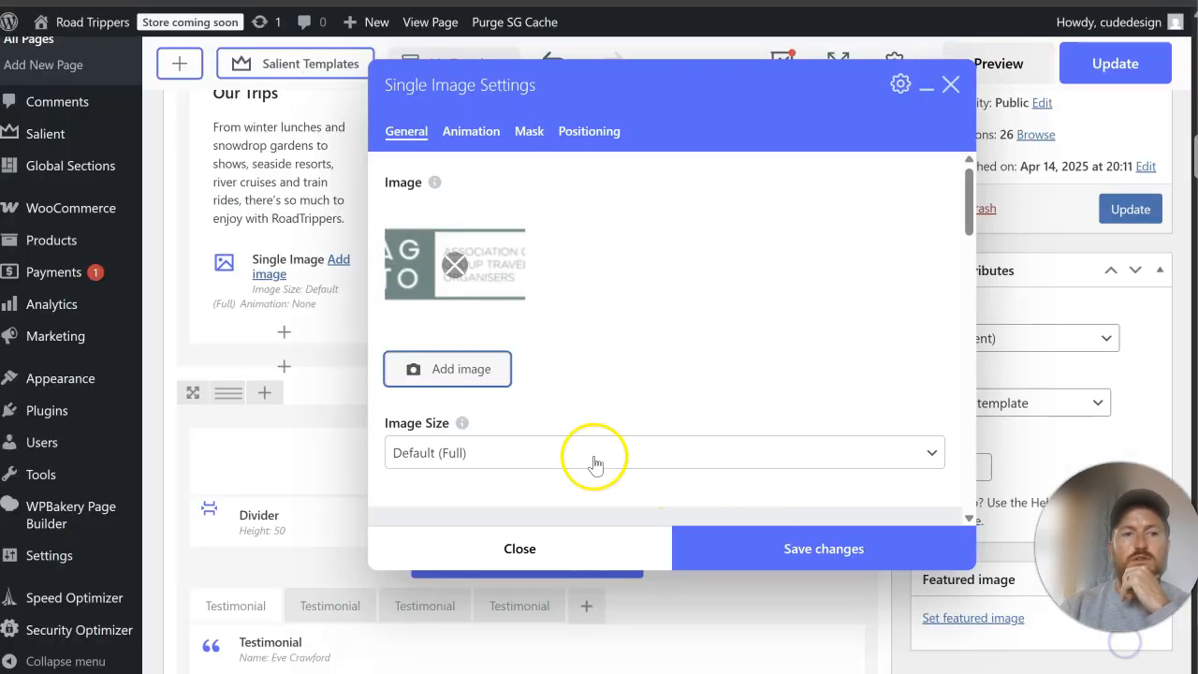
pyautogui.click(743, 549)
# Step: Move the AGTO image above the Our Trips divider and put copies in place of "Item No." in the Our Partners and Our Customers columns
pyautogui.moveTo(251, 280); pyautogui.dragTo(713, 253)
pyautogui.click(320, 230)
pyautogui.click(615, 344)
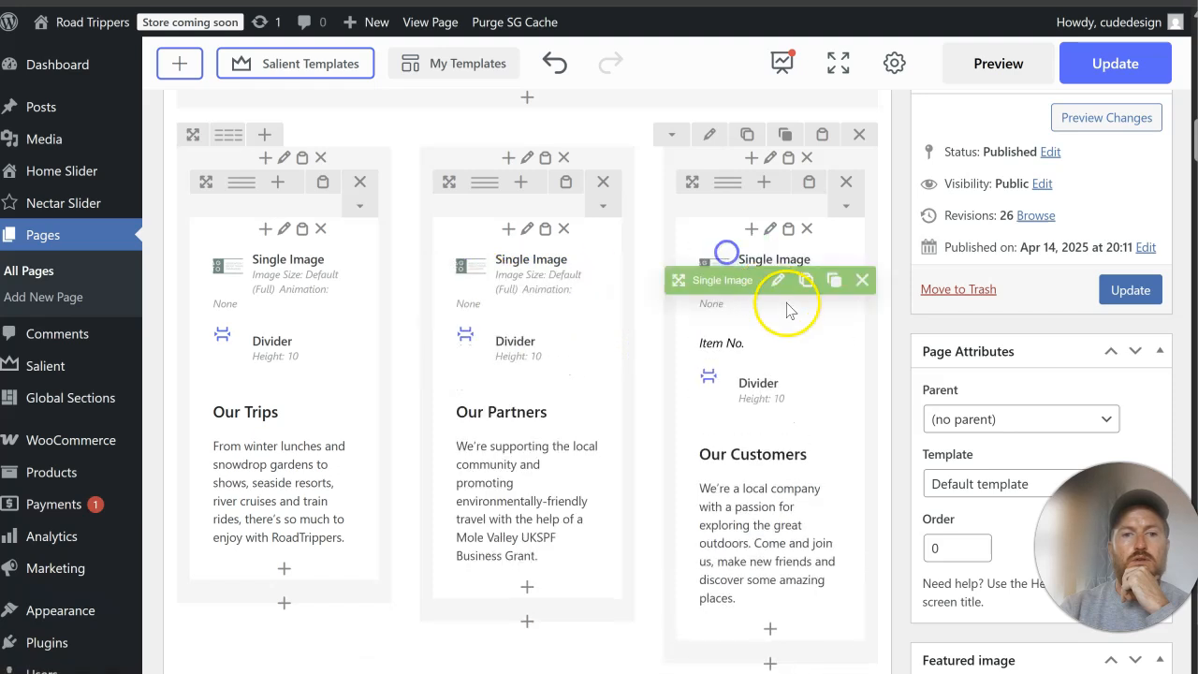
pyautogui.click(855, 343)
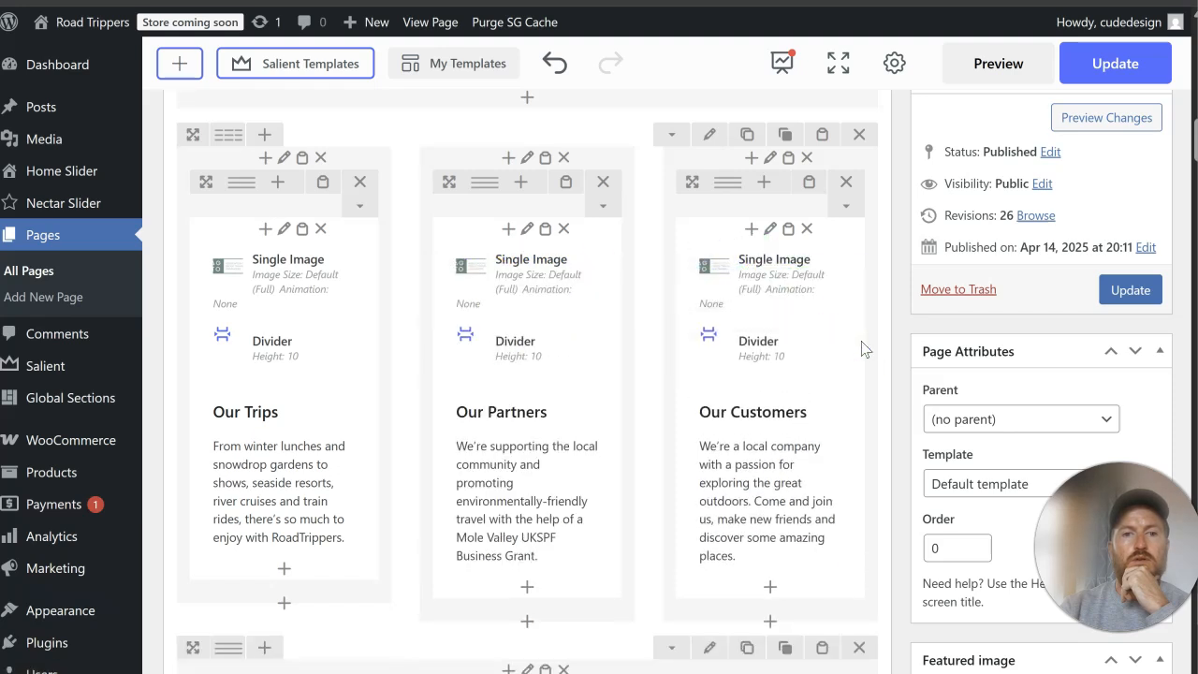
# Step: Update the Home page and reload its live view to check the three logo columns
pyautogui.click(1130, 287)
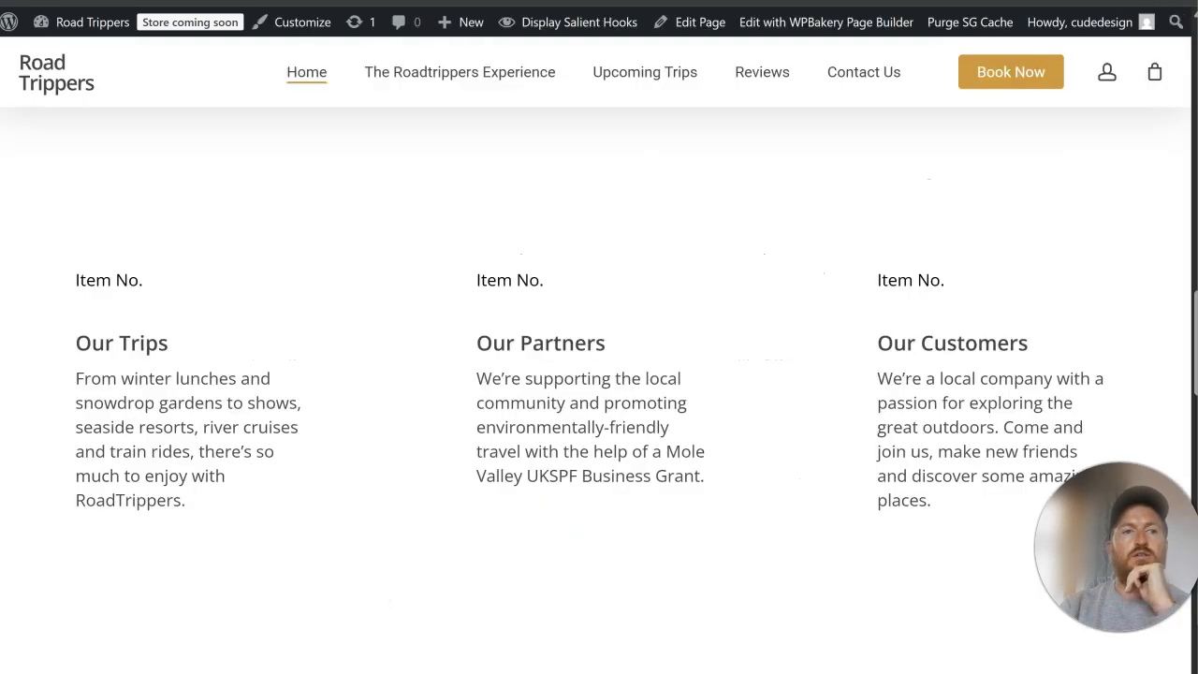
pyautogui.press('F5')
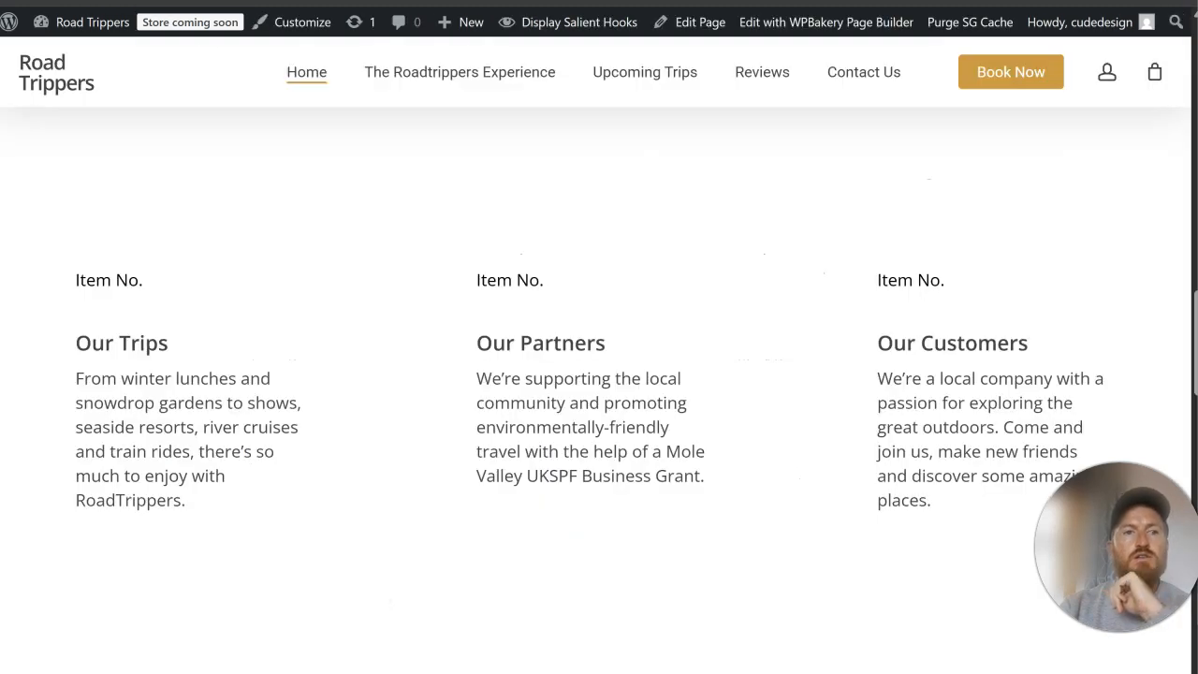
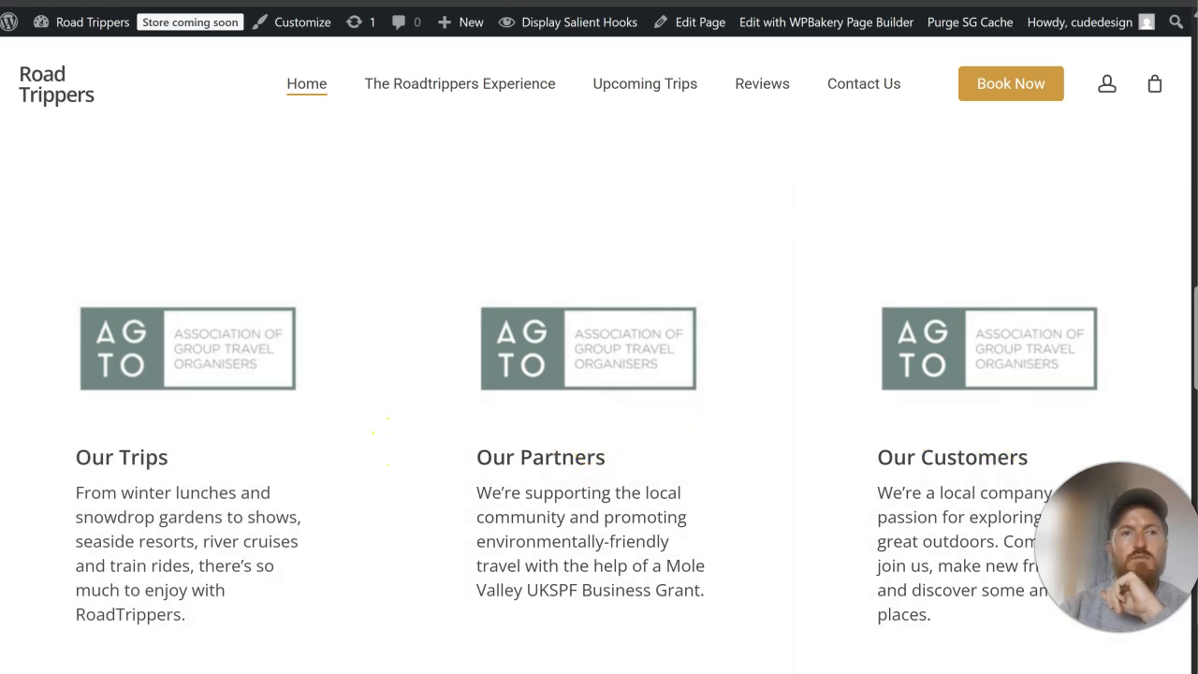
# Step: Replace the image above Our Partners with the Mole Valley District Council logo 2.png and save the element
pyautogui.hotkey('ctrl', 'Tab')
pyautogui.scroll(-5, 614, 267)
pyautogui.scroll(-6, 616, 283)
pyautogui.scroll(2, 599, 281)
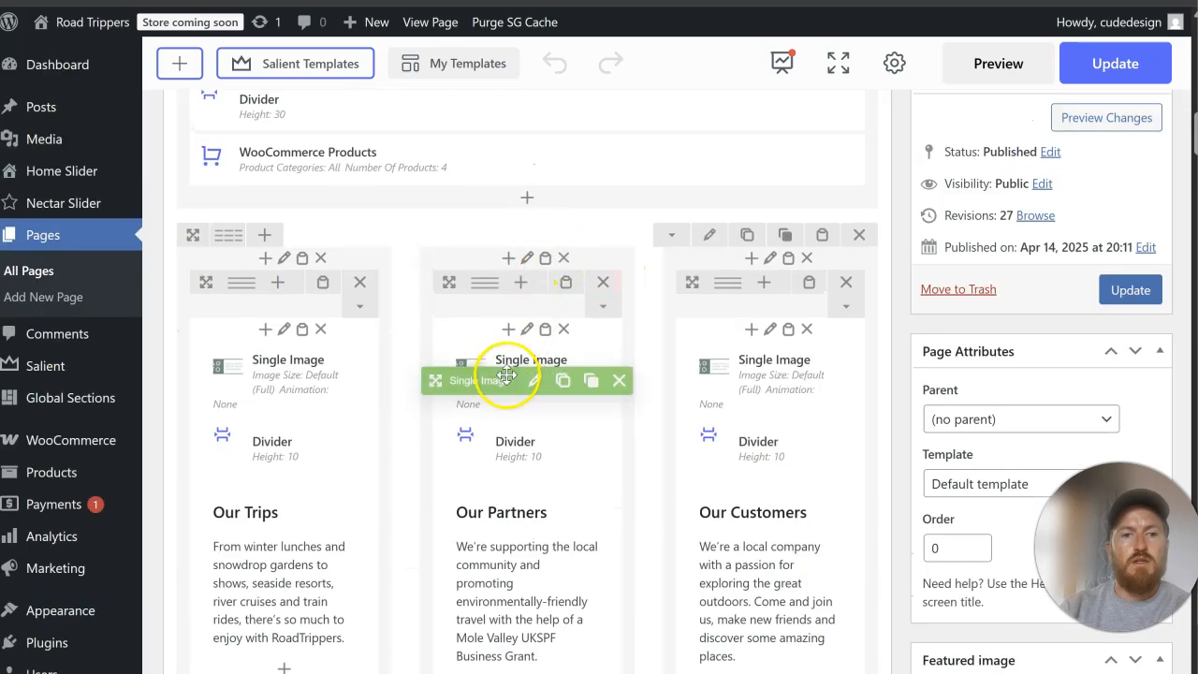
pyautogui.click(533, 382)
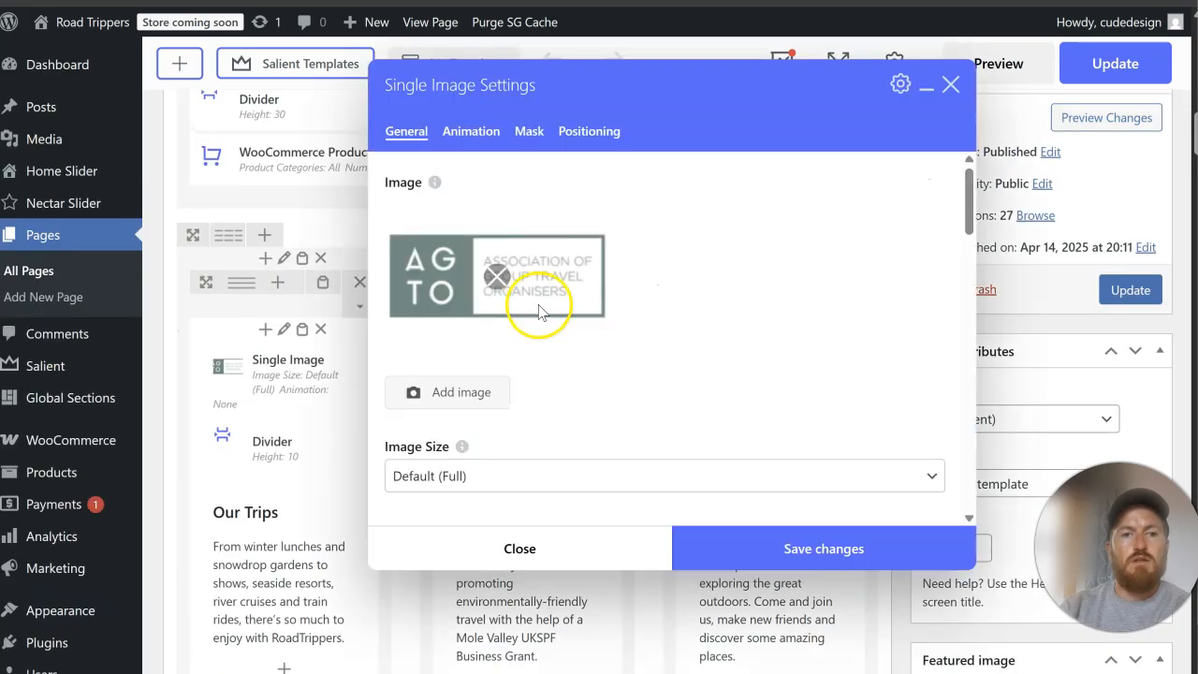
pyautogui.click(496, 275)
pyautogui.click(475, 231)
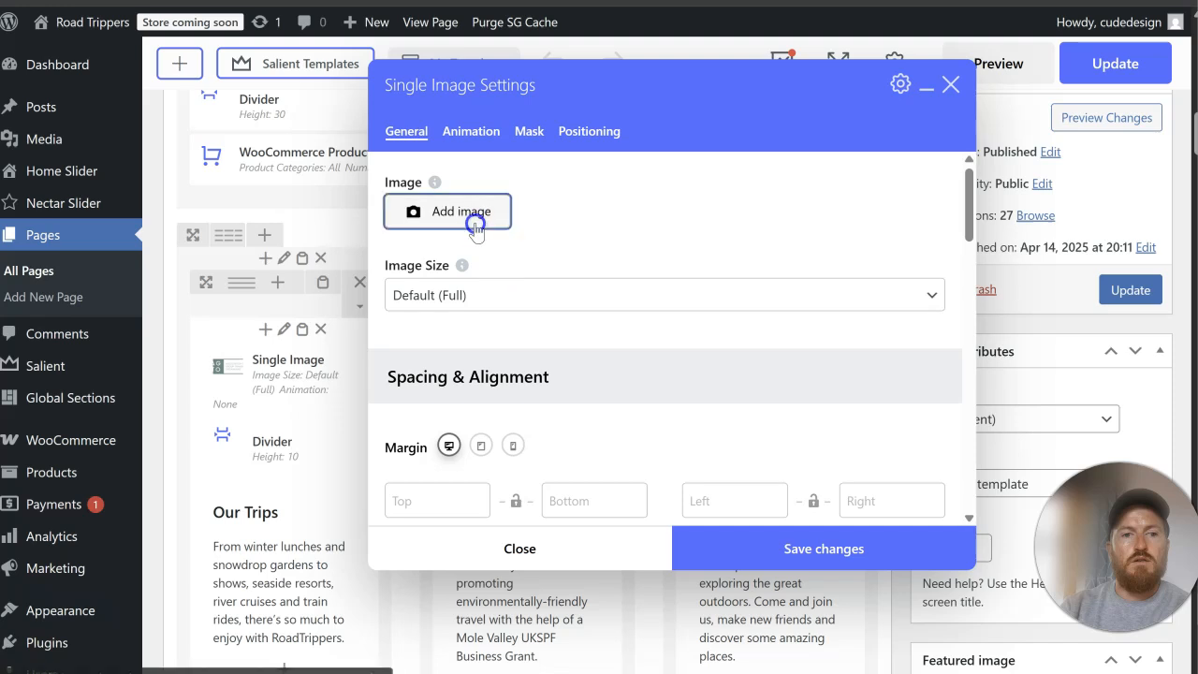
pyautogui.click(274, 292)
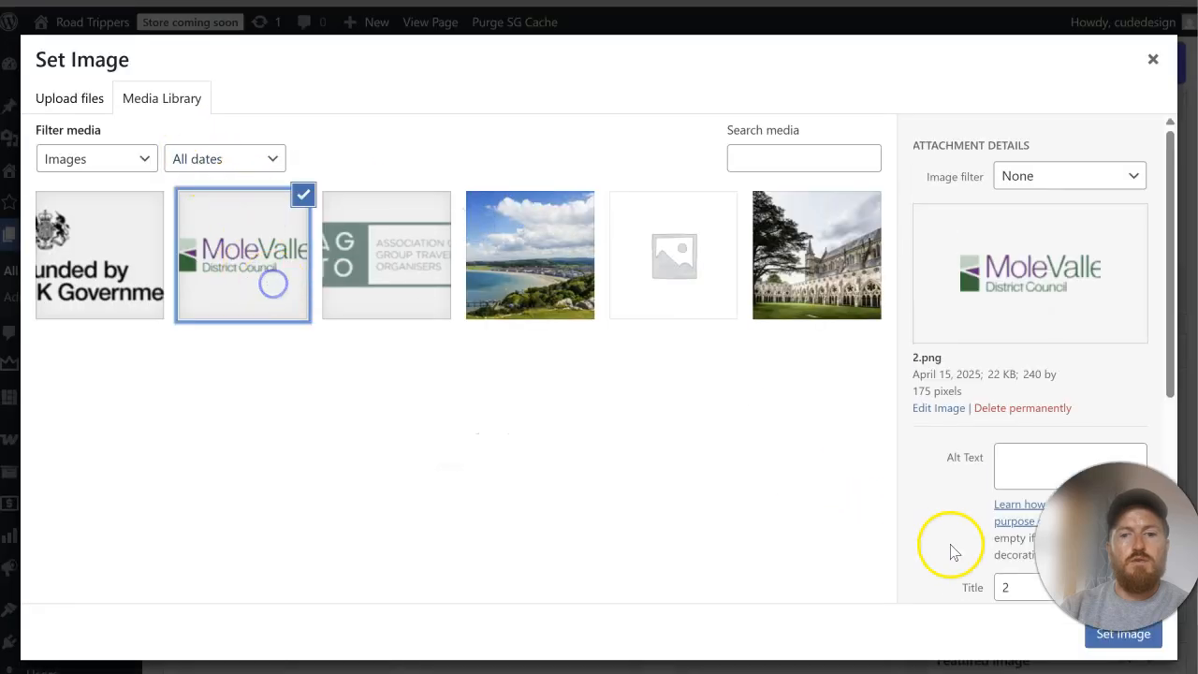
pyautogui.click(1118, 636)
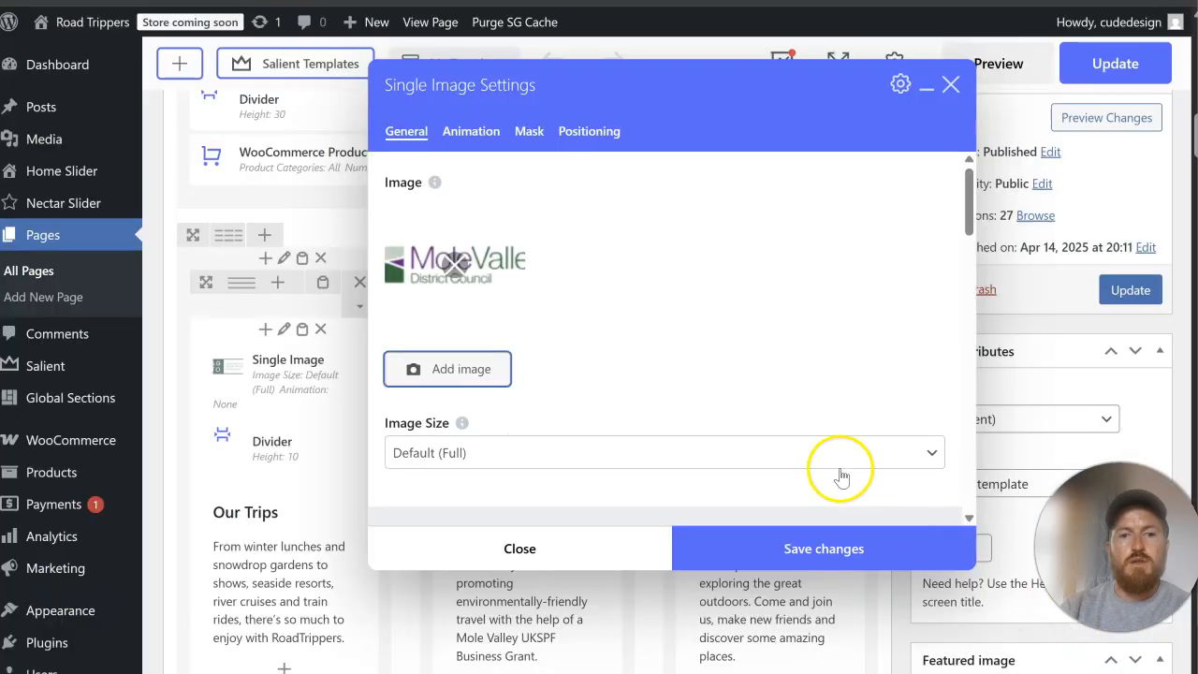
pyautogui.click(792, 546)
# Step: Replace the image above Our Customers with the Funded by UK Government logo 3.png and update the page
pyautogui.click(779, 381)
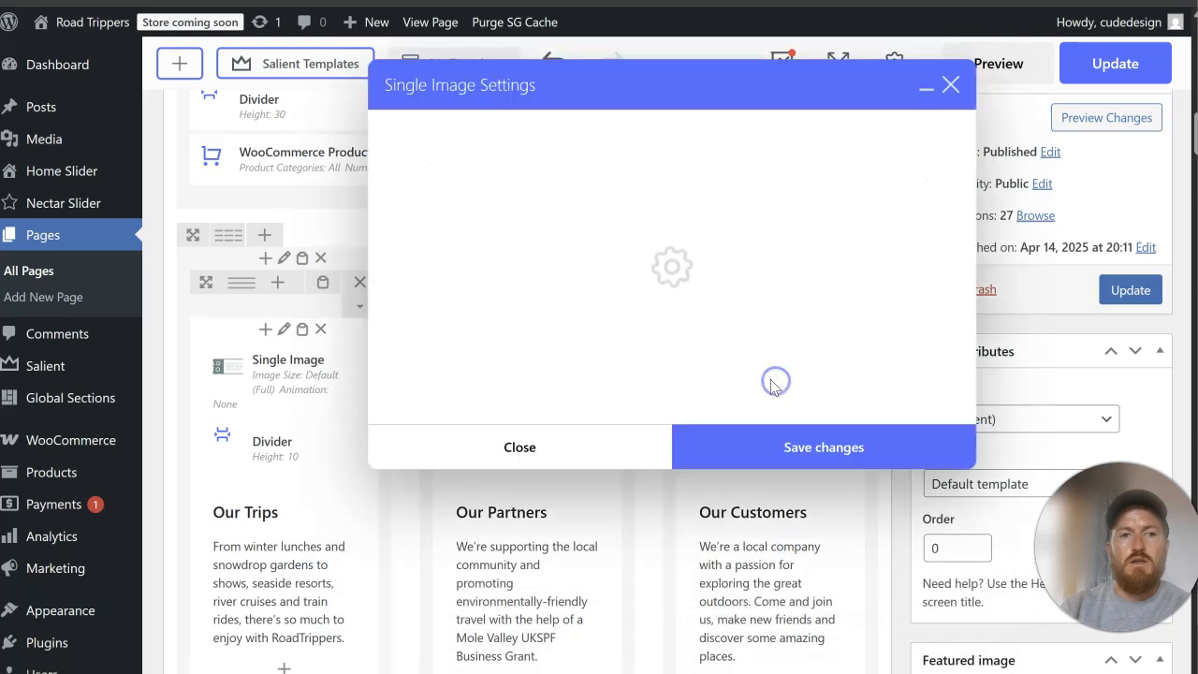
pyautogui.click(496, 257)
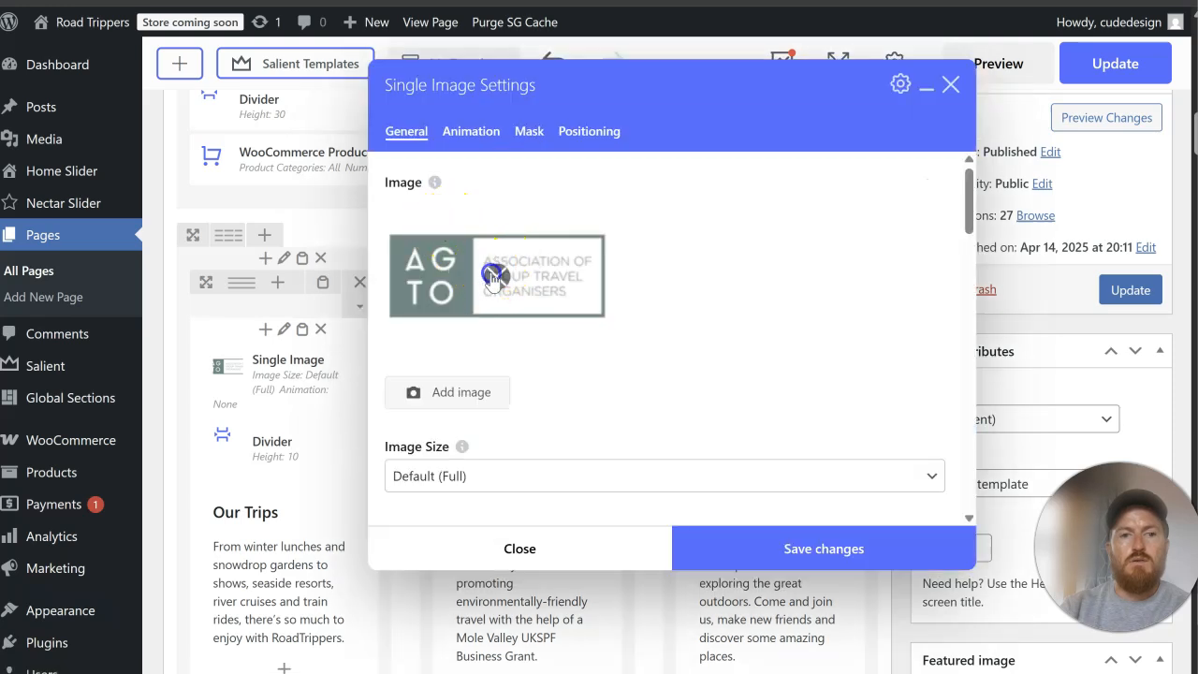
pyautogui.click(493, 275)
pyautogui.click(430, 221)
pyautogui.click(155, 262)
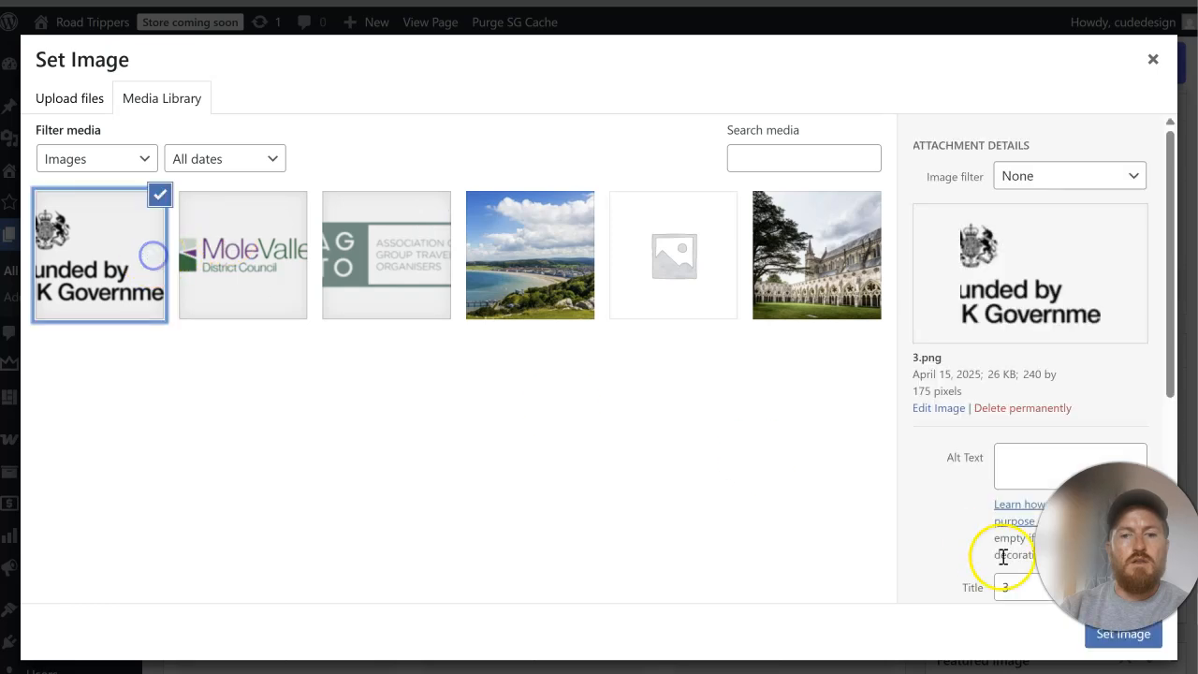
pyautogui.click(1107, 644)
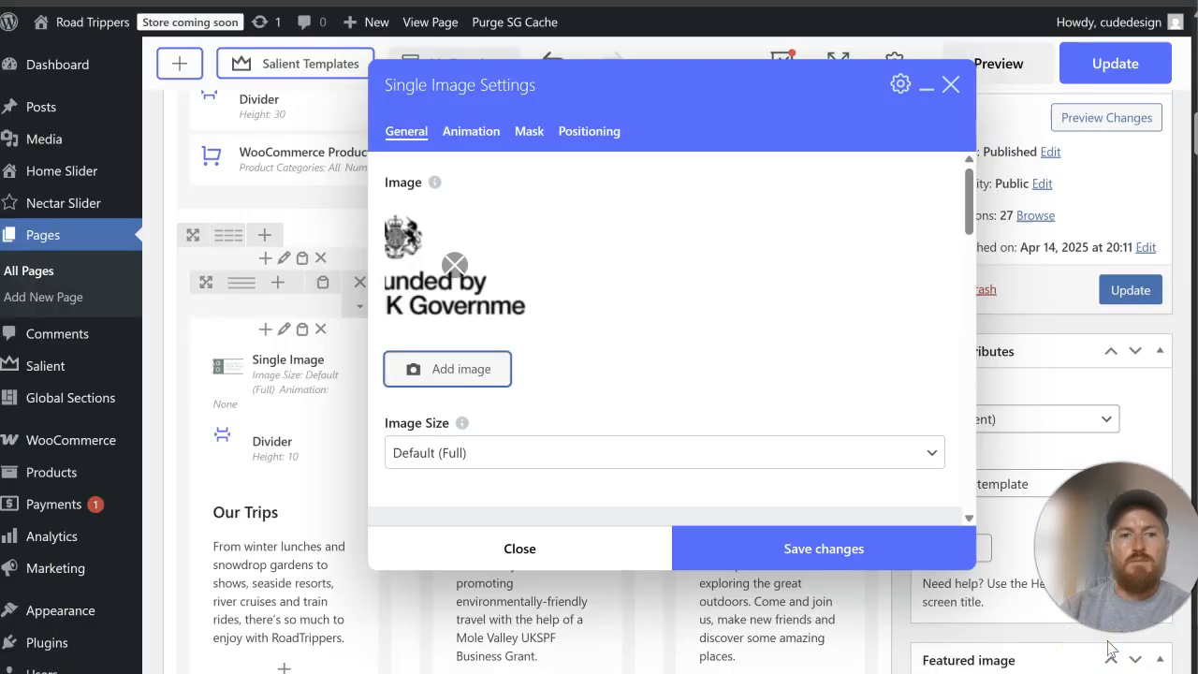
pyautogui.click(763, 548)
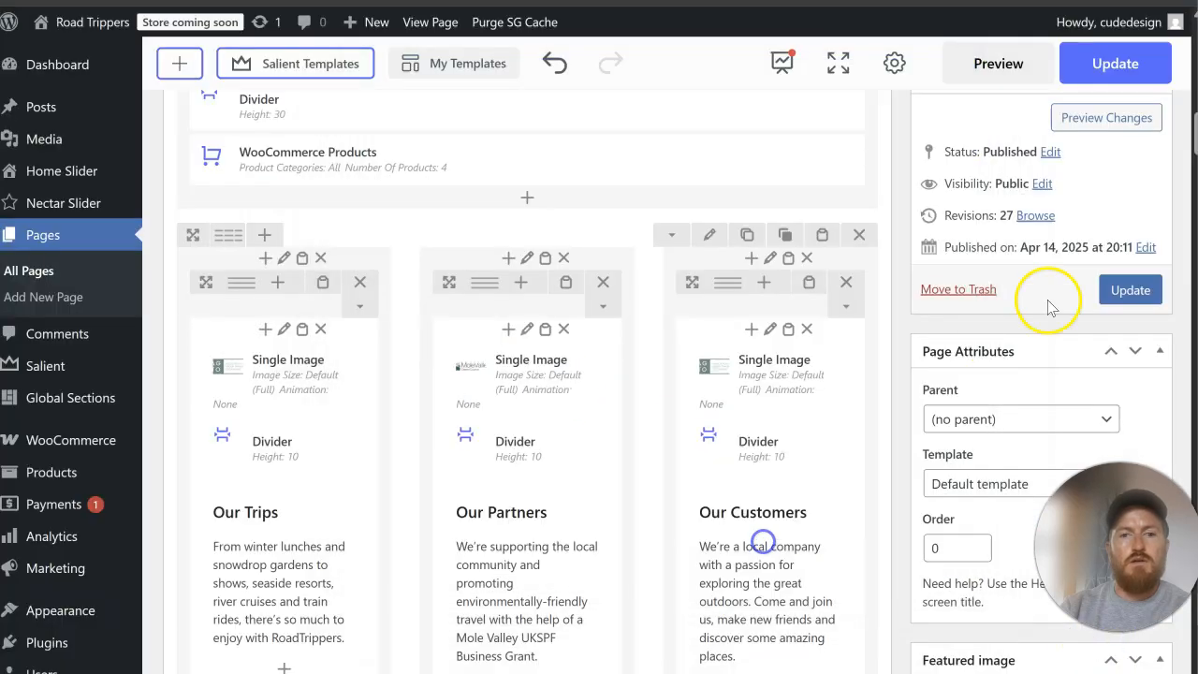
pyautogui.click(1132, 292)
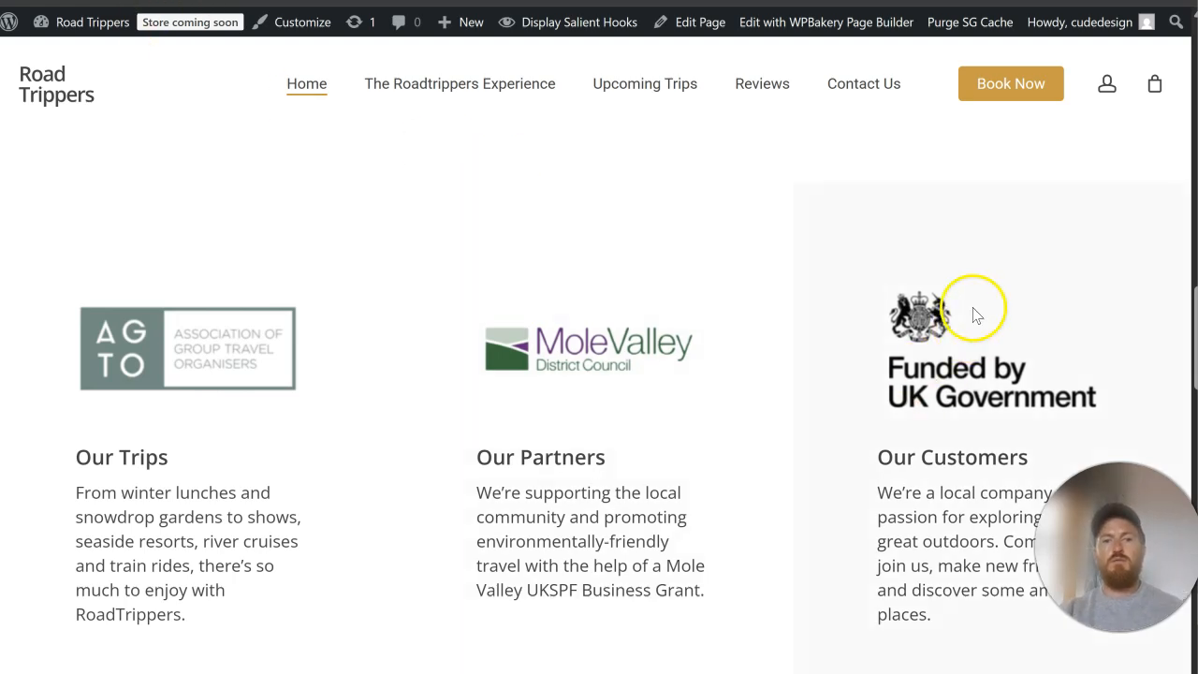
# Step: Review the live home page's logo columns and remaining sections against the page builder layout
pyautogui.scroll(-2, 722, 306)
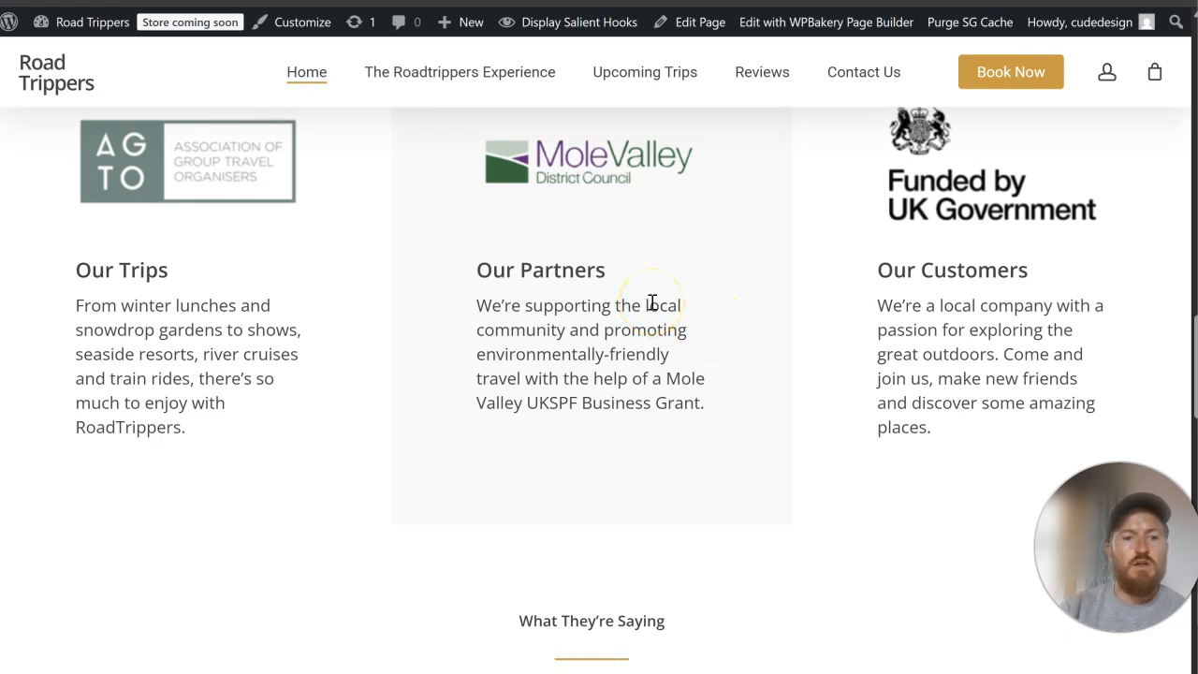
pyautogui.scroll(-5, 652, 302)
pyautogui.scroll(-3, 652, 302)
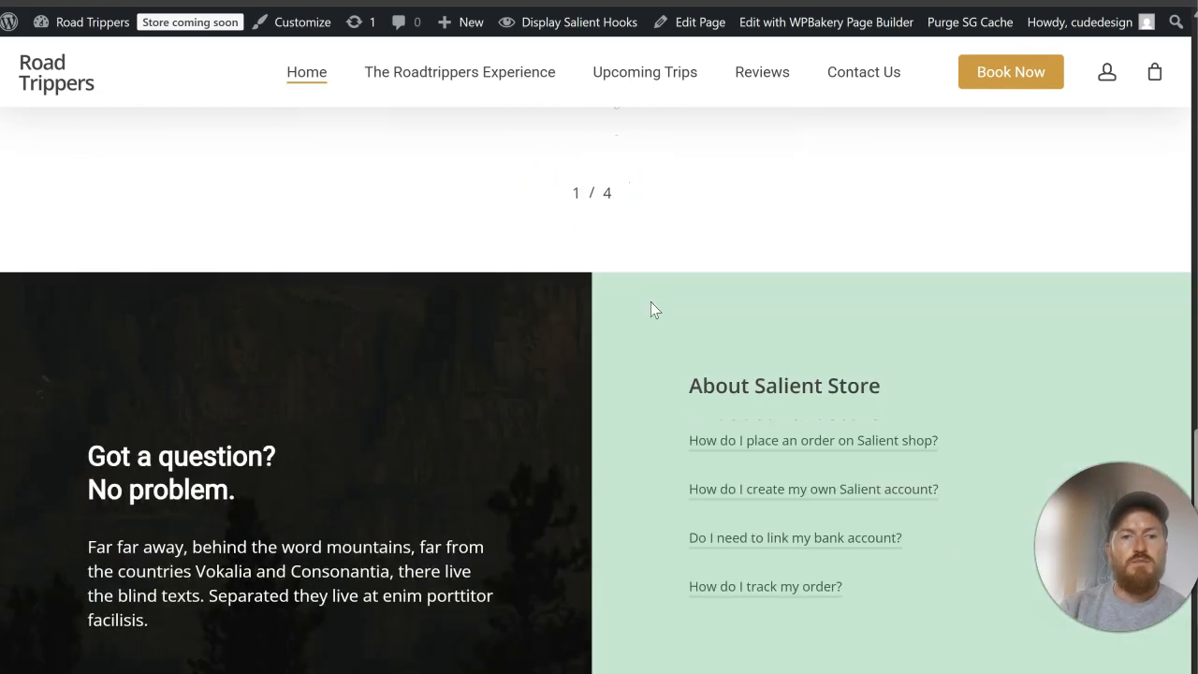
pyautogui.scroll(-5, 653, 303)
pyautogui.scroll(-5, 651, 302)
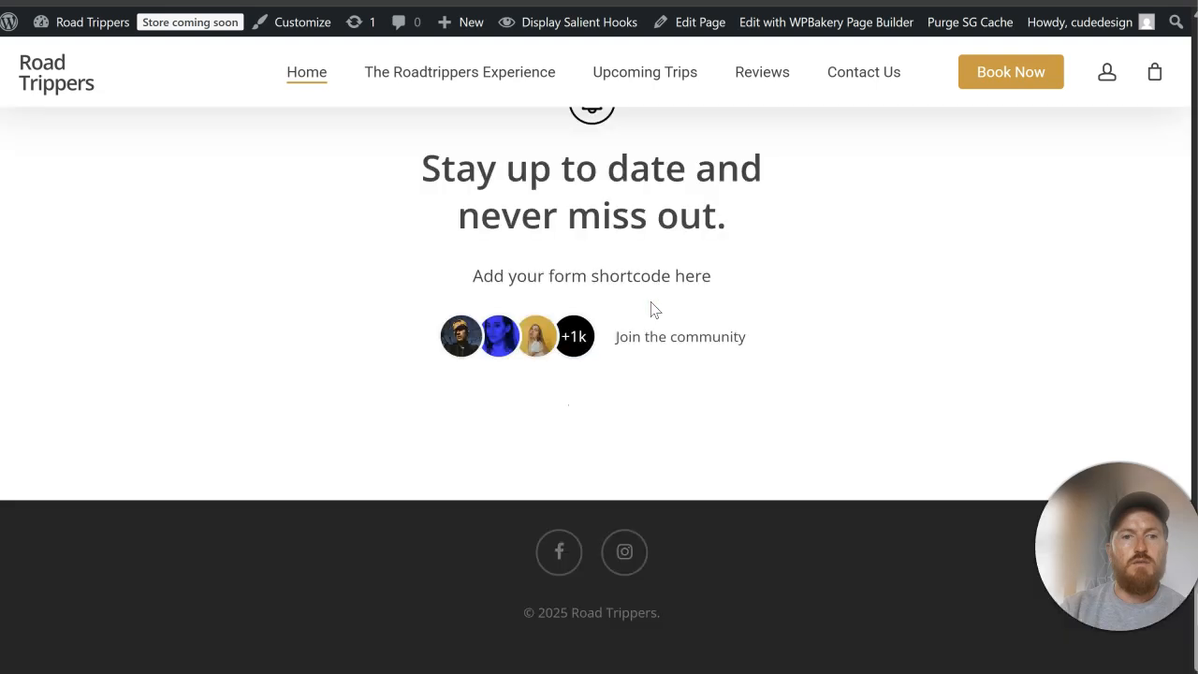
pyautogui.scroll(18, 650, 301)
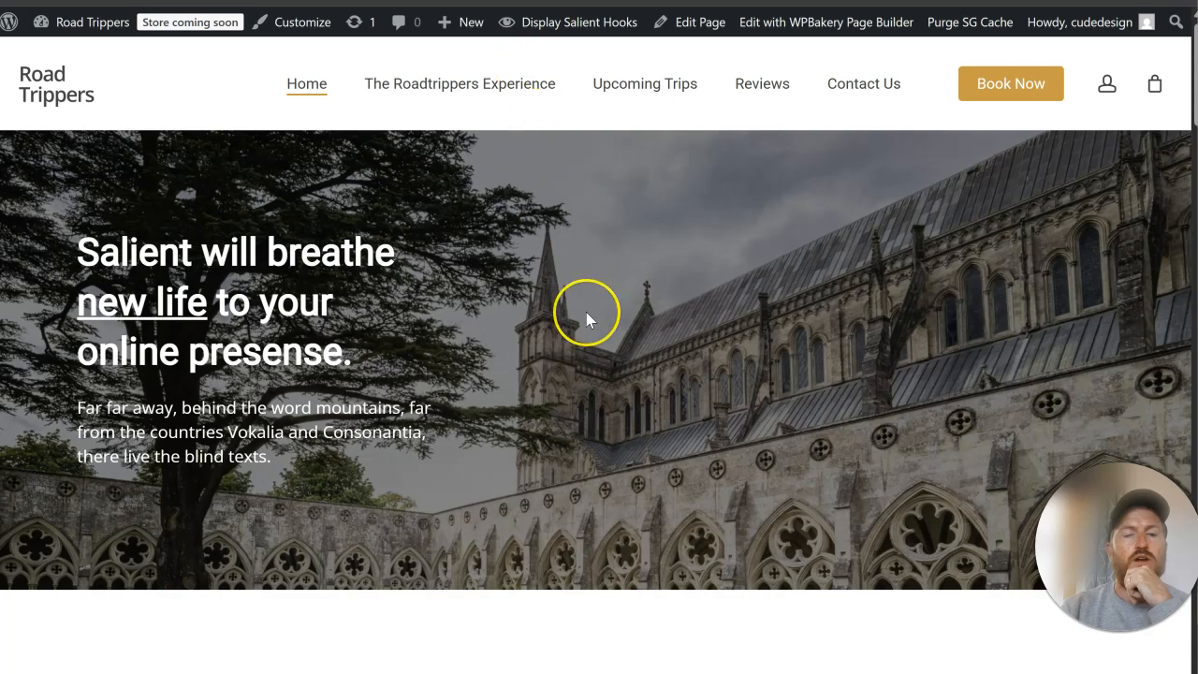
pyautogui.scroll(-11, 585, 312)
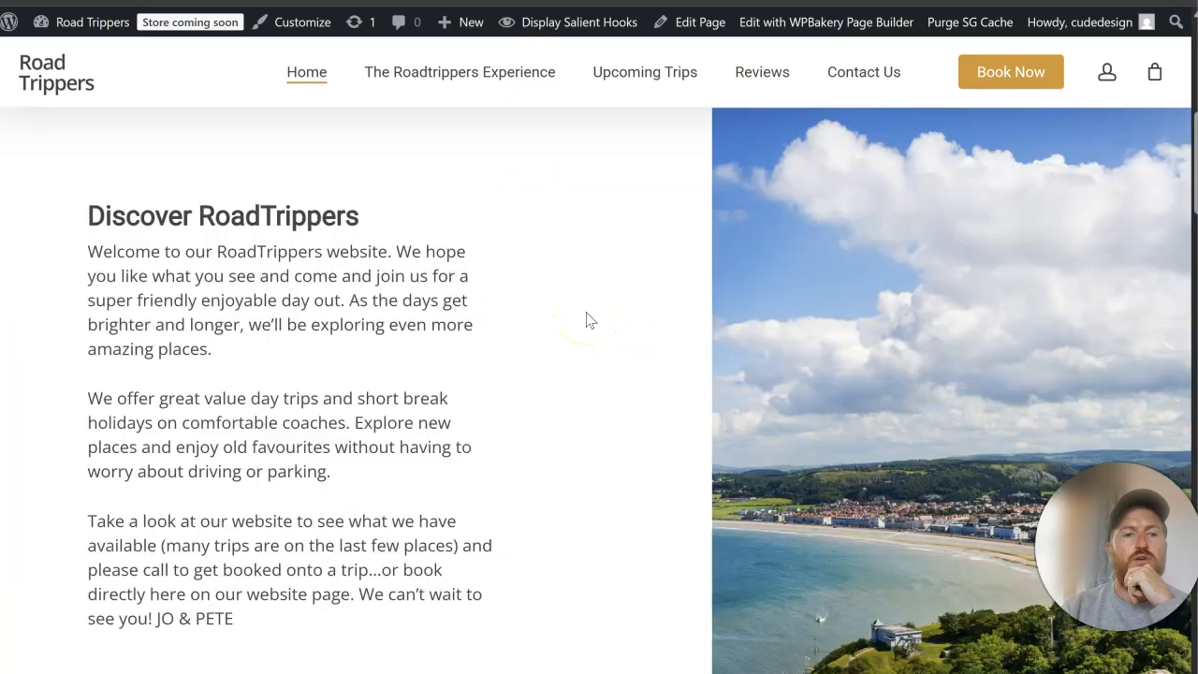
pyautogui.scroll(11, 586, 315)
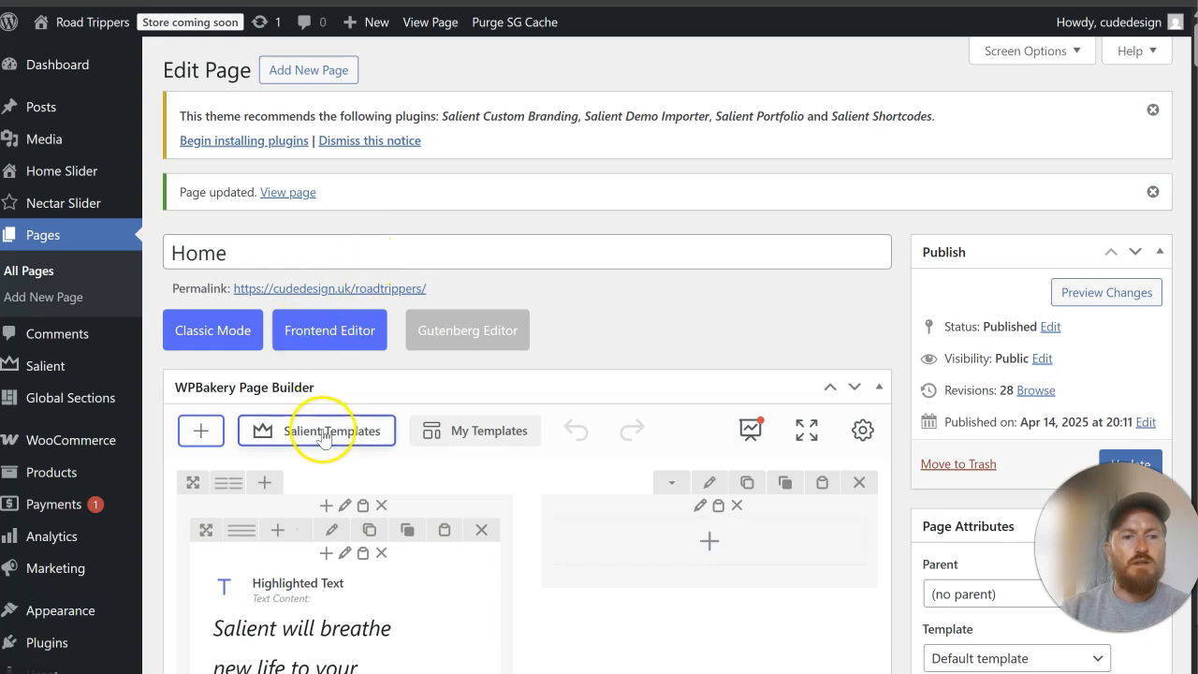
# Step: Search the Salient templates for "buttons" and add the Even Columns With Buttons template to the page
pyautogui.click(325, 432)
pyautogui.click(866, 116)
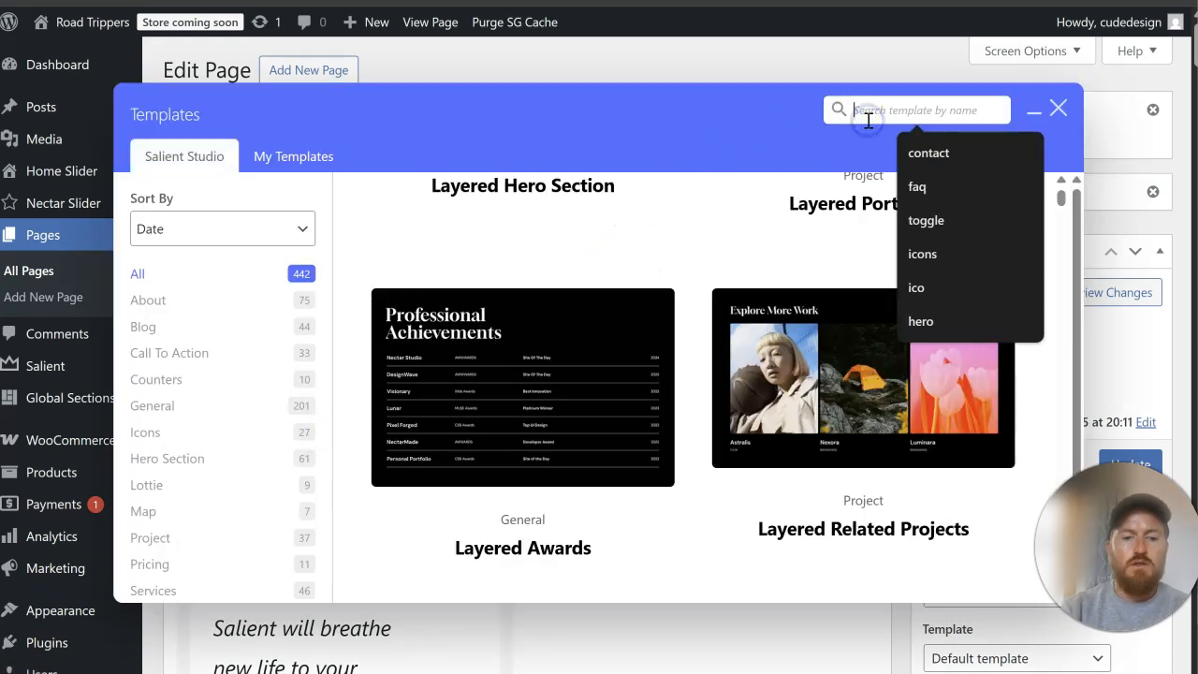
pyautogui.write('buttons')
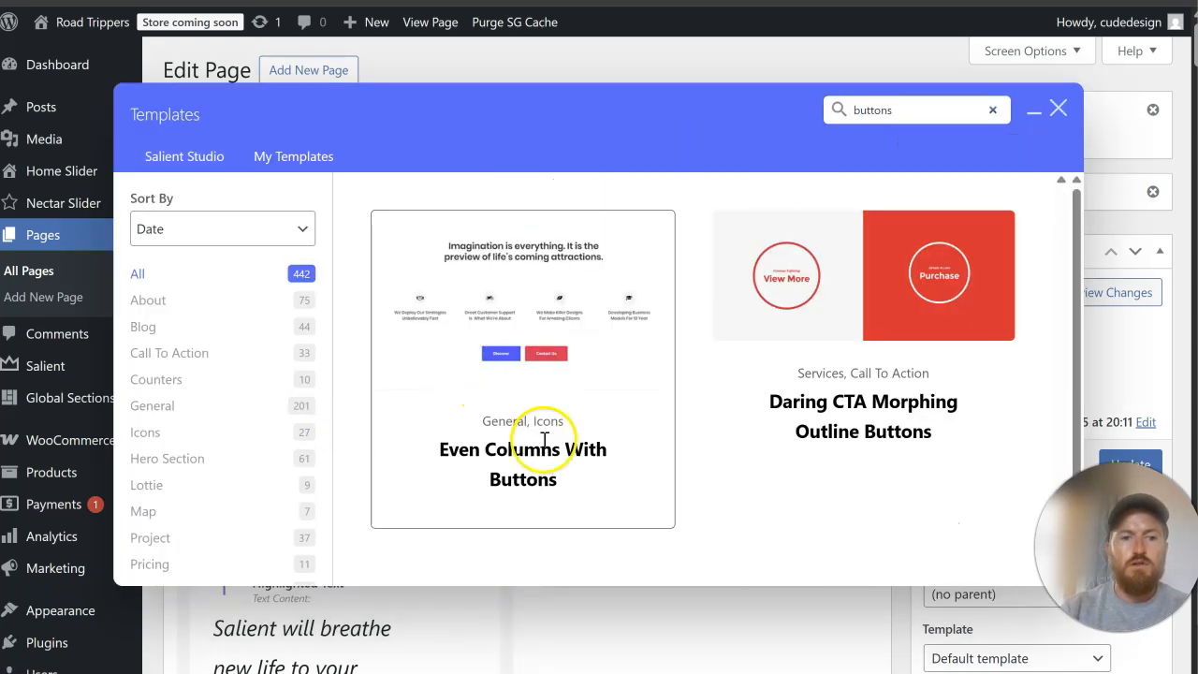
pyautogui.click(547, 481)
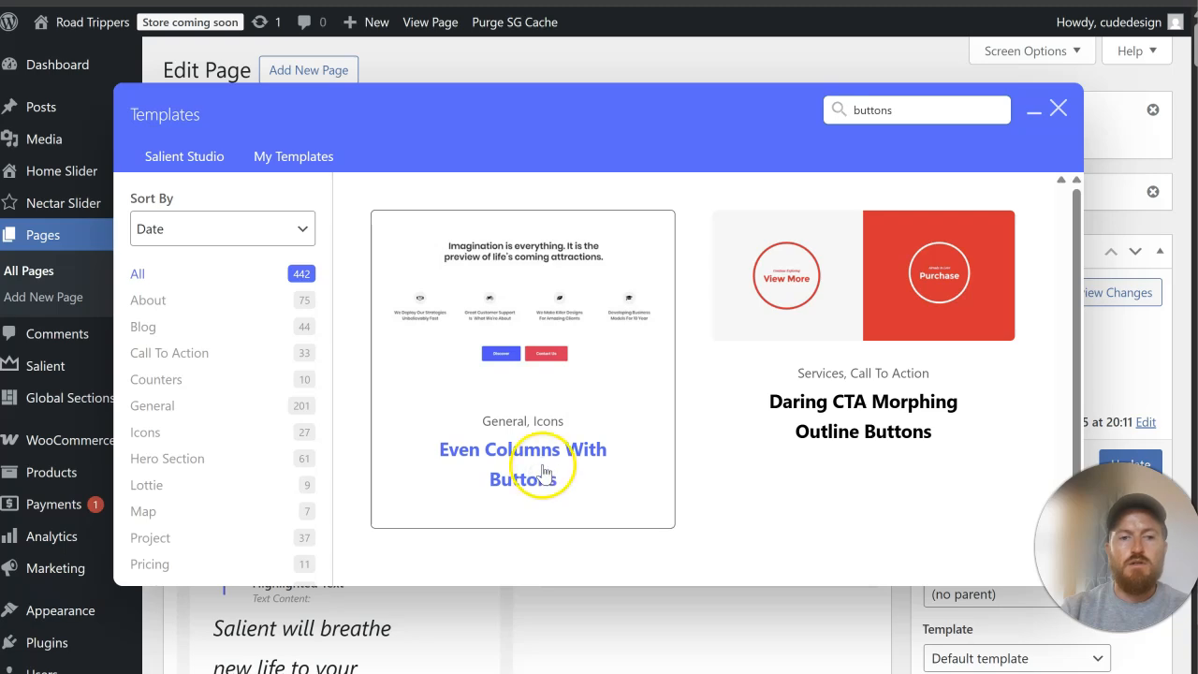
# Step: Copy the Discover button from the added template and paste it into the Discover RoadTrippers text column
pyautogui.scroll(-10, 540, 472)
pyautogui.scroll(-10, 530, 464)
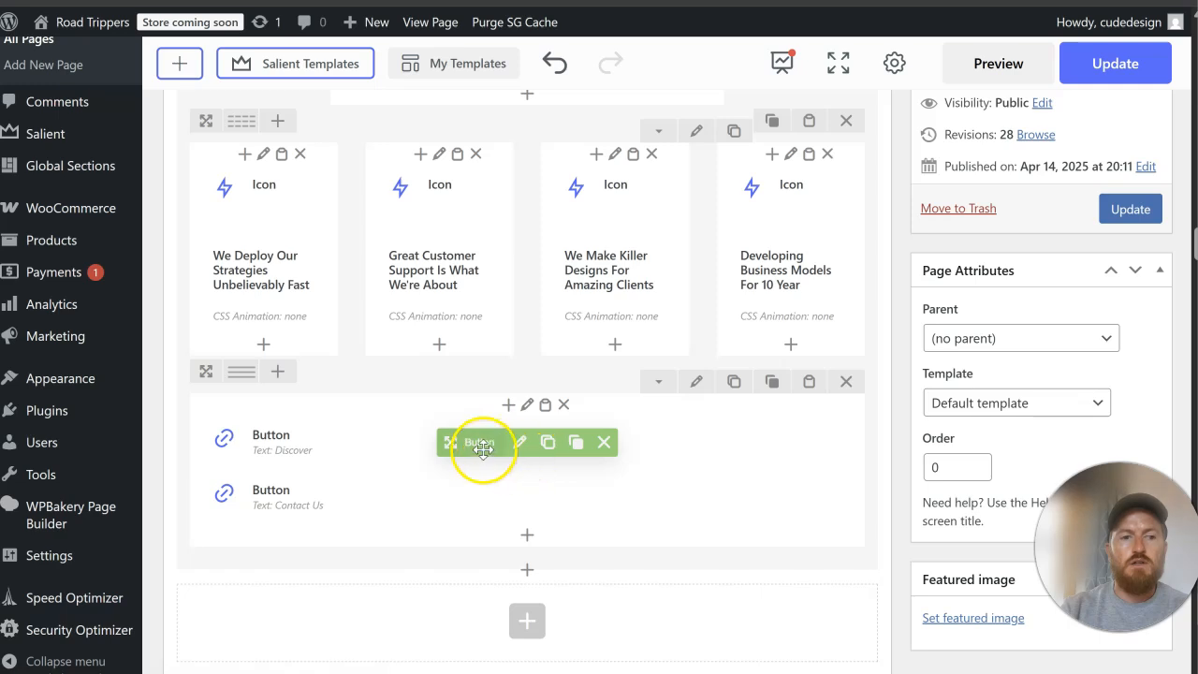
pyautogui.click(574, 447)
pyautogui.scroll(10, 415, 326)
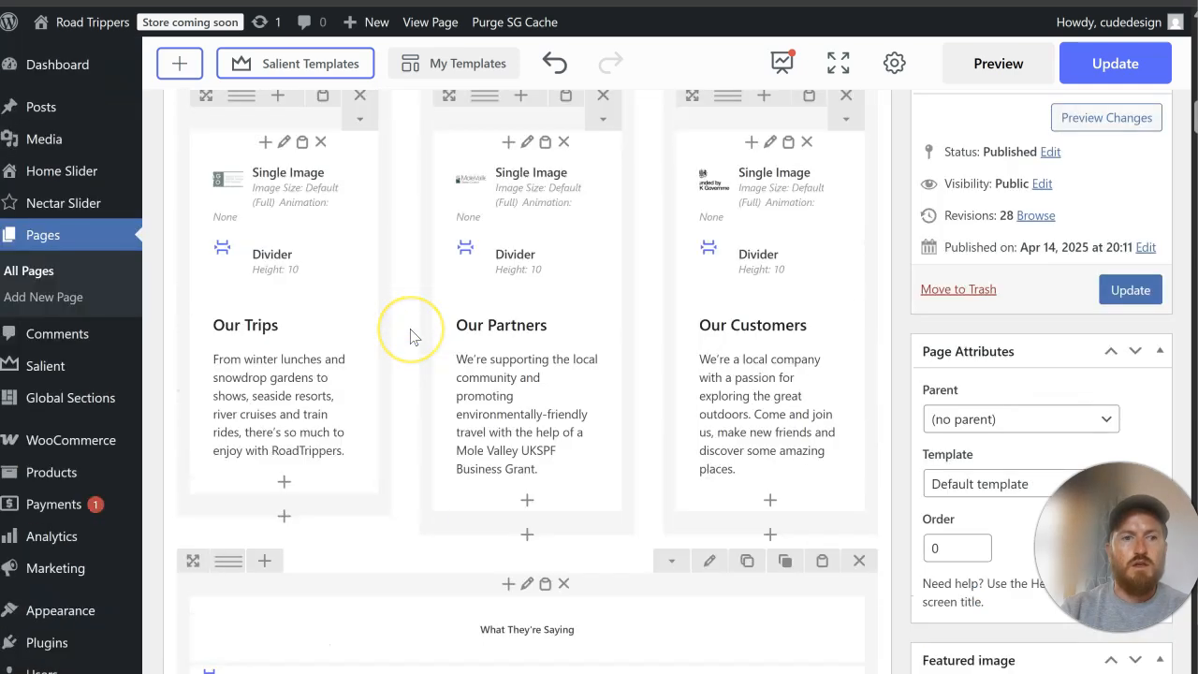
pyautogui.scroll(10, 409, 336)
pyautogui.click(364, 264)
# Step: Paste the copied Discover button into the hero text column above the Discover RoadTrippers section
pyautogui.scroll(-5, 421, 425)
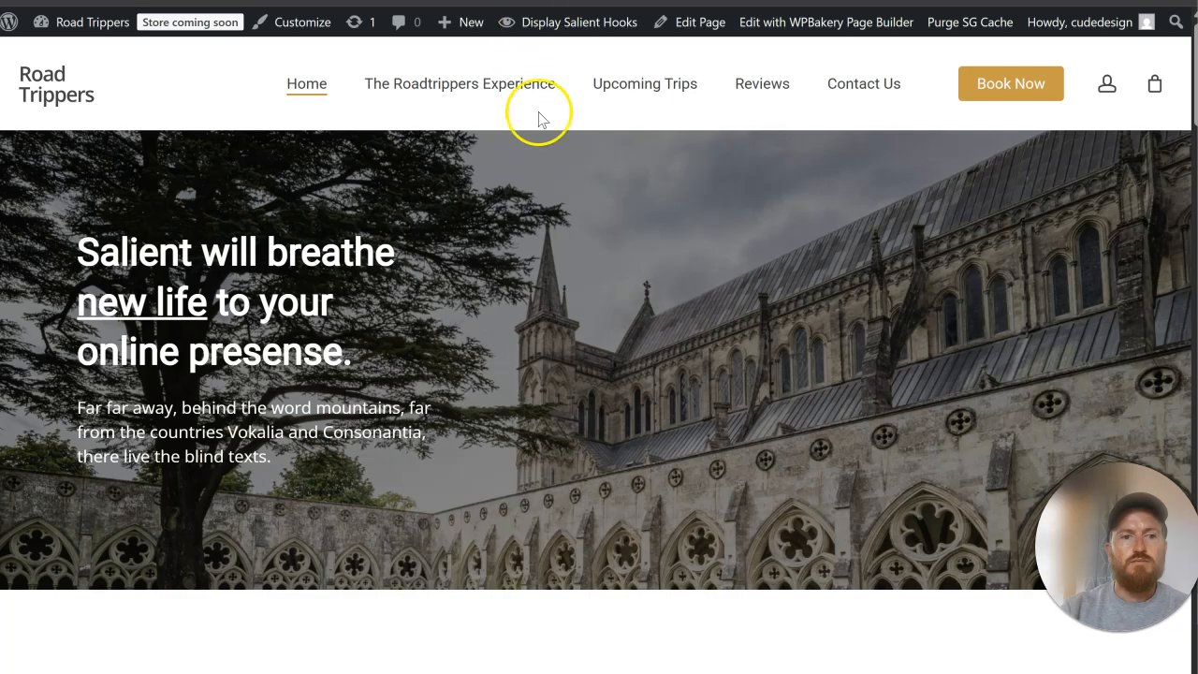
pyautogui.scroll(-10, 553, 314)
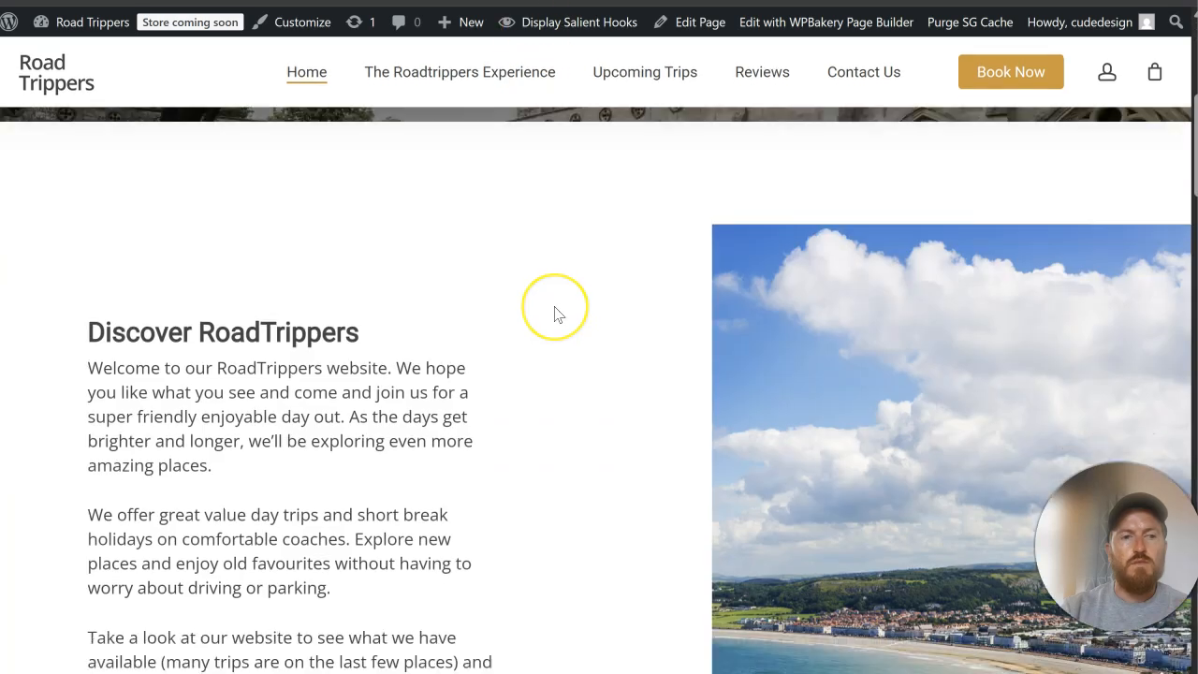
pyautogui.scroll(4, 554, 315)
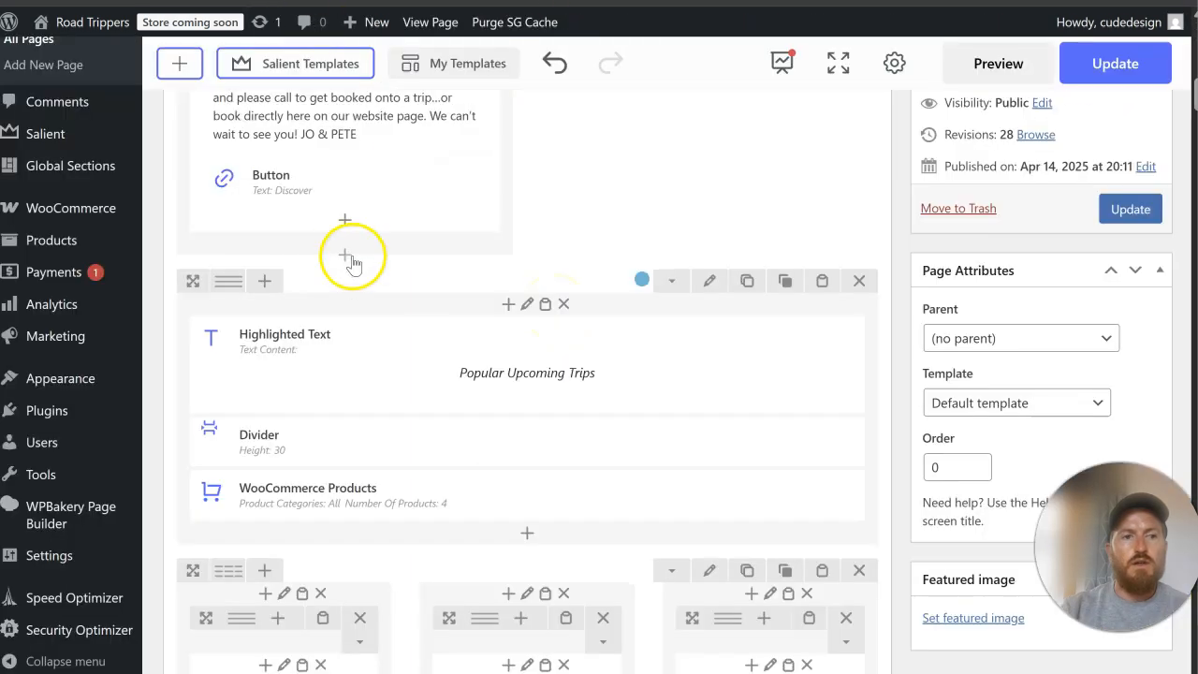
pyautogui.scroll(6, 347, 253)
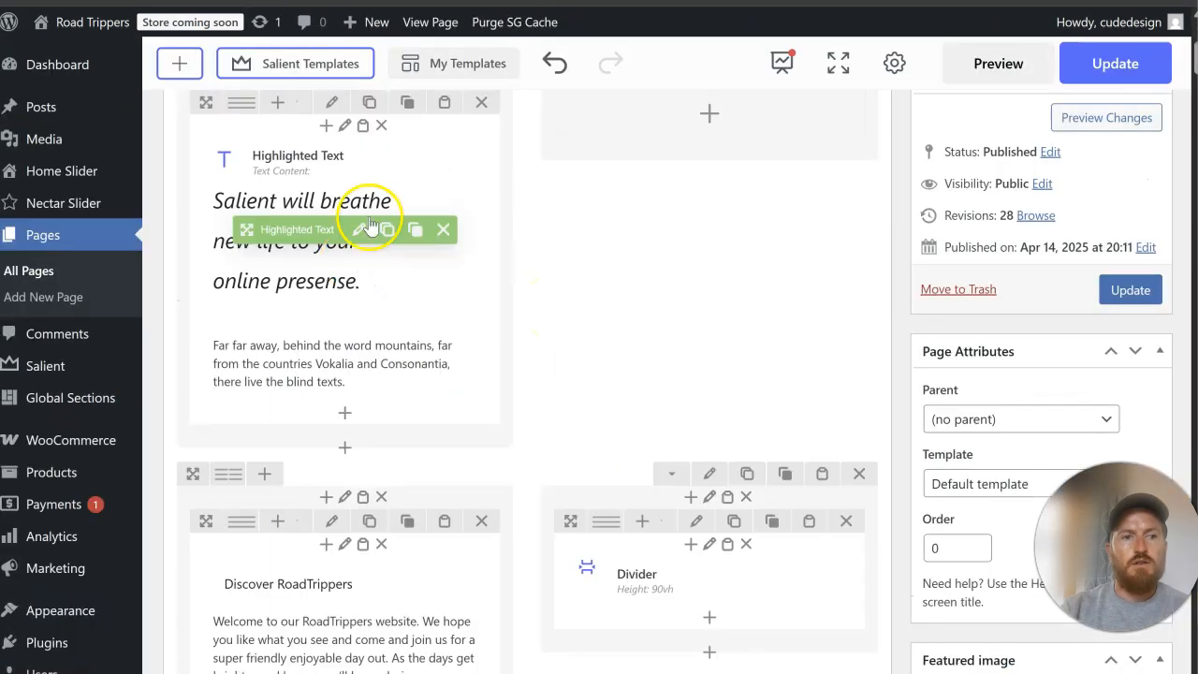
pyautogui.click(364, 125)
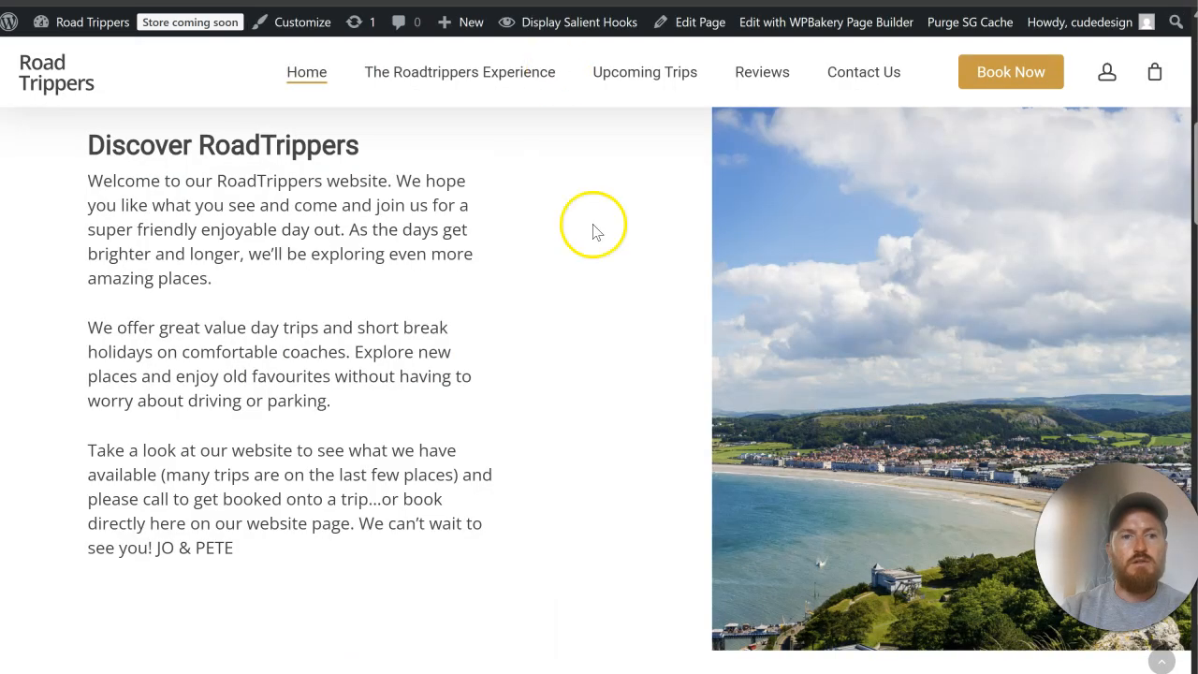
# Step: Delete the added Even Columns With Buttons row at the end of the layout and update the home page
pyautogui.scroll(5, 503, 356)
pyautogui.scroll(-8, 198, 512)
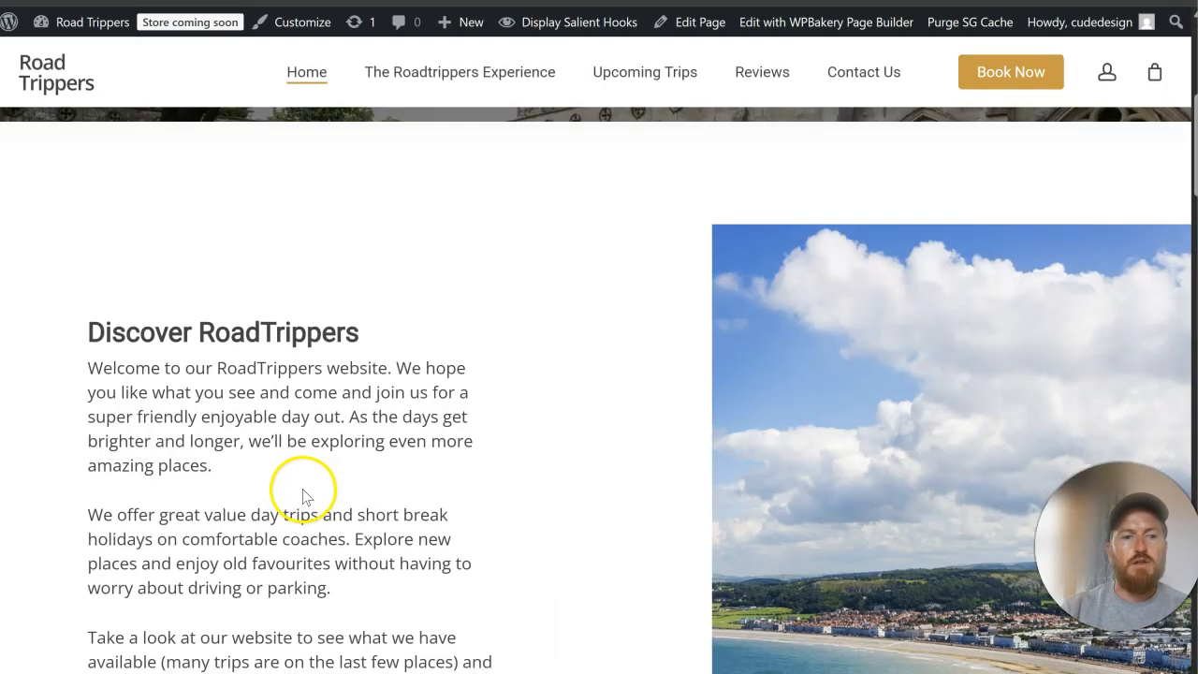
pyautogui.scroll(-10, 506, 434)
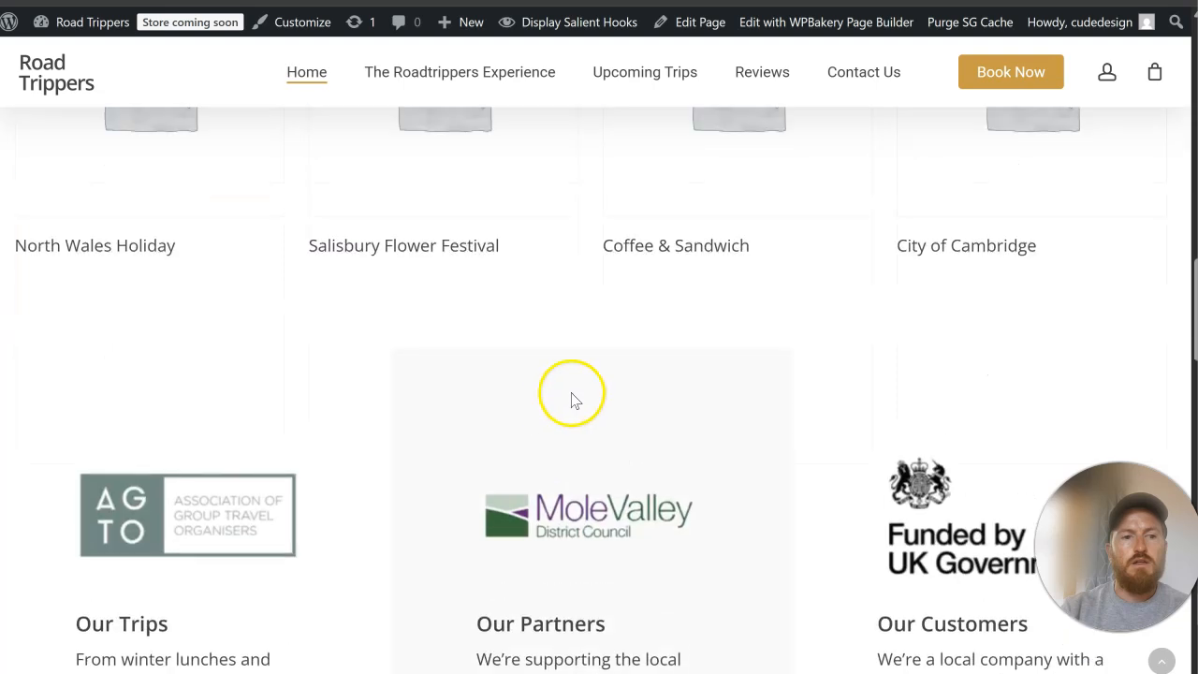
pyautogui.scroll(-12, 618, 341)
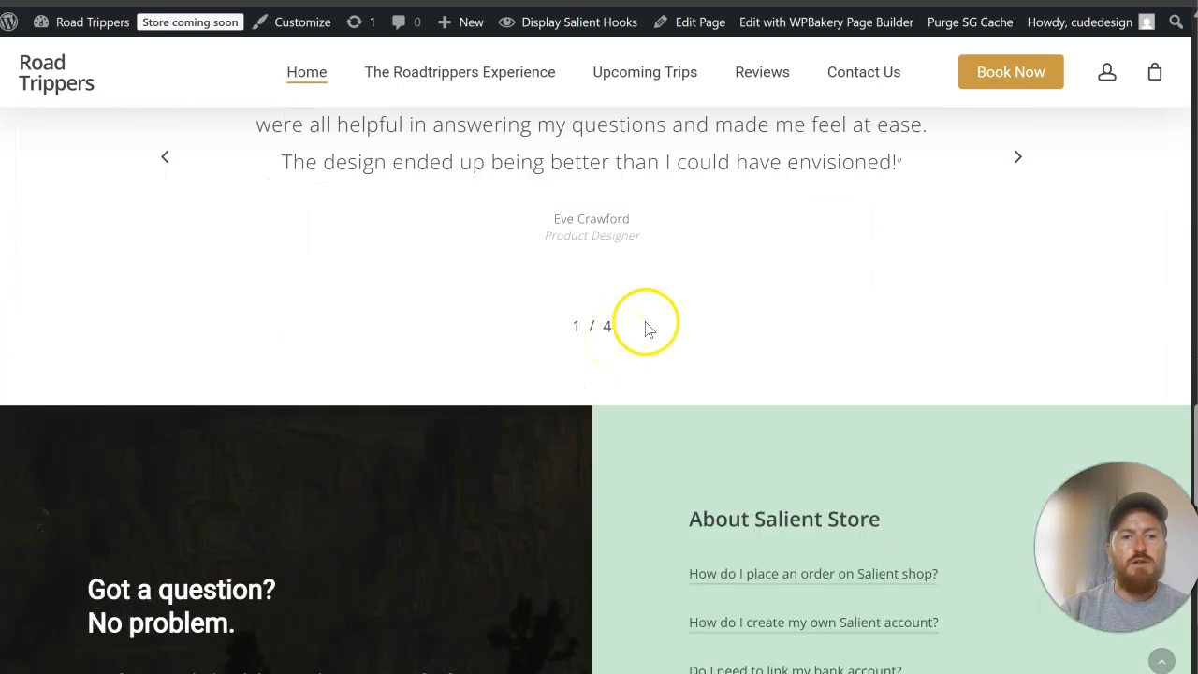
pyautogui.scroll(-3, 662, 345)
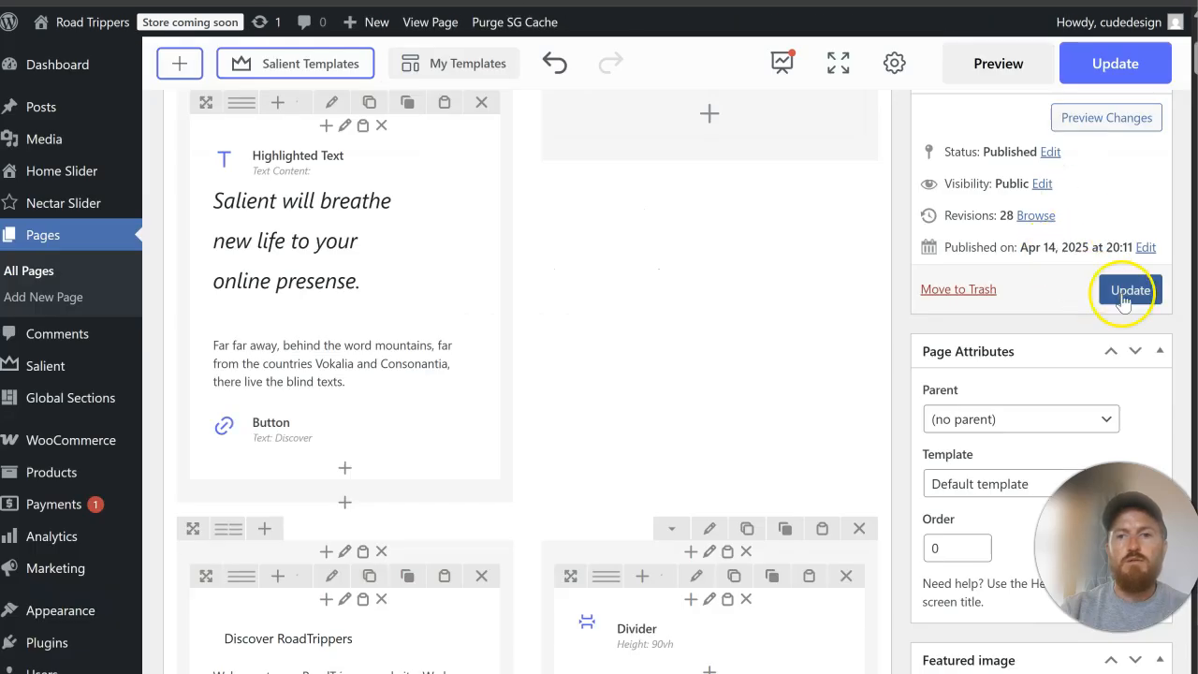
pyautogui.scroll(-10, 615, 463)
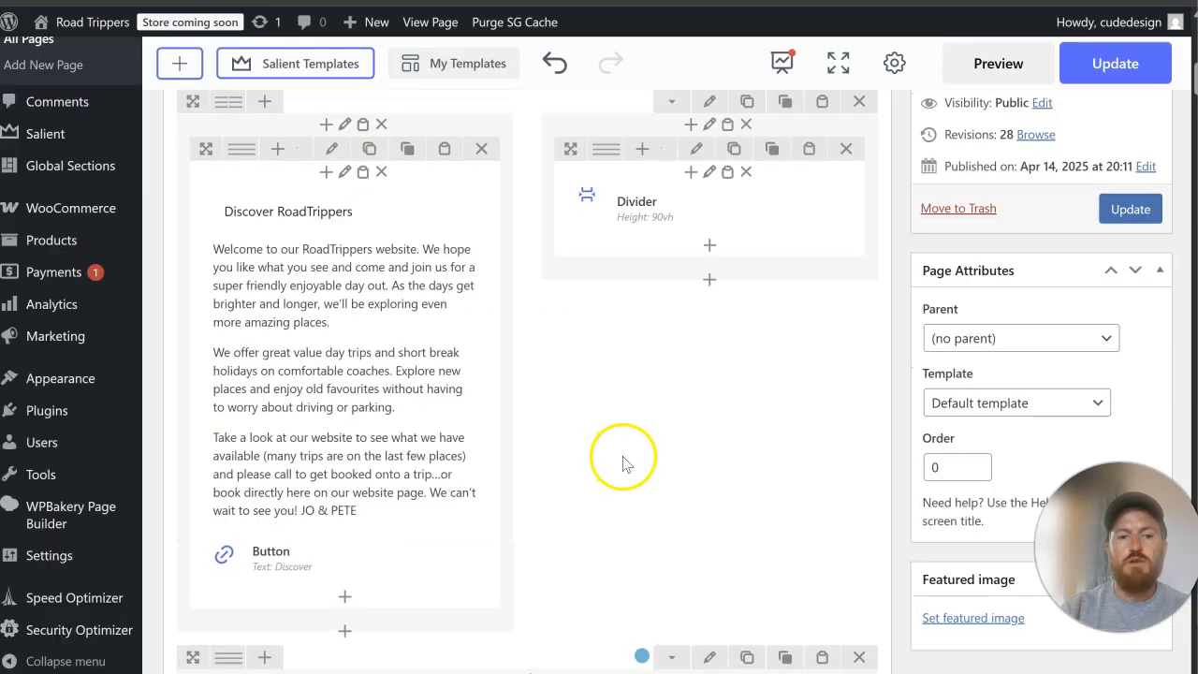
pyautogui.scroll(-20, 667, 457)
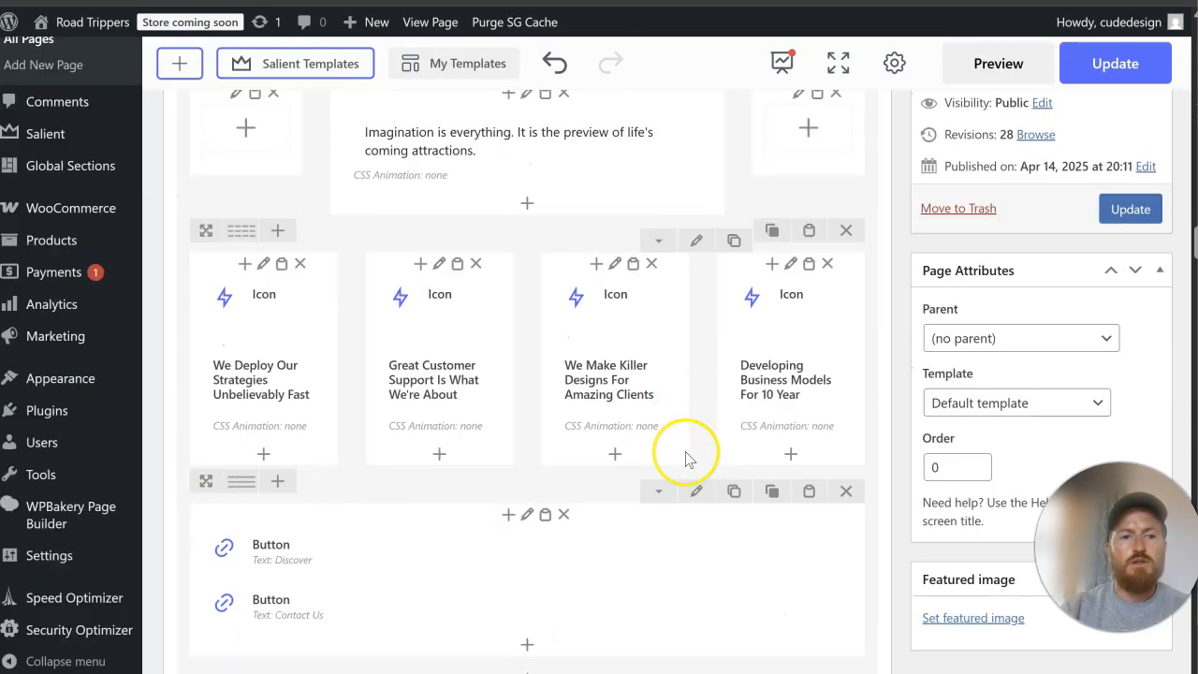
pyautogui.scroll(8, 686, 458)
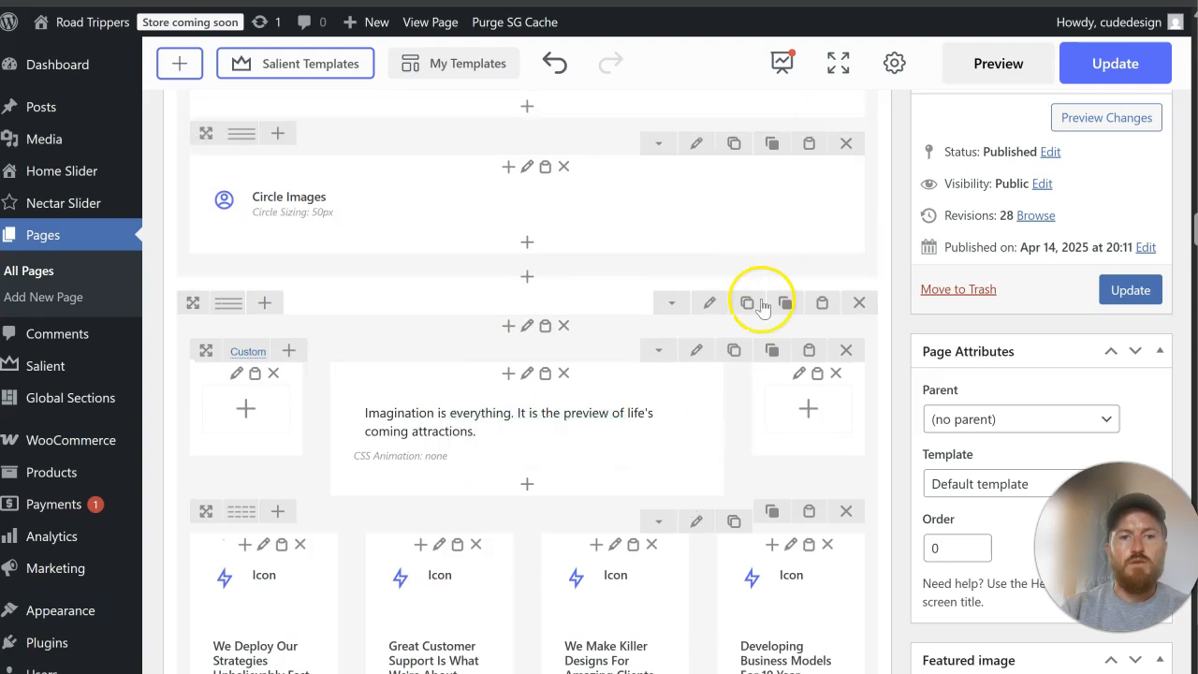
pyautogui.click(859, 304)
pyautogui.click(1126, 295)
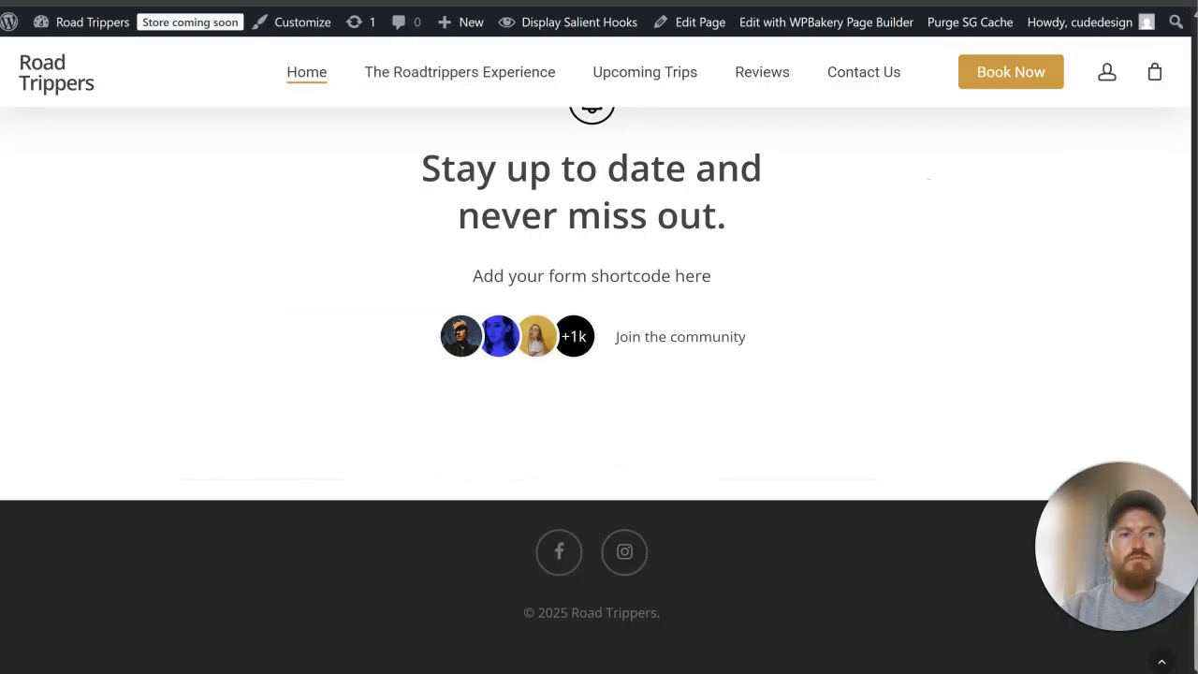
pyautogui.scroll(3, 481, 227)
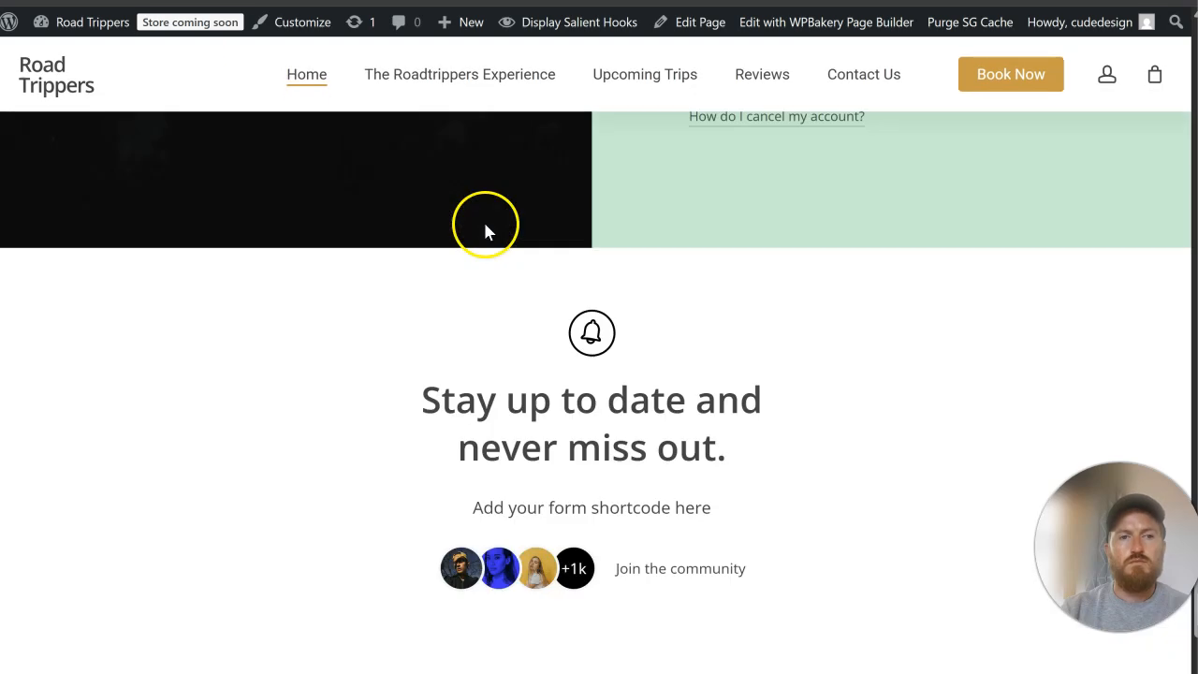
# Step: Open the settings of the Discover button in the hero text column and set its size to Large
pyautogui.scroll(5, 714, 322)
pyautogui.scroll(15, 713, 322)
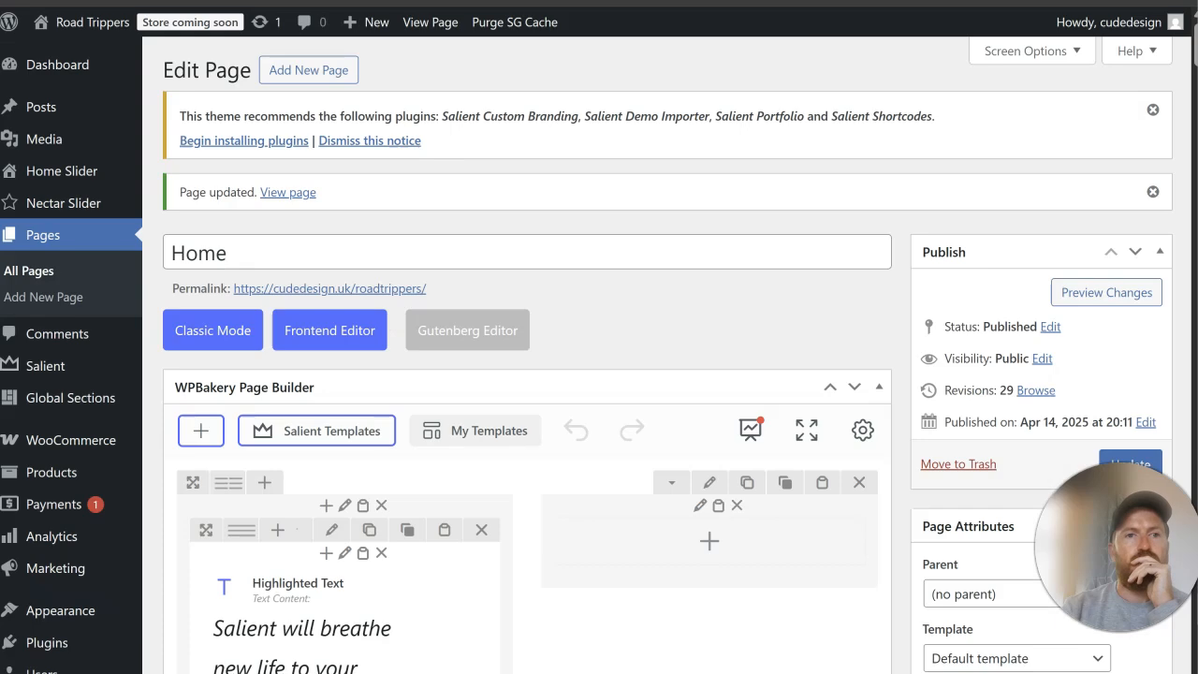
pyautogui.scroll(-5, 321, 331)
pyautogui.click(336, 433)
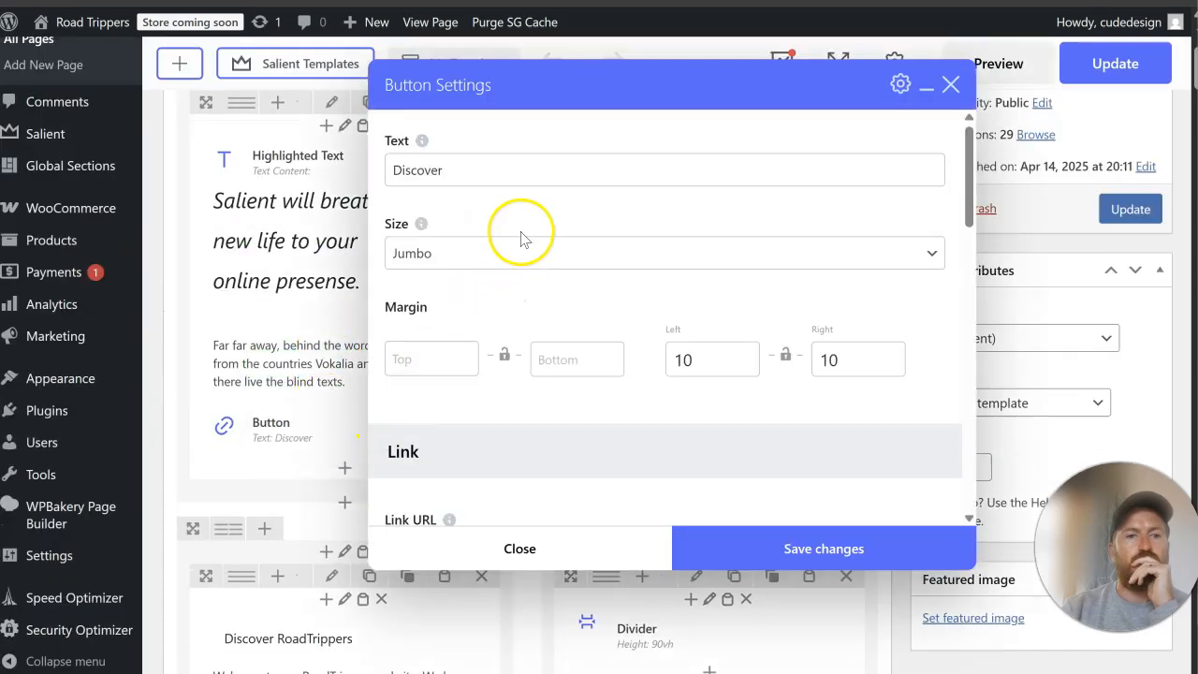
pyautogui.click(521, 254)
pyautogui.click(487, 334)
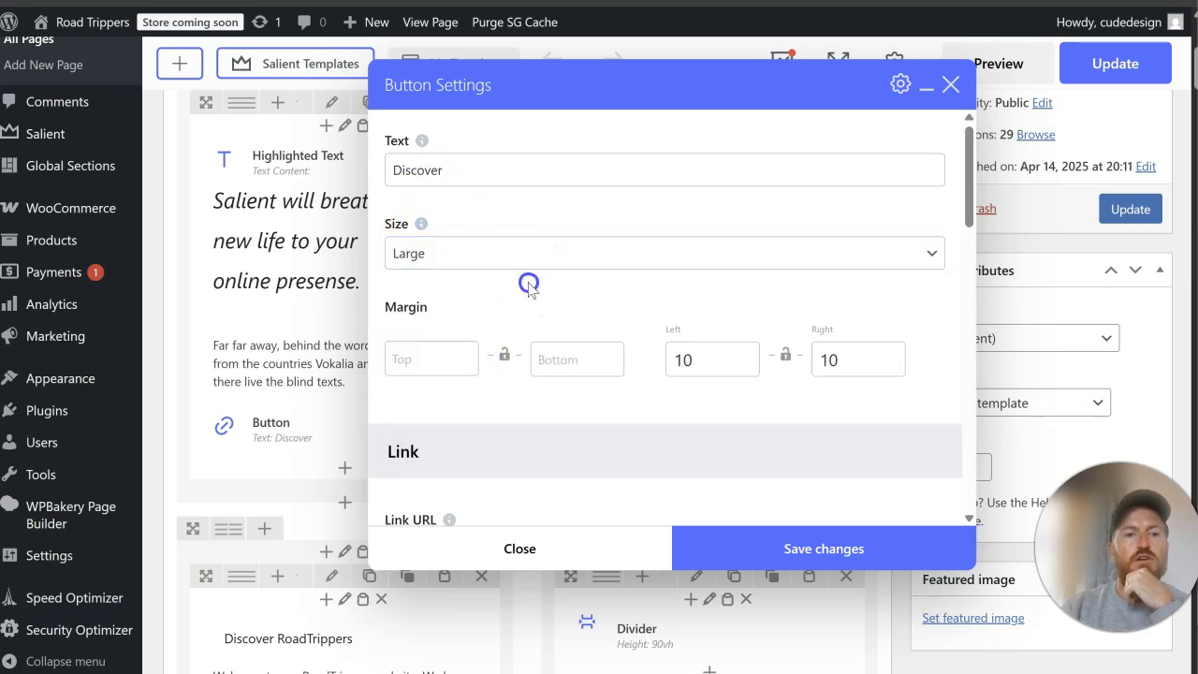
# Step: Copy the Upcoming Trips link address from the live site's navigation and set it as the hero button's link URL
pyautogui.scroll(-3, 526, 282)
pyautogui.scroll(-1, 528, 290)
pyautogui.click(524, 248)
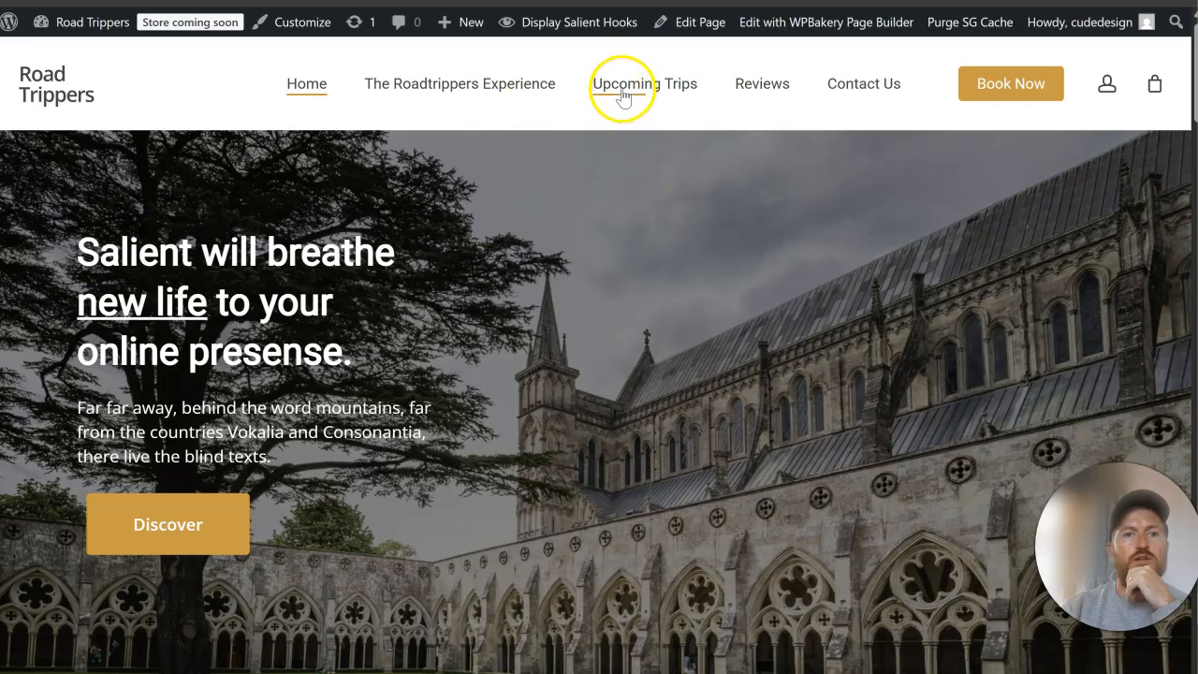
pyautogui.rightClick(622, 97)
pyautogui.click(660, 233)
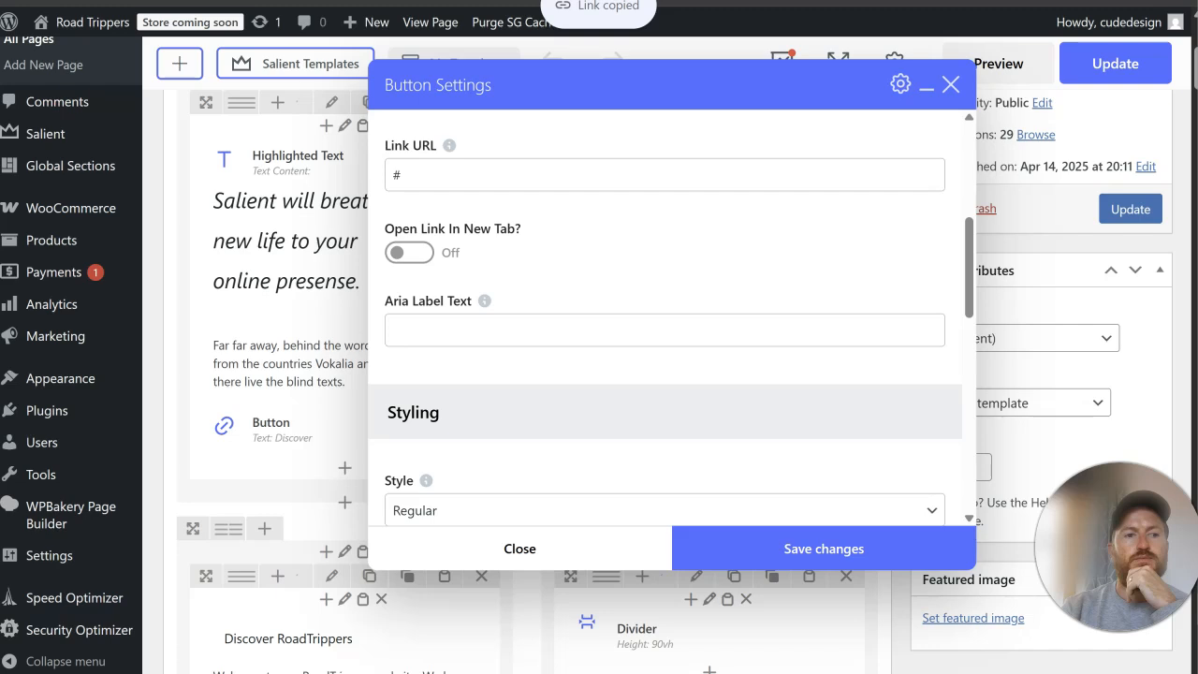
pyautogui.click(451, 167)
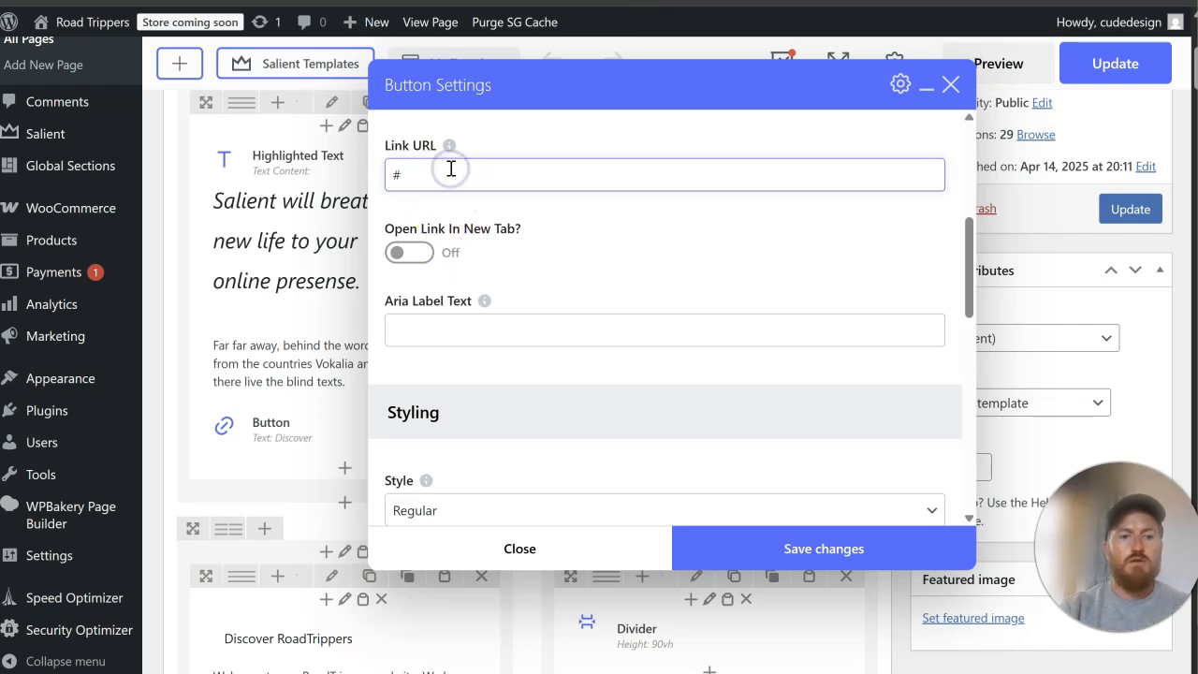
pyautogui.scroll(5, 548, 337)
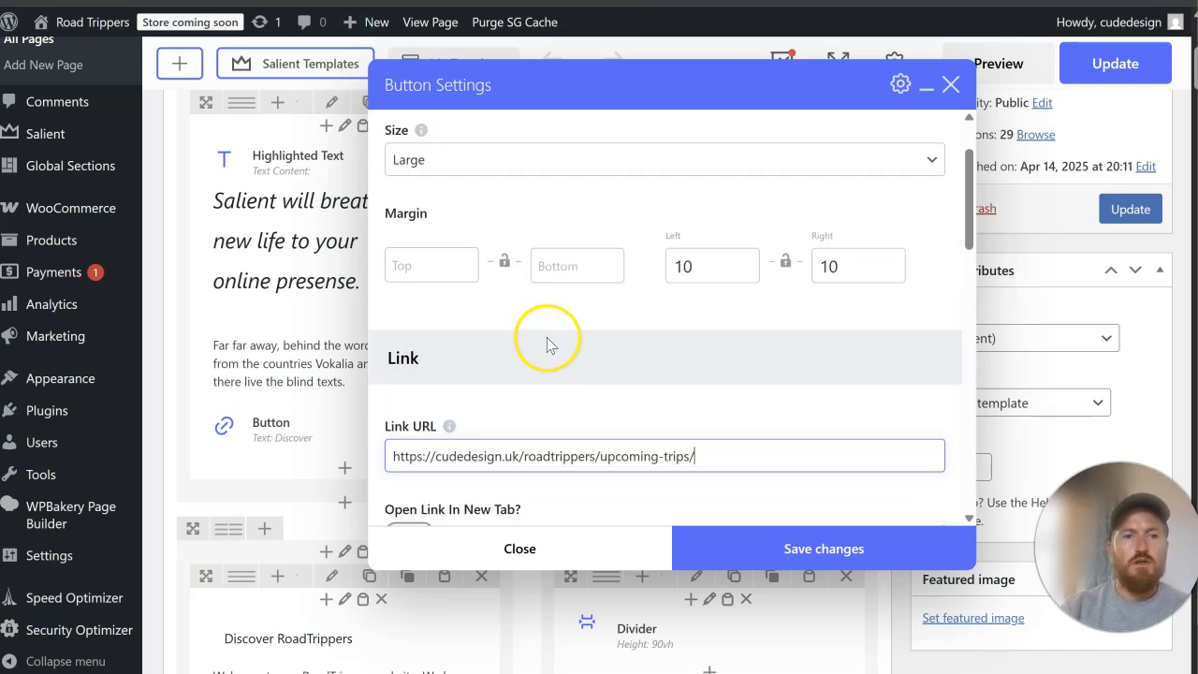
# Step: Change the hero button's text to "View upcoming trips"
pyautogui.scroll(-4, 548, 341)
pyautogui.scroll(4, 548, 343)
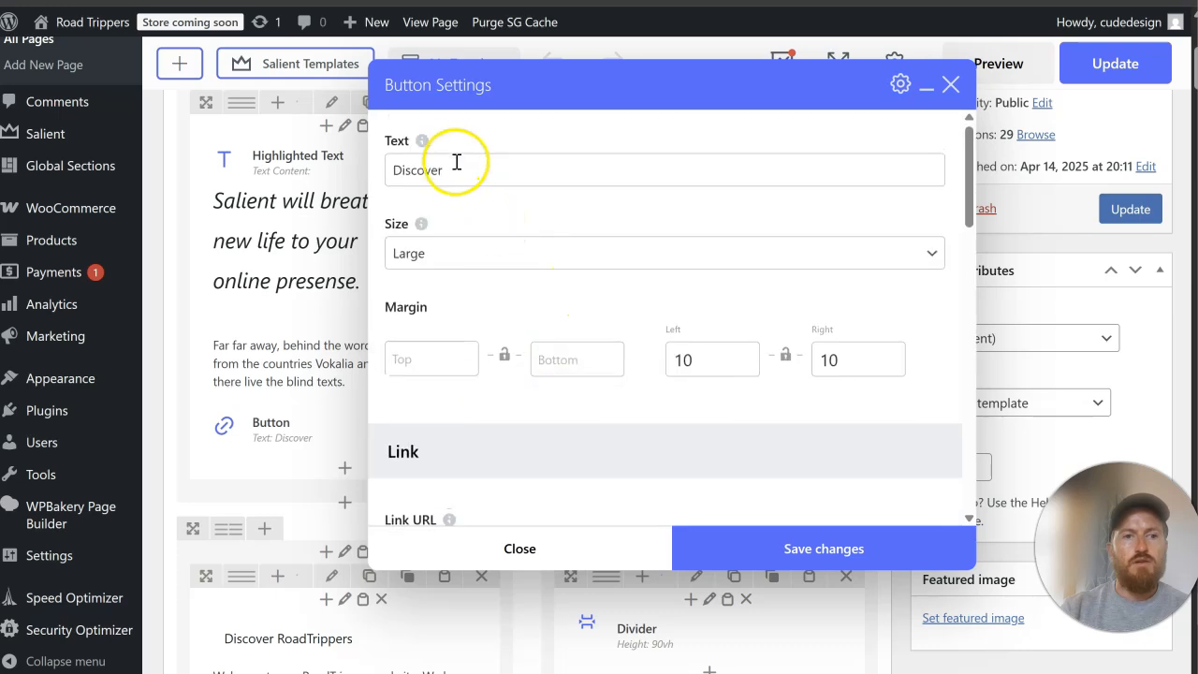
pyautogui.moveTo(453, 168); pyautogui.dragTo(375, 180)
pyautogui.write('View ')
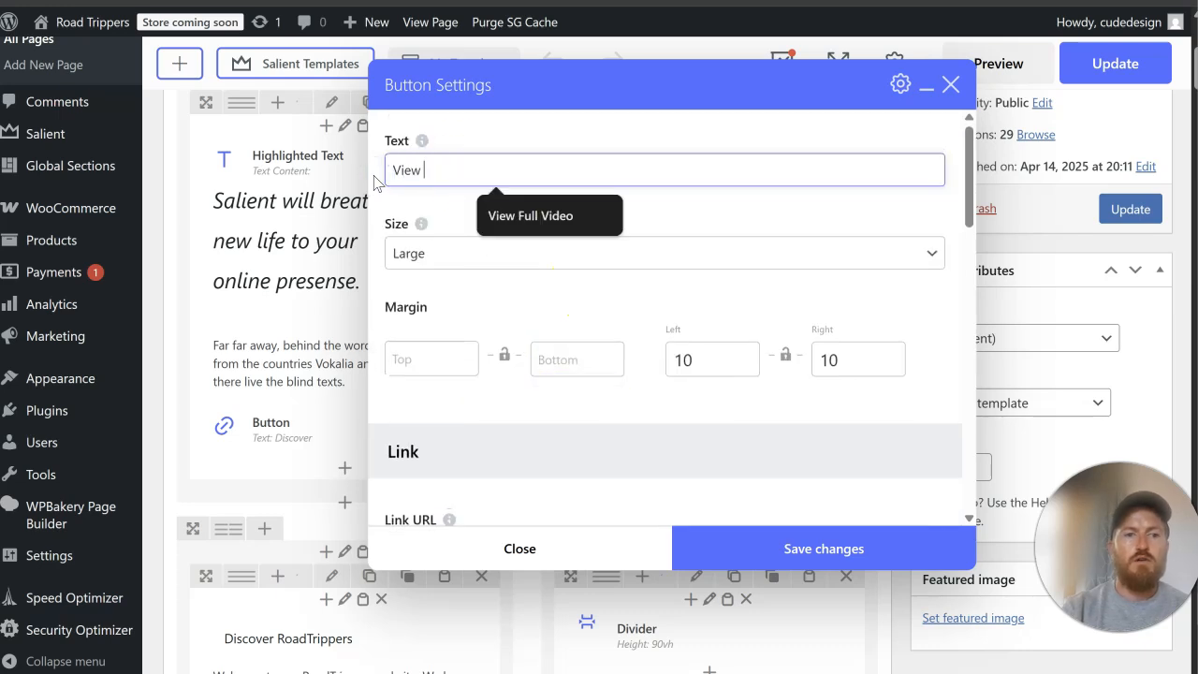
pyautogui.write('upcoming trips')
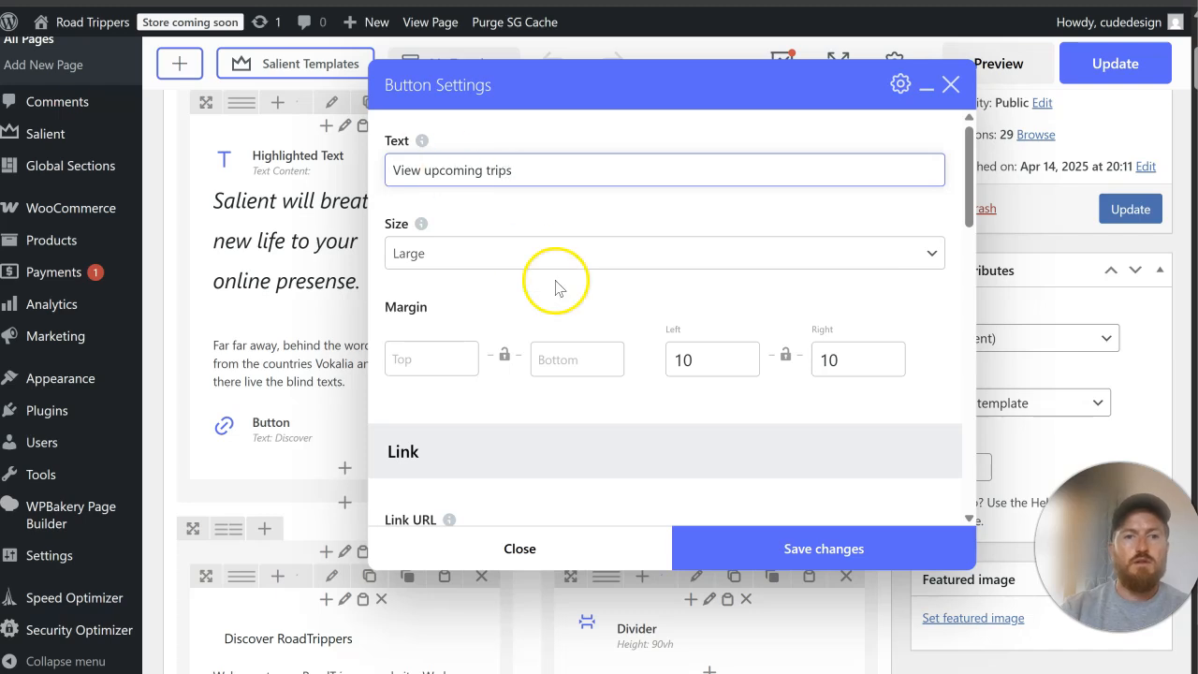
# Step: Review the hero button's styling options, save its settings and update the home page
pyautogui.scroll(-6, 555, 287)
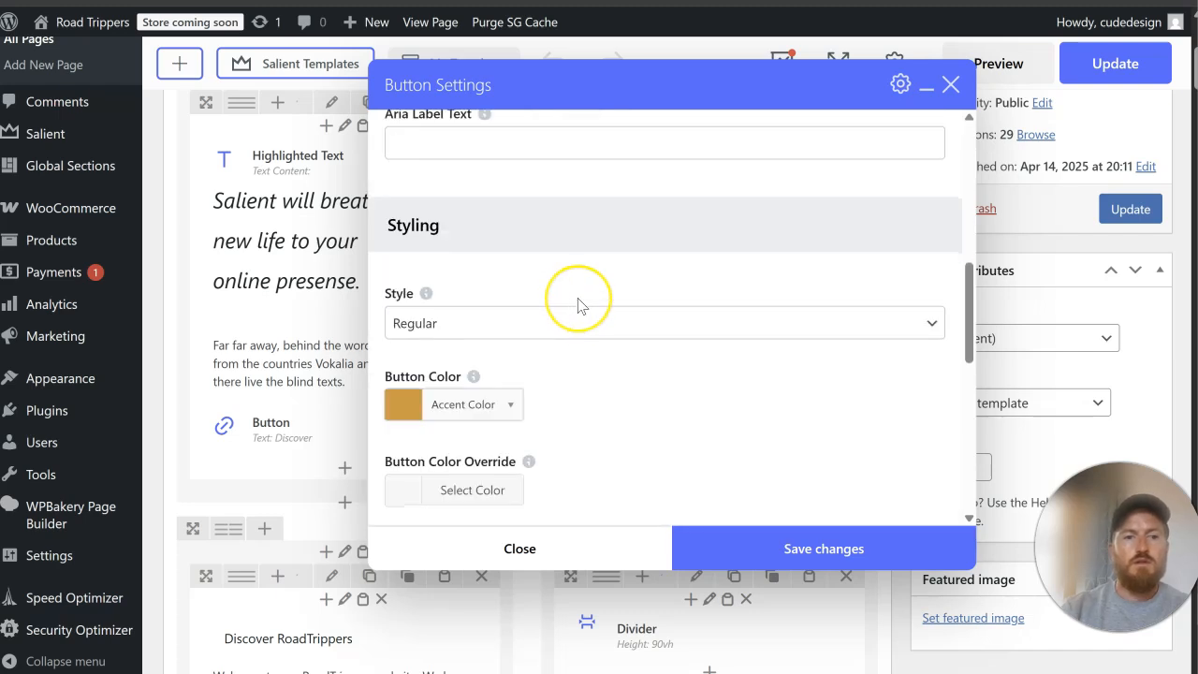
pyautogui.scroll(-3, 578, 305)
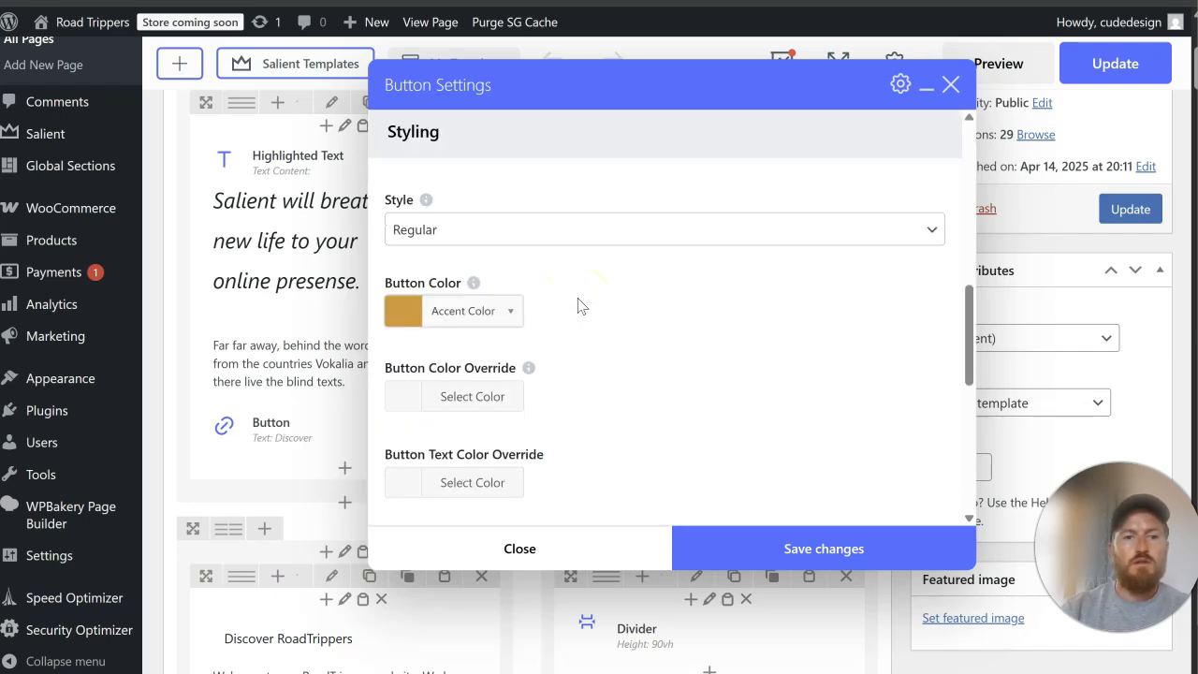
pyautogui.scroll(-4, 577, 305)
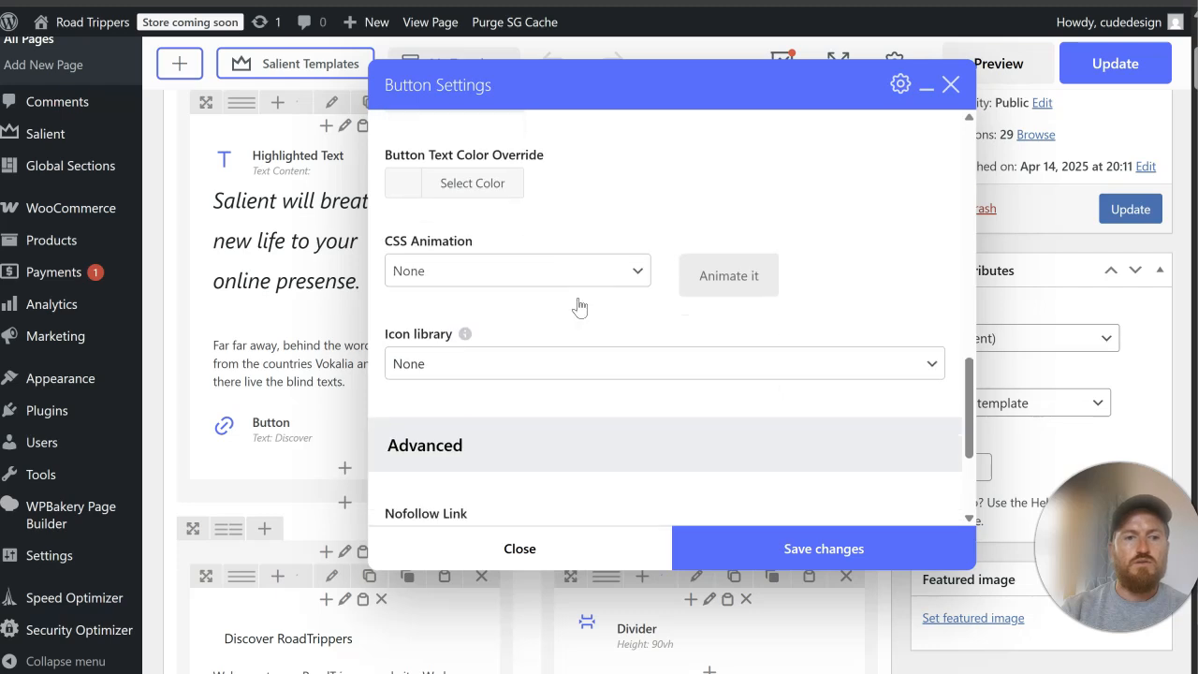
pyautogui.scroll(4, 578, 305)
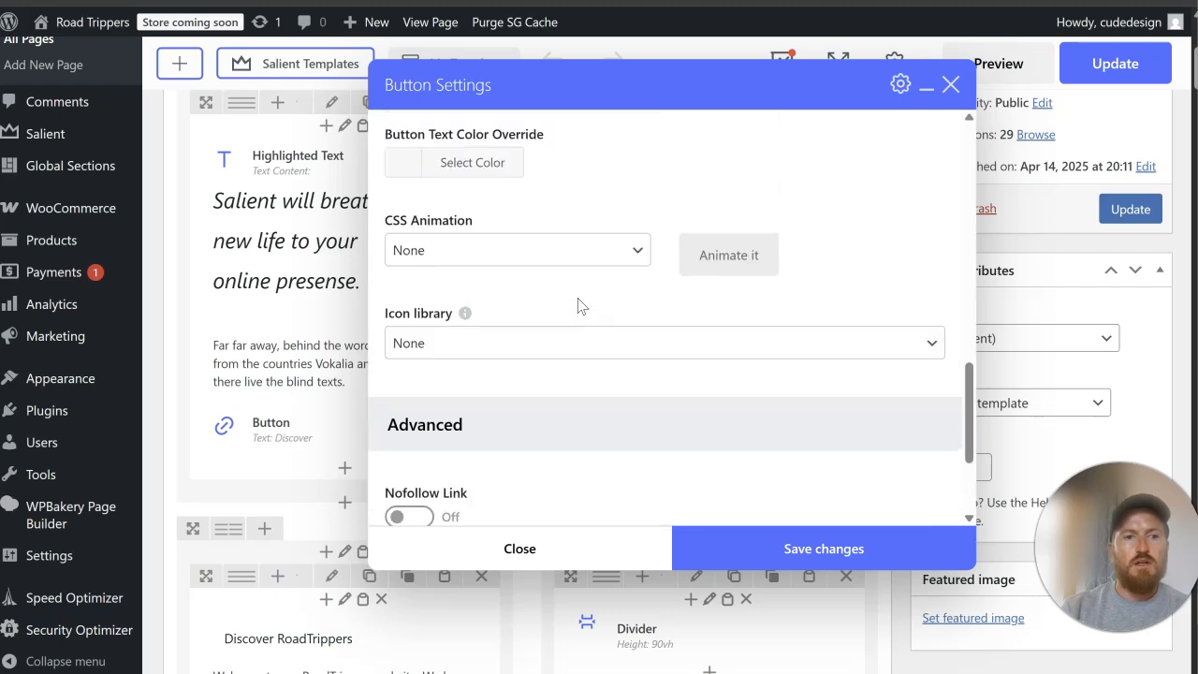
pyautogui.scroll(4, 577, 305)
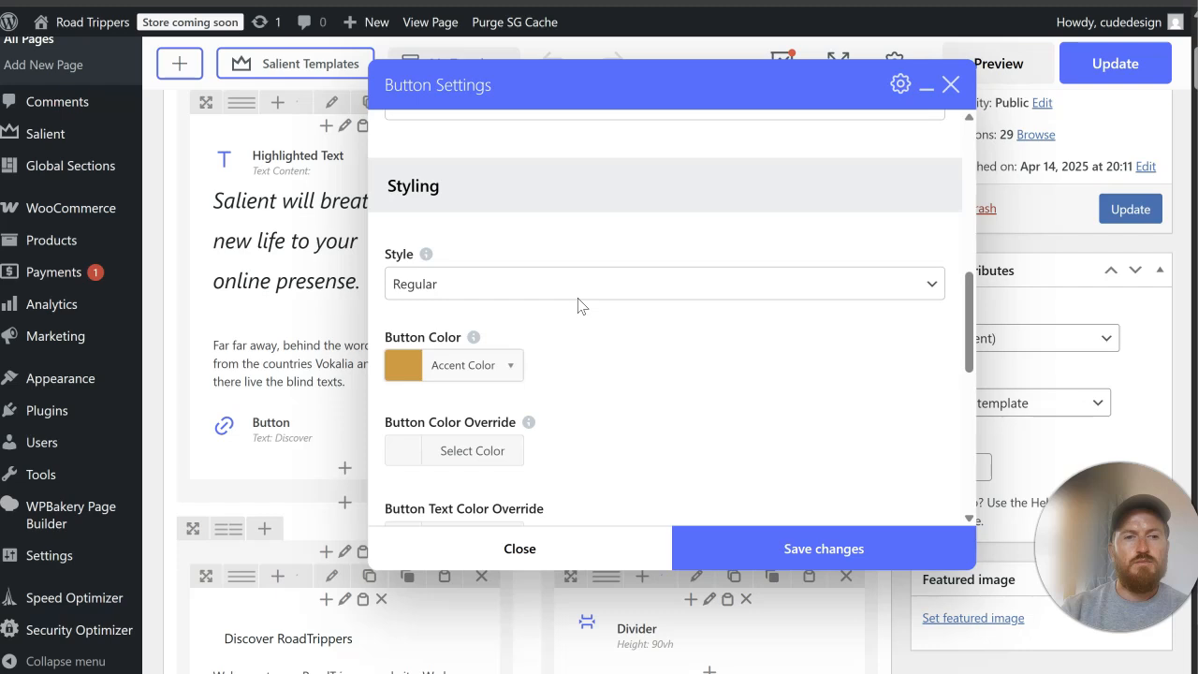
pyautogui.scroll(5, 579, 298)
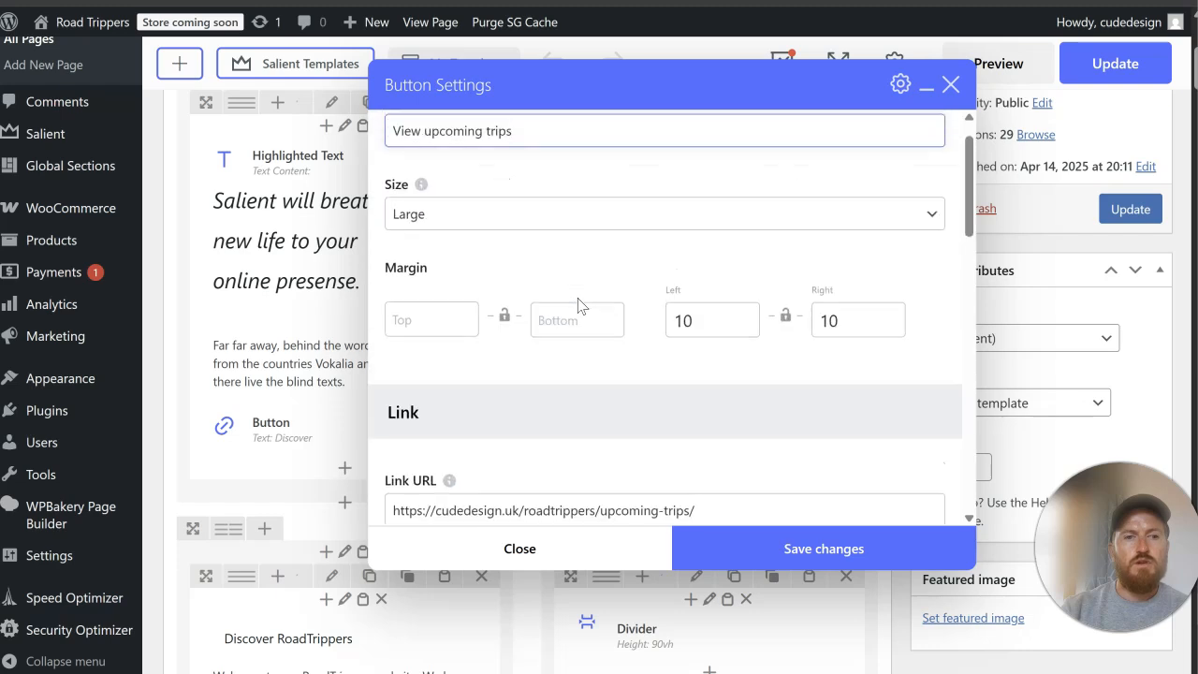
pyautogui.click(843, 546)
pyautogui.click(1123, 207)
# Step: Reload the live home page and check the hero button and the Discover RoadTrippers section
pyautogui.click(103, 19)
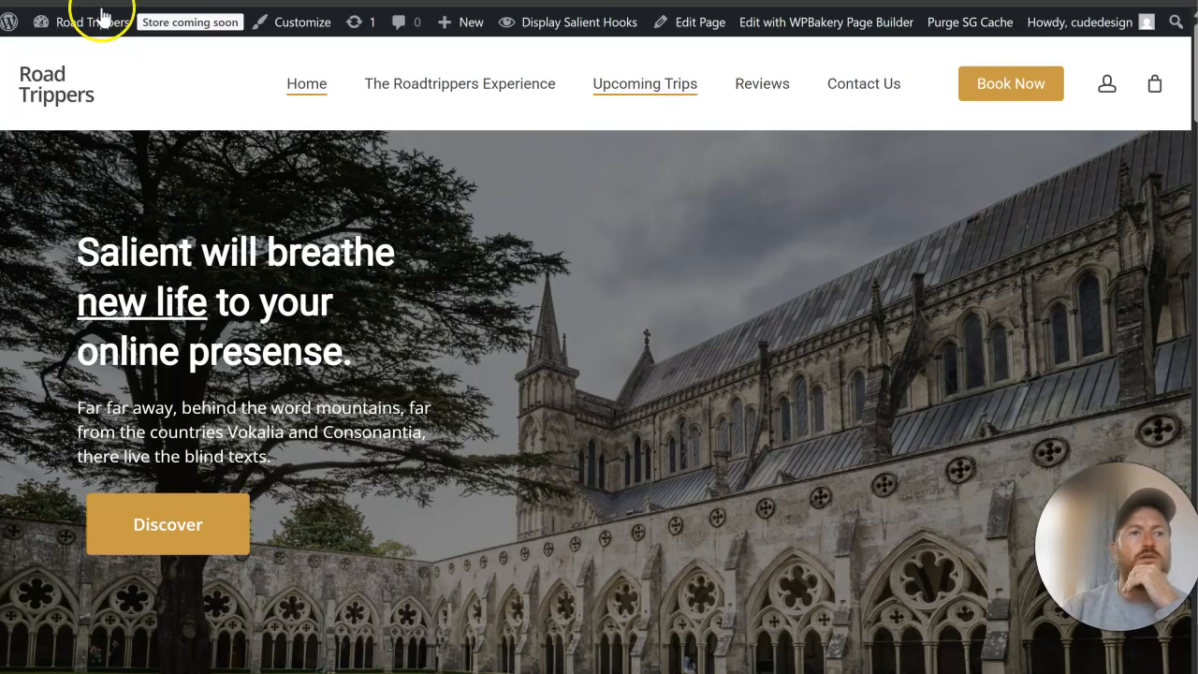
pyautogui.click(91, 2)
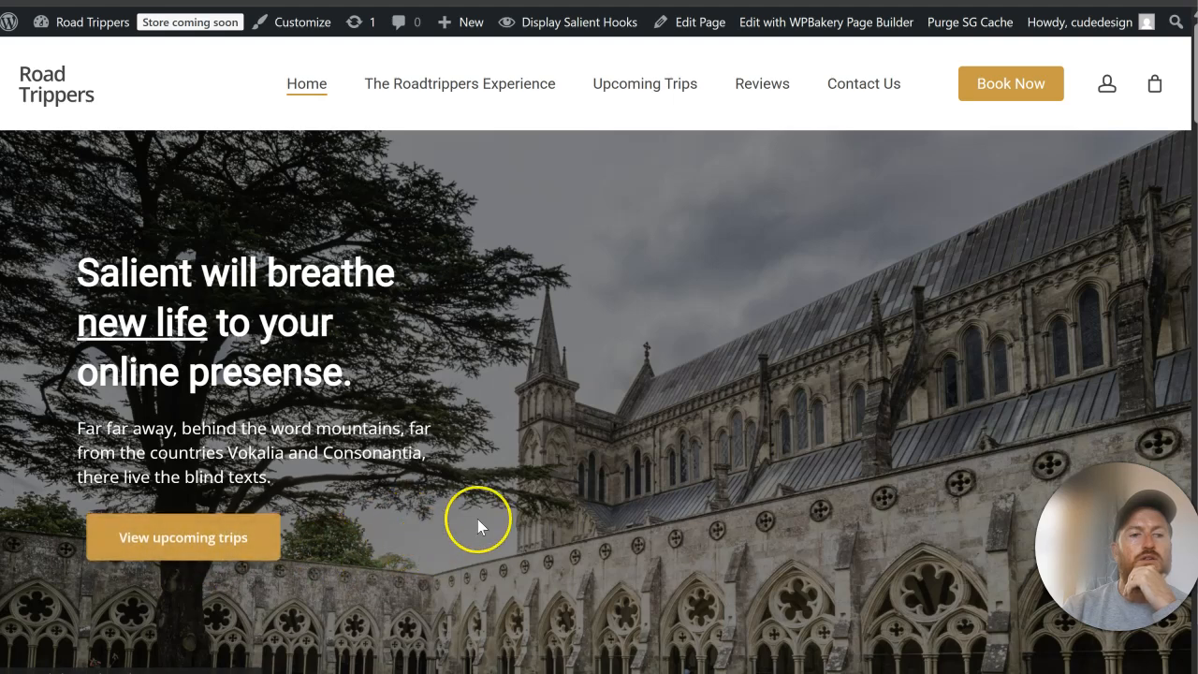
pyautogui.scroll(-10, 468, 487)
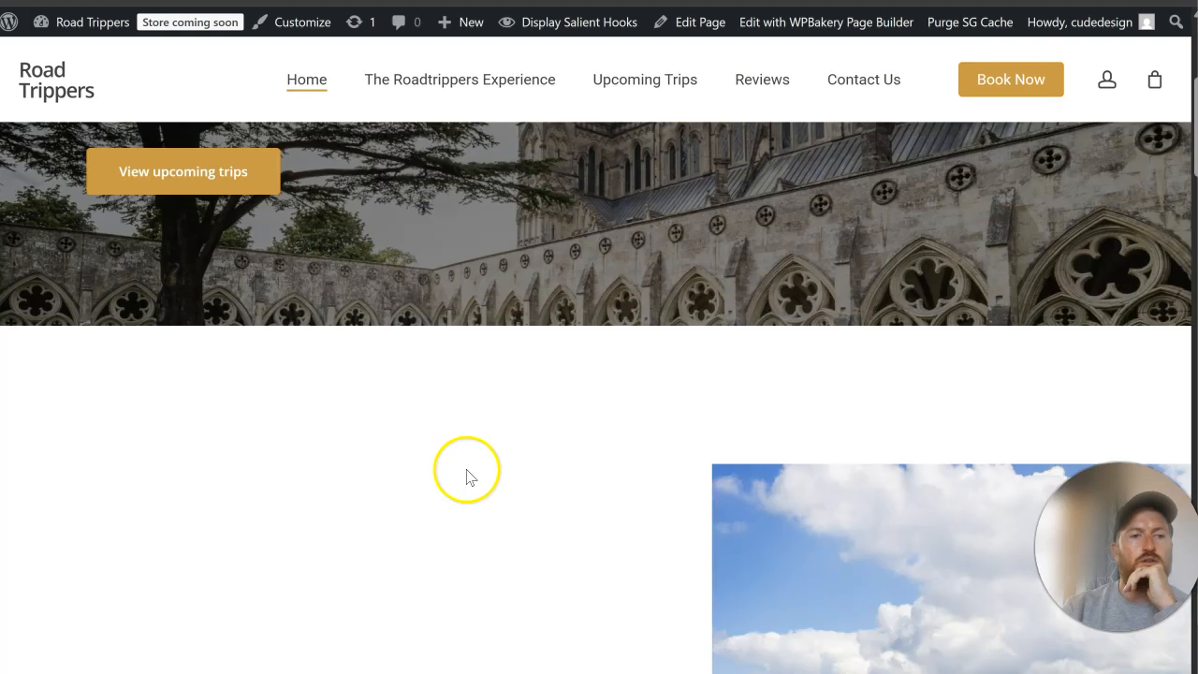
pyautogui.scroll(-1, 391, 496)
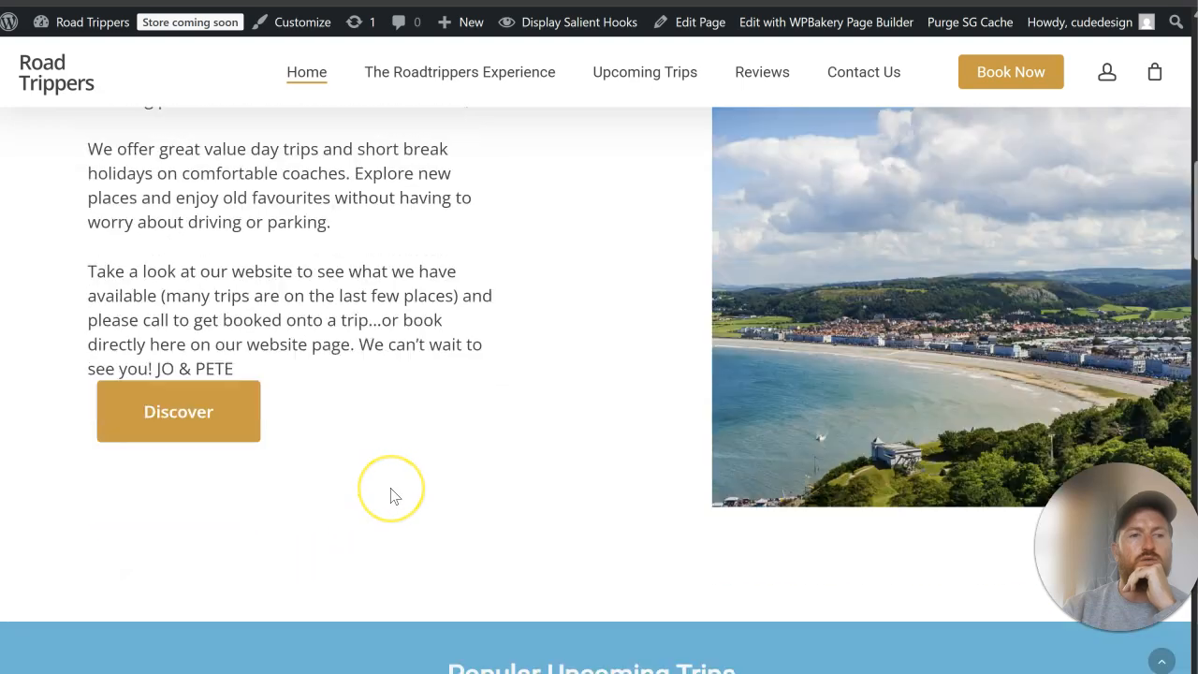
pyautogui.scroll(10, 391, 496)
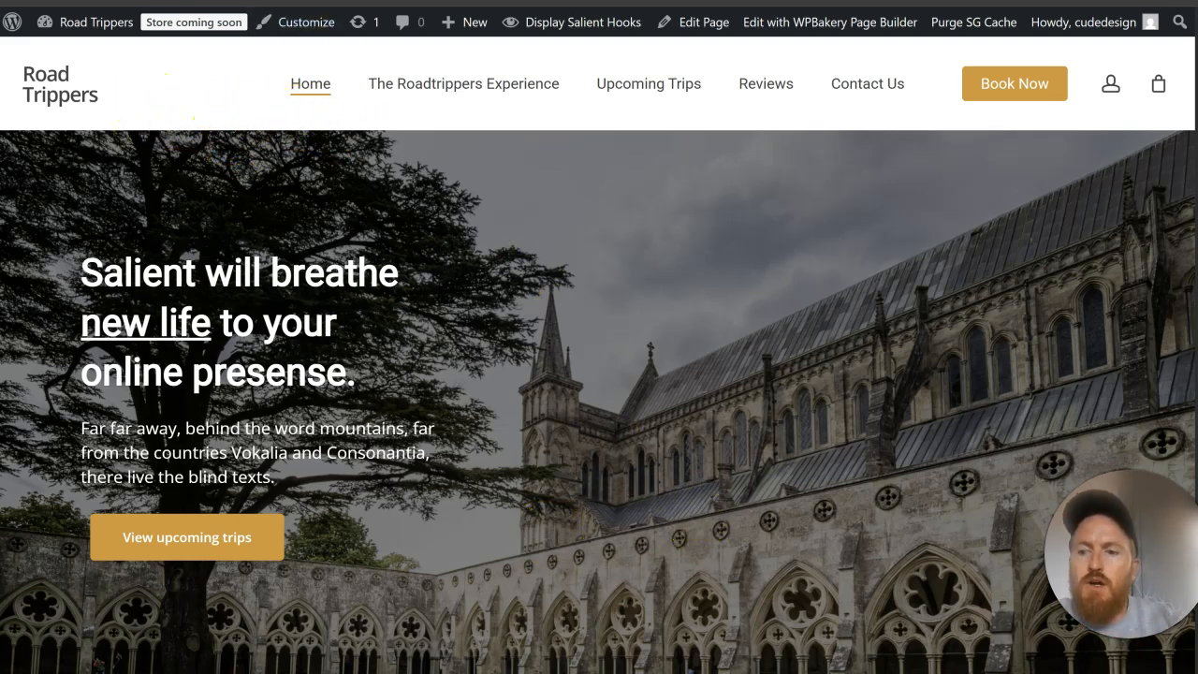
# Step: Return to the home page editor and open the Salient theme's General Settings for Road Trippers
pyautogui.click(691, 23)
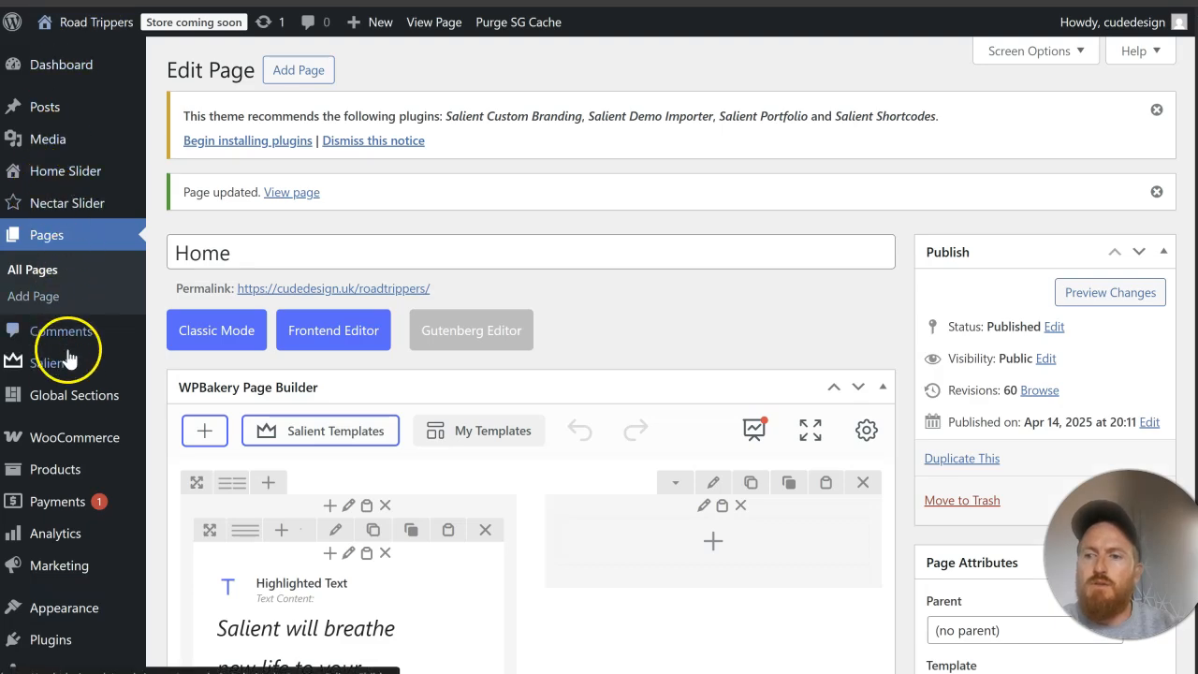
pyautogui.moveTo(59, 360)
pyautogui.click(225, 177)
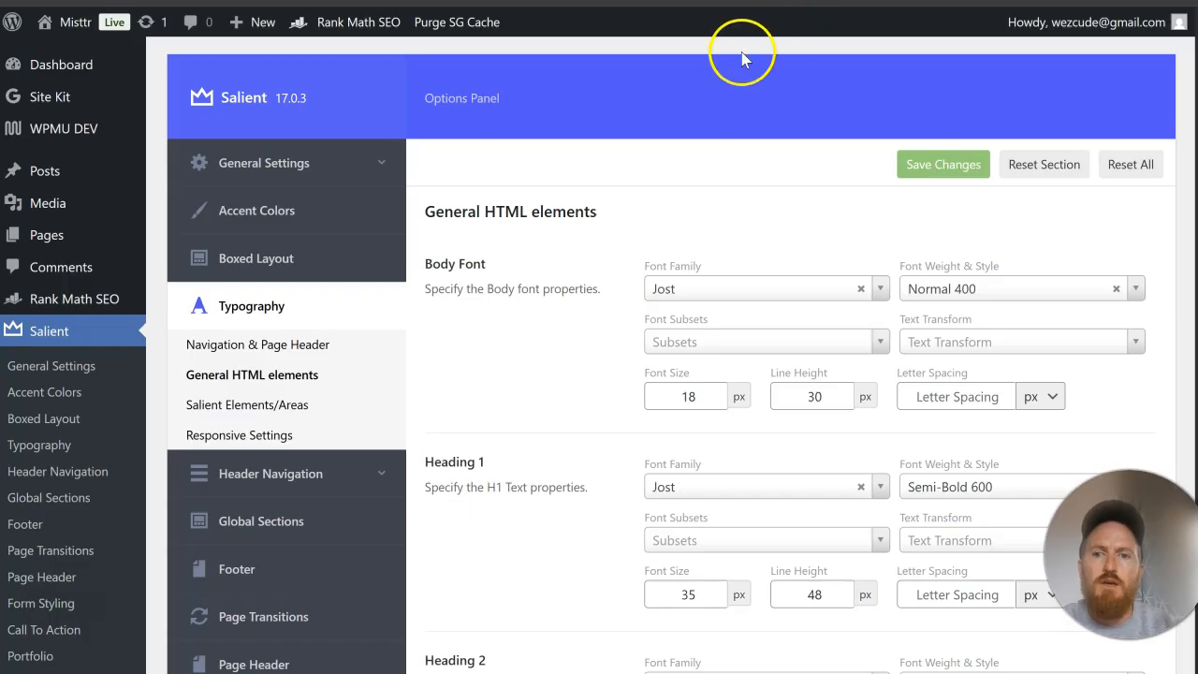
# Step: Copy the Overall Font Color value #303133 from the Misttr site's Salient General Settings
pyautogui.click(225, 166)
pyautogui.scroll(-1, 655, 280)
pyautogui.scroll(-1, 683, 393)
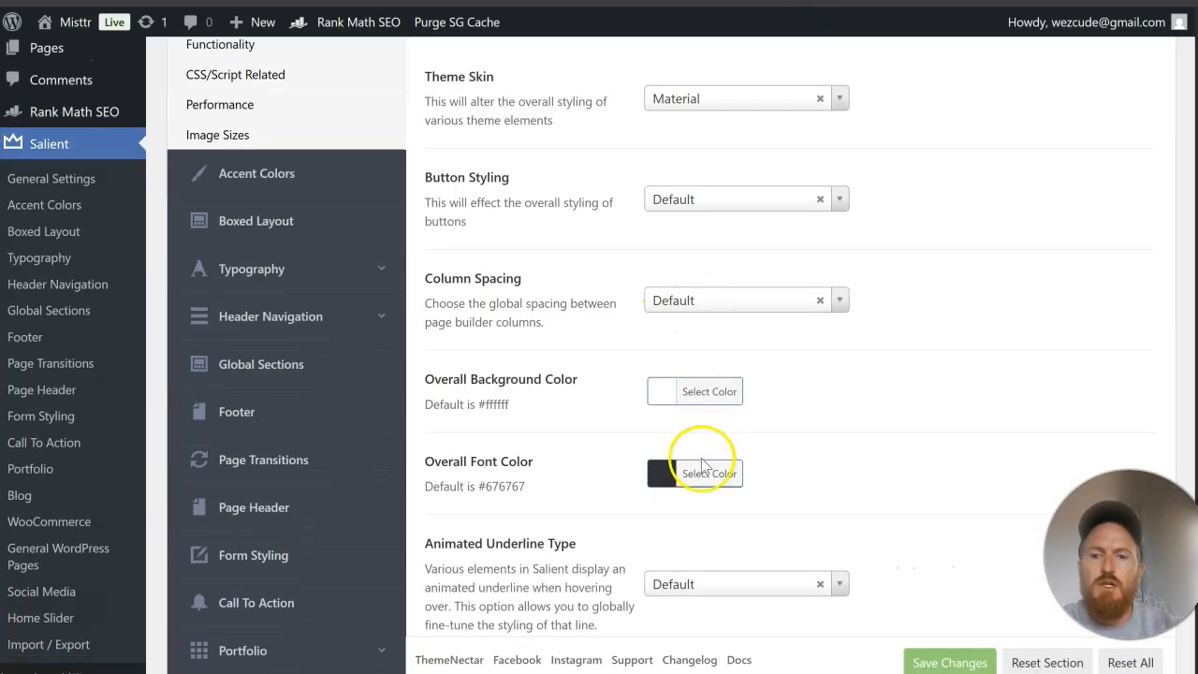
pyautogui.click(711, 474)
pyautogui.scroll(-3, 849, 421)
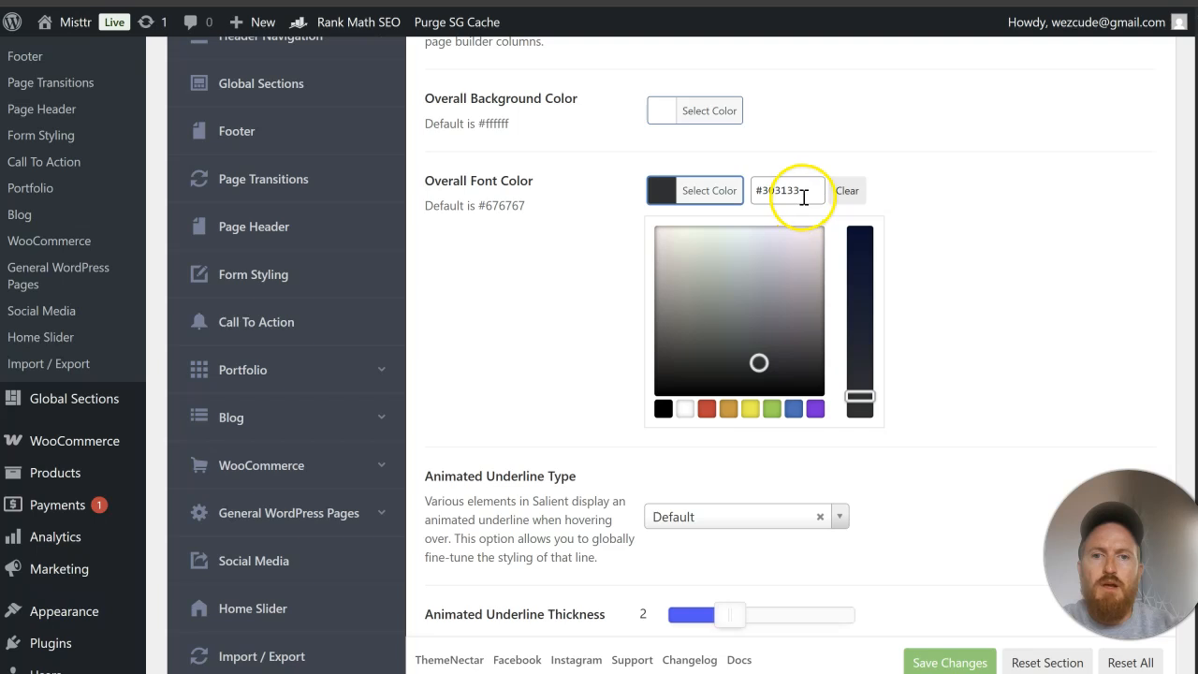
pyautogui.moveTo(803, 197); pyautogui.dragTo(736, 195)
pyautogui.rightClick(761, 193)
pyautogui.click(815, 285)
pyautogui.click(938, 245)
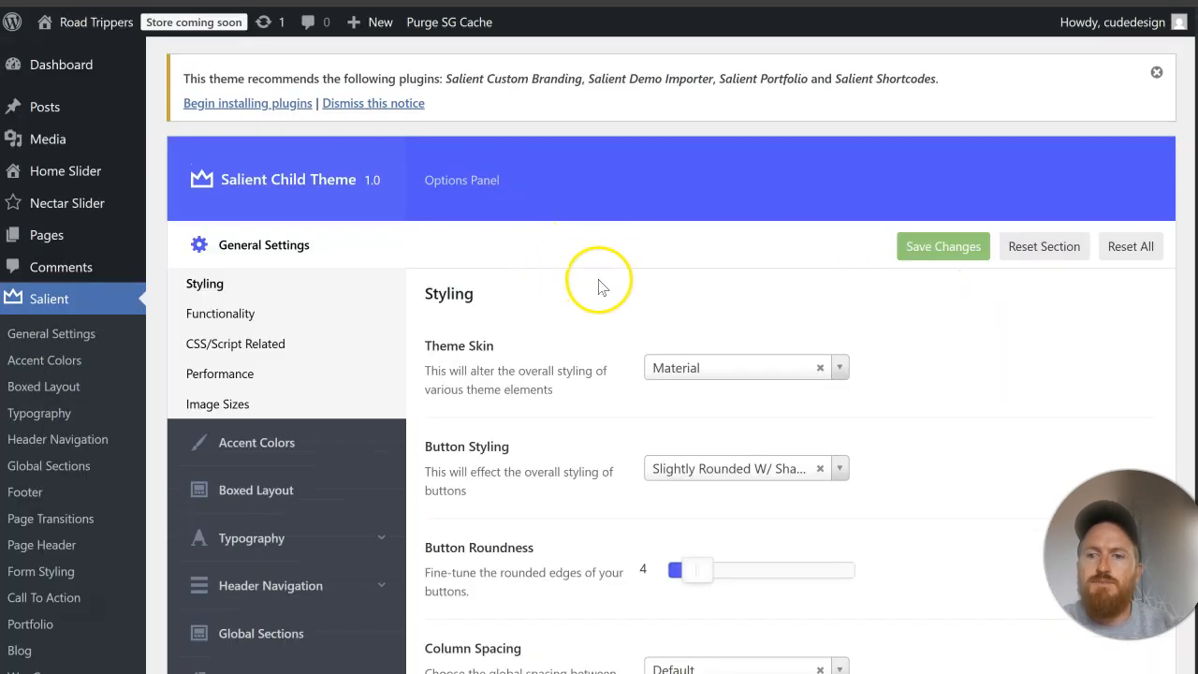
# Step: Set the Road Trippers Overall Font Color to the copied #303133 and save the theme options
pyautogui.scroll(-6, 618, 281)
pyautogui.click(708, 281)
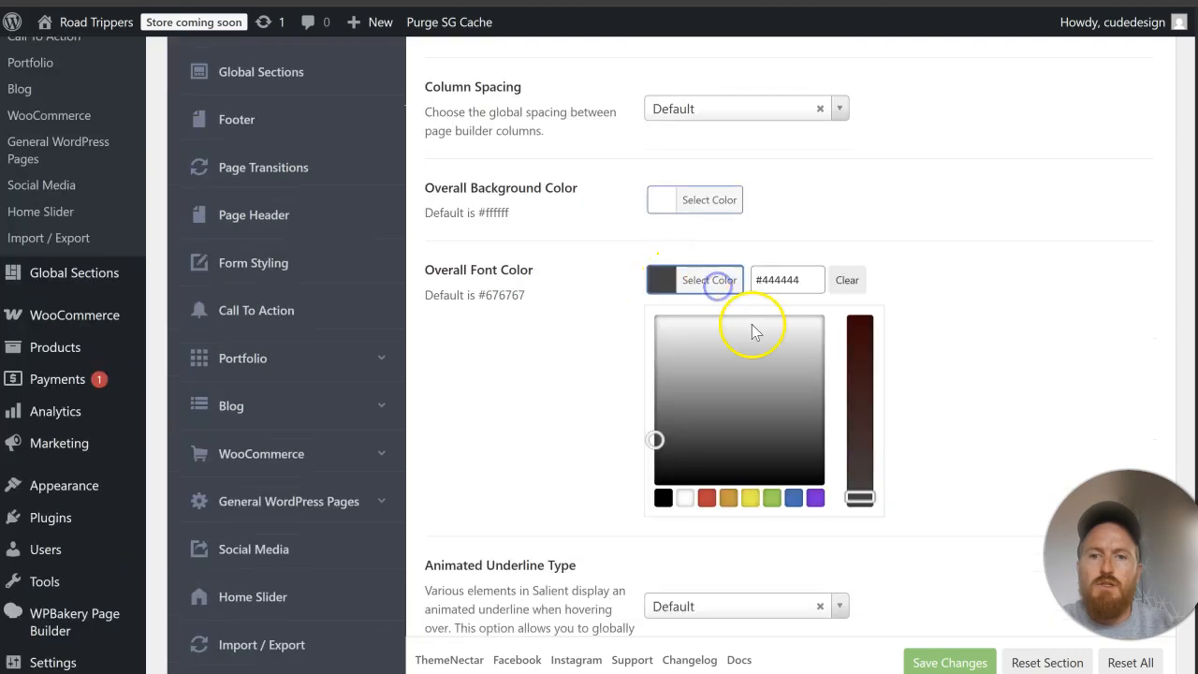
pyautogui.moveTo(808, 281); pyautogui.dragTo(756, 283)
pyautogui.rightClick(764, 282)
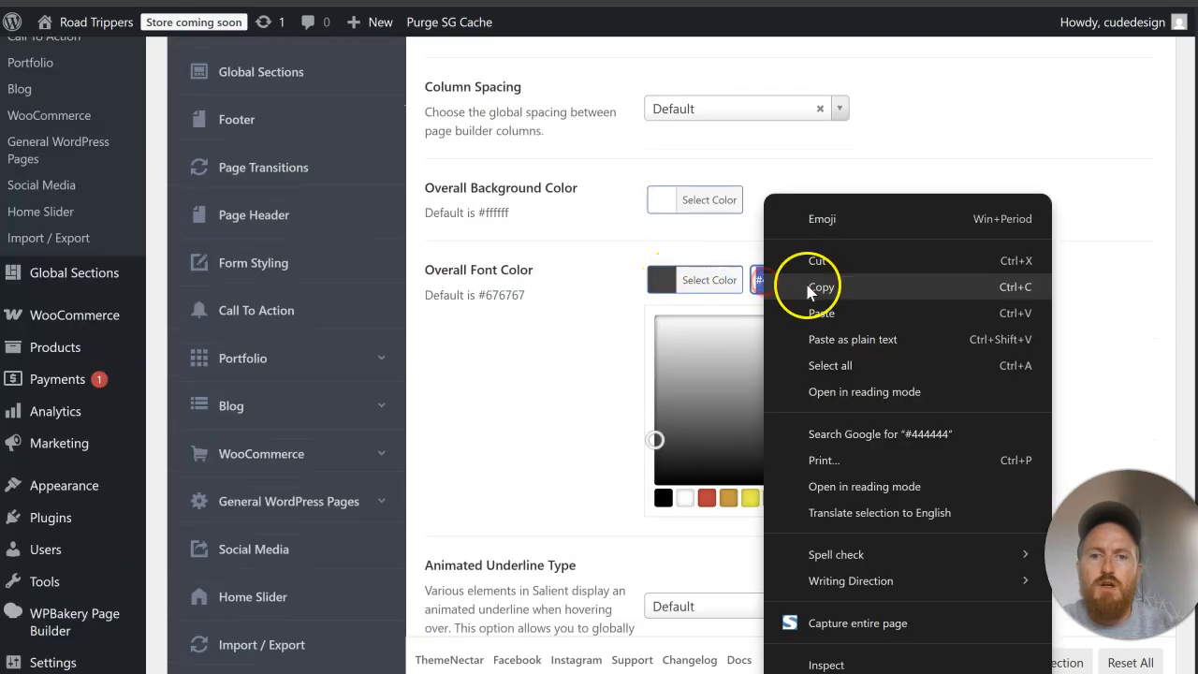
pyautogui.click(861, 340)
pyautogui.click(1016, 262)
pyautogui.click(947, 661)
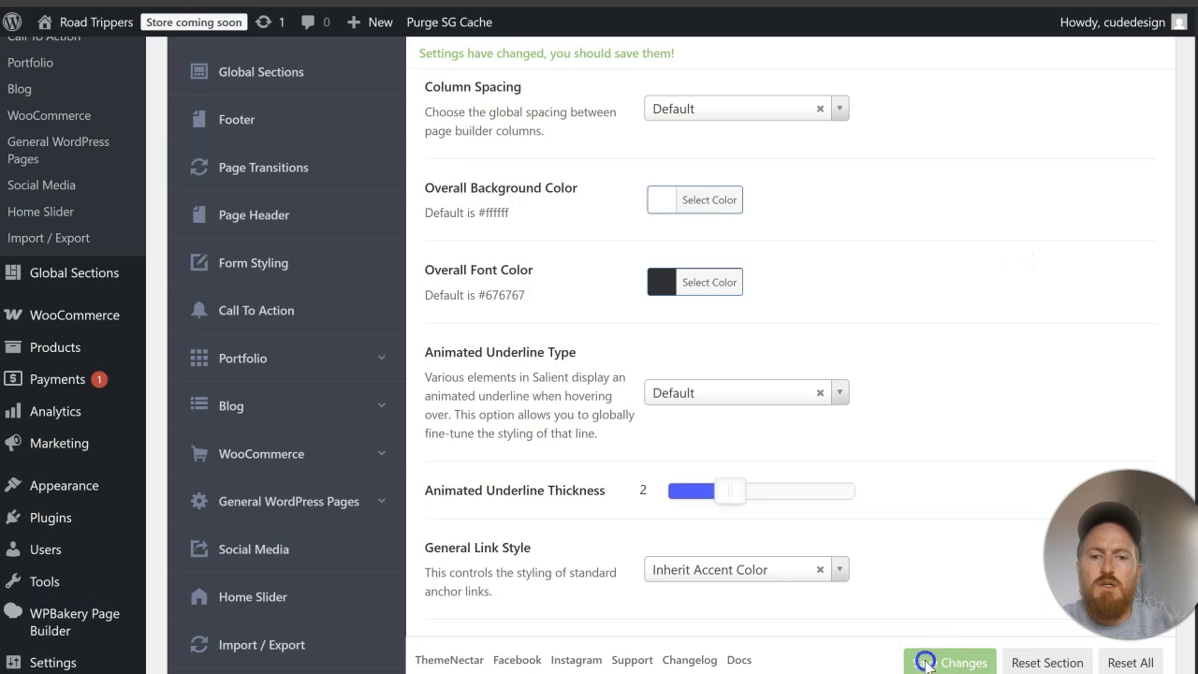
# Step: Open the Navigation & Page Header typography settings on both Road Trippers and Misttr to compare the navigation fonts
pyautogui.scroll(3, 225, 225)
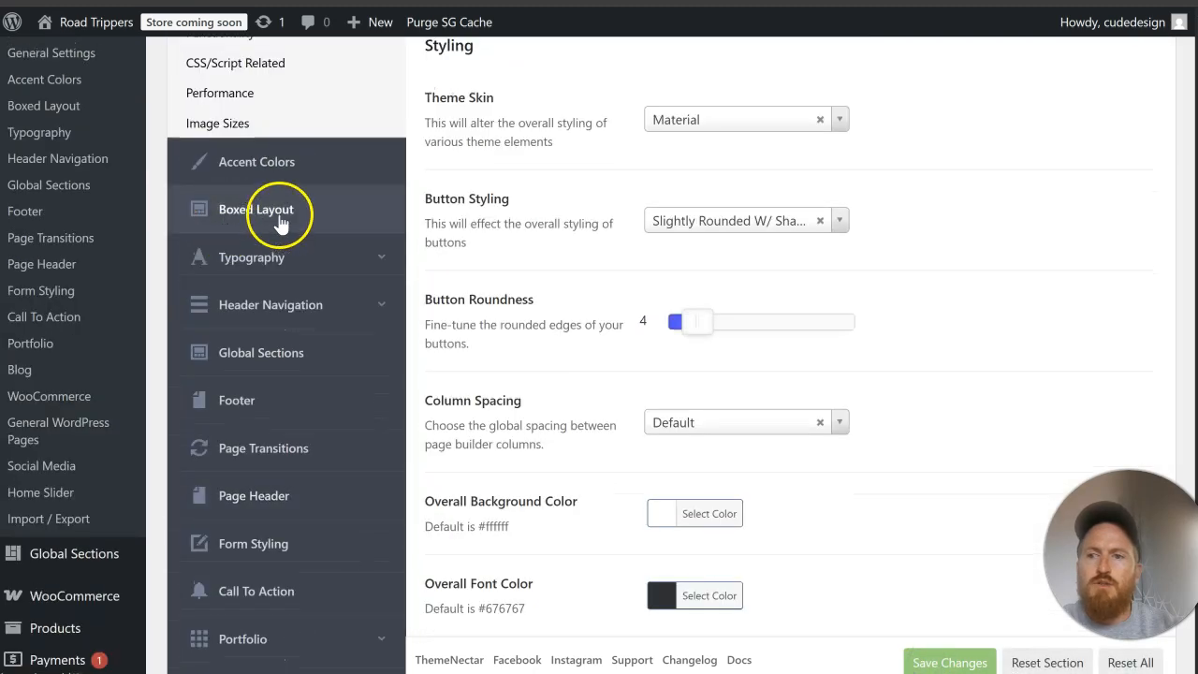
pyautogui.scroll(4, 300, 214)
pyautogui.scroll(-4, 300, 214)
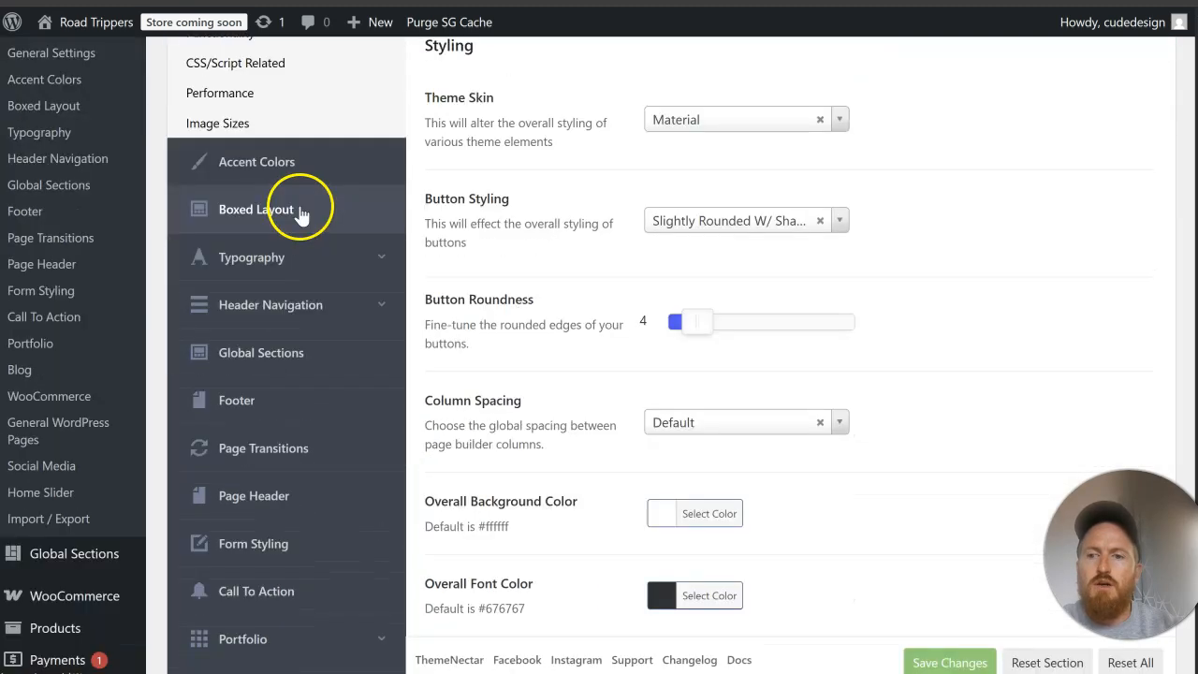
pyautogui.click(311, 258)
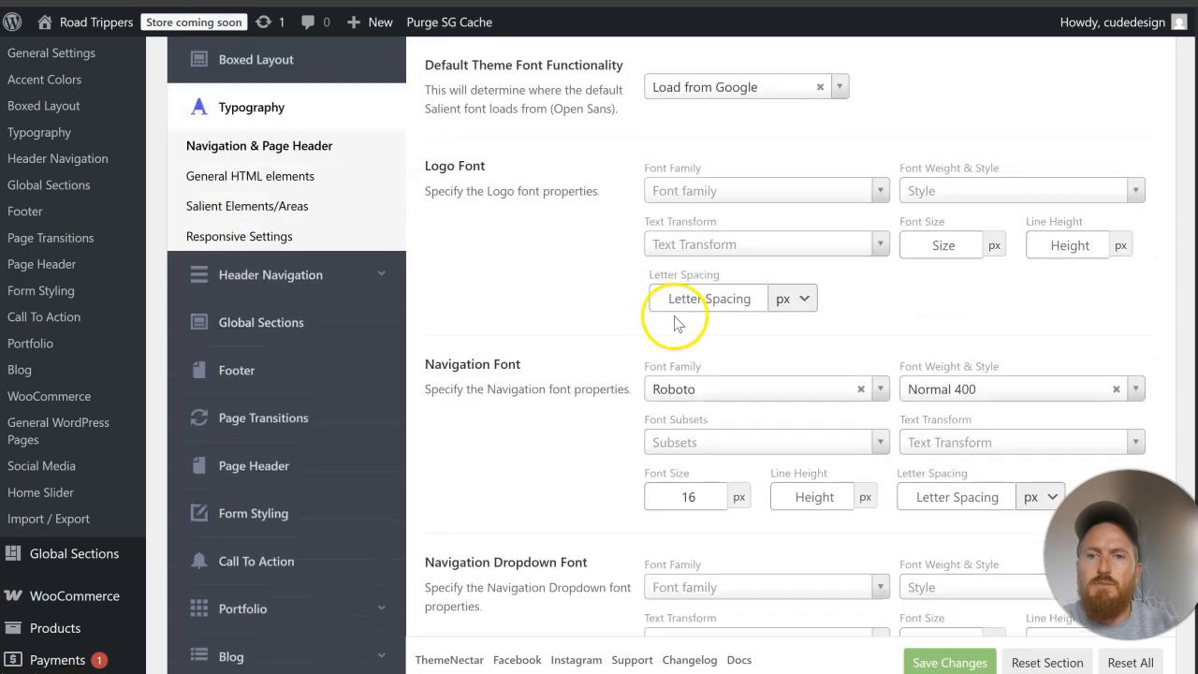
pyautogui.scroll(-2, 550, 310)
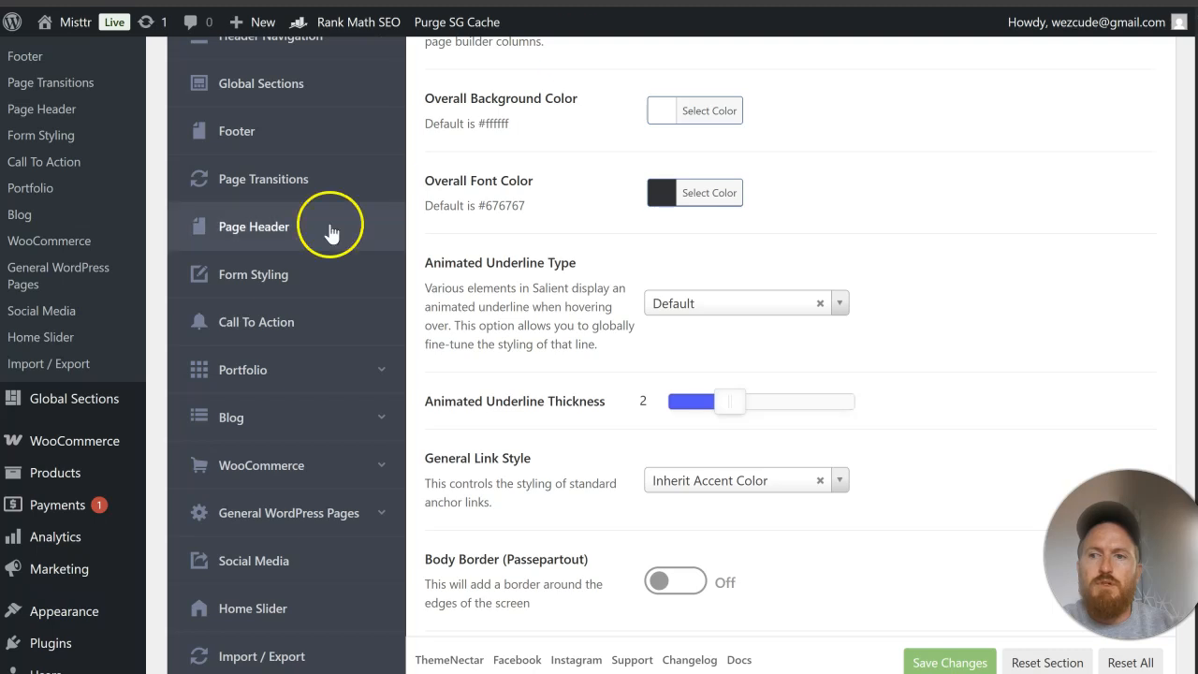
pyautogui.scroll(5, 327, 224)
pyautogui.click(302, 367)
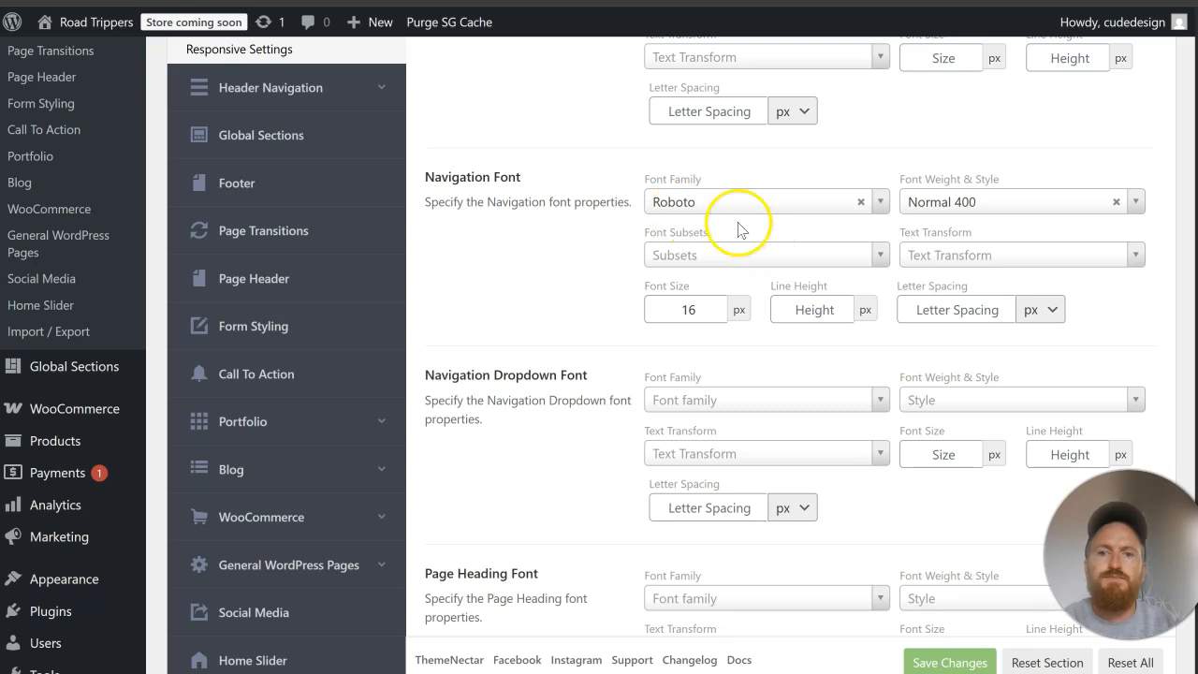
# Step: Set the Road Trippers Navigation Font family to Jost
pyautogui.click(723, 202)
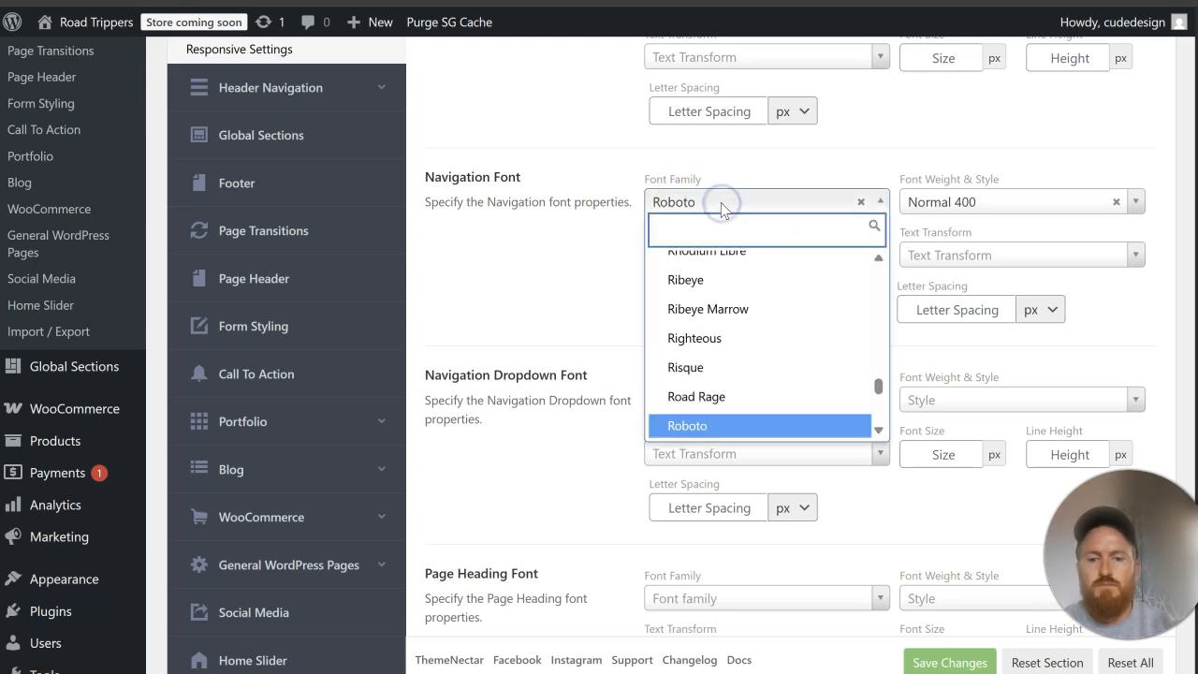
pyautogui.write('jost')
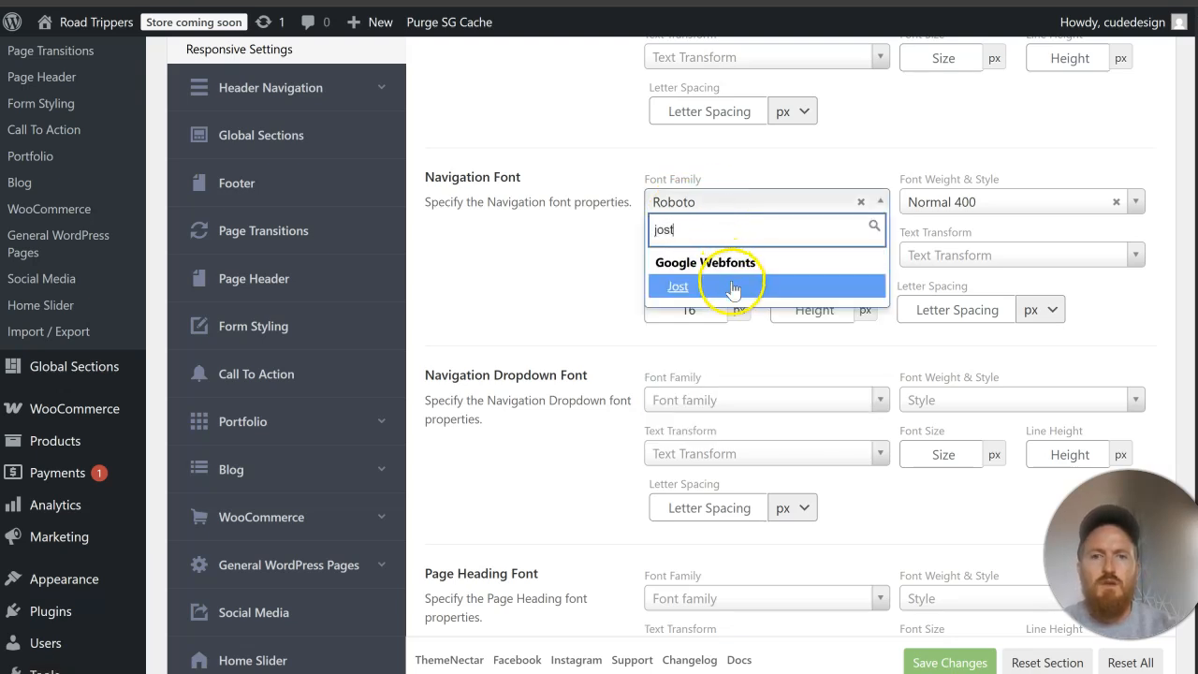
pyautogui.click(733, 288)
# Step: Set the Navigation Font weight to Semi-Bold 600 after checking the weight used on the Misttr site
pyautogui.click(979, 199)
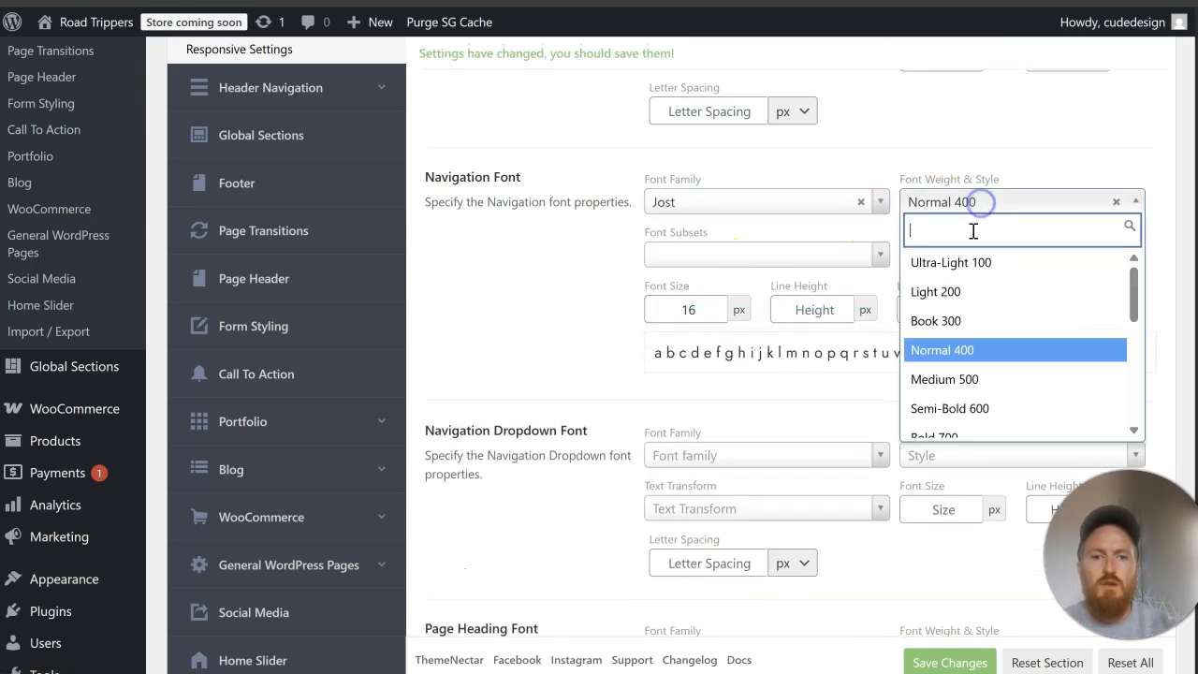
pyautogui.scroll(-2, 994, 401)
pyautogui.click(992, 401)
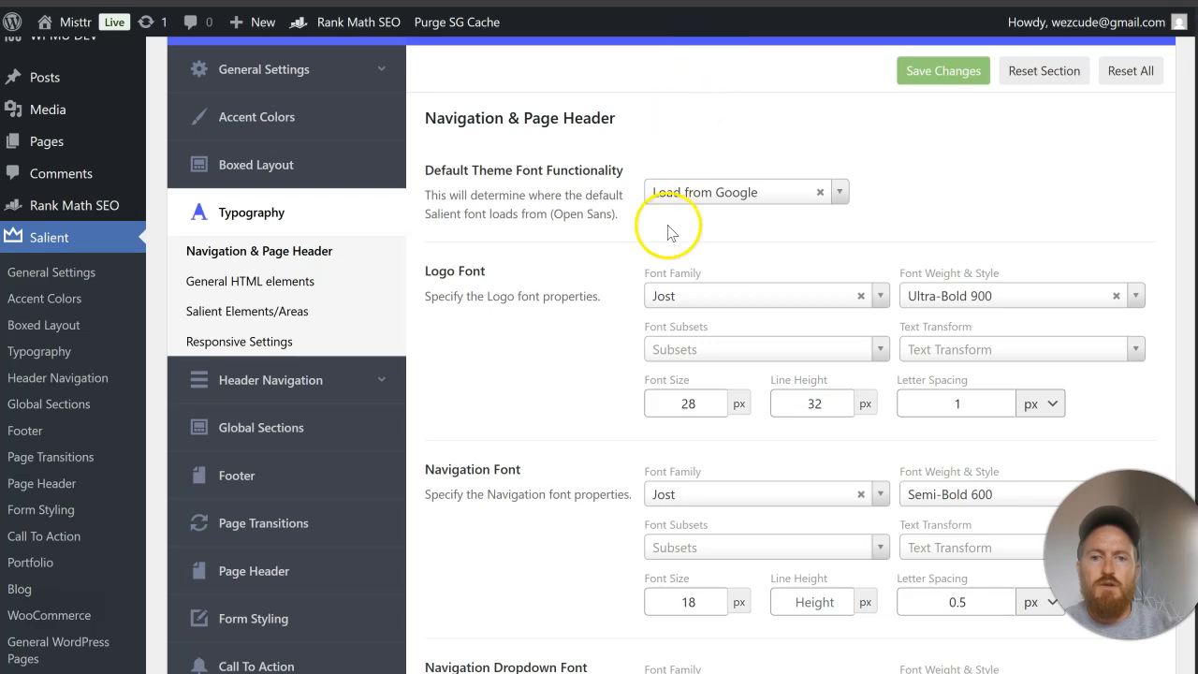
pyautogui.scroll(-3, 669, 229)
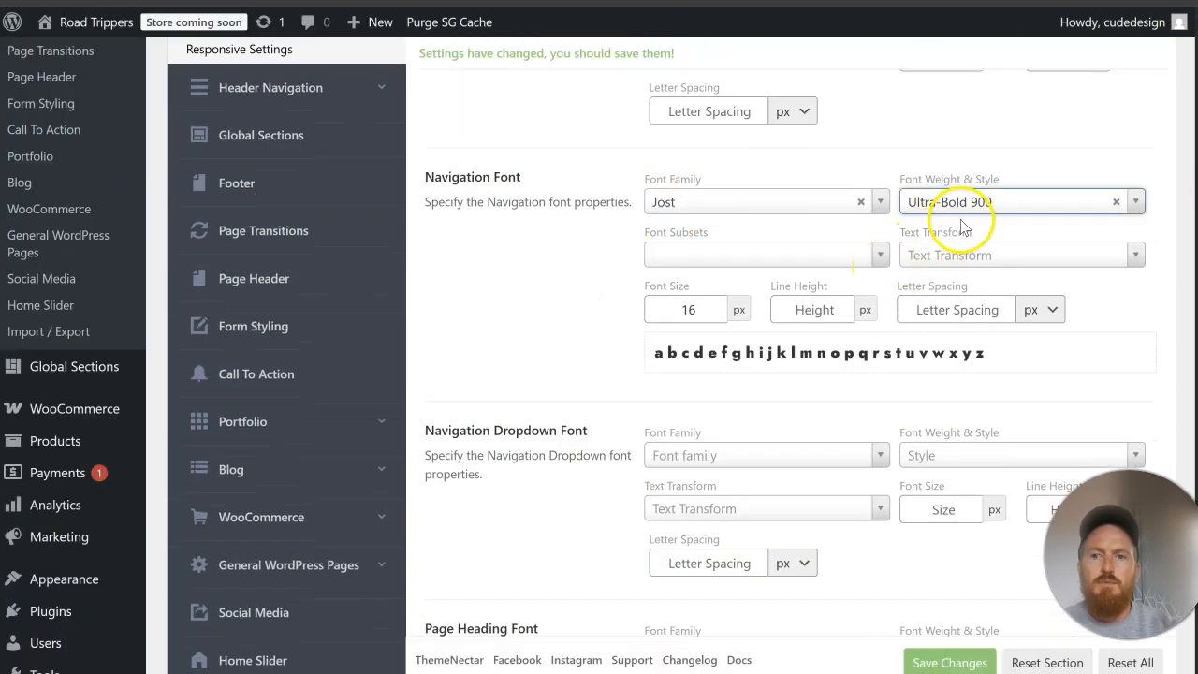
pyautogui.click(976, 214)
pyautogui.scroll(1, 994, 318)
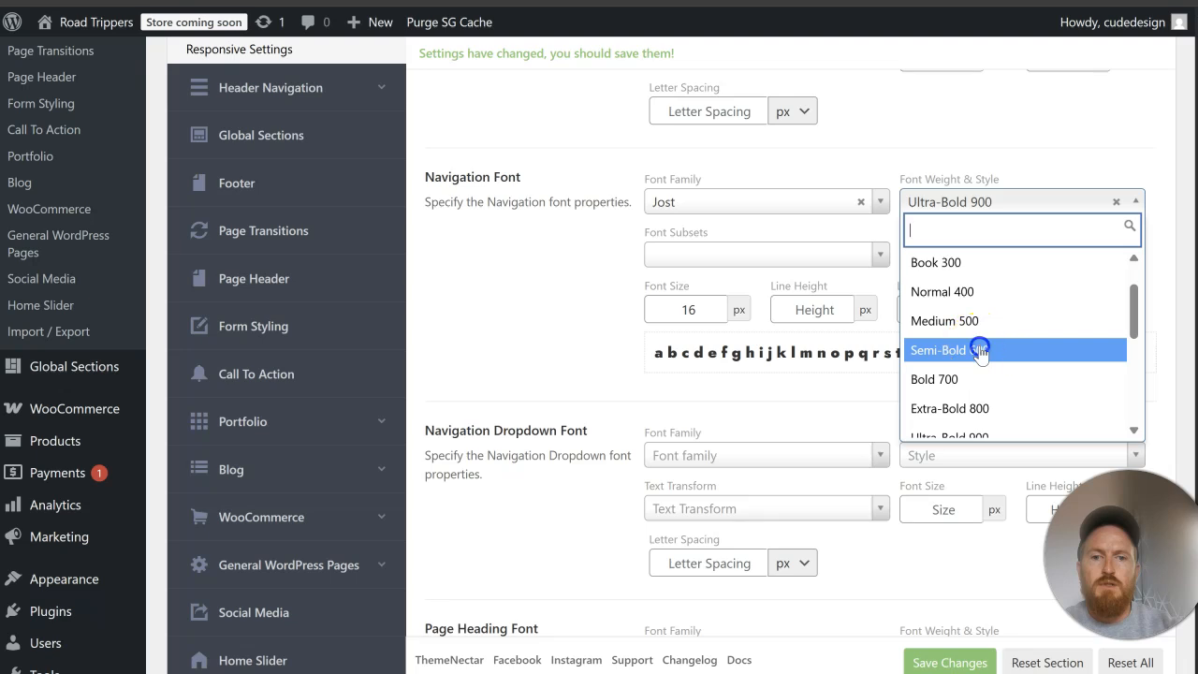
pyautogui.click(979, 345)
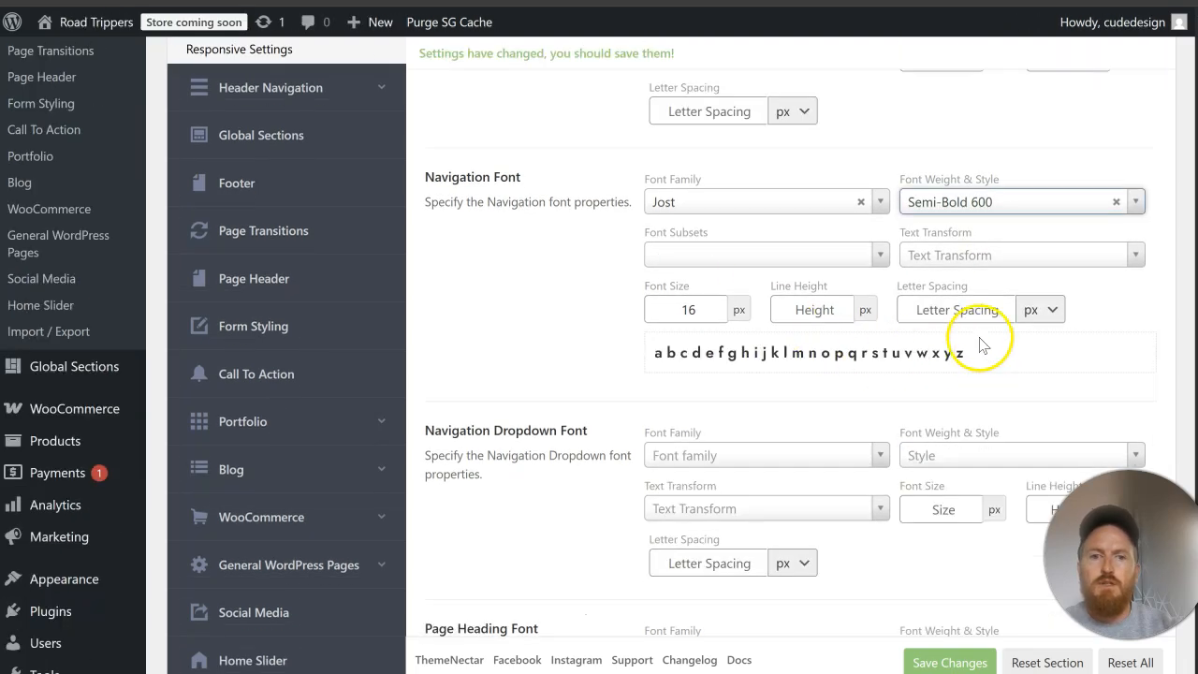
# Step: Set the Navigation Font's letter spacing to 0.5 px and font size to 18 px, and save the theme options
pyautogui.click(978, 312)
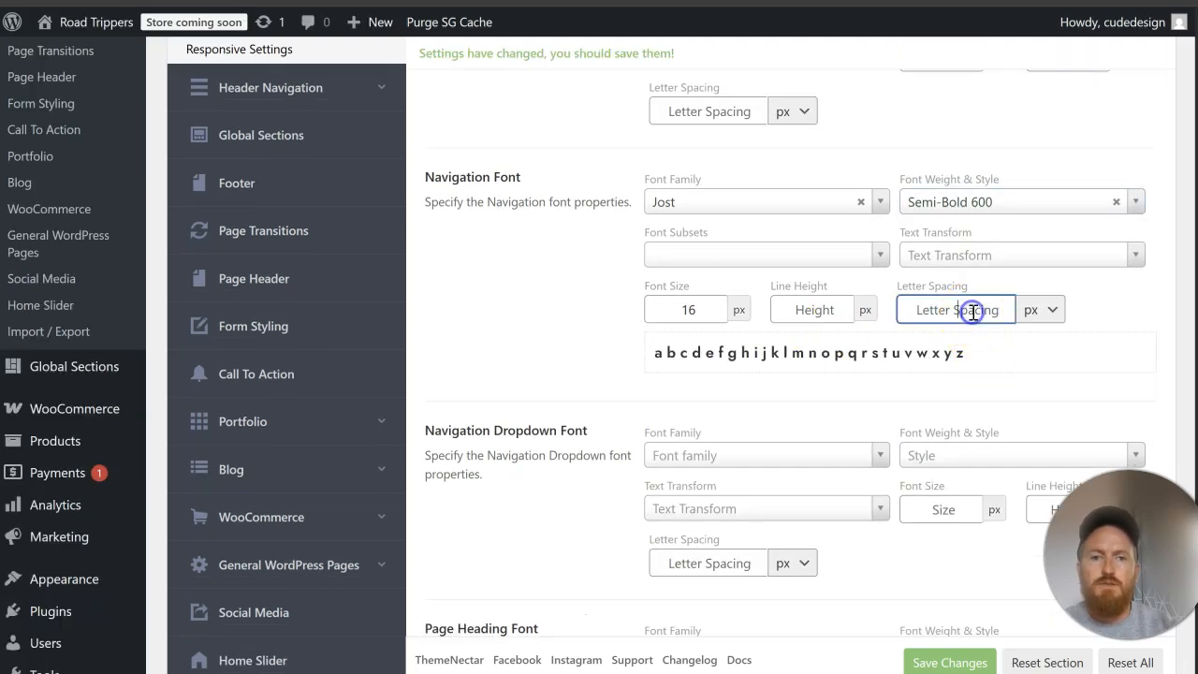
pyautogui.write('0')
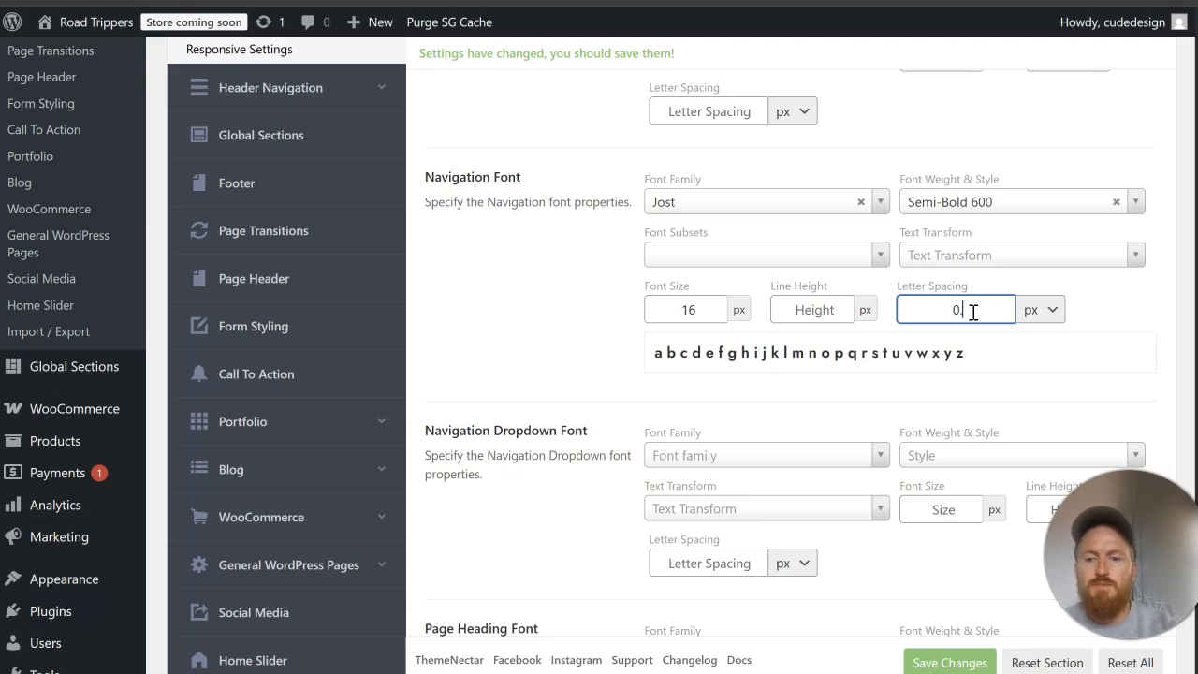
pyautogui.write('.5')
pyautogui.moveTo(701, 308); pyautogui.dragTo(613, 314)
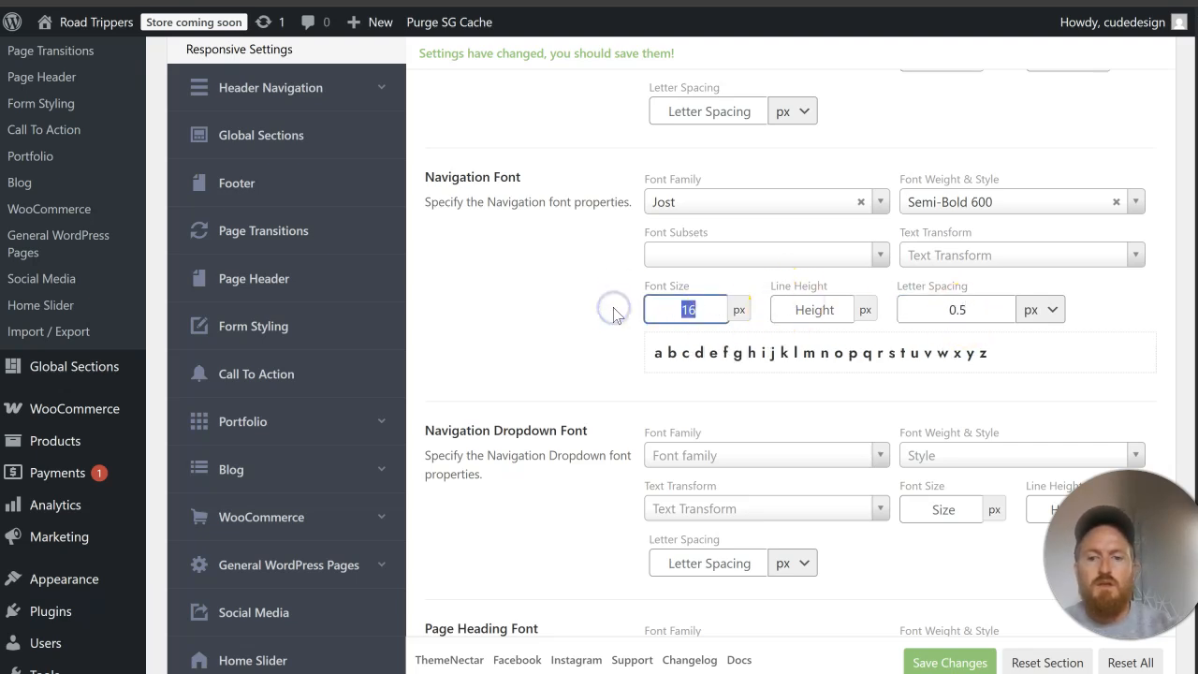
pyautogui.write('18')
pyautogui.click(551, 285)
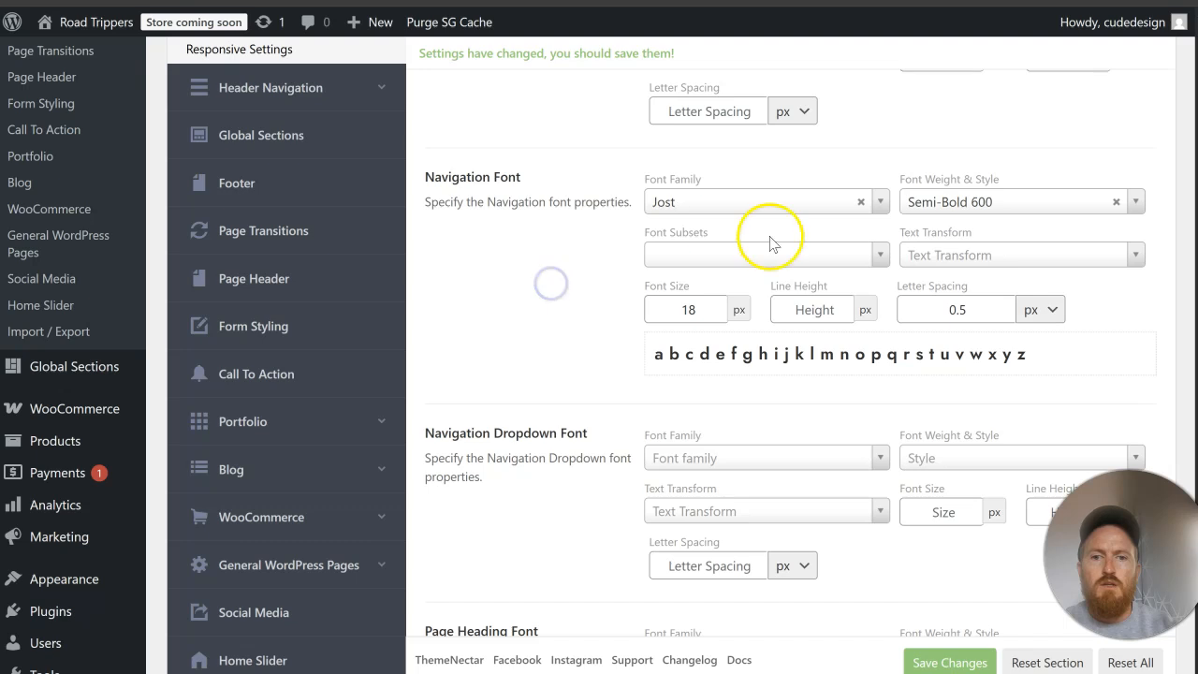
pyautogui.click(948, 661)
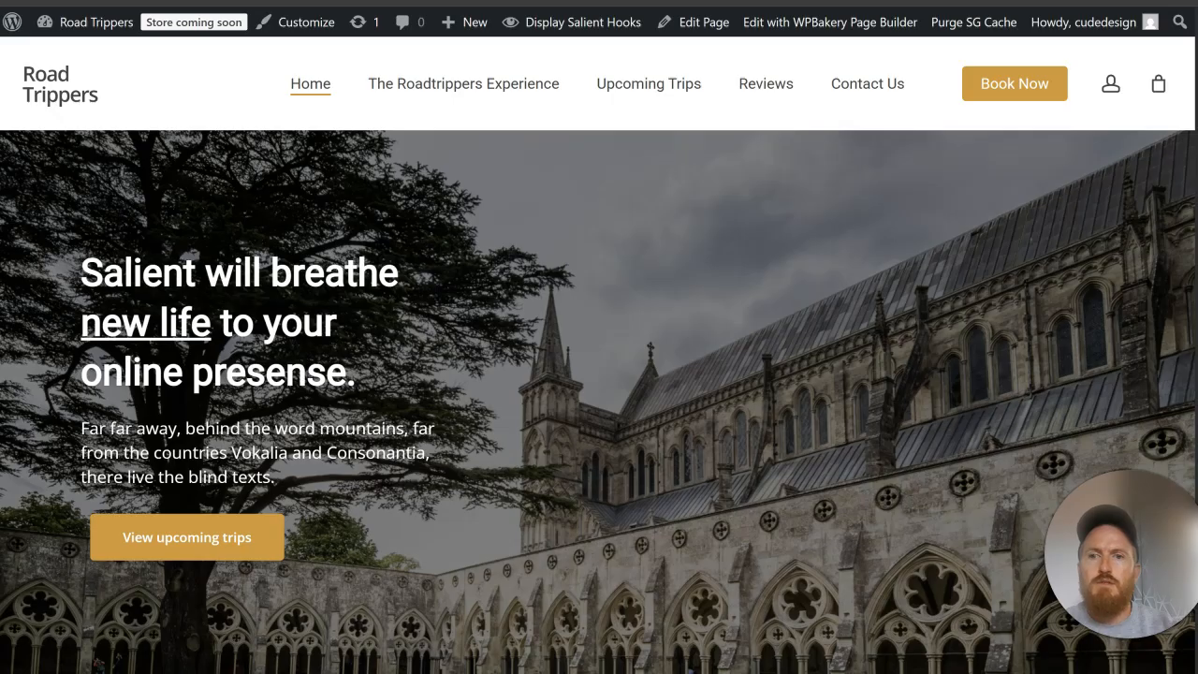
# Step: Check the menu on the Road Trippers home page, reduce the Navigation Font weight to Medium 500 and save the changes
pyautogui.click(91, 1)
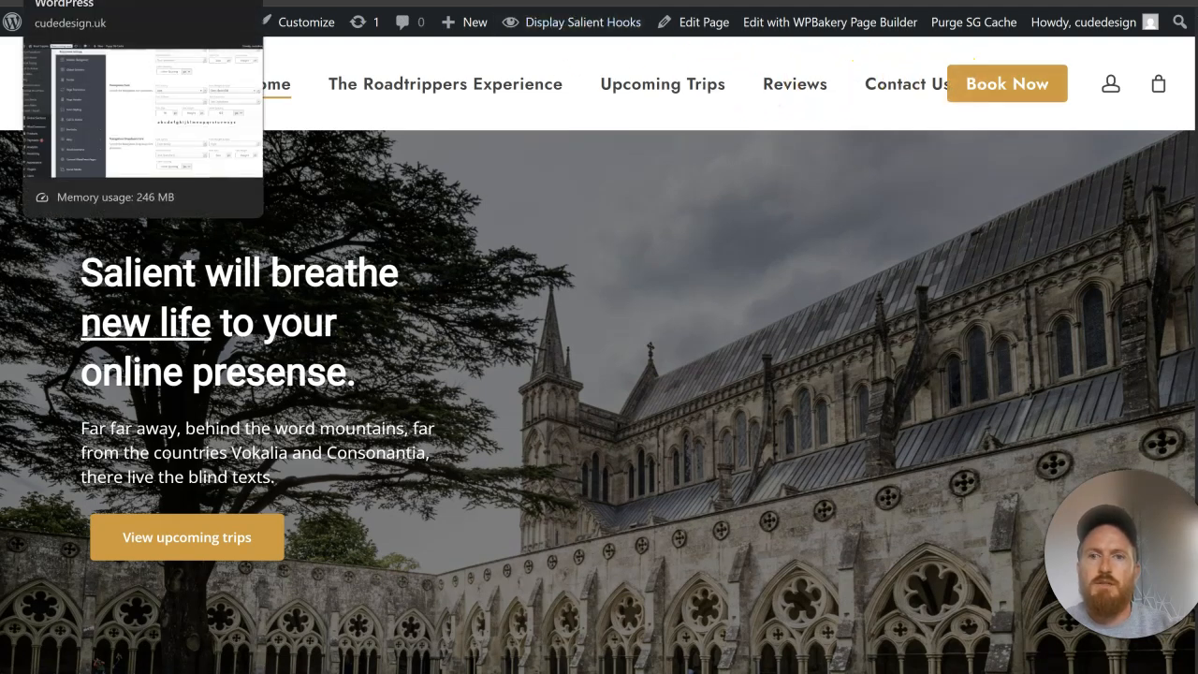
pyautogui.click(122, 1)
pyautogui.click(1014, 202)
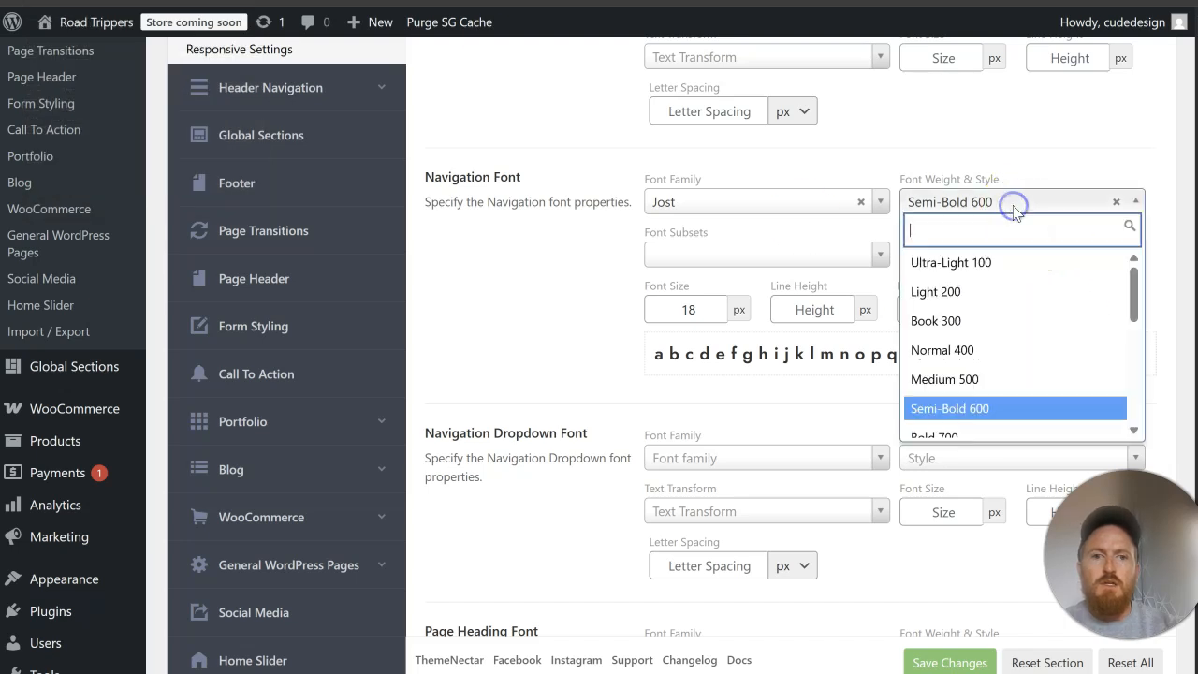
pyautogui.click(978, 377)
pyautogui.click(949, 661)
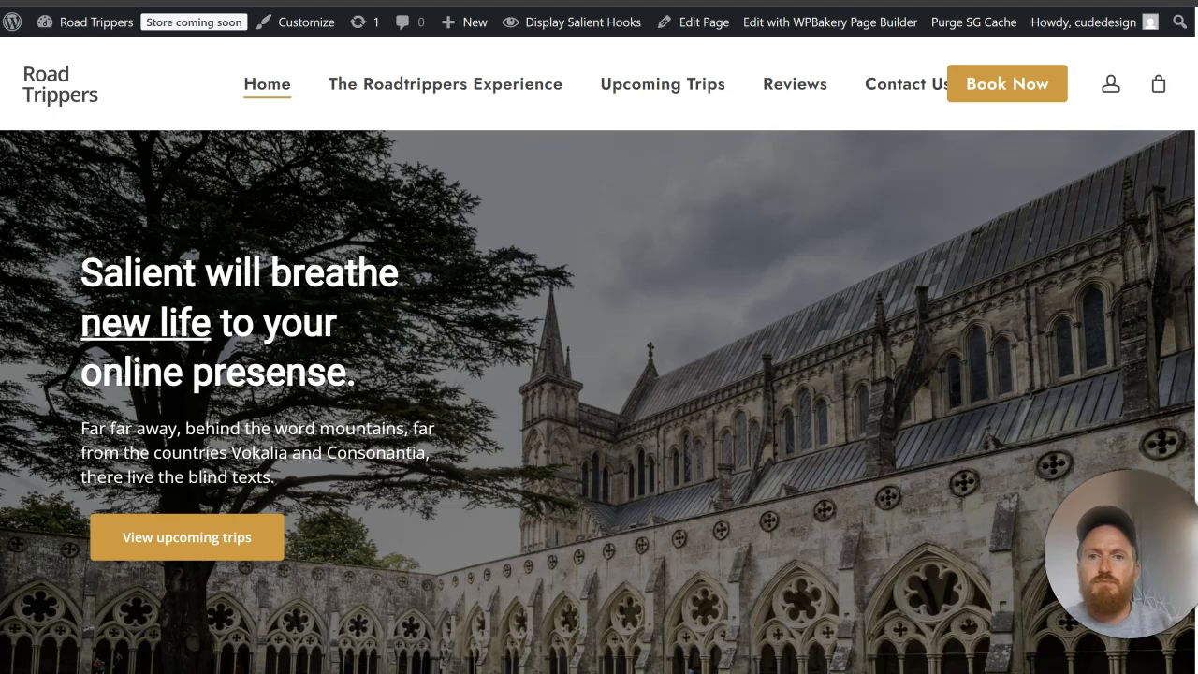
# Step: Check the menu on the home page again, set the Navigation Font size to 16 px and save the changes
pyautogui.click(87, 1)
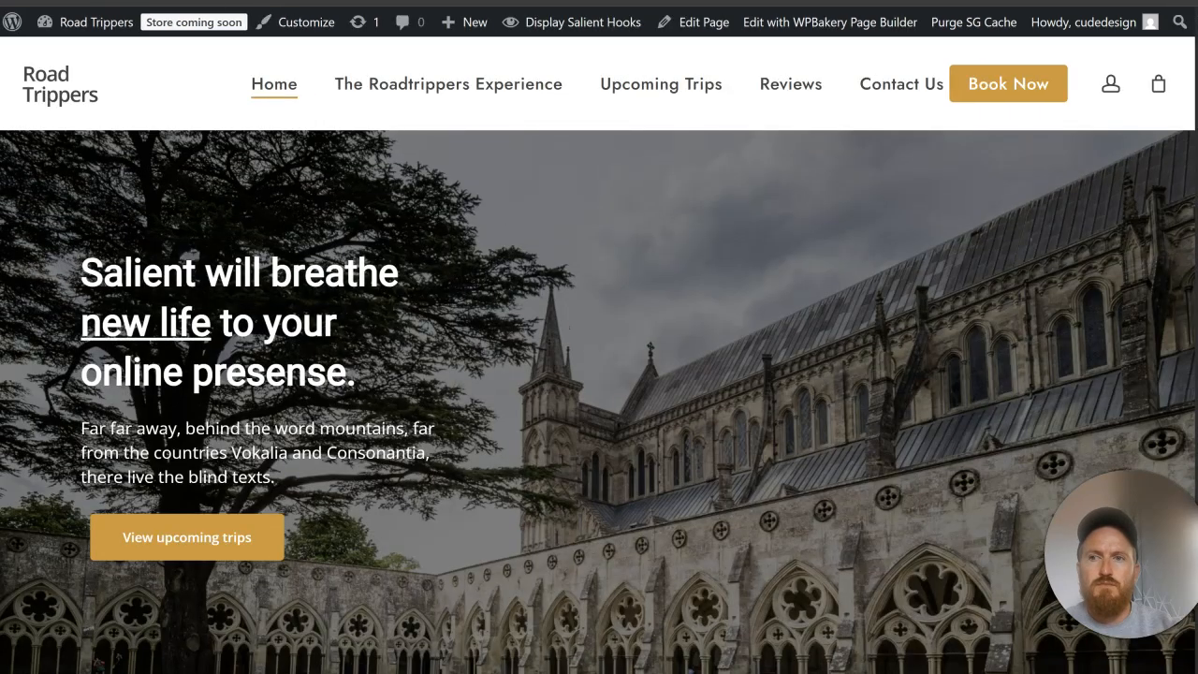
pyautogui.scroll(-1, 655, 304)
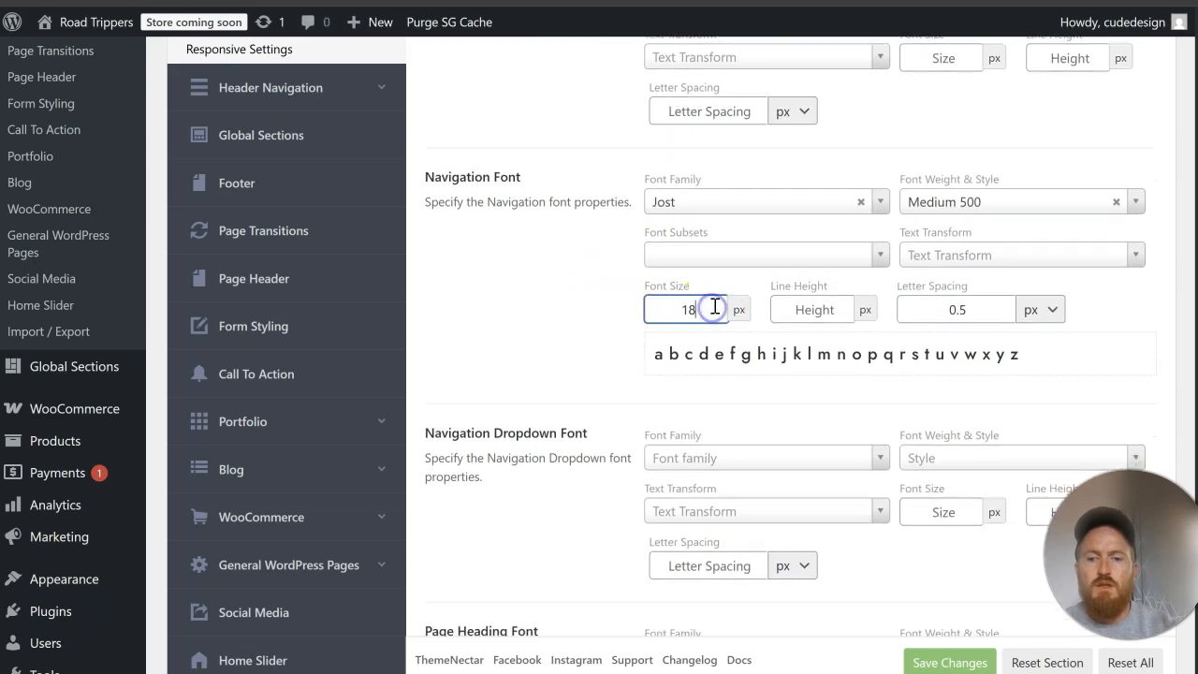
pyautogui.press('BackSpace')
pyautogui.write('6')
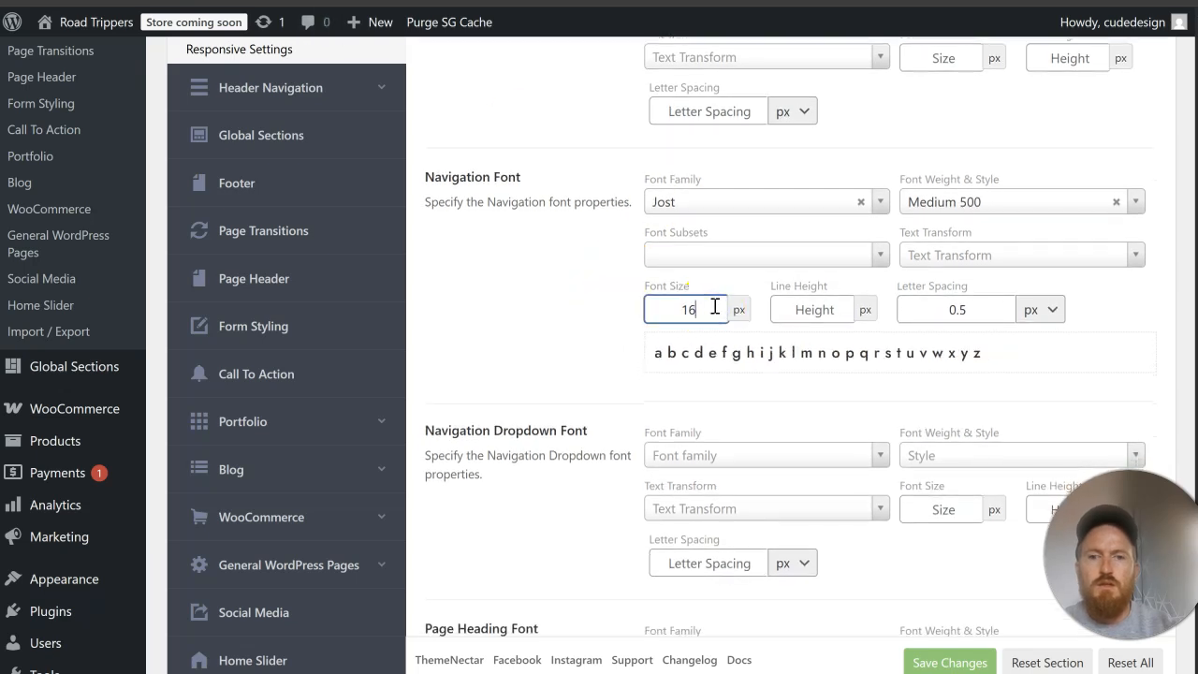
pyautogui.click(951, 661)
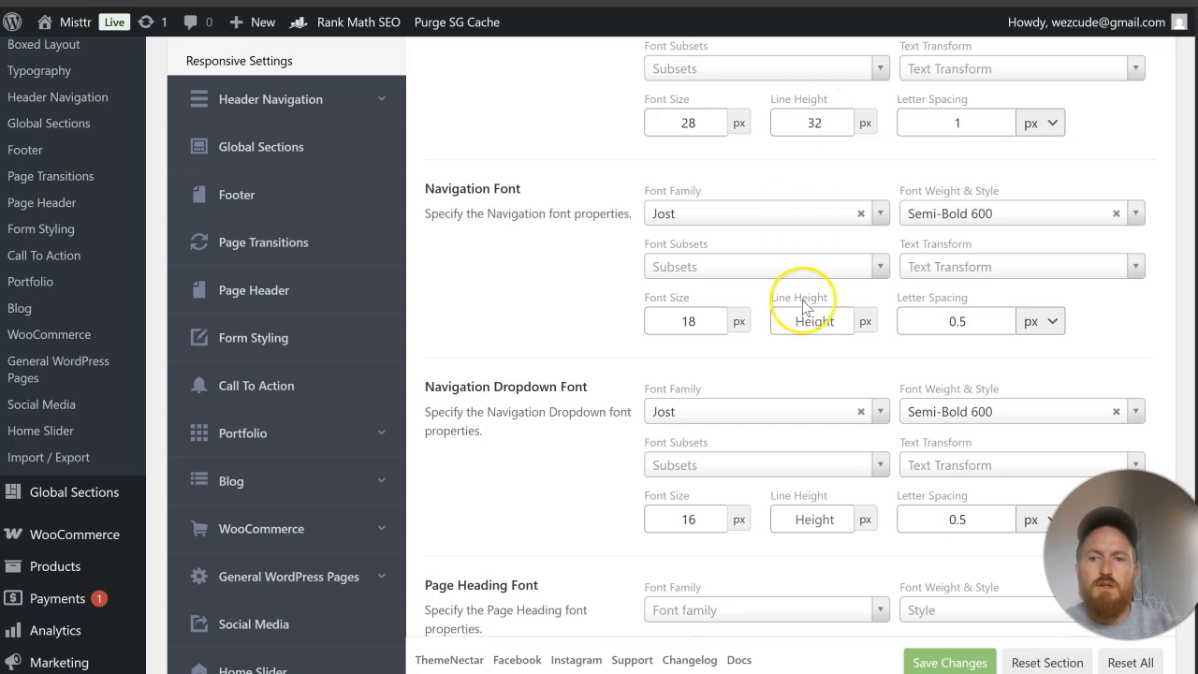
# Step: Review the remaining Misttr navigation fonts and open the General HTML elements typography settings on both Misttr and Road Trippers
pyautogui.scroll(-1, 805, 307)
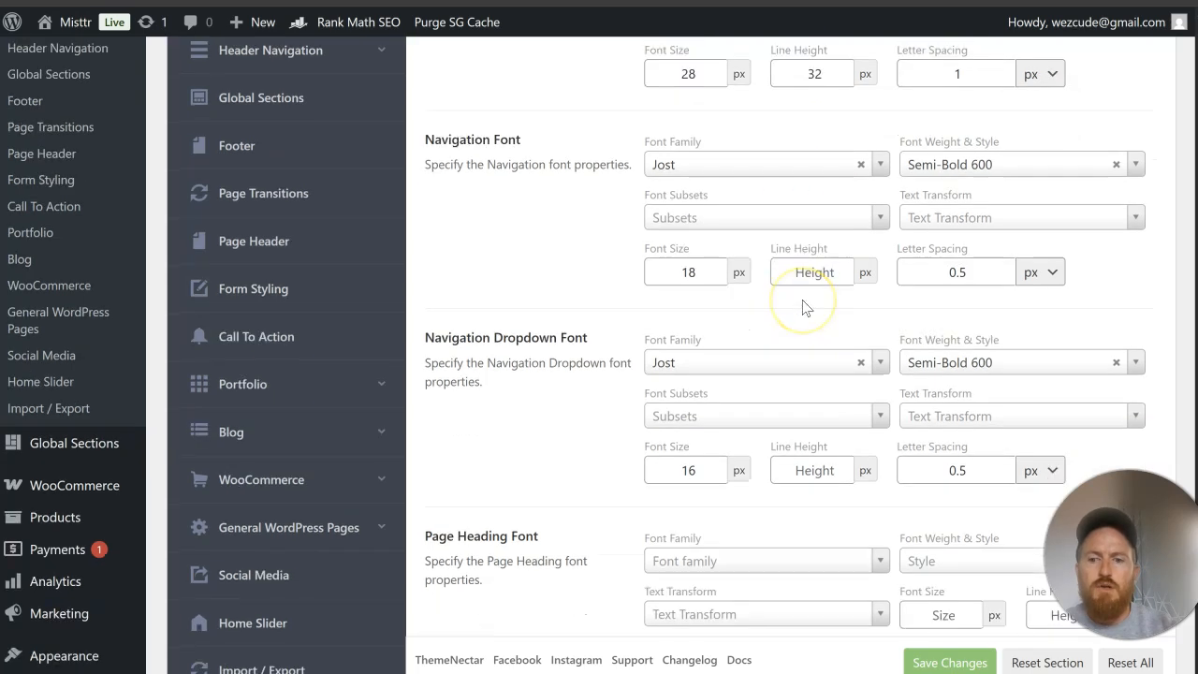
pyautogui.scroll(-7, 805, 307)
pyautogui.scroll(8, 805, 307)
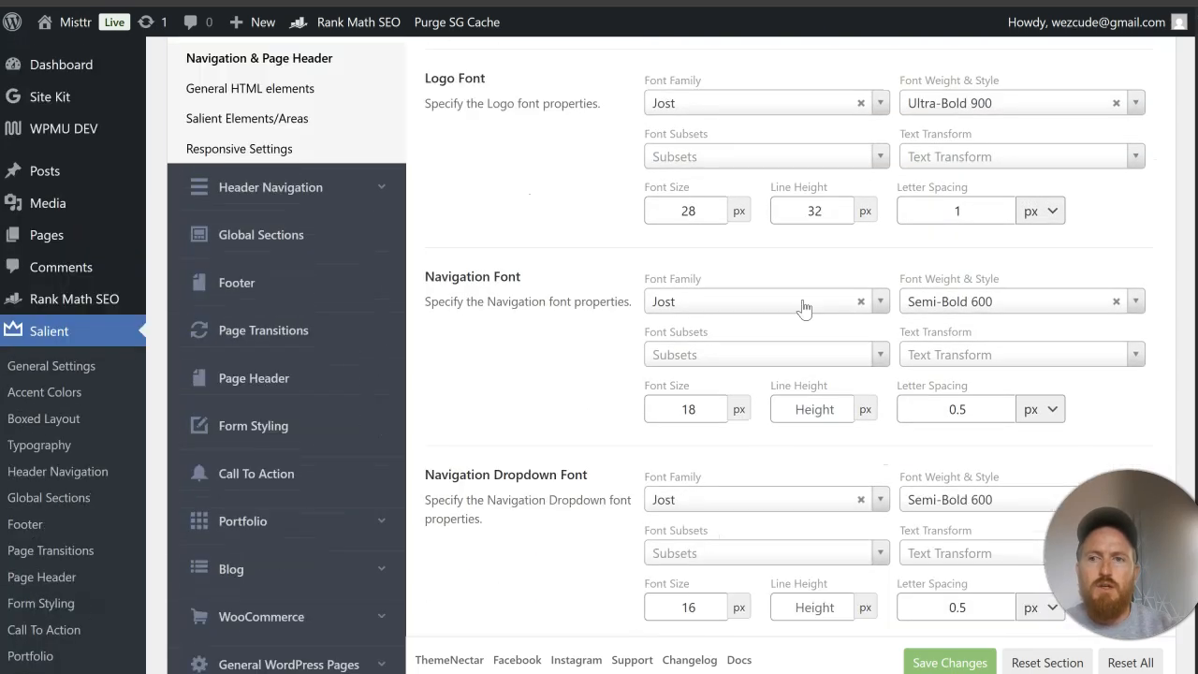
pyautogui.scroll(3, 406, 249)
pyautogui.click(313, 279)
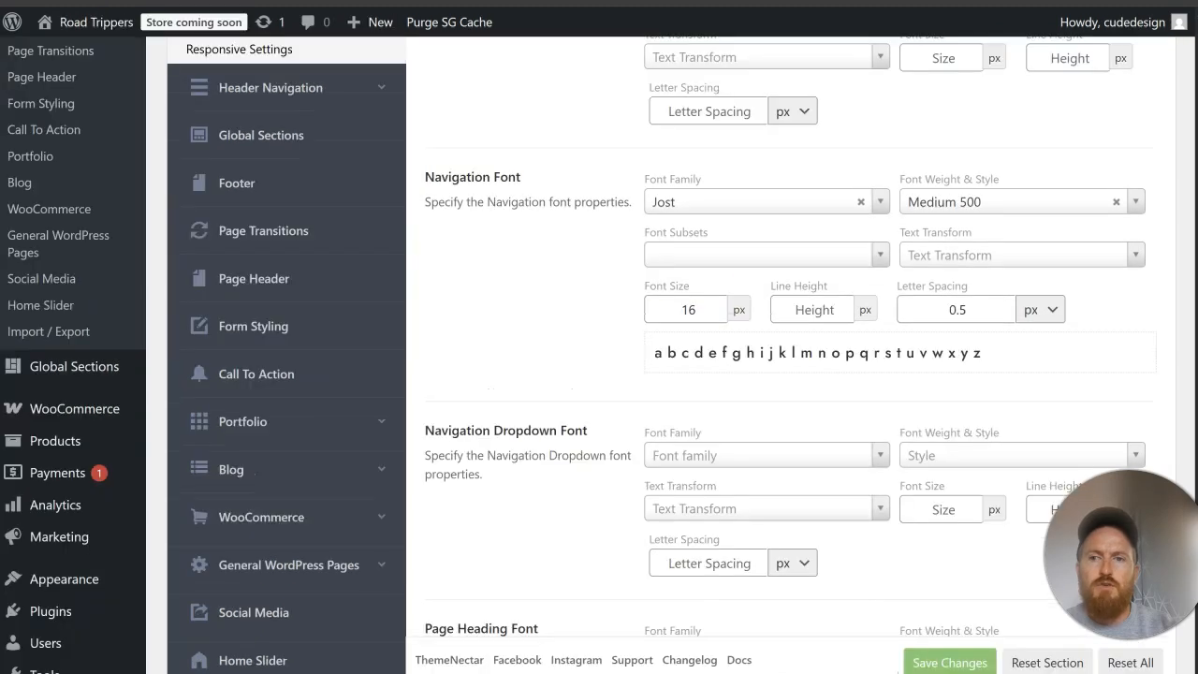
pyautogui.scroll(3, 360, 214)
pyautogui.click(335, 269)
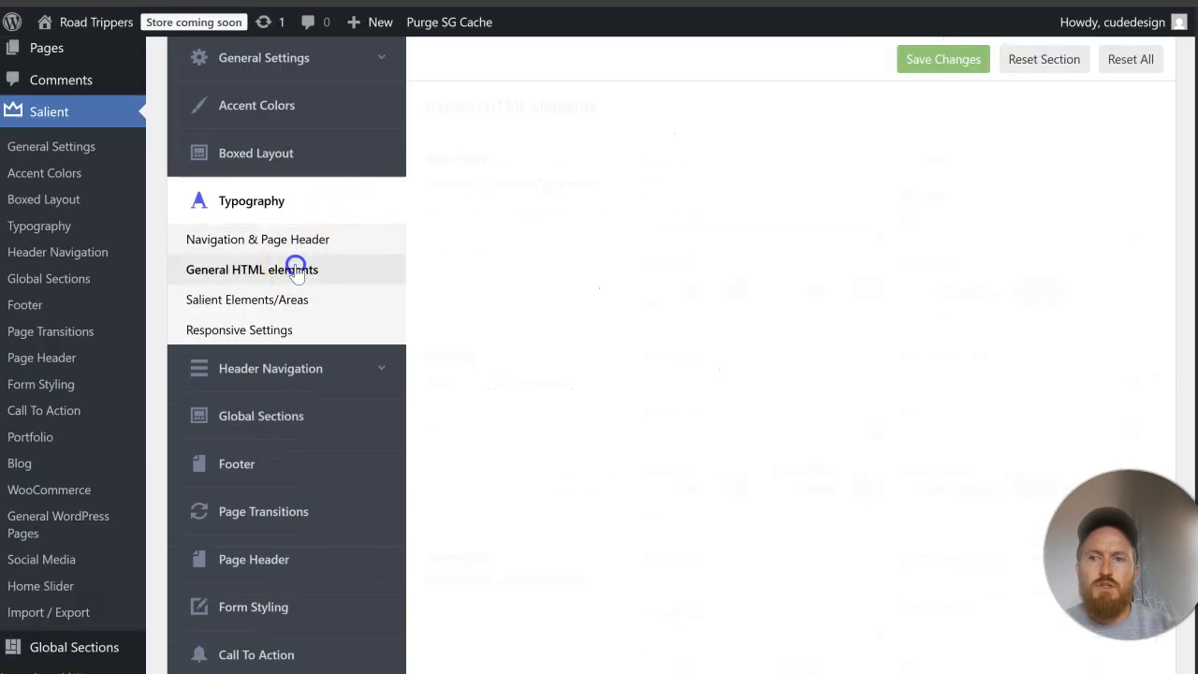
# Step: Set the Road Trippers Body Font to Jost with a line height of 30 px
pyautogui.click(720, 183)
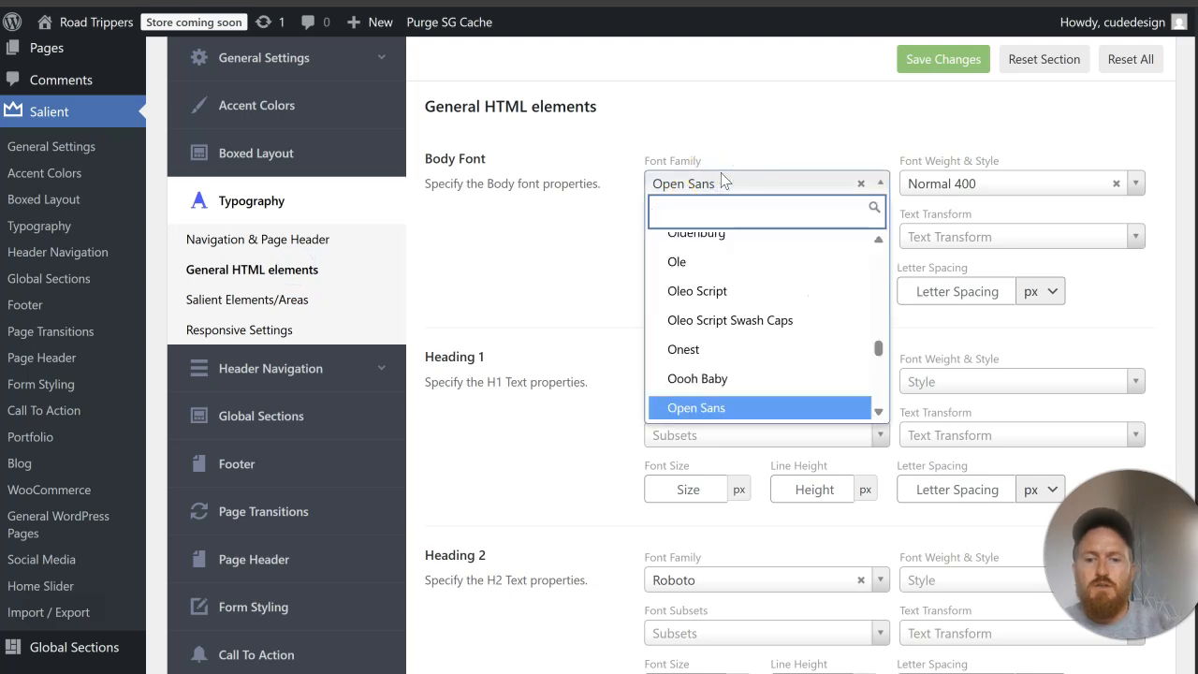
pyautogui.write('jost')
pyautogui.click(697, 266)
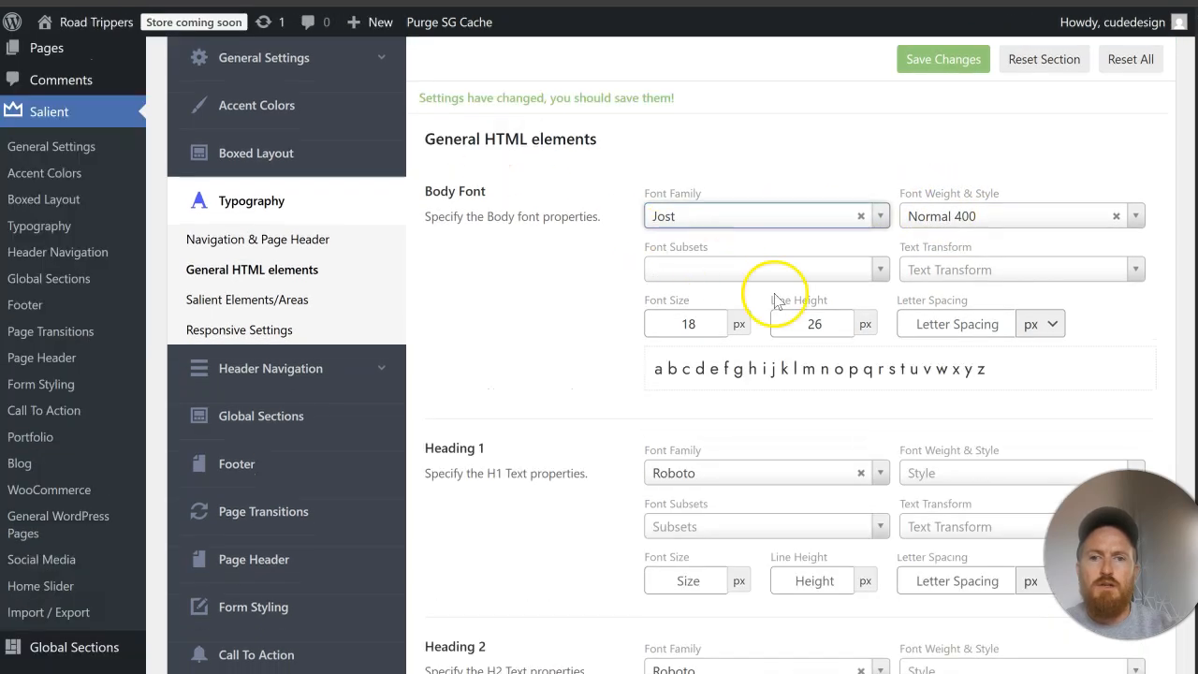
pyautogui.moveTo(837, 321); pyautogui.dragTo(770, 323)
pyautogui.write('30')
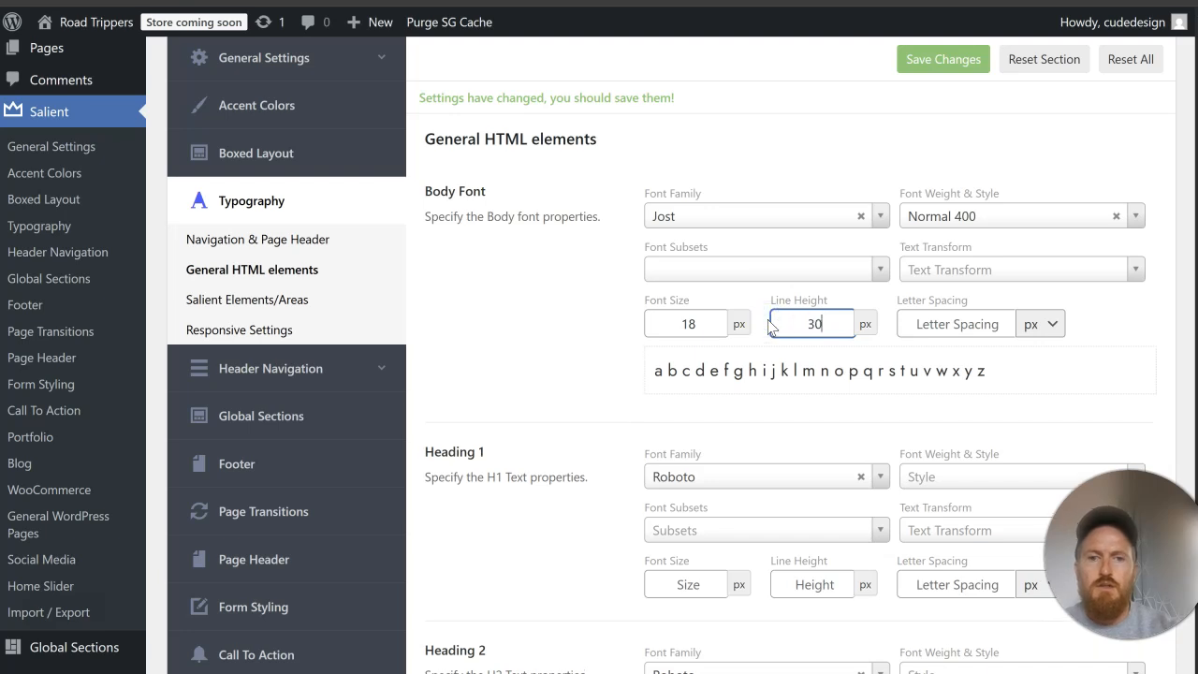
# Step: Set the font family of Heading 1 and Heading 2 to Jost
pyautogui.scroll(-2, 553, 343)
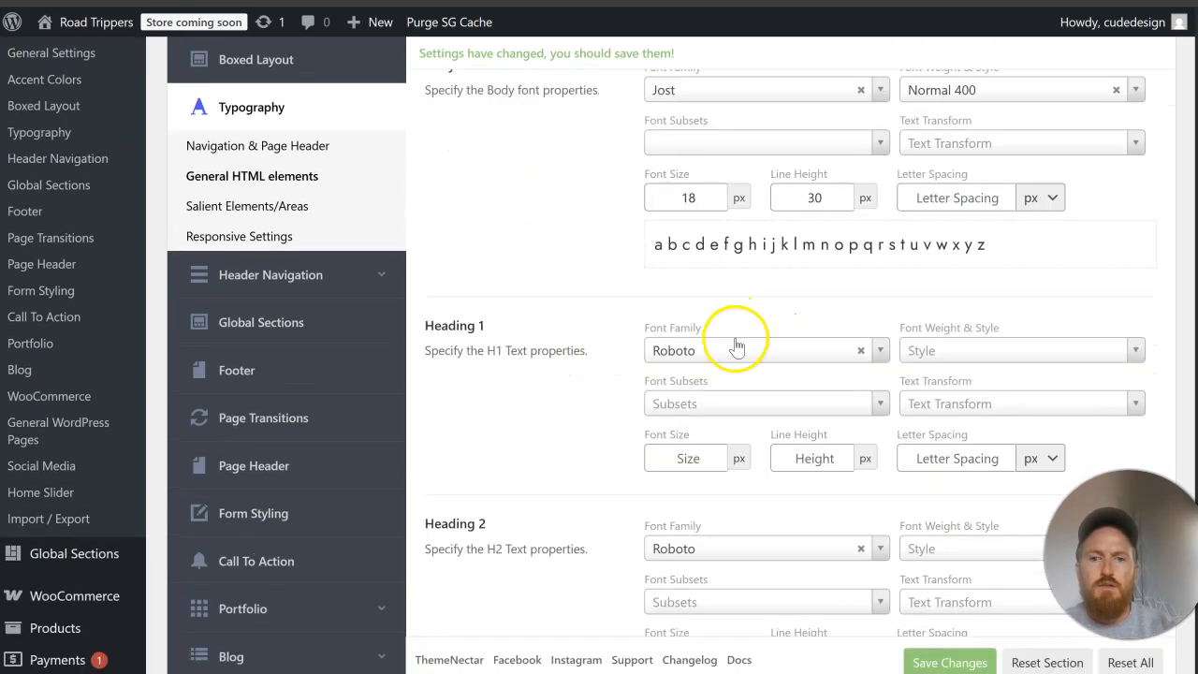
pyautogui.click(735, 348)
pyautogui.write('jost')
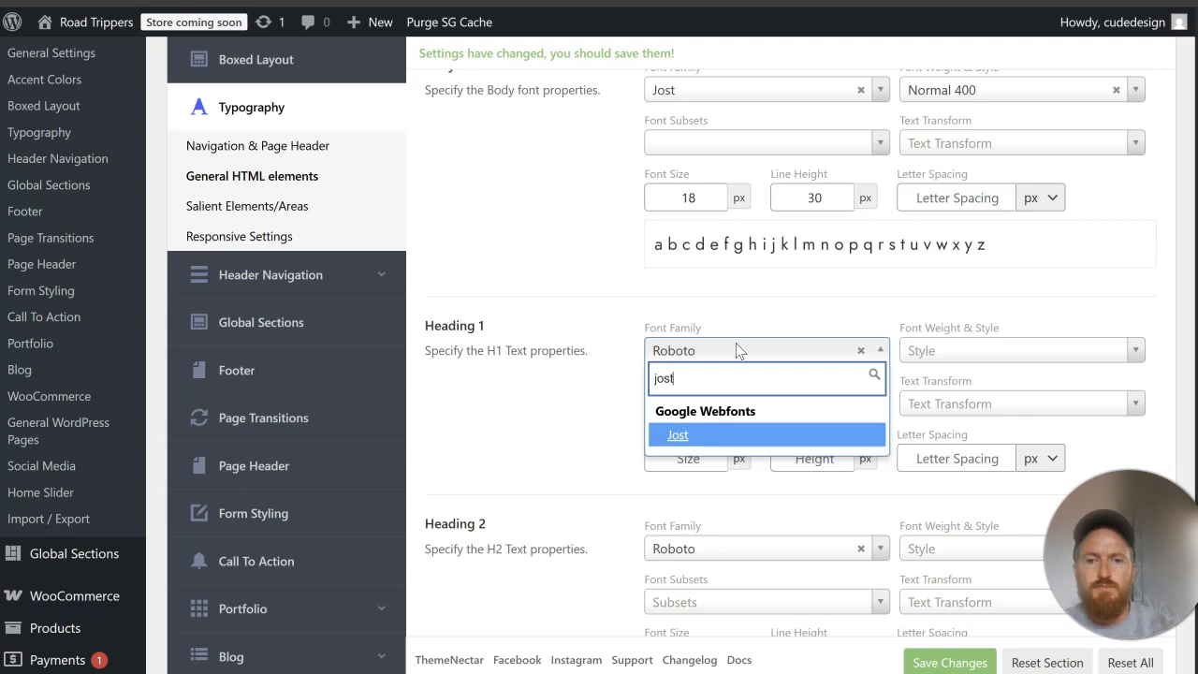
pyautogui.click(717, 434)
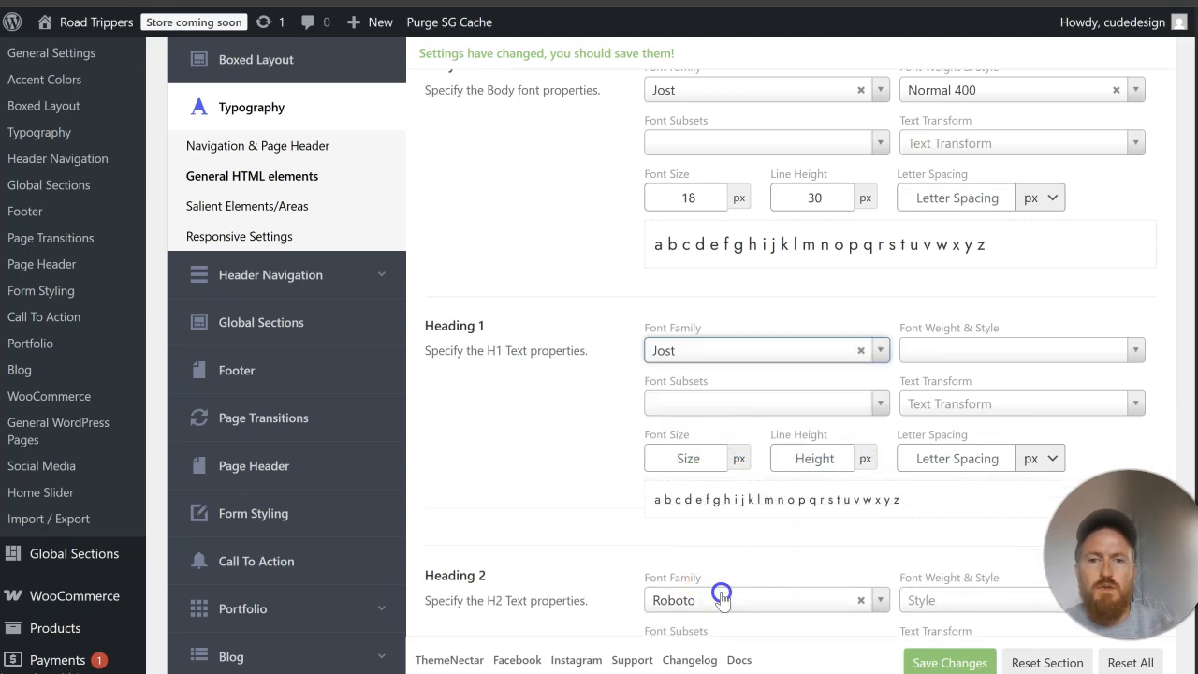
pyautogui.click(721, 596)
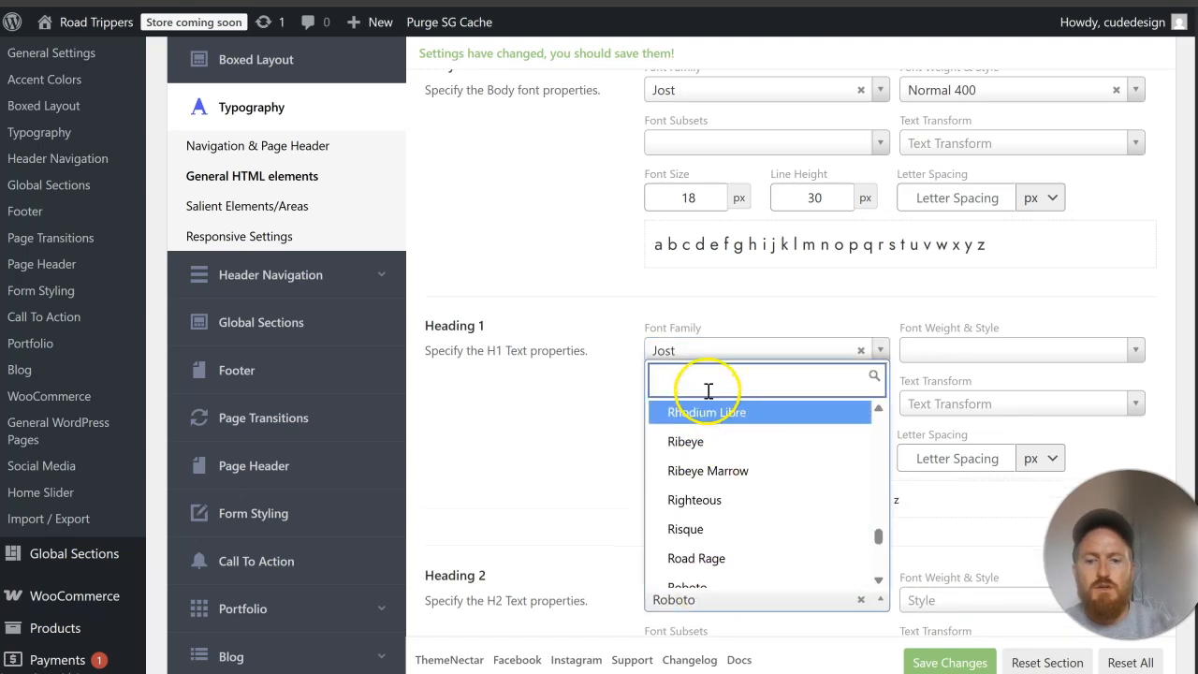
pyautogui.write('jost')
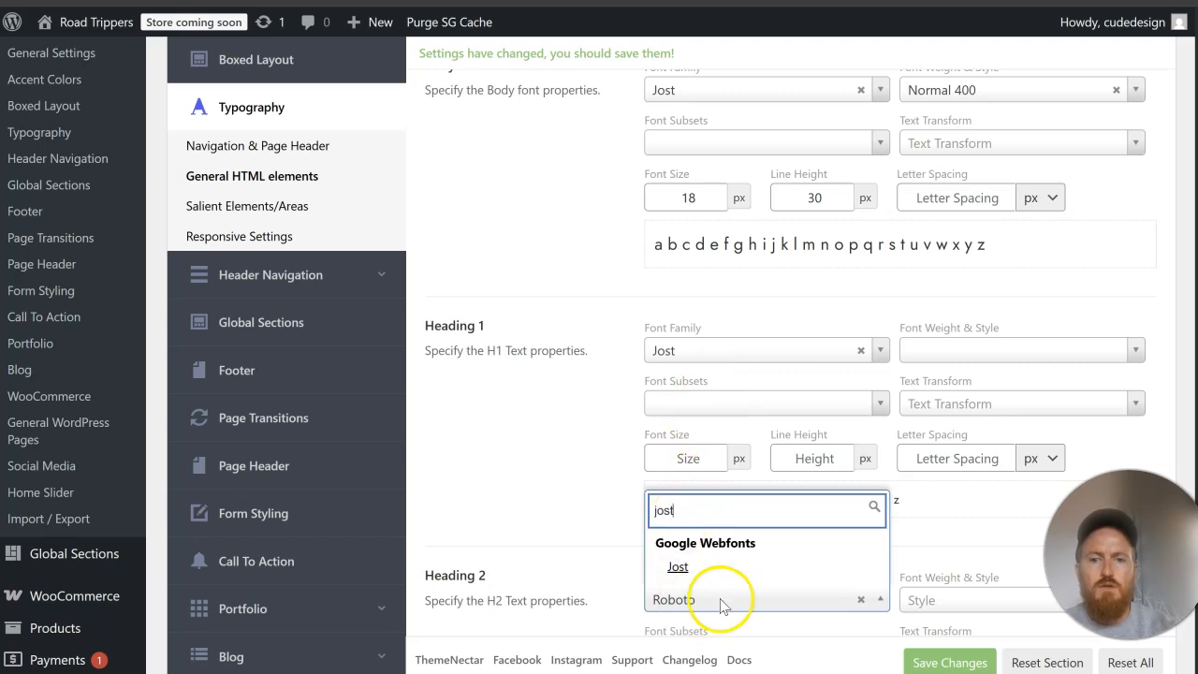
pyautogui.click(736, 566)
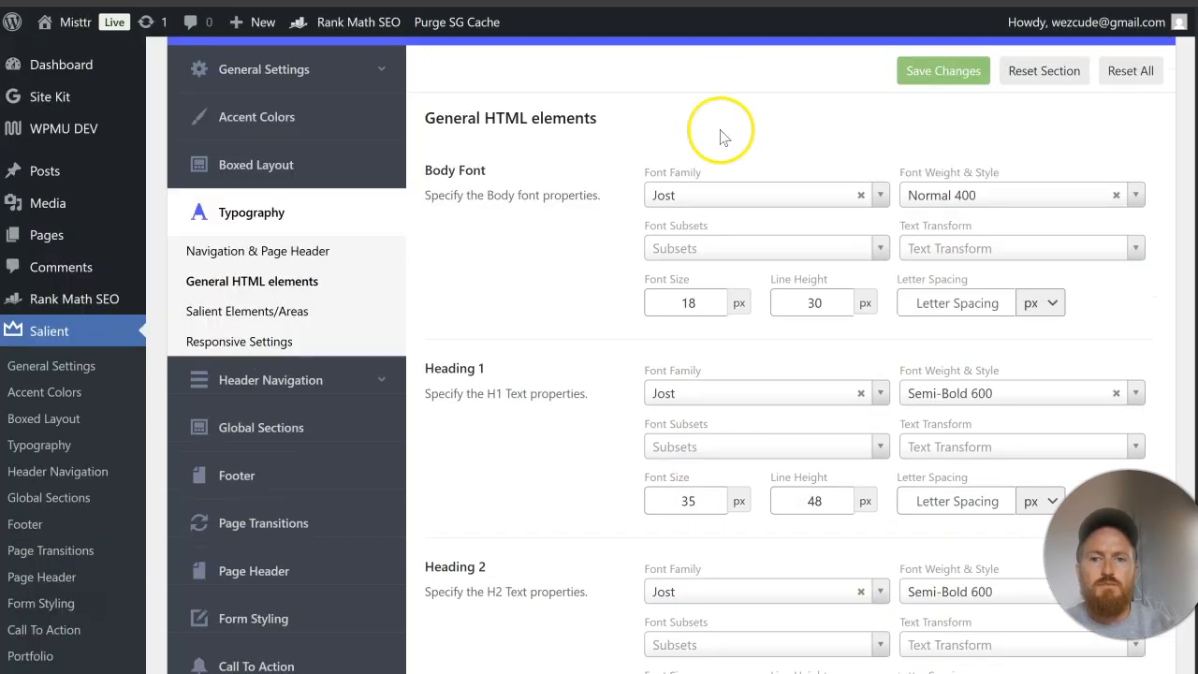
# Step: Set the Road Trippers Heading 1 font to Semi-Bold 600 with a size of 35 px and a line height of 48 px
pyautogui.scroll(-2, 719, 201)
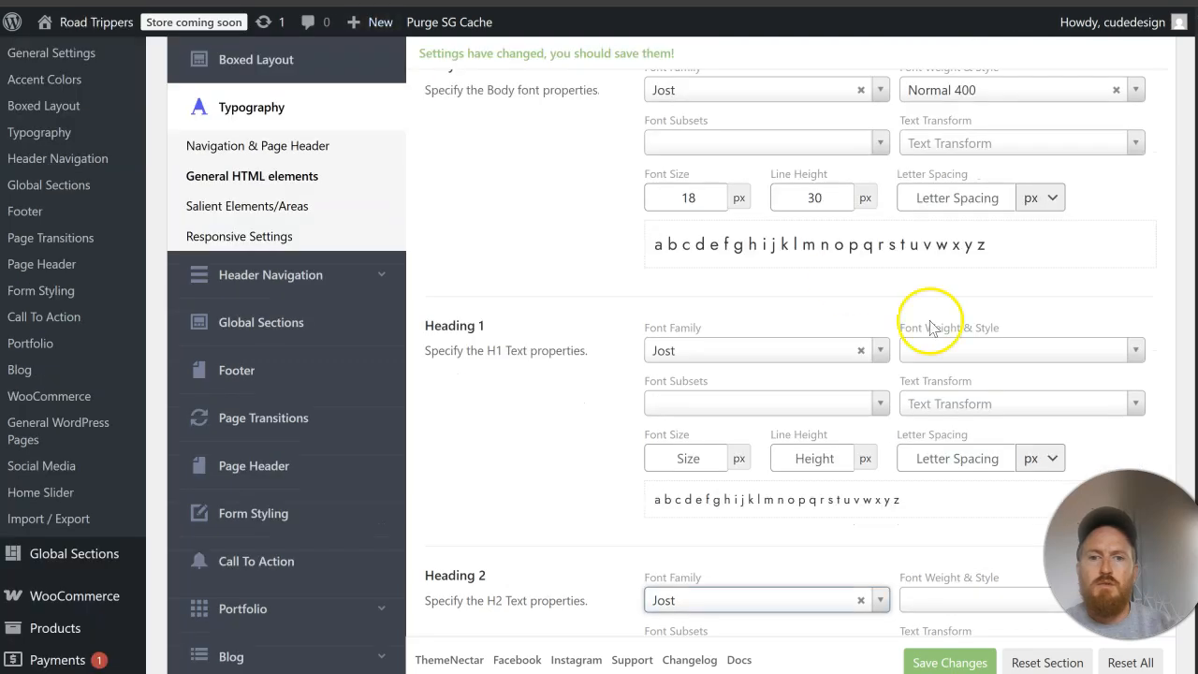
pyautogui.click(985, 346)
pyautogui.scroll(-3, 992, 468)
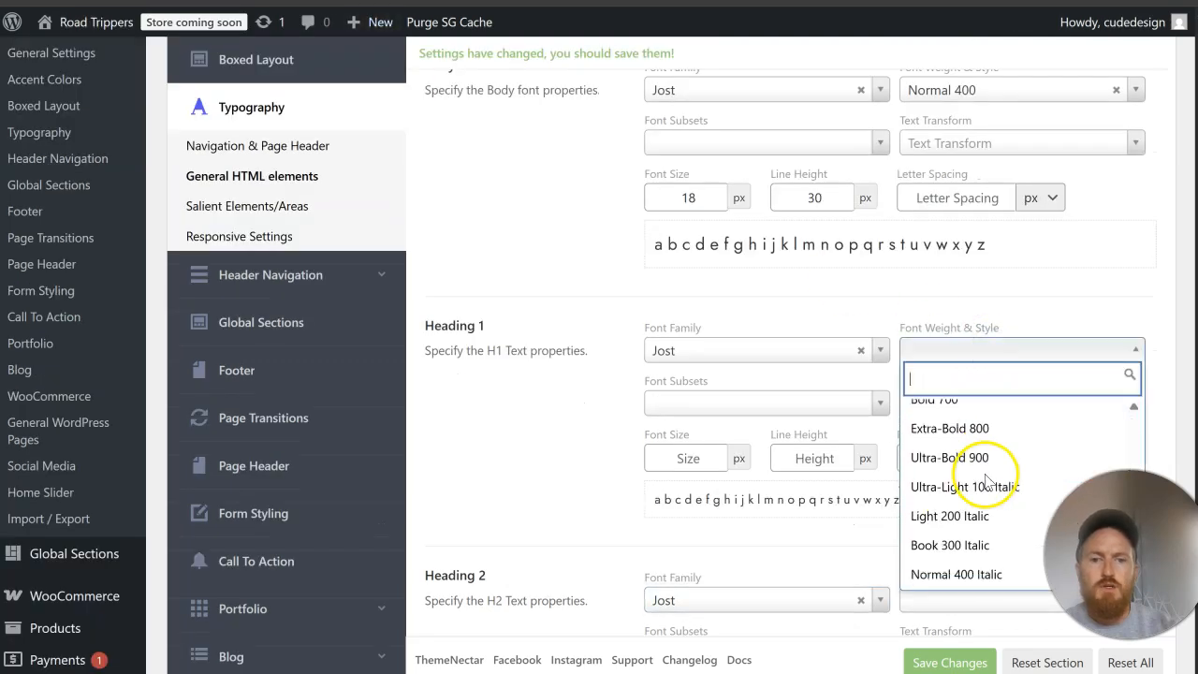
pyautogui.scroll(3, 984, 473)
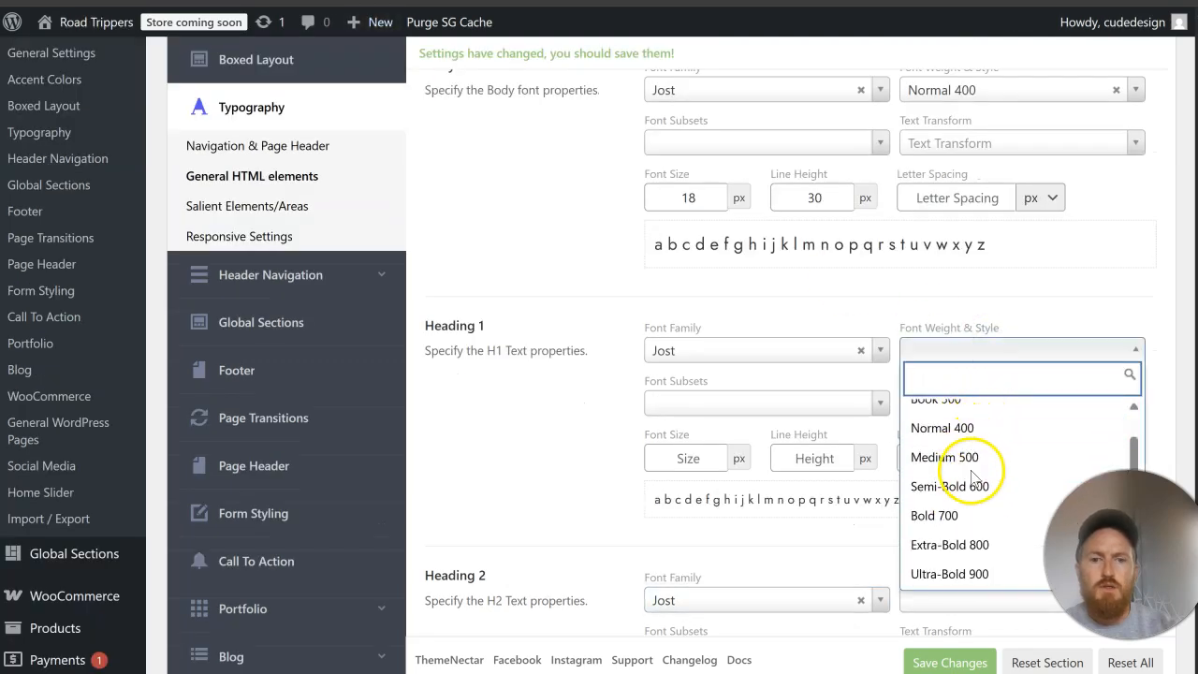
pyautogui.click(973, 482)
pyautogui.click(709, 447)
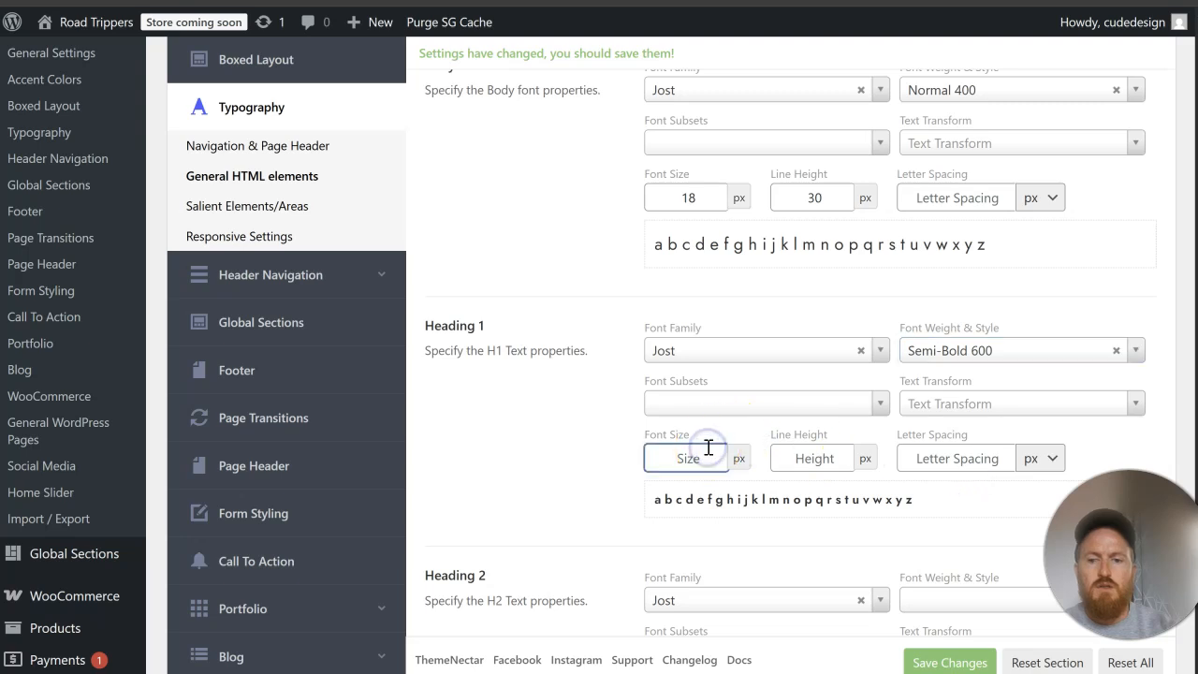
pyautogui.write('35')
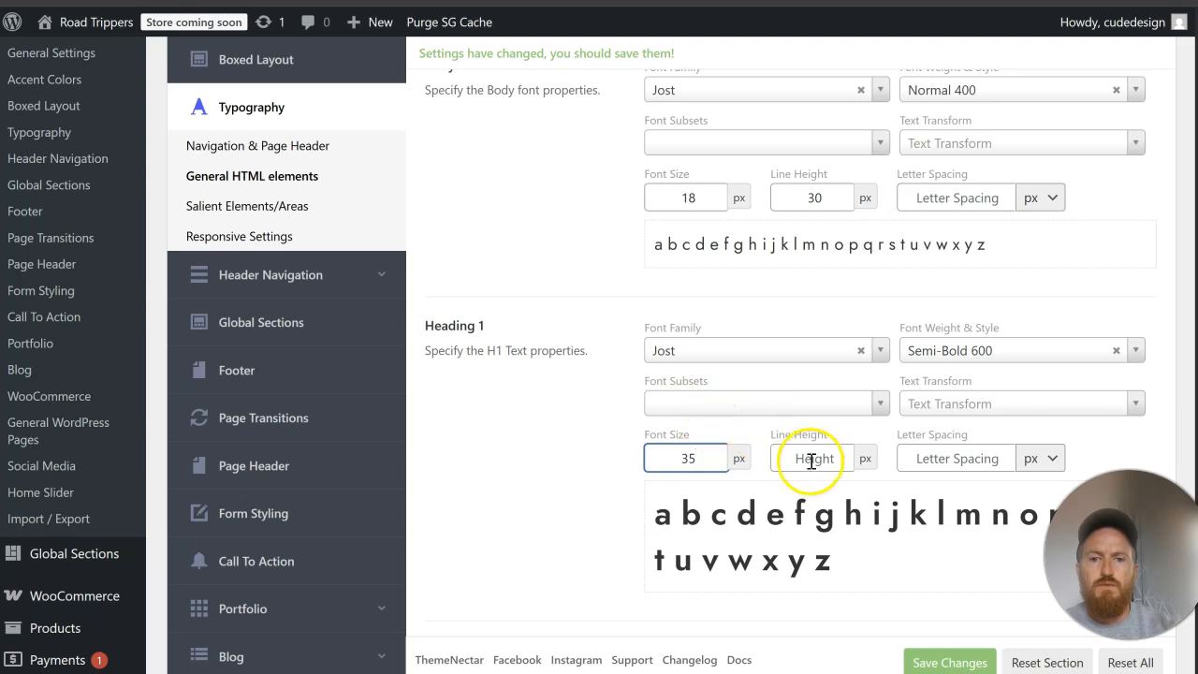
pyautogui.click(814, 459)
pyautogui.write('48')
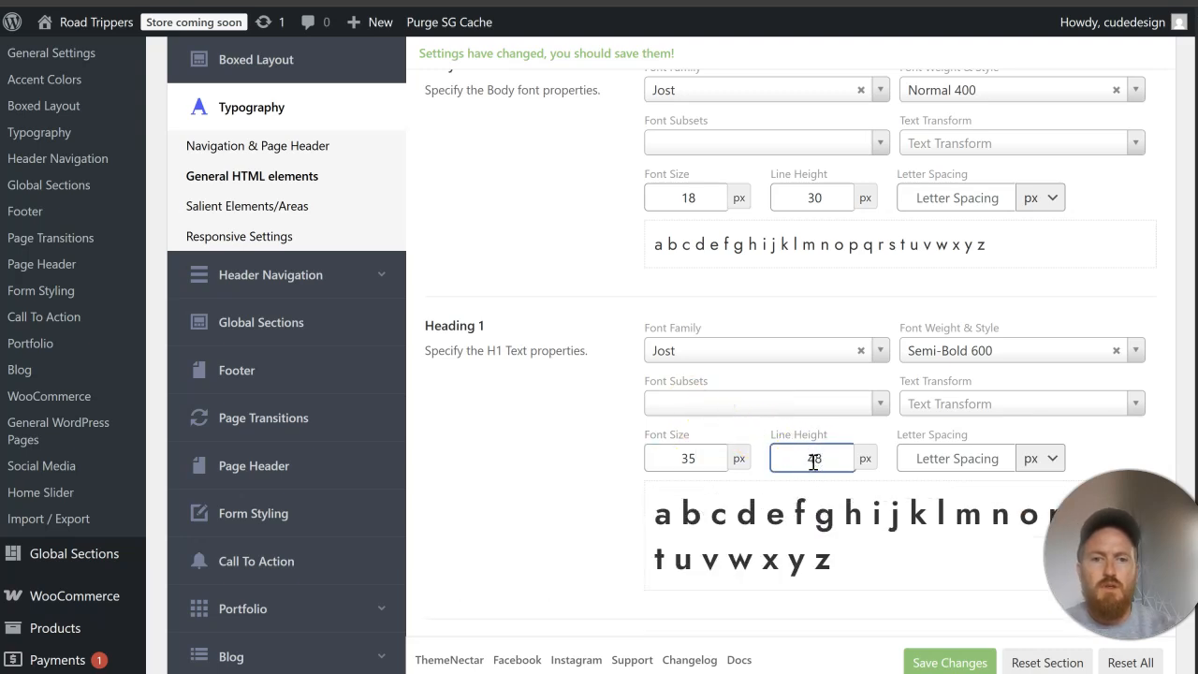
# Step: Give Heading 2 a font size of 29 px, a line height of 42 px and the Semi-Bold 600 weight
pyautogui.scroll(-3, 814, 458)
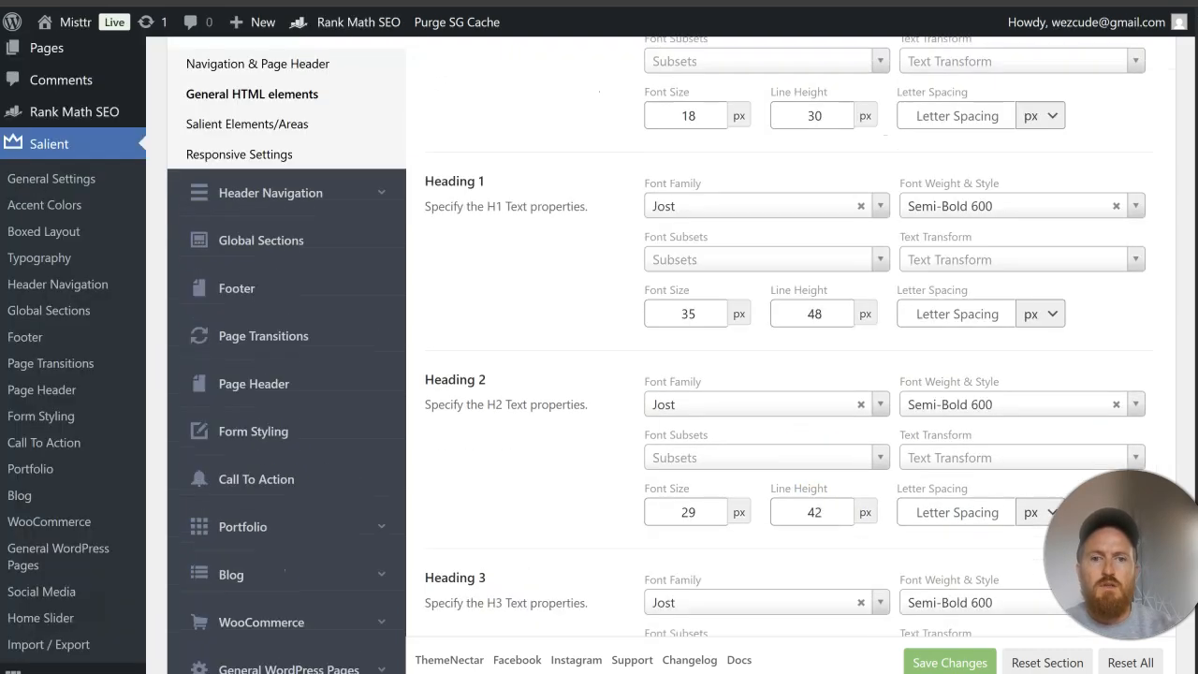
pyautogui.scroll(-3, 768, 241)
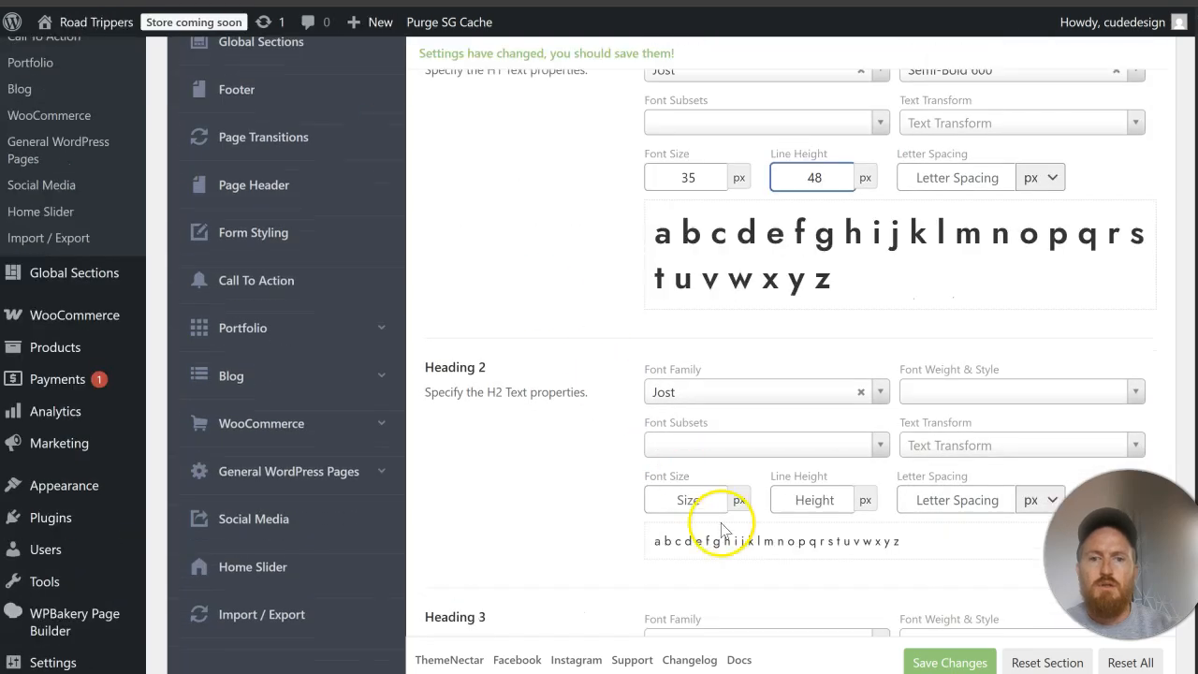
pyautogui.click(711, 508)
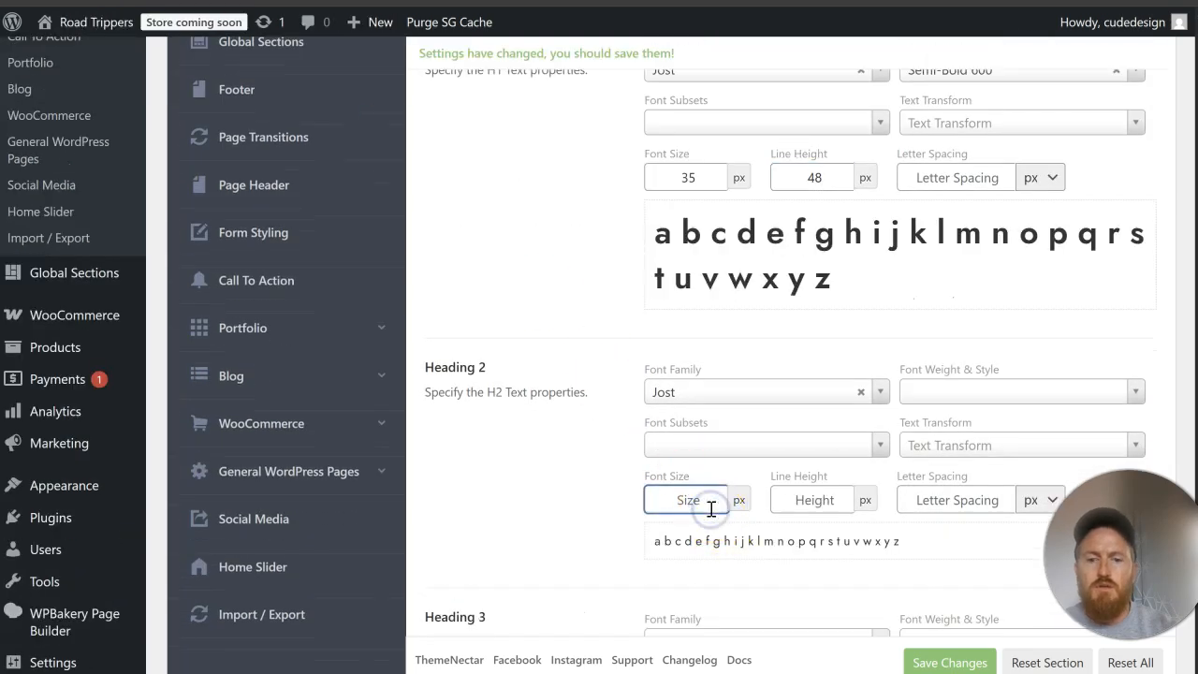
pyautogui.write('29')
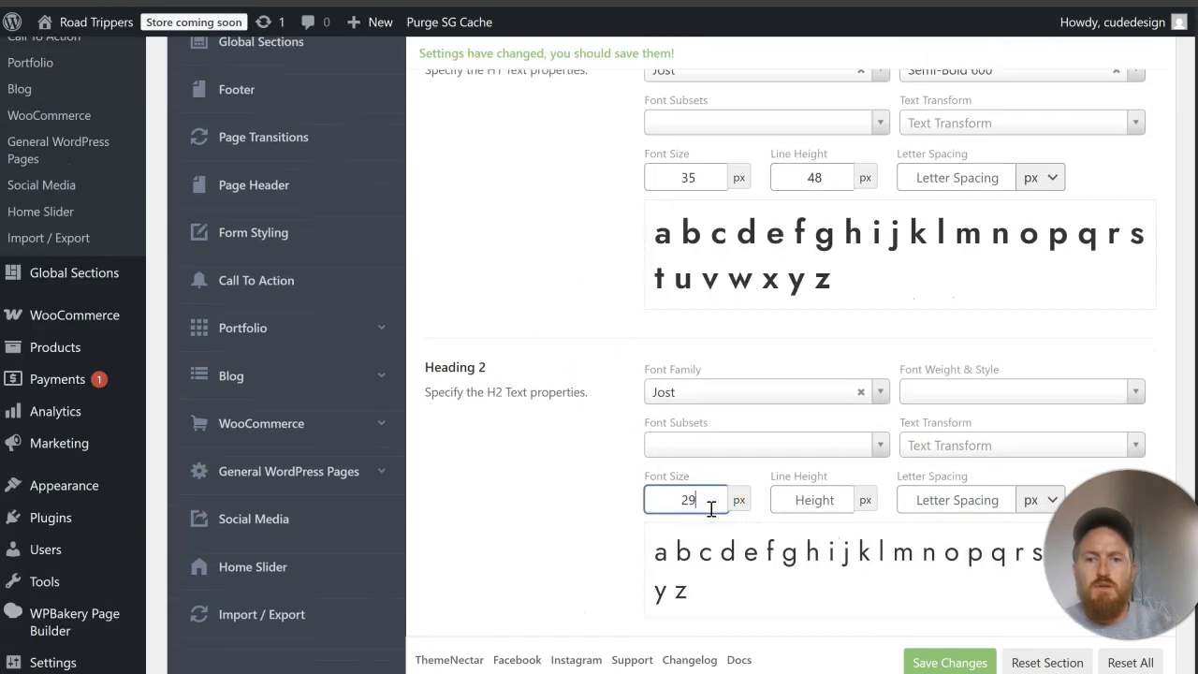
pyautogui.click(795, 499)
pyautogui.write('42')
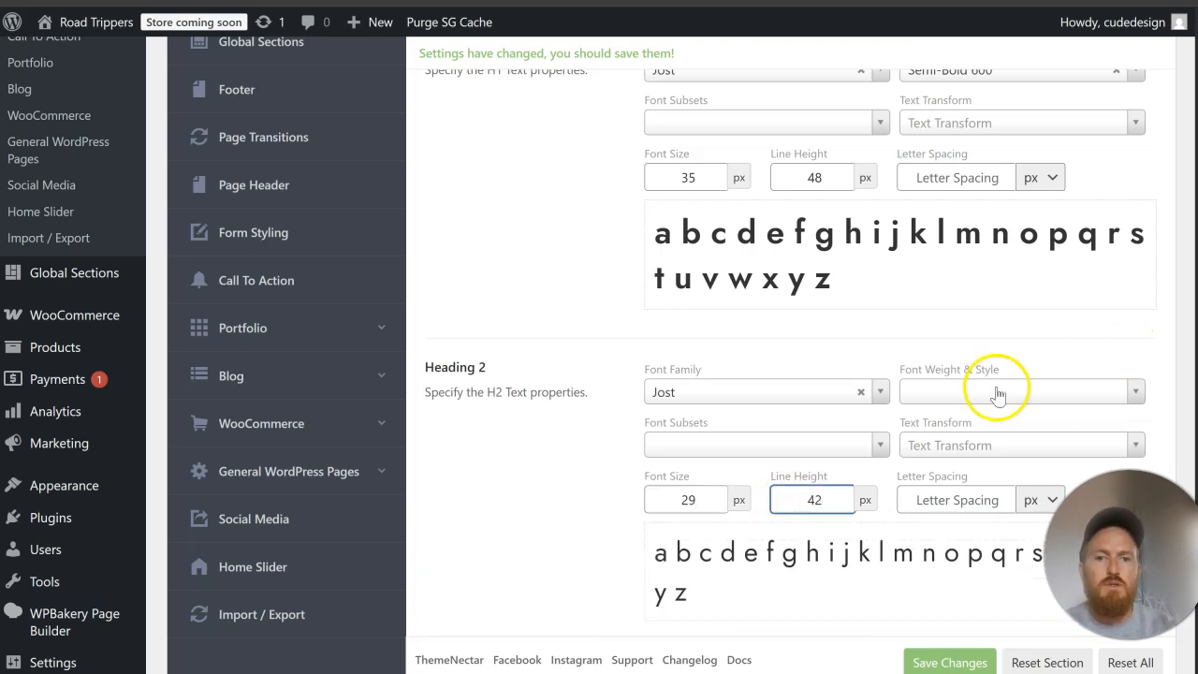
pyautogui.click(988, 387)
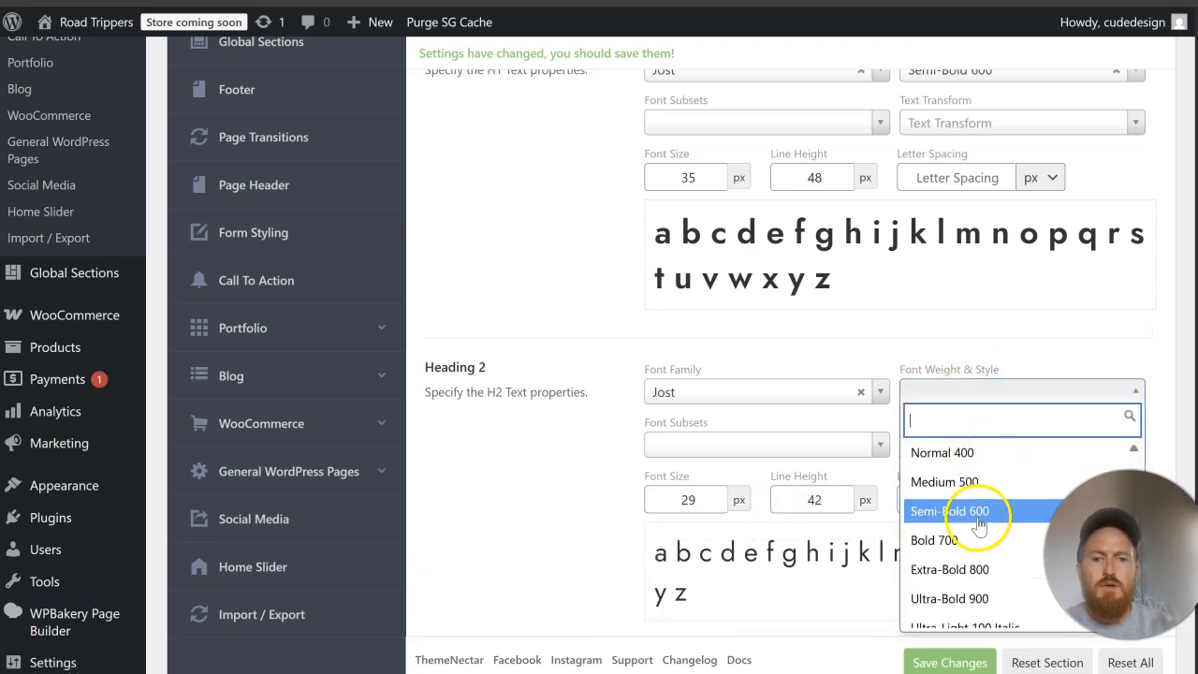
pyautogui.click(978, 524)
# Step: Try to set Heading 3 to Jost with a font size of 20 px and a line height of 33 px
pyautogui.scroll(-3, 538, 505)
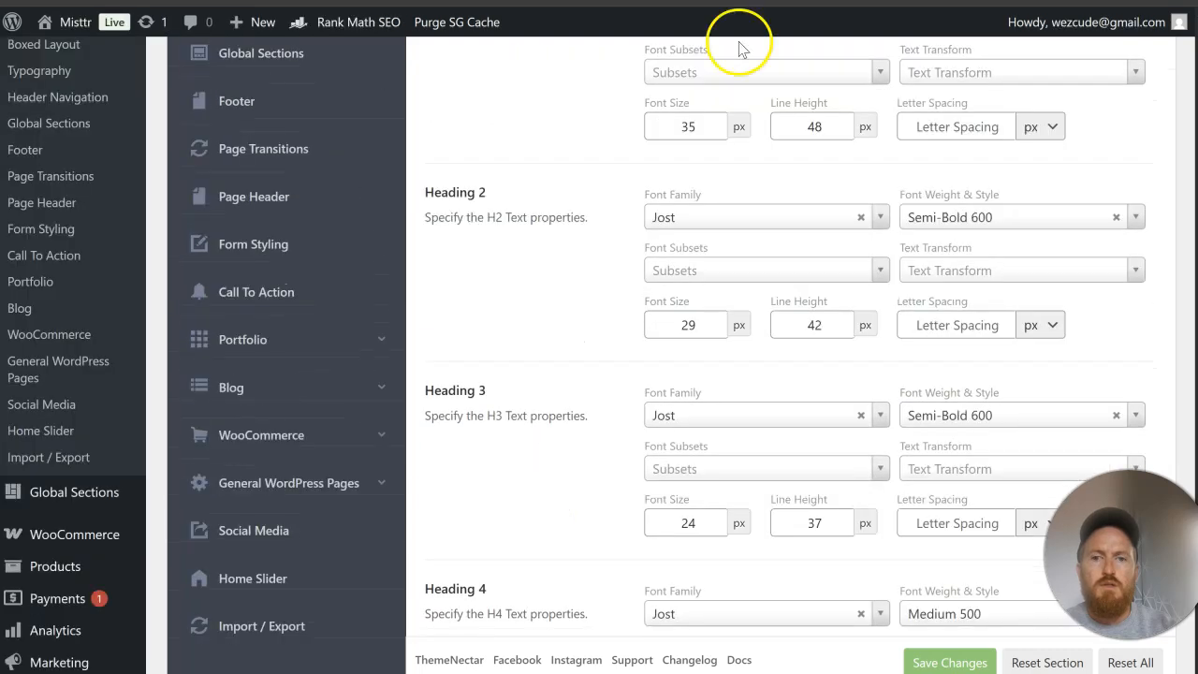
pyautogui.scroll(-3, 739, 251)
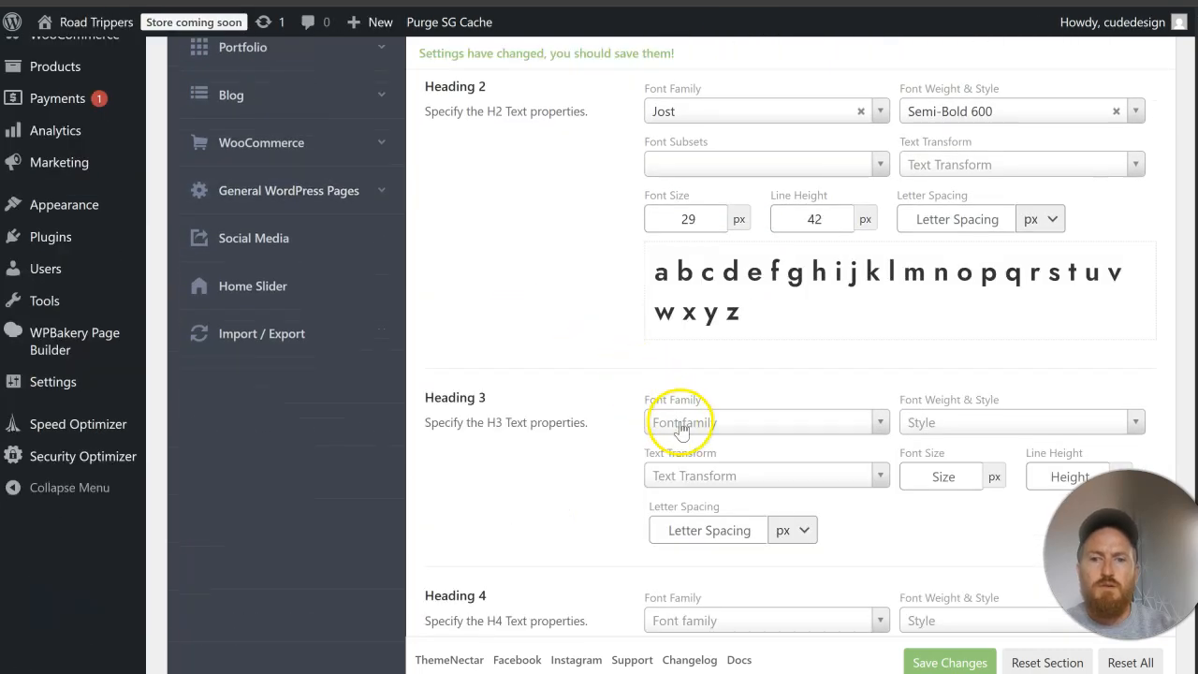
pyautogui.click(683, 423)
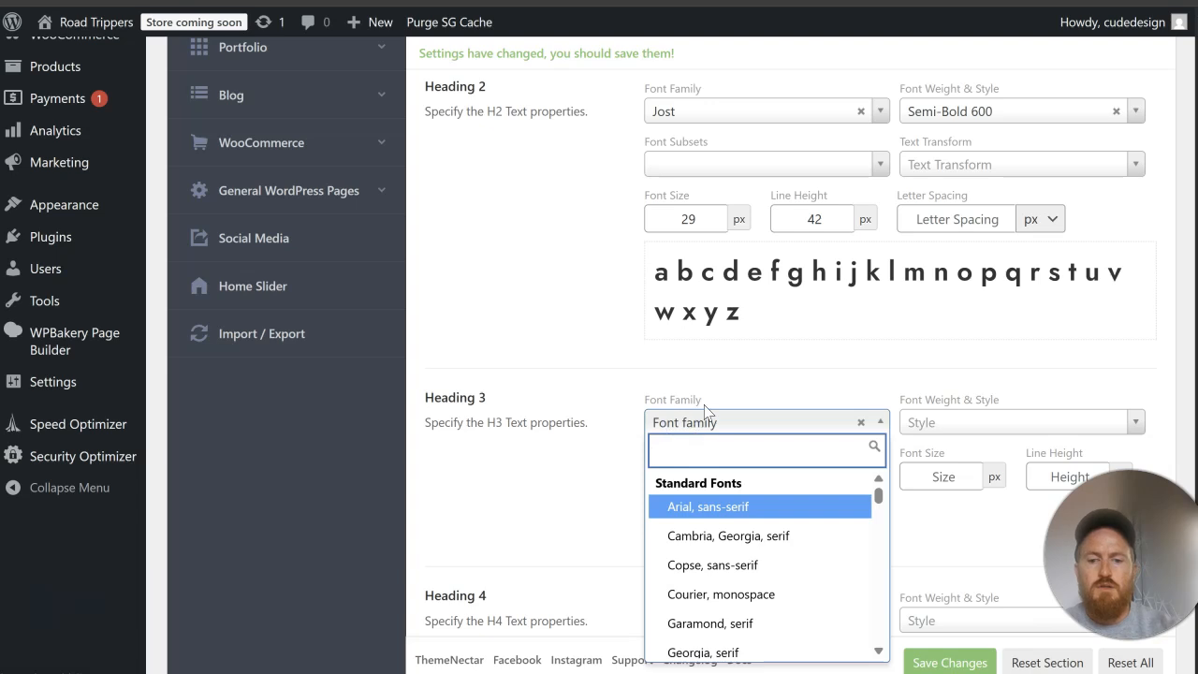
pyautogui.write('jost')
pyautogui.press('Return')
pyautogui.click(725, 530)
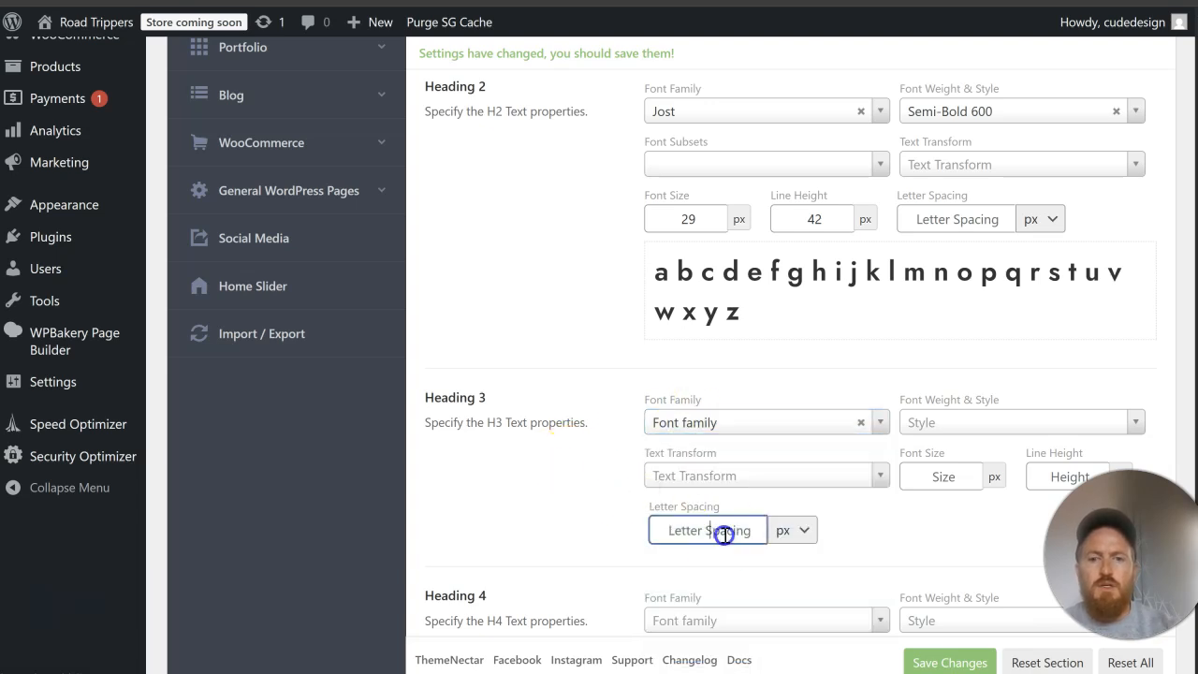
pyautogui.click(935, 475)
pyautogui.write('20')
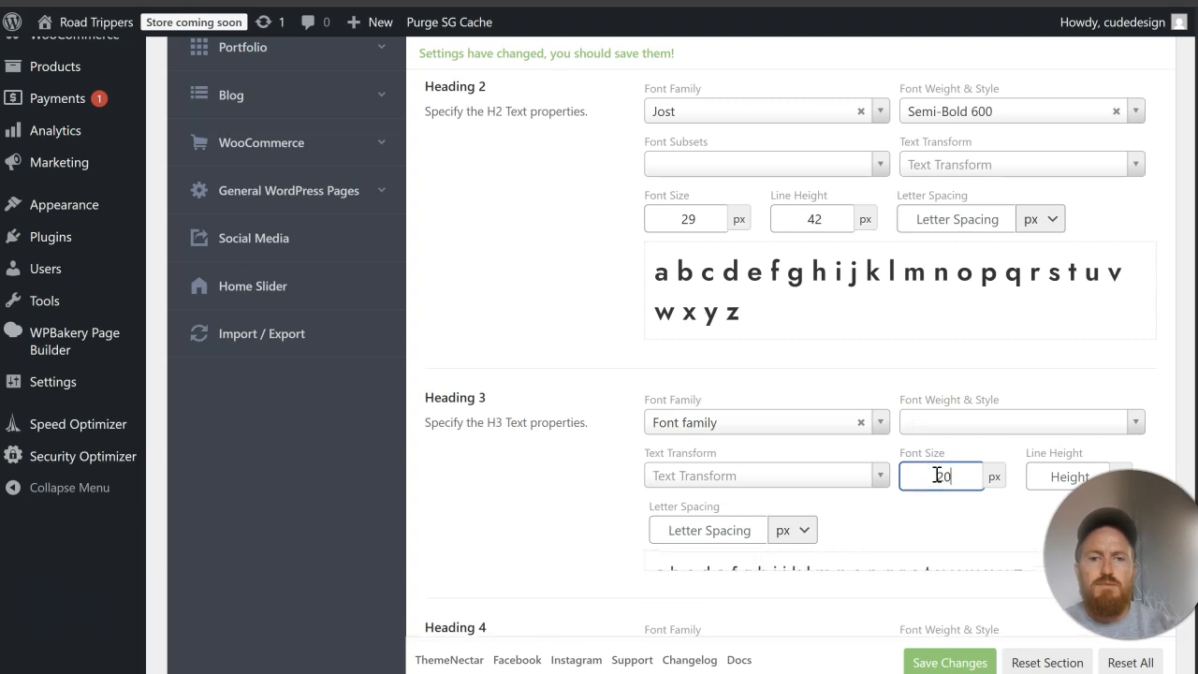
pyautogui.click(1046, 475)
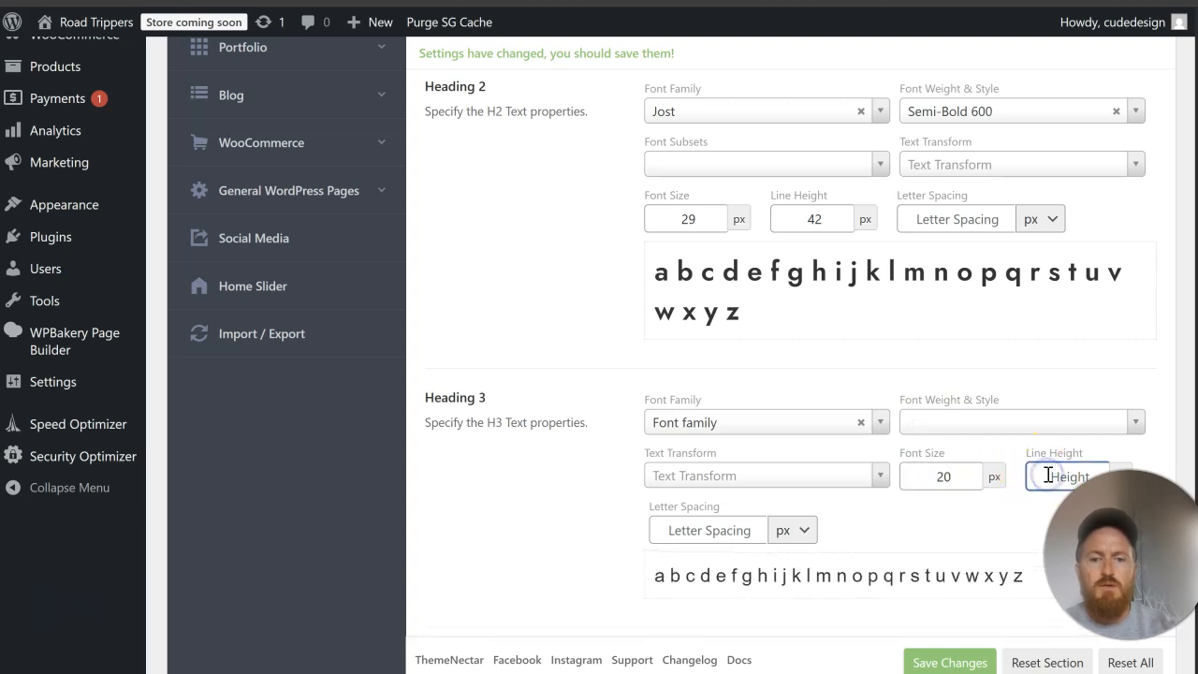
pyautogui.write('39')
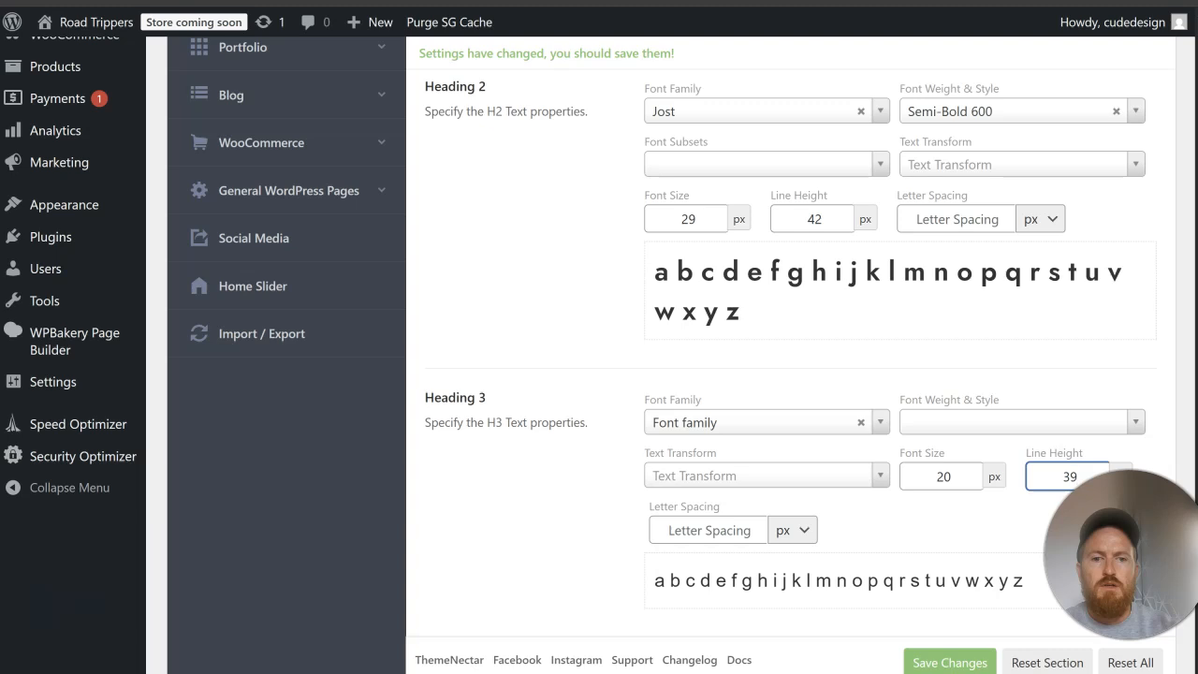
pyautogui.write('0')
pyautogui.click(568, 468)
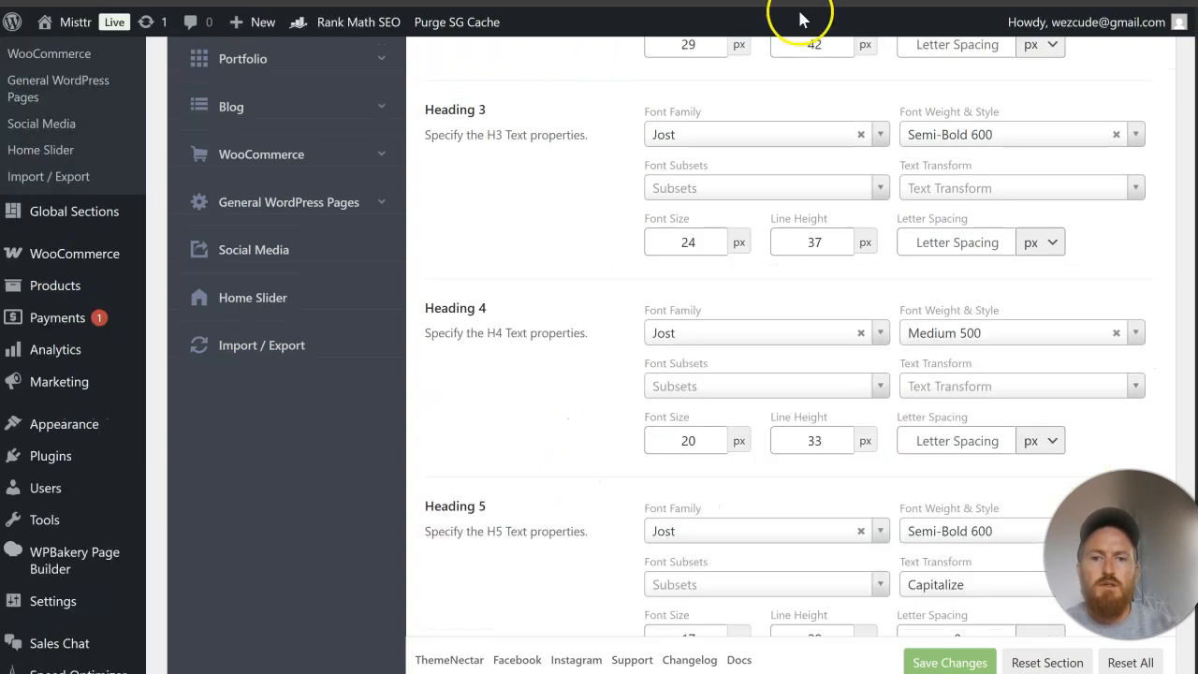
pyautogui.scroll(-4, 708, 241)
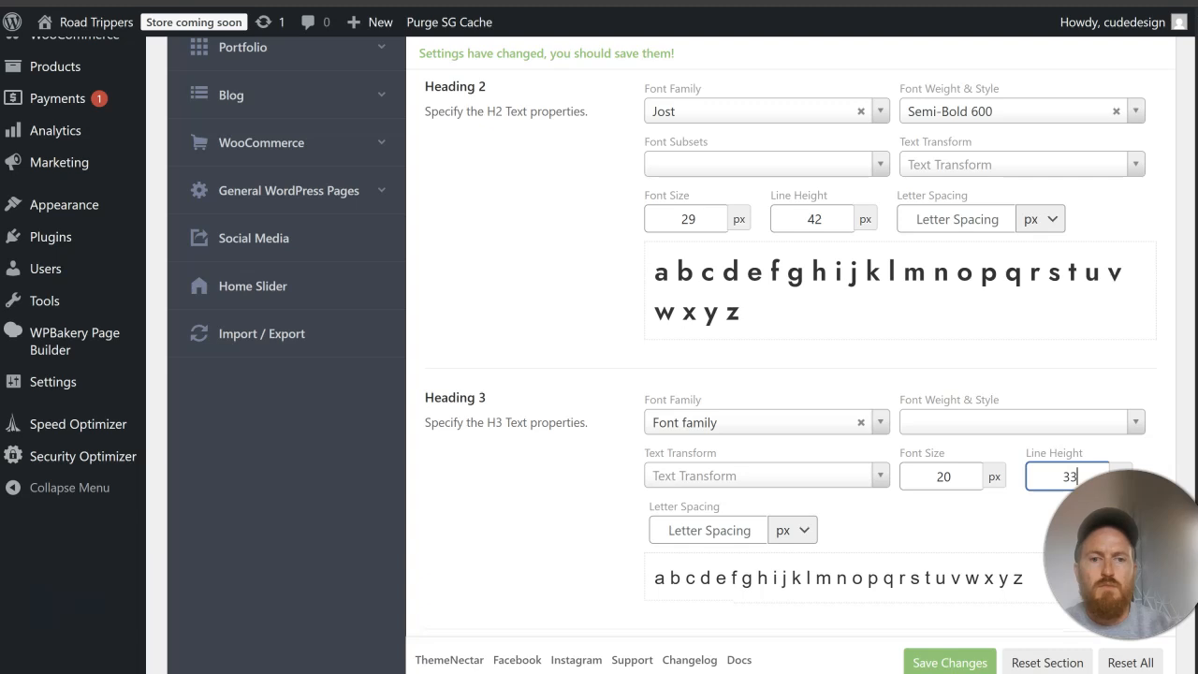
# Step: Set the font family of Heading 3 and Heading 4 to Jost
pyautogui.click(802, 422)
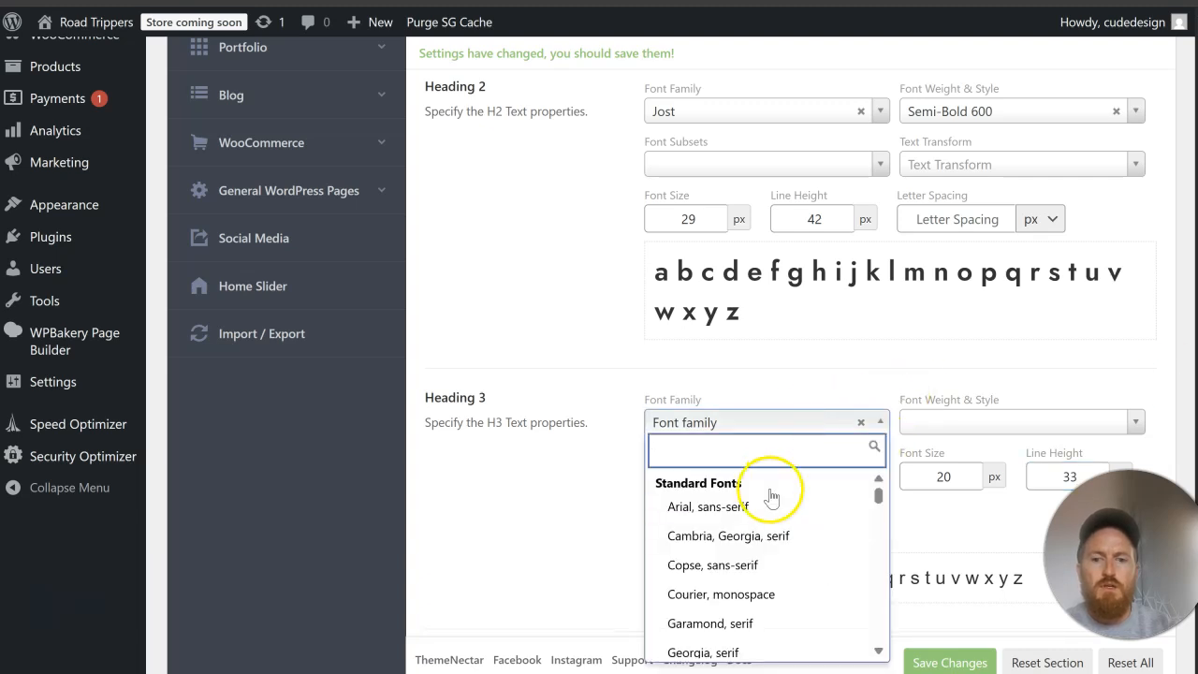
pyautogui.write('jost')
pyautogui.click(711, 503)
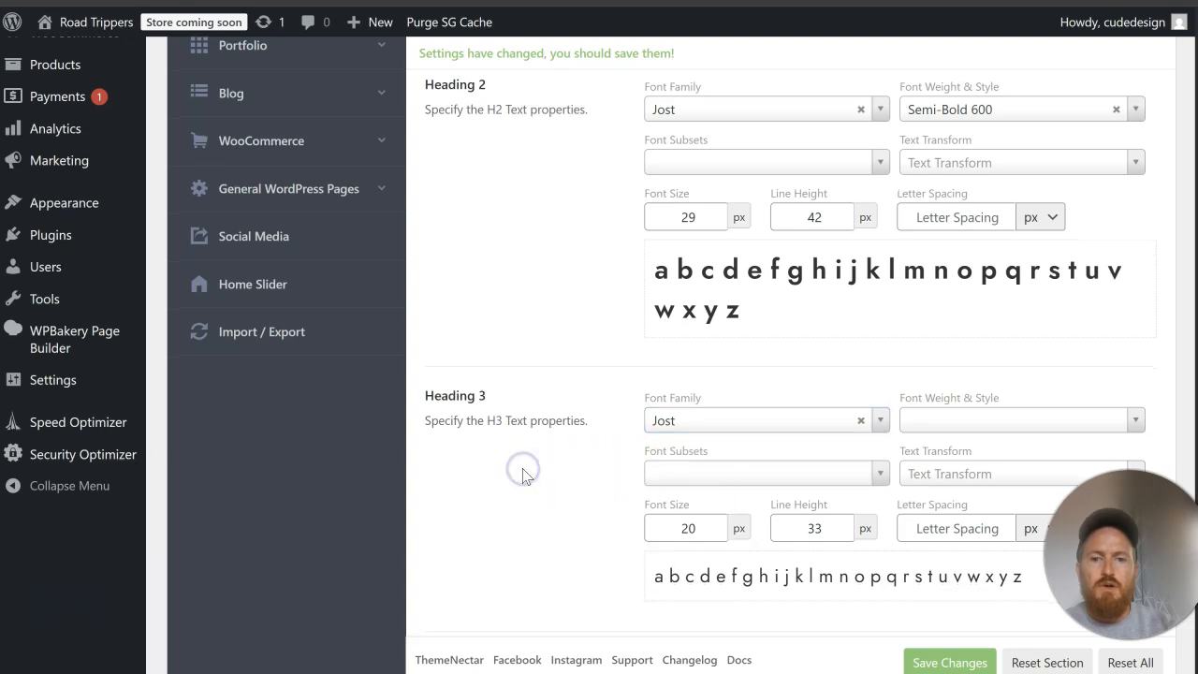
pyautogui.scroll(-5, 524, 473)
pyautogui.click(695, 310)
pyautogui.write('jost')
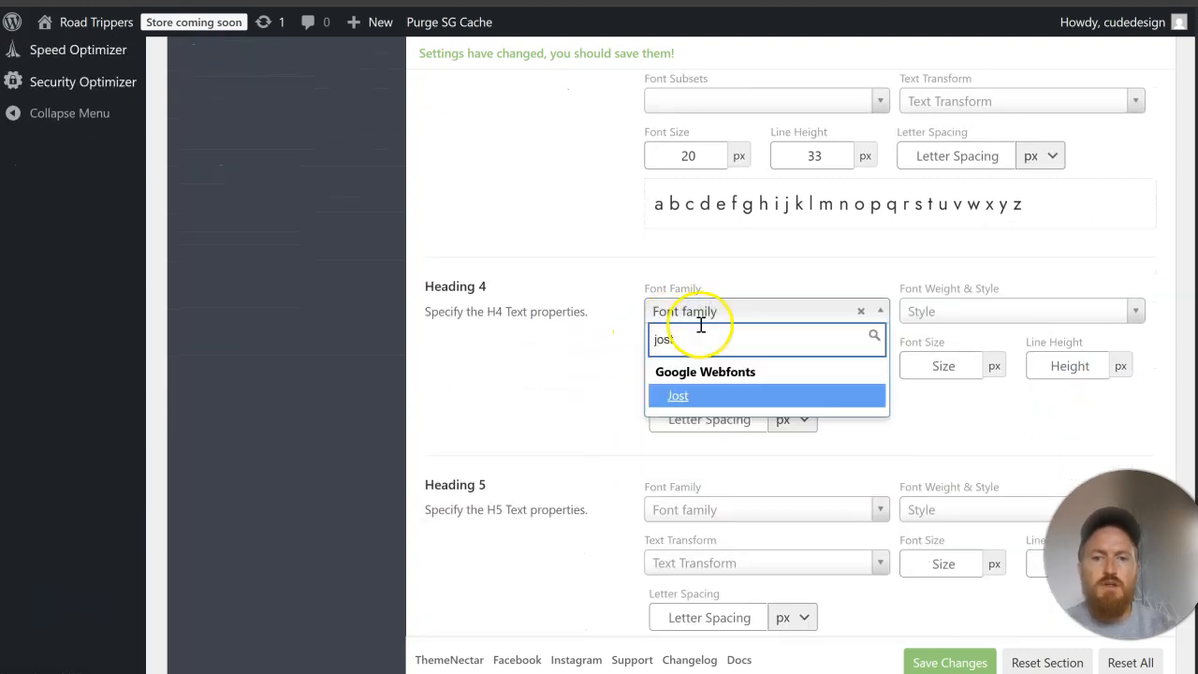
pyautogui.click(714, 394)
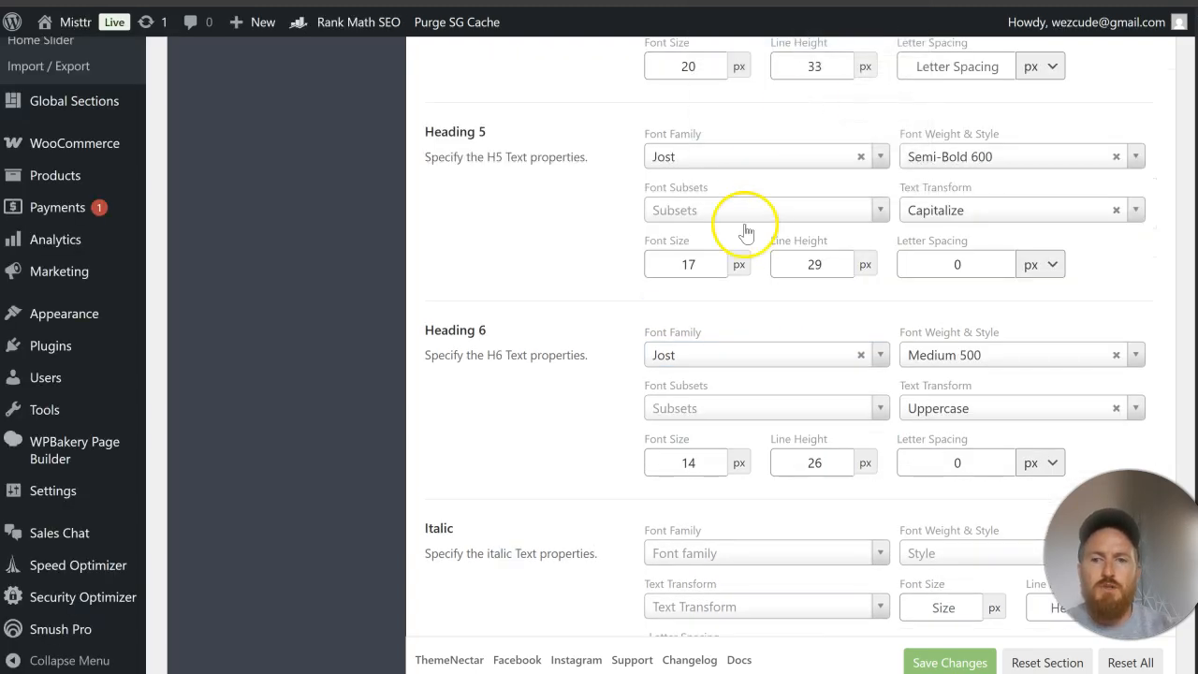
# Step: Set Heading 4 to a font size of 20 px, a line height of 33 px and the Semi-Bold 600 weight
pyautogui.scroll(-1, 740, 308)
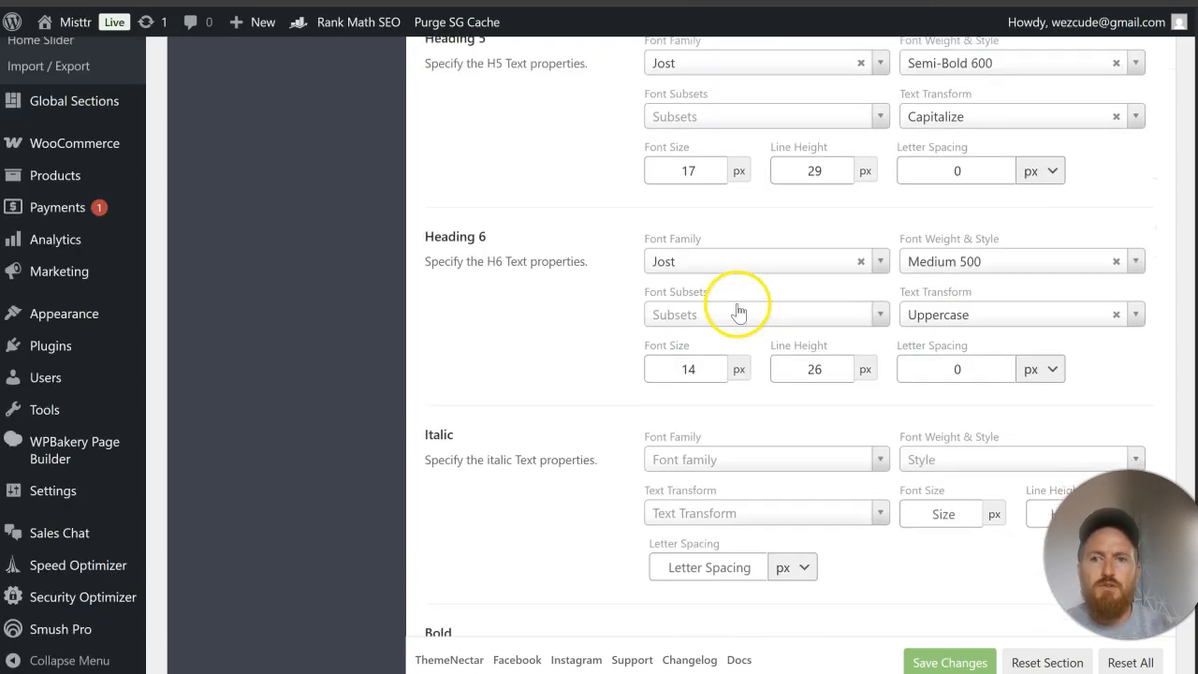
pyautogui.scroll(2, 737, 311)
pyautogui.scroll(2, 737, 311)
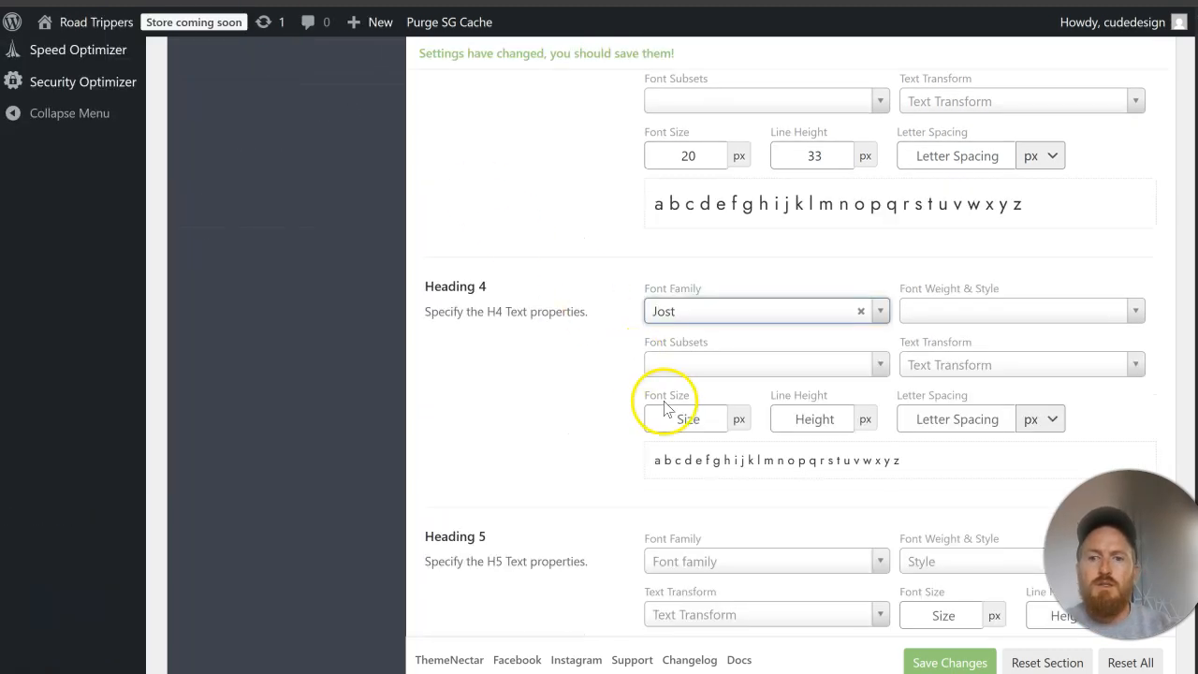
pyautogui.click(670, 412)
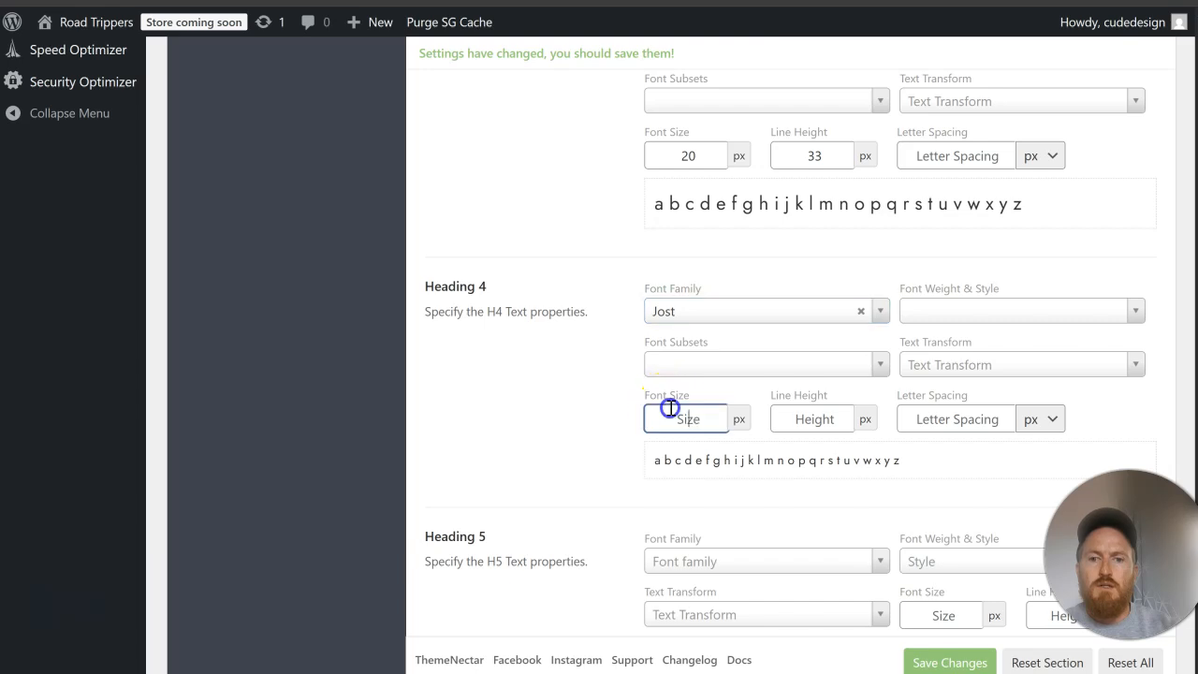
pyautogui.click(814, 418)
pyautogui.write('33')
pyautogui.click(527, 399)
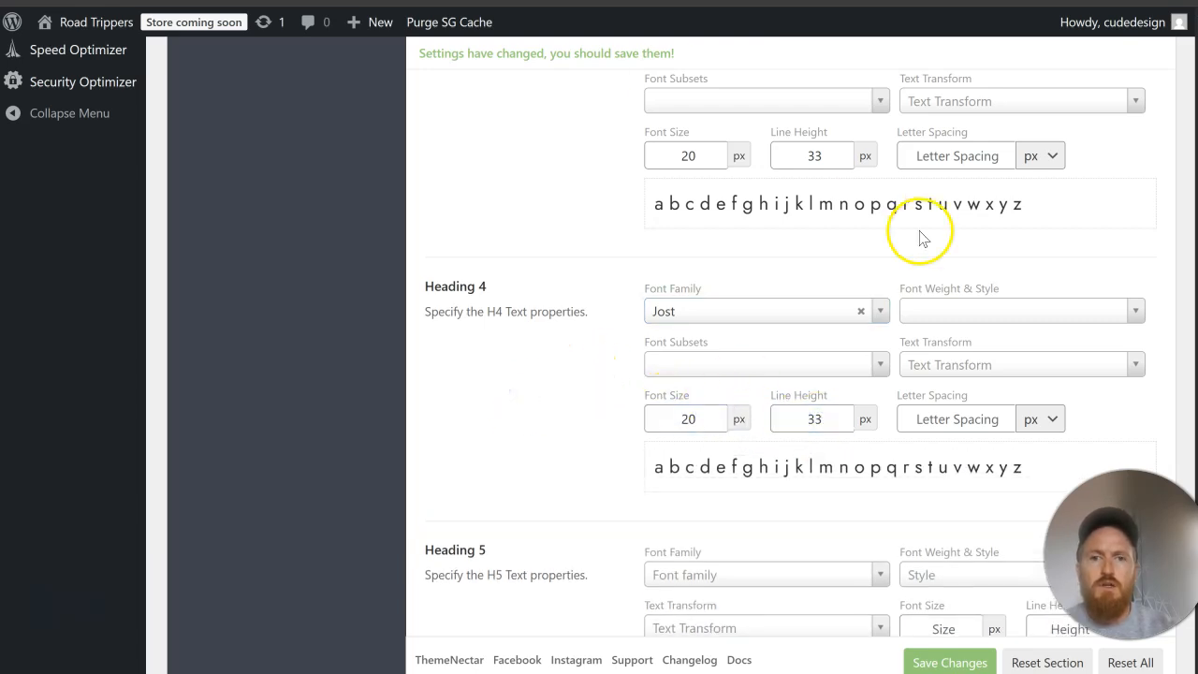
pyautogui.click(955, 317)
pyautogui.click(964, 522)
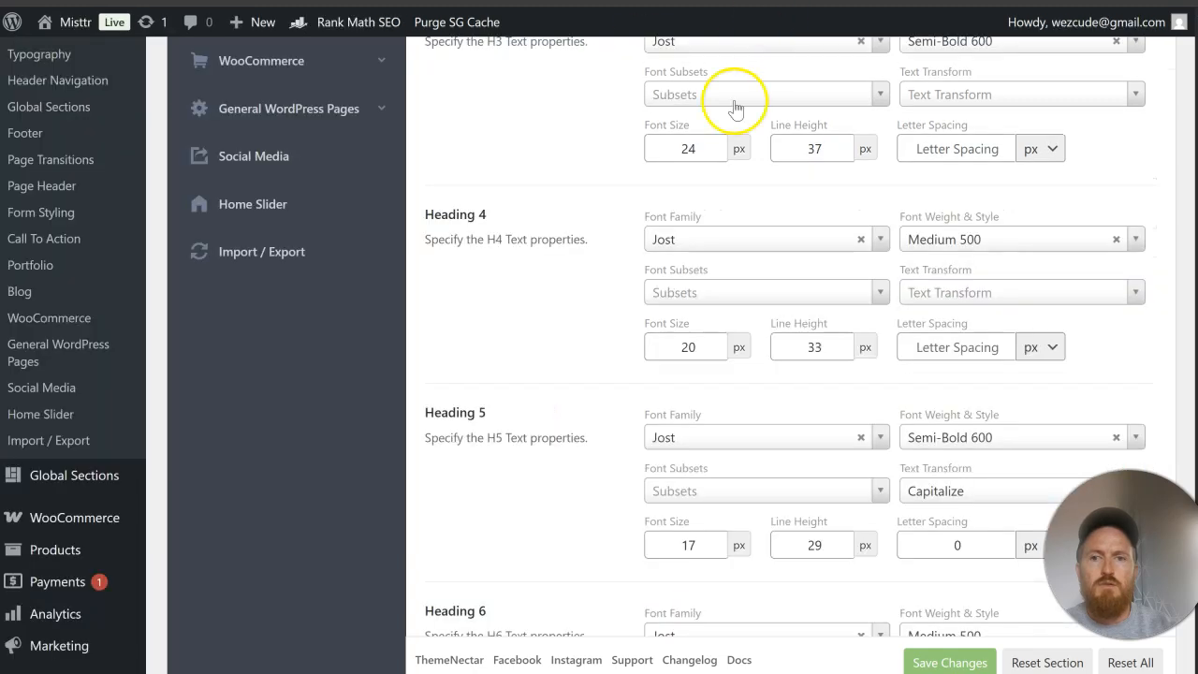
# Step: Match Heading 3 to the Misttr site with a 24 px font size, 37 px line height and Semi-Bold 600 weight
pyautogui.scroll(2, 721, 292)
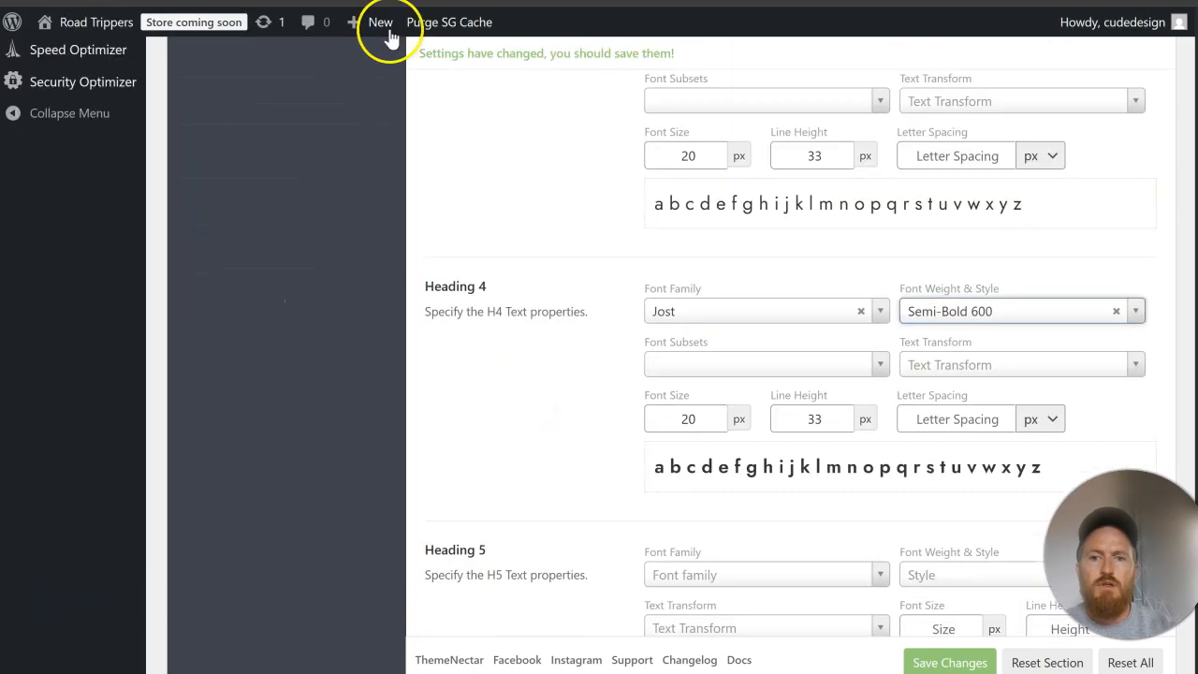
pyautogui.scroll(1, 687, 235)
pyautogui.click(689, 243)
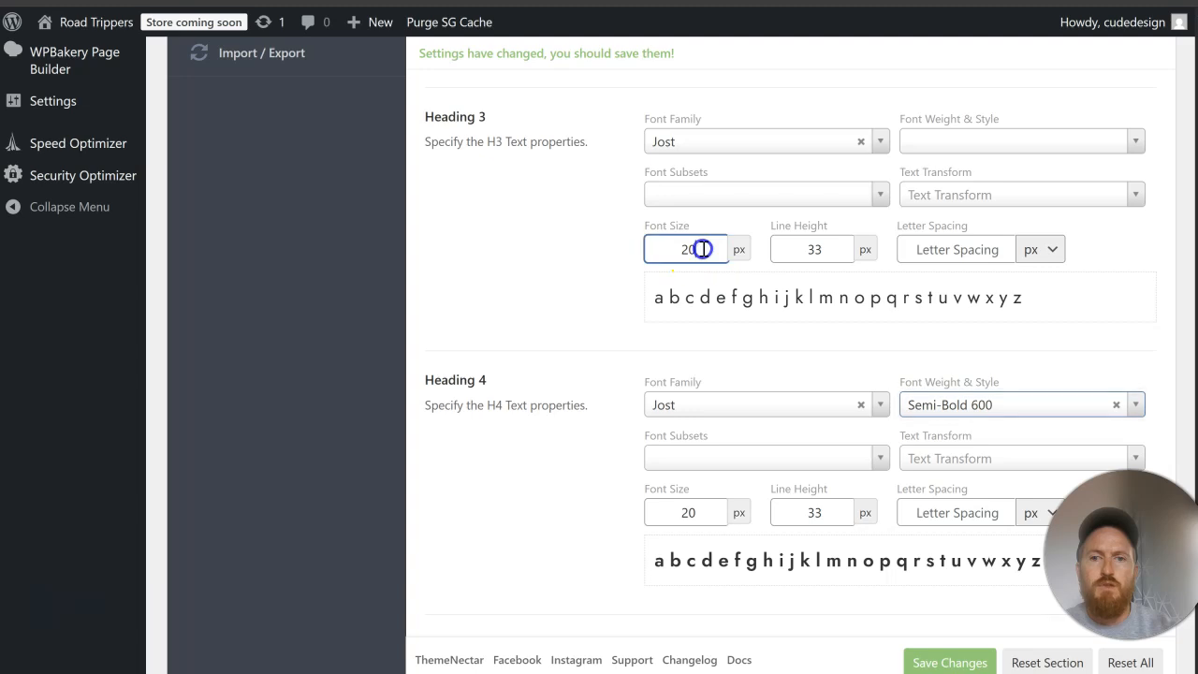
pyautogui.press('BackSpace')
pyautogui.write('4')
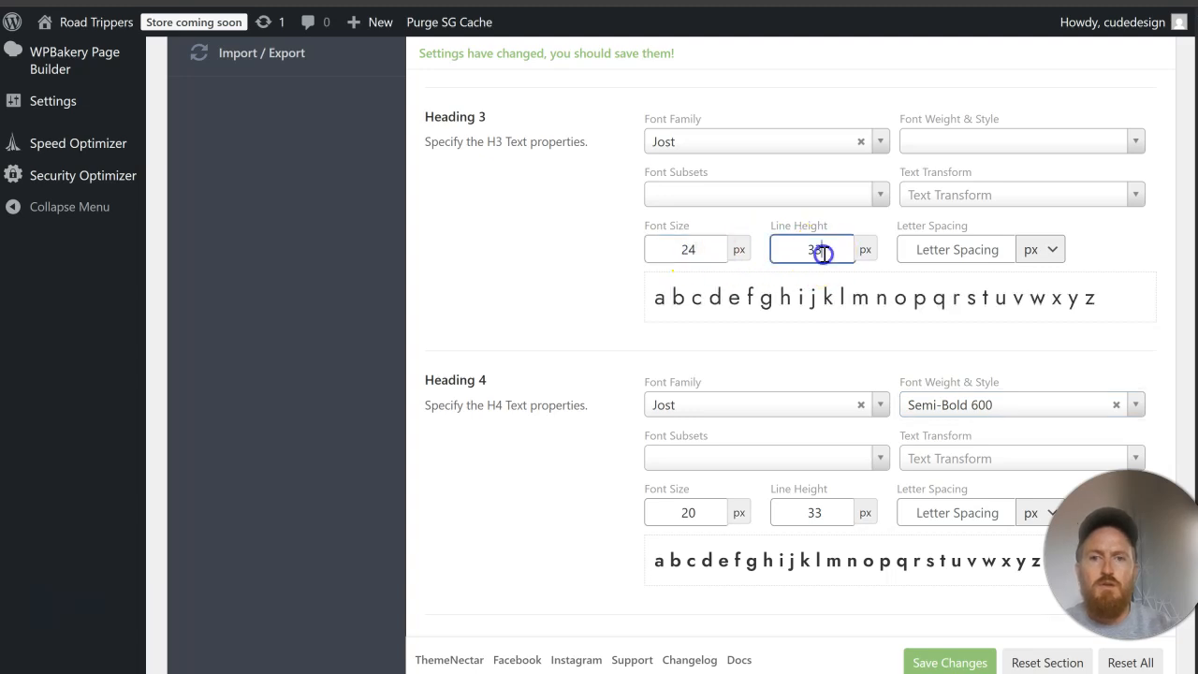
pyautogui.moveTo(824, 251); pyautogui.dragTo(796, 251)
pyautogui.write('37')
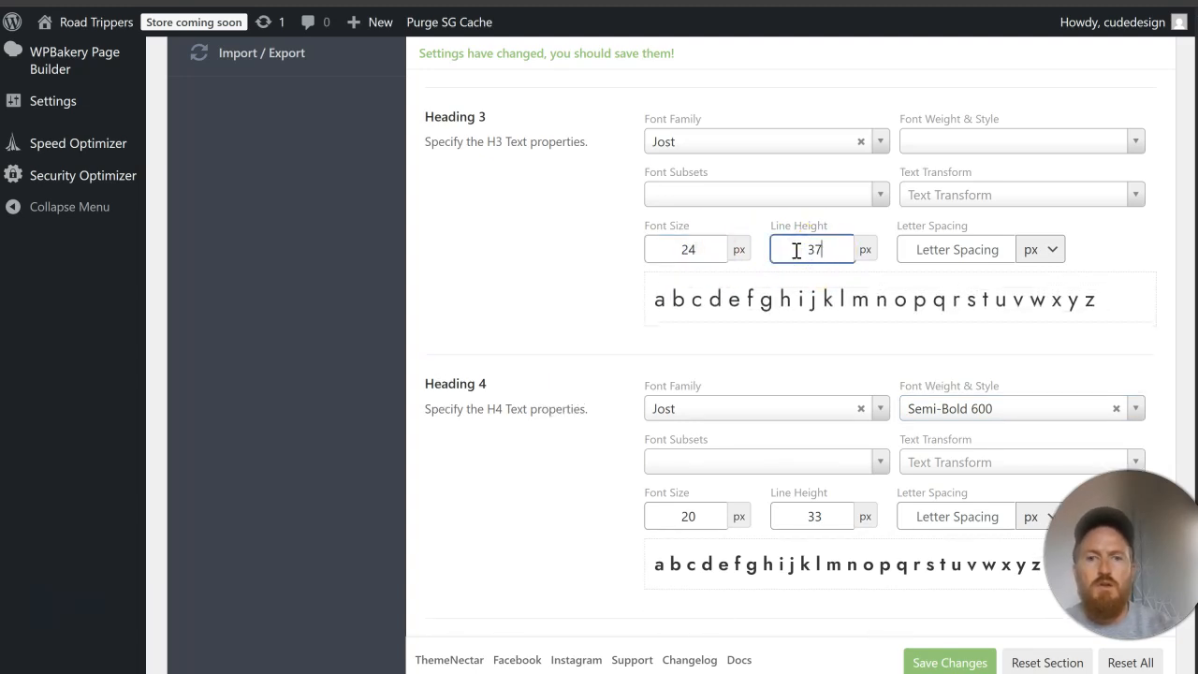
pyautogui.click(954, 142)
pyautogui.click(1006, 345)
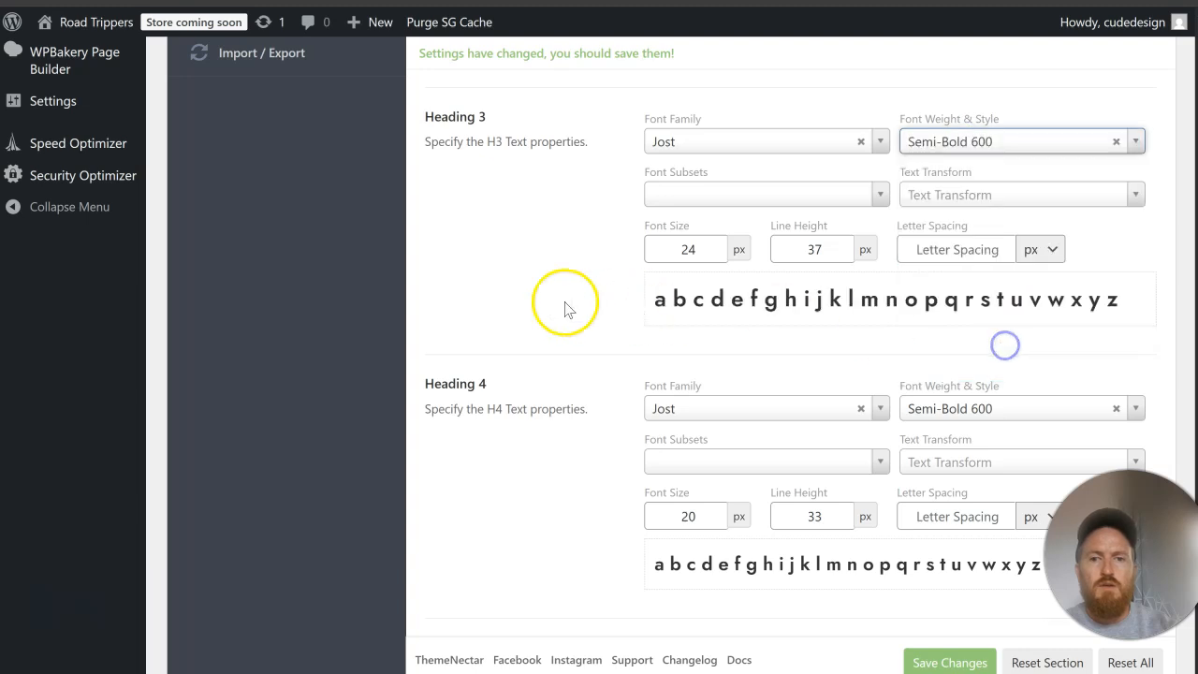
# Step: Set the font family of Heading 5 to Jost
pyautogui.scroll(-4, 535, 299)
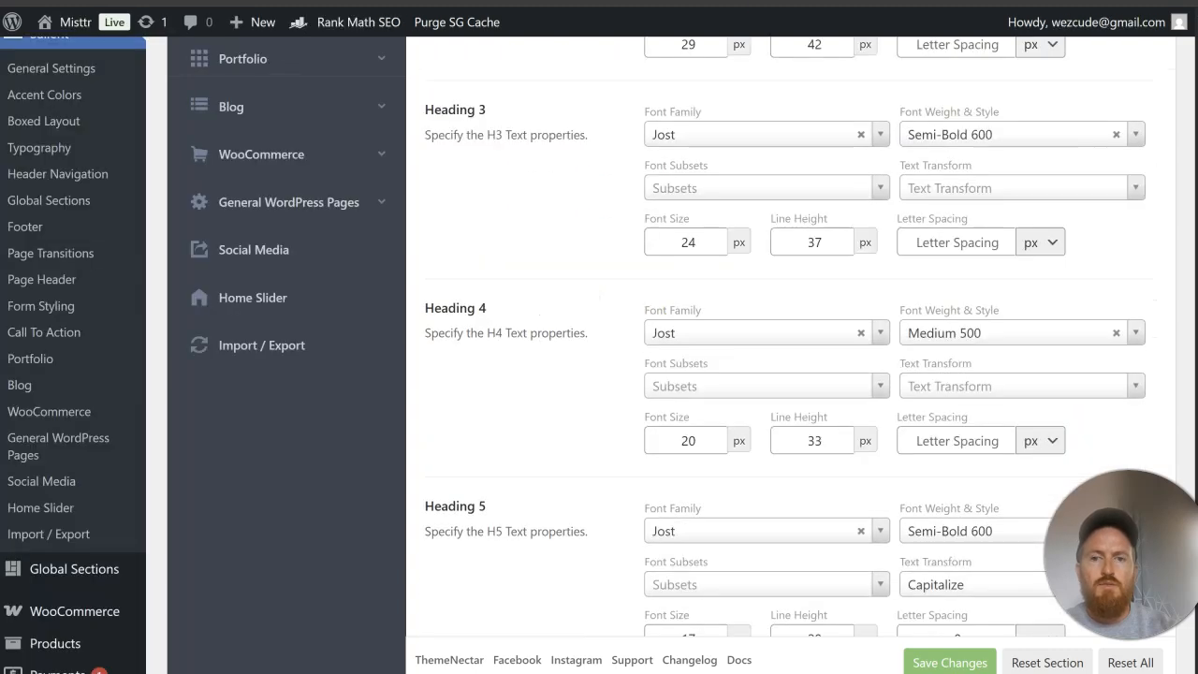
pyautogui.scroll(-3, 756, 230)
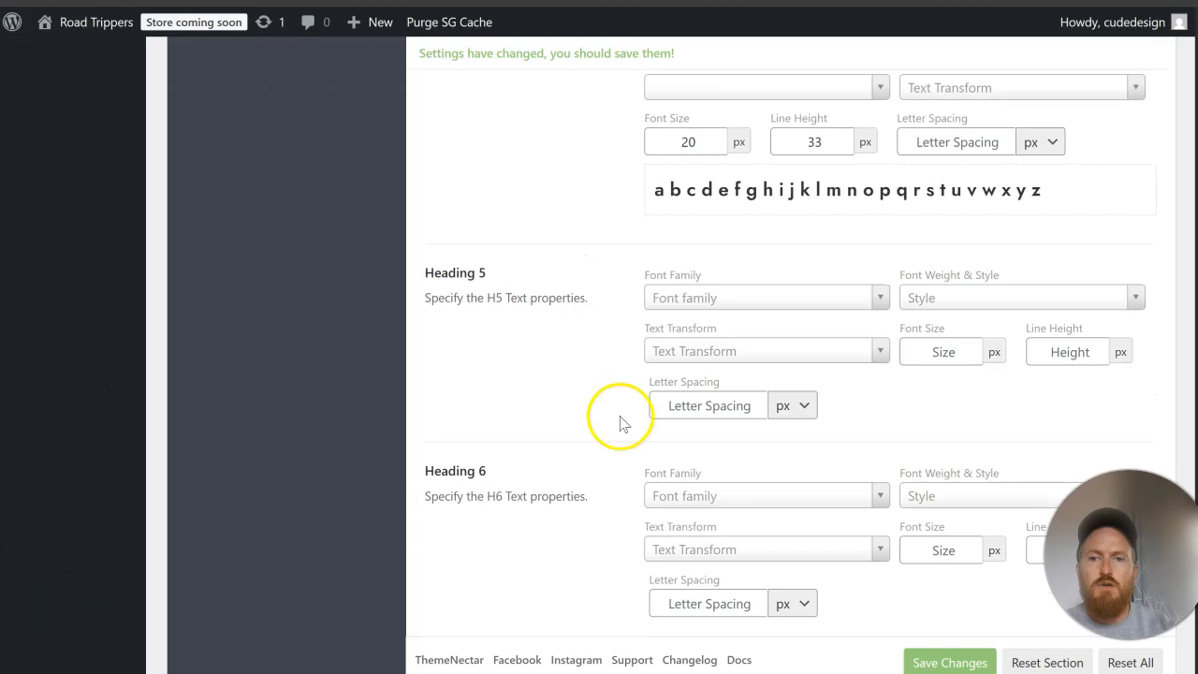
pyautogui.click(725, 298)
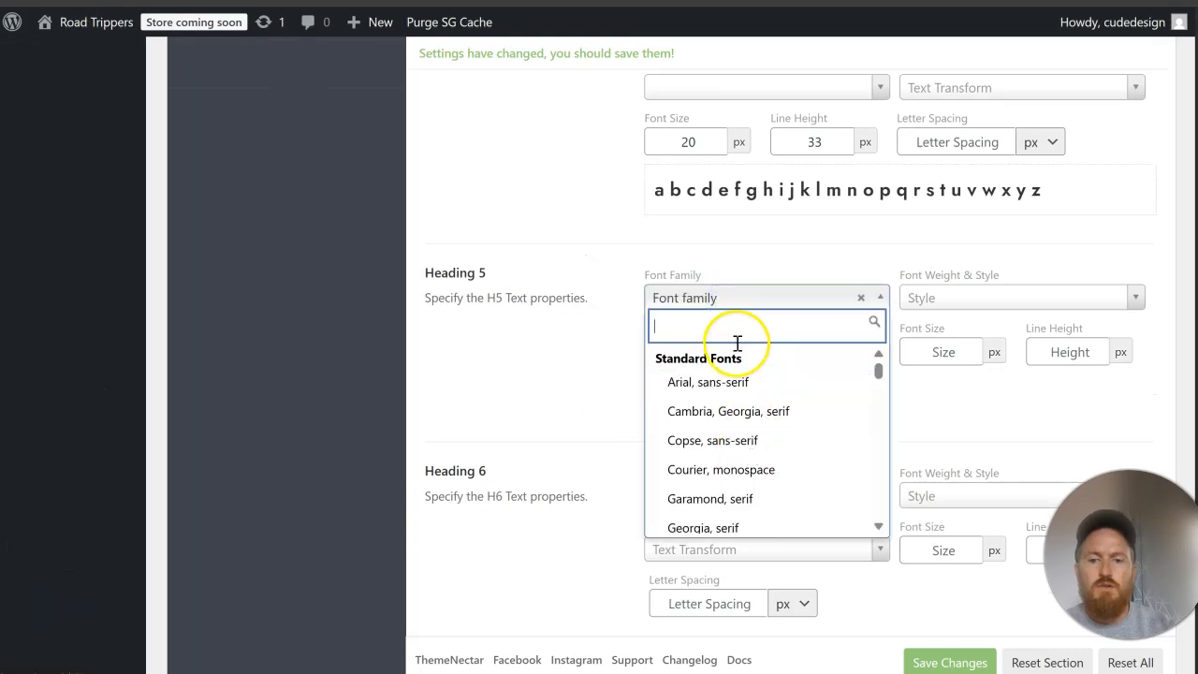
pyautogui.write('jost')
pyautogui.click(729, 384)
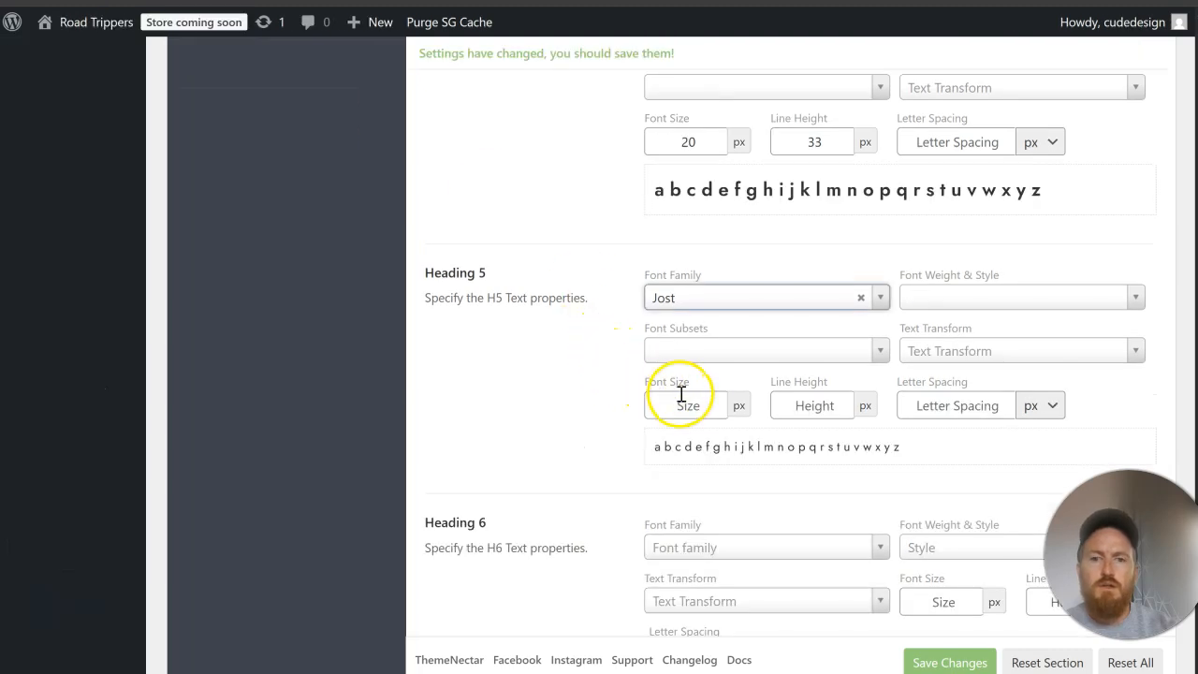
# Step: Set Heading 5 to a 17 px font size, 29 px line height and the Semi-Bold 600 weight
pyautogui.click(680, 394)
pyautogui.write('17')
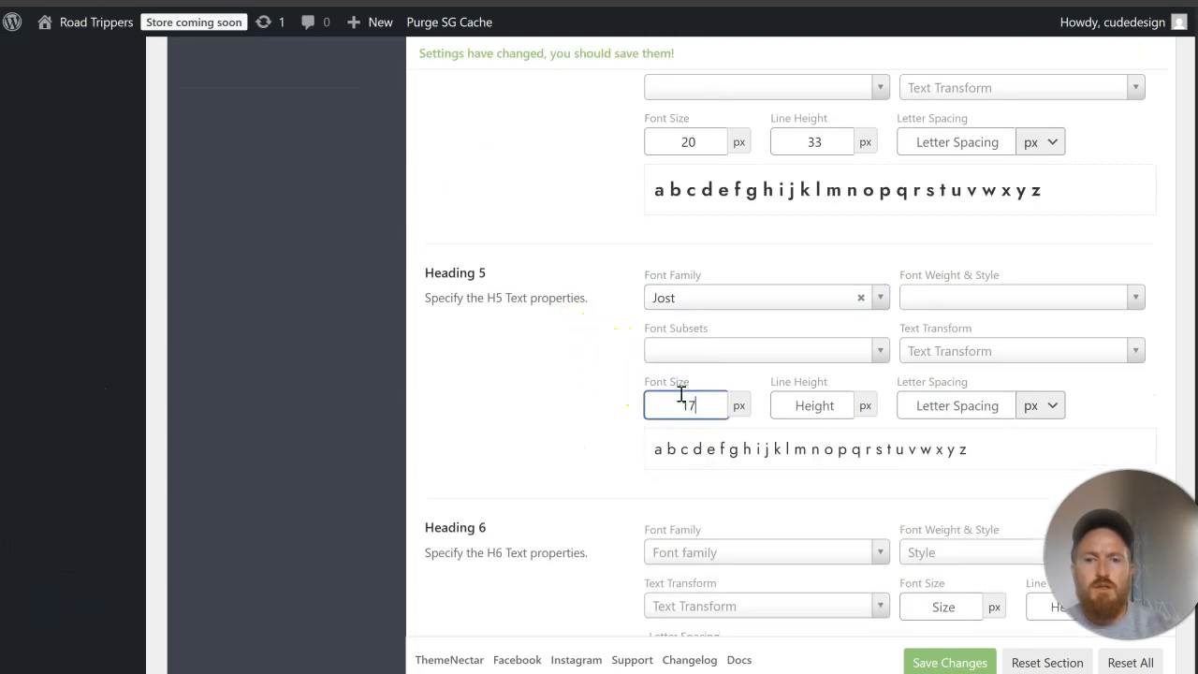
pyautogui.click(798, 404)
pyautogui.write('29')
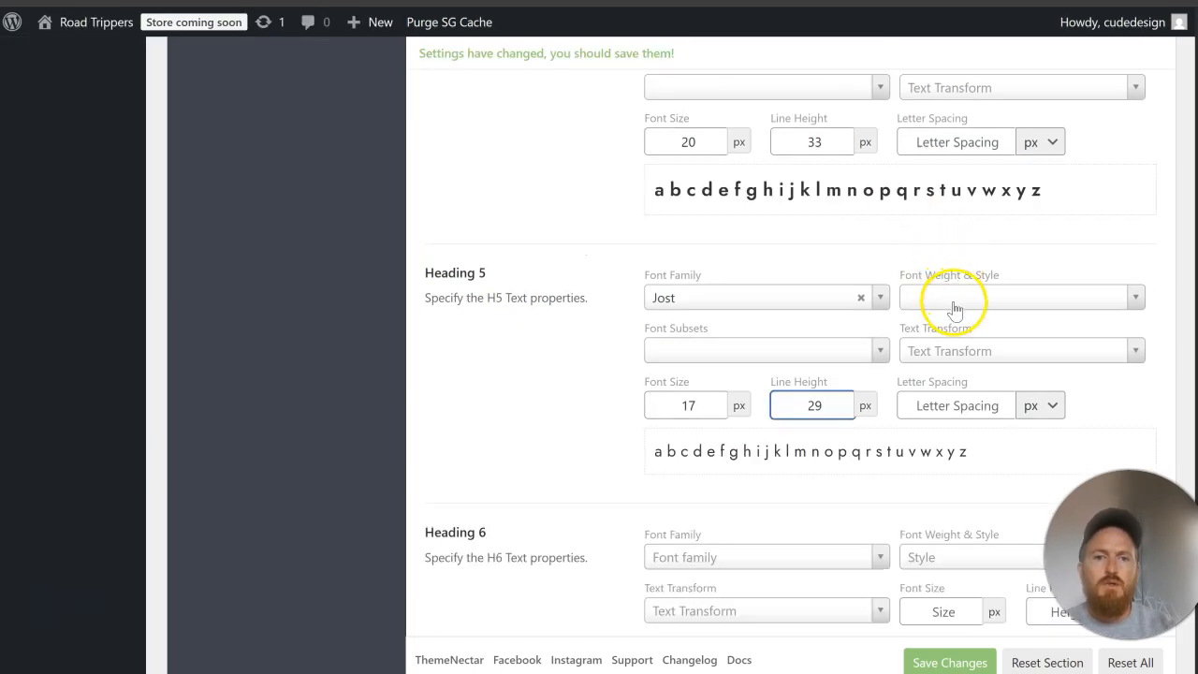
pyautogui.click(954, 302)
pyautogui.write('se')
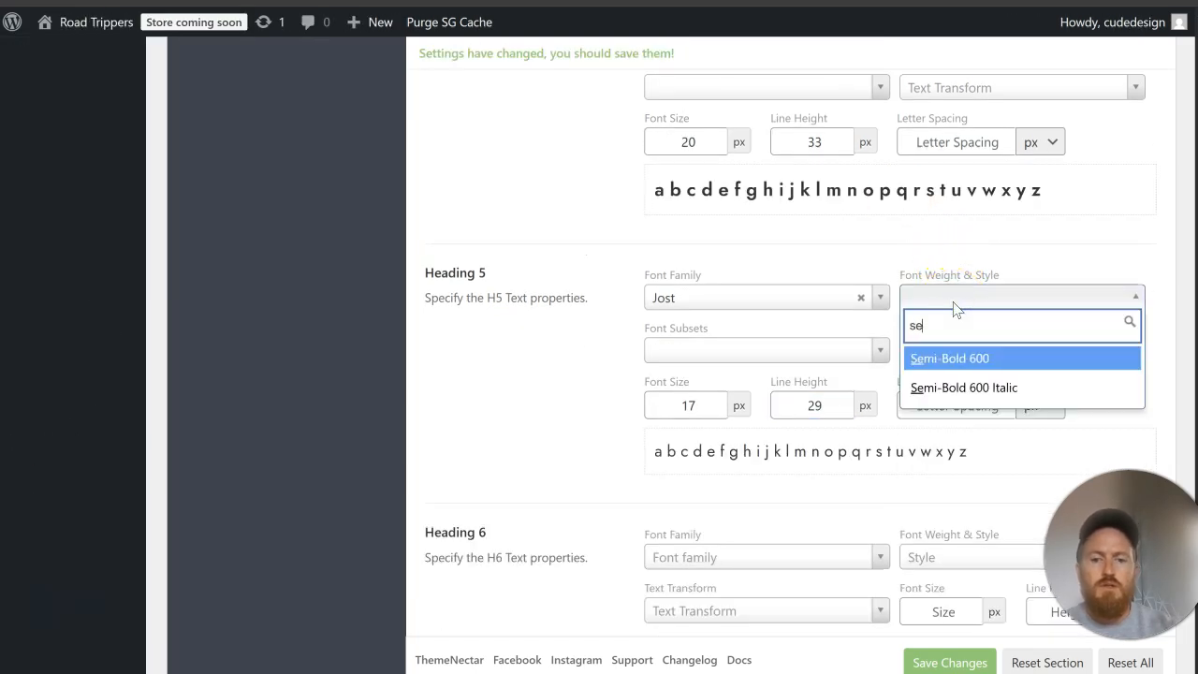
pyautogui.write('mi')
pyautogui.click(936, 358)
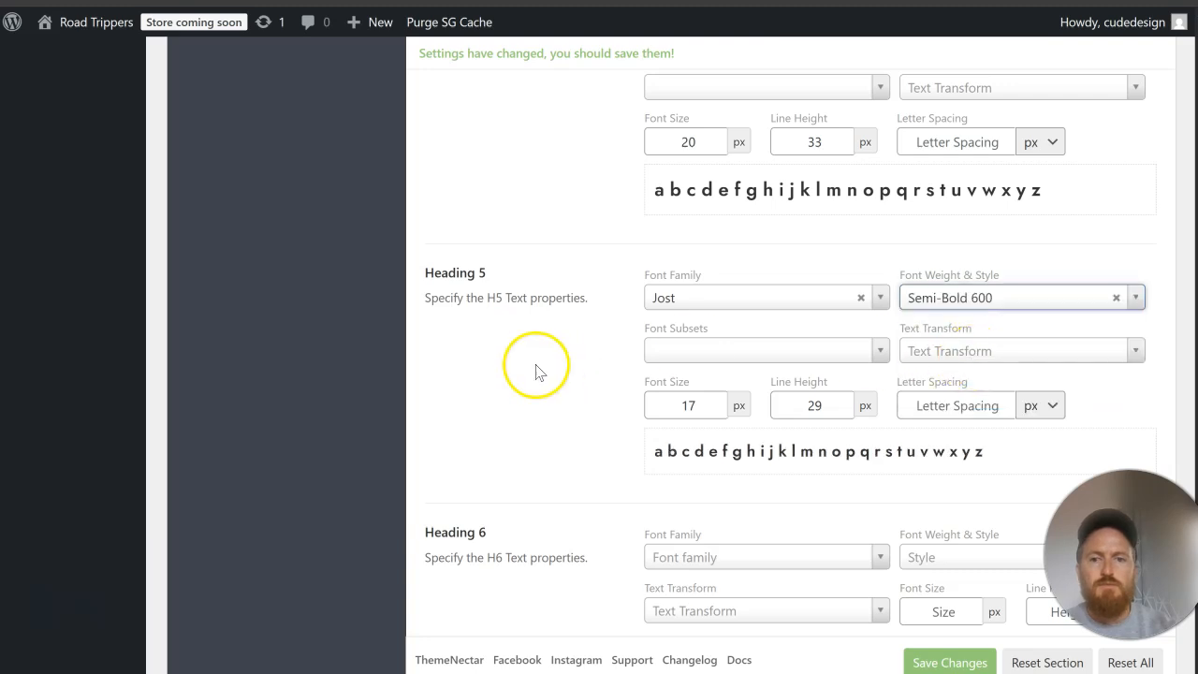
# Step: Set the font family of Heading 6 to Jost
pyautogui.scroll(-2, 535, 369)
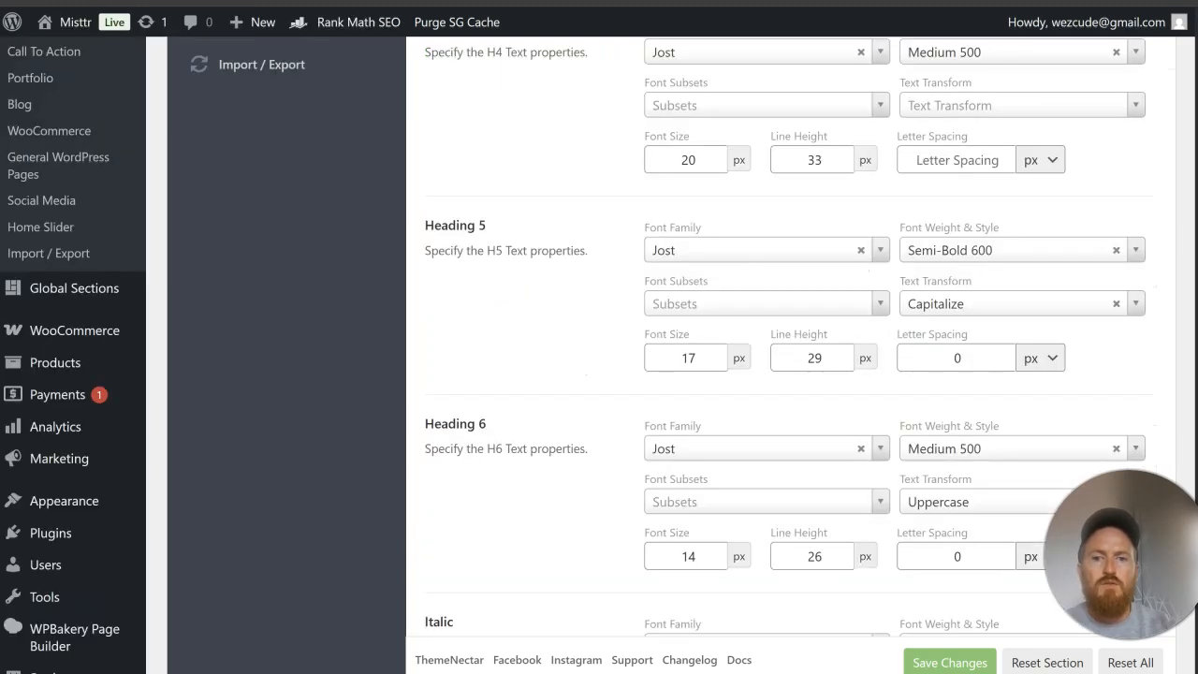
pyautogui.scroll(-3, 524, 241)
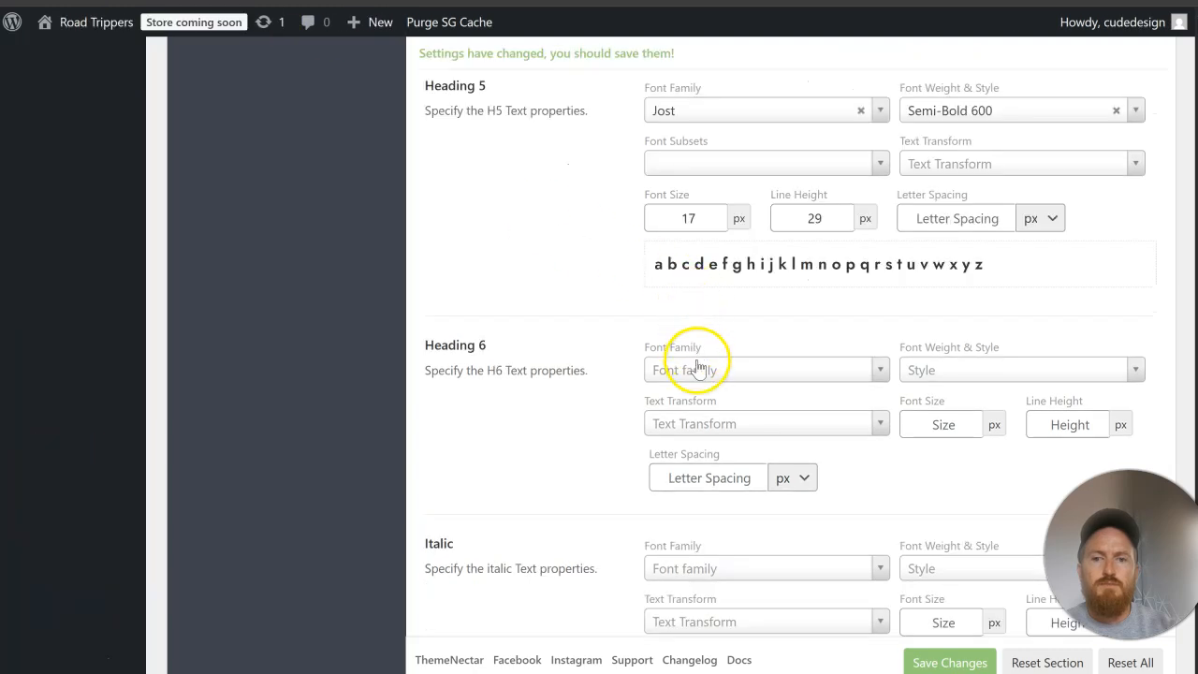
pyautogui.click(697, 370)
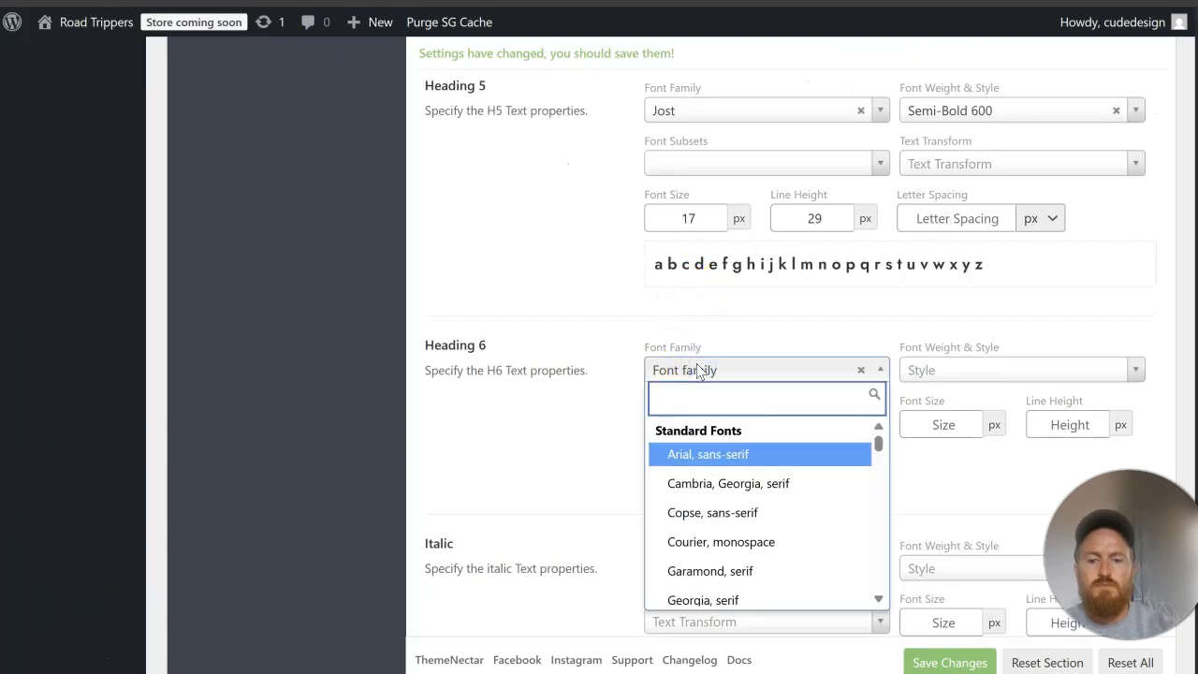
pyautogui.write('jost')
pyautogui.click(697, 454)
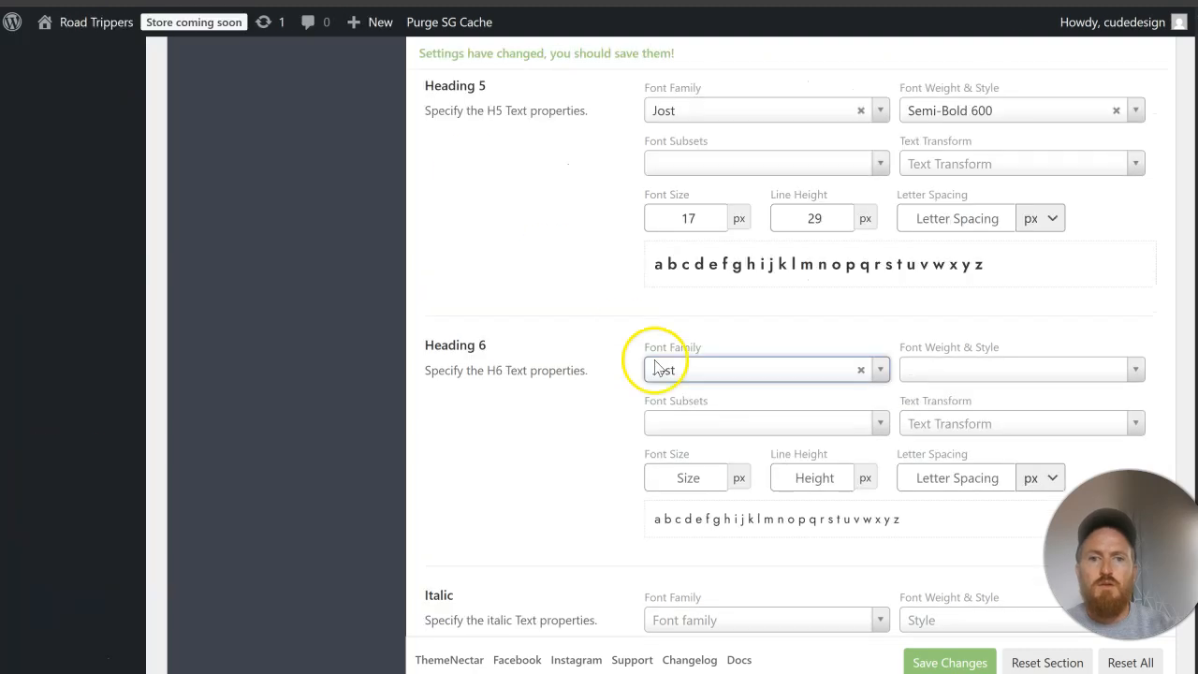
# Step: Set Heading 6 to a 14 px font size, 26 px line height and Semi-Bold 600 weight, and save the typography changes
pyautogui.click(672, 478)
pyautogui.write('14')
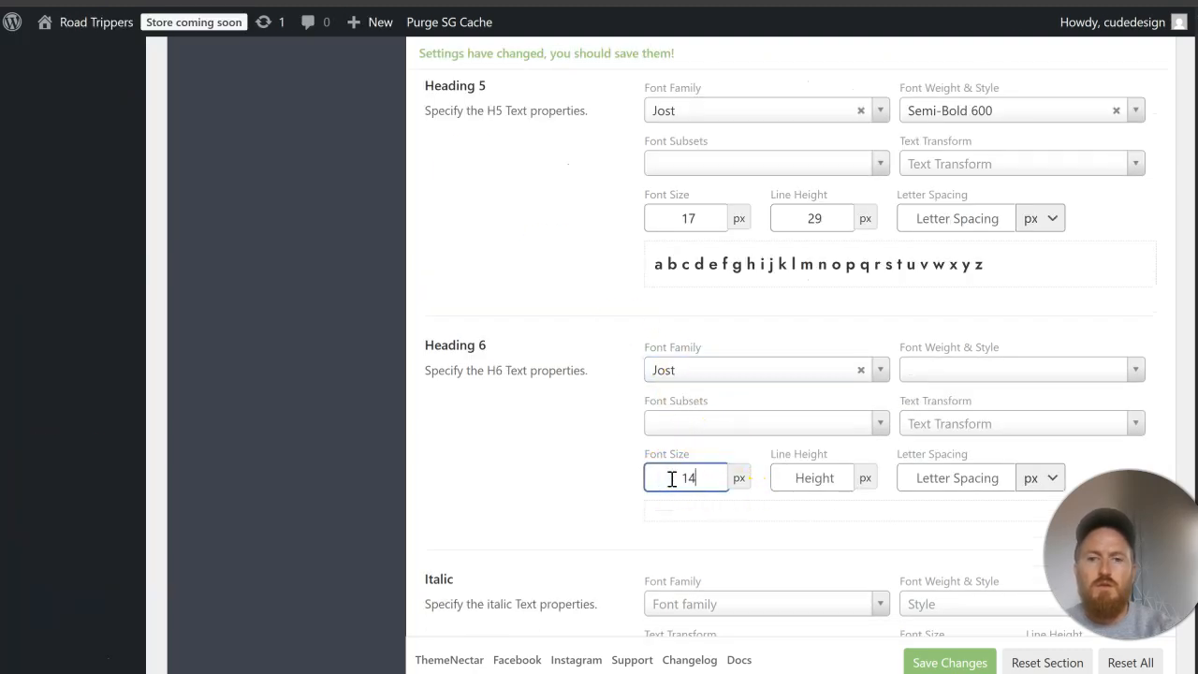
pyautogui.click(802, 483)
pyautogui.write('26')
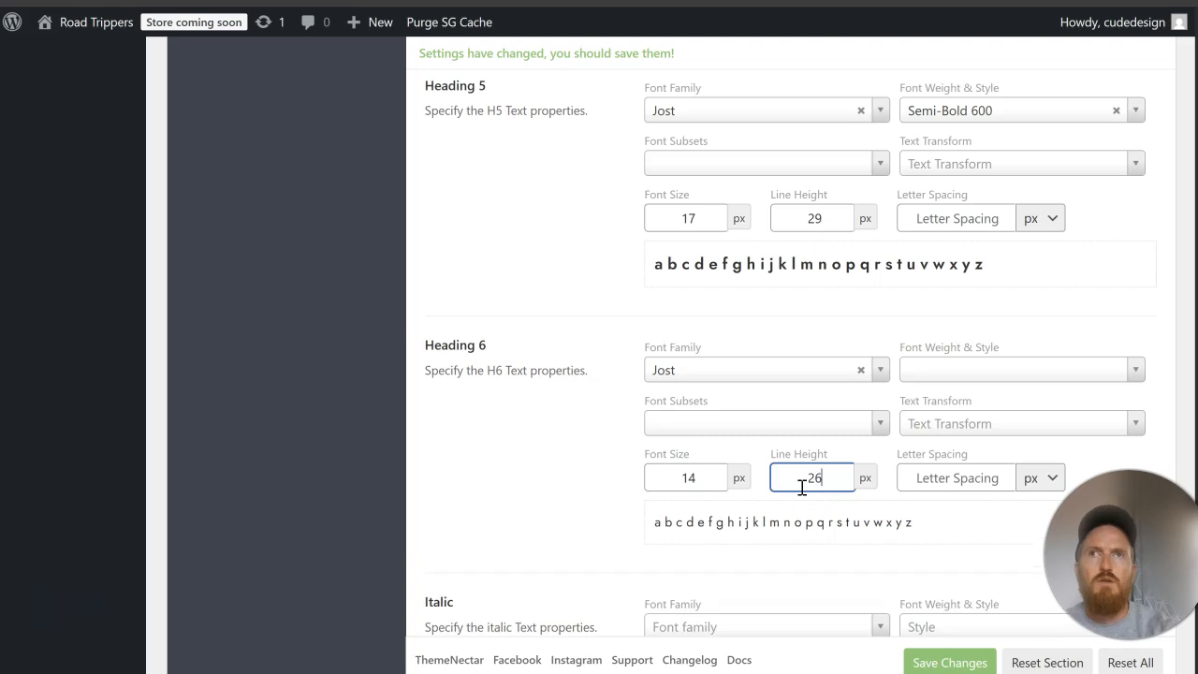
pyautogui.click(1002, 368)
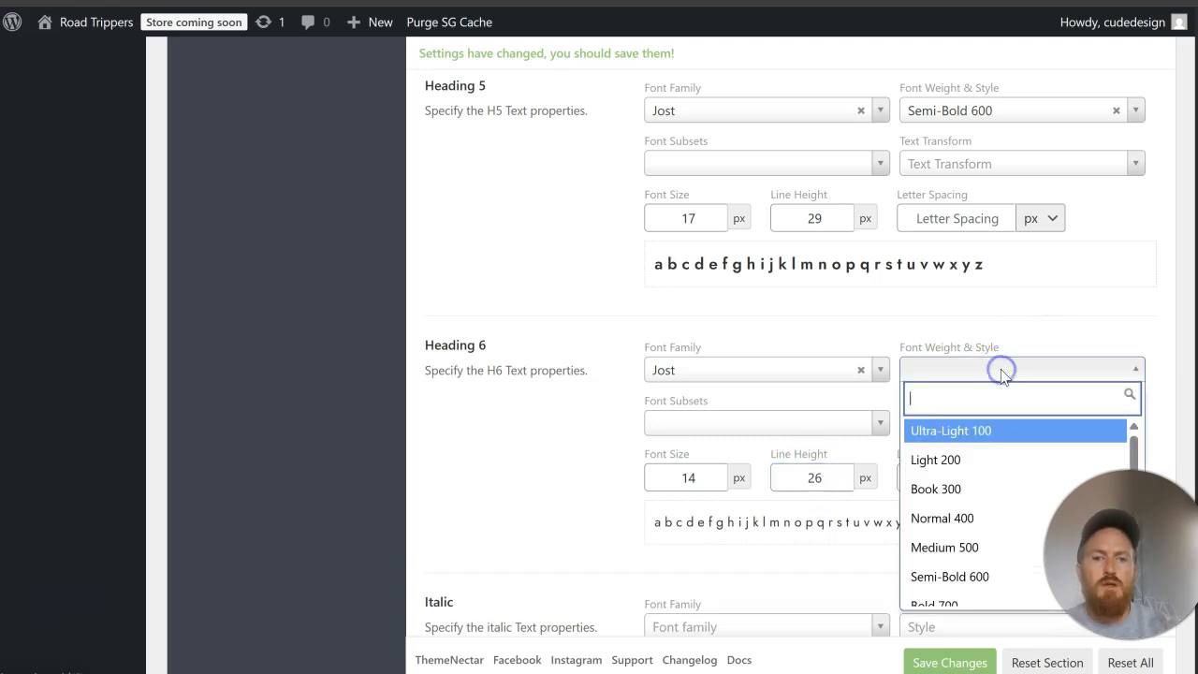
pyautogui.scroll(-2, 988, 500)
pyautogui.click(987, 483)
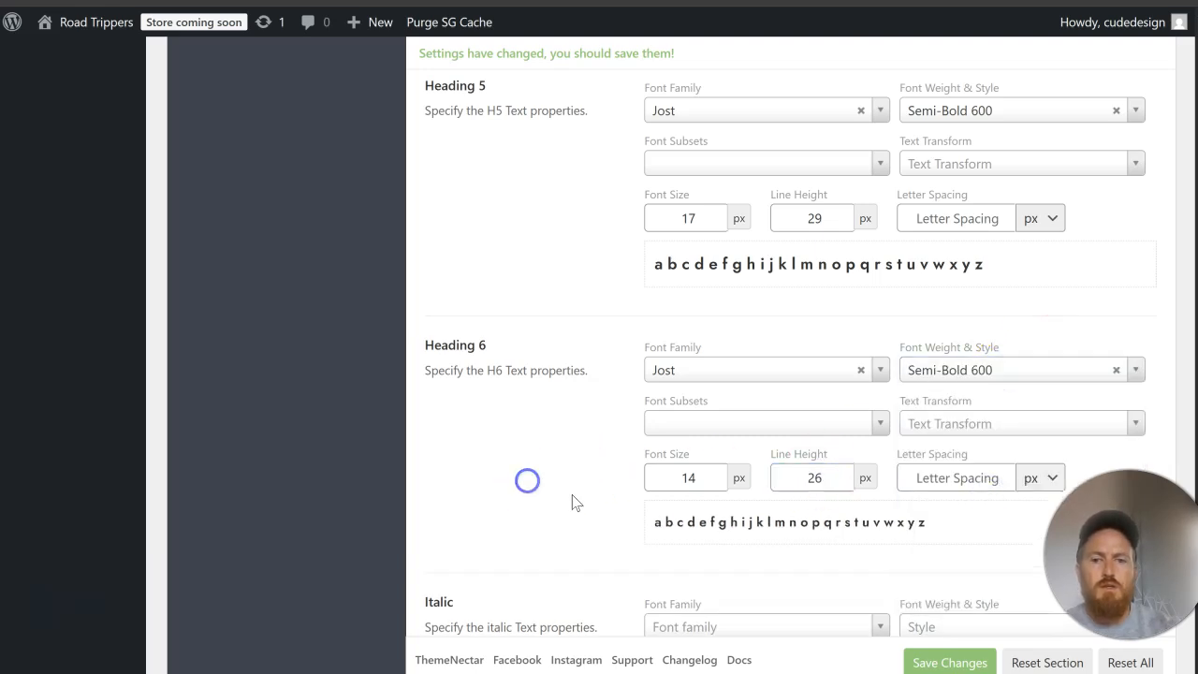
pyautogui.click(936, 662)
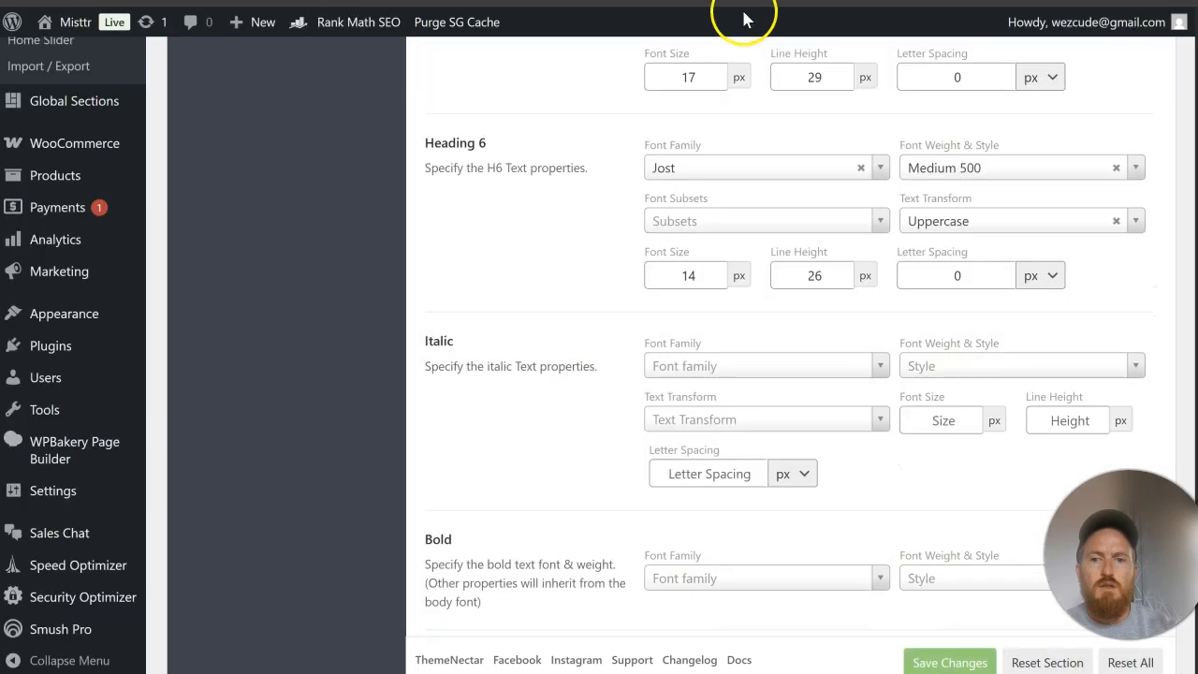
# Step: Open the Salient Elements/Areas typography settings on both the Misttr site and the Road Trippers site
pyautogui.scroll(10, 708, 239)
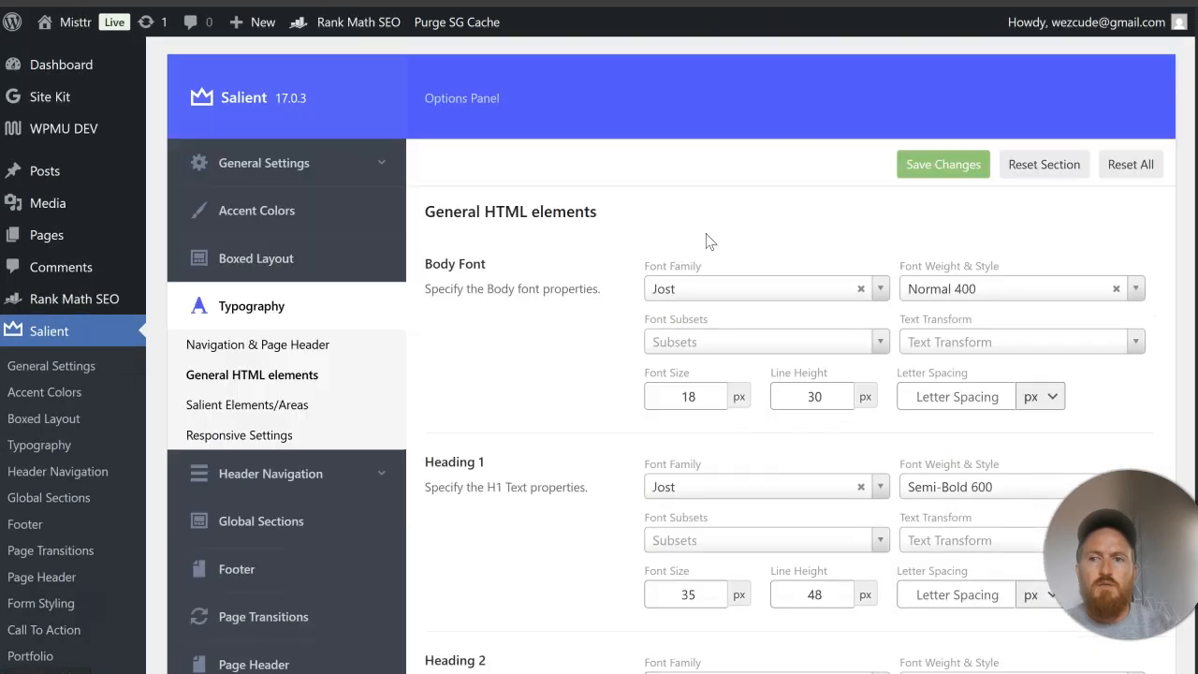
pyautogui.click(256, 406)
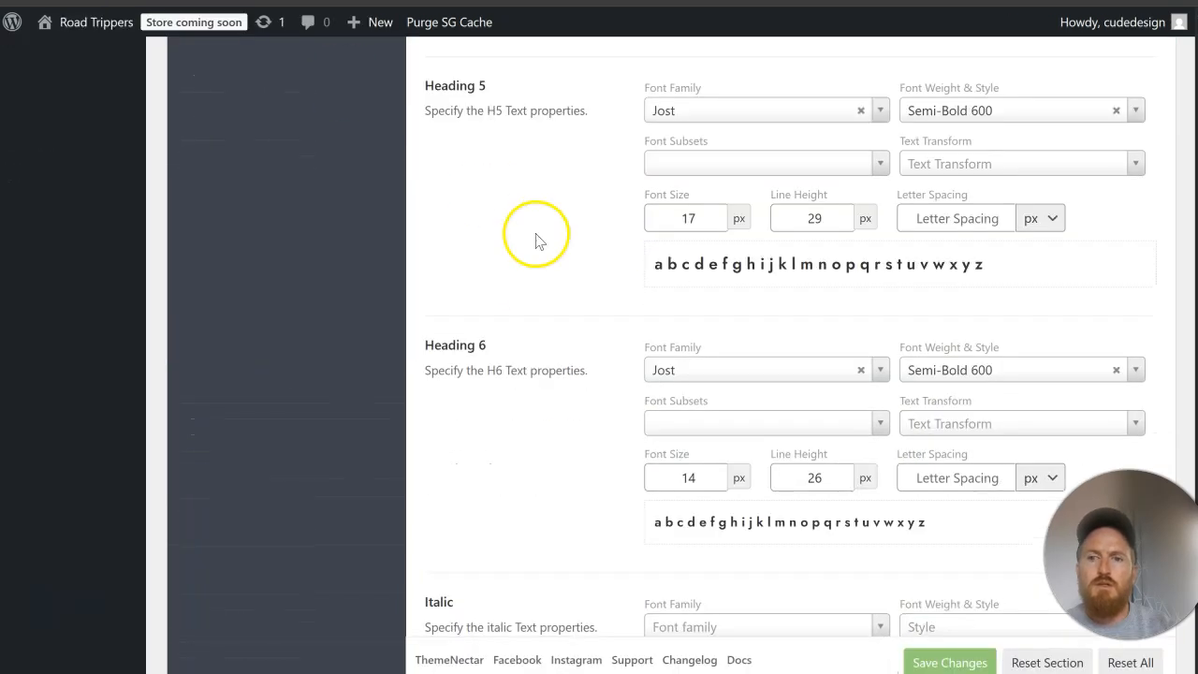
pyautogui.scroll(15, 536, 241)
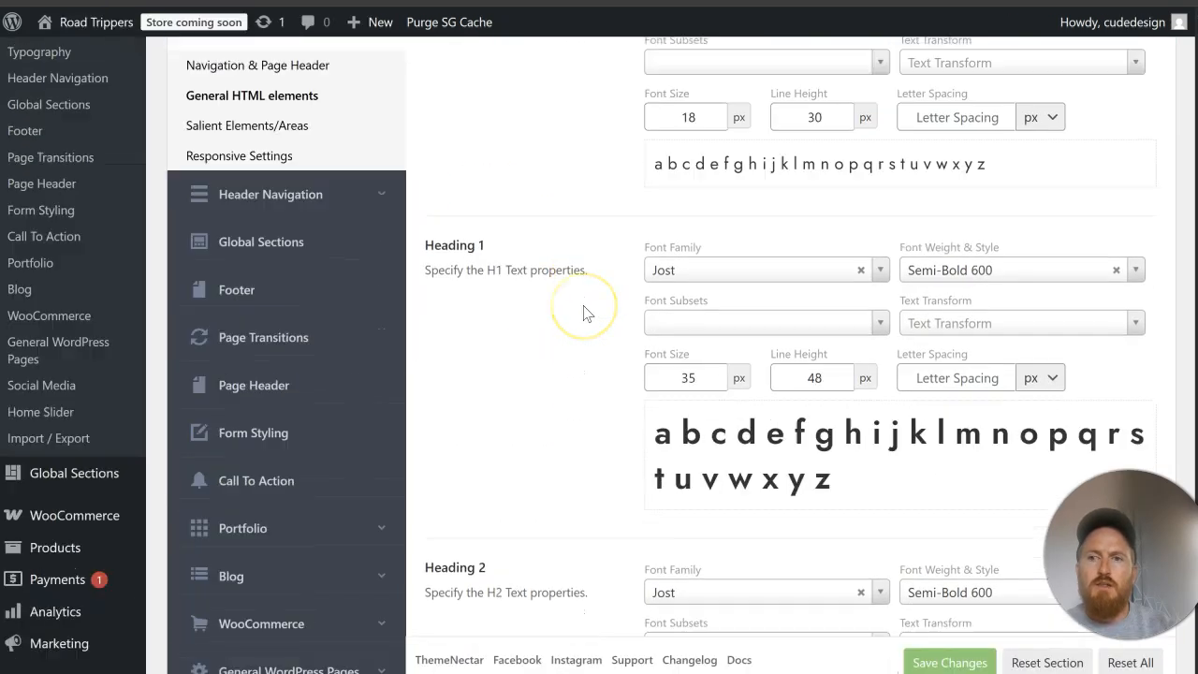
pyautogui.click(289, 301)
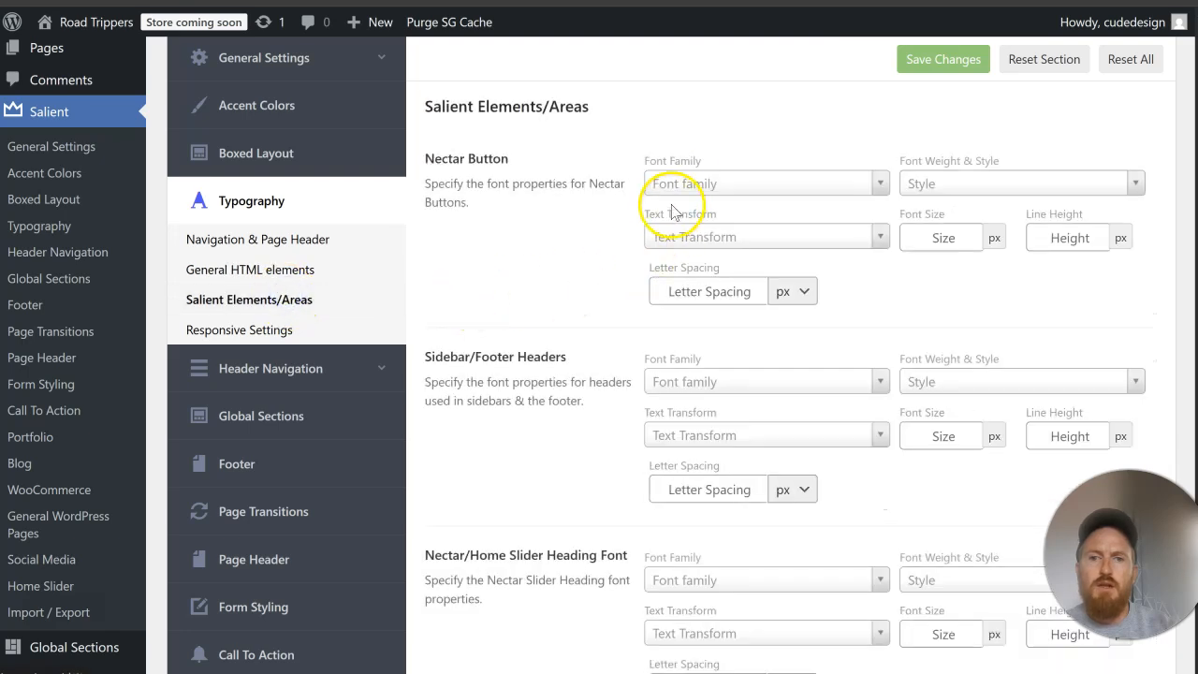
# Step: Set the Road Trippers Nectar Button font to Jost, Bold 700 weight and 16 px size, and save the changes
pyautogui.click(688, 184)
pyautogui.write('jost')
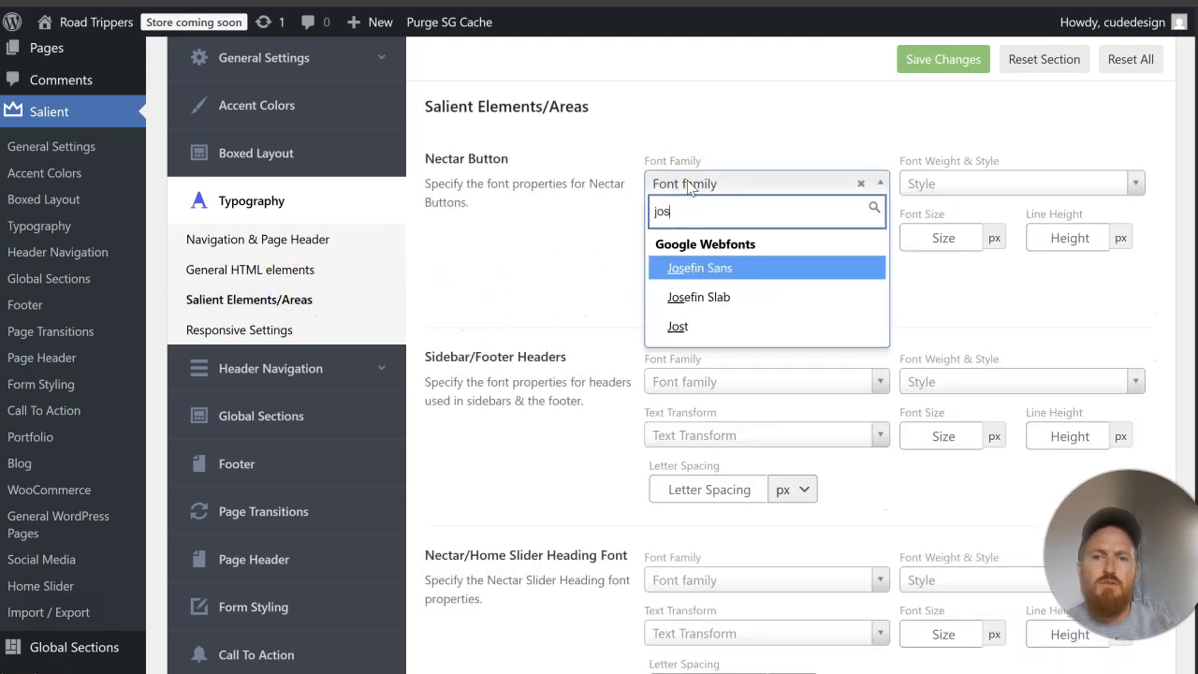
pyautogui.click(674, 268)
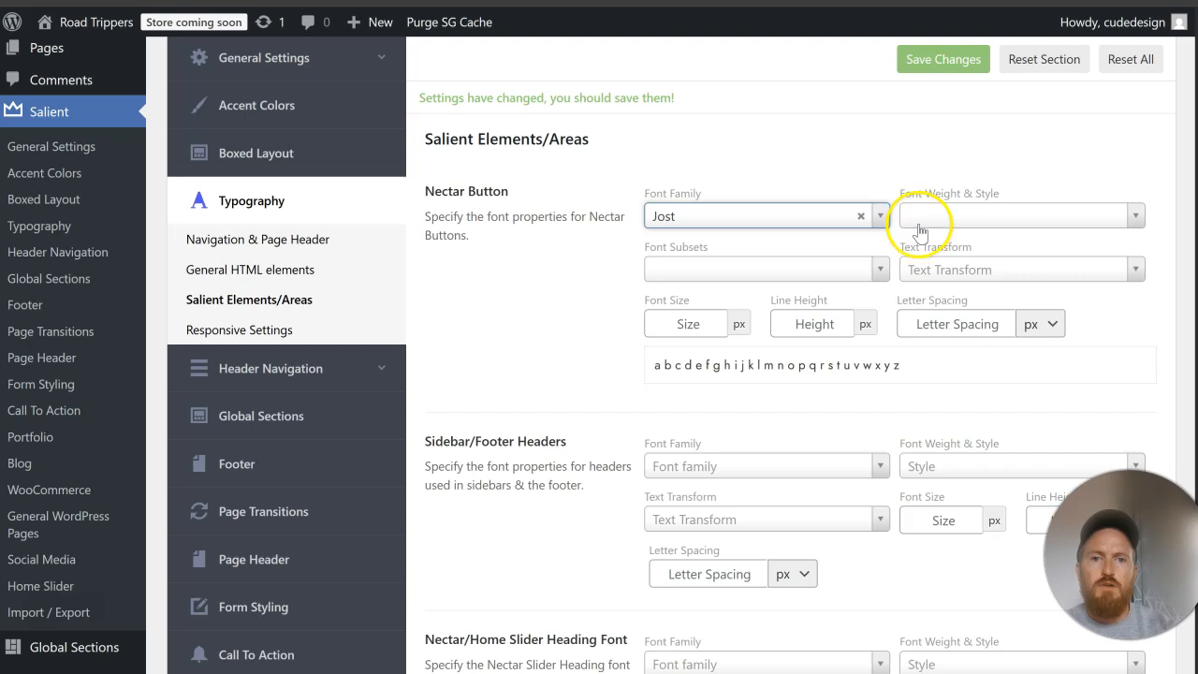
pyautogui.click(920, 232)
pyautogui.scroll(-2, 983, 332)
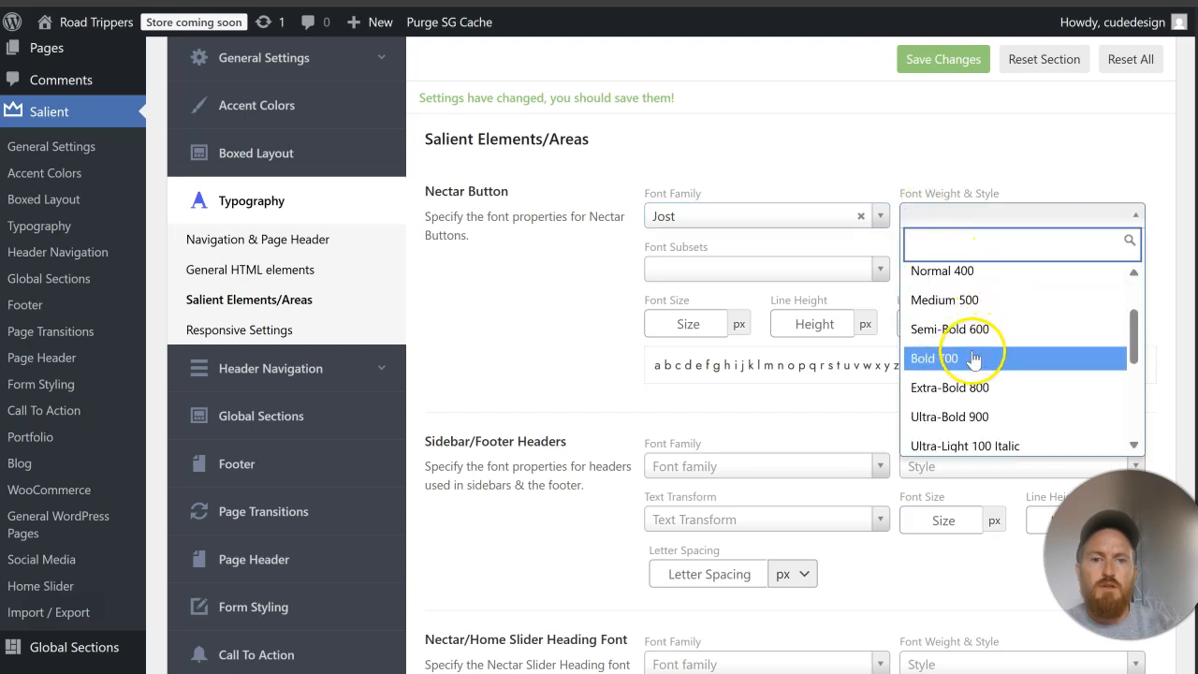
pyautogui.click(974, 358)
pyautogui.click(690, 325)
pyautogui.write('18')
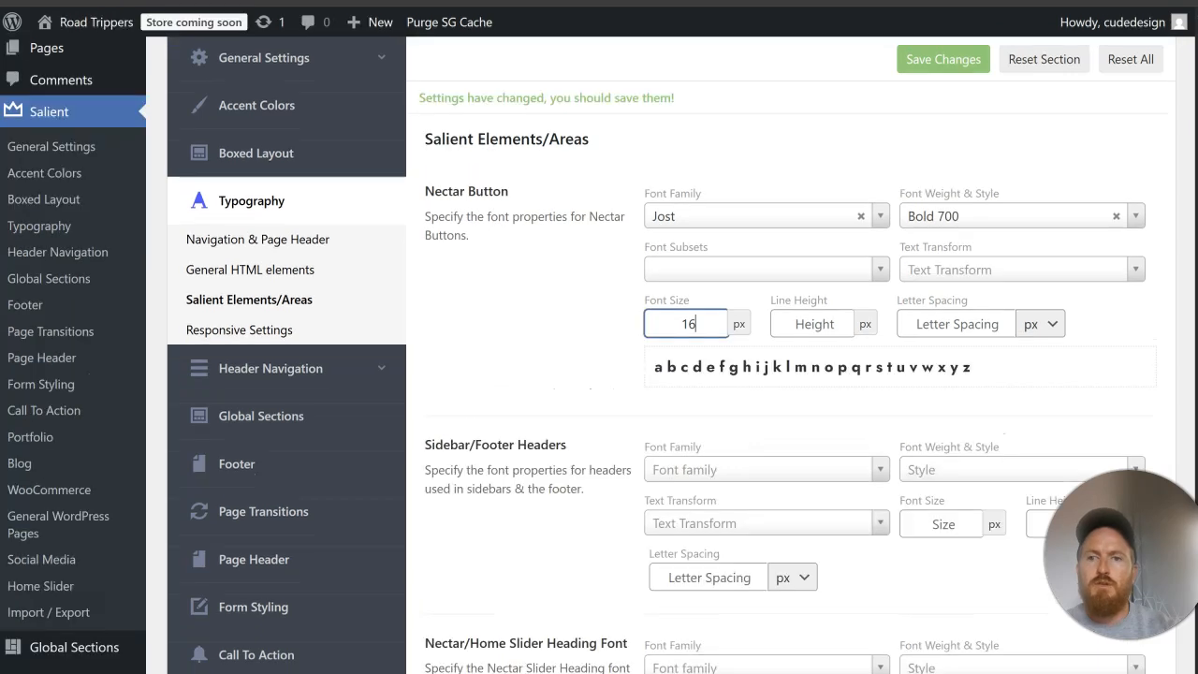
pyautogui.click(915, 62)
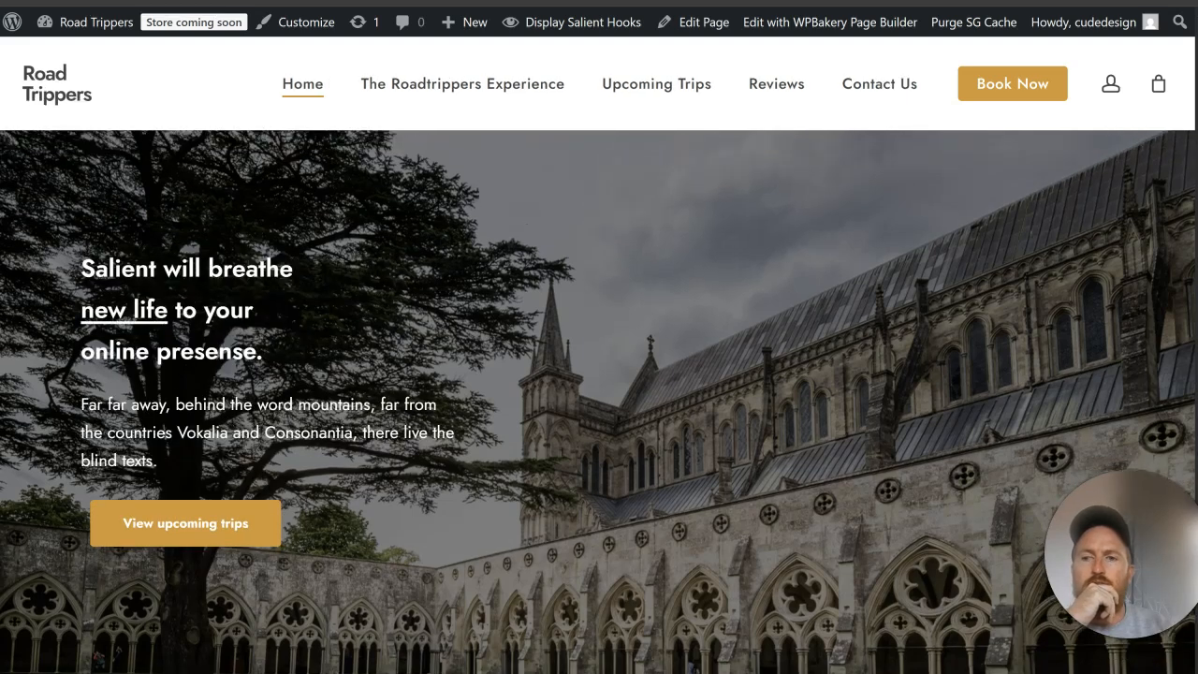
# Step: Look over the Road Trippers home page and open it in the page editor in a new tab
pyautogui.scroll(-6, 698, 411)
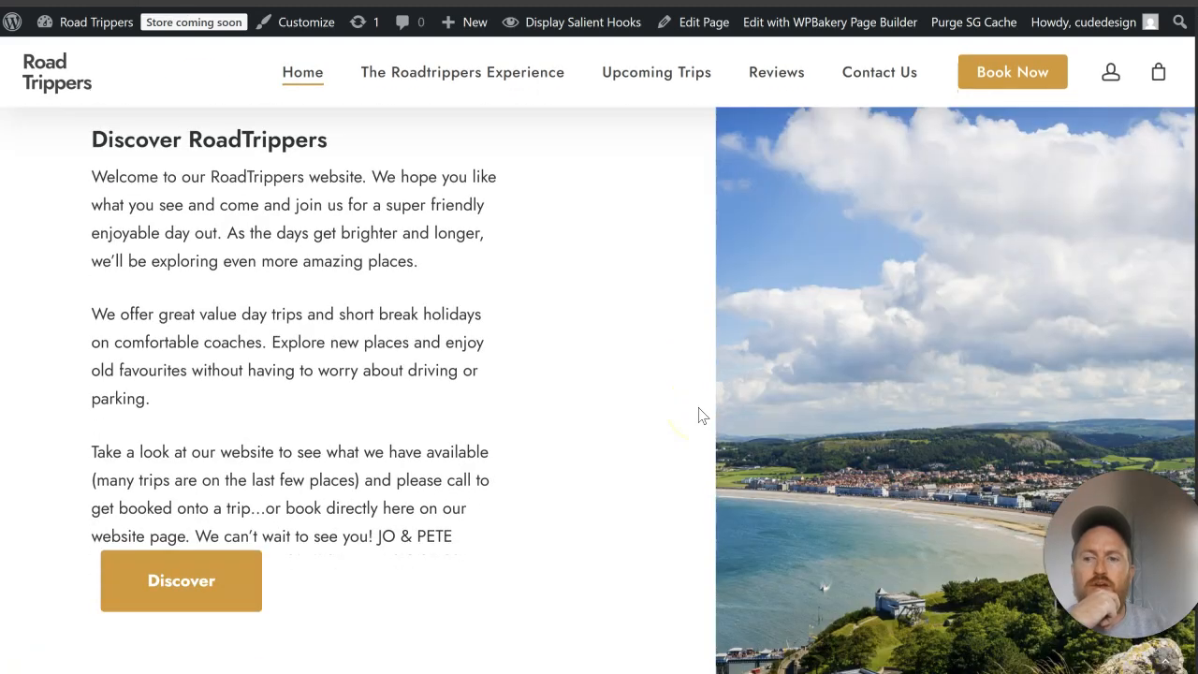
pyautogui.scroll(-5, 698, 411)
pyautogui.scroll(9, 698, 411)
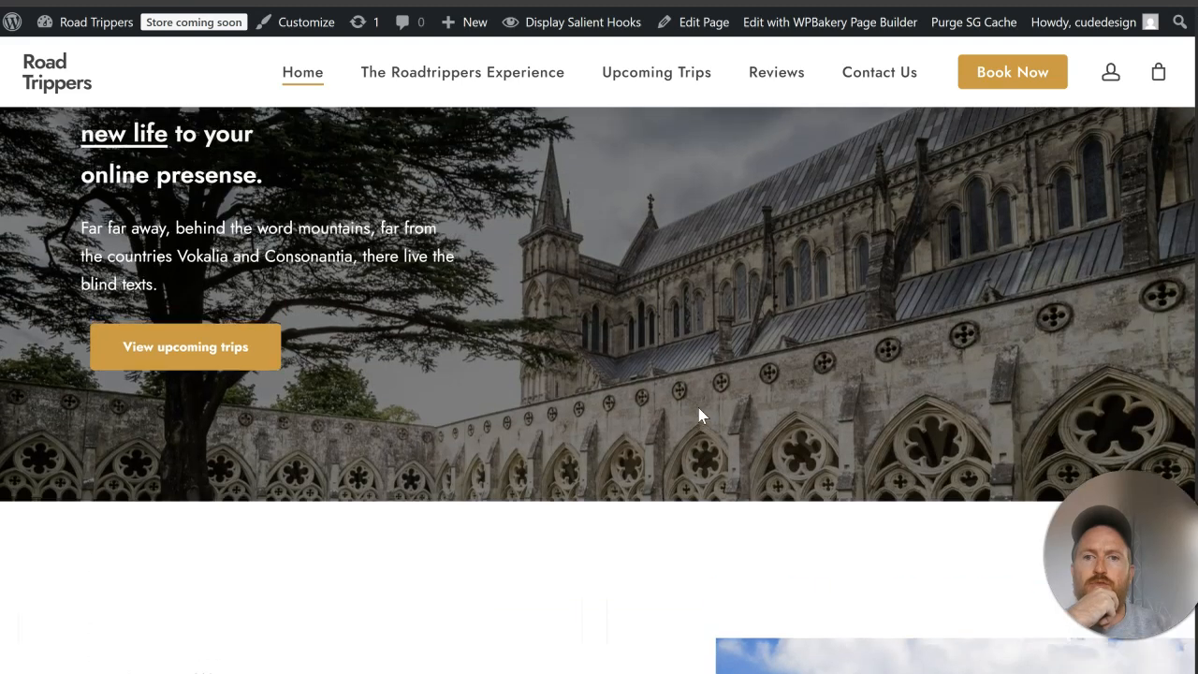
pyautogui.scroll(2, 698, 415)
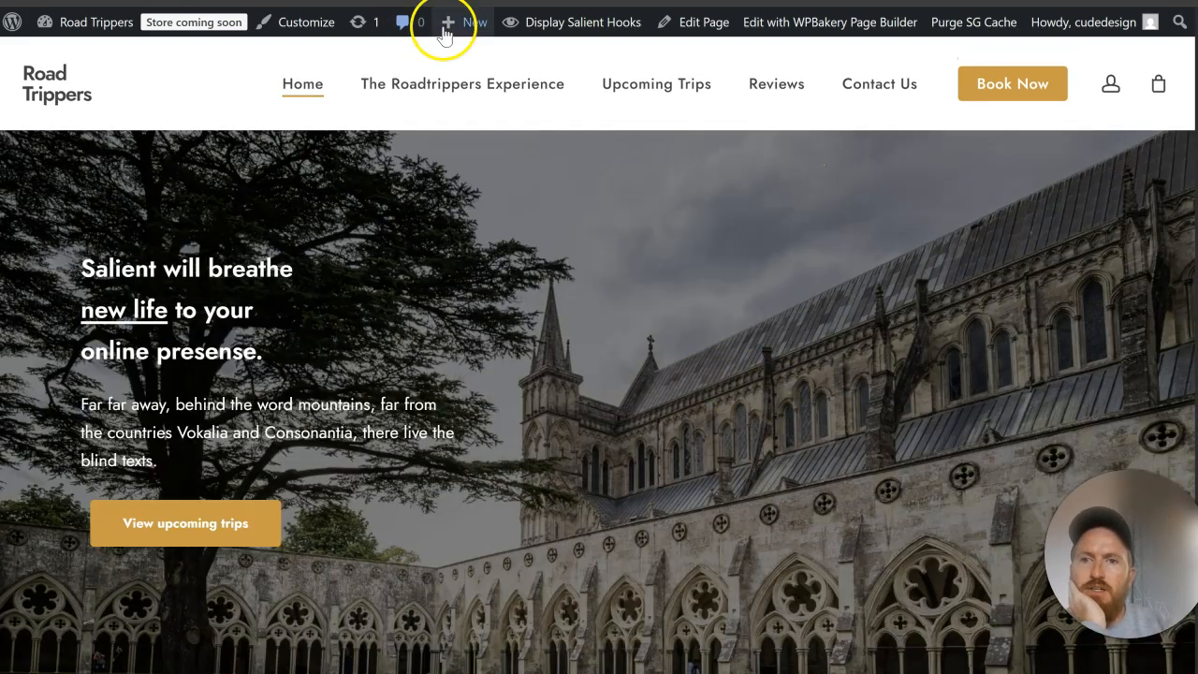
pyautogui.rightClick(677, 38)
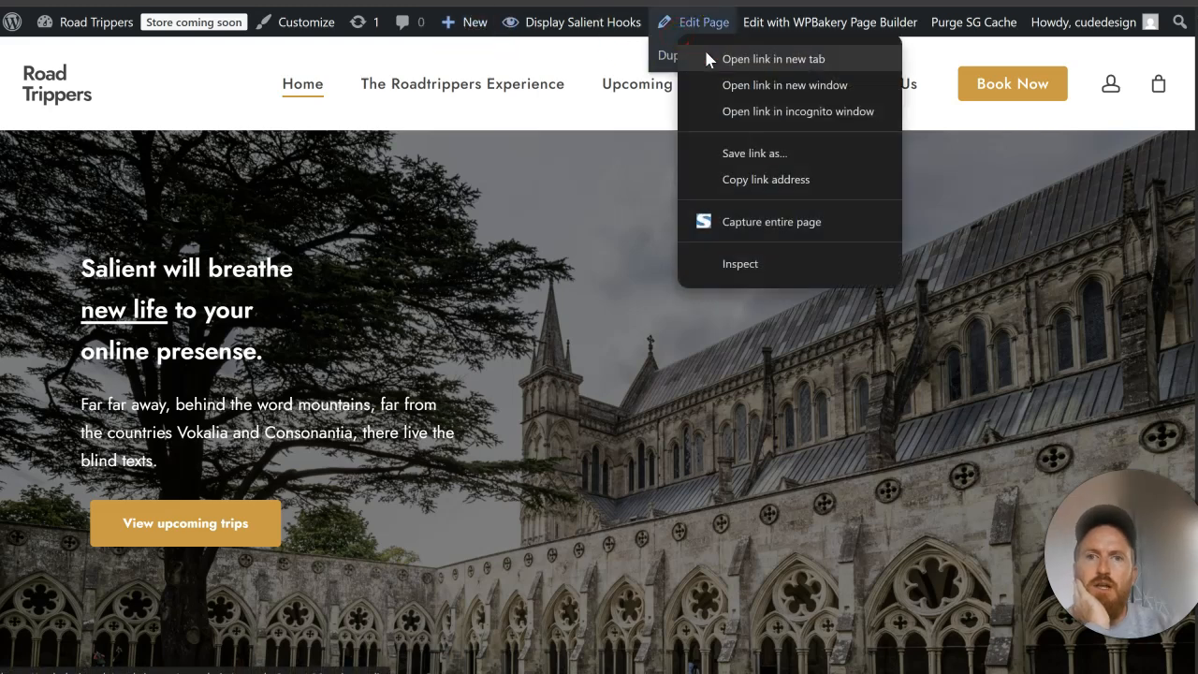
pyautogui.click(704, 46)
pyautogui.click(235, 2)
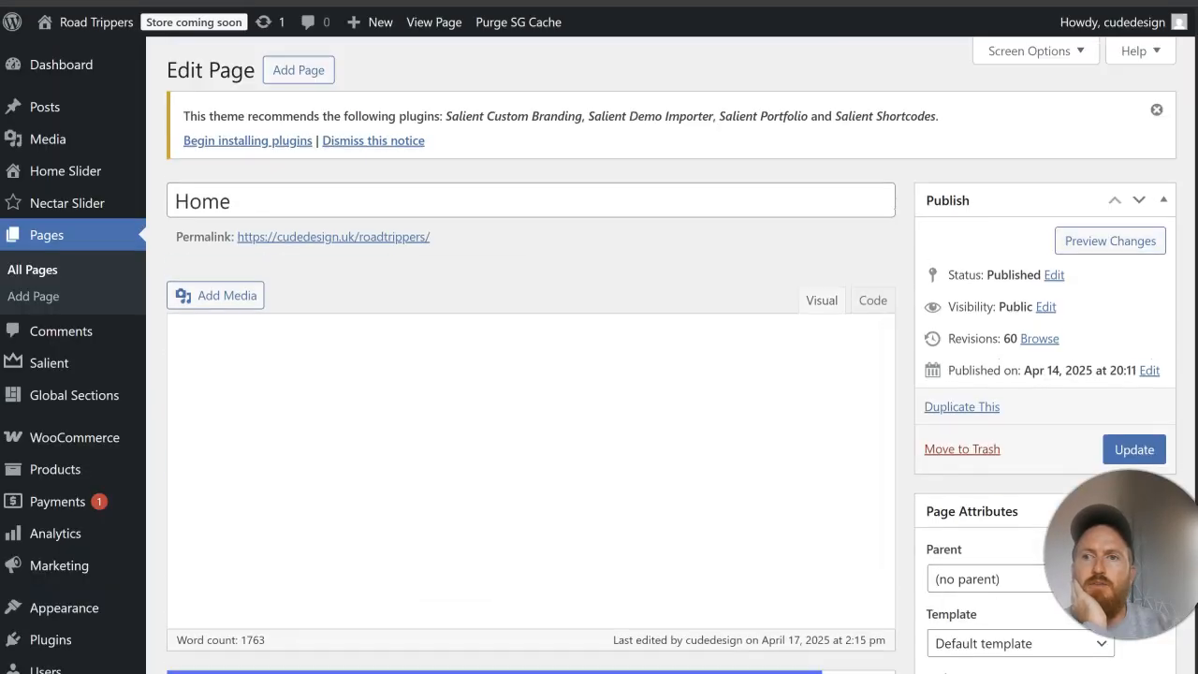
pyautogui.click(271, 2)
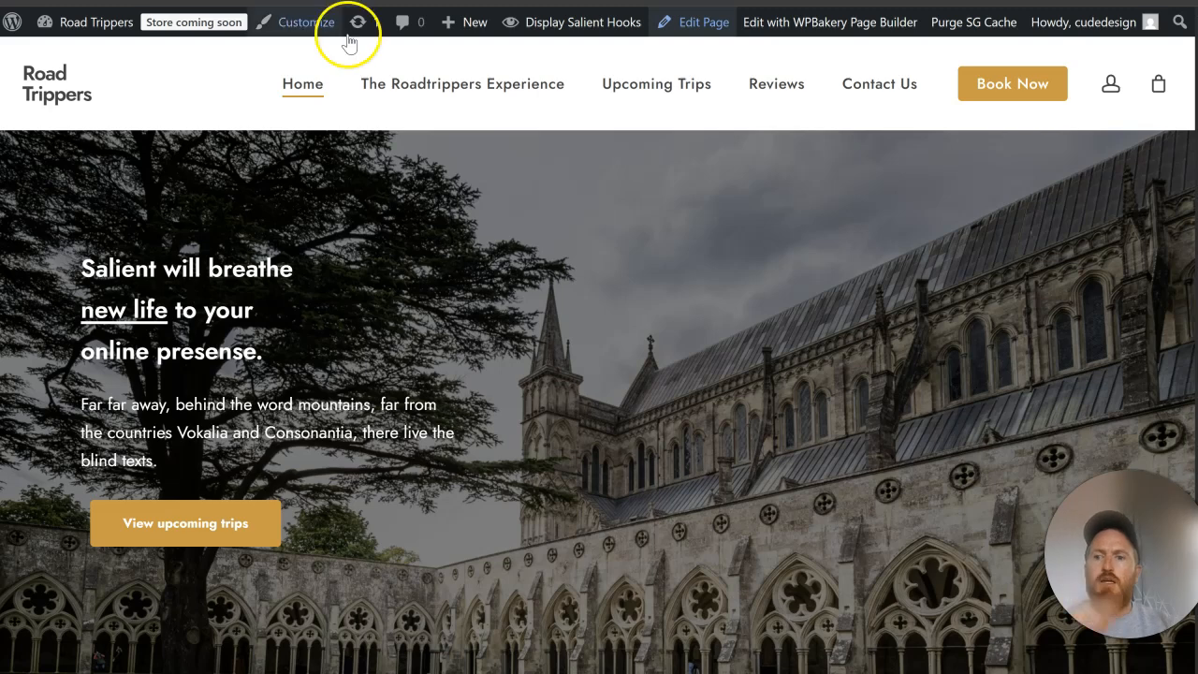
pyautogui.click(245, 2)
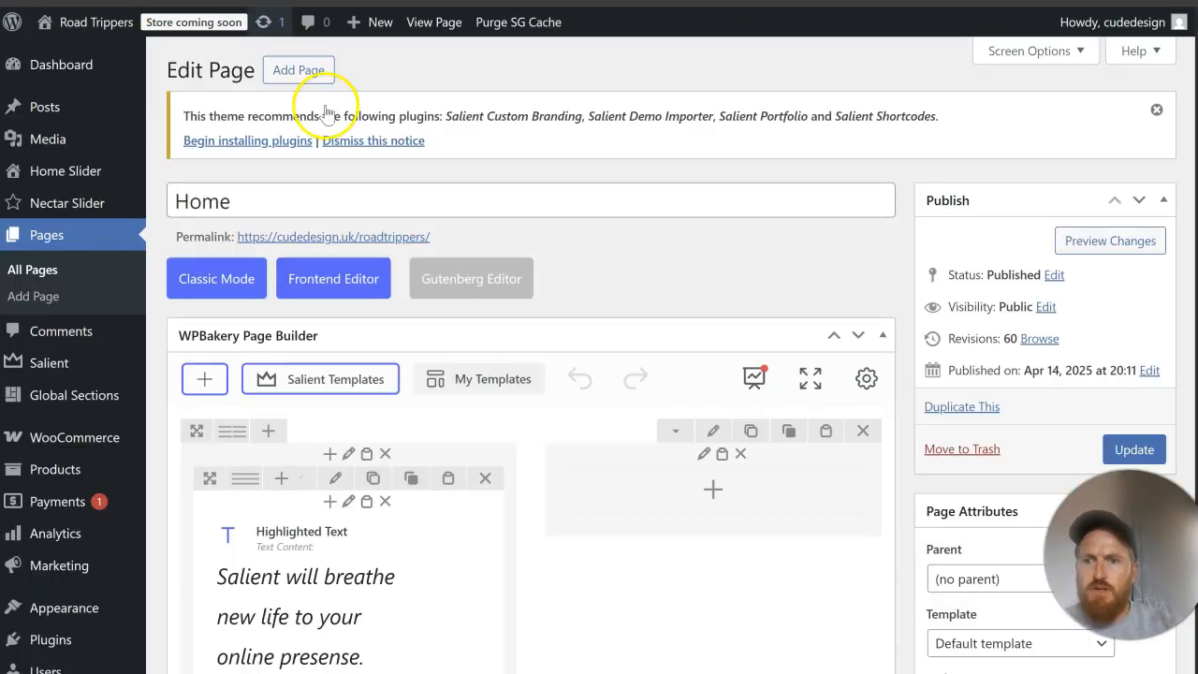
# Step: Open the settings of the "Salient will breathe" Highlighted Text element and show its text content as code
pyautogui.scroll(-2, 460, 251)
pyautogui.moveTo(309, 397)
pyautogui.click(362, 421)
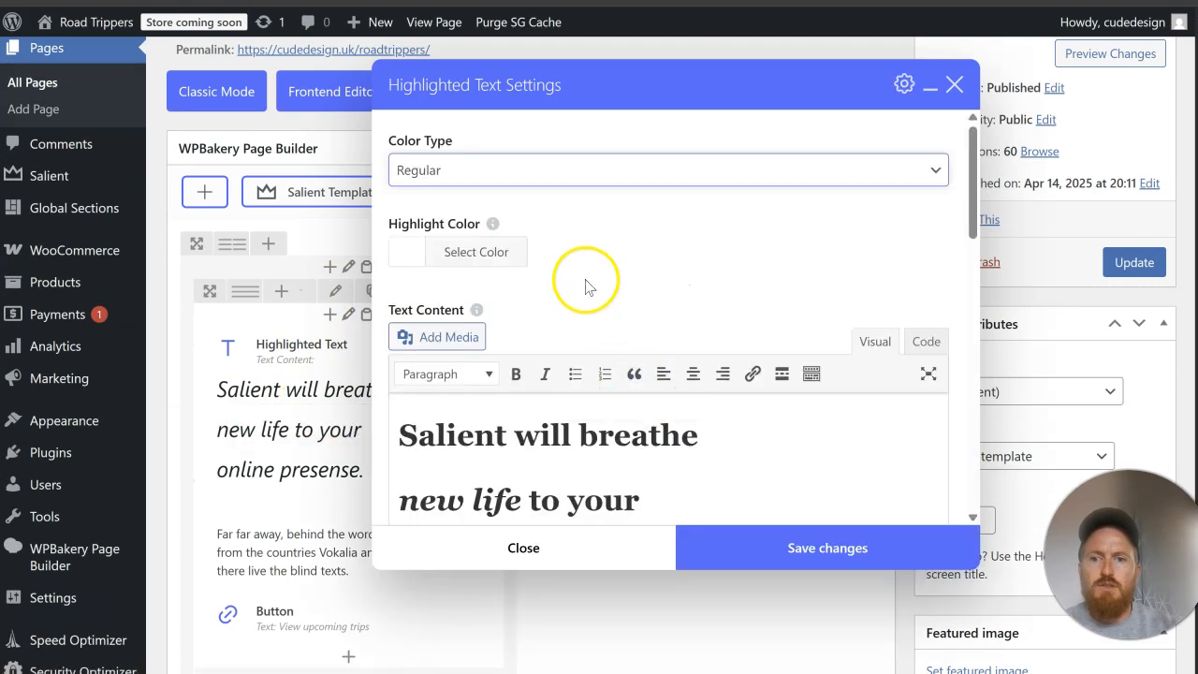
pyautogui.scroll(-2, 585, 286)
pyautogui.click(929, 154)
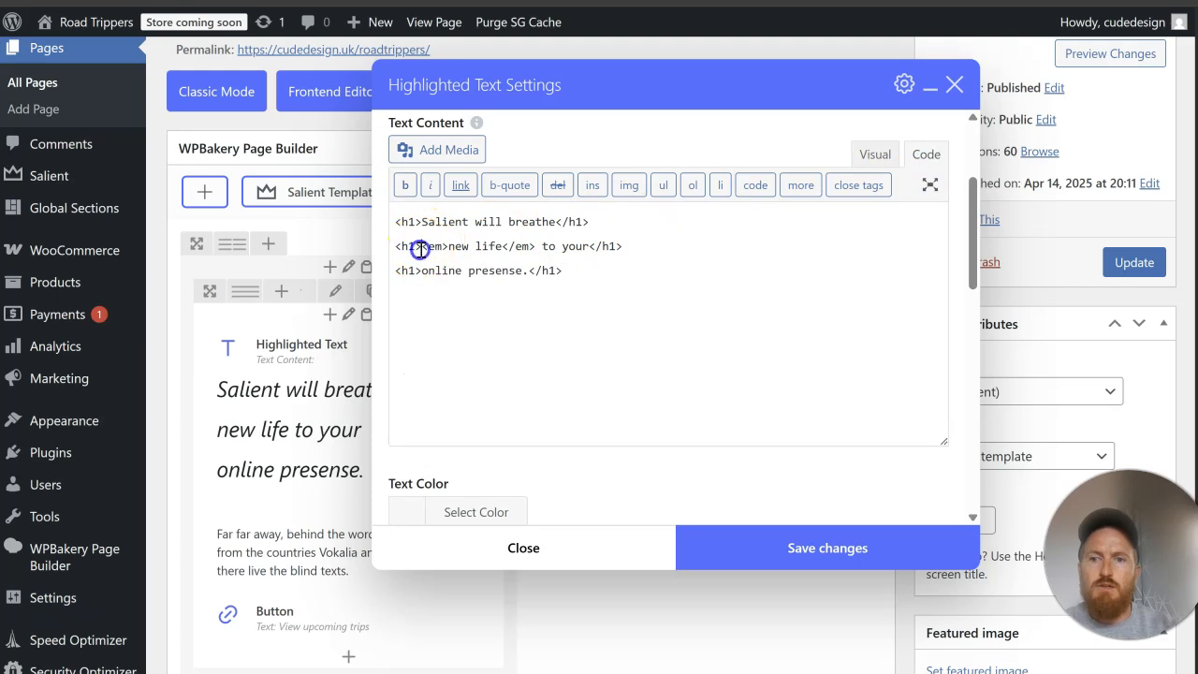
# Step: Merge the hero heading's three separate h1 tags into a single h1 element, keeping the text on three lines
pyautogui.press('BackSpace')
pyautogui.press('BackSpace')
pyautogui.press('BackSpace')
pyautogui.press('BackSpace')
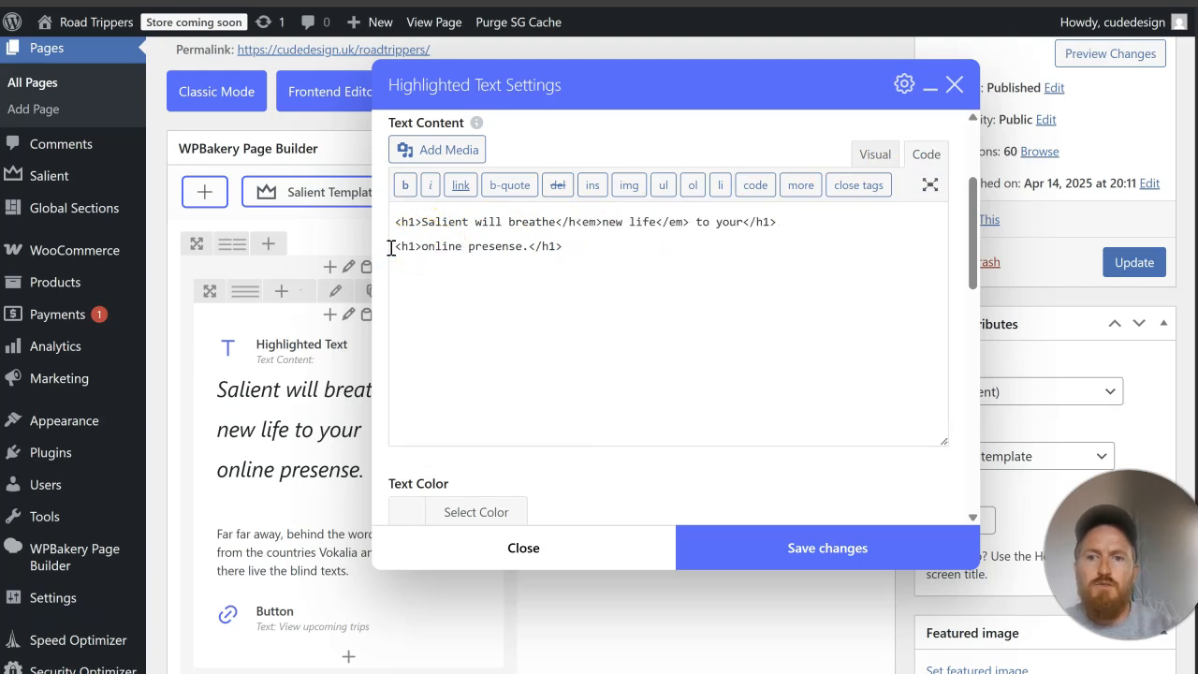
pyautogui.press('Return')
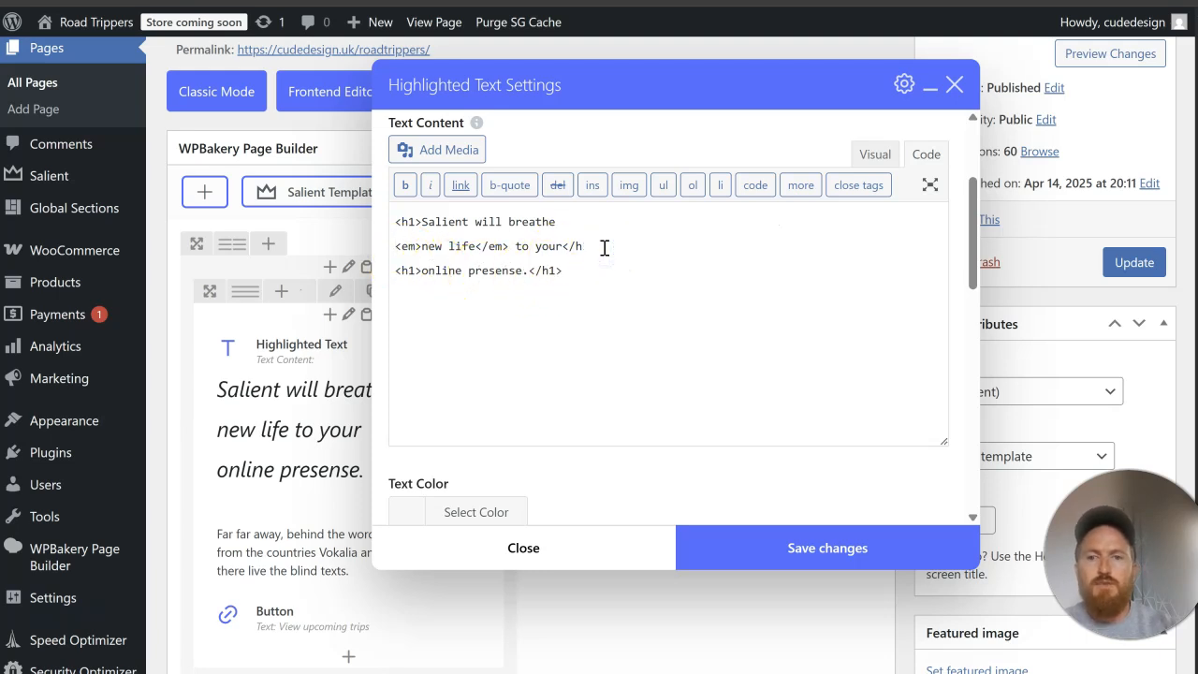
pyautogui.moveTo(422, 271); pyautogui.dragTo(394, 269)
pyautogui.press('BackSpace')
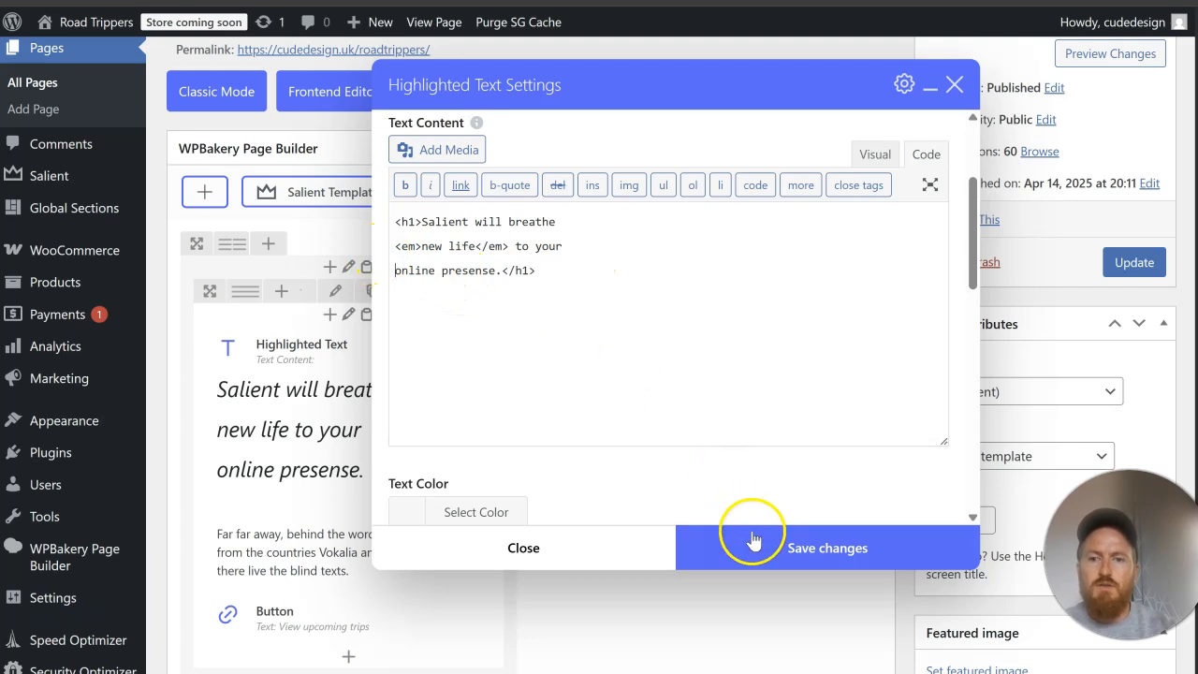
# Step: Review the remaining Highlighted Text settings, save the element's changes and update the Home page
pyautogui.scroll(-5, 637, 374)
pyautogui.scroll(-3, 644, 380)
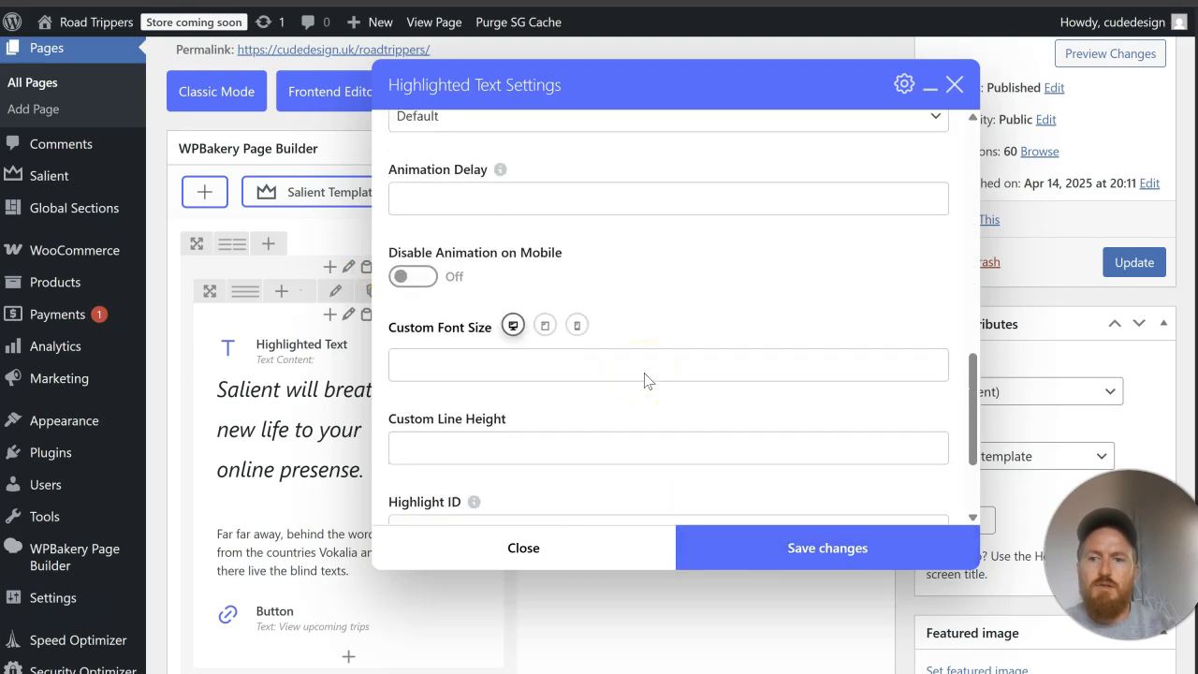
pyautogui.scroll(-4, 644, 377)
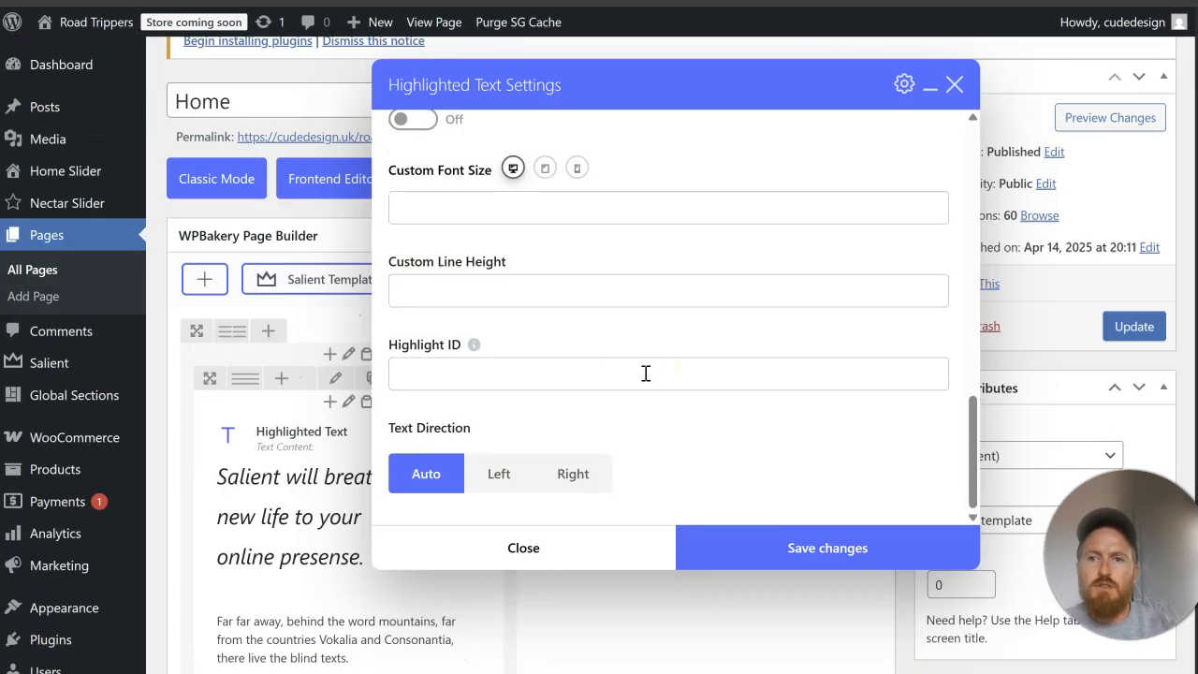
pyautogui.click(770, 535)
pyautogui.click(1120, 442)
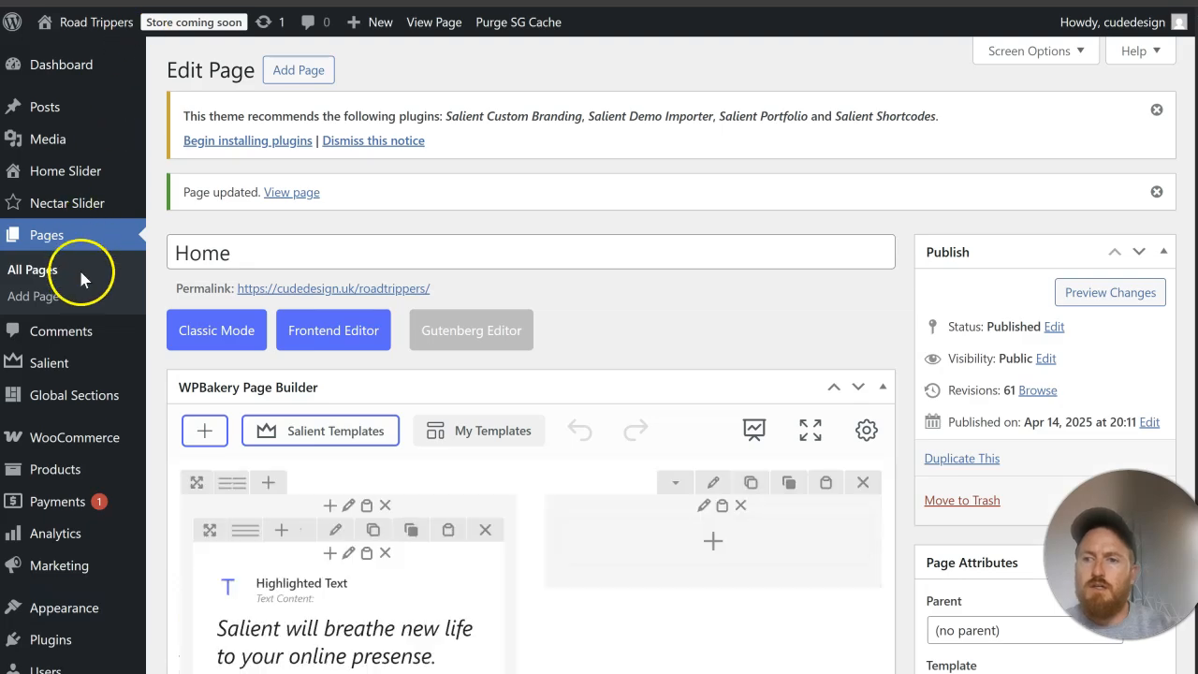
# Step: Open the Road Trippers site's Salient typography options in a new browser tab and show the General HTML elements settings
pyautogui.moveTo(78, 367)
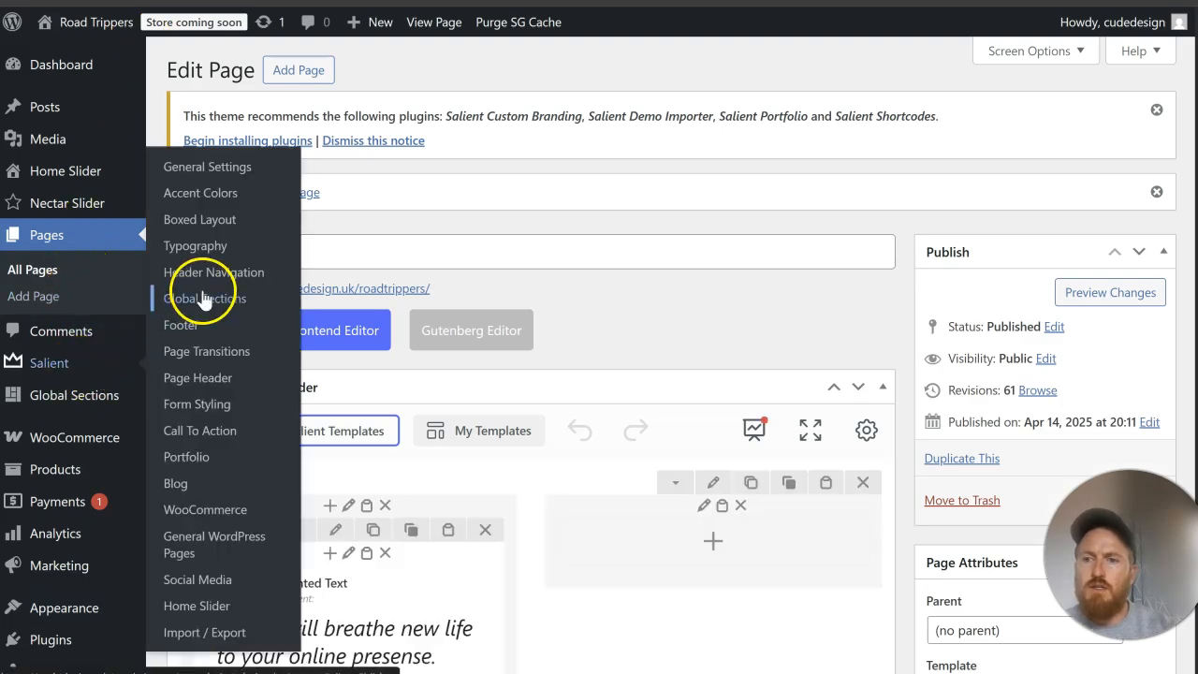
pyautogui.rightClick(199, 252)
pyautogui.click(249, 278)
pyautogui.click(227, 2)
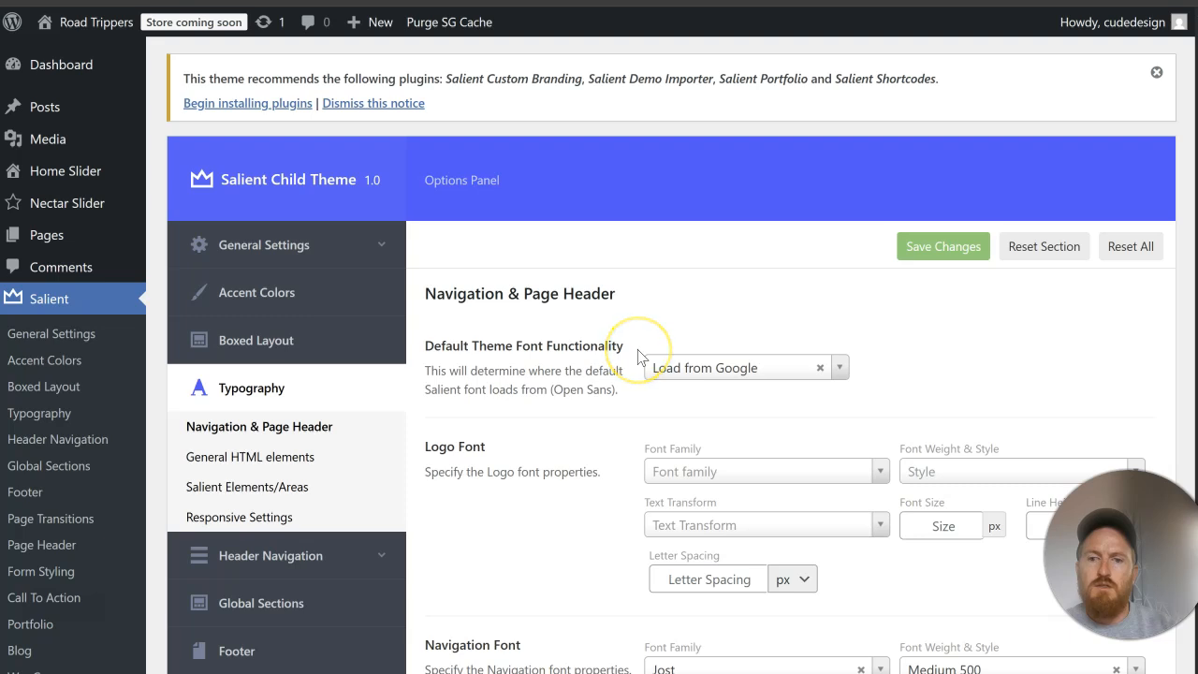
pyautogui.scroll(-3, 628, 352)
pyautogui.click(272, 167)
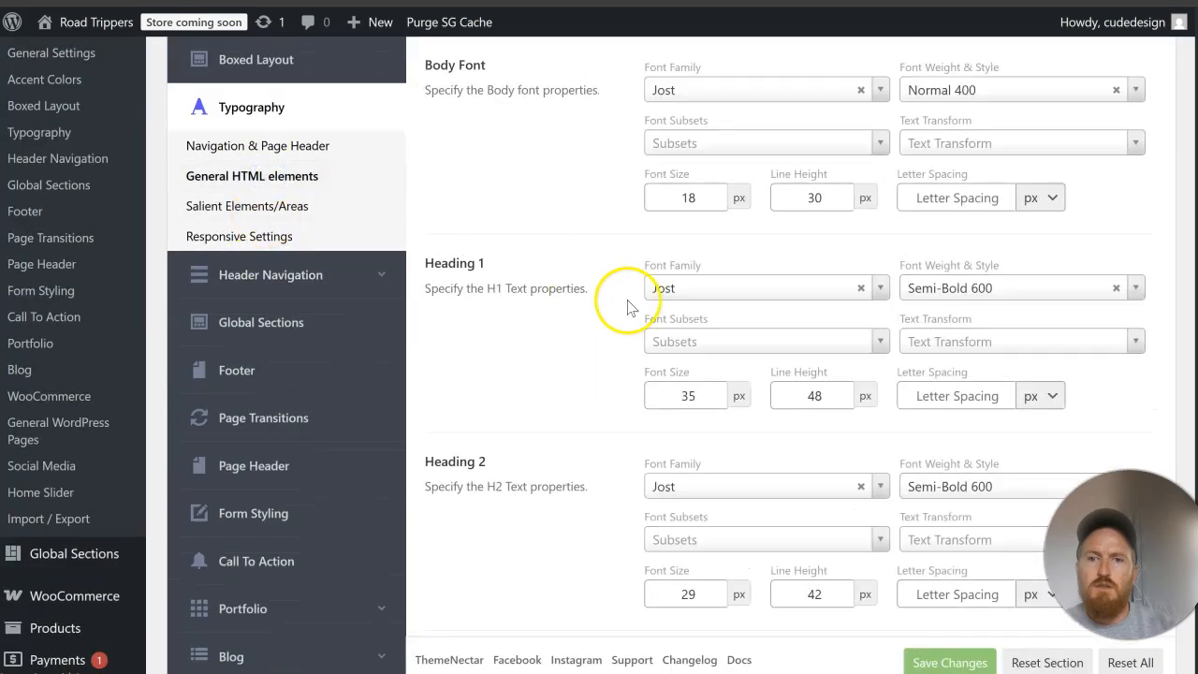
# Step: Try a Heading 1 font size of 42 px and restore it to 35 px
pyautogui.scroll(1, 632, 309)
pyautogui.scroll(-1, 632, 308)
pyautogui.click(712, 389)
pyautogui.press('BackSpace')
pyautogui.press('BackSpace')
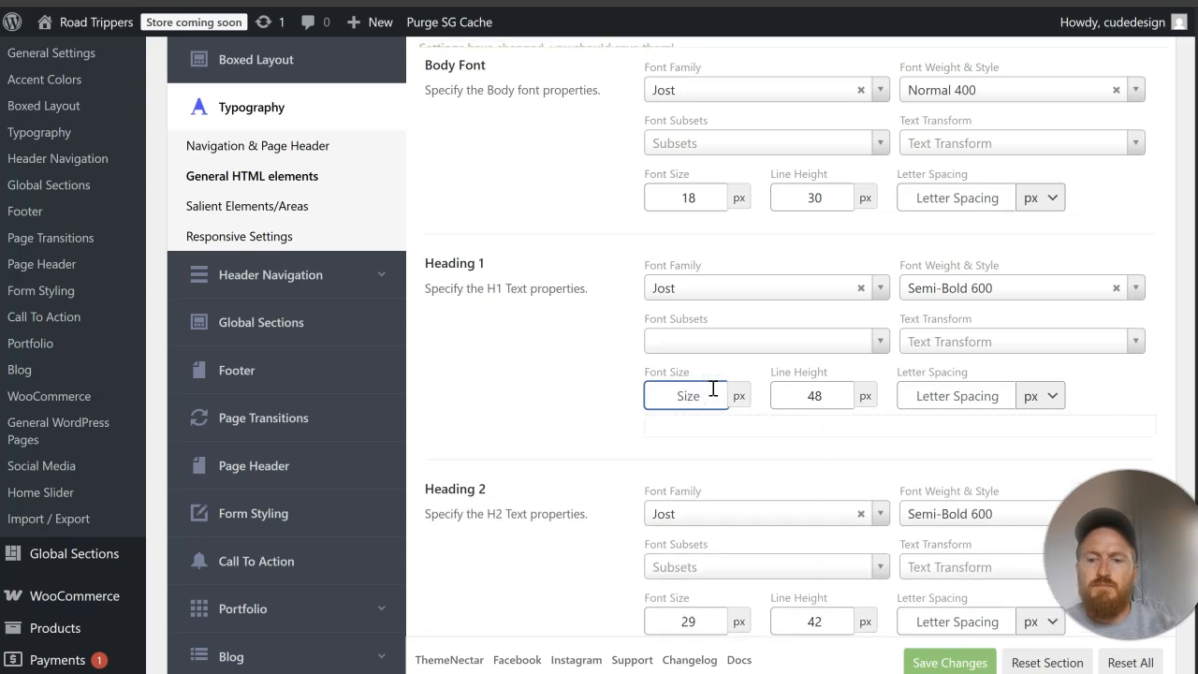
pyautogui.write('42')
pyautogui.press('BackSpace')
pyautogui.press('BackSpace')
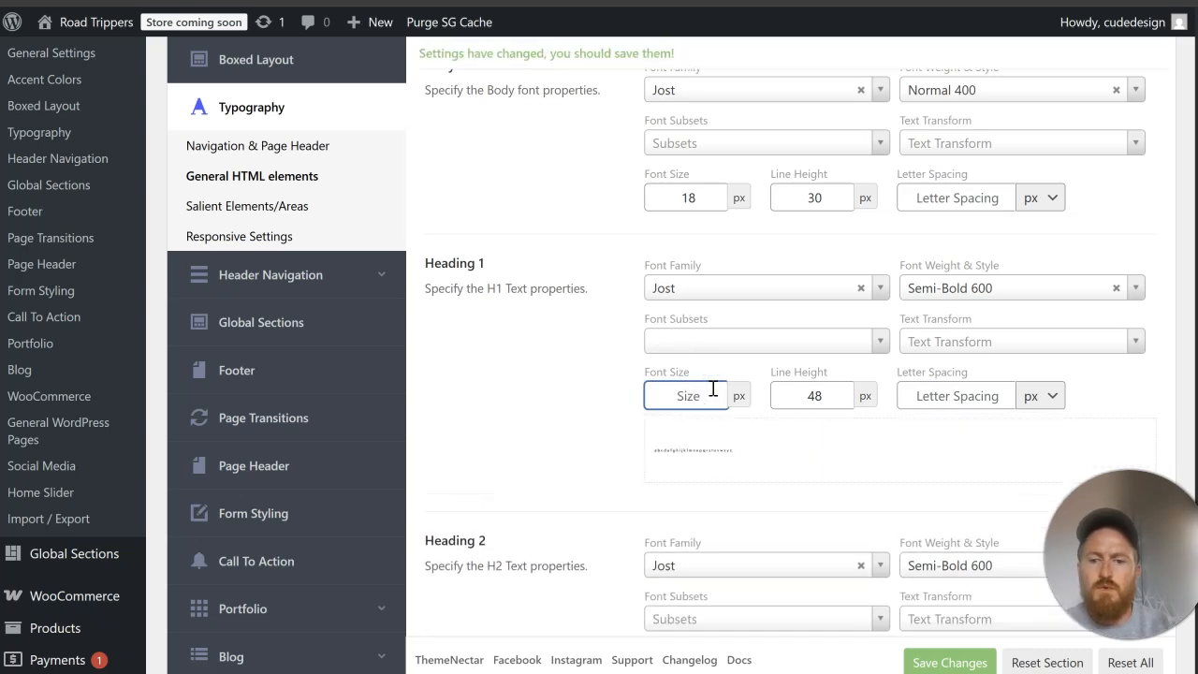
pyautogui.write('35')
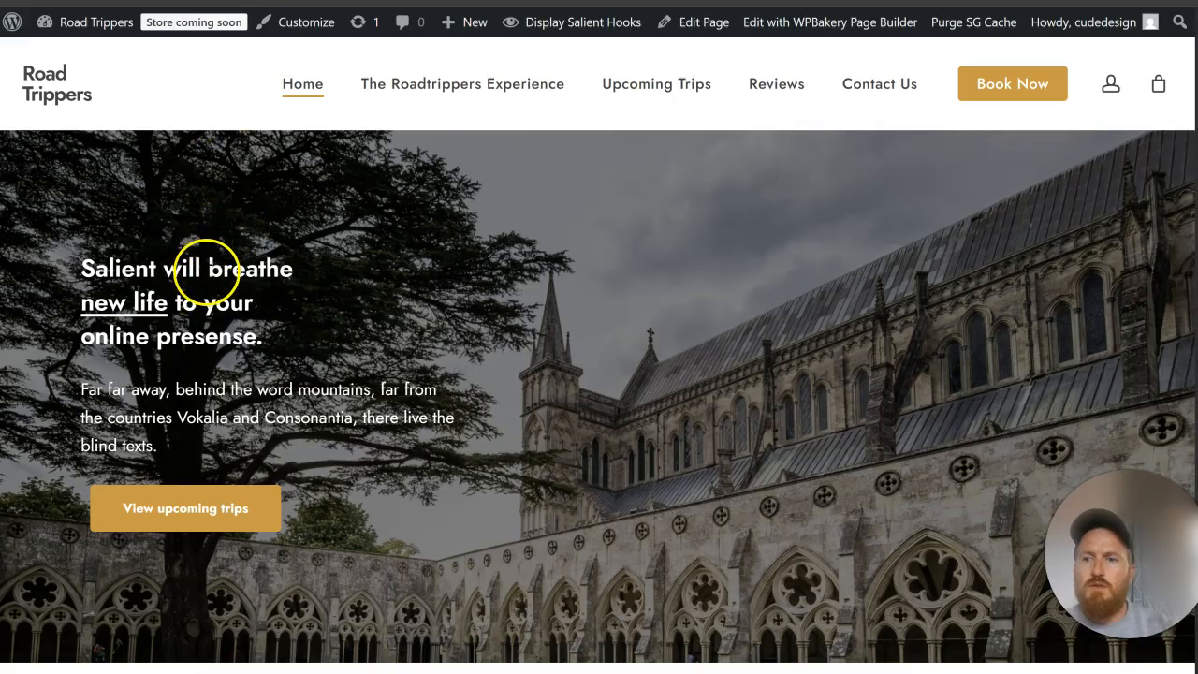
# Step: Inspect the hero heading on the home page and examine which font-size and line-height CSS rules apply to it
pyautogui.rightClick(207, 267)
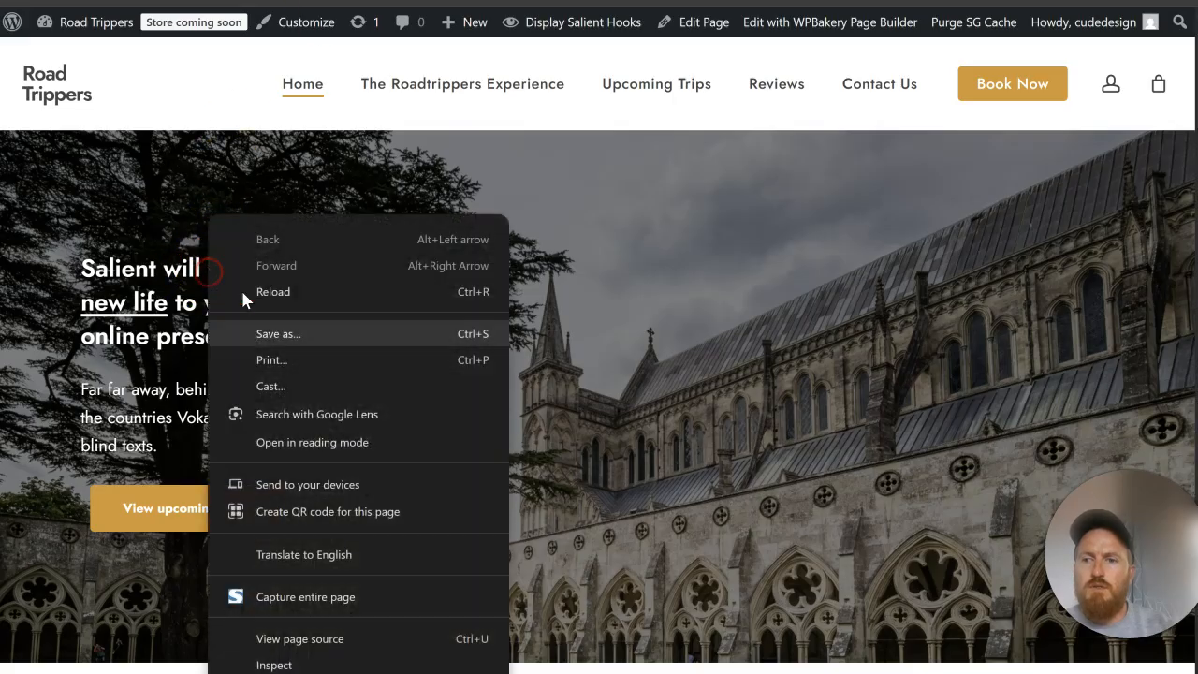
pyautogui.click(332, 666)
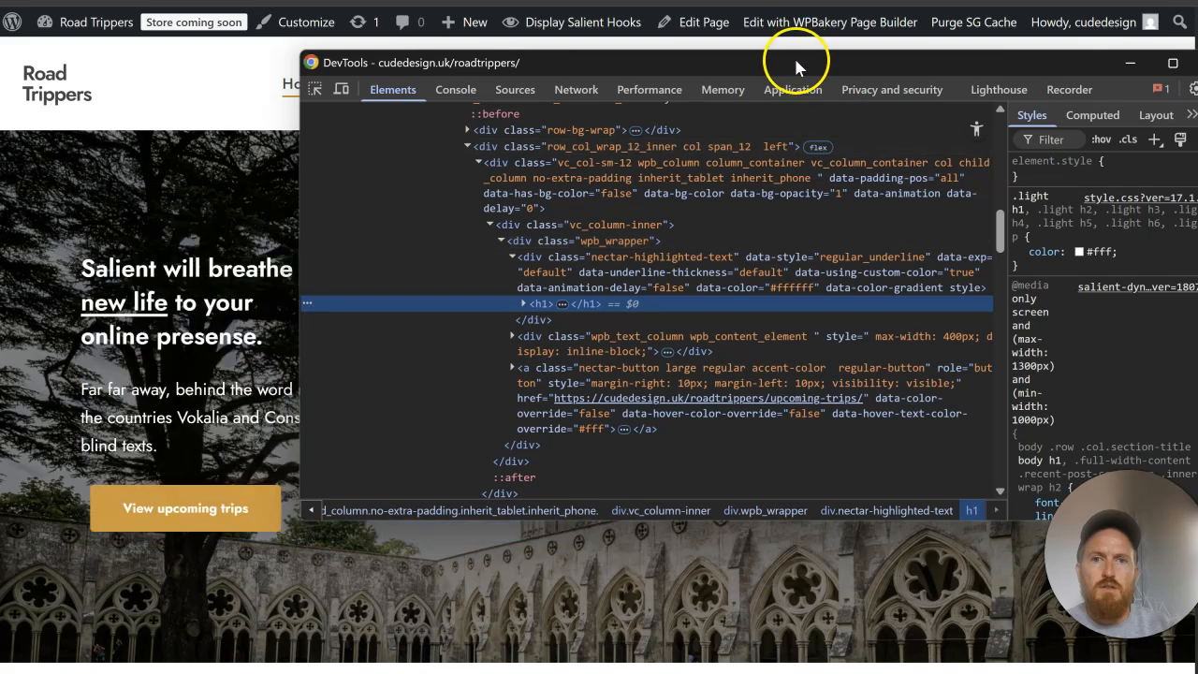
pyautogui.moveTo(796, 59); pyautogui.dragTo(662, 66)
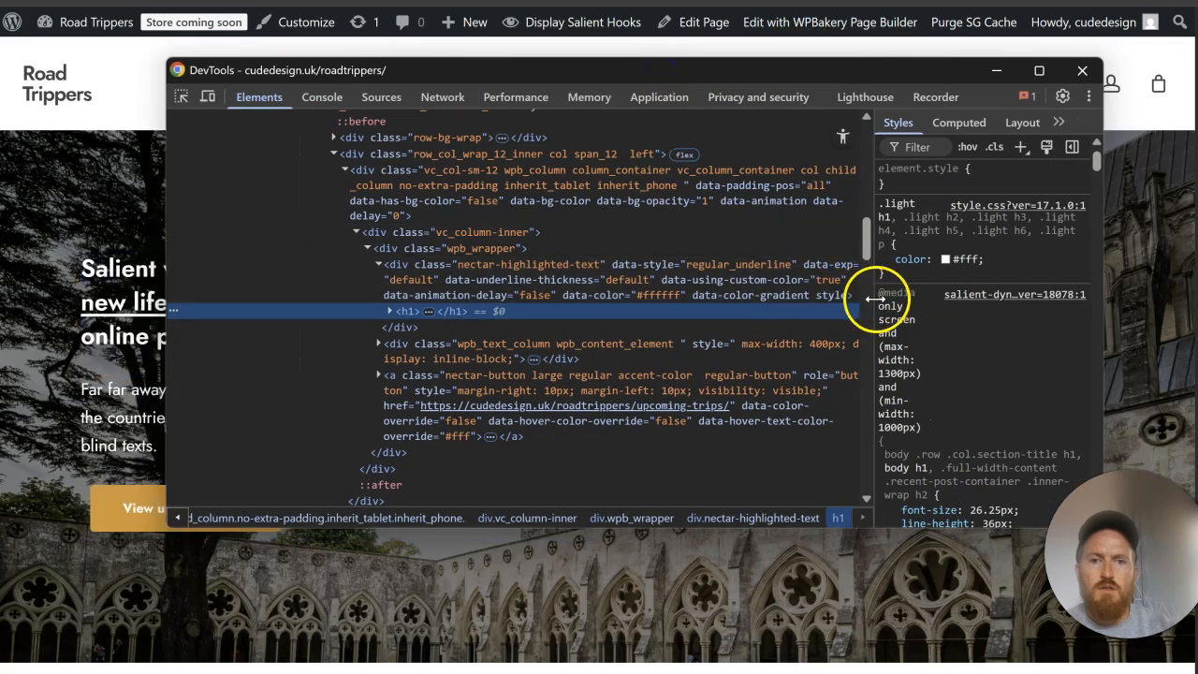
pyautogui.moveTo(875, 299); pyautogui.dragTo(744, 302)
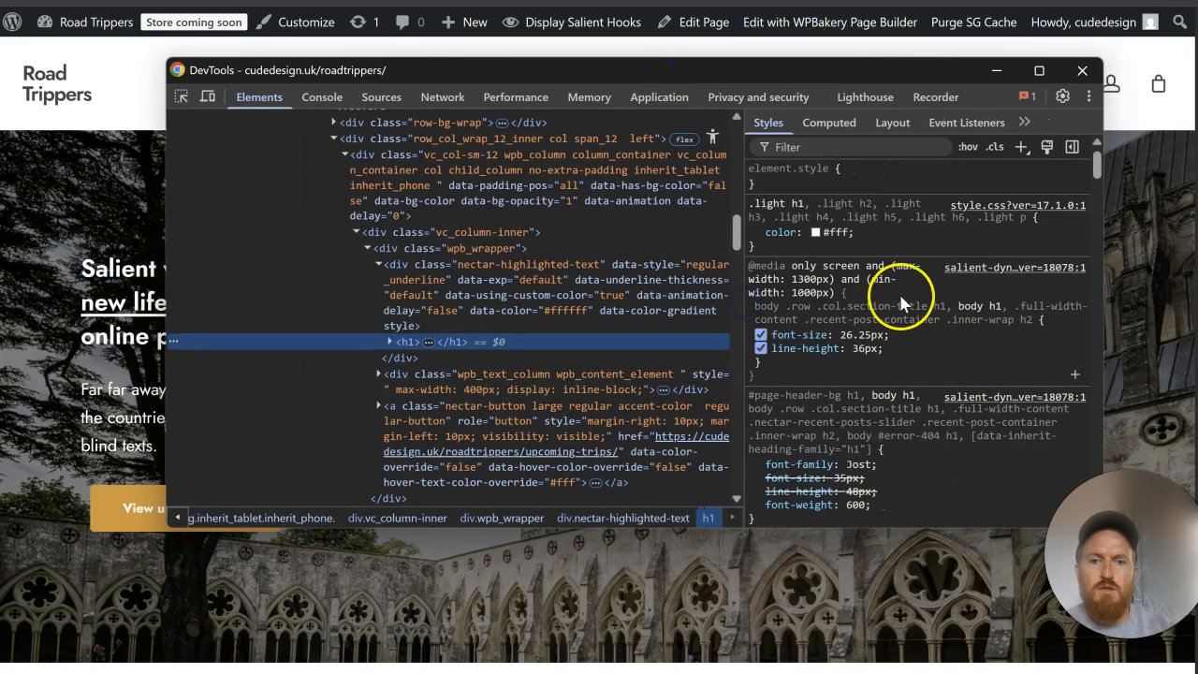
pyautogui.scroll(-5, 900, 298)
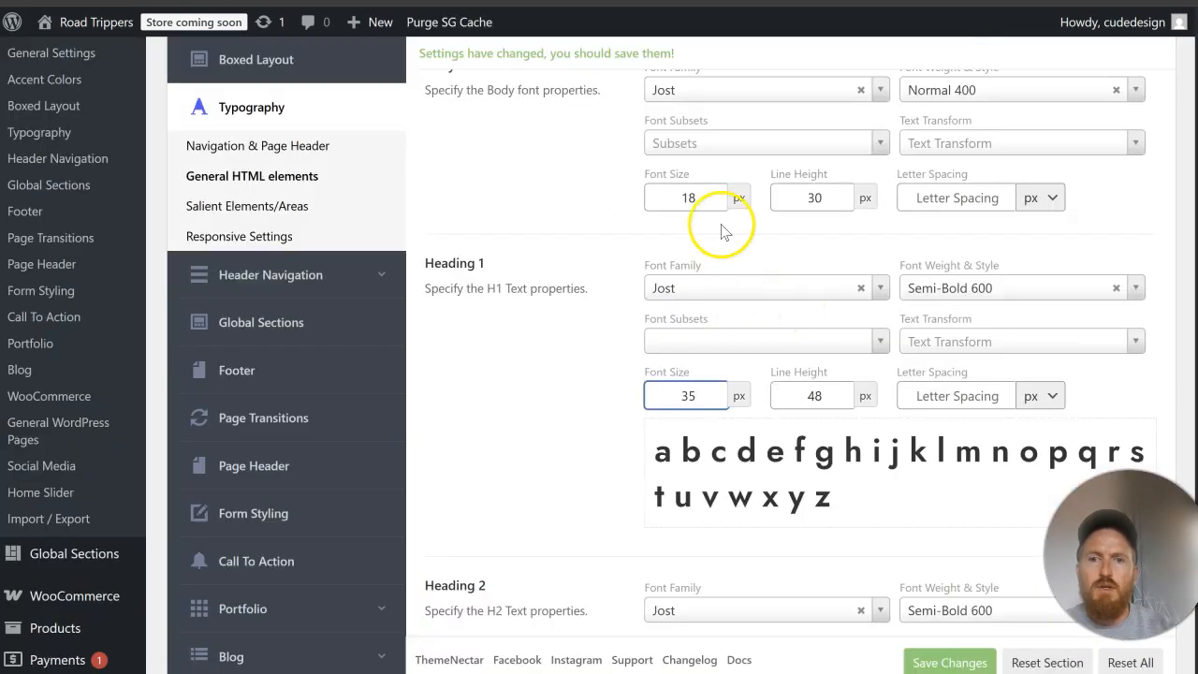
# Step: Check Misttr's General HTML elements settings, set the Road Trippers Heading 1 to 48 px size and 60 px line height, and save
pyautogui.scroll(2, 737, 258)
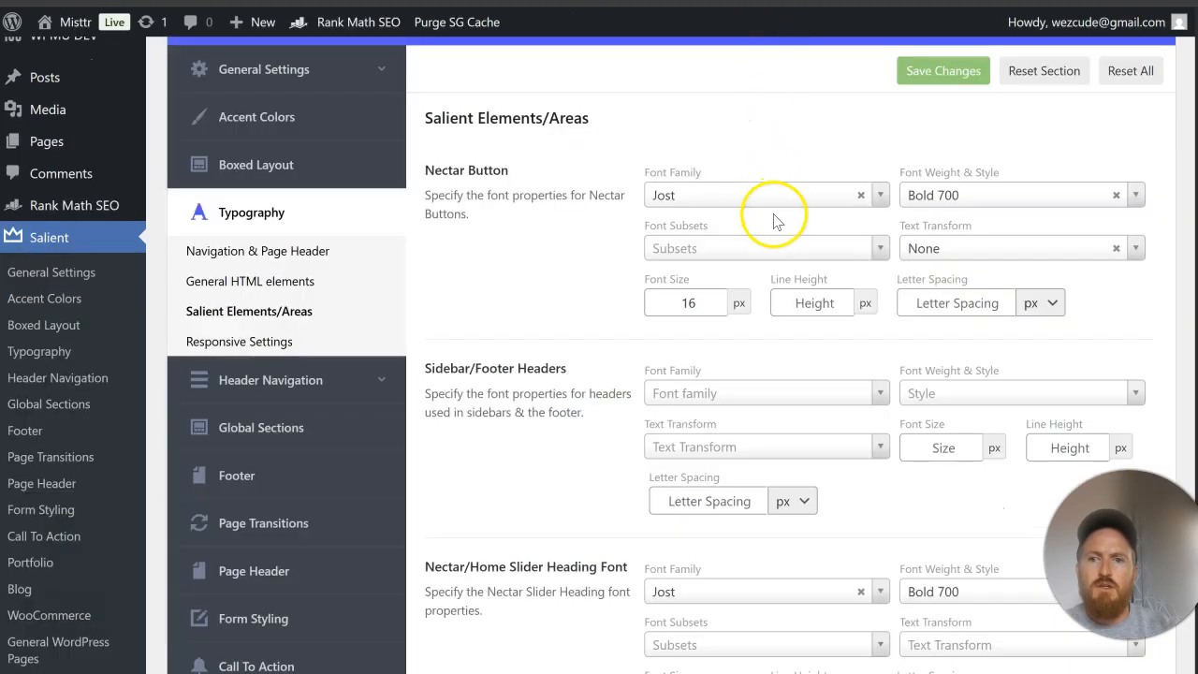
pyautogui.click(316, 283)
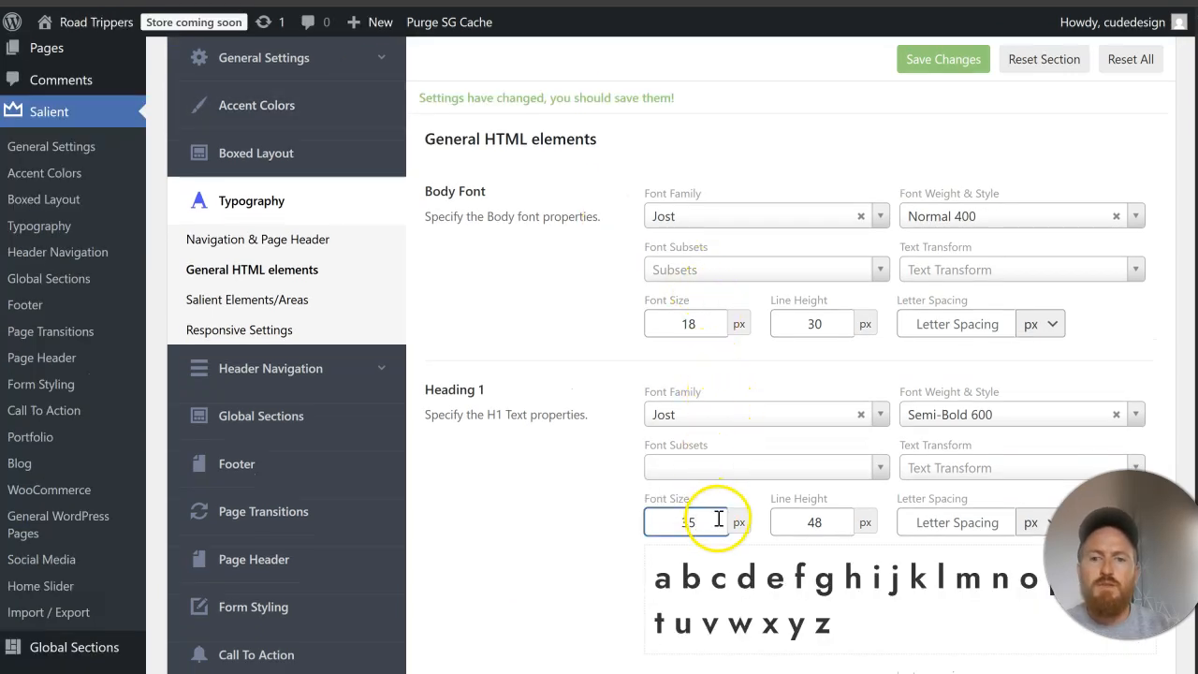
pyautogui.press('BackSpace')
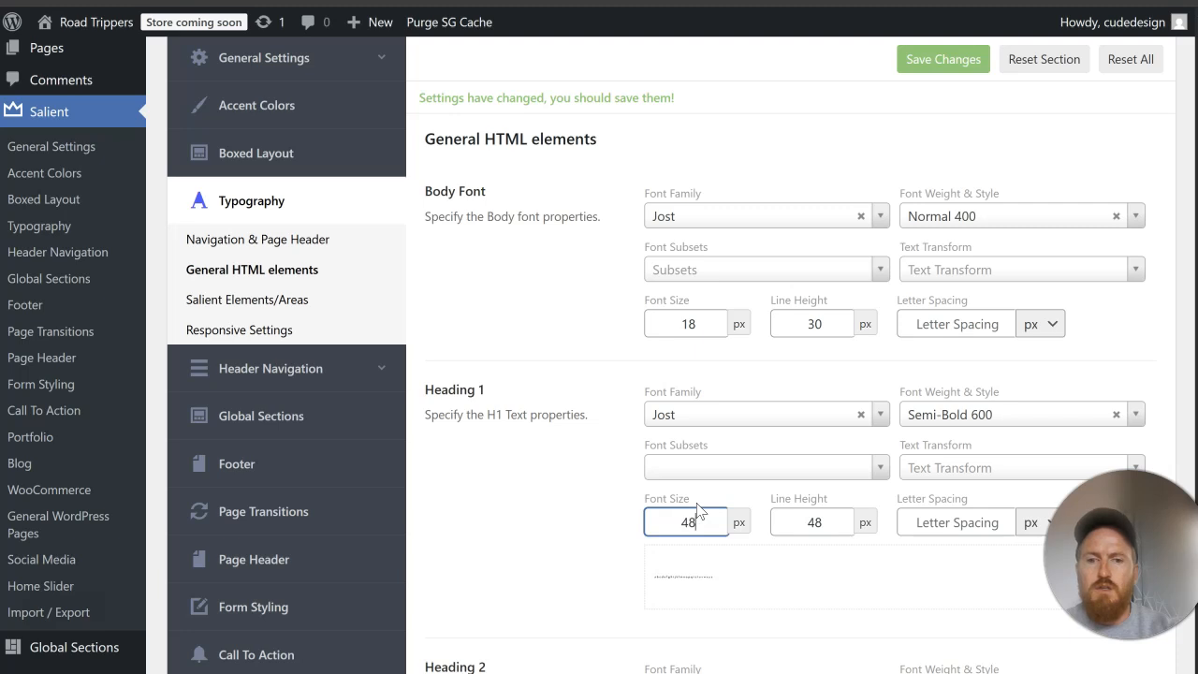
pyautogui.write('48')
pyautogui.scroll(-3, 692, 487)
pyautogui.click(831, 215)
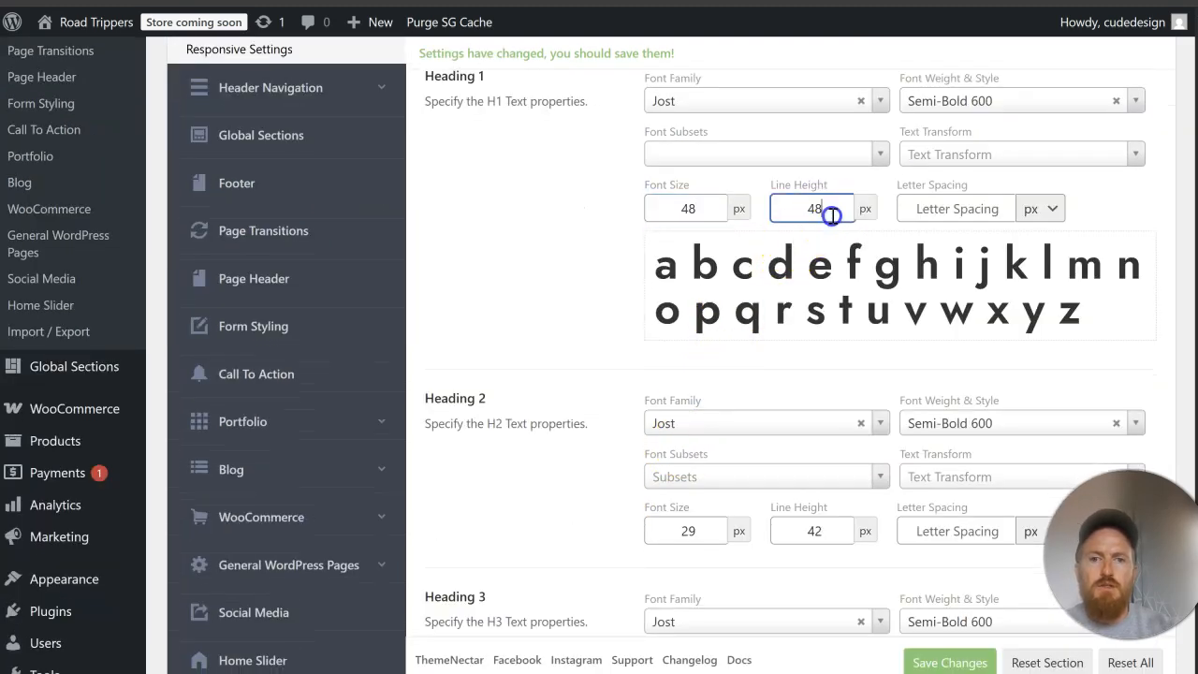
pyautogui.press('BackSpace')
pyautogui.press('BackSpace')
pyautogui.write('69')
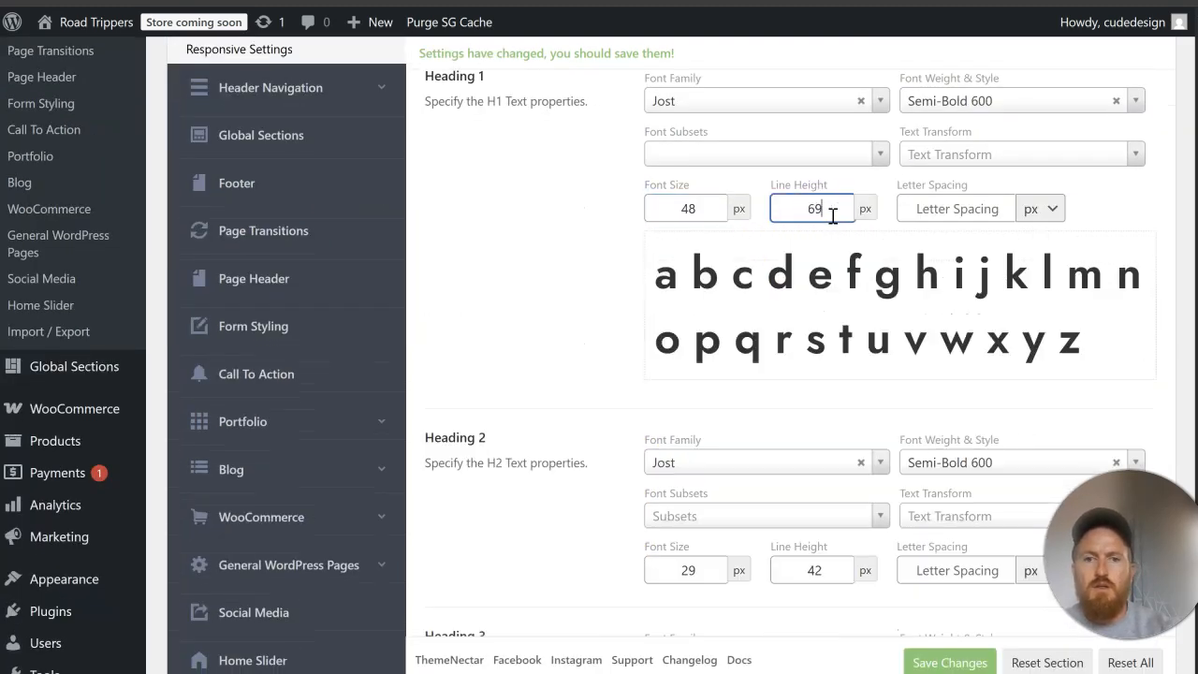
pyautogui.press('BackSpace')
pyautogui.write('0')
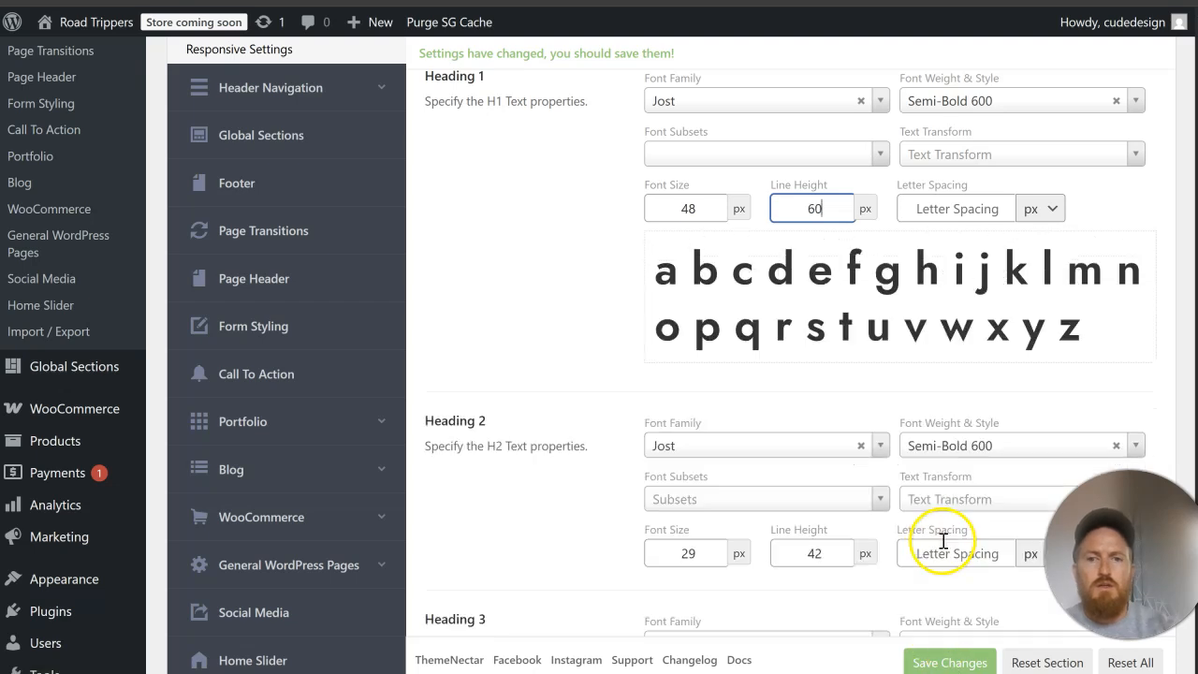
pyautogui.click(927, 661)
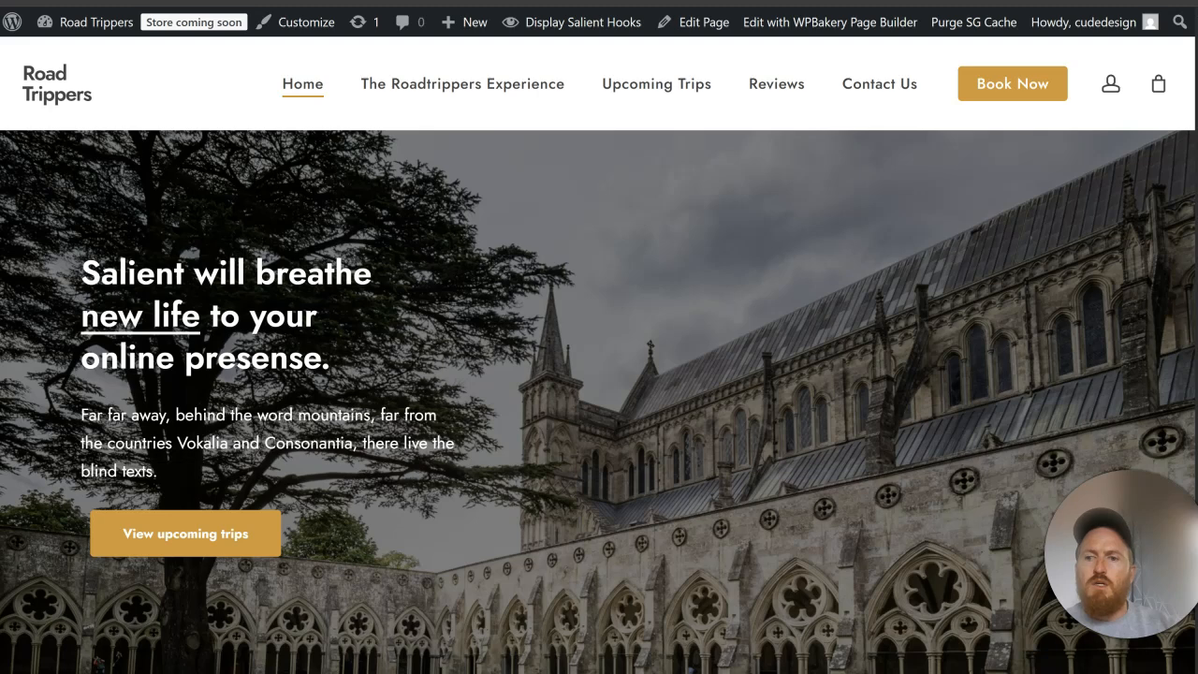
# Step: Set the Road Trippers Heading 1 font size to 60 px and line height to 72 px, and save the changes
pyautogui.click(355, 3)
pyautogui.moveTo(705, 210); pyautogui.dragTo(602, 202)
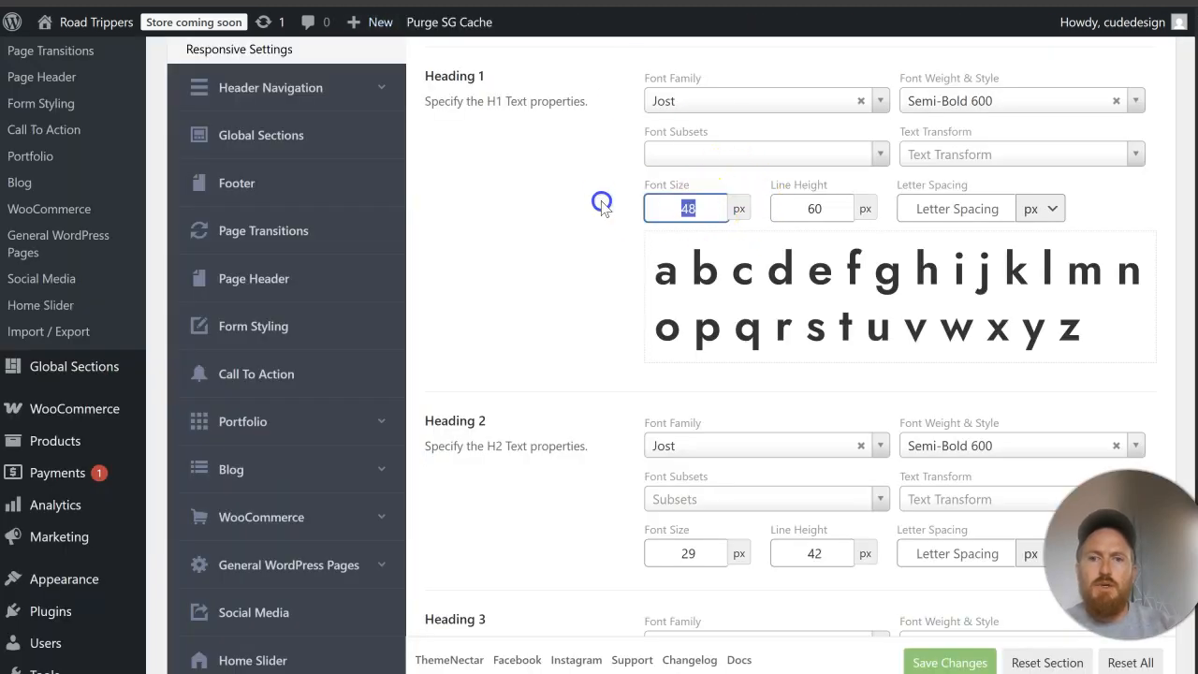
pyautogui.write('60')
pyautogui.click(844, 217)
pyautogui.write('72')
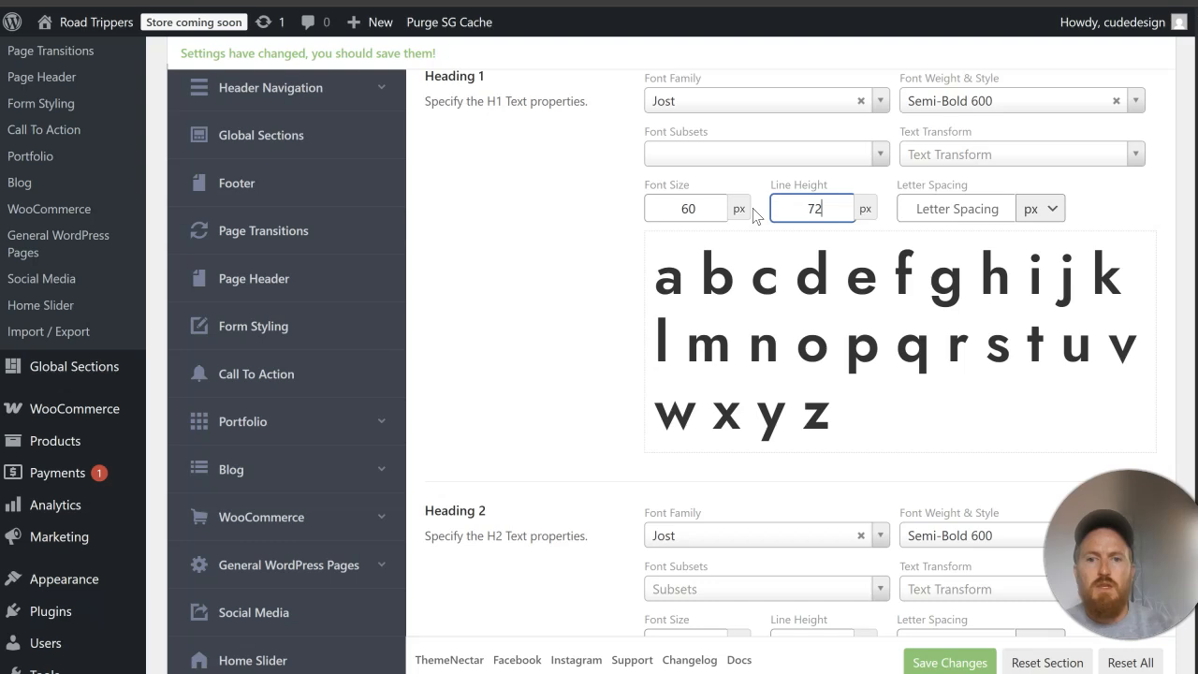
pyautogui.click(945, 662)
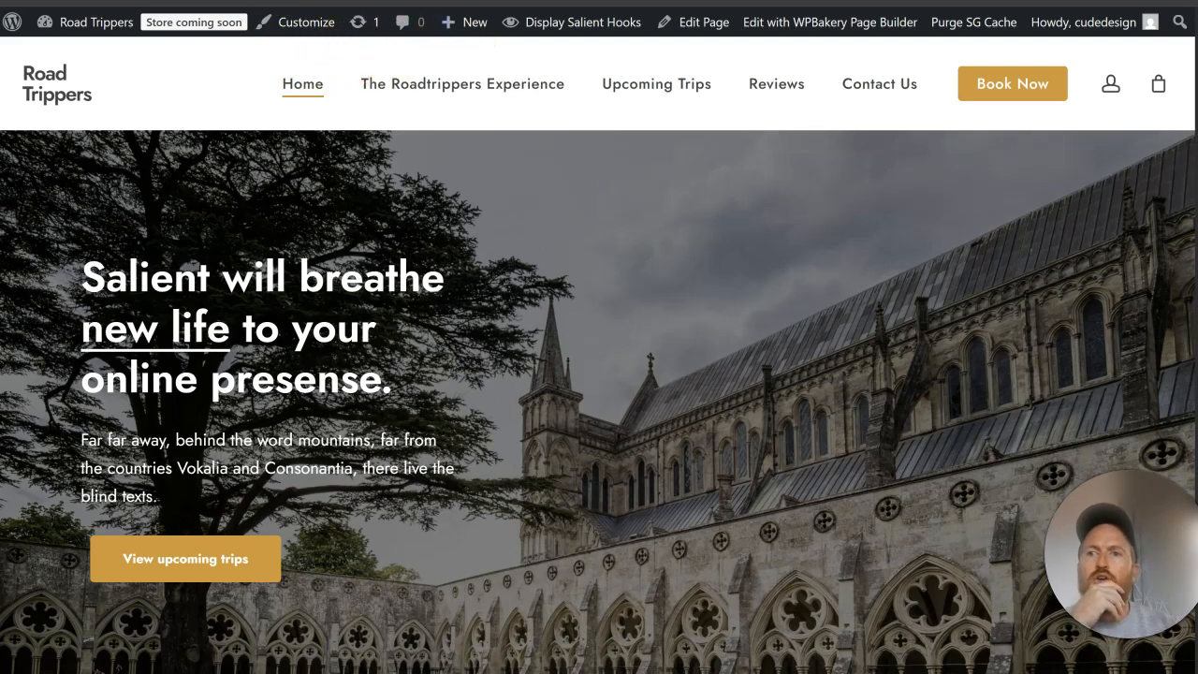
# Step: Copy the phrase "great value day trips and short break holidays" from the home page's Discover RoadTrippers section
pyautogui.moveTo(186, 502); pyautogui.dragTo(75, 457)
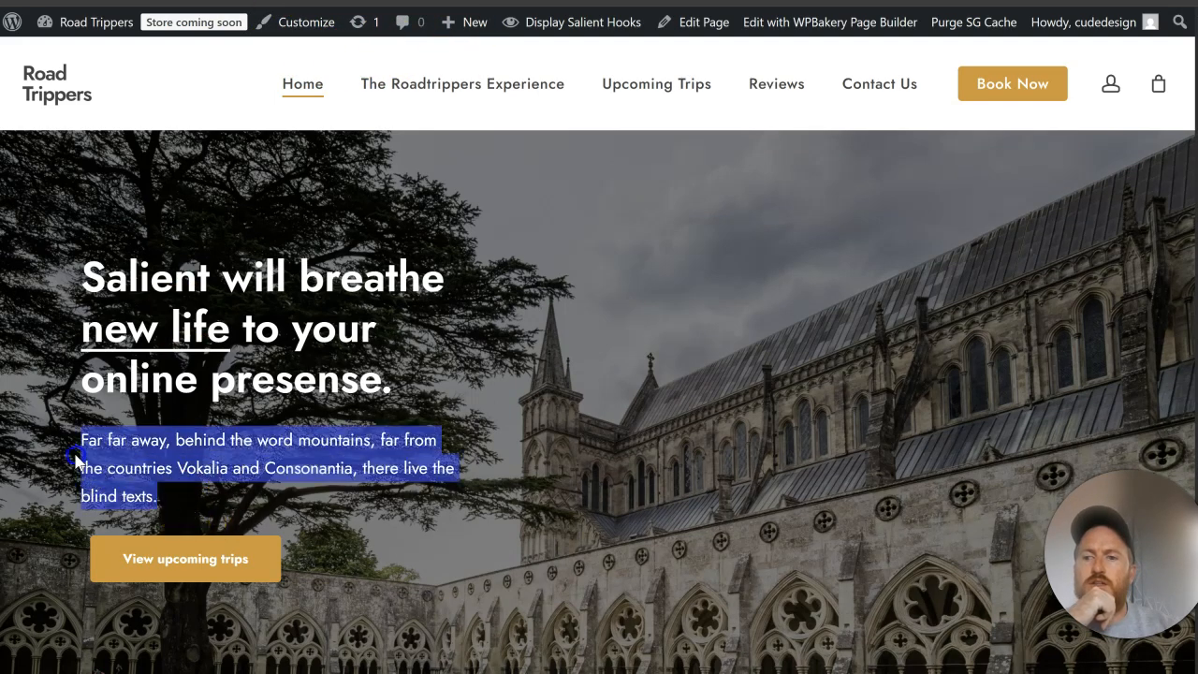
pyautogui.scroll(-2, 671, 276)
pyautogui.scroll(2, 671, 280)
pyautogui.scroll(-5, 535, 179)
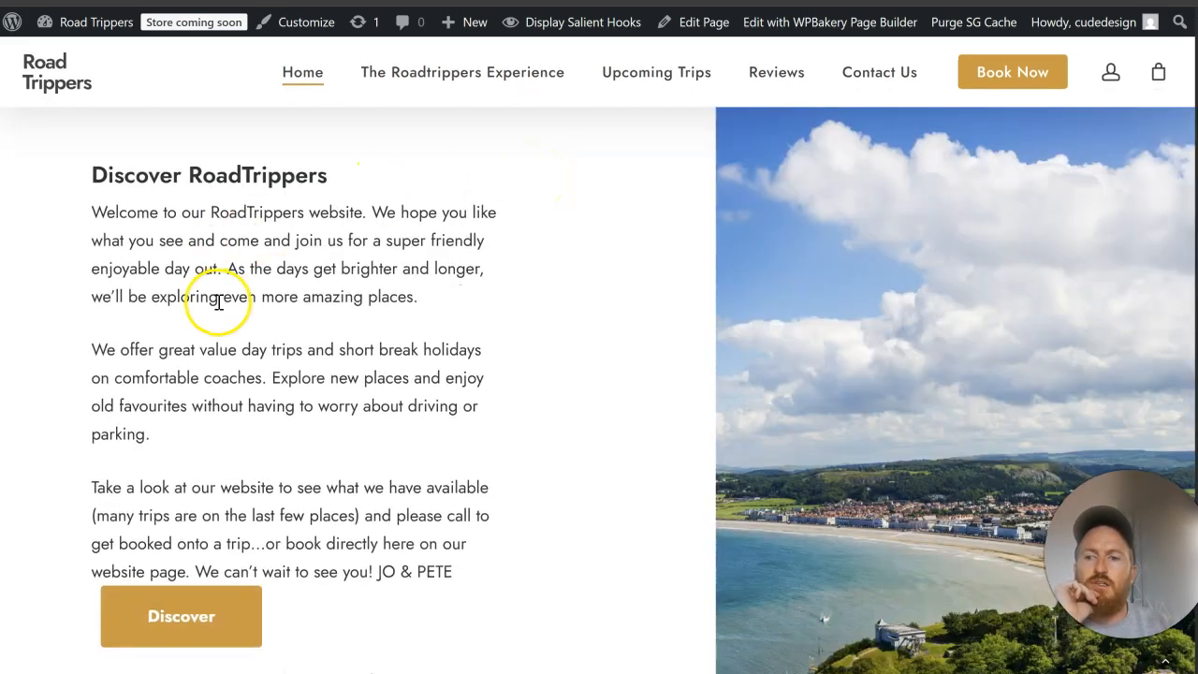
pyautogui.scroll(-1, 225, 301)
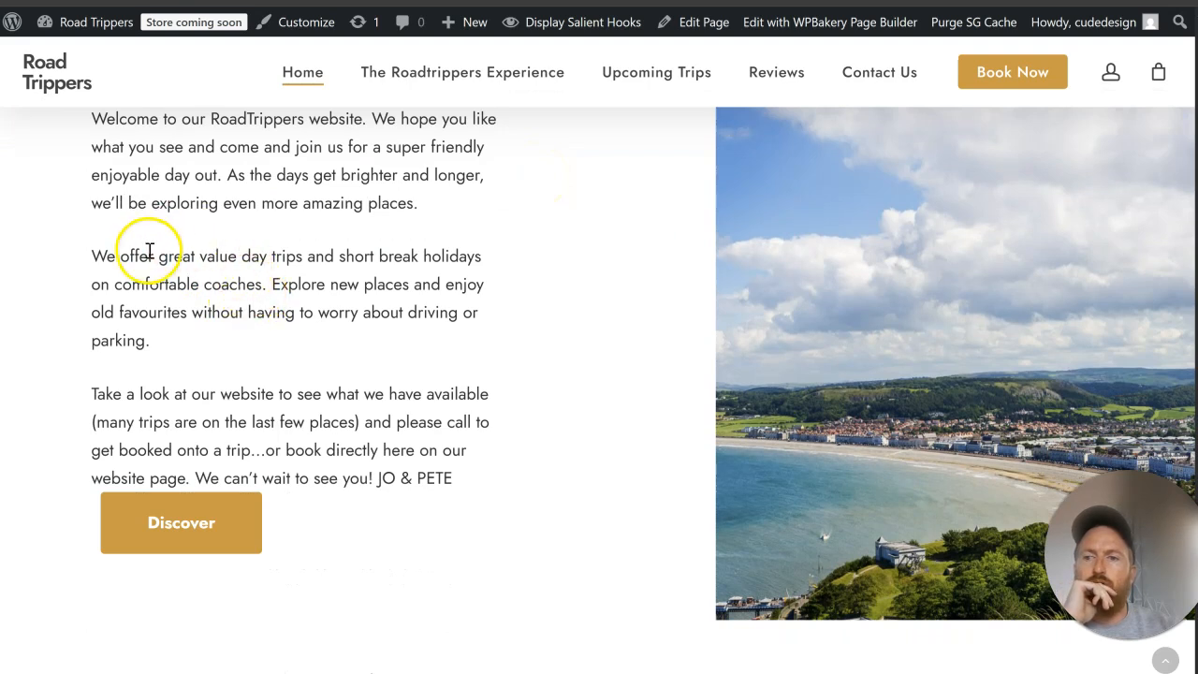
pyautogui.moveTo(160, 258); pyautogui.dragTo(445, 258)
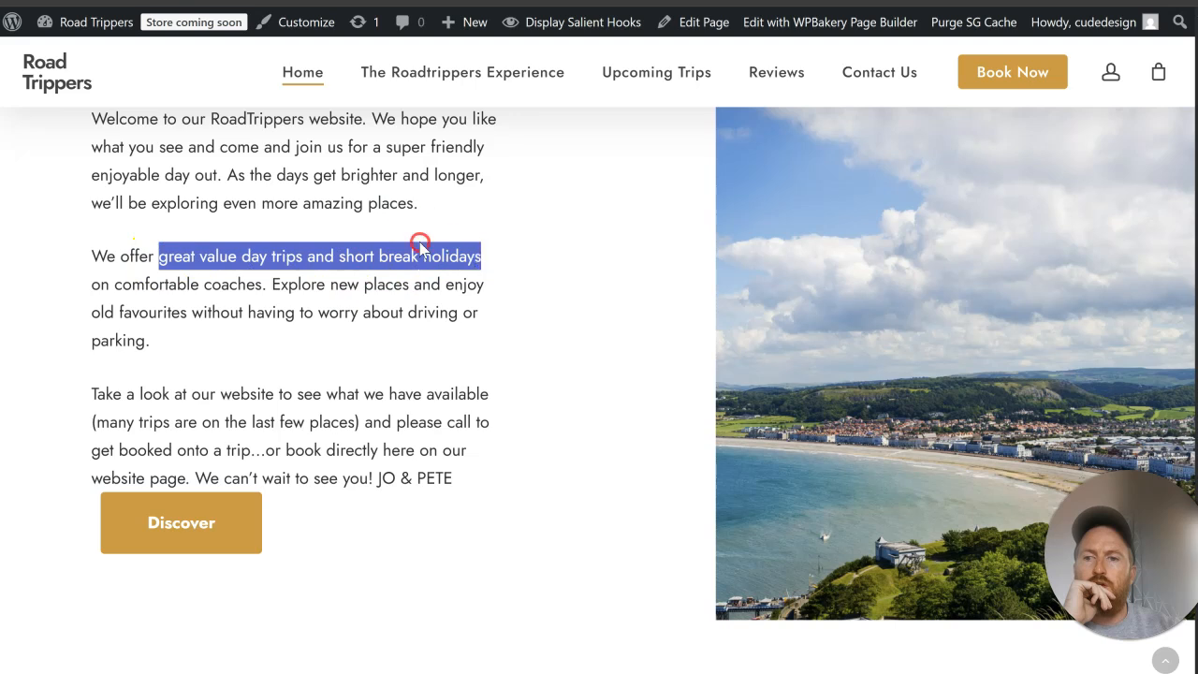
pyautogui.click(420, 246)
pyautogui.rightClick(420, 246)
pyautogui.click(199, 265)
pyautogui.moveTo(160, 259); pyautogui.dragTo(464, 259)
pyautogui.rightClick(483, 261)
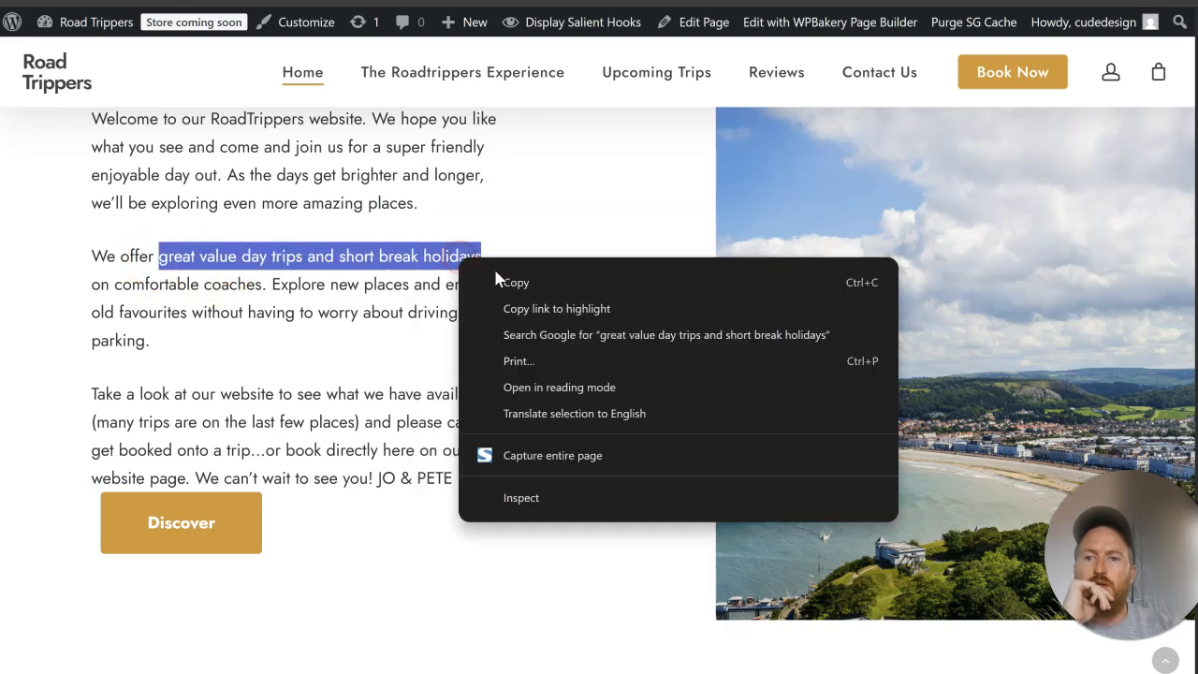
pyautogui.click(495, 273)
# Step: Delete the "Far far away" Text Block in the Home page editor and open the hero Highlighted Text element's content as code
pyautogui.scroll(4, 495, 273)
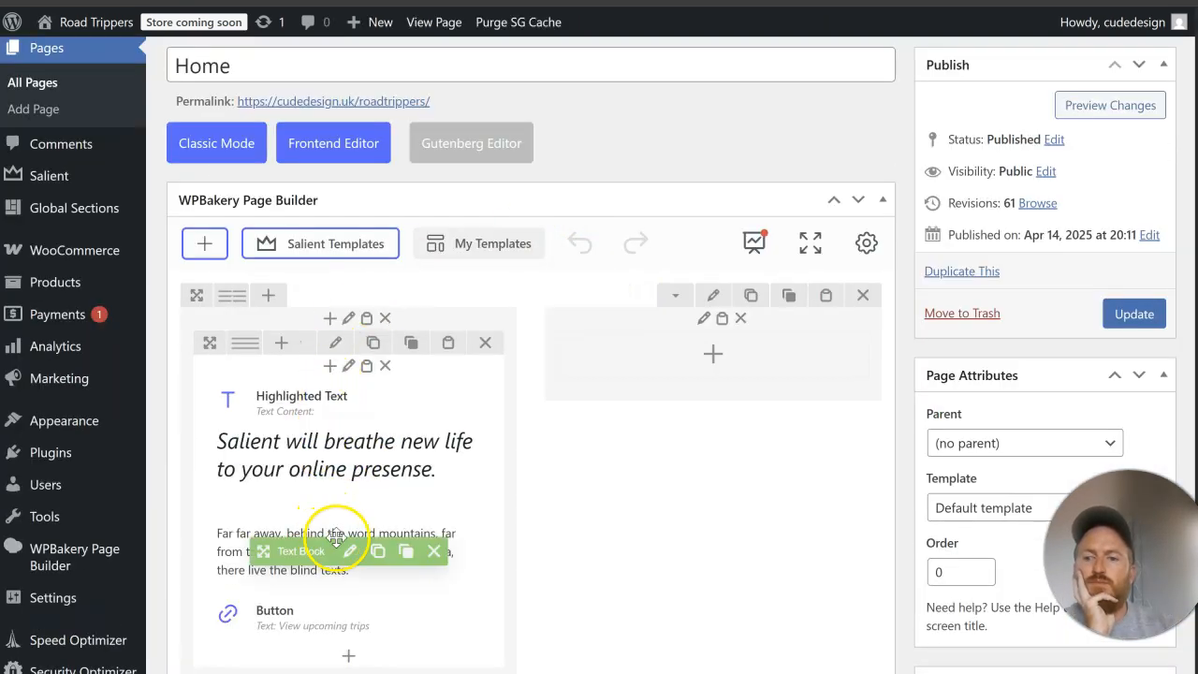
pyautogui.click(434, 550)
pyautogui.click(362, 443)
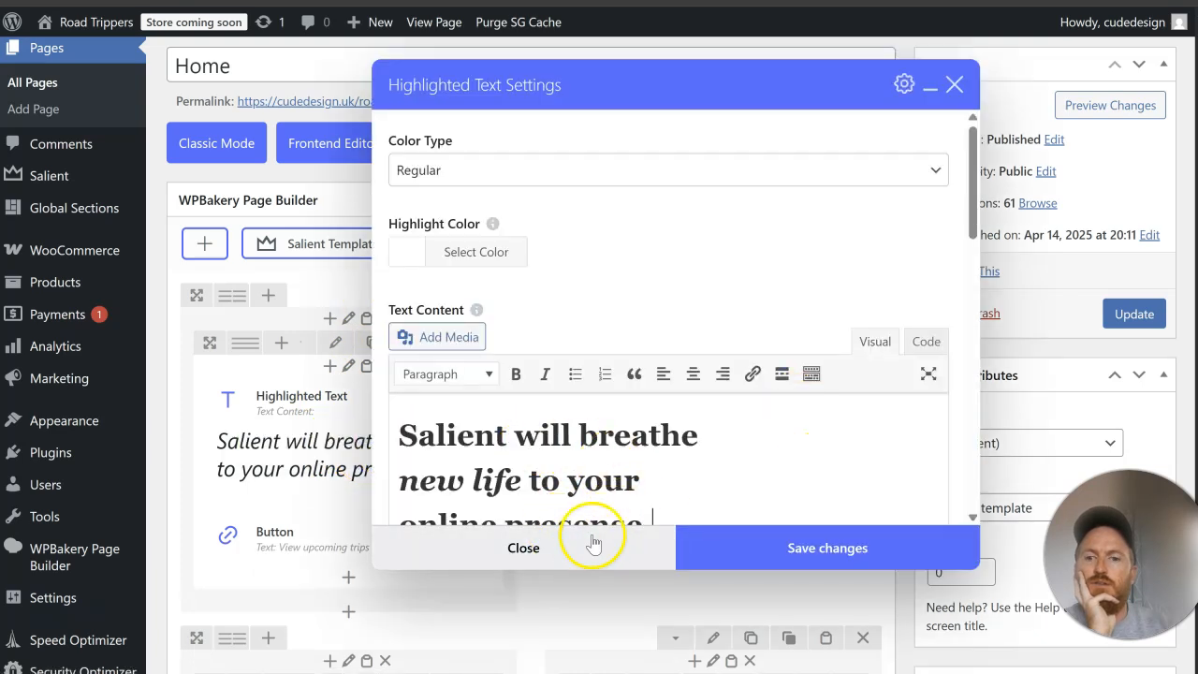
pyautogui.click(926, 342)
pyautogui.scroll(-1, 583, 404)
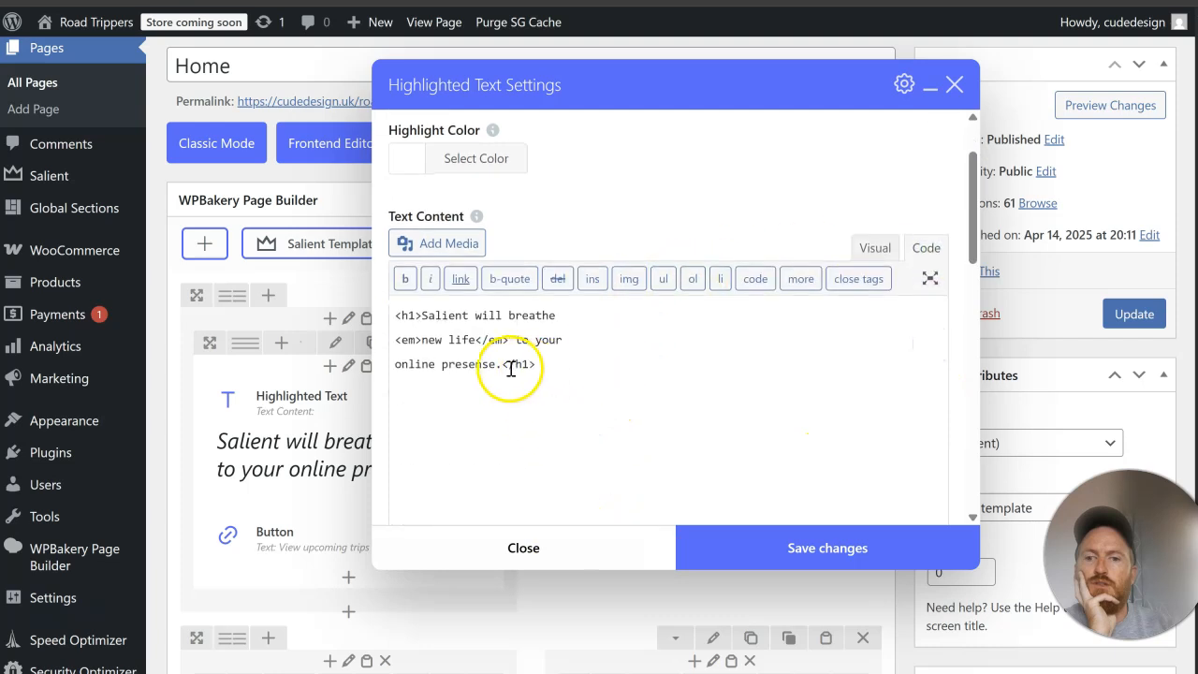
# Step: Replace the hero Highlighted Text's h1 content with "Great value day trips and short break holidays", save, update the Home page and reload the live page
pyautogui.moveTo(501, 365); pyautogui.dragTo(425, 320)
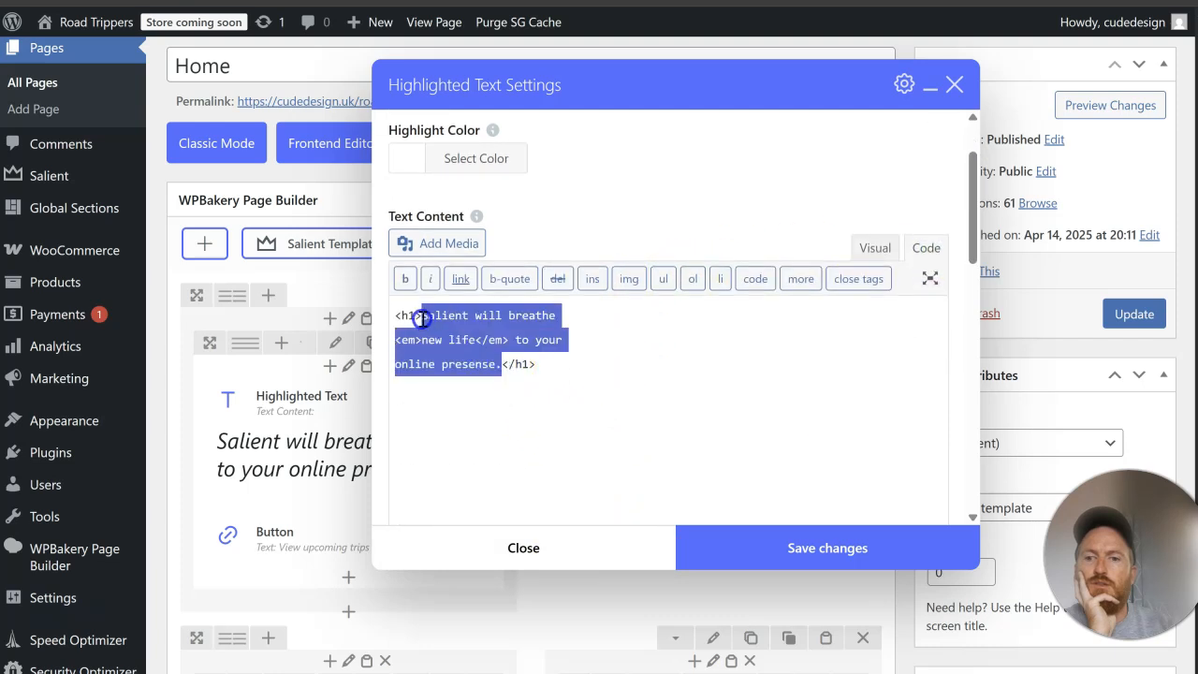
pyautogui.rightClick(470, 319)
pyautogui.click(591, 338)
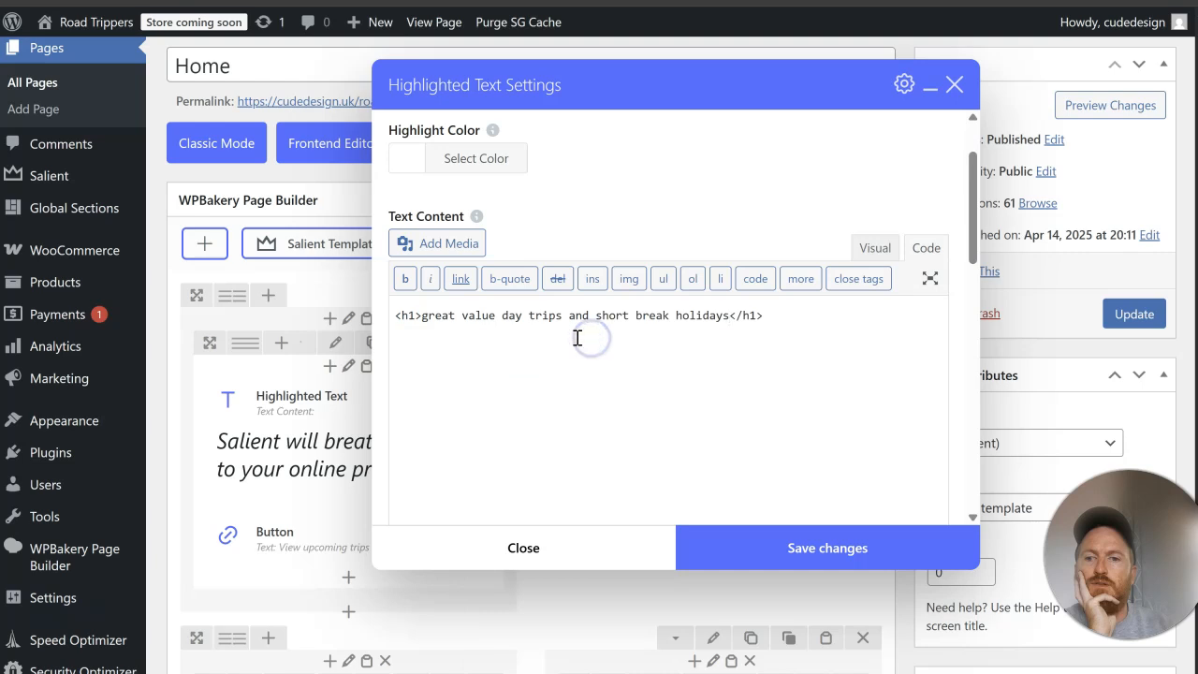
pyautogui.press('BackSpace')
pyautogui.write('G')
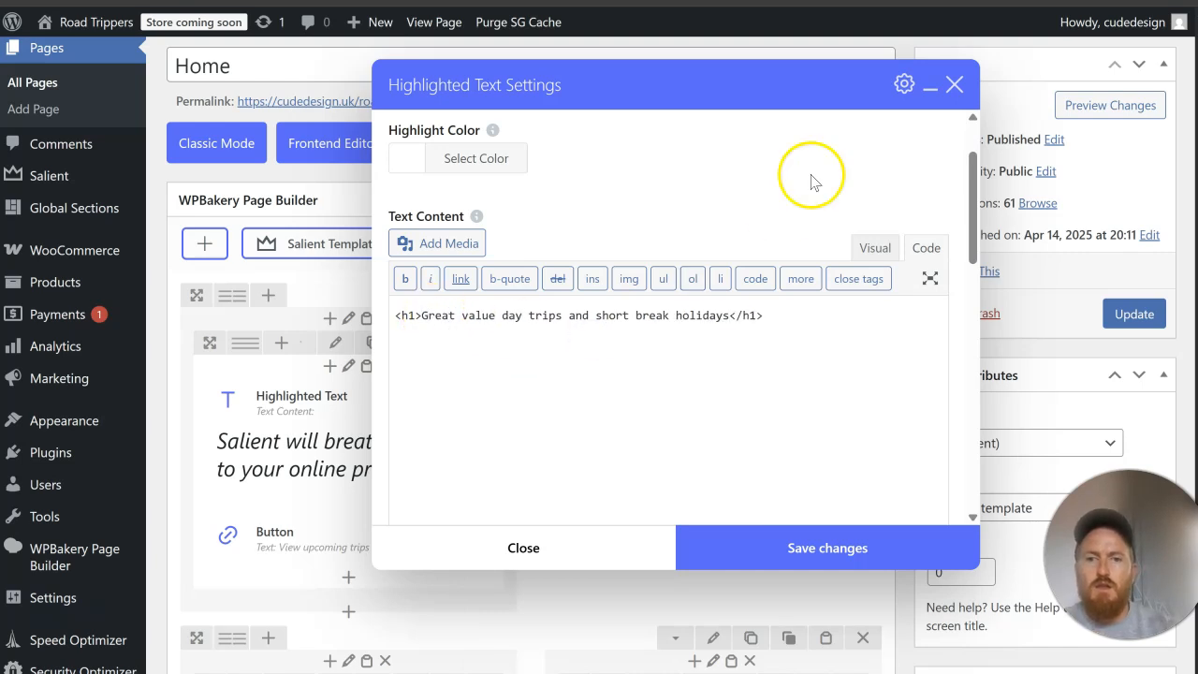
pyautogui.click(757, 544)
pyautogui.click(1137, 316)
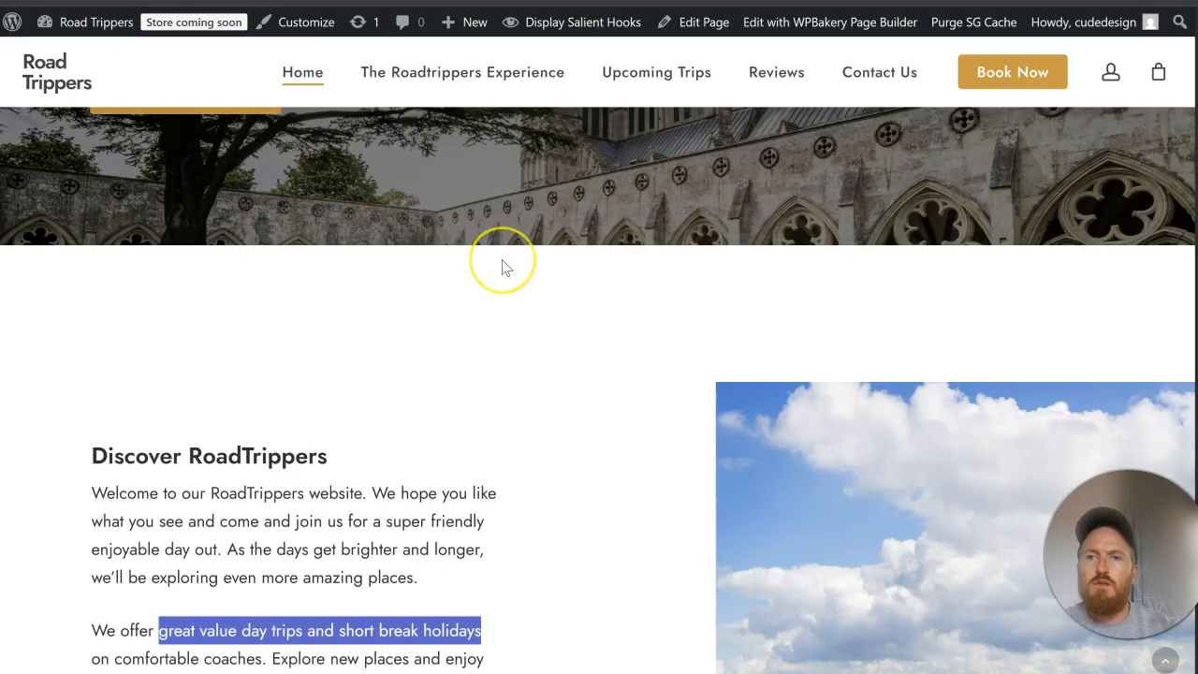
pyautogui.press('F5')
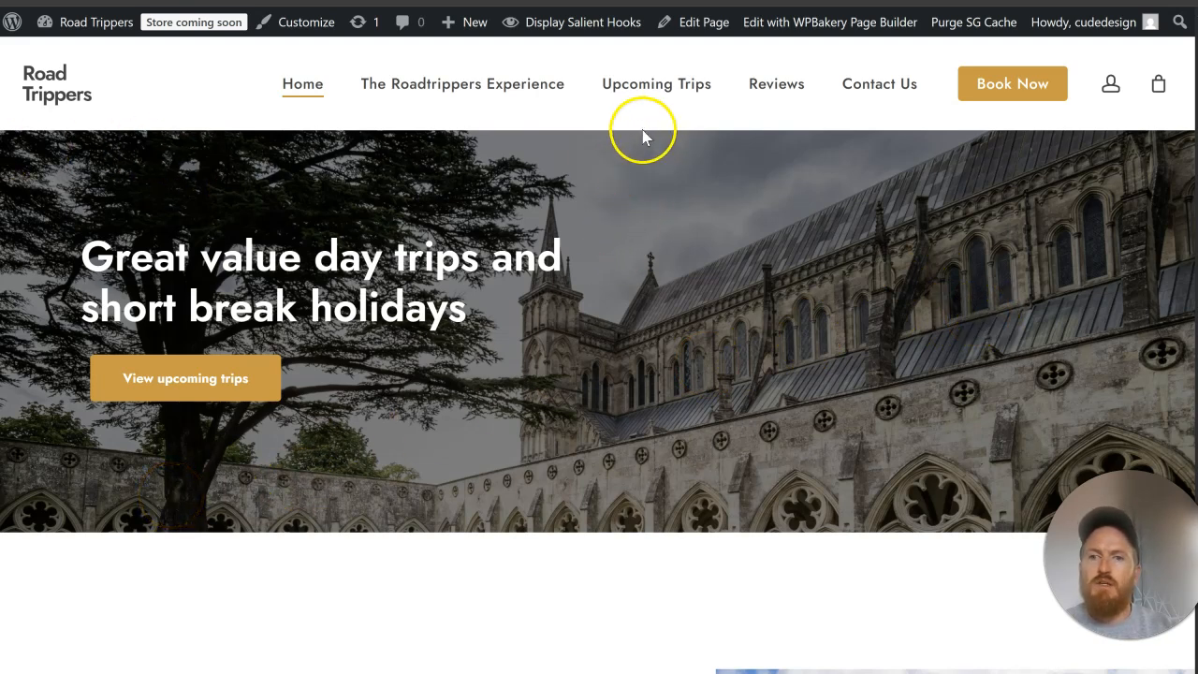
pyautogui.moveTo(85, 258); pyautogui.dragTo(121, 311)
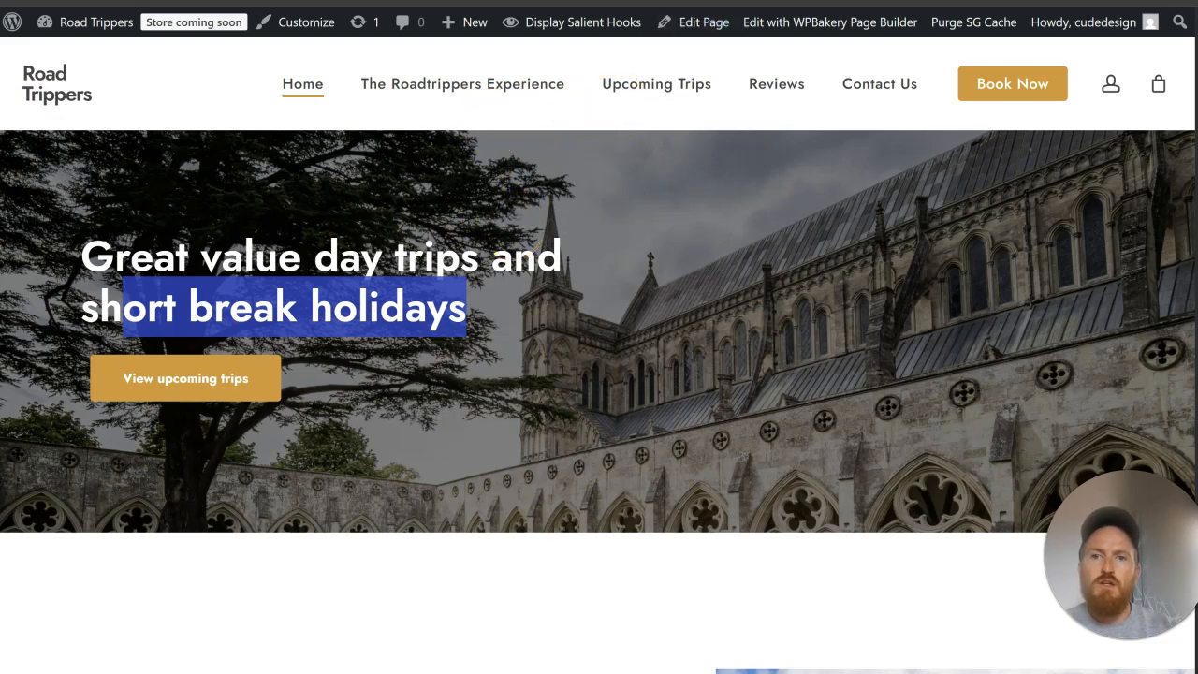
# Step: Copy the Animated Shape from the Test page into the Home hero's outer column and place it above the inner row
pyautogui.hotkey('ctrl', 'Tab')
pyautogui.scroll(-4, 530, 268)
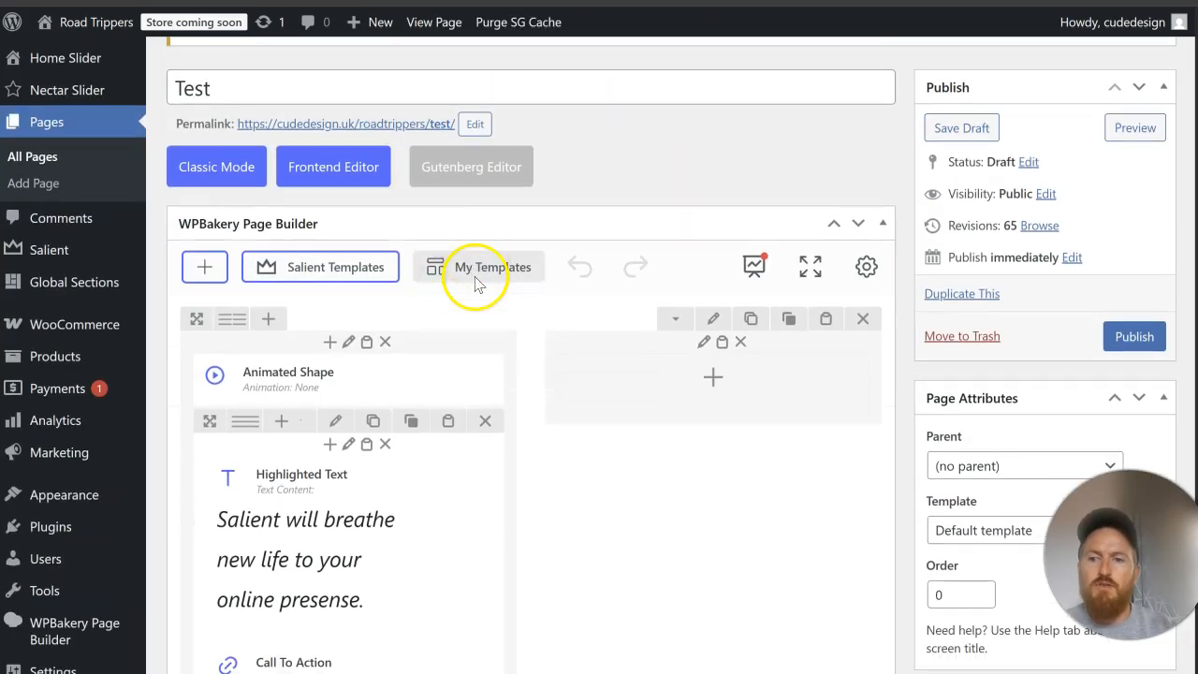
pyautogui.scroll(2, 623, 276)
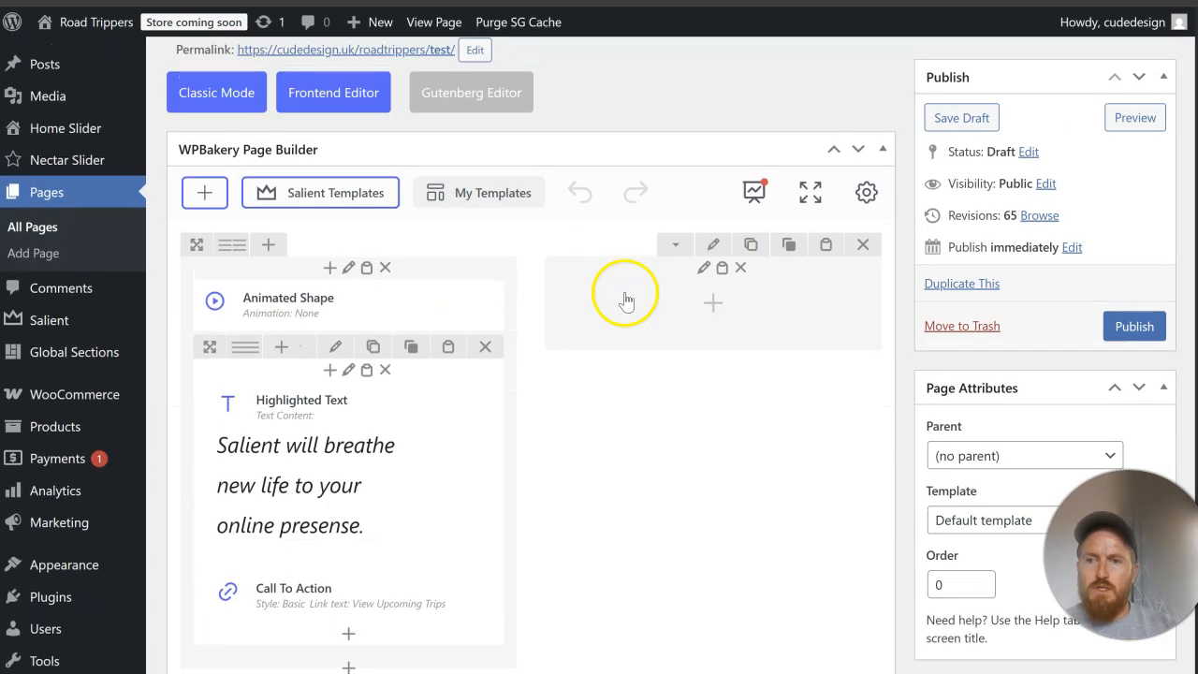
pyautogui.moveTo(313, 318)
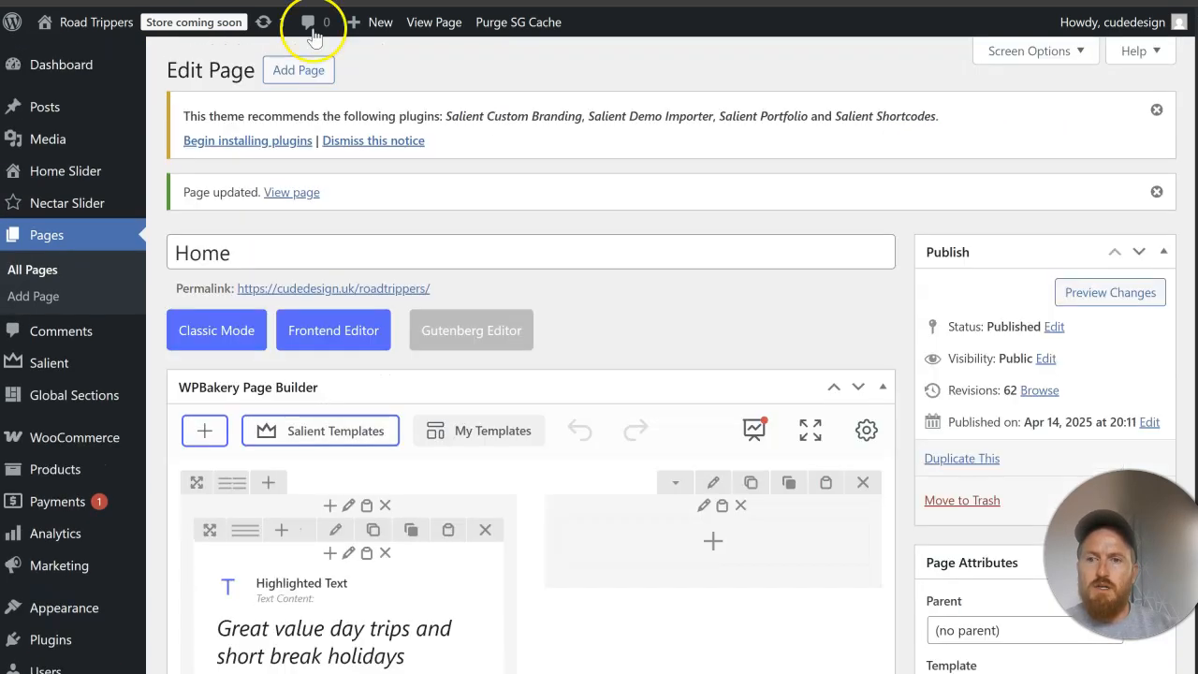
pyautogui.scroll(-2, 334, 375)
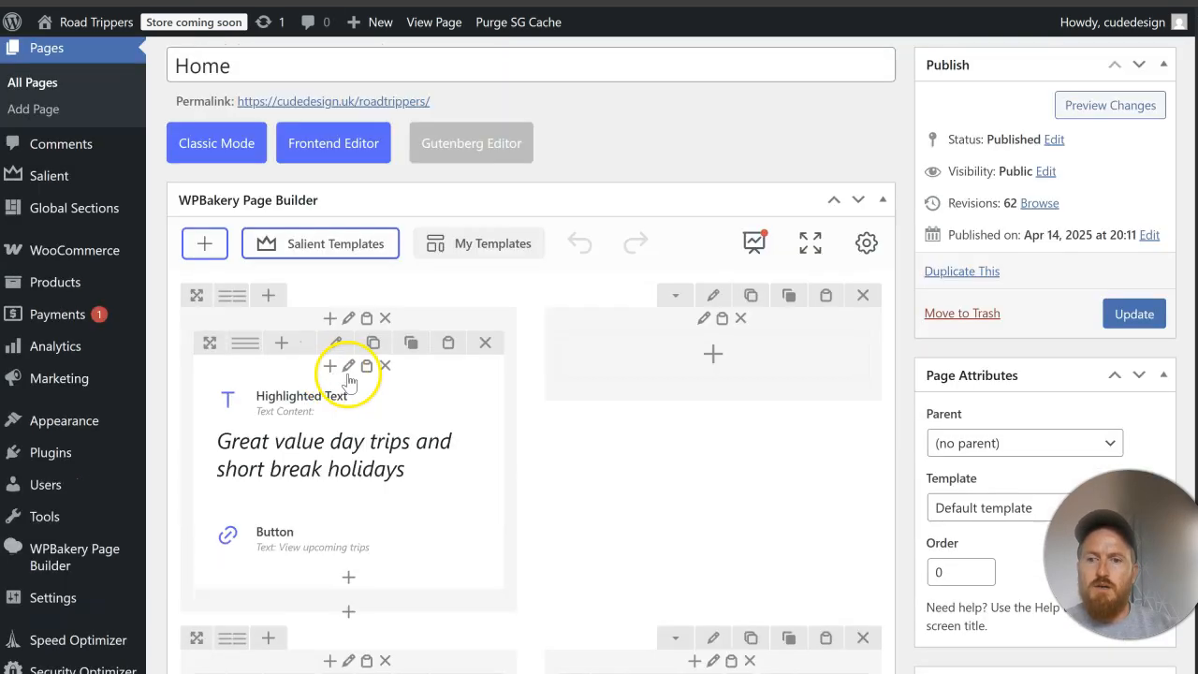
pyautogui.click(366, 318)
pyautogui.moveTo(289, 609)
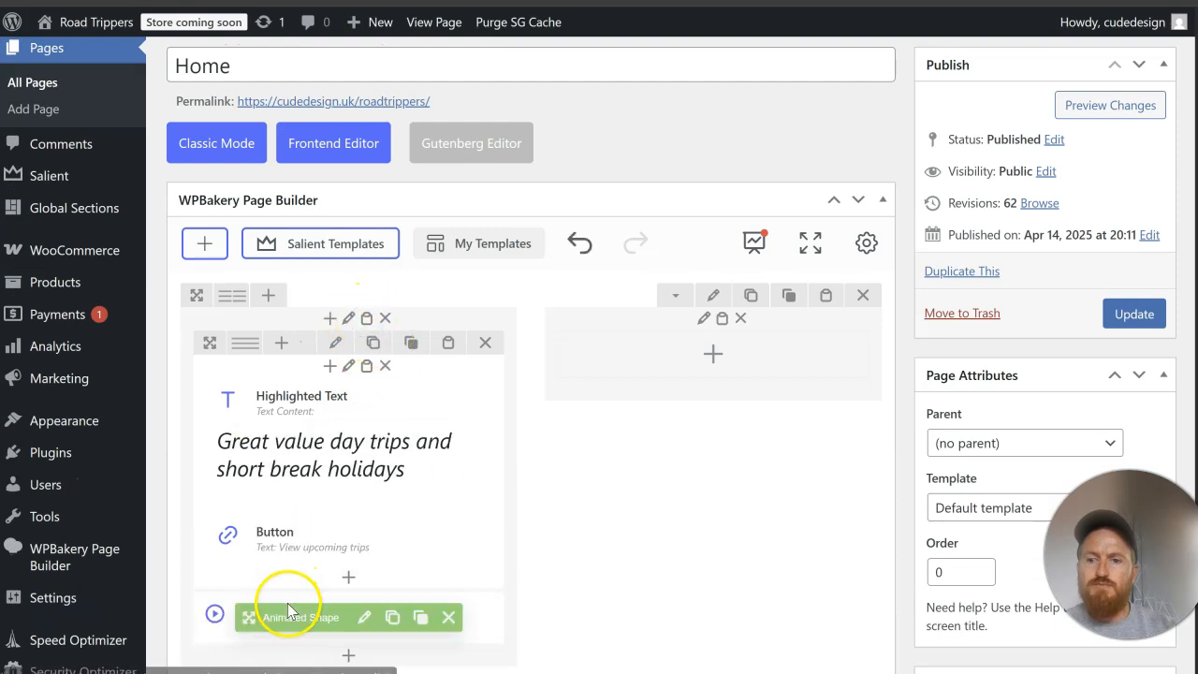
pyautogui.moveTo(292, 614); pyautogui.dragTo(290, 335)
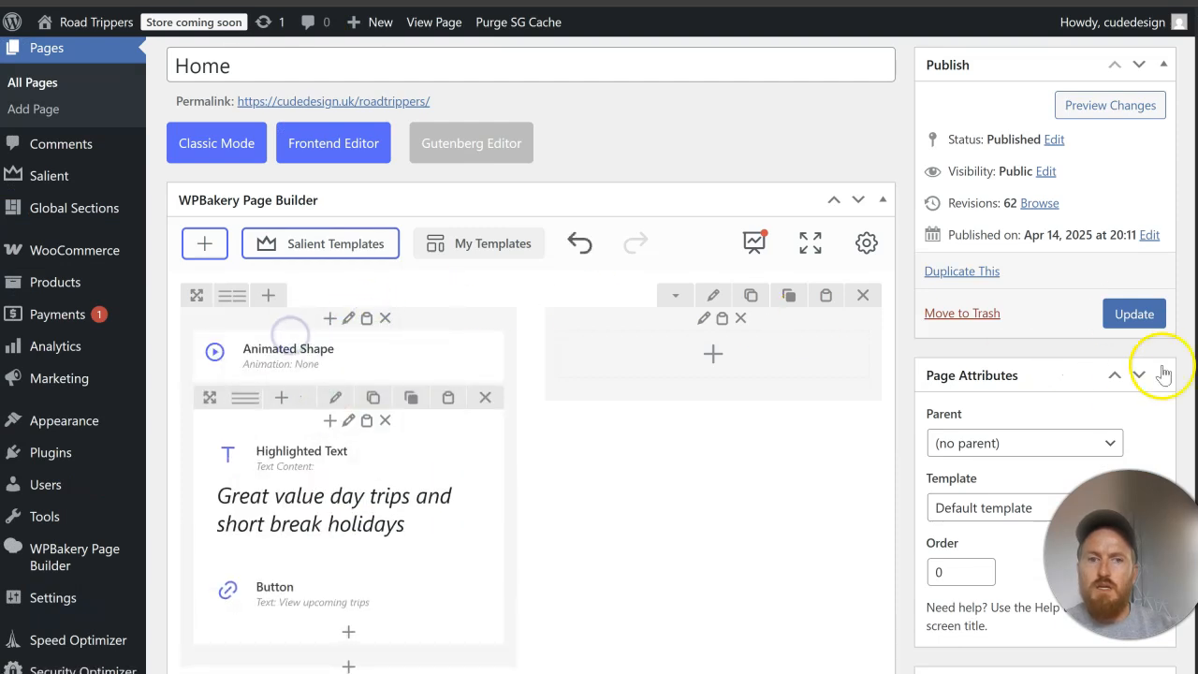
# Step: Review and save the Animated Shape's color and dimension settings, update the Home page and reload the live page
pyautogui.click(361, 357)
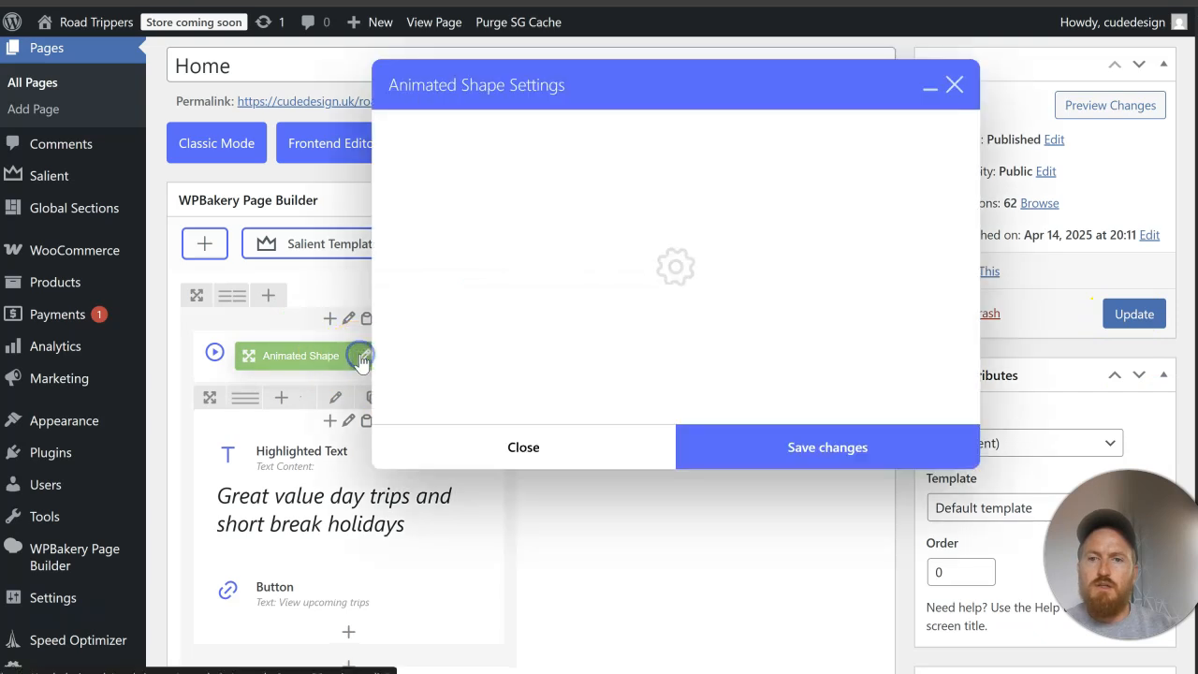
pyautogui.scroll(-3, 491, 284)
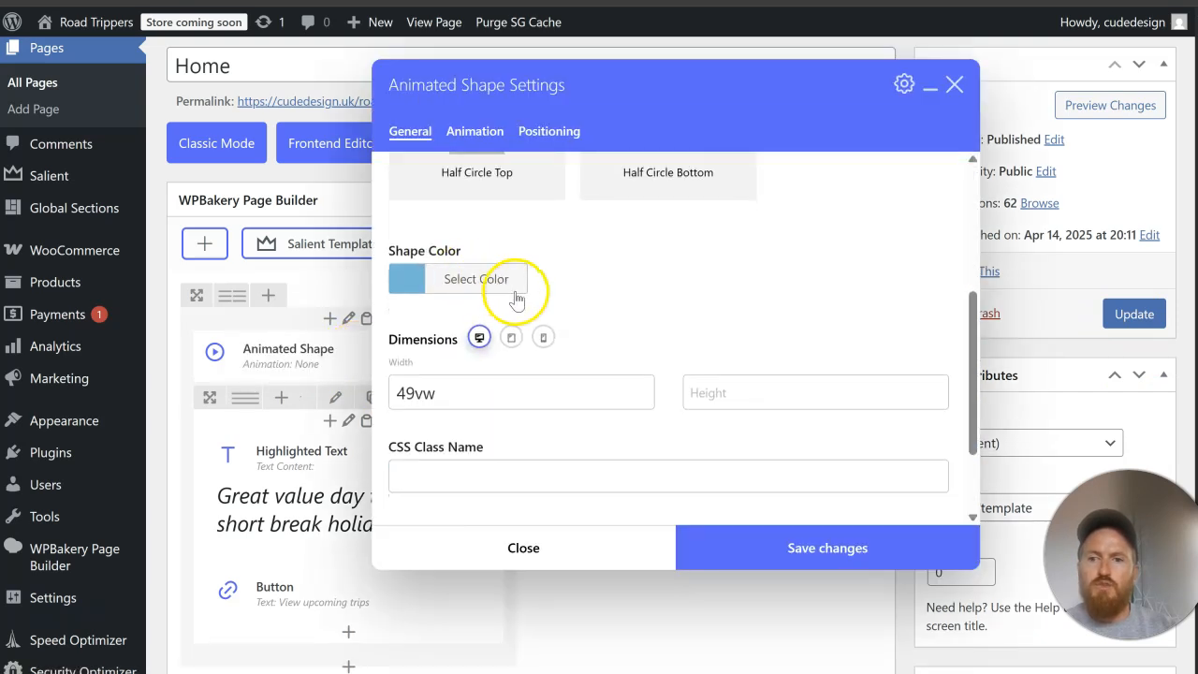
pyautogui.scroll(-2, 516, 294)
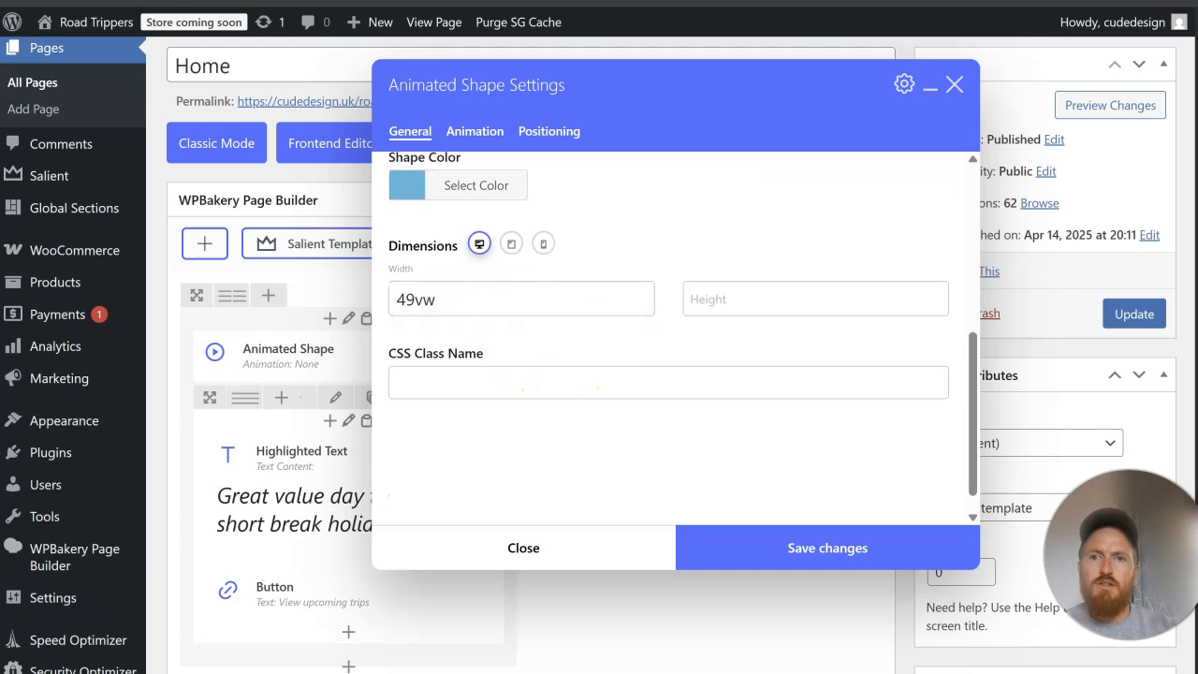
pyautogui.click(802, 547)
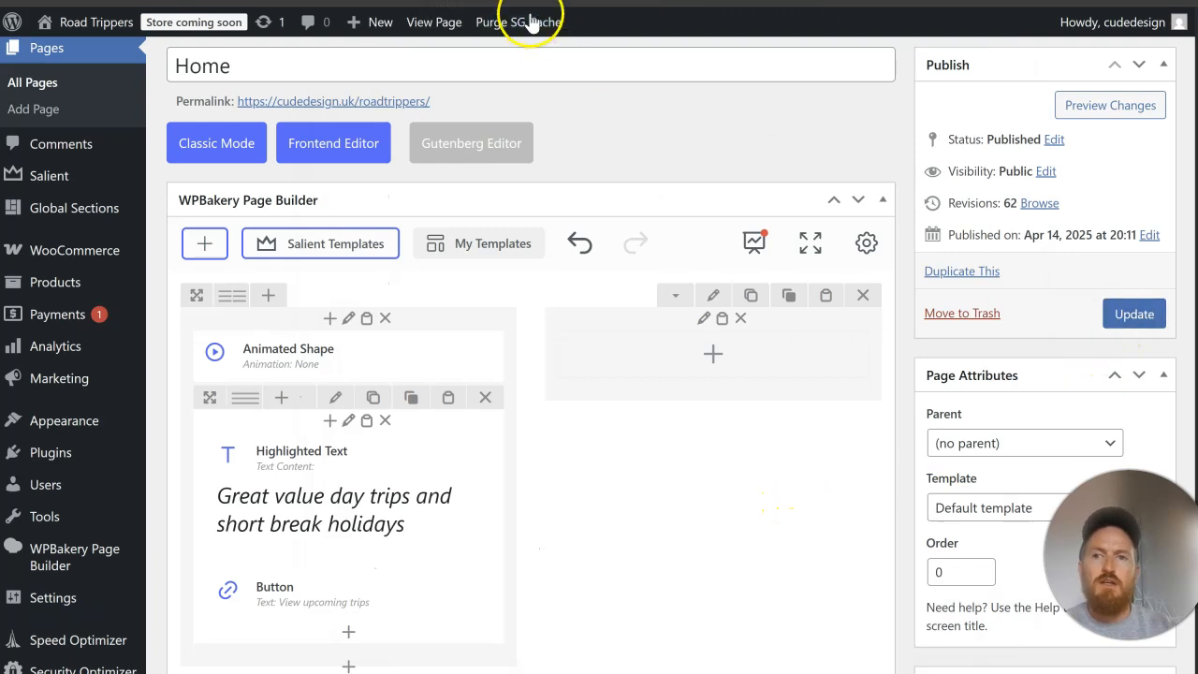
pyautogui.click(527, 21)
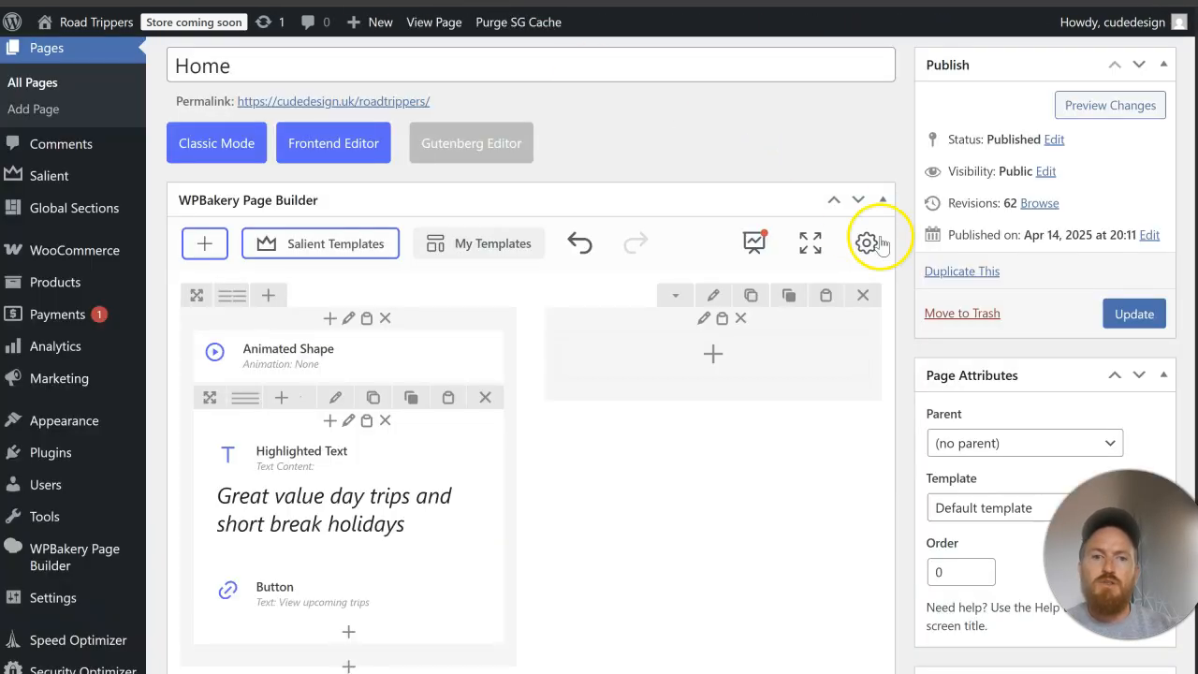
pyautogui.click(1130, 315)
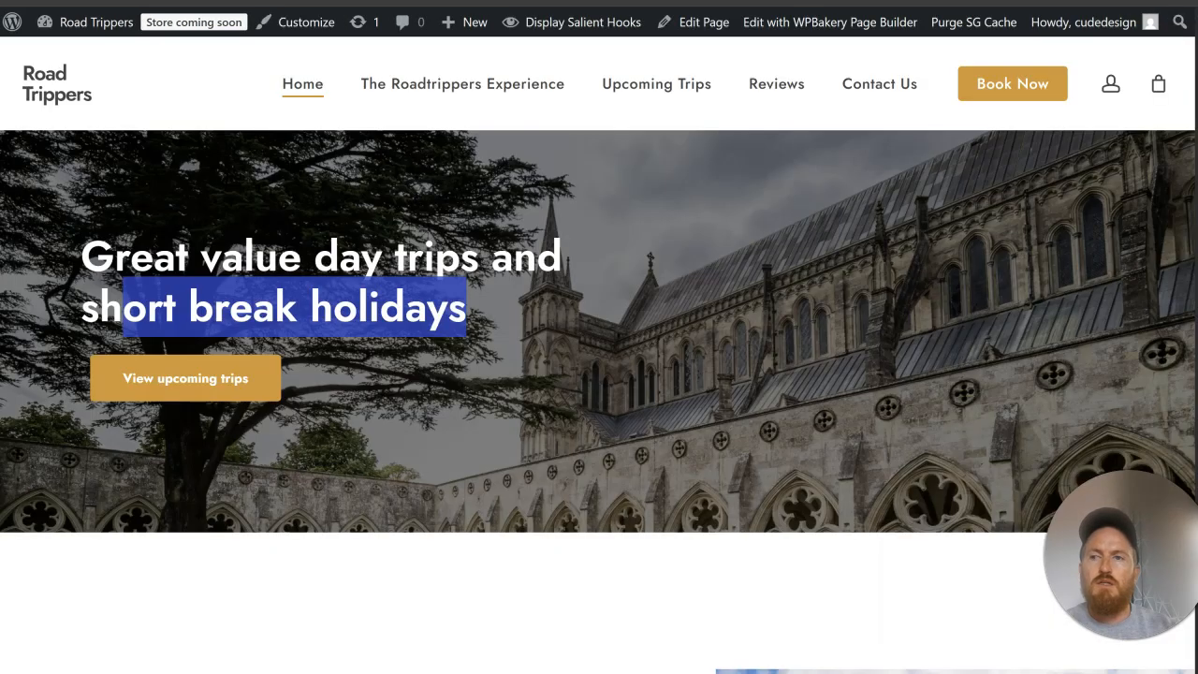
pyautogui.click(89, 1)
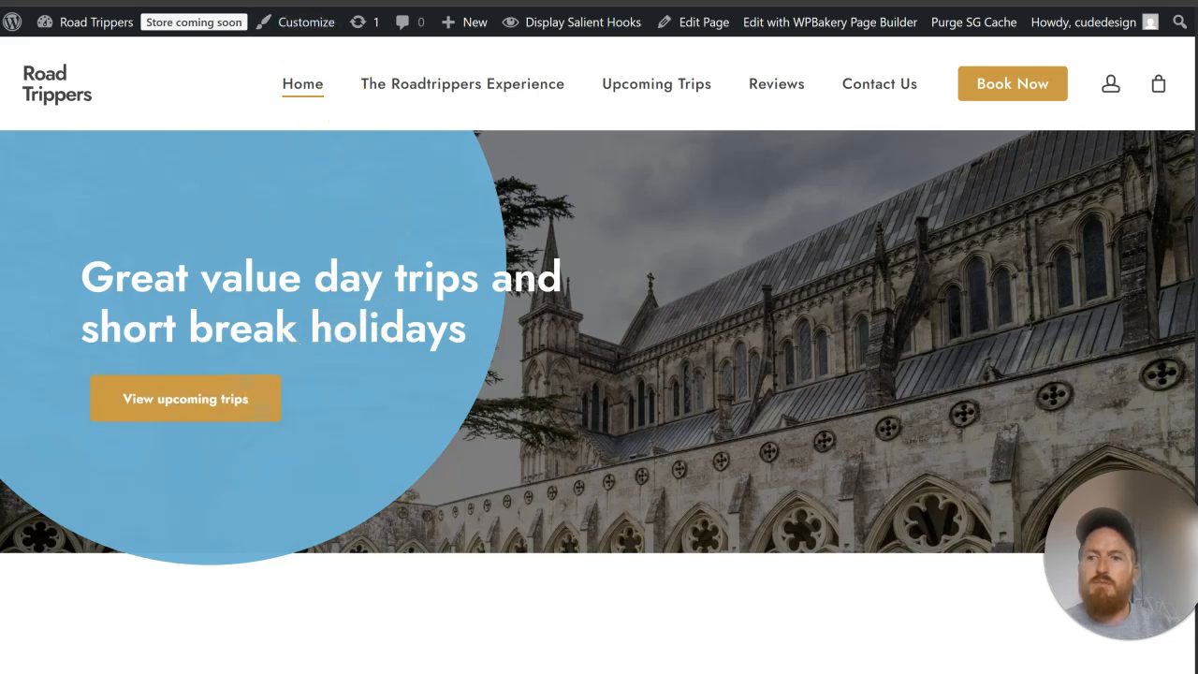
# Step: Cut the h1 heading code from the hero's Highlighted Text element and delete that element
pyautogui.hotkey('ctrl', 'Tab')
pyautogui.scroll(-3, 627, 263)
pyautogui.moveTo(383, 428)
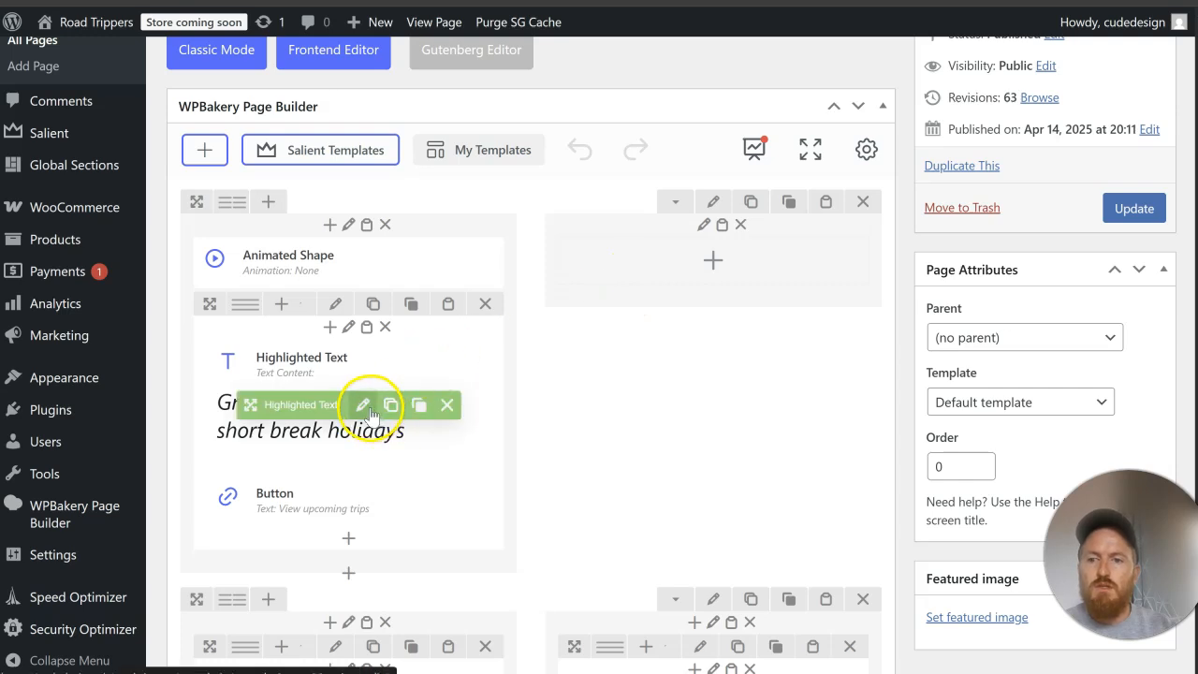
pyautogui.click(365, 408)
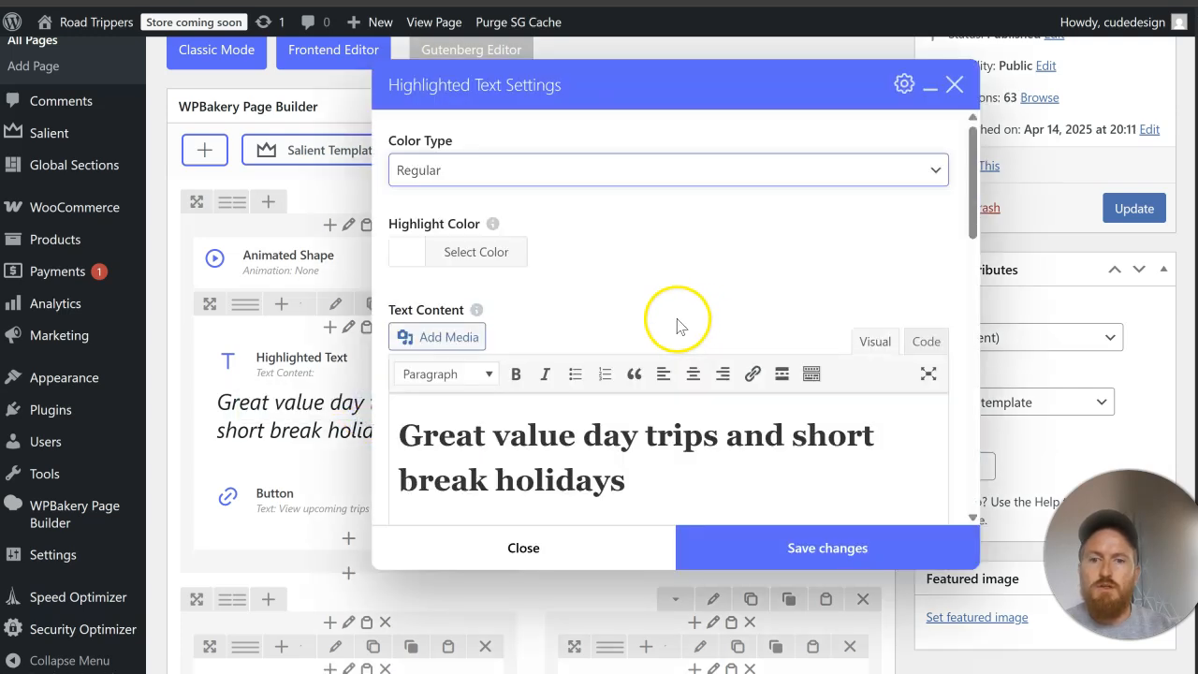
pyautogui.click(922, 340)
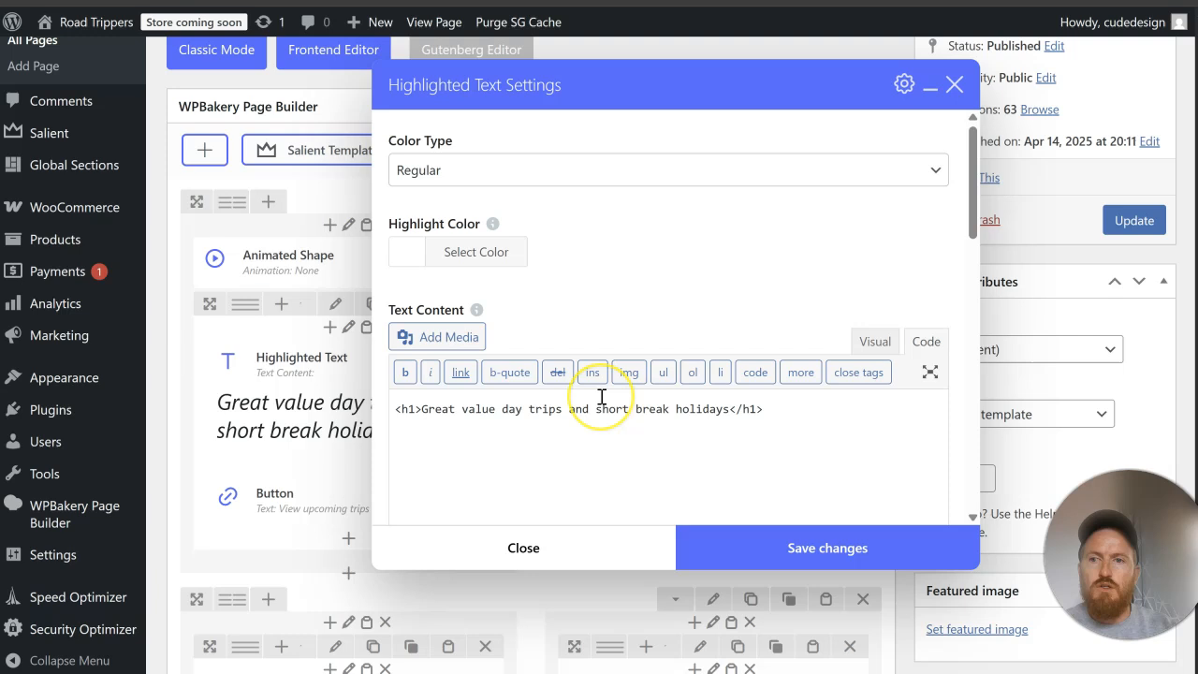
pyautogui.moveTo(783, 413); pyautogui.dragTo(396, 409)
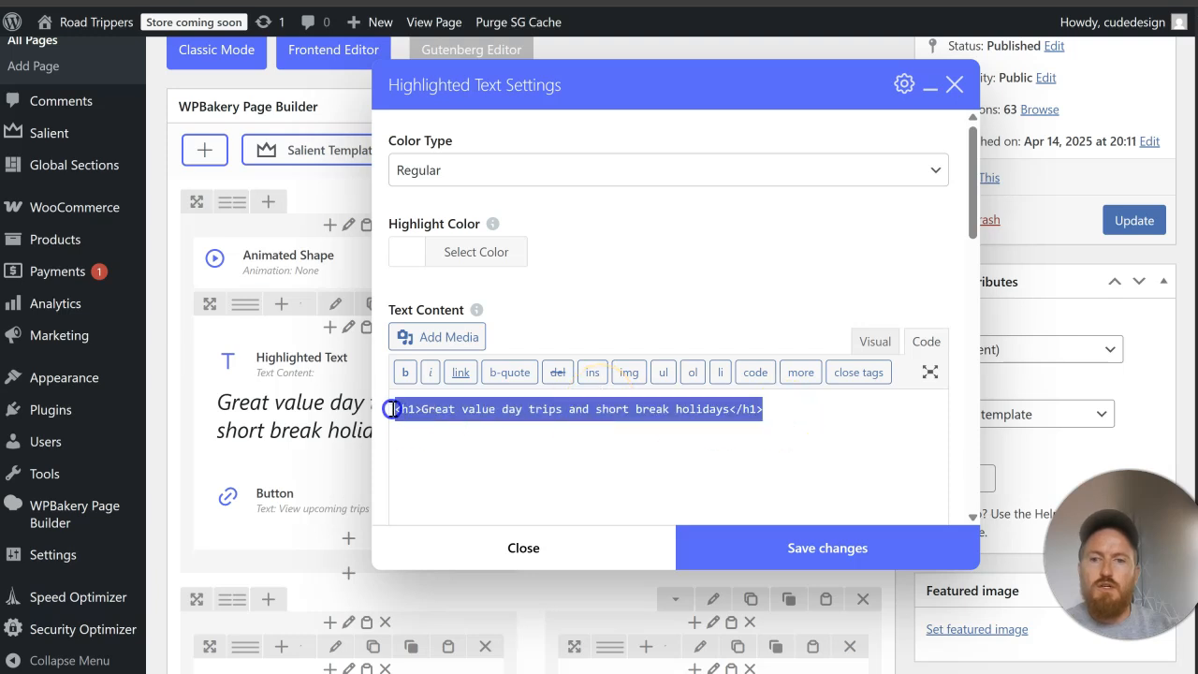
pyautogui.rightClick(475, 409)
pyautogui.click(552, 265)
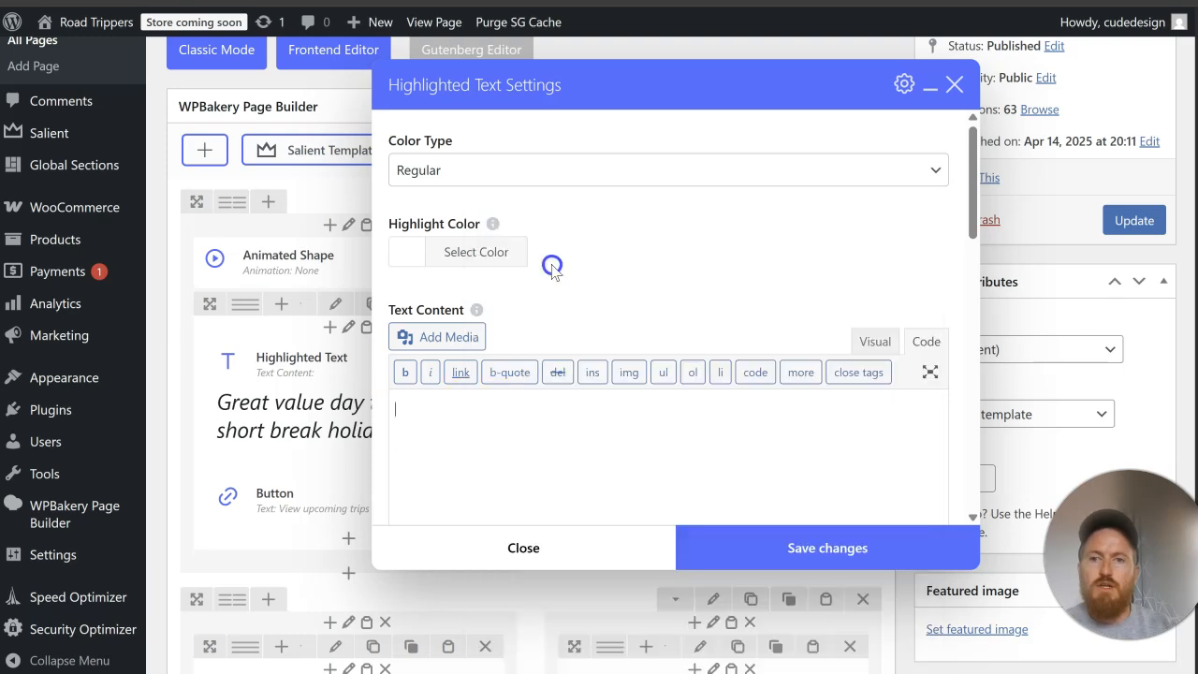
pyautogui.click(575, 549)
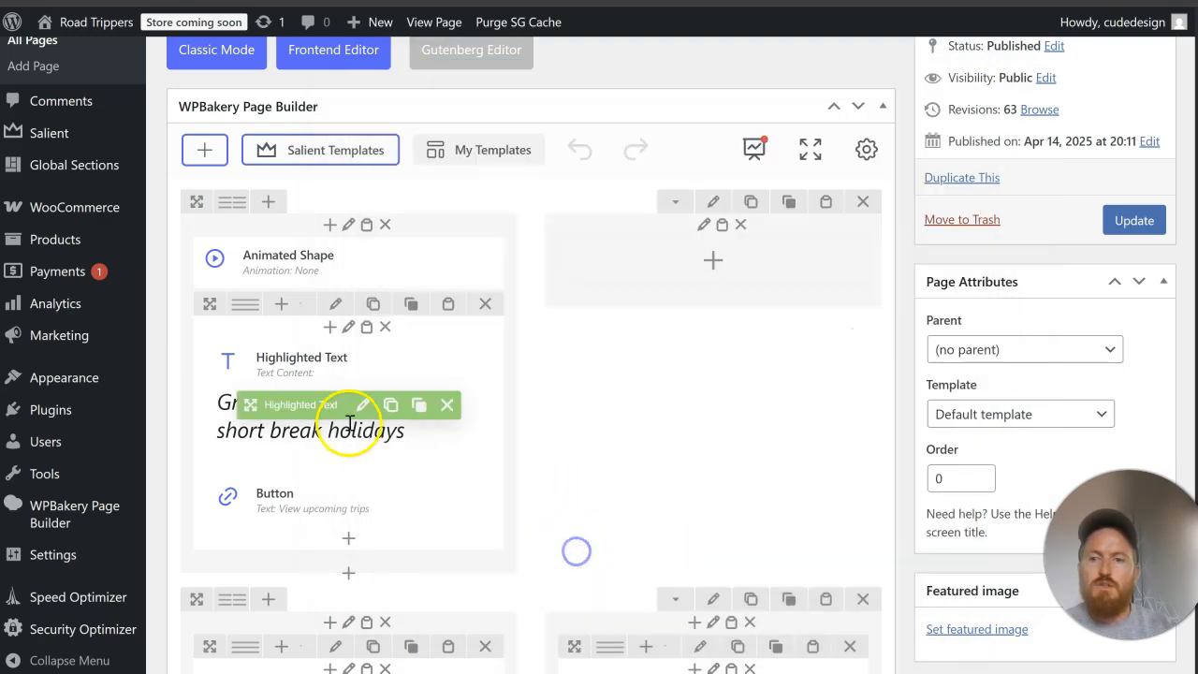
pyautogui.click(447, 404)
# Step: Add a Text Block element to the hero column's inner row, finding it with the search "text"
pyautogui.click(350, 406)
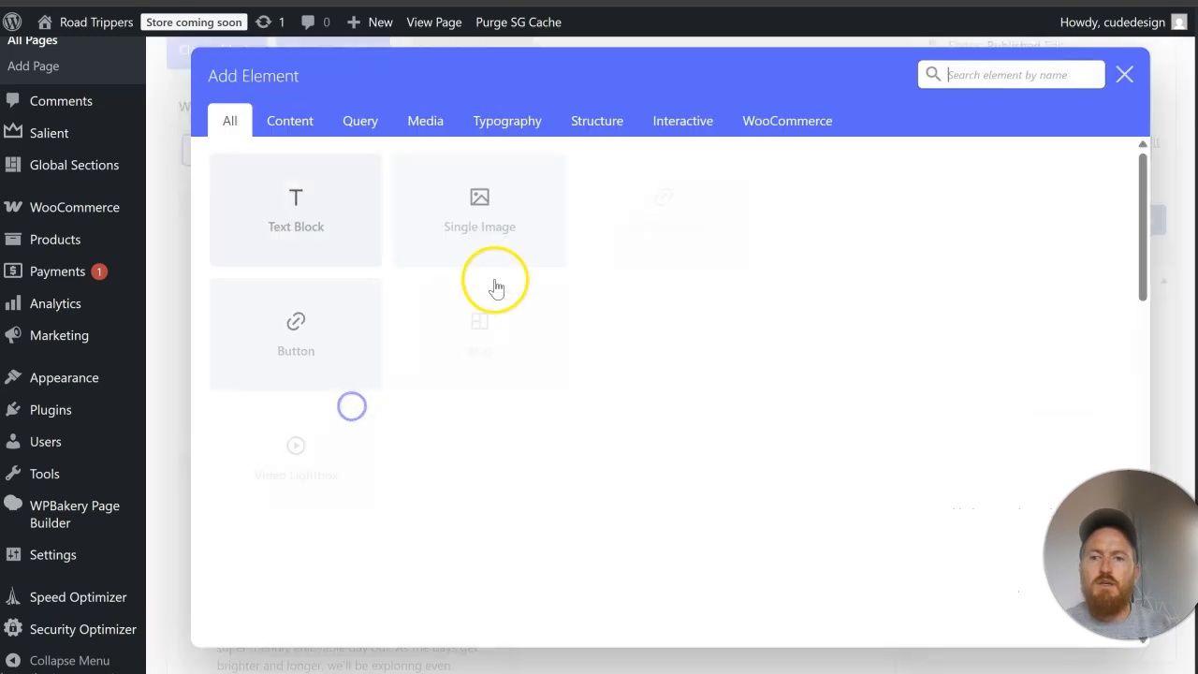
pyautogui.click(943, 84)
pyautogui.write('text')
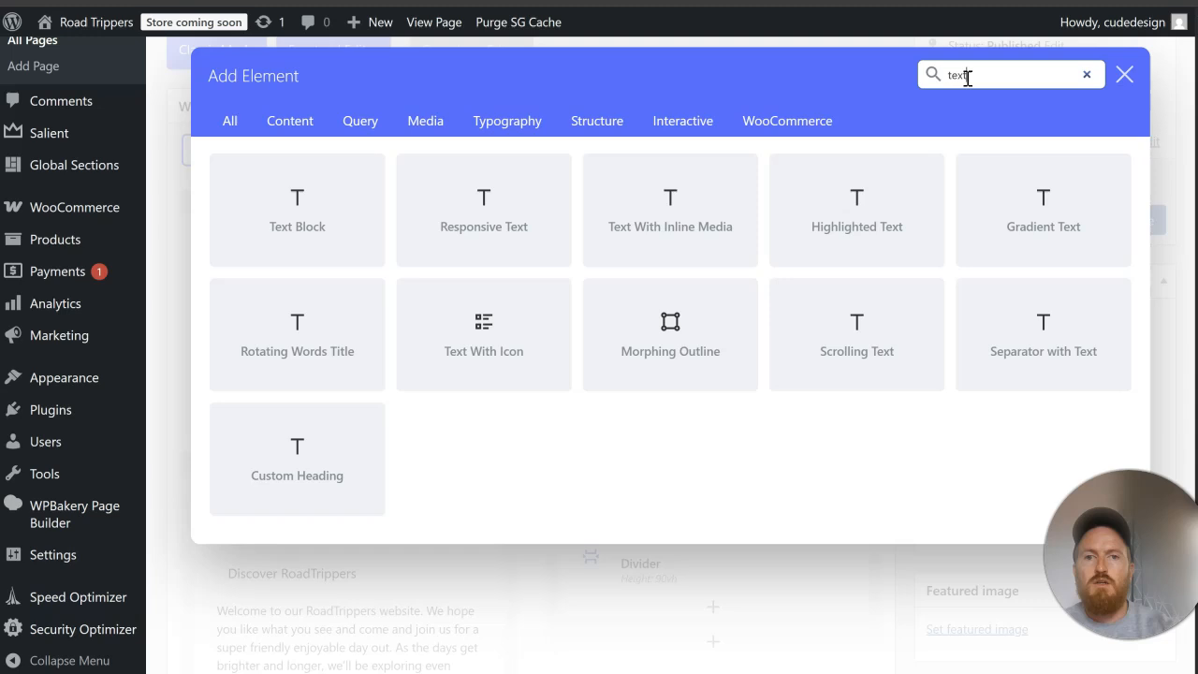
pyautogui.click(268, 209)
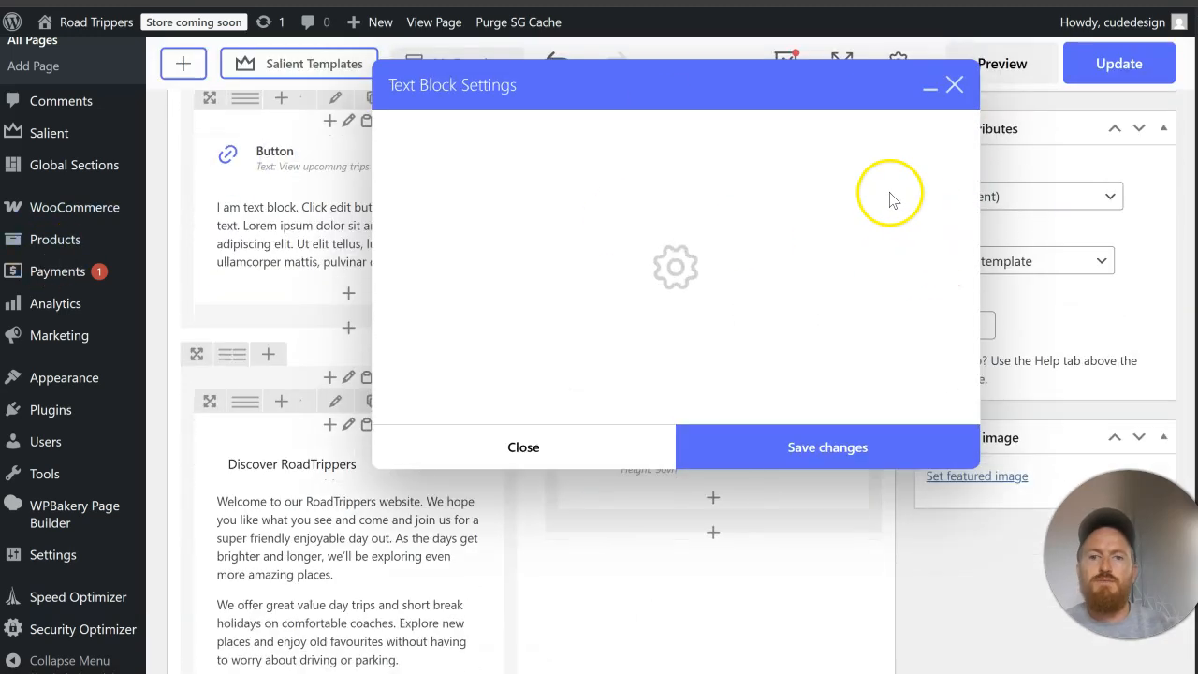
# Step: Replace the Text Block's placeholder with the copied h1, breaking lines after "day" and "short", save, and move the block above the button's inner row
pyautogui.click(926, 214)
pyautogui.moveTo(601, 337); pyautogui.dragTo(359, 279)
pyautogui.hotkey('ctrl', 'v')
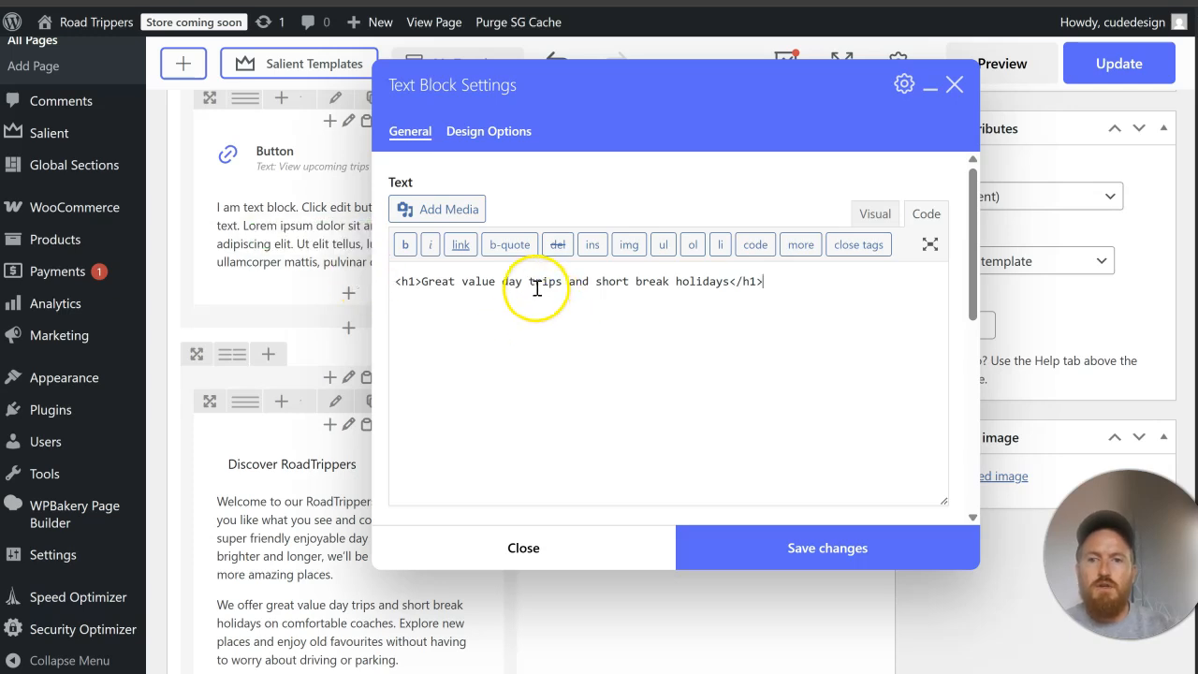
pyautogui.press('Return')
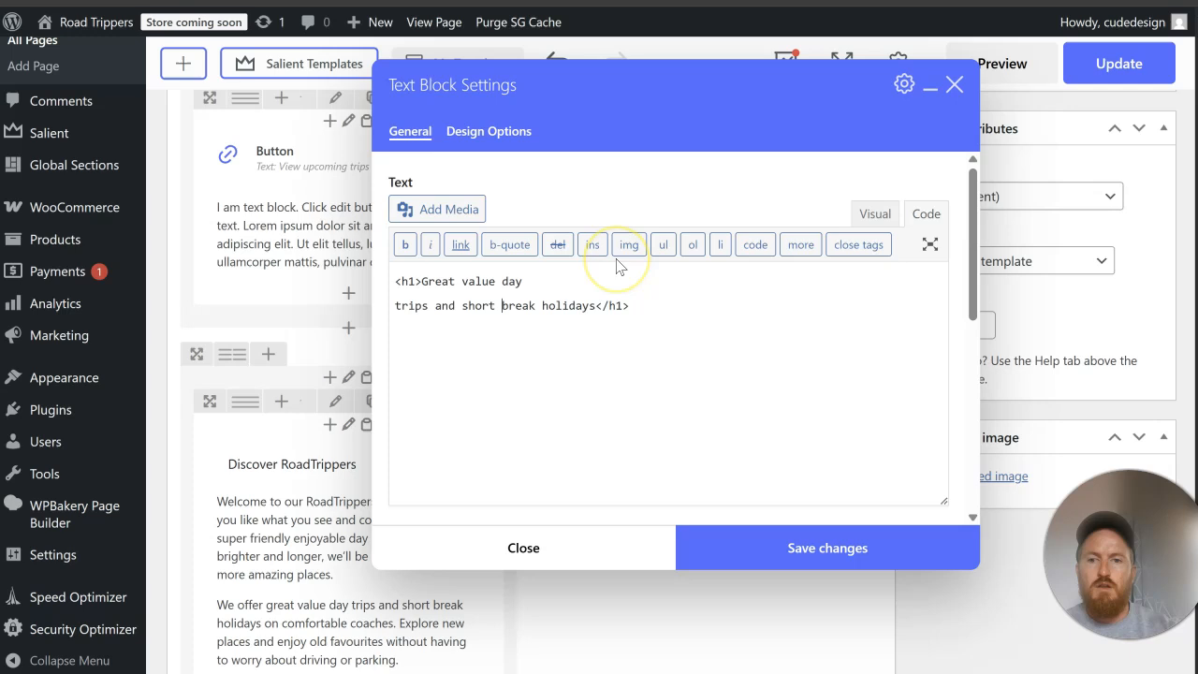
pyautogui.click(755, 547)
pyautogui.scroll(1, 459, 271)
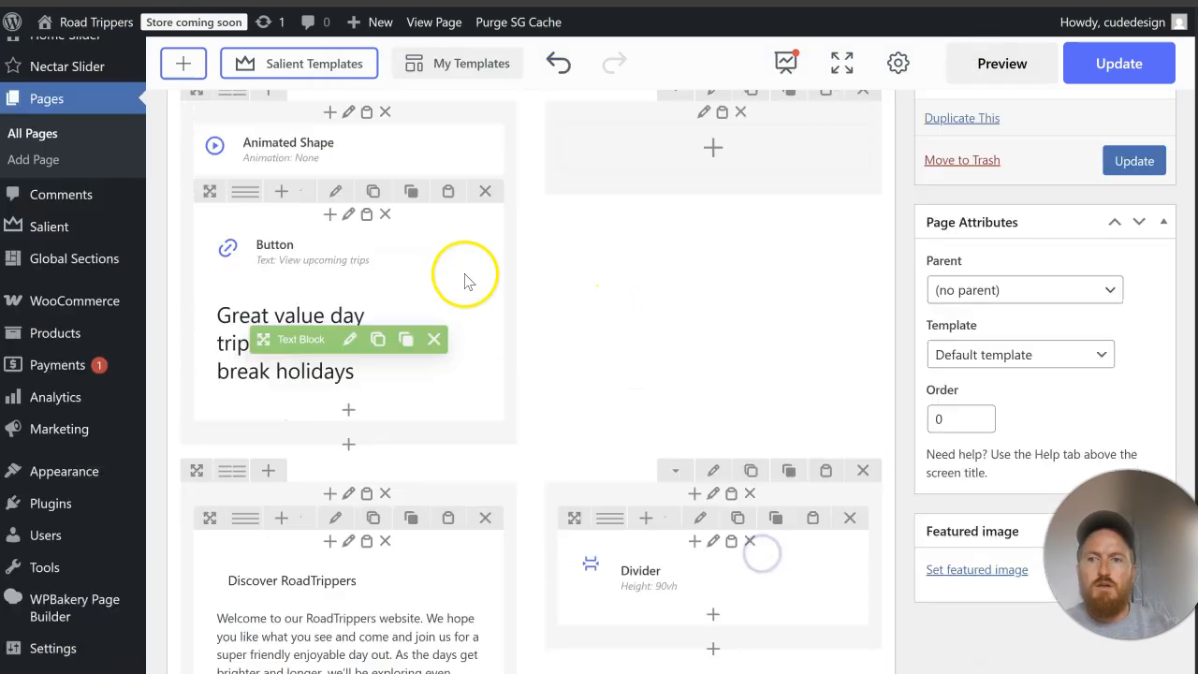
pyautogui.moveTo(314, 338); pyautogui.dragTo(315, 213)
# Step: Set the color override of the hero's "View upcoming trips" button to white
pyautogui.click(338, 373)
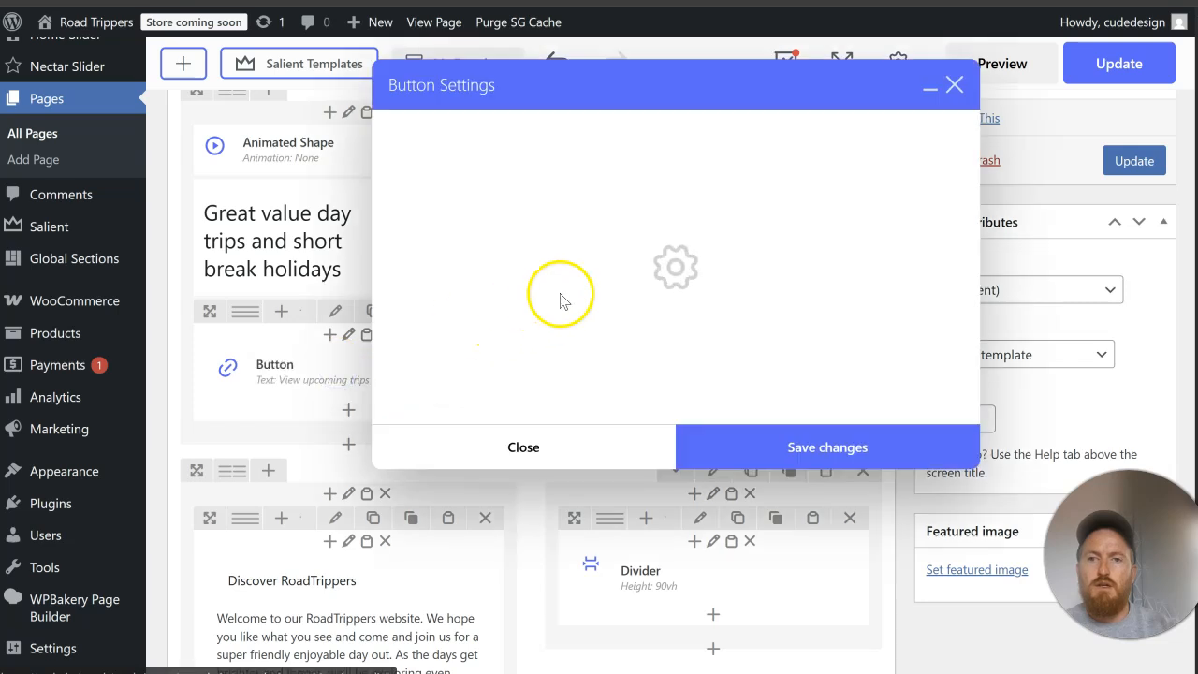
pyautogui.scroll(-4, 539, 300)
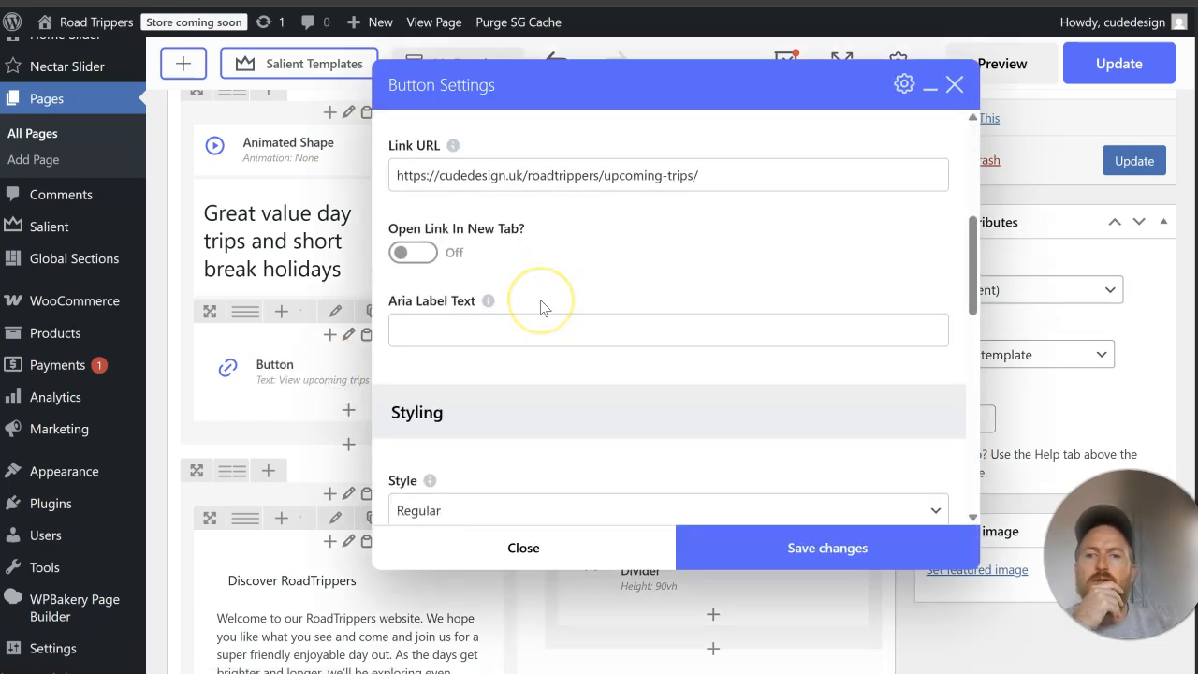
pyautogui.scroll(-3, 541, 303)
pyautogui.click(502, 327)
pyautogui.scroll(-2, 583, 327)
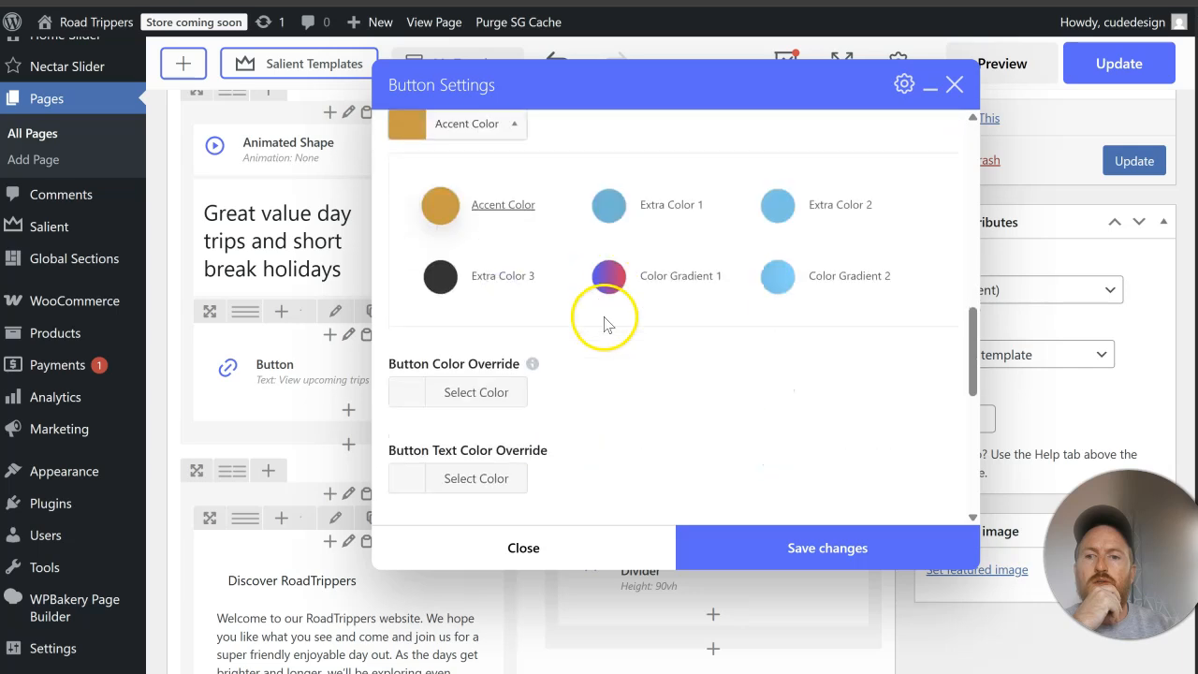
pyautogui.click(730, 379)
pyautogui.click(510, 209)
pyautogui.click(447, 449)
pyautogui.click(883, 264)
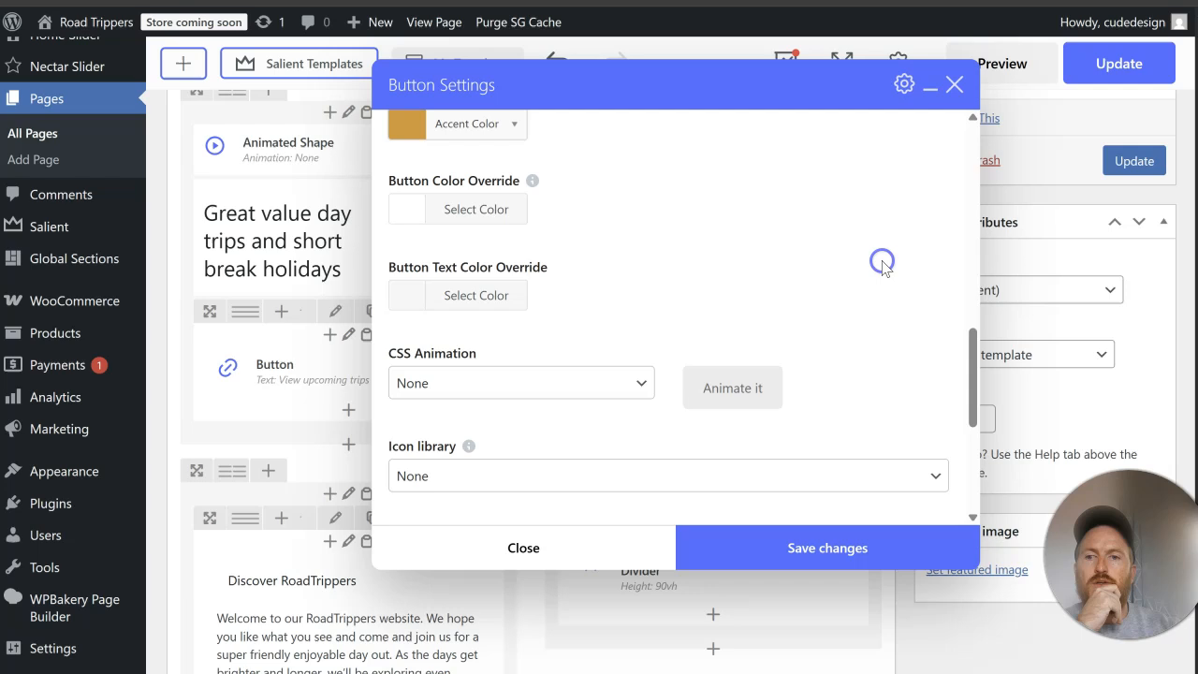
# Step: Set the button's text color override to black, save the button settings, and update the Home page
pyautogui.click(486, 296)
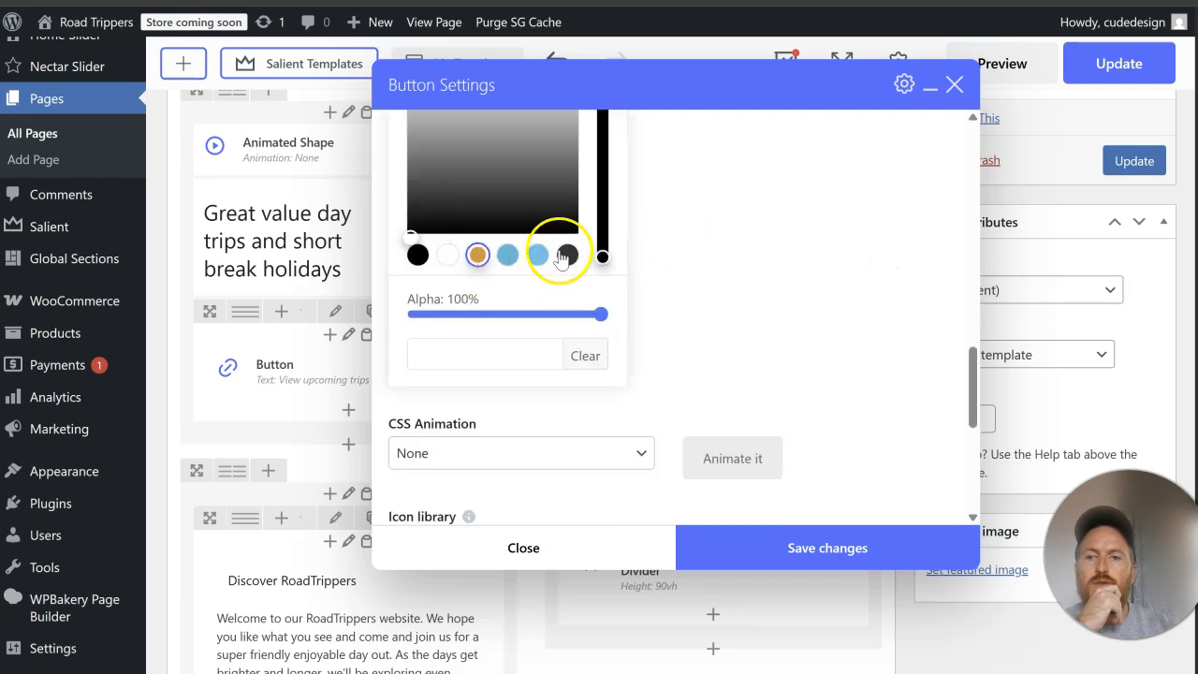
pyautogui.click(418, 254)
pyautogui.click(860, 257)
pyautogui.click(827, 549)
pyautogui.click(1134, 161)
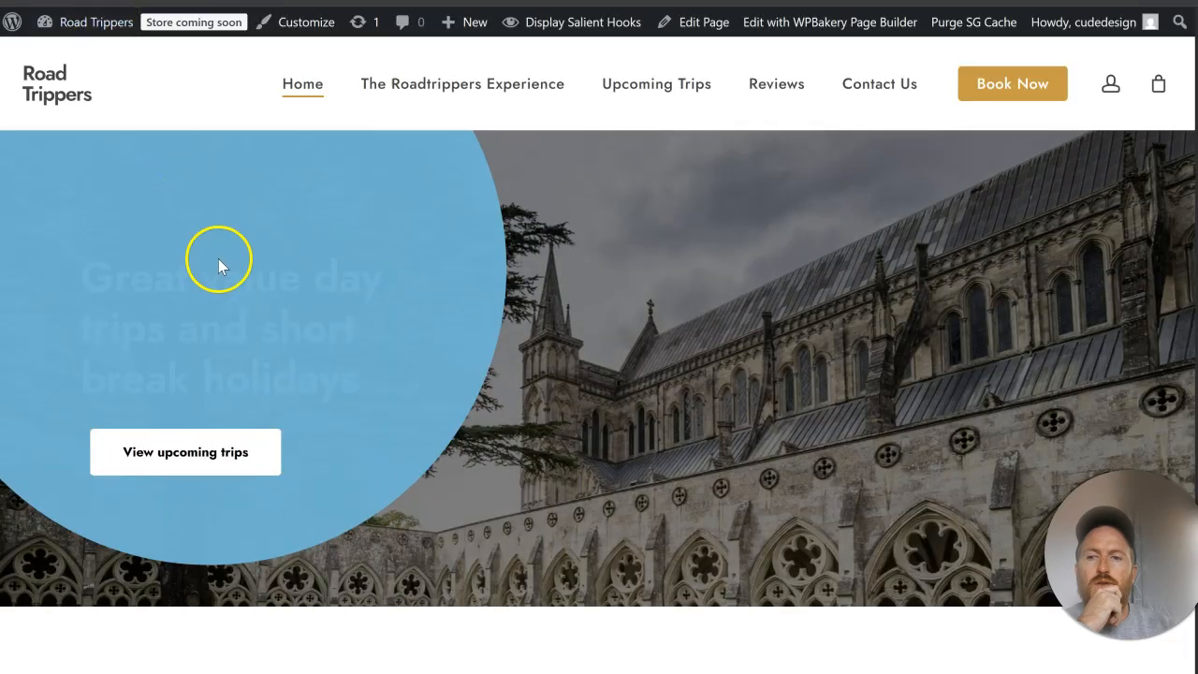
# Step: Check the hero heading on the live page and move its Text Block into the inner row, above the button
pyautogui.click(221, 260)
pyautogui.click(101, 287)
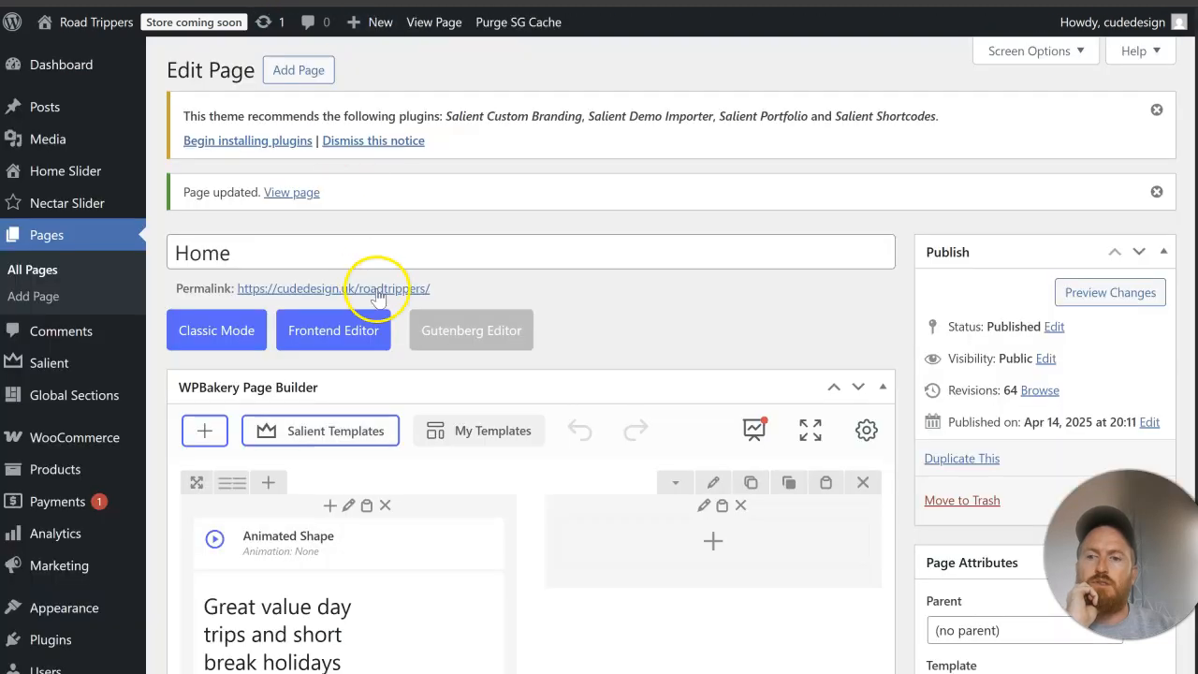
pyautogui.scroll(-5, 378, 296)
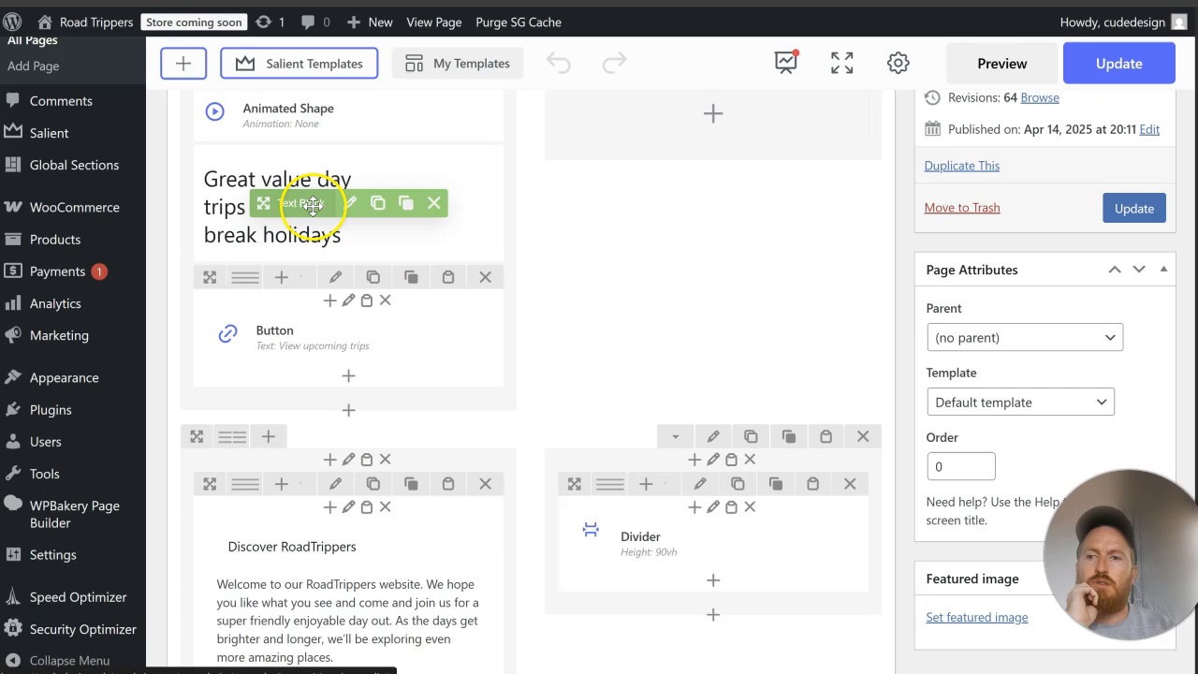
pyautogui.moveTo(290, 196)
pyautogui.mouseDown()
pyautogui.moveTo(324, 297)
pyautogui.moveTo(308, 335)
pyautogui.moveTo(289, 216)
pyautogui.moveTo(253, 230)
pyautogui.mouseUp()
pyautogui.scroll(3, 449, 259)
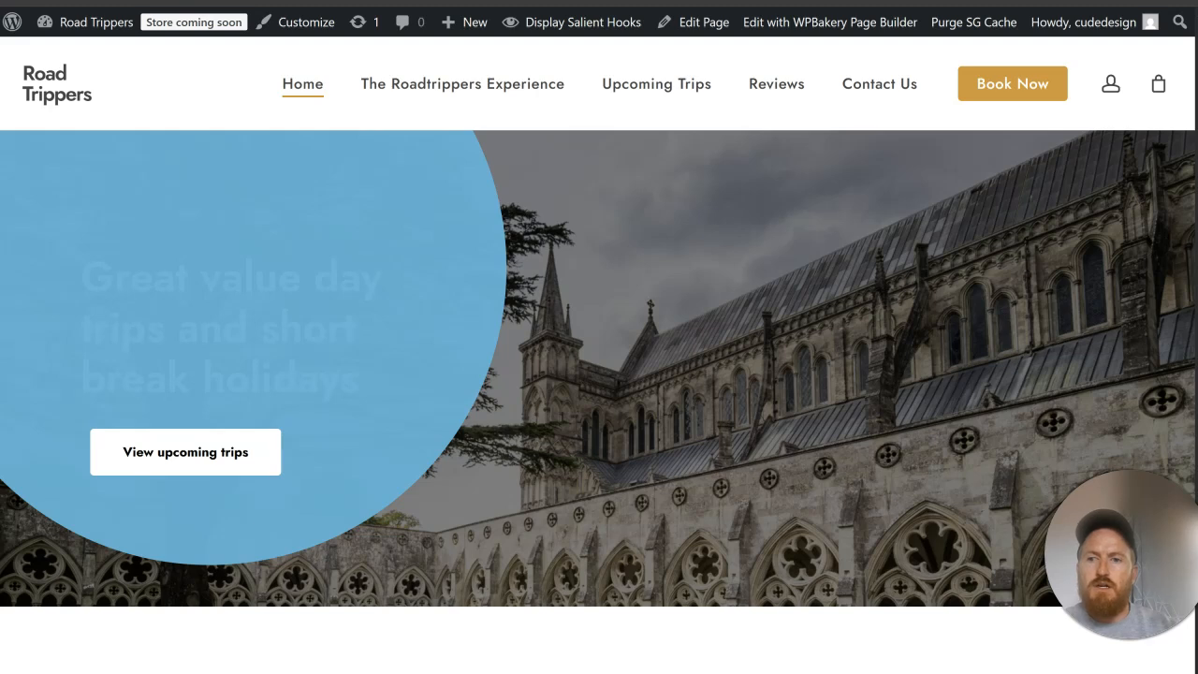
# Step: Clear the black color overlay from the hero row and save the row settings
pyautogui.click(304, 1)
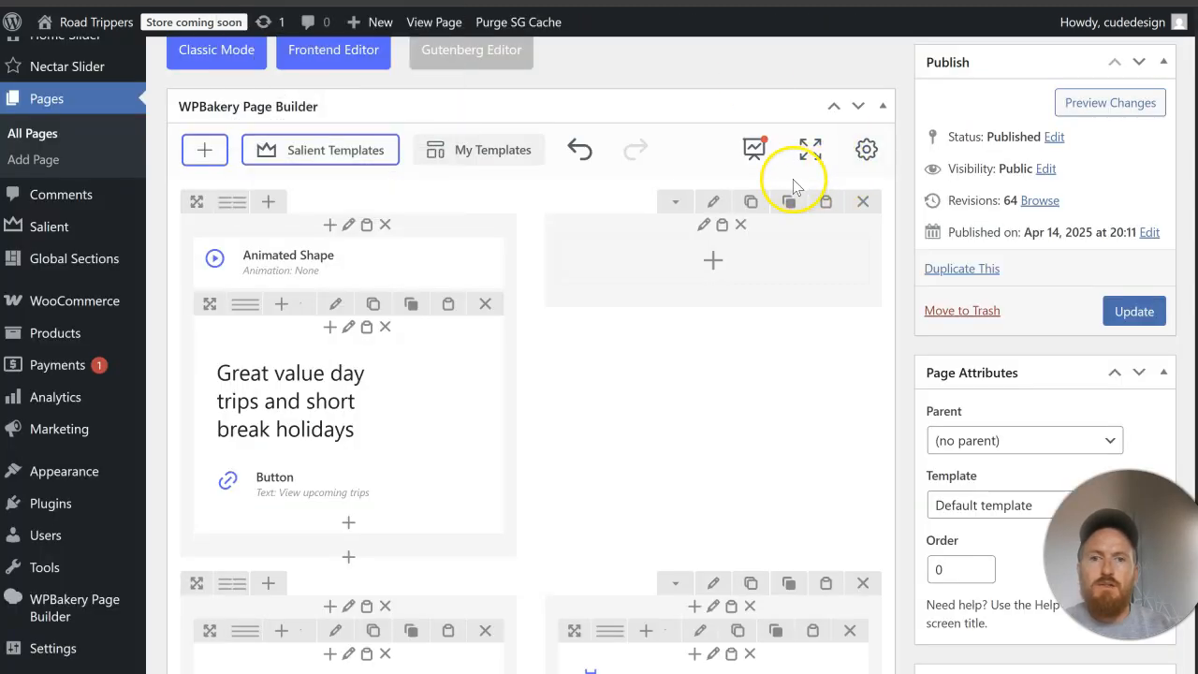
pyautogui.click(709, 202)
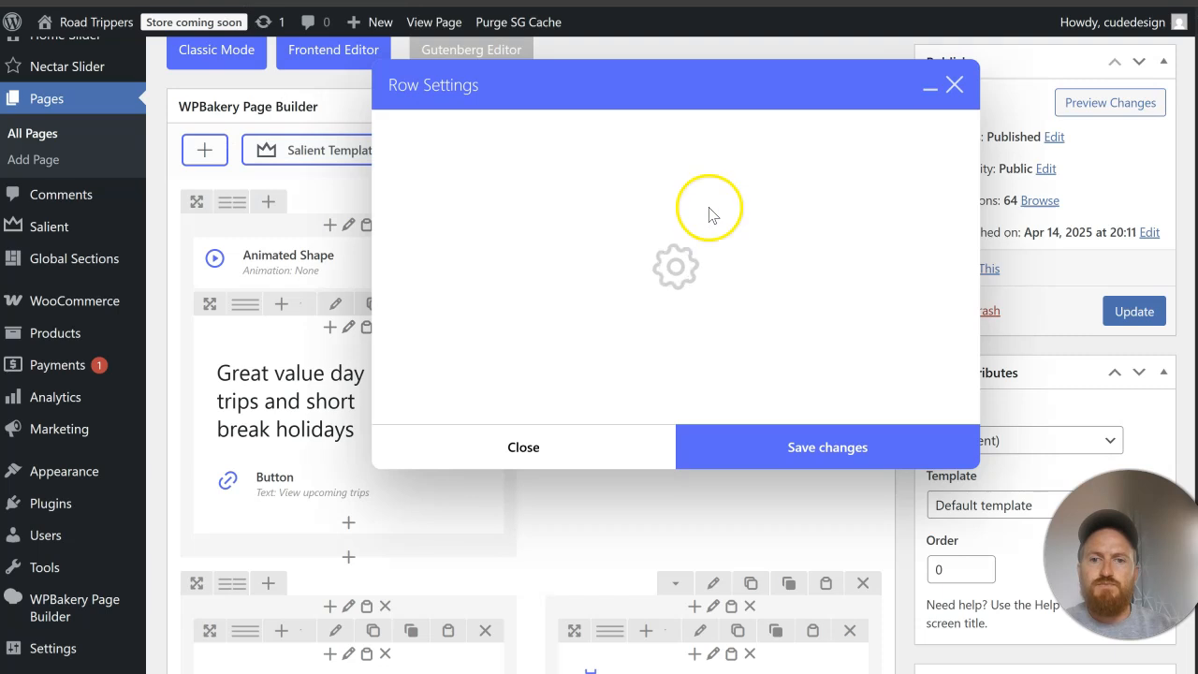
pyautogui.click(564, 131)
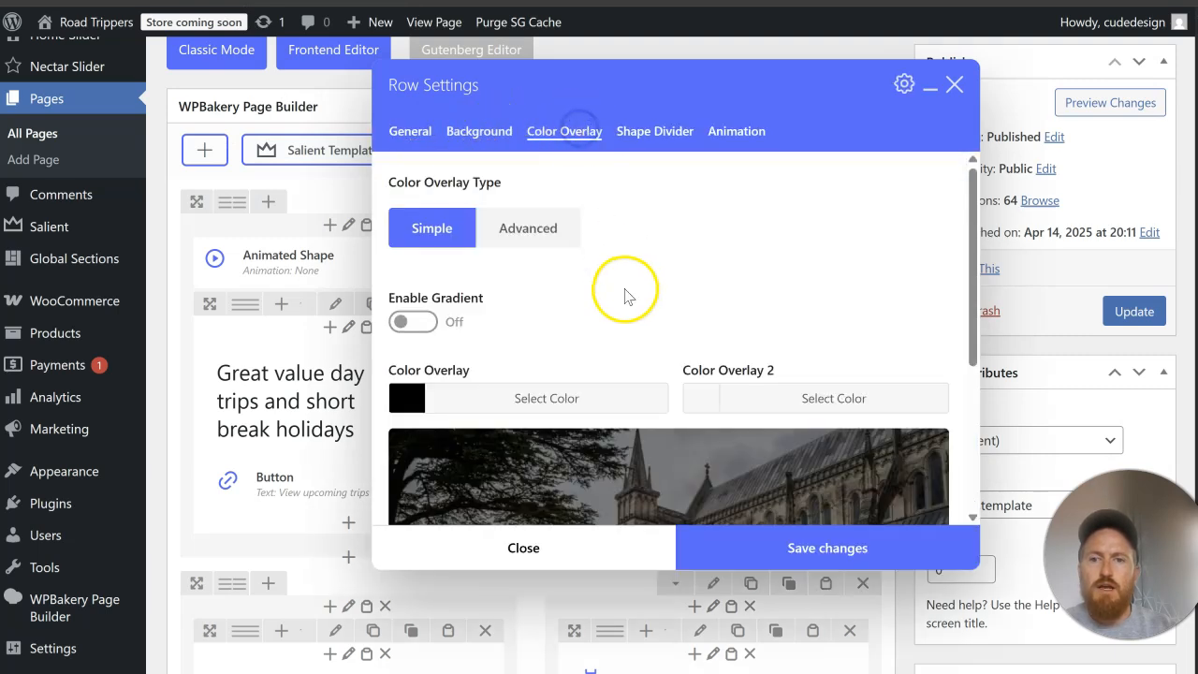
pyautogui.scroll(-1, 625, 296)
pyautogui.click(475, 301)
pyautogui.scroll(-2, 604, 281)
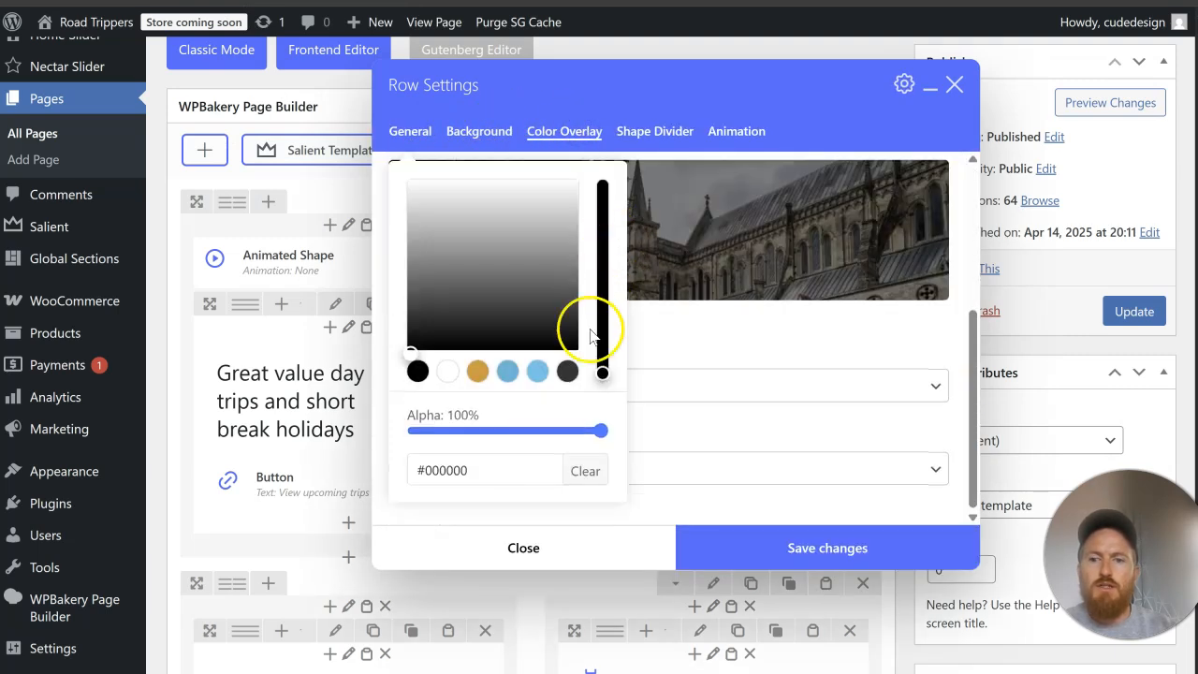
pyautogui.click(584, 471)
pyautogui.click(690, 347)
pyautogui.scroll(3, 692, 348)
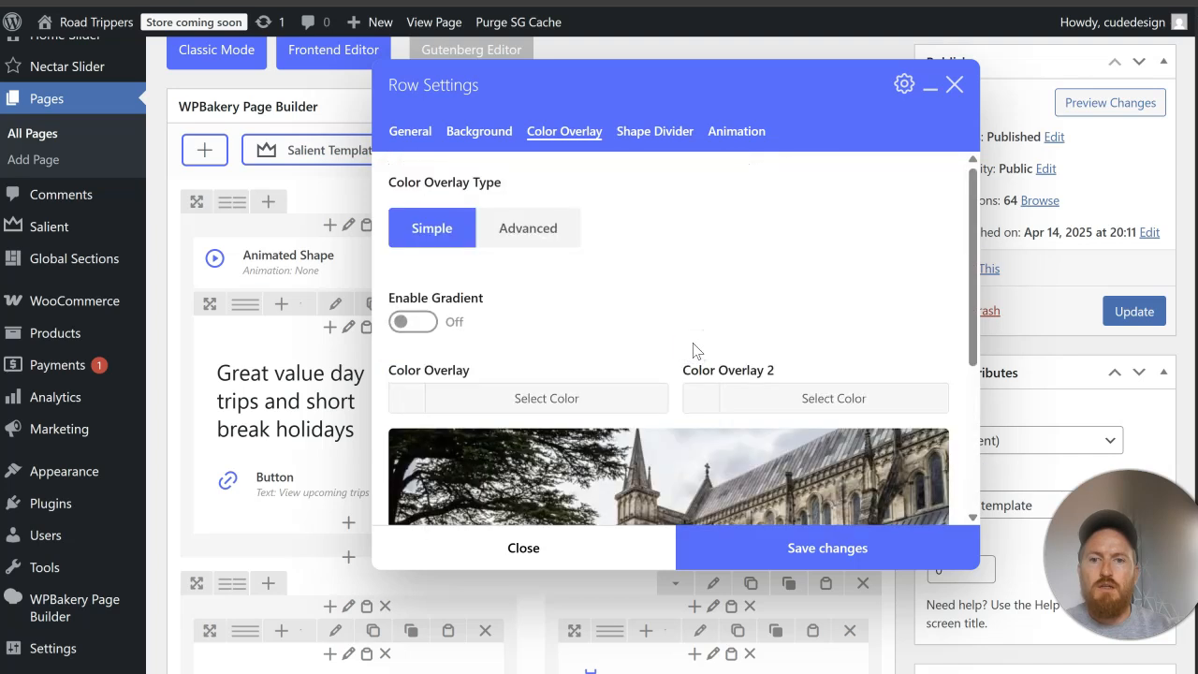
pyautogui.click(763, 535)
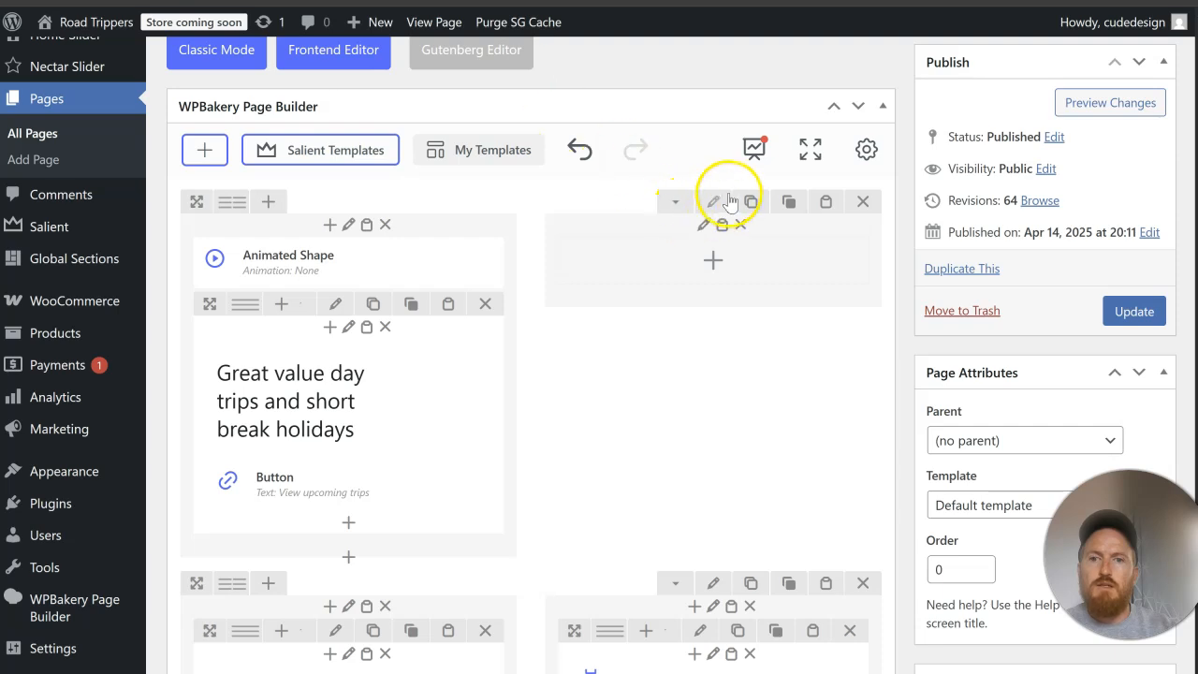
# Step: Set the hero row's top and bottom desktop padding to 12%, save the row settings, and update the Home page
pyautogui.click(721, 201)
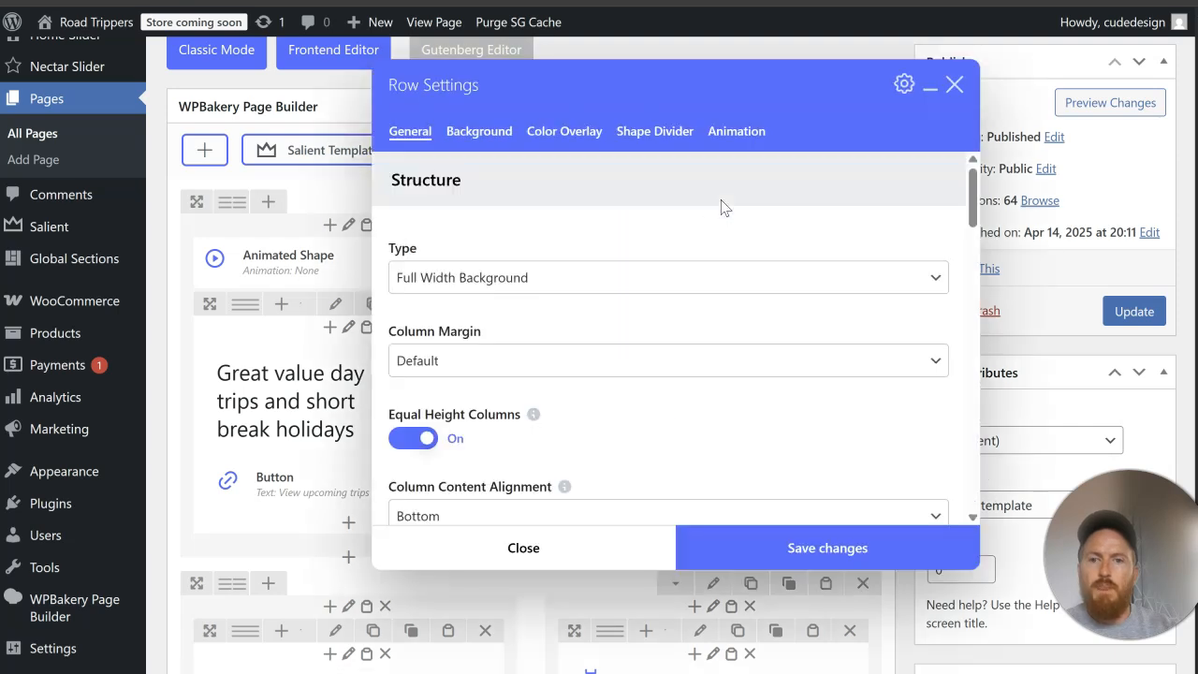
pyautogui.scroll(-5, 569, 298)
pyautogui.scroll(-2, 573, 301)
pyautogui.click(414, 339)
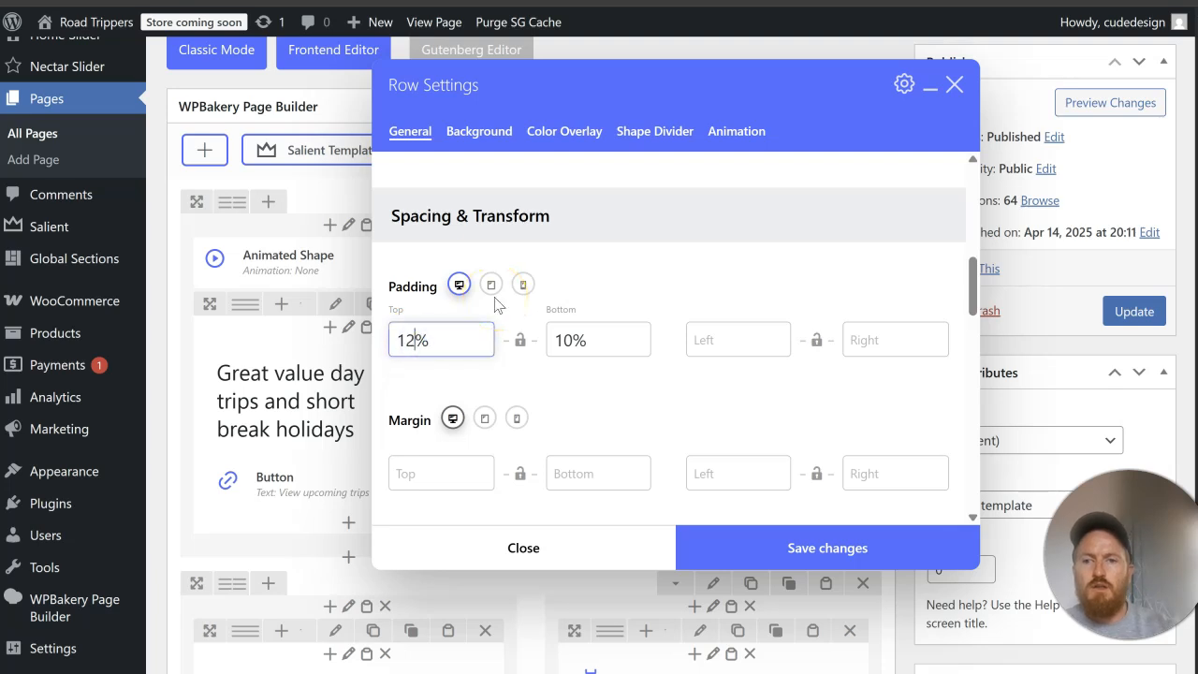
pyautogui.click(570, 339)
pyautogui.press('BackSpace')
pyautogui.write('2')
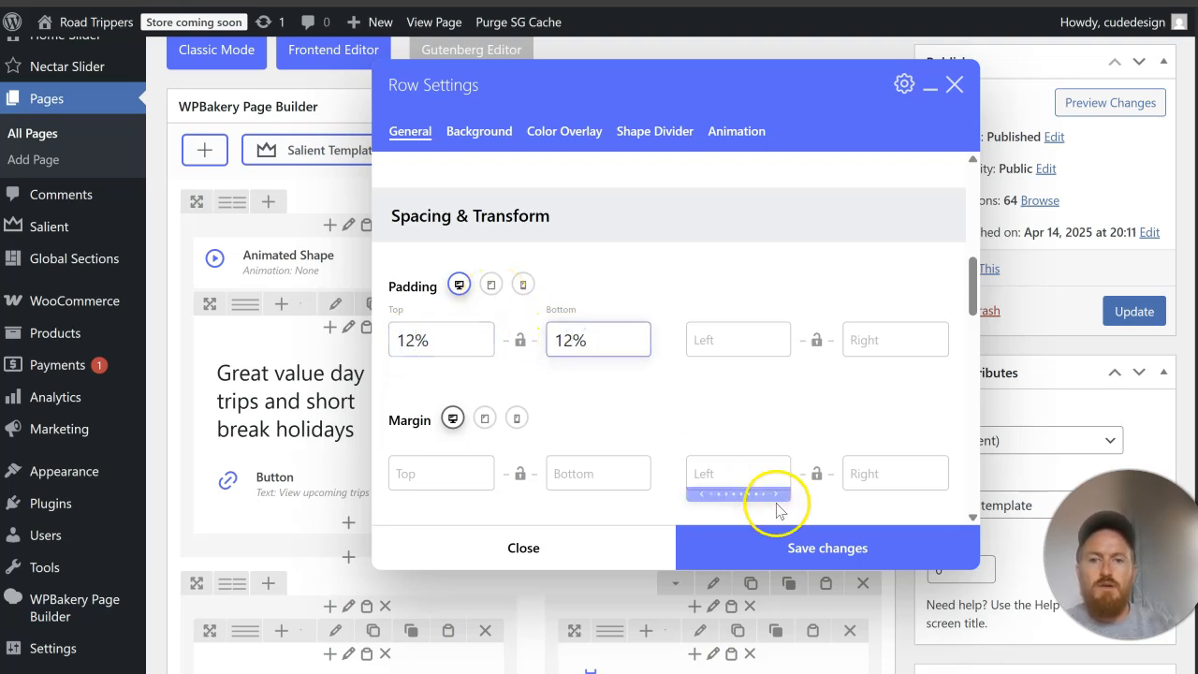
pyautogui.click(795, 548)
pyautogui.click(1134, 312)
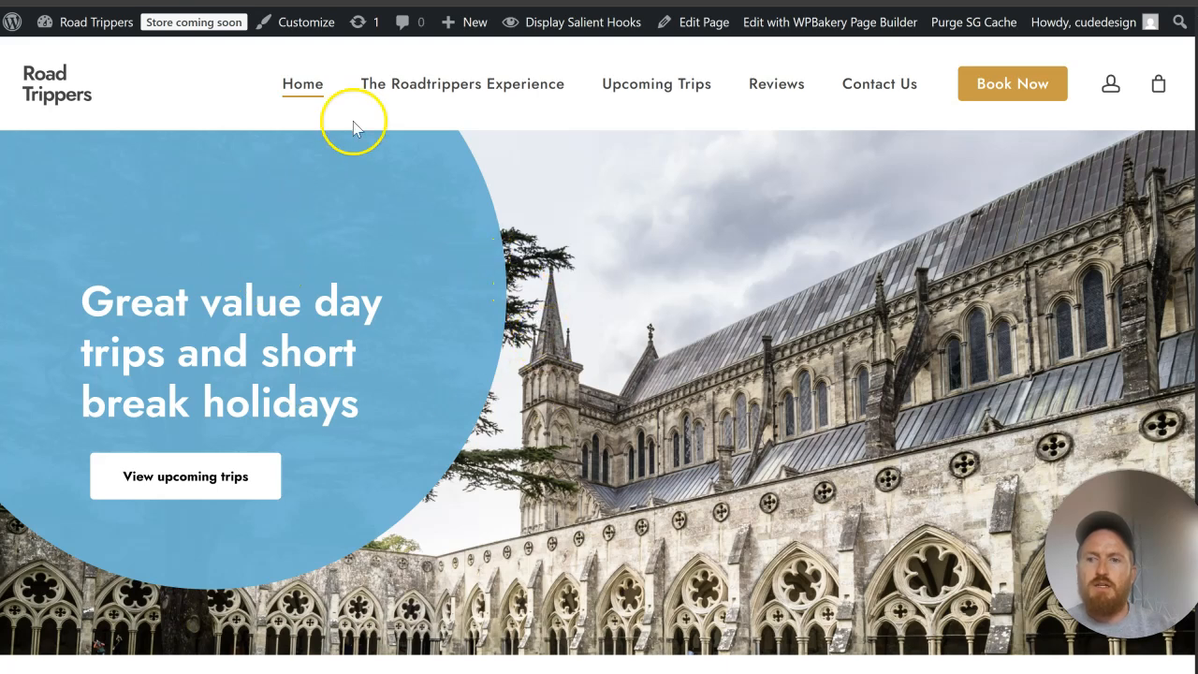
# Step: Set the hero row's top desktop padding to 8%, increase its bottom padding, save, and update the Home page
pyautogui.scroll(-4, 465, 292)
pyautogui.scroll(4, 468, 296)
pyautogui.click(300, 2)
pyautogui.scroll(-5, 554, 263)
pyautogui.scroll(3, 643, 329)
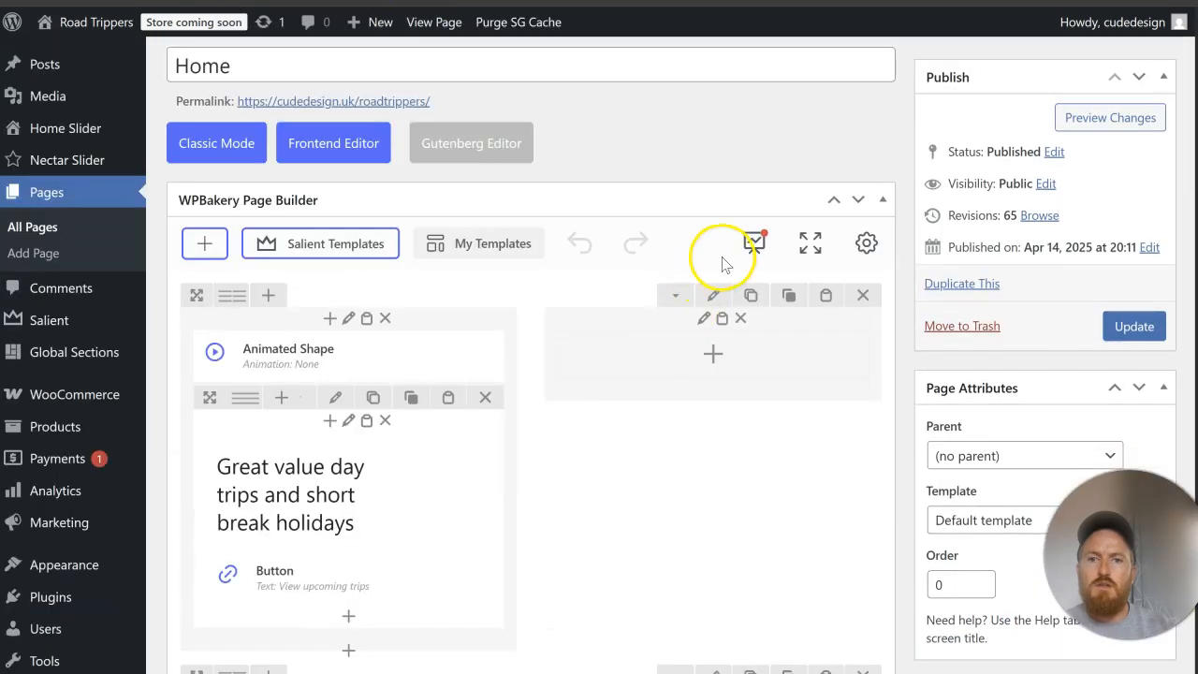
pyautogui.click(712, 295)
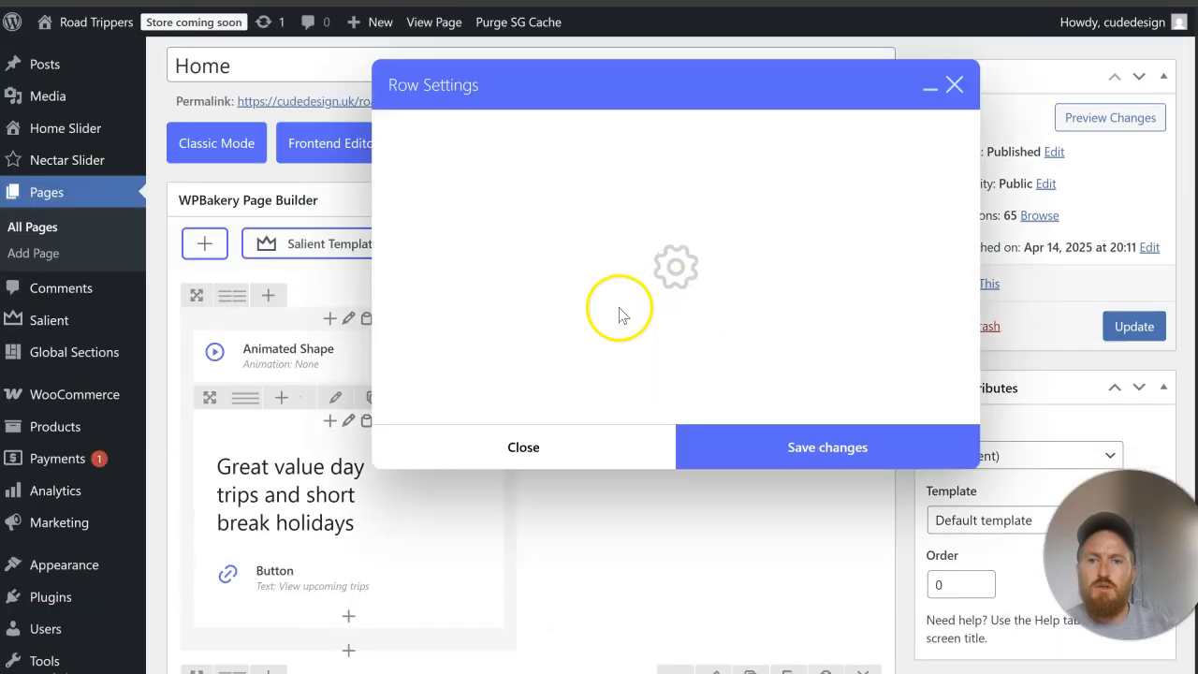
pyautogui.scroll(-8, 515, 356)
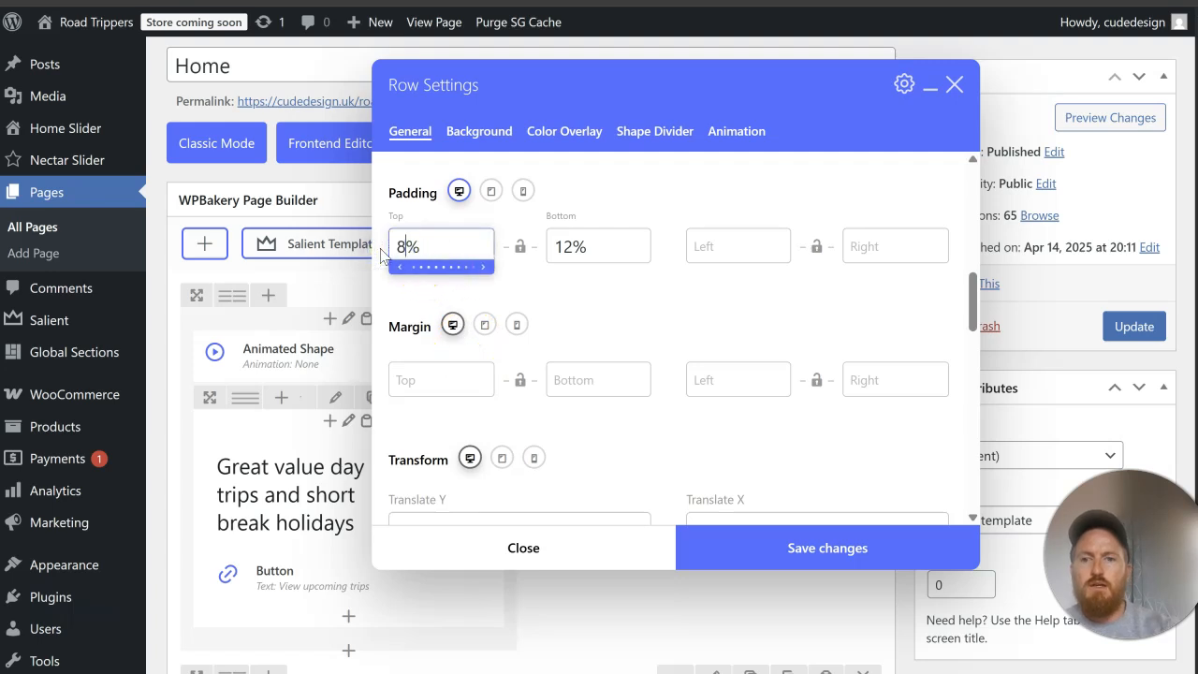
pyautogui.click(571, 245)
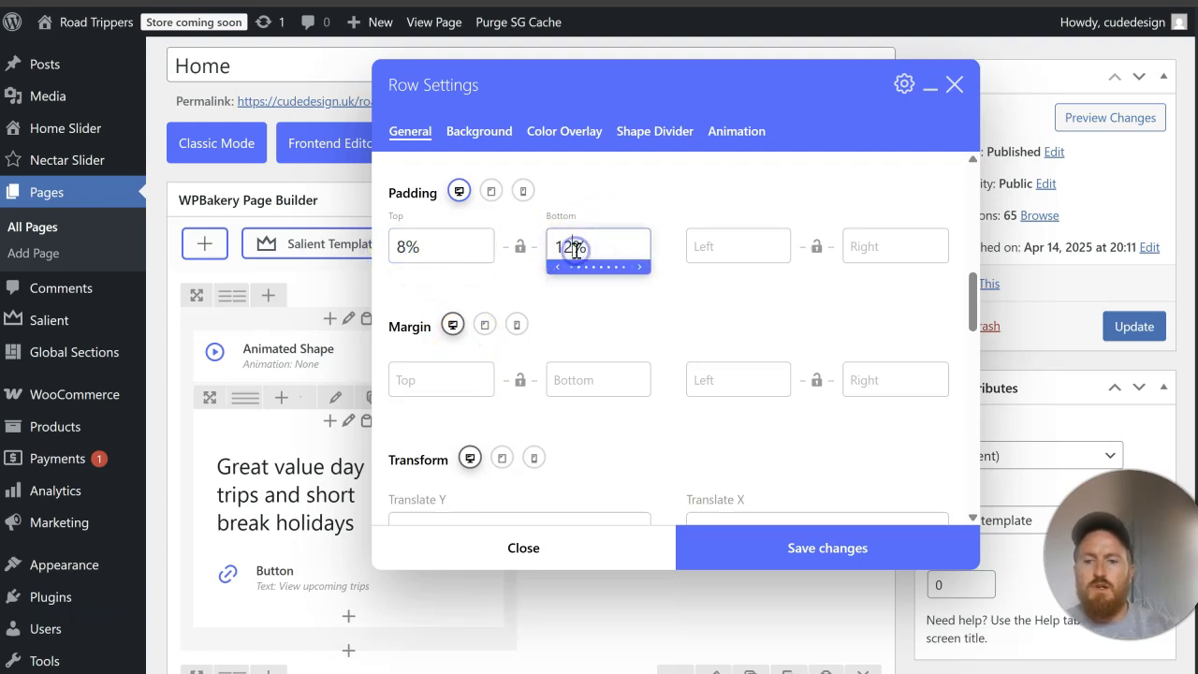
pyautogui.click(950, 550)
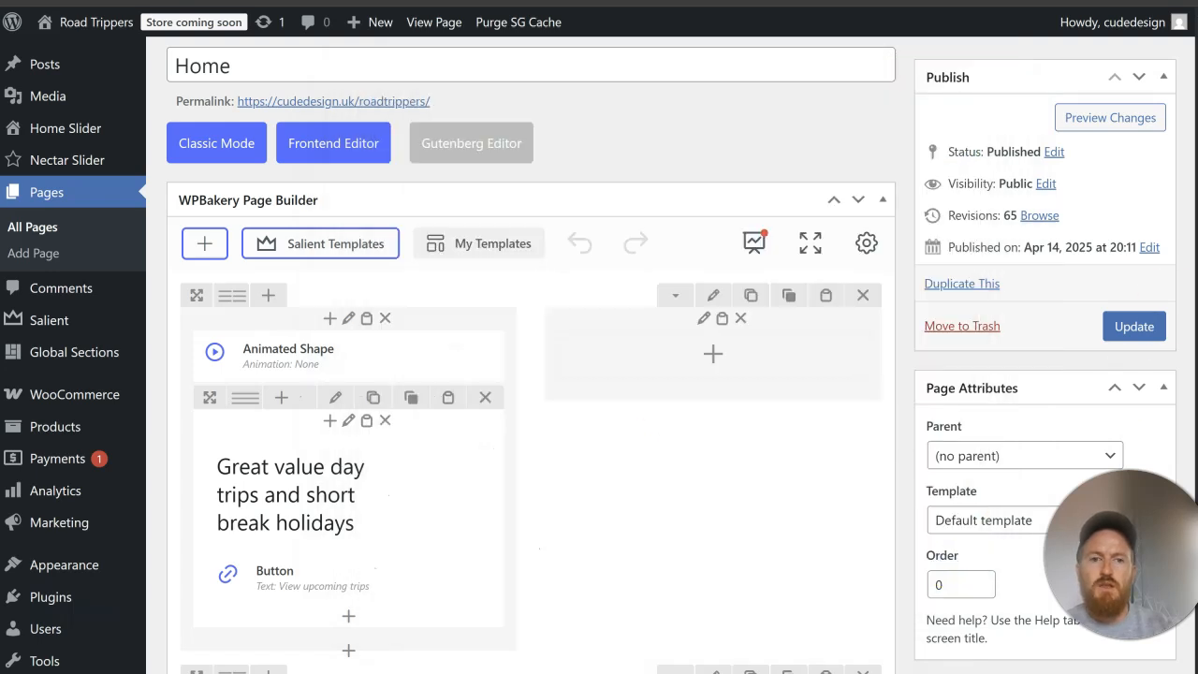
pyautogui.click(1157, 318)
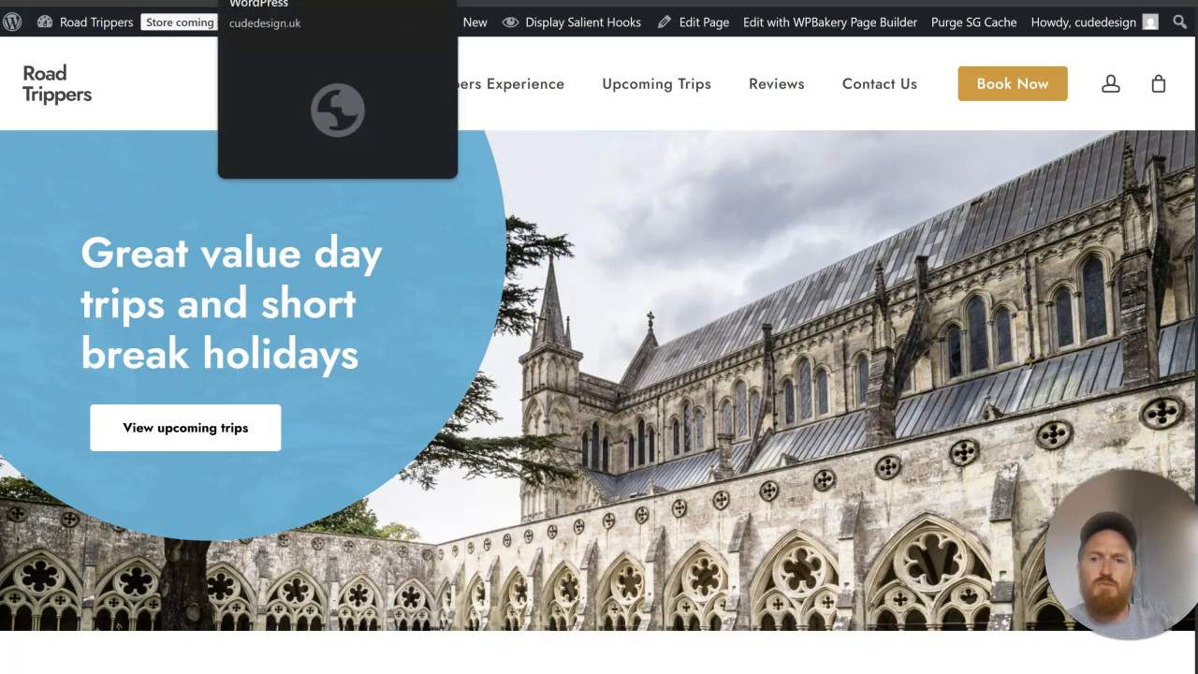
# Step: Set the hero row's color overlay to the orange preset #dd9933
pyautogui.click(327, 1)
pyautogui.scroll(-1, 829, 298)
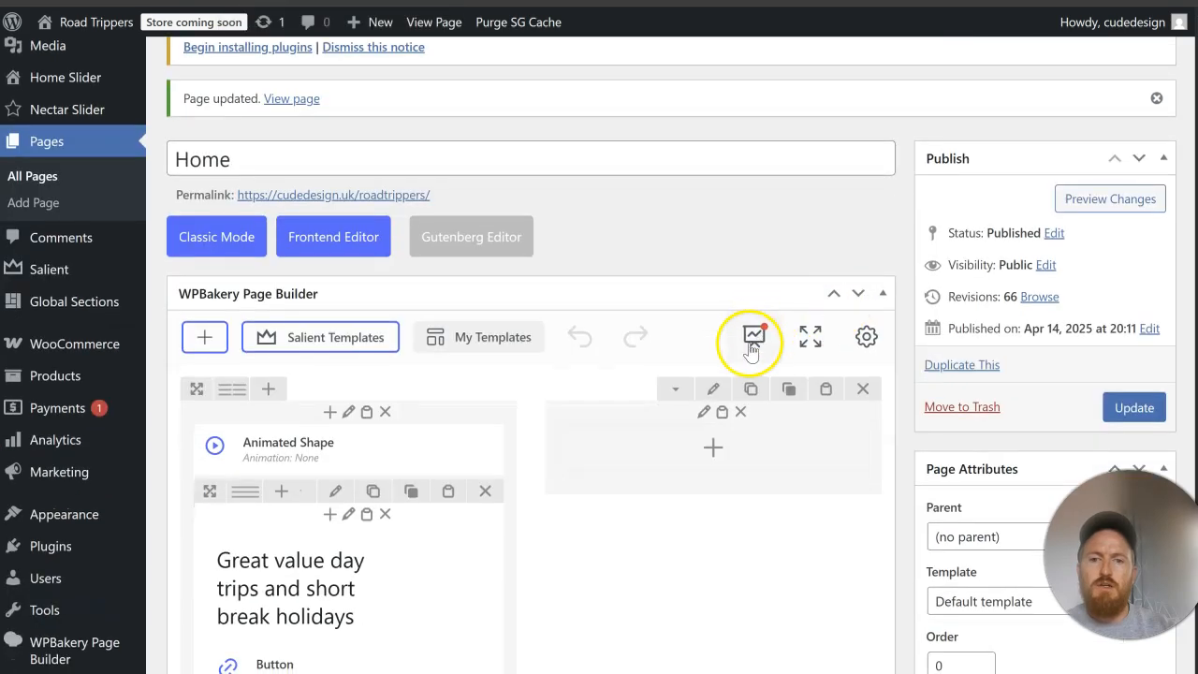
pyautogui.click(713, 390)
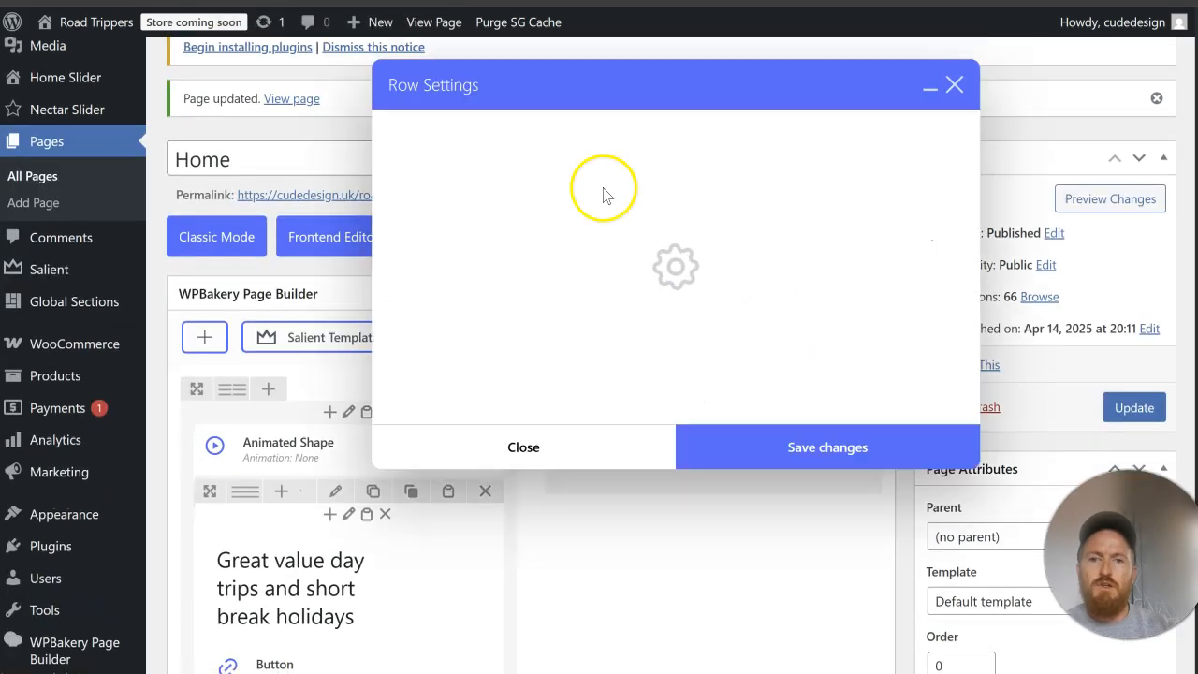
pyautogui.click(479, 132)
pyautogui.scroll(-2, 609, 276)
pyautogui.scroll(2, 562, 215)
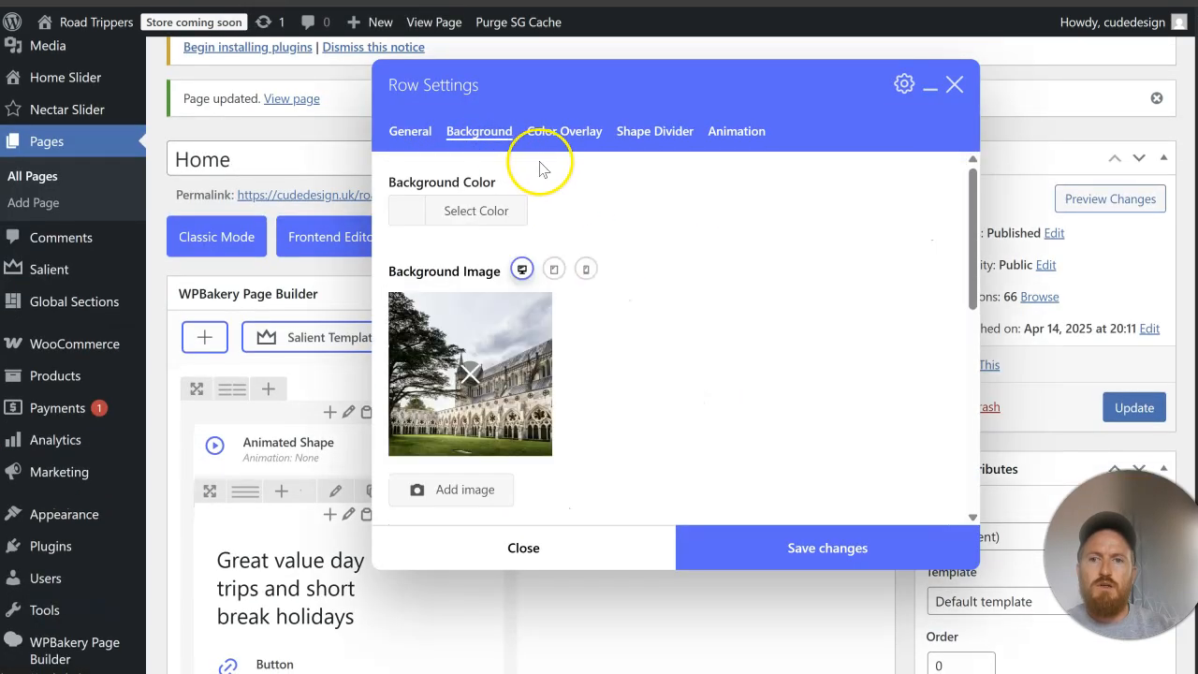
pyautogui.click(541, 136)
pyautogui.scroll(-1, 561, 318)
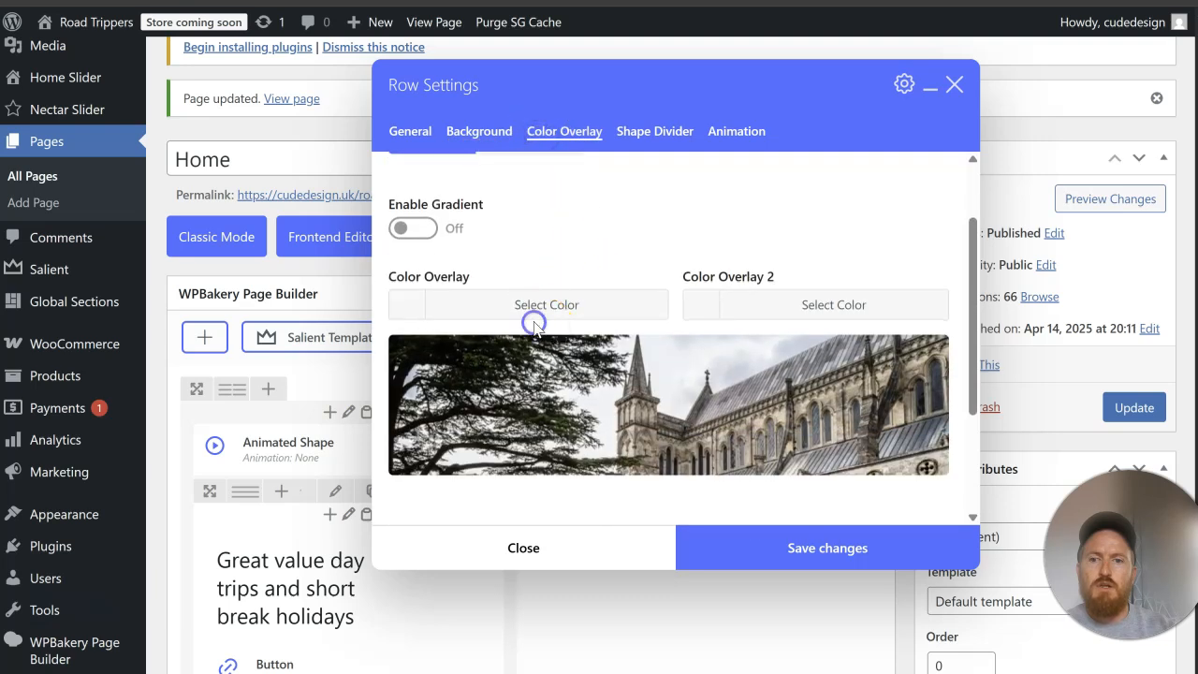
pyautogui.click(535, 322)
pyautogui.scroll(-2, 561, 304)
pyautogui.click(478, 371)
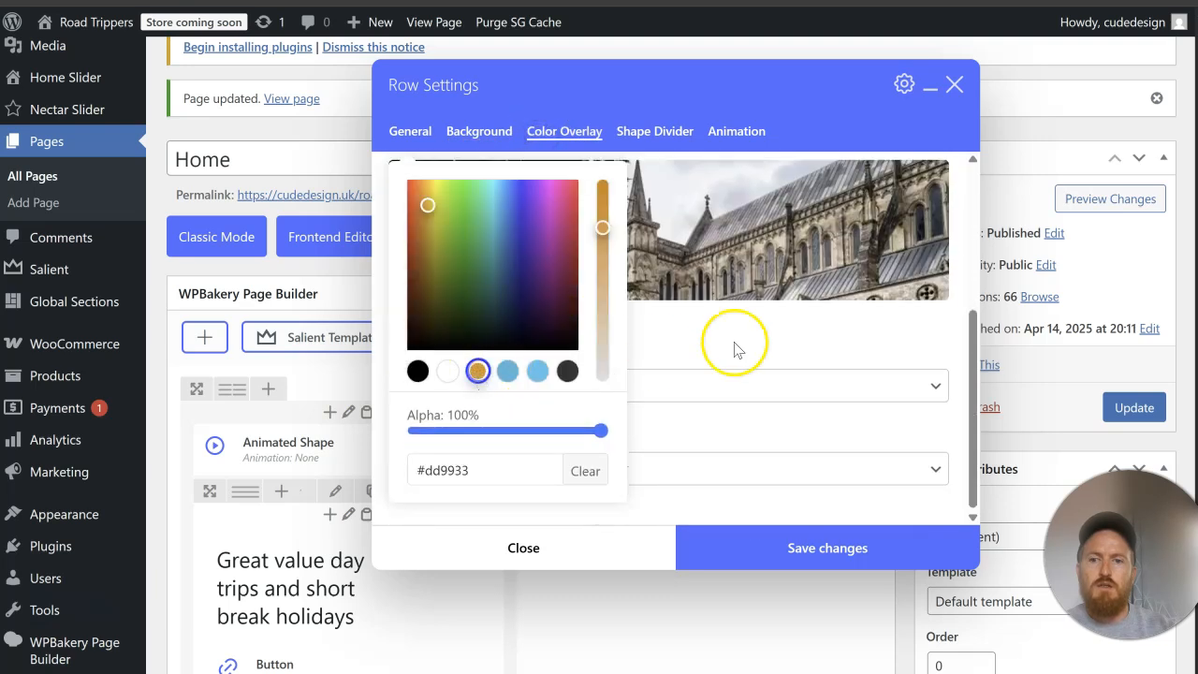
pyautogui.click(750, 344)
# Step: Set the overlay strength to Light, save the row settings, and update the Home page
pyautogui.click(684, 391)
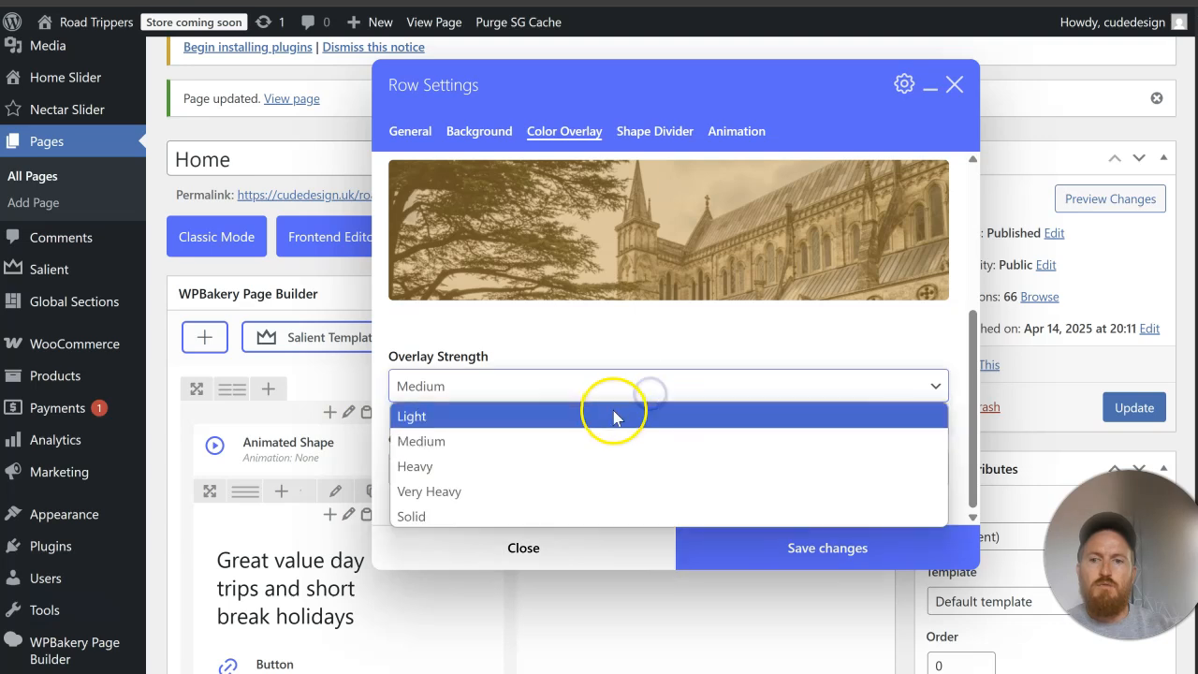
pyautogui.click(615, 415)
pyautogui.click(832, 526)
pyautogui.click(1110, 416)
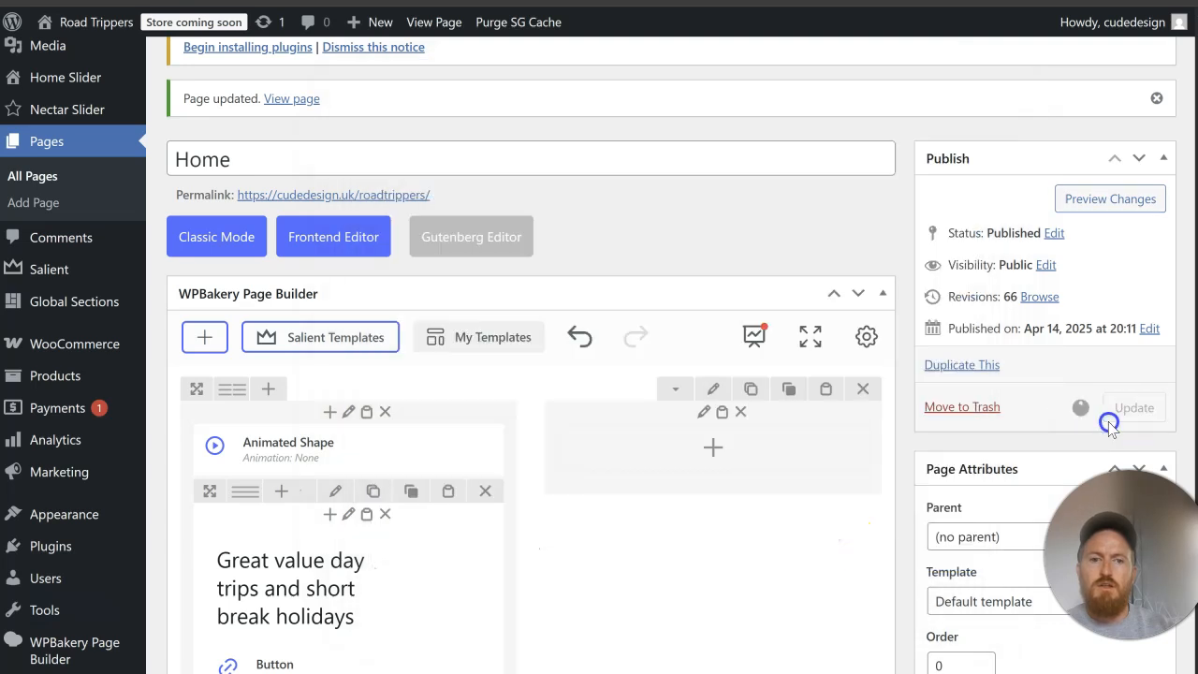
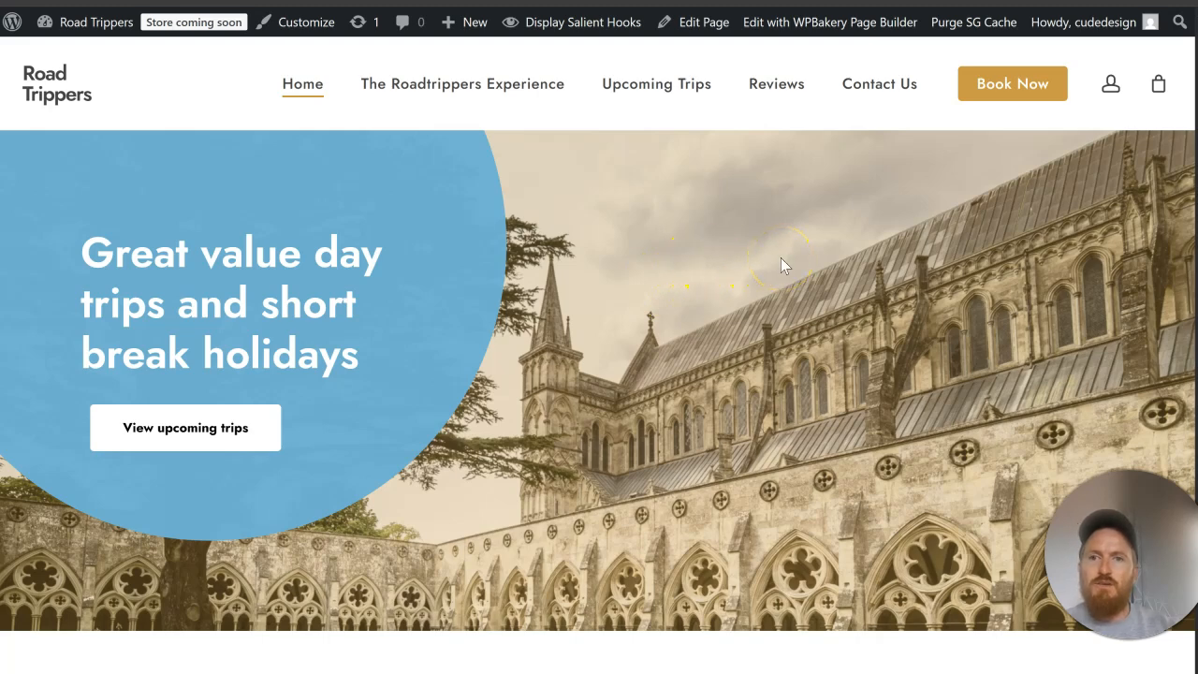
# Step: Review the spacing of the hero and the Discover RoadTrippers section on the live Home page
pyautogui.scroll(-4, 781, 257)
pyautogui.scroll(3, 780, 257)
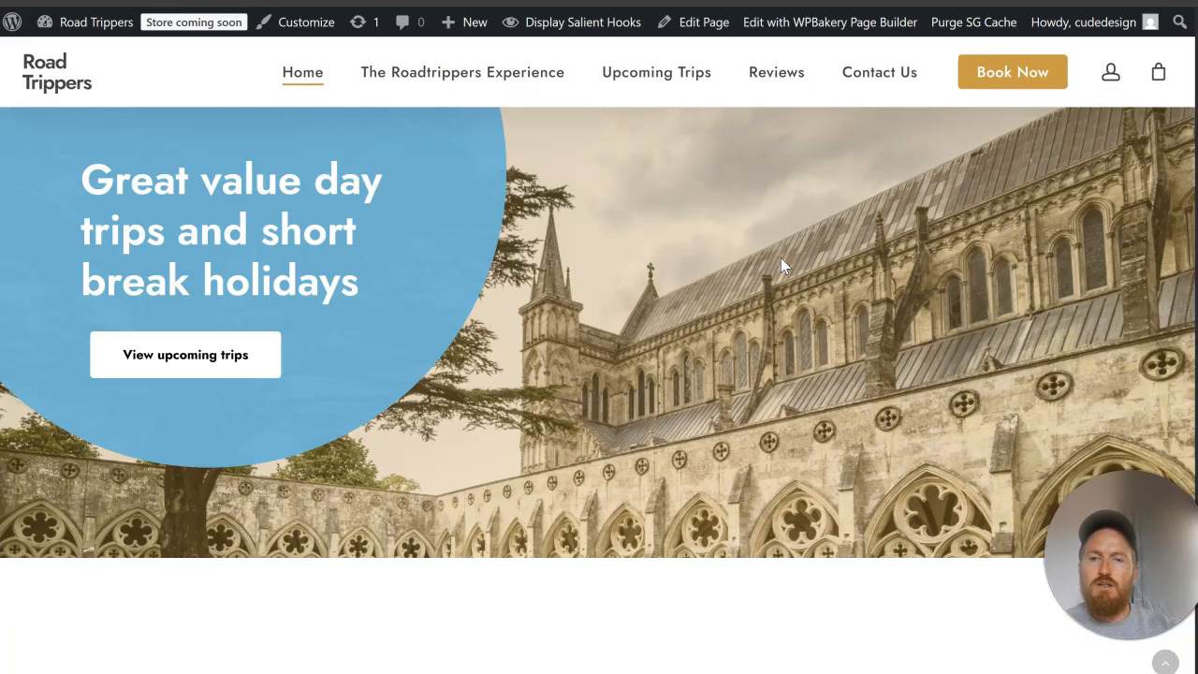
pyautogui.scroll(-7, 780, 257)
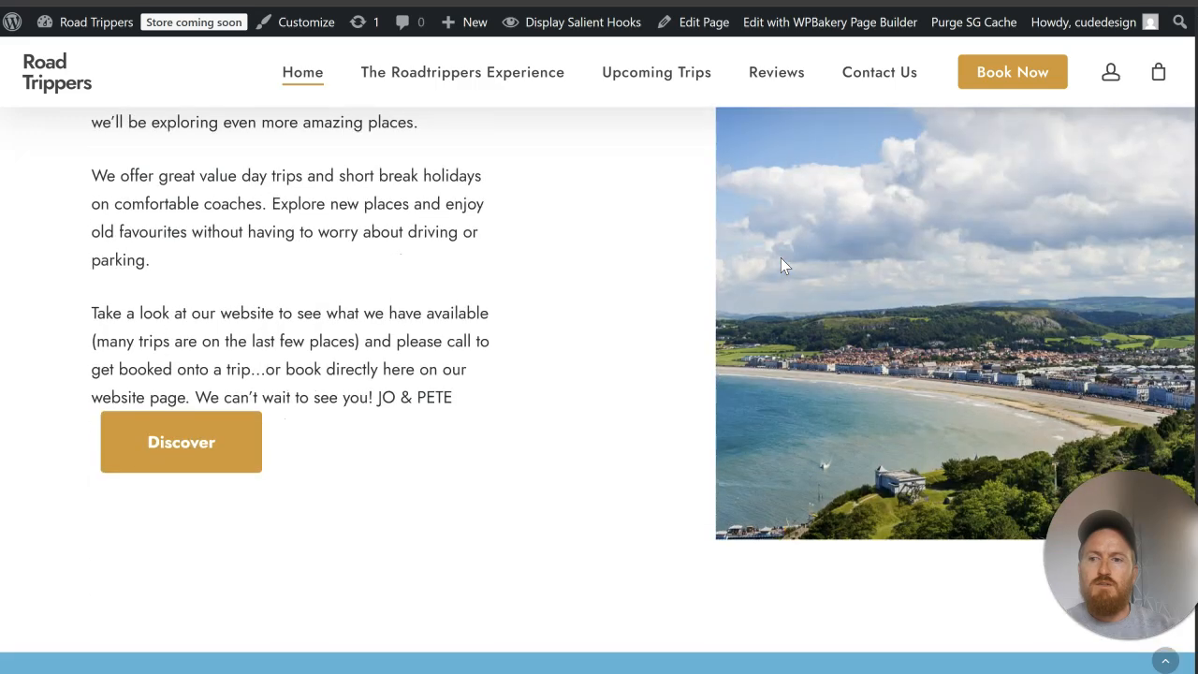
pyautogui.scroll(6, 782, 259)
pyautogui.scroll(-3, 781, 260)
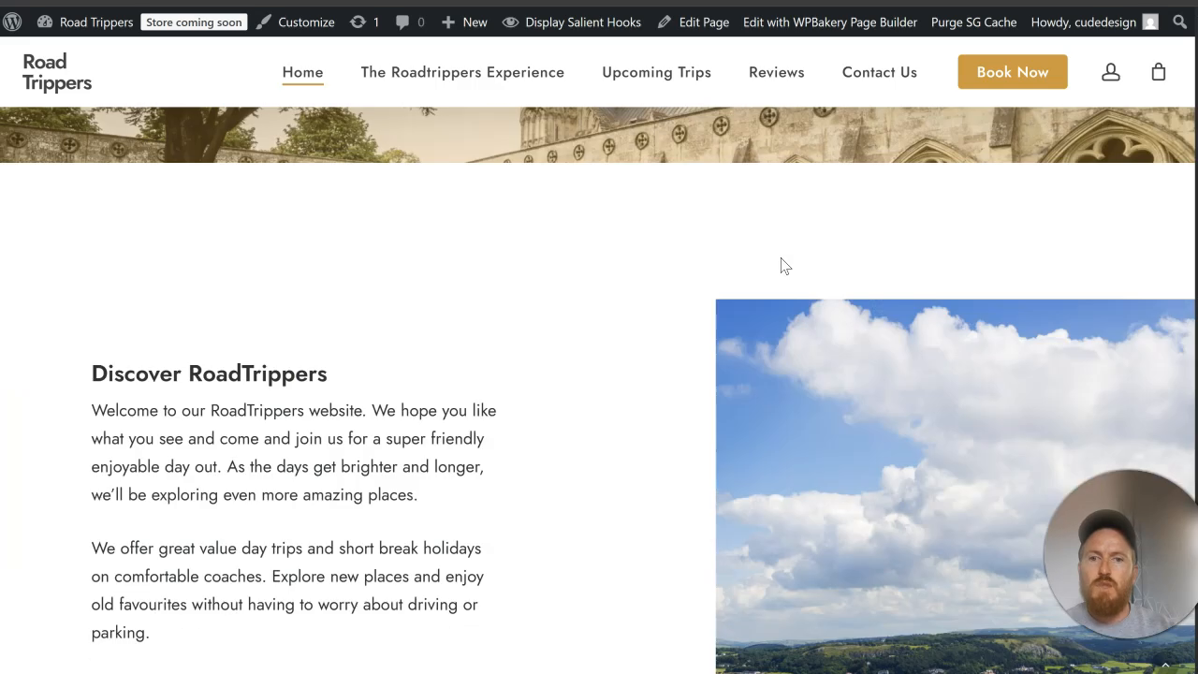
pyautogui.scroll(-3, 780, 259)
pyautogui.scroll(5, 805, 257)
pyautogui.scroll(-1, 811, 249)
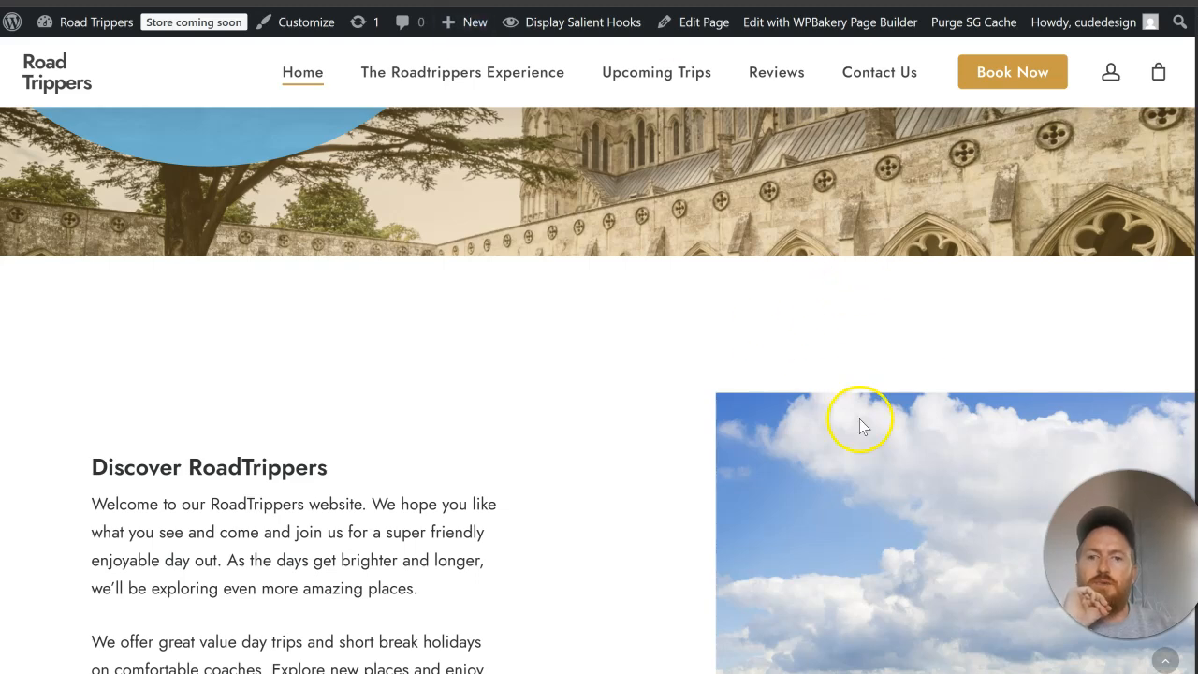
pyautogui.scroll(-3, 858, 420)
pyautogui.scroll(6, 347, 502)
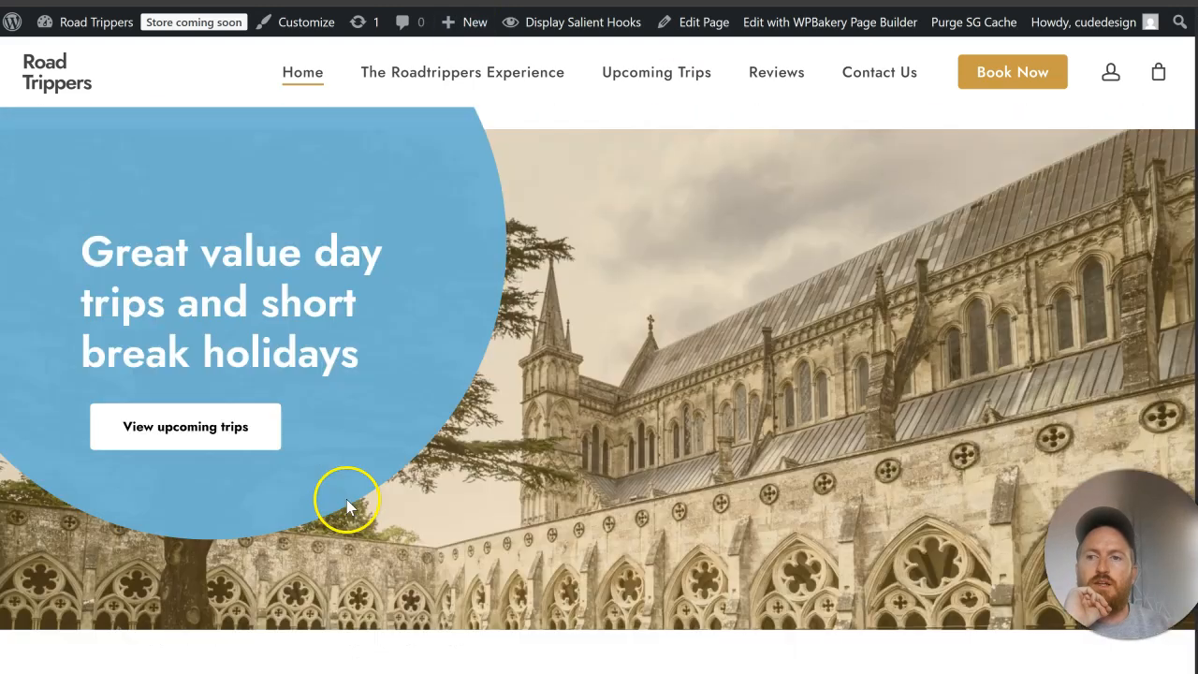
pyautogui.scroll(-10, 347, 506)
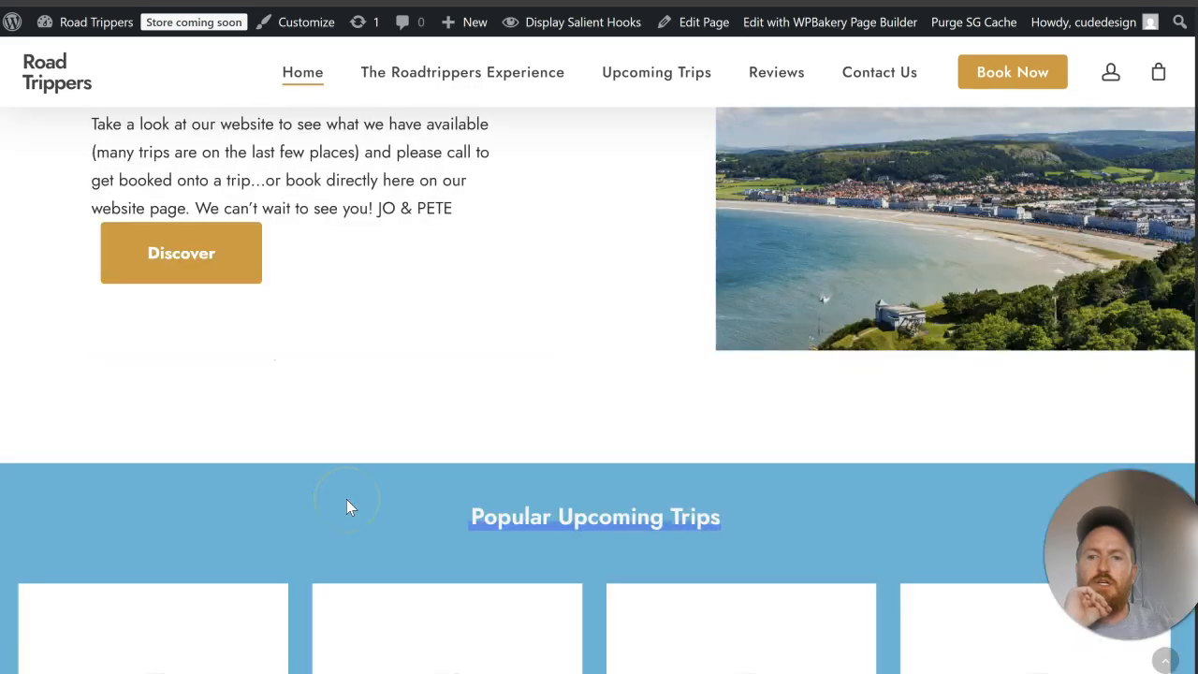
pyautogui.scroll(10, 346, 506)
pyautogui.scroll(-3, 655, 459)
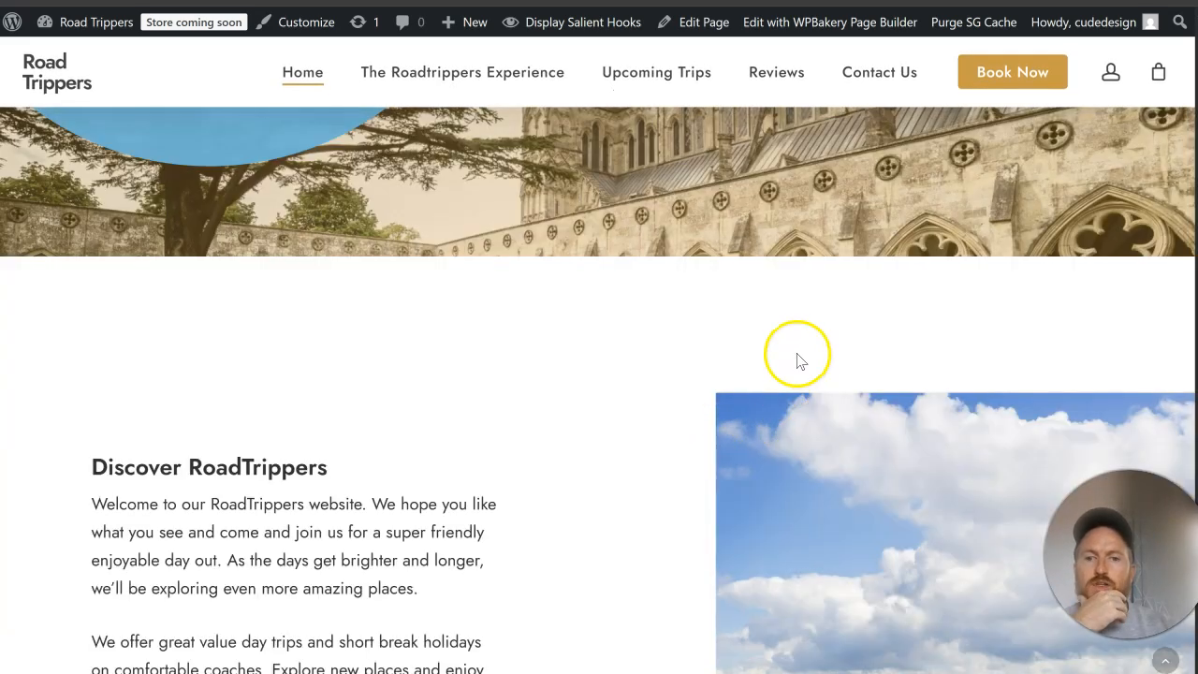
pyautogui.scroll(-5, 731, 397)
pyautogui.scroll(10, 721, 391)
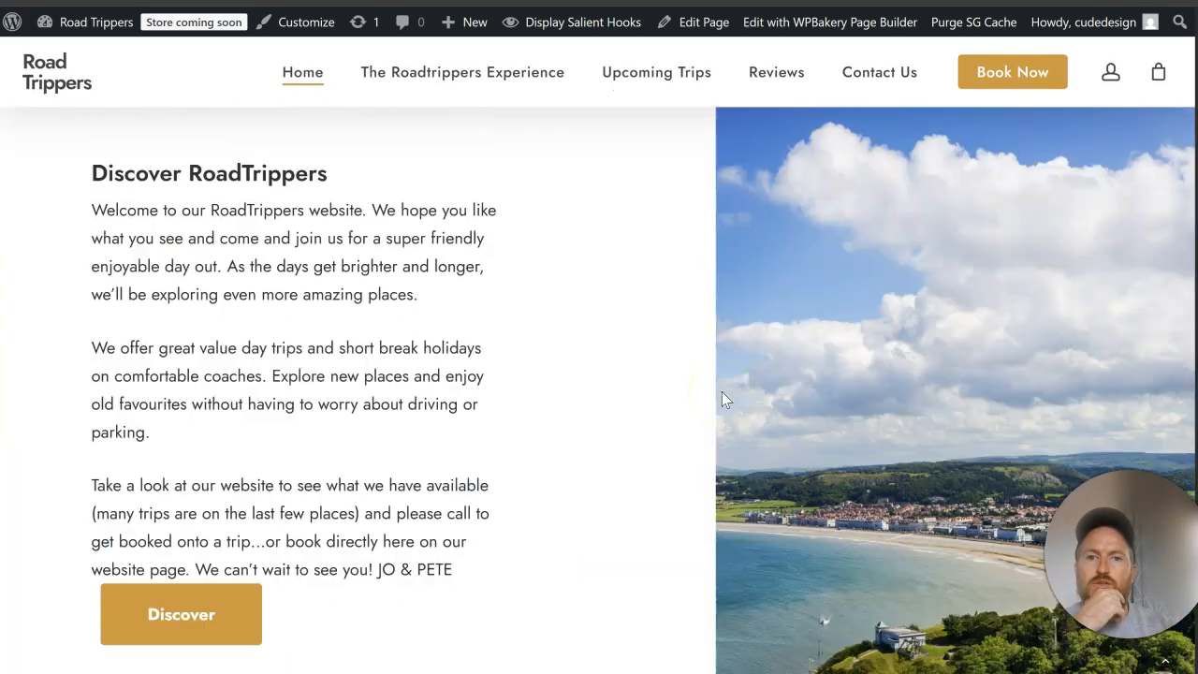
pyautogui.scroll(-5, 776, 409)
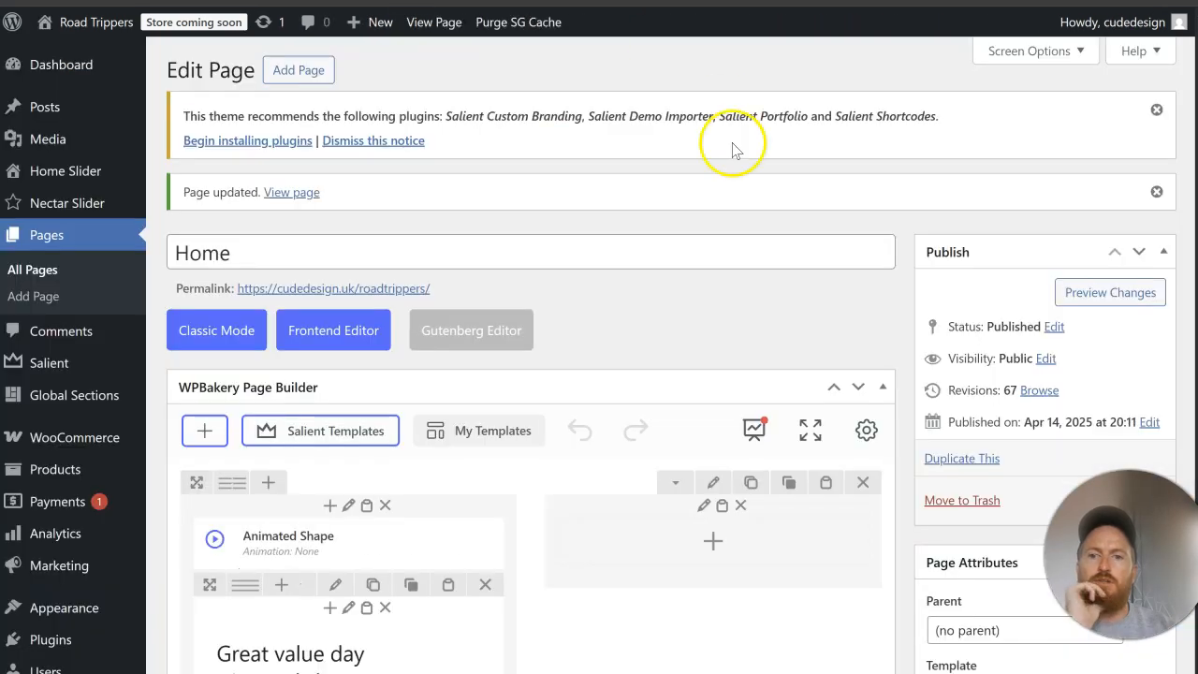
pyautogui.scroll(-7, 776, 268)
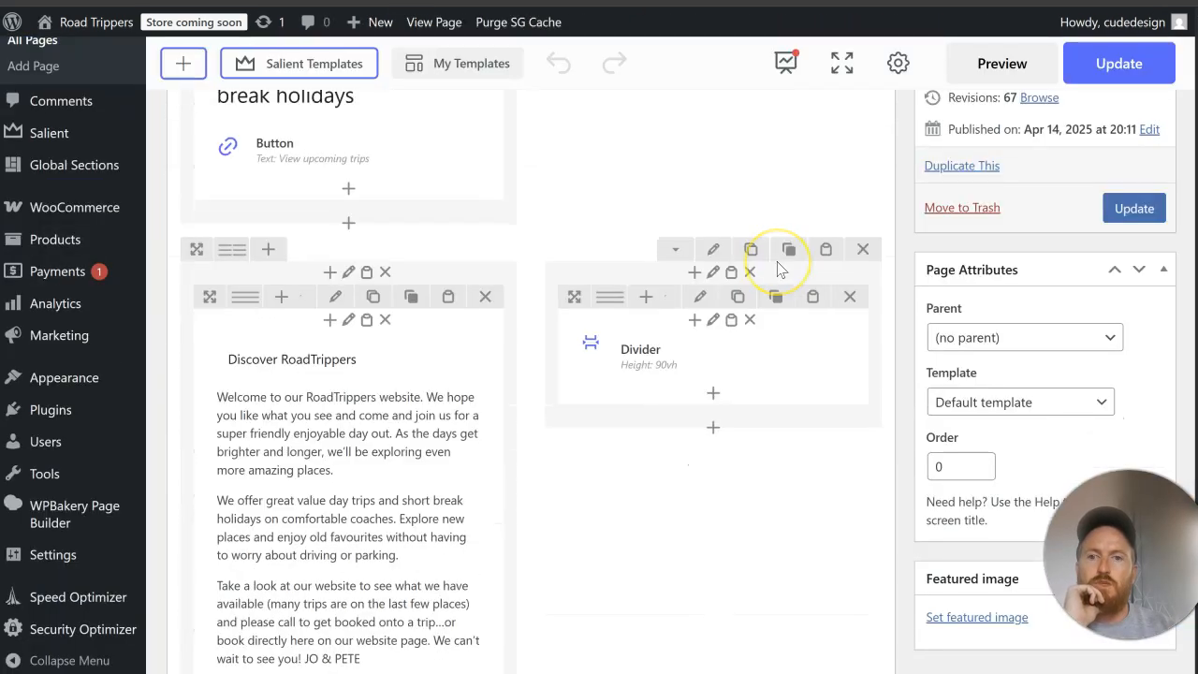
# Step: Examine the spacing settings of the inner column holding the divider in the Discover RoadTrippers row
pyautogui.scroll(4, 778, 269)
pyautogui.scroll(-5, 778, 269)
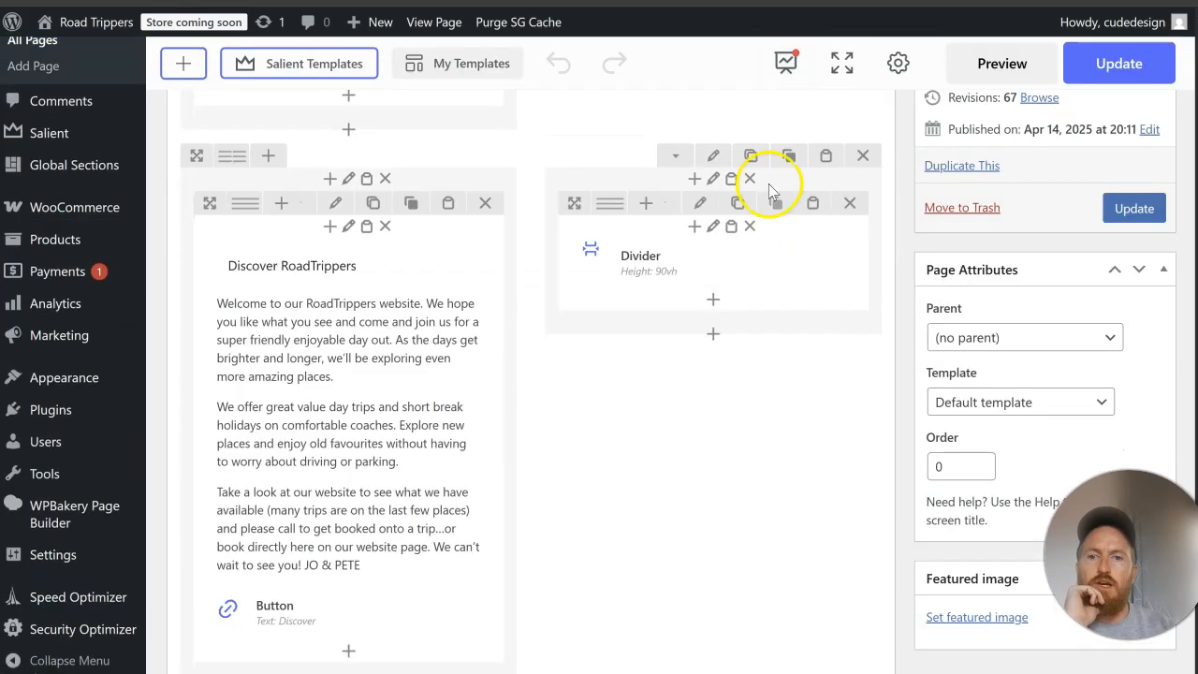
pyautogui.click(714, 216)
pyautogui.click(713, 243)
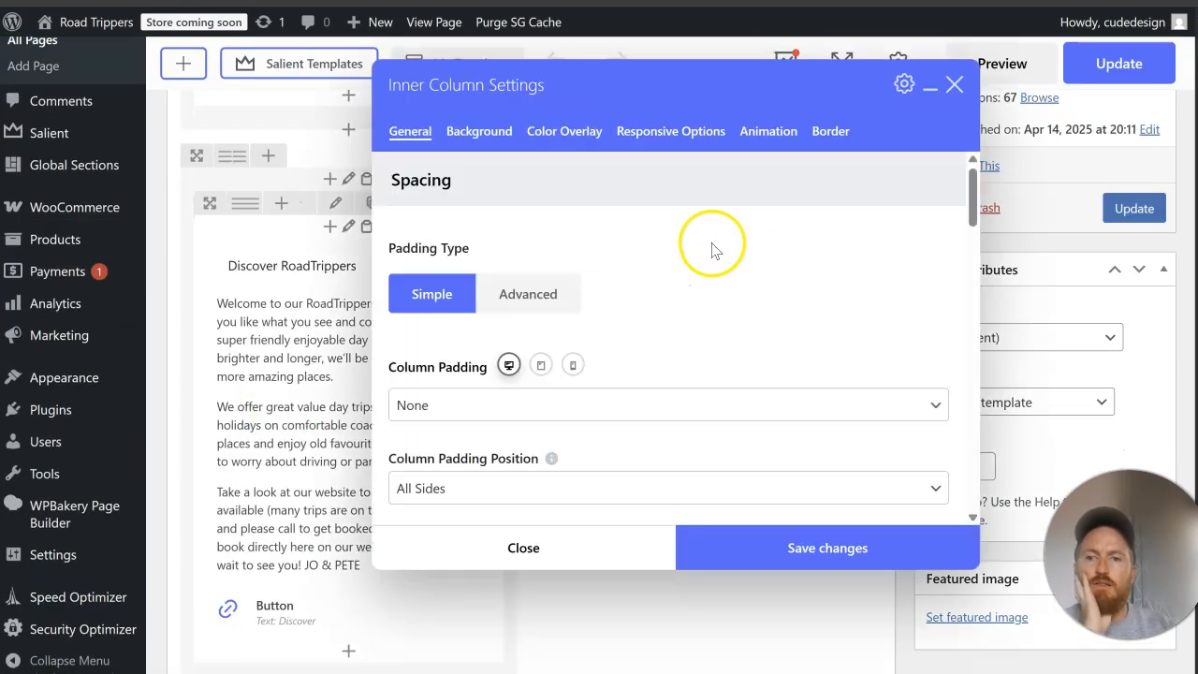
pyautogui.scroll(-5, 712, 260)
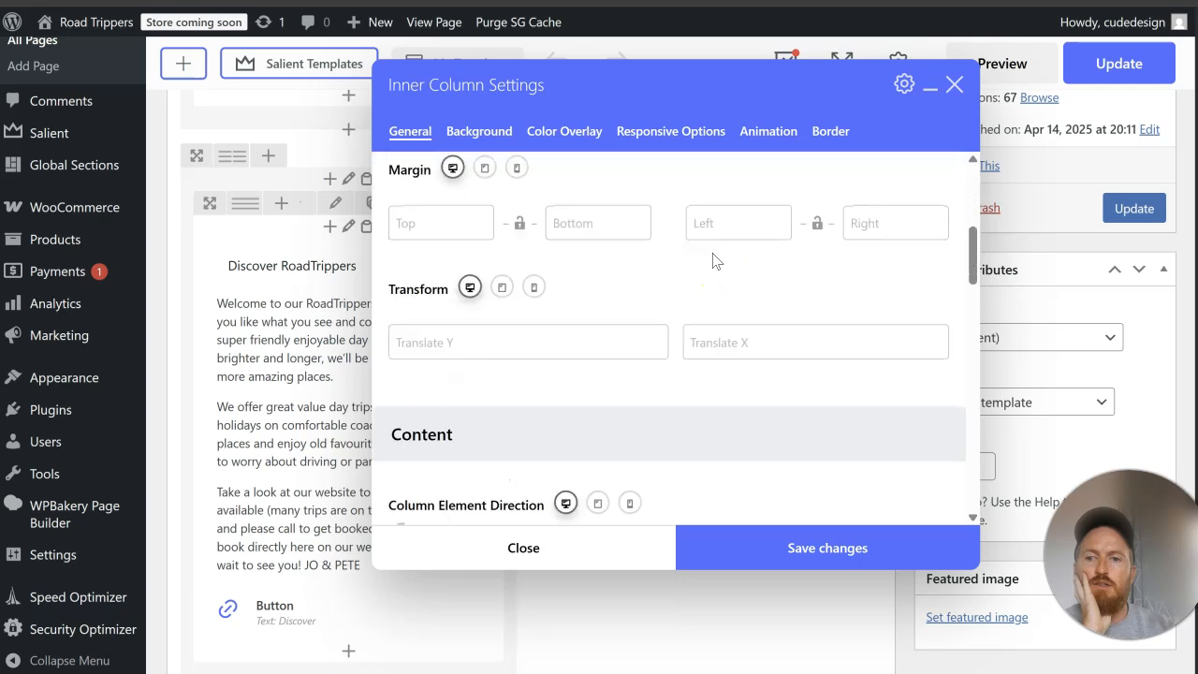
pyautogui.scroll(-6, 712, 260)
pyautogui.scroll(2, 712, 261)
pyautogui.scroll(9, 716, 260)
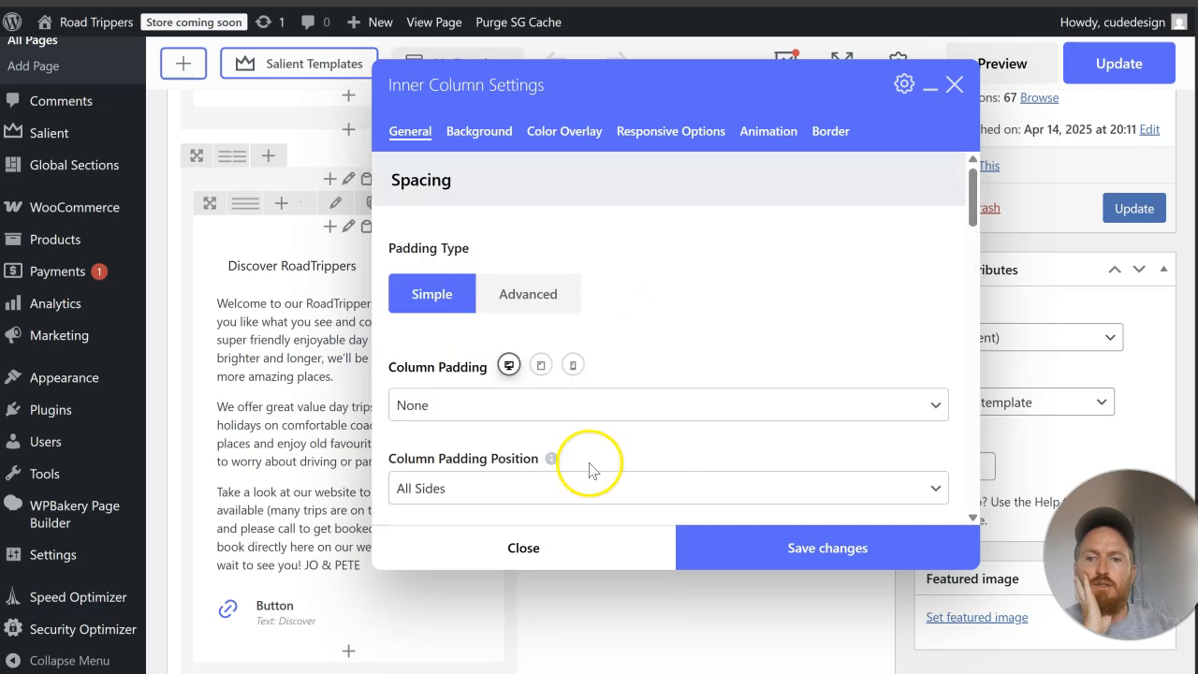
pyautogui.click(602, 543)
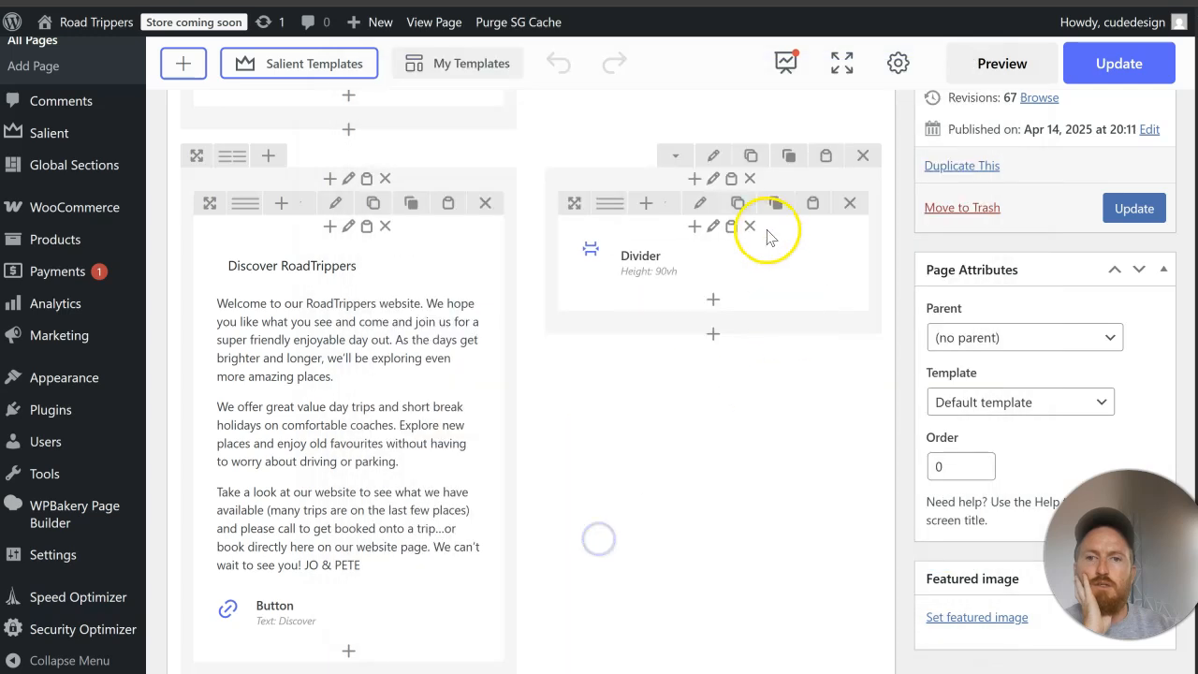
# Step: Clear the left desktop padding of the inner row containing the divider and save its settings
pyautogui.click(702, 206)
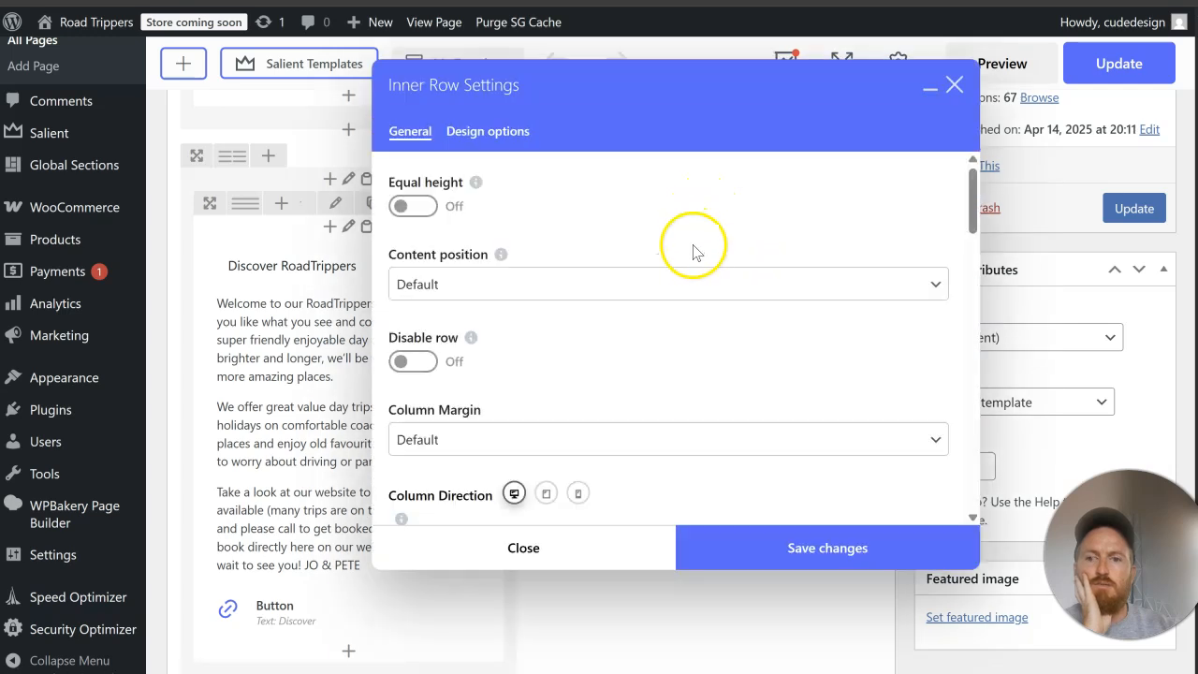
pyautogui.scroll(-5, 693, 251)
pyautogui.click(737, 378)
pyautogui.moveTo(737, 378); pyautogui.dragTo(690, 378)
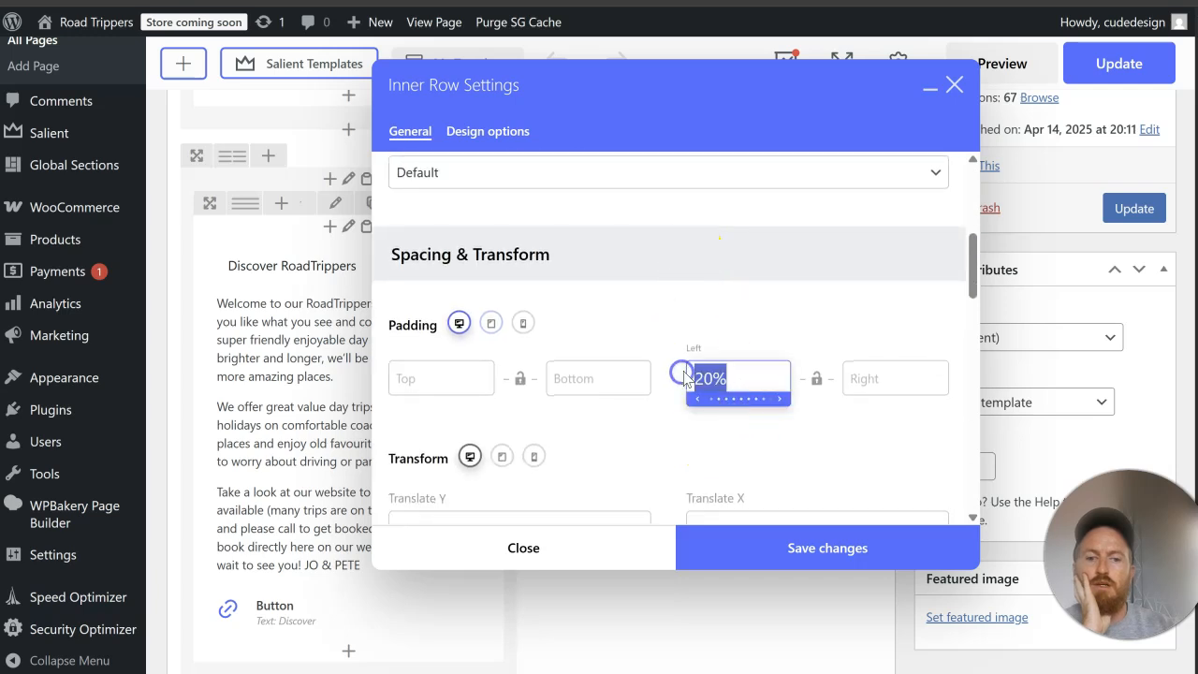
pyautogui.press('BackSpace')
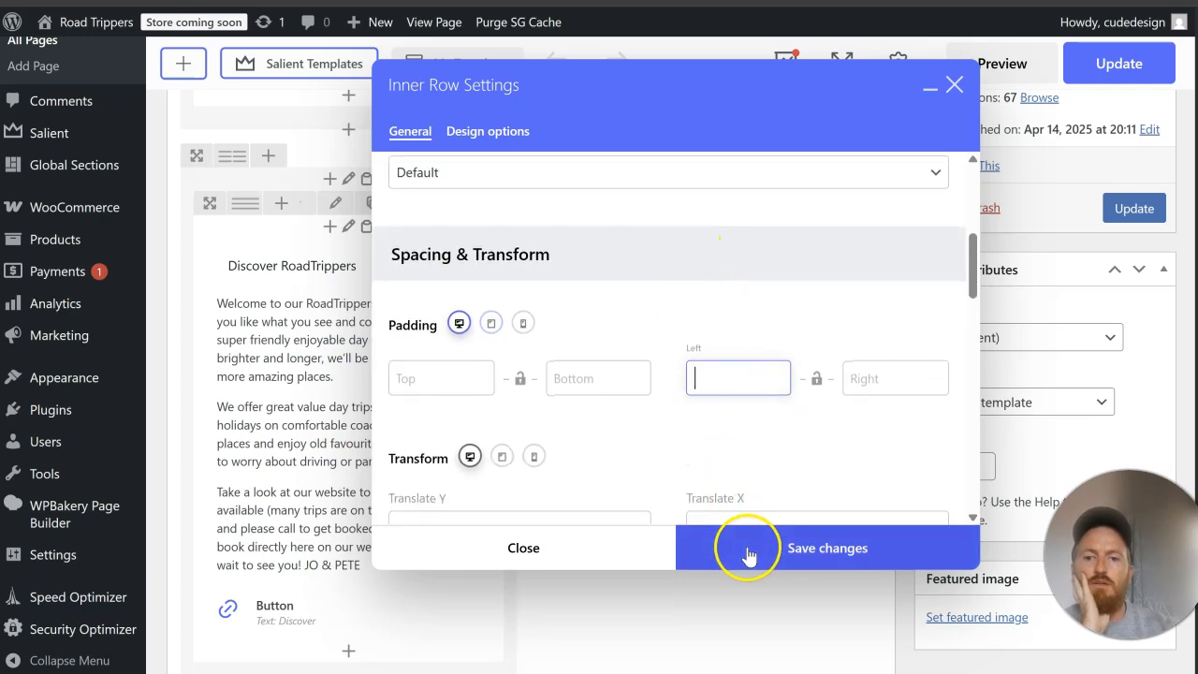
pyautogui.click(743, 545)
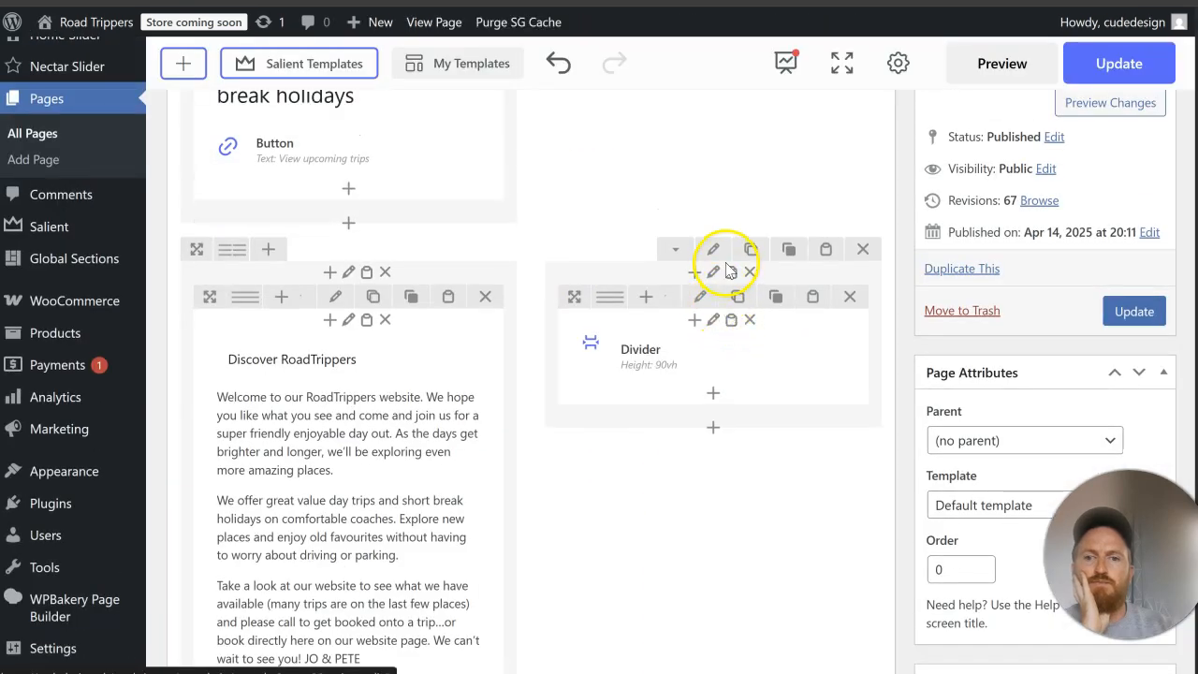
# Step: Clear the top and bottom desktop padding of the Discover RoadTrippers row and save the row settings
pyautogui.click(715, 245)
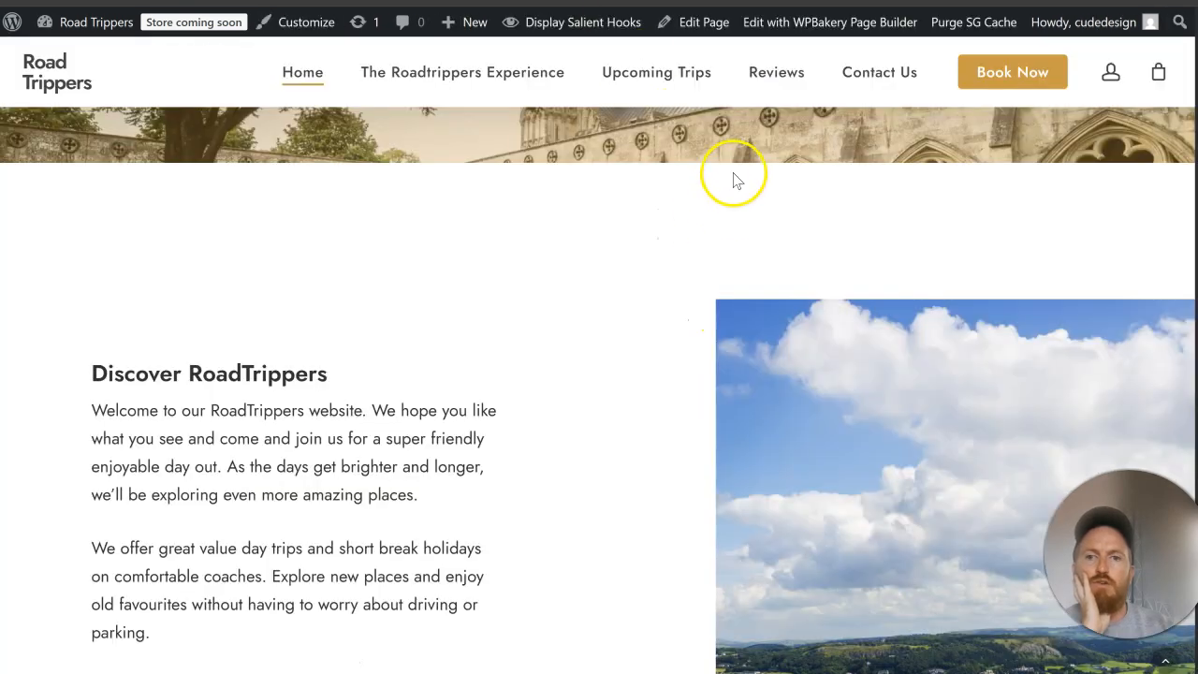
pyautogui.scroll(-3, 739, 234)
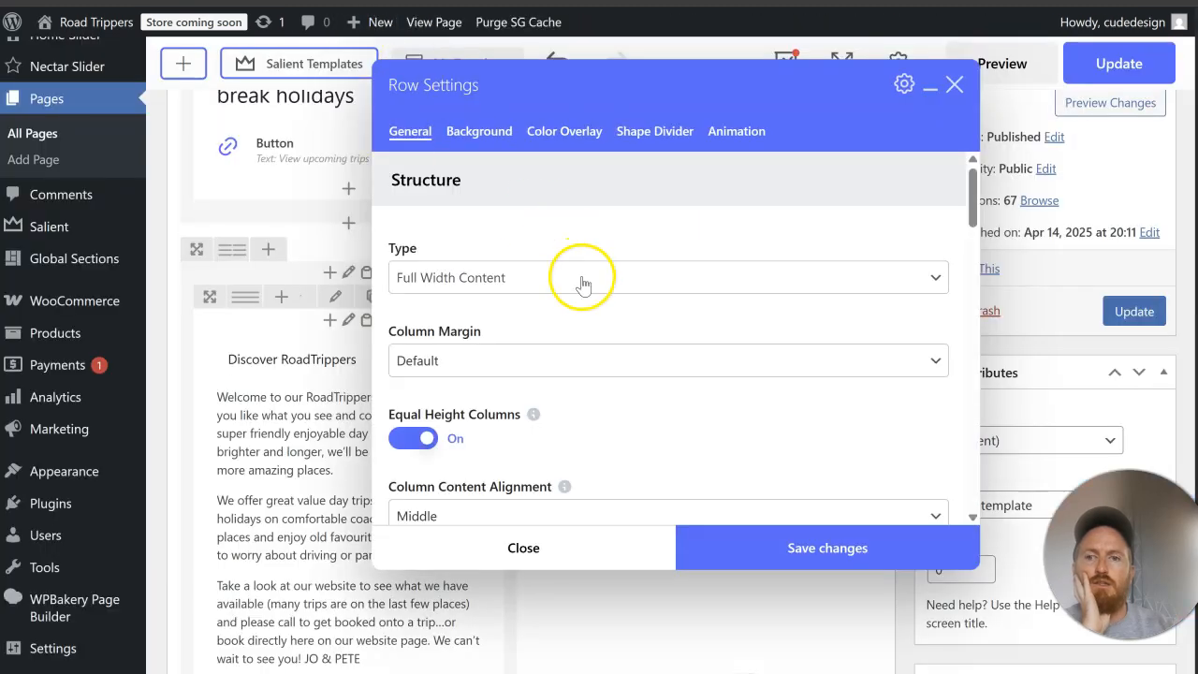
pyautogui.scroll(-4, 581, 281)
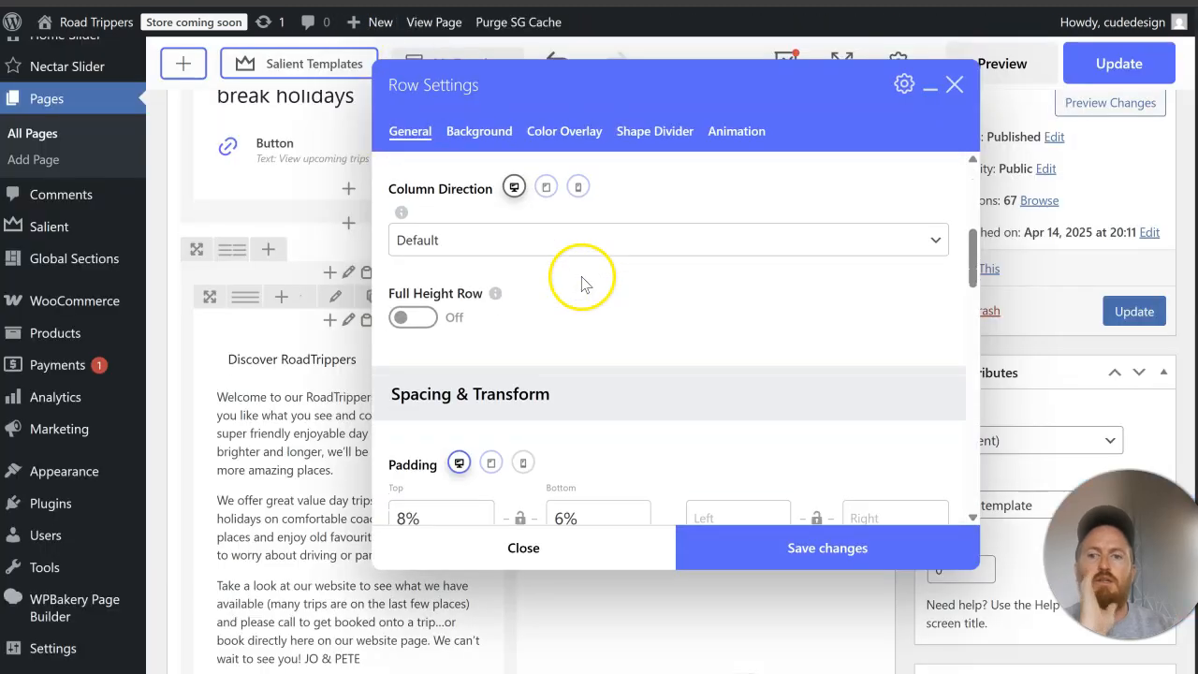
pyautogui.scroll(-2, 581, 283)
pyautogui.moveTo(459, 347); pyautogui.dragTo(382, 337)
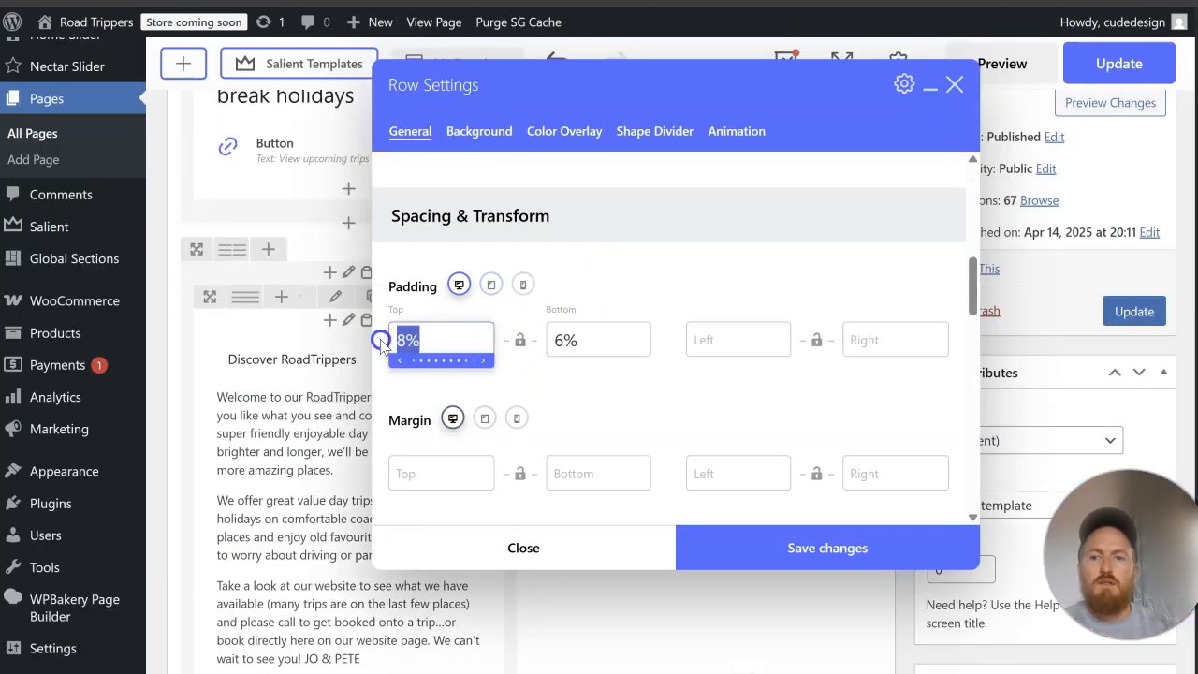
pyautogui.press('BackSpace')
pyautogui.click(610, 334)
pyautogui.press('BackSpace')
pyautogui.press('BackSpace')
pyautogui.click(749, 545)
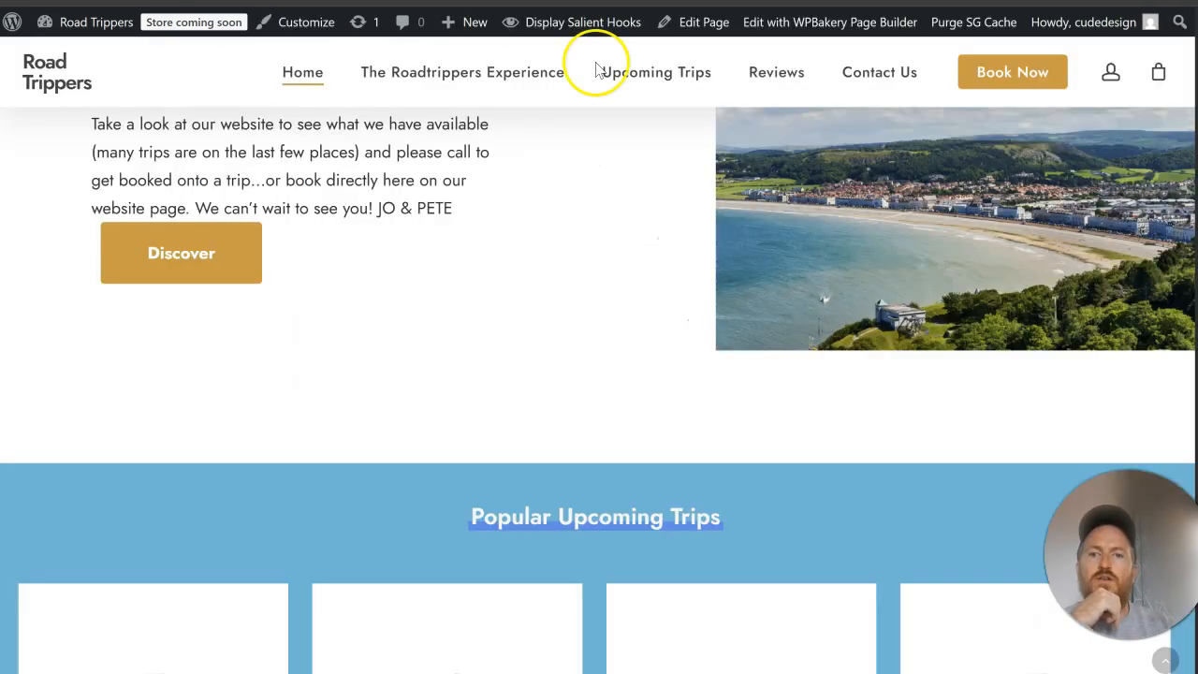
# Step: Update the Home page and check the Discover RoadTrippers section's spacing on the live page
pyautogui.scroll(3, 732, 164)
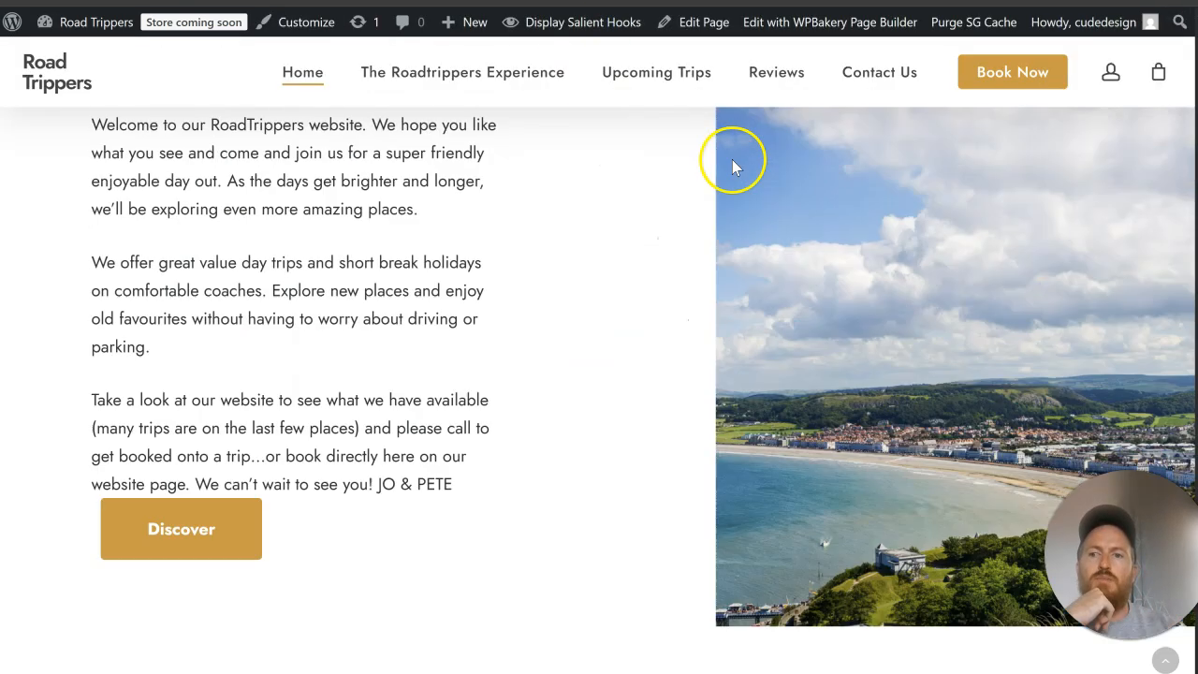
pyautogui.scroll(2, 732, 165)
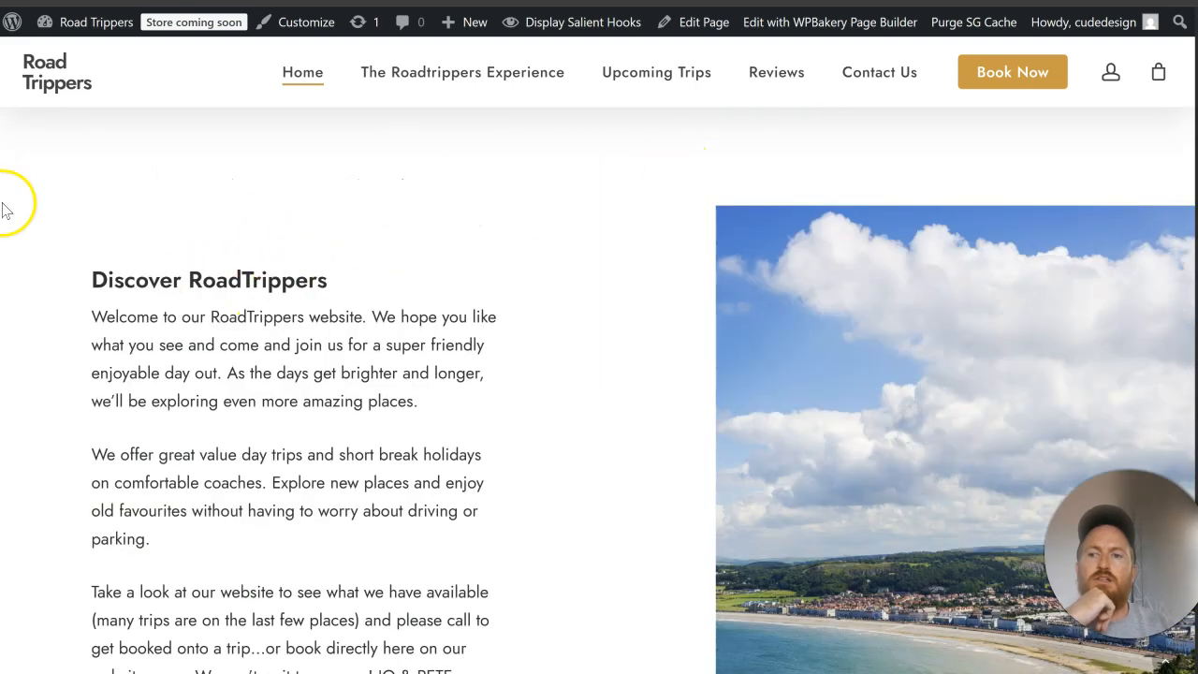
pyautogui.click(1136, 310)
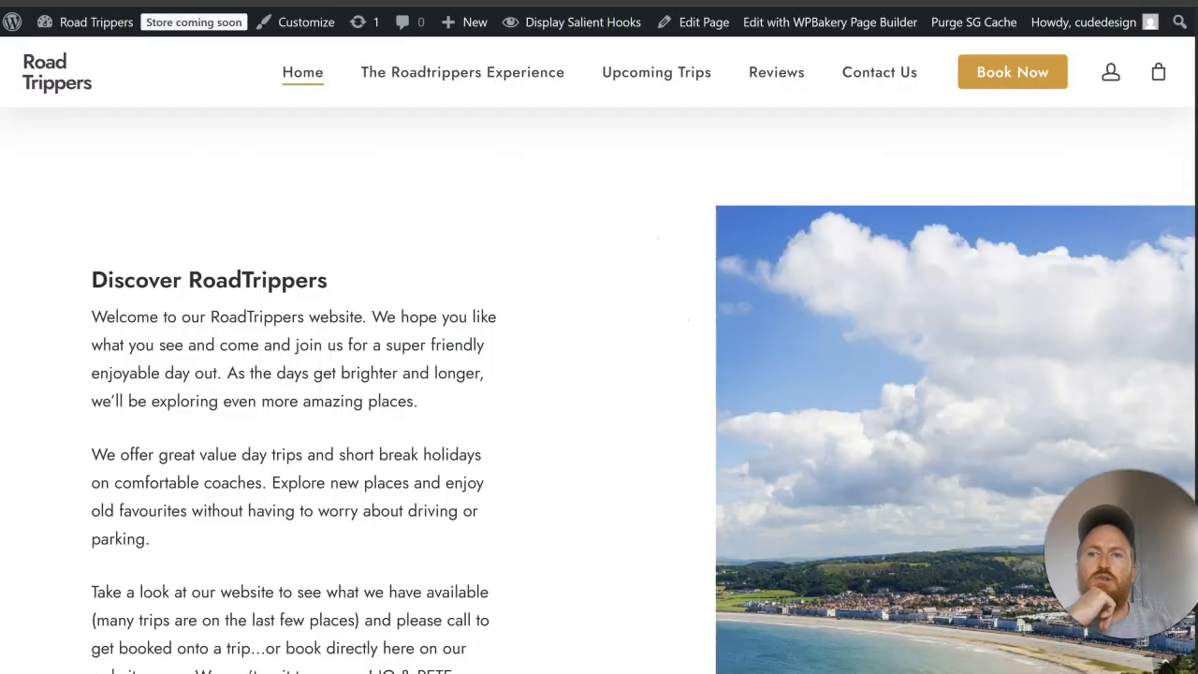
pyautogui.scroll(3, 782, 361)
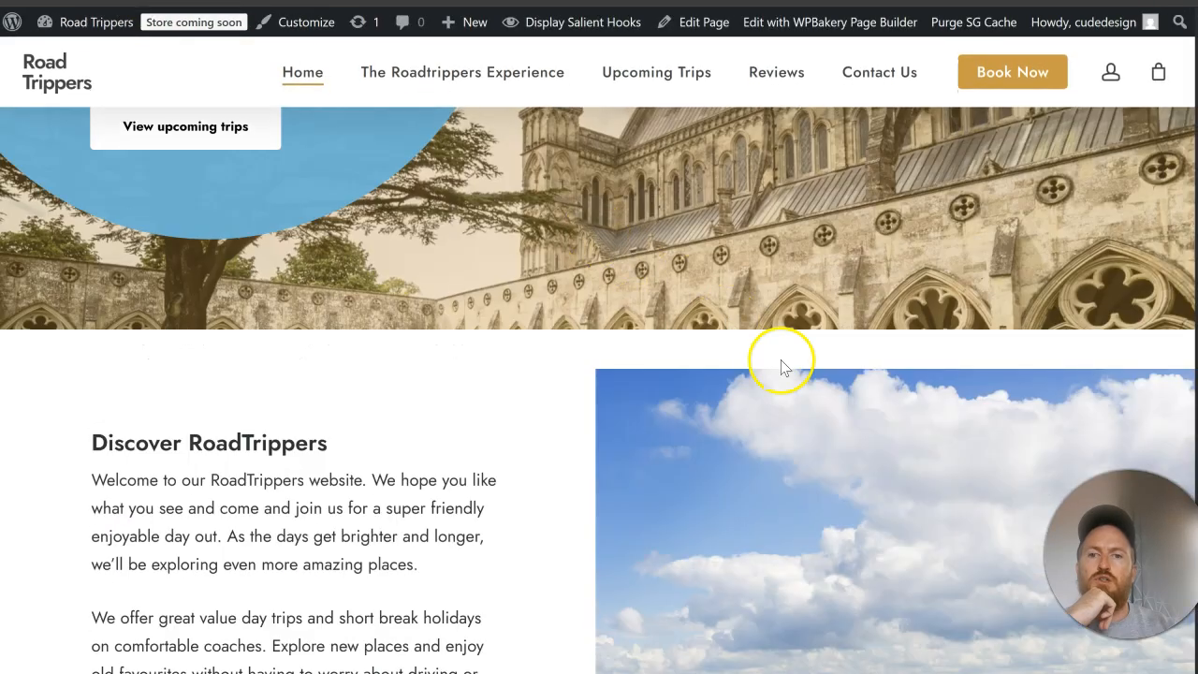
pyautogui.scroll(-7, 607, 337)
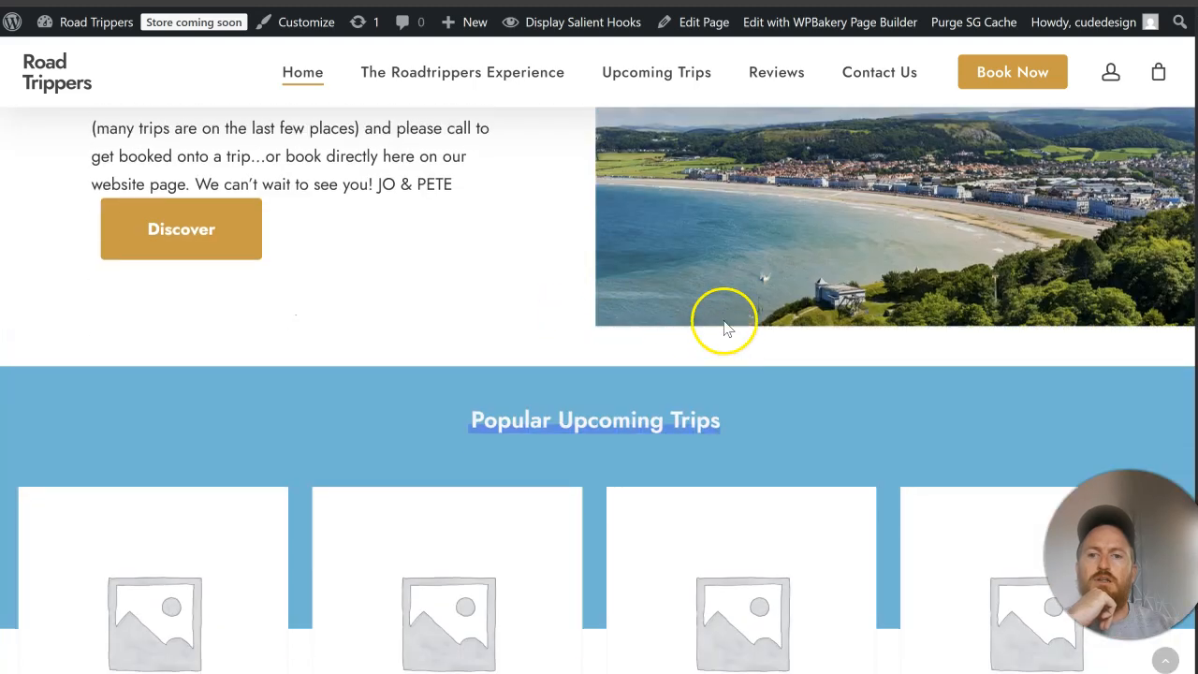
pyautogui.scroll(5, 736, 360)
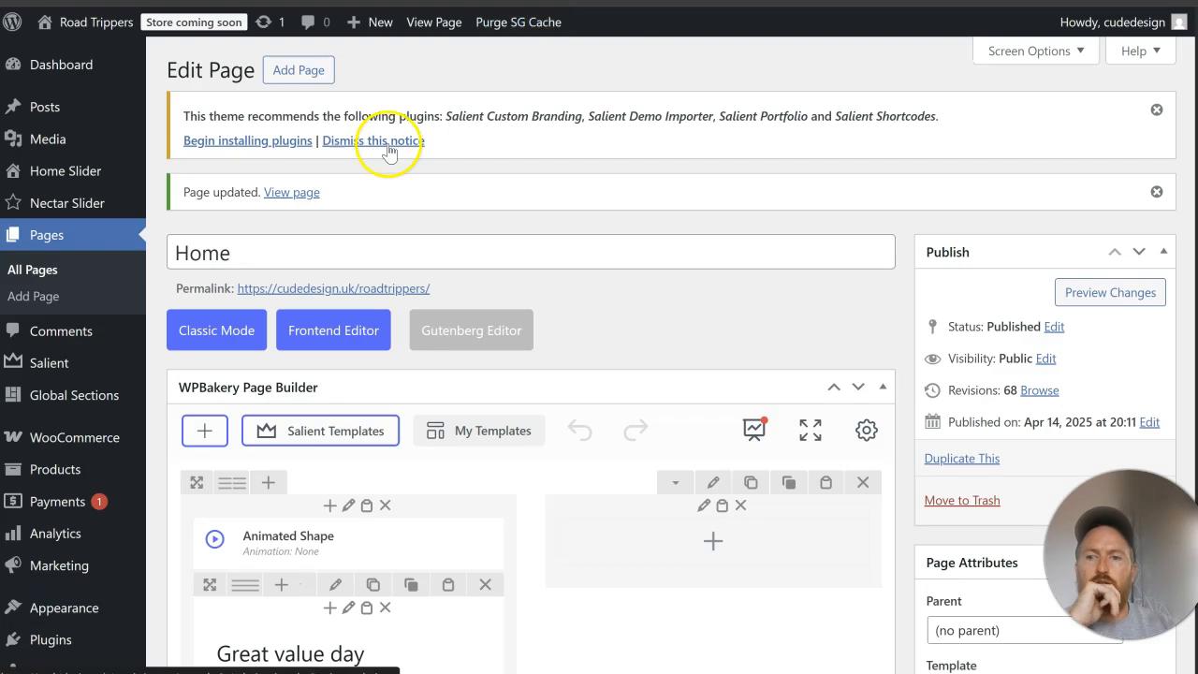
pyautogui.scroll(-10, 387, 147)
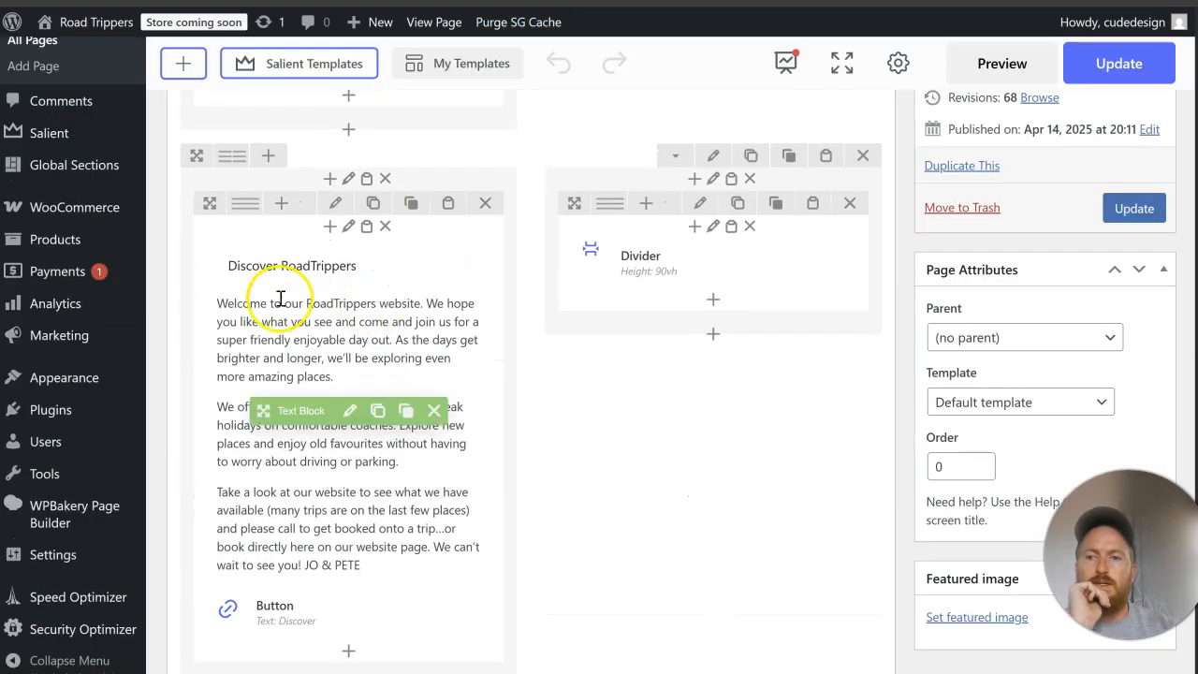
# Step: Inspect the heading tag in the Discover RoadTrippers text block's HTML code and close its settings
pyautogui.click(349, 410)
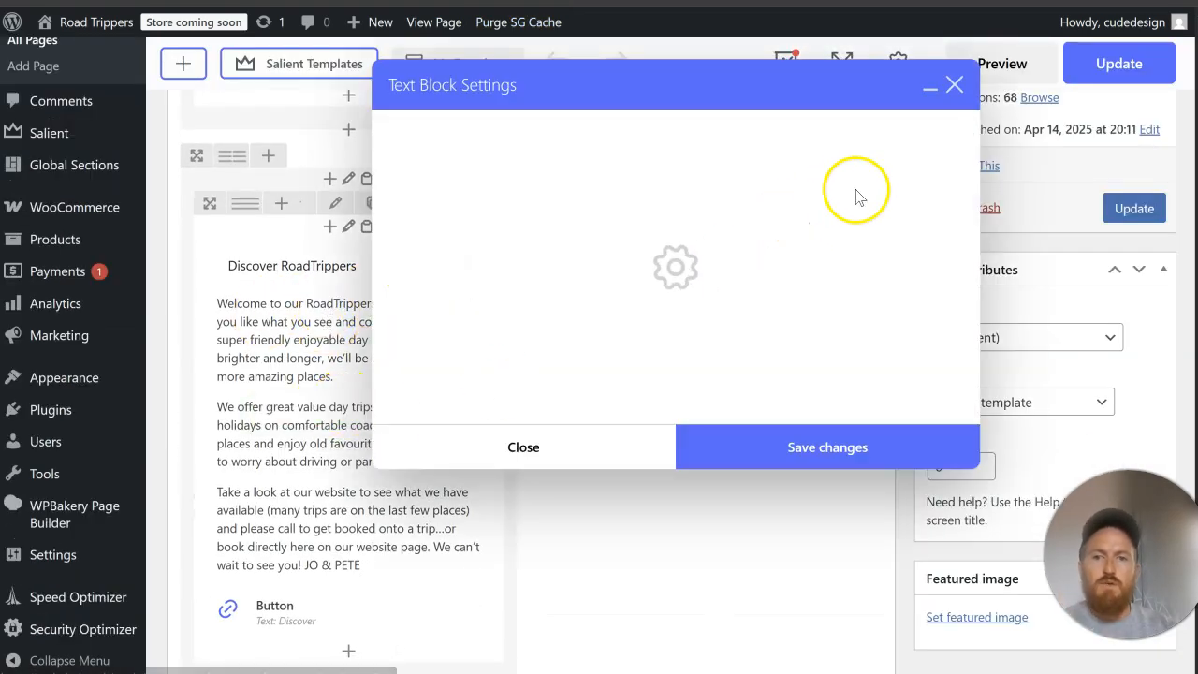
pyautogui.click(922, 210)
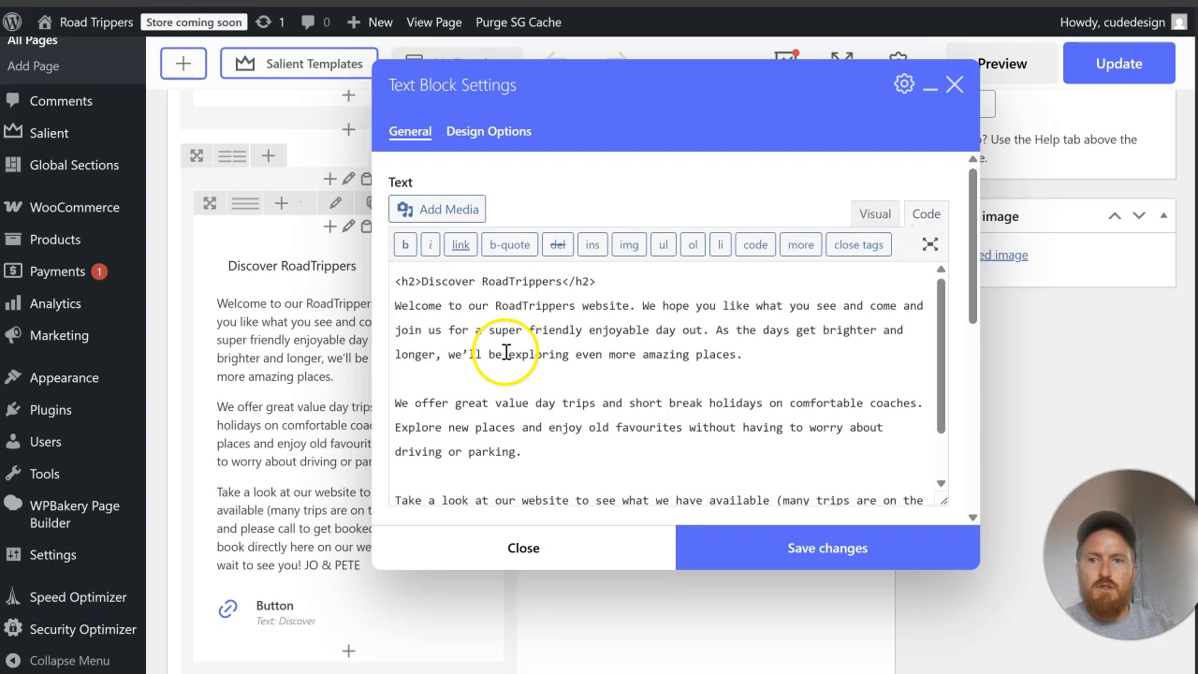
pyautogui.click(516, 546)
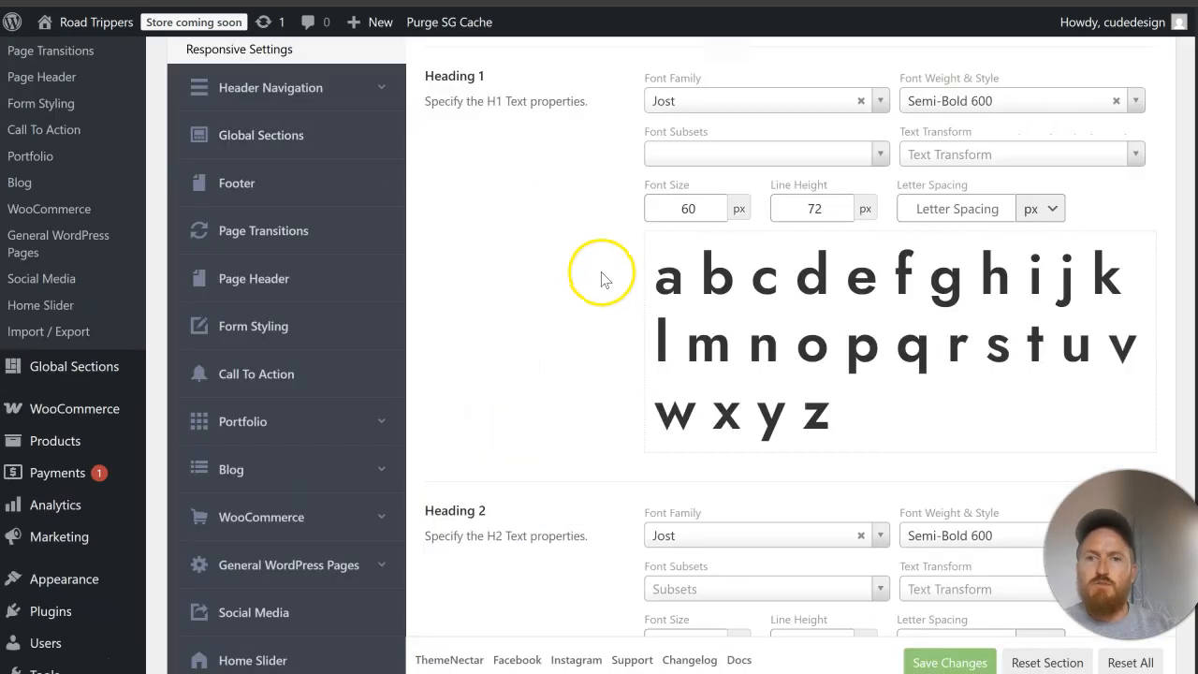
# Step: Set the Heading 2 font size to 50 px and line height to 60 px, and save the typography options
pyautogui.scroll(-2, 590, 316)
pyautogui.scroll(5, 590, 315)
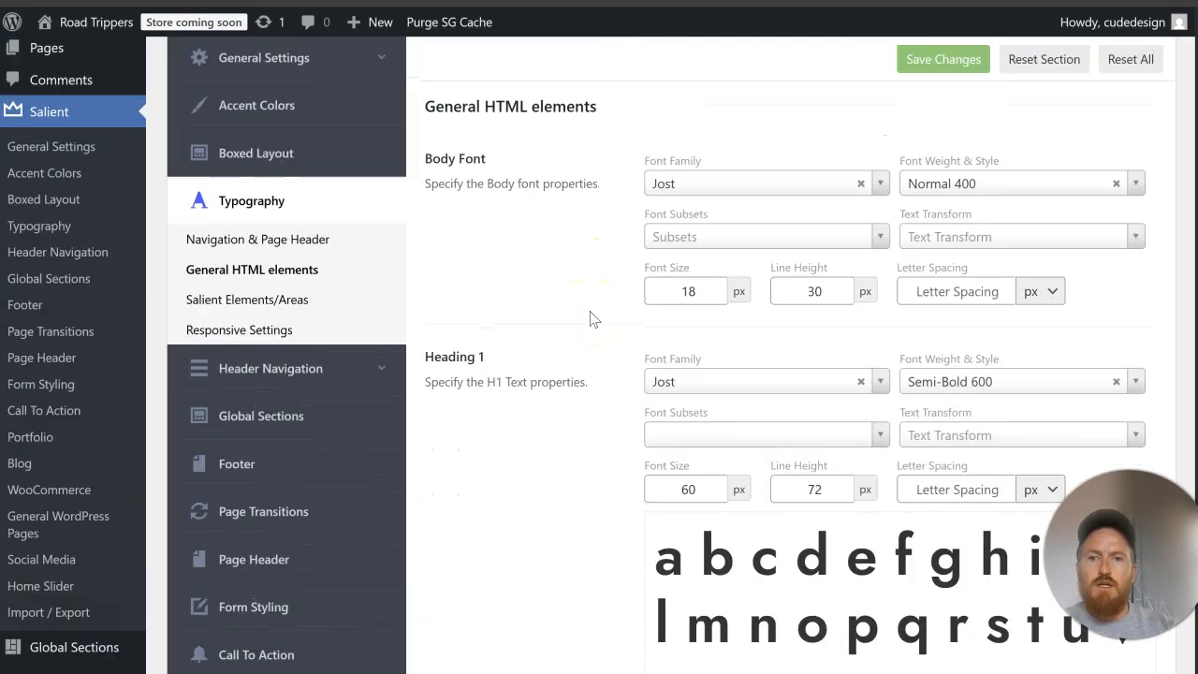
pyautogui.scroll(-4, 590, 319)
pyautogui.moveTo(707, 548); pyautogui.dragTo(587, 535)
pyautogui.write('50')
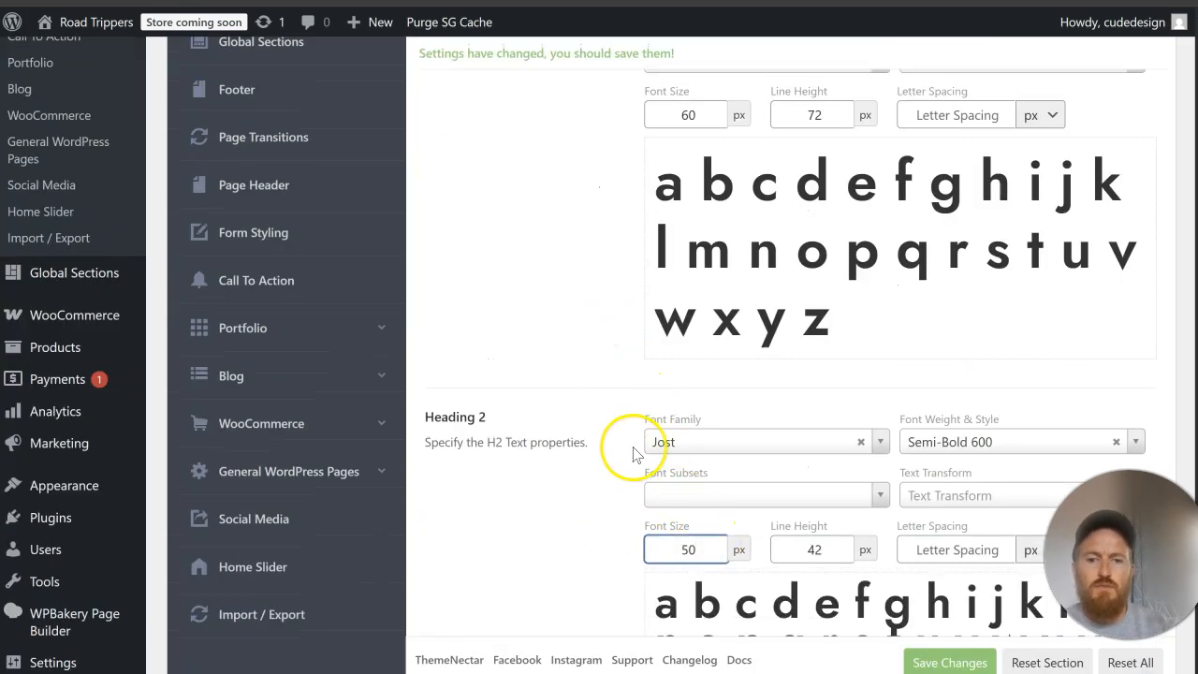
pyautogui.scroll(-2, 633, 454)
pyautogui.moveTo(822, 363); pyautogui.dragTo(742, 368)
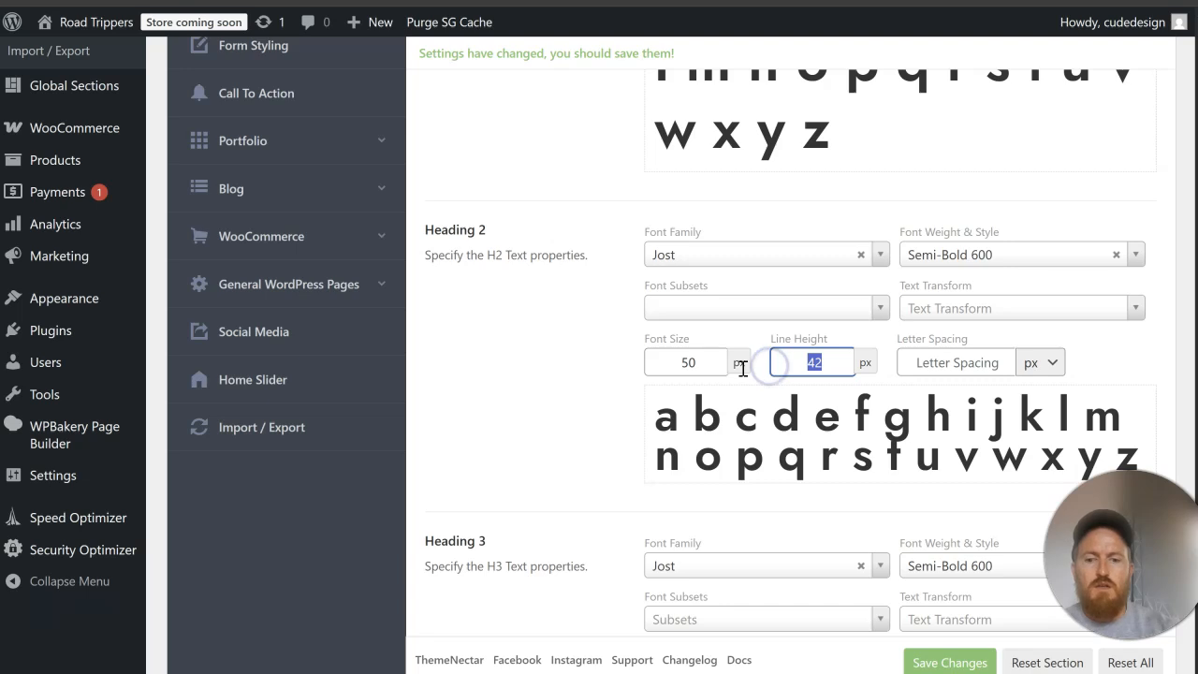
pyautogui.write('60')
pyautogui.click(953, 660)
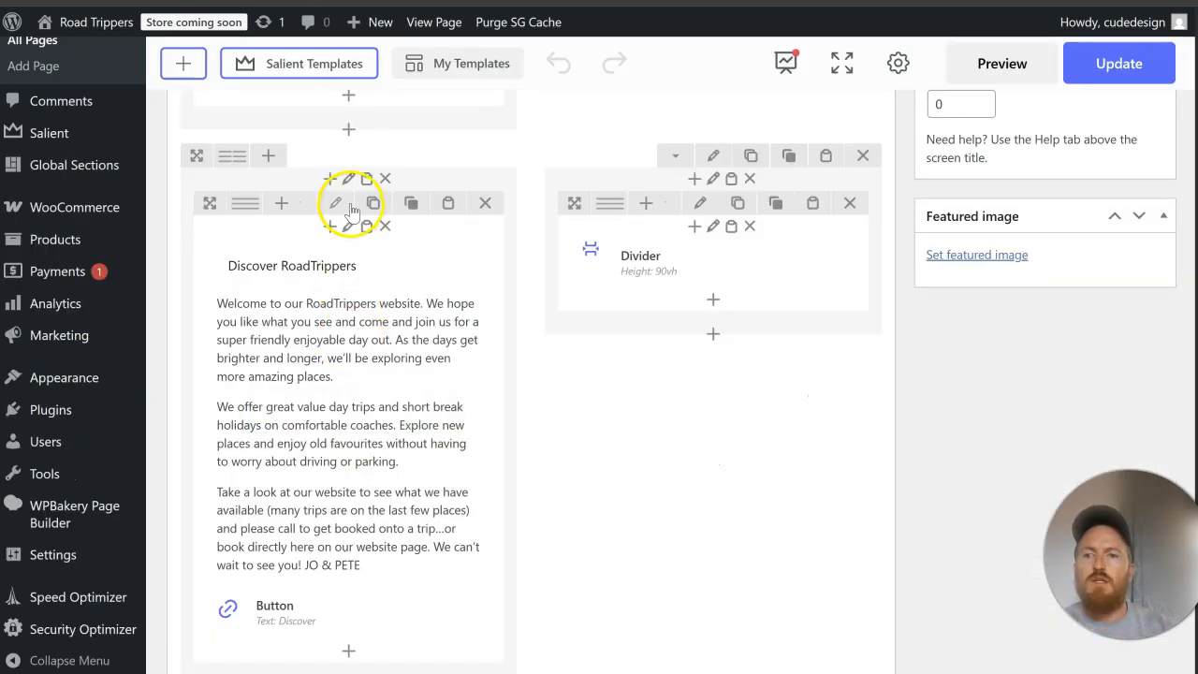
# Step: Check the inner column and inner row settings around the Discover RoadTrippers text block and close them without changes
pyautogui.click(348, 224)
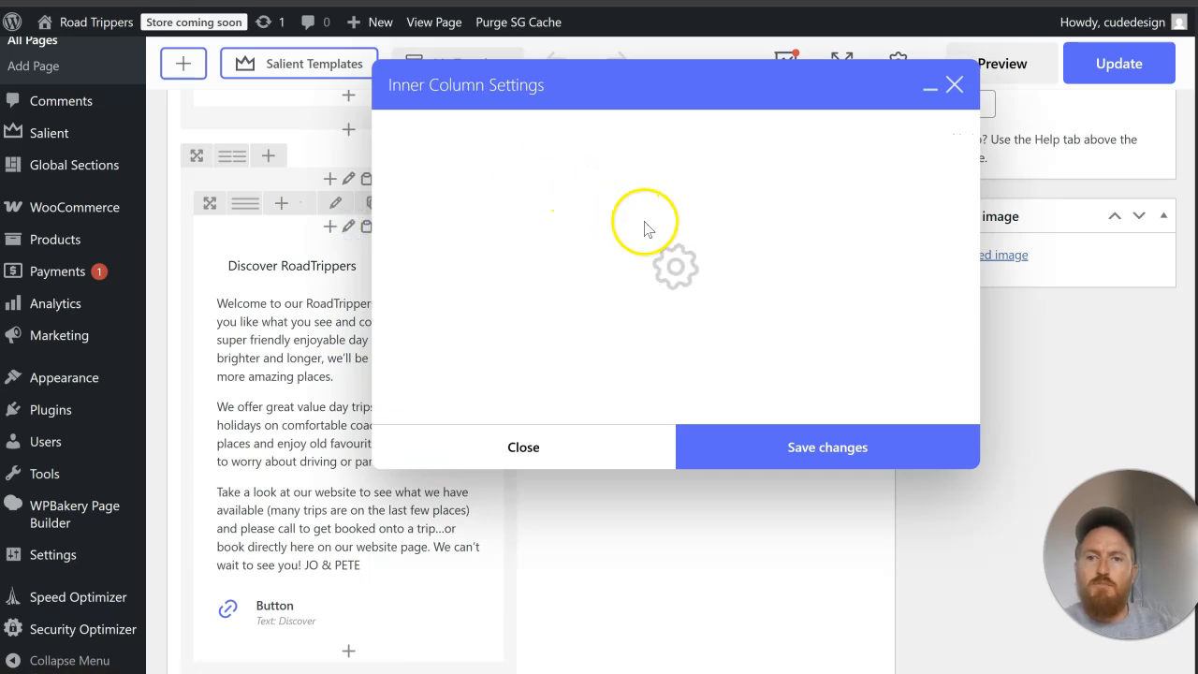
pyautogui.scroll(-5, 690, 271)
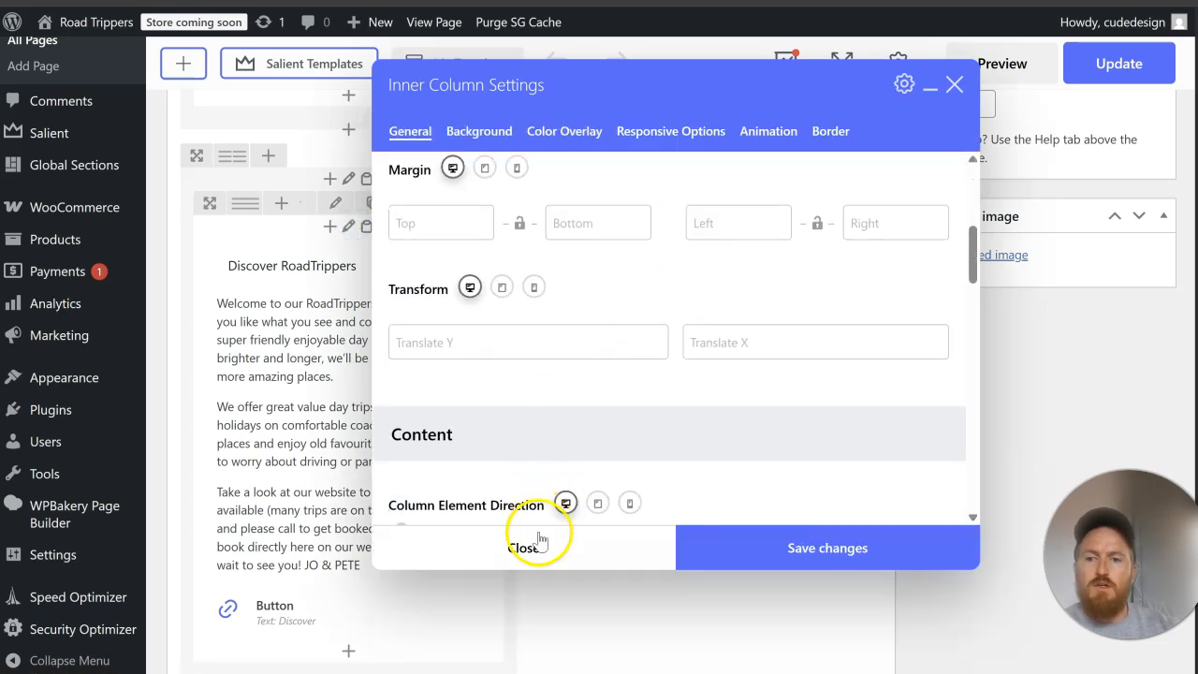
pyautogui.click(524, 548)
pyautogui.click(337, 206)
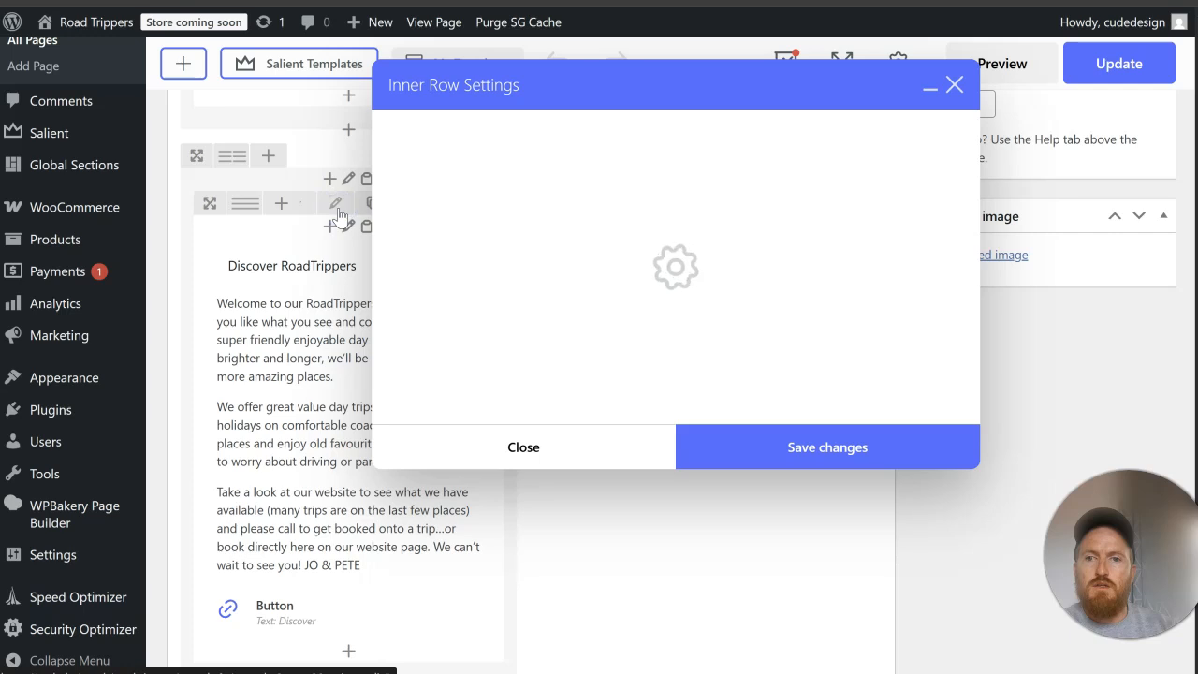
pyautogui.scroll(-6, 524, 286)
pyautogui.scroll(-1, 522, 288)
pyautogui.scroll(5, 522, 290)
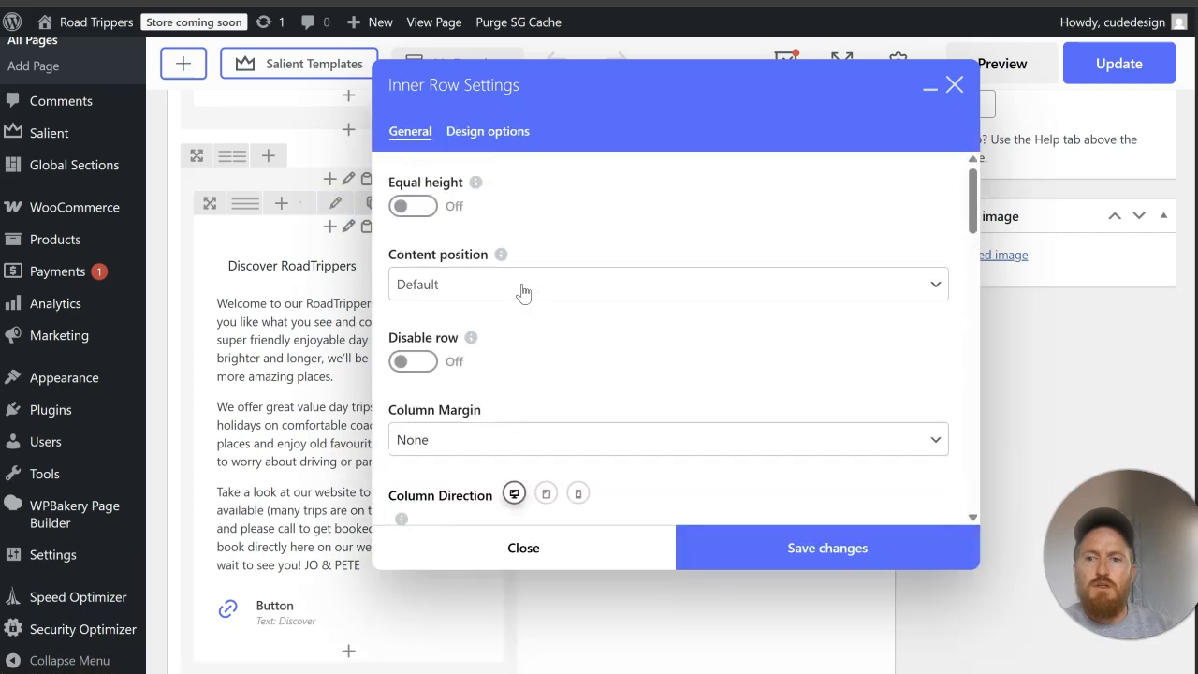
pyautogui.click(513, 549)
# Step: Set the Discover RoadTrippers text column's padding position to Left + Right and save the column settings
pyautogui.click(345, 180)
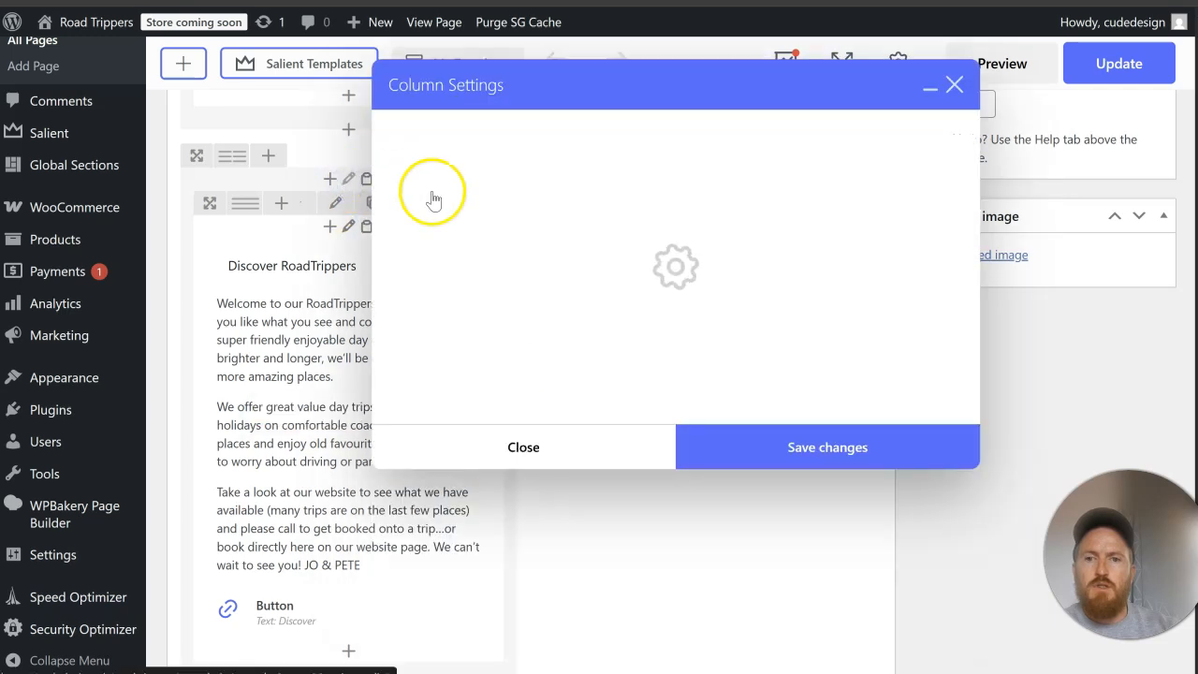
pyautogui.scroll(-2, 511, 241)
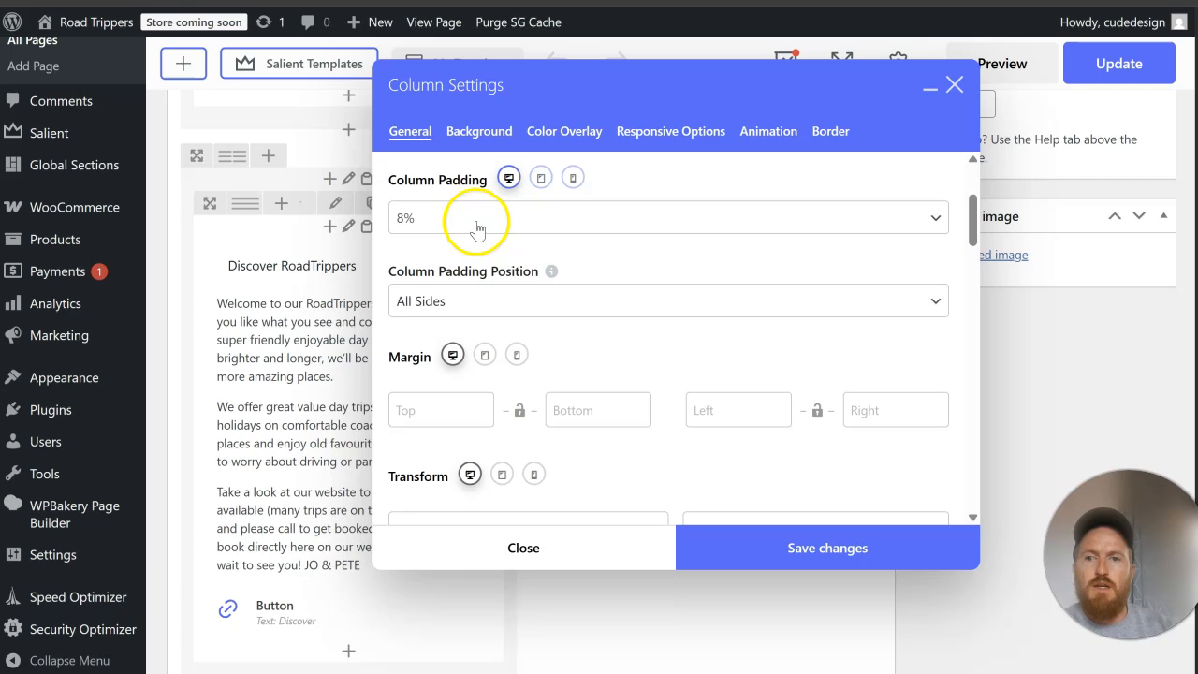
pyautogui.click(485, 302)
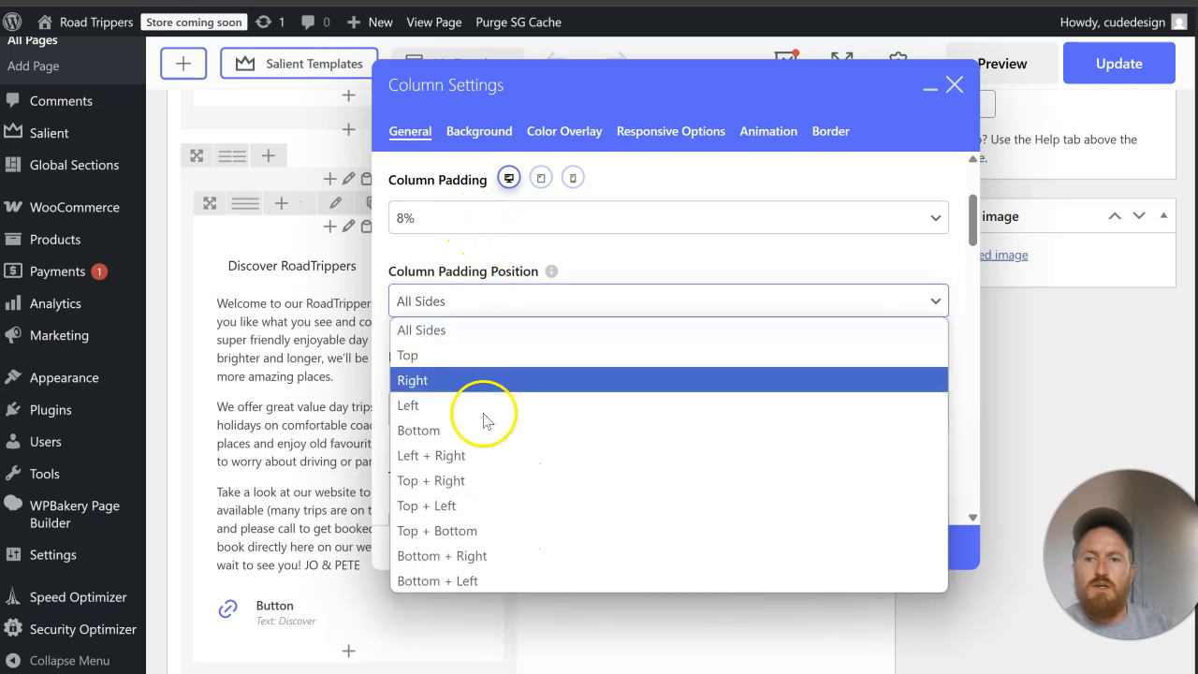
pyautogui.click(496, 455)
pyautogui.click(722, 556)
# Step: Update the Home page and reload the live page at the Discover RoadTrippers section
pyautogui.scroll(7, 1158, 235)
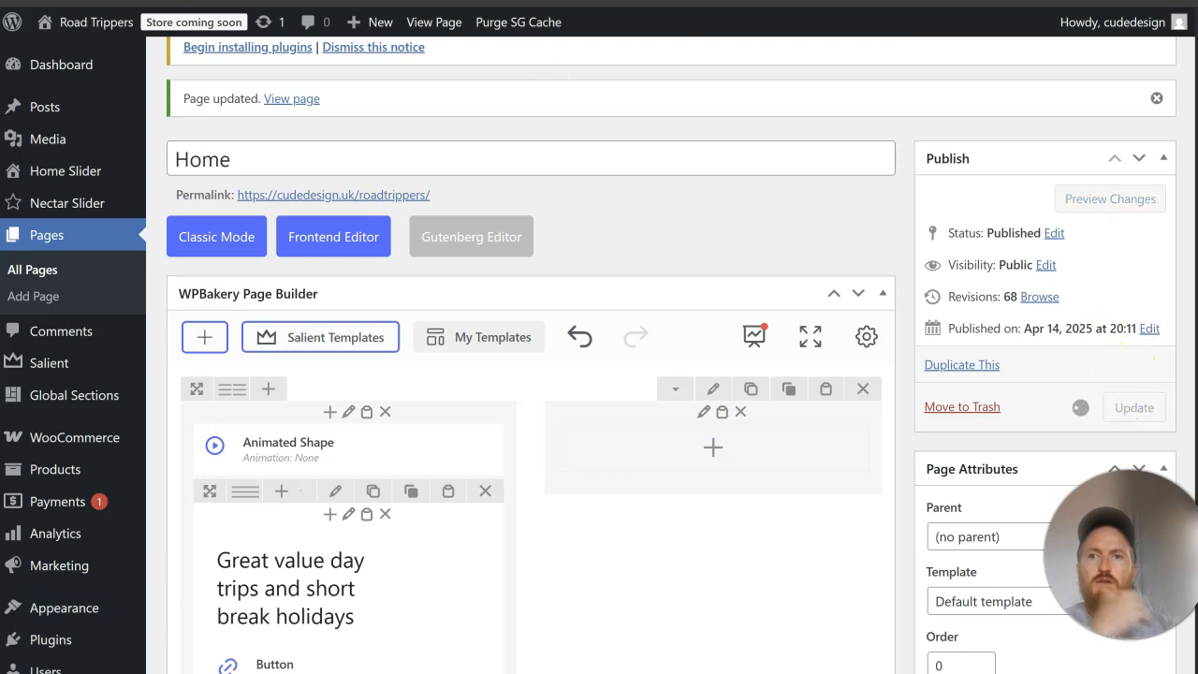
pyautogui.click(434, 21)
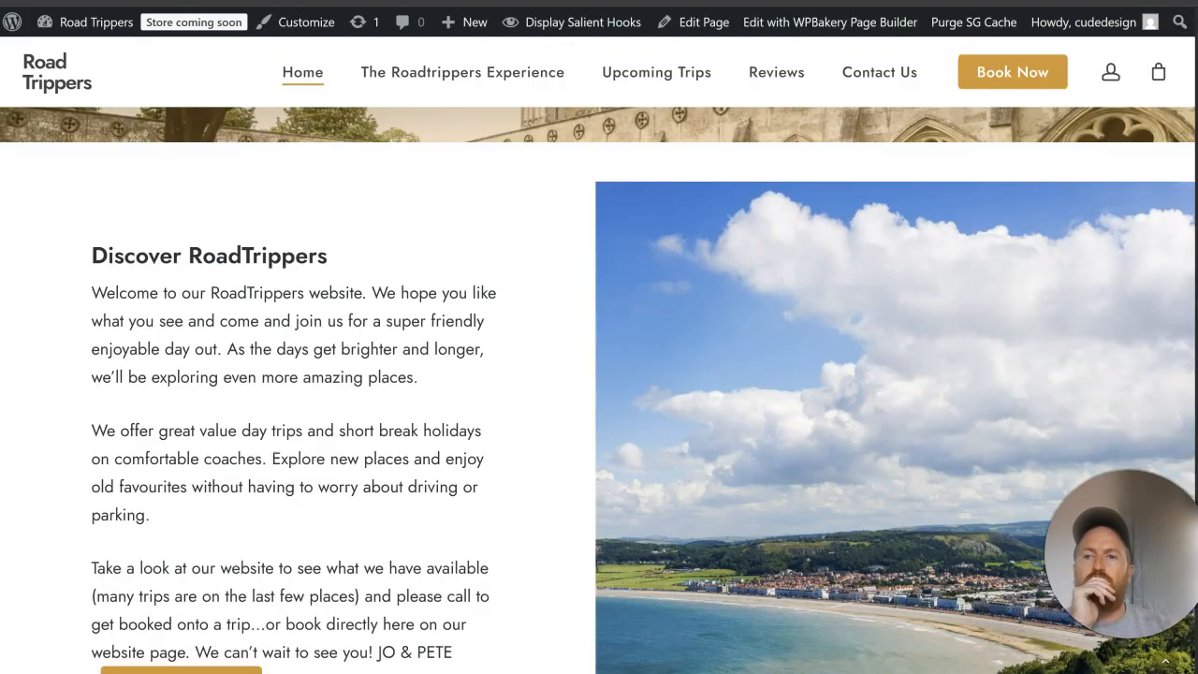
pyautogui.press('F5')
pyautogui.scroll(2, 517, 323)
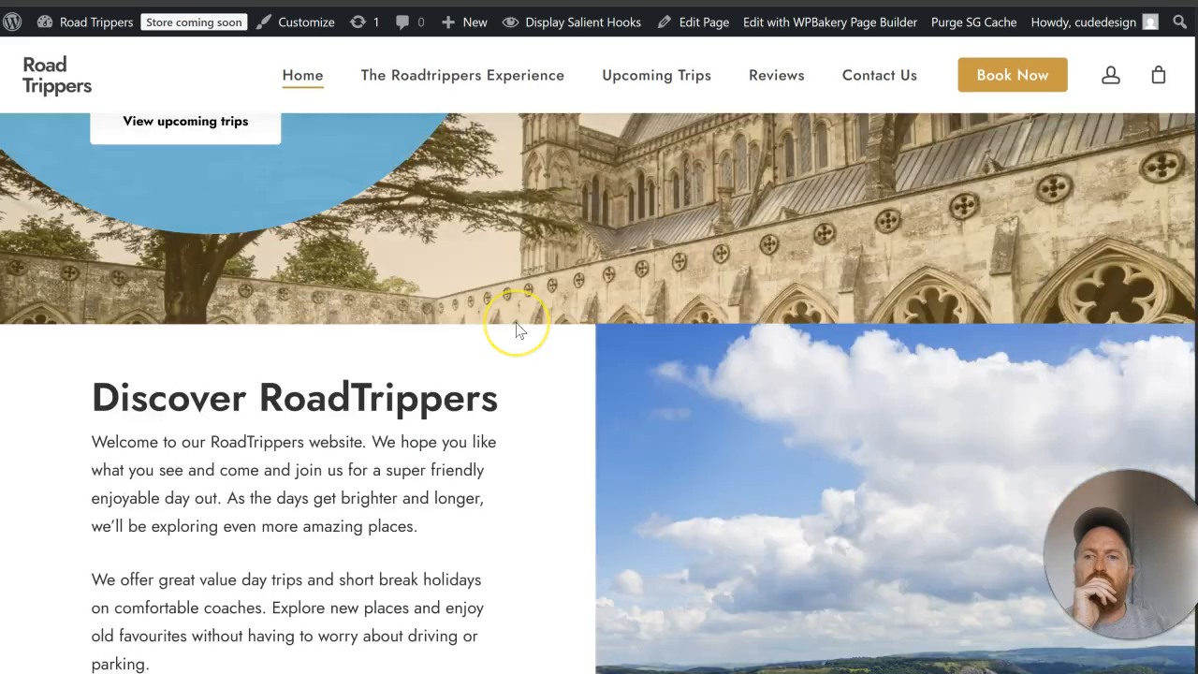
# Step: Examine the Discover RoadTrippers section's heading size, text spacing and image fit on the live page
pyautogui.scroll(-4, 517, 329)
pyautogui.scroll(2, 517, 329)
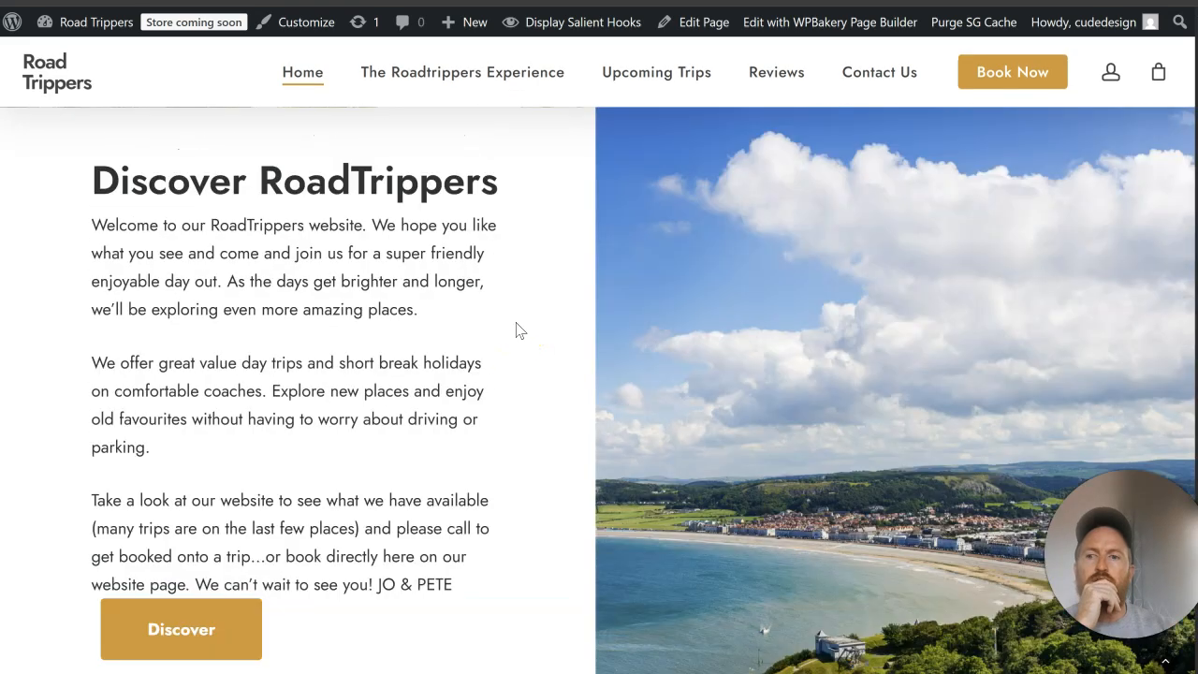
pyautogui.scroll(2, 520, 330)
pyautogui.click(540, 320)
pyautogui.scroll(-3, 787, 294)
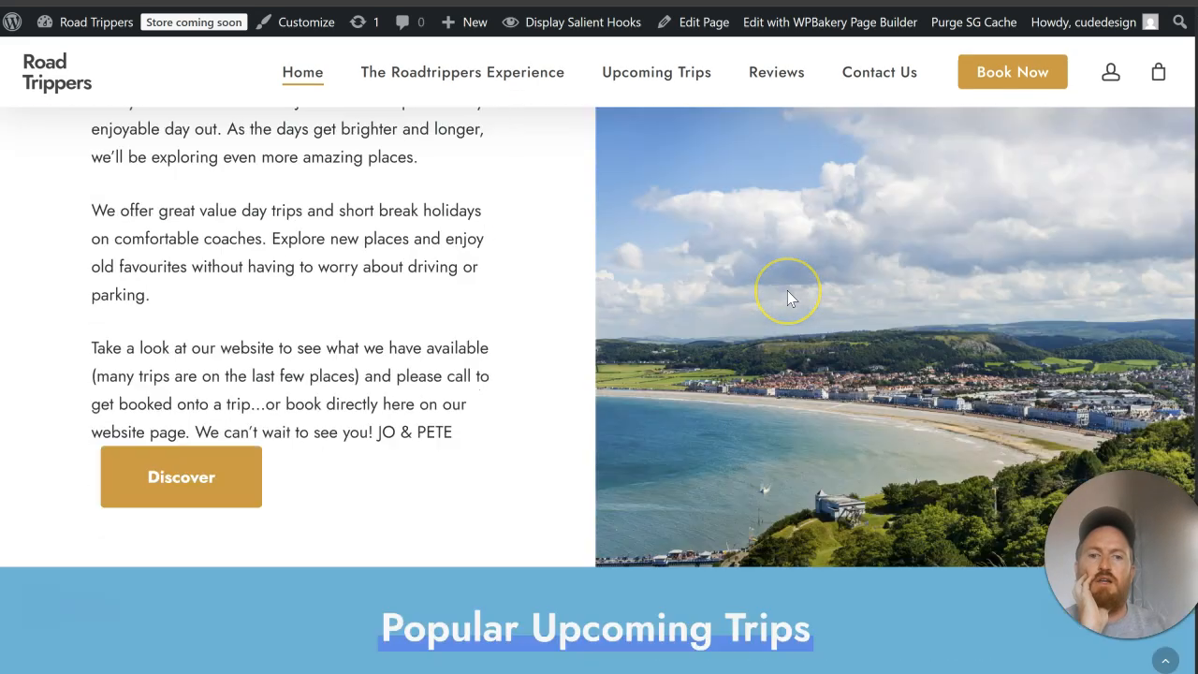
pyautogui.scroll(5, 787, 291)
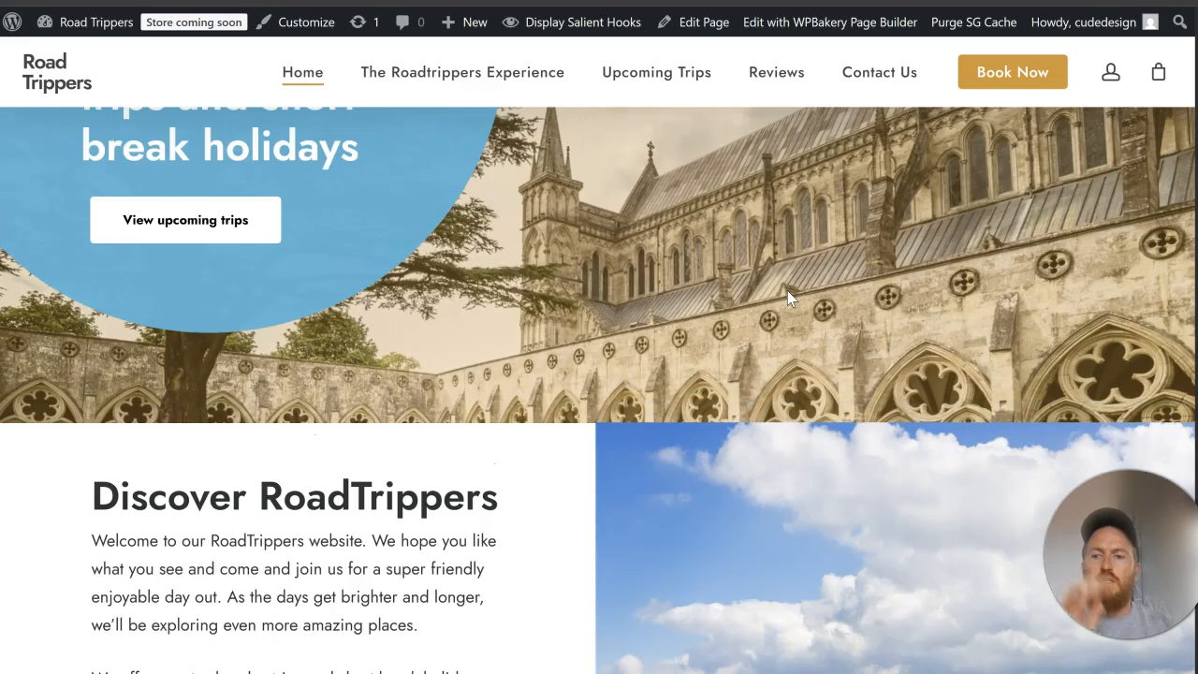
pyautogui.scroll(-3, 787, 290)
pyautogui.click(772, 285)
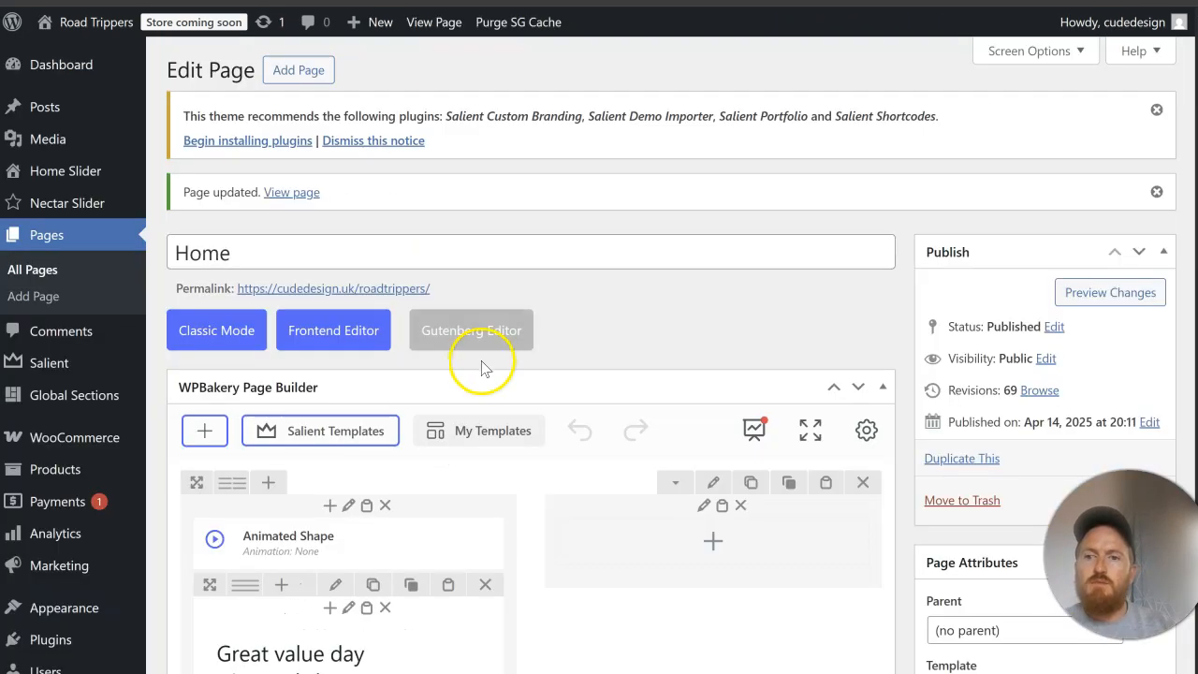
# Step: Copy the Discover RoadTrippers heading from the live page
pyautogui.scroll(-8, 524, 281)
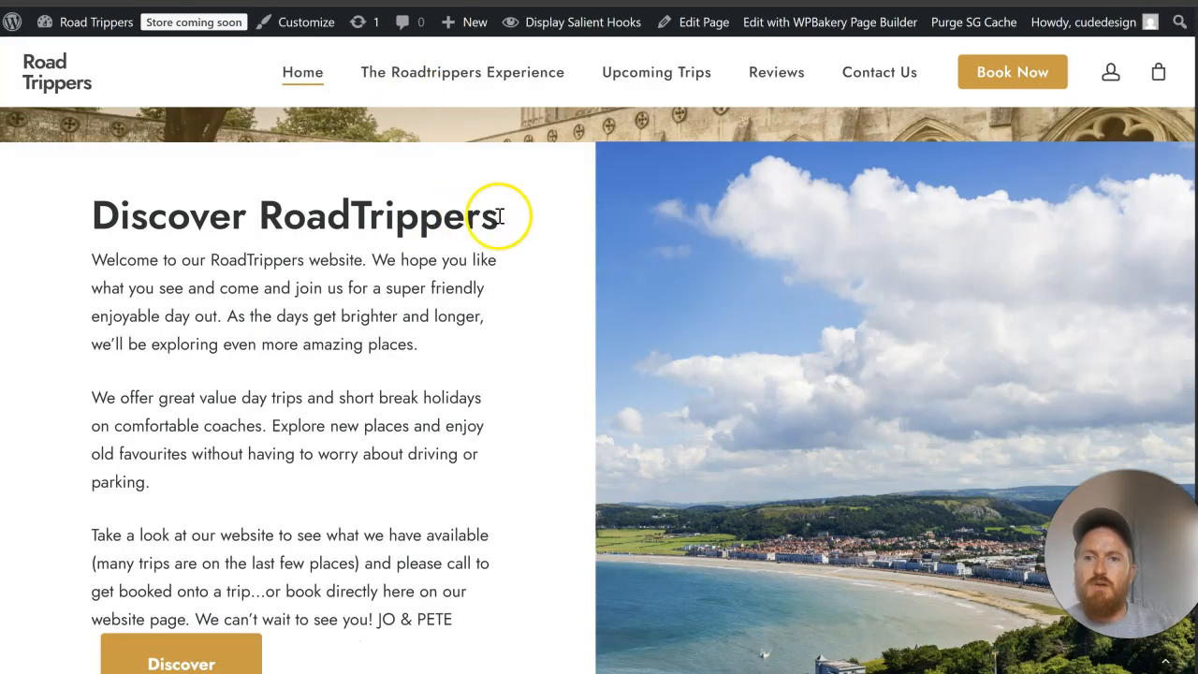
pyautogui.moveTo(499, 216); pyautogui.dragTo(83, 222)
pyautogui.rightClick(167, 213)
pyautogui.click(224, 246)
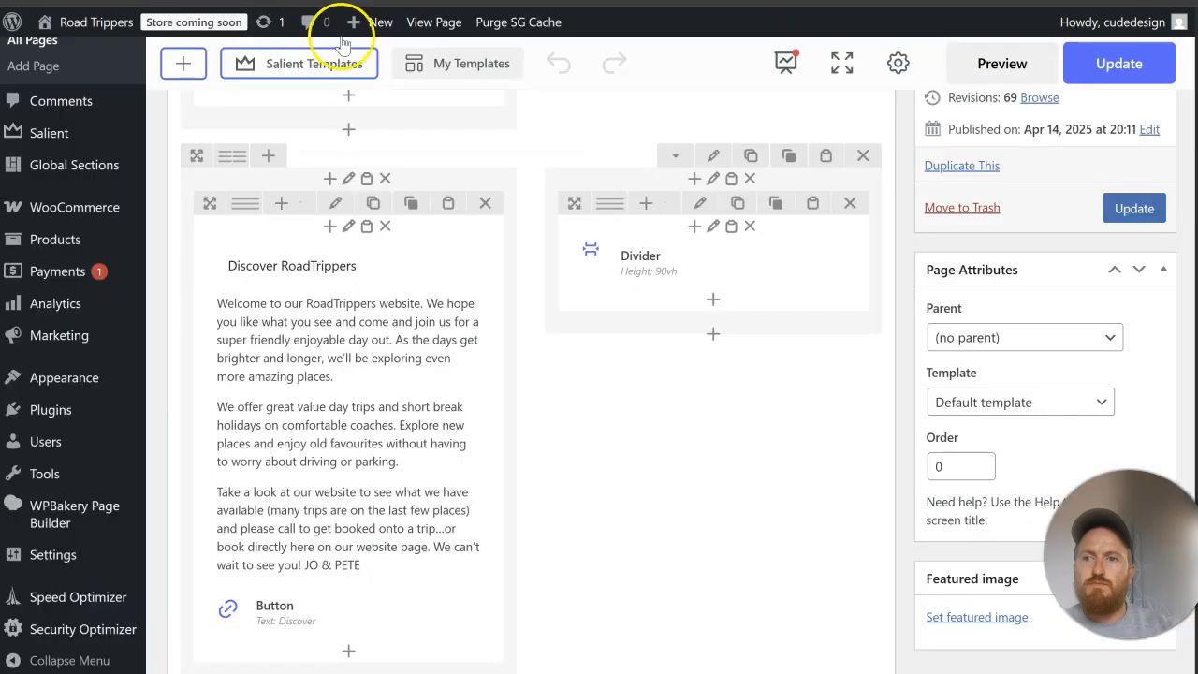
# Step: Remove the Discover RoadTrippers H2 line from the text block's code and save the block
pyautogui.scroll(-2, 361, 272)
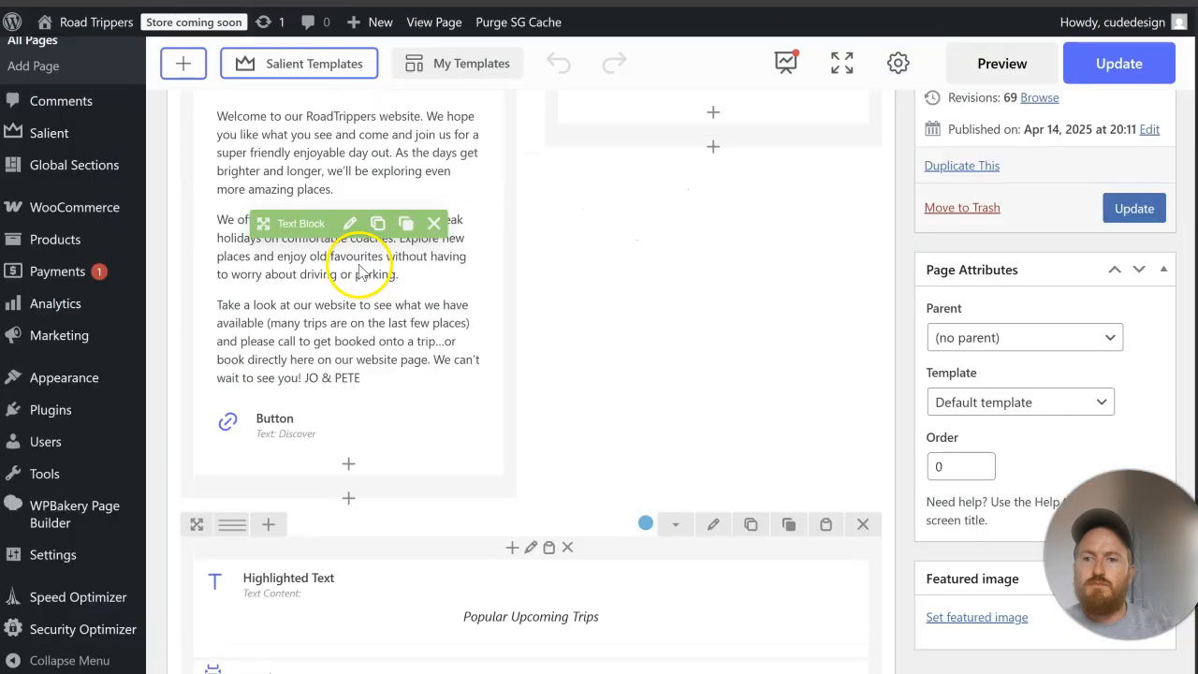
pyautogui.click(348, 224)
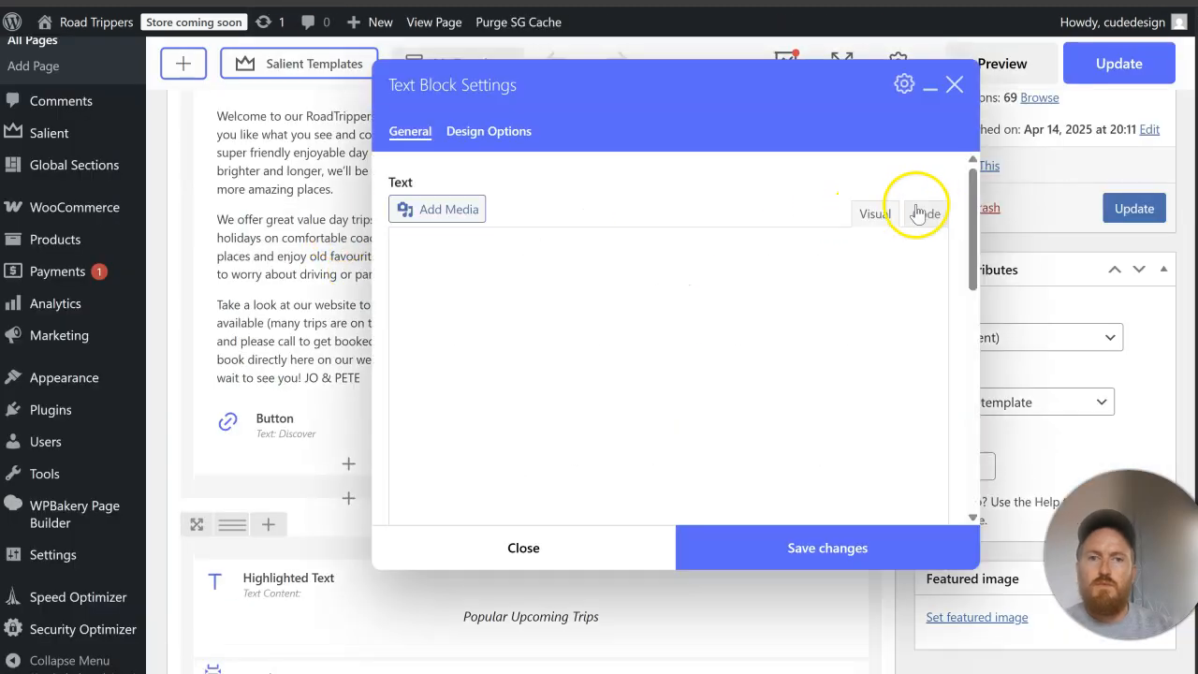
pyautogui.click(925, 213)
pyautogui.moveTo(612, 280); pyautogui.dragTo(573, 279)
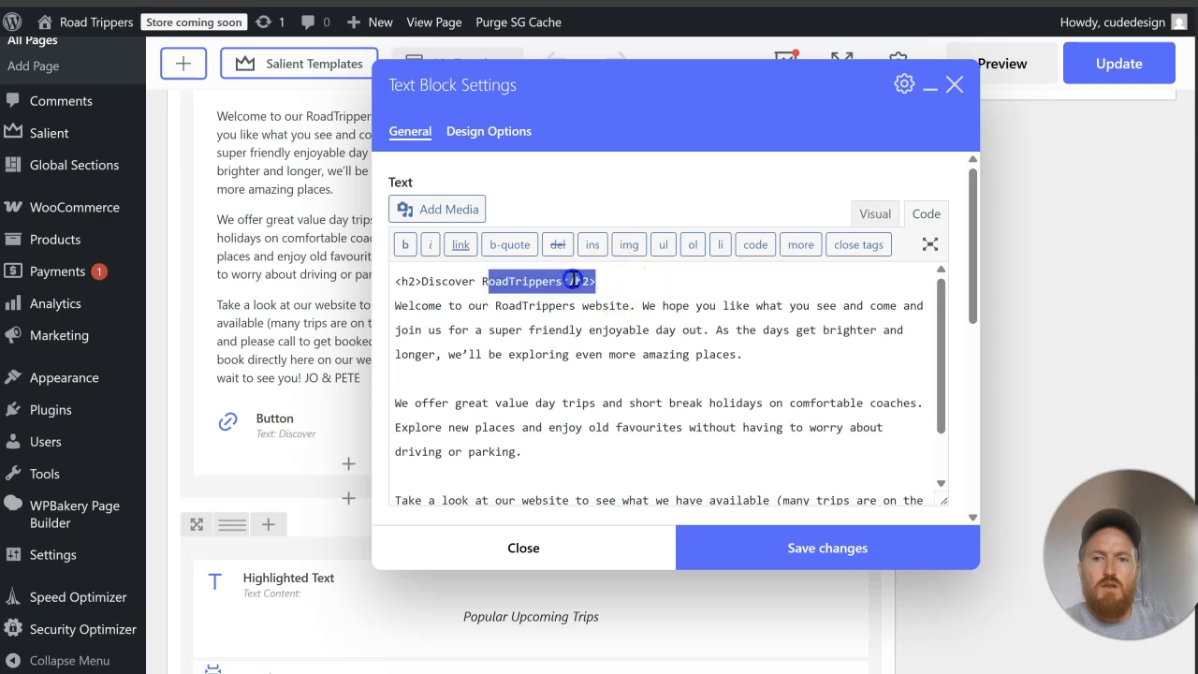
pyautogui.press('Delete')
pyautogui.press('Delete')
pyautogui.click(717, 548)
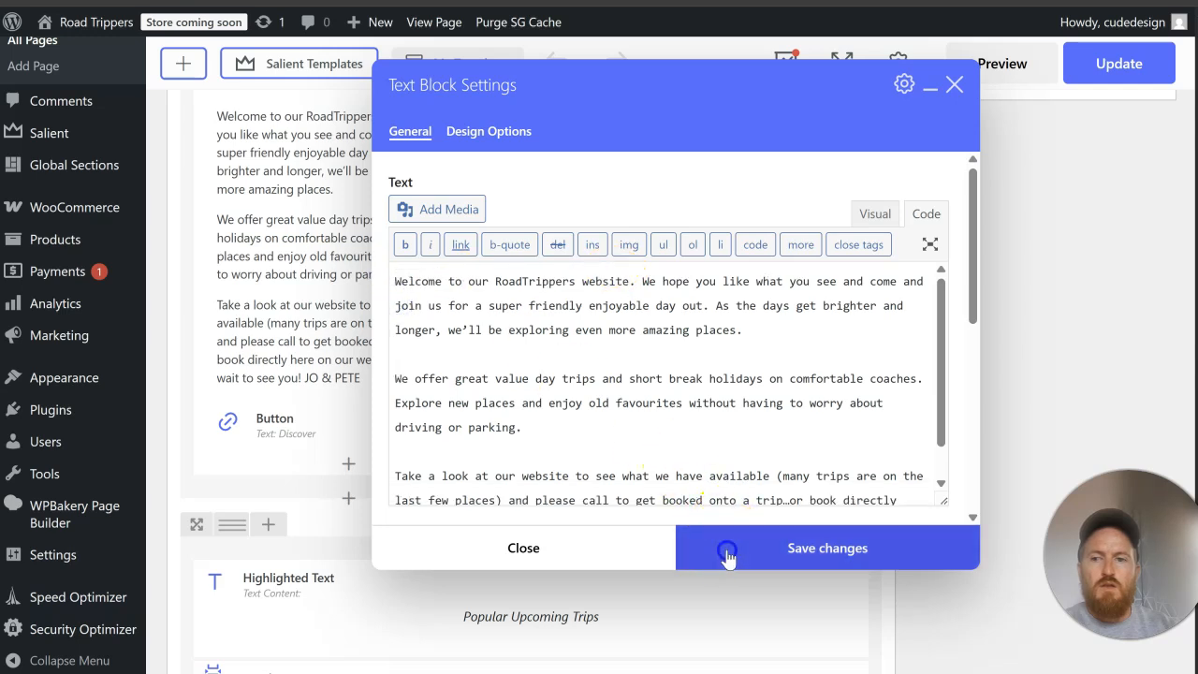
# Step: Add a Text Block below the Discover button with the code <h2>Discover RoadTrippers</h2> and save it
pyautogui.click(349, 417)
pyautogui.write('text')
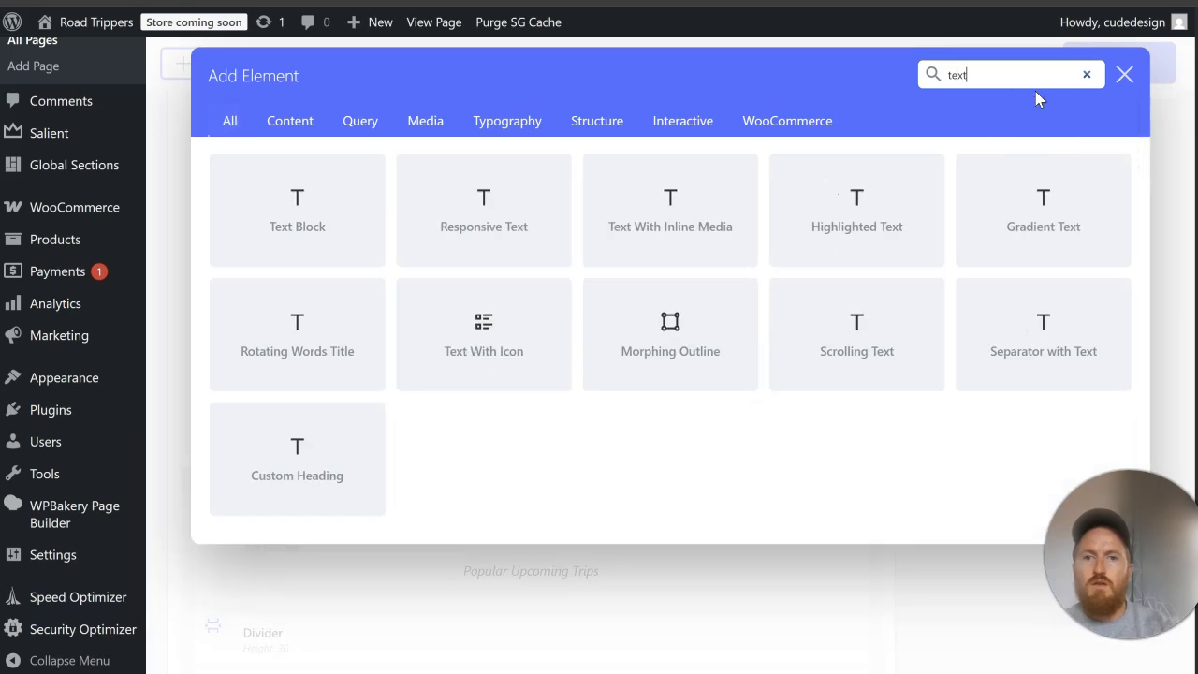
pyautogui.click(347, 231)
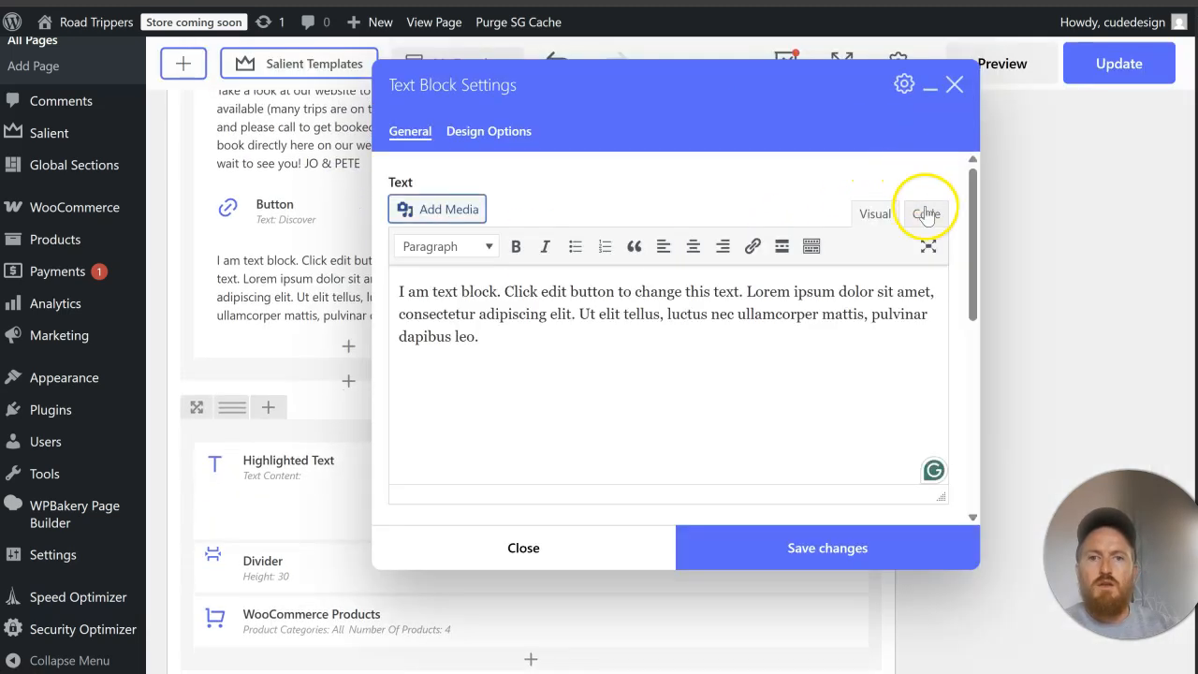
pyautogui.click(925, 215)
pyautogui.moveTo(506, 330); pyautogui.dragTo(393, 287)
pyautogui.rightClick(451, 304)
pyautogui.click(528, 338)
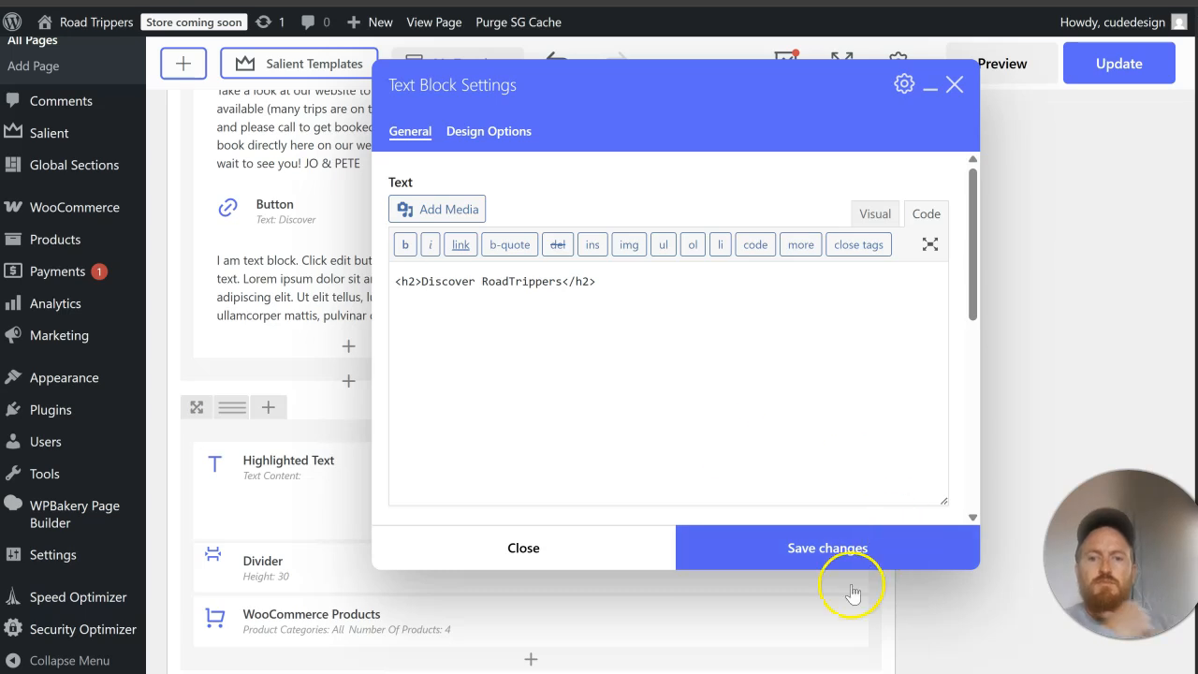
pyautogui.click(829, 558)
# Step: Move the new Discover RoadTrippers heading block above the welcome text block
pyautogui.scroll(2, 288, 482)
pyautogui.moveTo(290, 462); pyautogui.dragTo(349, 359)
pyautogui.scroll(-3, 349, 374)
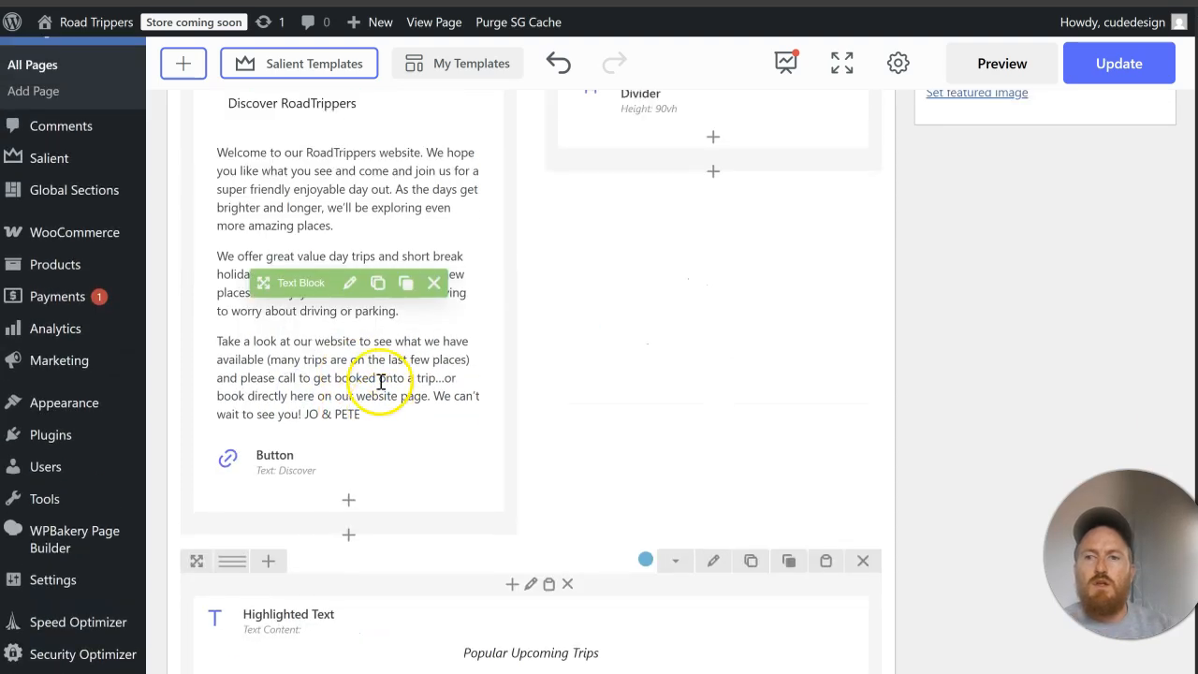
# Step: Replace the Discover button below the welcome text with a duplicate of the hero's View upcoming trips button
pyautogui.scroll(7, 381, 381)
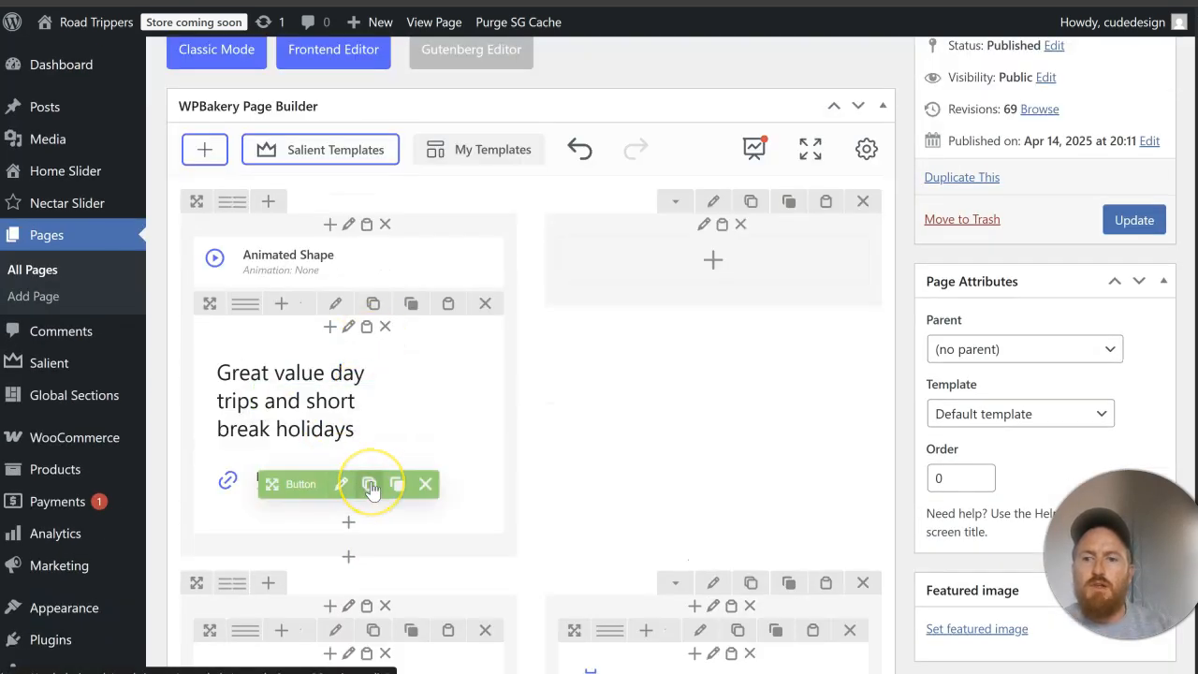
pyautogui.click(371, 485)
pyautogui.scroll(-6, 369, 484)
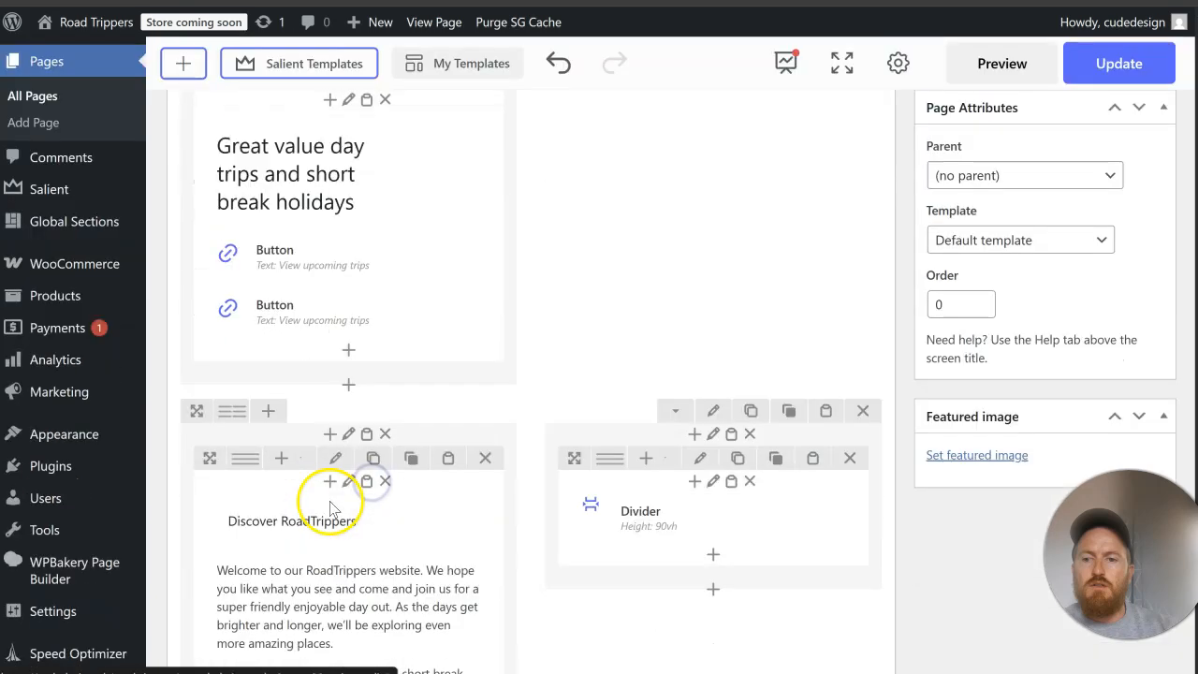
pyautogui.scroll(1, 301, 190)
pyautogui.moveTo(290, 99); pyautogui.dragTo(351, 599)
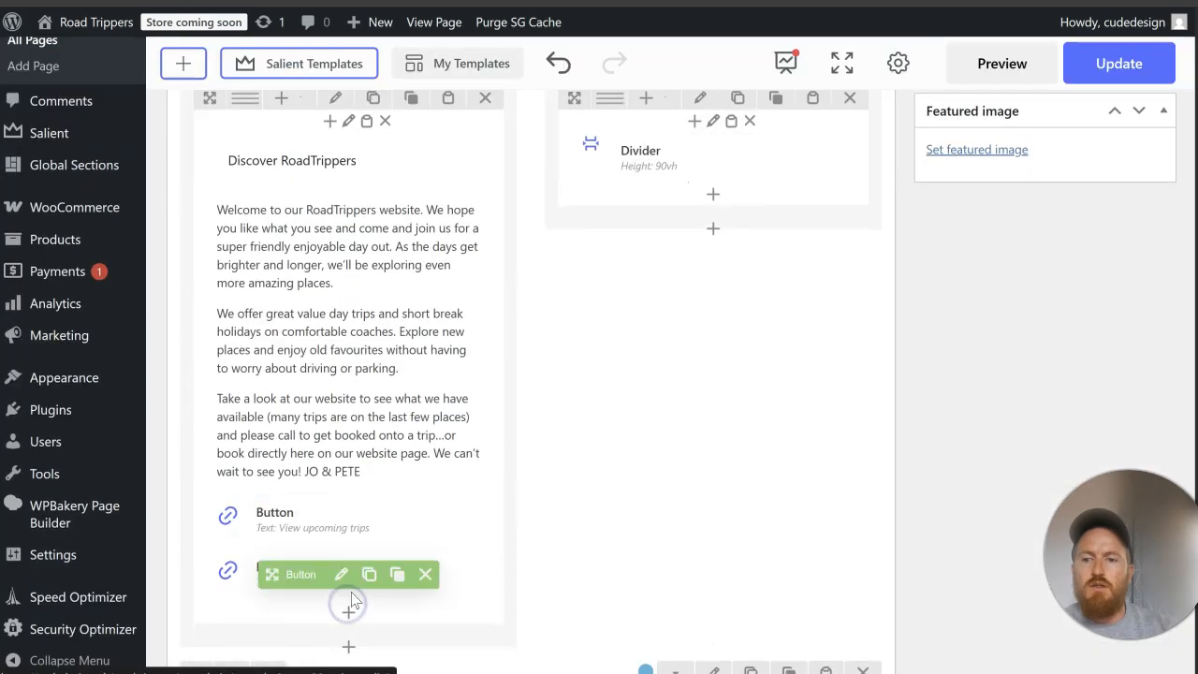
pyautogui.click(425, 575)
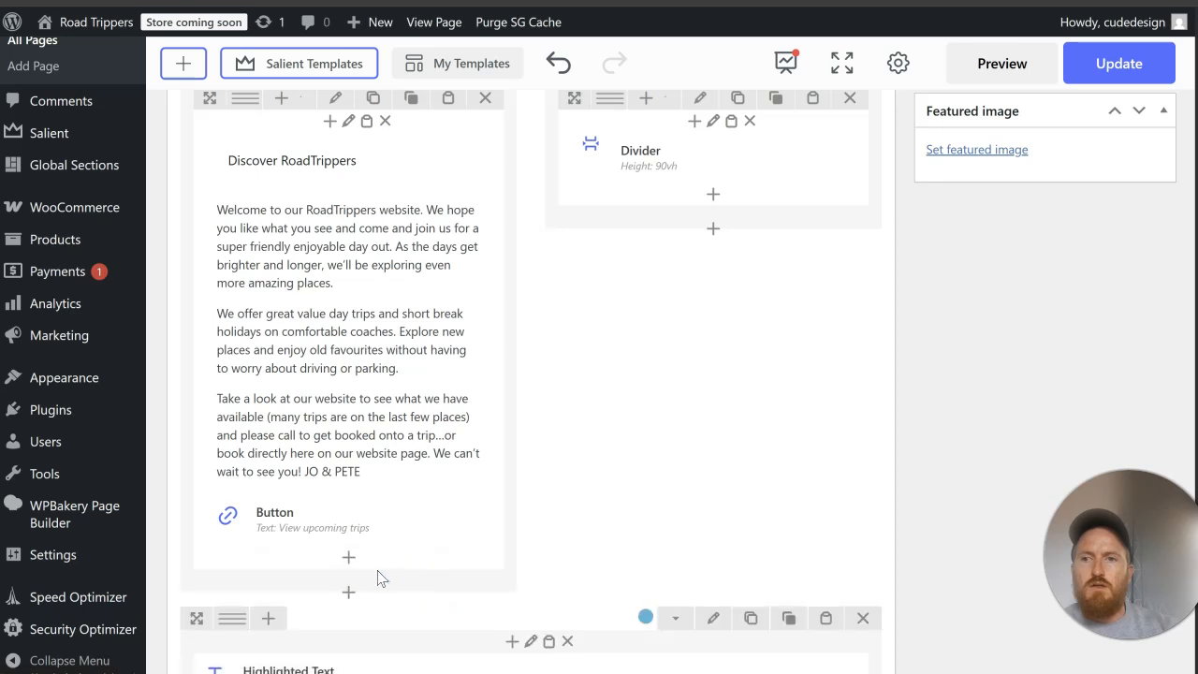
# Step: Add a Divider with a height of 20px to the welcome column and place it between the welcome text and the button
pyautogui.scroll(2, 369, 259)
pyautogui.scroll(-3, 393, 372)
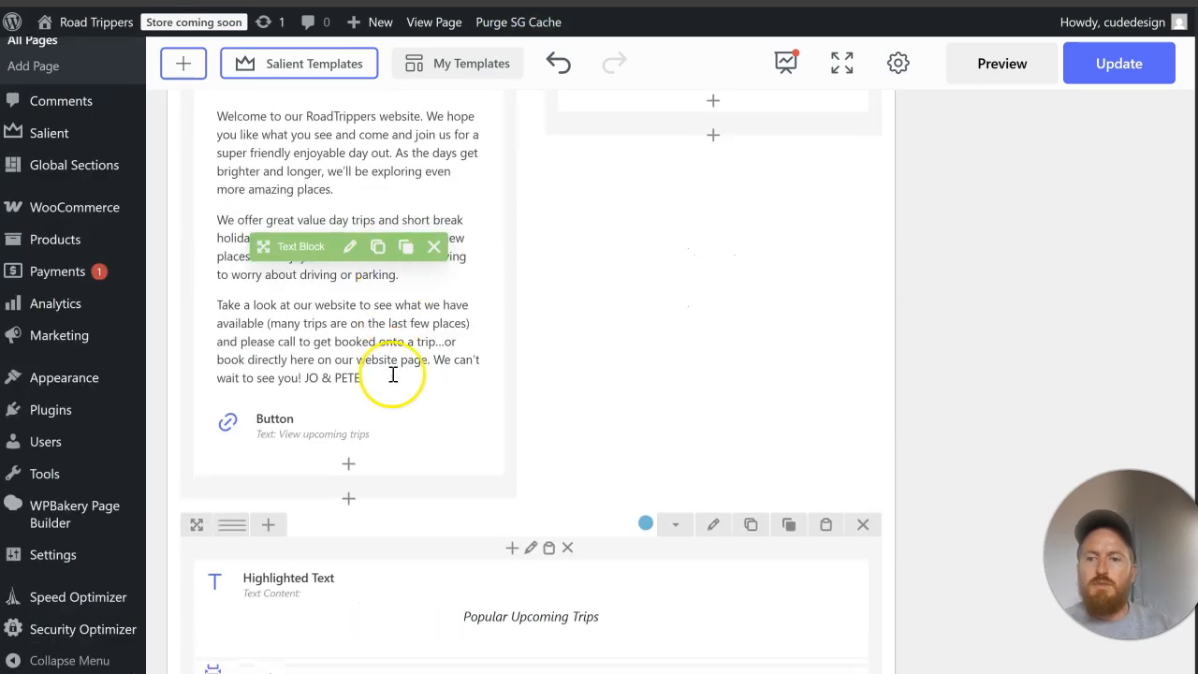
pyautogui.click(351, 468)
pyautogui.write('divi')
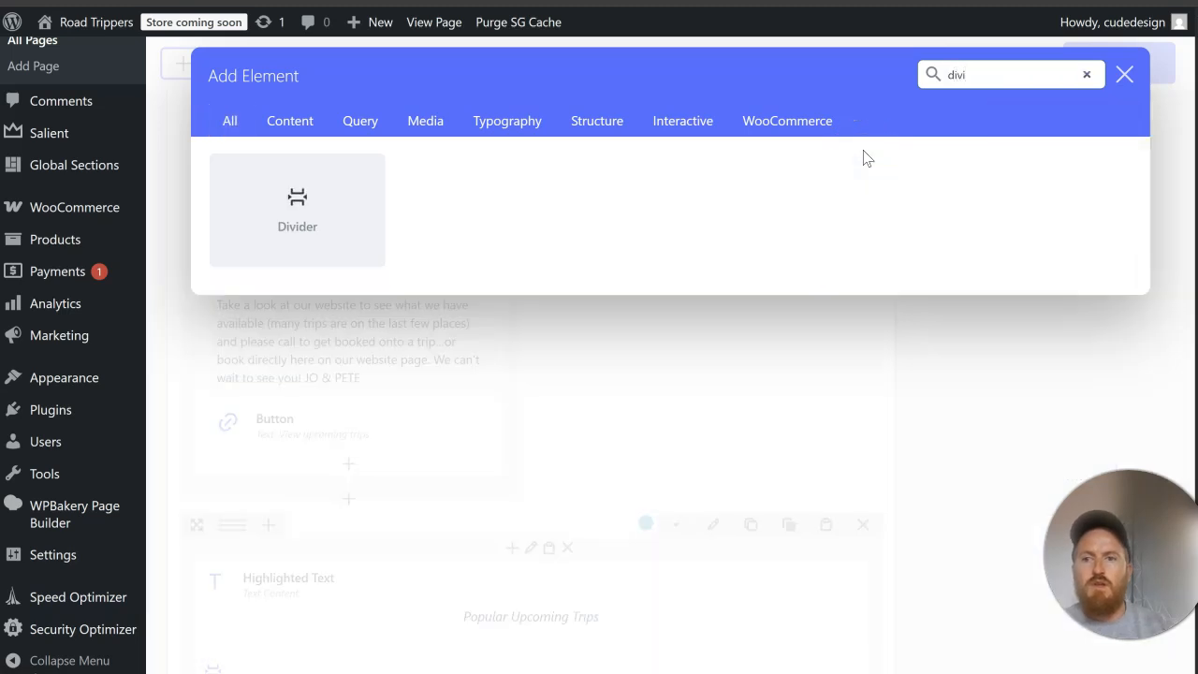
pyautogui.click(300, 208)
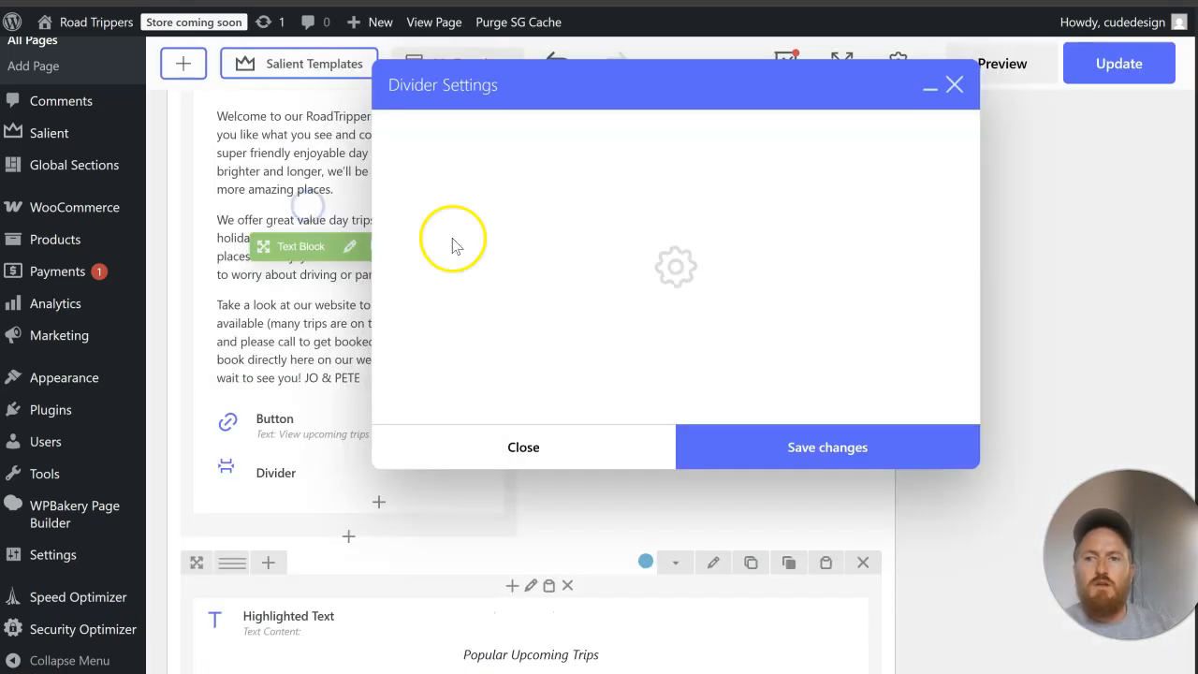
pyautogui.click(503, 193)
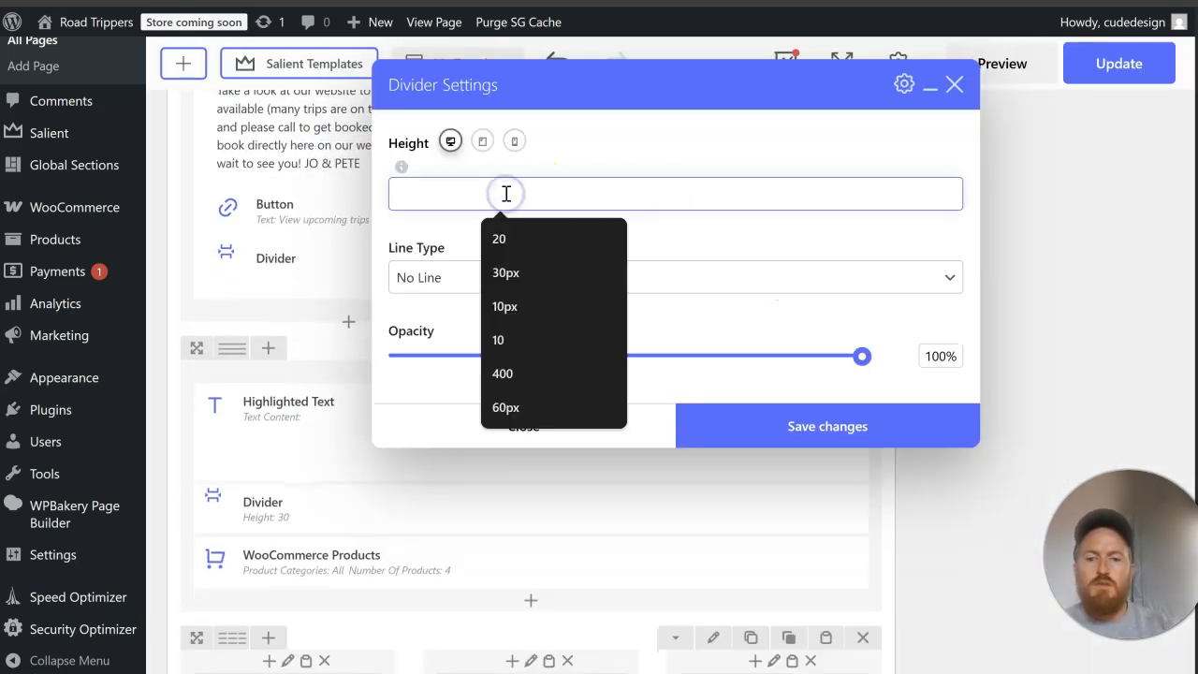
pyautogui.write('20px')
pyautogui.click(811, 439)
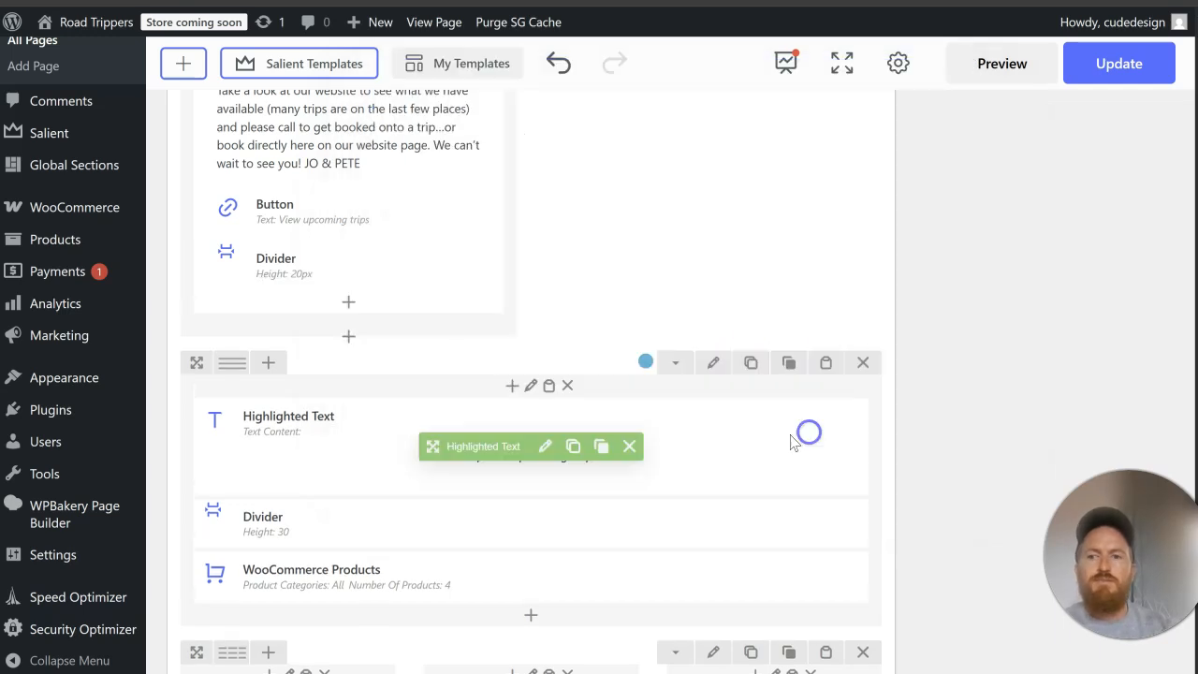
pyautogui.moveTo(271, 271); pyautogui.dragTo(281, 206)
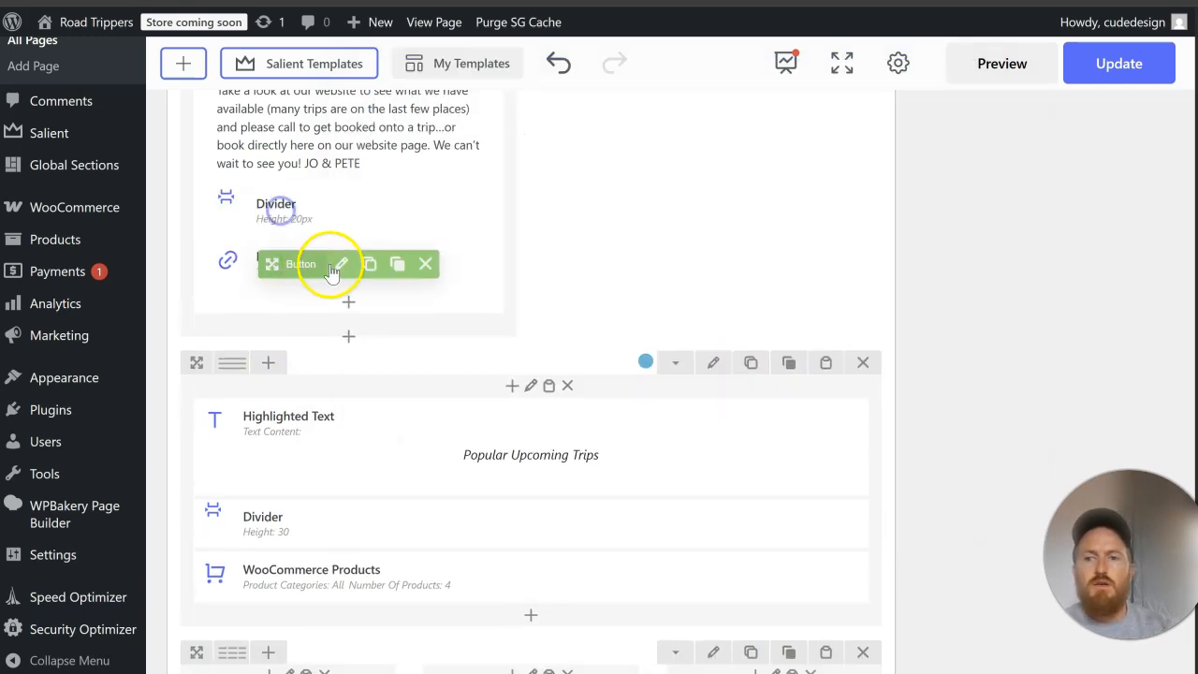
# Step: Clear the button color override and text color override of the View upcoming trips button below the welcome text, and save the changes
pyautogui.click(337, 264)
pyautogui.scroll(-3, 488, 309)
pyautogui.scroll(-5, 487, 314)
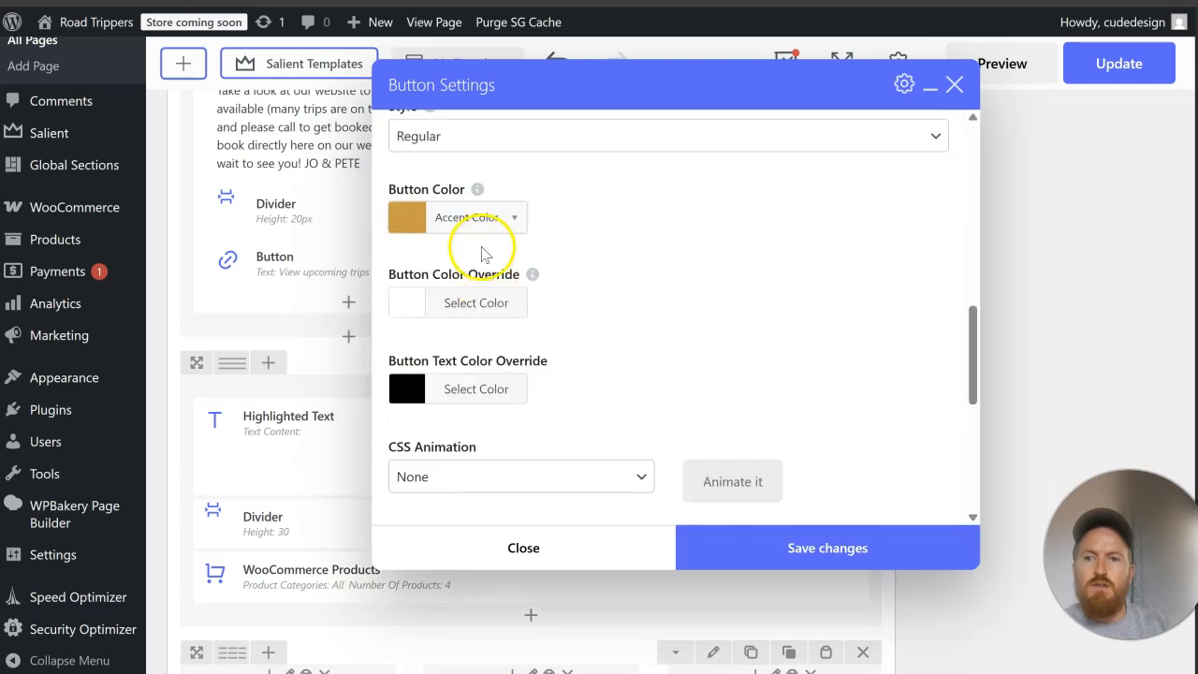
pyautogui.click(431, 302)
pyautogui.scroll(-3, 618, 346)
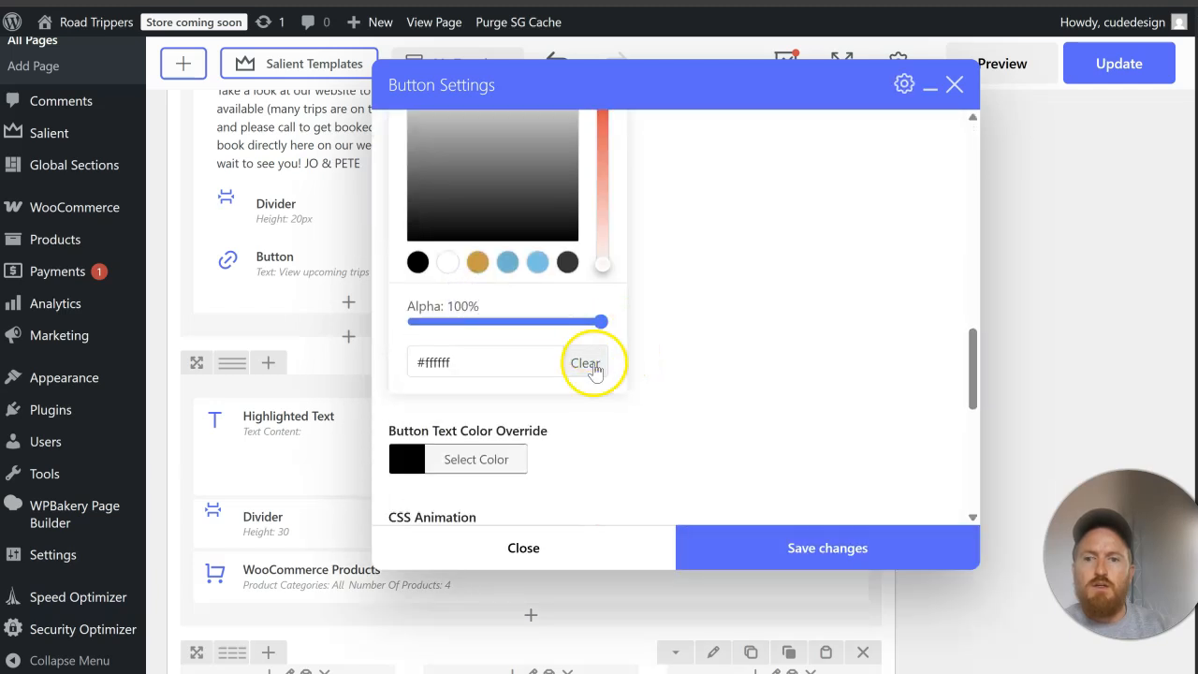
pyautogui.click(729, 310)
pyautogui.scroll(2, 512, 283)
pyautogui.click(512, 312)
pyautogui.scroll(-3, 674, 462)
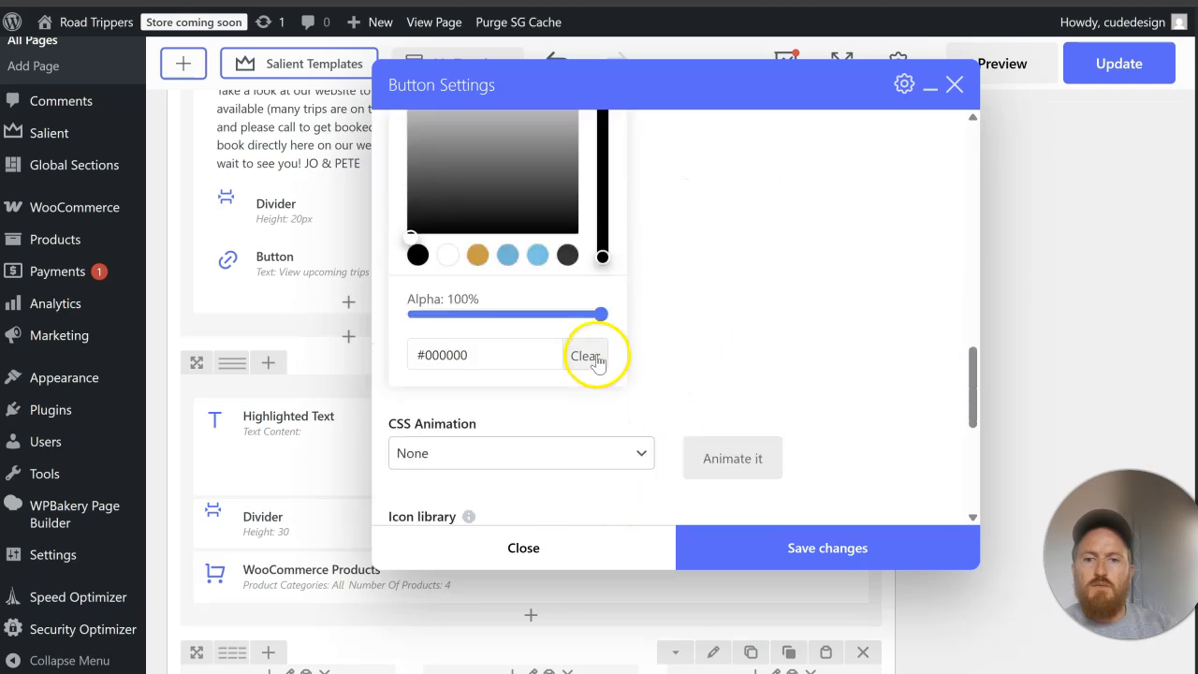
pyautogui.click(866, 255)
pyautogui.click(778, 548)
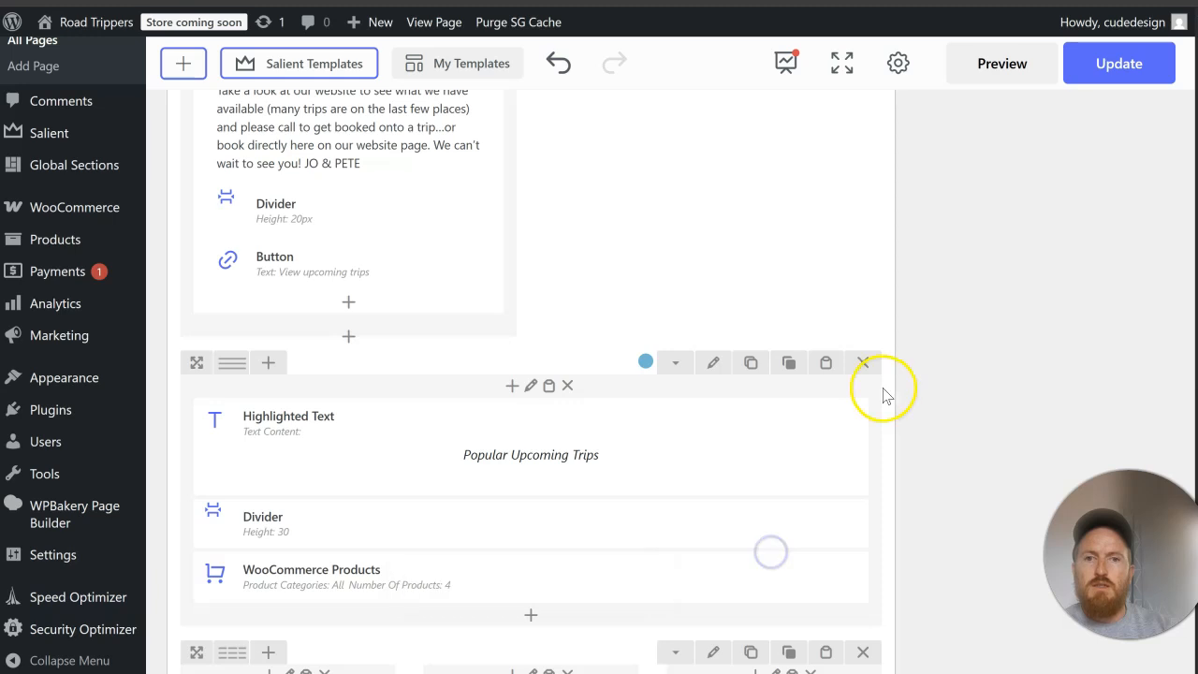
# Step: Update the page and check the new button and its spacing in the Discover RoadTrippers section of the live home page
pyautogui.scroll(4, 883, 390)
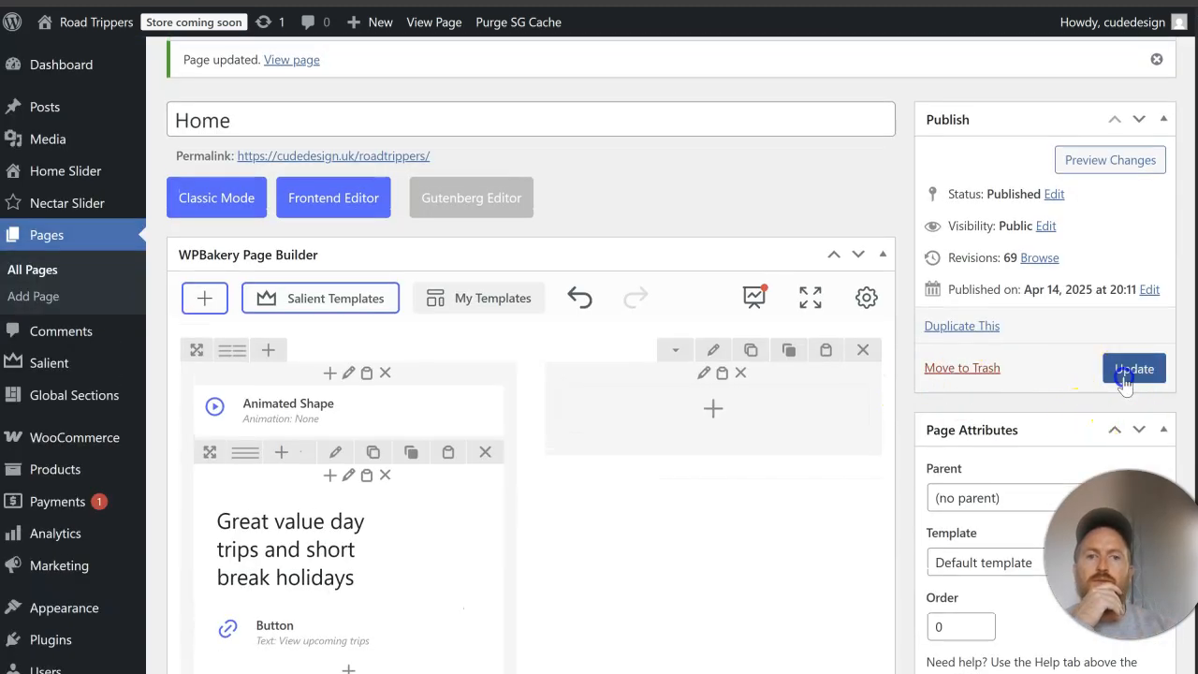
pyautogui.click(1124, 374)
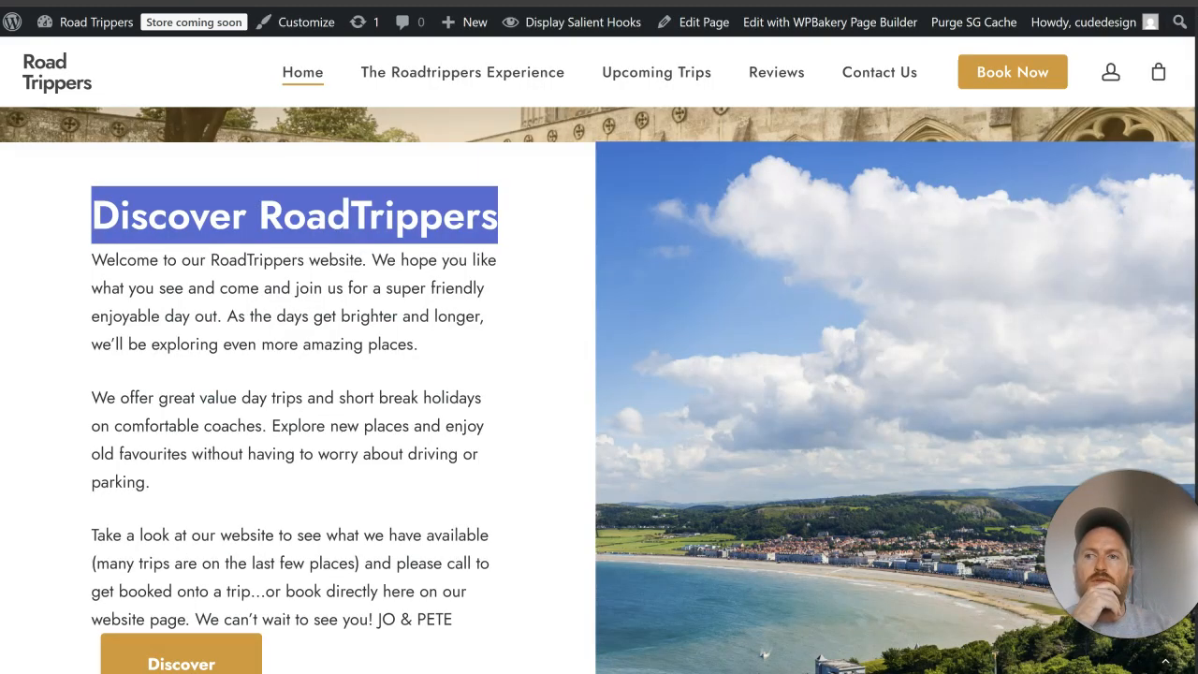
pyautogui.scroll(-3, 428, 304)
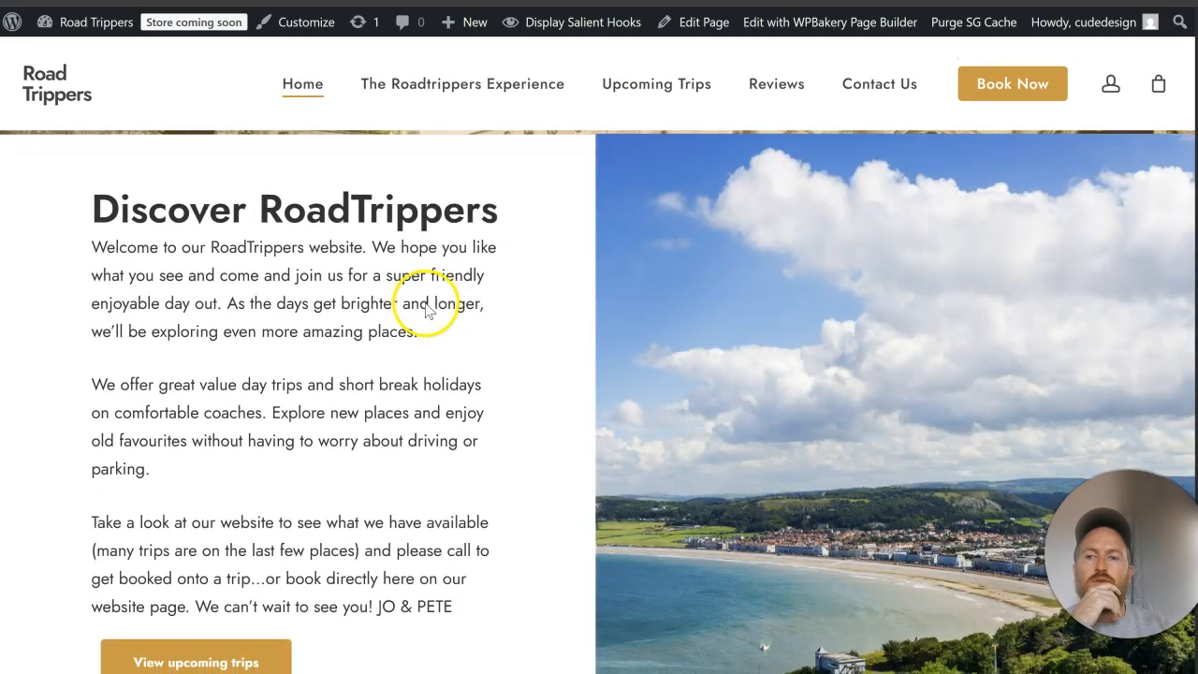
pyautogui.scroll(7, 400, 314)
pyautogui.scroll(-9, 399, 316)
pyautogui.scroll(3, 400, 315)
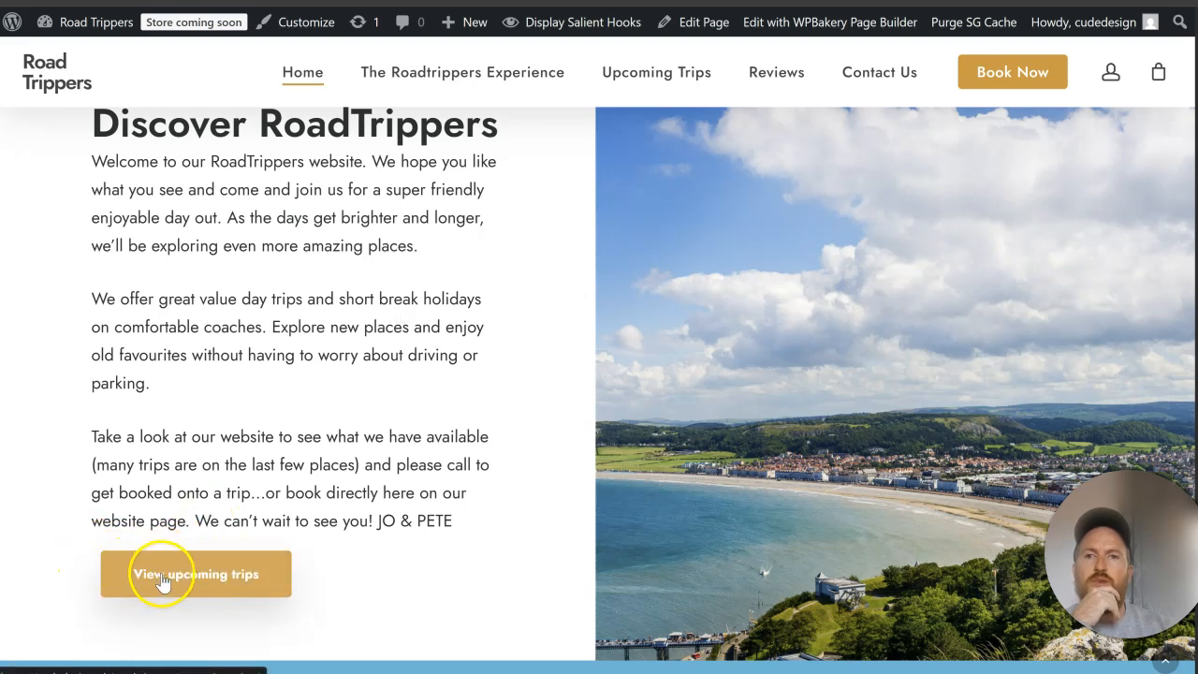
pyautogui.scroll(3, 418, 490)
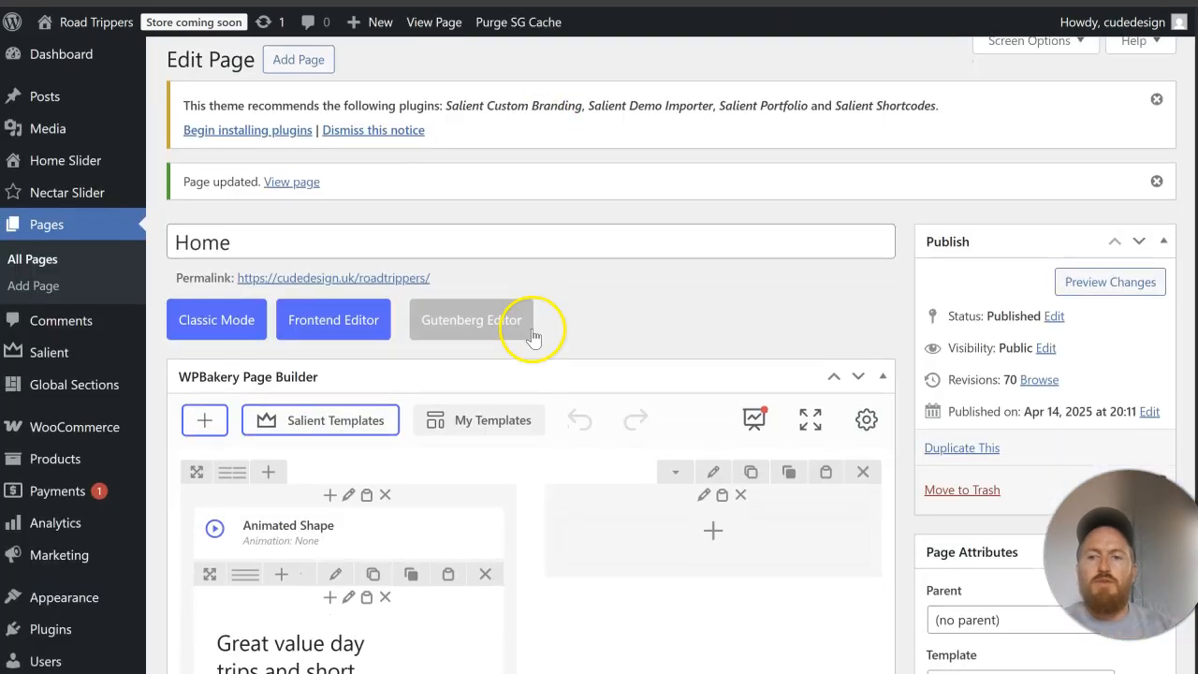
pyautogui.scroll(-5, 495, 321)
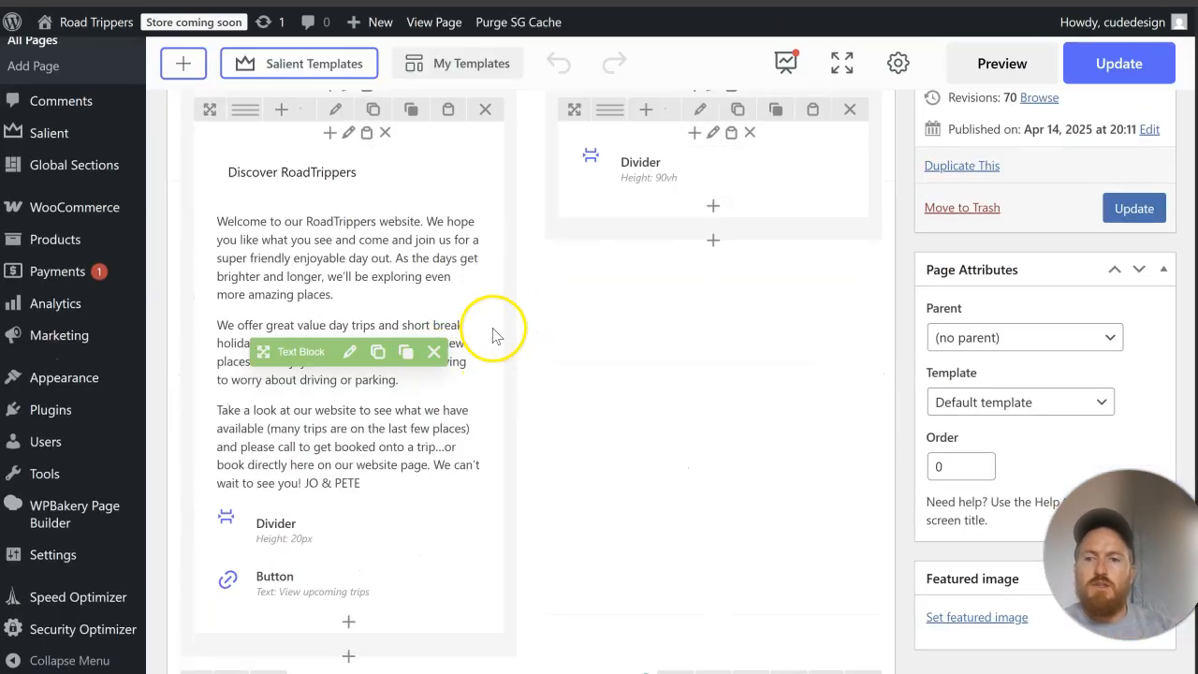
# Step: Place a duplicate of the 20px Divider between the Discover RoadTrippers heading and the welcome text, then update and check the live page
pyautogui.click(369, 530)
pyautogui.moveTo(312, 530); pyautogui.dragTo(309, 217)
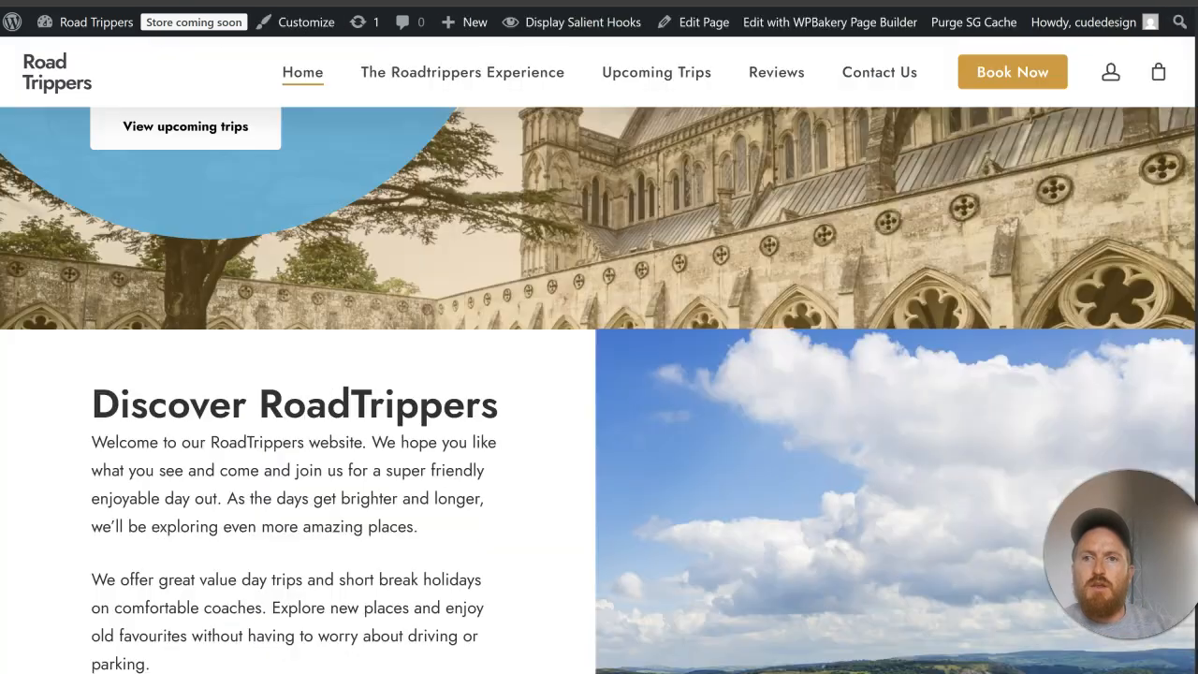
pyautogui.click(137, 24)
pyautogui.scroll(-4, 412, 253)
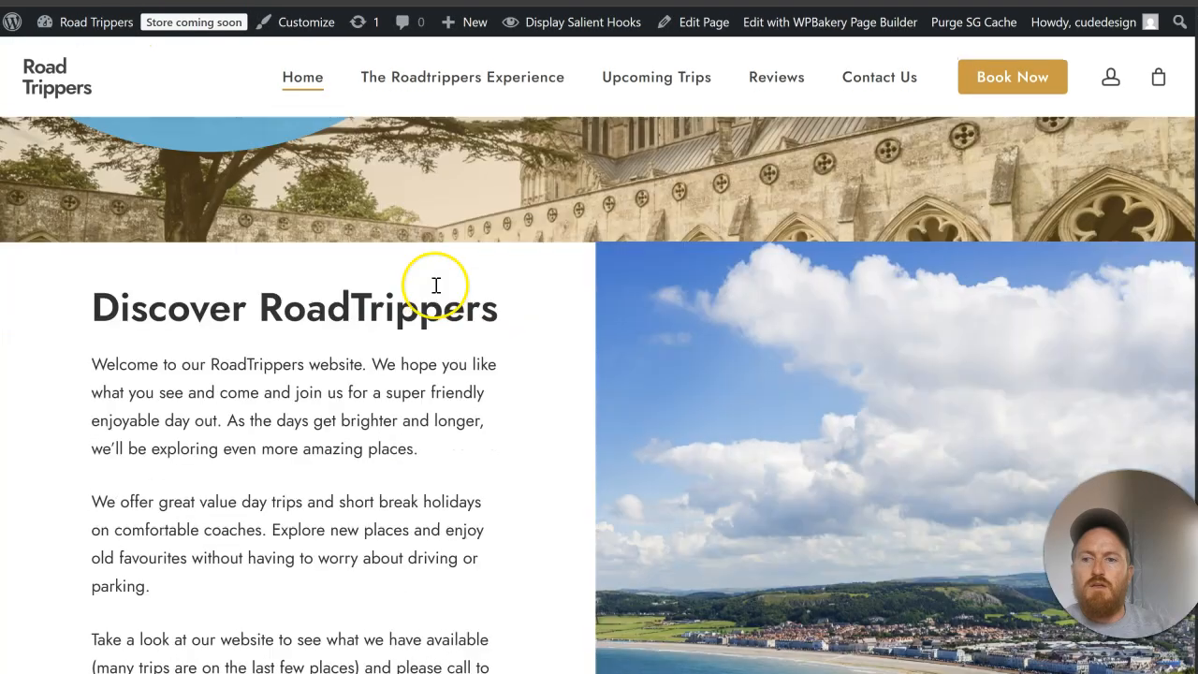
pyautogui.scroll(-4, 435, 285)
pyautogui.scroll(7, 435, 285)
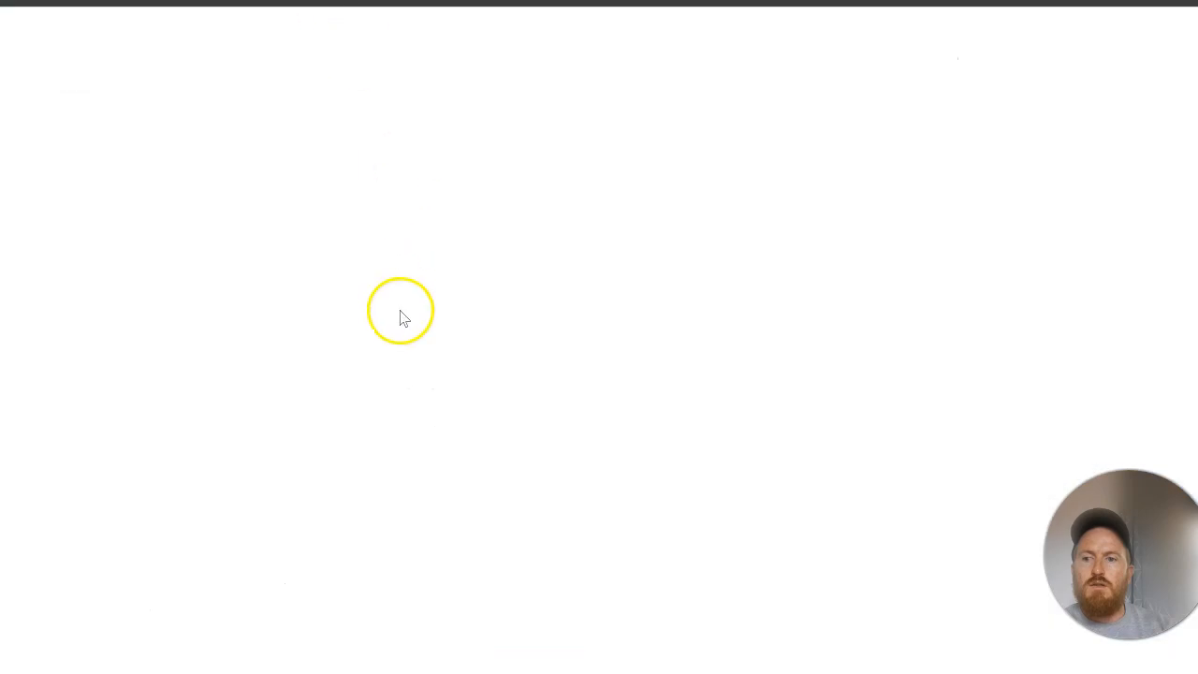
pyautogui.scroll(-4, 436, 324)
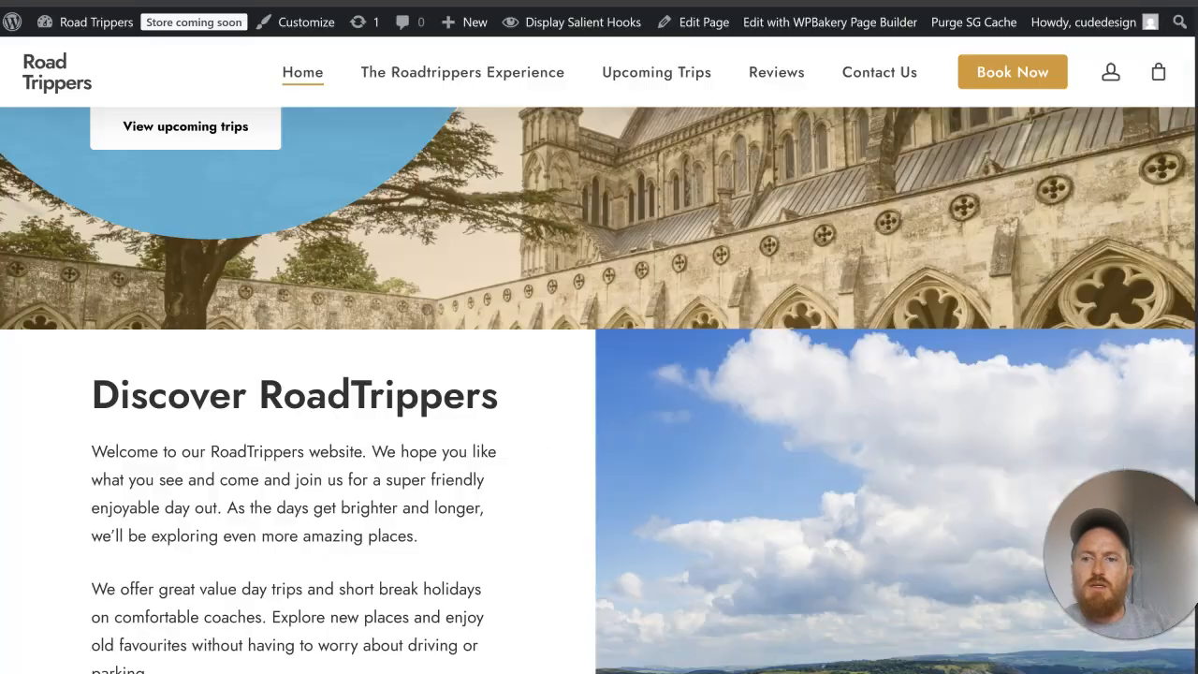
pyautogui.scroll(-5, 391, 396)
pyautogui.scroll(4, 394, 396)
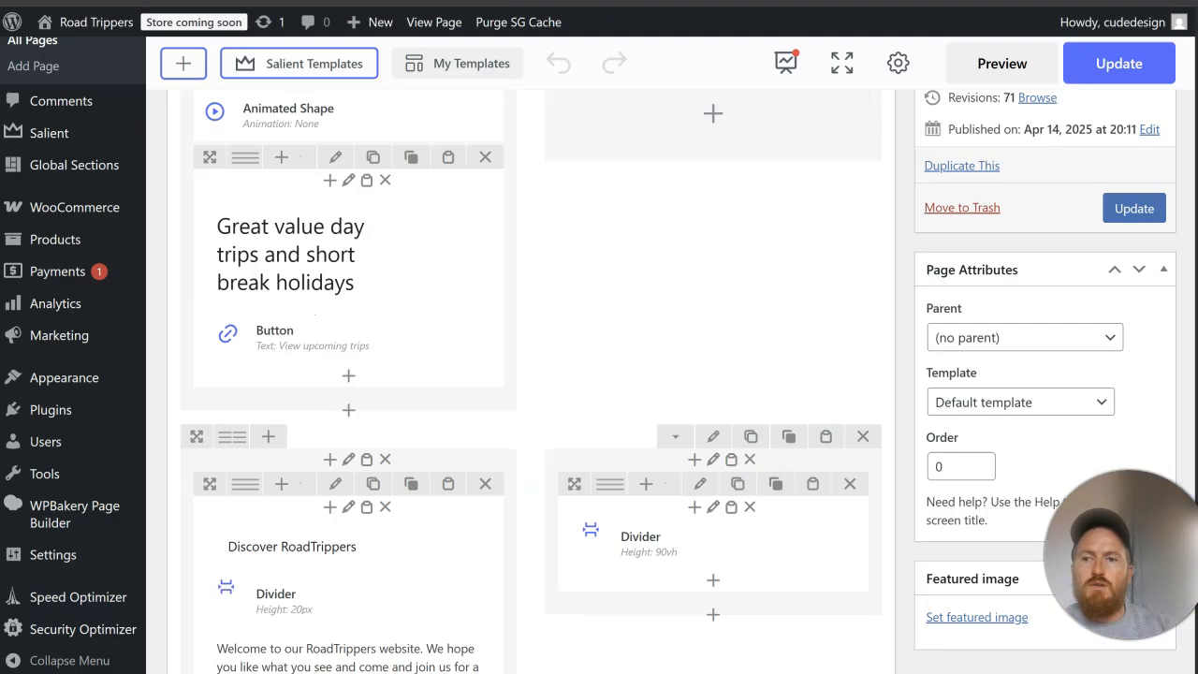
# Step: Duplicate the 20px Divider under the Discover RoadTrippers heading and place the copy above the heading
pyautogui.scroll(-4, 393, 326)
pyautogui.click(369, 321)
pyautogui.moveTo(296, 319); pyautogui.dragTo(295, 266)
# Step: Place a duplicate of the 20px Divider below the welcome column's View upcoming trips button and update the page
pyautogui.scroll(-5, 345, 311)
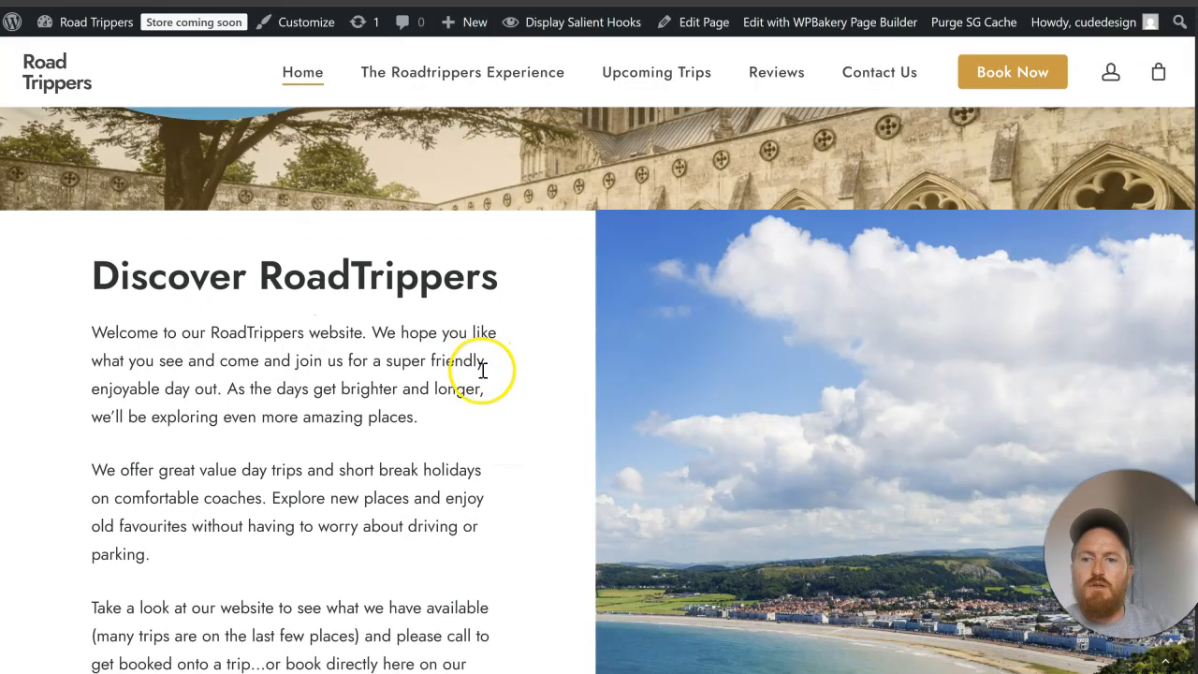
pyautogui.scroll(-5, 481, 369)
pyautogui.scroll(4, 481, 369)
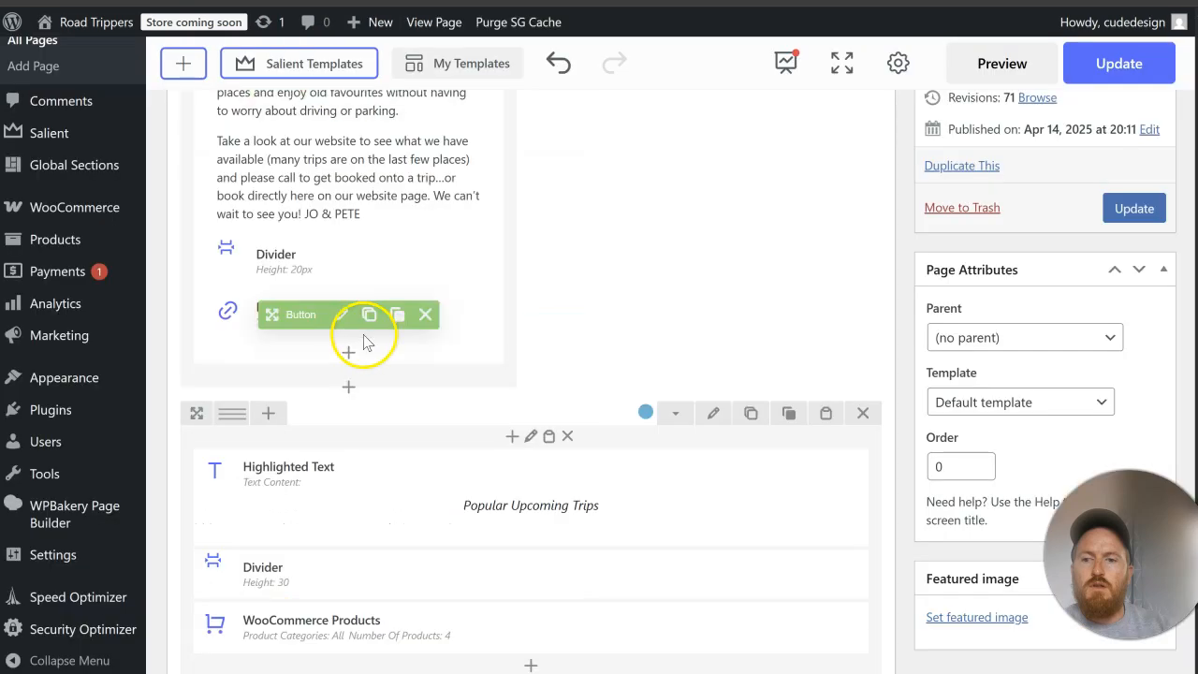
pyautogui.scroll(-3, 366, 339)
pyautogui.scroll(4, 366, 340)
pyautogui.click(370, 355)
pyautogui.moveTo(369, 356)
pyautogui.mouseDown()
pyautogui.moveTo(328, 412)
pyautogui.moveTo(314, 494)
pyautogui.mouseUp()
pyautogui.click(1108, 335)
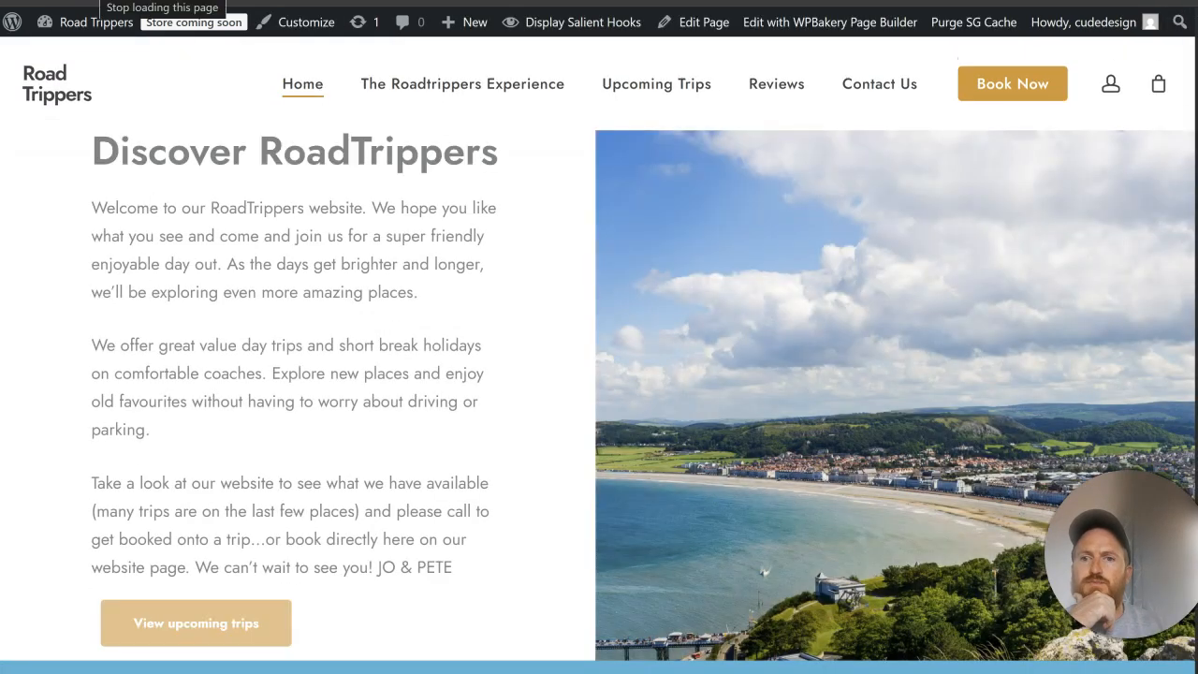
# Step: Review the spacing of the Discover RoadTrippers section against the hero and Popular Upcoming Trips sections on the live home page
pyautogui.scroll(-3, 516, 289)
pyautogui.scroll(3, 522, 295)
pyautogui.scroll(3, 521, 297)
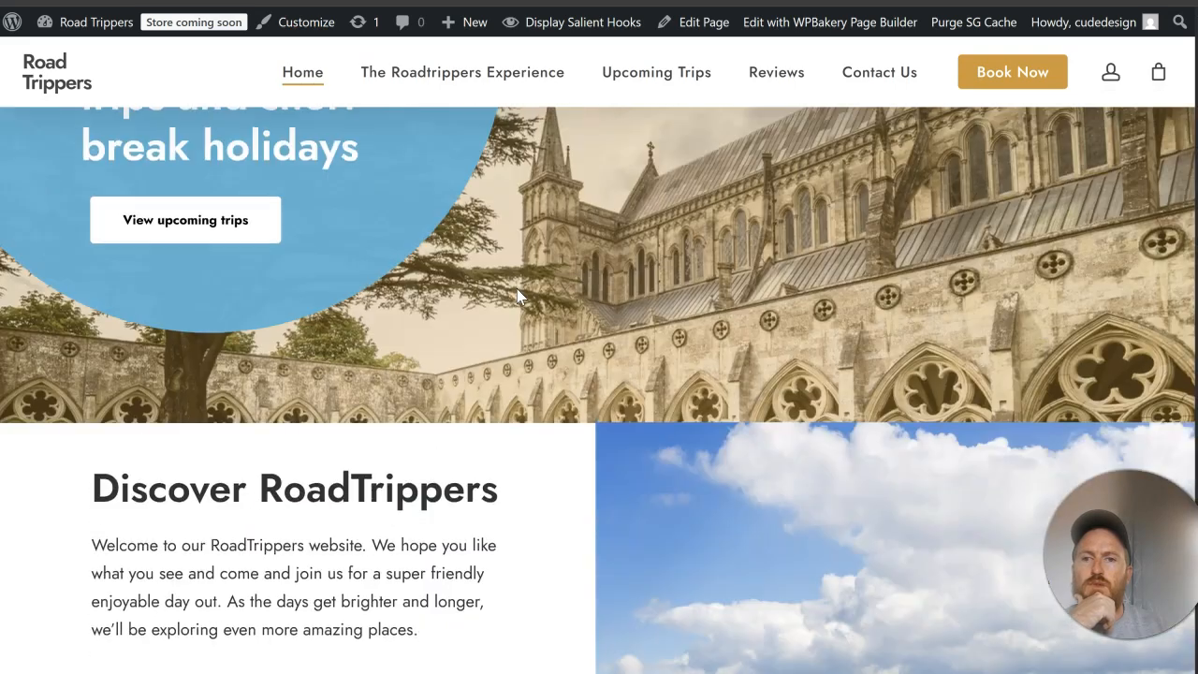
pyautogui.scroll(-5, 530, 241)
pyautogui.scroll(4, 521, 262)
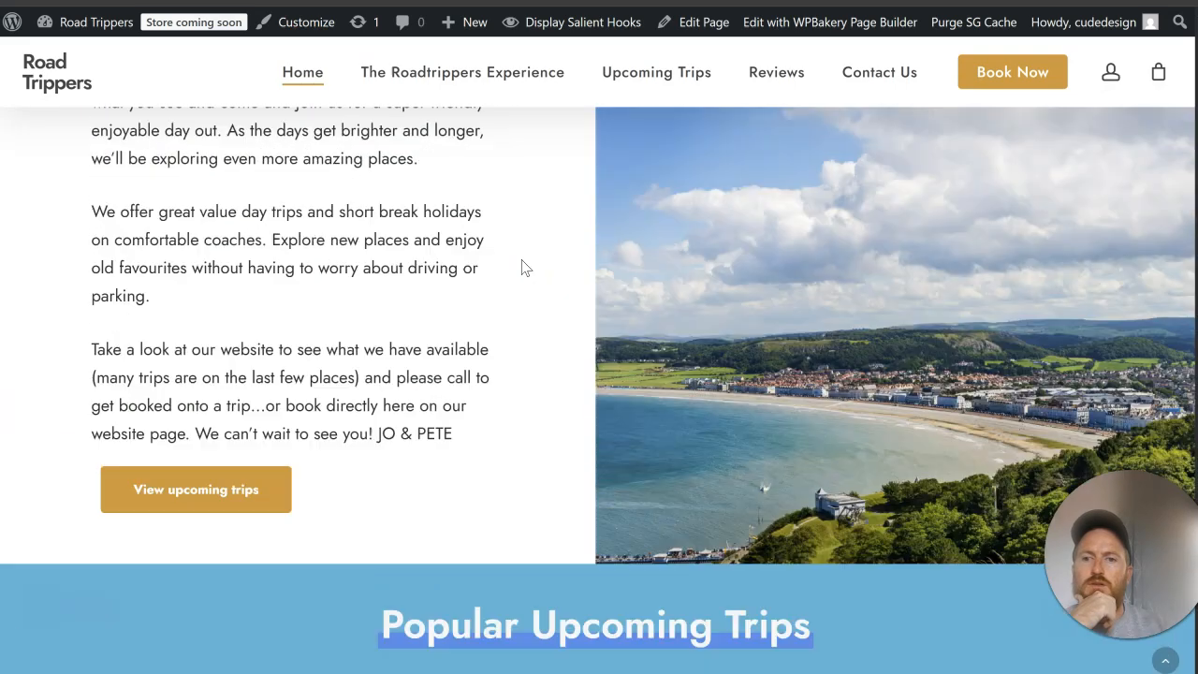
pyautogui.scroll(-3, 521, 266)
pyautogui.scroll(2, 524, 268)
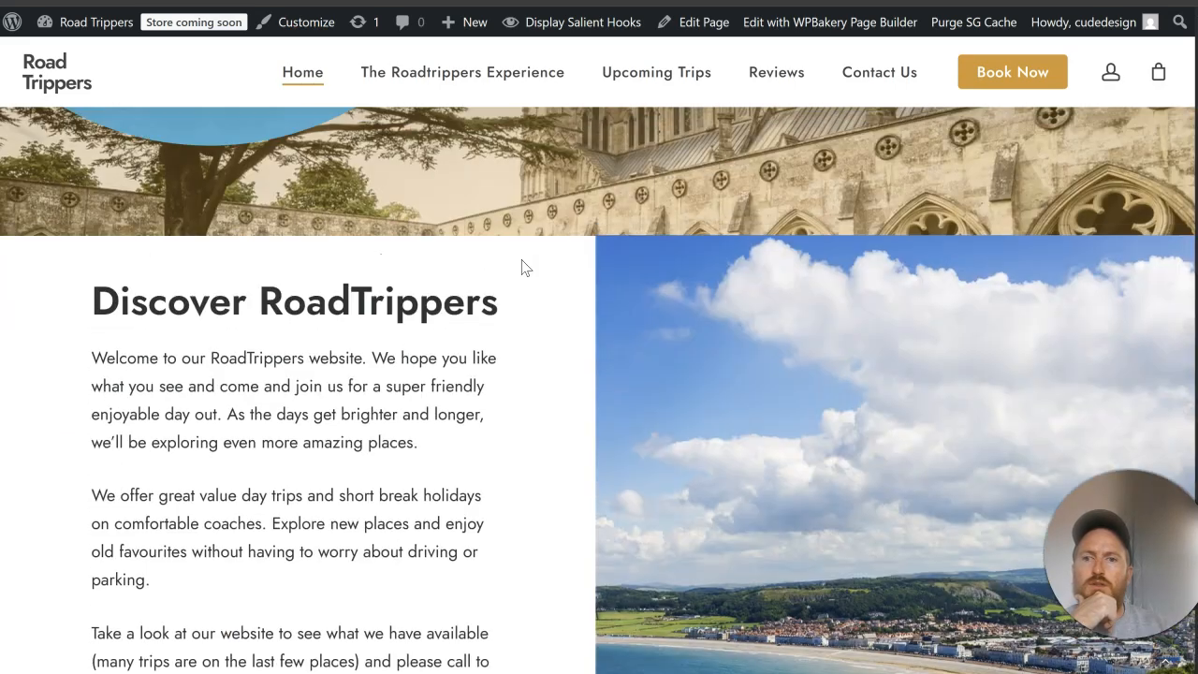
pyautogui.scroll(3, 522, 262)
pyautogui.scroll(-3, 521, 260)
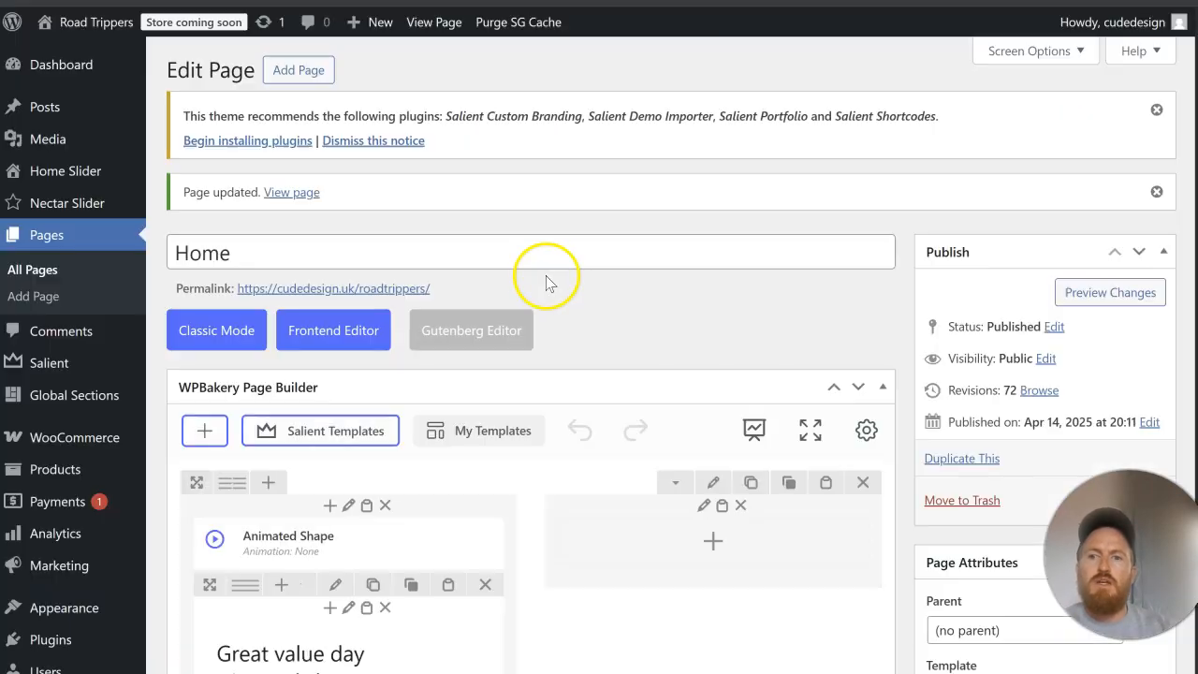
pyautogui.scroll(-10, 548, 281)
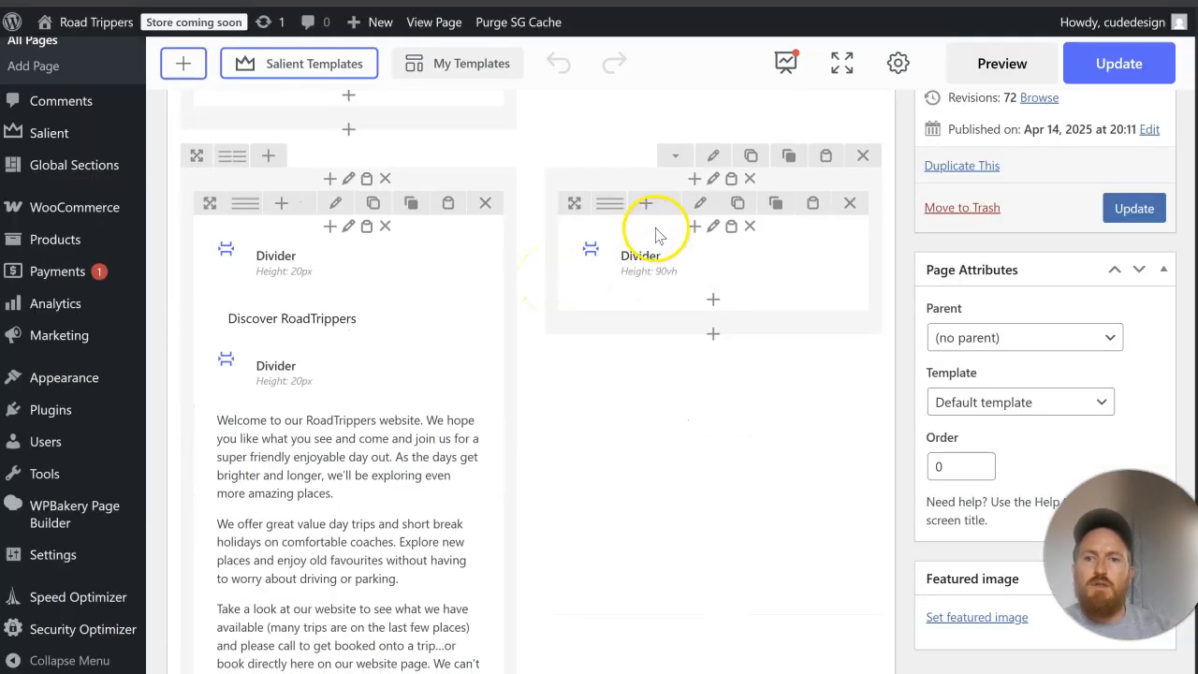
# Step: Set the left margin of the column holding the 90vh Divider to 5%, save it and check the live page
pyautogui.click(715, 179)
pyautogui.scroll(-5, 736, 222)
pyautogui.scroll(1, 730, 203)
pyautogui.click(738, 227)
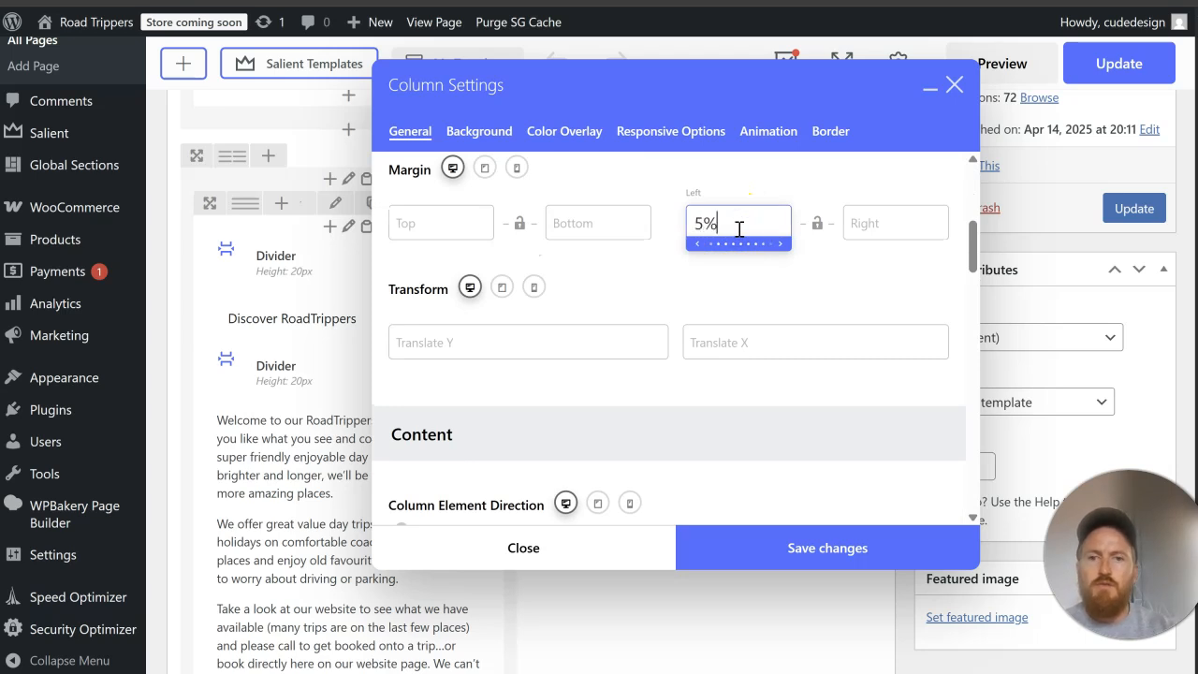
pyautogui.write('5%')
pyautogui.click(911, 543)
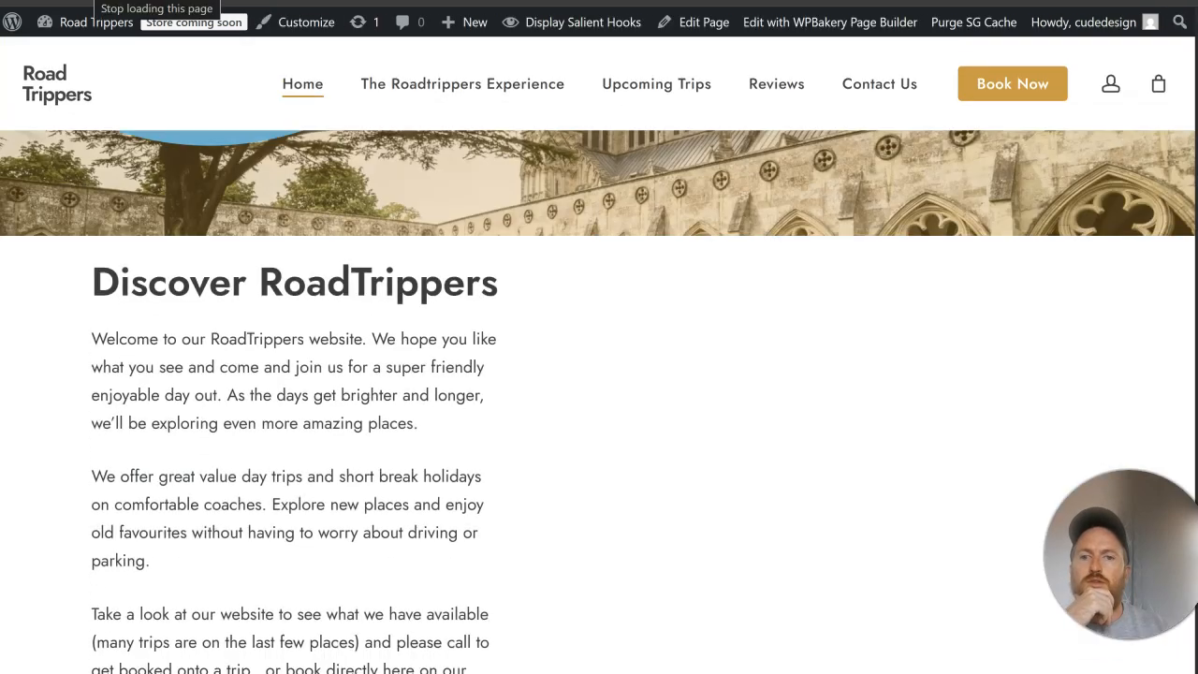
pyautogui.scroll(-4, 475, 419)
pyautogui.scroll(3, 473, 415)
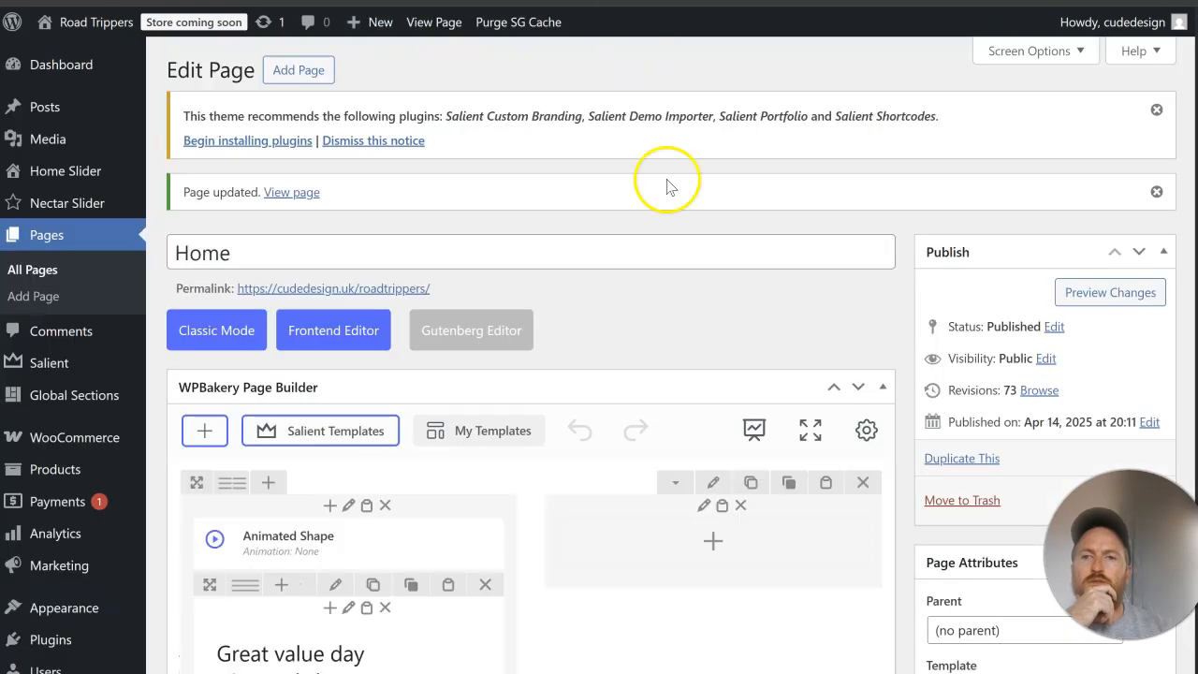
pyautogui.scroll(-5, 684, 332)
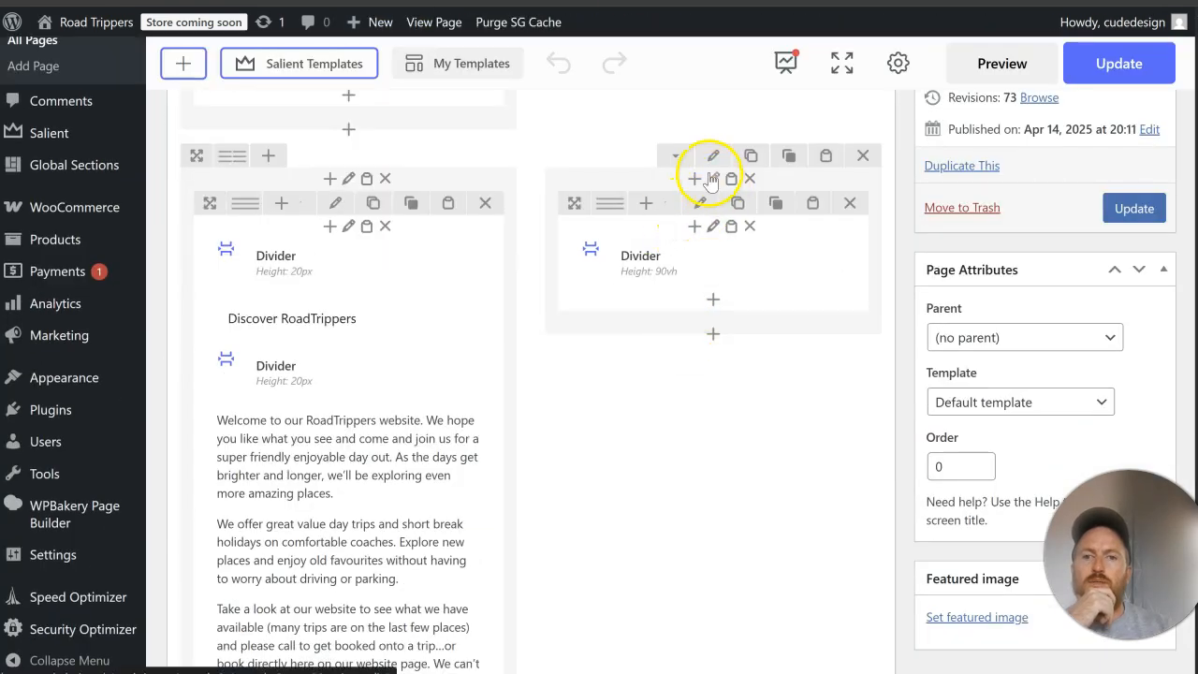
# Step: Clear the left margin of the column holding the 90vh Divider and save the column settings
pyautogui.click(713, 176)
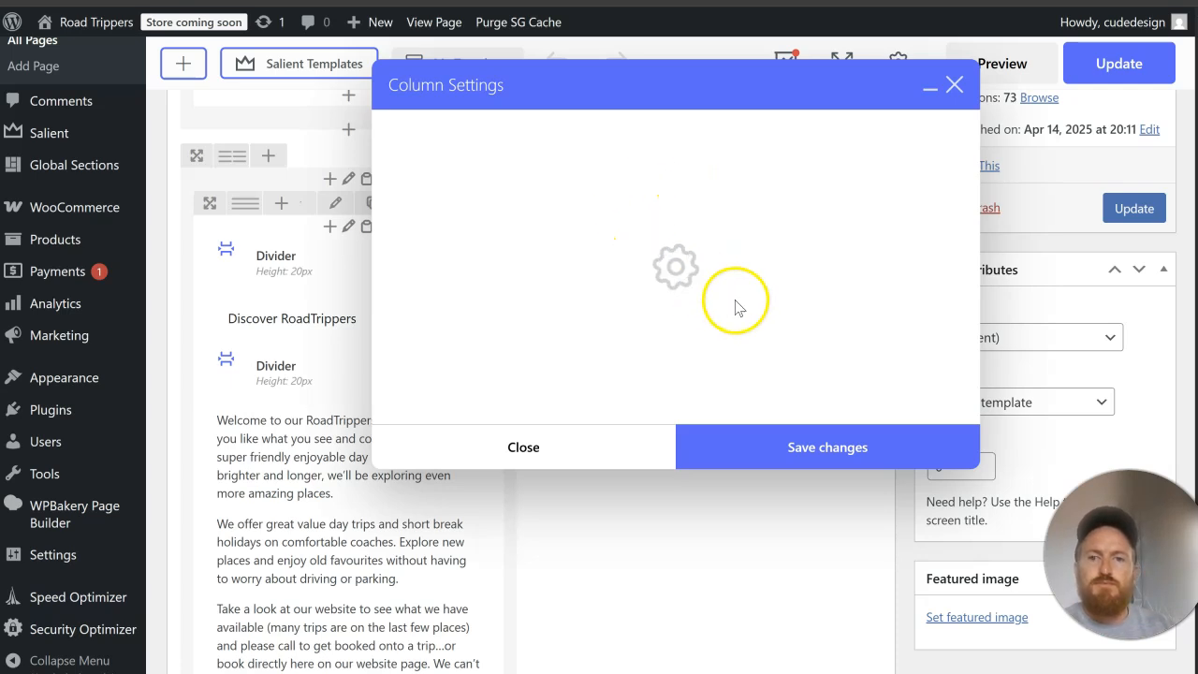
pyautogui.scroll(-4, 738, 302)
pyautogui.moveTo(728, 218); pyautogui.dragTo(691, 215)
pyautogui.press('BackSpace')
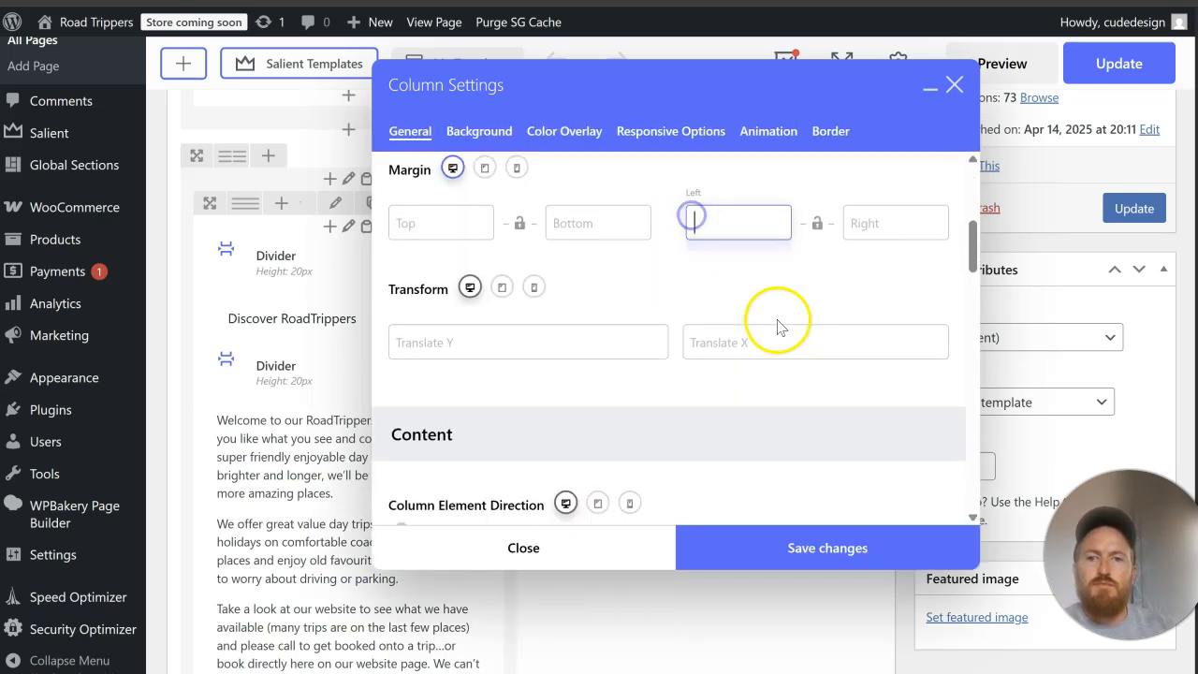
pyautogui.click(803, 543)
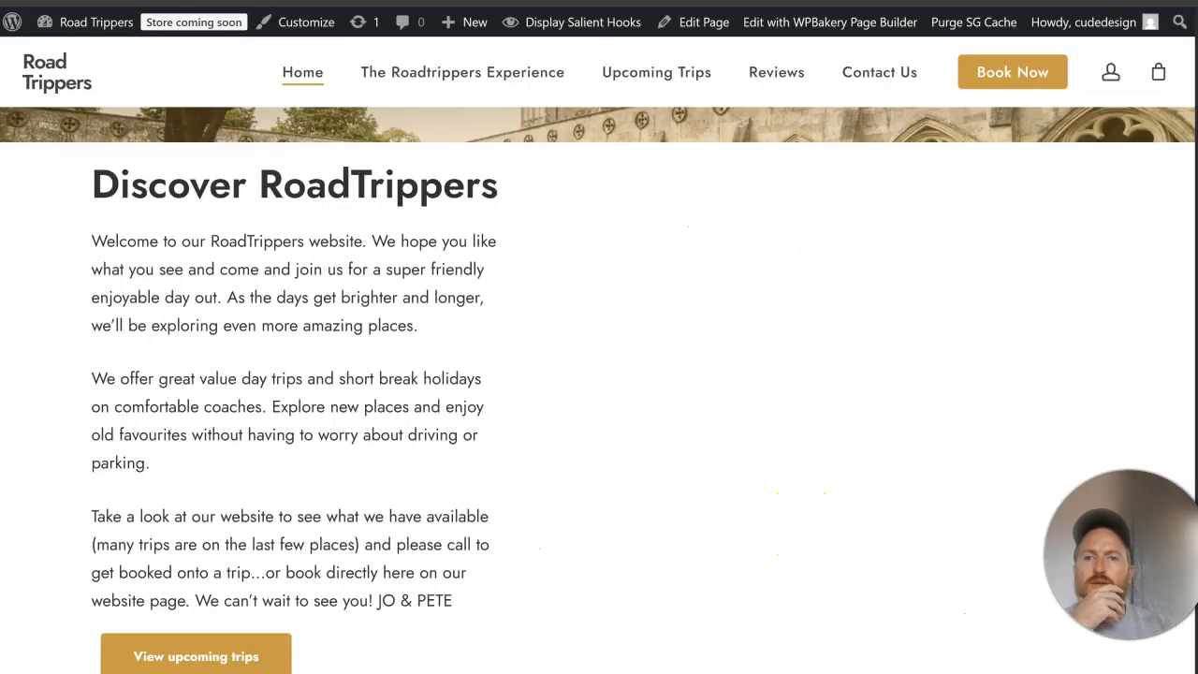
# Step: Review the Popular Upcoming Trips section and the three partner columns below it on the live home page
pyautogui.scroll(-10, 717, 324)
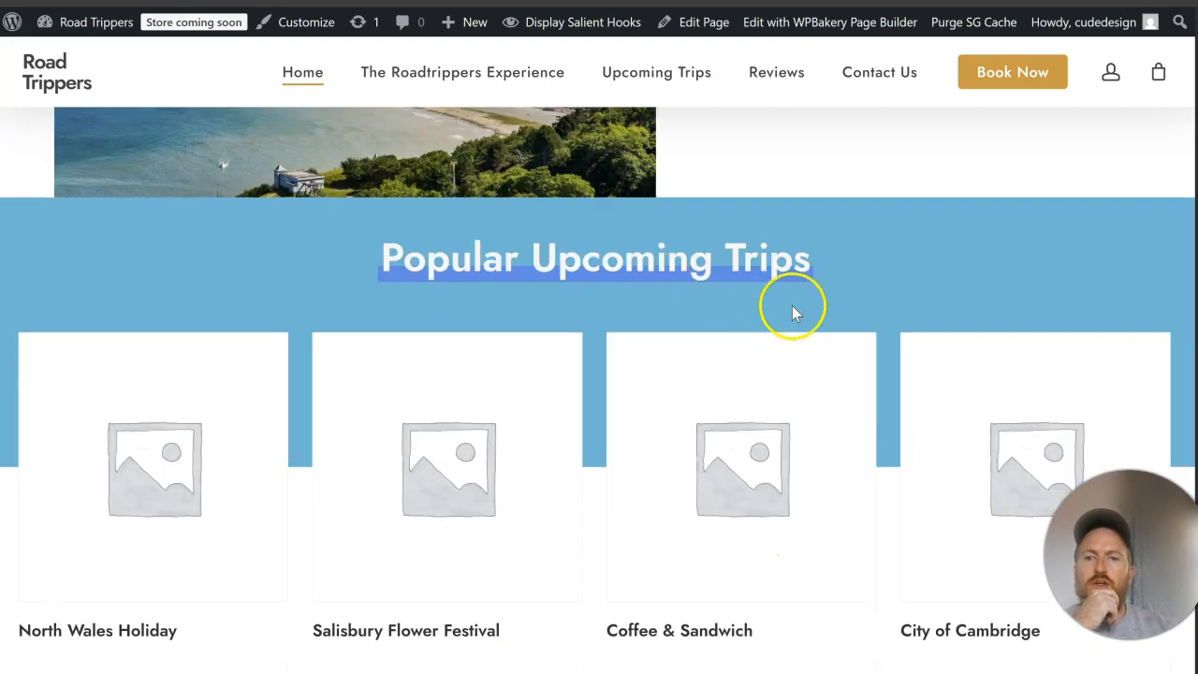
pyautogui.scroll(-5, 737, 300)
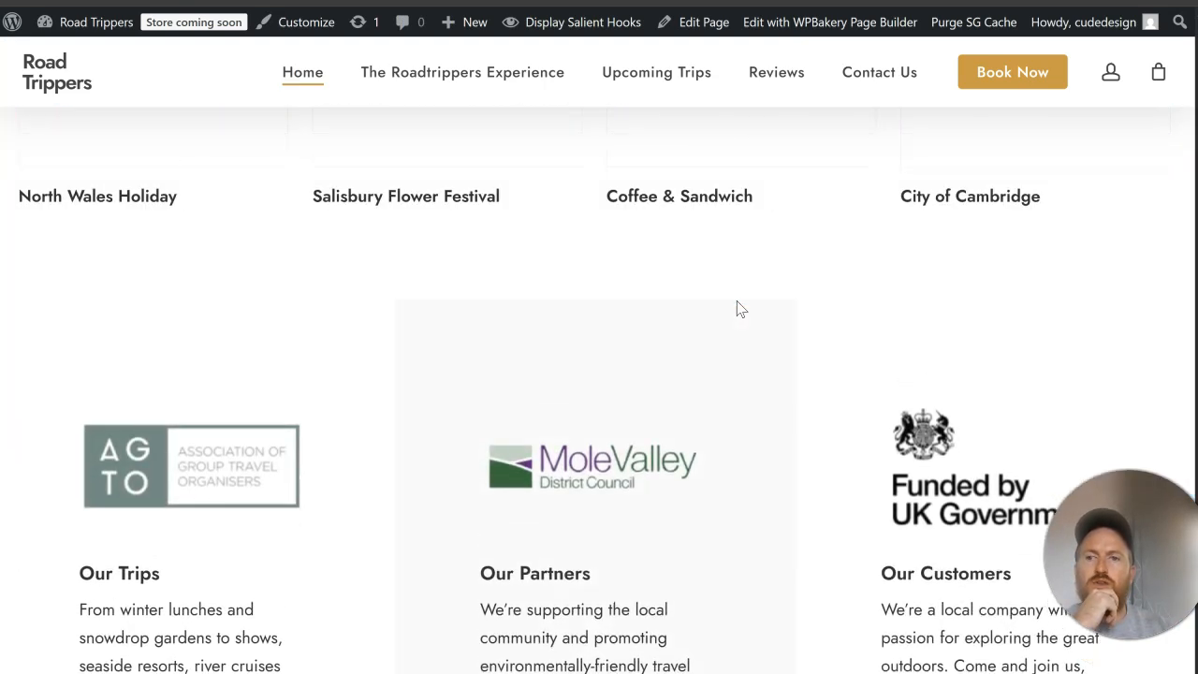
pyautogui.scroll(5, 737, 300)
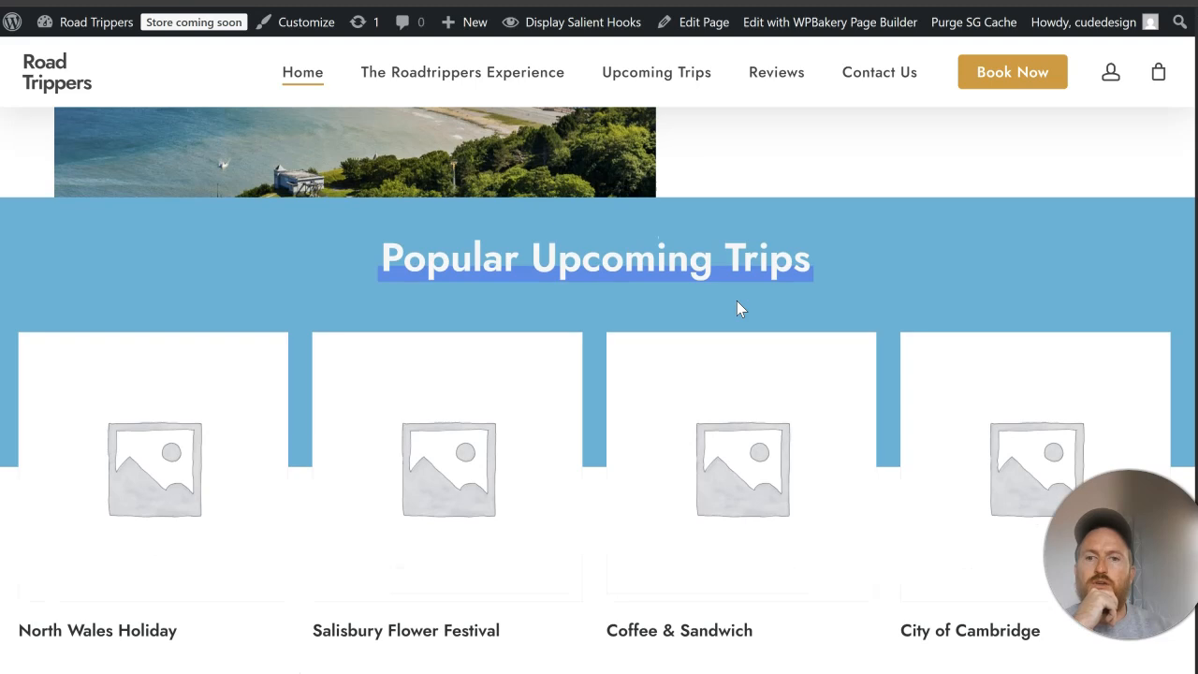
pyautogui.scroll(-10, 737, 301)
pyautogui.scroll(4, 736, 301)
pyautogui.scroll(8, 739, 309)
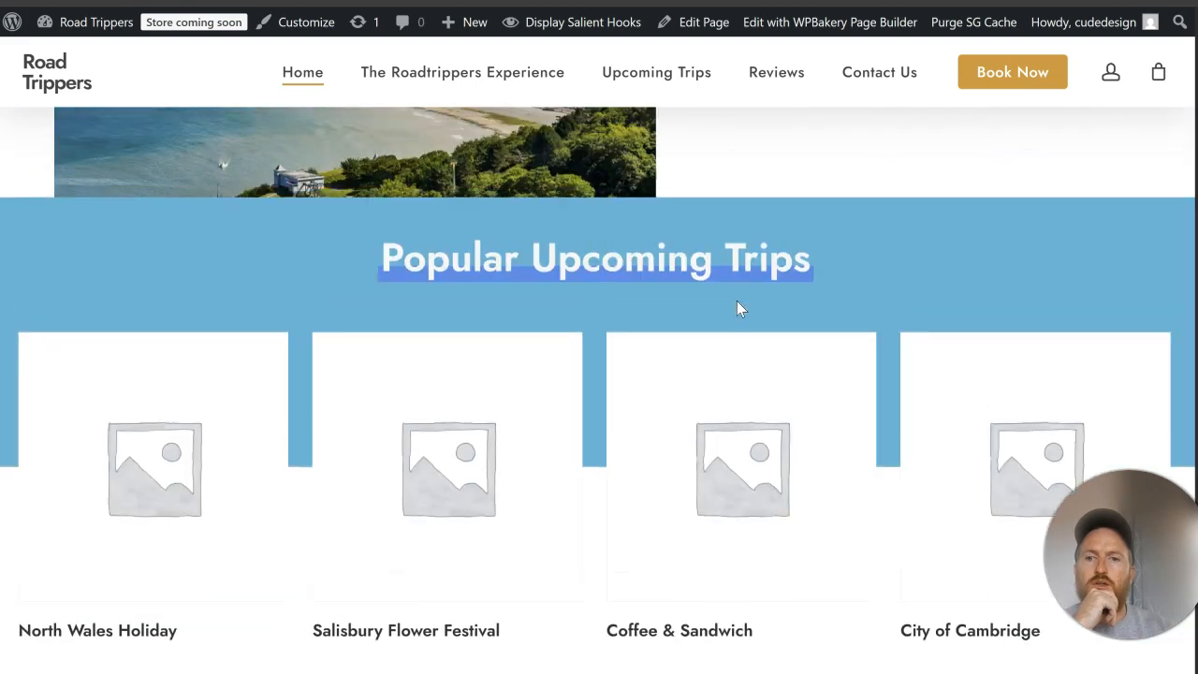
pyautogui.click(748, 251)
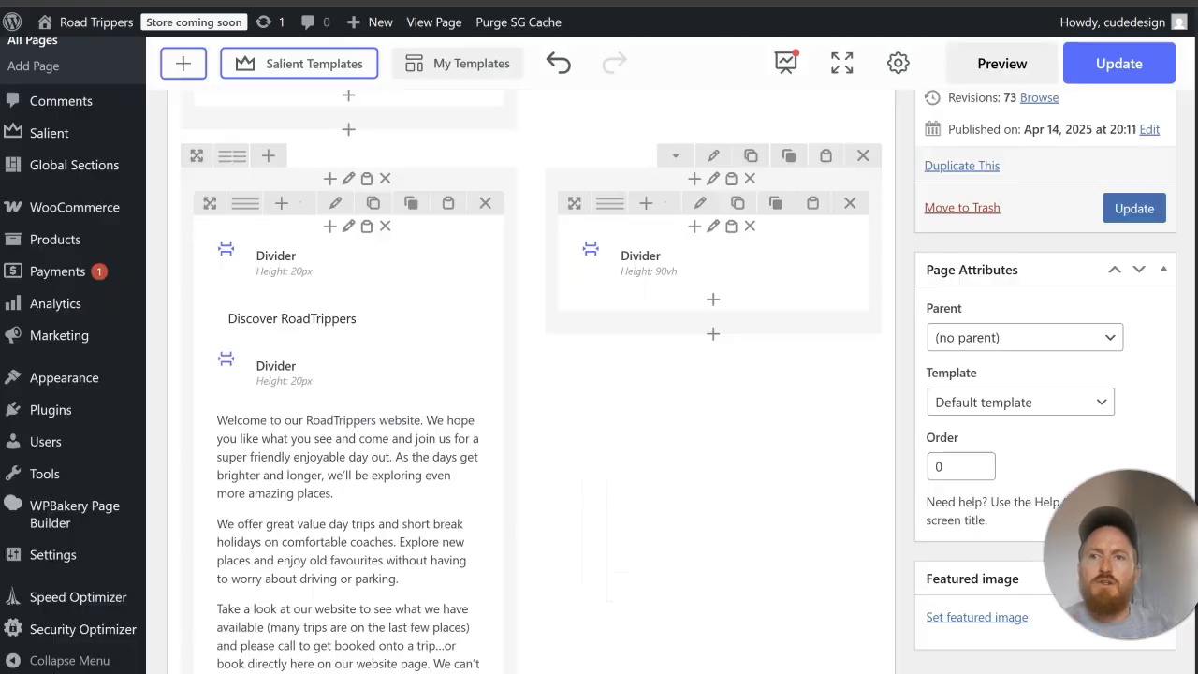
# Step: Find the Fullwidth Product Carousel With Split Color BG template by searching "produc" in Salient Templates and add it to the page
pyautogui.click(611, 361)
pyautogui.scroll(10, 610, 362)
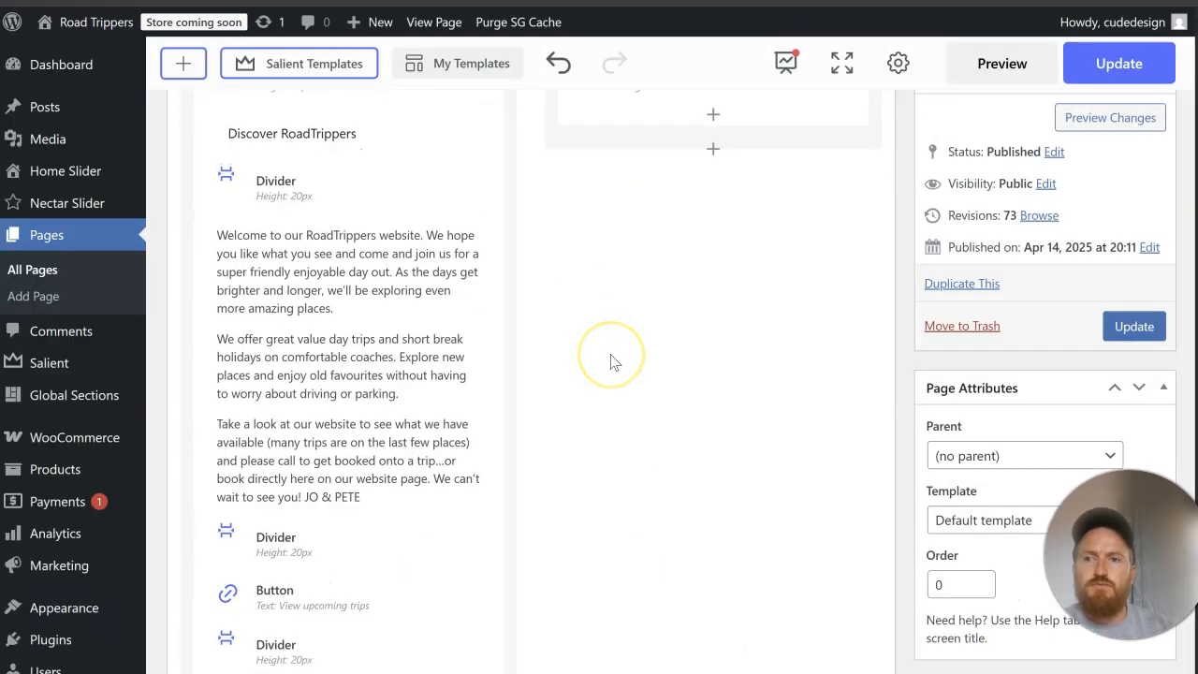
pyautogui.click(314, 433)
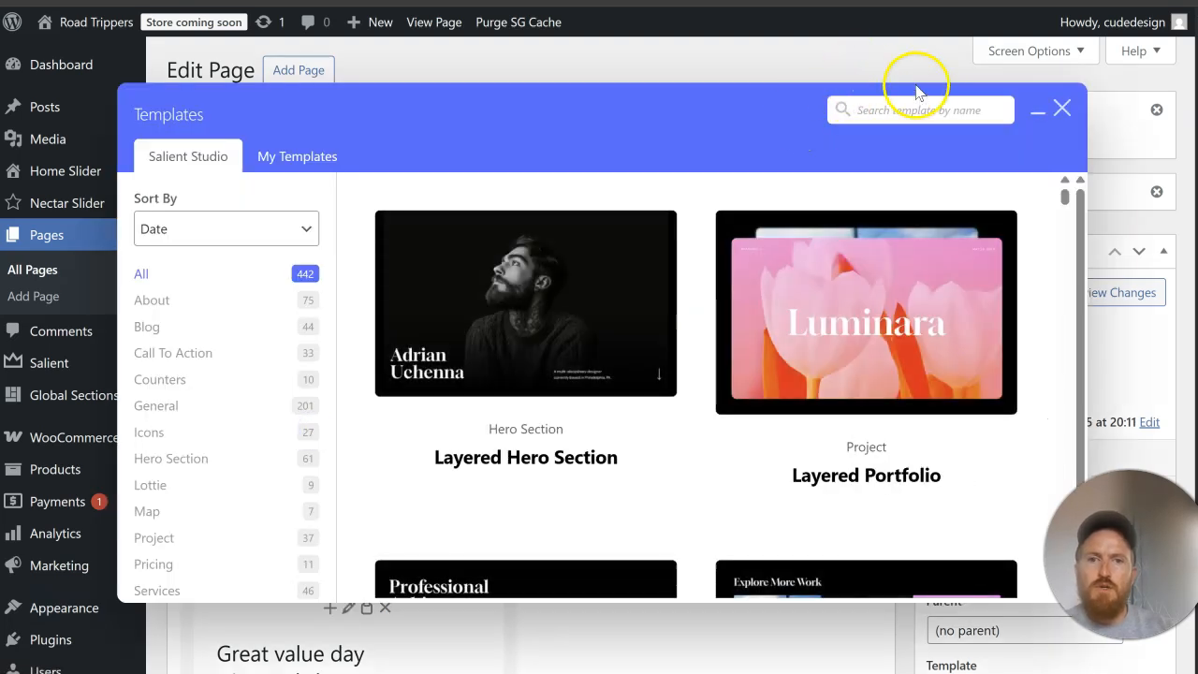
pyautogui.click(912, 109)
pyautogui.write('produc')
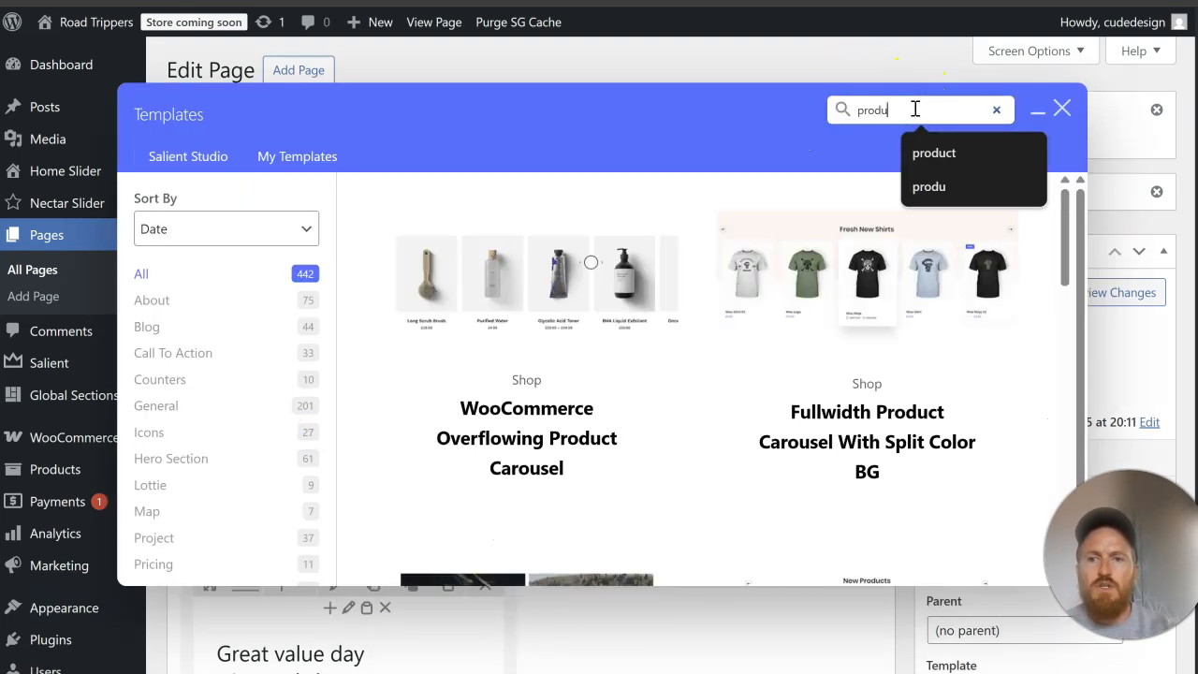
pyautogui.click(883, 420)
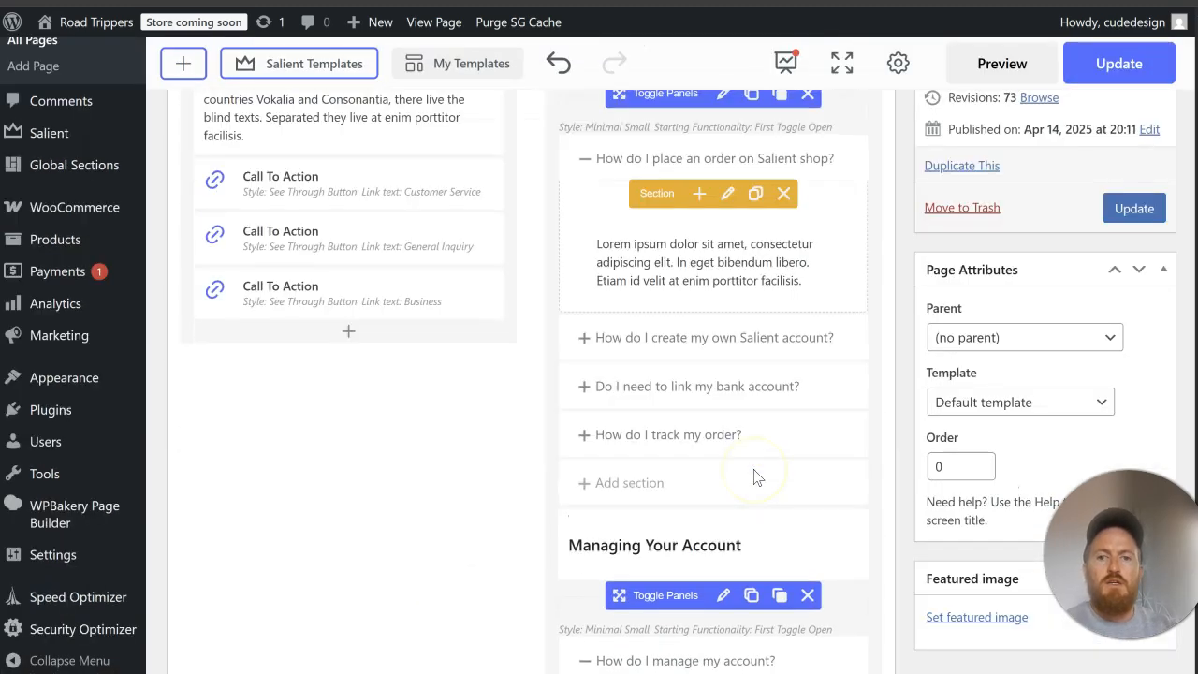
# Step: Copy the background color #fff6f1 from the added product carousel row at the page's end, then delete that row
pyautogui.scroll(2, 758, 477)
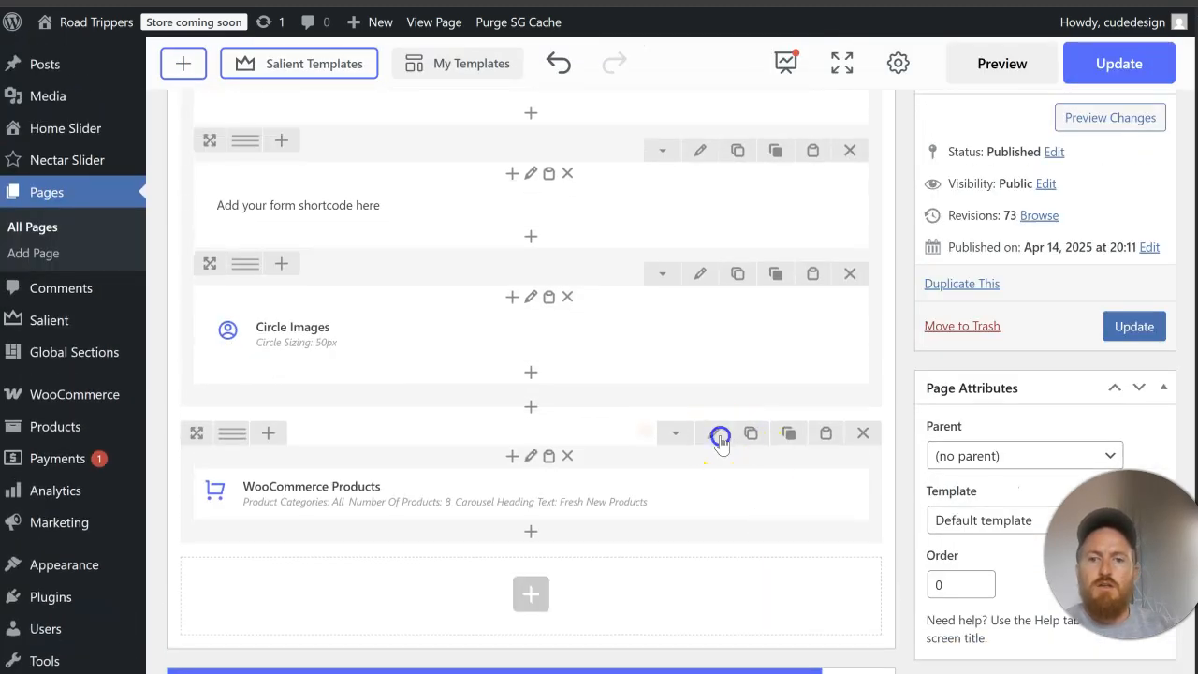
pyautogui.click(719, 436)
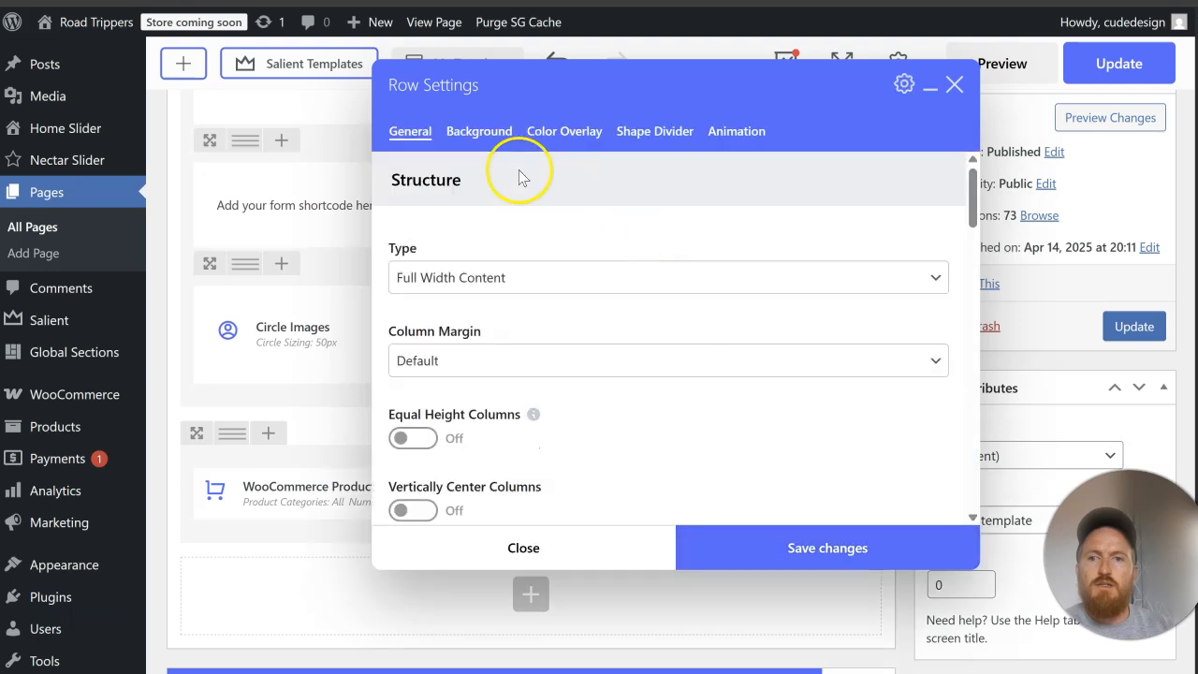
pyautogui.click(489, 149)
pyautogui.click(505, 203)
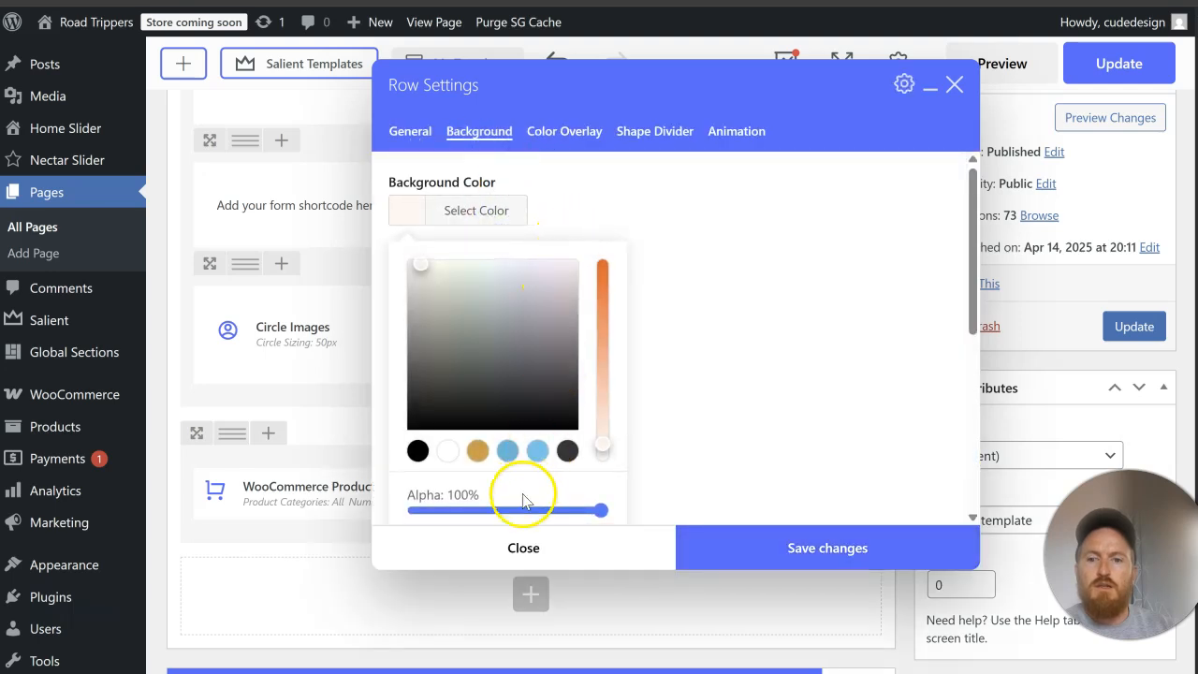
pyautogui.scroll(-2, 520, 468)
pyautogui.rightClick(464, 366)
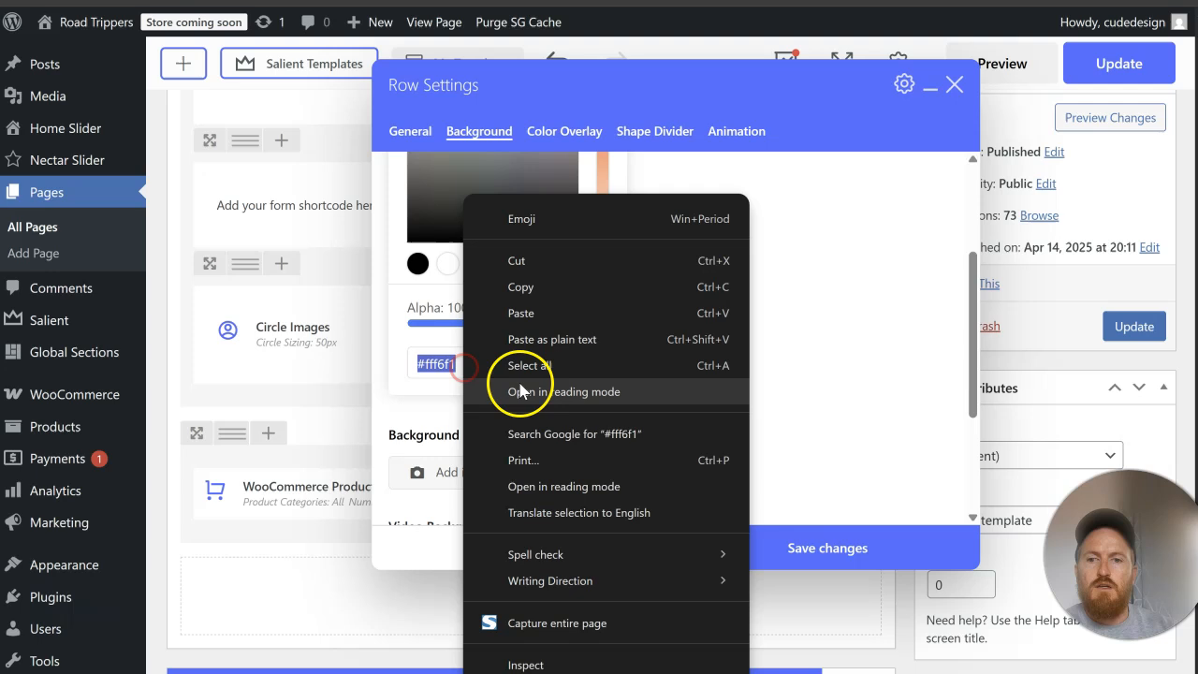
pyautogui.click(514, 292)
pyautogui.click(766, 549)
pyautogui.click(863, 432)
# Step: Set the background color of the Popular Upcoming Trips row to the copied #fff6f1 and save the row settings
pyautogui.scroll(10, 754, 459)
pyautogui.scroll(15, 746, 461)
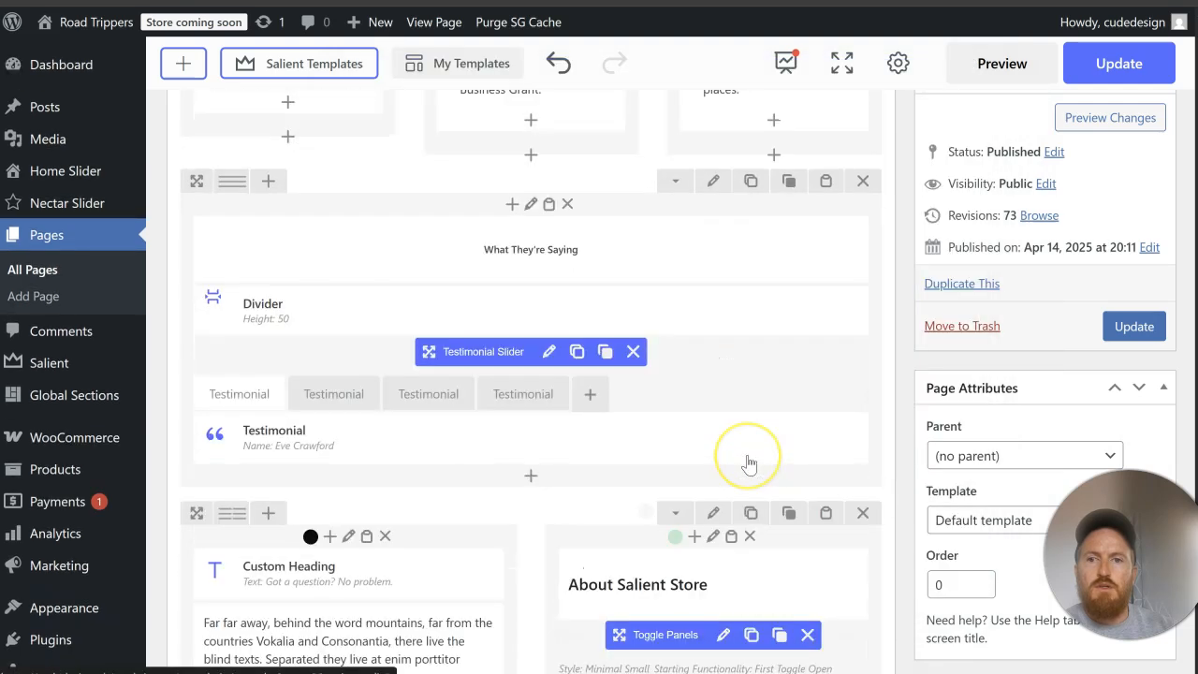
pyautogui.click(713, 374)
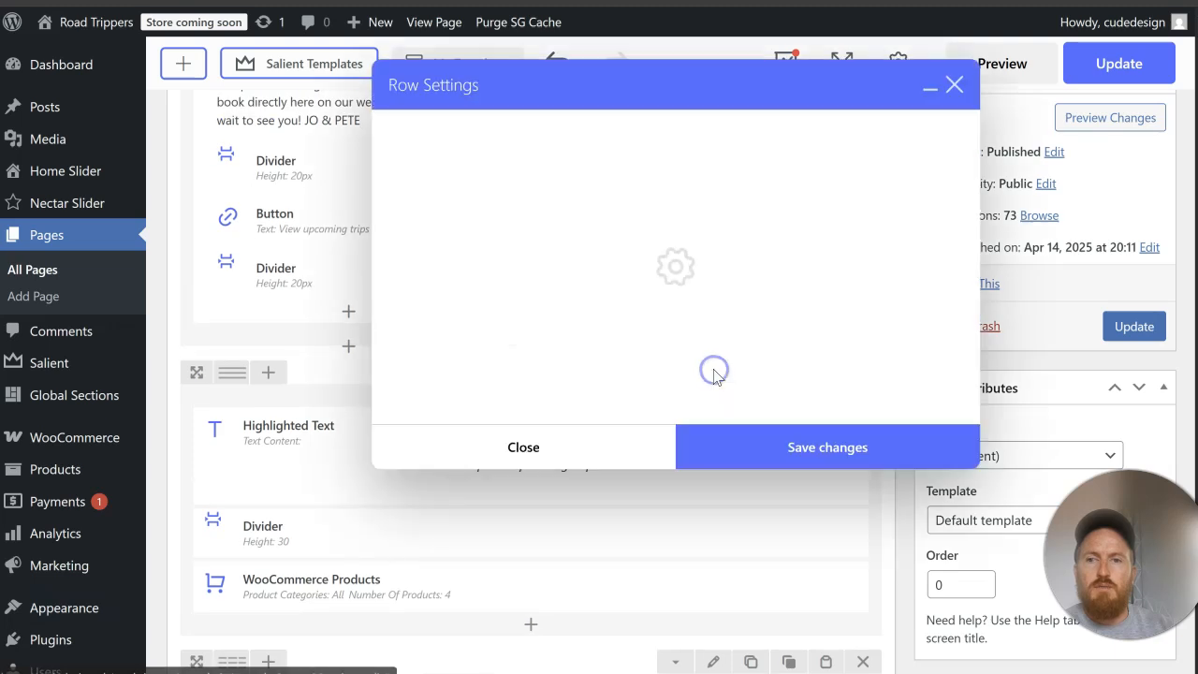
pyautogui.click(478, 131)
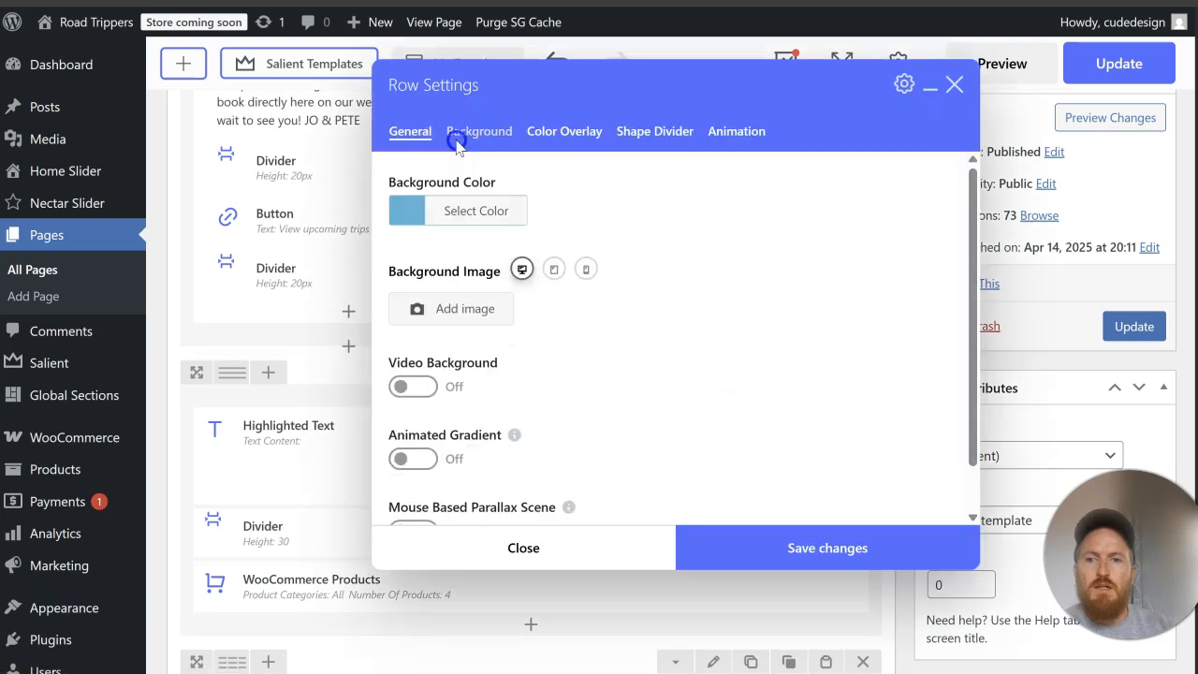
pyautogui.click(477, 211)
pyautogui.scroll(-1, 547, 327)
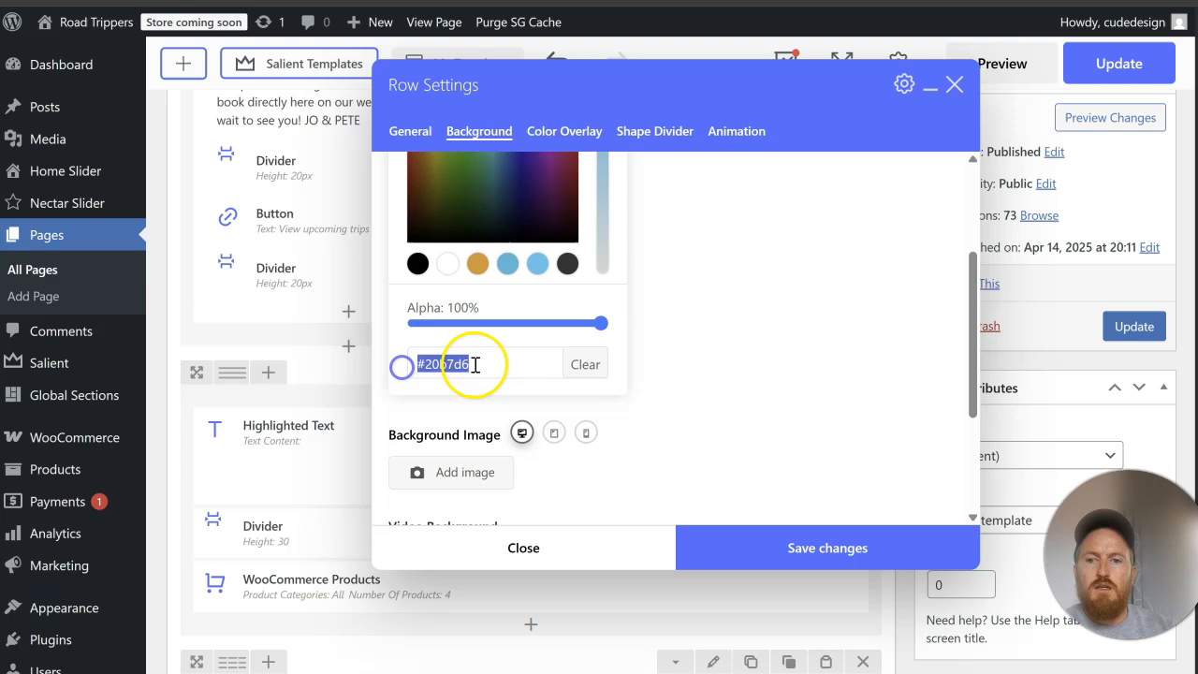
pyautogui.rightClick(475, 365)
pyautogui.click(508, 340)
pyautogui.click(791, 546)
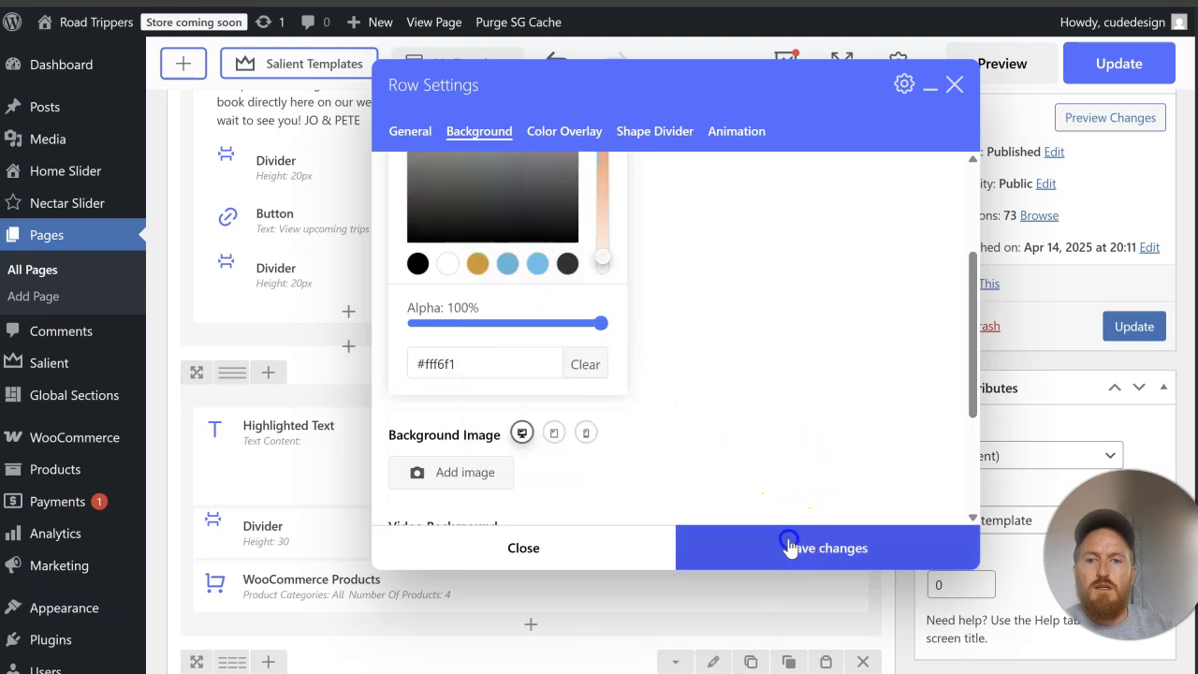
# Step: Update the page and reload the live home page to check the Popular Upcoming Trips background
pyautogui.click(1129, 342)
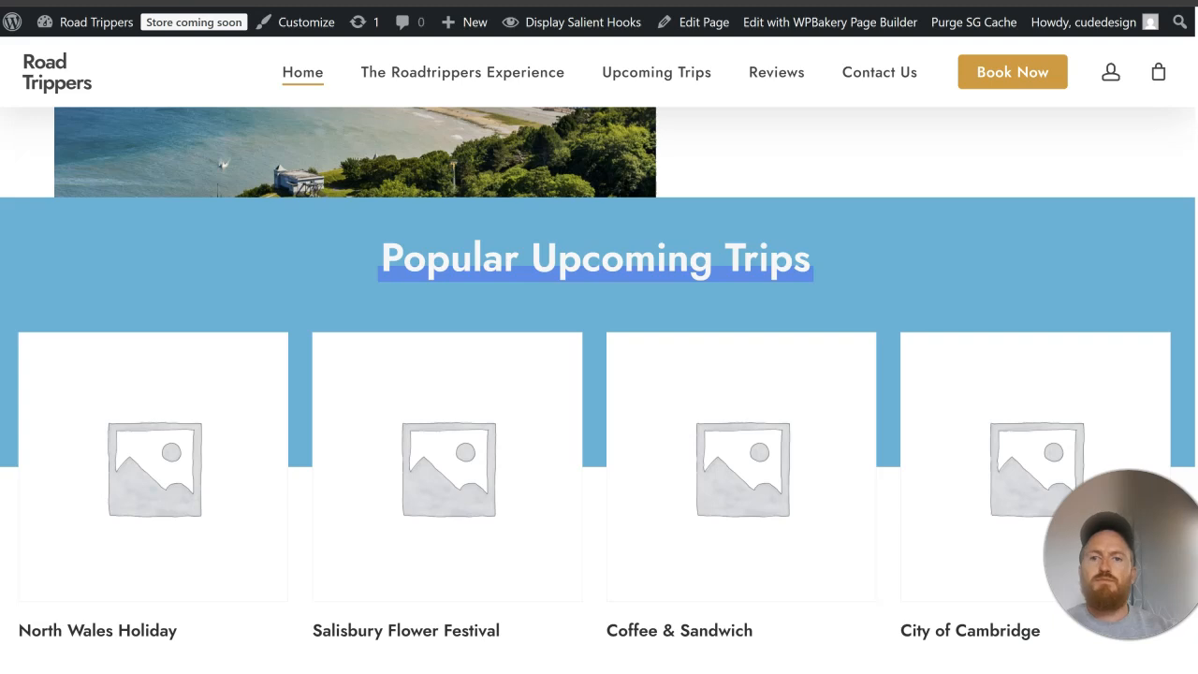
pyautogui.press('F5')
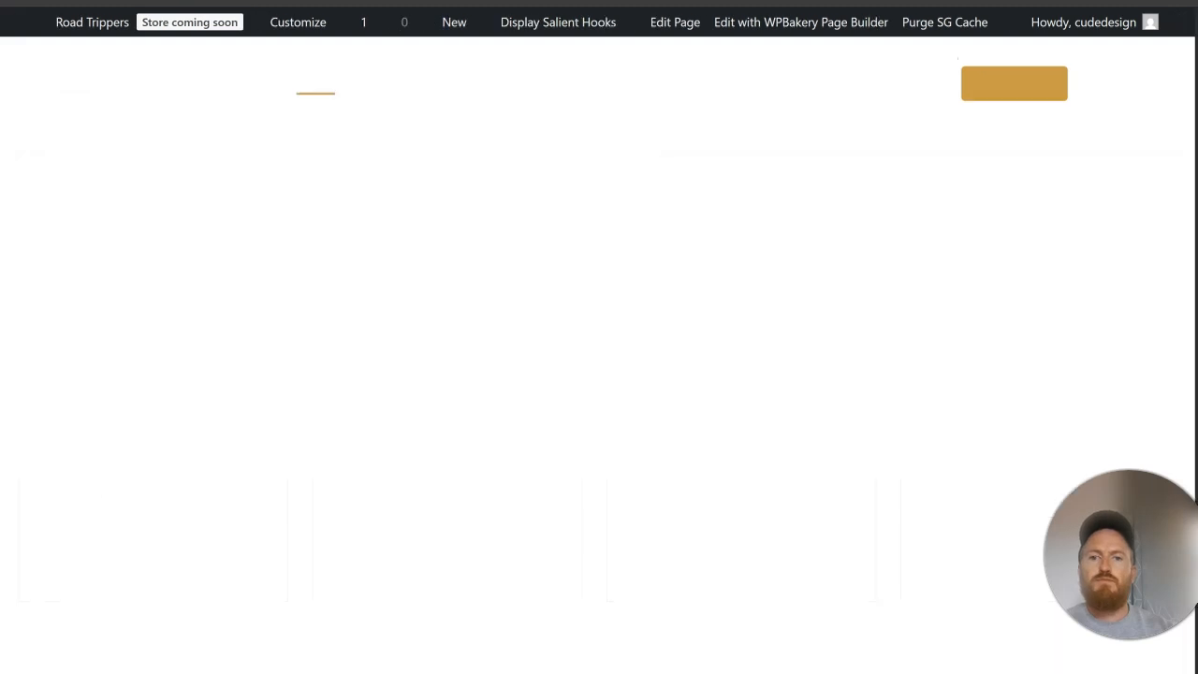
pyautogui.scroll(4, 735, 275)
pyautogui.scroll(3, 735, 275)
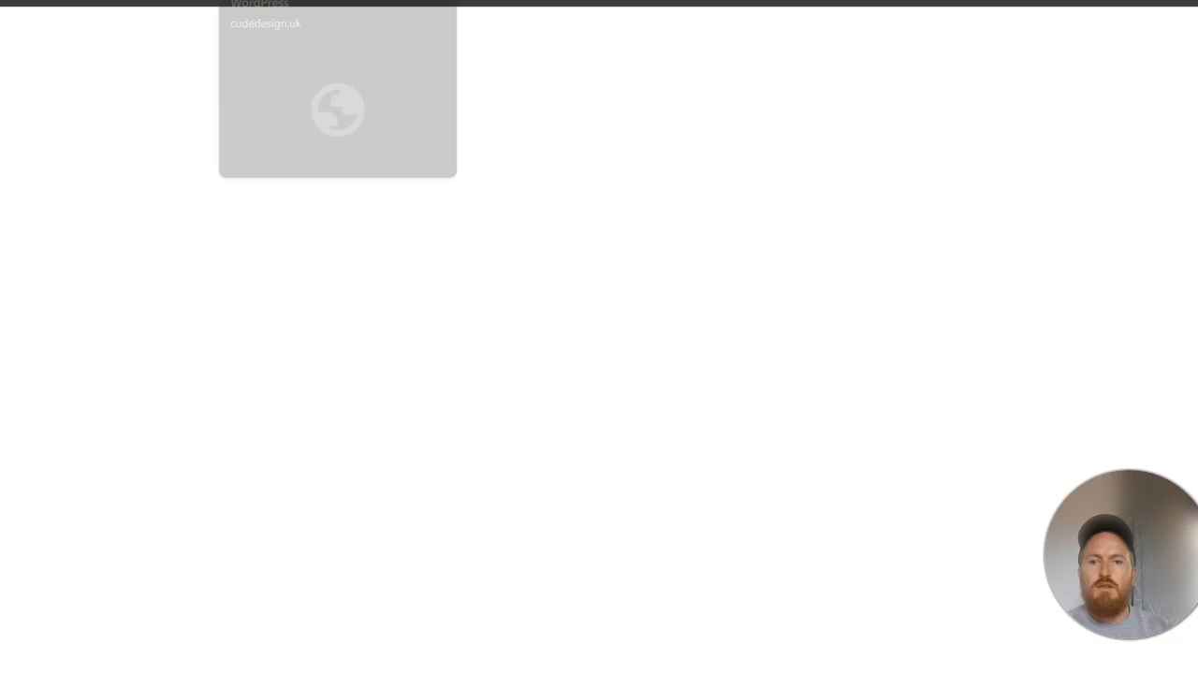
# Step: Set the text color of the Popular Upcoming Trips highlighted heading to black, save it and update the page
pyautogui.scroll(-15, 626, 417)
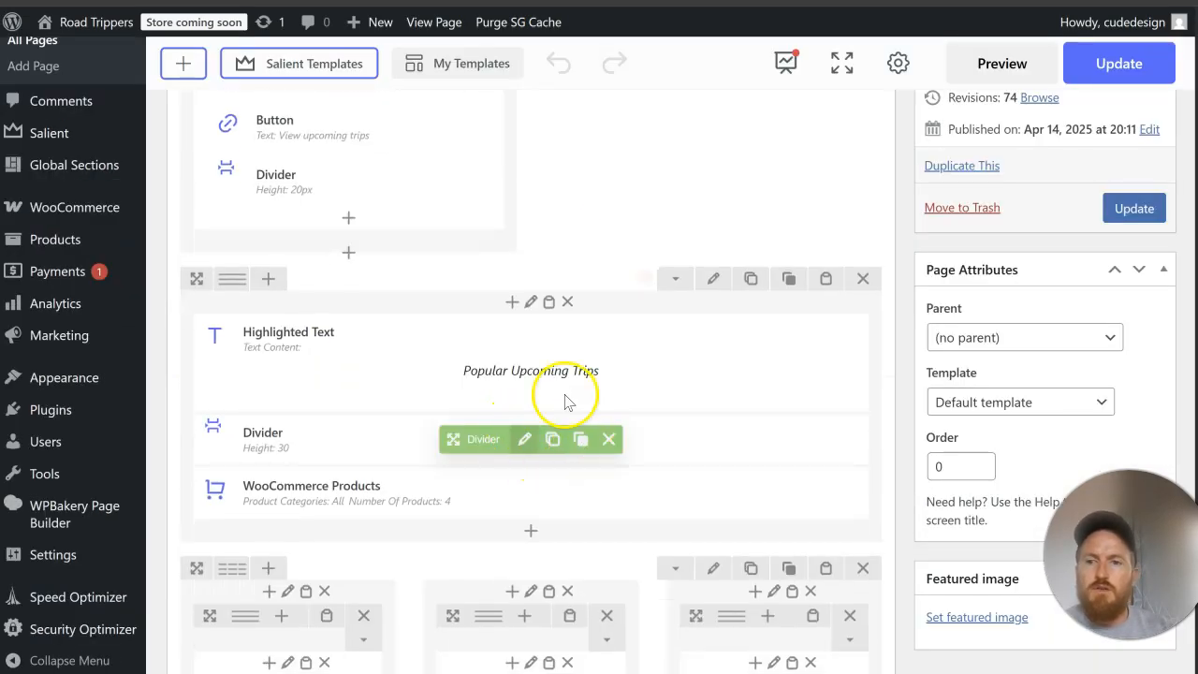
pyautogui.click(545, 363)
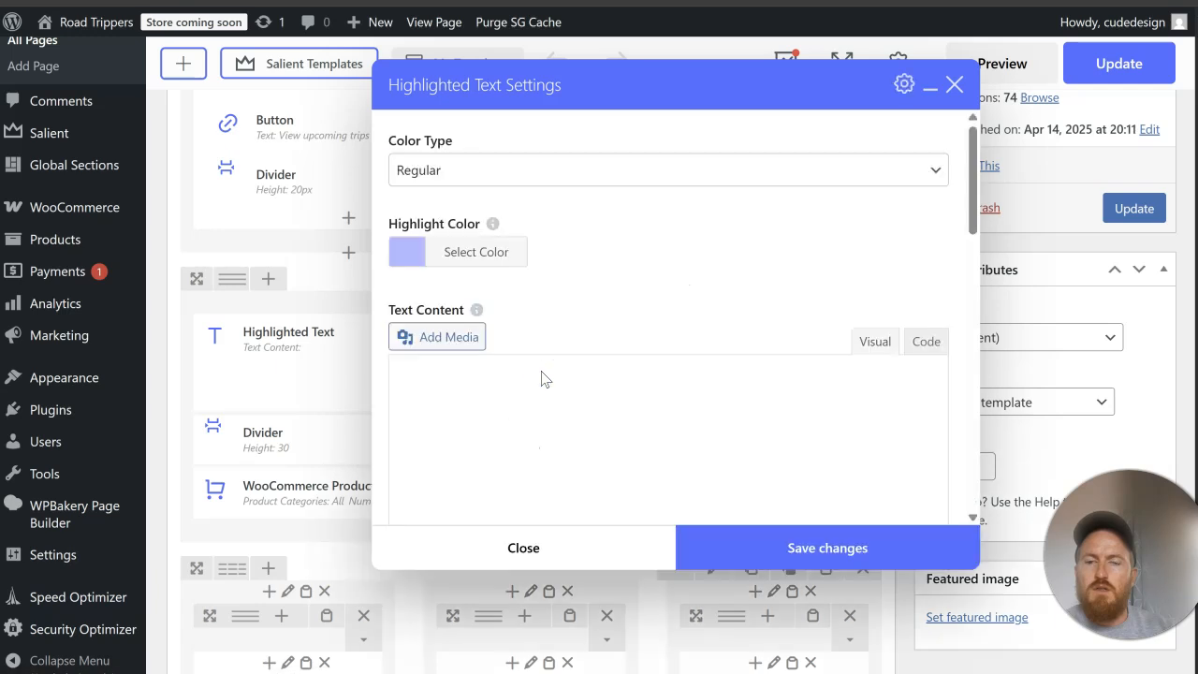
pyautogui.scroll(-5, 823, 288)
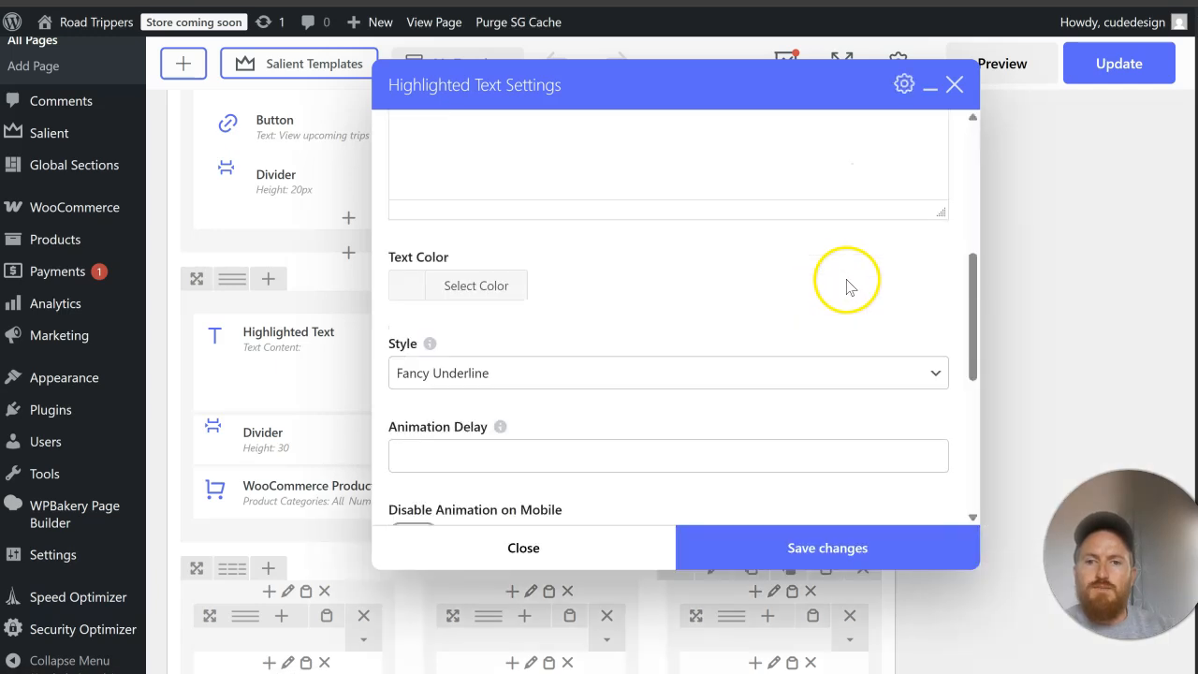
pyautogui.click(475, 230)
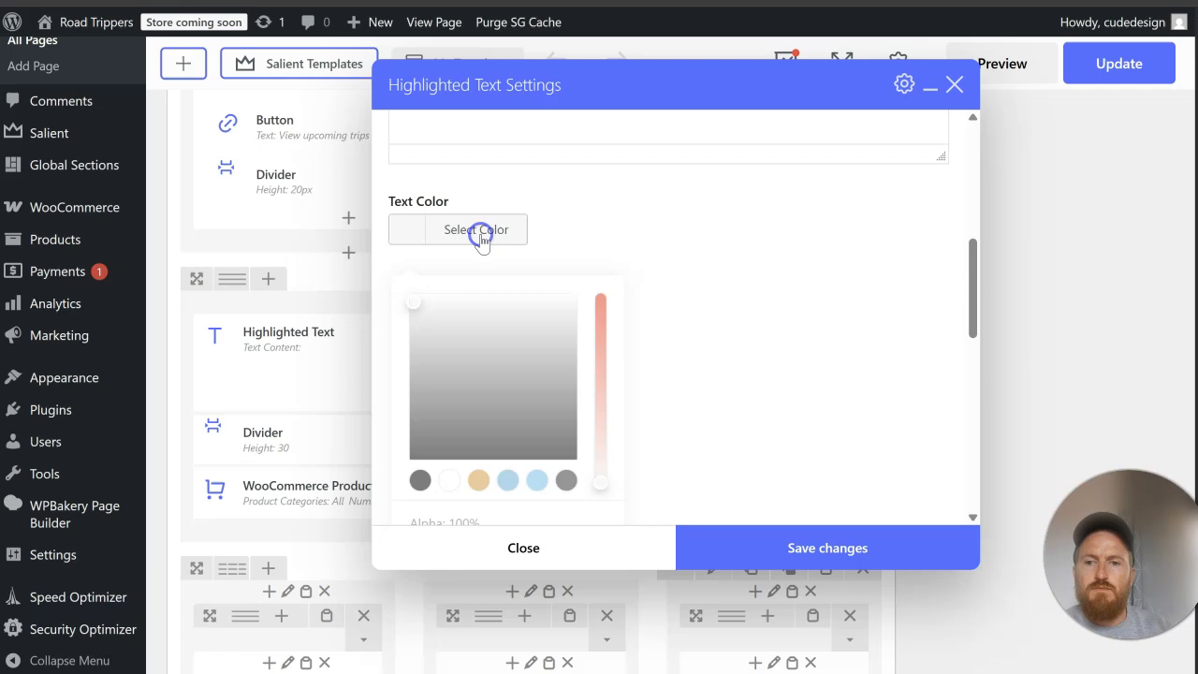
pyautogui.click(417, 470)
pyautogui.click(750, 232)
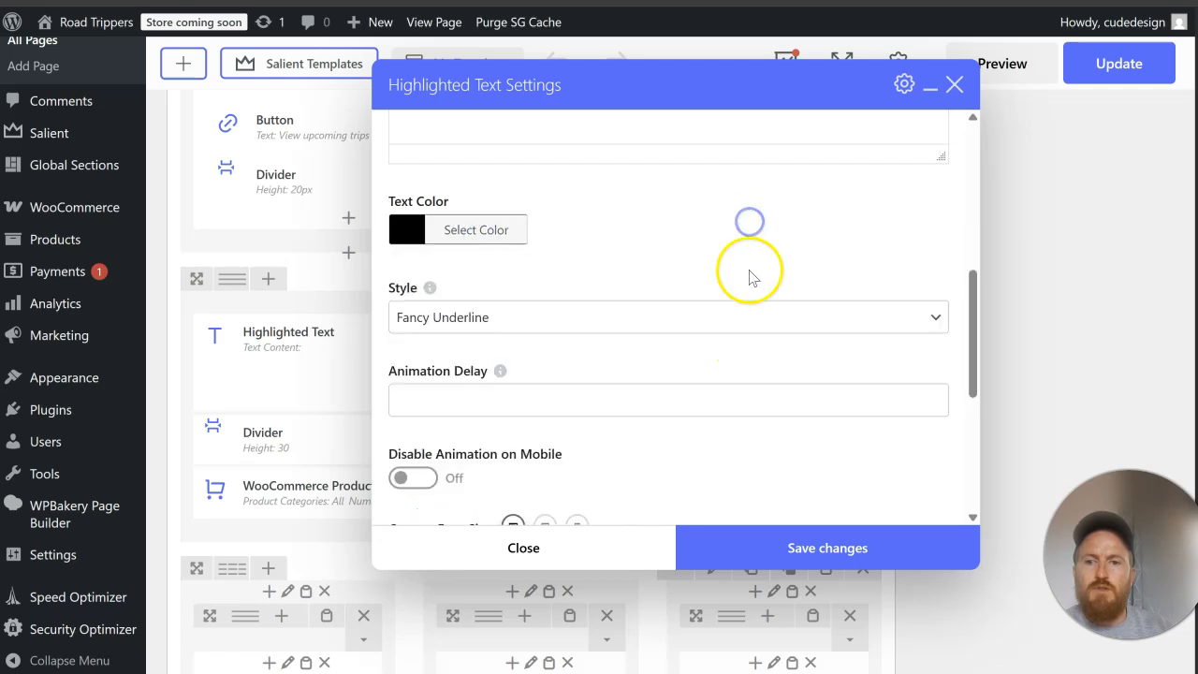
pyautogui.scroll(-5, 750, 272)
pyautogui.click(789, 529)
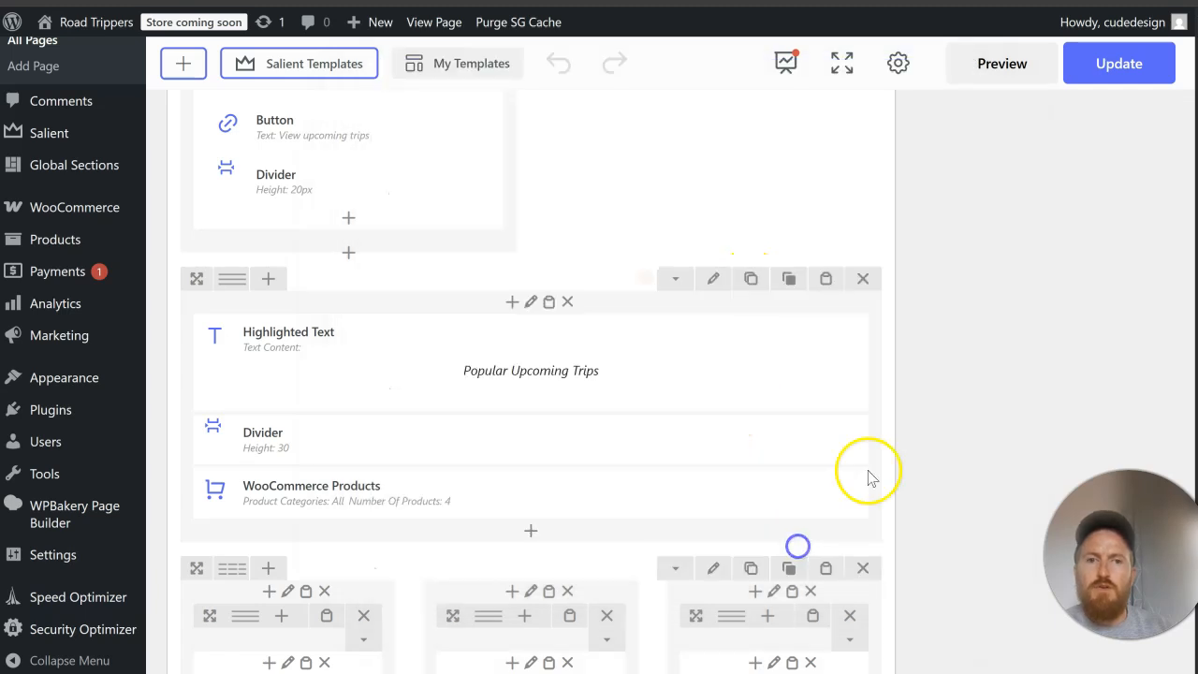
pyautogui.scroll(15, 1037, 215)
pyautogui.click(1134, 315)
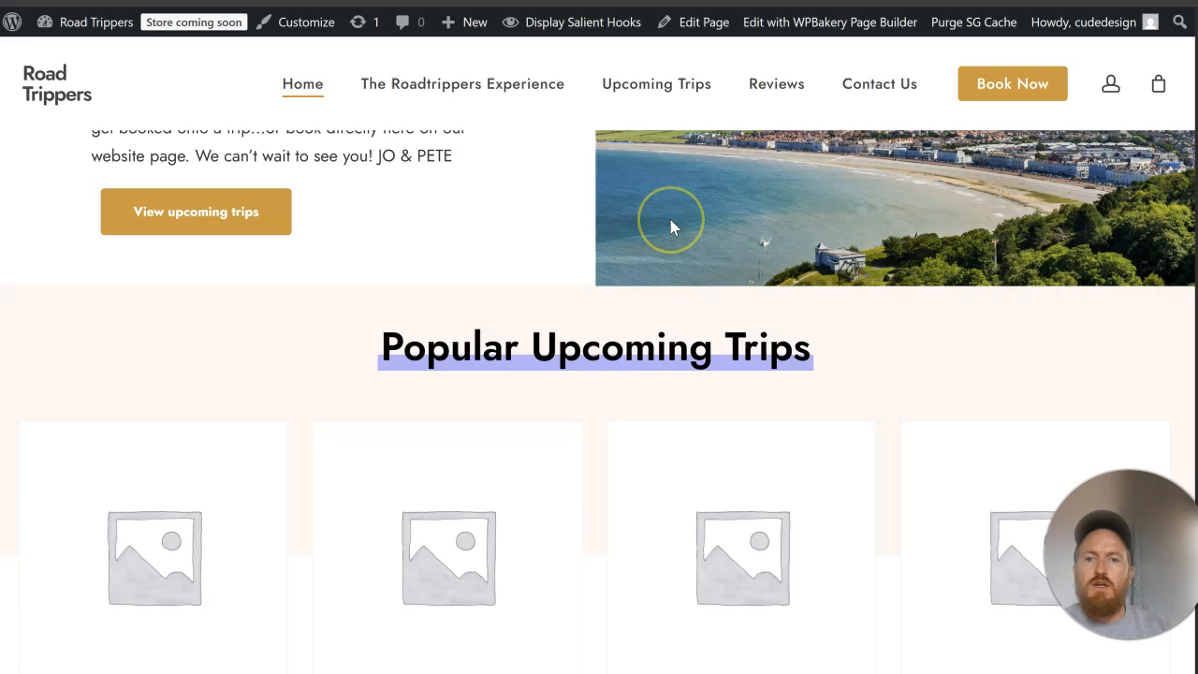
# Step: Review the live home page from the hero through Popular Upcoming Trips to the partner logos
pyautogui.scroll(6, 670, 221)
pyautogui.scroll(4, 670, 220)
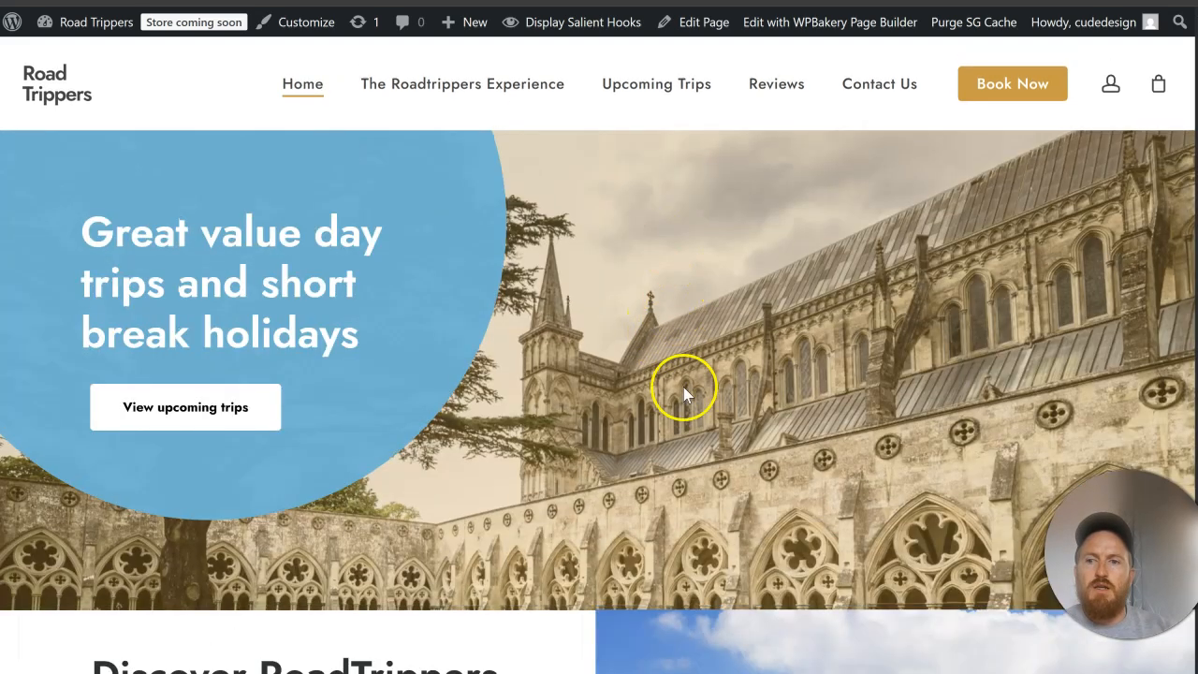
pyautogui.scroll(-1, 695, 456)
pyautogui.scroll(1, 693, 436)
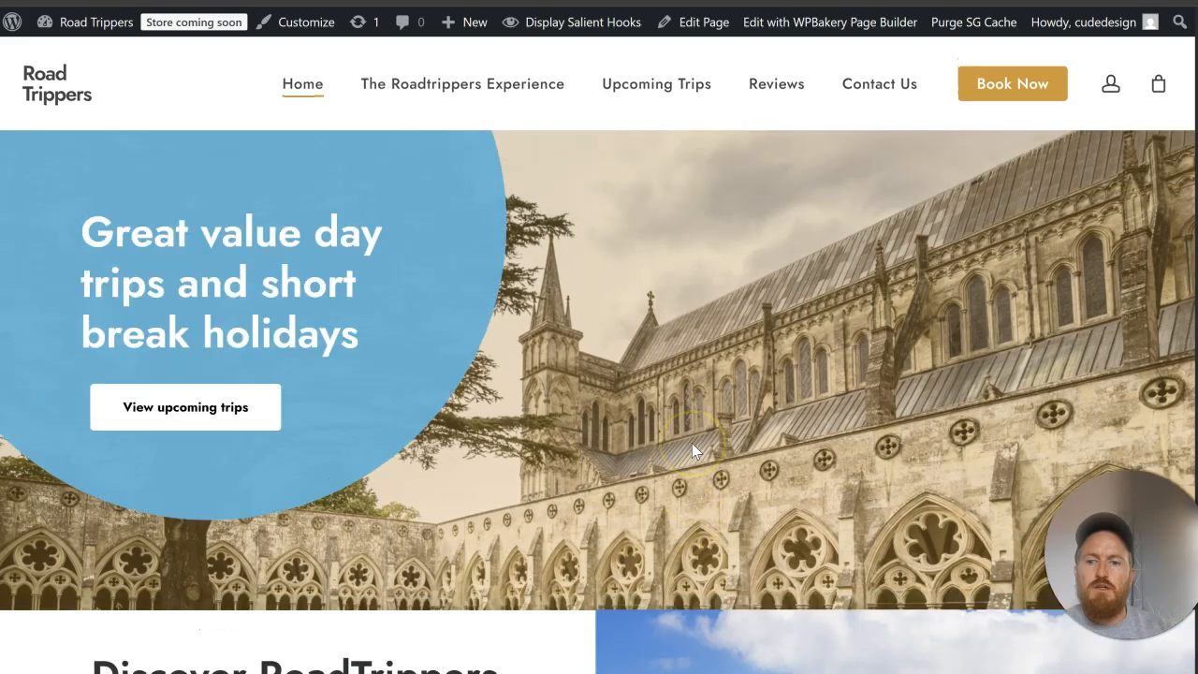
pyautogui.scroll(-9, 692, 442)
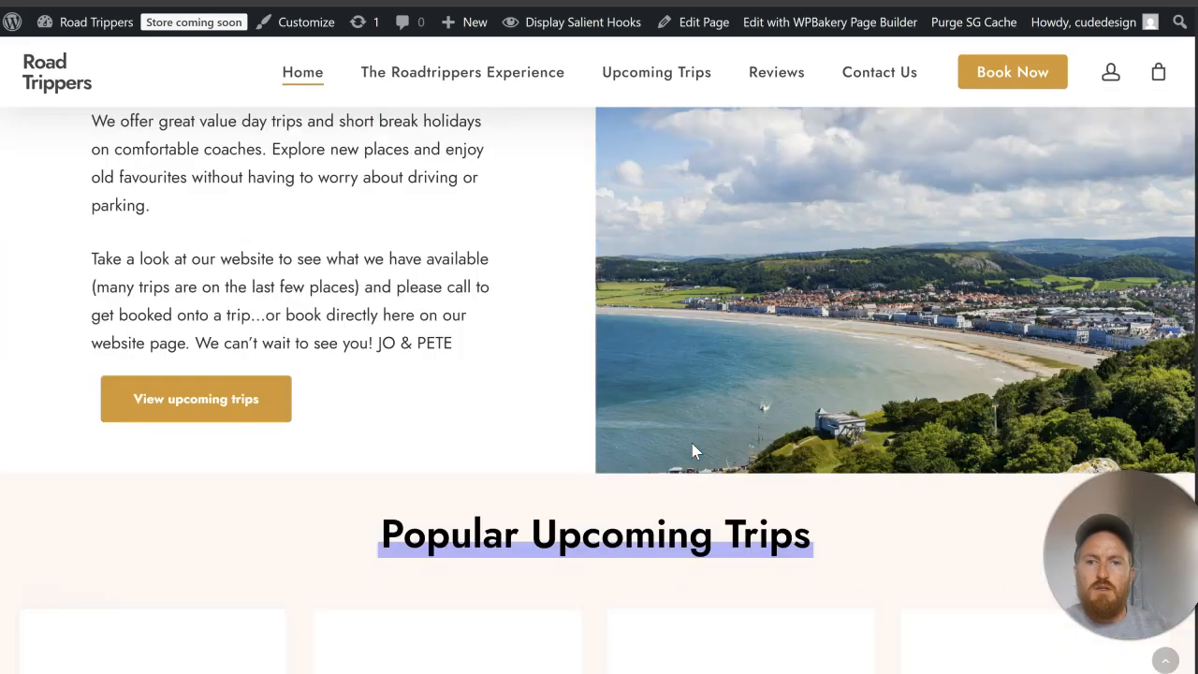
pyautogui.scroll(-9, 728, 351)
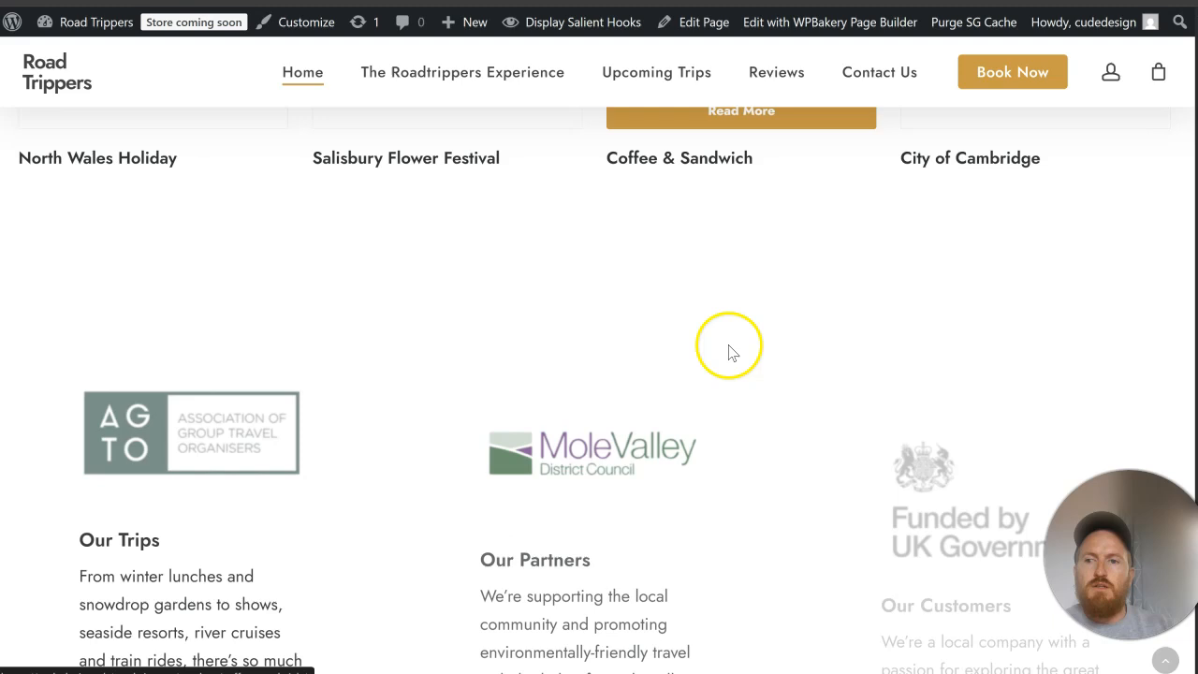
# Step: Set the background color of the row holding Our Trips, Our Partners and Our Customers to #f6f6f6, update the page and check it live
pyautogui.scroll(-3, 749, 346)
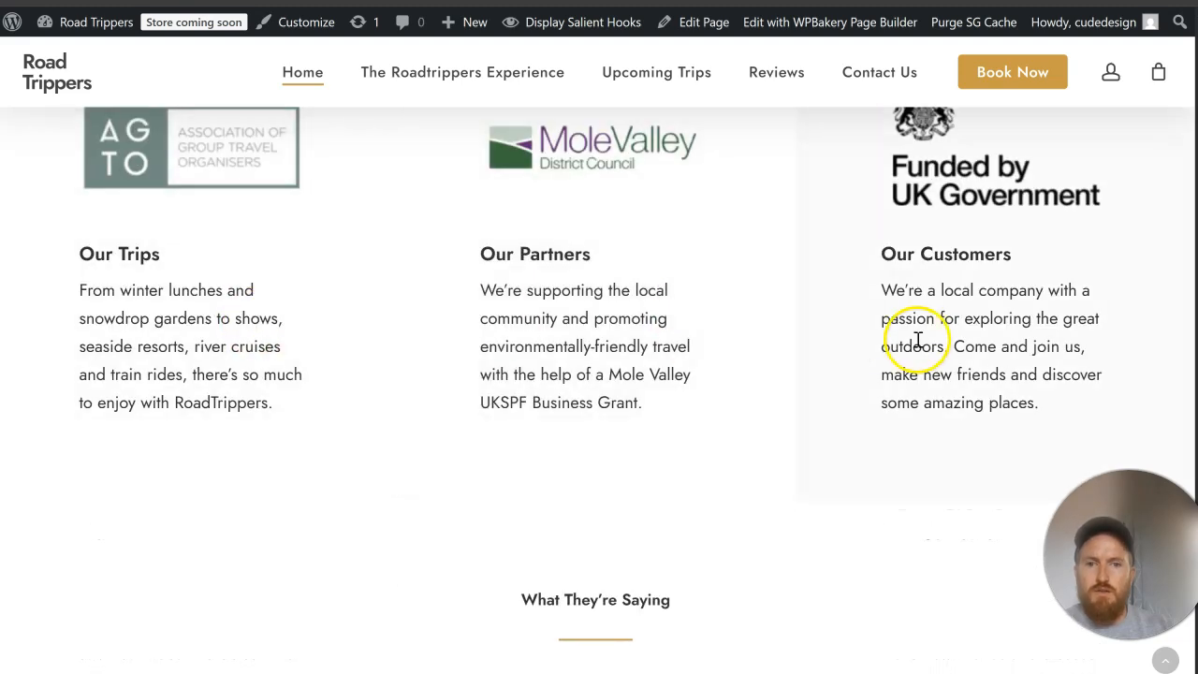
pyautogui.scroll(5, 898, 341)
pyautogui.scroll(-2, 655, 253)
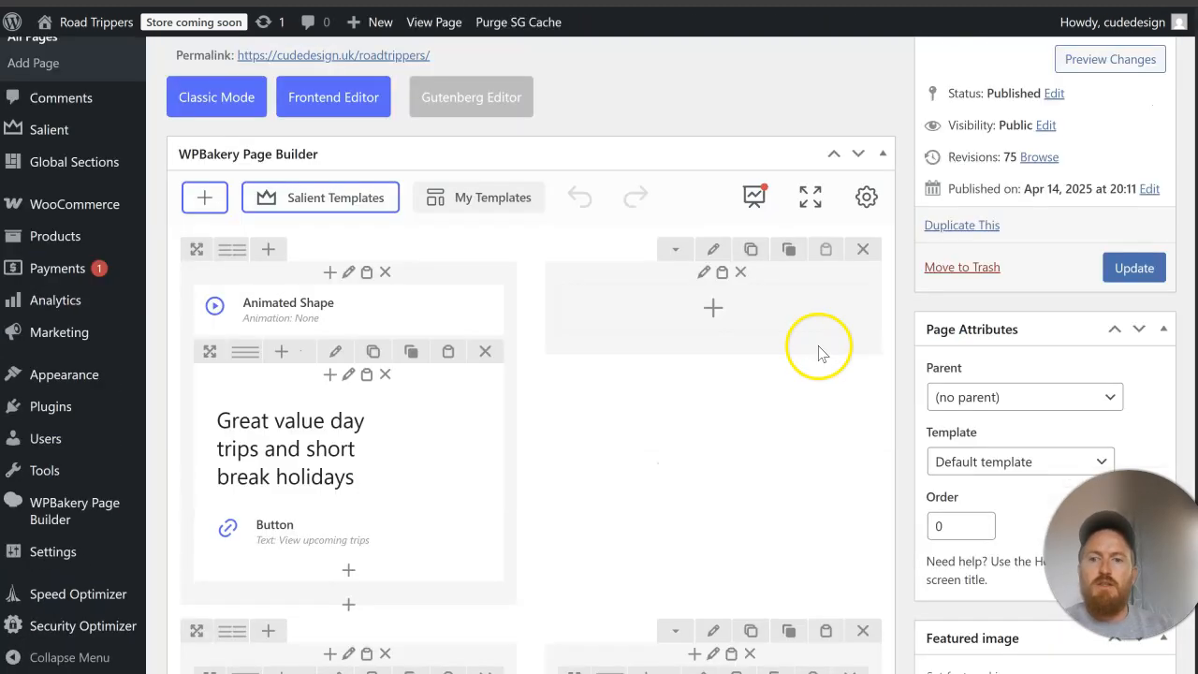
pyautogui.scroll(-10, 815, 356)
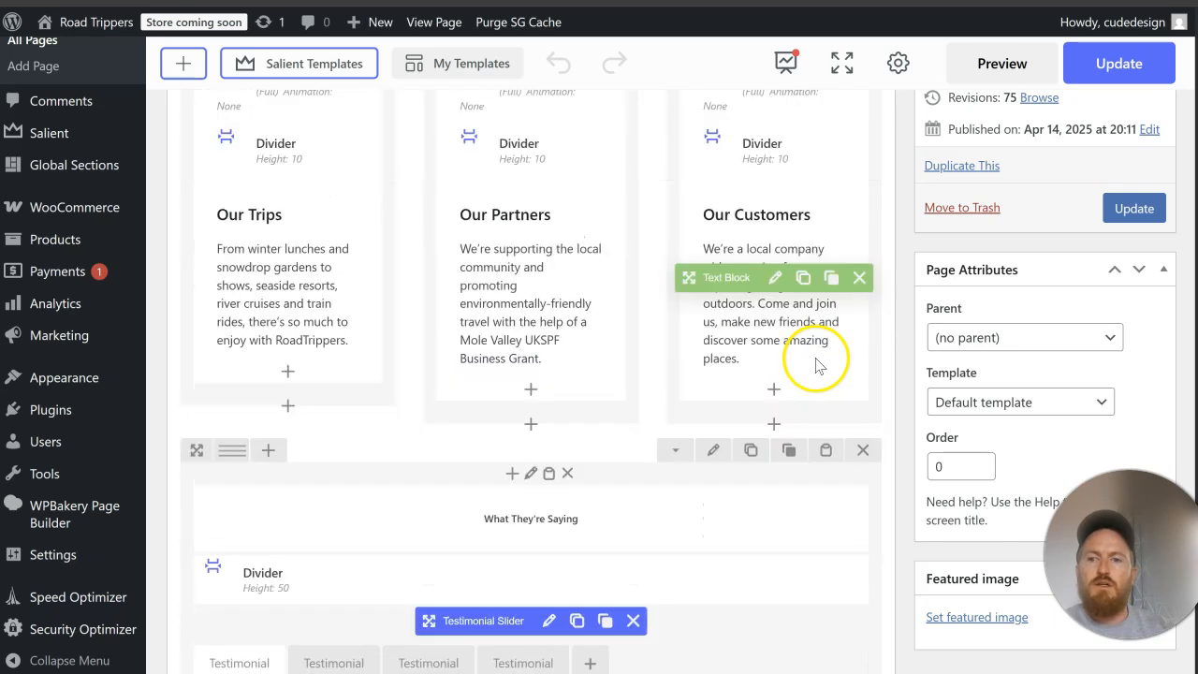
pyautogui.scroll(4, 815, 360)
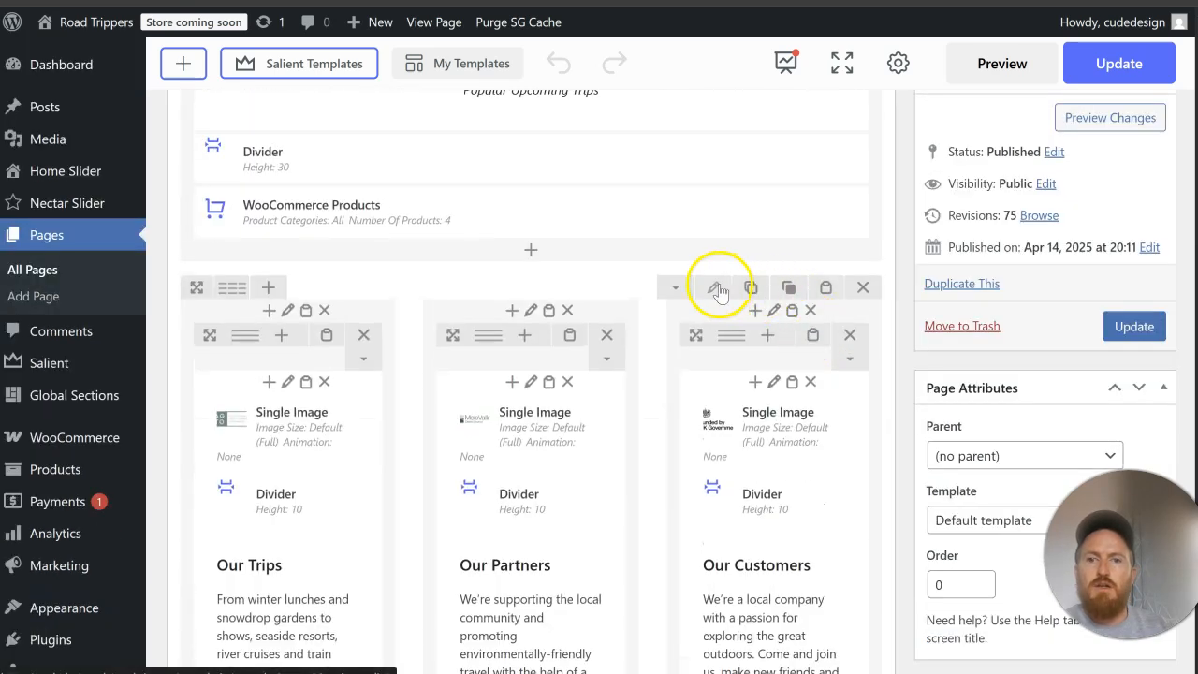
pyautogui.click(715, 288)
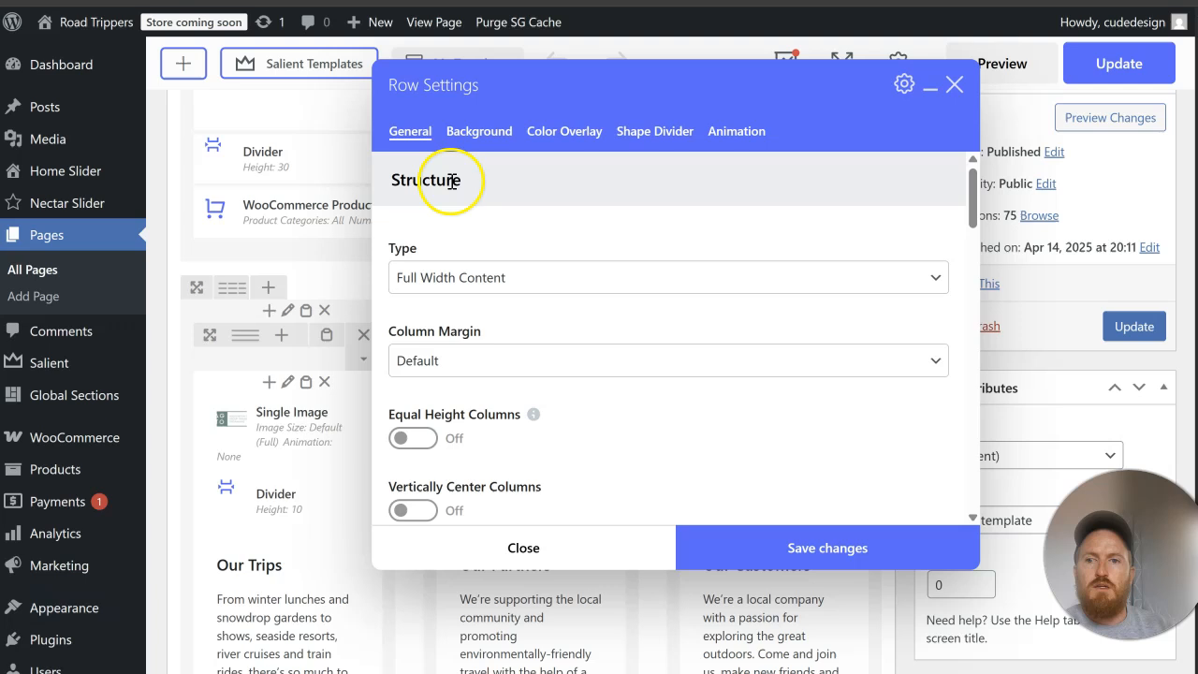
pyautogui.click(465, 131)
pyautogui.scroll(-4, 482, 308)
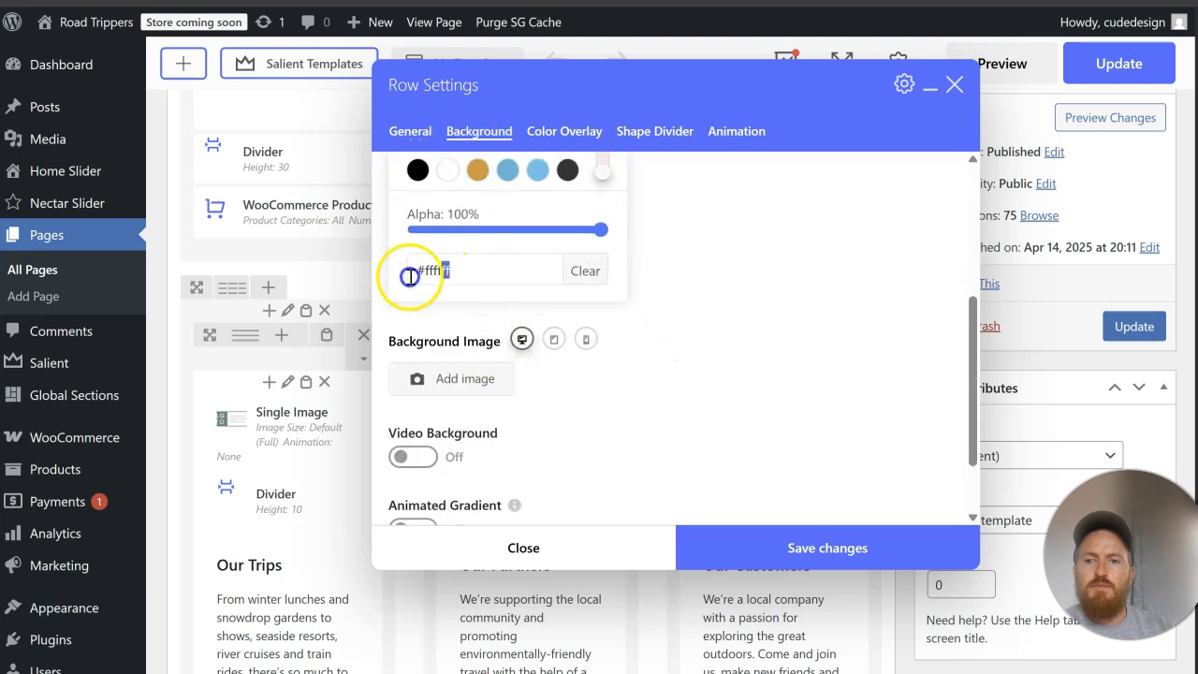
pyautogui.moveTo(410, 277); pyautogui.dragTo(352, 274)
pyautogui.write('#f6f6f6')
pyautogui.click(792, 535)
pyautogui.click(1132, 326)
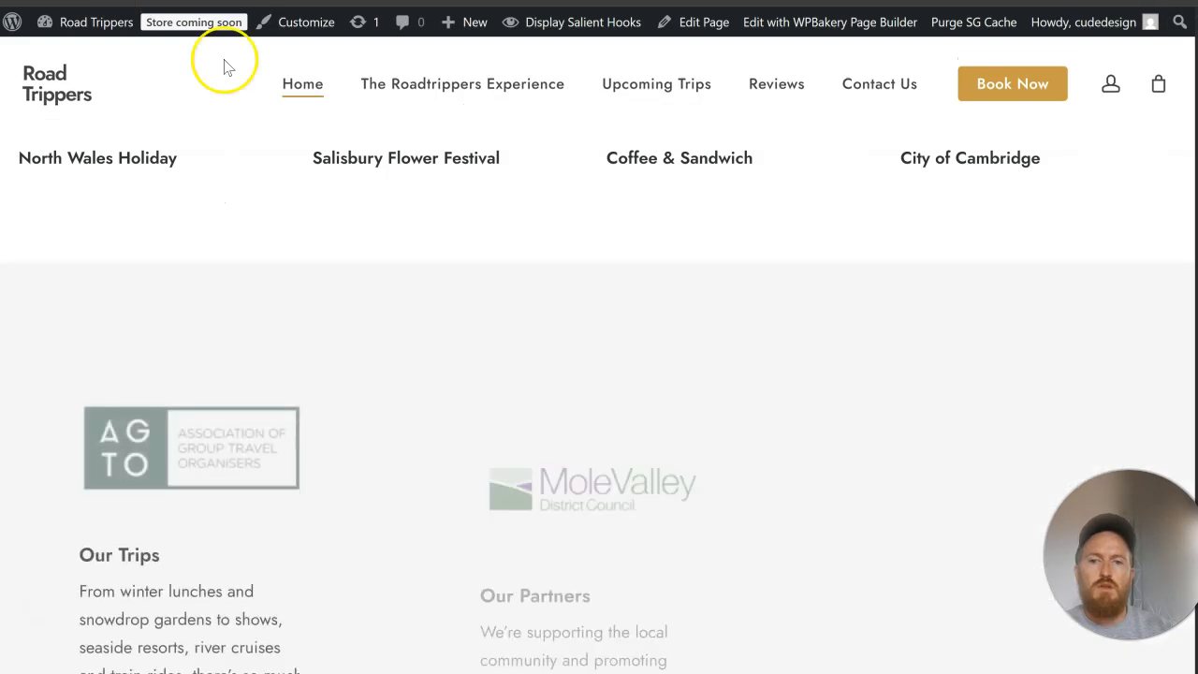
pyautogui.scroll(-4, 659, 274)
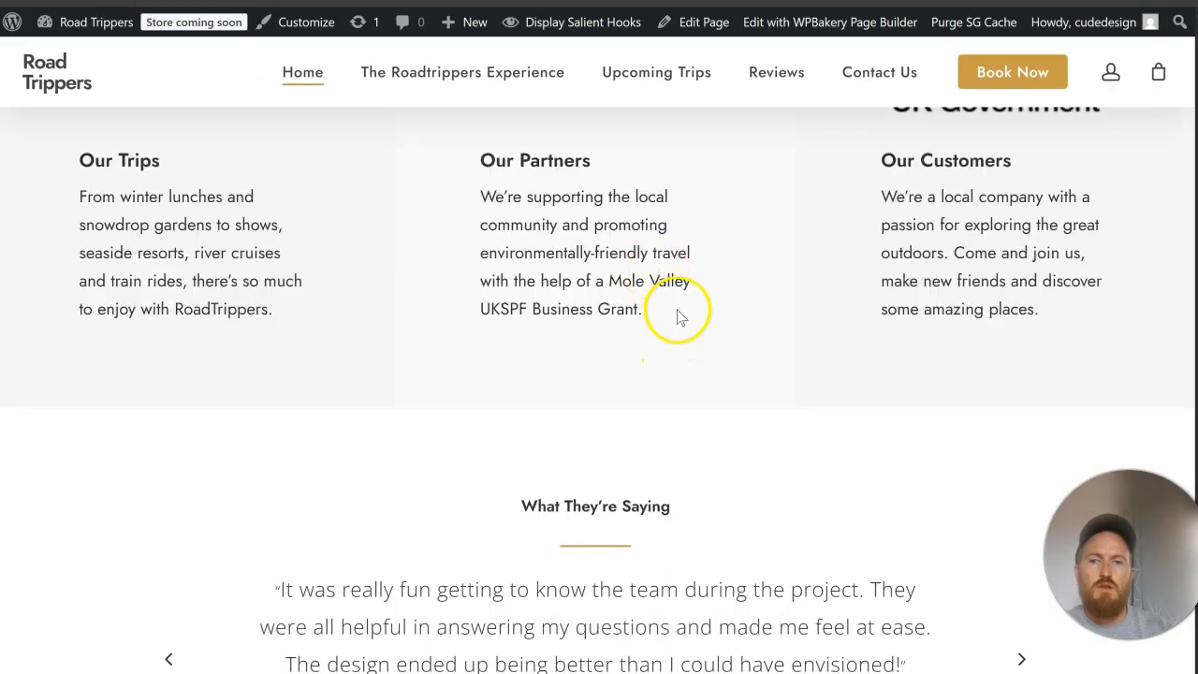
pyautogui.scroll(4, 679, 317)
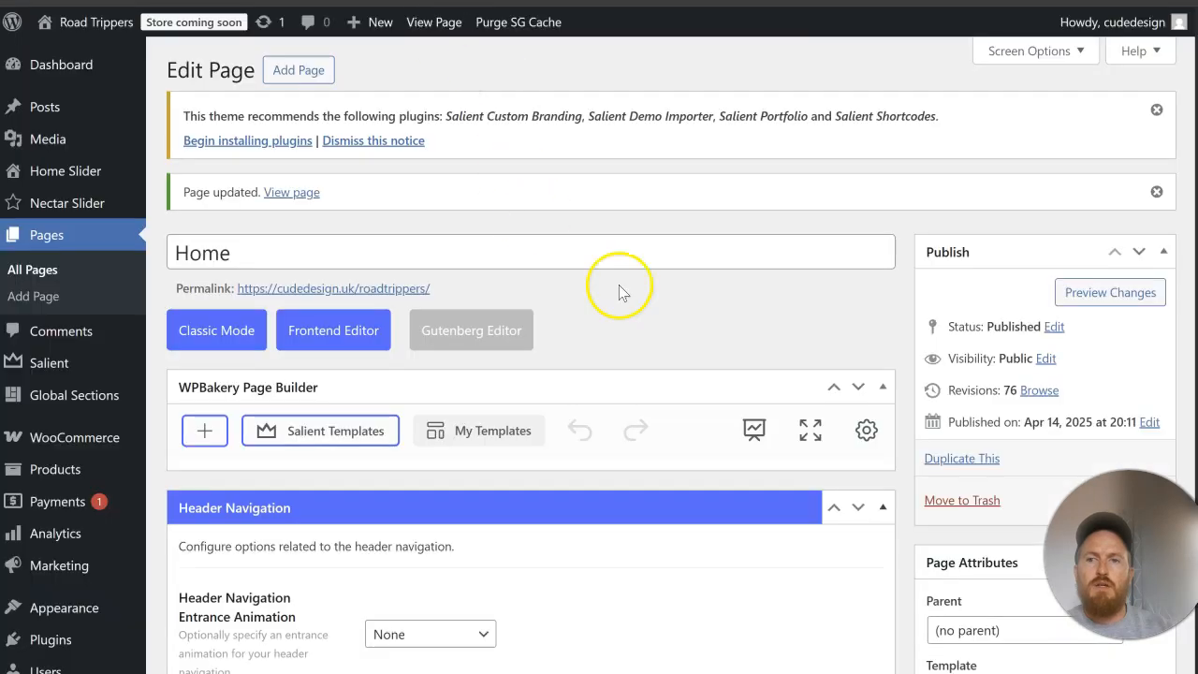
# Step: Change the background color of the three-column partners row to #f8f8f8 and save the row settings
pyautogui.scroll(-5, 650, 327)
pyautogui.scroll(8, 651, 327)
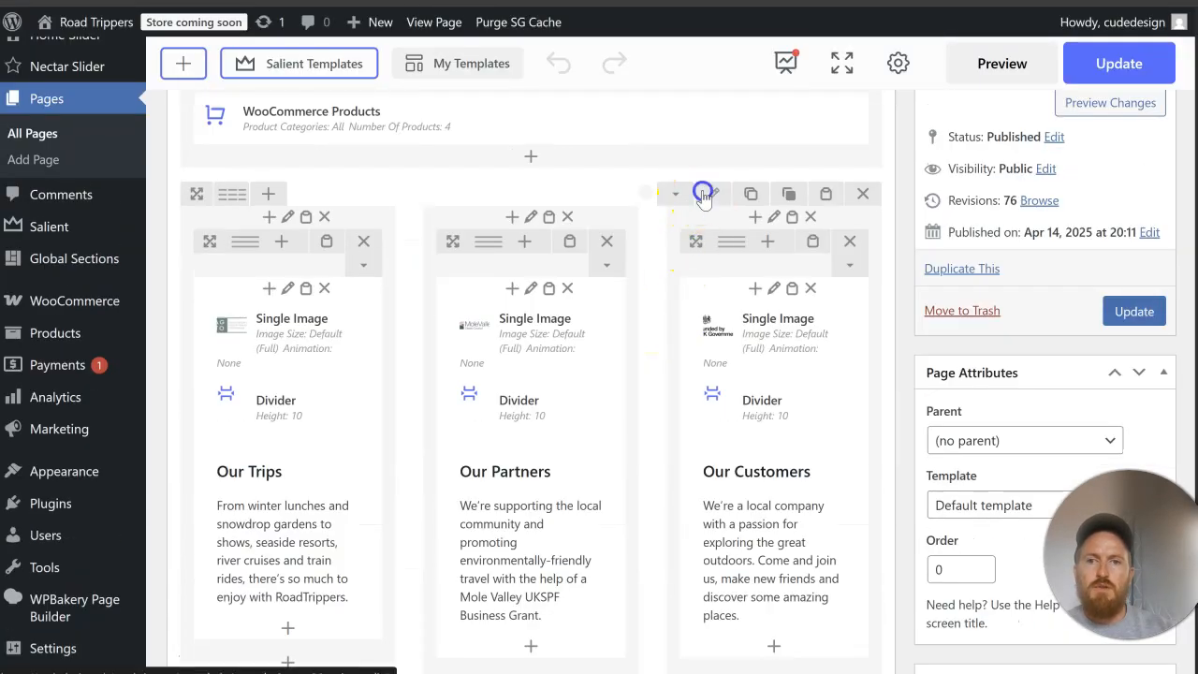
pyautogui.click(705, 193)
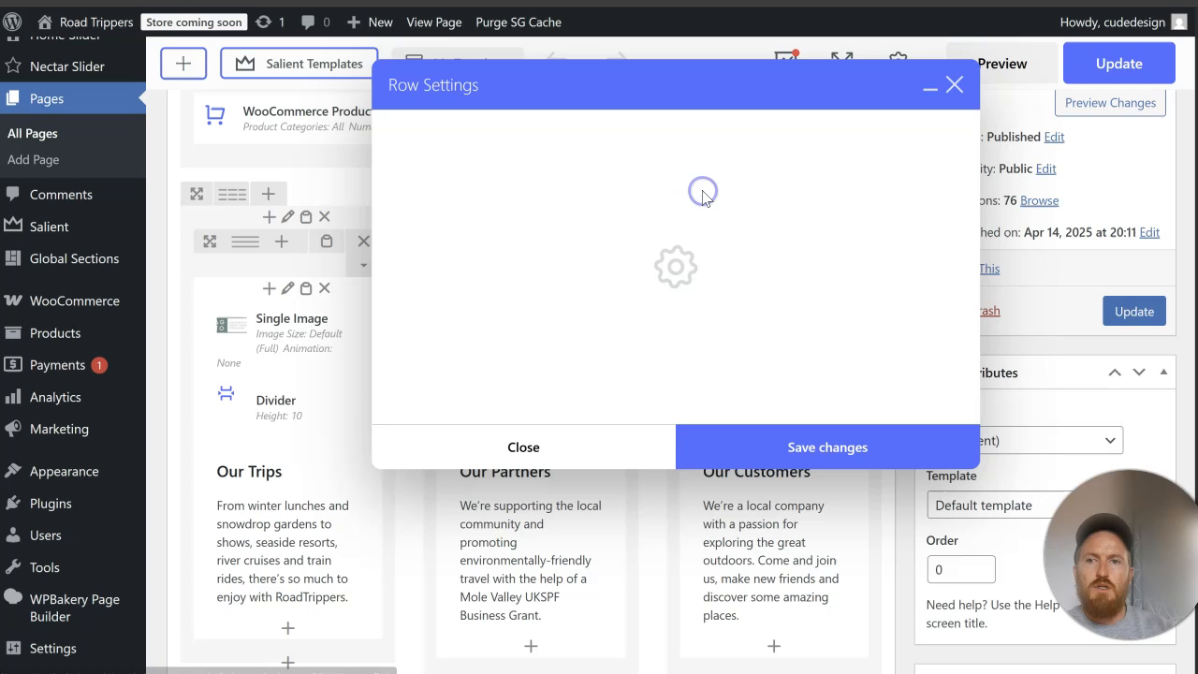
pyautogui.click(488, 129)
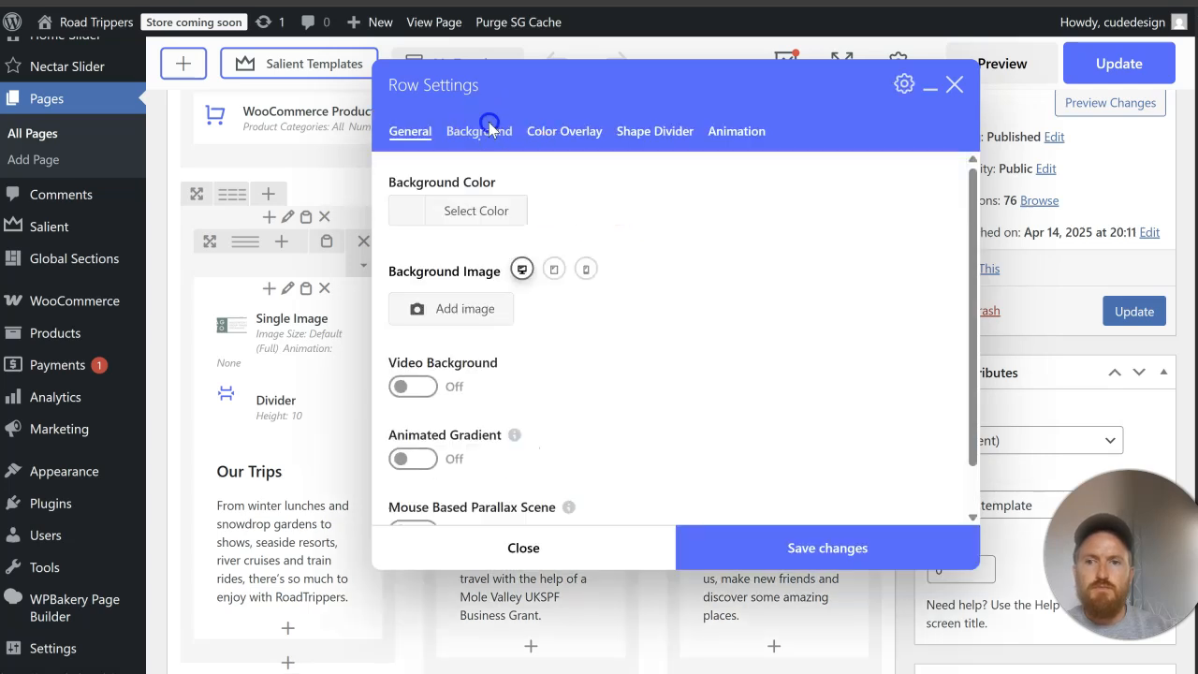
pyautogui.click(476, 210)
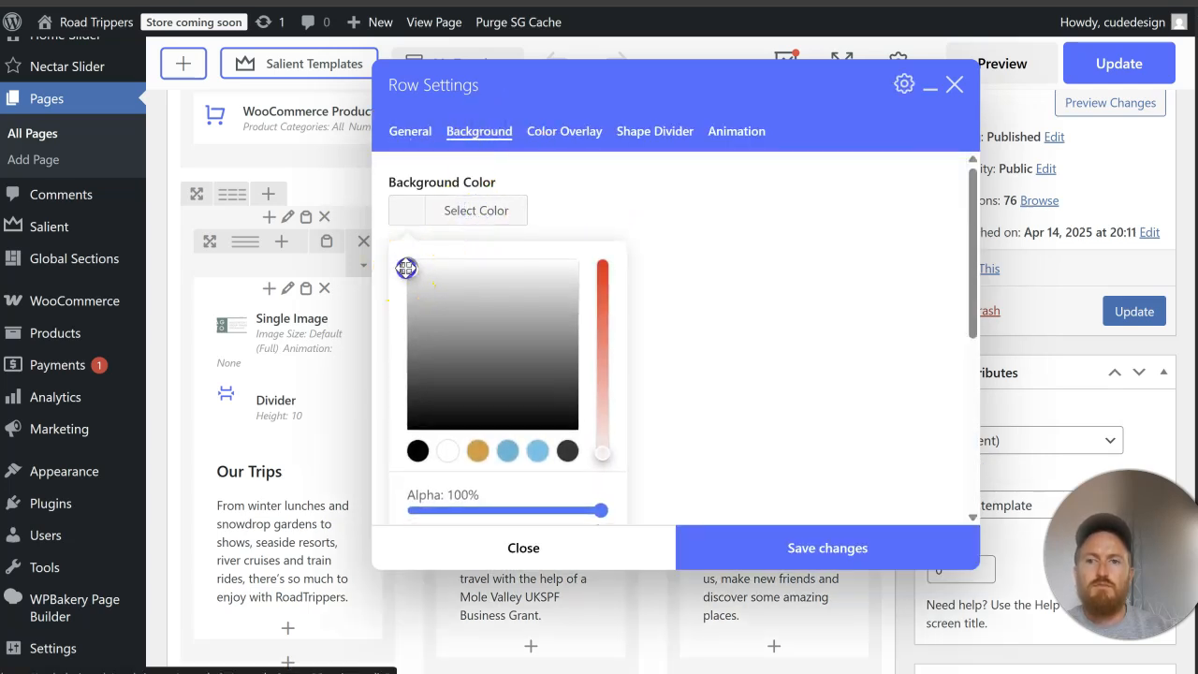
pyautogui.click(716, 244)
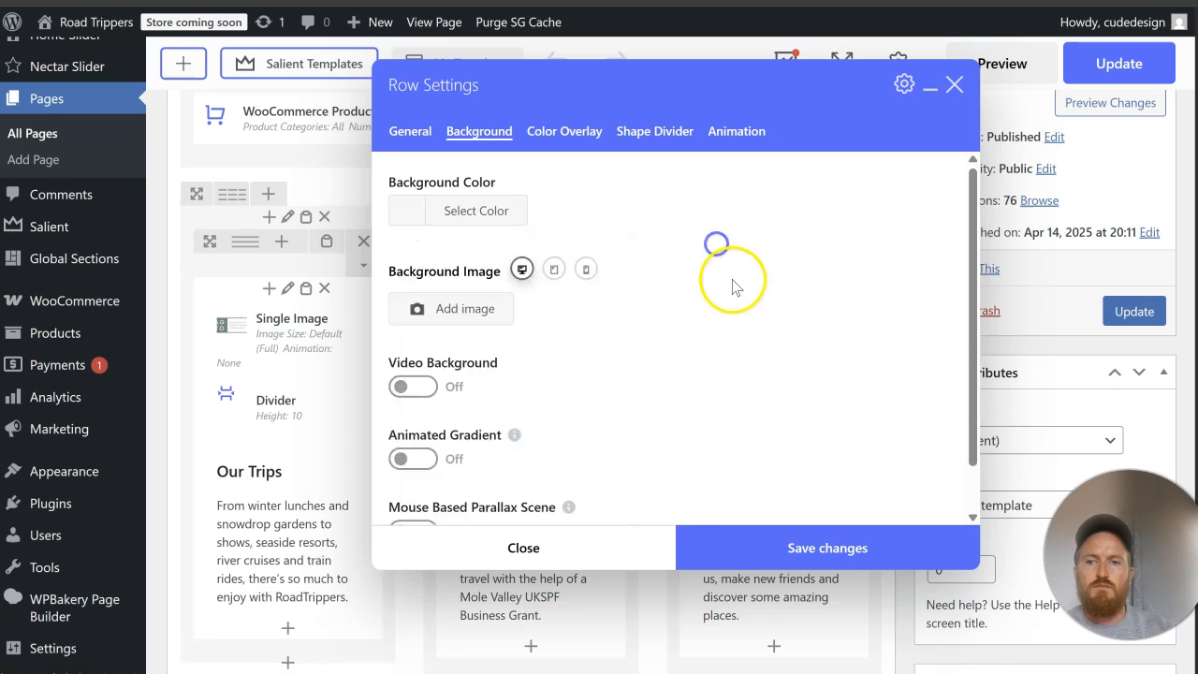
pyautogui.click(465, 214)
pyautogui.scroll(-2, 674, 272)
pyautogui.scroll(2, 674, 271)
pyautogui.scroll(-2, 658, 277)
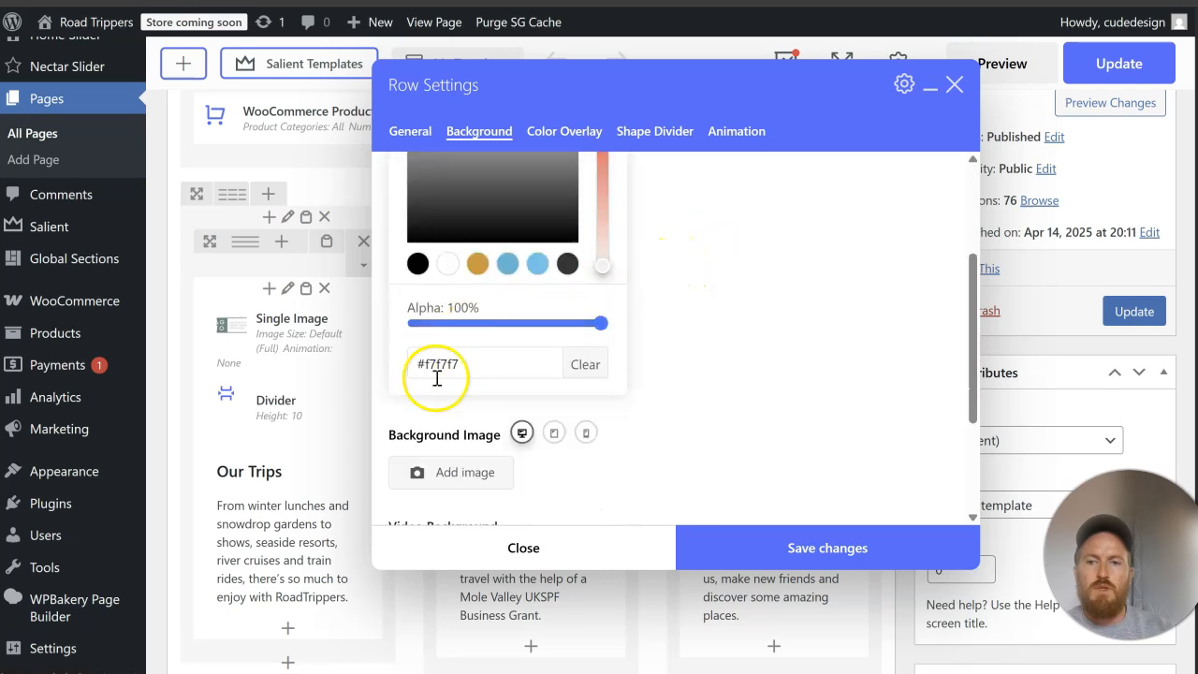
pyautogui.click(387, 365)
pyautogui.scroll(3, 655, 227)
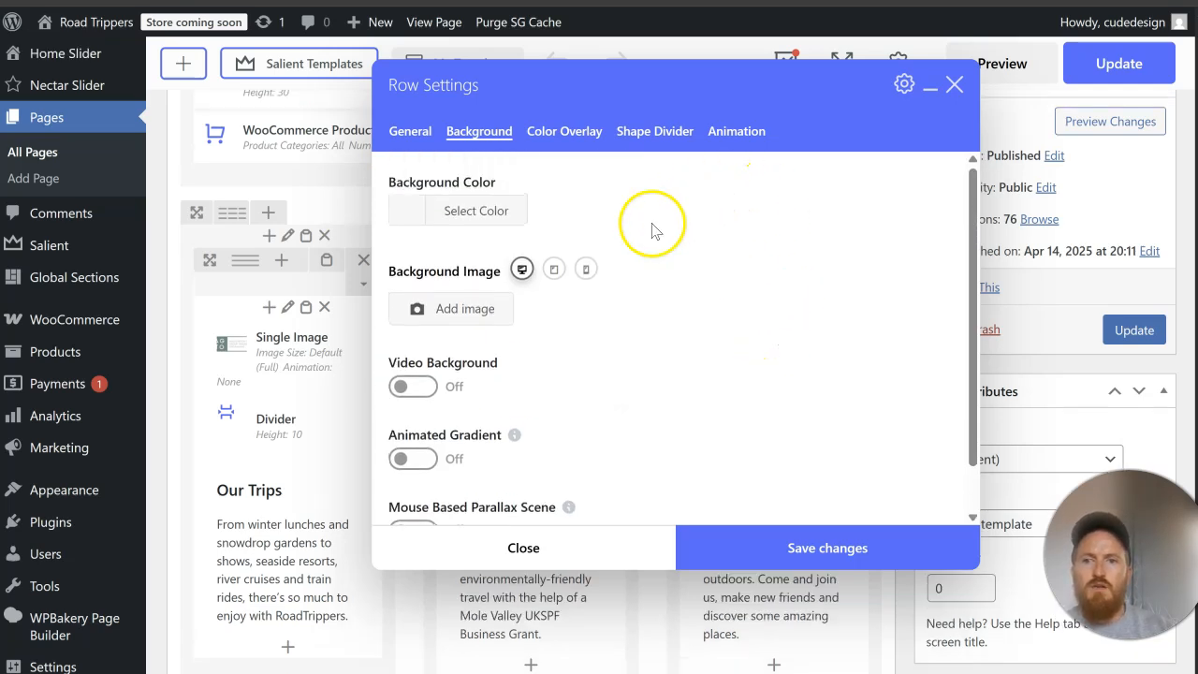
pyautogui.click(482, 210)
pyautogui.scroll(-2, 474, 407)
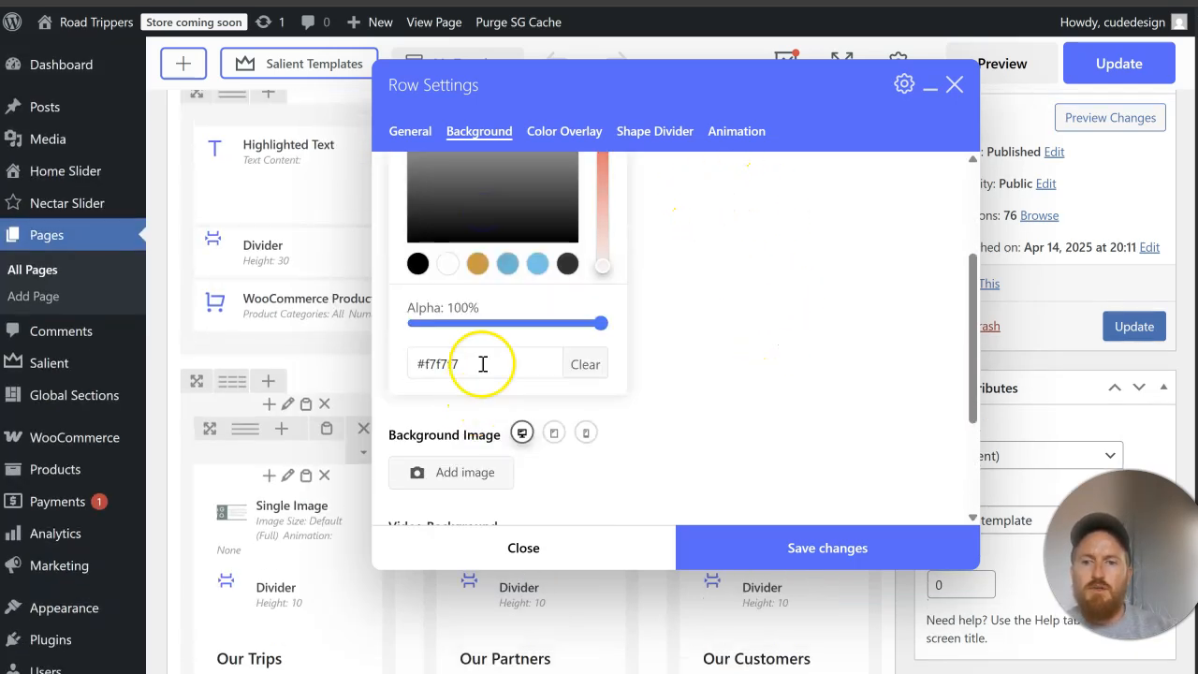
pyautogui.click(483, 364)
pyautogui.press('BackSpace')
pyautogui.press('BackSpace')
pyautogui.press('BackSpace')
pyautogui.press('BackSpace')
pyautogui.write('8f8f8')
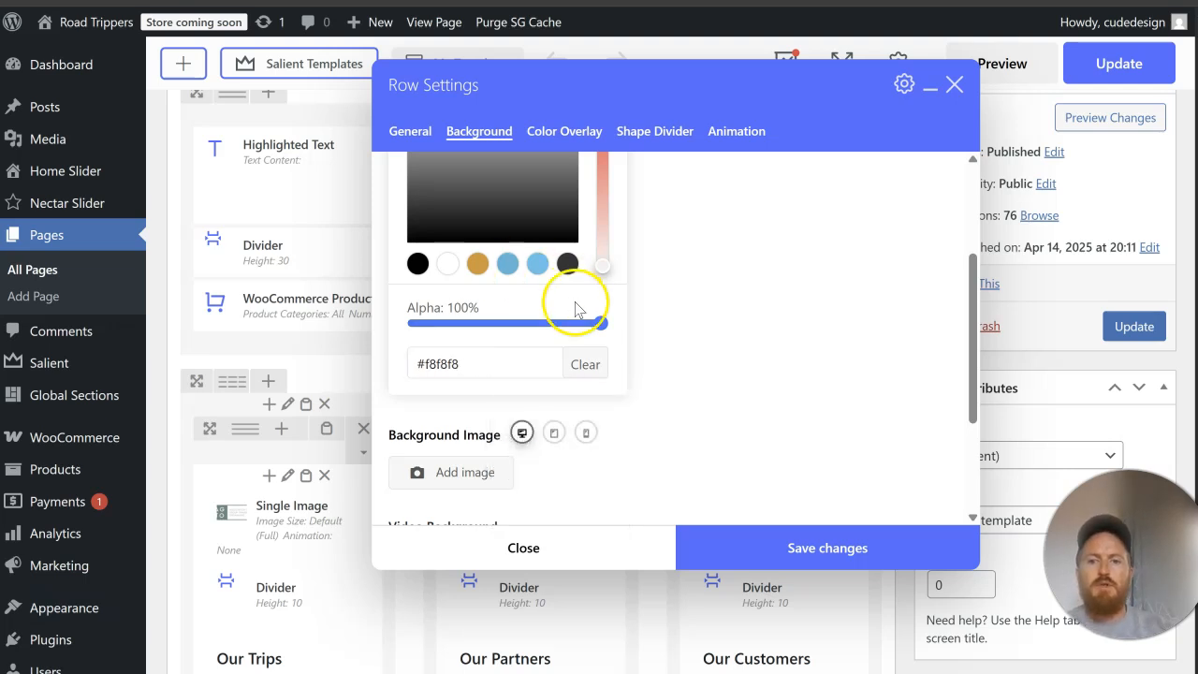
pyautogui.click(727, 309)
pyautogui.click(758, 551)
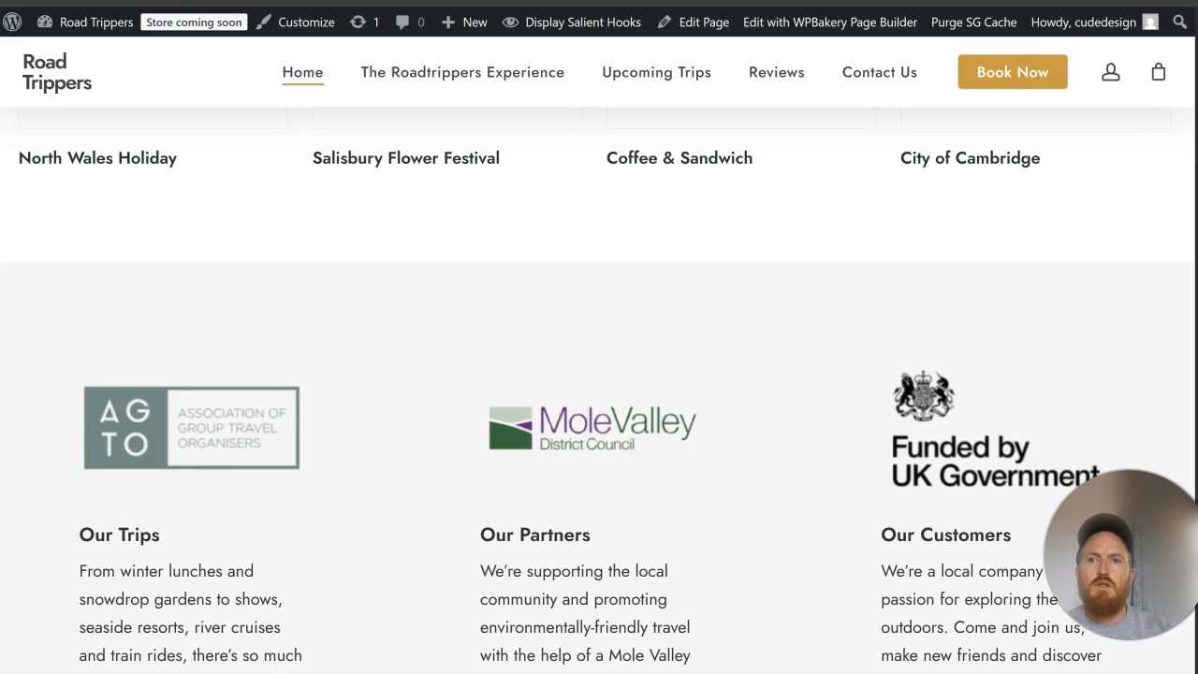
# Step: Examine the What They're Saying testimonial section and its surroundings on the live home page
pyautogui.scroll(-8, 575, 224)
pyautogui.scroll(1, 577, 226)
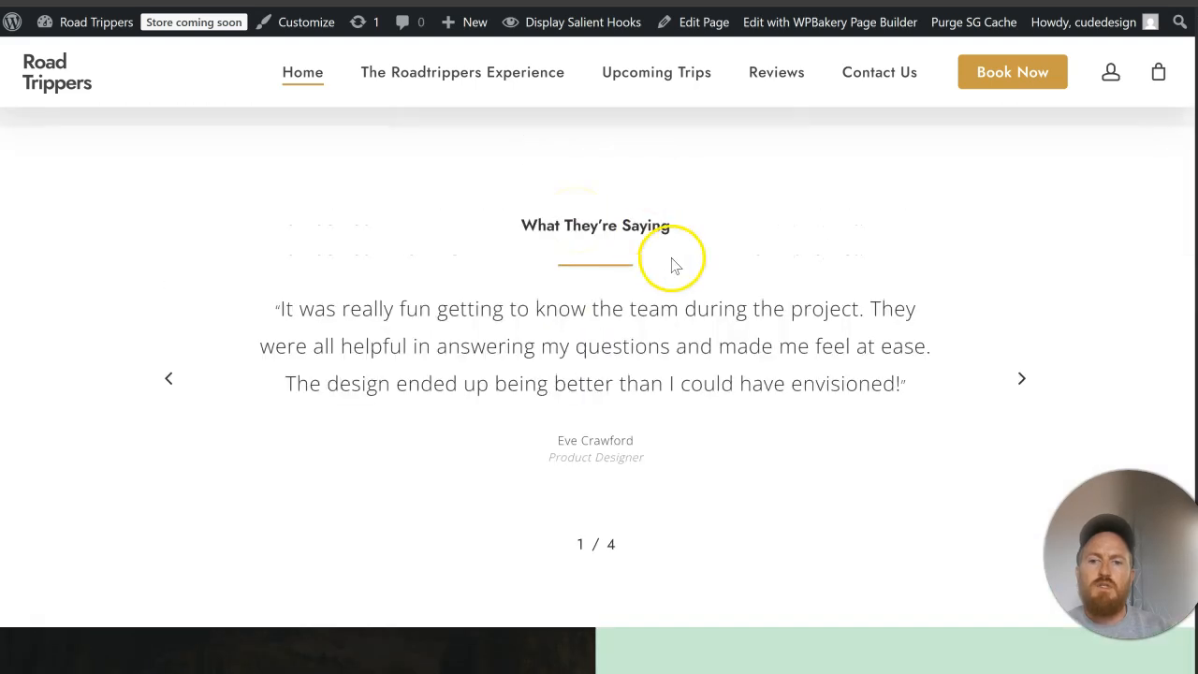
pyautogui.scroll(2, 842, 389)
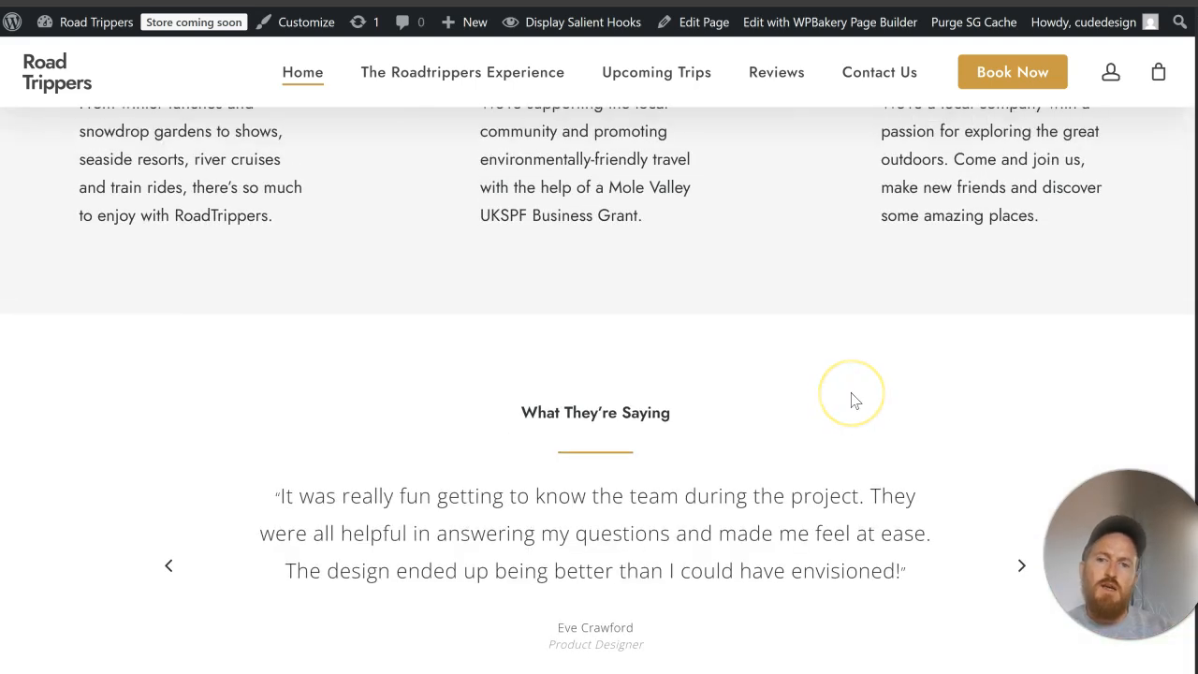
pyautogui.scroll(-2, 851, 401)
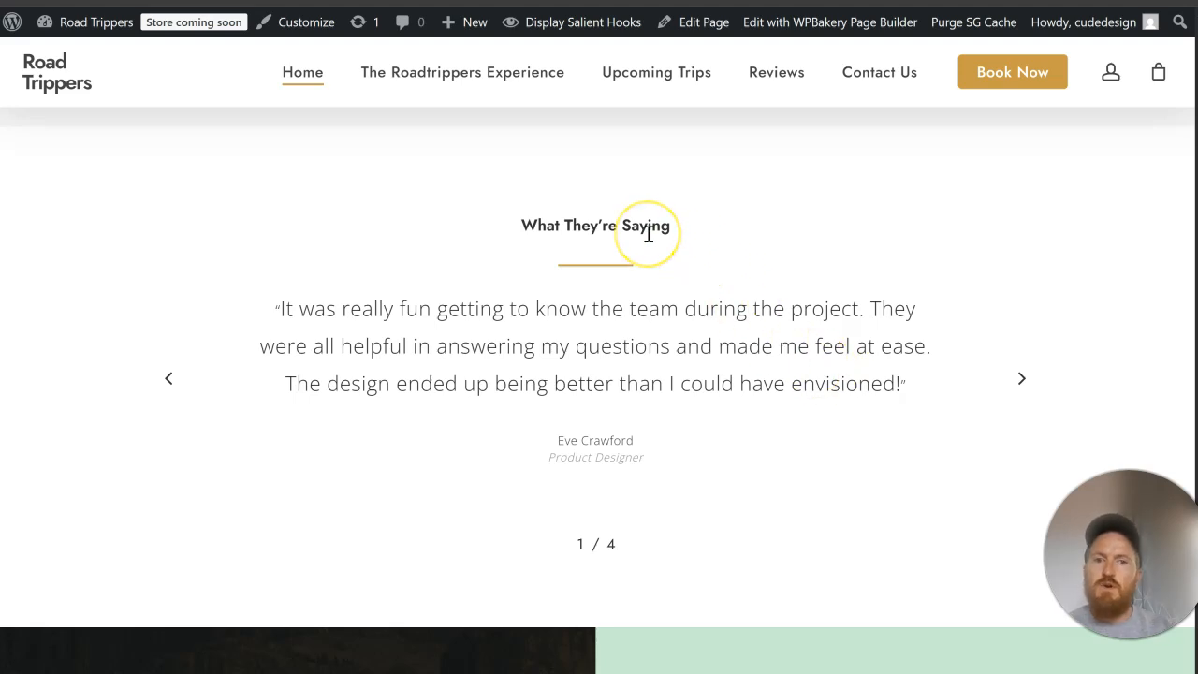
pyautogui.scroll(-4, 702, 365)
pyautogui.scroll(6, 704, 365)
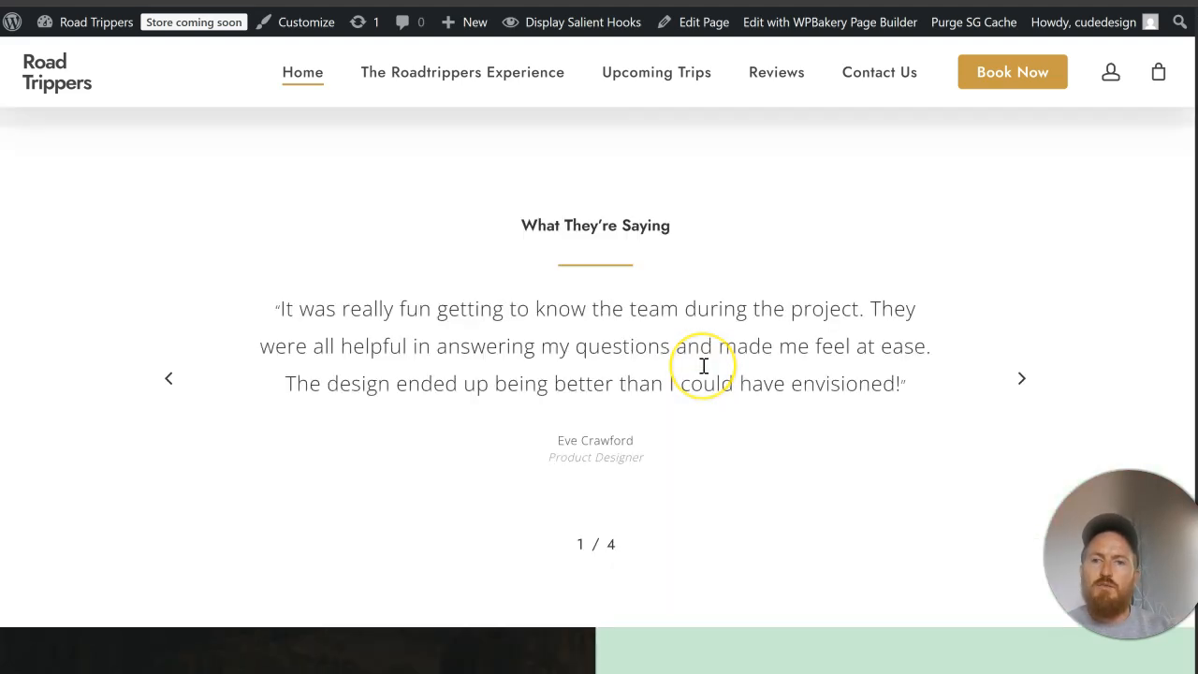
pyautogui.scroll(-3, 706, 372)
pyautogui.scroll(1, 706, 372)
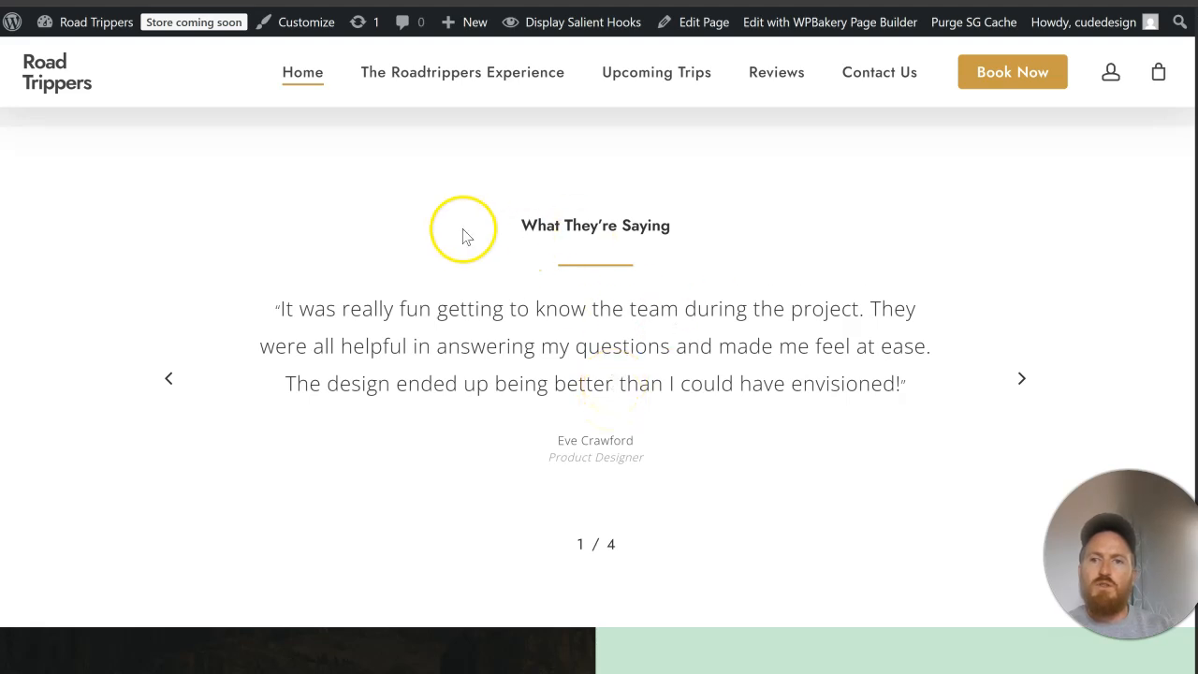
# Step: Add an empty Single Image element to the testimonials row and move it above the What They're Saying heading
pyautogui.click(309, 1)
pyautogui.scroll(-4, 659, 360)
pyautogui.scroll(-15, 659, 363)
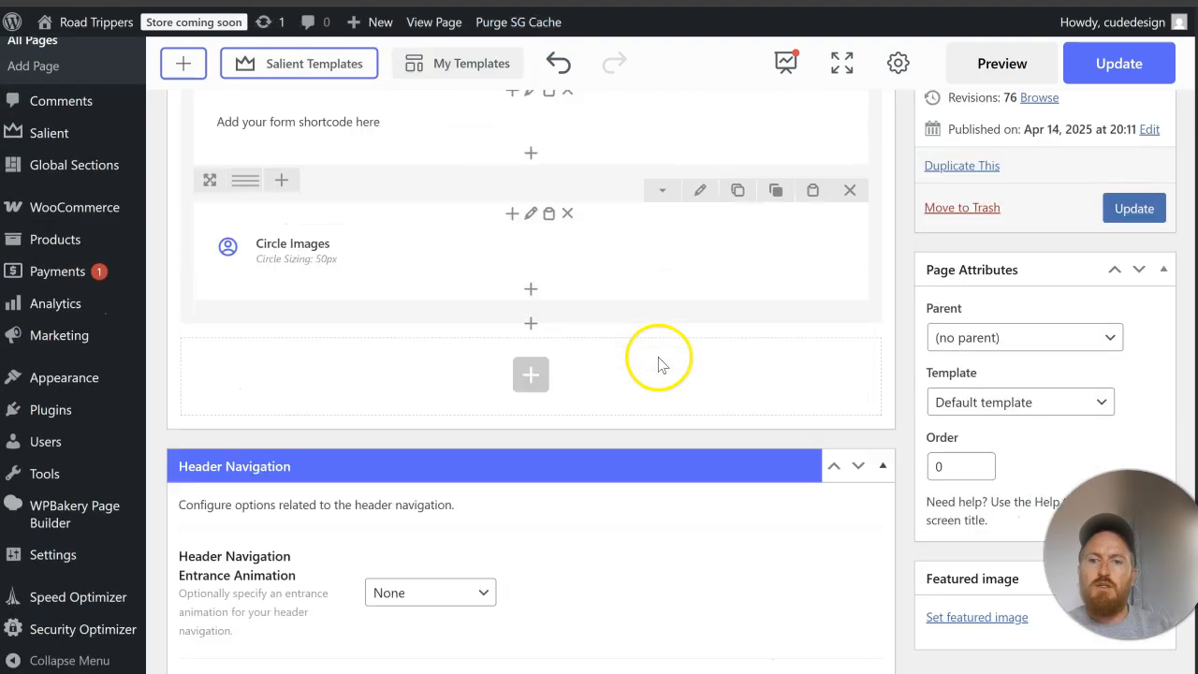
pyautogui.scroll(5, 659, 363)
pyautogui.scroll(5, 659, 363)
pyautogui.scroll(-5, 661, 361)
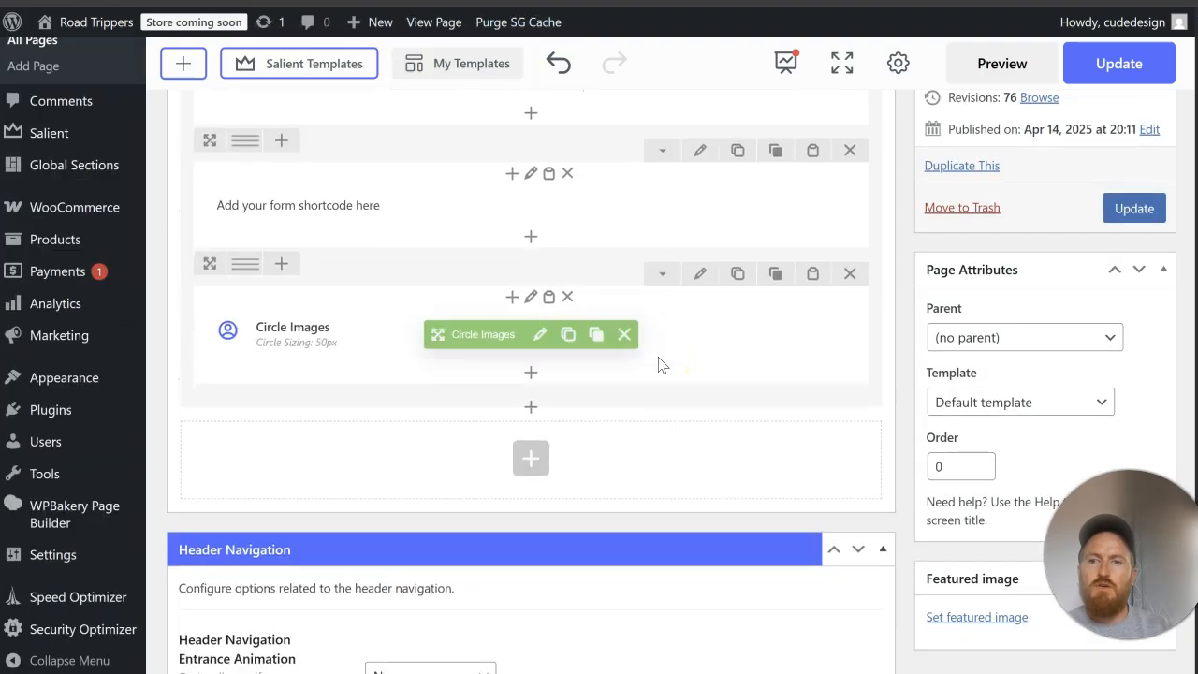
pyautogui.scroll(10, 570, 378)
pyautogui.scroll(10, 571, 377)
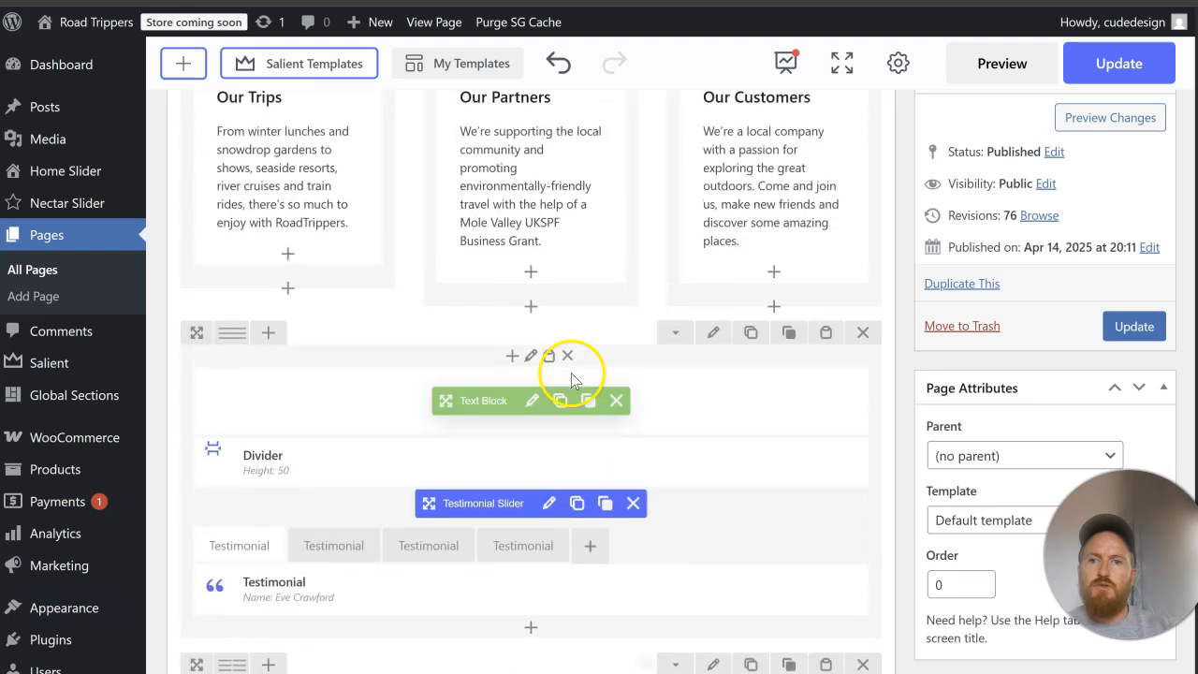
pyautogui.scroll(-3, 565, 384)
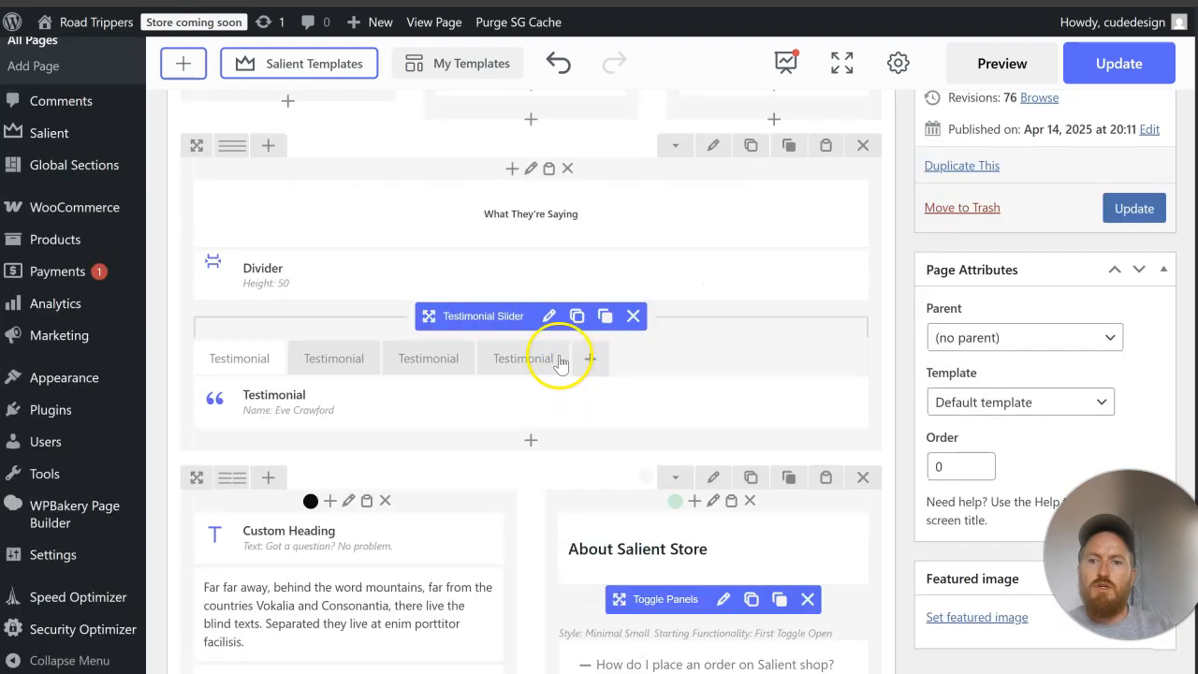
pyautogui.click(536, 440)
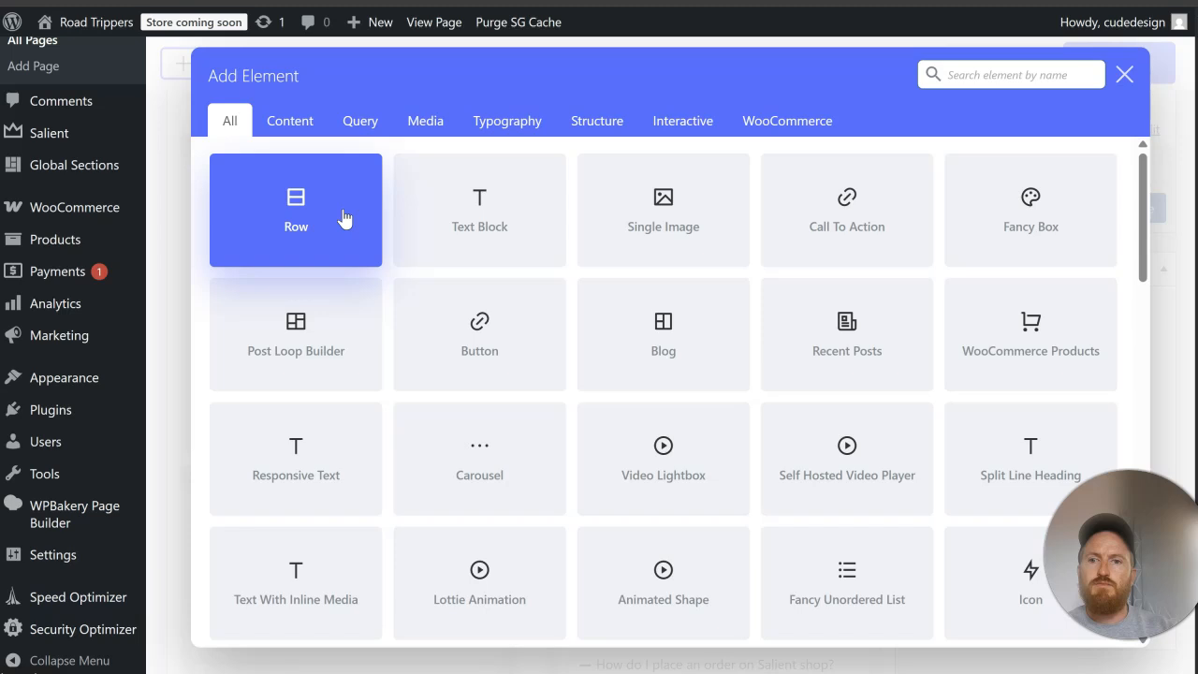
pyautogui.click(961, 81)
pyautogui.write('image')
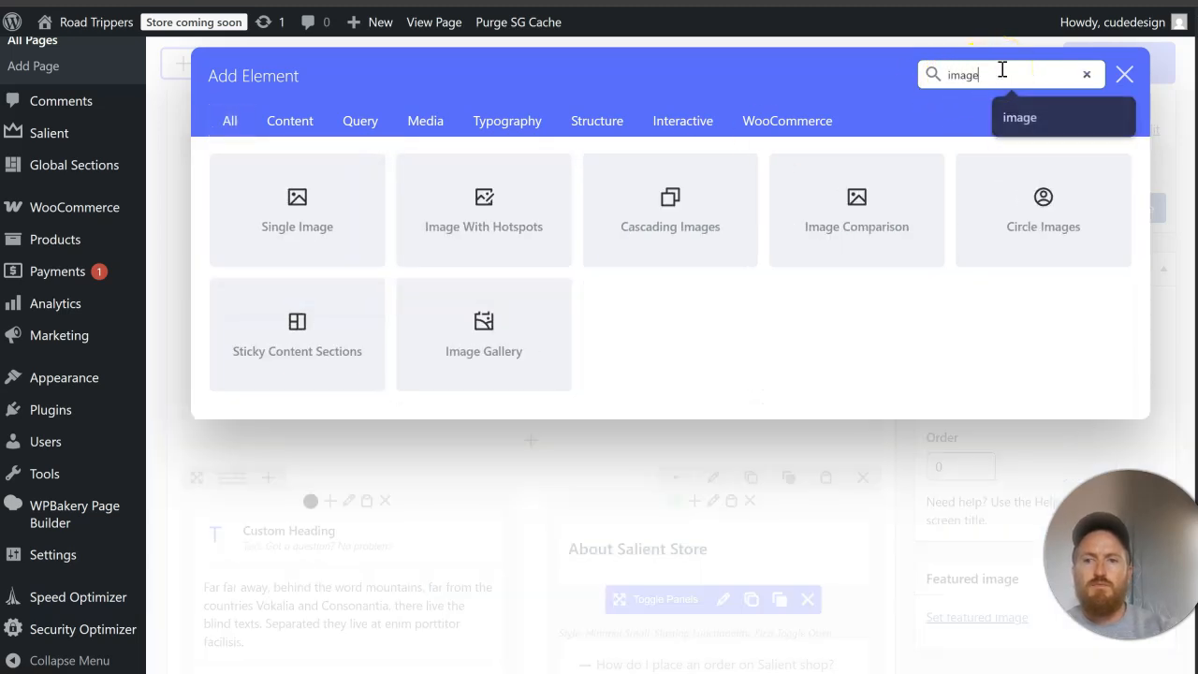
pyautogui.click(293, 221)
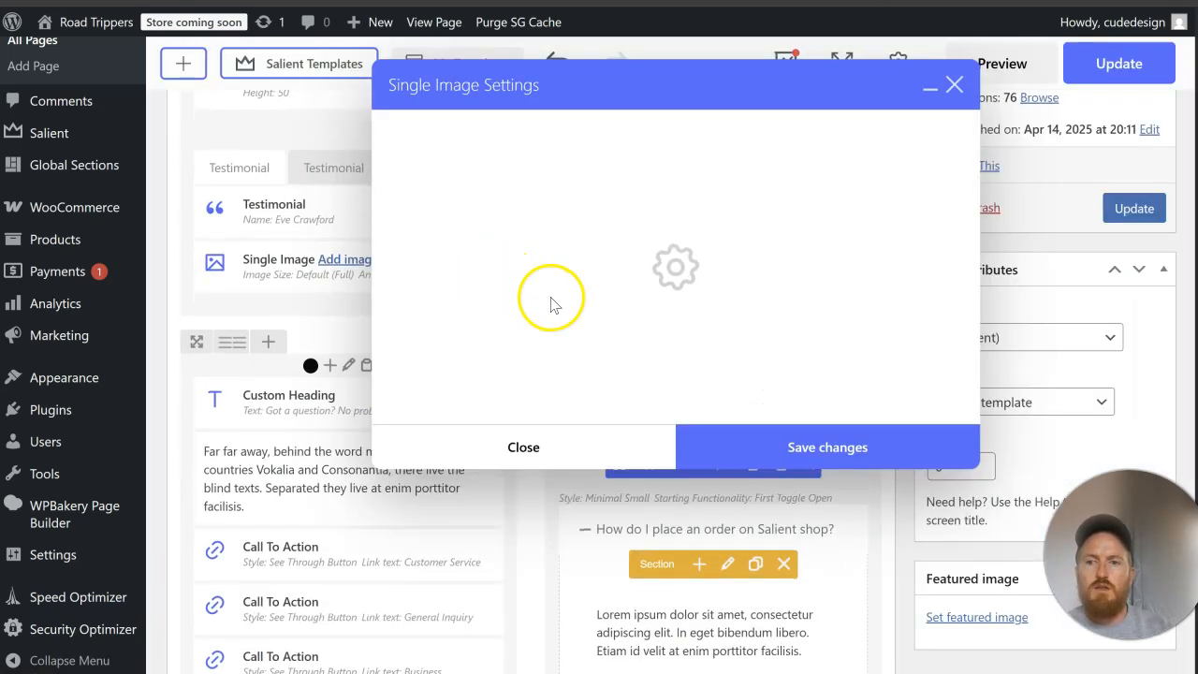
pyautogui.click(753, 543)
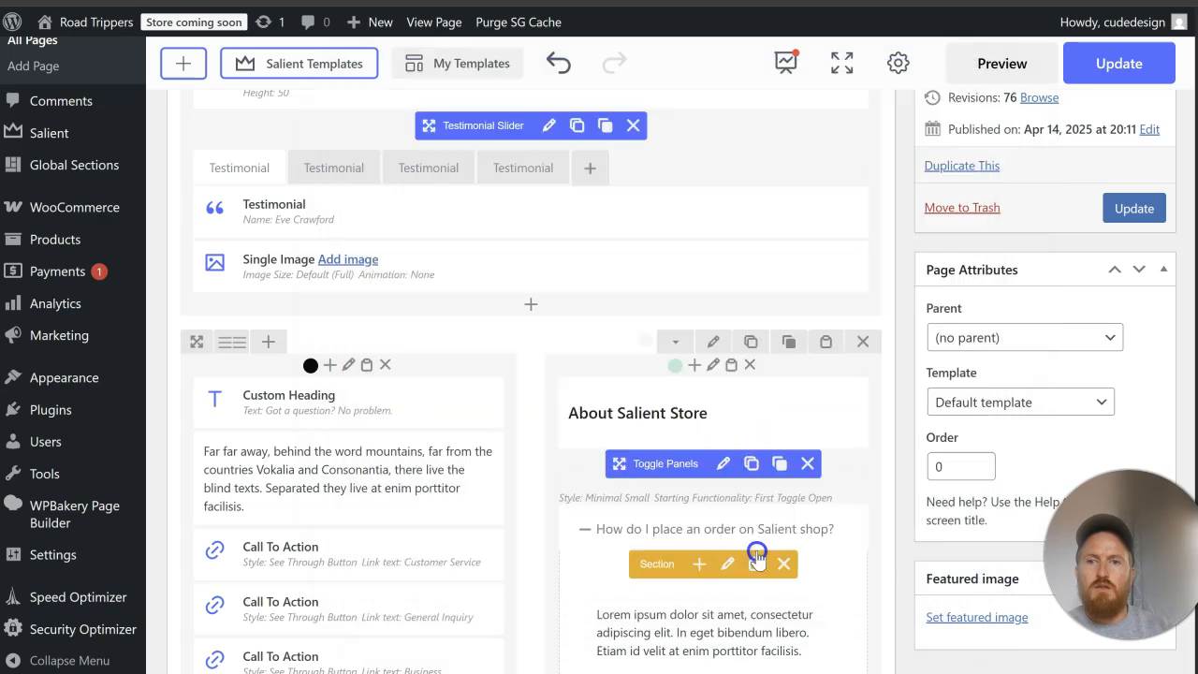
pyautogui.moveTo(440, 454); pyautogui.dragTo(479, 200)
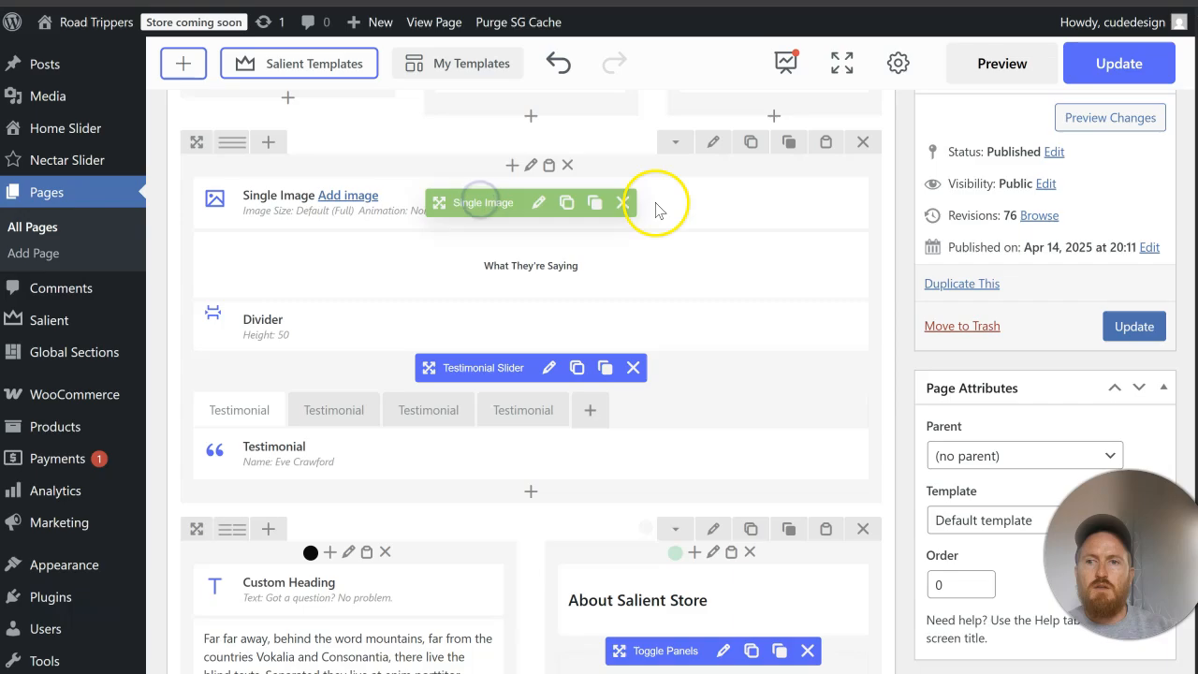
# Step: Open Canva in a new browser tab and go to the Funded by UK Government page of the partner logos design
pyautogui.hotkey('ctrl', 't')
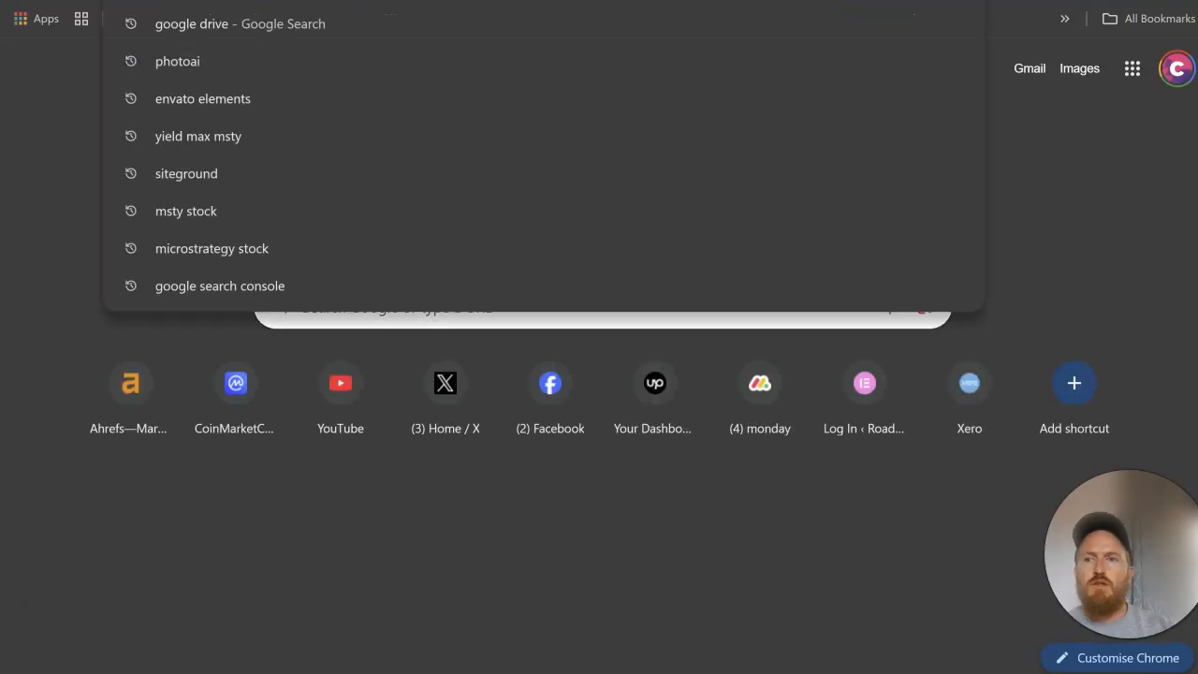
pyautogui.write('ca')
pyautogui.press('Return')
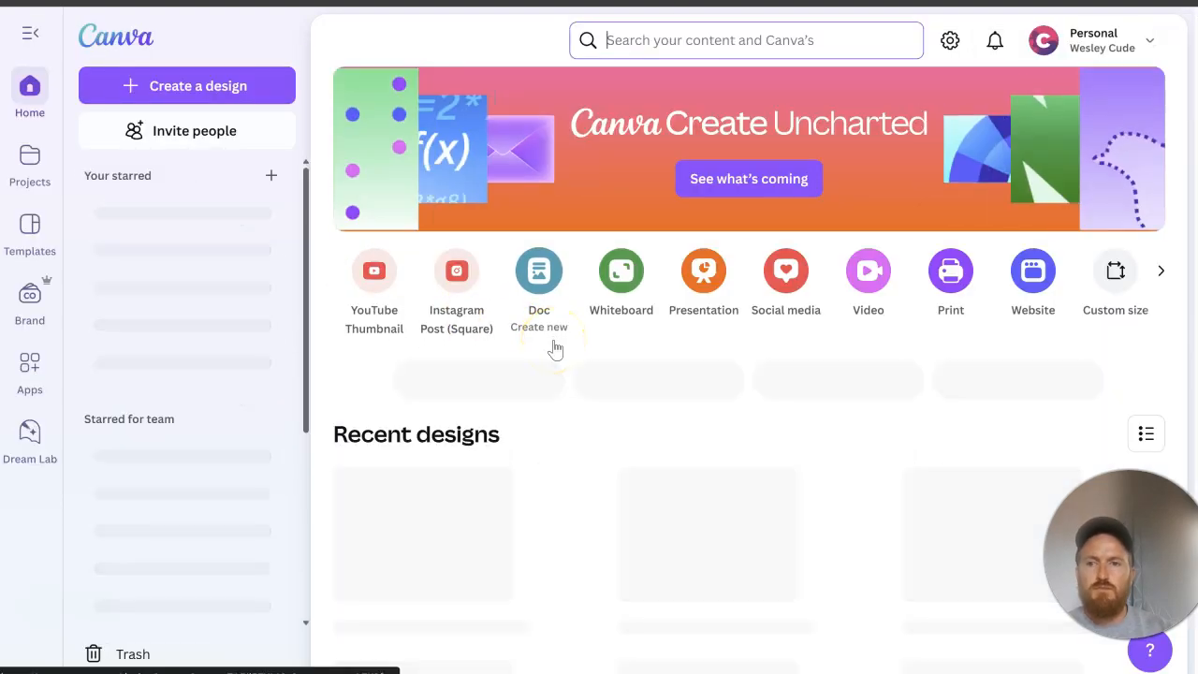
pyautogui.scroll(-2, 556, 349)
pyautogui.click(1018, 367)
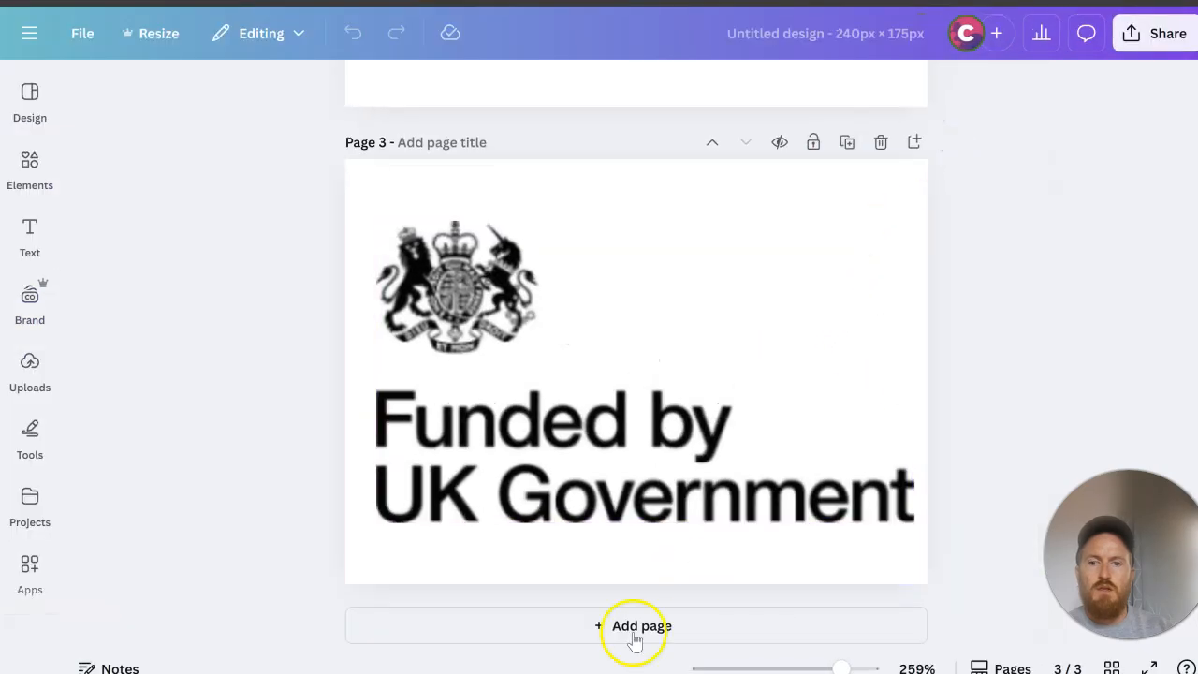
# Step: Add a blank fourth page to the logo design and upload the Google five-star rating image
pyautogui.click(635, 627)
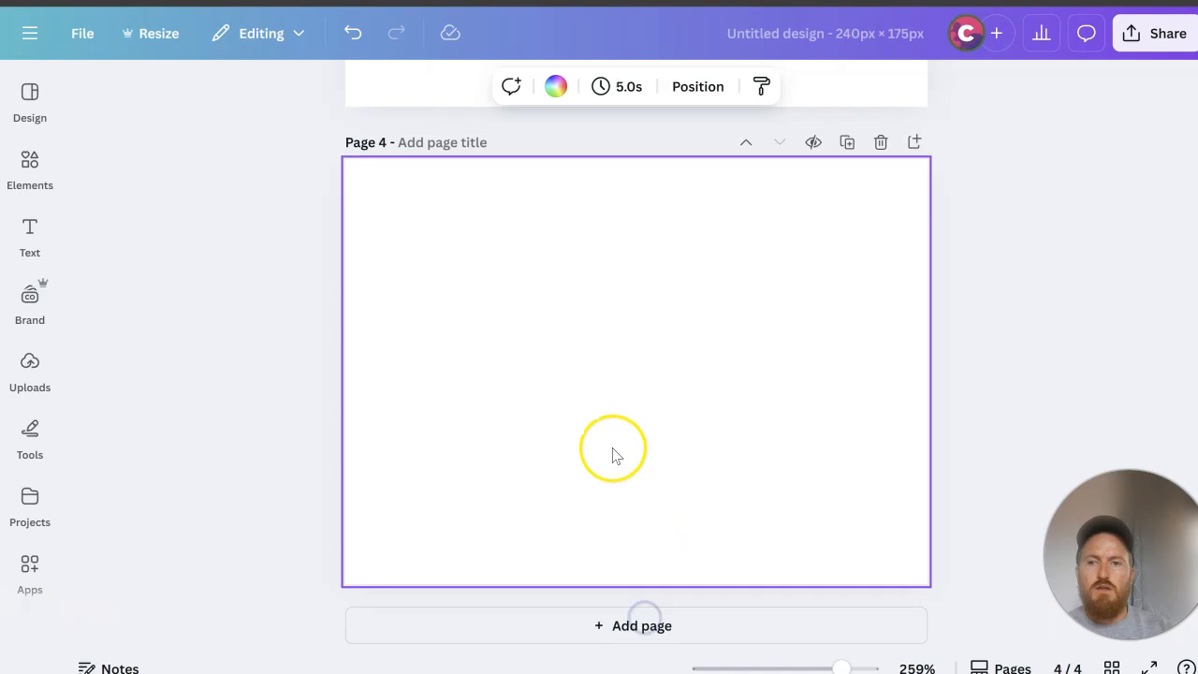
pyautogui.click(42, 372)
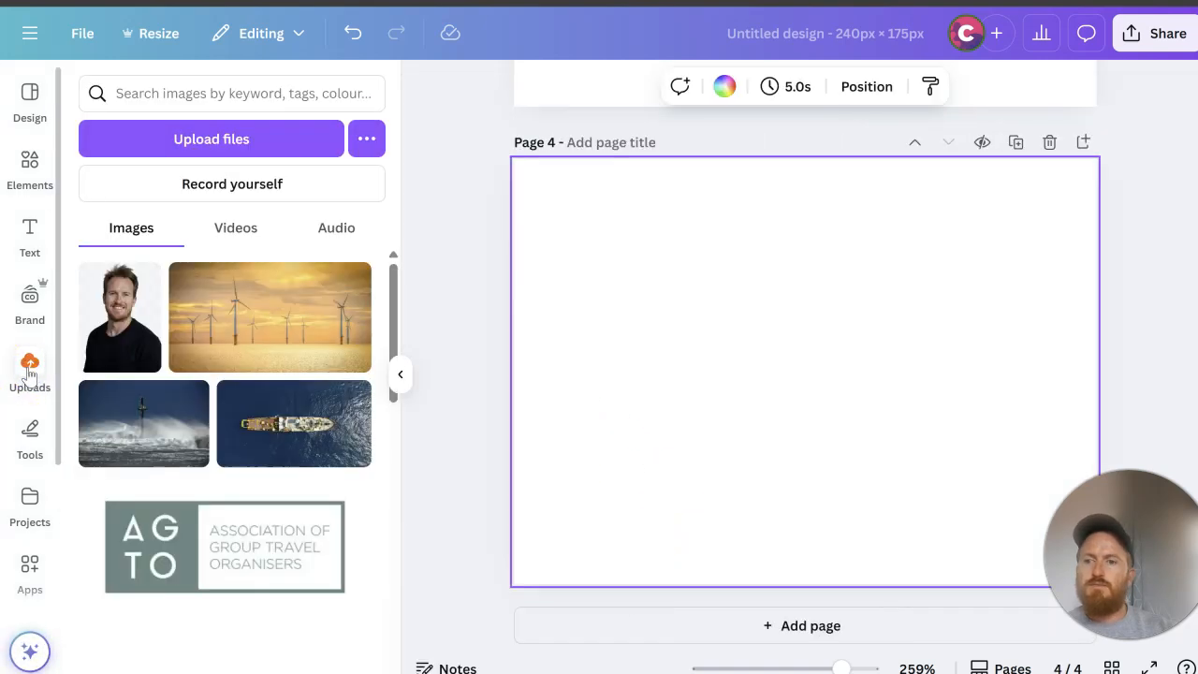
pyautogui.click(30, 372)
pyautogui.click(239, 139)
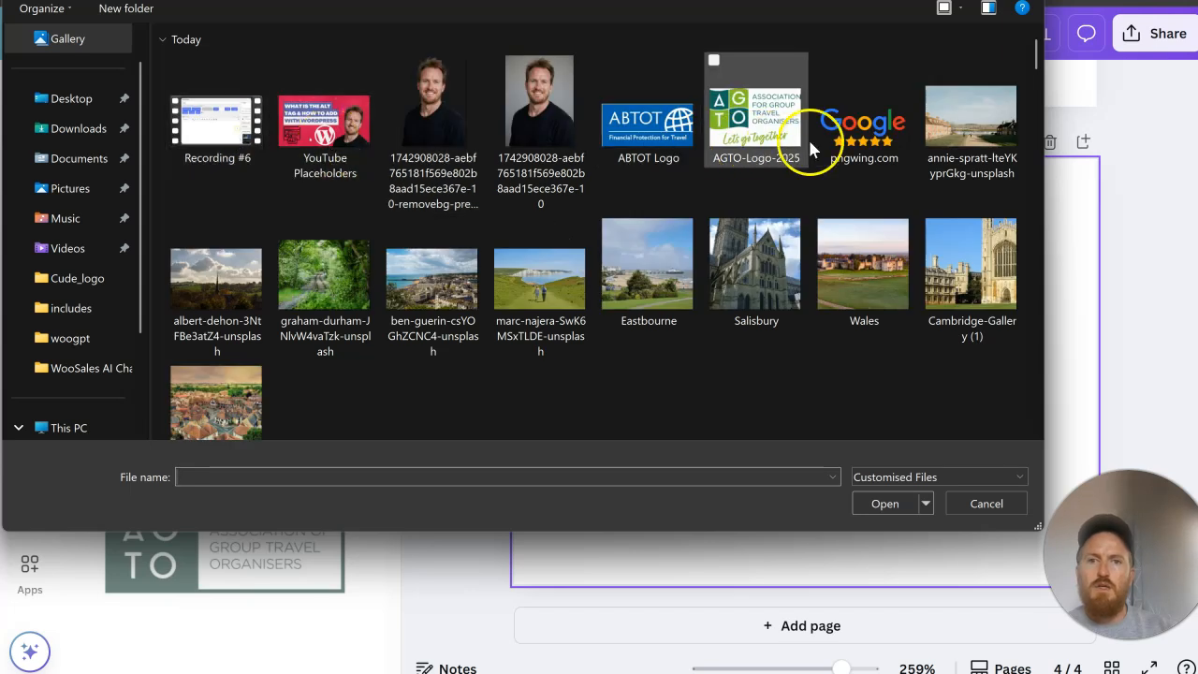
pyautogui.click(862, 121)
pyautogui.click(898, 497)
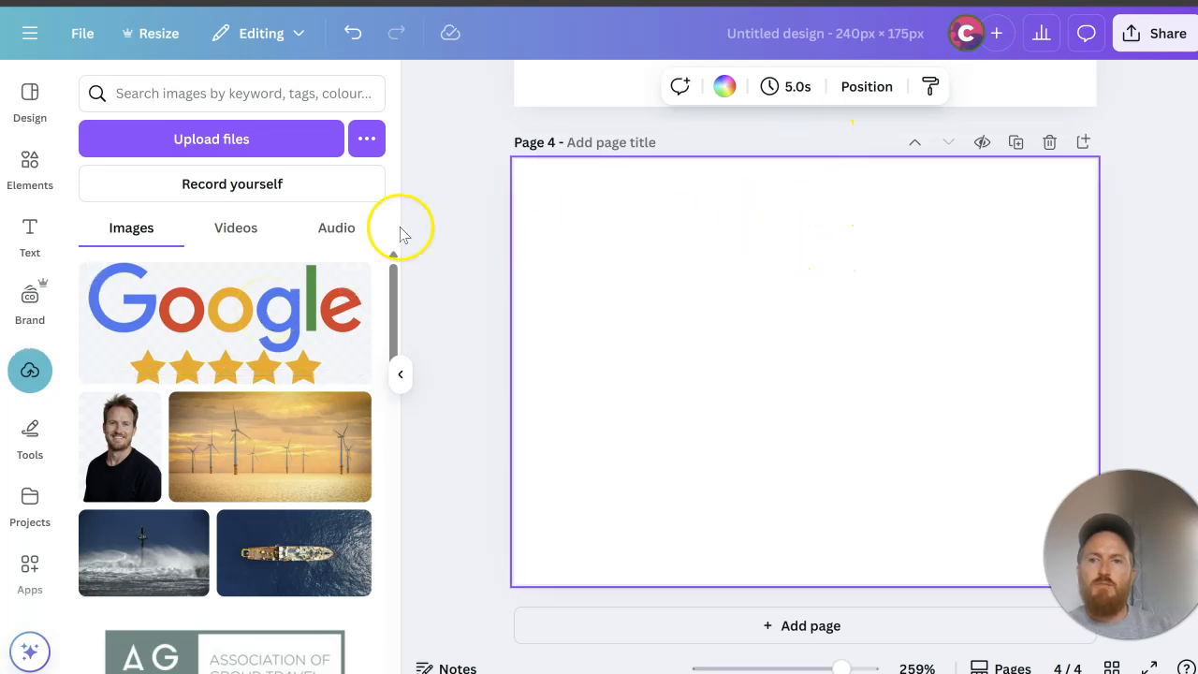
# Step: Place the Google five-star image on page 4, enlarge it to nearly the full page width and centre it
pyautogui.moveTo(215, 308); pyautogui.dragTo(784, 348)
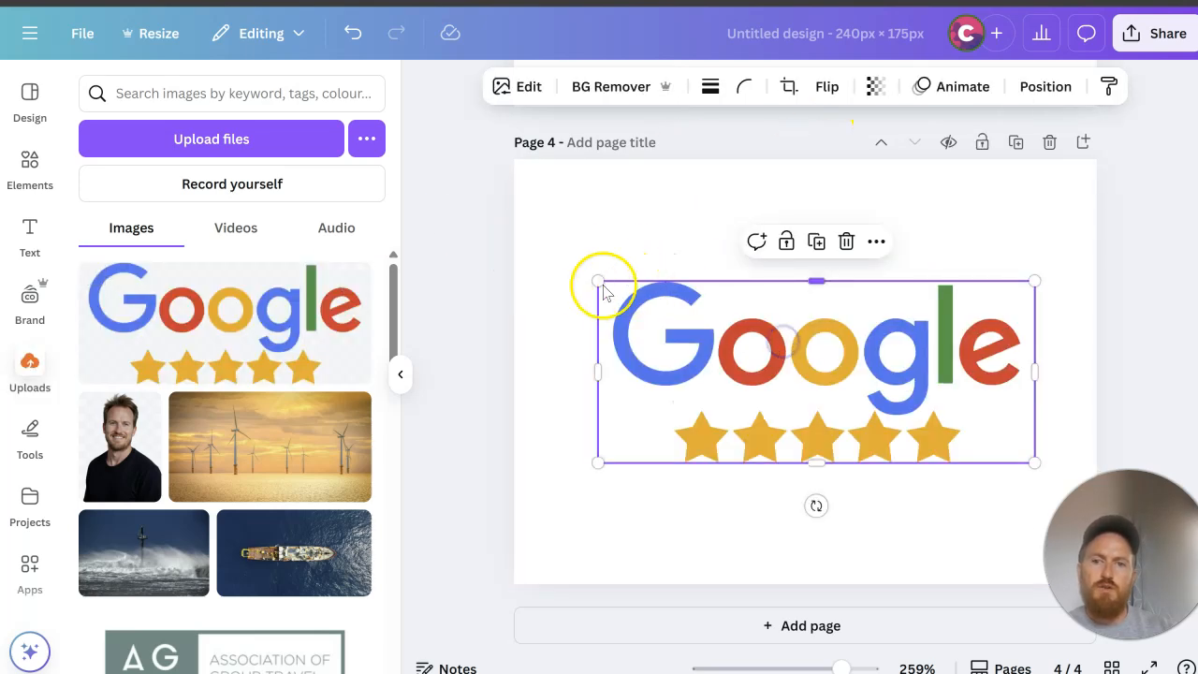
pyautogui.moveTo(597, 282); pyautogui.dragTo(521, 249)
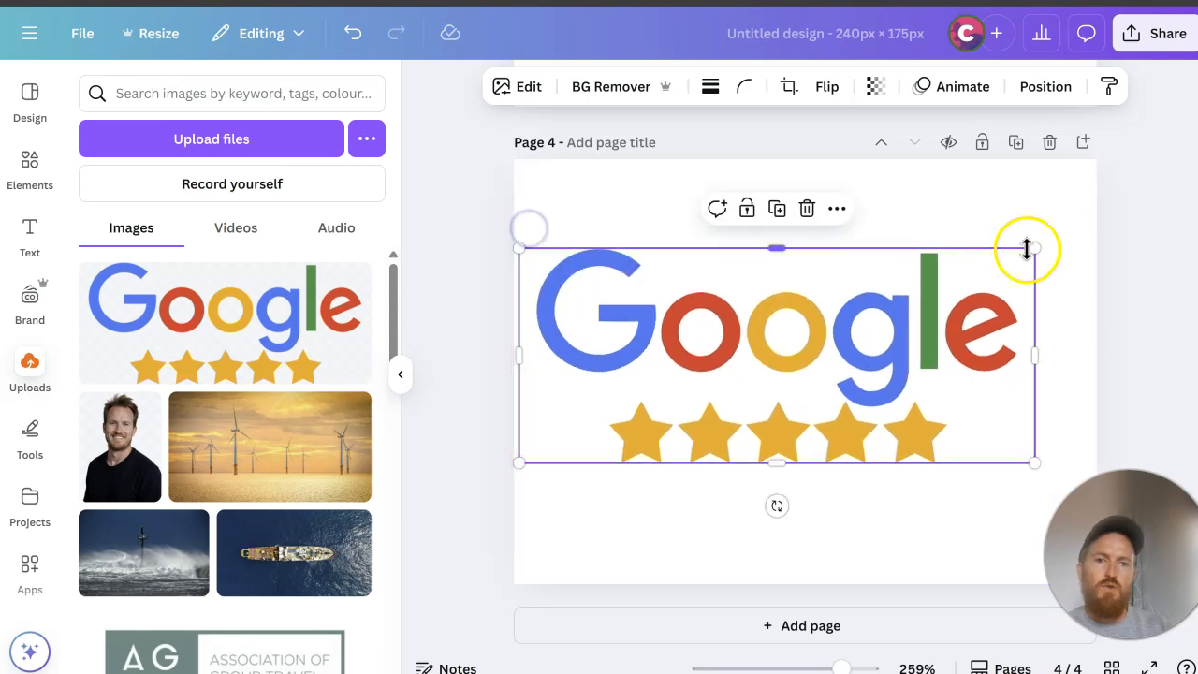
pyautogui.moveTo(1036, 249); pyautogui.dragTo(1096, 235)
pyautogui.moveTo(880, 329); pyautogui.dragTo(890, 359)
pyautogui.click(1149, 248)
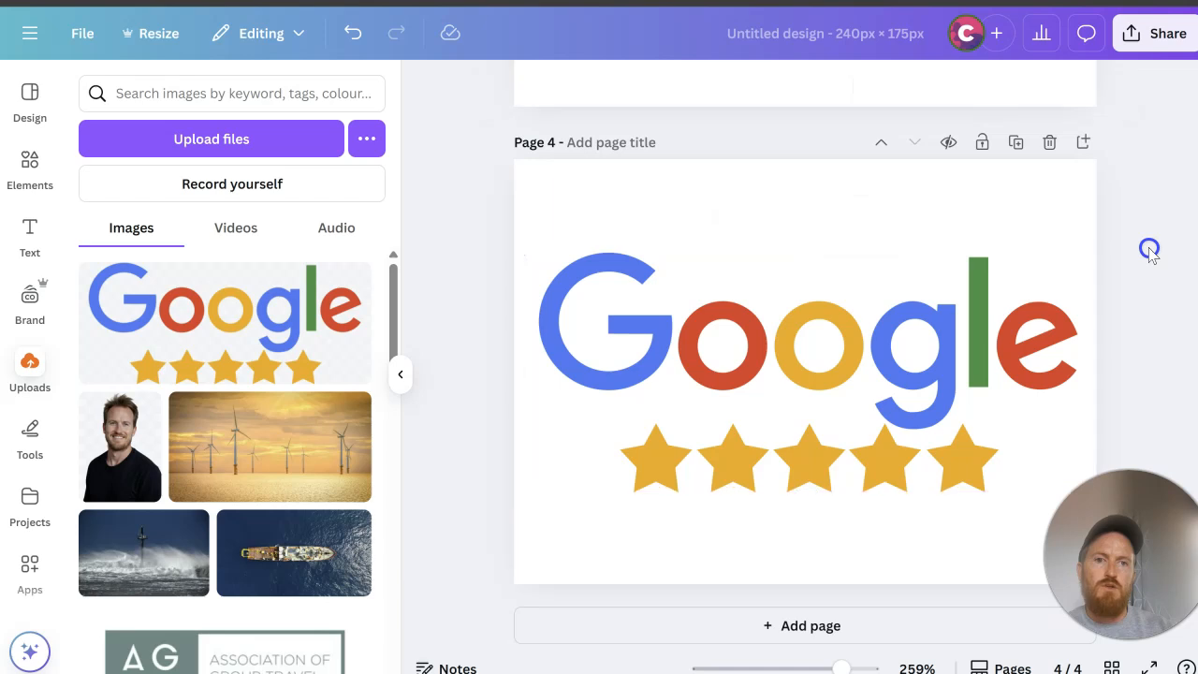
# Step: Download only the current page (Page 4) as a PNG with a transparent background
pyautogui.click(1136, 38)
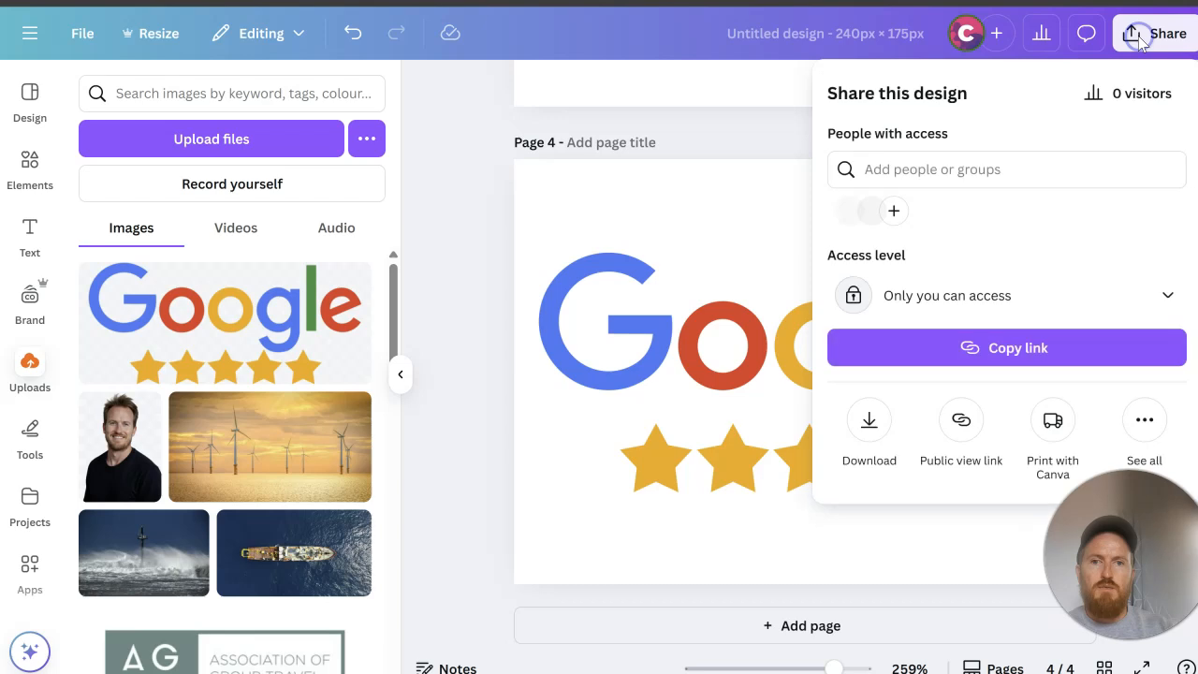
pyautogui.click(896, 418)
pyautogui.click(956, 363)
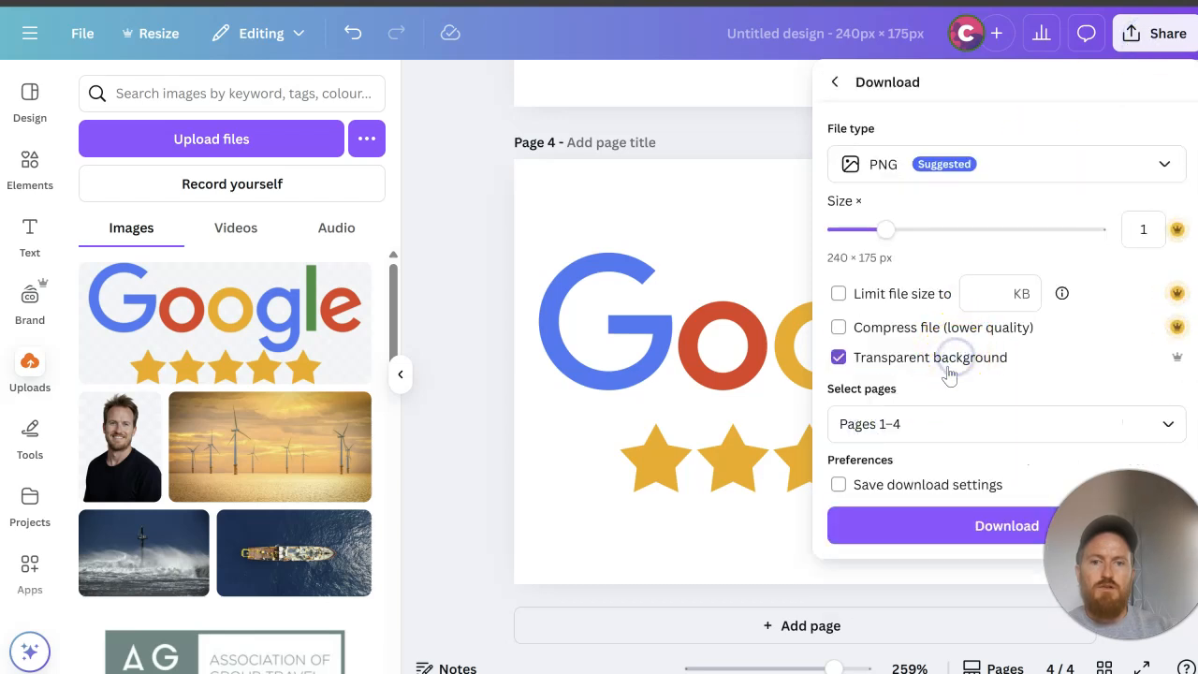
pyautogui.click(943, 428)
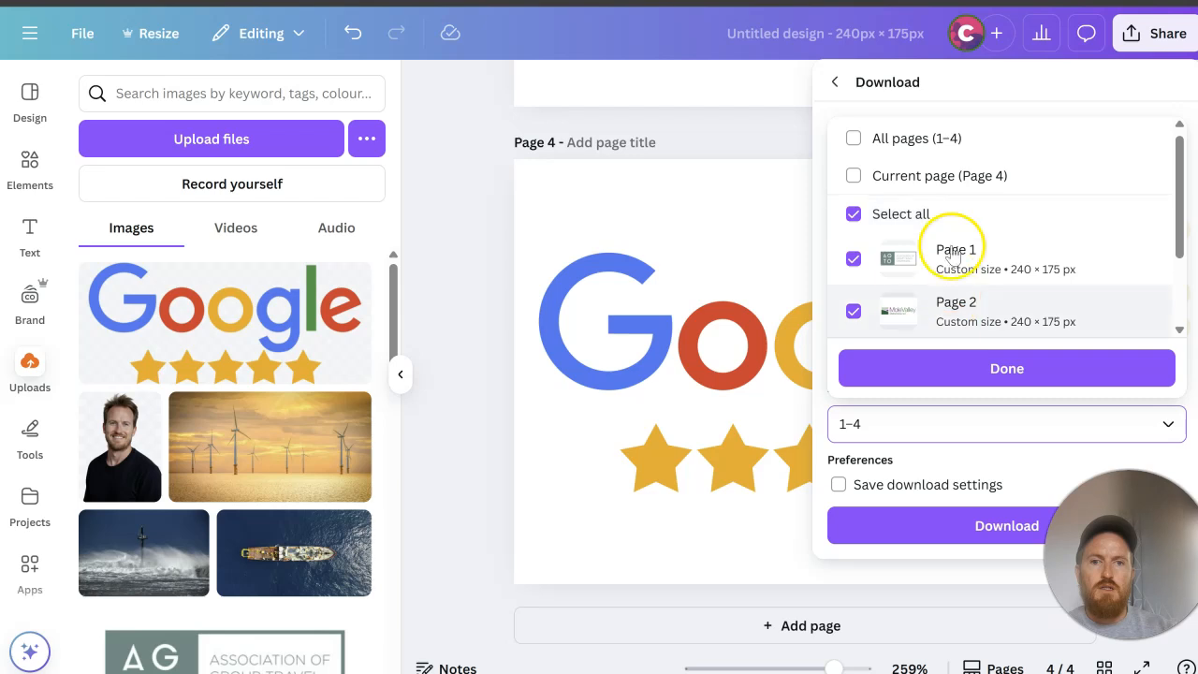
pyautogui.click(962, 179)
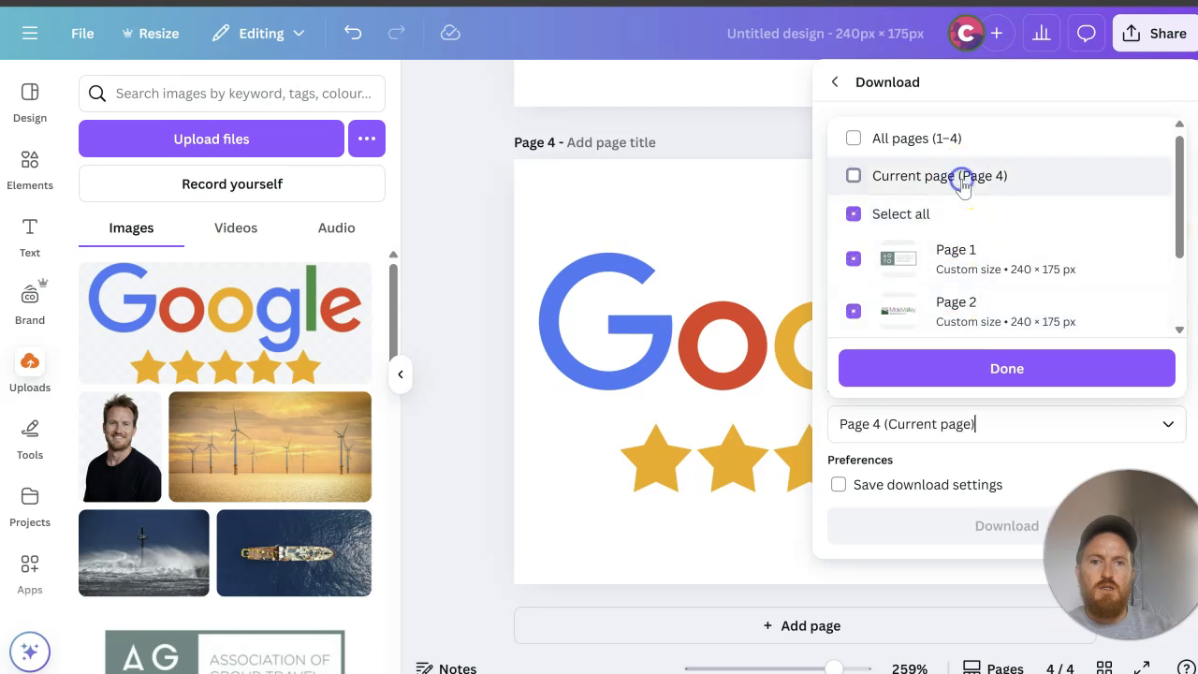
pyautogui.click(994, 379)
pyautogui.click(957, 522)
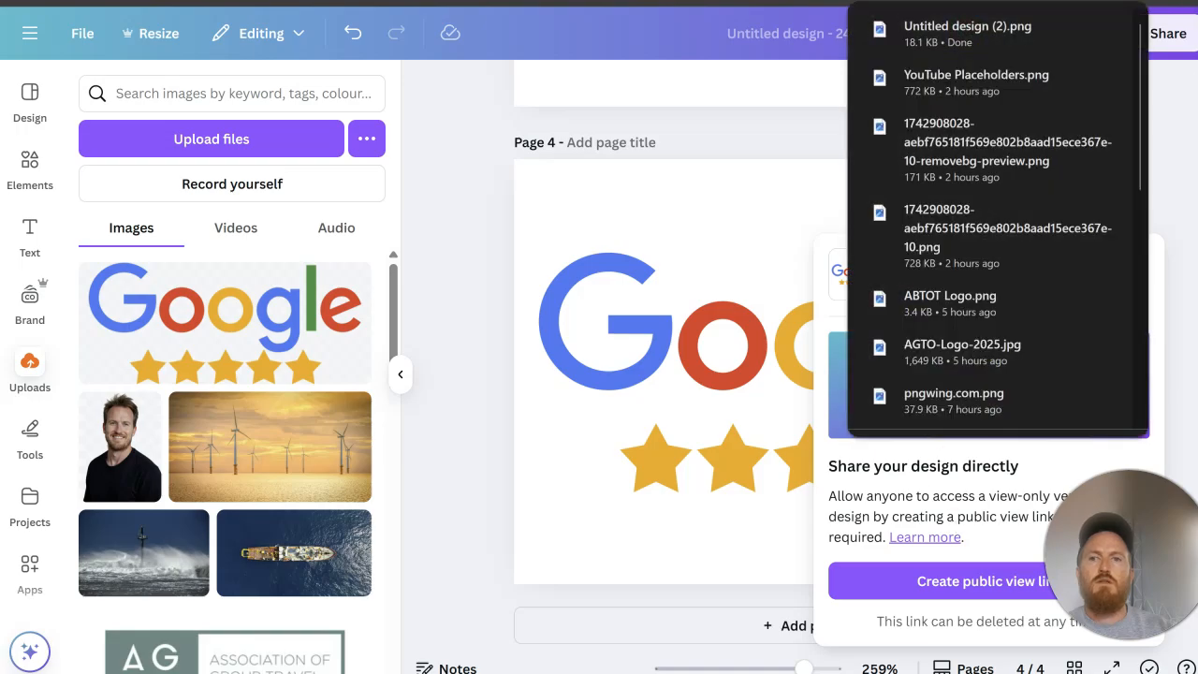
# Step: Switch to the WordPress editor, open the Single Image's media selection, and permanently delete pngwing.com_-scaled.png from the media library
pyautogui.hotkey('ctrl', 'Tab')
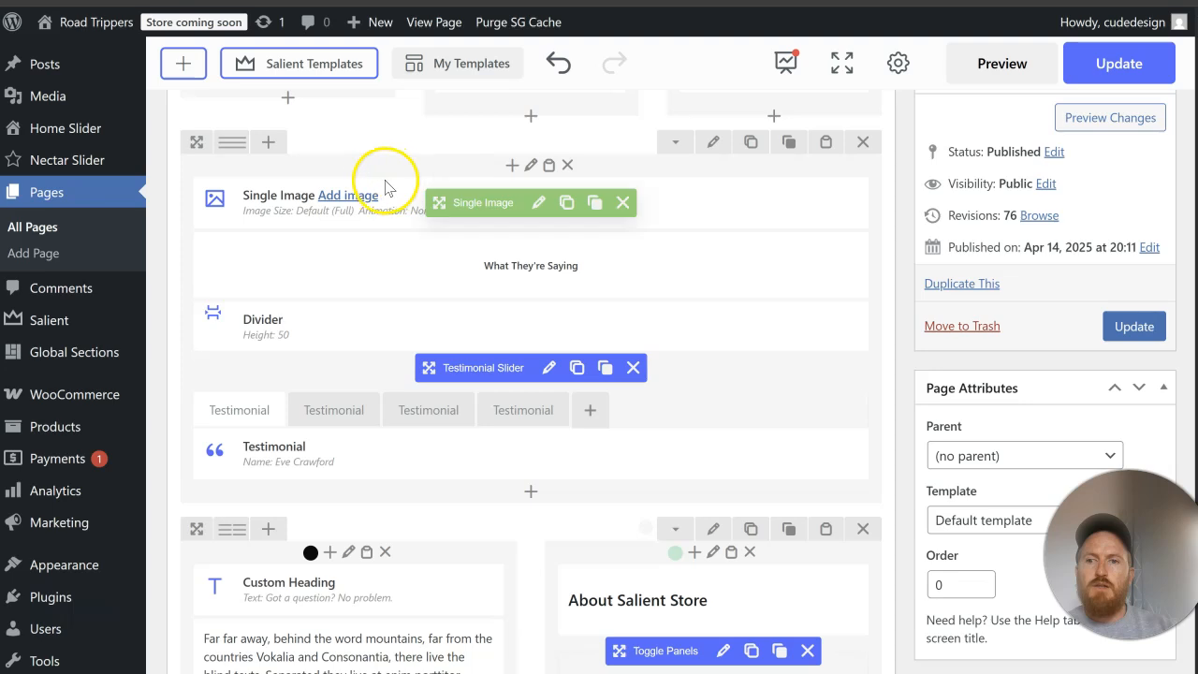
pyautogui.click(349, 199)
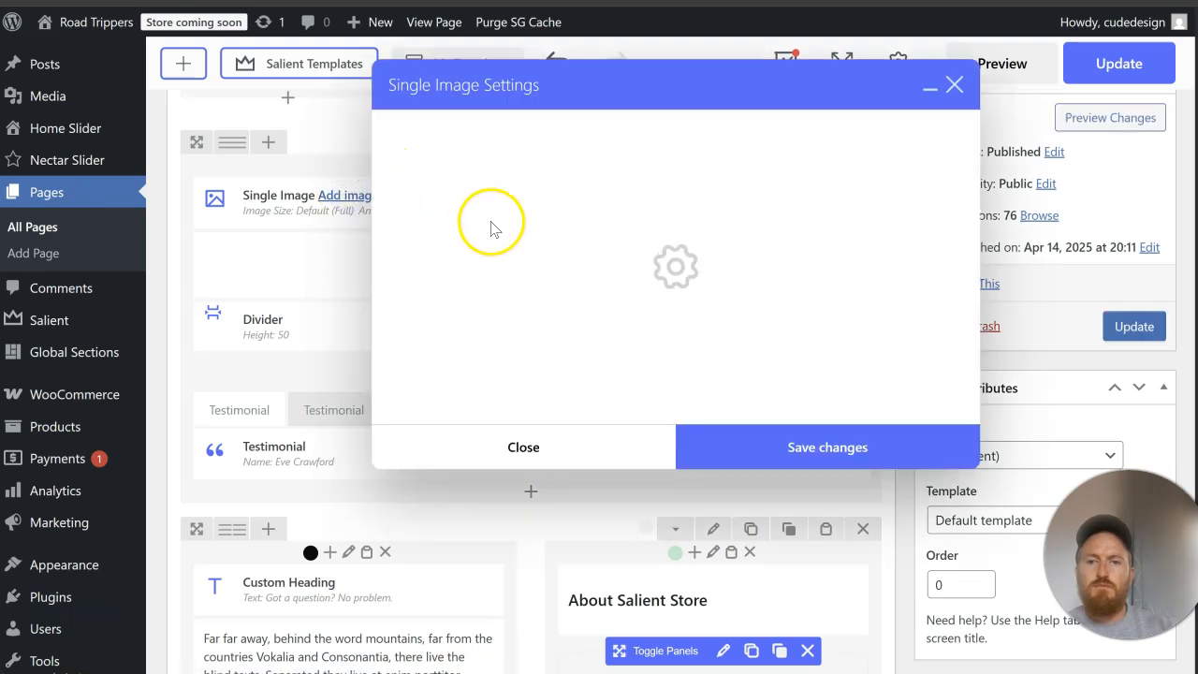
pyautogui.click(455, 210)
pyautogui.click(155, 220)
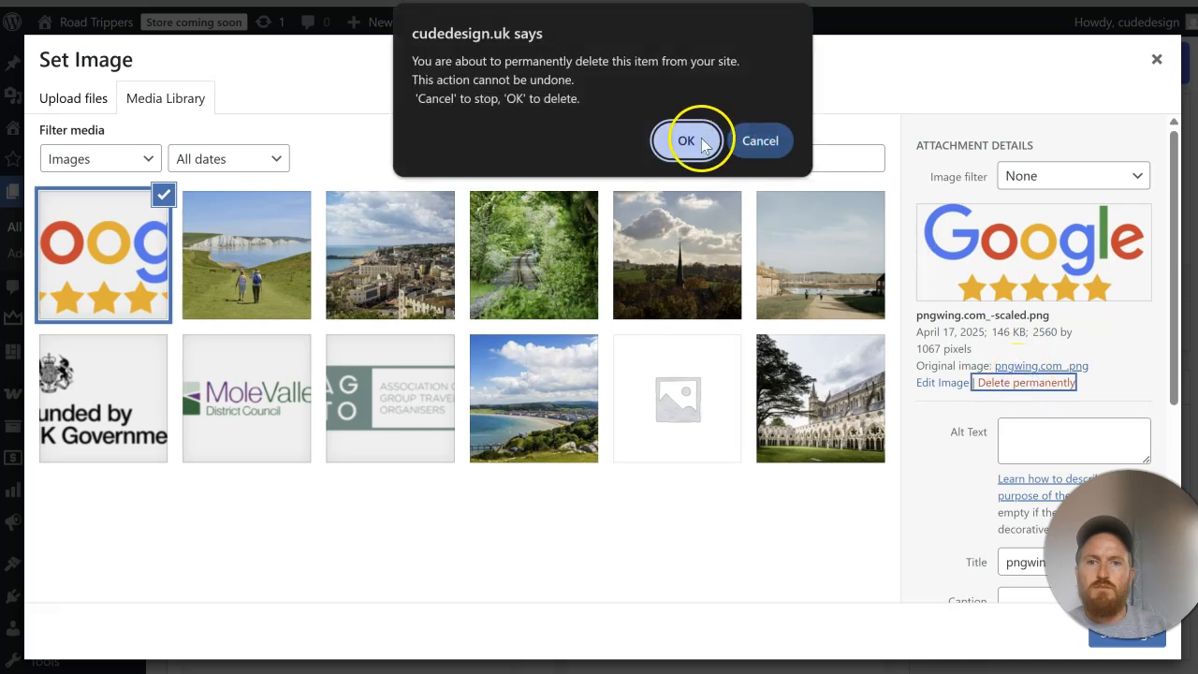
pyautogui.click(687, 138)
# Step: Upload Untitled design (2) to the media library and set it as the Single Image element's image
pyautogui.click(75, 98)
pyautogui.click(582, 364)
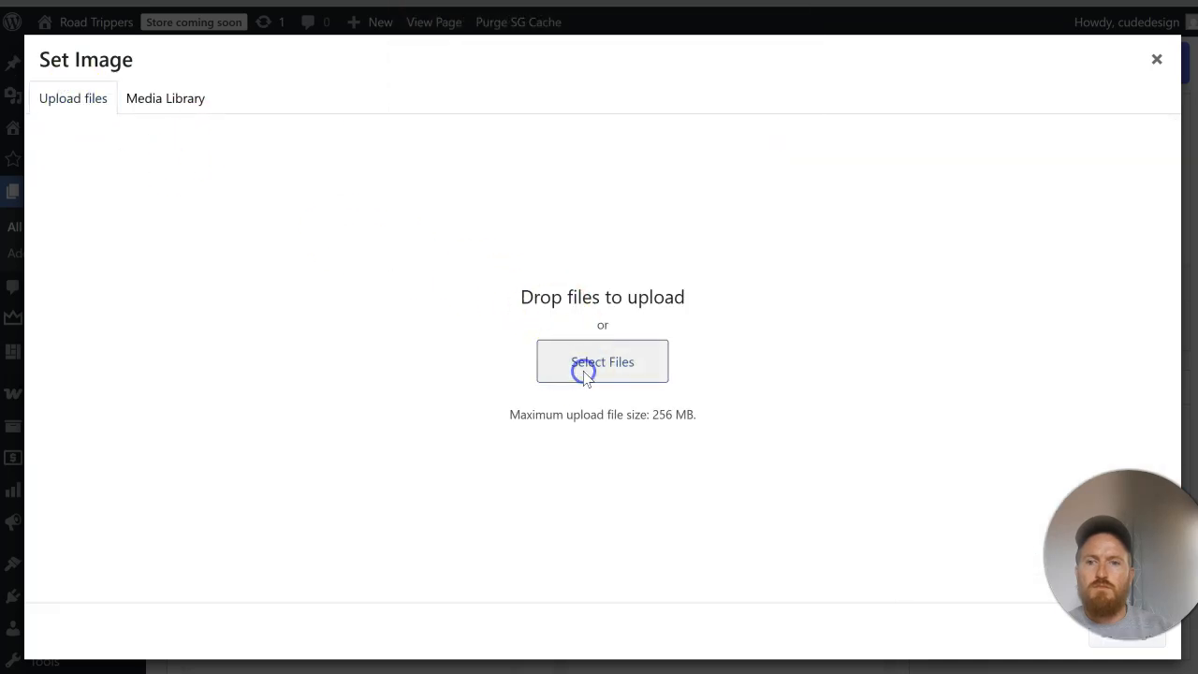
pyautogui.click(194, 141)
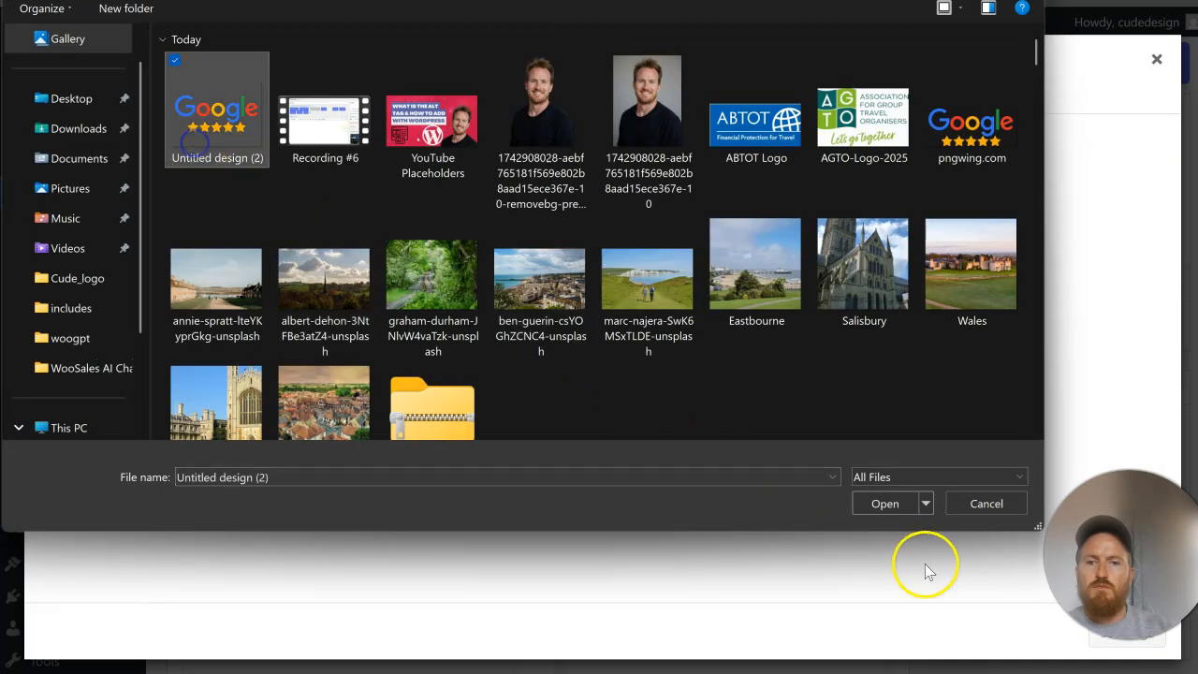
pyautogui.click(898, 505)
pyautogui.scroll(-4, 1027, 415)
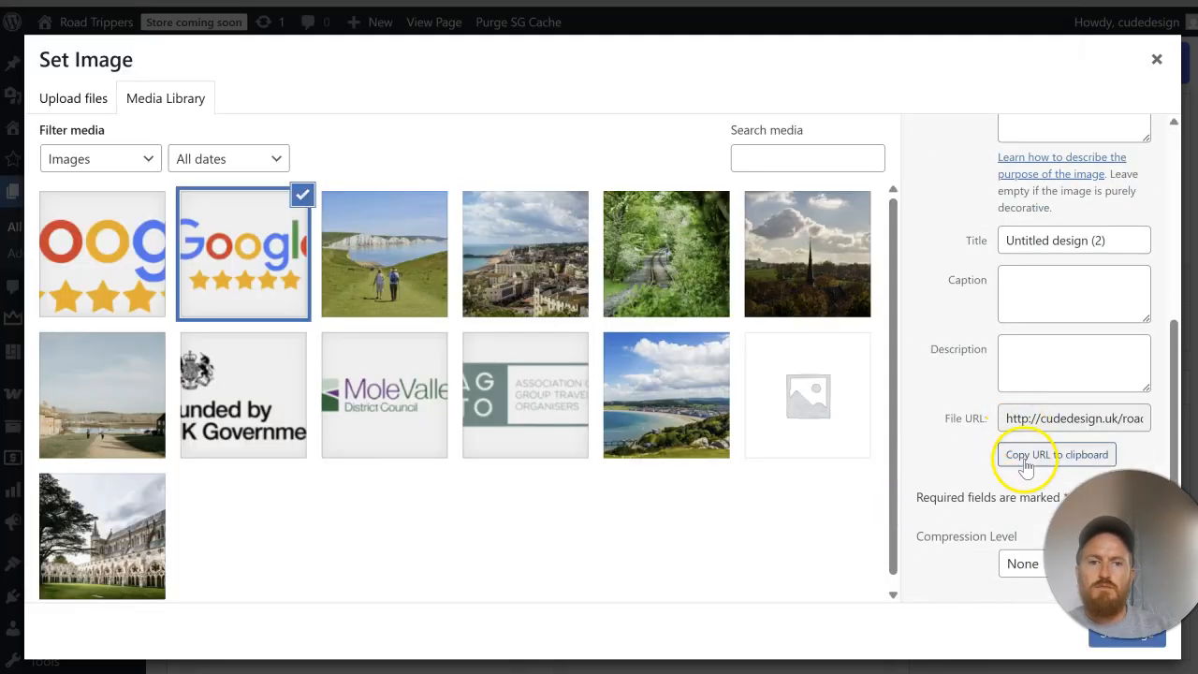
pyautogui.click(1114, 644)
# Step: Set the Google image's alignment to centre and save the Single Image settings
pyautogui.scroll(-2, 643, 419)
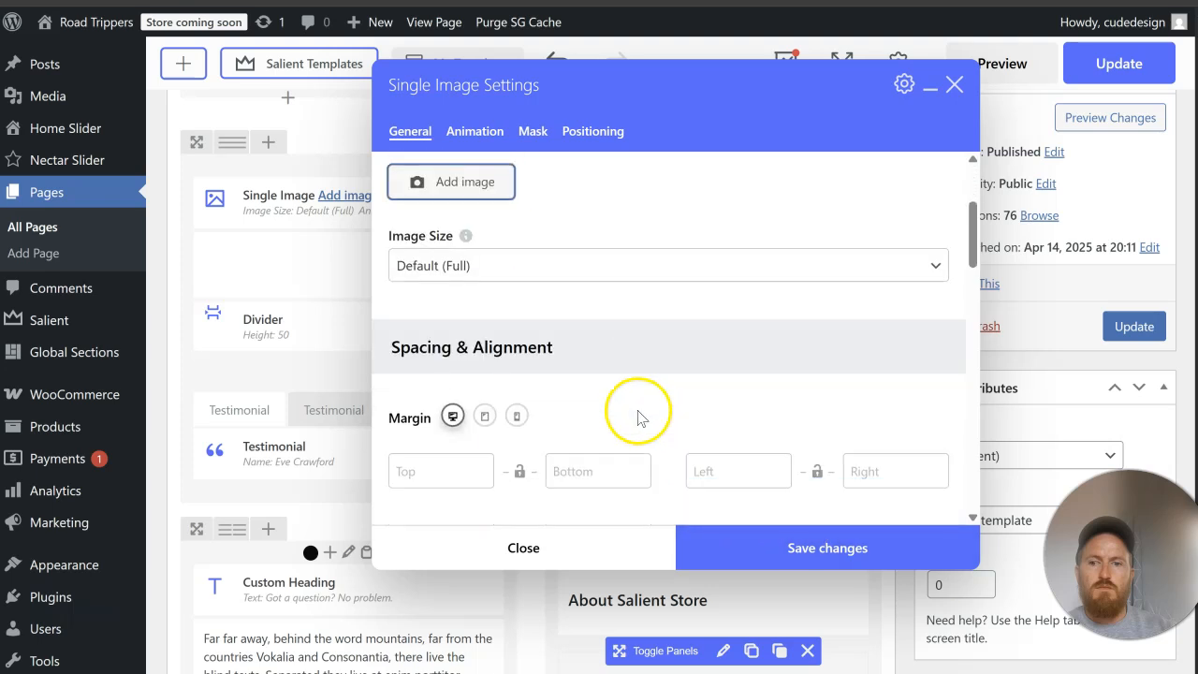
pyautogui.scroll(-5, 617, 417)
pyautogui.click(487, 191)
pyautogui.click(499, 268)
pyautogui.click(585, 309)
pyautogui.scroll(-2, 699, 444)
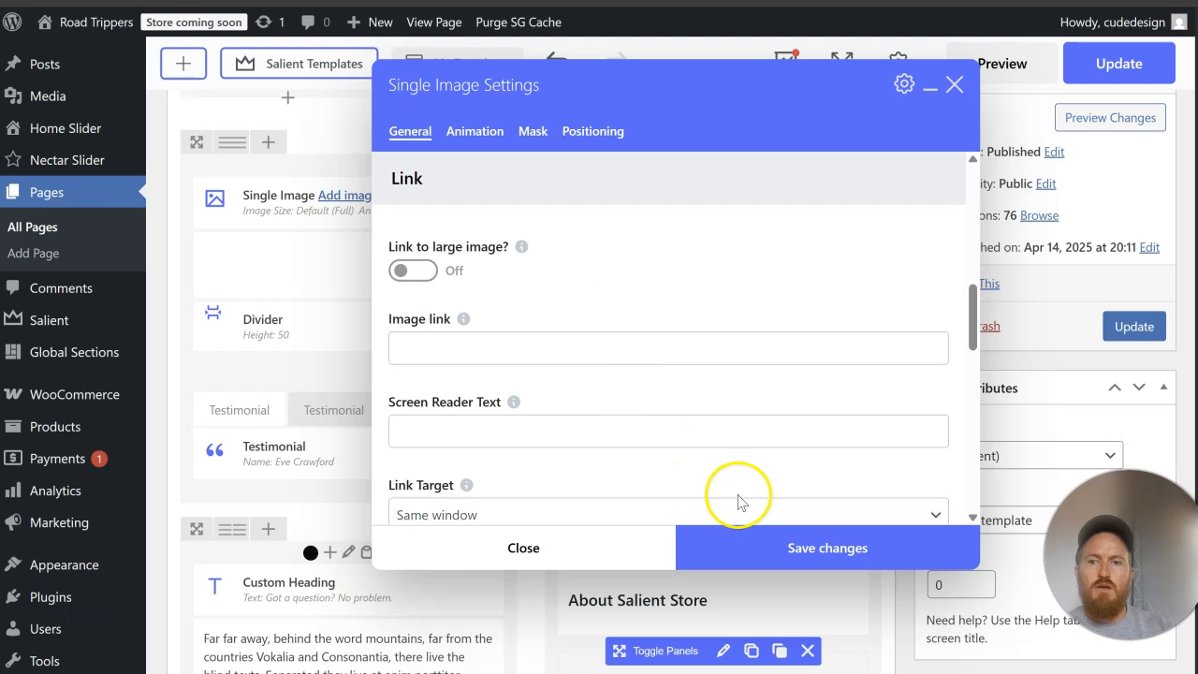
pyautogui.scroll(-2, 721, 409)
pyautogui.click(773, 535)
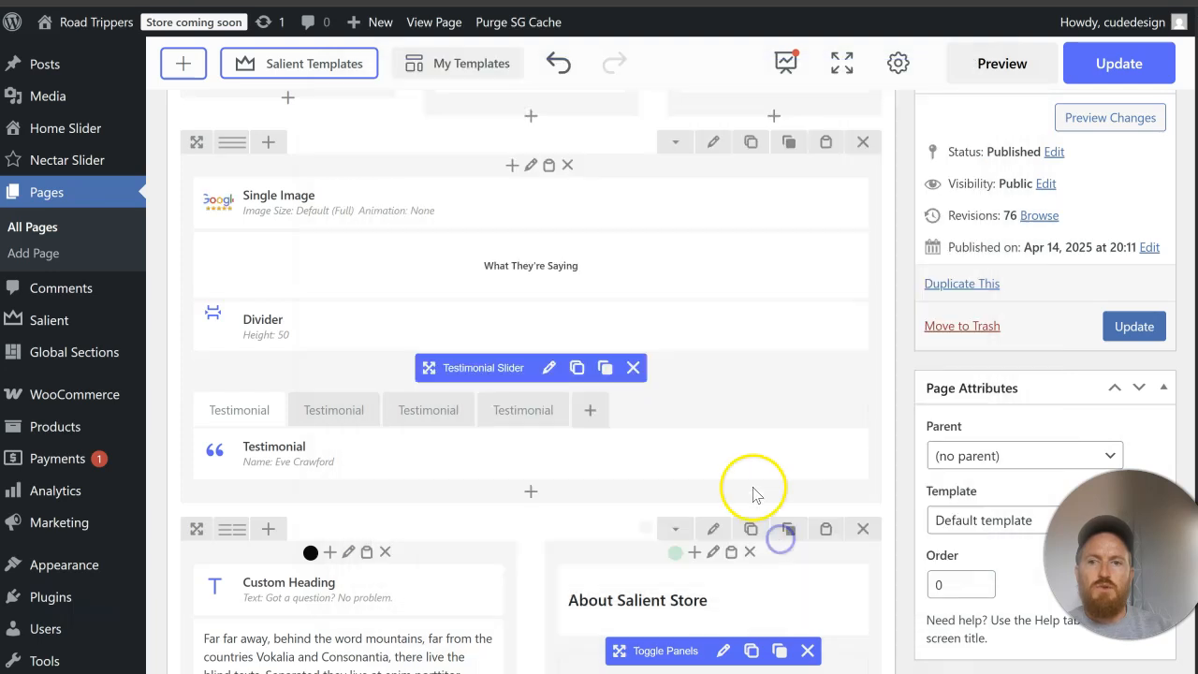
# Step: Add a Divider with a height of 20px at the end of the testimonials row and save it
pyautogui.click(533, 493)
pyautogui.click(948, 77)
pyautogui.write('divi')
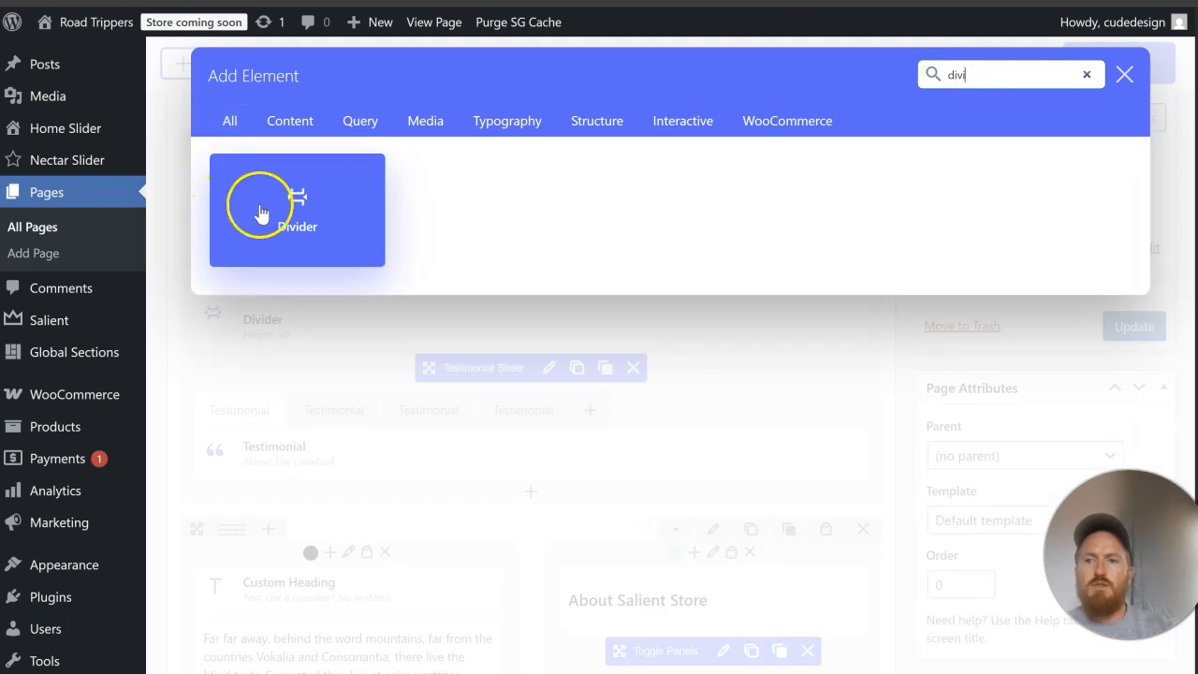
pyautogui.click(243, 218)
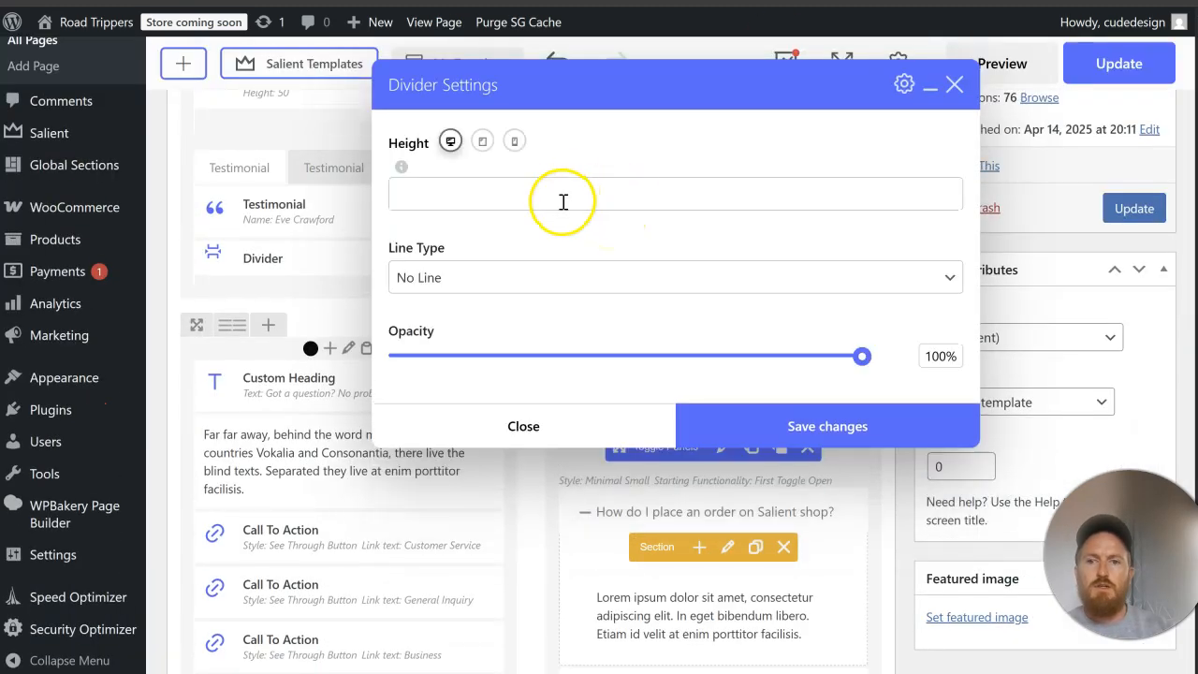
pyautogui.click(563, 201)
pyautogui.write('20px')
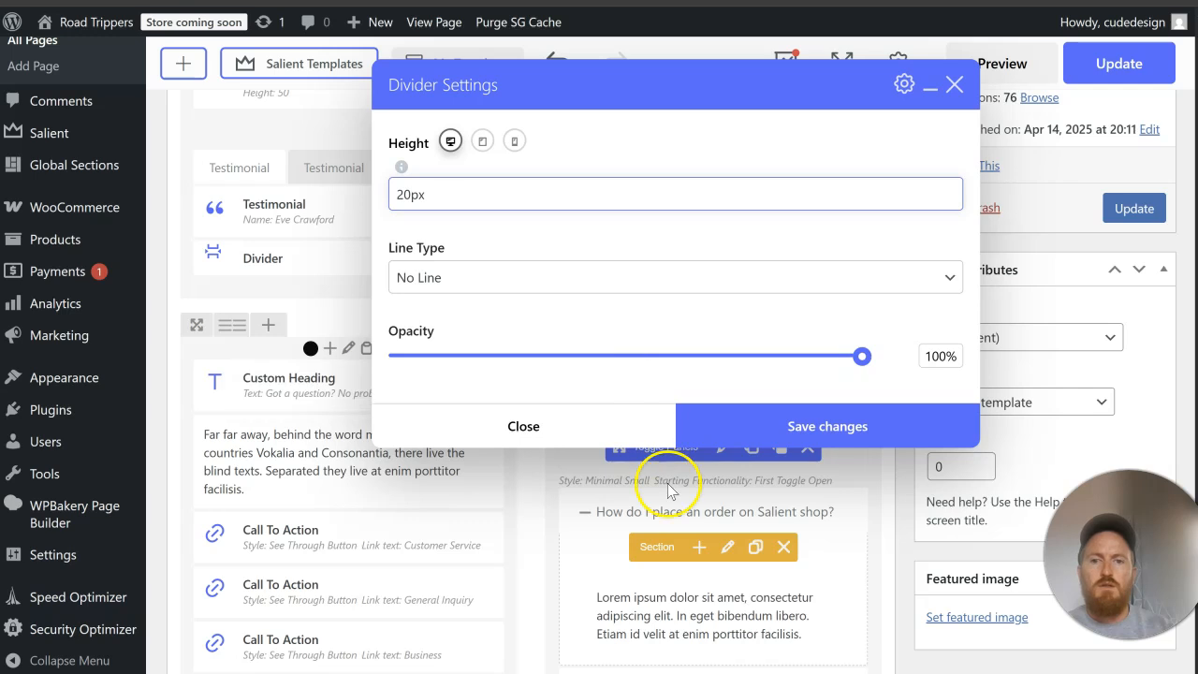
pyautogui.click(717, 428)
# Step: Move the new 20px divider up to just below the Google image and update the page
pyautogui.scroll(3, 599, 449)
pyautogui.moveTo(484, 540); pyautogui.dragTo(522, 292)
pyautogui.click(1130, 325)
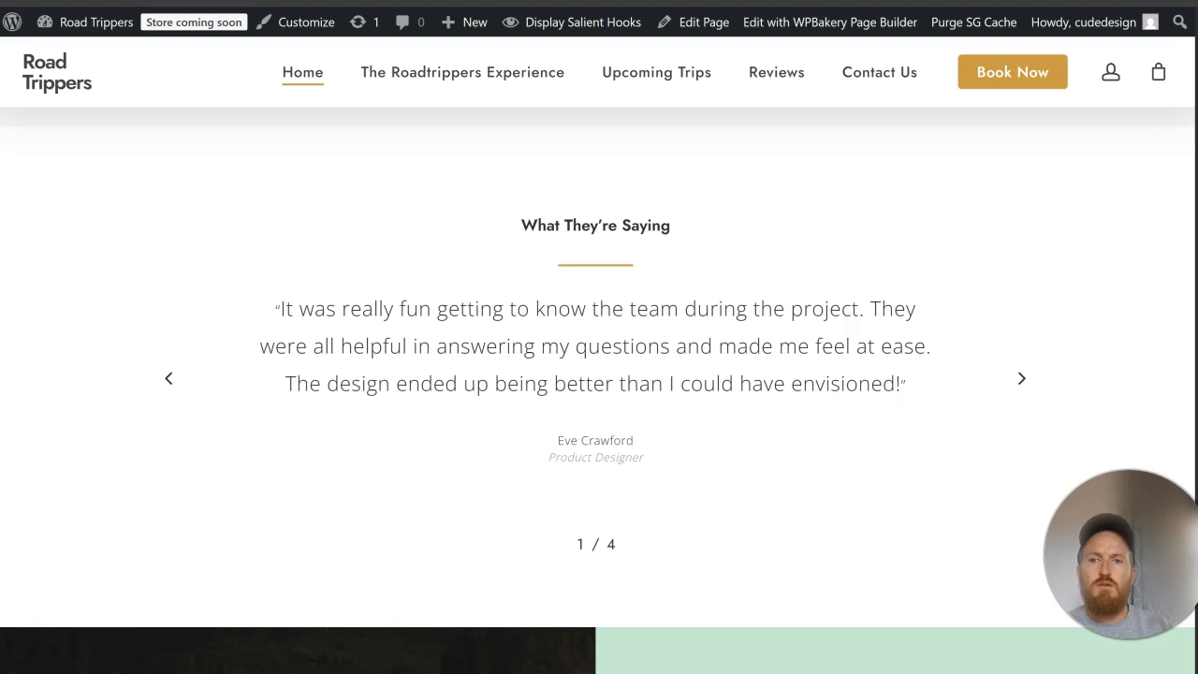
# Step: Examine the Google image's size and spacing above the What They're Saying testimonials on the live home page
pyautogui.scroll(-3, 679, 291)
pyautogui.scroll(6, 680, 291)
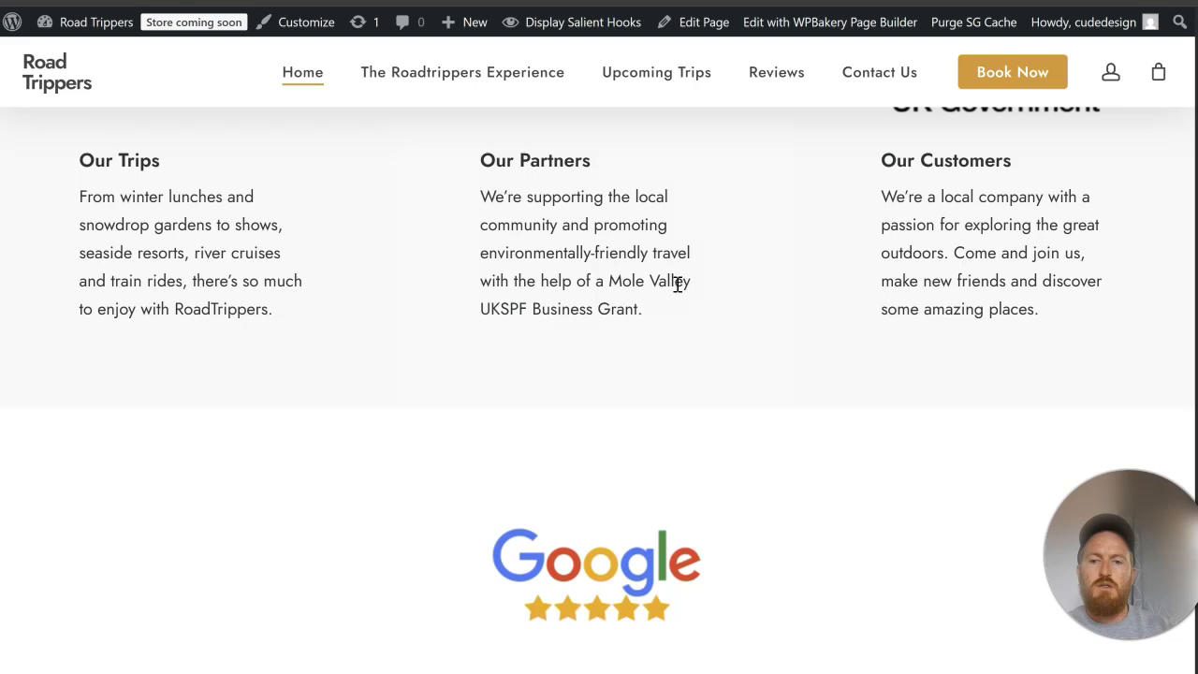
pyautogui.scroll(-5, 677, 284)
pyautogui.scroll(6, 677, 291)
pyautogui.scroll(-3, 679, 285)
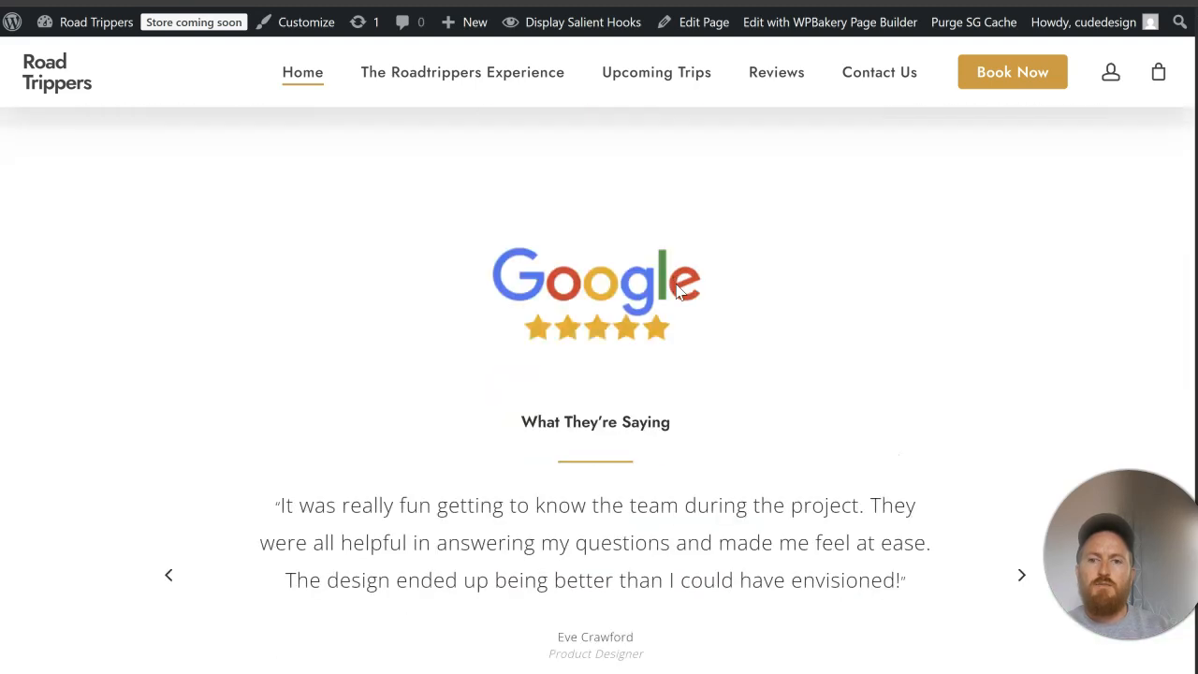
pyautogui.scroll(-3, 679, 291)
pyautogui.scroll(4, 677, 291)
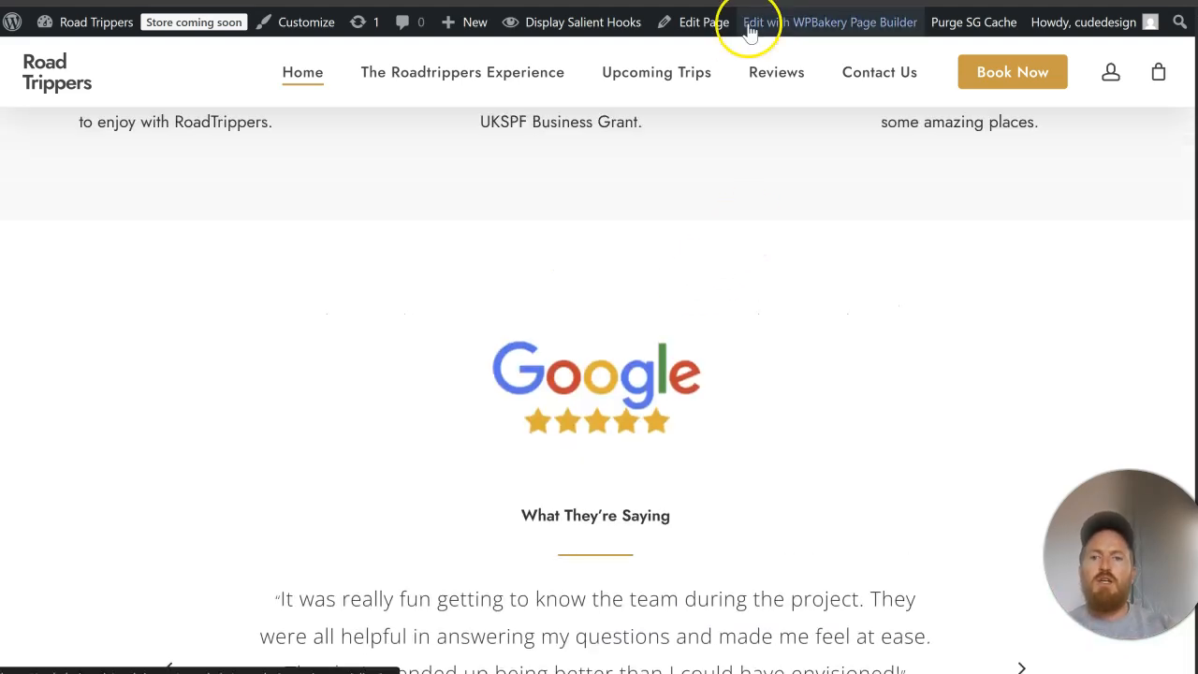
pyautogui.scroll(-1, 599, 262)
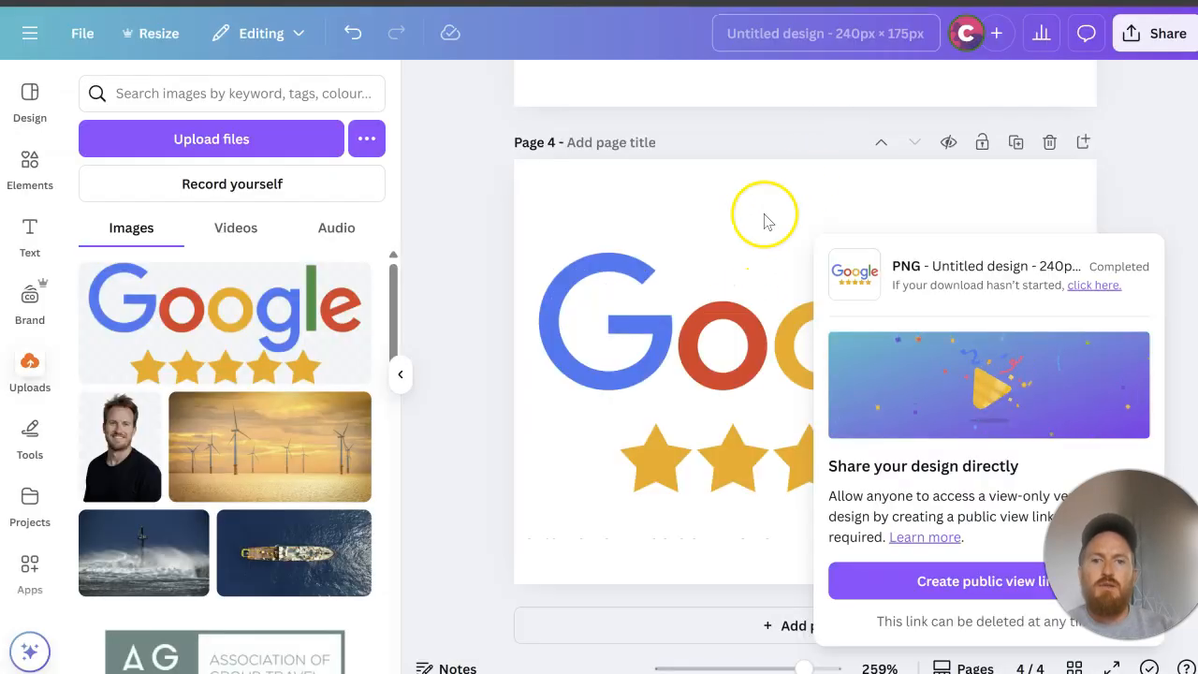
# Step: Switch to Canva, shrink the Google five-star image on page 4 to about two-thirds of the page width and re-centre it
pyautogui.click(796, 323)
pyautogui.moveTo(1093, 254); pyautogui.dragTo(894, 339)
pyautogui.moveTo(739, 428); pyautogui.dragTo(836, 385)
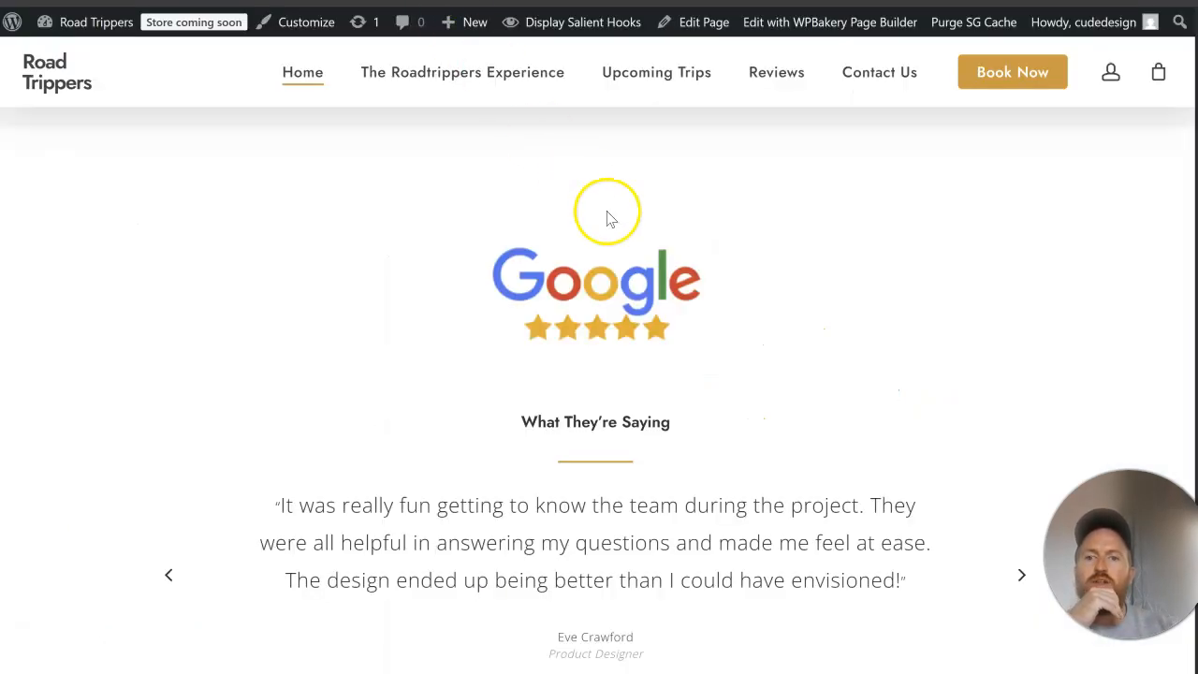
# Step: Copy the background colour code #fff6f1 from the settings of the Popular Upcoming Trips row and leave the row as is
pyautogui.scroll(-10, 607, 218)
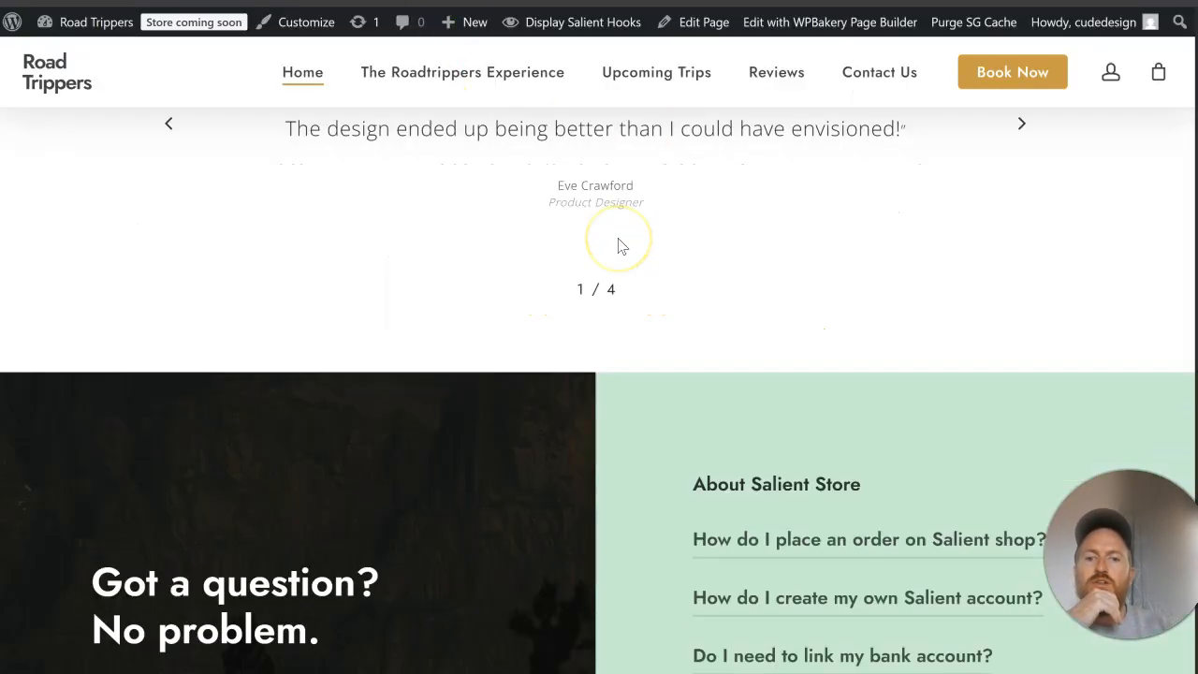
pyautogui.scroll(2, 630, 237)
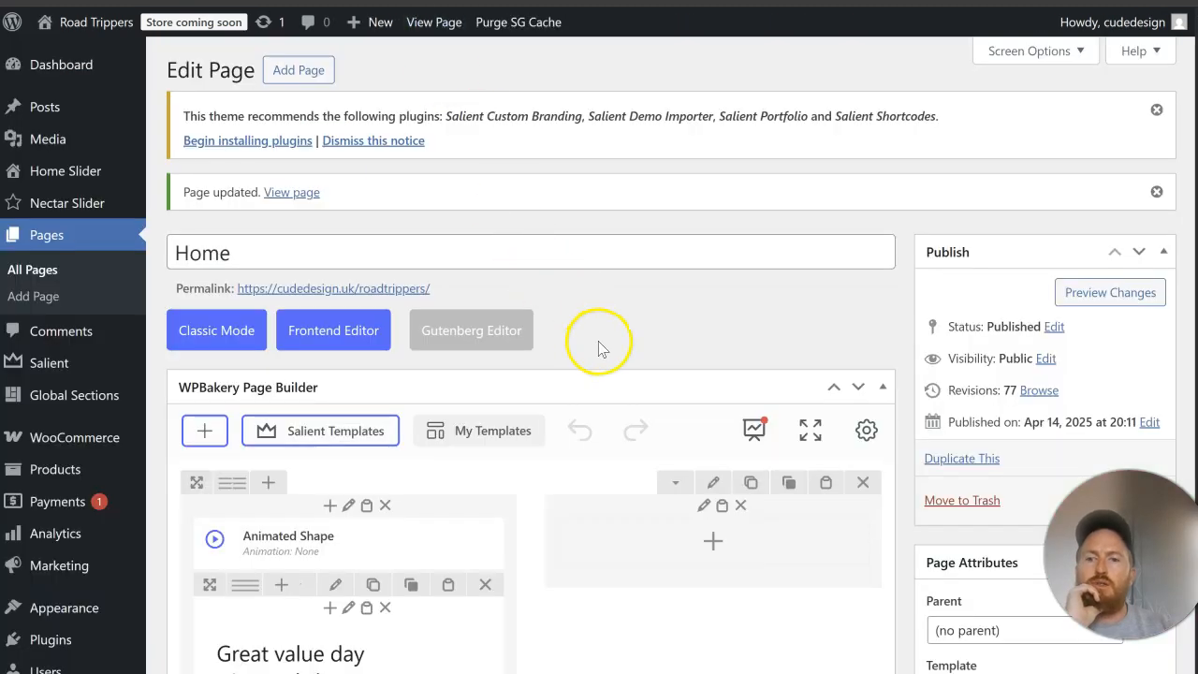
pyautogui.scroll(-15, 599, 348)
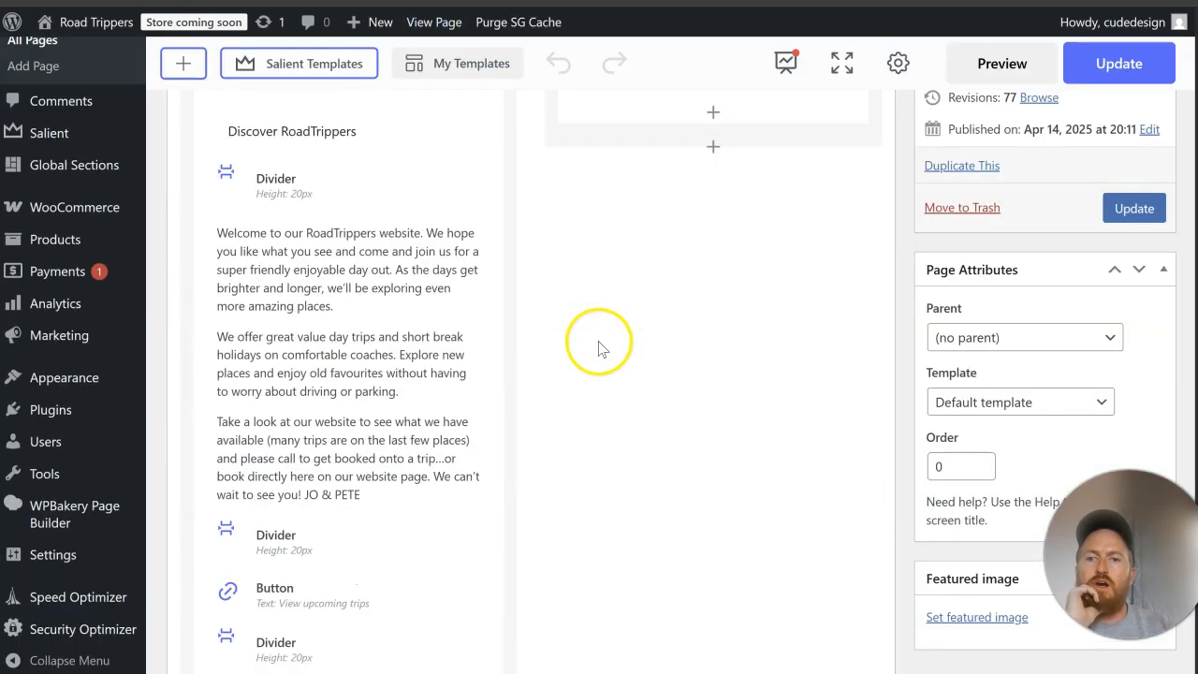
pyautogui.scroll(3, 652, 332)
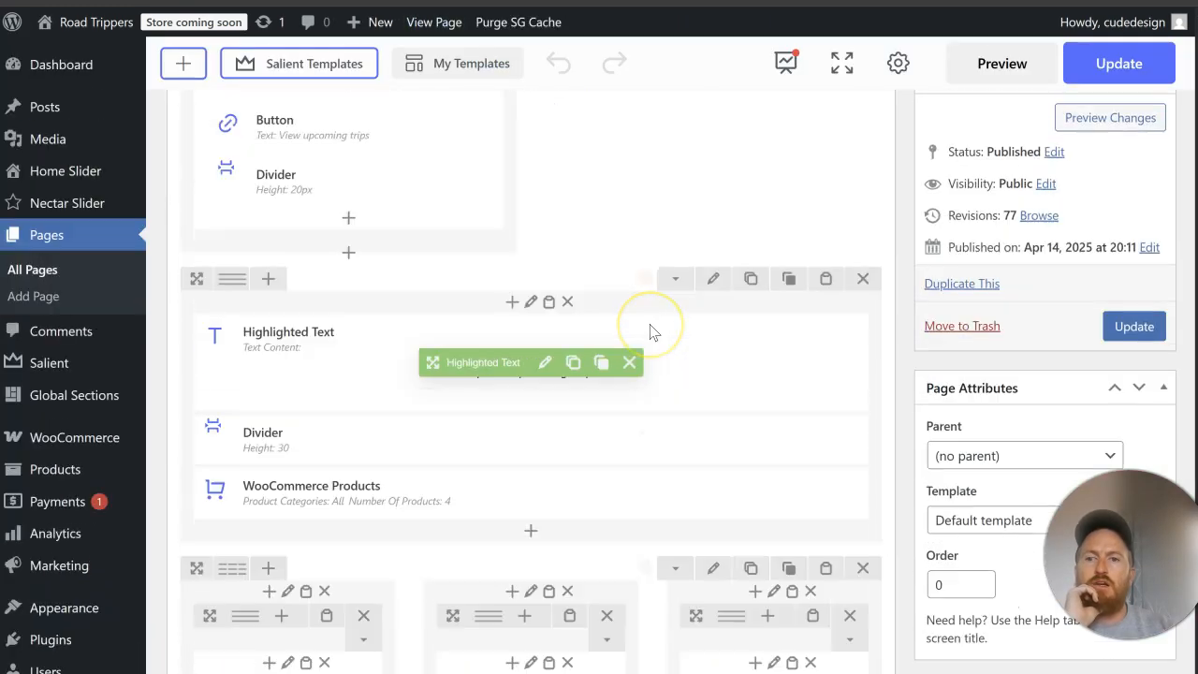
pyautogui.click(710, 279)
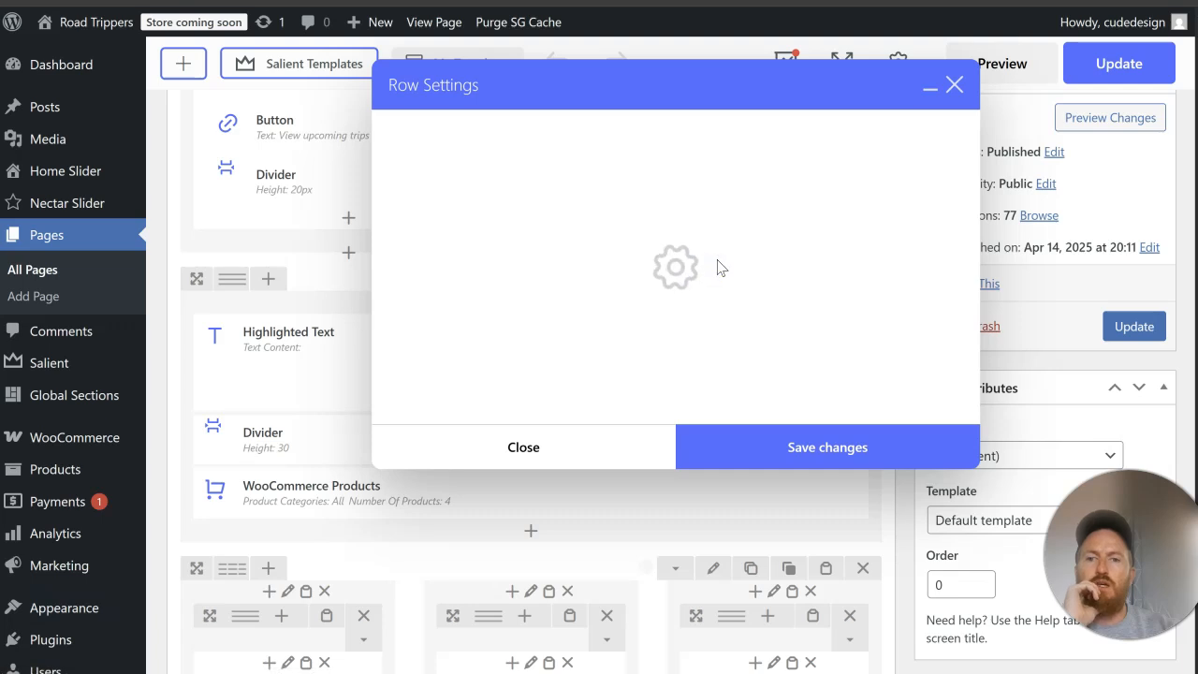
pyautogui.click(479, 131)
pyautogui.click(499, 212)
pyautogui.scroll(-2, 538, 393)
pyautogui.moveTo(508, 370); pyautogui.dragTo(419, 368)
pyautogui.rightClick(420, 369)
pyautogui.click(490, 236)
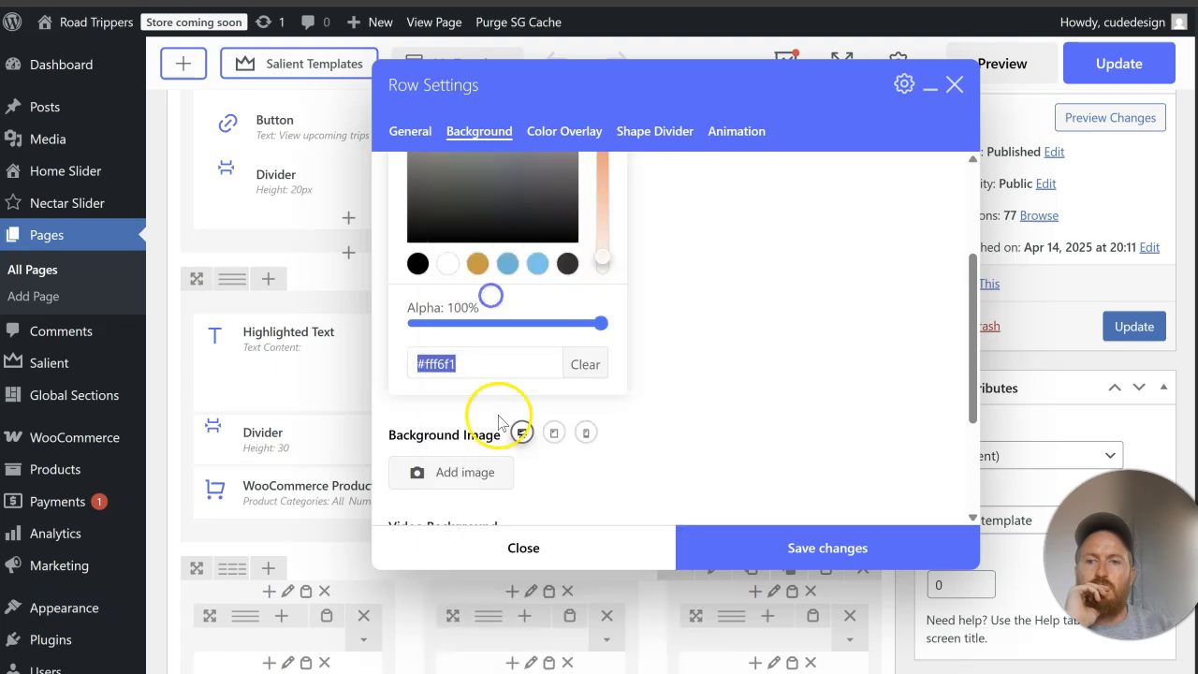
pyautogui.click(523, 545)
# Step: Set the background colour of the Got a question? No problem. column to the copied #fff6f1 and save it
pyautogui.scroll(-10, 543, 431)
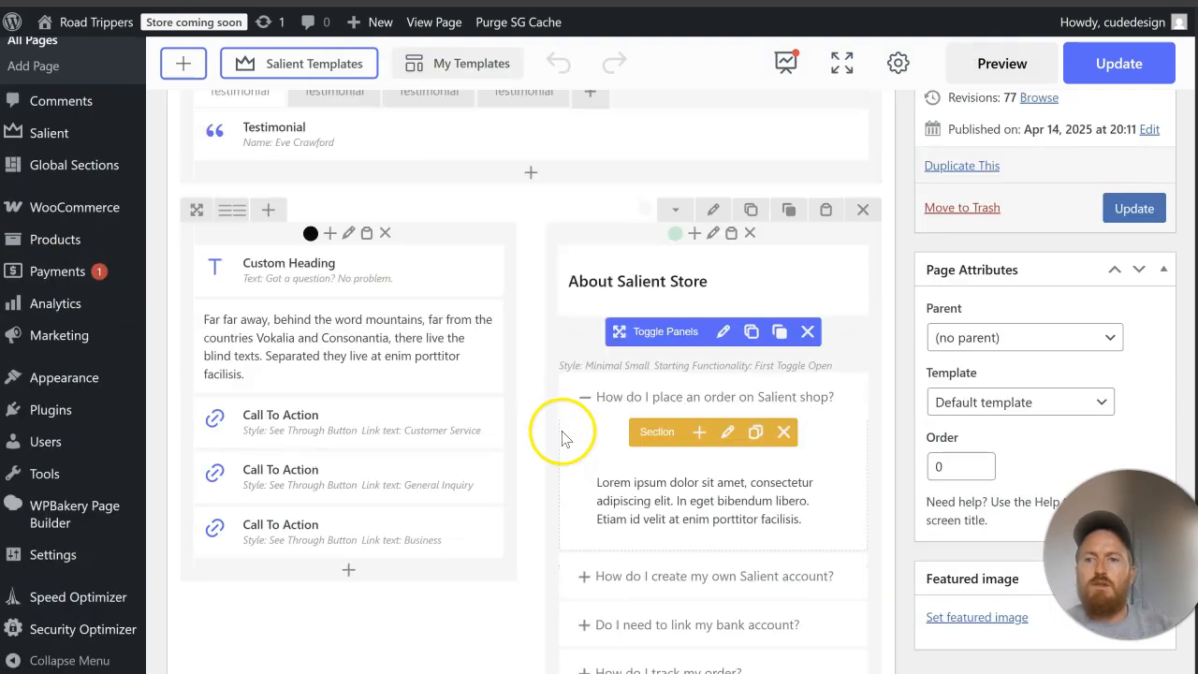
pyautogui.scroll(4, 468, 318)
pyautogui.click(347, 328)
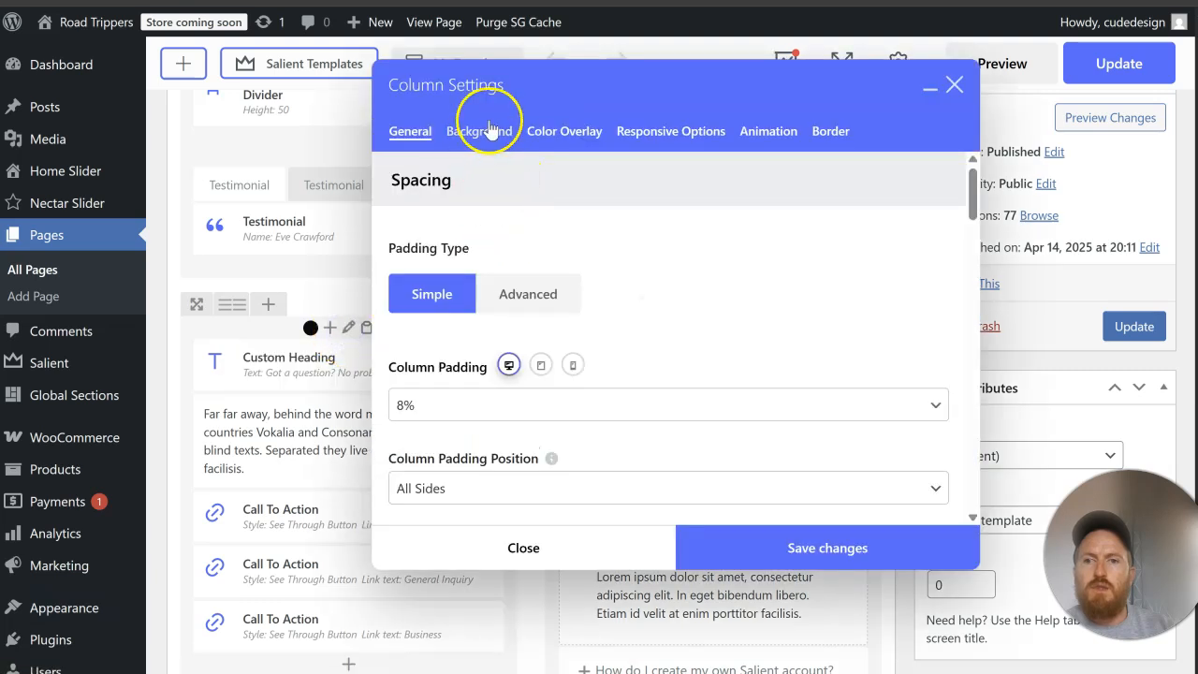
pyautogui.click(479, 131)
pyautogui.click(514, 460)
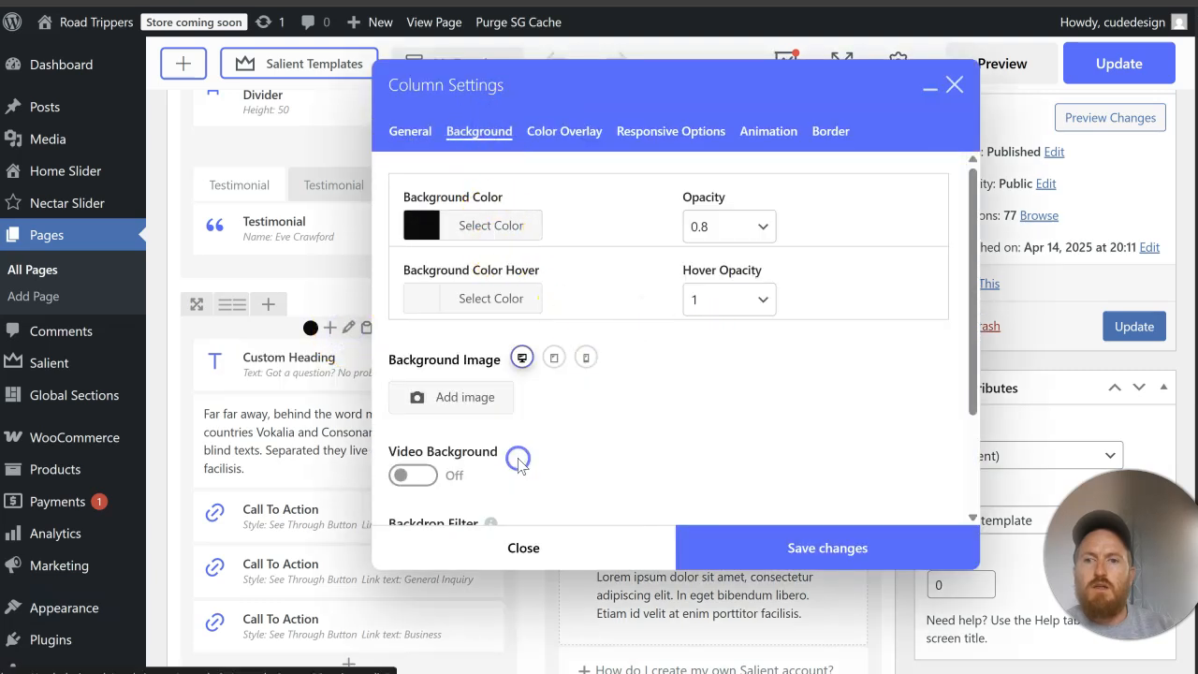
pyautogui.click(511, 234)
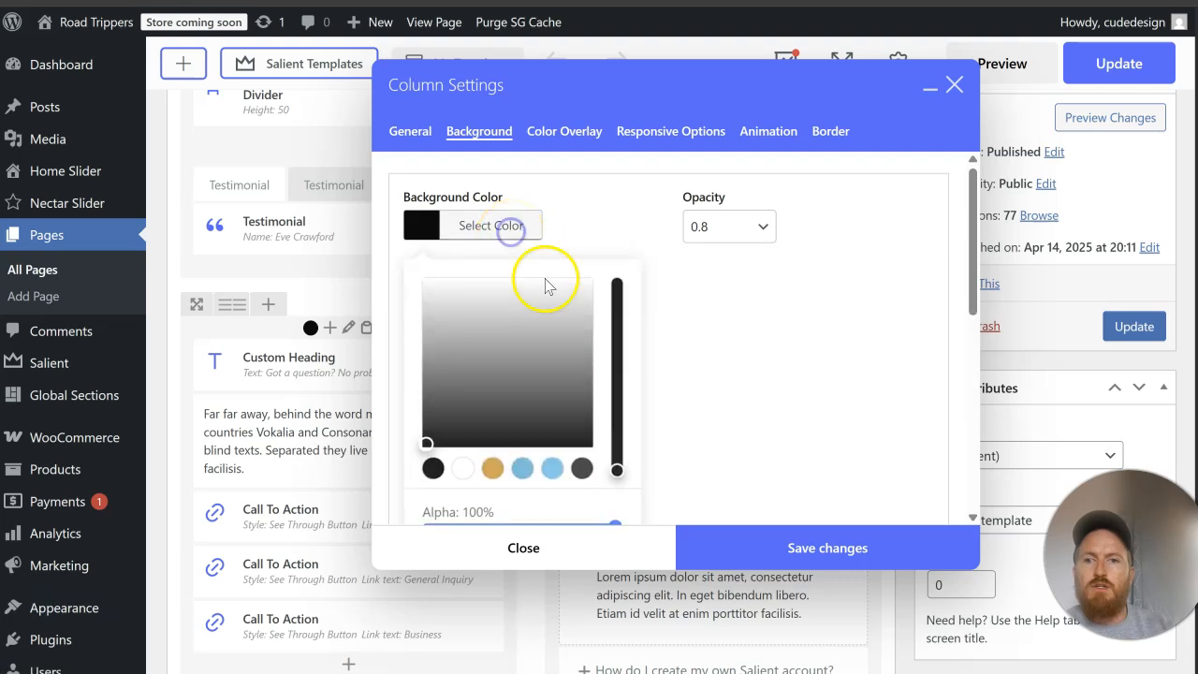
pyautogui.scroll(-2, 578, 375)
pyautogui.rightClick(469, 384)
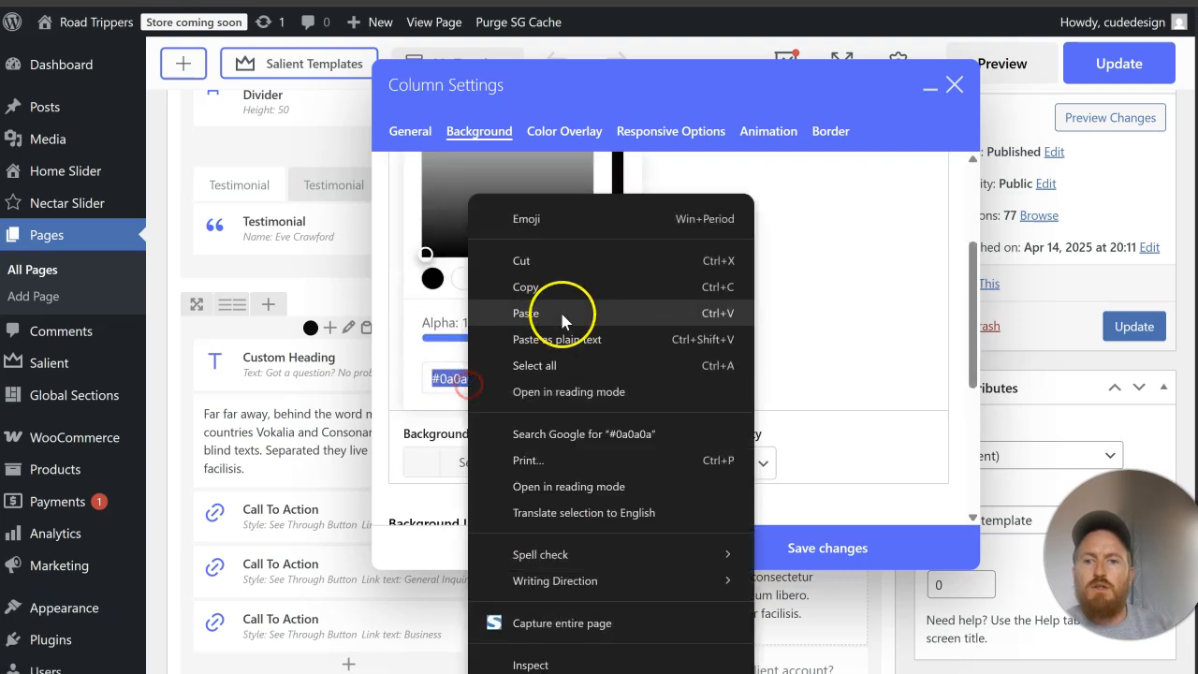
pyautogui.click(589, 339)
pyautogui.scroll(-4, 720, 403)
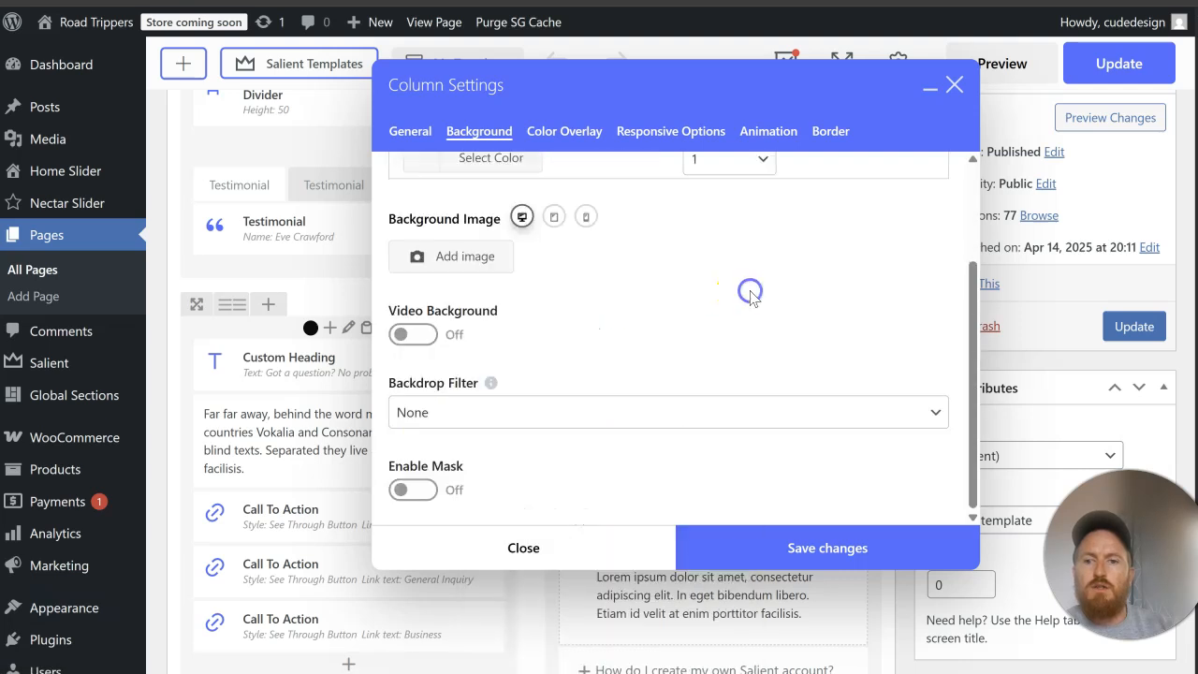
pyautogui.click(735, 547)
# Step: Delete the Customer Service, General Inquiry and Business Call To Action elements from the Got a question? column
pyautogui.scroll(-2, 440, 393)
pyautogui.click(440, 330)
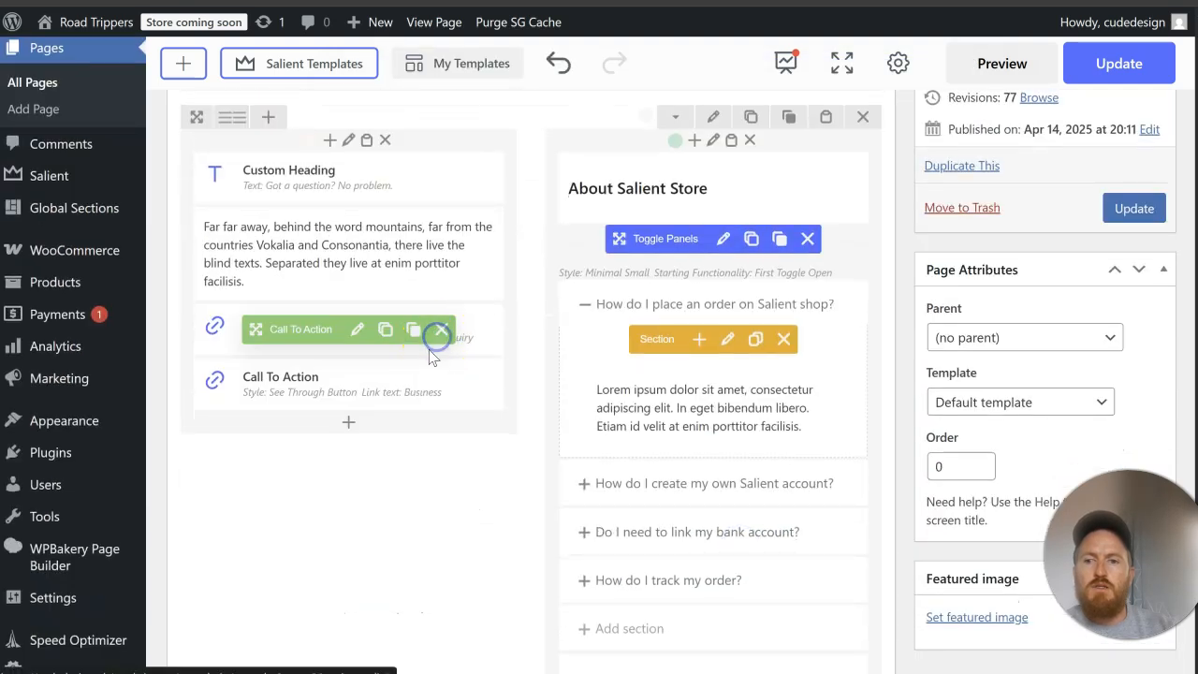
pyautogui.click(440, 331)
pyautogui.click(442, 332)
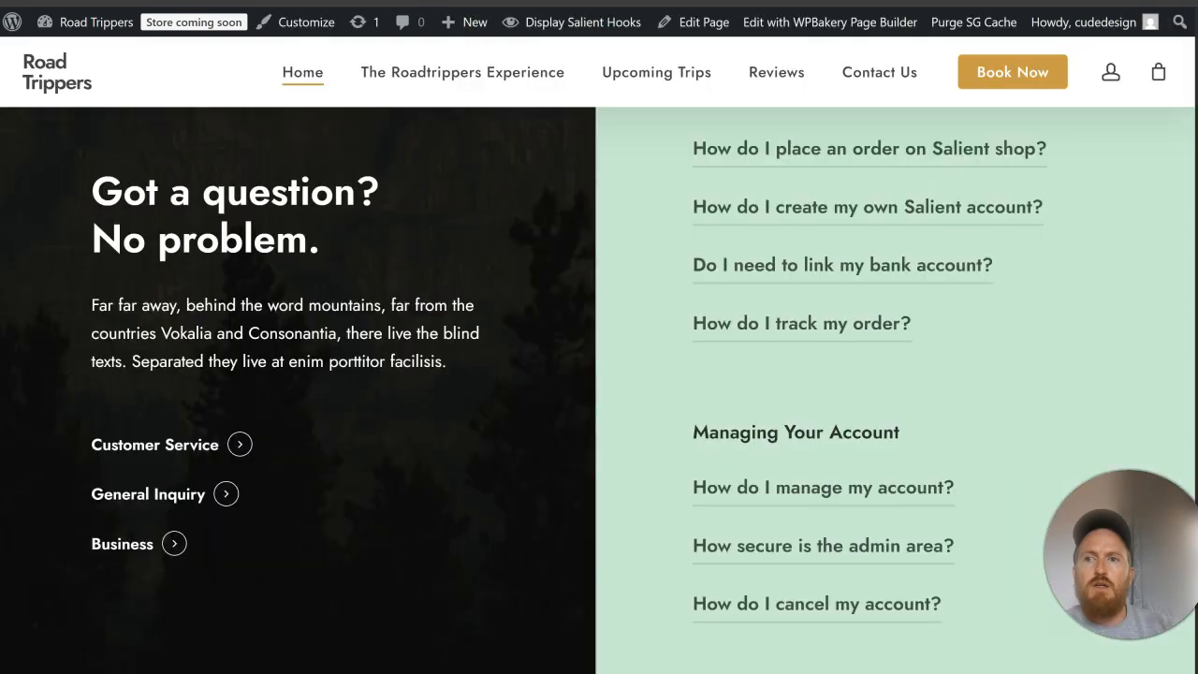
# Step: Switch to the existing RoadTrippers website and copy the phone and e-mail contact details from its blue contact band
pyautogui.hotkey('ctrl', 't')
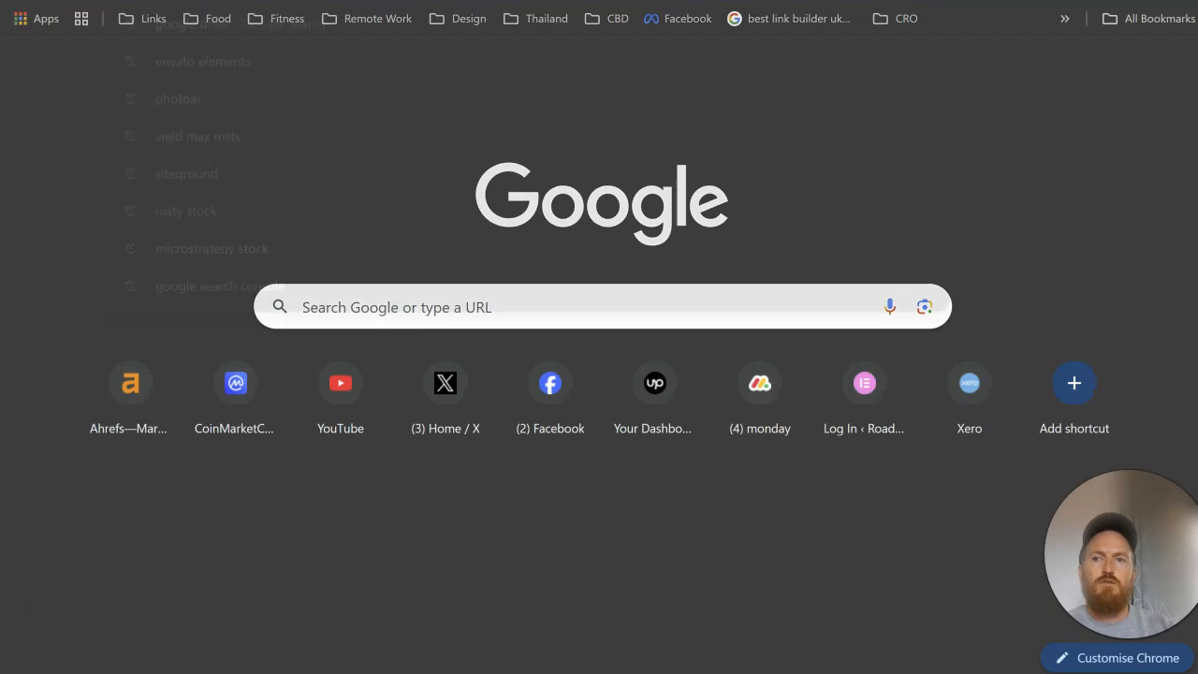
pyautogui.write('road')
pyautogui.press('Escape')
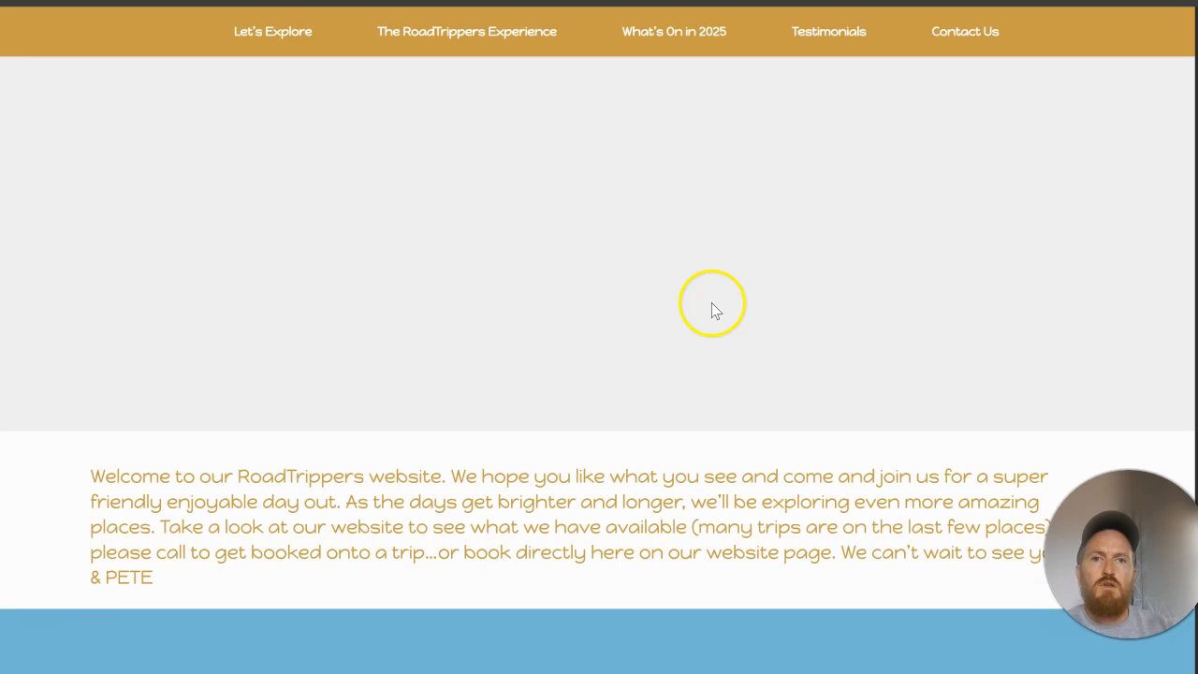
pyautogui.scroll(-10, 711, 310)
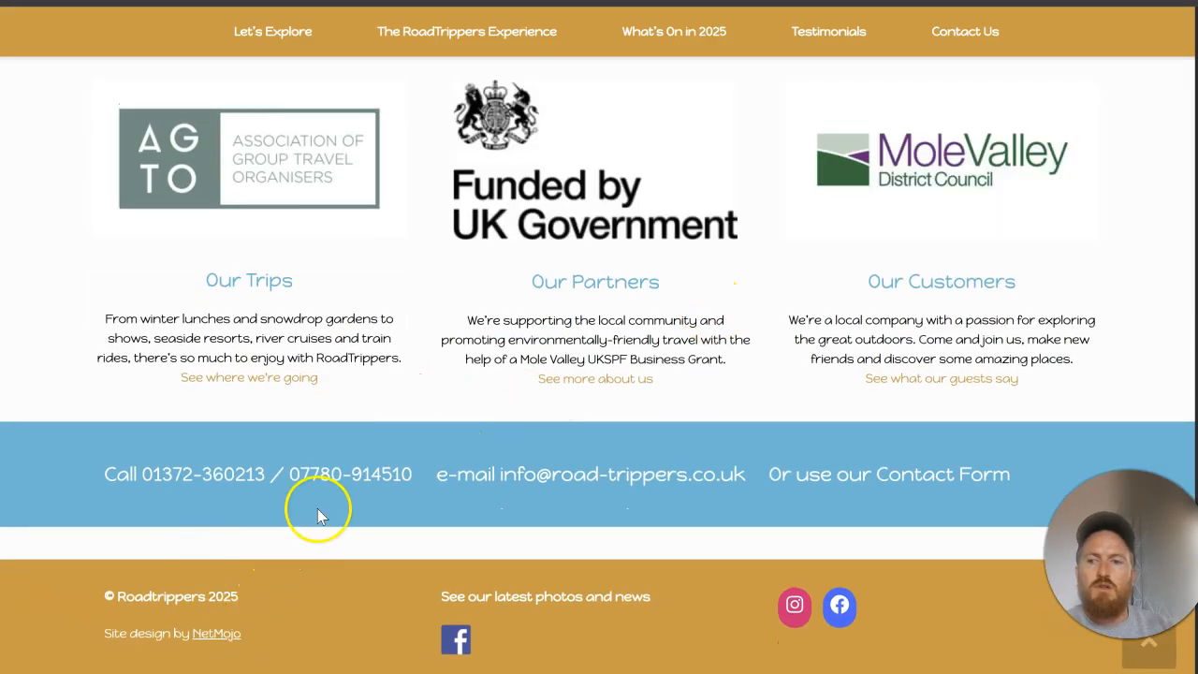
pyautogui.moveTo(749, 484); pyautogui.dragTo(121, 481)
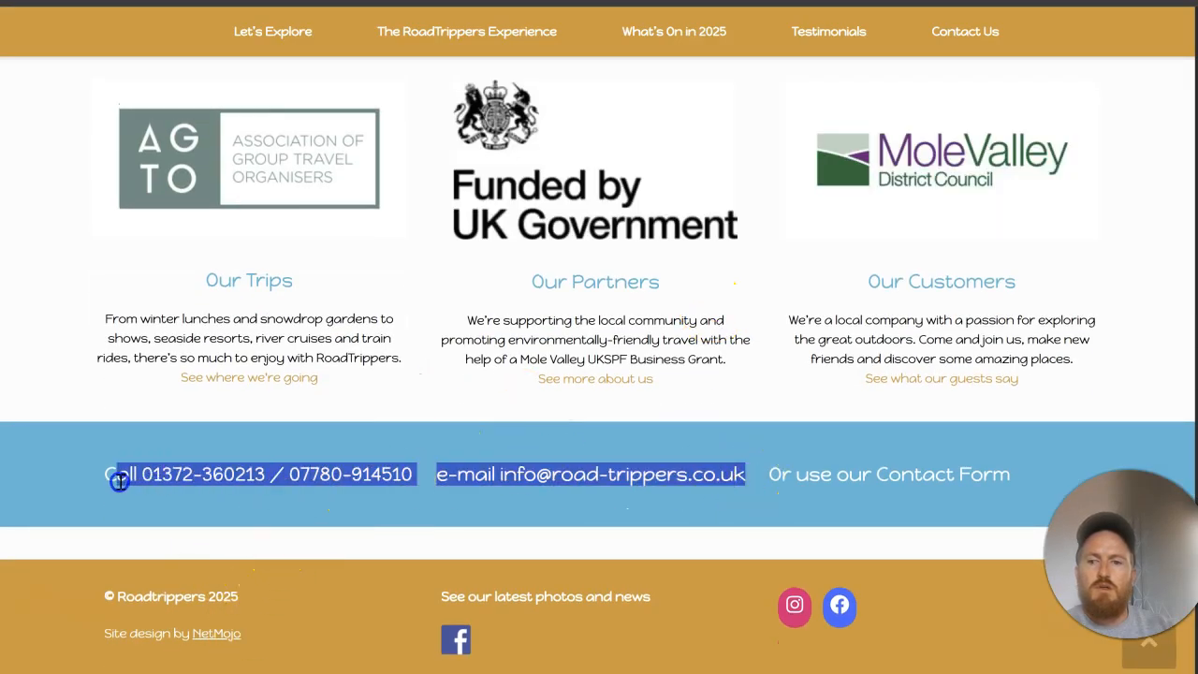
pyautogui.rightClick(140, 482)
pyautogui.click(198, 248)
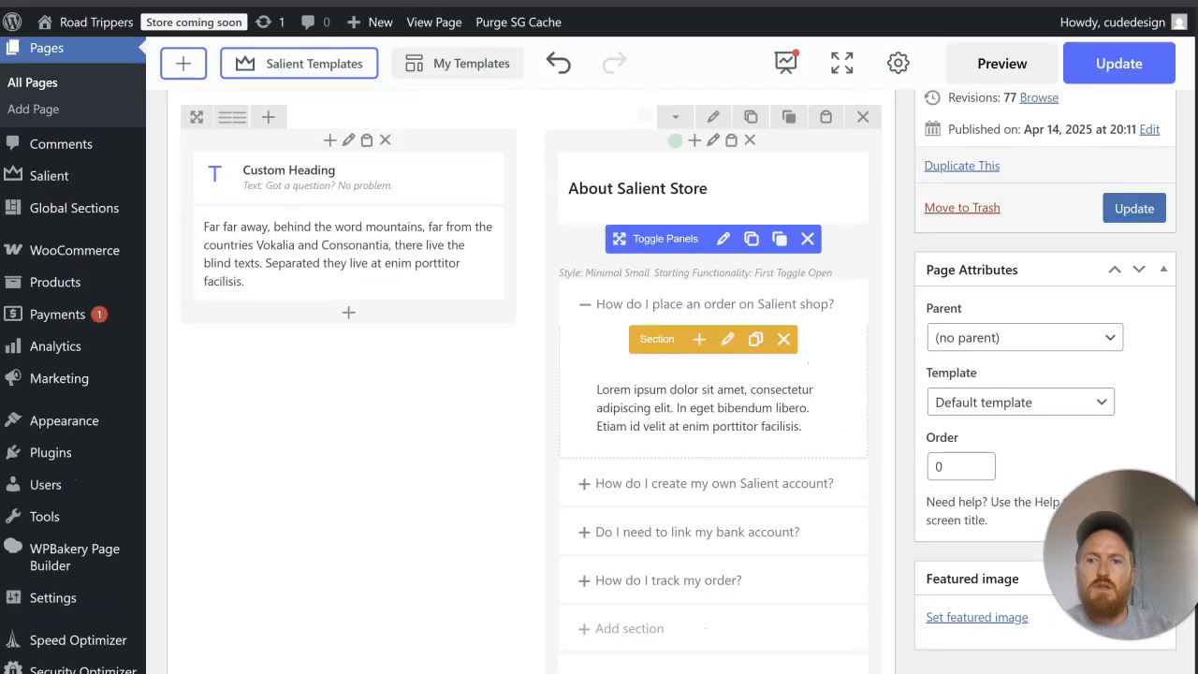
# Step: Paste the copied contact details below the paragraph in the Got a question? text block, editing it as code
pyautogui.moveTo(334, 297)
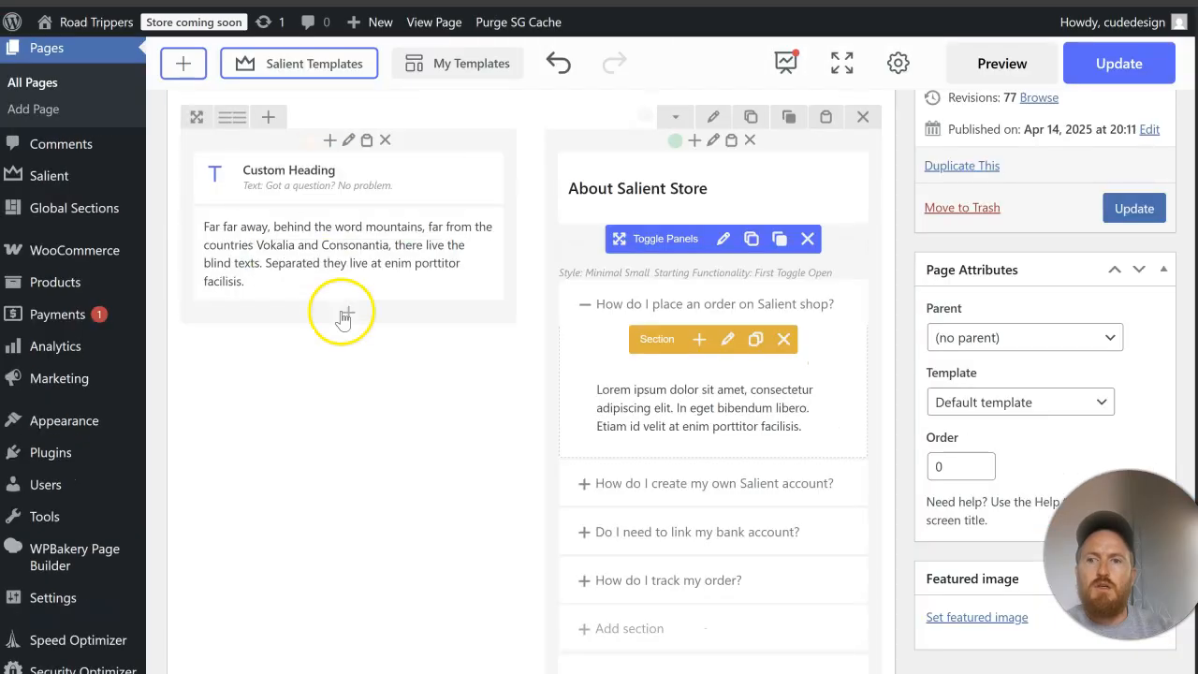
pyautogui.click(342, 257)
pyautogui.click(931, 213)
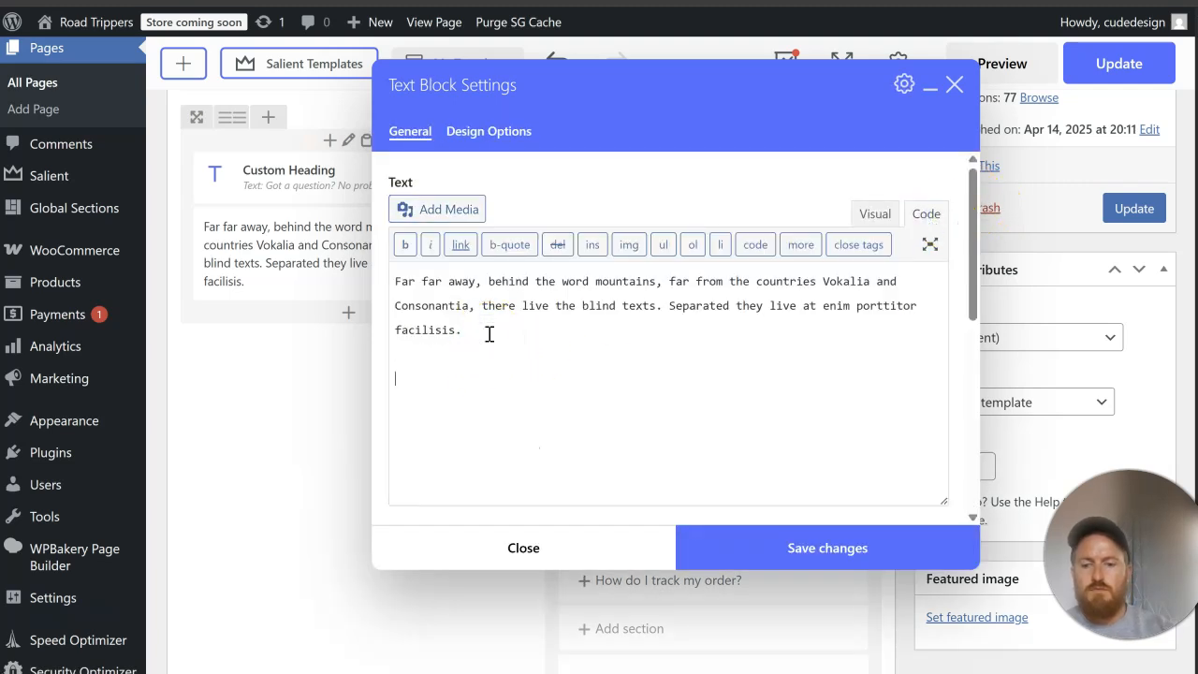
pyautogui.hotkey('ctrl', 'v')
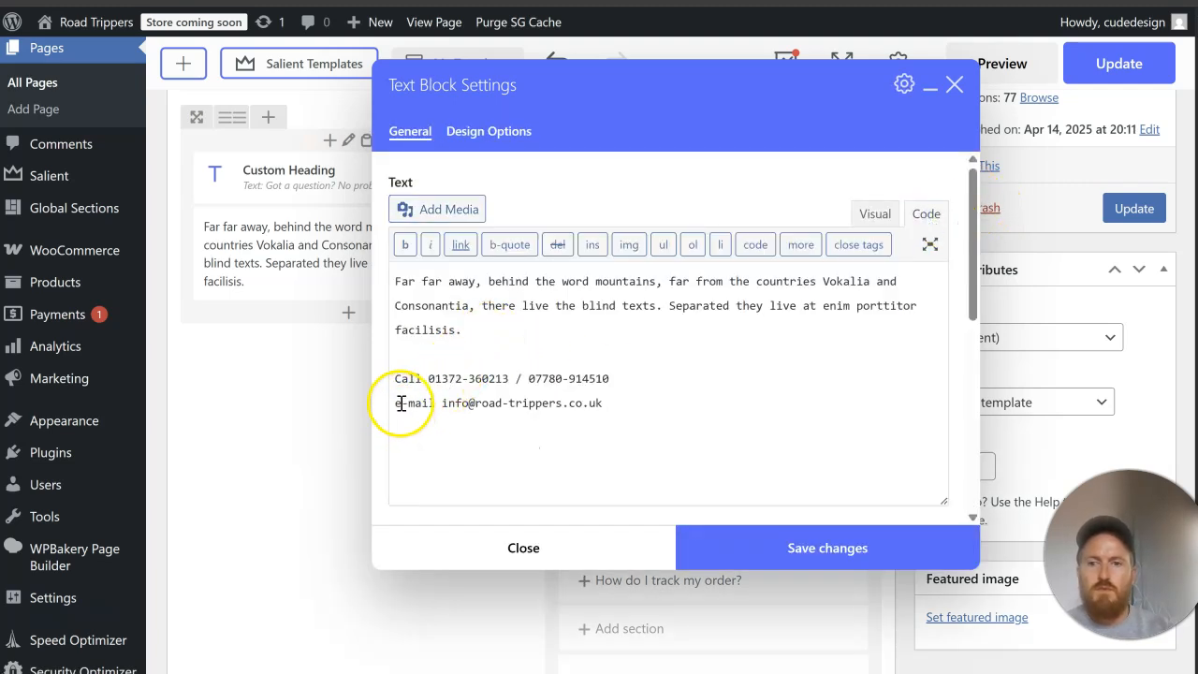
# Step: Capitalise the E-mail label, turn the e-mail address into a mailto link and save the text block
pyautogui.press('BackSpace')
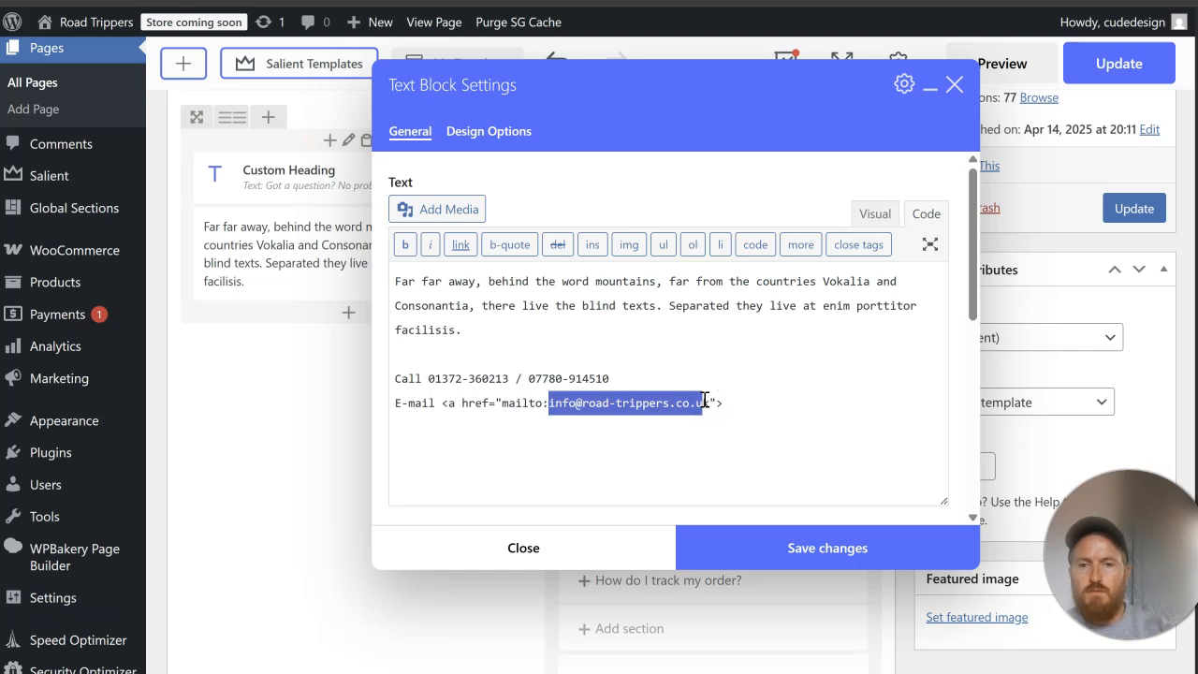
pyautogui.moveTo(709, 402); pyautogui.dragTo(588, 396)
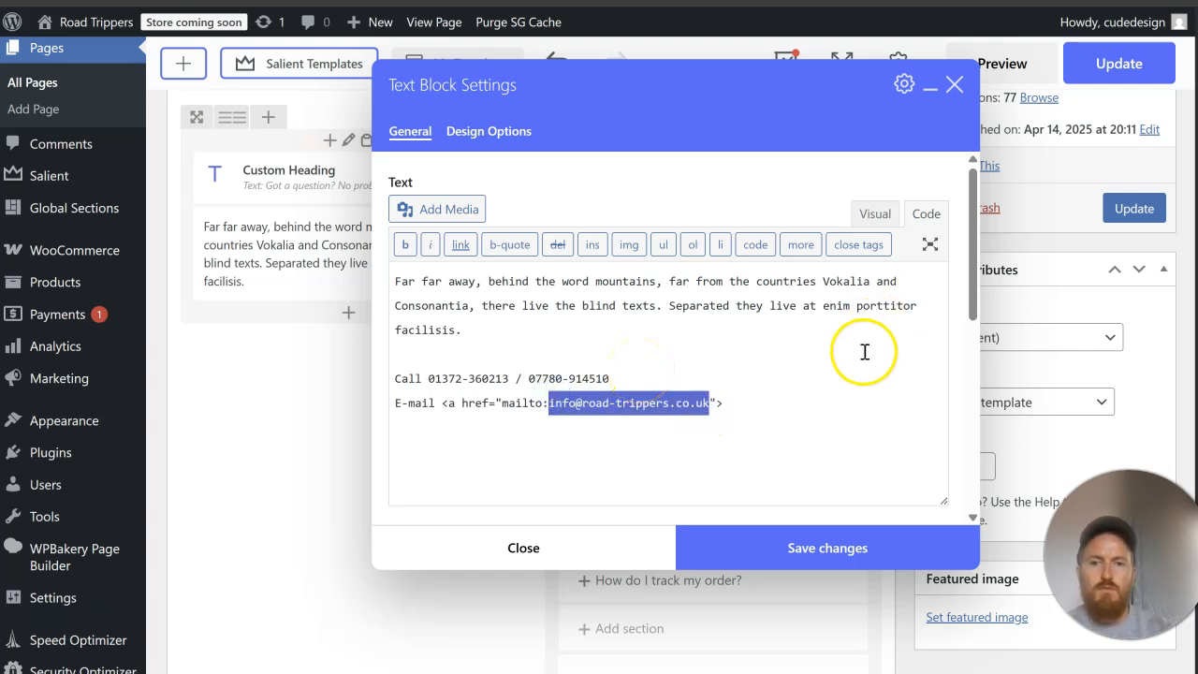
pyautogui.click(751, 399)
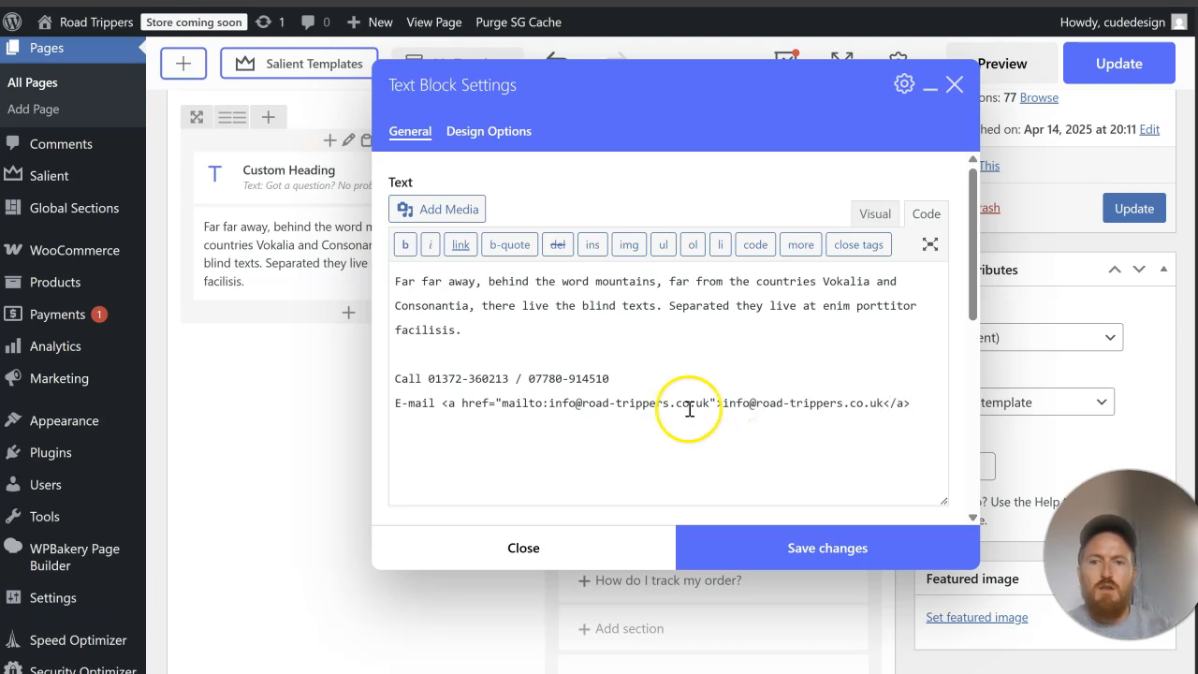
pyautogui.click(737, 552)
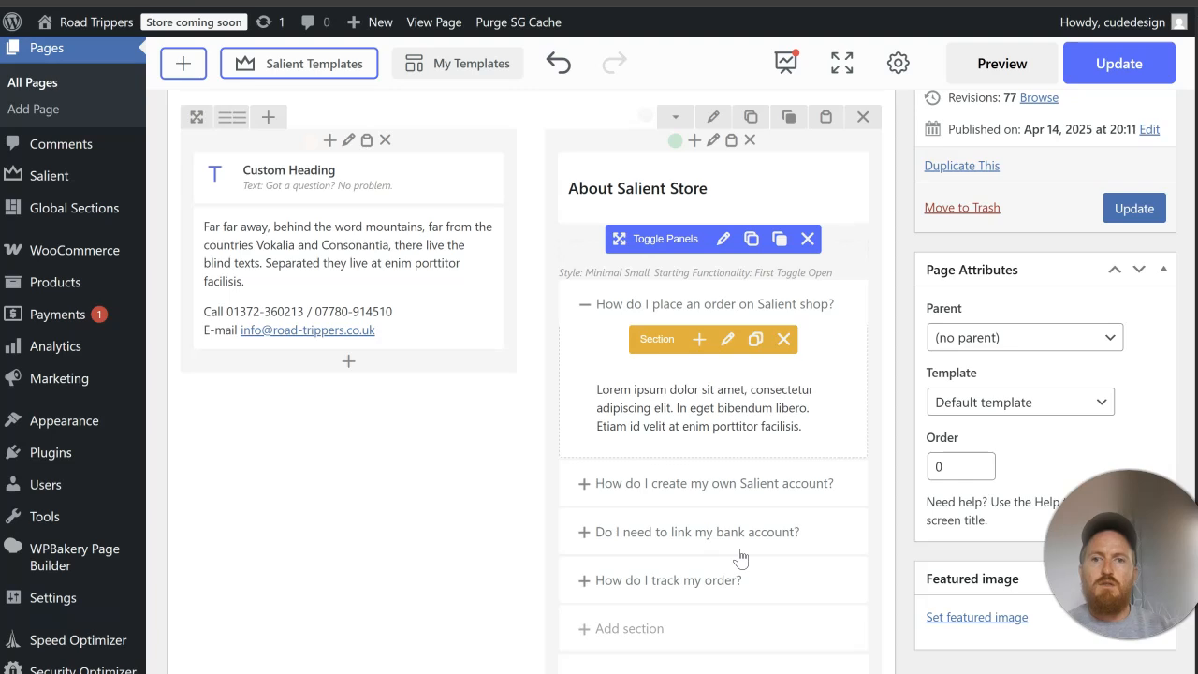
# Step: Delete both Toggle Panels and the Managing Your Account text block from the About Salient Store column
pyautogui.scroll(15, 534, 185)
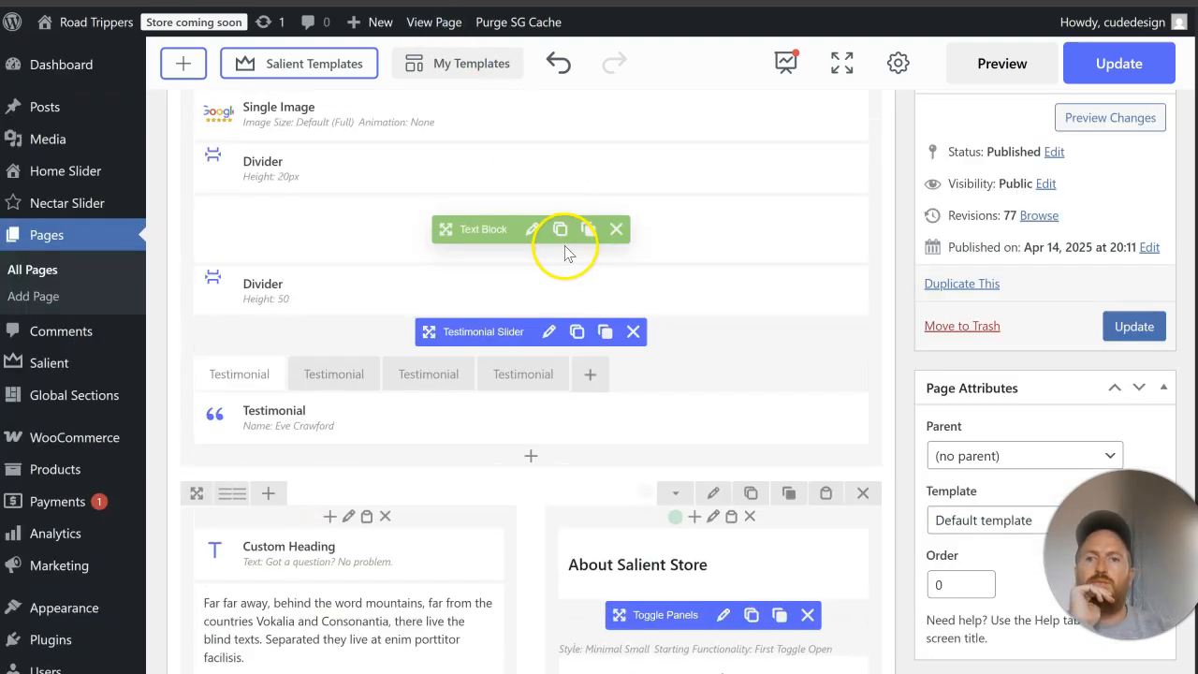
pyautogui.scroll(10, 568, 267)
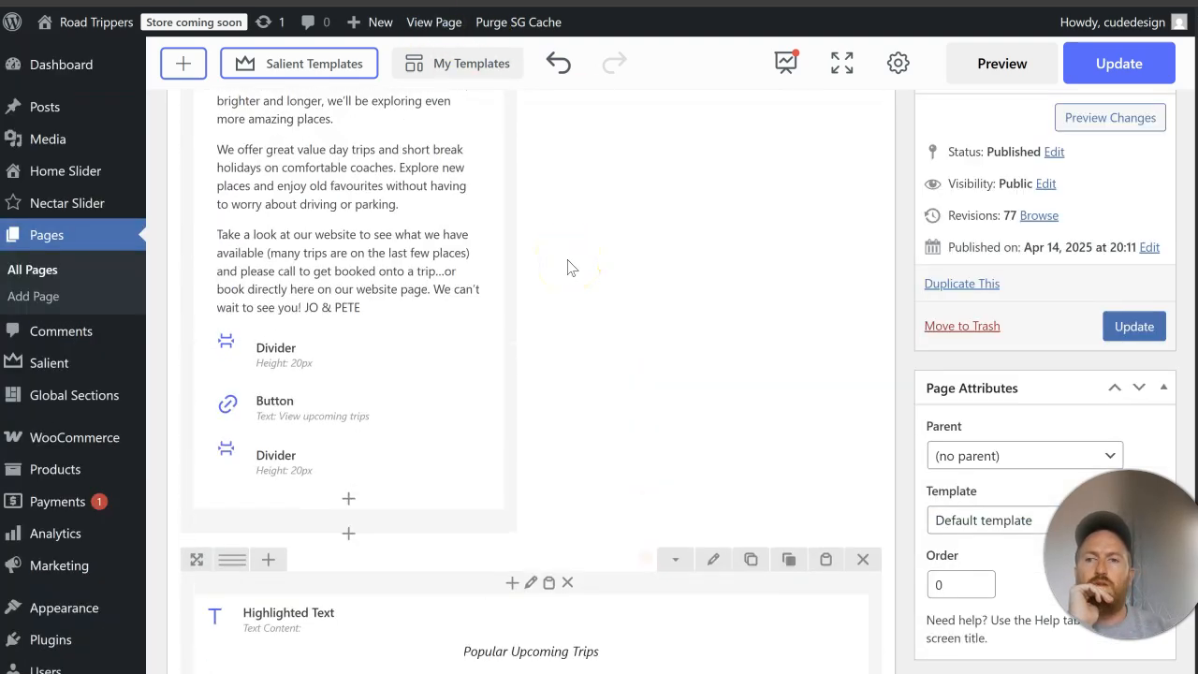
pyautogui.scroll(3, 568, 268)
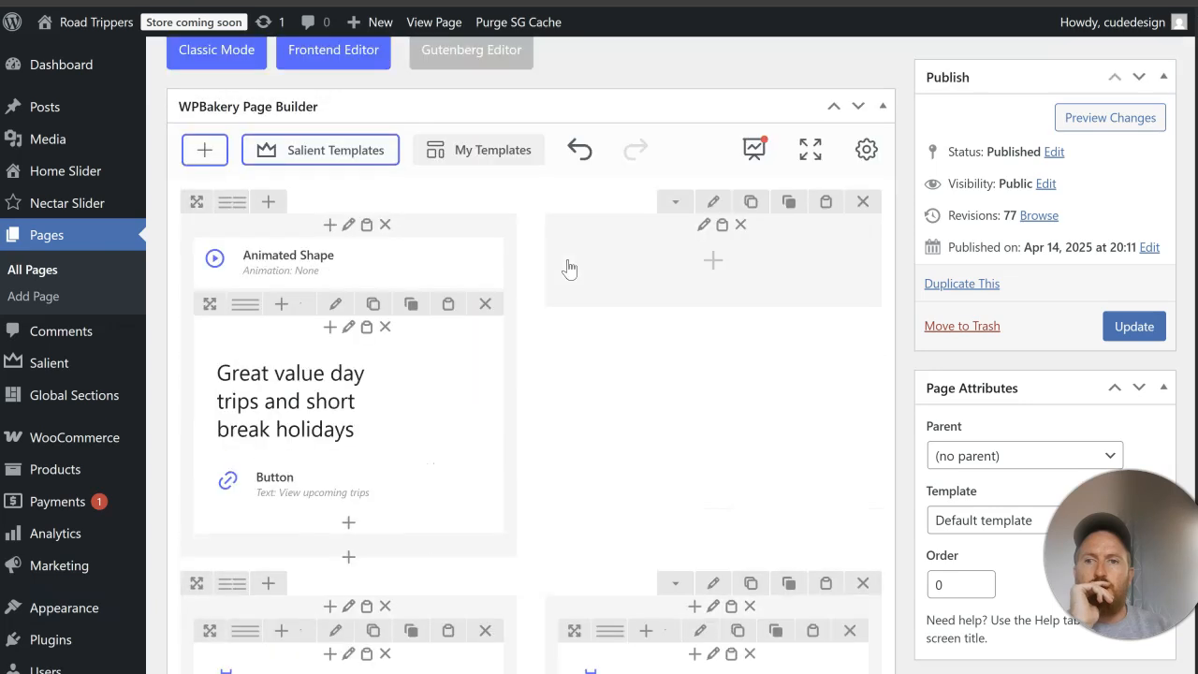
pyautogui.scroll(-15, 568, 268)
pyautogui.scroll(-15, 568, 267)
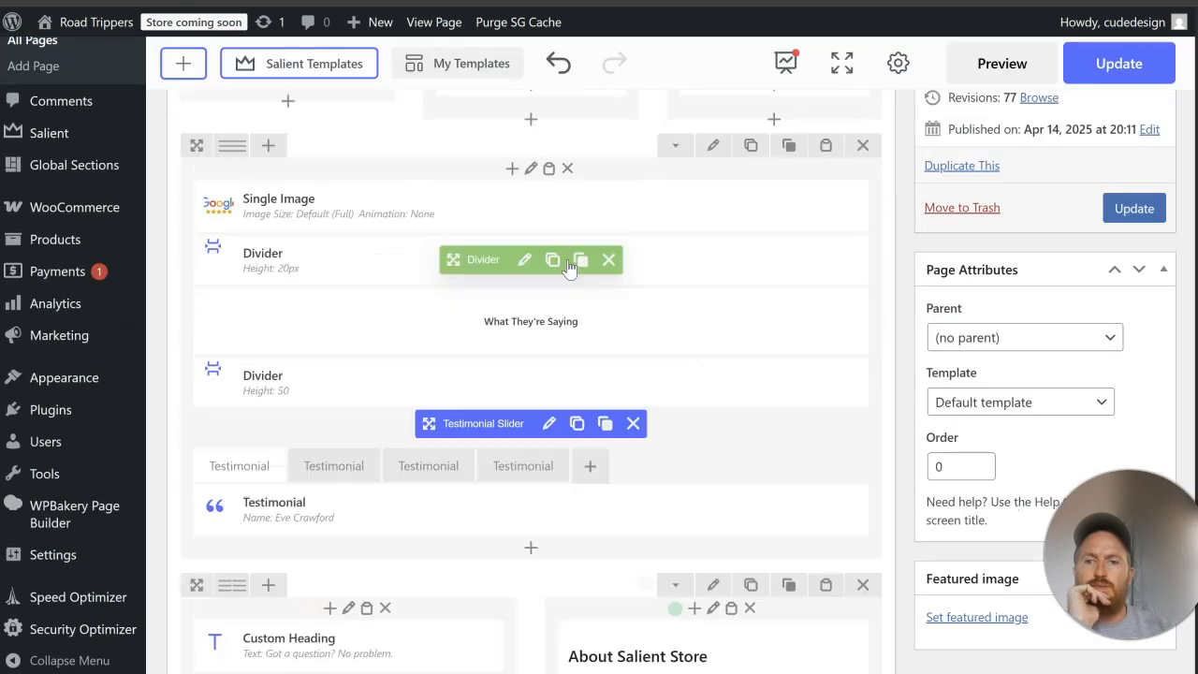
pyautogui.scroll(-1, 677, 280)
pyautogui.scroll(3, 832, 347)
pyautogui.click(812, 271)
pyautogui.scroll(6, 814, 277)
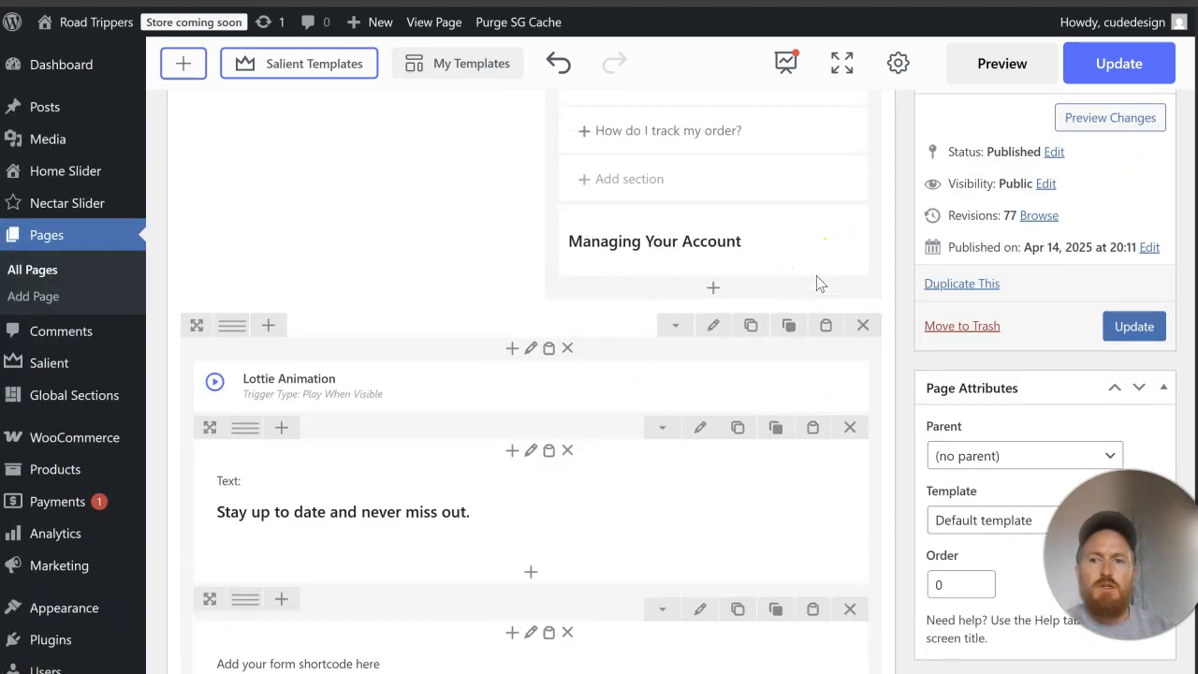
pyautogui.click(807, 335)
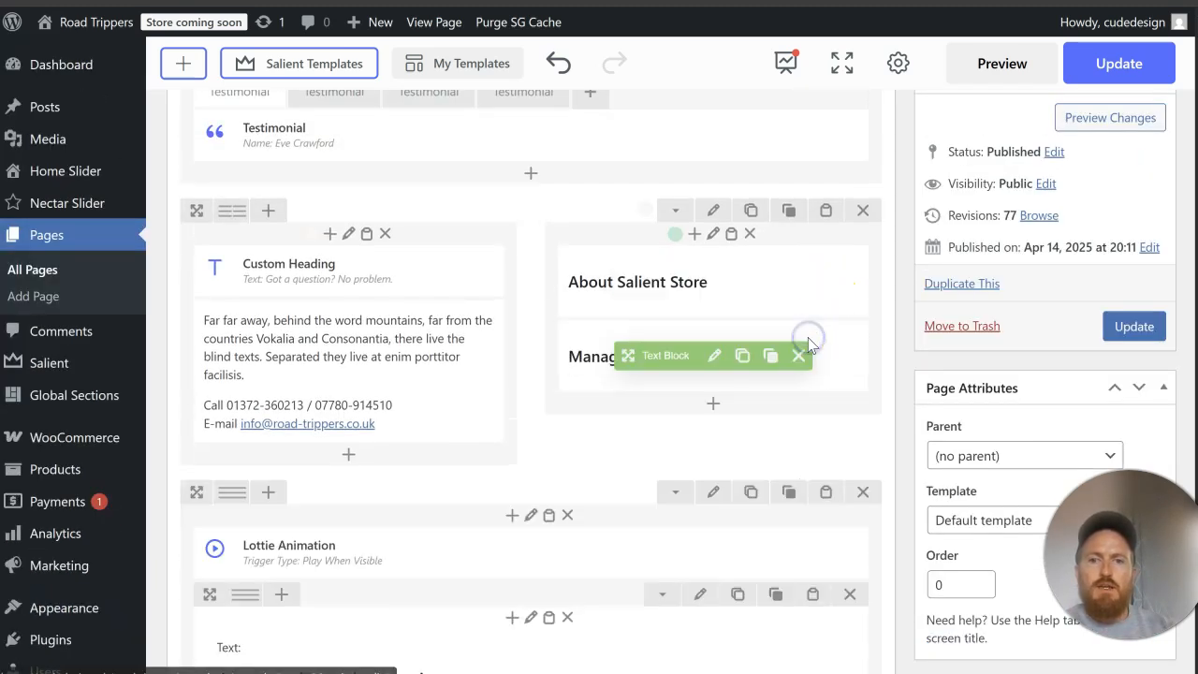
pyautogui.click(797, 351)
# Step: Add a new row at the end of the page content and insert an Image Gallery element into it
pyautogui.scroll(3, 475, 361)
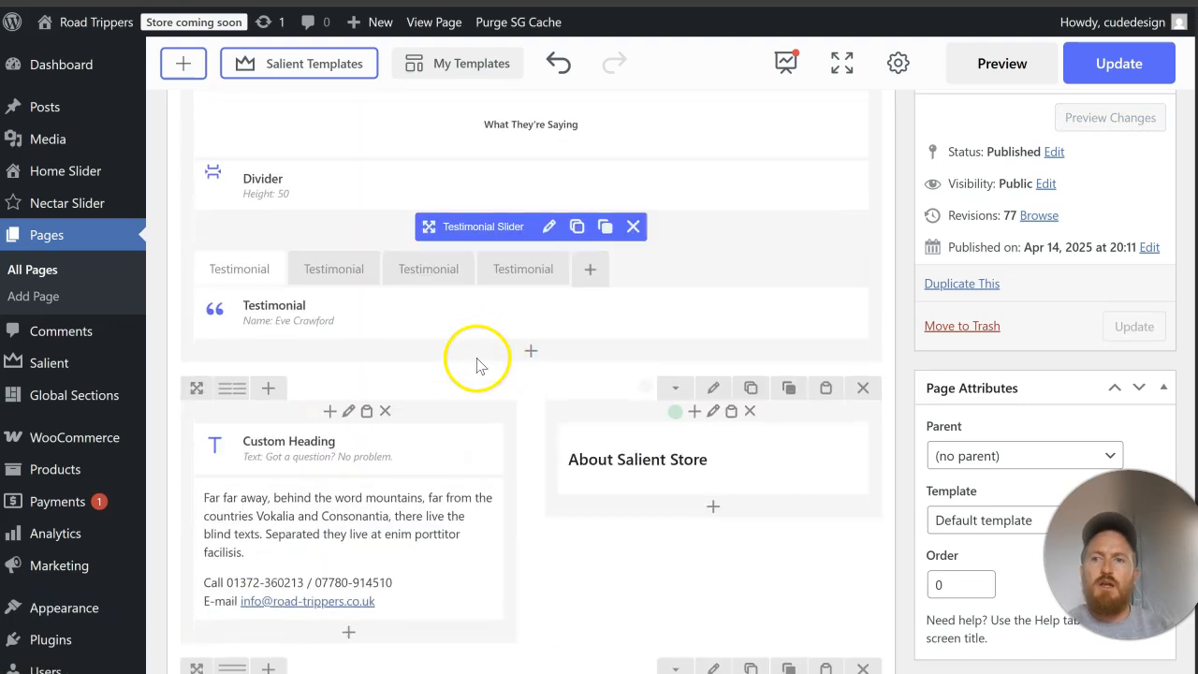
pyautogui.scroll(-10, 527, 383)
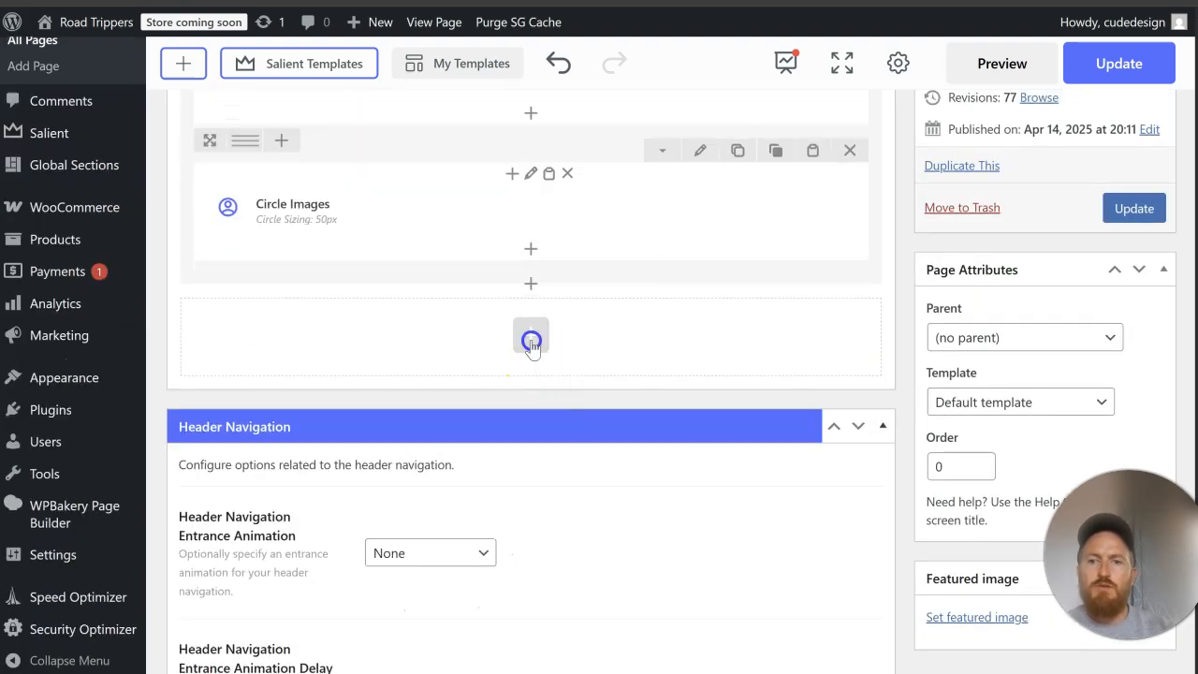
pyautogui.click(529, 338)
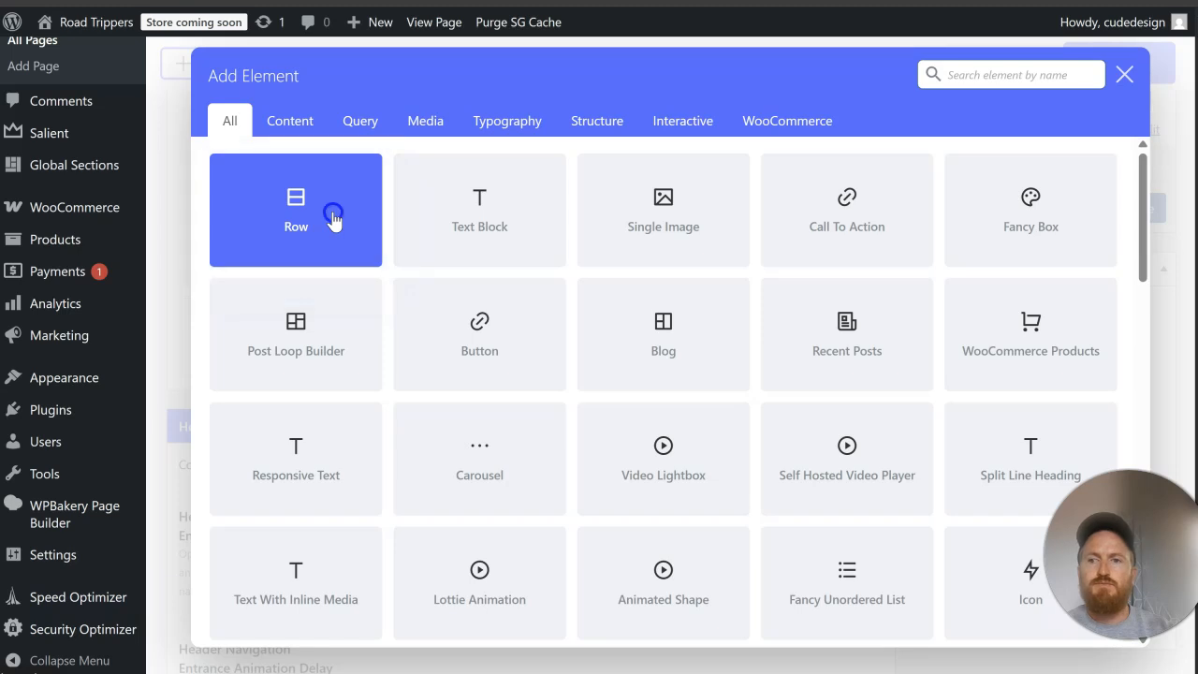
pyautogui.click(333, 221)
pyautogui.click(530, 314)
pyautogui.click(1000, 77)
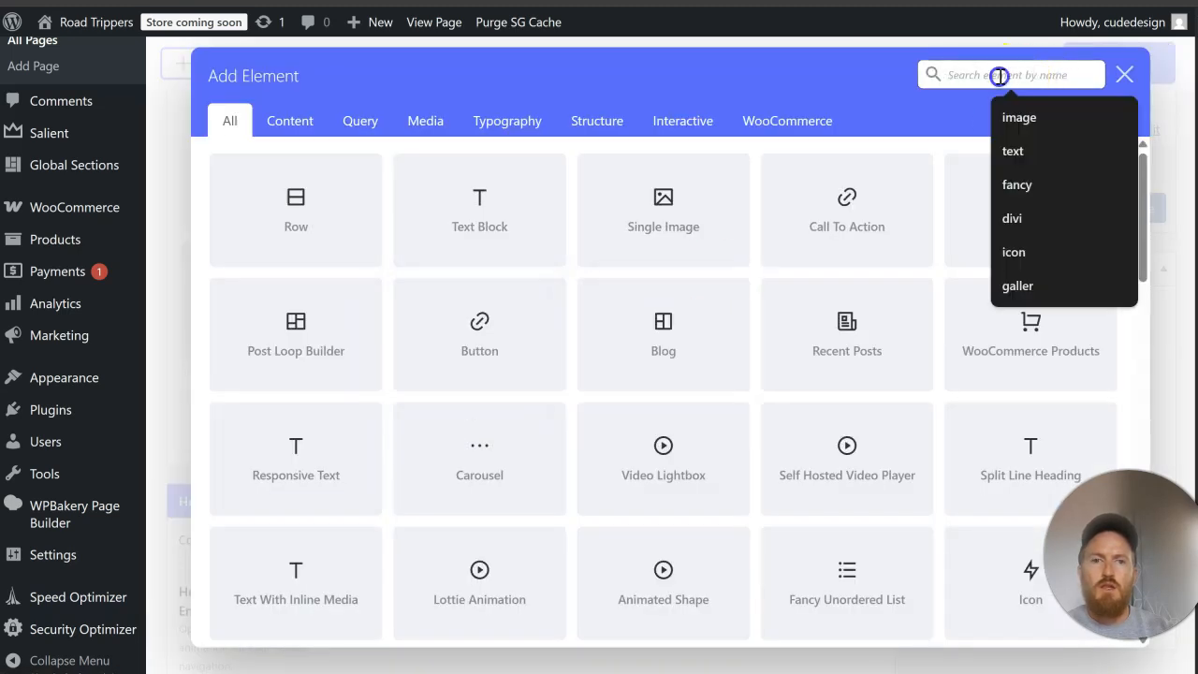
pyautogui.write('galler')
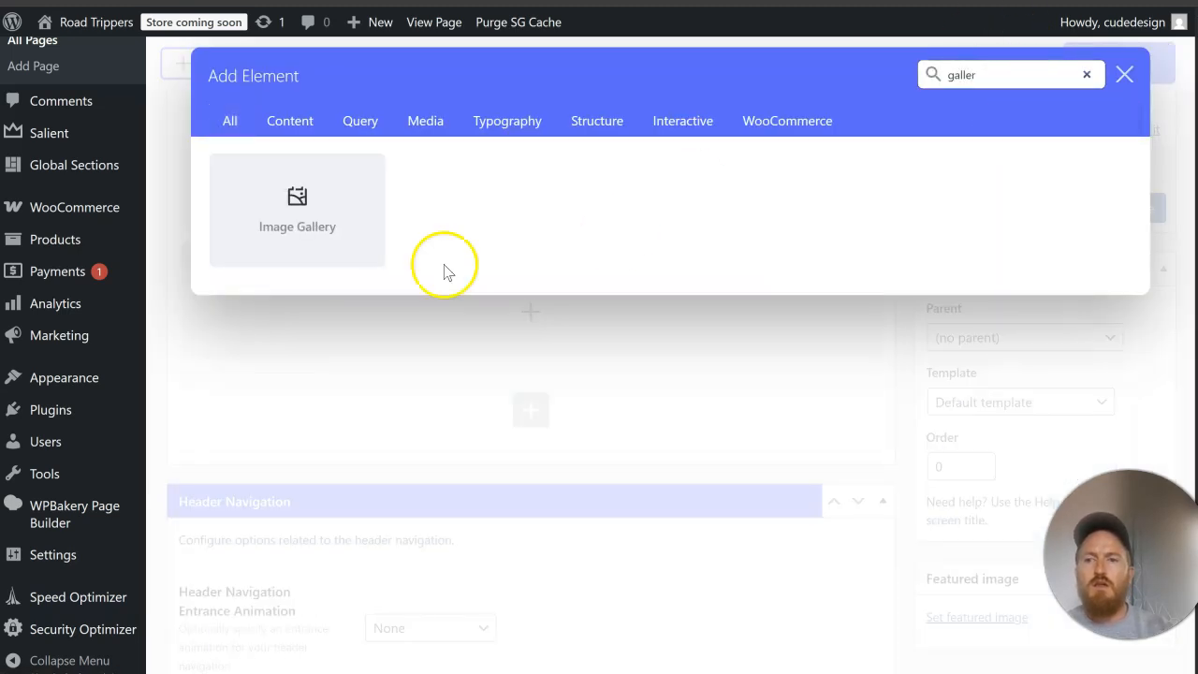
pyautogui.click(321, 212)
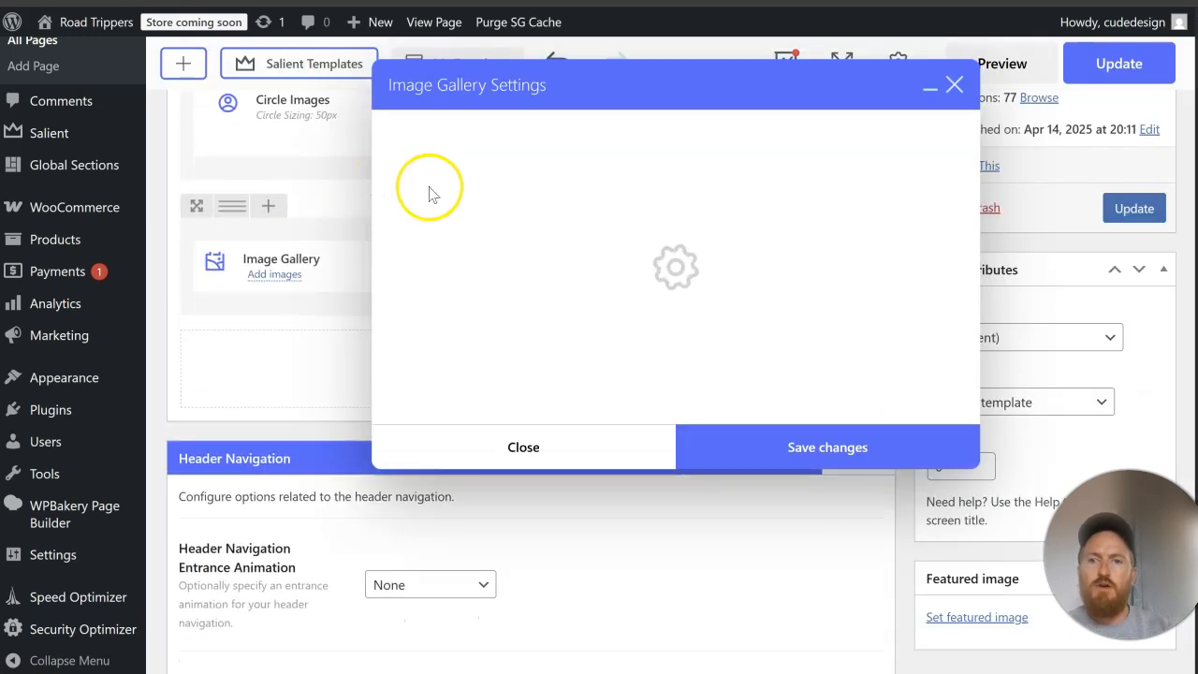
# Step: Keep Media library as the gallery's image source and set its gallery type to Image Grid Style
pyautogui.click(444, 218)
pyautogui.click(443, 218)
pyautogui.click(508, 378)
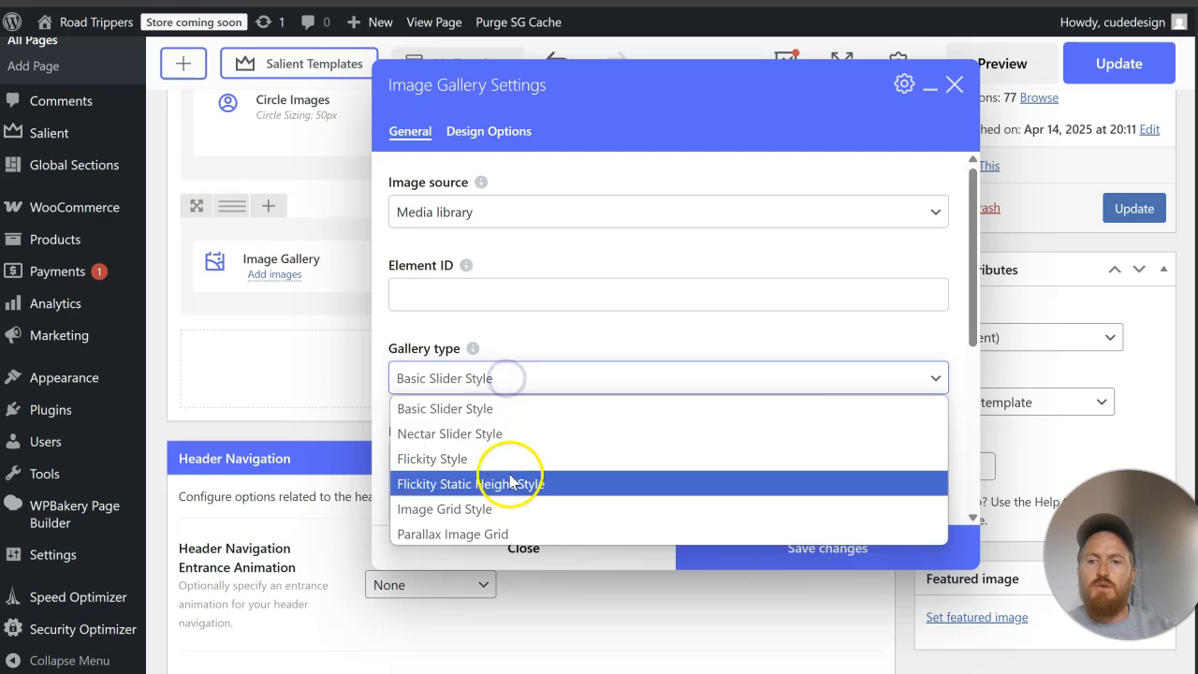
pyautogui.click(514, 510)
# Step: Upload four Unsplash photos to the gallery: the village street, the church skyline, the coastal town and the white cliffs
pyautogui.scroll(-3, 583, 430)
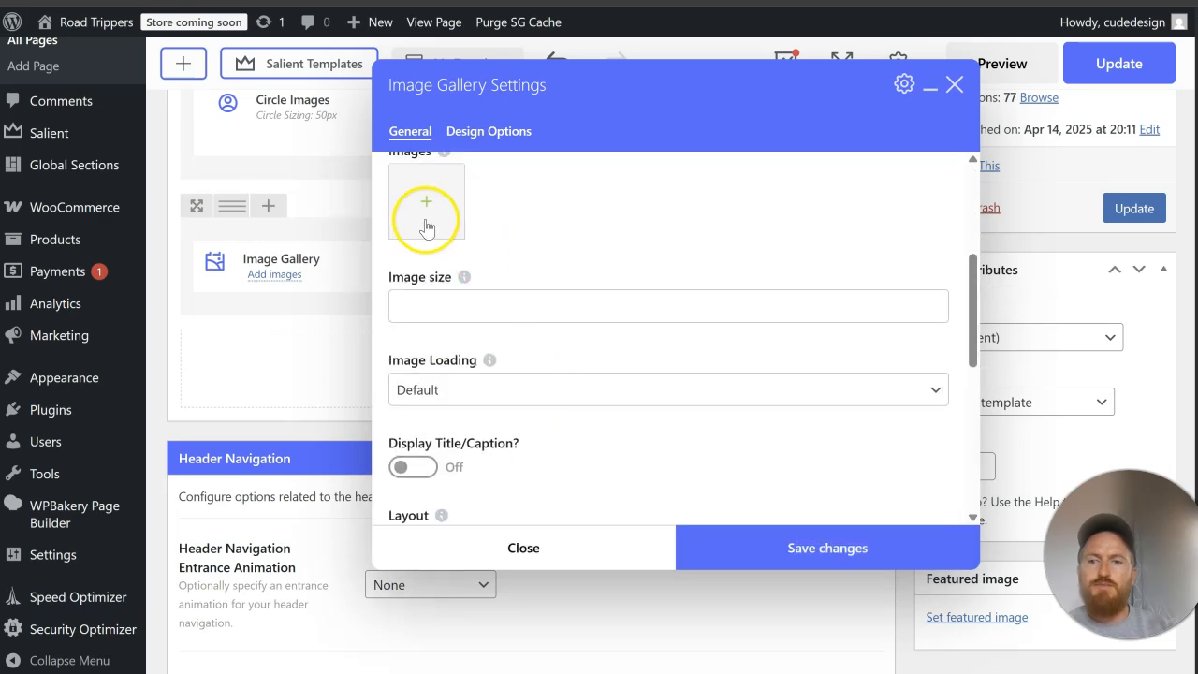
pyautogui.click(421, 219)
pyautogui.click(99, 98)
pyautogui.click(602, 362)
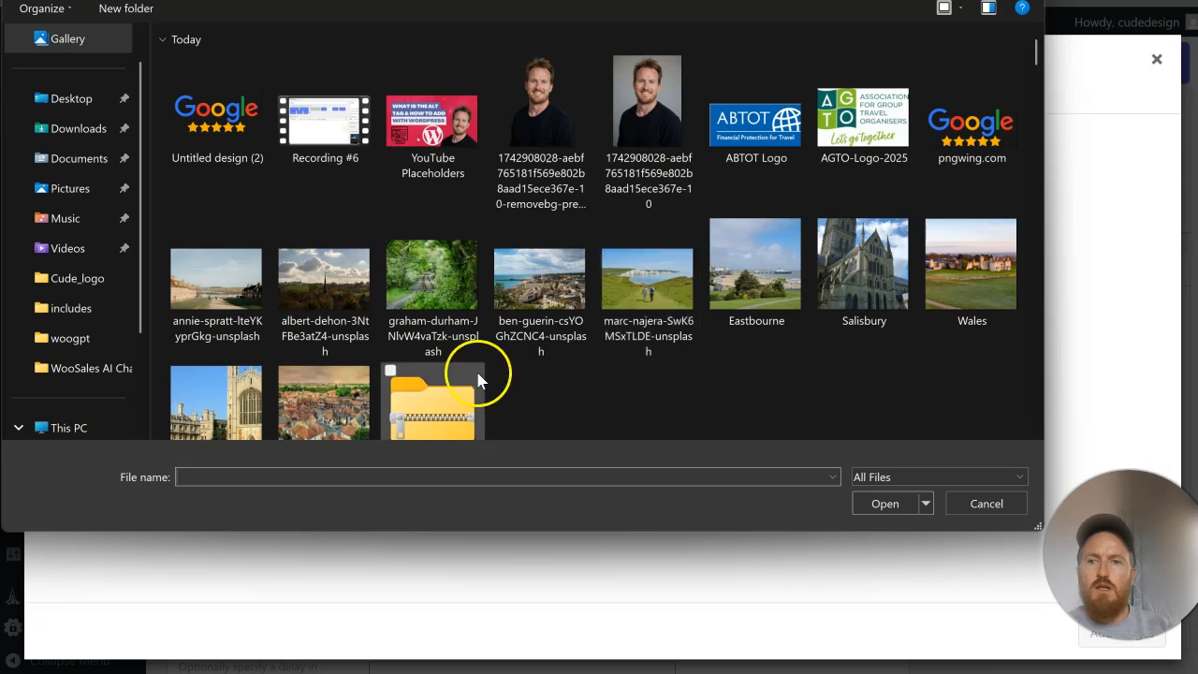
pyautogui.click(251, 319)
pyautogui.keyDown('ctrl'); pyautogui.click(336, 316); pyautogui.keyUp('ctrl')
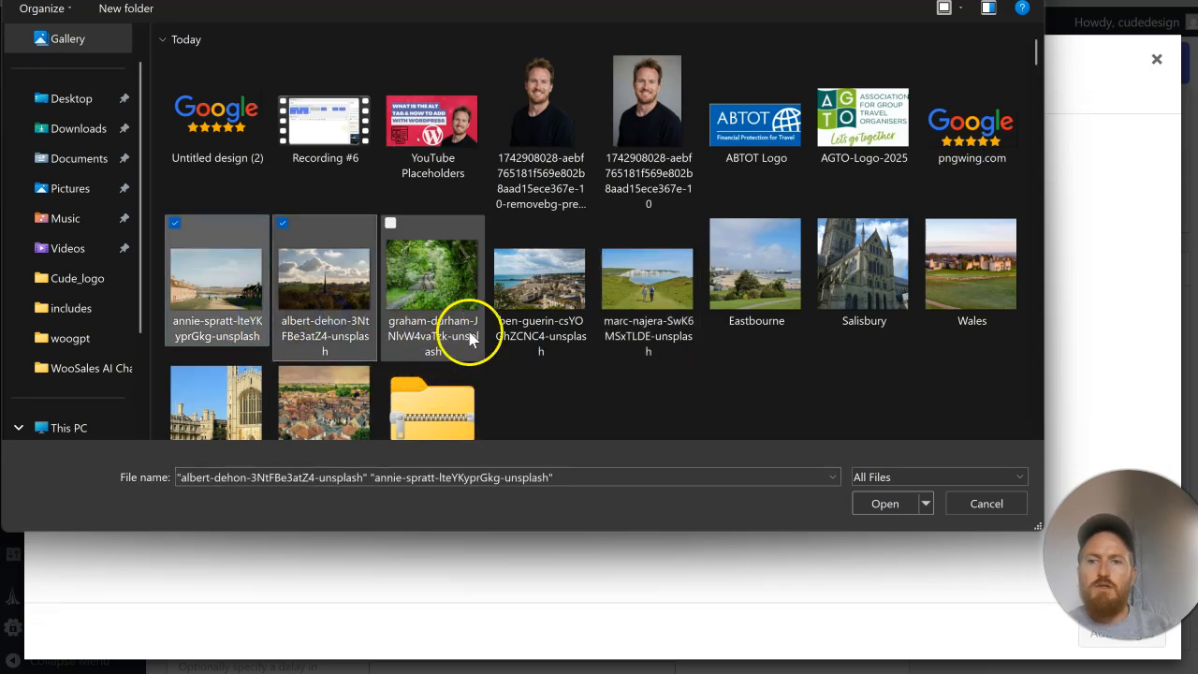
pyautogui.keyDown('ctrl'); pyautogui.click(543, 316); pyautogui.keyUp('ctrl')
pyautogui.keyDown('ctrl'); pyautogui.click(632, 309); pyautogui.keyUp('ctrl')
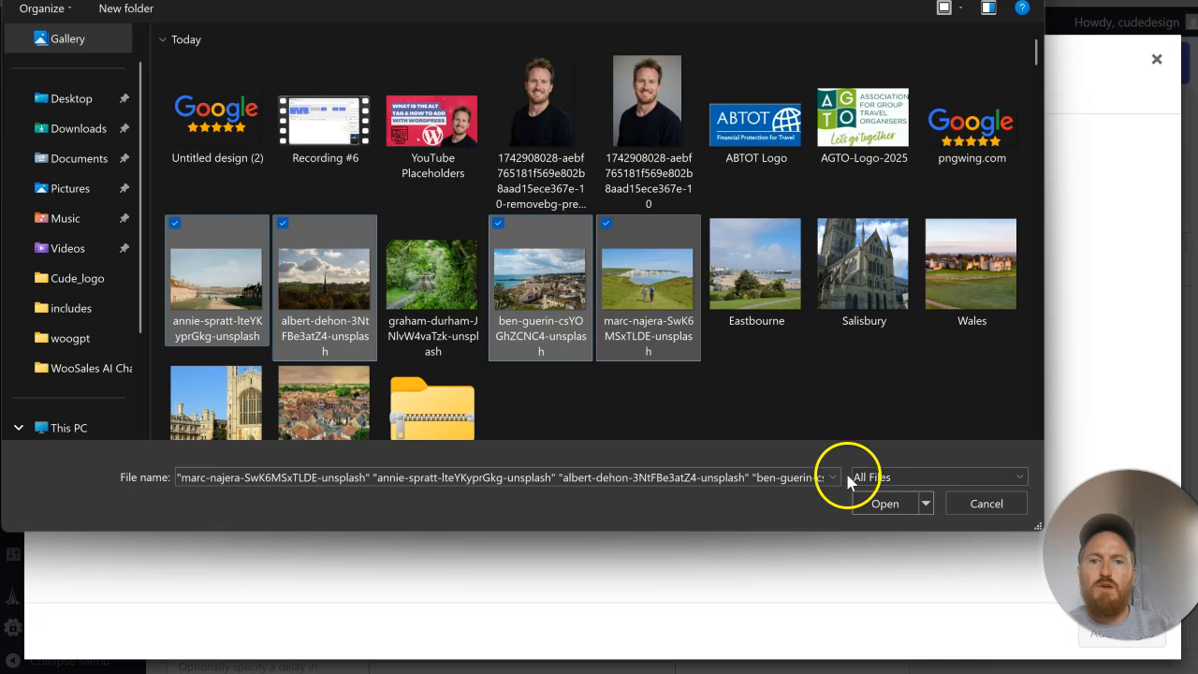
pyautogui.click(901, 506)
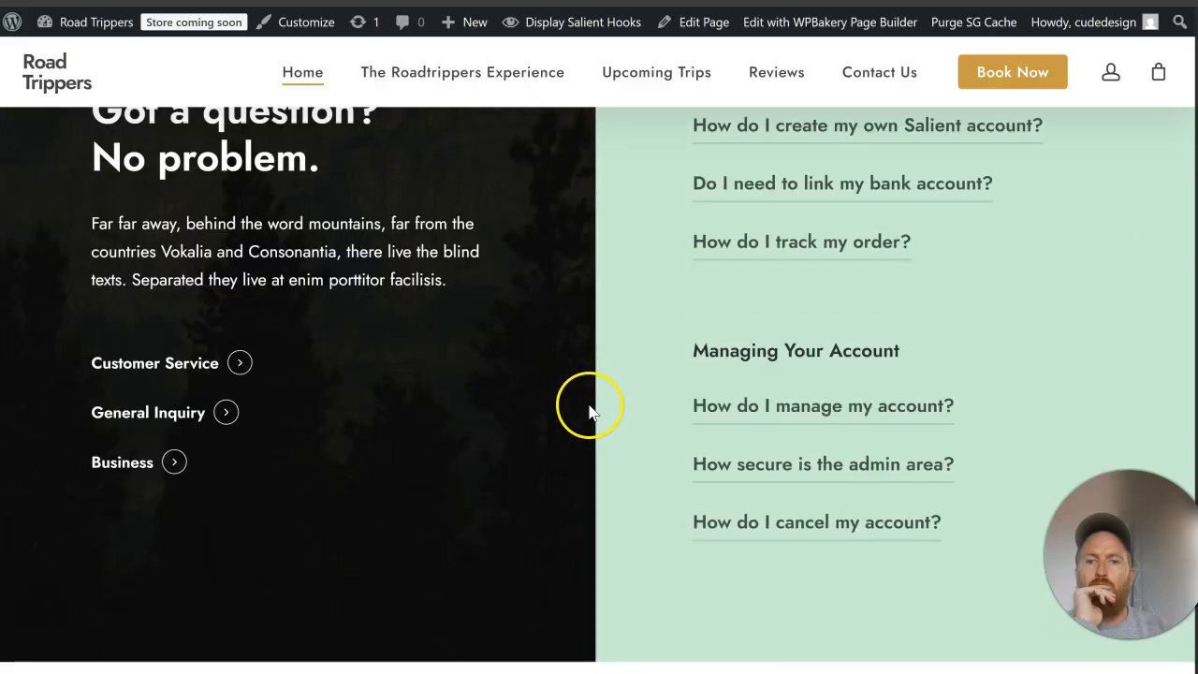
pyautogui.scroll(-5, 592, 404)
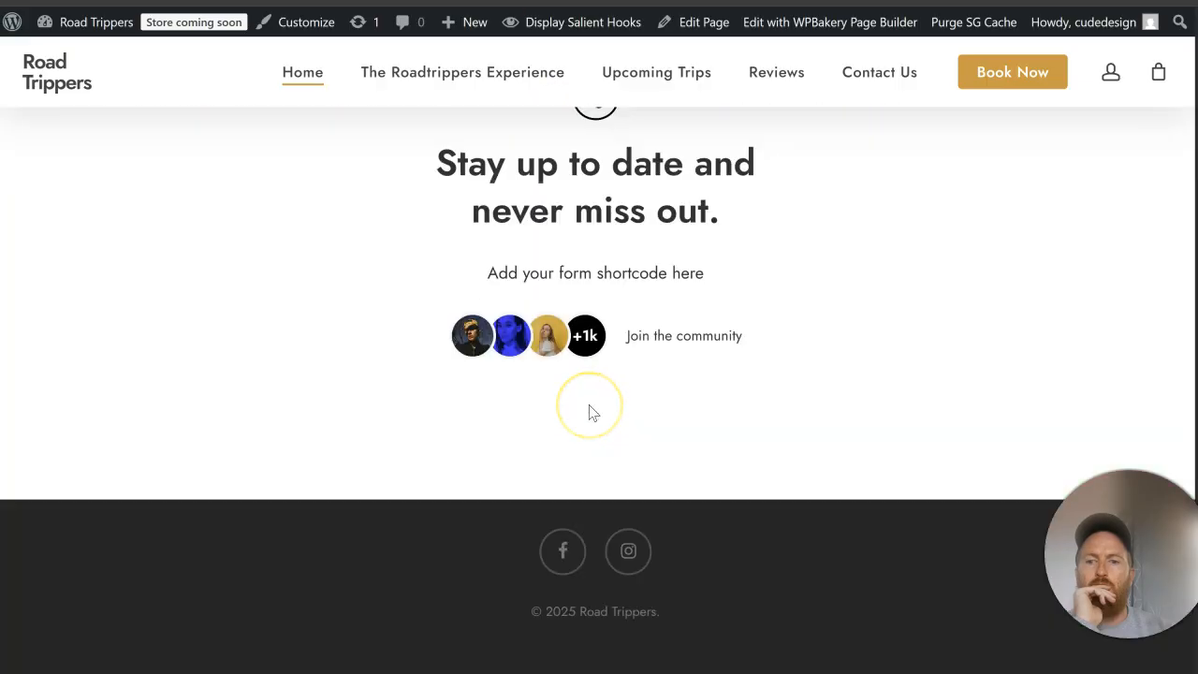
pyautogui.scroll(4, 594, 413)
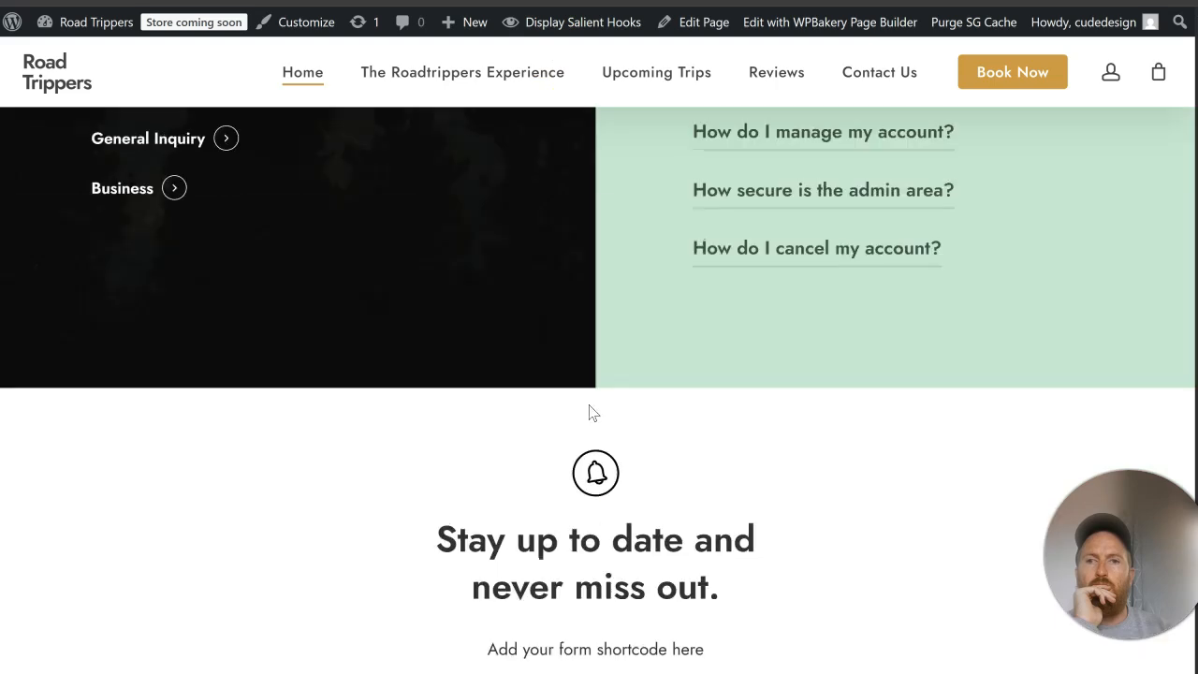
pyautogui.scroll(2, 597, 410)
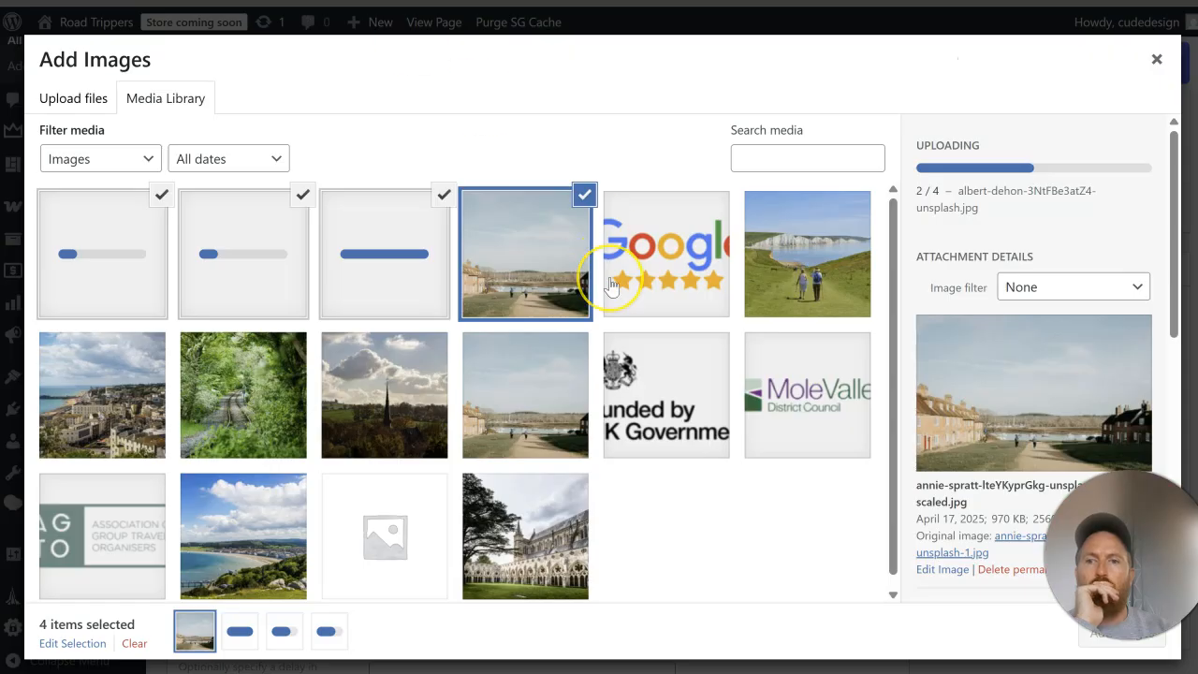
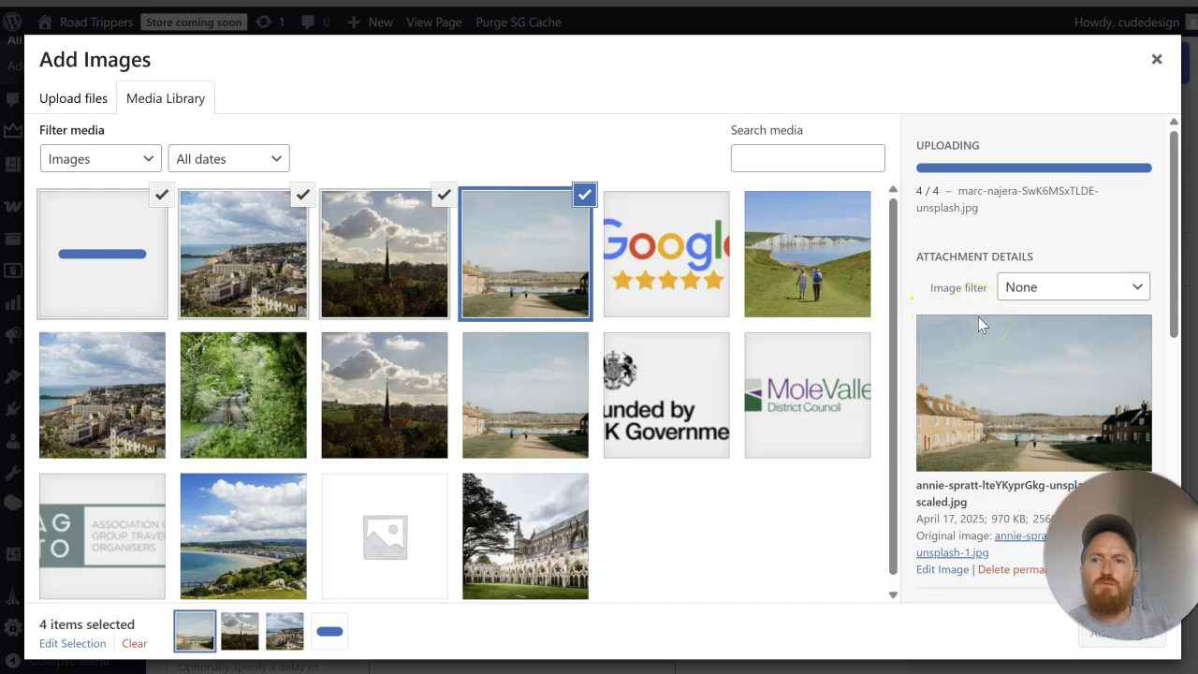
# Step: Add the four selected photos to the image gallery and set the item spacing to 1px
pyautogui.scroll(-5, 982, 355)
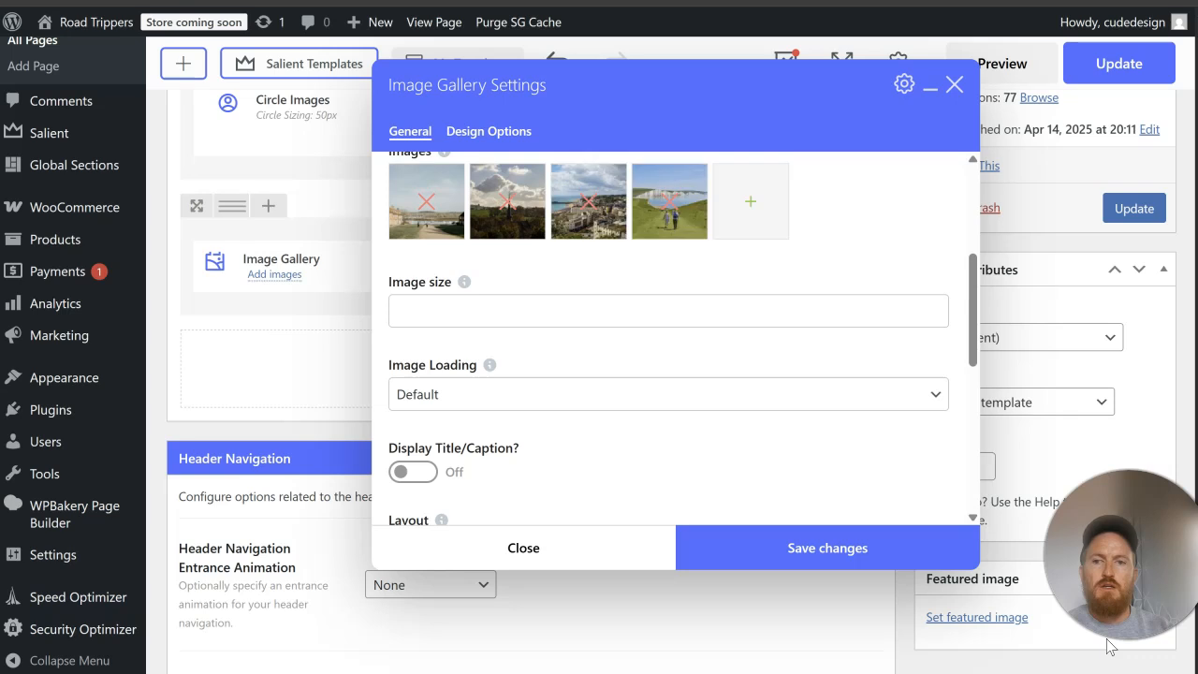
pyautogui.scroll(-3, 521, 340)
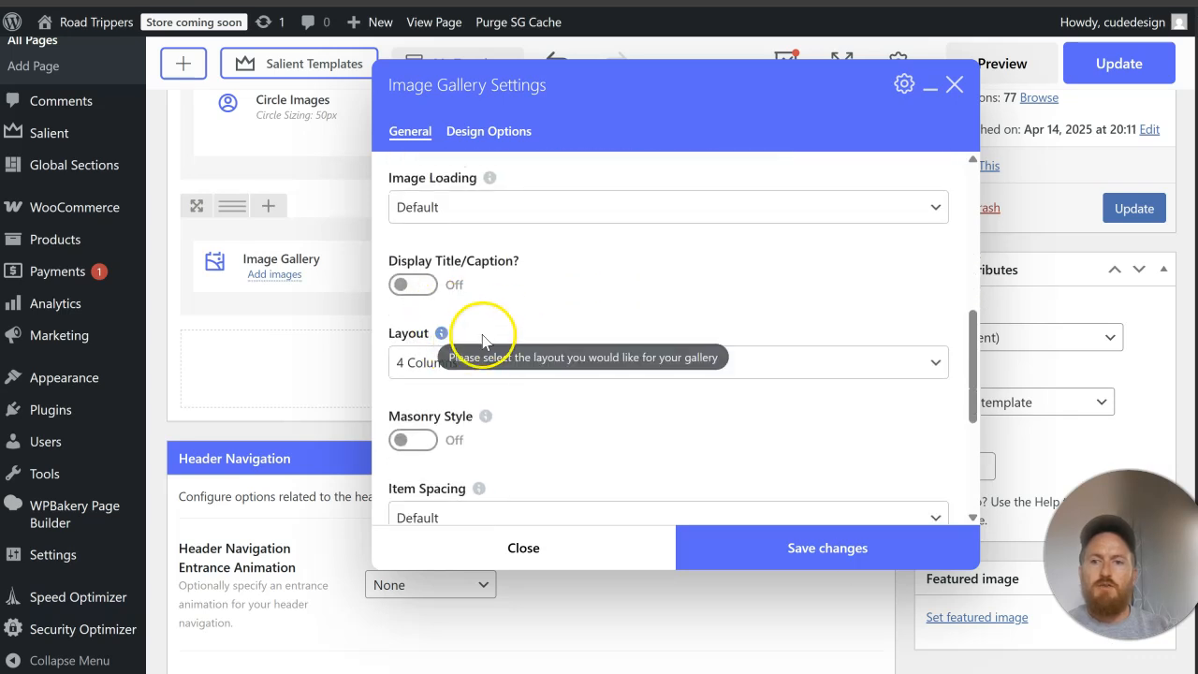
pyautogui.scroll(-1, 482, 342)
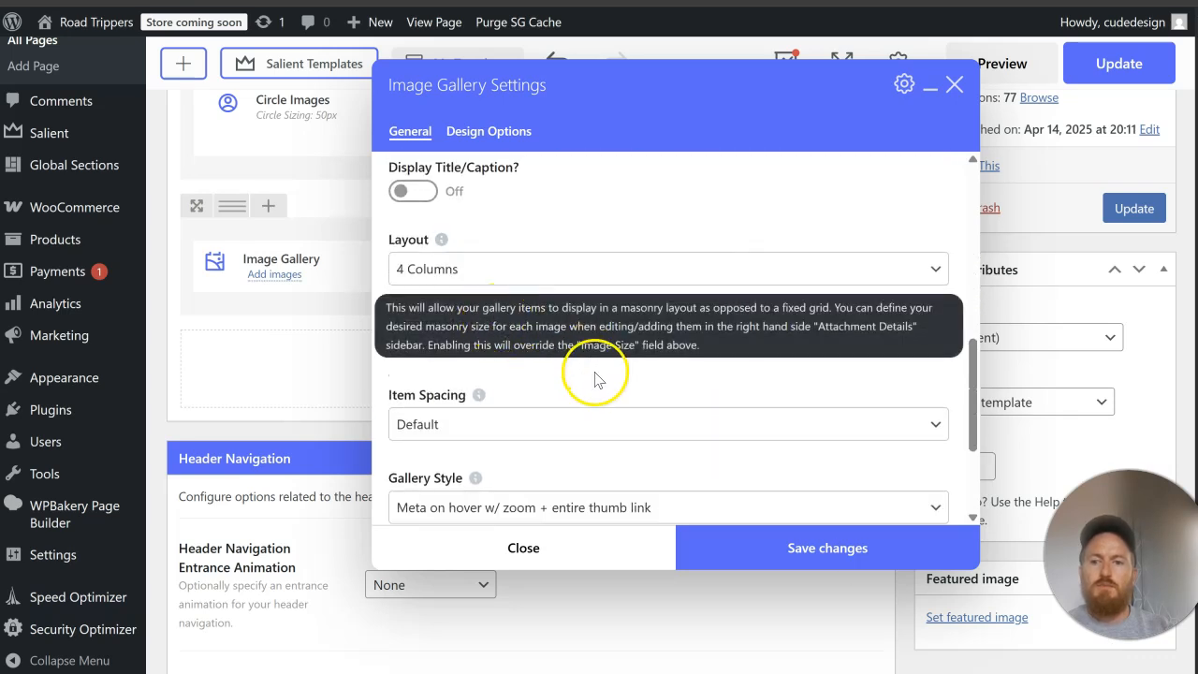
pyautogui.scroll(-1, 496, 374)
pyautogui.click(508, 342)
pyautogui.click(524, 380)
pyautogui.scroll(-1, 562, 267)
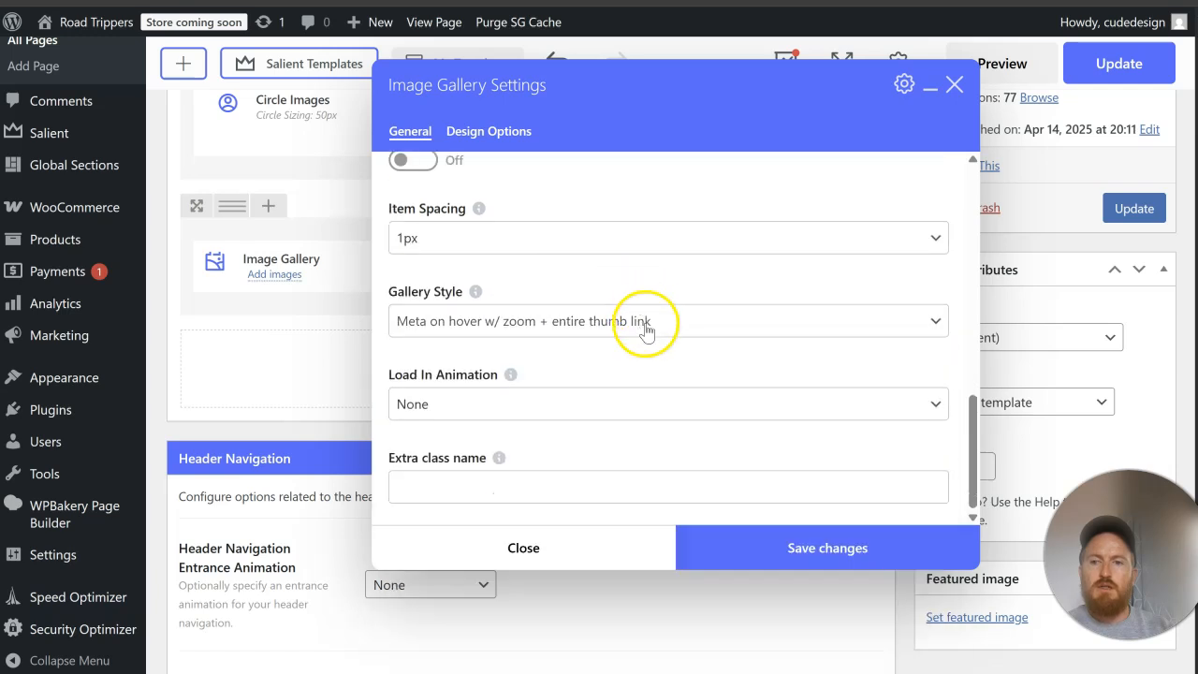
# Step: Keep the gallery style as Meta on hover w/ zoom + entire thumb link and save the gallery settings
pyautogui.click(645, 327)
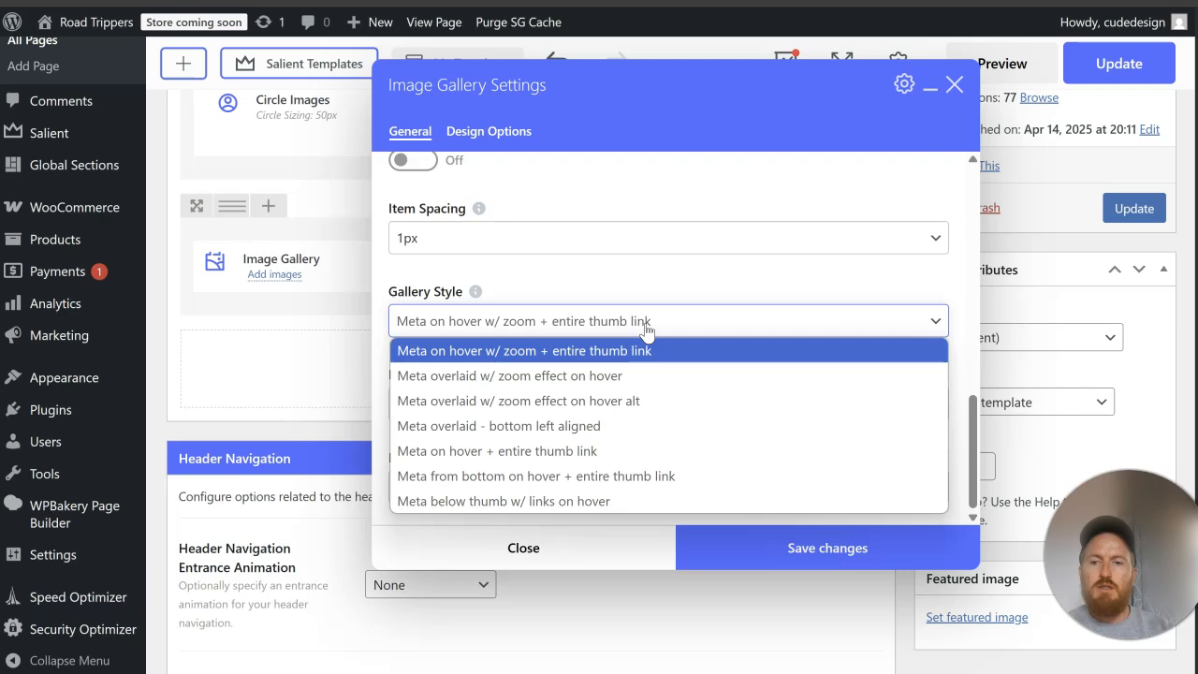
pyautogui.click(645, 323)
pyautogui.scroll(4, 646, 360)
pyautogui.scroll(5, 645, 366)
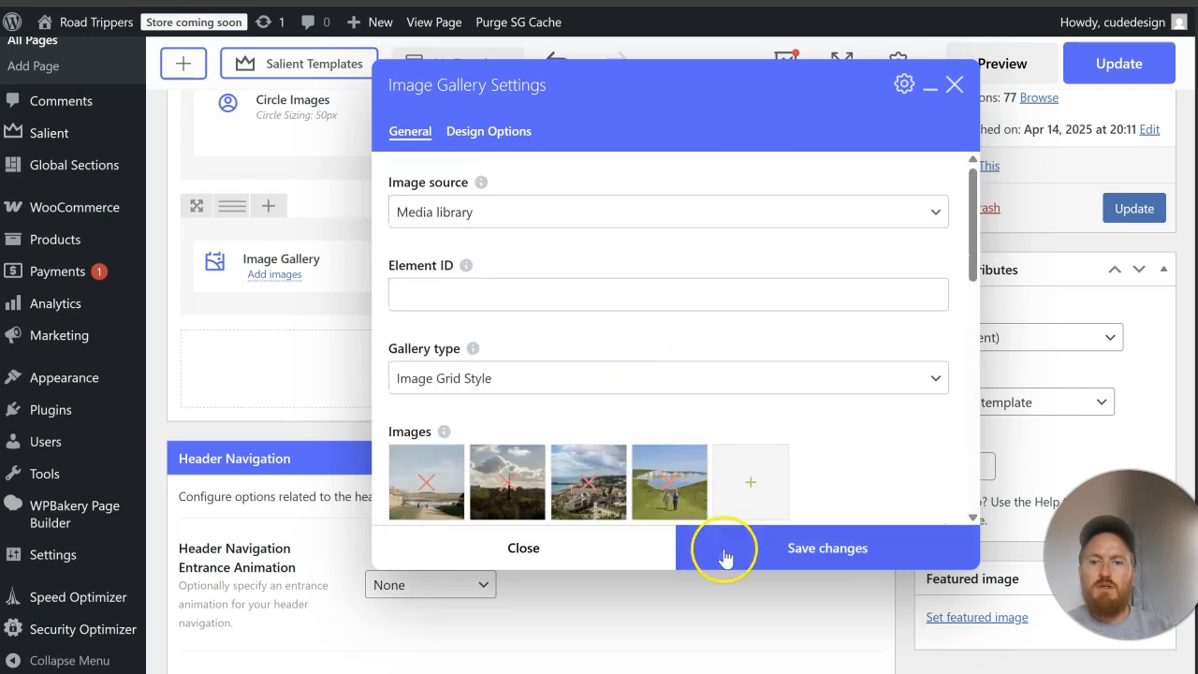
pyautogui.click(717, 547)
# Step: Set the gallery row's type to Full Width Content and save the row settings
pyautogui.click(712, 207)
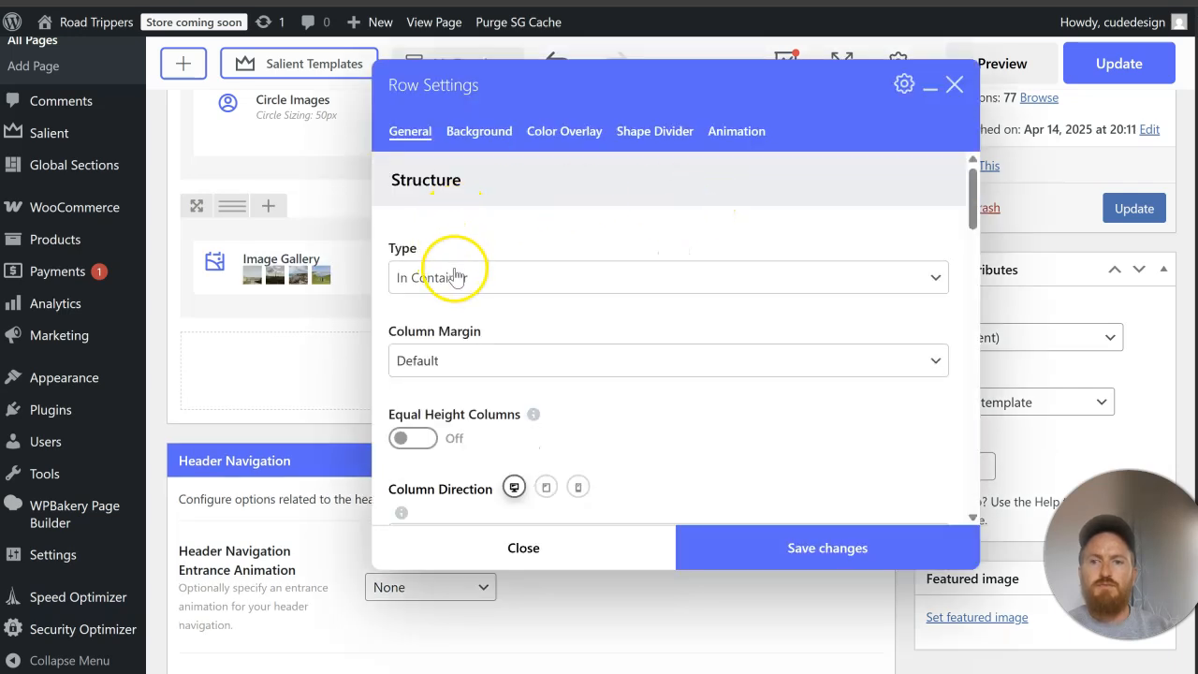
pyautogui.click(453, 273)
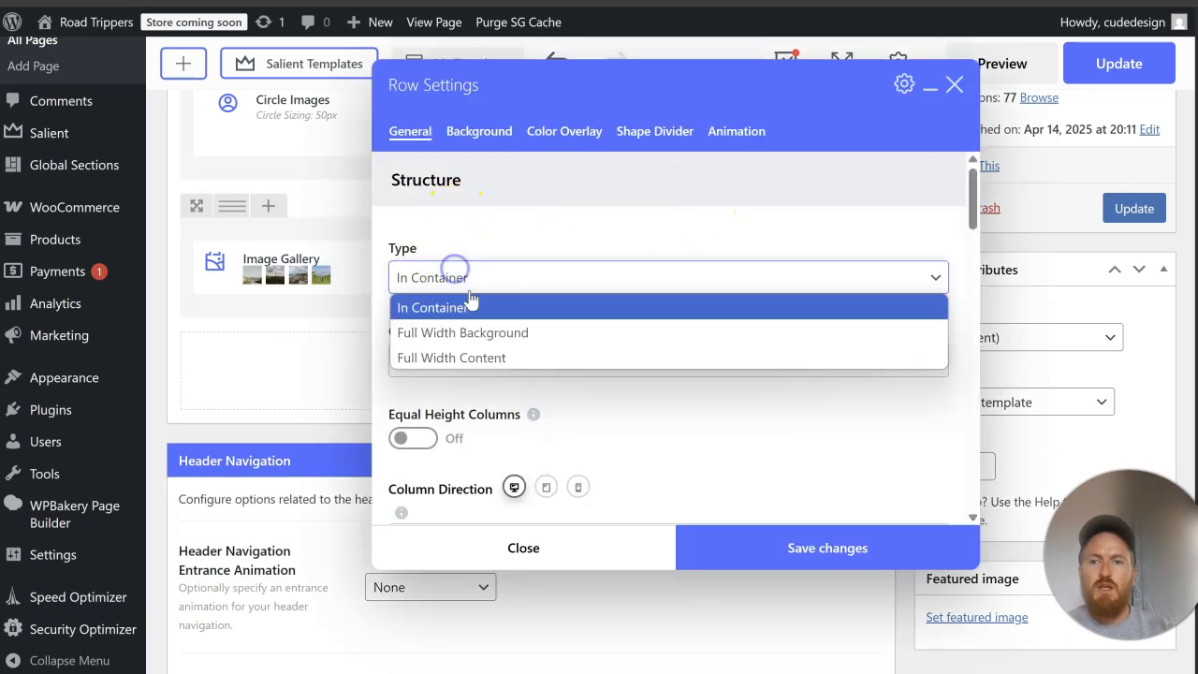
pyautogui.click(529, 355)
pyautogui.click(795, 543)
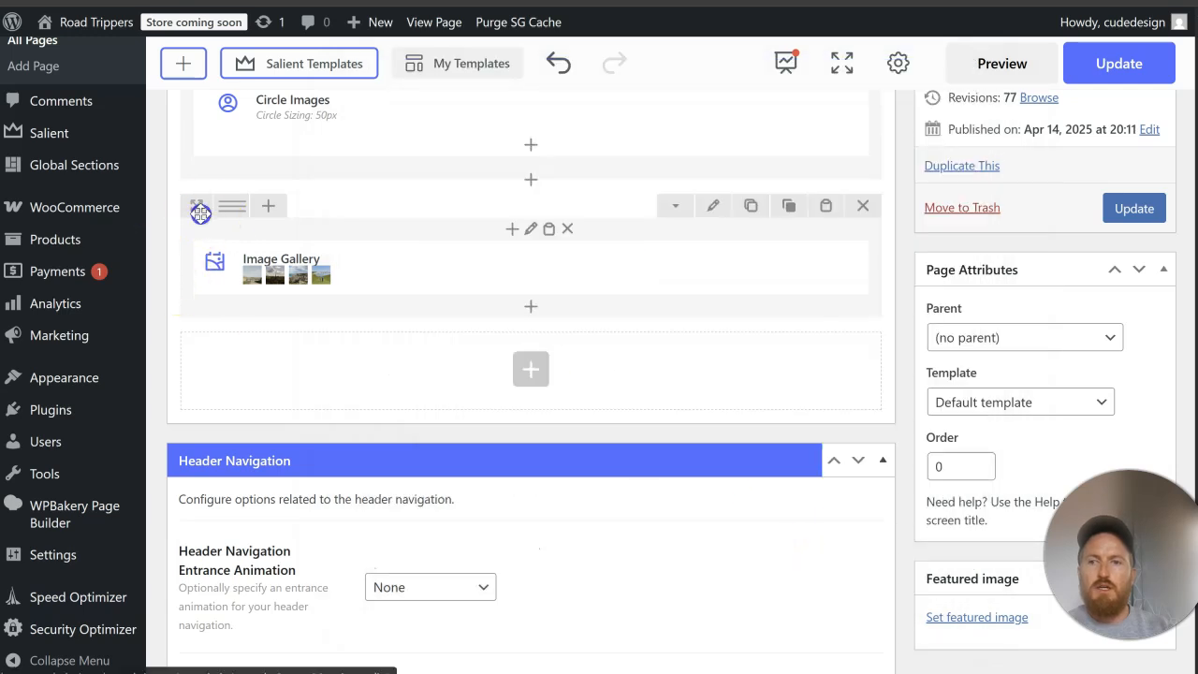
# Step: Move the gallery row directly below the testimonials row and duplicate it there
pyautogui.scroll(6, 201, 209)
pyautogui.moveTo(412, 4); pyautogui.dragTo(288, 341)
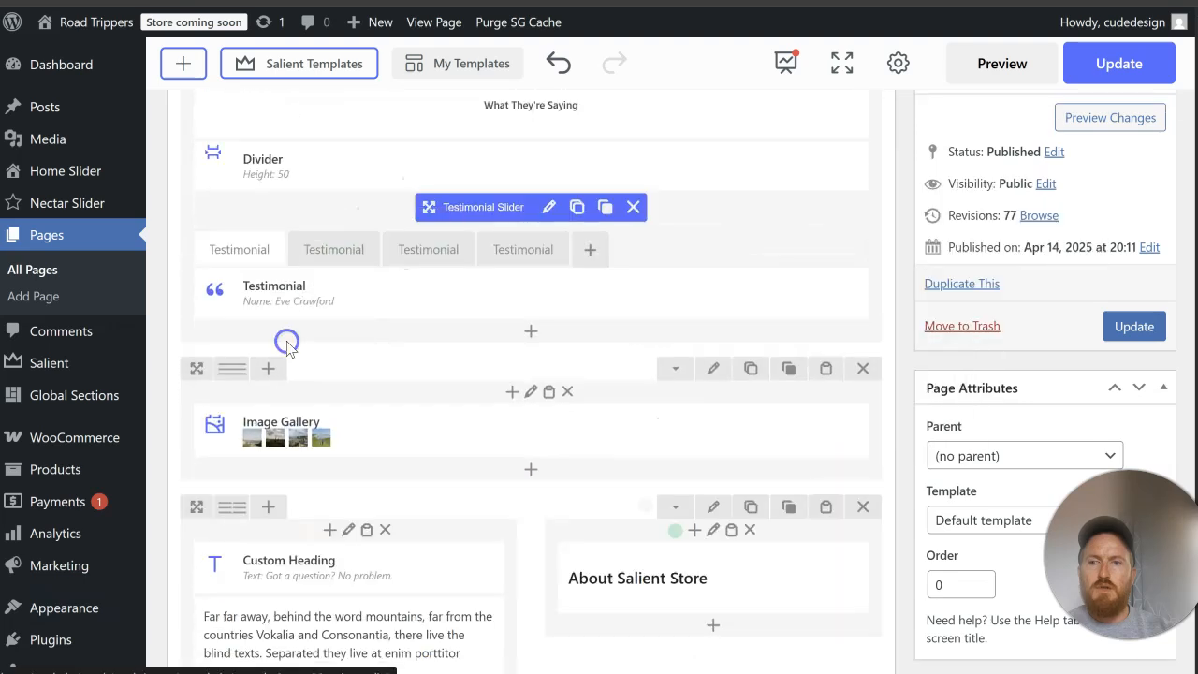
pyautogui.click(750, 368)
# Step: Place the duplicate gallery row between the Our Trips columns and the Google reviews row, and update the page
pyautogui.scroll(-2, 201, 309)
pyautogui.moveTo(193, 206); pyautogui.dragTo(374, 112)
pyautogui.click(1133, 326)
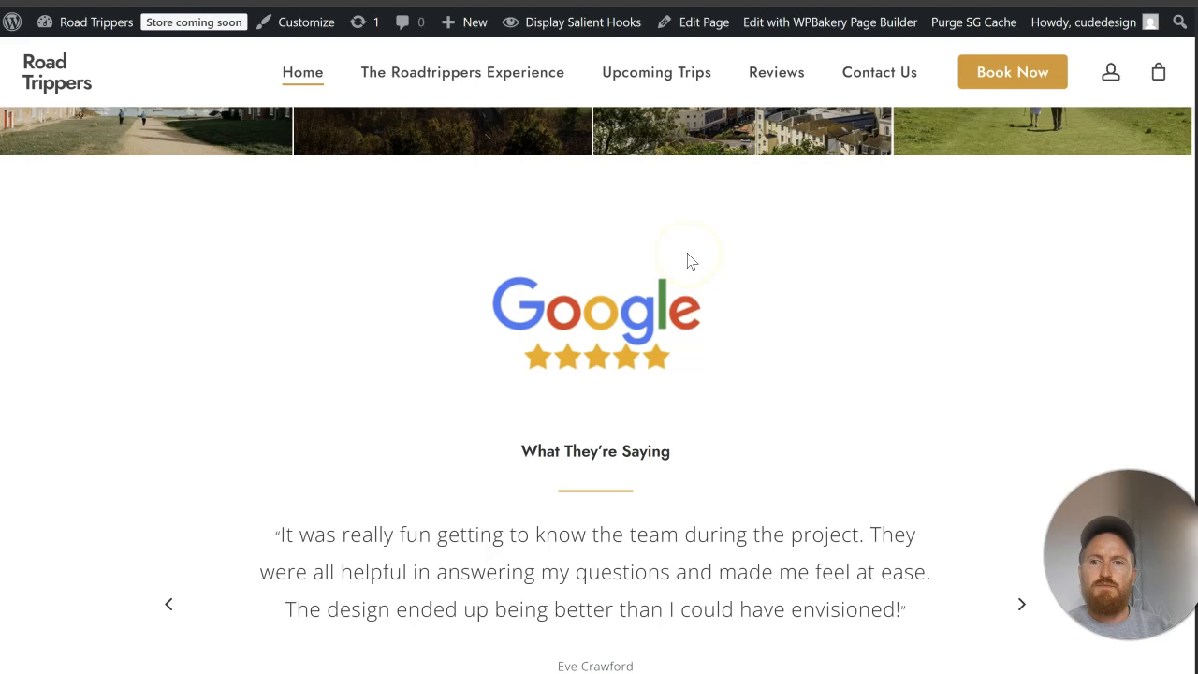
# Step: Check both gallery strips and the sections around them on the live home page
pyautogui.scroll(-5, 689, 263)
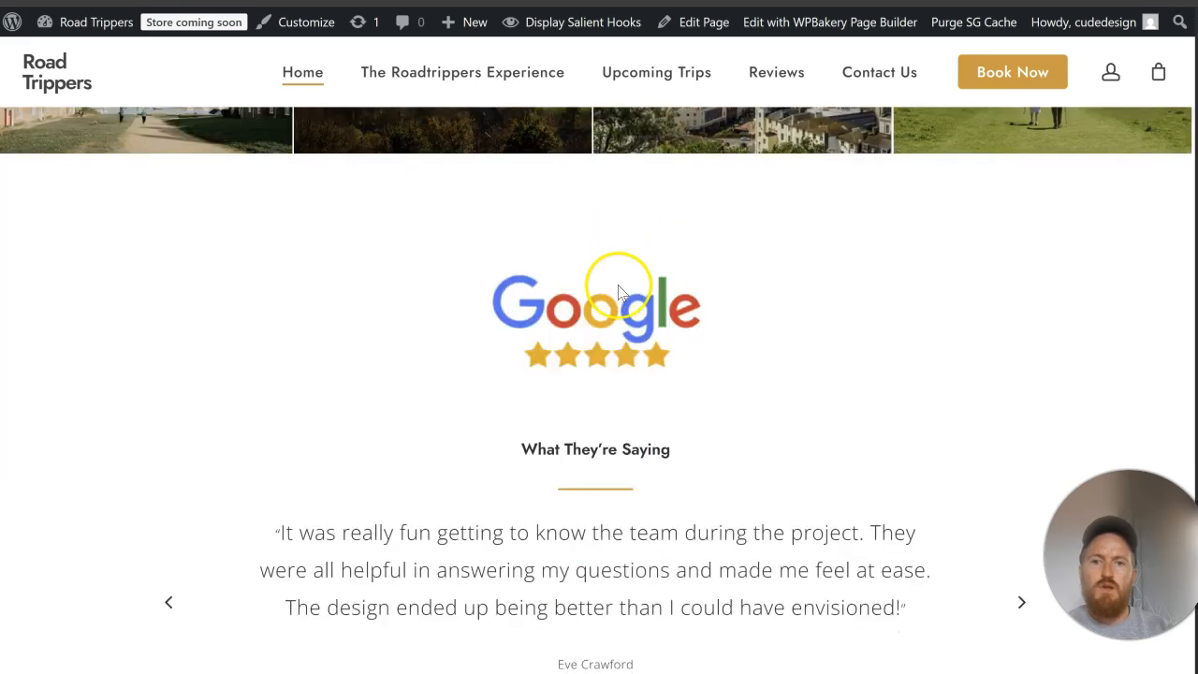
pyautogui.scroll(-2, 645, 274)
pyautogui.scroll(4, 645, 275)
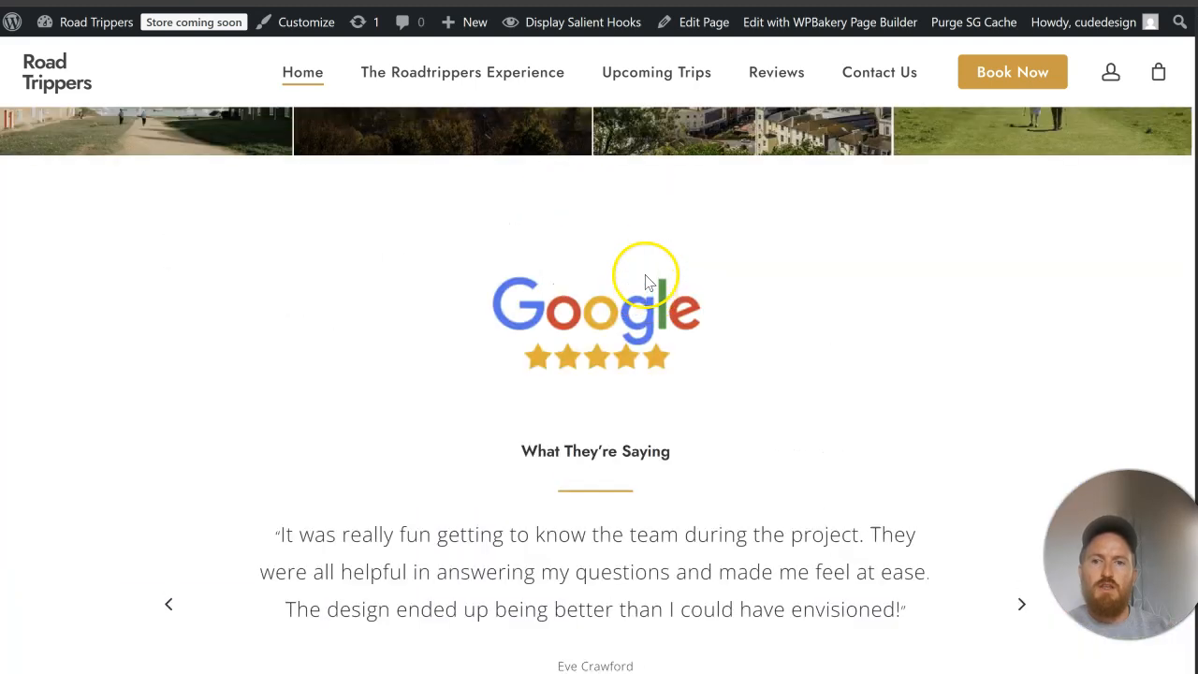
pyautogui.scroll(-8, 754, 270)
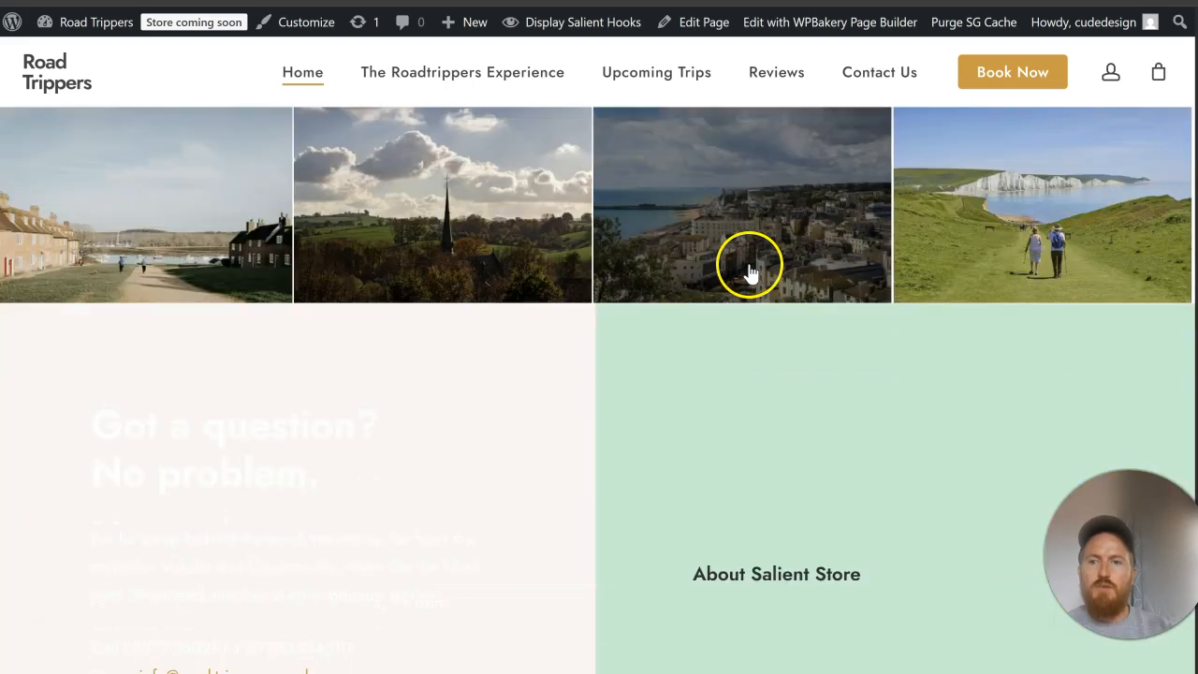
pyautogui.scroll(-3, 748, 272)
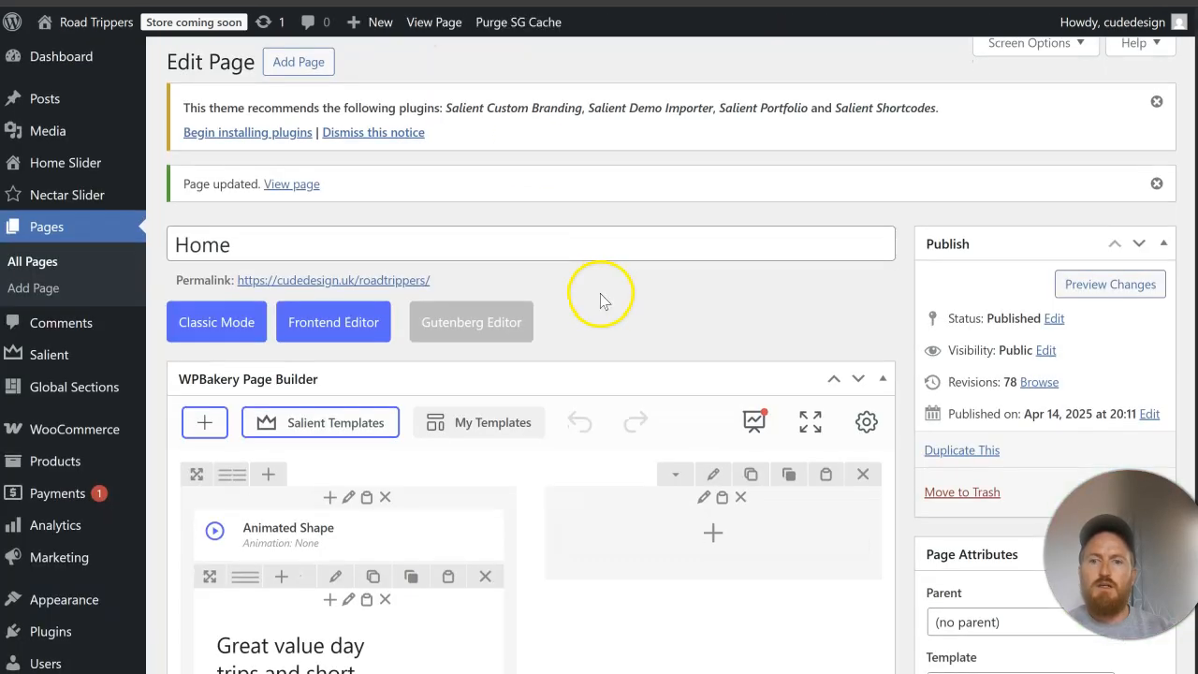
pyautogui.scroll(-15, 600, 293)
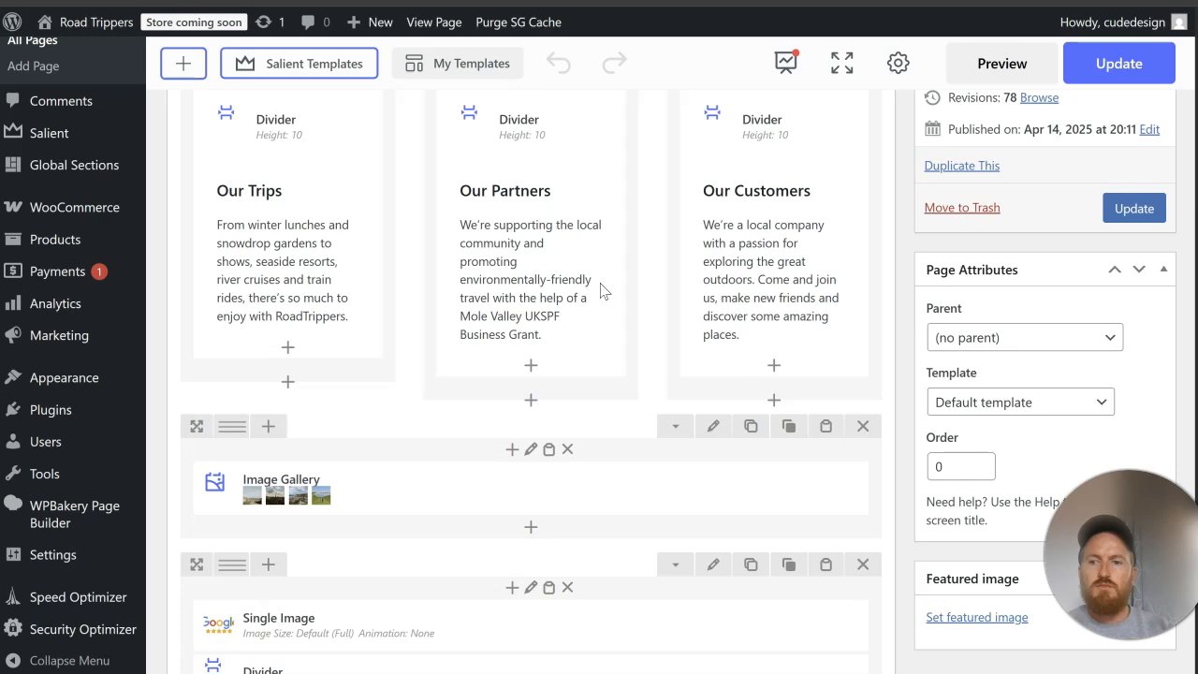
# Step: Set the type of the Stay up to date newsletter row to Full Width Background
pyautogui.scroll(-15, 590, 248)
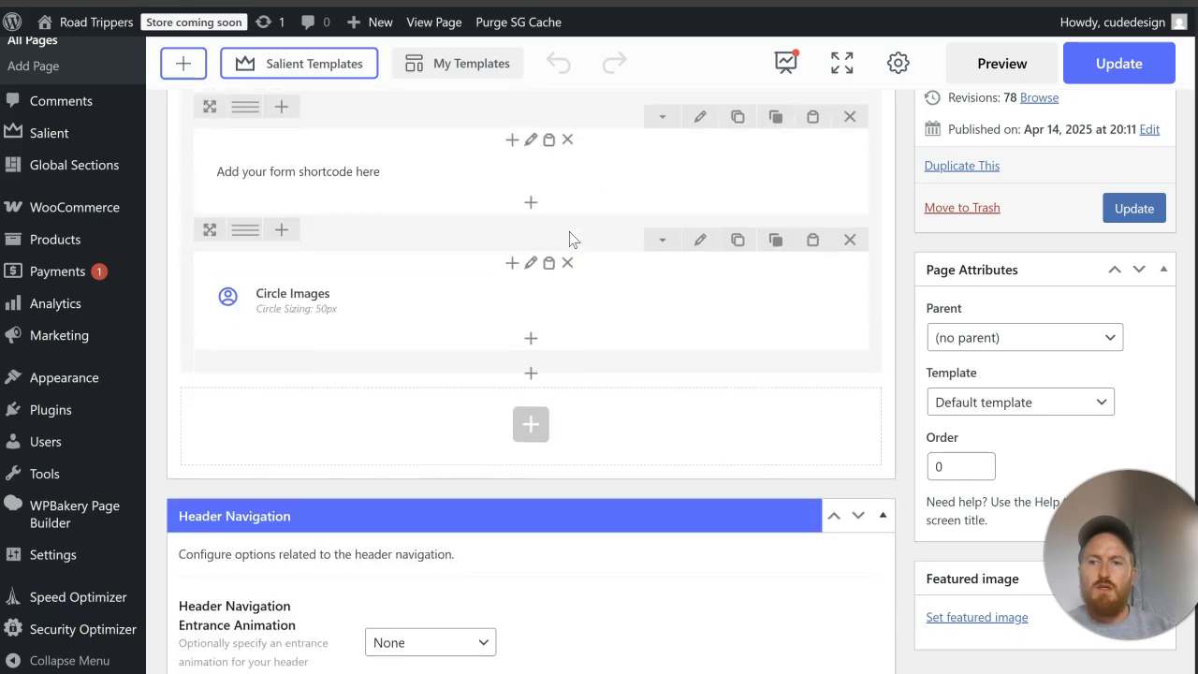
pyautogui.scroll(5, 571, 237)
pyautogui.click(715, 206)
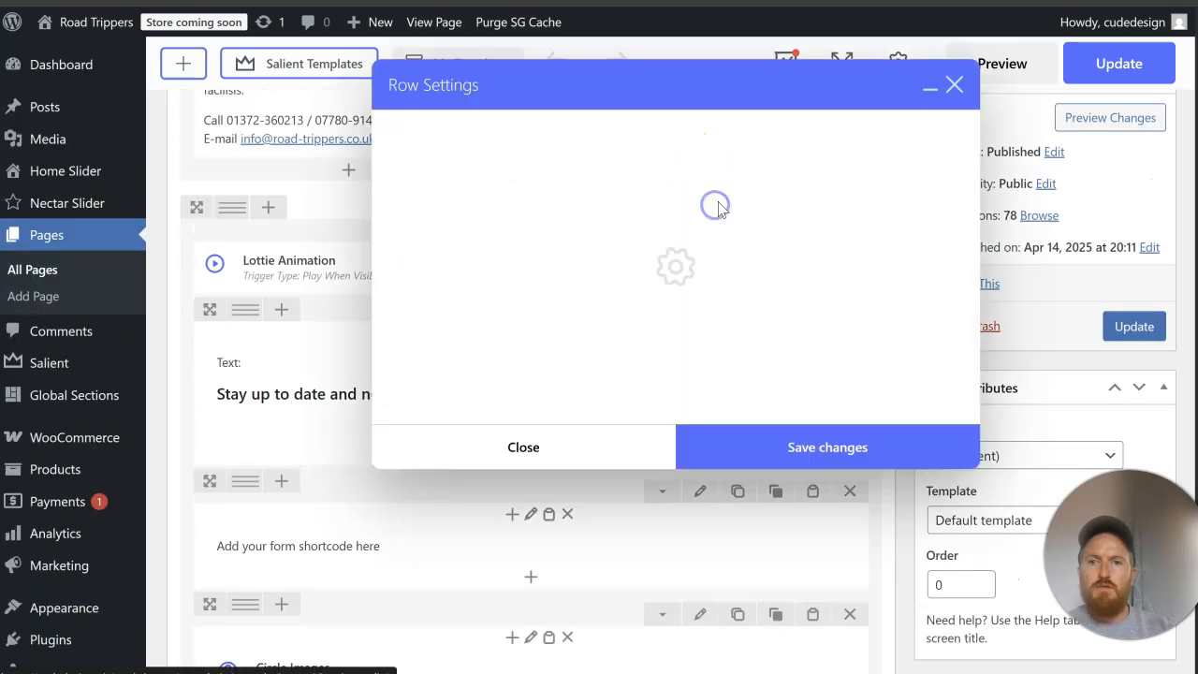
pyautogui.click(527, 273)
pyautogui.click(533, 328)
# Step: Give the newsletter row a light blue background color
pyautogui.click(478, 133)
pyautogui.click(471, 217)
pyautogui.scroll(-1, 536, 357)
pyautogui.click(506, 356)
pyautogui.click(776, 315)
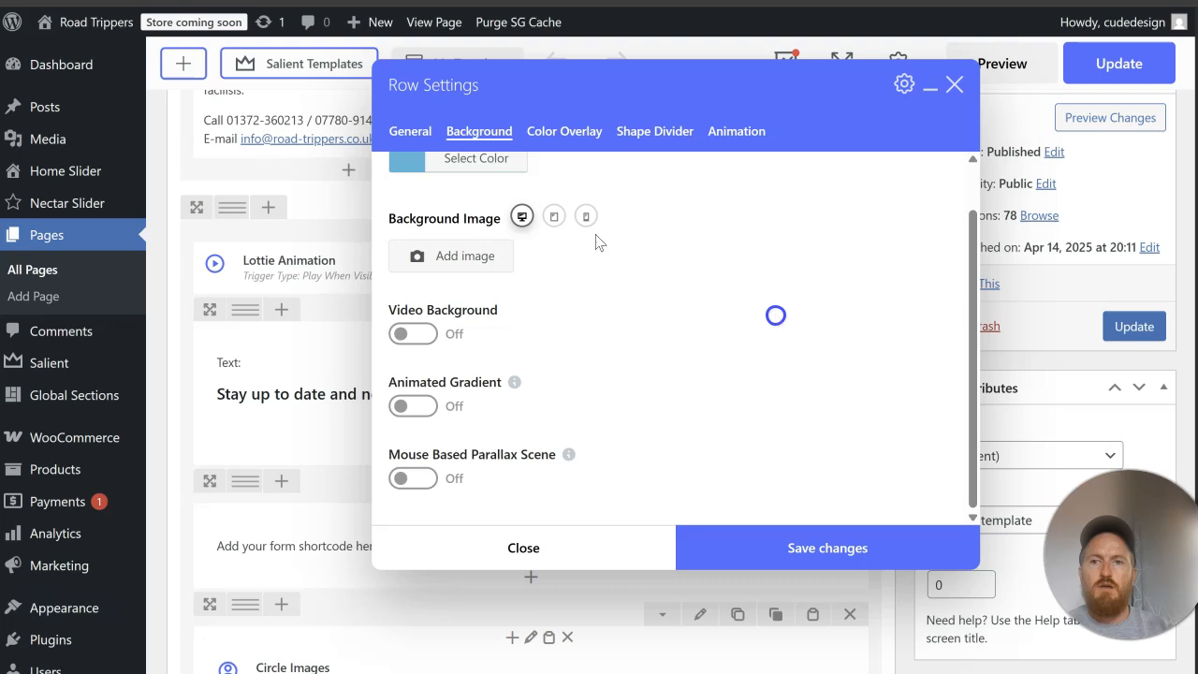
# Step: Set the newsletter row's text color to Light
pyautogui.click(415, 134)
pyautogui.scroll(-10, 646, 273)
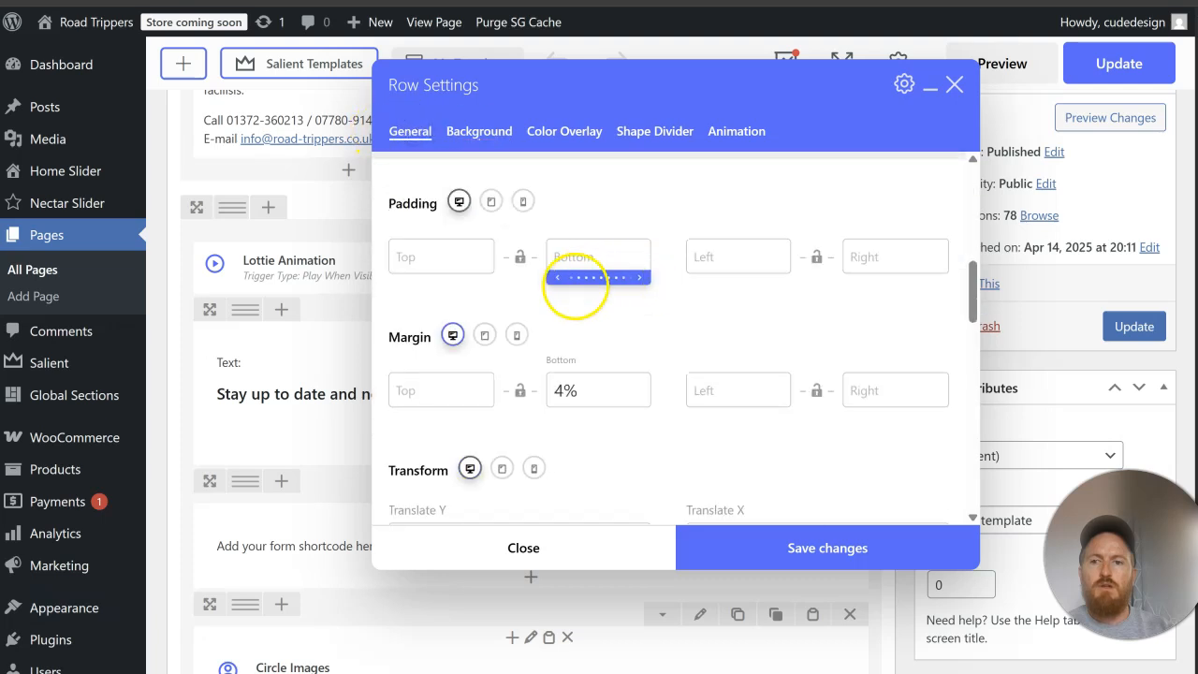
pyautogui.scroll(-2, 552, 304)
pyautogui.click(529, 324)
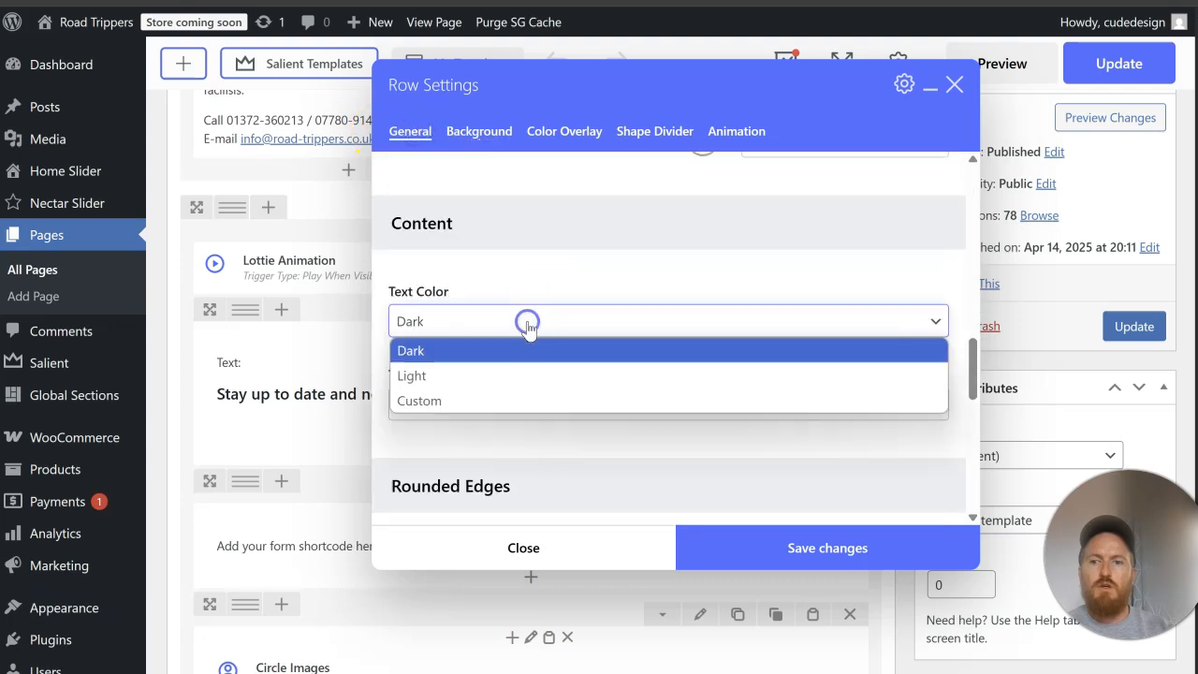
pyautogui.click(526, 375)
pyautogui.click(602, 273)
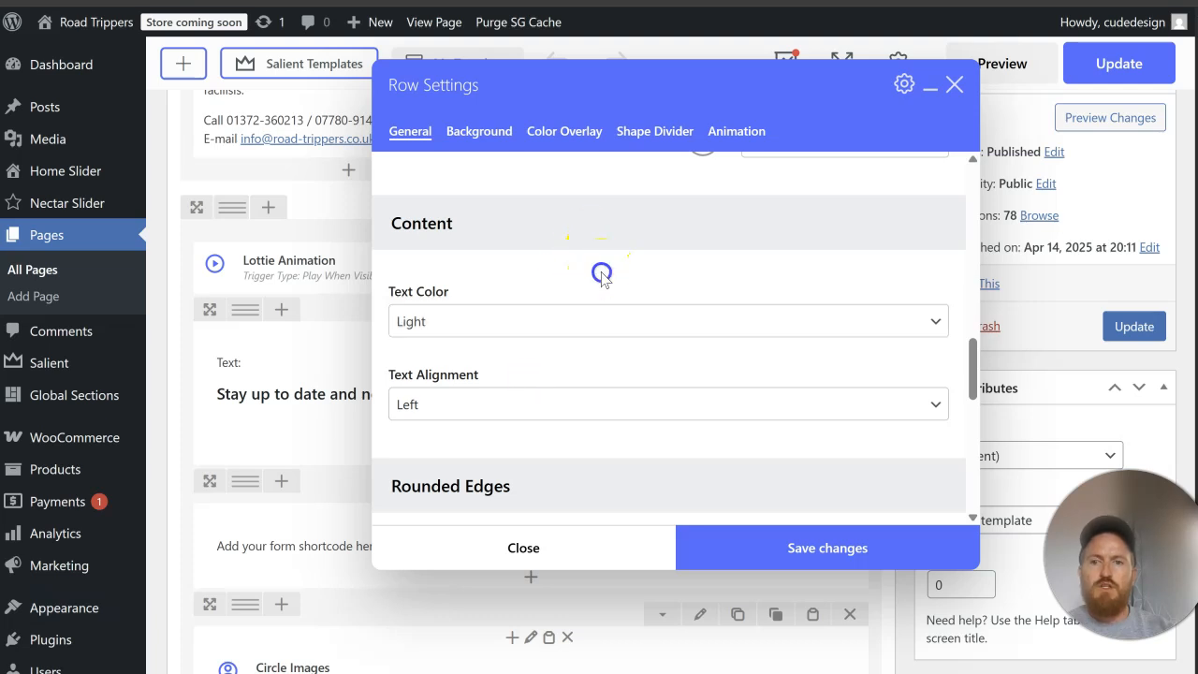
# Step: Remove the rounded corners from the newsletter row's background and save the row settings
pyautogui.scroll(2, 604, 270)
pyautogui.scroll(-5, 604, 269)
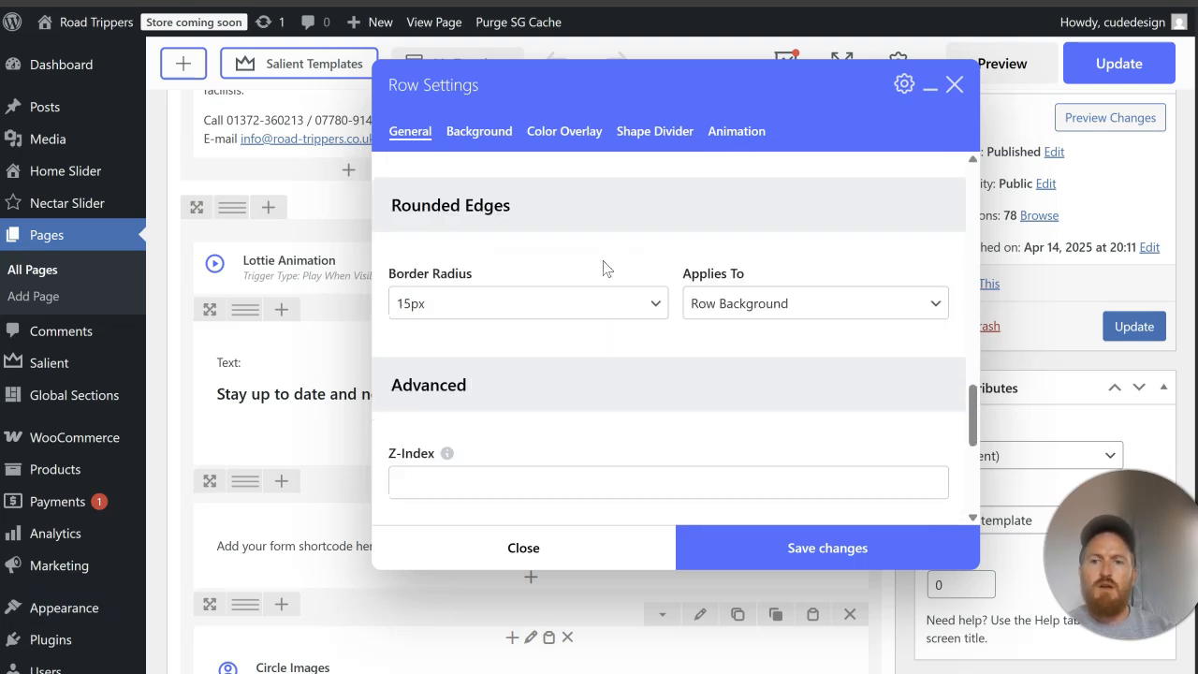
pyautogui.click(604, 296)
pyautogui.click(587, 329)
pyautogui.click(812, 548)
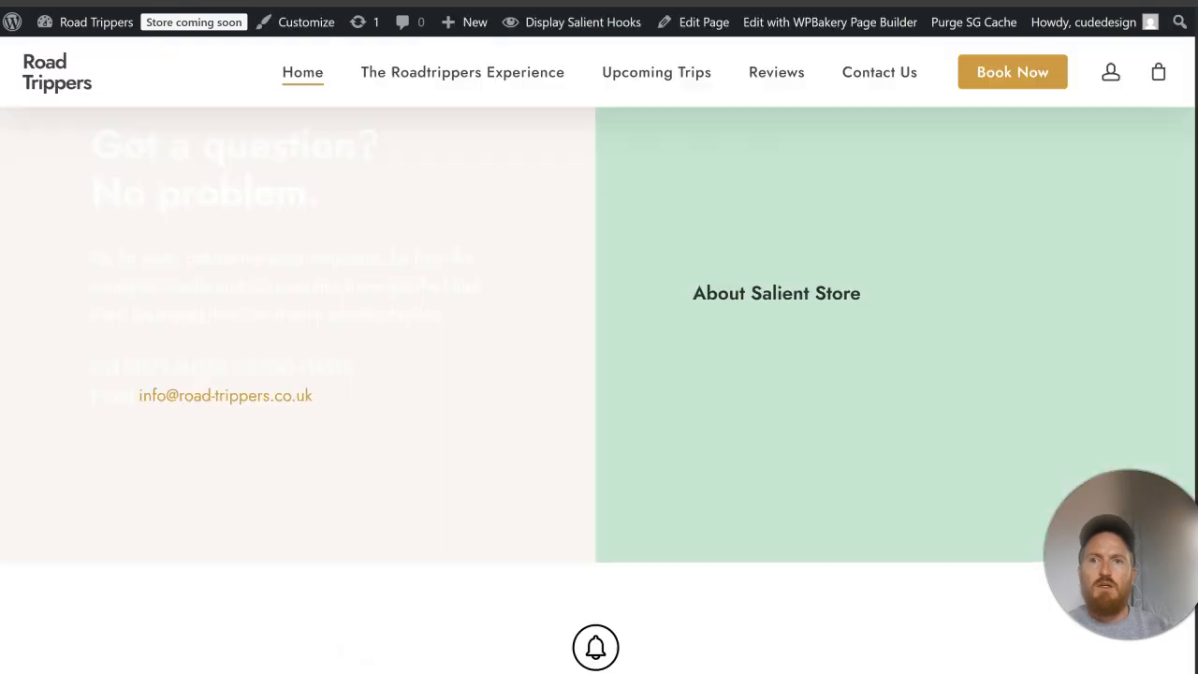
# Step: Update the page, reload the live home page and check the newsletter section's new styling
pyautogui.scroll(-5, 674, 233)
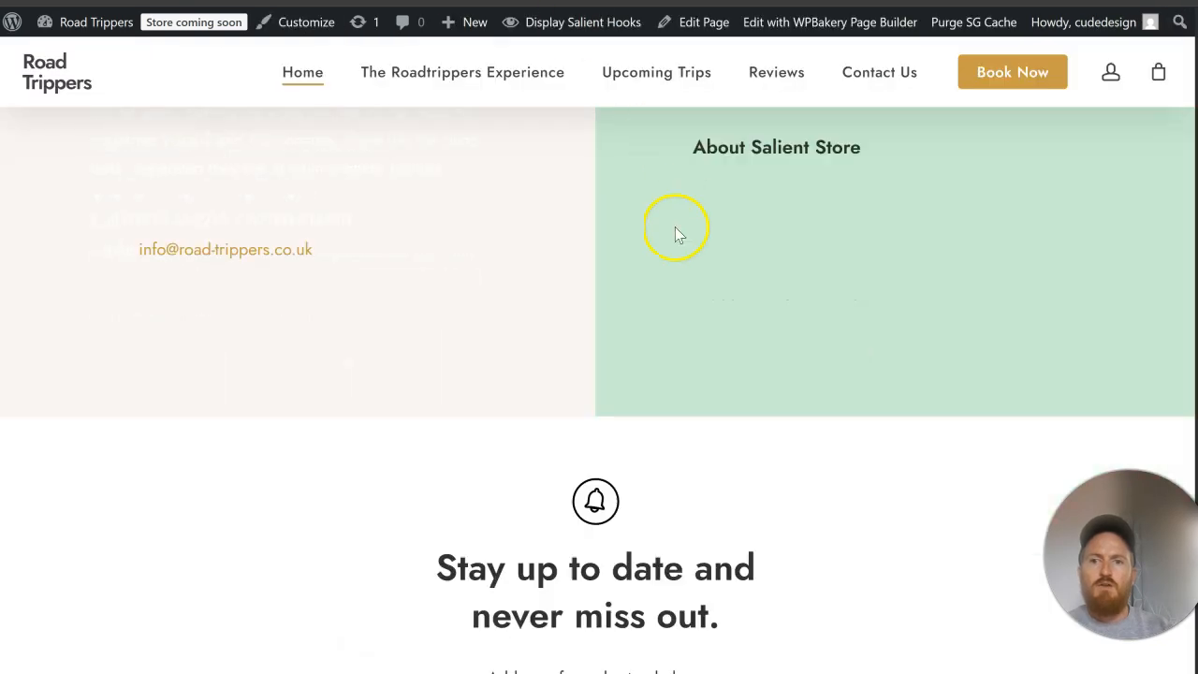
pyautogui.scroll(1, 676, 227)
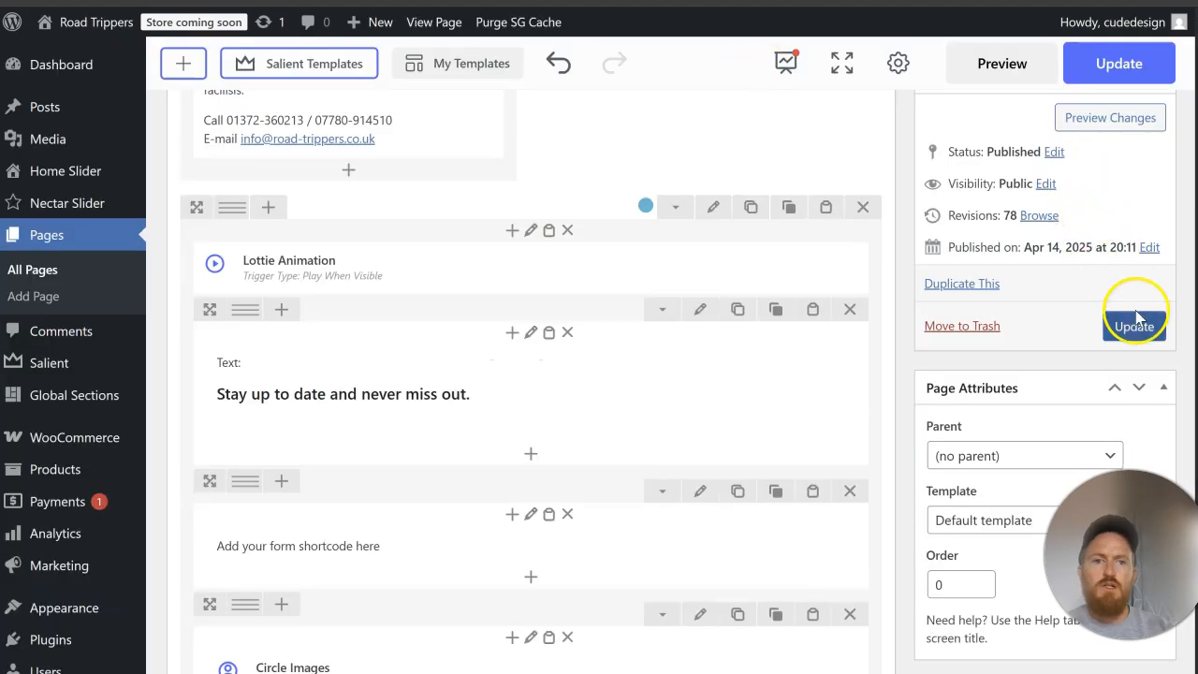
pyautogui.click(1136, 327)
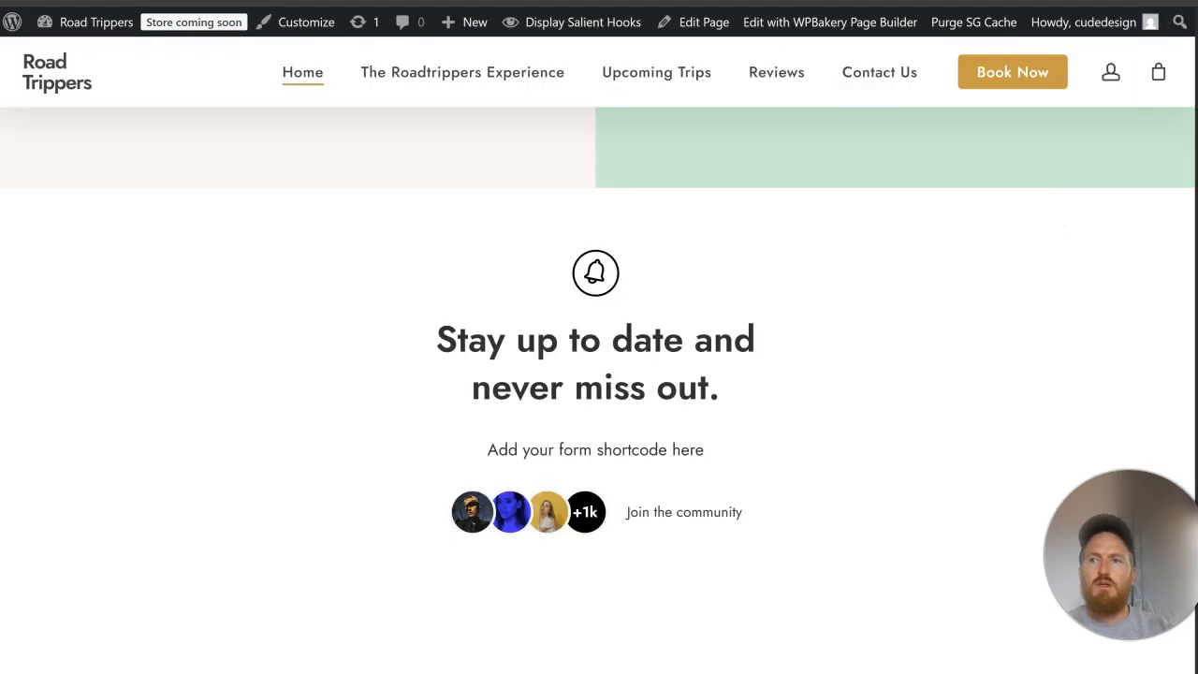
pyautogui.click(101, 0)
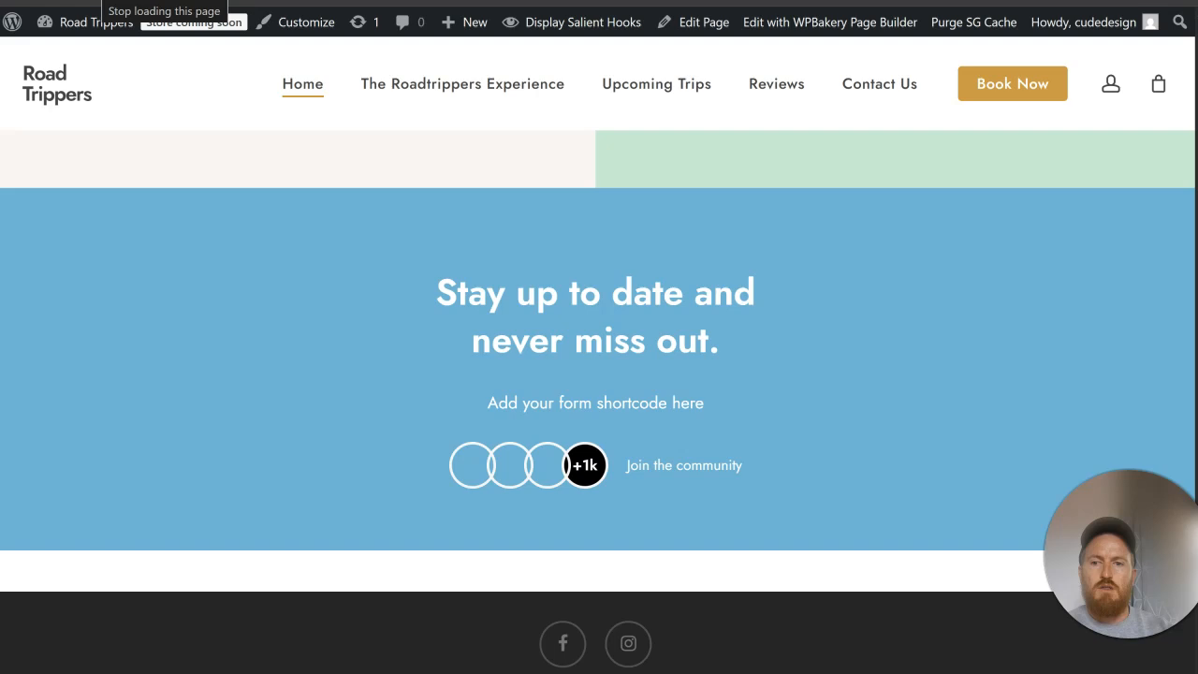
pyautogui.scroll(-2, 845, 354)
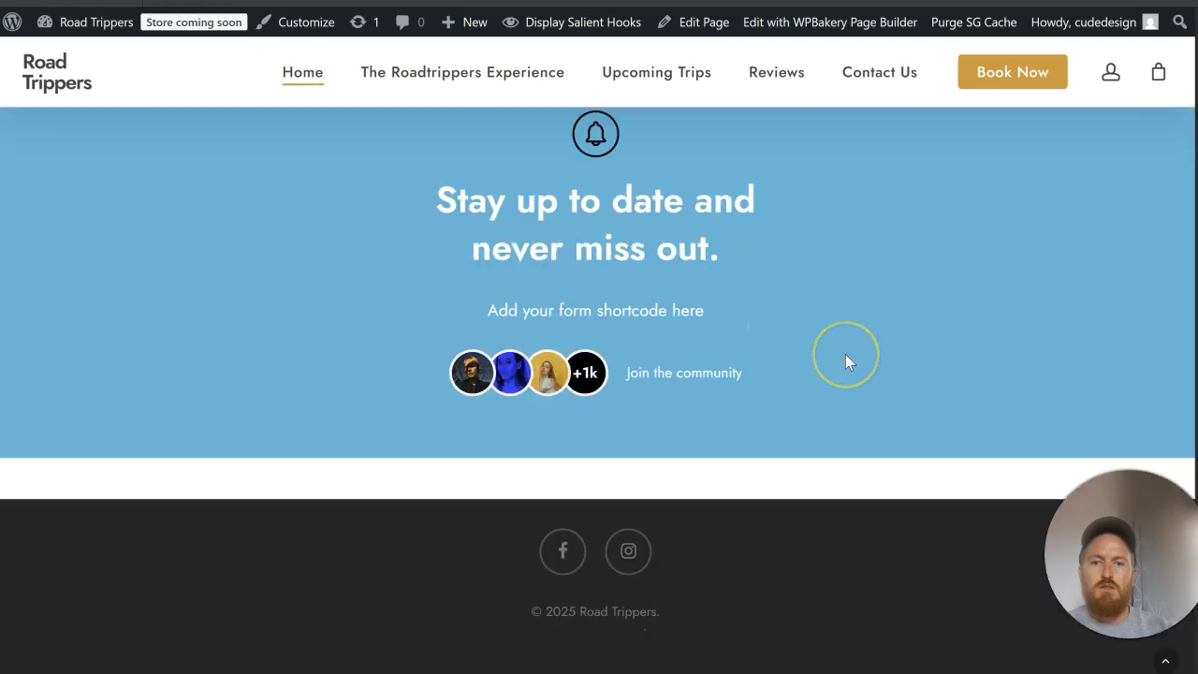
pyautogui.scroll(2, 845, 354)
pyautogui.scroll(3, 845, 354)
pyautogui.scroll(-3, 845, 354)
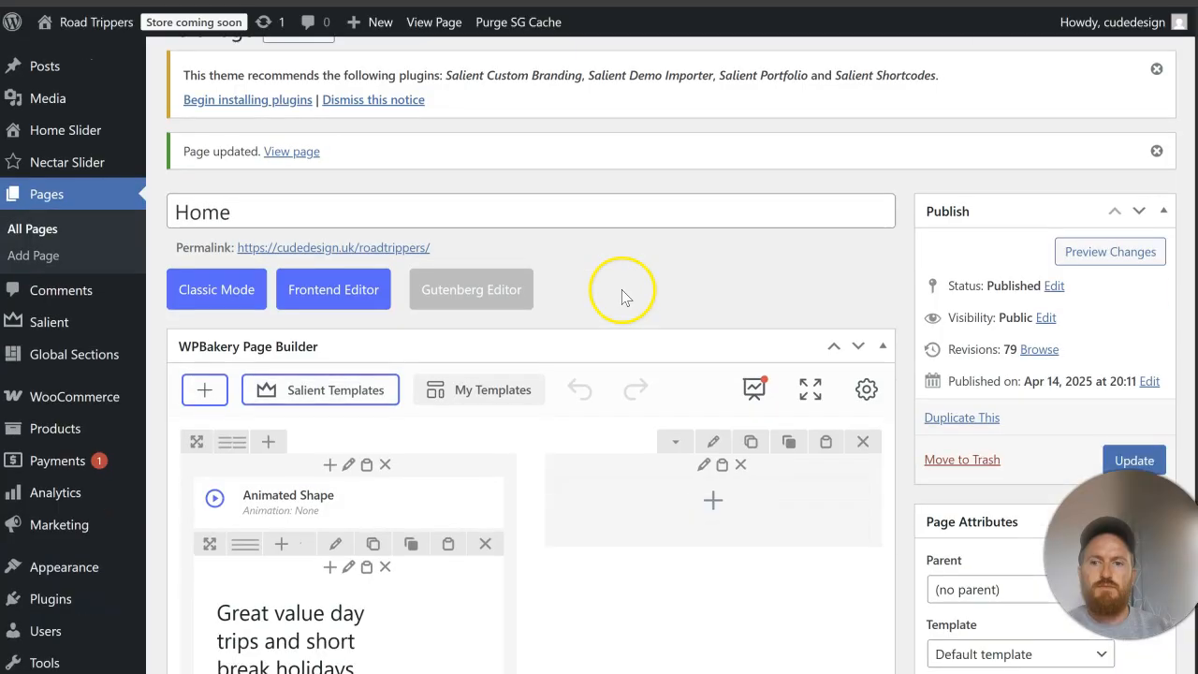
# Step: Clear the newsletter row's bottom margin and save the row settings
pyautogui.scroll(-20, 622, 296)
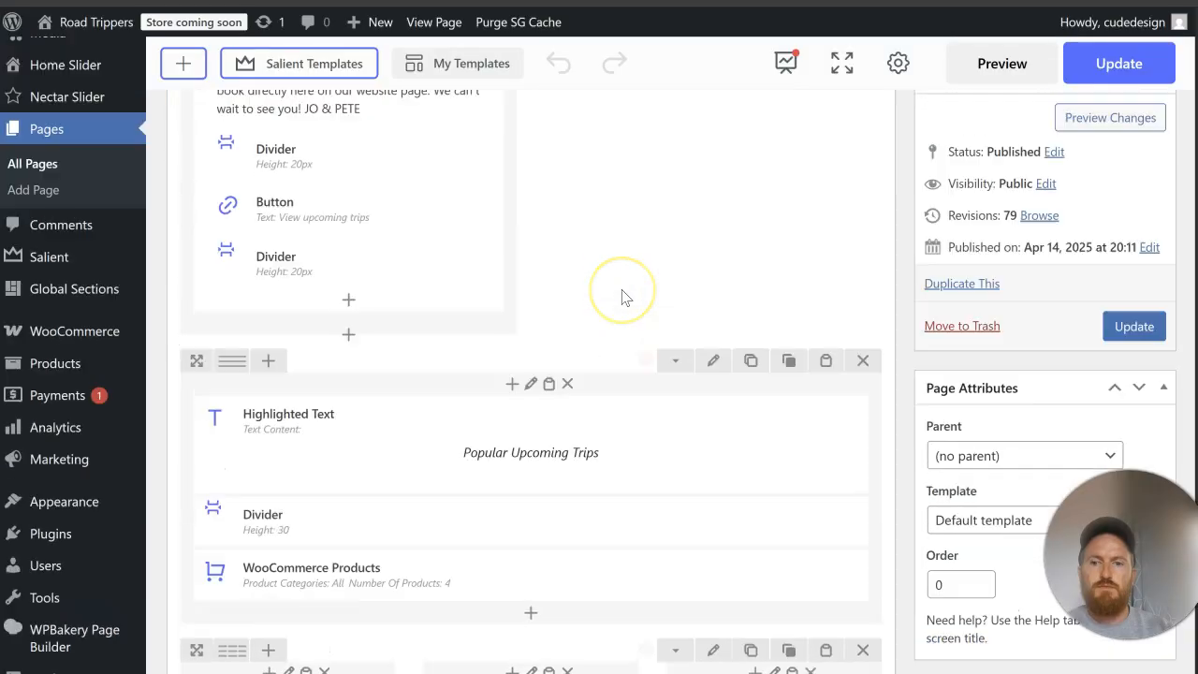
pyautogui.scroll(12, 625, 297)
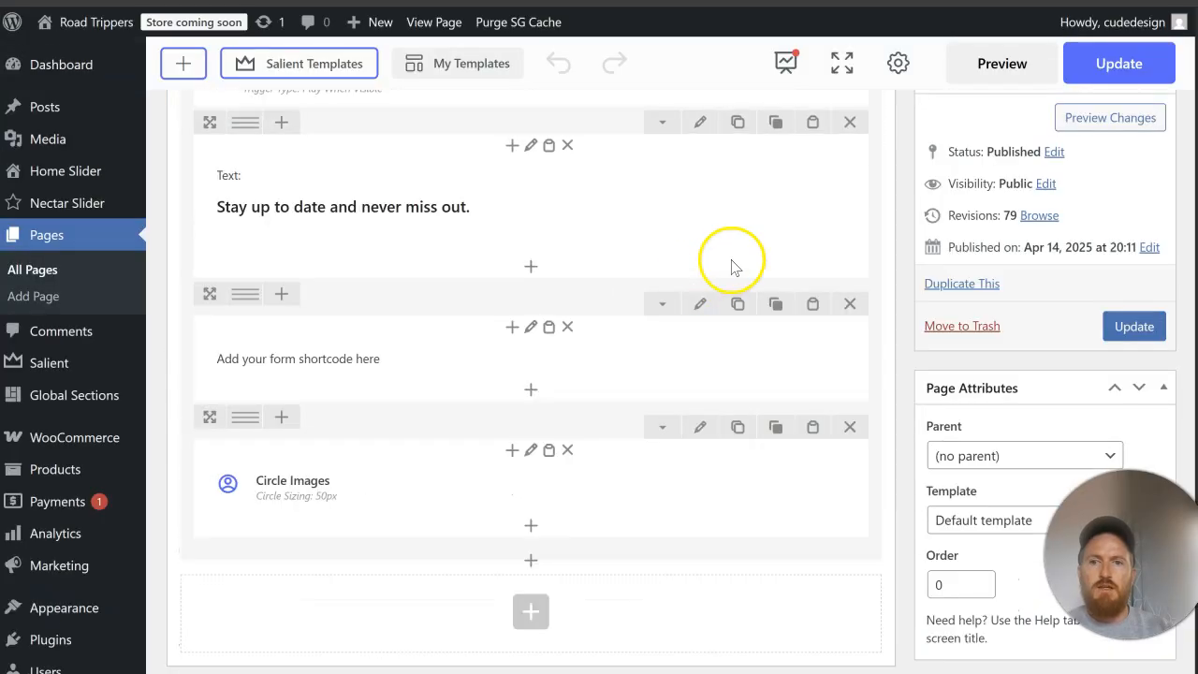
pyautogui.click(714, 208)
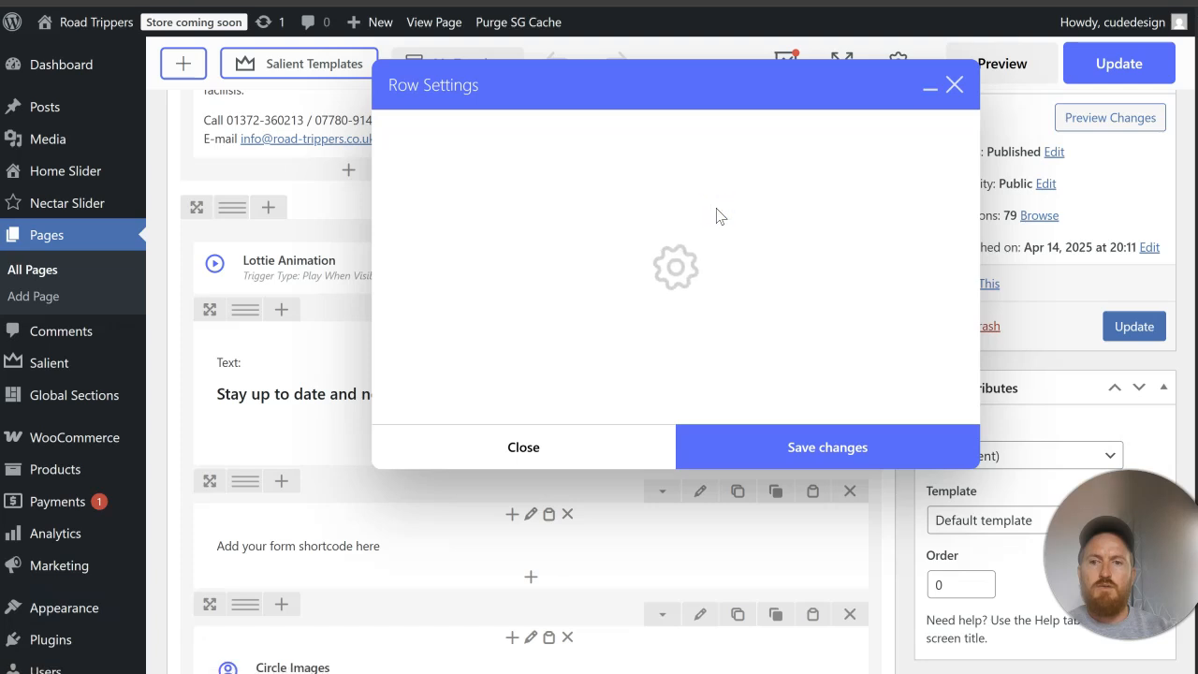
pyautogui.scroll(-8, 630, 285)
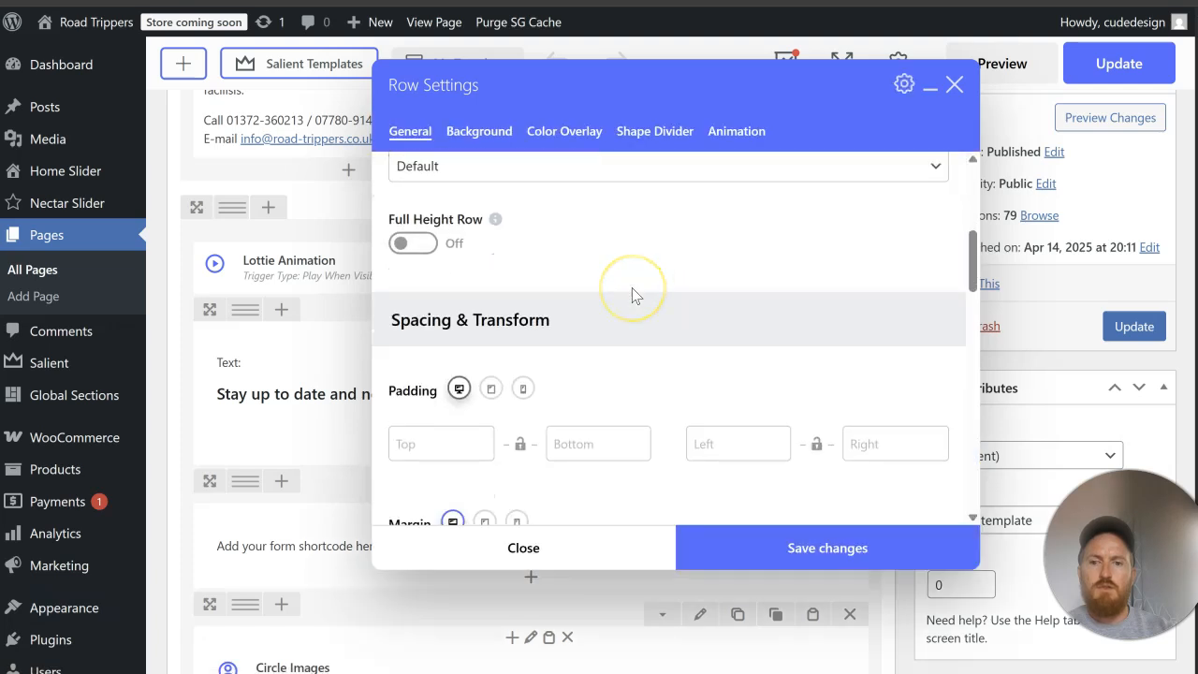
pyautogui.scroll(-1, 634, 294)
pyautogui.scroll(1, 629, 291)
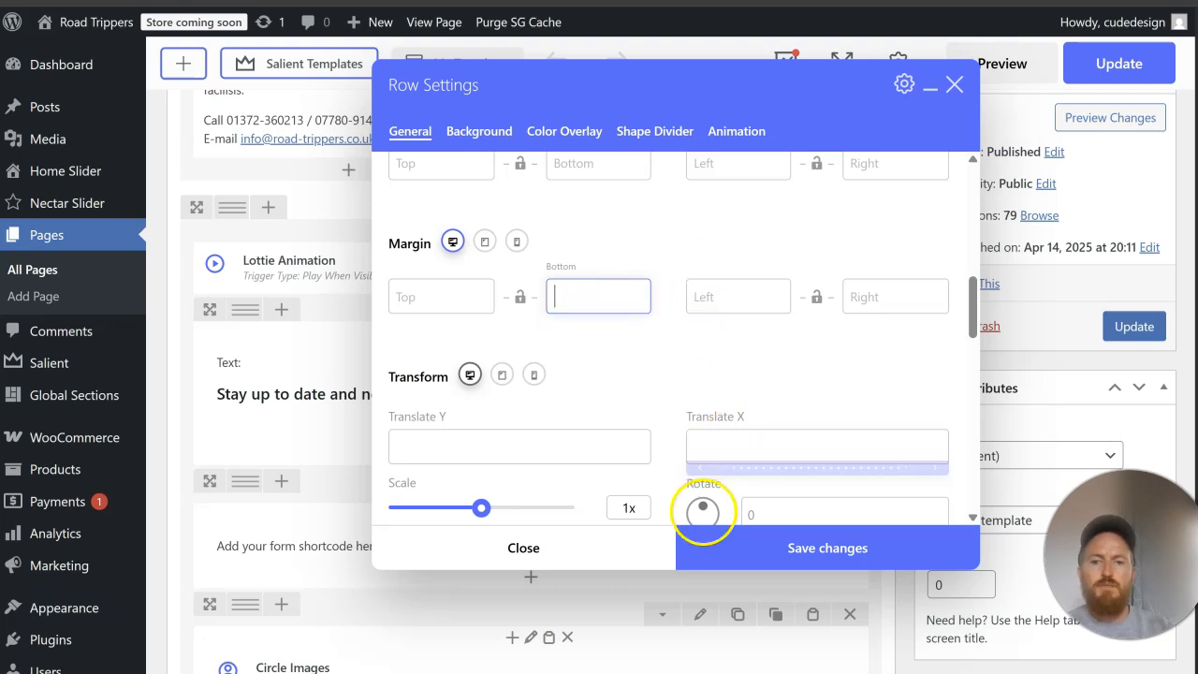
pyautogui.click(717, 552)
pyautogui.scroll(5, 556, 476)
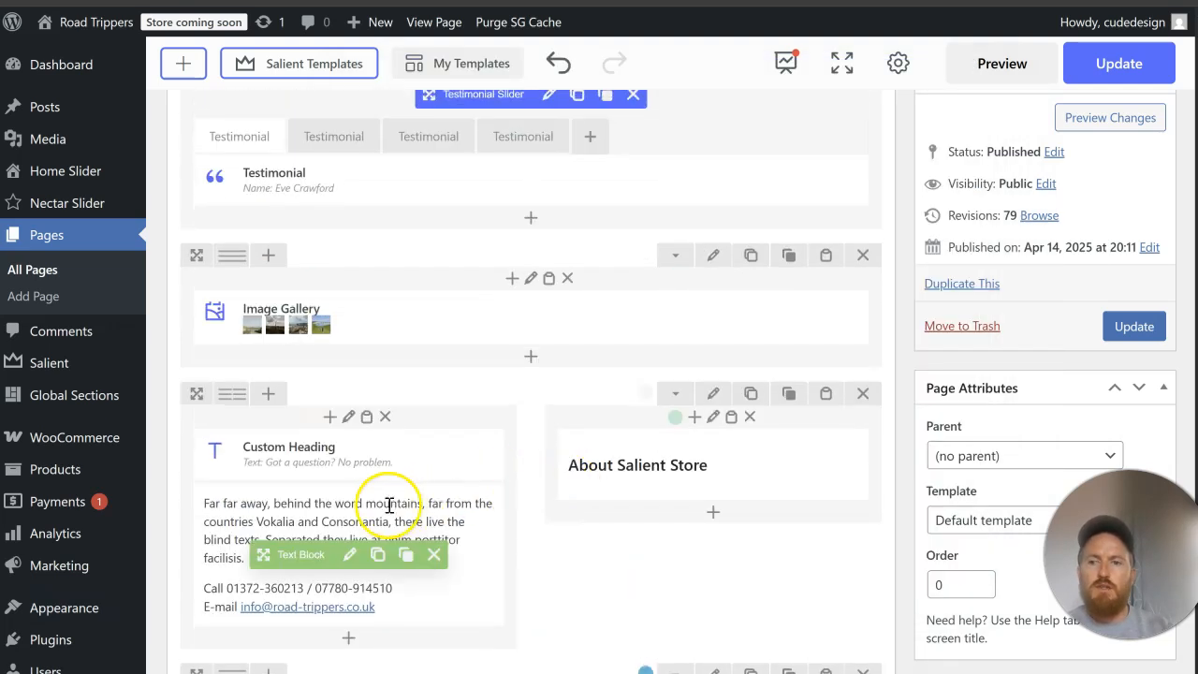
# Step: Set the font color of the "Got a question? No problem." column to black and save the column settings
pyautogui.click(348, 416)
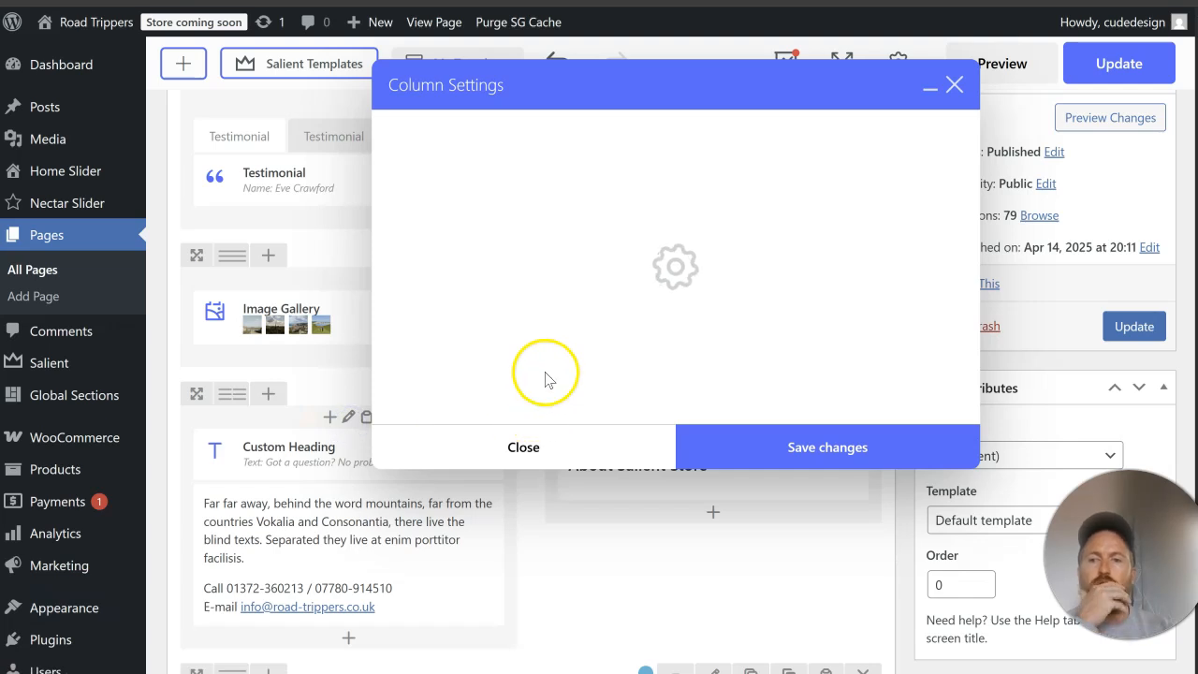
pyautogui.scroll(-9, 587, 326)
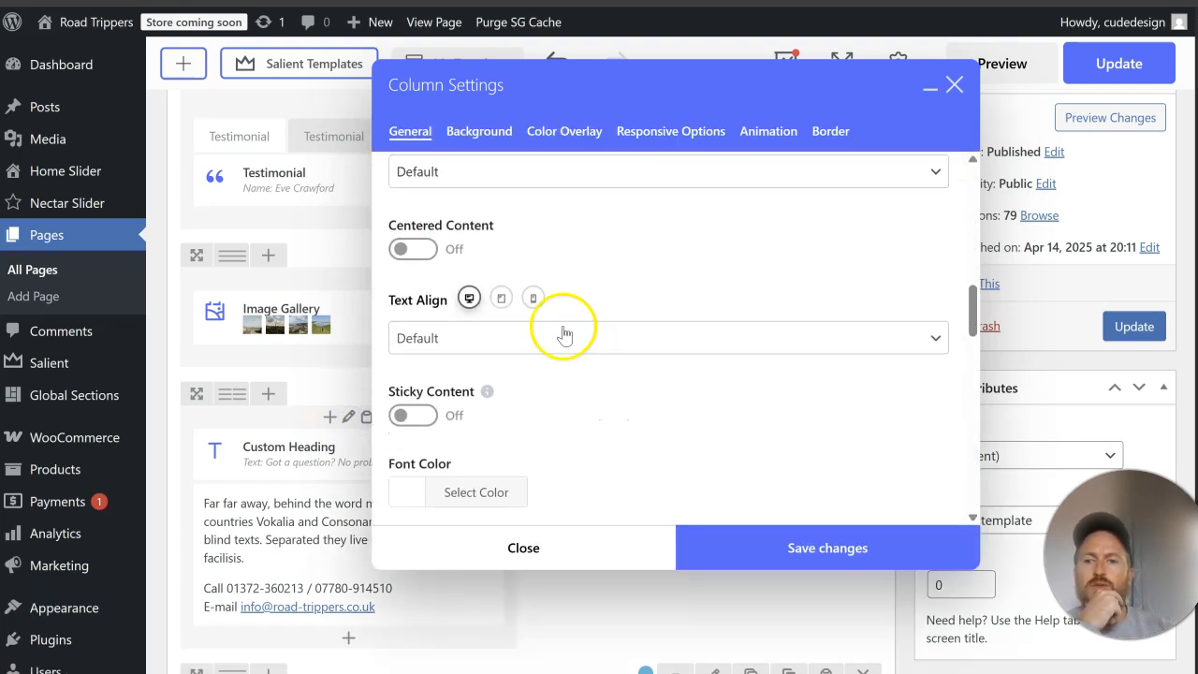
pyautogui.scroll(-1, 564, 335)
pyautogui.click(496, 397)
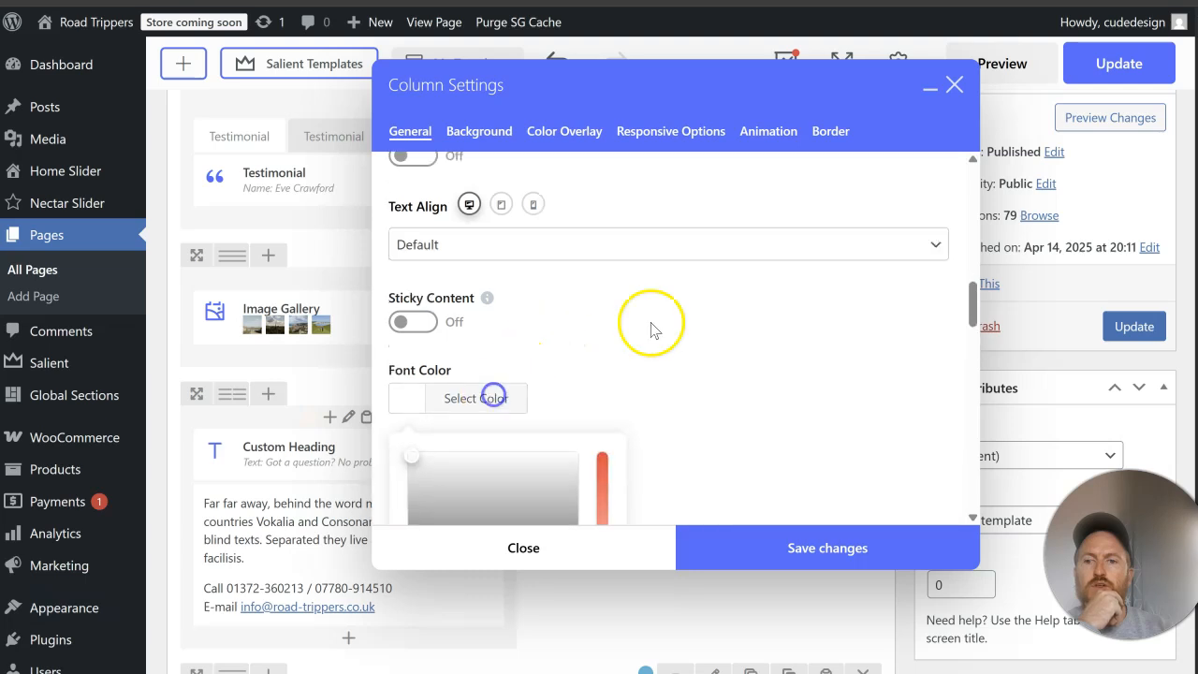
pyautogui.scroll(-2, 650, 326)
pyautogui.click(418, 451)
pyautogui.click(783, 373)
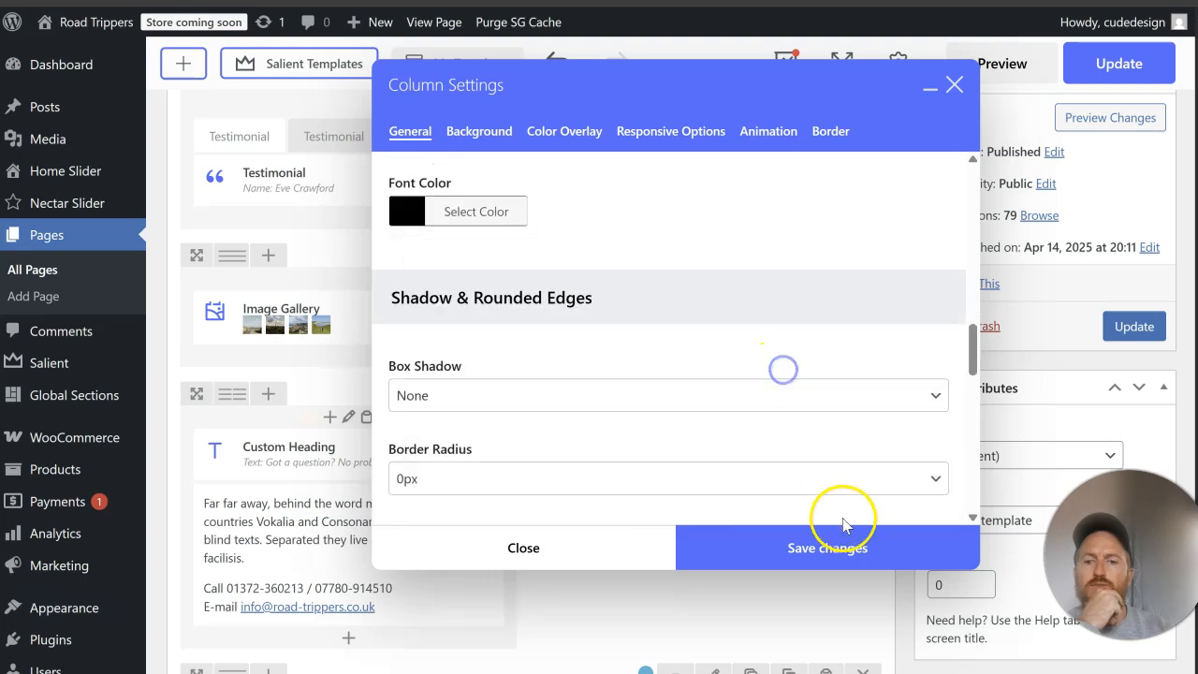
pyautogui.click(835, 548)
# Step: Clear the green background color of the "About Salient Store" column and save the column settings
pyautogui.click(712, 417)
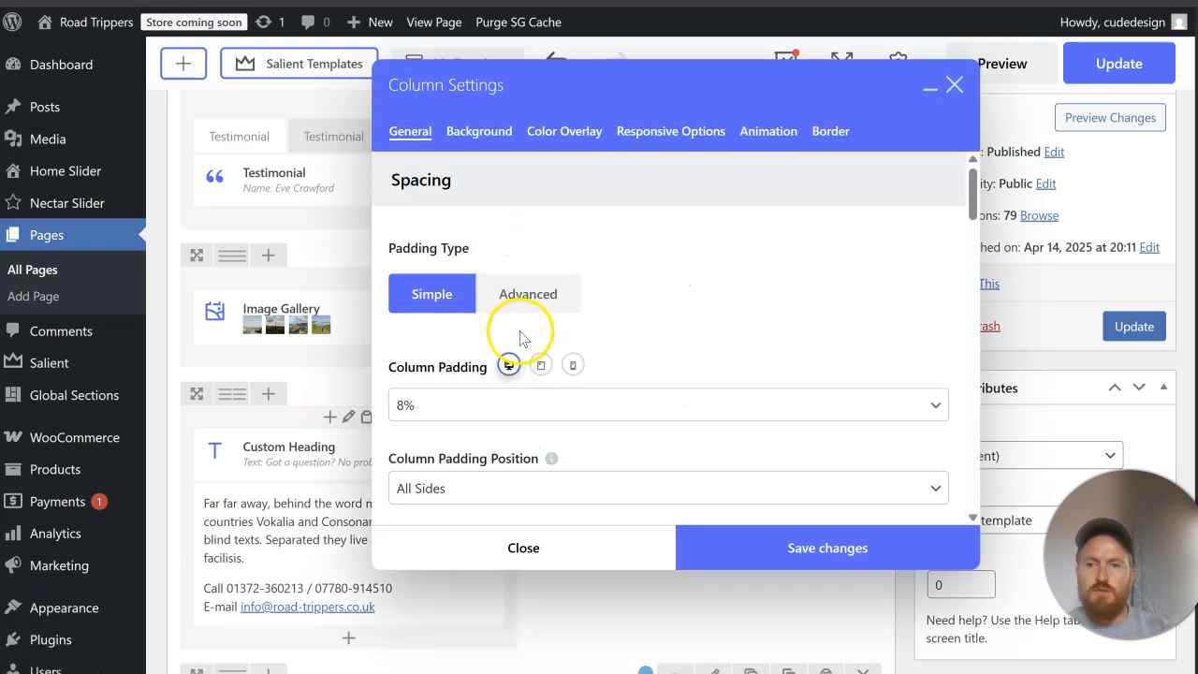
pyautogui.click(472, 150)
pyautogui.click(479, 225)
pyautogui.scroll(-2, 534, 309)
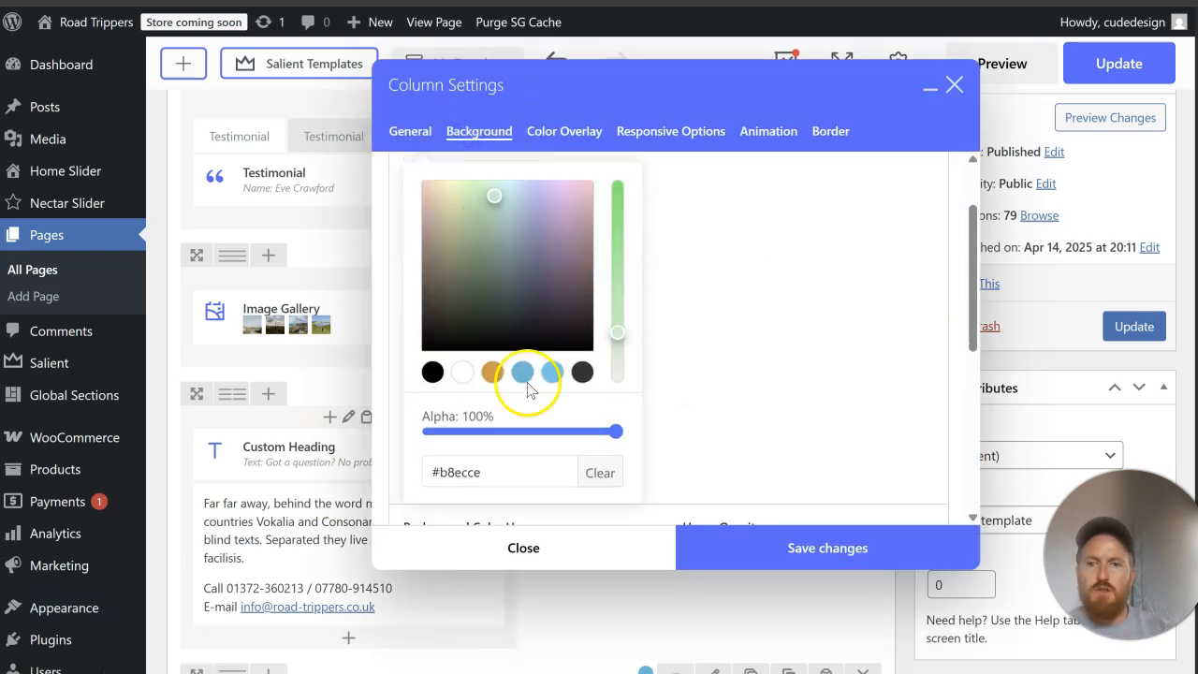
pyautogui.click(378, 466)
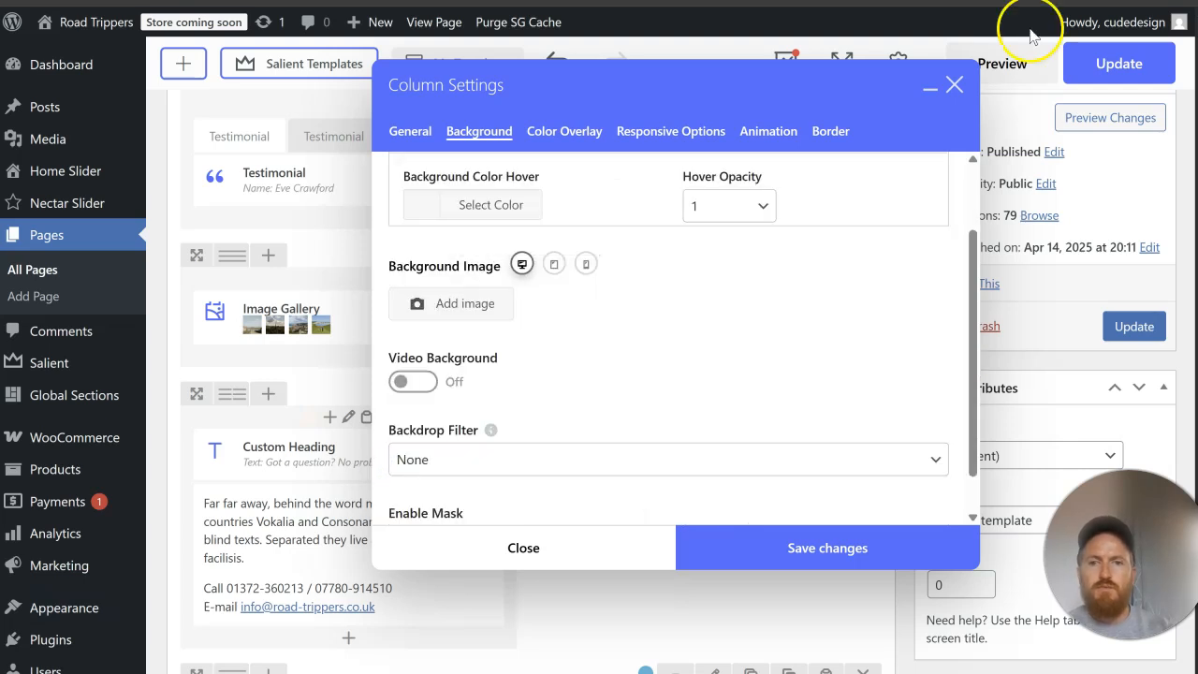
pyautogui.scroll(1, 499, 357)
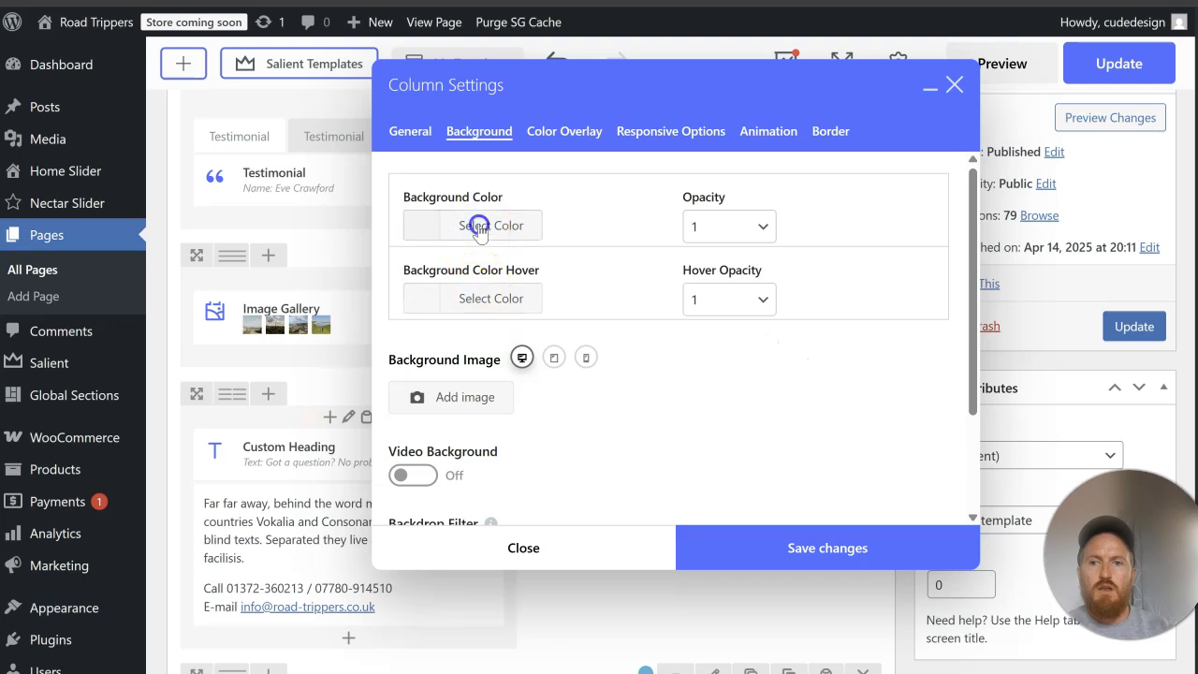
pyautogui.click(480, 227)
pyautogui.click(773, 266)
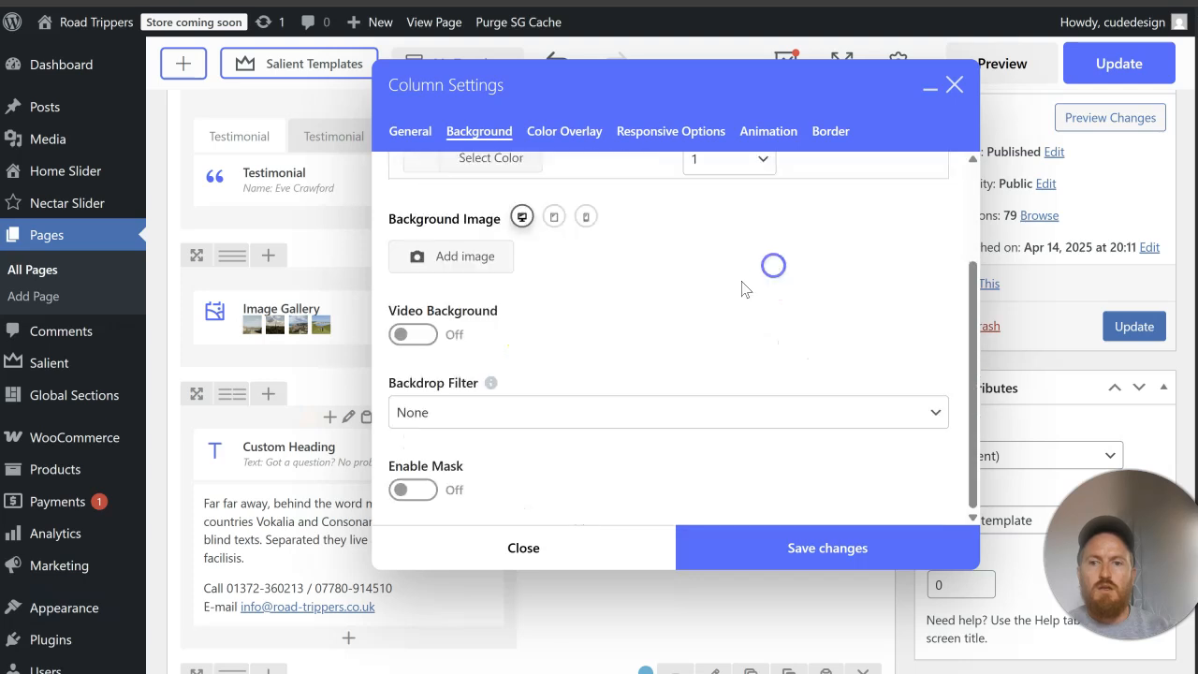
pyautogui.click(768, 518)
# Step: Replace the "About Salient Store" heading text with "Contact Us" and save the text block
pyautogui.click(721, 470)
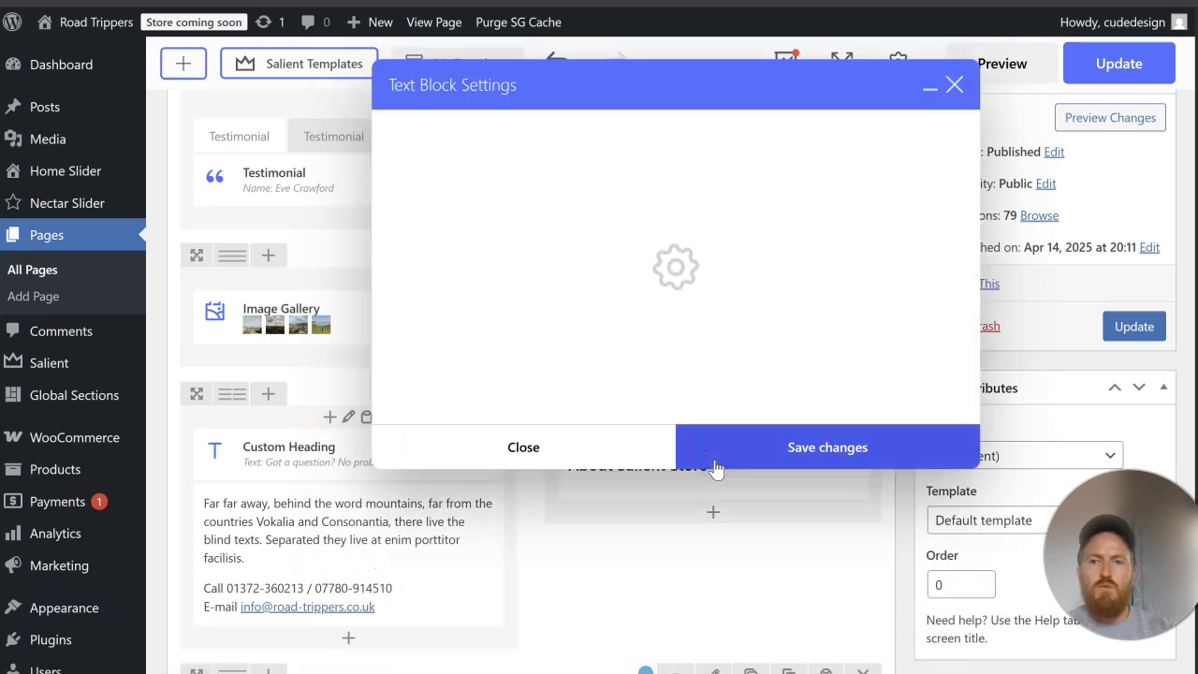
pyautogui.moveTo(589, 302); pyautogui.dragTo(382, 310)
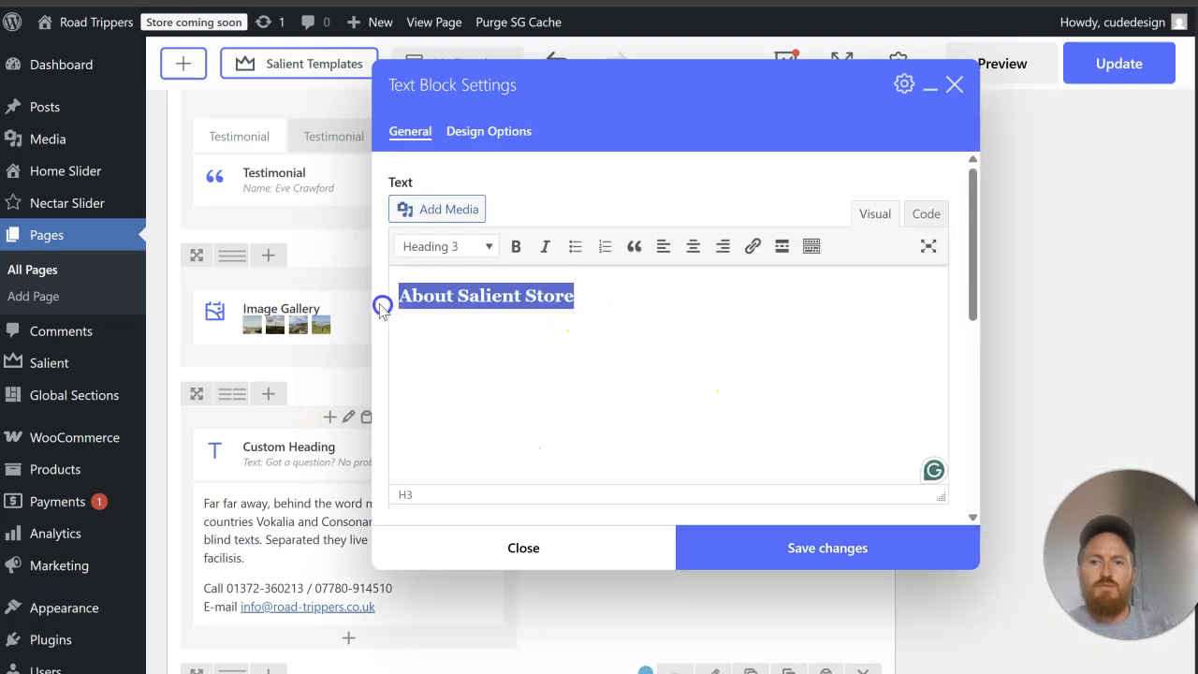
pyautogui.write('Contact Us')
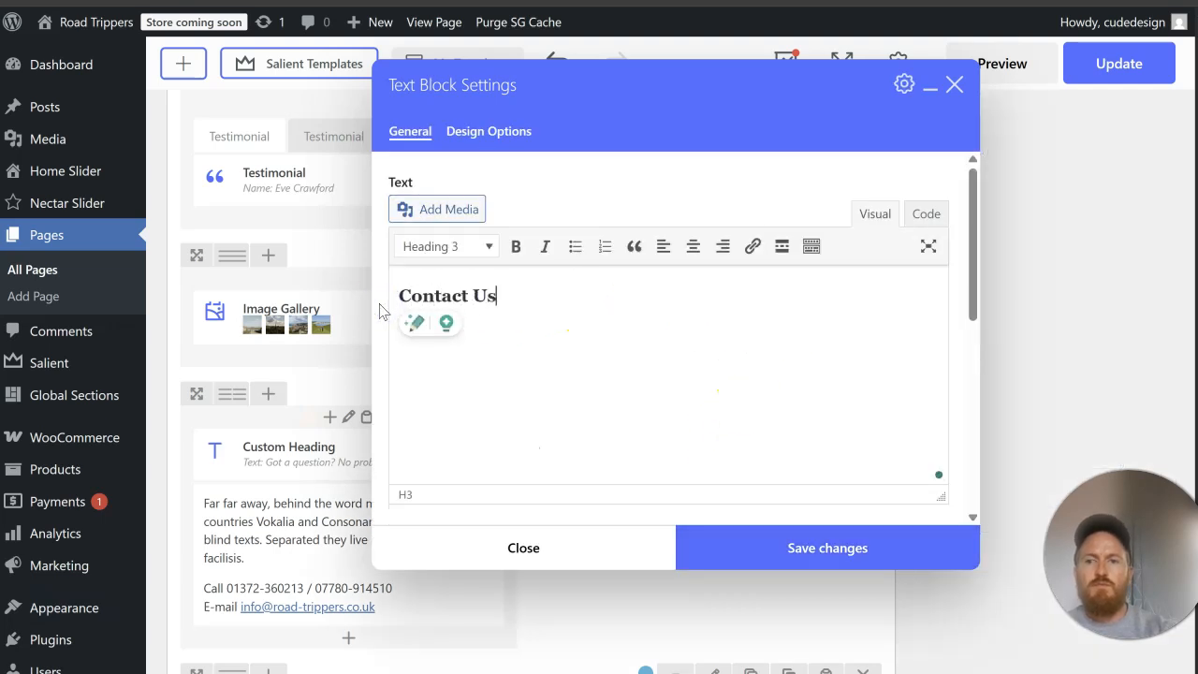
pyautogui.click(808, 540)
# Step: Update the page, reload the live home page and check the contact section's two columns
pyautogui.scroll(-1, 1041, 326)
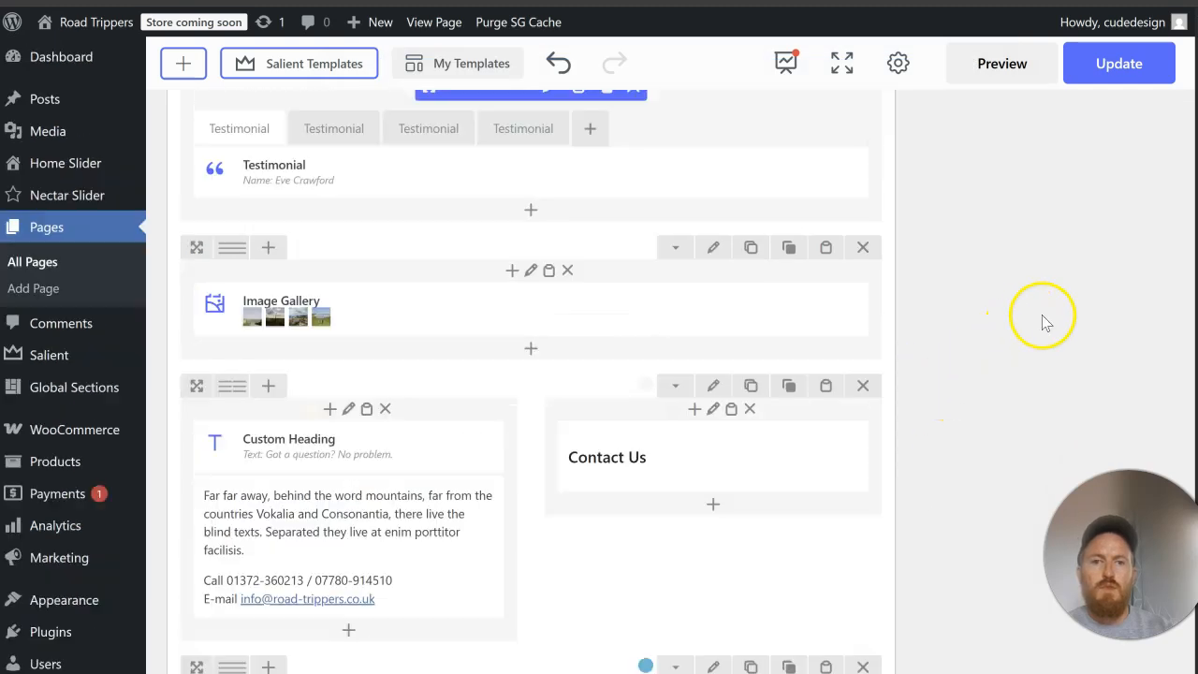
pyautogui.scroll(8, 1056, 318)
pyautogui.scroll(10, 1056, 324)
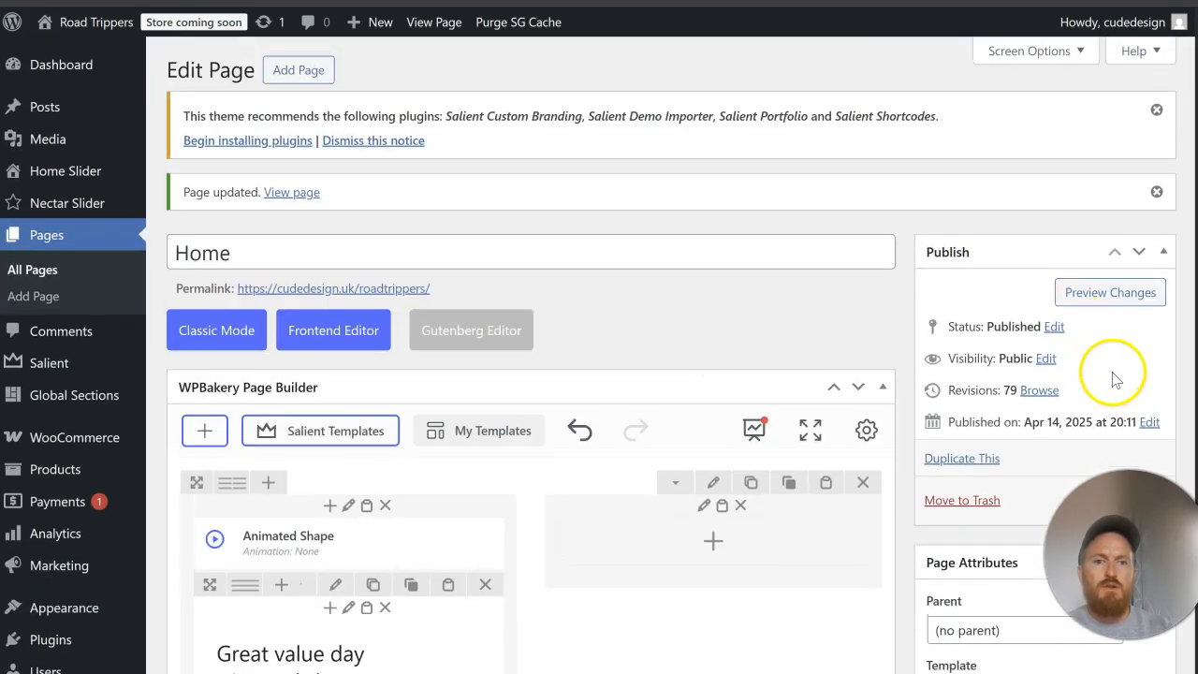
pyautogui.scroll(-3, 1085, 299)
pyautogui.click(1130, 223)
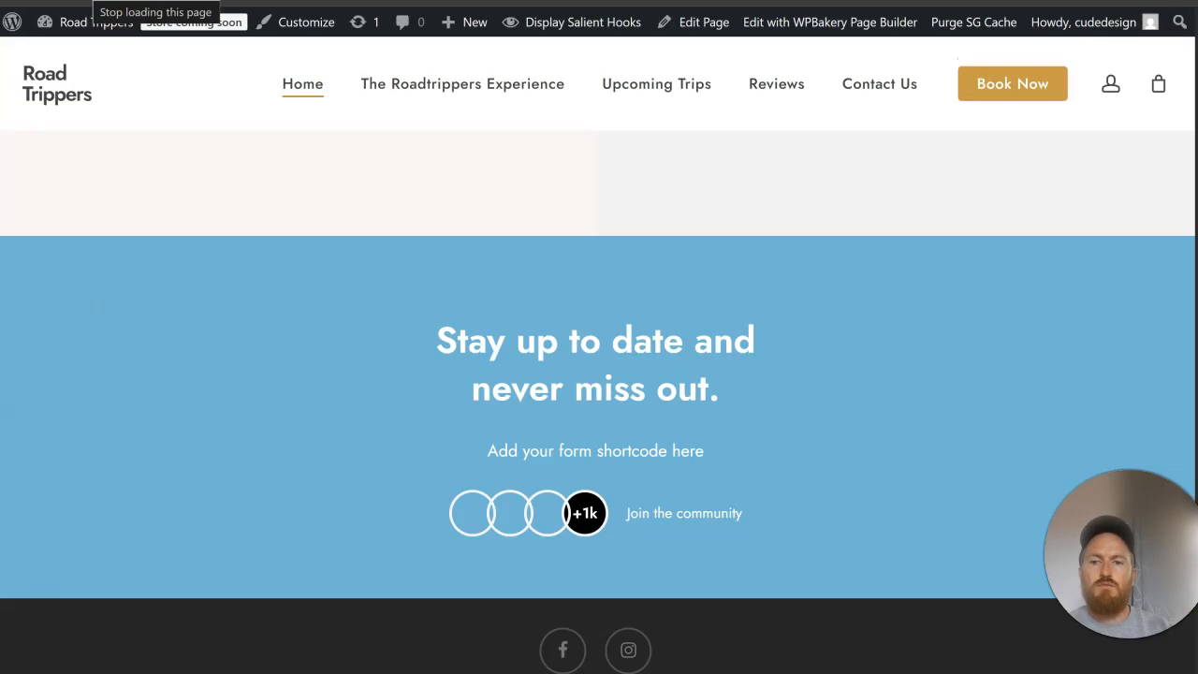
pyautogui.scroll(3, 609, 262)
pyautogui.scroll(4, 610, 265)
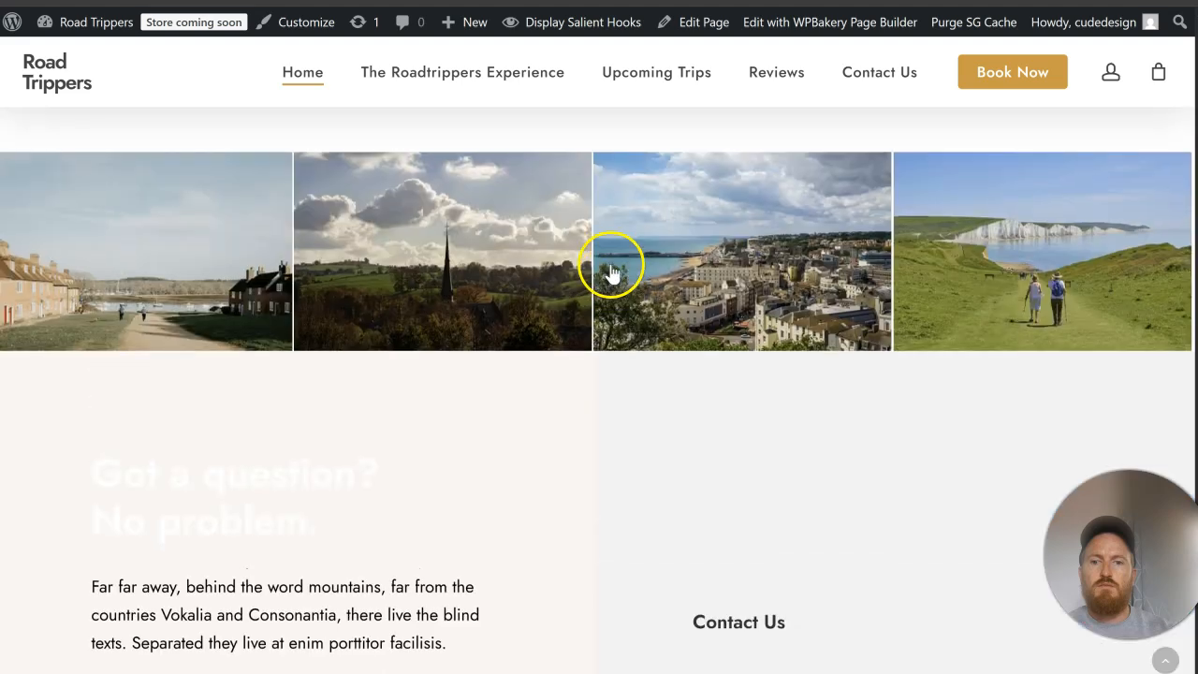
pyautogui.scroll(-3, 610, 265)
pyautogui.scroll(4, 610, 264)
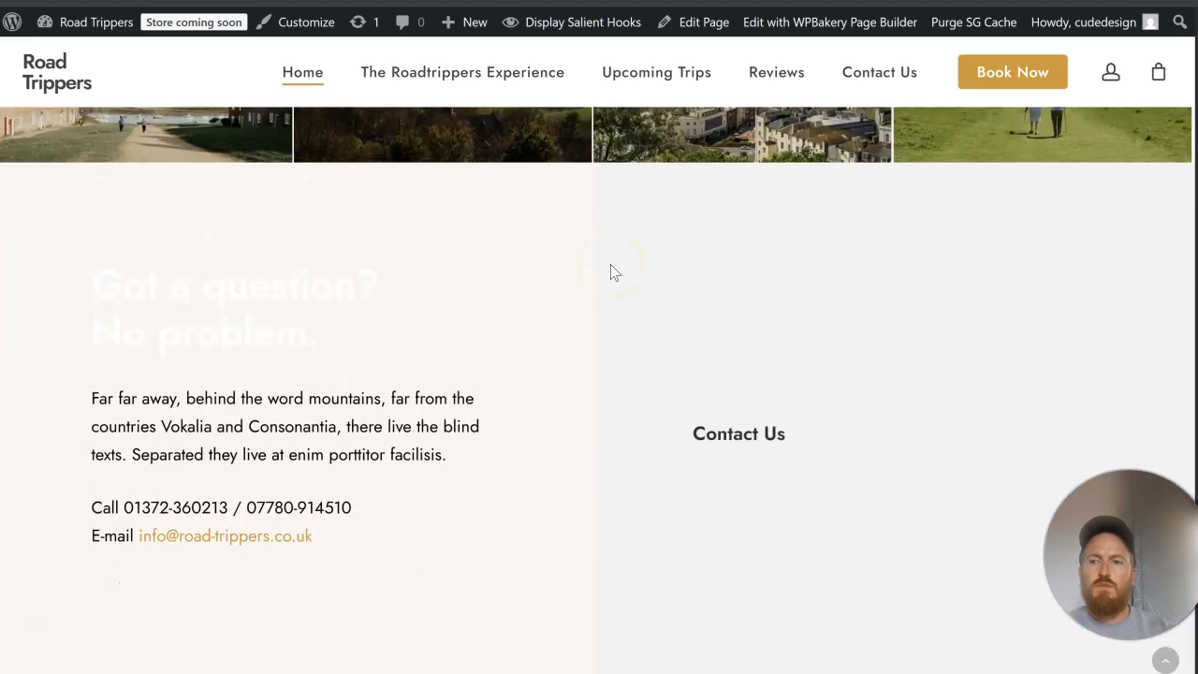
pyautogui.scroll(-4, 610, 265)
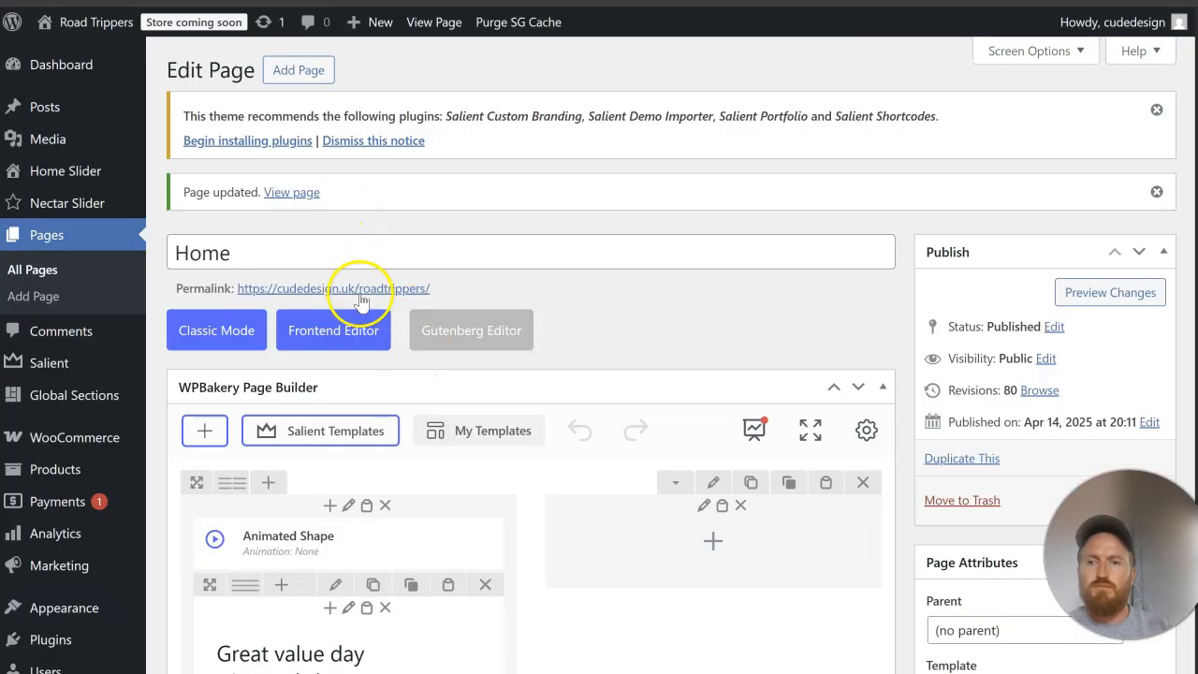
# Step: Install and activate the Contact Form 7 plugin, found by searching the plugin directory for "contact form"
pyautogui.scroll(-4, 343, 275)
pyautogui.scroll(-5, 363, 307)
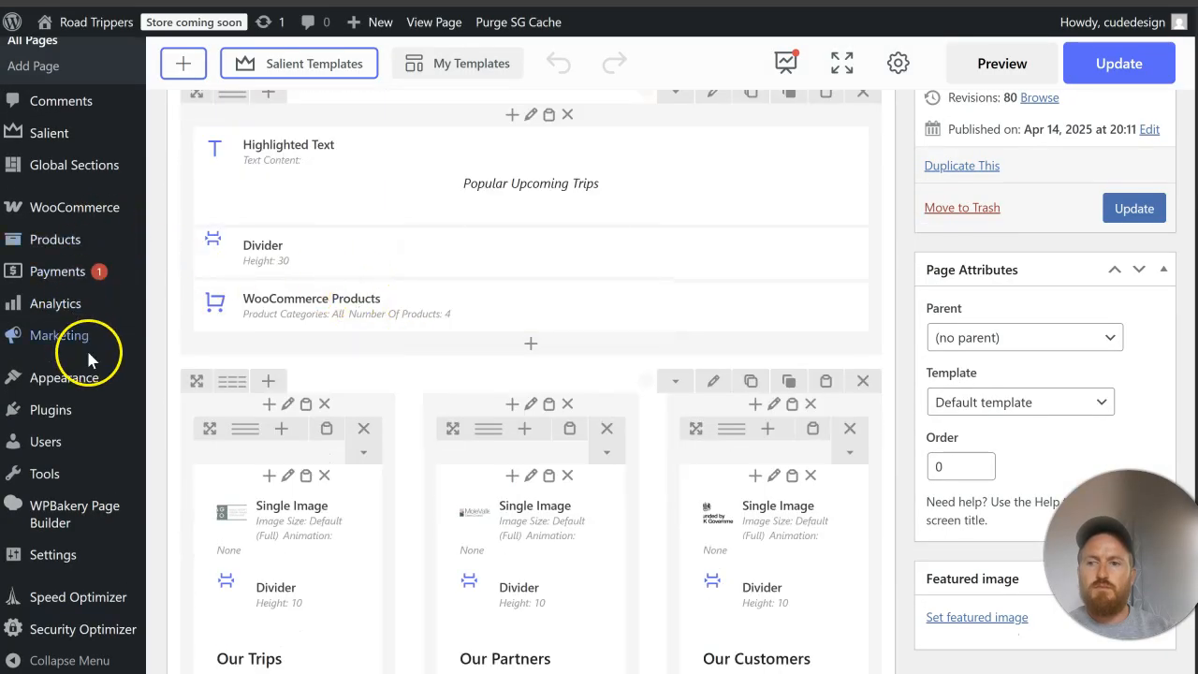
pyautogui.moveTo(96, 409)
pyautogui.click(192, 438)
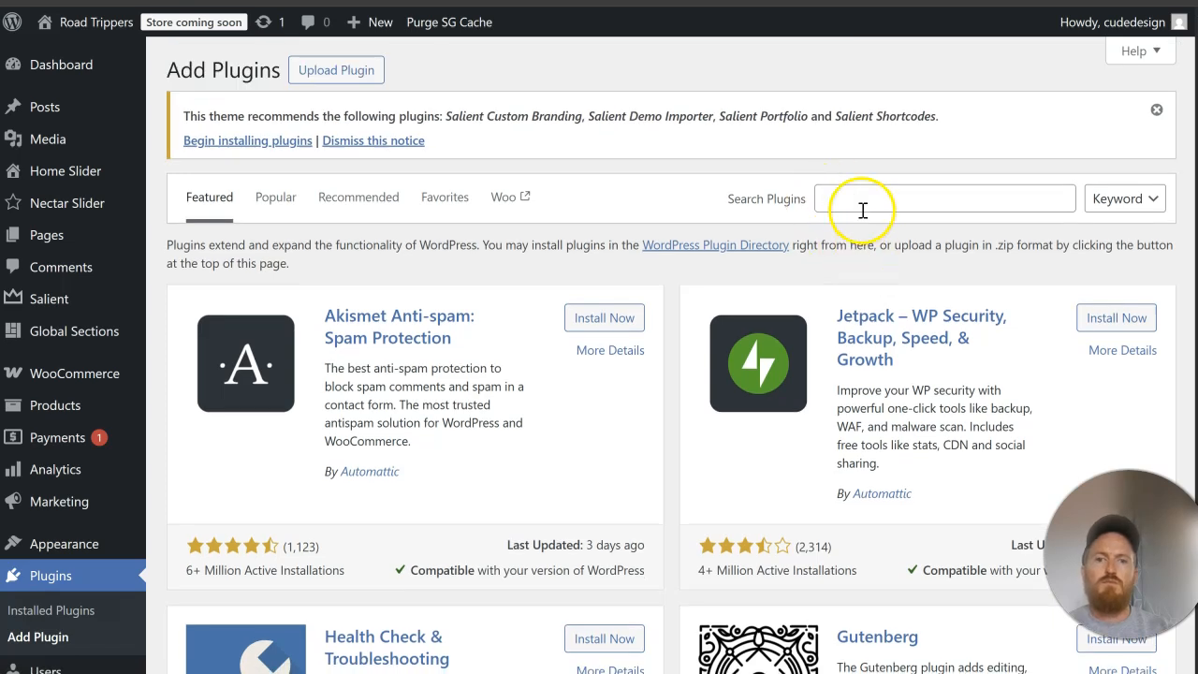
pyautogui.click(863, 208)
pyautogui.write('contact form')
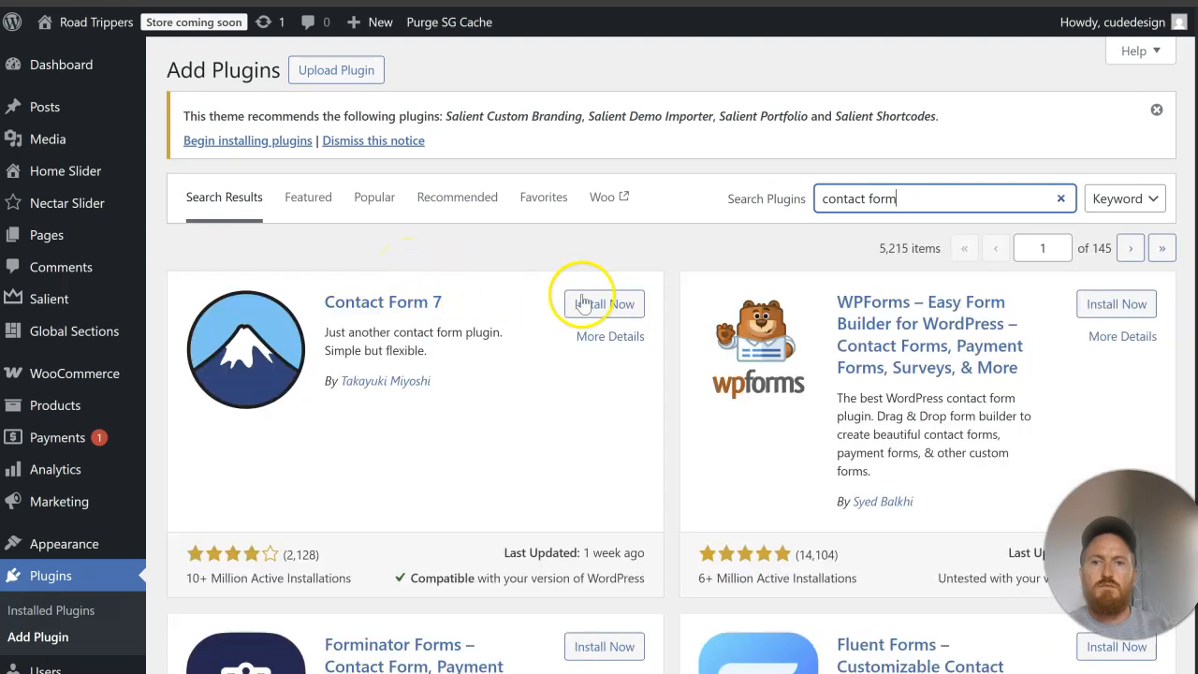
pyautogui.click(610, 302)
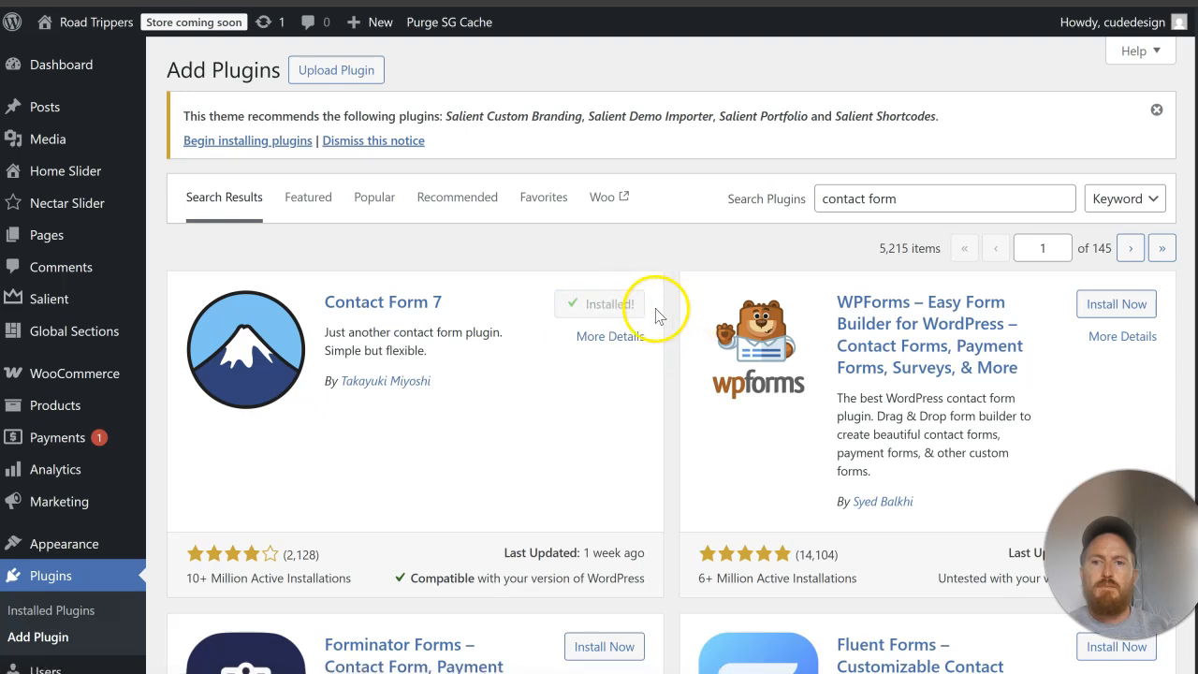
pyautogui.click(632, 315)
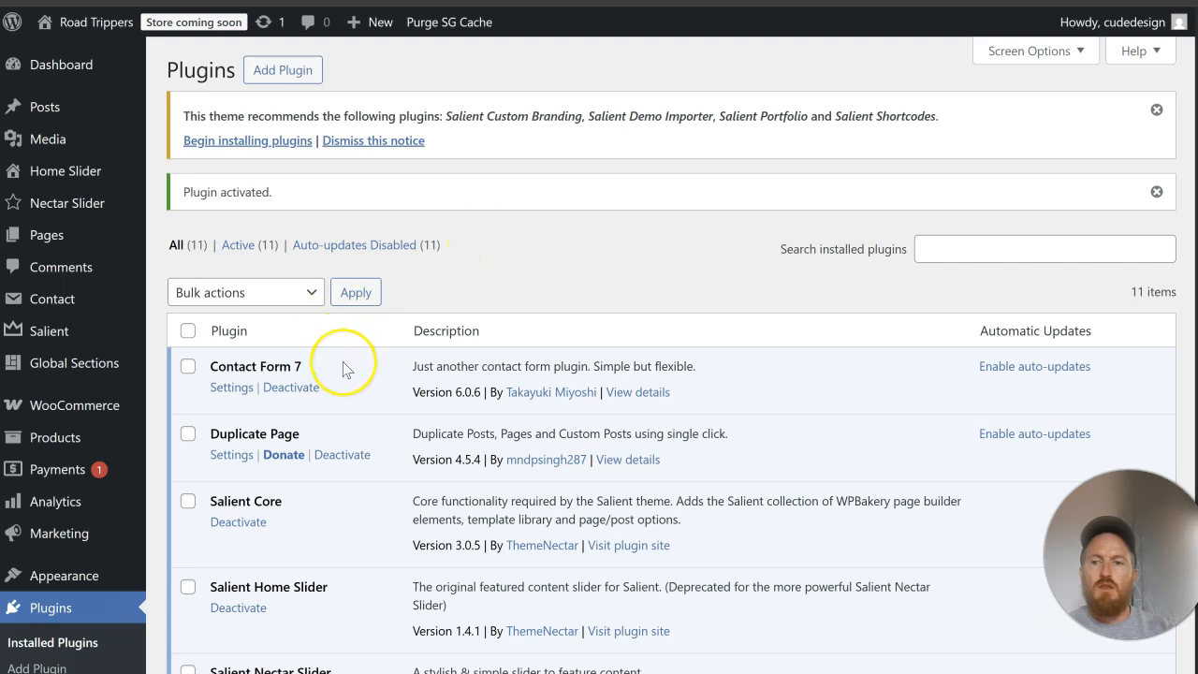
# Step: Return to the list of pages and open the Home page for editing
pyautogui.scroll(-4, 344, 368)
pyautogui.scroll(4, 343, 368)
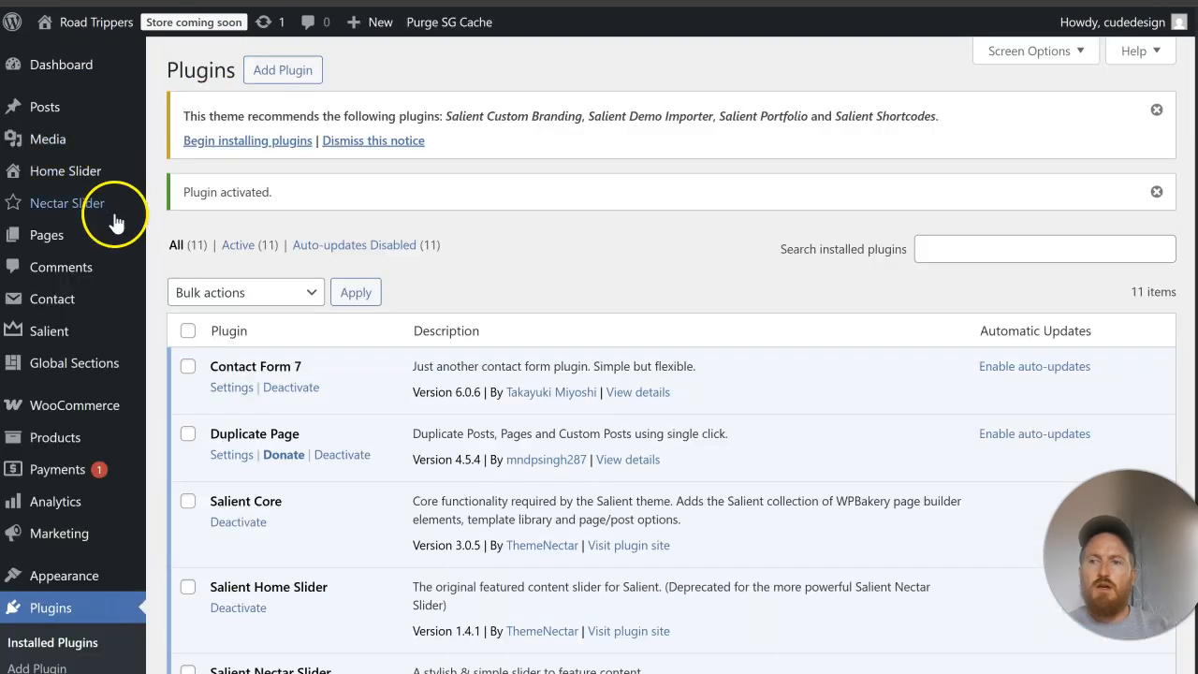
pyautogui.click(28, 233)
pyautogui.scroll(-4, 411, 299)
pyautogui.scroll(-3, 410, 307)
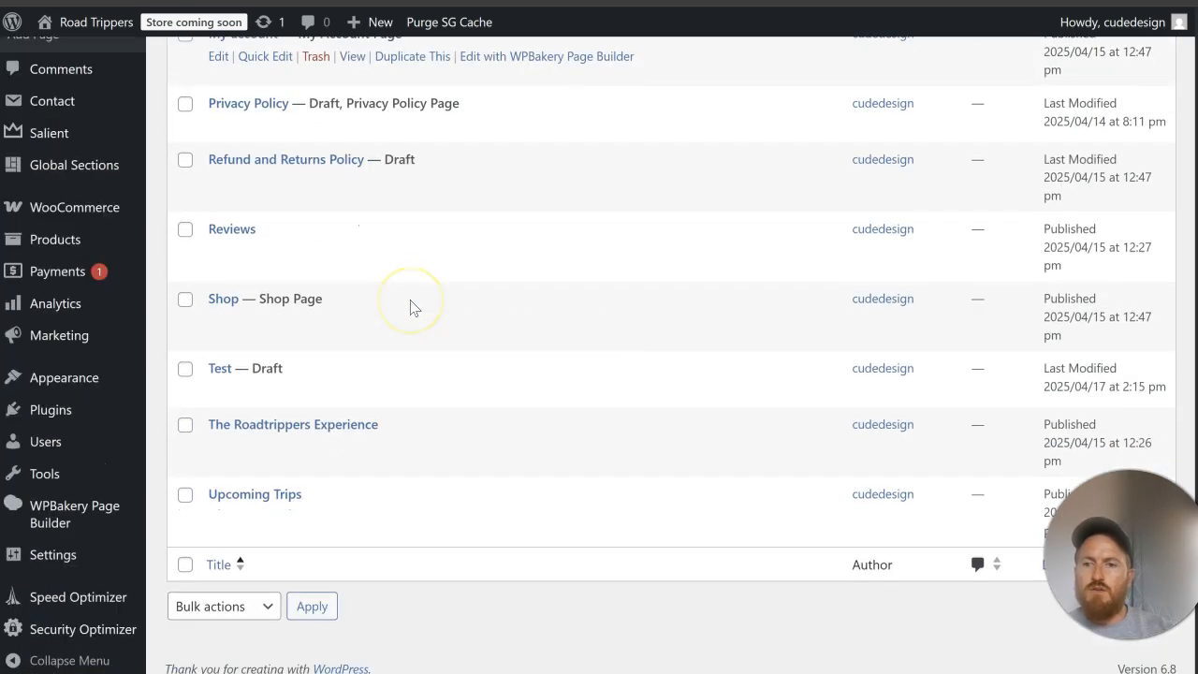
pyautogui.scroll(3, 269, 306)
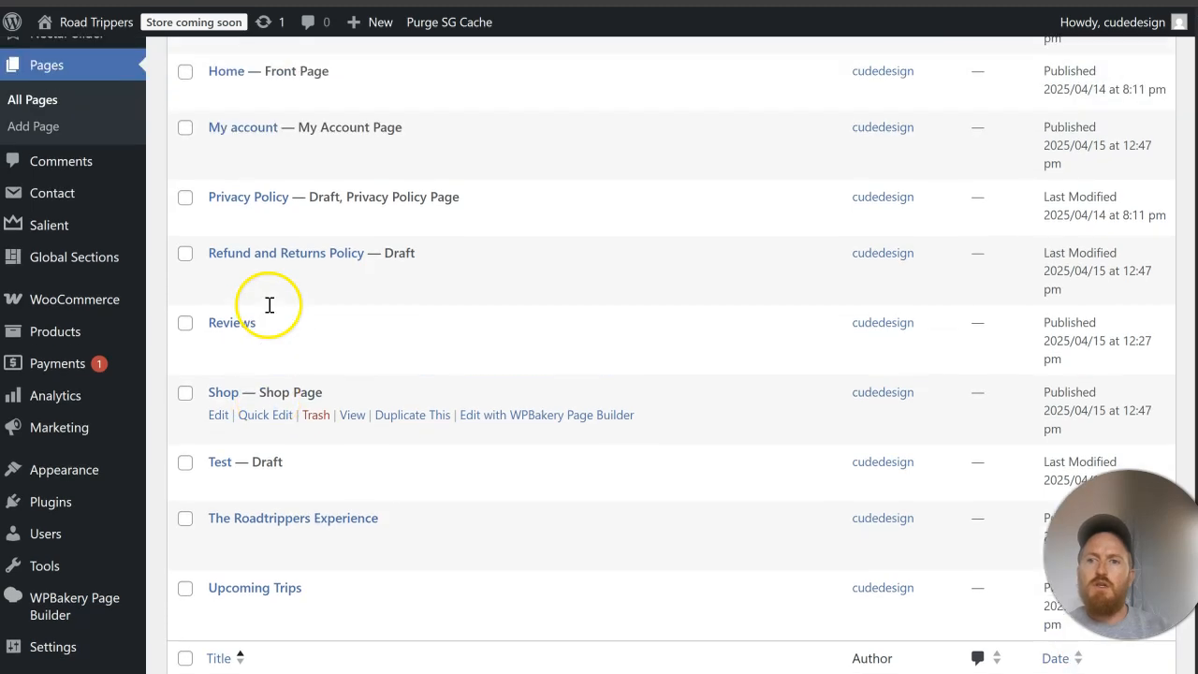
pyautogui.click(215, 283)
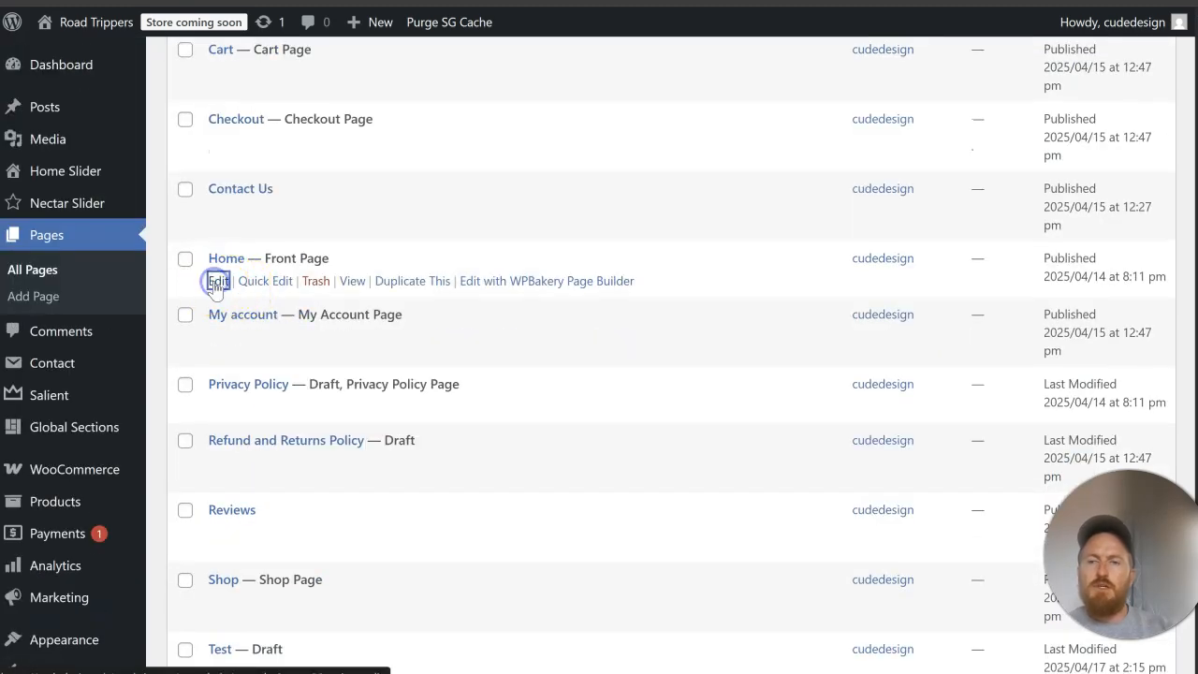
# Step: Check the heading level of the "Contact Us" text block in its HTML code and save the block
pyautogui.scroll(10, 738, 372)
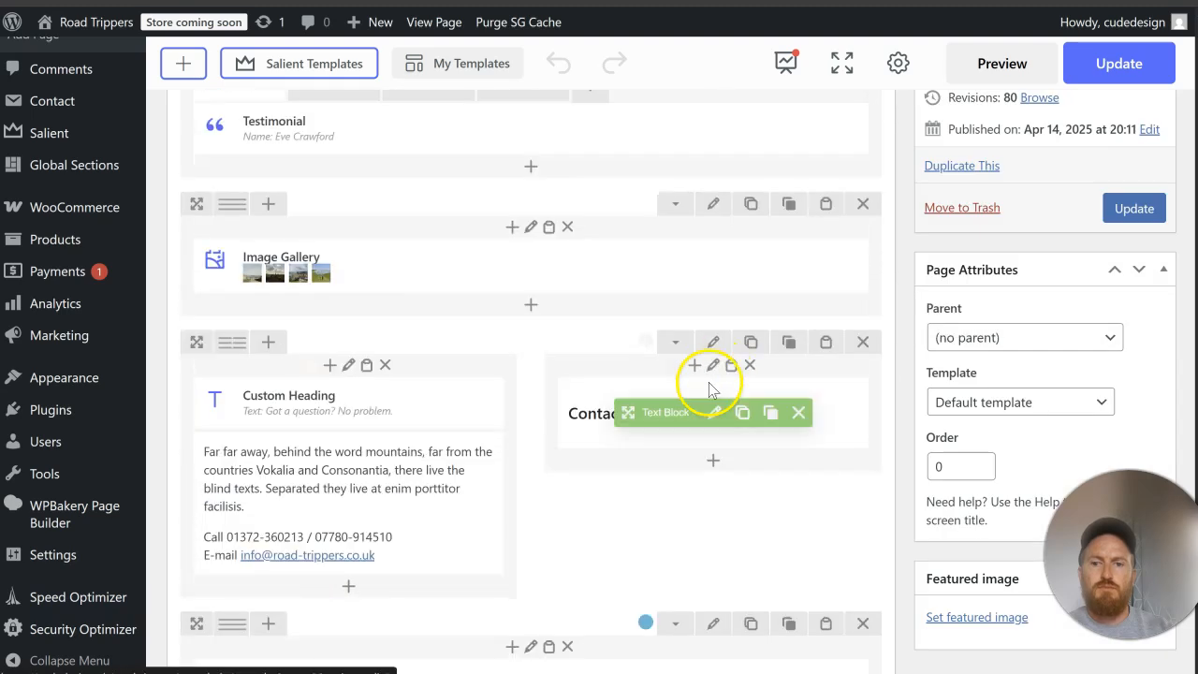
pyautogui.click(711, 408)
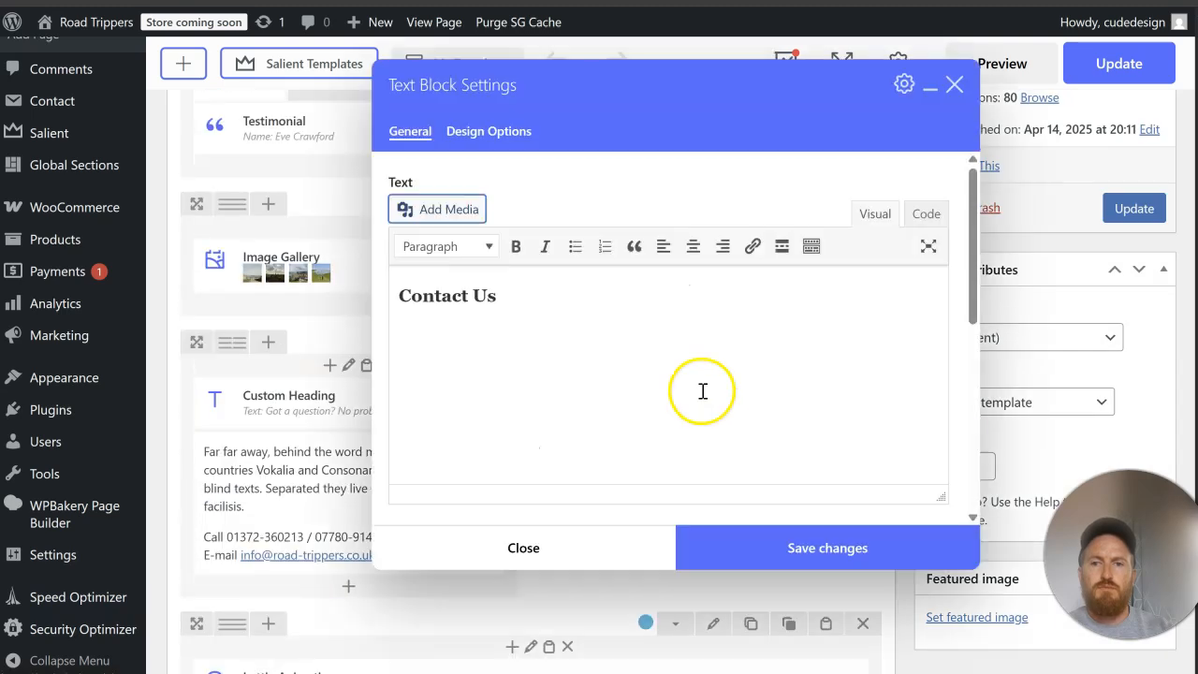
pyautogui.click(927, 214)
pyautogui.click(413, 287)
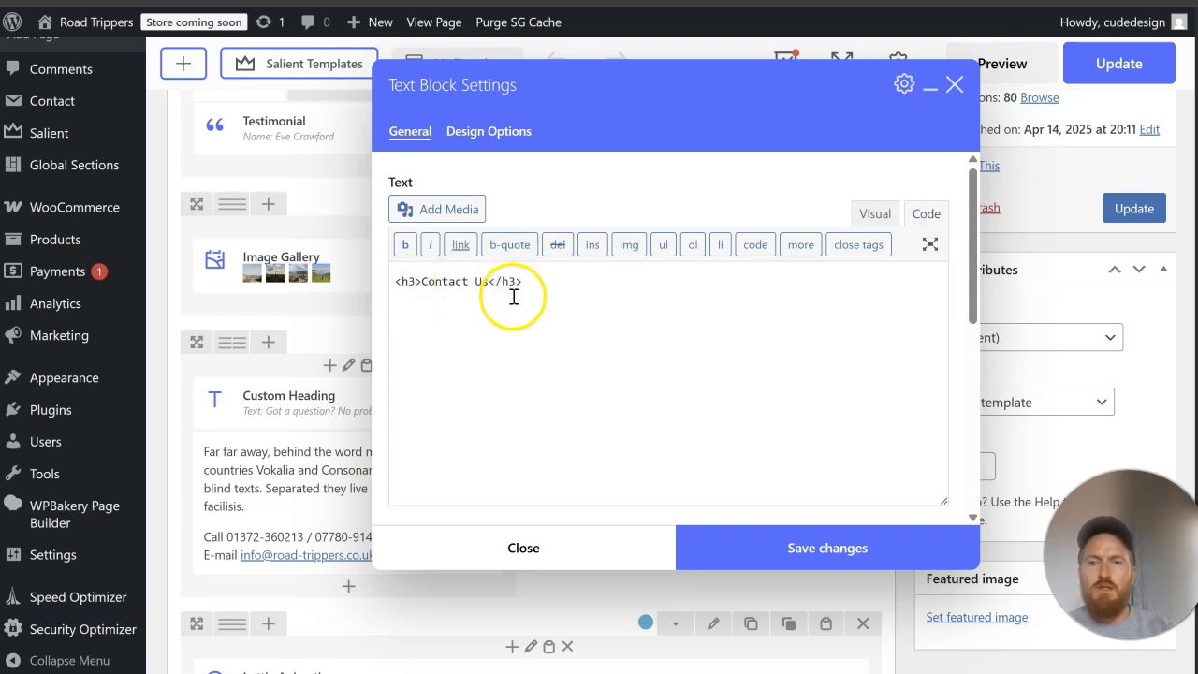
pyautogui.click(776, 548)
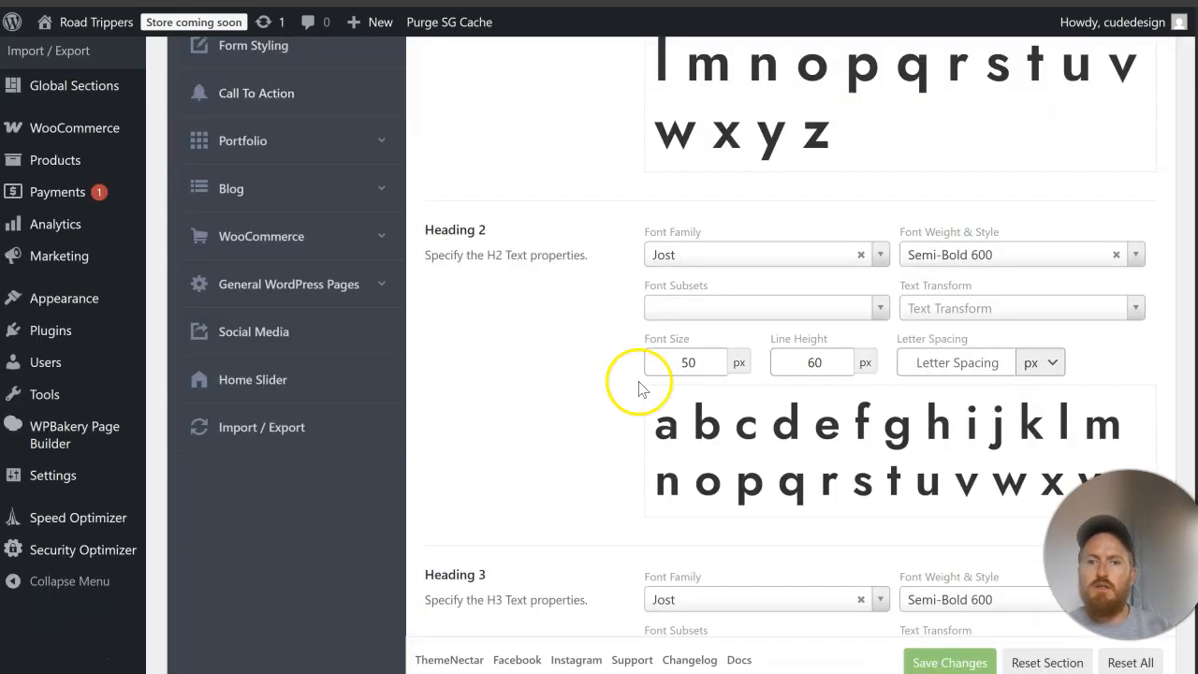
# Step: Set the Heading 3 typography to font size 40 px and line height 50 px and save the theme options
pyautogui.scroll(-3, 773, 369)
pyautogui.scroll(2, 773, 369)
pyautogui.scroll(-1, 767, 374)
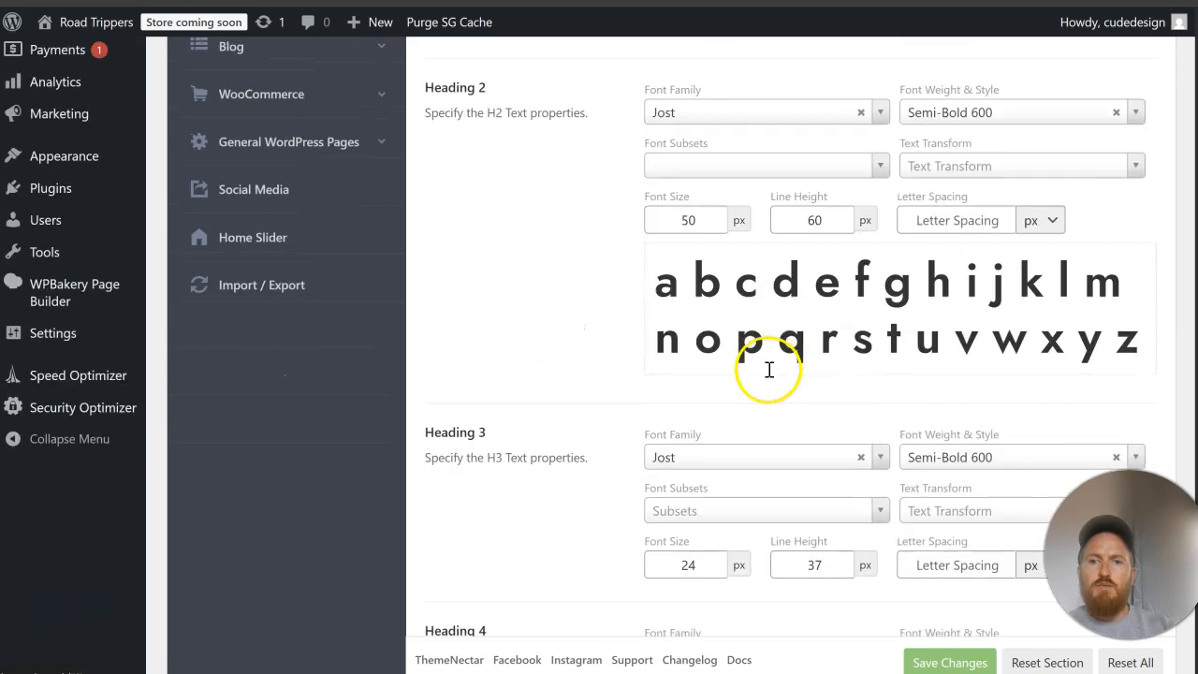
pyautogui.click(637, 520)
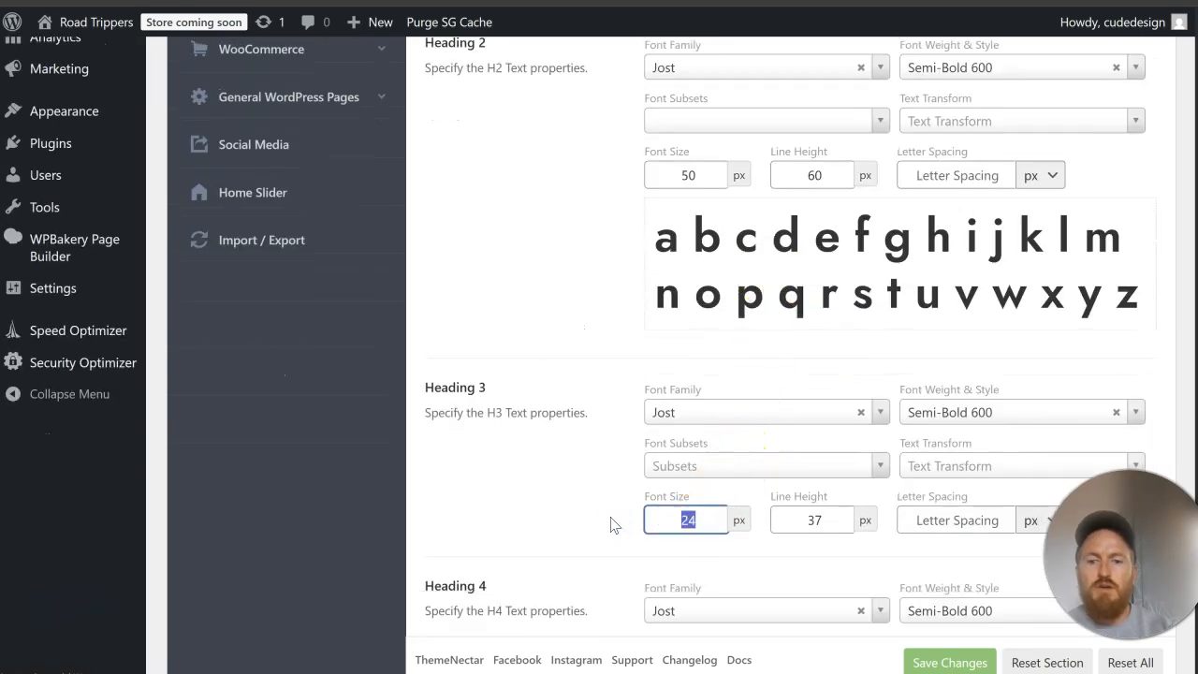
pyautogui.write('40')
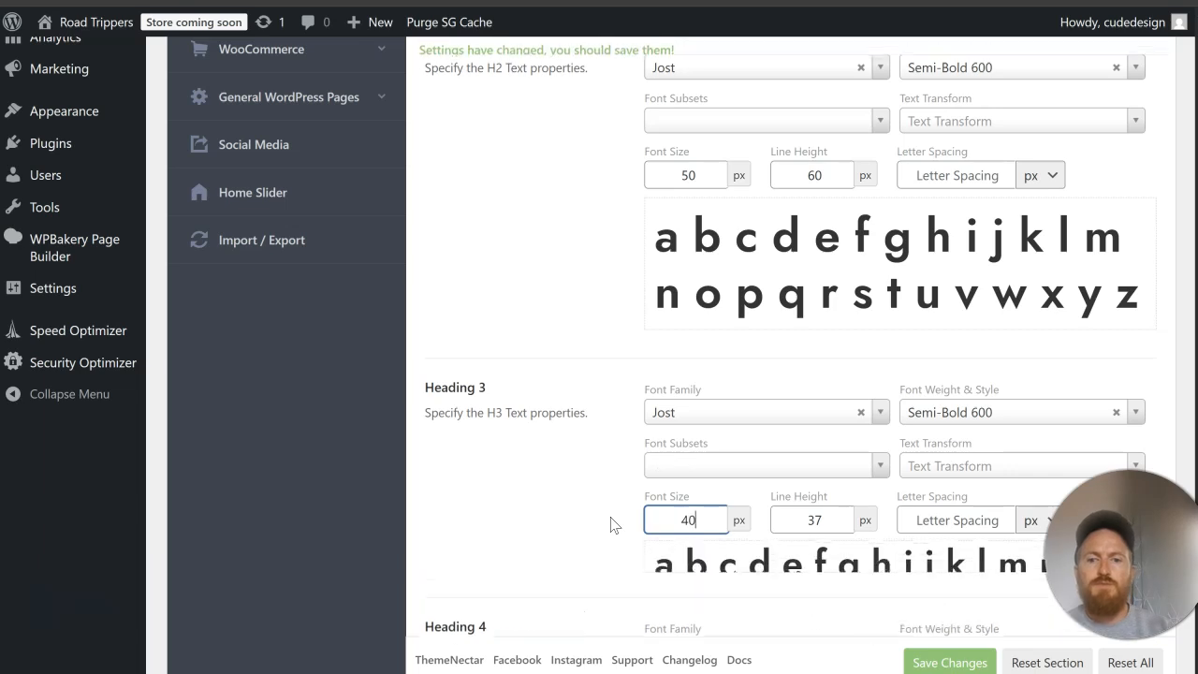
pyautogui.click(660, 517)
pyautogui.click(842, 521)
pyautogui.press('BackSpace')
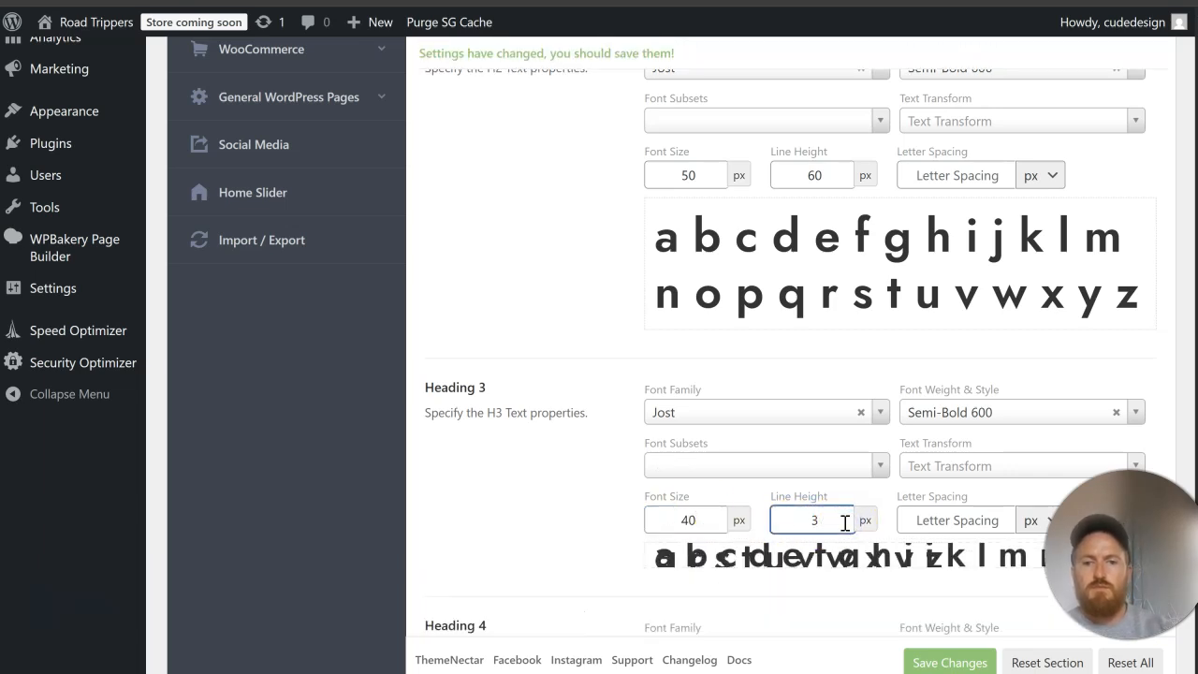
pyautogui.write('50')
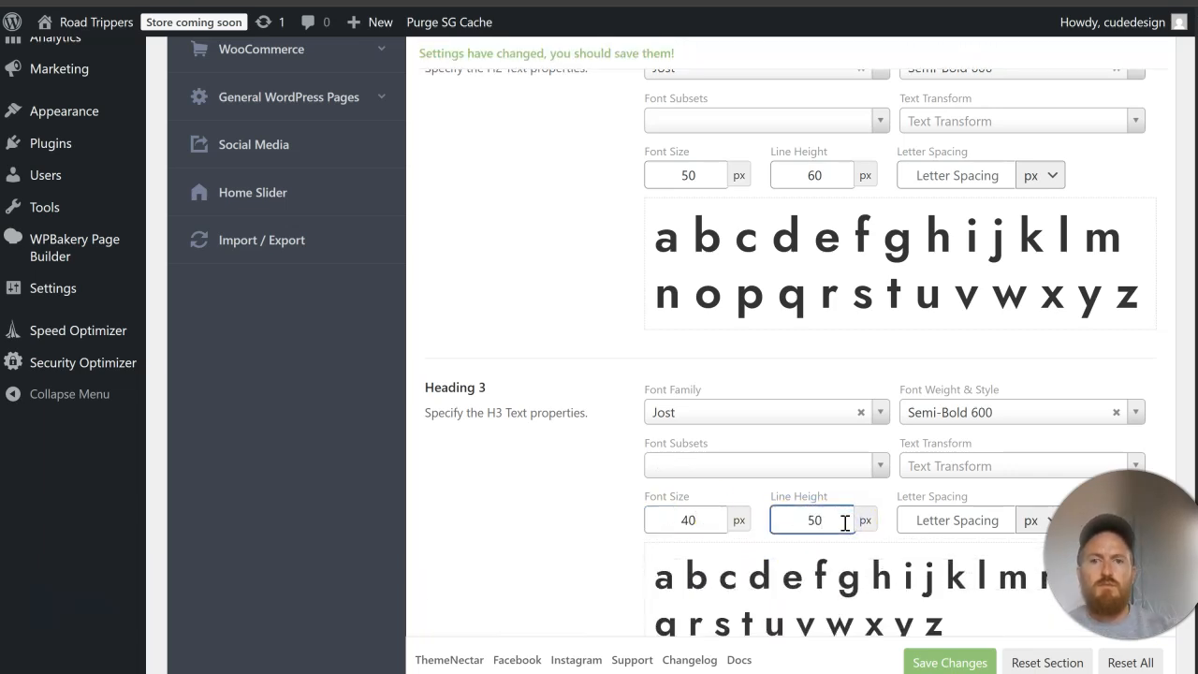
pyautogui.click(947, 661)
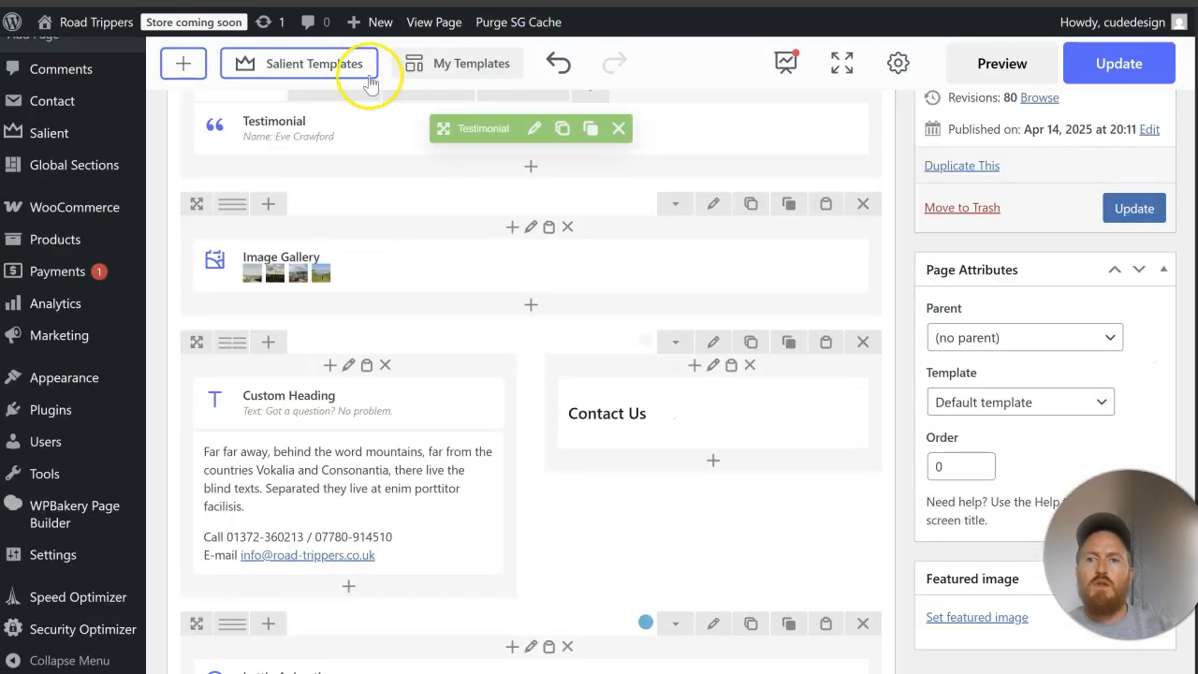
# Step: Set the text color of the "Got a question? No problem." custom heading to black and save the element
pyautogui.click(360, 401)
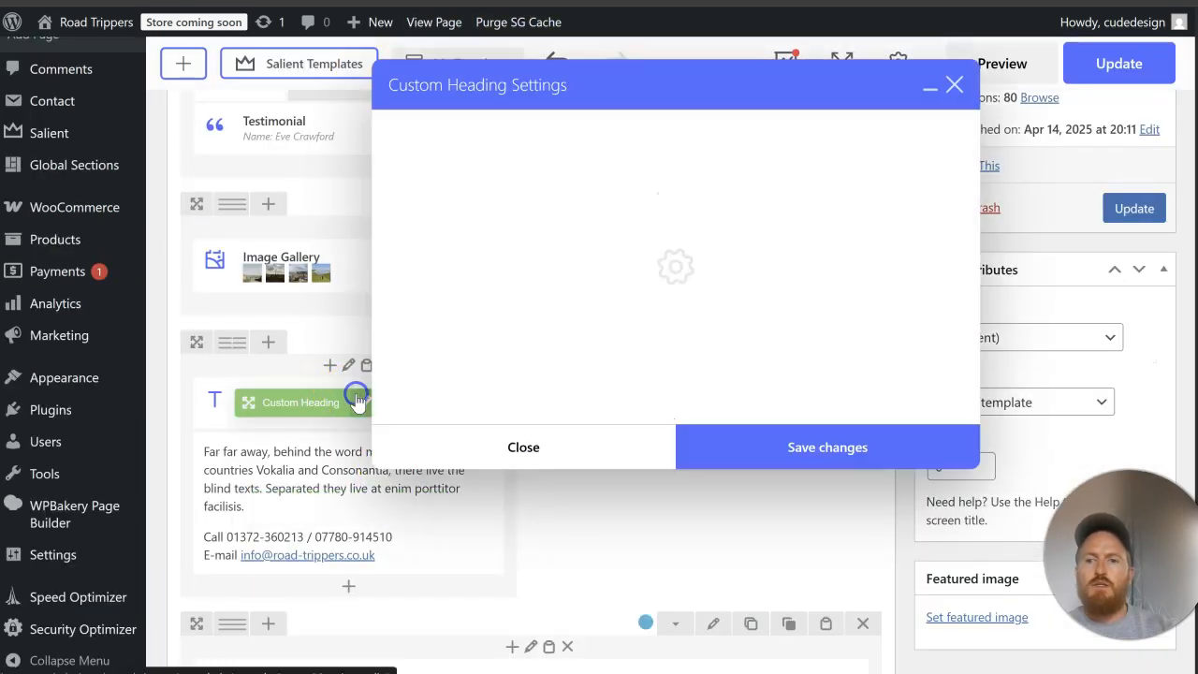
pyautogui.scroll(-8, 574, 280)
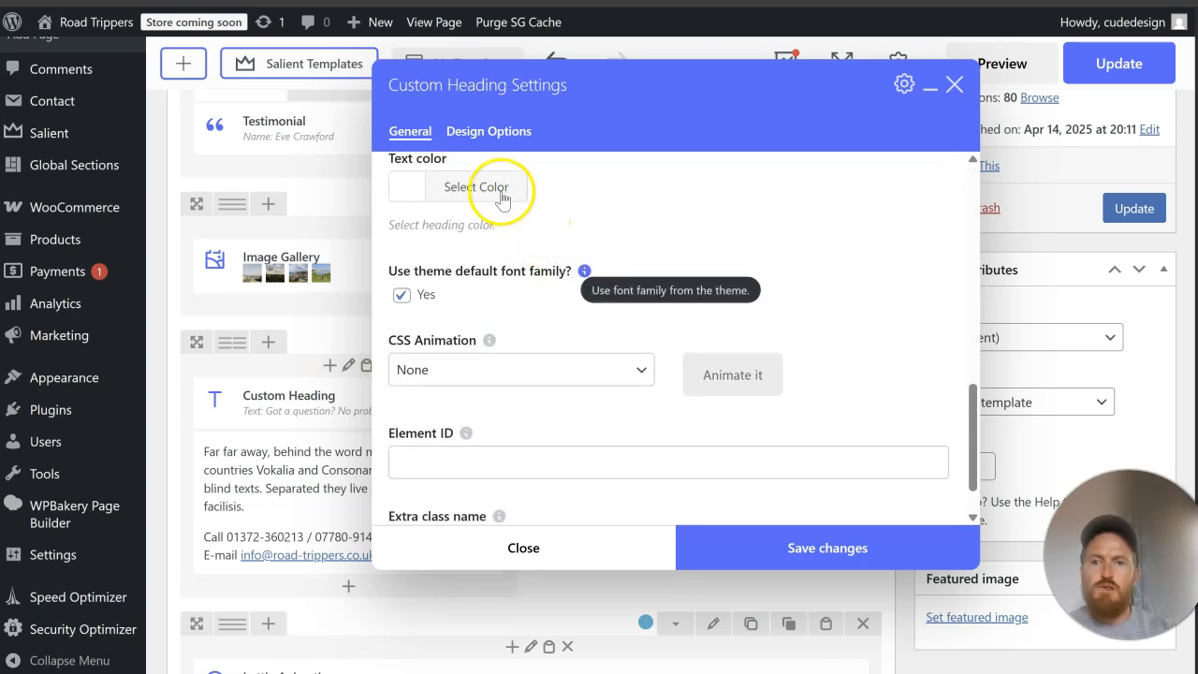
pyautogui.click(502, 199)
pyautogui.click(421, 423)
pyautogui.click(853, 550)
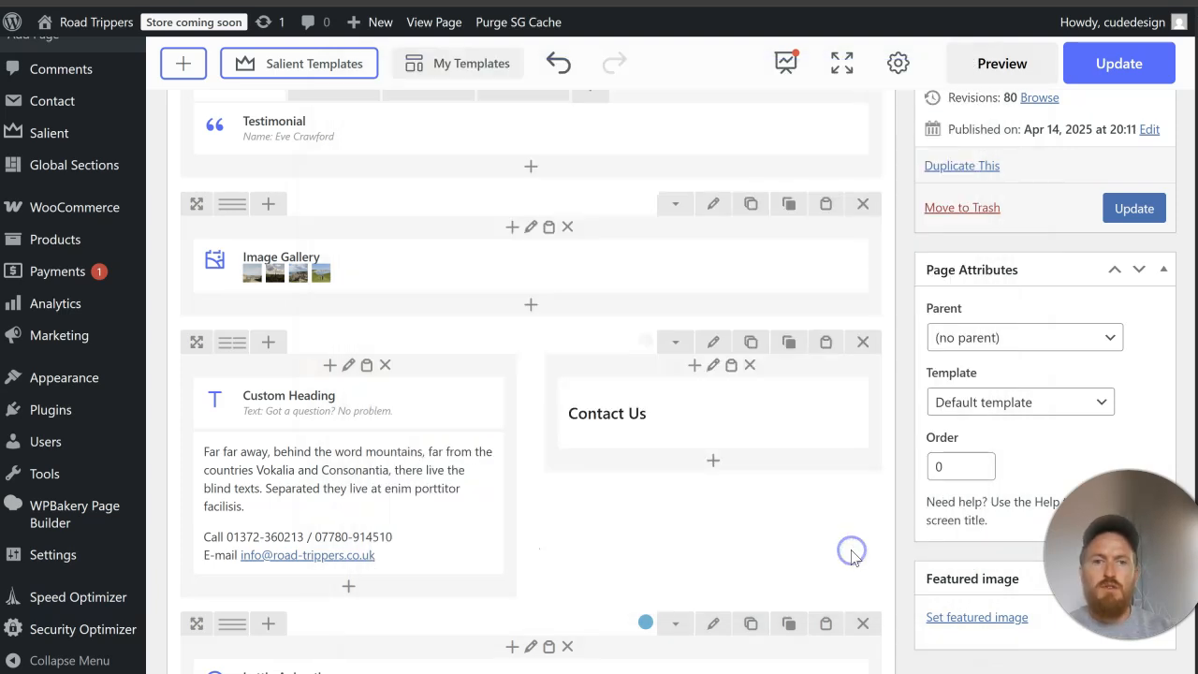
# Step: Add a Contact Form 7 element using "Contact form 1" below the "Contact Us" text, save it and update the page
pyautogui.click(713, 460)
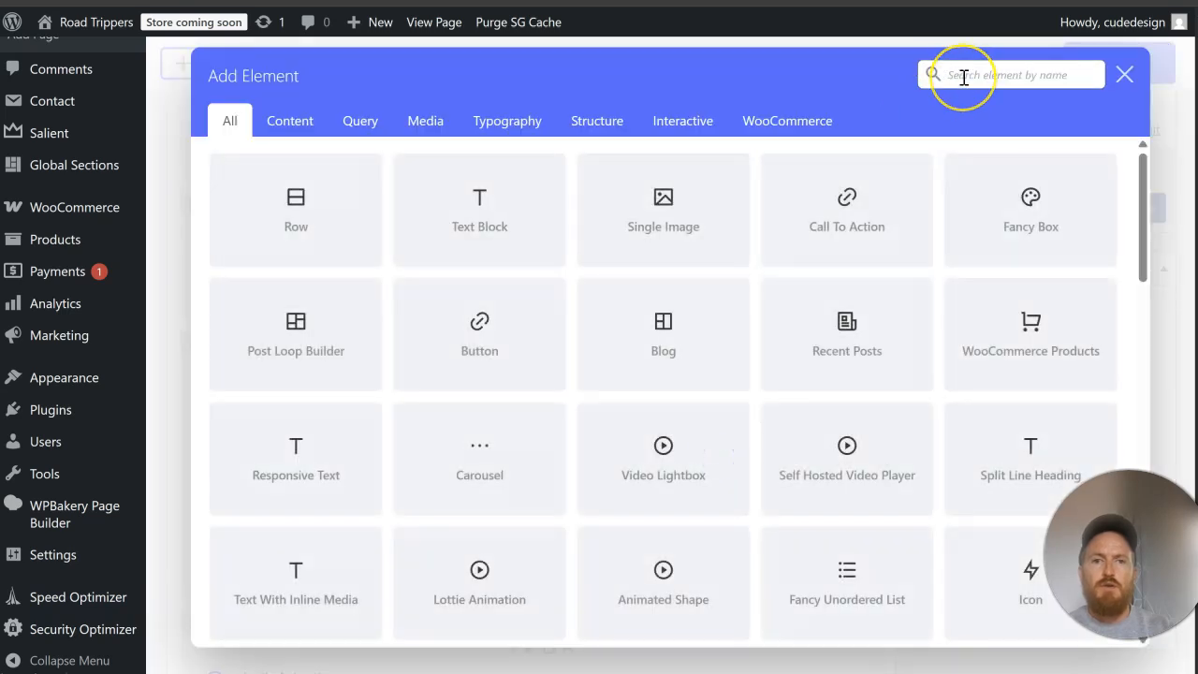
pyautogui.write('contact')
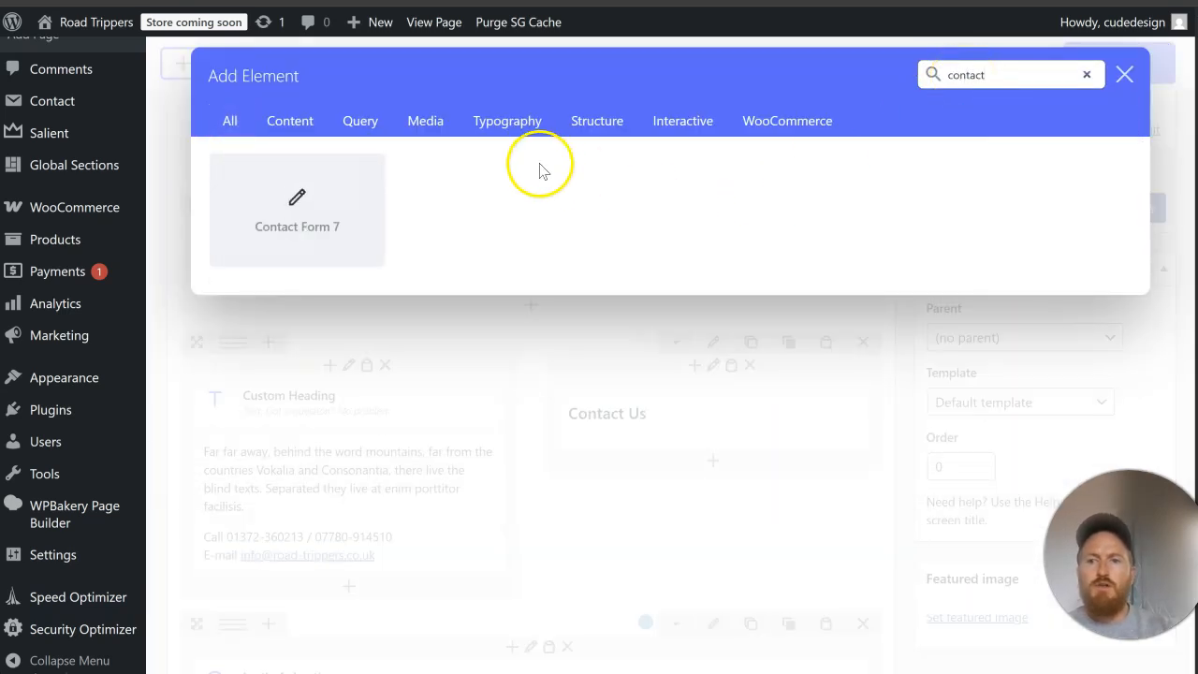
pyautogui.click(334, 193)
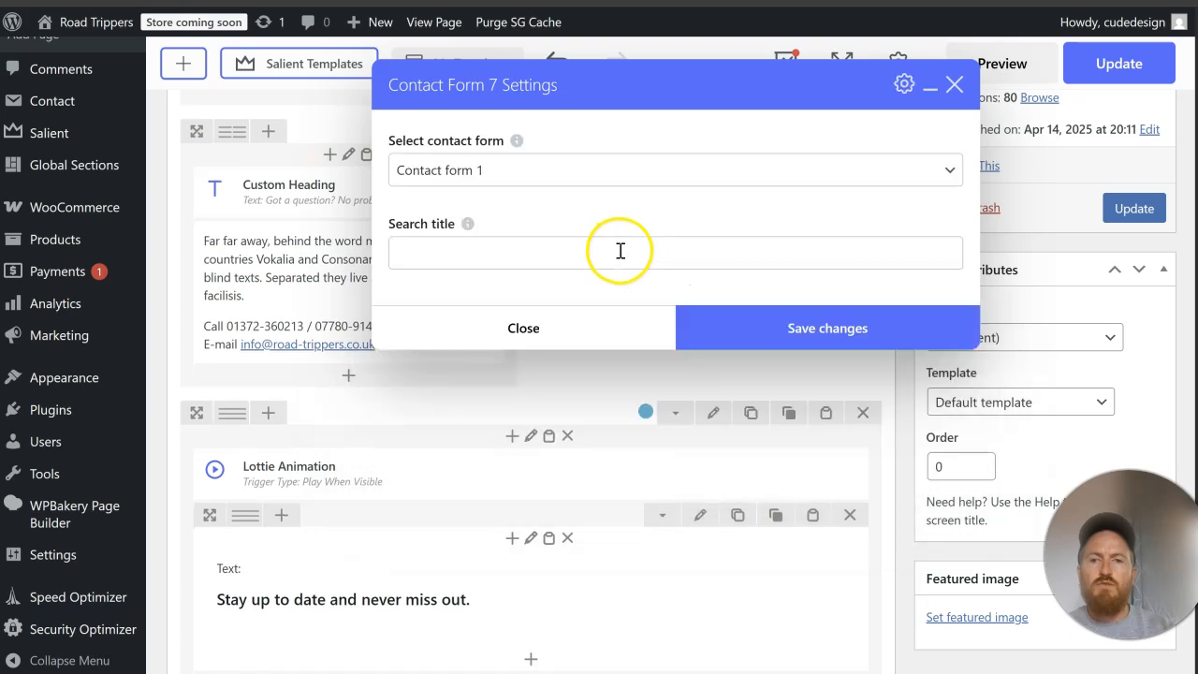
pyautogui.click(514, 167)
pyautogui.click(508, 170)
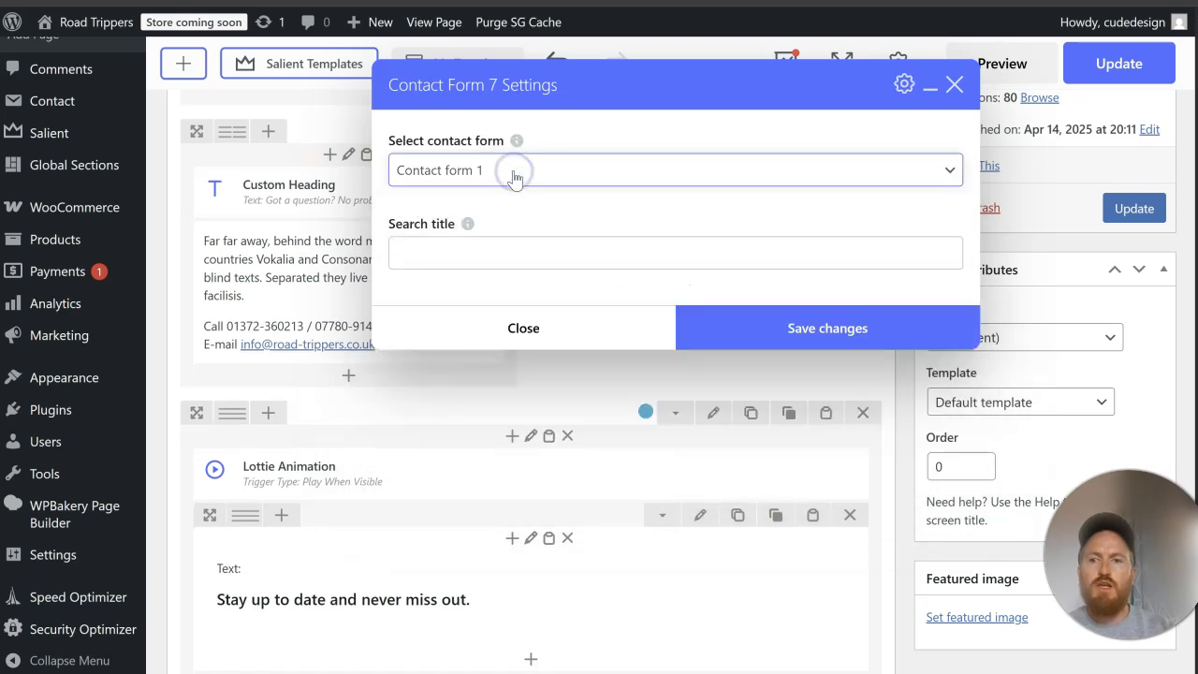
pyautogui.click(768, 339)
pyautogui.click(1127, 208)
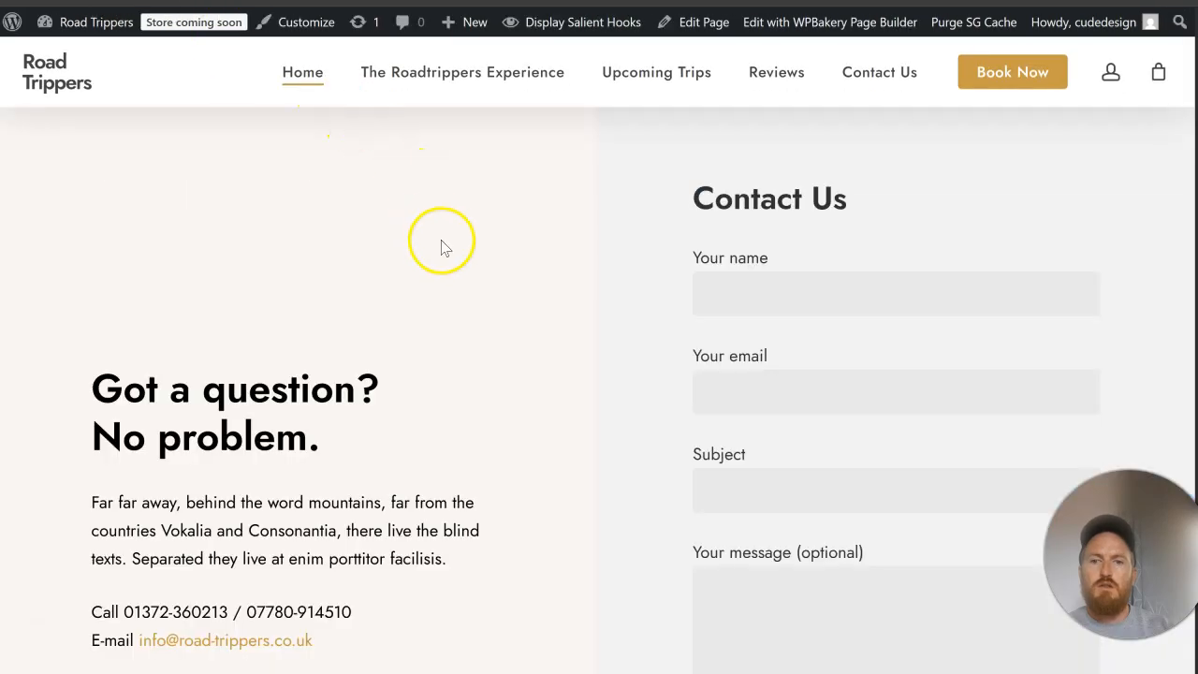
# Step: Check the contact form on the live home page, from the name field down to the submit button
pyautogui.scroll(-3, 443, 242)
pyautogui.scroll(-2, 442, 243)
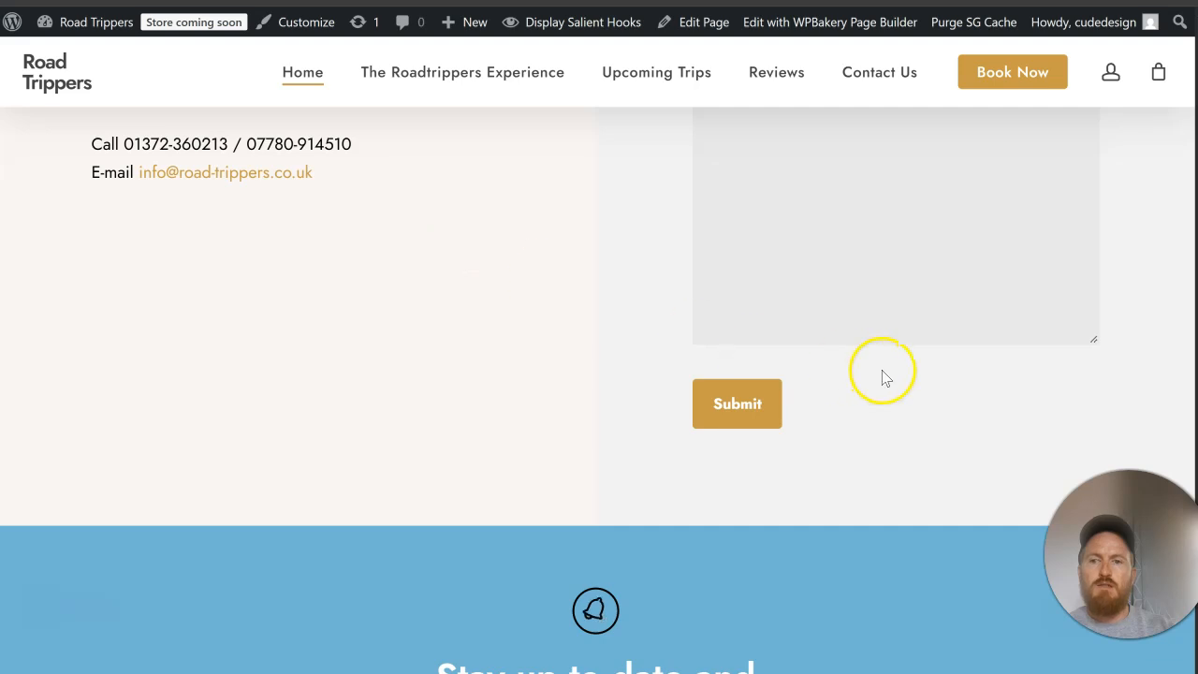
pyautogui.scroll(5, 882, 374)
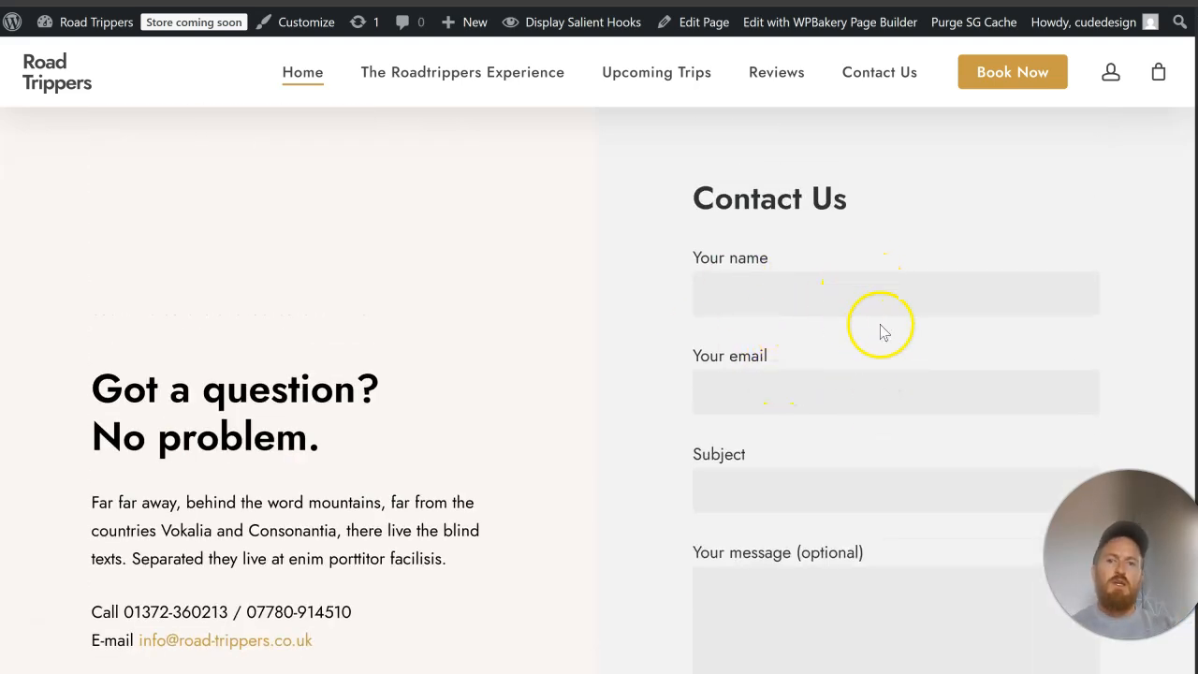
pyautogui.click(897, 276)
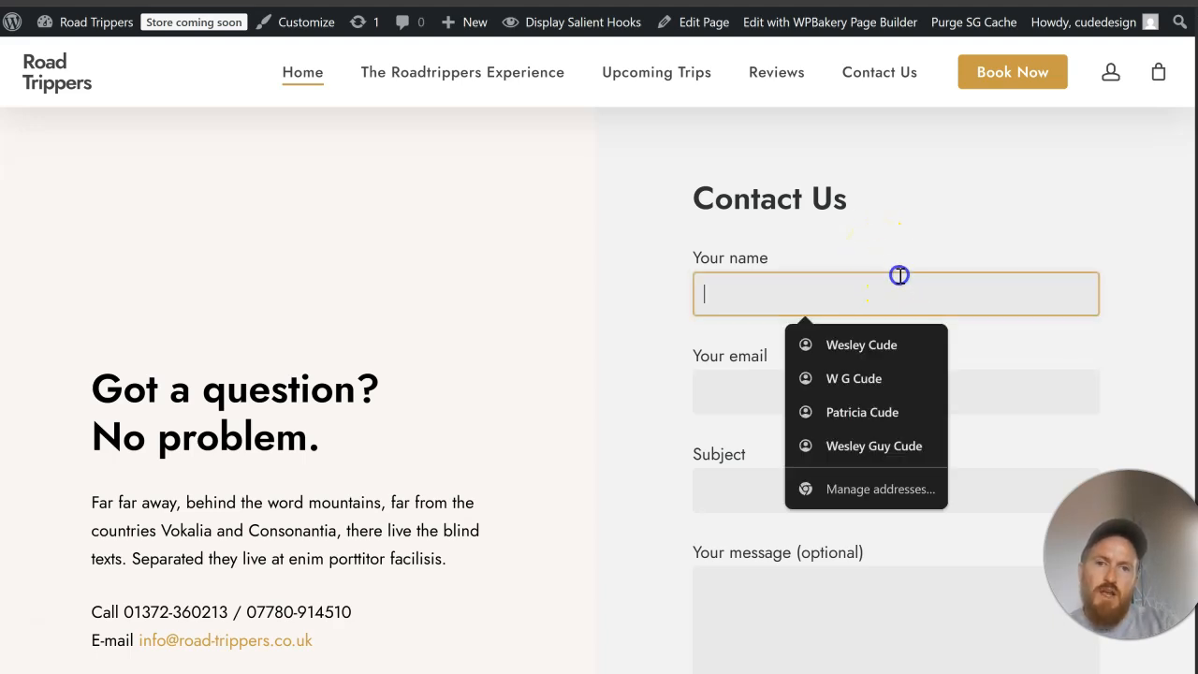
pyautogui.scroll(-1, 941, 268)
pyautogui.click(941, 286)
pyautogui.scroll(-2, 941, 286)
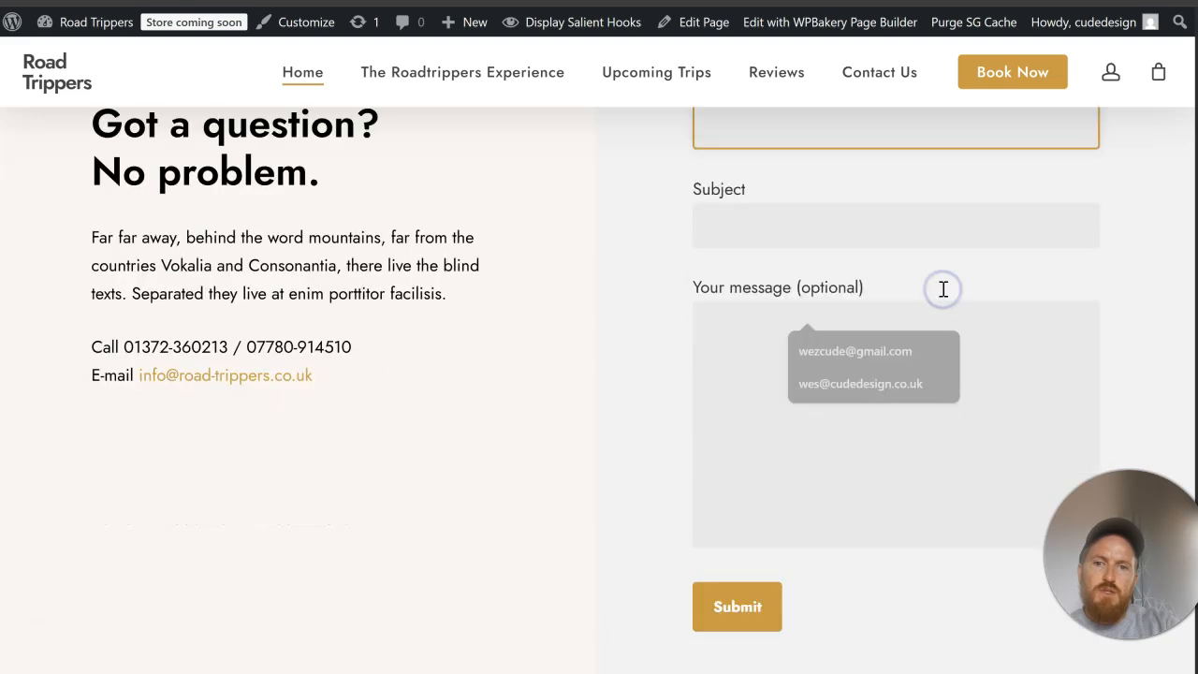
pyautogui.click(923, 209)
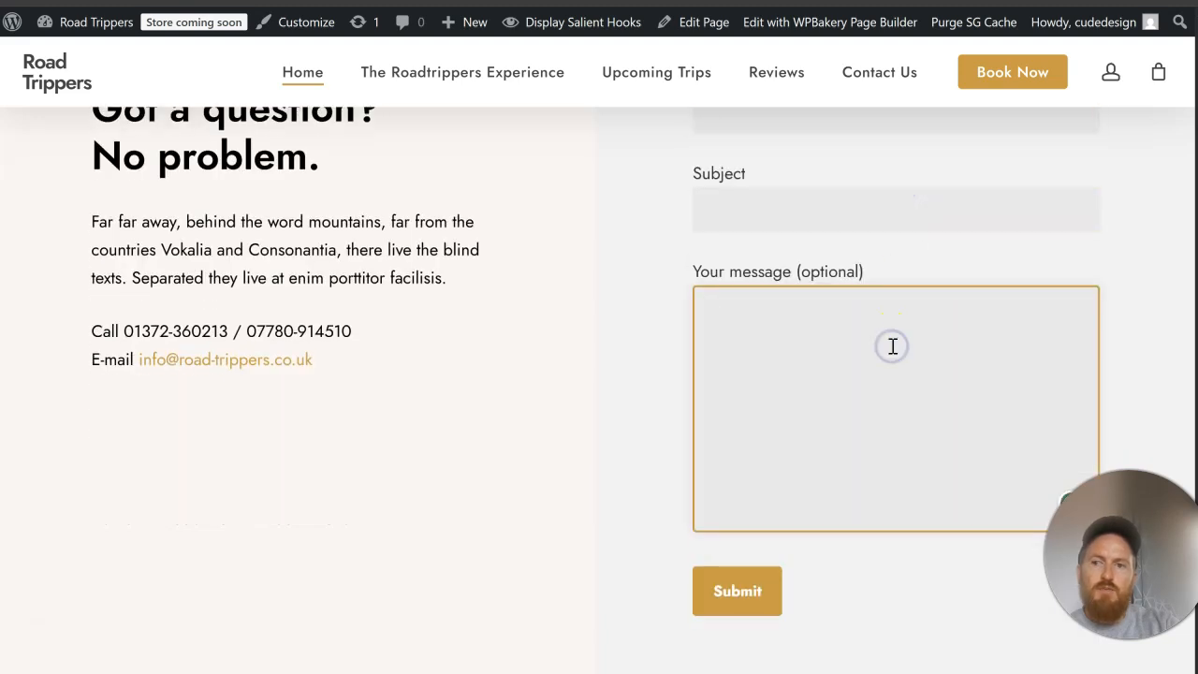
pyautogui.scroll(2, 891, 346)
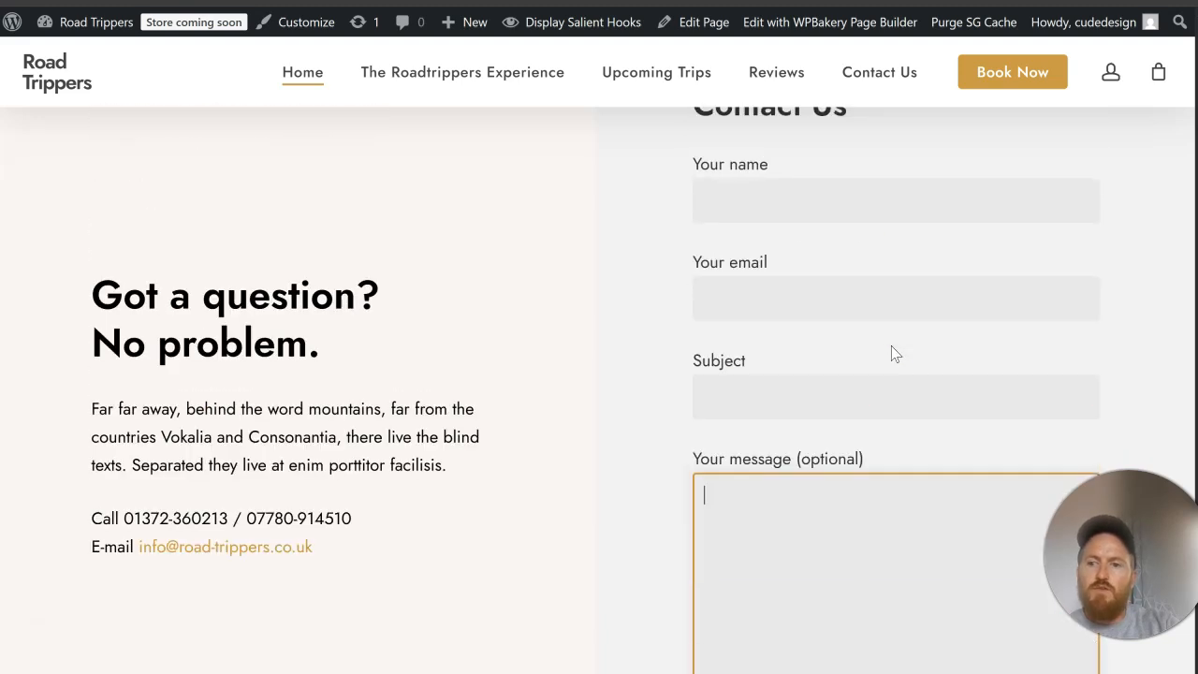
# Step: Review the live home page's gallery, testimonials, introduction and "Popular Upcoming Trips" sections for styling and heading highlights
pyautogui.scroll(6, 891, 345)
pyautogui.scroll(6, 892, 346)
pyautogui.scroll(2, 894, 353)
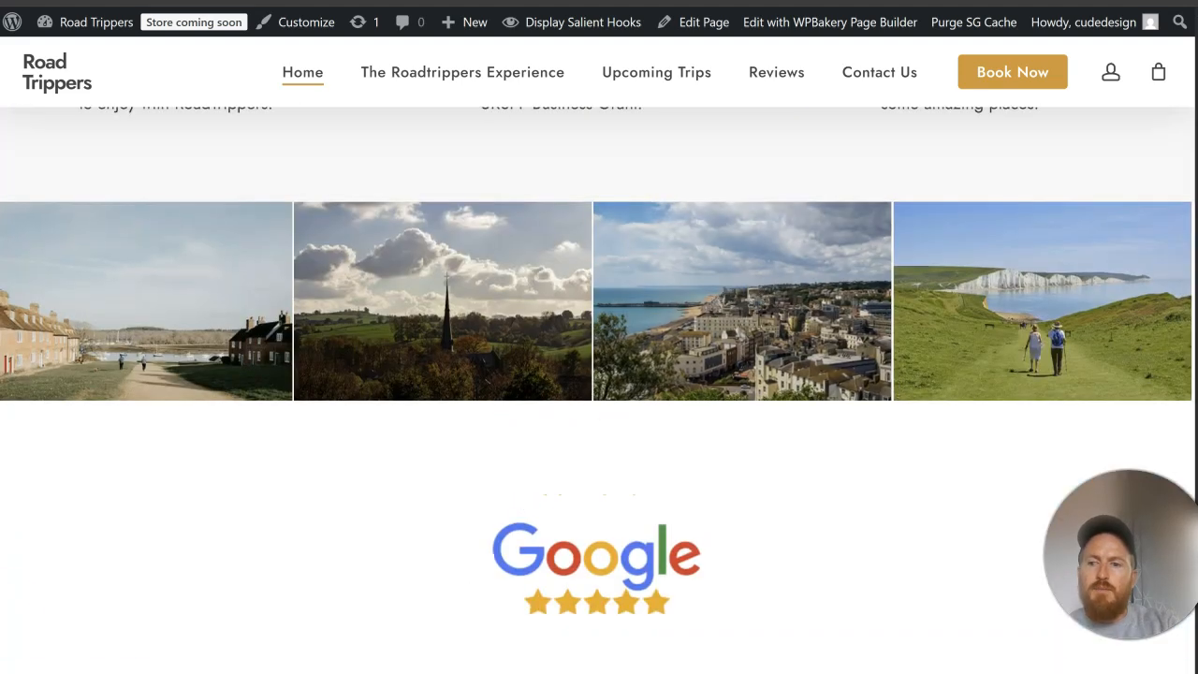
pyautogui.click(863, 262)
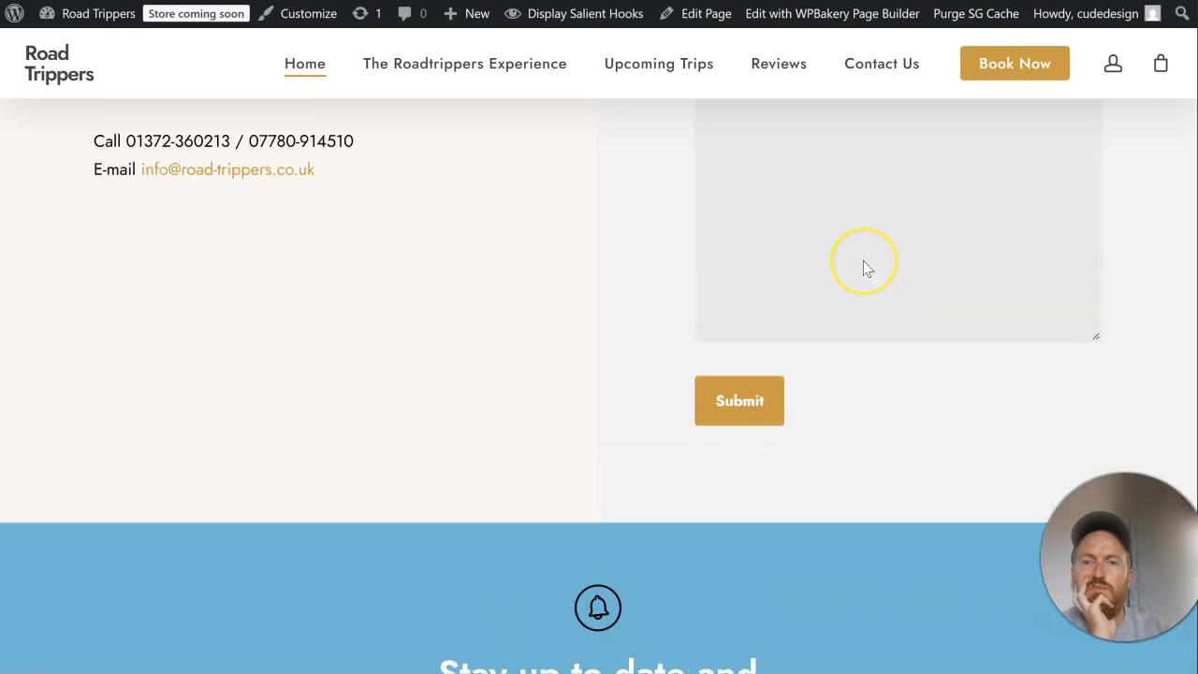
pyautogui.scroll(6, 863, 262)
pyautogui.scroll(3, 862, 265)
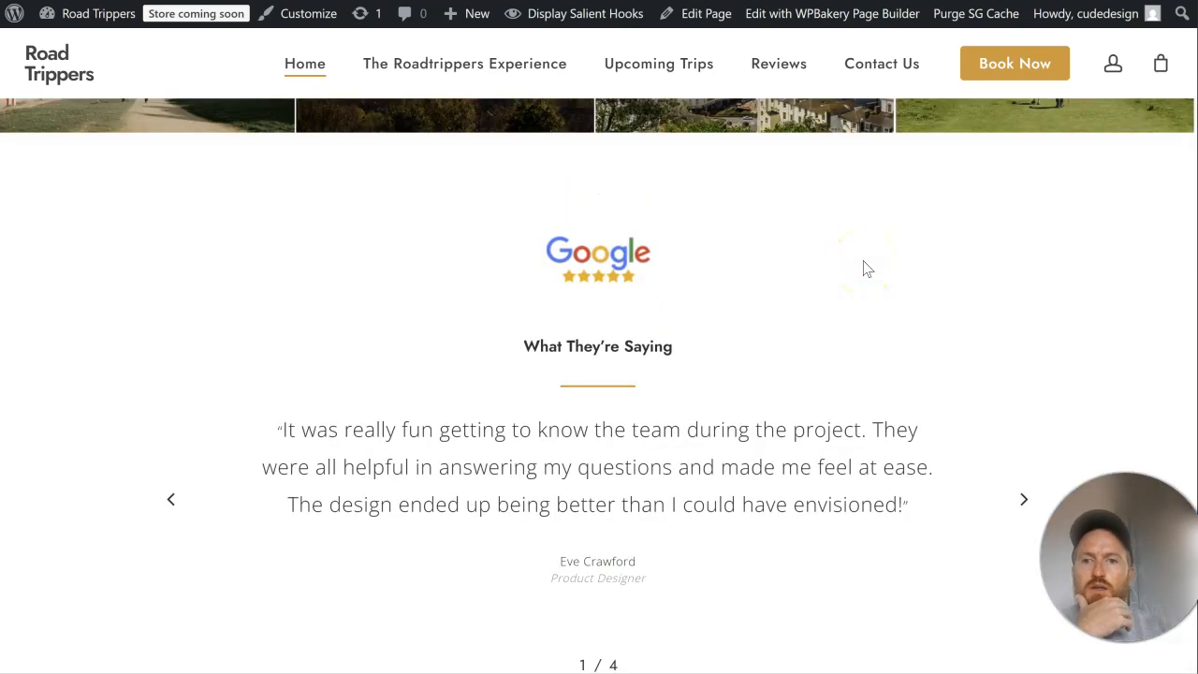
pyautogui.scroll(-3, 670, 309)
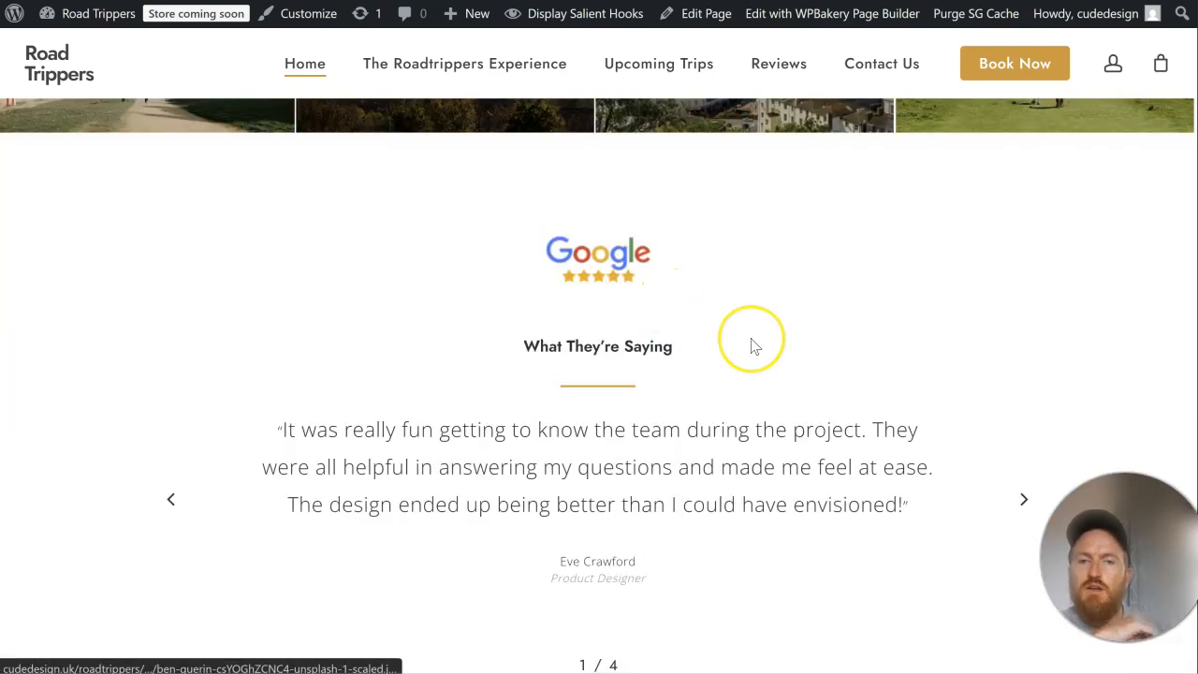
pyautogui.scroll(11, 754, 342)
pyautogui.scroll(15, 755, 347)
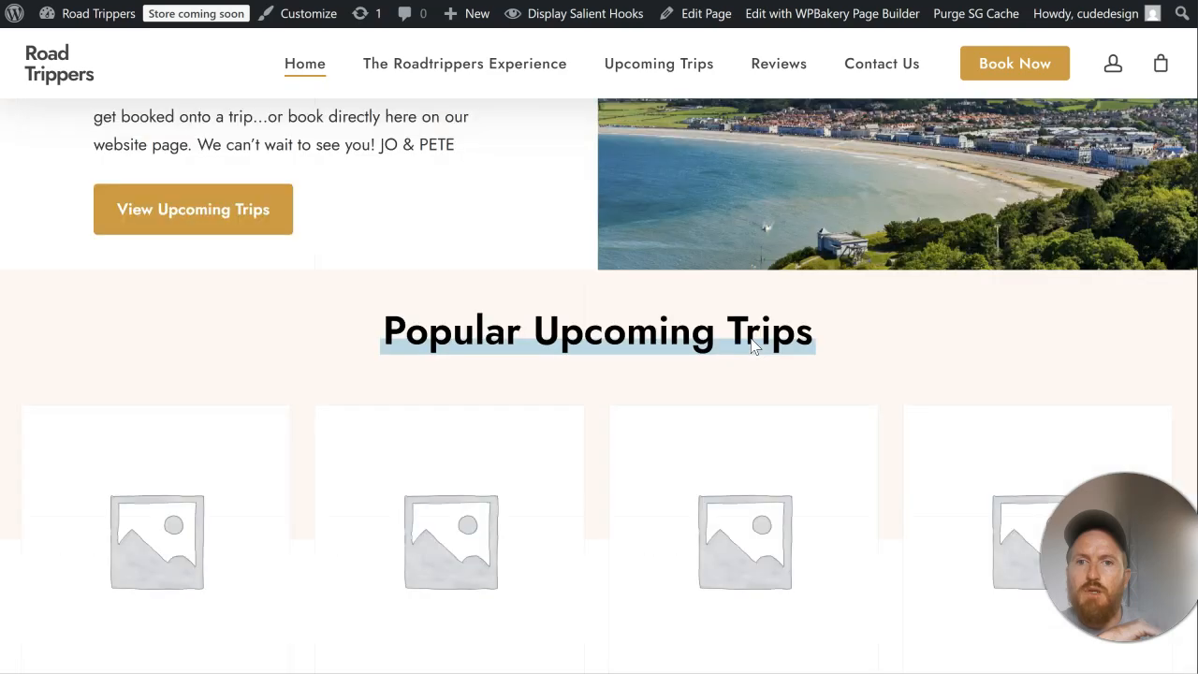
pyautogui.scroll(-7, 750, 338)
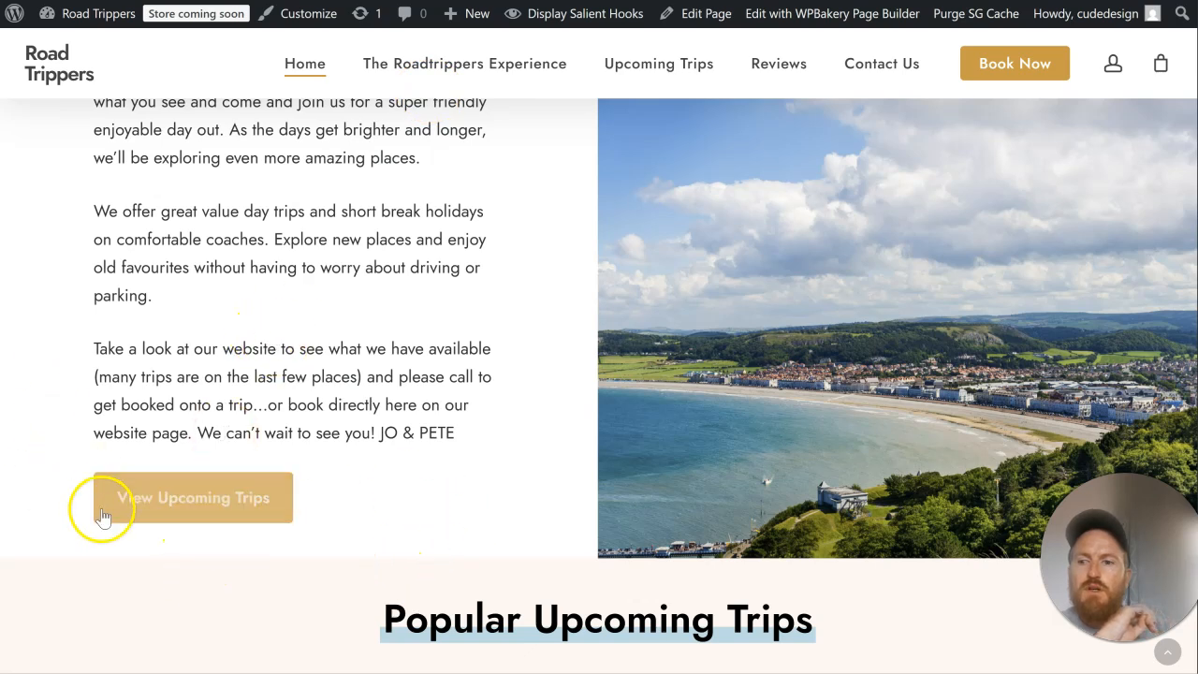
pyautogui.scroll(-5, 468, 406)
pyautogui.moveTo(376, 155); pyautogui.dragTo(821, 164)
pyautogui.click(819, 165)
pyautogui.scroll(-9, 791, 254)
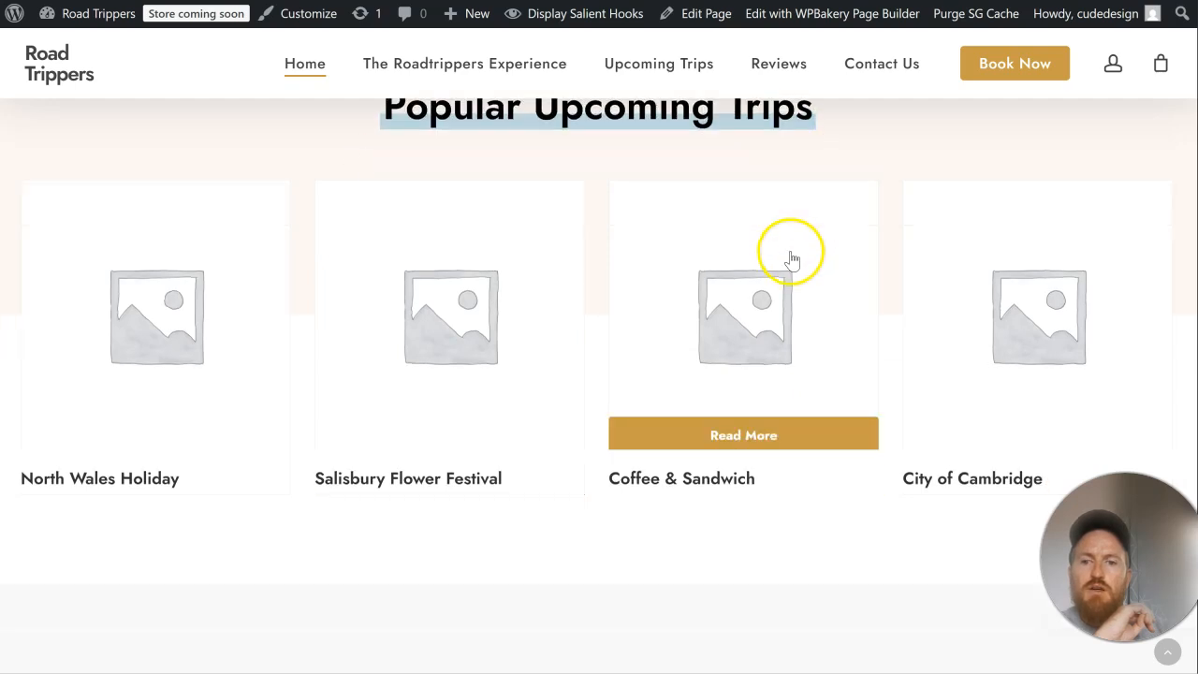
pyautogui.scroll(-5, 794, 251)
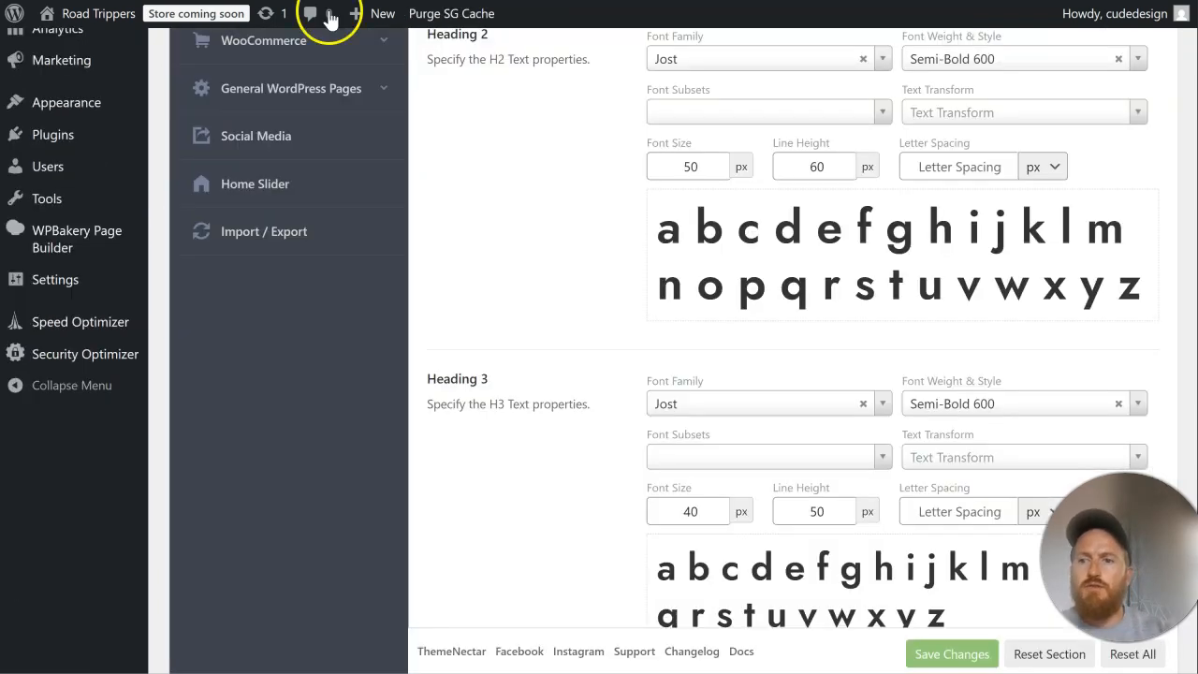
# Step: Turn on the Custom Footer Color Scheme in the theme's footer options and save the changes
pyautogui.scroll(8, 118, 339)
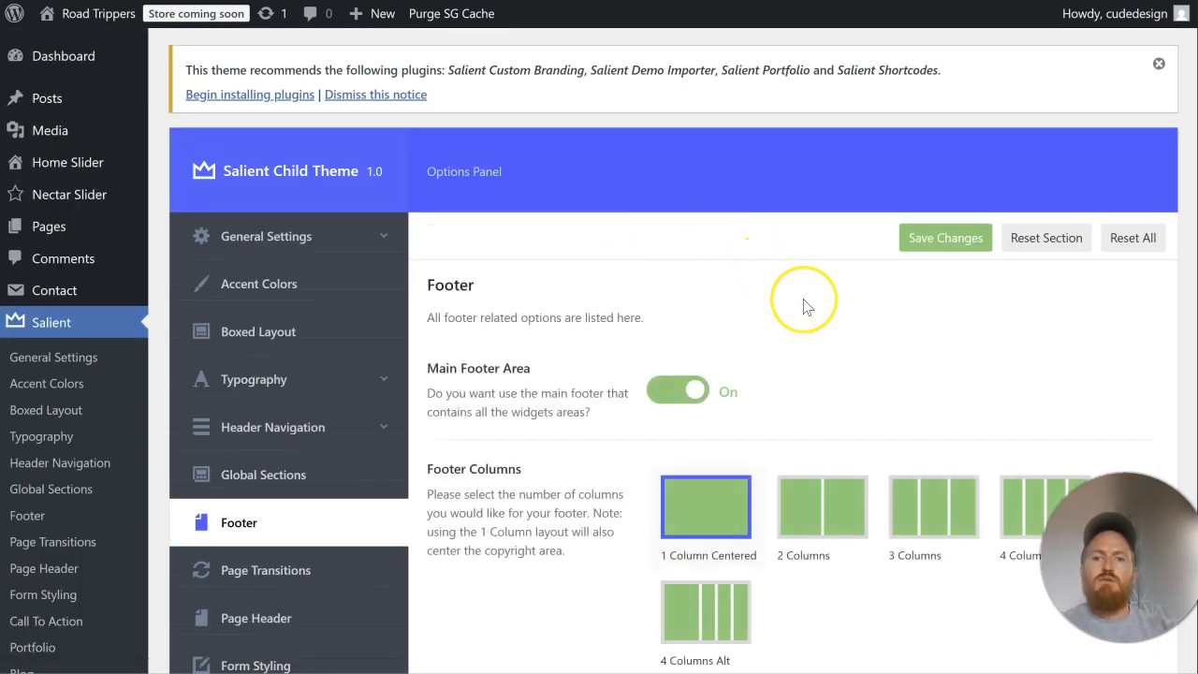
pyautogui.scroll(-4, 805, 307)
pyautogui.scroll(-3, 805, 307)
pyautogui.click(686, 166)
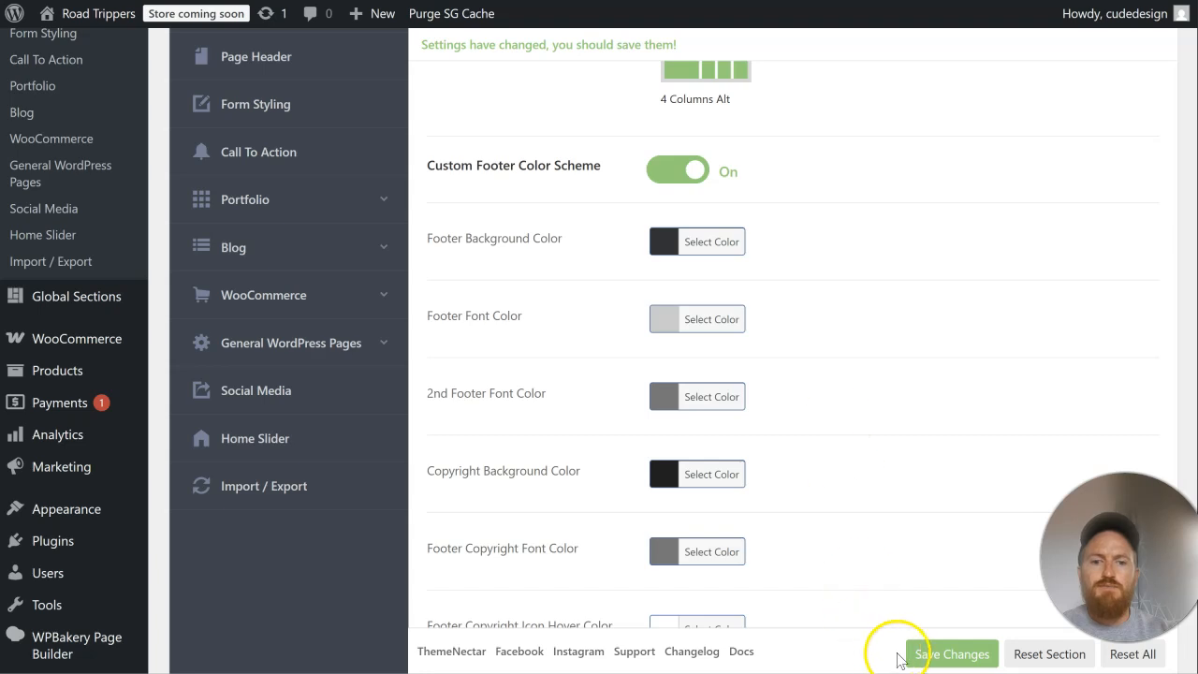
pyautogui.click(925, 655)
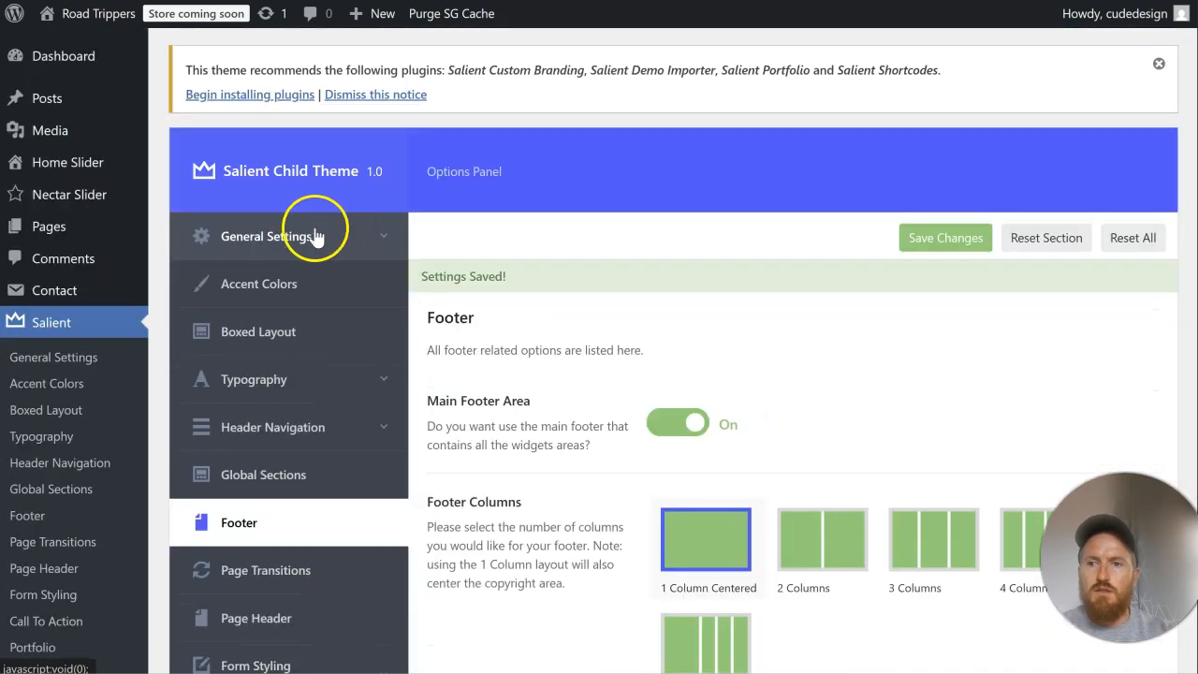
# Step: Copy the hex code of the theme's main Accent Color and close its color picker
pyautogui.click(316, 235)
pyautogui.click(361, 501)
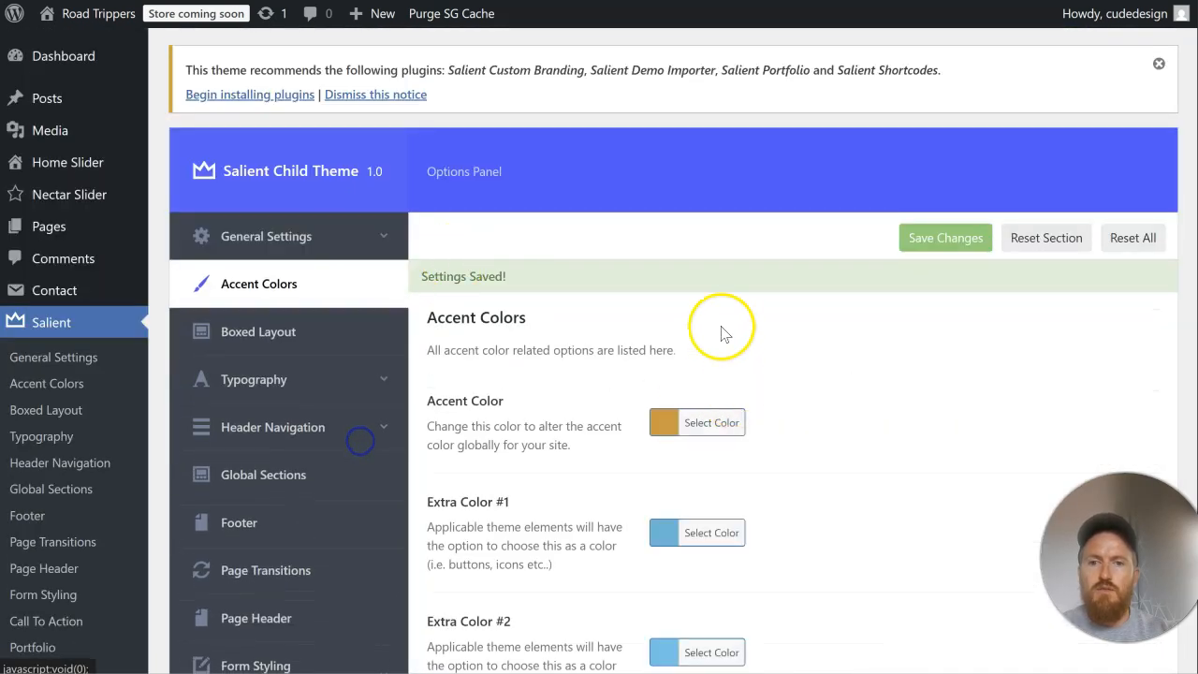
pyautogui.scroll(-2, 721, 323)
pyautogui.click(702, 245)
pyautogui.moveTo(803, 191); pyautogui.dragTo(743, 191)
pyautogui.rightClick(798, 191)
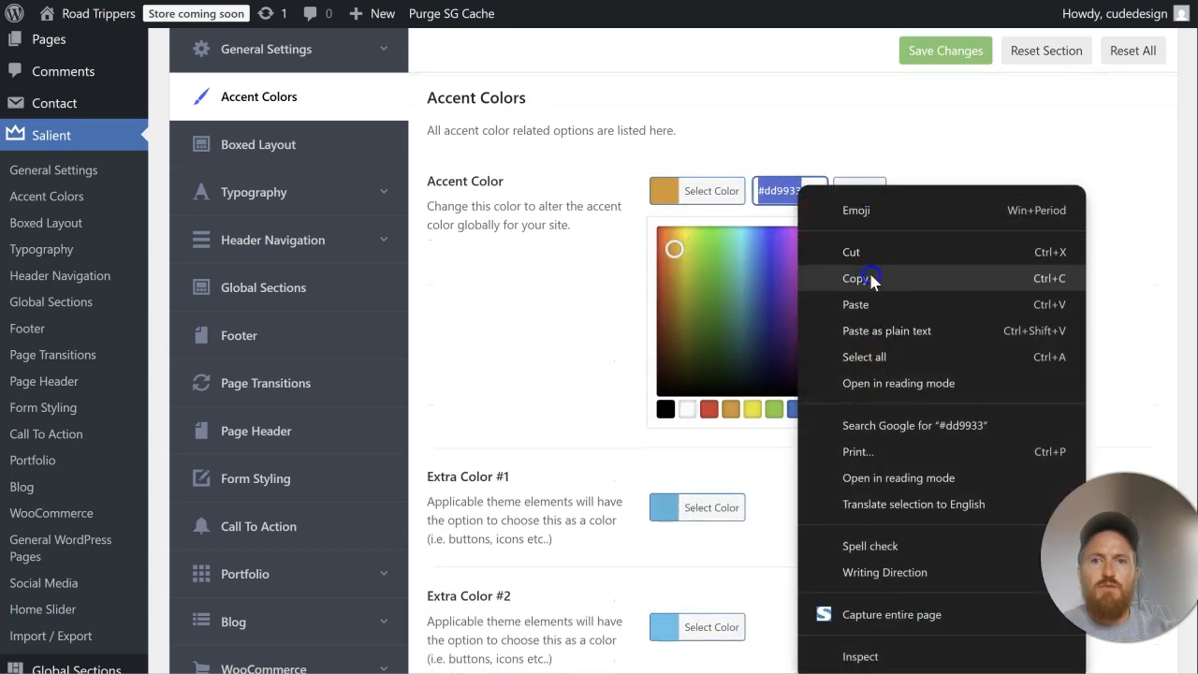
pyautogui.click(870, 278)
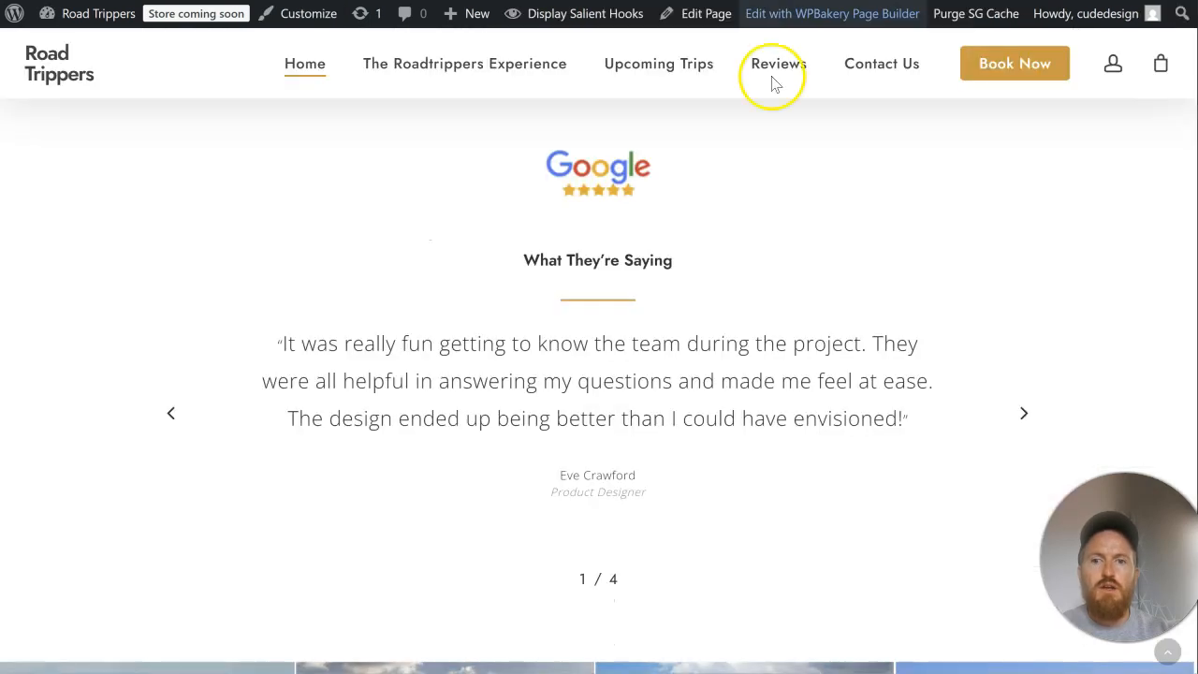
pyautogui.scroll(-5, 768, 248)
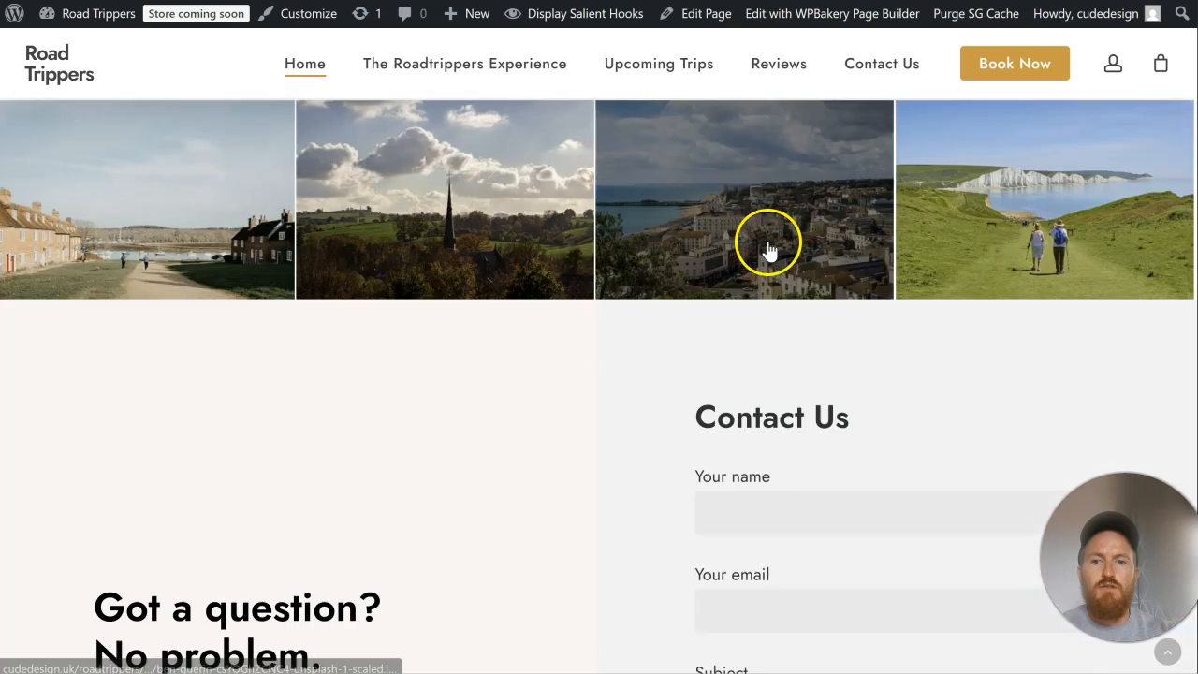
pyautogui.scroll(-10, 767, 248)
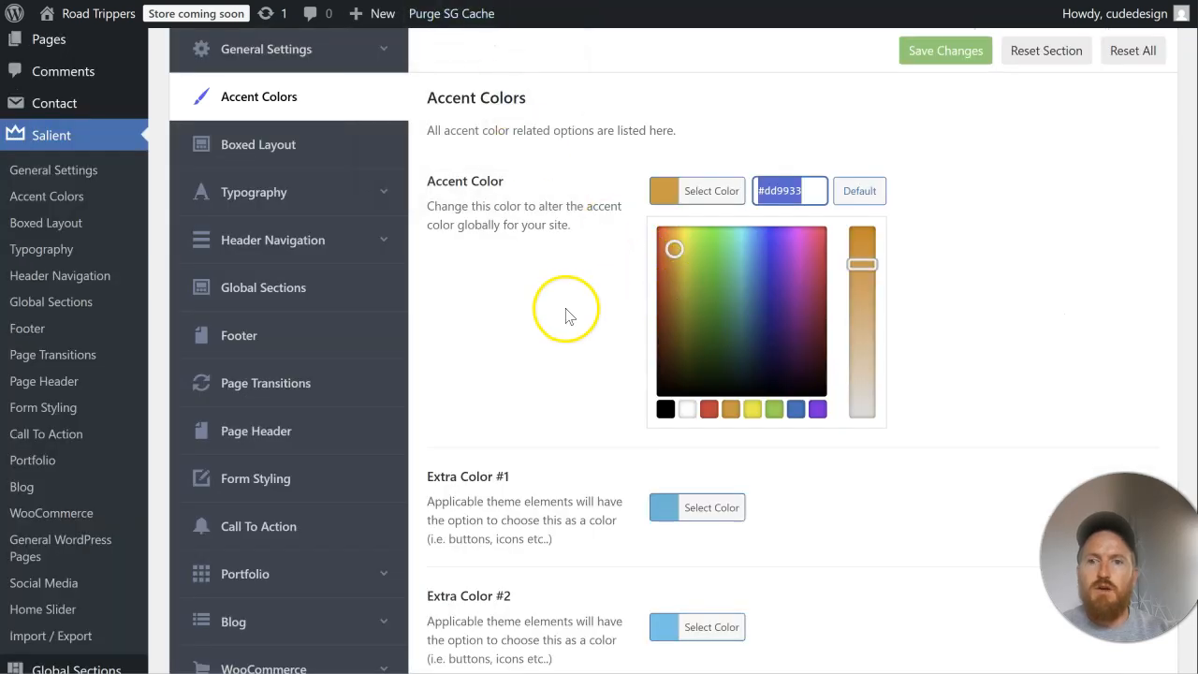
pyautogui.click(566, 307)
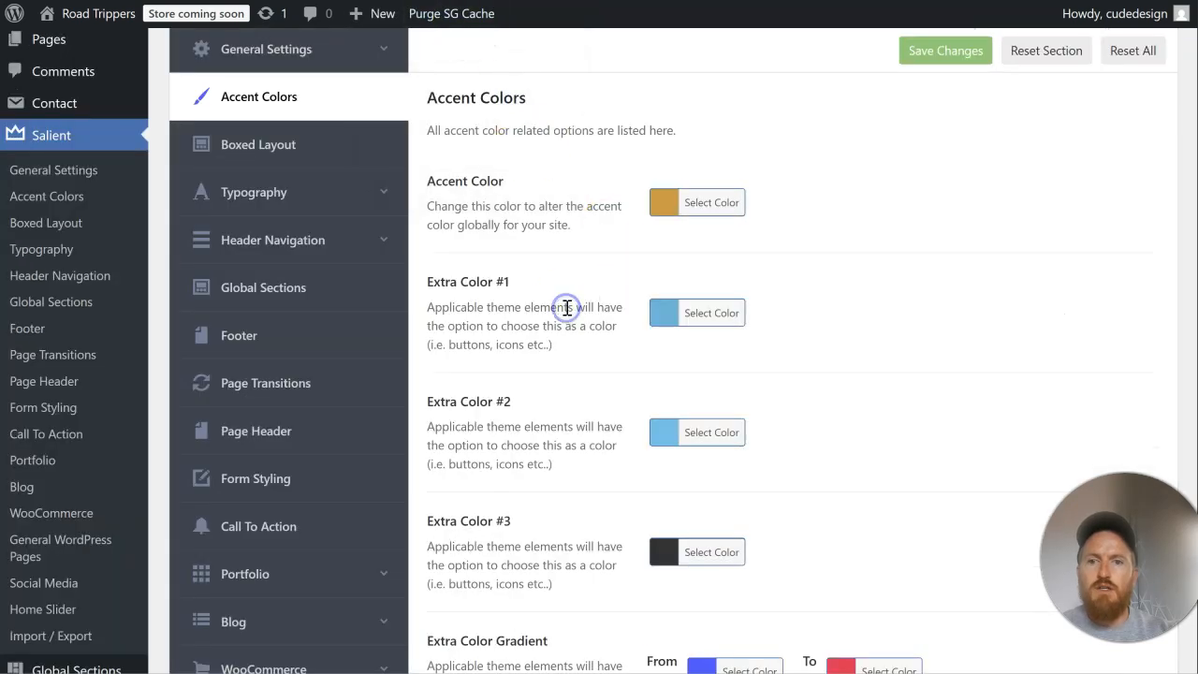
# Step: Set the Footer Background Color to the copied accent color #dd9933 and save the theme options
pyautogui.scroll(-2, 281, 314)
pyautogui.scroll(-2, 309, 402)
pyautogui.scroll(3, 315, 407)
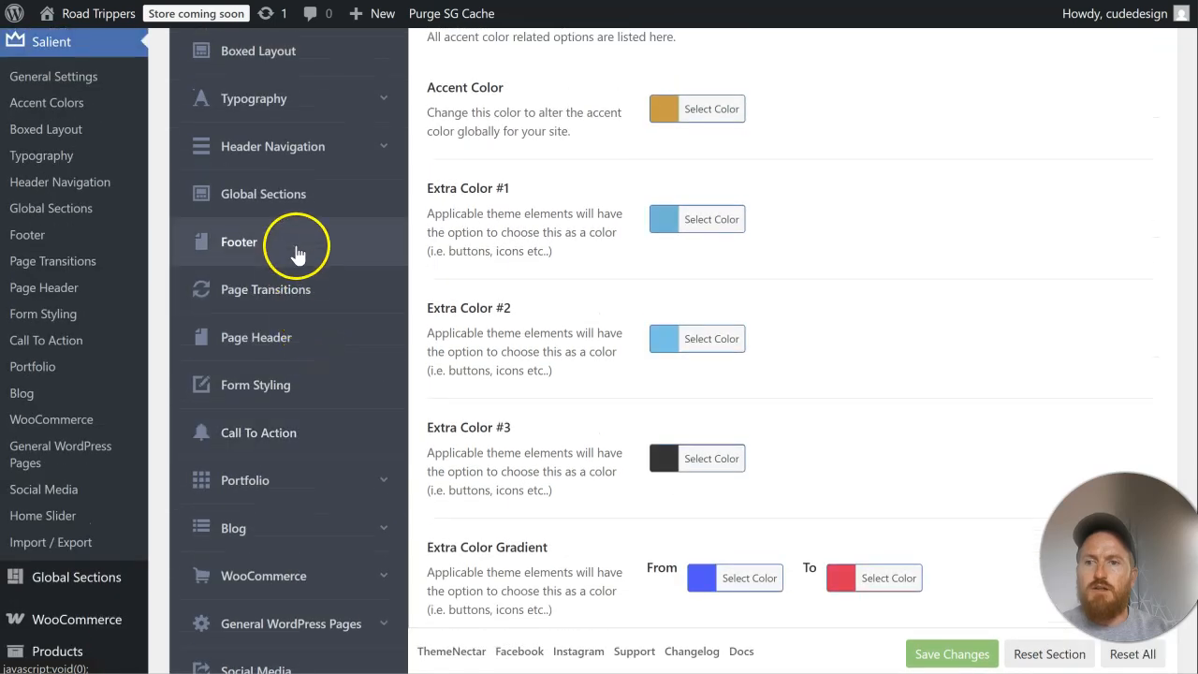
pyautogui.click(296, 257)
pyautogui.scroll(-3, 851, 333)
pyautogui.click(729, 247)
pyautogui.moveTo(806, 244); pyautogui.dragTo(659, 248)
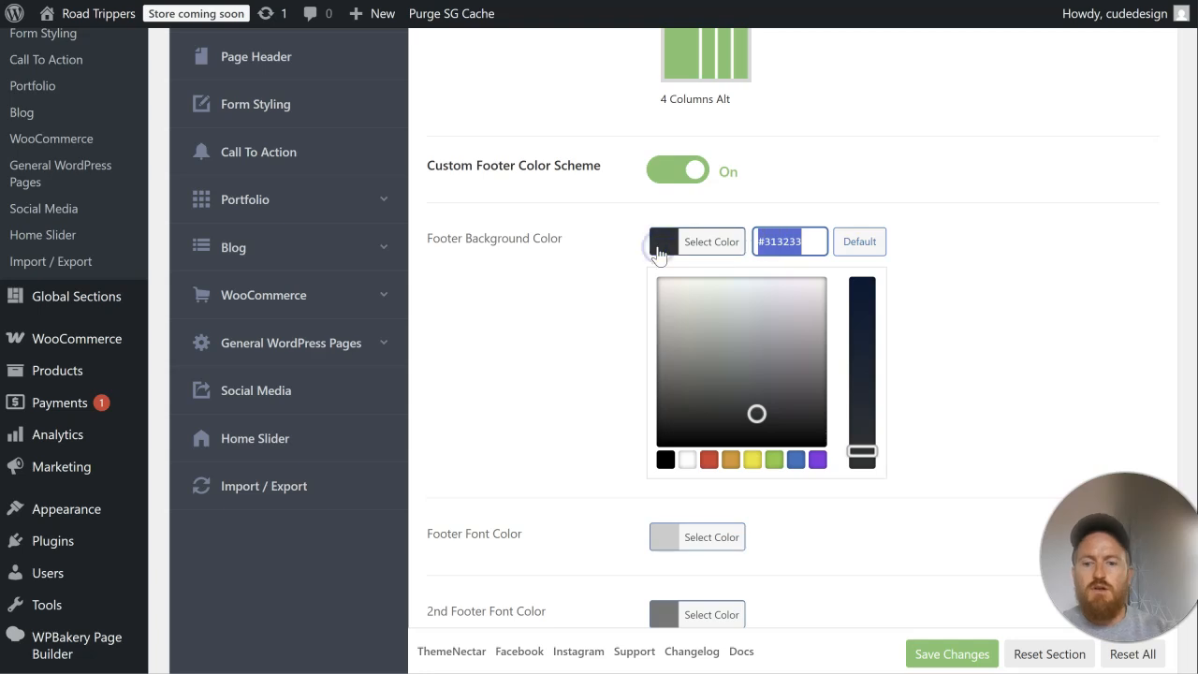
pyautogui.hotkey('ctrl', 'v')
pyautogui.click(943, 285)
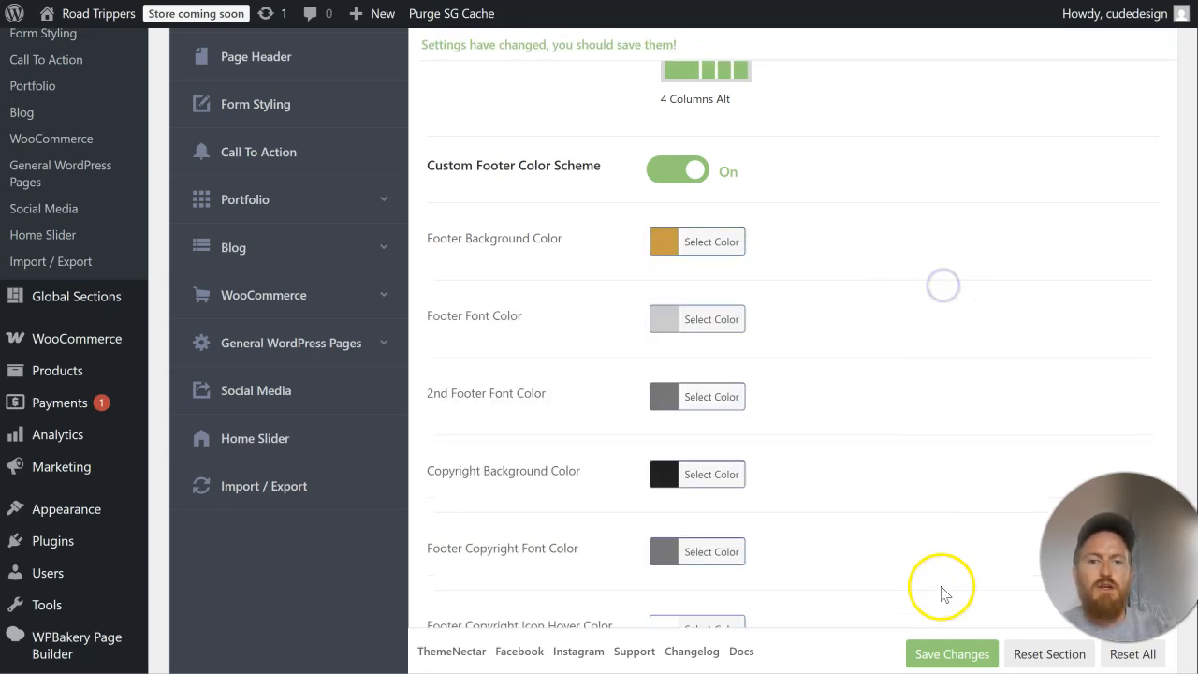
pyautogui.click(952, 652)
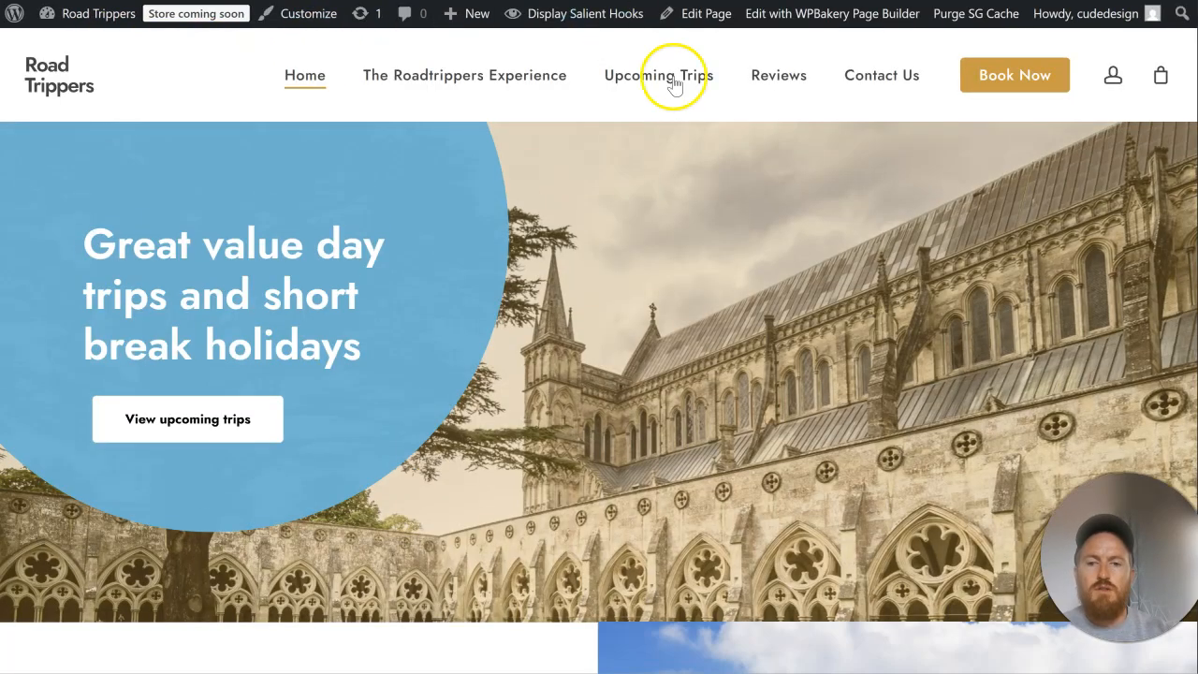
pyautogui.scroll(-5, 812, 189)
pyautogui.scroll(-15, 812, 188)
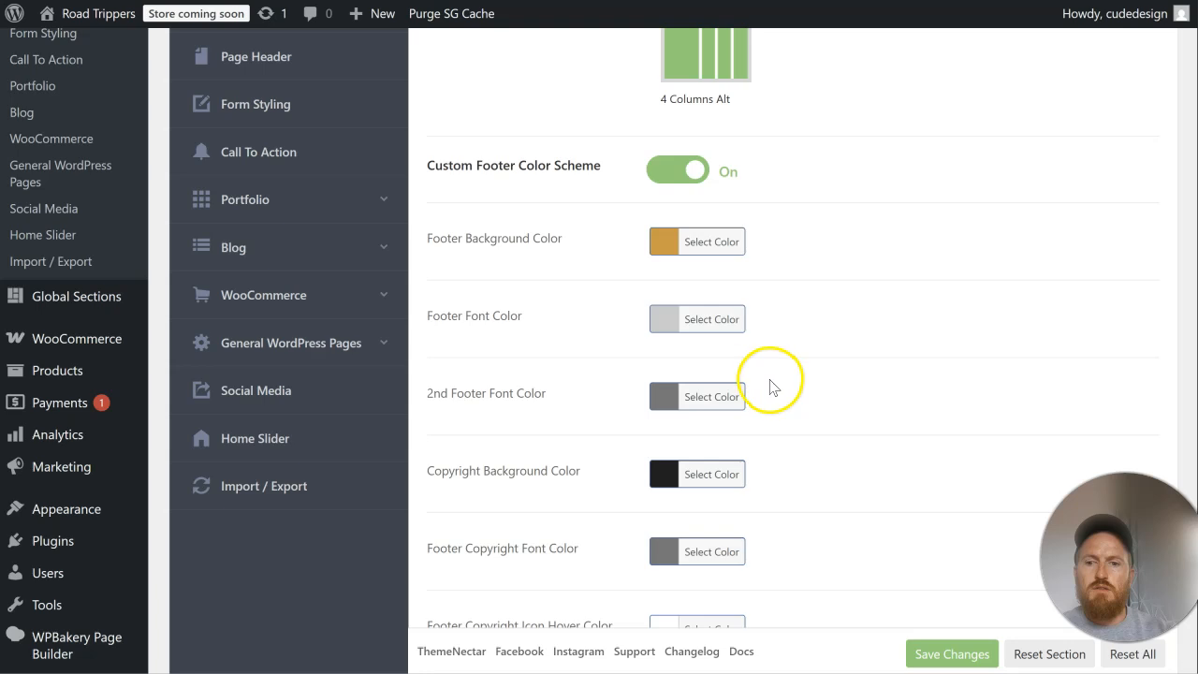
# Step: Set the footer's Copyright Background Color to #dd9933 and save the changes
pyautogui.scroll(-1, 770, 384)
pyautogui.click(716, 380)
pyautogui.tripleClick(791, 381)
pyautogui.hotkey('ctrl', 'v')
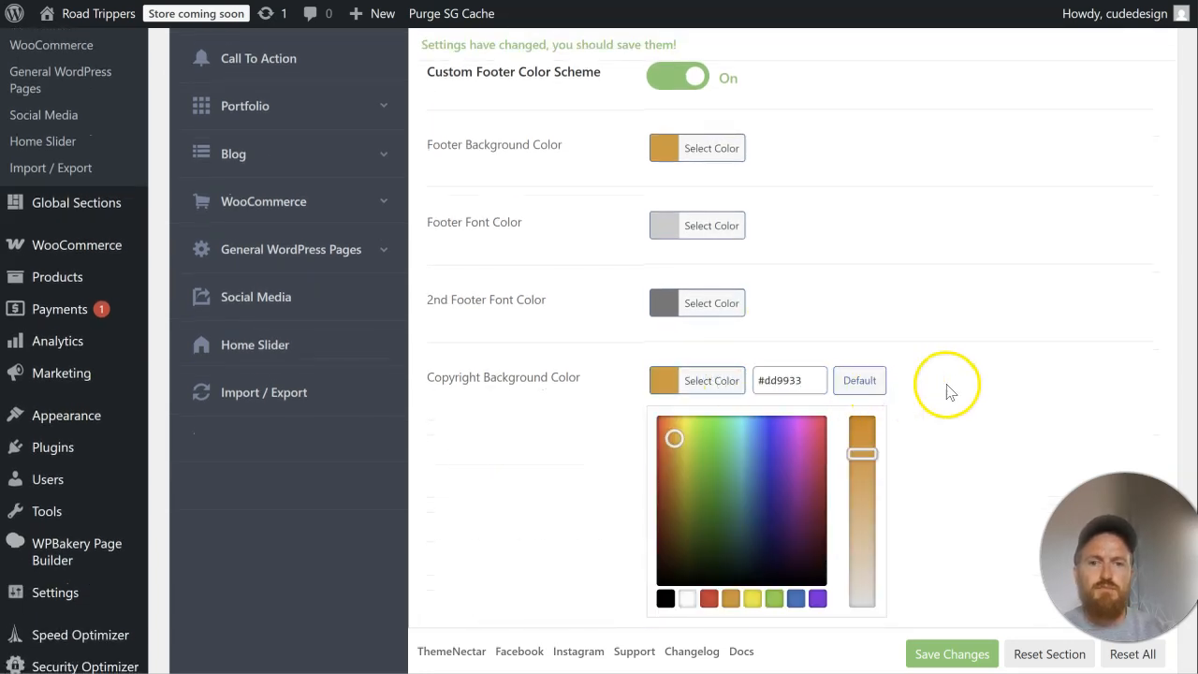
pyautogui.click(943, 390)
pyautogui.click(938, 652)
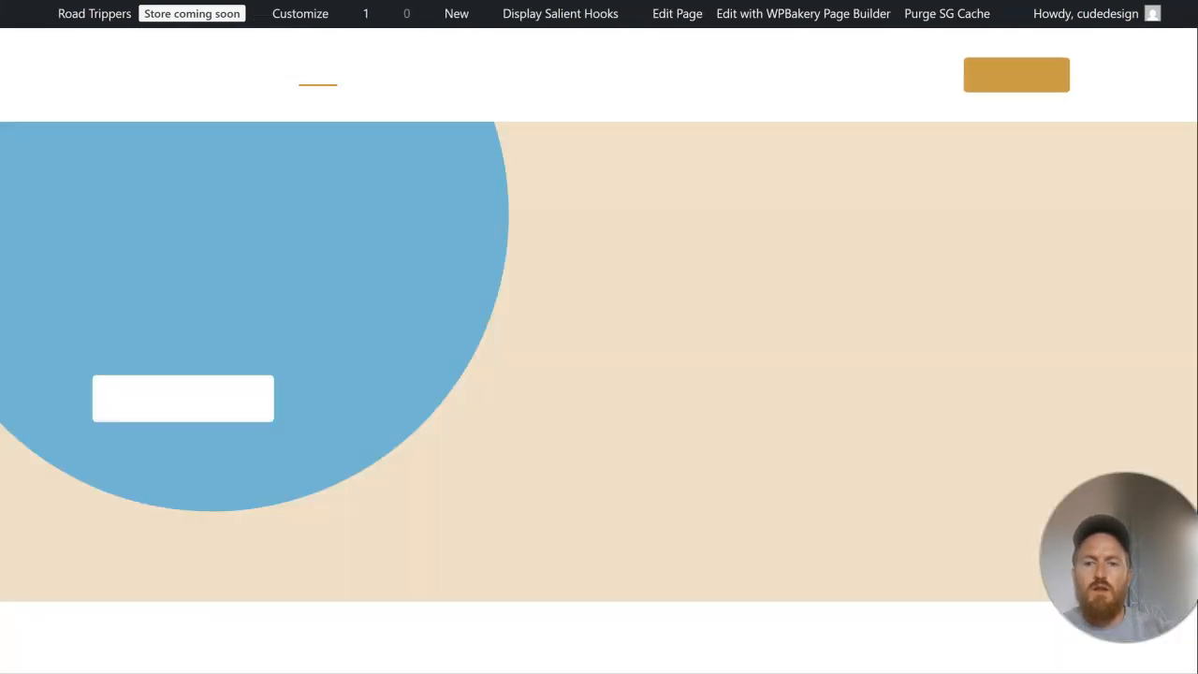
pyautogui.scroll(-15, 782, 402)
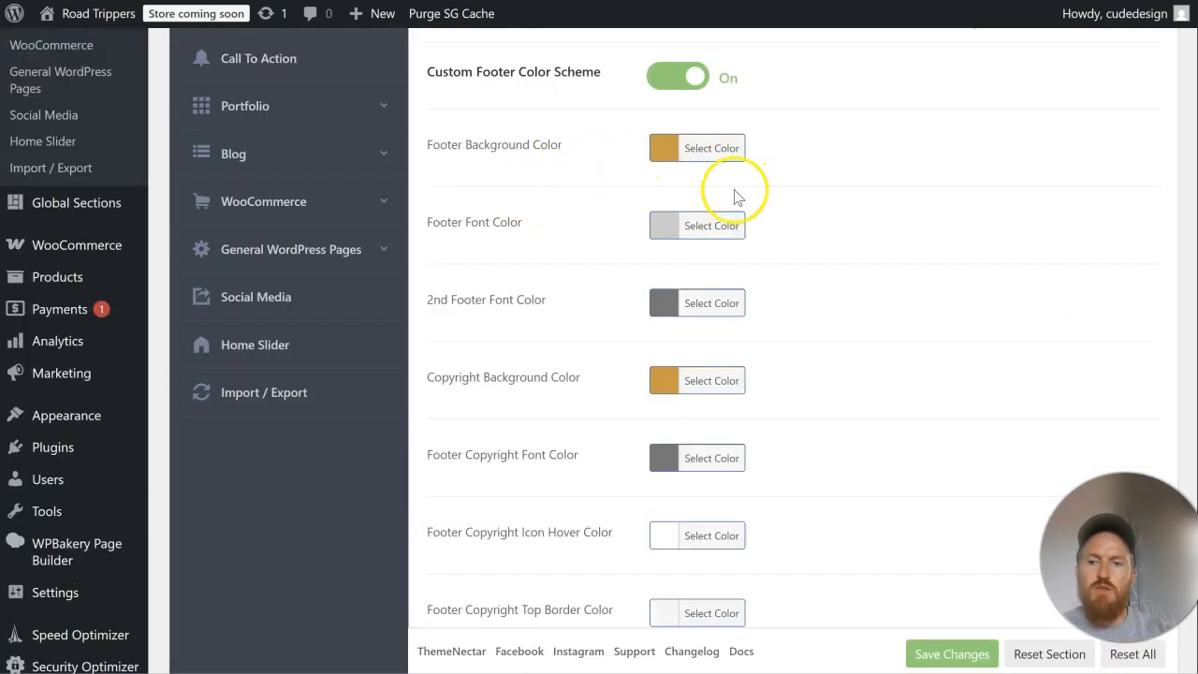
# Step: Set the Footer Copyright Font Color to white and save the changes
pyautogui.scroll(-1, 808, 313)
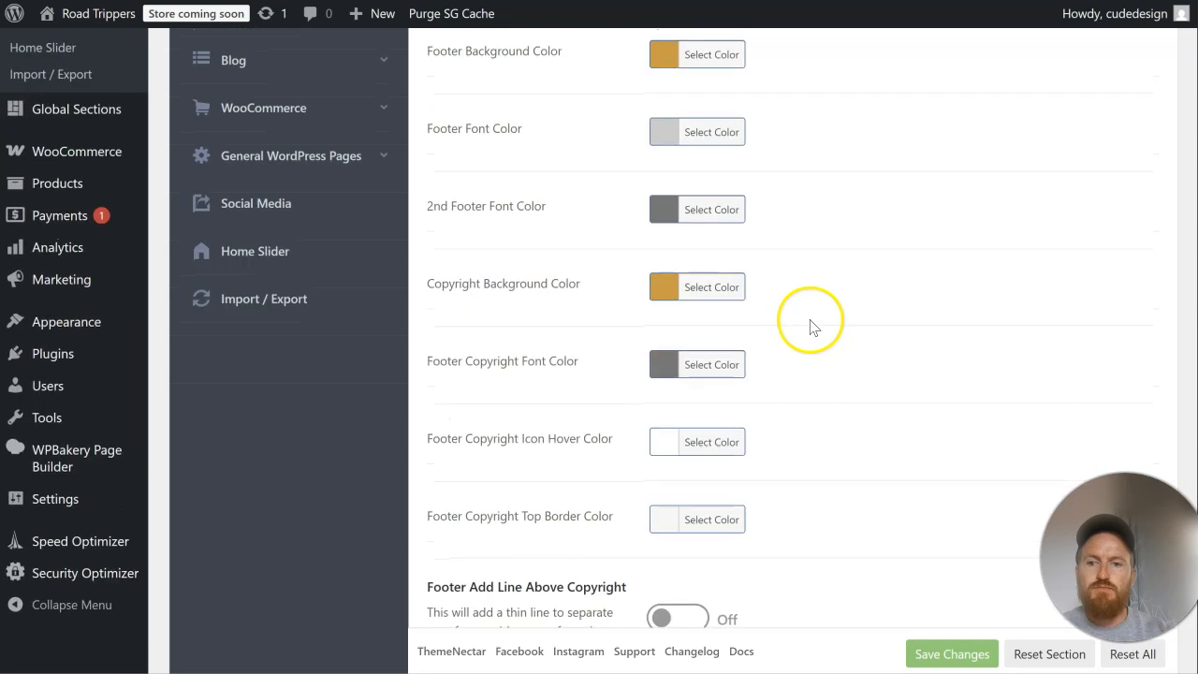
pyautogui.click(720, 366)
pyautogui.moveTo(728, 440); pyautogui.dragTo(606, 377)
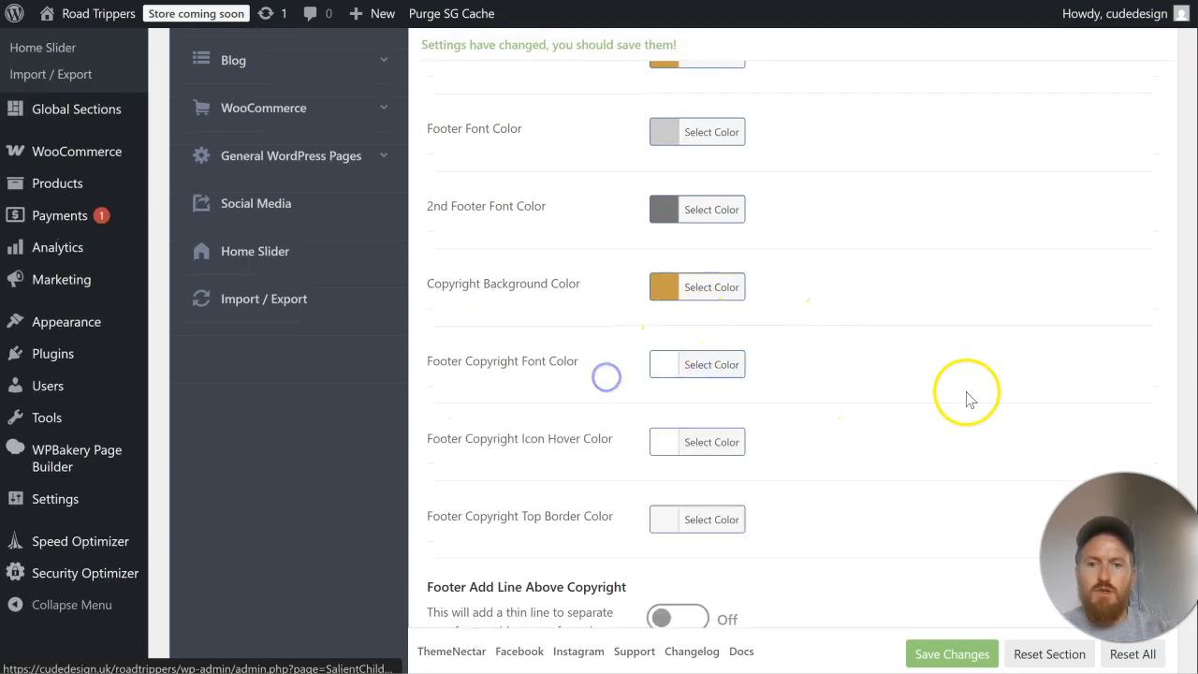
pyautogui.scroll(-3, 880, 393)
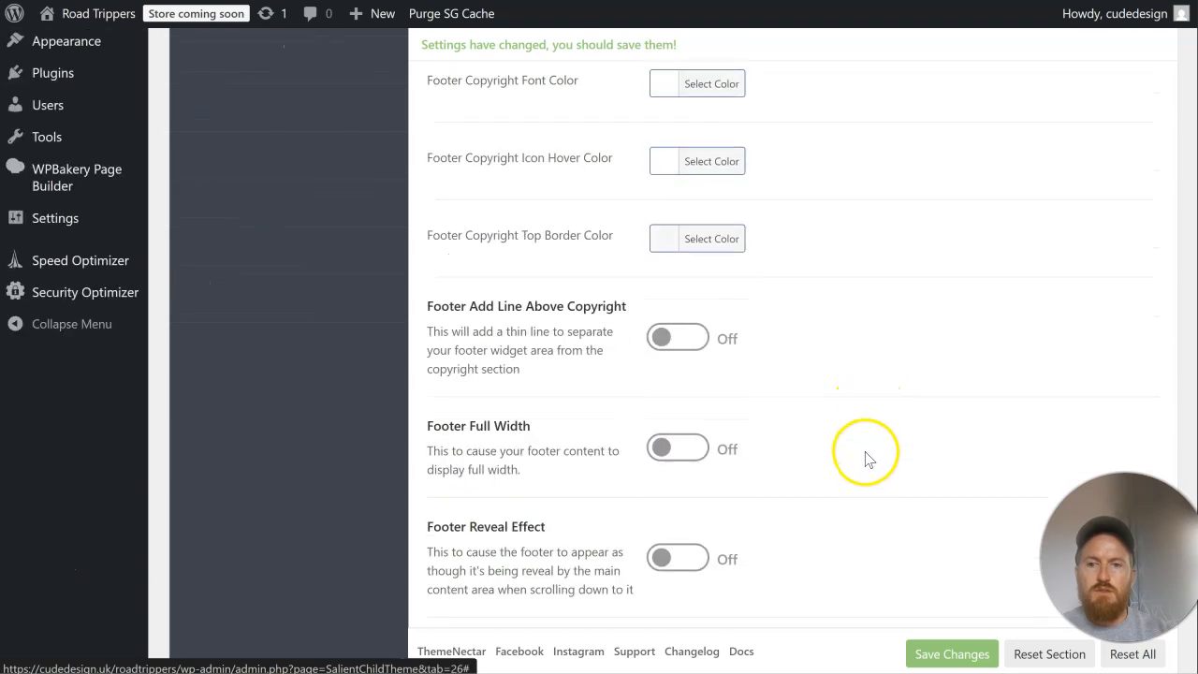
pyautogui.click(953, 652)
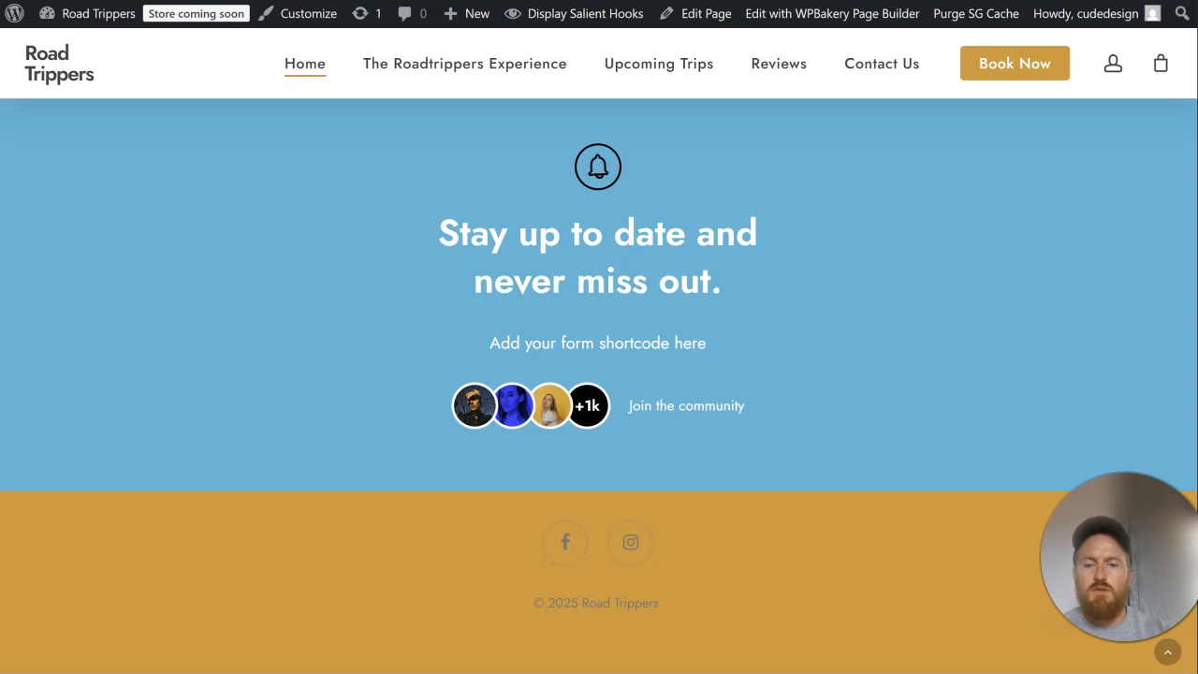
pyautogui.scroll(-20, 751, 316)
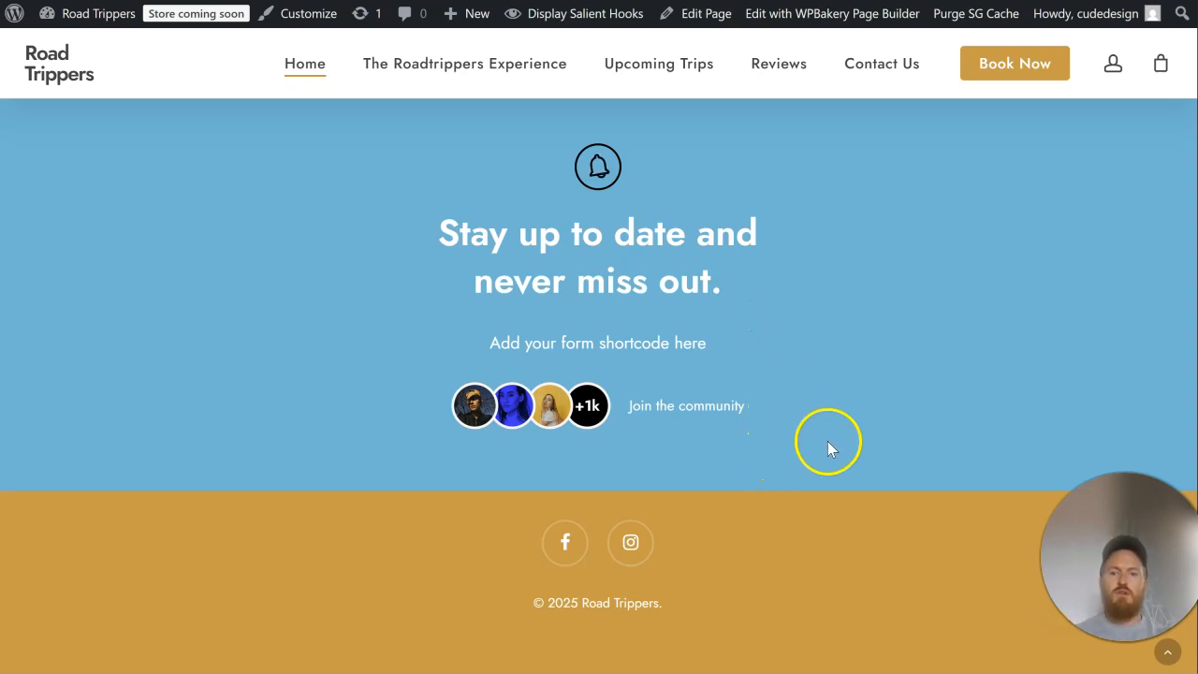
# Step: Examine the newsletter section on the live home page, including its form shortcode placeholder text
pyautogui.moveTo(721, 344); pyautogui.dragTo(486, 346)
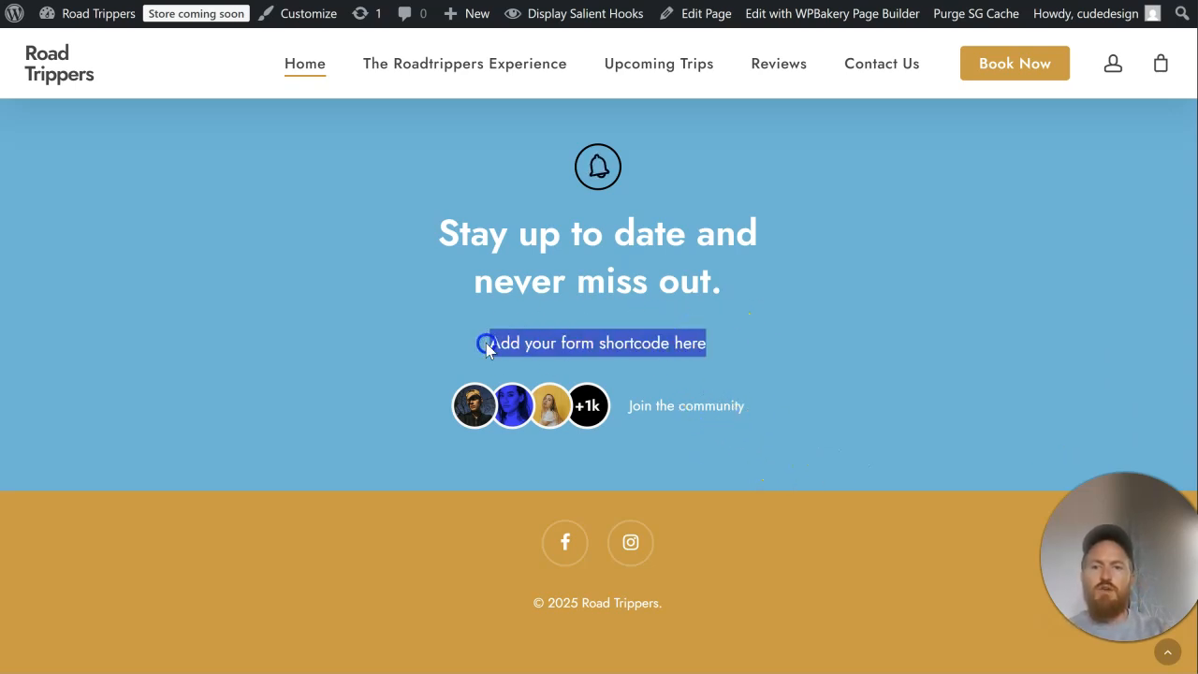
pyautogui.click(556, 337)
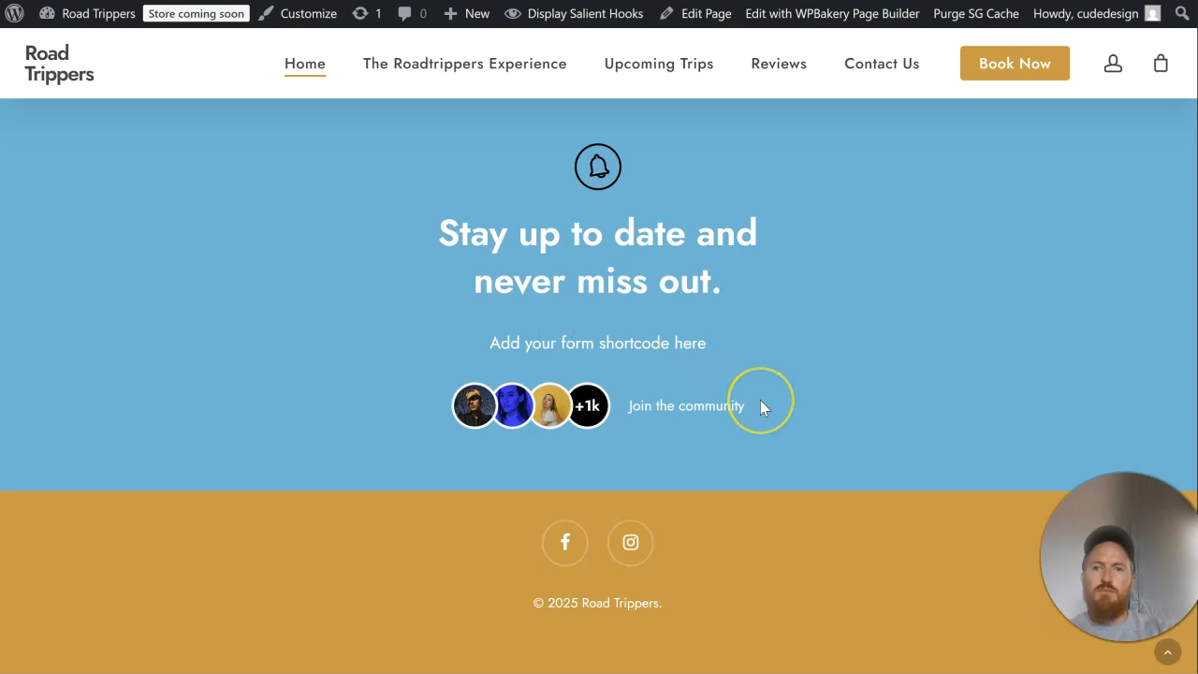
pyautogui.scroll(1, 760, 405)
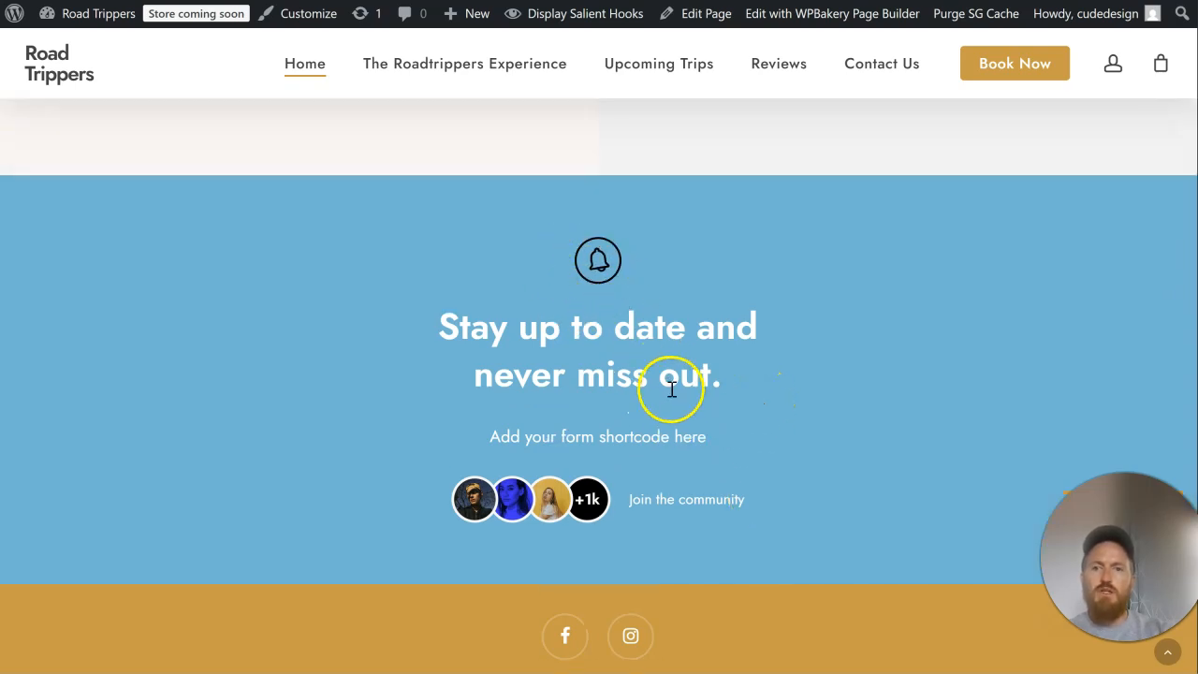
pyautogui.scroll(2, 669, 383)
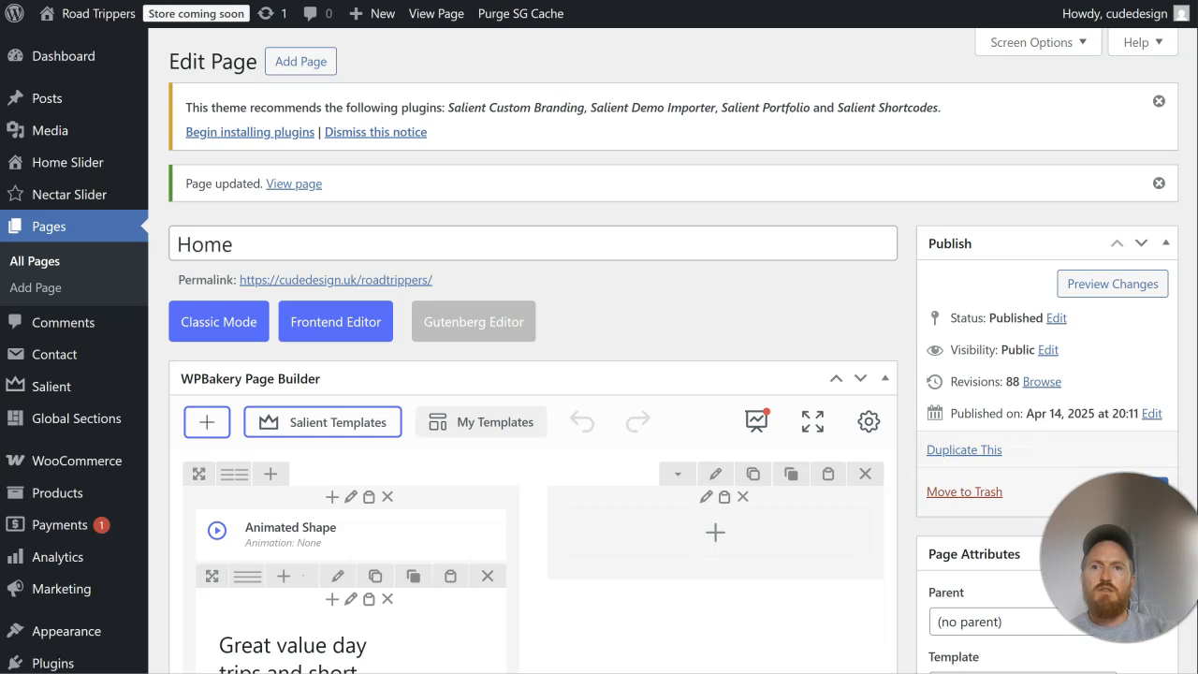
pyautogui.scroll(-15, 620, 361)
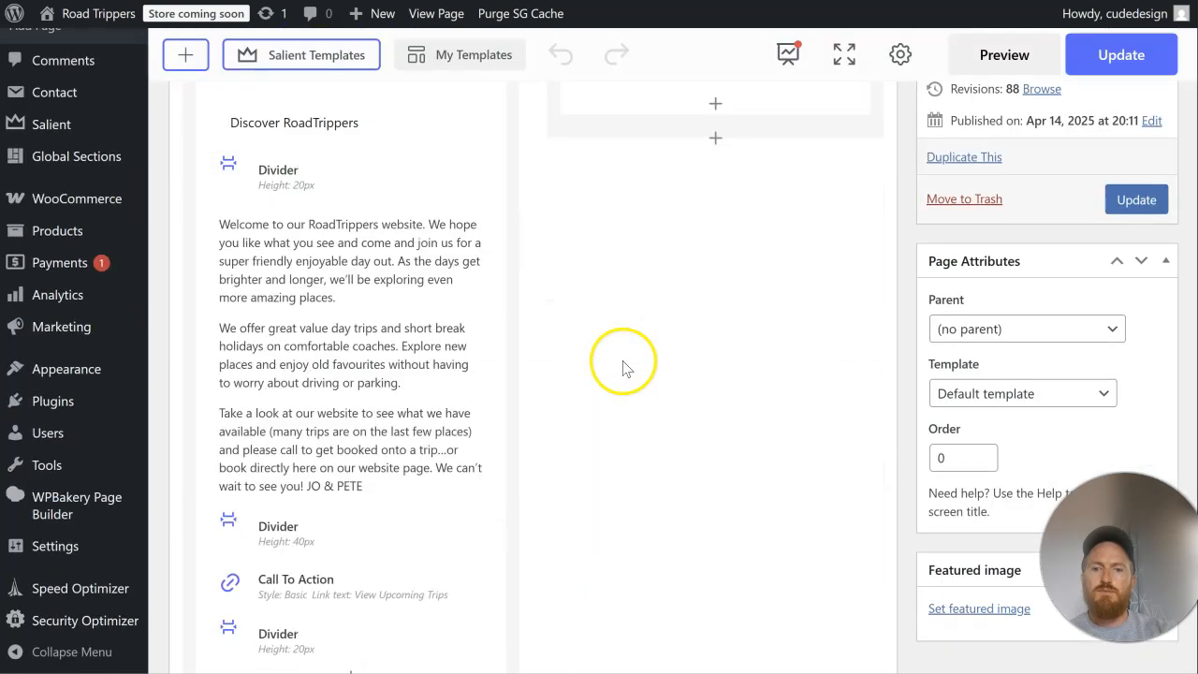
# Step: Inspect the newsletter section's Lottie Animation settings in the page editor for an icon color option, including the positioning and CSS animation options
pyautogui.scroll(-3, 632, 363)
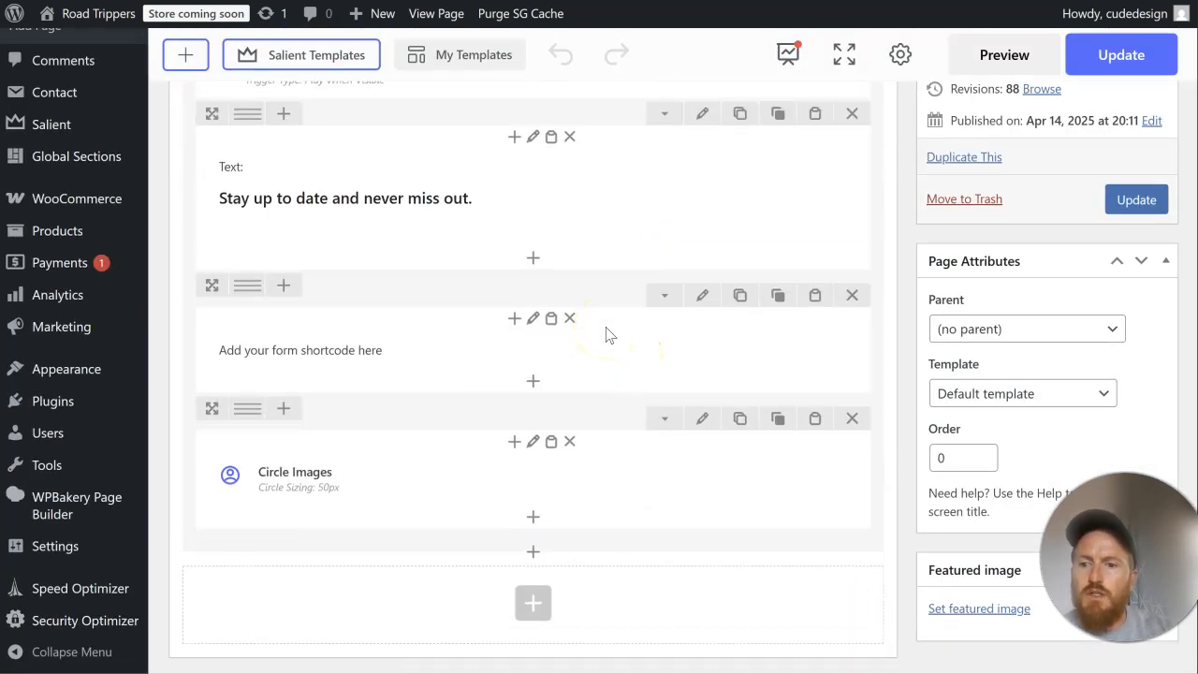
pyautogui.scroll(2, 607, 335)
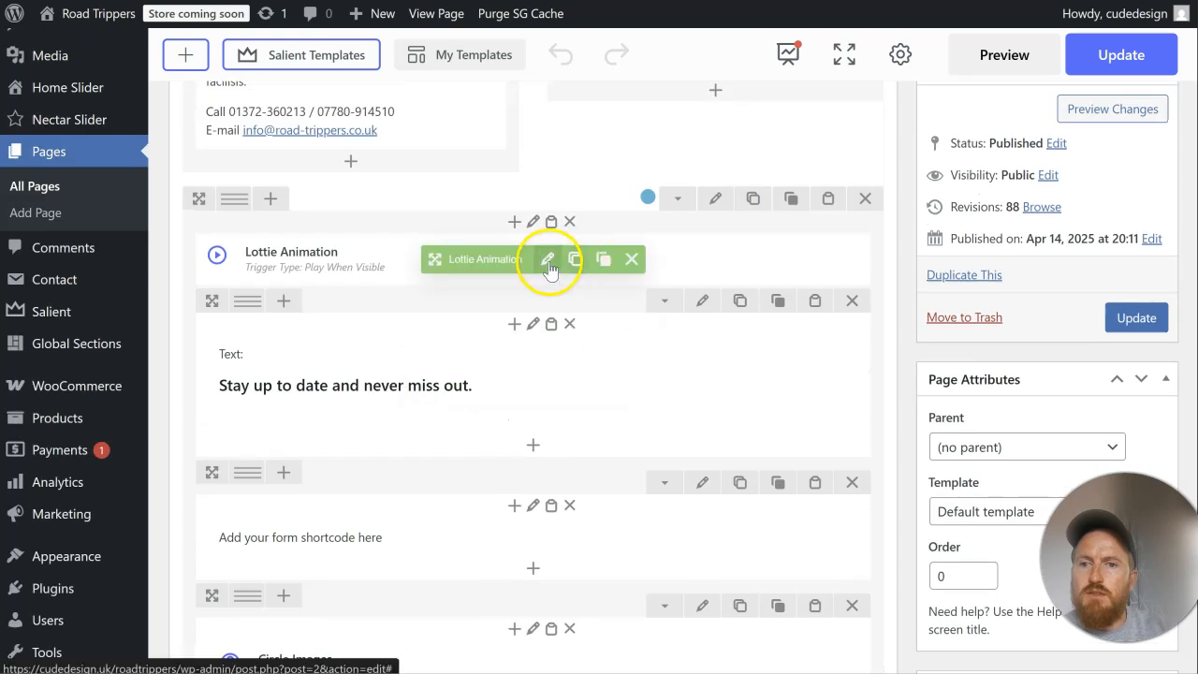
pyautogui.click(551, 257)
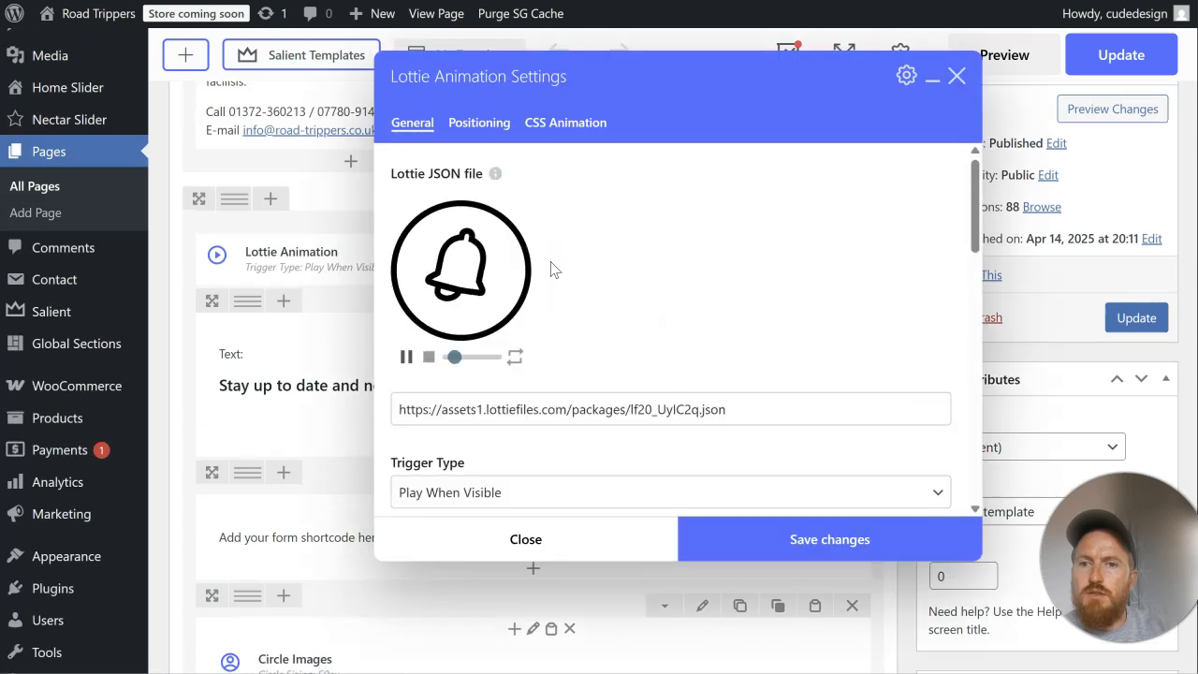
pyautogui.scroll(-1, 613, 304)
pyautogui.scroll(-1, 613, 309)
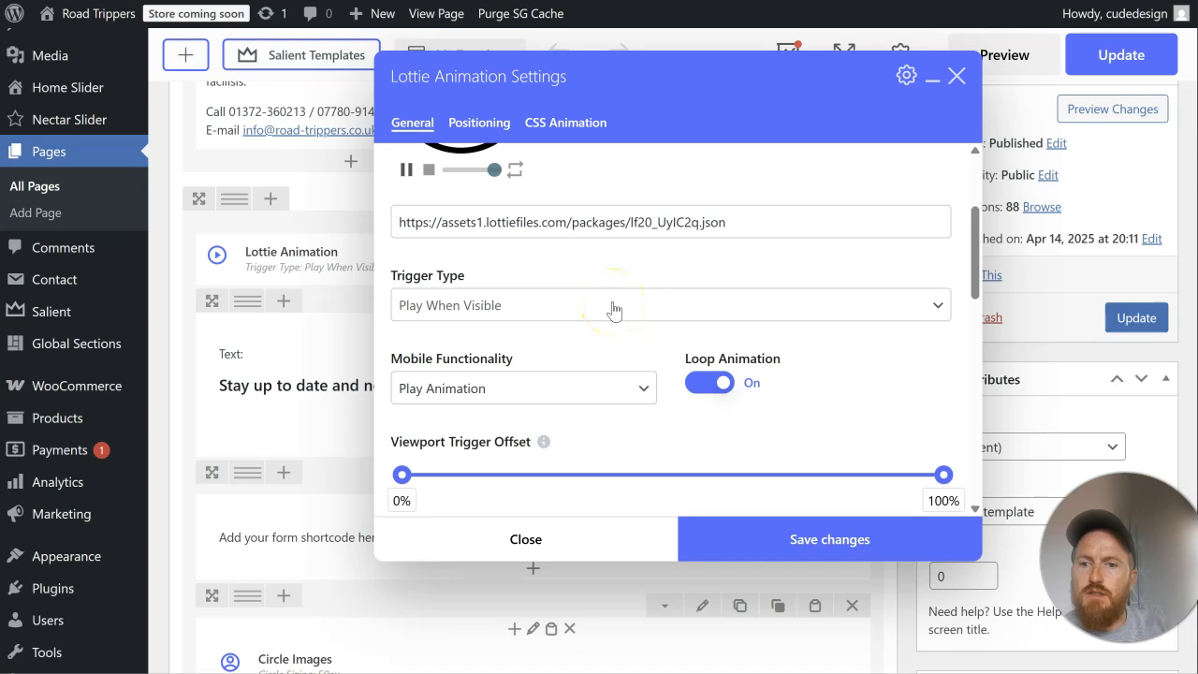
pyautogui.scroll(-6, 613, 309)
pyautogui.scroll(-2, 615, 309)
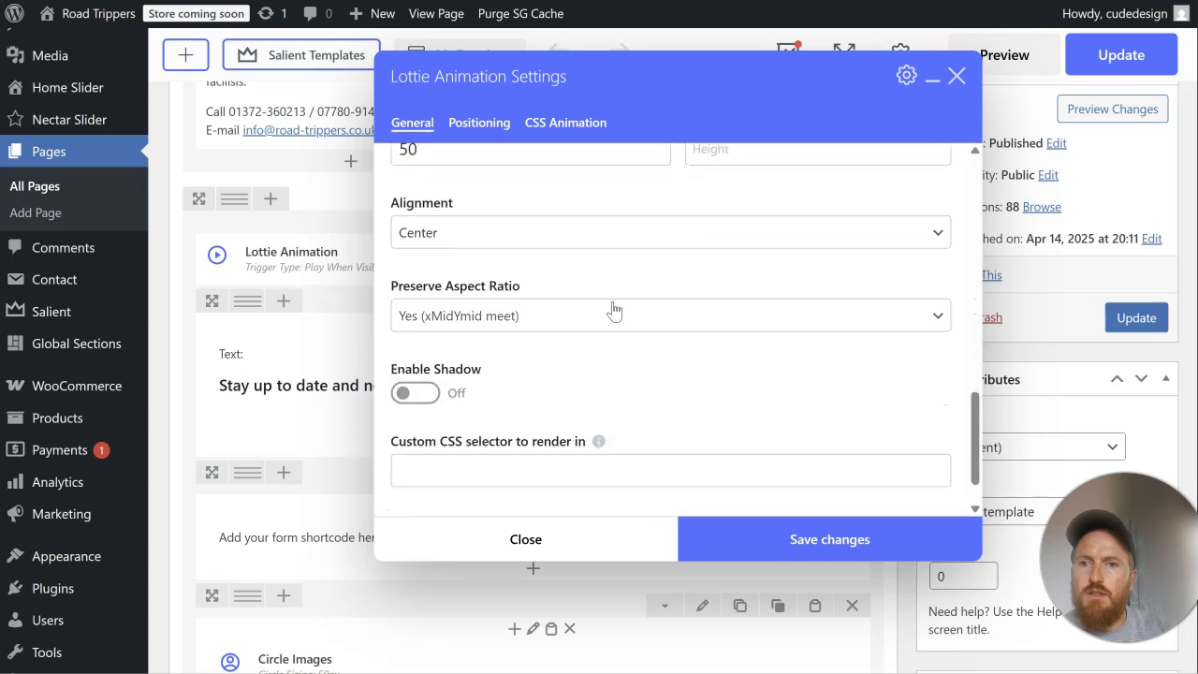
pyautogui.scroll(-1, 615, 309)
pyautogui.scroll(2, 615, 308)
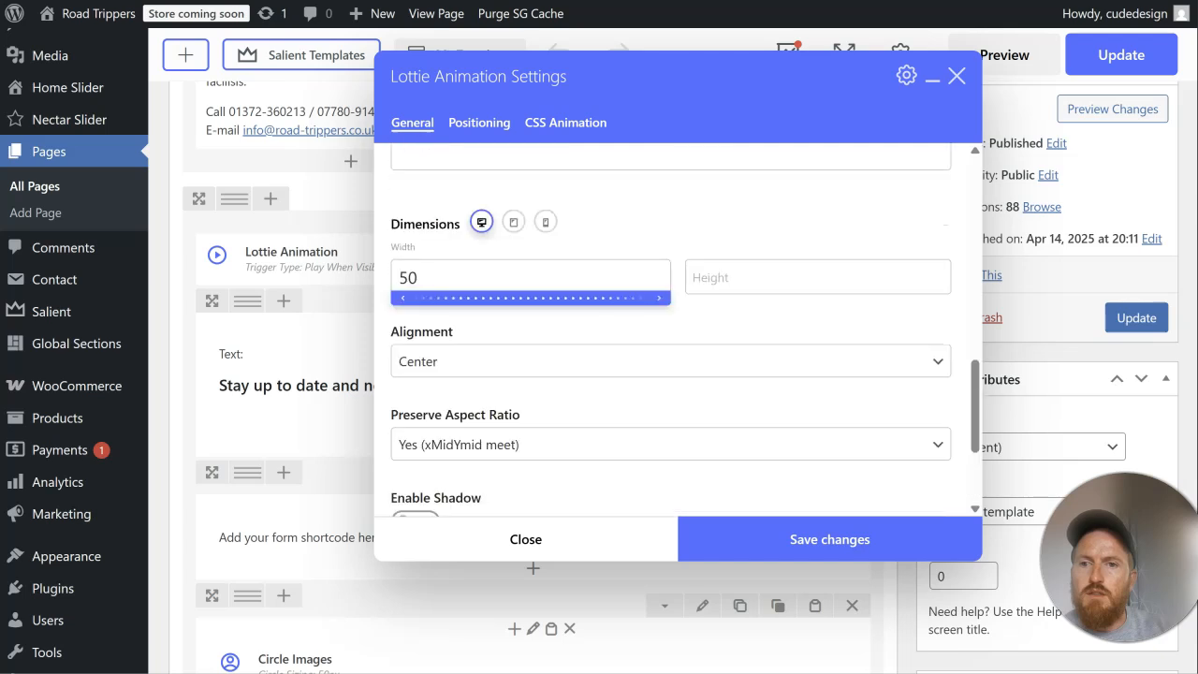
pyautogui.scroll(6, 614, 308)
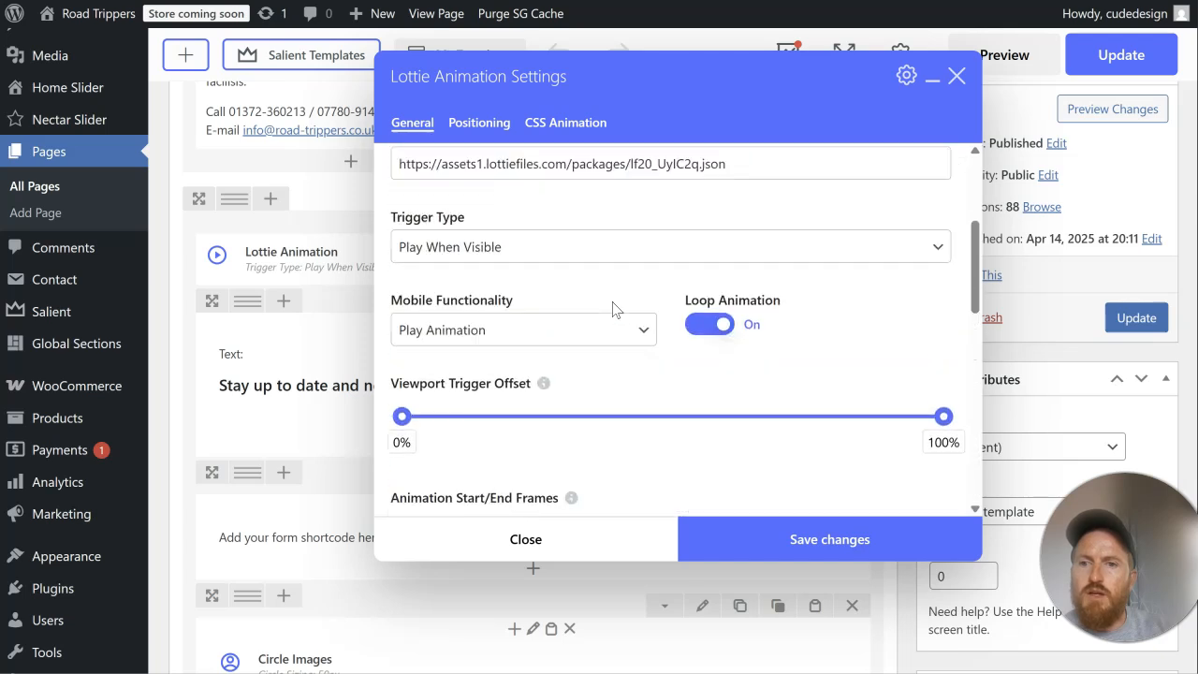
pyautogui.scroll(1, 615, 309)
pyautogui.scroll(1, 615, 308)
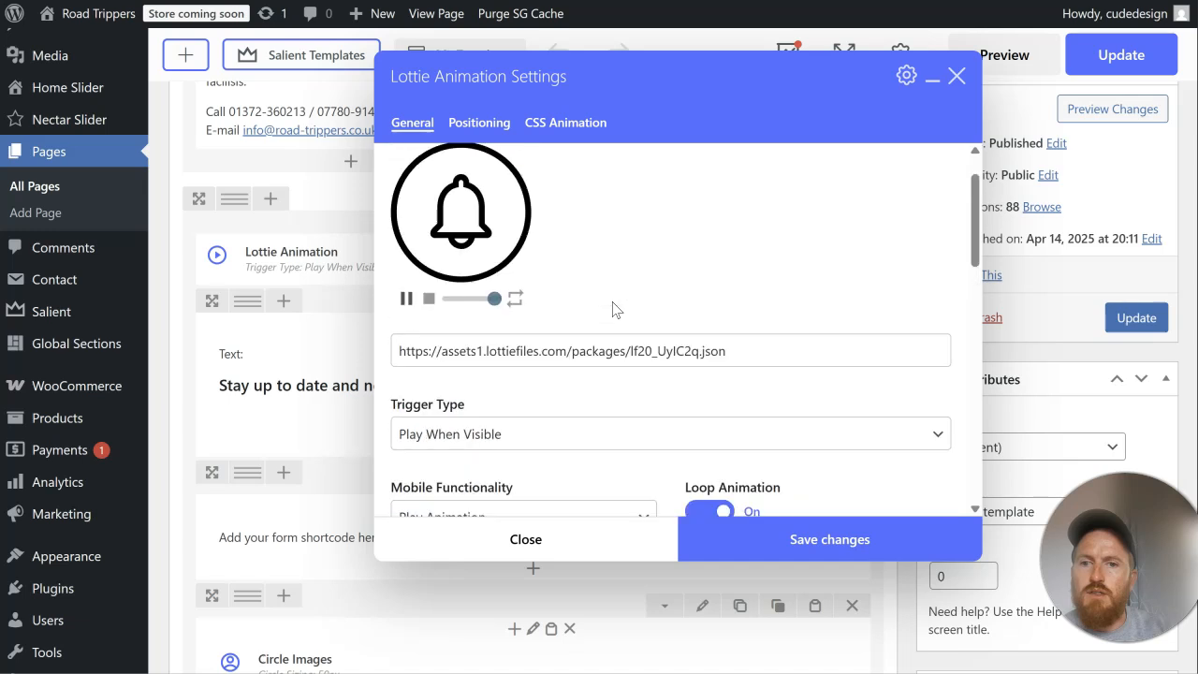
pyautogui.click(500, 138)
pyautogui.click(557, 122)
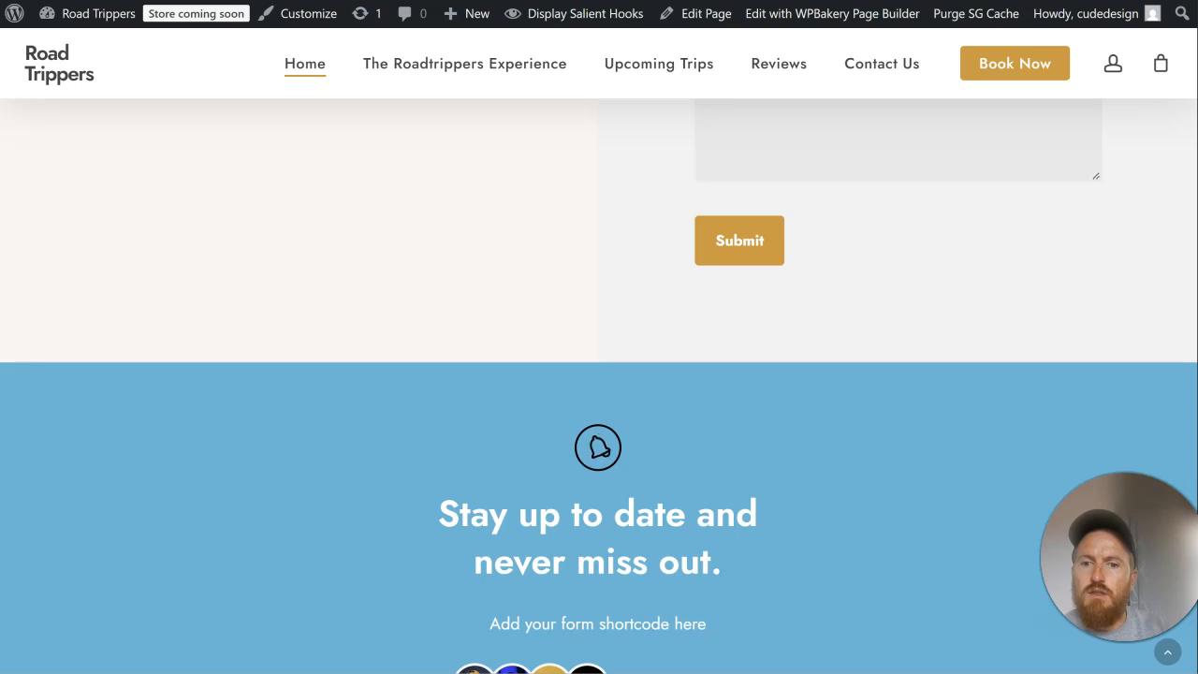
# Step: Review the live home page from the footer up through the contact, gallery and partner sections to the trip products
pyautogui.scroll(-3, 711, 285)
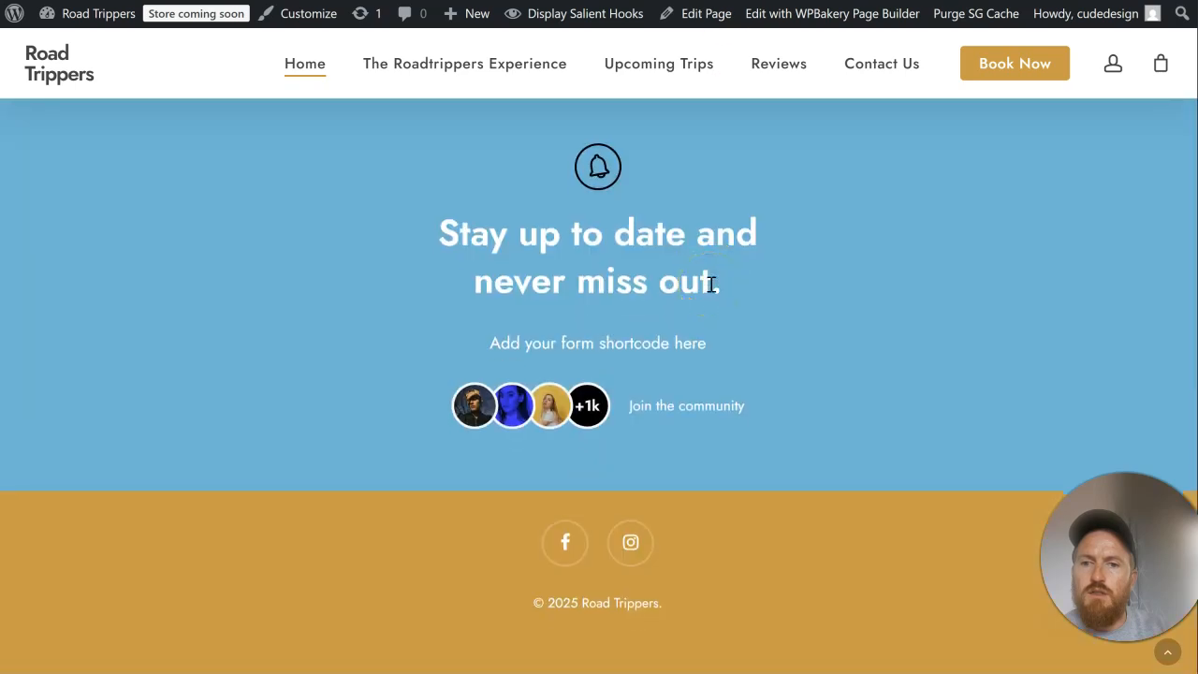
pyautogui.click(713, 293)
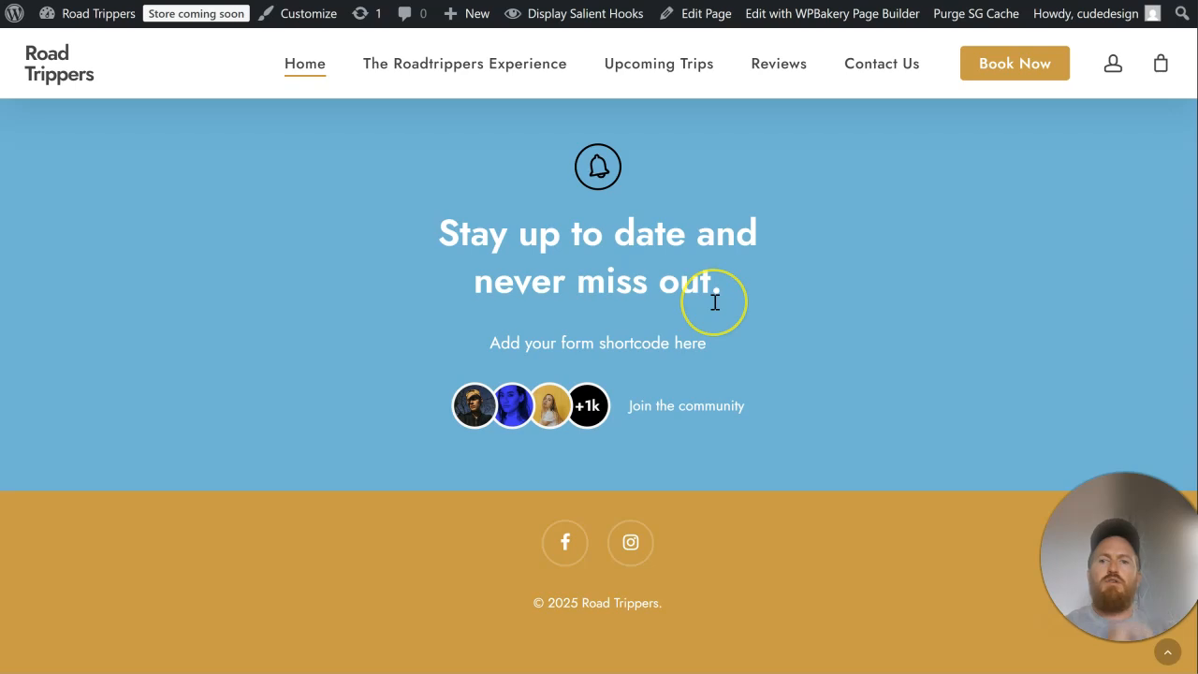
pyautogui.scroll(8, 710, 313)
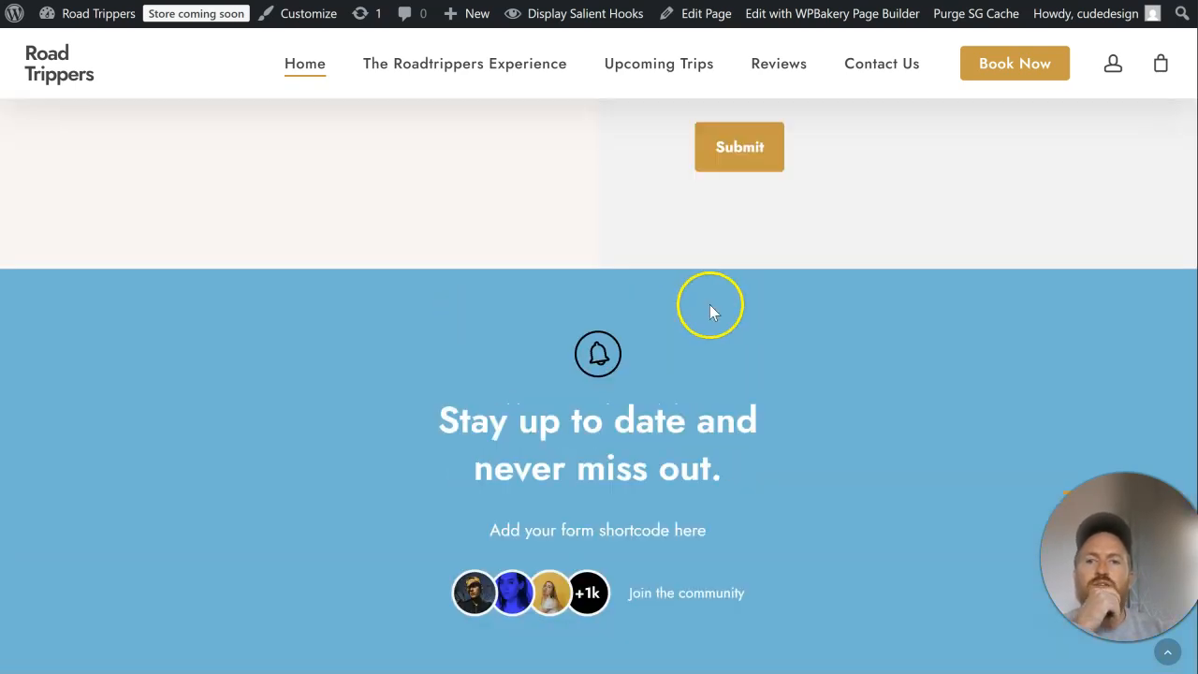
pyautogui.scroll(10, 710, 306)
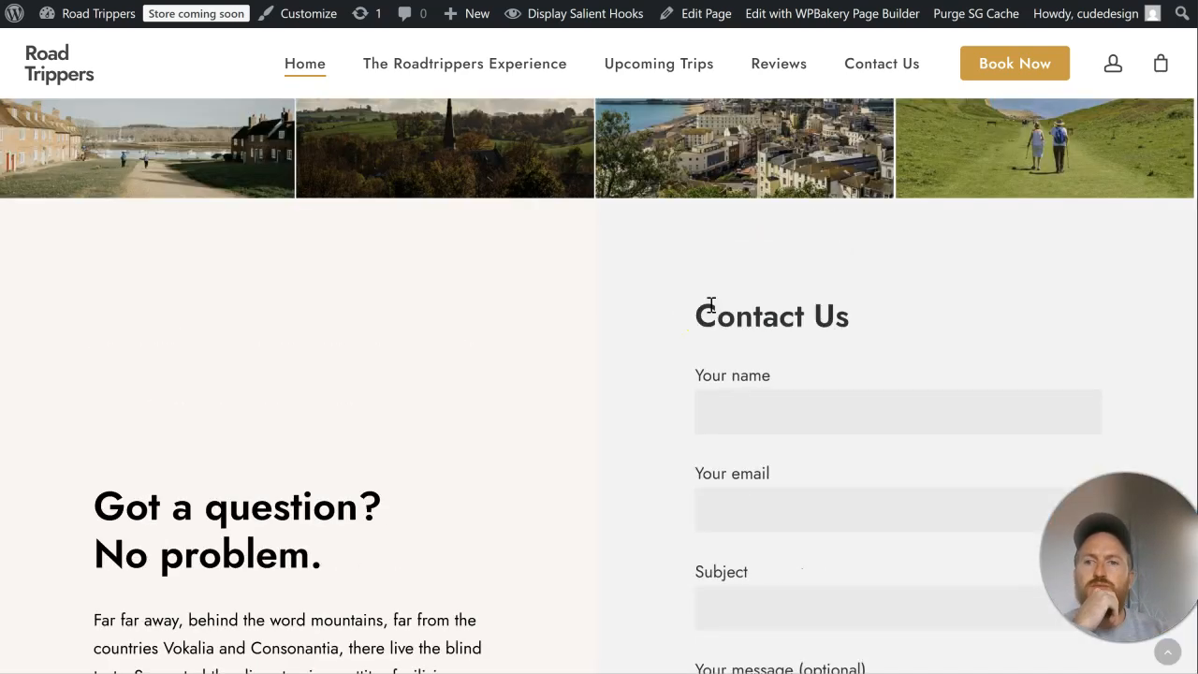
pyautogui.scroll(10, 711, 309)
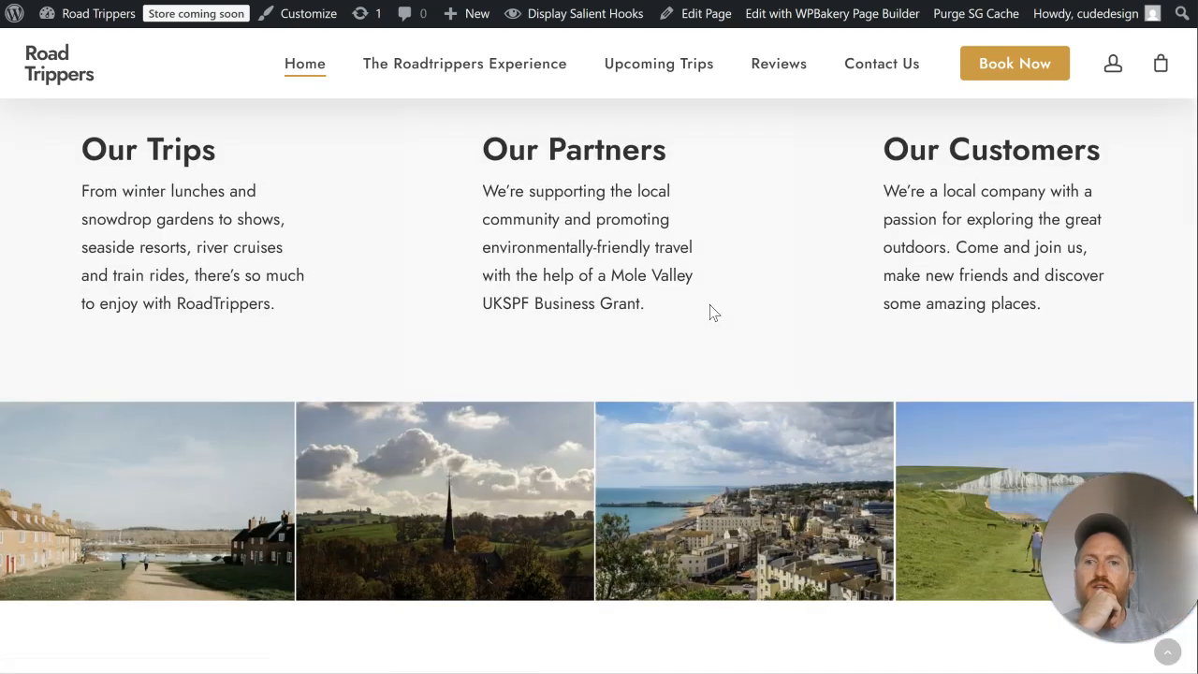
pyautogui.scroll(4, 710, 313)
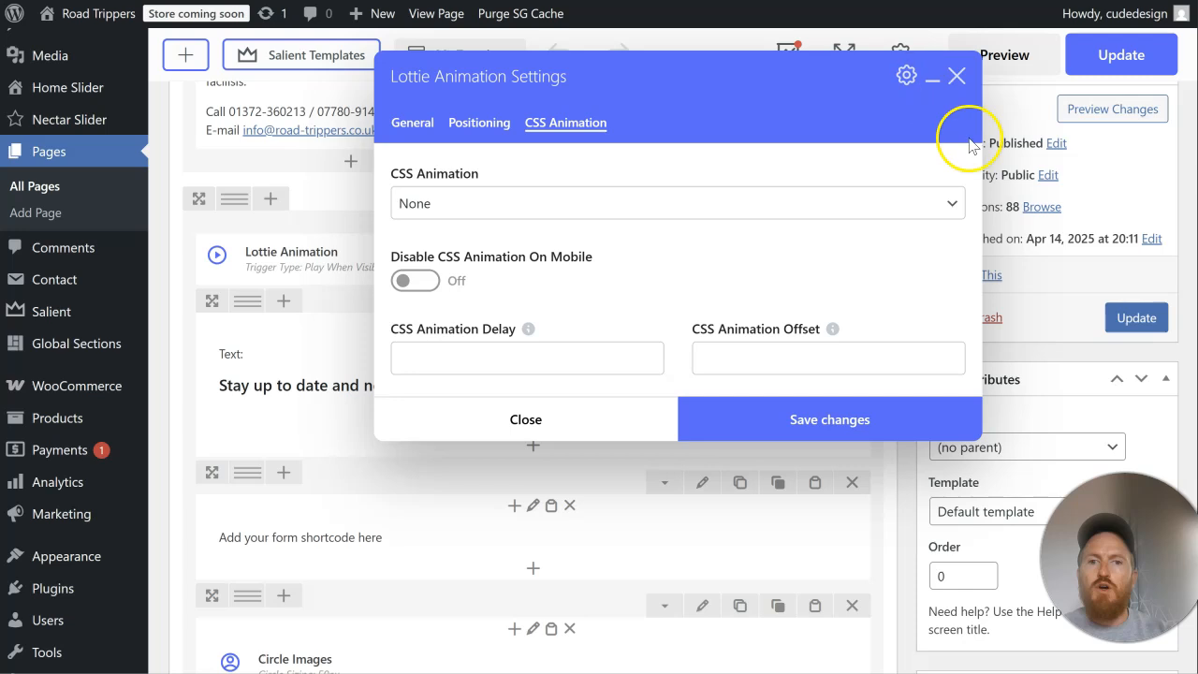
# Step: Close the Lottie Animation settings without saving and open the list of all products
pyautogui.click(623, 427)
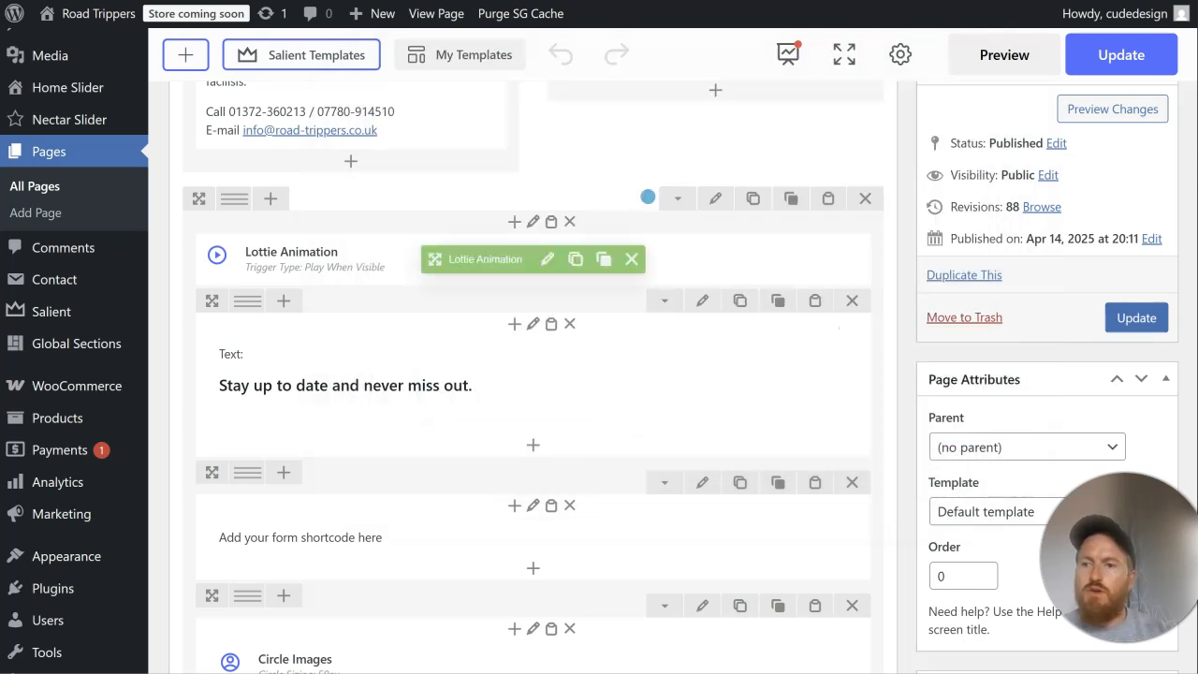
pyautogui.moveTo(145, 428)
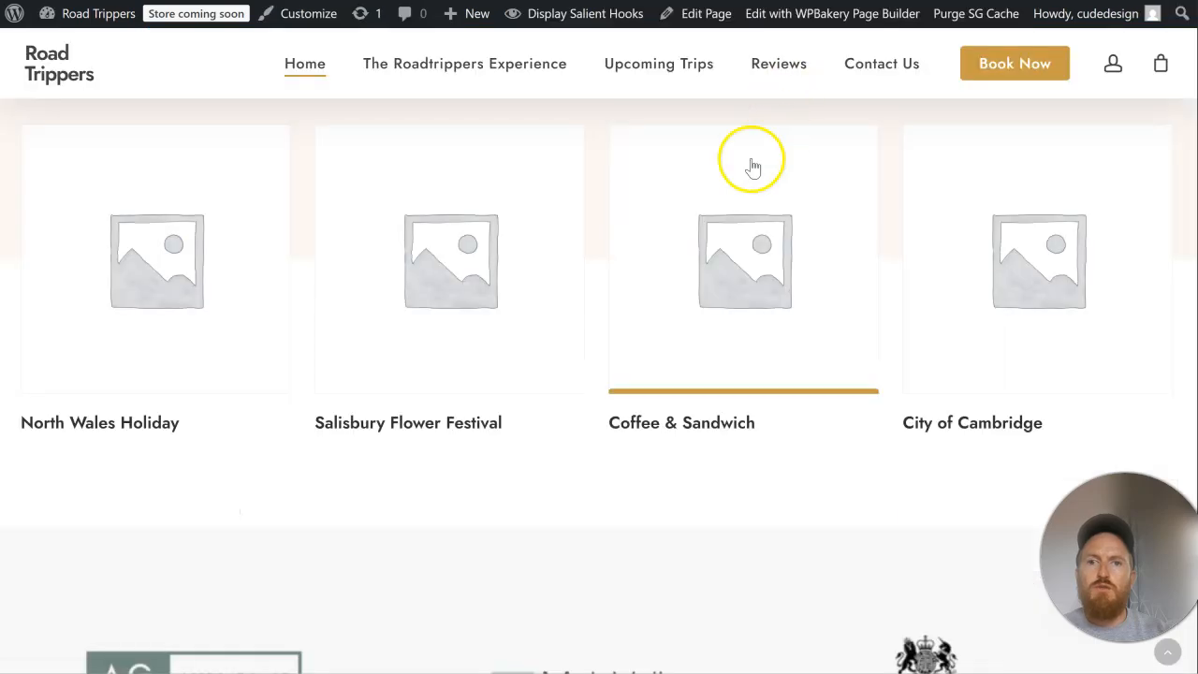
pyautogui.scroll(8, 749, 166)
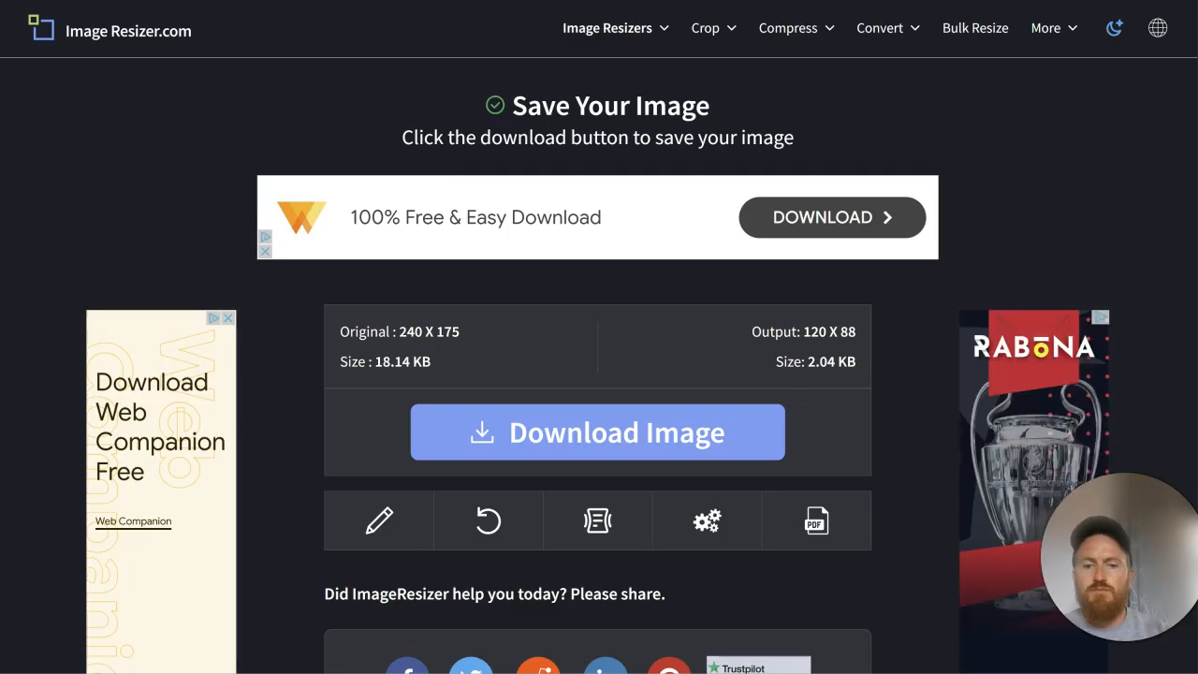
# Step: Open road-trippers.co.uk and browse its What's On in 2025 page to the North Wales Holiday trip
pyautogui.write('road')
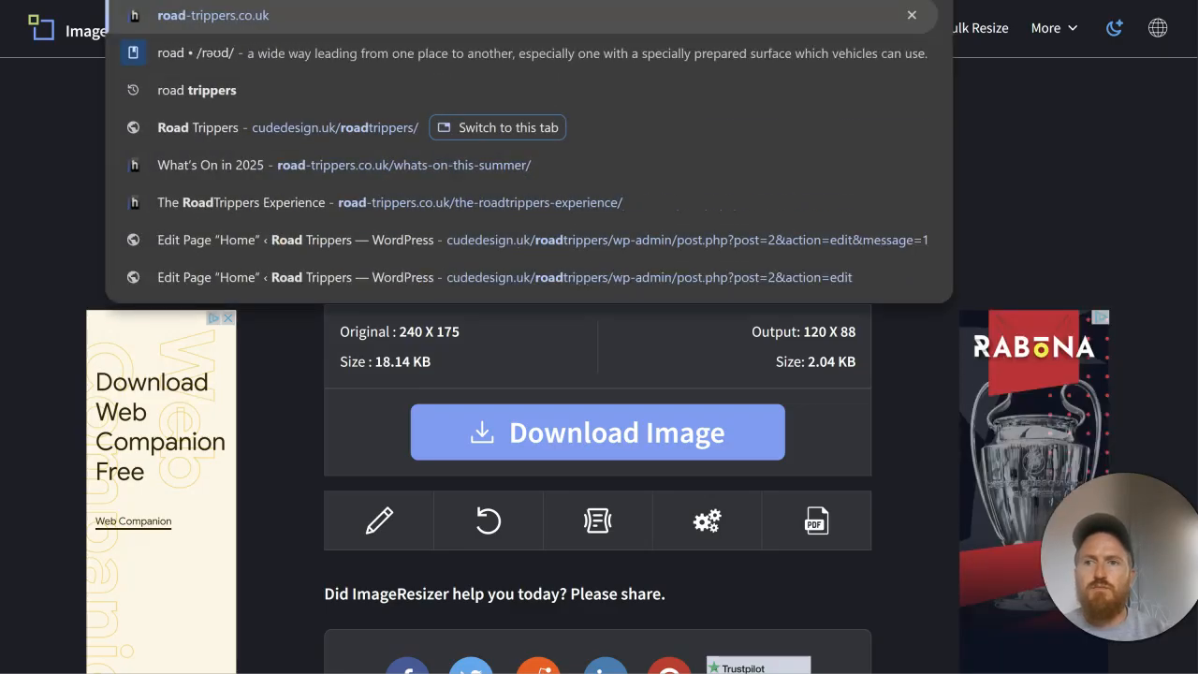
pyautogui.press('Return')
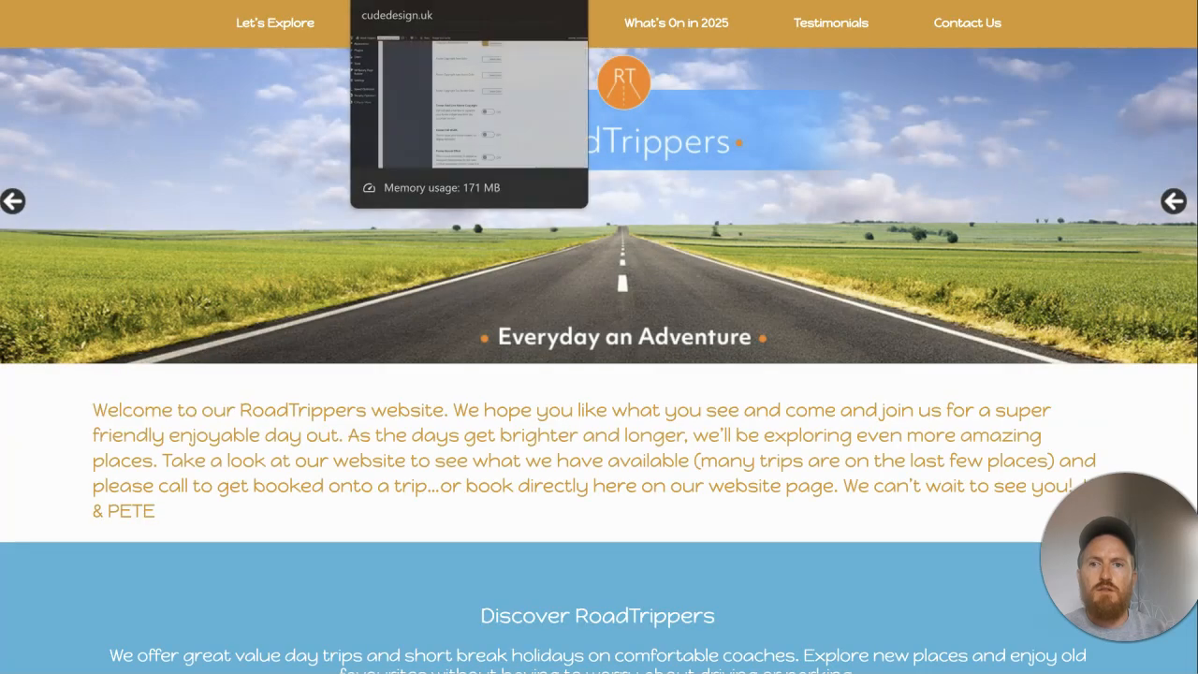
pyautogui.click(704, 34)
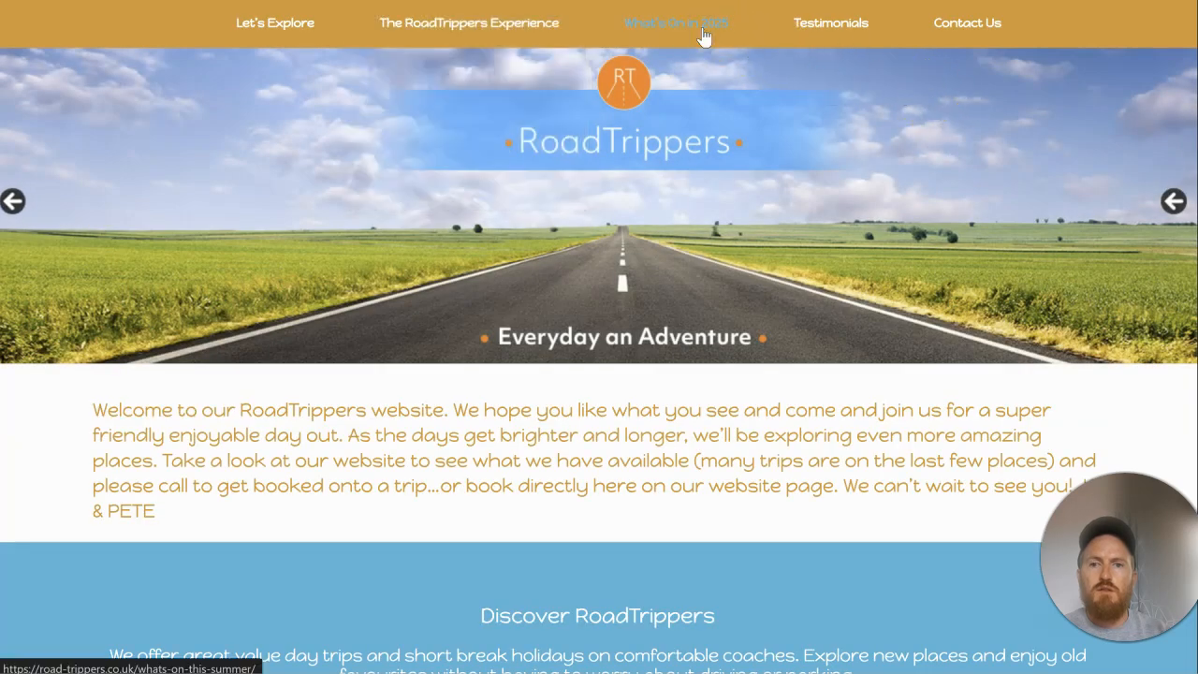
pyautogui.scroll(-3, 562, 268)
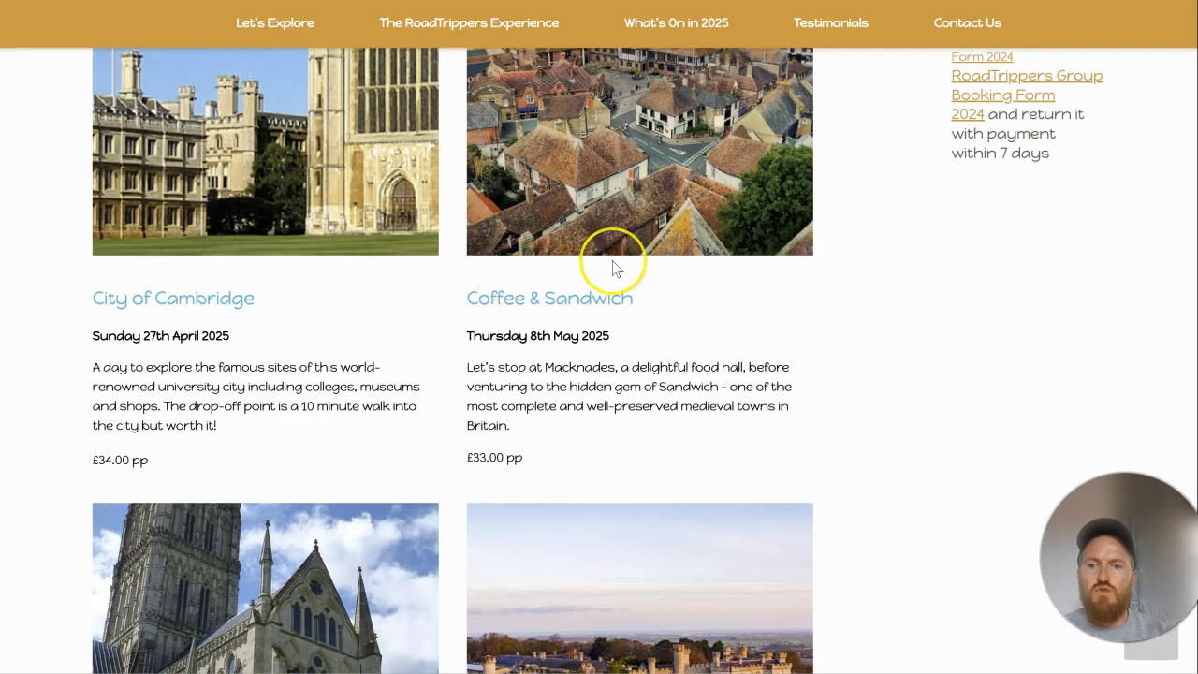
pyautogui.scroll(-5, 617, 269)
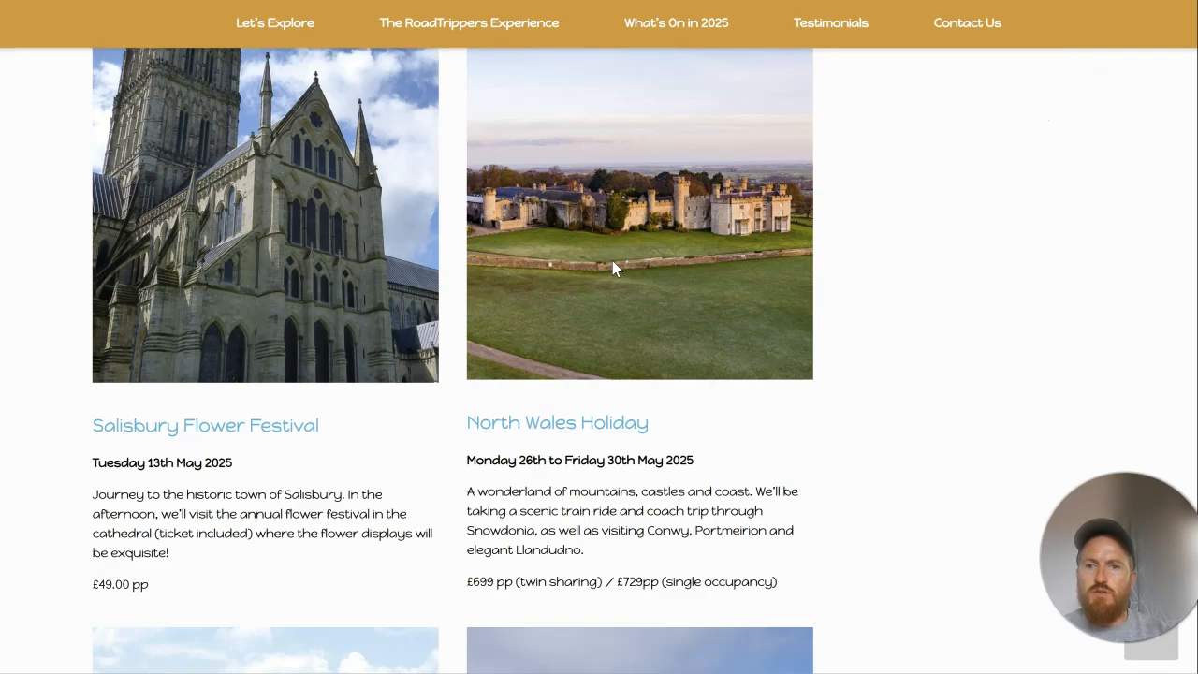
# Step: Check the image save location for an existing copy of the North Wales Holiday photo without saving a new one
pyautogui.rightClick(653, 215)
pyautogui.click(704, 262)
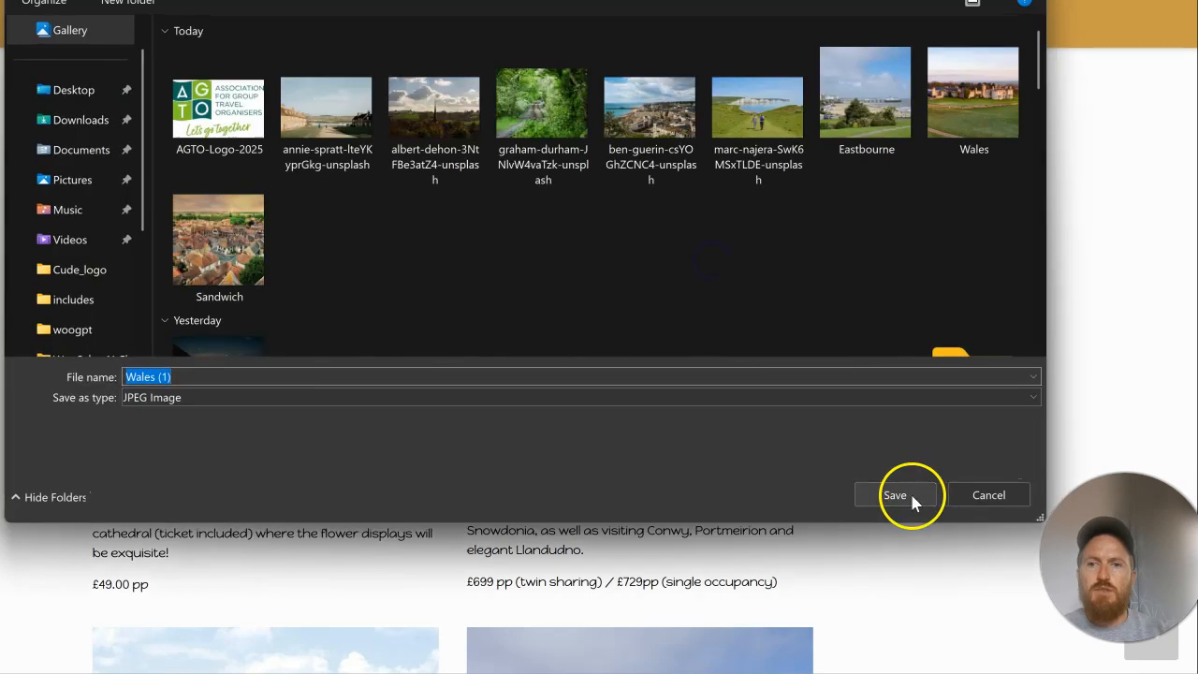
pyautogui.scroll(-1, 789, 308)
pyautogui.scroll(1, 789, 308)
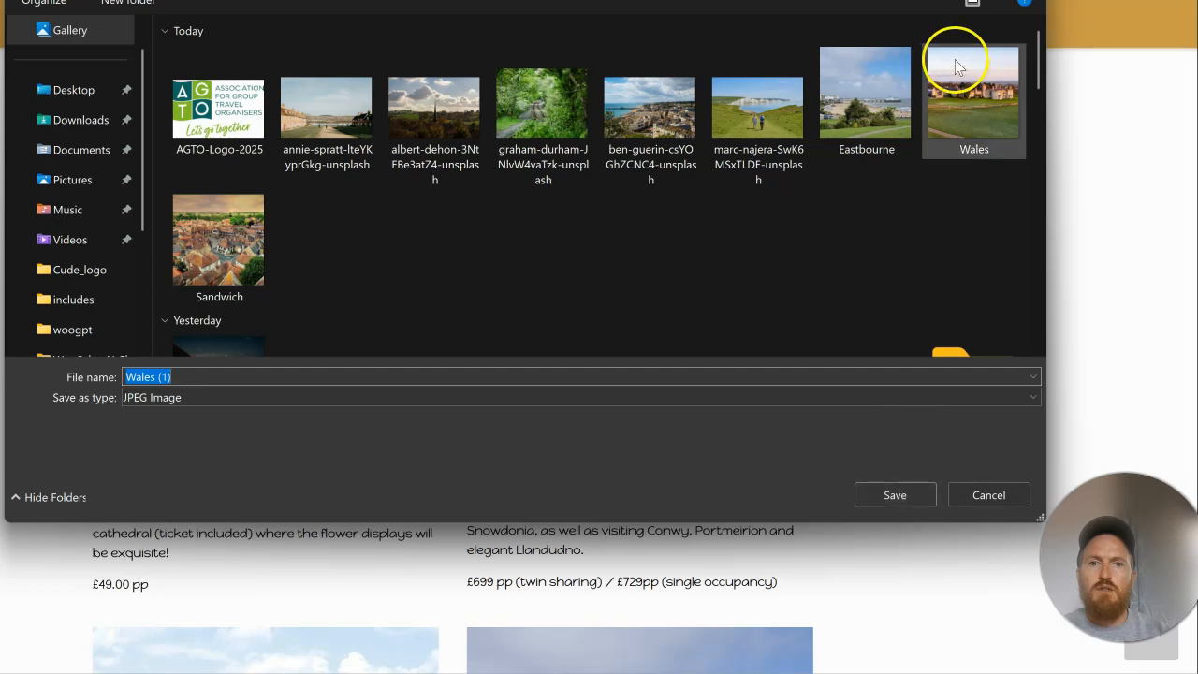
pyautogui.click(990, 497)
# Step: Compare the trip products on the new home page with the trip photos on the old site's What's On page
pyautogui.hotkey('ctrl', 'Tab')
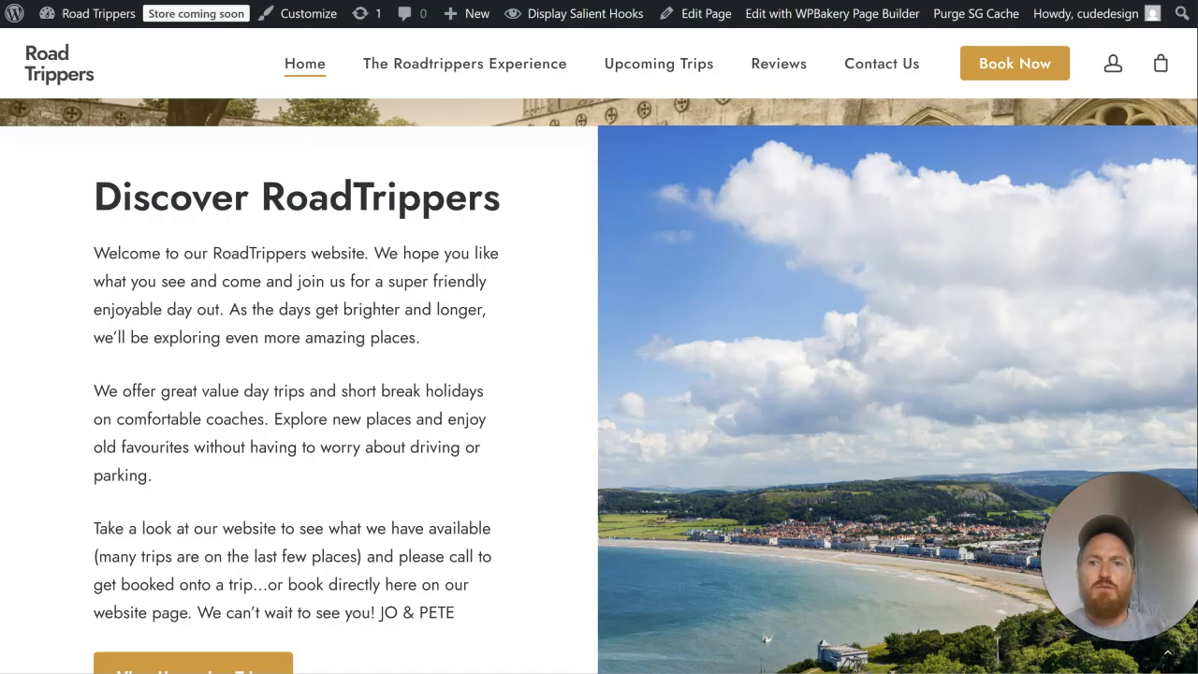
pyautogui.scroll(-8, 593, 255)
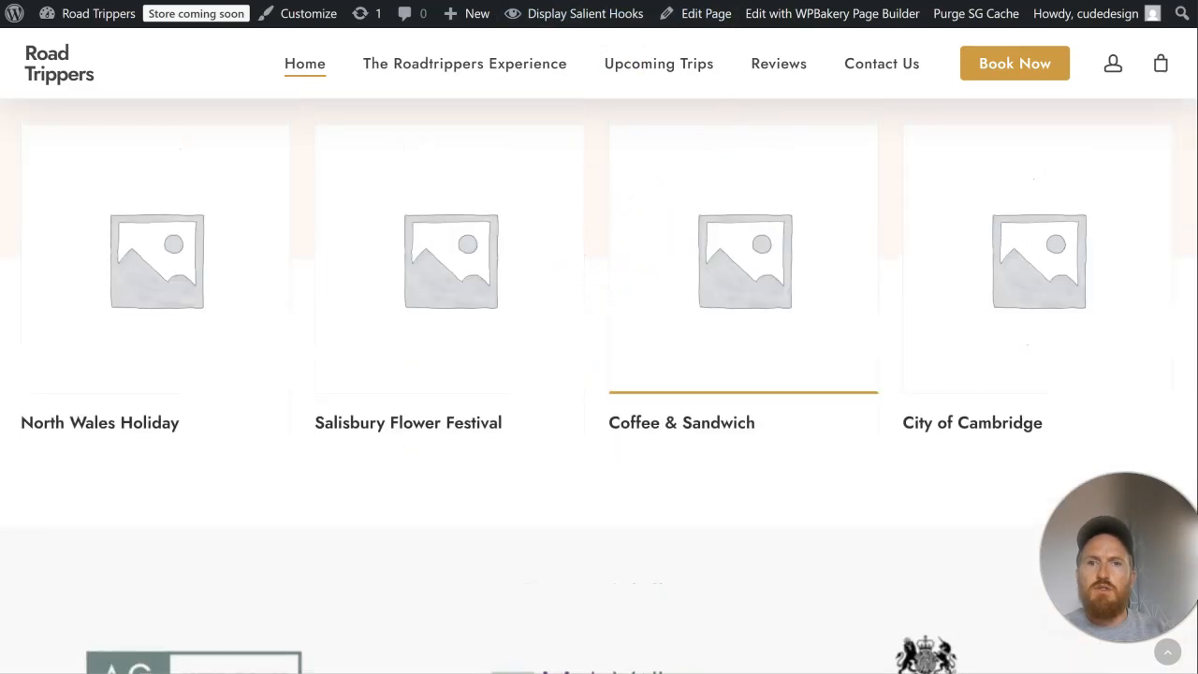
pyautogui.hotkey('ctrl', 'Tab')
pyautogui.scroll(7, 743, 258)
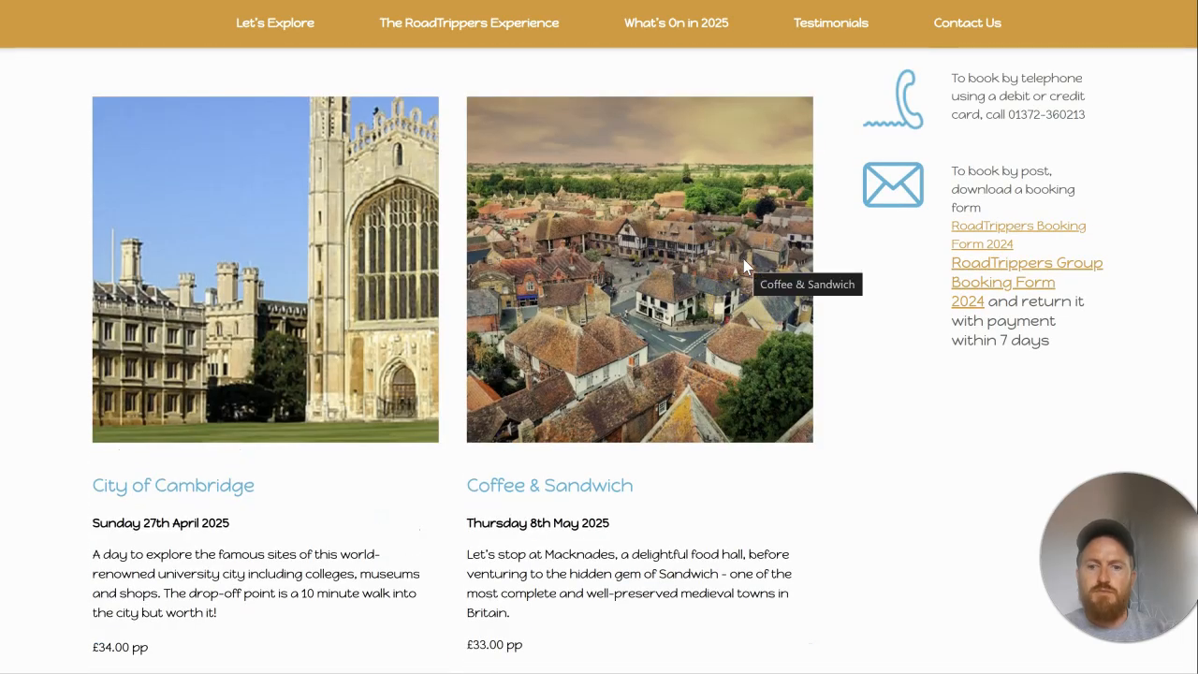
pyautogui.scroll(-5, 743, 258)
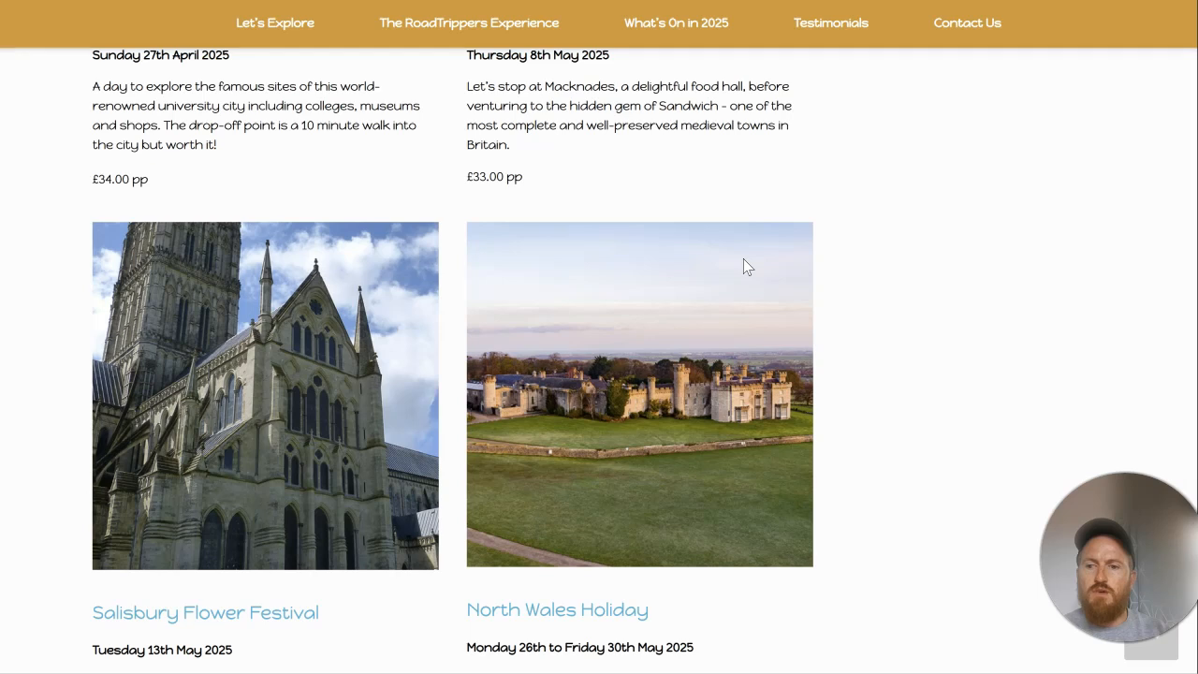
# Step: Check the image save location for existing Salisbury Flower Festival, Coffee & Sandwich and City of Cambridge photos without saving new copies
pyautogui.rightClick(365, 354)
pyautogui.click(471, 401)
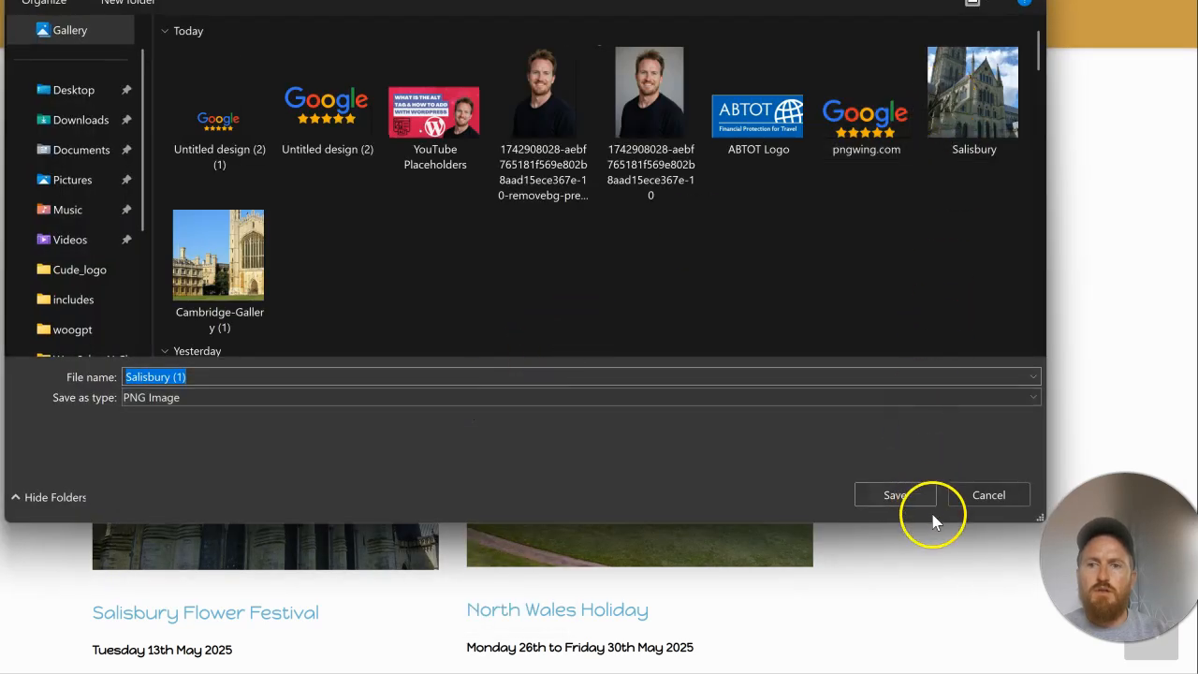
pyautogui.click(958, 503)
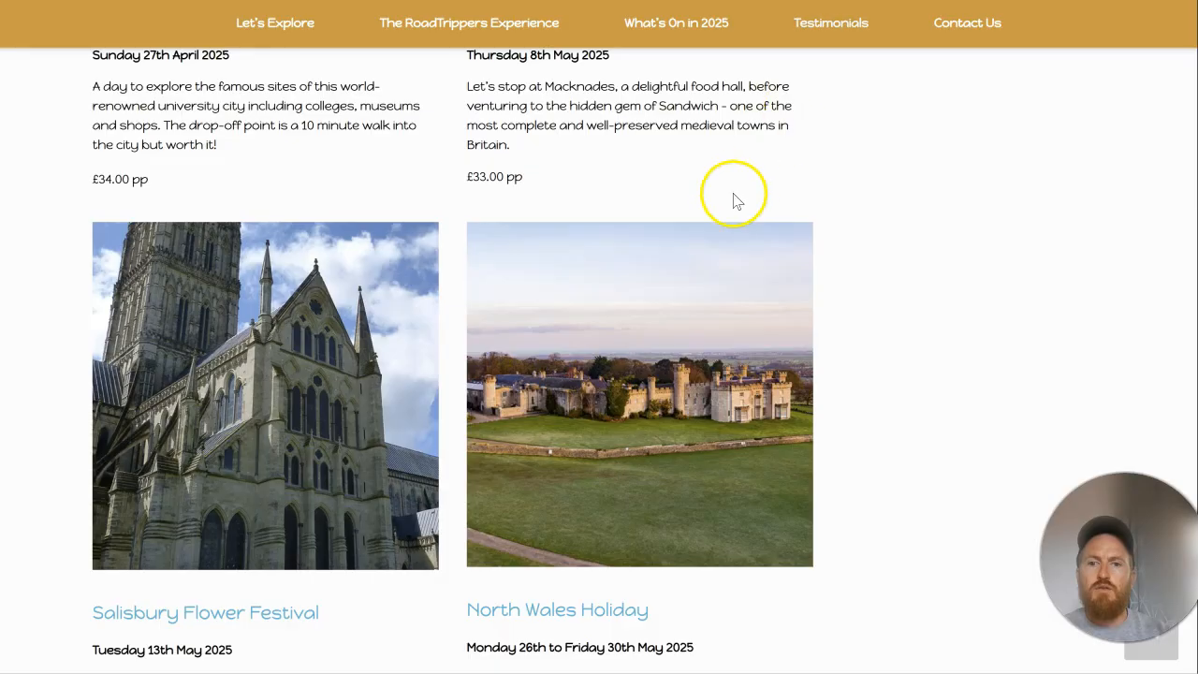
pyautogui.scroll(6, 717, 209)
pyautogui.rightClick(721, 296)
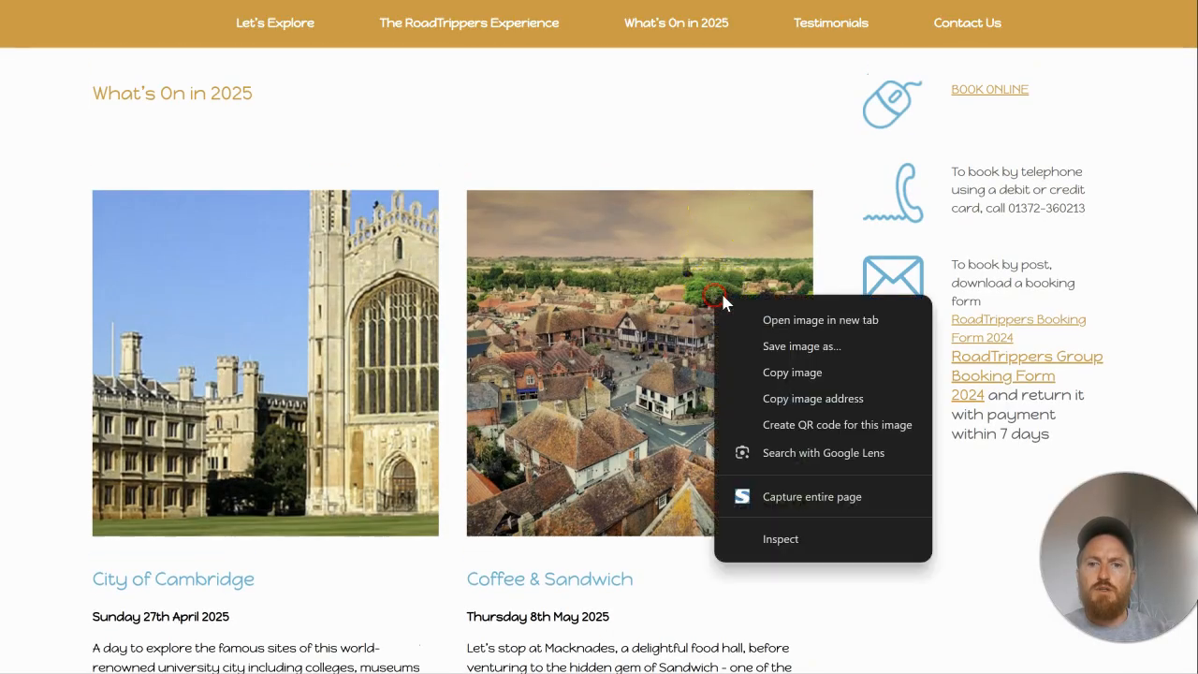
pyautogui.click(775, 345)
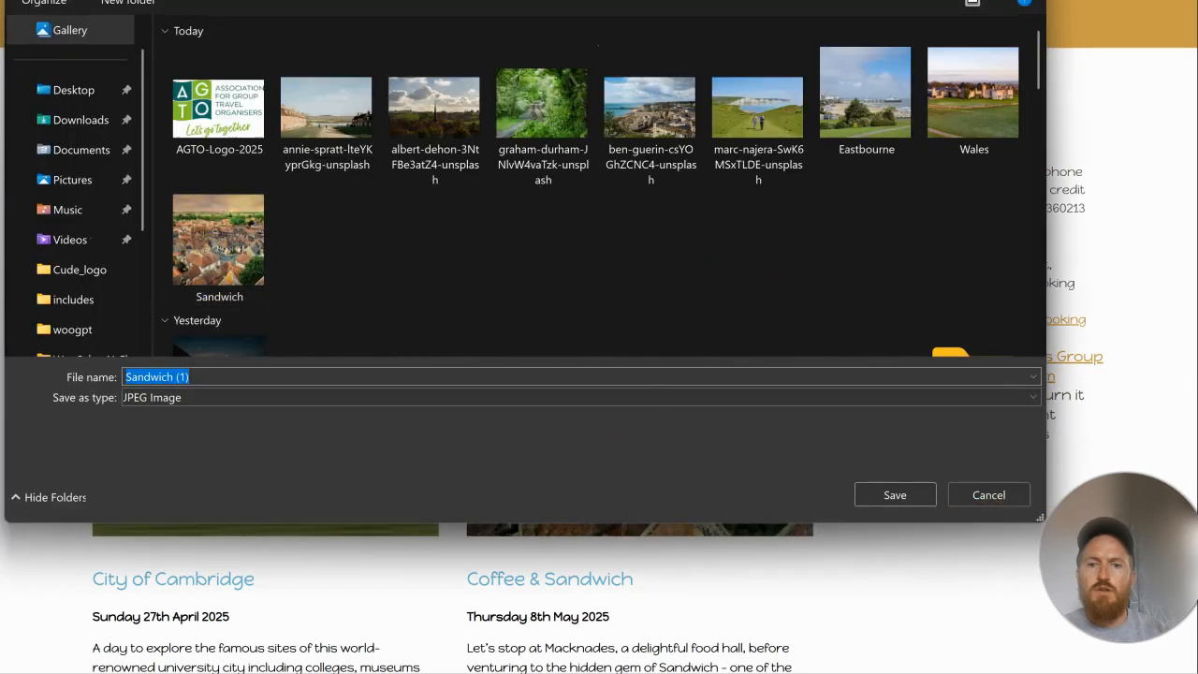
pyautogui.click(992, 495)
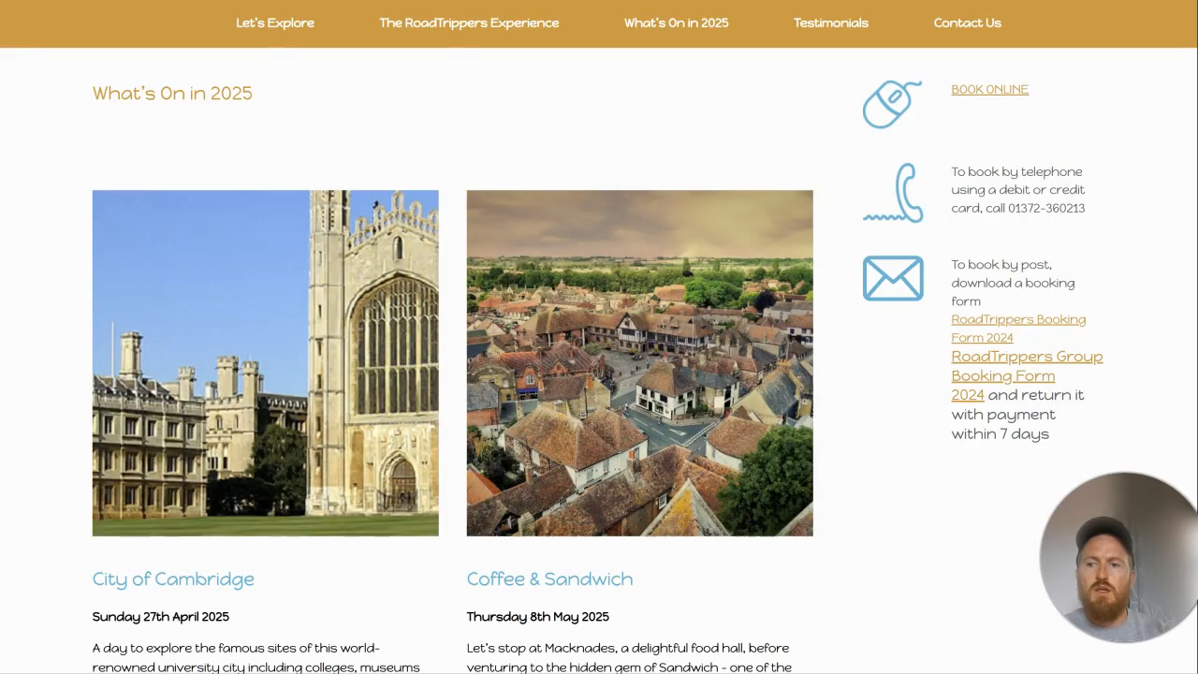
pyautogui.hotkey('ctrl', 'Tab')
pyautogui.hotkey('ctrl', 'shift', 'Tab')
pyautogui.rightClick(366, 337)
pyautogui.click(473, 378)
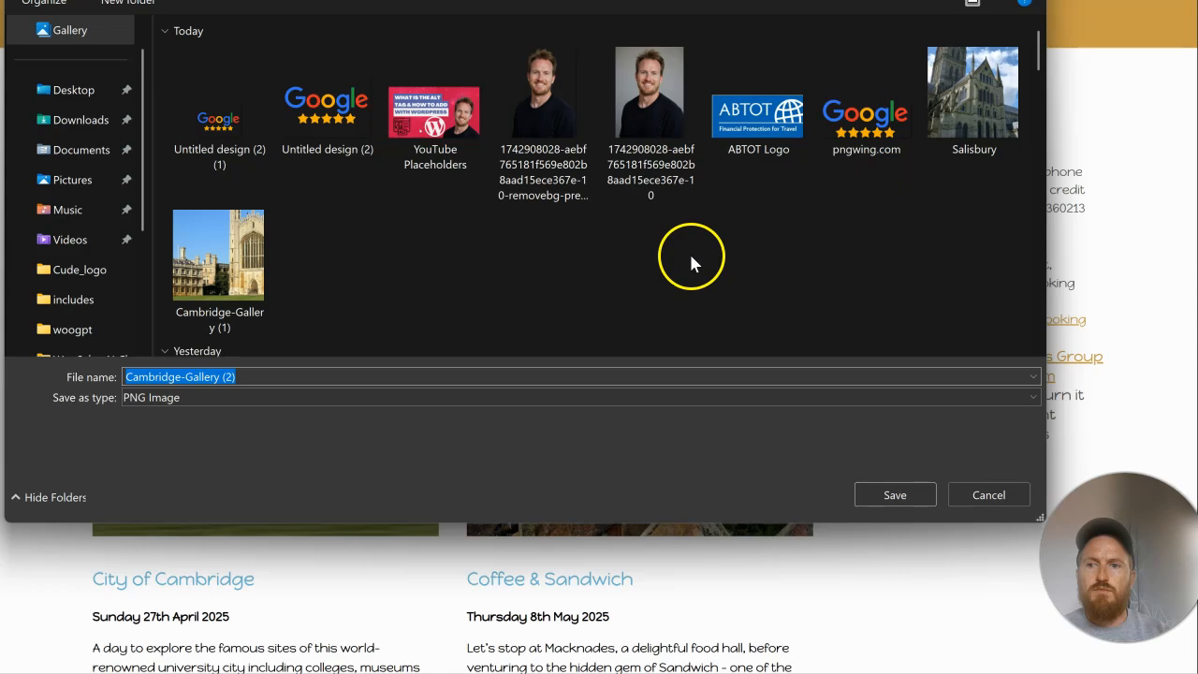
pyautogui.click(922, 481)
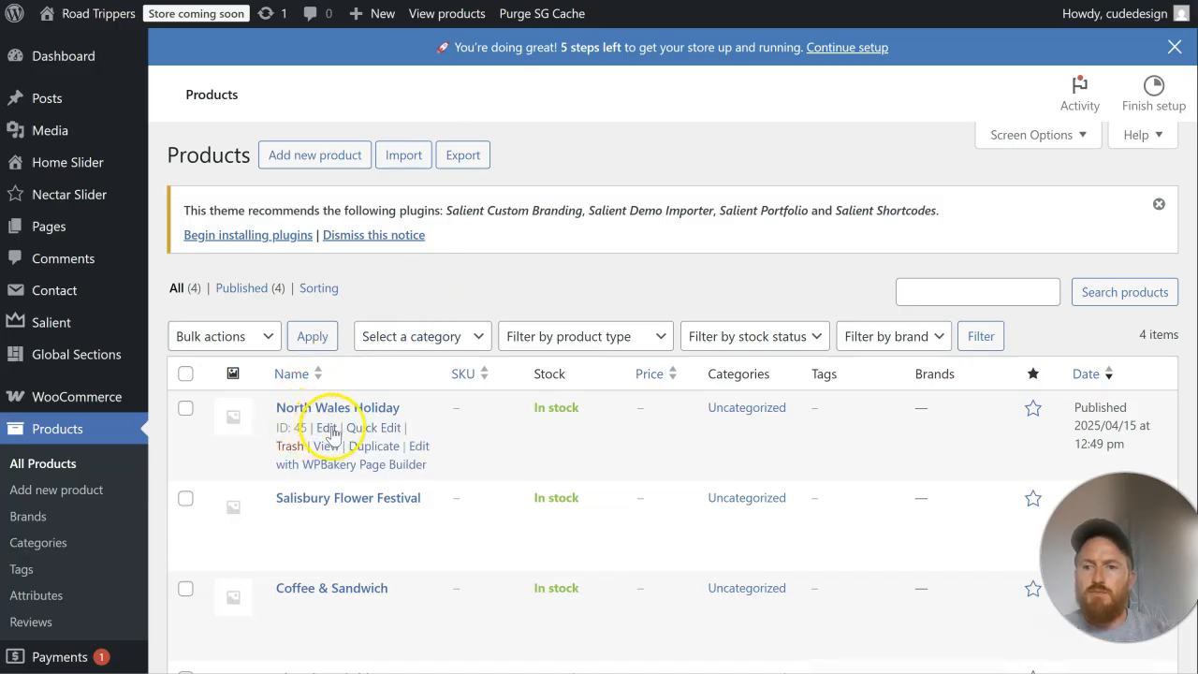
# Step: Open the North Wales Holiday product for editing at its product image settings
pyautogui.click(327, 427)
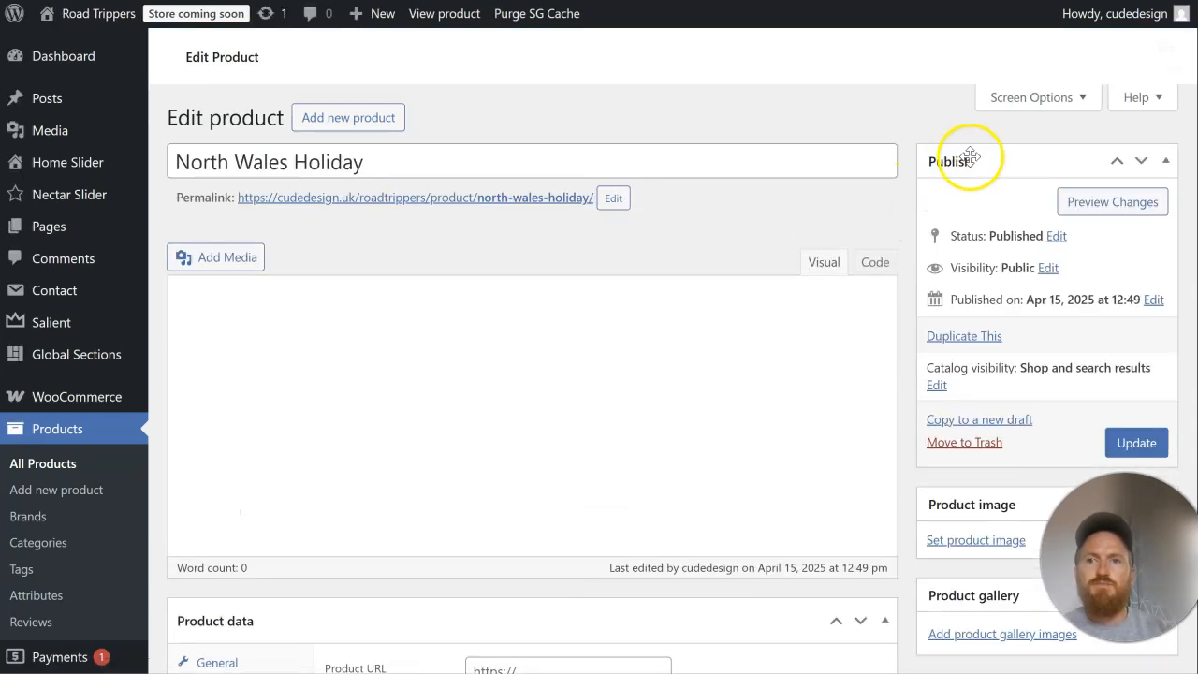
pyautogui.scroll(-10, 1057, 272)
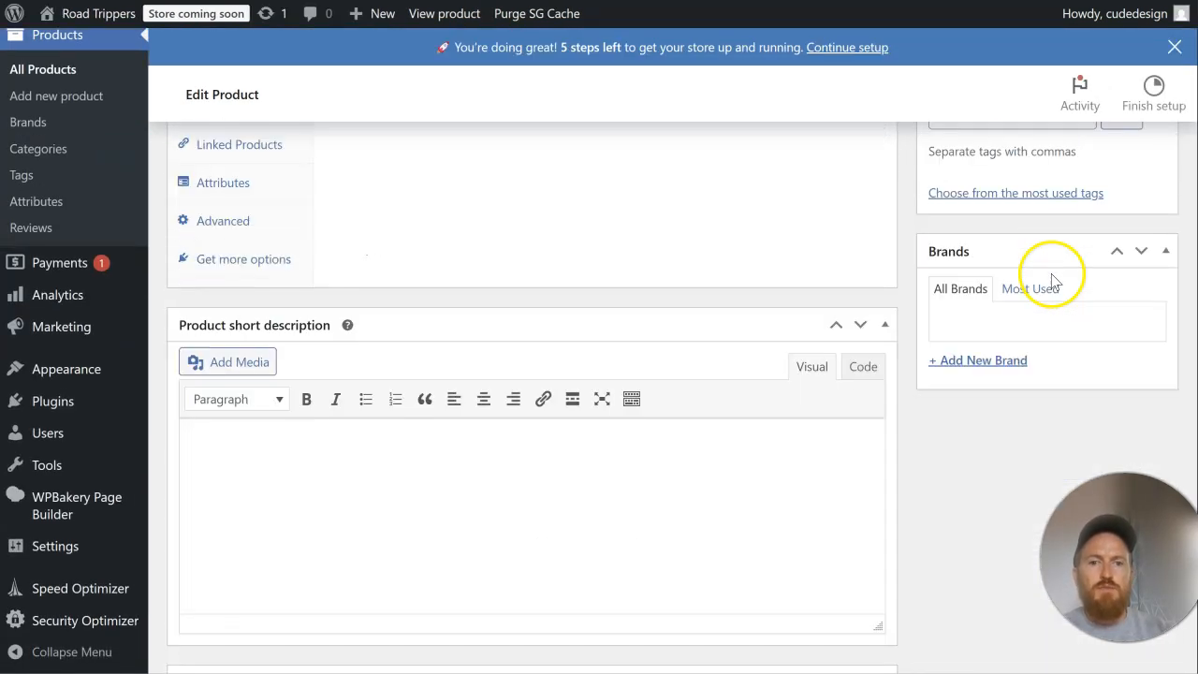
pyautogui.scroll(3, 1053, 280)
pyautogui.scroll(2, 1053, 281)
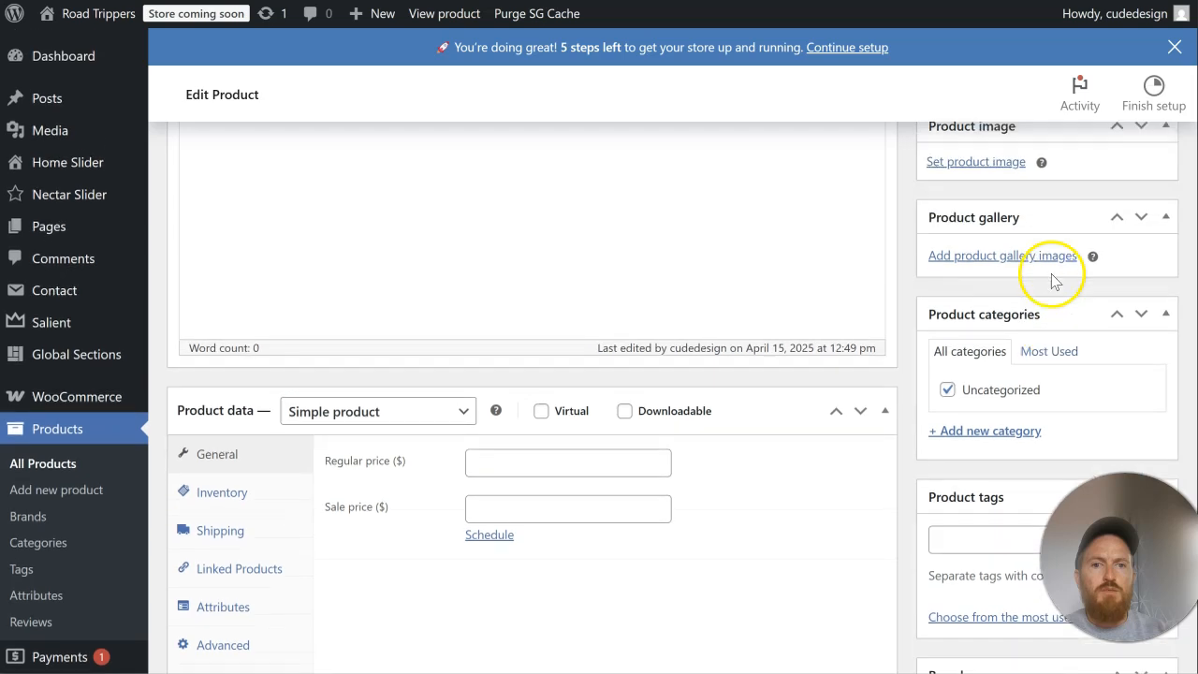
# Step: Upload the Salisbury, Wales, Cambridge-Gallery (1) and Sandwich images to the media library from the product image chooser
pyautogui.click(978, 214)
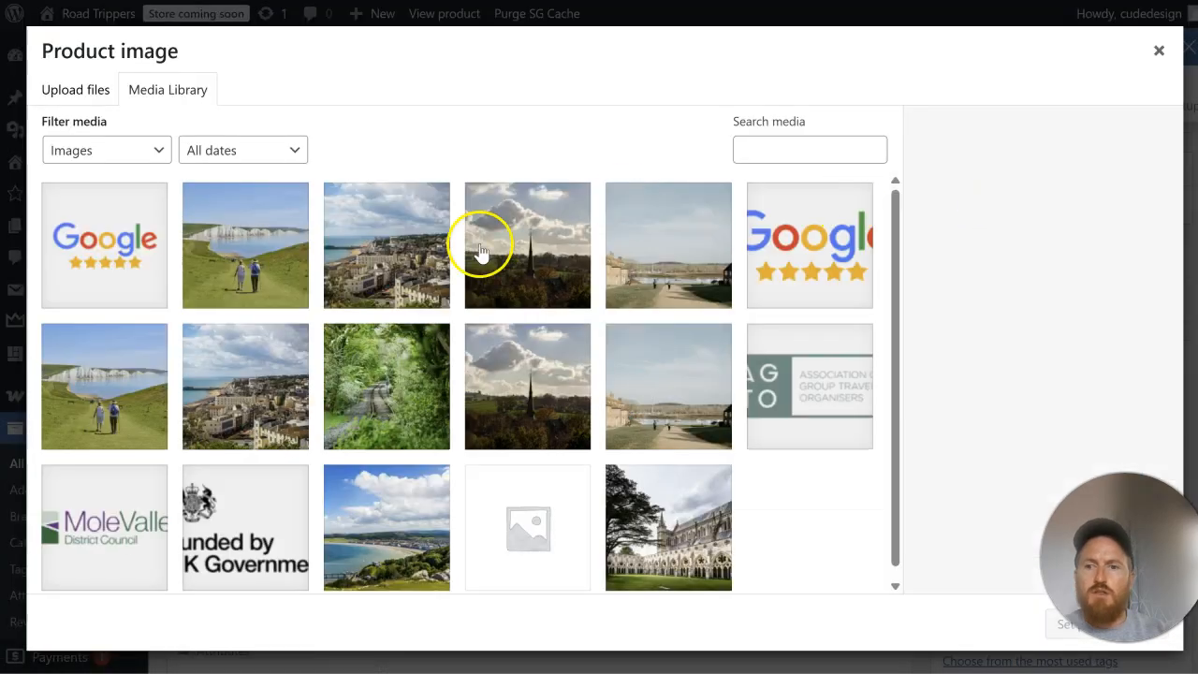
pyautogui.click(110, 94)
pyautogui.click(566, 339)
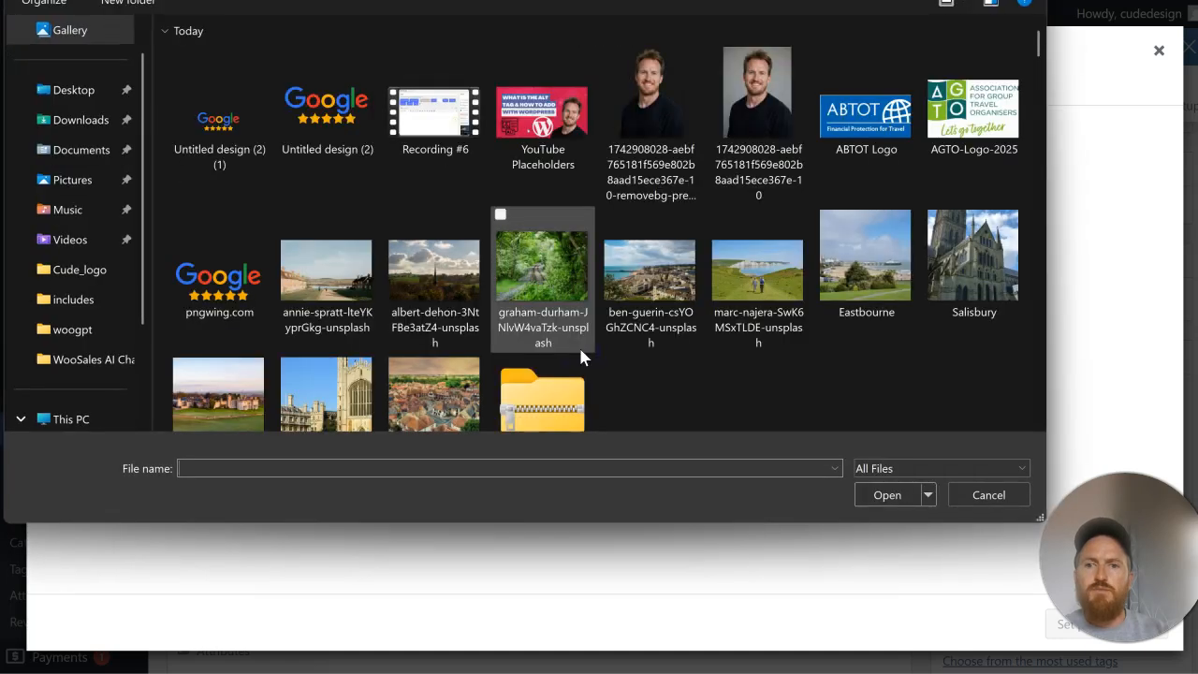
pyautogui.click(980, 271)
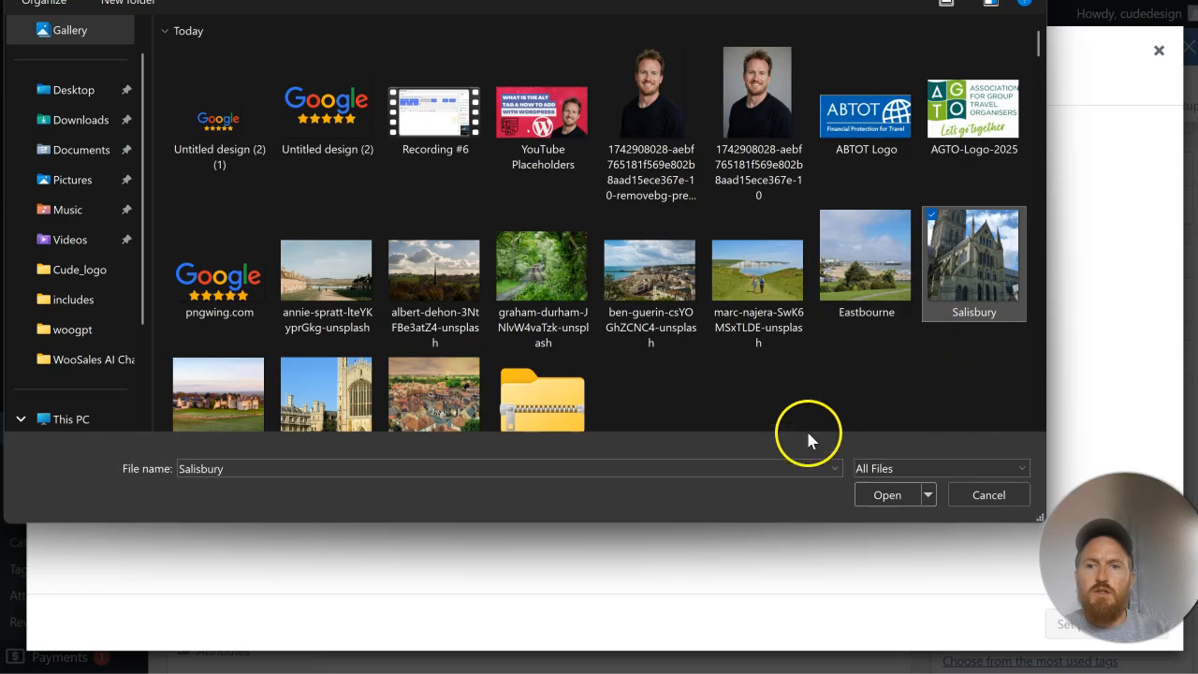
pyautogui.scroll(-1, 642, 346)
pyautogui.keyDown('ctrl'); pyautogui.click(229, 346); pyautogui.keyUp('ctrl')
pyautogui.keyDown('ctrl'); pyautogui.click(327, 347); pyautogui.keyUp('ctrl')
pyautogui.keyDown('ctrl'); pyautogui.click(395, 351); pyautogui.keyUp('ctrl')
pyautogui.click(899, 495)
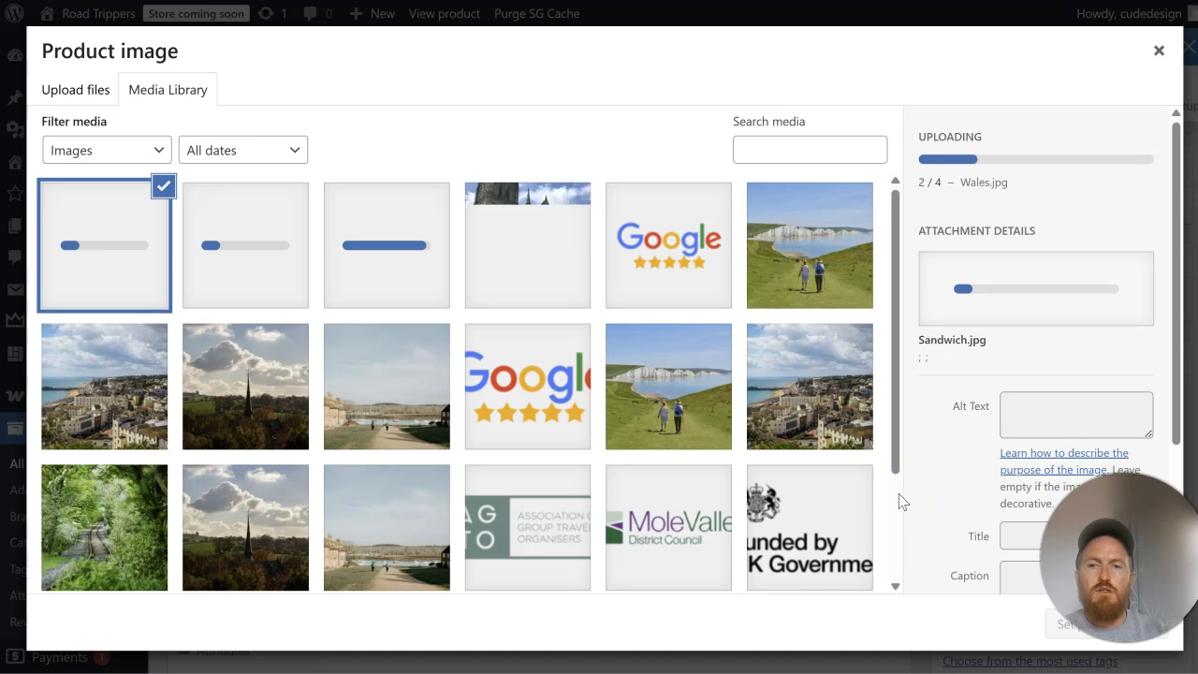
# Step: Set Salisbury.png as the North Wales Holiday product image and update the product
pyautogui.click(556, 290)
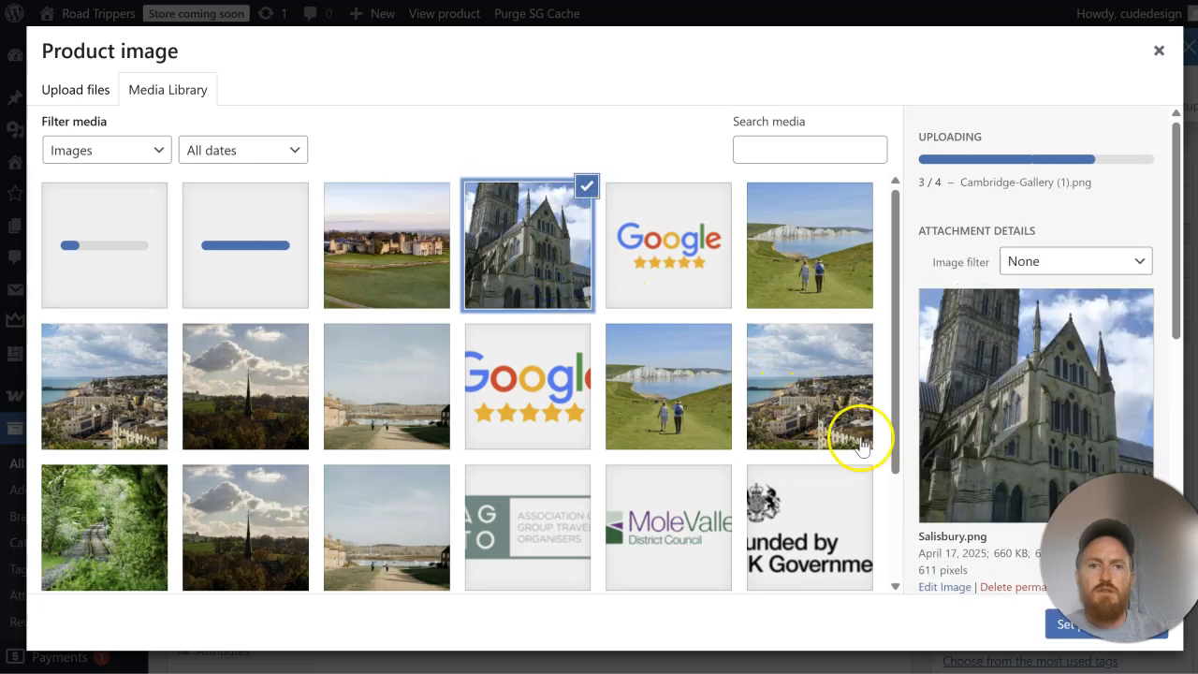
pyautogui.scroll(-3, 1017, 414)
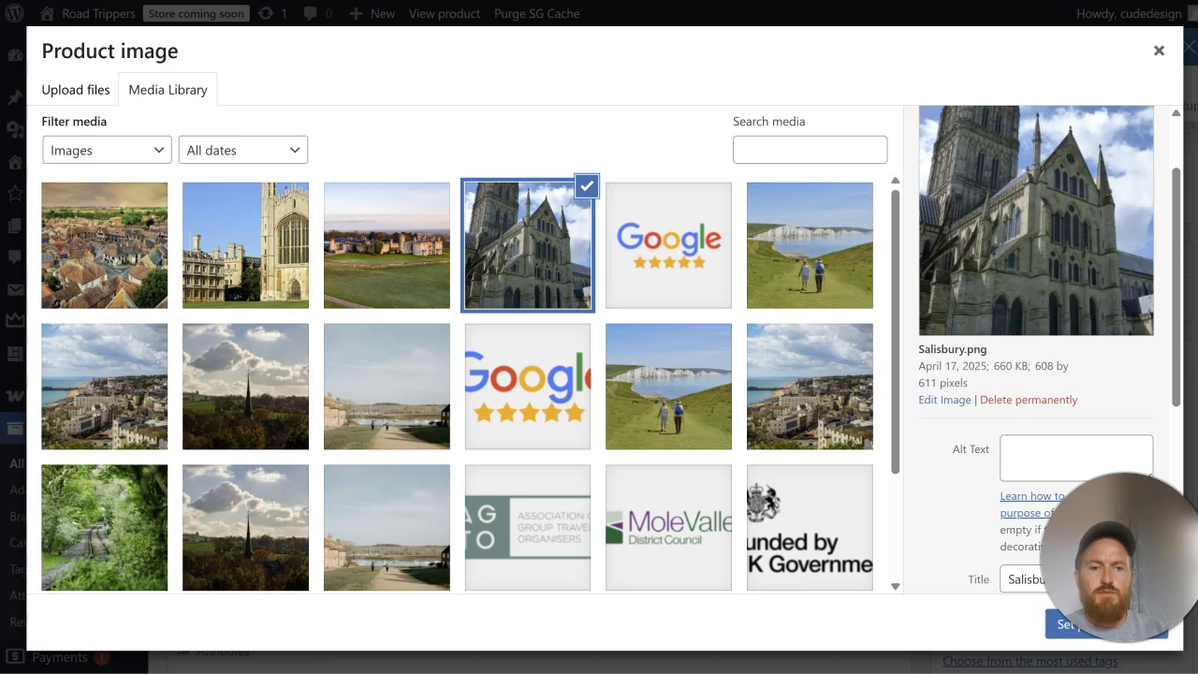
pyautogui.click(1060, 646)
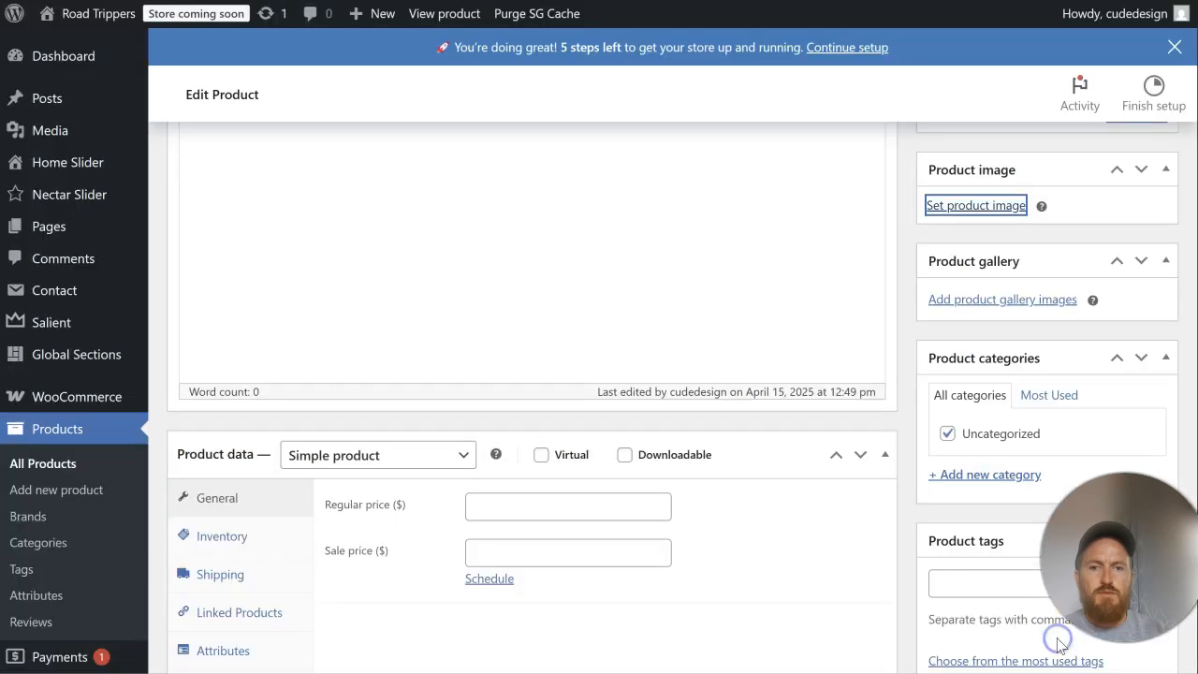
pyautogui.scroll(5, 912, 307)
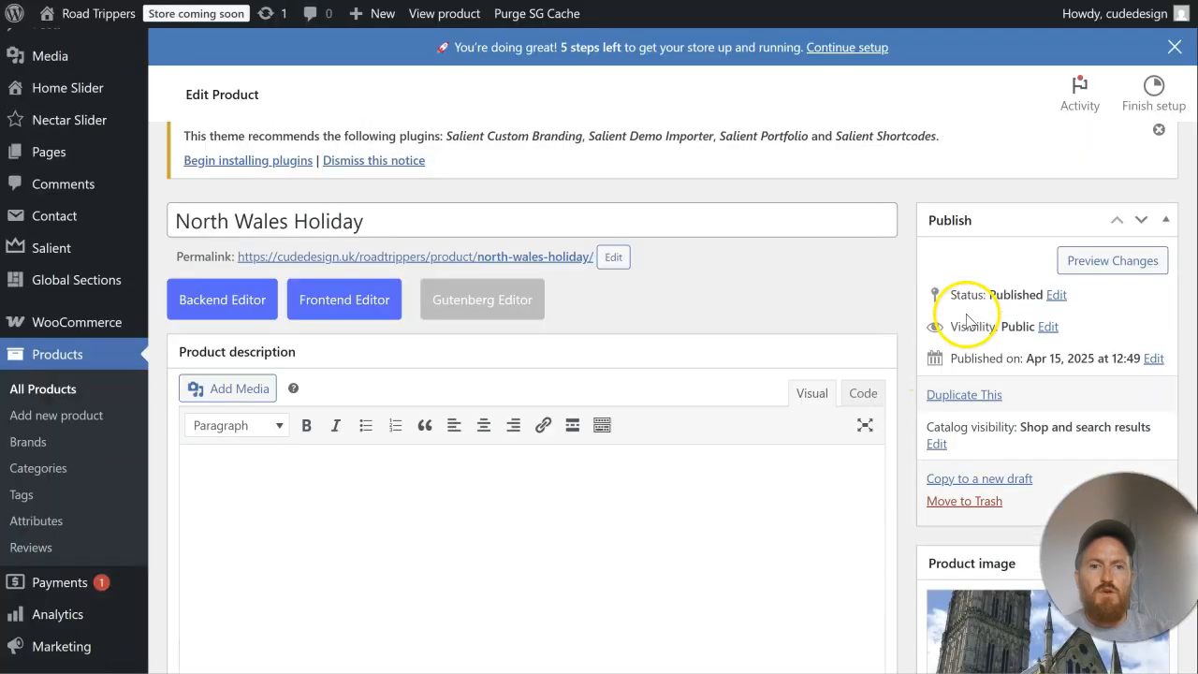
pyautogui.scroll(-3, 1030, 243)
pyautogui.click(1130, 204)
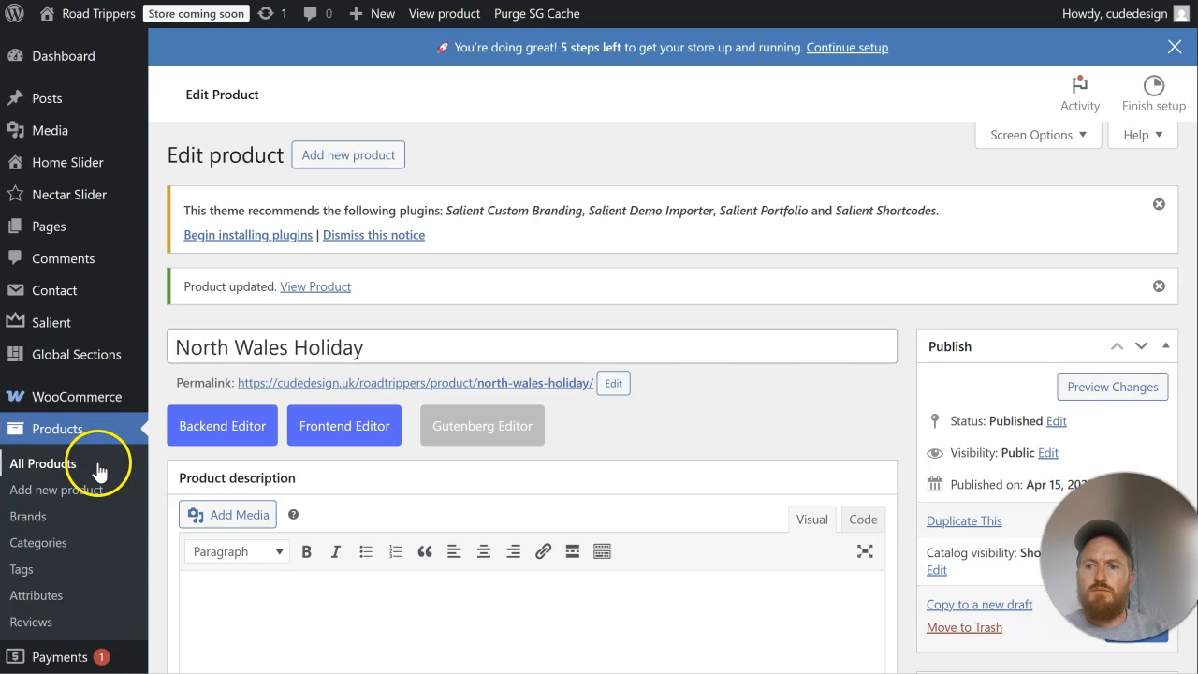
# Step: Return to the list of all products and open the Salisbury Flower Festival product for editing in a new tab
pyautogui.click(98, 466)
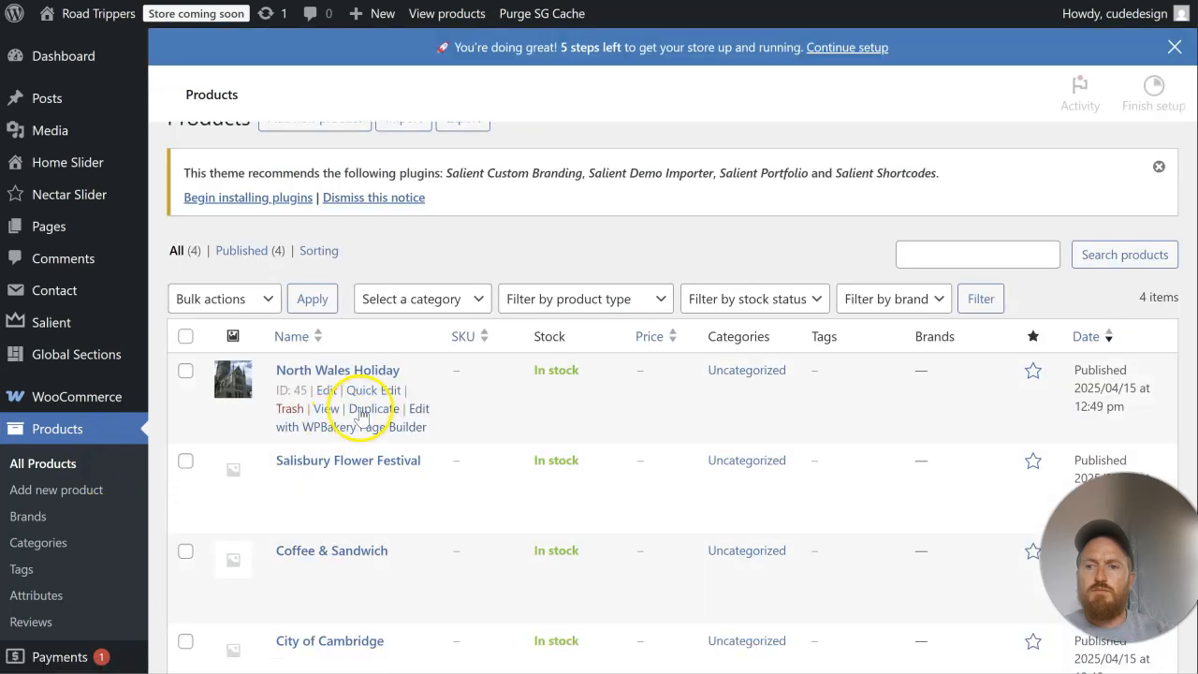
pyautogui.scroll(-2, 552, 374)
pyautogui.scroll(-1, 557, 372)
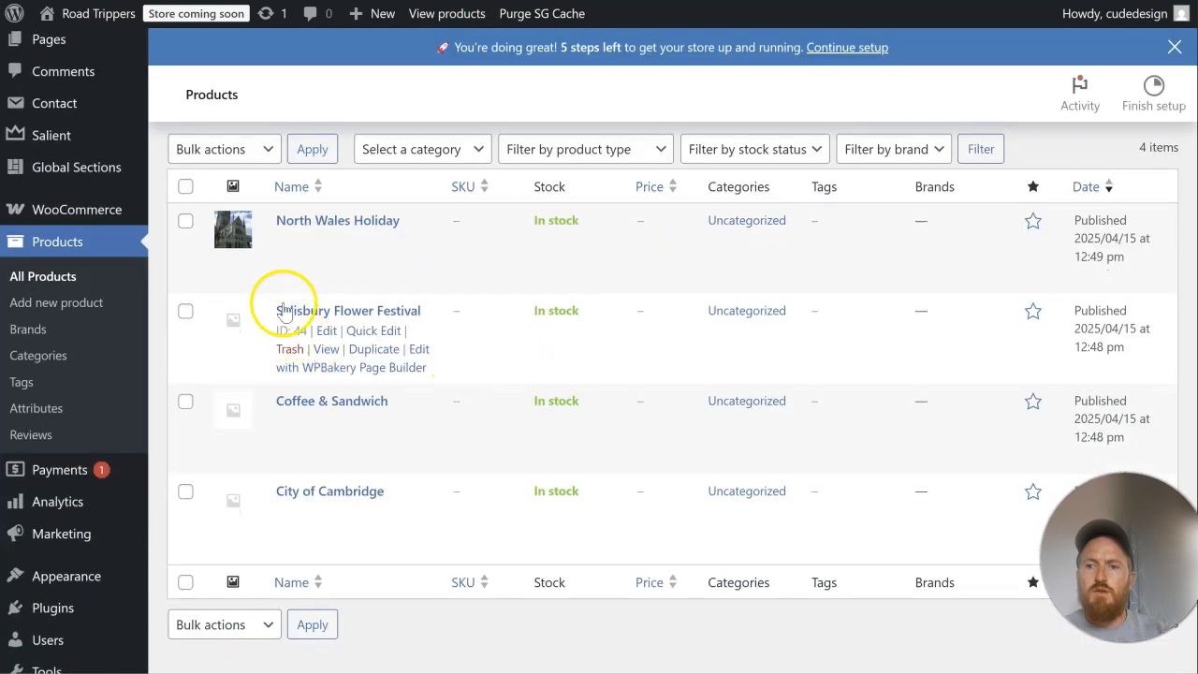
pyautogui.rightClick(326, 332)
pyautogui.click(371, 350)
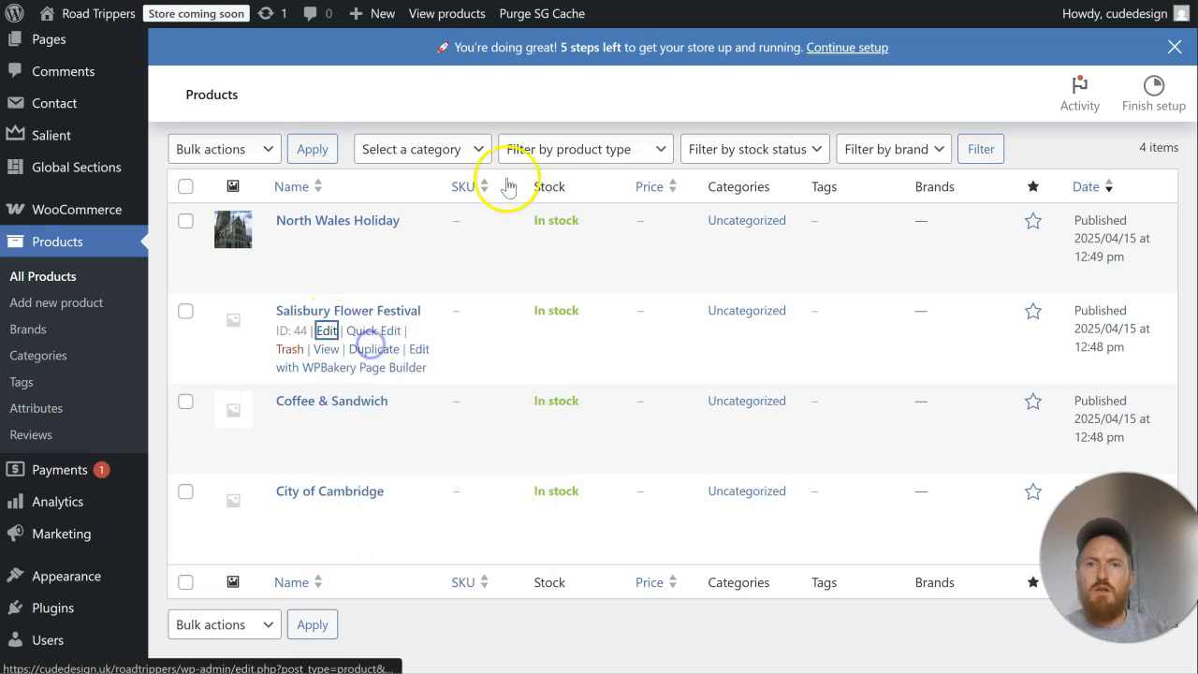
# Step: Open the North Wales Holiday product in a new tab, and set Salisbury.png as the Salisbury Flower Festival product image and update it
pyautogui.click(325, 241)
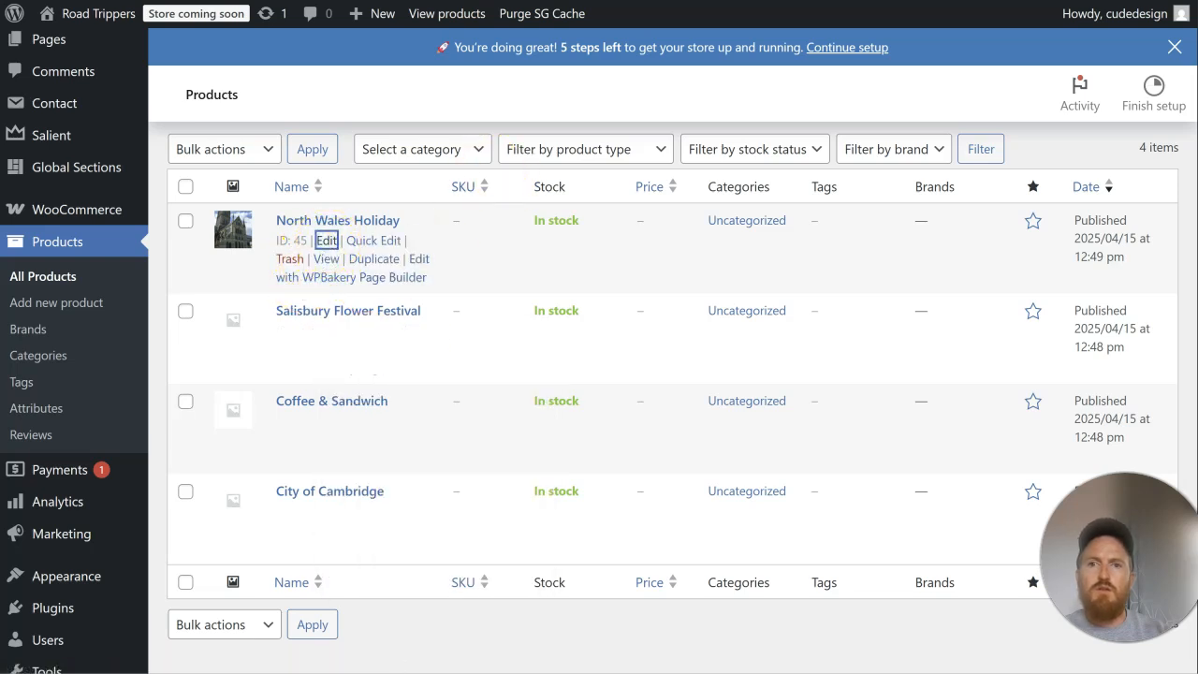
pyautogui.click(730, 1)
pyautogui.scroll(-5, 1043, 327)
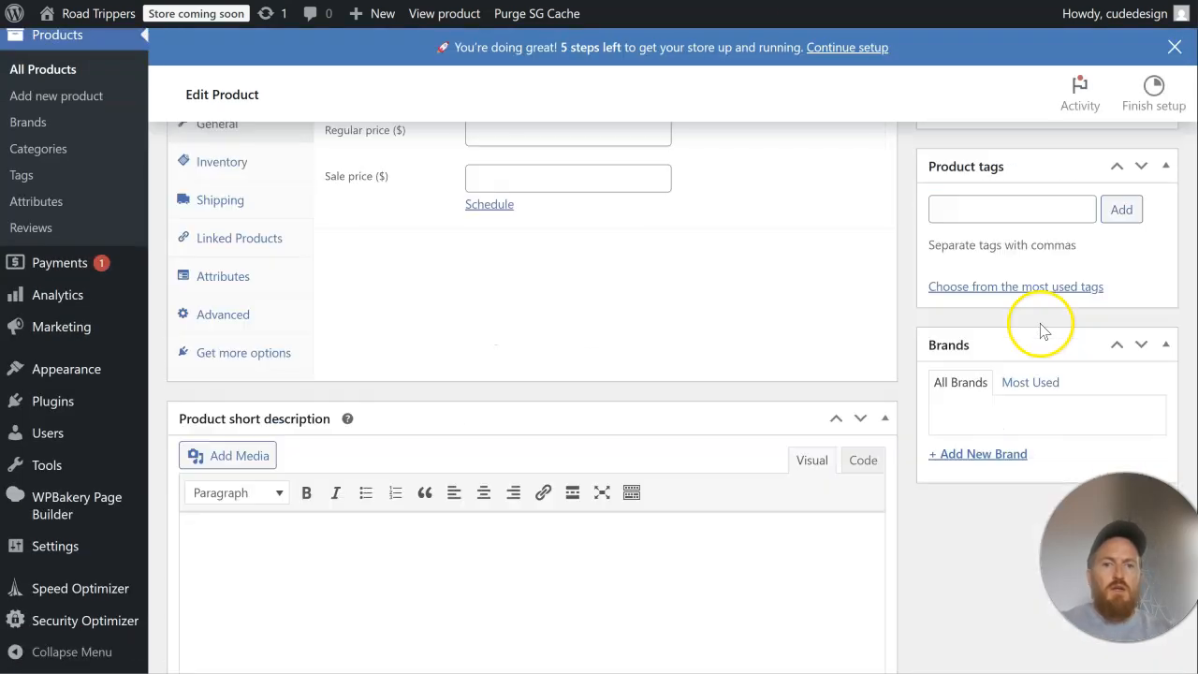
pyautogui.scroll(2, 1044, 329)
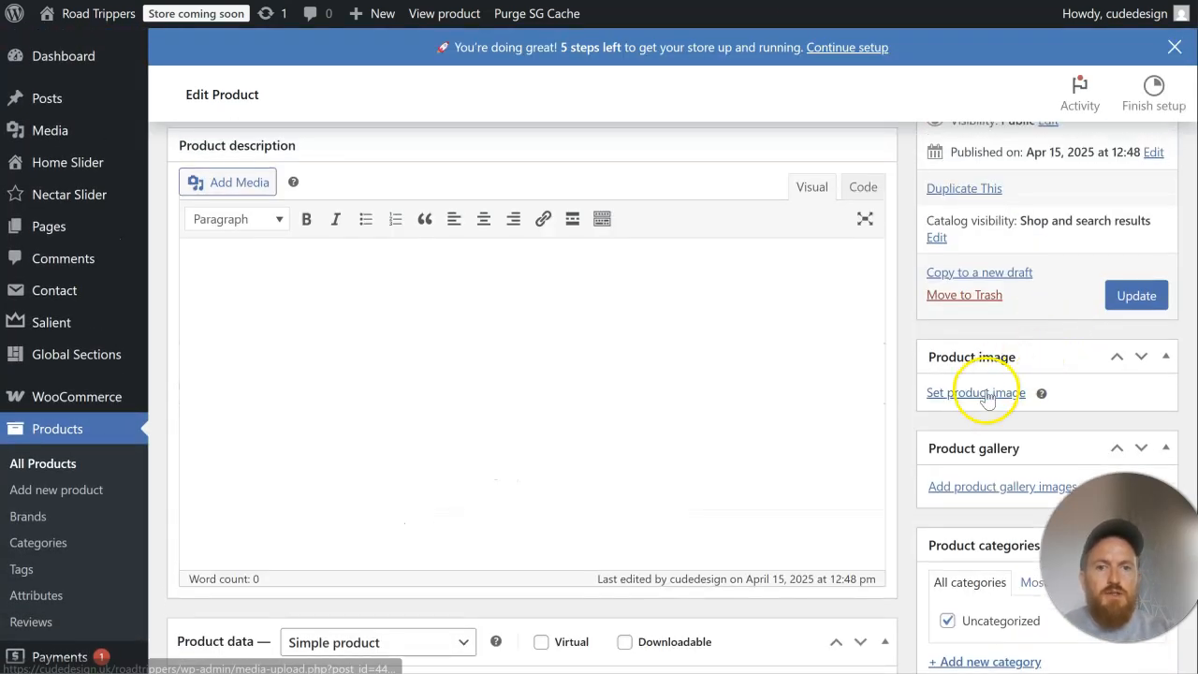
pyautogui.click(992, 317)
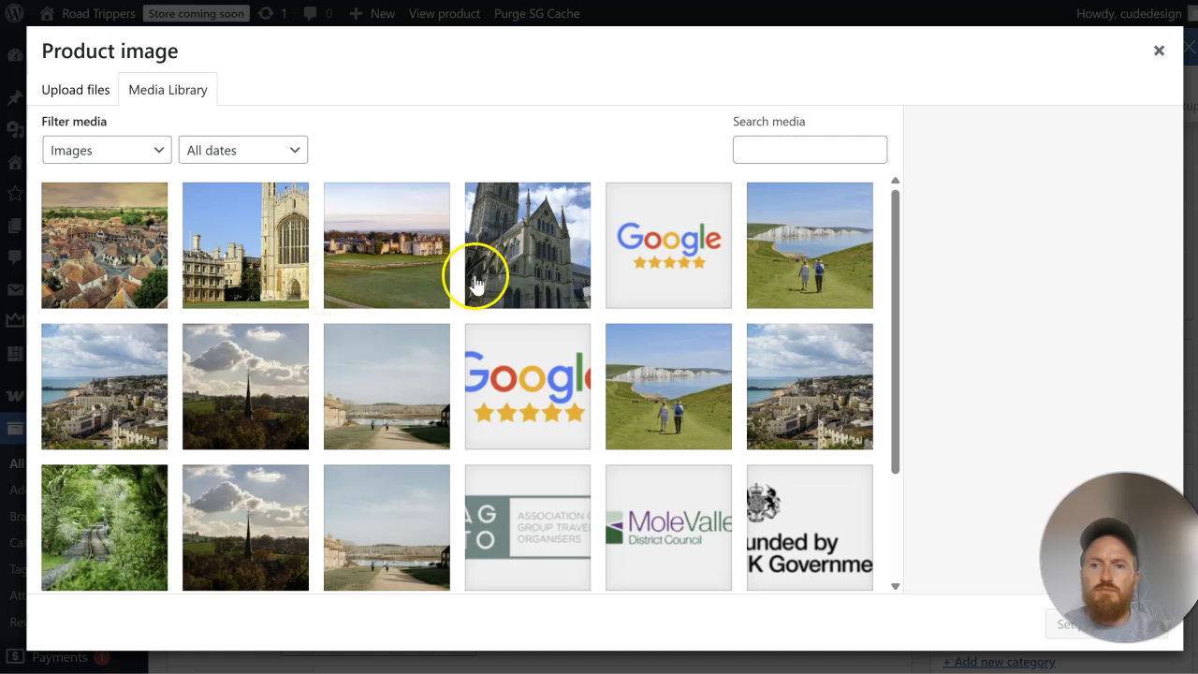
pyautogui.click(529, 272)
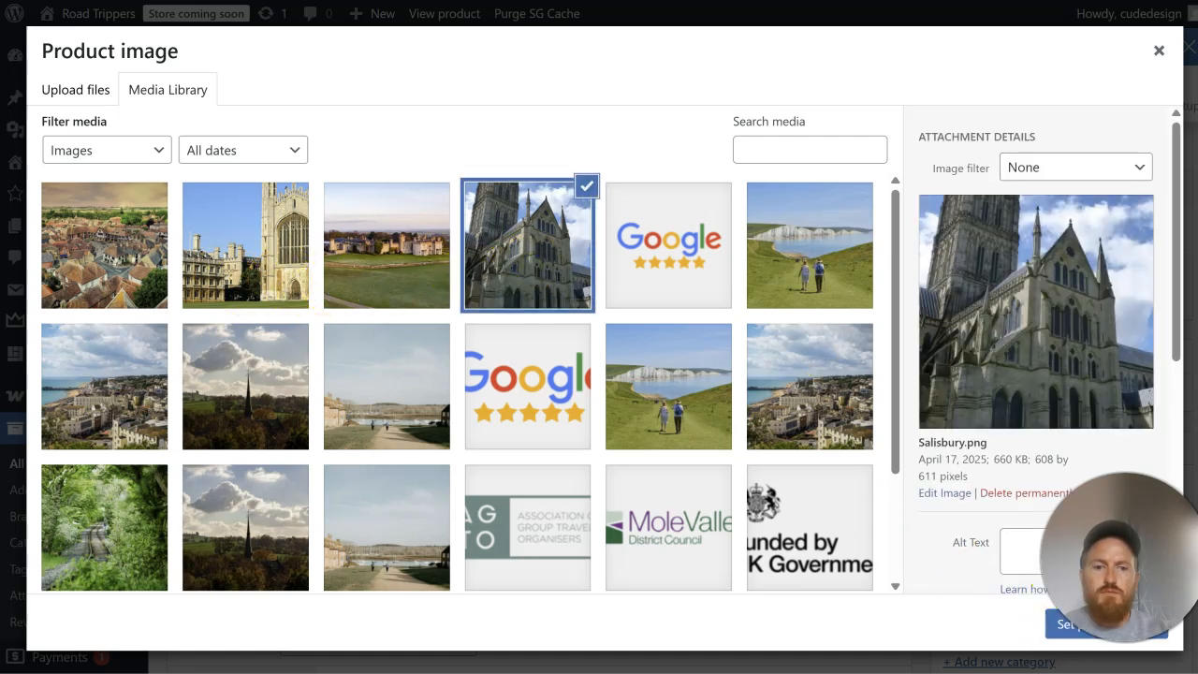
pyautogui.click(1060, 644)
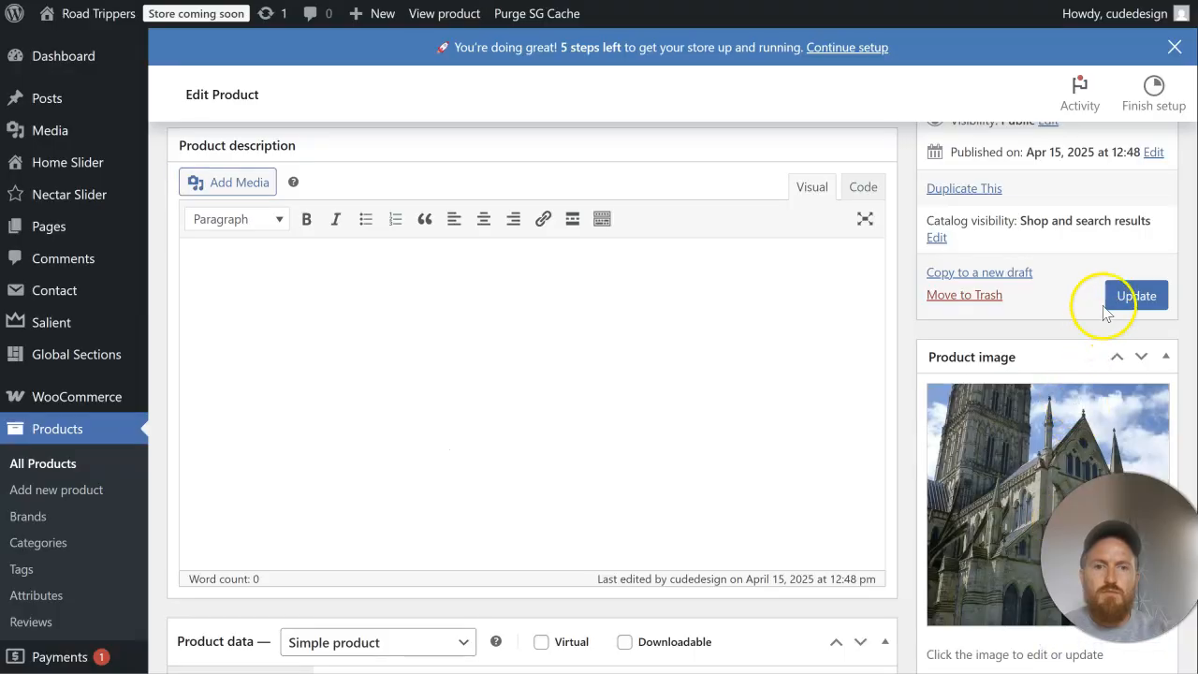
pyautogui.click(1134, 295)
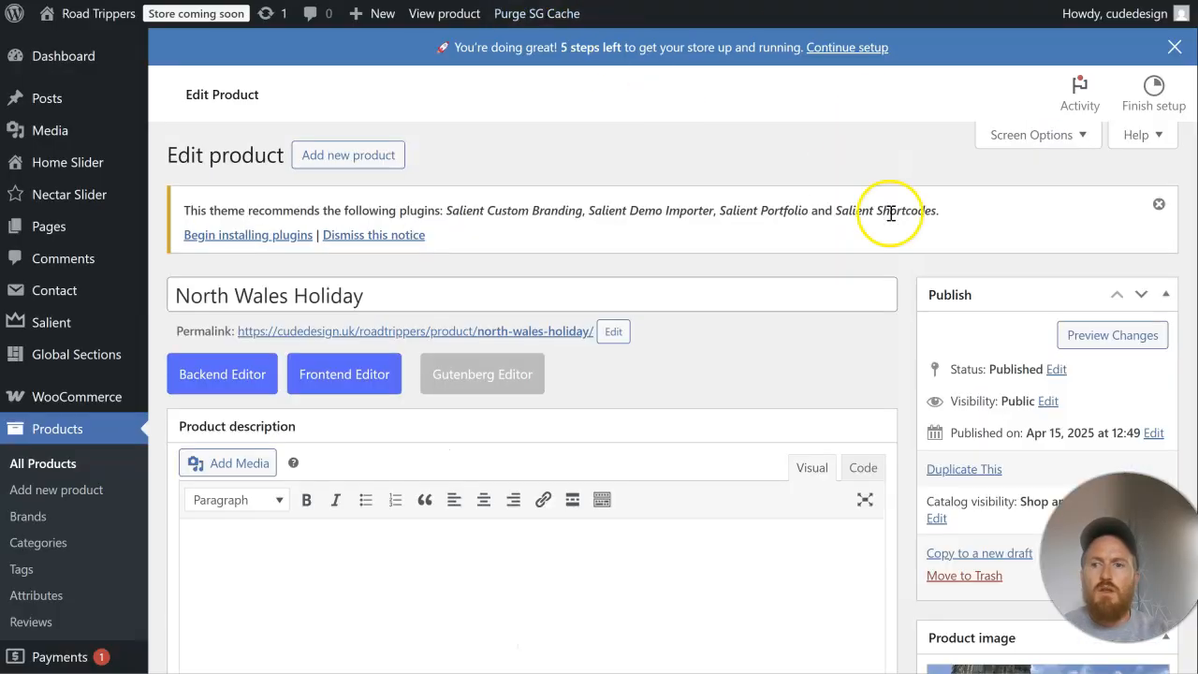
# Step: Replace the North Wales Holiday product image with Wales.jpg and update the product
pyautogui.scroll(-5, 1003, 266)
pyautogui.click(973, 524)
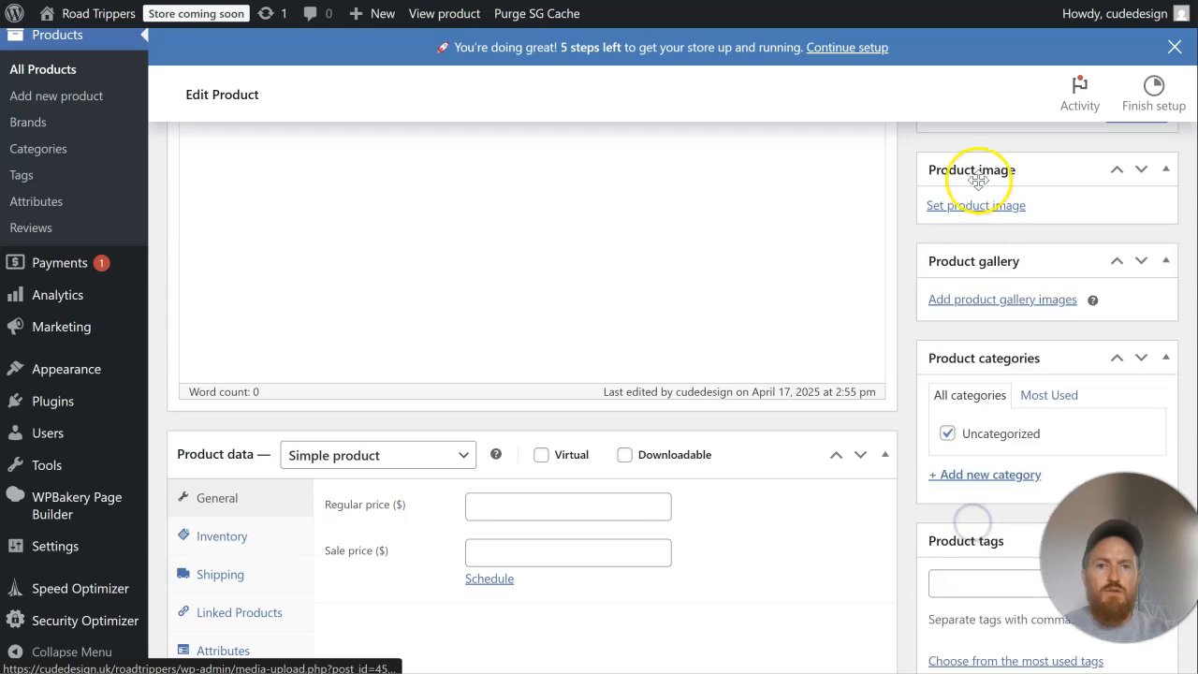
pyautogui.click(974, 208)
pyautogui.click(300, 265)
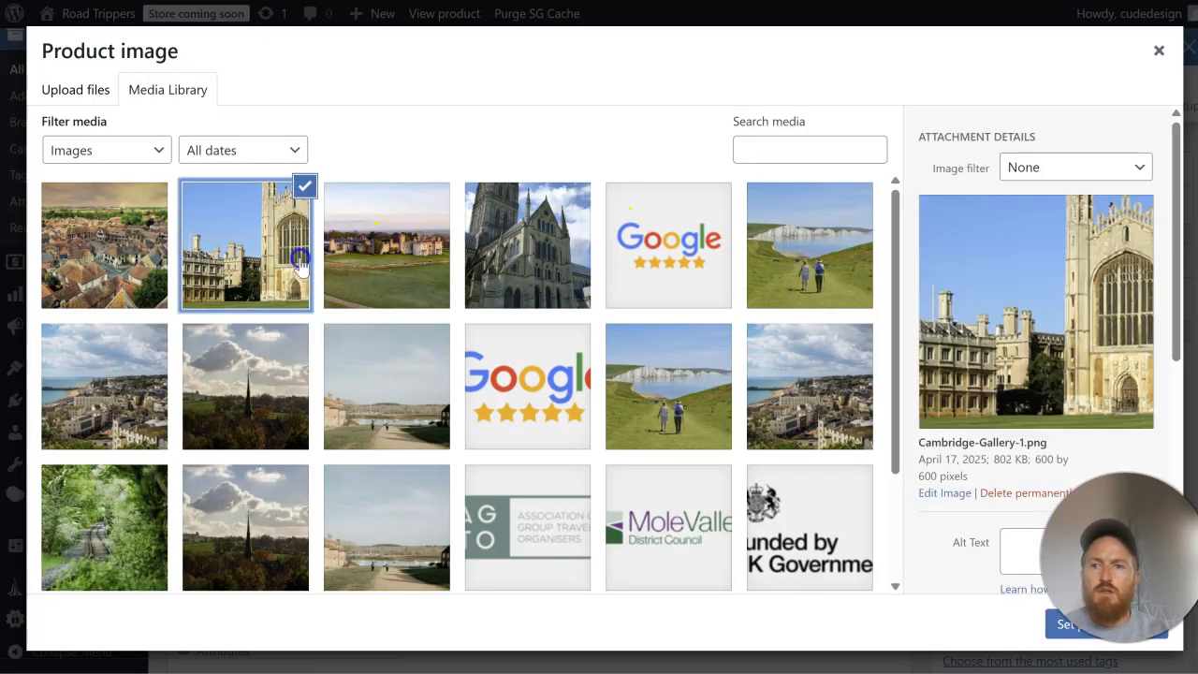
pyautogui.click(360, 263)
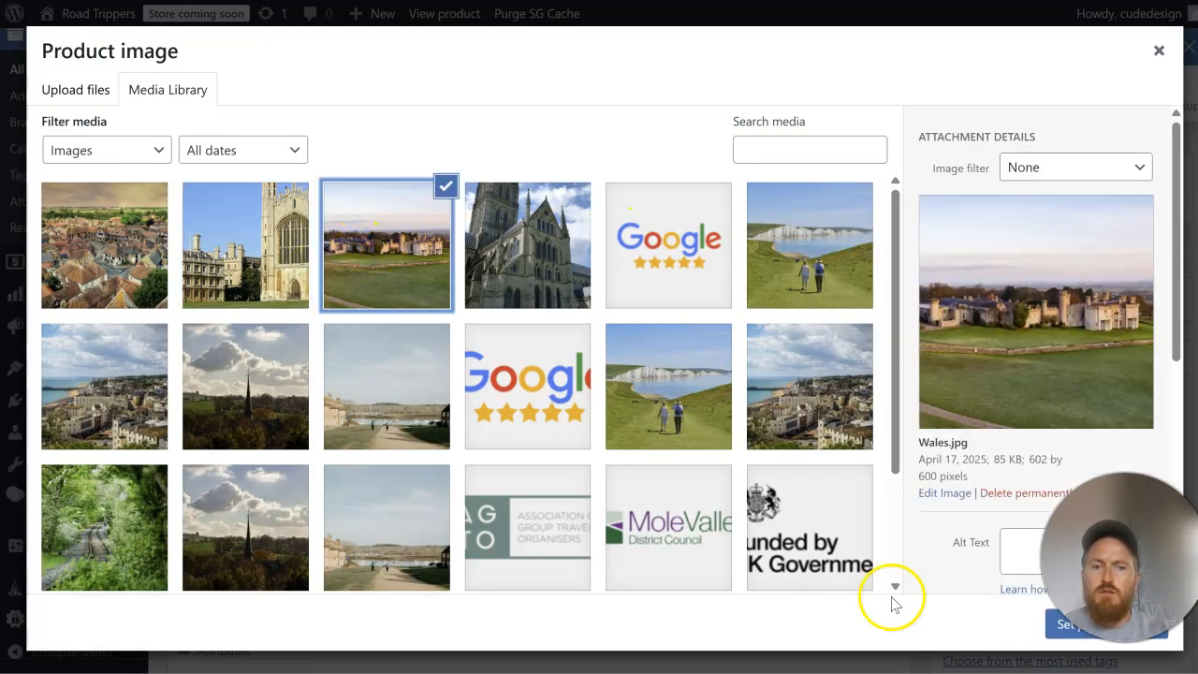
pyautogui.click(1058, 629)
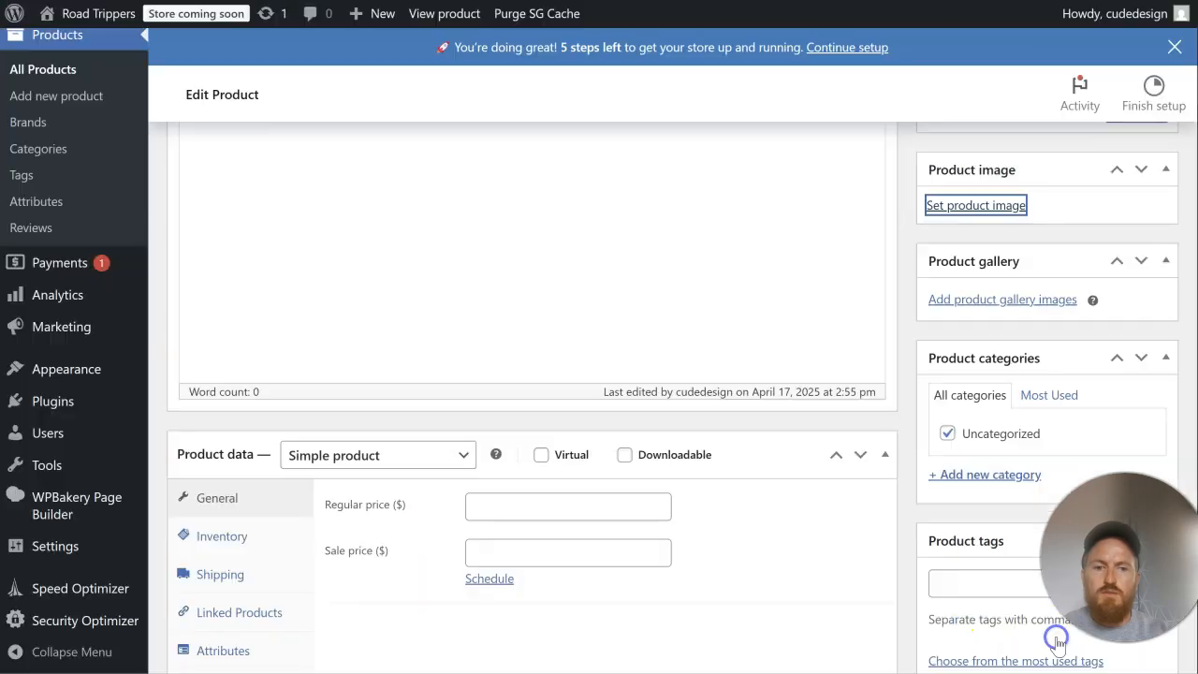
pyautogui.scroll(4, 1076, 473)
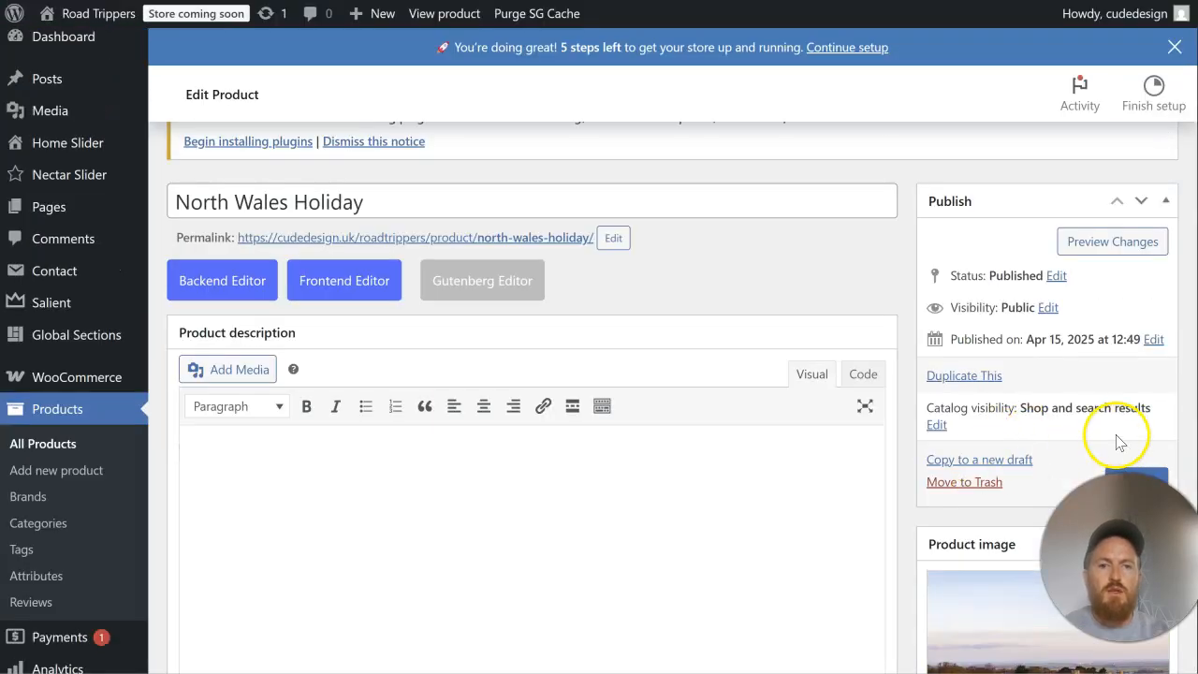
pyautogui.scroll(-2, 1119, 442)
pyautogui.click(1140, 296)
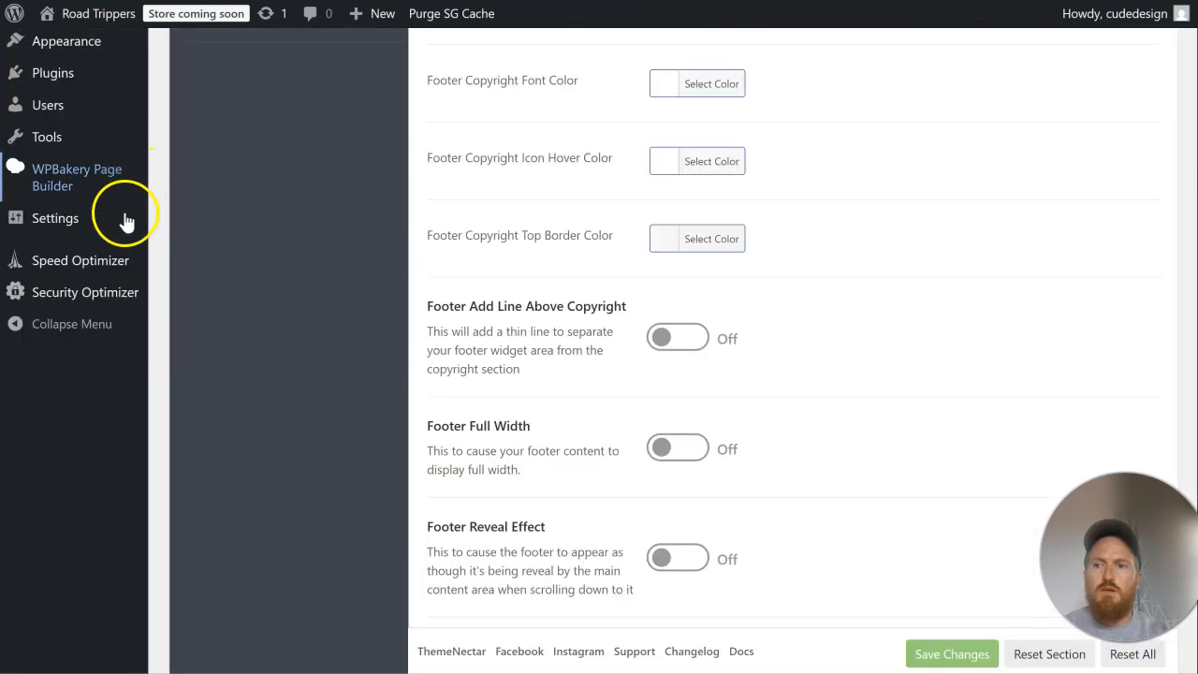
# Step: Go from the theme options to the list of all products and open Coffee & Sandwich and City of Cambridge for editing in new tabs
pyautogui.scroll(8, 121, 259)
pyautogui.scroll(2, 121, 259)
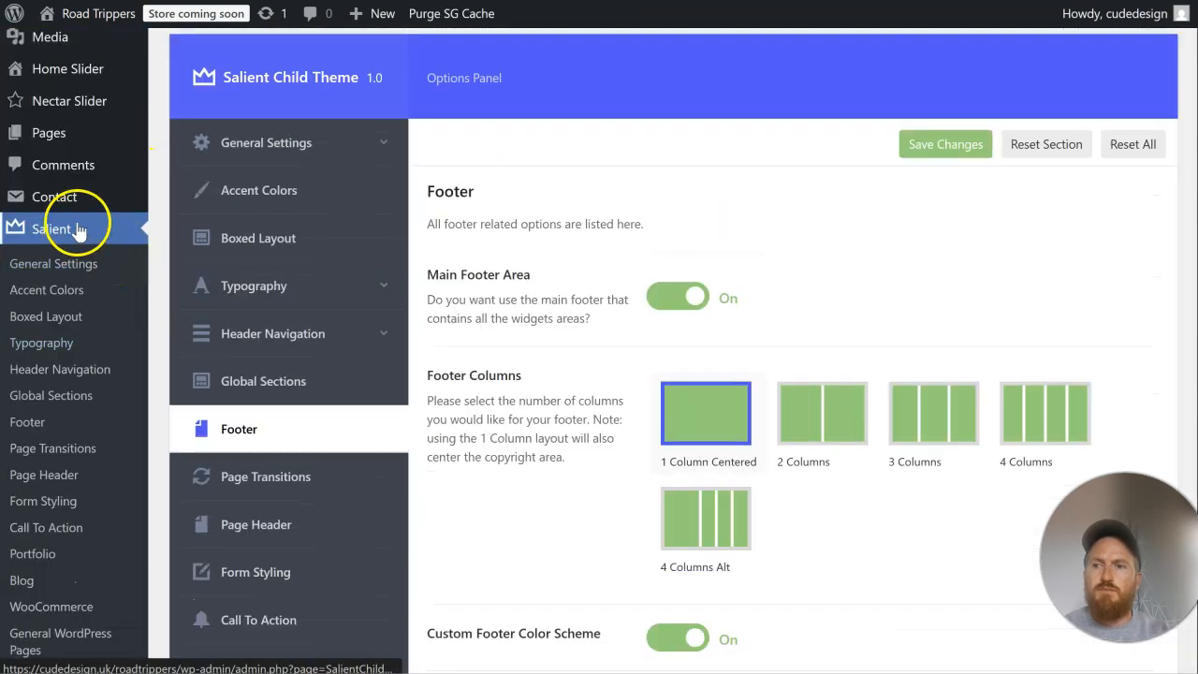
pyautogui.scroll(2, 80, 224)
pyautogui.scroll(-5, 80, 228)
pyautogui.moveTo(106, 438)
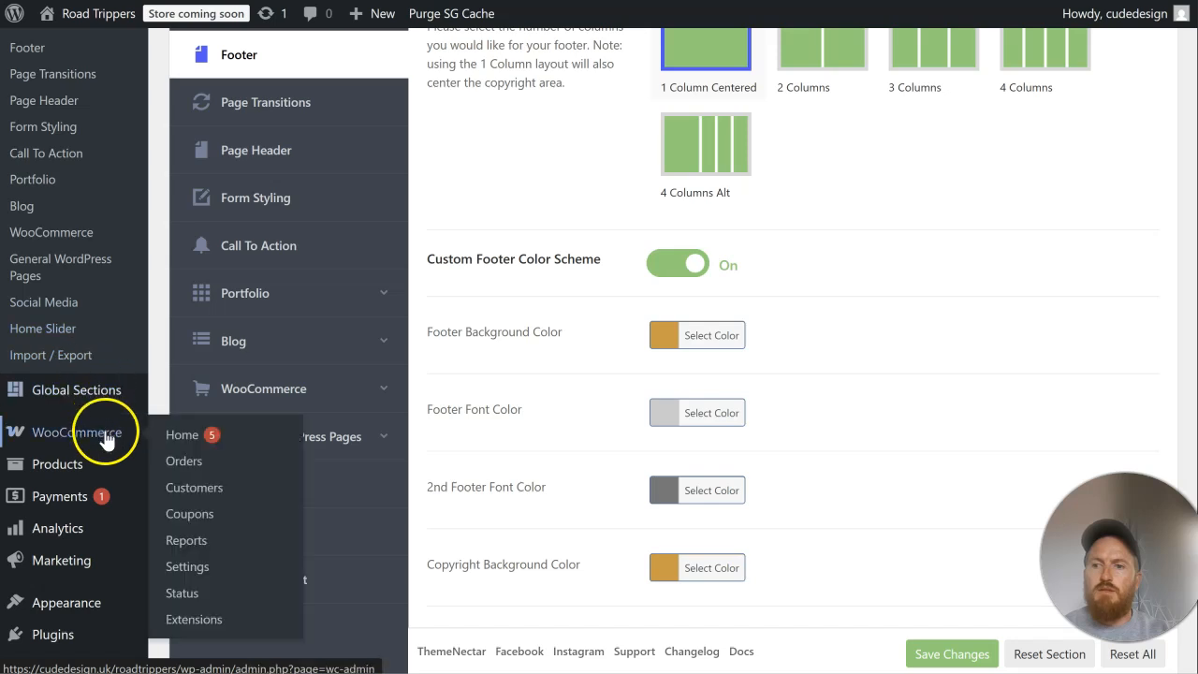
pyautogui.click(182, 455)
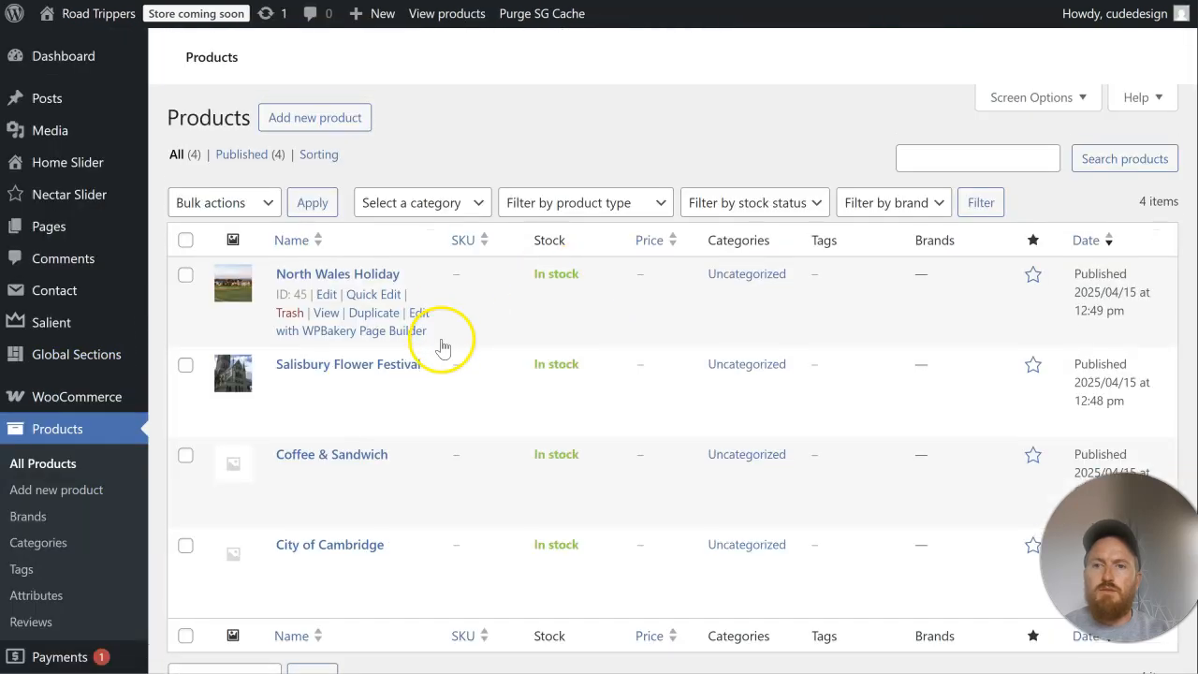
pyautogui.scroll(-3, 442, 345)
pyautogui.rightClick(321, 335)
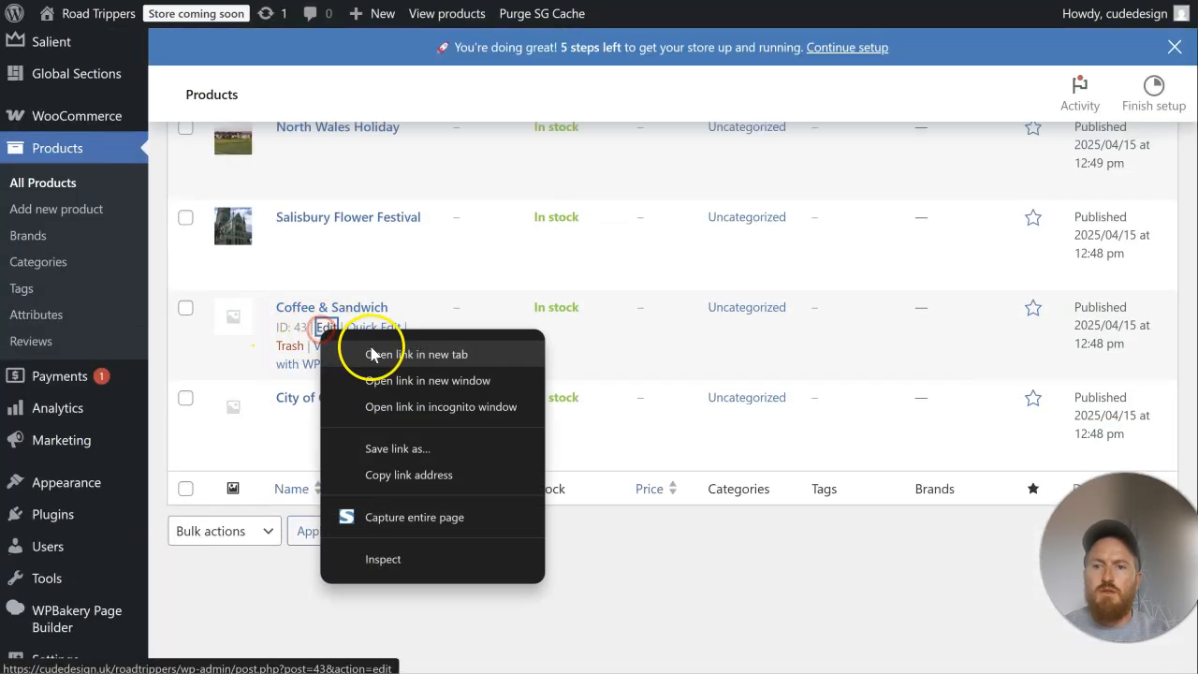
pyautogui.click(340, 354)
pyautogui.middleClick(326, 417)
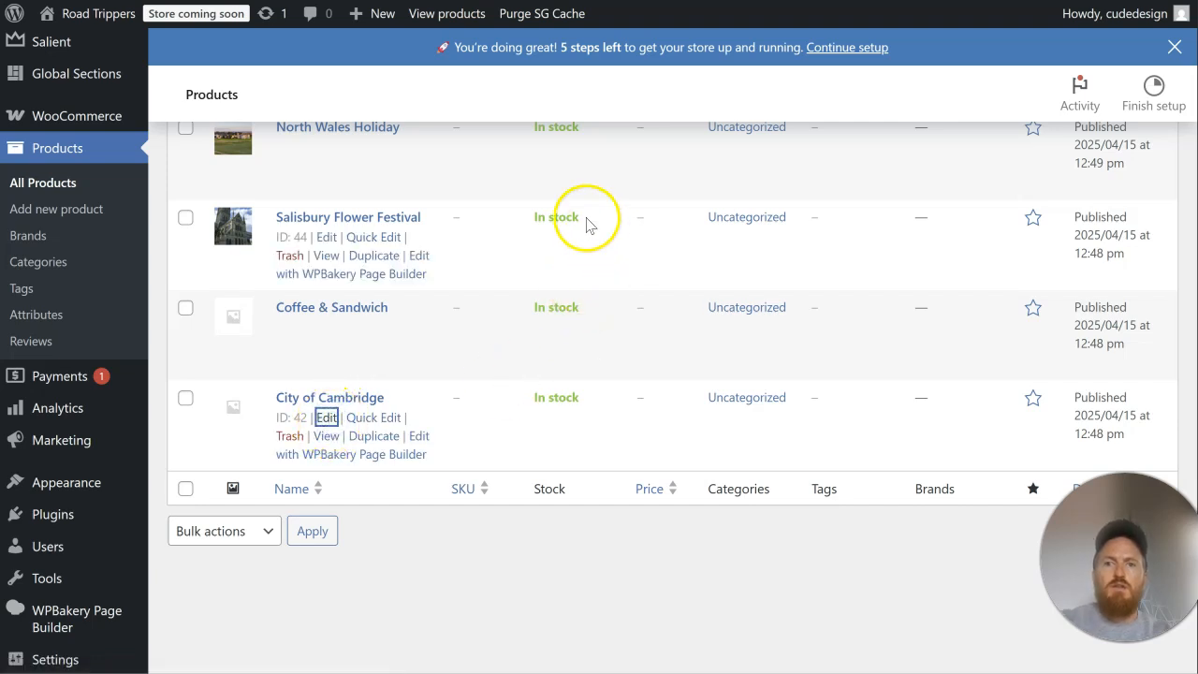
pyautogui.scroll(-1, 964, 244)
pyautogui.scroll(-10, 975, 275)
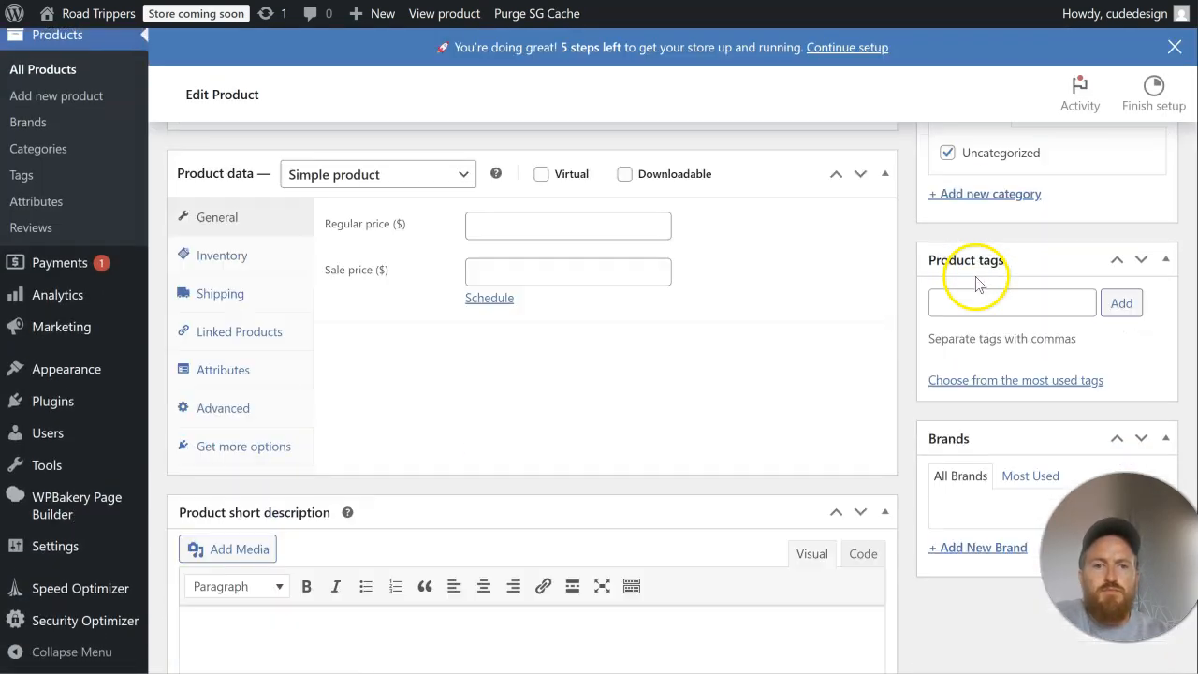
pyautogui.scroll(6, 992, 351)
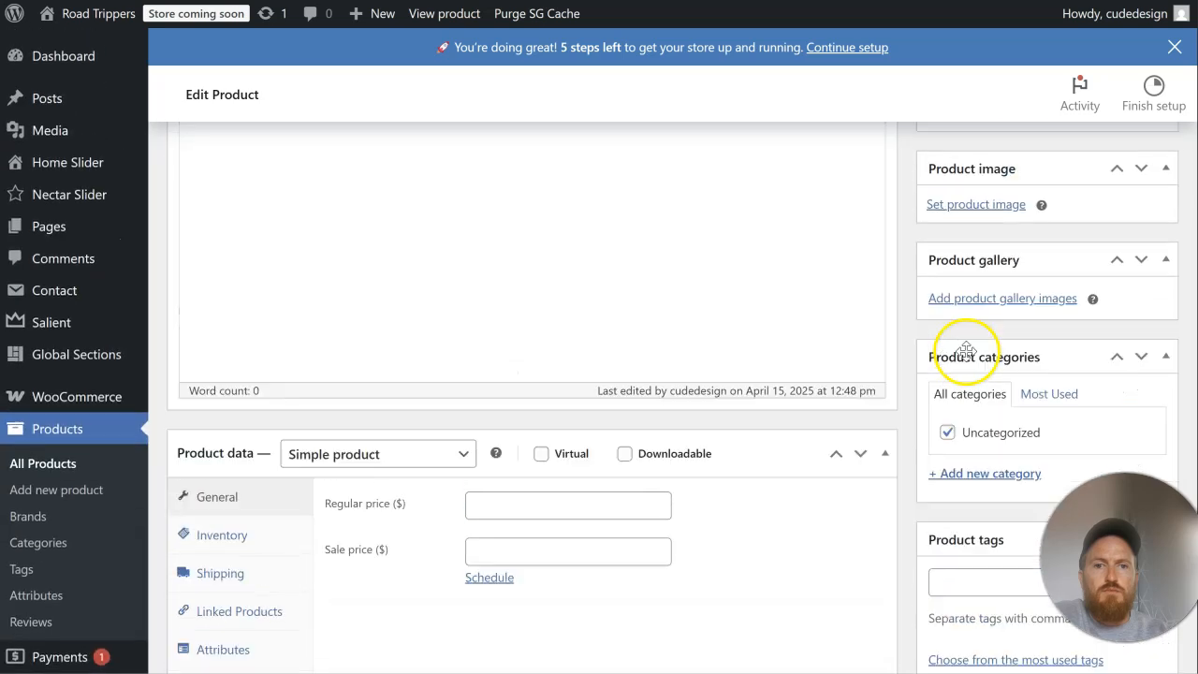
pyautogui.click(969, 208)
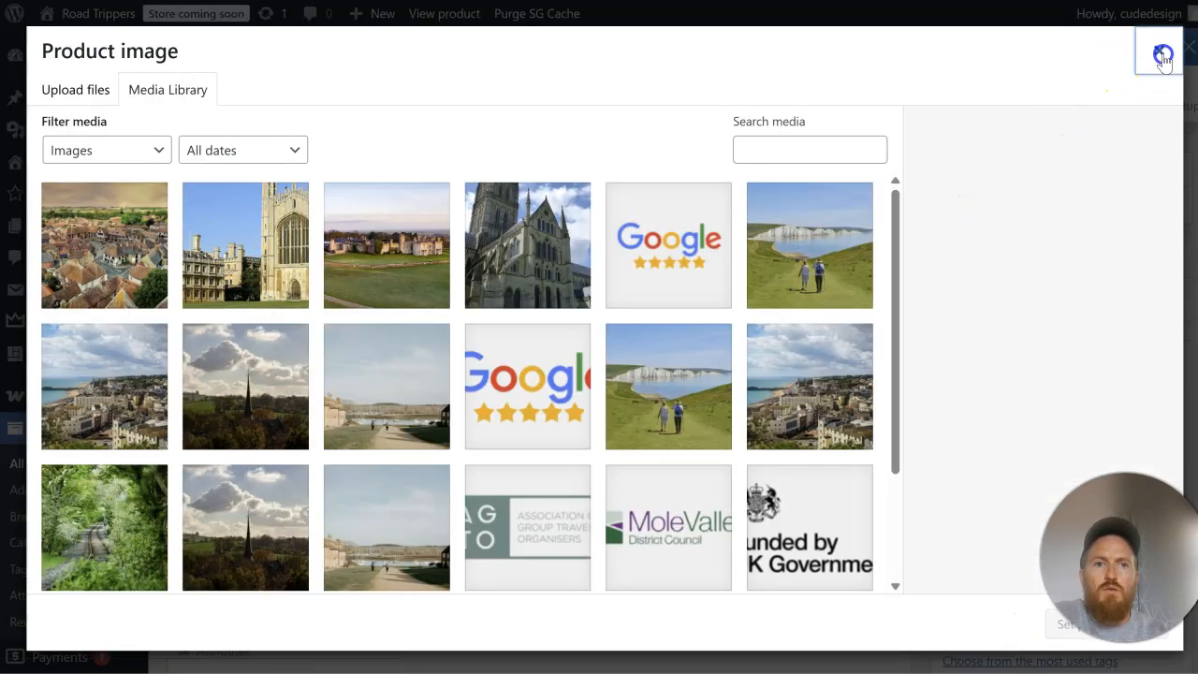
pyautogui.click(1159, 52)
# Step: Set Cambridge-Gallery (1) as the City of Cambridge product image and update the product
pyautogui.scroll(5, 455, 262)
pyautogui.scroll(-6, 543, 259)
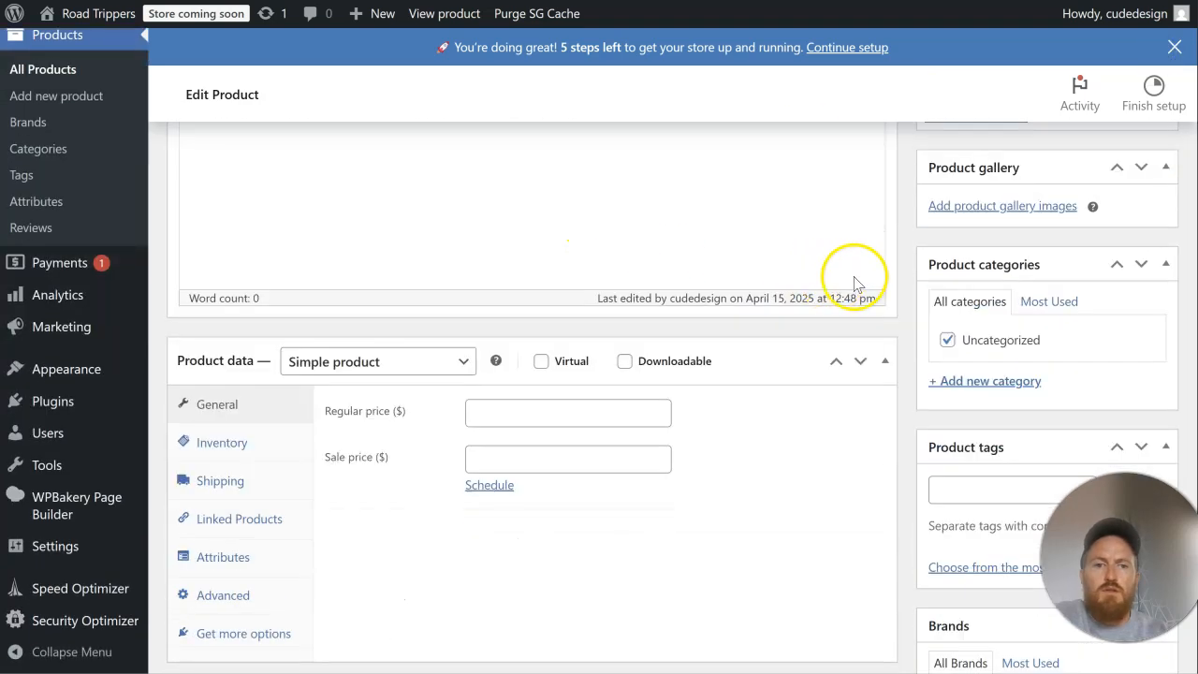
pyautogui.scroll(1, 958, 191)
pyautogui.click(974, 206)
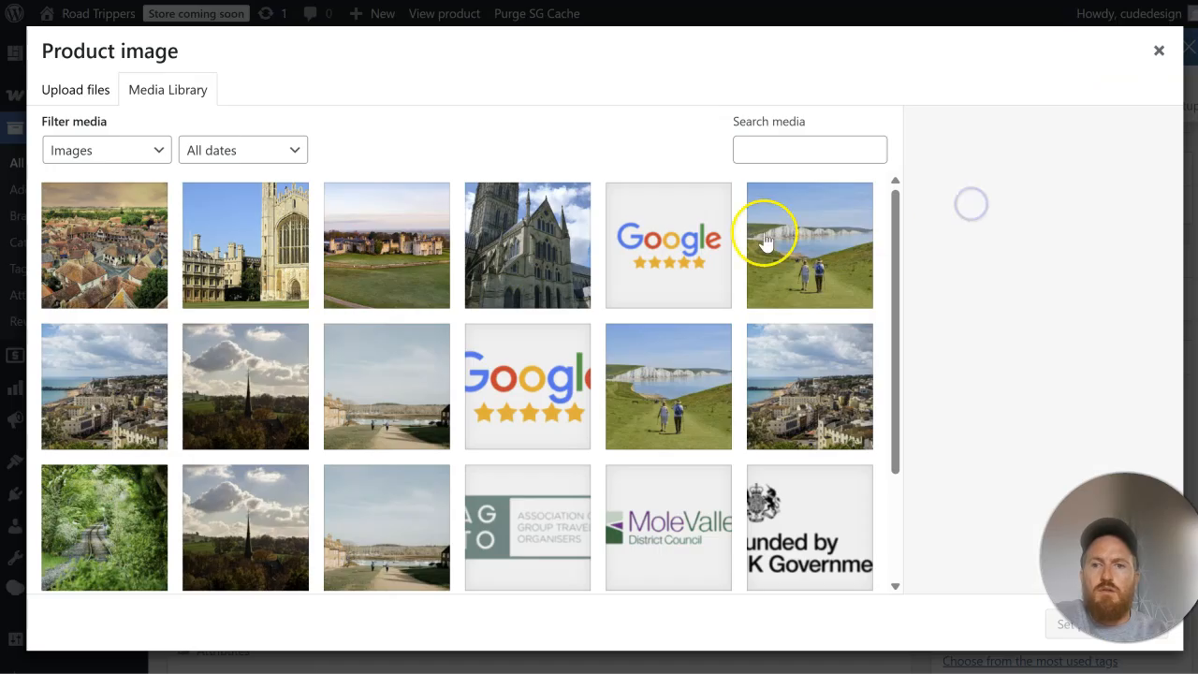
pyautogui.click(279, 262)
pyautogui.scroll(-5, 992, 481)
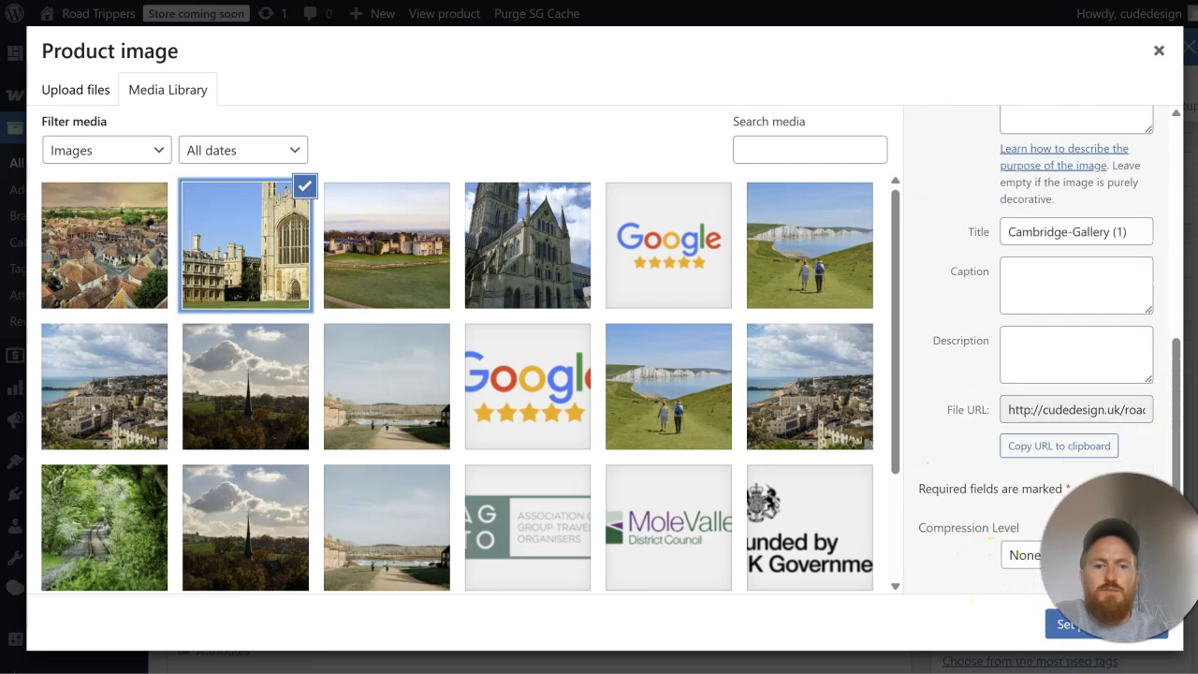
pyautogui.click(1063, 641)
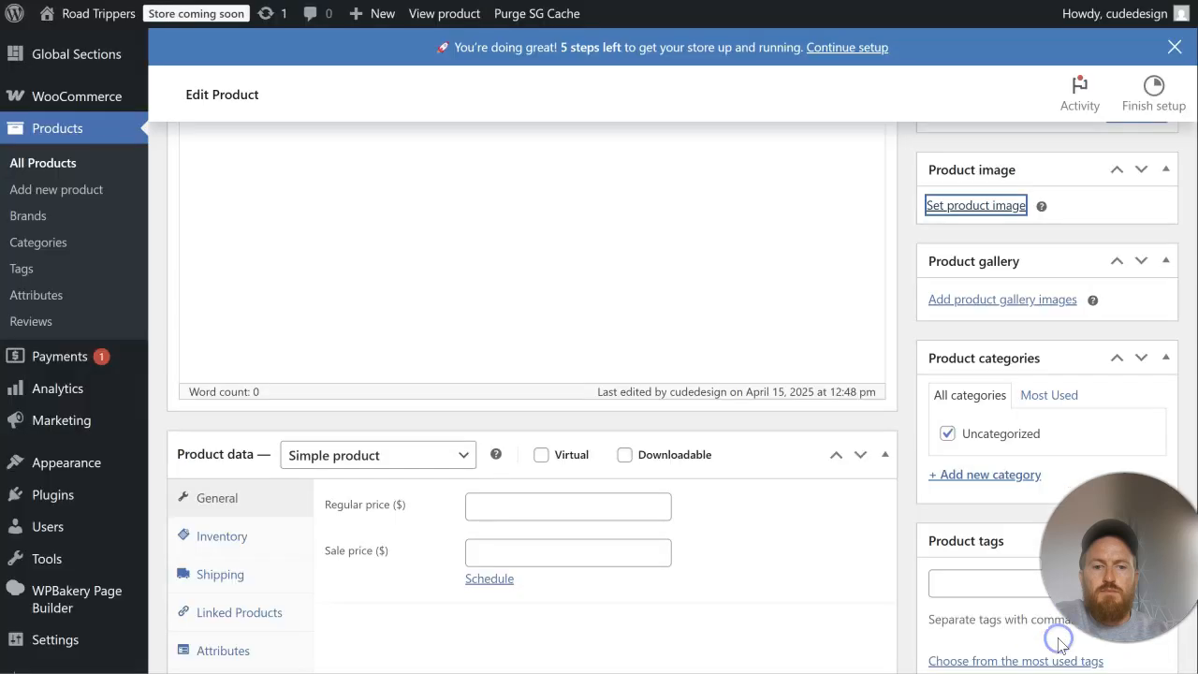
pyautogui.scroll(10, 1048, 375)
pyautogui.scroll(-1, 1126, 368)
pyautogui.scroll(-2, 1125, 368)
pyautogui.click(1136, 296)
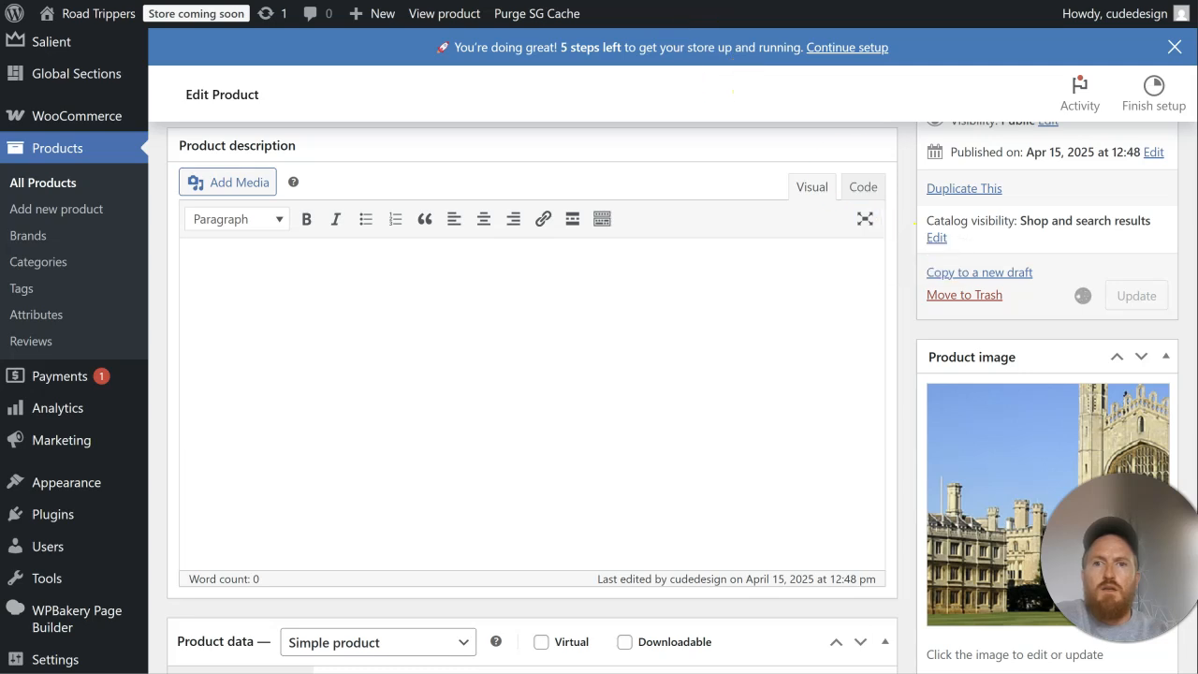
# Step: Set the Sandwich image as the Coffee & Sandwich product image and update the product
pyautogui.scroll(-5, 903, 287)
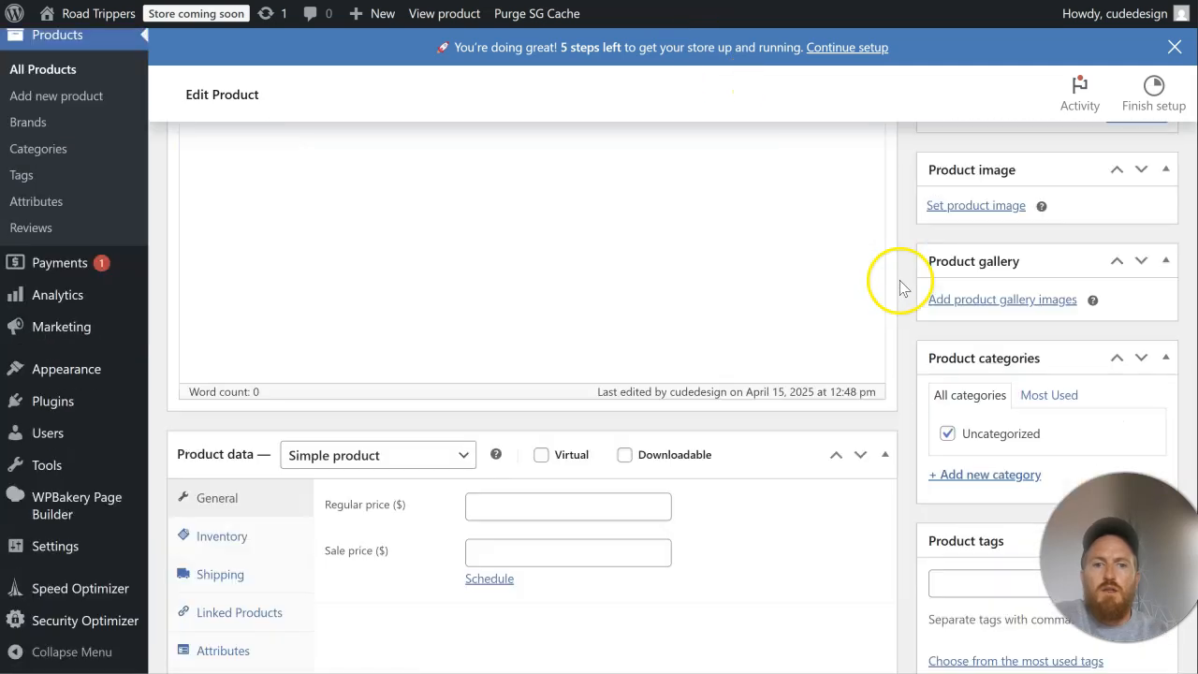
pyautogui.click(964, 205)
pyautogui.click(139, 259)
pyautogui.scroll(-4, 974, 389)
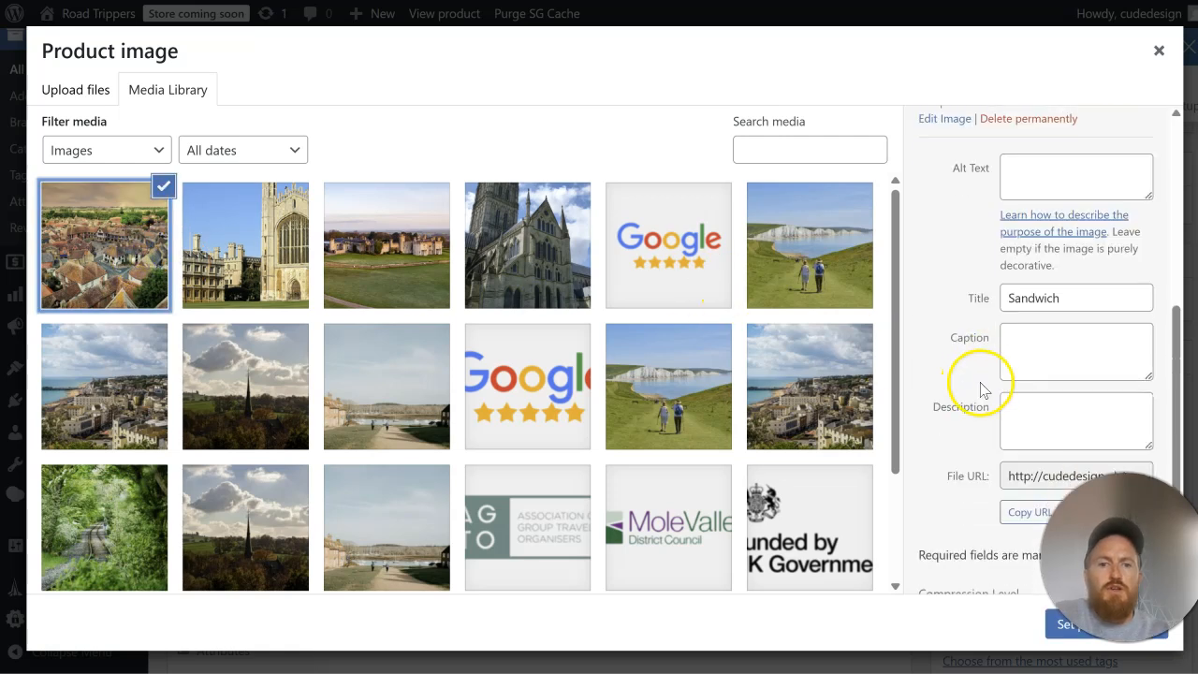
pyautogui.scroll(-1, 1018, 369)
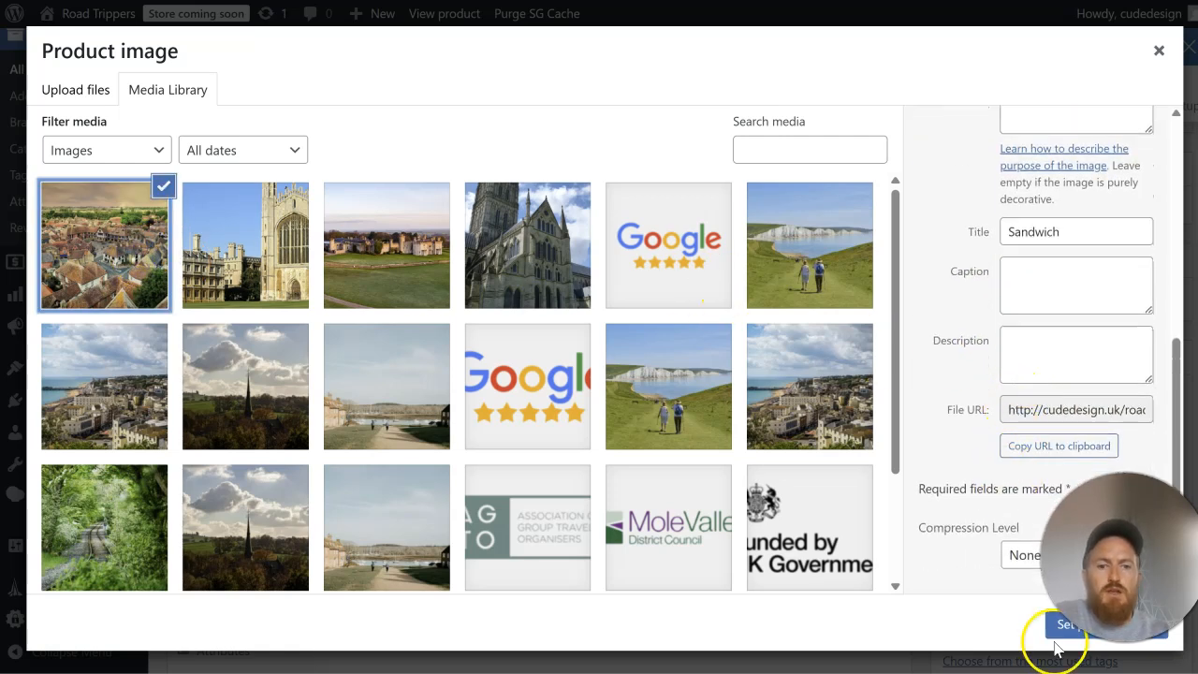
pyautogui.click(1060, 634)
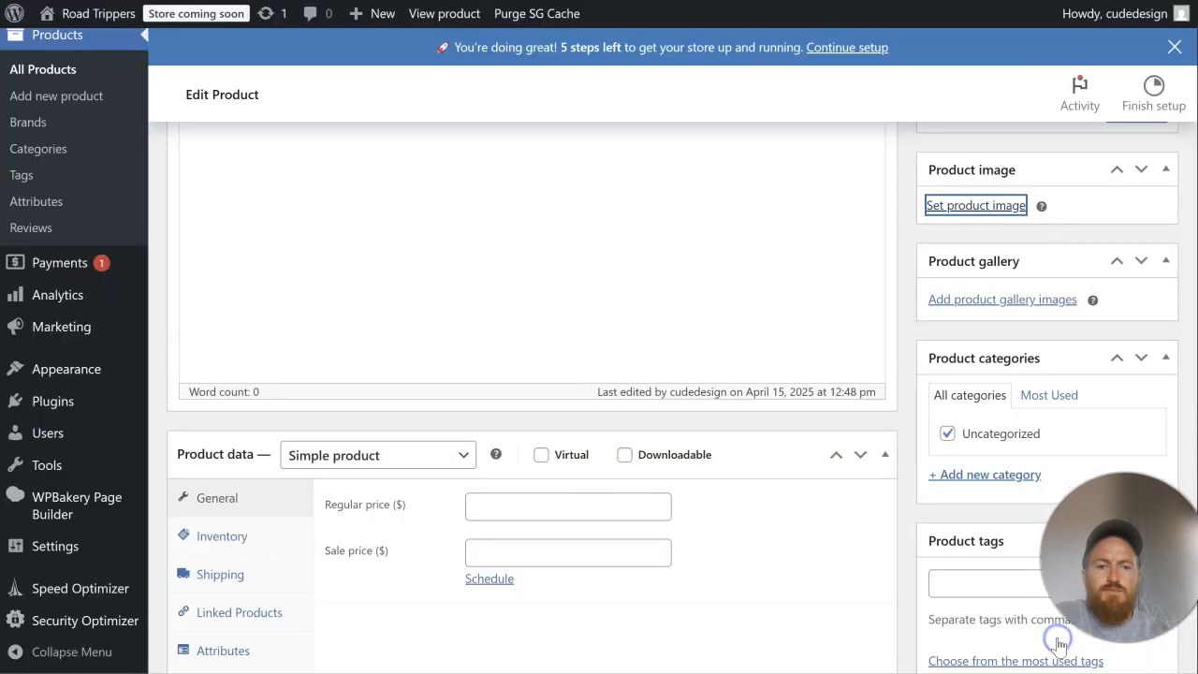
pyautogui.scroll(5, 1100, 341)
pyautogui.scroll(-1, 1095, 361)
pyautogui.click(1134, 391)
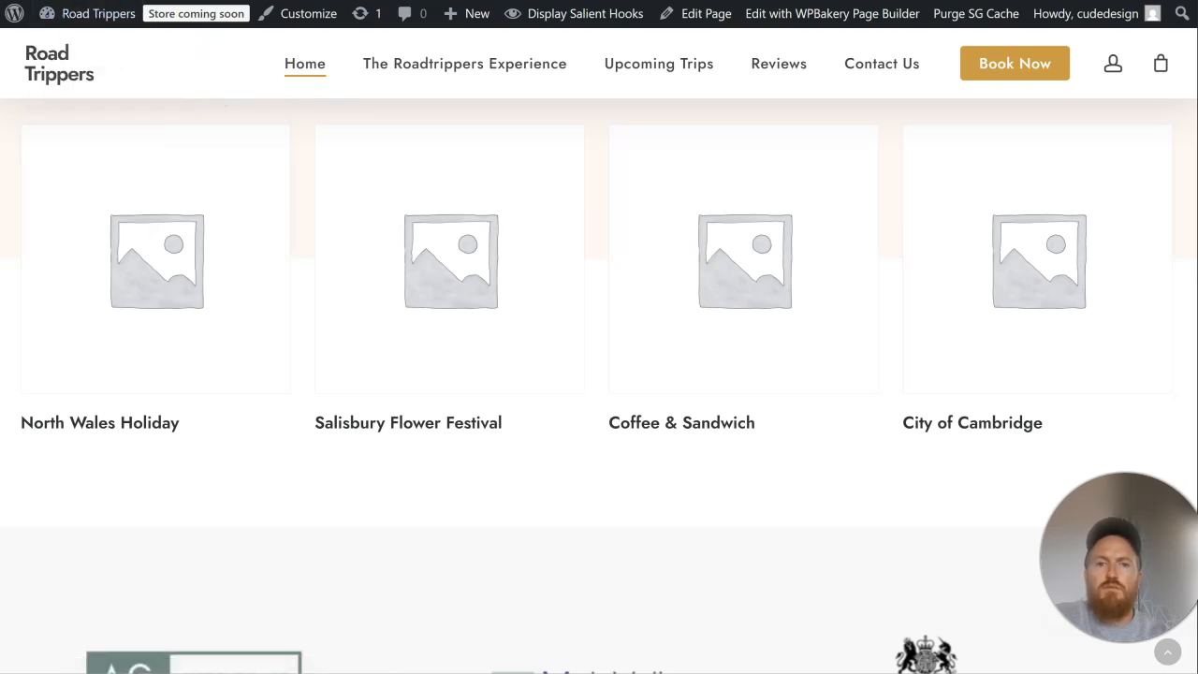
# Step: Reload the site's home page and check the product images in the Popular Upcoming Trips section
pyautogui.scroll(10, 599, 374)
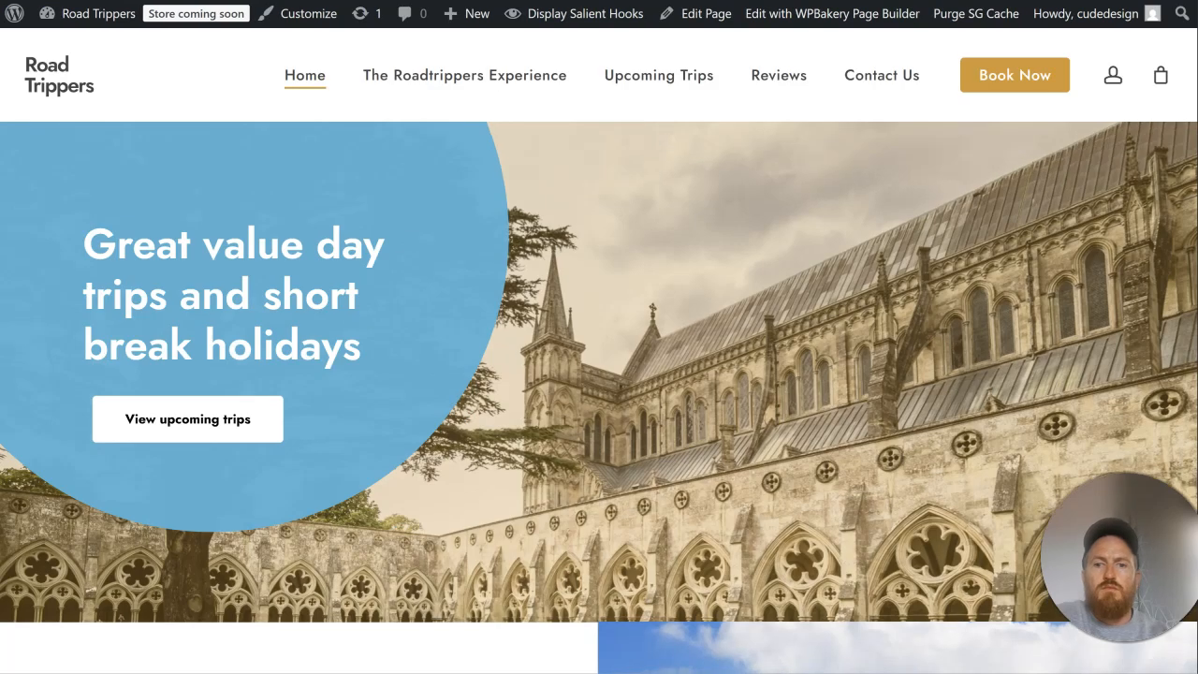
pyautogui.scroll(-10, 1110, 193)
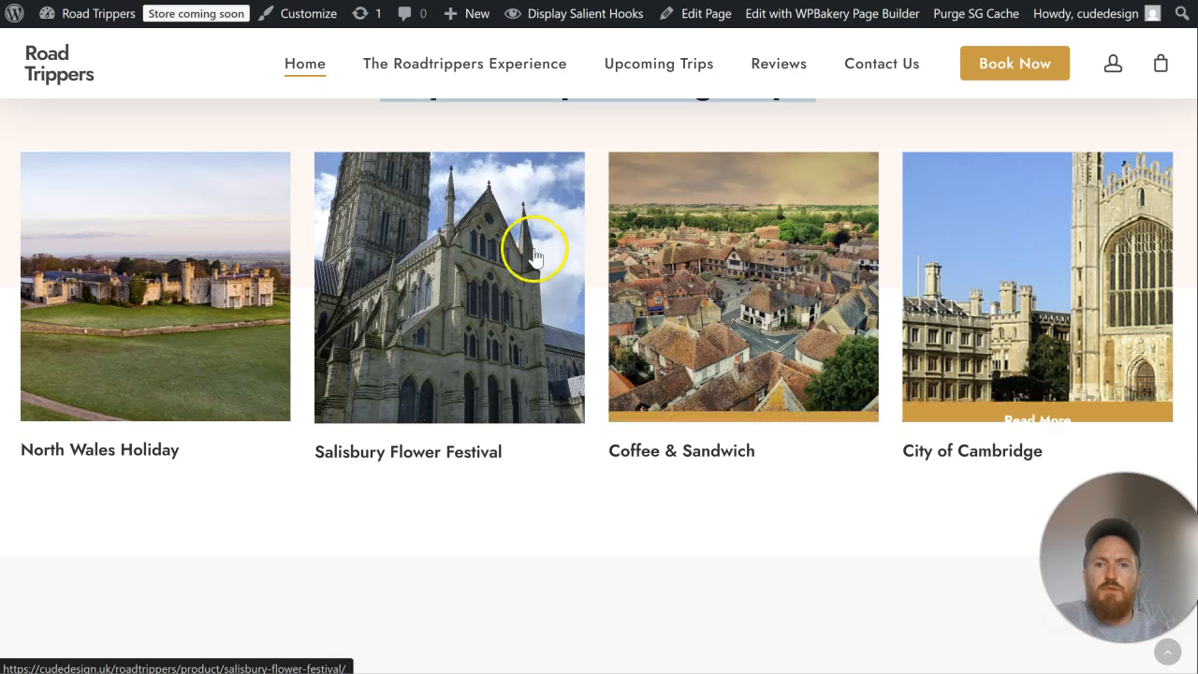
pyautogui.scroll(2, 525, 268)
pyautogui.scroll(-3, 524, 273)
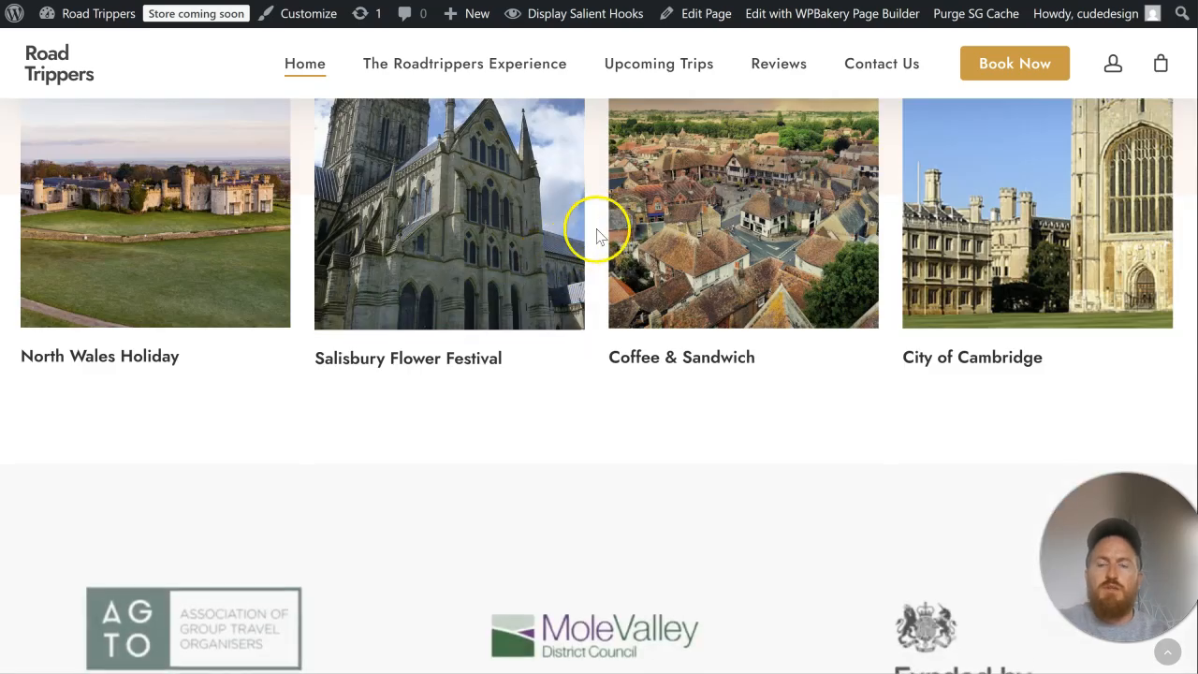
pyautogui.scroll(5, 602, 229)
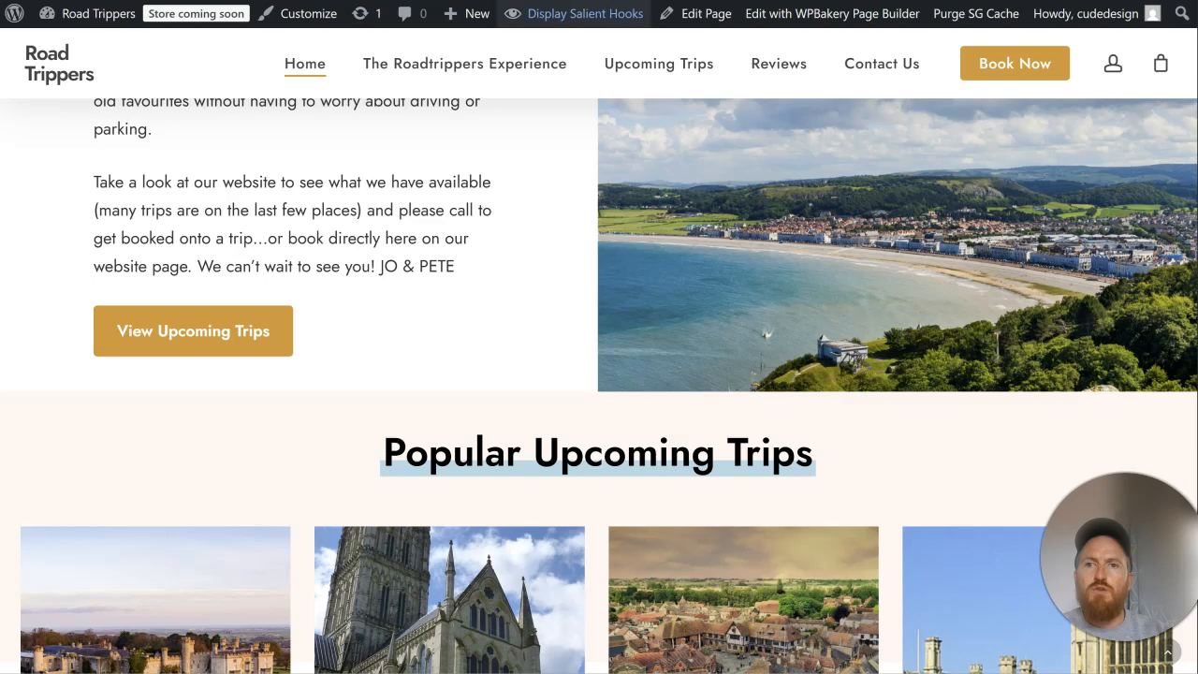
# Step: Open the Home page for editing and copy the View Upcoming Trips call to action into the Popular Upcoming Trips section
pyautogui.rightClick(688, 13)
pyautogui.click(719, 32)
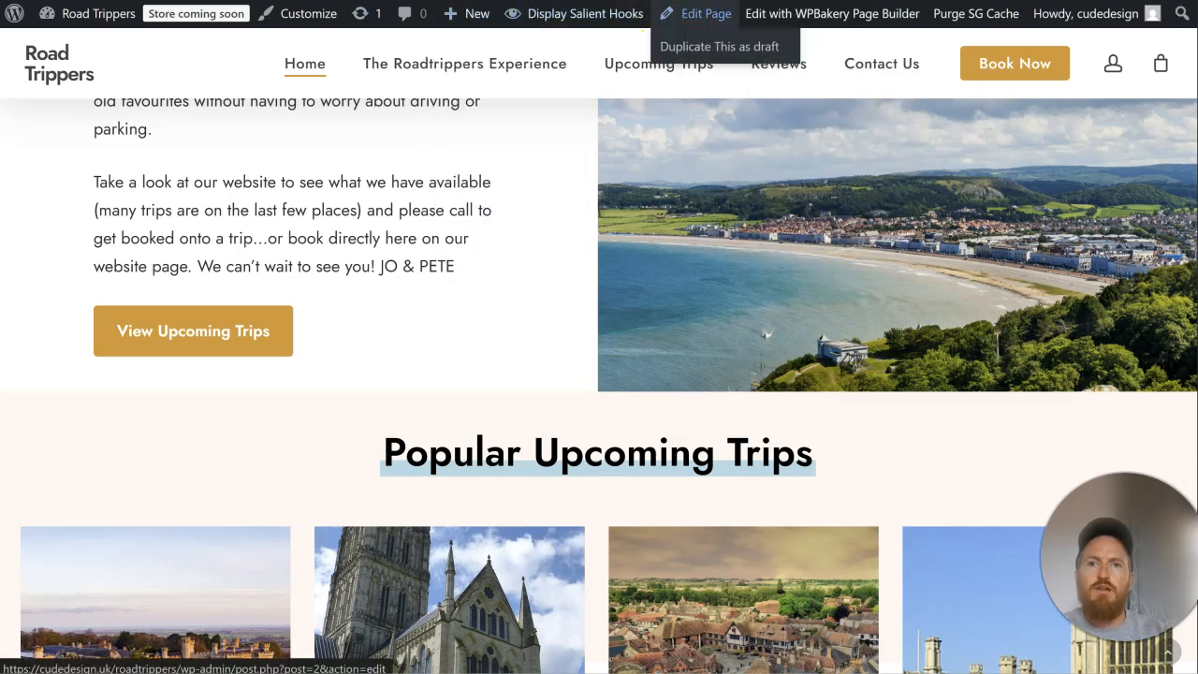
pyautogui.click(690, 13)
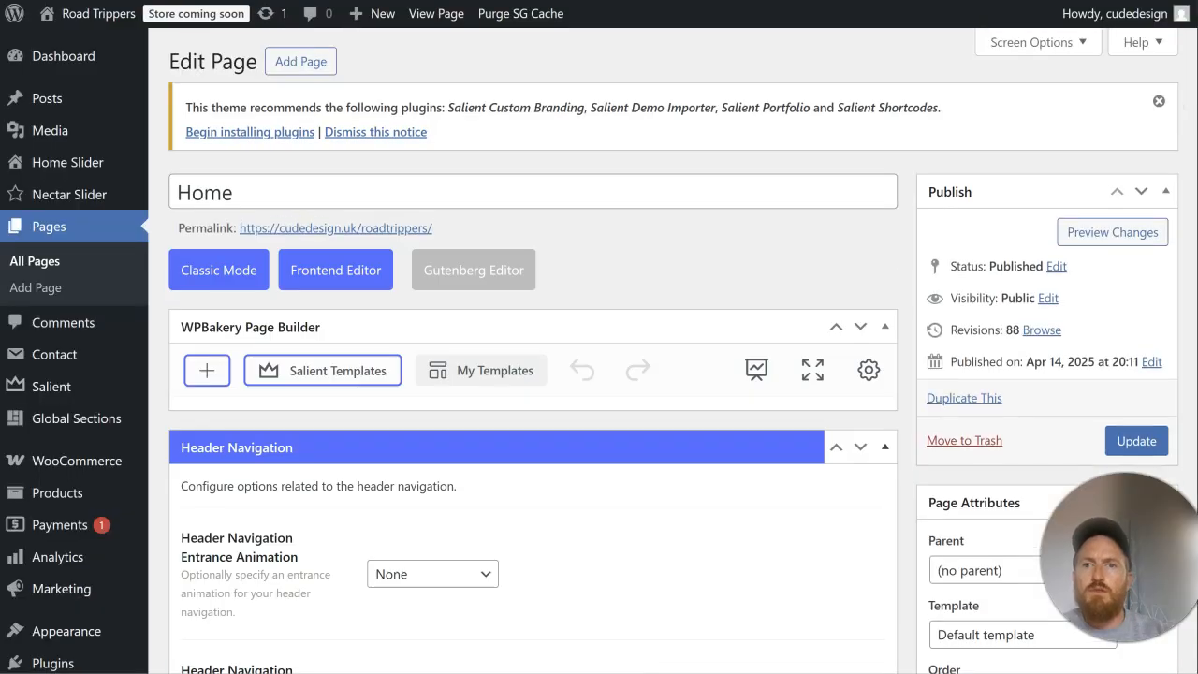
pyautogui.scroll(-5, 530, 312)
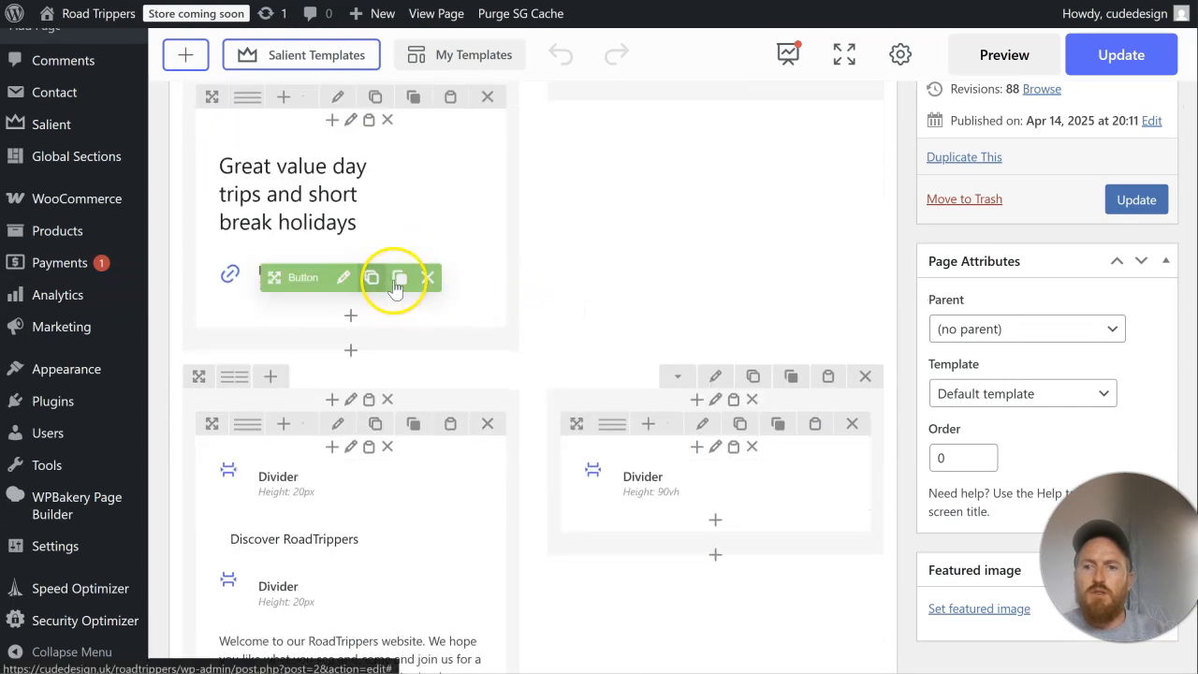
pyautogui.scroll(-10, 628, 356)
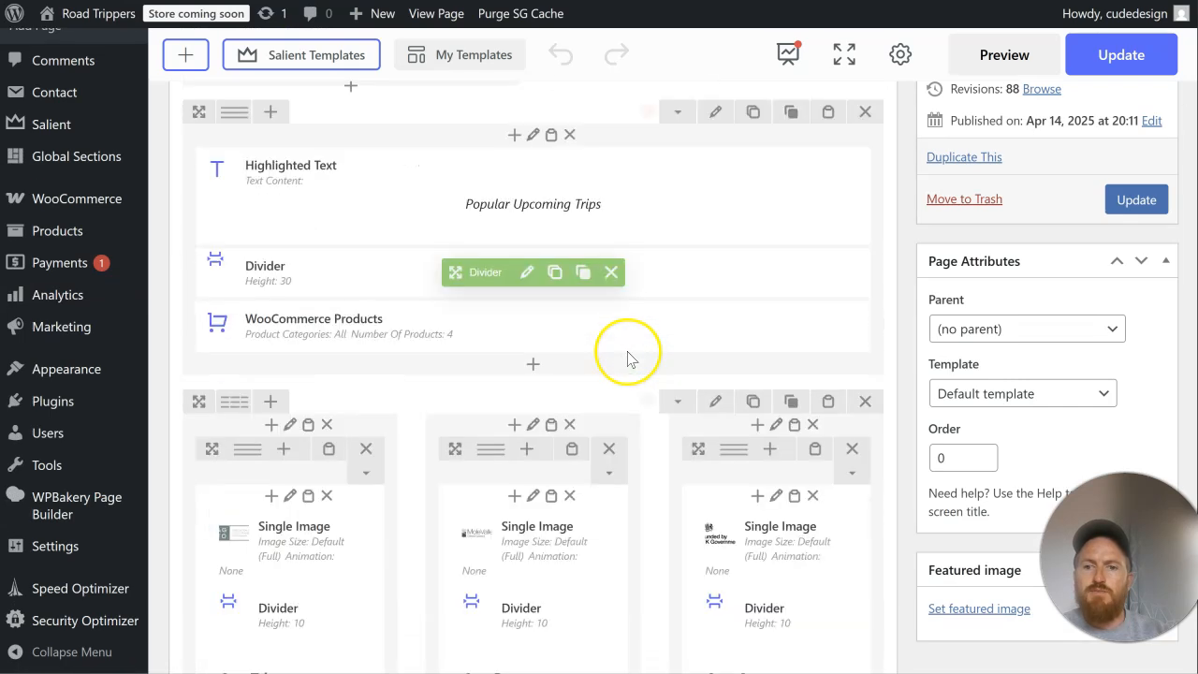
pyautogui.scroll(5, 628, 355)
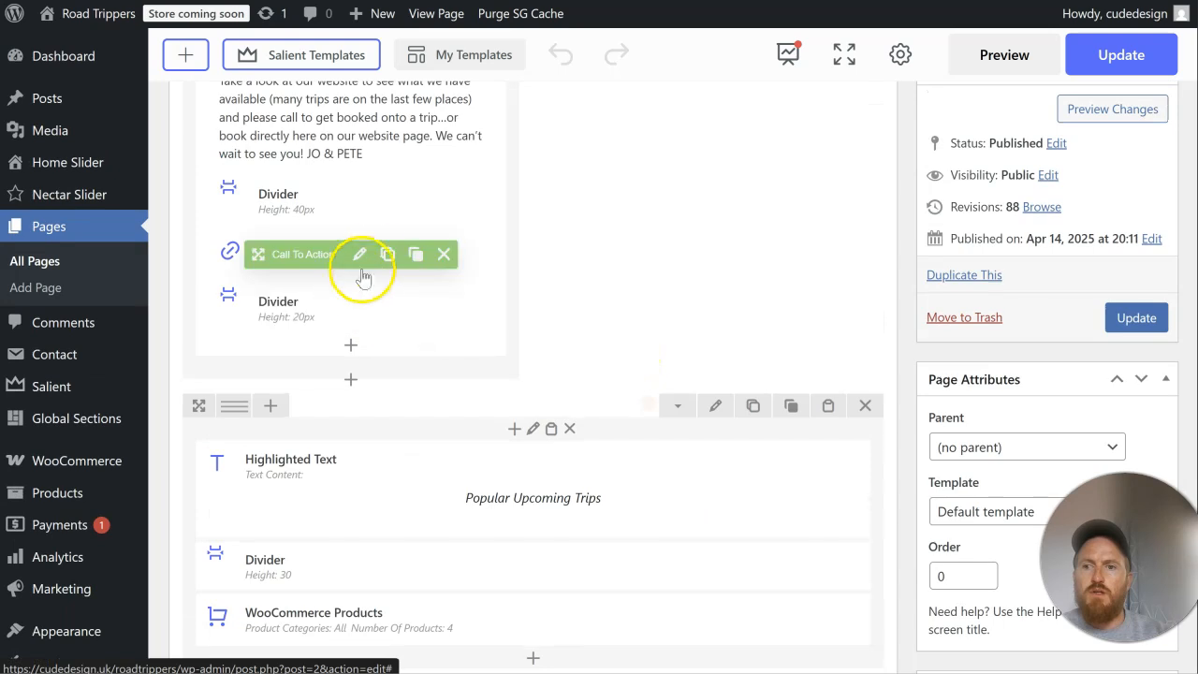
pyautogui.click(415, 255)
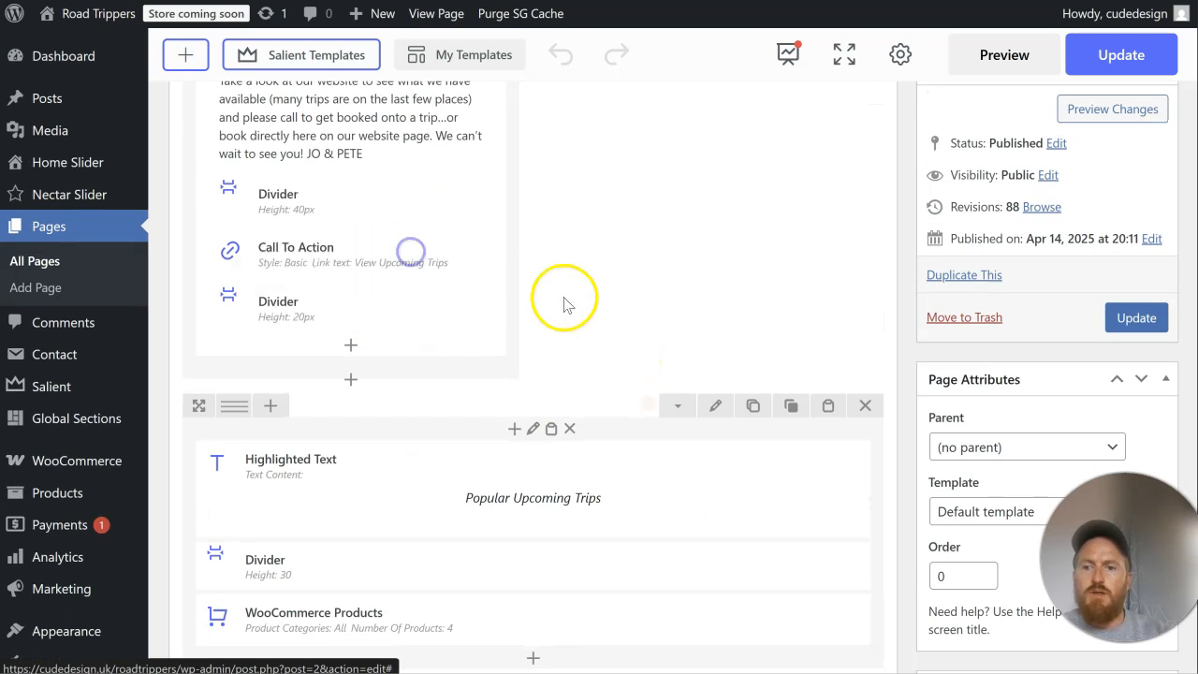
pyautogui.scroll(-5, 553, 298)
pyautogui.scroll(2, 570, 302)
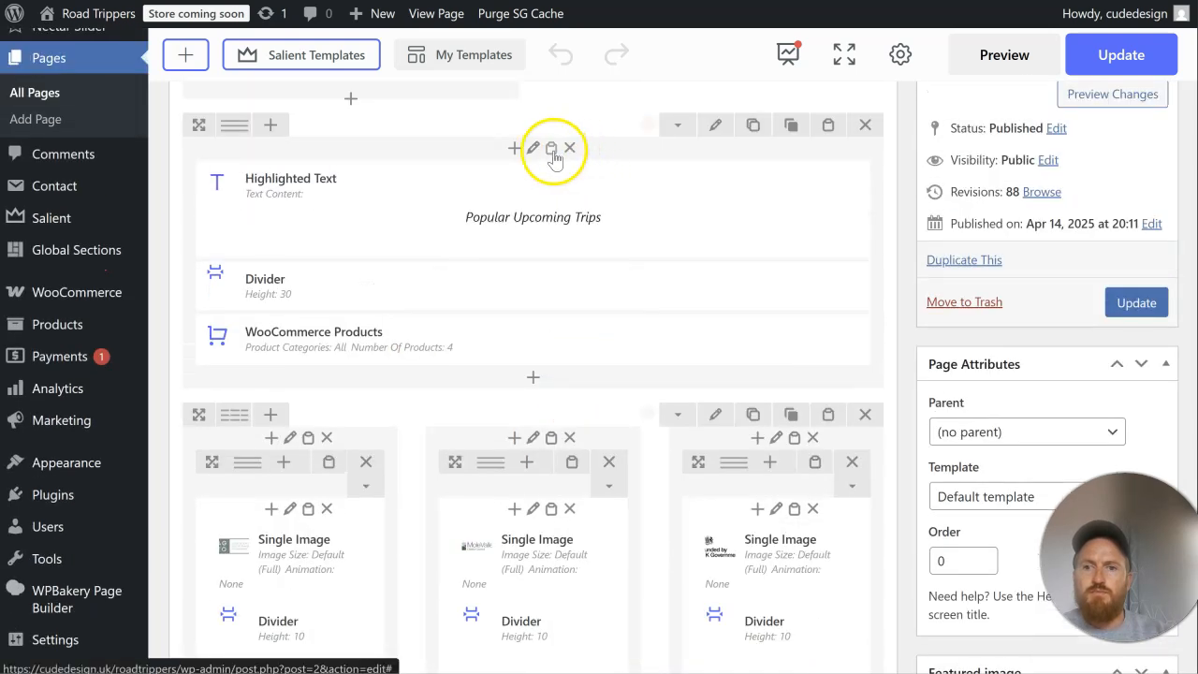
# Step: Set the pasted call to action's link text to View All Upcoming Trips, save it and update the page
pyautogui.click(534, 402)
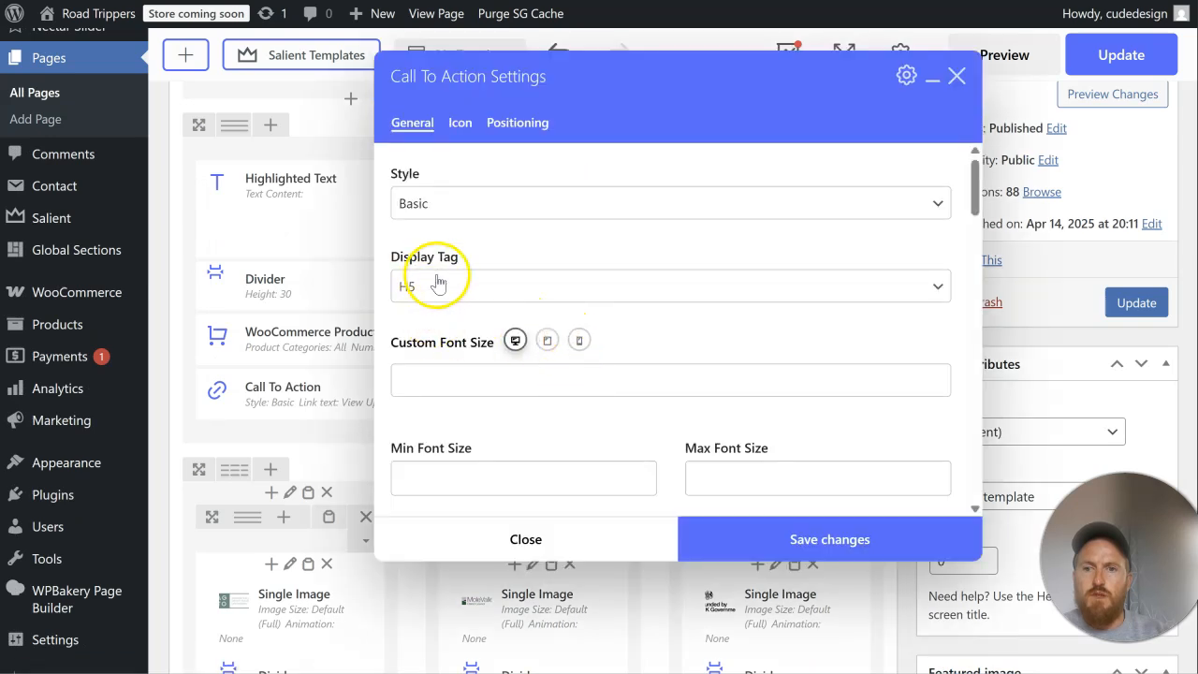
pyautogui.scroll(-3, 481, 340)
pyautogui.click(436, 291)
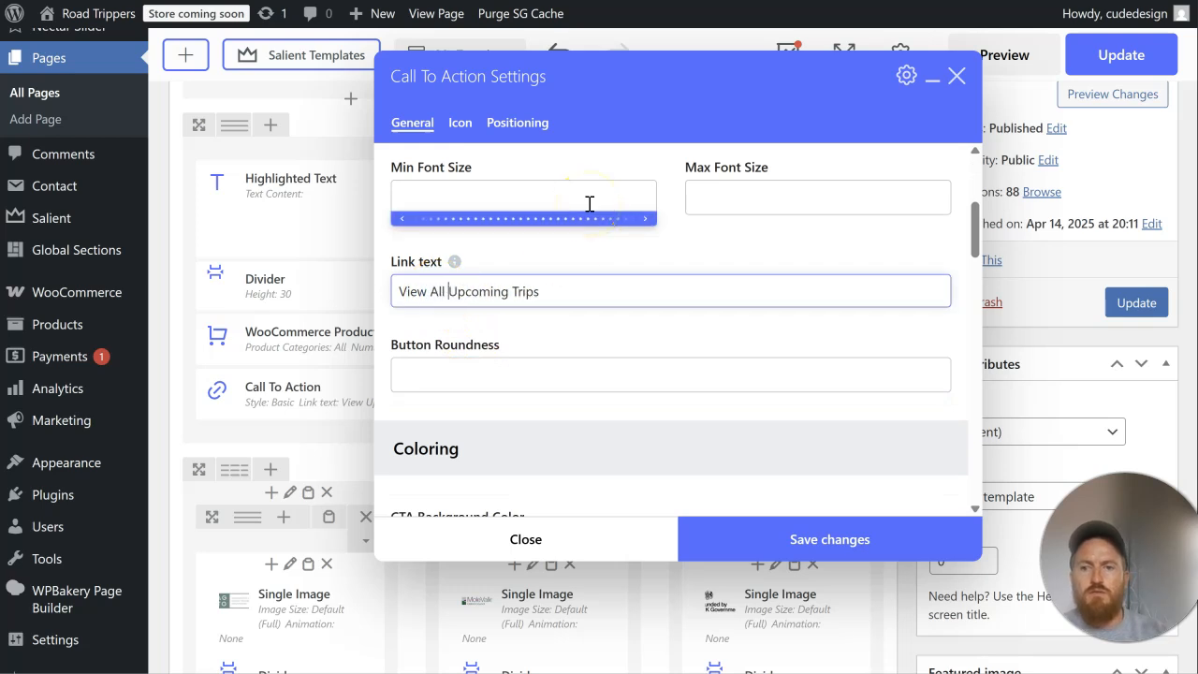
pyautogui.click(765, 529)
pyautogui.click(1136, 301)
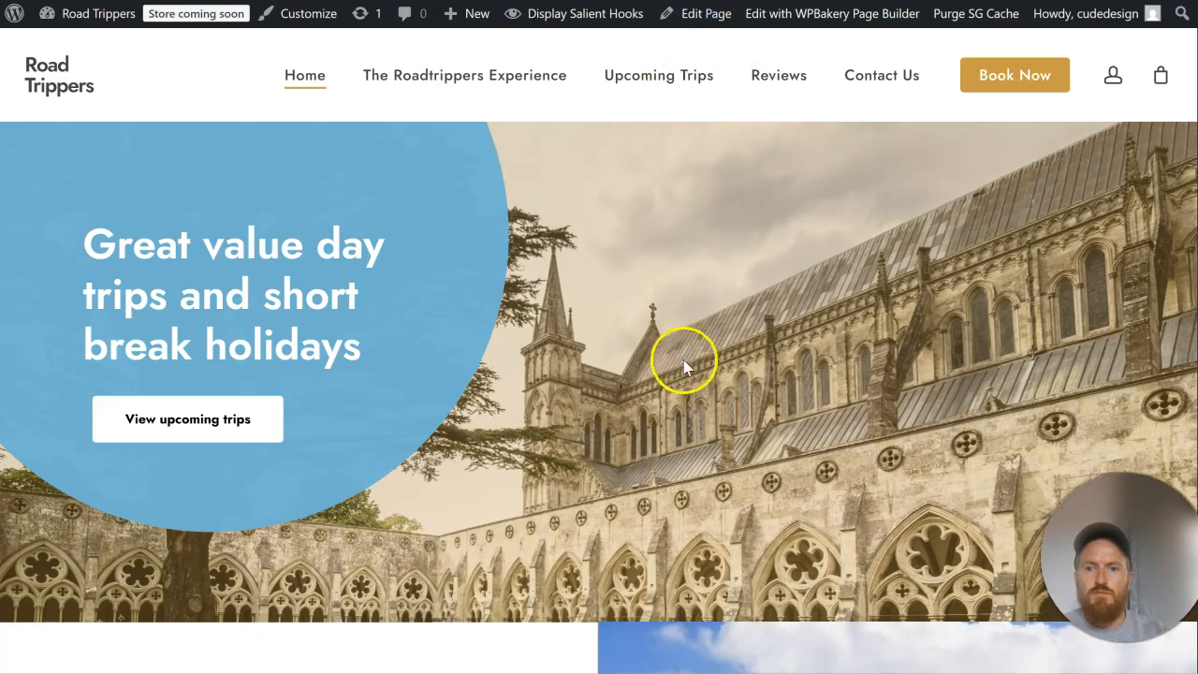
# Step: Check the View All Upcoming Trips button on the home page, change its alignment in the call to action settings and update the page
pyautogui.scroll(-14, 684, 354)
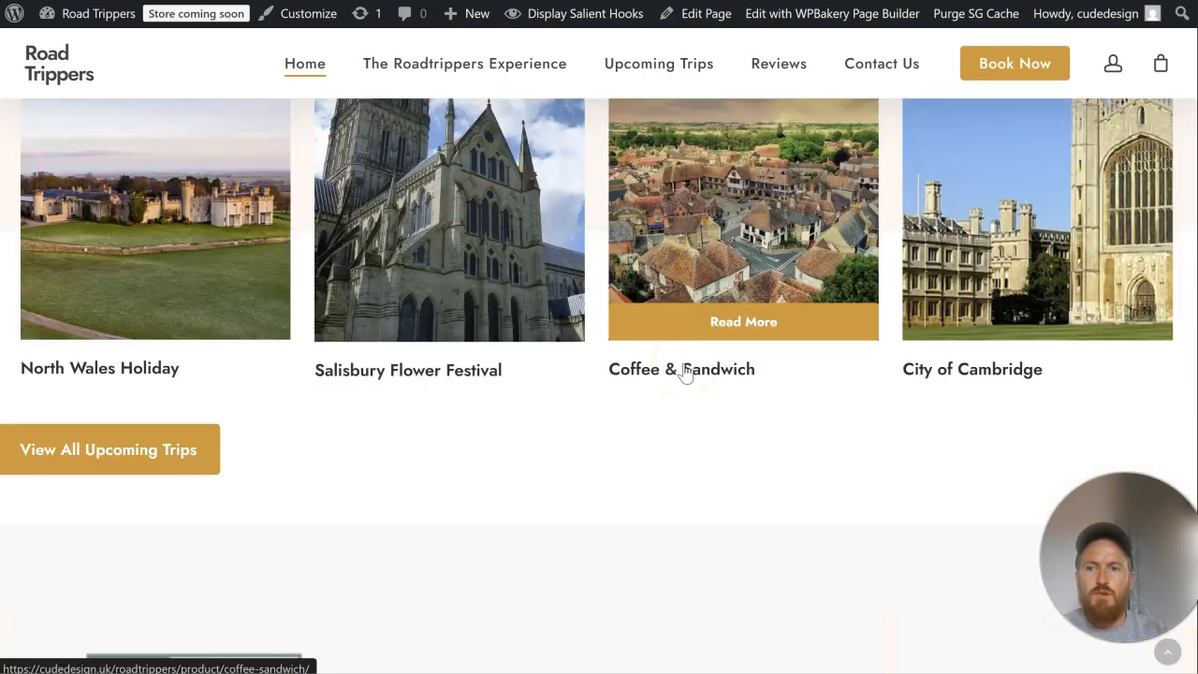
pyautogui.click(698, 225)
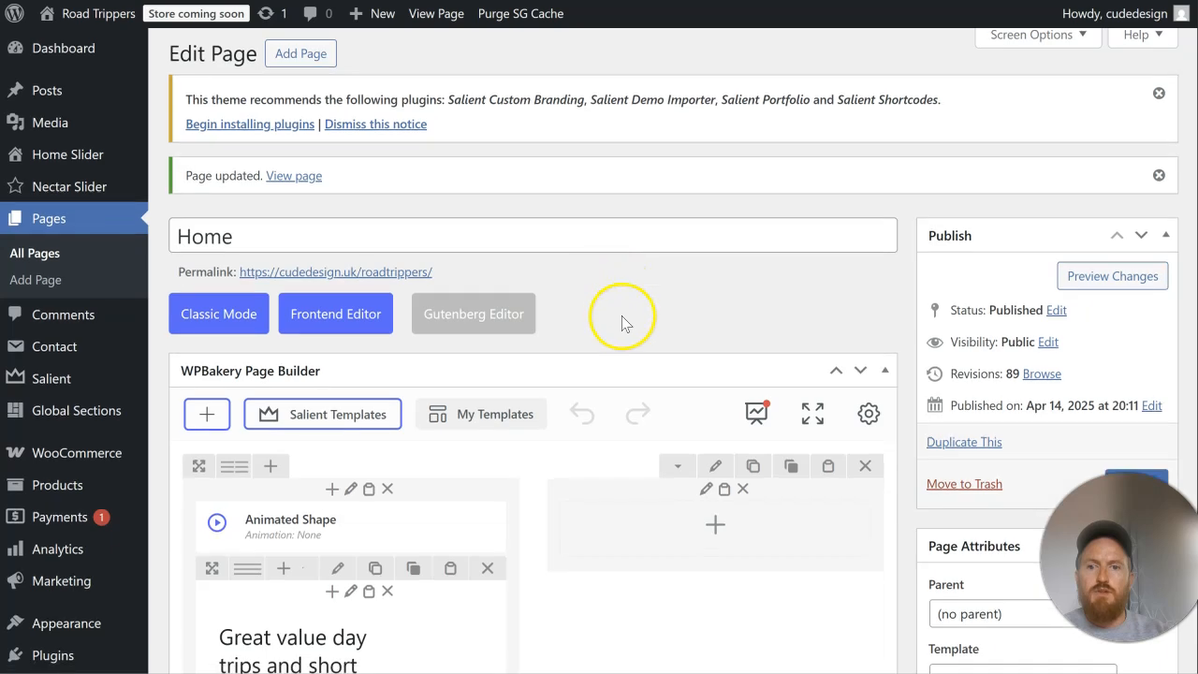
pyautogui.scroll(-10, 621, 316)
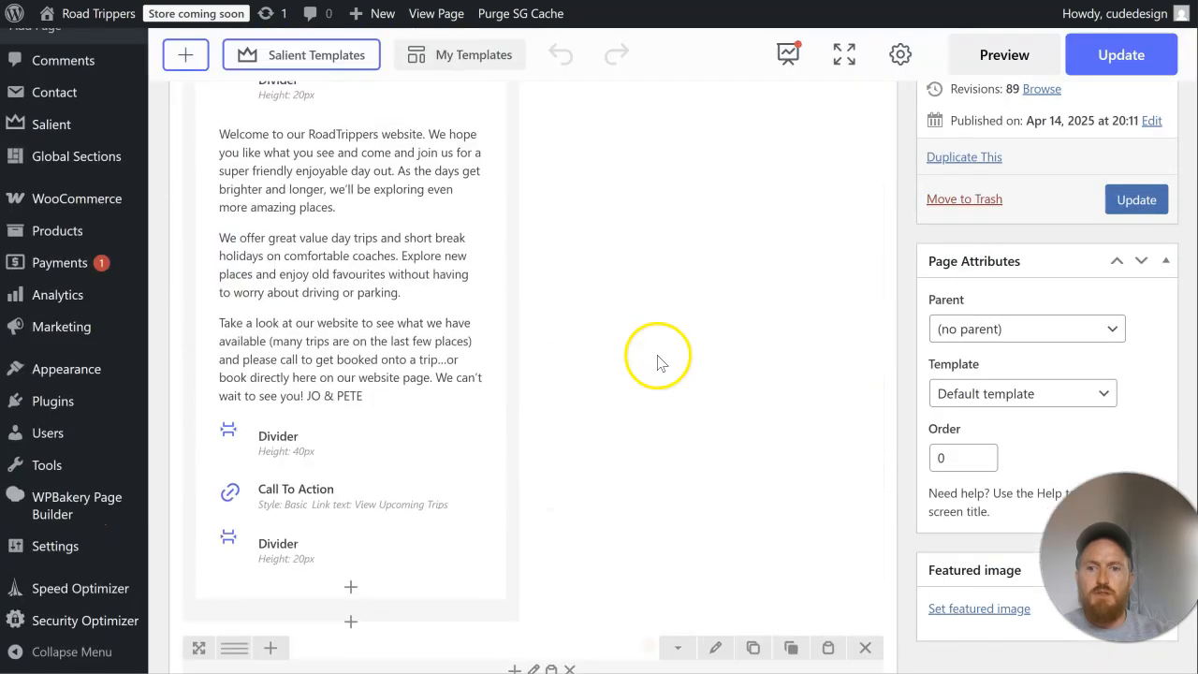
pyautogui.click(542, 352)
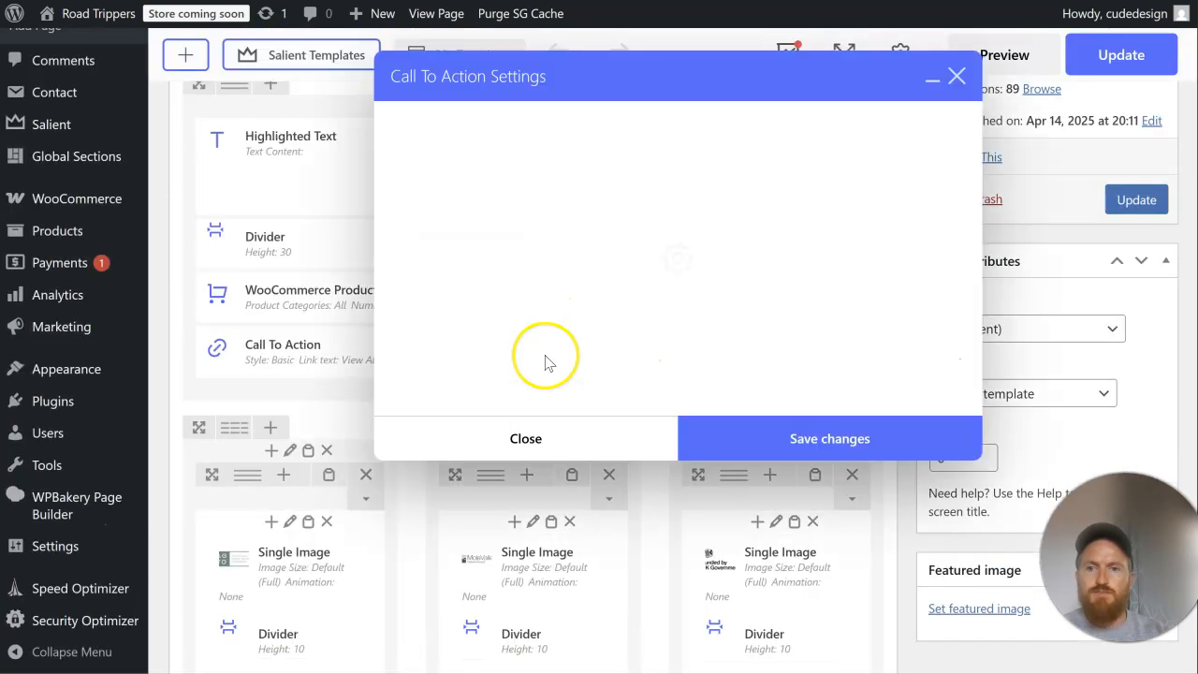
pyautogui.scroll(-4, 564, 312)
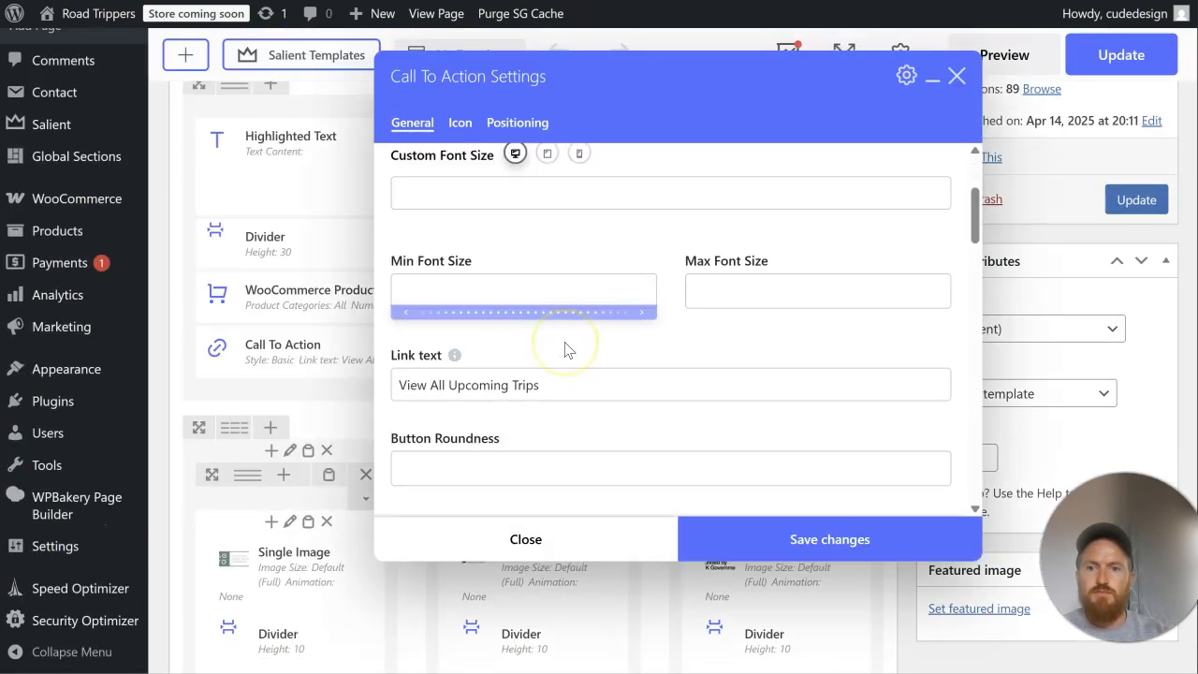
pyautogui.scroll(-7, 564, 350)
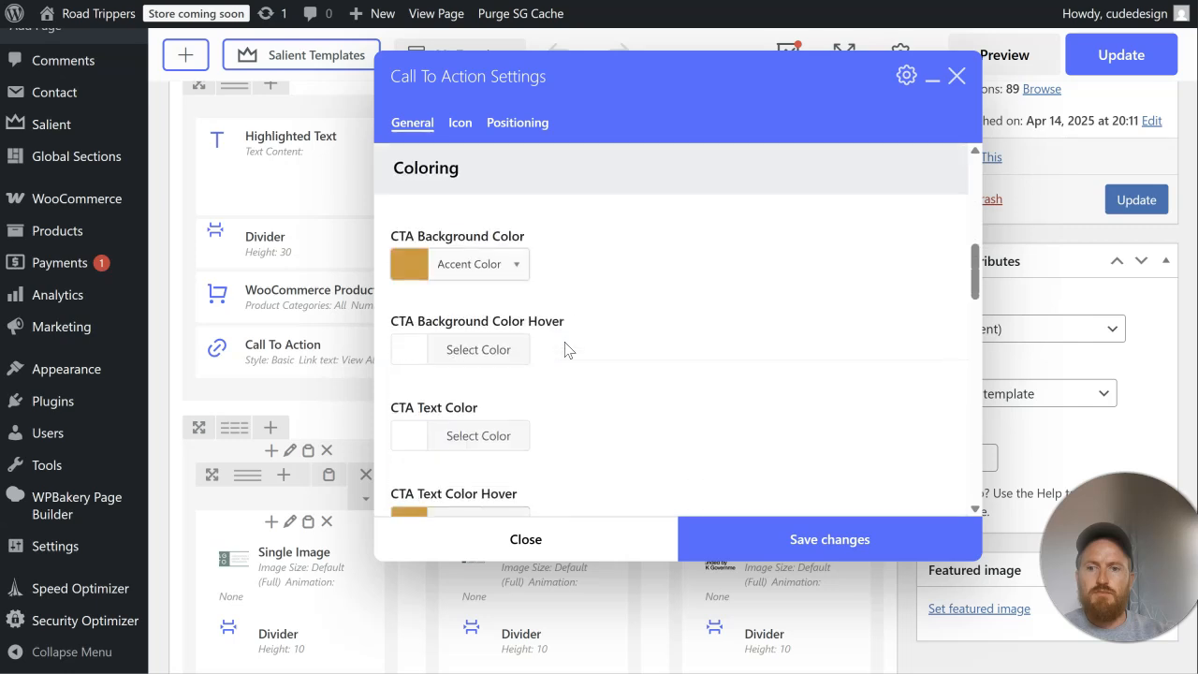
pyautogui.scroll(-2, 565, 350)
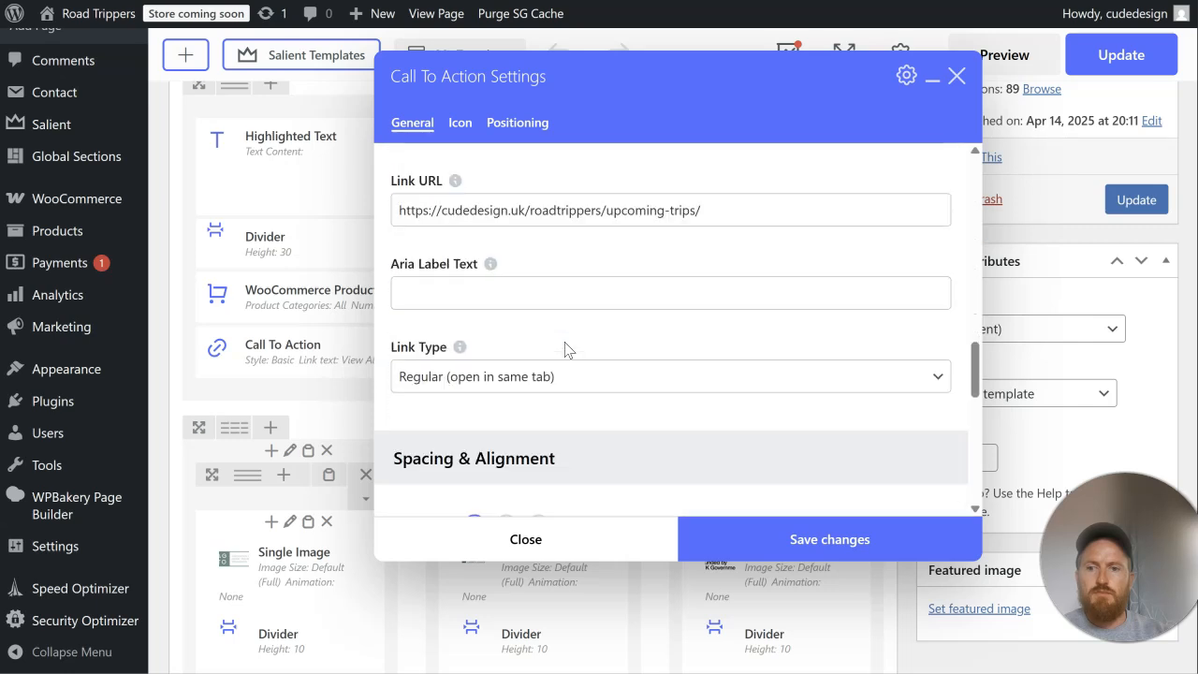
pyautogui.scroll(-3, 564, 348)
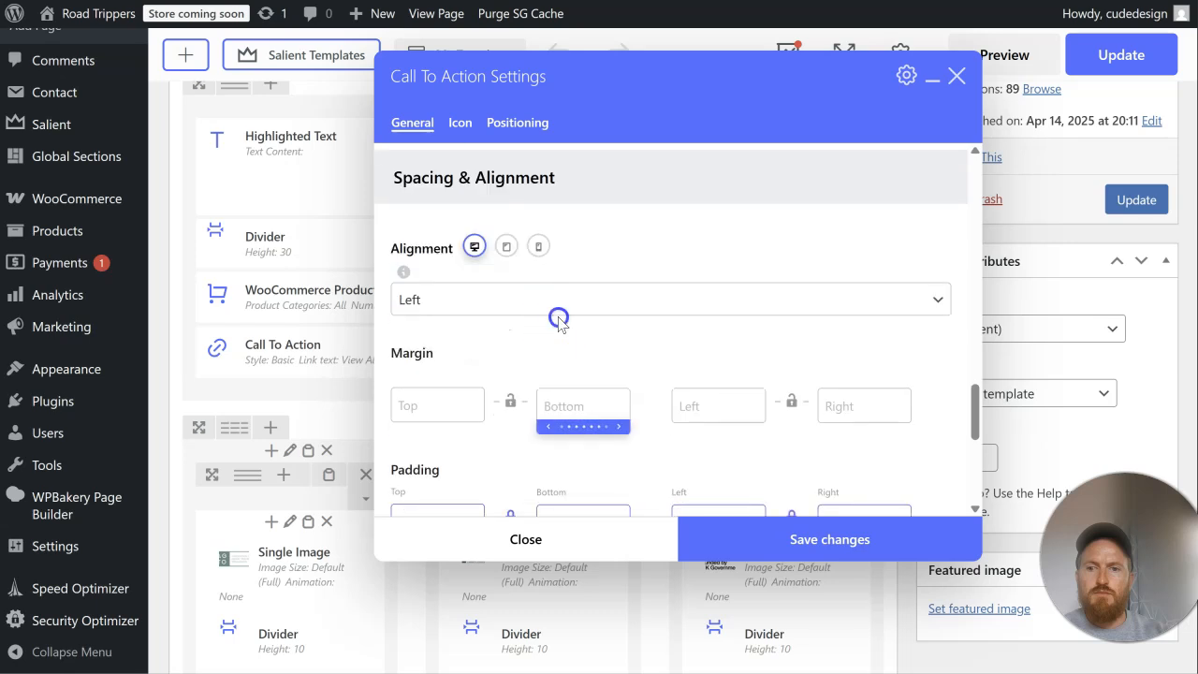
pyautogui.click(559, 313)
pyautogui.click(565, 354)
pyautogui.click(807, 524)
pyautogui.click(1134, 204)
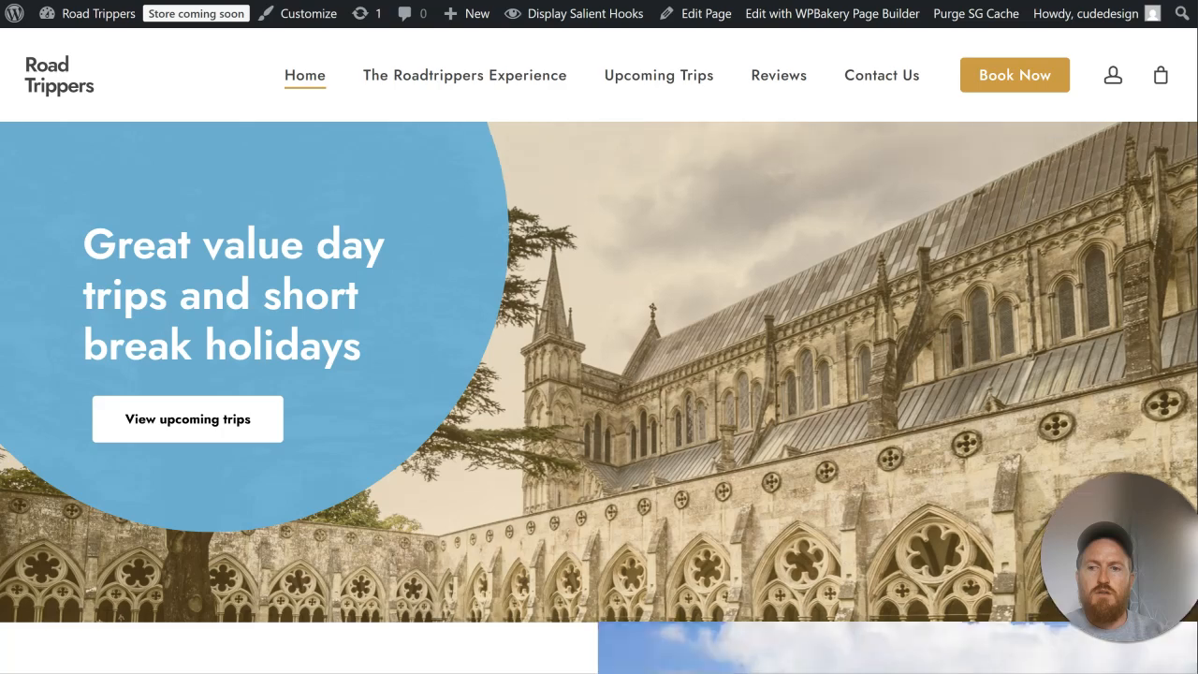
# Step: Review the updated home page, from the Popular Upcoming Trips section through the partner logos and reviews to the contact form
pyautogui.scroll(-4, 738, 233)
pyautogui.scroll(-10, 738, 233)
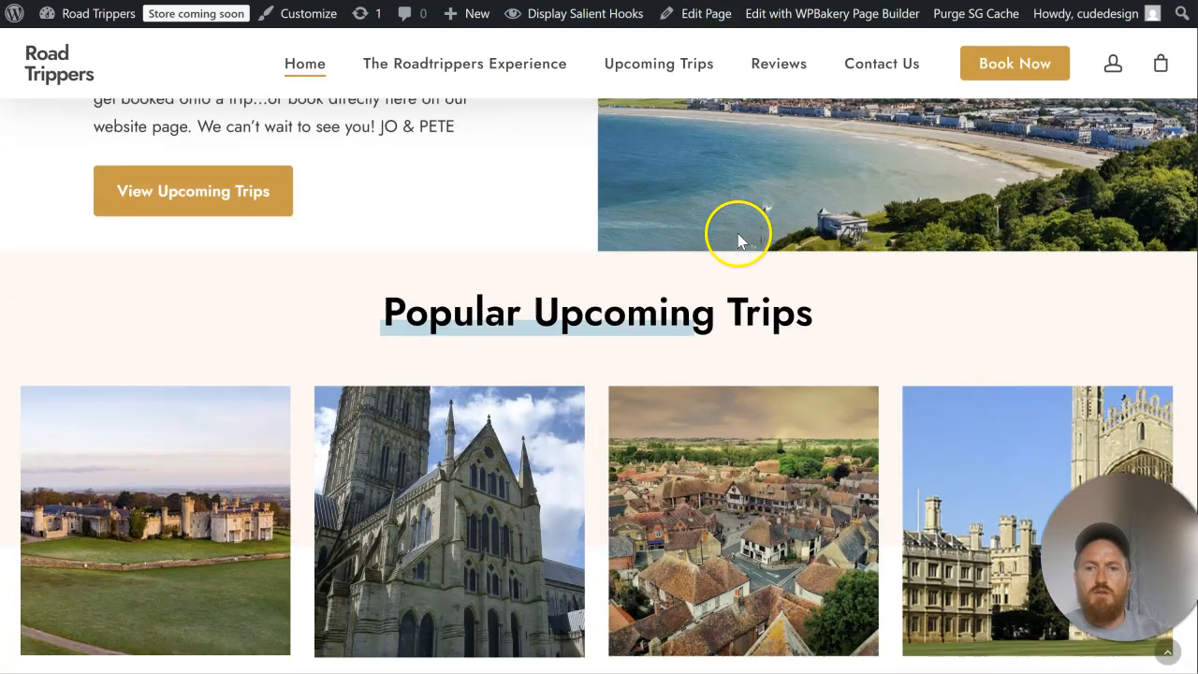
pyautogui.scroll(3, 737, 236)
pyautogui.scroll(-5, 740, 241)
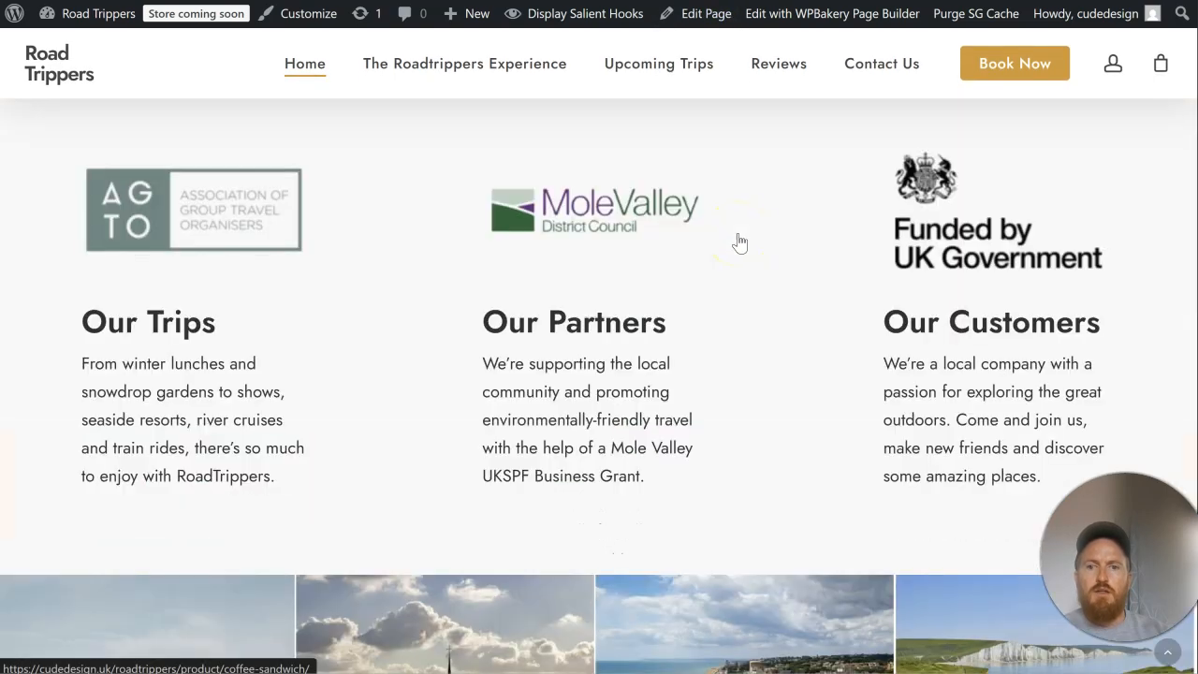
pyautogui.scroll(1, 741, 242)
pyautogui.scroll(2, 739, 241)
pyautogui.click(719, 241)
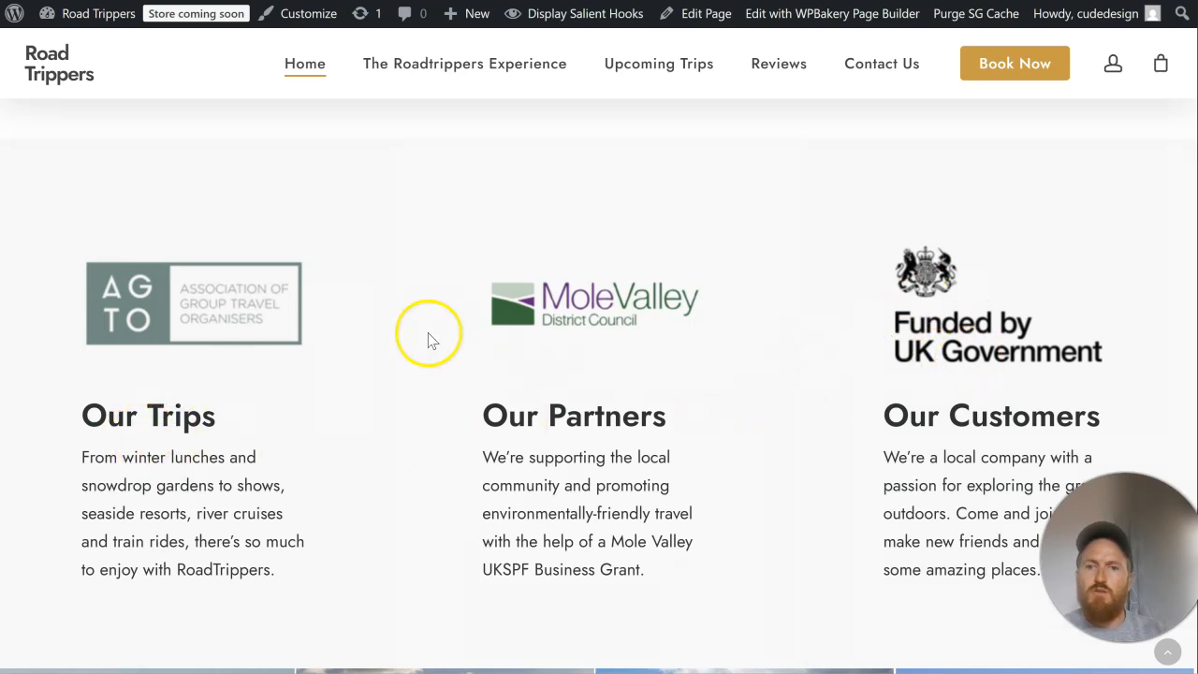
pyautogui.scroll(-8, 430, 335)
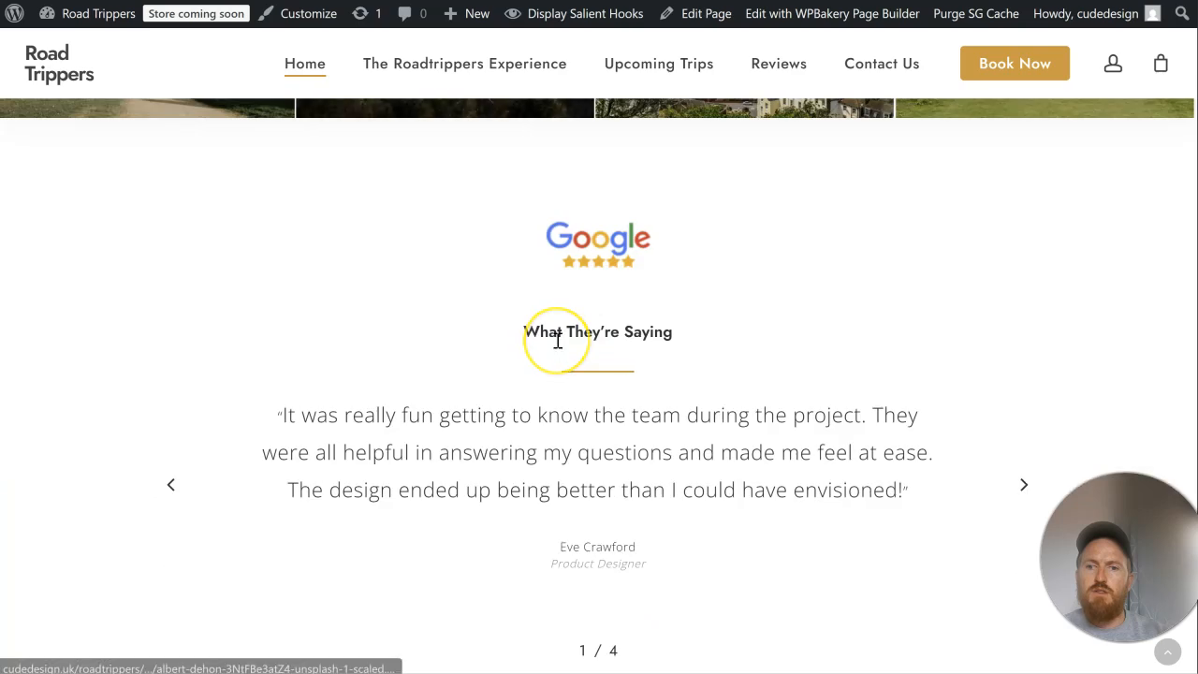
pyautogui.scroll(-3, 558, 341)
pyautogui.scroll(3, 558, 347)
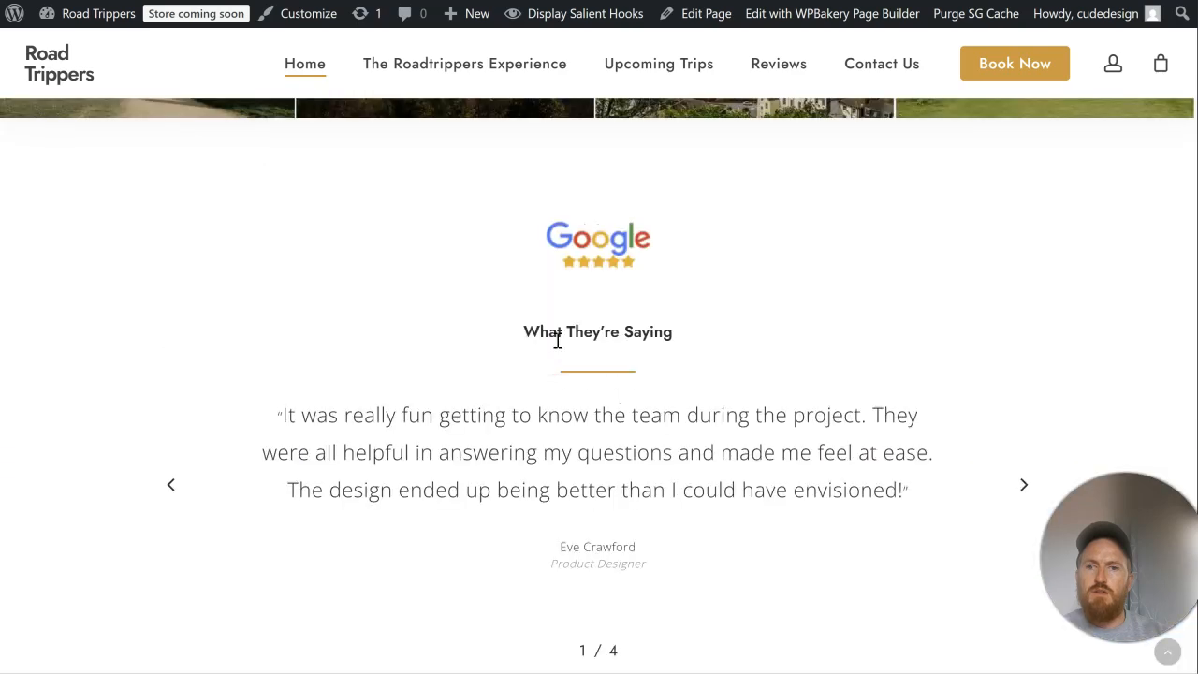
pyautogui.scroll(-8, 558, 341)
pyautogui.scroll(-3, 558, 348)
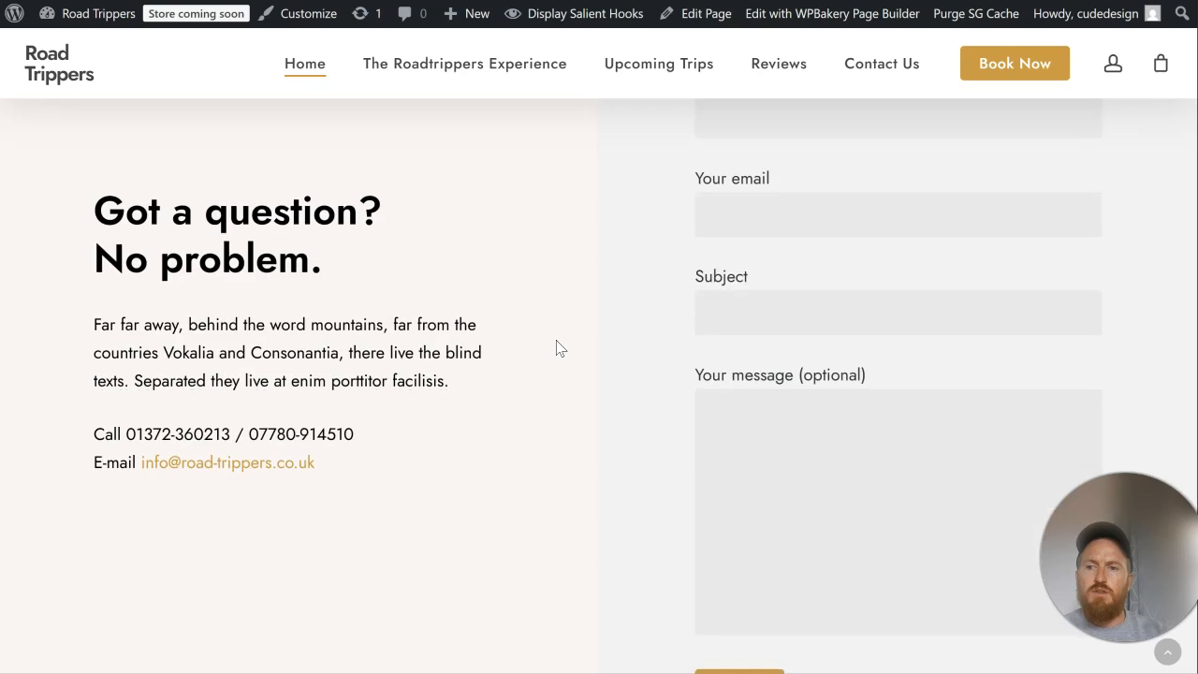
pyautogui.scroll(-2, 556, 347)
pyautogui.scroll(4, 557, 346)
# Step: Open the settings of the image above Our Trips and upload RT Circle Logo with text and Untitled design (3) to the media library
pyautogui.click(211, 101)
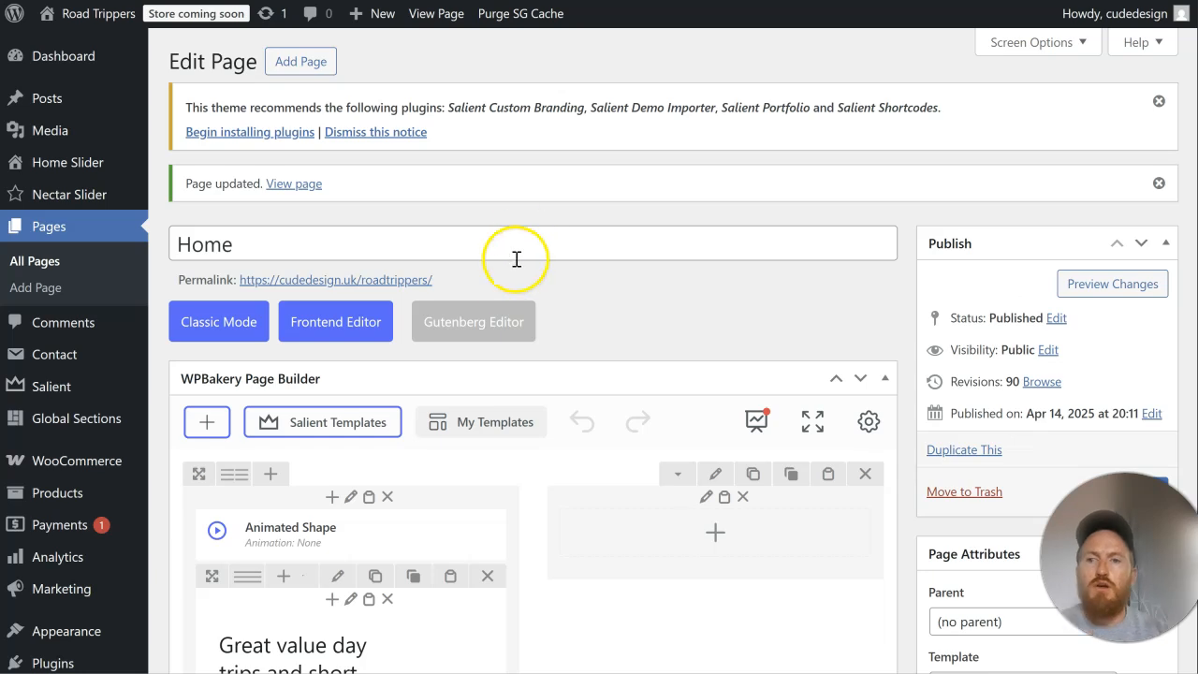
pyautogui.scroll(-9, 519, 258)
pyautogui.scroll(-5, 515, 262)
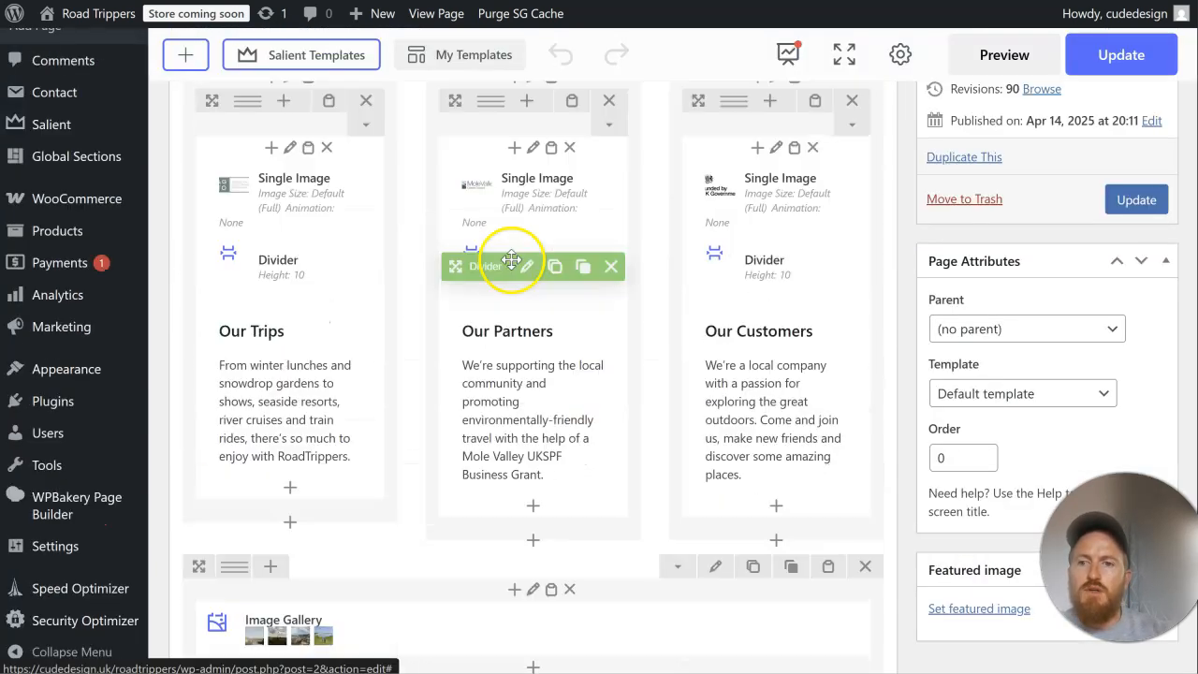
pyautogui.click(299, 198)
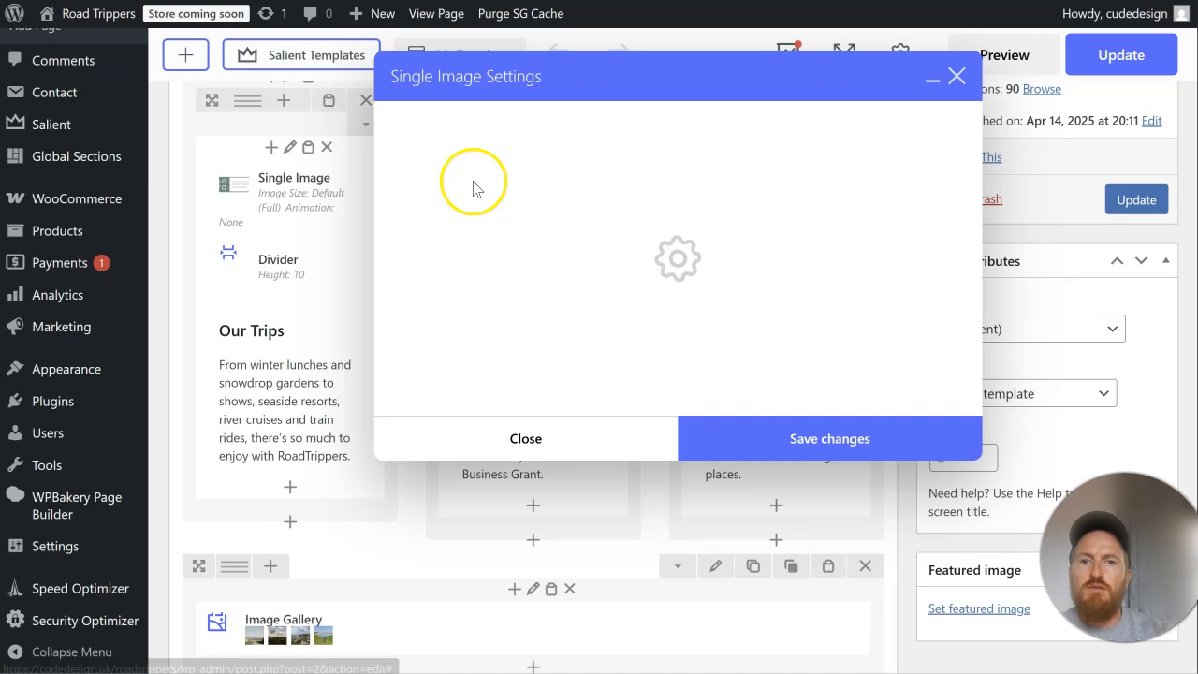
pyautogui.click(502, 265)
pyautogui.click(478, 208)
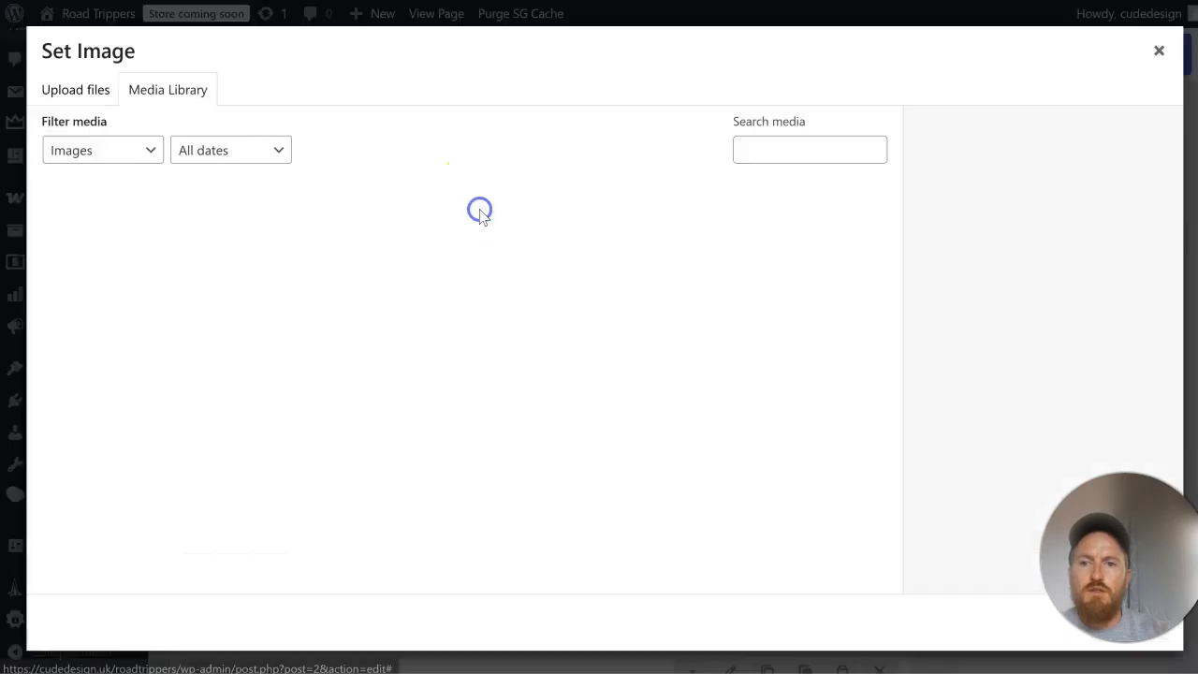
pyautogui.click(97, 88)
pyautogui.click(608, 356)
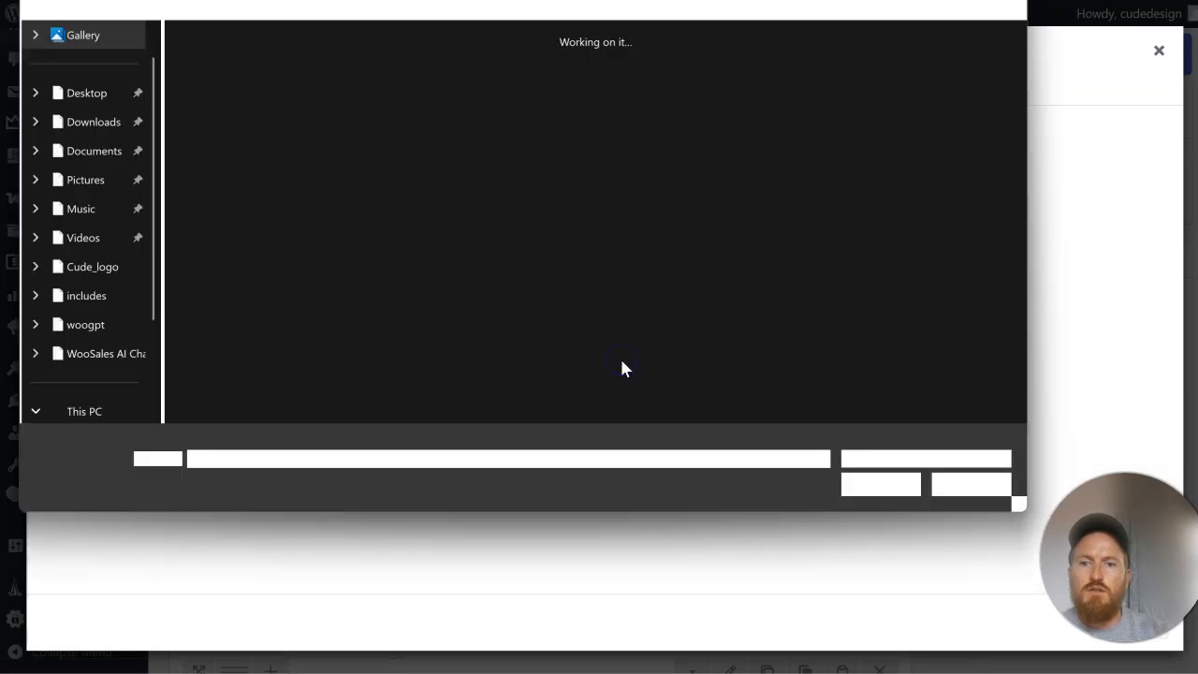
pyautogui.click(242, 130)
pyautogui.keyDown('ctrl'); pyautogui.click(323, 114); pyautogui.keyUp('ctrl')
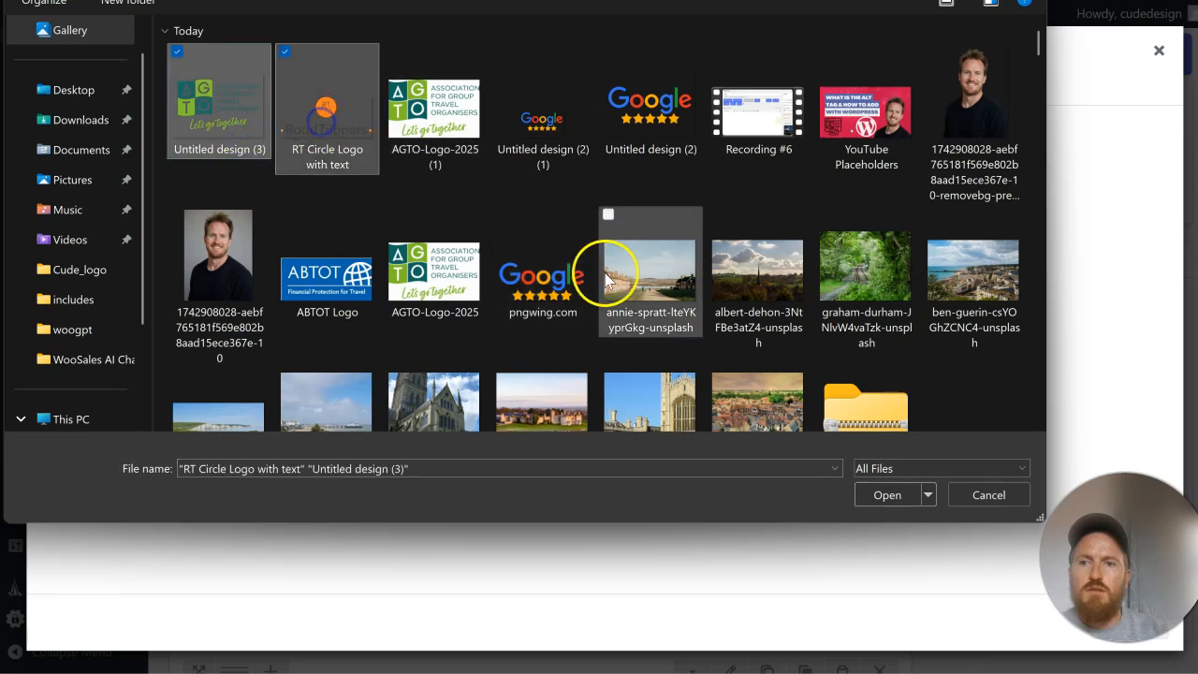
pyautogui.click(872, 494)
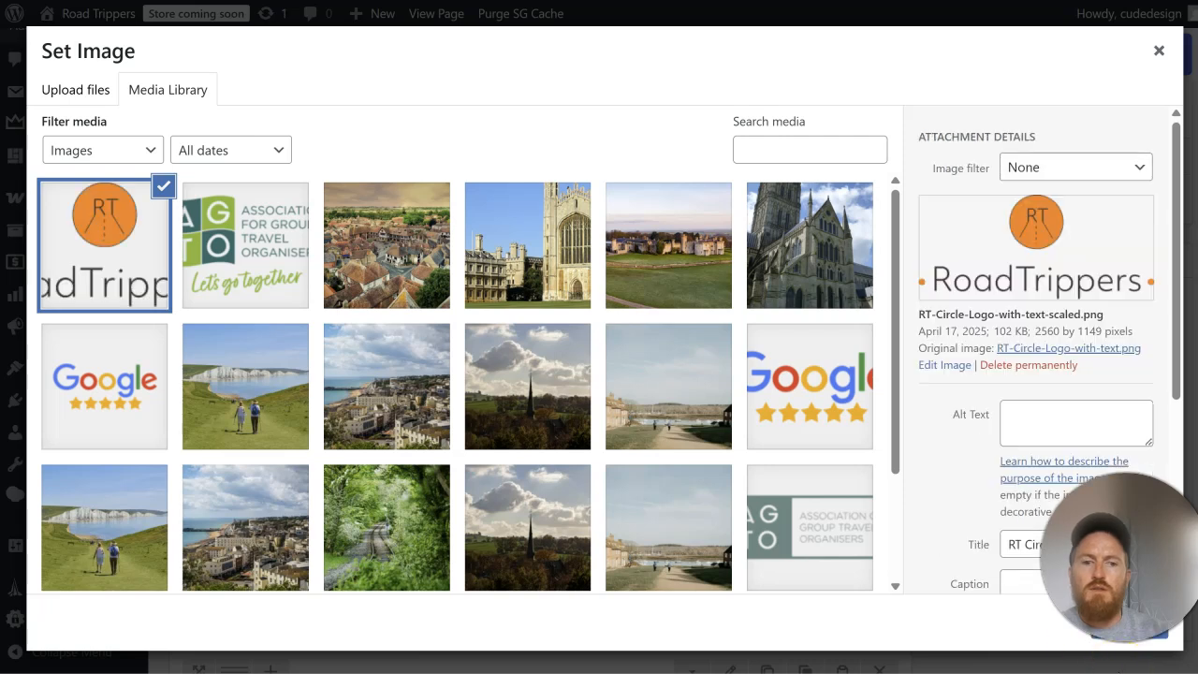
# Step: Set Untitled-design-3.png as the image above Our Trips and save the image settings
pyautogui.click(265, 228)
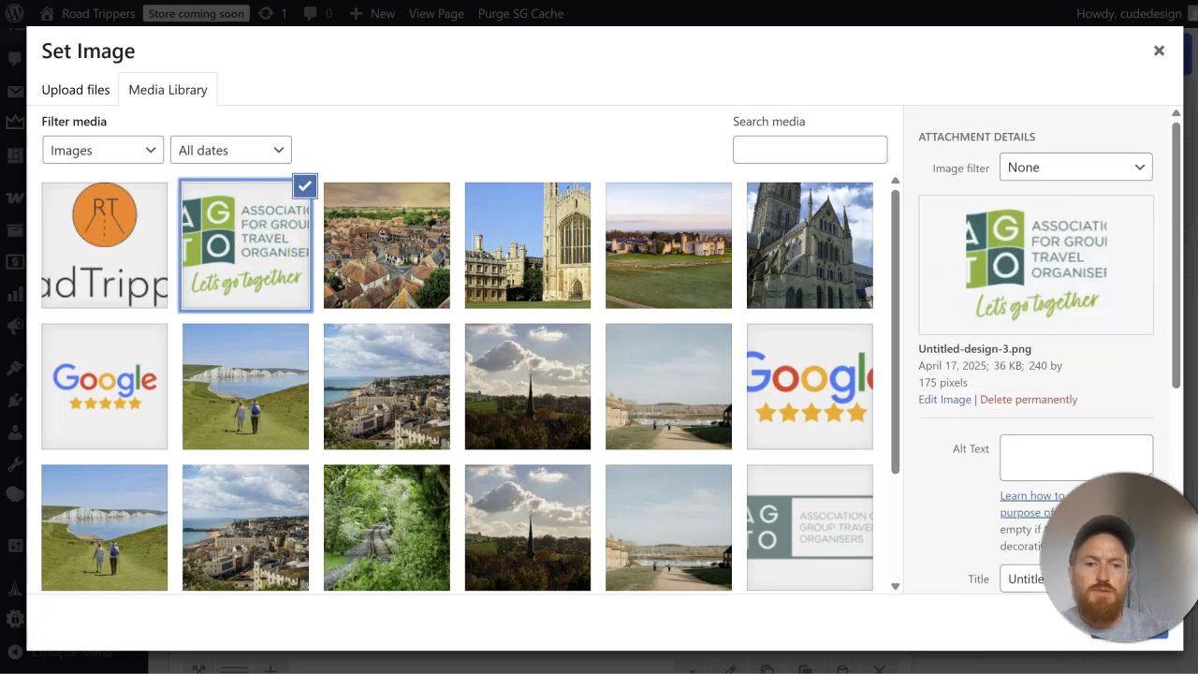
pyautogui.click(1100, 633)
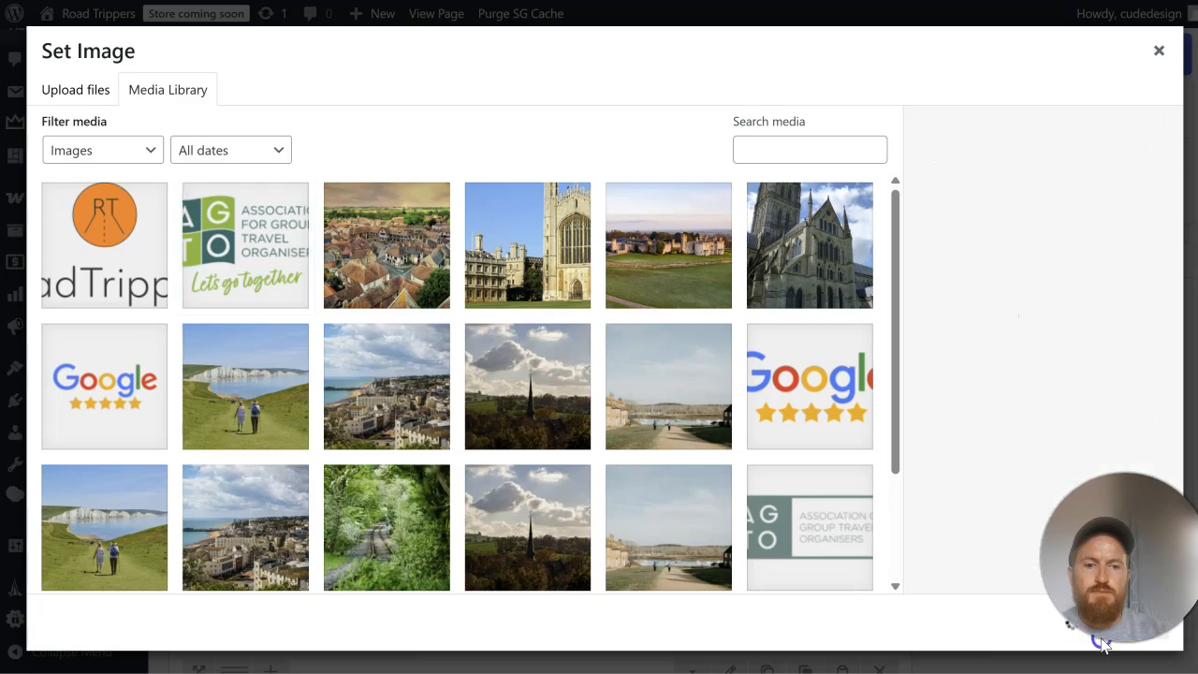
pyautogui.click(816, 525)
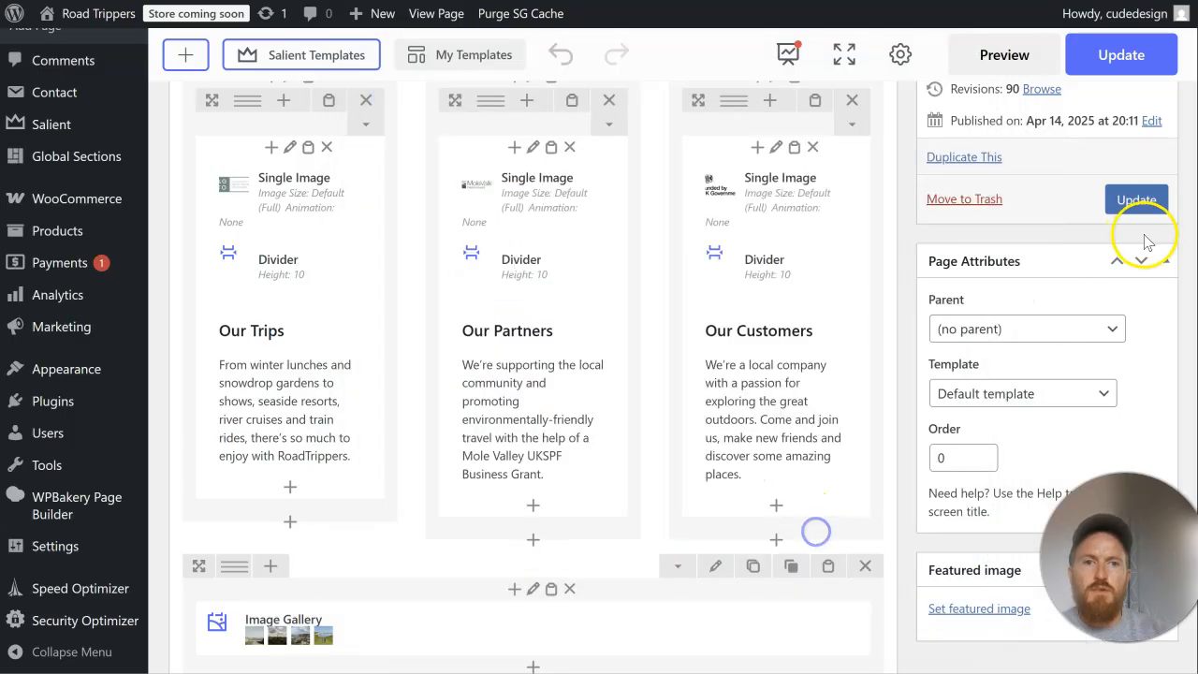
# Step: Update the page and check the new logo above Our Trips on the live home page
pyautogui.click(1137, 201)
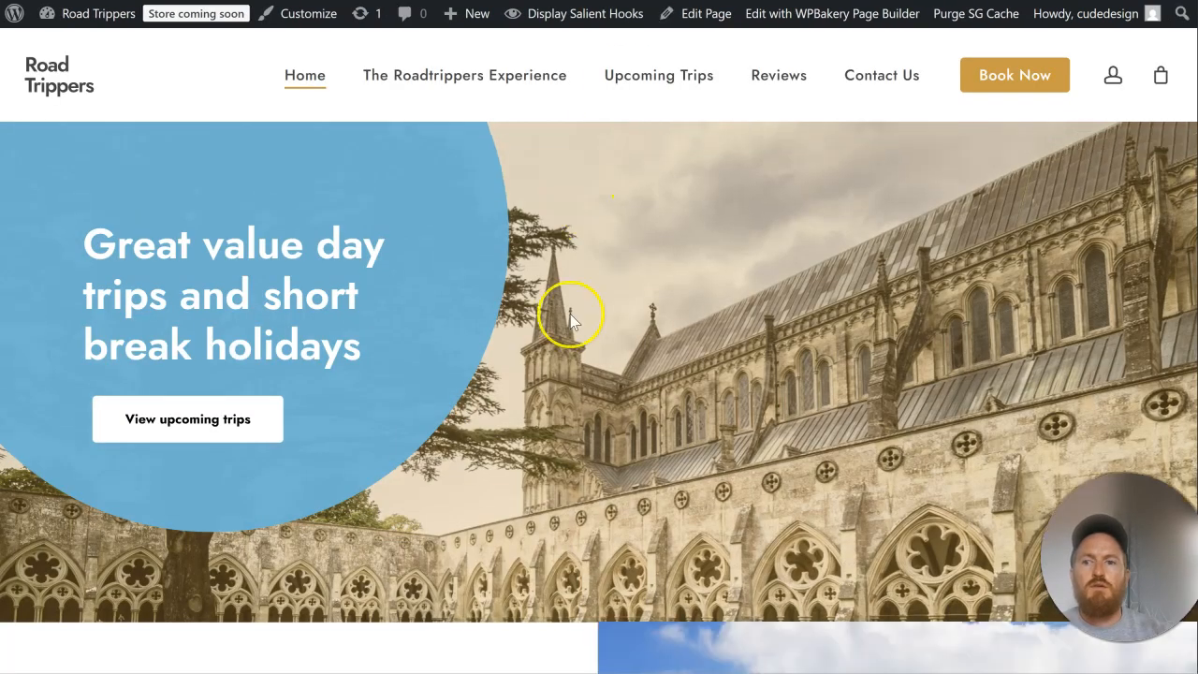
pyautogui.scroll(-10, 570, 321)
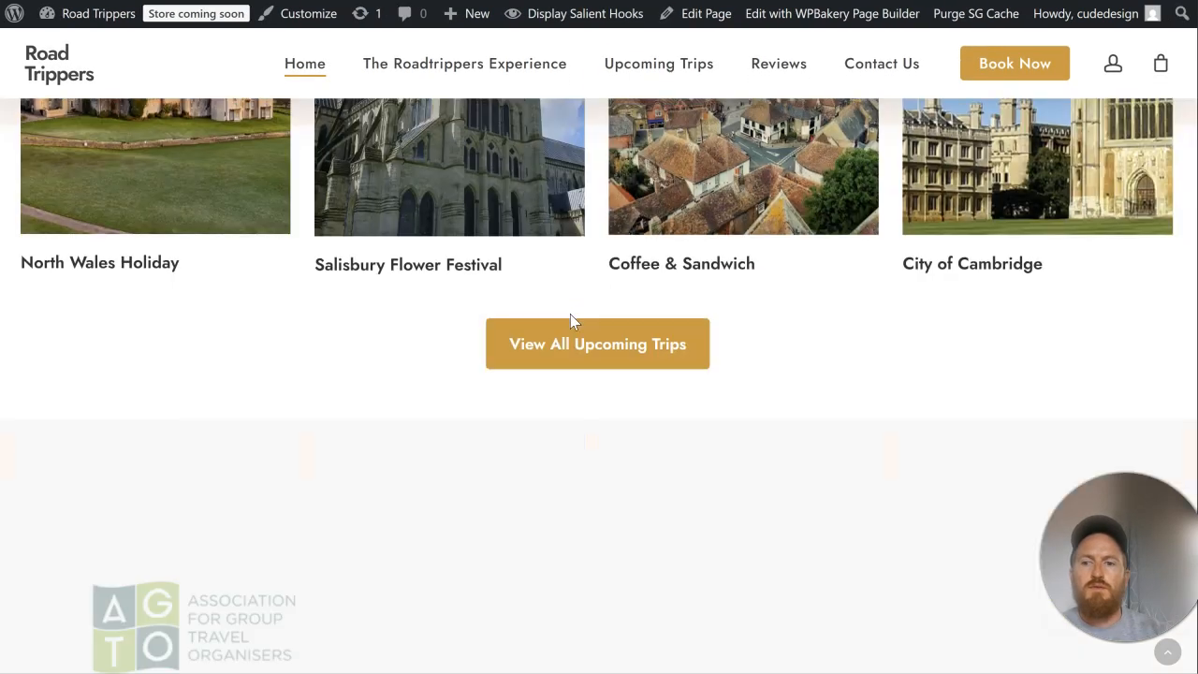
pyautogui.scroll(-4, 570, 319)
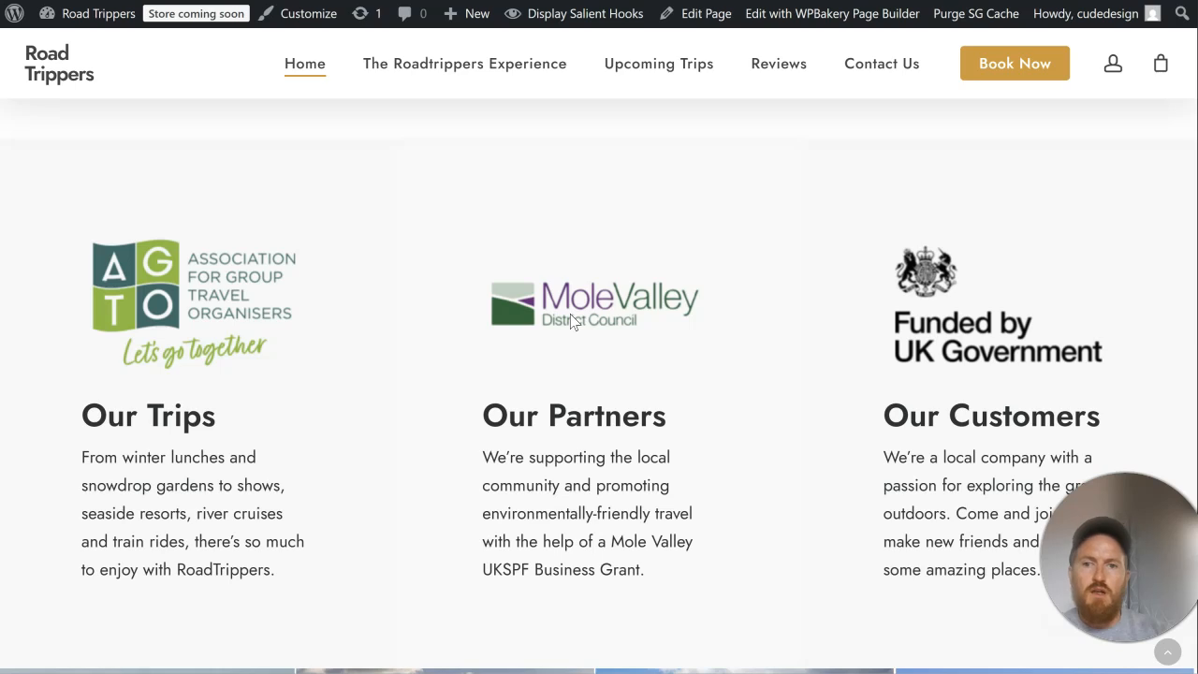
pyautogui.scroll(-2, 574, 321)
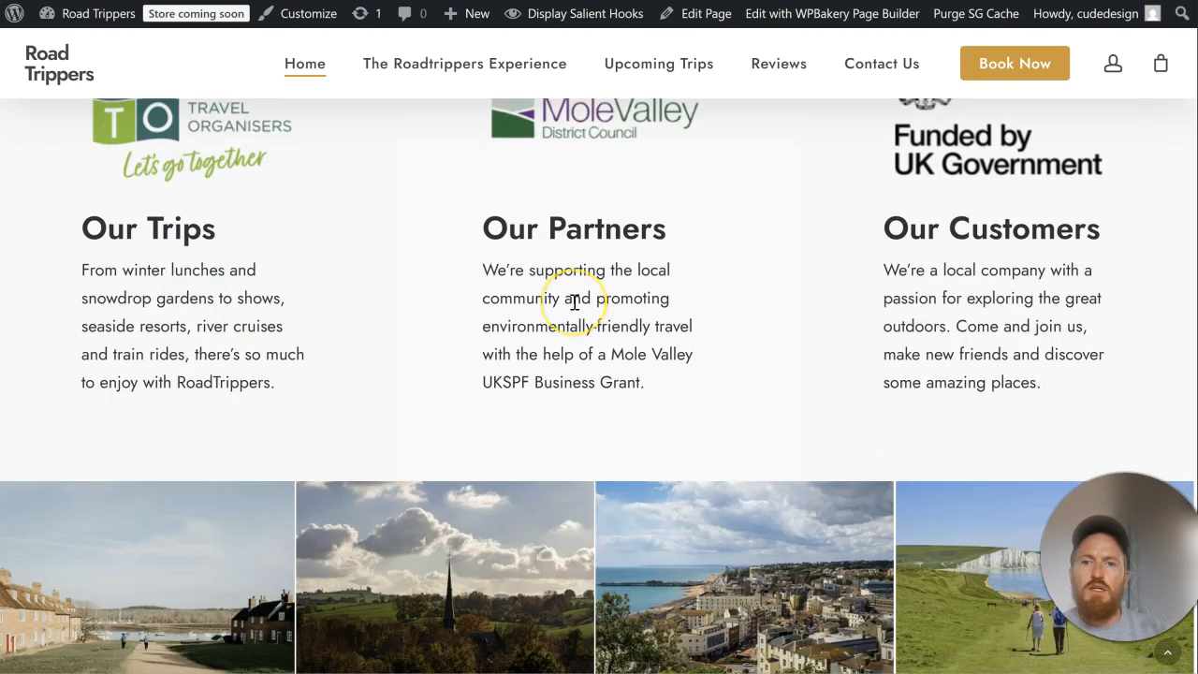
pyautogui.scroll(1, 575, 281)
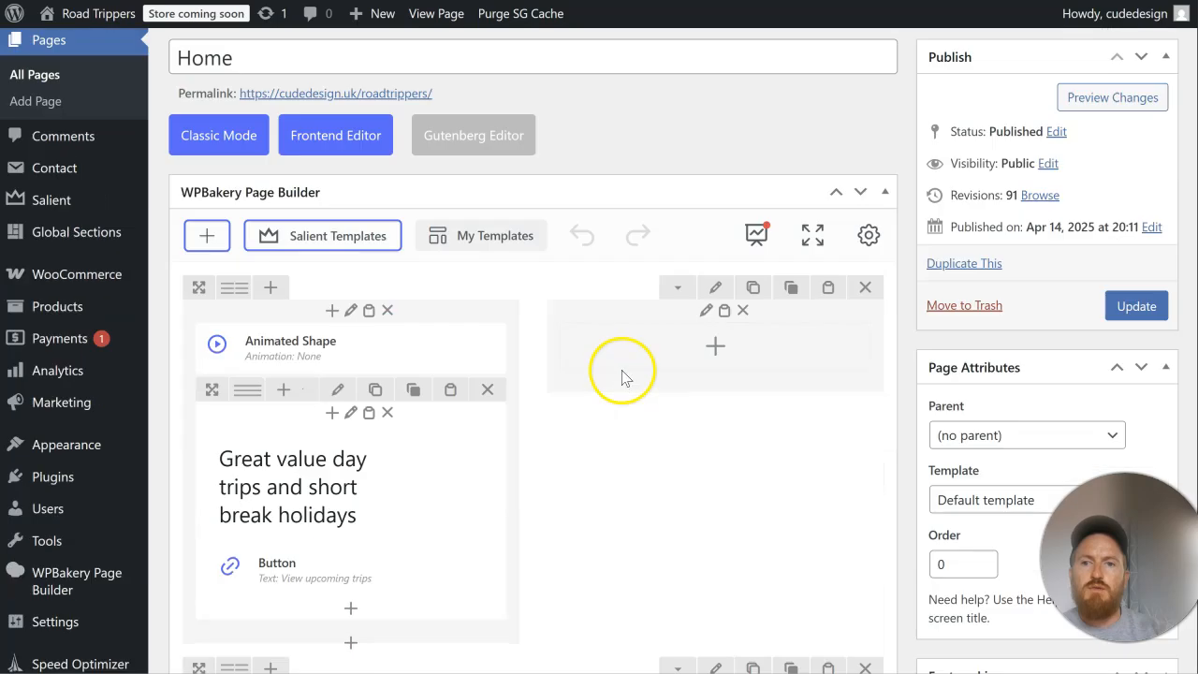
# Step: Set the Our Trips heading tags to h4 in its text block's code, save, update the page and check the section
pyautogui.scroll(-3, 623, 370)
pyautogui.scroll(-8, 625, 374)
pyautogui.scroll(-2, 393, 421)
pyautogui.click(290, 572)
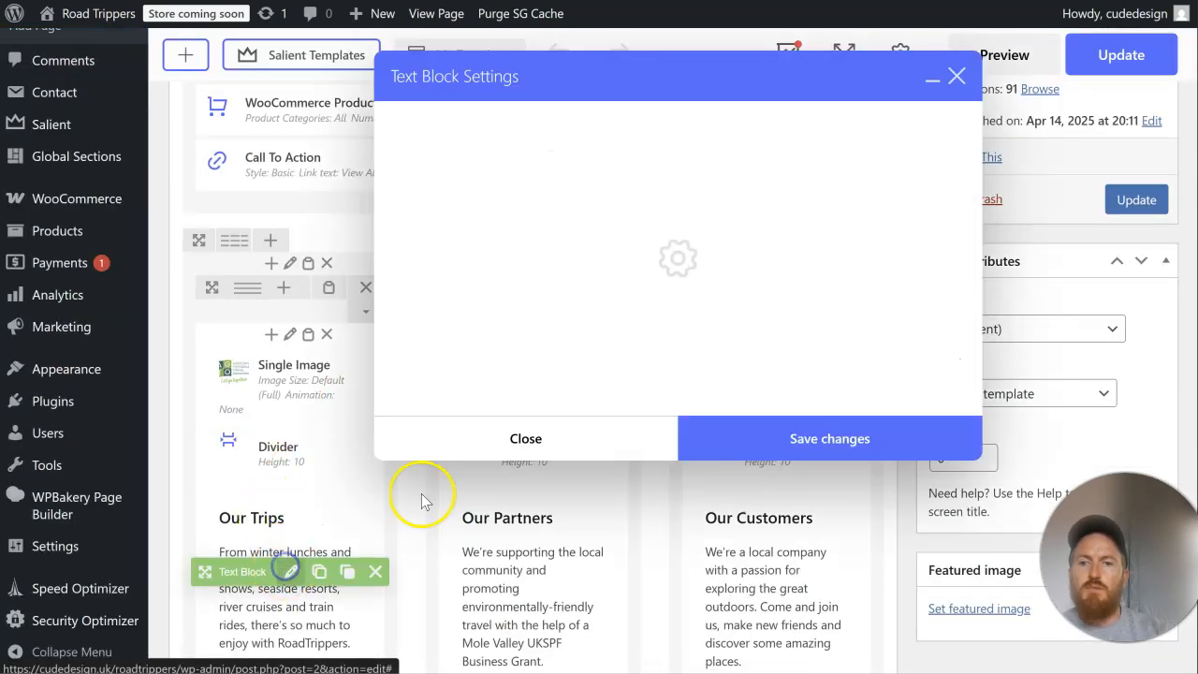
pyautogui.click(930, 206)
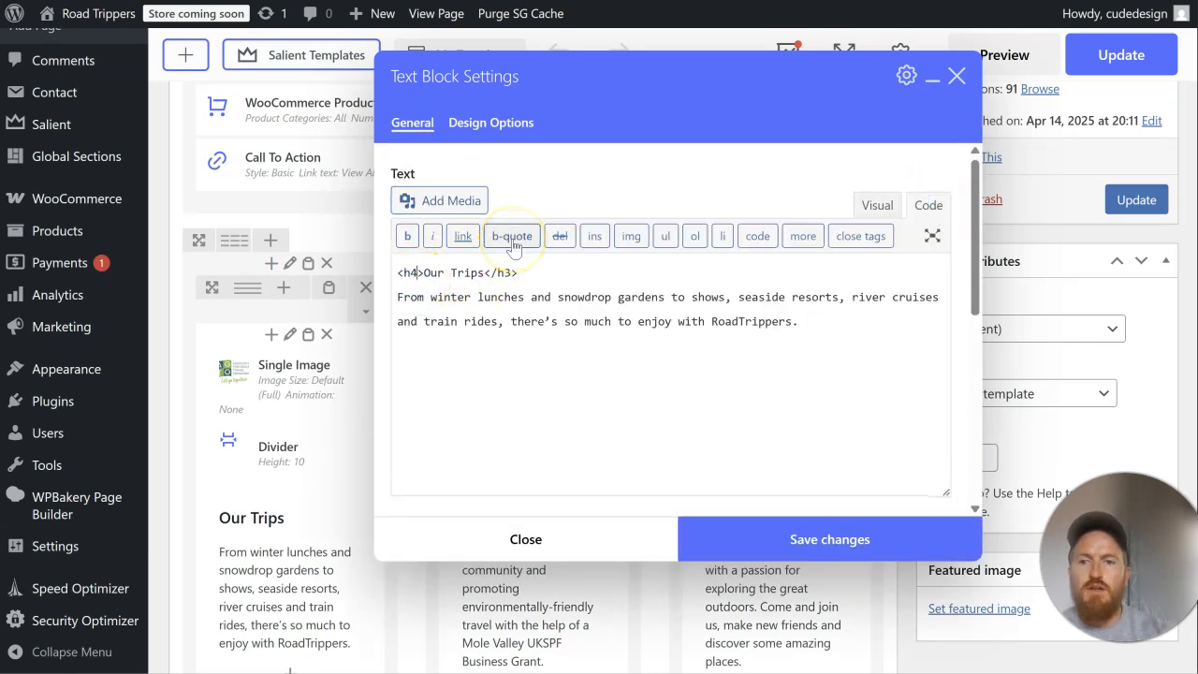
pyautogui.press('BackSpace')
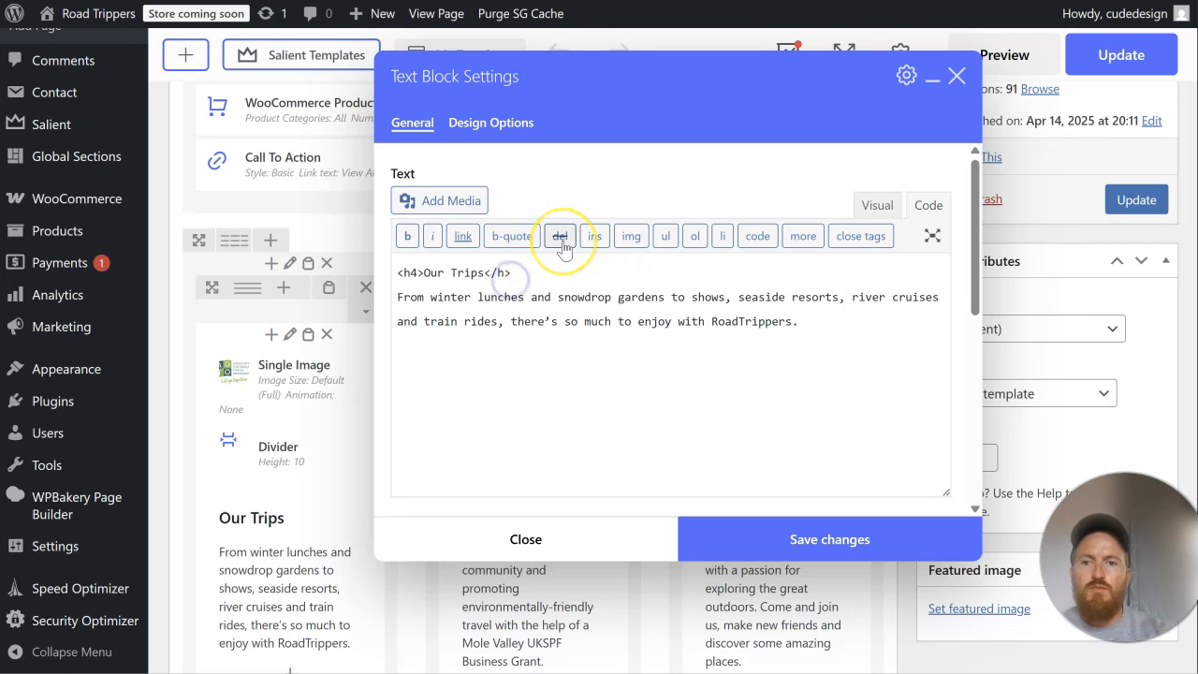
pyautogui.click(757, 535)
pyautogui.click(1138, 202)
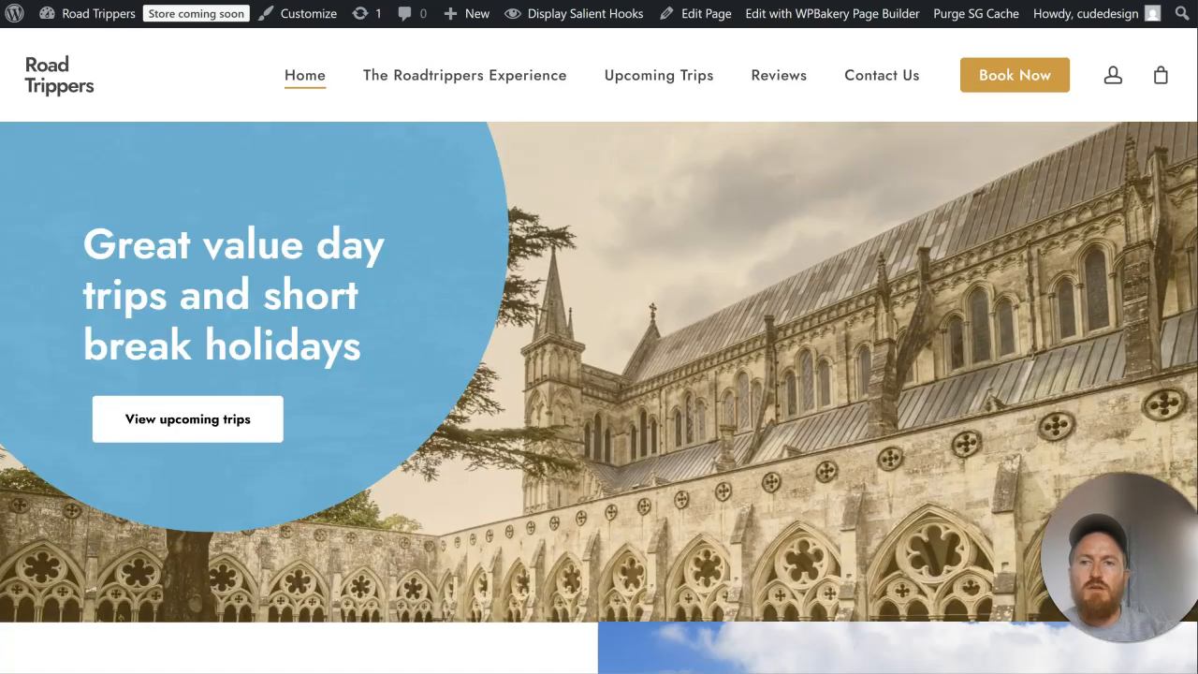
pyautogui.scroll(-15, 834, 222)
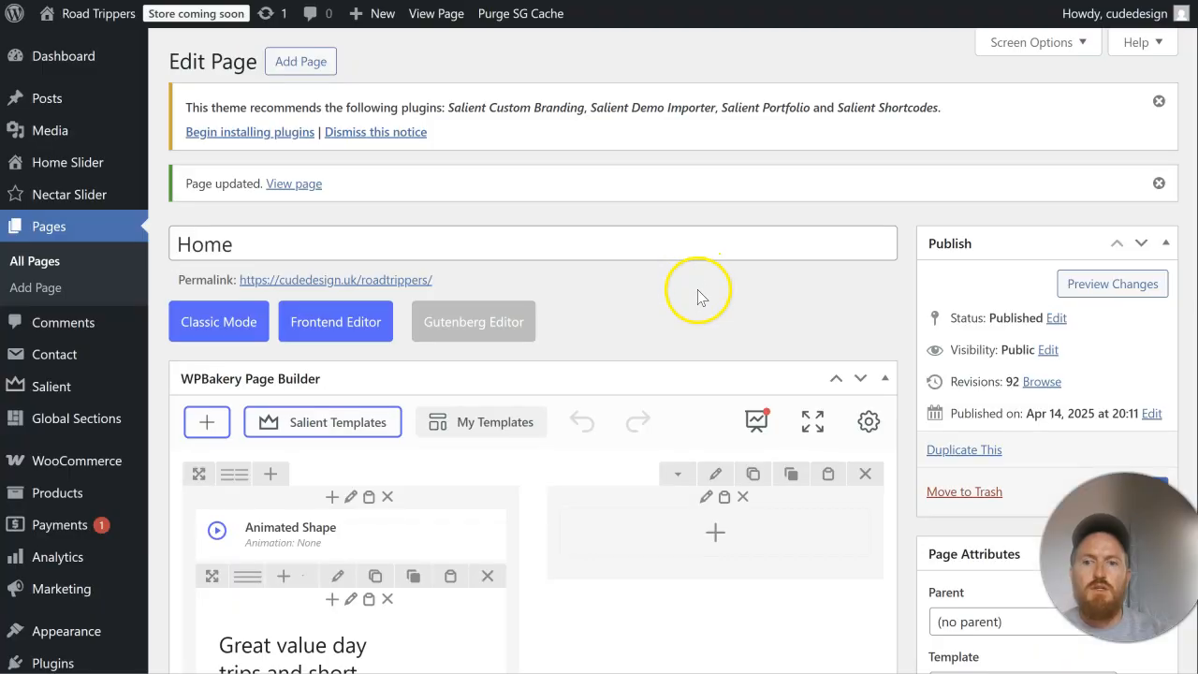
pyautogui.scroll(-5, 697, 309)
# Step: Set the Our Partners heading tags to h4 in its text block's code and save the block
pyautogui.scroll(-10, 680, 362)
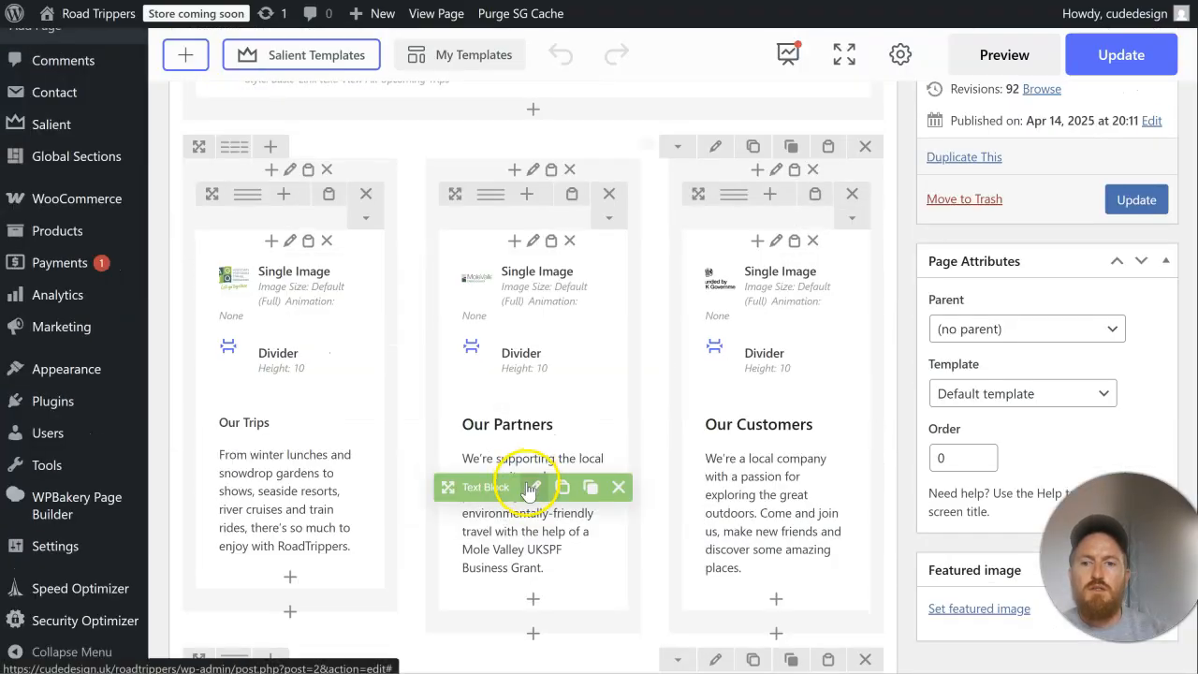
pyautogui.click(530, 488)
pyautogui.click(925, 203)
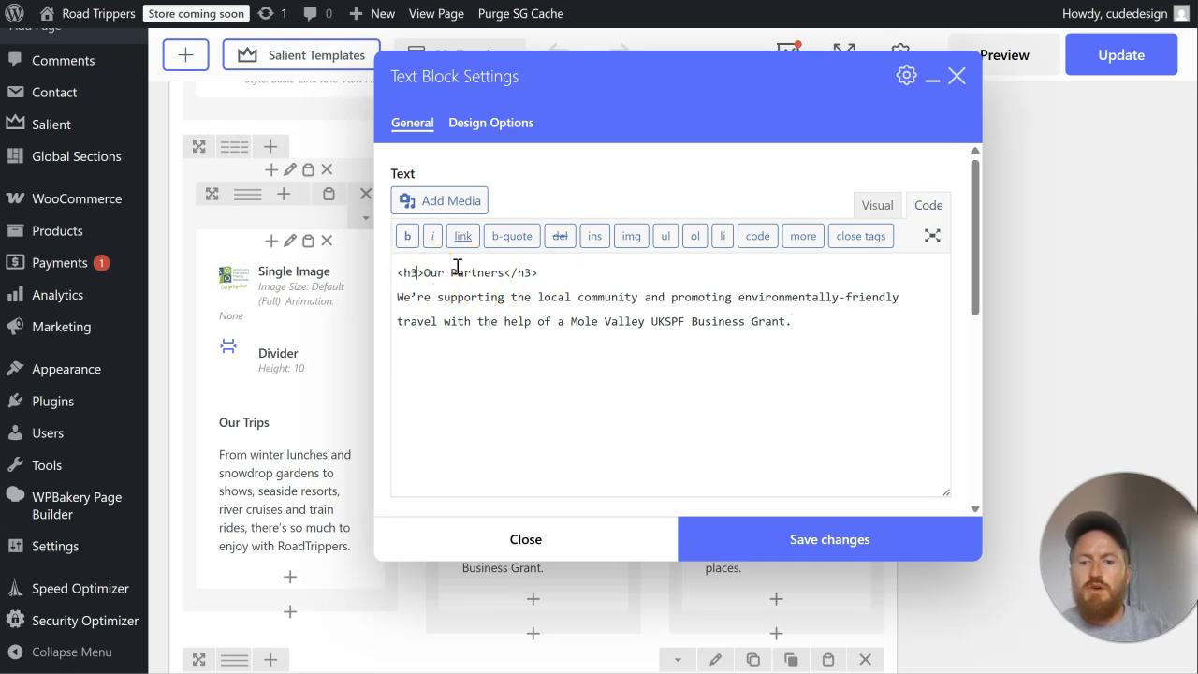
pyautogui.click(535, 272)
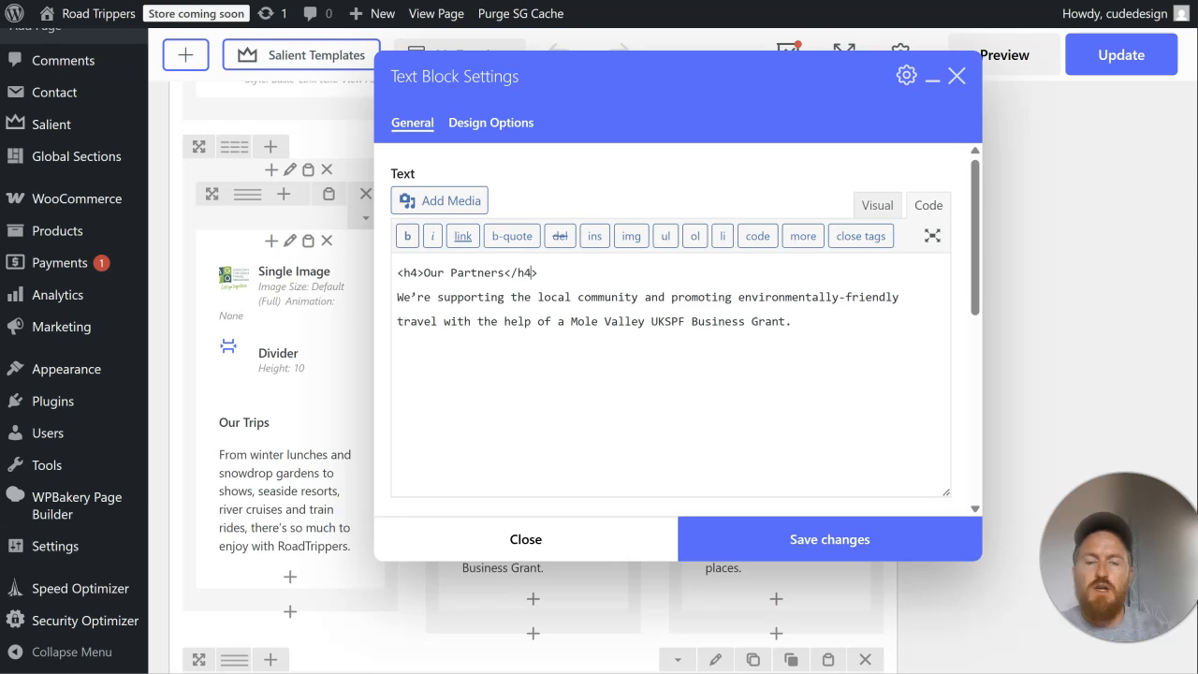
pyautogui.click(800, 538)
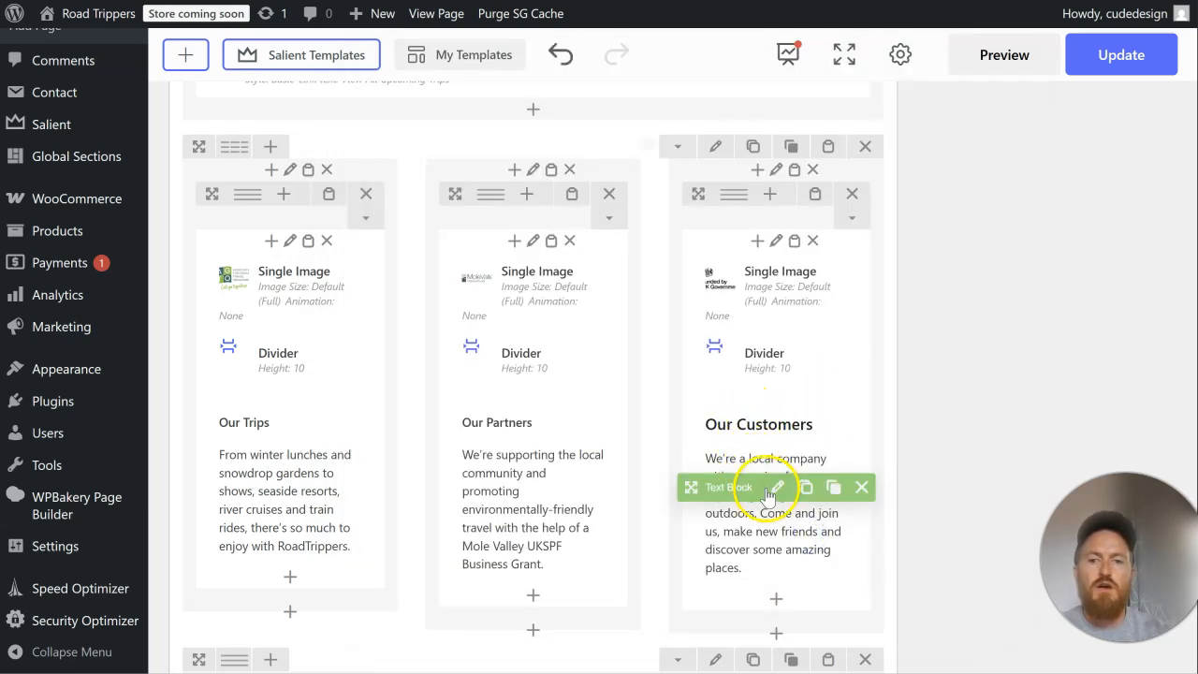
# Step: Set the Our Customers heading tags to h4 in its text block's code and save the block
pyautogui.click(773, 489)
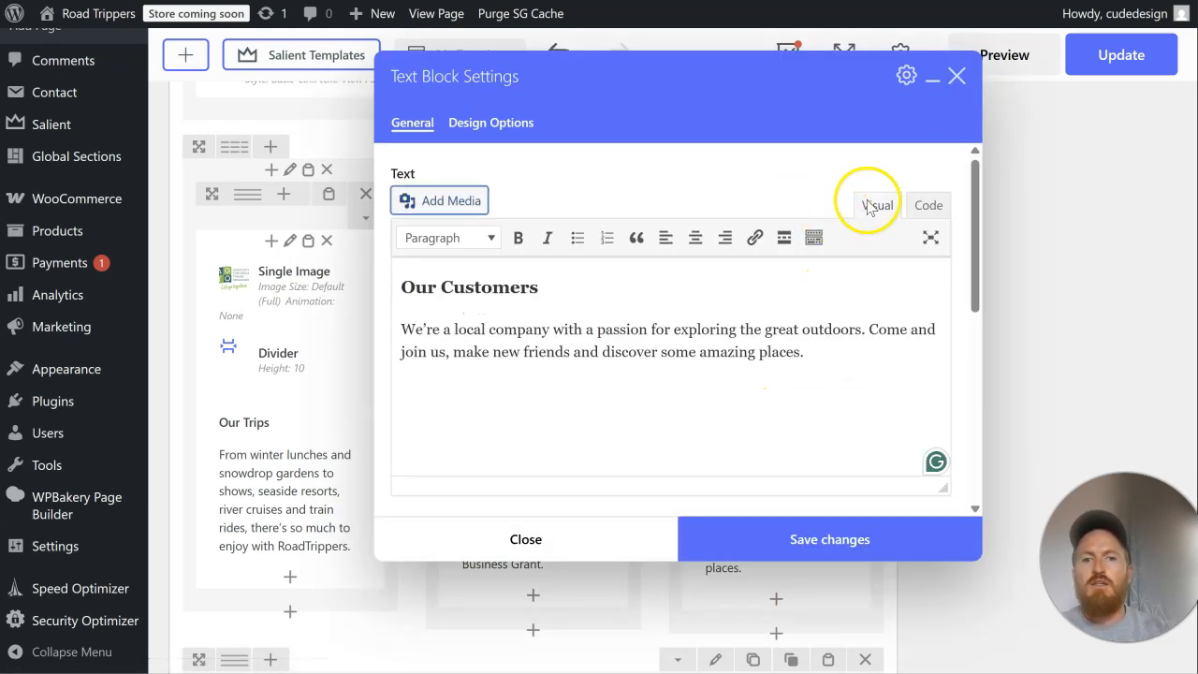
pyautogui.click(927, 205)
pyautogui.click(415, 275)
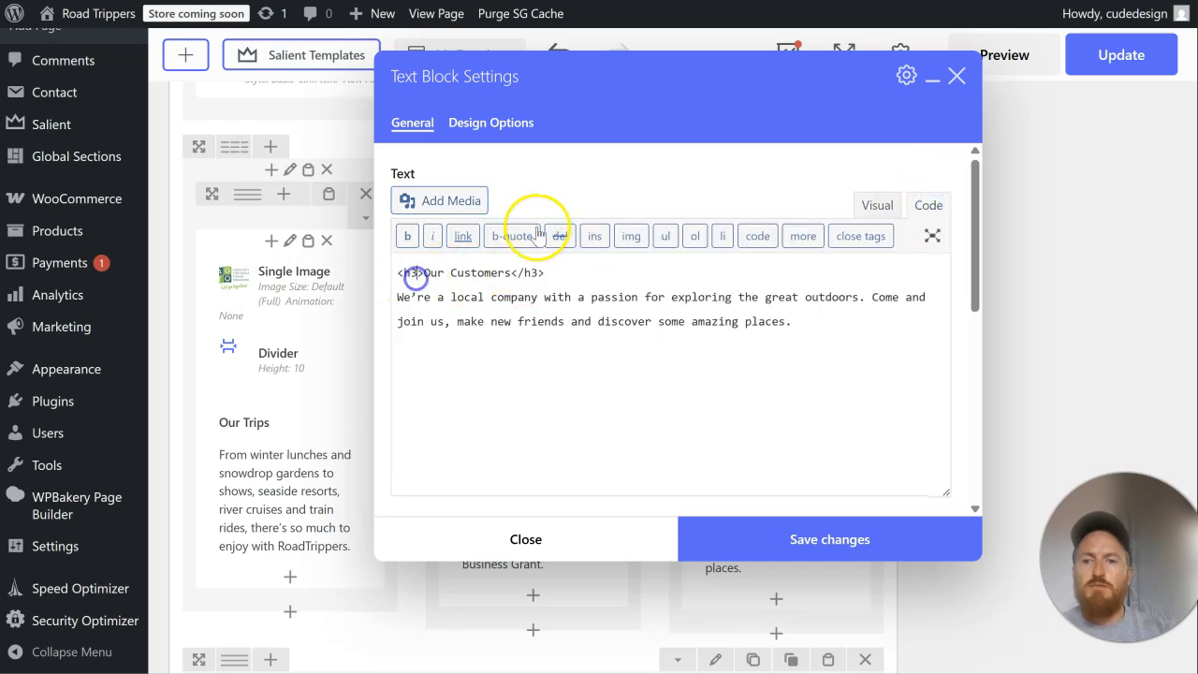
pyautogui.press('BackSpace')
pyautogui.write('4')
pyautogui.click(541, 272)
pyautogui.press('BackSpace')
pyautogui.write('4')
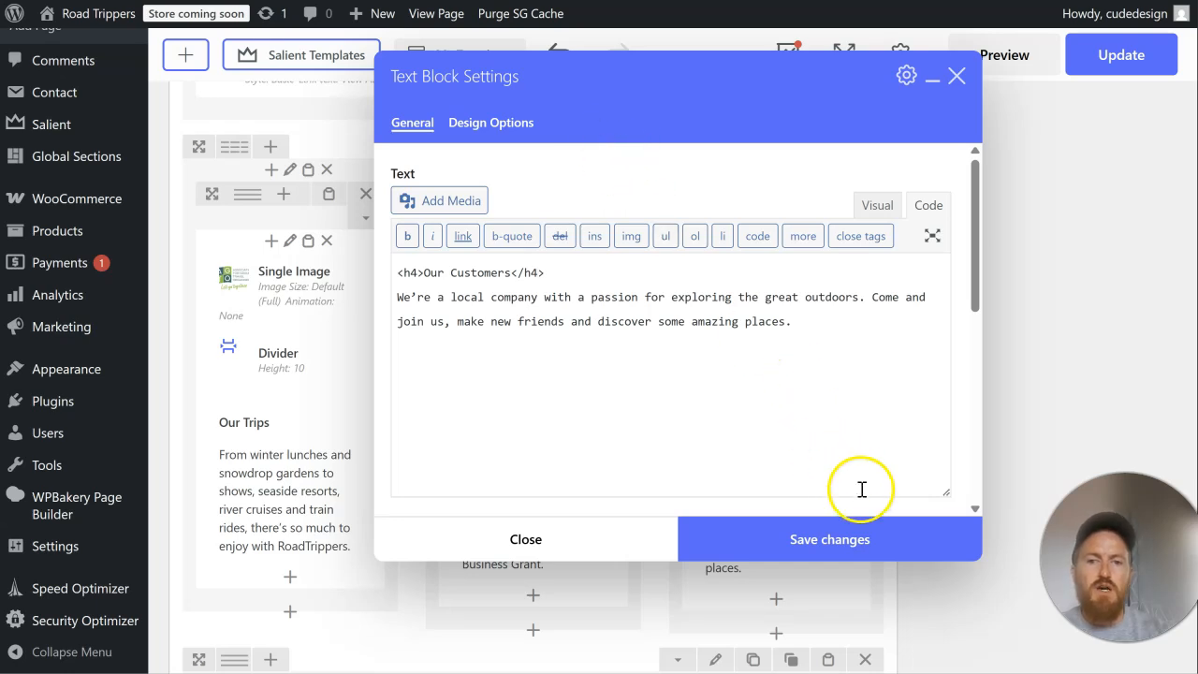
pyautogui.click(833, 536)
# Step: Update the page and review the live home page from Popular Upcoming Trips to the contact form
pyautogui.scroll(10, 995, 374)
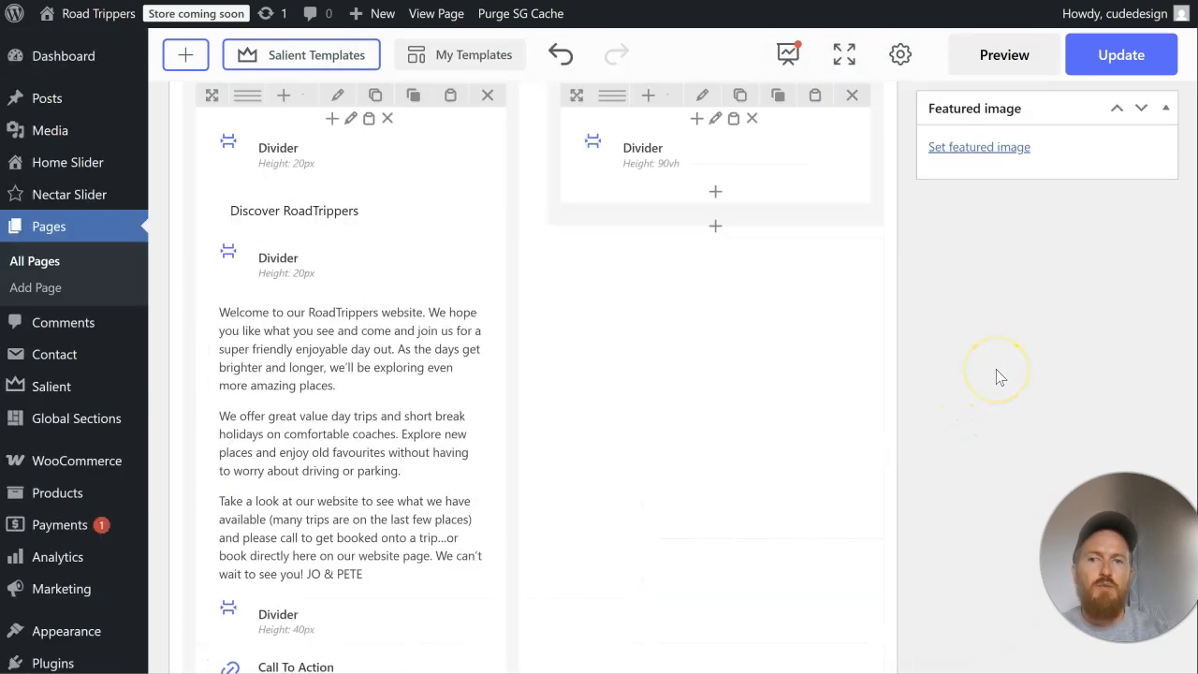
pyautogui.scroll(5, 997, 374)
pyautogui.click(1123, 215)
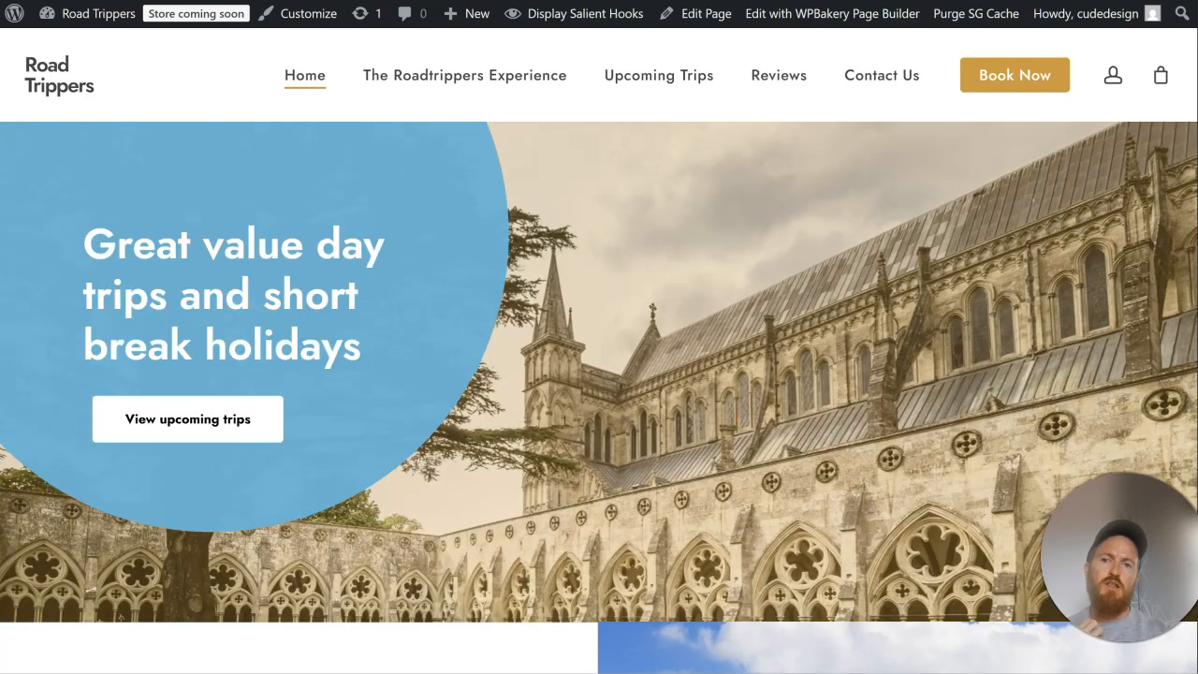
pyautogui.scroll(-15, 855, 341)
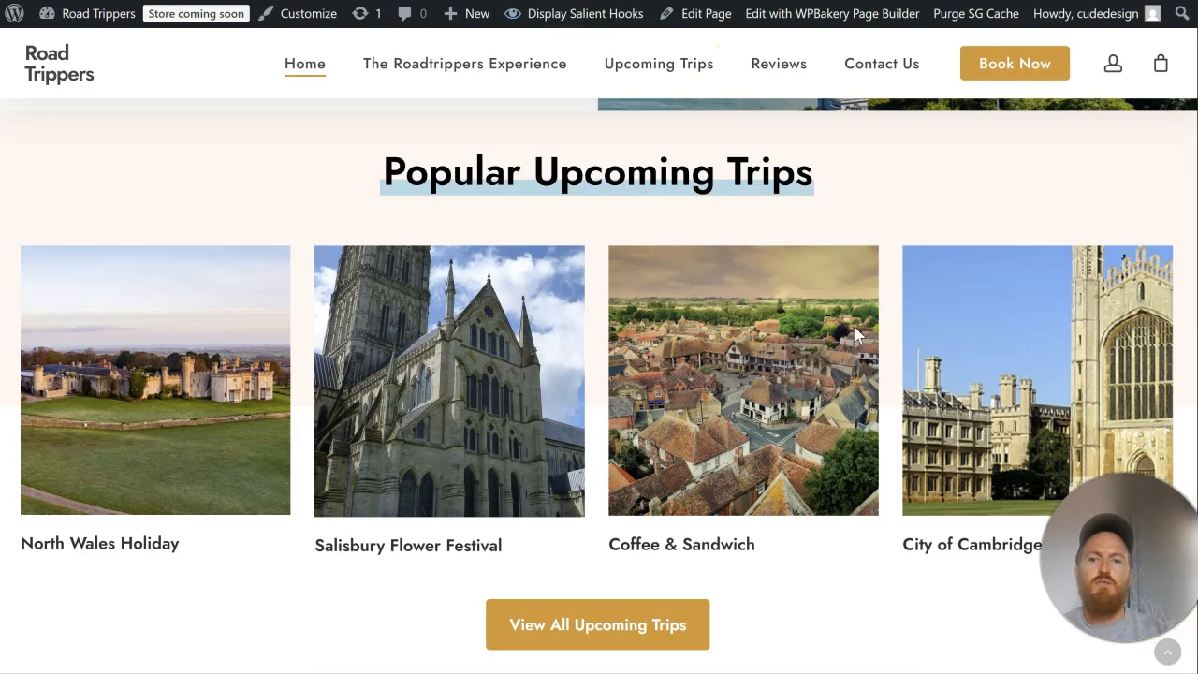
pyautogui.scroll(-8, 858, 337)
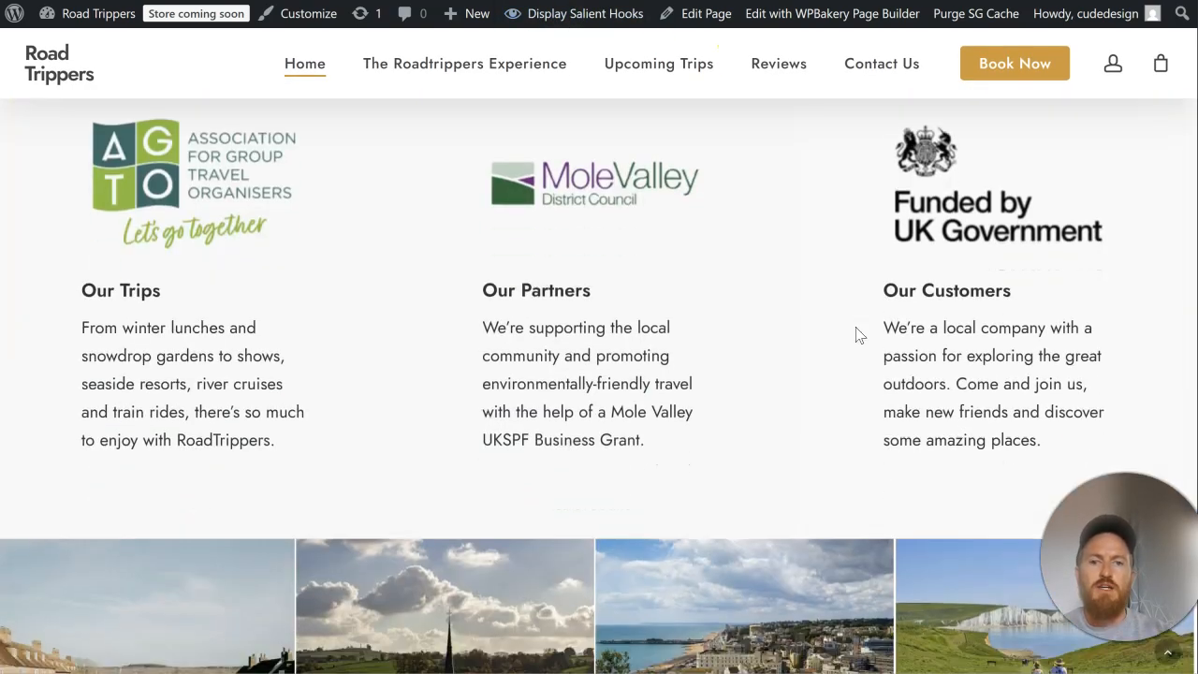
pyautogui.scroll(-5, 857, 335)
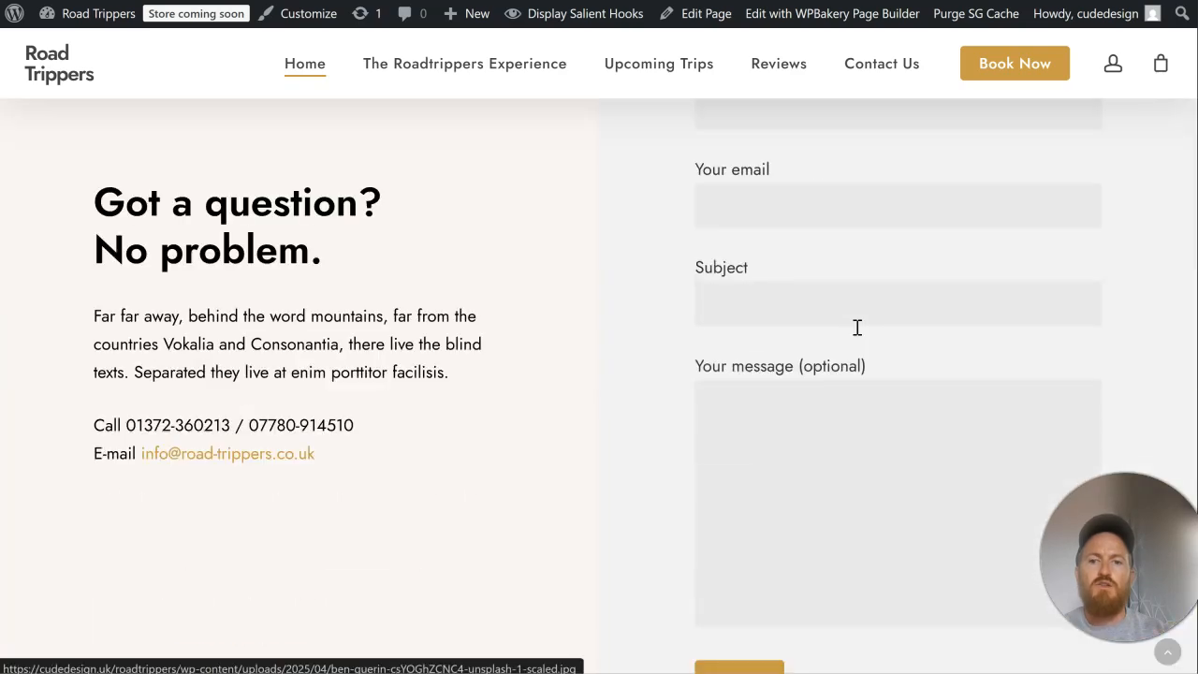
pyautogui.scroll(-3, 856, 328)
pyautogui.scroll(-4, 855, 335)
pyautogui.scroll(12, 856, 335)
pyautogui.scroll(5, 858, 335)
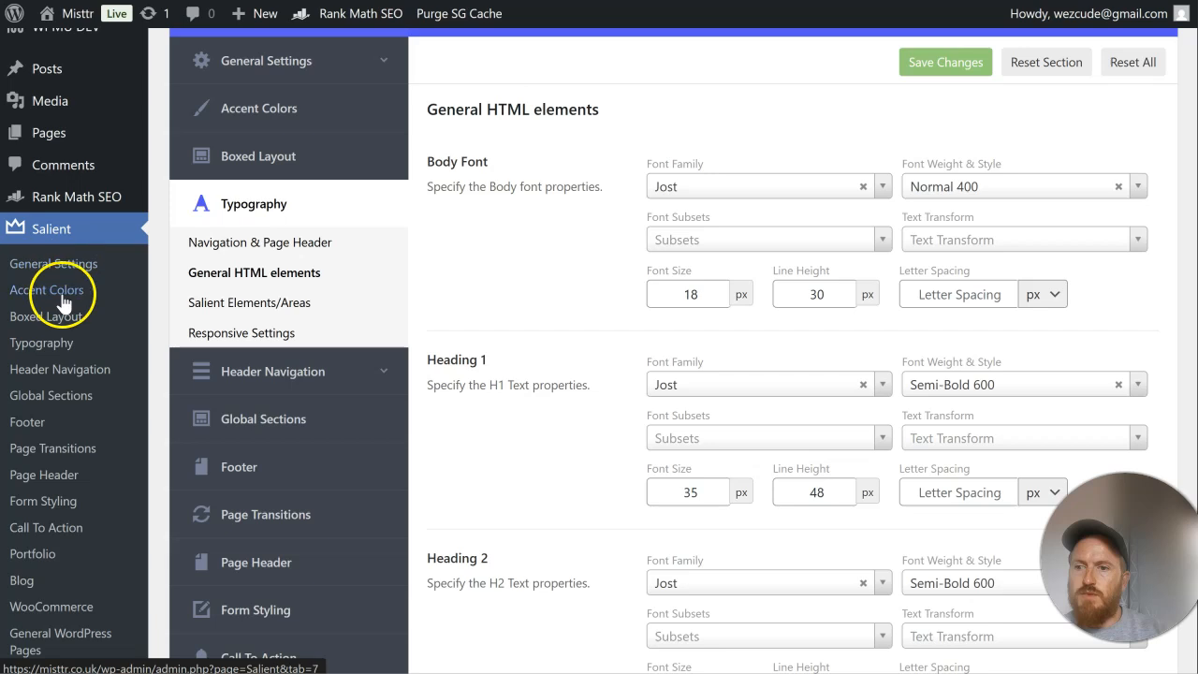
pyautogui.click(78, 367)
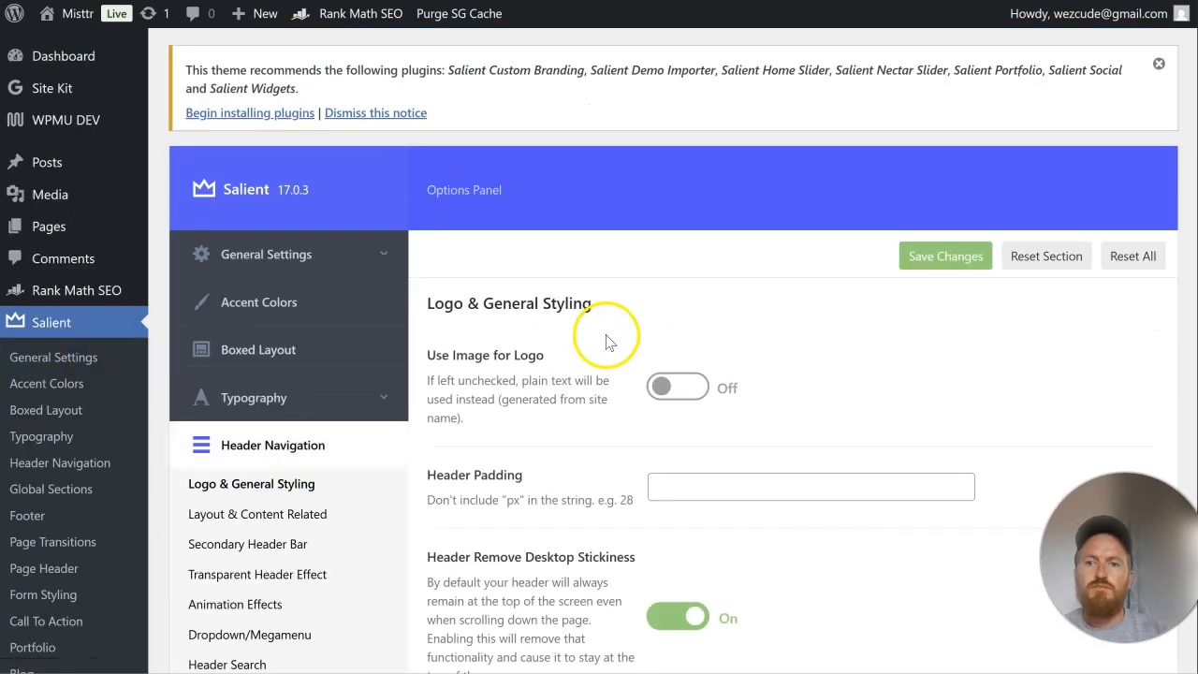
pyautogui.click(686, 388)
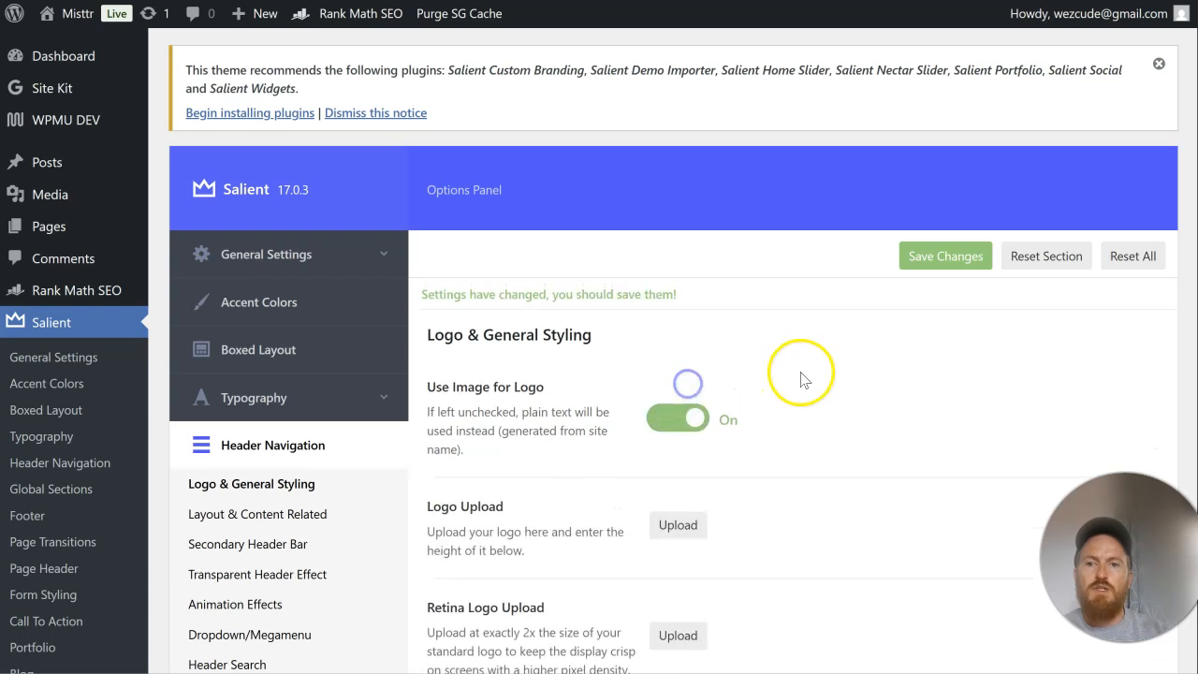
pyautogui.scroll(-3, 727, 321)
pyautogui.click(669, 216)
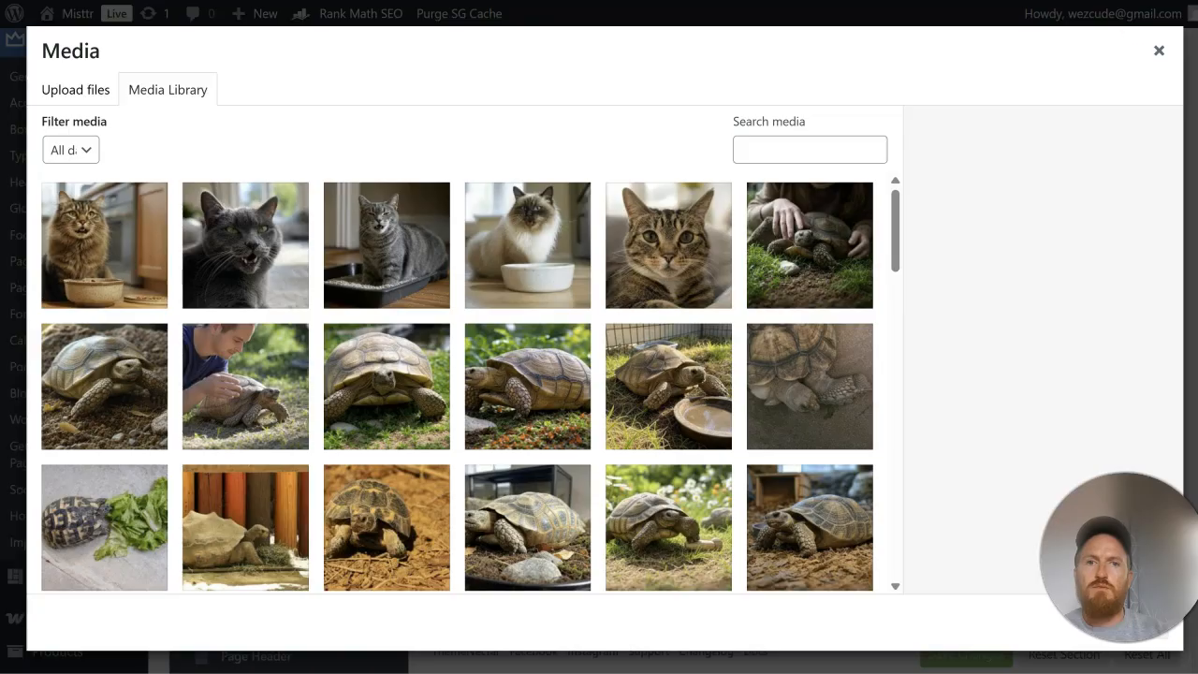
pyautogui.click(1158, 50)
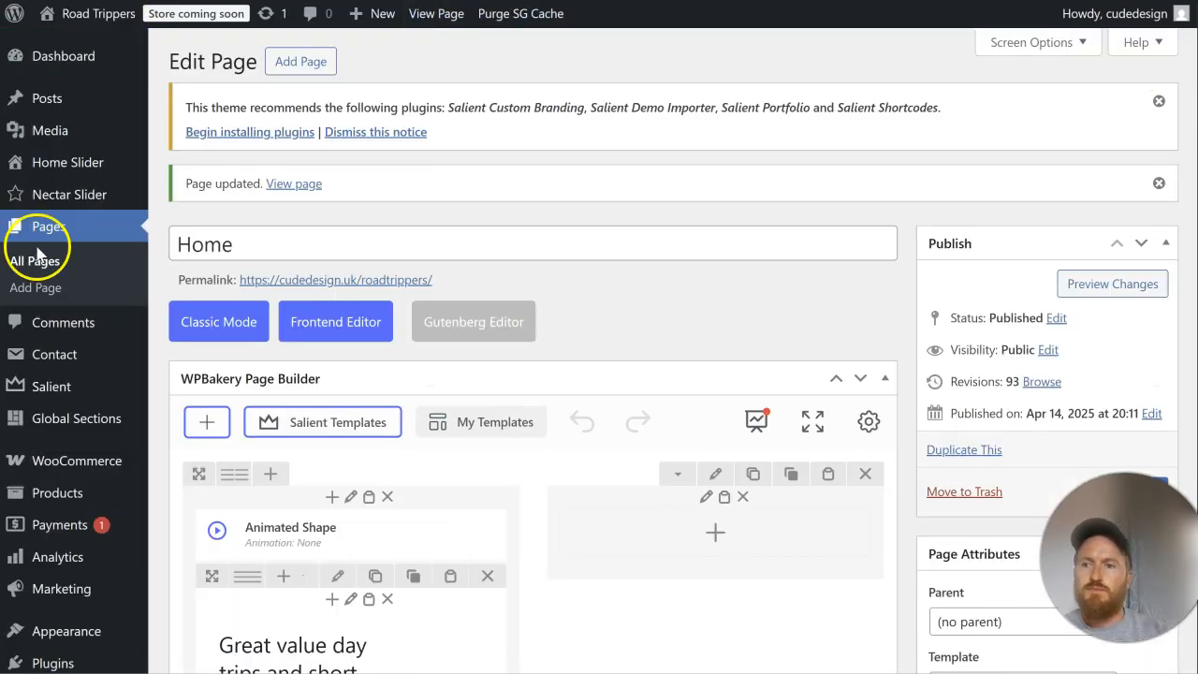
# Step: Open the Salient Header Navigation options of the Road Trippers site in a new tab and enable Use Image for Logo
pyautogui.scroll(-2, 56, 309)
pyautogui.moveTo(70, 296)
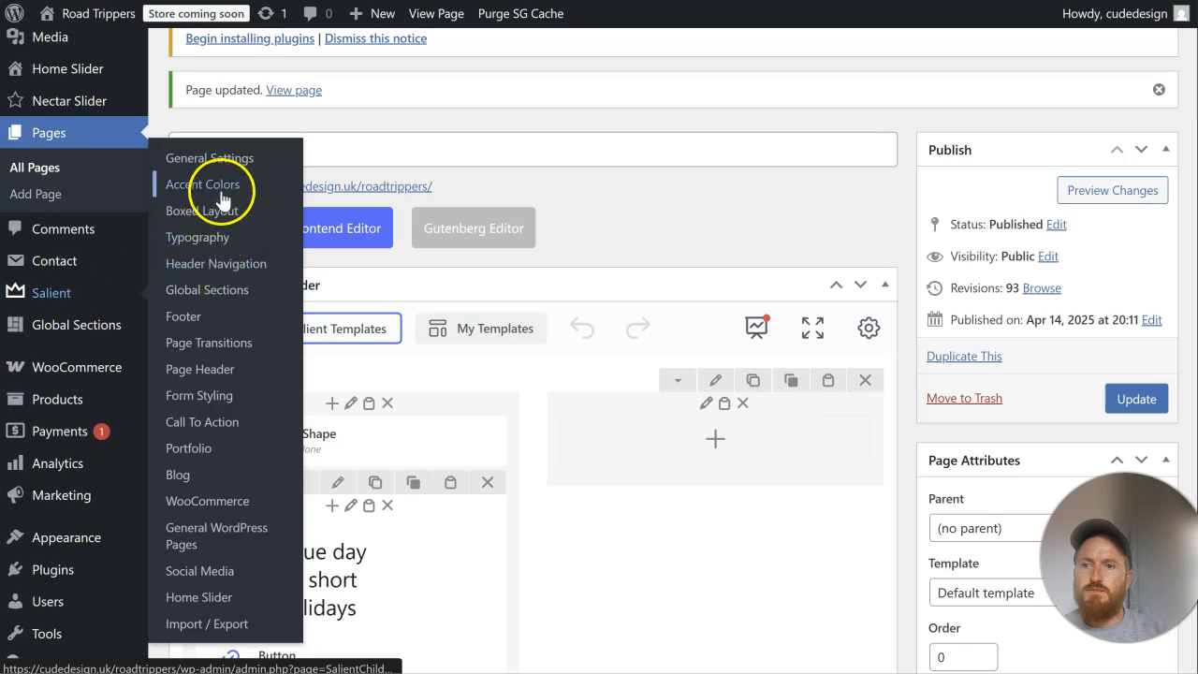
pyautogui.rightClick(233, 259)
pyautogui.click(373, 262)
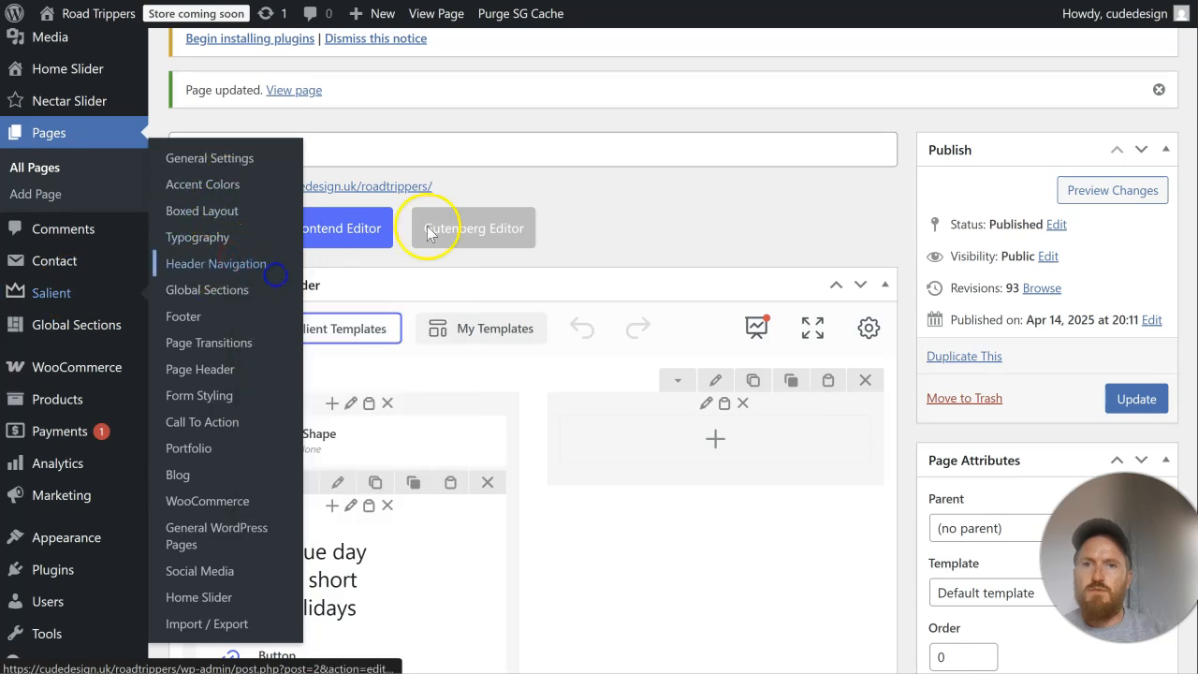
pyautogui.click(468, 1)
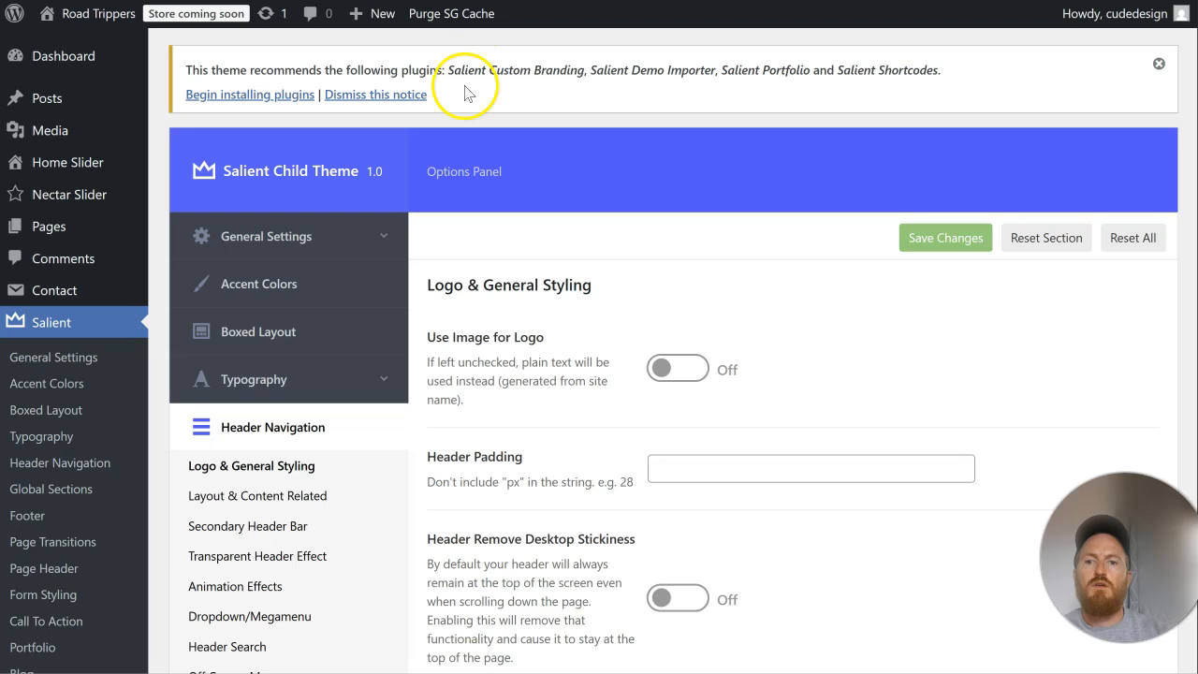
pyautogui.scroll(-1, 606, 337)
pyautogui.click(663, 278)
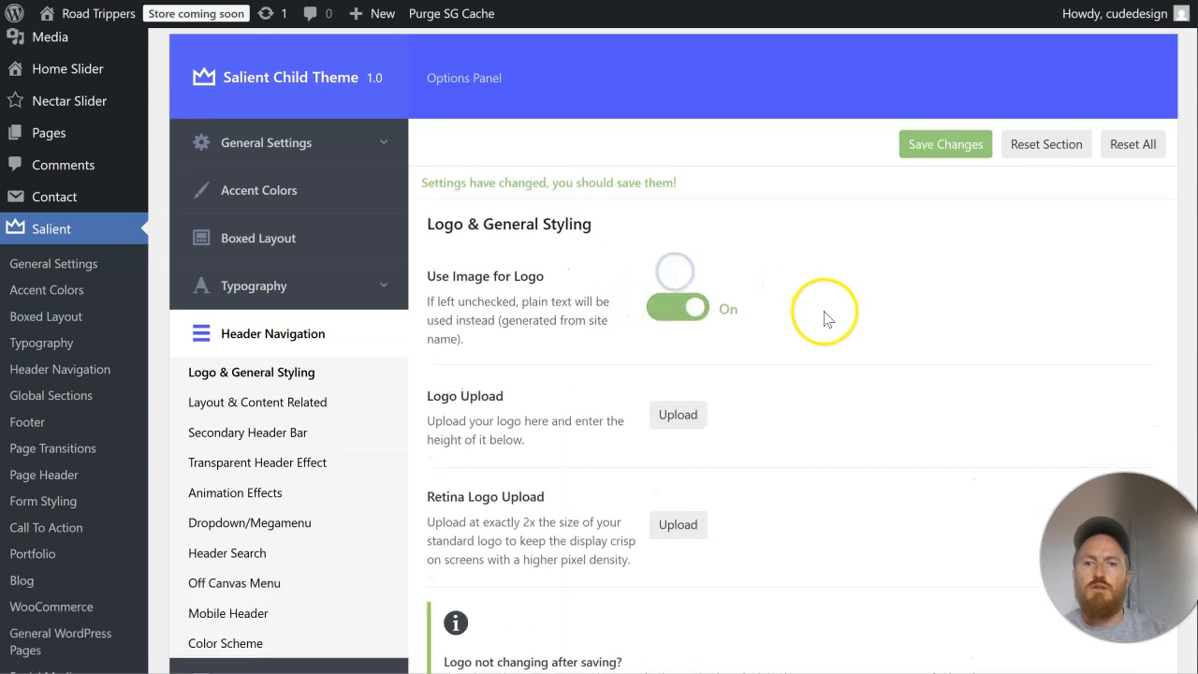
# Step: Set RT-Circle-Logo-with-text-scaled.png from the media library as the header logo and save the theme options
pyautogui.scroll(-2, 824, 312)
pyautogui.click(688, 201)
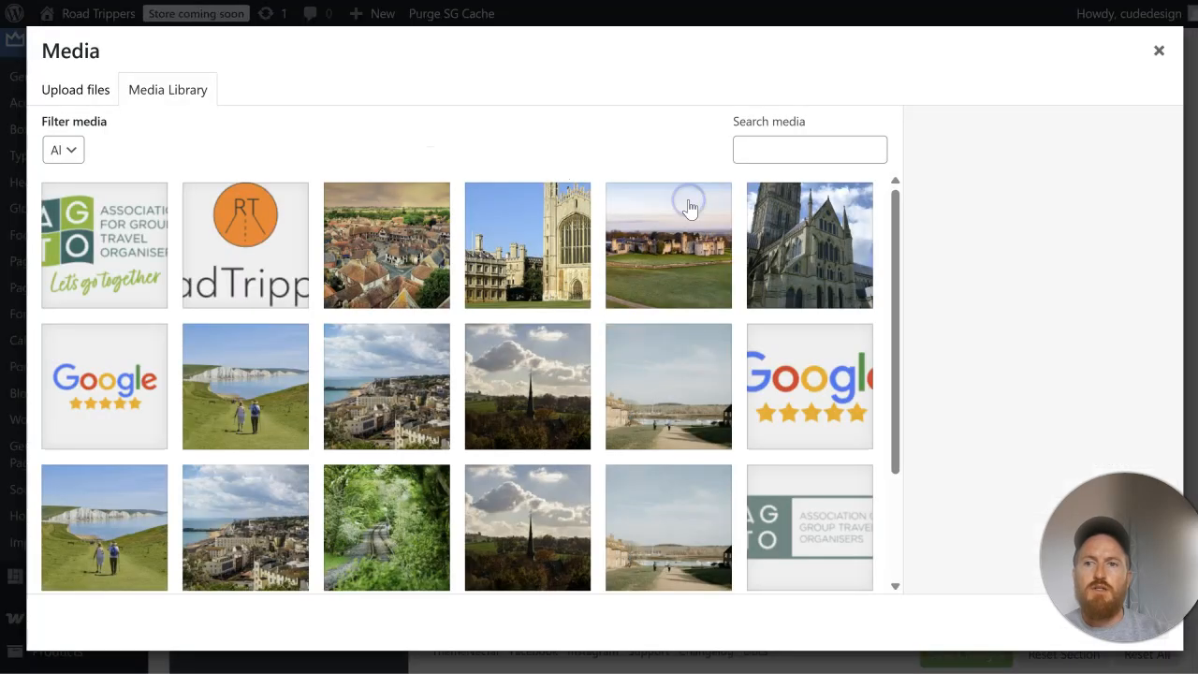
pyautogui.click(251, 272)
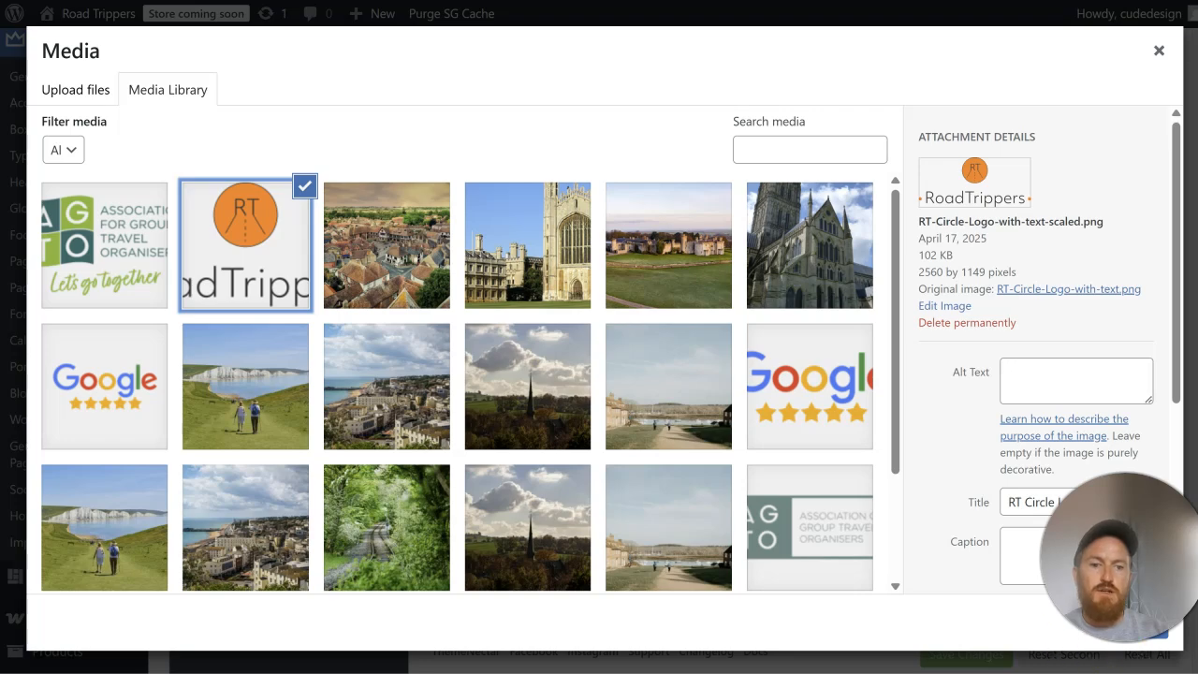
pyautogui.click(1157, 645)
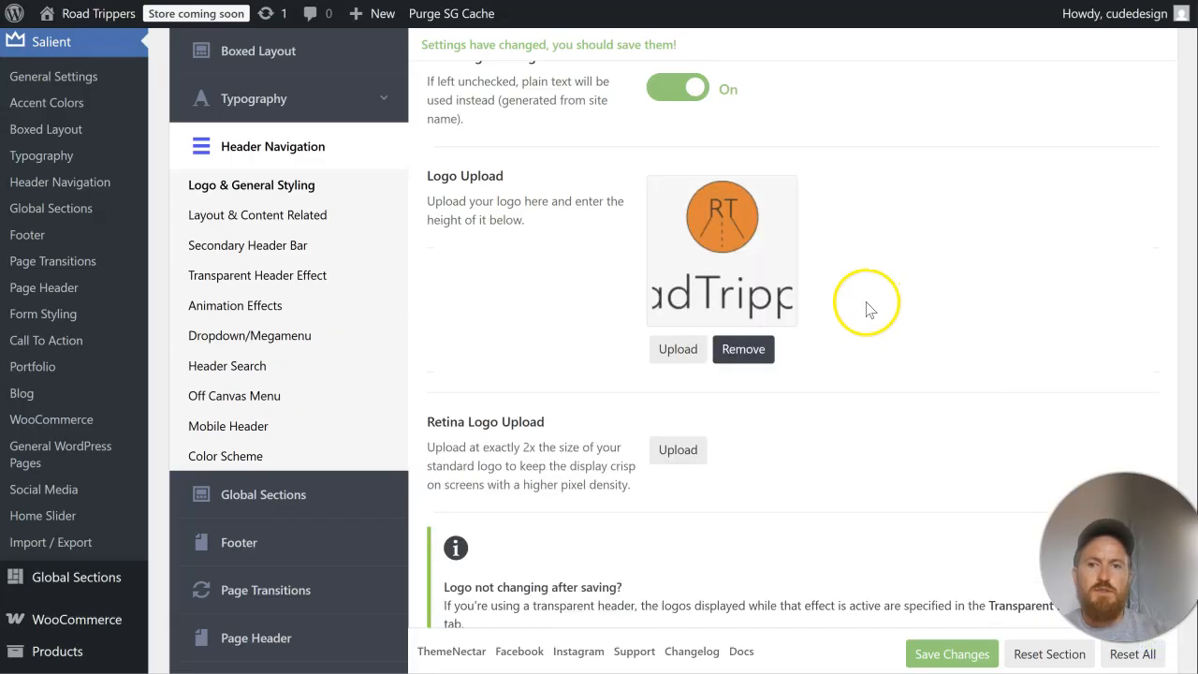
pyautogui.click(951, 654)
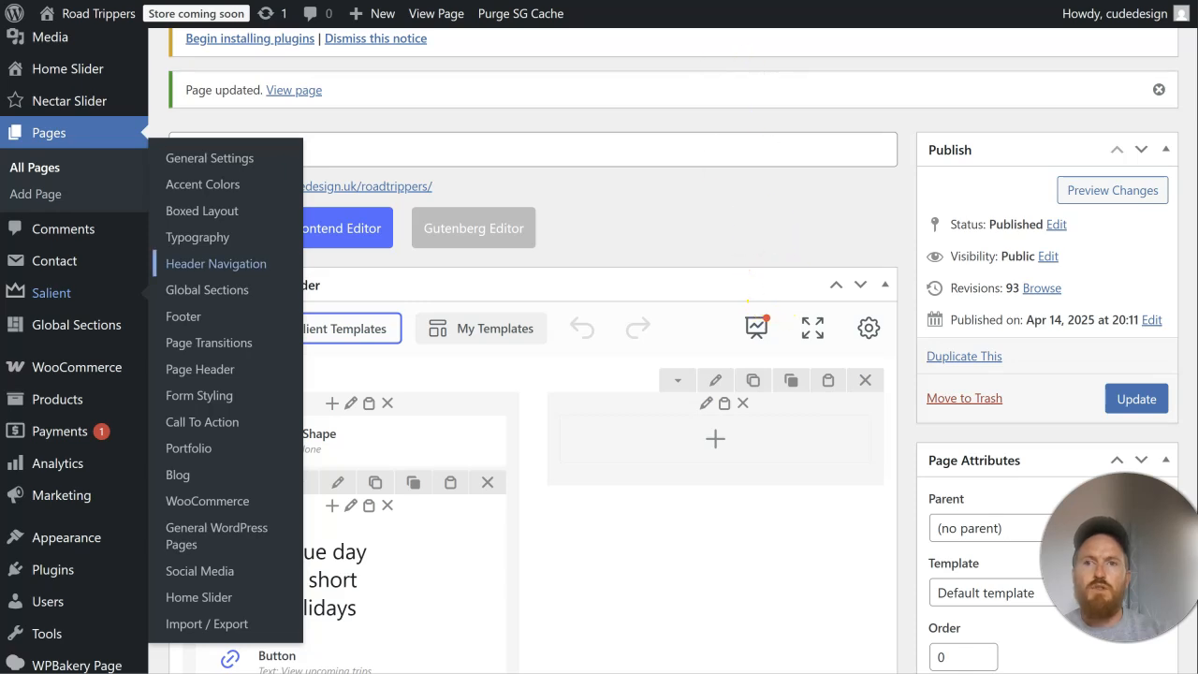
# Step: Set the header Logo Height to 50 in the Salient options and save the changes
pyautogui.click(216, 263)
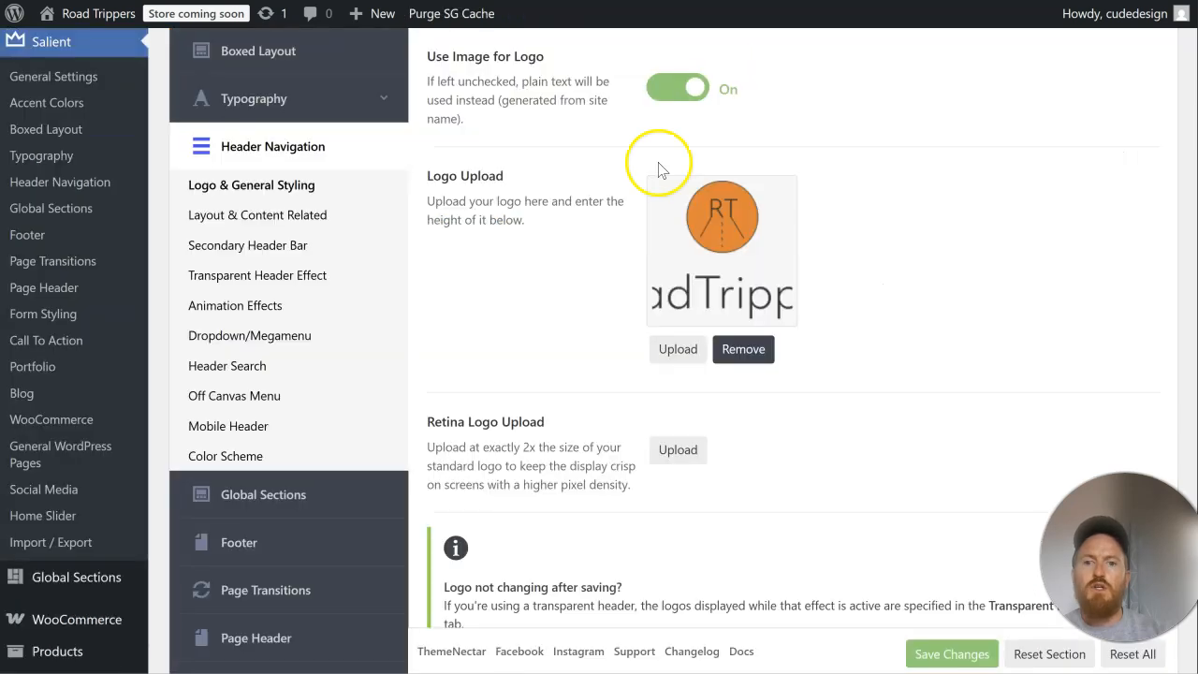
pyautogui.scroll(-5, 856, 361)
pyautogui.click(781, 219)
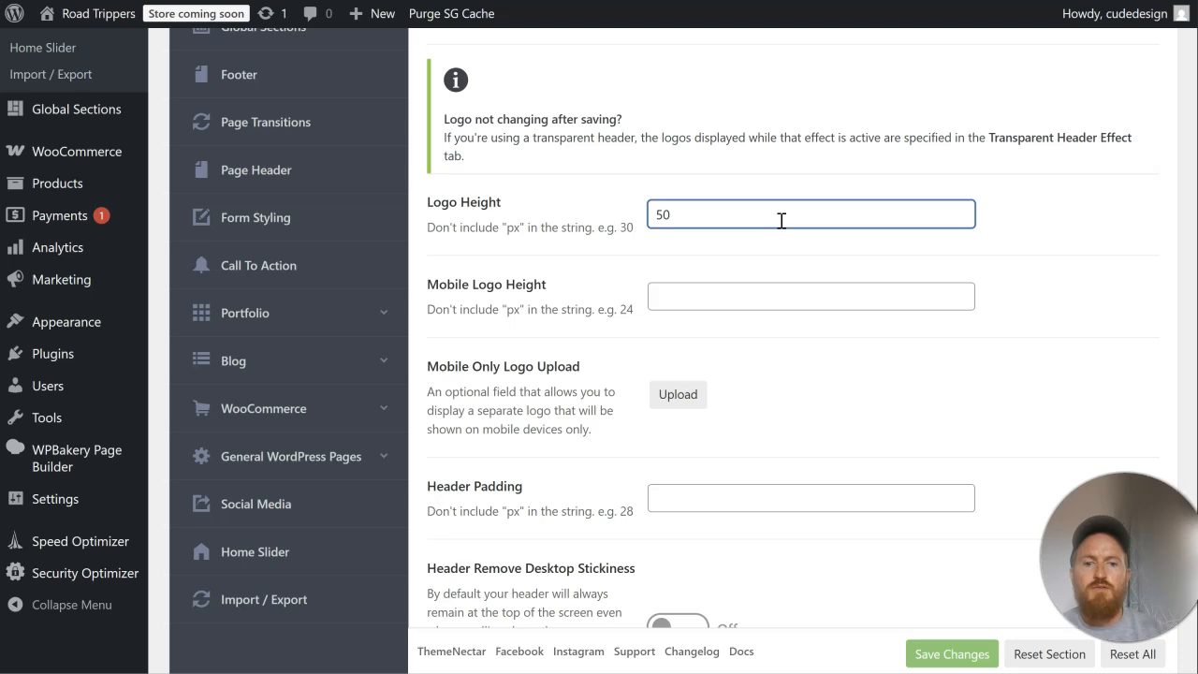
pyautogui.click(959, 653)
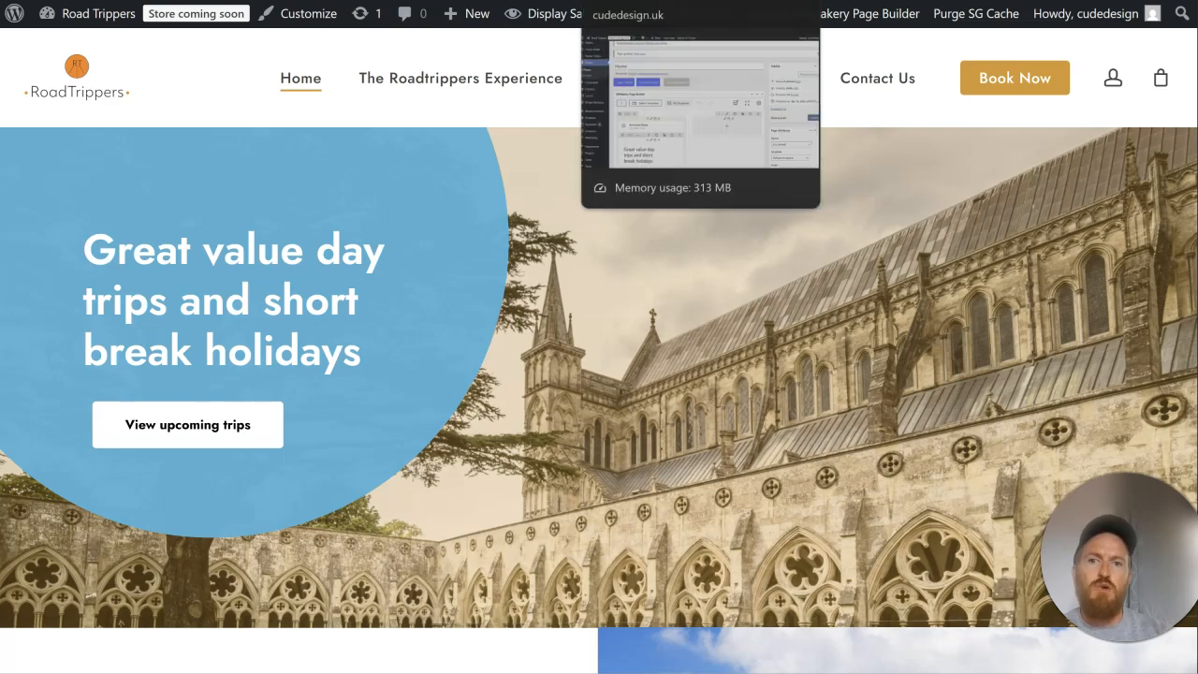
# Step: Return to the theme options, set the header Logo Height to 80 and save the changes
pyautogui.click(636, 1)
pyautogui.click(216, 263)
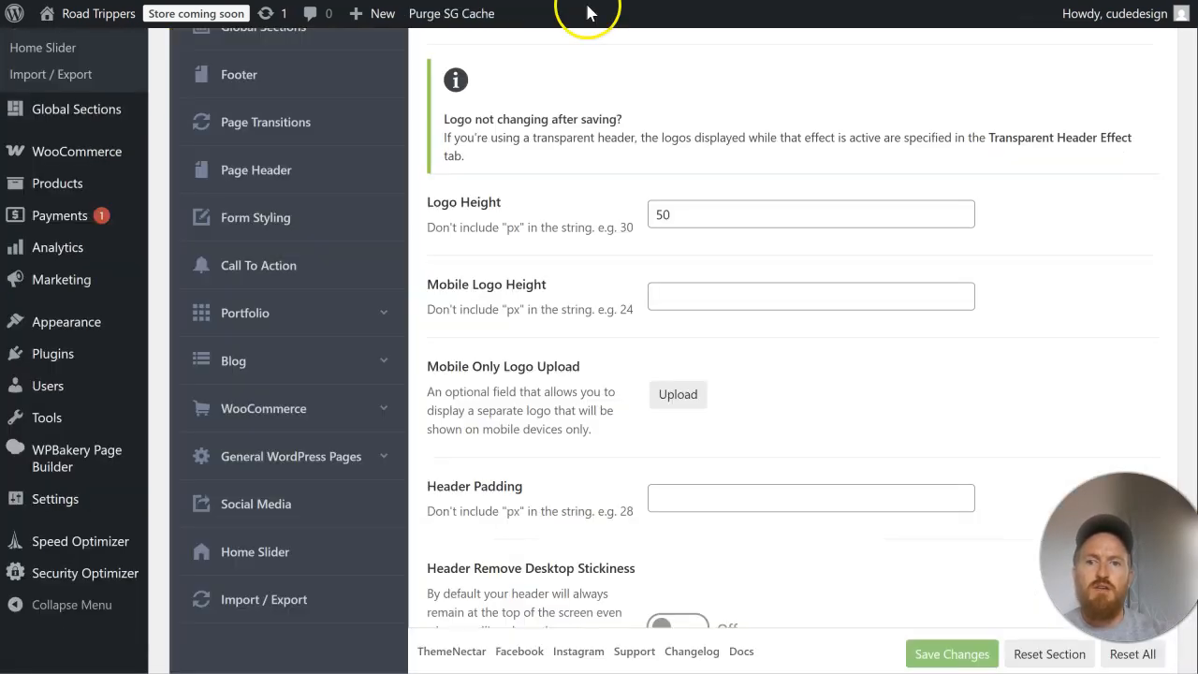
pyautogui.scroll(-1, 655, 178)
pyautogui.moveTo(684, 132); pyautogui.dragTo(584, 122)
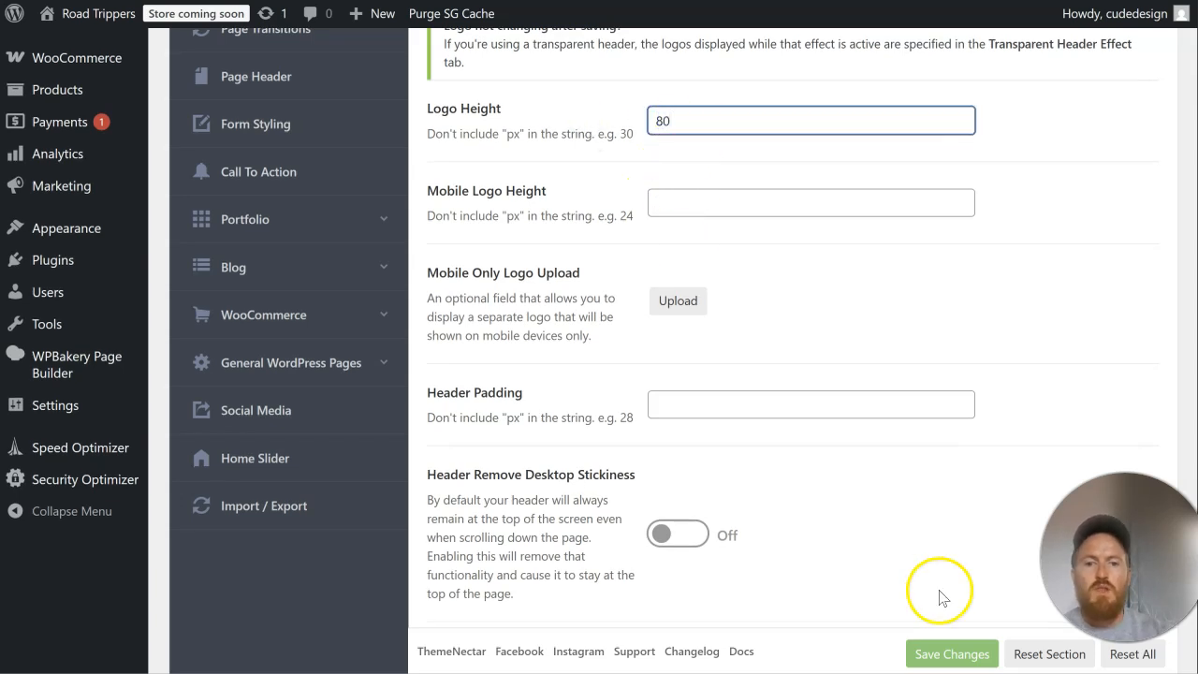
pyautogui.click(952, 653)
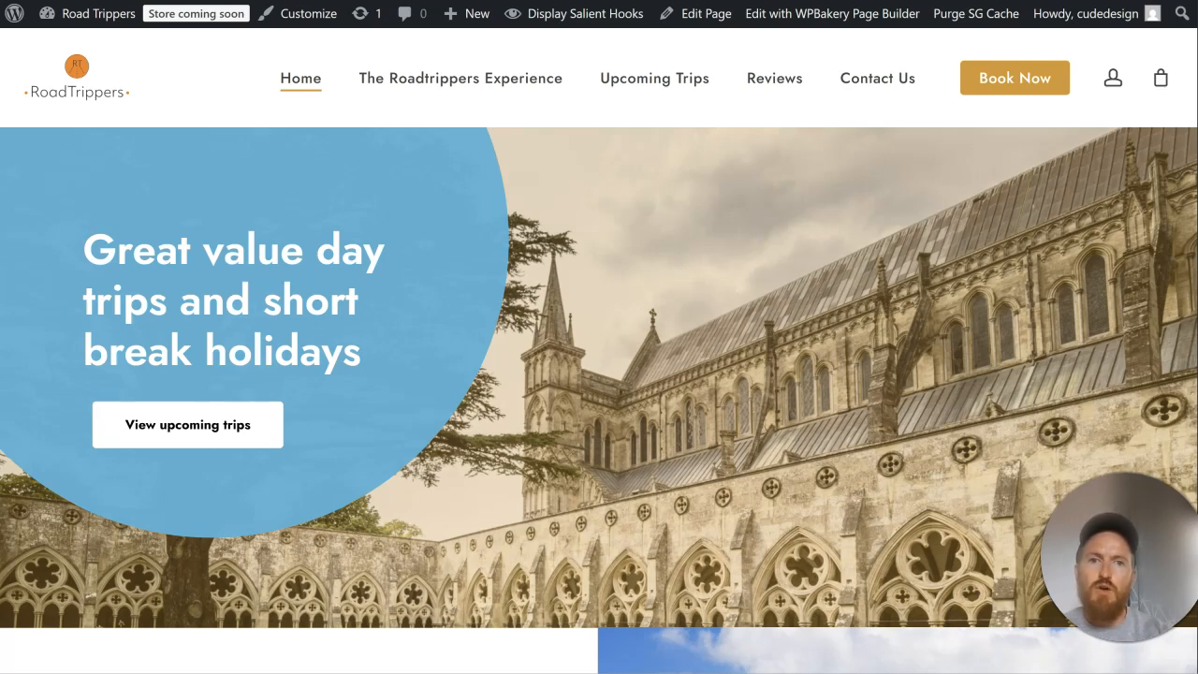
# Step: Review the live home page from the resized header logo through every section to the footer and back to the hero
pyautogui.scroll(1, 599, 374)
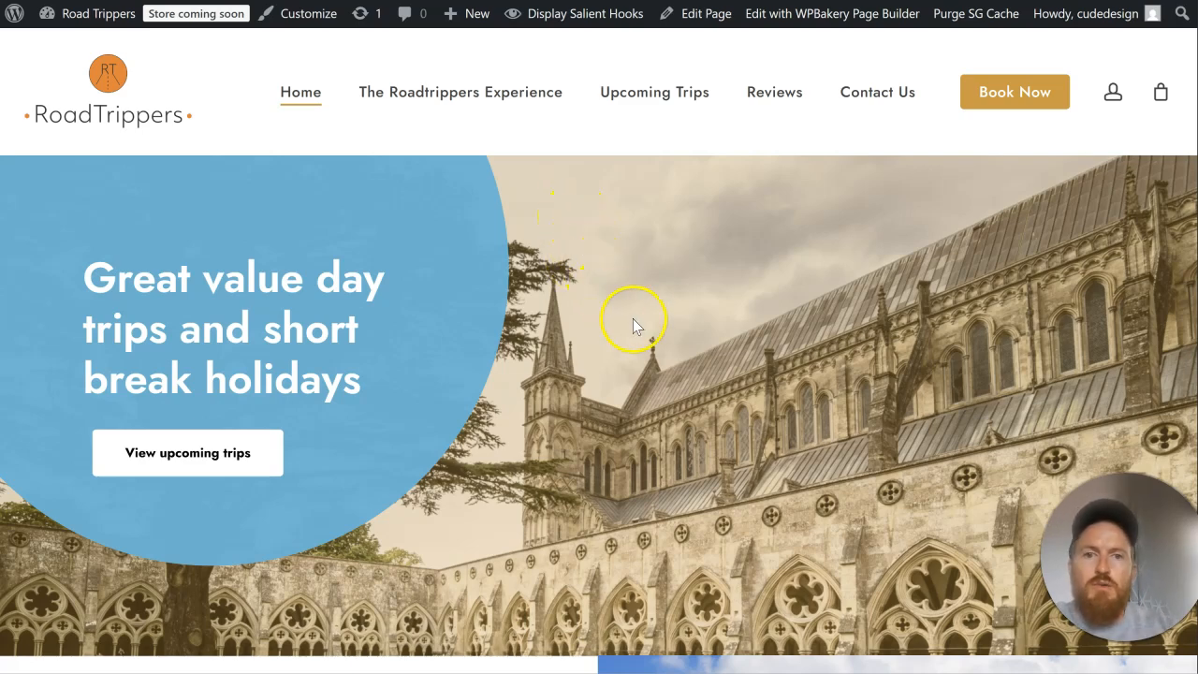
pyautogui.scroll(-3, 655, 309)
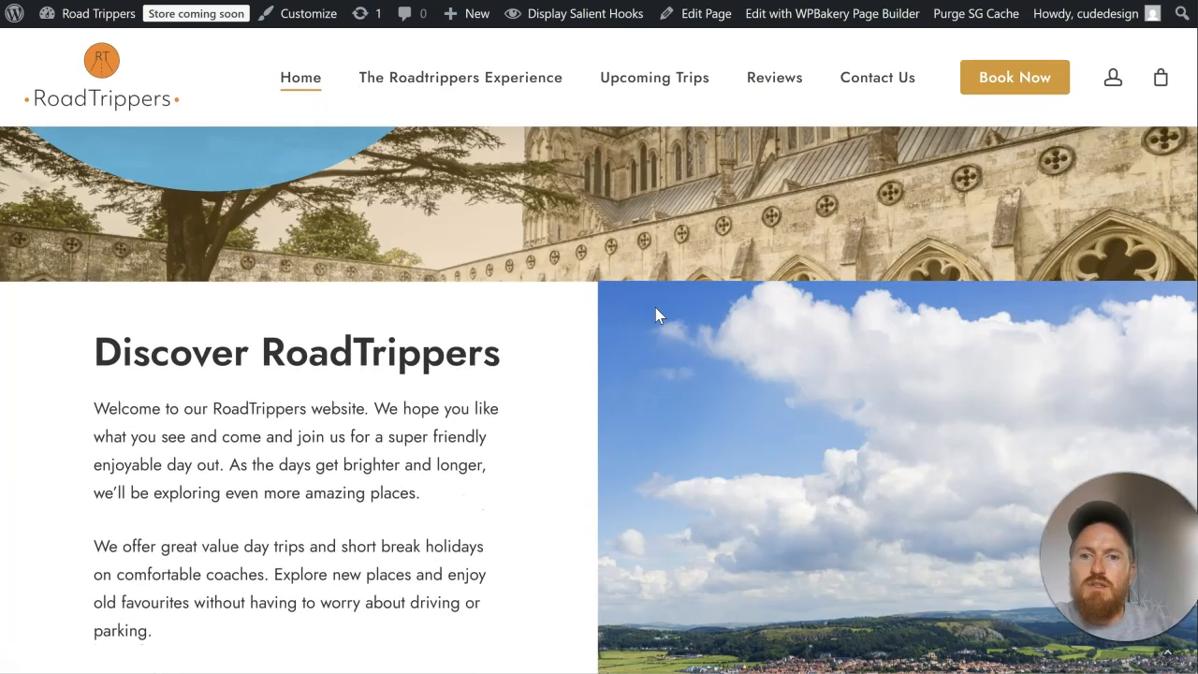
pyautogui.scroll(3, 655, 315)
pyautogui.scroll(-9, 655, 315)
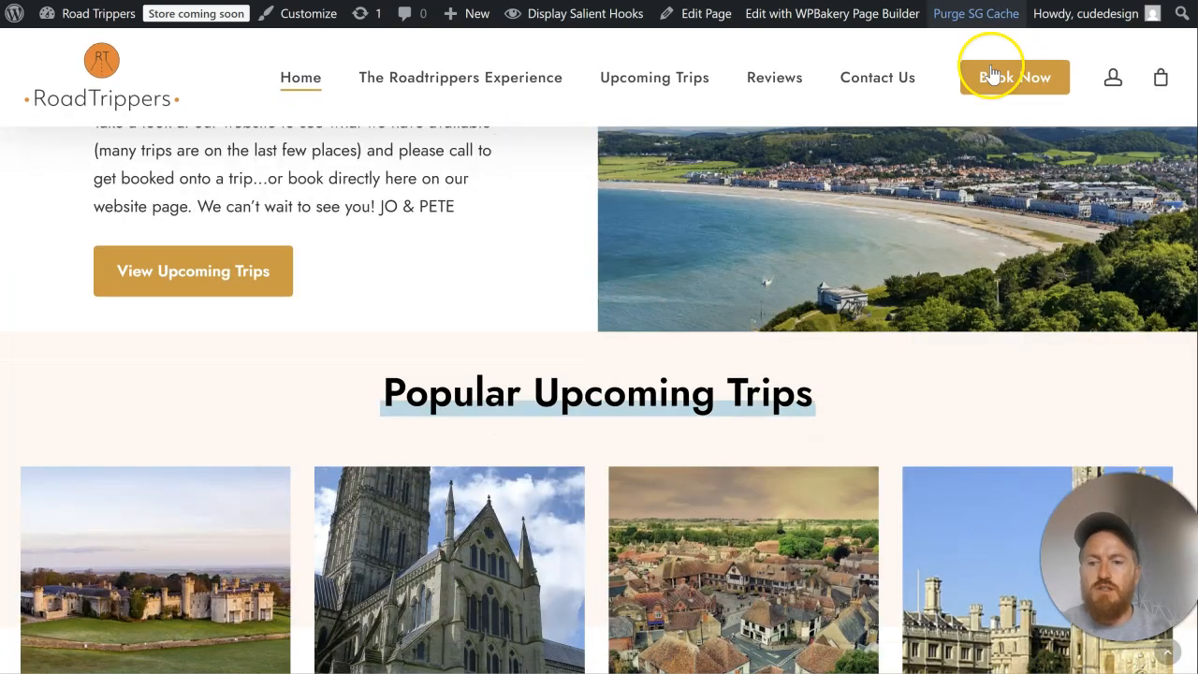
pyautogui.scroll(-5, 922, 206)
pyautogui.scroll(-8, 924, 207)
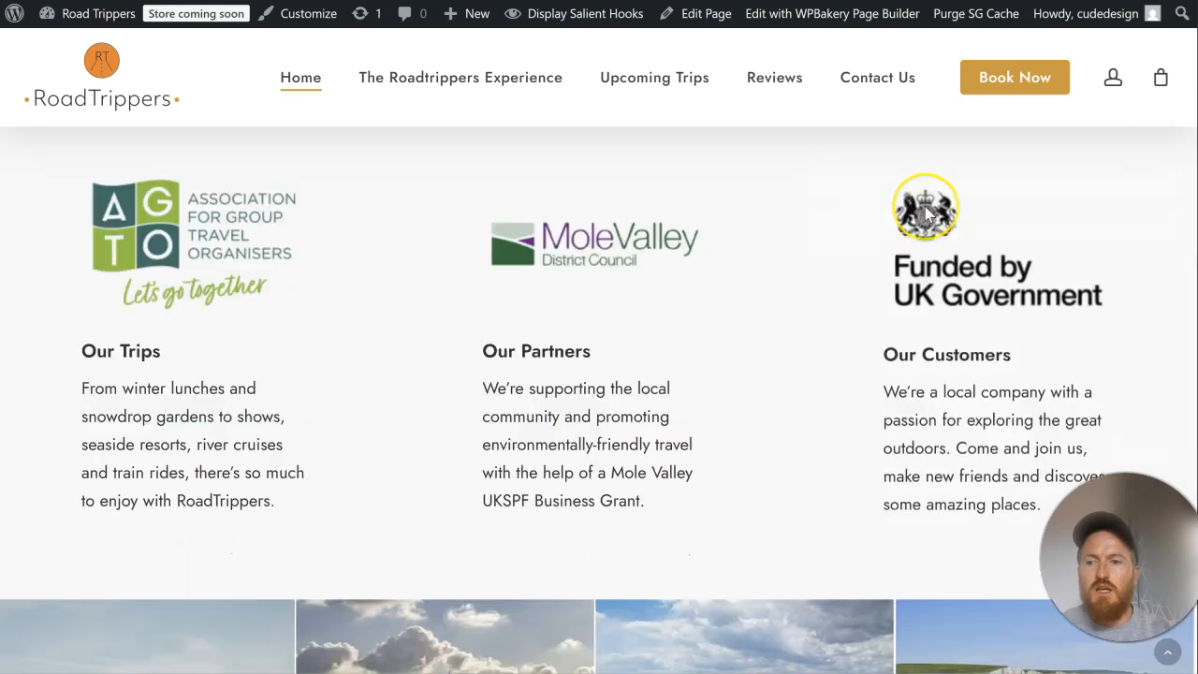
pyautogui.scroll(7, 925, 216)
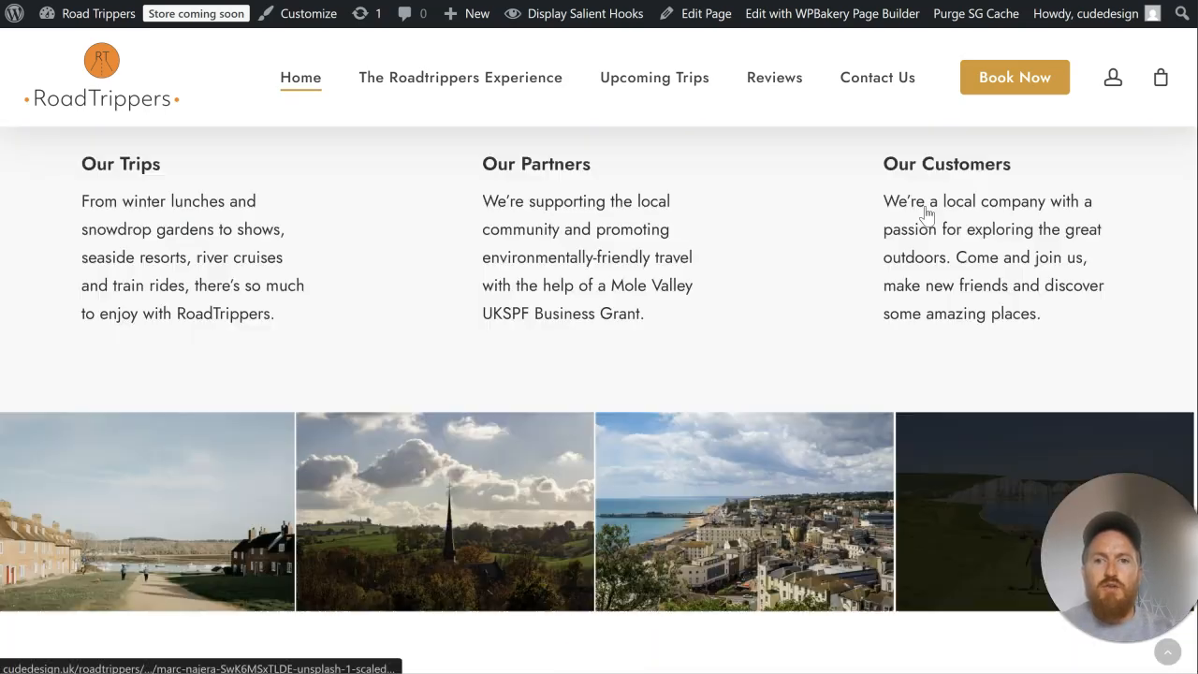
pyautogui.scroll(-8, 925, 208)
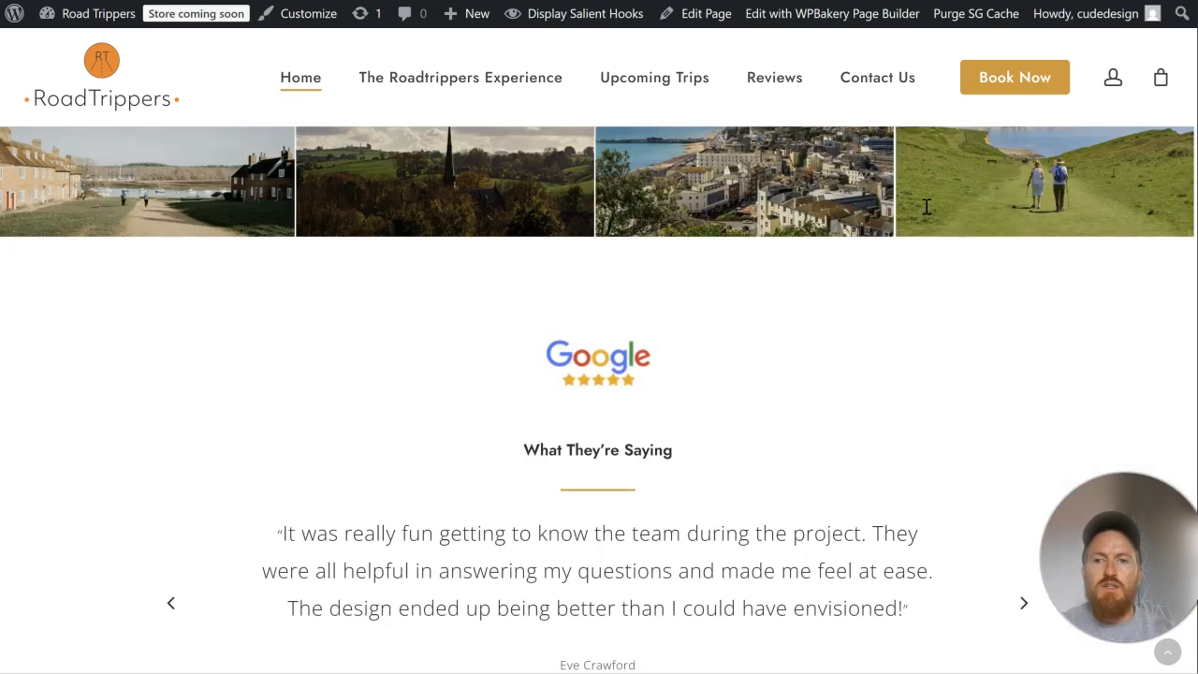
pyautogui.scroll(-10, 926, 211)
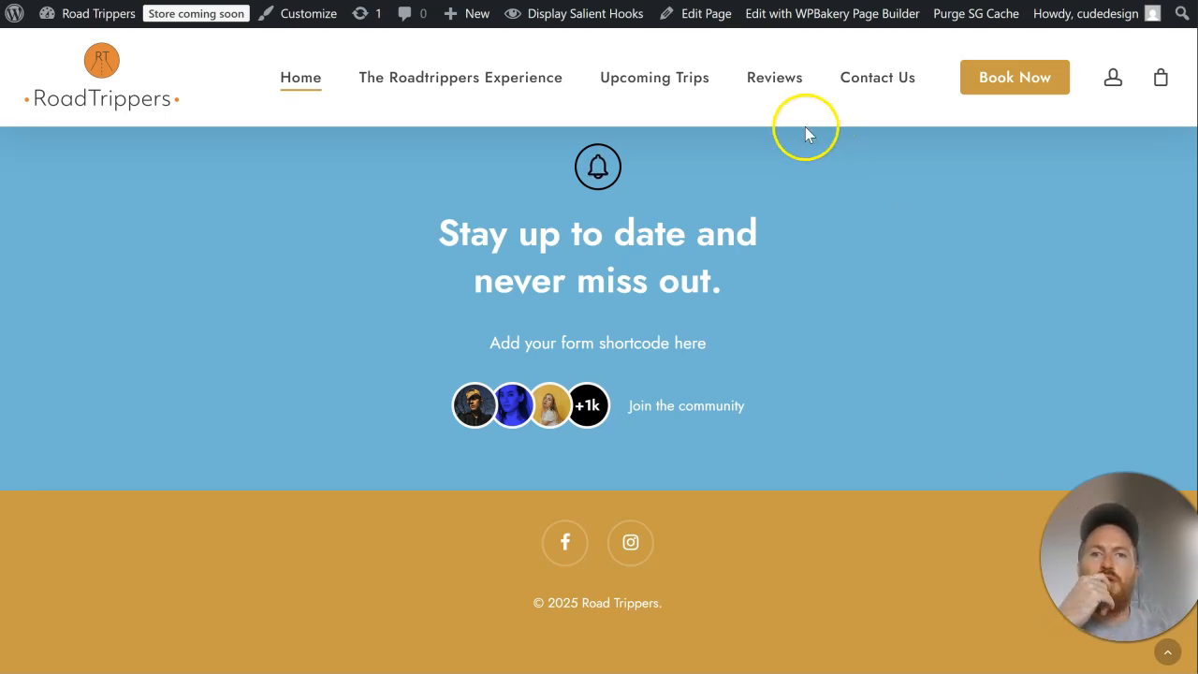
pyautogui.scroll(8, 815, 125)
pyautogui.scroll(6, 807, 131)
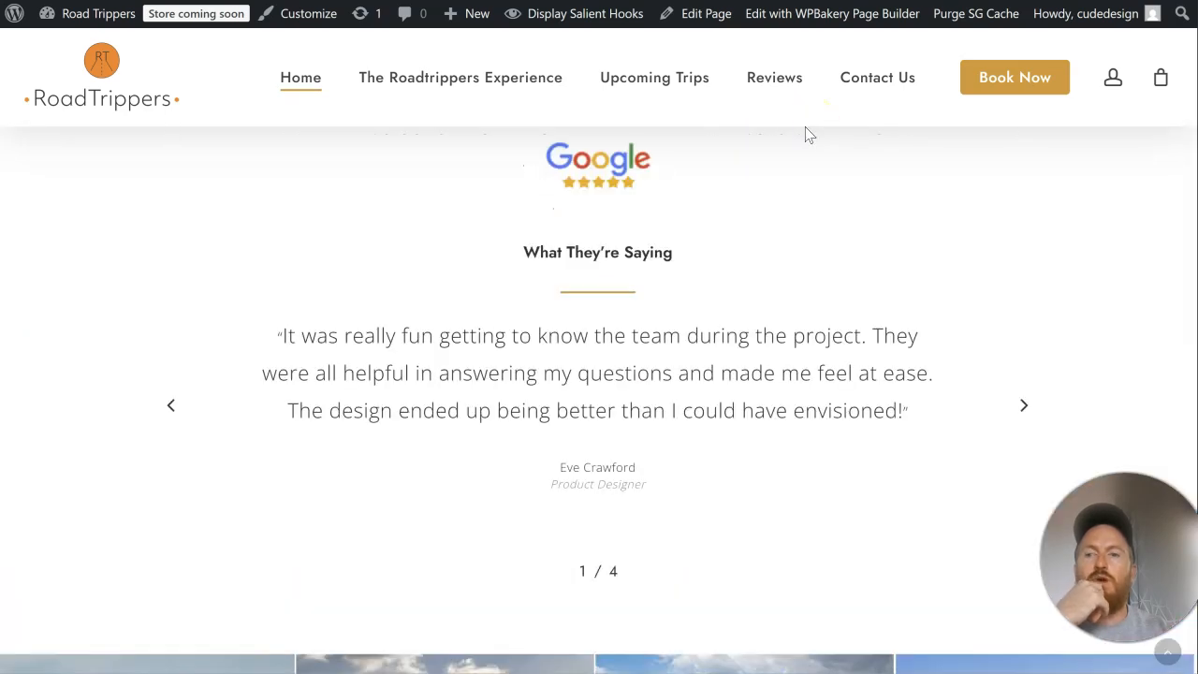
pyautogui.scroll(5, 735, 273)
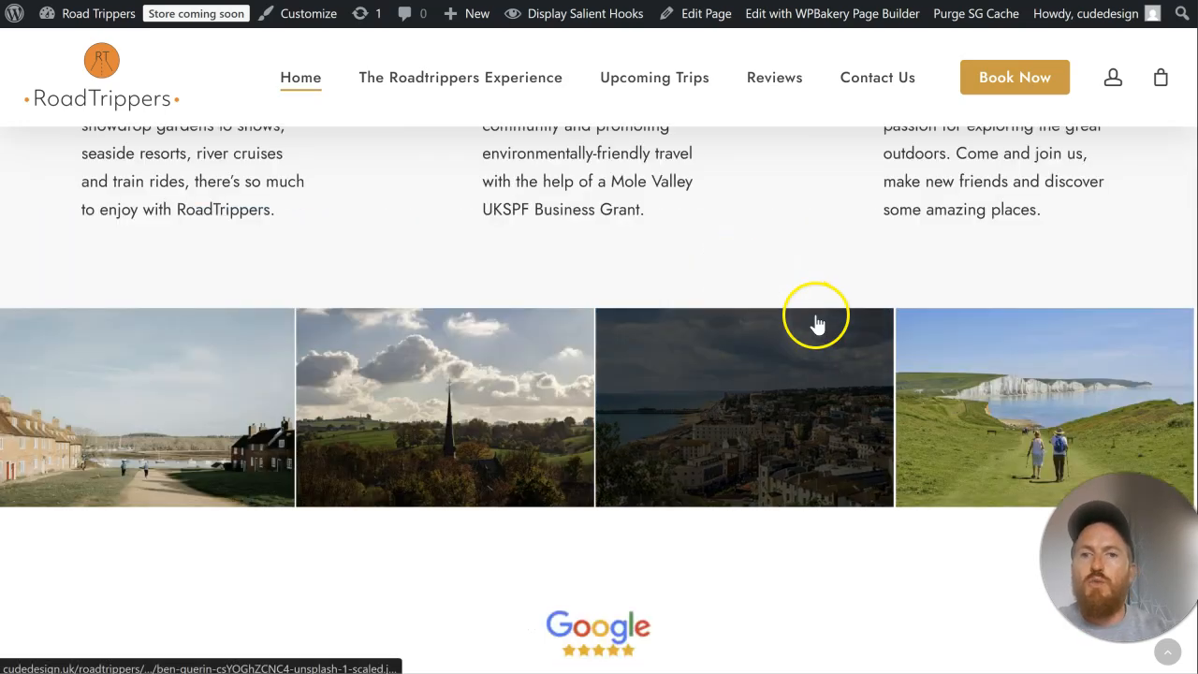
pyautogui.scroll(10, 815, 321)
pyautogui.scroll(5, 815, 321)
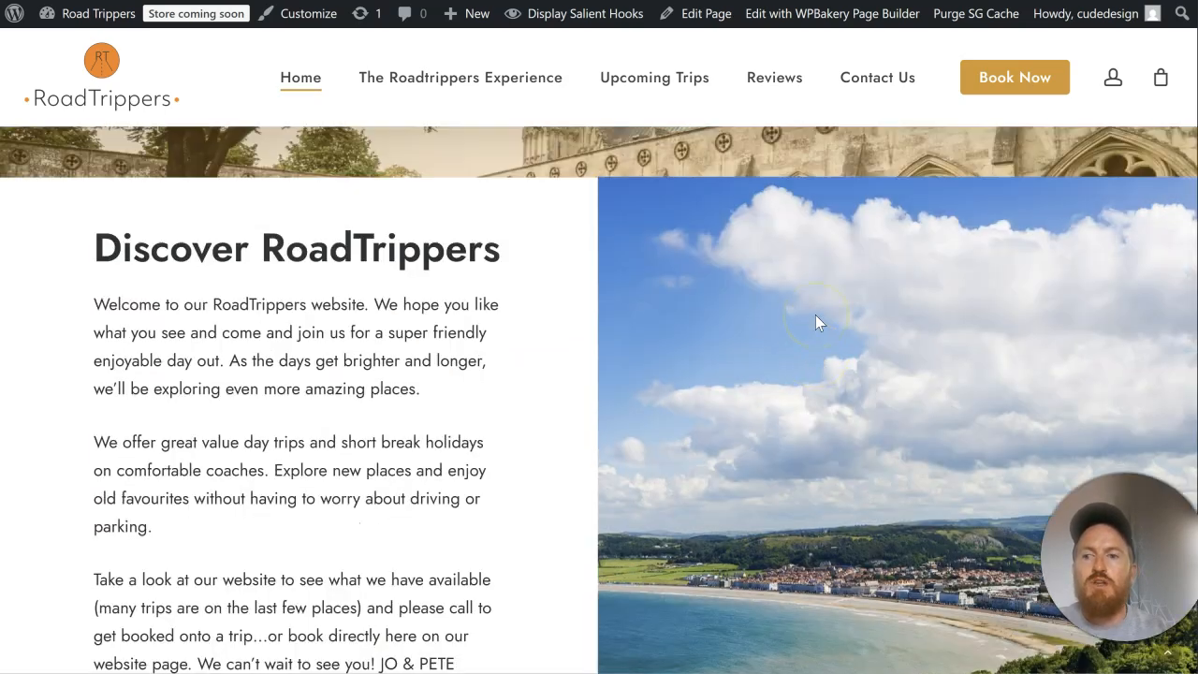
pyautogui.scroll(3, 815, 321)
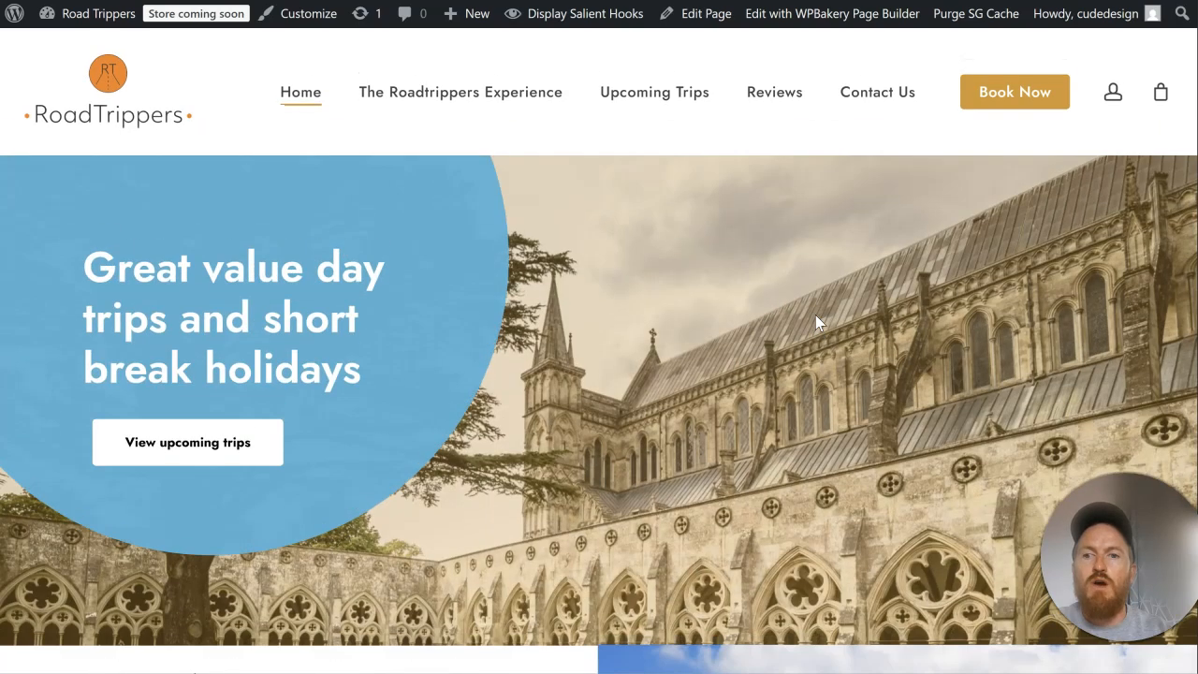